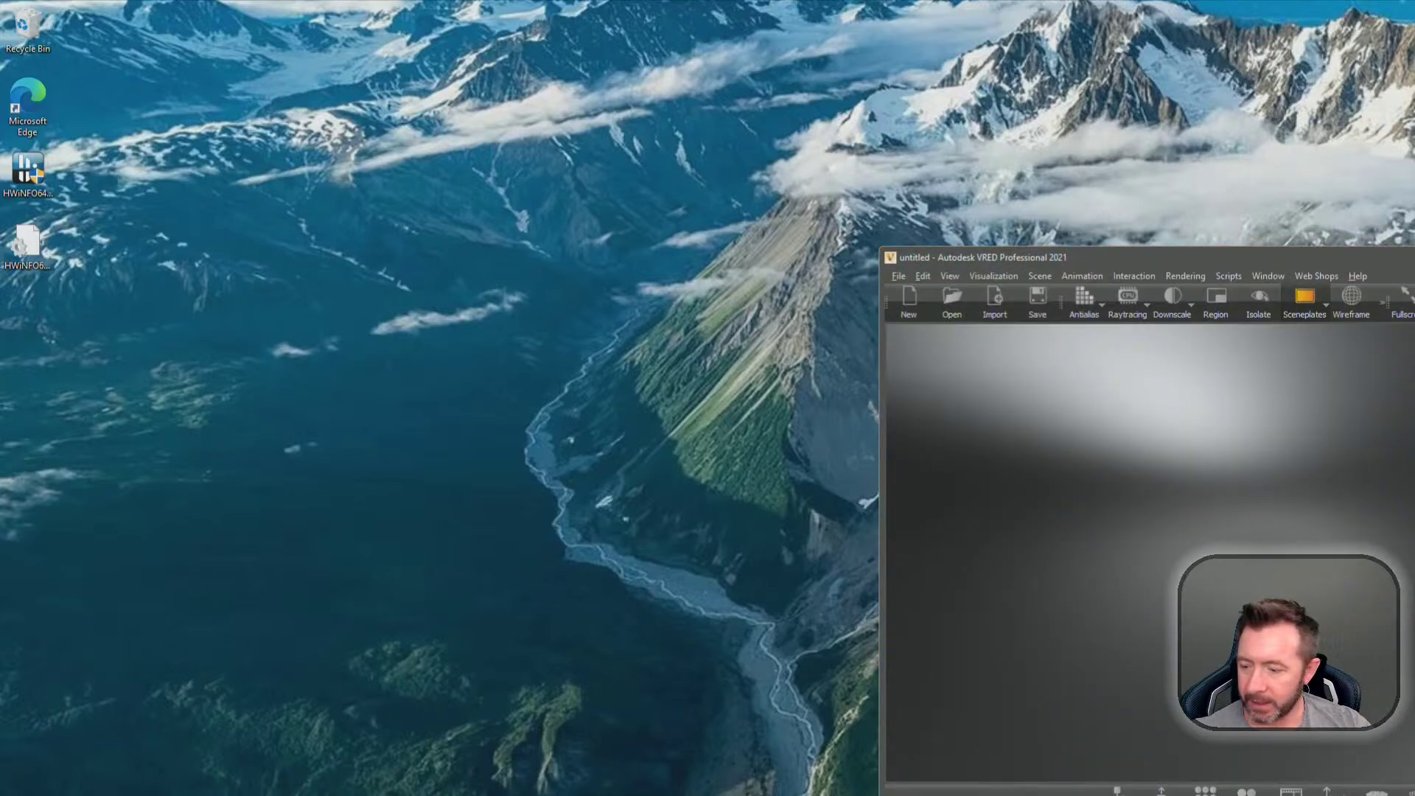
Launch the Sizer utility and move the VRED window to the desktop's upper-left corner
{"action": "key", "text": "super"}
{"action": "type", "text": "size"}
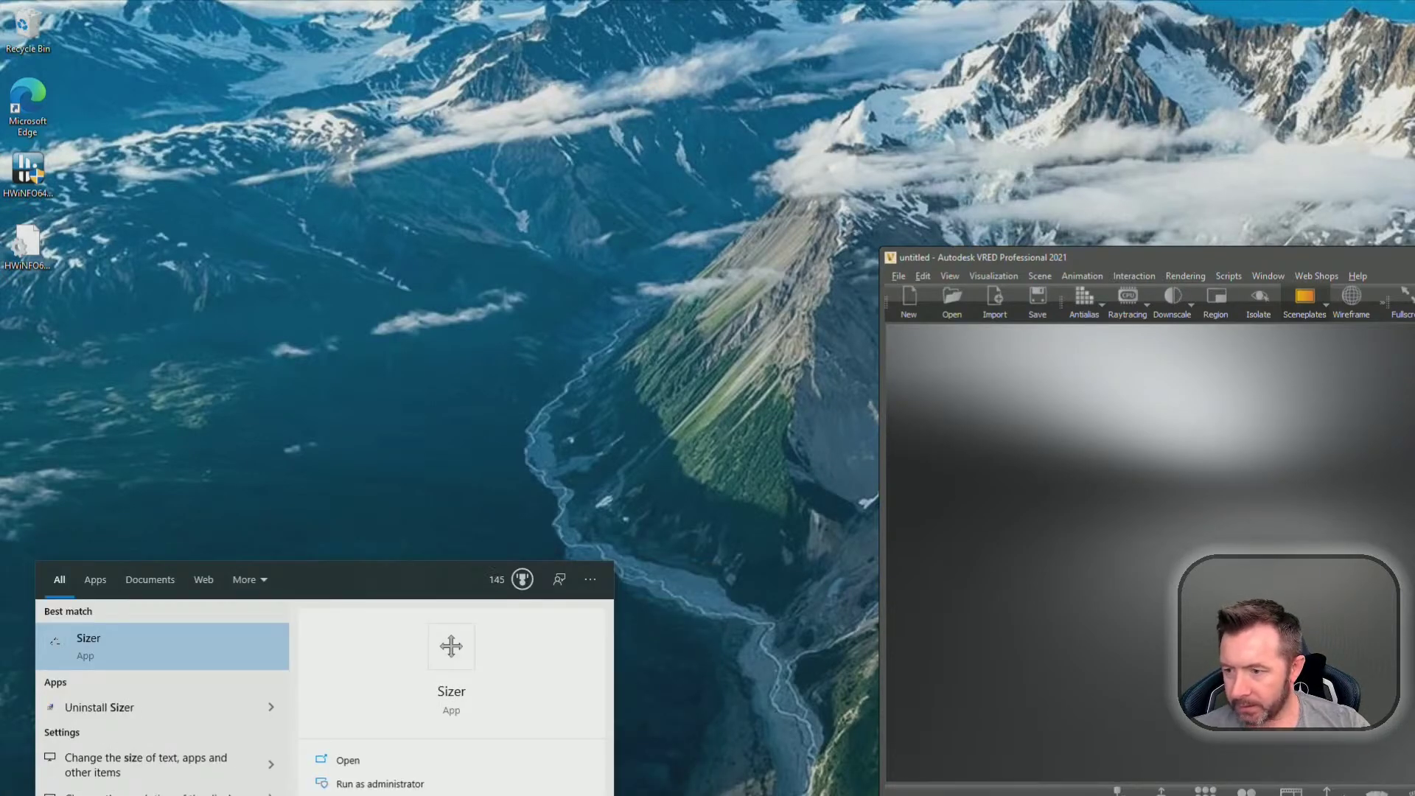
{"action": "key", "text": "Return"}
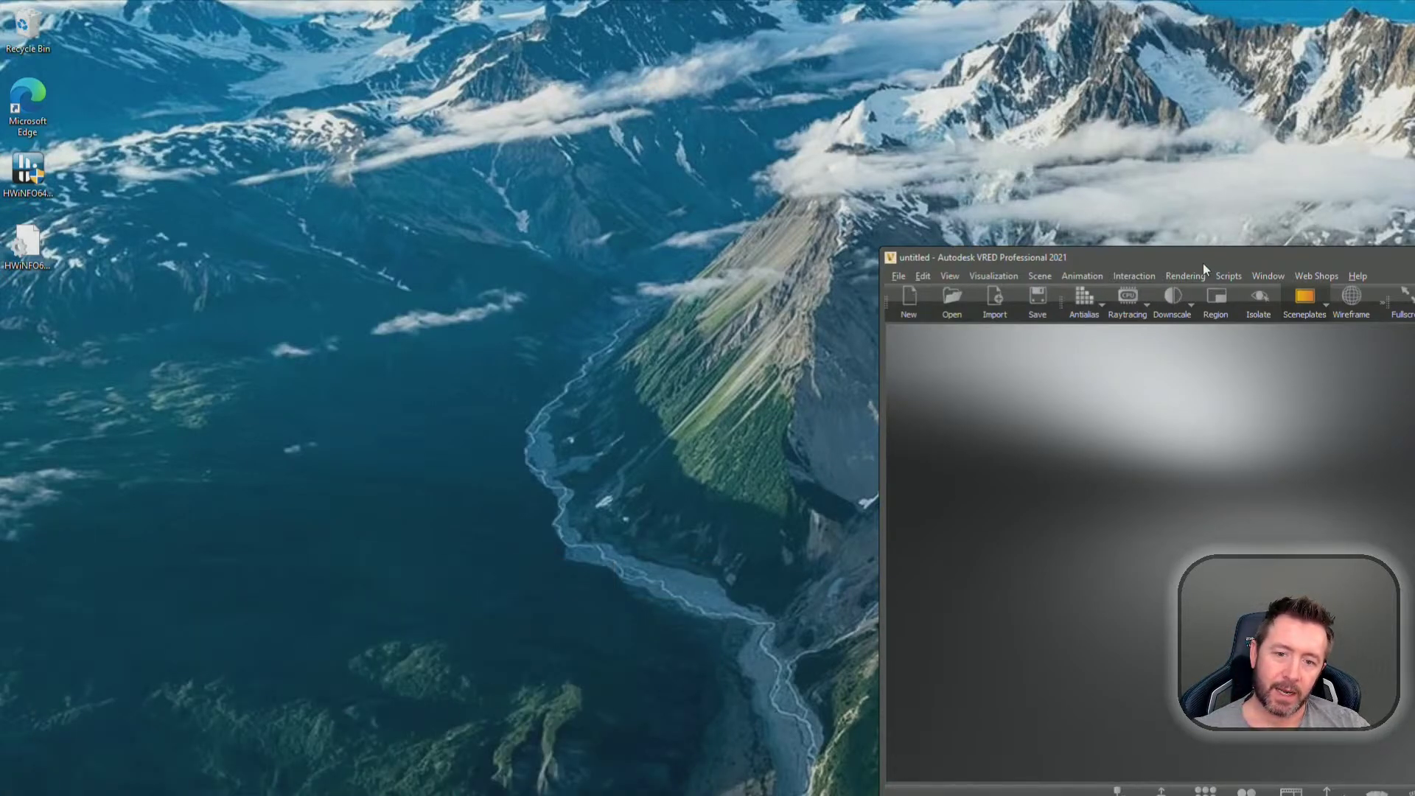
{"action": "left_click_drag", "start_coordinate": [1209, 259], "coordinate": [330, 14]}
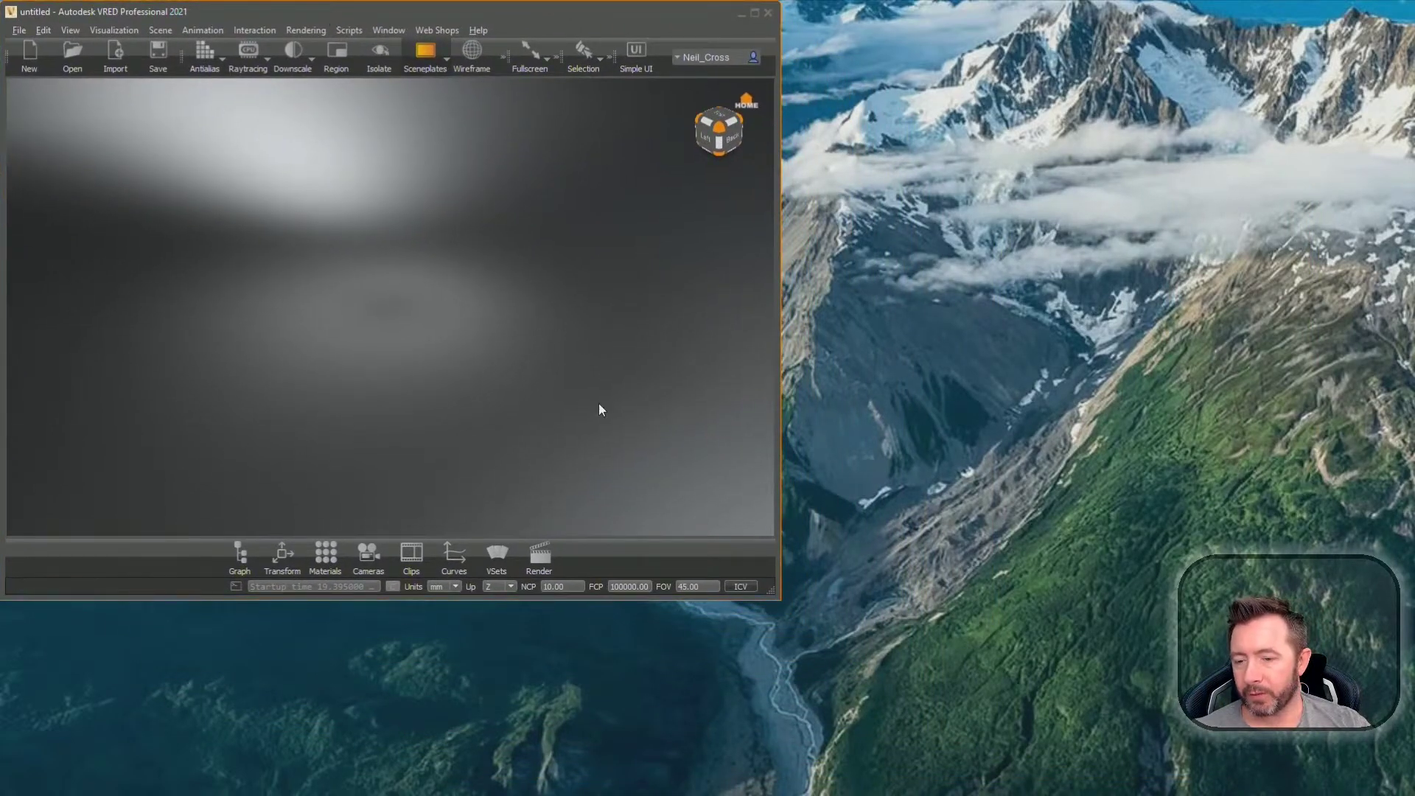
Try to resize the VRED window with the Sizer presets, choosing 1024x768 and then 640x480
{"action": "left_click", "coordinate": [771, 589]}
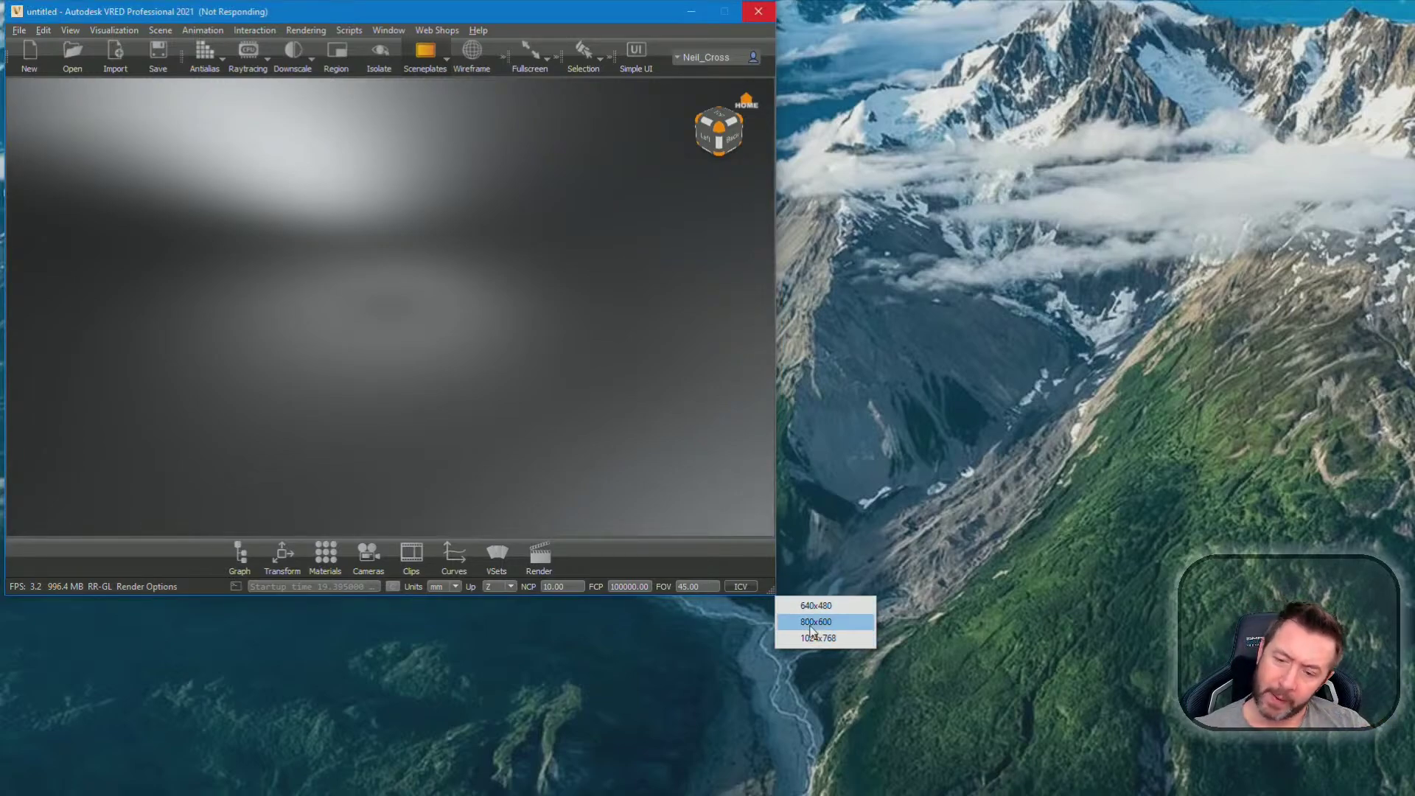
{"action": "left_click", "coordinate": [818, 639]}
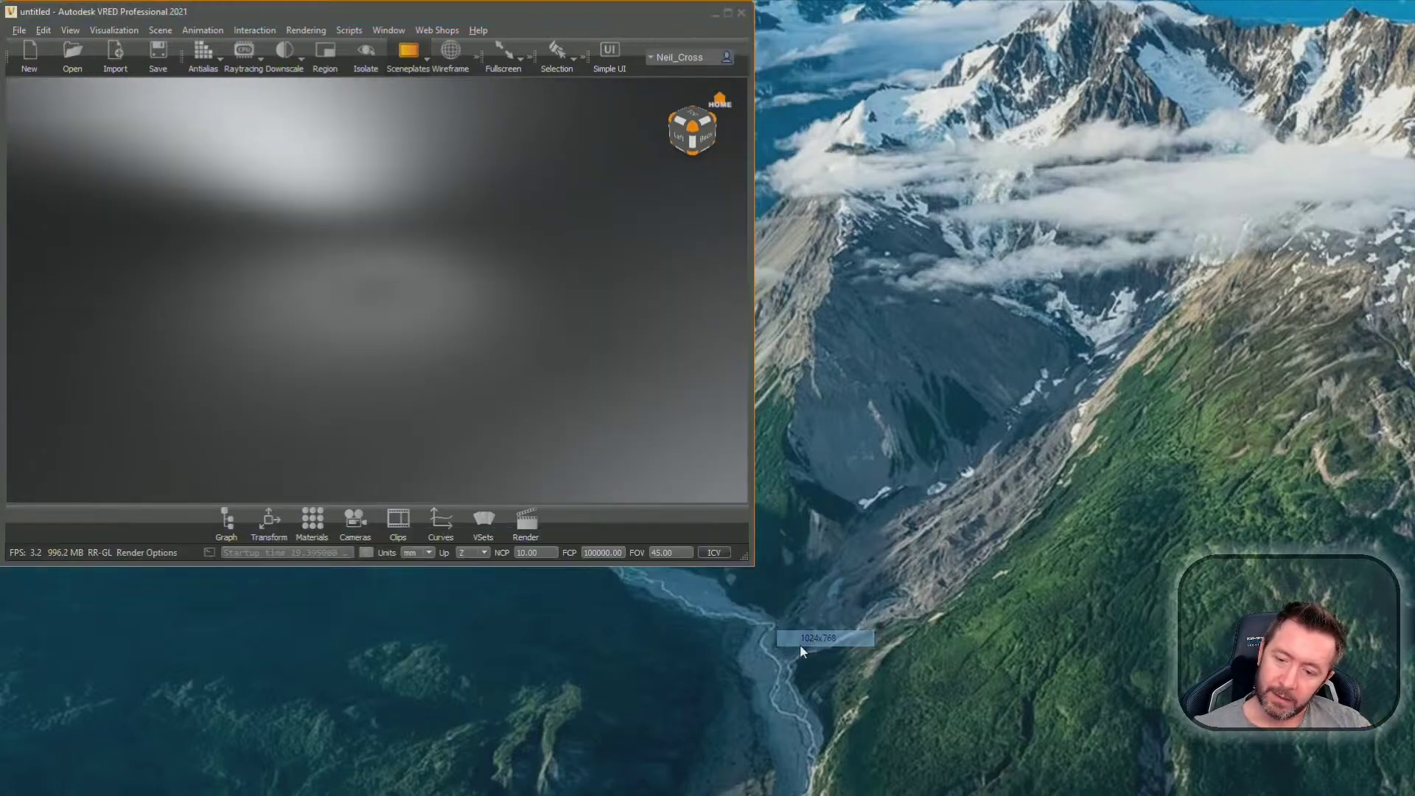
{"action": "left_click", "coordinate": [745, 559]}
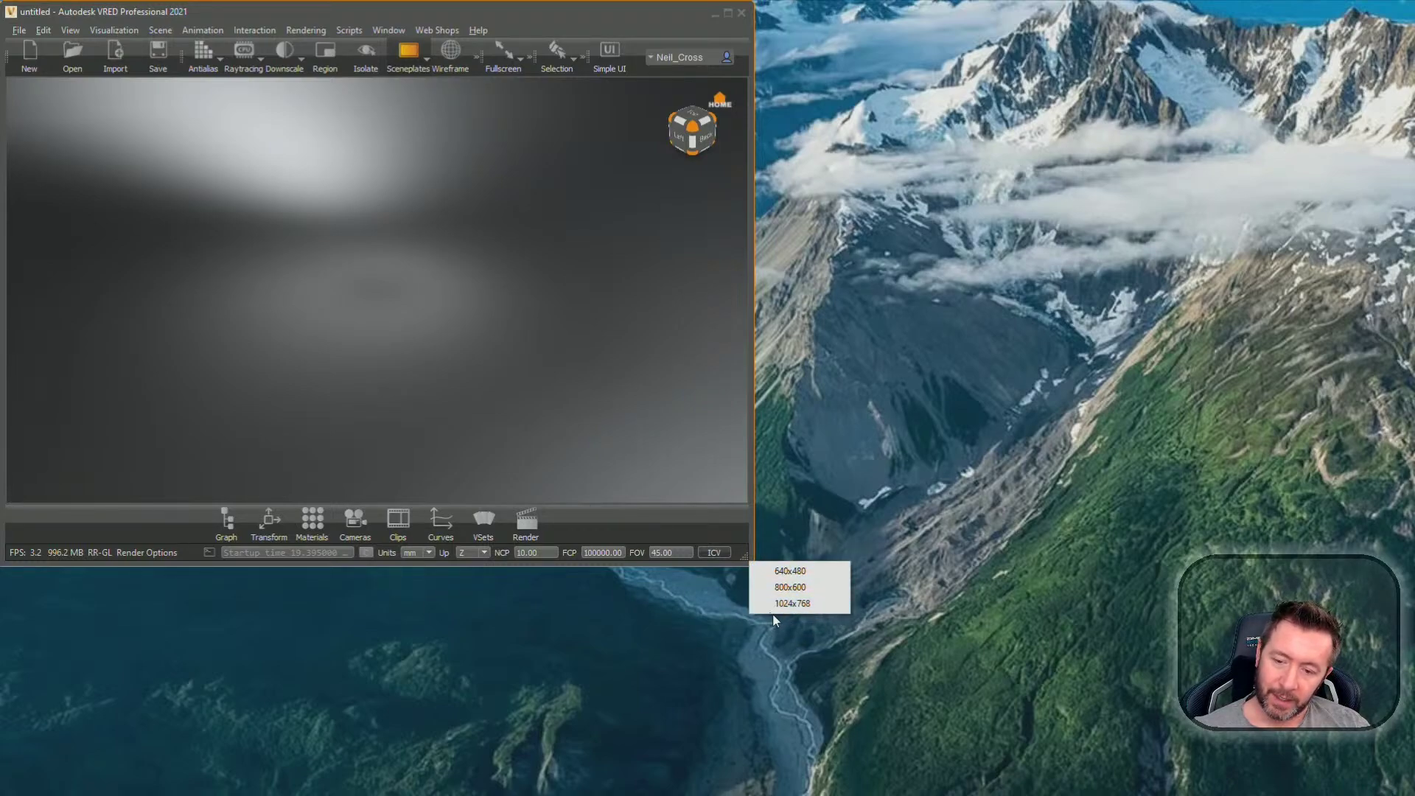
{"action": "left_click", "coordinate": [765, 571]}
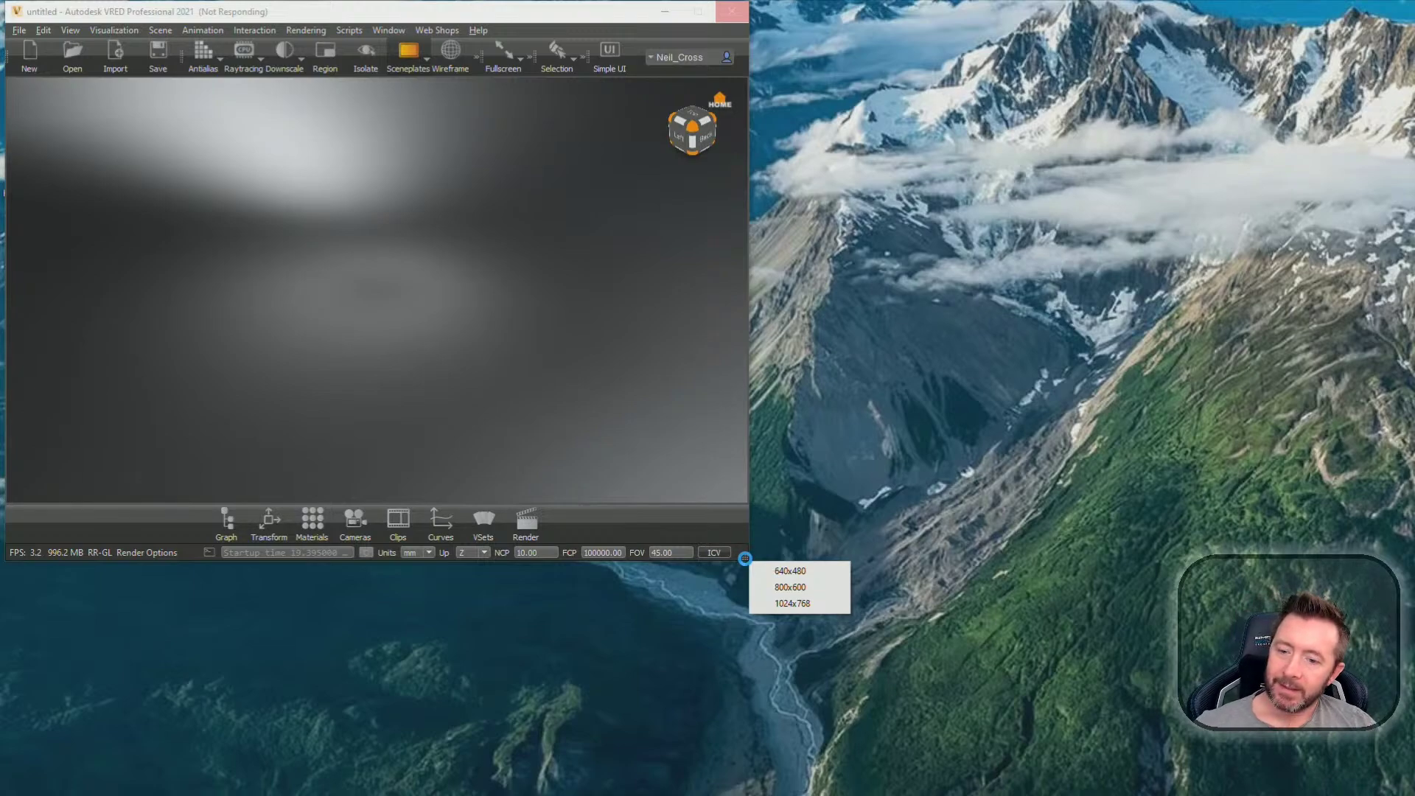
{"action": "left_click", "coordinate": [403, 21]}
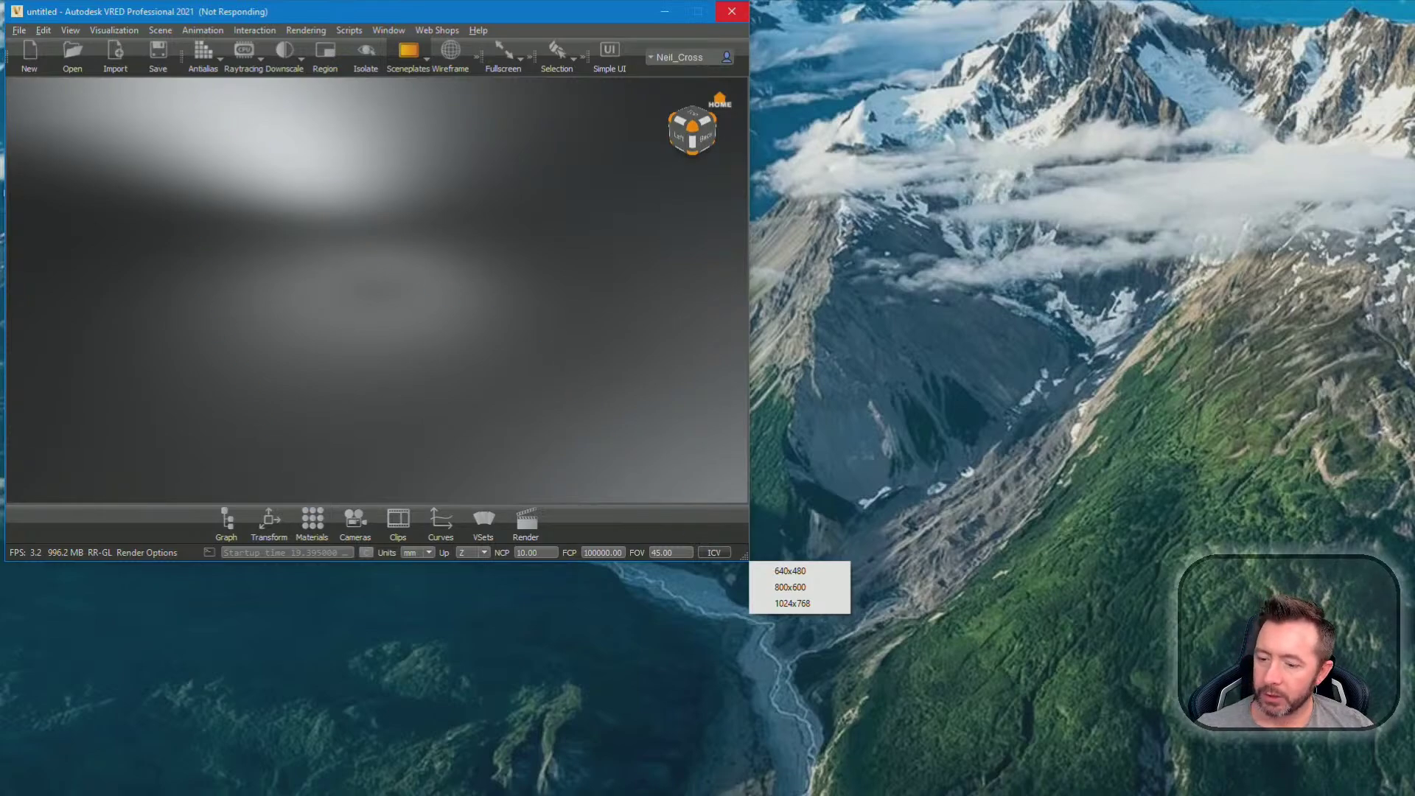
End the unresponsive VREDPro Virtual Reality Editor process through Task Manager and close Task Manager
{"action": "right_click", "coordinate": [929, 795]}
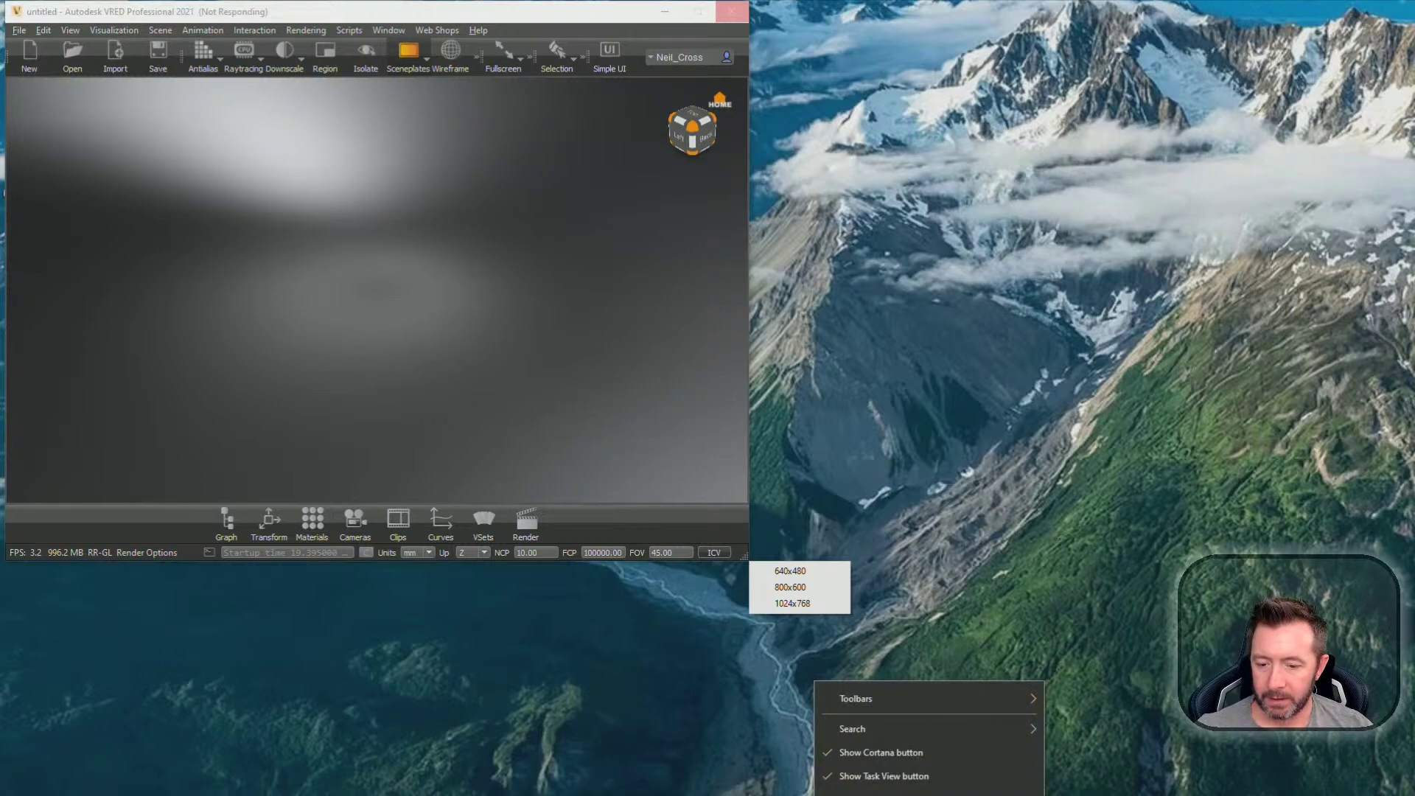
{"action": "left_click", "coordinate": [884, 795]}
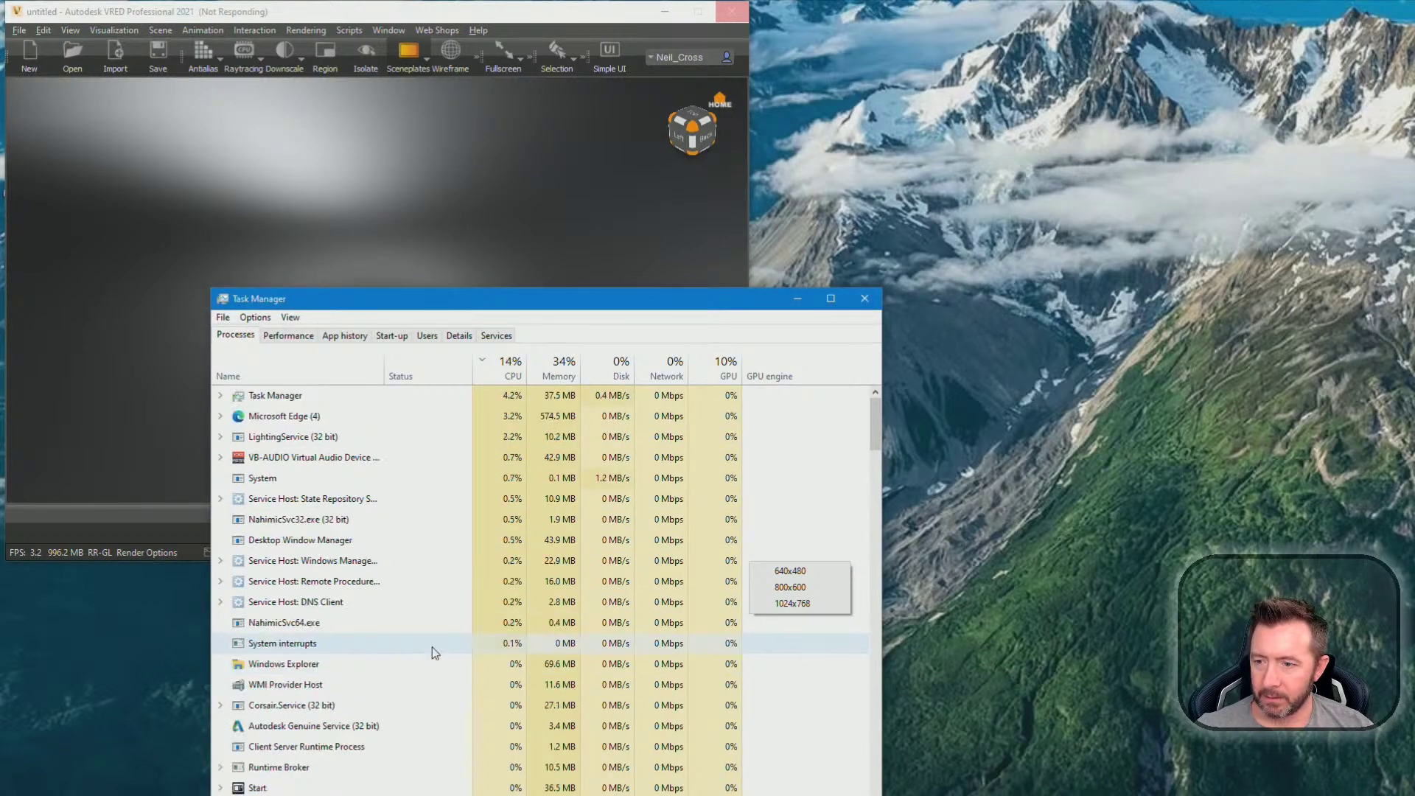
{"action": "left_click", "coordinate": [295, 373]}
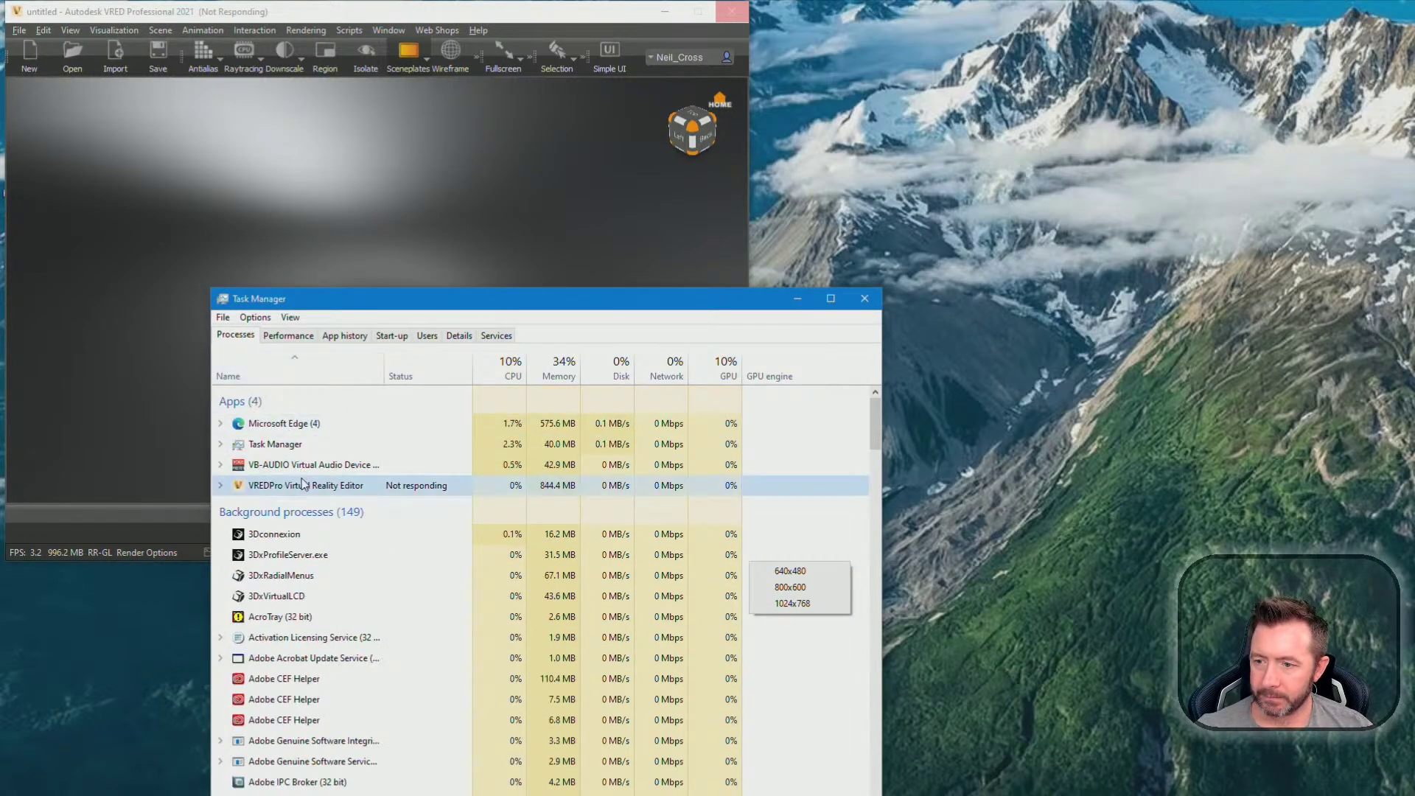
{"action": "right_click", "coordinate": [303, 482]}
{"action": "left_click", "coordinate": [356, 507]}
{"action": "left_click", "coordinate": [866, 299]}
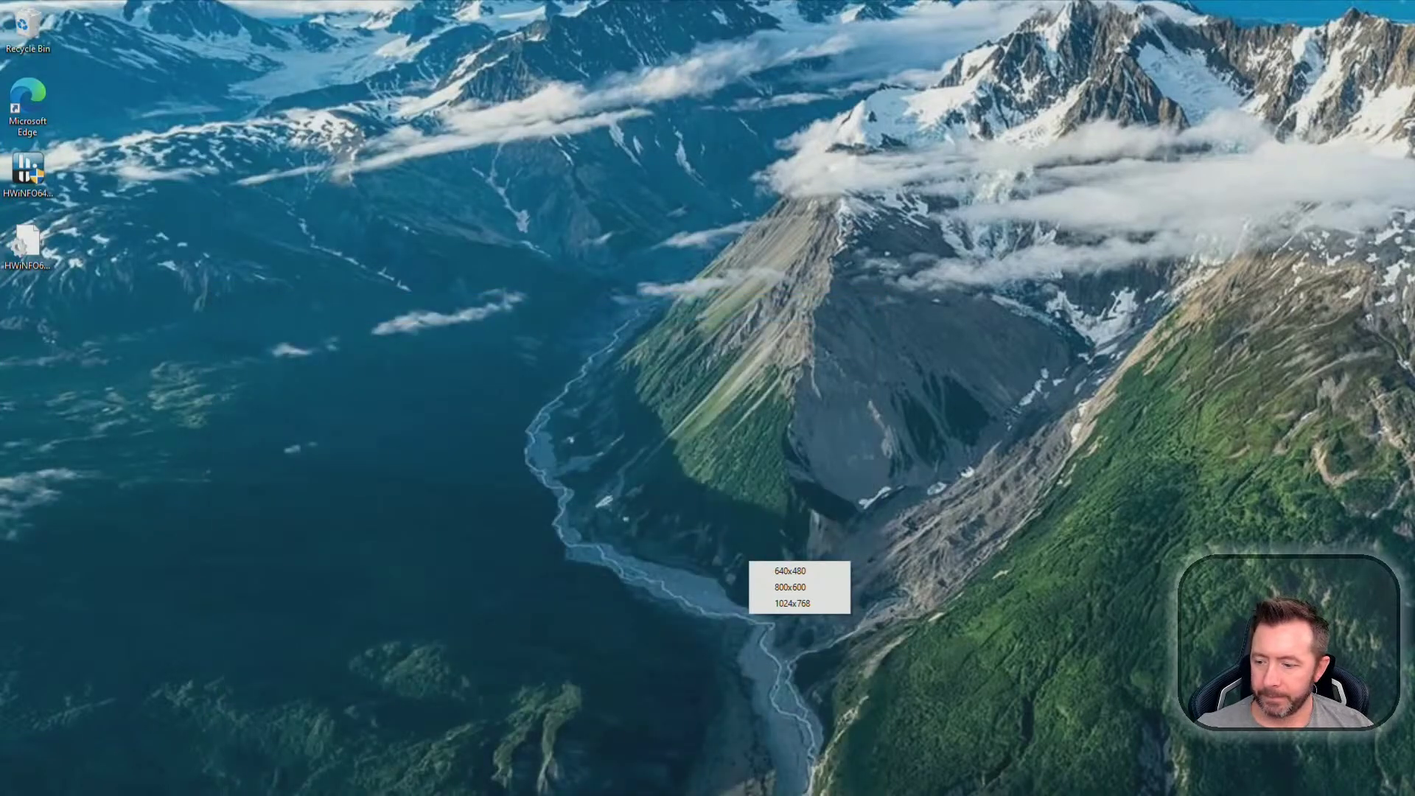
Relaunch VRED Professional 2021 and enlarge its window to fill the desktop
{"action": "left_click", "coordinate": [18, 795]}
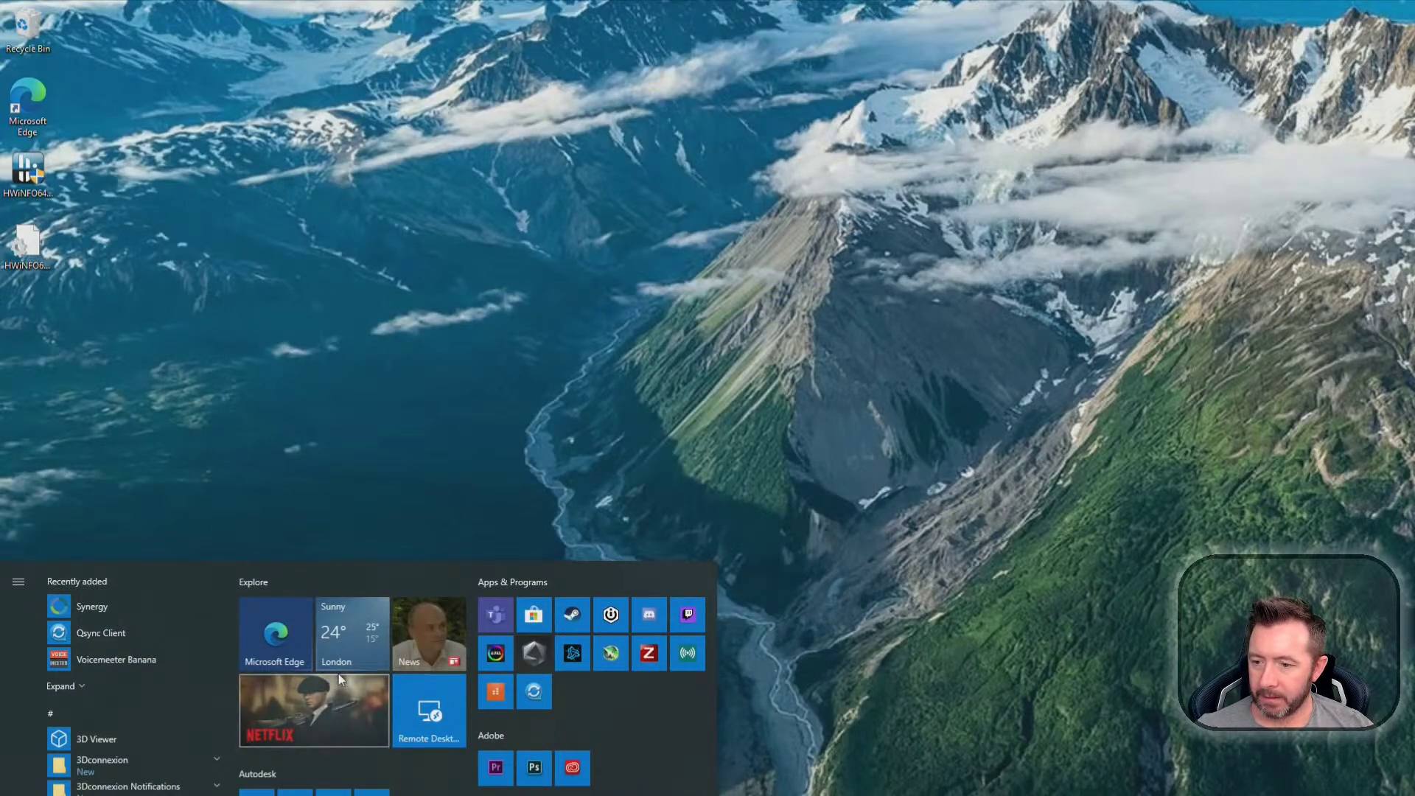
{"action": "left_click", "coordinate": [265, 793]}
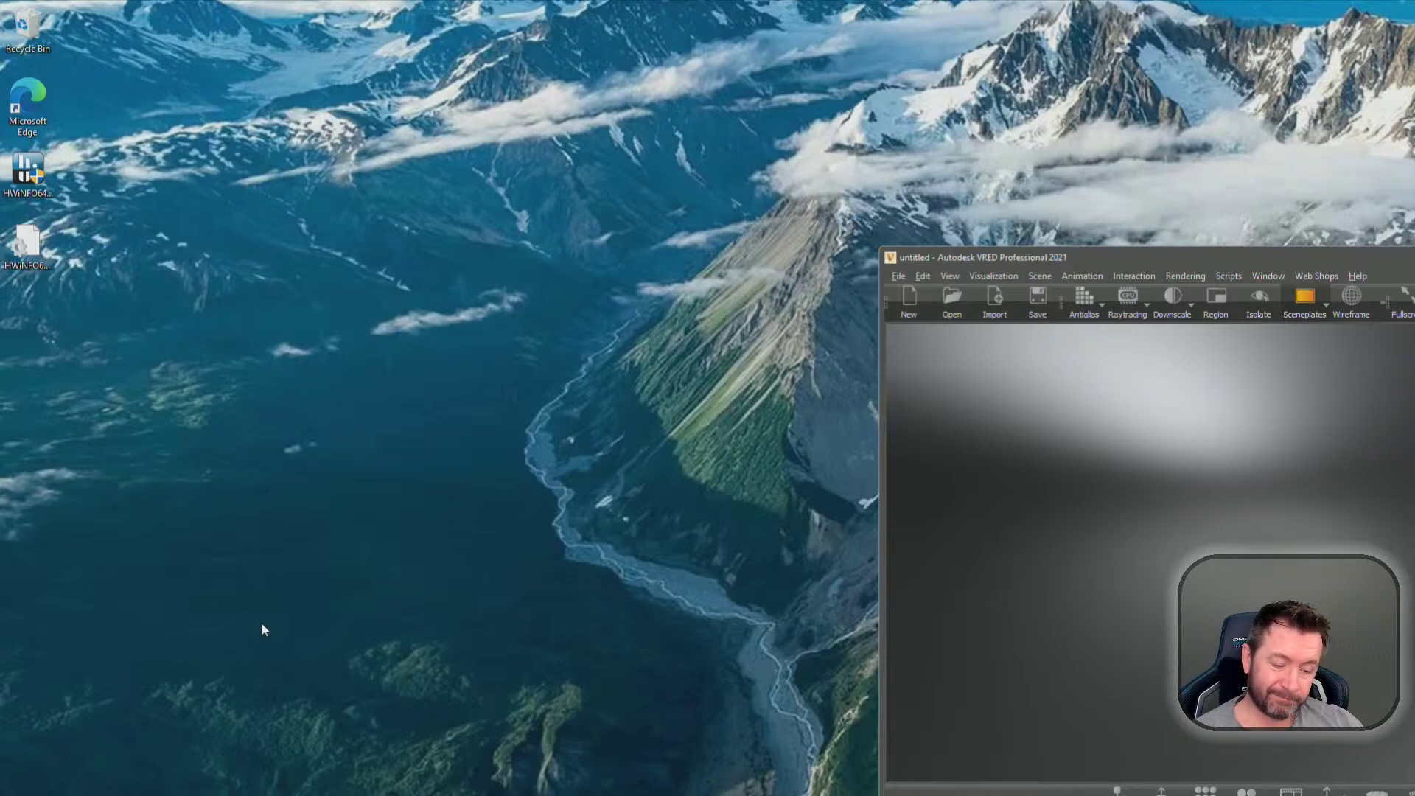
{"action": "left_click_drag", "start_coordinate": [1214, 256], "coordinate": [339, 26]}
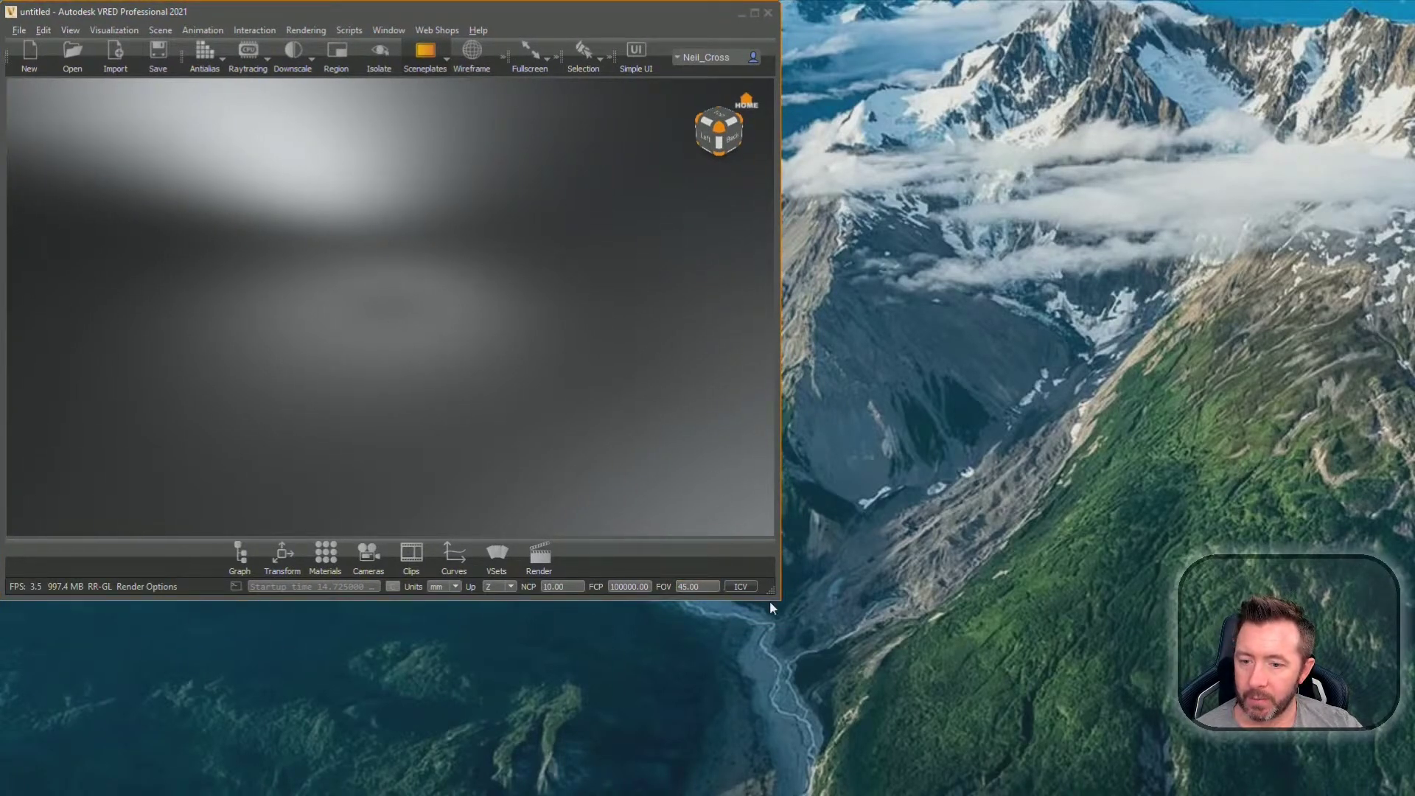
{"action": "left_click_drag", "start_coordinate": [778, 598], "coordinate": [1407, 790]}
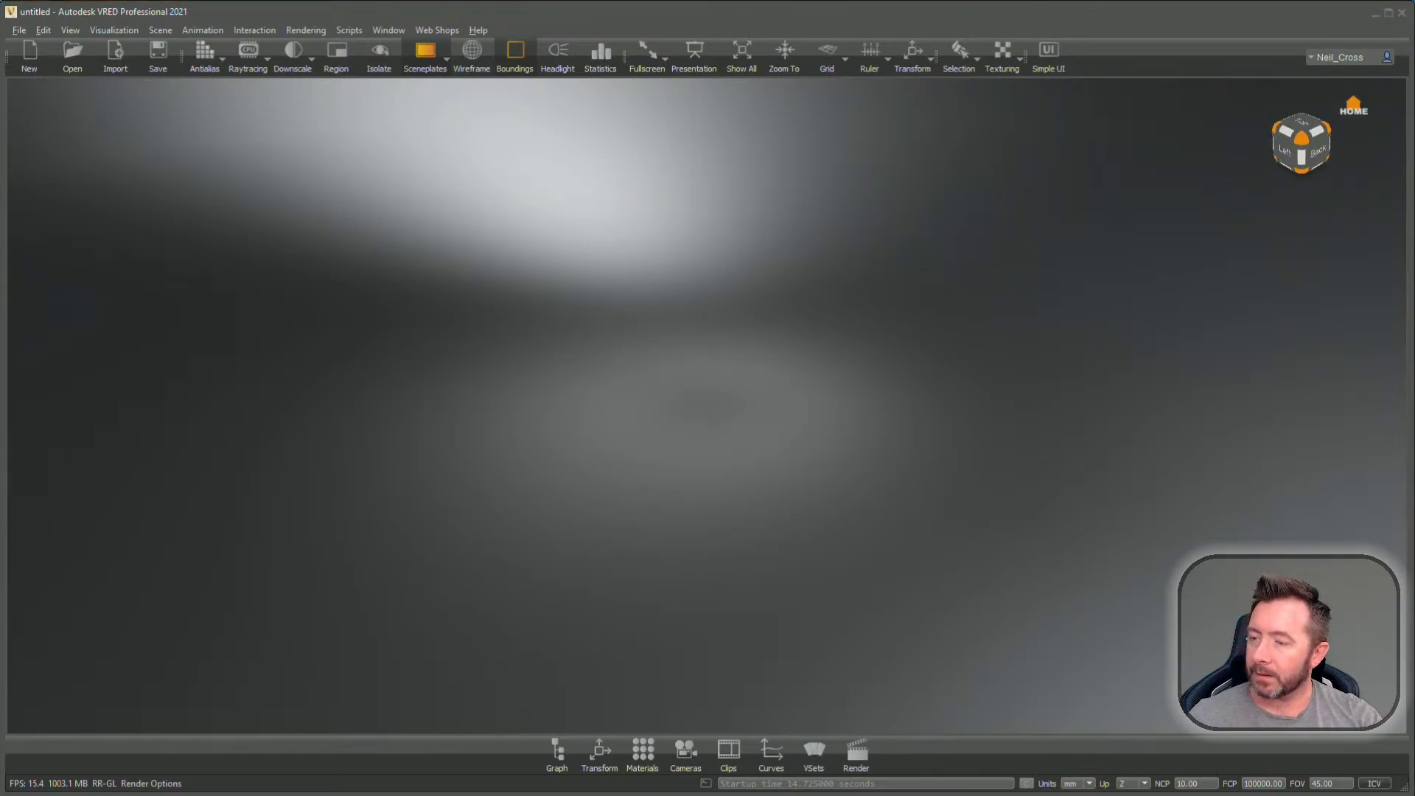
Open the scene file Ferrari Stream.vpb from the VRED Car Scenes folder
{"action": "left_click", "coordinate": [72, 52]}
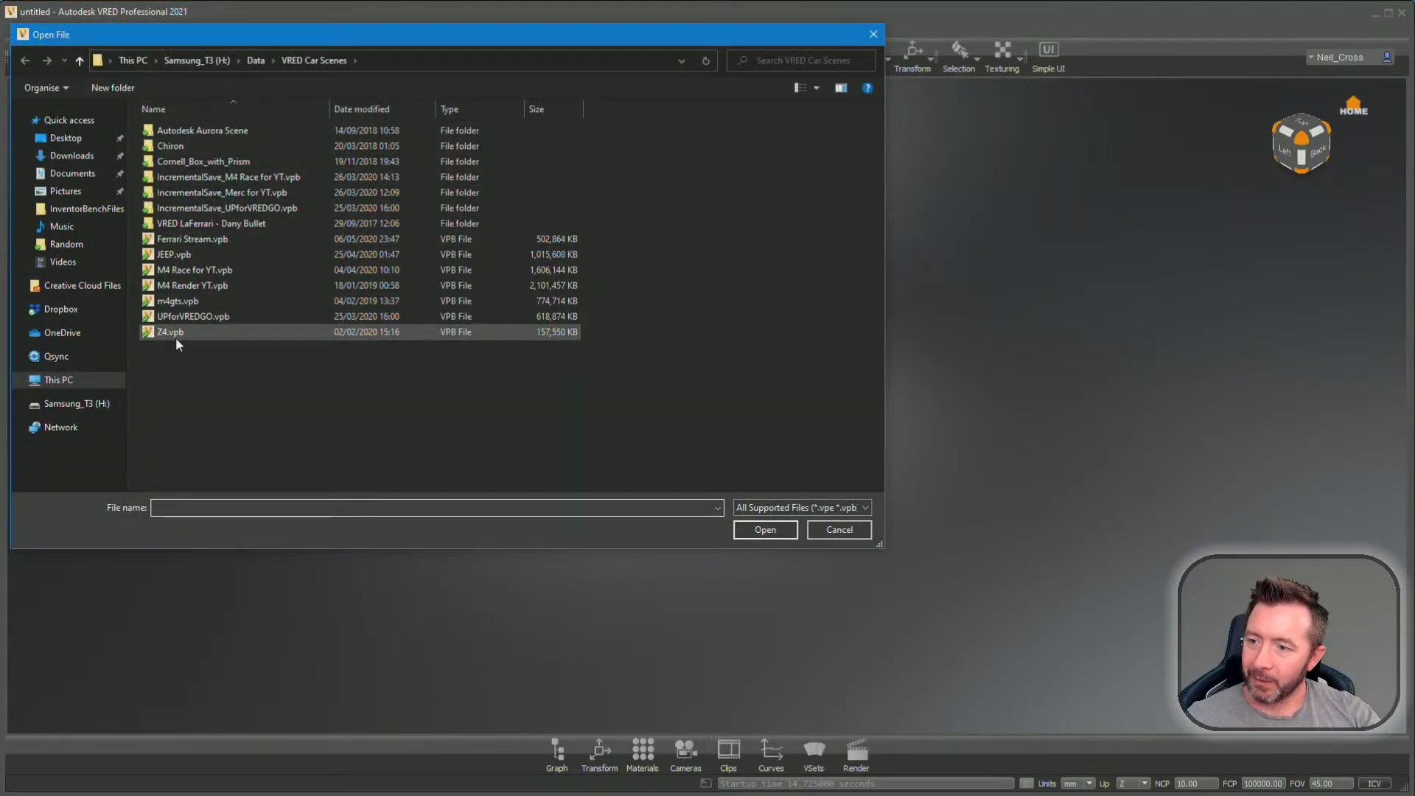
{"action": "left_click", "coordinate": [200, 243]}
{"action": "left_click", "coordinate": [197, 254]}
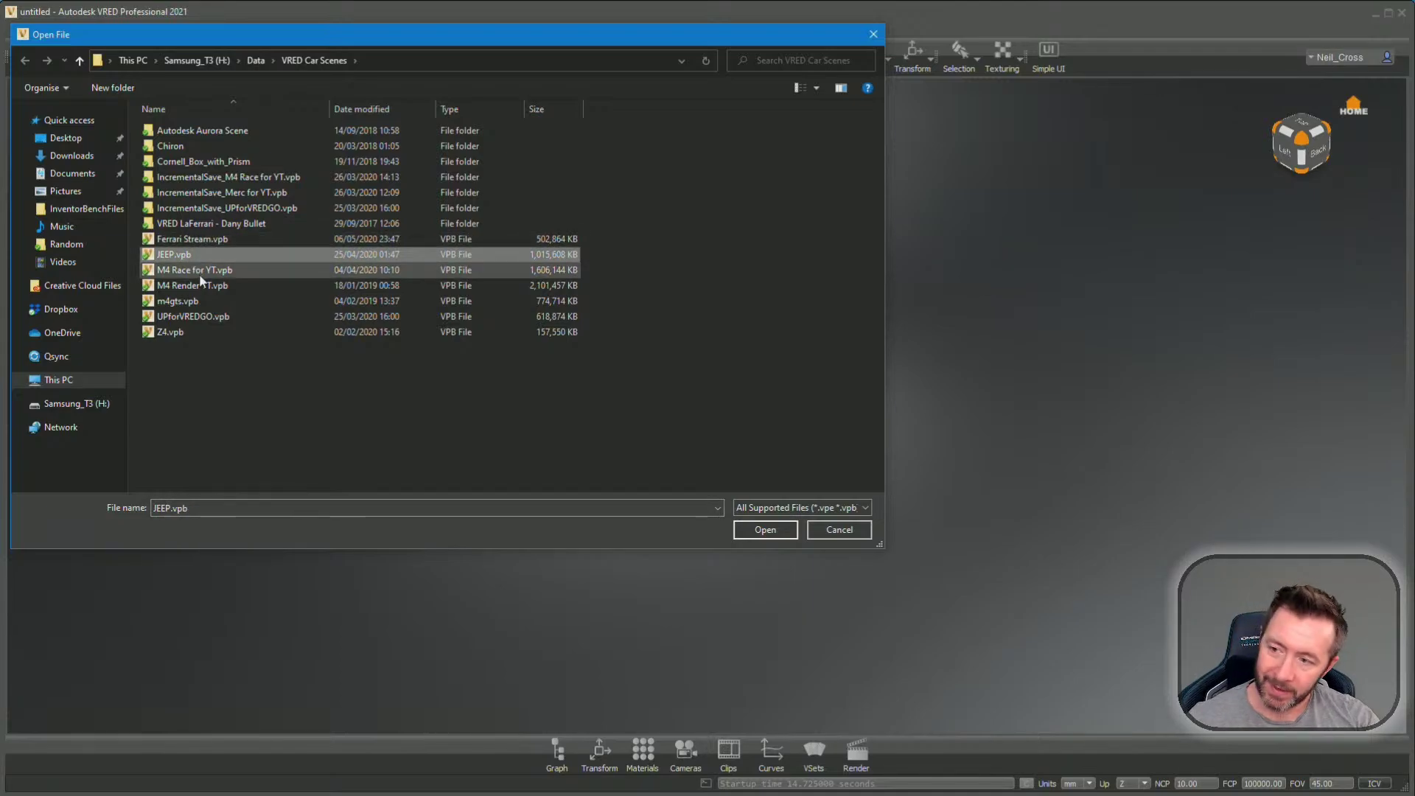
{"action": "left_click", "coordinate": [199, 272]}
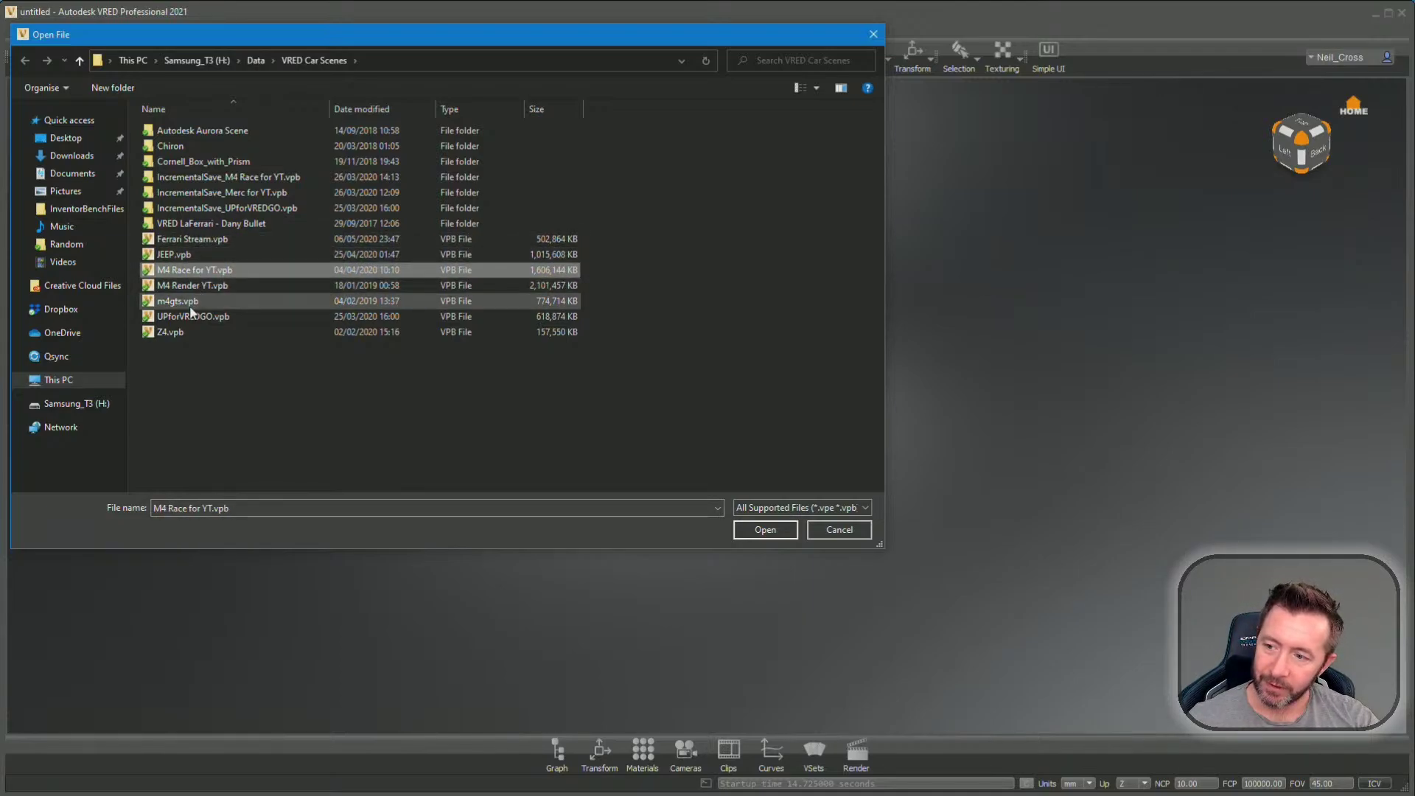
{"action": "left_click", "coordinate": [191, 305]}
{"action": "left_click", "coordinate": [179, 332]}
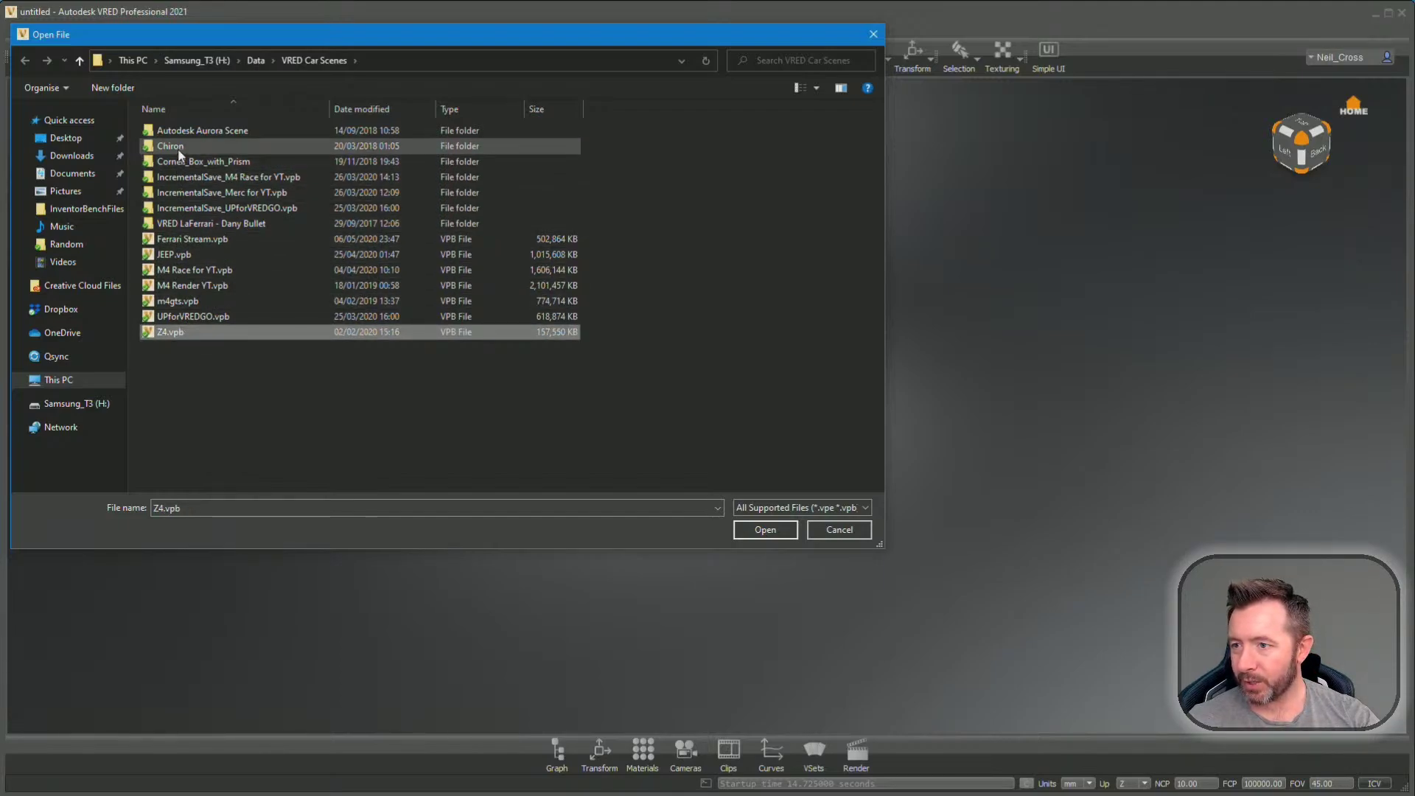
{"action": "left_click", "coordinate": [192, 243]}
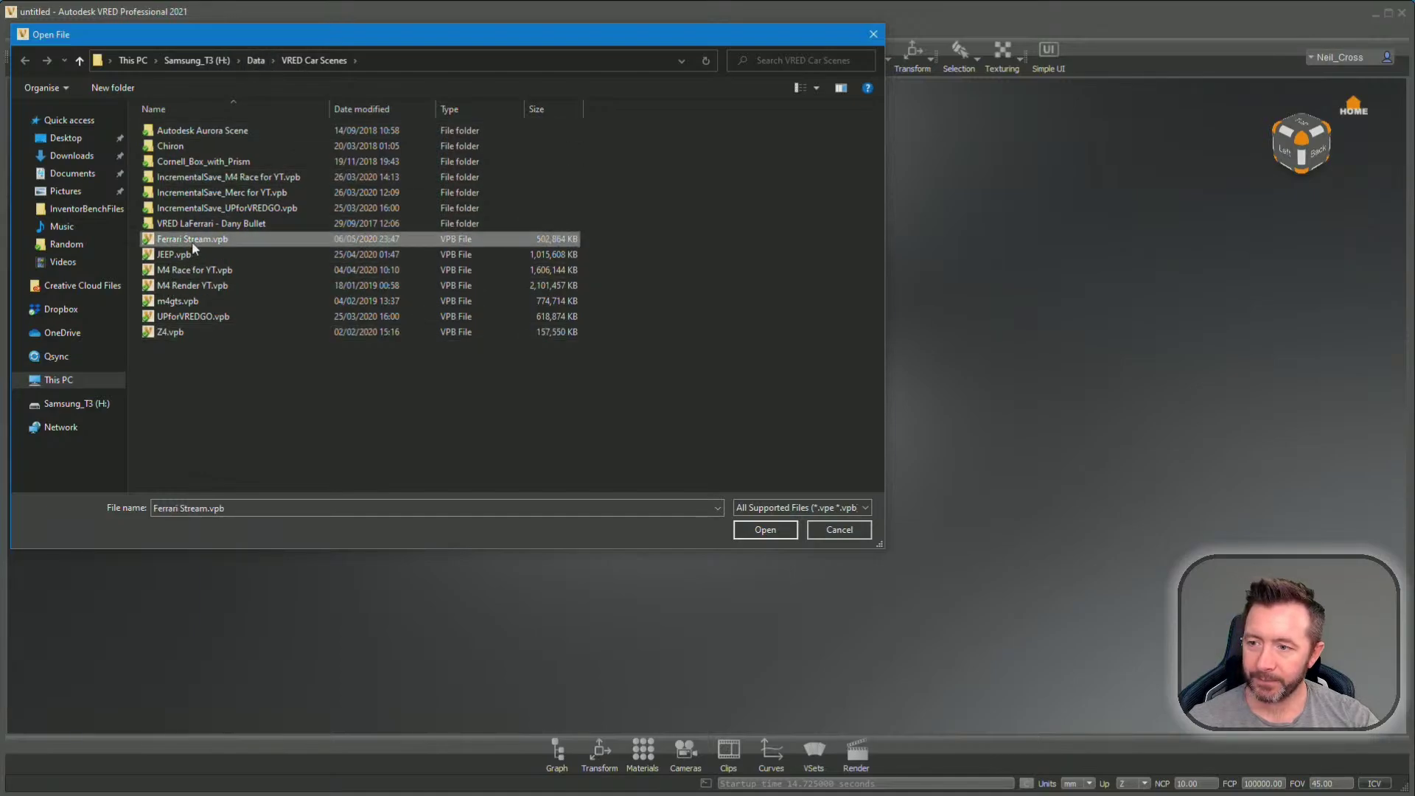
{"action": "left_click", "coordinate": [763, 530]}
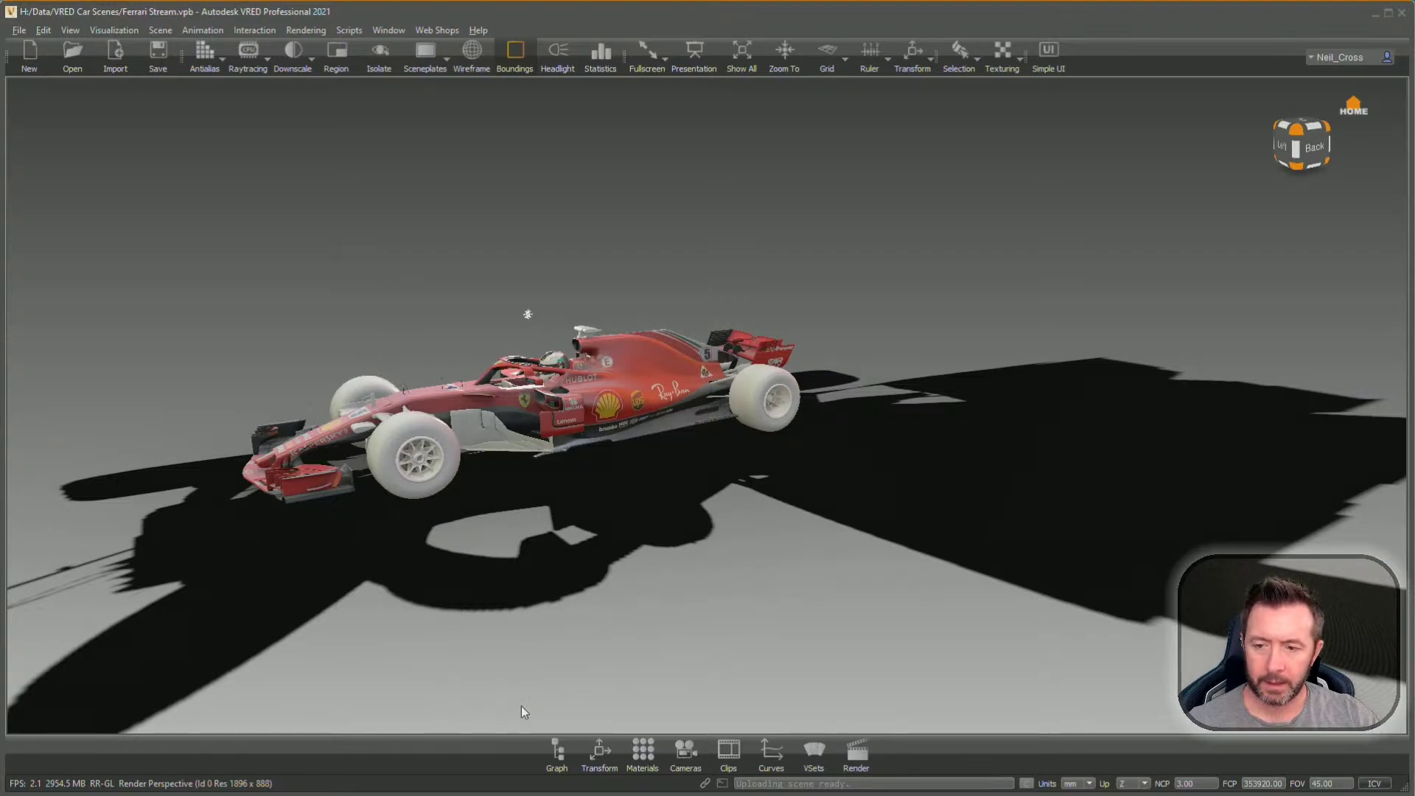
Delete the PointLight from the scene in the Light Editor and close the editor
{"action": "mouse_move", "coordinate": [624, 707]}
{"action": "left_mouse_down"}
{"action": "mouse_move", "coordinate": [723, 488]}
{"action": "mouse_move", "coordinate": [922, 467]}
{"action": "mouse_move", "coordinate": [859, 452]}
{"action": "mouse_move", "coordinate": [759, 352]}
{"action": "mouse_move", "coordinate": [571, 511]}
{"action": "mouse_move", "coordinate": [642, 388]}
{"action": "left_mouse_up"}
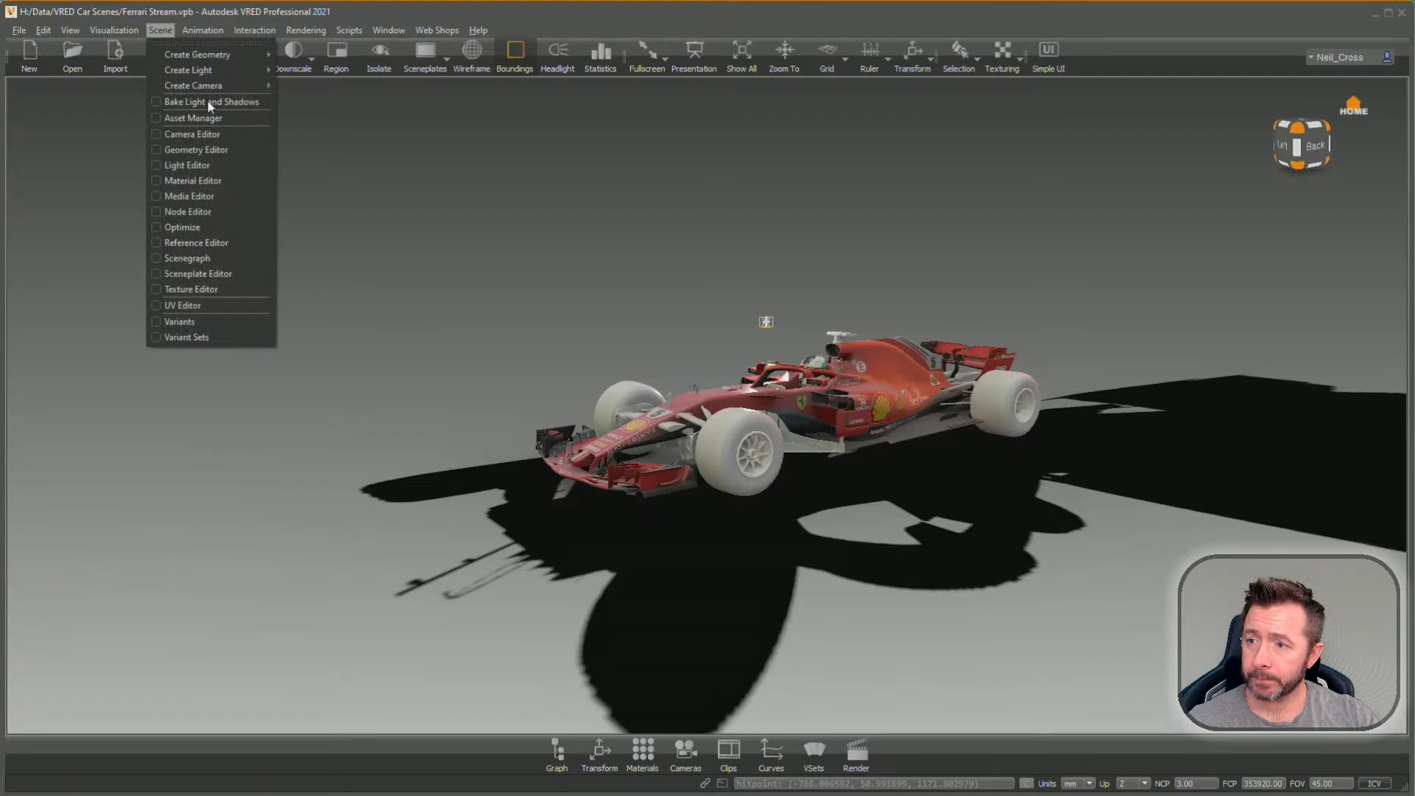
{"action": "left_click", "coordinate": [193, 165]}
{"action": "left_click_drag", "start_coordinate": [934, 302], "coordinate": [356, 218]}
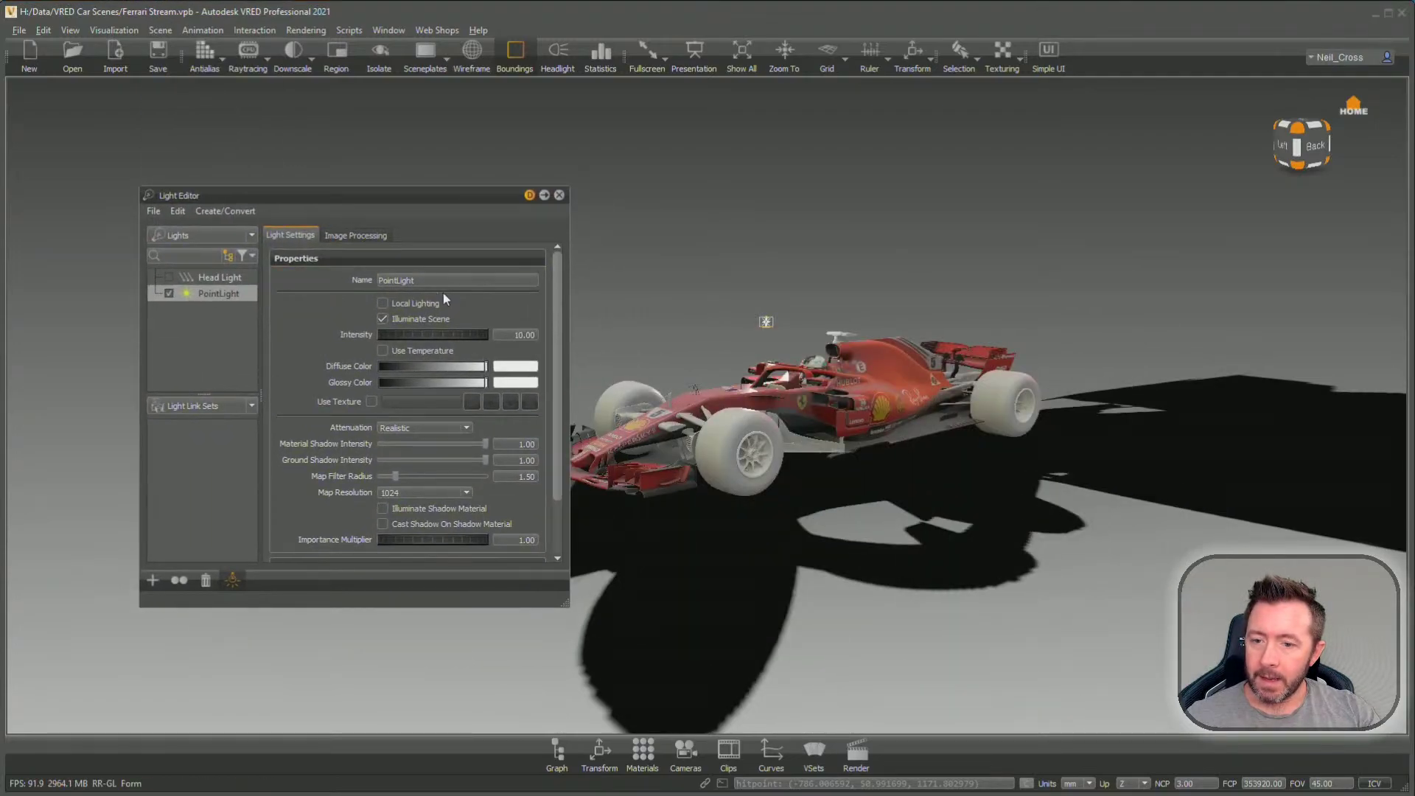
{"action": "left_click", "coordinate": [430, 525]}
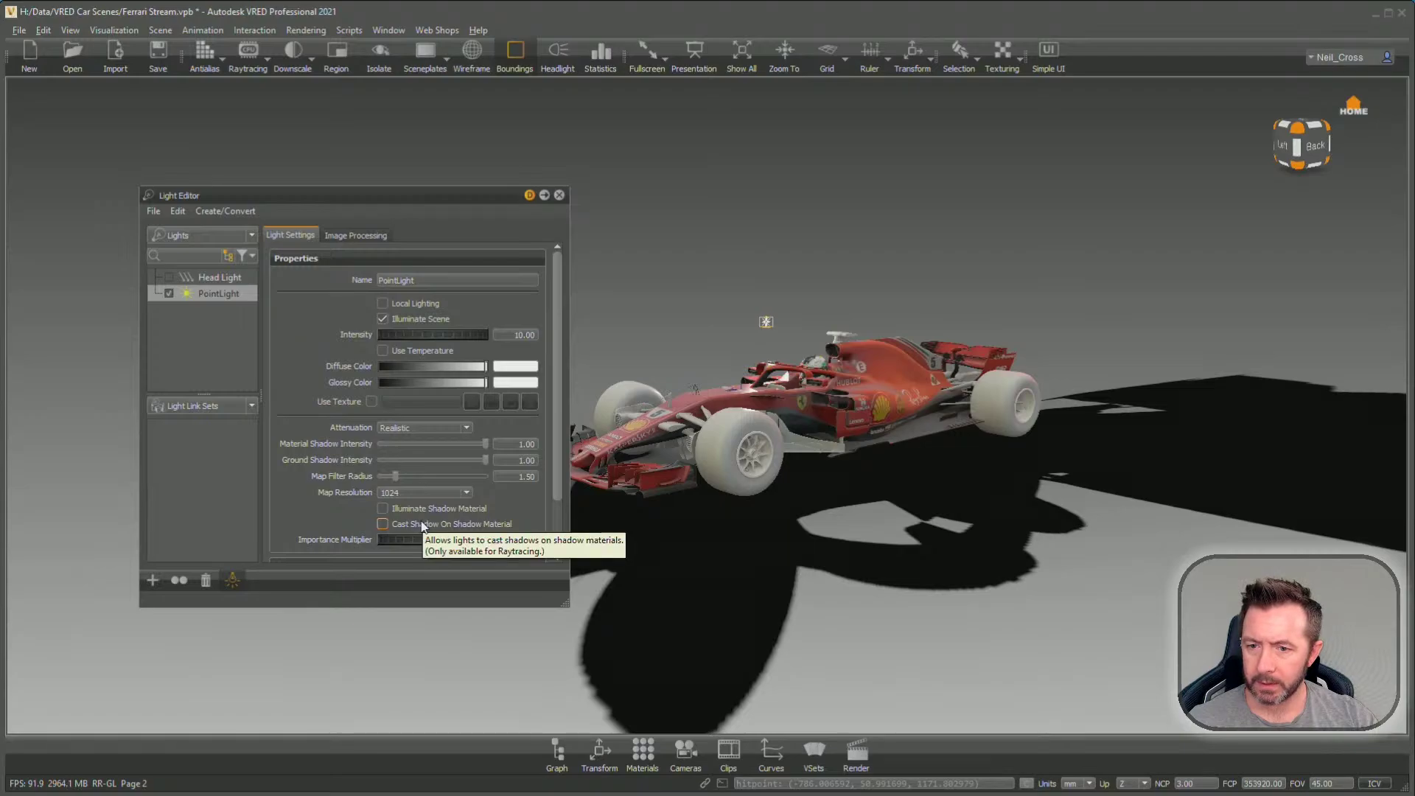
{"action": "left_click", "coordinate": [213, 278]}
{"action": "left_click", "coordinate": [215, 294]}
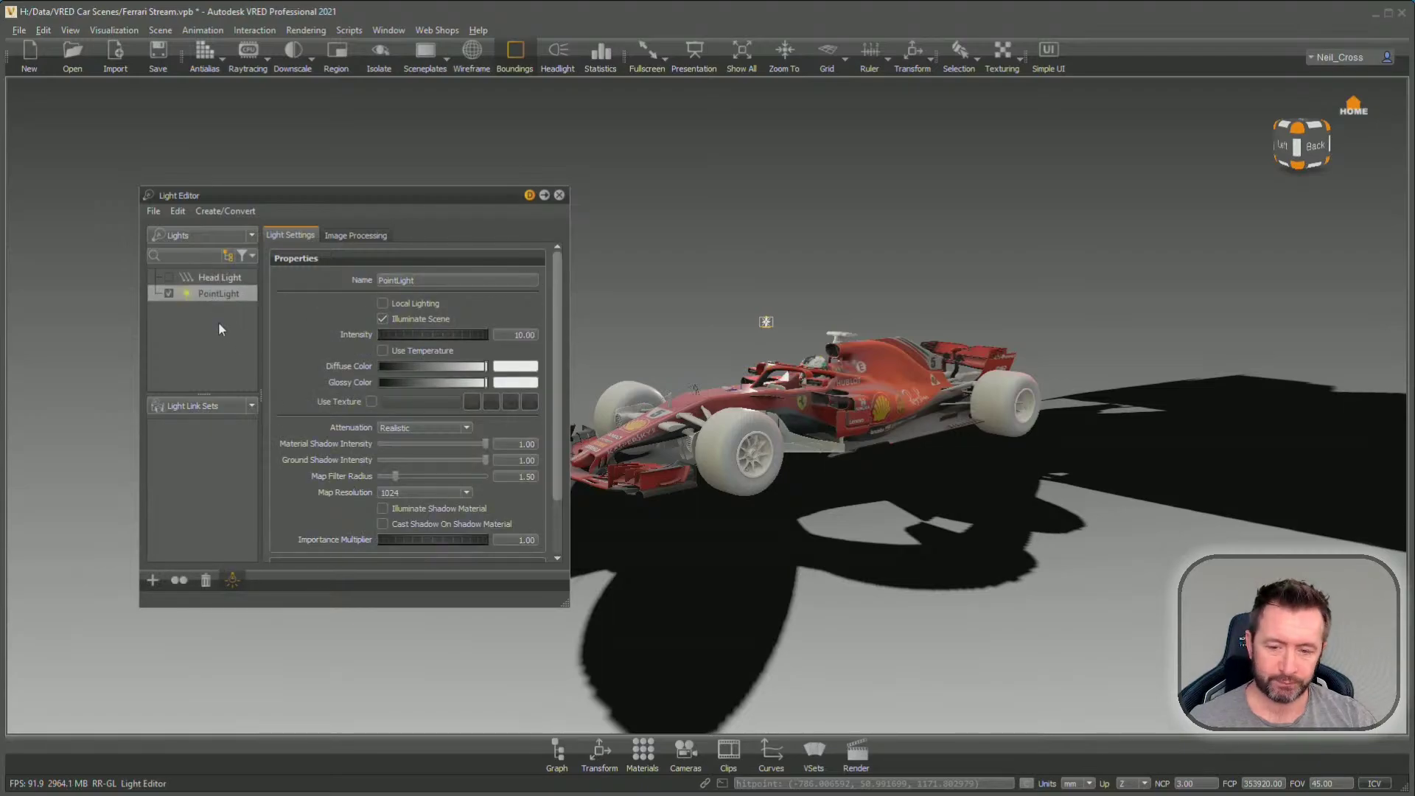
{"action": "key", "text": "Delete"}
{"action": "left_click", "coordinate": [532, 195]}
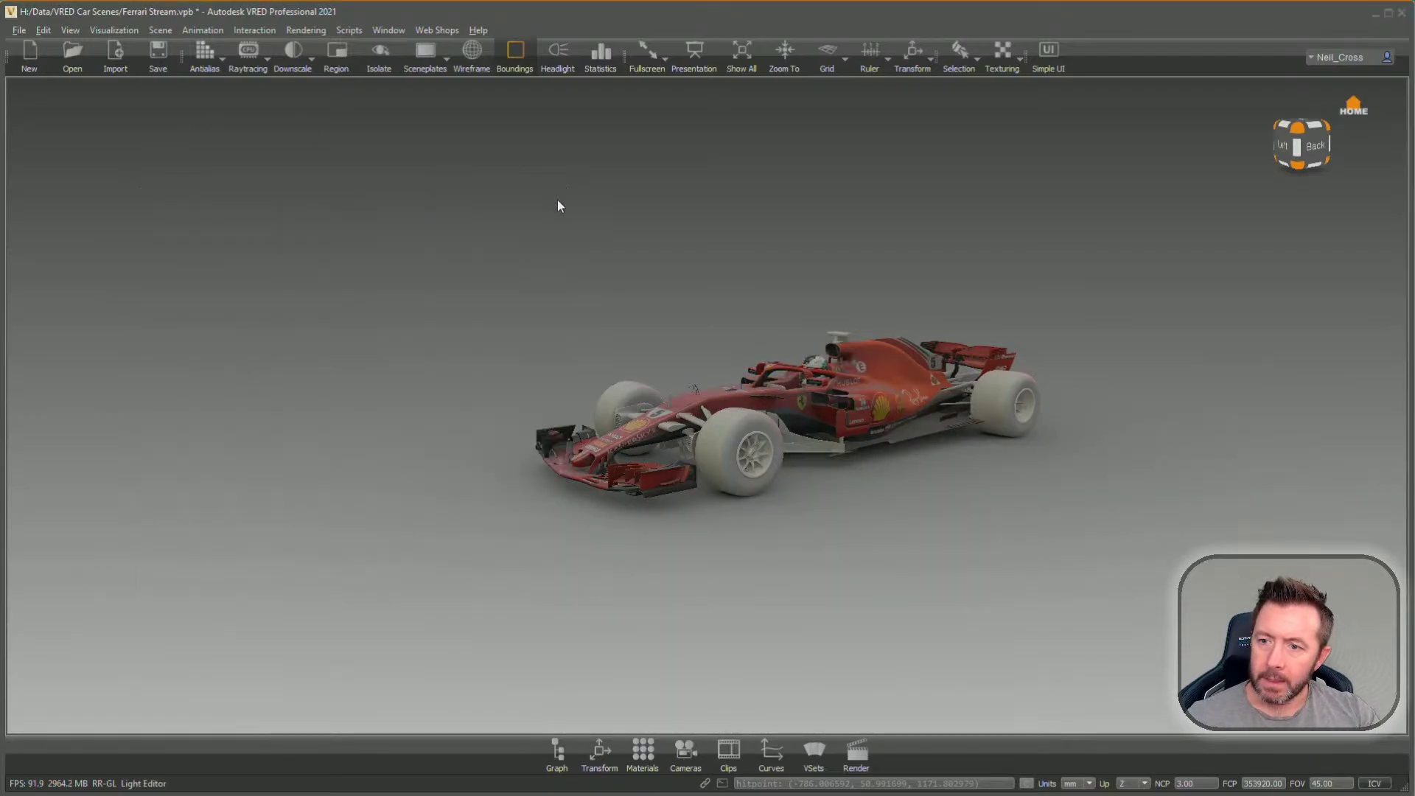
Select the car's red bodywork and show its BODY material in the Material Editor
{"action": "scroll", "coordinate": [806, 440], "scroll_direction": "up", "scroll_amount": 5}
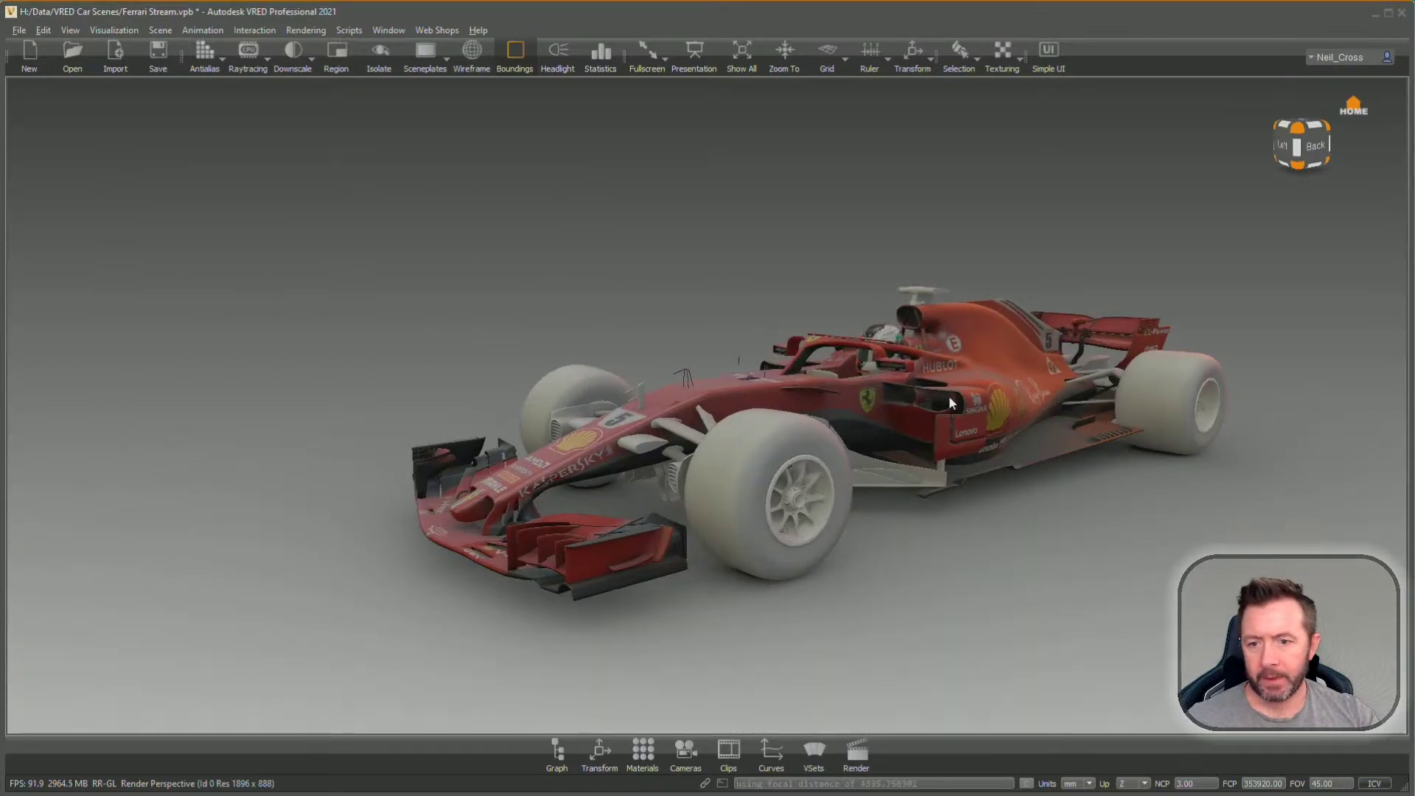
{"action": "left_click_drag", "start_coordinate": [948, 395], "coordinate": [874, 440]}
{"action": "scroll", "coordinate": [874, 439], "scroll_direction": "up", "scroll_amount": 1}
{"action": "scroll", "coordinate": [875, 443], "scroll_direction": "up", "scroll_amount": 1}
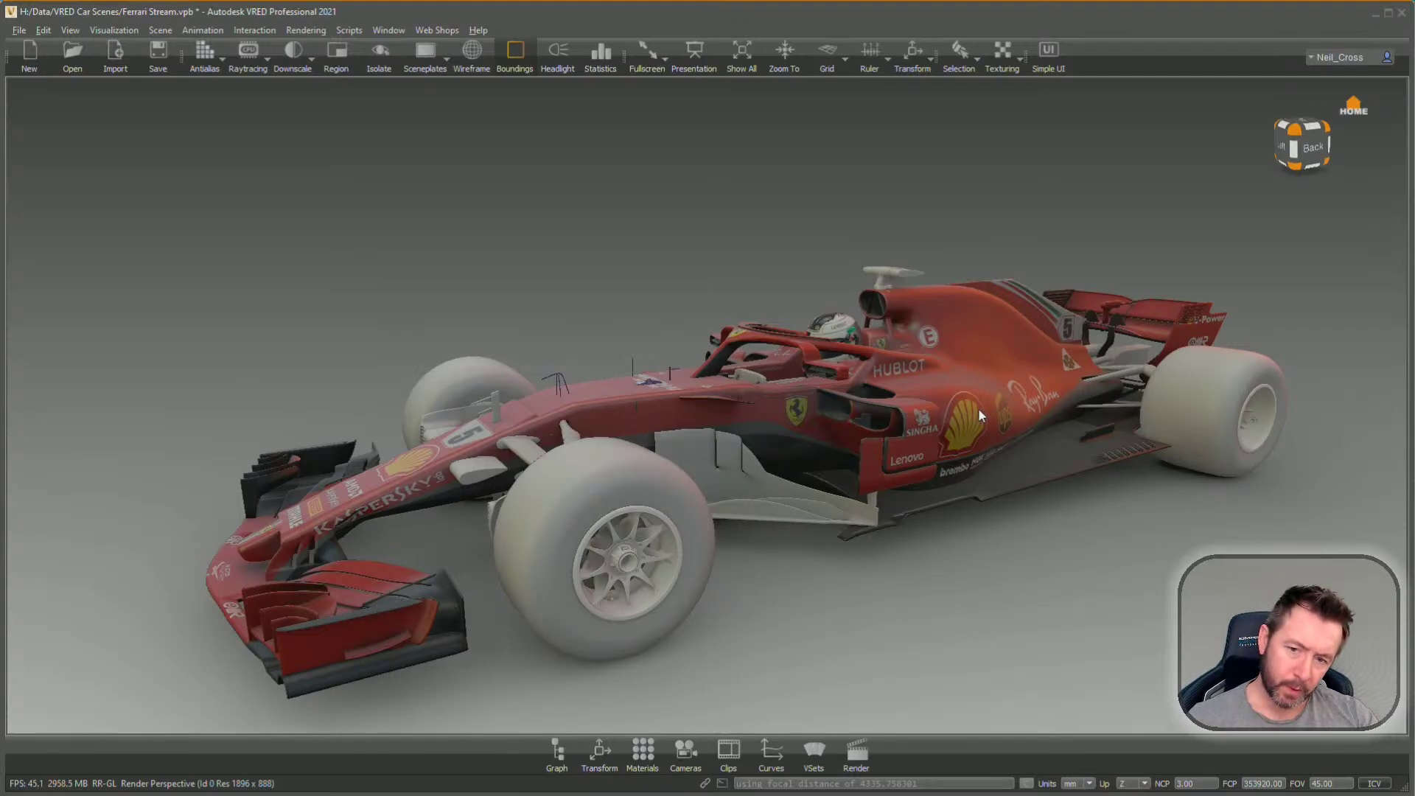
{"action": "left_click_drag", "start_coordinate": [983, 390], "coordinate": [942, 409]}
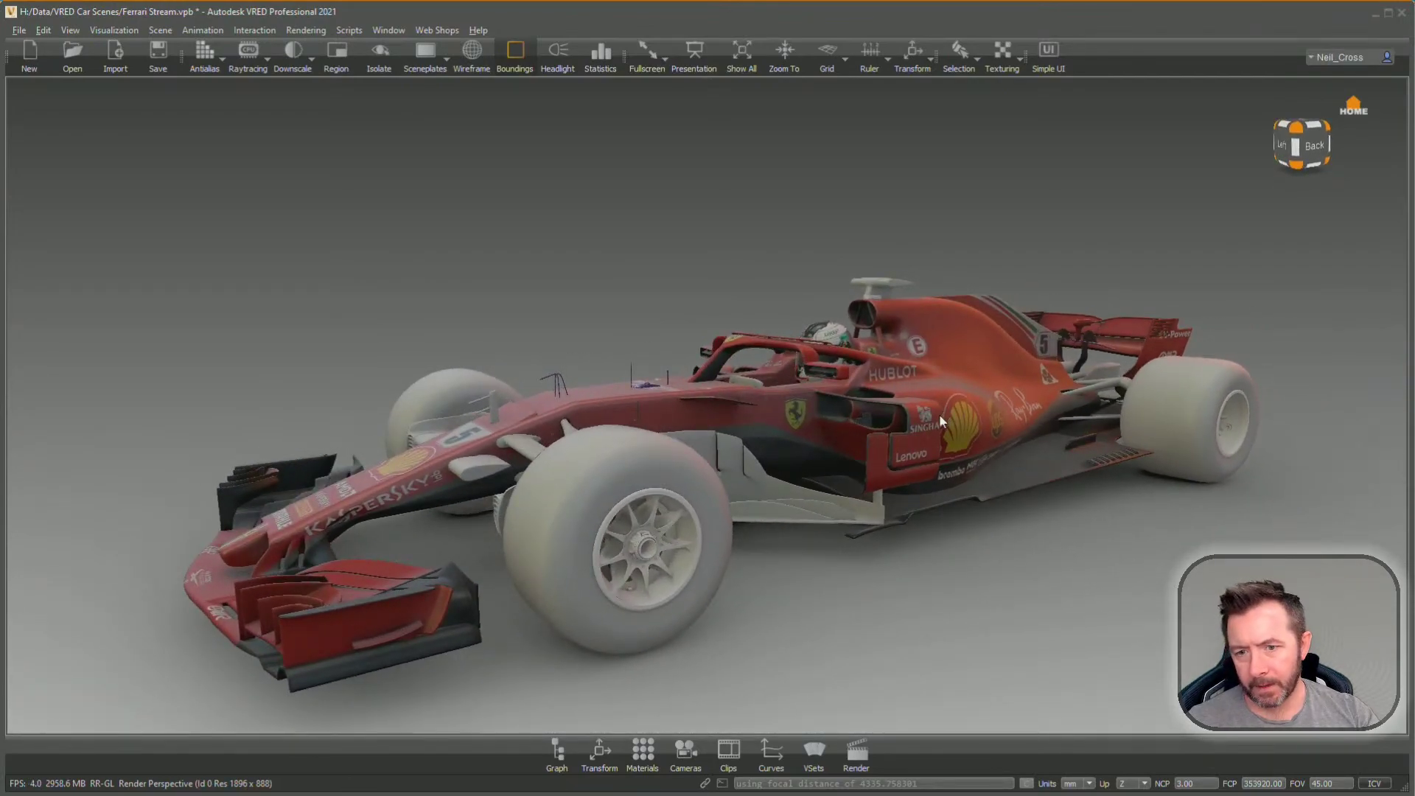
{"action": "left_click", "coordinate": [945, 407]}
{"action": "left_click", "coordinate": [947, 405]}
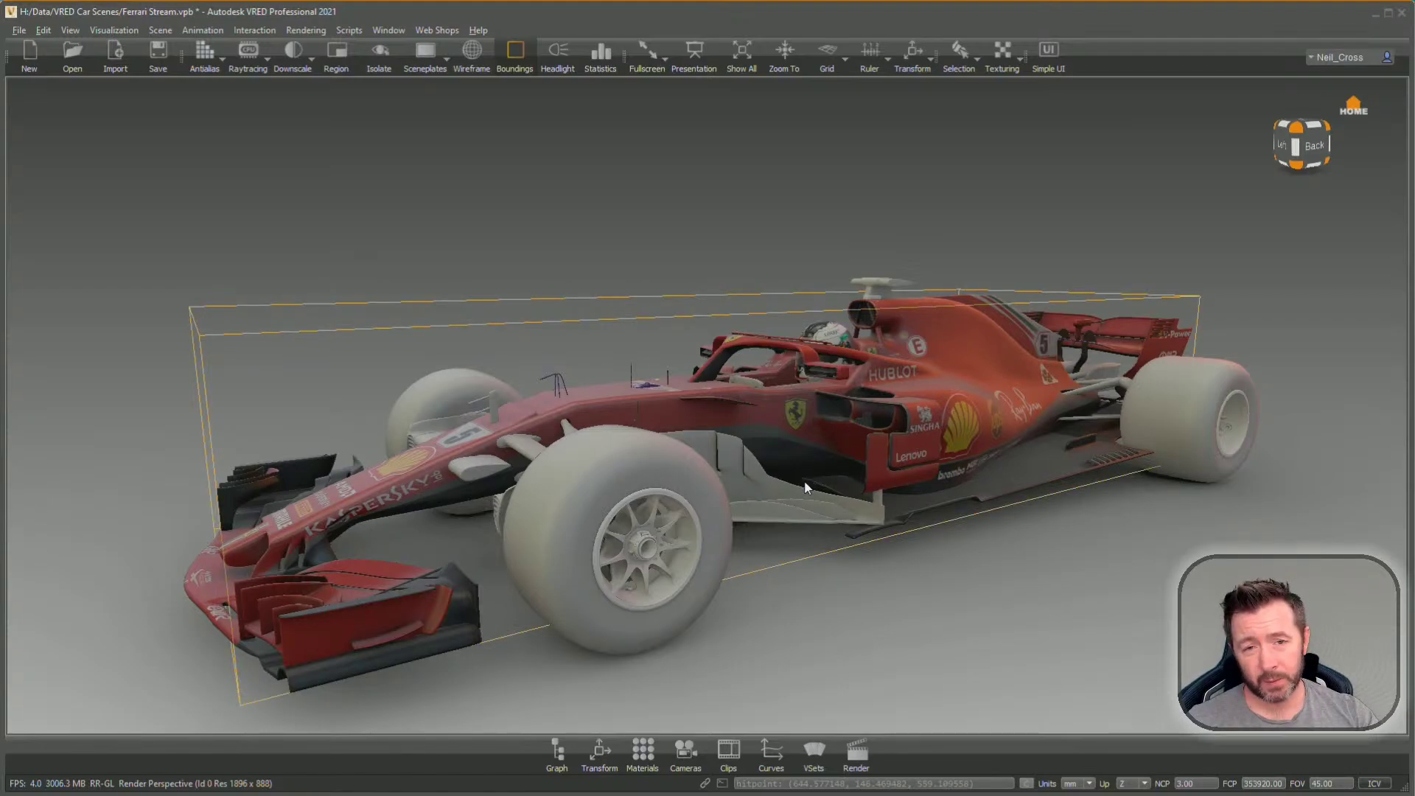
{"action": "left_click", "coordinate": [644, 750]}
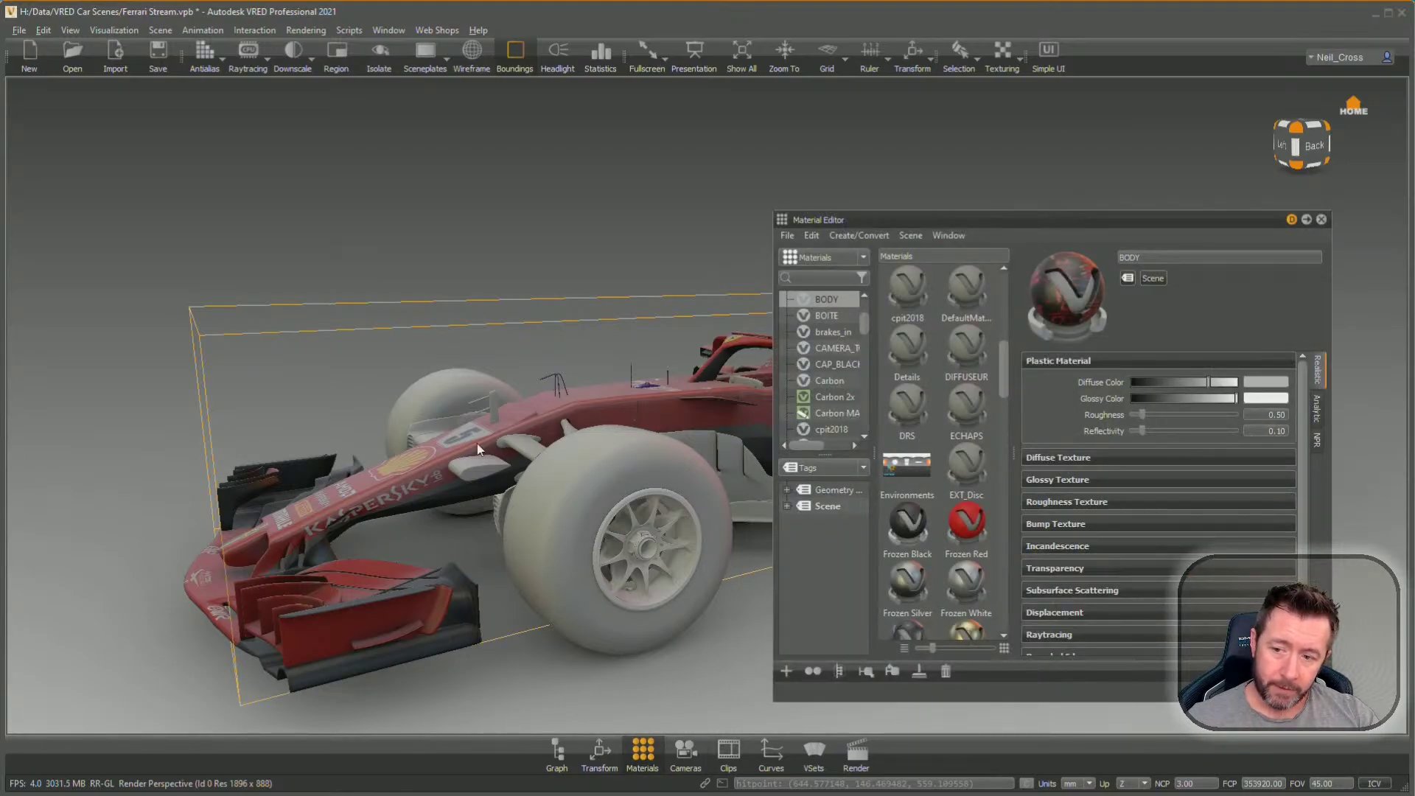
Examine the livery decals and race number on the car's nose from the front and side
{"action": "left_click_drag", "start_coordinate": [714, 413], "coordinate": [640, 423]}
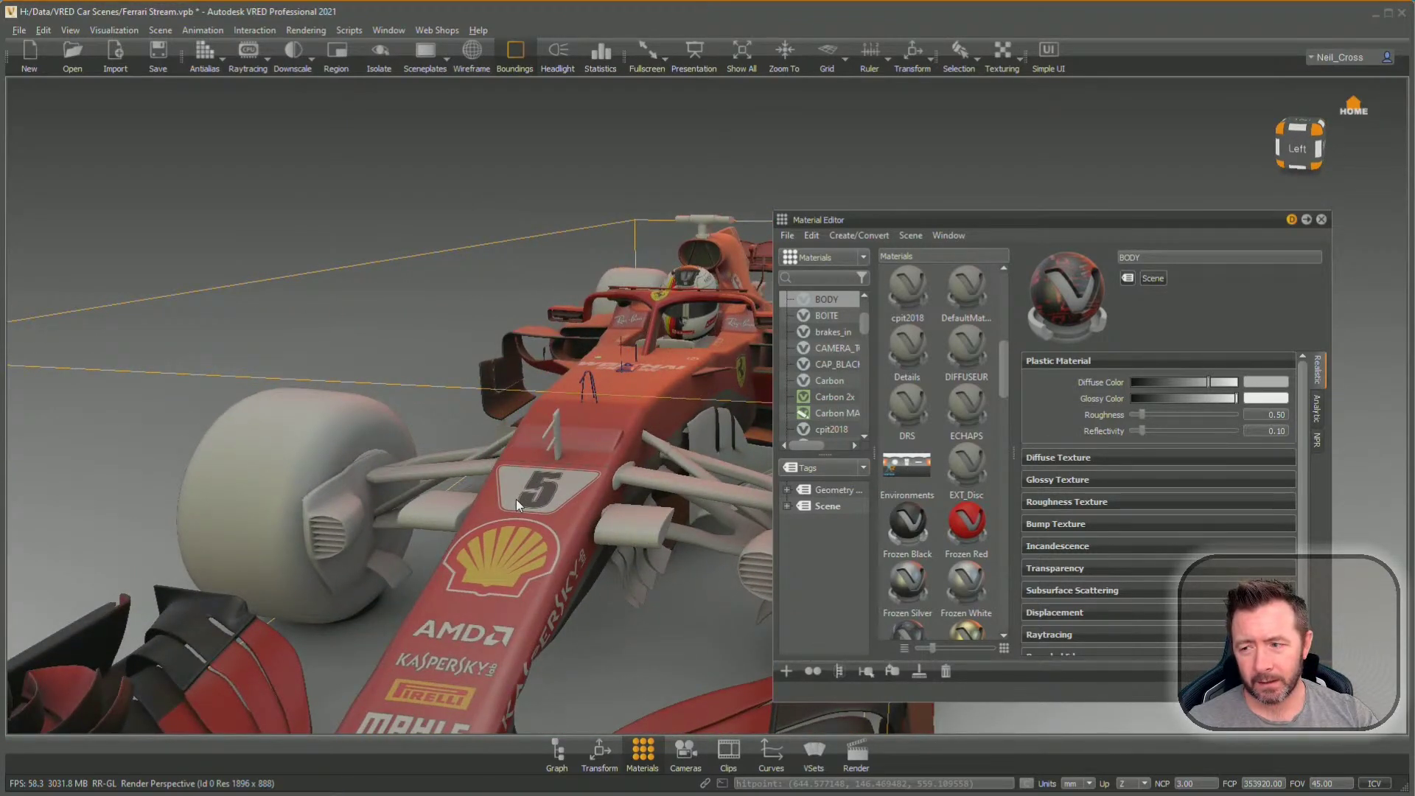
{"action": "left_click_drag", "start_coordinate": [512, 512], "coordinate": [364, 459]}
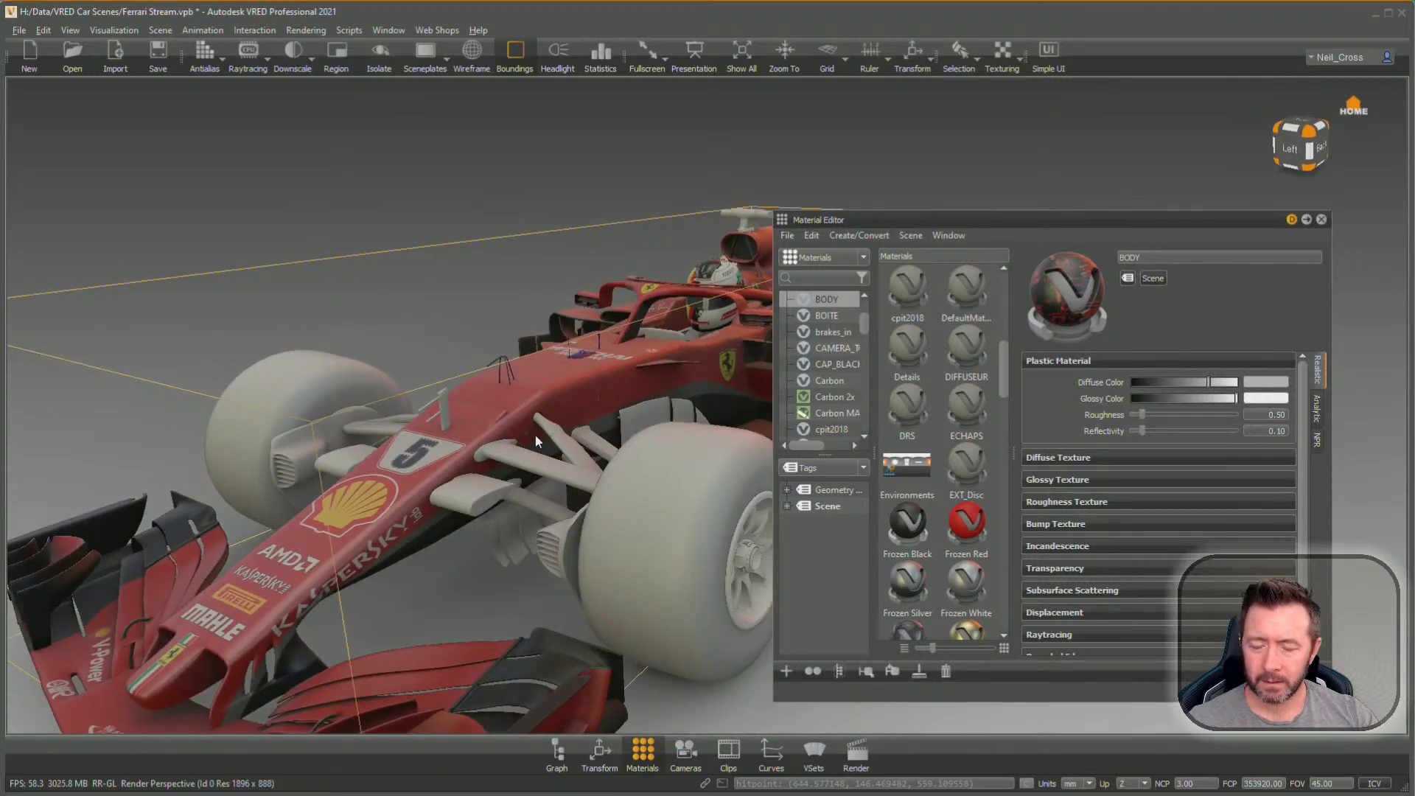
{"action": "left_click_drag", "start_coordinate": [535, 434], "coordinate": [546, 431]}
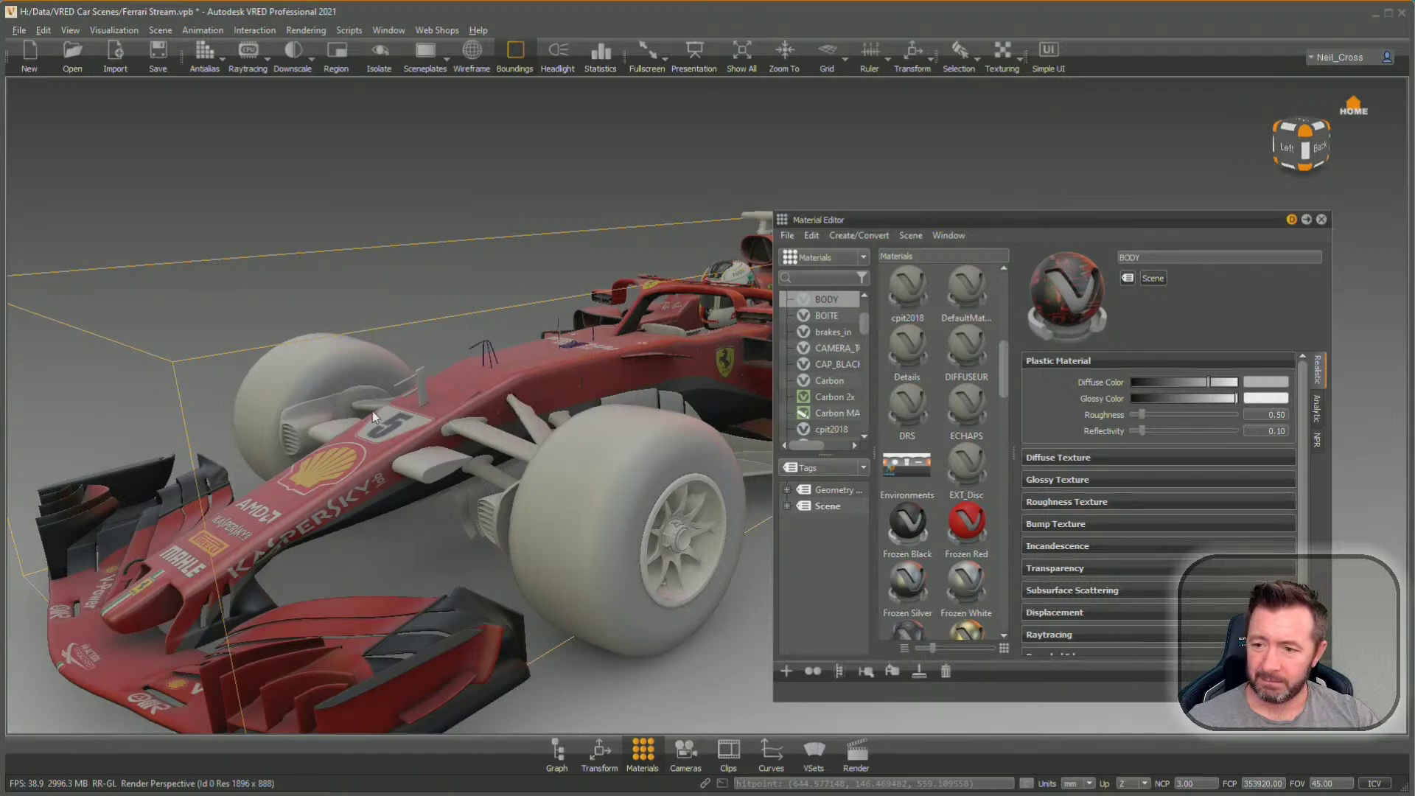
Show the BODY material's Diffuse Texture settings, and launch Adobe Photoshop
{"action": "mouse_move", "coordinate": [587, 382]}
{"action": "left_mouse_down"}
{"action": "mouse_move", "coordinate": [701, 342]}
{"action": "mouse_move", "coordinate": [471, 438]}
{"action": "mouse_move", "coordinate": [392, 399]}
{"action": "mouse_move", "coordinate": [590, 400]}
{"action": "left_mouse_up"}
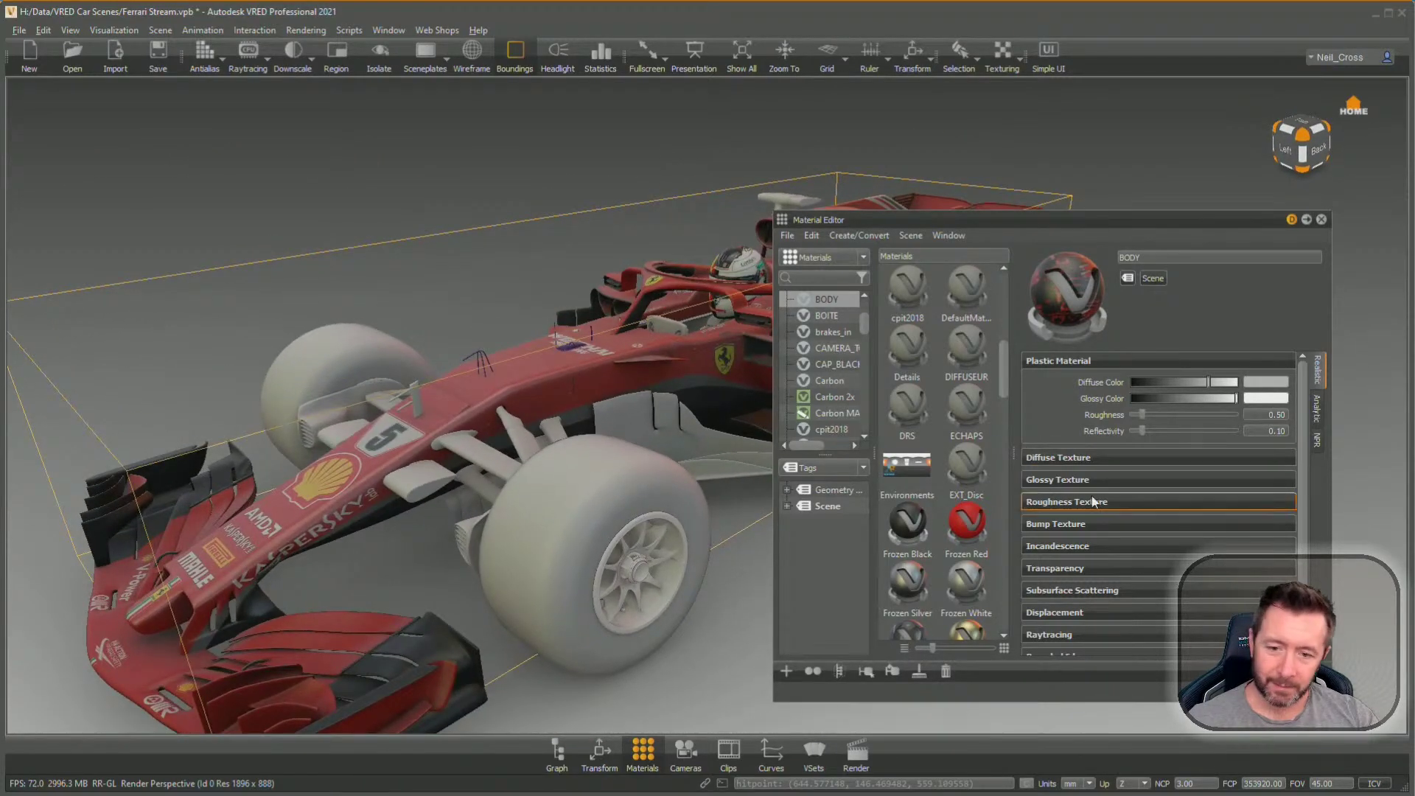
{"action": "left_click", "coordinate": [1098, 458]}
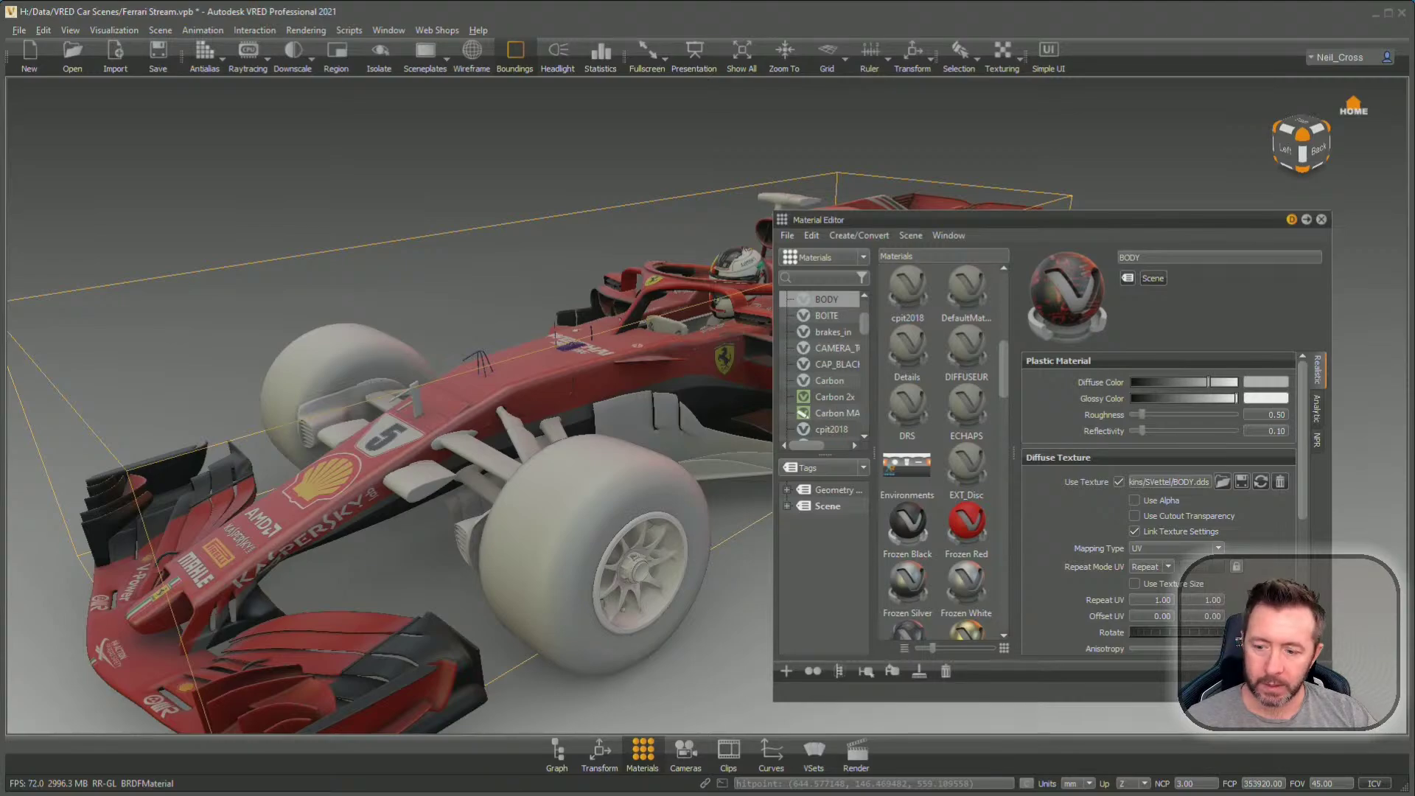
{"action": "key", "text": "super"}
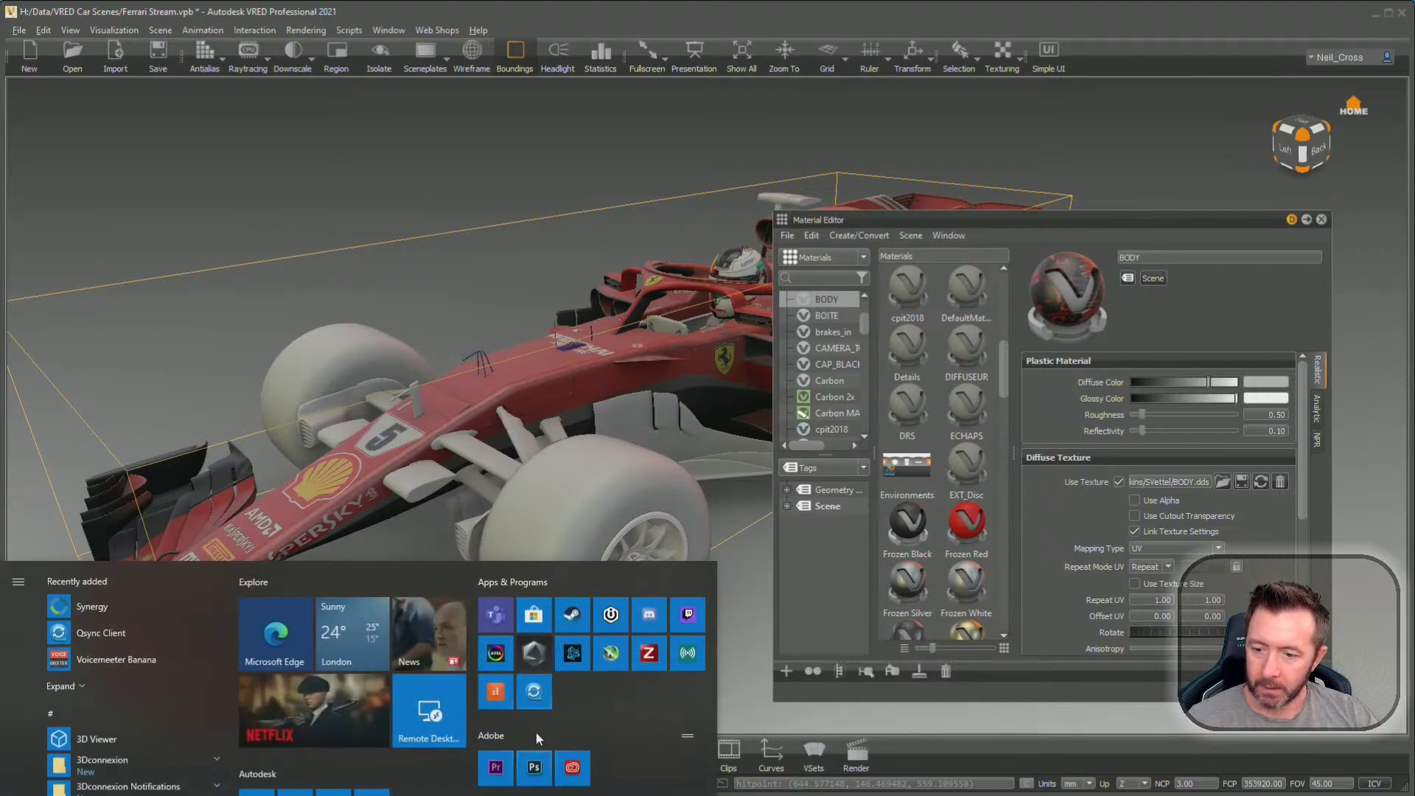
{"action": "left_click", "coordinate": [496, 781]}
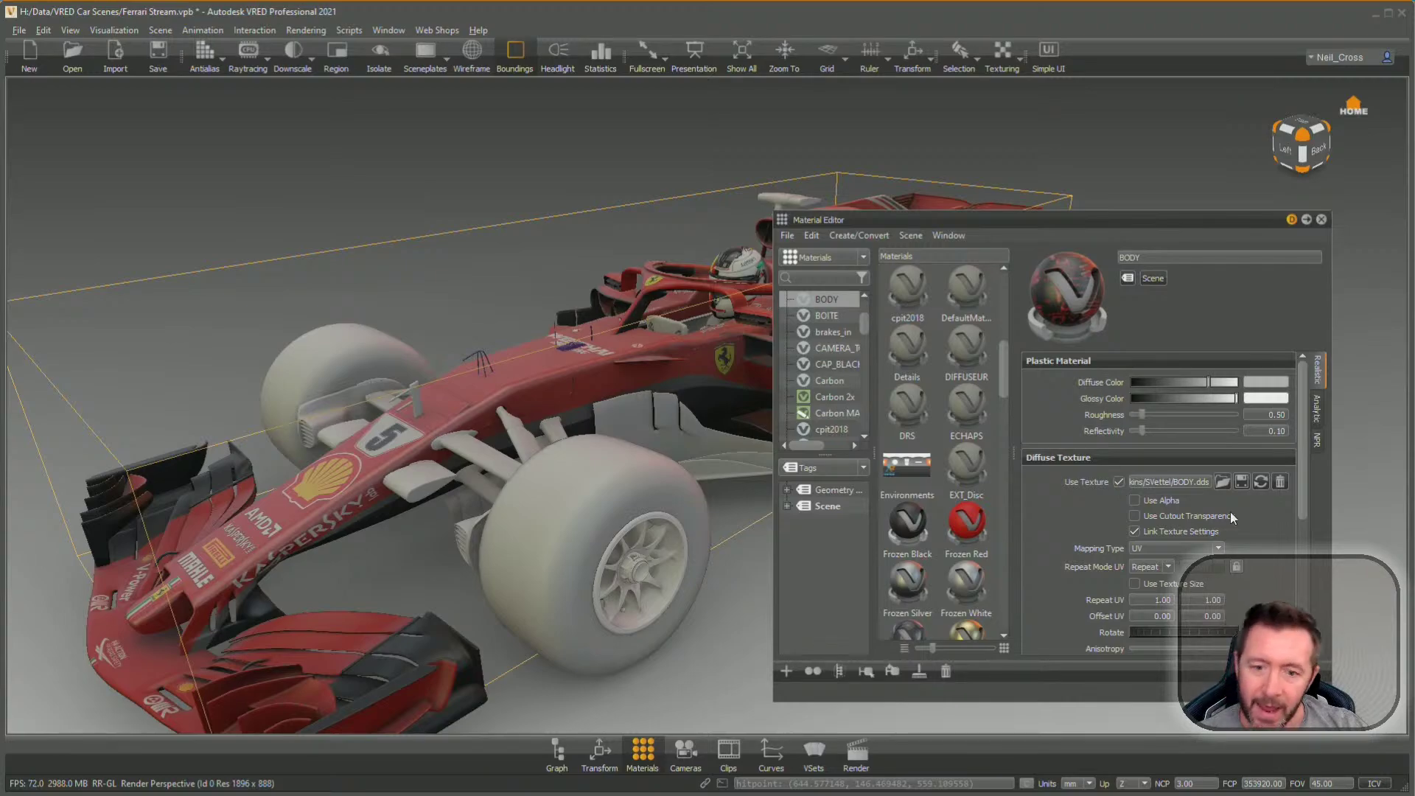
{"action": "left_click_drag", "start_coordinate": [1406, 787], "coordinate": [694, 497]}
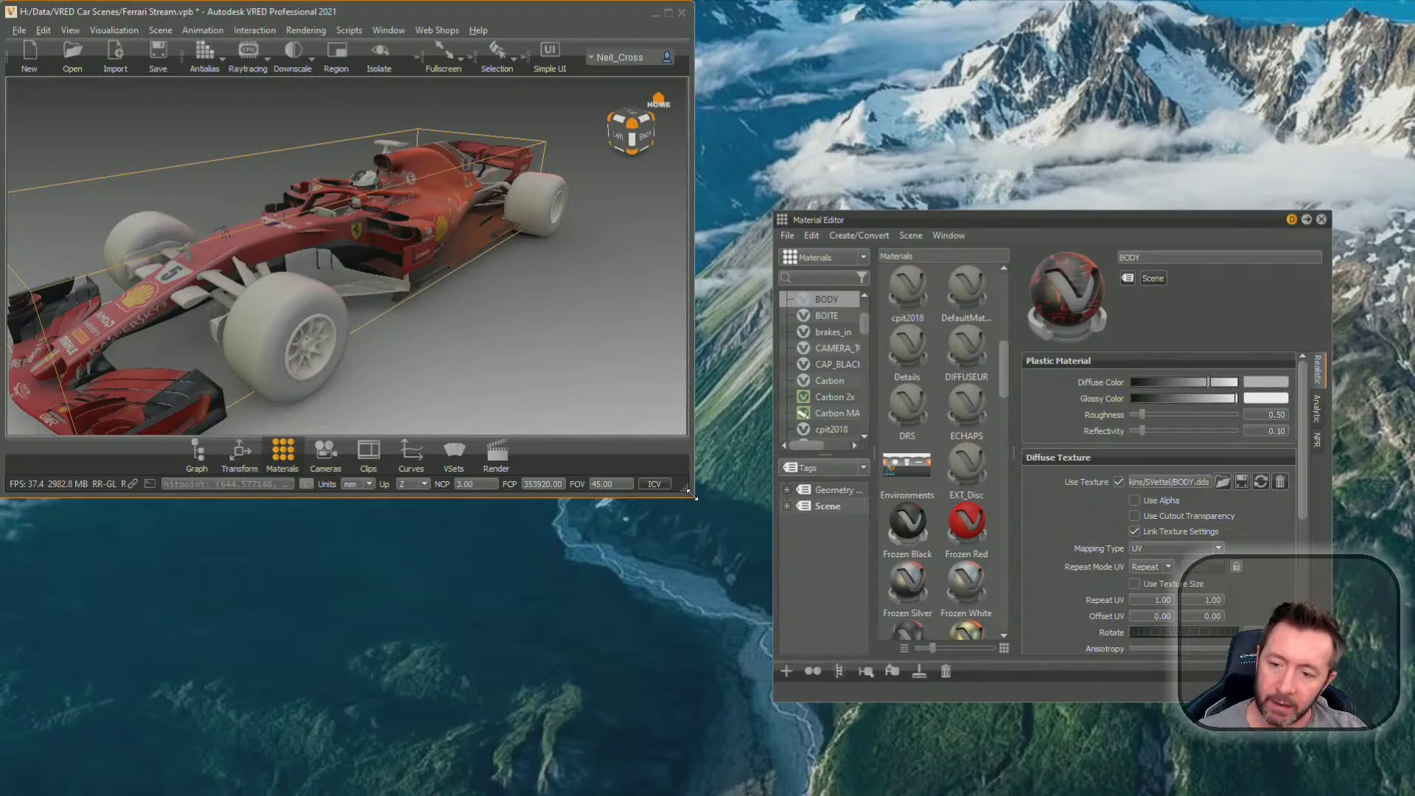
{"action": "left_click_drag", "start_coordinate": [691, 496], "coordinate": [1414, 772]}
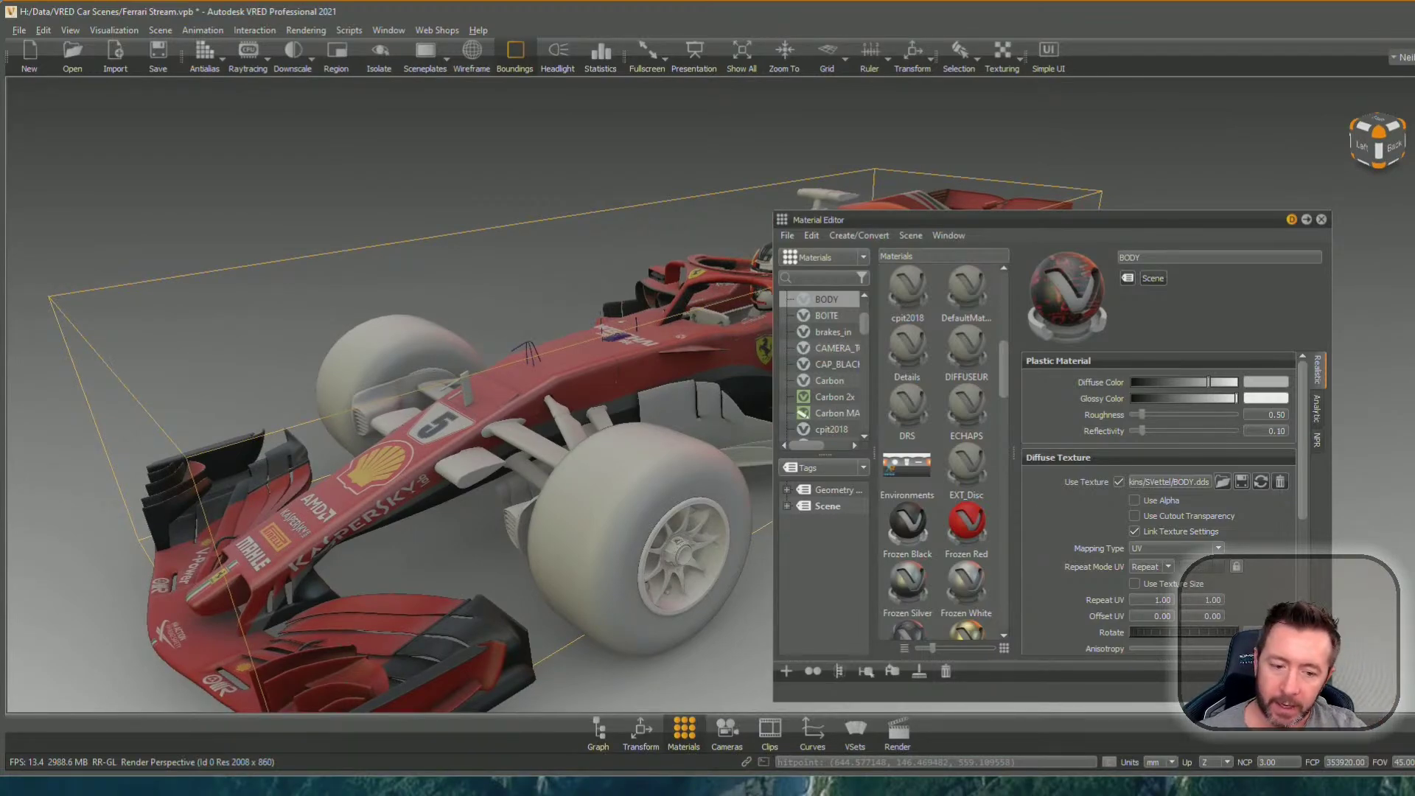
{"action": "left_click_drag", "start_coordinate": [1414, 772], "coordinate": [1408, 790]}
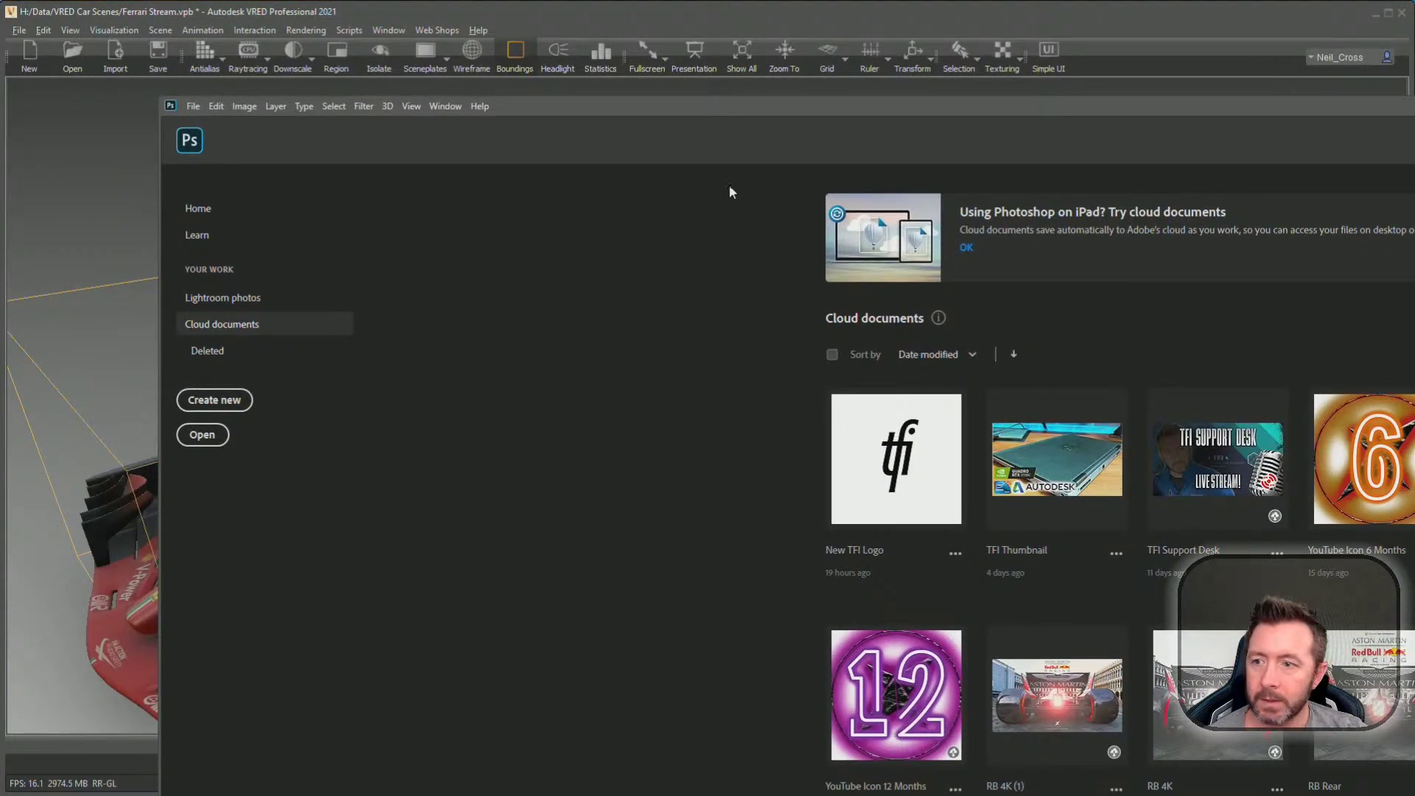
{"action": "left_click", "coordinate": [193, 106]}
{"action": "left_click", "coordinate": [225, 137]}
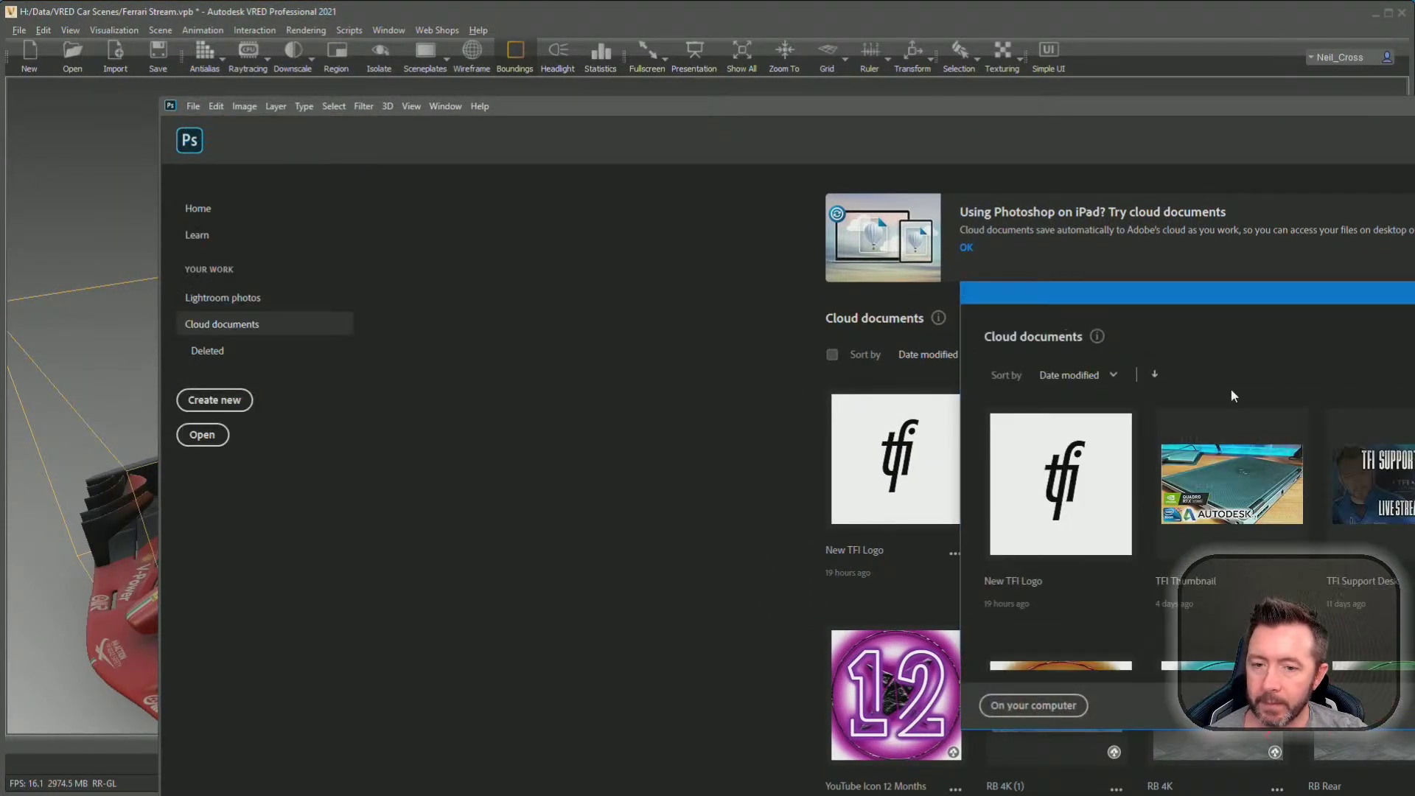
{"action": "left_click_drag", "start_coordinate": [1087, 291], "coordinate": [706, 196]}
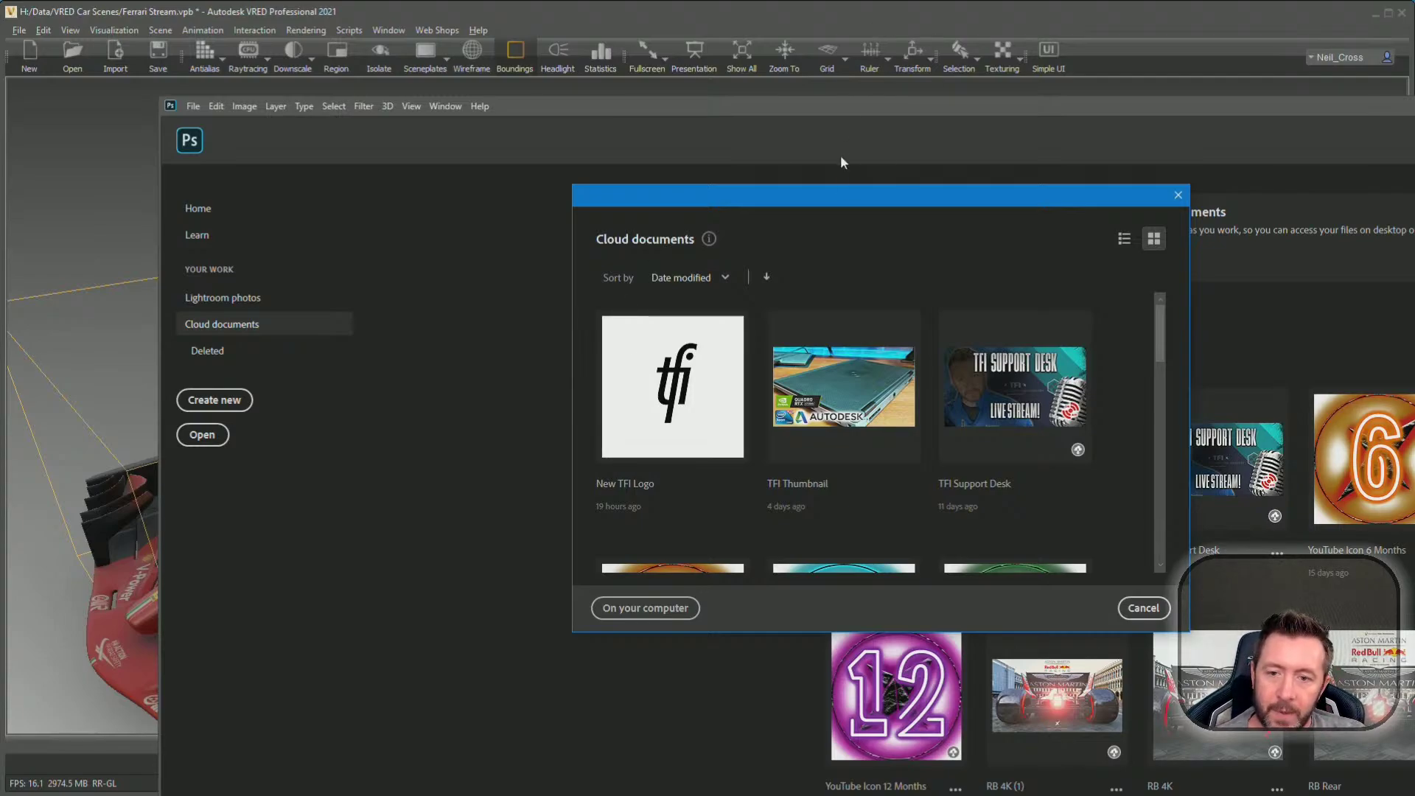
{"action": "left_click_drag", "start_coordinate": [846, 200], "coordinate": [882, 649]}
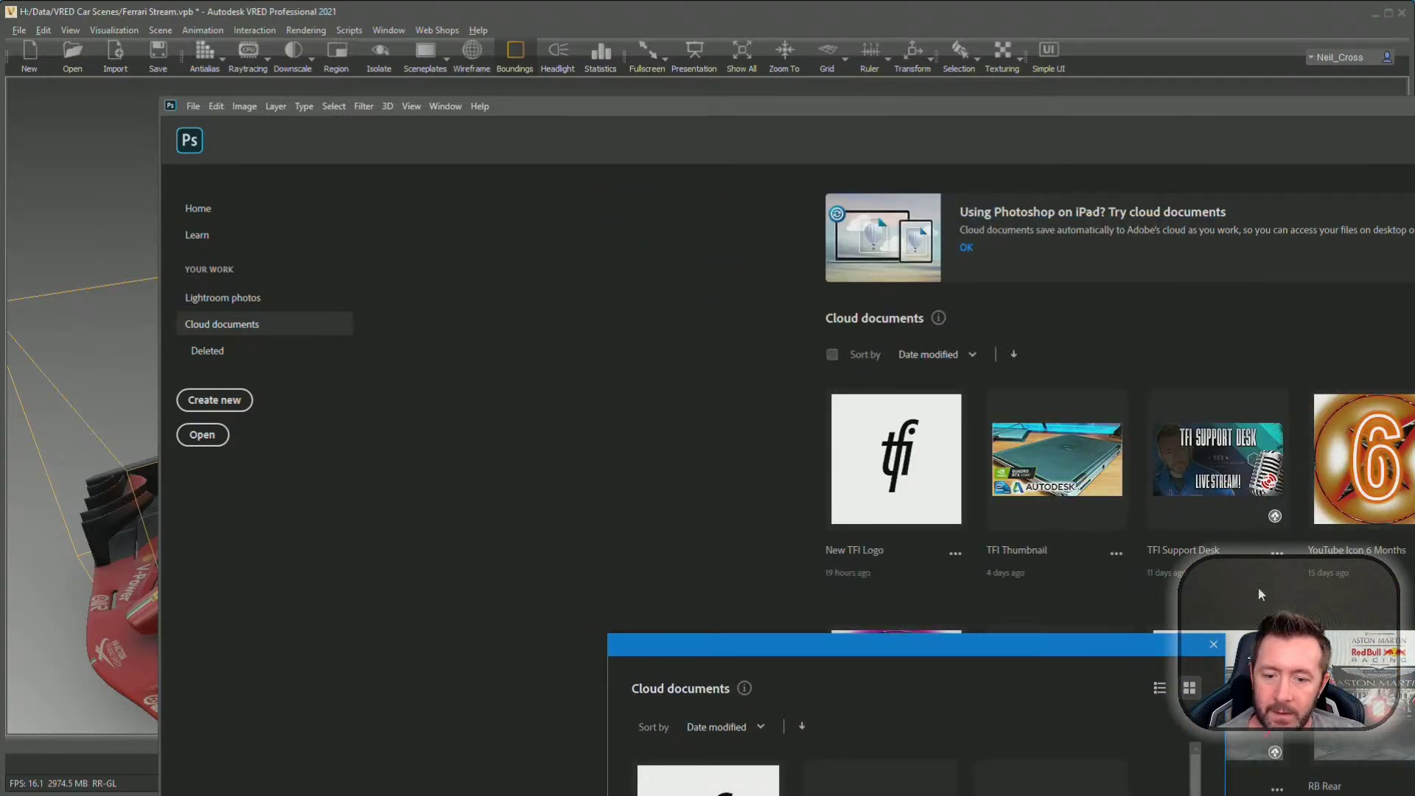
{"action": "left_click", "coordinate": [1213, 644]}
Open the New TFI Logo cloud document and fit the Photoshop window to the screen
{"action": "left_click_drag", "start_coordinate": [1275, 130], "coordinate": [918, 99]}
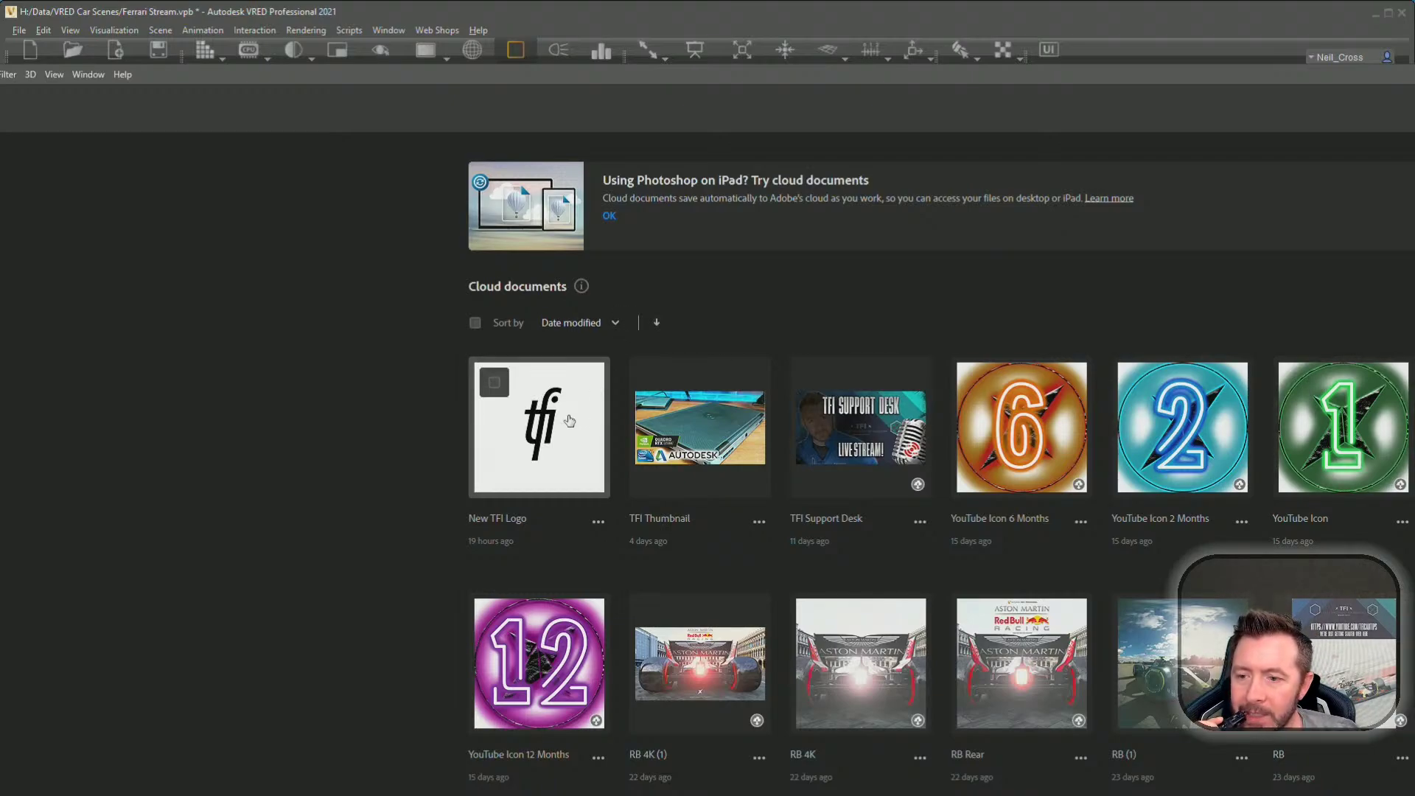
{"action": "left_click", "coordinate": [536, 446]}
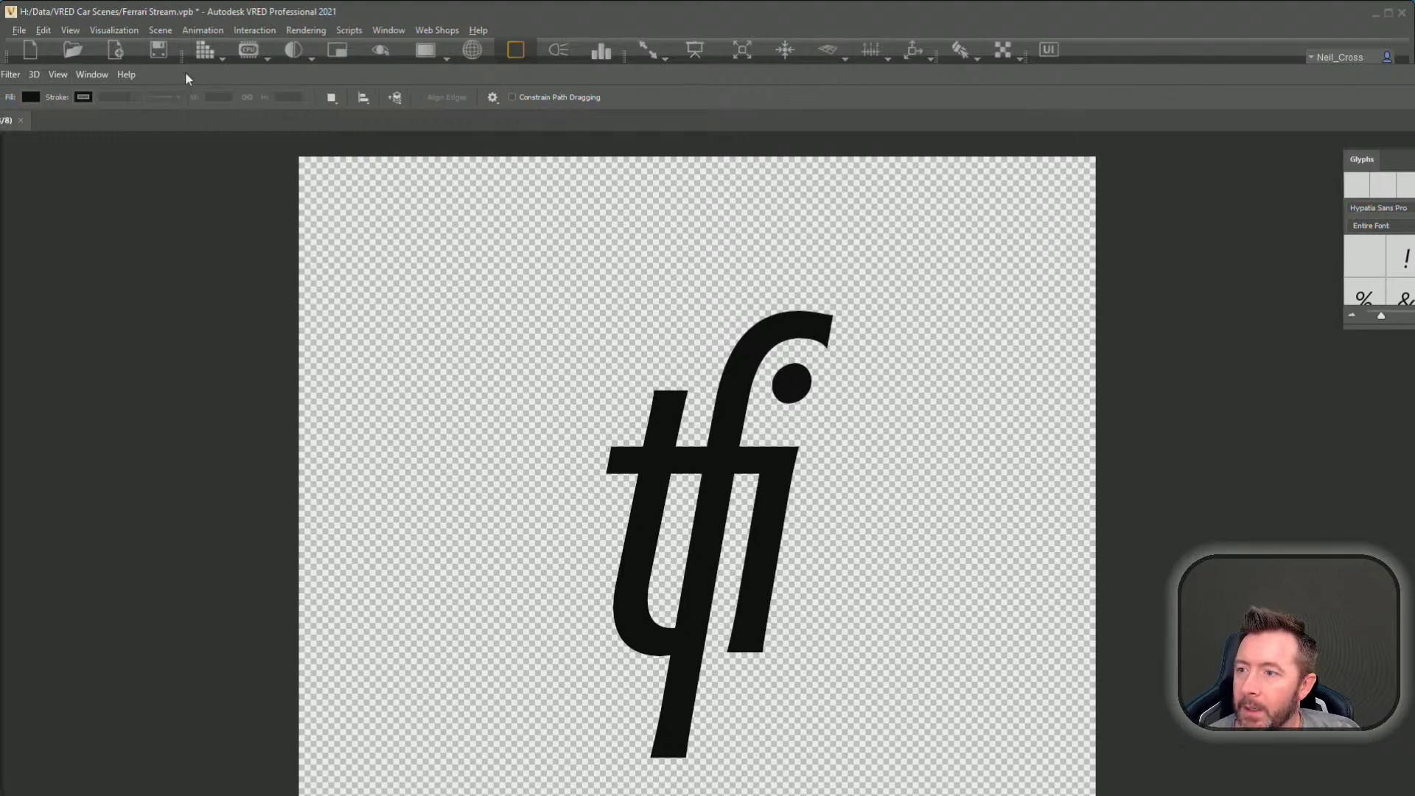
{"action": "left_click_drag", "start_coordinate": [182, 73], "coordinate": [383, 13]}
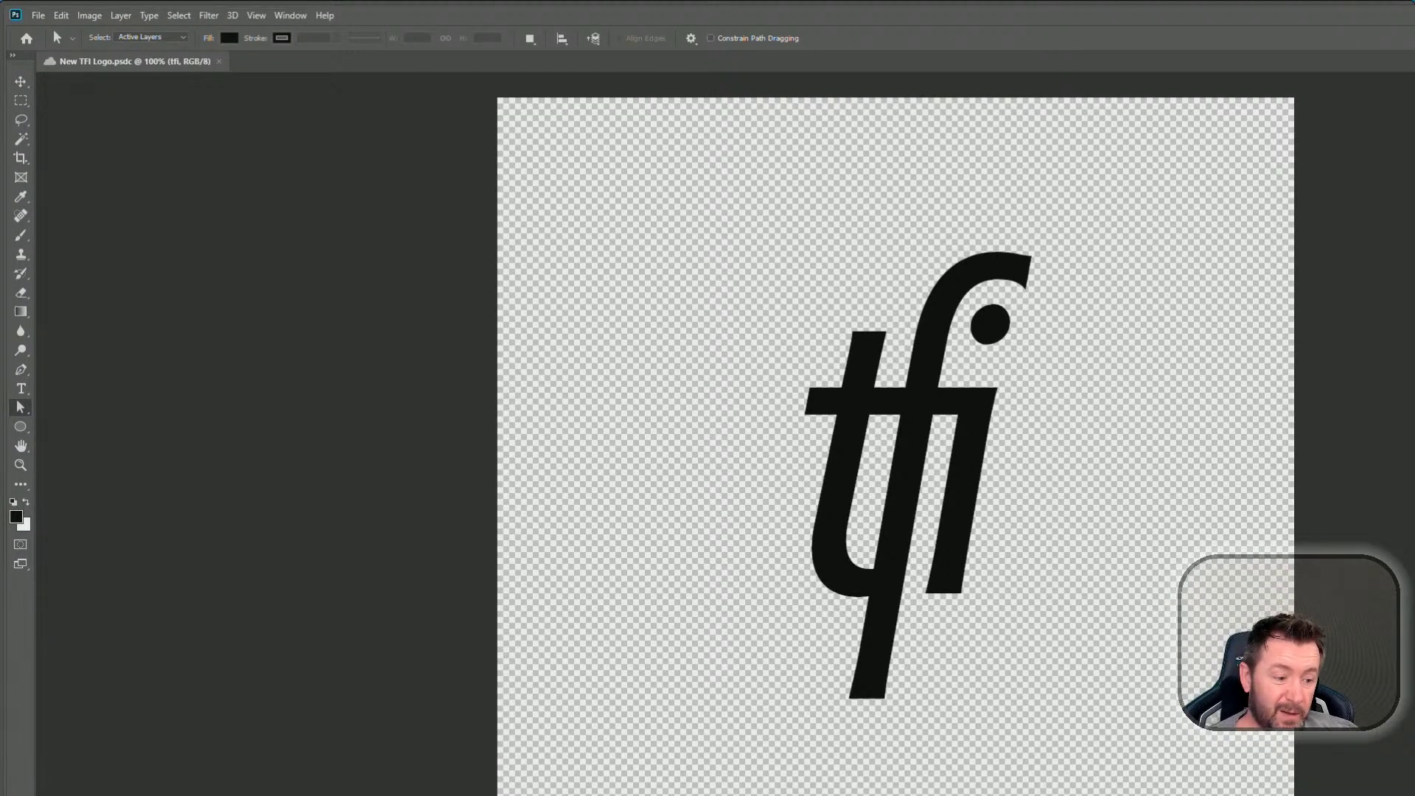
{"action": "mouse_move", "coordinate": [1414, 795]}
{"action": "left_mouse_down"}
{"action": "mouse_move", "coordinate": [1413, 714]}
{"action": "mouse_move", "coordinate": [1365, 686]}
{"action": "mouse_move", "coordinate": [1412, 789]}
{"action": "left_mouse_up"}
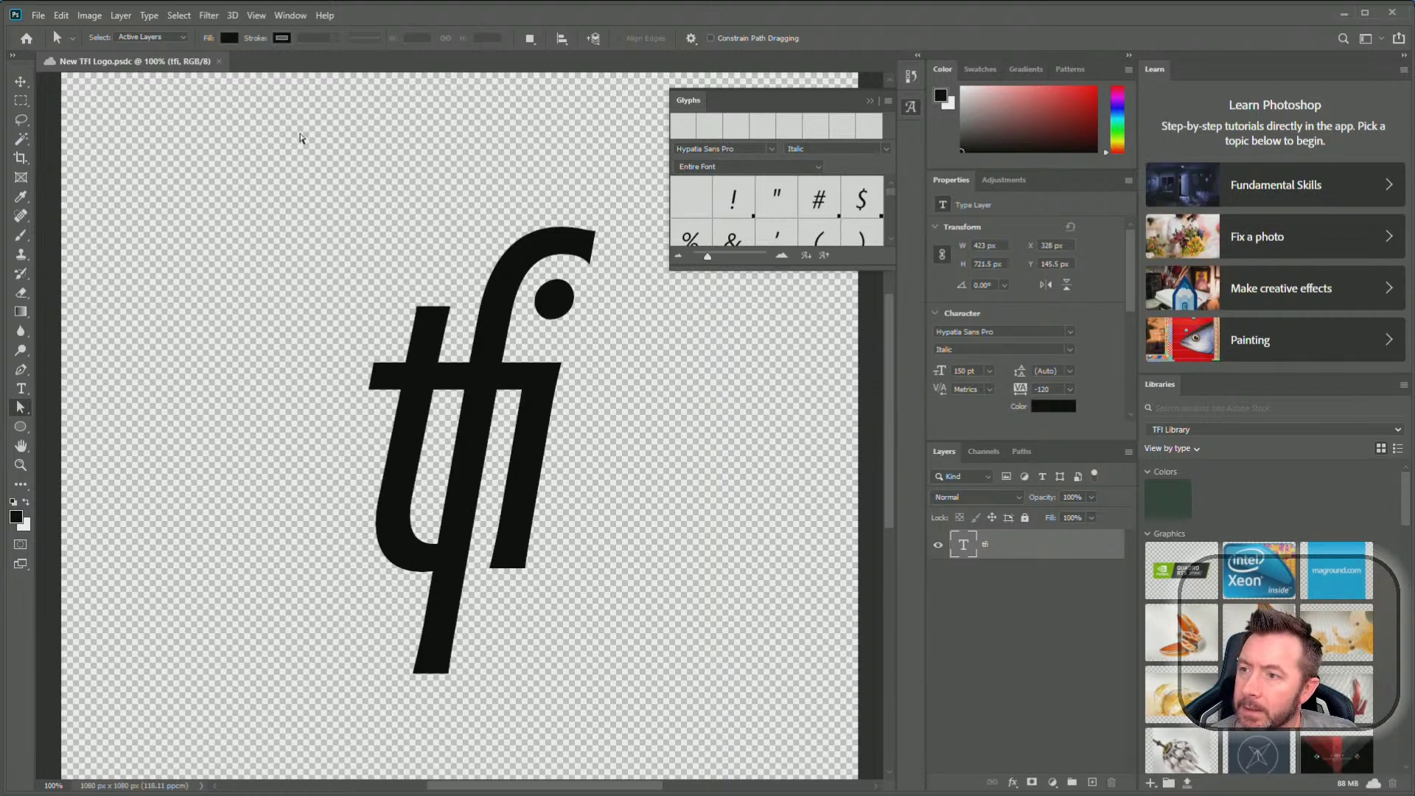
Start opening a file stored on the computer and browse to the Data\Cars folder on the Samsung_T3 (H:) drive
{"action": "left_click", "coordinate": [36, 15]}
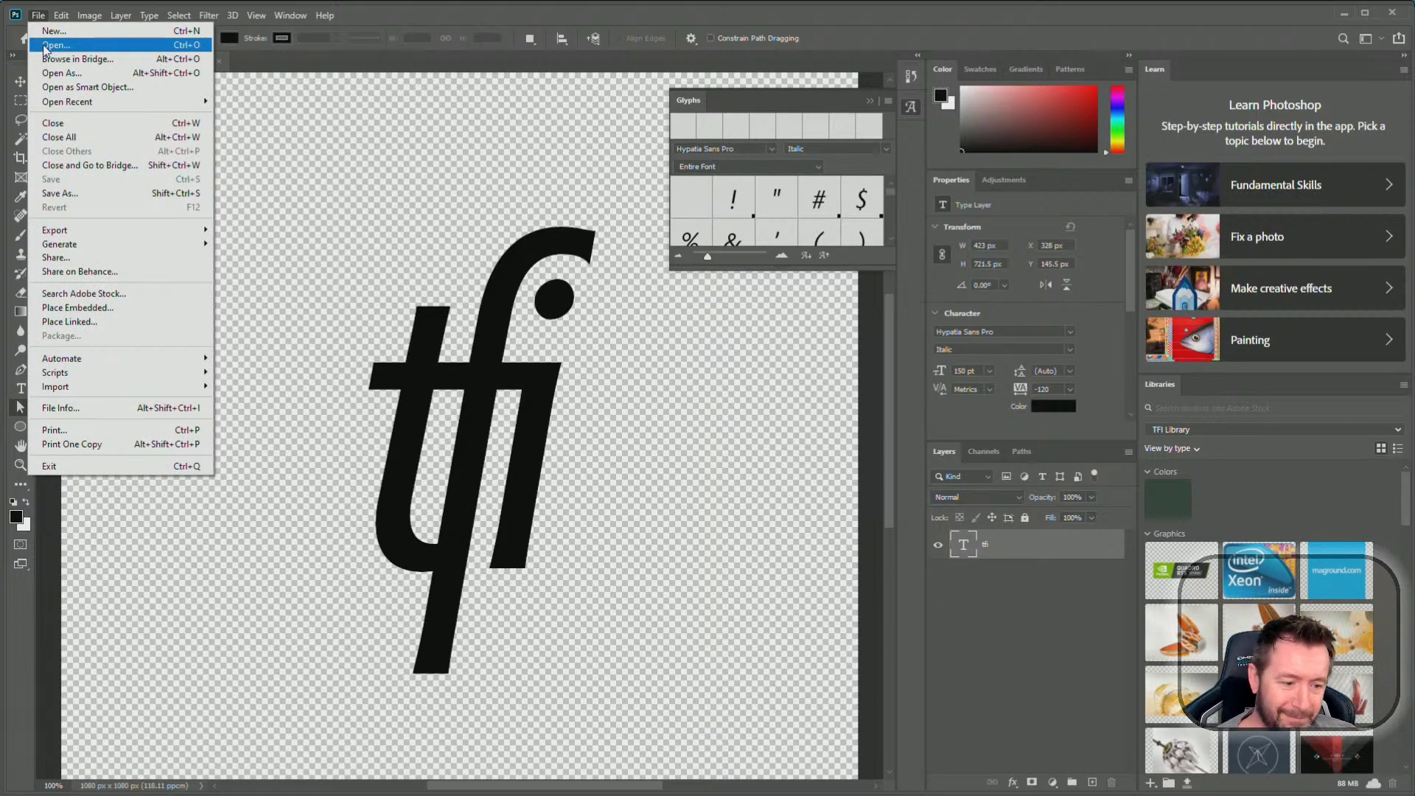
{"action": "left_click", "coordinate": [45, 45]}
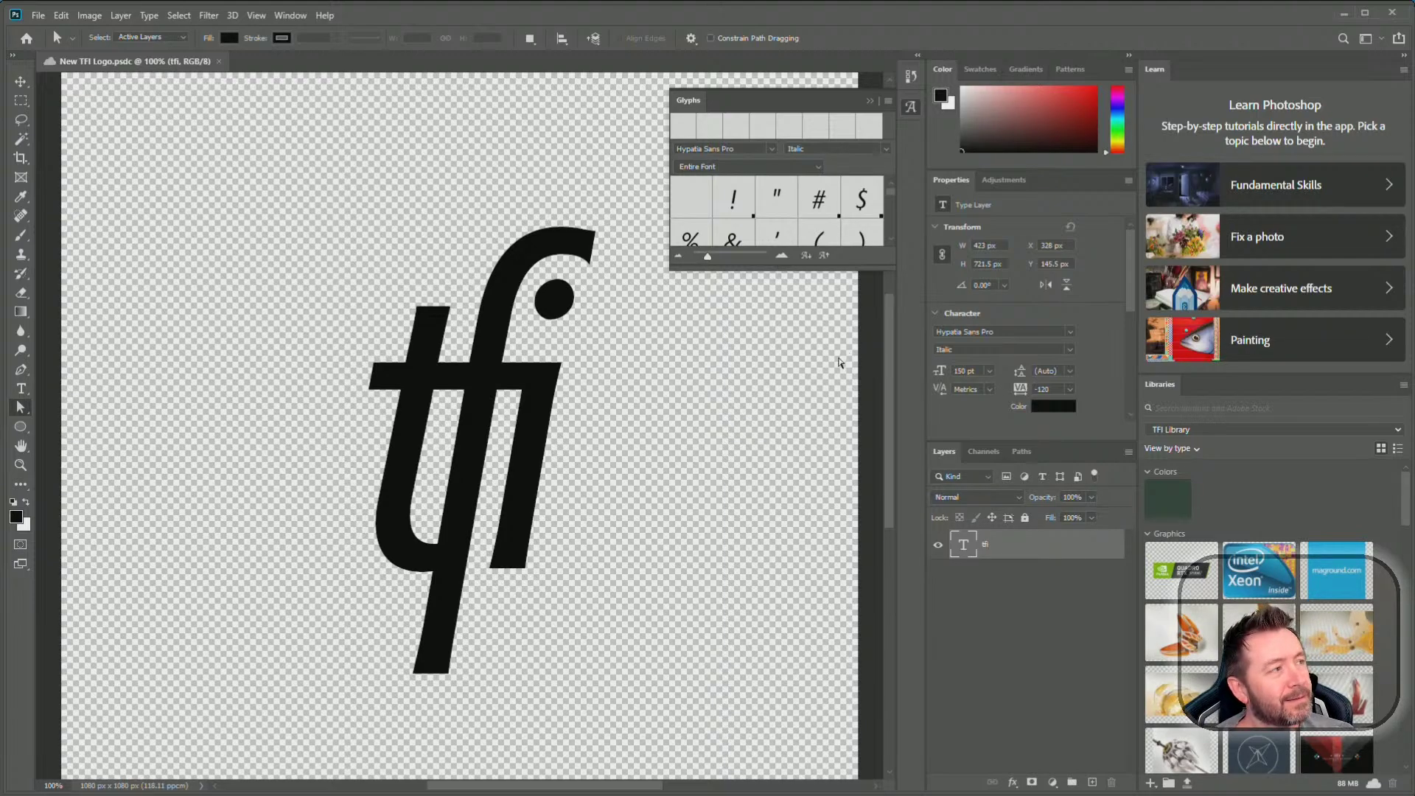
{"action": "left_click", "coordinate": [41, 22]}
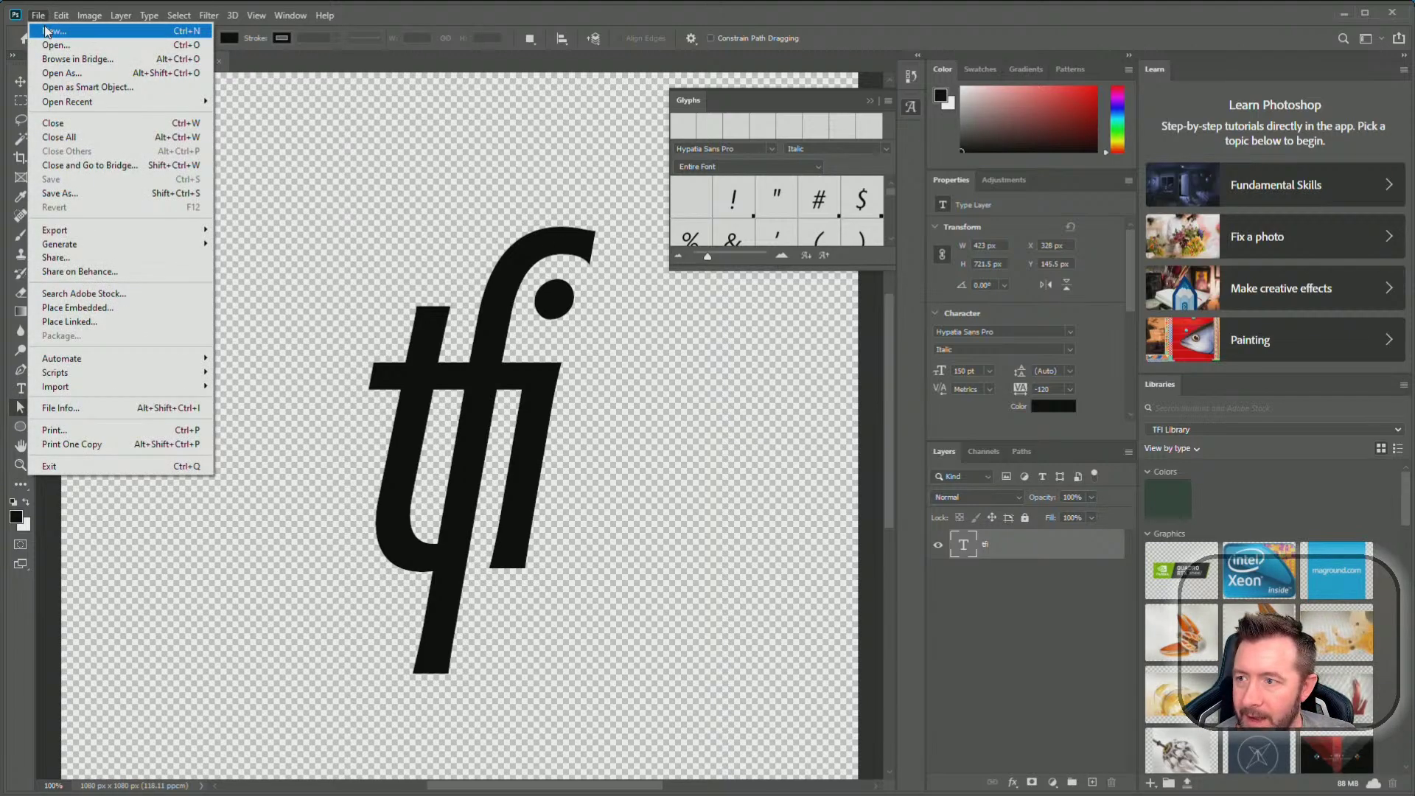
{"action": "left_click", "coordinate": [51, 44]}
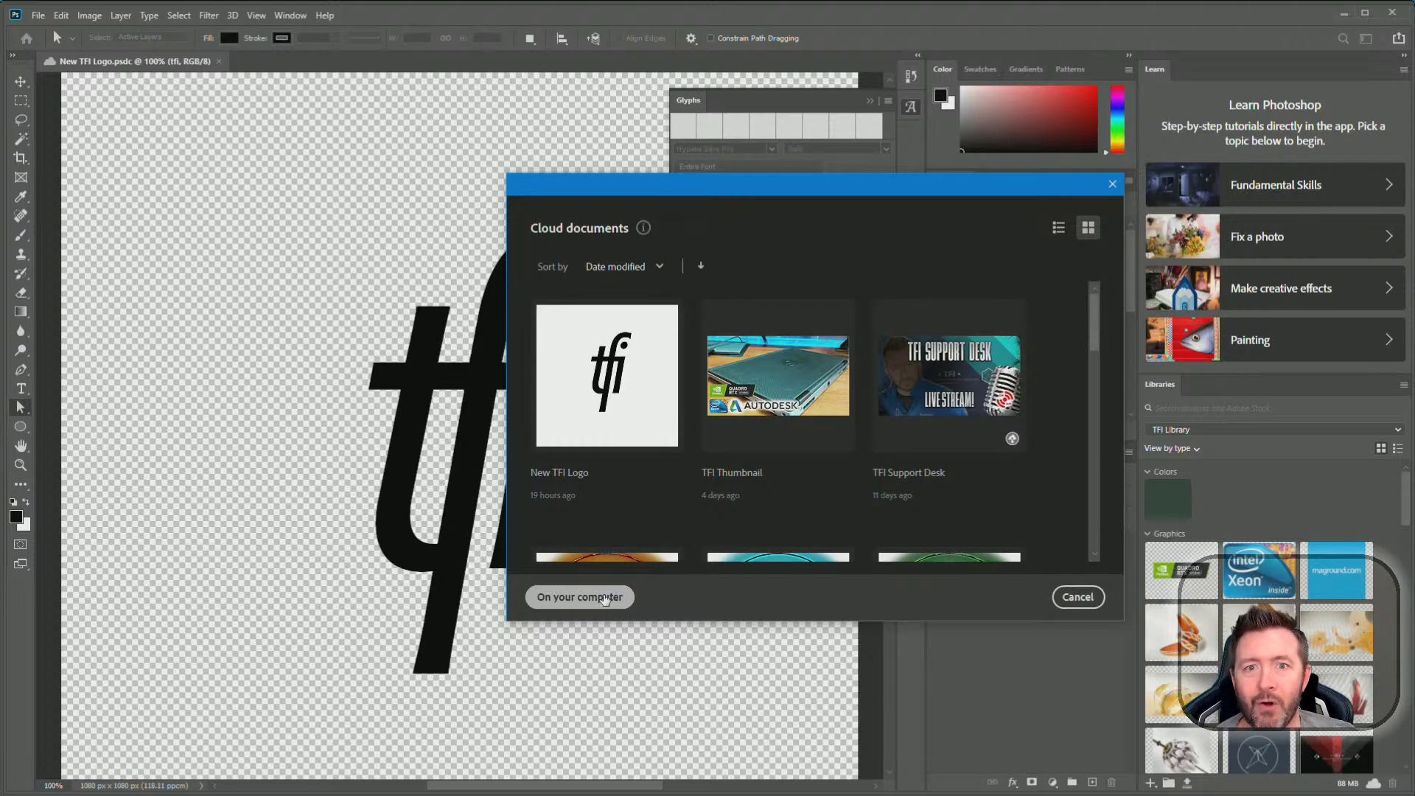
{"action": "left_click", "coordinate": [579, 596]}
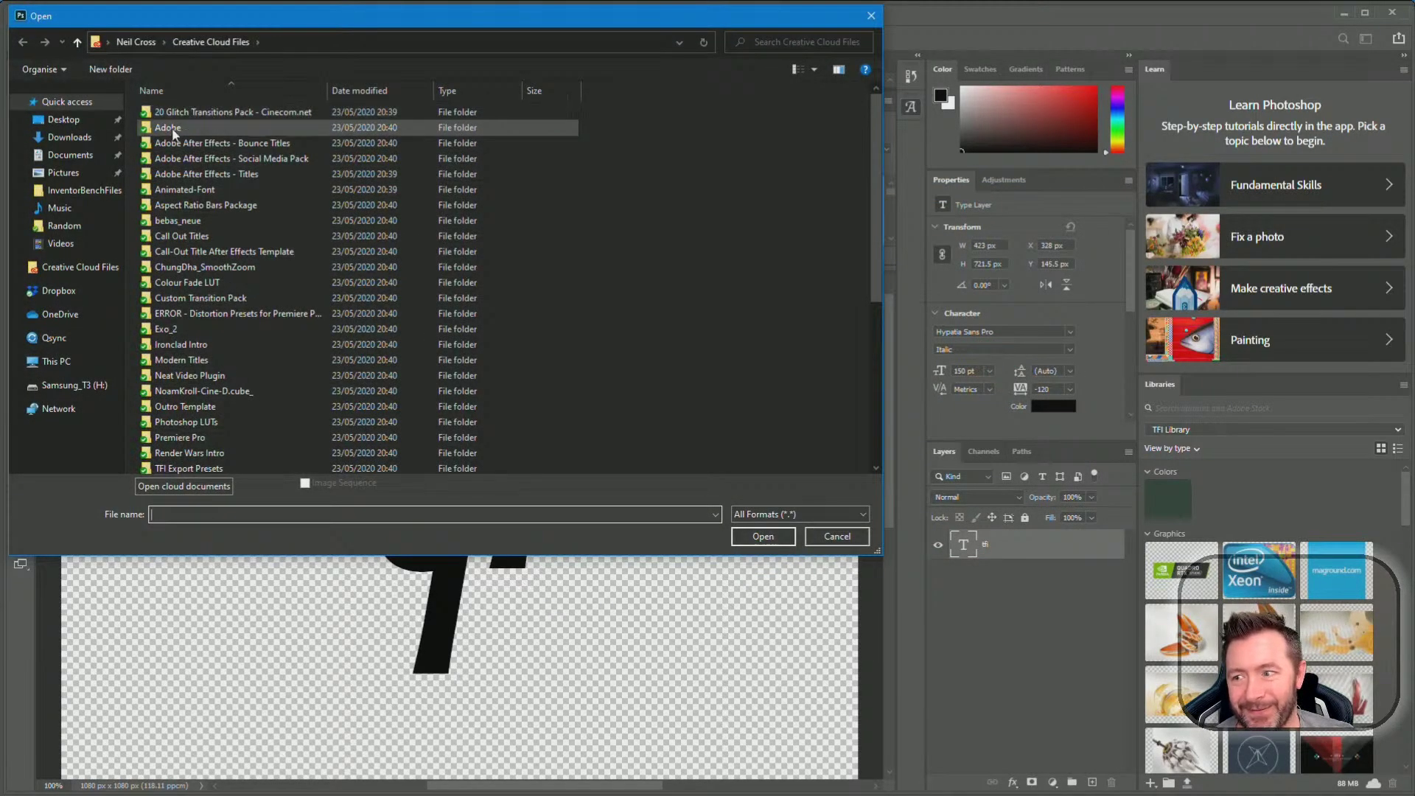
{"action": "left_click", "coordinate": [71, 385]}
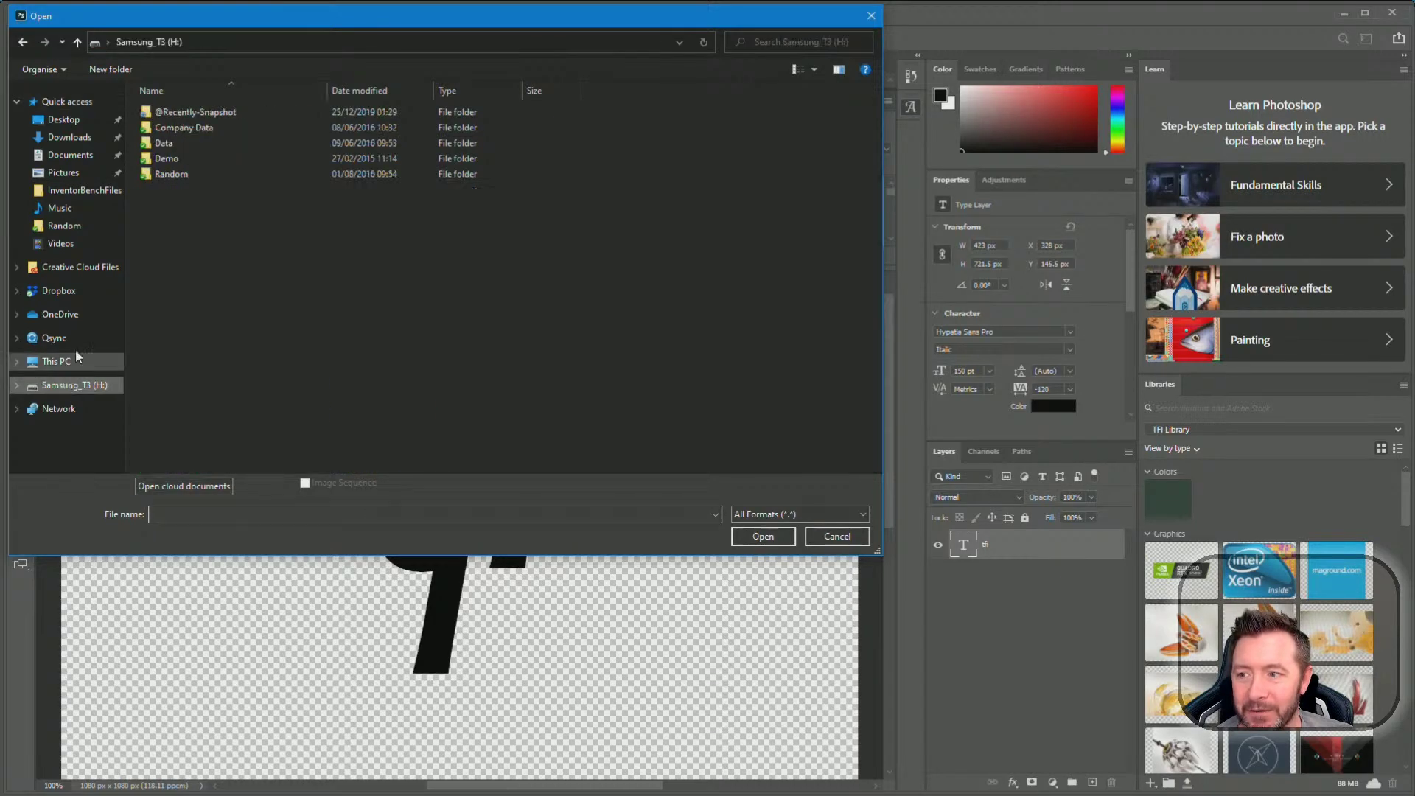
{"action": "double_click", "coordinate": [159, 146]}
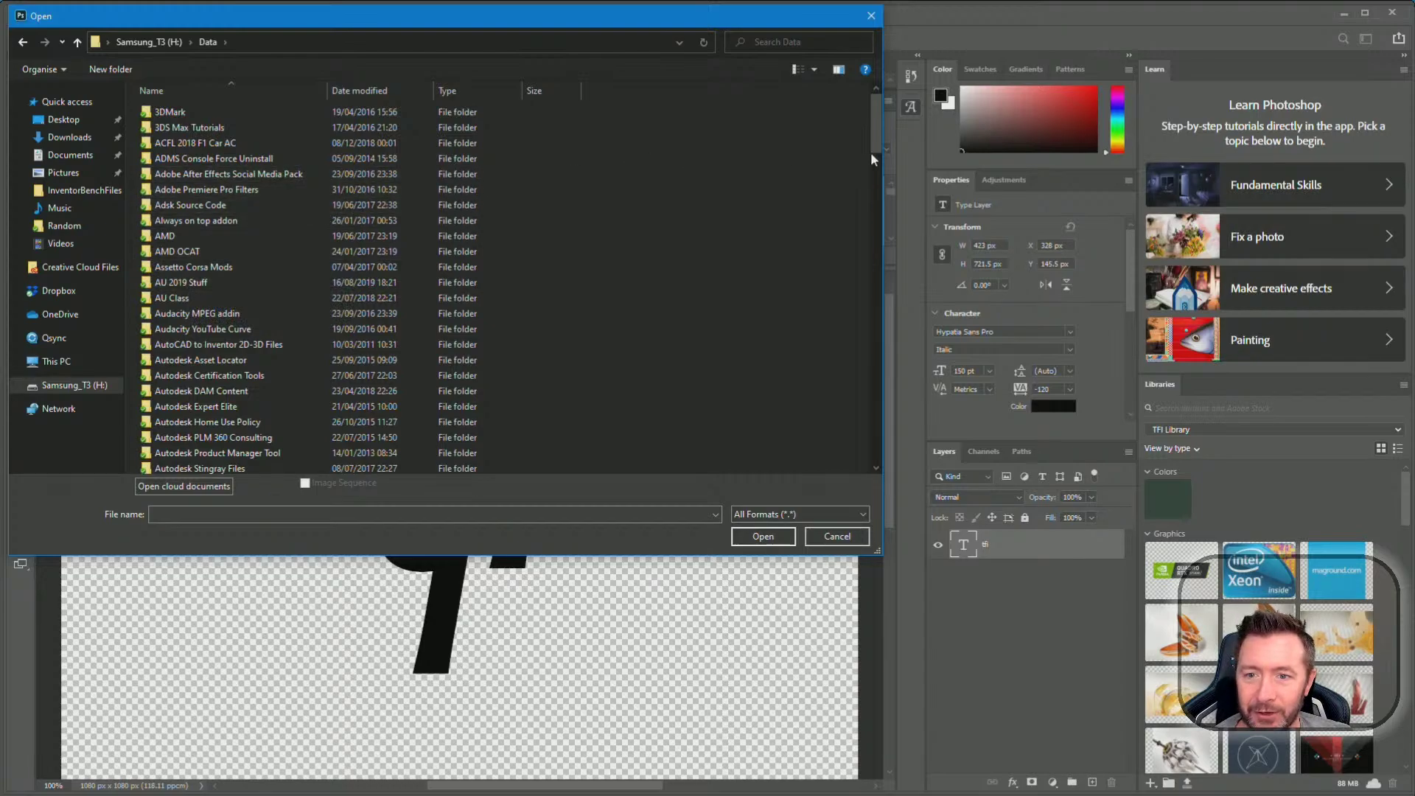
{"action": "left_click_drag", "start_coordinate": [878, 121], "coordinate": [875, 145]}
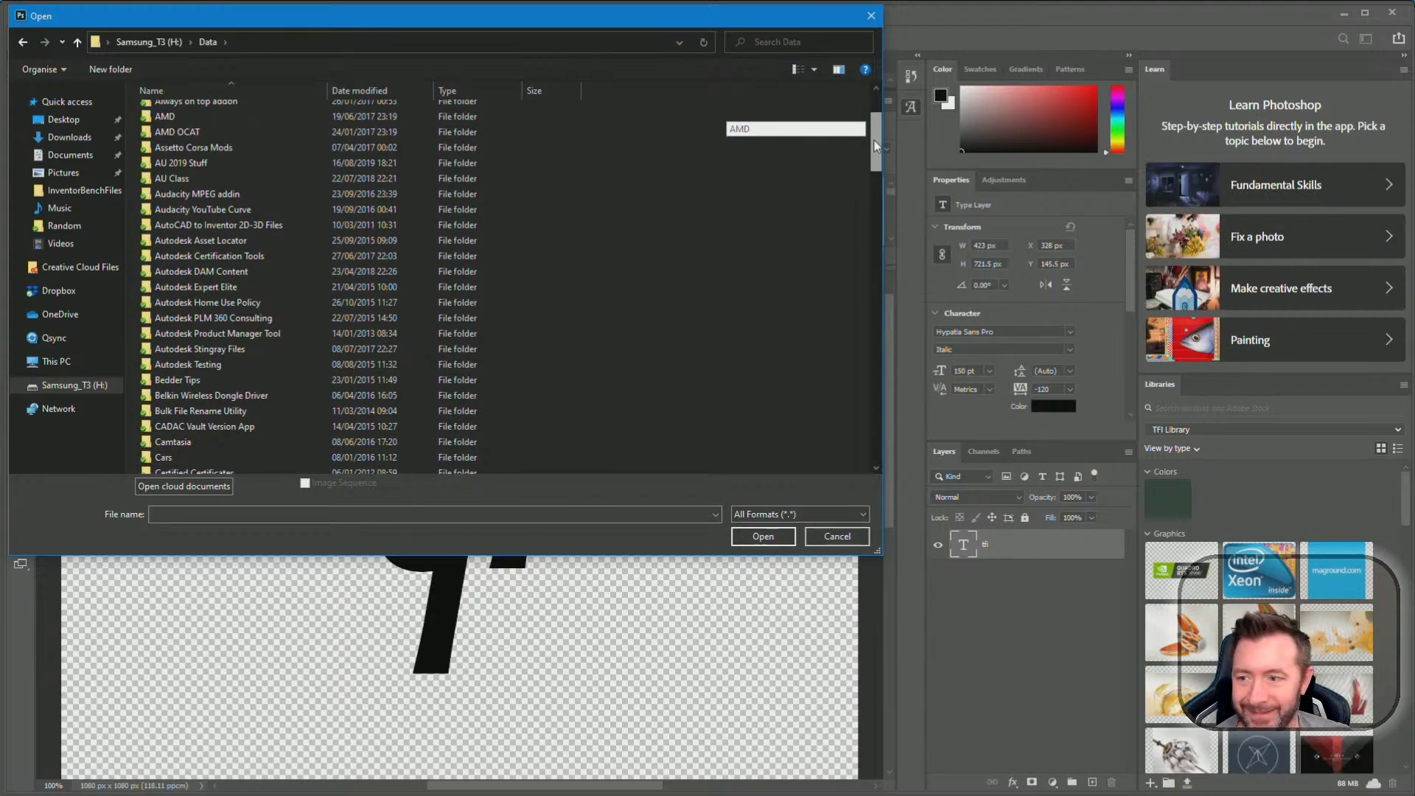
{"action": "left_click", "coordinate": [309, 244]}
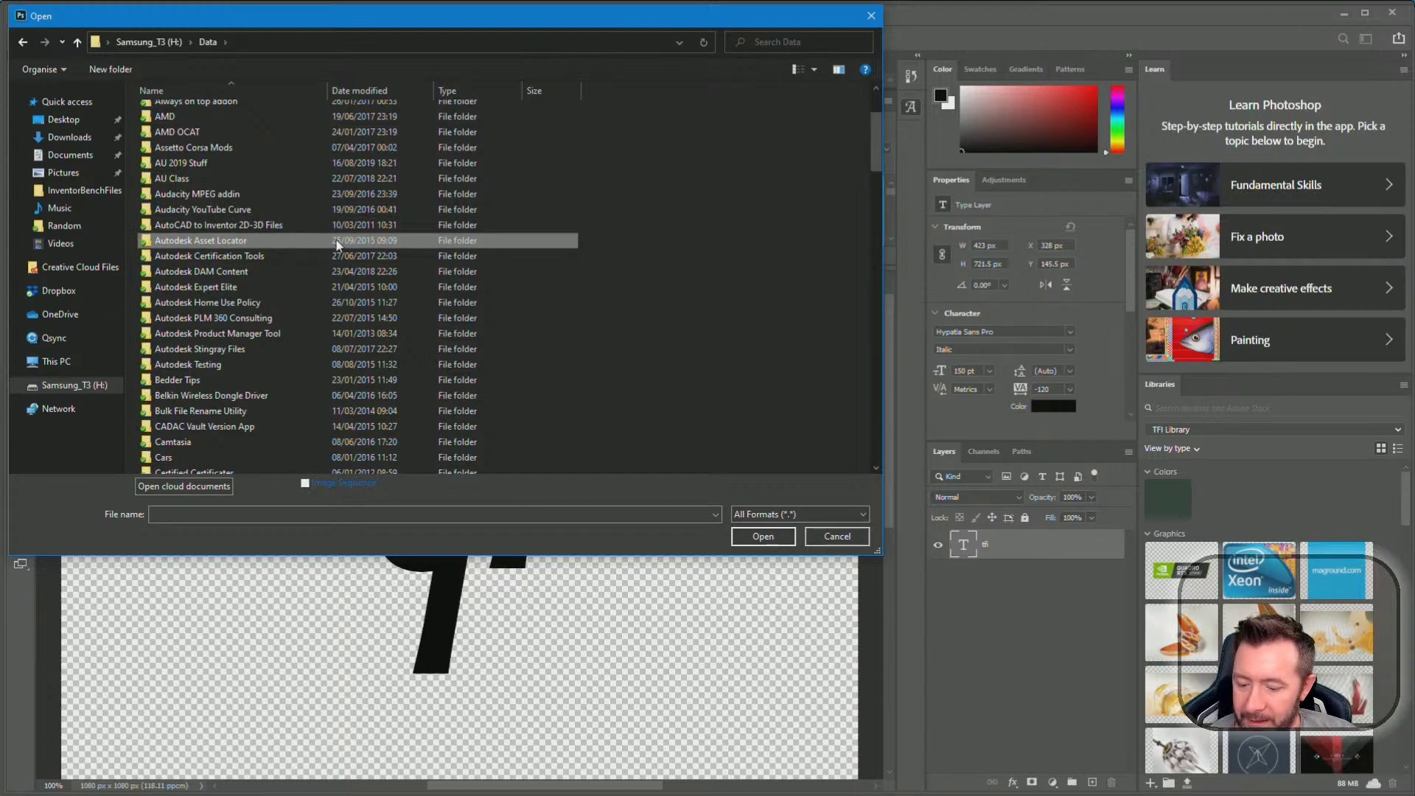
{"action": "type", "text": "car"}
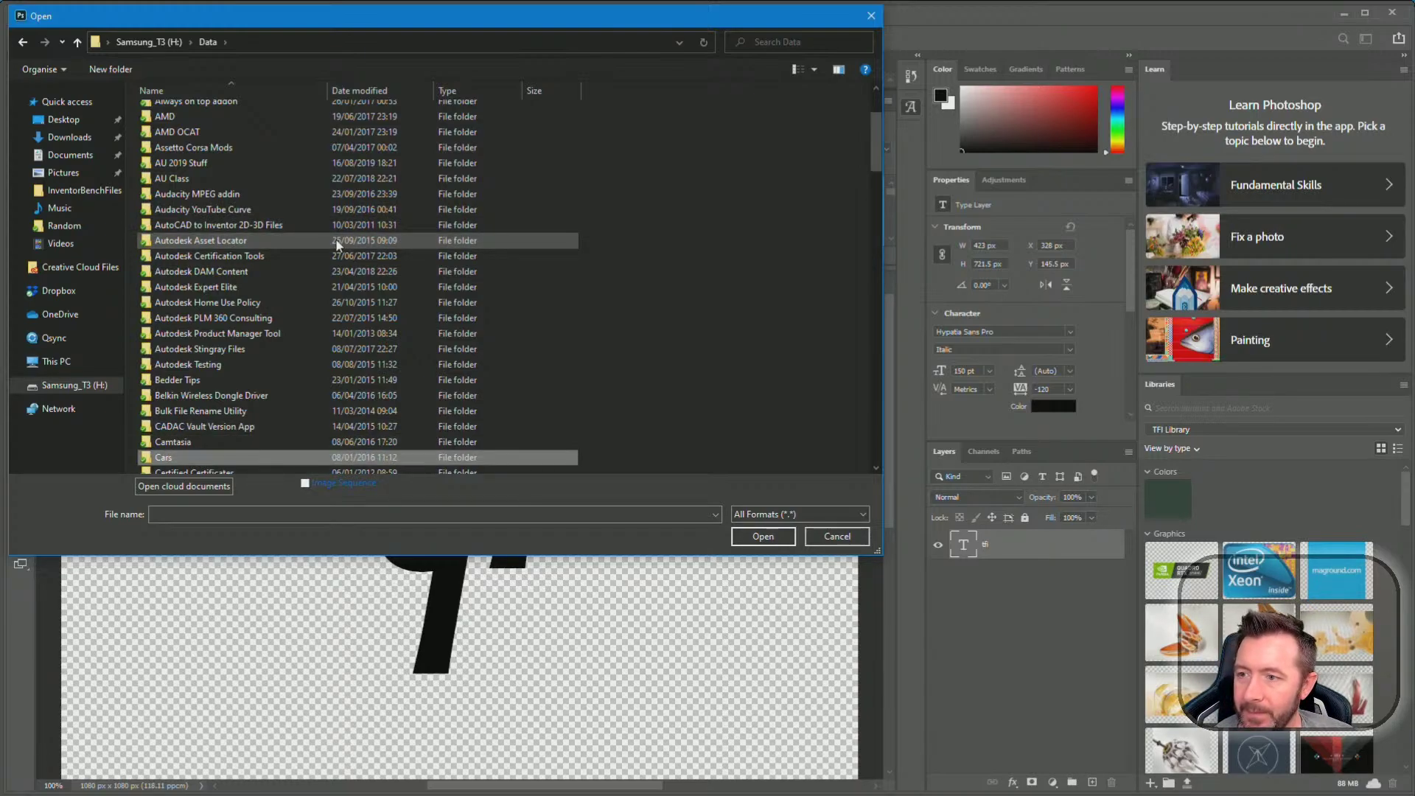
{"action": "key", "text": "Return"}
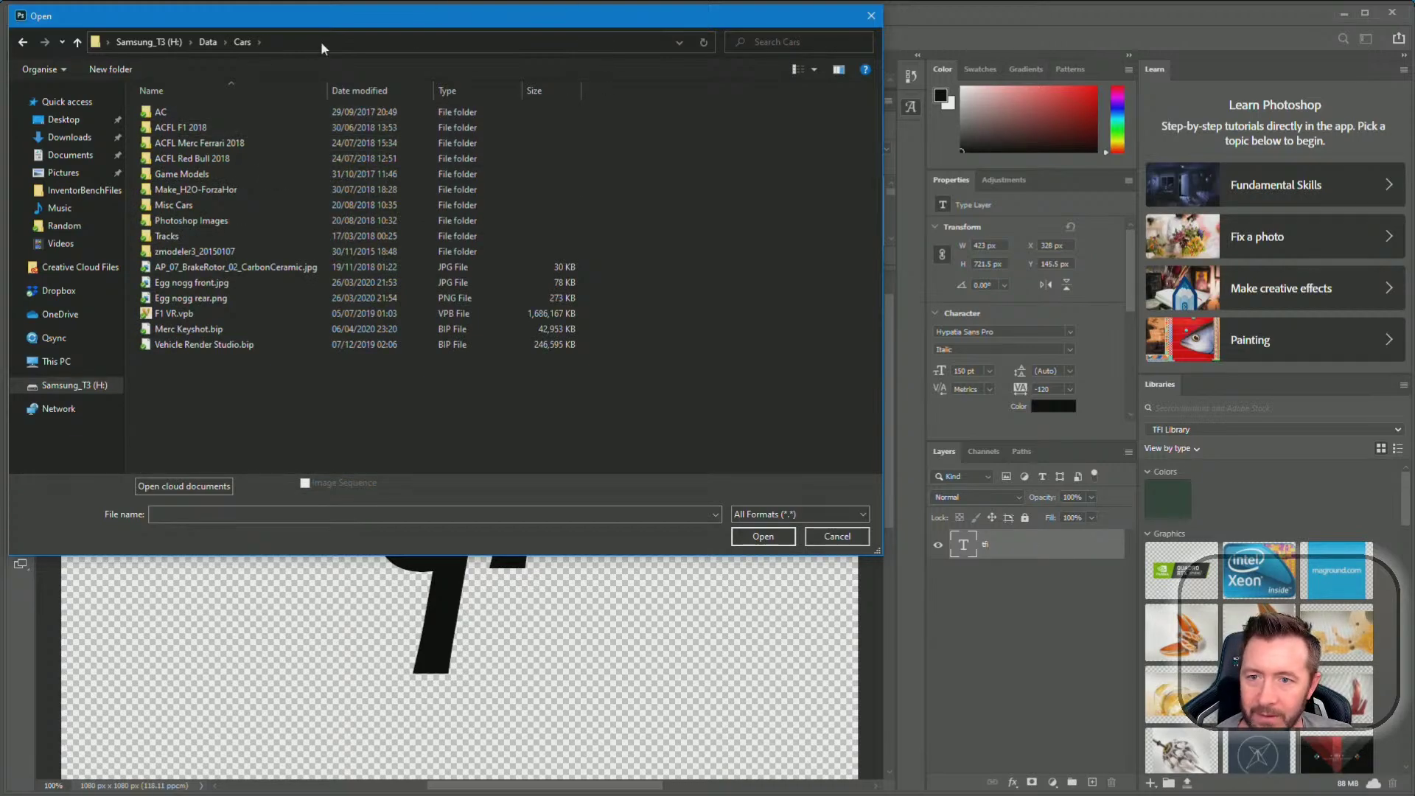
Open BODY.psd from the FERRARI2018 folder inside ACFL F1 2018
{"action": "left_click_drag", "start_coordinate": [364, 23], "coordinate": [508, 122]}
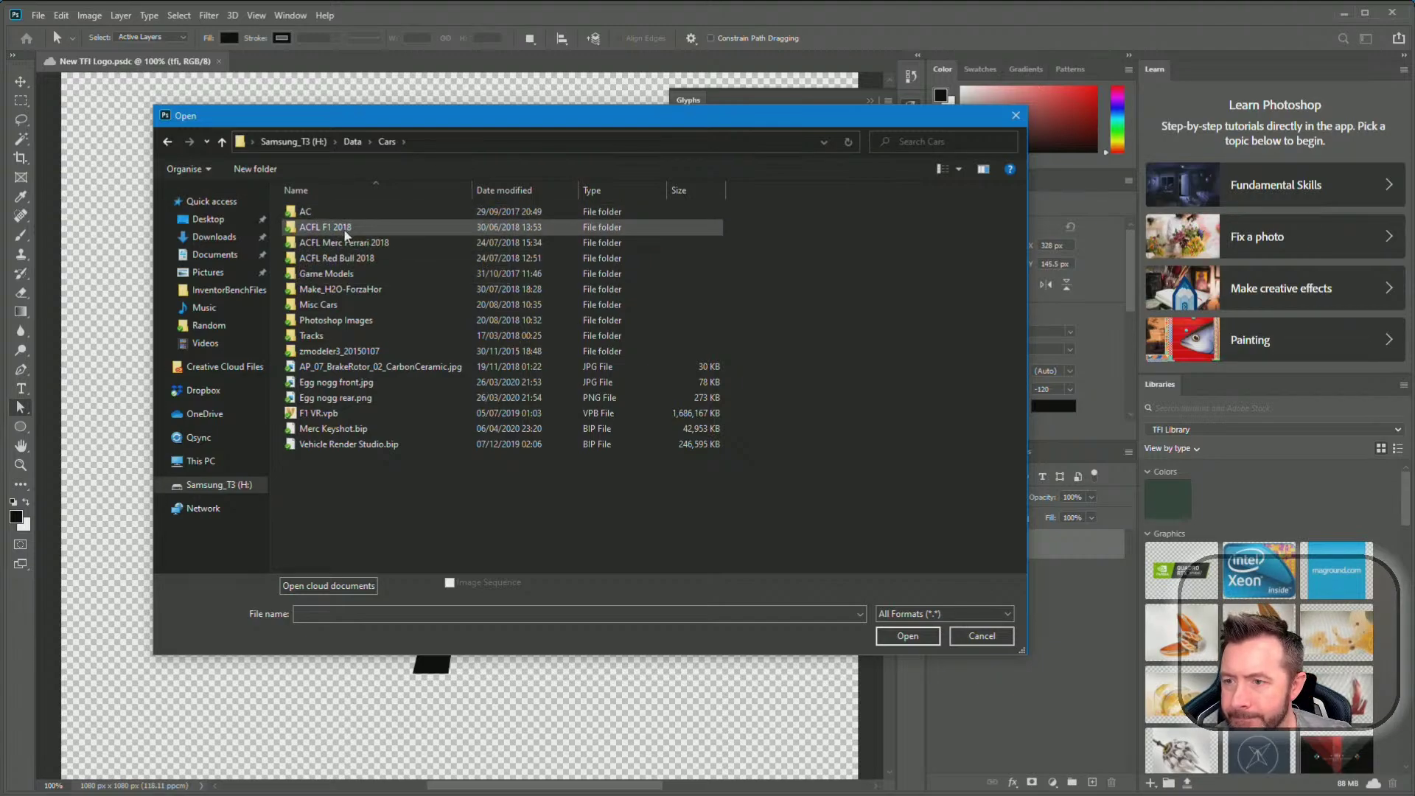
{"action": "double_click", "coordinate": [345, 230]}
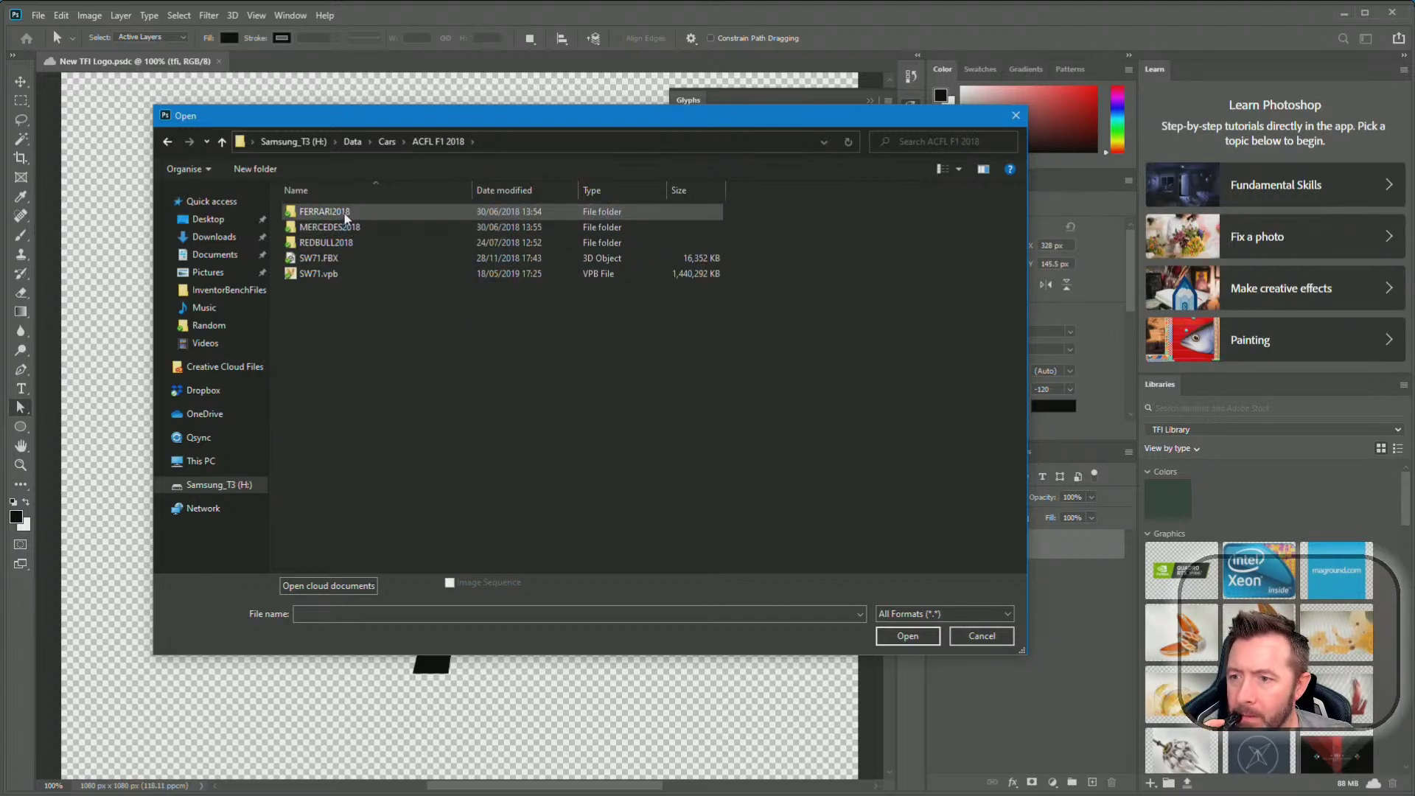
{"action": "double_click", "coordinate": [345, 214]}
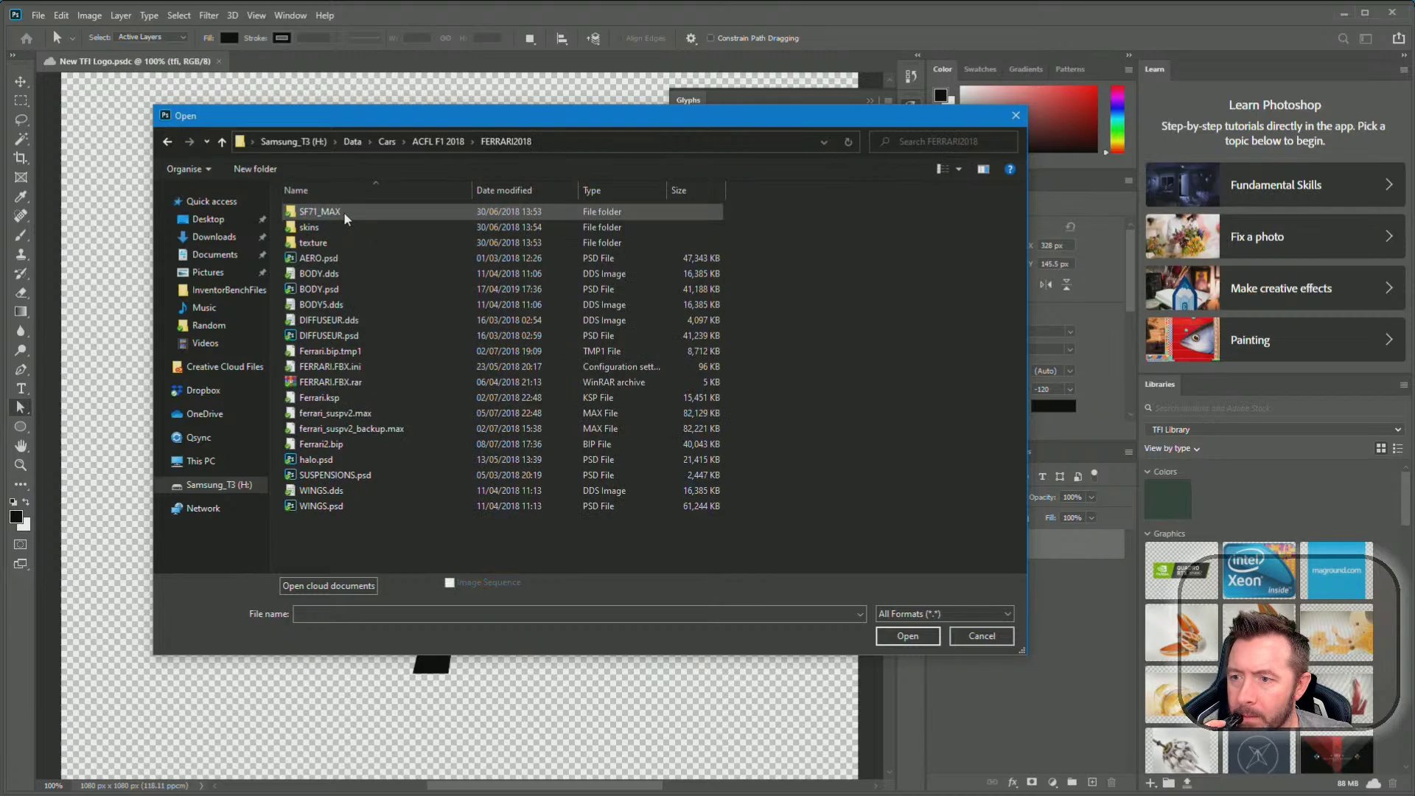
{"action": "double_click", "coordinate": [343, 288]}
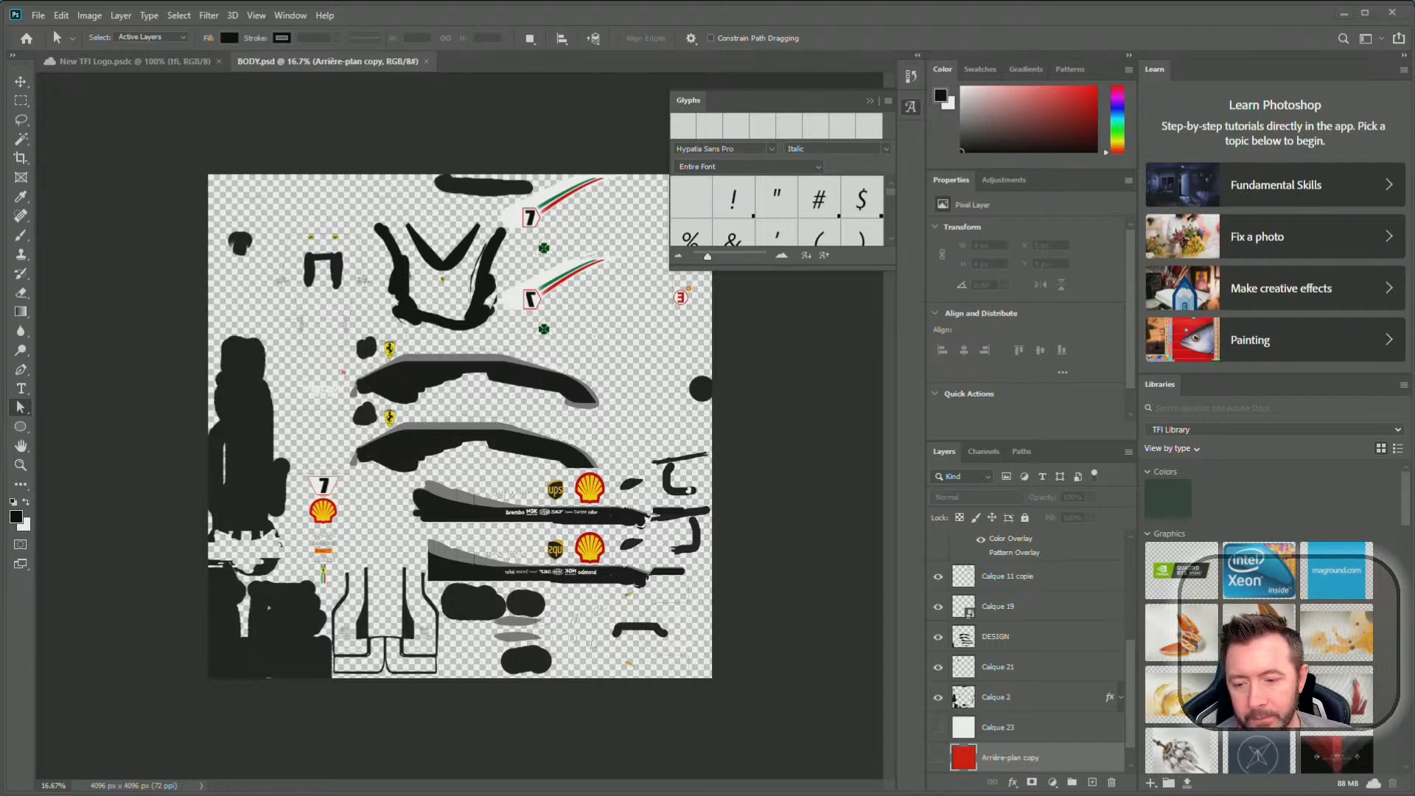
Switch back to VRED and examine the car's nose, front wing and side livery from several angles
{"action": "key", "text": "alt+Tab"}
{"action": "left_click_drag", "start_coordinate": [681, 449], "coordinate": [756, 403], "text": "alt"}
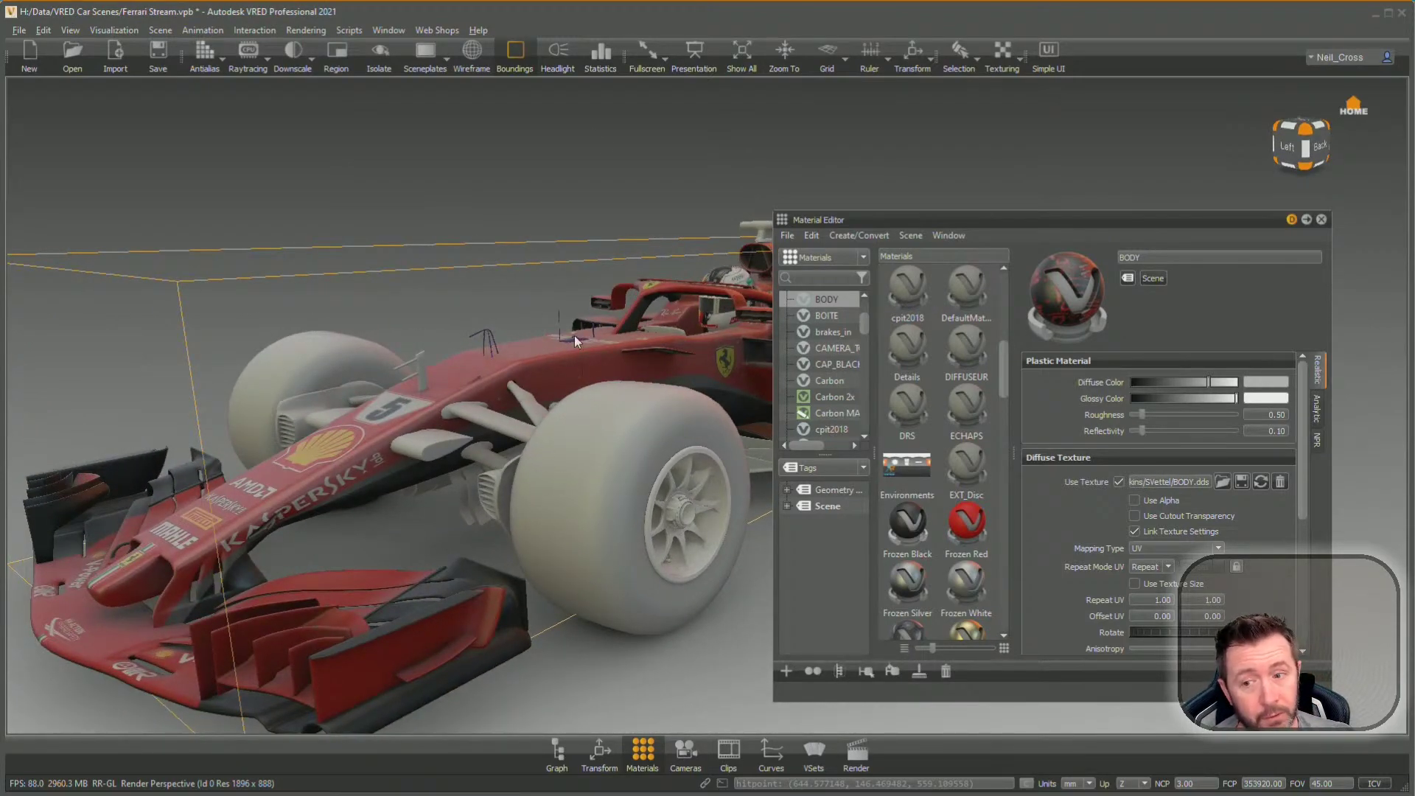
{"action": "left_click_drag", "start_coordinate": [547, 495], "coordinate": [471, 546]}
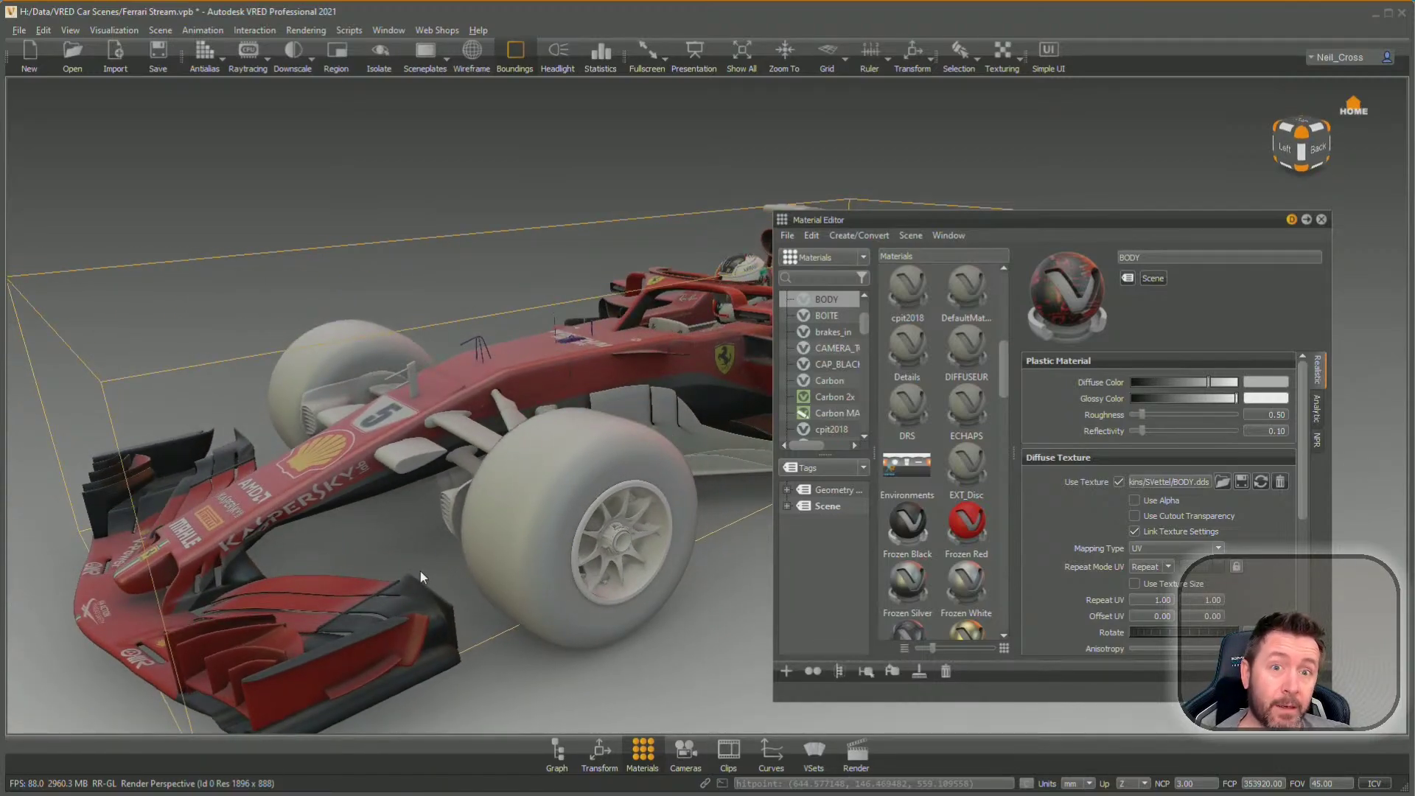
{"action": "left_click_drag", "start_coordinate": [418, 525], "coordinate": [299, 435]}
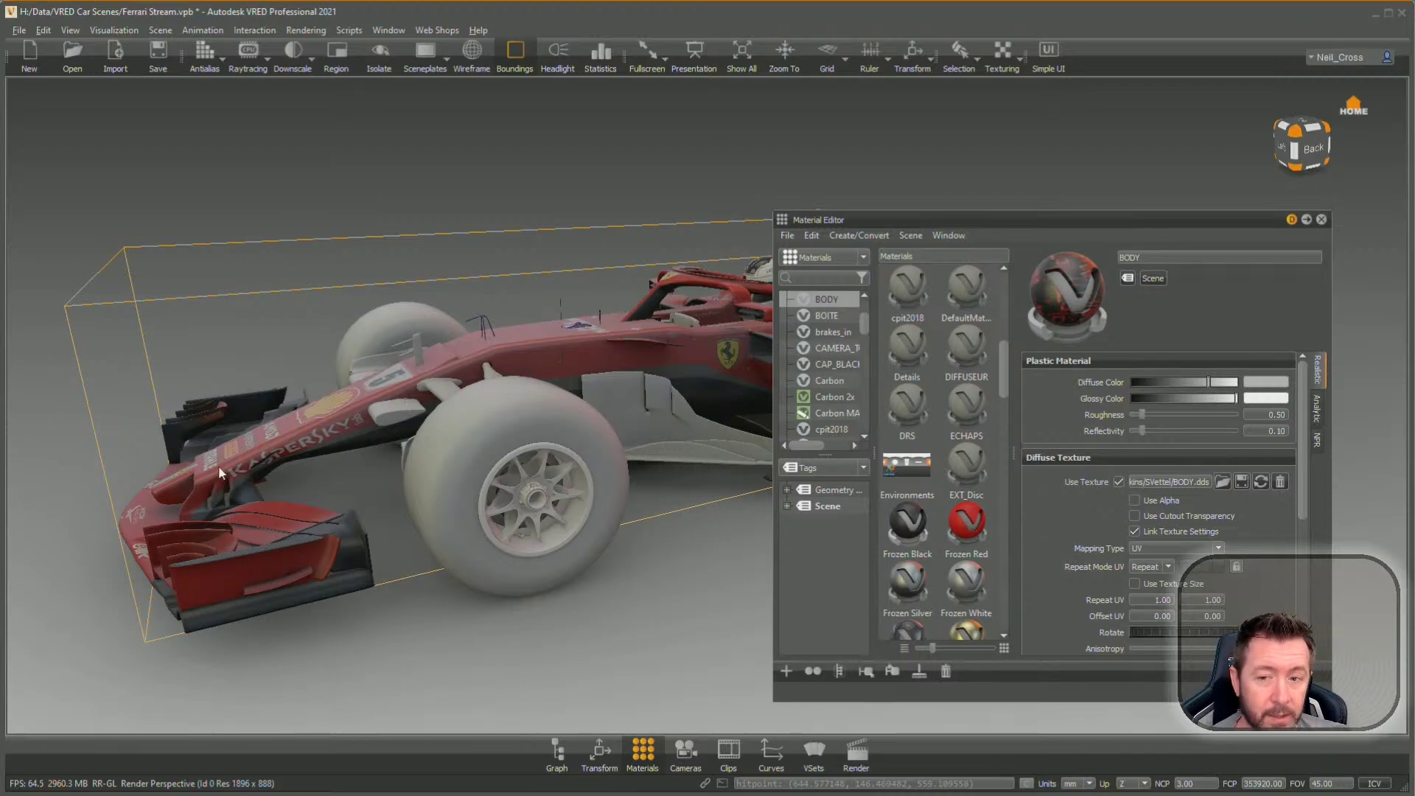
{"action": "left_click_drag", "start_coordinate": [417, 219], "coordinate": [583, 246]}
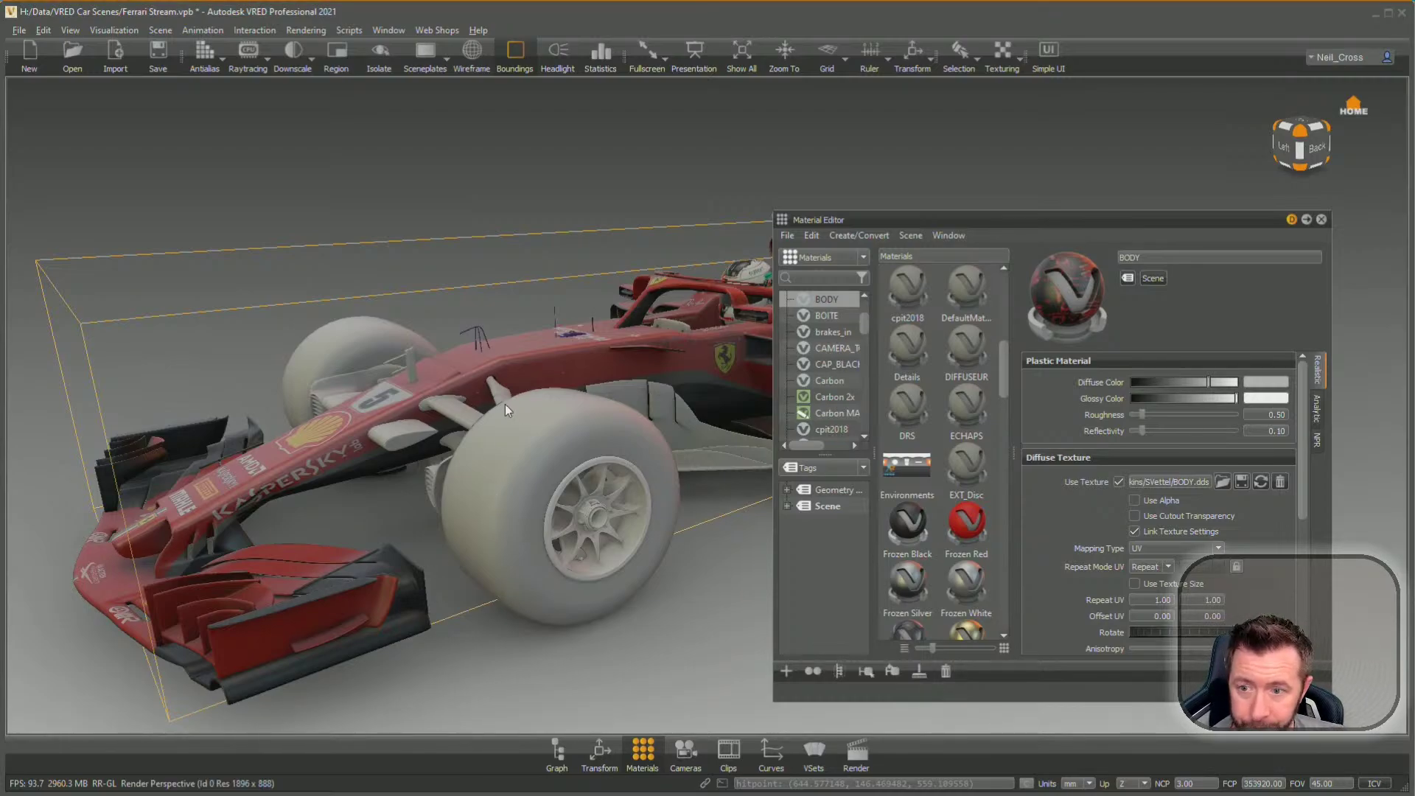
{"action": "left_click_drag", "start_coordinate": [506, 405], "coordinate": [541, 417]}
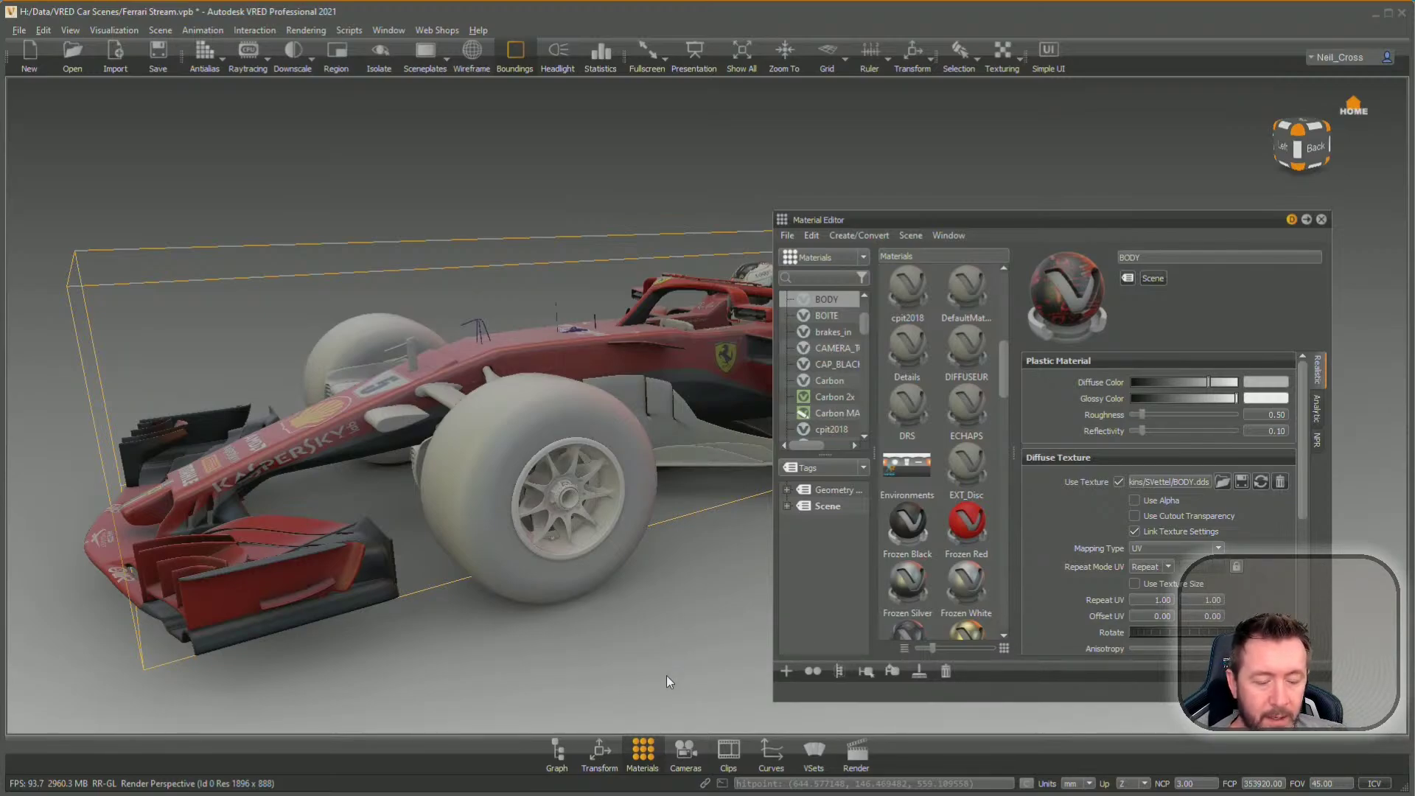
{"action": "left_click_drag", "start_coordinate": [664, 407], "coordinate": [537, 401]}
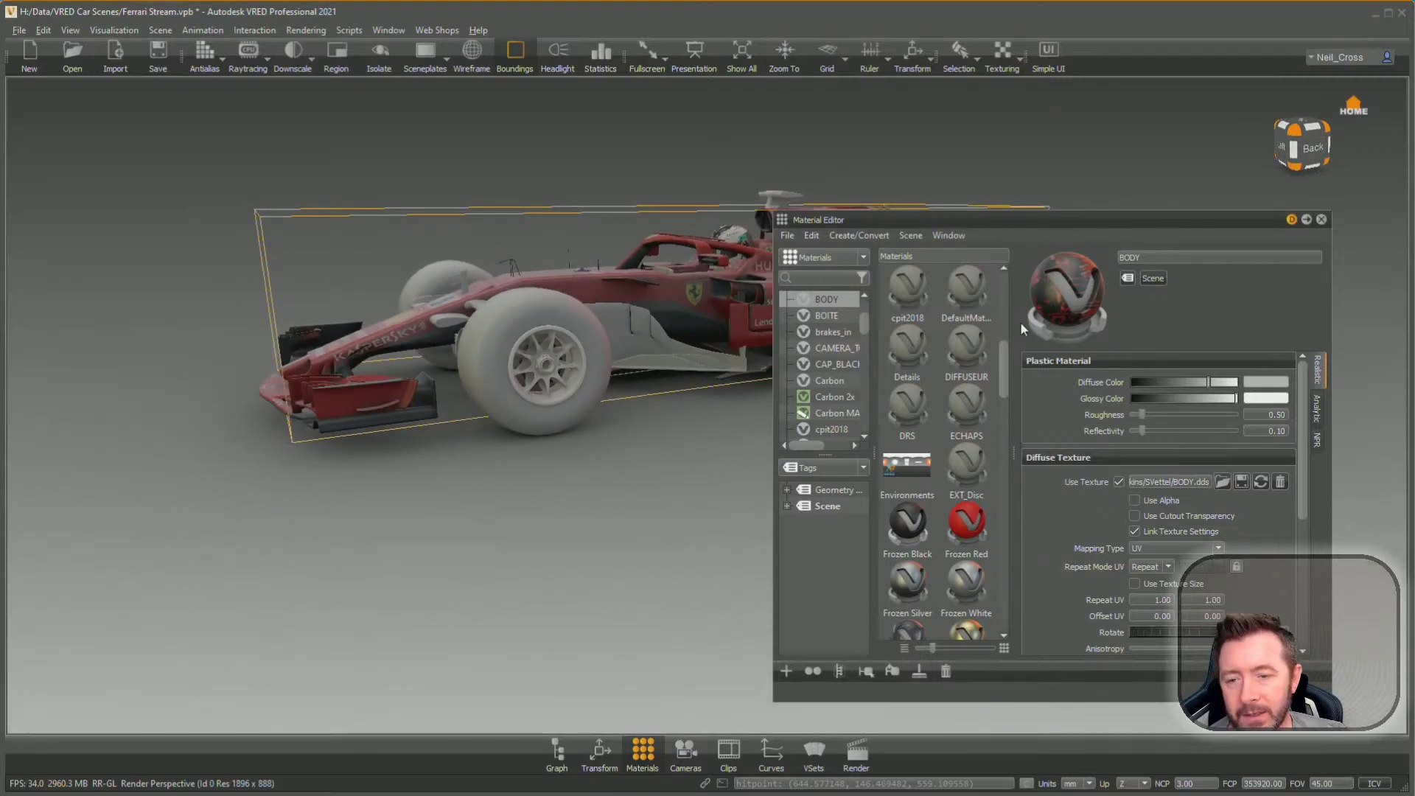
Switch to Photoshop, collapse the Glyphs panel and examine the carbon-textured shapes and sponsor logos in BODY.psd up close
{"action": "key", "text": "alt+Tab"}
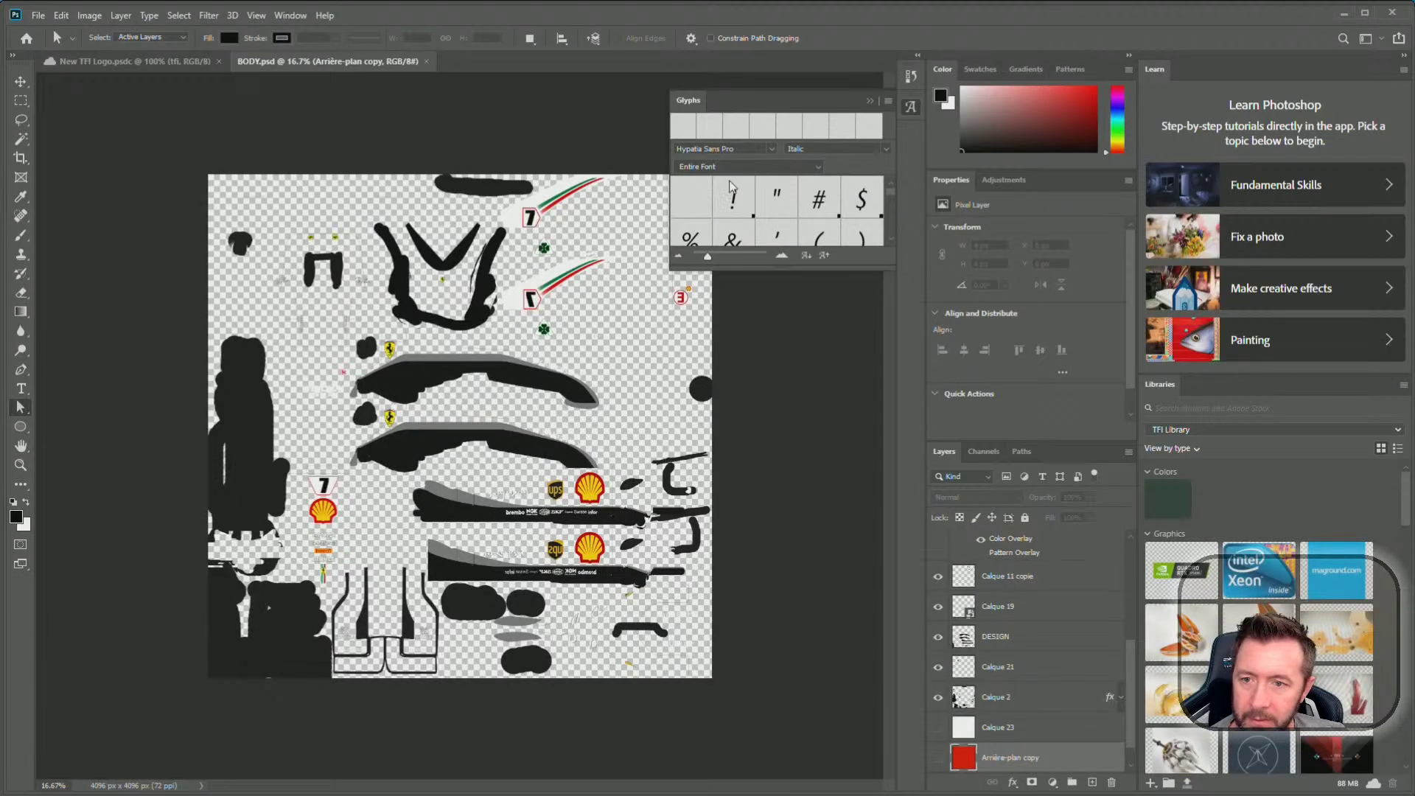
{"action": "left_click", "coordinate": [870, 106]}
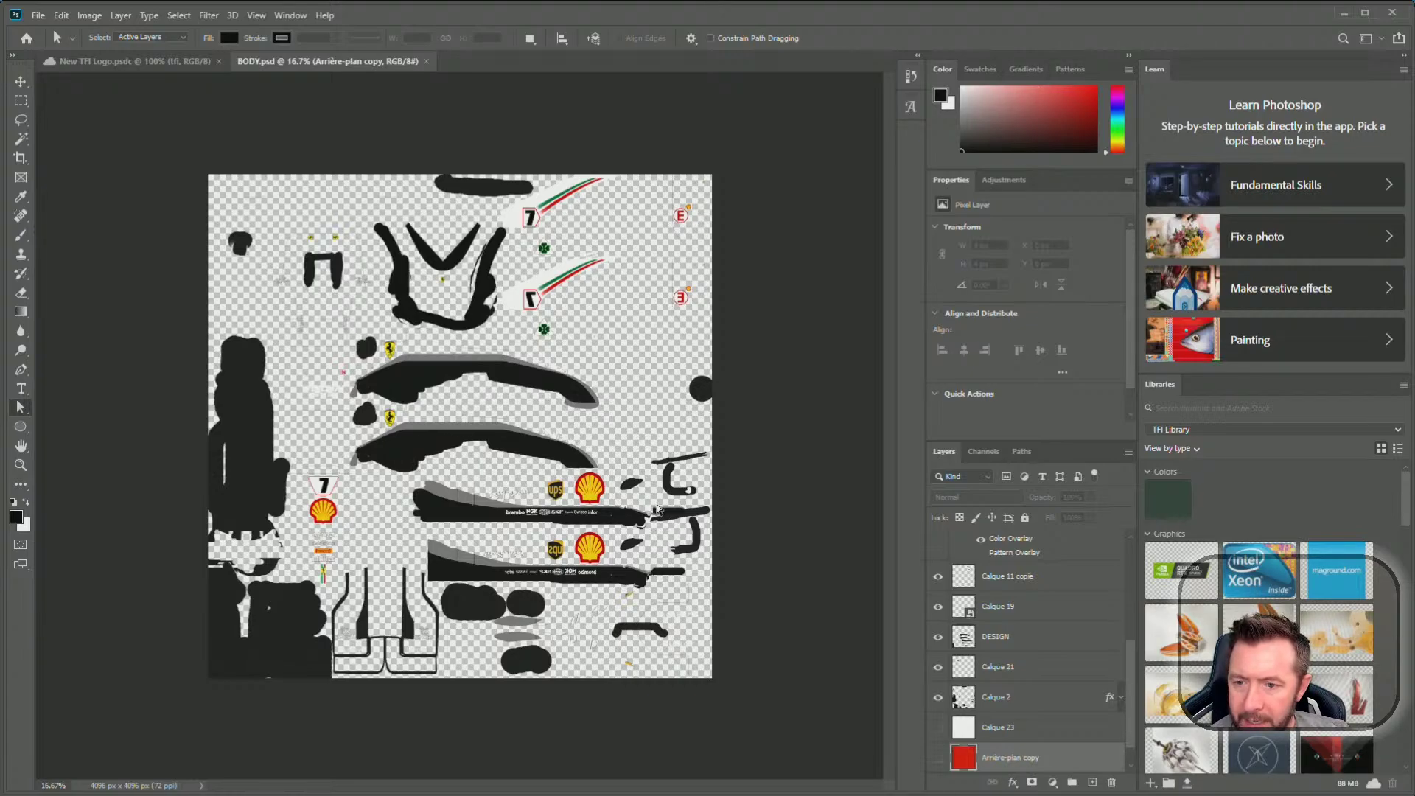
{"action": "scroll", "coordinate": [673, 497], "scroll_direction": "up", "scroll_amount": 10, "text": "alt"}
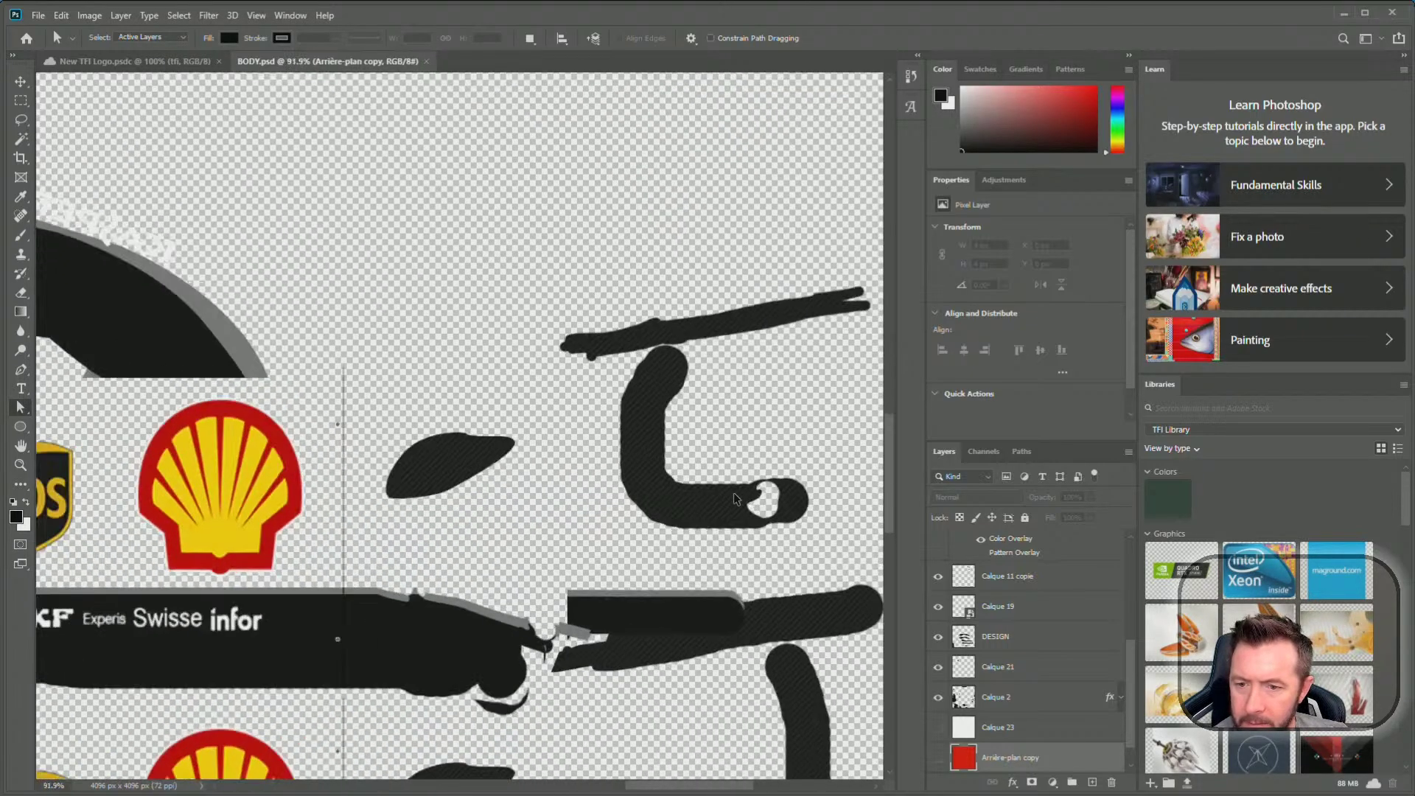
{"action": "scroll", "coordinate": [729, 494], "scroll_direction": "up", "scroll_amount": 2, "text": "alt"}
{"action": "scroll", "coordinate": [723, 488], "scroll_direction": "down", "scroll_amount": 2, "text": "alt"}
{"action": "scroll", "coordinate": [720, 494], "scroll_direction": "up", "scroll_amount": 8, "text": "alt"}
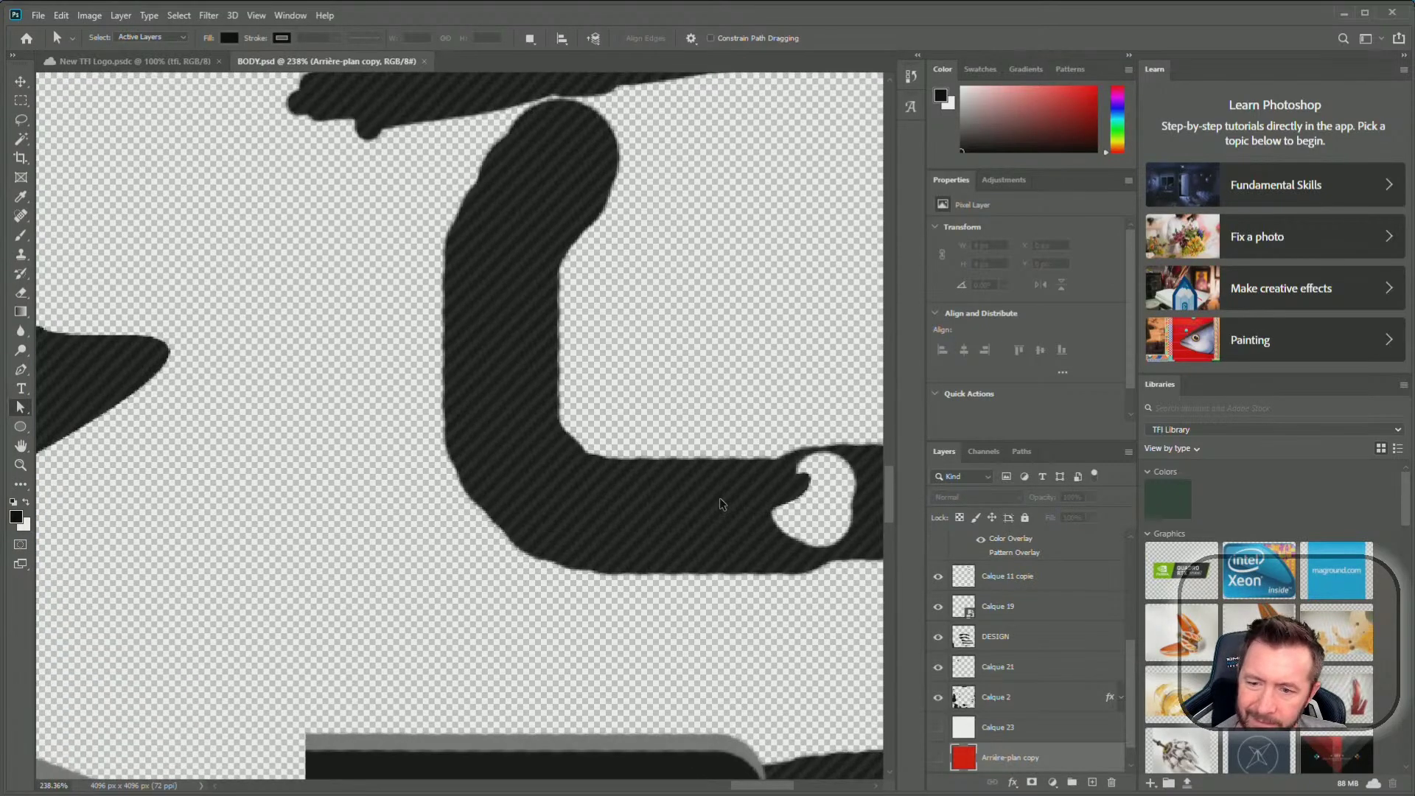
{"action": "scroll", "coordinate": [718, 512], "scroll_direction": "down", "scroll_amount": 4, "text": "alt"}
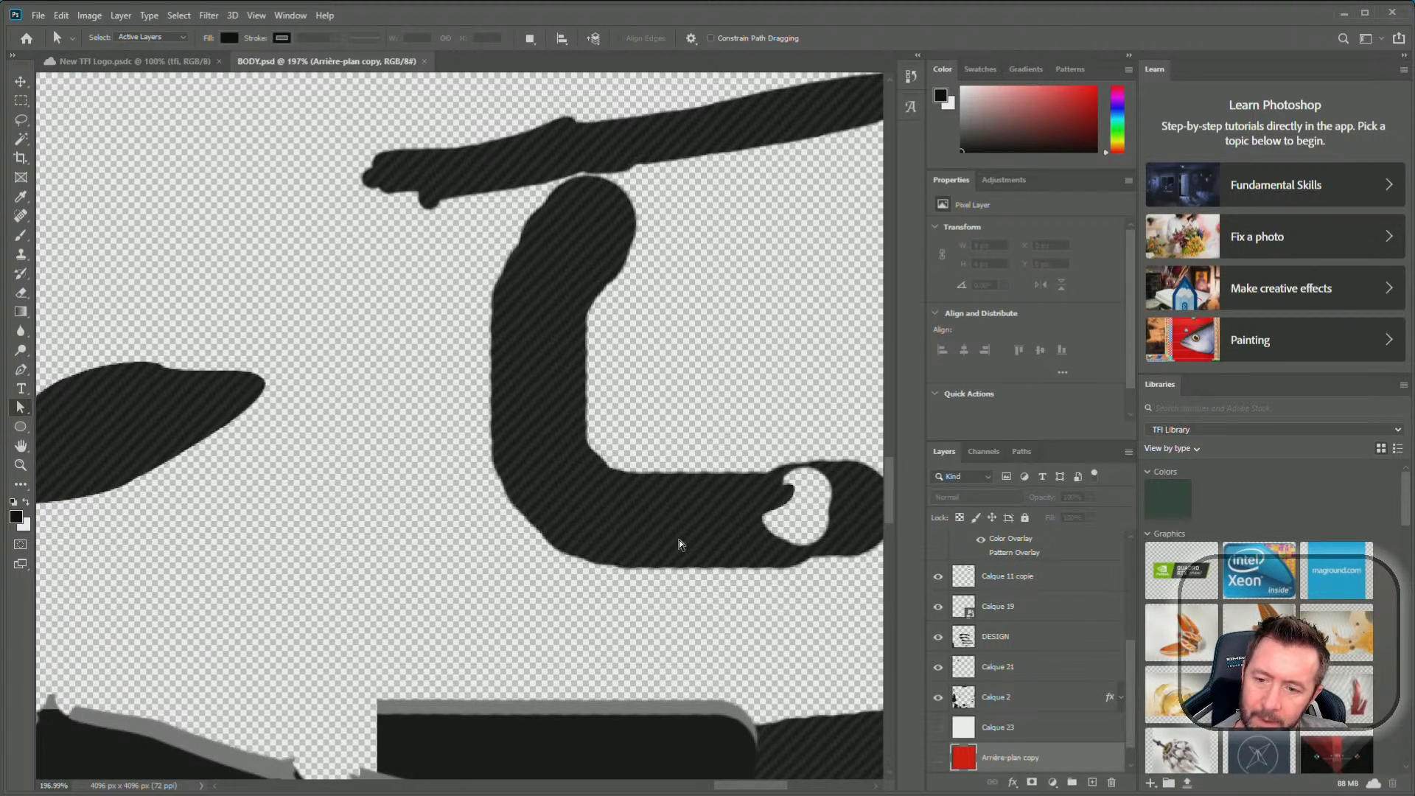
{"action": "scroll", "coordinate": [678, 533], "scroll_direction": "down", "scroll_amount": 10, "text": "alt"}
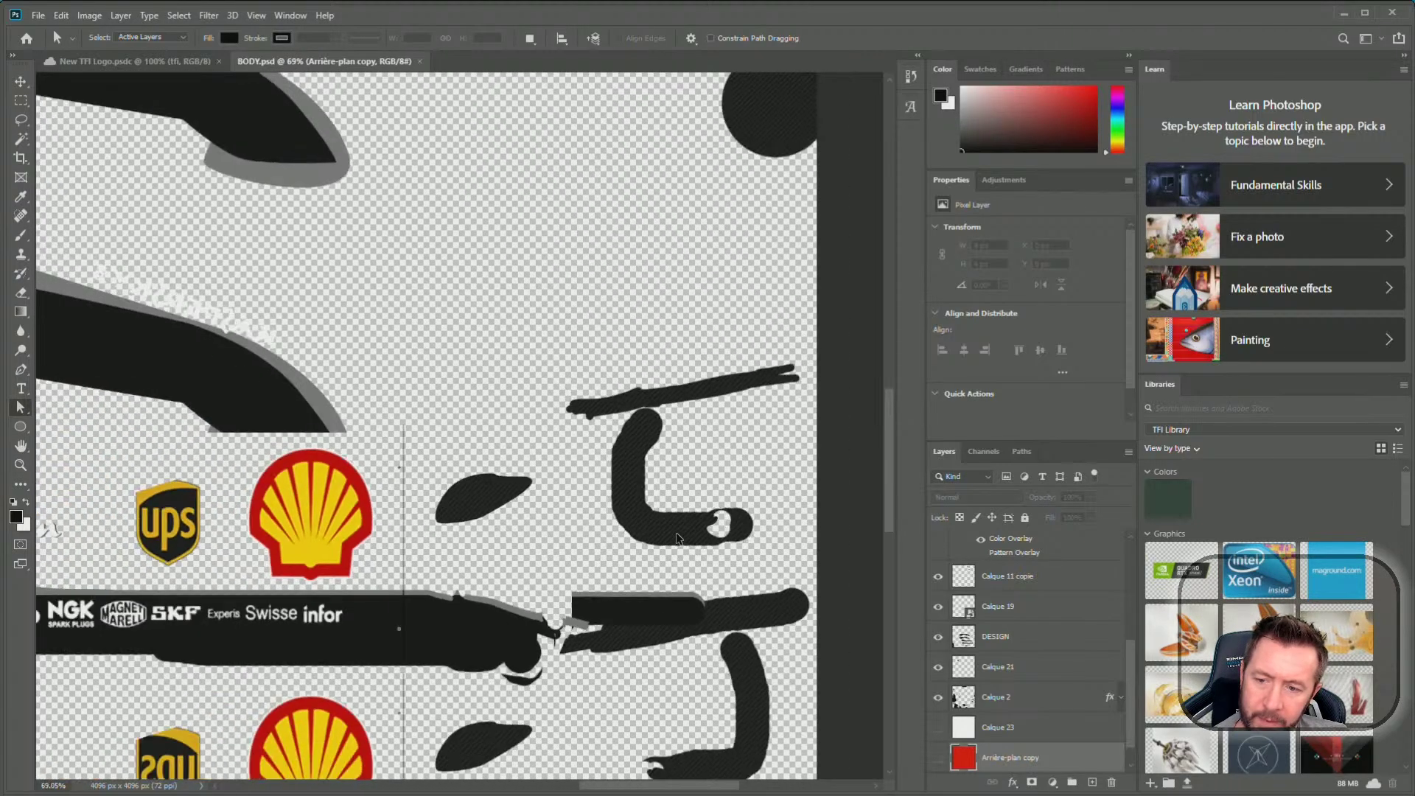
{"action": "scroll", "coordinate": [678, 531], "scroll_direction": "down", "scroll_amount": 4, "text": "alt"}
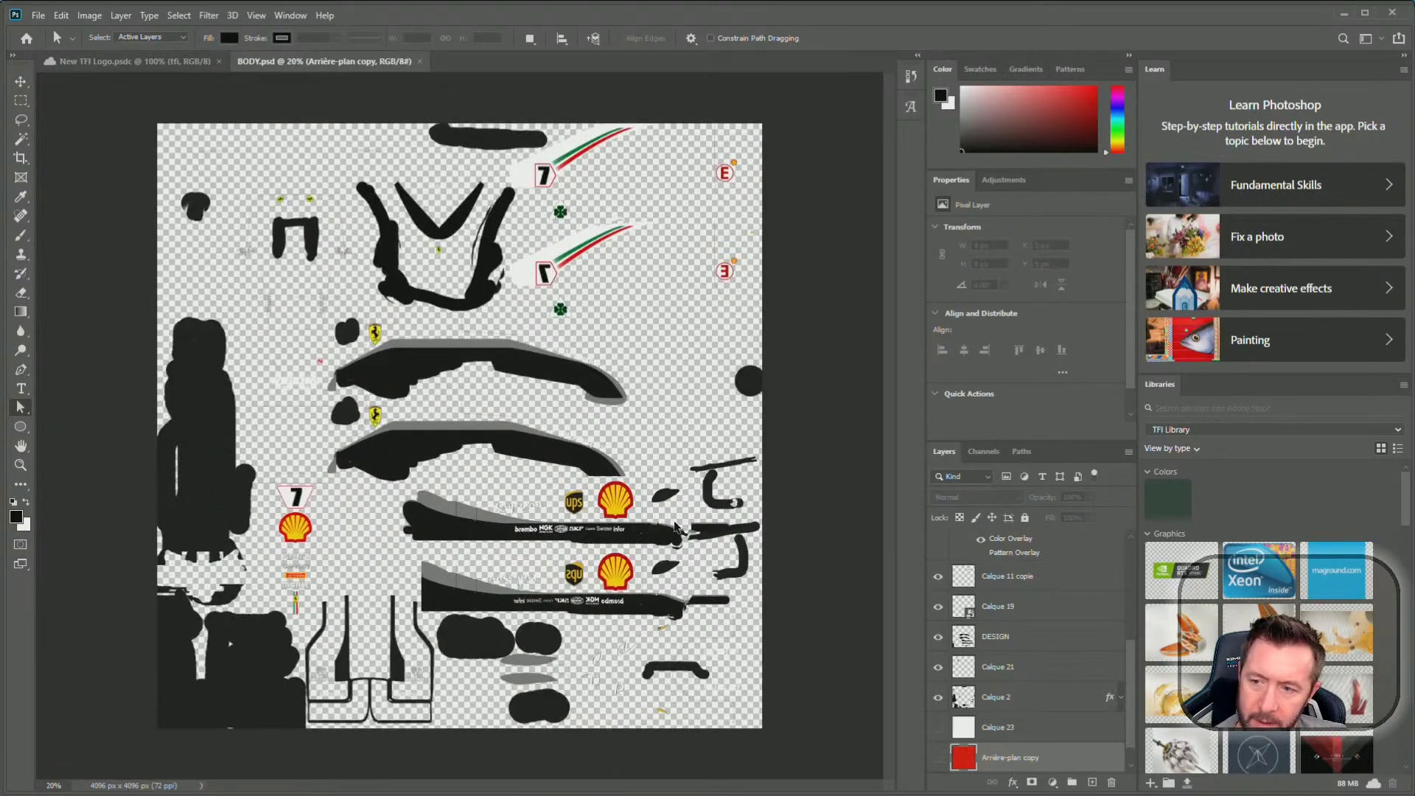
{"action": "scroll", "coordinate": [626, 508], "scroll_direction": "down", "scroll_amount": 1, "text": "alt"}
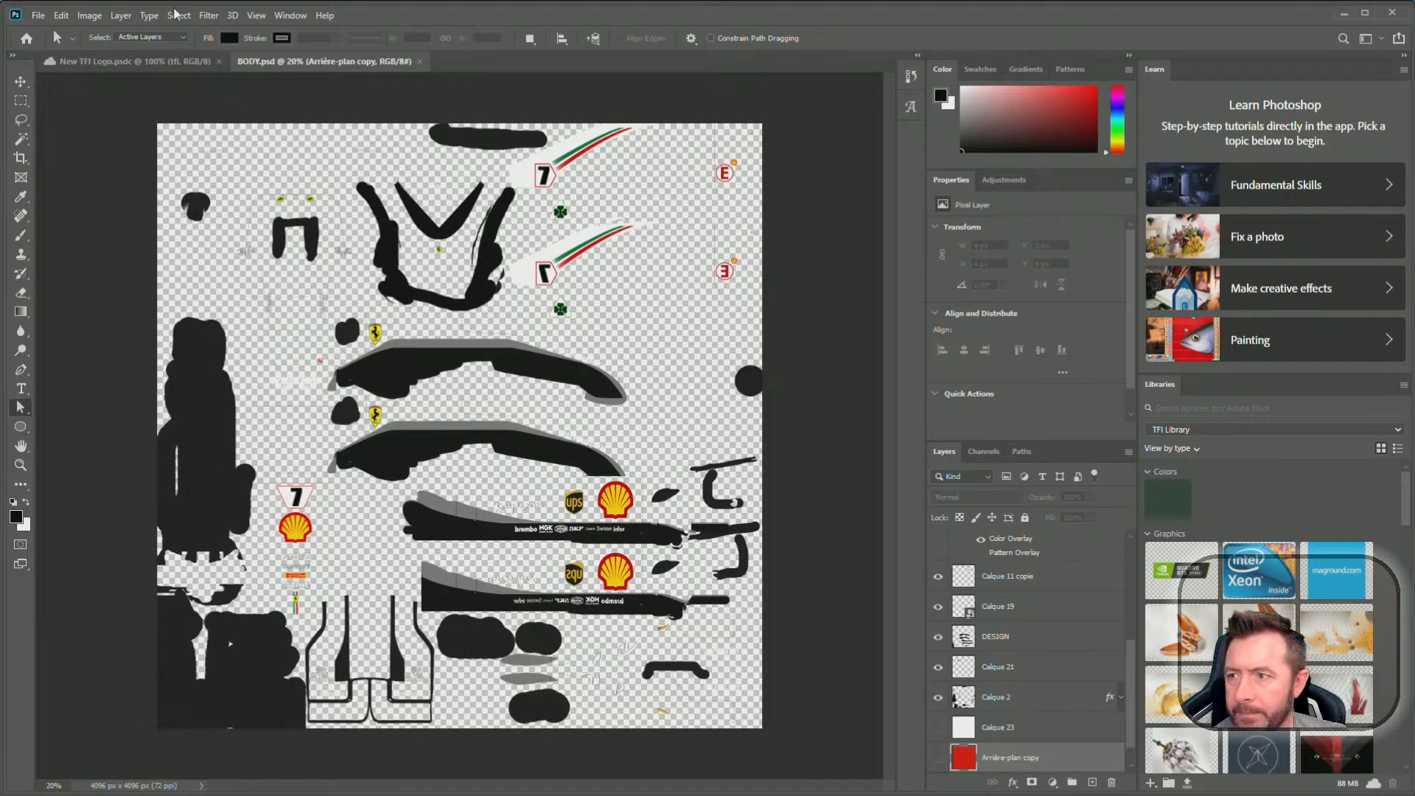
Quick-export the BODY livery as BODY.png to the Desktop
{"action": "left_click", "coordinate": [39, 16]}
{"action": "mouse_move", "coordinate": [103, 232]}
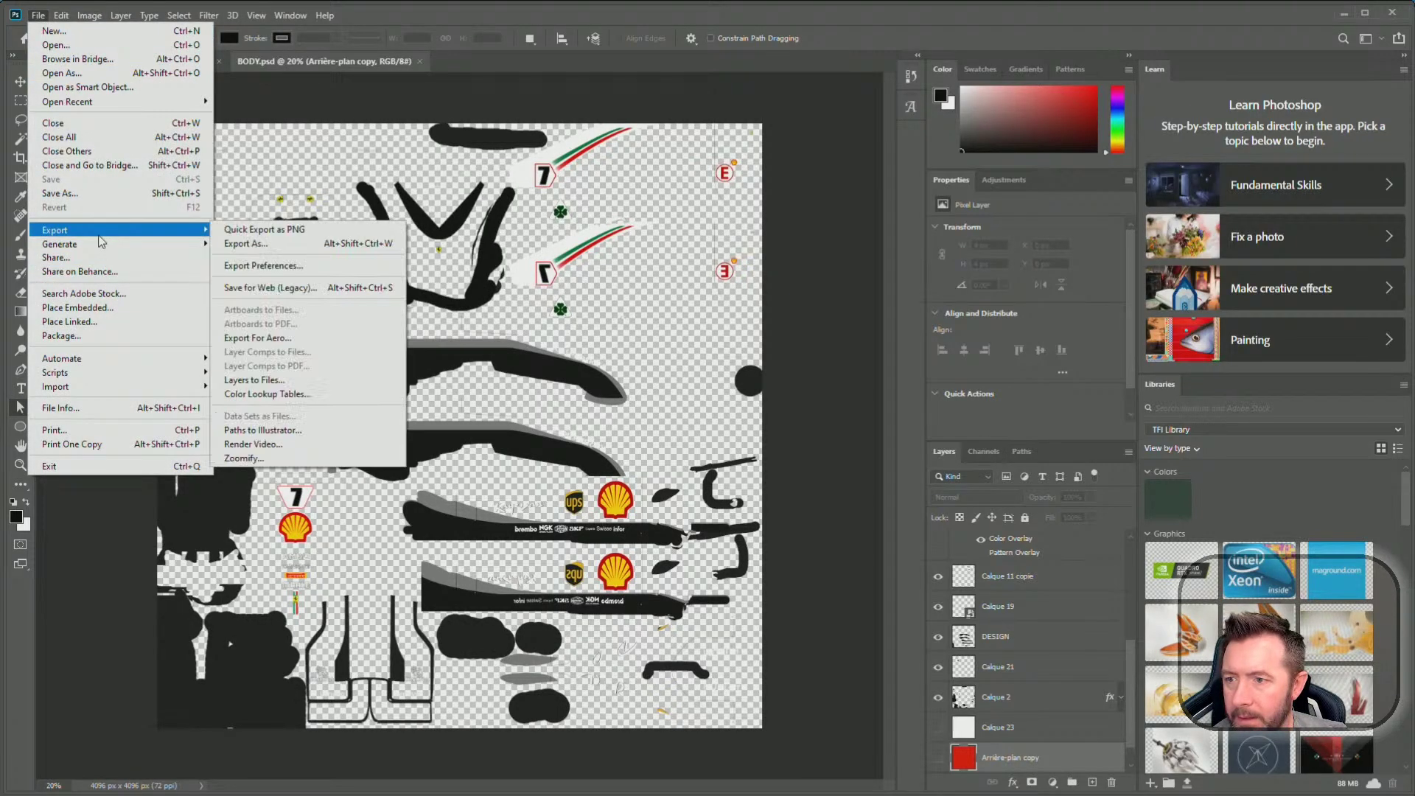
{"action": "left_click", "coordinate": [258, 231]}
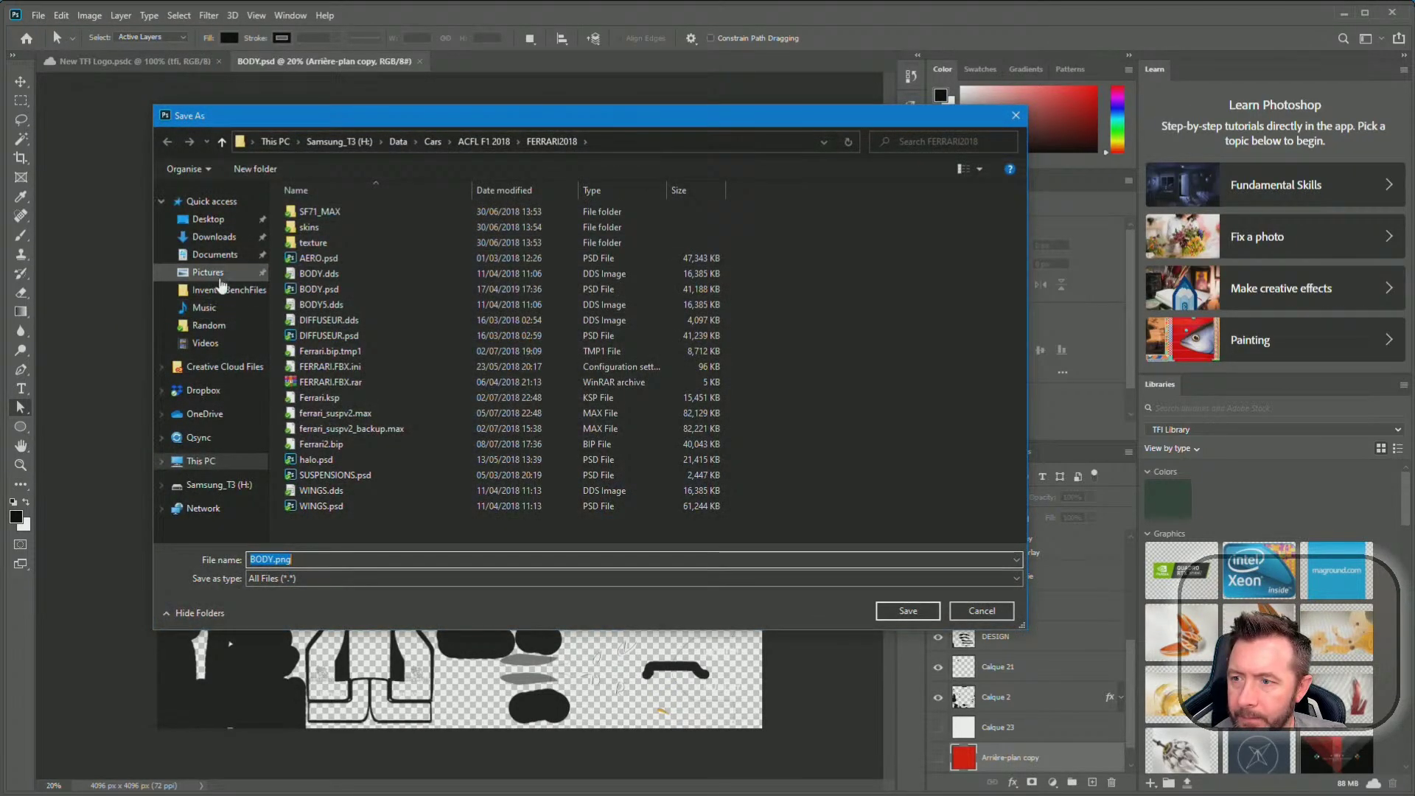
{"action": "left_click", "coordinate": [209, 221]}
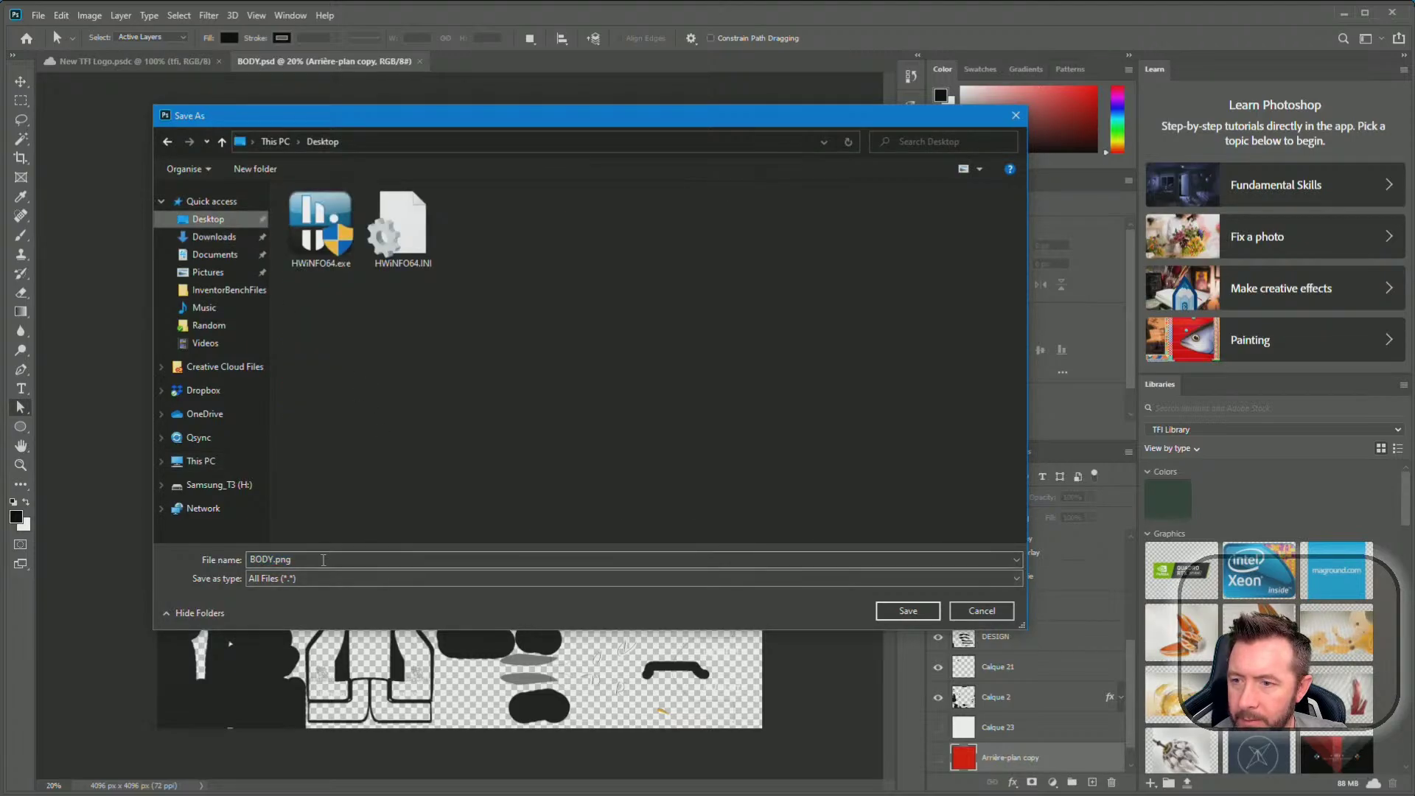
{"action": "left_click", "coordinate": [908, 610]}
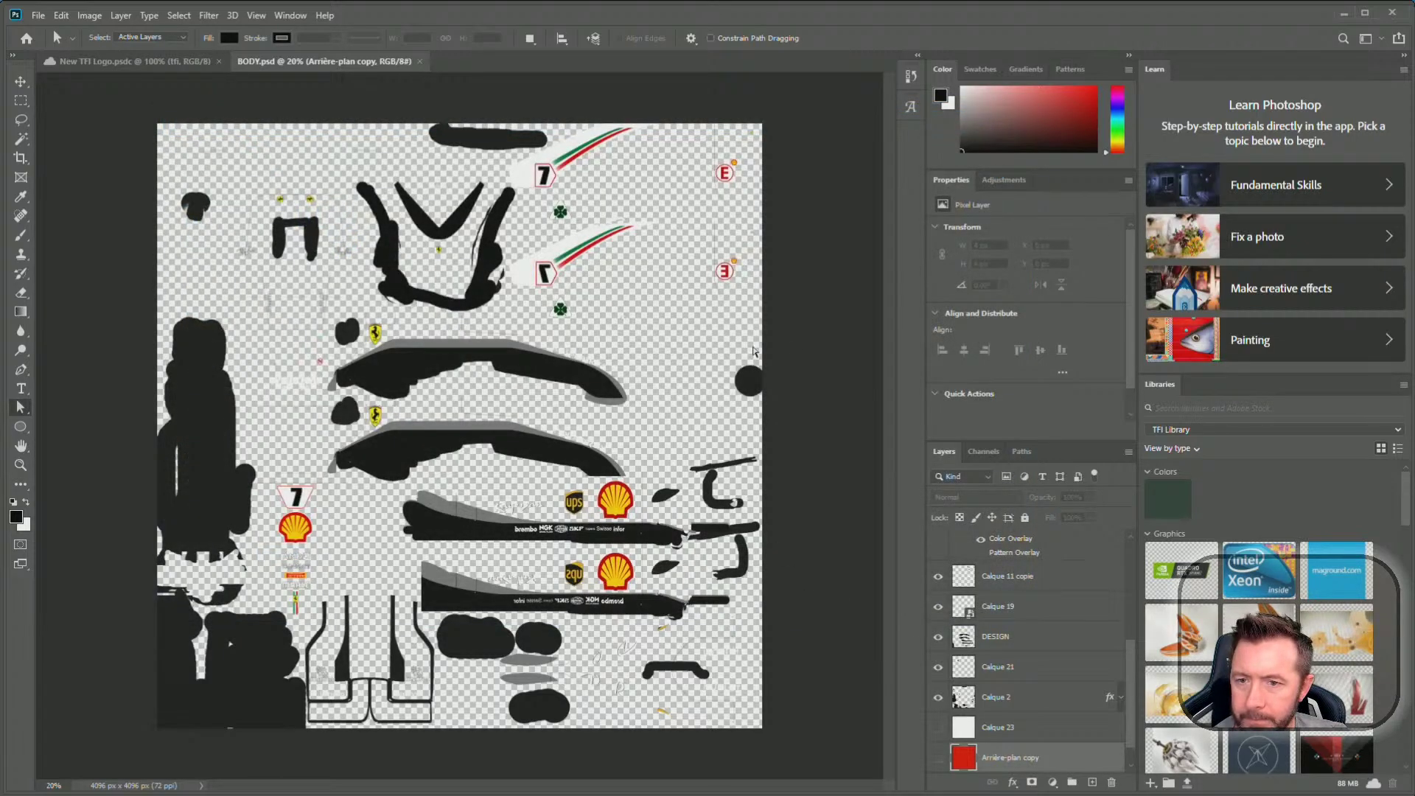
Return to VRED, reframe the car and move the Material Editor clear of the car's side
{"action": "left_click", "coordinate": [1344, 13]}
{"action": "left_click_drag", "start_coordinate": [505, 402], "coordinate": [454, 474], "text": "alt"}
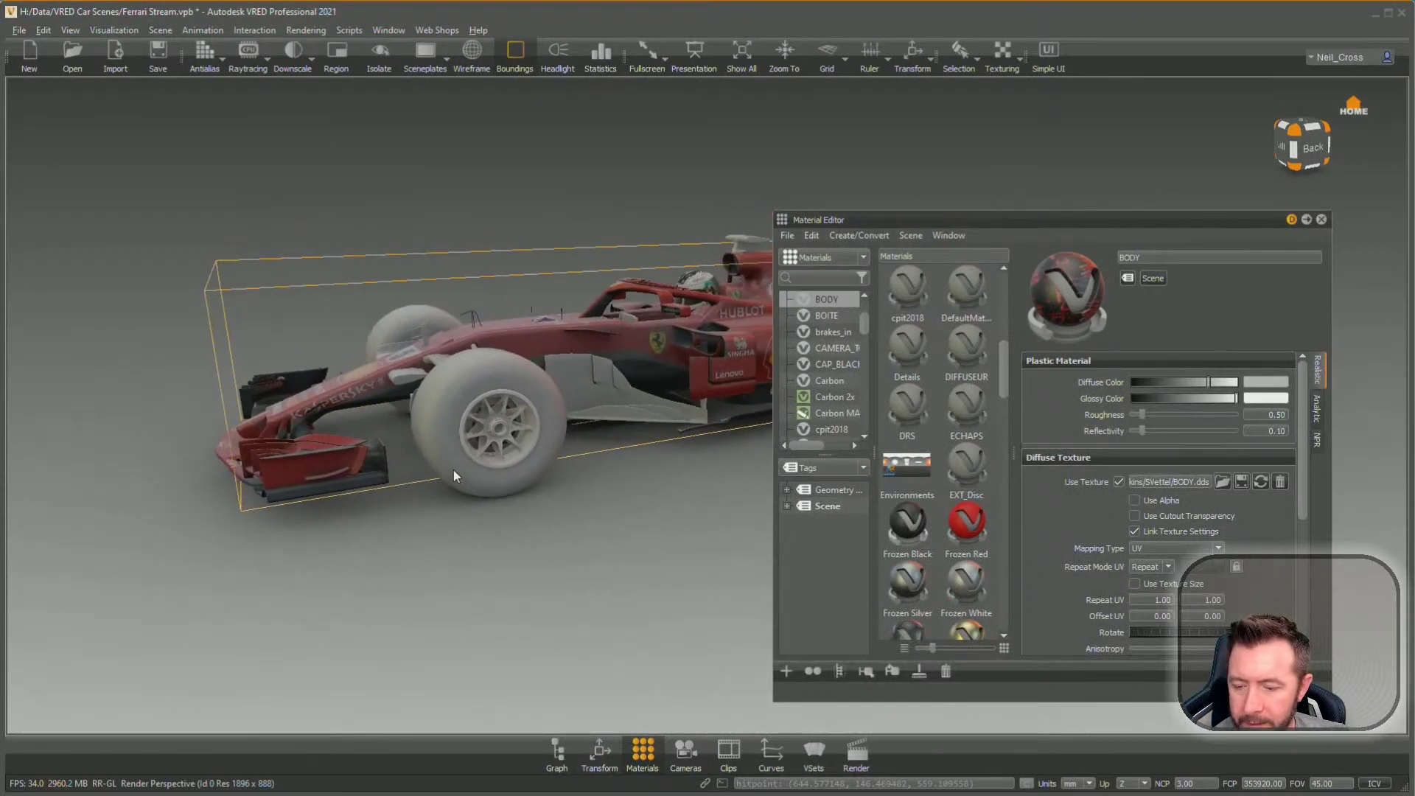
{"action": "left_click_drag", "start_coordinate": [946, 220], "coordinate": [1074, 194]}
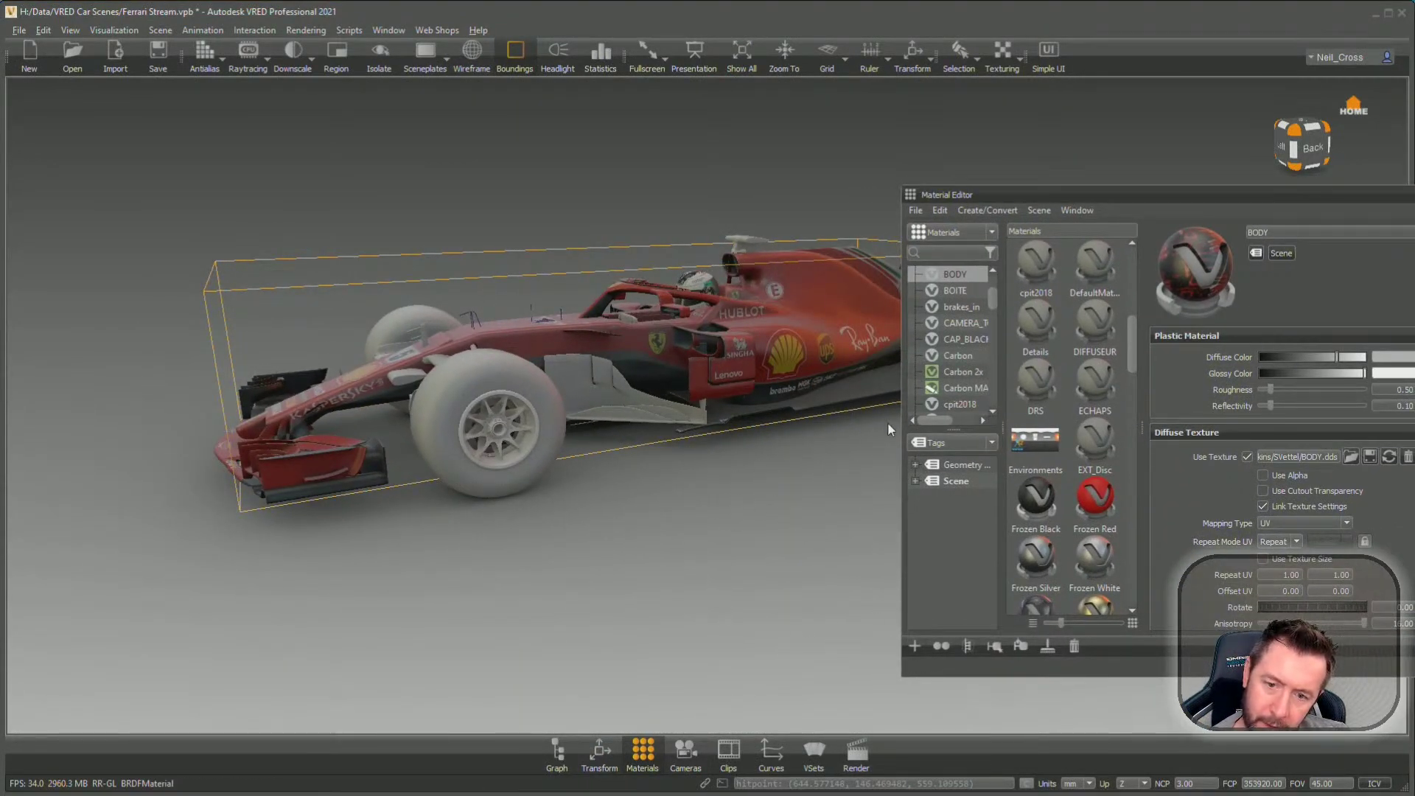
{"action": "left_click", "coordinate": [916, 647]}
{"action": "mouse_move", "coordinate": [934, 676]}
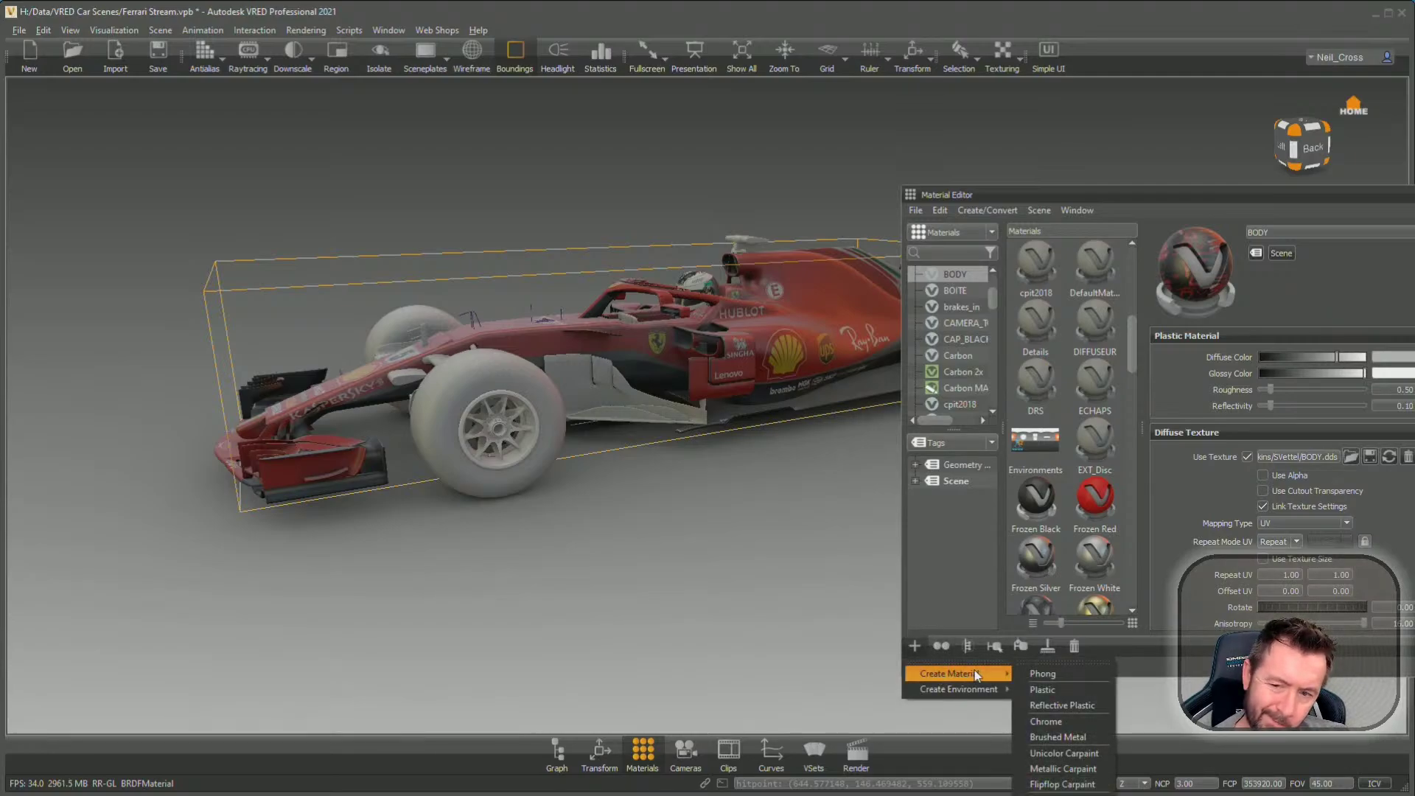
{"action": "left_click", "coordinate": [788, 613]}
{"action": "left_click_drag", "start_coordinate": [788, 613], "coordinate": [788, 616], "text": "alt"}
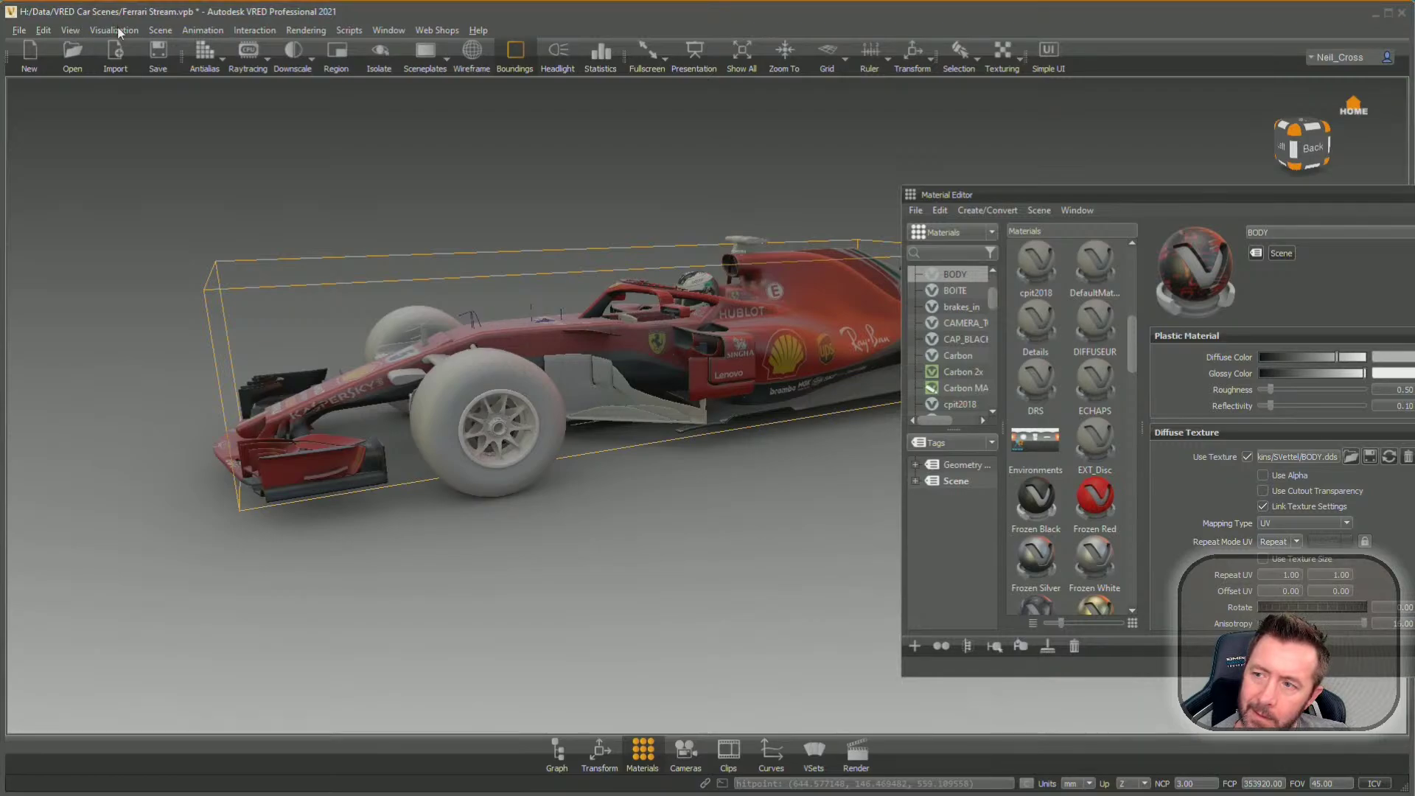
Open the Asset Manager, enlarge it and expand the Carpaints folder of the Autodesk VRED Assets 2021 materials
{"action": "left_click", "coordinate": [171, 31]}
{"action": "left_click", "coordinate": [234, 147]}
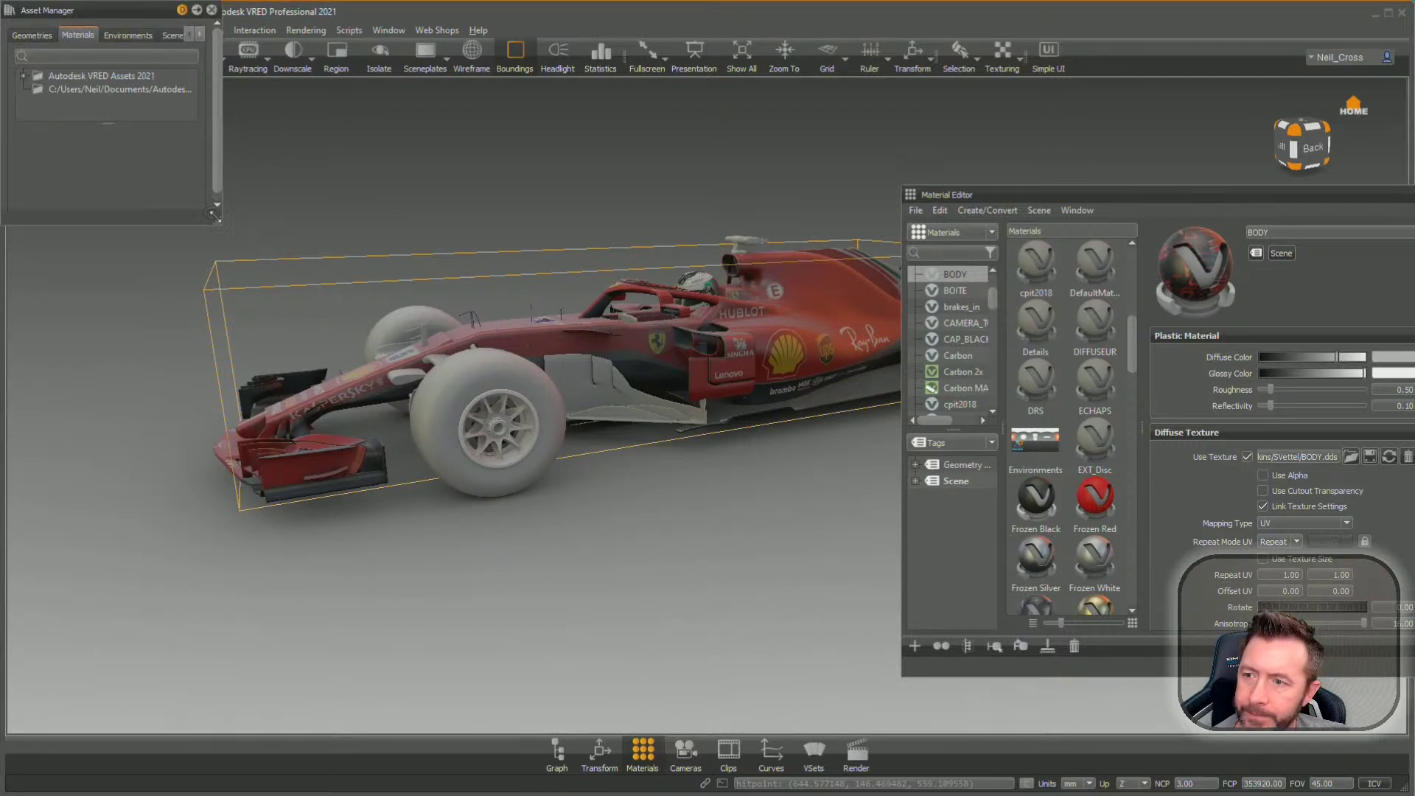
{"action": "left_click_drag", "start_coordinate": [214, 215], "coordinate": [267, 472]}
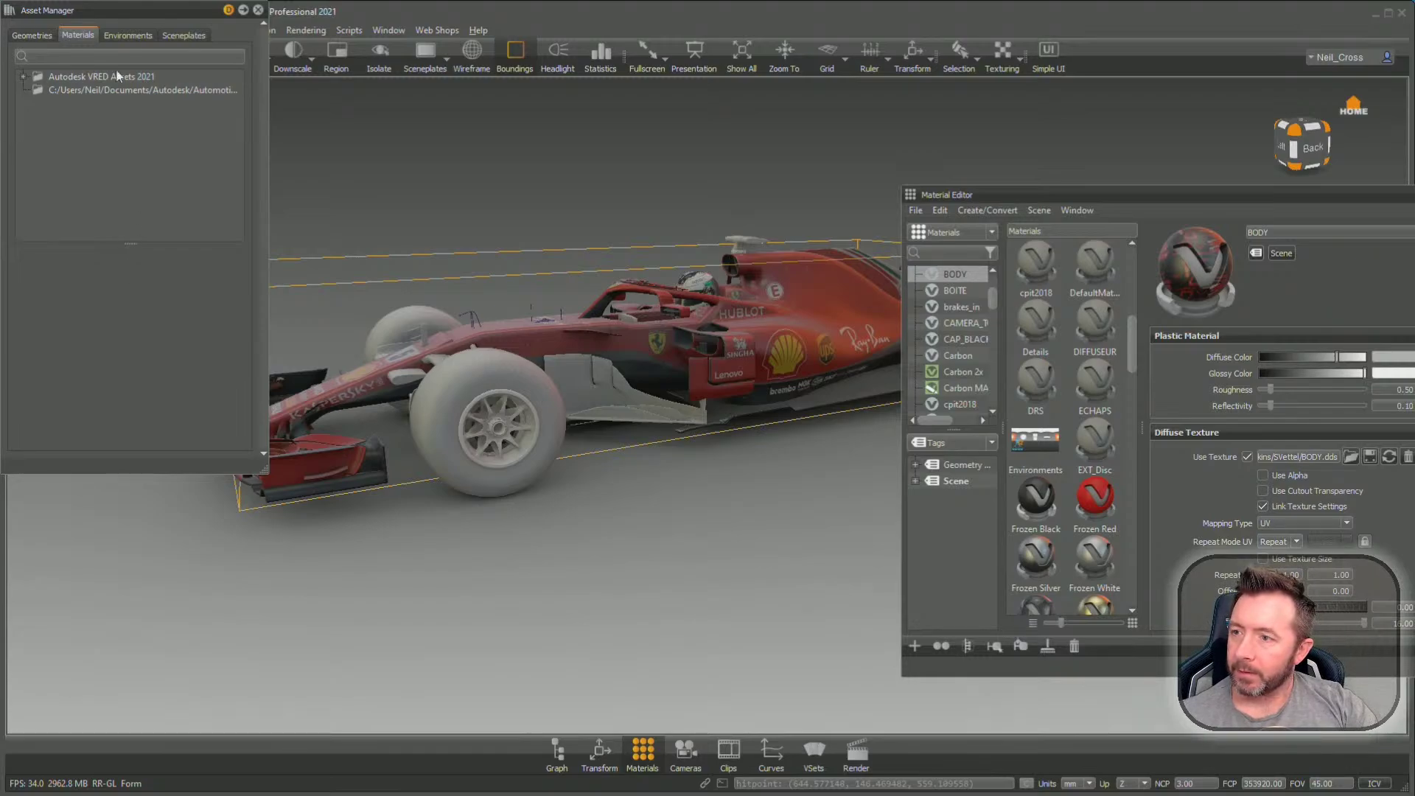
{"action": "left_click", "coordinate": [25, 77]}
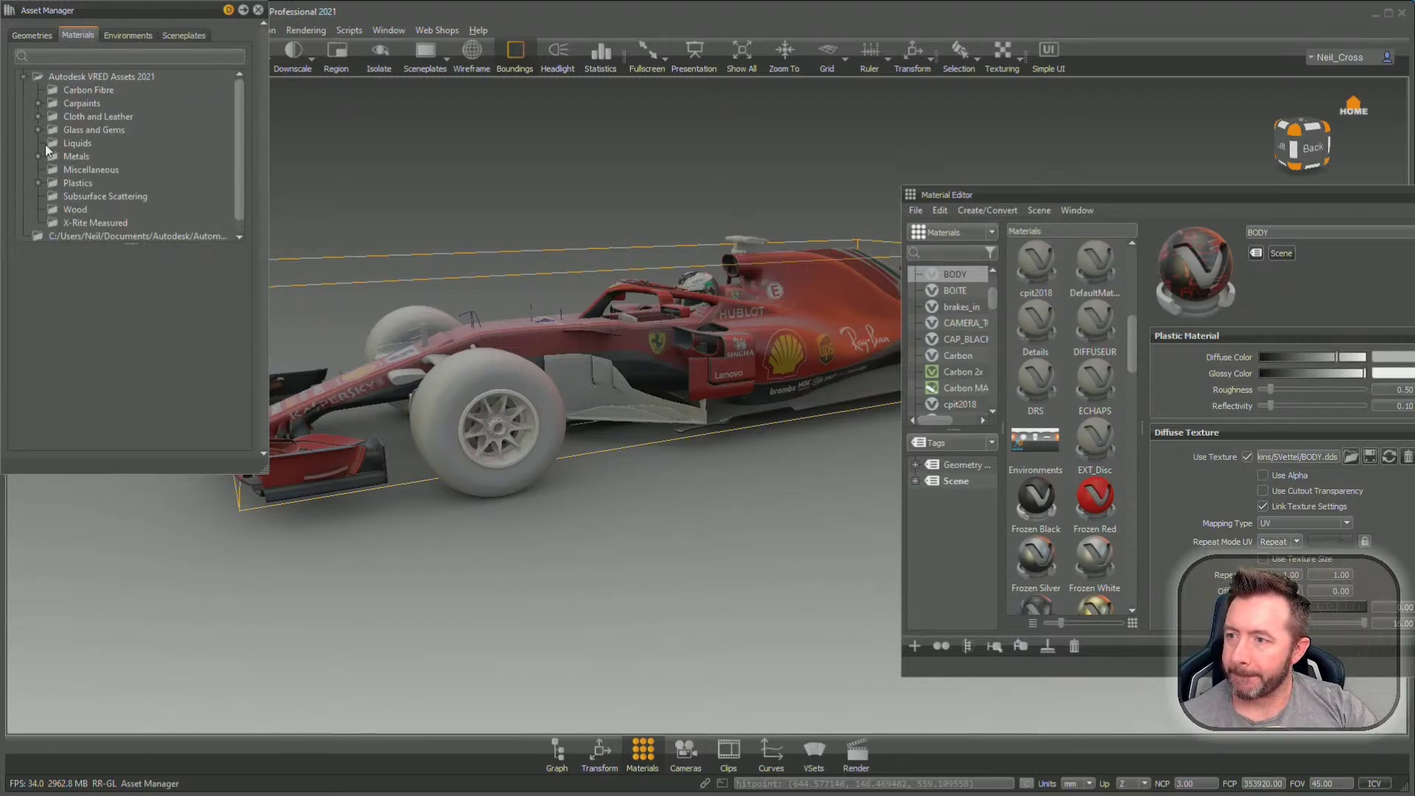
{"action": "left_click", "coordinate": [38, 104]}
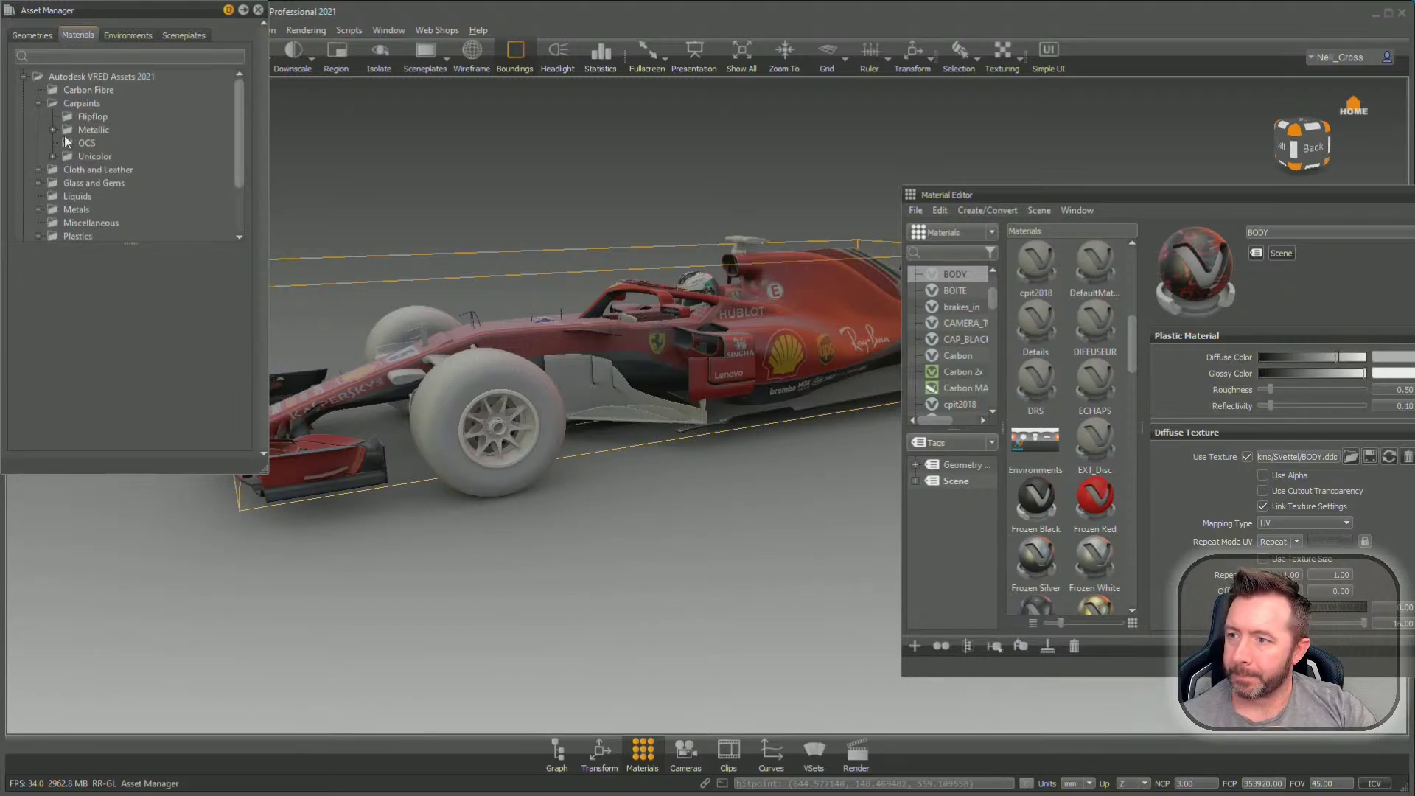
Look through the Metallic carpaints for a suitable body paint
{"action": "left_click", "coordinate": [87, 131]}
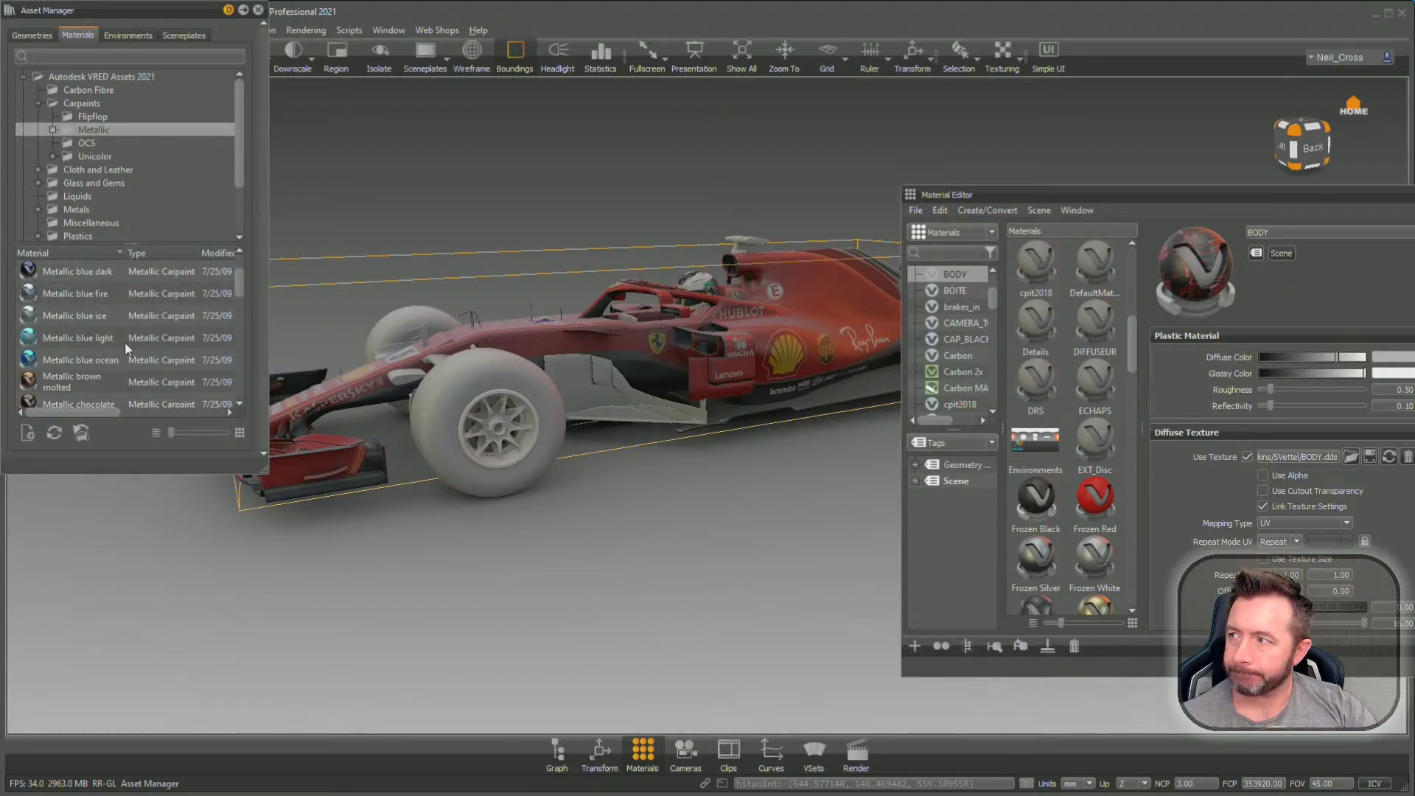
{"action": "scroll", "coordinate": [125, 343], "scroll_direction": "down", "scroll_amount": 5}
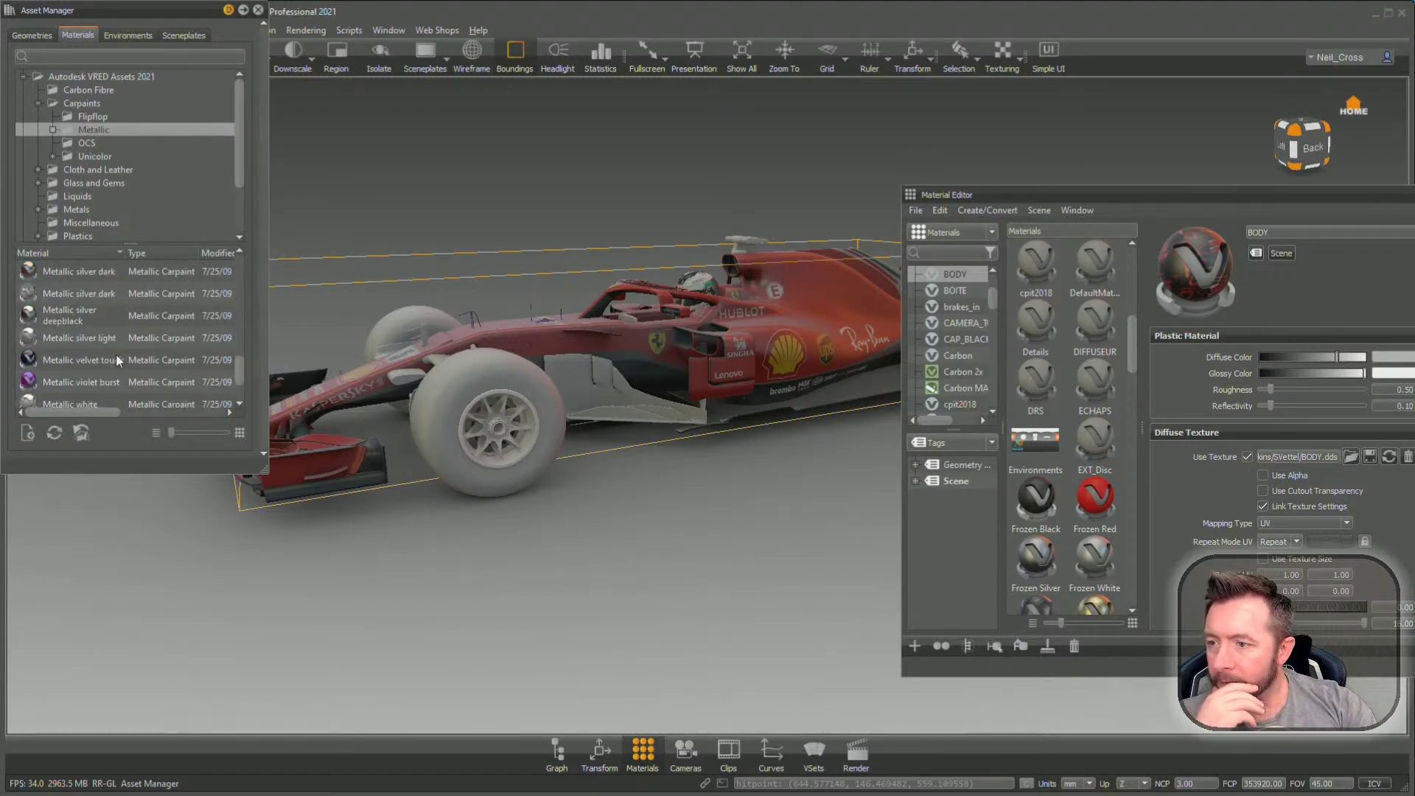
{"action": "scroll", "coordinate": [116, 352], "scroll_direction": "down", "scroll_amount": 1}
{"action": "scroll", "coordinate": [104, 330], "scroll_direction": "up", "scroll_amount": 3}
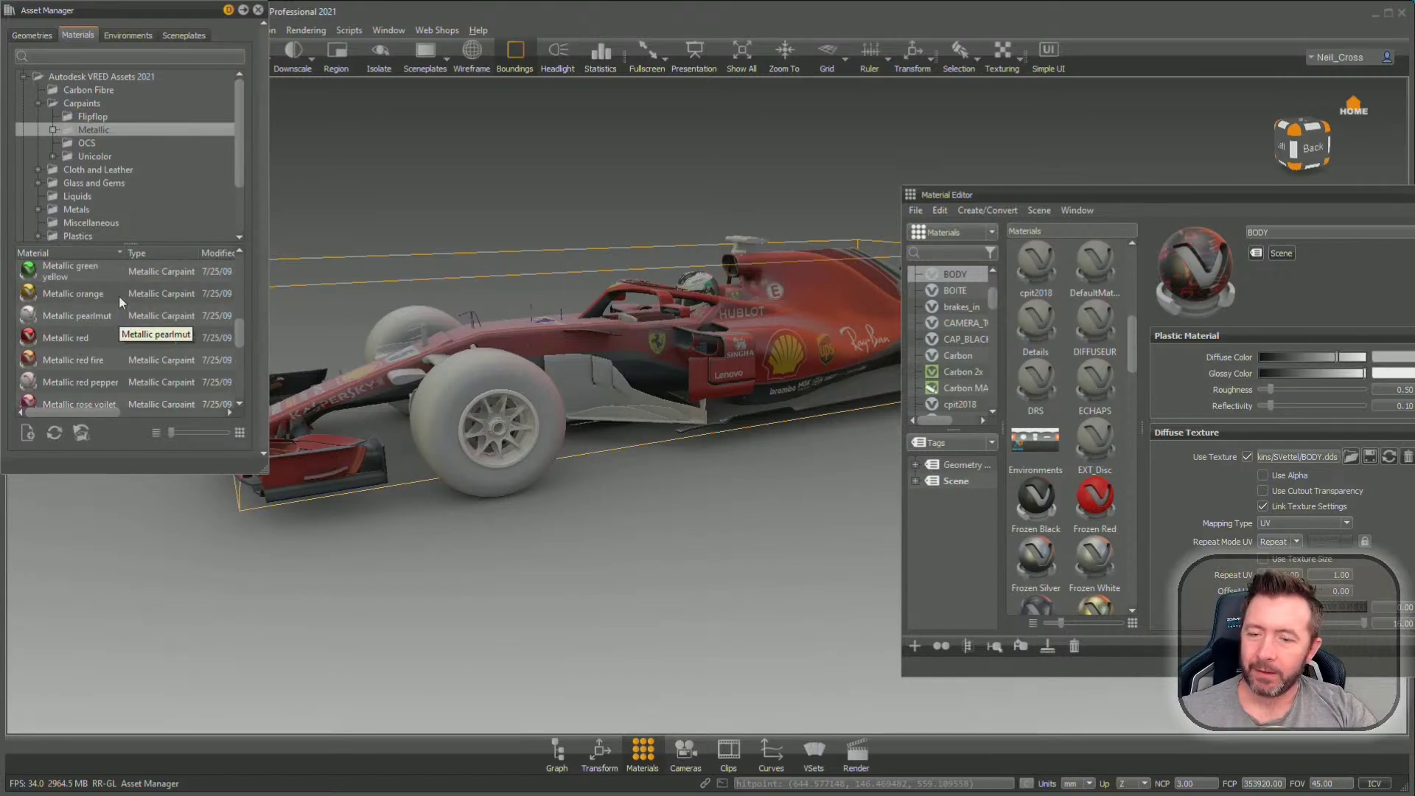
Try the Unicolor carpaints Paint red and Paint lowcoat red medium on the car's body and settle on Paint red dark
{"action": "left_click", "coordinate": [93, 156]}
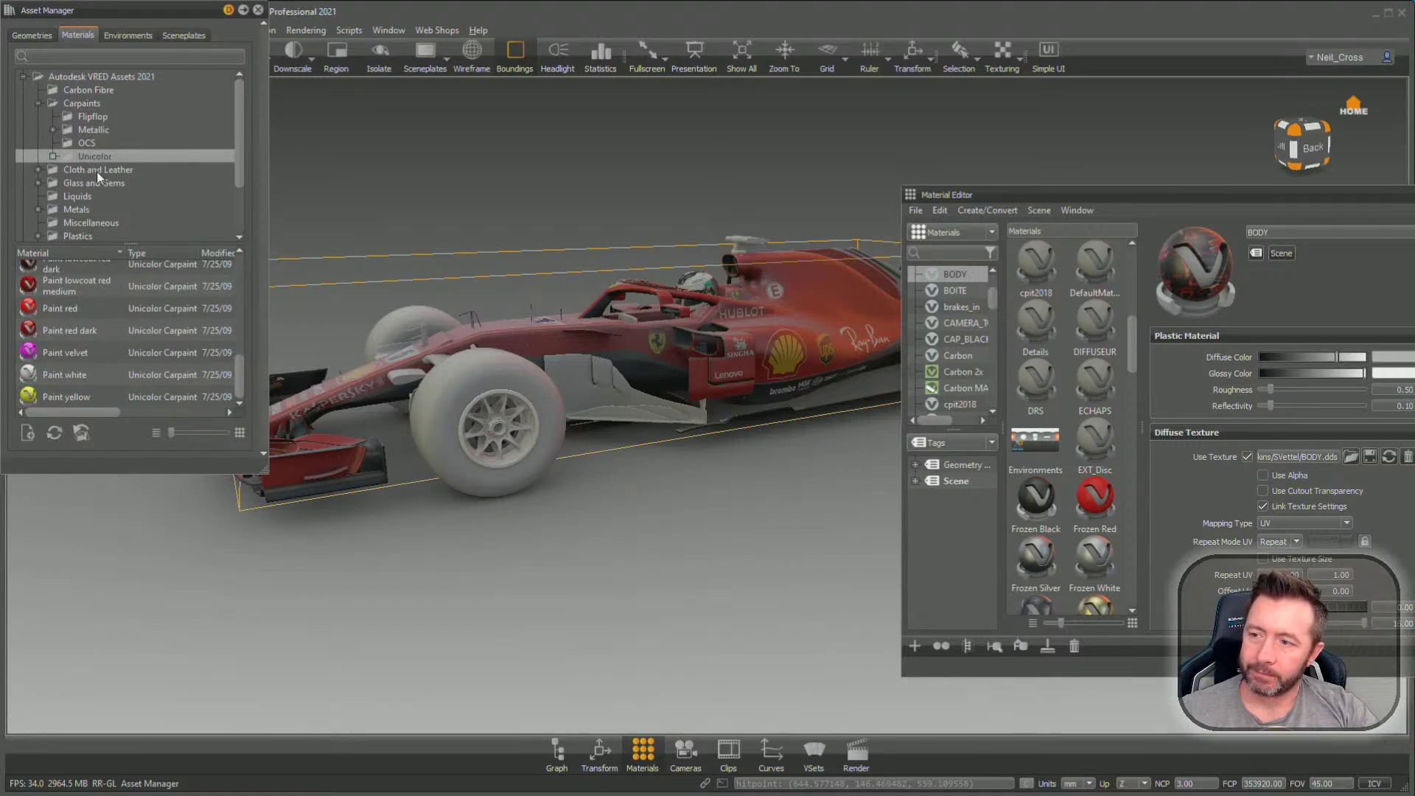
{"action": "left_click", "coordinate": [61, 308]}
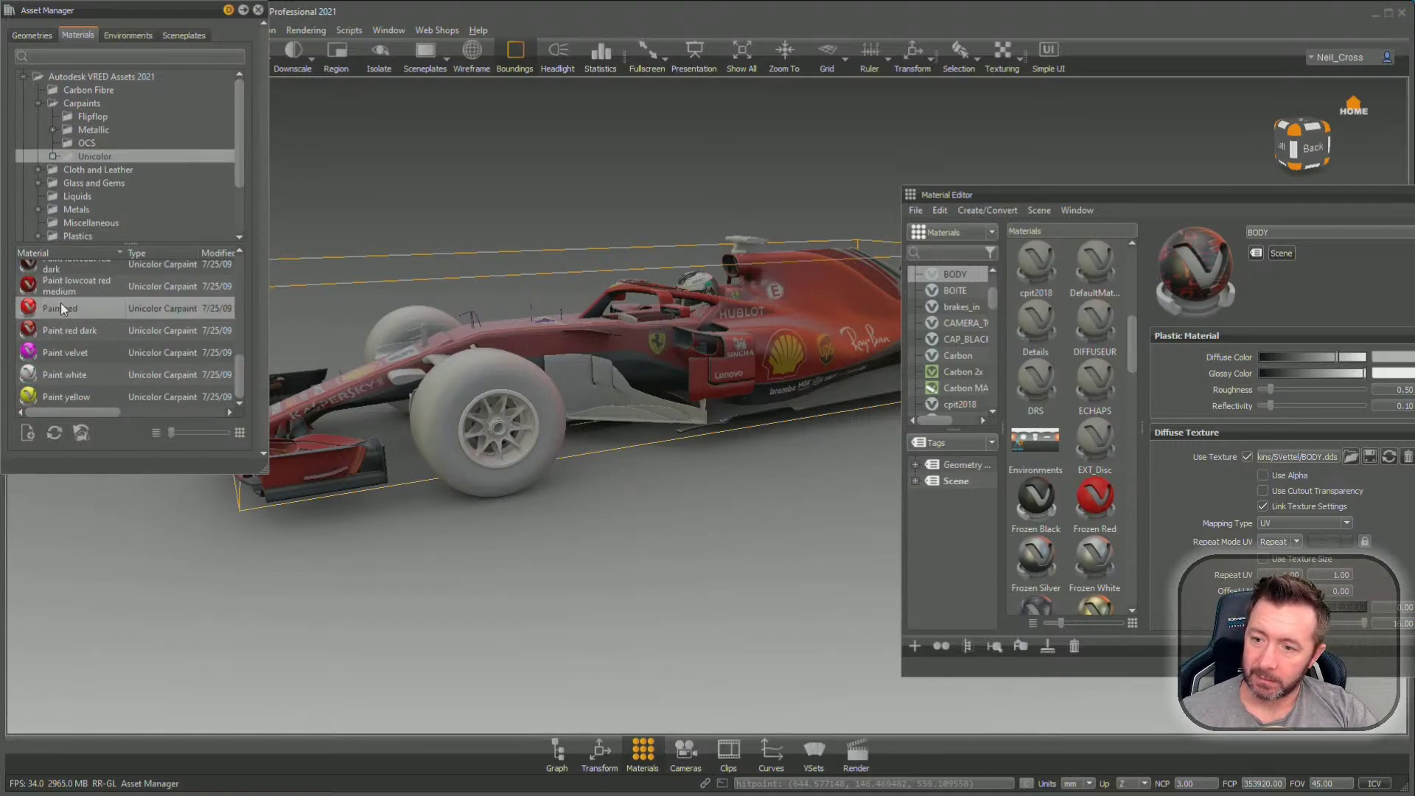
{"action": "mouse_move", "coordinate": [71, 306]}
{"action": "left_mouse_down"}
{"action": "mouse_move", "coordinate": [720, 336]}
{"action": "mouse_move", "coordinate": [703, 385]}
{"action": "mouse_move", "coordinate": [789, 377]}
{"action": "mouse_move", "coordinate": [719, 383]}
{"action": "mouse_move", "coordinate": [871, 482]}
{"action": "mouse_move", "coordinate": [791, 306]}
{"action": "mouse_move", "coordinate": [547, 423]}
{"action": "mouse_move", "coordinate": [790, 408]}
{"action": "left_mouse_up"}
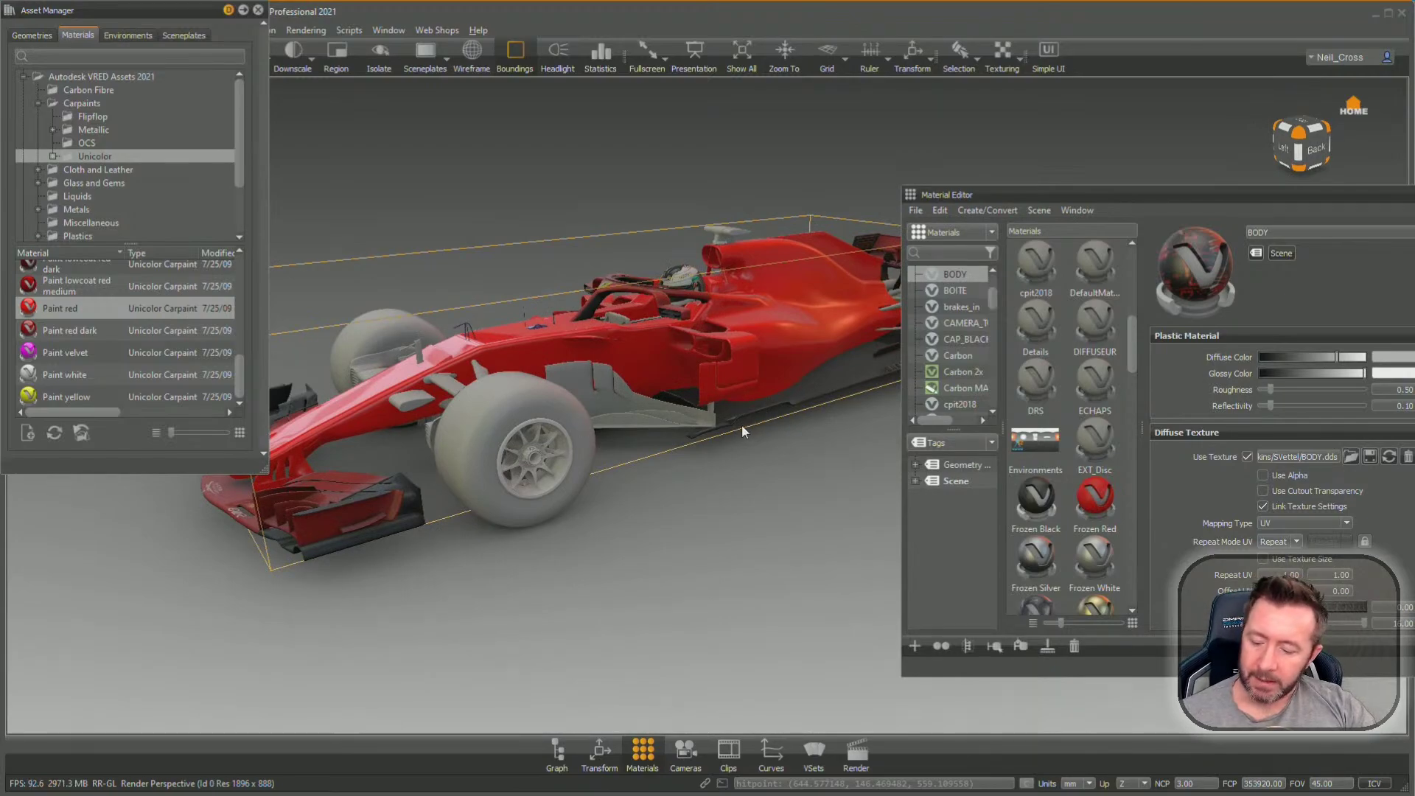
{"action": "left_click_drag", "start_coordinate": [91, 294], "coordinate": [784, 323]}
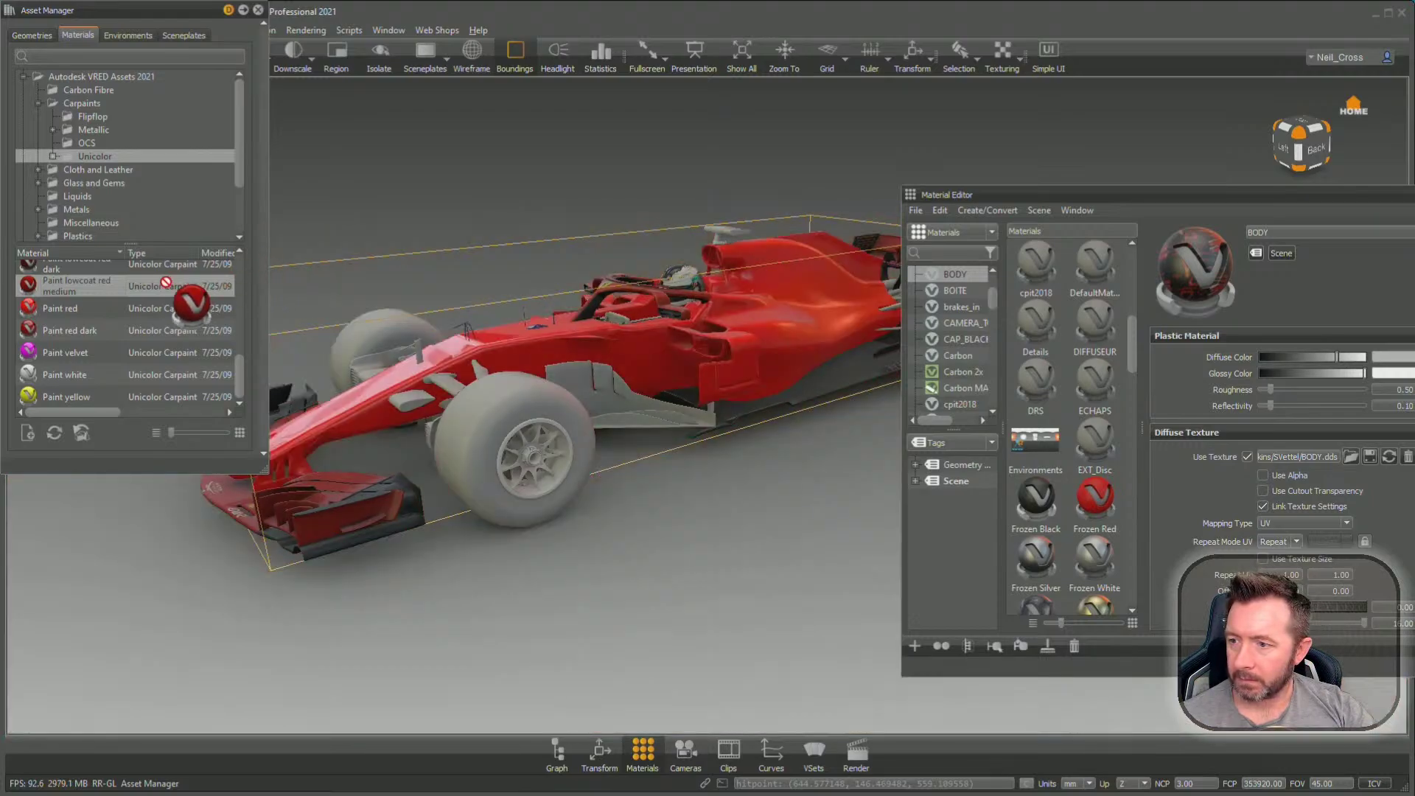
{"action": "mouse_move", "coordinate": [78, 332]}
{"action": "left_mouse_down"}
{"action": "mouse_move", "coordinate": [882, 334]}
{"action": "mouse_move", "coordinate": [533, 305]}
{"action": "mouse_move", "coordinate": [453, 358]}
{"action": "mouse_move", "coordinate": [902, 342]}
{"action": "mouse_move", "coordinate": [665, 280]}
{"action": "mouse_move", "coordinate": [484, 339]}
{"action": "mouse_move", "coordinate": [793, 298]}
{"action": "mouse_move", "coordinate": [887, 326]}
{"action": "mouse_move", "coordinate": [651, 300]}
{"action": "left_mouse_up"}
{"action": "left_click_drag", "start_coordinate": [725, 333], "coordinate": [538, 449]}
Set the Perspective camera's field of view to 25, reframe the whole car and close the Camera Editor
{"action": "left_click", "coordinate": [674, 748]}
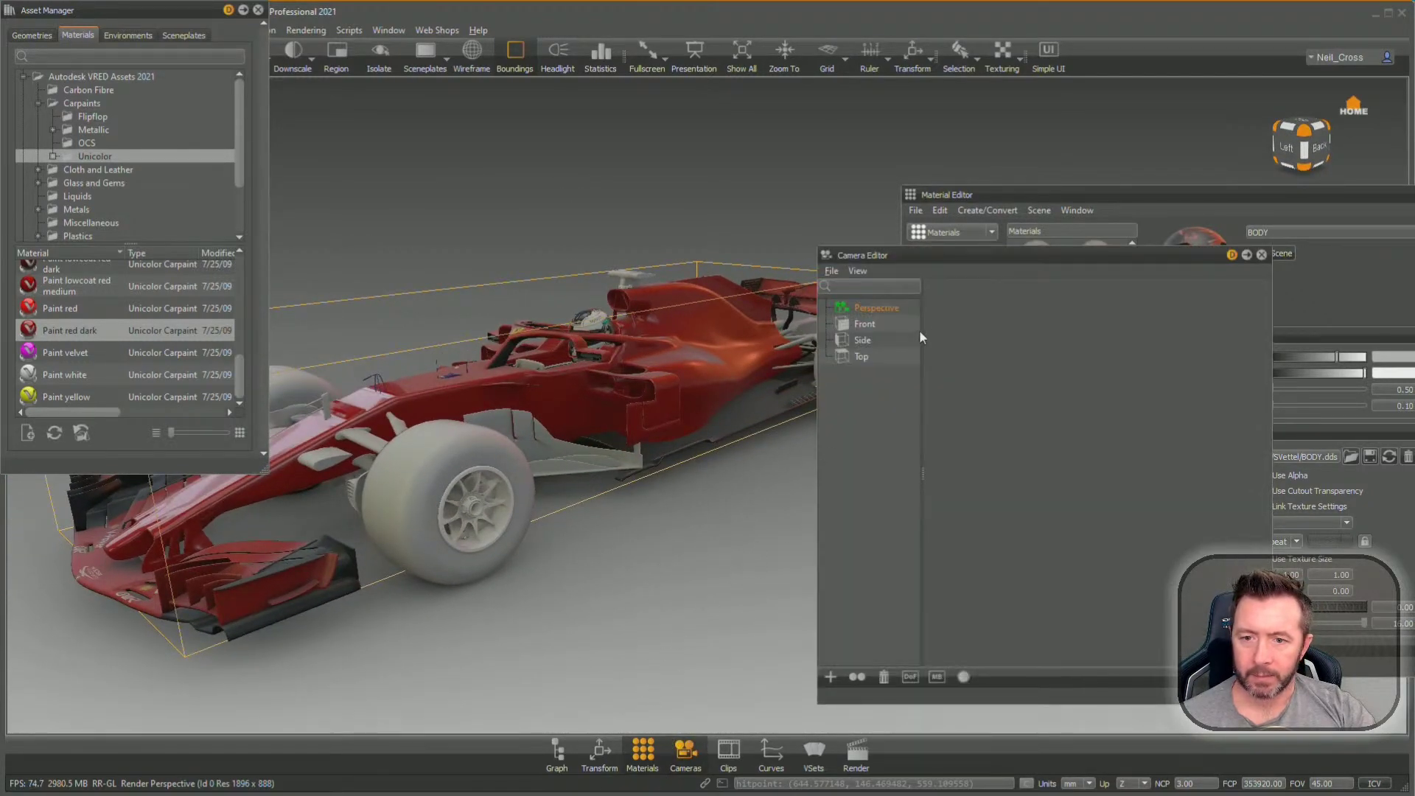
{"action": "left_click_drag", "start_coordinate": [1057, 384], "coordinate": [1143, 396]}
{"action": "type", "text": "25"}
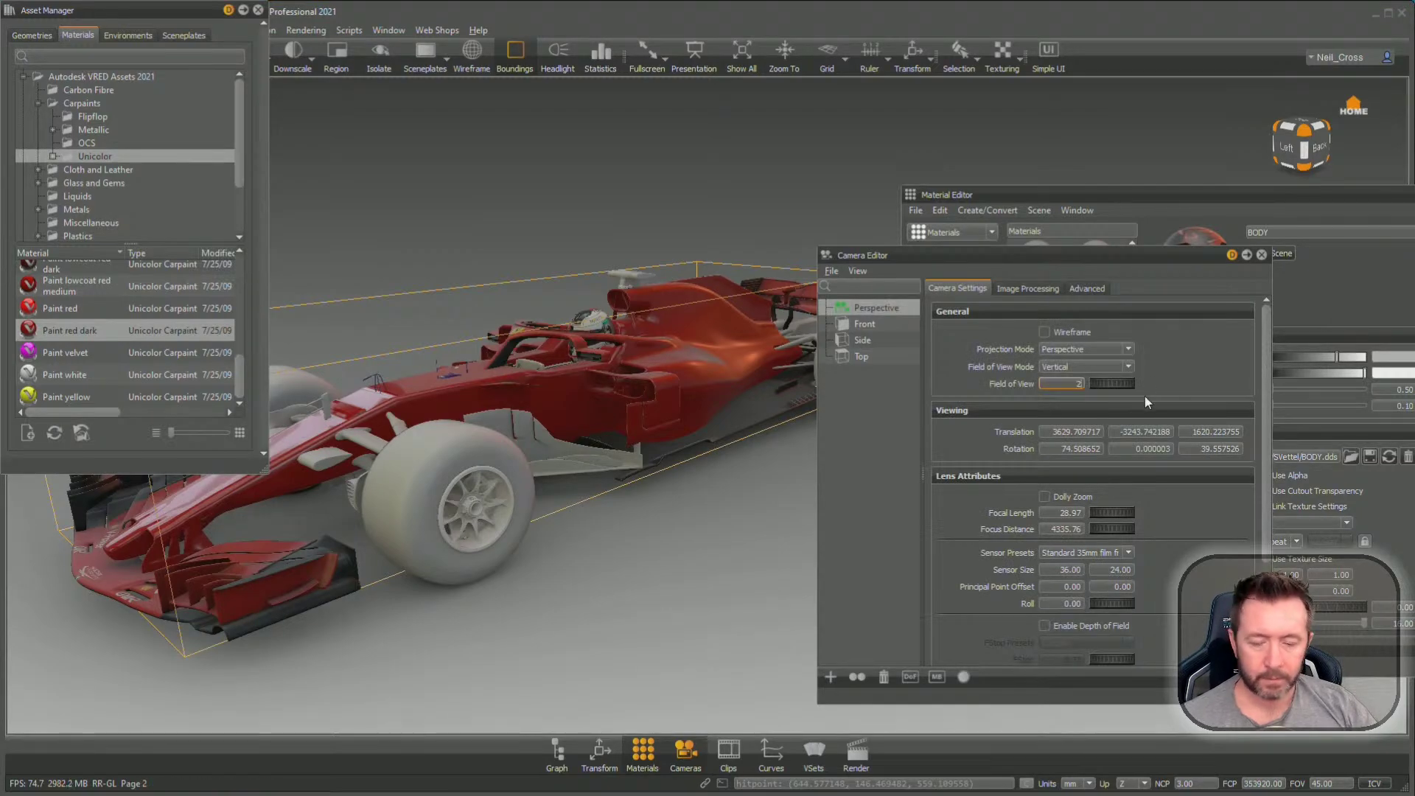
{"action": "key", "text": "Return"}
{"action": "right_click_drag", "start_coordinate": [516, 426], "coordinate": [652, 468]}
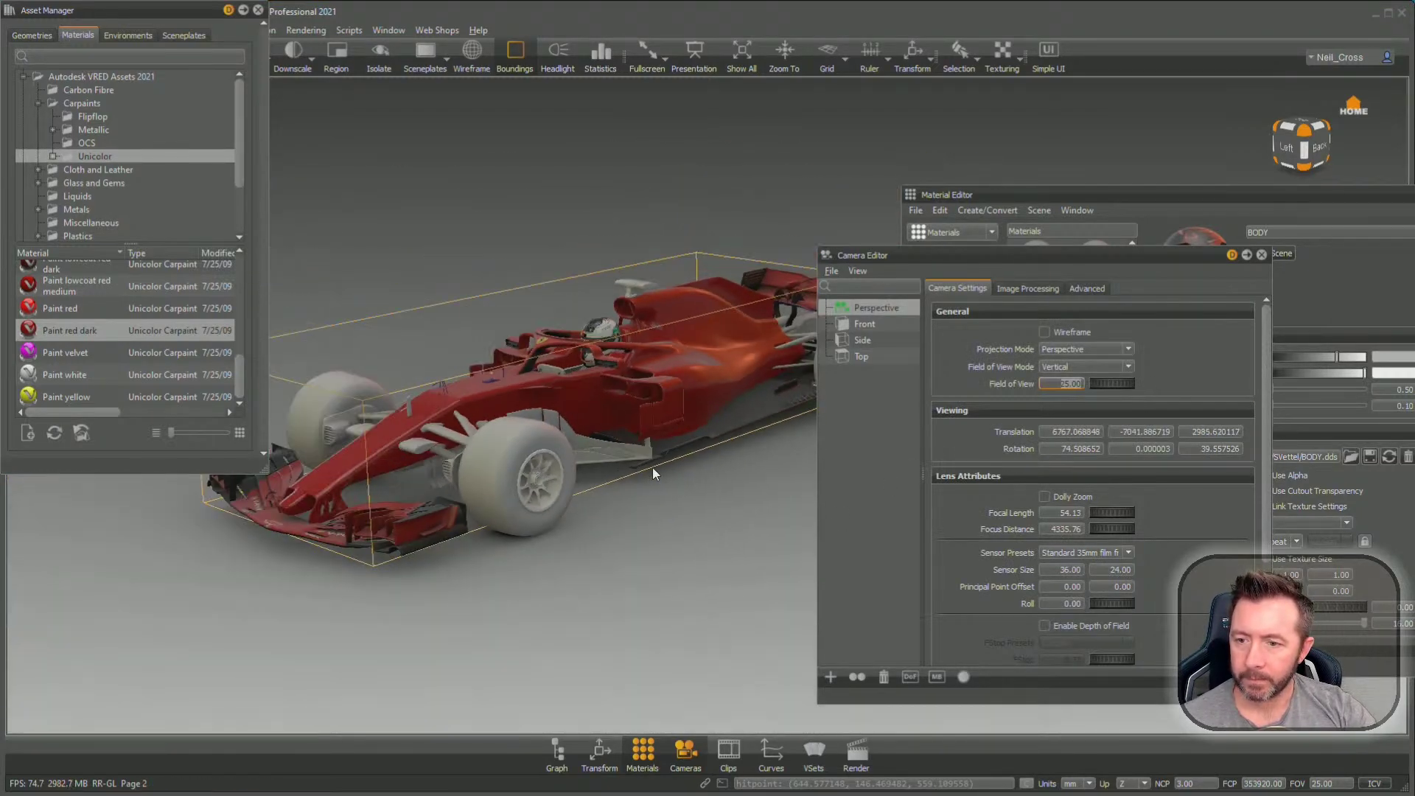
{"action": "middle_click_drag", "start_coordinate": [692, 475], "coordinate": [643, 557]}
{"action": "left_click_drag", "start_coordinate": [643, 557], "coordinate": [713, 519]}
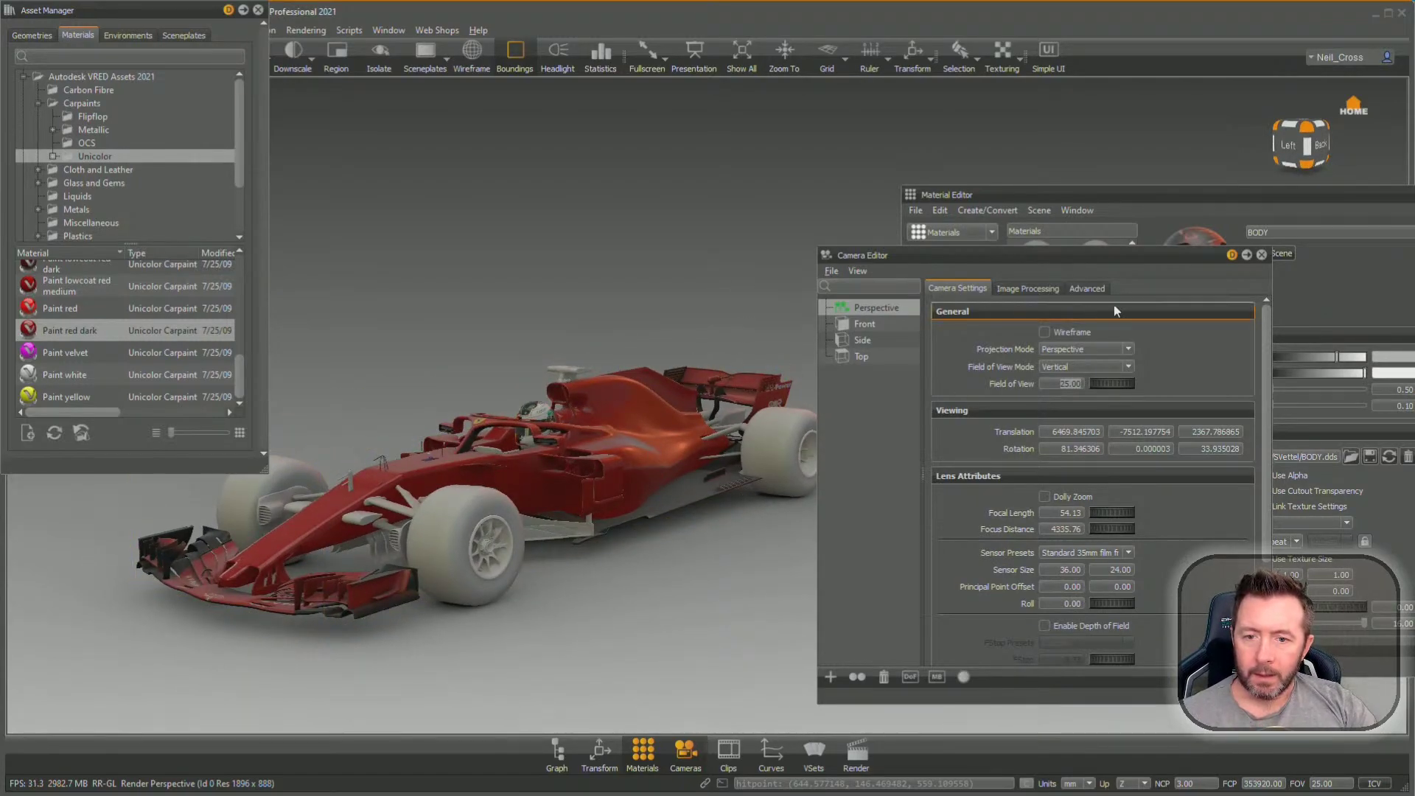
{"action": "left_click", "coordinate": [1259, 257]}
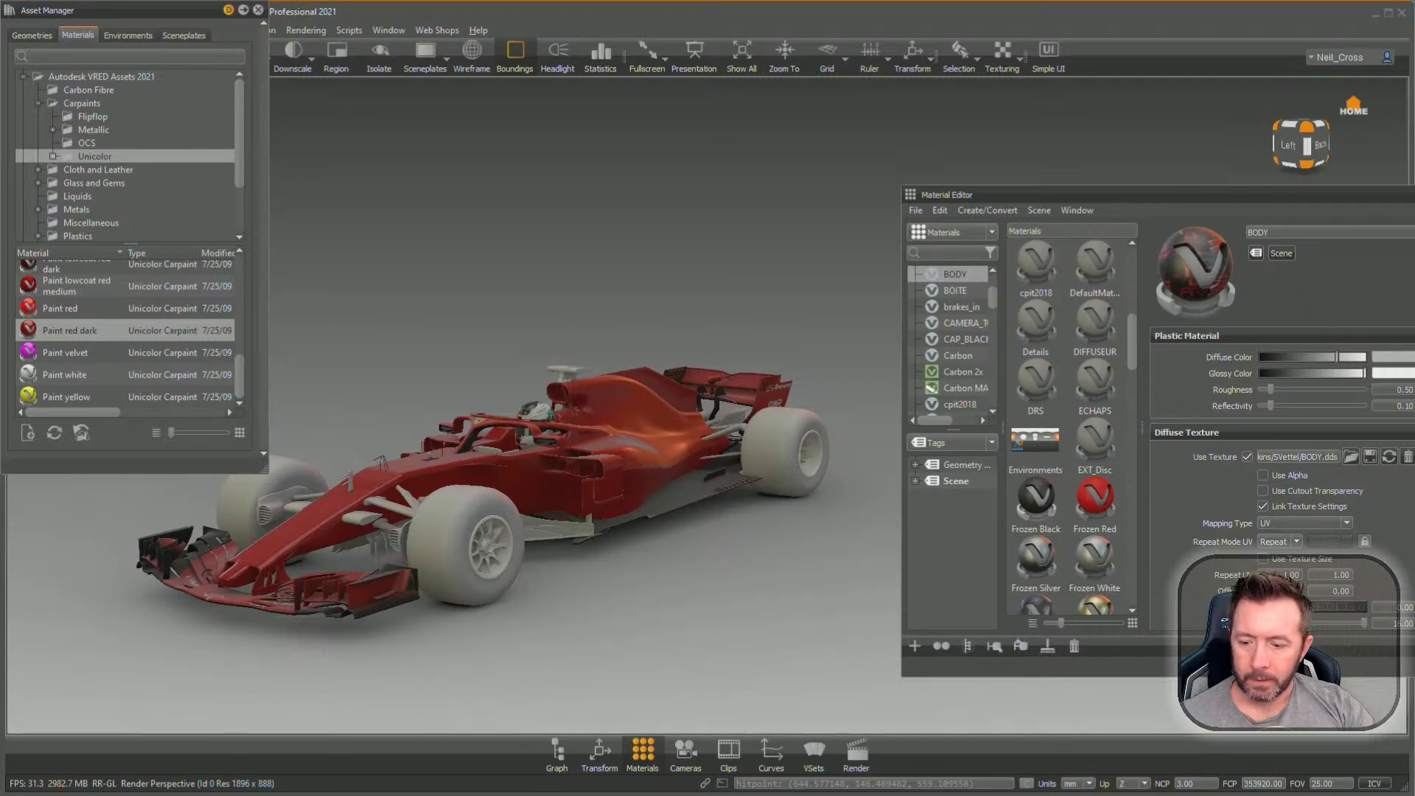
Drop BODY.png from the Desktop folder onto the car's red body as a decal, using Add to Material
{"action": "key", "text": "super+e"}
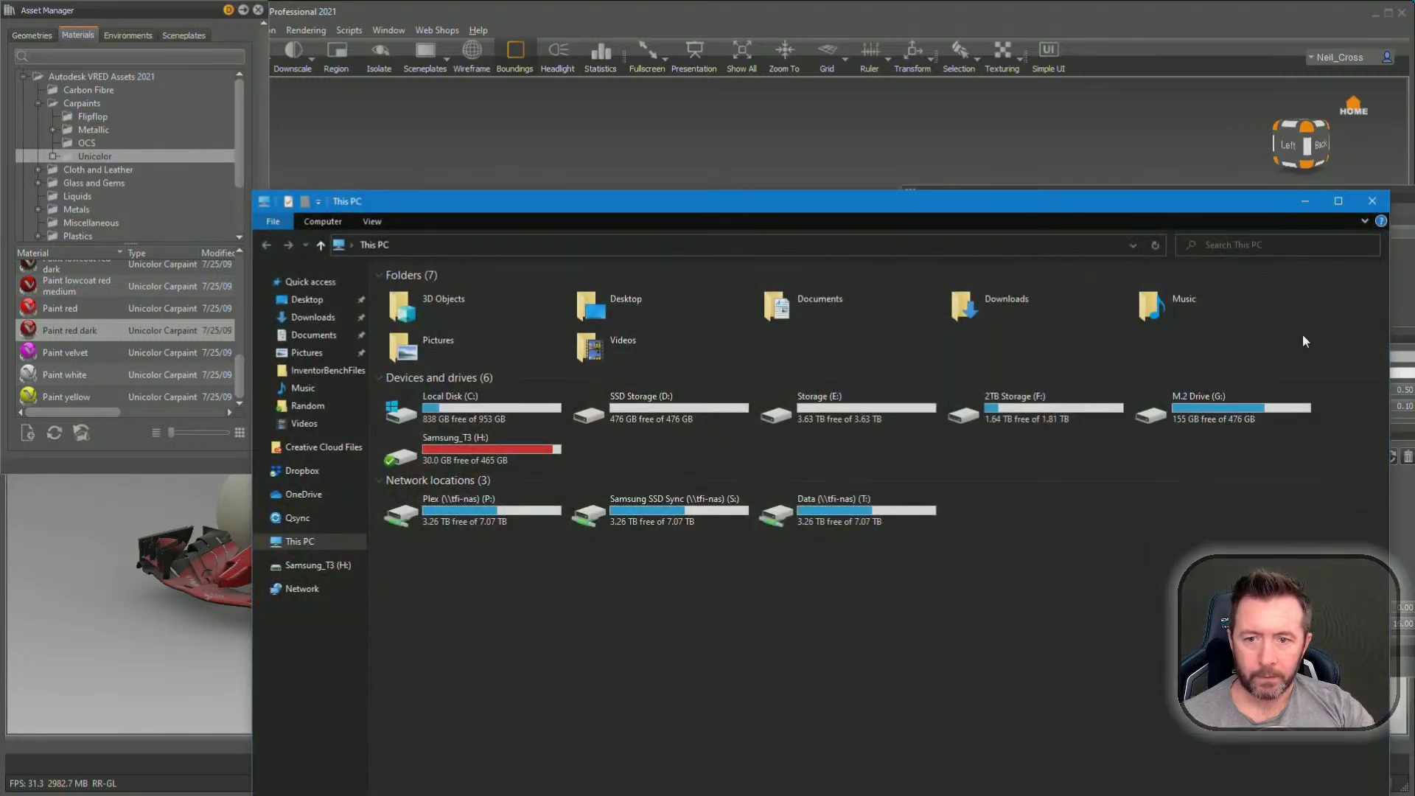
{"action": "left_click", "coordinate": [307, 299]}
{"action": "left_click_drag", "start_coordinate": [644, 205], "coordinate": [1280, 254]}
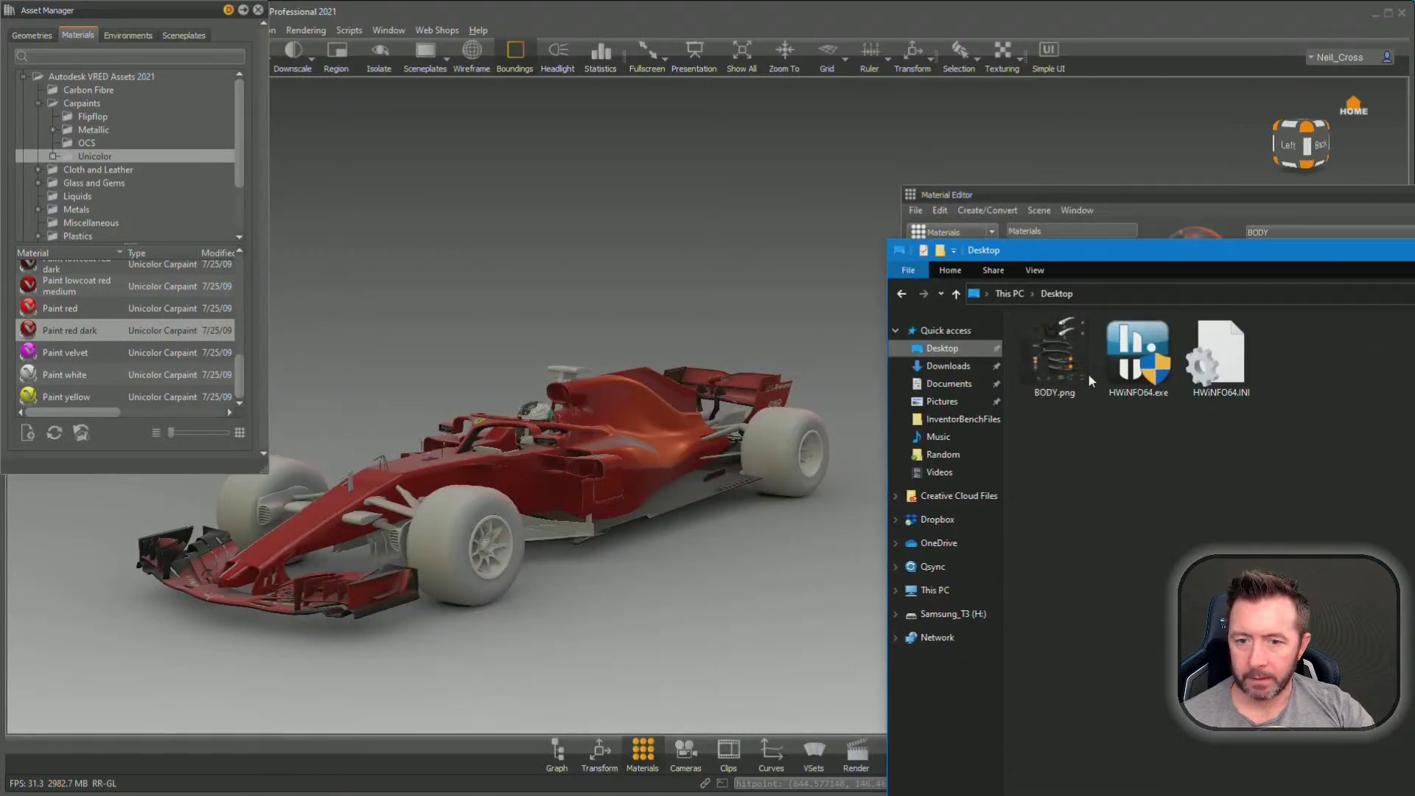
{"action": "left_click_drag", "start_coordinate": [1088, 373], "coordinate": [700, 449]}
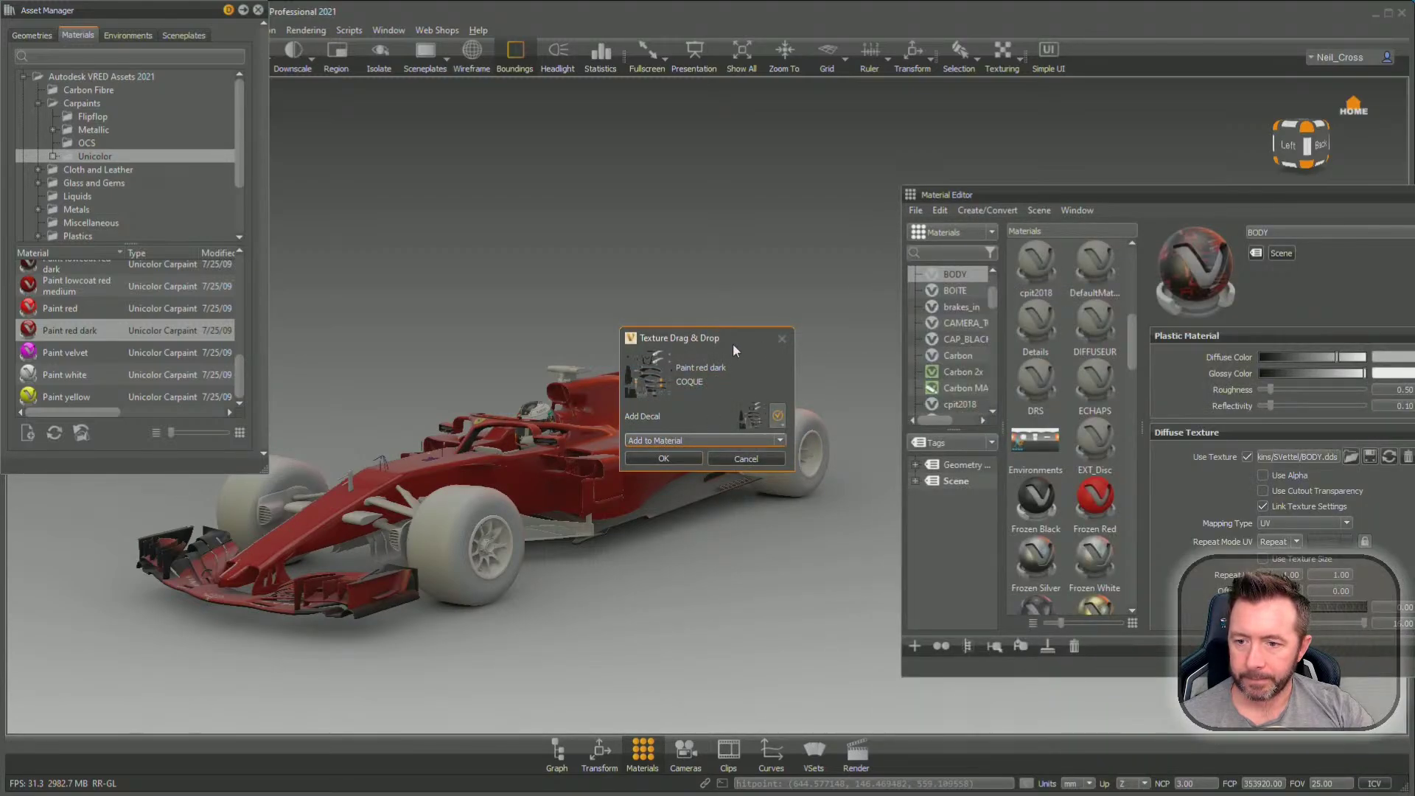
{"action": "left_click_drag", "start_coordinate": [735, 339], "coordinate": [678, 305]}
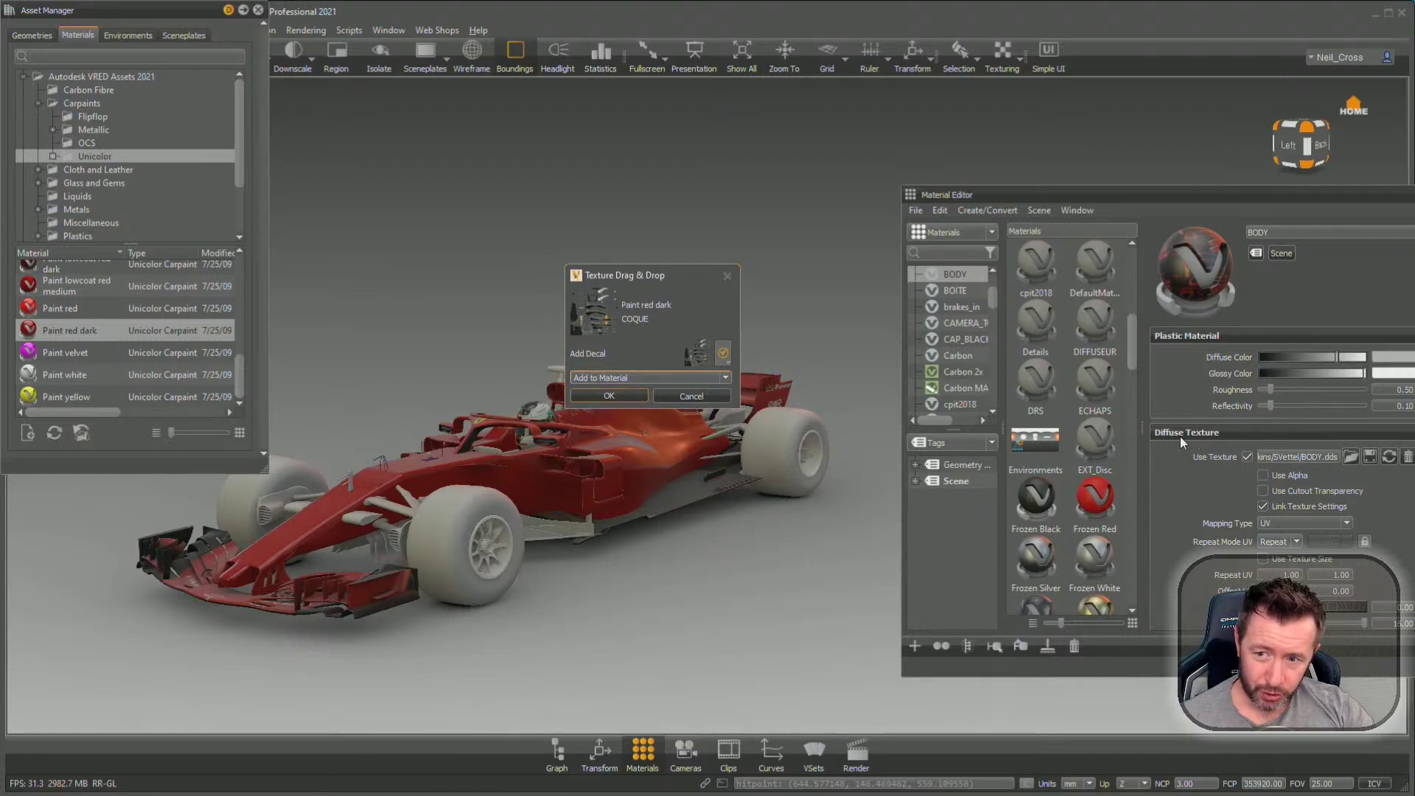
{"action": "left_click", "coordinate": [616, 396]}
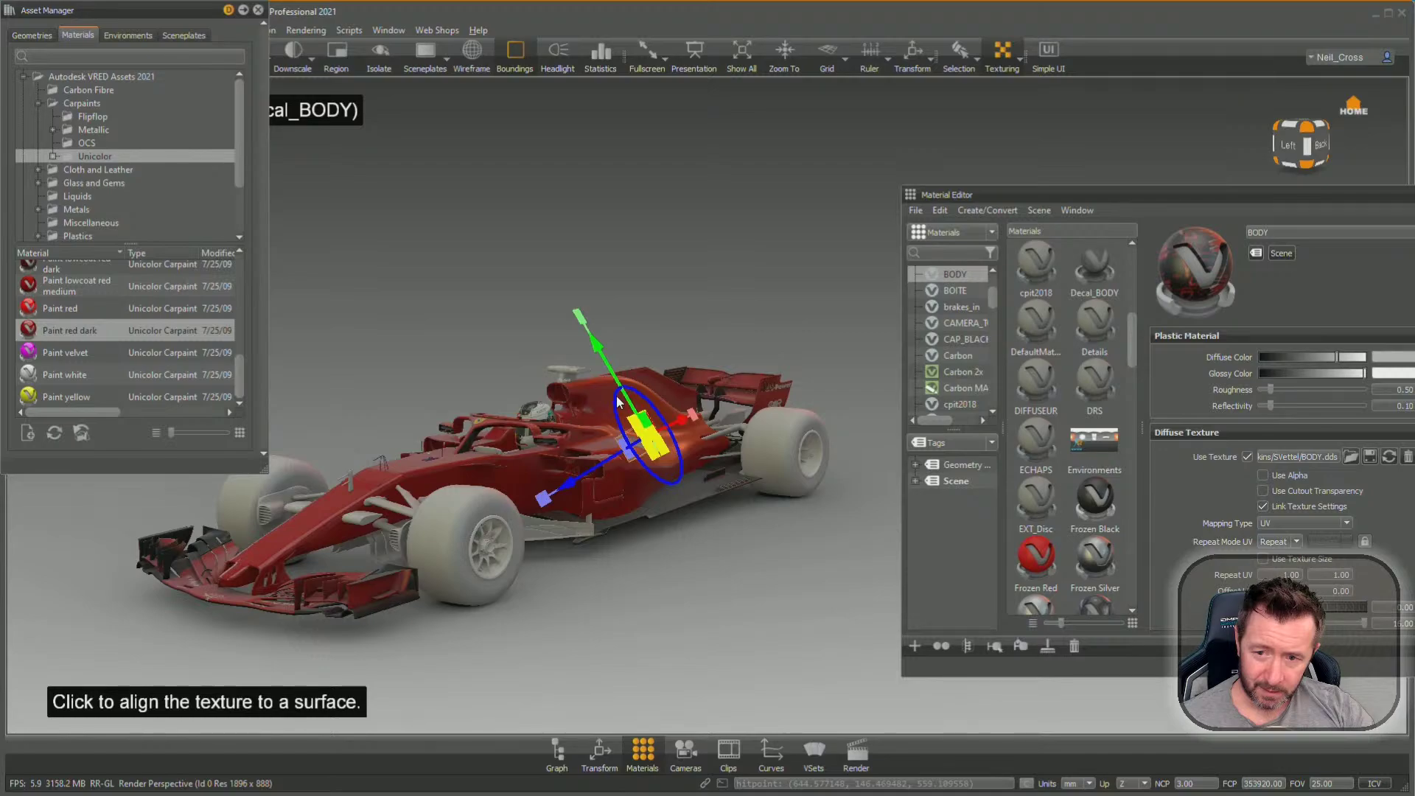
{"action": "left_click_drag", "start_coordinate": [616, 396], "coordinate": [477, 540]}
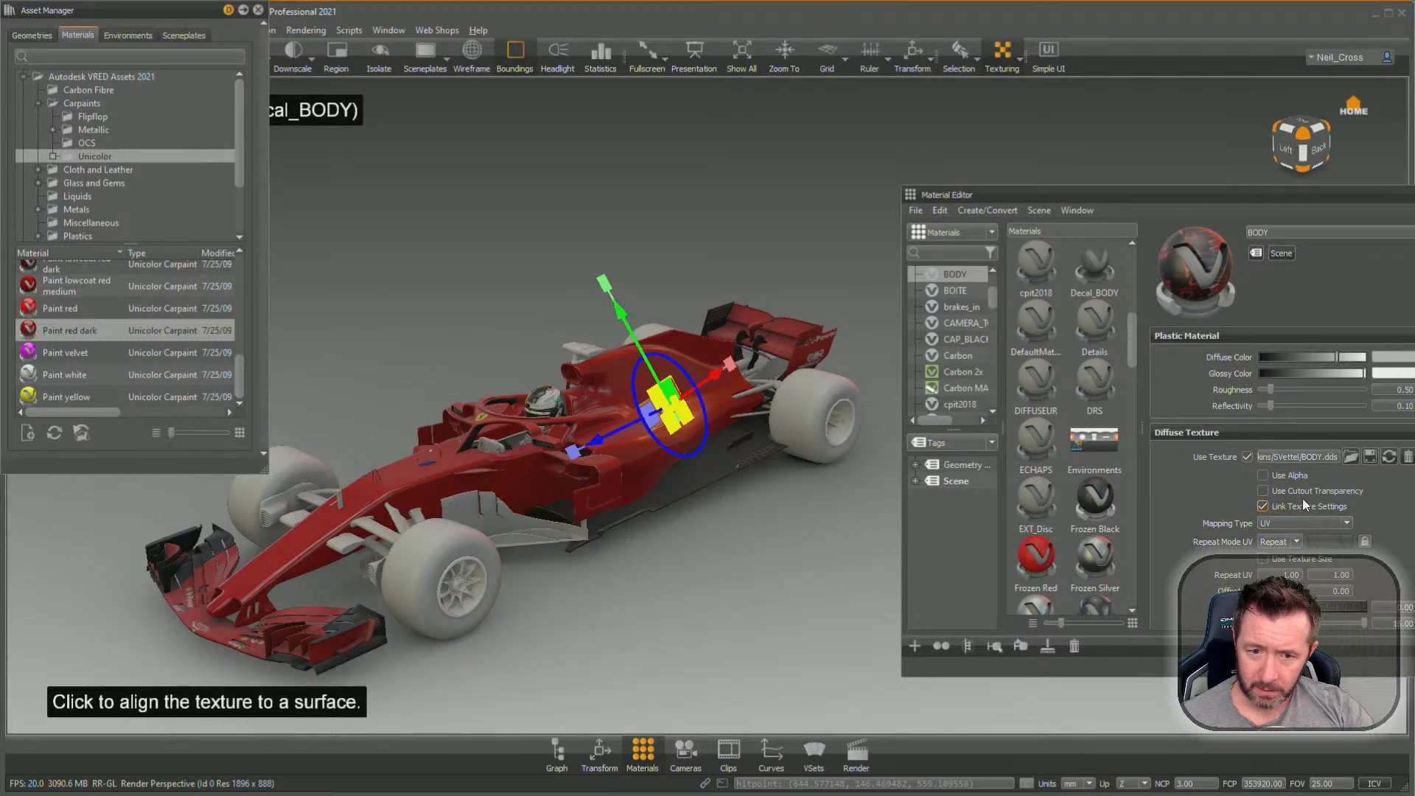
{"action": "left_click", "coordinate": [1297, 475]}
{"action": "left_click", "coordinate": [1297, 476]}
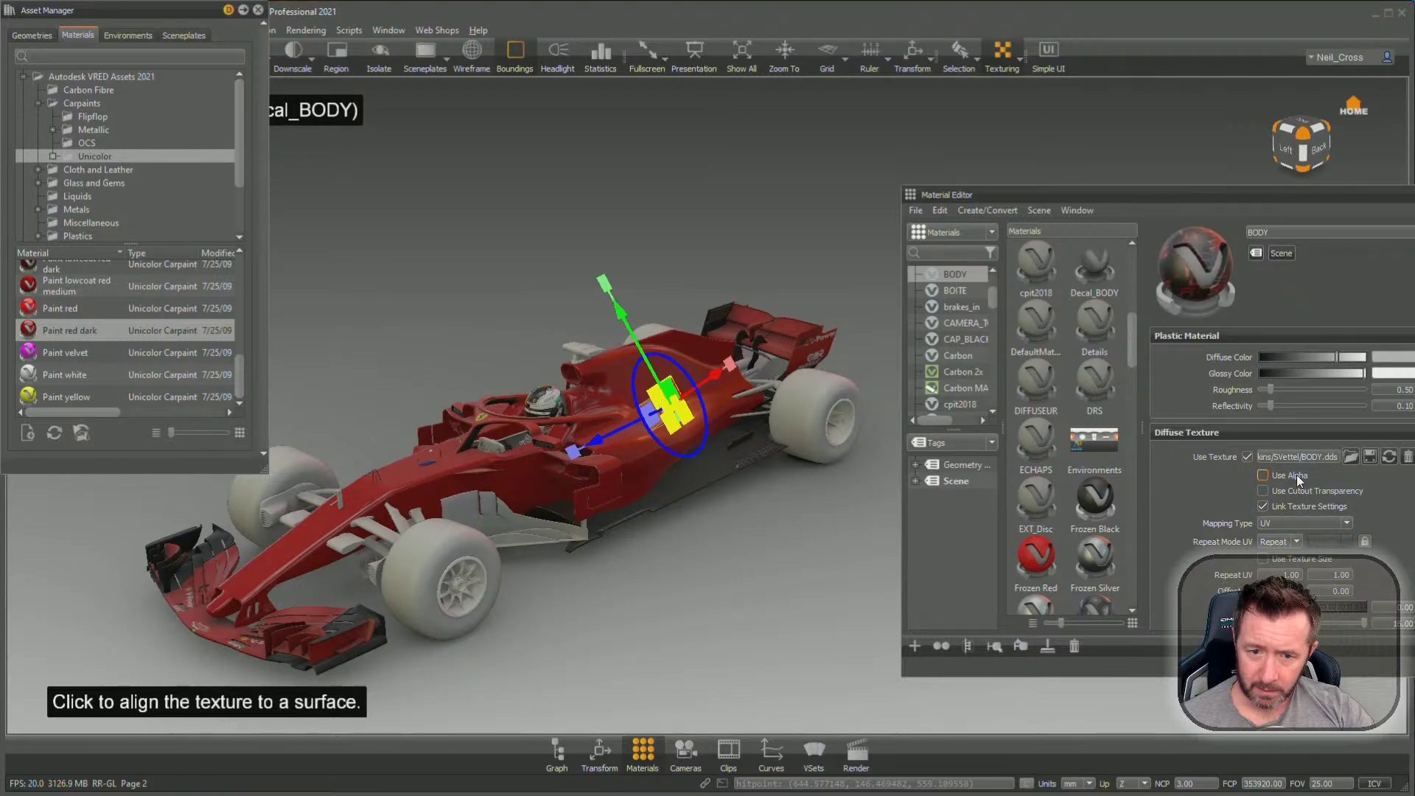
{"action": "left_click", "coordinate": [1349, 523]}
{"action": "left_click", "coordinate": [1315, 552]}
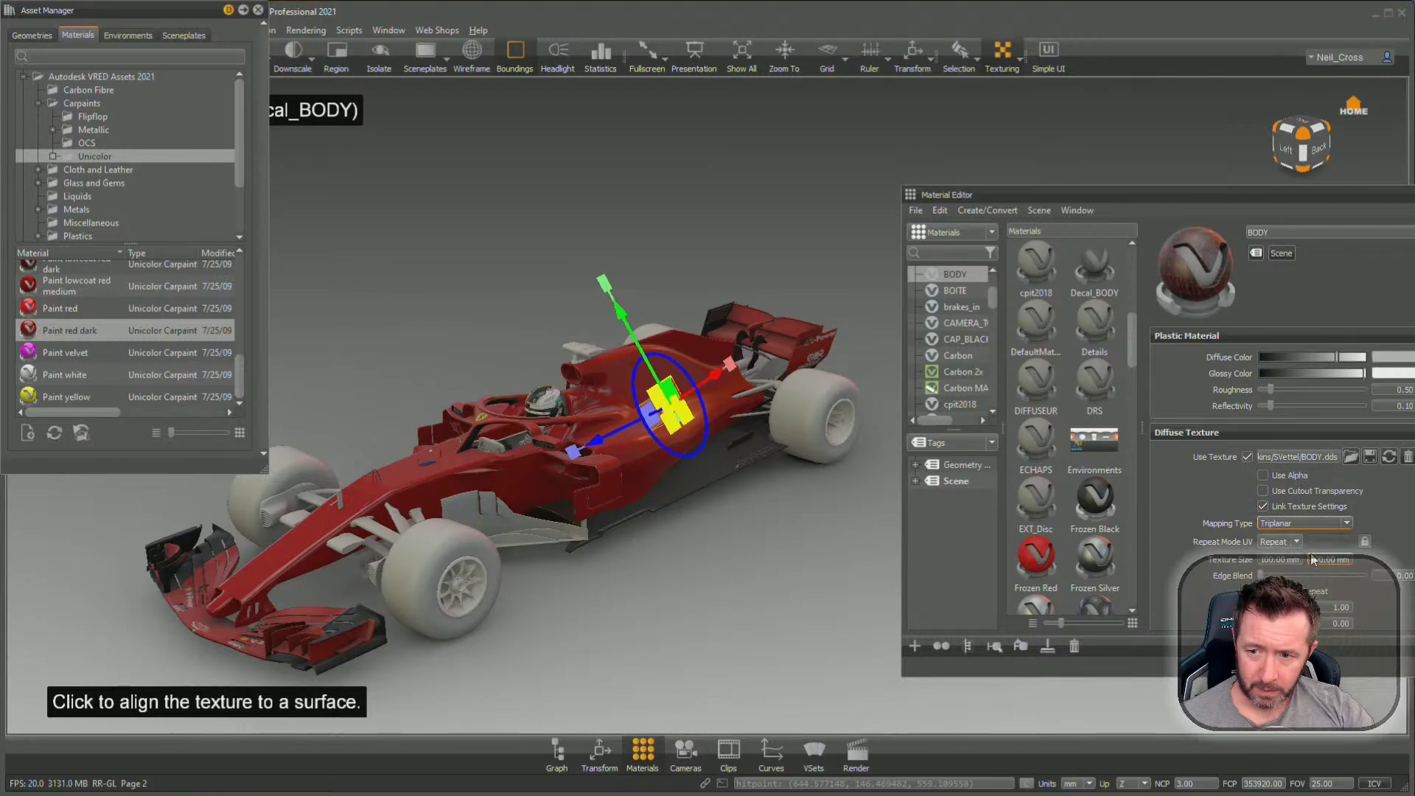
{"action": "left_click", "coordinate": [1306, 524]}
{"action": "left_click", "coordinate": [1307, 532]}
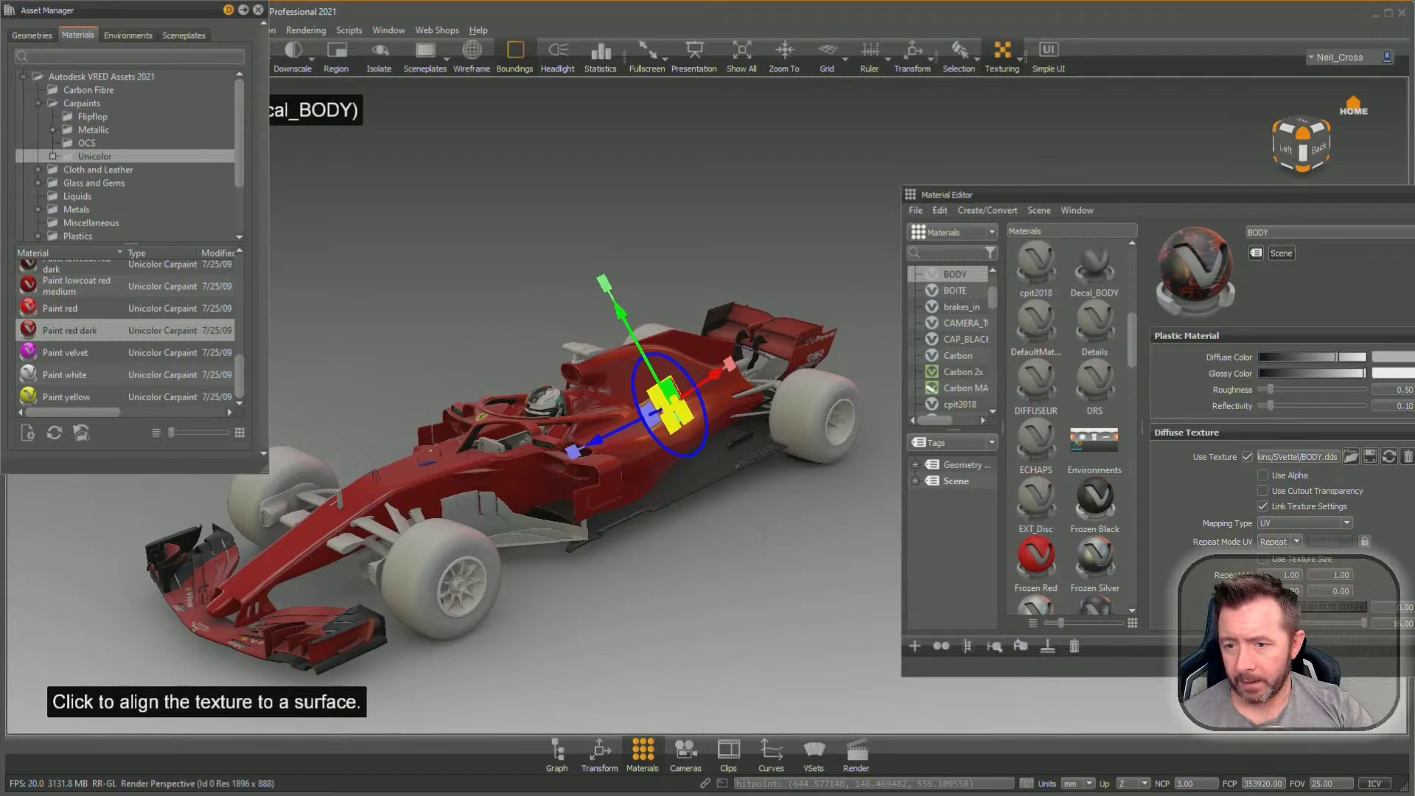
Leave texturing mode, pick the material from the car's body and select its Decal_BODY layer
{"action": "left_click", "coordinate": [1001, 56]}
{"action": "left_click", "coordinate": [645, 412]}
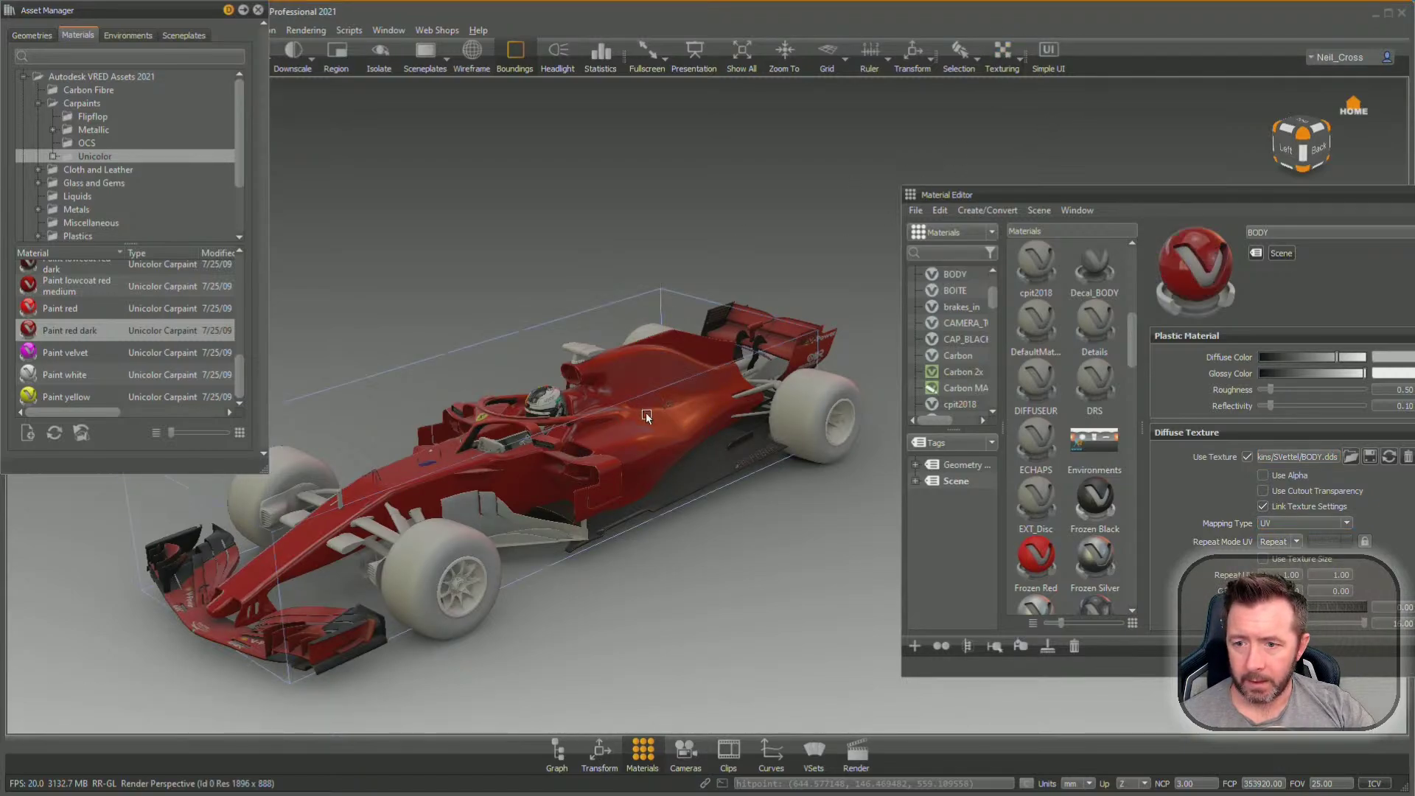
{"action": "left_click", "coordinate": [1191, 358]}
Try the Decal_BODY layer above Paint red dark and with its alpha switched off, restoring both settings
{"action": "left_click_drag", "start_coordinate": [1191, 357], "coordinate": [1194, 342]}
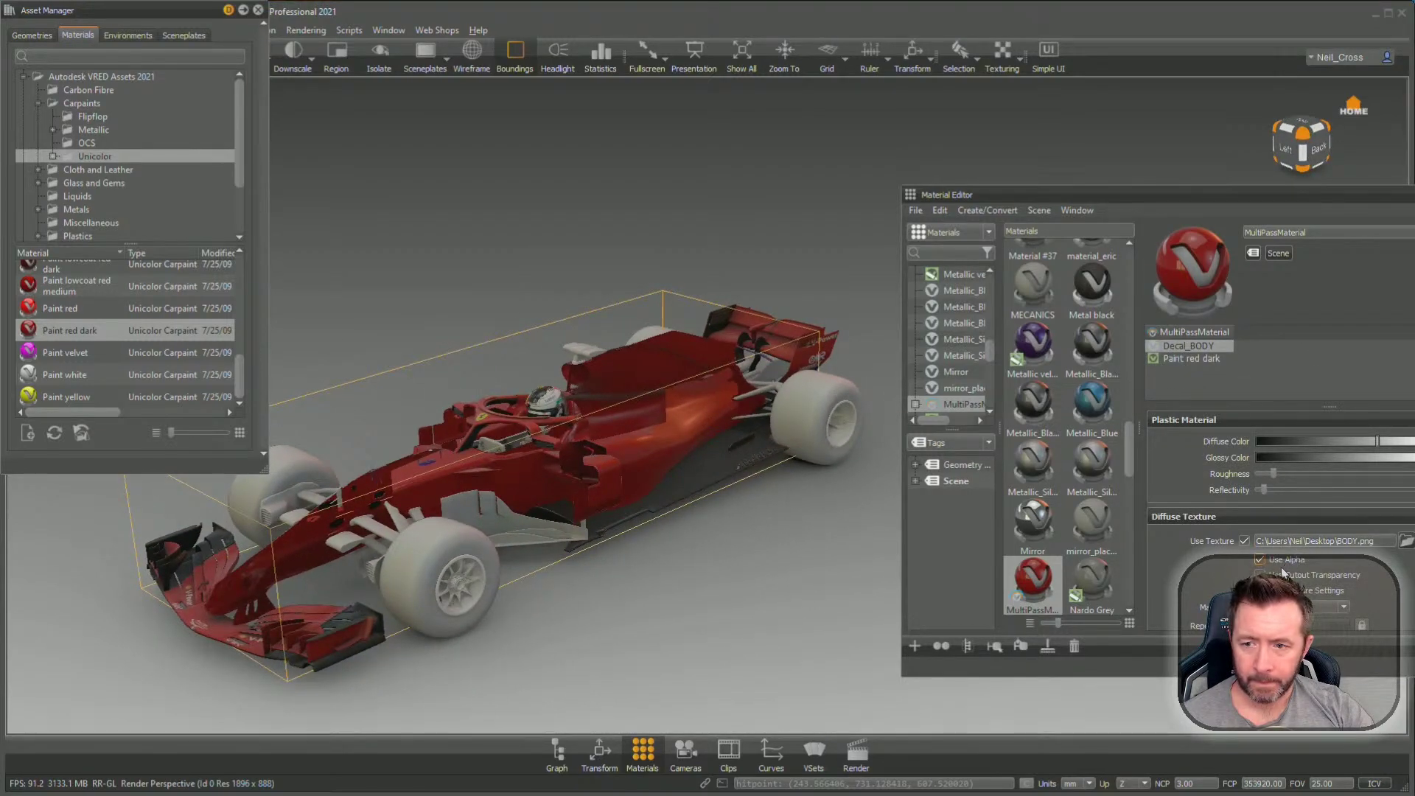
{"action": "left_click", "coordinate": [1281, 563]}
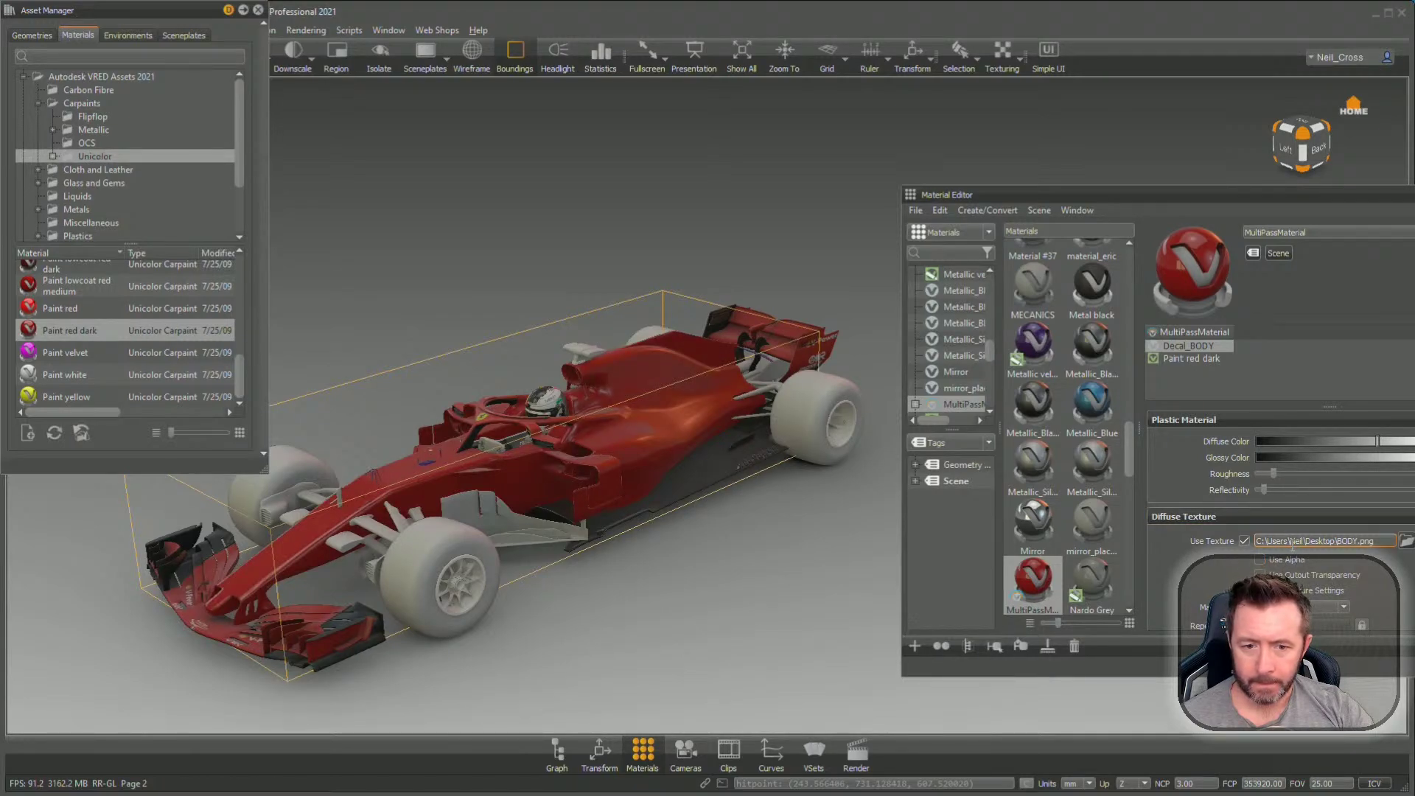
{"action": "left_click", "coordinate": [1286, 559]}
{"action": "mouse_move", "coordinate": [1197, 351]}
{"action": "left_mouse_down"}
{"action": "mouse_move", "coordinate": [1201, 374]}
{"action": "mouse_move", "coordinate": [1210, 362]}
{"action": "left_mouse_up"}
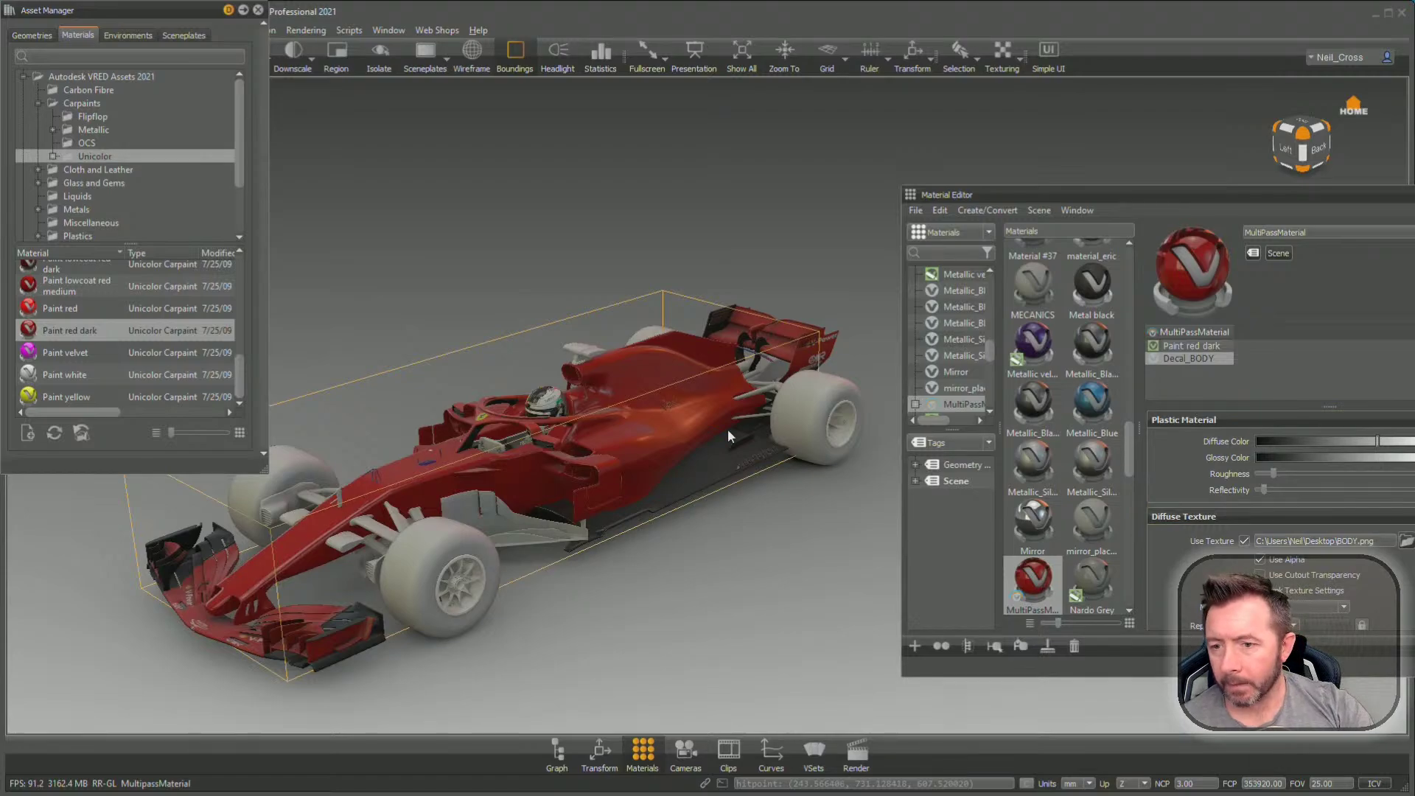
Locate the misplaced decal on the engine cover and set the mapping type of Decal_BODY's diffuse texture to UV
{"action": "scroll", "coordinate": [700, 415], "scroll_direction": "up", "scroll_amount": 10}
{"action": "scroll", "coordinate": [744, 421], "scroll_direction": "up", "scroll_amount": 8}
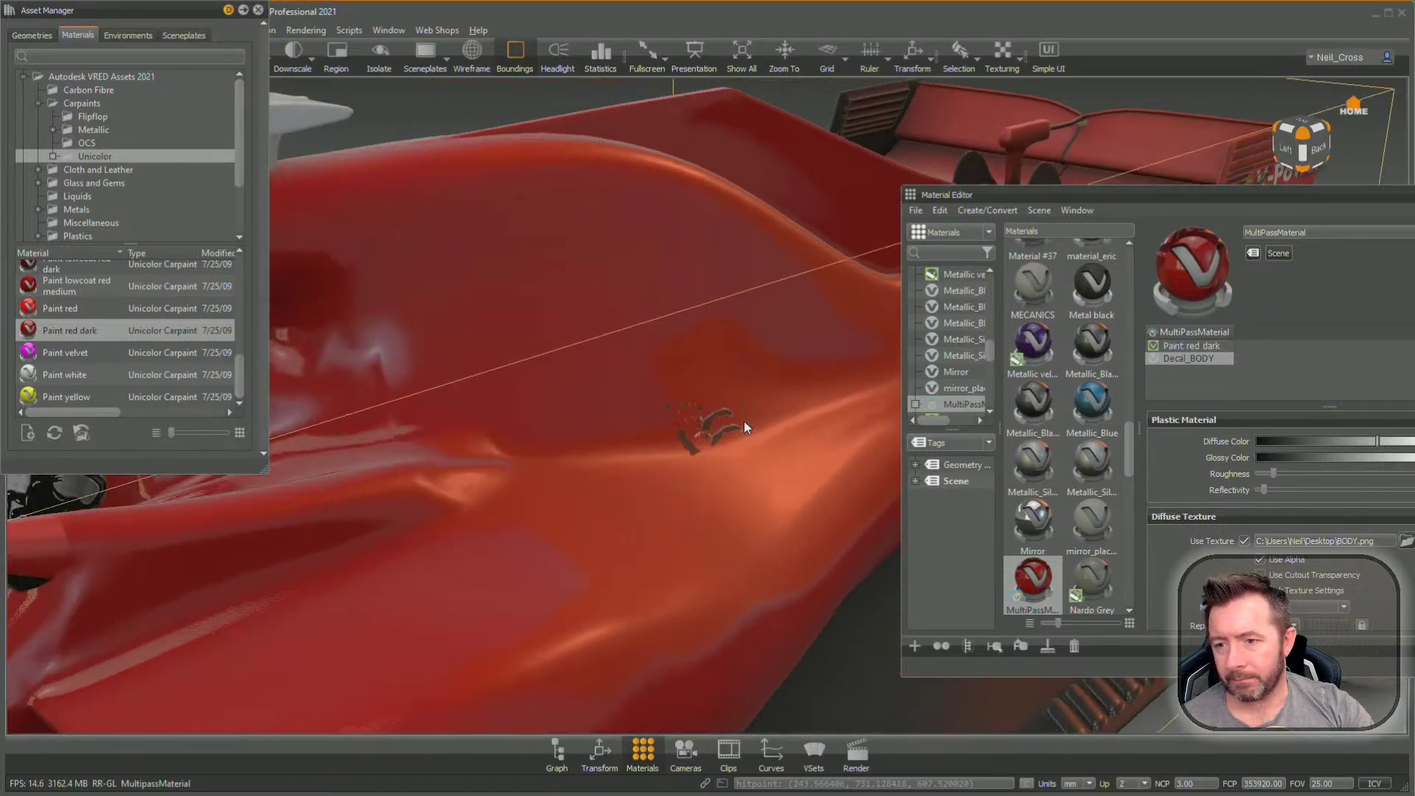
{"action": "scroll", "coordinate": [717, 453], "scroll_direction": "down", "scroll_amount": 8}
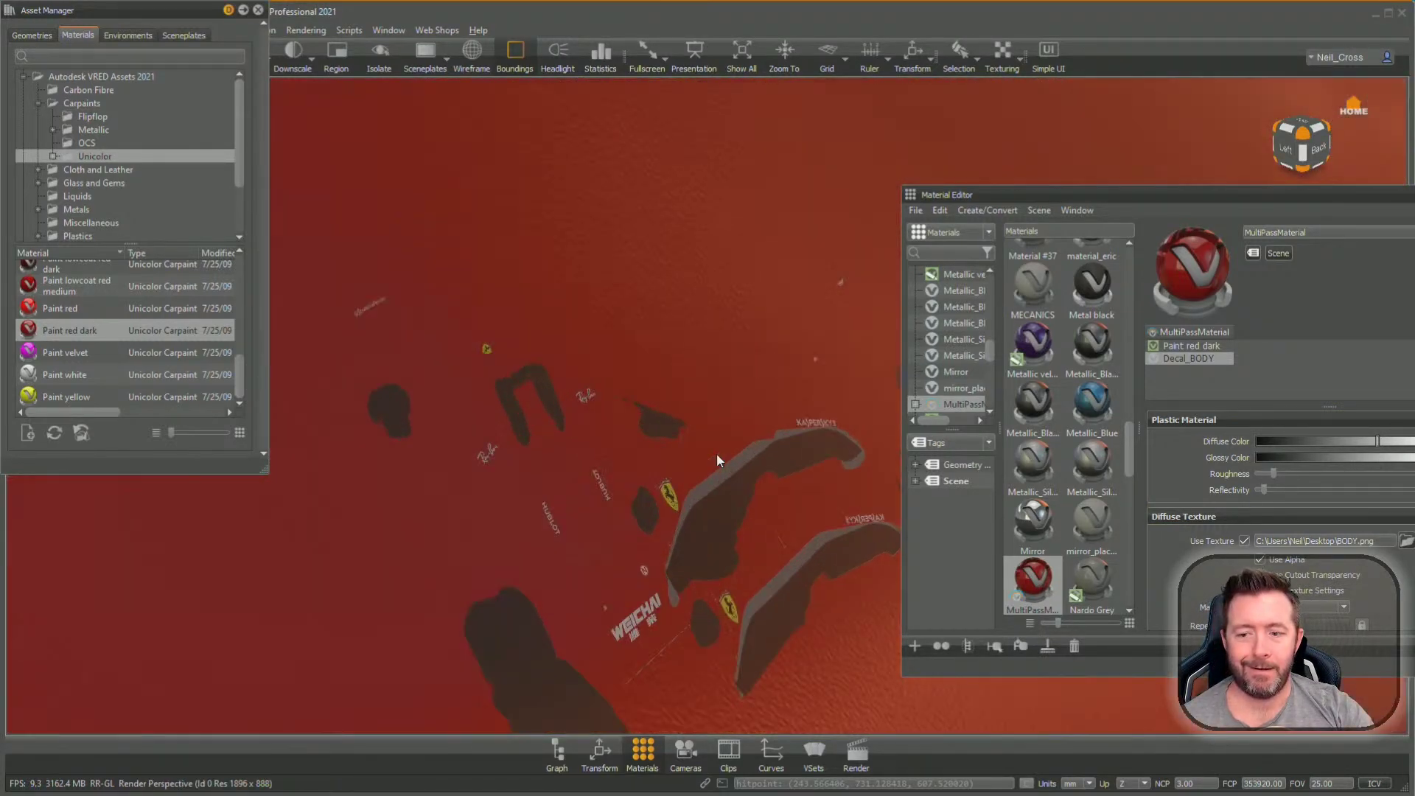
{"action": "scroll", "coordinate": [728, 435], "scroll_direction": "up", "scroll_amount": 4}
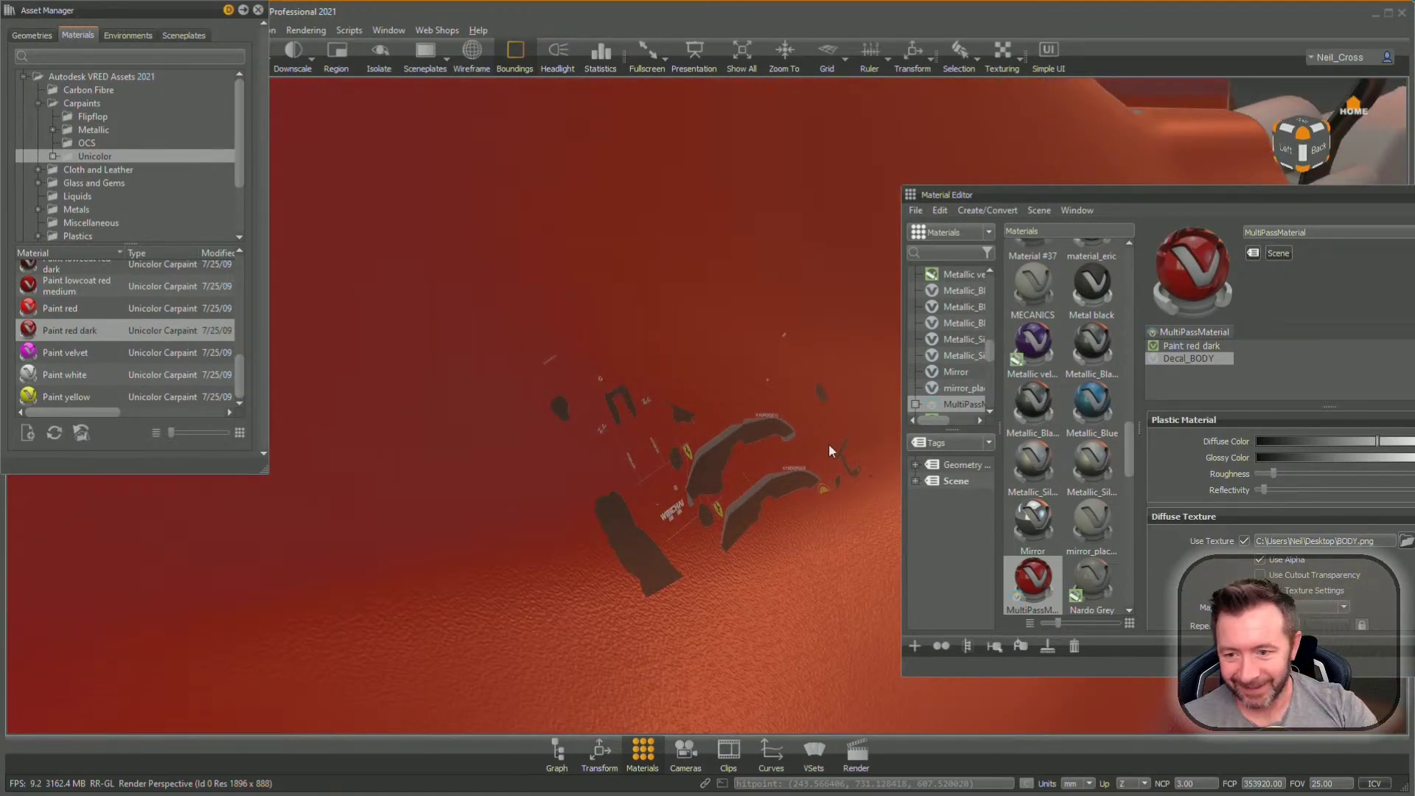
{"action": "scroll", "coordinate": [762, 505], "scroll_direction": "down", "scroll_amount": 3}
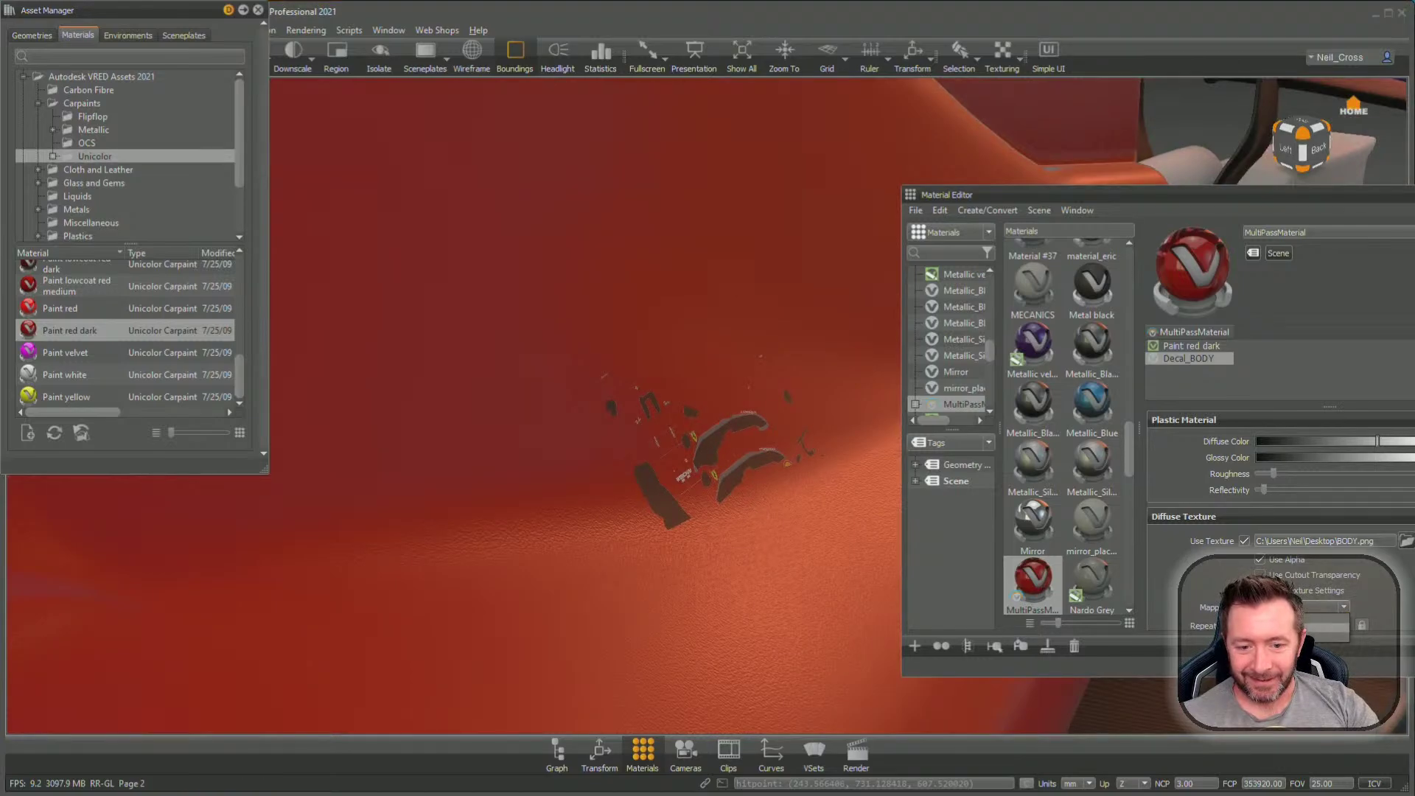
{"action": "scroll", "coordinate": [794, 547], "scroll_direction": "down", "scroll_amount": 5}
{"action": "scroll", "coordinate": [781, 516], "scroll_direction": "down", "scroll_amount": 10}
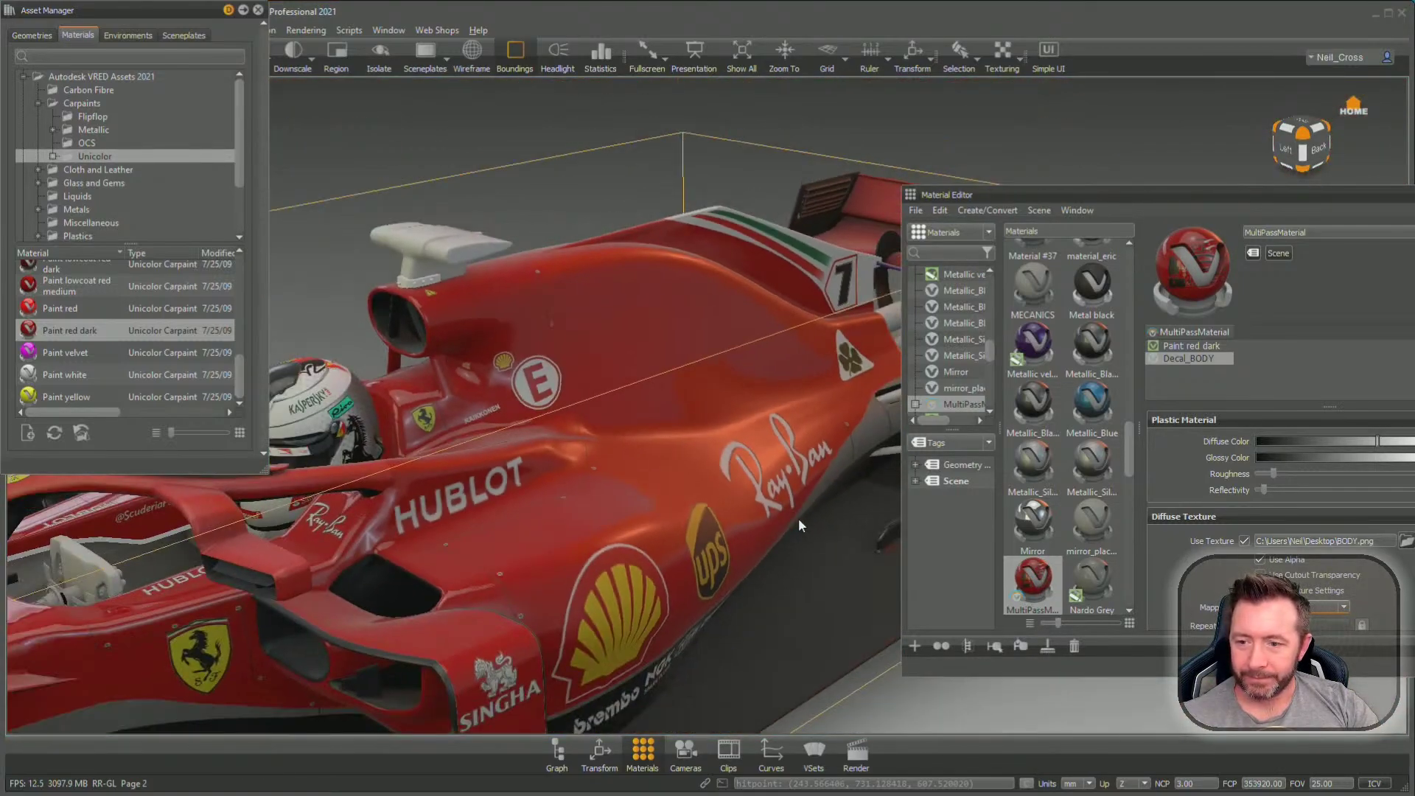
Examine the livery decal over the red paint from the front, both sides and the rear of the car
{"action": "scroll", "coordinate": [752, 505], "scroll_direction": "up", "scroll_amount": 5}
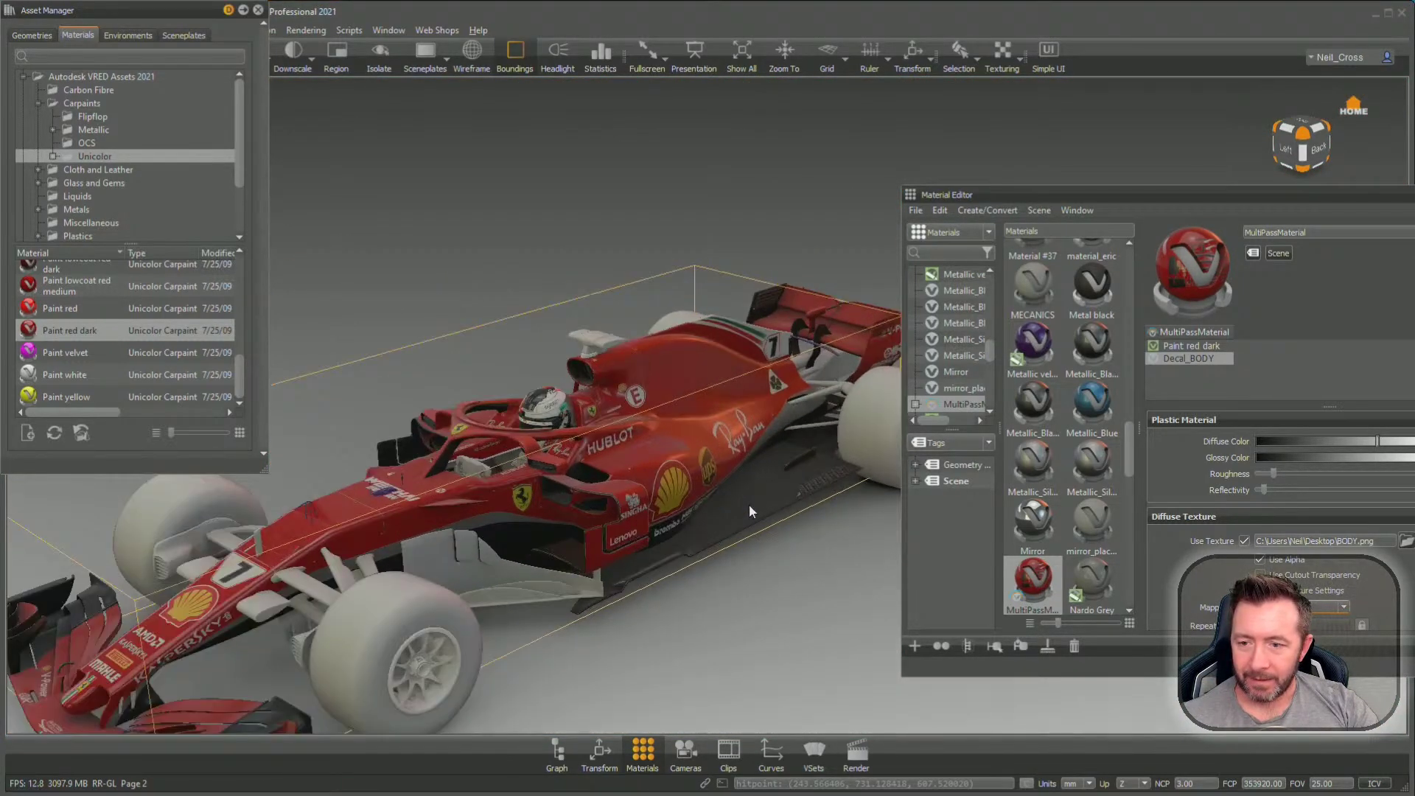
{"action": "left_click_drag", "start_coordinate": [751, 504], "coordinate": [741, 432]}
{"action": "scroll", "coordinate": [737, 442], "scroll_direction": "up", "scroll_amount": 4}
{"action": "scroll", "coordinate": [751, 466], "scroll_direction": "down", "scroll_amount": 3}
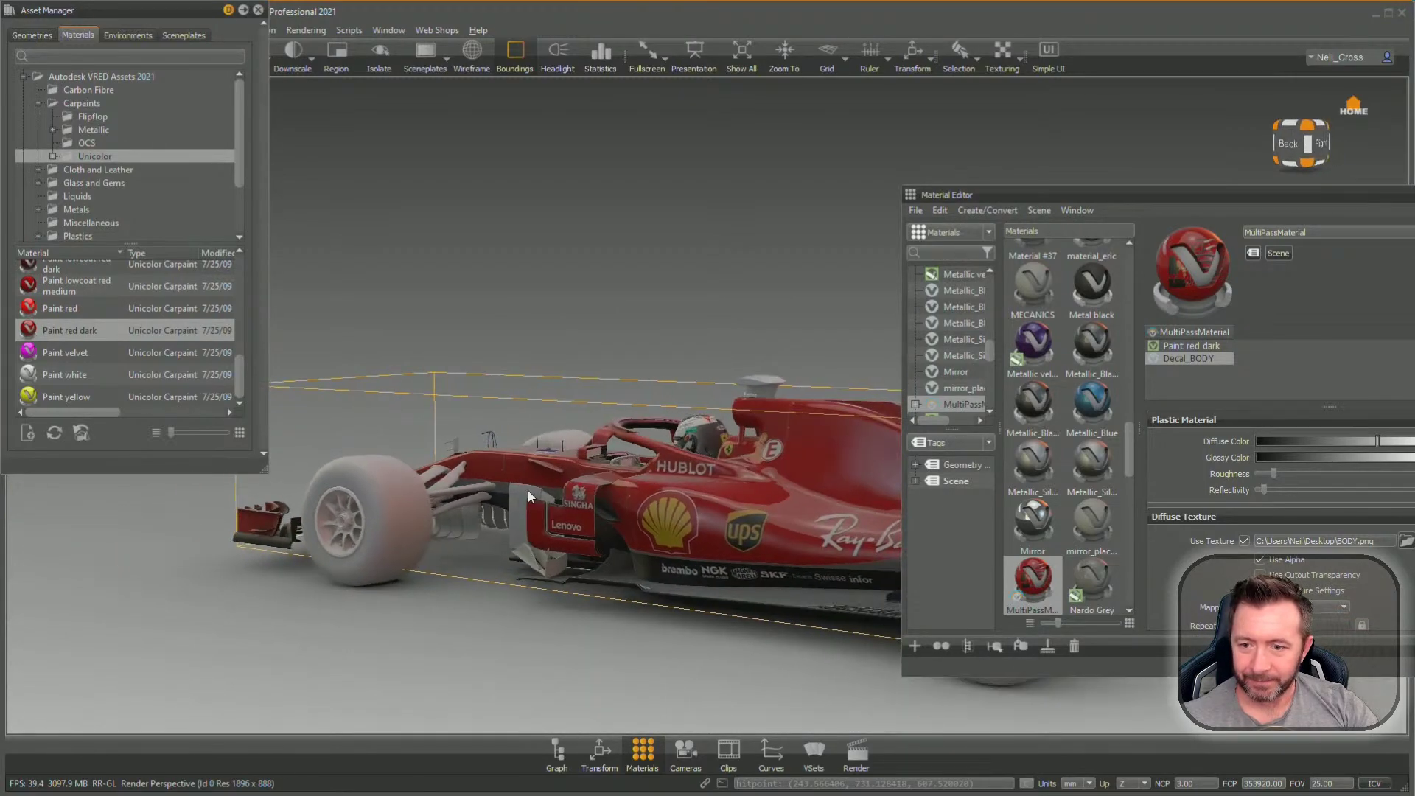
{"action": "left_click_drag", "start_coordinate": [528, 490], "coordinate": [804, 498]}
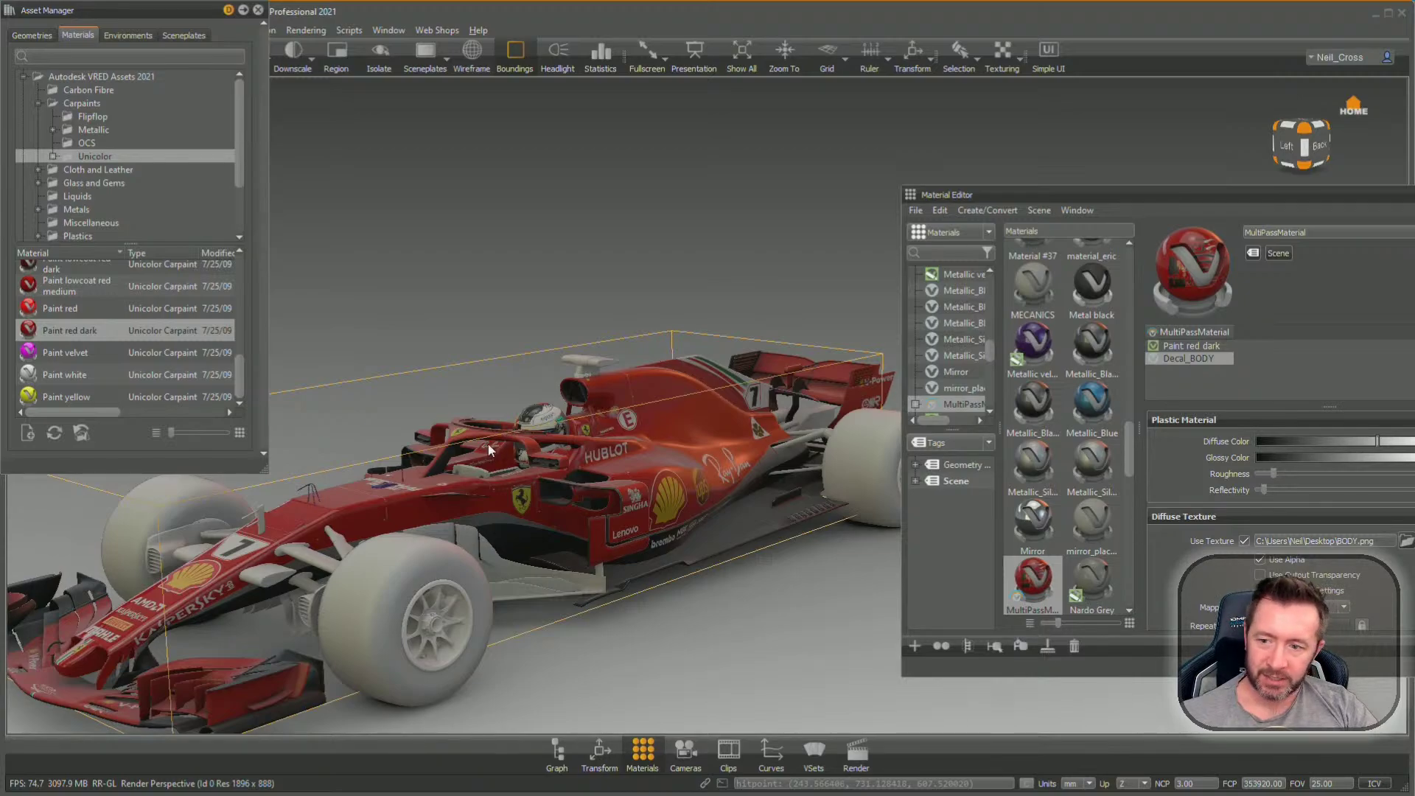
{"action": "left_click_drag", "start_coordinate": [466, 432], "coordinate": [626, 425]}
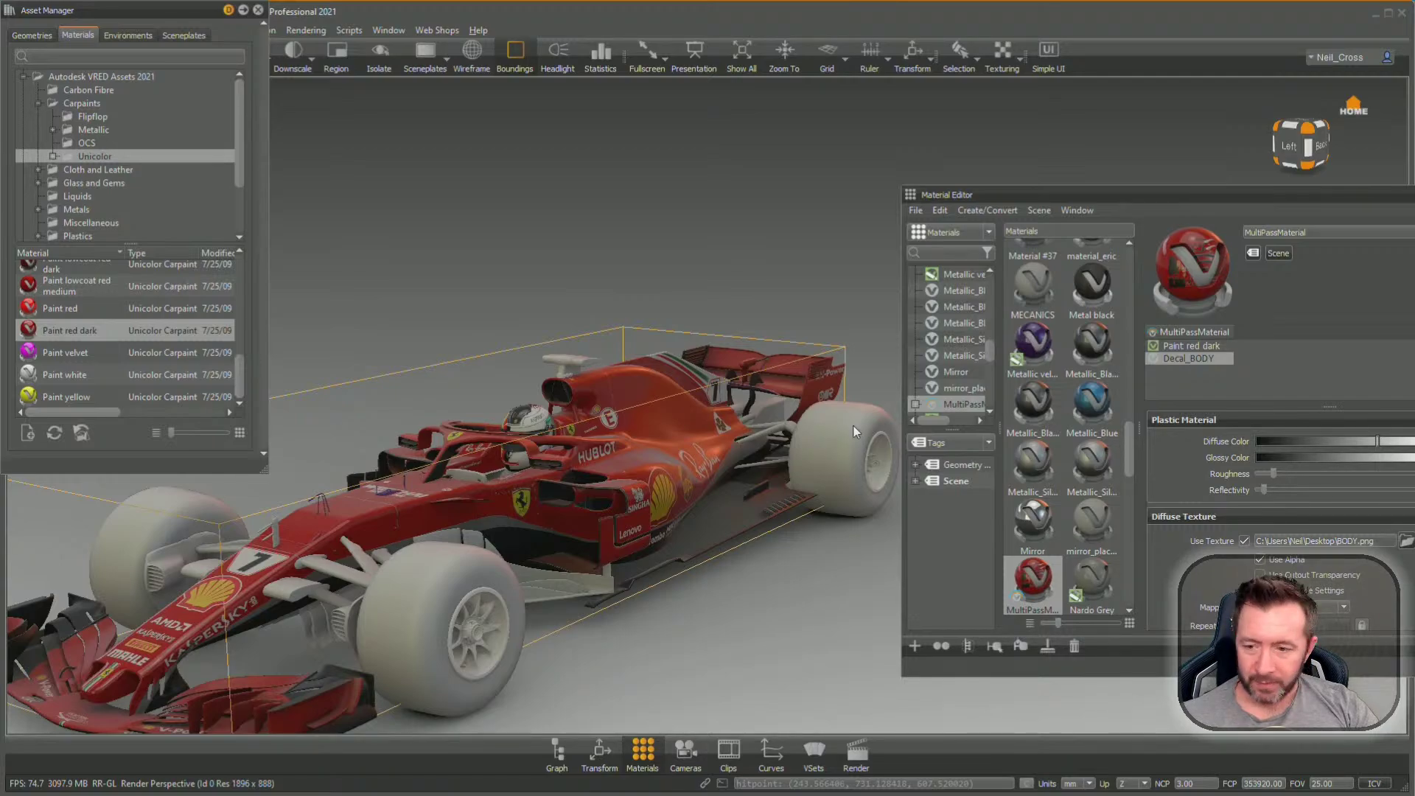
{"action": "scroll", "coordinate": [677, 425], "scroll_direction": "down", "scroll_amount": 2}
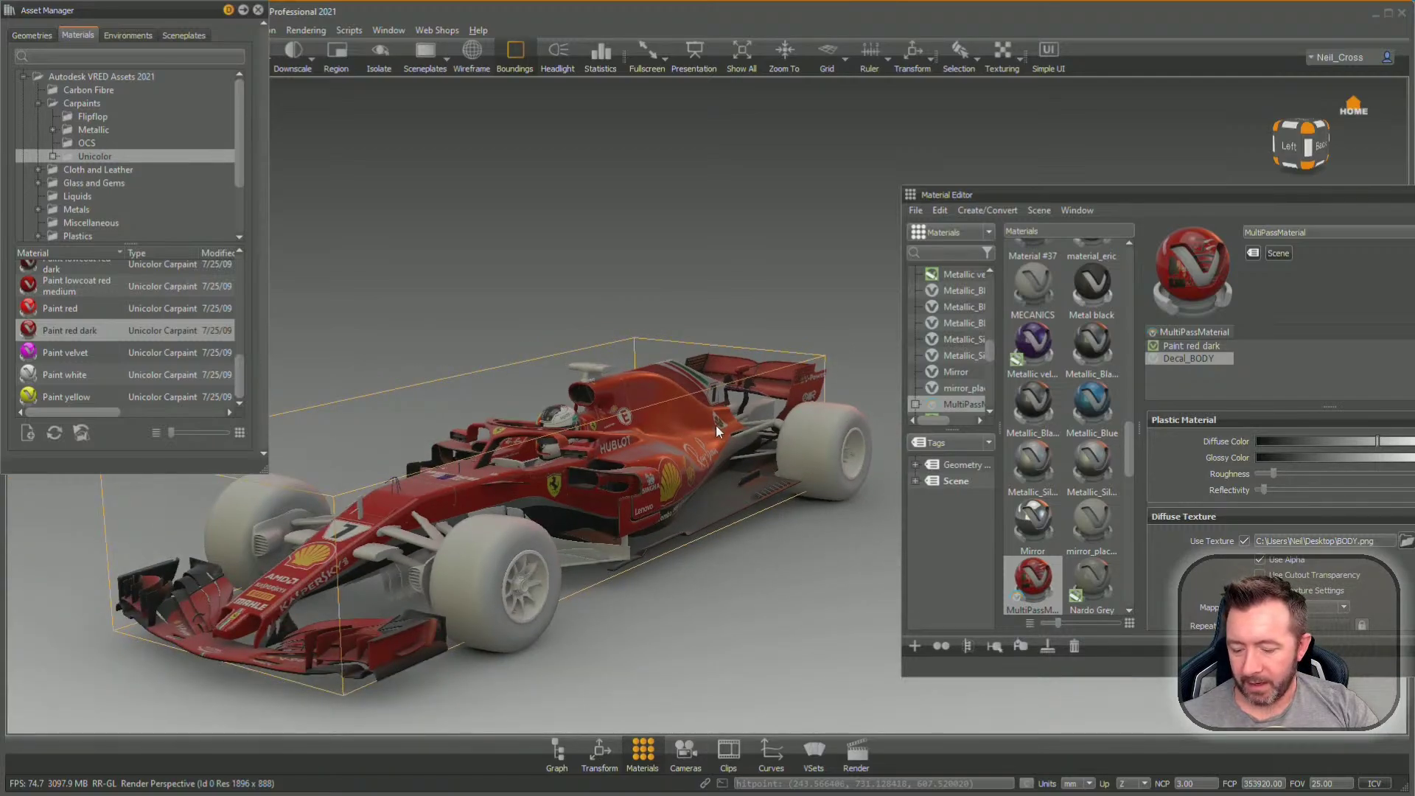
{"action": "left_click_drag", "start_coordinate": [727, 417], "coordinate": [726, 379]}
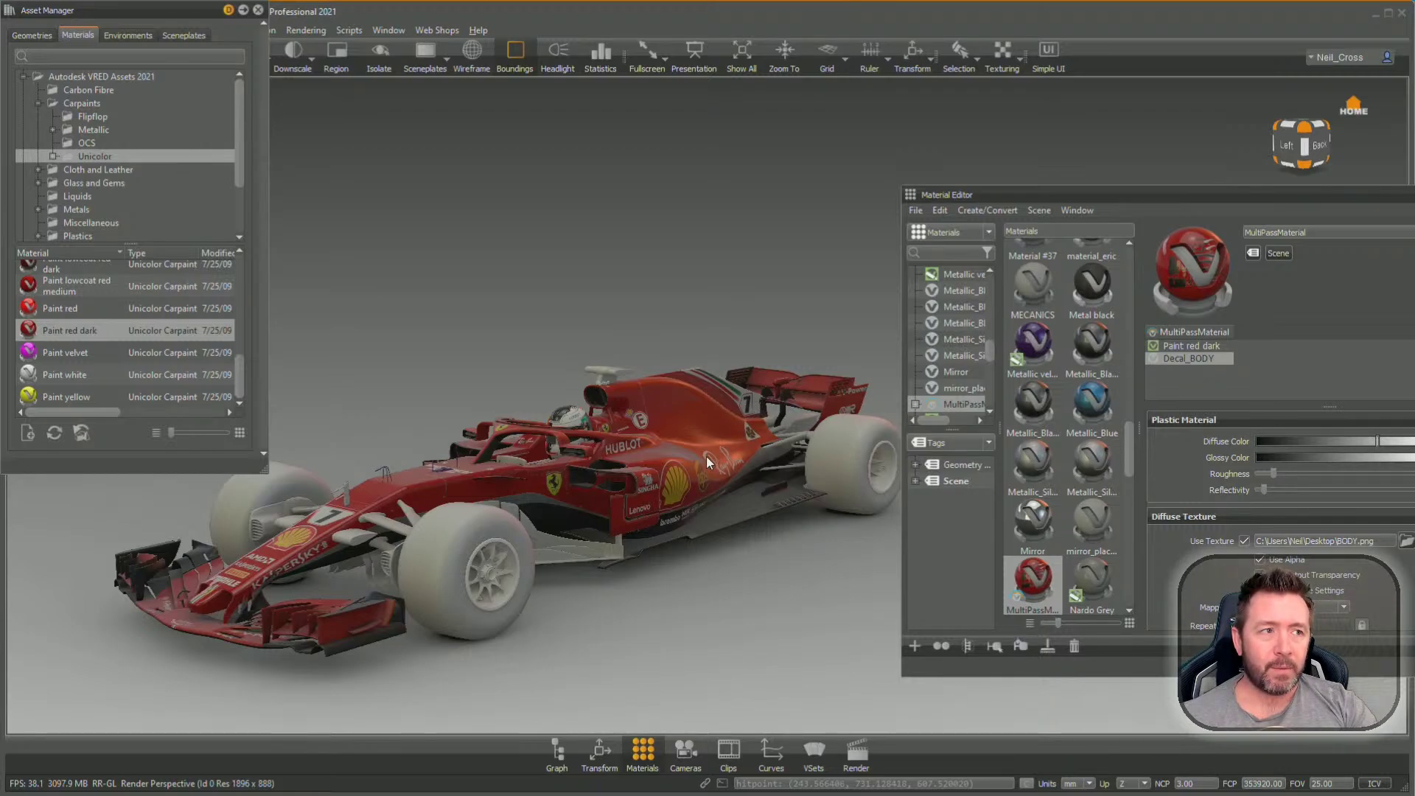
{"action": "left_click_drag", "start_coordinate": [631, 435], "coordinate": [518, 392]}
{"action": "left_click_drag", "start_coordinate": [666, 392], "coordinate": [470, 426]}
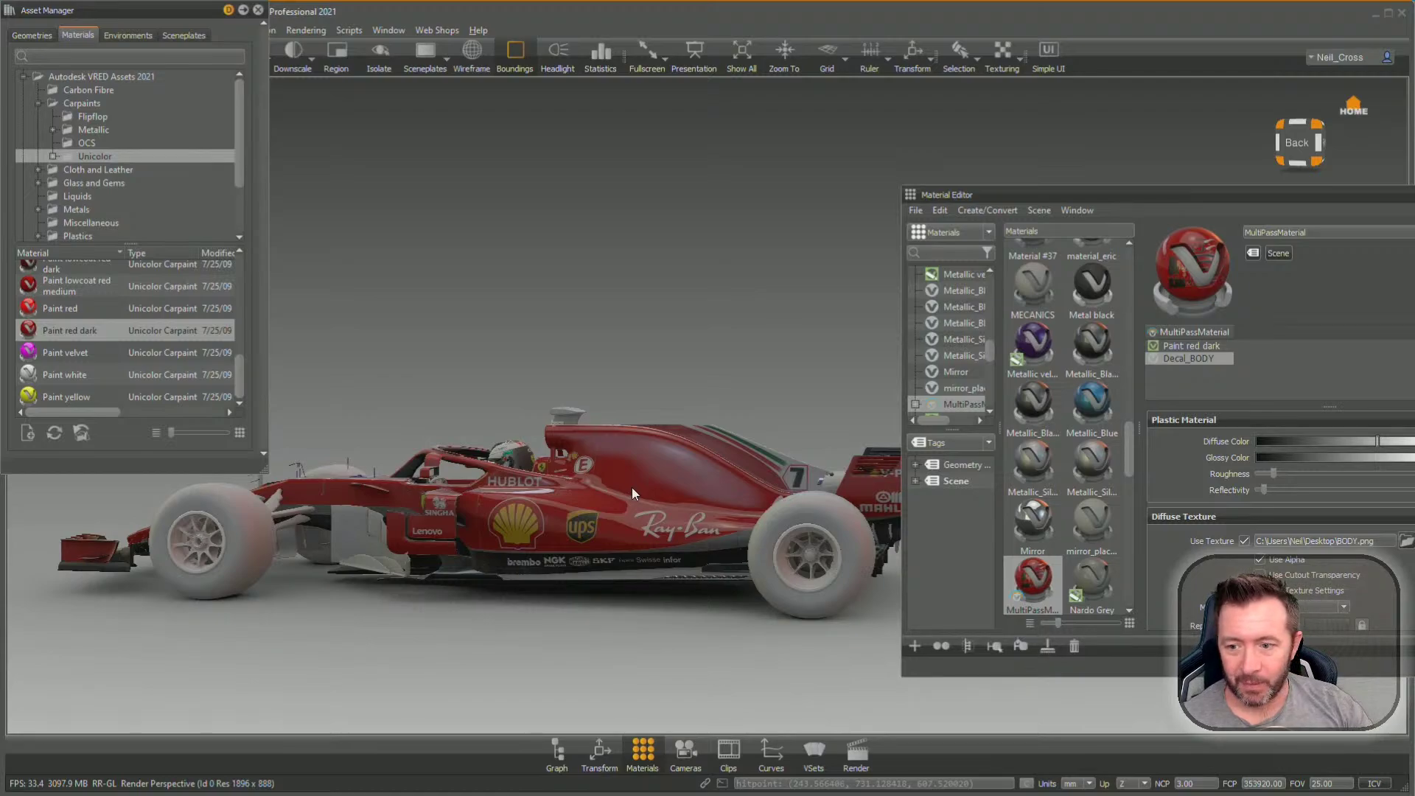
{"action": "left_click_drag", "start_coordinate": [678, 434], "coordinate": [510, 481]}
{"action": "left_click_drag", "start_coordinate": [417, 501], "coordinate": [655, 503]}
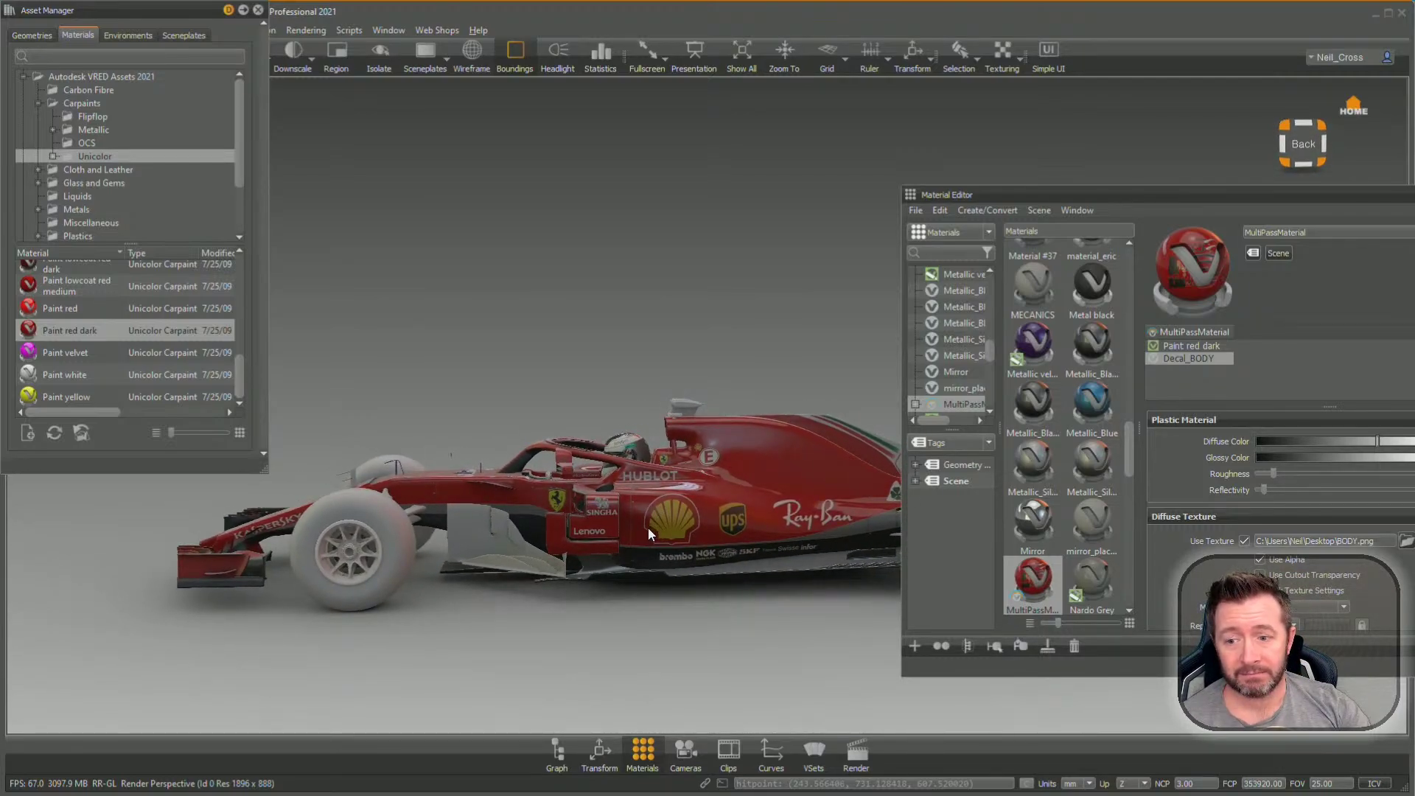
{"action": "left_click_drag", "start_coordinate": [648, 527], "coordinate": [479, 520]}
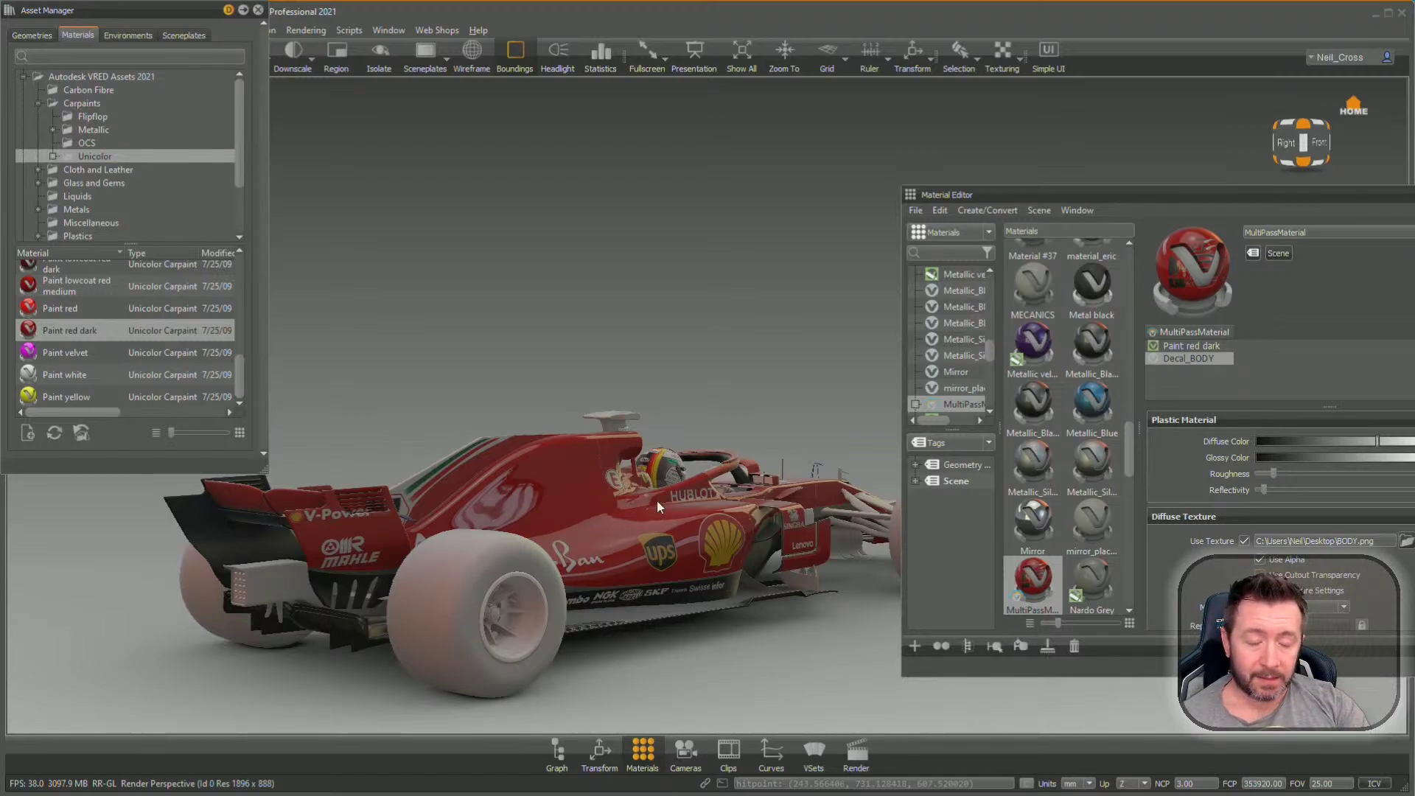
{"action": "left_click_drag", "start_coordinate": [657, 502], "coordinate": [685, 556]}
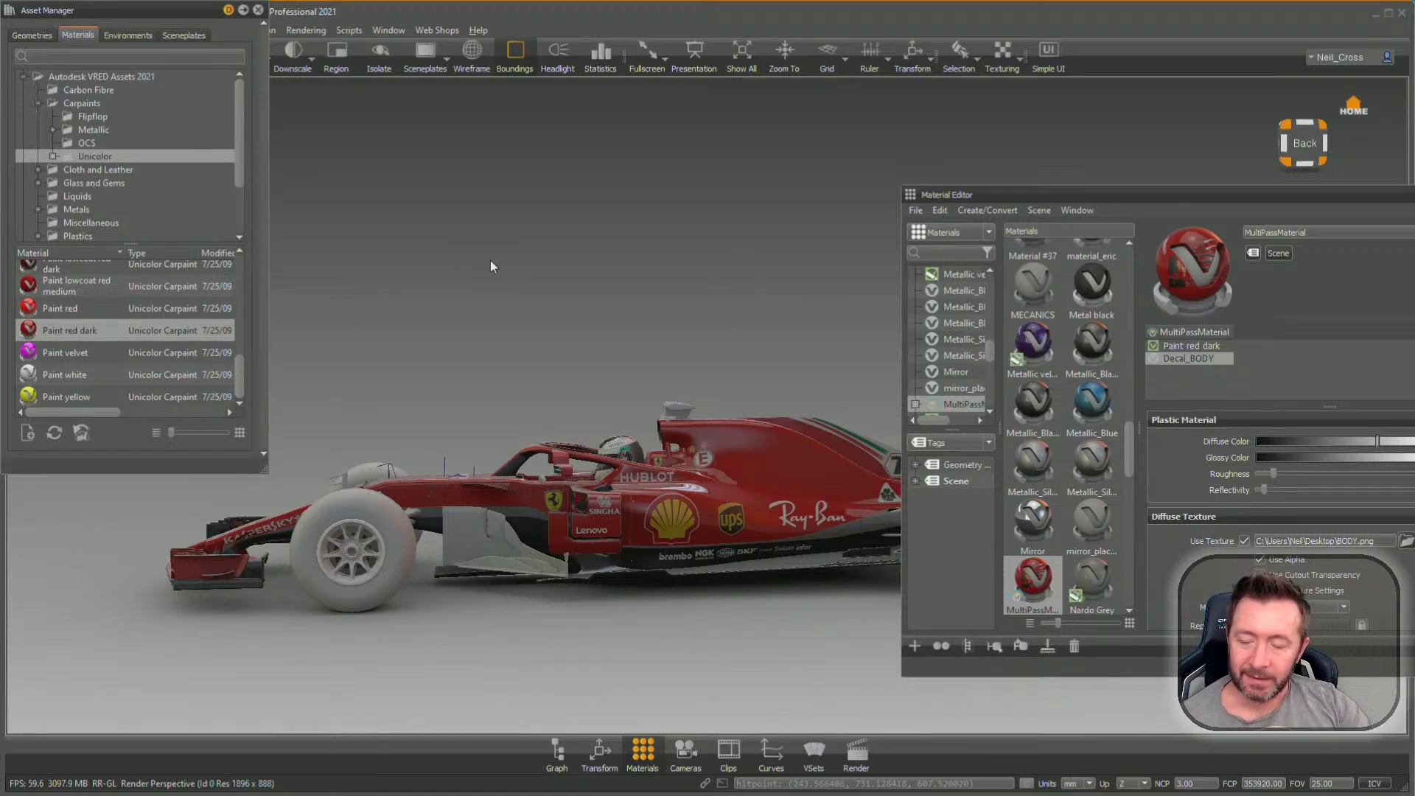
Move the Asset Manager clear of the main toolbar and inspect the whole car from above and at an angle
{"action": "left_click_drag", "start_coordinate": [142, 10], "coordinate": [169, 94]}
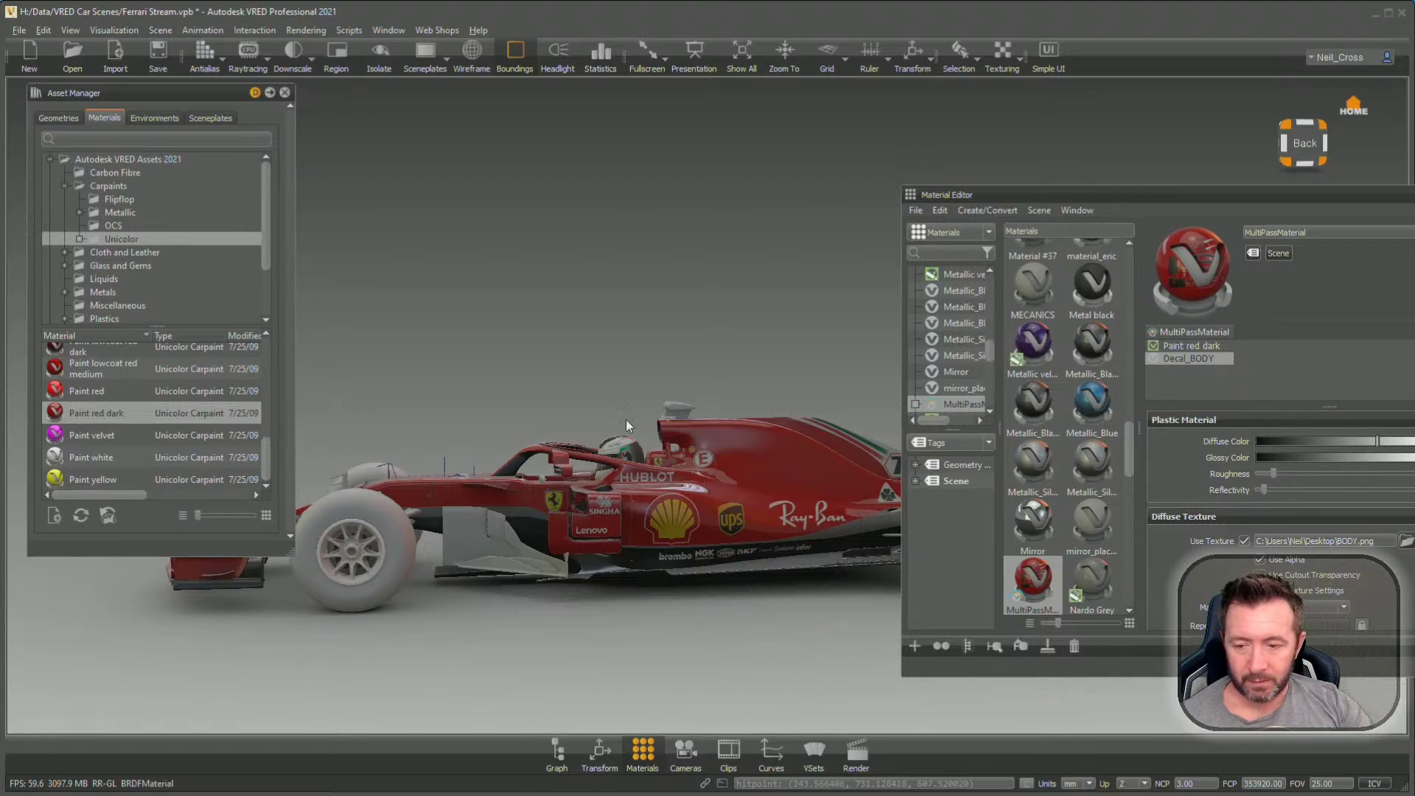
{"action": "left_click_drag", "start_coordinate": [626, 419], "coordinate": [705, 576]}
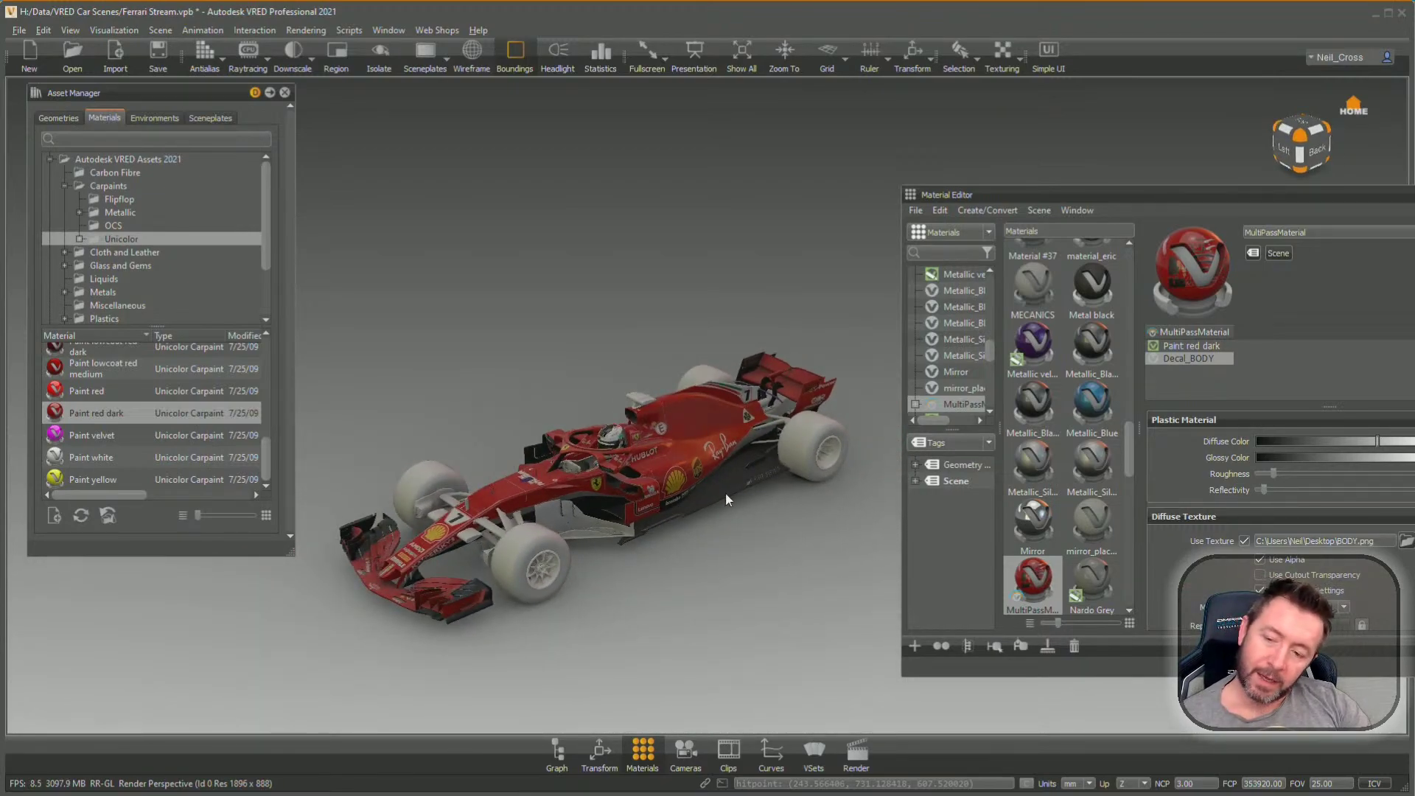
{"action": "left_click_drag", "start_coordinate": [680, 480], "coordinate": [674, 585]}
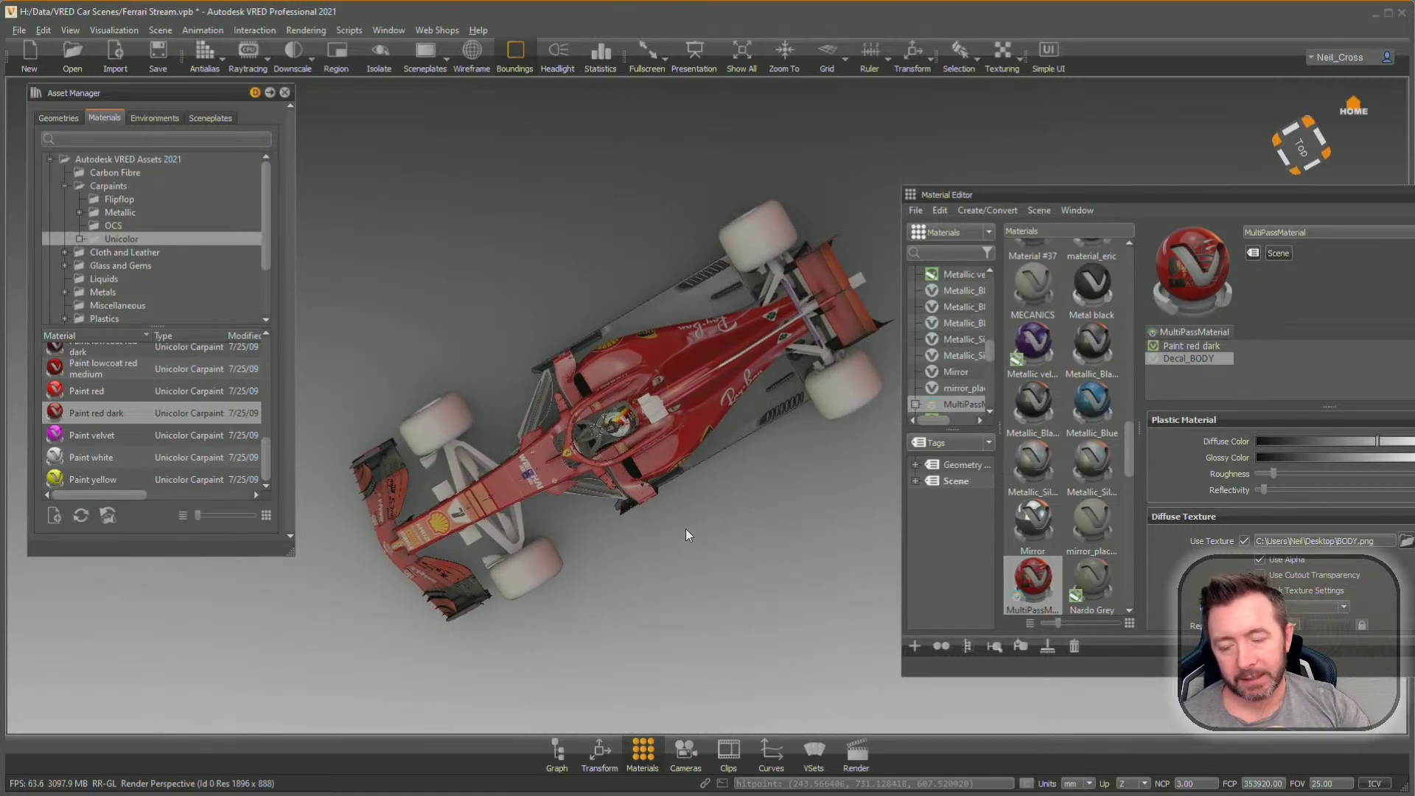
{"action": "left_click_drag", "start_coordinate": [686, 530], "coordinate": [691, 484]}
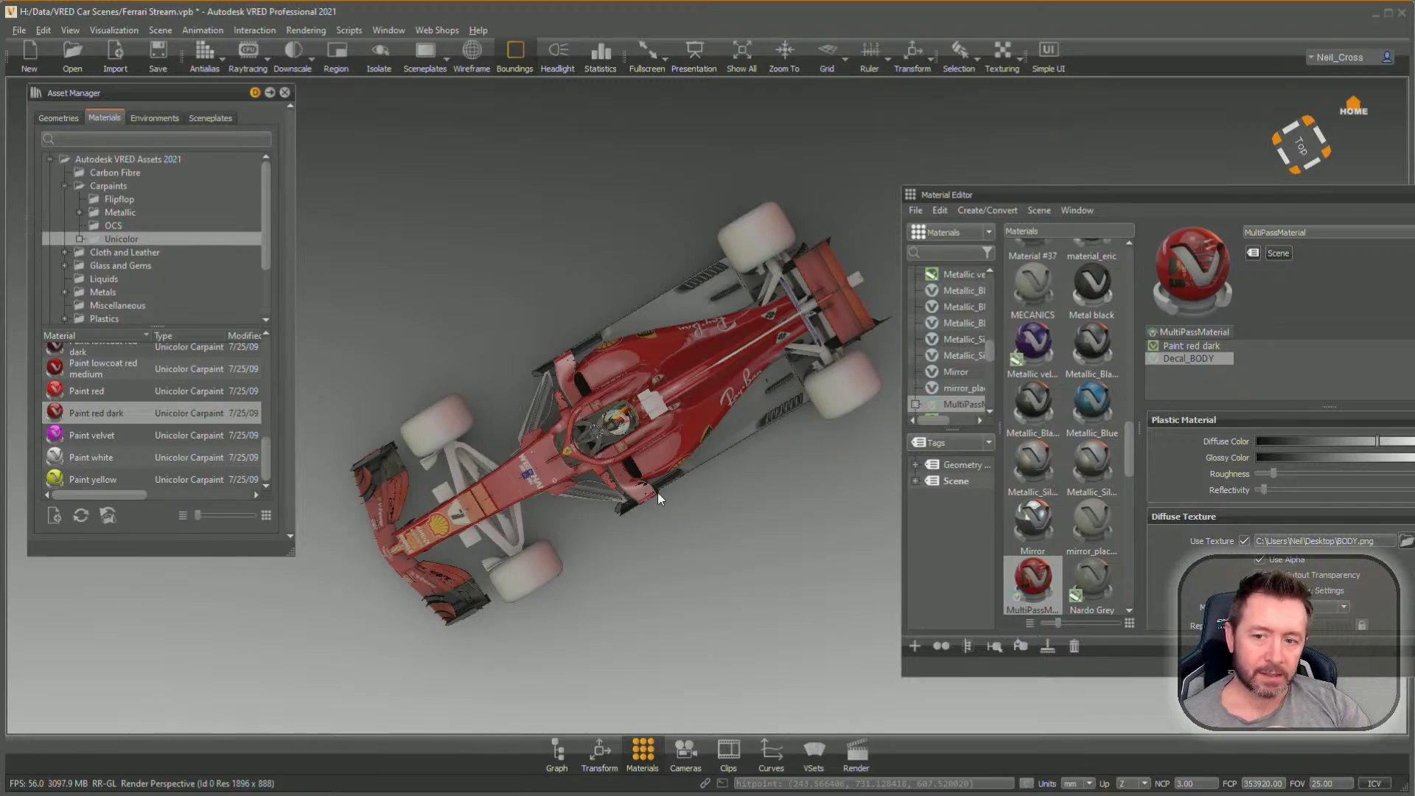
{"action": "left_click_drag", "start_coordinate": [658, 492], "coordinate": [703, 415]}
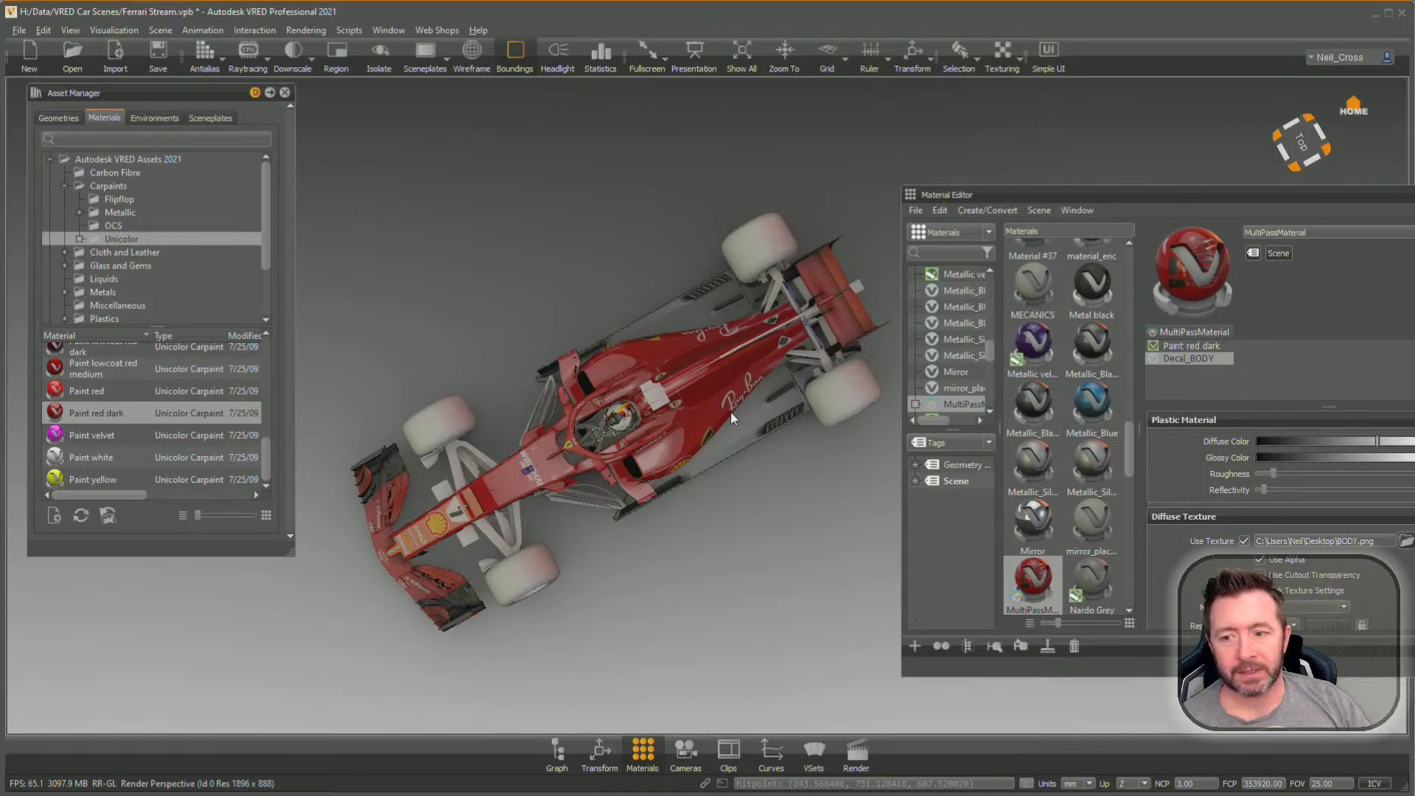
{"action": "left_click_drag", "start_coordinate": [549, 446], "coordinate": [533, 383]}
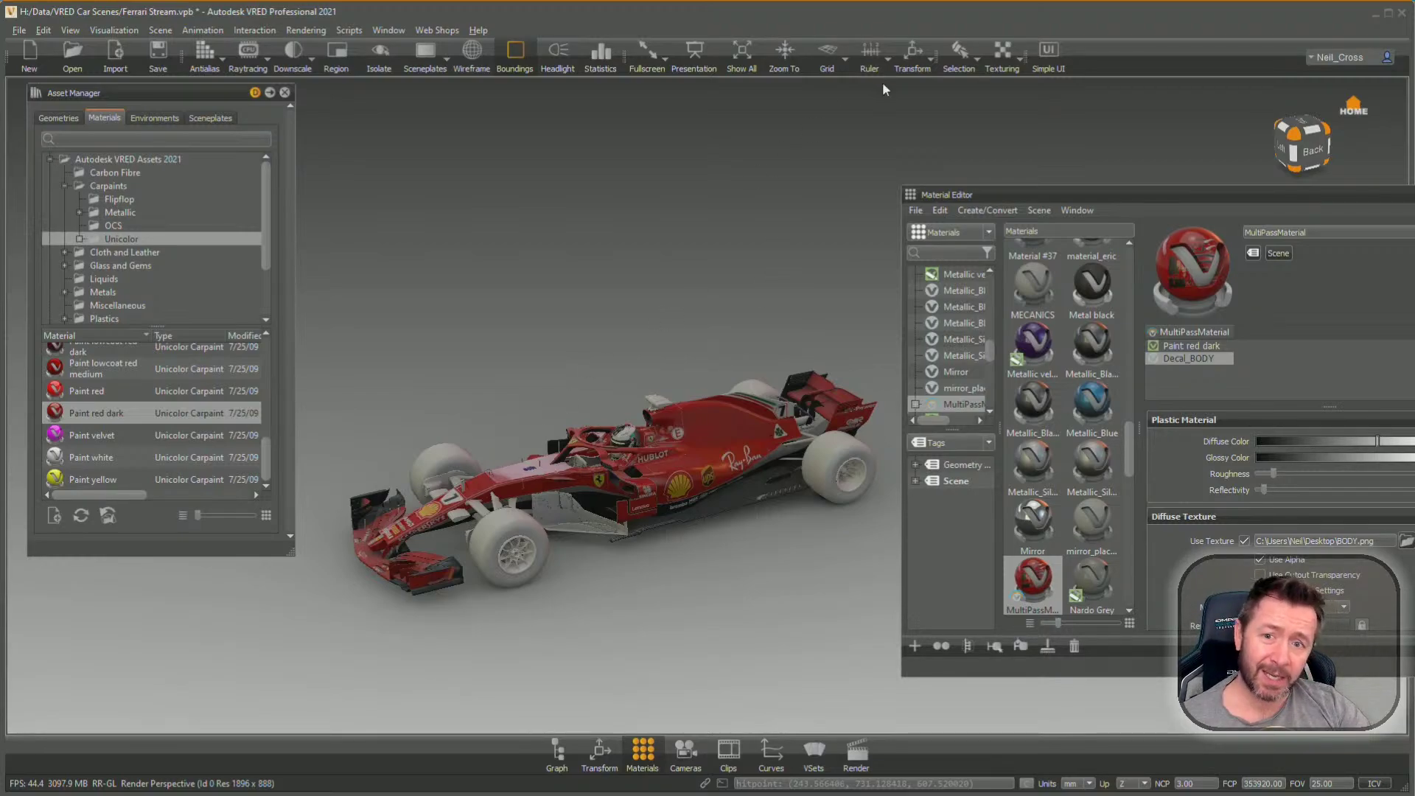
Turn on the ruler and view the car from above to check its size against the scale
{"action": "left_click", "coordinate": [877, 63]}
{"action": "left_click_drag", "start_coordinate": [704, 313], "coordinate": [748, 490]}
{"action": "scroll", "coordinate": [733, 492], "scroll_direction": "down", "scroll_amount": 3}
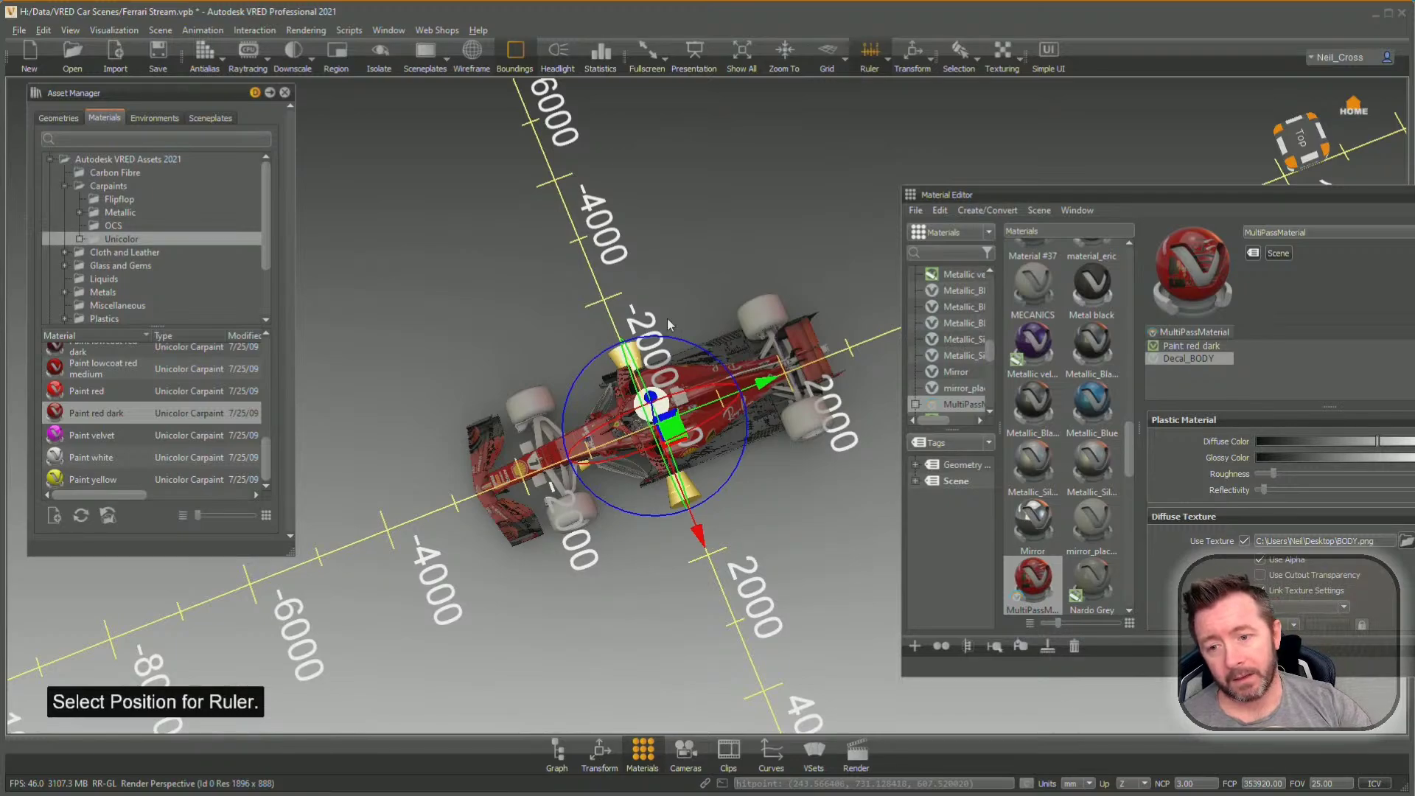
Turn off the ruler and inspect the painted car from the front, both sides and the rear
{"action": "left_click", "coordinate": [879, 66]}
{"action": "left_click_drag", "start_coordinate": [737, 488], "coordinate": [687, 489]}
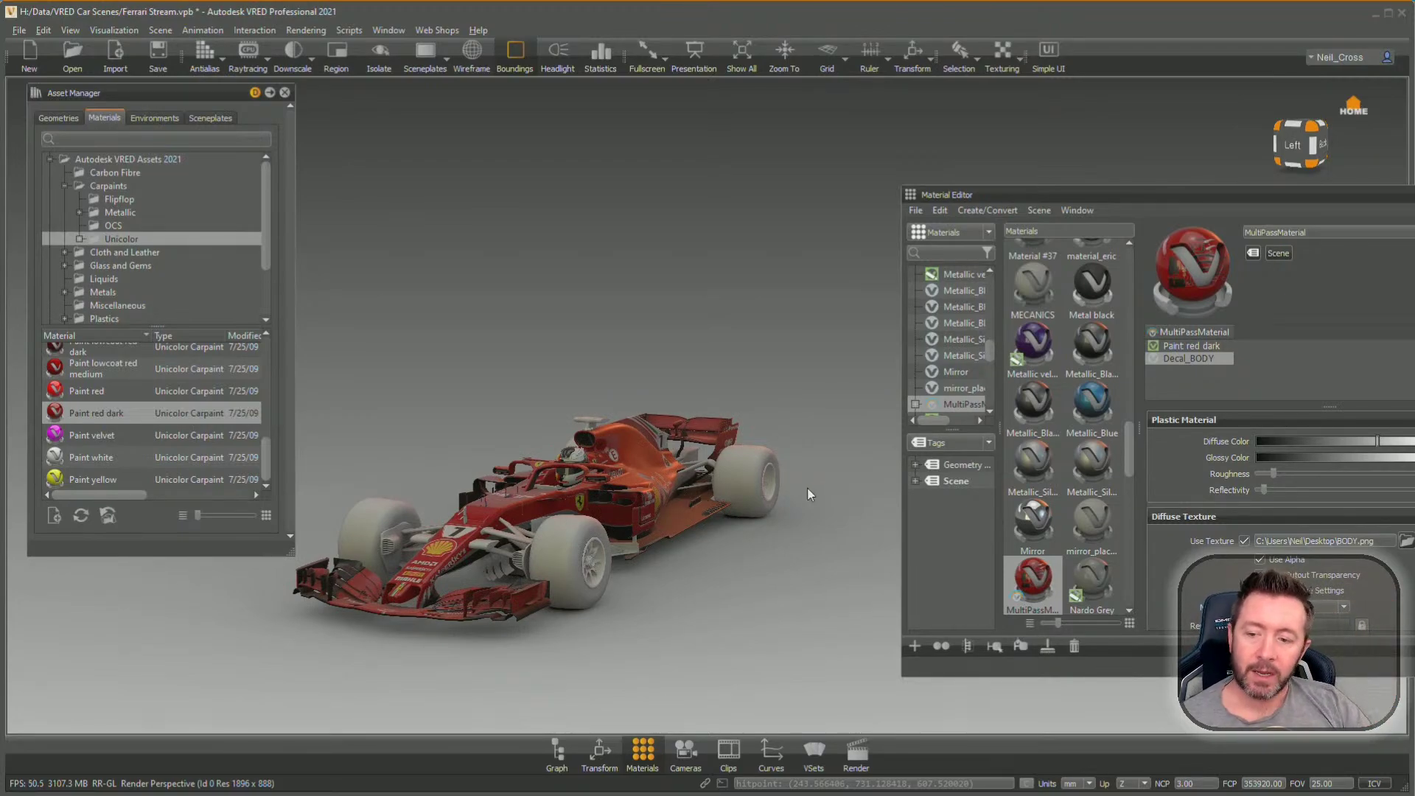
{"action": "left_click_drag", "start_coordinate": [668, 462], "coordinate": [460, 440]}
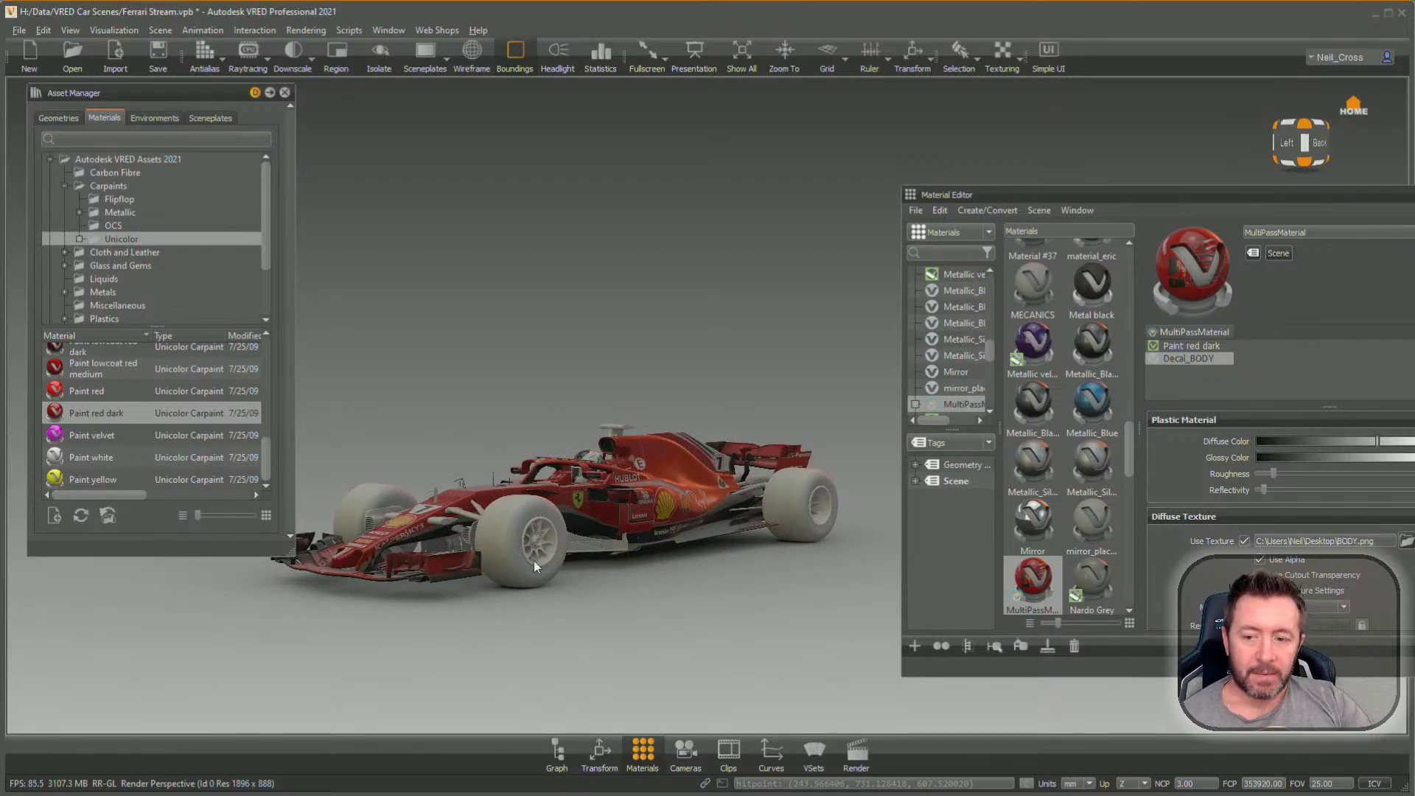
{"action": "left_click_drag", "start_coordinate": [533, 560], "coordinate": [375, 486]}
{"action": "left_click_drag", "start_coordinate": [711, 504], "coordinate": [413, 501]}
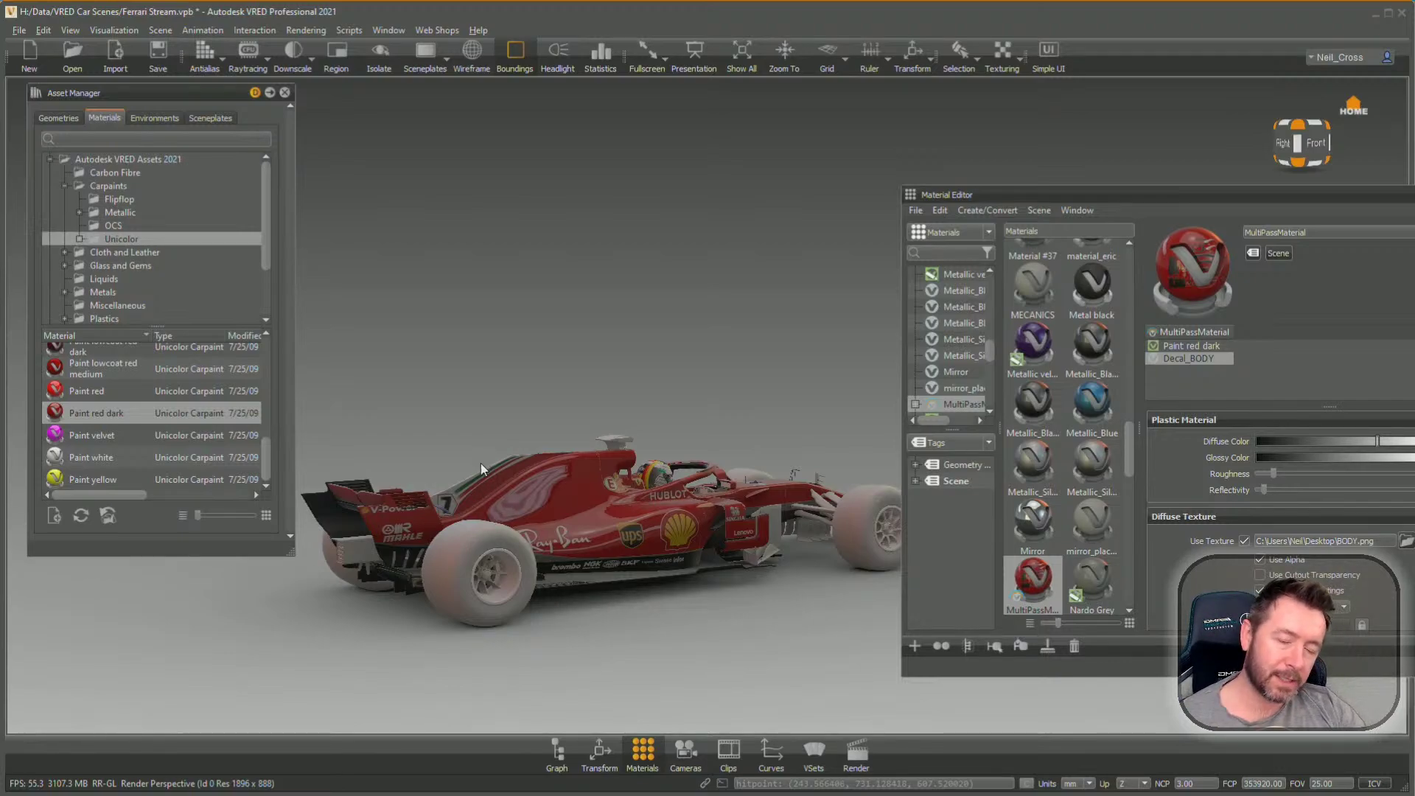
{"action": "left_click_drag", "start_coordinate": [653, 454], "coordinate": [605, 574]}
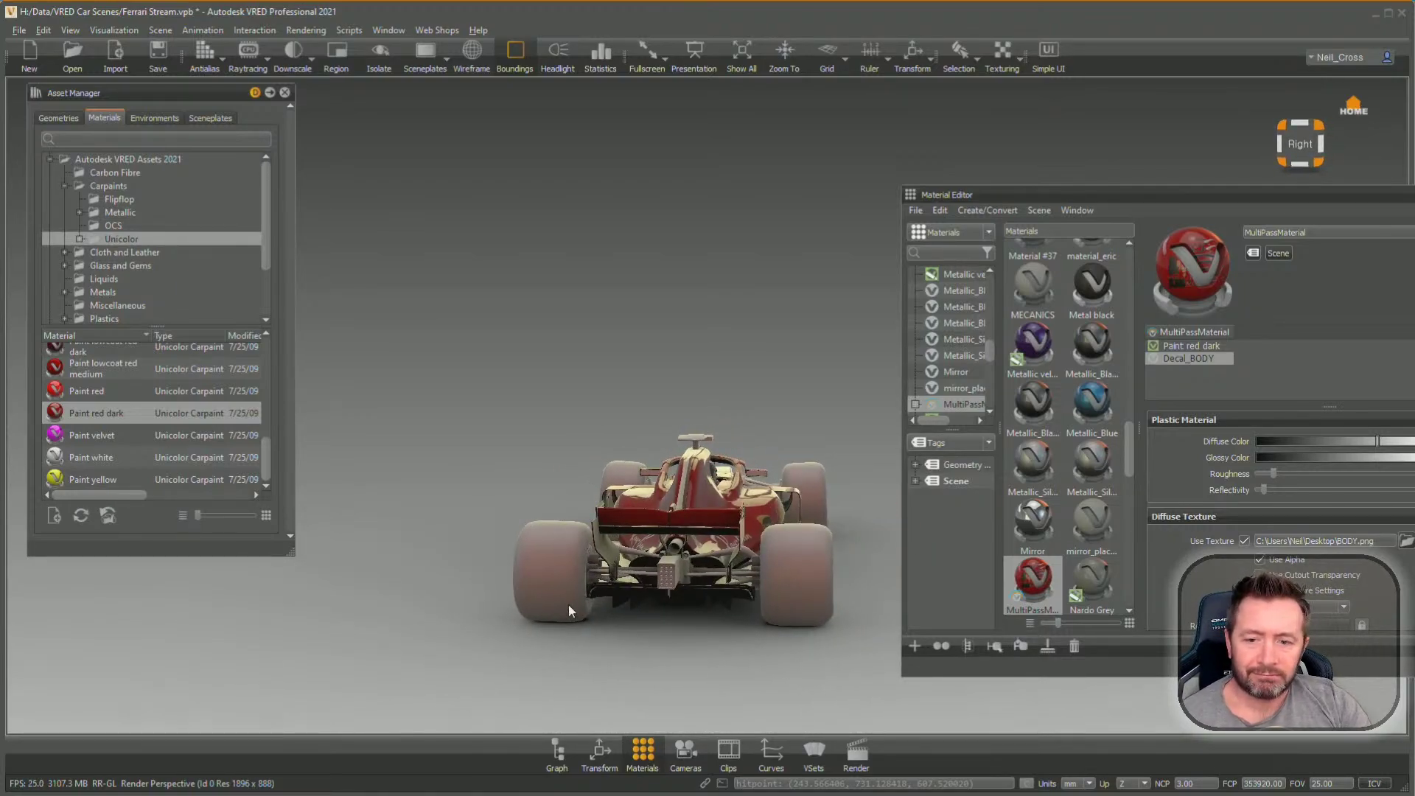
{"action": "left_click_drag", "start_coordinate": [535, 618], "coordinate": [674, 559]}
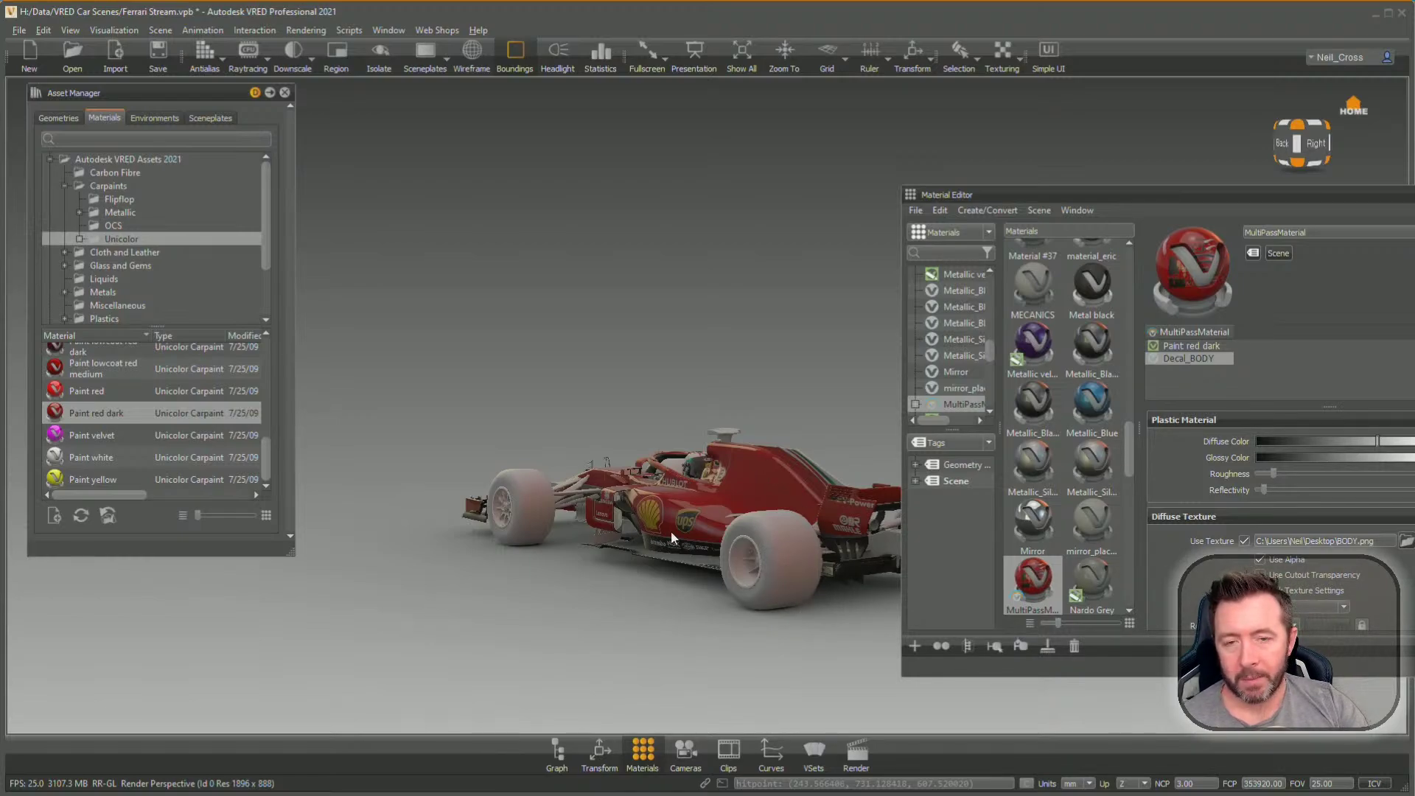
{"action": "left_click_drag", "start_coordinate": [585, 466], "coordinate": [613, 506]}
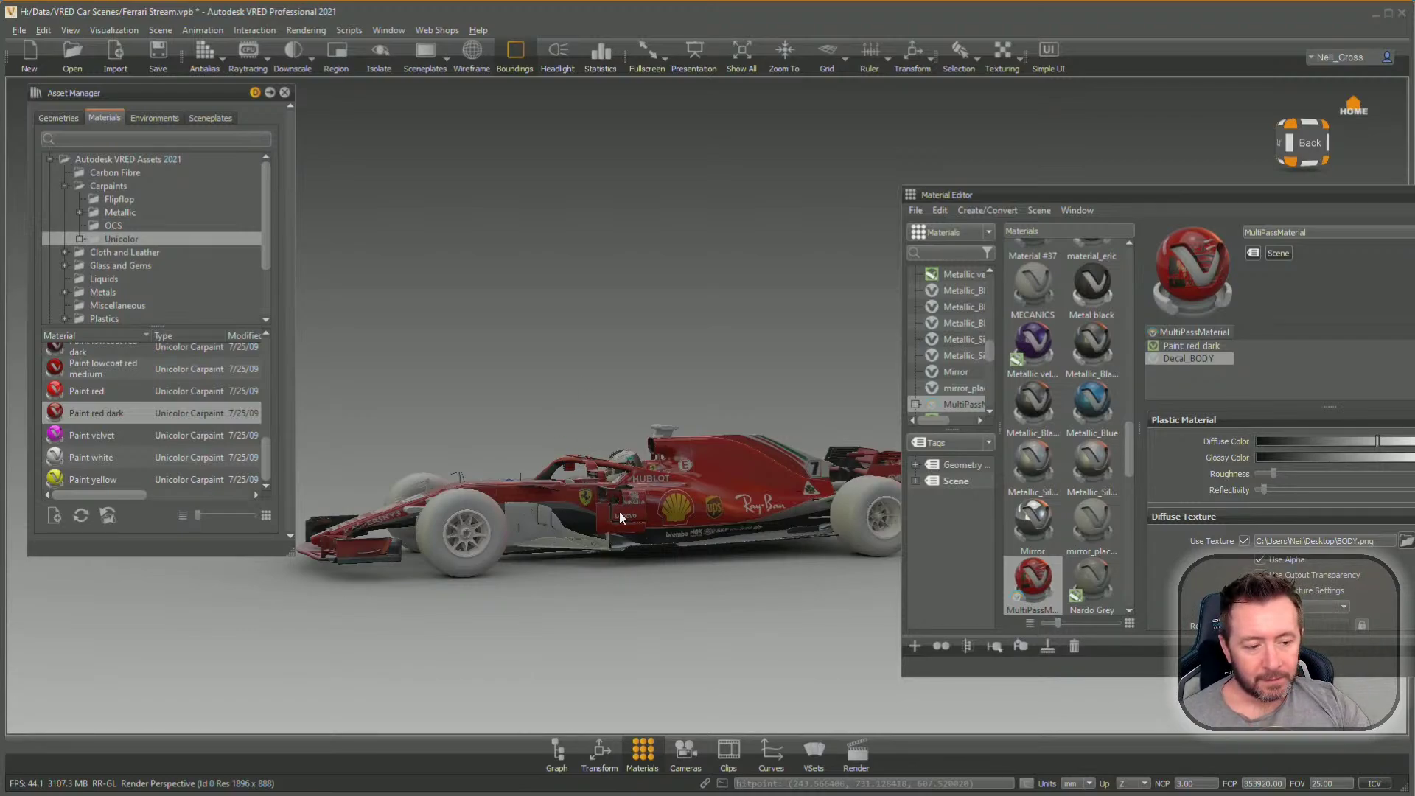
{"action": "left_click_drag", "start_coordinate": [619, 511], "coordinate": [647, 498]}
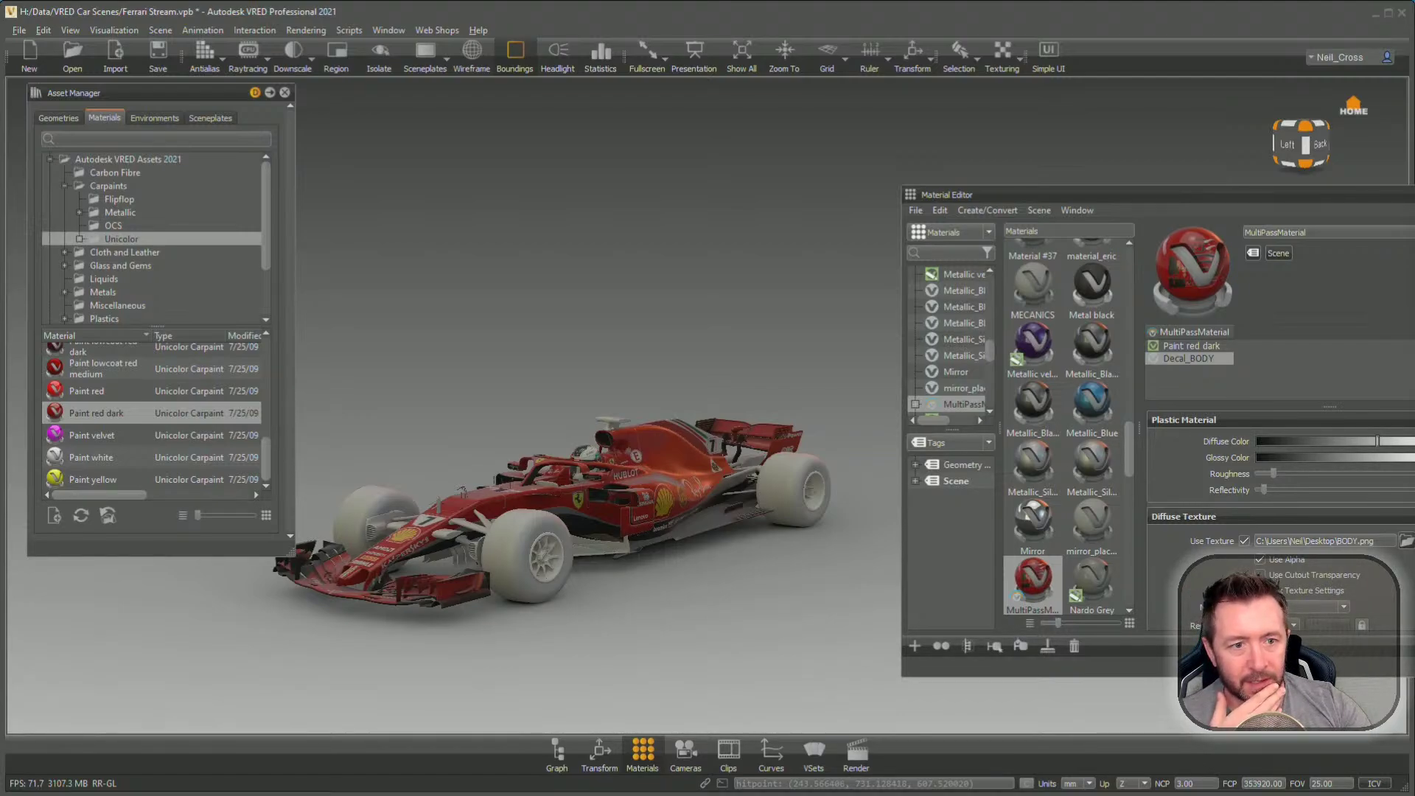
Switch to the browser, look through the featured F1 mods and shop options on acfligue.fr, and return to VRED
{"action": "left_click_drag", "start_coordinate": [1414, 67], "coordinate": [613, 22]}
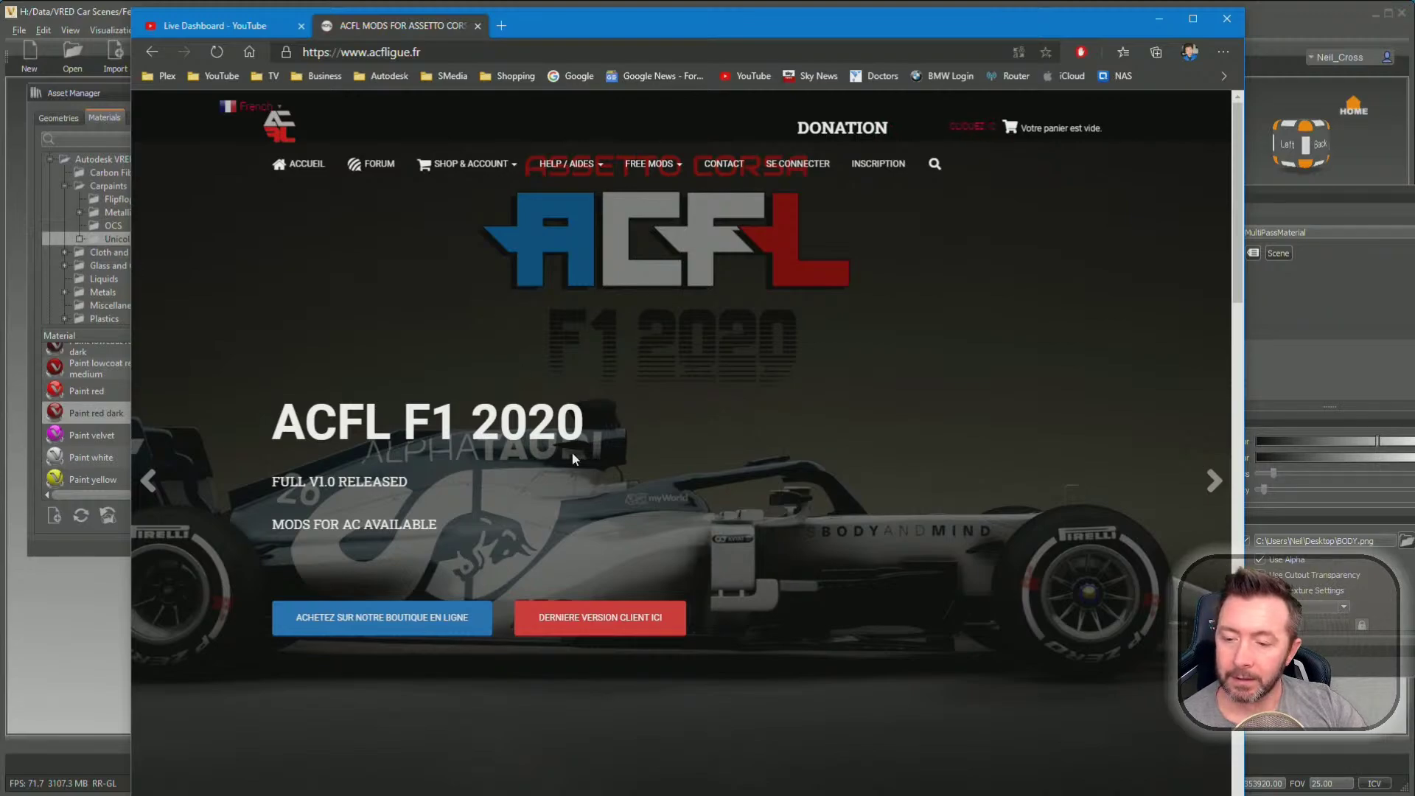
{"action": "left_click", "coordinate": [1213, 481]}
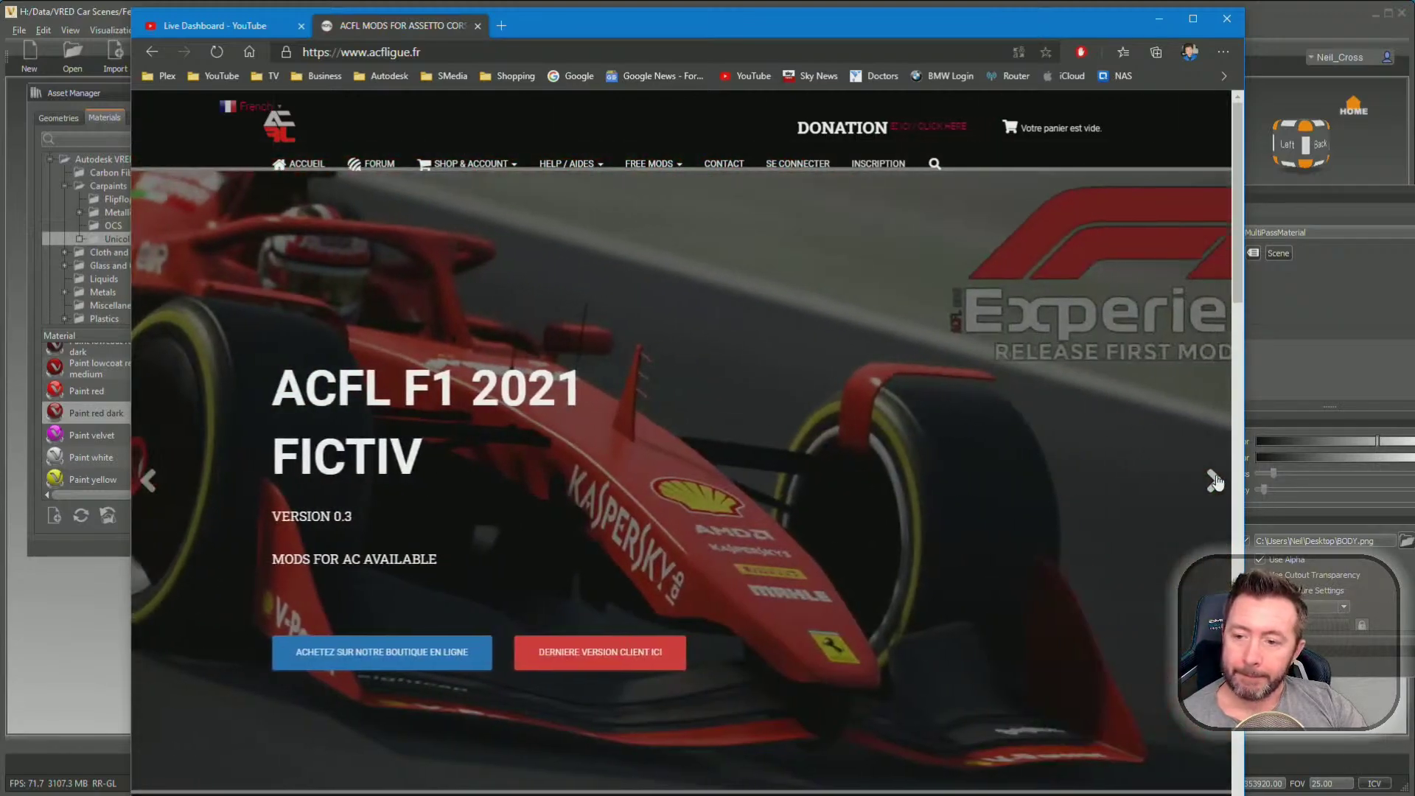
{"action": "left_click", "coordinate": [1214, 481]}
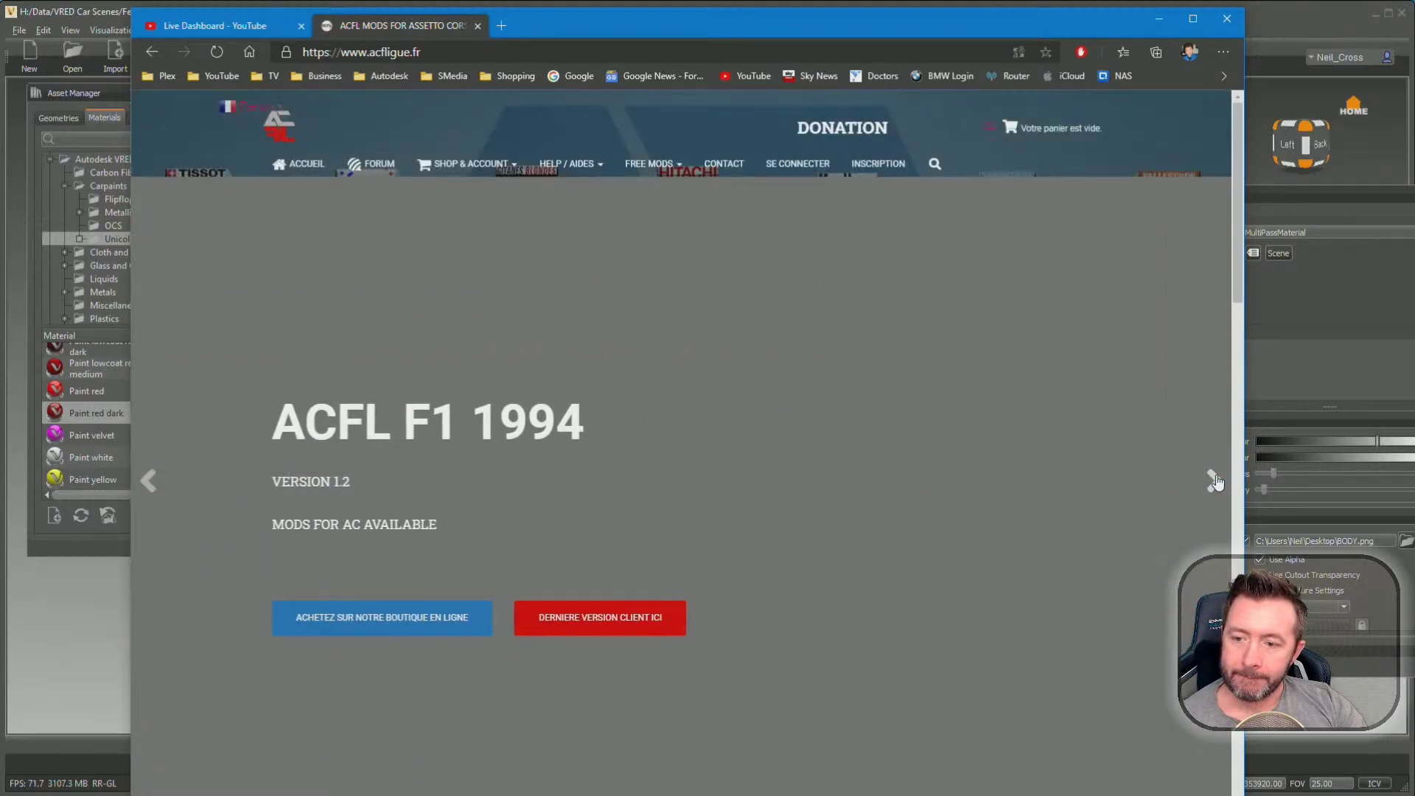
{"action": "left_click", "coordinate": [1214, 480]}
{"action": "left_click", "coordinate": [1214, 481]}
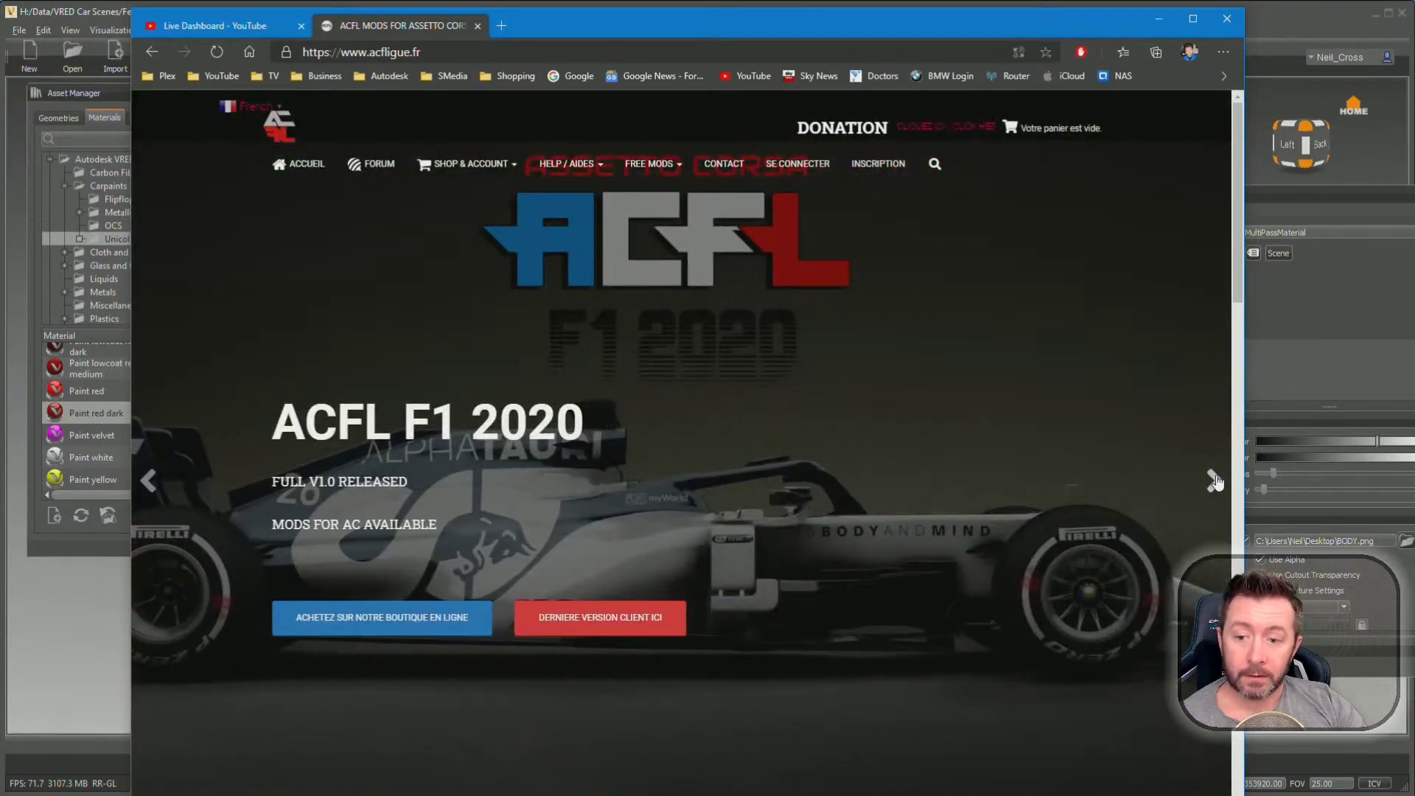
{"action": "mouse_move", "coordinate": [469, 162]}
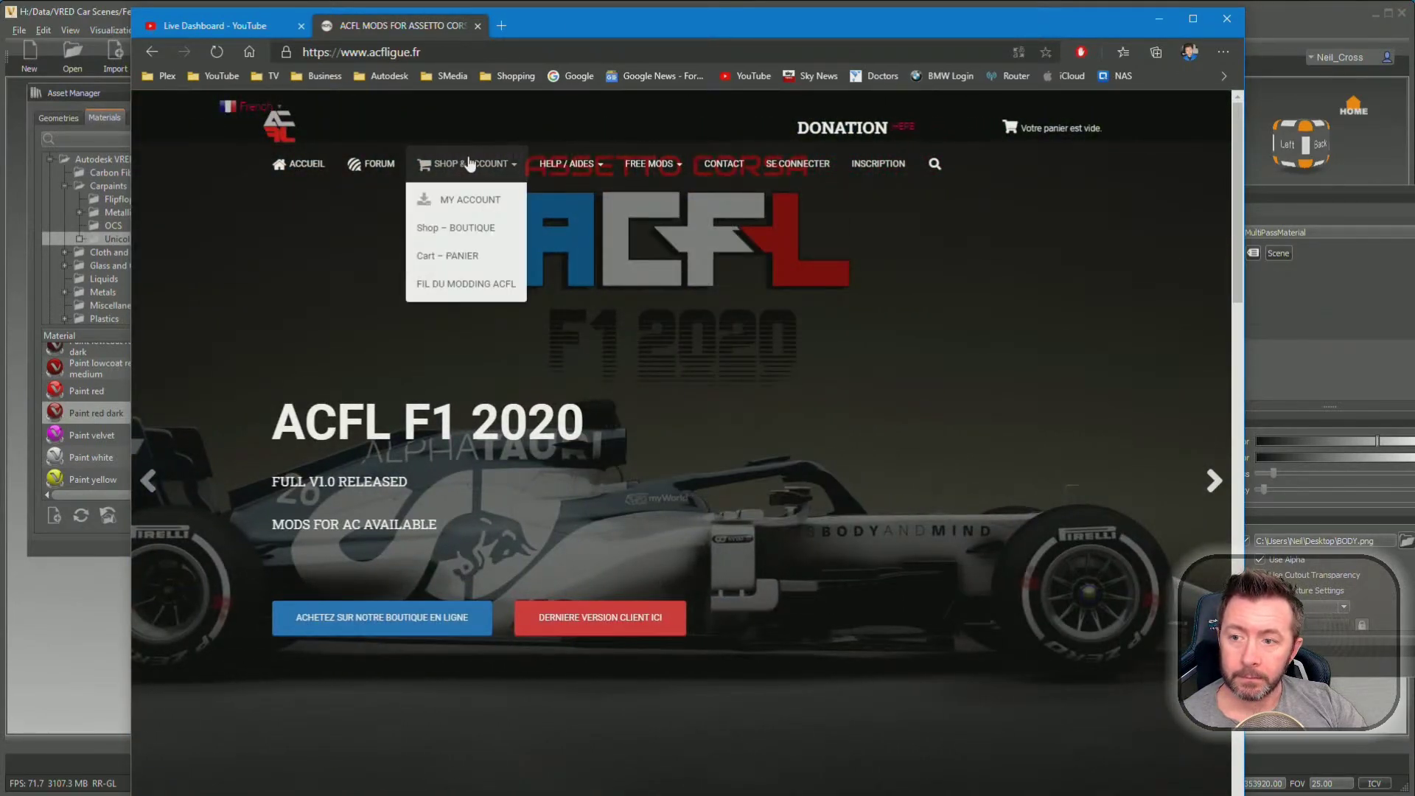
{"action": "left_click_drag", "start_coordinate": [571, 24], "coordinate": [1414, 96]}
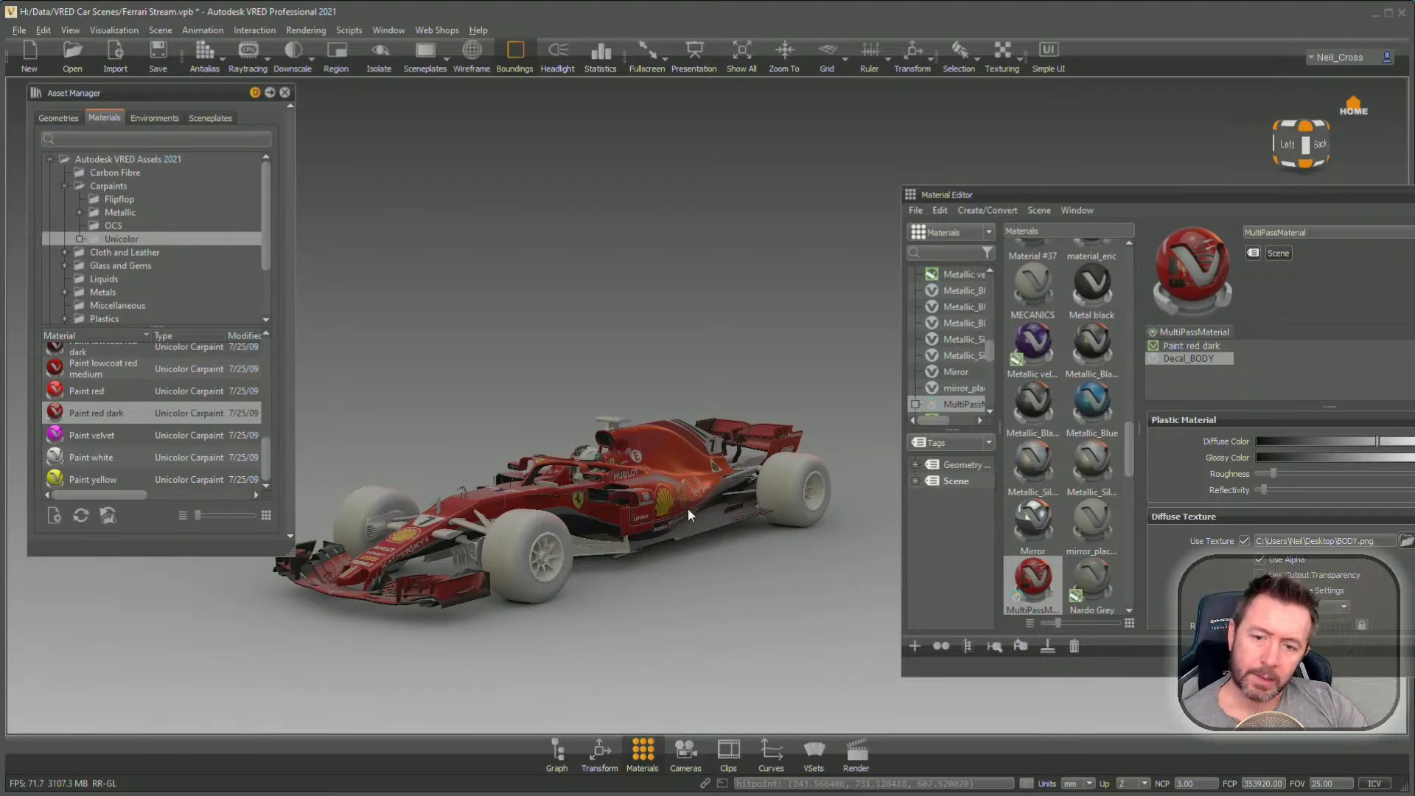
Move the Material Editor away from the car and examine the livery up close on the nose, side and rear
{"action": "left_click_drag", "start_coordinate": [1179, 194], "coordinate": [653, 143]}
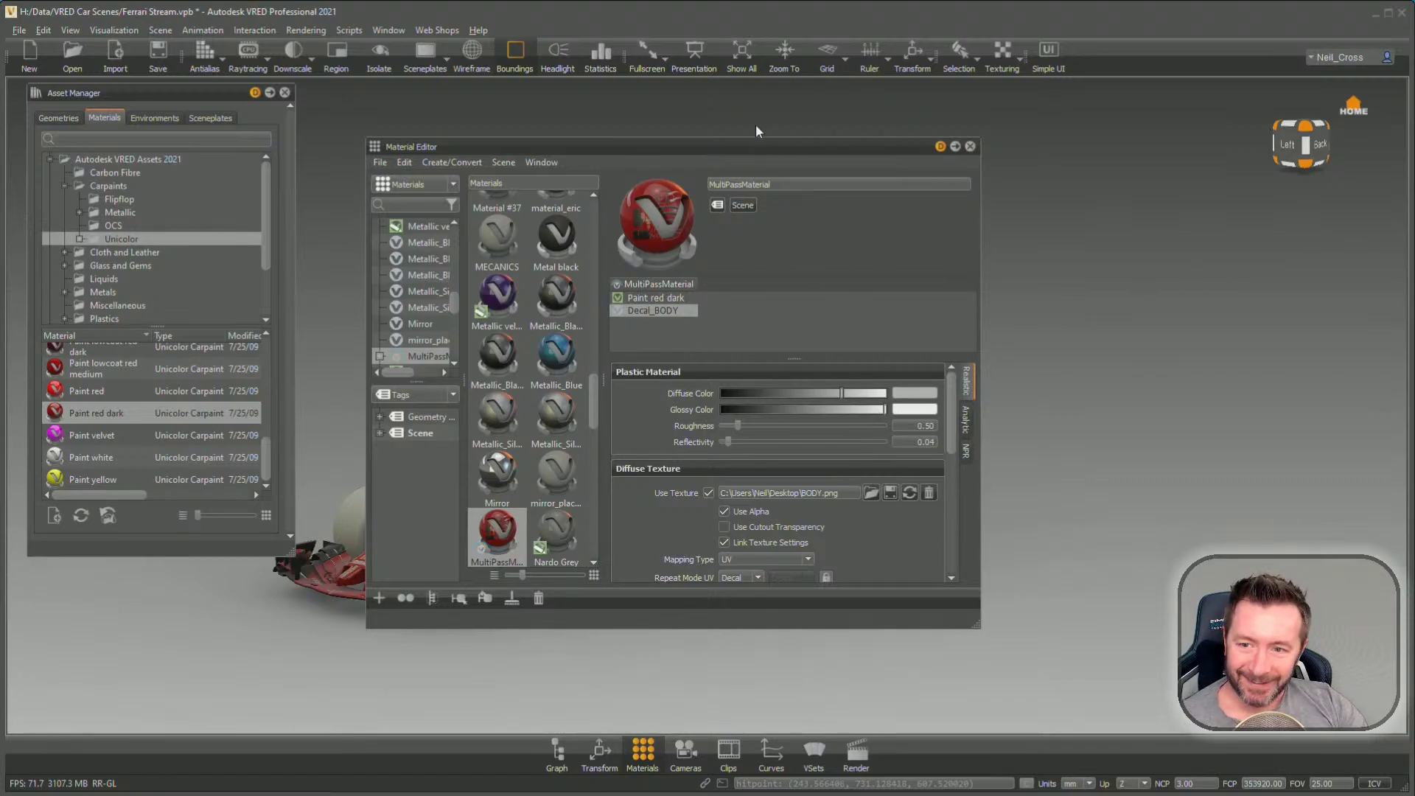
{"action": "left_click_drag", "start_coordinate": [760, 144], "coordinate": [1165, 153]}
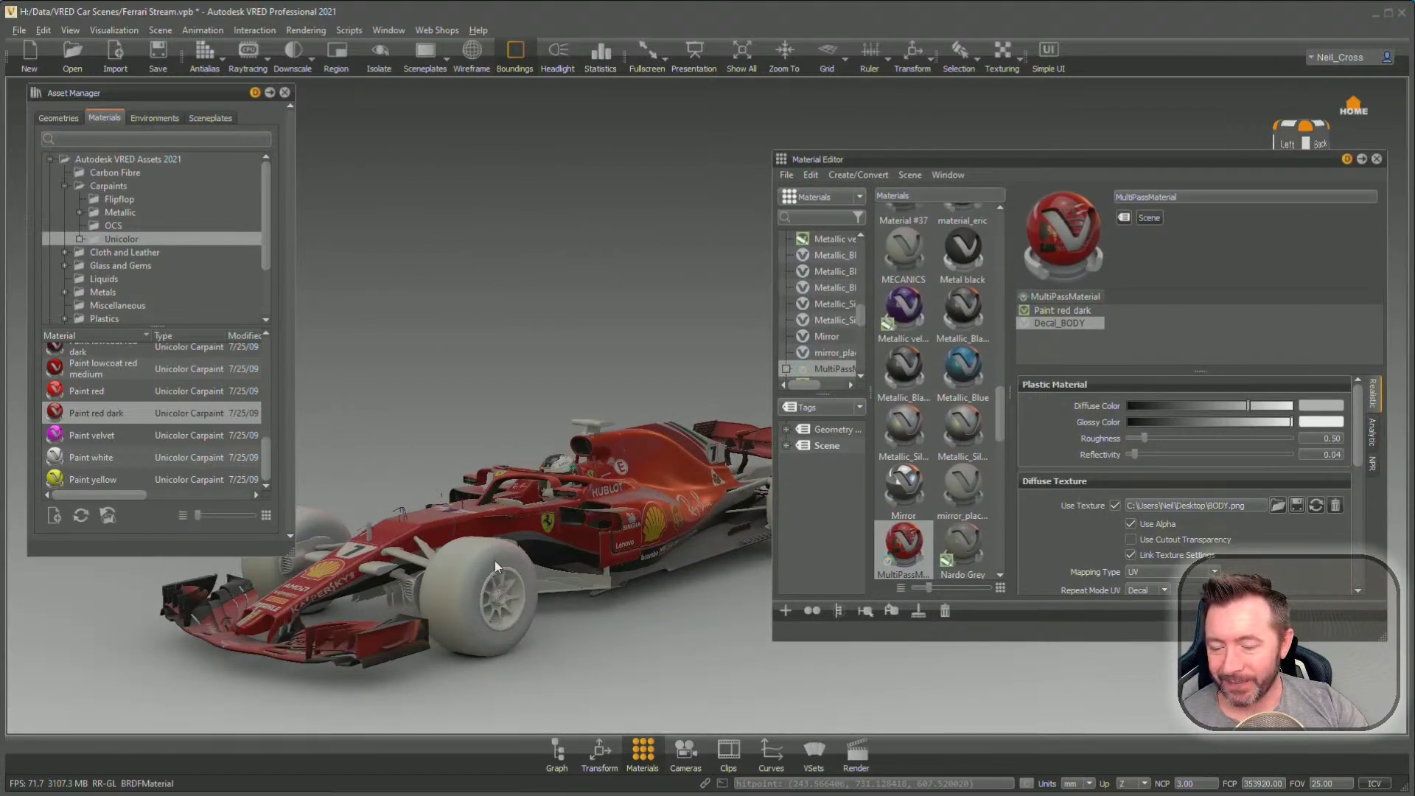
{"action": "left_click_drag", "start_coordinate": [494, 560], "coordinate": [507, 495]}
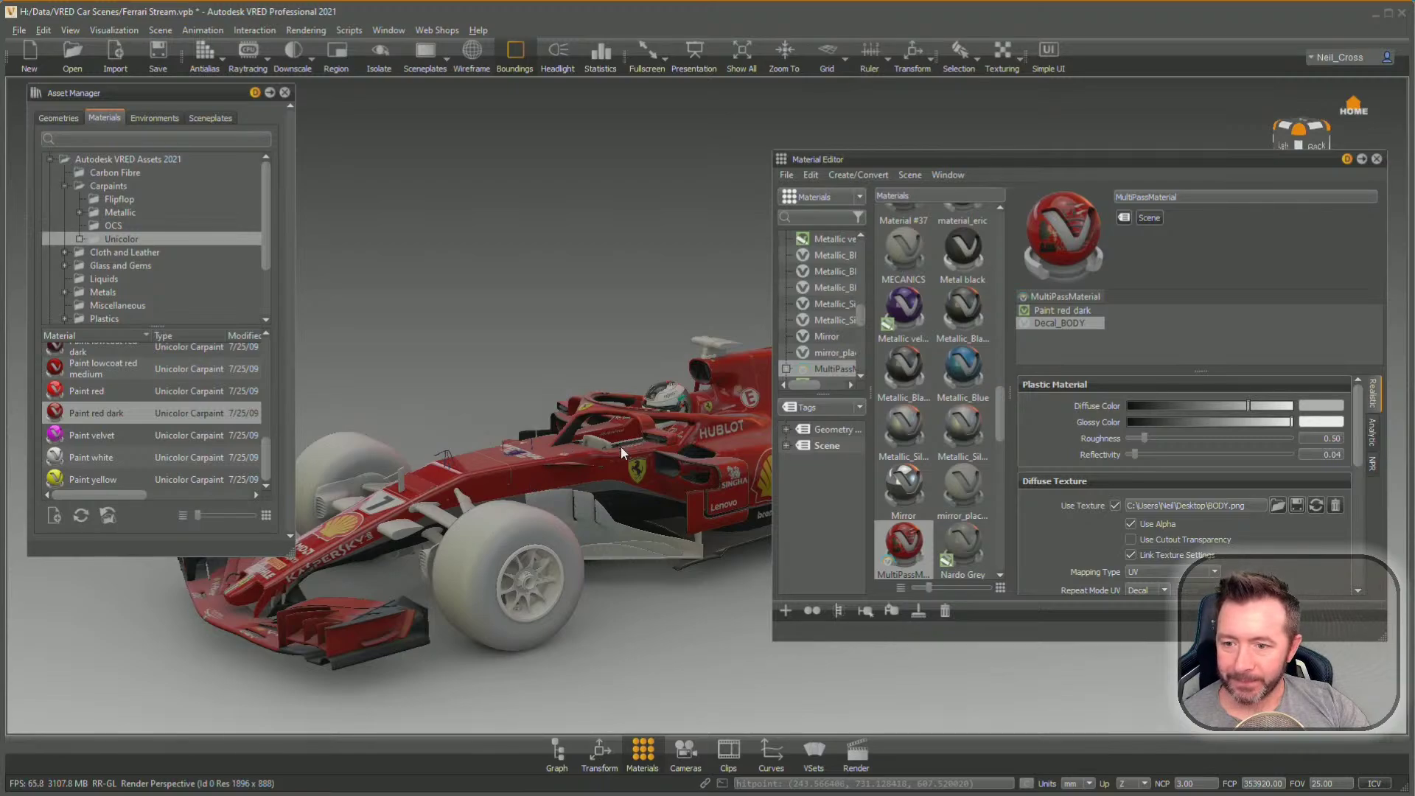
{"action": "mouse_move", "coordinate": [621, 446]}
{"action": "left_mouse_down"}
{"action": "mouse_move", "coordinate": [513, 600]}
{"action": "mouse_move", "coordinate": [582, 449]}
{"action": "mouse_move", "coordinate": [639, 448]}
{"action": "left_mouse_up"}
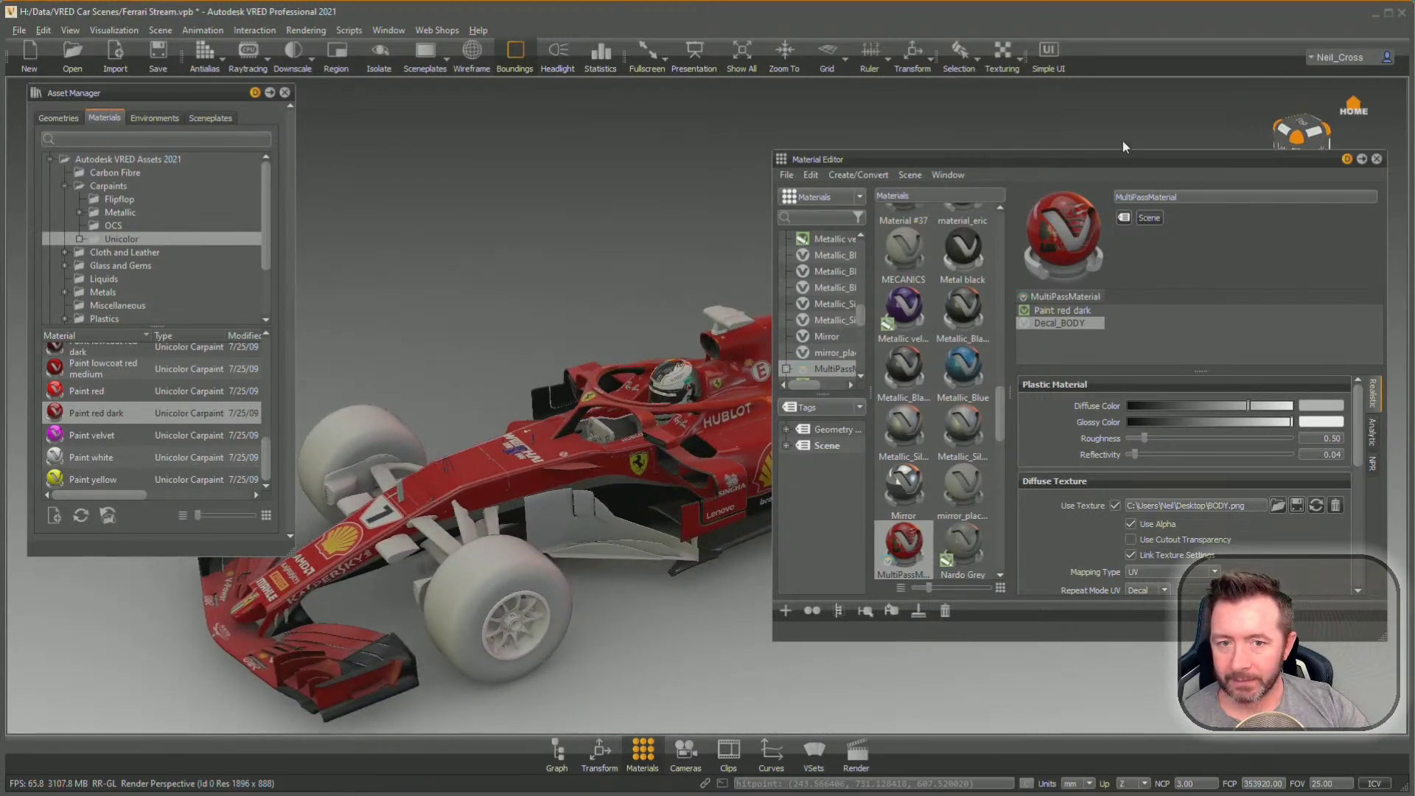
{"action": "left_click_drag", "start_coordinate": [1257, 163], "coordinate": [683, 122]}
{"action": "middle_click_drag", "start_coordinate": [1065, 488], "coordinate": [1224, 412]}
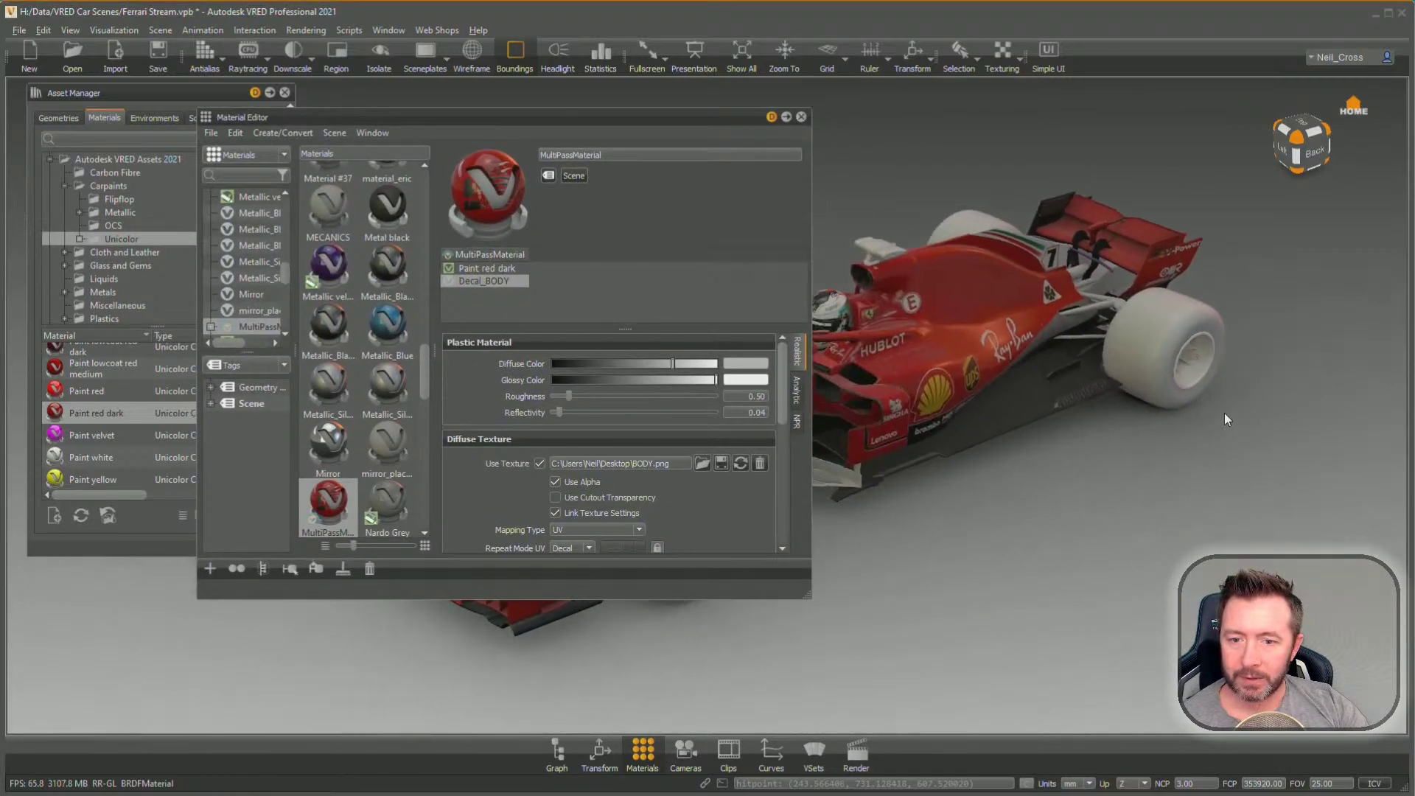
{"action": "right_click_drag", "start_coordinate": [1224, 413], "coordinate": [1041, 528]}
{"action": "left_click_drag", "start_coordinate": [1042, 527], "coordinate": [1160, 348]}
{"action": "right_click_drag", "start_coordinate": [1160, 348], "coordinate": [1098, 413]}
{"action": "left_click_drag", "start_coordinate": [1098, 412], "coordinate": [966, 455]}
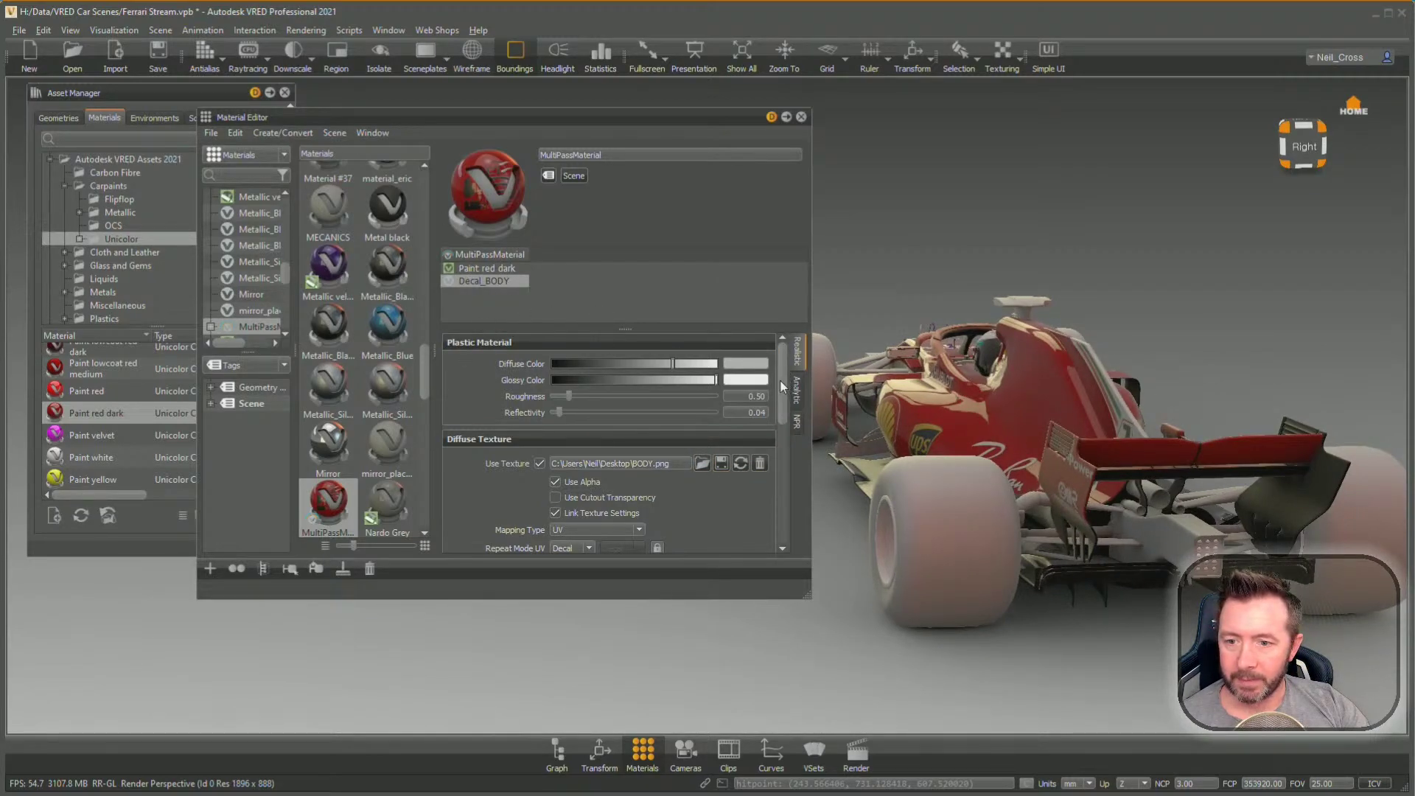
Raise the decal's diffuse color to full white in the MultiPassMaterial and check the logos along the car's side
{"action": "left_click", "coordinate": [491, 270]}
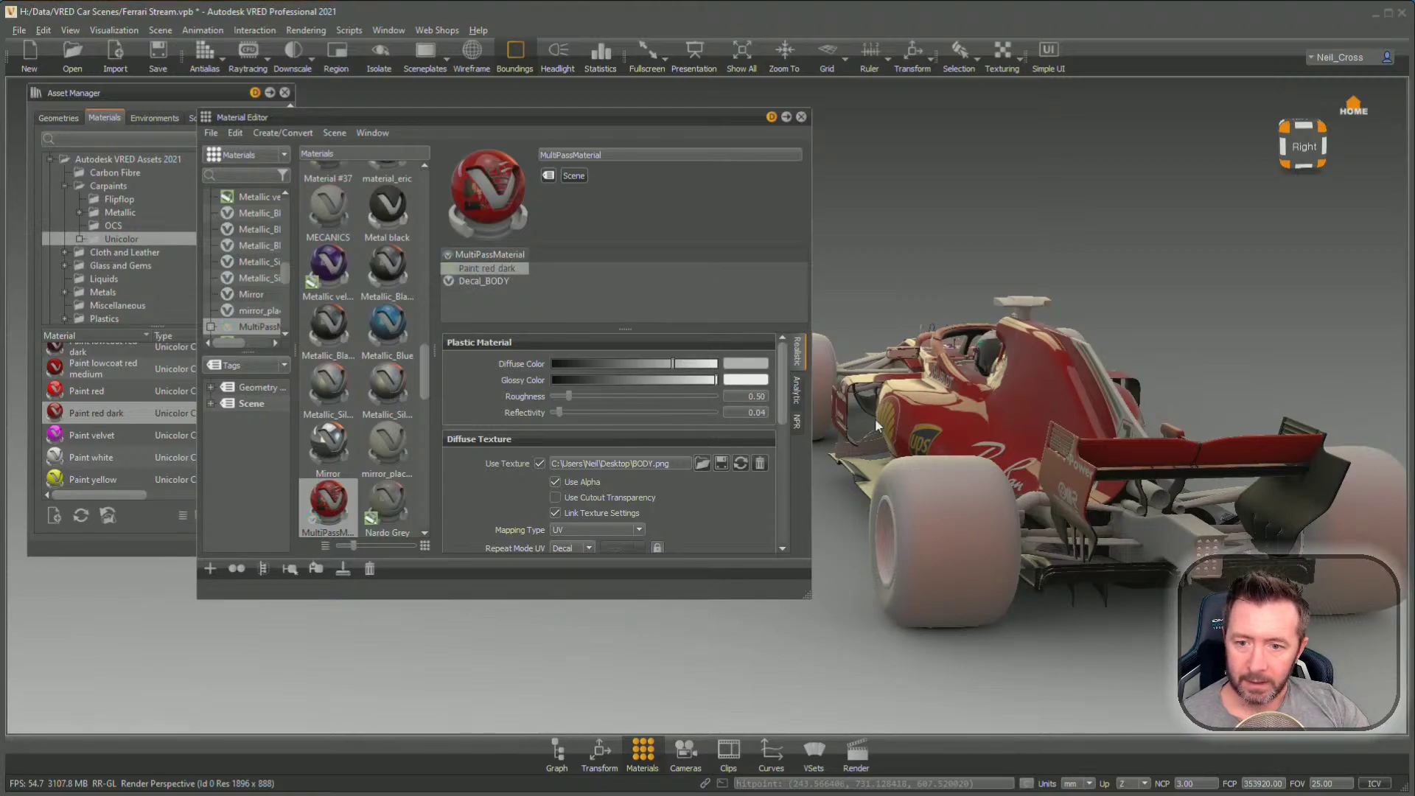
{"action": "left_click_drag", "start_coordinate": [874, 418], "coordinate": [1029, 484]}
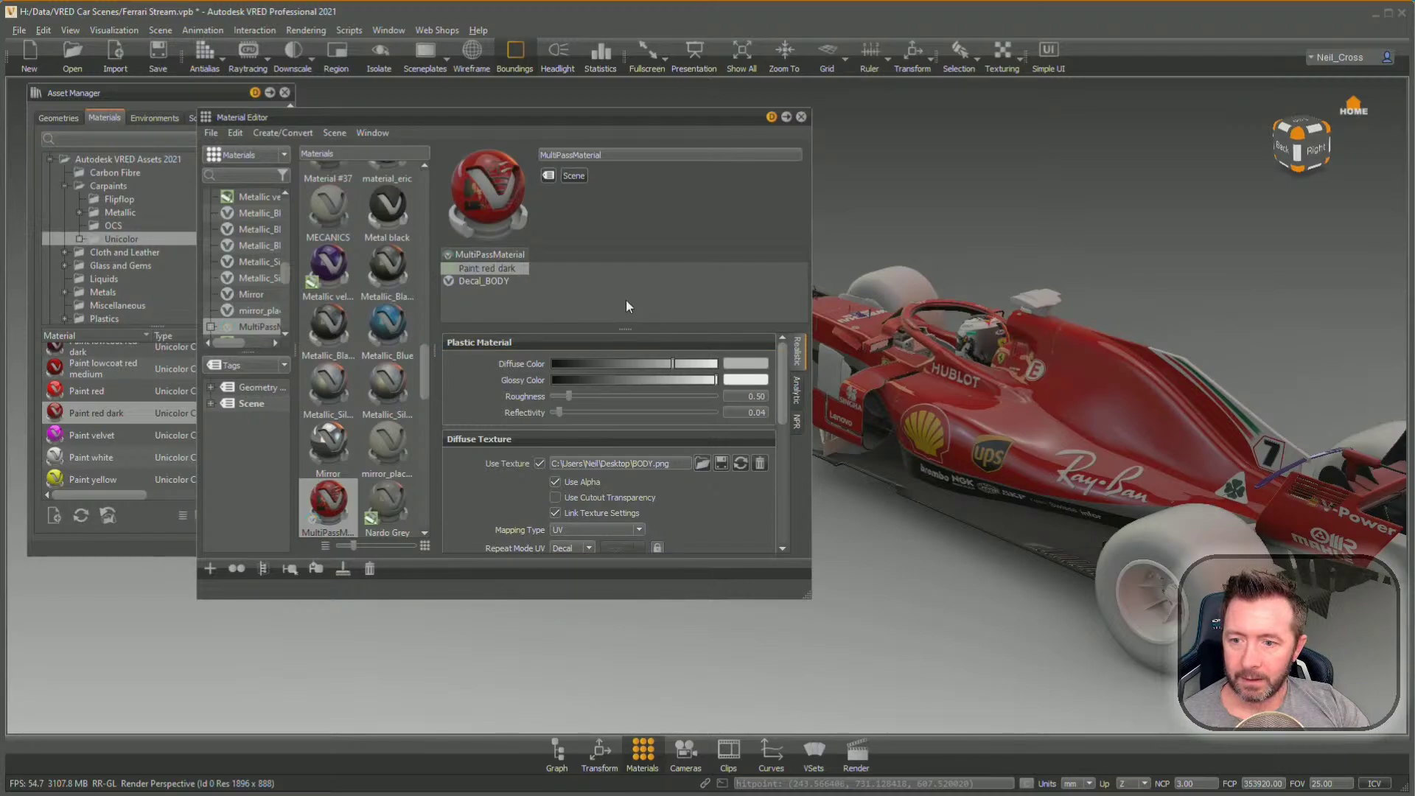
{"action": "left_click_drag", "start_coordinate": [673, 364], "coordinate": [773, 369]}
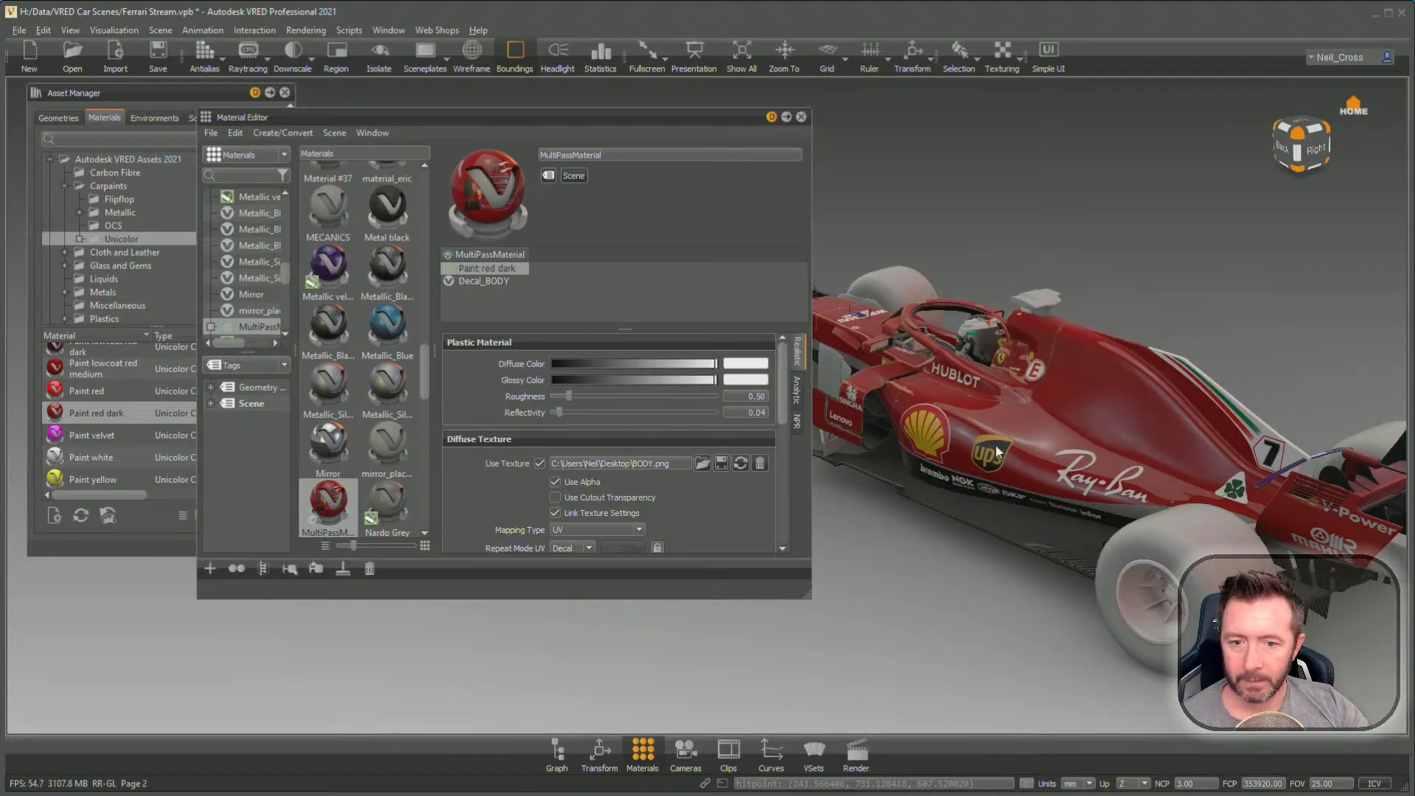
{"action": "left_click_drag", "start_coordinate": [995, 449], "coordinate": [1320, 426]}
{"action": "left_click_drag", "start_coordinate": [896, 411], "coordinate": [939, 554]}
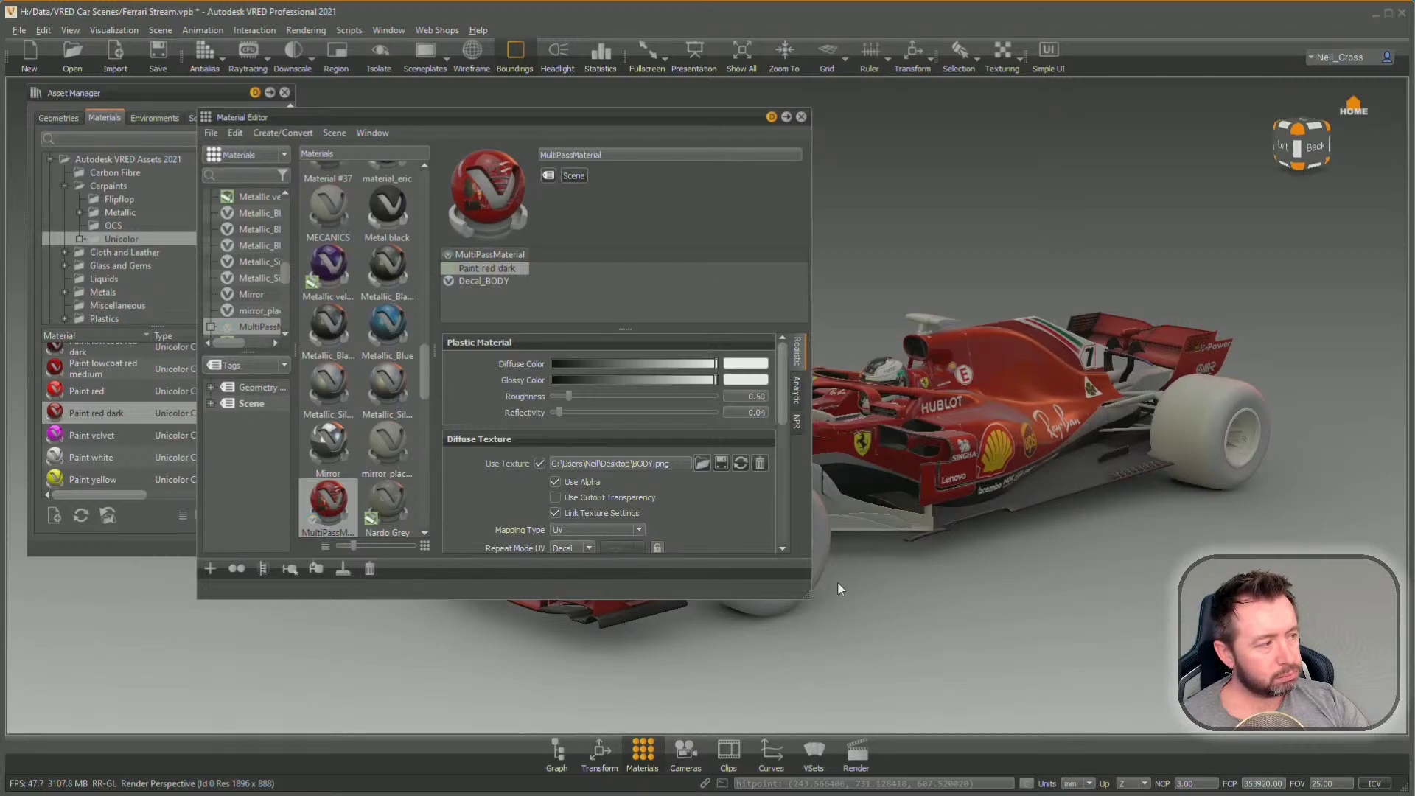
Place the Material Editor clear of the bodywork and check the brightened decal from the front and side
{"action": "left_click_drag", "start_coordinate": [647, 115], "coordinate": [461, 91]}
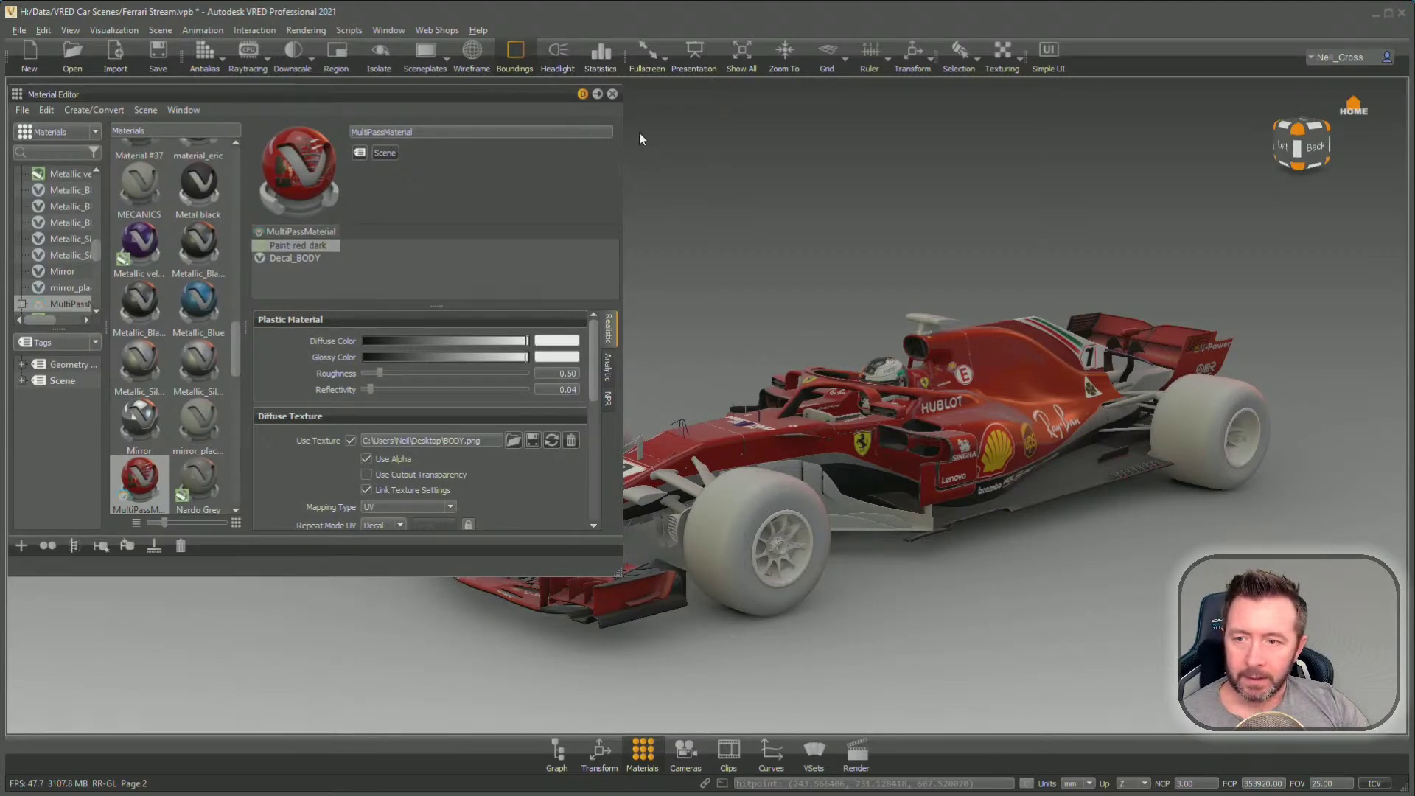
{"action": "left_click_drag", "start_coordinate": [481, 95], "coordinate": [527, 91]}
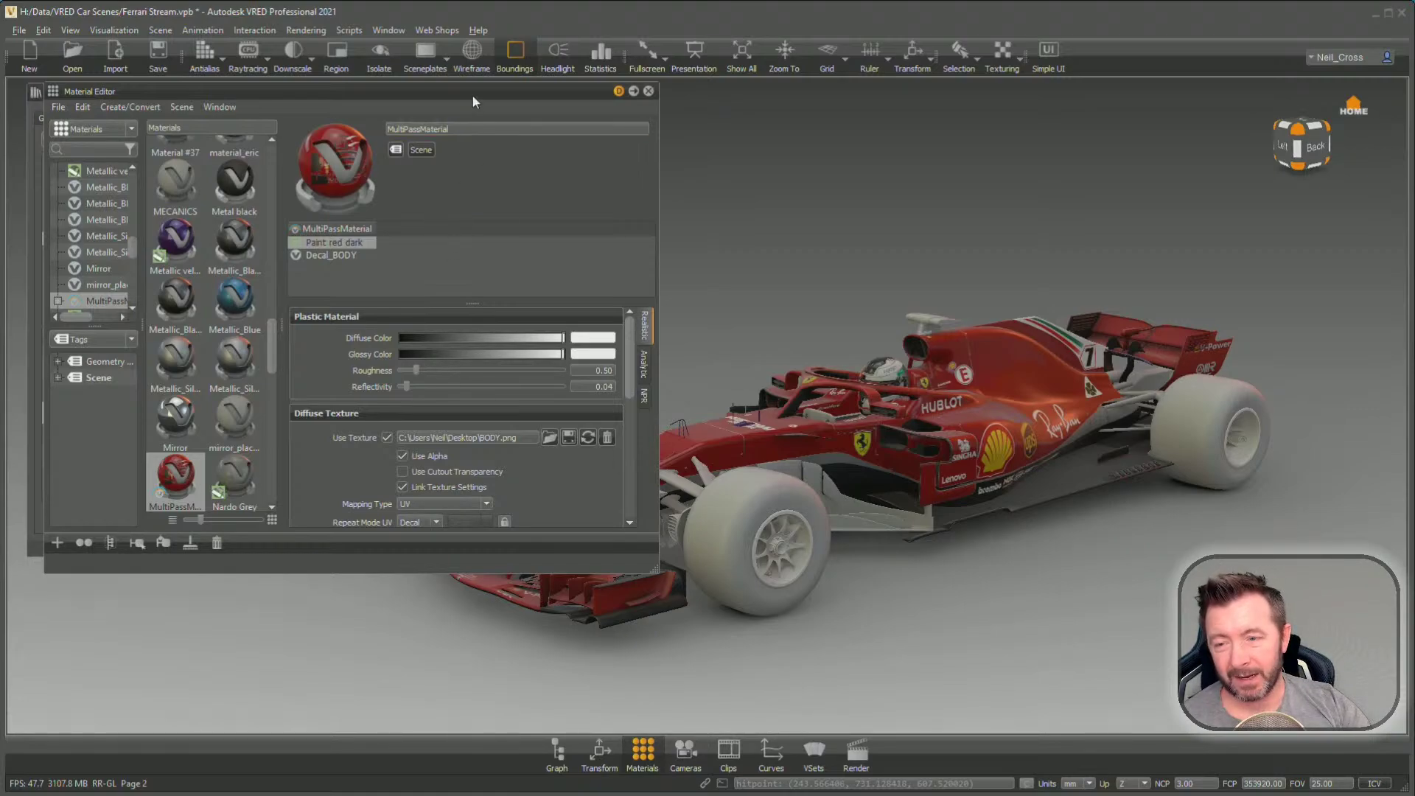
{"action": "left_click_drag", "start_coordinate": [471, 95], "coordinate": [1062, 146]}
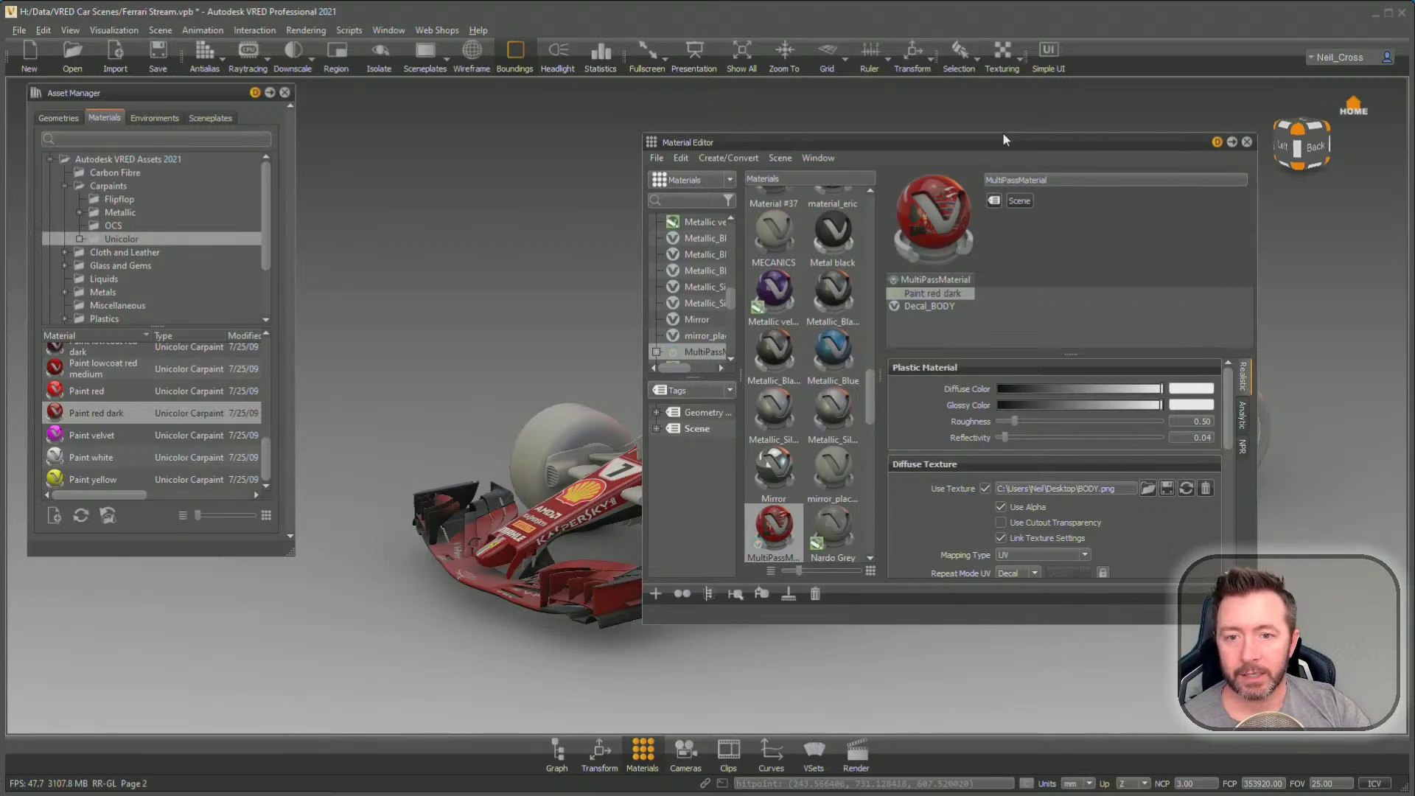
{"action": "left_click_drag", "start_coordinate": [1008, 151], "coordinate": [1123, 106]}
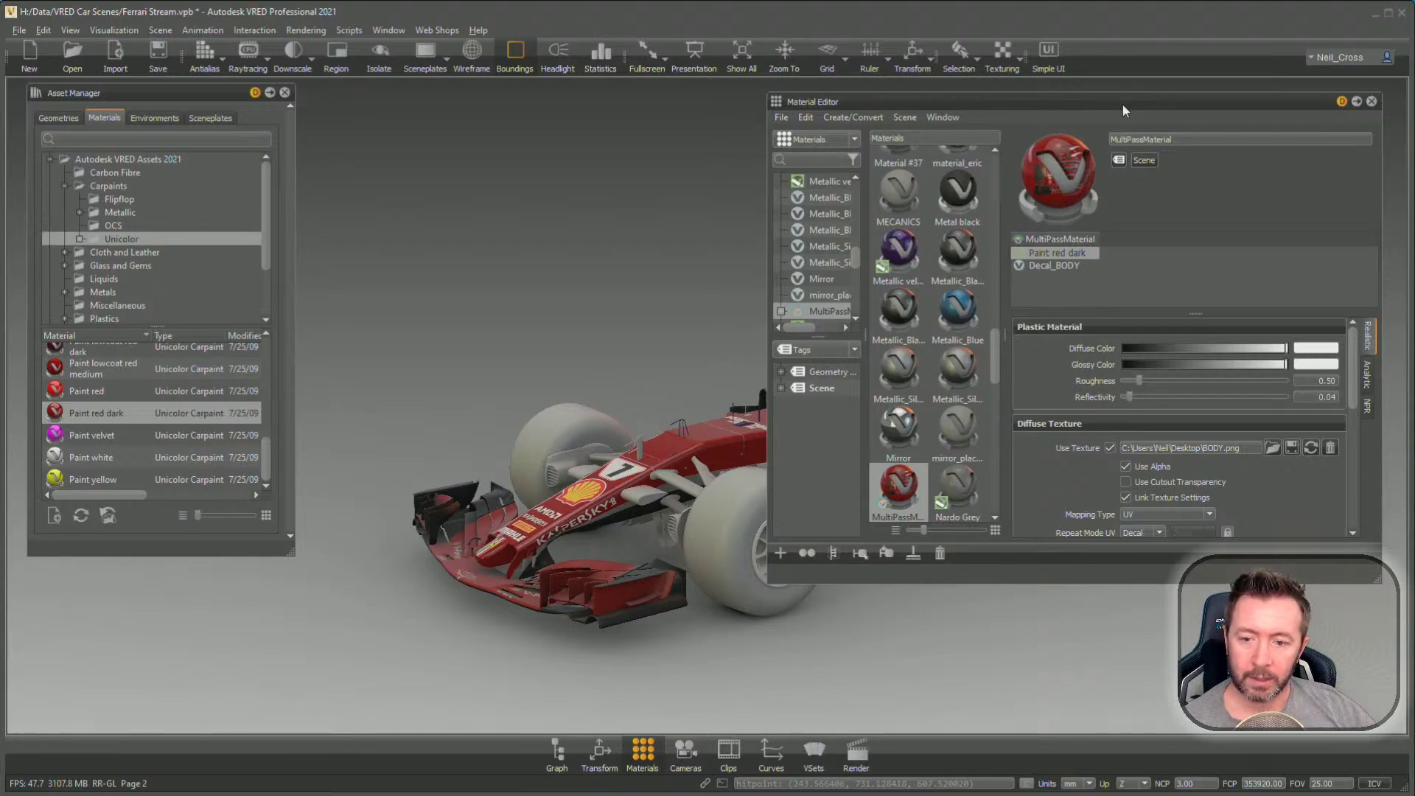
{"action": "left_click_drag", "start_coordinate": [1126, 103], "coordinate": [460, 111]}
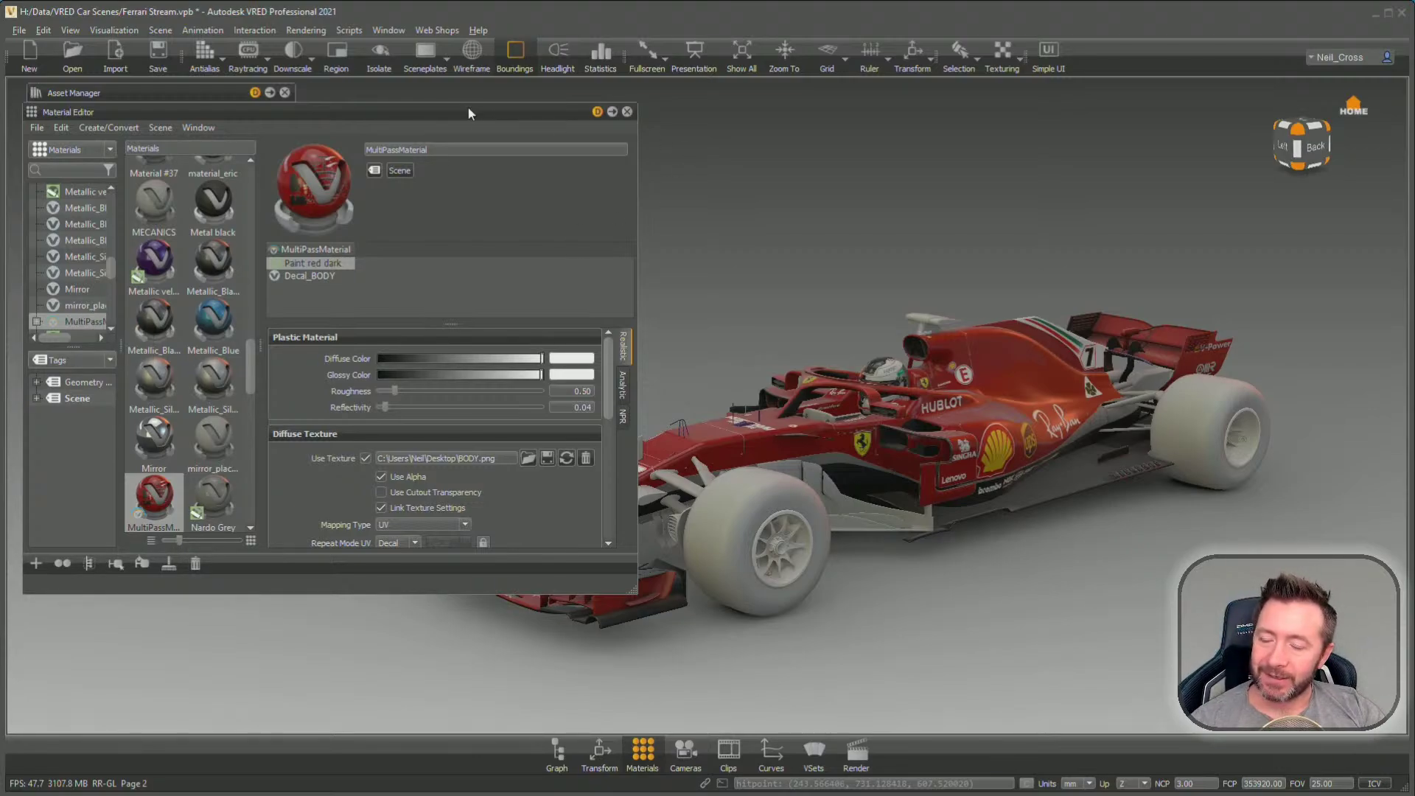
{"action": "mouse_move", "coordinate": [467, 111]}
{"action": "left_mouse_down"}
{"action": "mouse_move", "coordinate": [743, 129]}
{"action": "mouse_move", "coordinate": [483, 116]}
{"action": "left_mouse_up"}
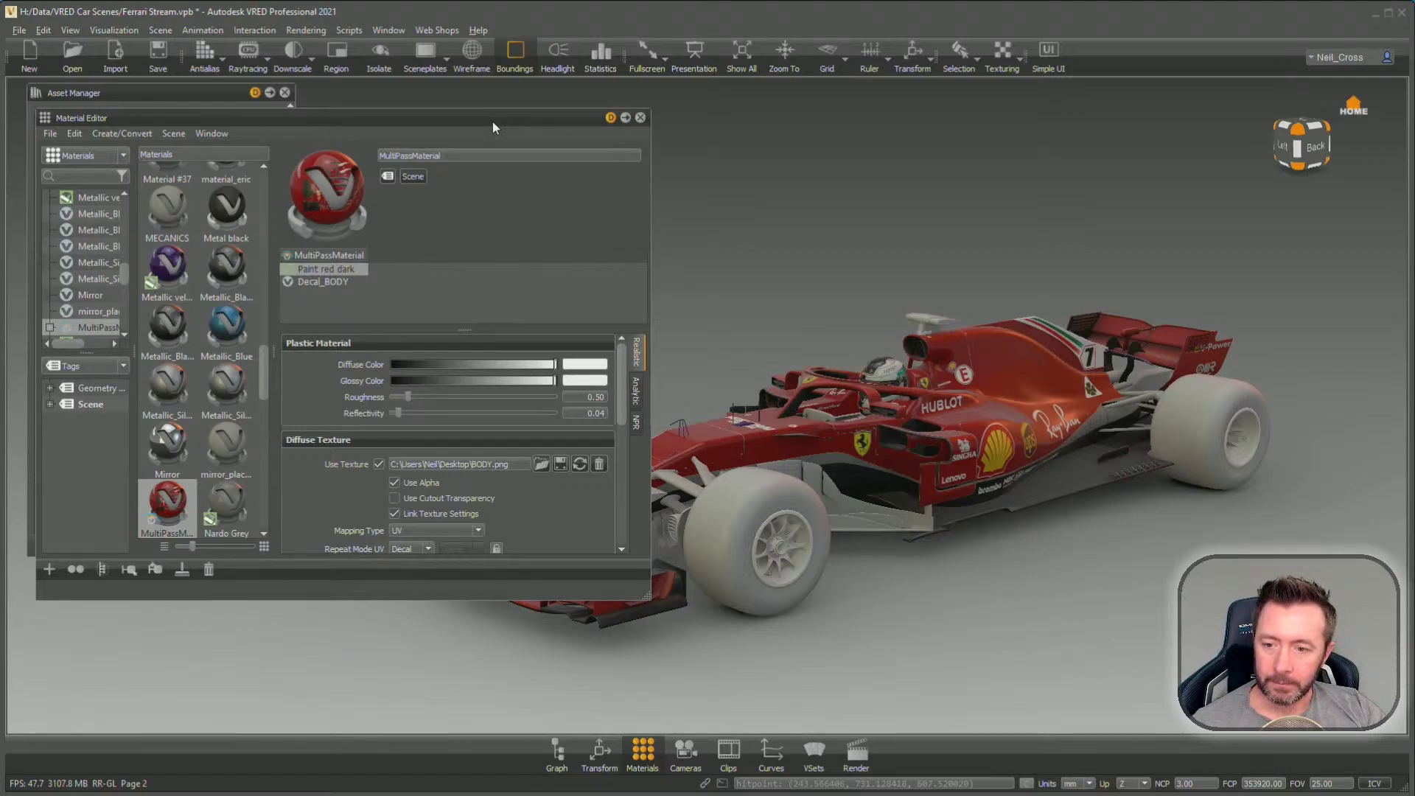
{"action": "left_click_drag", "start_coordinate": [673, 258], "coordinate": [812, 441]}
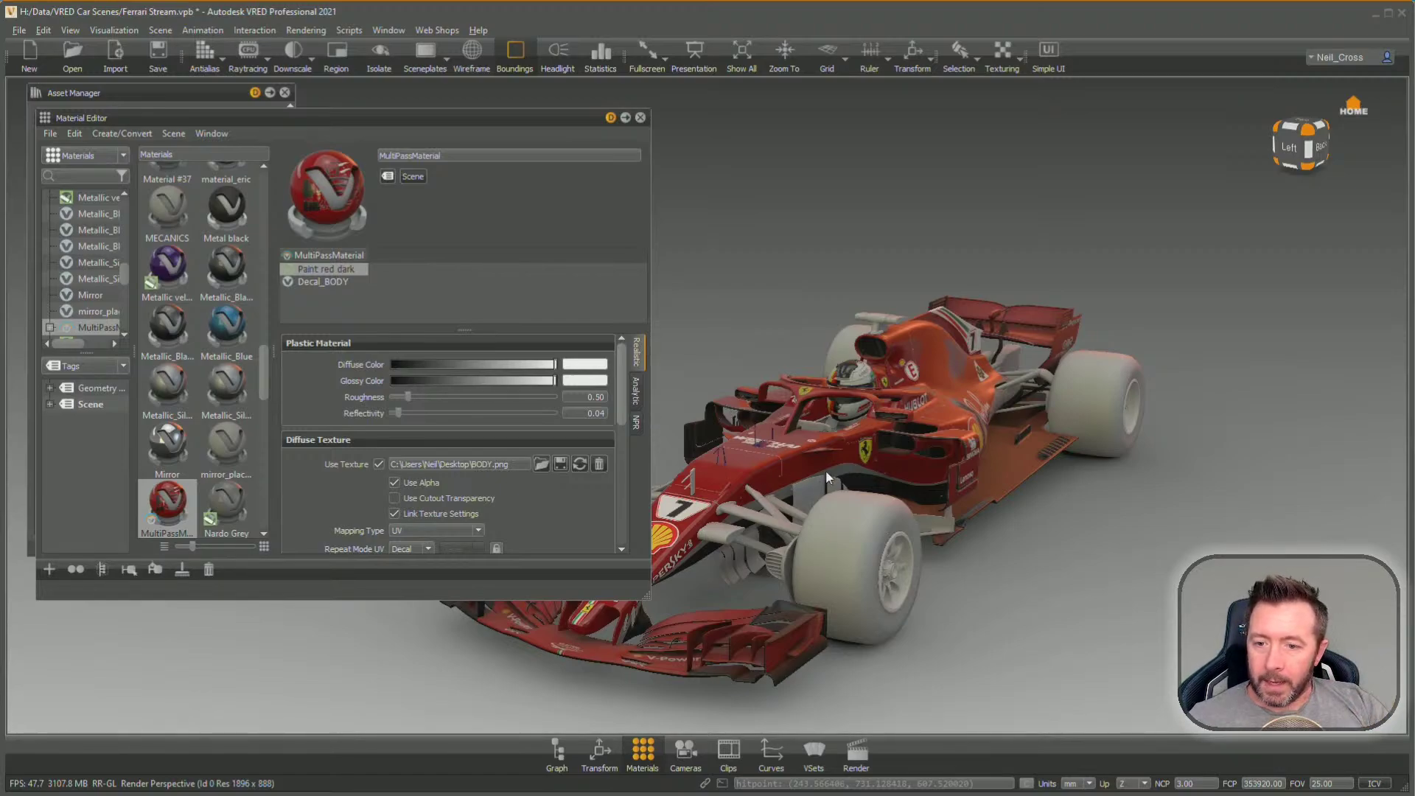
{"action": "left_click_drag", "start_coordinate": [900, 416], "coordinate": [863, 454]}
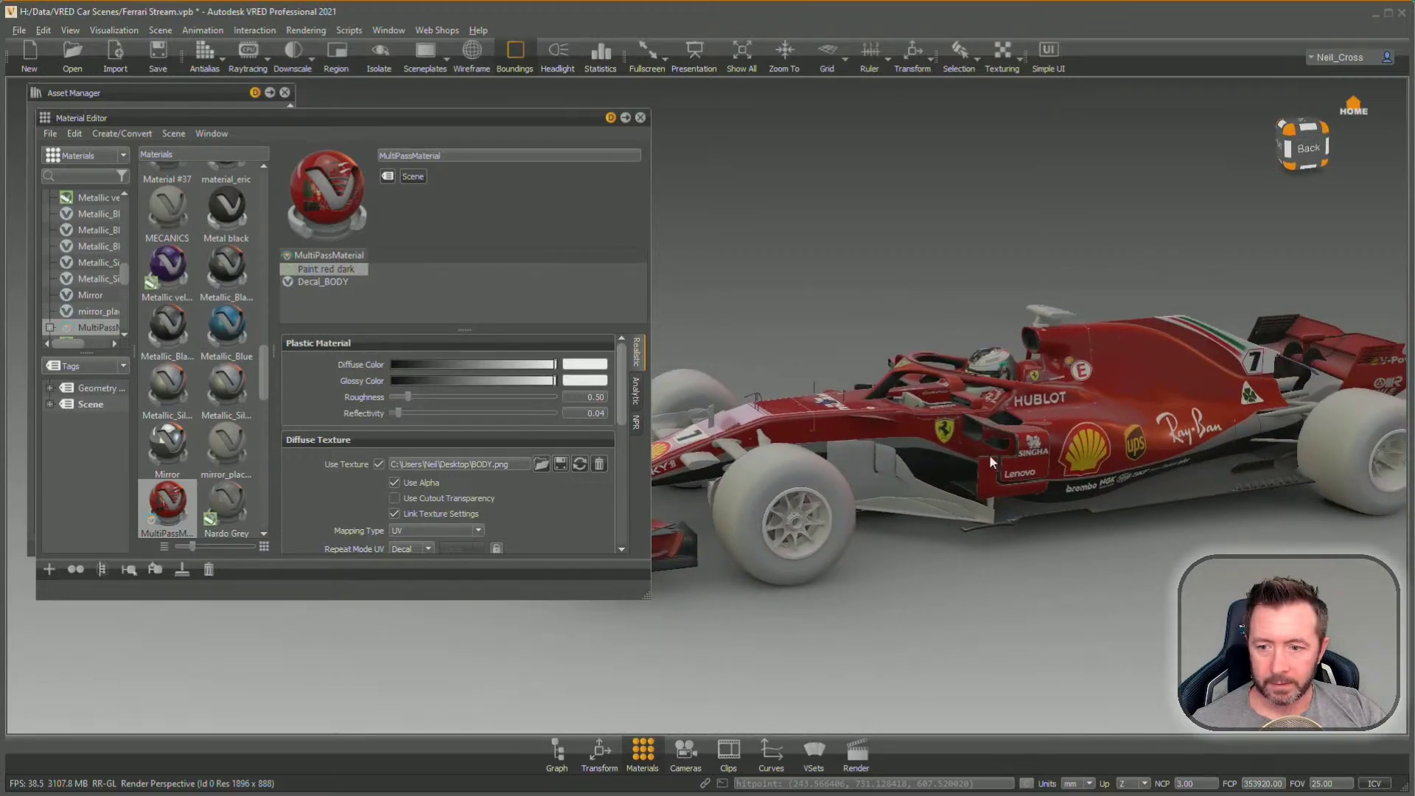
{"action": "left_click_drag", "start_coordinate": [989, 462], "coordinate": [804, 658]}
Switch to Photoshop and open WINGS.psd from the FERRARI2018 folder
{"action": "key", "text": "alt+Tab"}
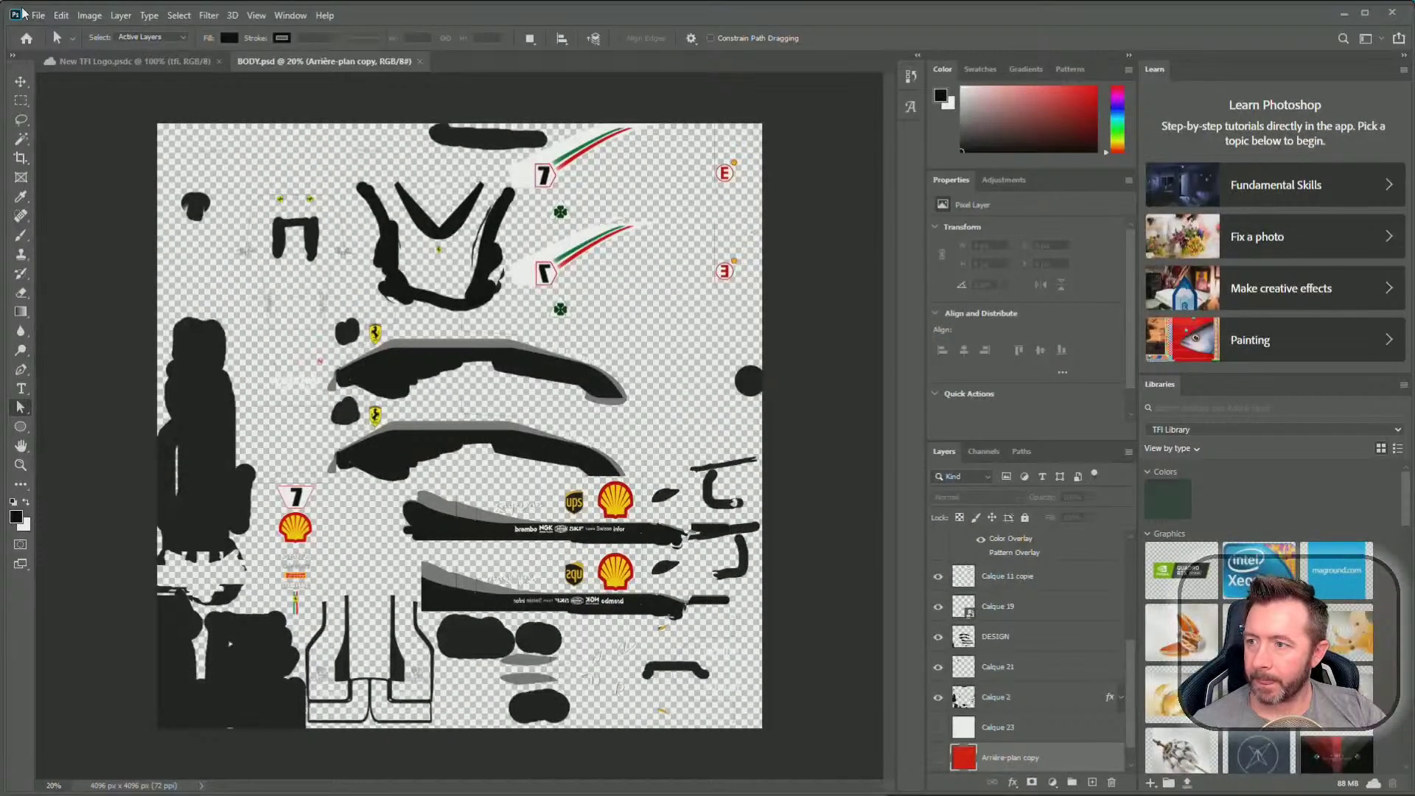
{"action": "left_click", "coordinate": [37, 14]}
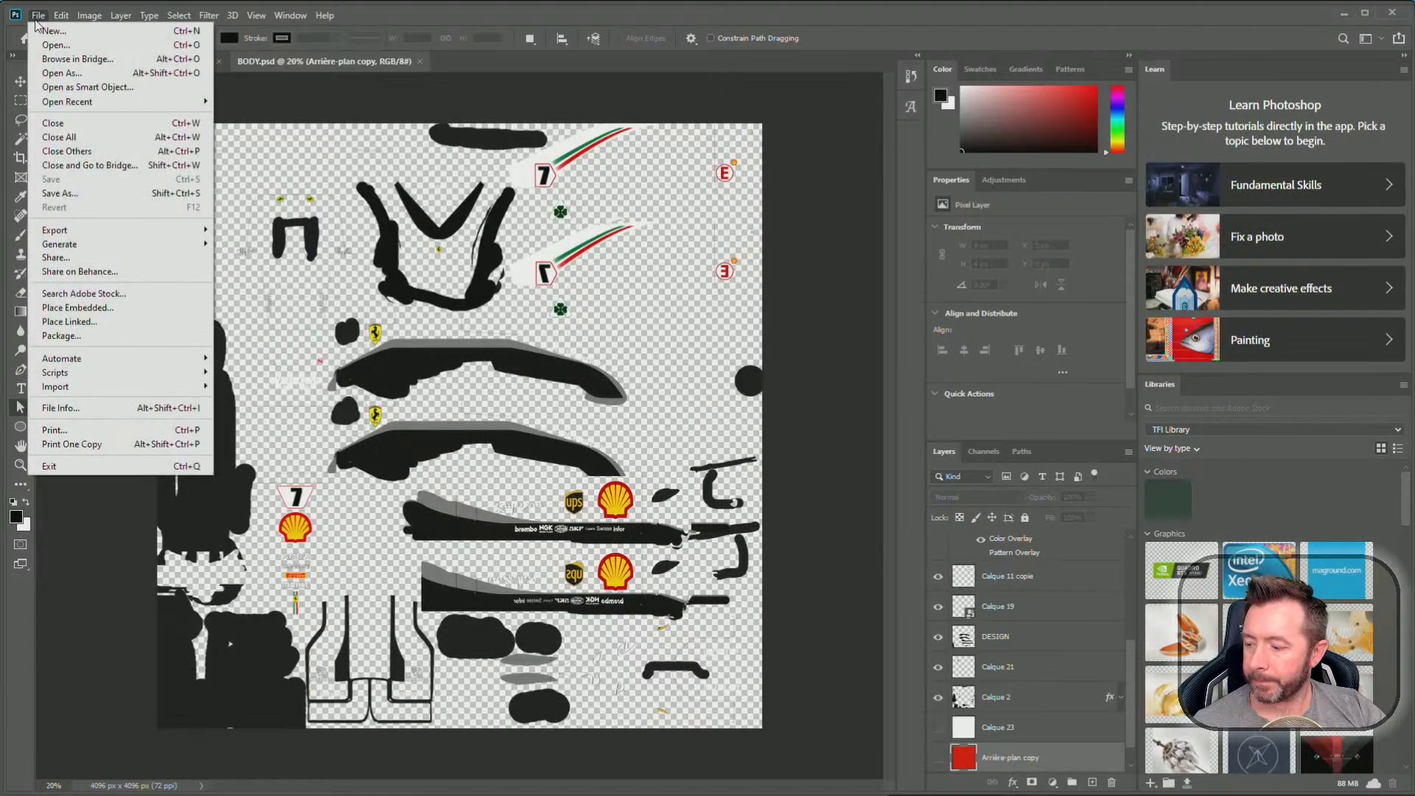
{"action": "left_click", "coordinate": [55, 45]}
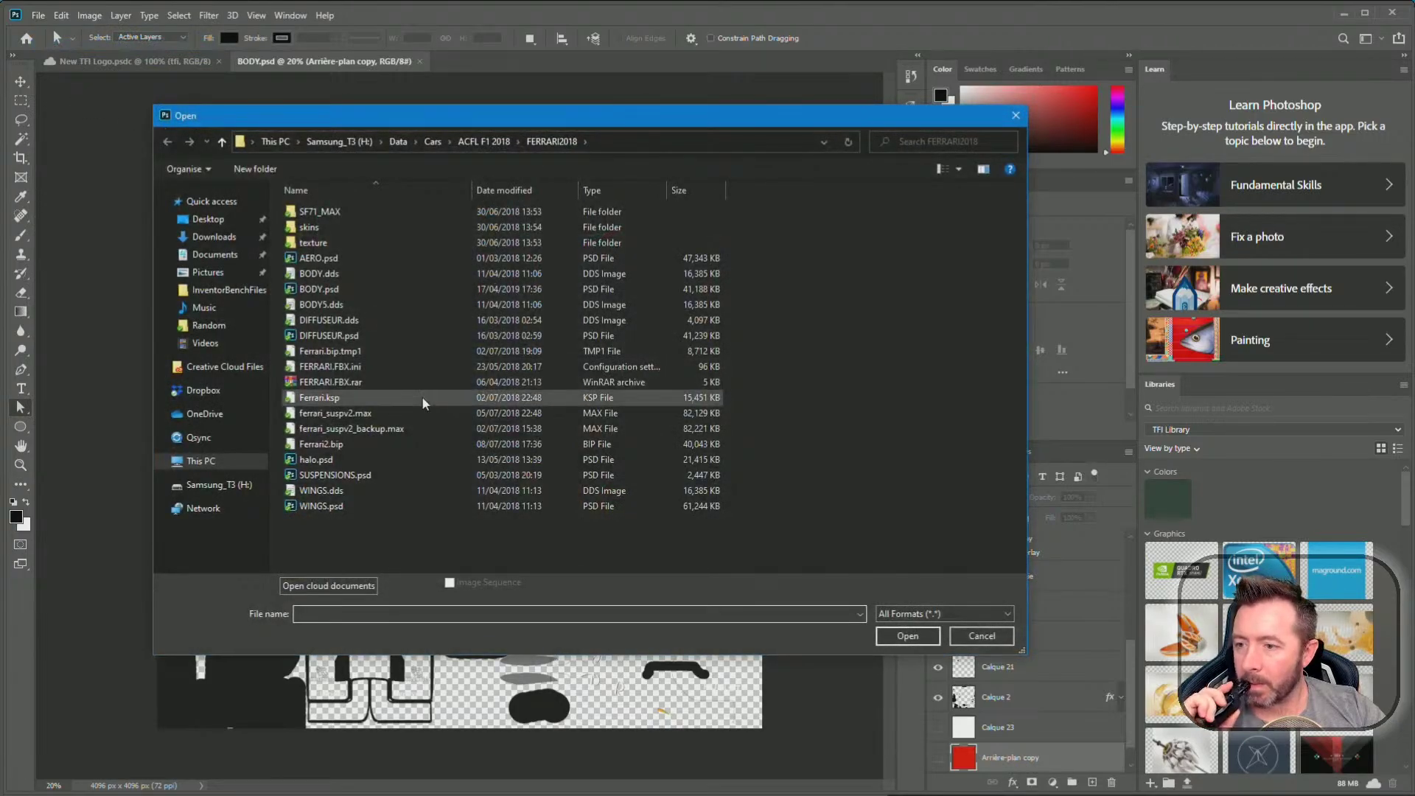
{"action": "left_click", "coordinate": [328, 260]}
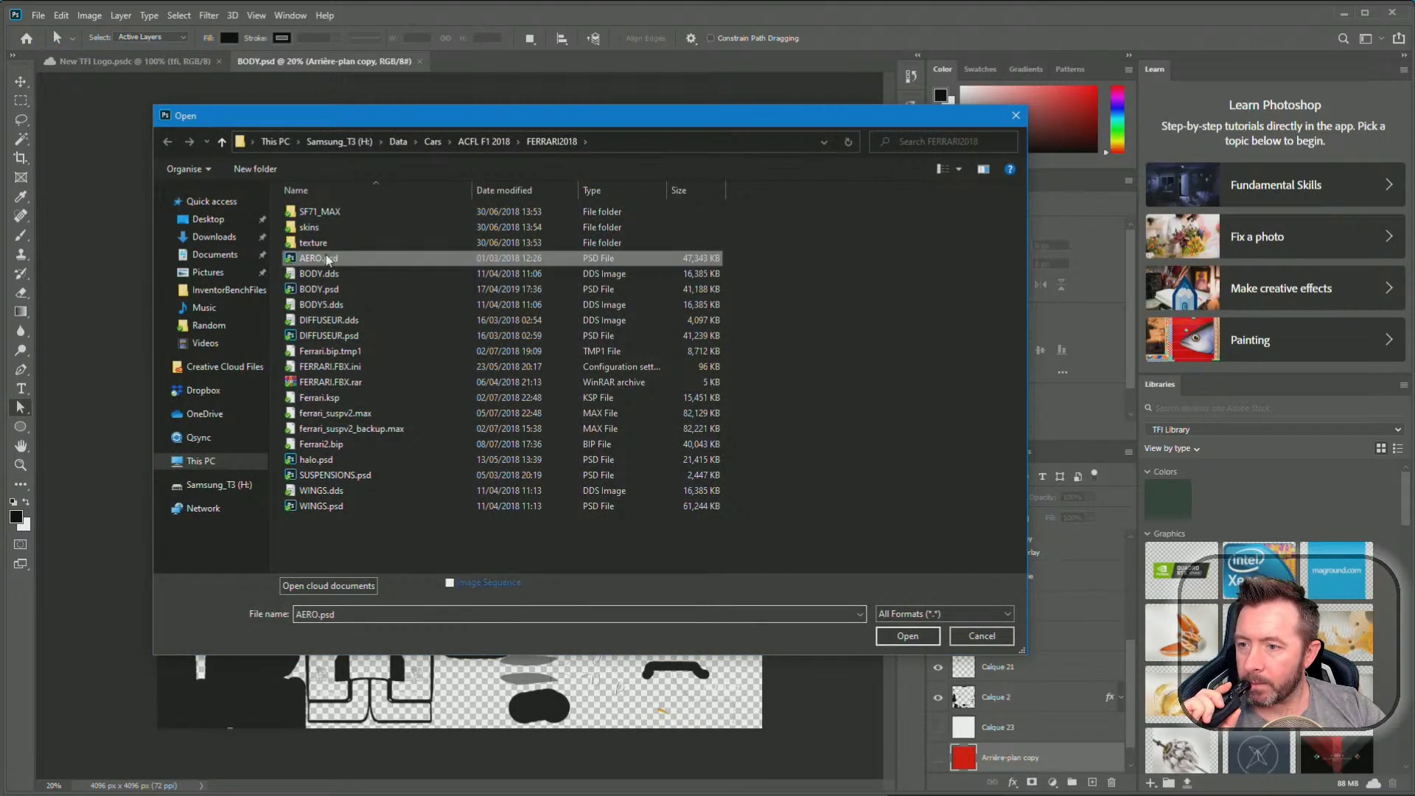
{"action": "double_click", "coordinate": [324, 508]}
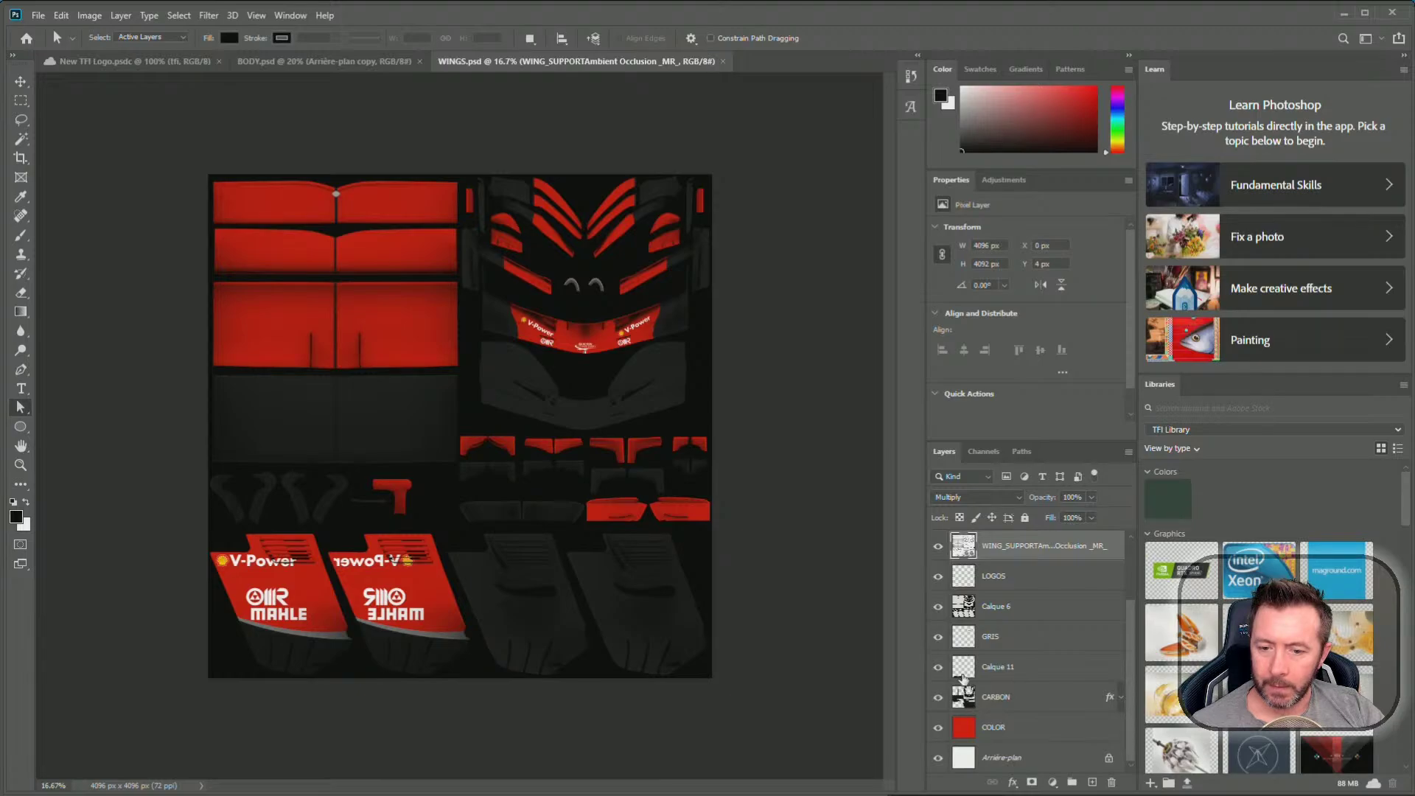
Toggle the Calque 6 layer's visibility to check which areas of the wings texture it masks
{"action": "left_click", "coordinate": [938, 607]}
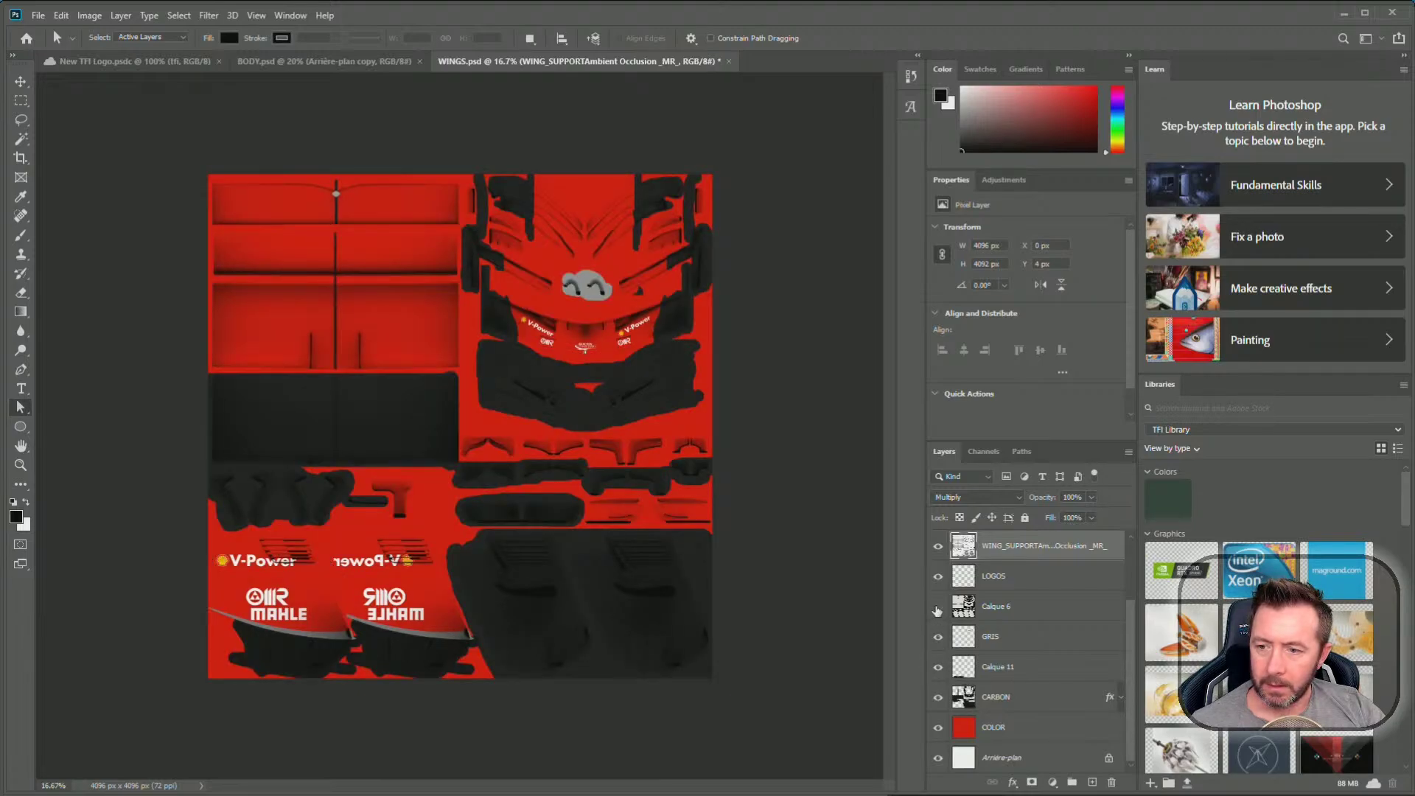
{"action": "left_click", "coordinate": [937, 607]}
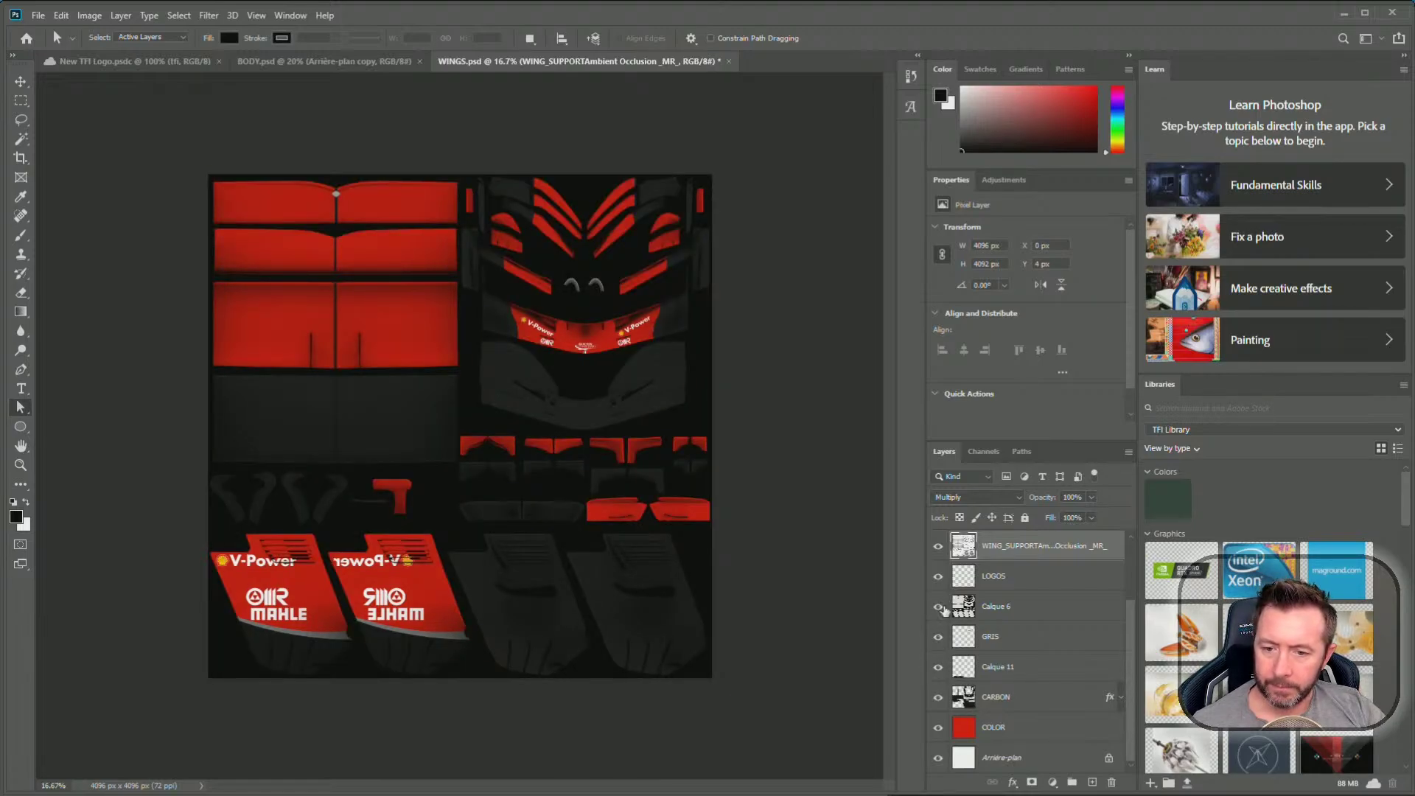
{"action": "left_click", "coordinate": [939, 609]}
{"action": "left_click", "coordinate": [940, 614]}
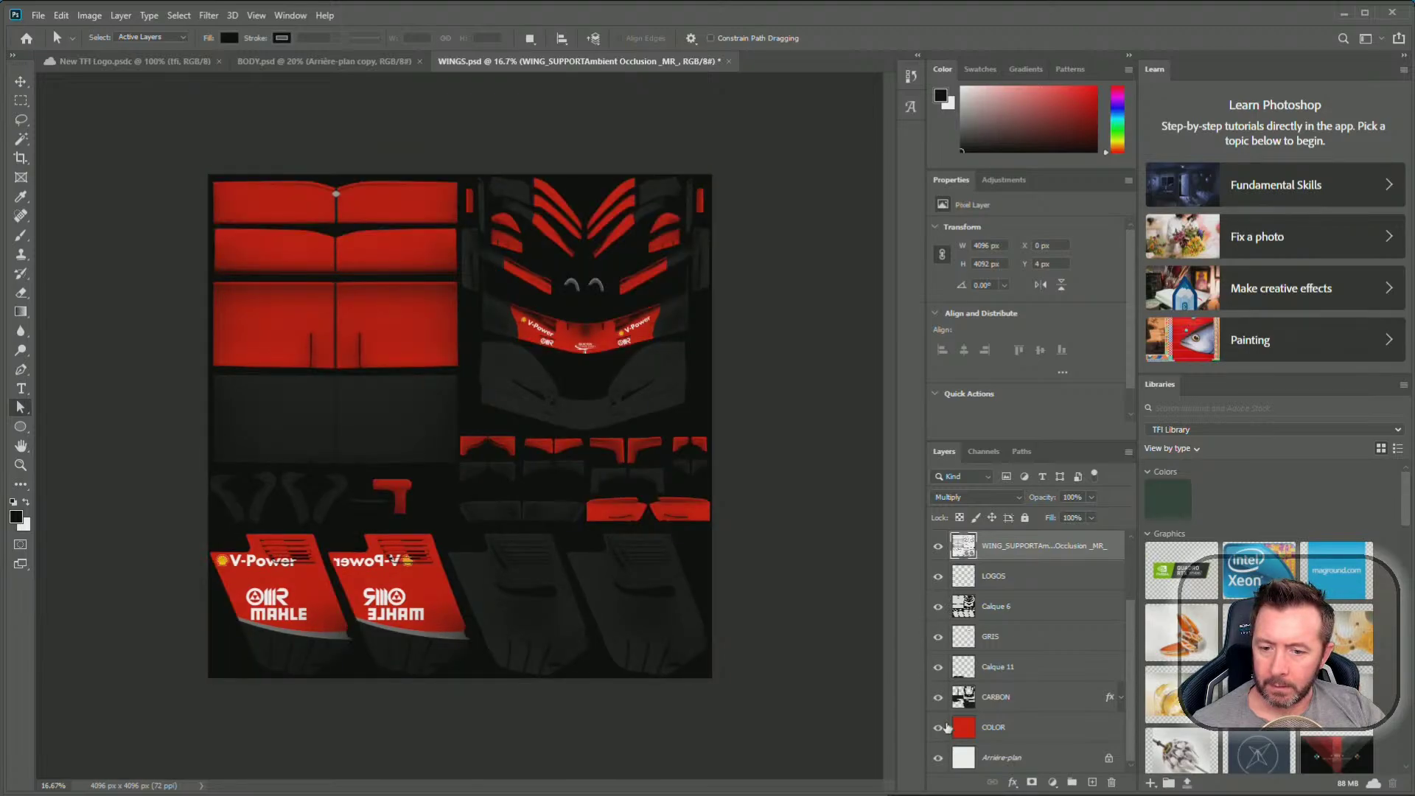
Hide the COLOR and Calque 6 layers, toggling LOGOS and GRIS to check what they contribute
{"action": "left_click", "coordinate": [938, 728]}
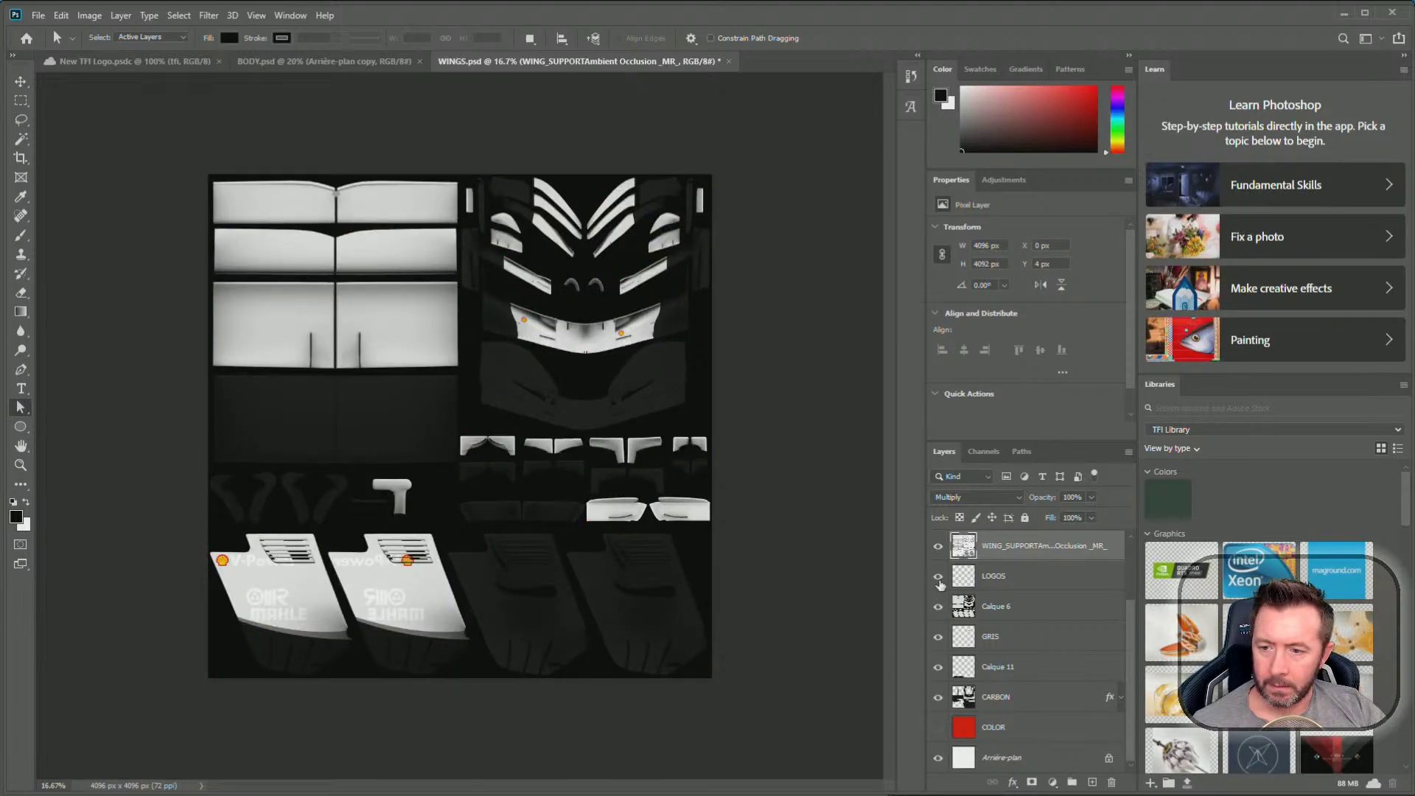
{"action": "left_click", "coordinate": [938, 576]}
{"action": "left_click", "coordinate": [939, 577]}
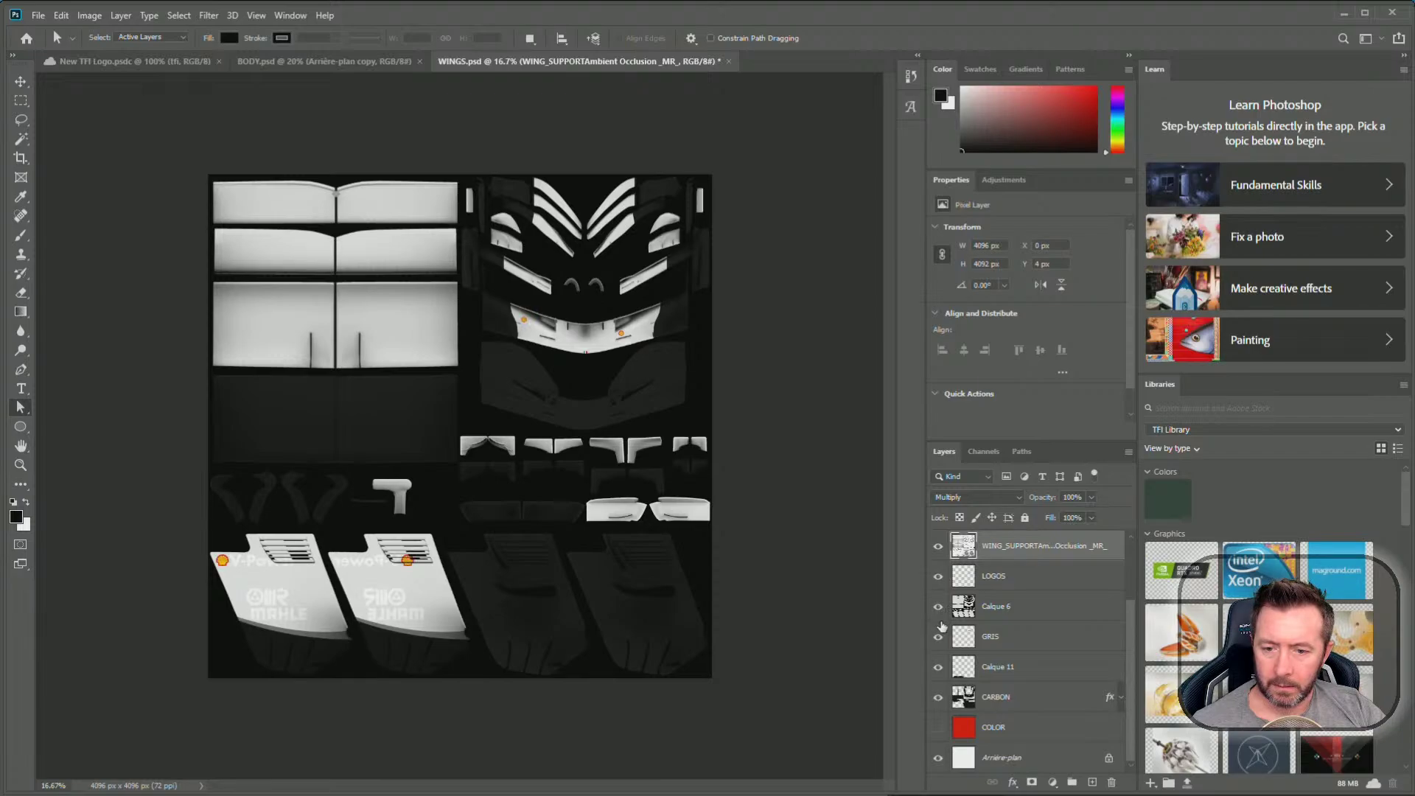
{"action": "left_click", "coordinate": [941, 640]}
{"action": "left_click", "coordinate": [940, 641]}
{"action": "left_click", "coordinate": [939, 608]}
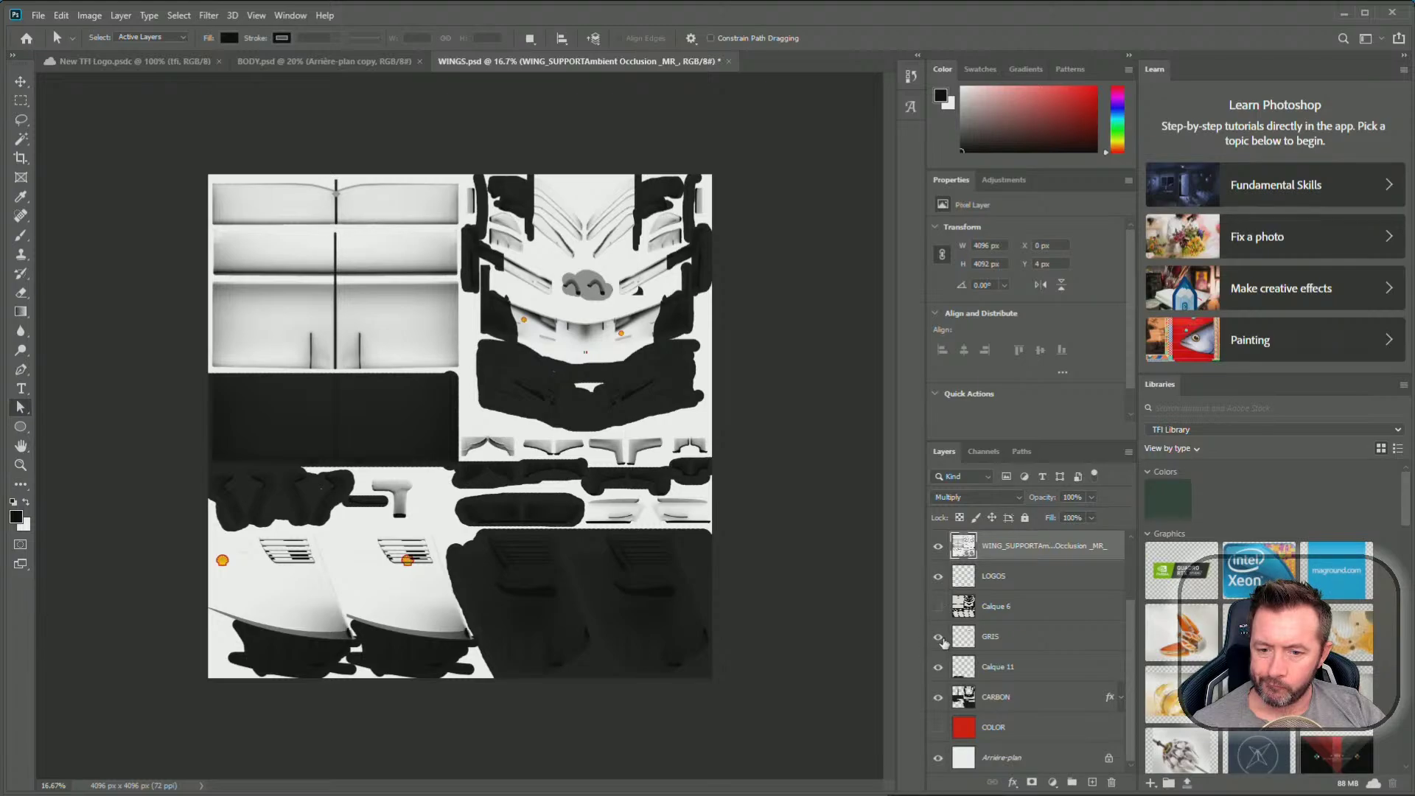
Check the Calque 11 layer, then hide the WING_SUPPORT ambient occlusion and Arrière-plan layers for a transparent background
{"action": "left_click", "coordinate": [938, 668]}
{"action": "left_click", "coordinate": [939, 669]}
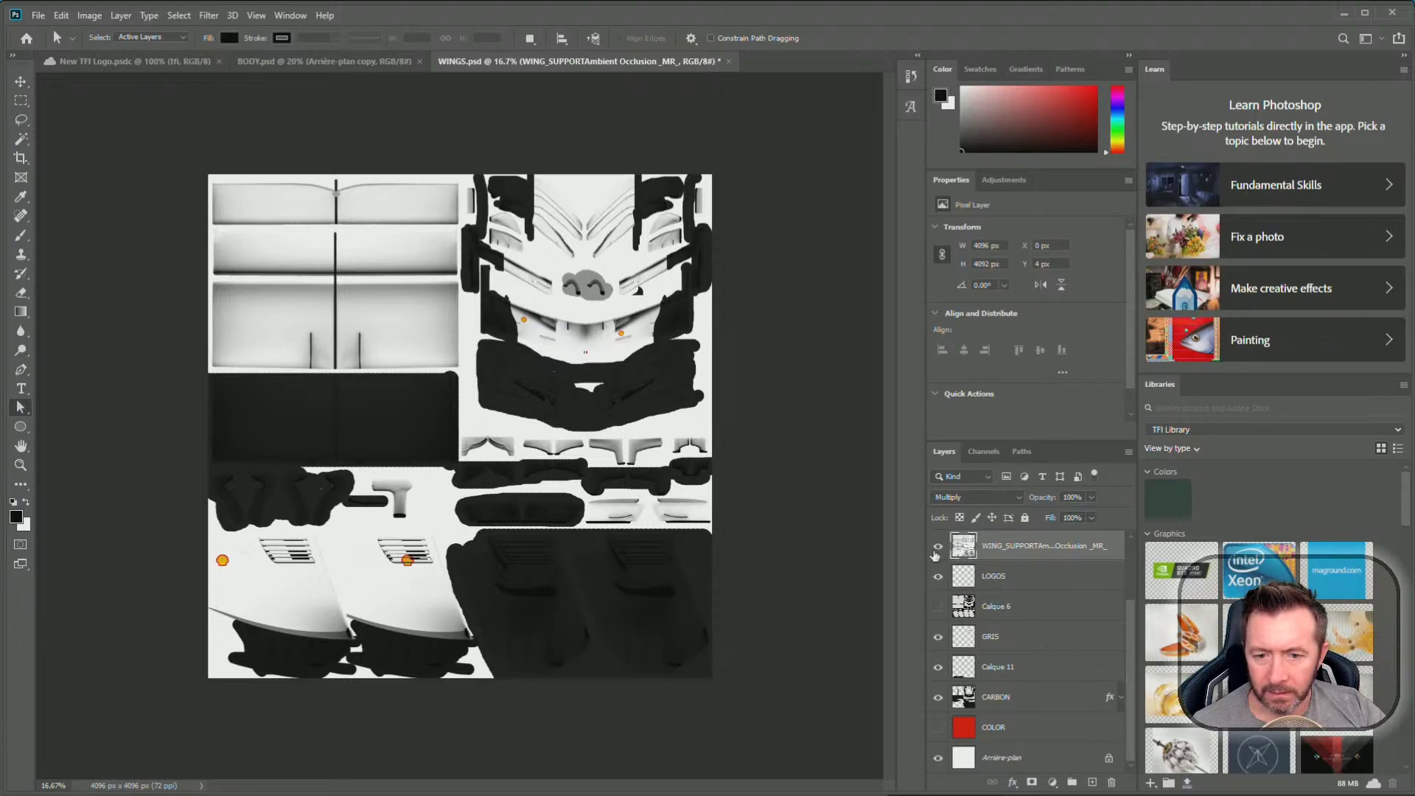
{"action": "left_click", "coordinate": [938, 548]}
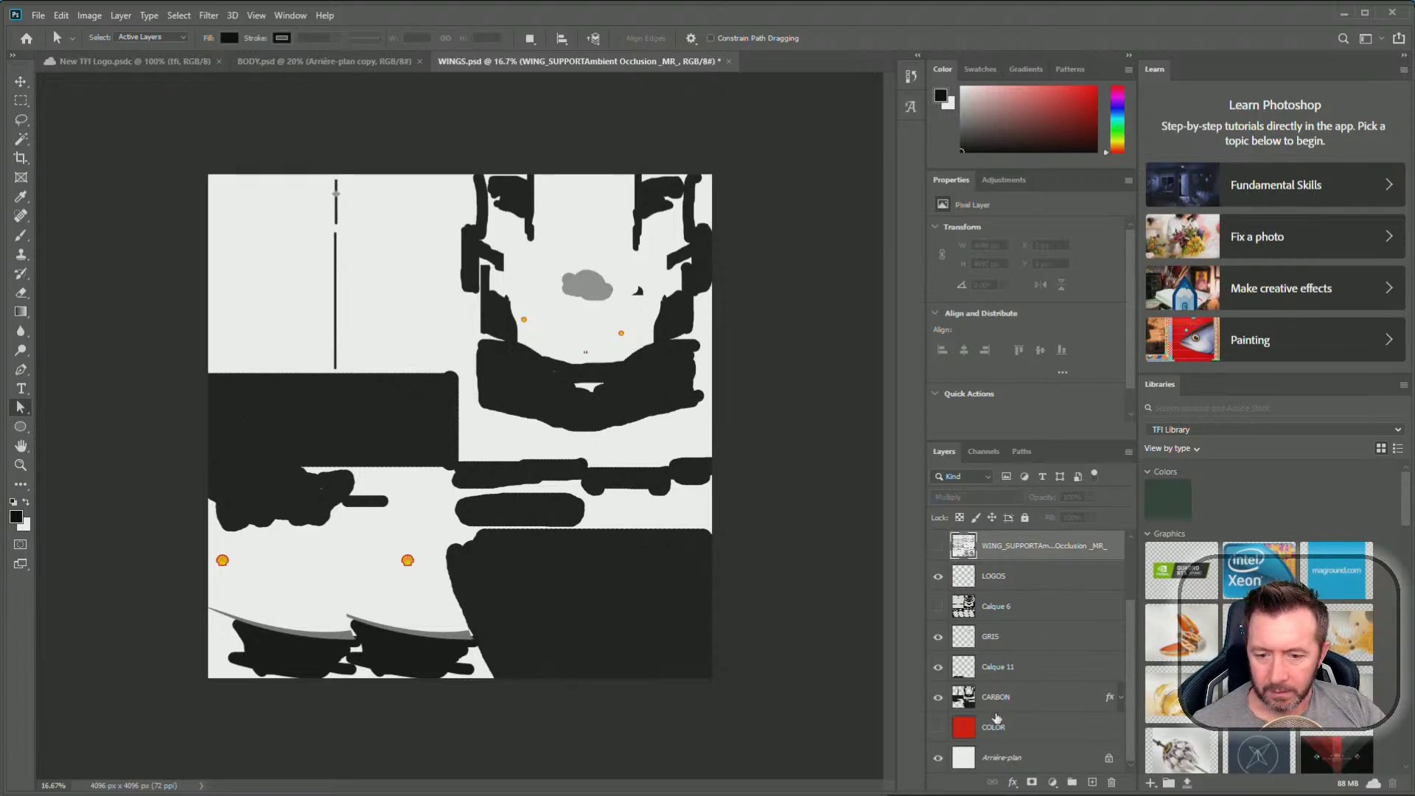
{"action": "left_click", "coordinate": [938, 759]}
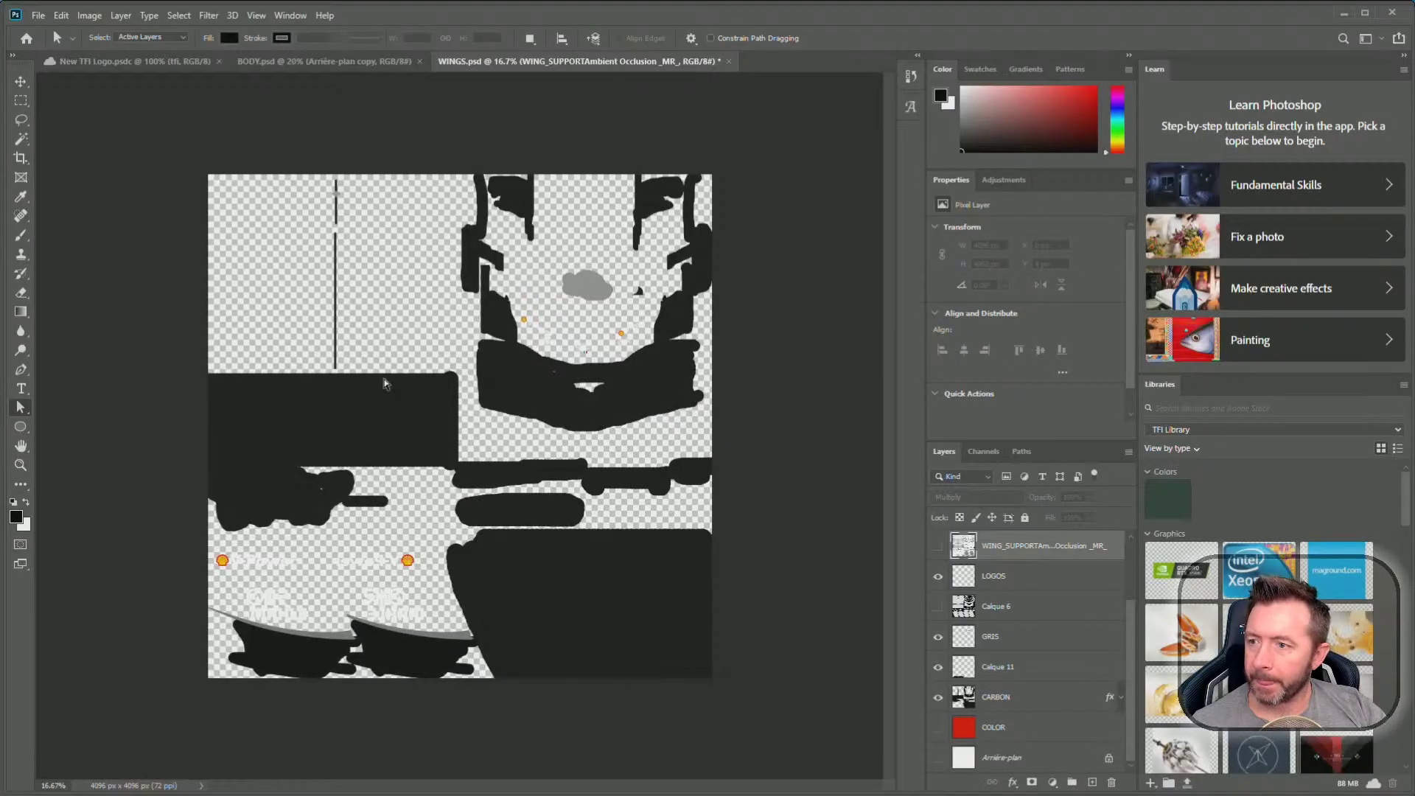
Export the wings texture to the Desktop as WINGS.png and return to VRED
{"action": "left_click", "coordinate": [37, 15]}
{"action": "mouse_move", "coordinate": [81, 230]}
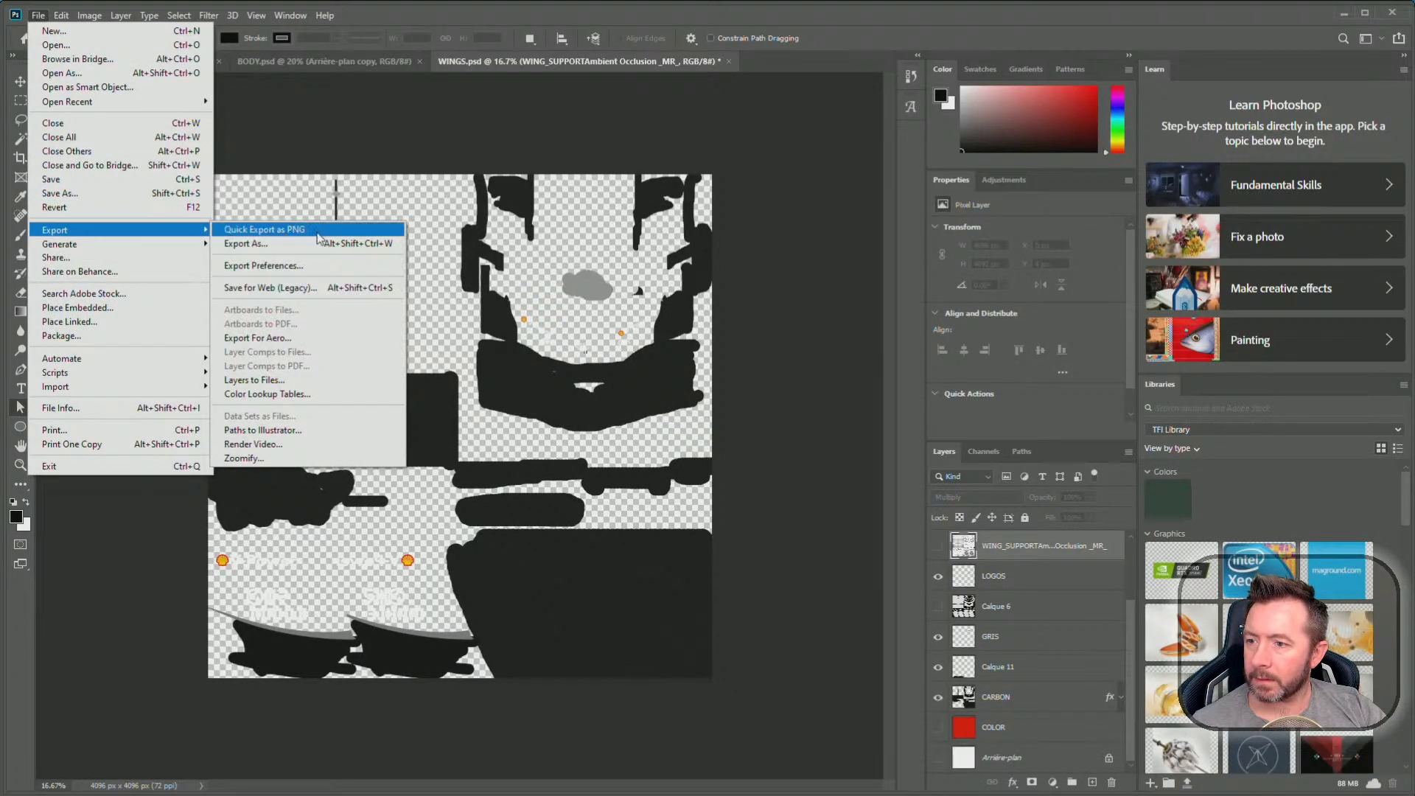
{"action": "left_click", "coordinate": [319, 235]}
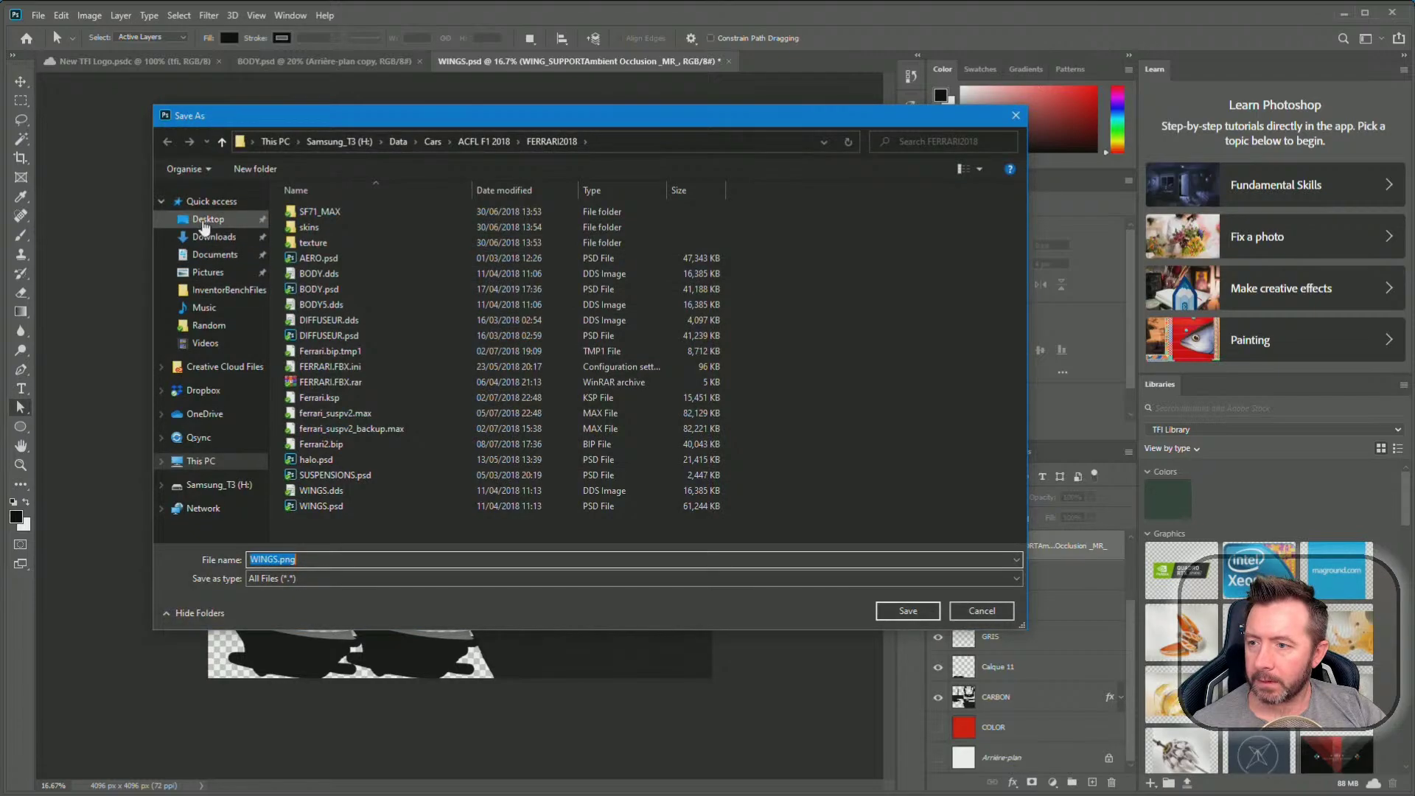
{"action": "left_click", "coordinate": [206, 221]}
{"action": "left_click", "coordinate": [908, 611]}
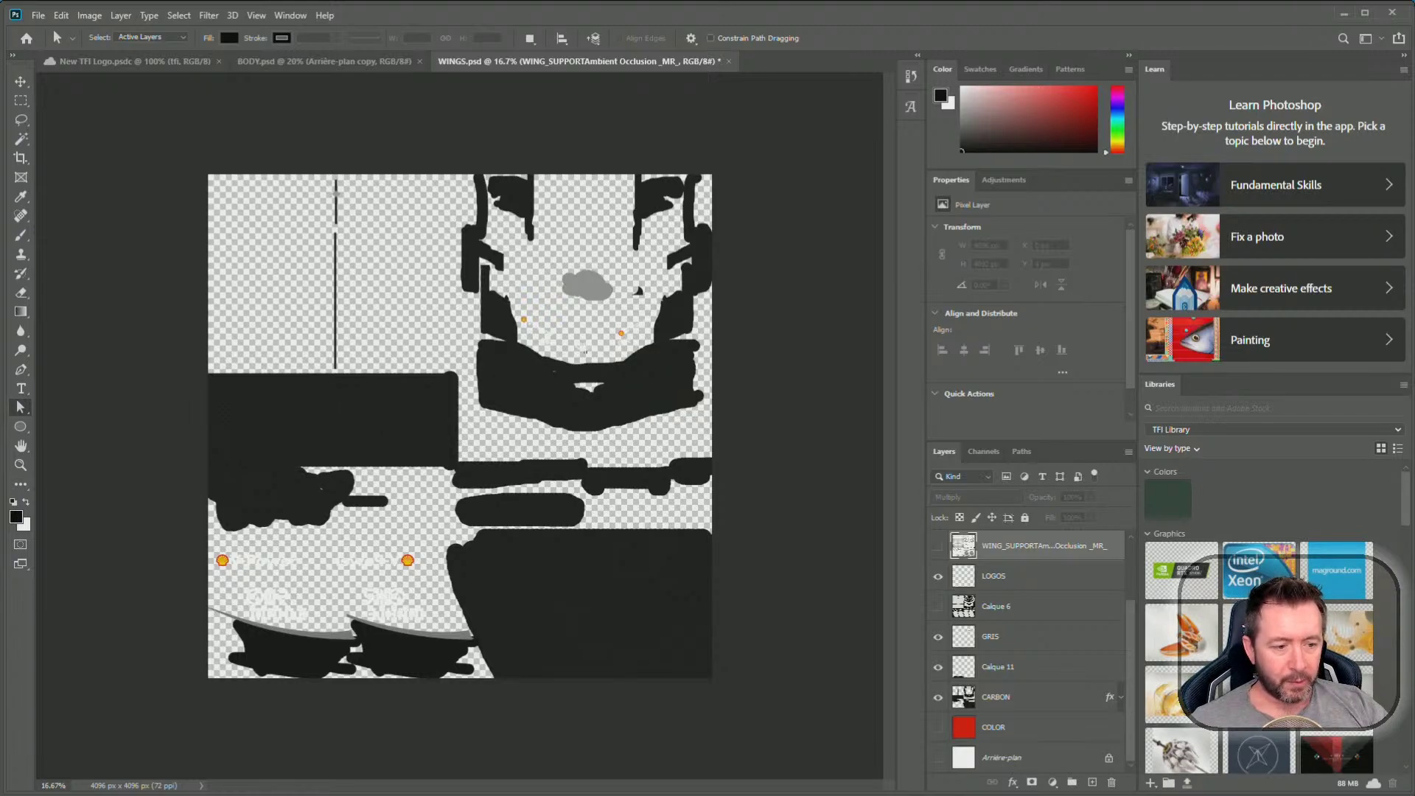
{"action": "left_click", "coordinate": [1343, 13]}
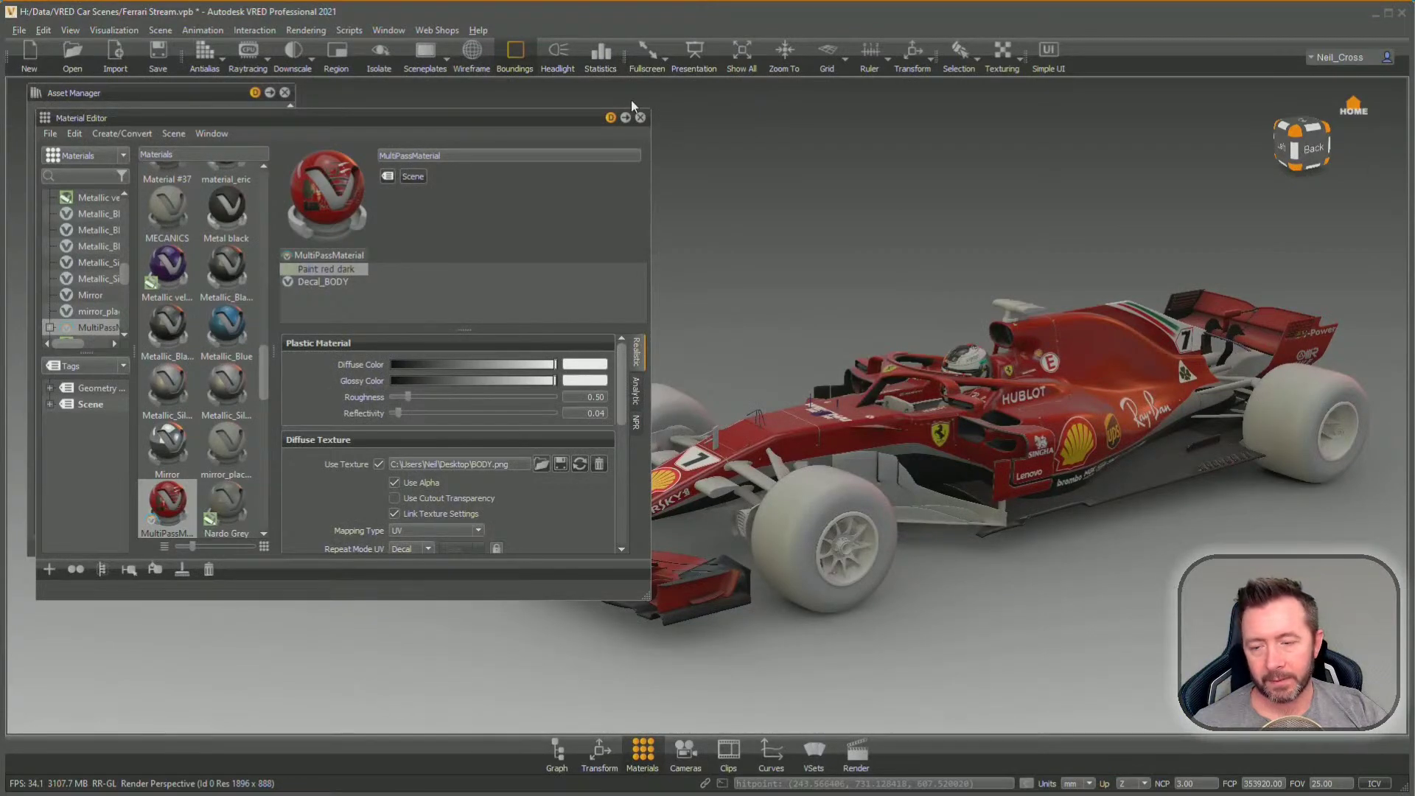
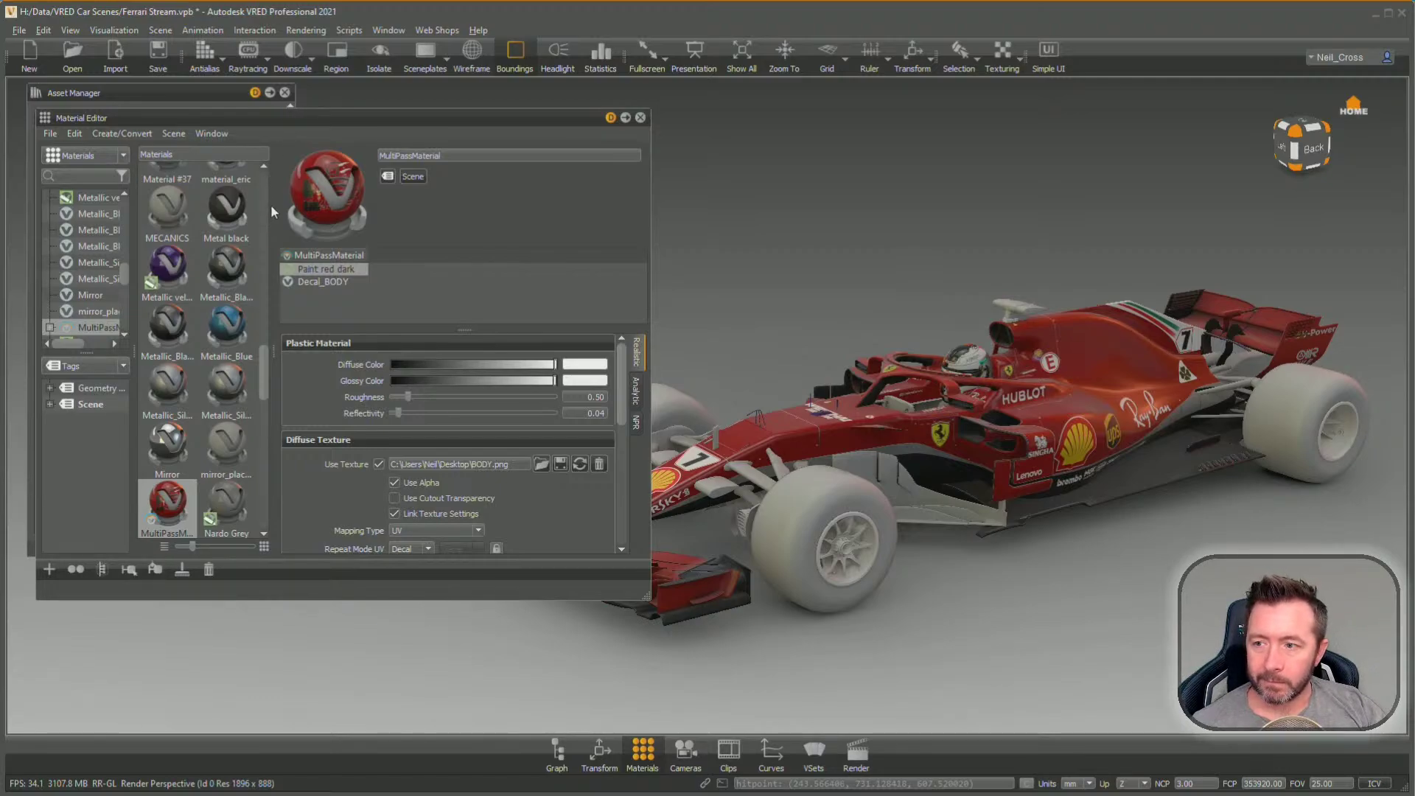
Select the front wing's WINGS material and bring the Paint red dark carpaint from the Unicolor assets into the Material Editor
{"action": "left_click_drag", "start_coordinate": [319, 125], "coordinate": [345, 129]}
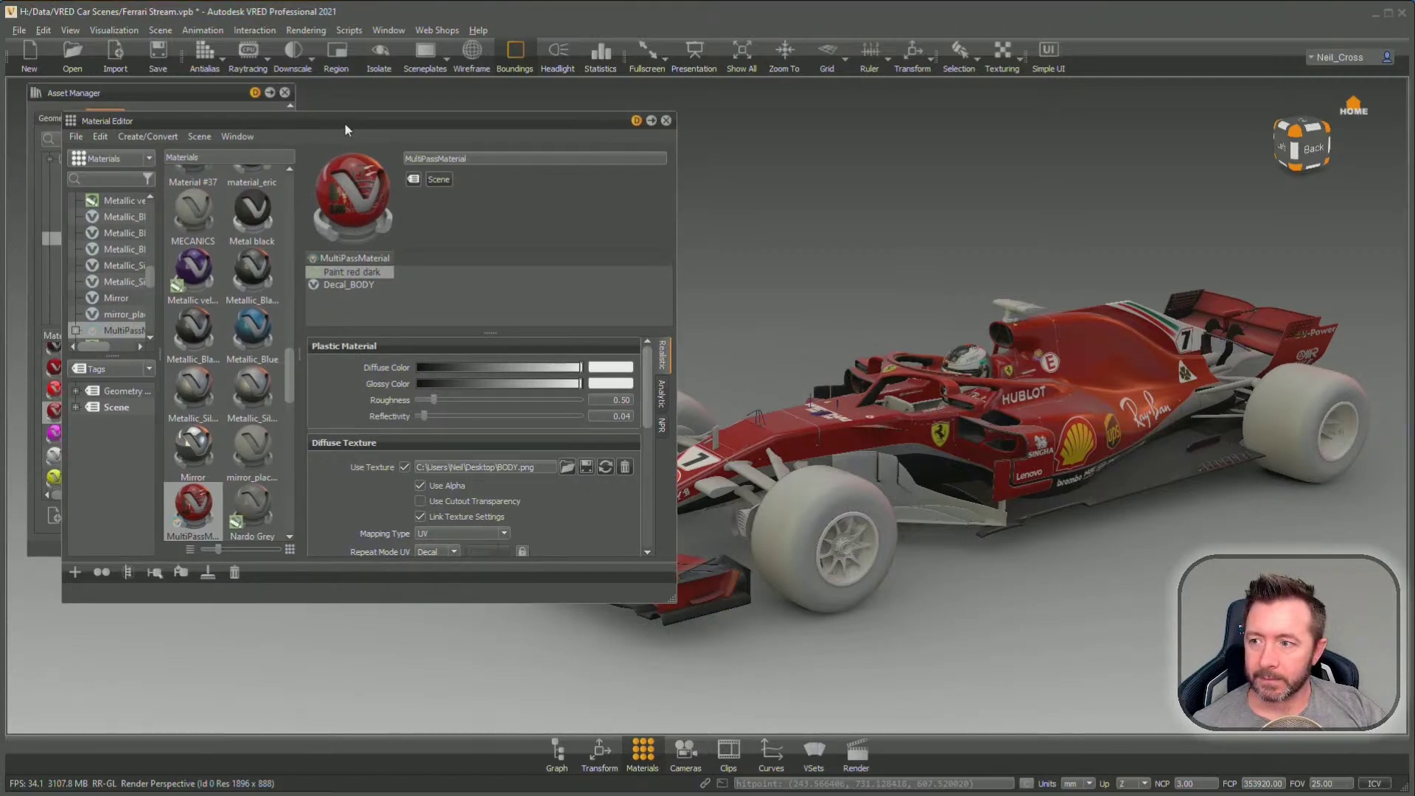
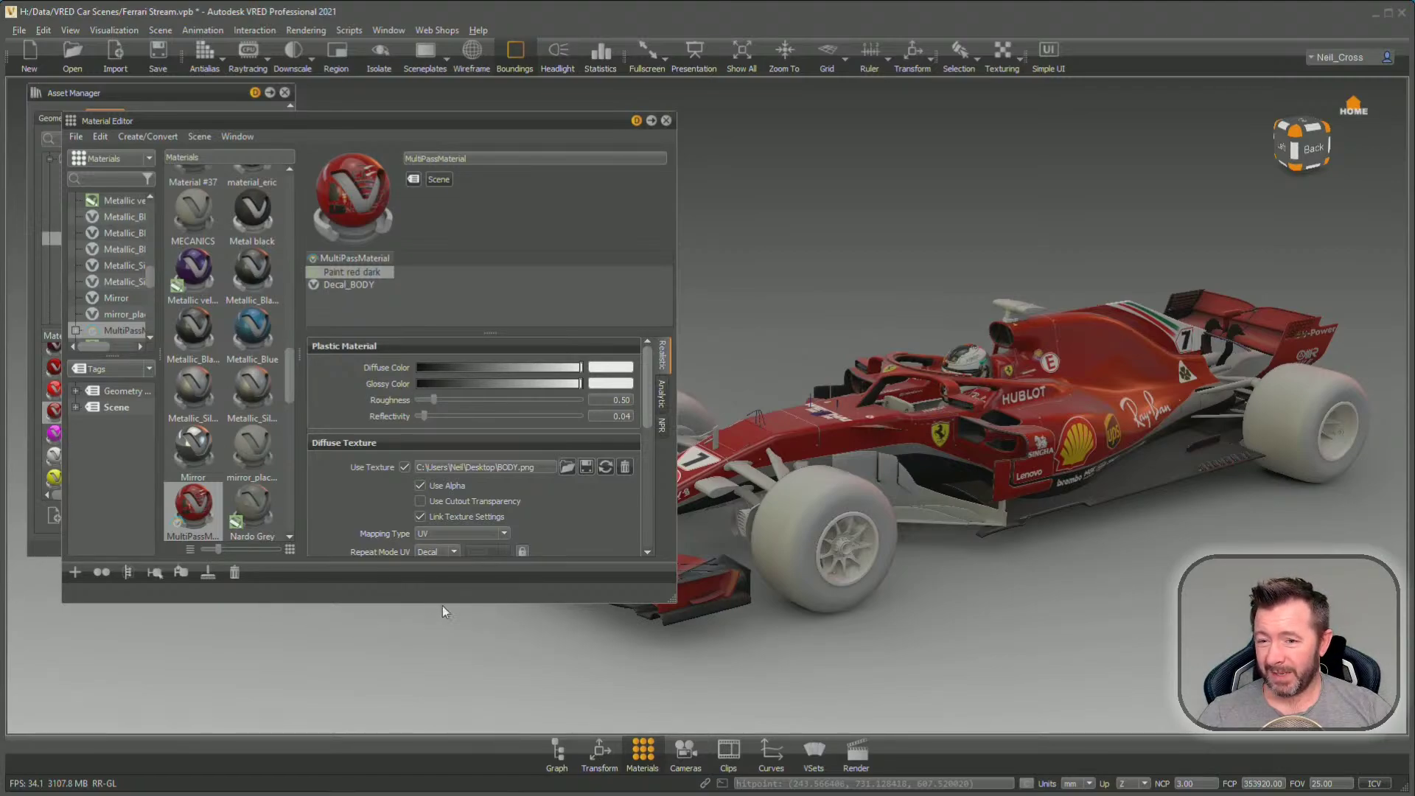
{"action": "left_click_drag", "start_coordinate": [890, 480], "coordinate": [877, 469]}
{"action": "left_click_drag", "start_coordinate": [827, 535], "coordinate": [900, 560]}
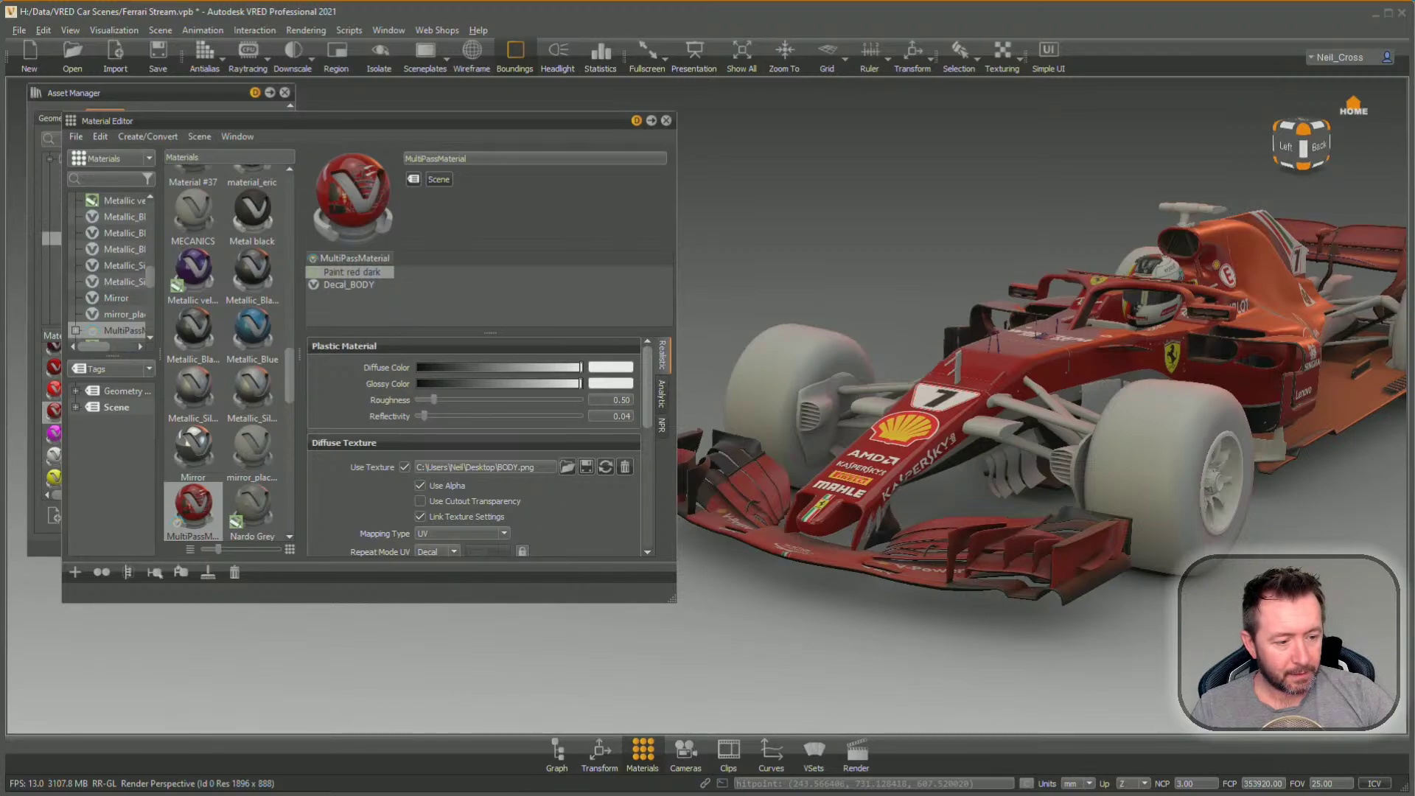
{"action": "left_click_drag", "start_coordinate": [980, 337], "coordinate": [1009, 374]}
{"action": "middle_click_drag", "start_coordinate": [1179, 436], "coordinate": [973, 524]}
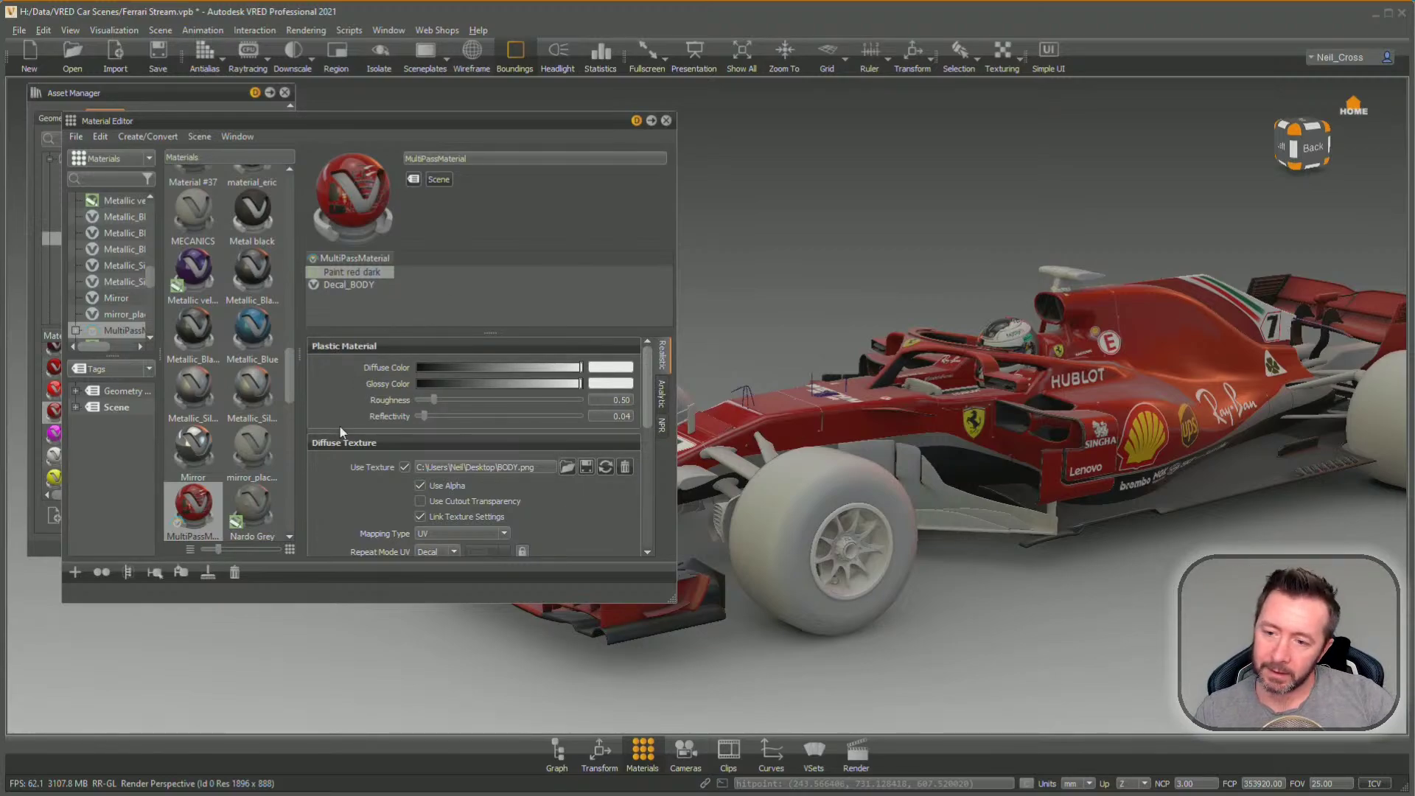
{"action": "left_click_drag", "start_coordinate": [686, 390], "coordinate": [1077, 352]}
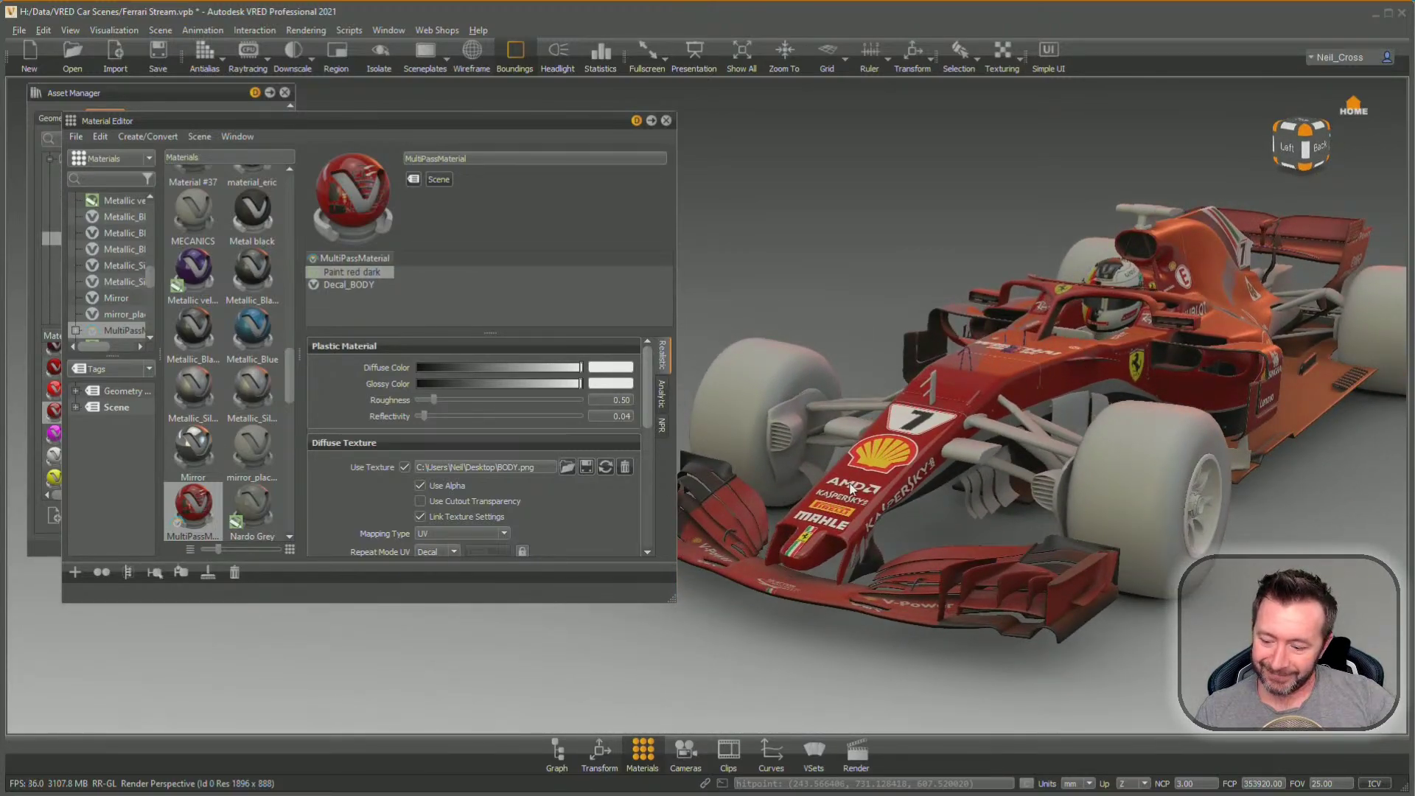
{"action": "left_click", "coordinate": [910, 574]}
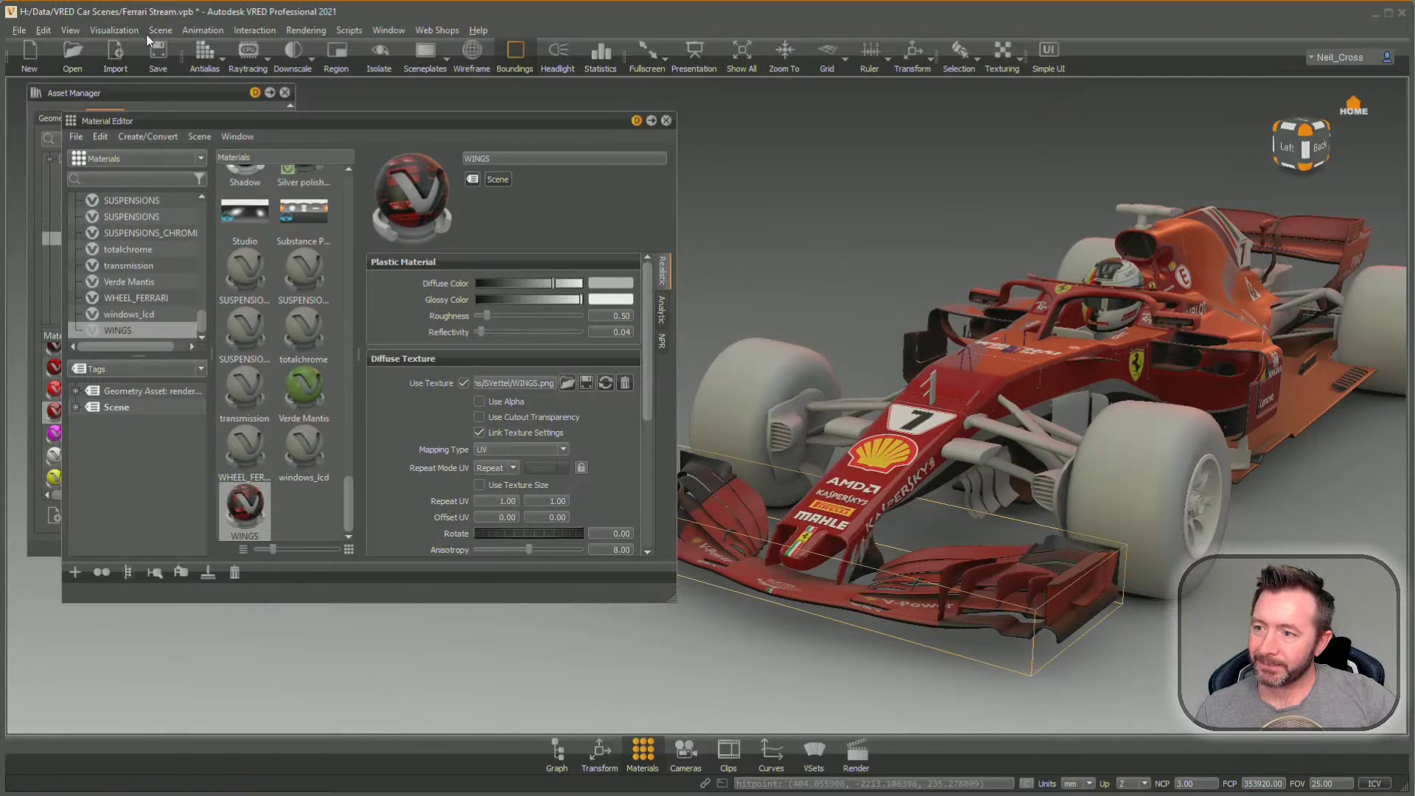
{"action": "left_click", "coordinate": [116, 94]}
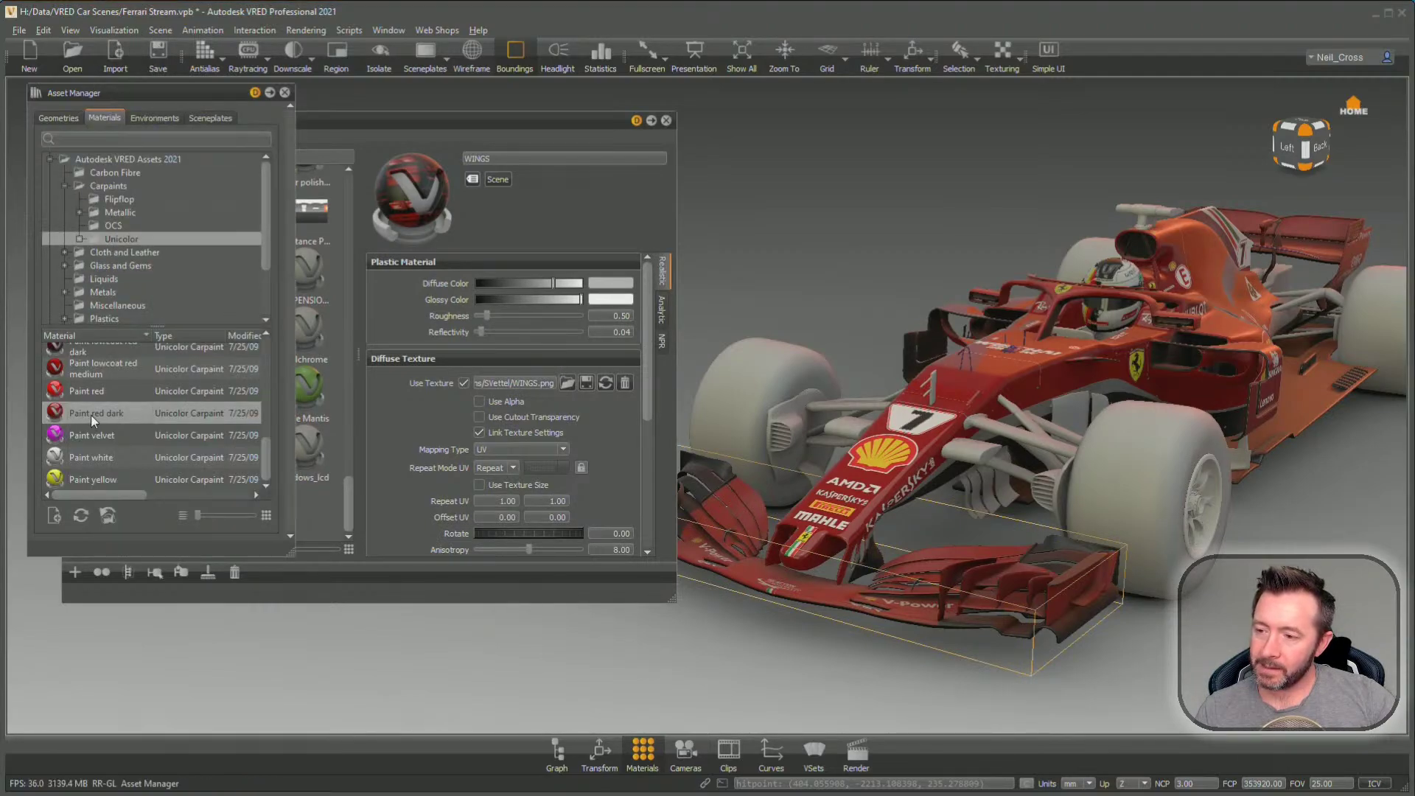
{"action": "mouse_move", "coordinate": [92, 415]}
{"action": "left_mouse_down"}
{"action": "mouse_move", "coordinate": [932, 594]}
{"action": "mouse_move", "coordinate": [982, 578]}
{"action": "mouse_move", "coordinate": [310, 475]}
{"action": "left_mouse_up"}
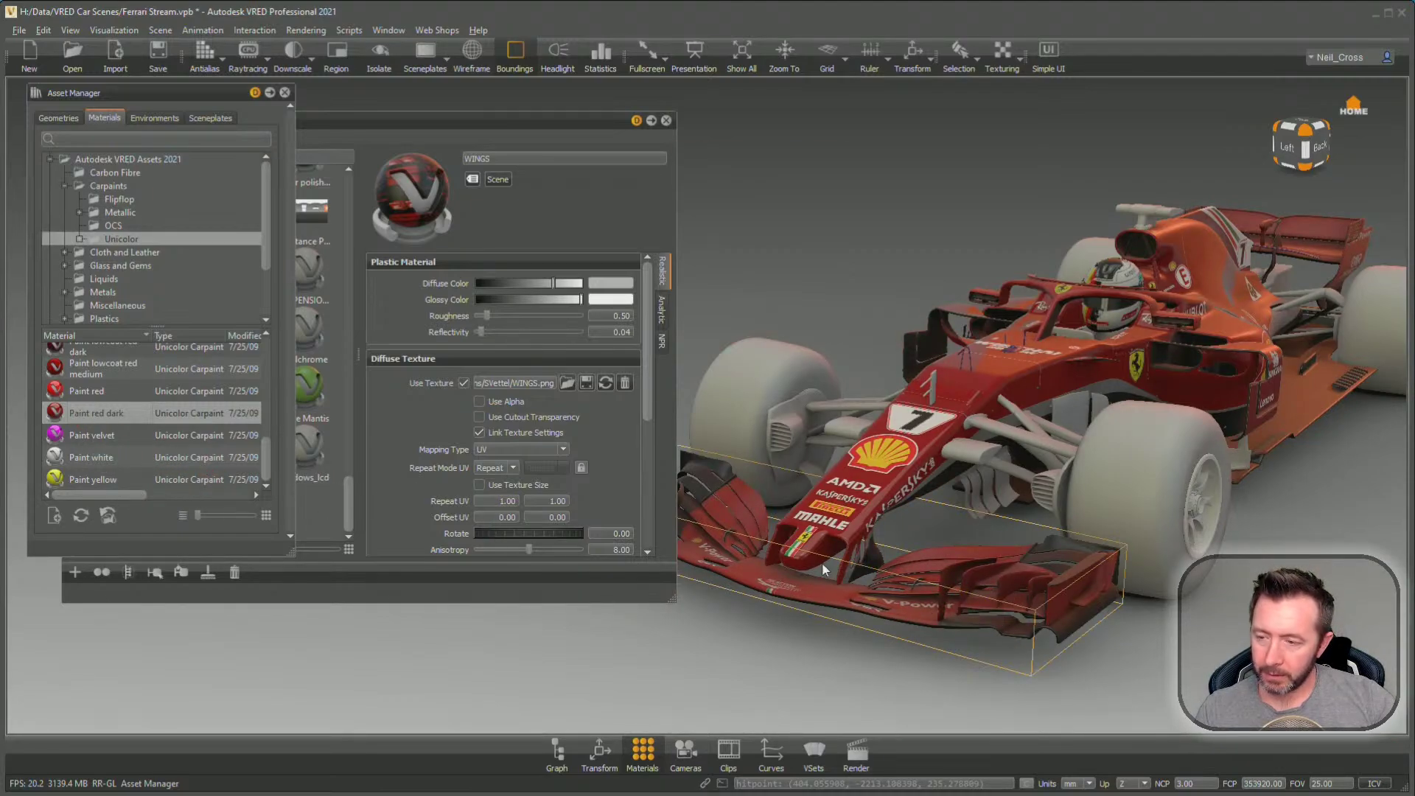
Show the Scenegraph with the floating editors moved clear of it and hide the FRONT_WING node
{"action": "left_click", "coordinate": [557, 752]}
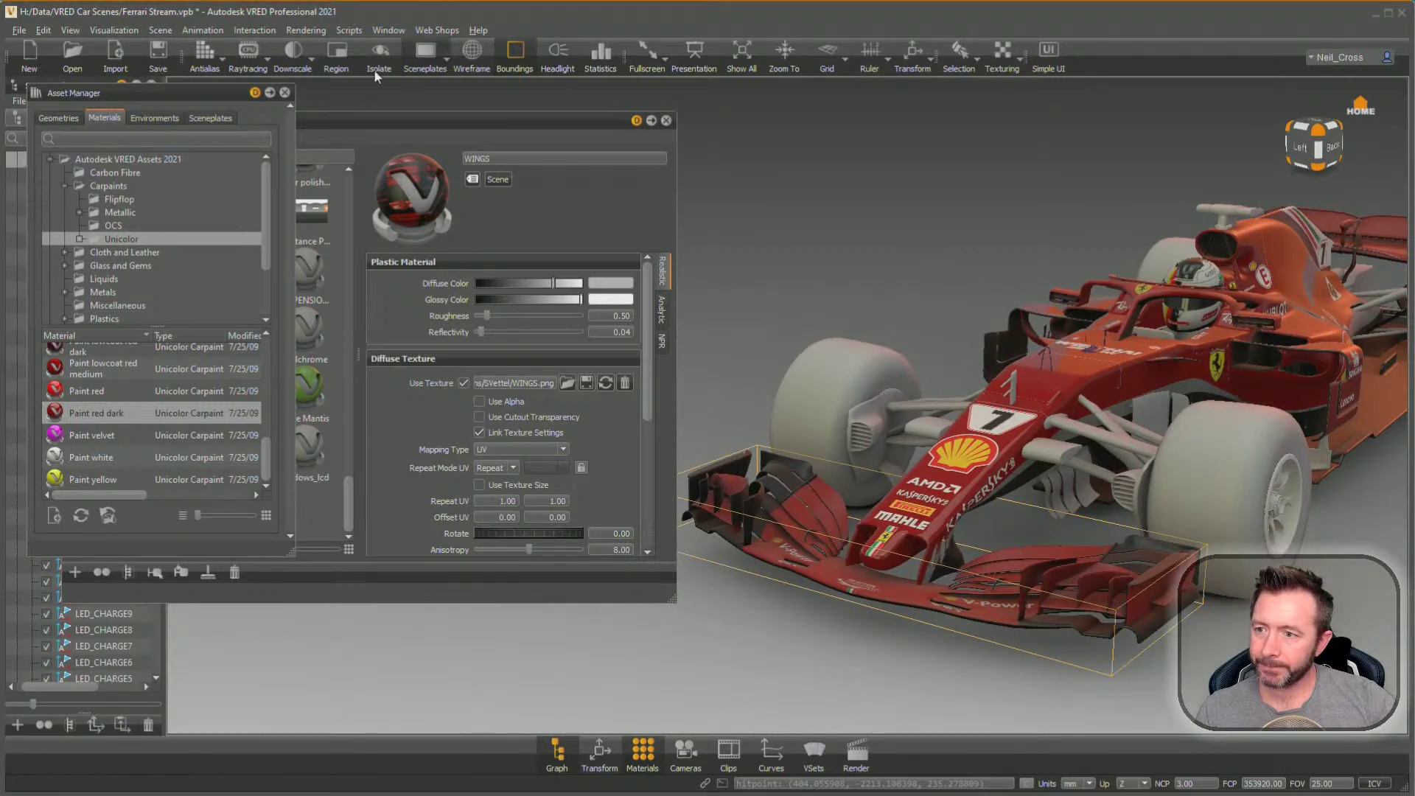
{"action": "left_click_drag", "start_coordinate": [92, 93], "coordinate": [382, 155]}
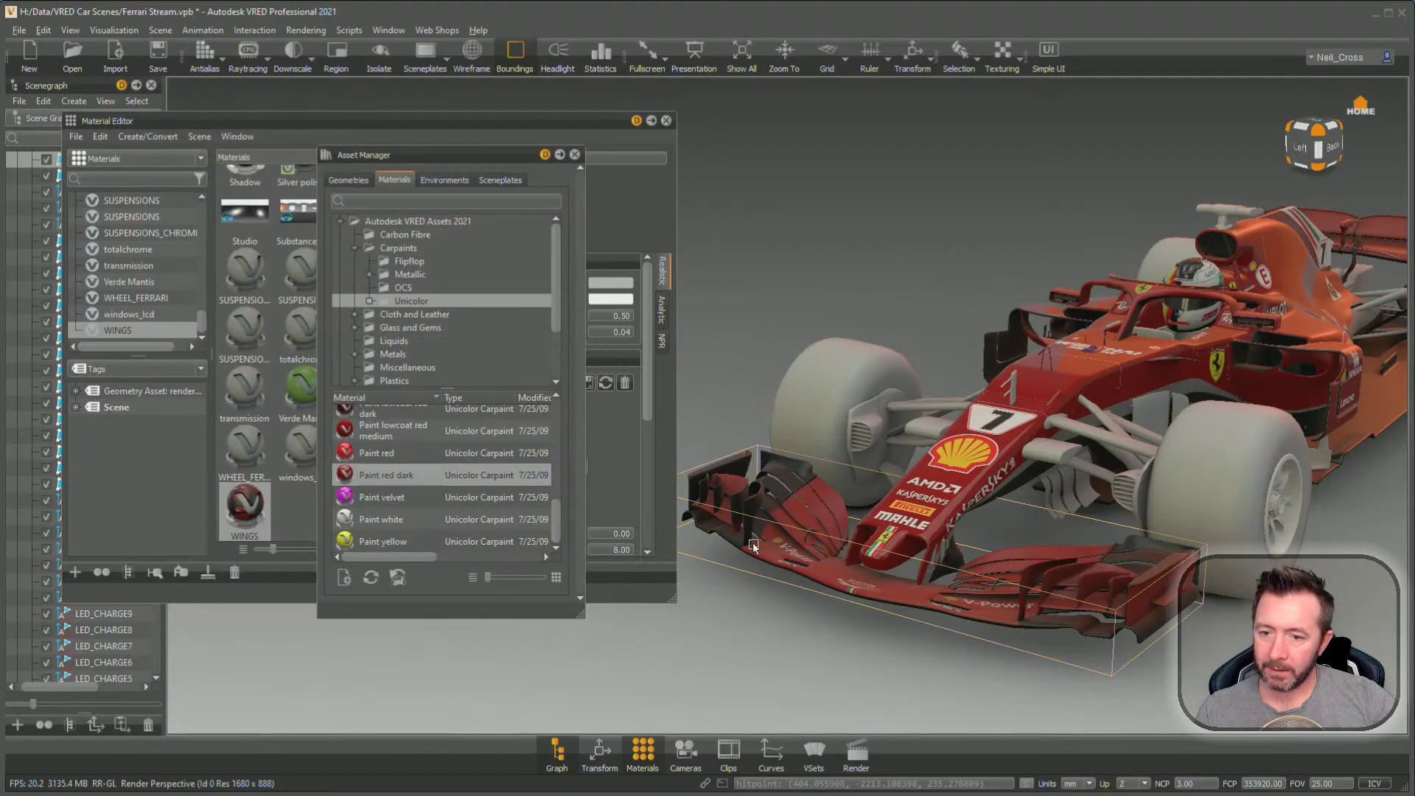
{"action": "left_click", "coordinate": [830, 507], "text": "ctrl+shift"}
{"action": "left_click_drag", "start_coordinate": [124, 122], "coordinate": [261, 125]}
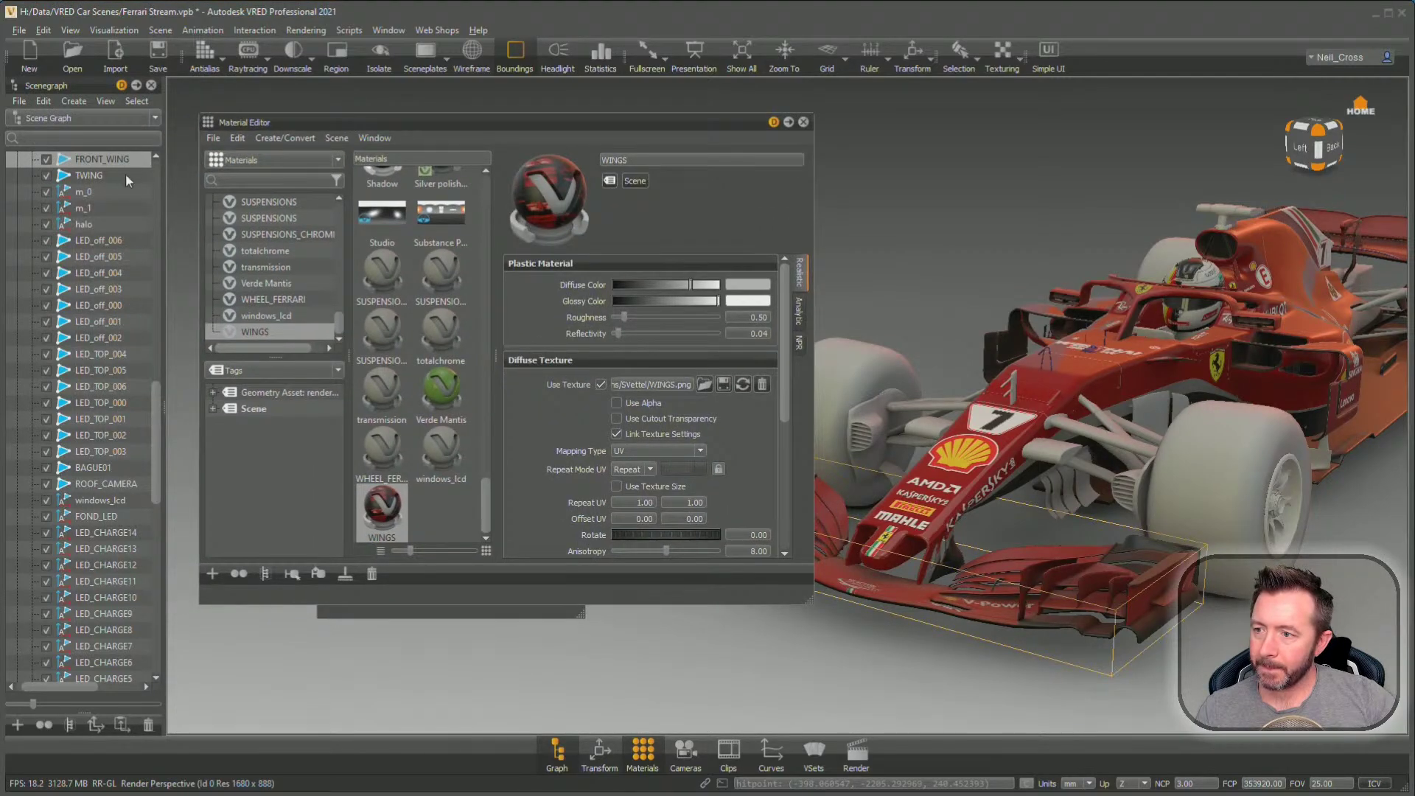
{"action": "left_click", "coordinate": [46, 159]}
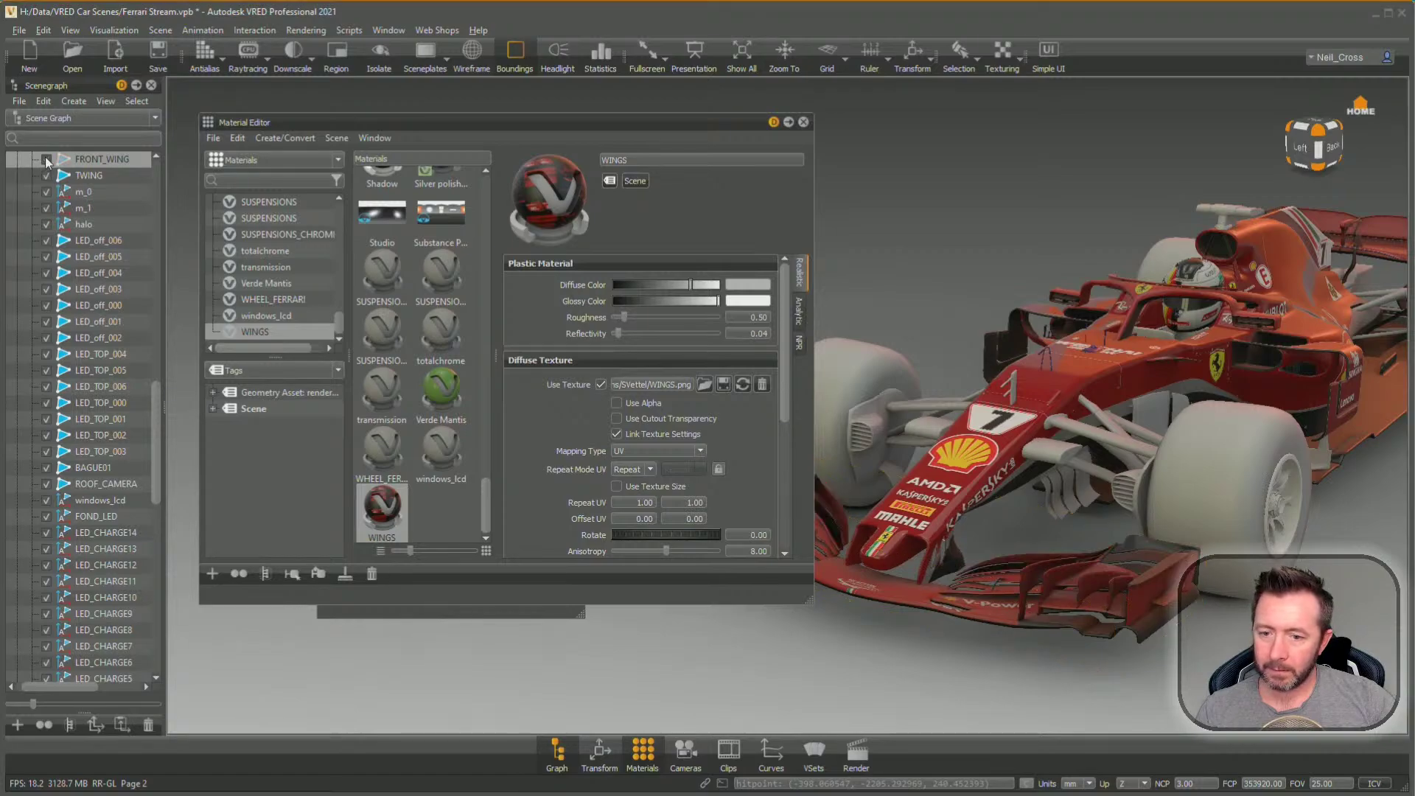
Select the FRONT_WING_V1 geometry and toggle it and FRONT_WING in the Scenegraph to compare the two front wing versions
{"action": "left_click", "coordinate": [989, 576], "text": "ctrl+shift"}
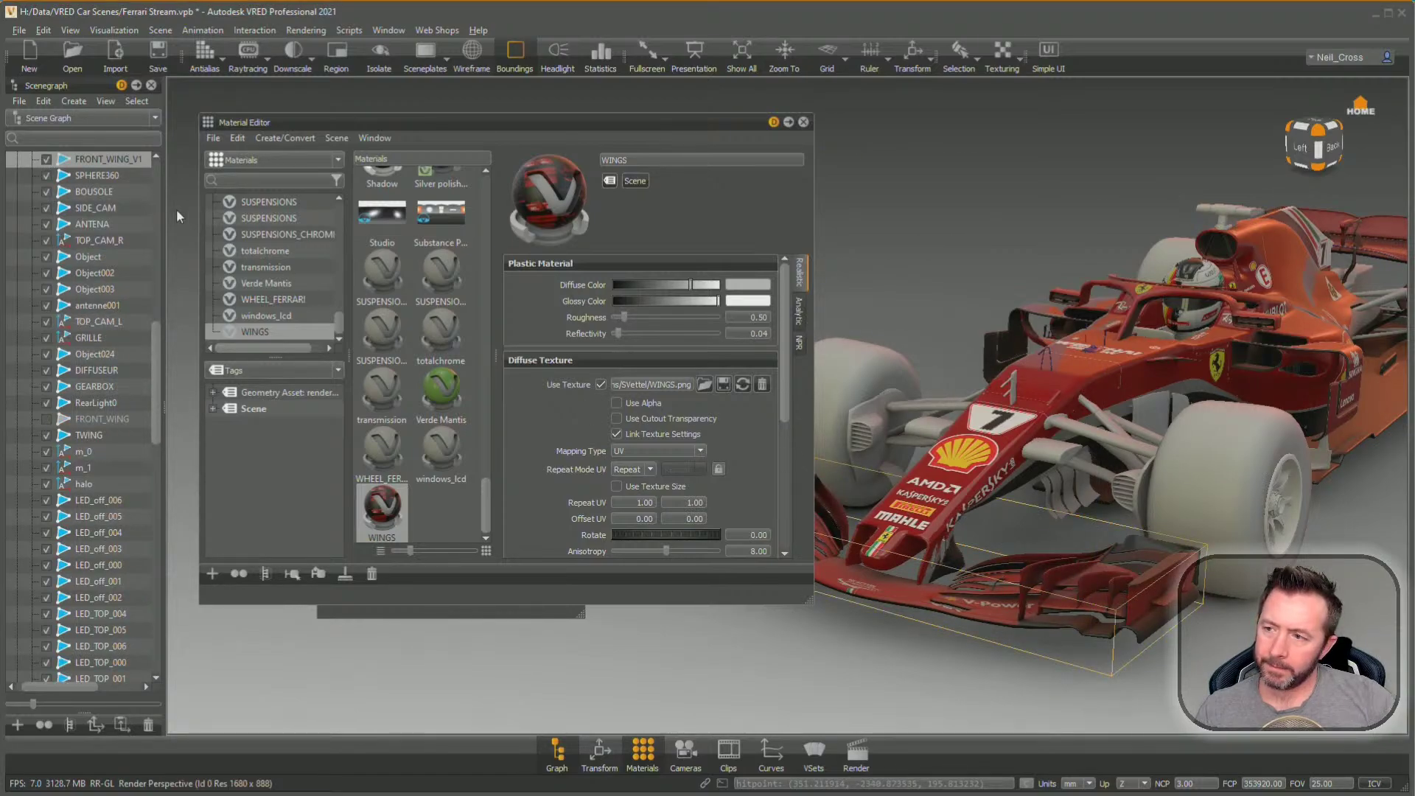
{"action": "left_click", "coordinate": [45, 164]}
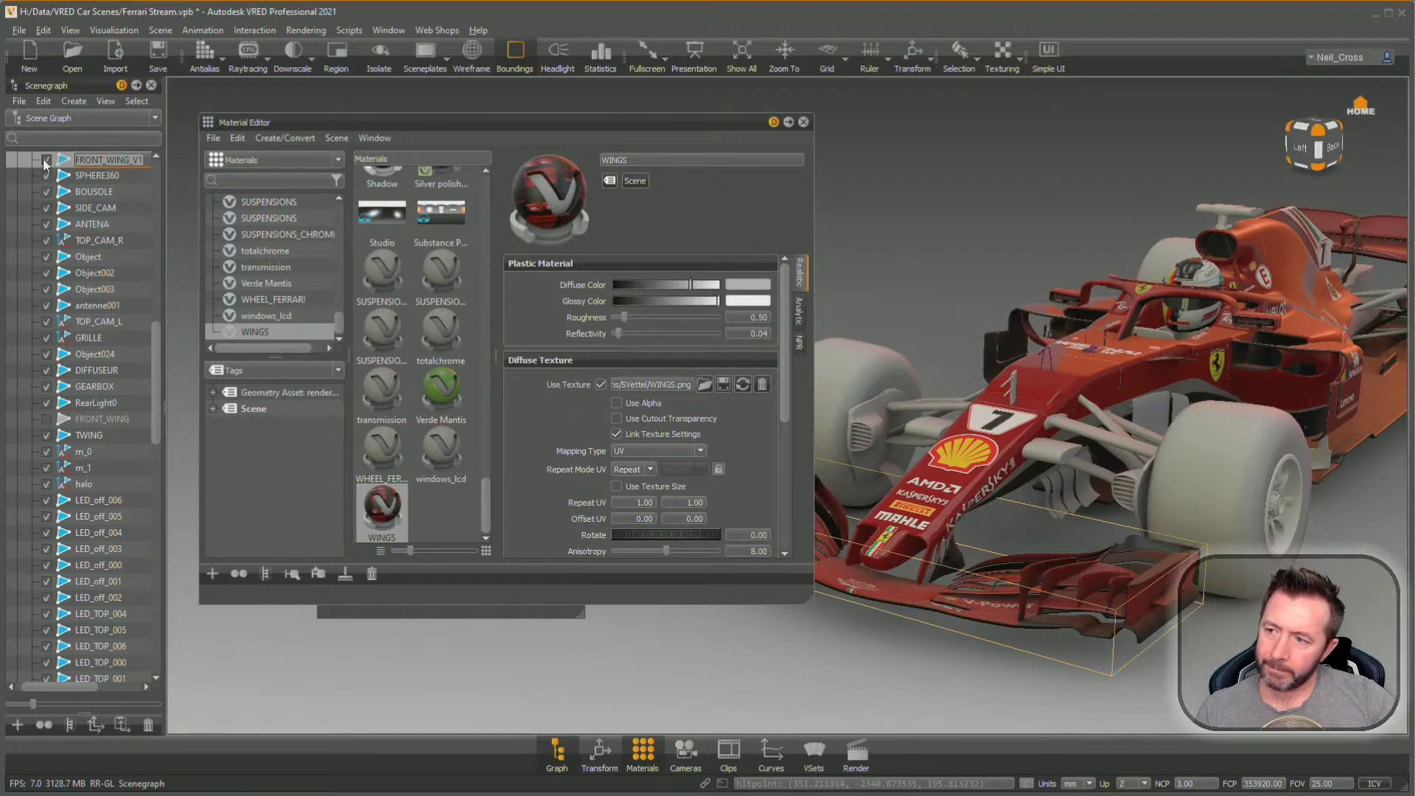
{"action": "left_click", "coordinate": [45, 160]}
{"action": "scroll", "coordinate": [66, 293], "scroll_direction": "up", "scroll_amount": 3}
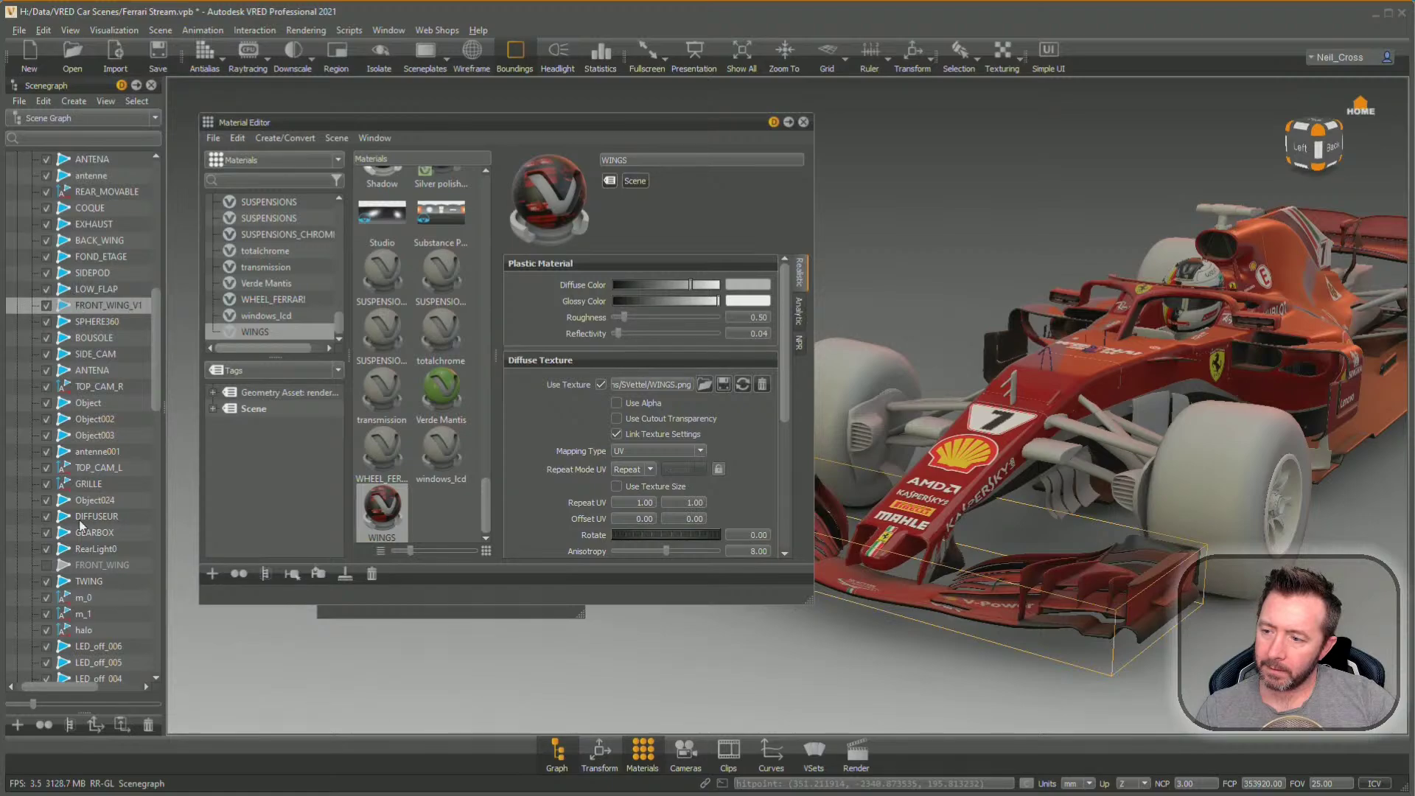
{"action": "left_click", "coordinate": [48, 564]}
{"action": "left_click", "coordinate": [48, 566]}
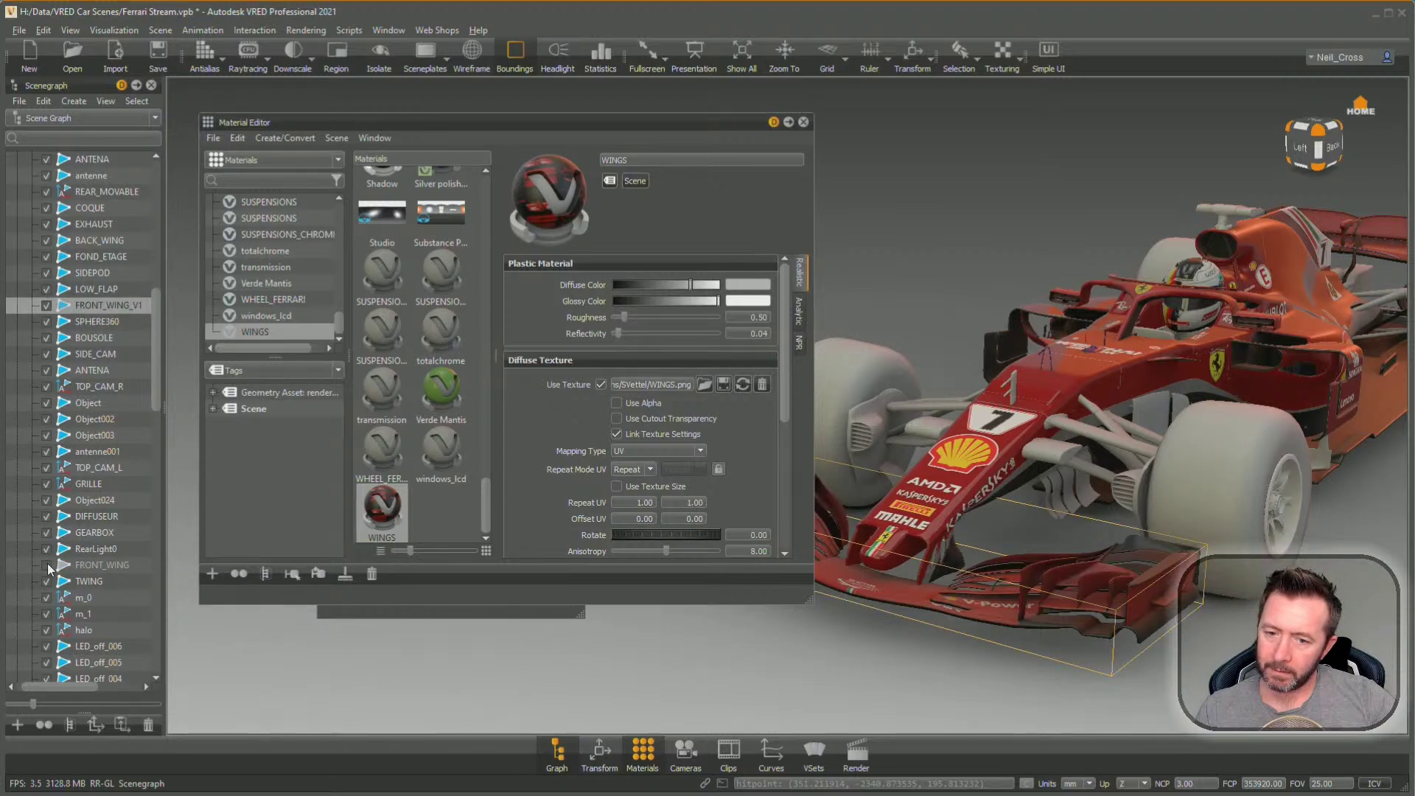
Toggle the FRONT_WING node to compare it once more, leave it shown, and delete the duplicate FRONT_WING_V1 geometry
{"action": "left_click", "coordinate": [48, 566]}
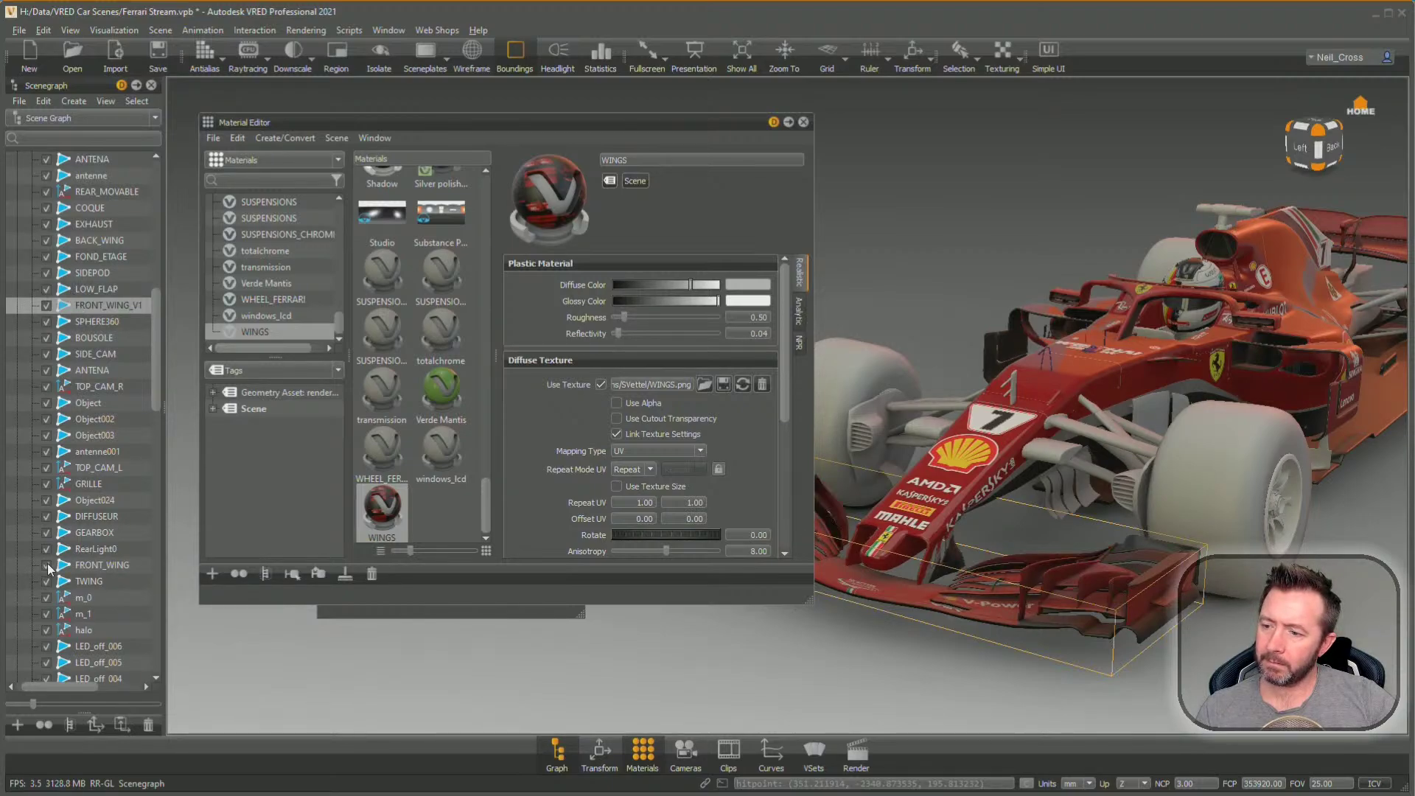
{"action": "left_click", "coordinate": [48, 566]}
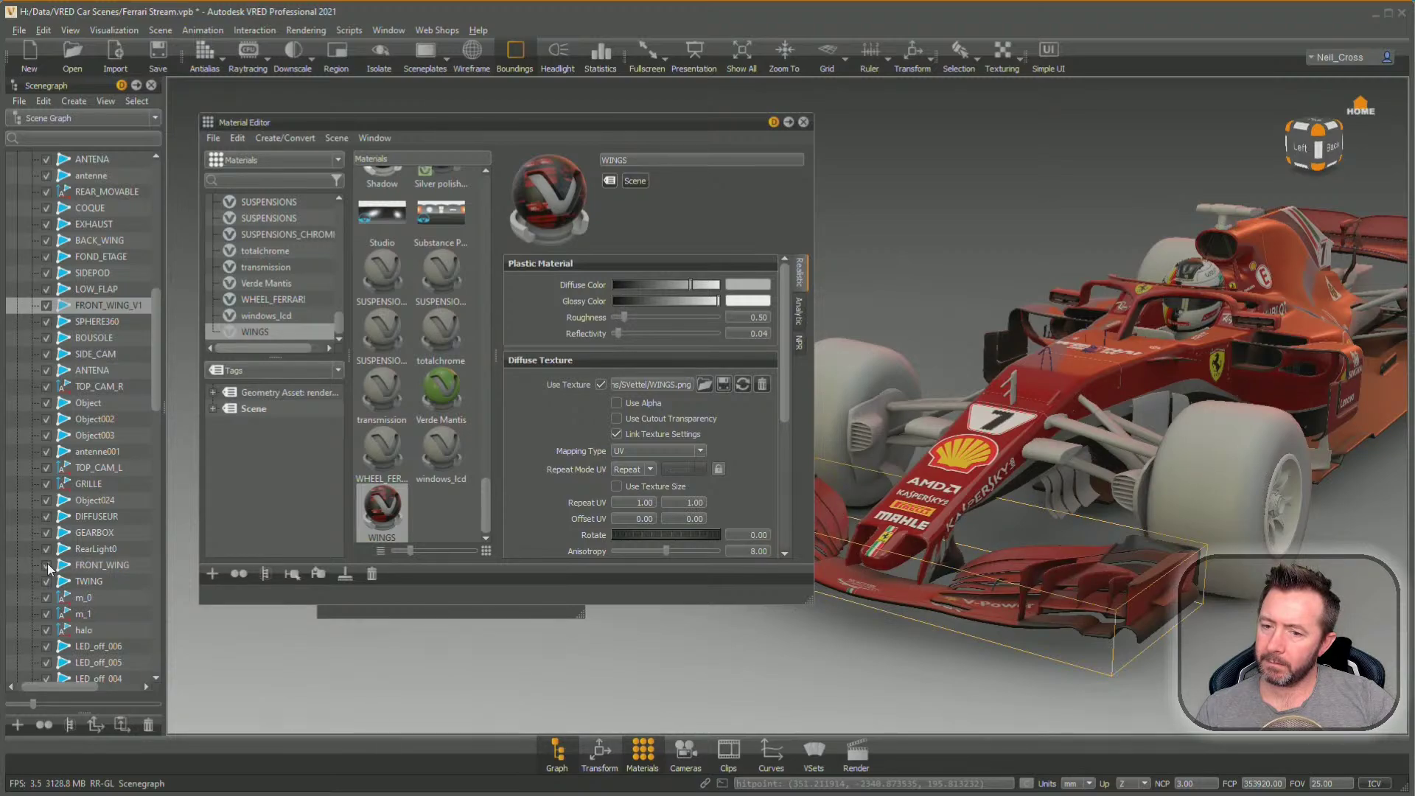
{"action": "left_click", "coordinate": [47, 566]}
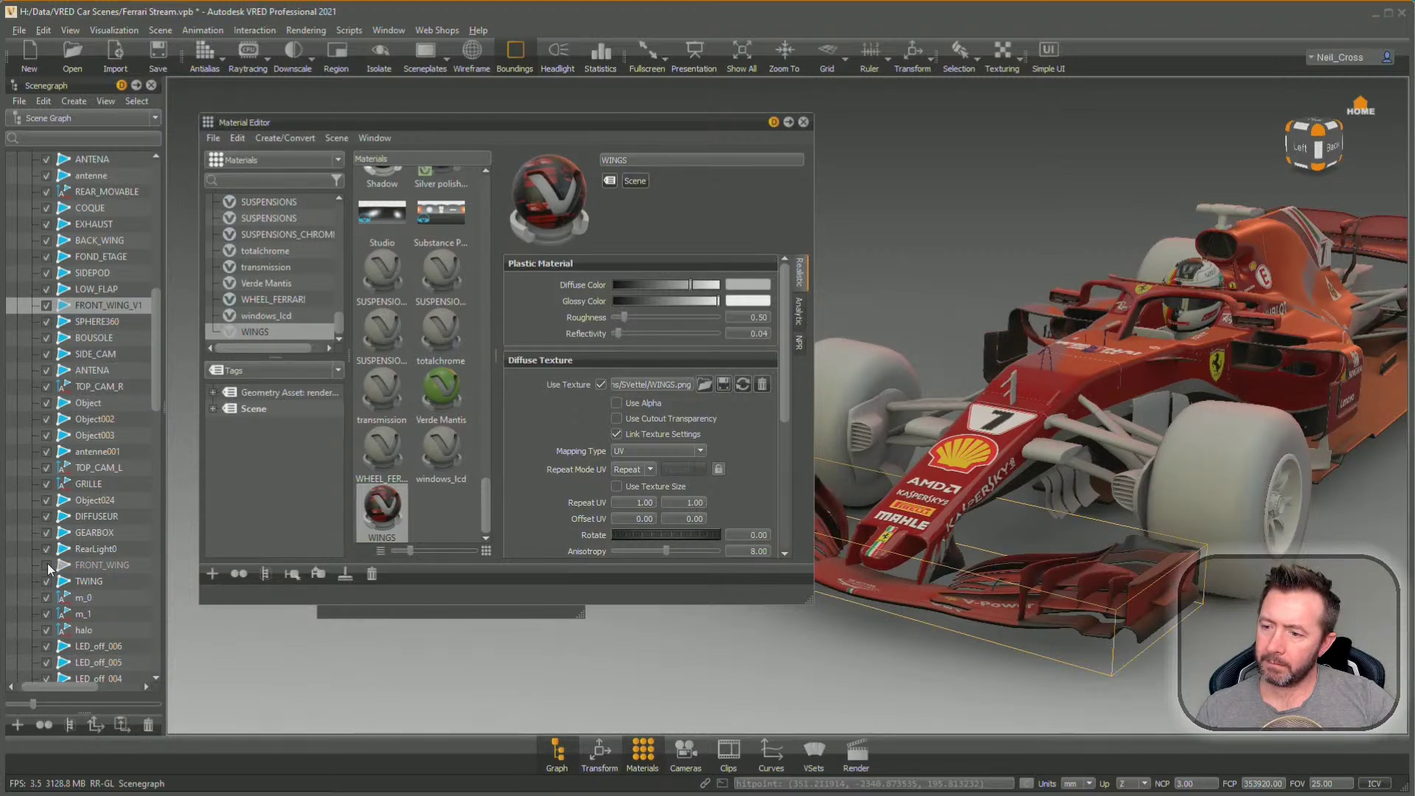
{"action": "left_click", "coordinate": [47, 565]}
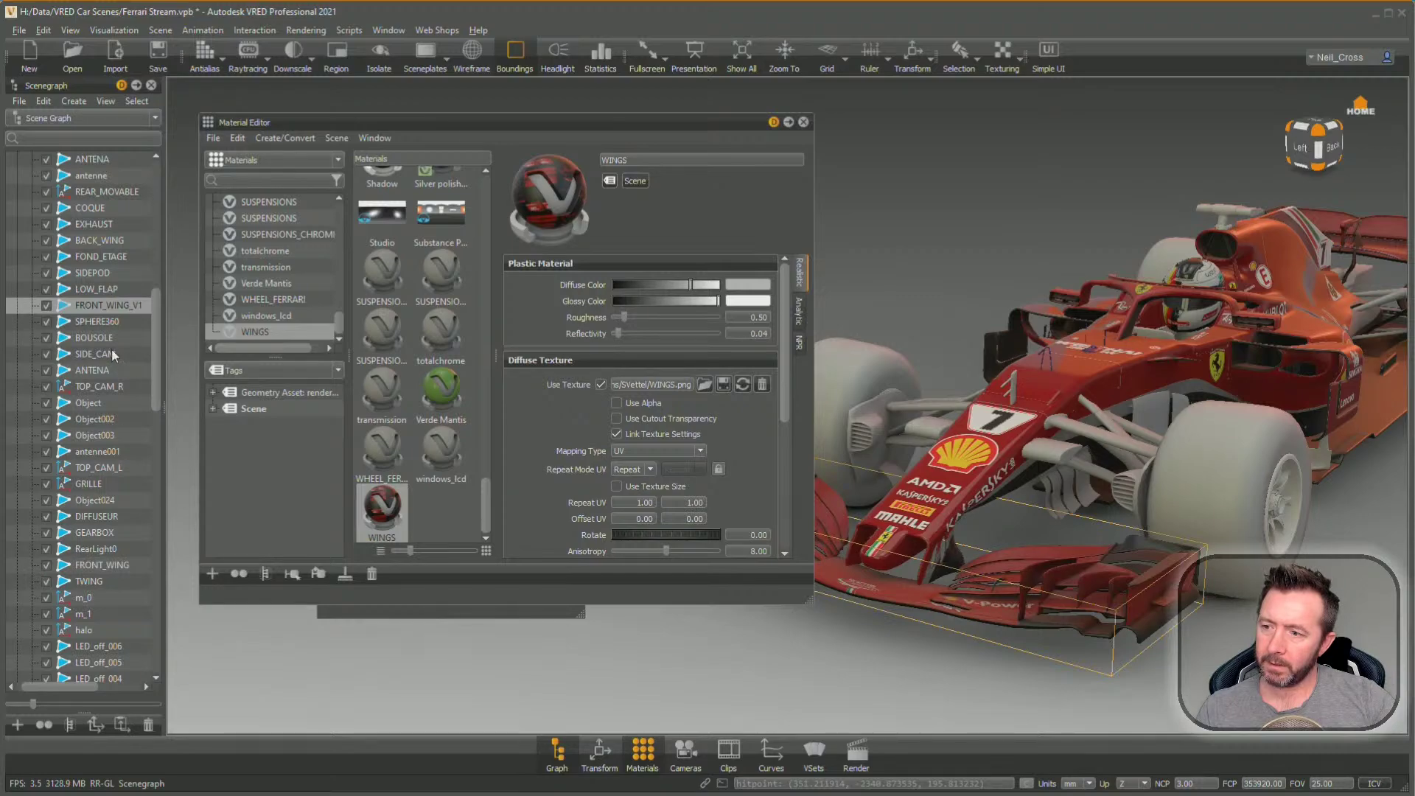
{"action": "key", "text": "Delete"}
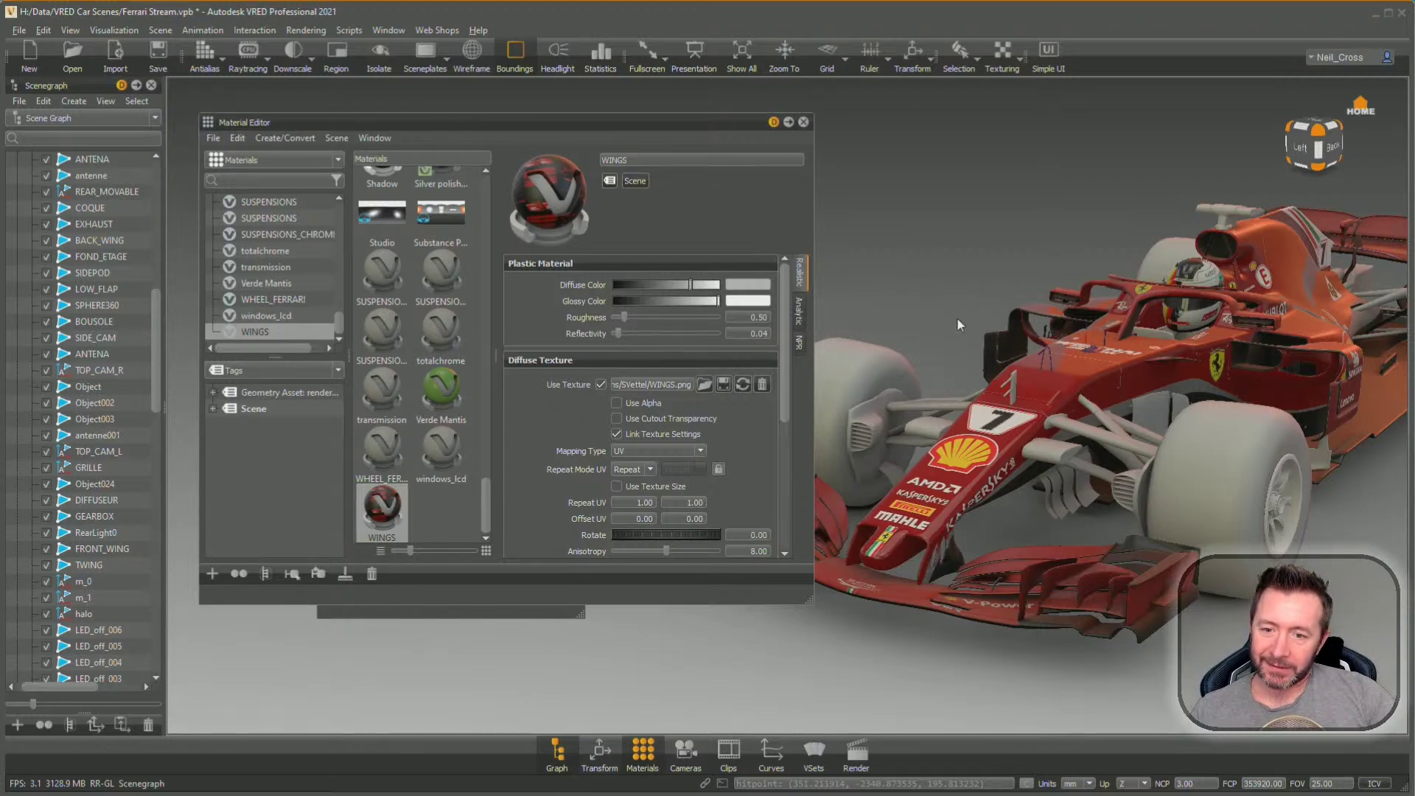
Move the Material Editor clear of the front wing and apply the Paint red dark carpaint from the Asset Manager to the wing
{"action": "left_click_drag", "start_coordinate": [956, 317], "coordinate": [1173, 423]}
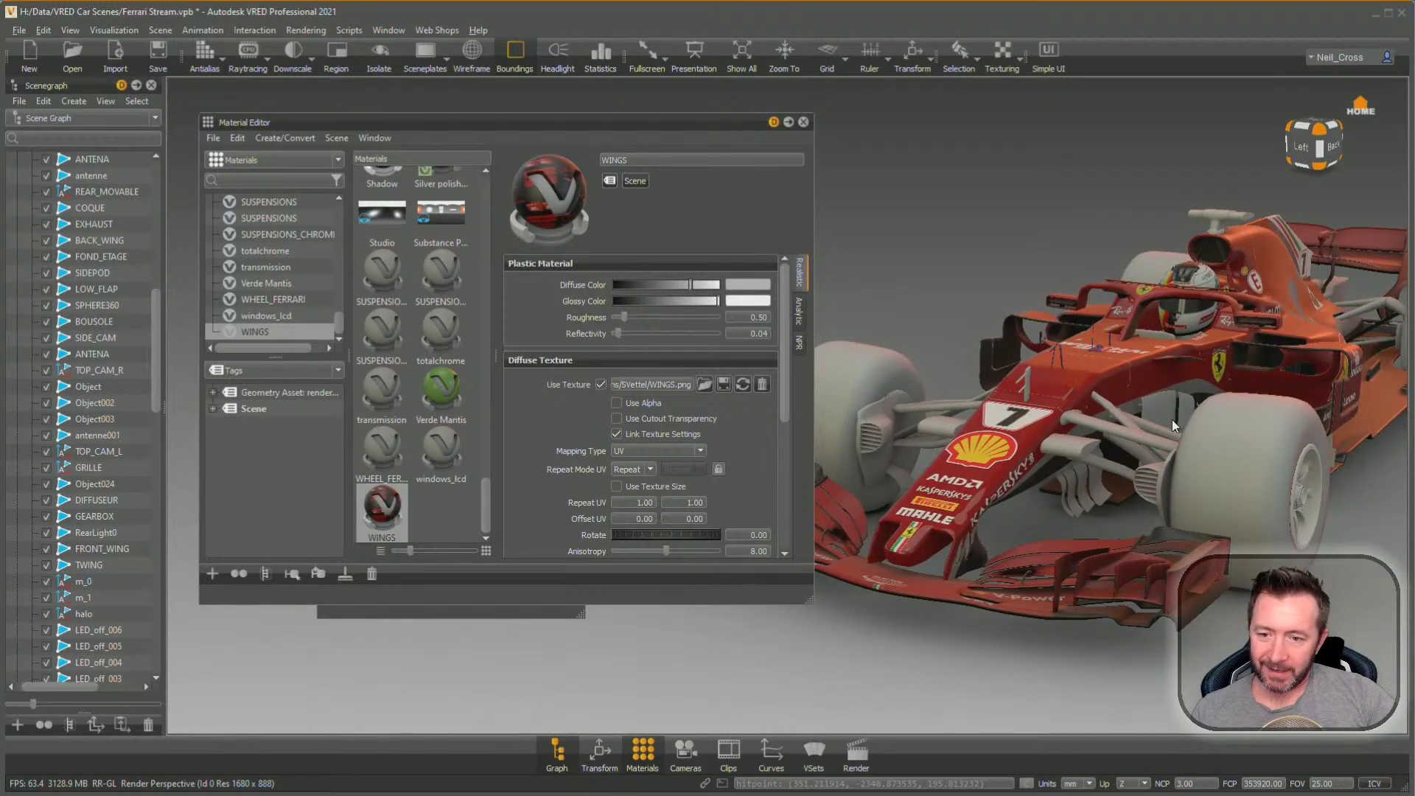
{"action": "left_click_drag", "start_coordinate": [710, 117], "coordinate": [643, 93]}
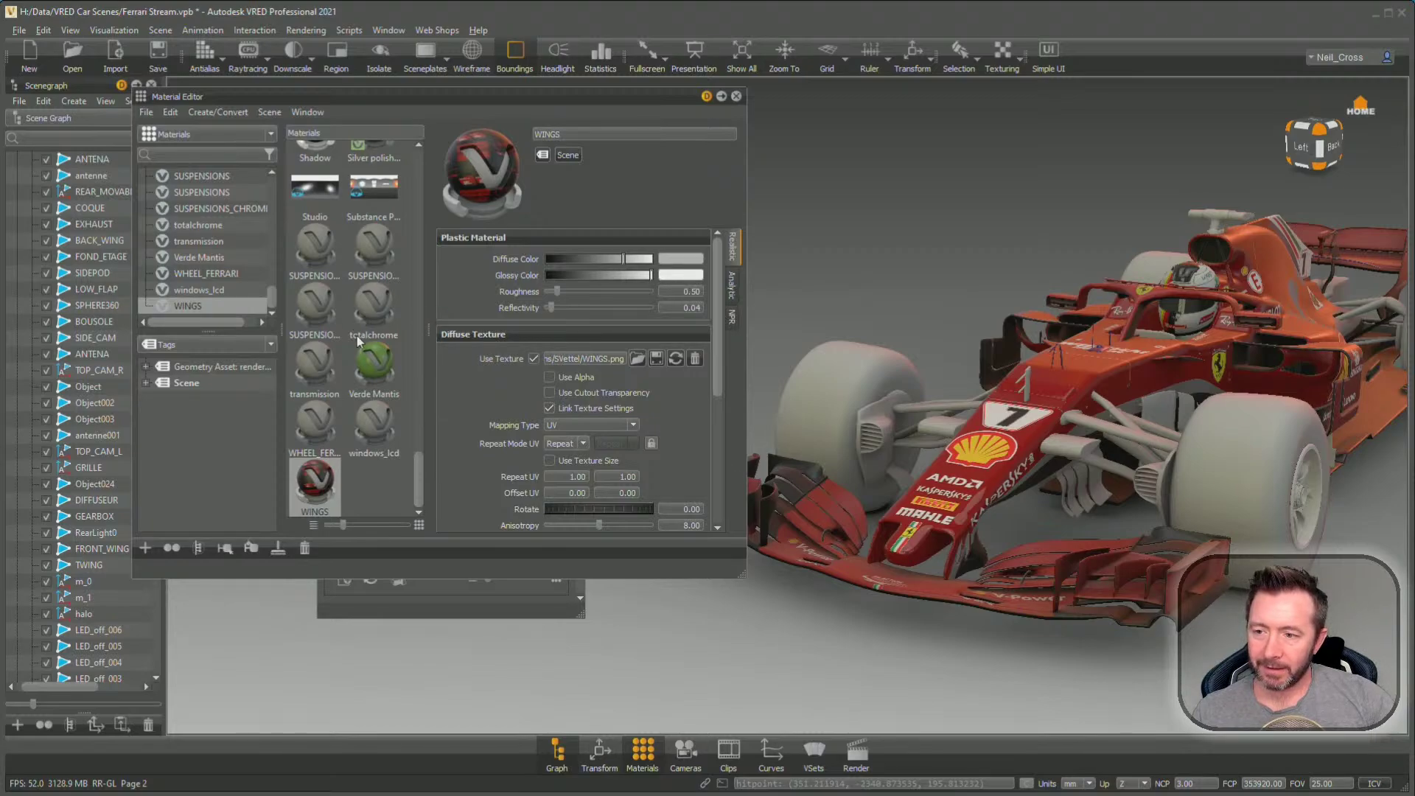
{"action": "left_click", "coordinate": [436, 594]}
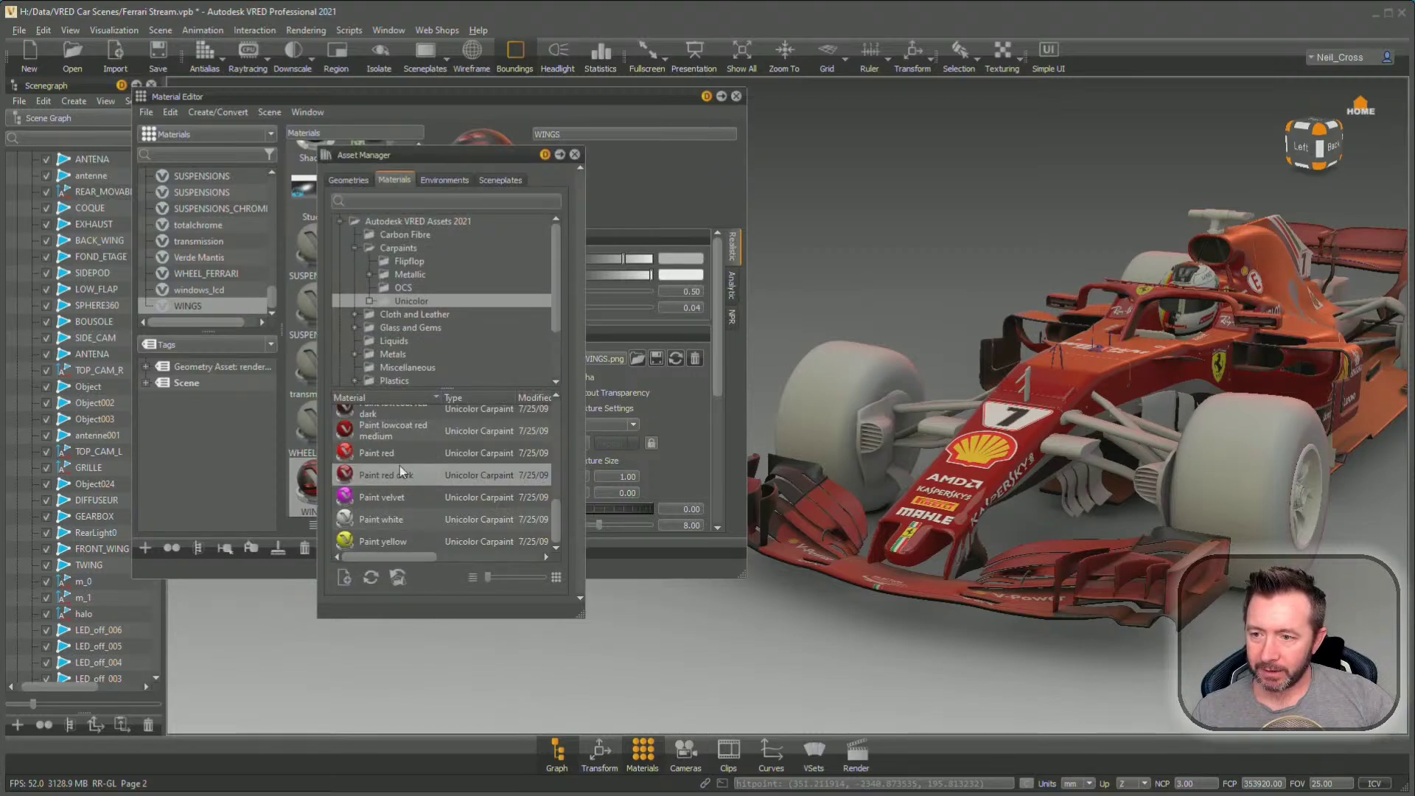
{"action": "mouse_move", "coordinate": [399, 471]}
{"action": "left_mouse_down"}
{"action": "mouse_move", "coordinate": [414, 461]}
{"action": "mouse_move", "coordinate": [547, 514]}
{"action": "mouse_move", "coordinate": [848, 522]}
{"action": "left_mouse_up"}
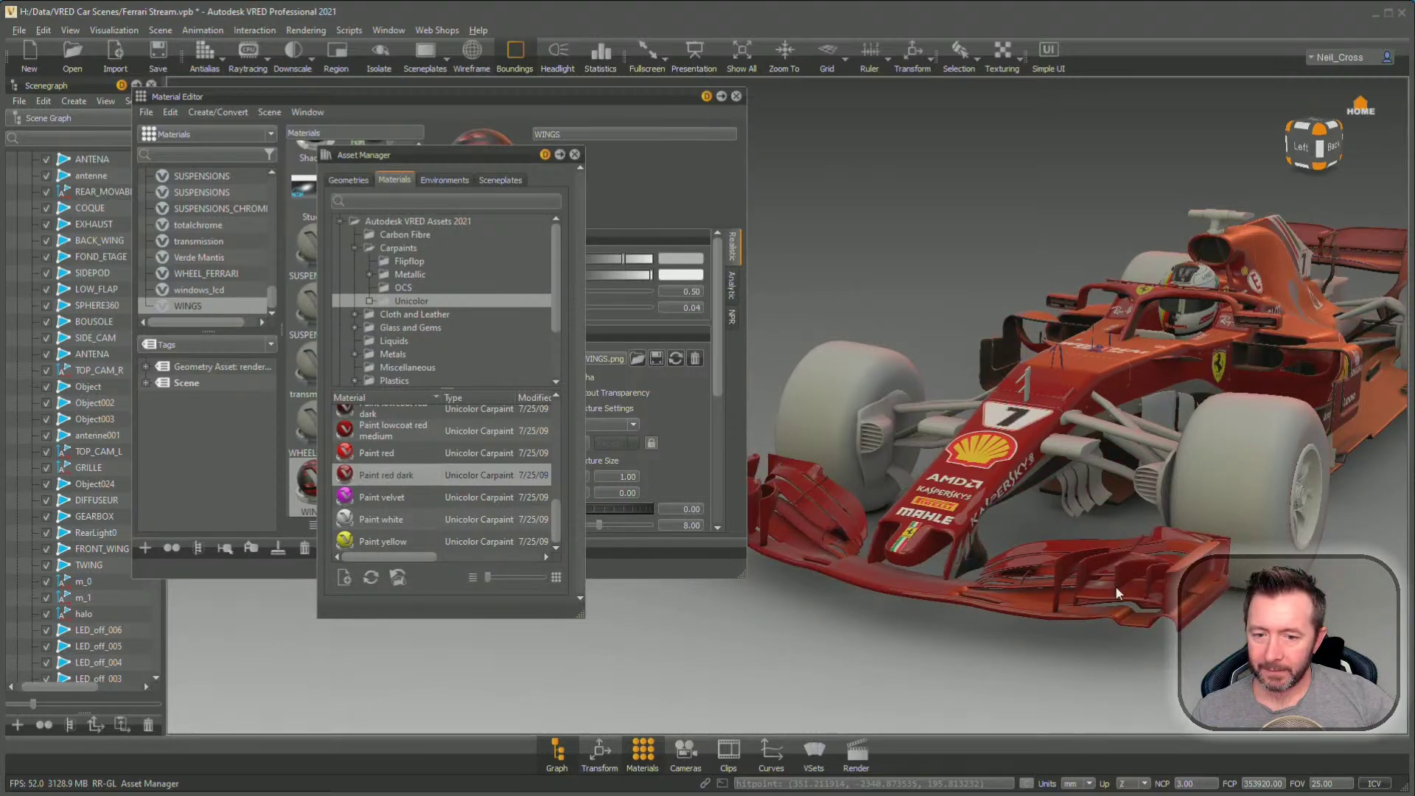
{"action": "left_click_drag", "start_coordinate": [1054, 571], "coordinate": [995, 586]}
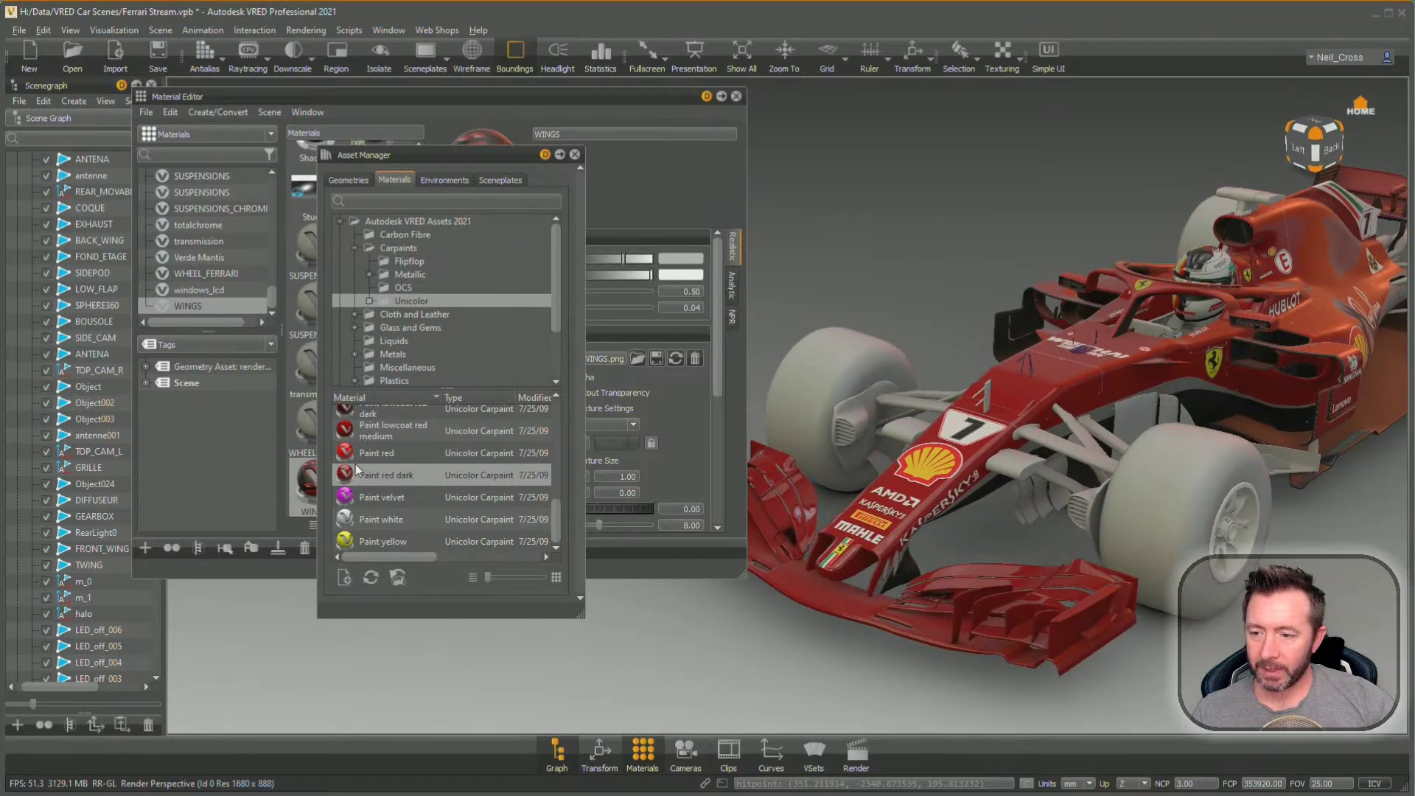
Bring up the Desktop folder beneath the car and try to apply WINGS.png as a texture to the front wing
{"action": "left_click", "coordinate": [567, 795]}
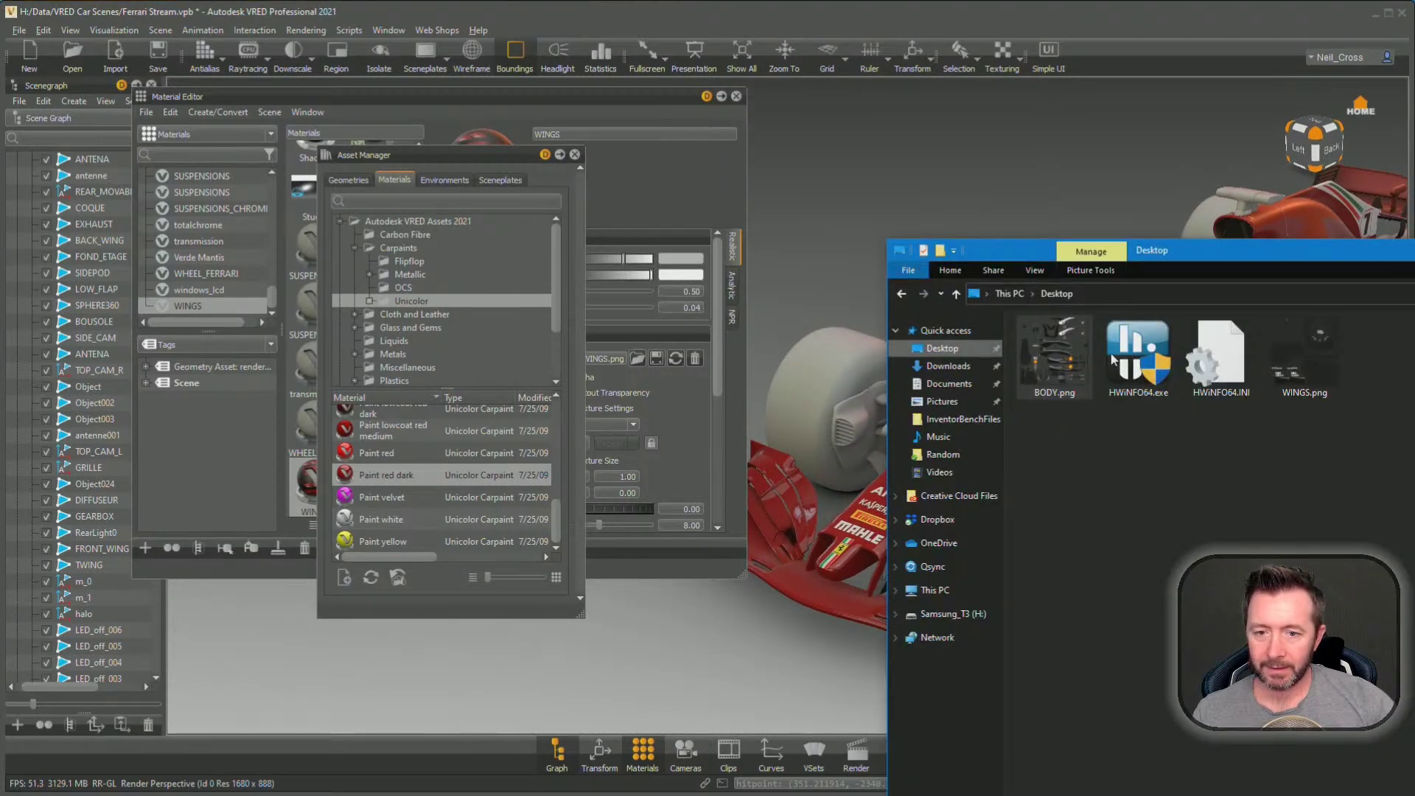
{"action": "left_click_drag", "start_coordinate": [1251, 254], "coordinate": [742, 616]}
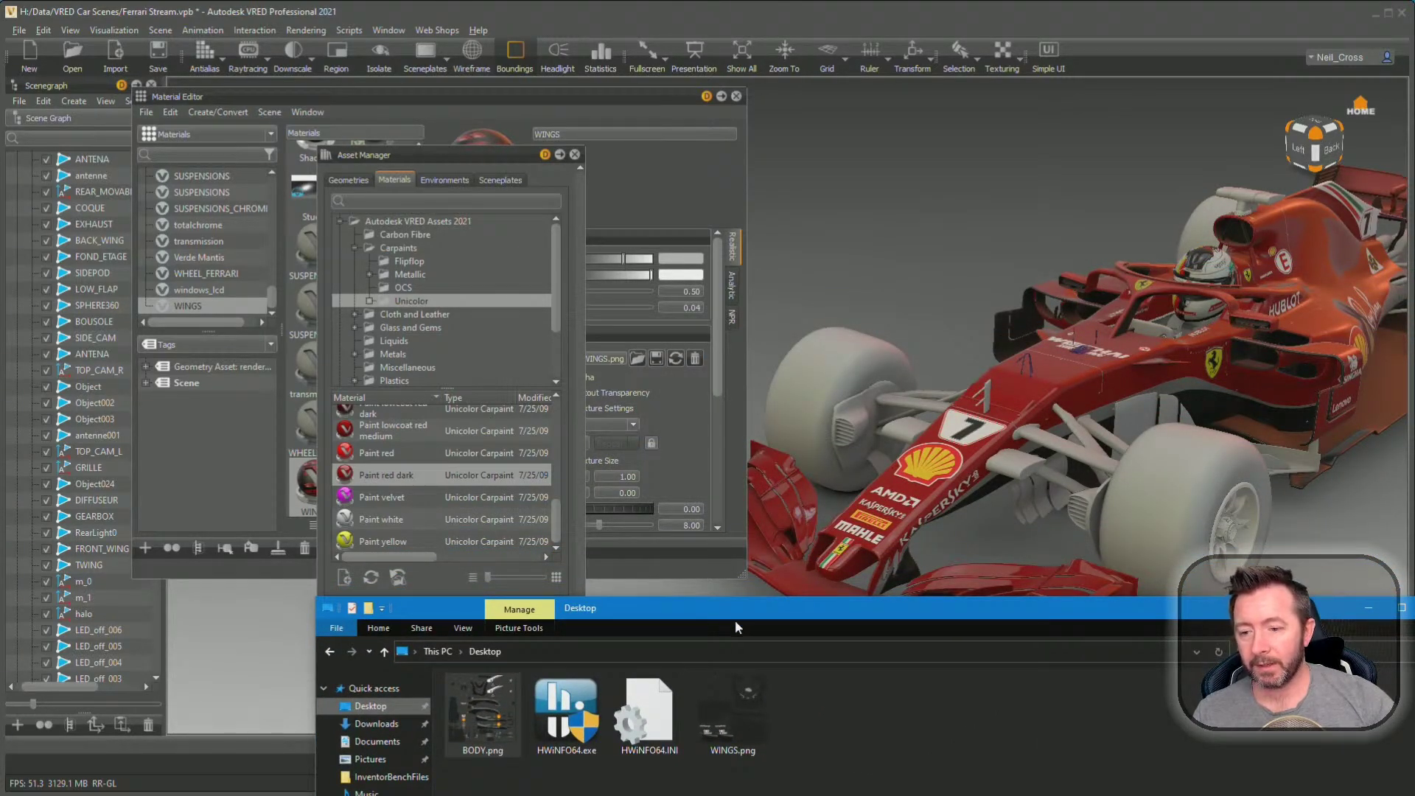
{"action": "left_click_drag", "start_coordinate": [827, 632], "coordinate": [564, 647]}
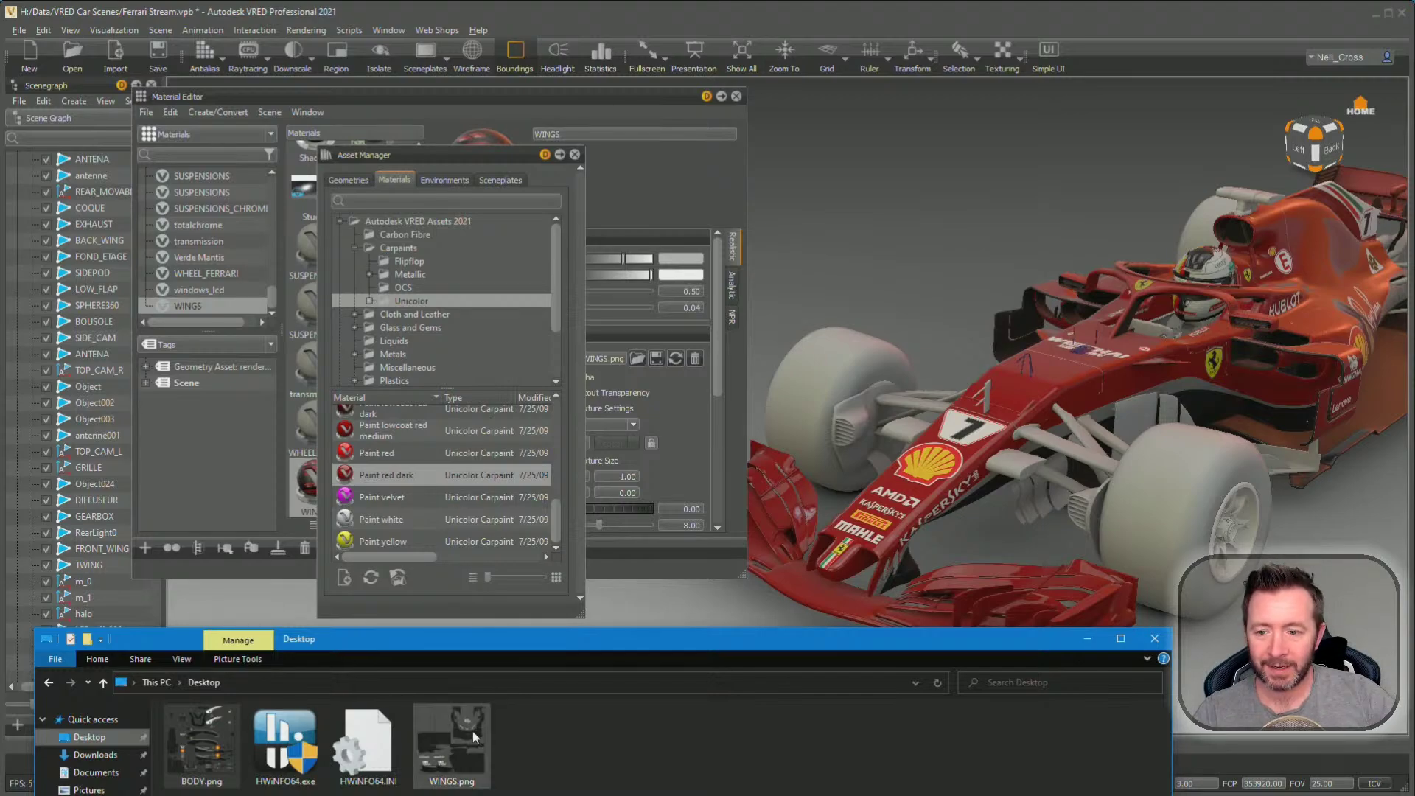
{"action": "left_click_drag", "start_coordinate": [457, 754], "coordinate": [802, 583]}
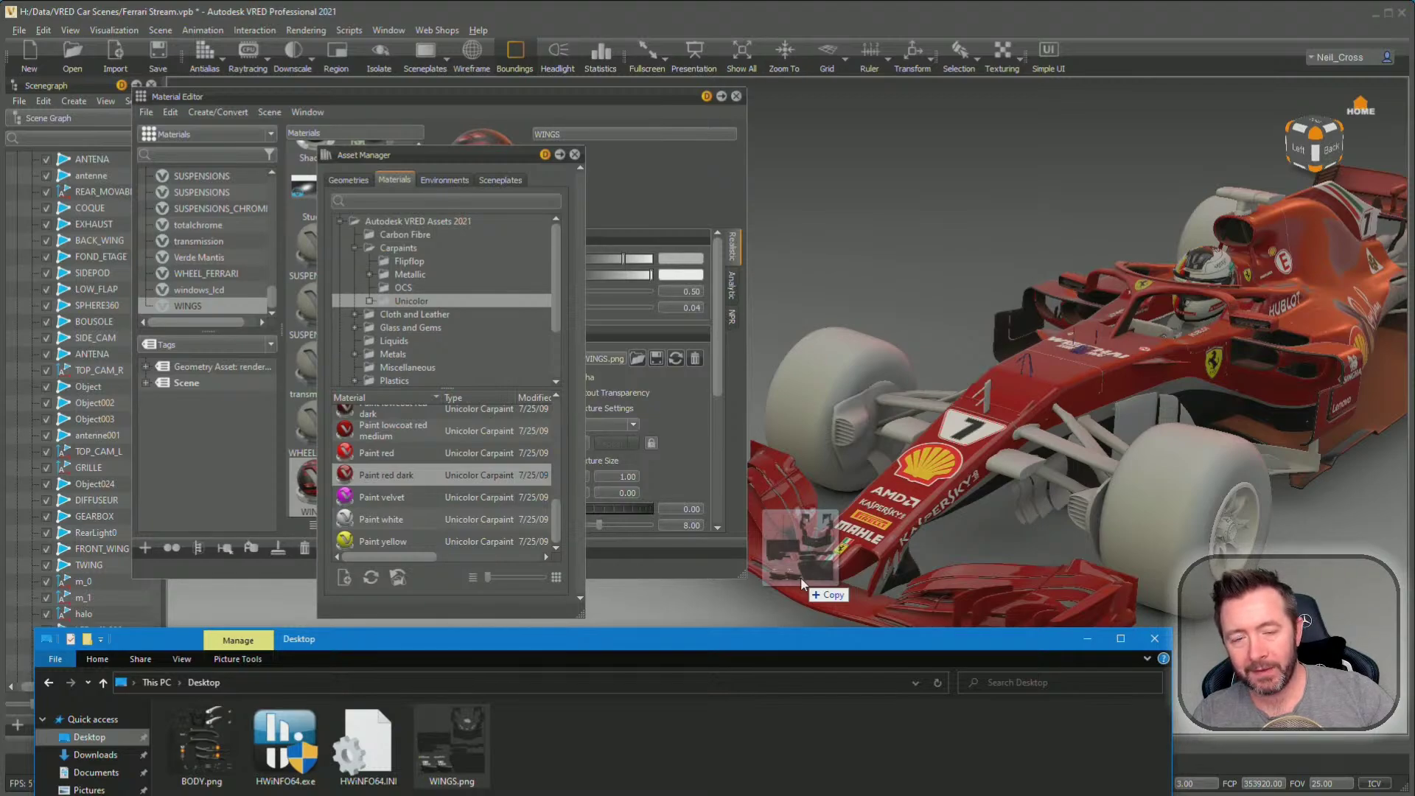
{"action": "mouse_move", "coordinate": [803, 583]}
{"action": "left_mouse_down"}
{"action": "mouse_move", "coordinate": [862, 585]}
{"action": "mouse_move", "coordinate": [806, 585]}
{"action": "mouse_move", "coordinate": [827, 595]}
{"action": "left_mouse_up"}
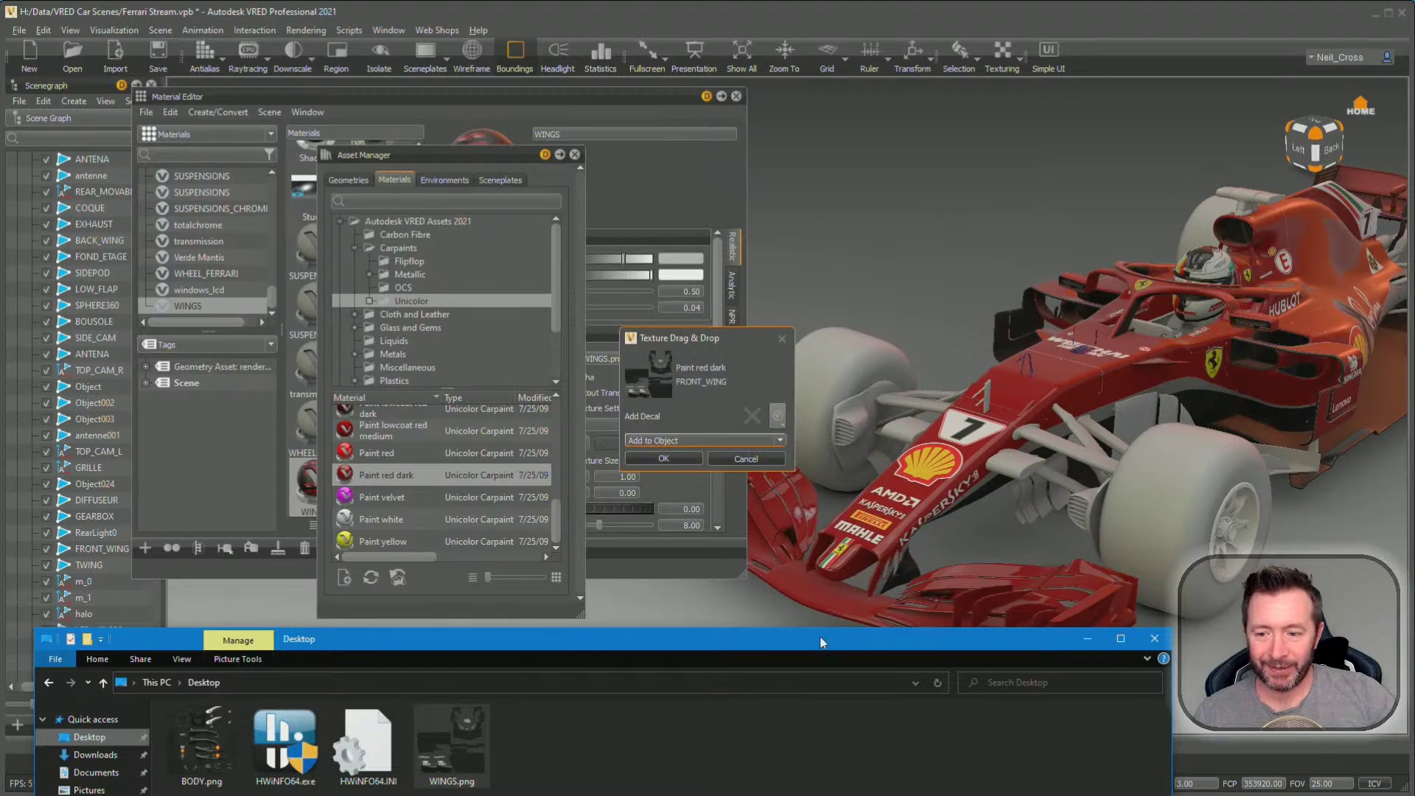
{"action": "left_click", "coordinate": [713, 442]}
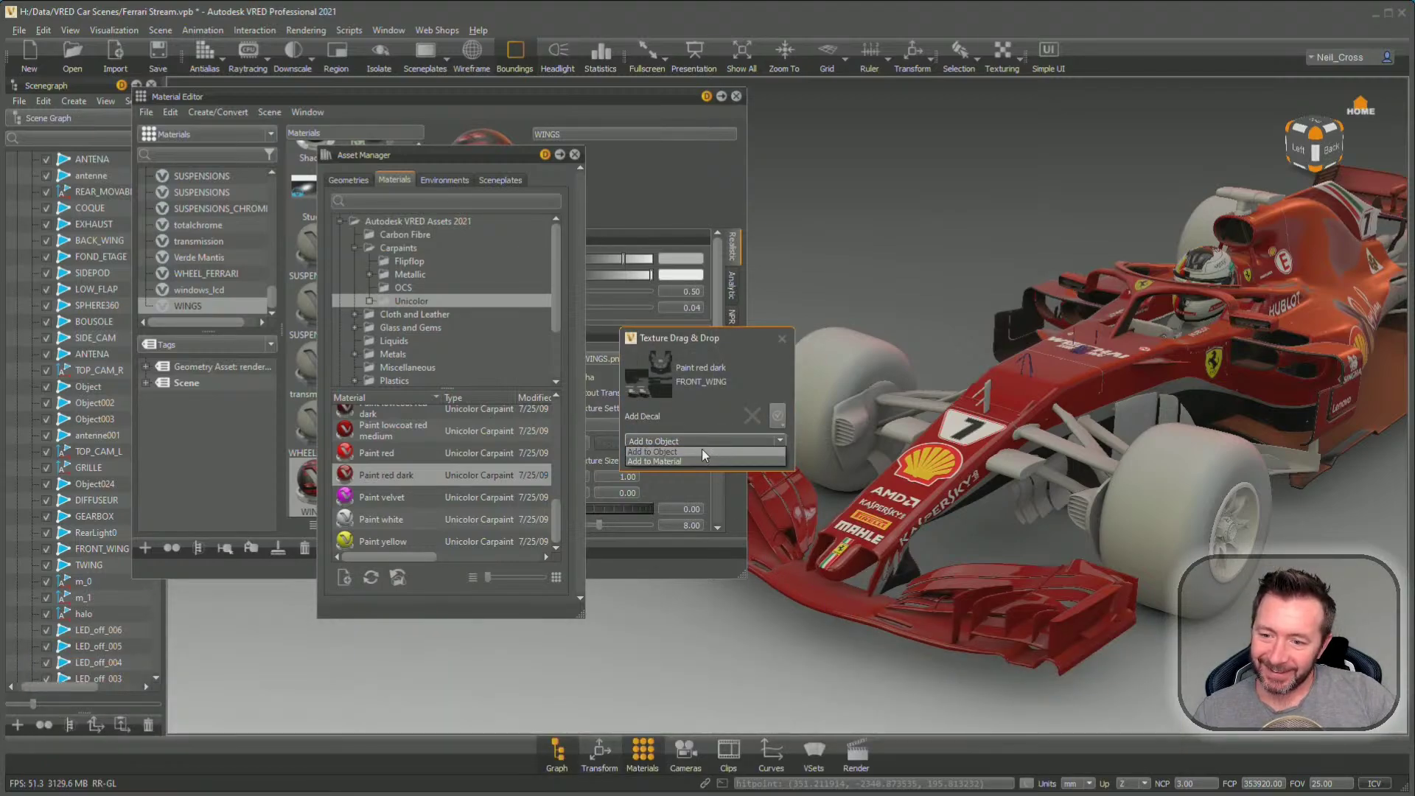
{"action": "left_click", "coordinate": [681, 459]}
{"action": "left_click", "coordinate": [664, 459]}
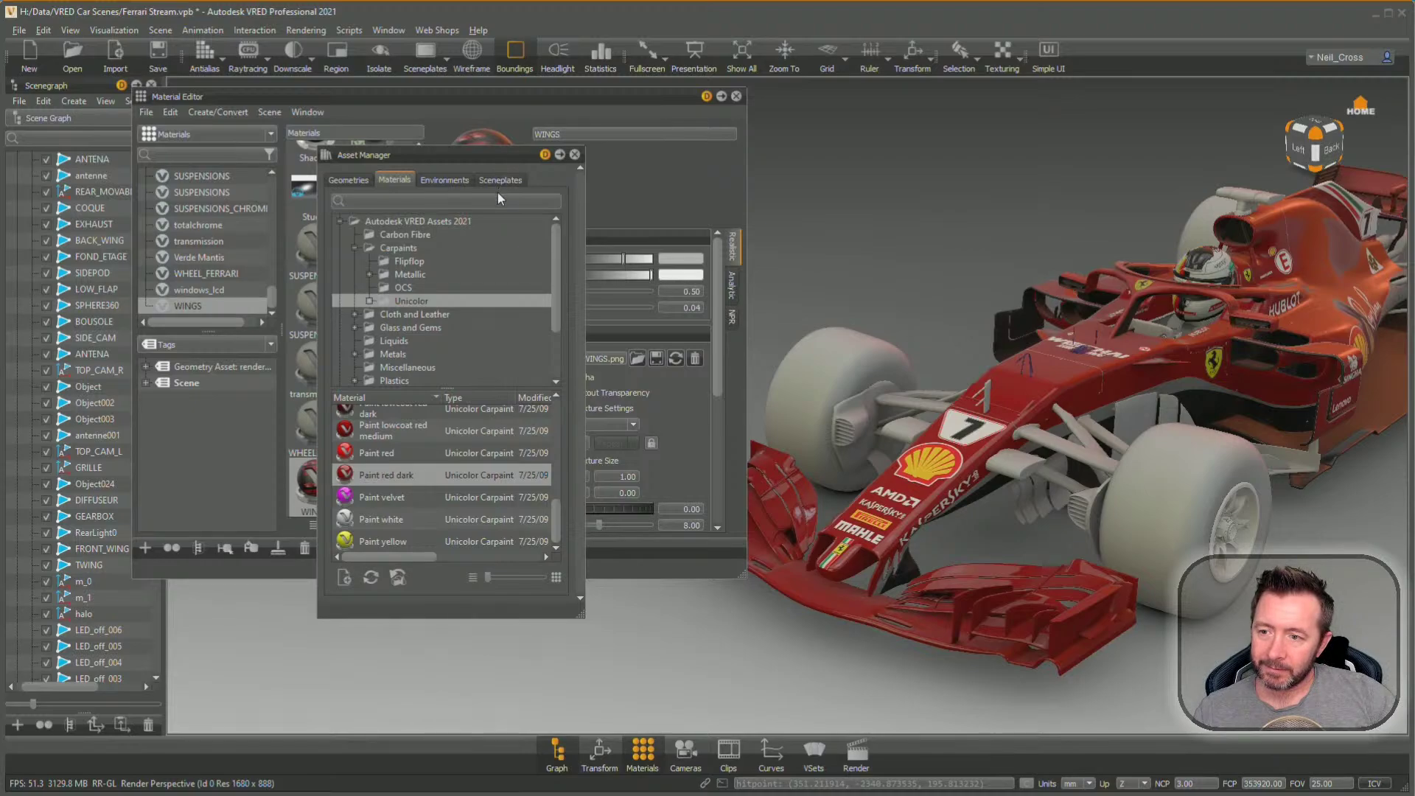
Close the Asset Manager and select the front wing together with its Paint red dark material
{"action": "left_click", "coordinate": [576, 155]}
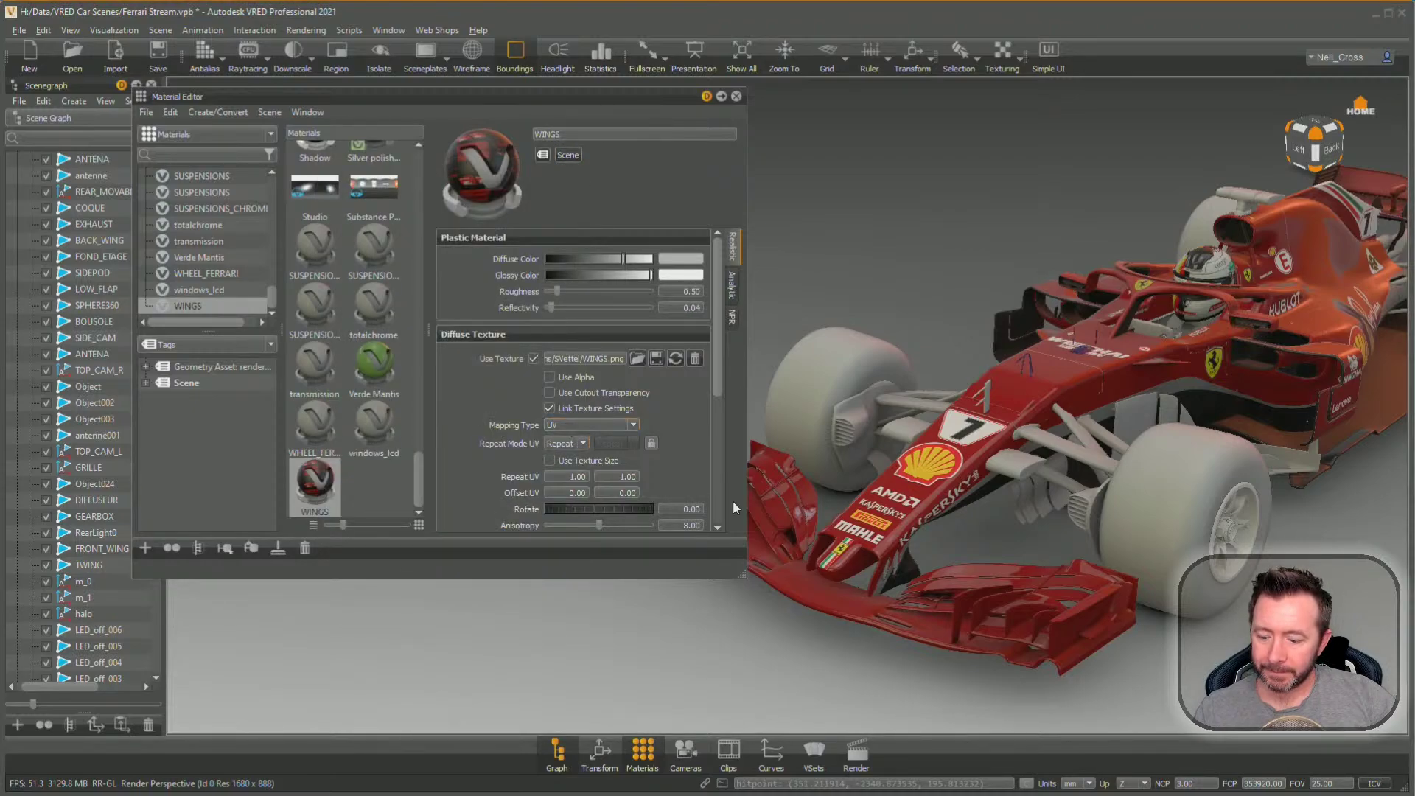
{"action": "left_click", "coordinate": [840, 612], "text": "shift"}
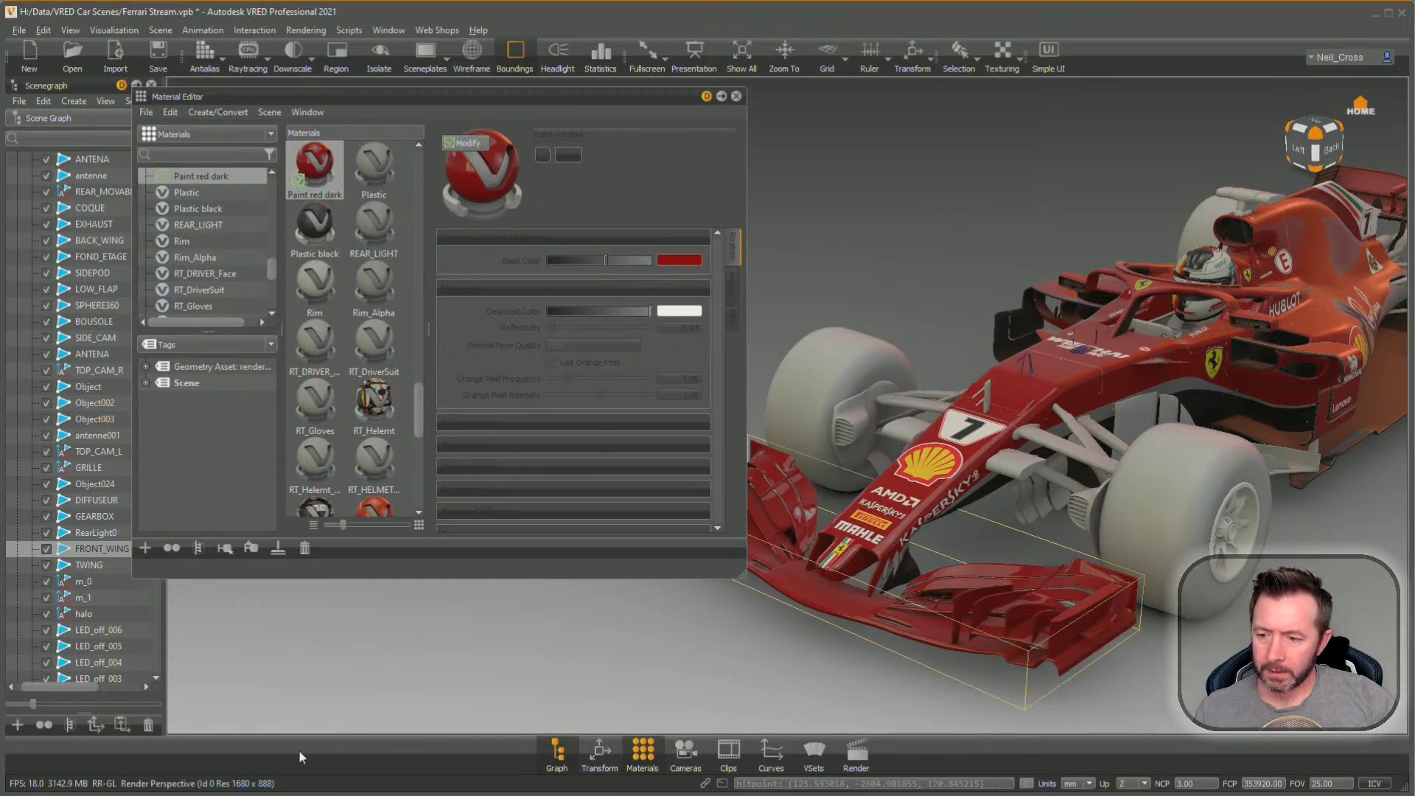
Try again to apply WINGS.png from the Desktop folder to the selected front wing with Add to Object
{"action": "key", "text": "alt+Tab"}
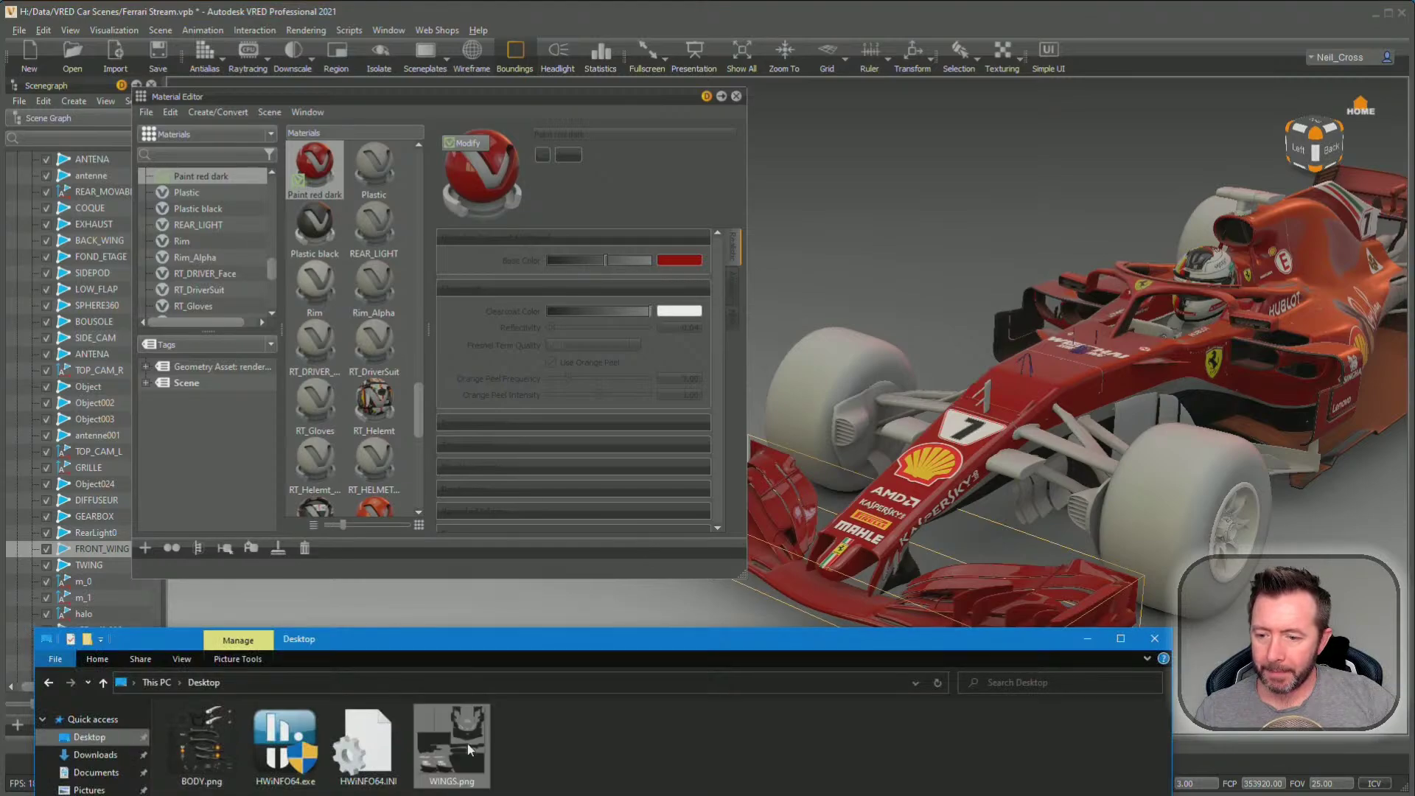
{"action": "left_click_drag", "start_coordinate": [467, 744], "coordinate": [825, 599]}
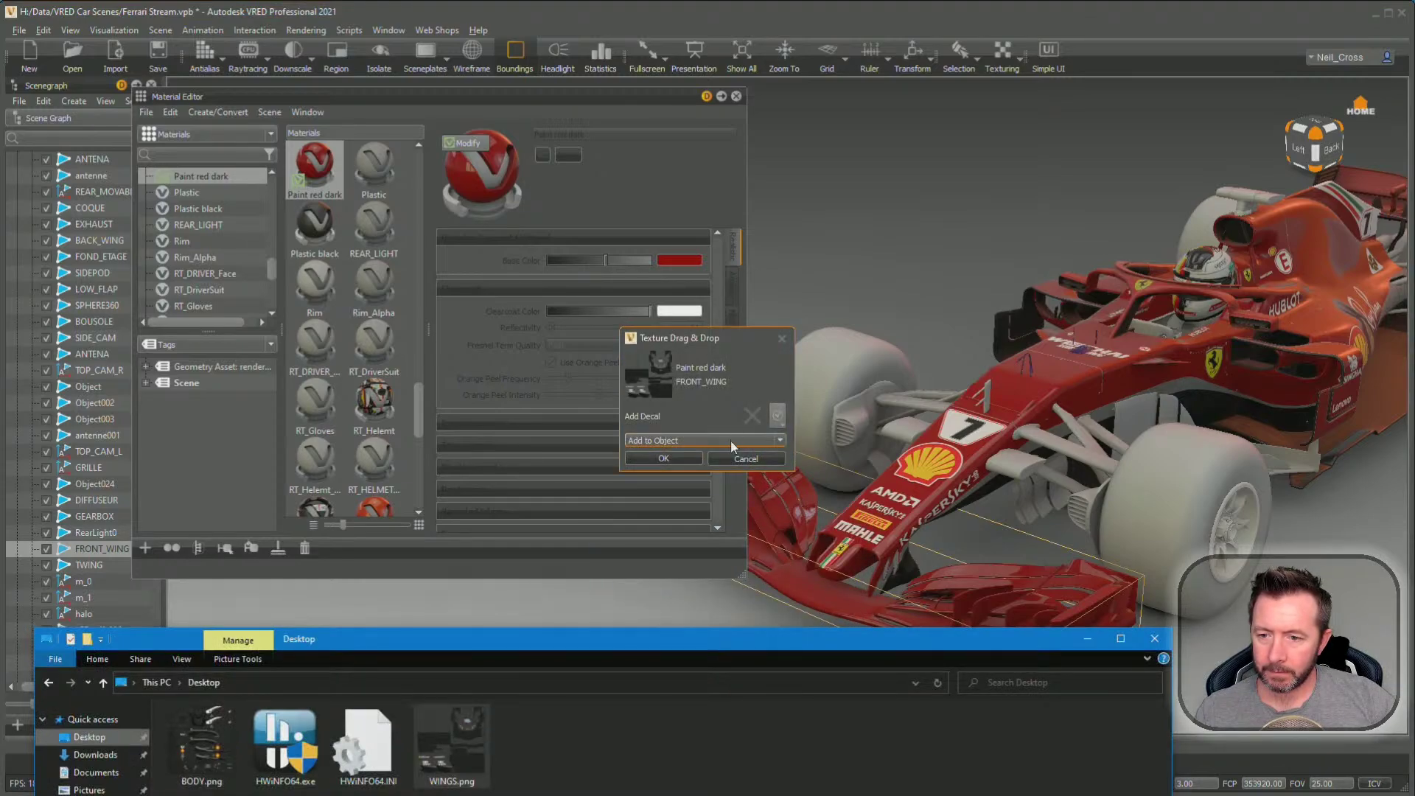
{"action": "left_click", "coordinate": [663, 459]}
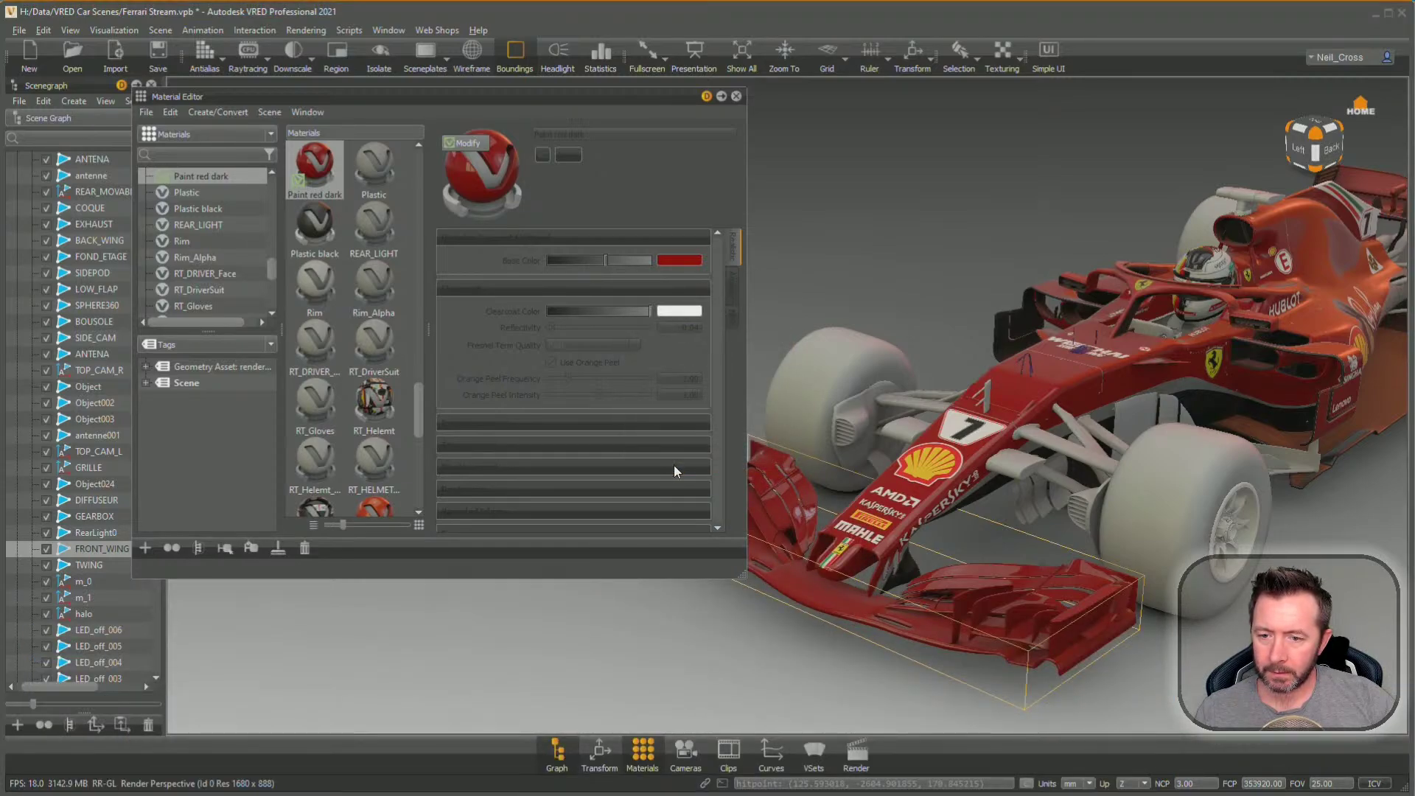
Add WINGS.png to the front wing with the Add Decal option enabled and Add to Object, and leave the planar projection editing
{"action": "key", "text": "alt+Tab"}
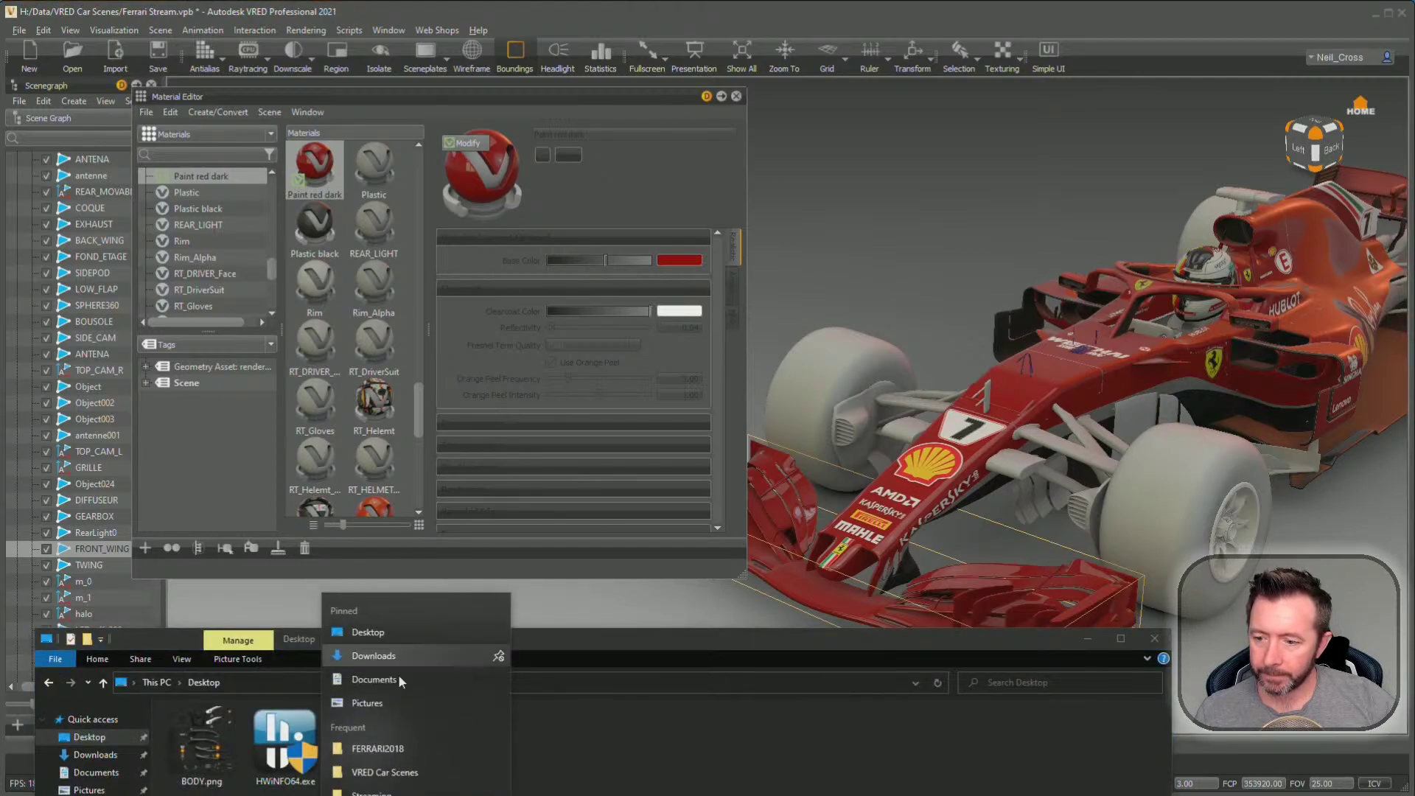
{"action": "left_click_drag", "start_coordinate": [460, 759], "coordinate": [825, 599]}
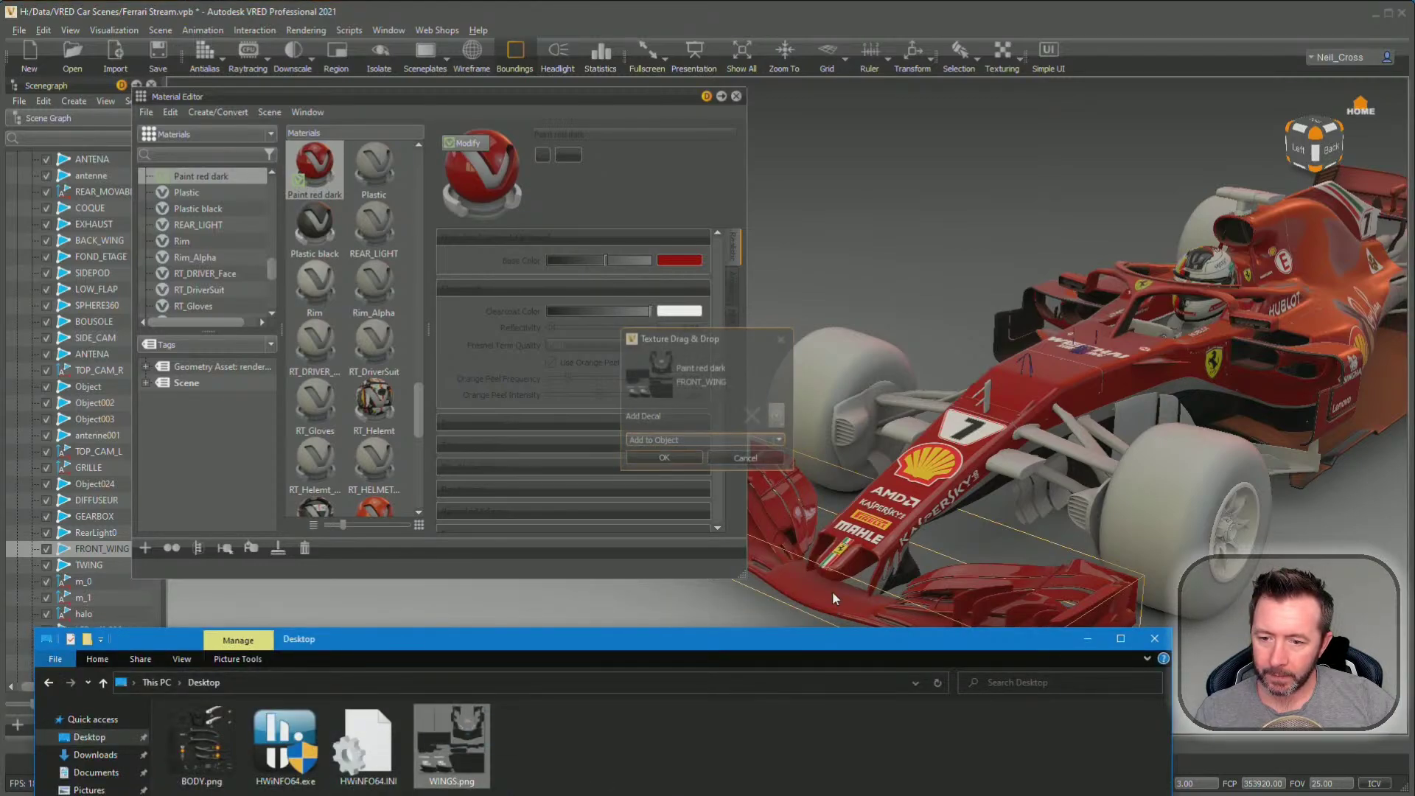
{"action": "left_click", "coordinate": [715, 439]}
{"action": "left_click", "coordinate": [684, 463]}
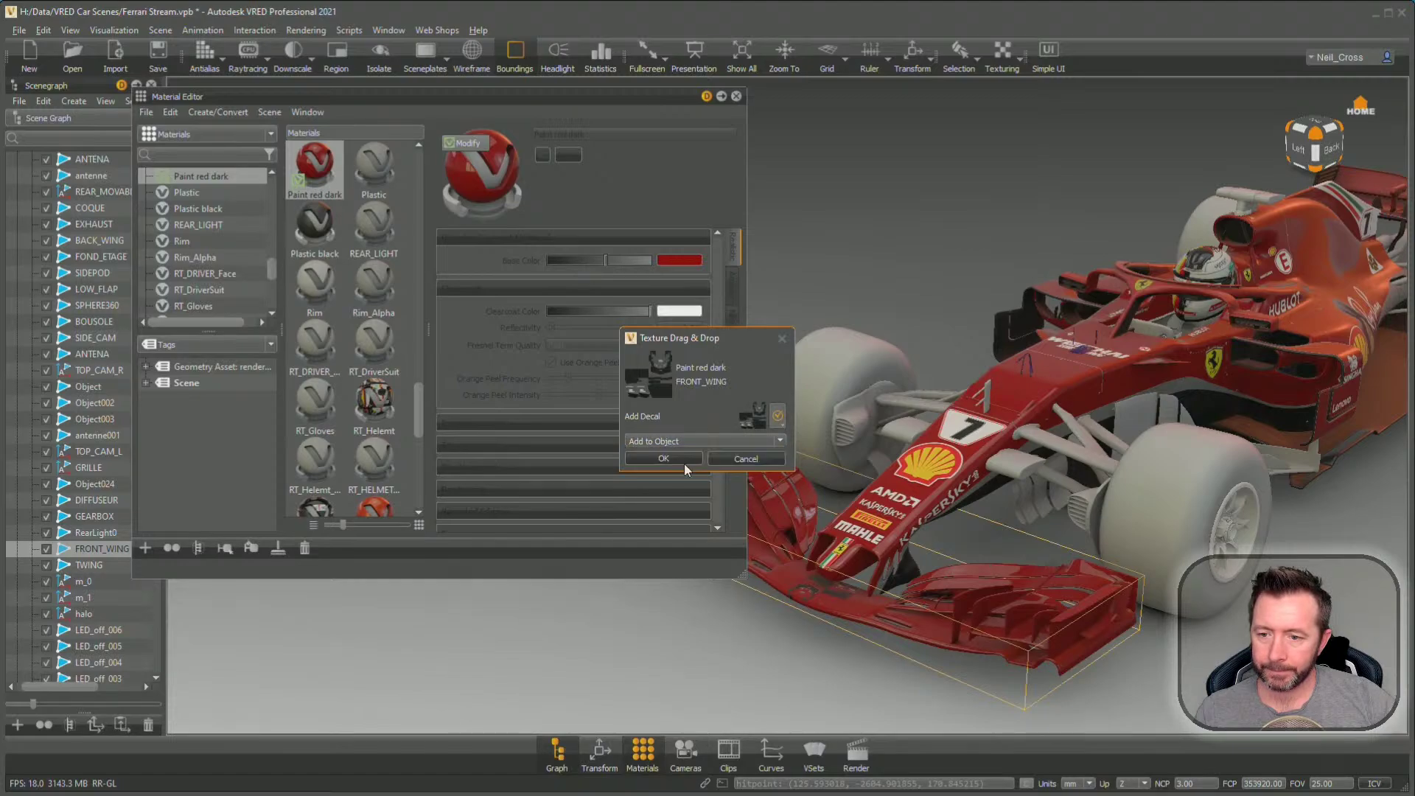
{"action": "left_click", "coordinate": [667, 458]}
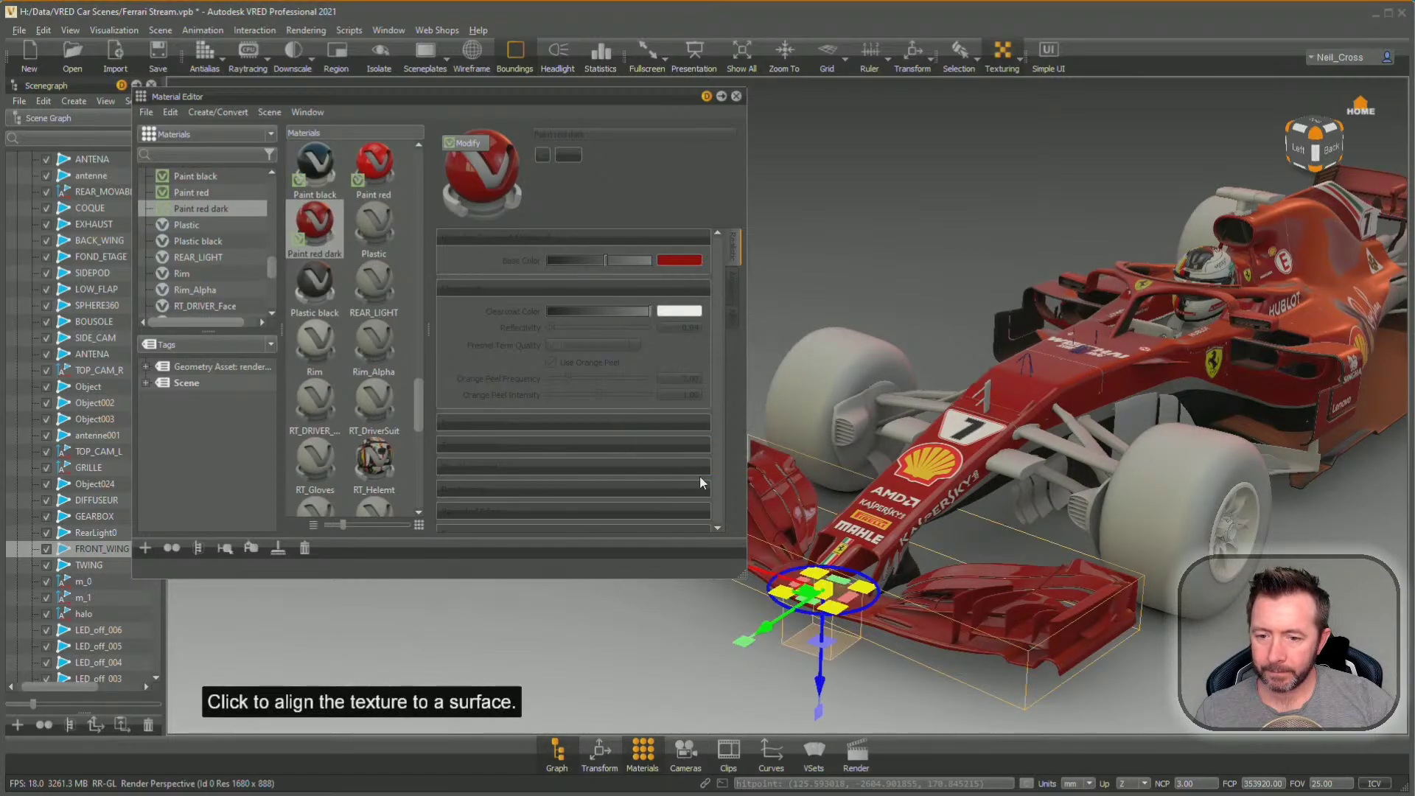
{"action": "left_click", "coordinate": [736, 97]}
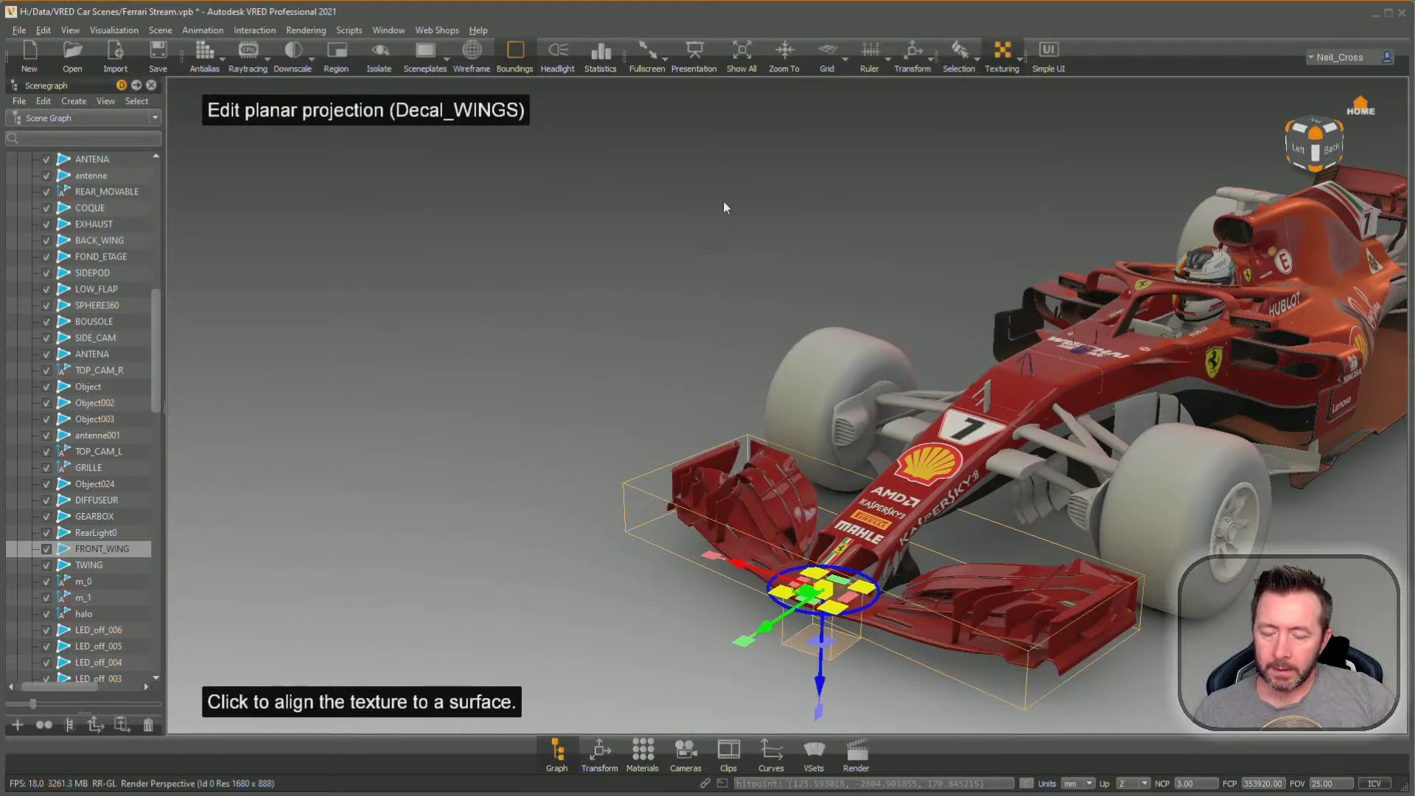
{"action": "key", "text": "Escape"}
In the front wing's multipass material, select the Decal_WINGS layer and set its diffuse texture mapping type to UV
{"action": "left_click", "coordinate": [642, 751]}
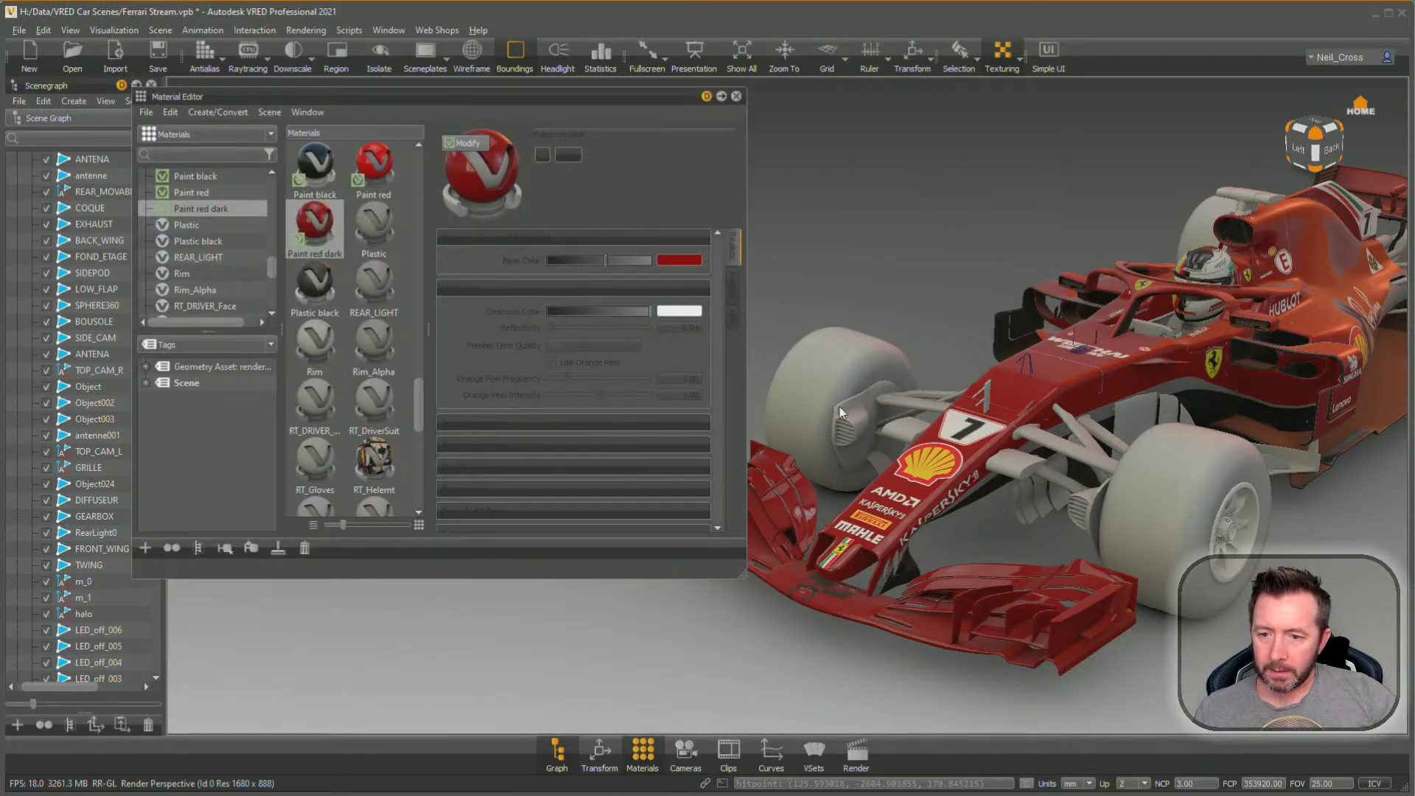
{"action": "scroll", "coordinate": [807, 591], "scroll_direction": "up", "scroll_amount": 5}
{"action": "middle_click_drag", "start_coordinate": [817, 594], "coordinate": [745, 331]}
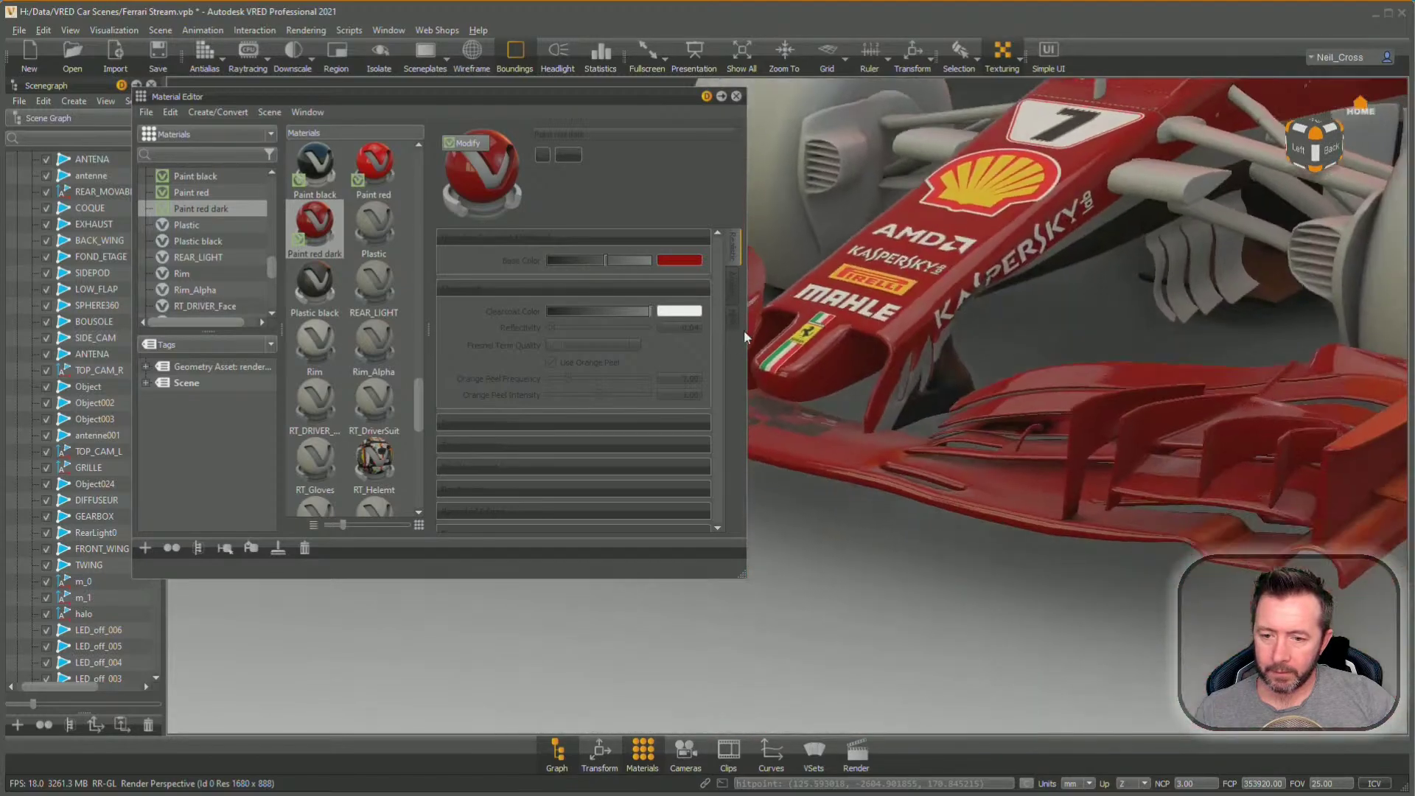
{"action": "left_click_drag", "start_coordinate": [830, 445], "coordinate": [959, 419]}
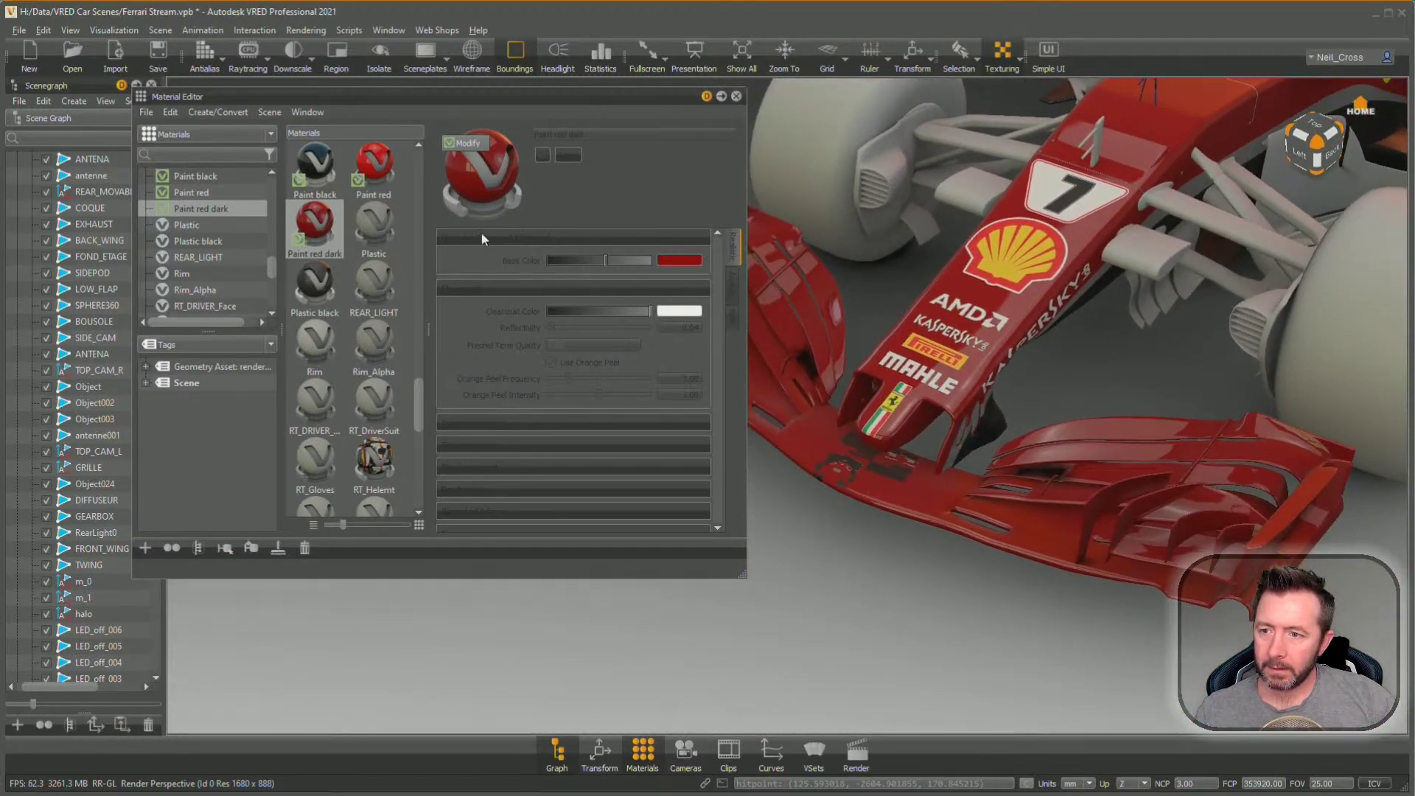
{"action": "left_click", "coordinate": [963, 510]}
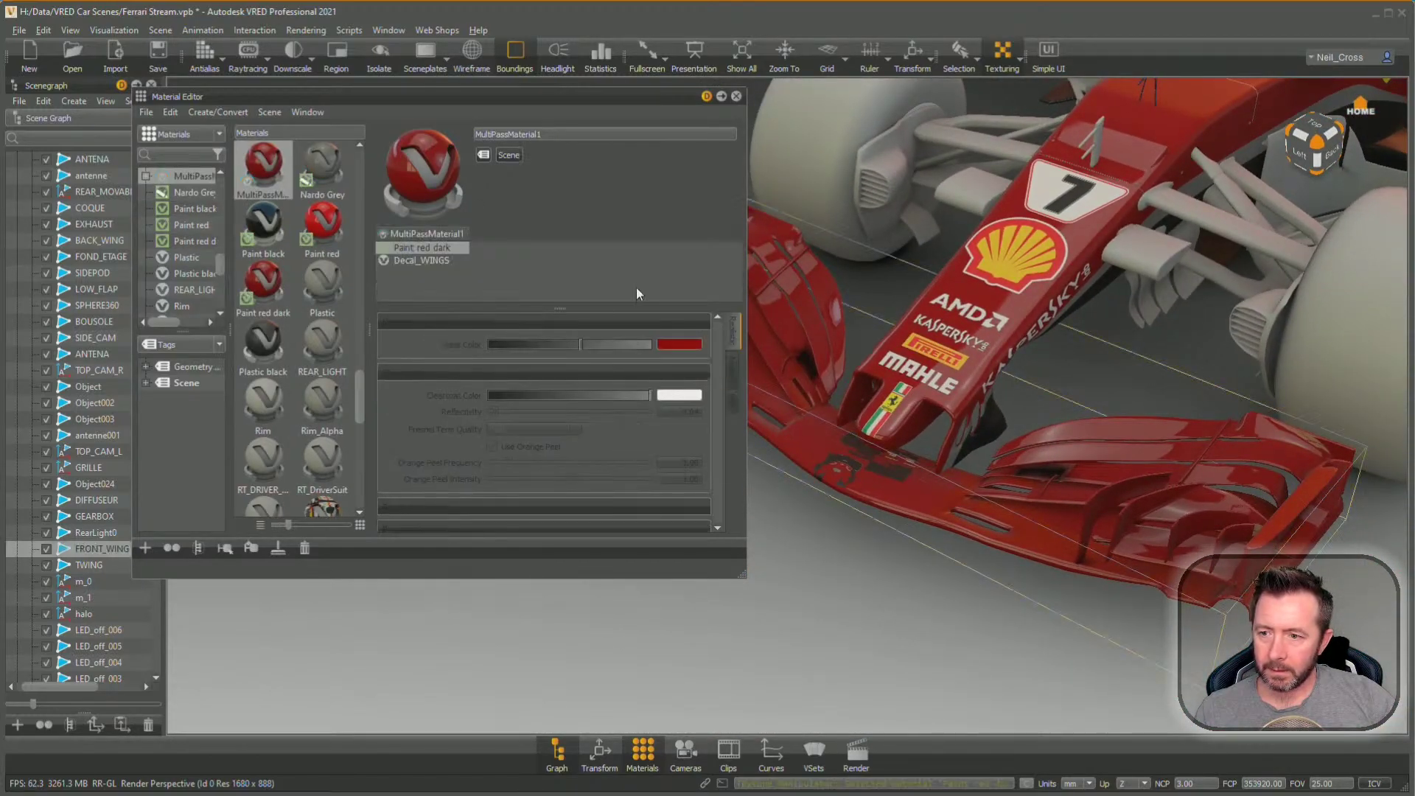
{"action": "left_click", "coordinate": [401, 260]}
{"action": "scroll", "coordinate": [674, 519], "scroll_direction": "down", "scroll_amount": 2}
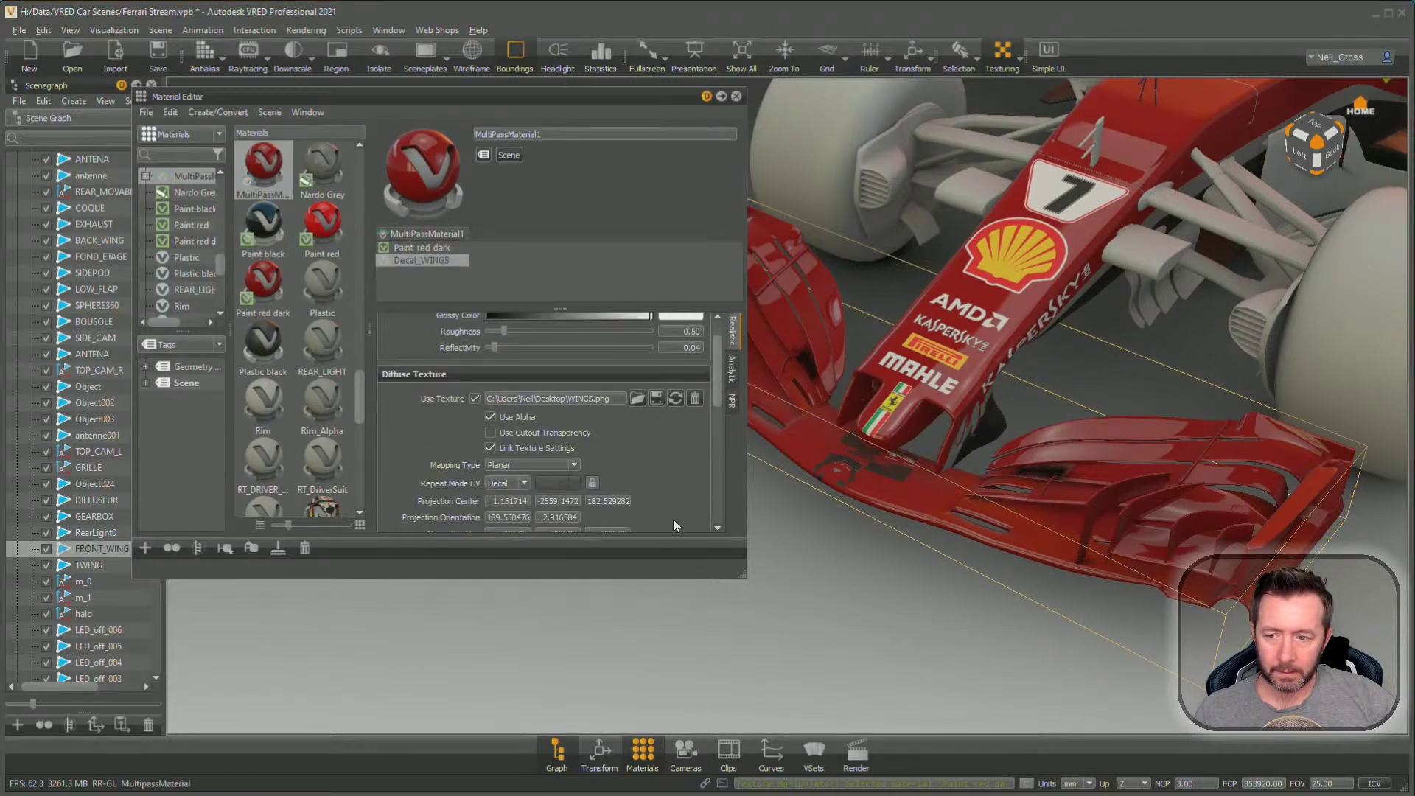
{"action": "left_click", "coordinate": [550, 464]}
{"action": "left_click", "coordinate": [502, 472]}
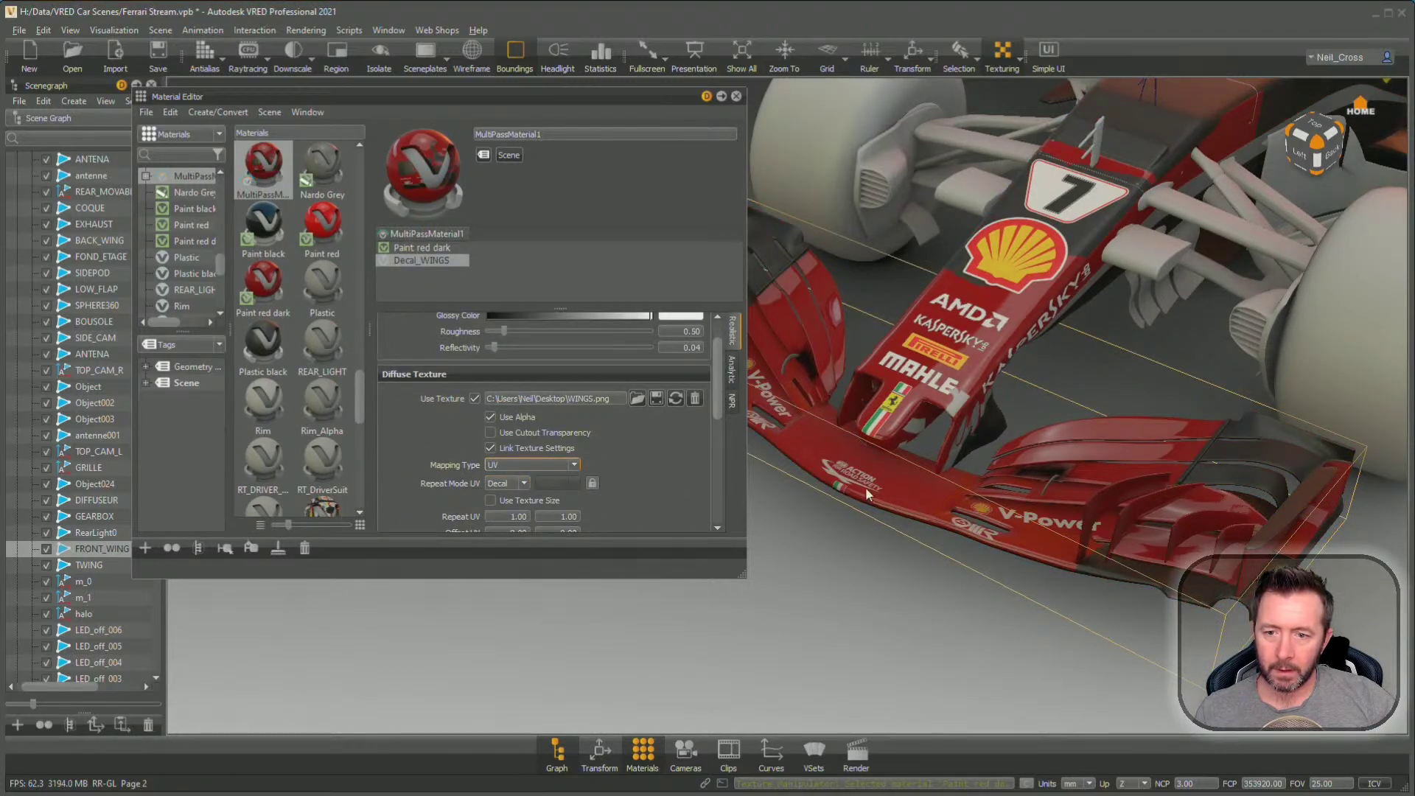
{"action": "left_click_drag", "start_coordinate": [1017, 456], "coordinate": [1093, 406]}
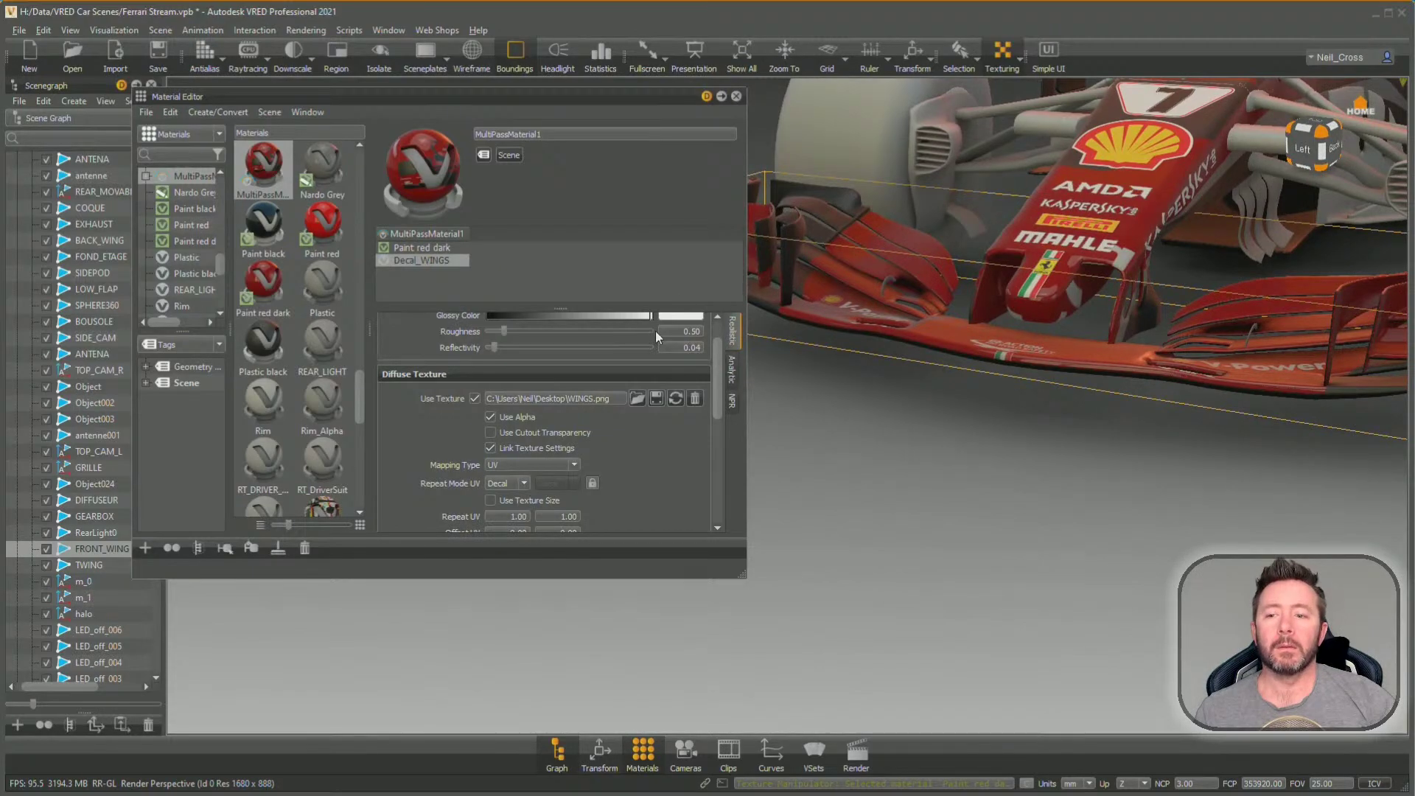
{"action": "scroll", "coordinate": [713, 335], "scroll_direction": "up", "scroll_amount": 2}
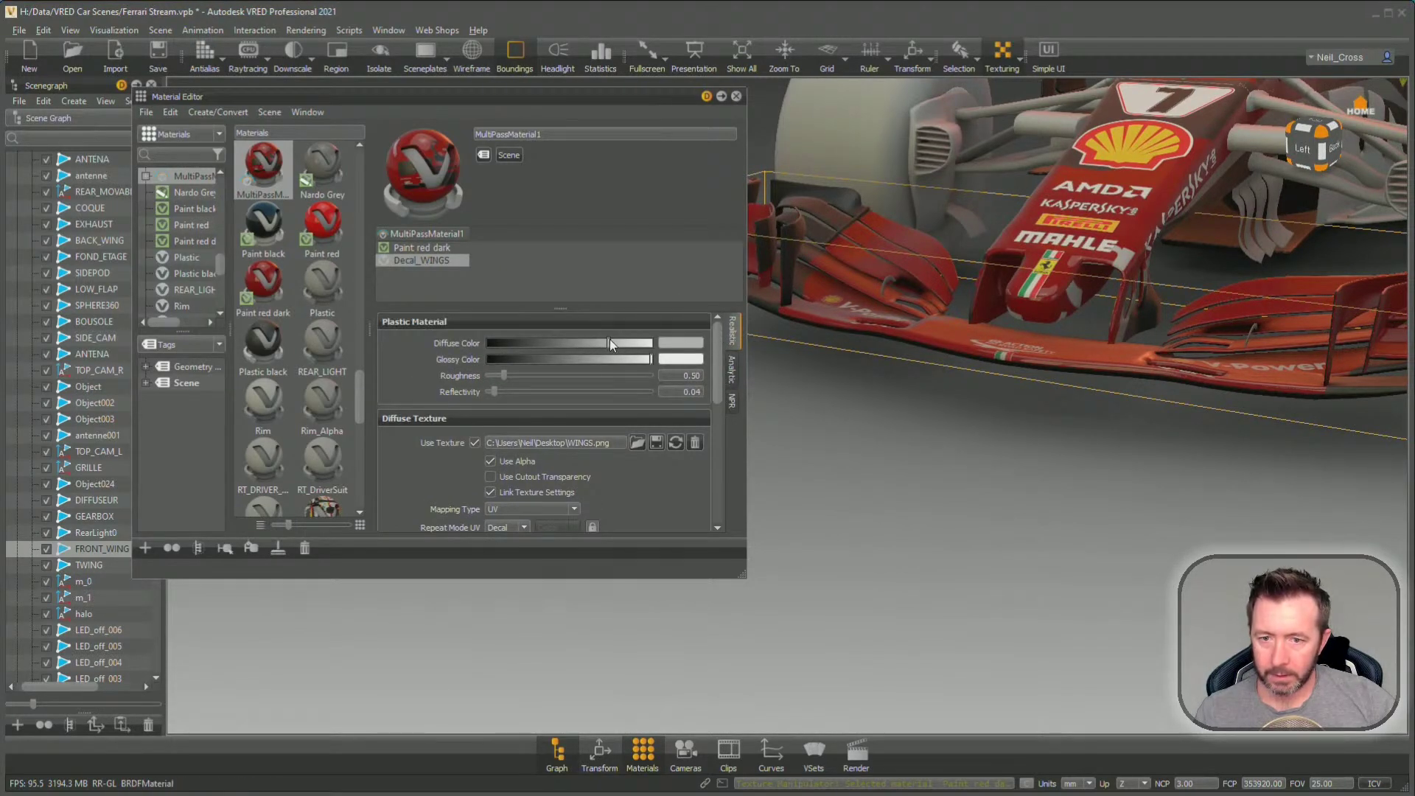
Raise the Decal_WINGS layer's diffuse color to full white and check the result on the front wing
{"action": "left_click_drag", "start_coordinate": [609, 343], "coordinate": [664, 357]}
{"action": "left_click_drag", "start_coordinate": [1116, 543], "coordinate": [1028, 400]}
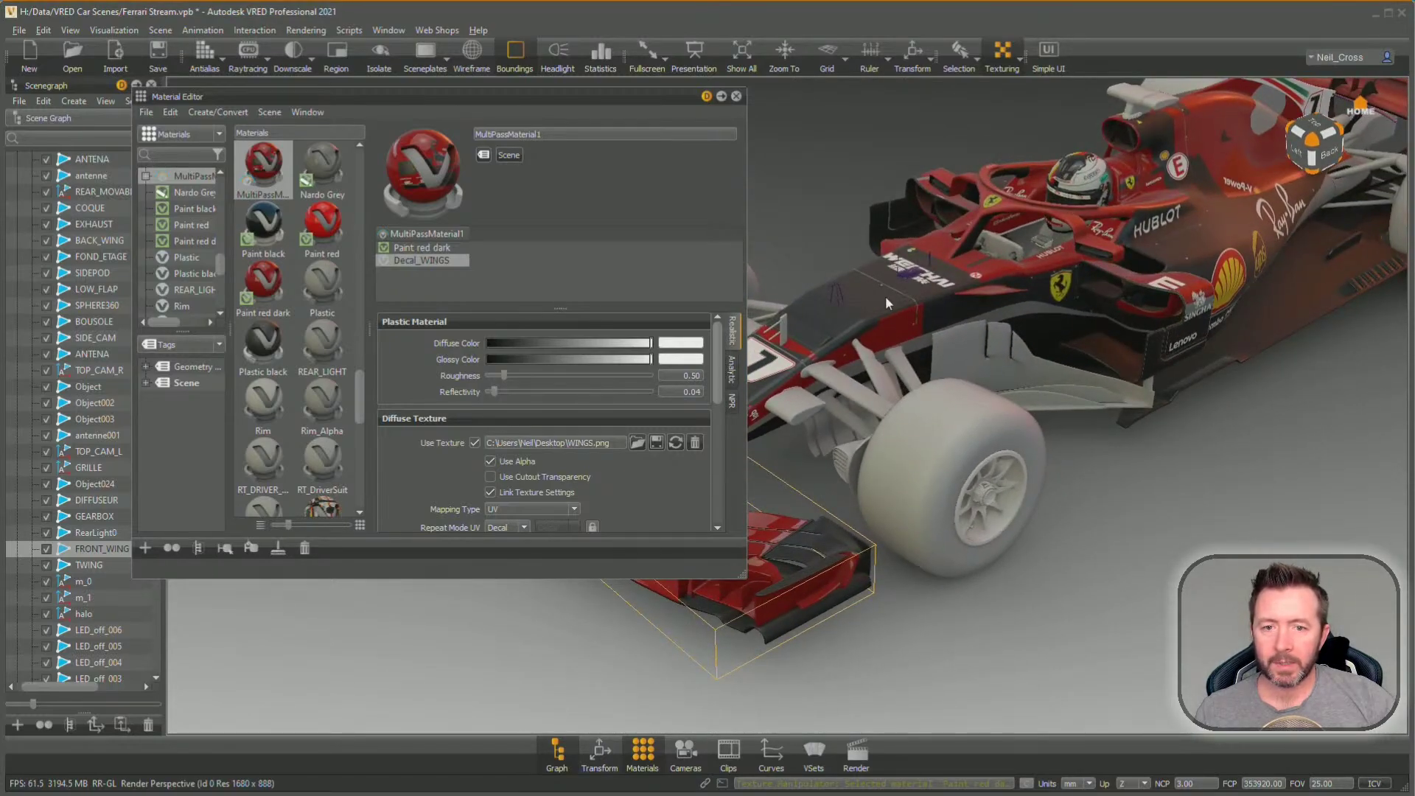
{"action": "left_click_drag", "start_coordinate": [887, 294], "coordinate": [1202, 330]}
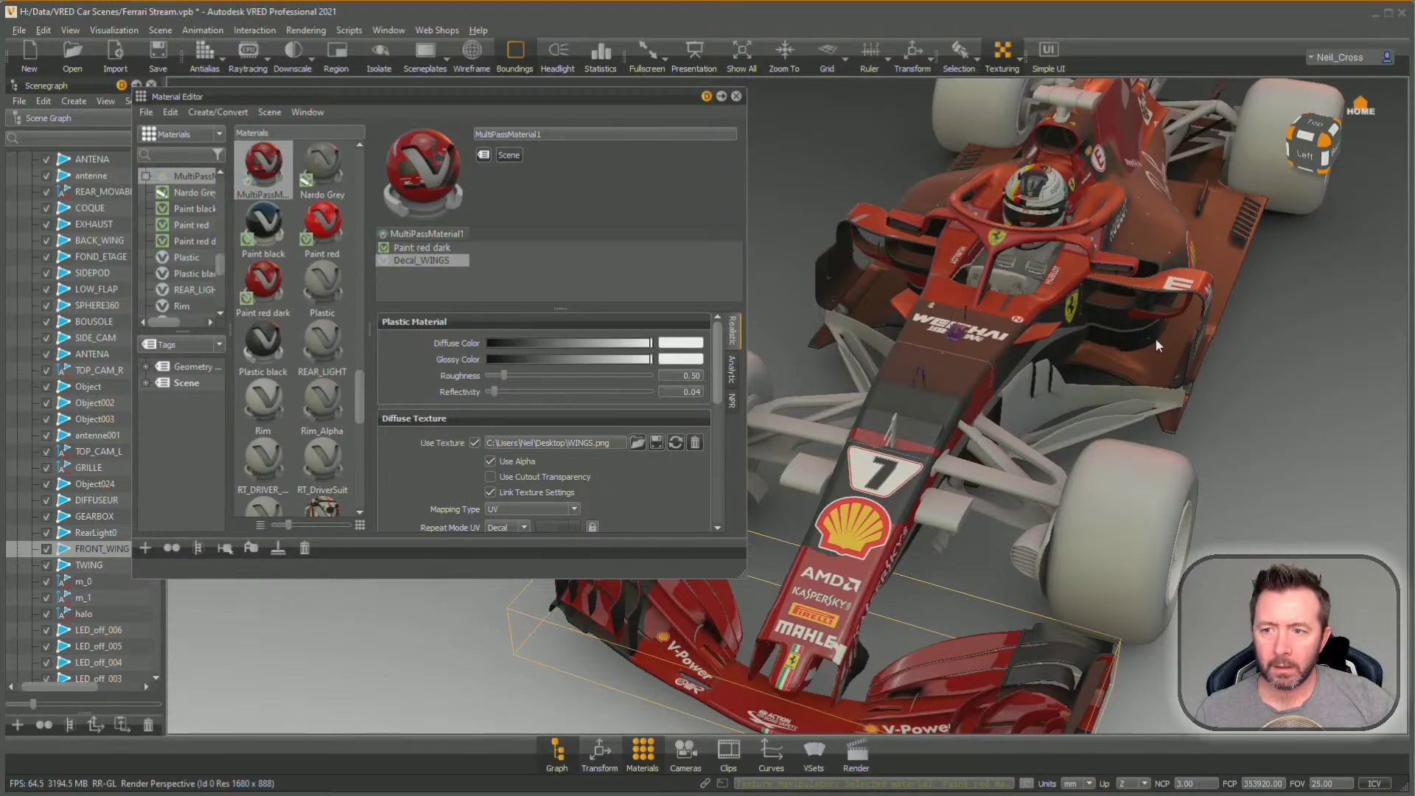
Select the COQUE body shell and examine its livery from the front and side
{"action": "left_click", "coordinate": [989, 312]}
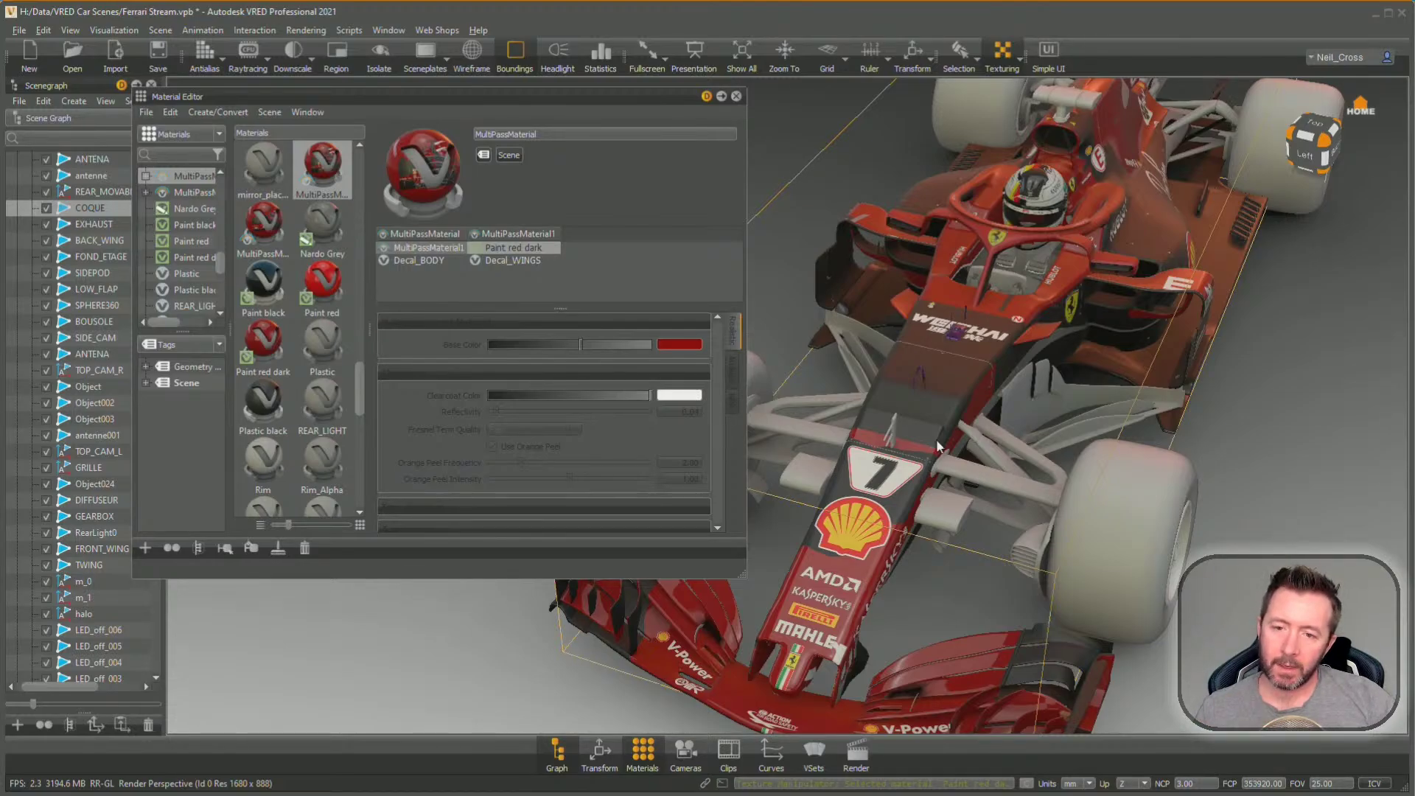
{"action": "left_click_drag", "start_coordinate": [1009, 454], "coordinate": [1146, 502]}
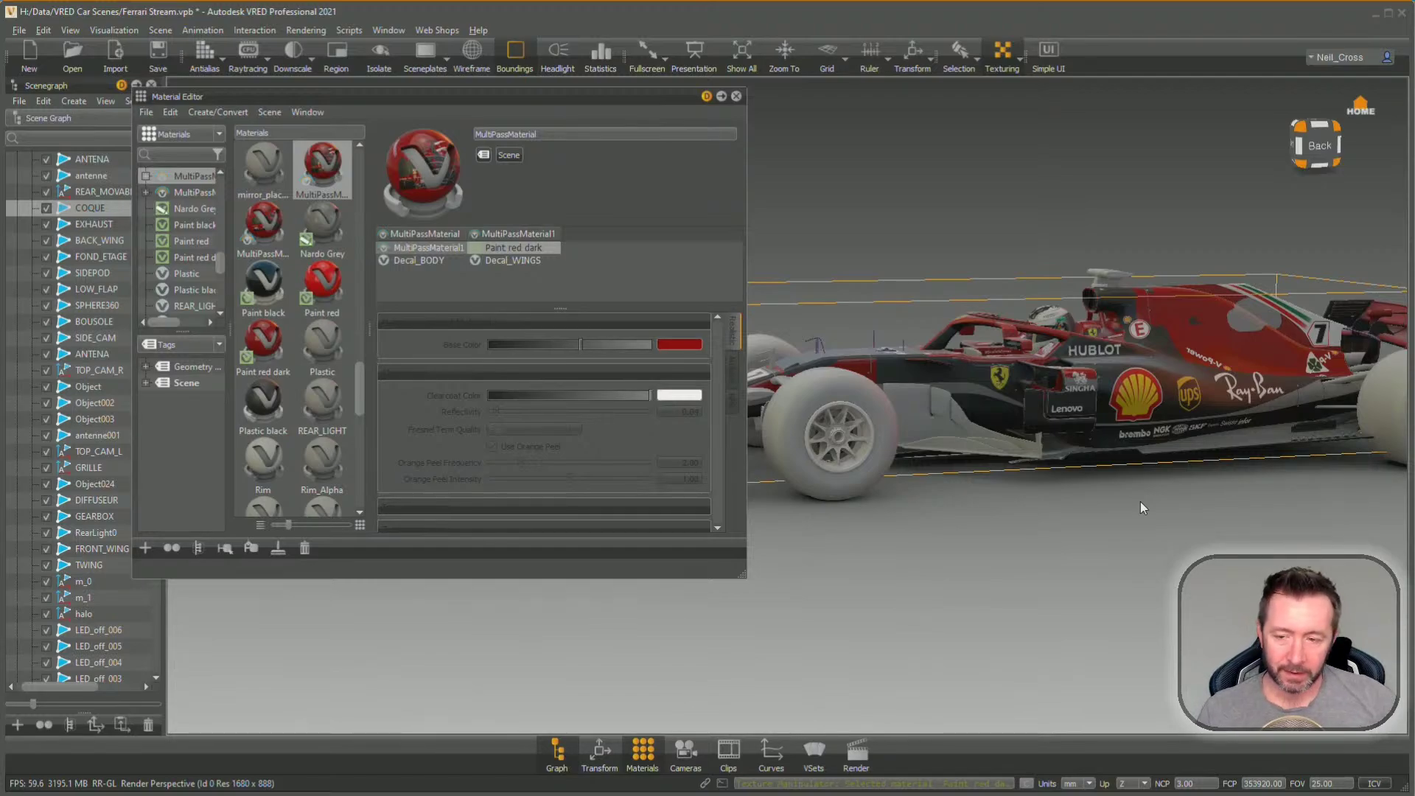
{"action": "left_click_drag", "start_coordinate": [1035, 350], "coordinate": [1095, 312]}
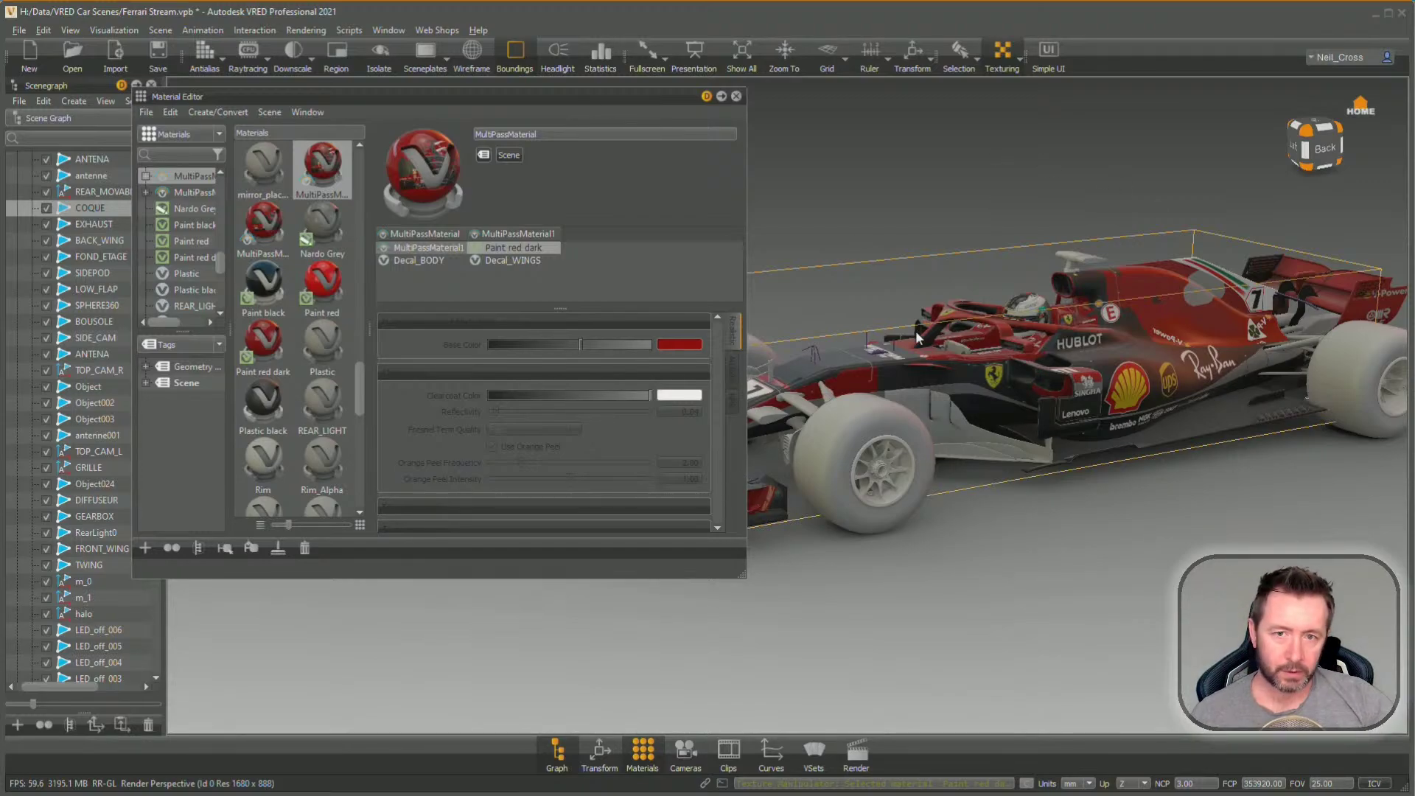
{"action": "left_click_drag", "start_coordinate": [444, 96], "coordinate": [520, 115]}
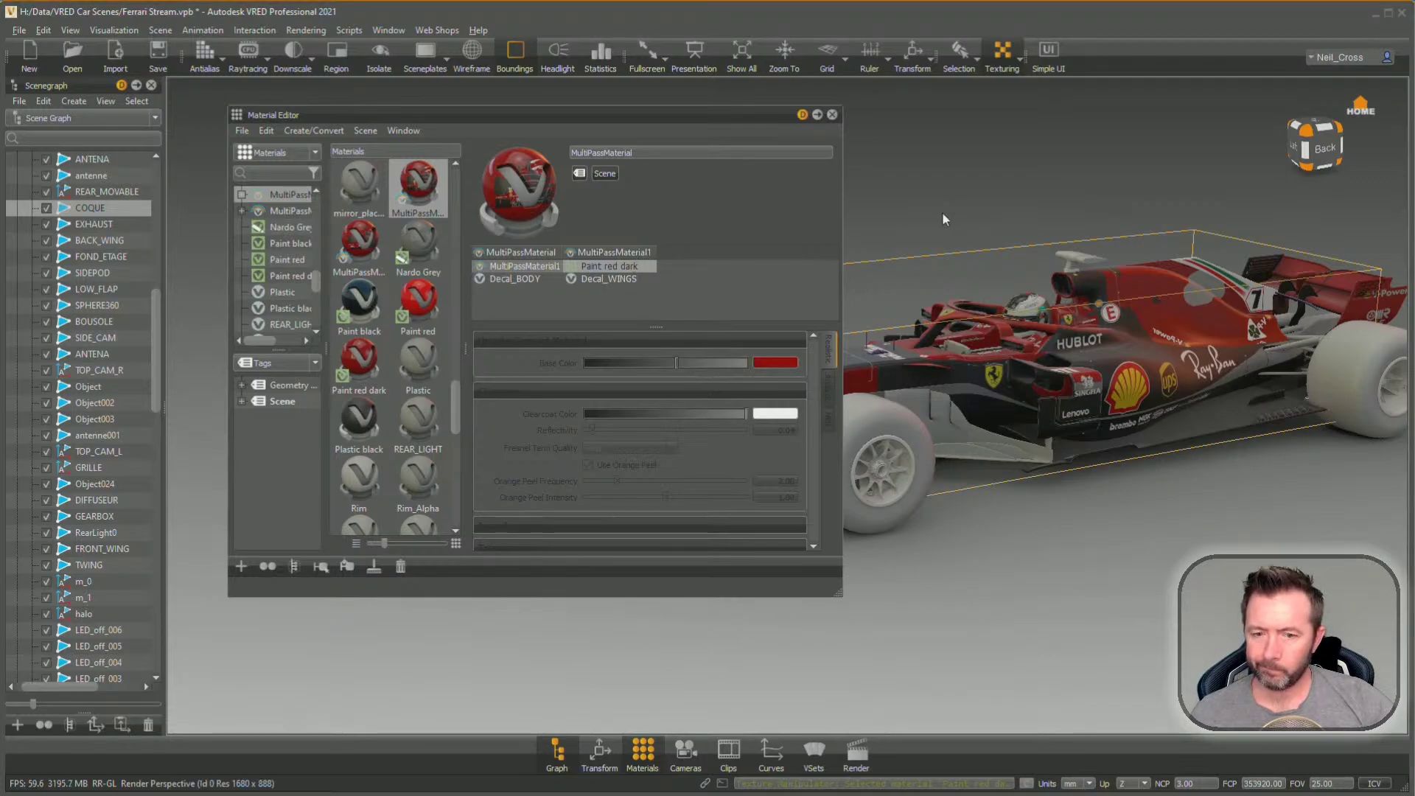
Undo the last edits to the front wing's Decal_WINGS layer, back to its UV settings editing
{"action": "key", "text": "ctrl+z"}
{"action": "key", "text": "ctrl+z"}
{"action": "key", "text": "ctrl+z"}
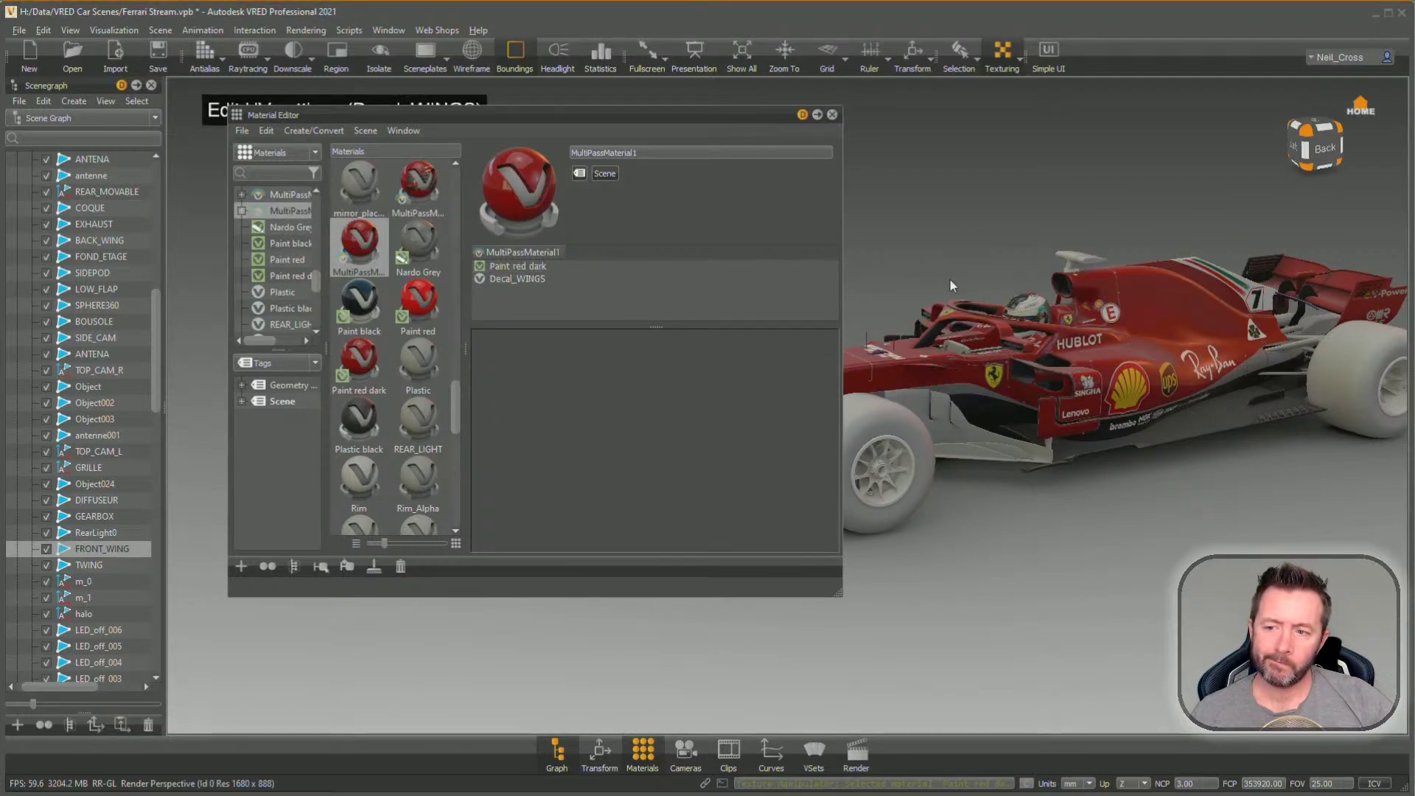
{"action": "left_click_drag", "start_coordinate": [949, 277], "coordinate": [1231, 334]}
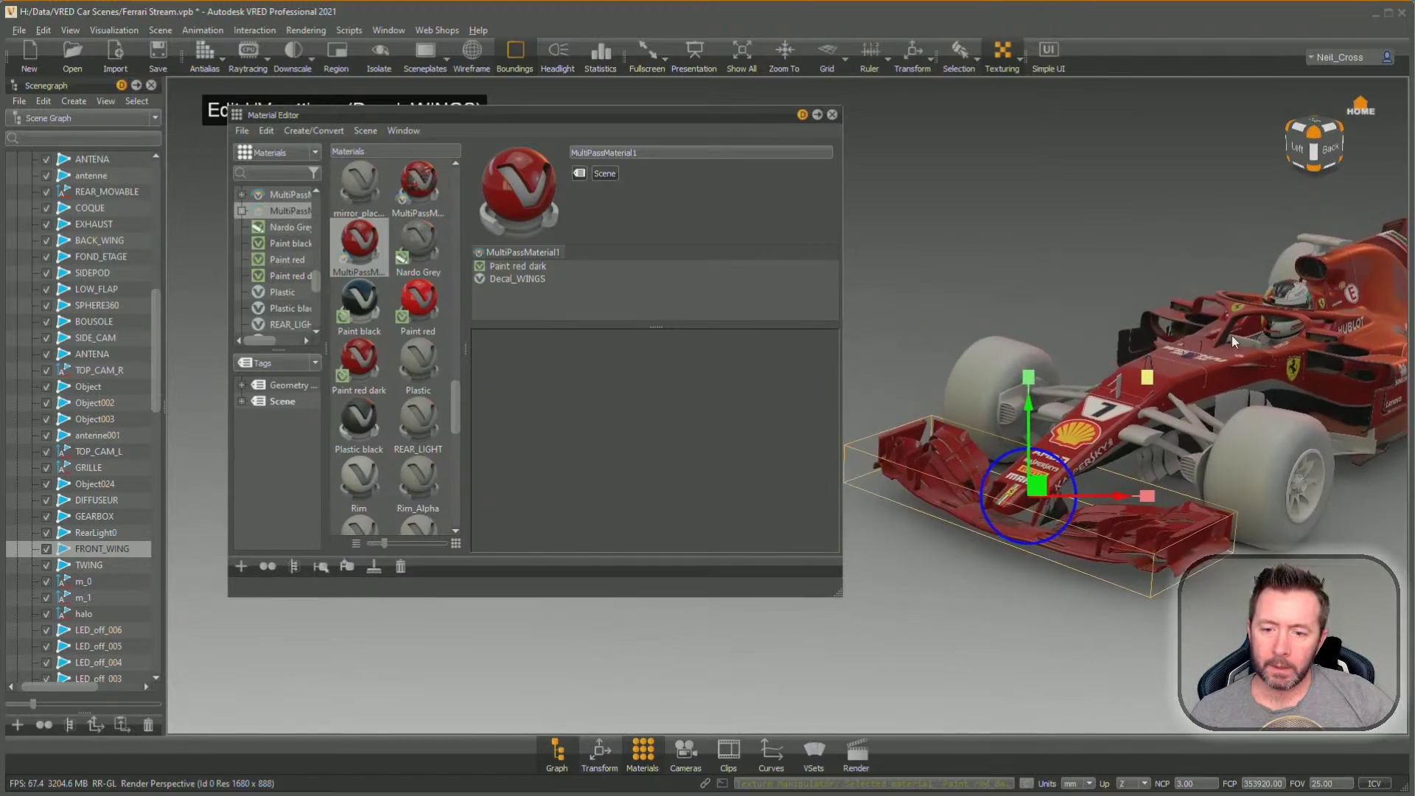
Add WINGS.png from the Desktop folder to the front wing as a decal with Add to Material, leave the projection editing and reselect the wing
{"action": "key", "text": "alt+Tab"}
{"action": "left_click", "coordinate": [531, 744]}
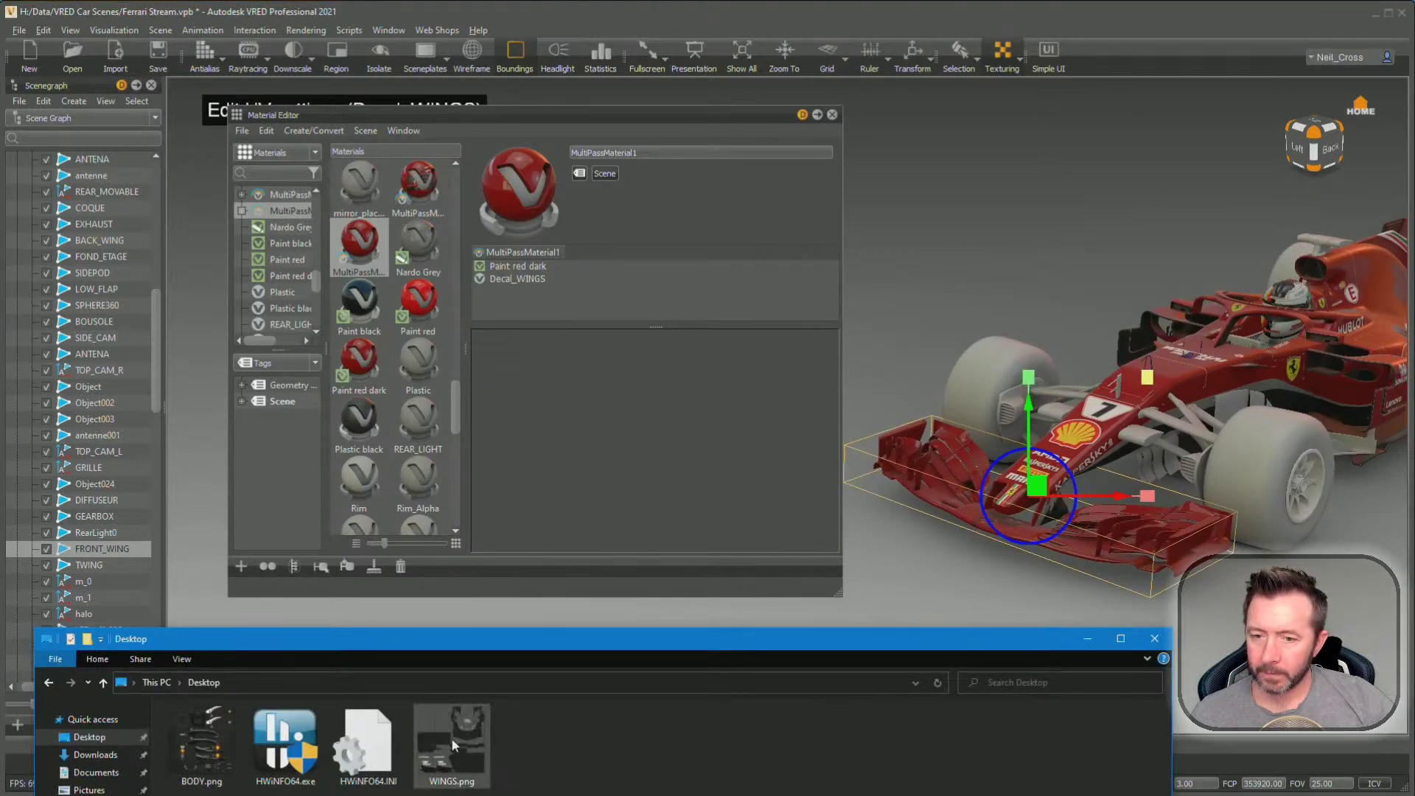
{"action": "left_click_drag", "start_coordinate": [453, 740], "coordinate": [992, 552]}
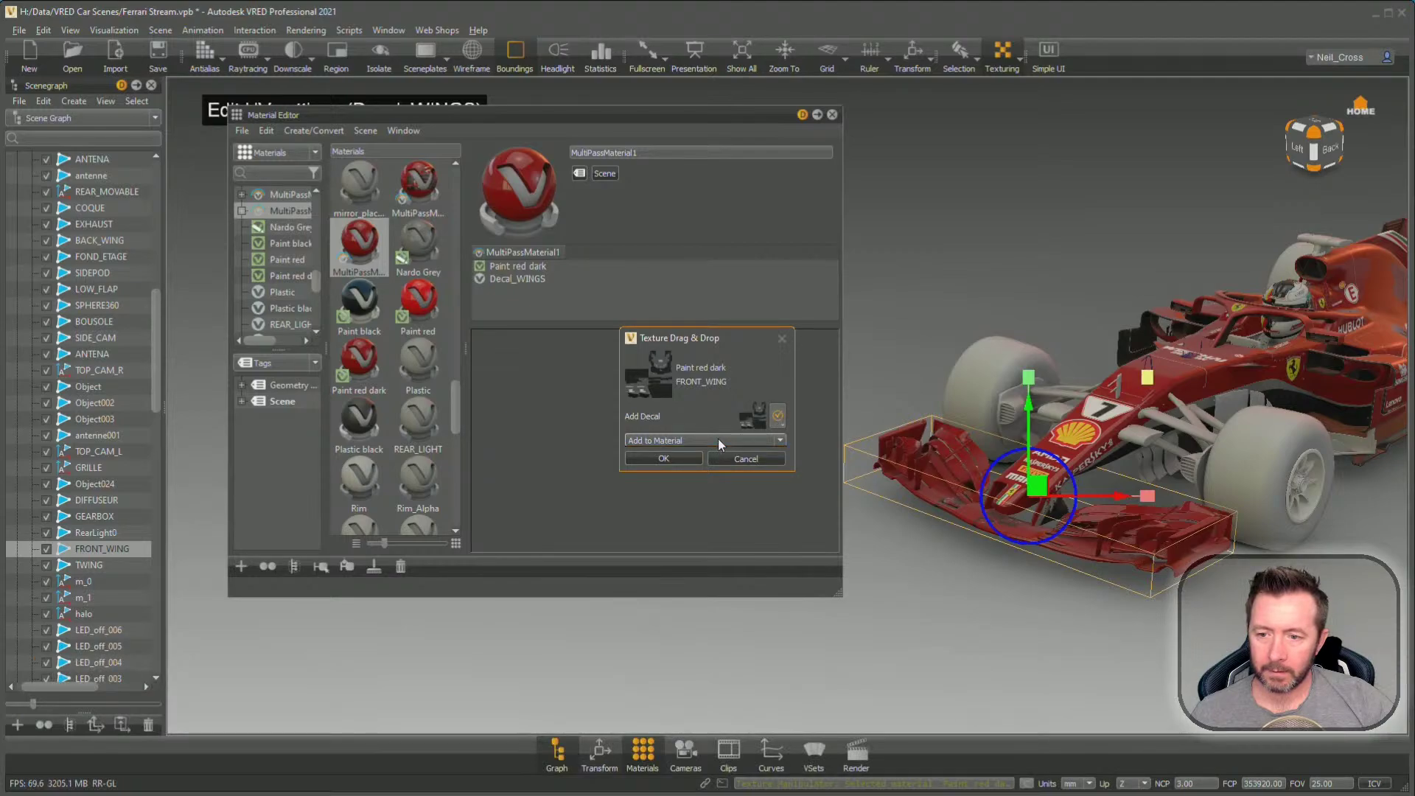
{"action": "left_click", "coordinate": [665, 459]}
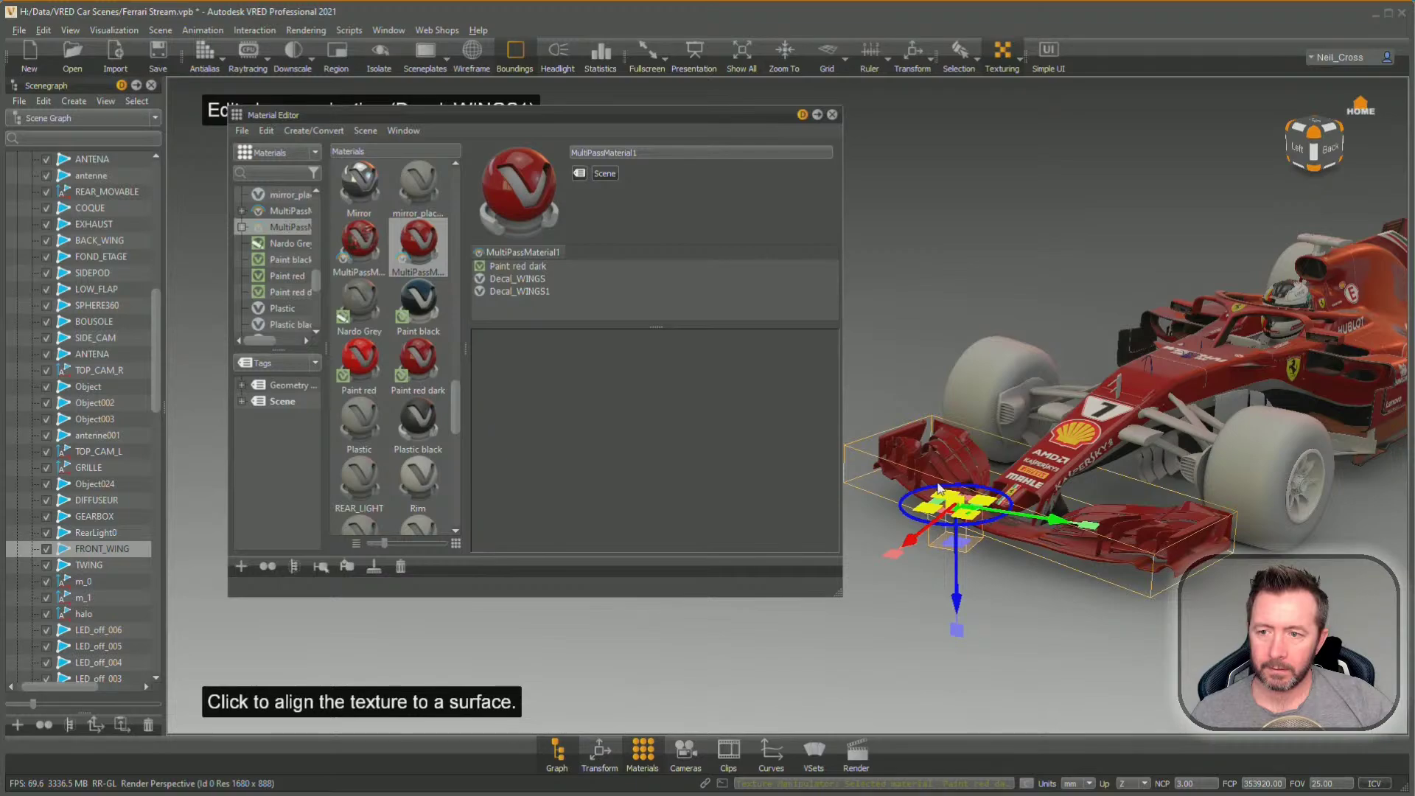
{"action": "left_click", "coordinate": [1030, 400]}
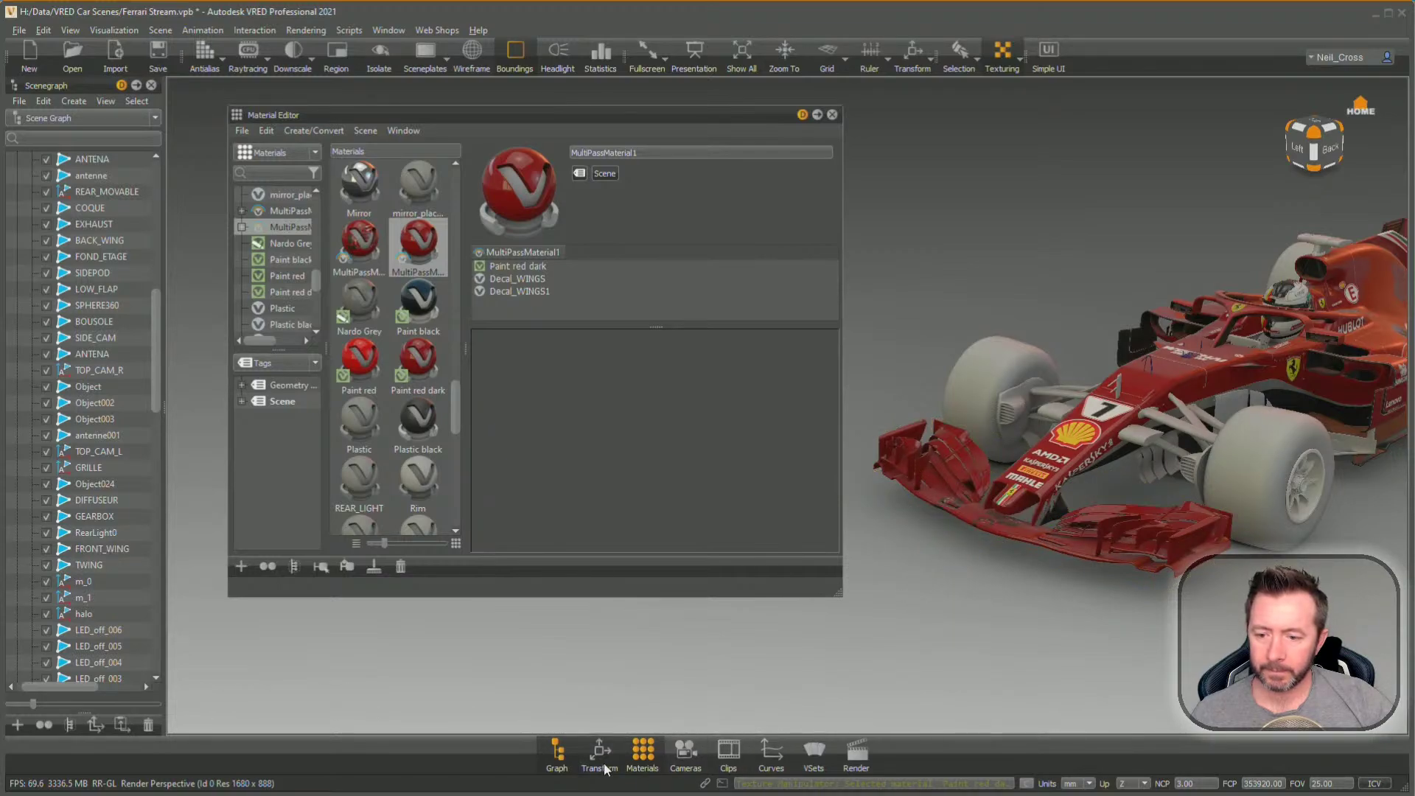
{"action": "left_click", "coordinate": [900, 482]}
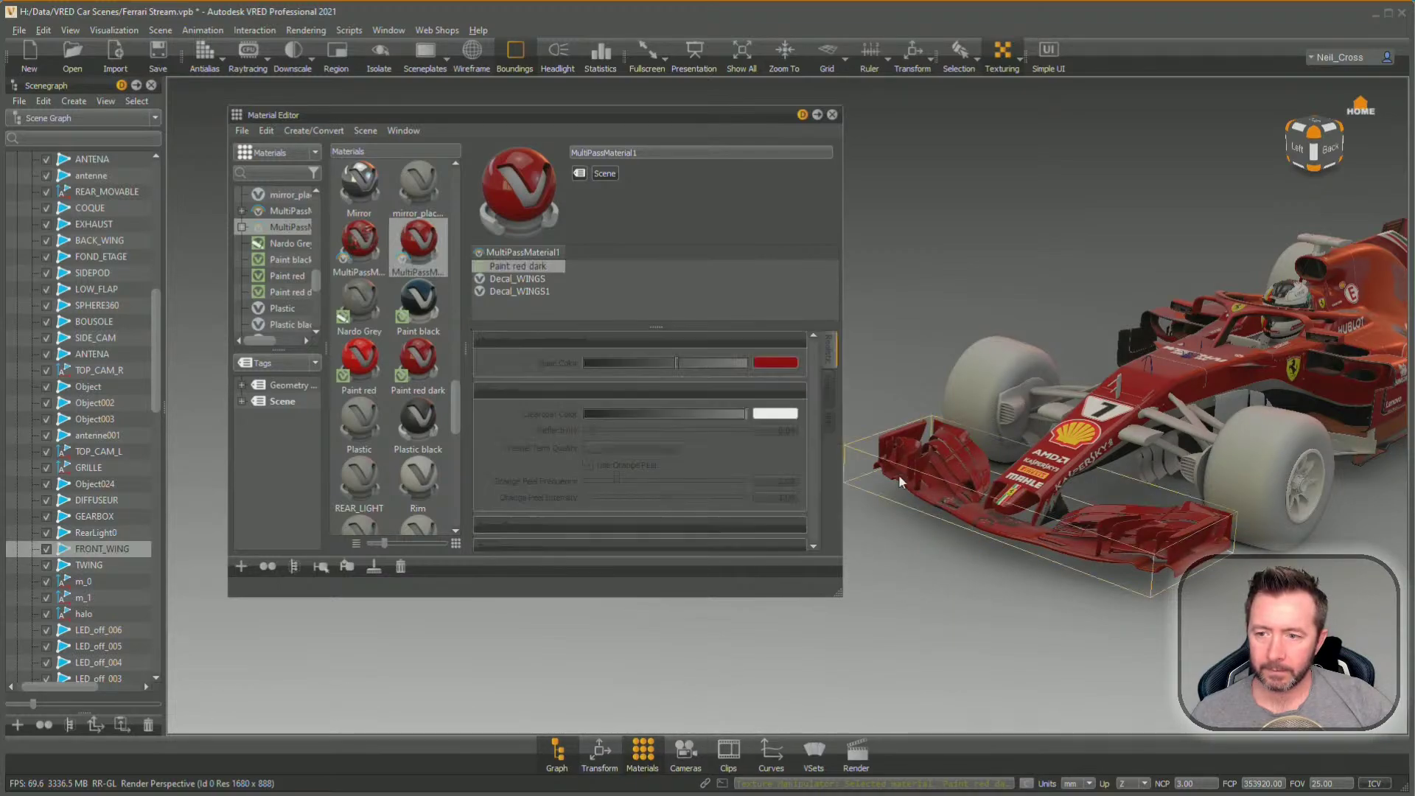
Set the diffuse texture mapping type to UV for both the Decal_WINGS1 and Decal_WINGS layers
{"action": "left_click", "coordinate": [519, 291]}
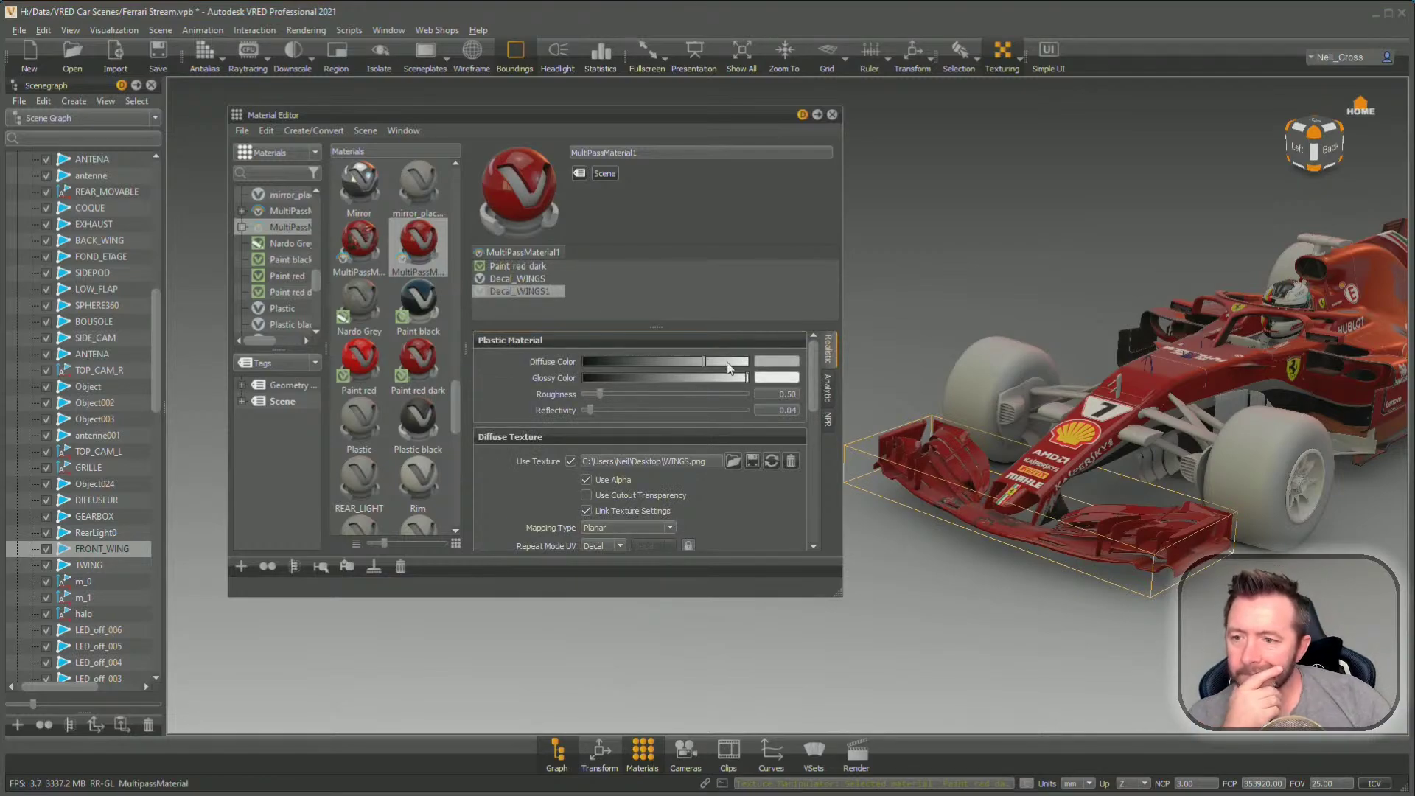
{"action": "left_click", "coordinate": [620, 523]}
{"action": "left_click", "coordinate": [609, 533]}
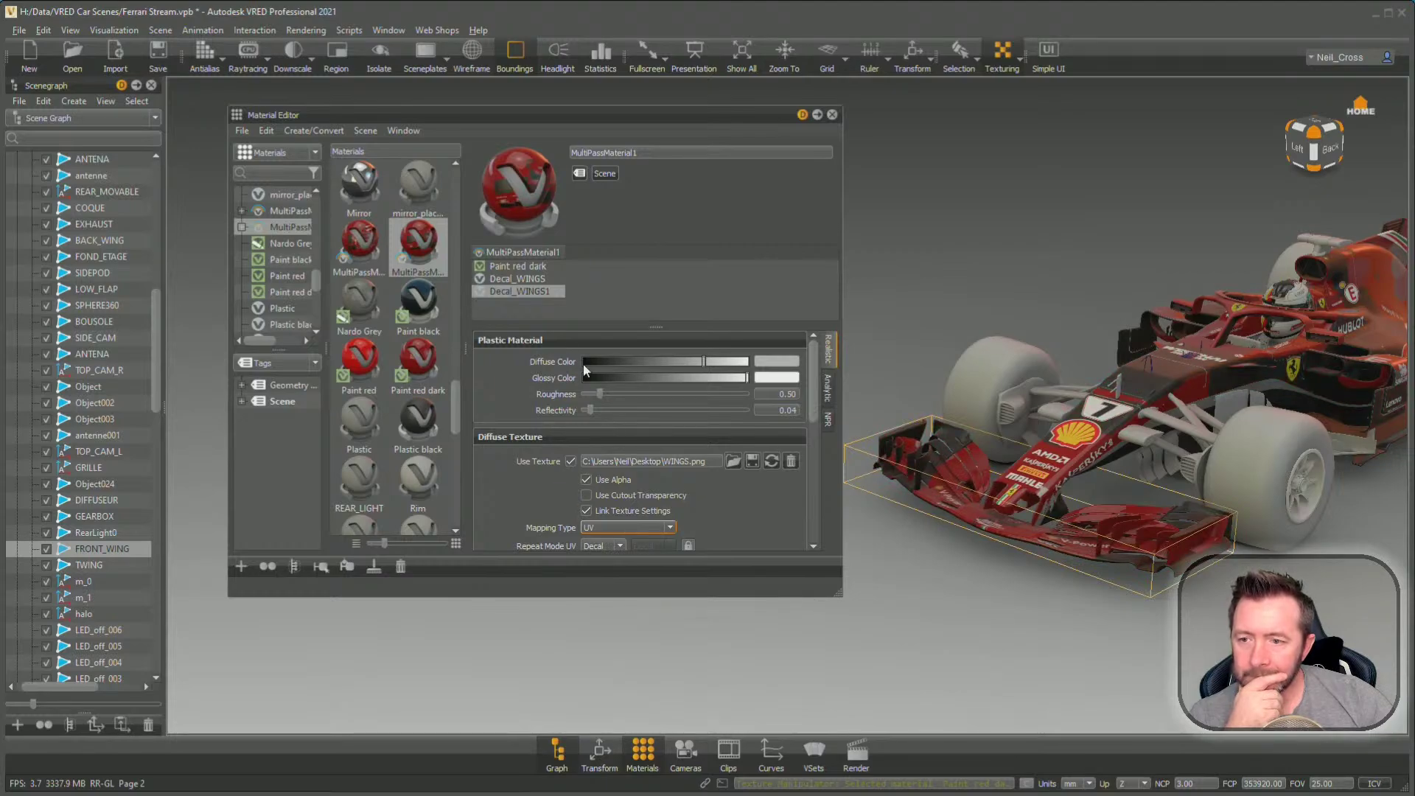
{"action": "left_click", "coordinate": [532, 278]}
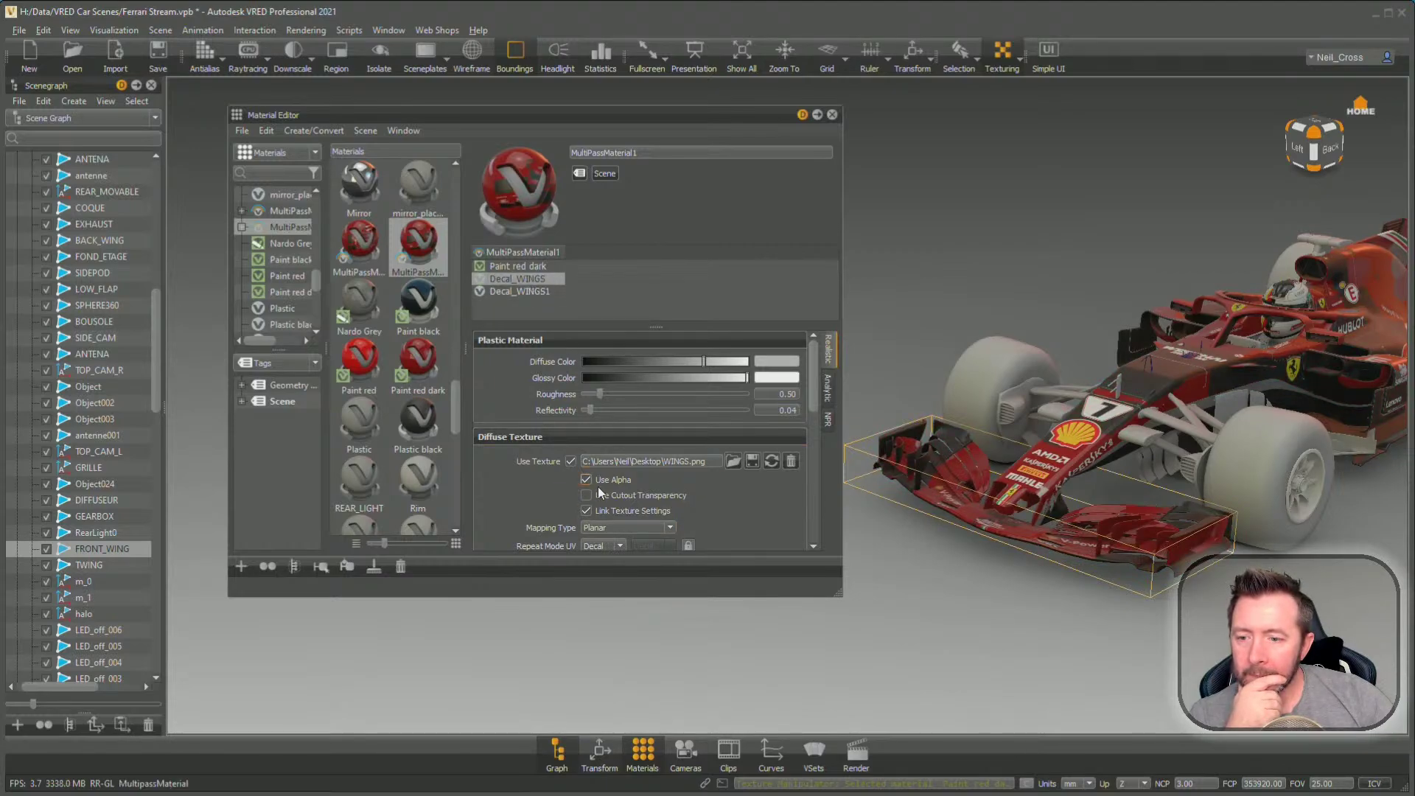
{"action": "left_click", "coordinate": [610, 528]}
{"action": "left_click", "coordinate": [609, 540]}
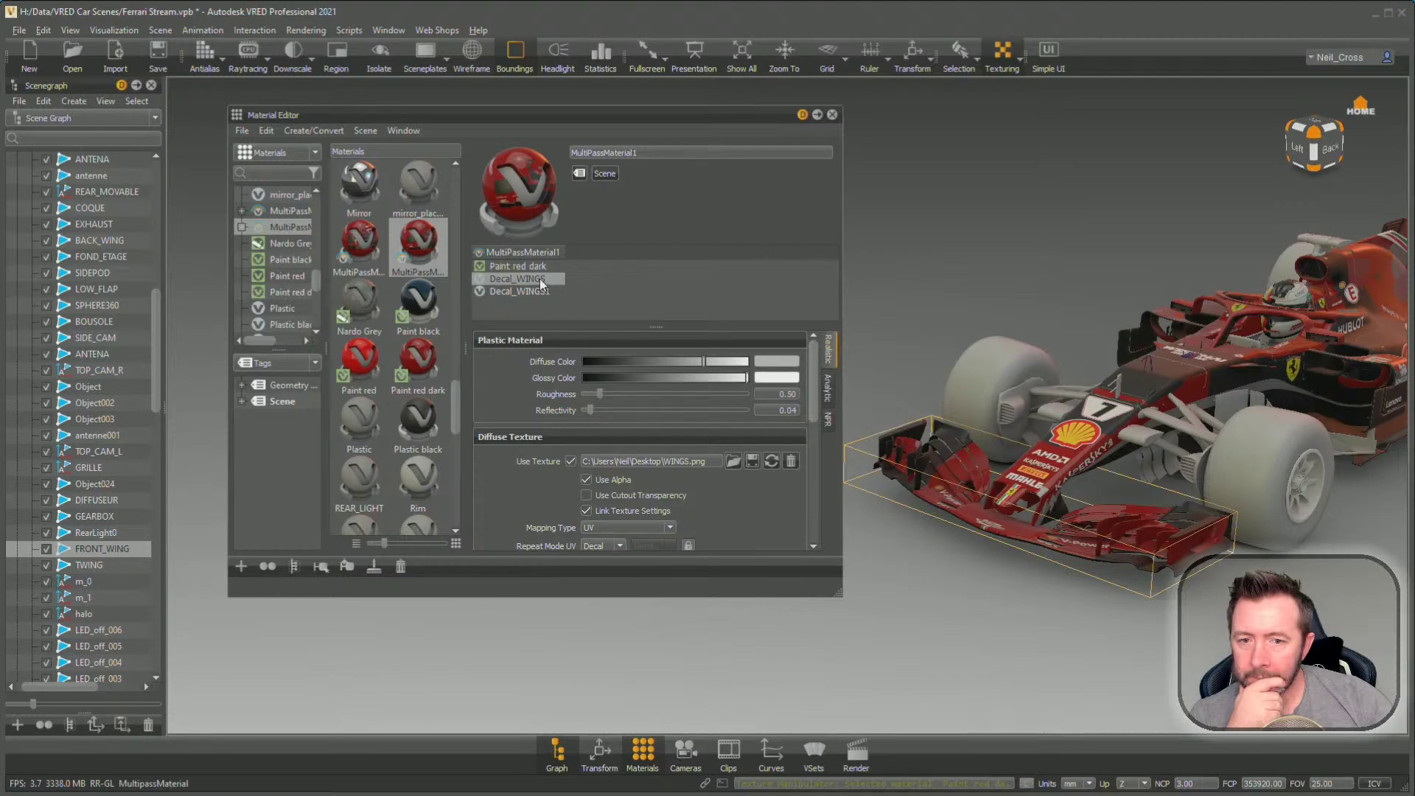
Try Decal_WINGS1 above Decal_WINGS in the layer stack, restore the original order and check the front wing
{"action": "left_click_drag", "start_coordinate": [1182, 445], "coordinate": [871, 414]}
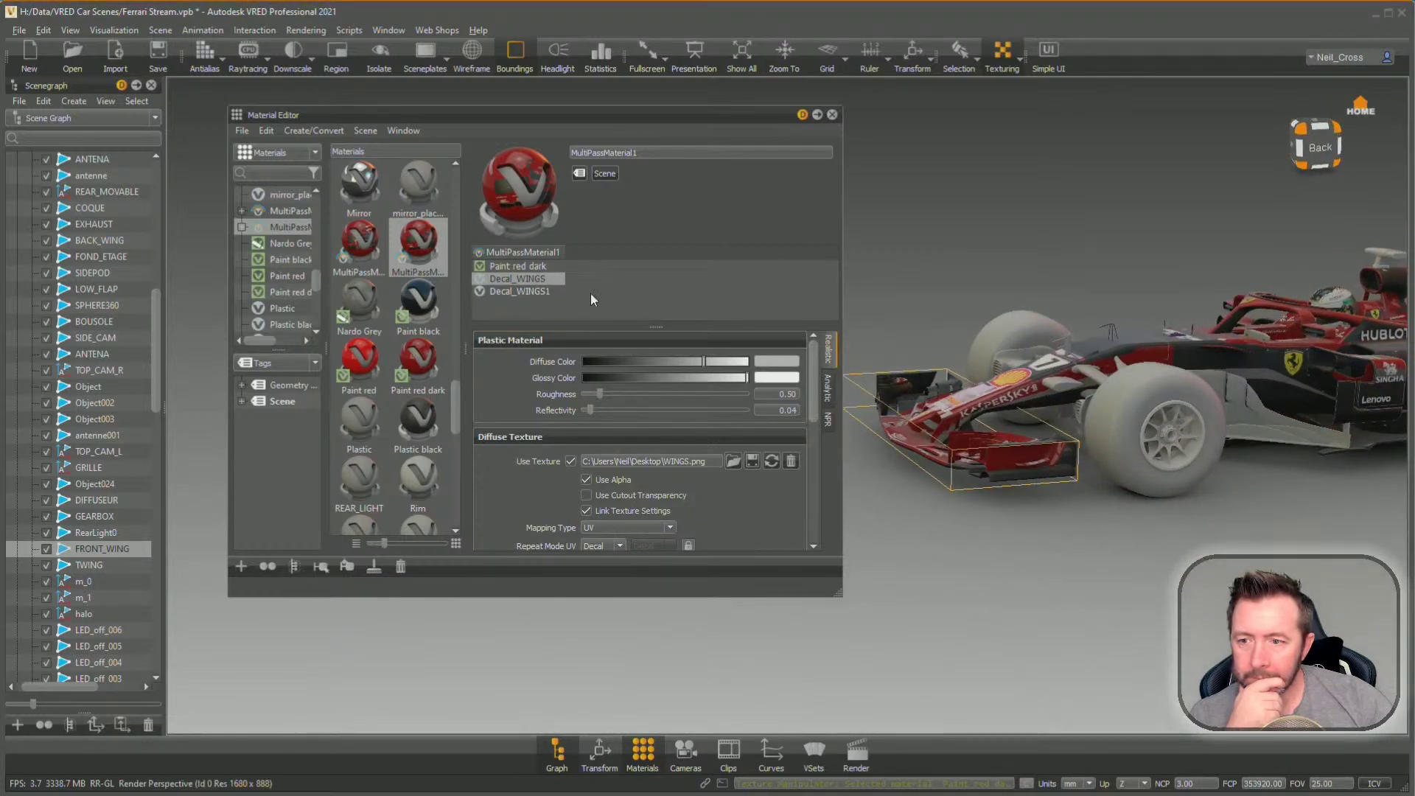
{"action": "left_click_drag", "start_coordinate": [519, 292], "coordinate": [540, 280]}
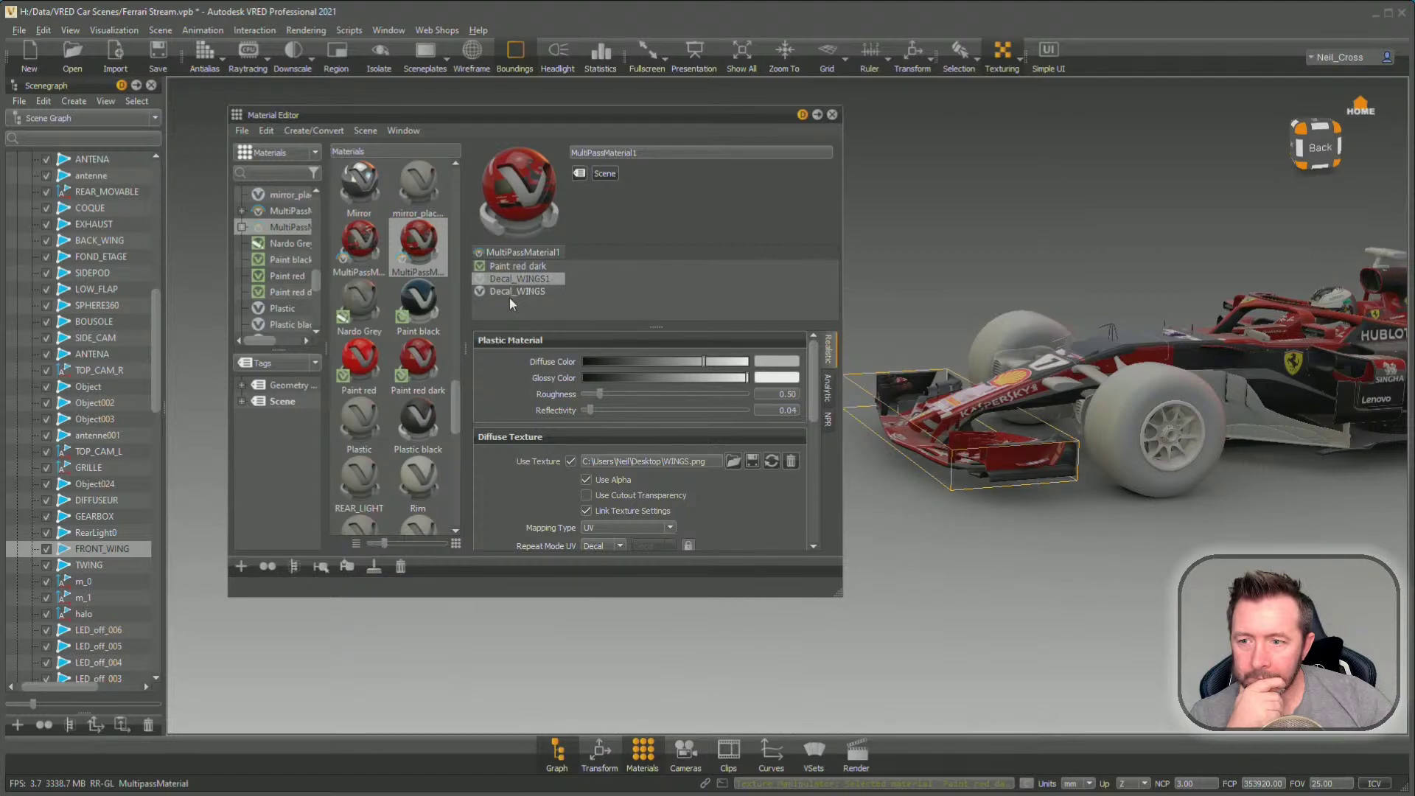
{"action": "left_click_drag", "start_coordinate": [523, 294], "coordinate": [523, 295]}
{"action": "left_click_drag", "start_coordinate": [1297, 464], "coordinate": [826, 353]}
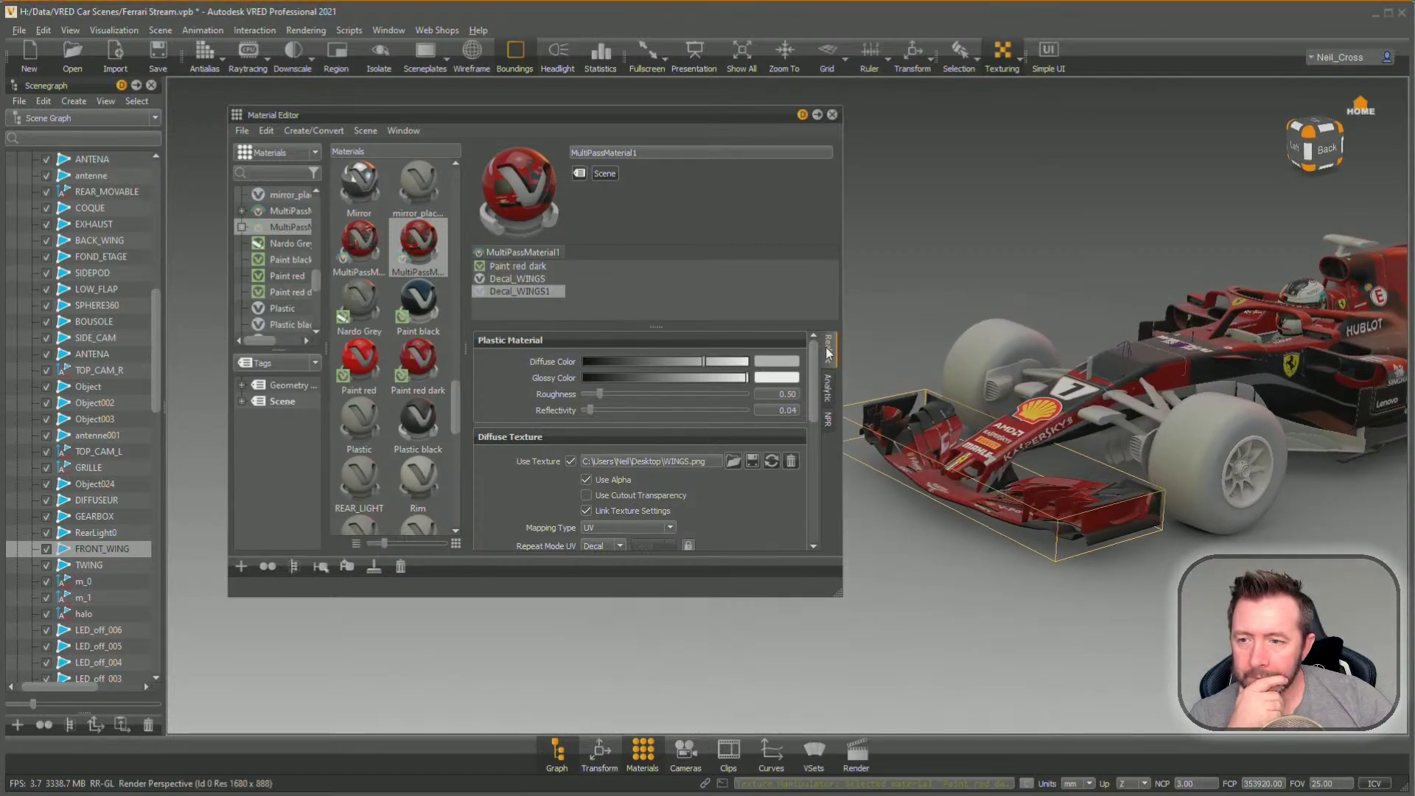
Check the two multipass materials against the car, close the Material Editor and clear the selection
{"action": "left_click", "coordinate": [356, 242]}
{"action": "left_click_drag", "start_coordinate": [355, 242], "coordinate": [1213, 360]}
{"action": "left_click", "coordinate": [415, 247]}
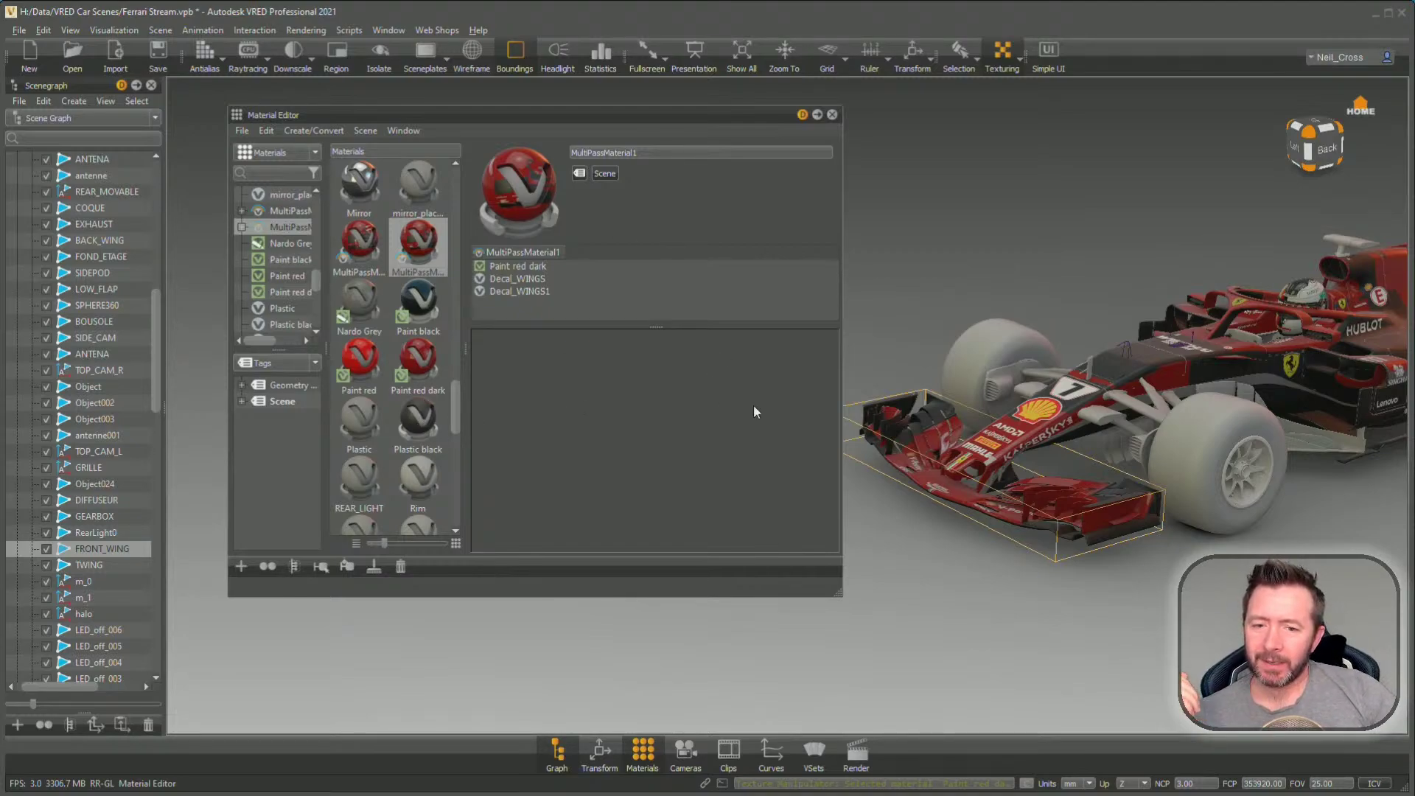
{"action": "left_click_drag", "start_coordinate": [1042, 408], "coordinate": [1014, 441]}
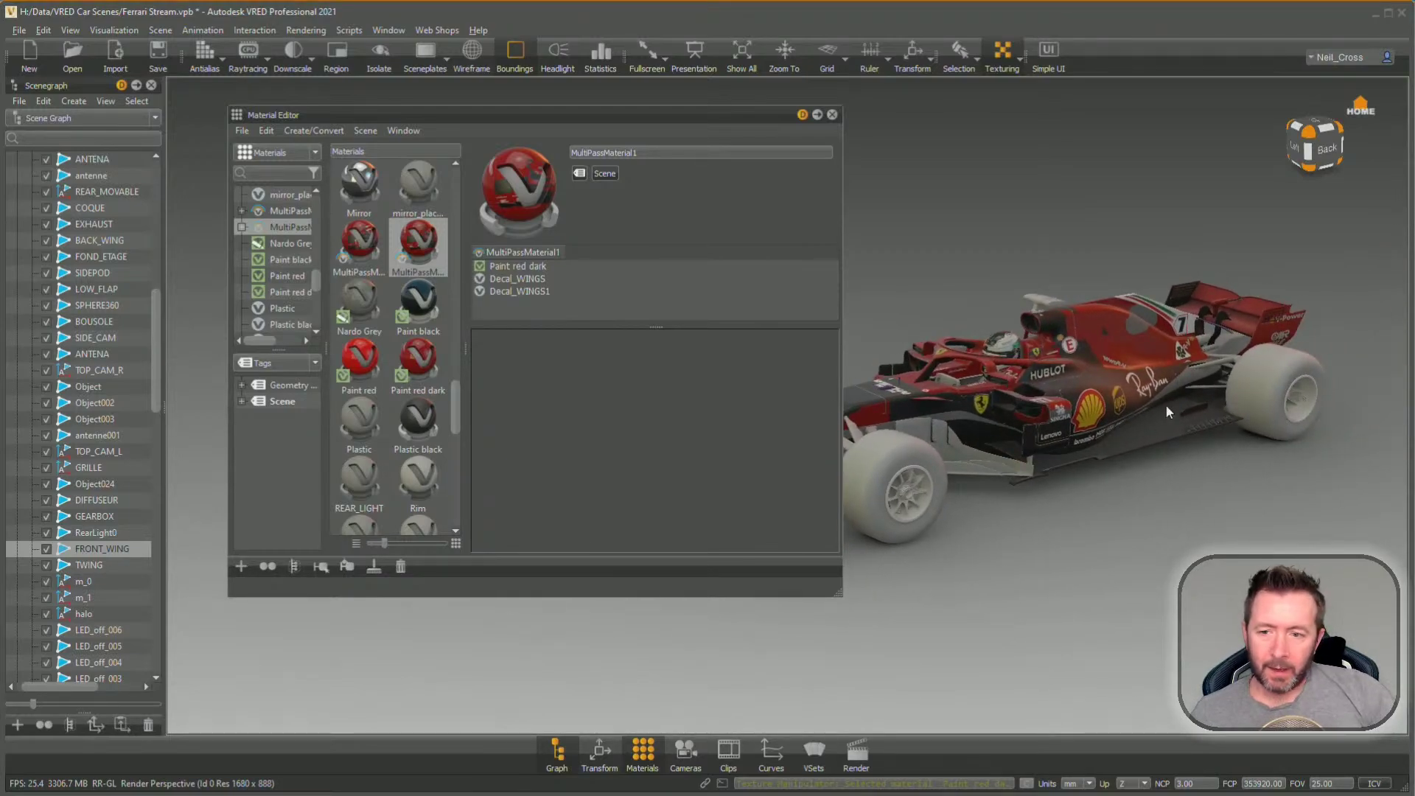
{"action": "left_click", "coordinate": [832, 116]}
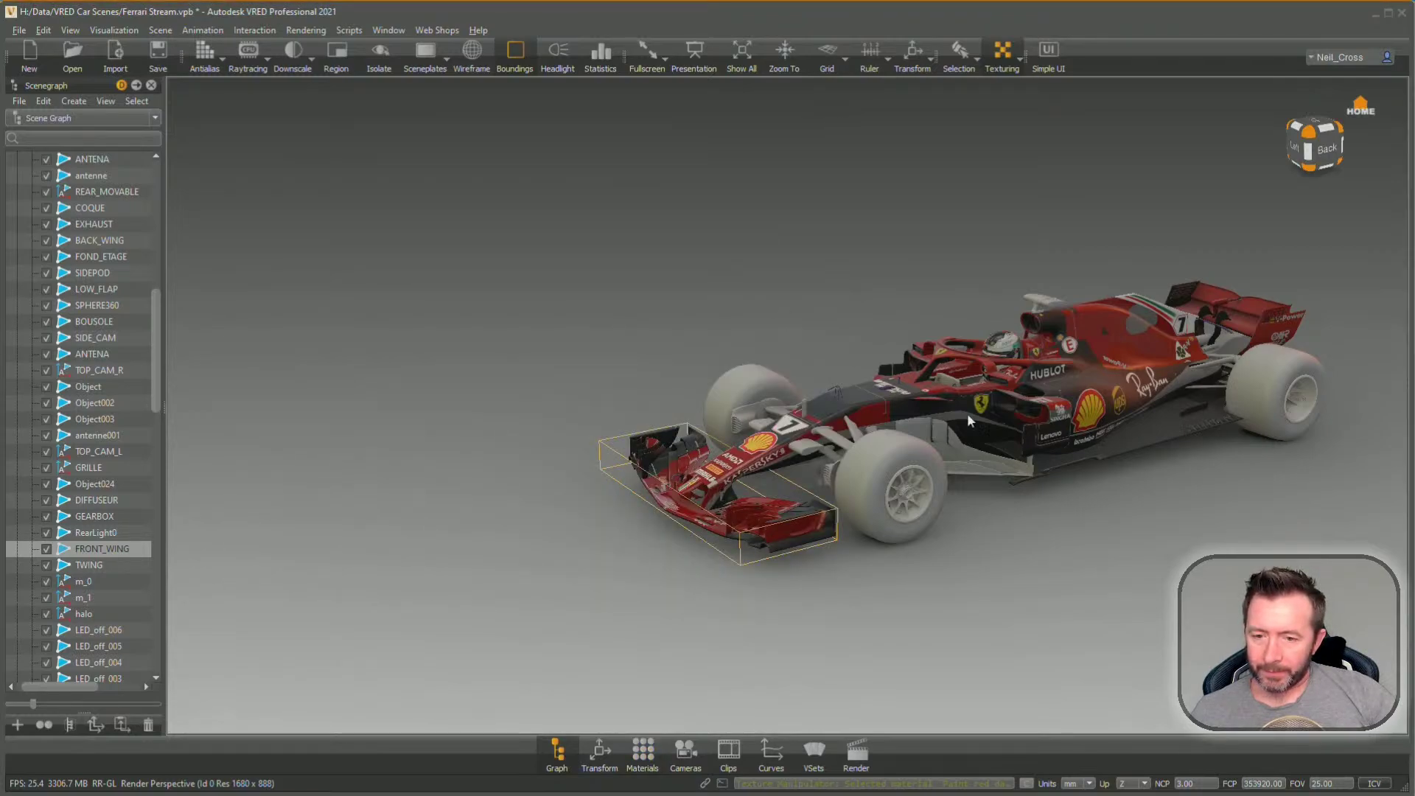
{"action": "left_click_drag", "start_coordinate": [968, 414], "coordinate": [1006, 399], "text": "alt"}
{"action": "key", "text": "shift+d"}
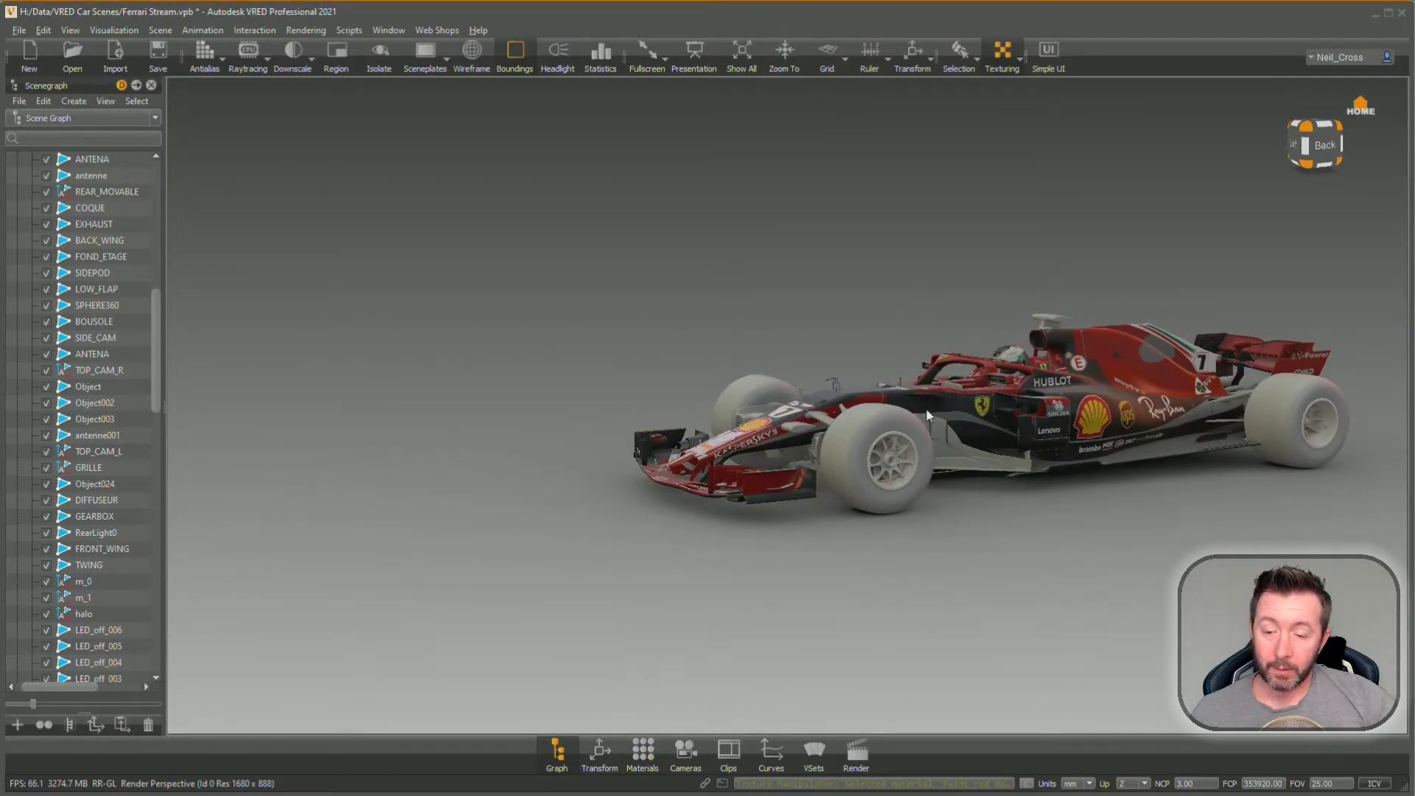
Undo the UV mapping changes on the front wing's two decal layers and clear the selection
{"action": "key", "text": "ctrl+z"}
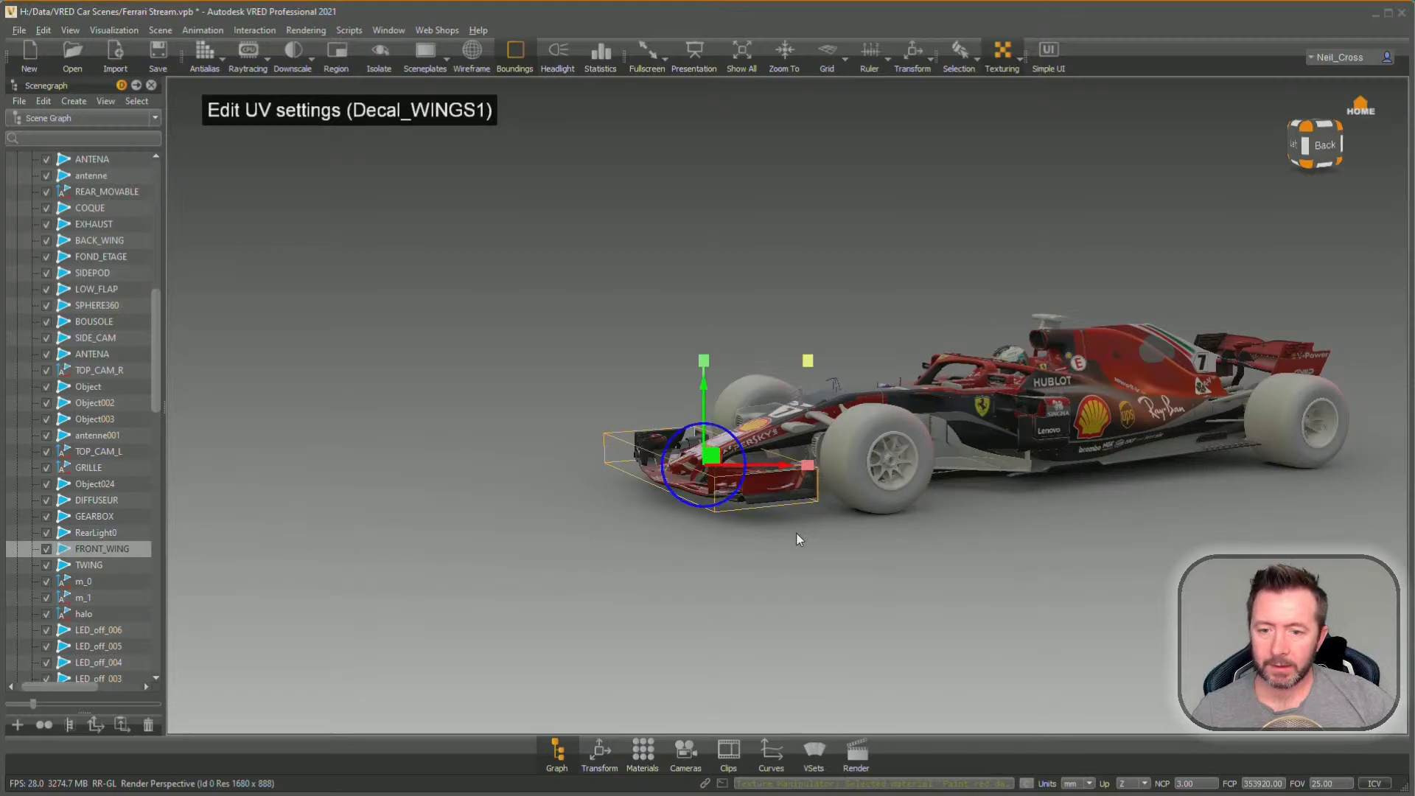
{"action": "key", "text": "ctrl+z"}
{"action": "key", "text": "shift+d"}
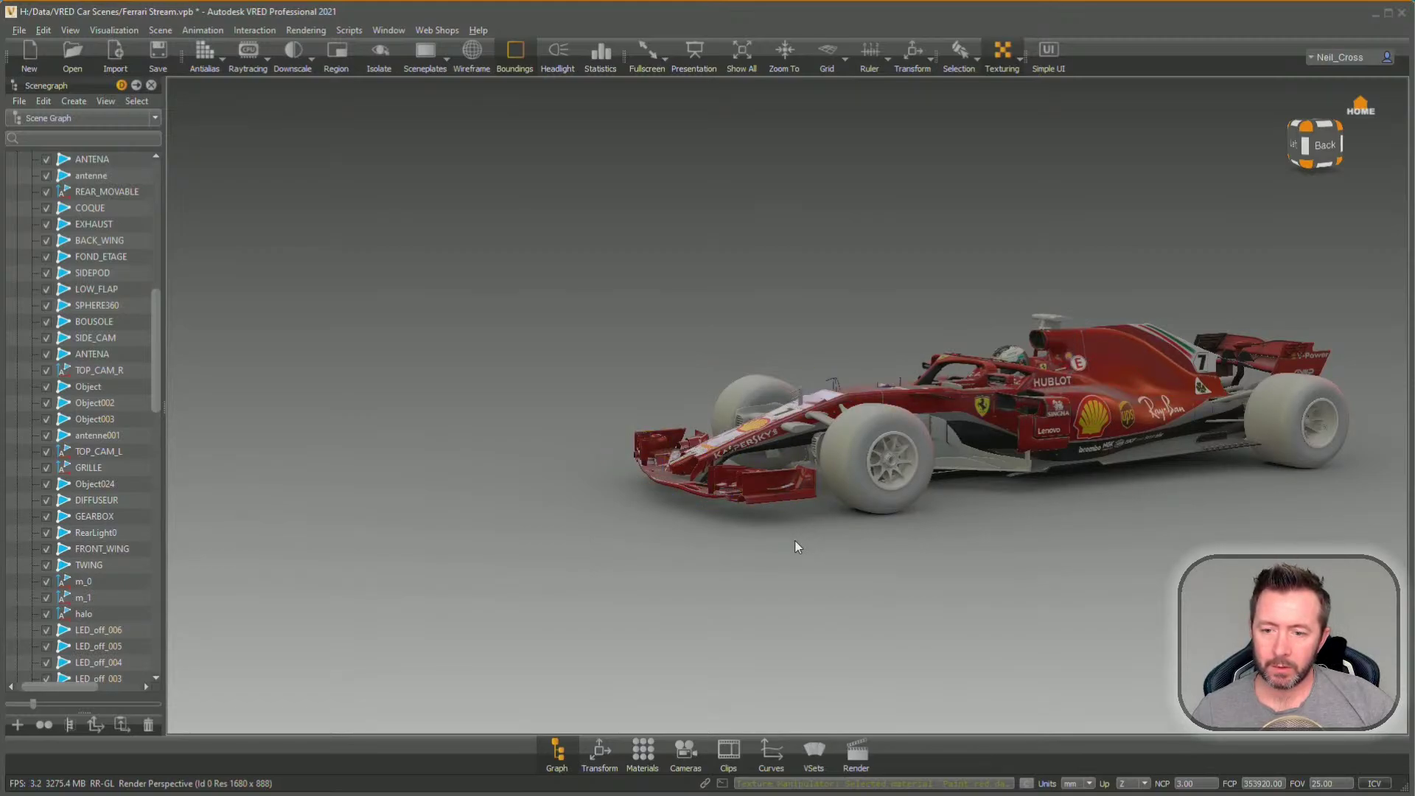
Reopen the Material Editor and create a new environment, bringing up the environment image selection
{"action": "mouse_move", "coordinate": [779, 526]}
{"action": "left_mouse_down", "text": "alt"}
{"action": "mouse_move", "coordinate": [952, 656]}
{"action": "mouse_move", "coordinate": [787, 543]}
{"action": "left_mouse_up", "text": "alt"}
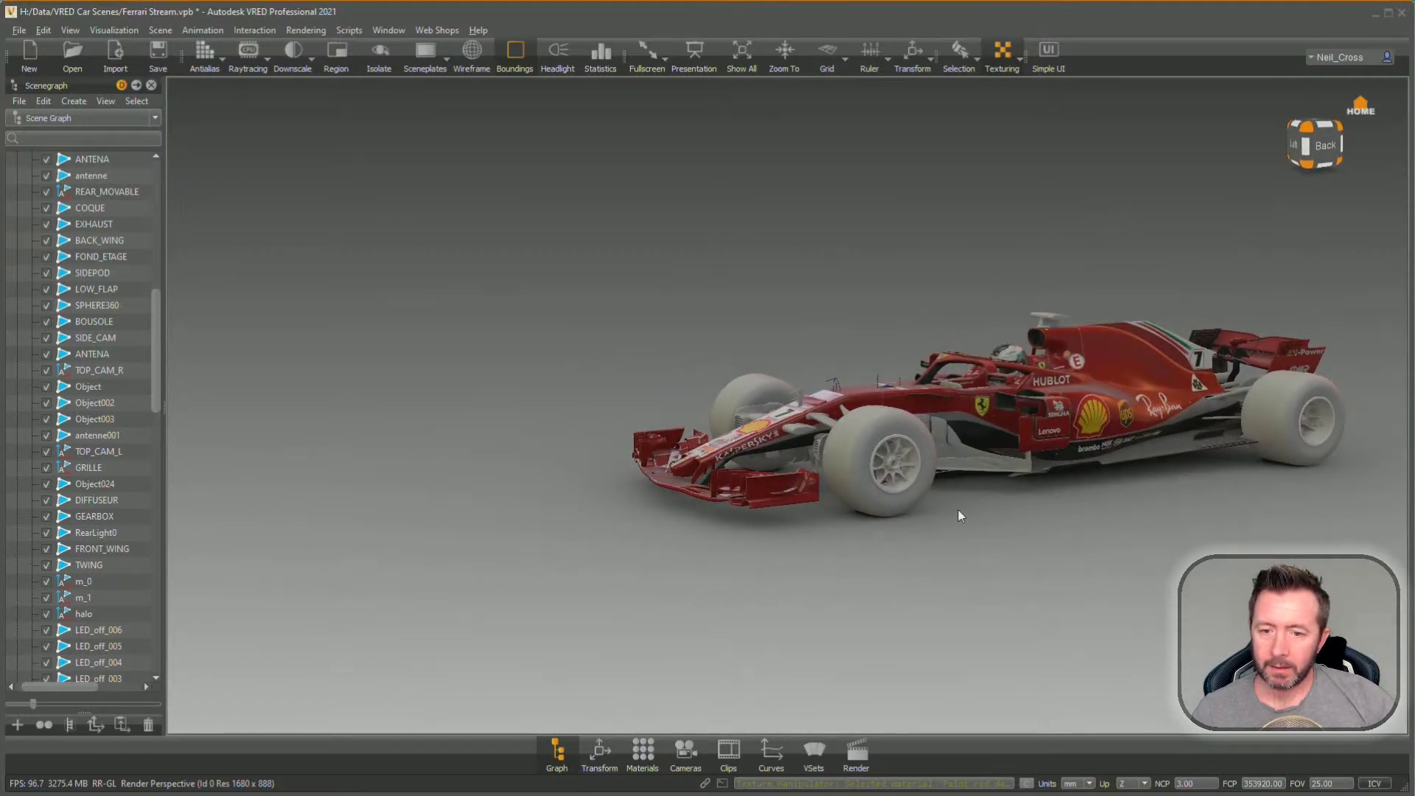
{"action": "left_click_drag", "start_coordinate": [958, 510], "coordinate": [811, 516], "text": "alt"}
{"action": "left_click", "coordinate": [642, 751]}
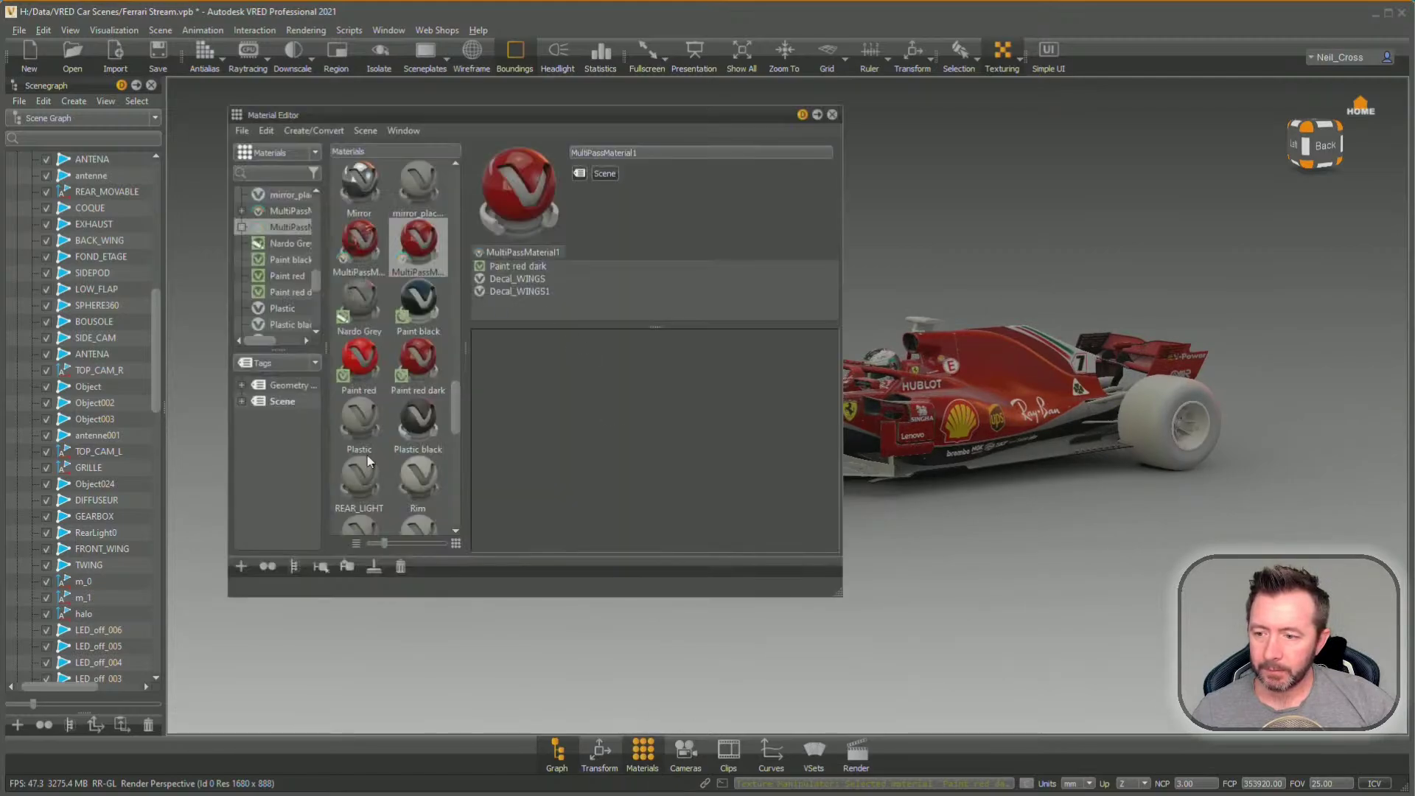
{"action": "left_click", "coordinate": [241, 566]}
{"action": "mouse_move", "coordinate": [295, 608]}
{"action": "left_click", "coordinate": [410, 623]}
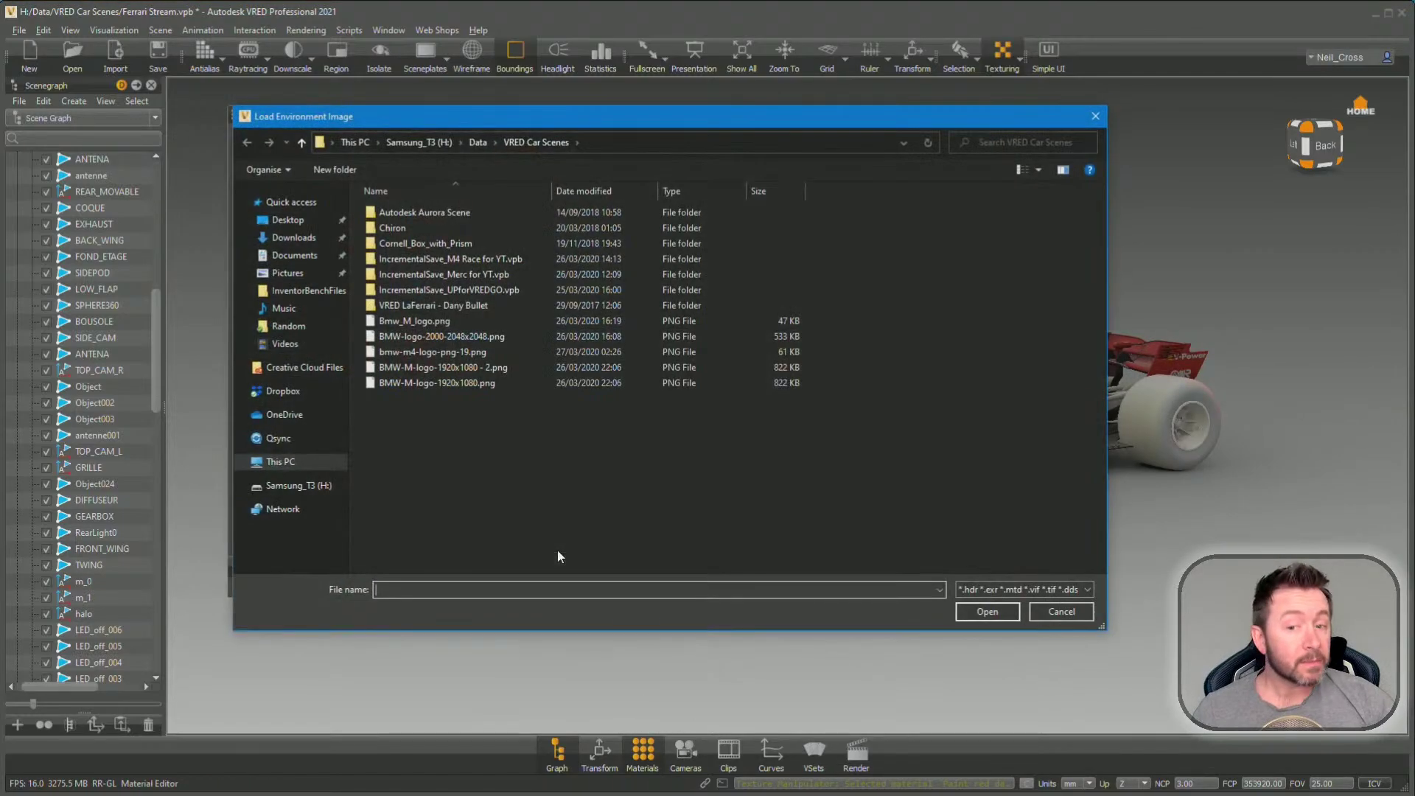
Load outdoor_umbrellas_8k.hdr from Data > HDR Backgrounds > 8K as the environment image and view the car and scenegraph with it
{"action": "left_click", "coordinate": [478, 142]}
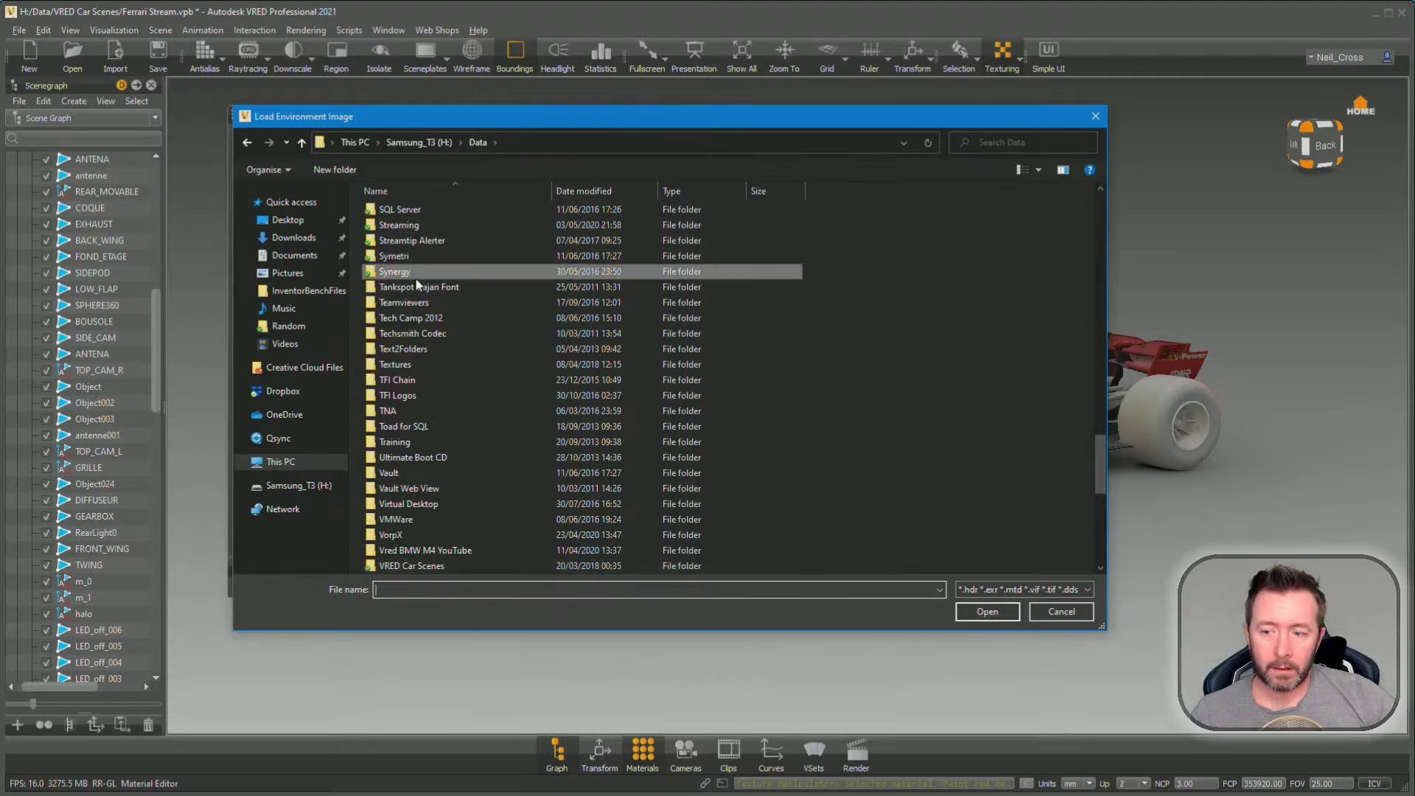
{"action": "type", "text": "hdr"}
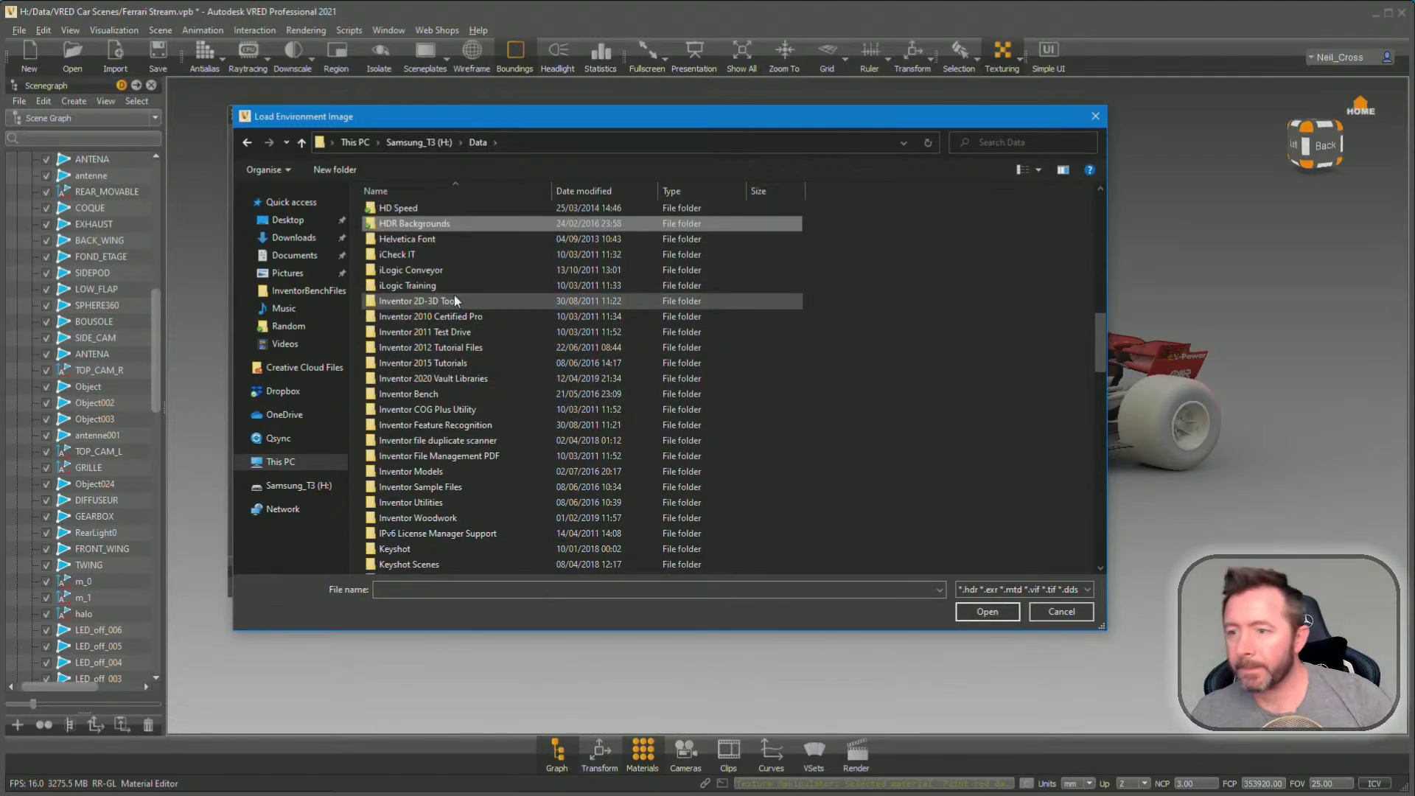
{"action": "key", "text": "Return"}
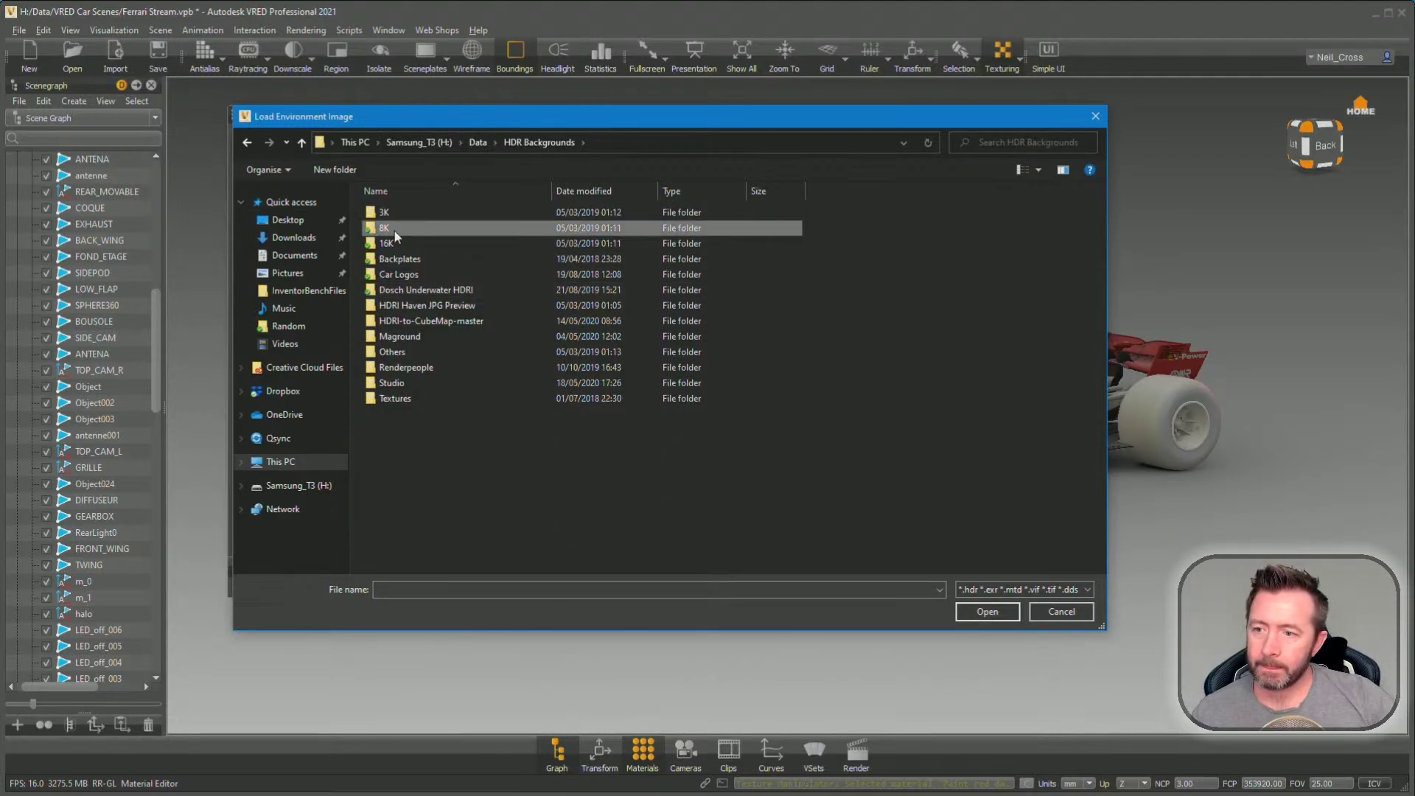
{"action": "double_click", "coordinate": [395, 228]}
{"action": "left_click", "coordinate": [517, 342]}
{"action": "type", "text": "outdoor_umbrellas_8k.hdr"}
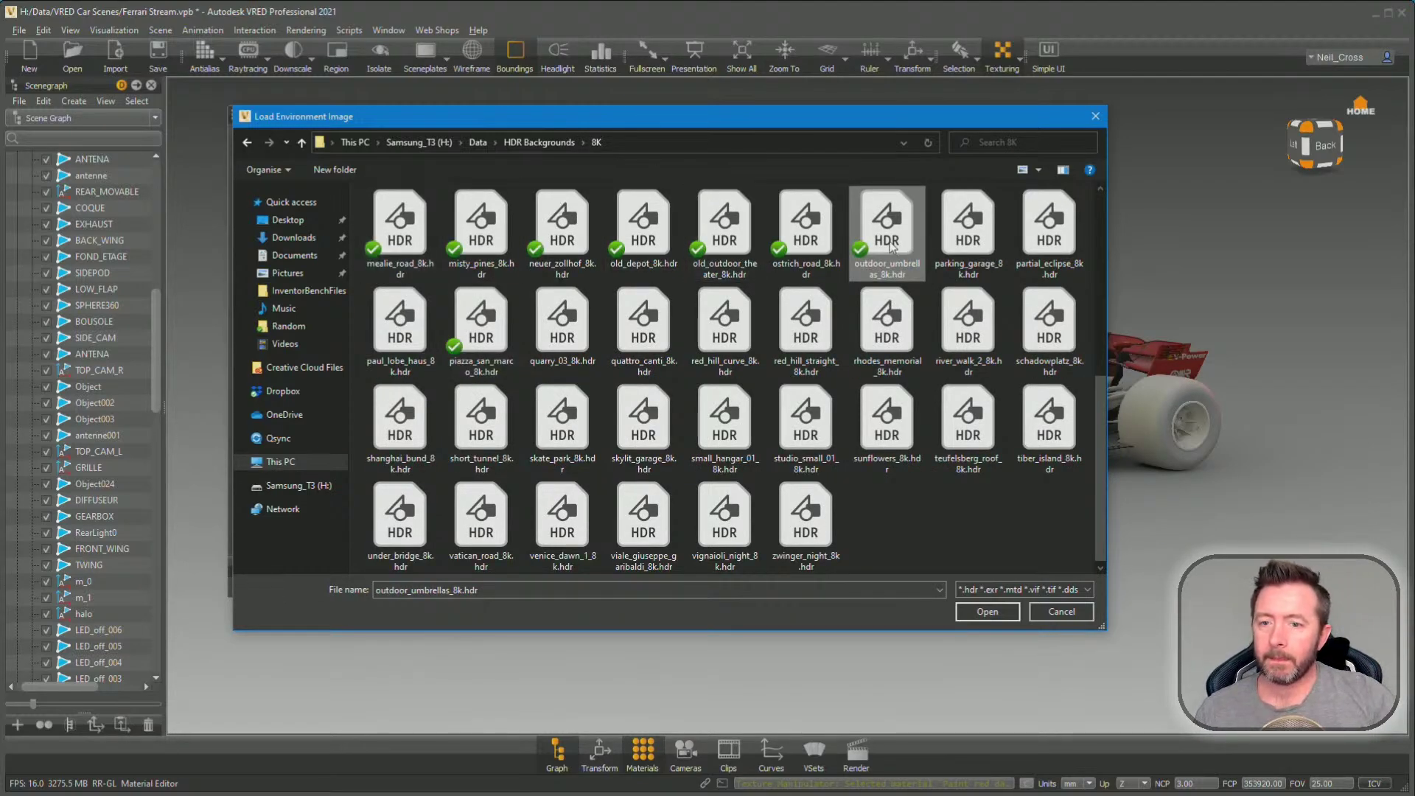
{"action": "double_click", "coordinate": [895, 225]}
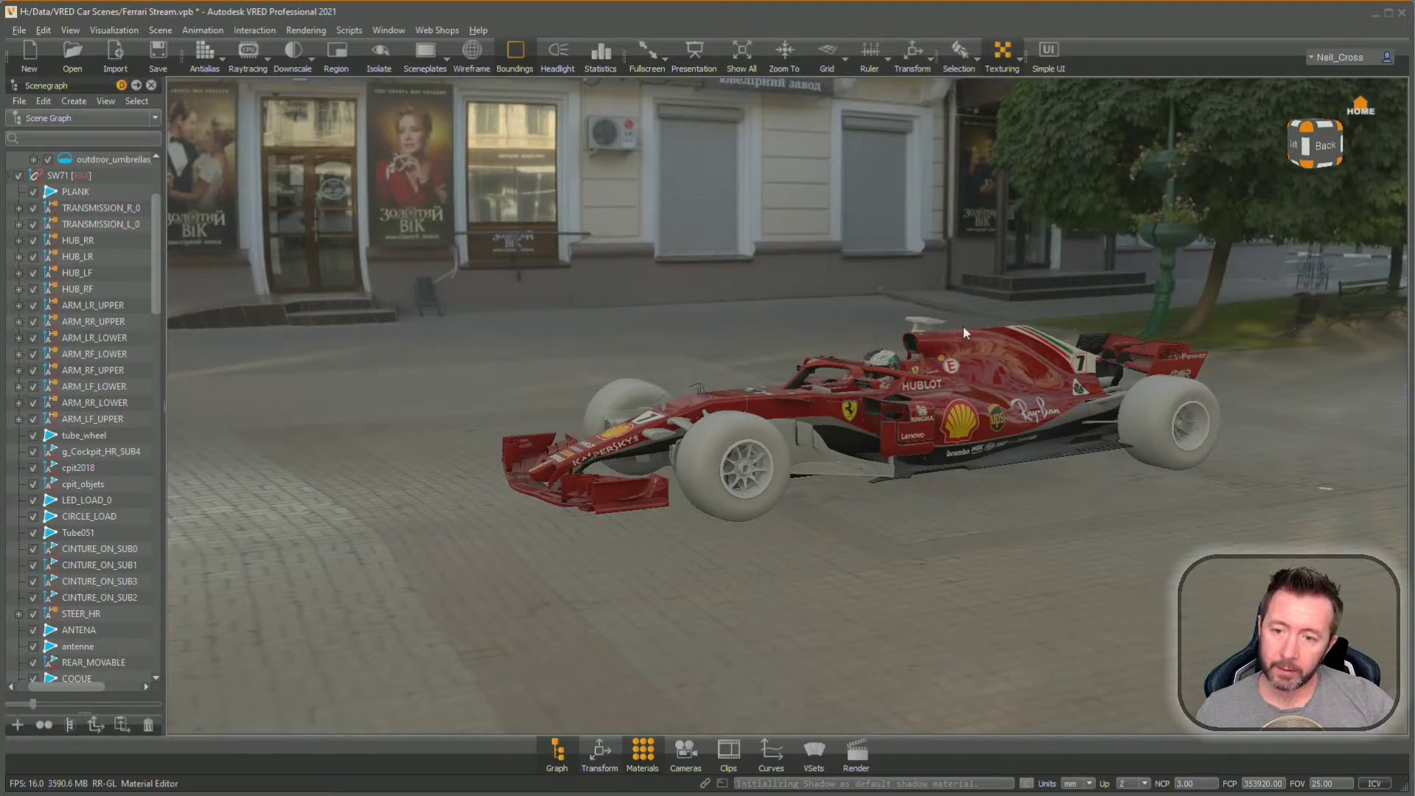
{"action": "left_click_drag", "start_coordinate": [963, 325], "coordinate": [483, 403]}
{"action": "scroll", "coordinate": [159, 251], "scroll_direction": "up", "scroll_amount": 3}
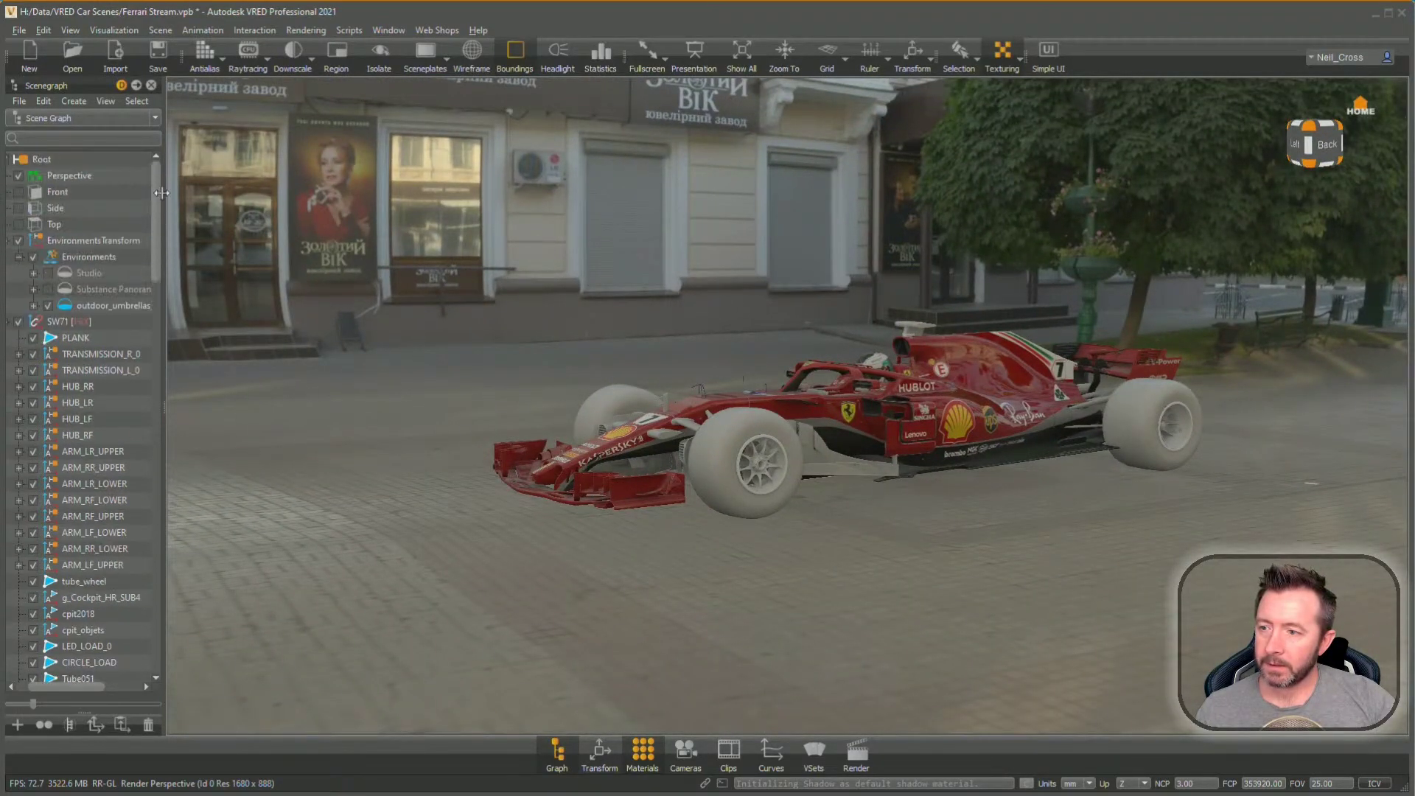
Select ShadowPlane3 under the outdoor_umbrellas_8k environment and open the Bake Light and Shadows settings
{"action": "left_click", "coordinate": [33, 305]}
{"action": "left_click", "coordinate": [106, 338]}
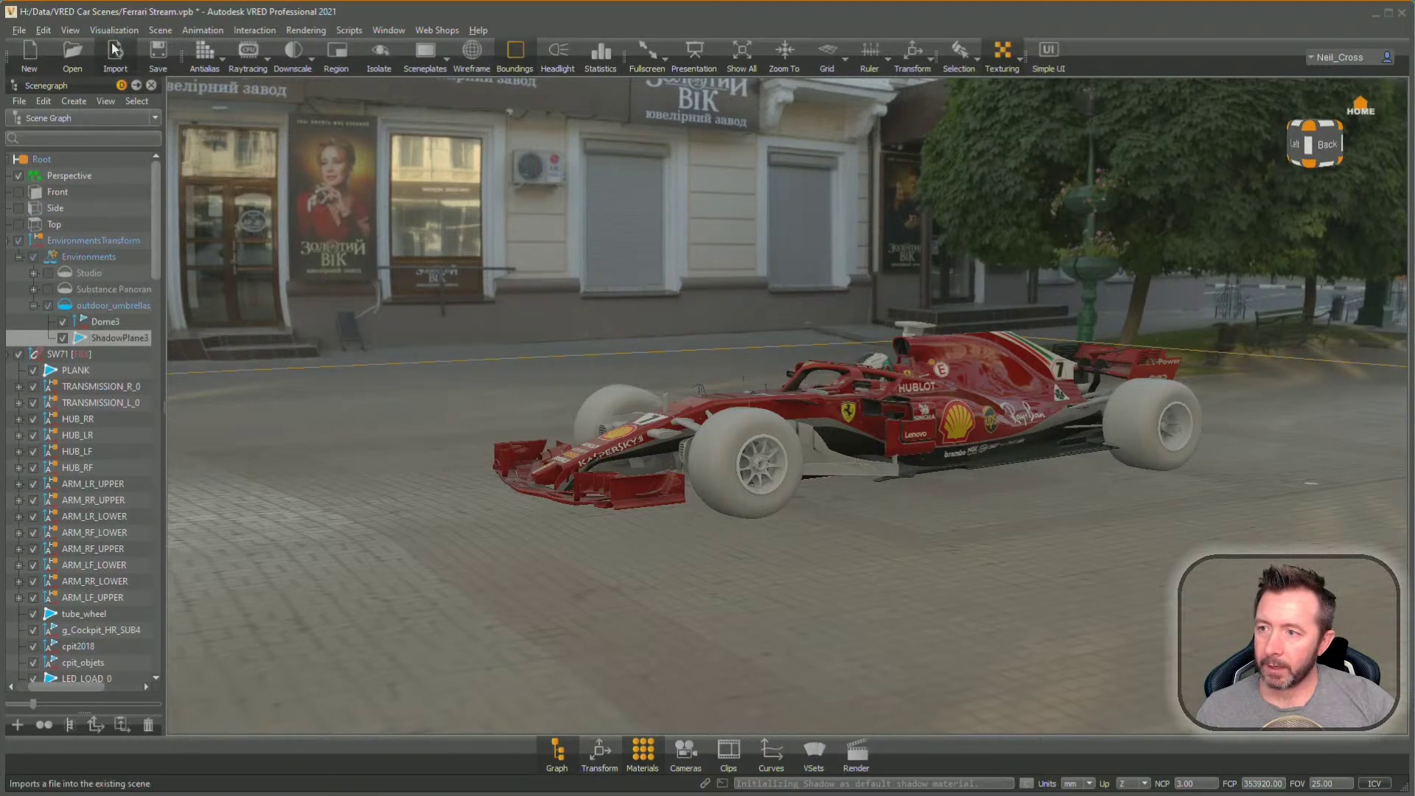
{"action": "left_click", "coordinate": [159, 31]}
{"action": "left_click", "coordinate": [210, 101]}
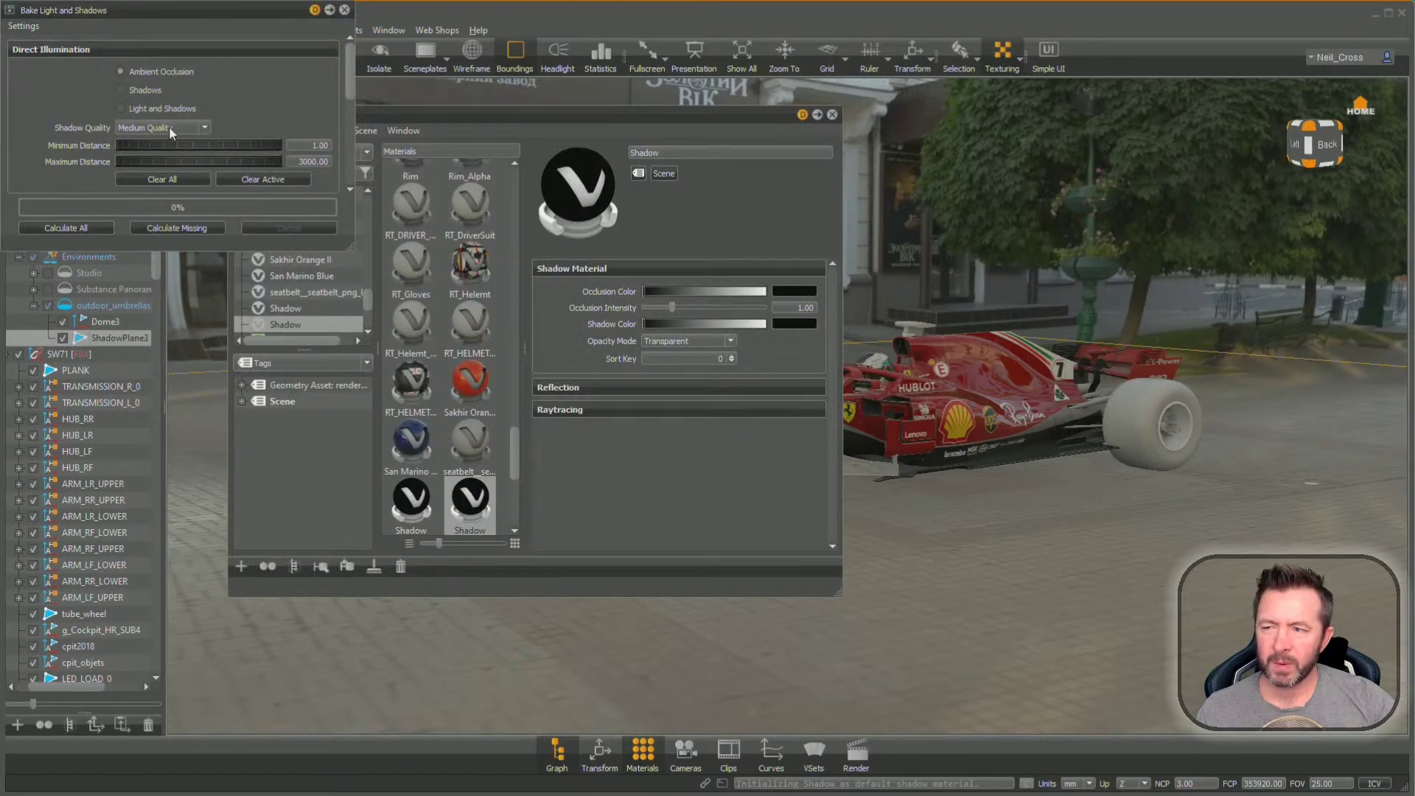
Load the Groundplane High Quality bake preset and calculate all ambient occlusion for the selected shadow plane
{"action": "left_click", "coordinate": [29, 25]}
{"action": "mouse_move", "coordinate": [53, 76]}
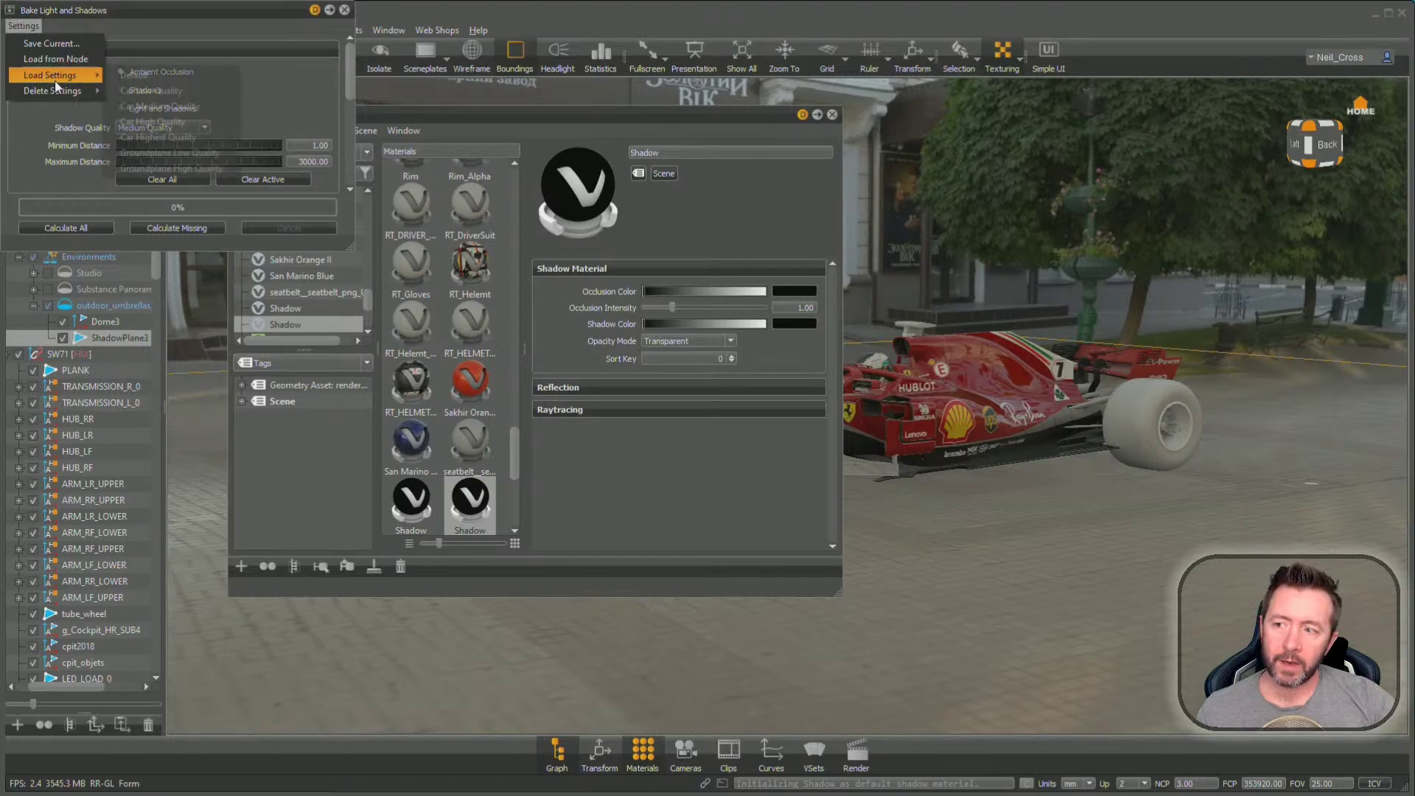
{"action": "left_click", "coordinate": [187, 168]}
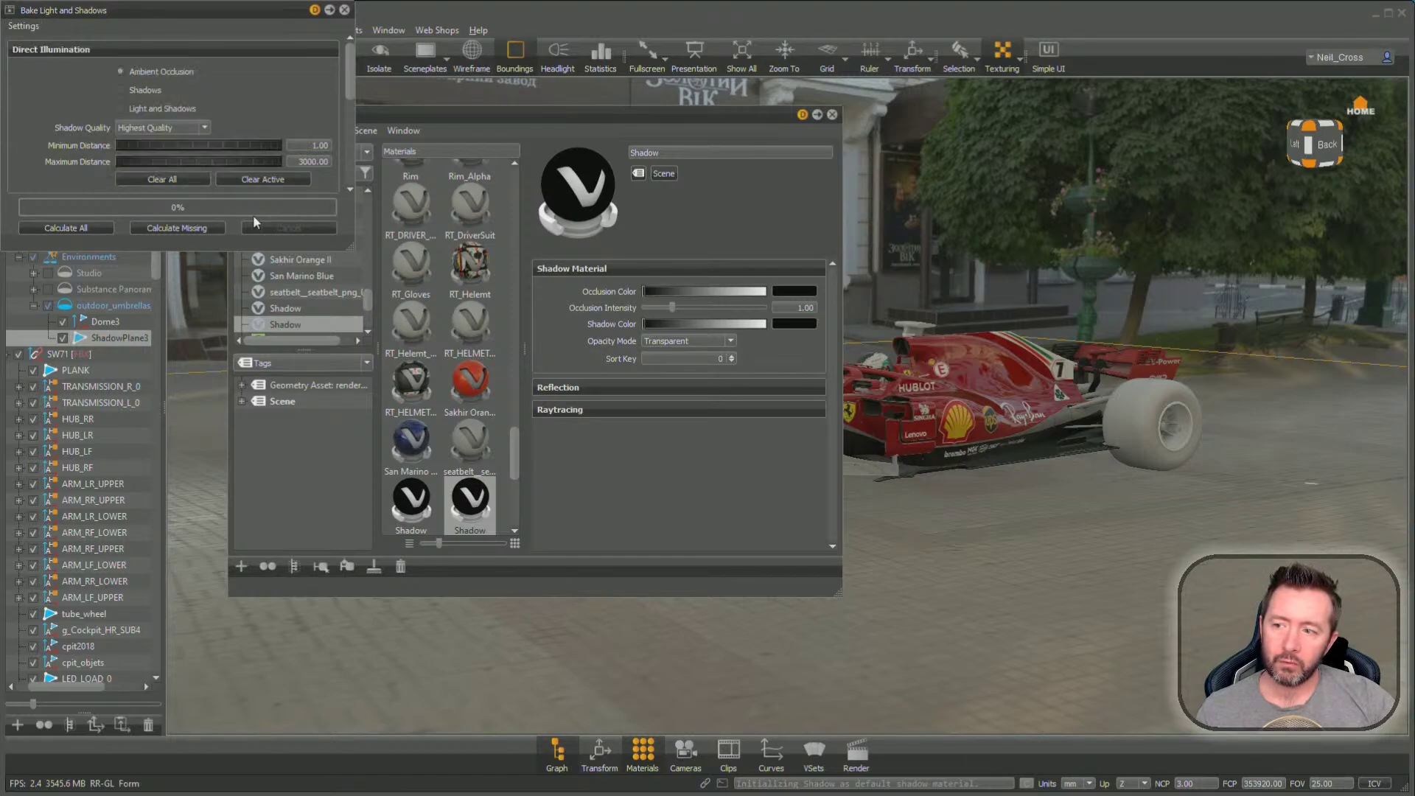
{"action": "left_click", "coordinate": [96, 226]}
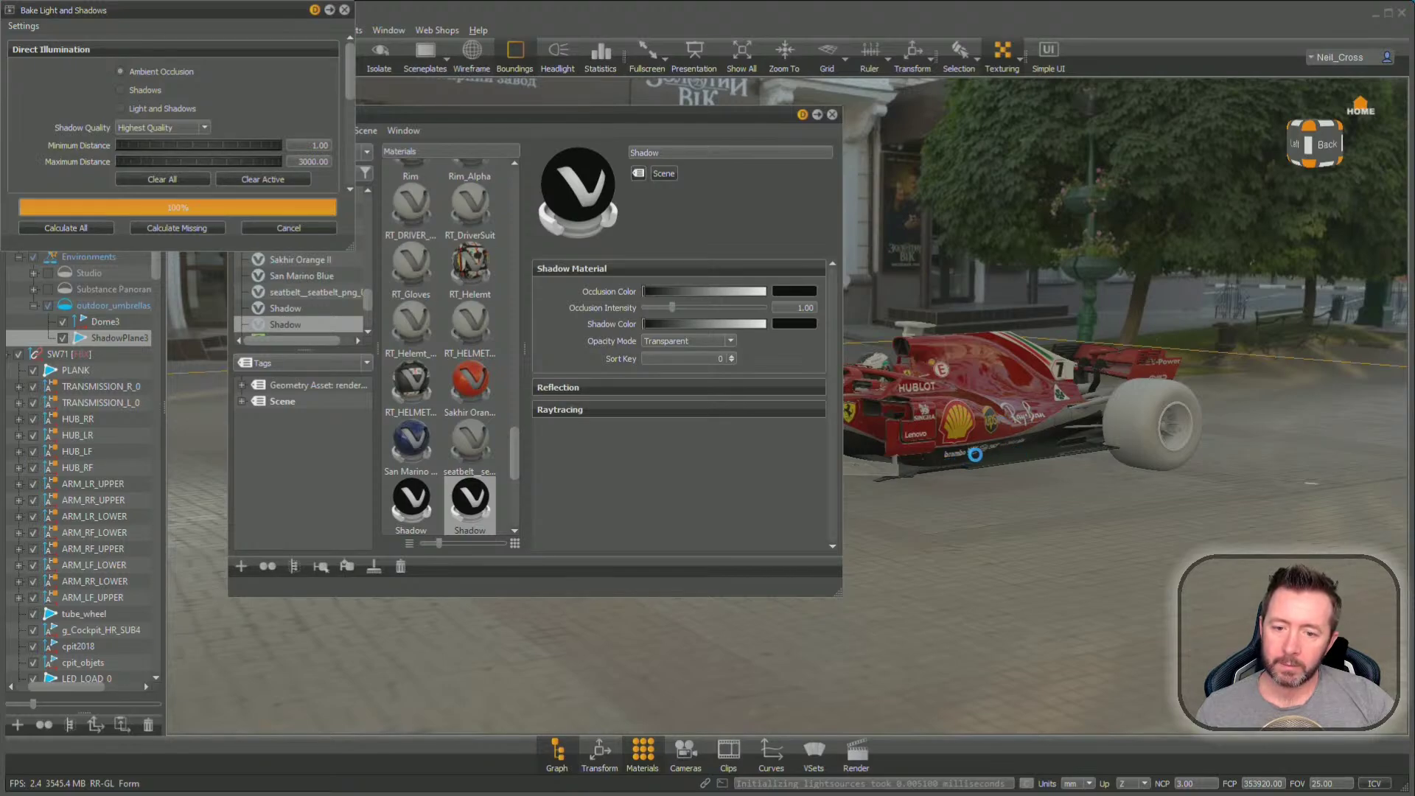
{"action": "left_click_drag", "start_coordinate": [975, 458], "coordinate": [1061, 516]}
{"action": "left_click_drag", "start_coordinate": [236, 9], "coordinate": [335, 215]}
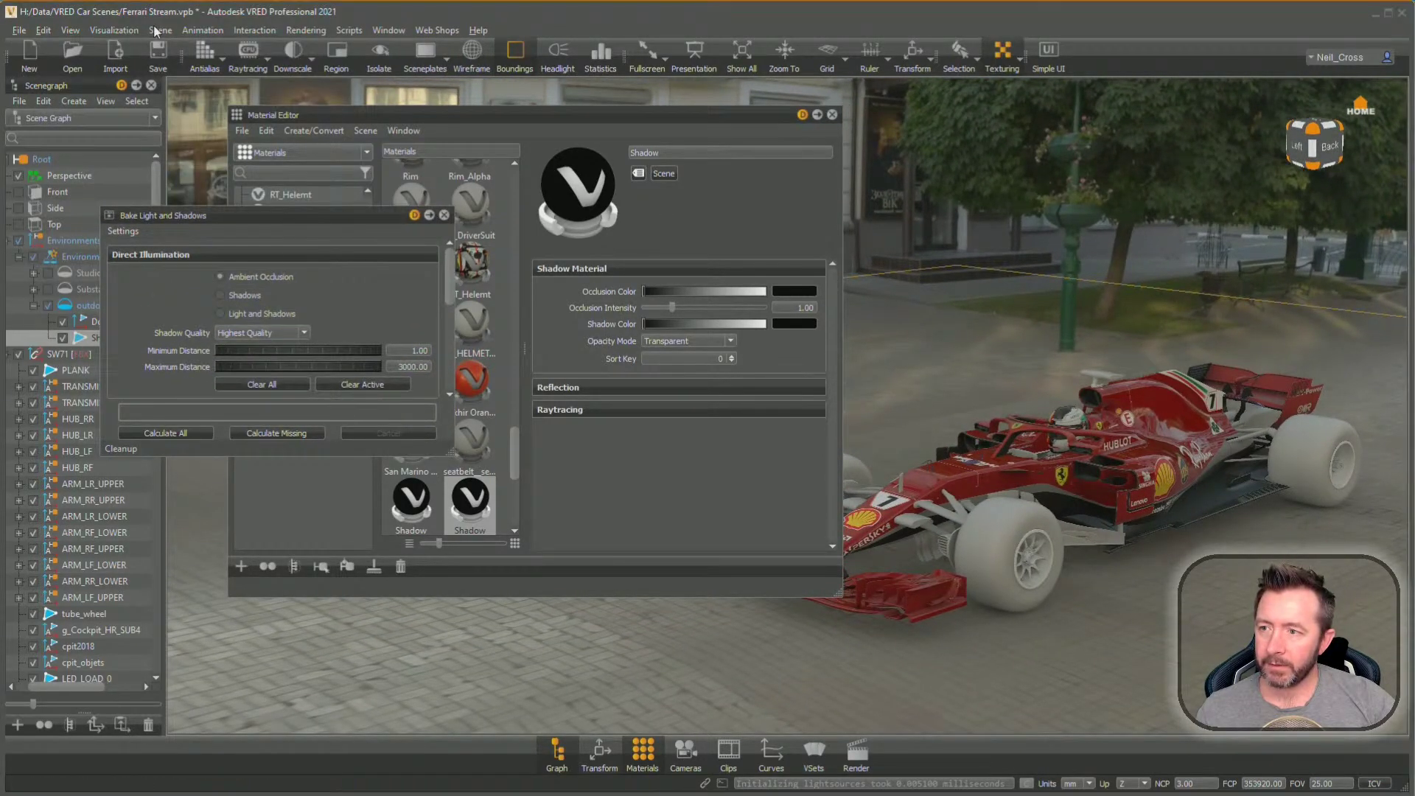
Switch to Ambient Occlusion Rendering and inspect the baked shadow on the ground beneath the car
{"action": "left_click", "coordinate": [115, 30]}
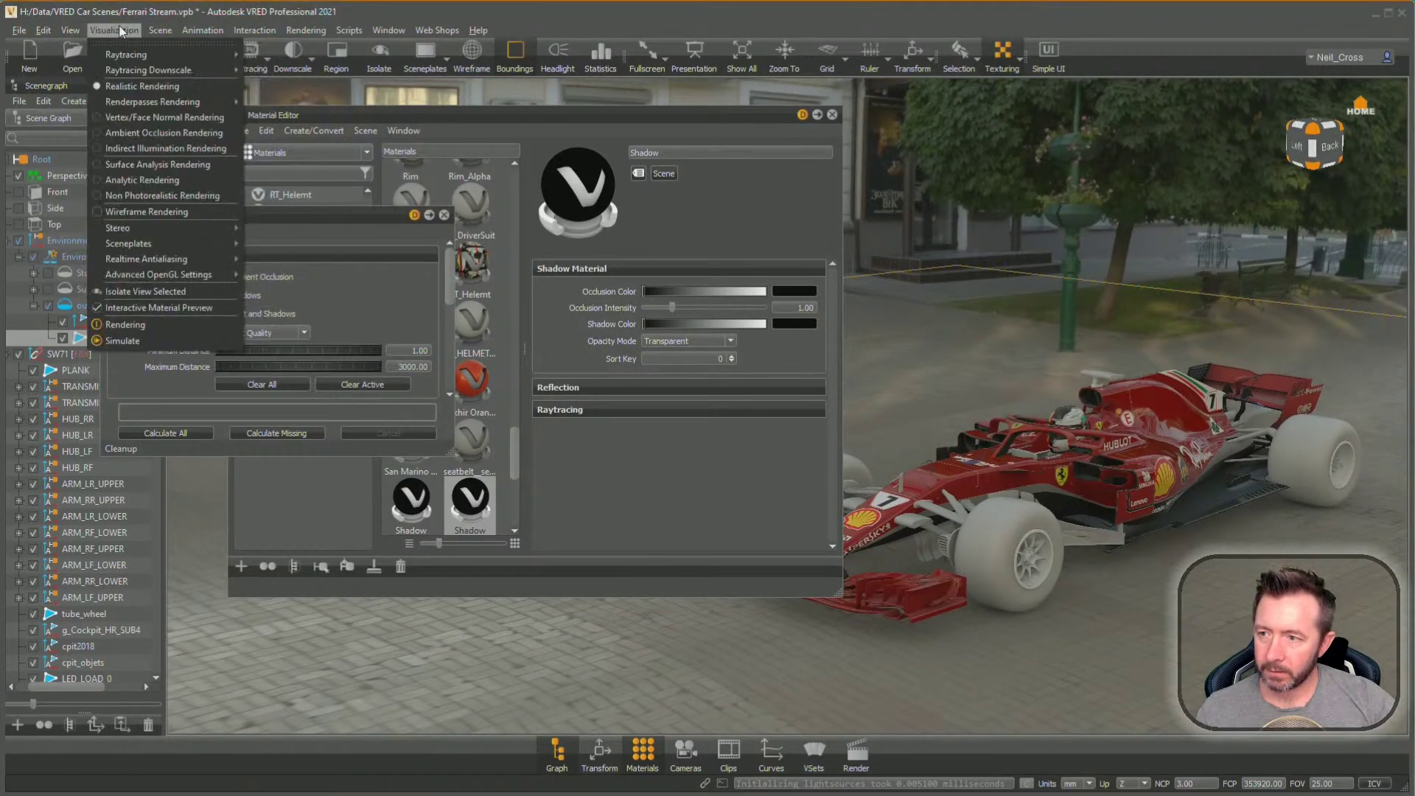
{"action": "left_click", "coordinate": [147, 132]}
{"action": "left_click_drag", "start_coordinate": [1063, 480], "coordinate": [890, 489]}
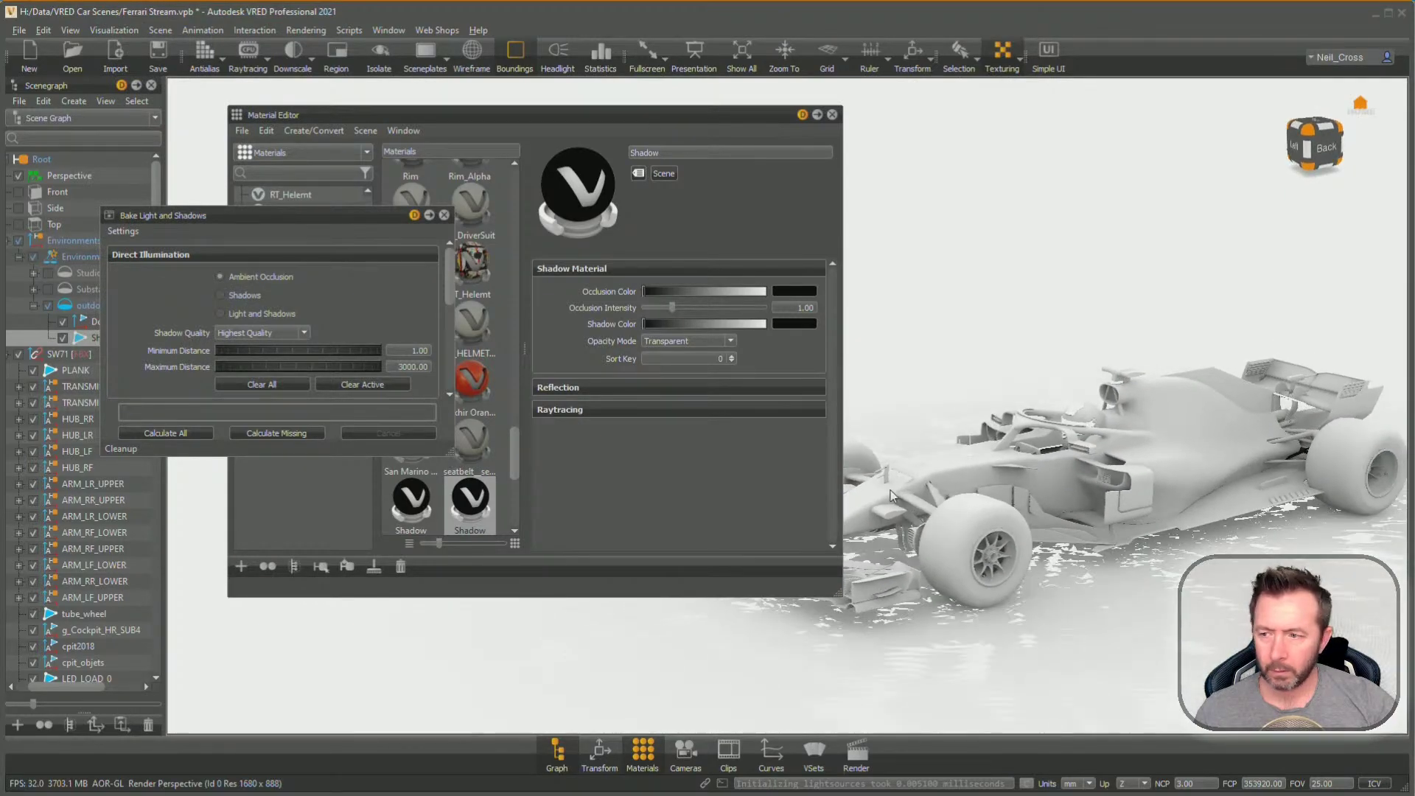
{"action": "left_click_drag", "start_coordinate": [140, 215], "coordinate": [251, 231]}
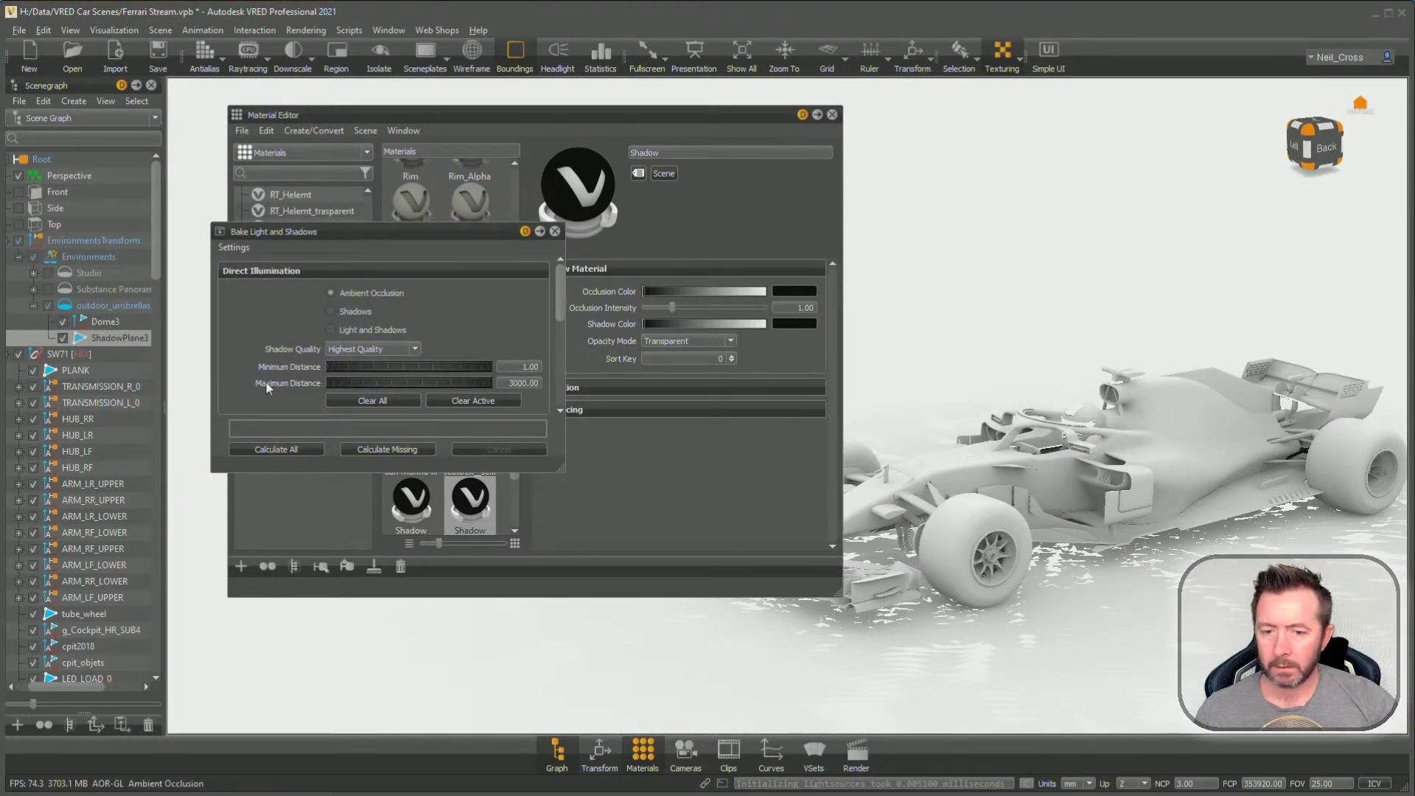
{"action": "left_click_drag", "start_coordinate": [1033, 488], "coordinate": [1030, 510]}
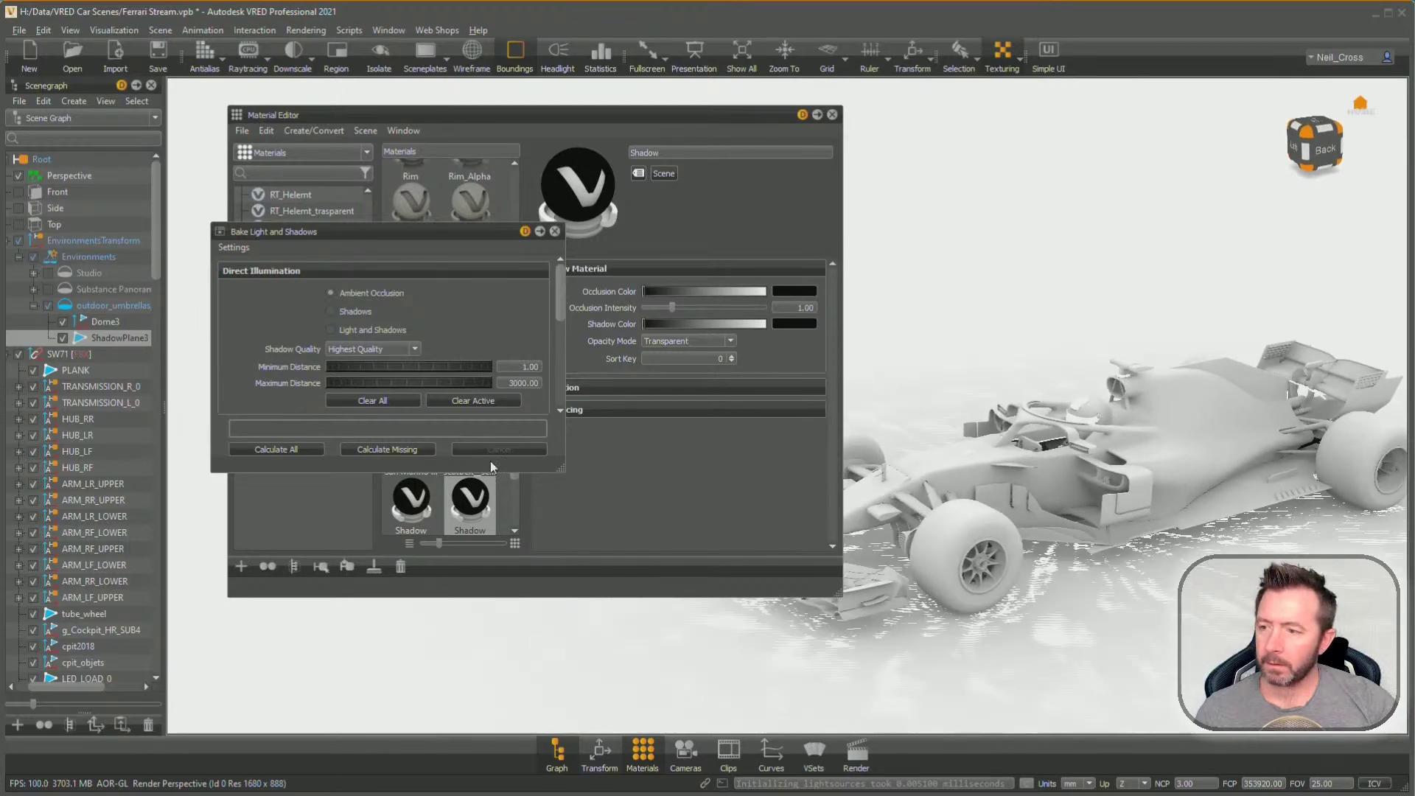
Look through the scenegraph, hide ShadowPlane3 to check the ground beneath the car, and show it again
{"action": "left_click_drag", "start_coordinate": [156, 259], "coordinate": [186, 669]}
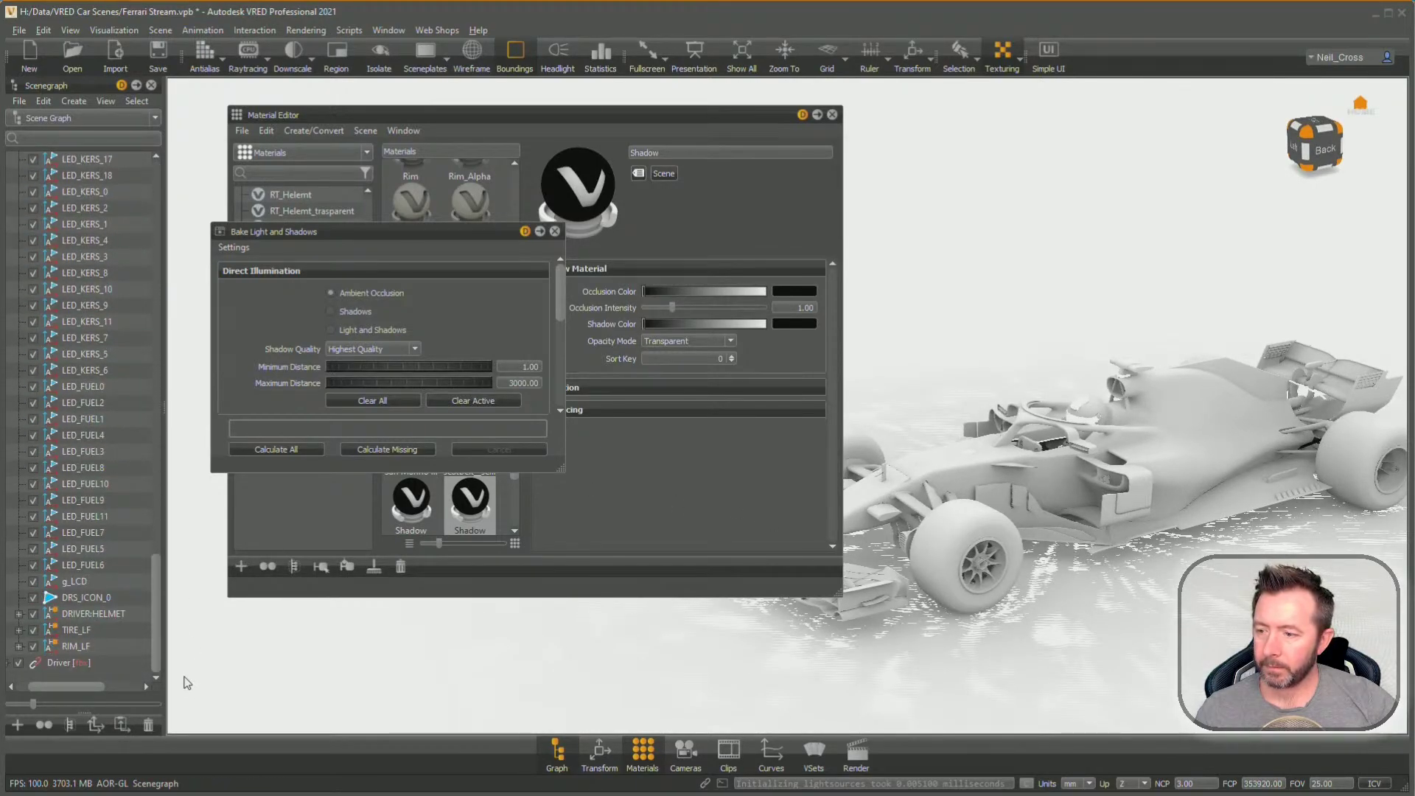
{"action": "left_click", "coordinate": [20, 664]}
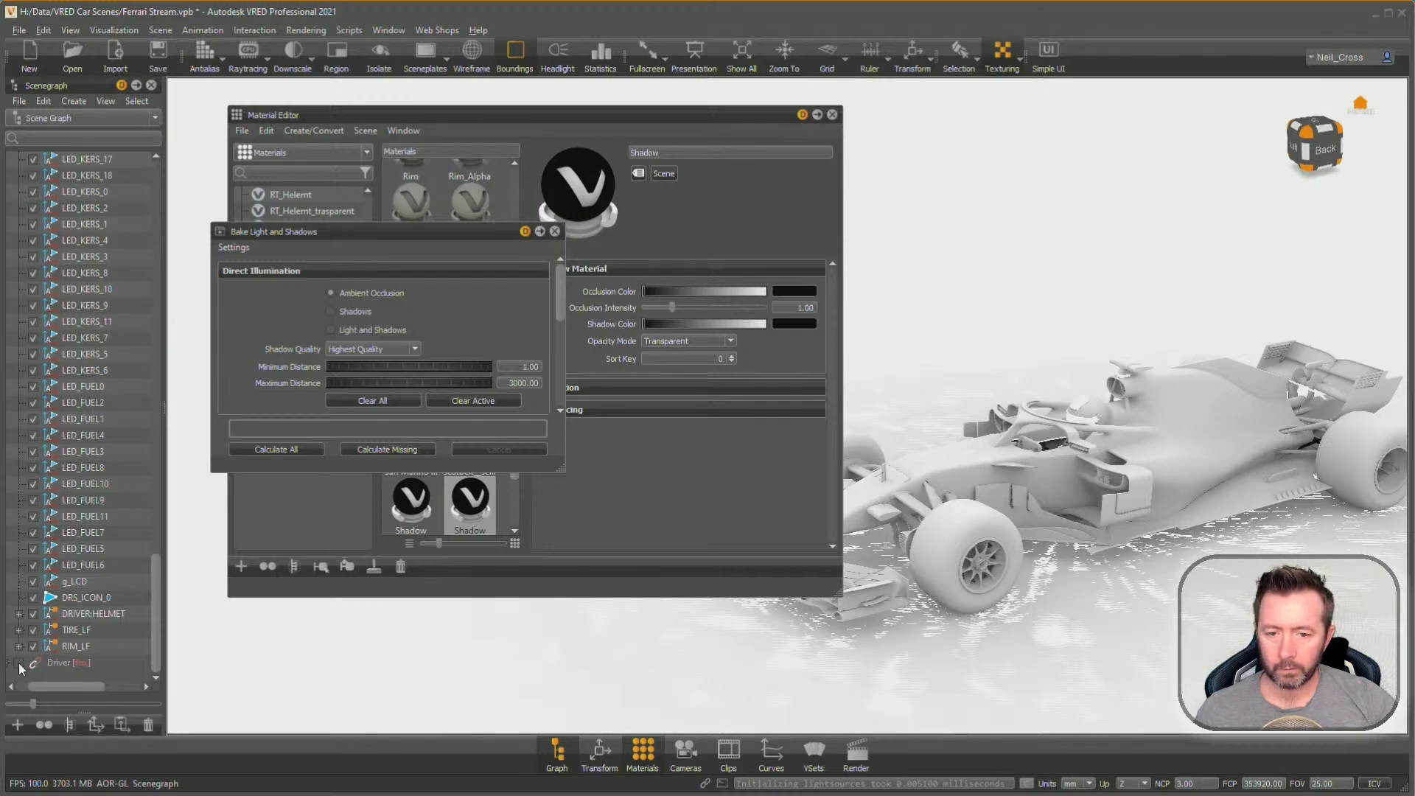
{"action": "scroll", "coordinate": [87, 223], "scroll_direction": "up", "scroll_amount": 10}
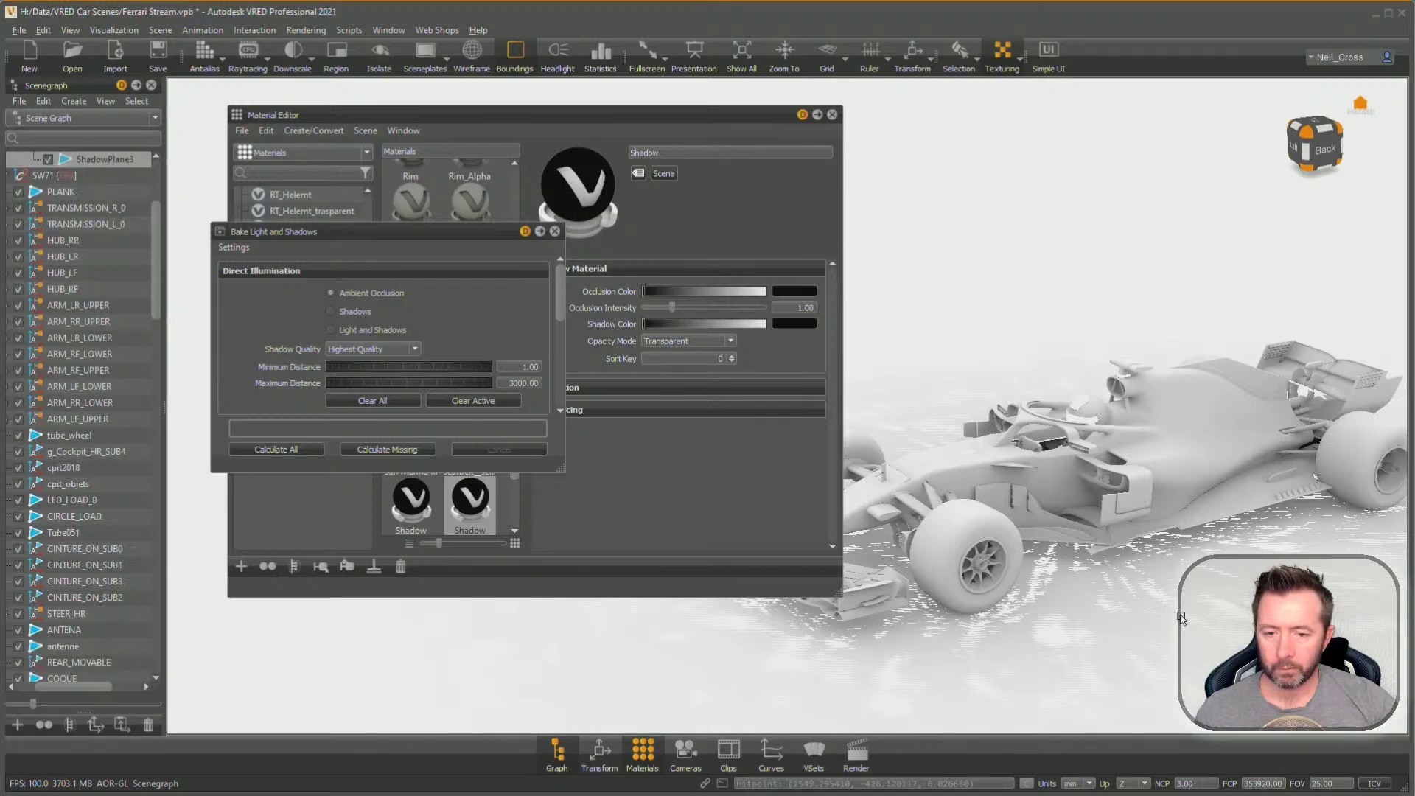
{"action": "left_click", "coordinate": [48, 157]}
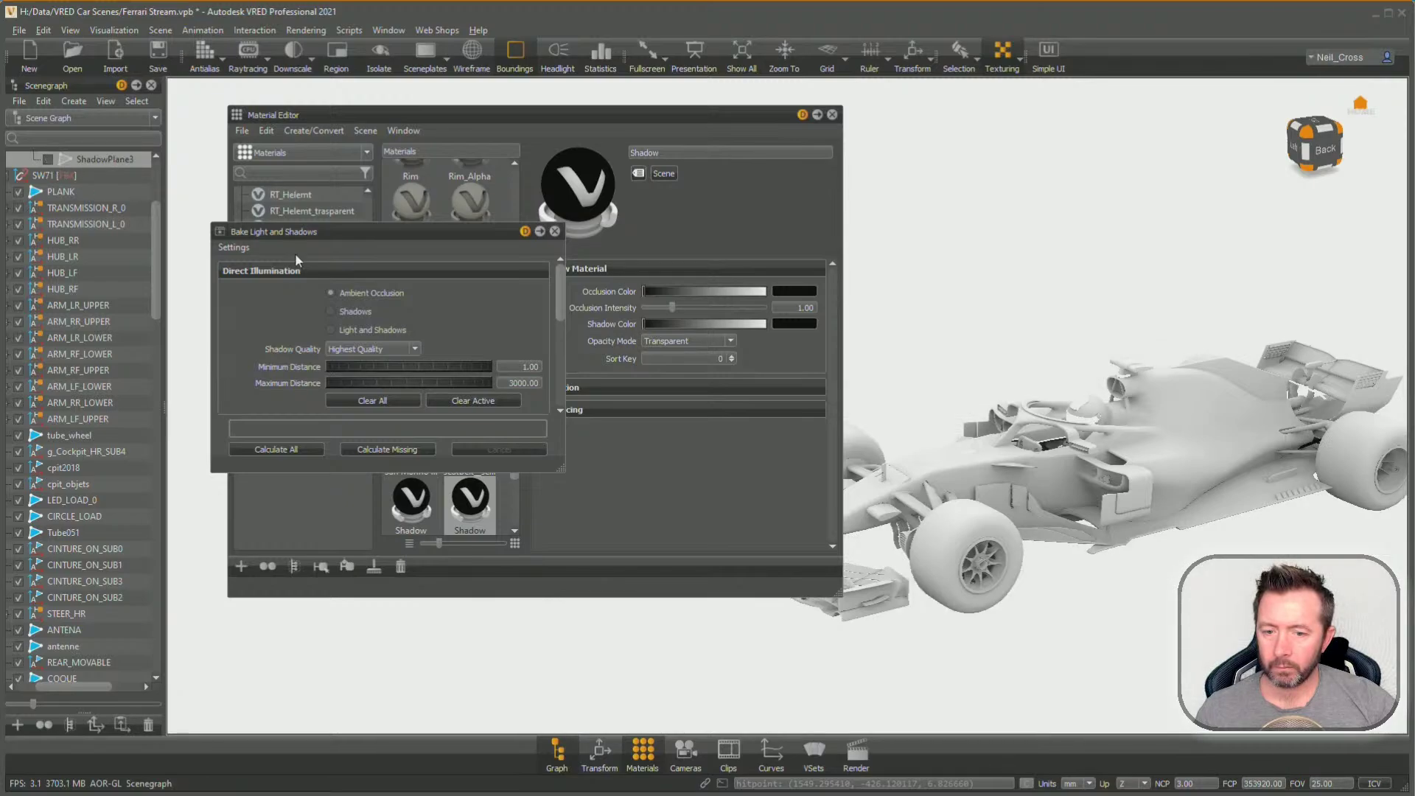
{"action": "left_click", "coordinate": [1143, 580], "text": "ctrl+shift"}
{"action": "left_click", "coordinate": [55, 175]}
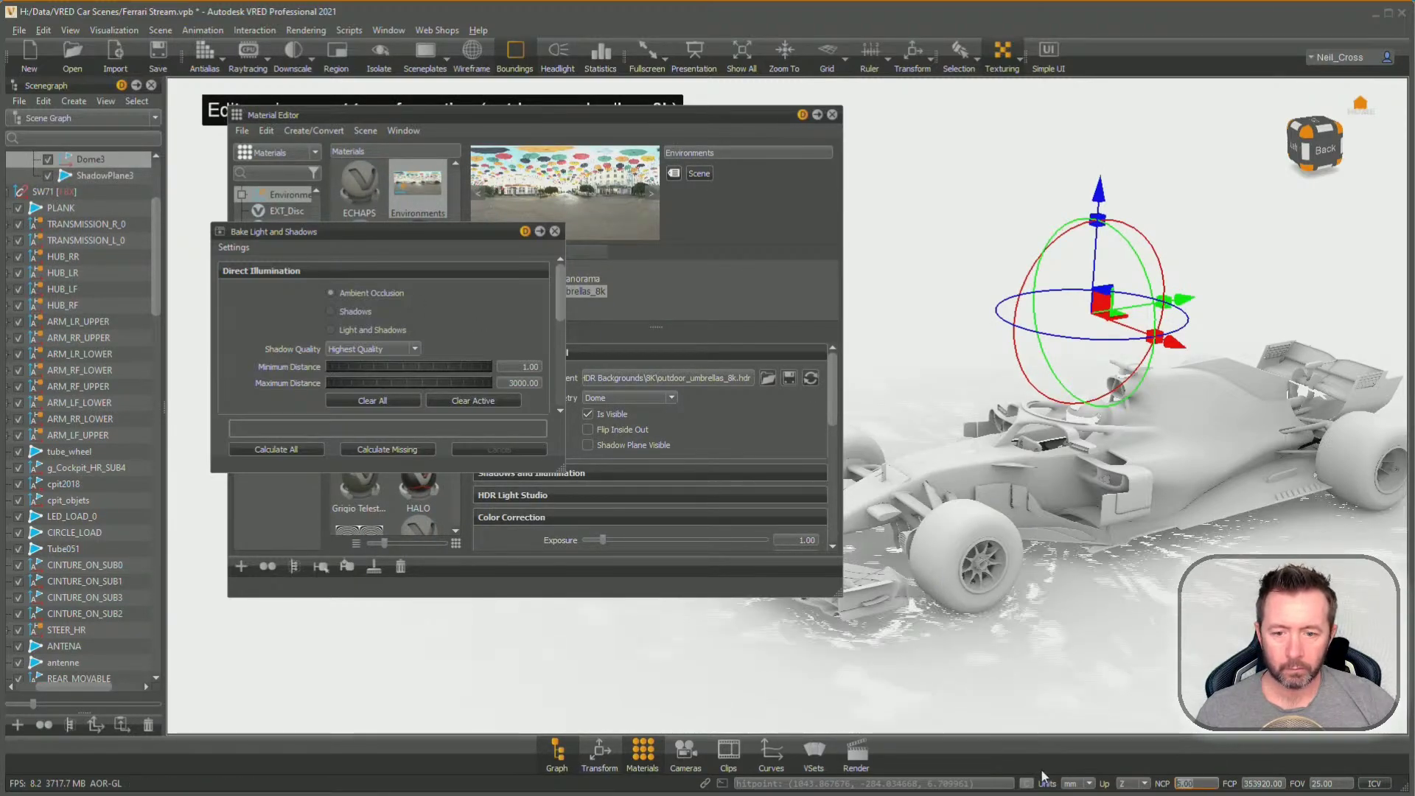
Raise the camera's near clipping plane through 15, 20 and 30 to 40 and check the ground shadow around the car
{"action": "left_click_drag", "start_coordinate": [1215, 784], "coordinate": [1073, 793]}
{"action": "type", "text": "15"}
{"action": "key", "text": "Return"}
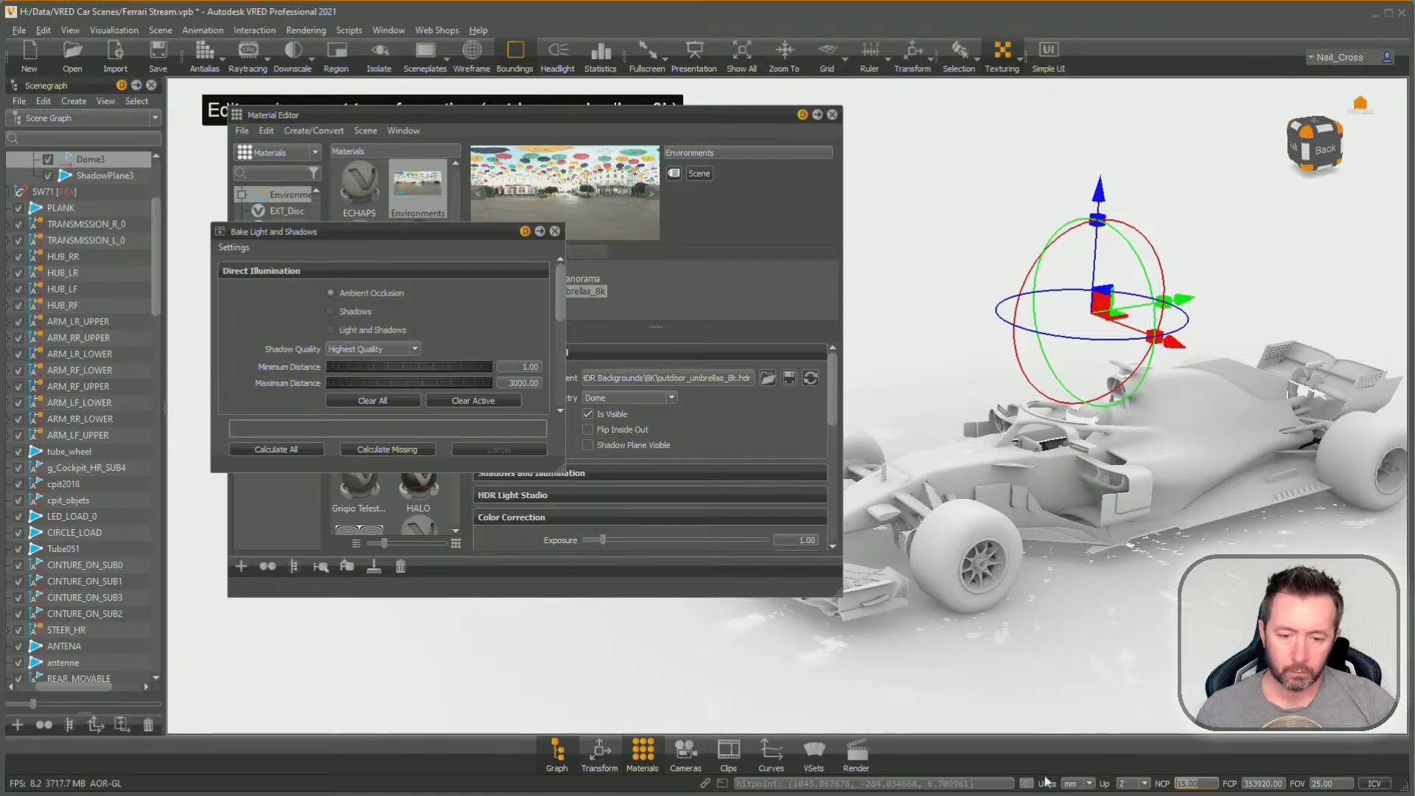
{"action": "type", "text": "20"}
{"action": "key", "text": "Return"}
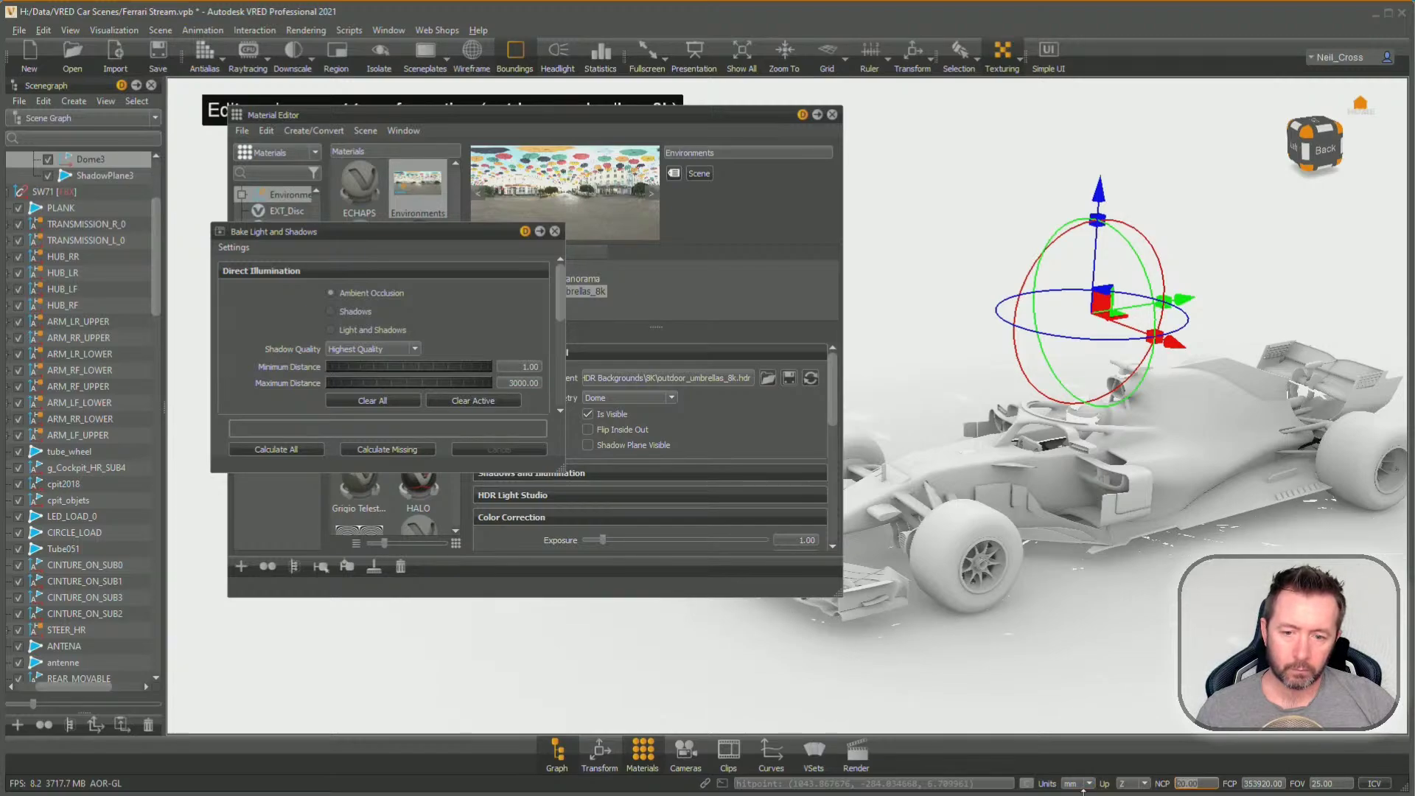
{"action": "type", "text": "30"}
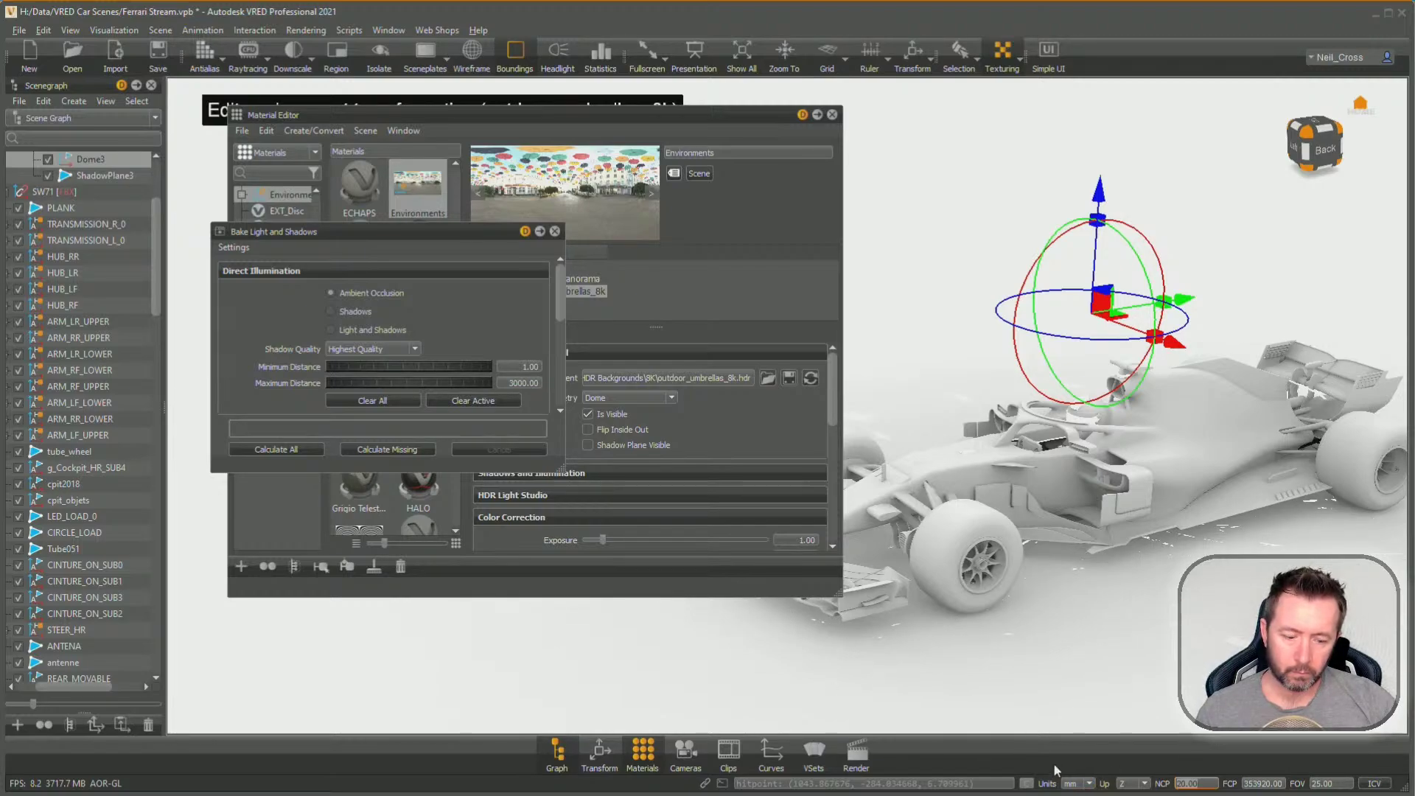
{"action": "key", "text": "Return"}
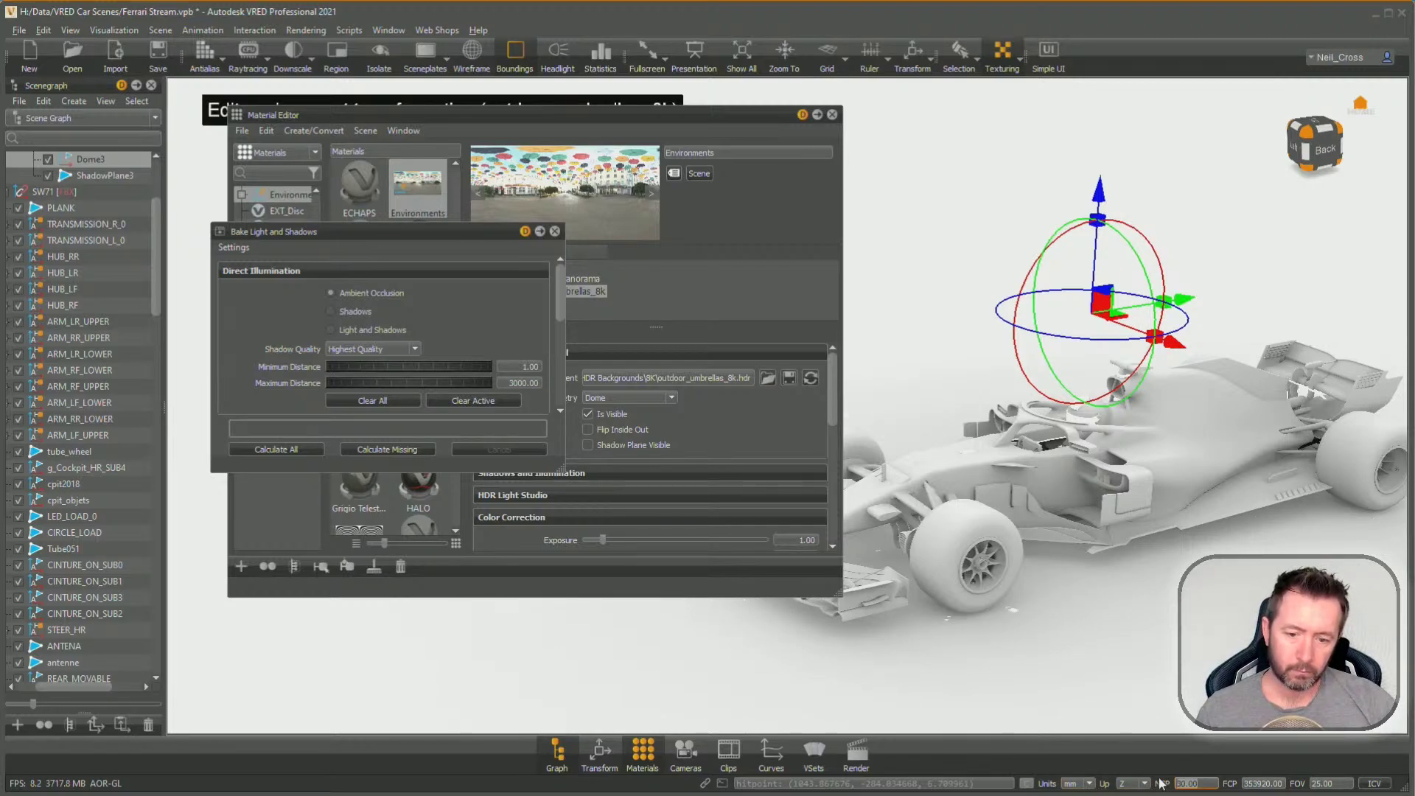
{"action": "type", "text": "40"}
{"action": "key", "text": "Return"}
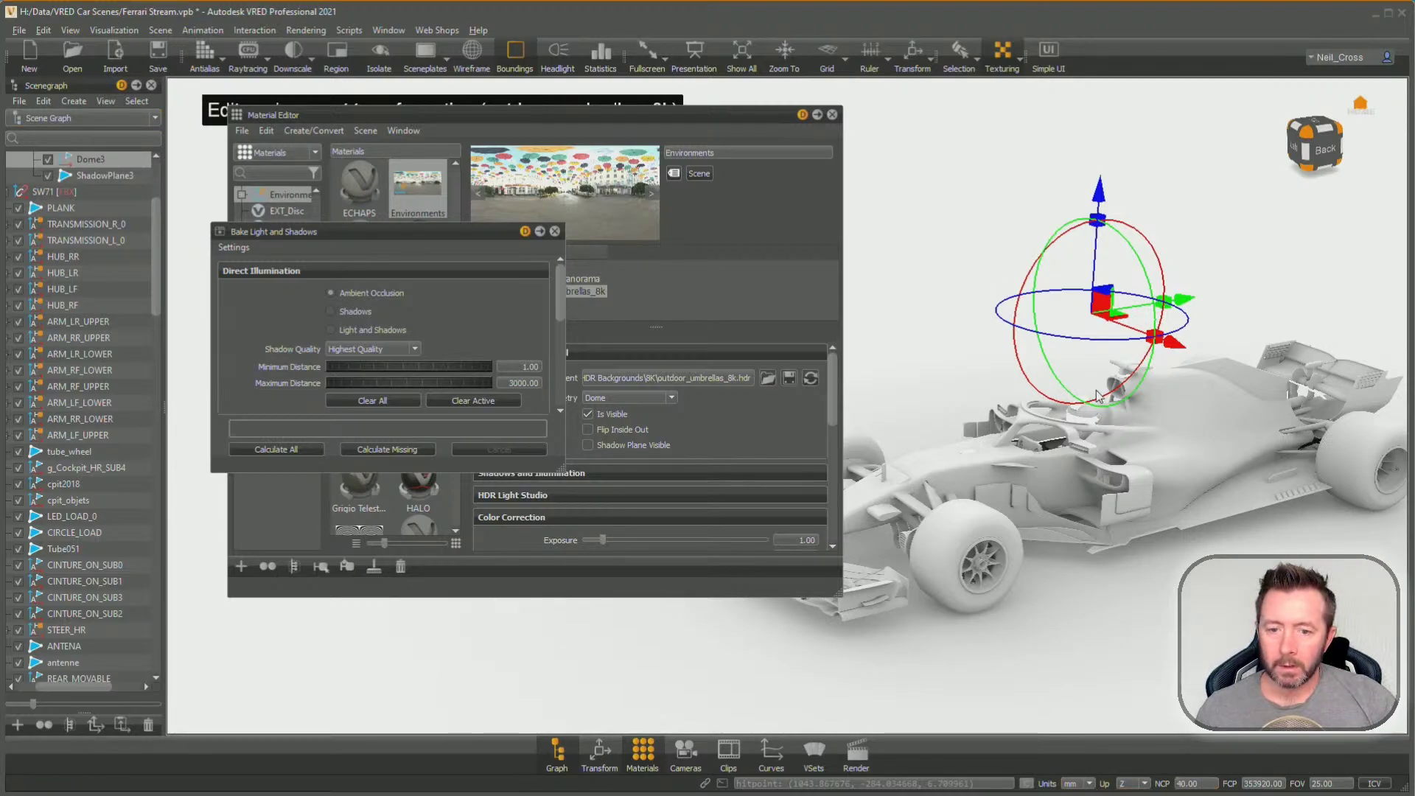
{"action": "left_click_drag", "start_coordinate": [1356, 471], "coordinate": [1062, 490]}
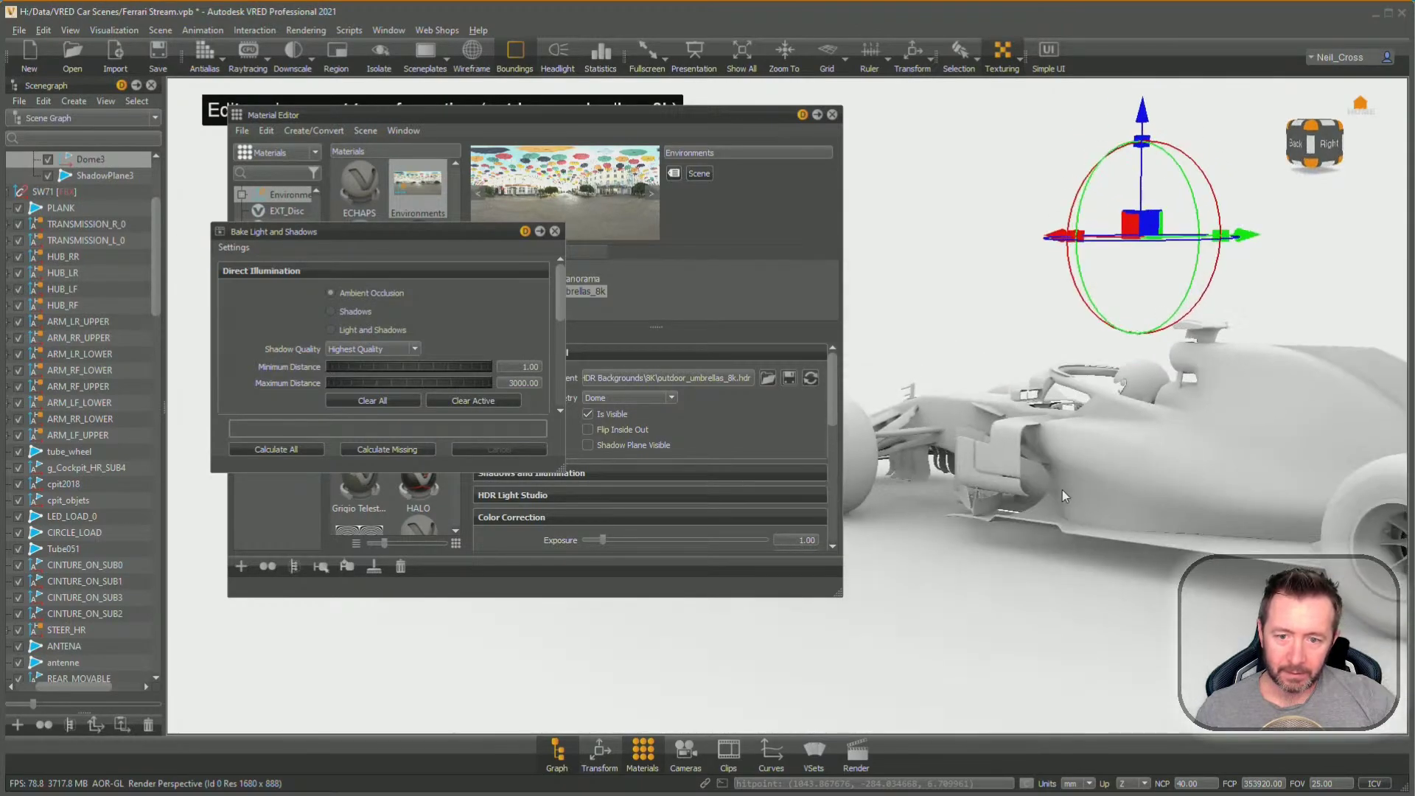
Return to Realistic Rendering, close the Material Editor and review the car from the rear in the street environment
{"action": "left_click", "coordinate": [114, 30]}
{"action": "left_click", "coordinate": [126, 54]}
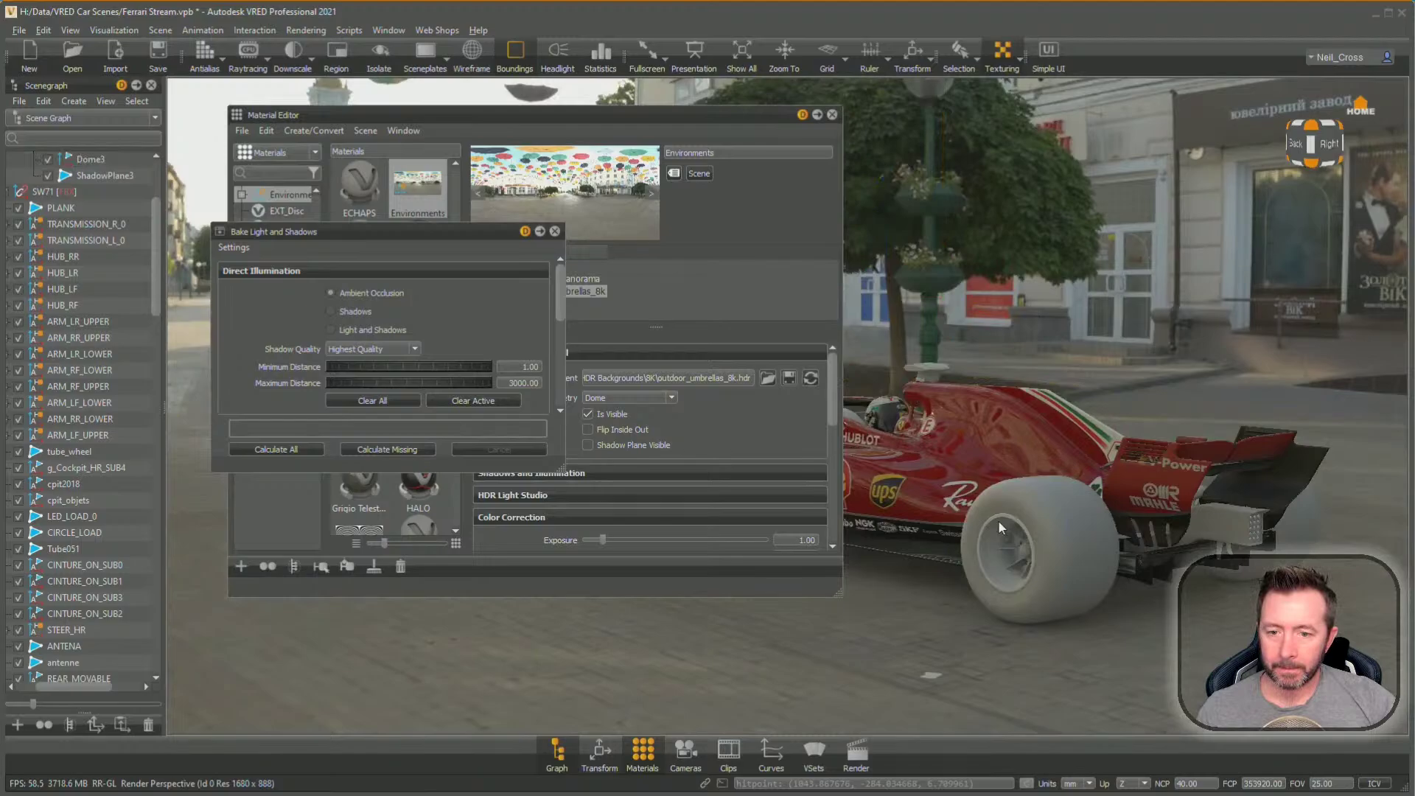
{"action": "left_click", "coordinate": [836, 116]}
{"action": "left_click", "coordinate": [833, 116]}
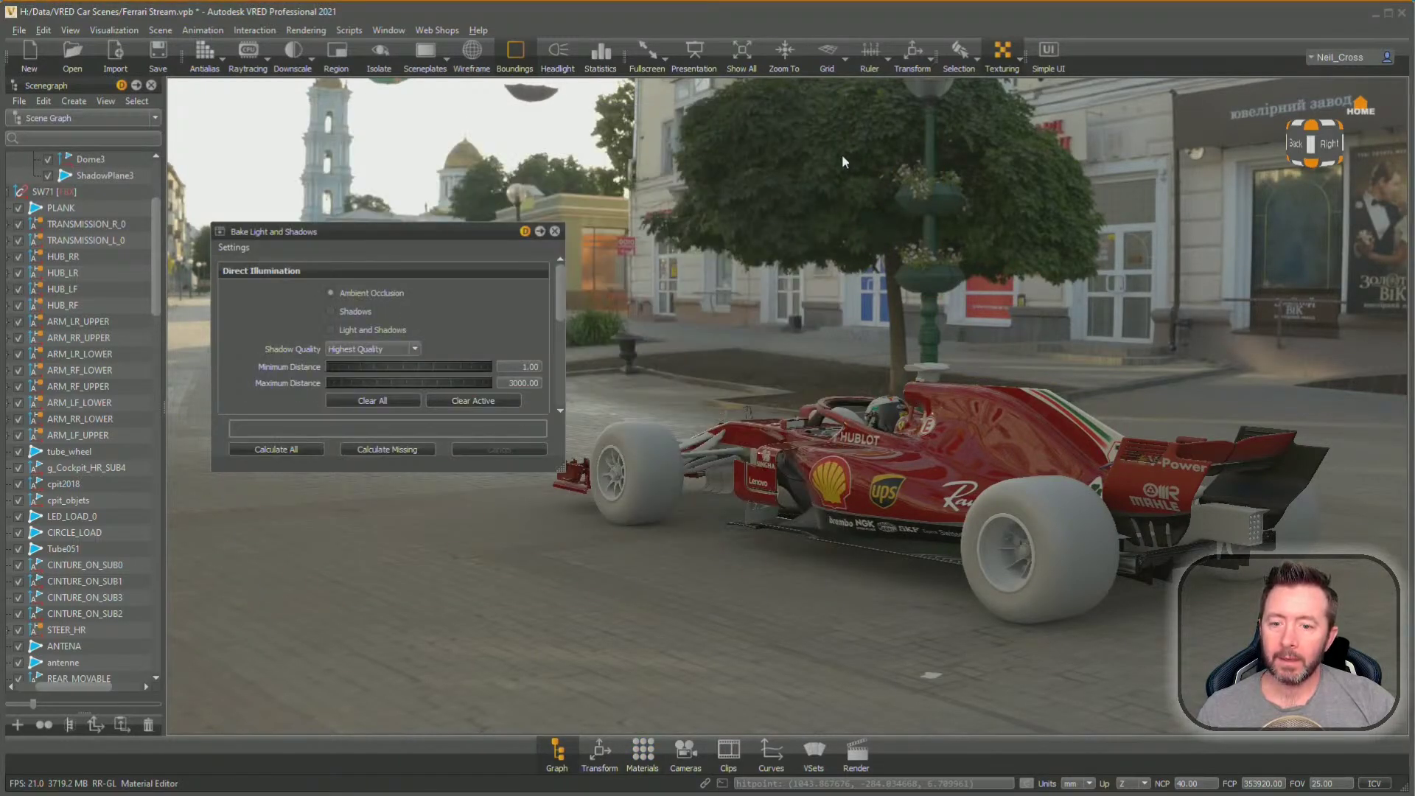
{"action": "left_click_drag", "start_coordinate": [841, 153], "coordinate": [315, 511]}
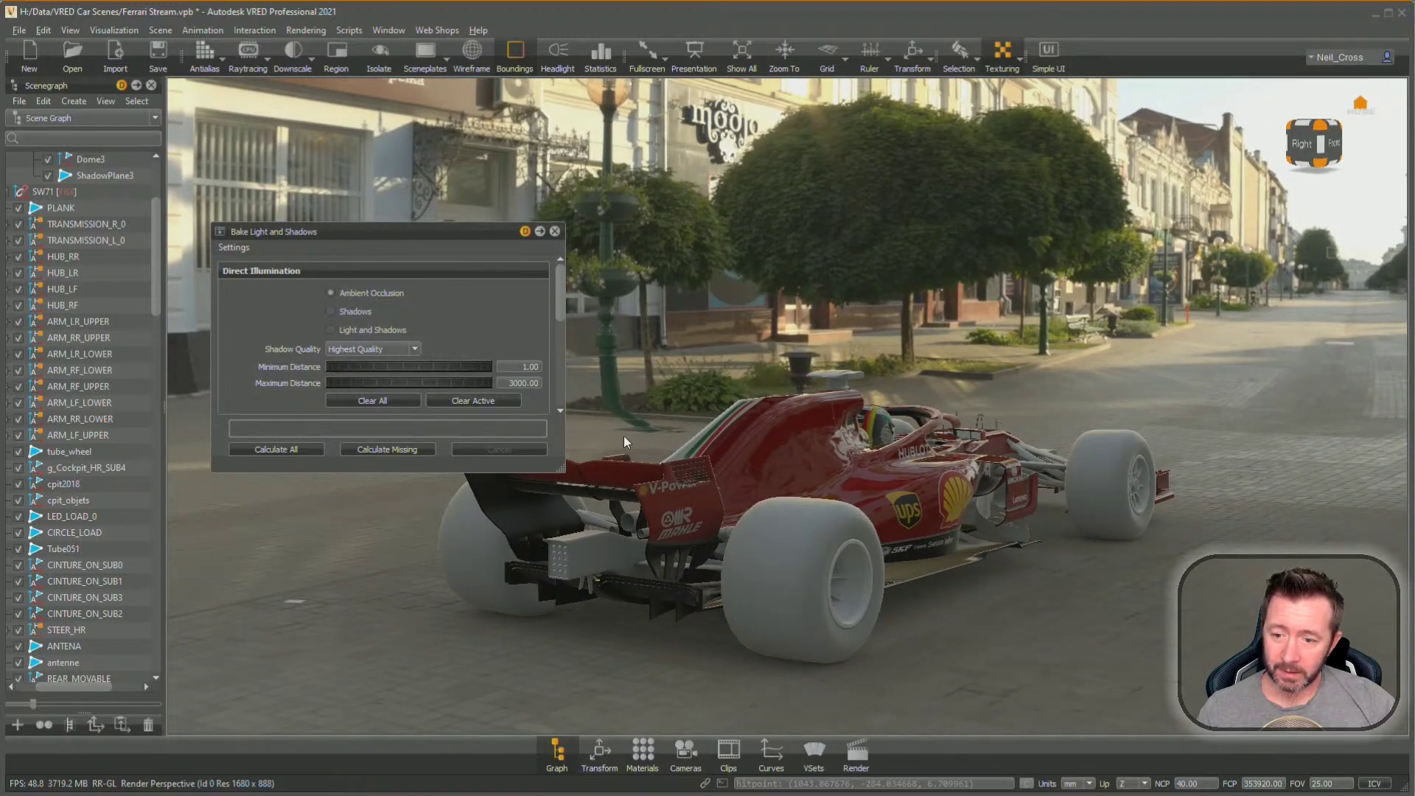
Reopen the Material Editor, activate transformation editing for the outdoor_umbrellas_8k environment and bring up its rotation and scale settings
{"action": "left_click", "coordinate": [641, 752]}
{"action": "left_click_drag", "start_coordinate": [661, 122], "coordinate": [472, 176]}
{"action": "left_click_drag", "start_coordinate": [890, 289], "coordinate": [1049, 467]}
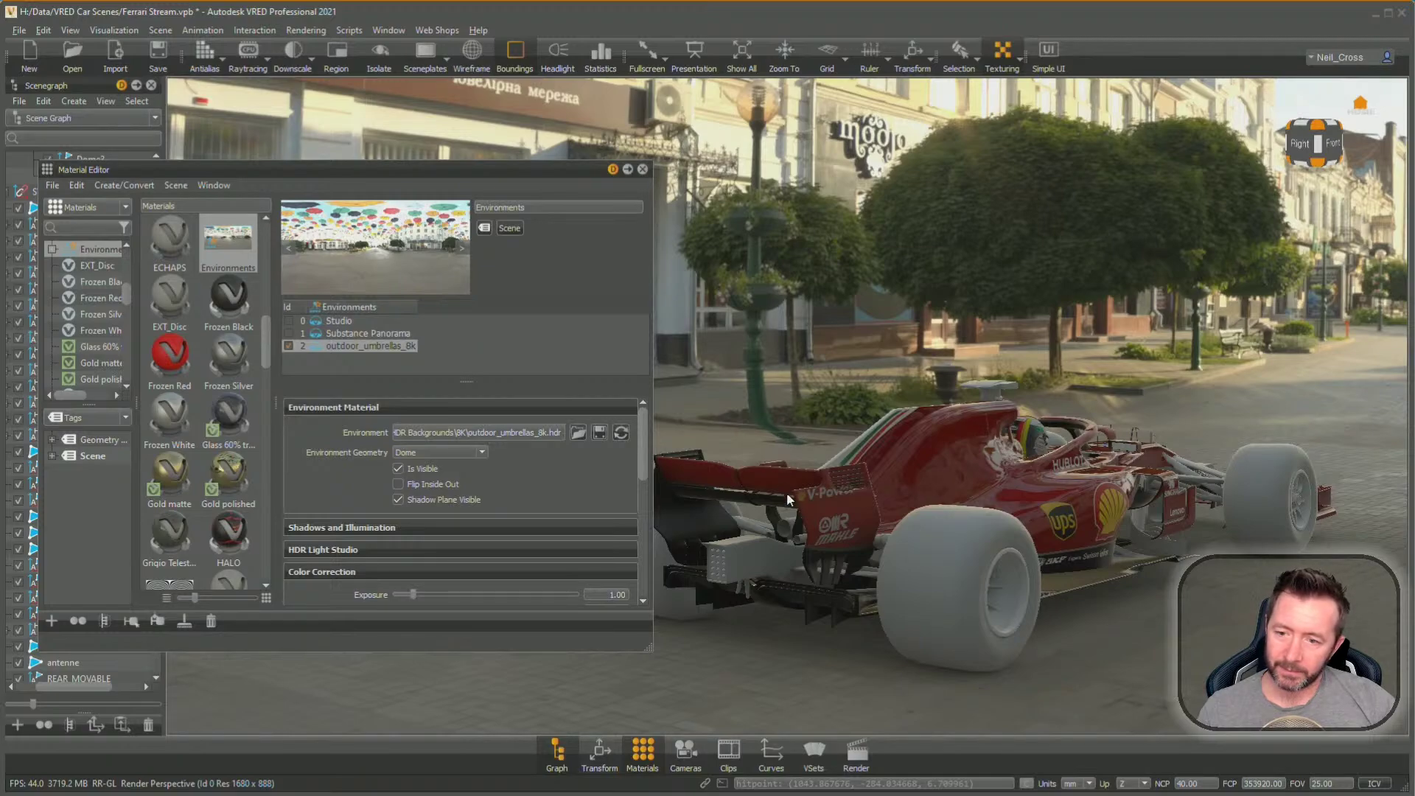
{"action": "double_click", "coordinate": [794, 392], "text": "shift"}
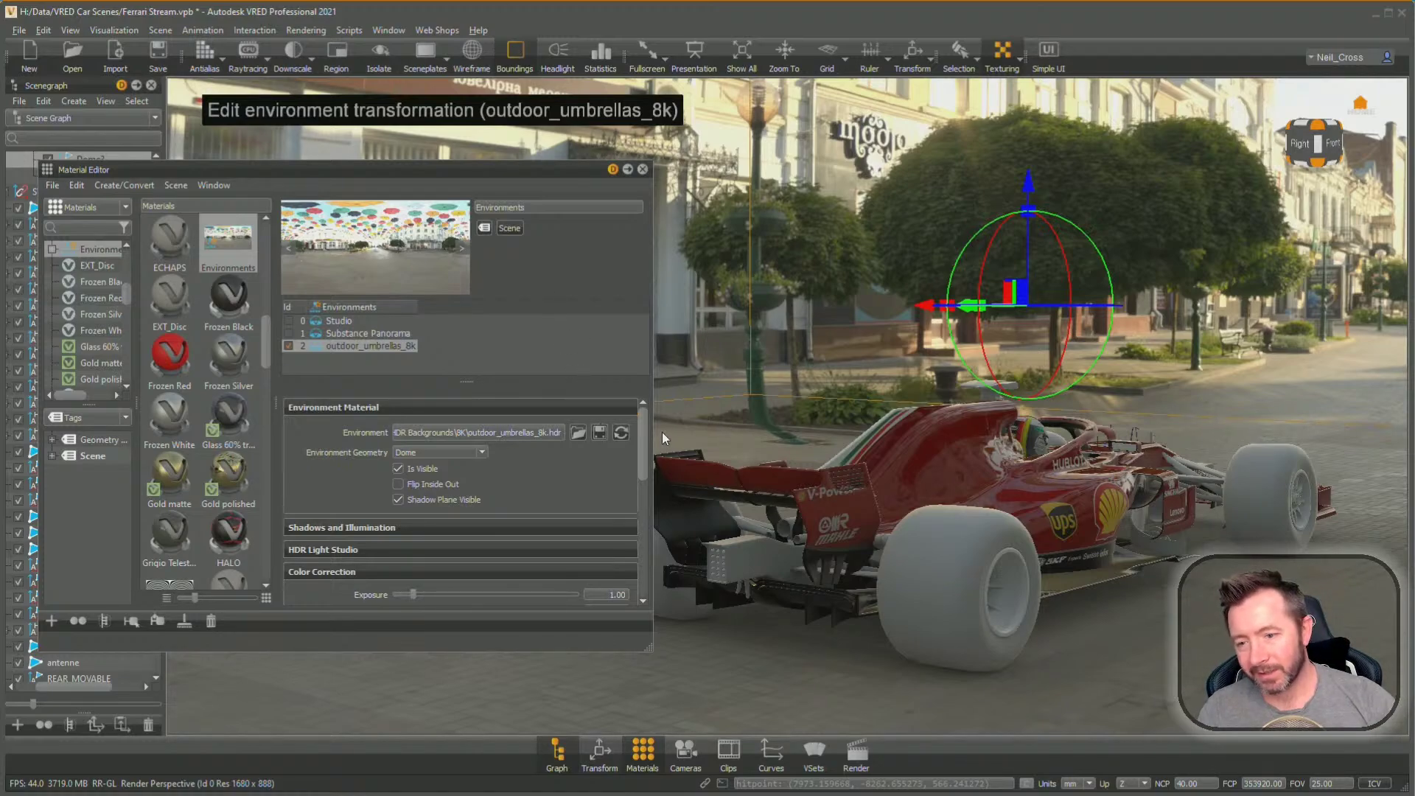
{"action": "left_click_drag", "start_coordinate": [643, 435], "coordinate": [633, 546]}
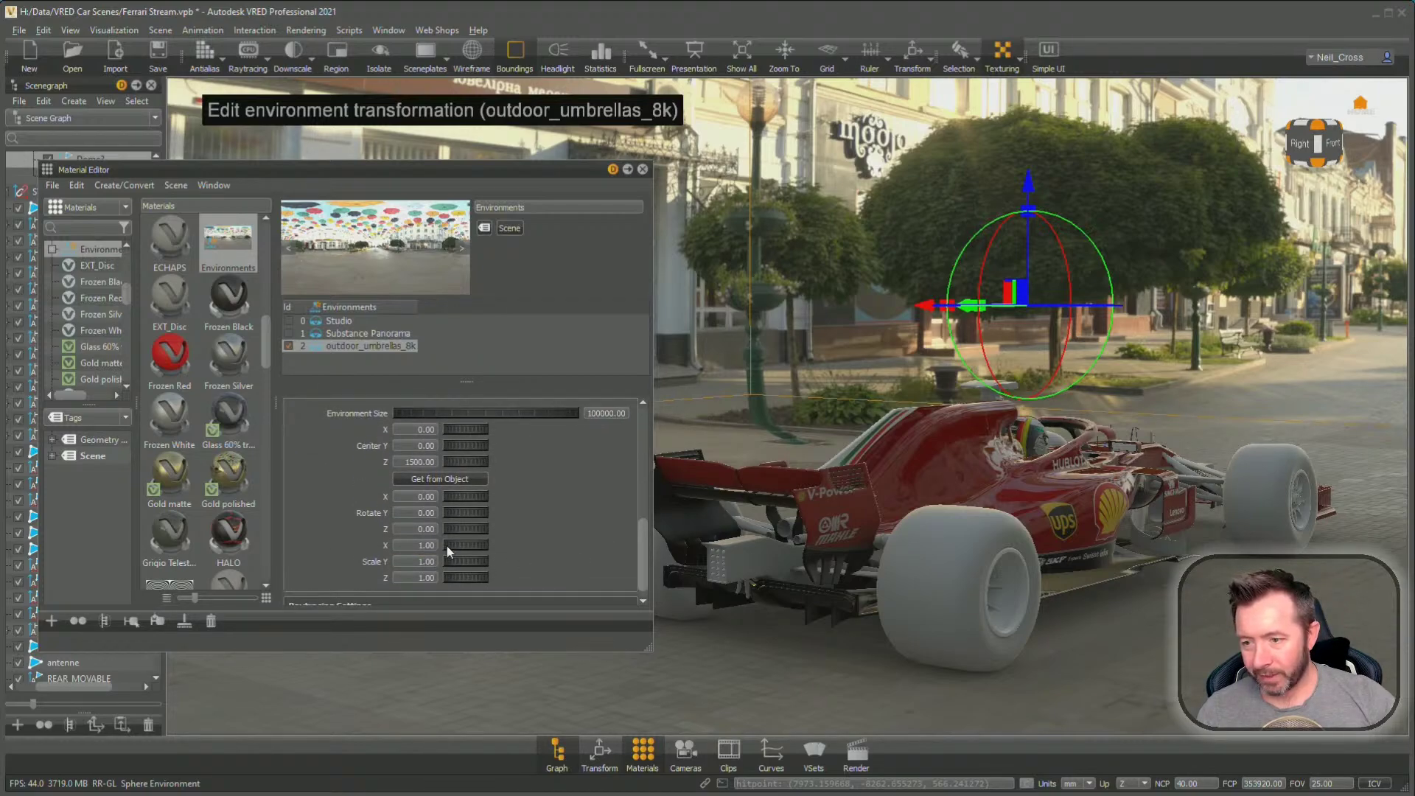
Try a Scale Y of 0.7 on the outdoor_umbrellas_8k environment, then set it back to 1
{"action": "double_click", "coordinate": [427, 561]}
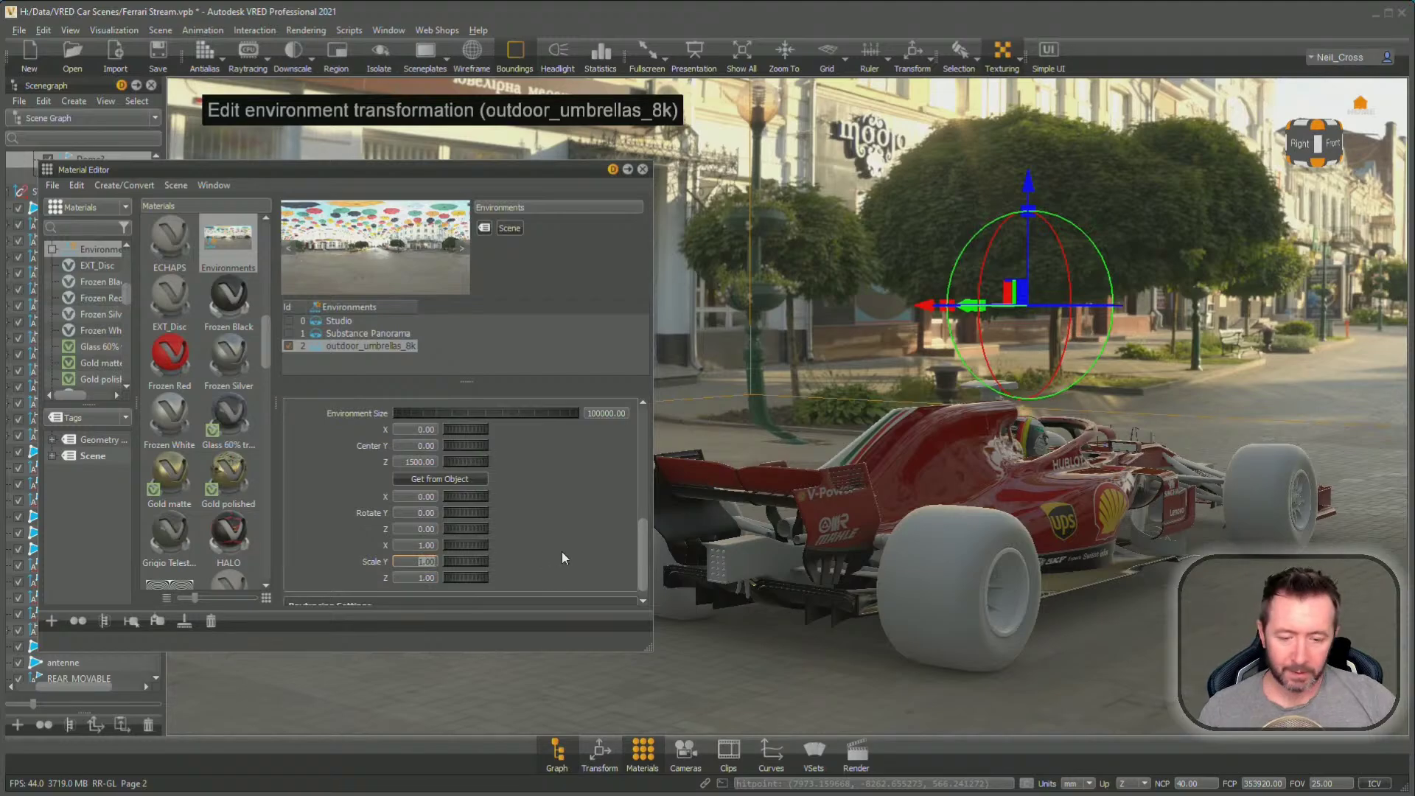
{"action": "type", "text": "0.7"}
{"action": "key", "text": "Tab"}
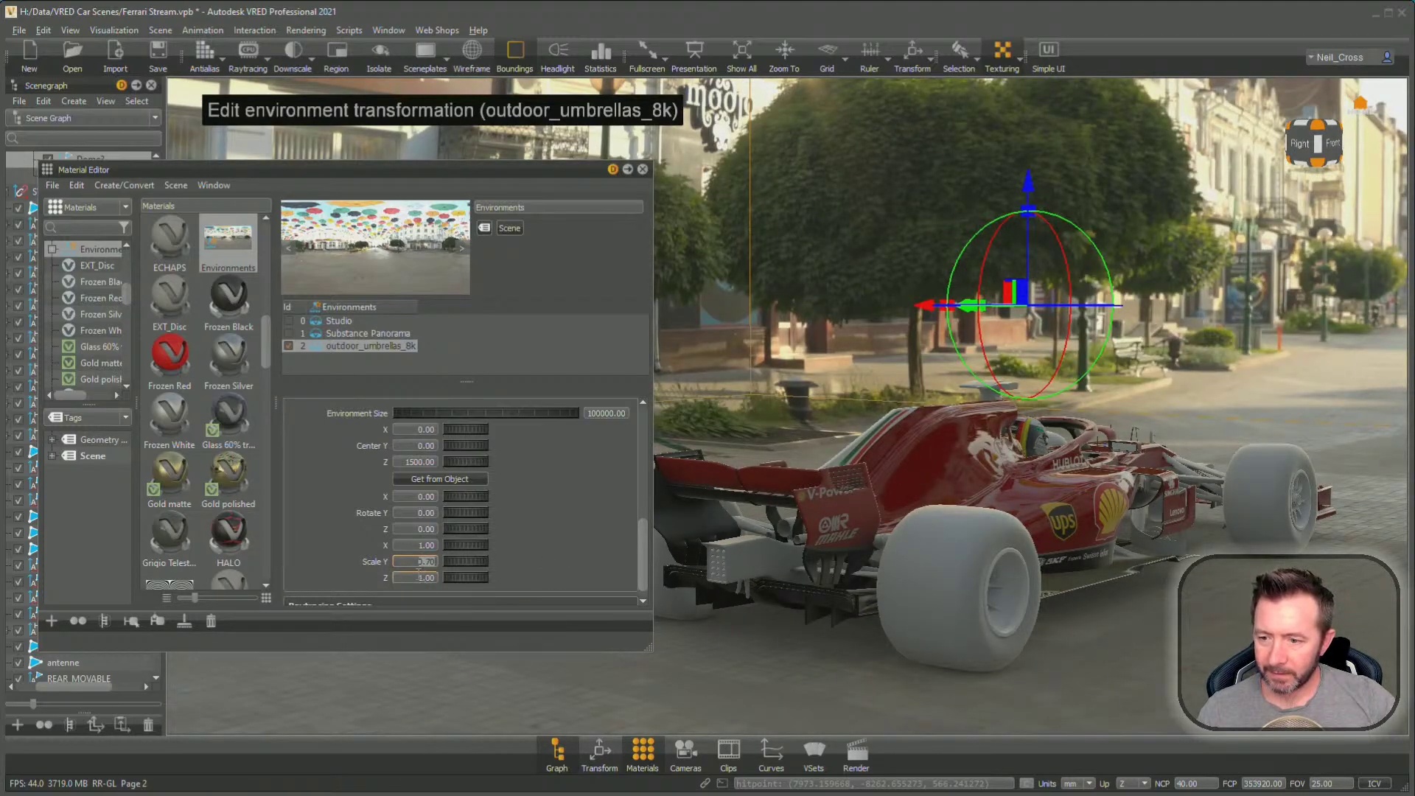
{"action": "type", "text": "1"}
{"action": "key", "text": "Return"}
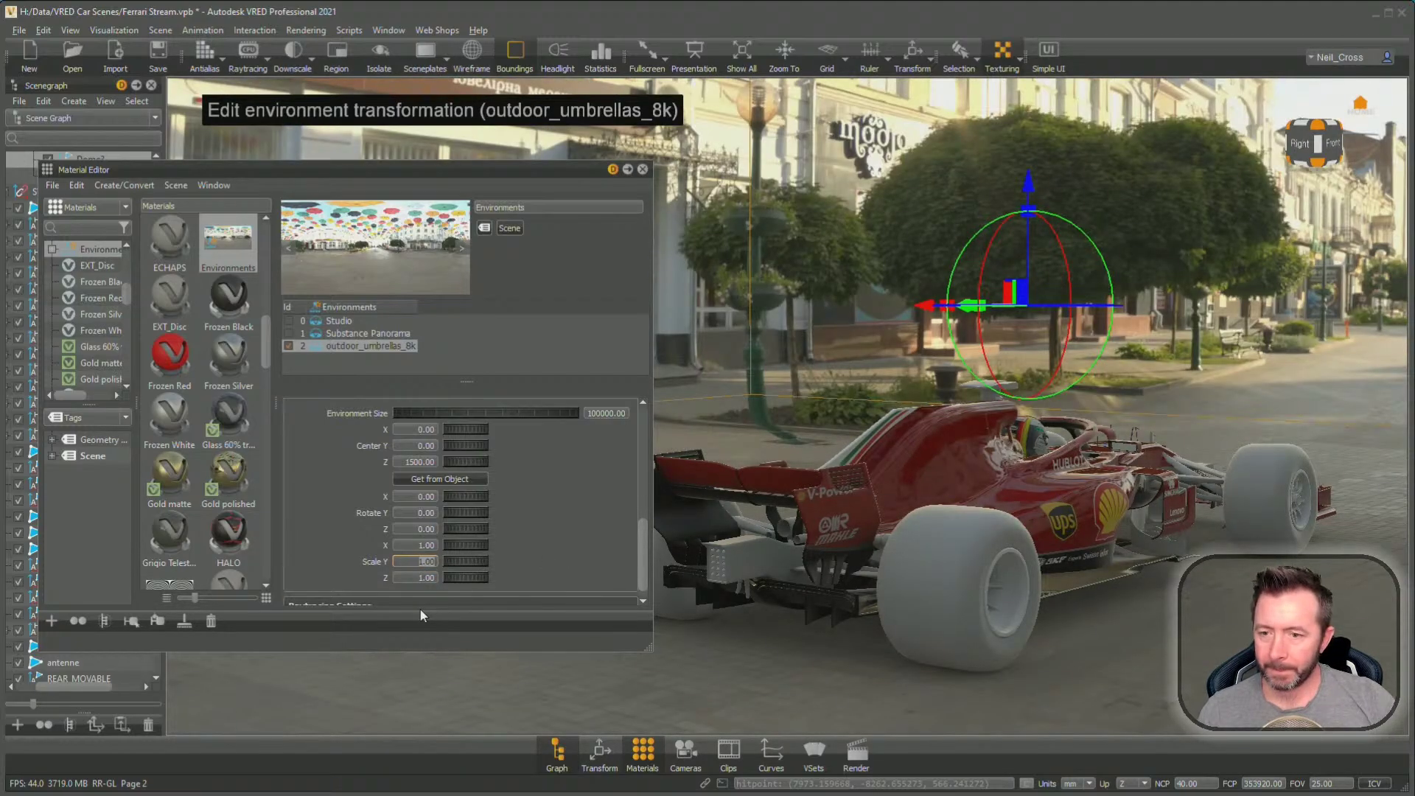
Try Scale X values of 0.9 and 0.6 on the environment, then set it back to 1 and review the car
{"action": "key", "text": "shift+Tab"}
{"action": "type", "text": "0.9"}
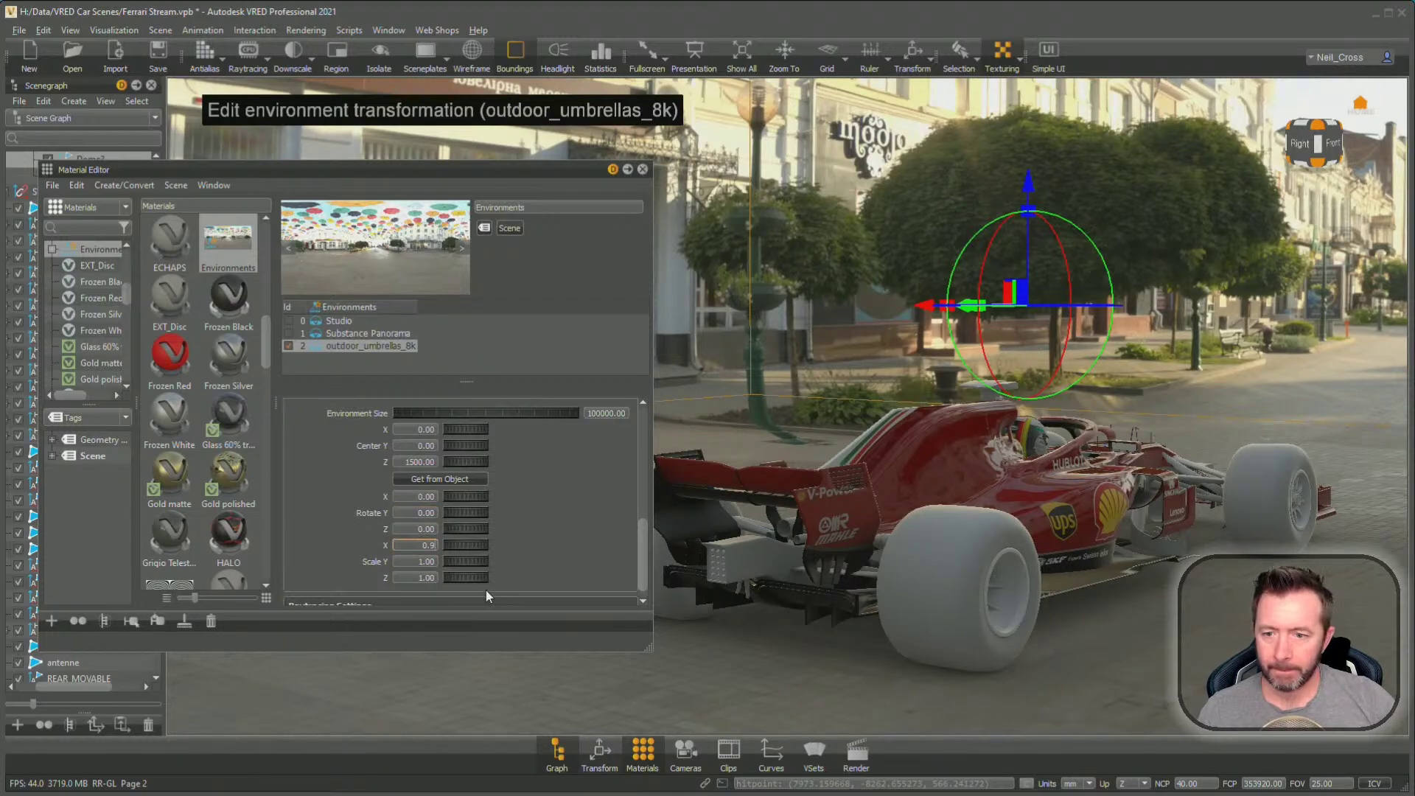
{"action": "key", "text": "Return"}
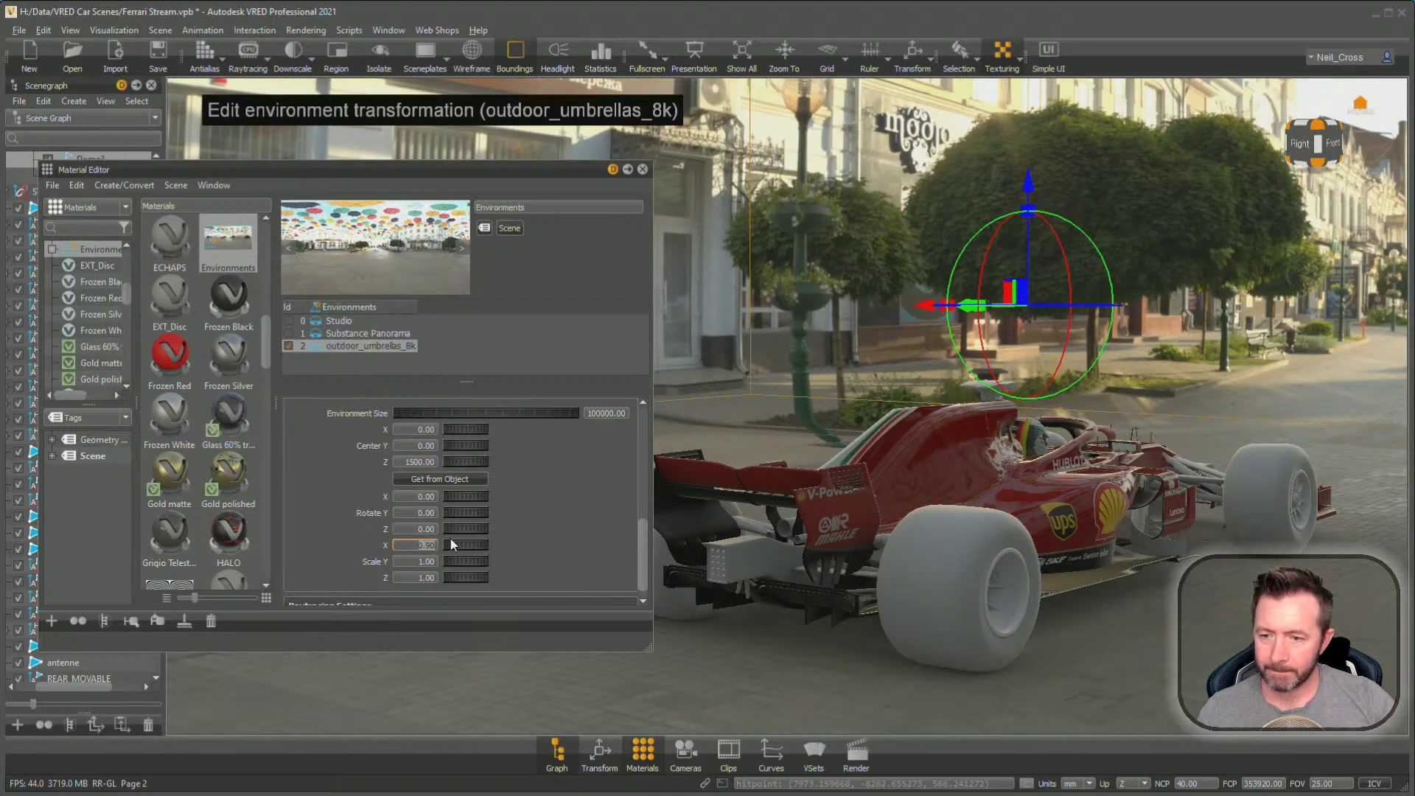
{"action": "left_click", "coordinate": [452, 541]}
{"action": "left_click_drag", "start_coordinate": [453, 543], "coordinate": [451, 543]}
{"action": "left_click_drag", "start_coordinate": [819, 634], "coordinate": [848, 575]}
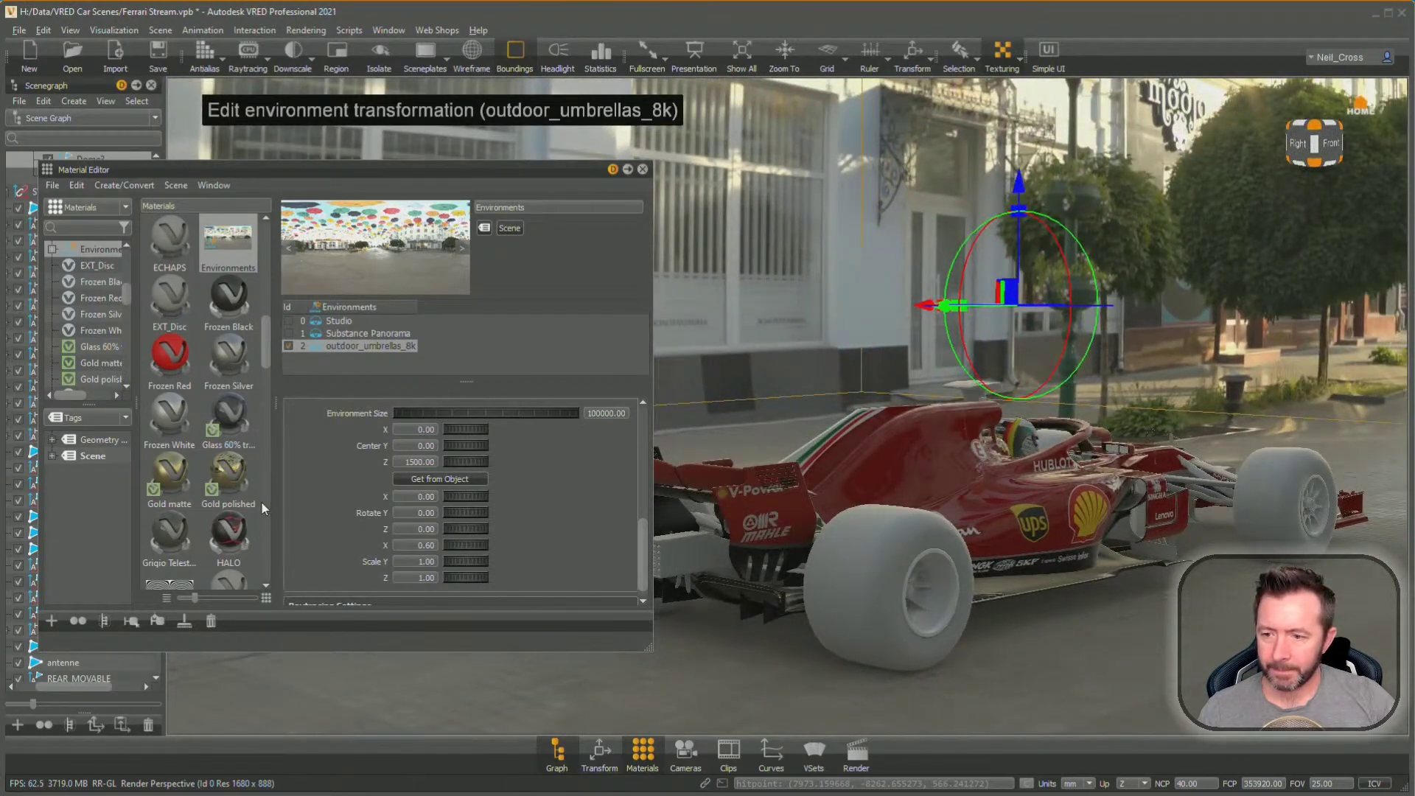
{"action": "type", "text": "1"}
{"action": "key", "text": "Return"}
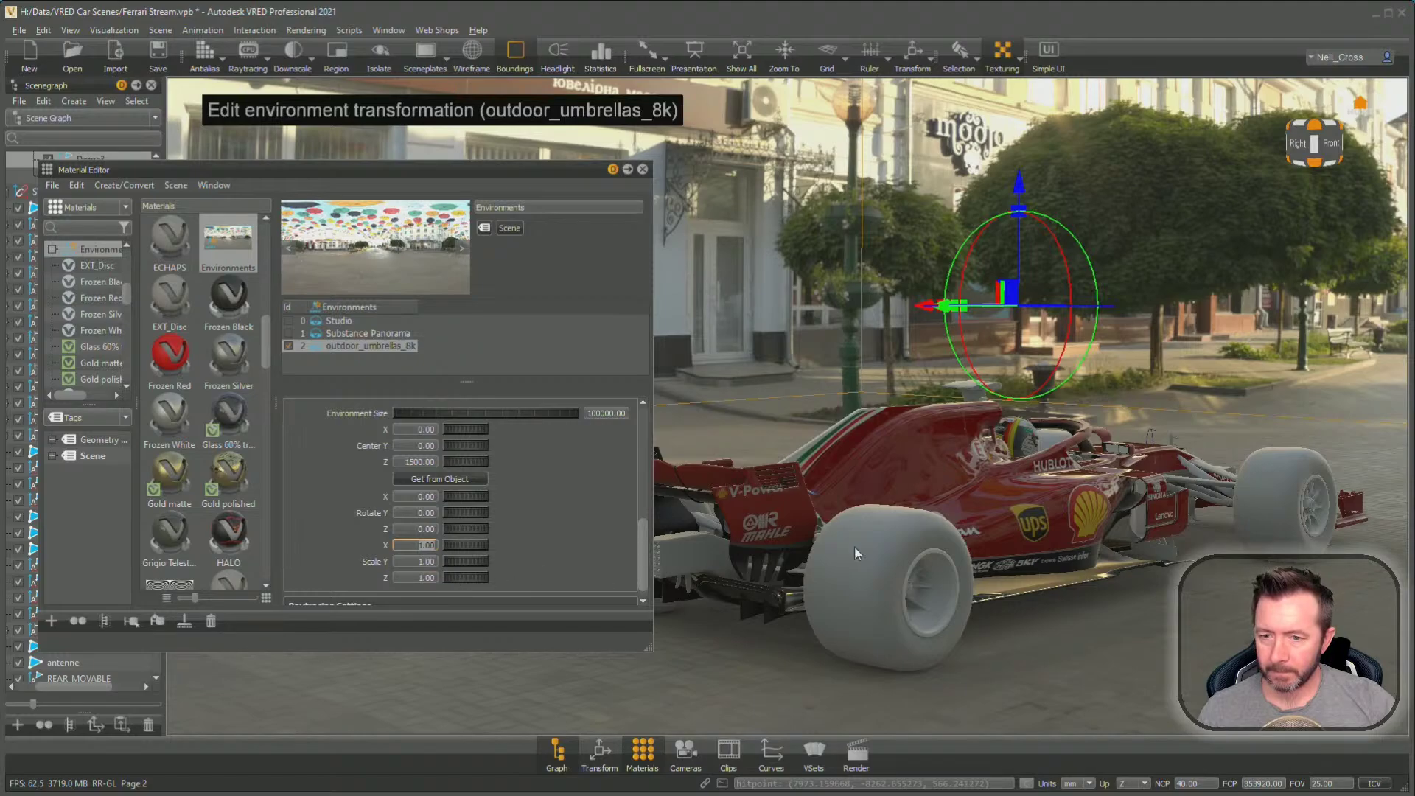
{"action": "left_click_drag", "start_coordinate": [854, 545], "coordinate": [936, 569]}
{"action": "right_click_drag", "start_coordinate": [936, 569], "coordinate": [1058, 617]}
{"action": "middle_click_drag", "start_coordinate": [1059, 617], "coordinate": [930, 498]}
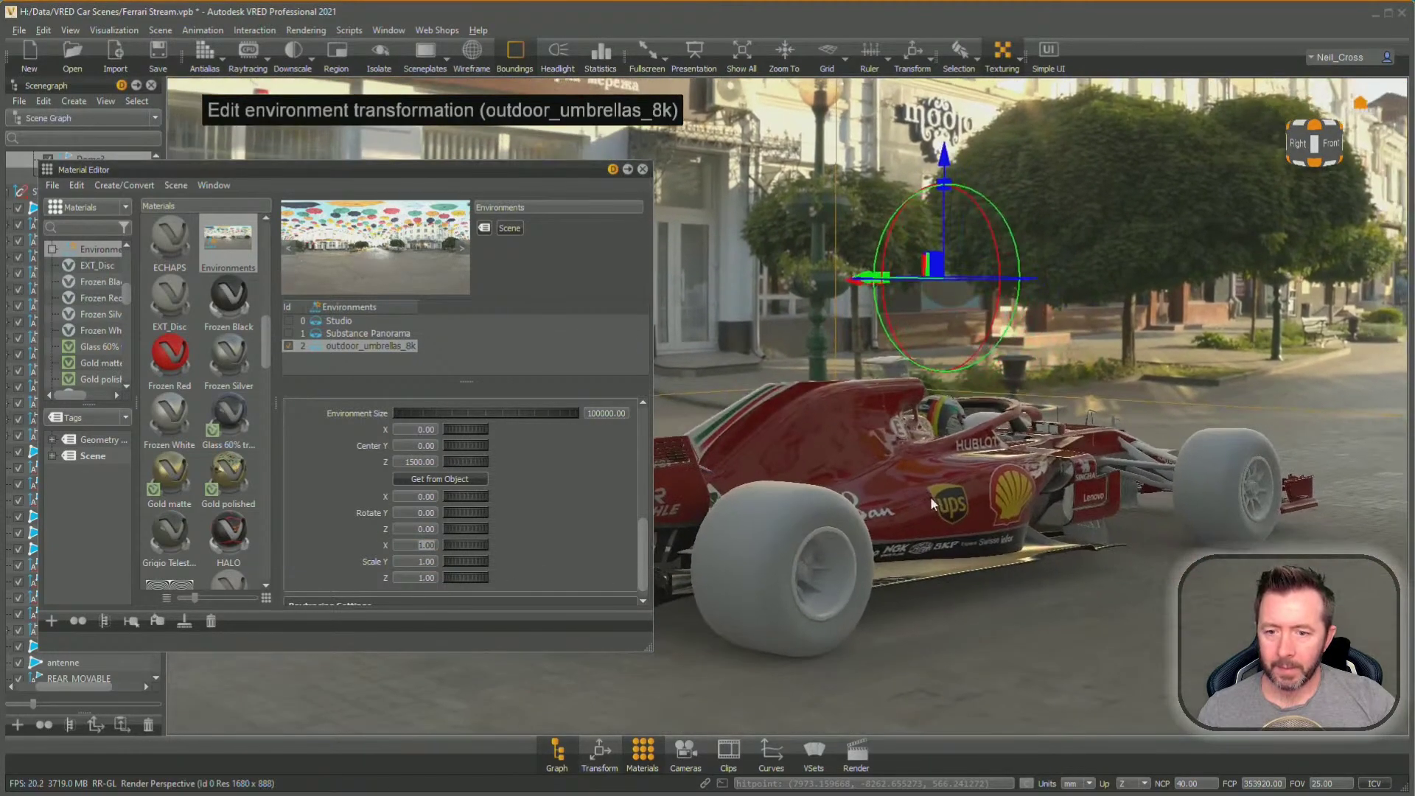
Close the Material Editor and the Bake Light and Shadows window, with the car's rear wing area in close view
{"action": "left_click", "coordinate": [643, 170]}
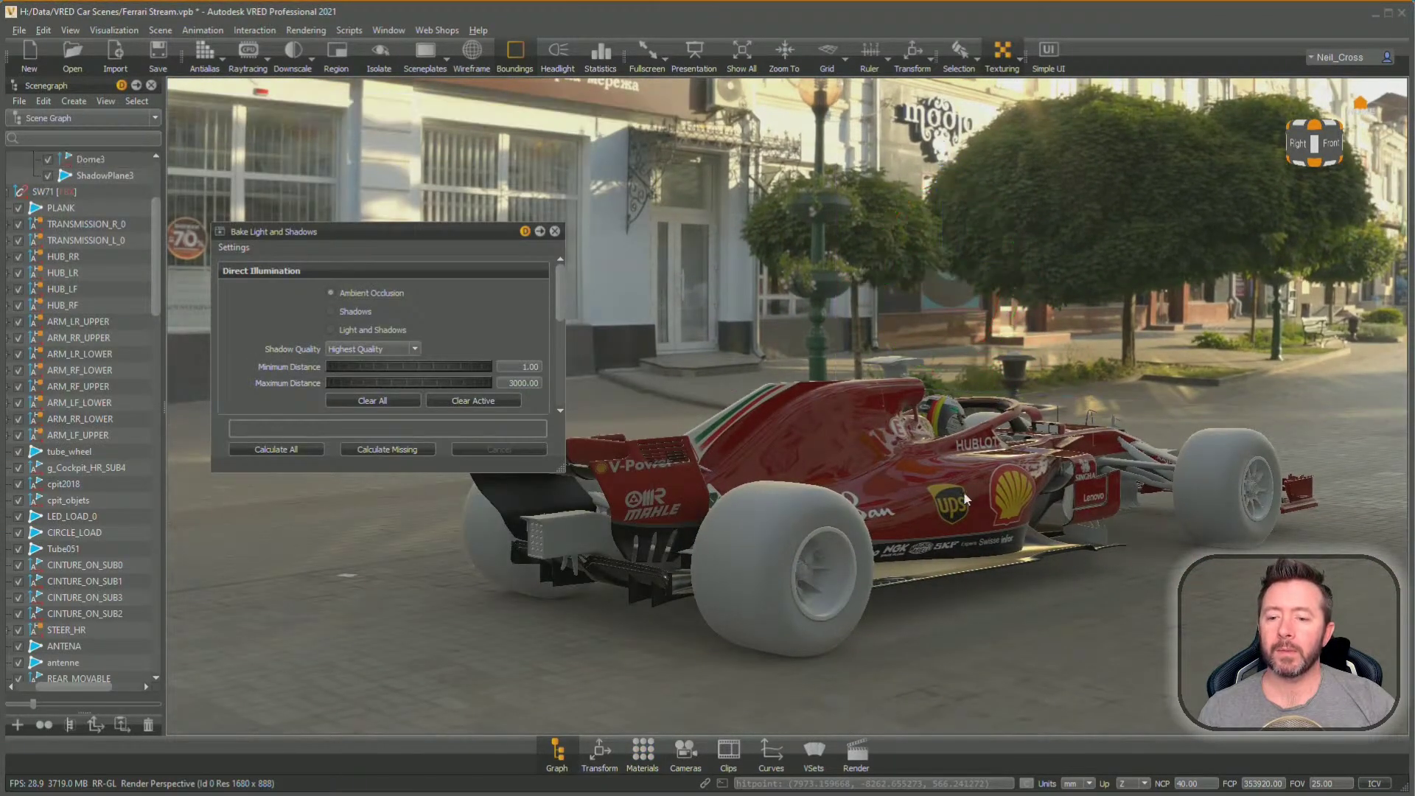
{"action": "left_click_drag", "start_coordinate": [962, 490], "coordinate": [877, 538]}
{"action": "right_click_drag", "start_coordinate": [874, 532], "coordinate": [854, 571]}
{"action": "middle_click_drag", "start_coordinate": [855, 572], "coordinate": [836, 424]}
{"action": "right_click_drag", "start_coordinate": [836, 424], "coordinate": [927, 487]}
{"action": "left_click_drag", "start_coordinate": [927, 486], "coordinate": [793, 476]}
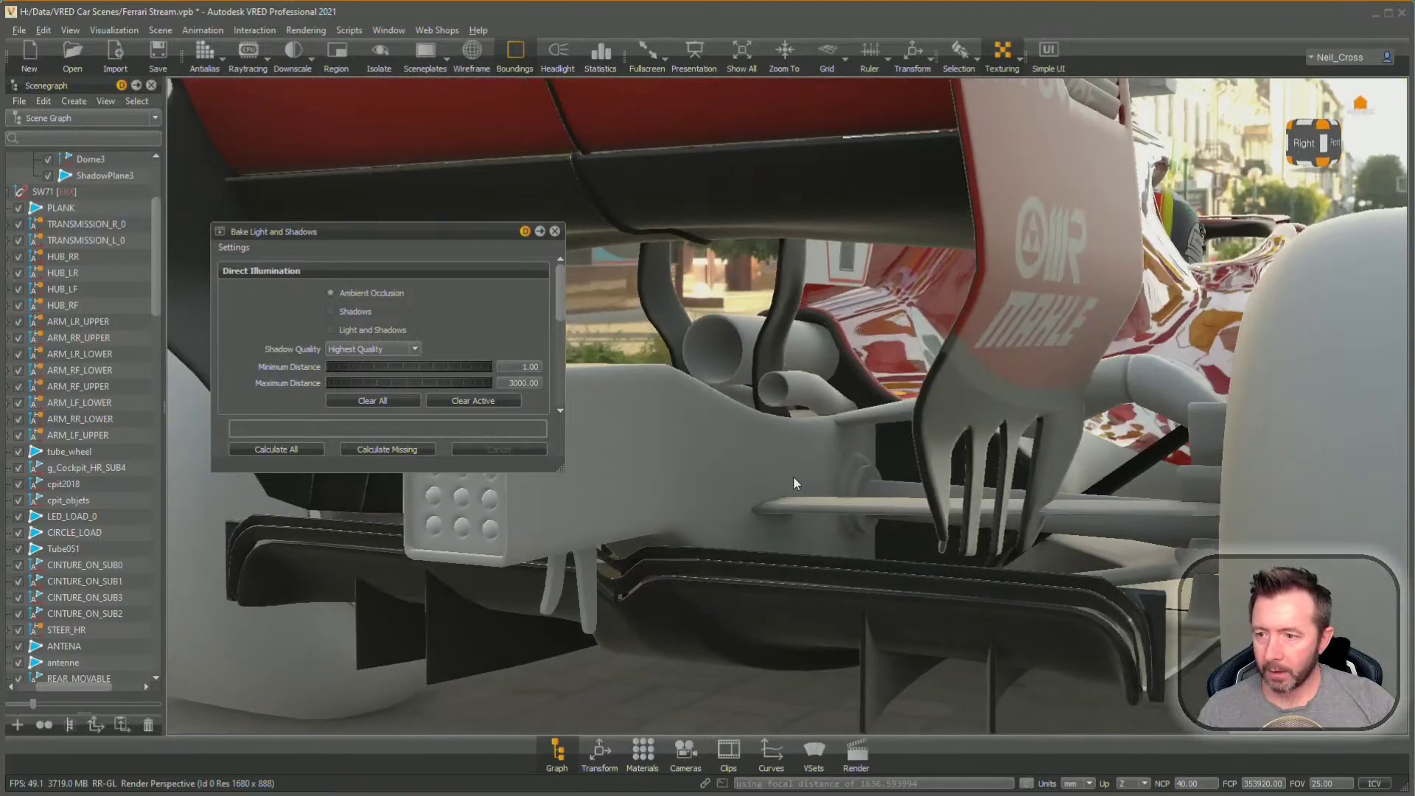
{"action": "left_click_drag", "start_coordinate": [471, 231], "coordinate": [1408, 98]}
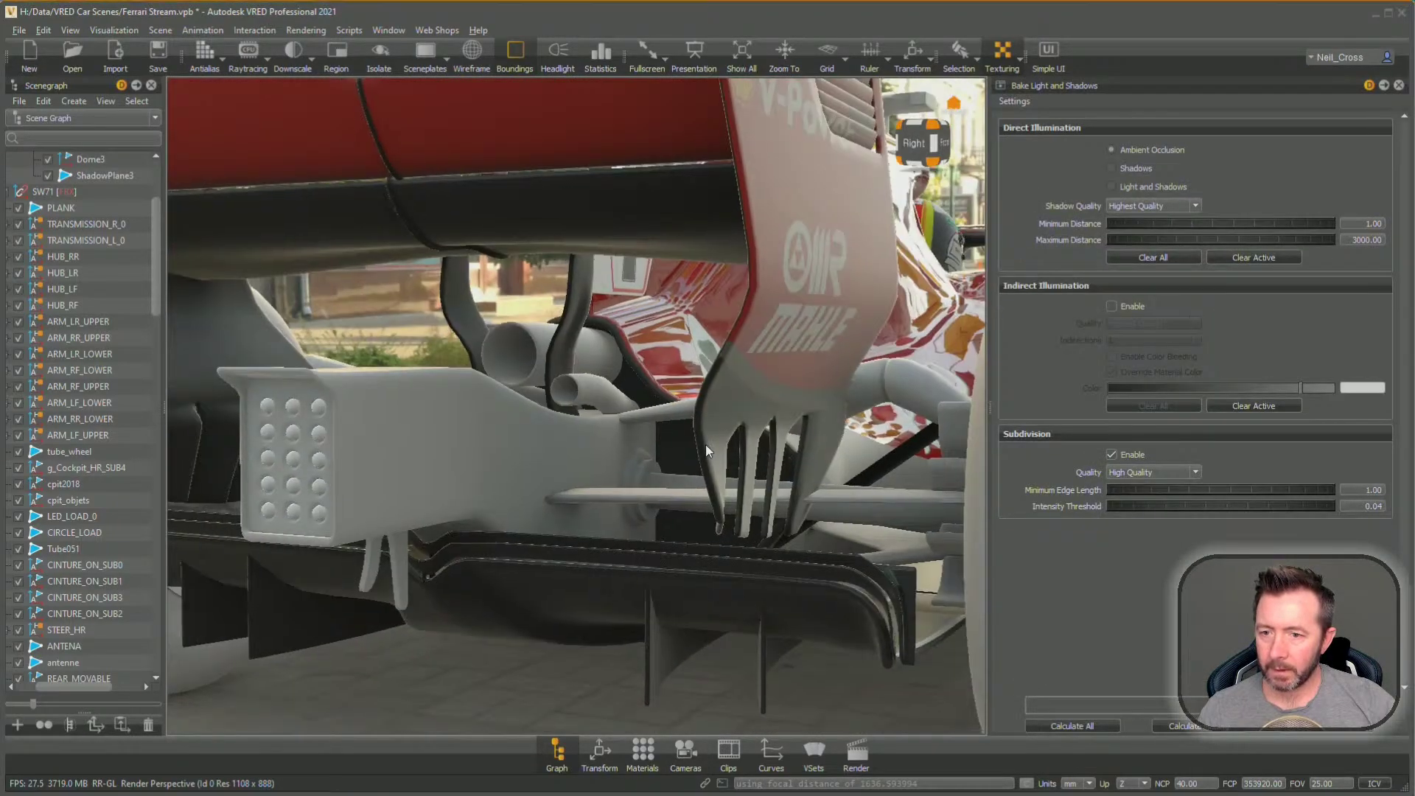
{"action": "left_click", "coordinate": [1399, 86]}
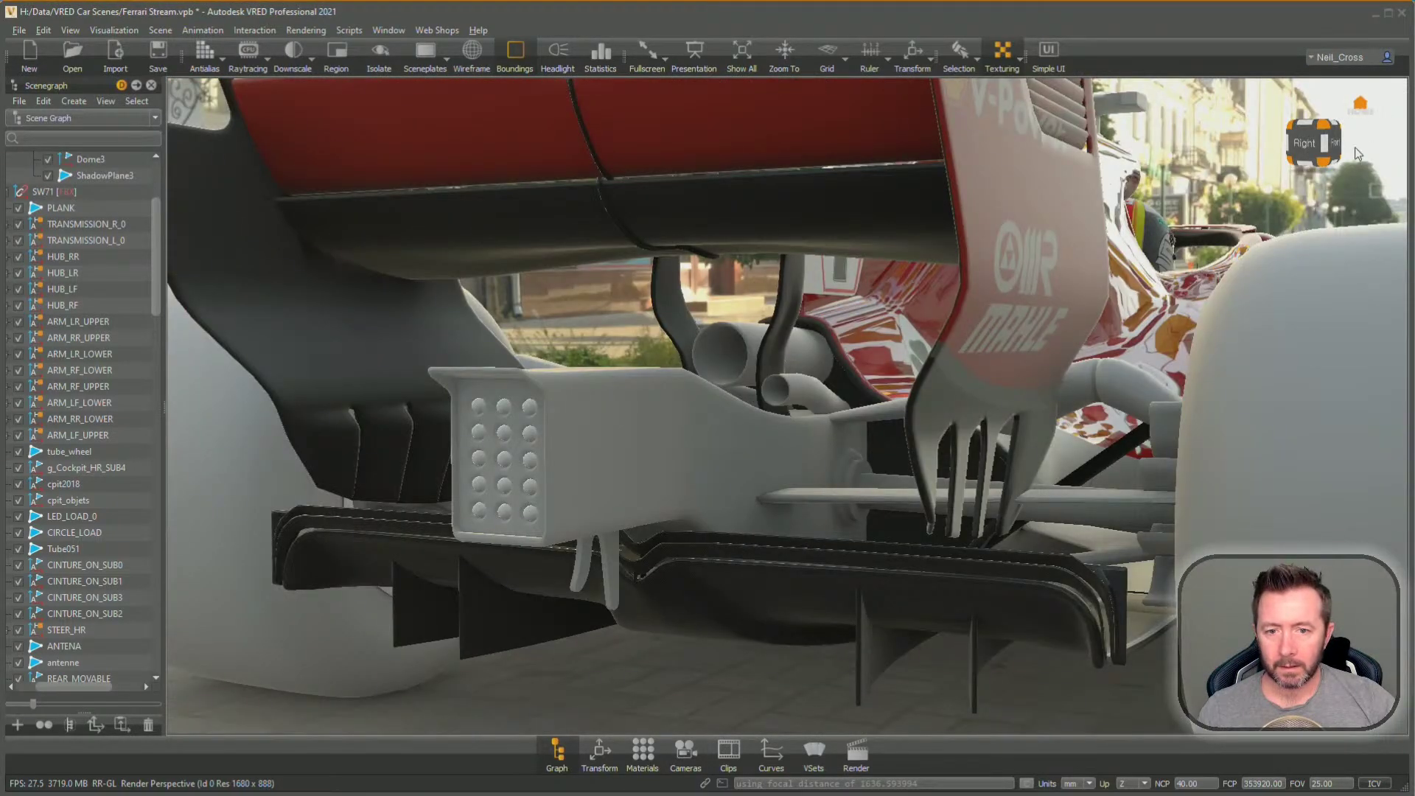
Apply the Metal black material from the Asset Manager's Metals library to the rear crash structure beneath the wing
{"action": "middle_click_drag", "start_coordinate": [859, 482], "coordinate": [960, 514]}
{"action": "left_click_drag", "start_coordinate": [960, 513], "coordinate": [1010, 494]}
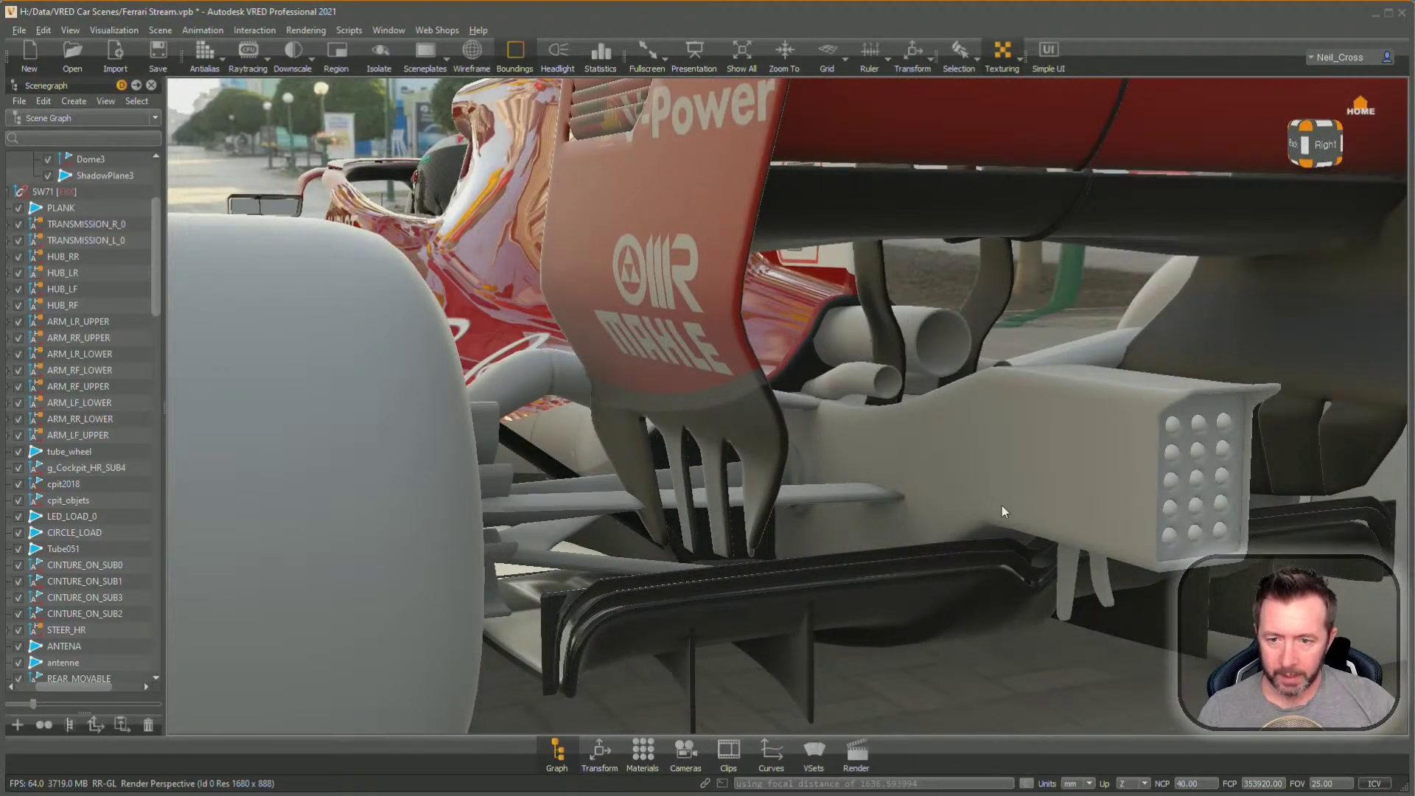
{"action": "left_click", "coordinate": [160, 30]}
{"action": "left_click", "coordinate": [178, 118]}
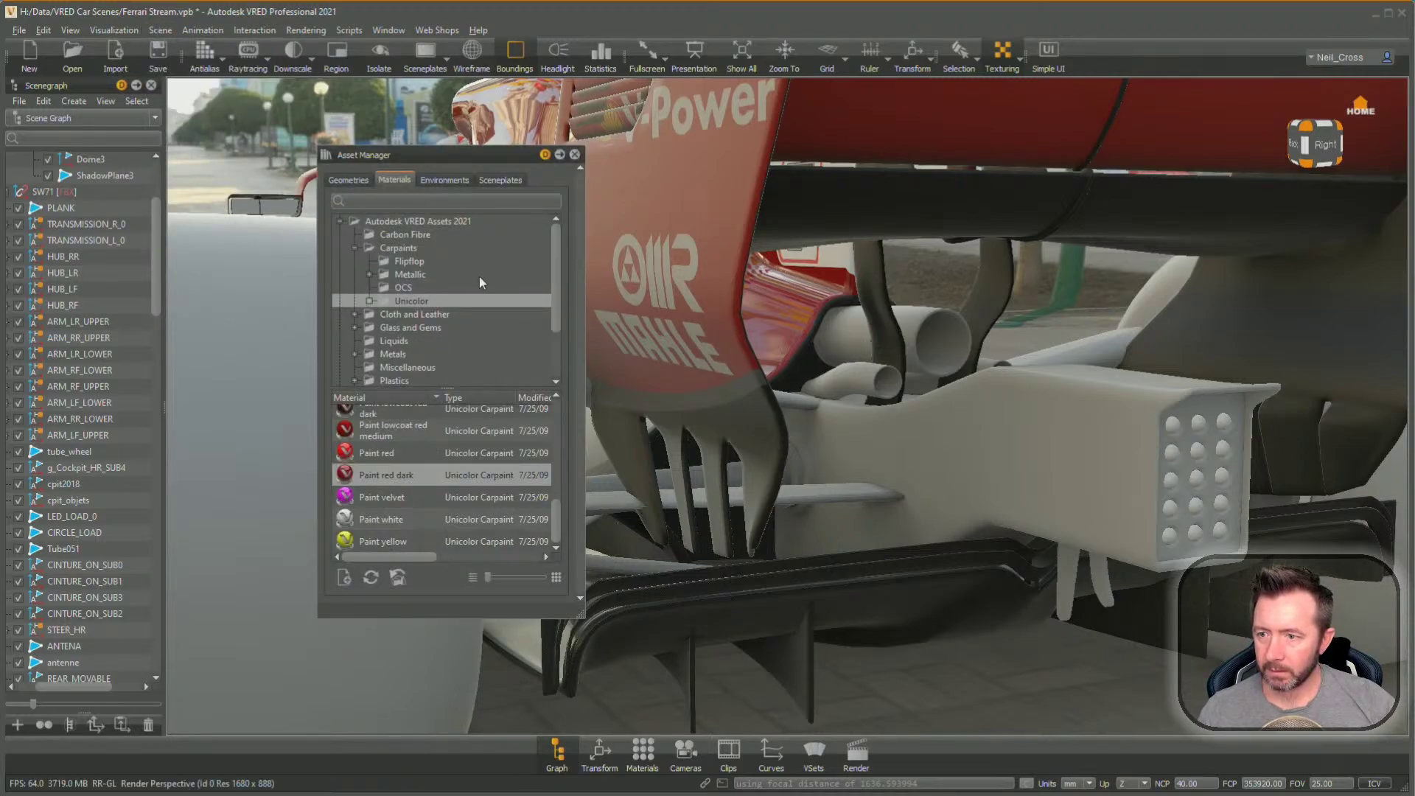
{"action": "left_click", "coordinate": [384, 354]}
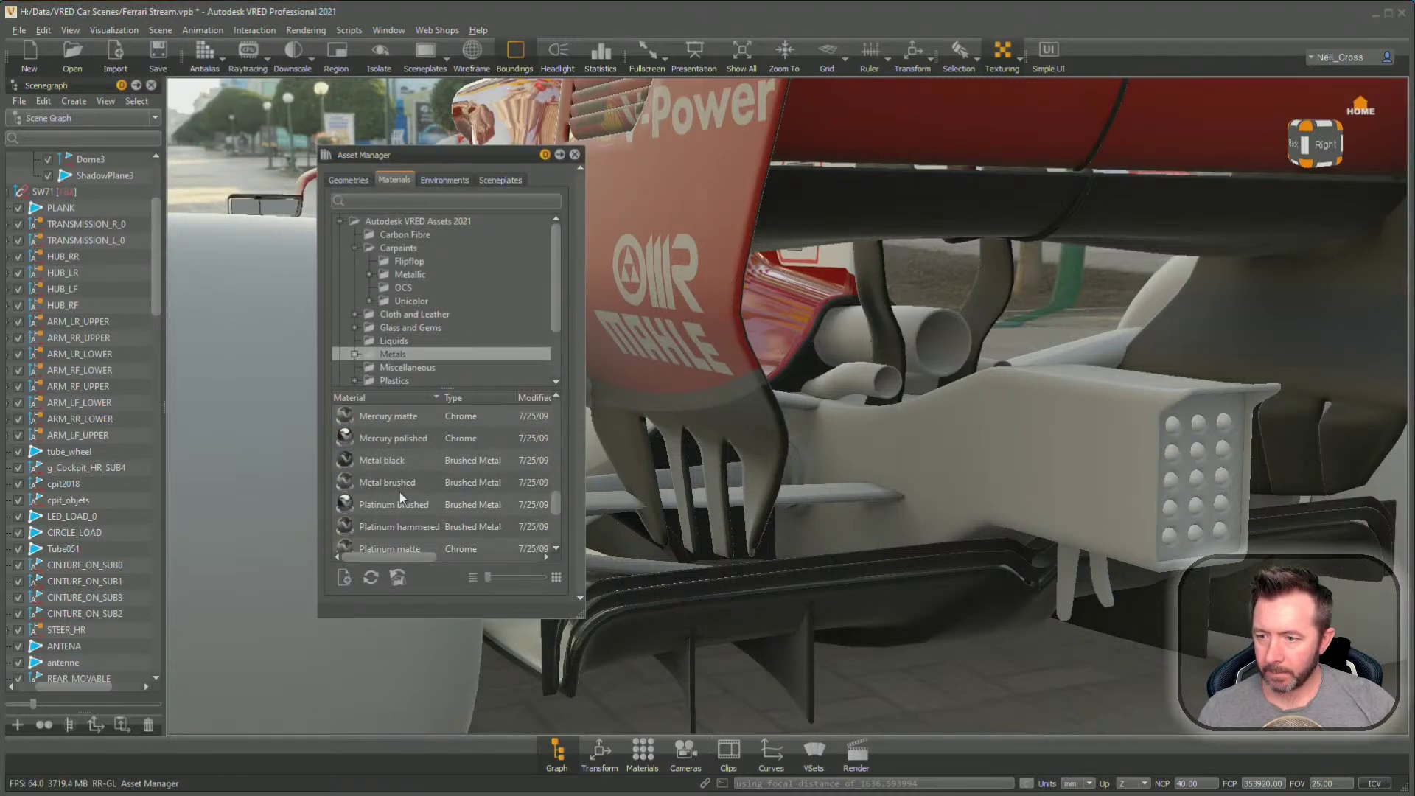
{"action": "left_click_drag", "start_coordinate": [391, 459], "coordinate": [1050, 465]}
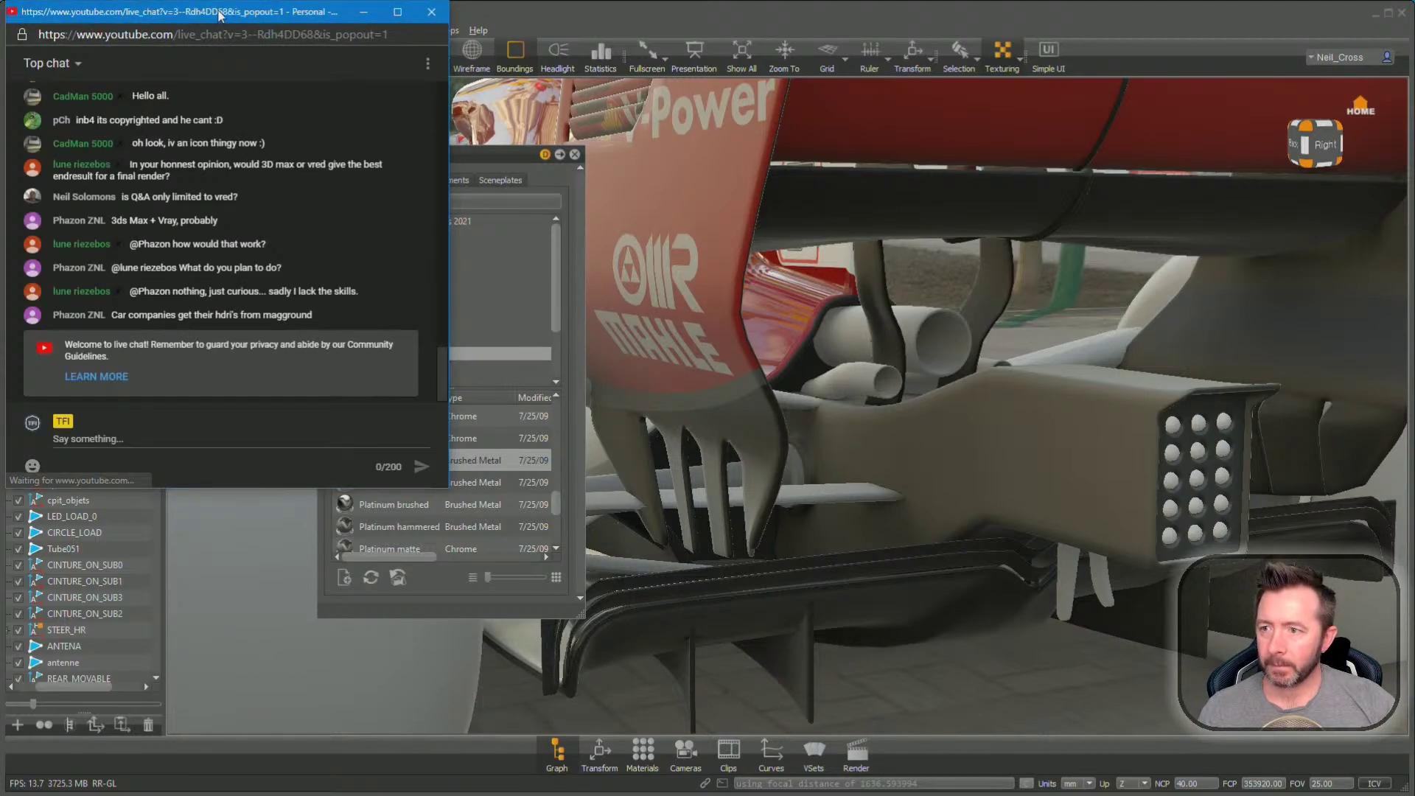
{"action": "left_click_drag", "start_coordinate": [219, 10], "coordinate": [0, 15]}
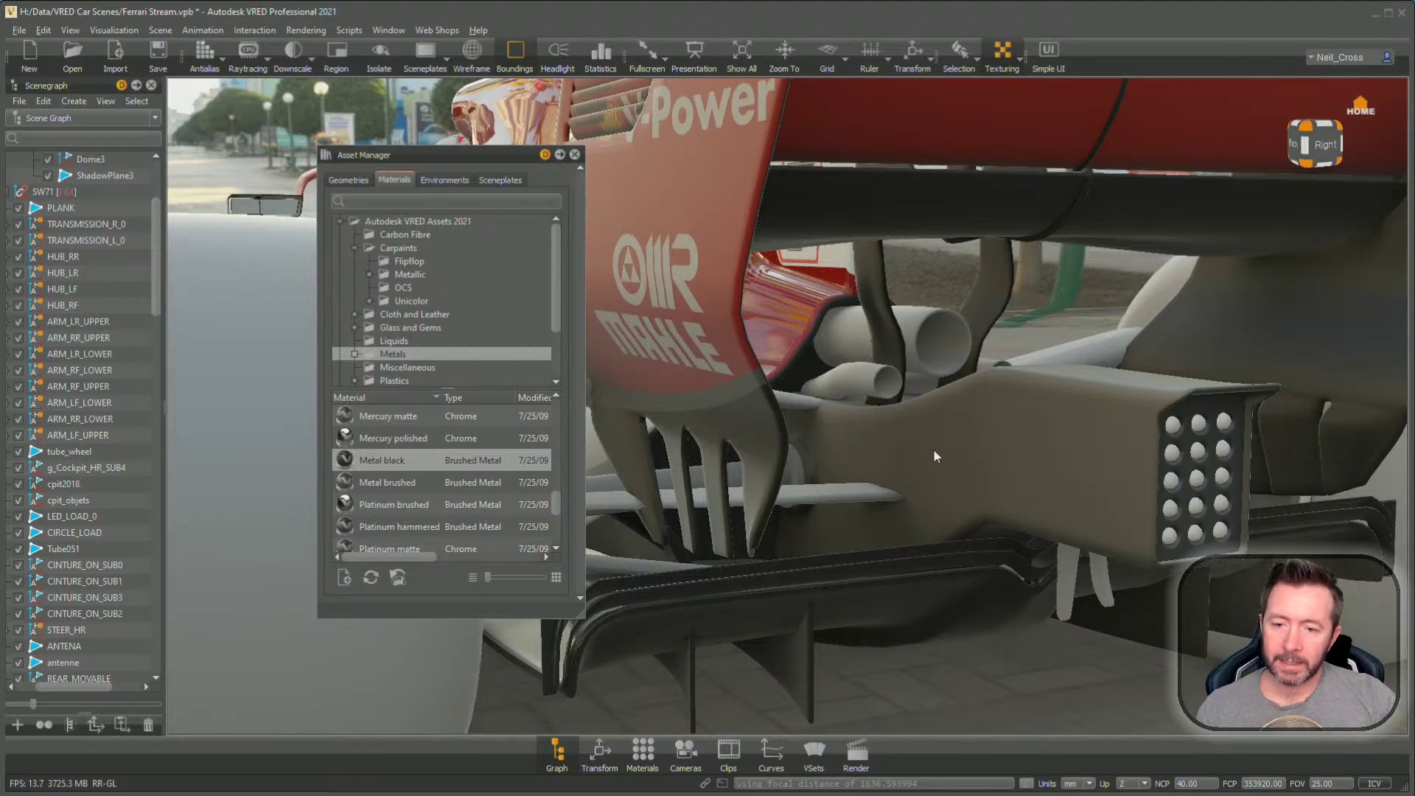
{"action": "right_click_drag", "start_coordinate": [898, 362], "coordinate": [914, 498], "text": "alt"}
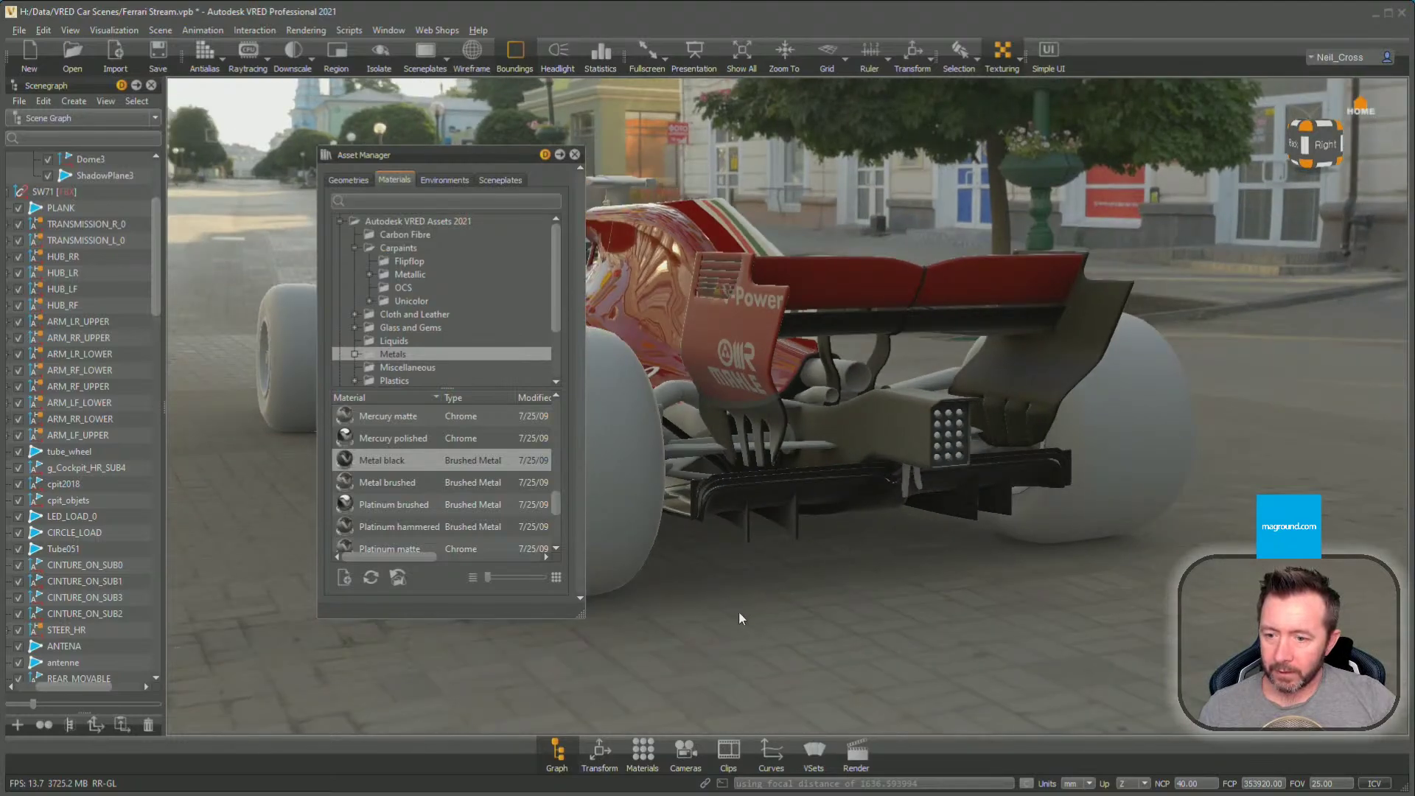
Start creating a sphere environment and browse the HDR Backgrounds folder to Maground's ma-MAG_2177 image set
{"action": "left_click", "coordinate": [642, 752]}
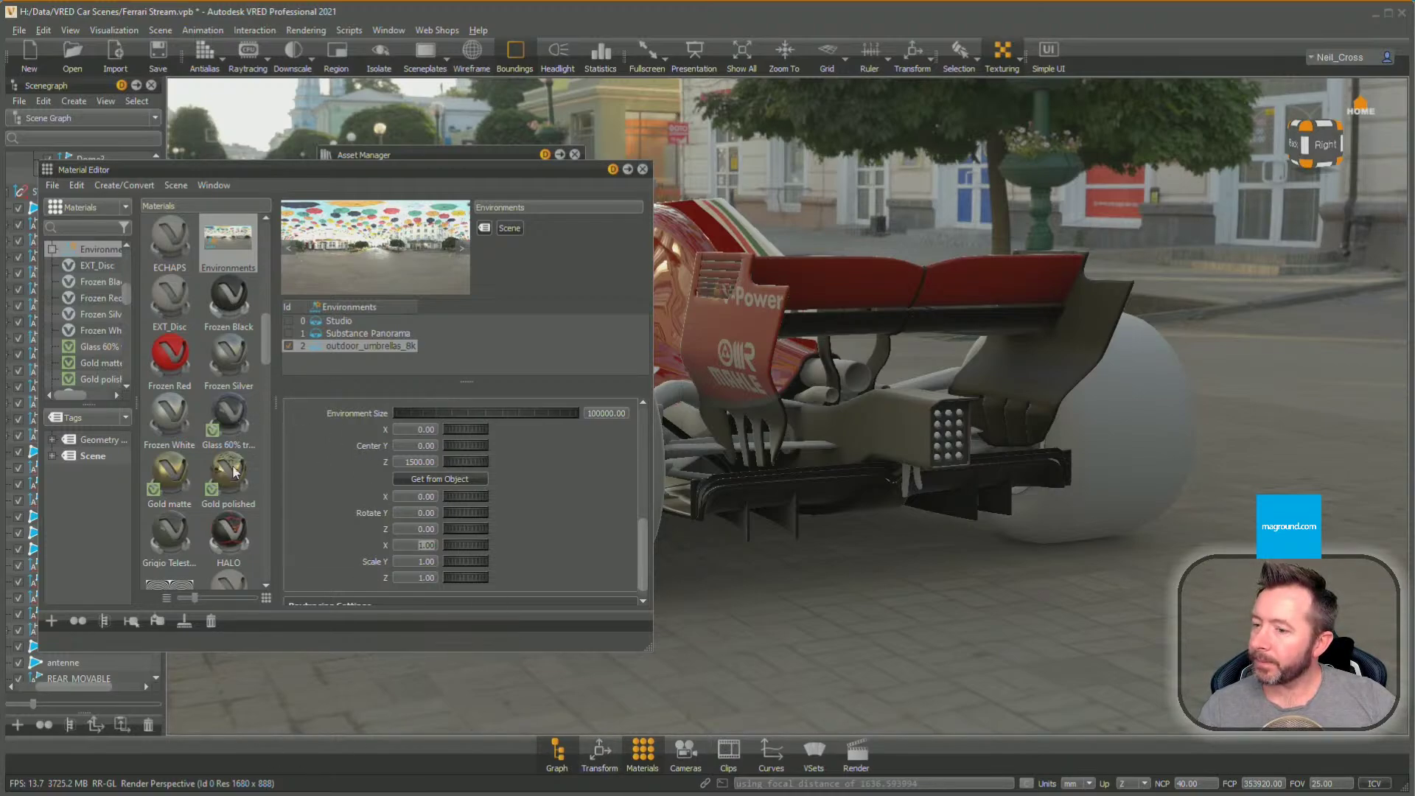
{"action": "left_click", "coordinate": [51, 620]}
{"action": "mouse_move", "coordinate": [72, 662]}
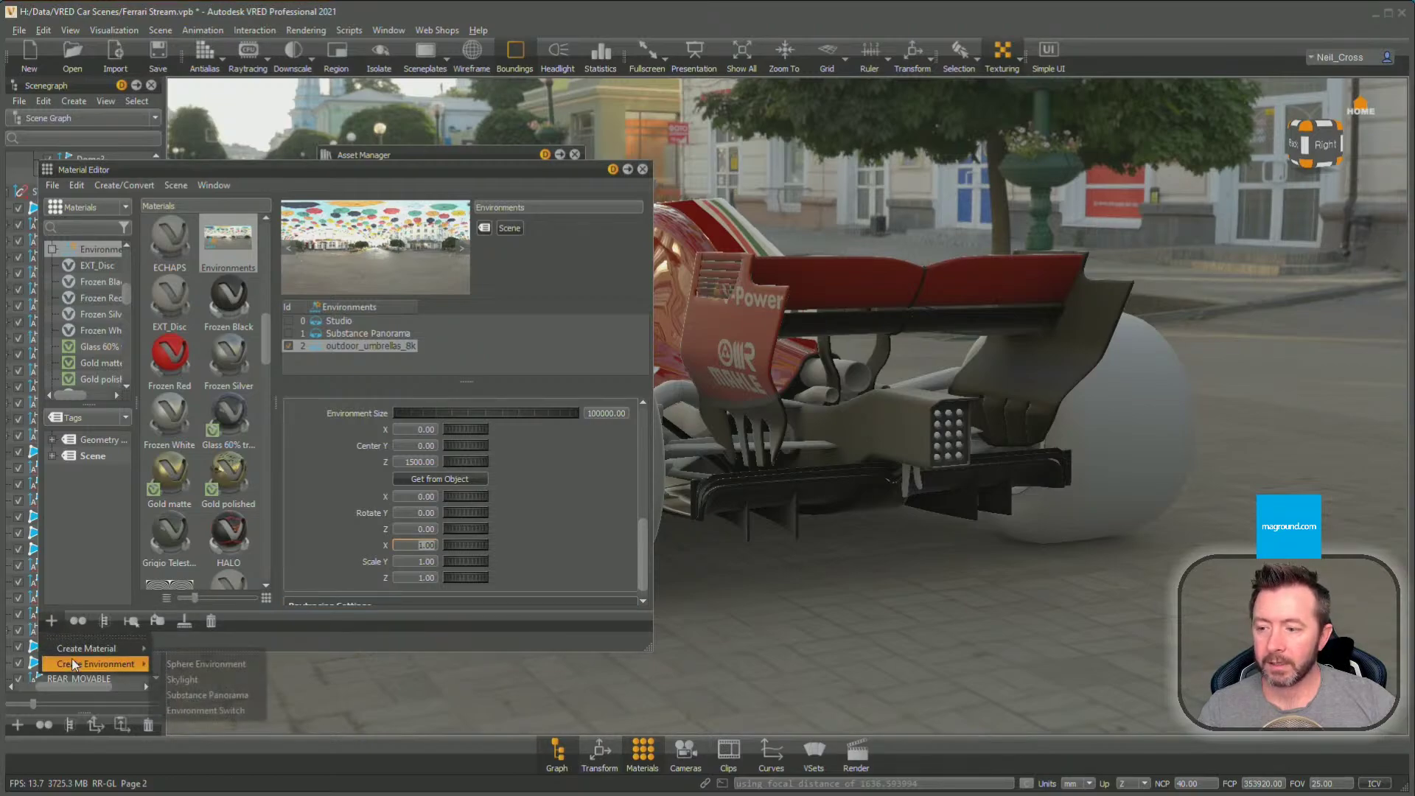
{"action": "left_click", "coordinate": [216, 665]}
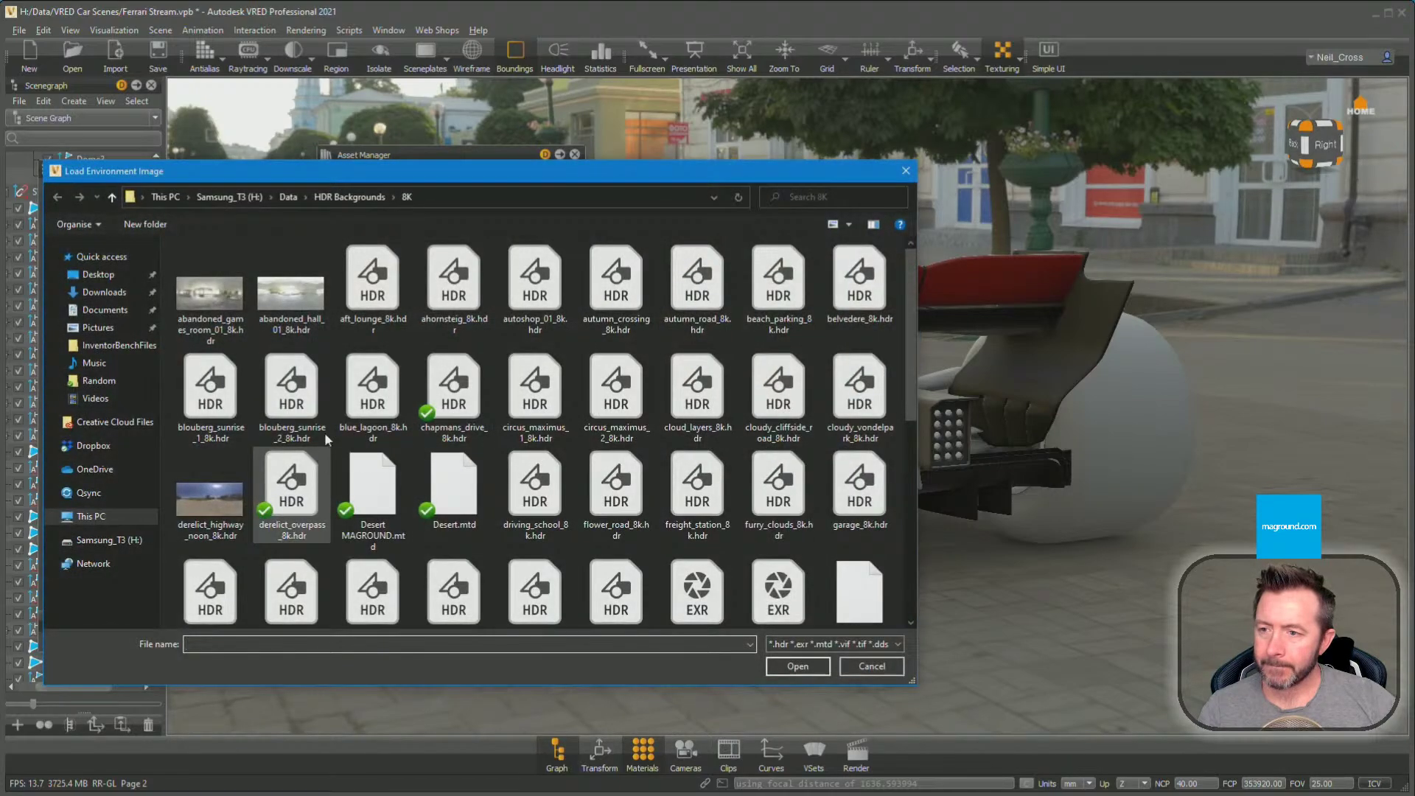
{"action": "left_click", "coordinate": [367, 197]}
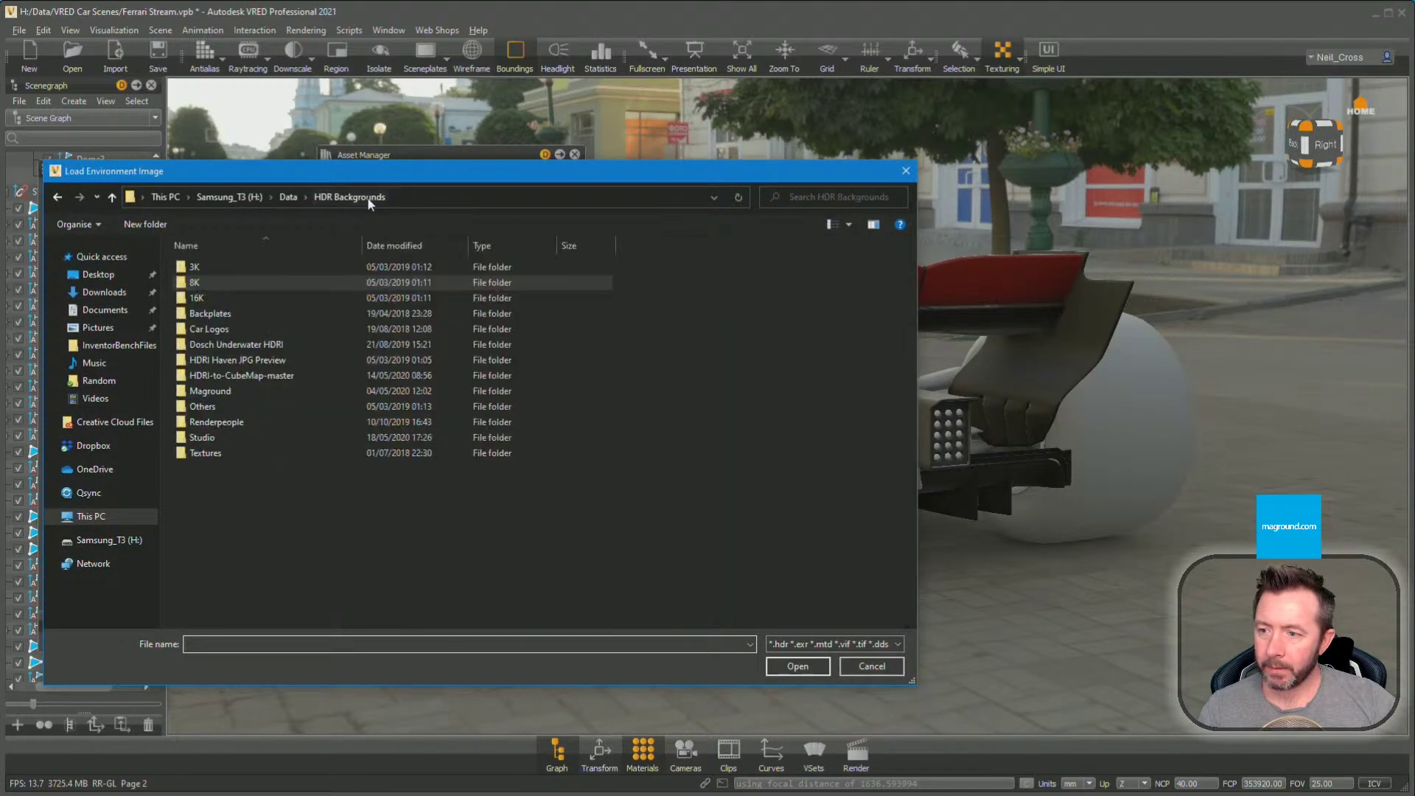
{"action": "double_click", "coordinate": [221, 390]}
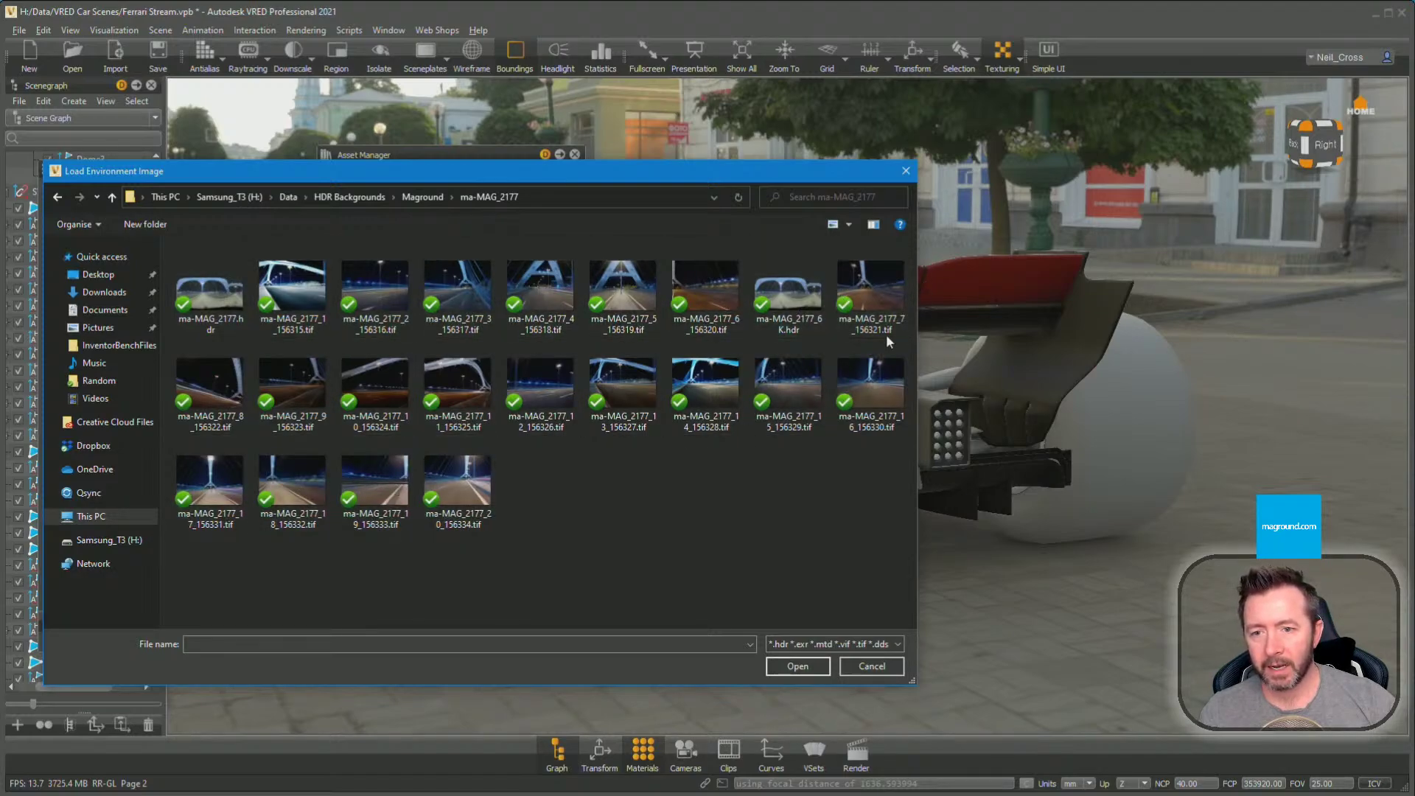
Preview the backplate ma-MAG_2177_16_156330.tif, and close the preview again
{"action": "left_click", "coordinate": [869, 384]}
{"action": "right_click", "coordinate": [869, 386]}
{"action": "left_click", "coordinate": [908, 398]}
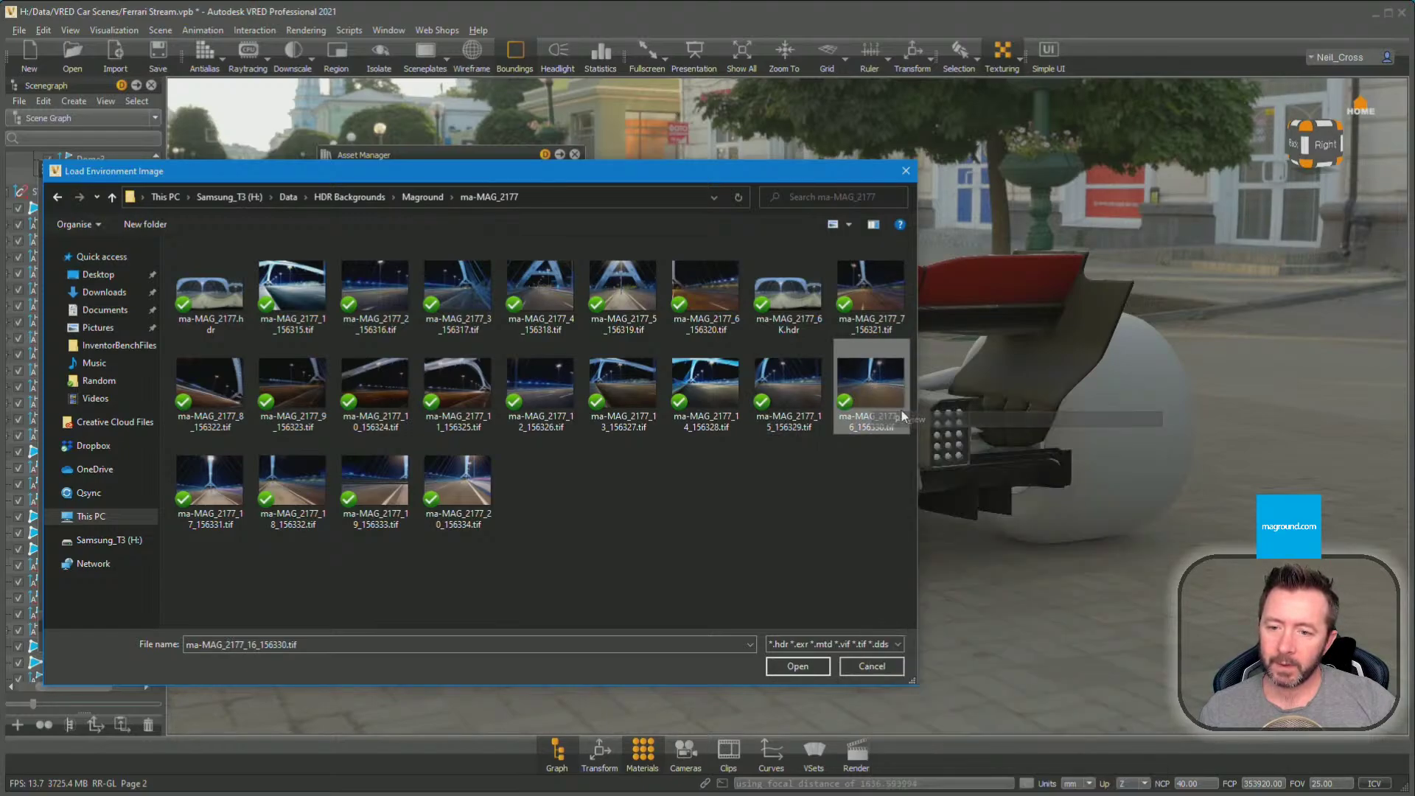
{"action": "left_click", "coordinate": [1338, 623]}
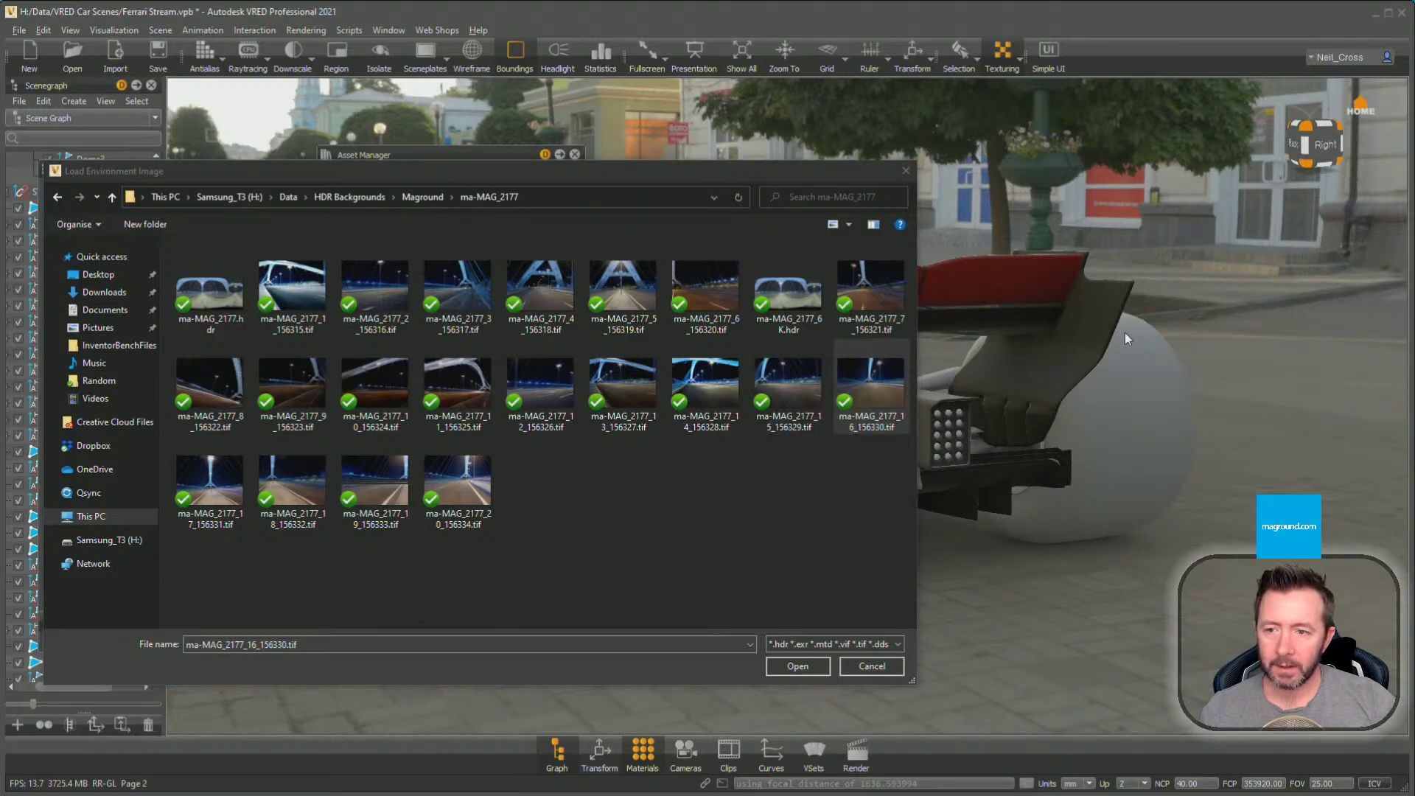
{"action": "left_click_drag", "start_coordinate": [1412, 102], "coordinate": [822, 29]}
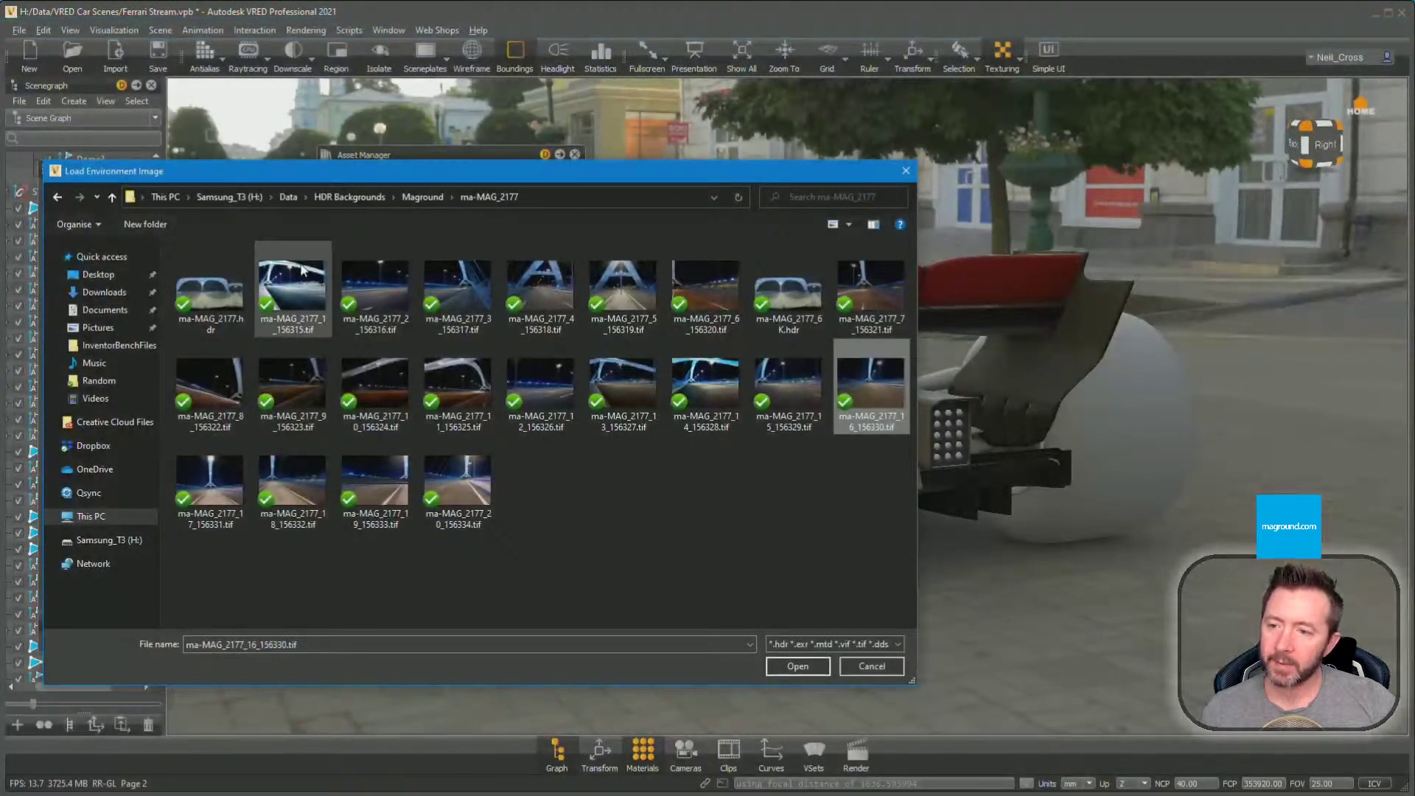
Open the ma-MAG_8641 folder, preview the backplate ma-MAG_8641_1_433008.tif and close the preview
{"action": "left_click", "coordinate": [399, 196]}
{"action": "double_click", "coordinate": [243, 298]}
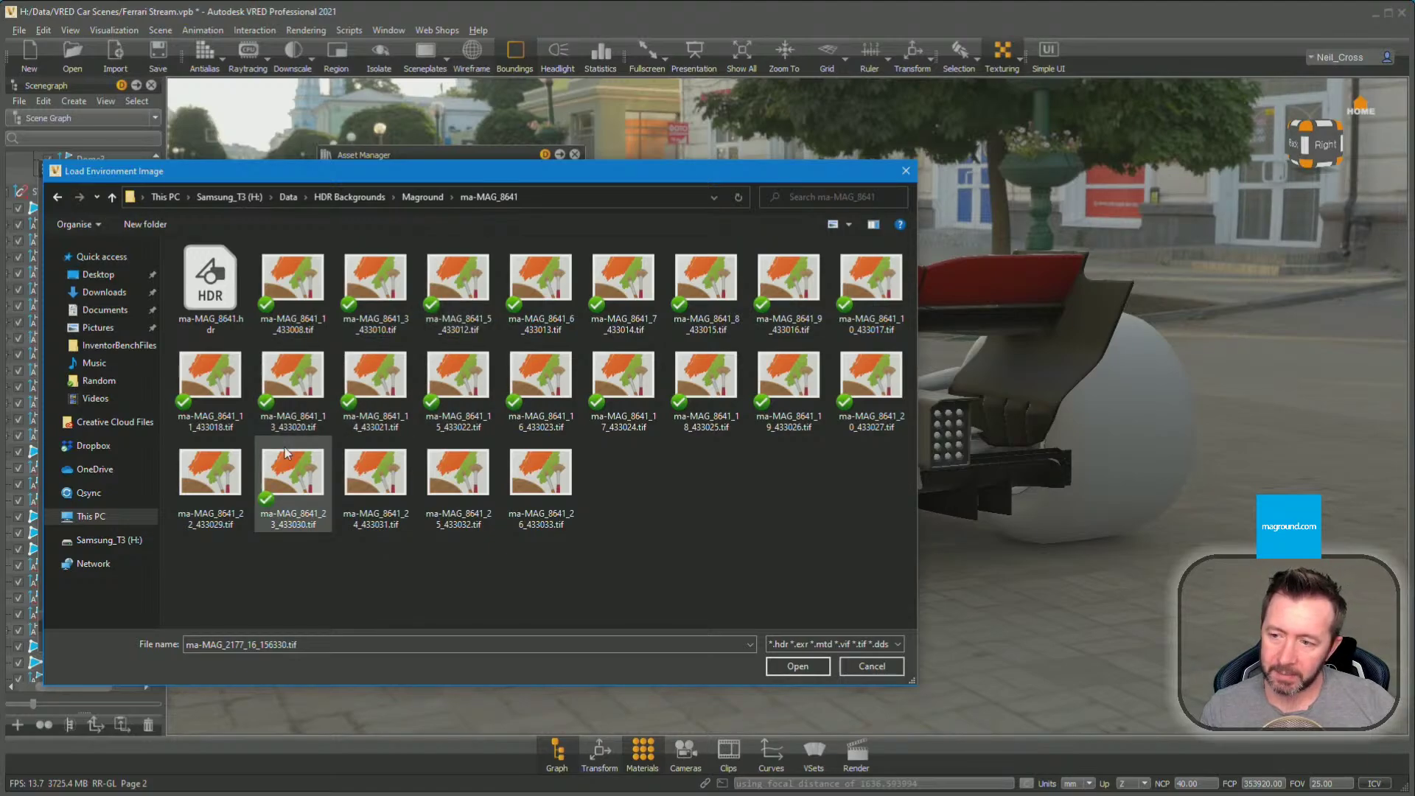
{"action": "right_click", "coordinate": [299, 307]}
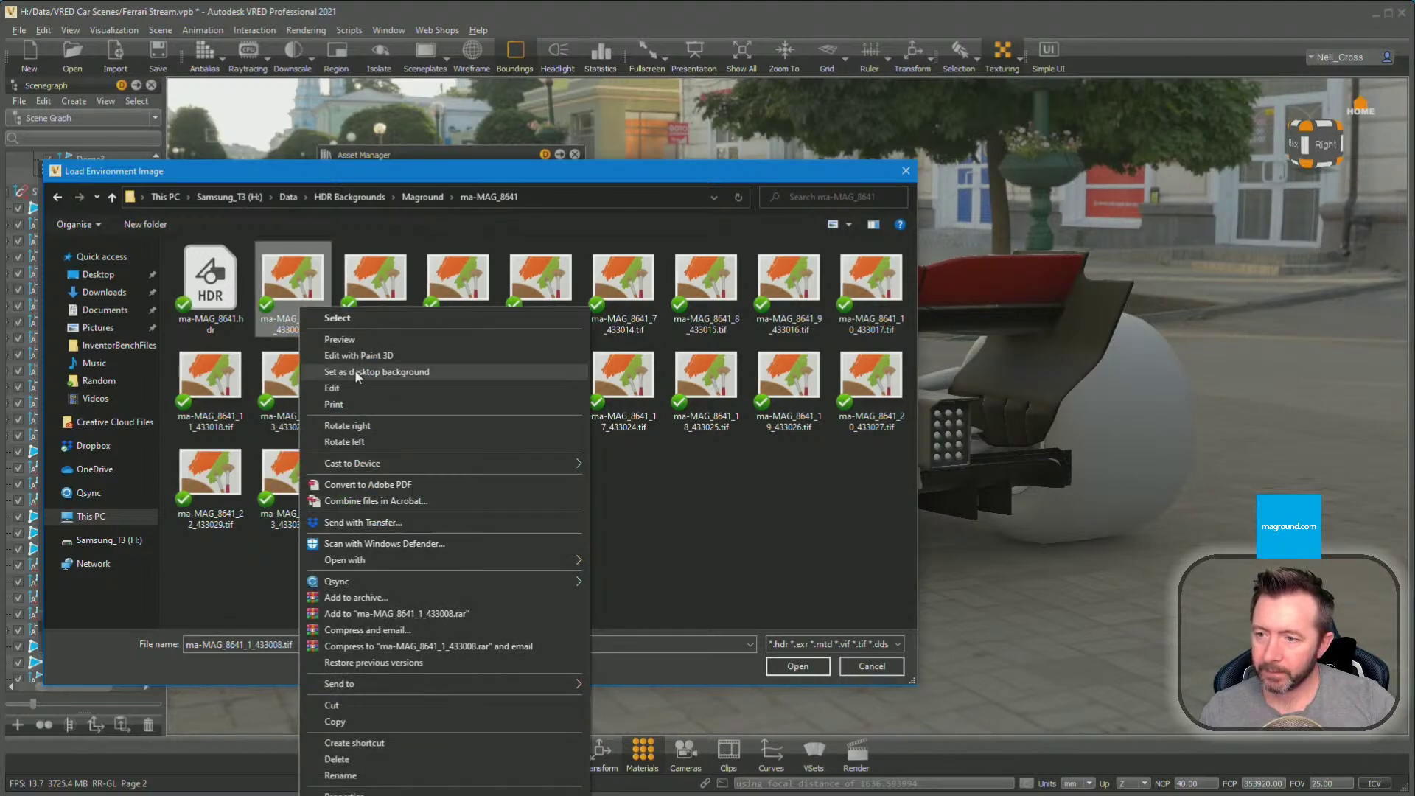
{"action": "left_click", "coordinate": [356, 340]}
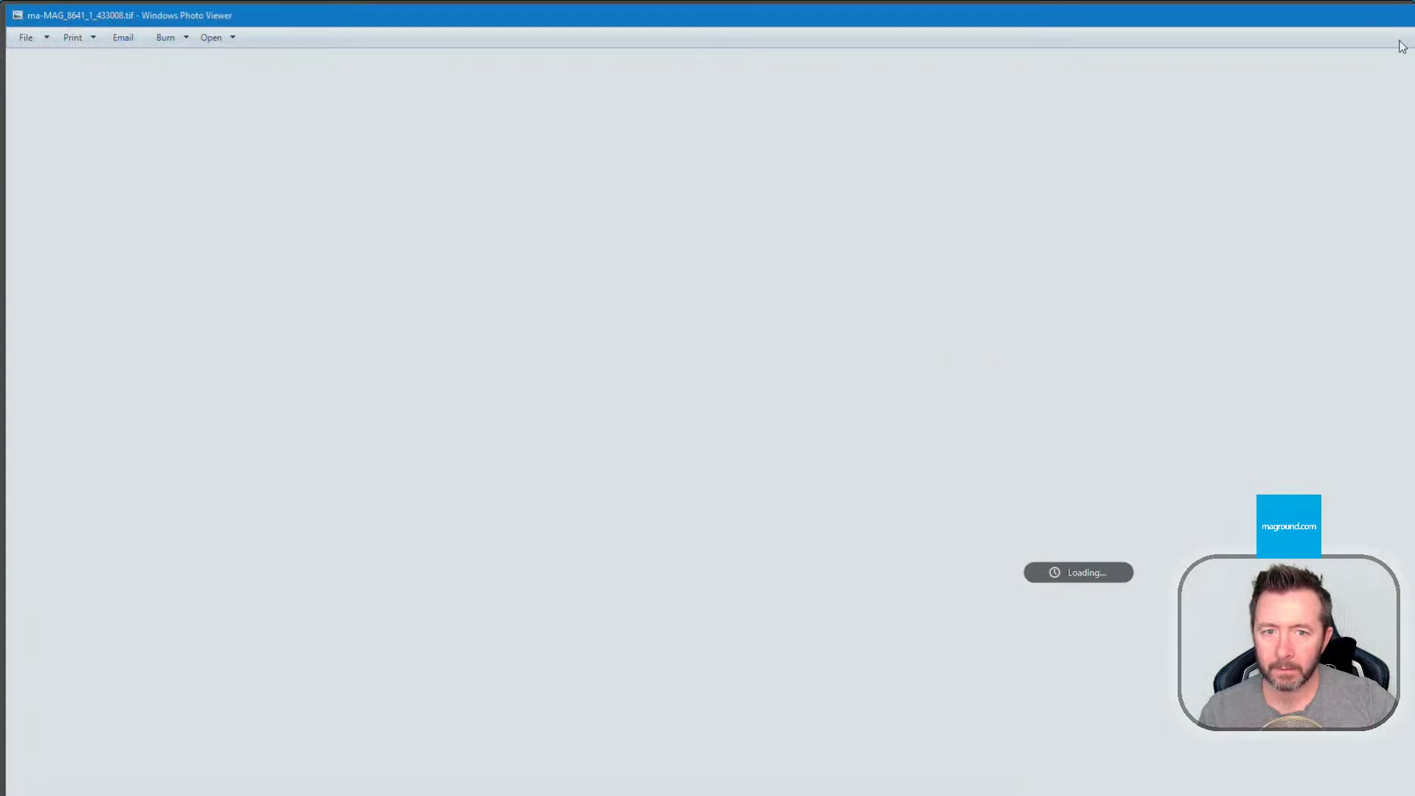
{"action": "left_click_drag", "start_coordinate": [1405, 25], "coordinate": [860, 21]}
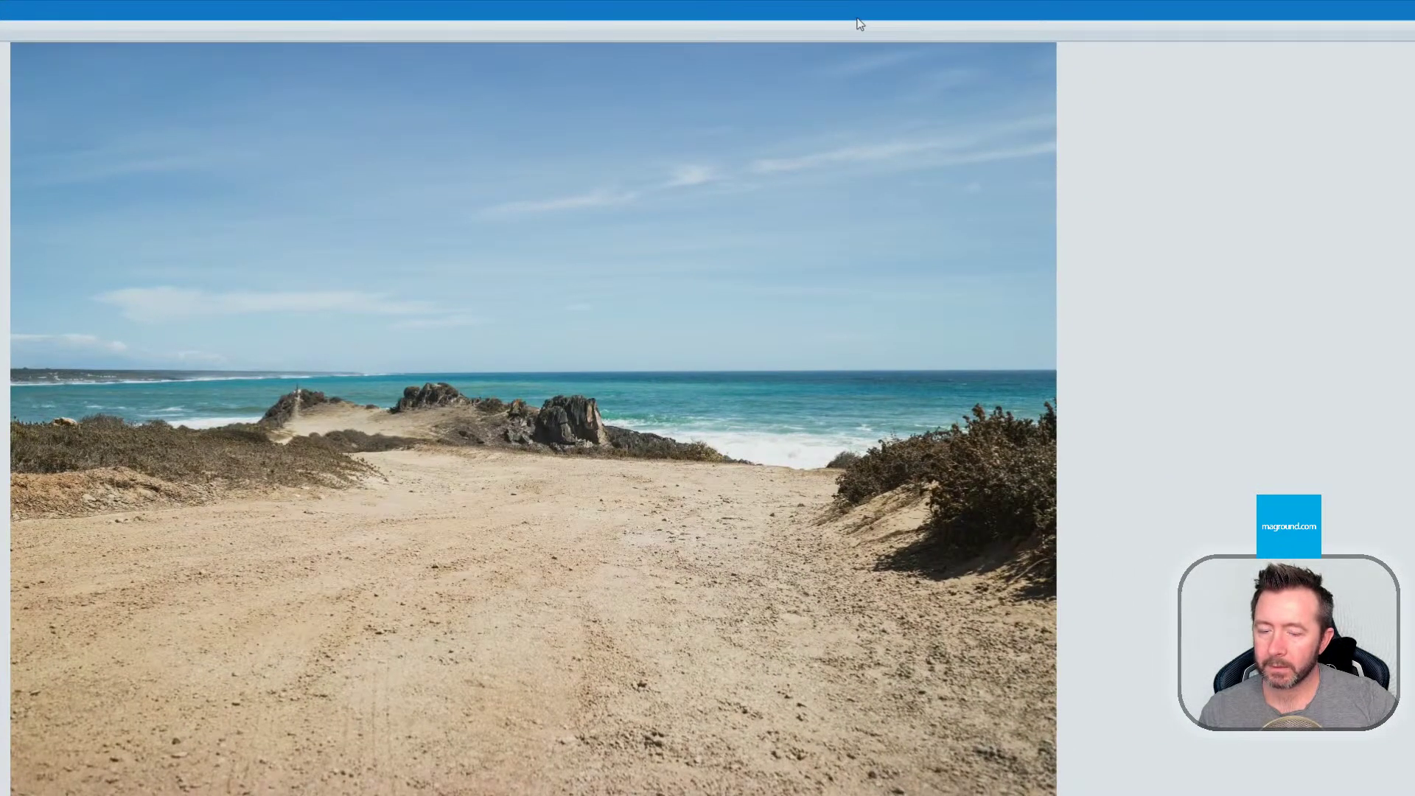
{"action": "key", "text": "alt+F4"}
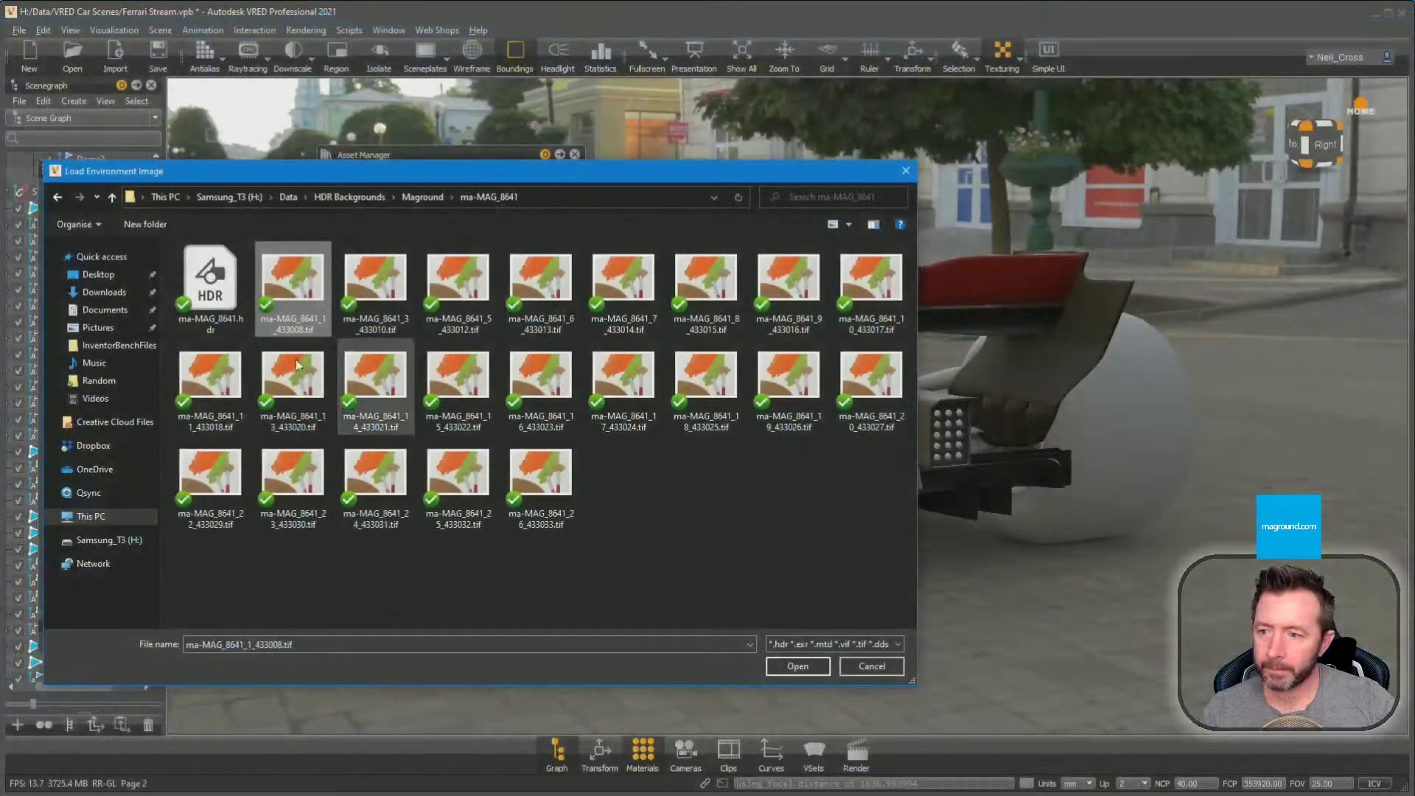
Cancel loading an environment image and close both the Material Editor and the Asset Manager
{"action": "left_click", "coordinate": [421, 198]}
{"action": "left_click", "coordinate": [906, 171]}
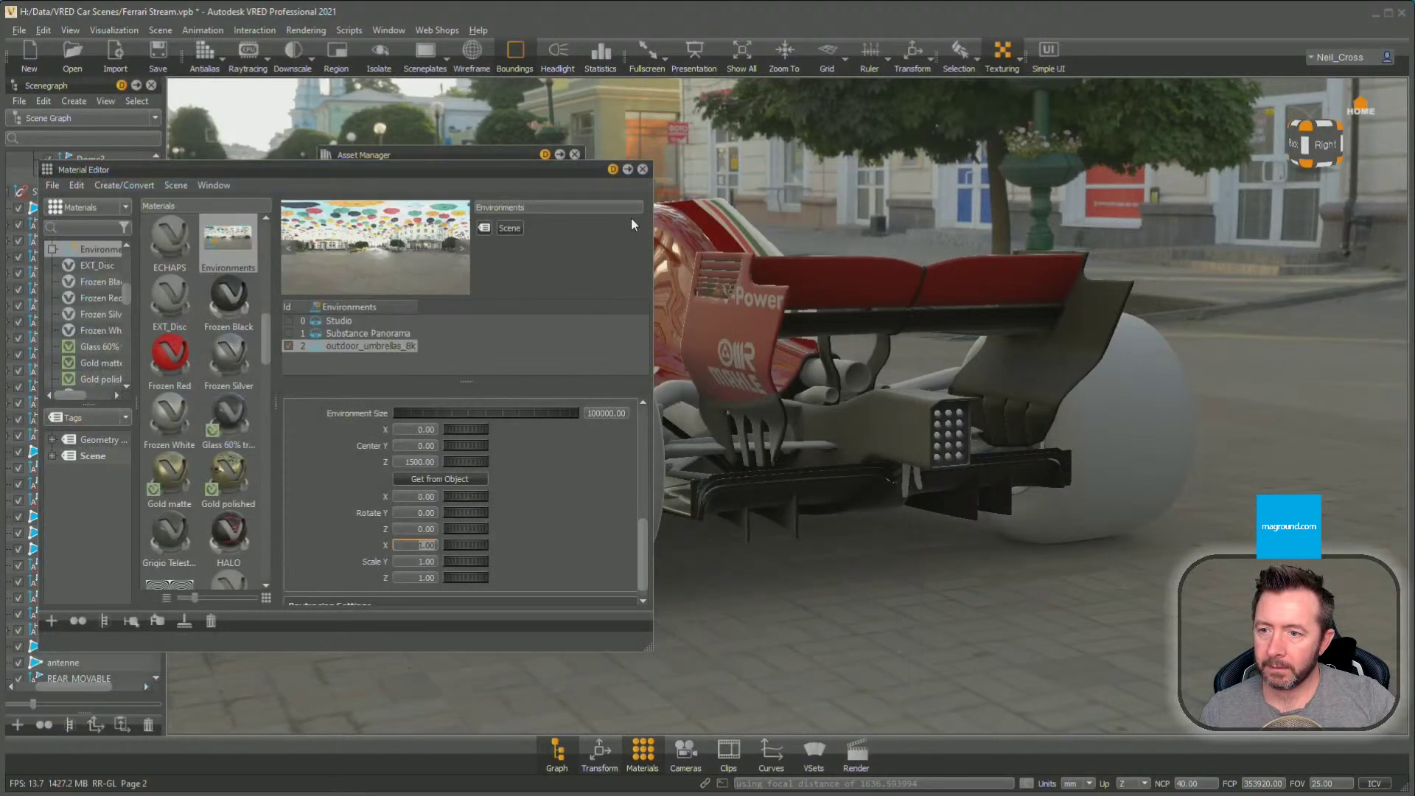
{"action": "left_click", "coordinate": [649, 165]}
{"action": "left_click", "coordinate": [574, 155]}
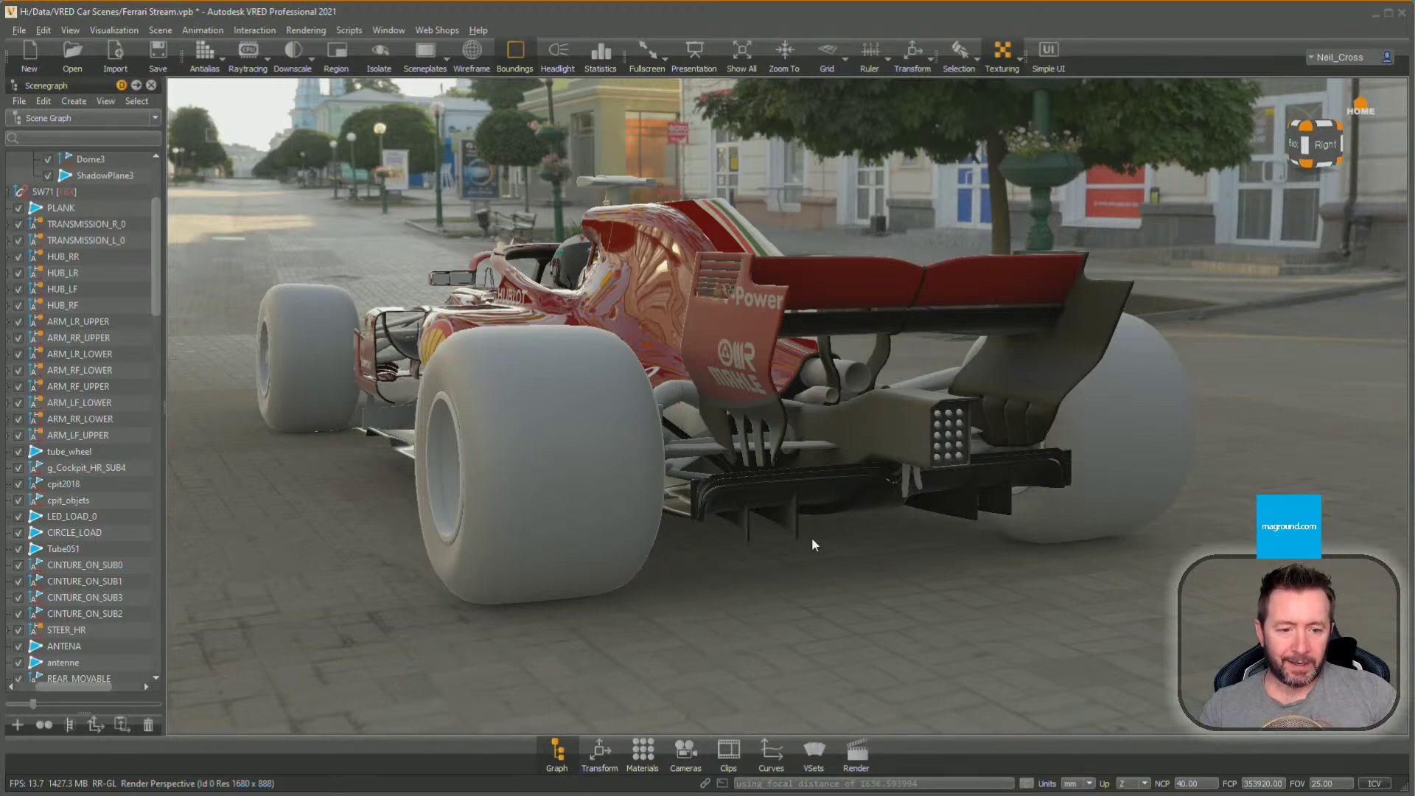
Find the Metal black material in the Material Editor and apply it to the exhaust pipes above the rear crash structure
{"action": "left_click_drag", "start_coordinate": [807, 538], "coordinate": [672, 473]}
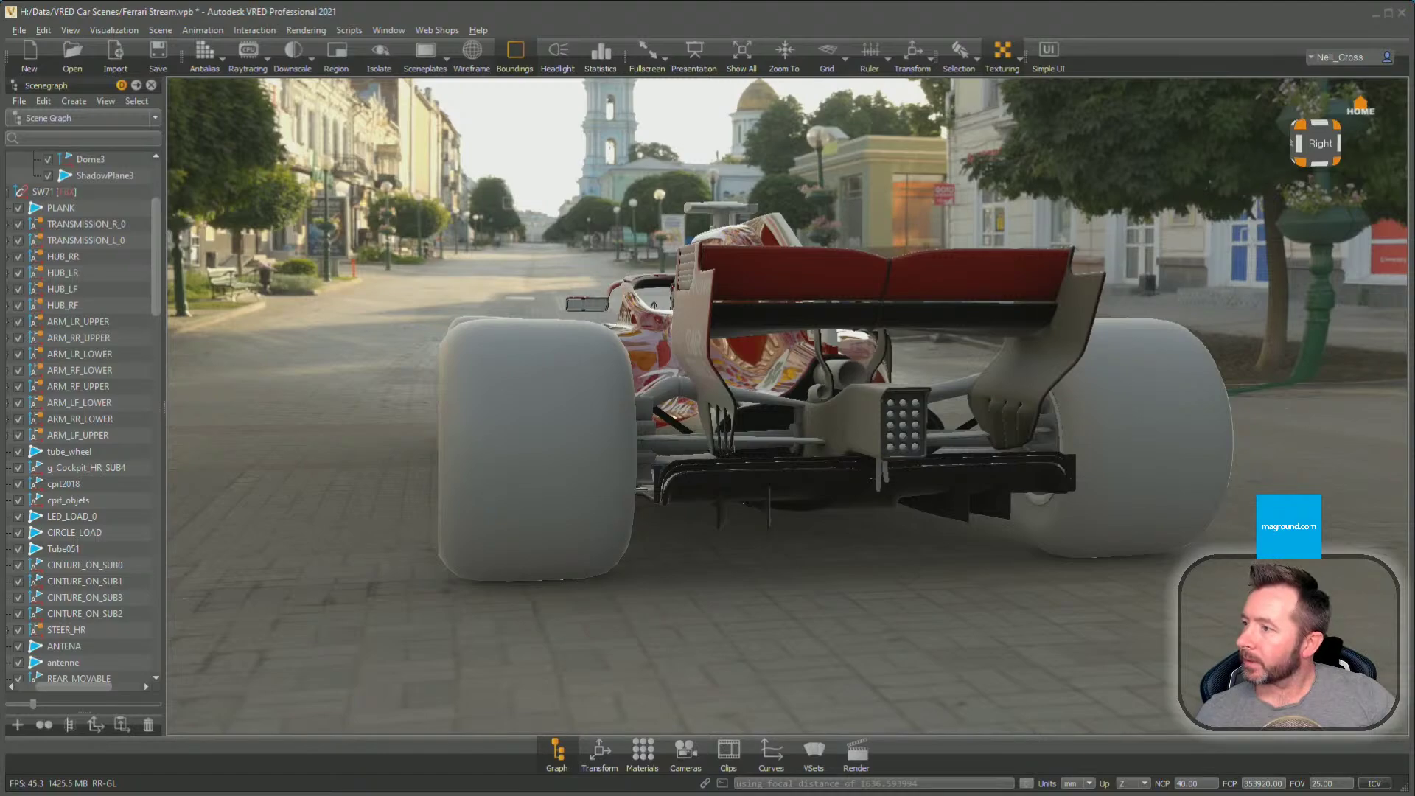
{"action": "left_click_drag", "start_coordinate": [737, 575], "coordinate": [822, 388]}
{"action": "scroll", "coordinate": [823, 387], "scroll_direction": "up", "scroll_amount": 3}
{"action": "scroll", "coordinate": [820, 386], "scroll_direction": "up", "scroll_amount": 5}
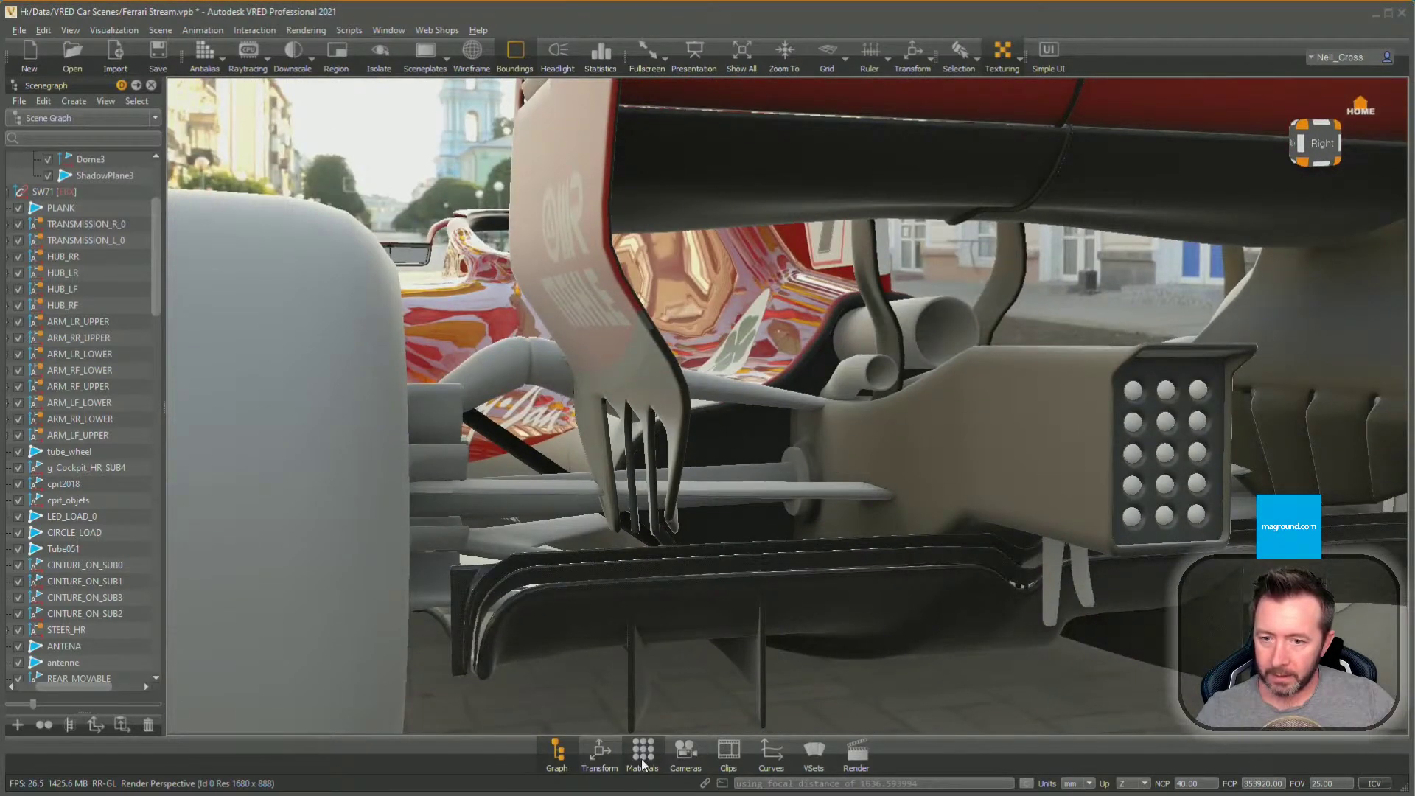
{"action": "left_click", "coordinate": [642, 751]}
{"action": "left_click", "coordinate": [109, 188]}
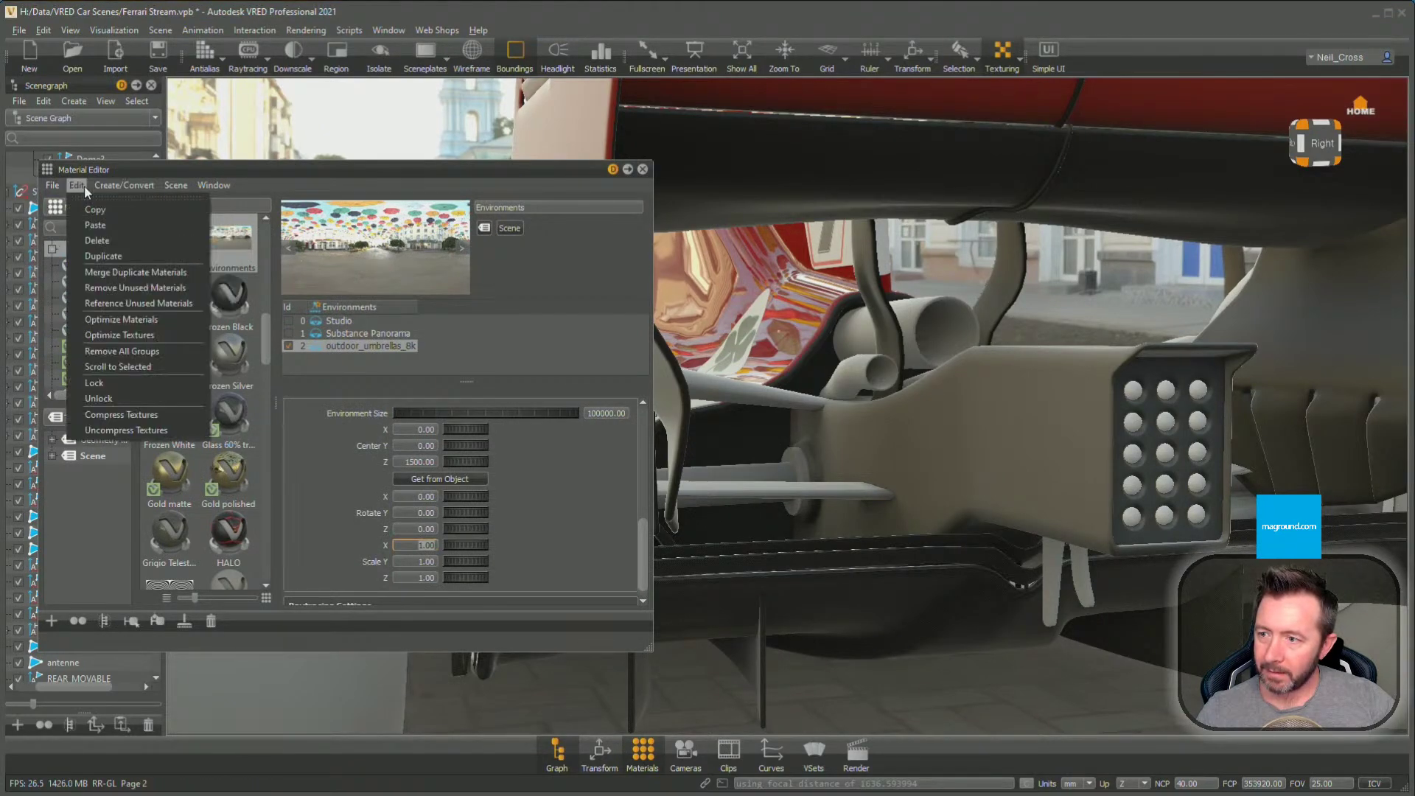
{"action": "left_click", "coordinate": [130, 166]}
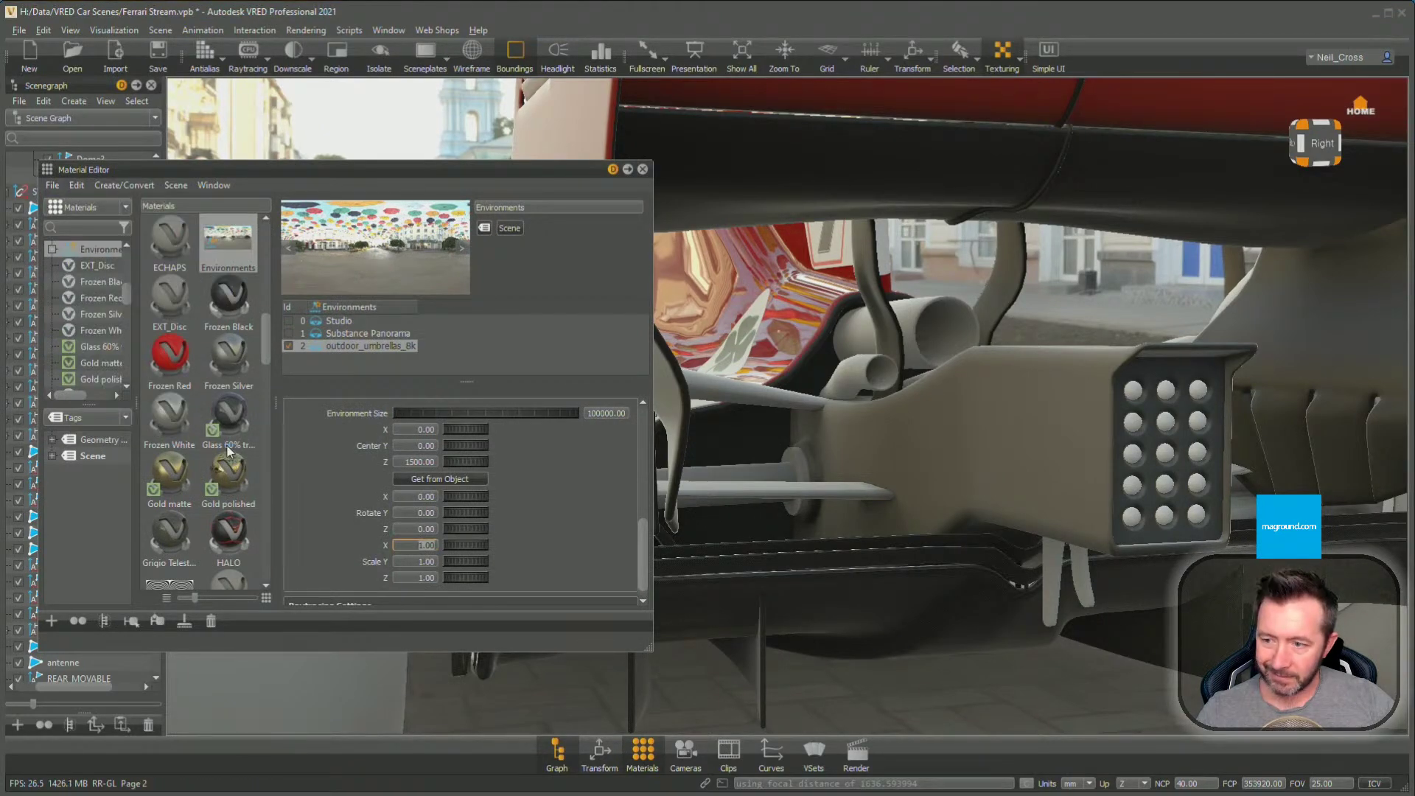
{"action": "scroll", "coordinate": [228, 457], "scroll_direction": "down", "scroll_amount": 3}
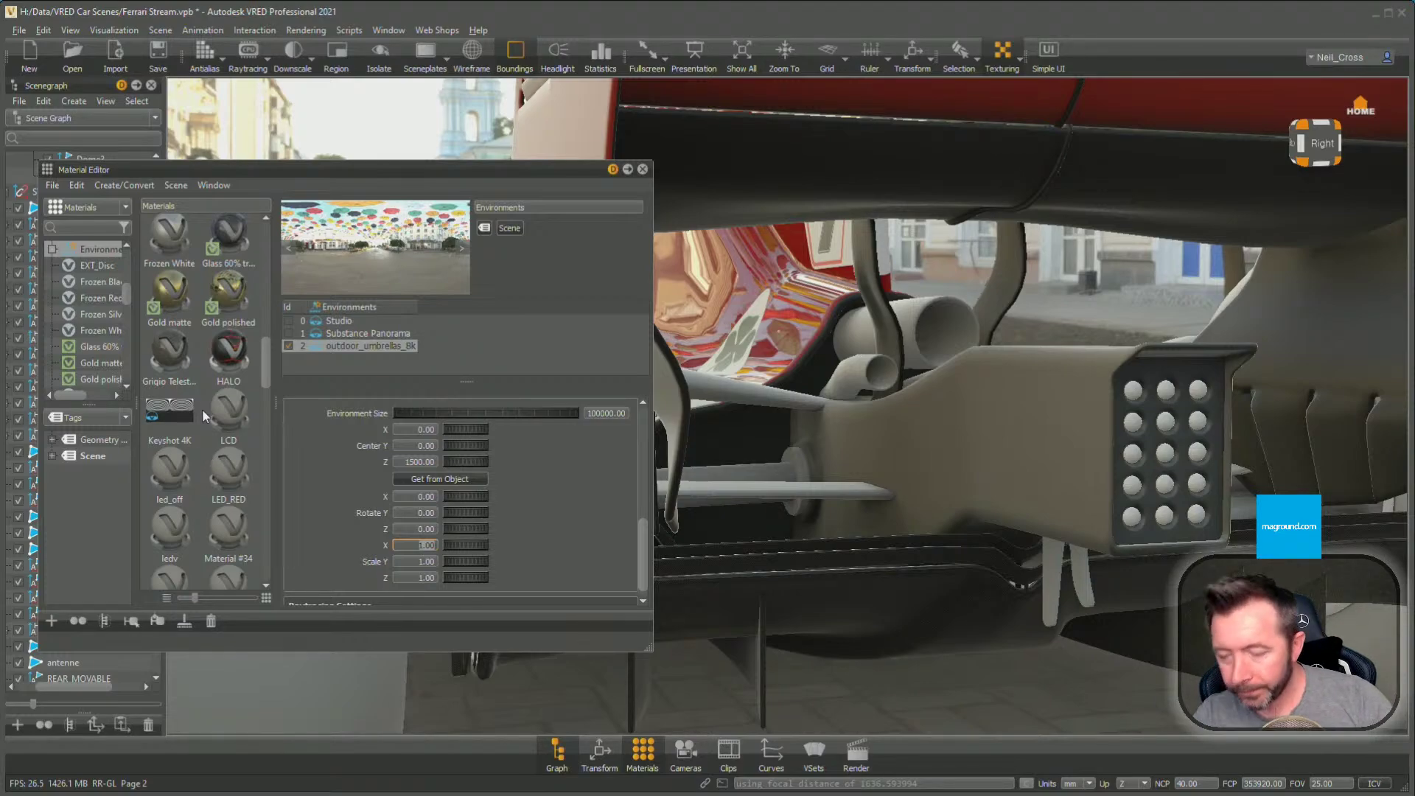
{"action": "scroll", "coordinate": [202, 408], "scroll_direction": "down", "scroll_amount": 3}
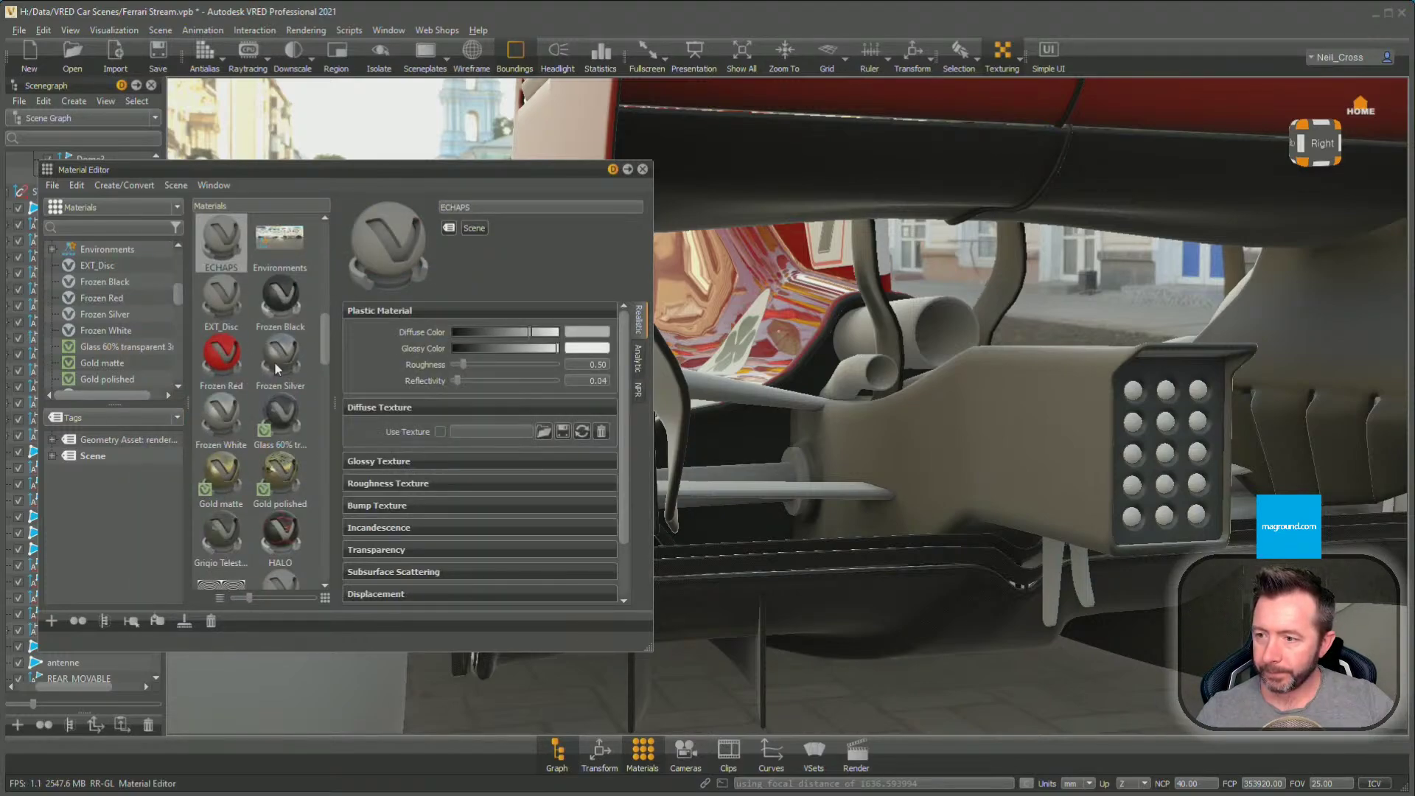
{"action": "left_click", "coordinate": [277, 369]}
{"action": "scroll", "coordinate": [265, 405], "scroll_direction": "down", "scroll_amount": 5}
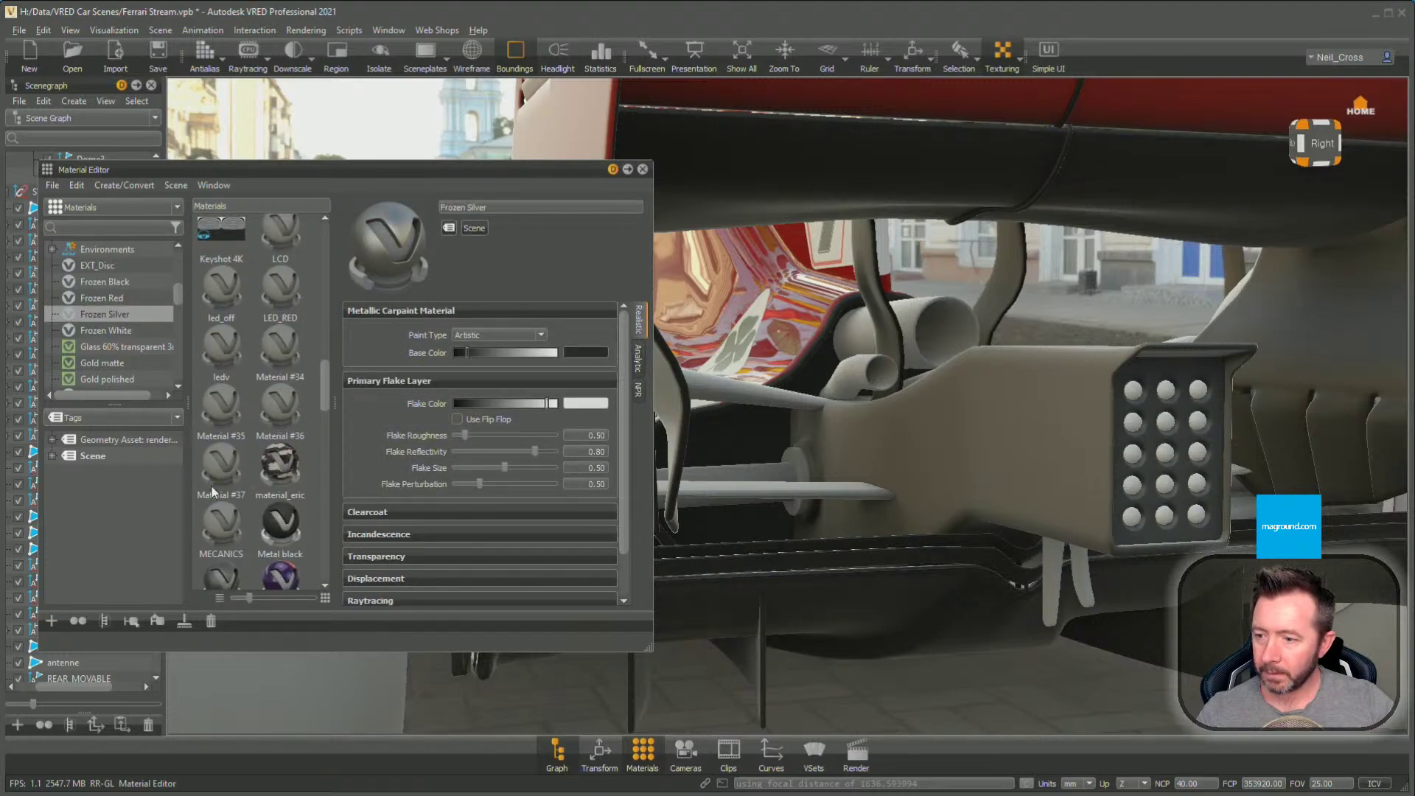
{"action": "mouse_move", "coordinate": [280, 523]}
{"action": "left_mouse_down"}
{"action": "mouse_move", "coordinate": [771, 410]}
{"action": "mouse_move", "coordinate": [848, 334]}
{"action": "left_mouse_up"}
Apply the Metal black material to the rear suspension arms and the driveshaft on both sides of the crash structure
{"action": "left_click_drag", "start_coordinate": [781, 520], "coordinate": [818, 538]}
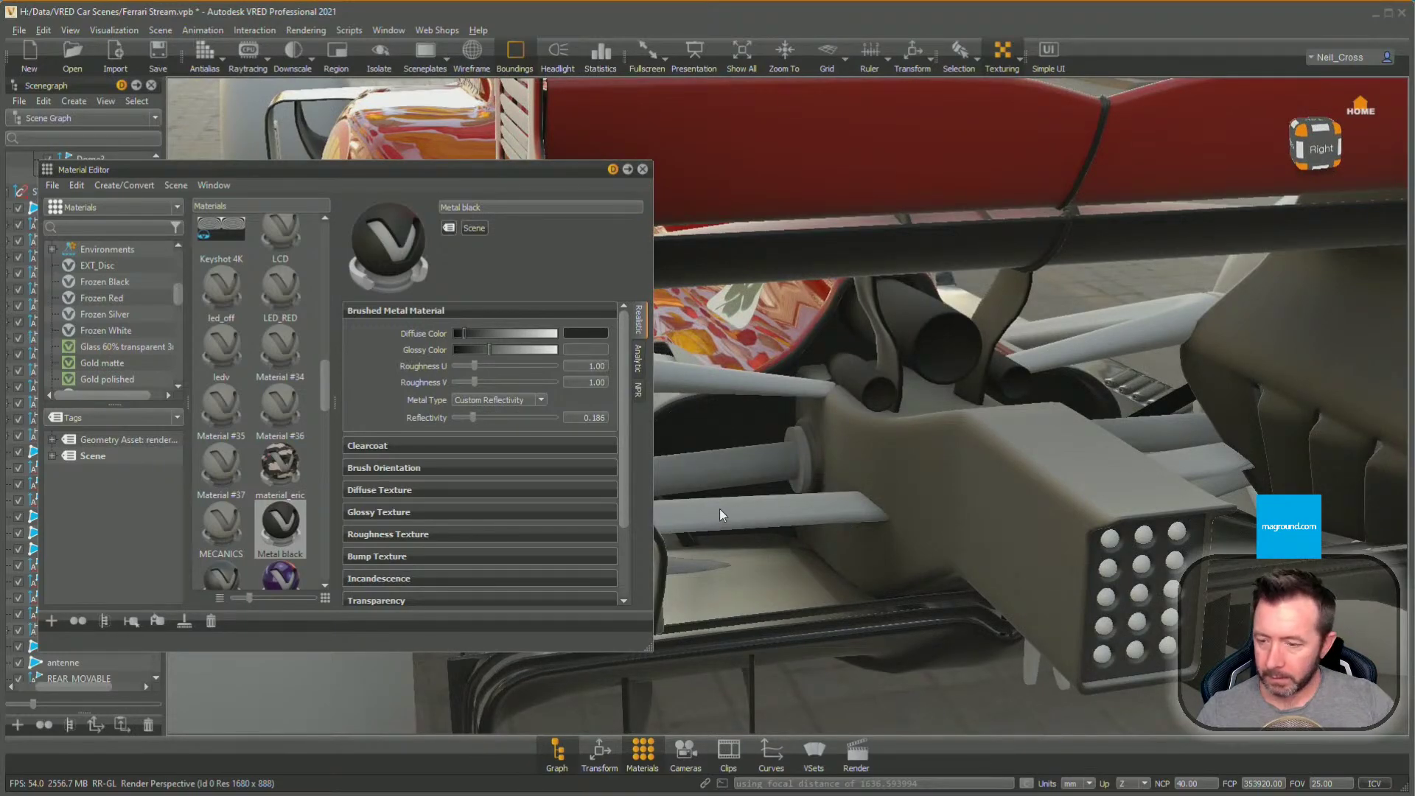
{"action": "left_click_drag", "start_coordinate": [269, 493], "coordinate": [780, 512]}
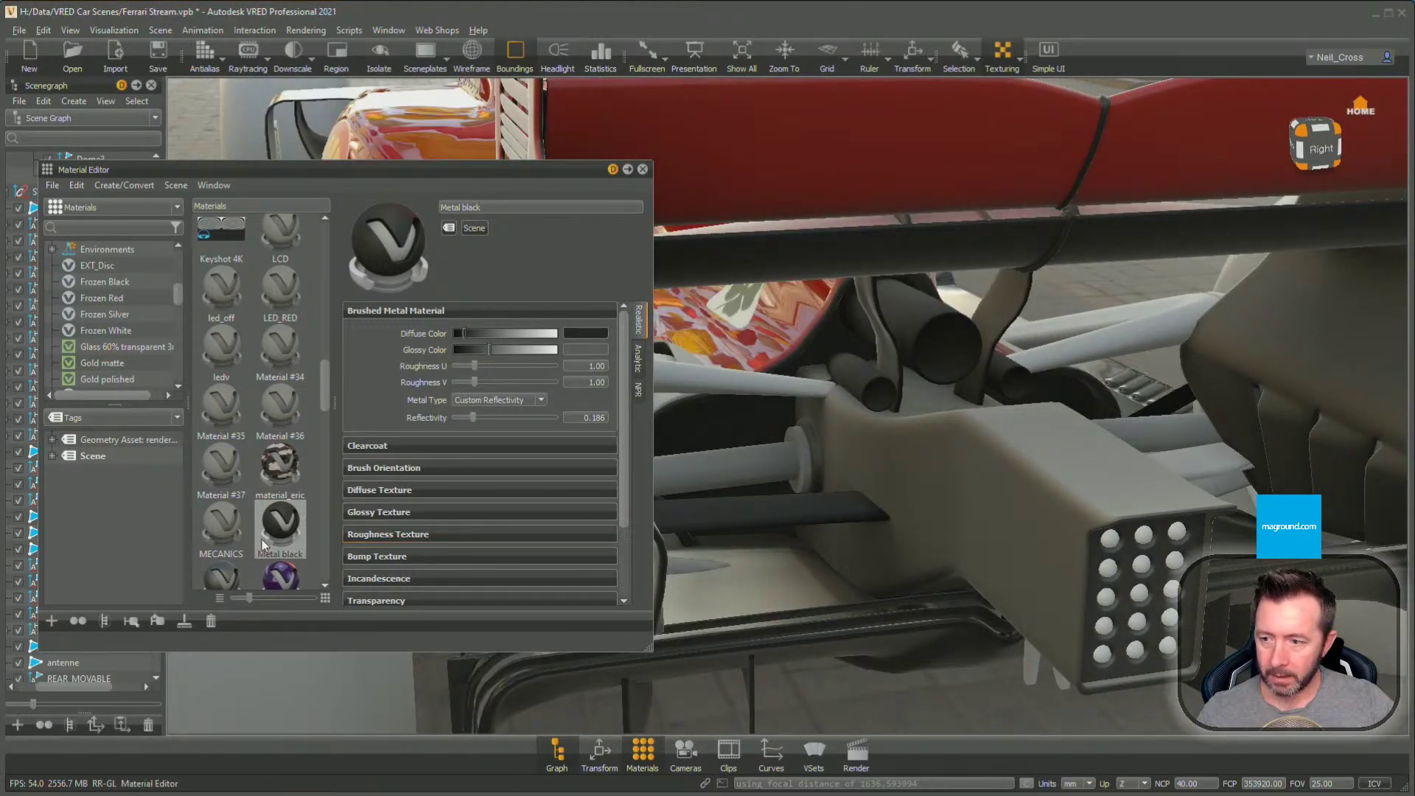
{"action": "left_click_drag", "start_coordinate": [274, 540], "coordinate": [709, 468]}
{"action": "left_click_drag", "start_coordinate": [286, 533], "coordinate": [1200, 467]}
{"action": "left_click_drag", "start_coordinate": [277, 535], "coordinate": [763, 380]}
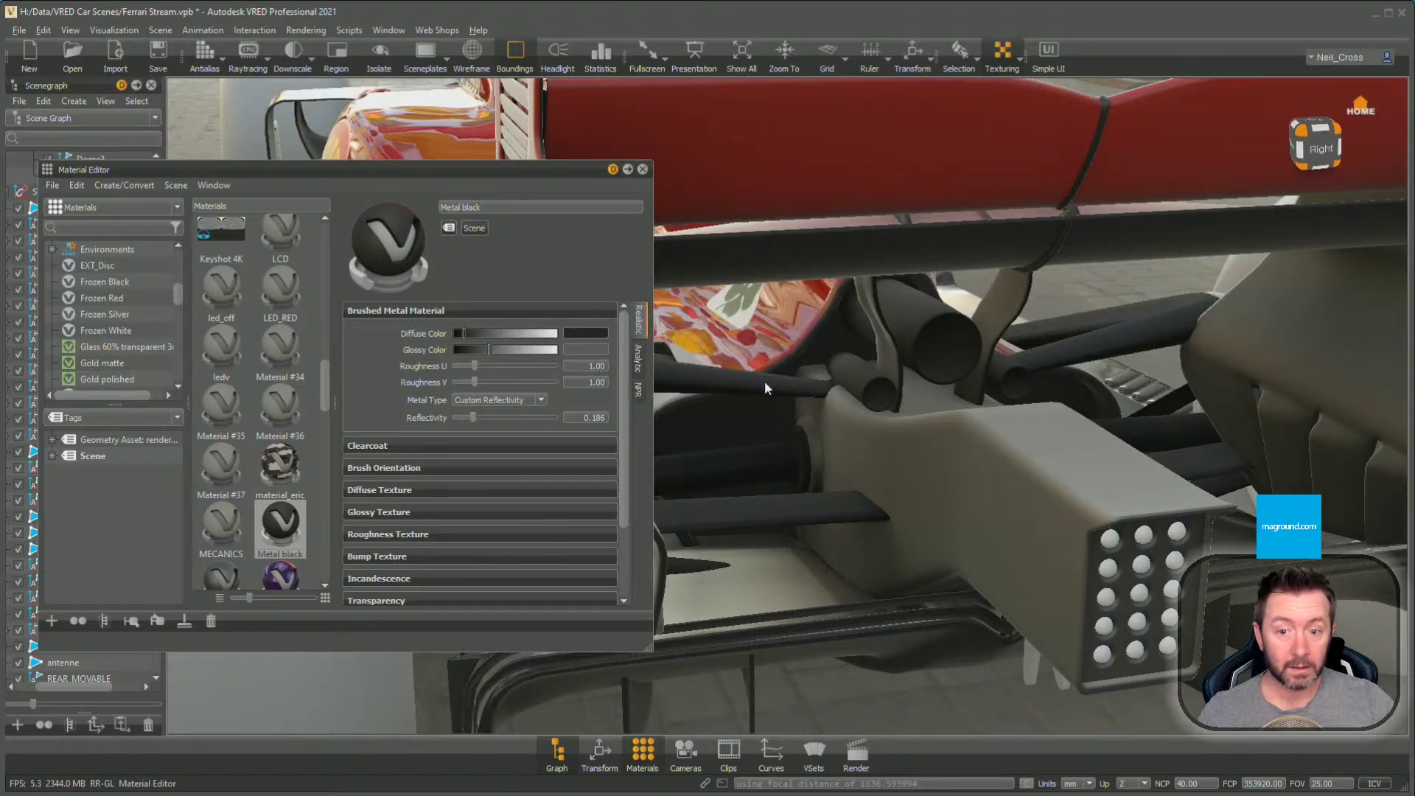
{"action": "left_click_drag", "start_coordinate": [884, 501], "coordinate": [908, 474]}
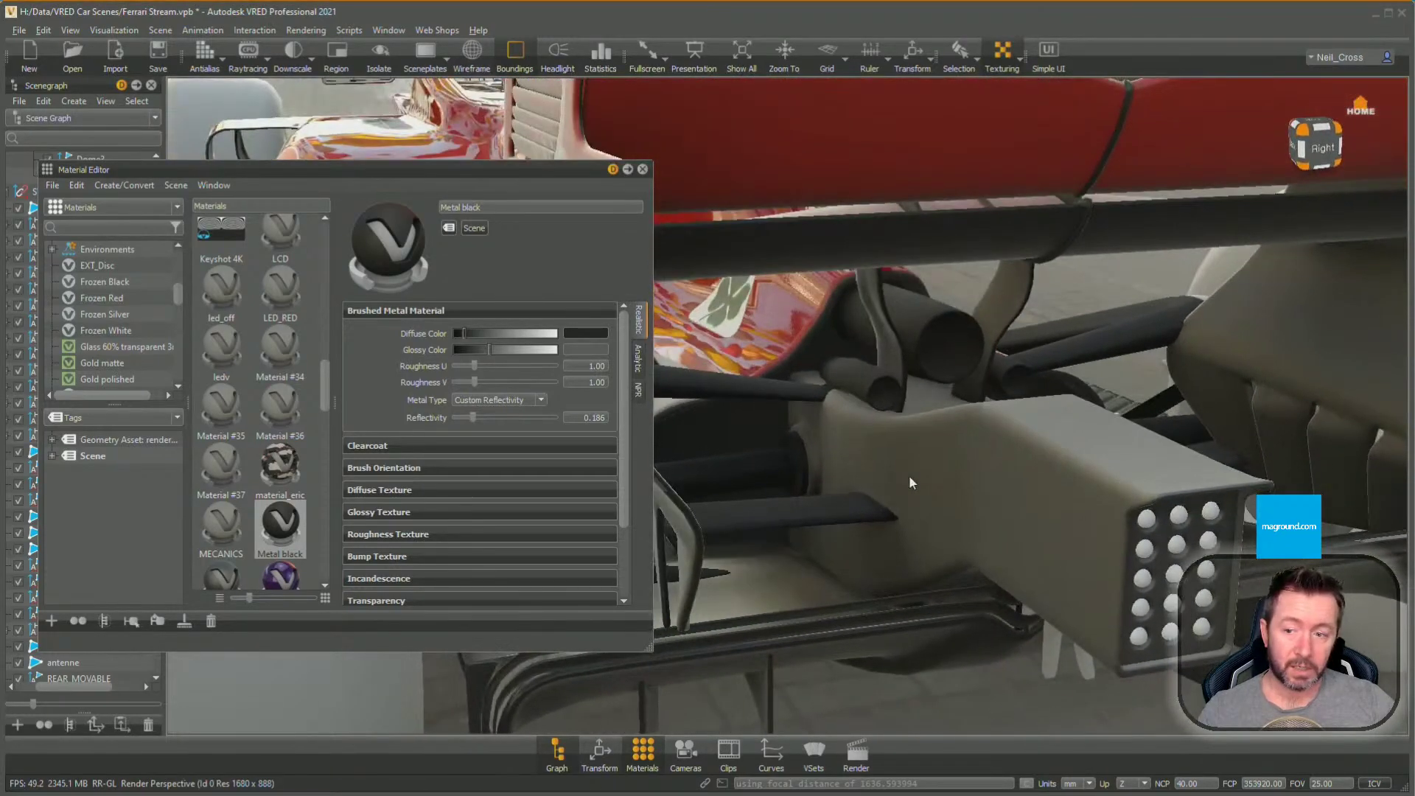
Switch on GPU Raytracing to render the rear of the car with its new black metal parts
{"action": "right_click", "coordinate": [253, 54]}
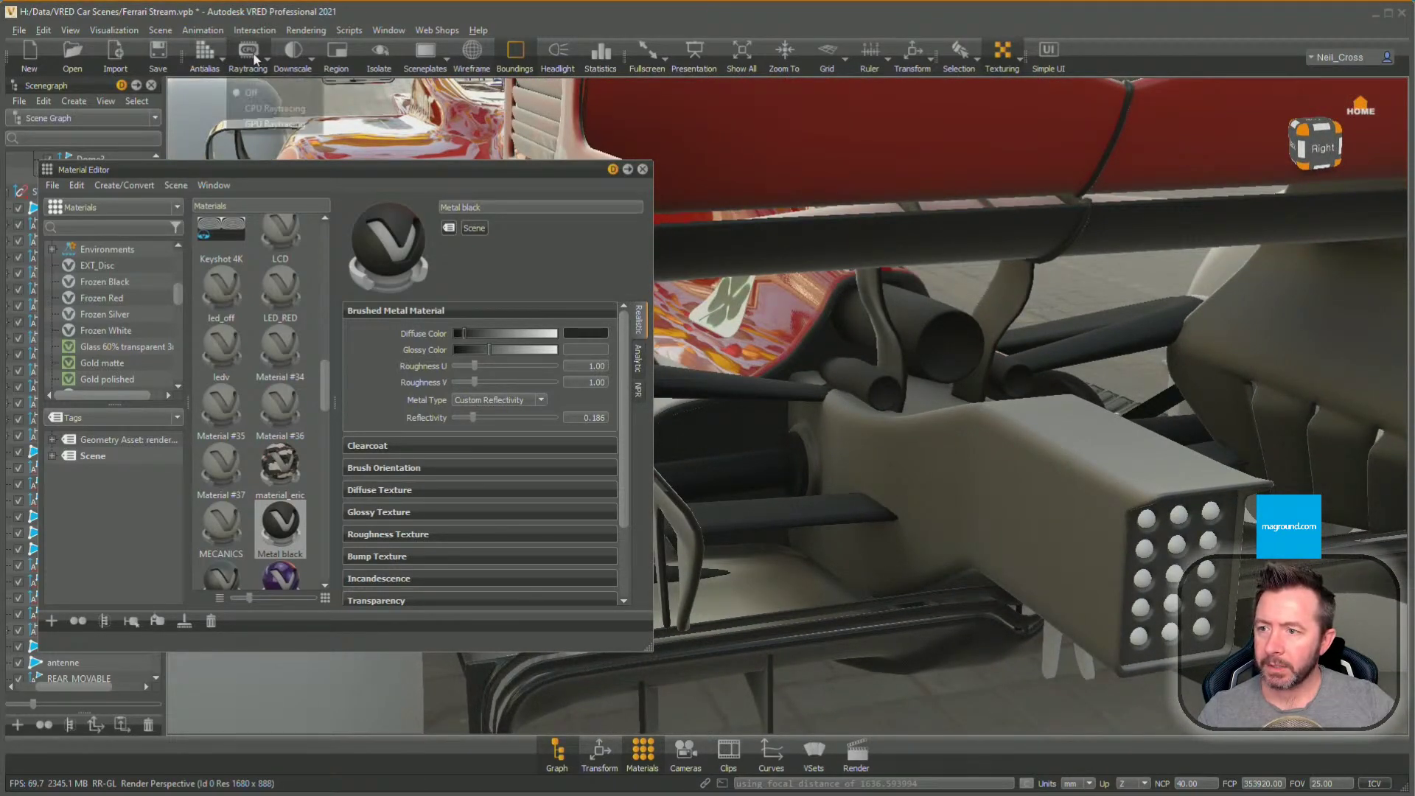
{"action": "left_click", "coordinate": [257, 129]}
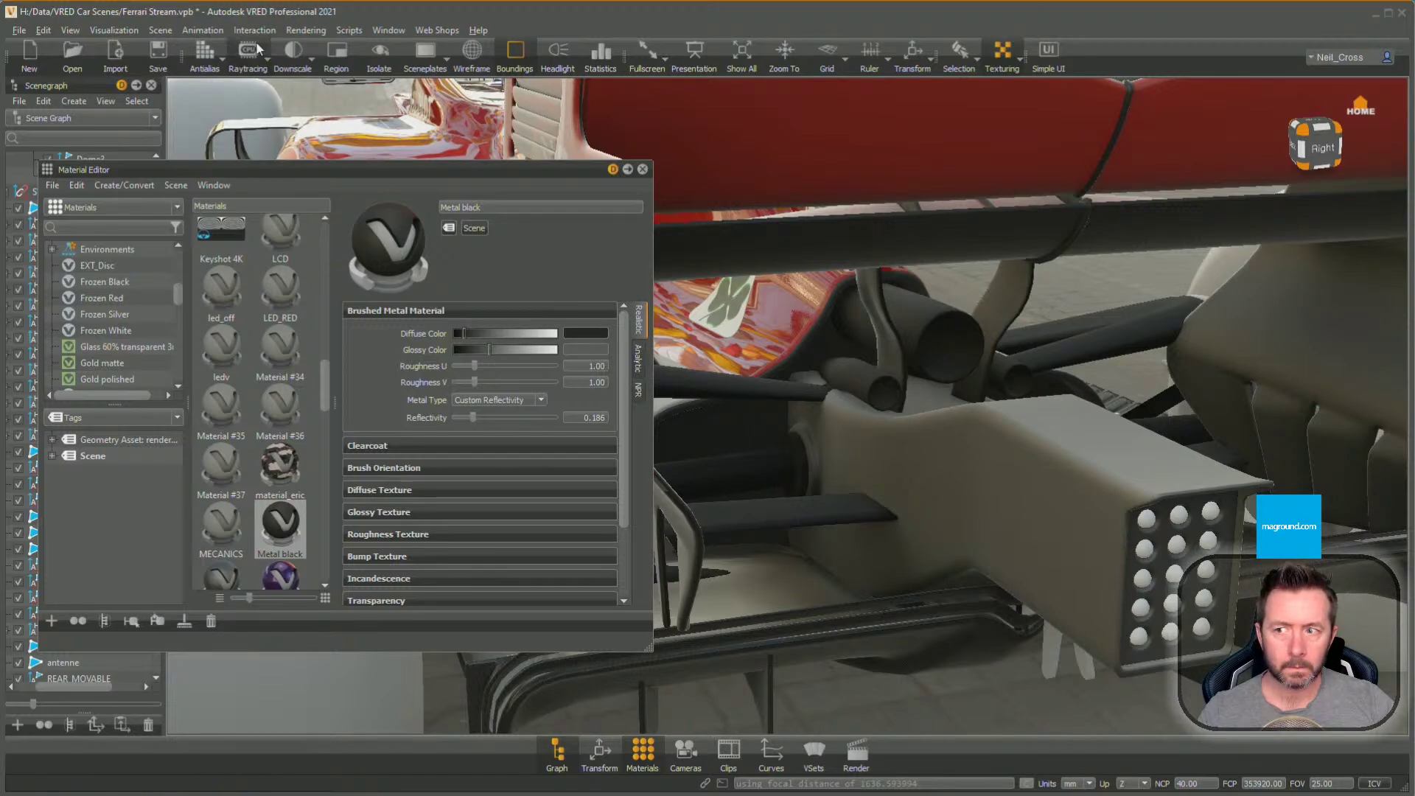
{"action": "left_click", "coordinate": [259, 62]}
{"action": "left_click", "coordinate": [263, 125]}
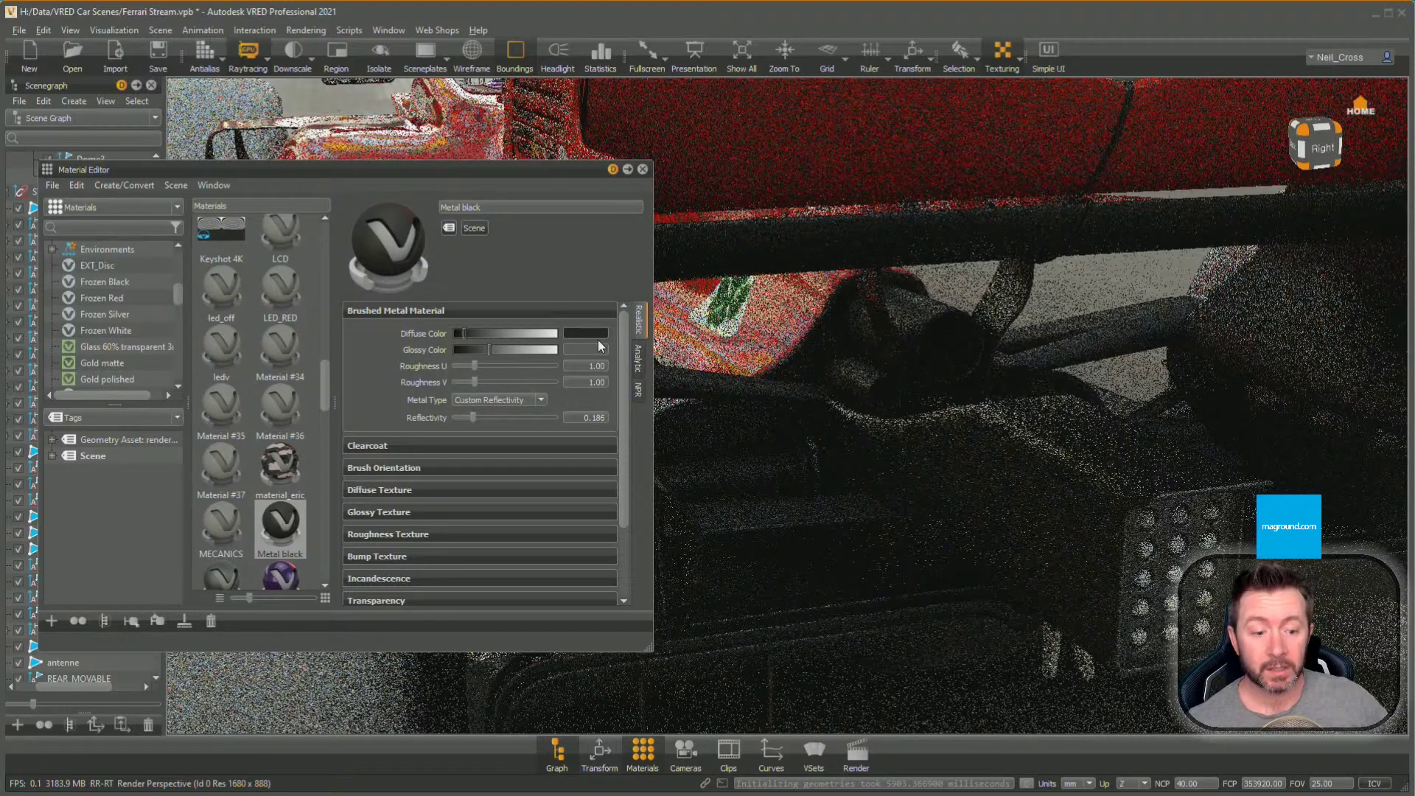
Narrow the Material Editor window and examine the car's rear wing, diffuser and side in the raytraced view
{"action": "left_click_drag", "start_coordinate": [891, 462], "coordinate": [881, 336]}
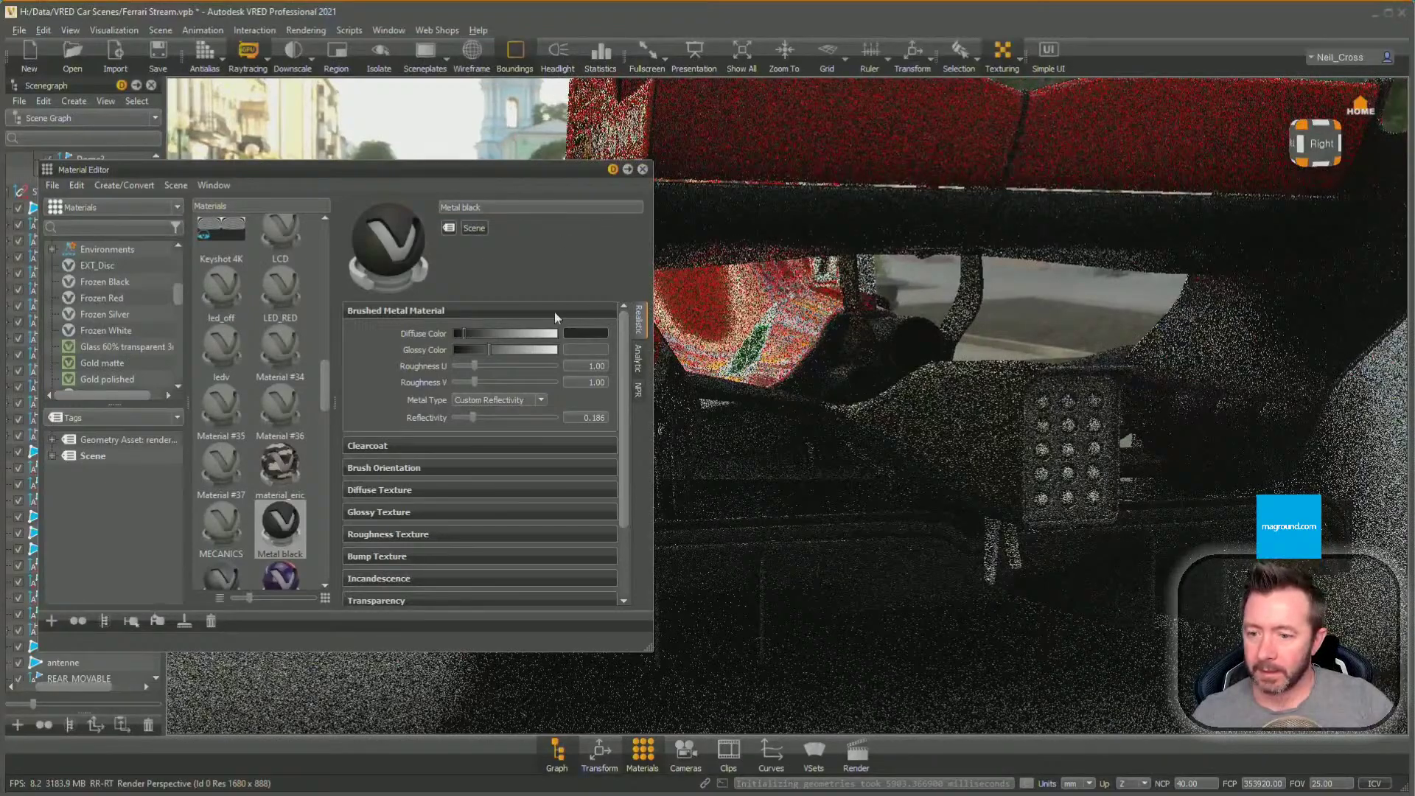
{"action": "left_click_drag", "start_coordinate": [645, 650], "coordinate": [492, 638]}
{"action": "scroll", "coordinate": [861, 422], "scroll_direction": "down", "scroll_amount": 3}
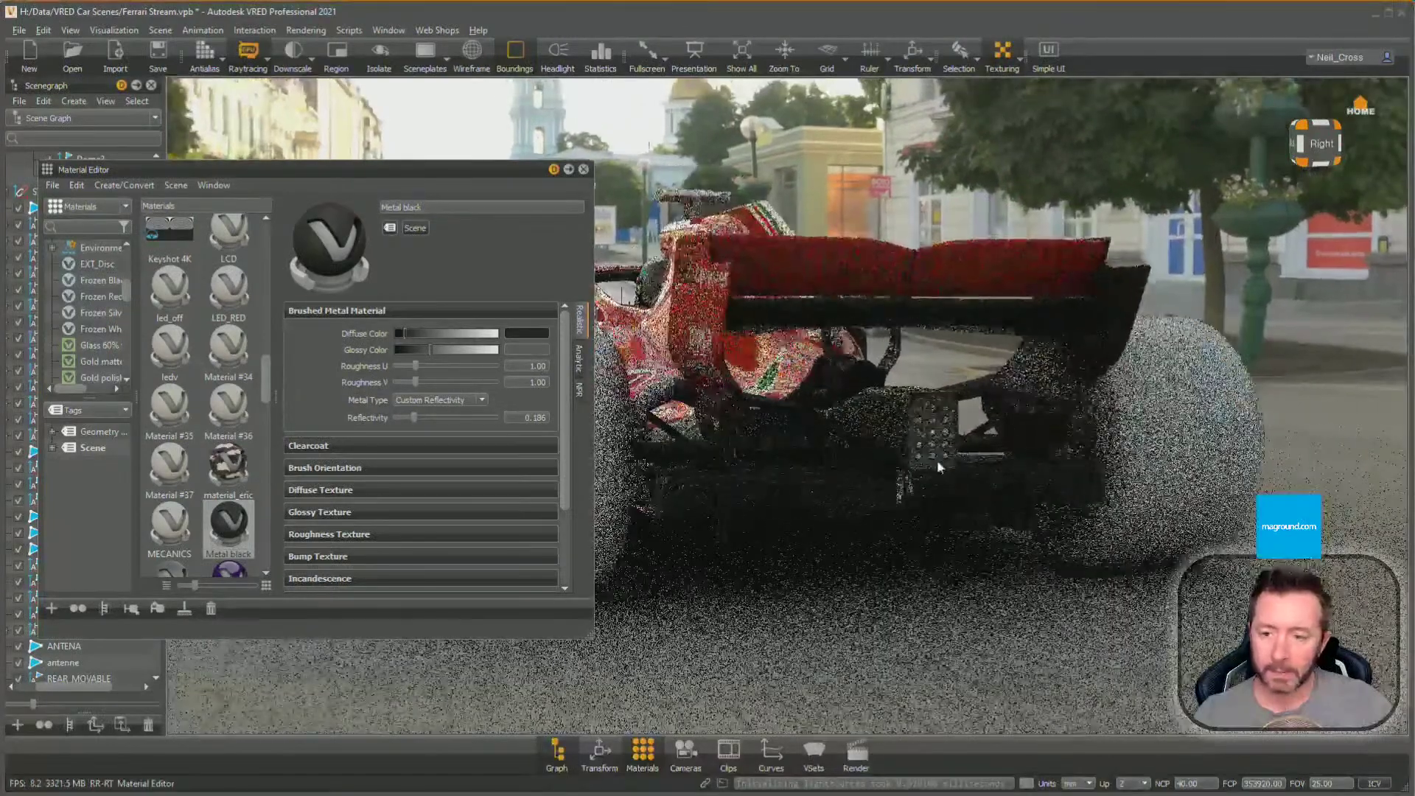
{"action": "left_click_drag", "start_coordinate": [938, 464], "coordinate": [971, 488]}
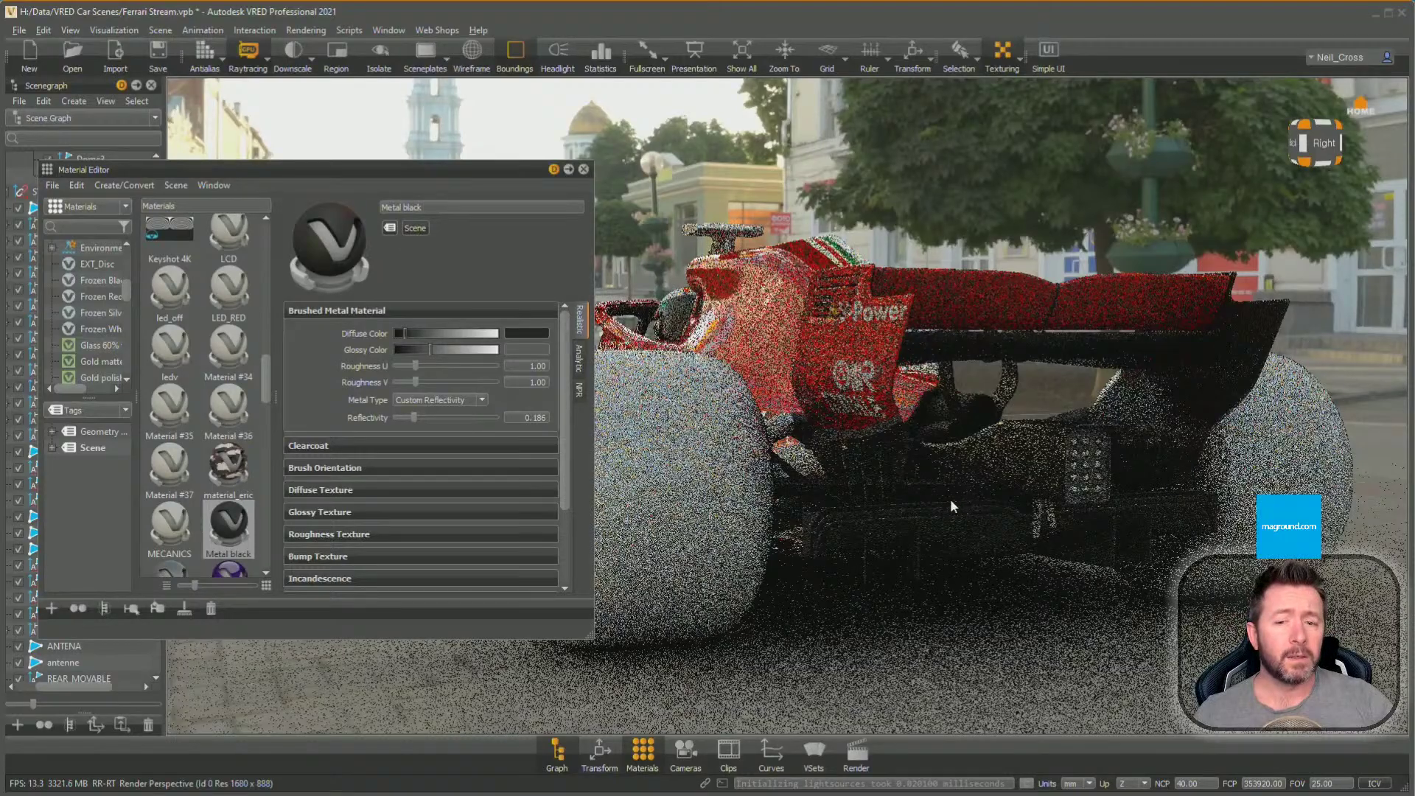
{"action": "left_click_drag", "start_coordinate": [959, 515], "coordinate": [1174, 529]}
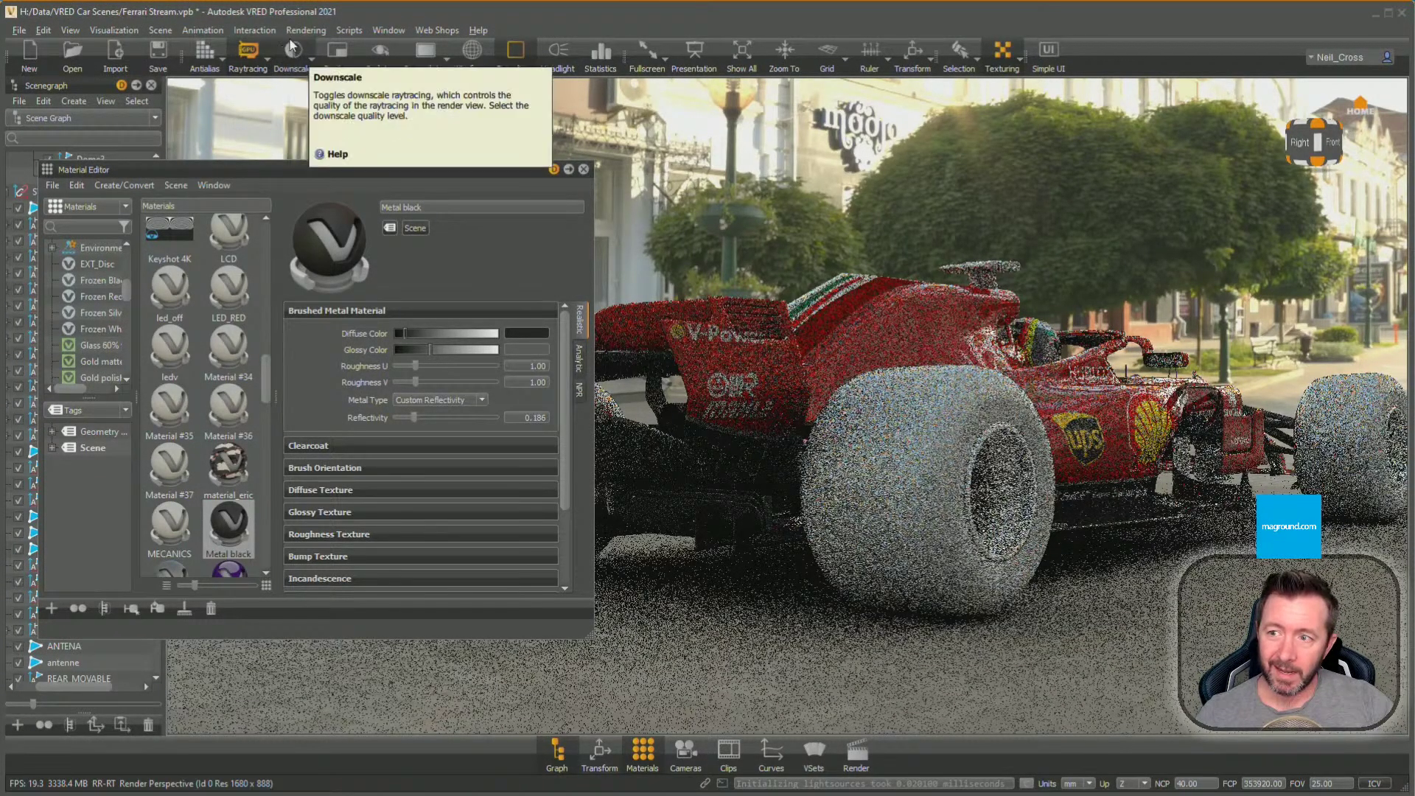
{"action": "left_click_drag", "start_coordinate": [1022, 374], "coordinate": [1052, 398]}
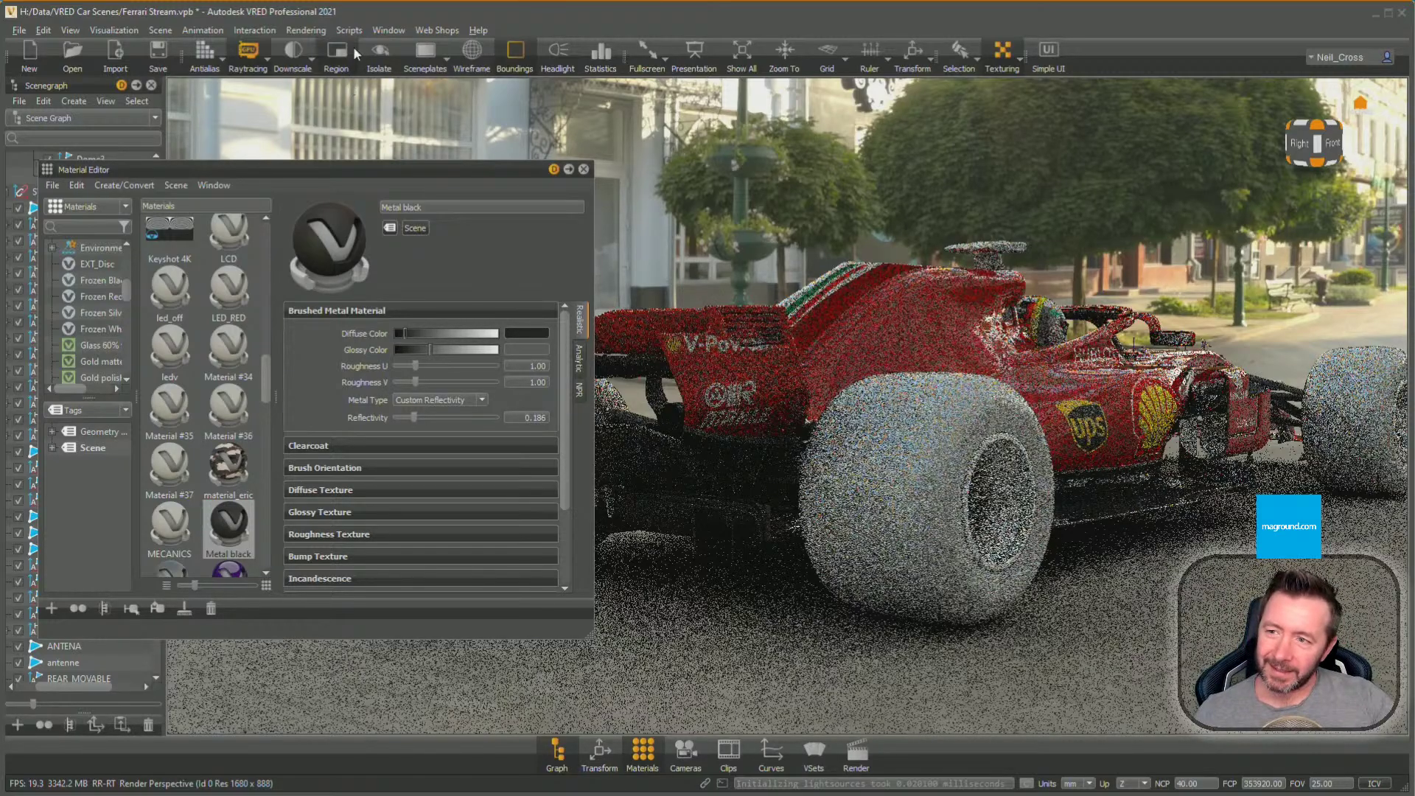
Set the Denoiser to Deep Learning Always in the general render settings and move the settings window clear of the car
{"action": "left_click", "coordinate": [303, 31]}
{"action": "left_click", "coordinate": [328, 145]}
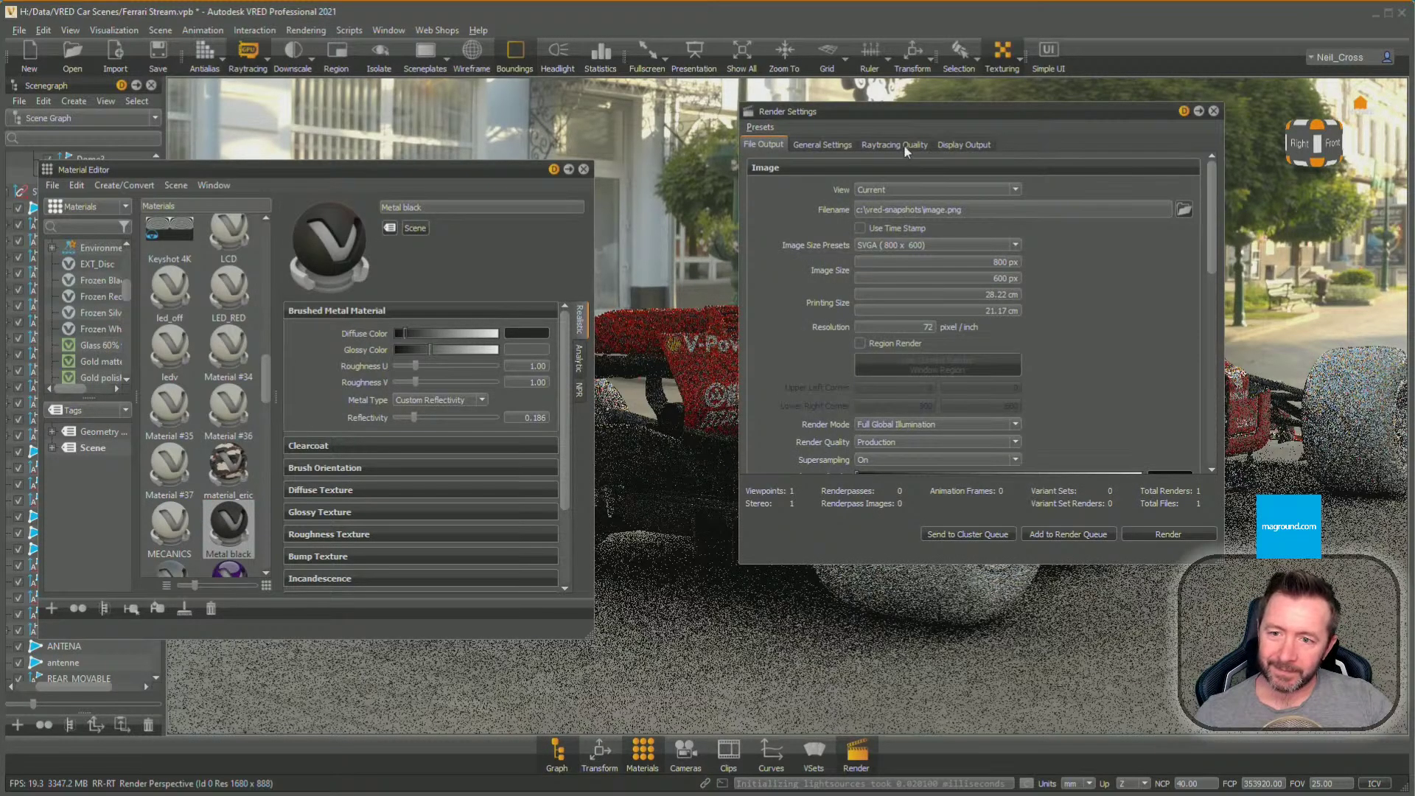
{"action": "left_click", "coordinate": [821, 144]}
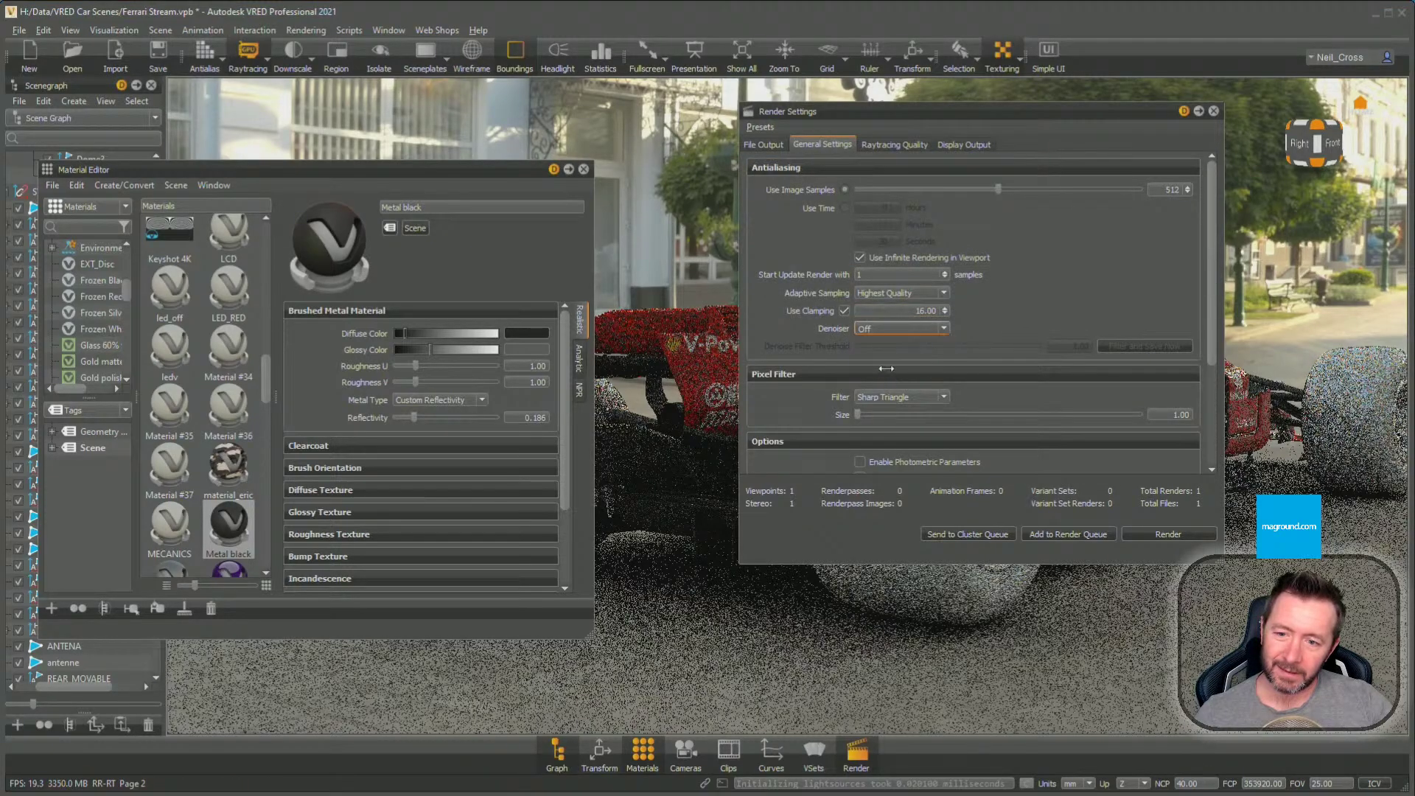
{"action": "left_click_drag", "start_coordinate": [1066, 111], "coordinate": [444, 189]}
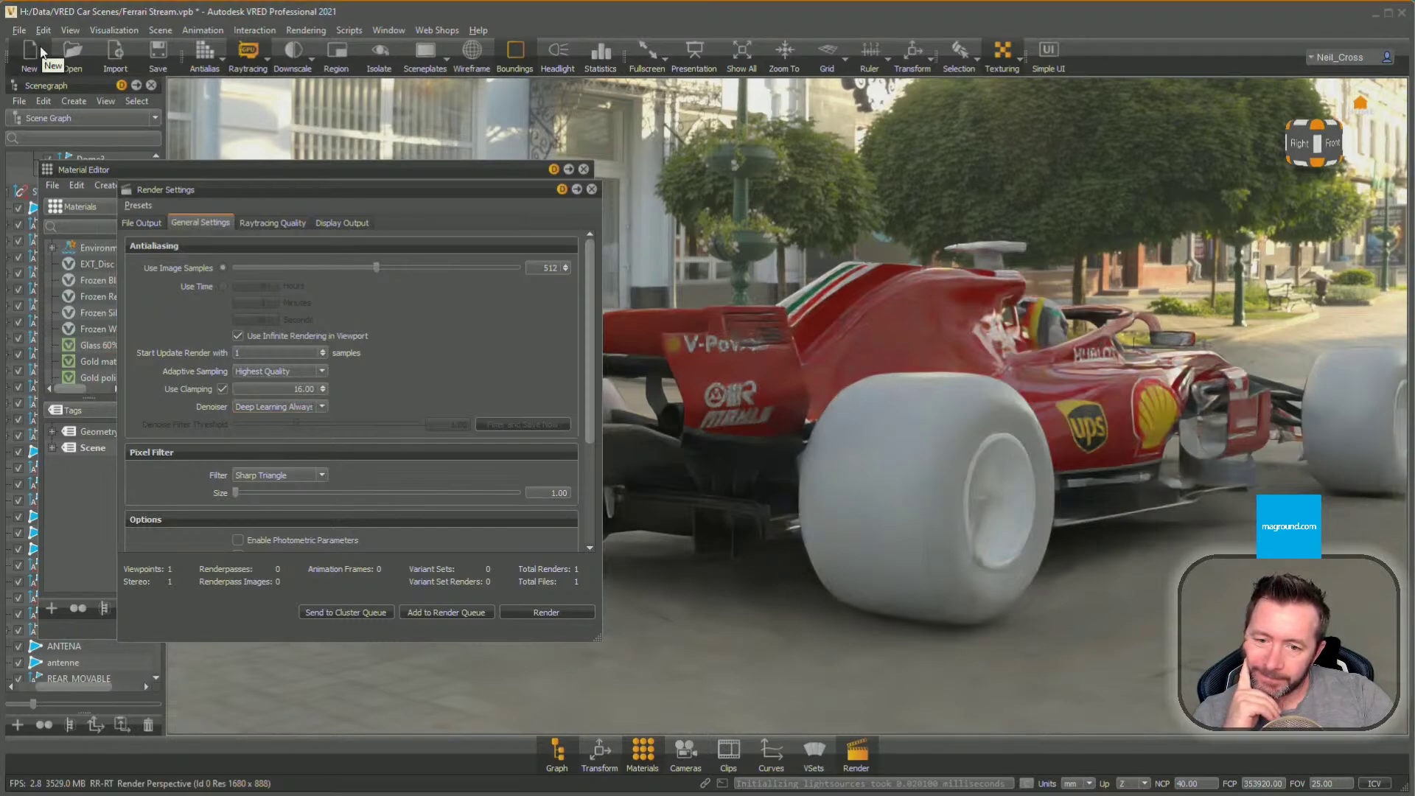
Change the realtime antialiasing quality and check the car's rear wheel and side in the raytraced view
{"action": "left_click", "coordinate": [71, 31]}
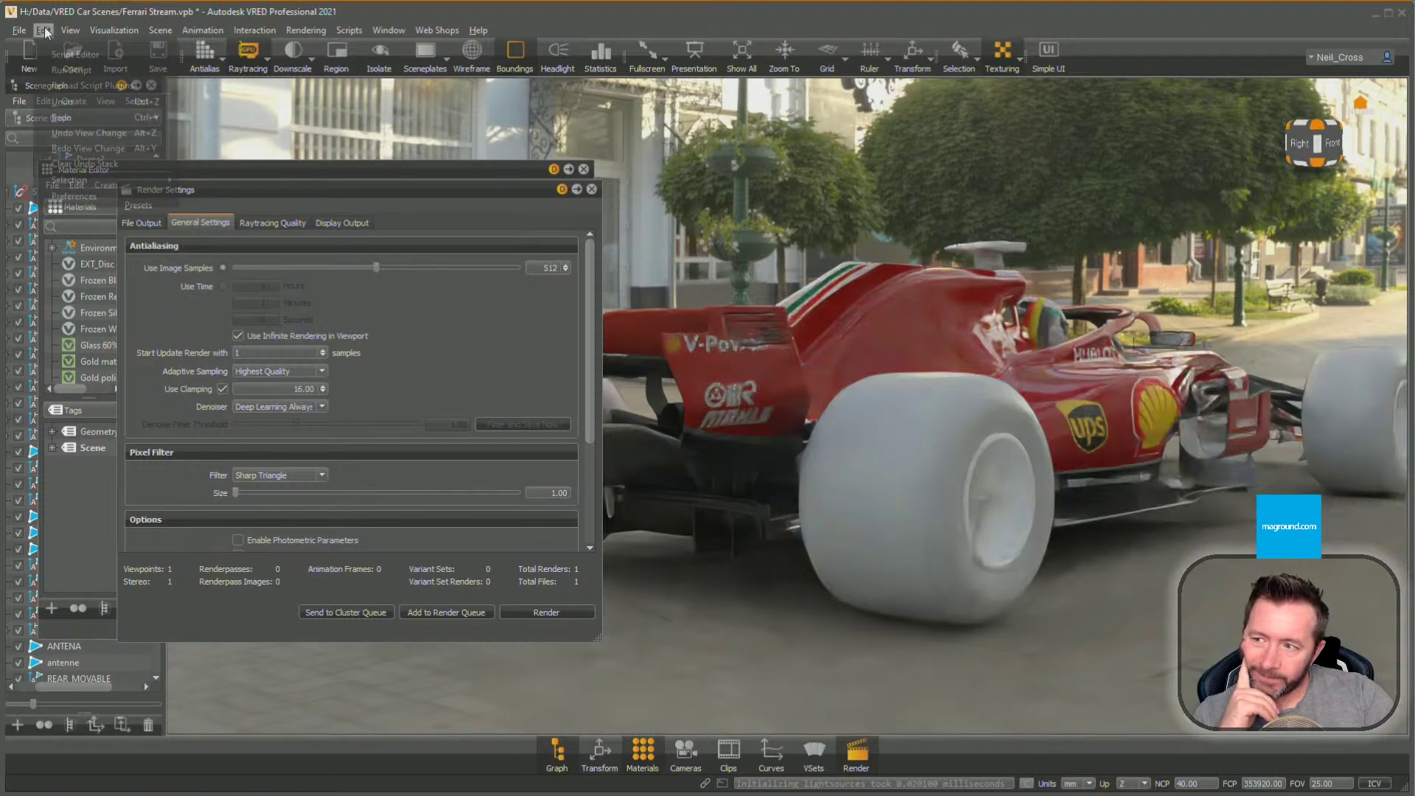
{"action": "mouse_move", "coordinate": [114, 30]}
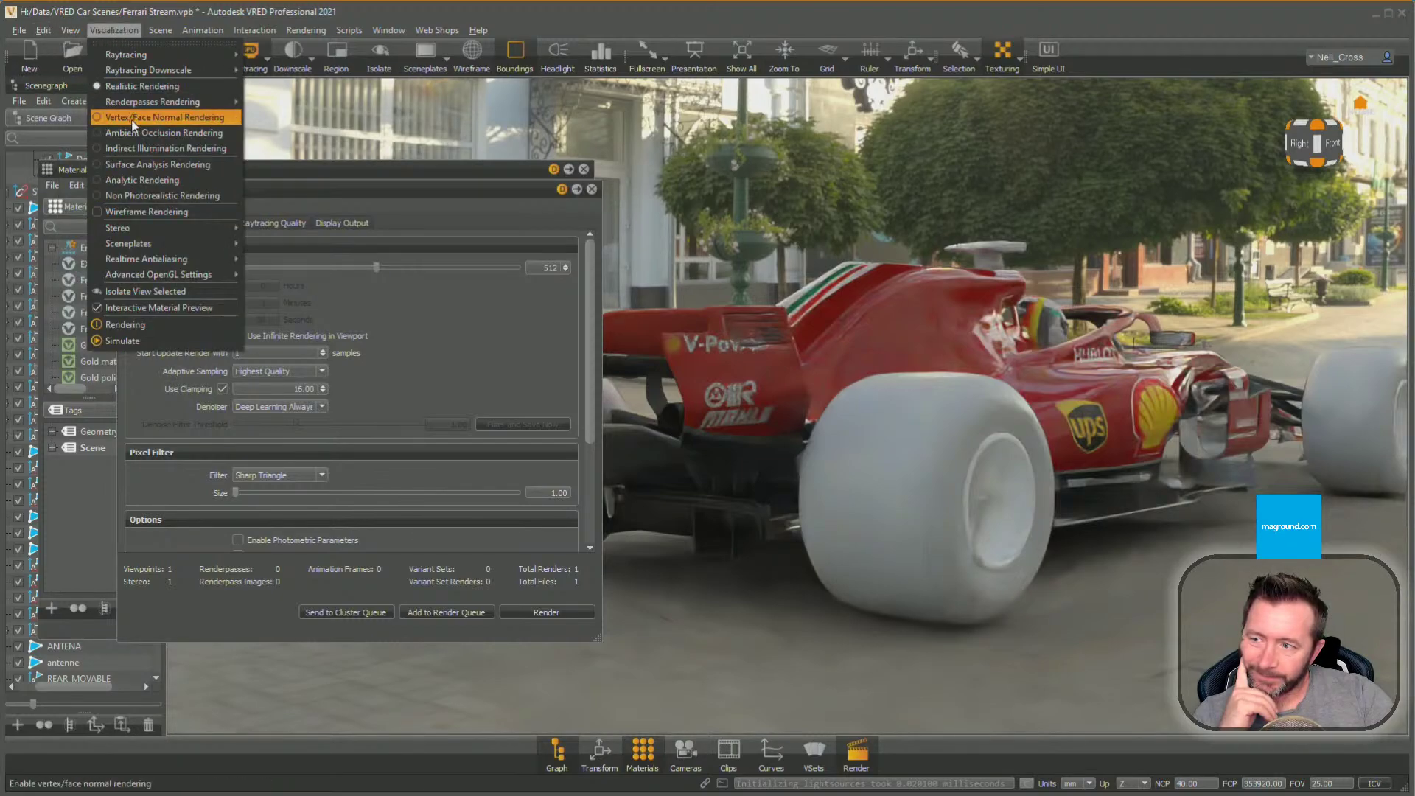
{"action": "mouse_move", "coordinate": [143, 259]}
{"action": "left_click", "coordinate": [279, 322]}
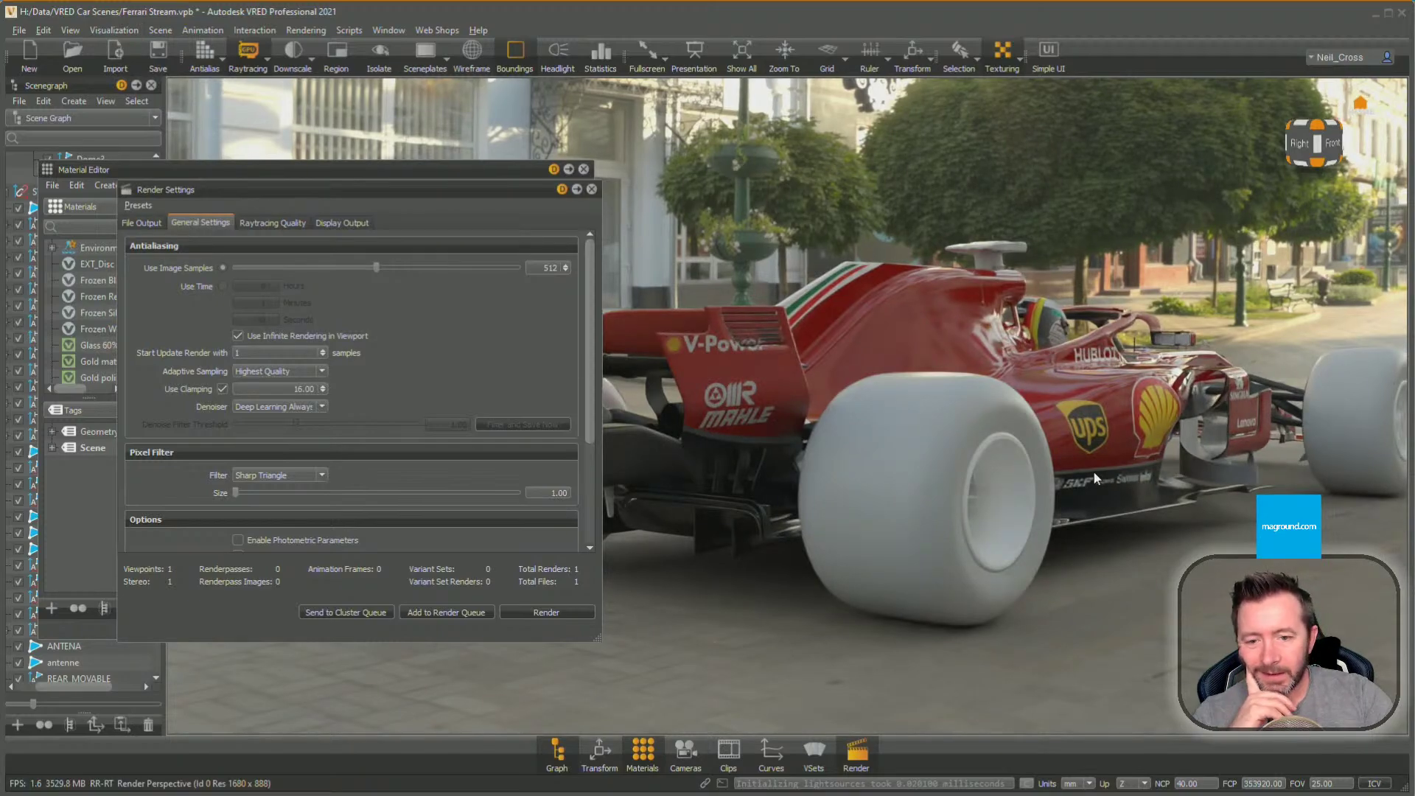
{"action": "left_click_drag", "start_coordinate": [1036, 467], "coordinate": [975, 457]}
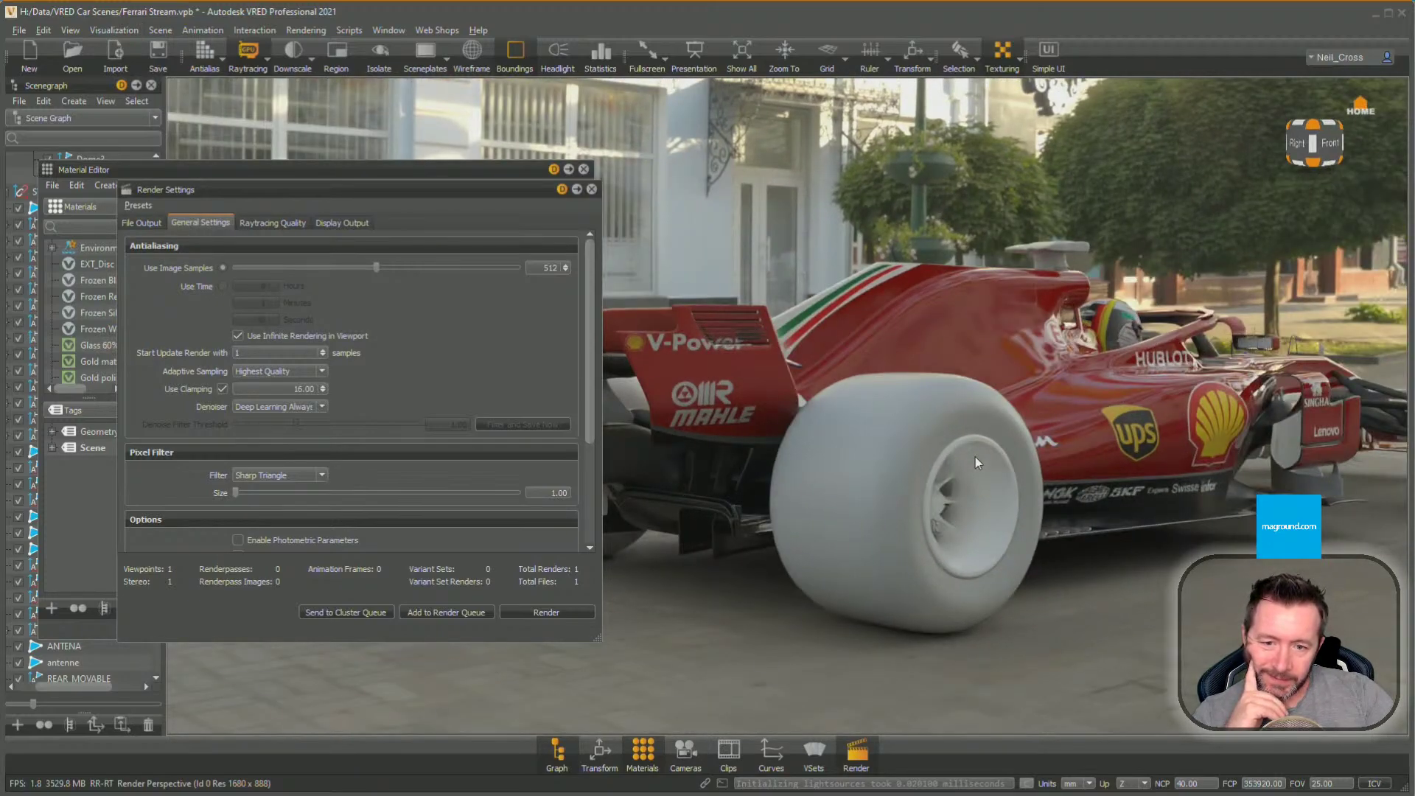
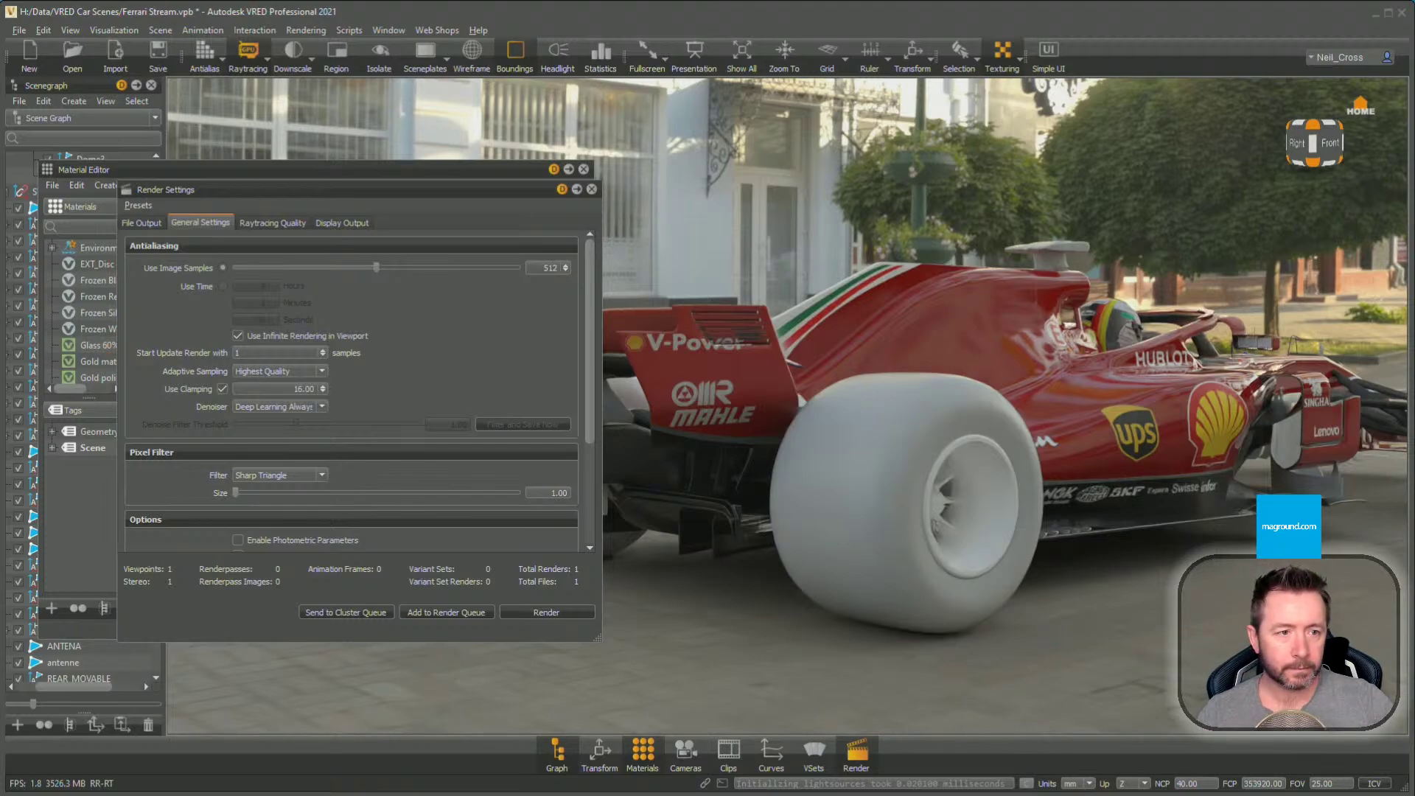
Bring in the browser, open the video "Autodesk Vred Tutorial for Absolute Beginners" and mute it
{"action": "left_click_drag", "start_coordinate": [1414, 136], "coordinate": [794, 93]}
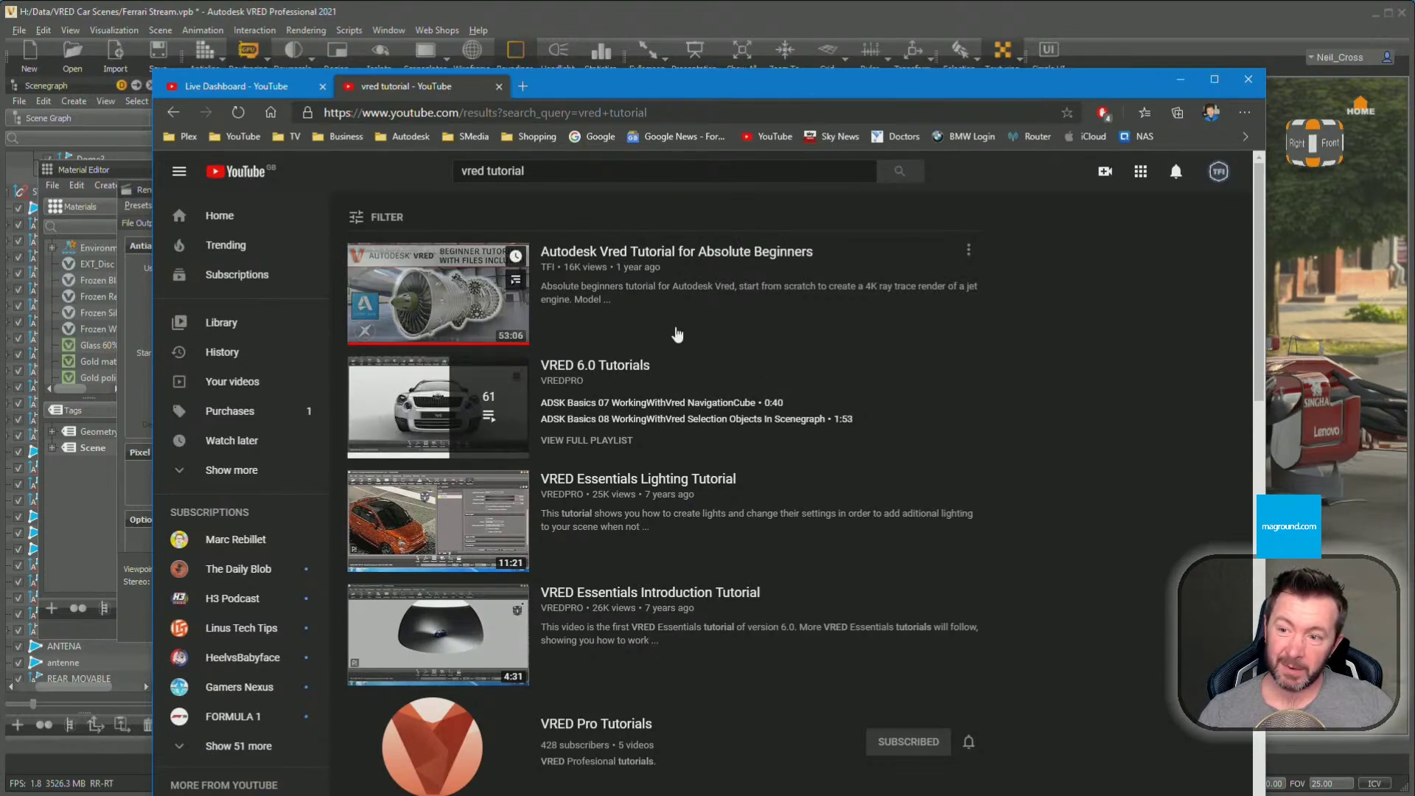
{"action": "left_click", "coordinate": [572, 274]}
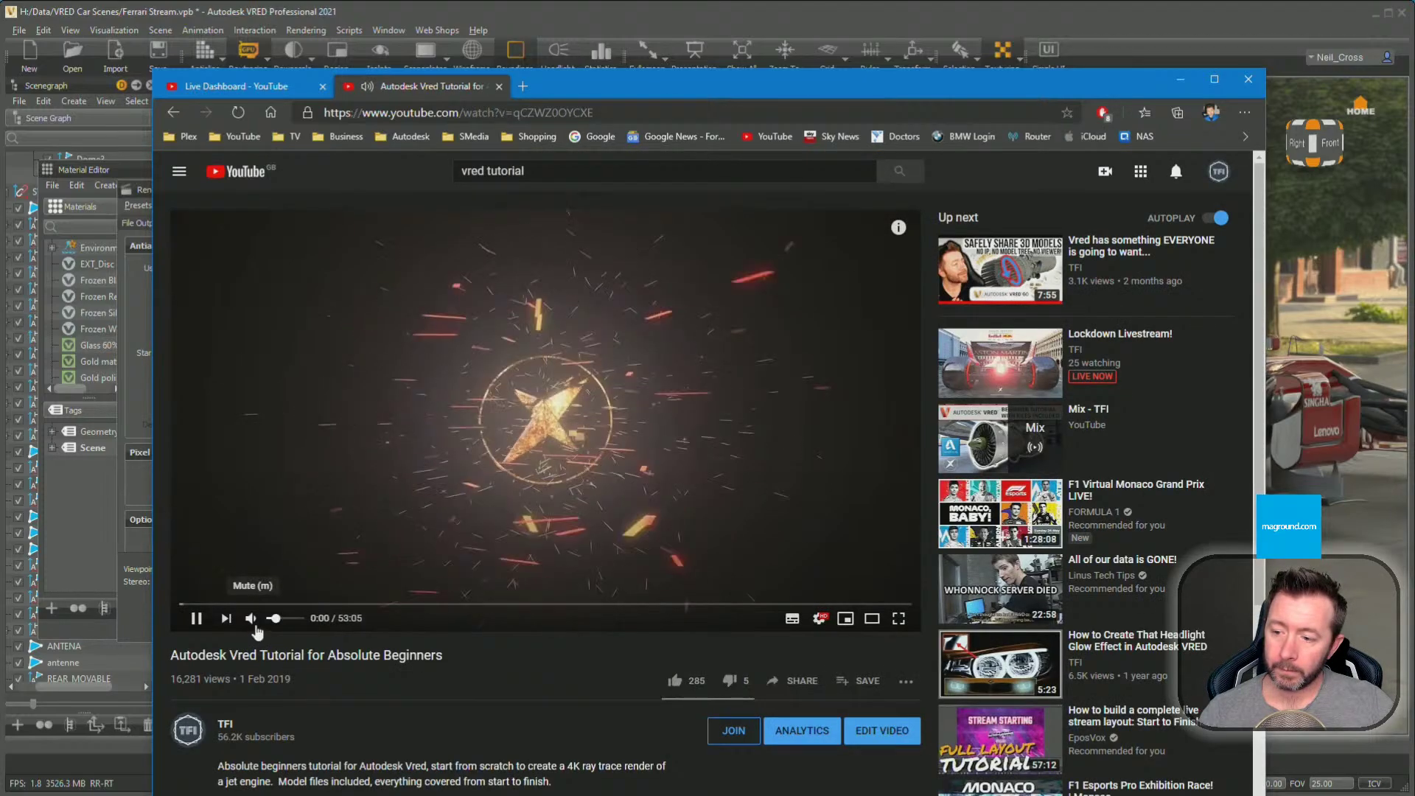
{"action": "left_click", "coordinate": [251, 617]}
Skim through the sections of the jet engine tutorial video, close its tab and switch back to VRED
{"action": "left_click", "coordinate": [293, 605]}
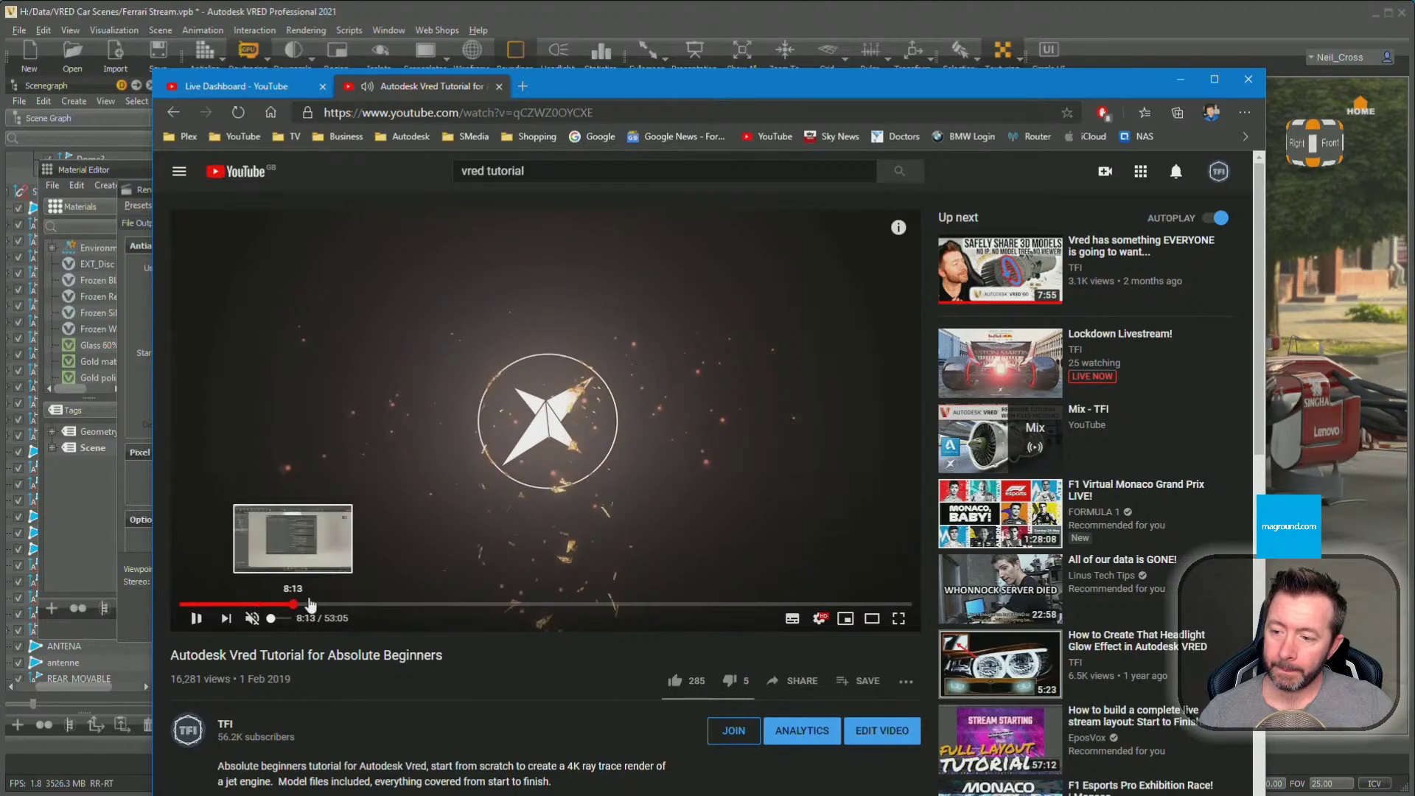
{"action": "left_click", "coordinate": [345, 604]}
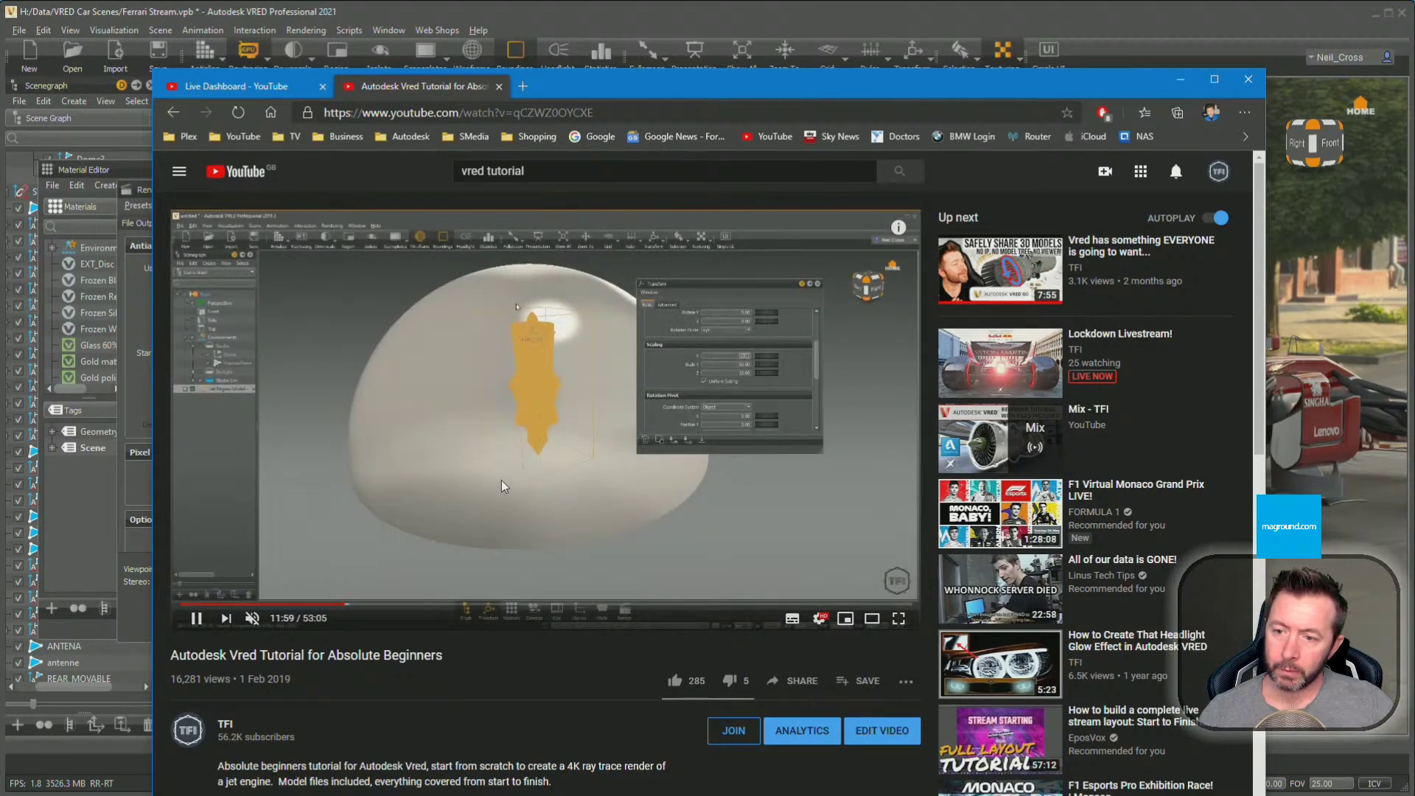
{"action": "left_click", "coordinate": [187, 605]}
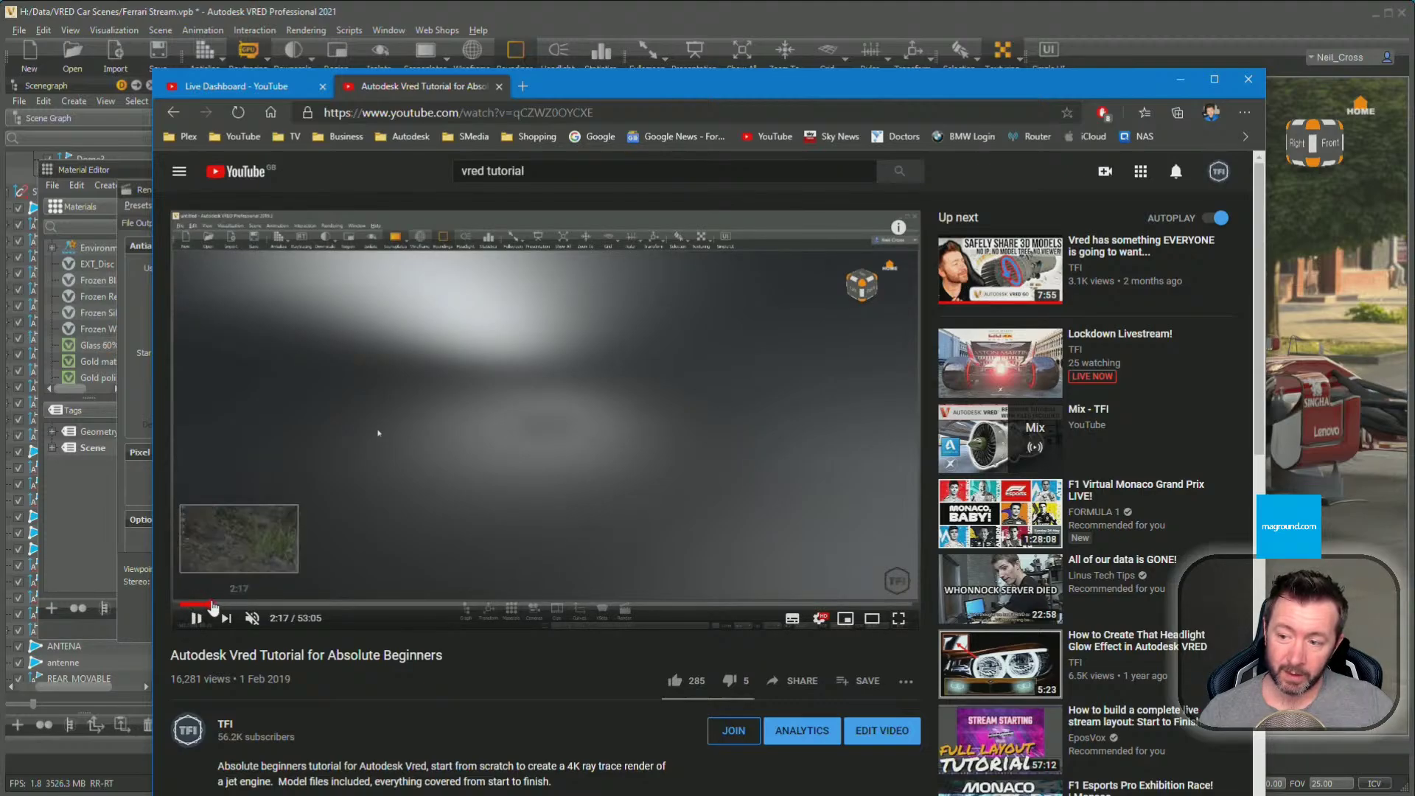
{"action": "left_click", "coordinate": [212, 605]}
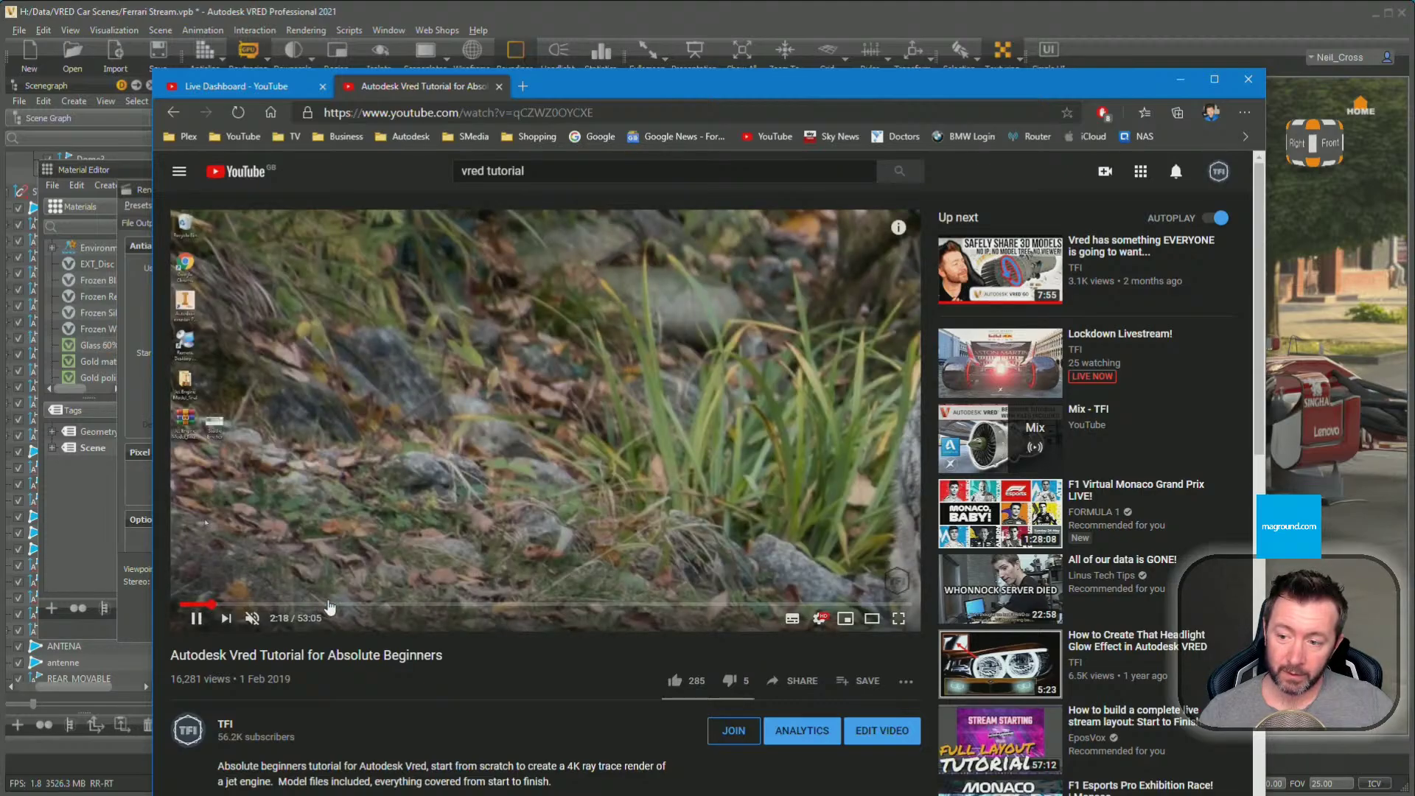
{"action": "left_click", "coordinate": [403, 604]}
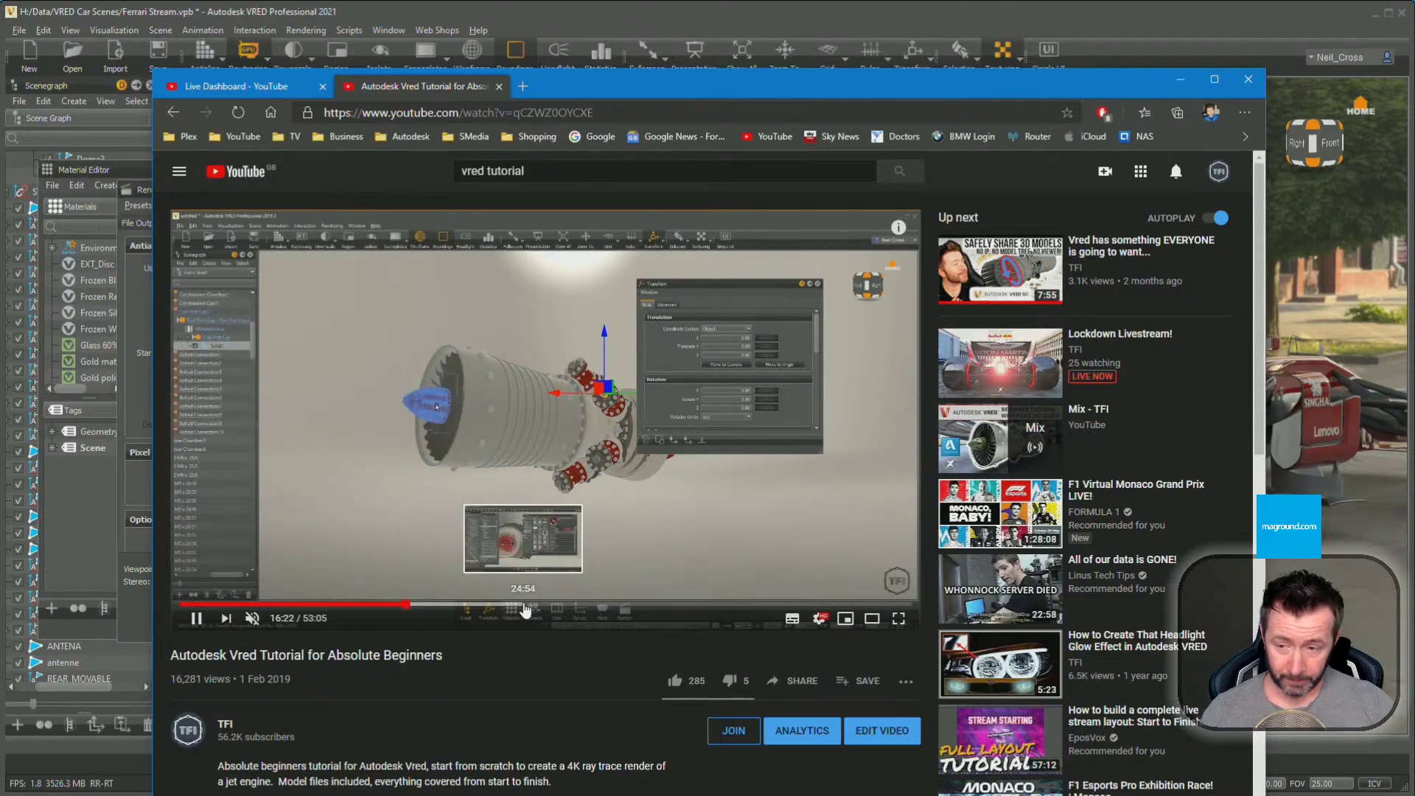
{"action": "left_click", "coordinate": [524, 606]}
{"action": "left_click_drag", "start_coordinate": [524, 611], "coordinate": [610, 608]}
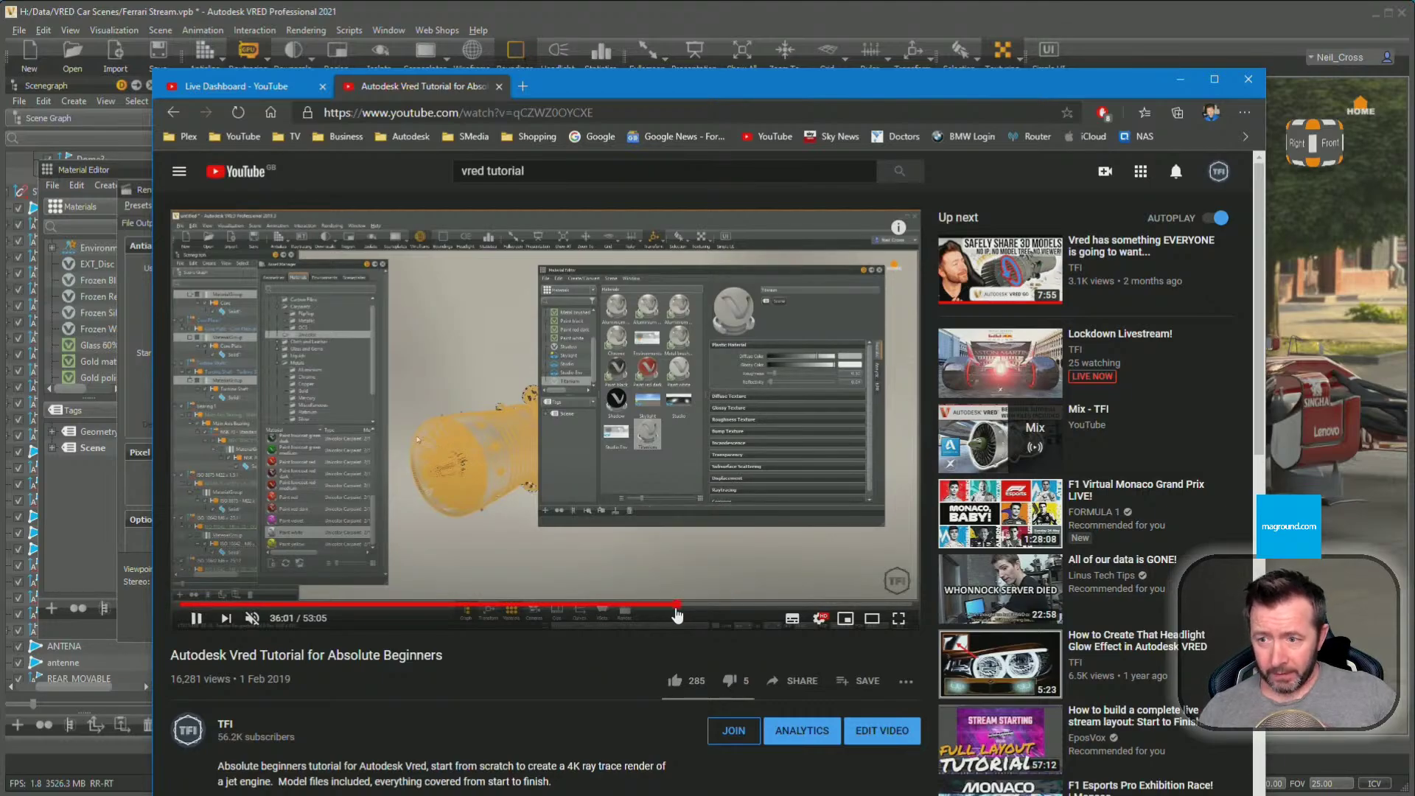
{"action": "left_click", "coordinate": [679, 610]}
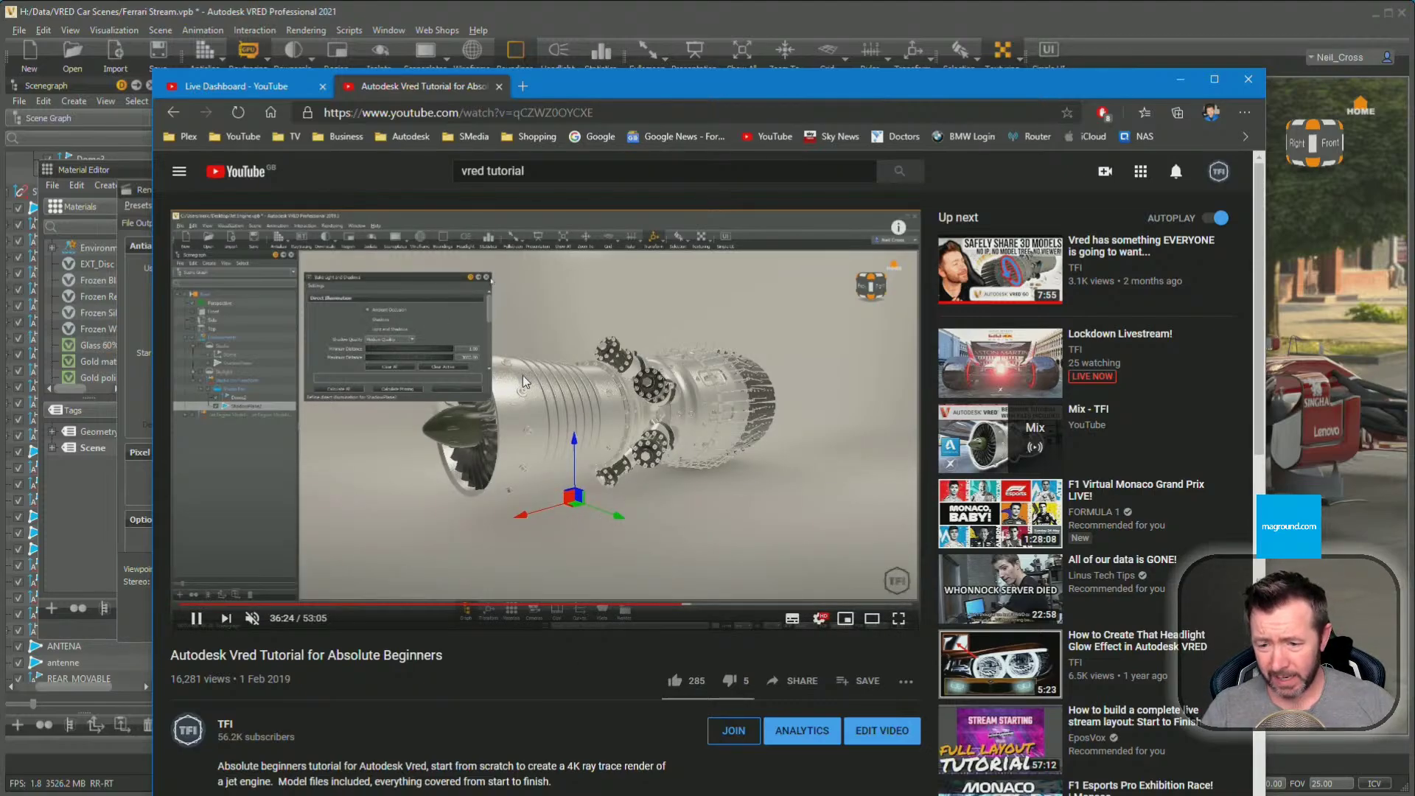
{"action": "left_click", "coordinate": [739, 605]}
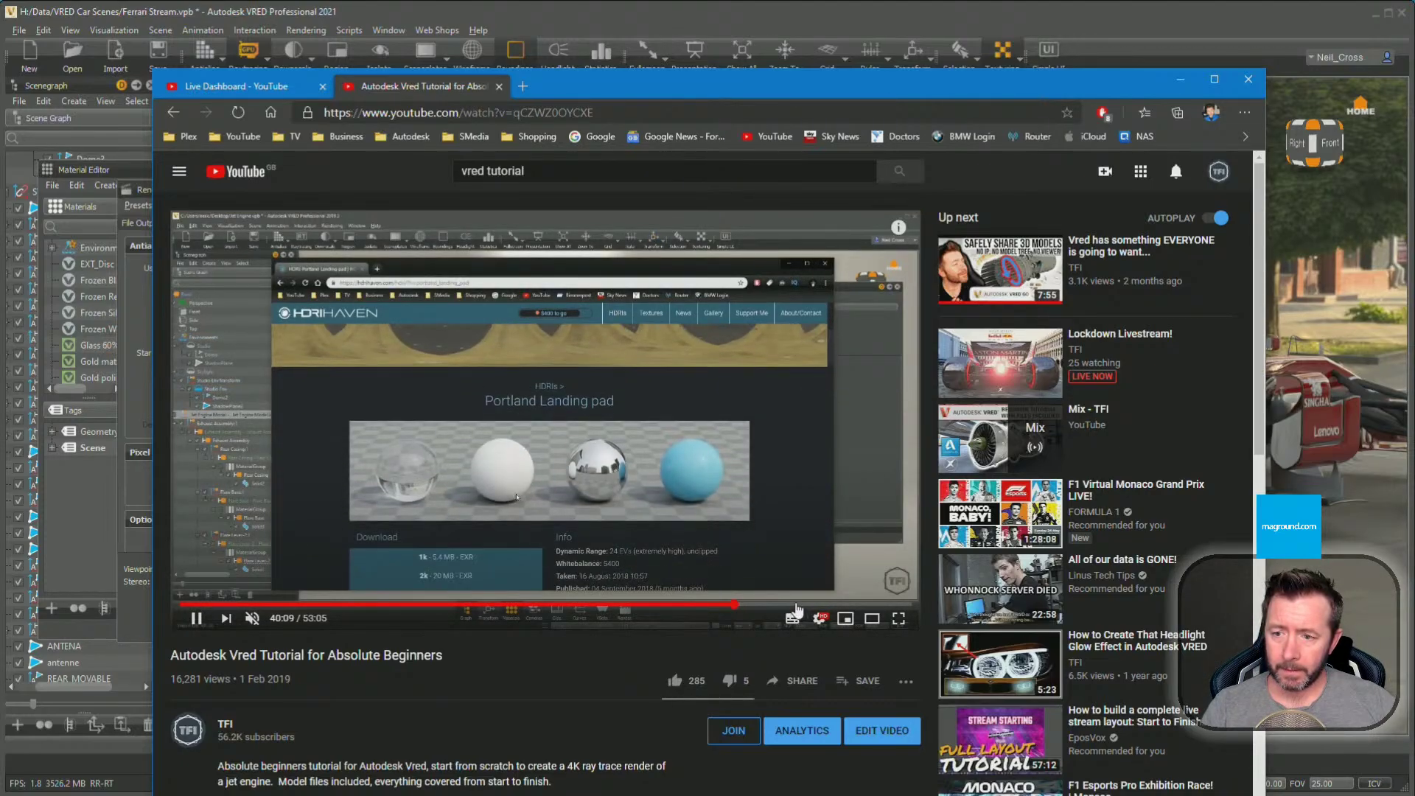
{"action": "left_click", "coordinate": [802, 605]}
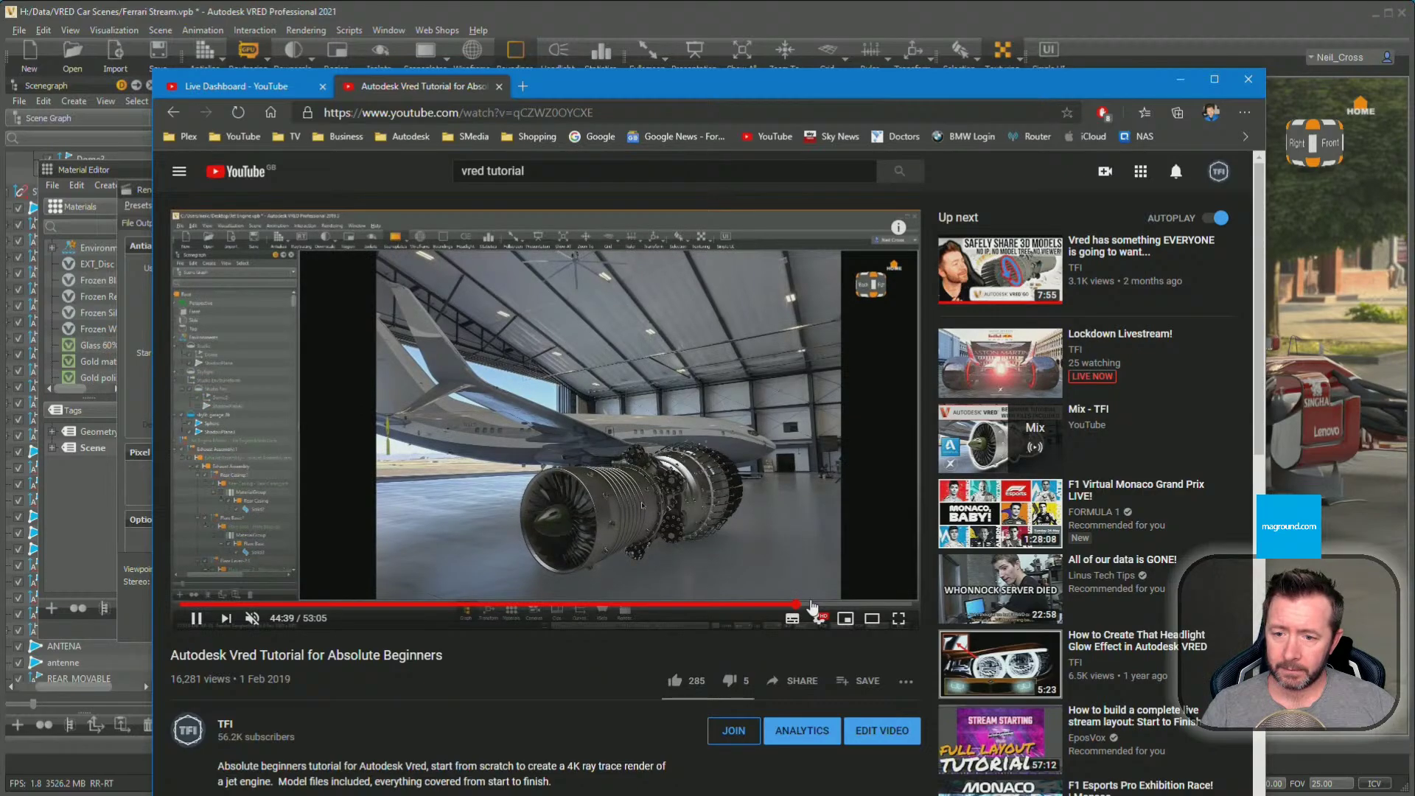
{"action": "left_click", "coordinate": [849, 605]}
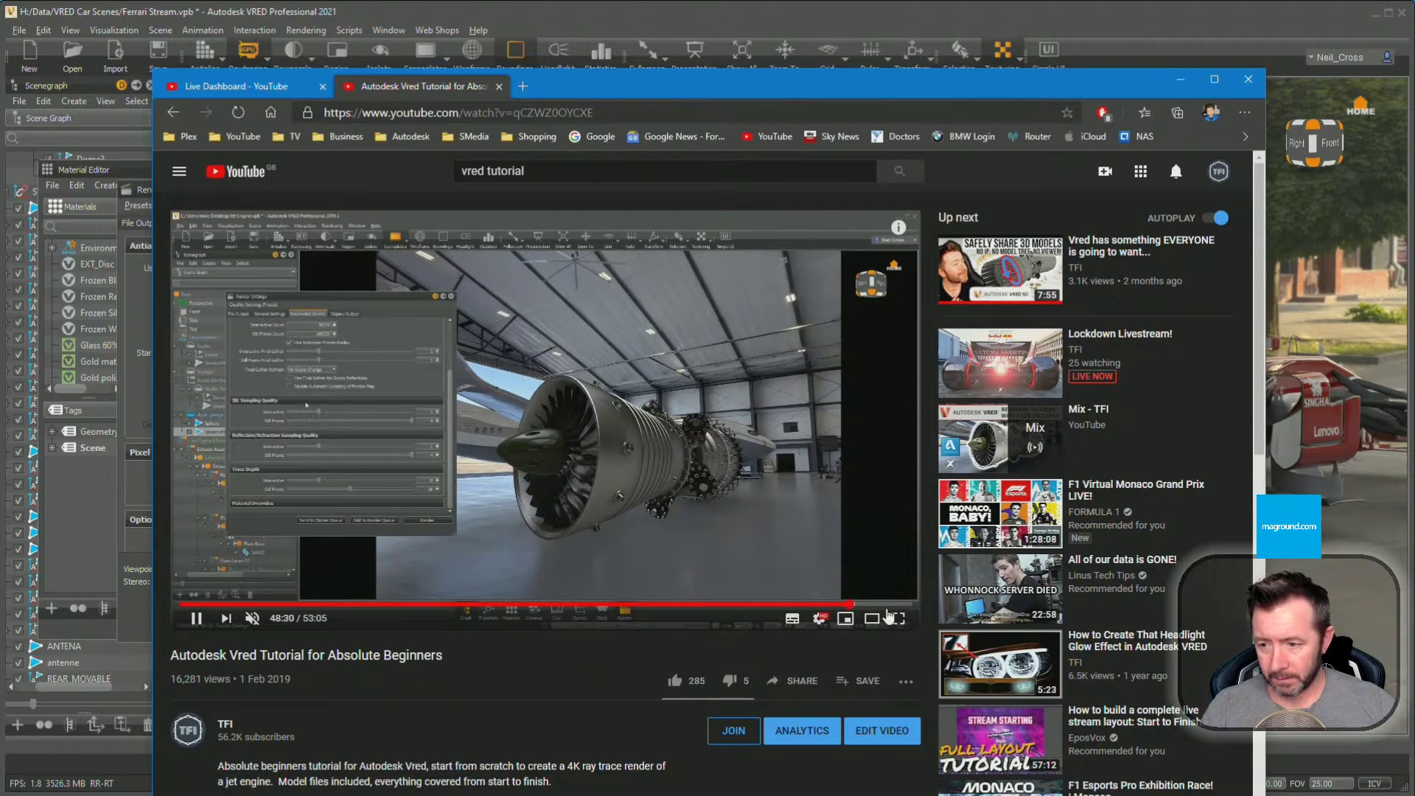
{"action": "left_click", "coordinate": [888, 605]}
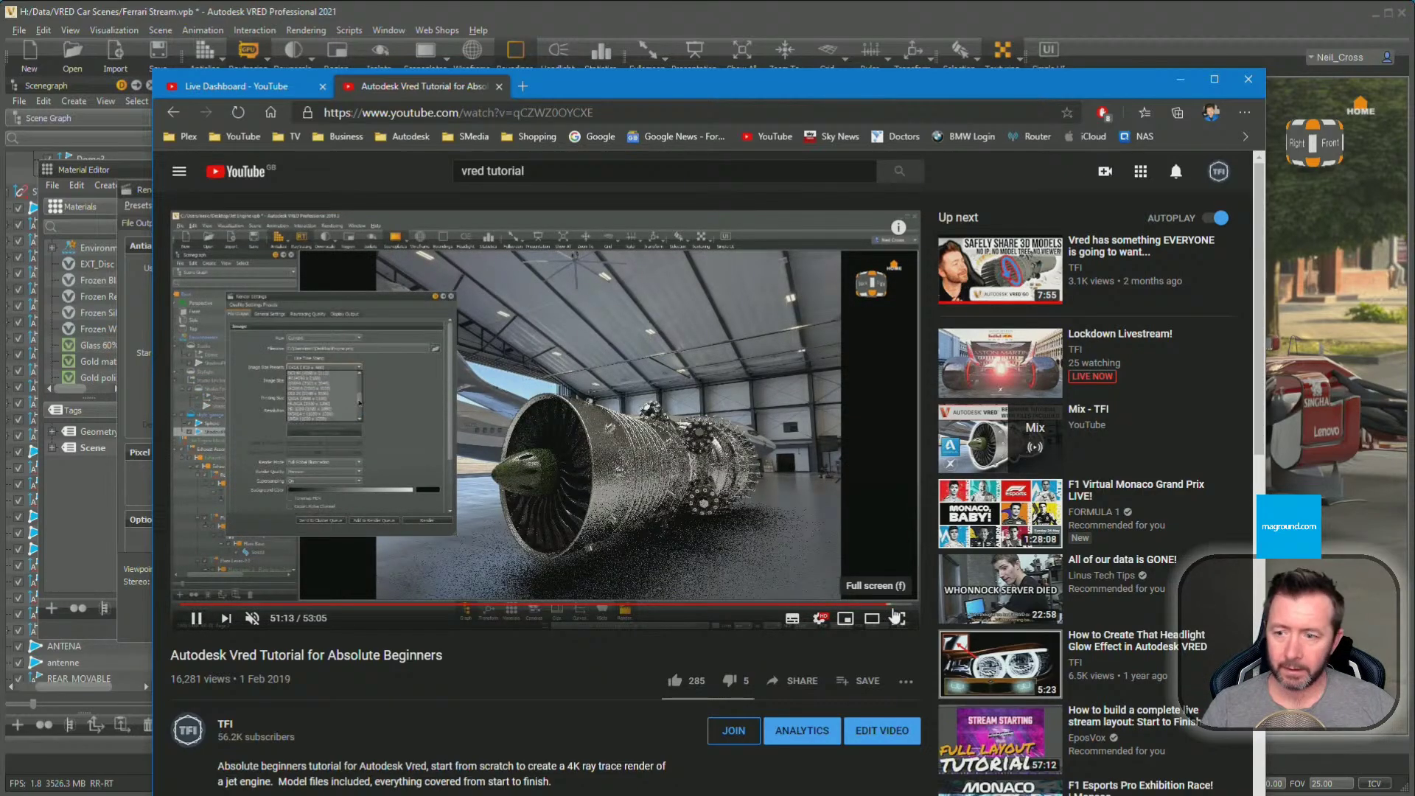
{"action": "left_click", "coordinate": [652, 485]}
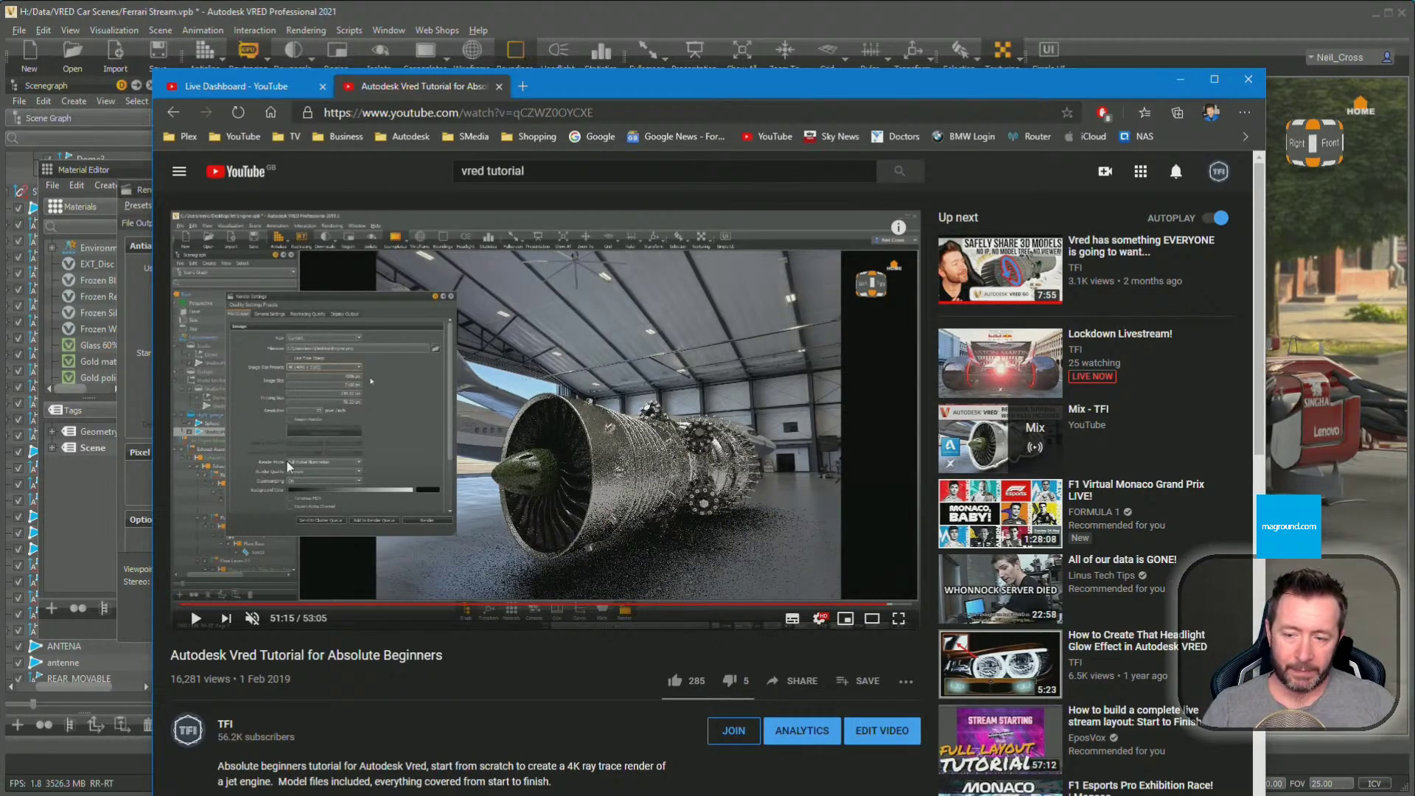
{"action": "left_click", "coordinate": [316, 603]}
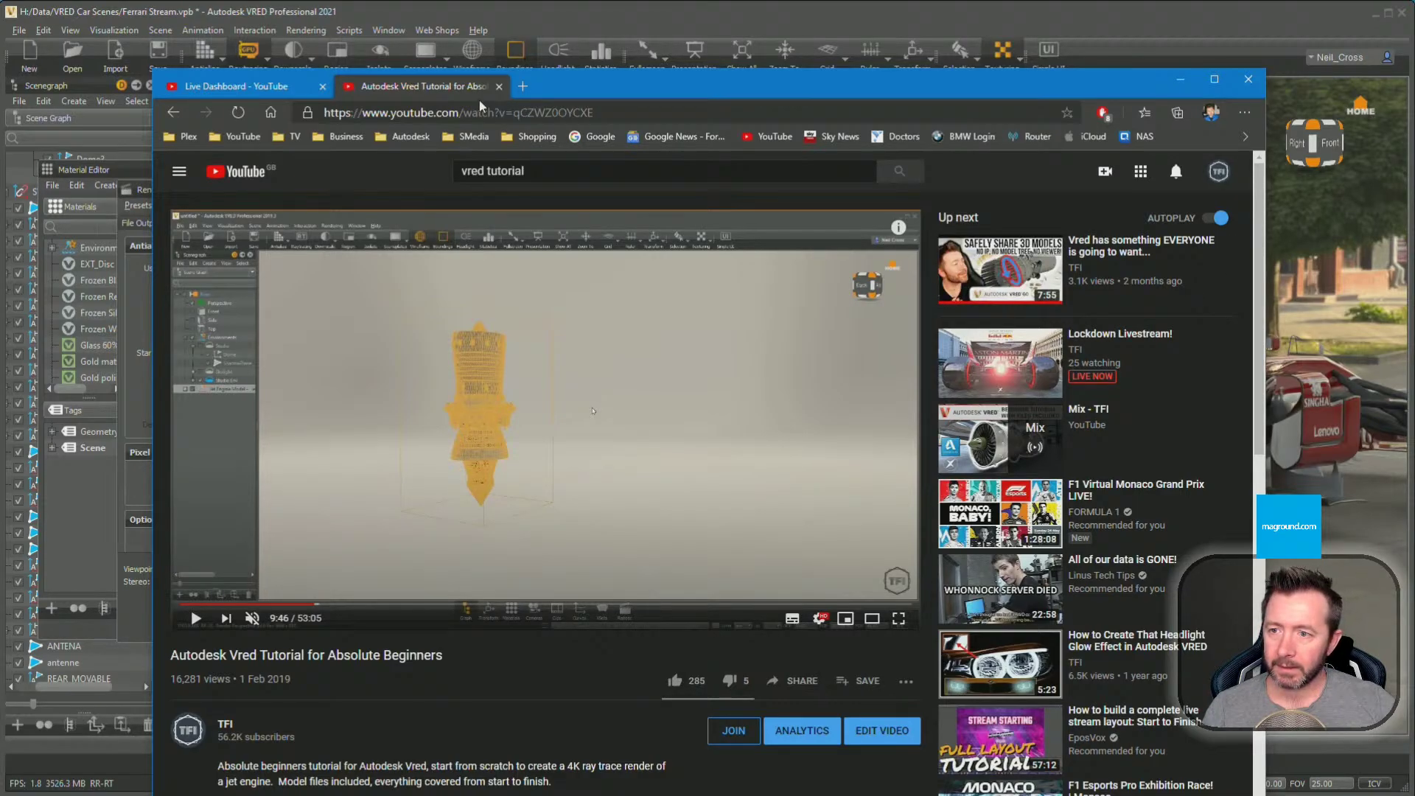
{"action": "left_click", "coordinate": [499, 86]}
{"action": "key", "text": "alt+Tab"}
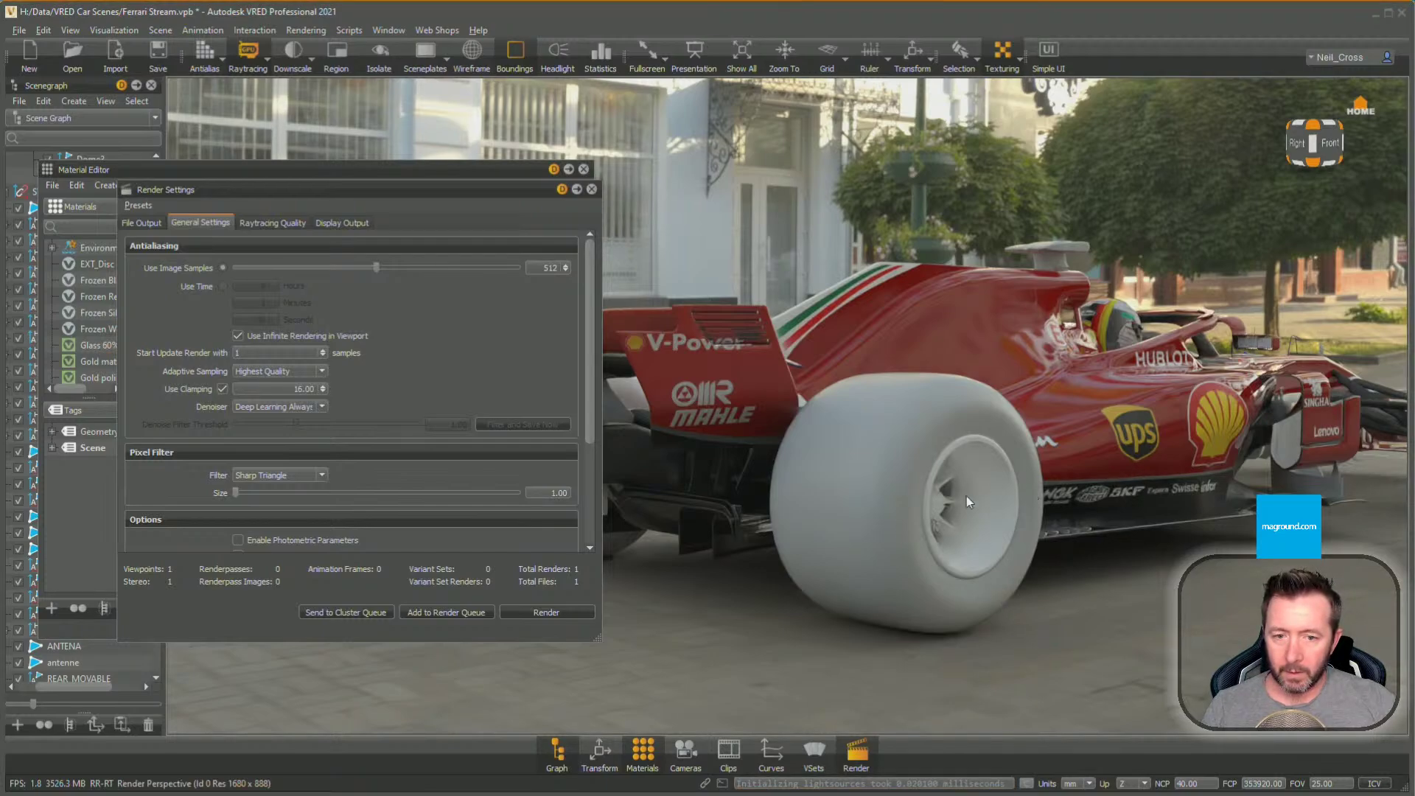
Turn off raytracing for the viewport and close the Render Settings and Material Editor windows
{"action": "left_click_drag", "start_coordinate": [966, 497], "coordinate": [898, 511]}
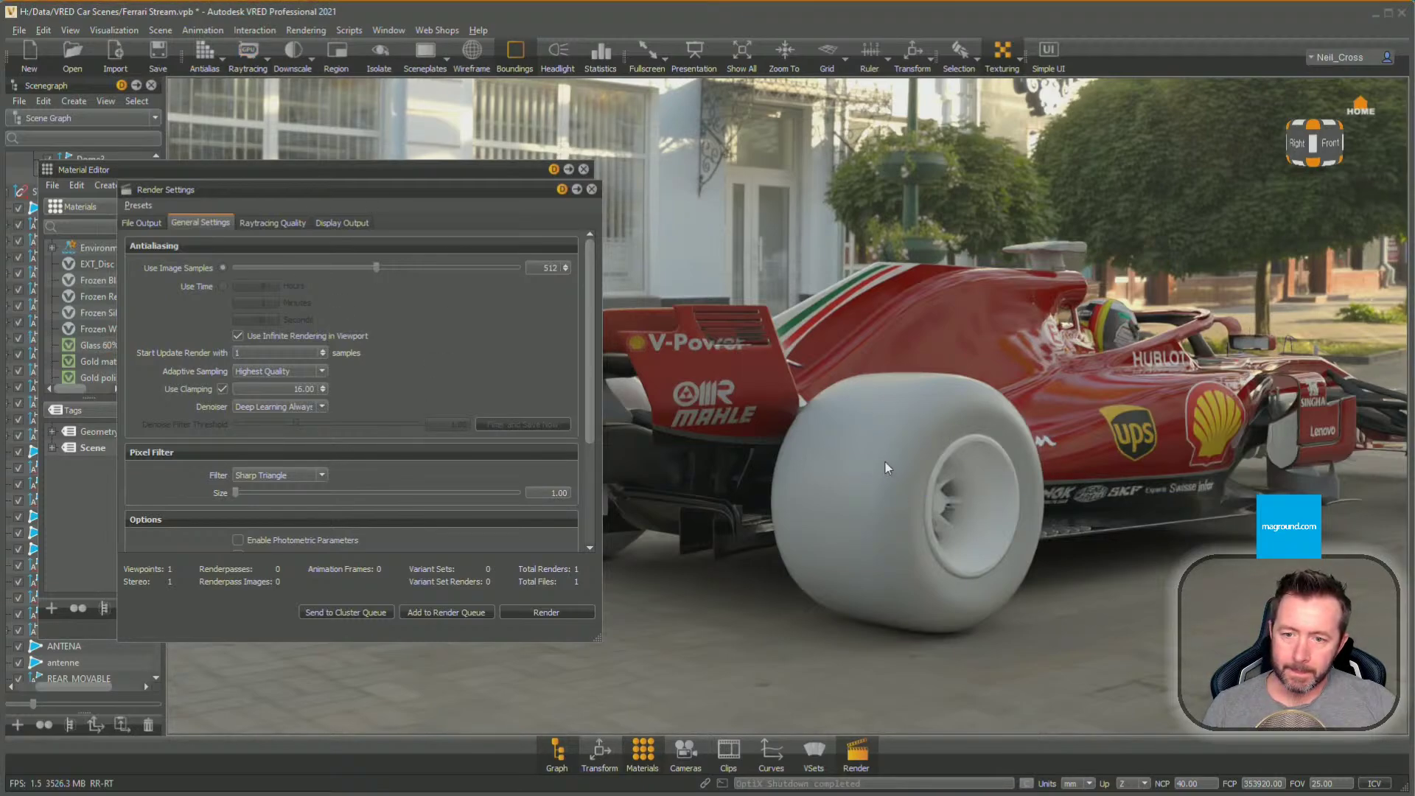
{"action": "left_click_drag", "start_coordinate": [886, 463], "coordinate": [655, 571], "text": "alt"}
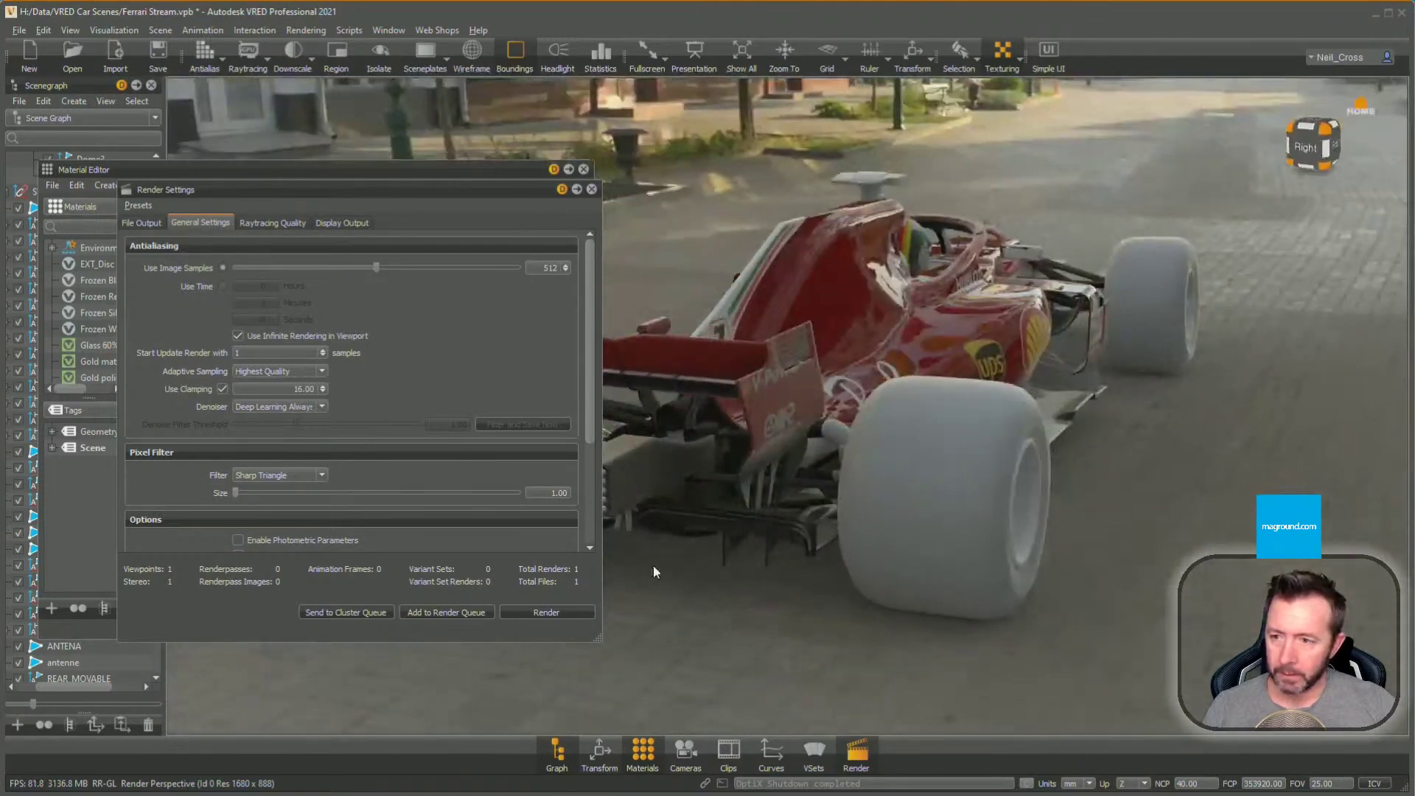
{"action": "left_click", "coordinate": [592, 190]}
{"action": "left_click", "coordinate": [584, 168]}
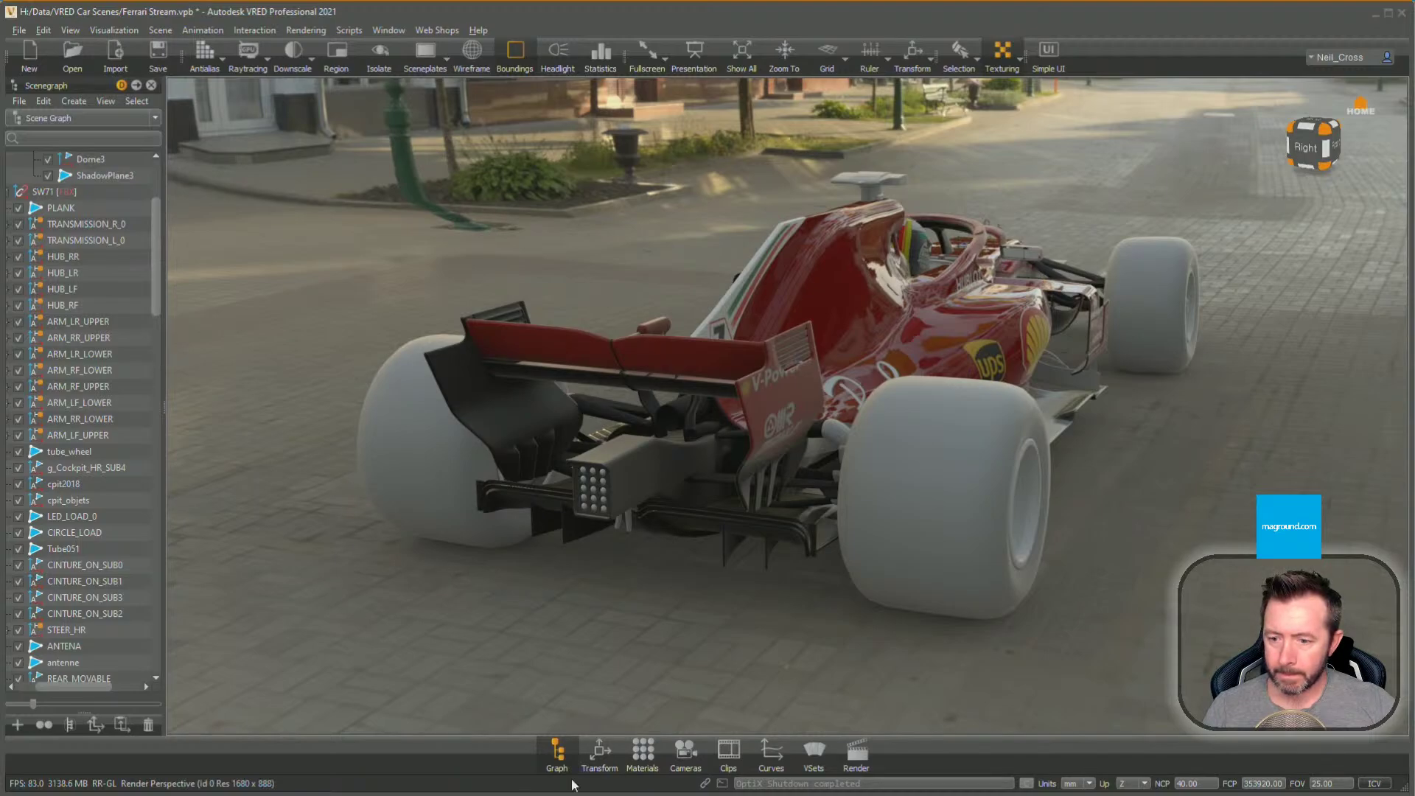
Reopen the Material Editor and pick the AERO material from the unpainted sidepod panel behind the front wheel
{"action": "left_click", "coordinate": [642, 756]}
{"action": "left_click_drag", "start_coordinate": [248, 525], "coordinate": [846, 436]}
{"action": "left_click_drag", "start_coordinate": [747, 505], "coordinate": [975, 515]}
{"action": "middle_click_drag", "start_coordinate": [976, 515], "coordinate": [925, 551]}
{"action": "left_click_drag", "start_coordinate": [924, 551], "coordinate": [993, 595]}
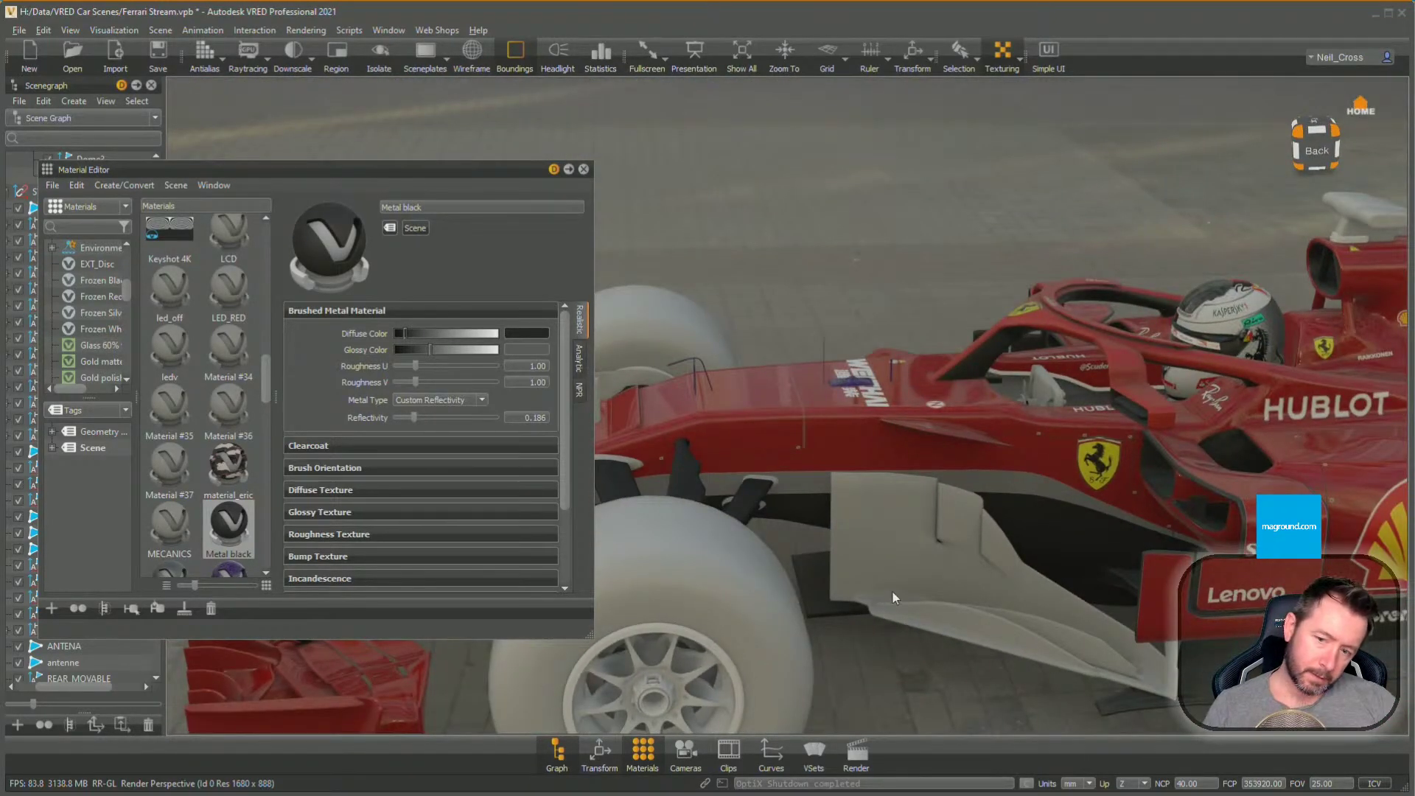
{"action": "left_click", "coordinate": [886, 543]}
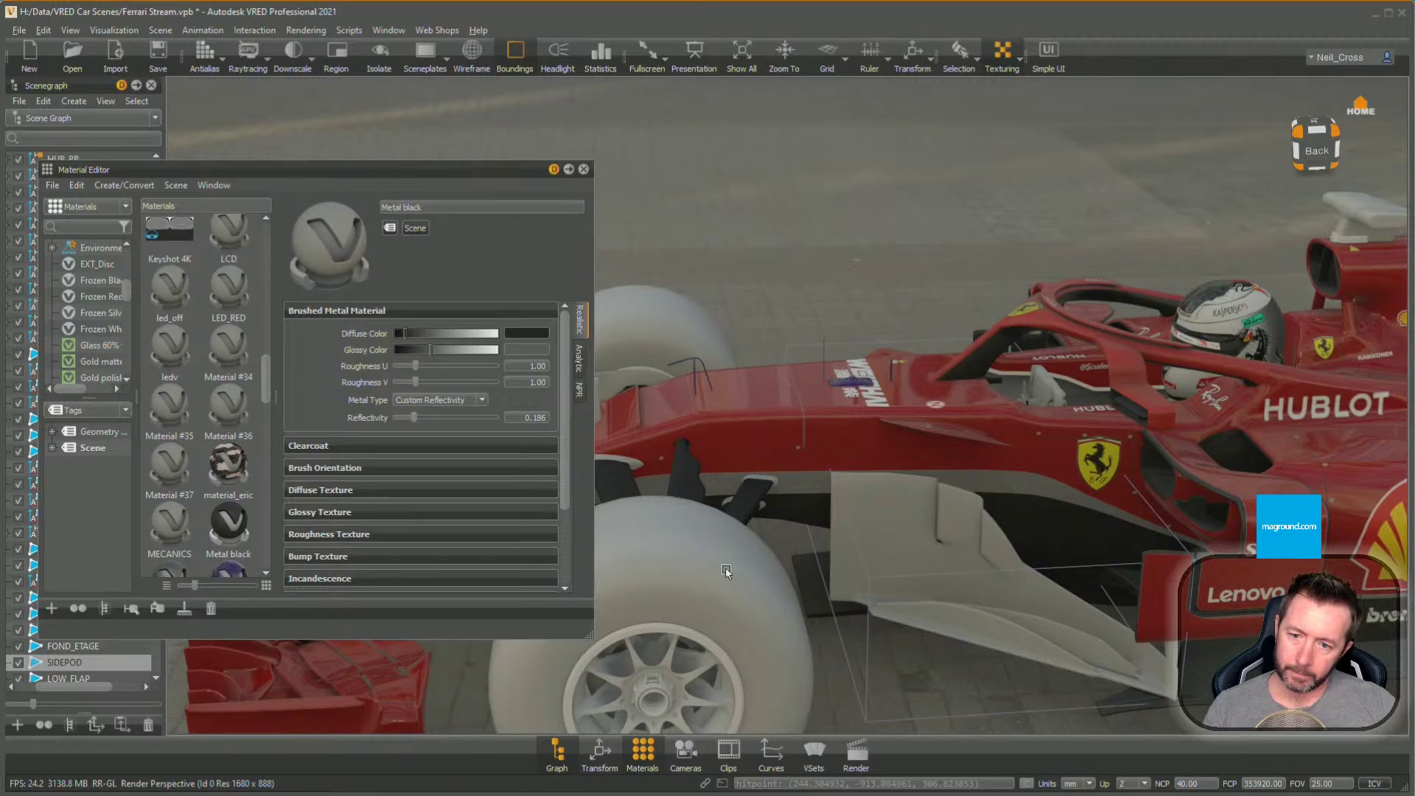
{"action": "left_click", "coordinate": [866, 593], "text": "shift"}
{"action": "left_click_drag", "start_coordinate": [866, 594], "coordinate": [962, 522]}
{"action": "scroll", "coordinate": [922, 545], "scroll_direction": "down", "scroll_amount": 4}
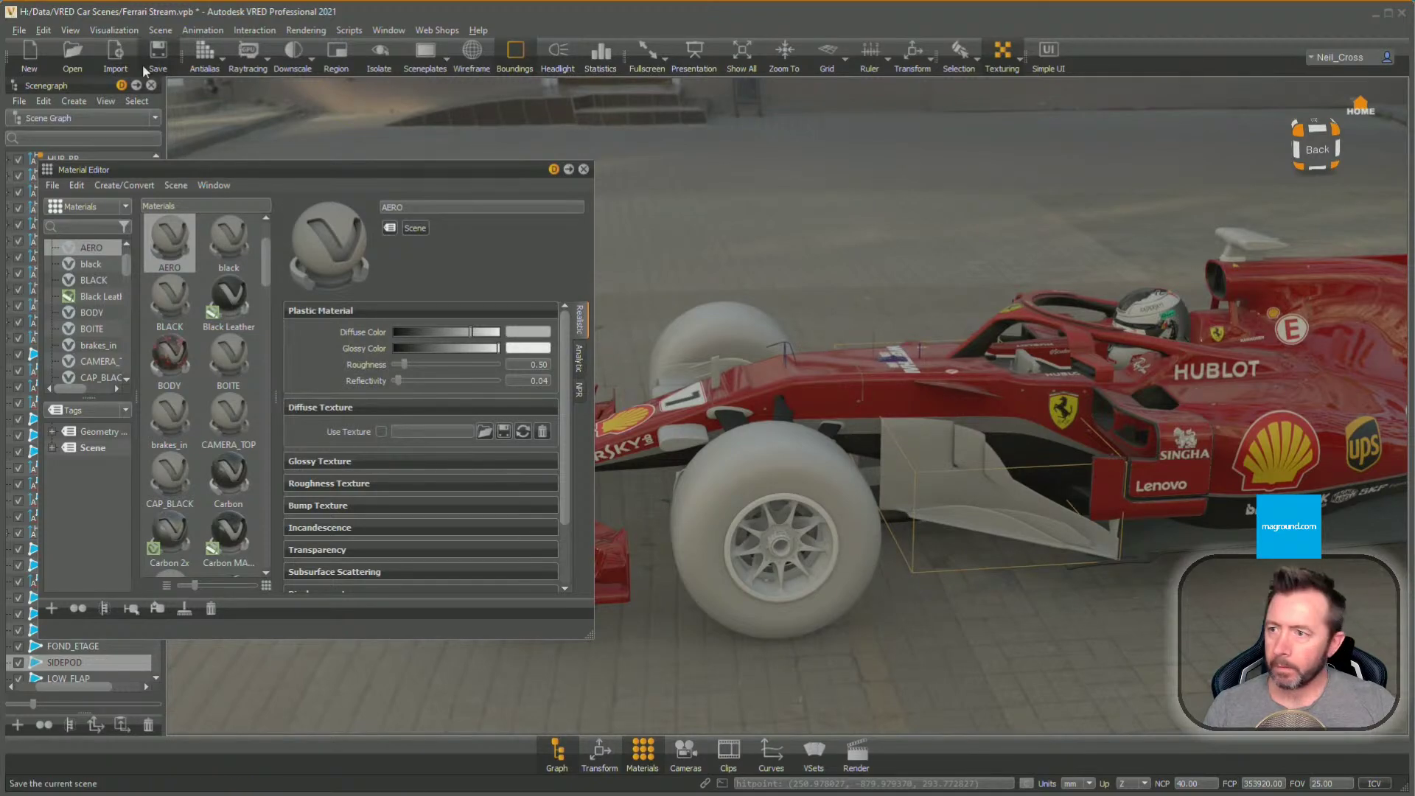
Open the Asset Manager and assign Carbon 2x from the Carbon Fibre folder to the unpainted sidepod panel behind the front wheel
{"action": "left_click", "coordinate": [158, 30]}
{"action": "left_click", "coordinate": [174, 118]}
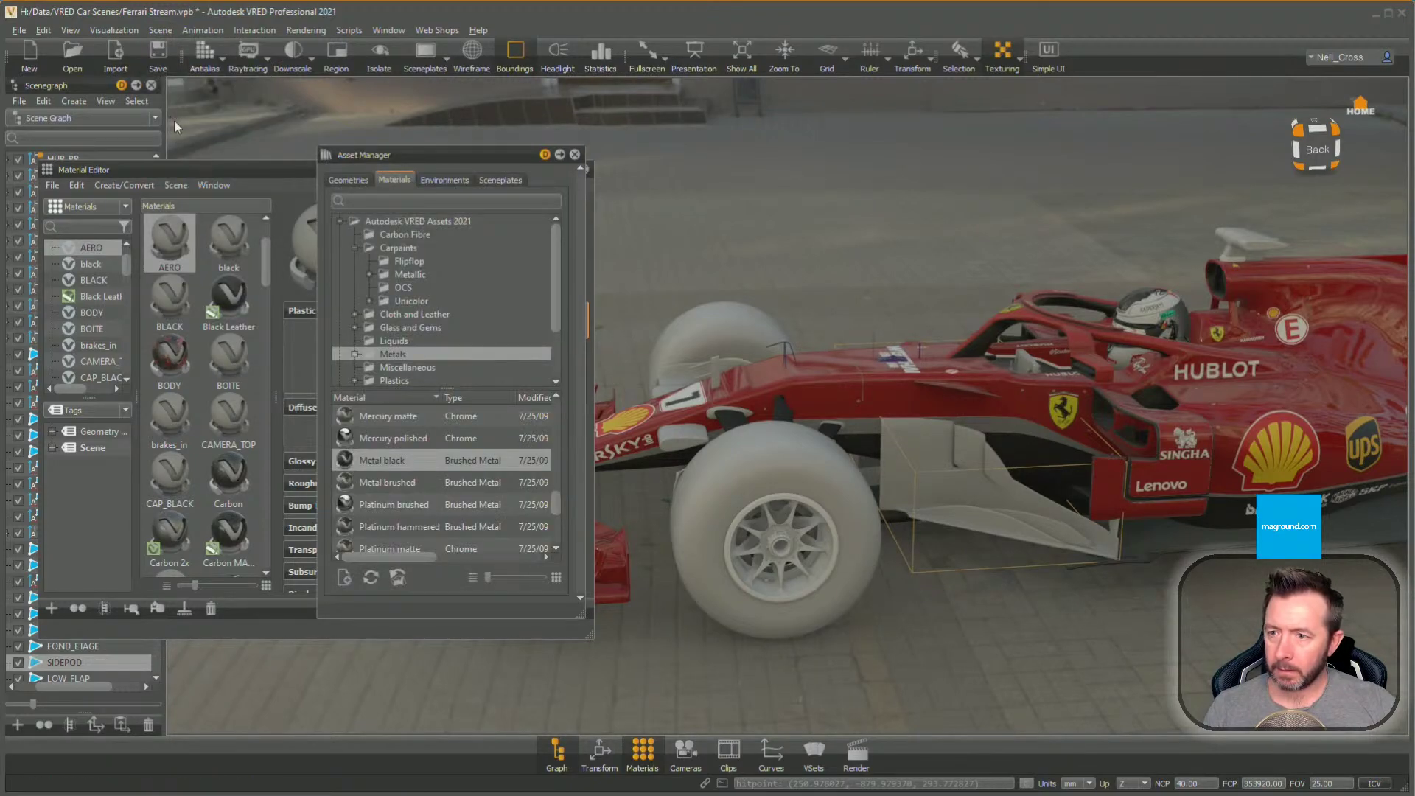
{"action": "left_click", "coordinate": [411, 233]}
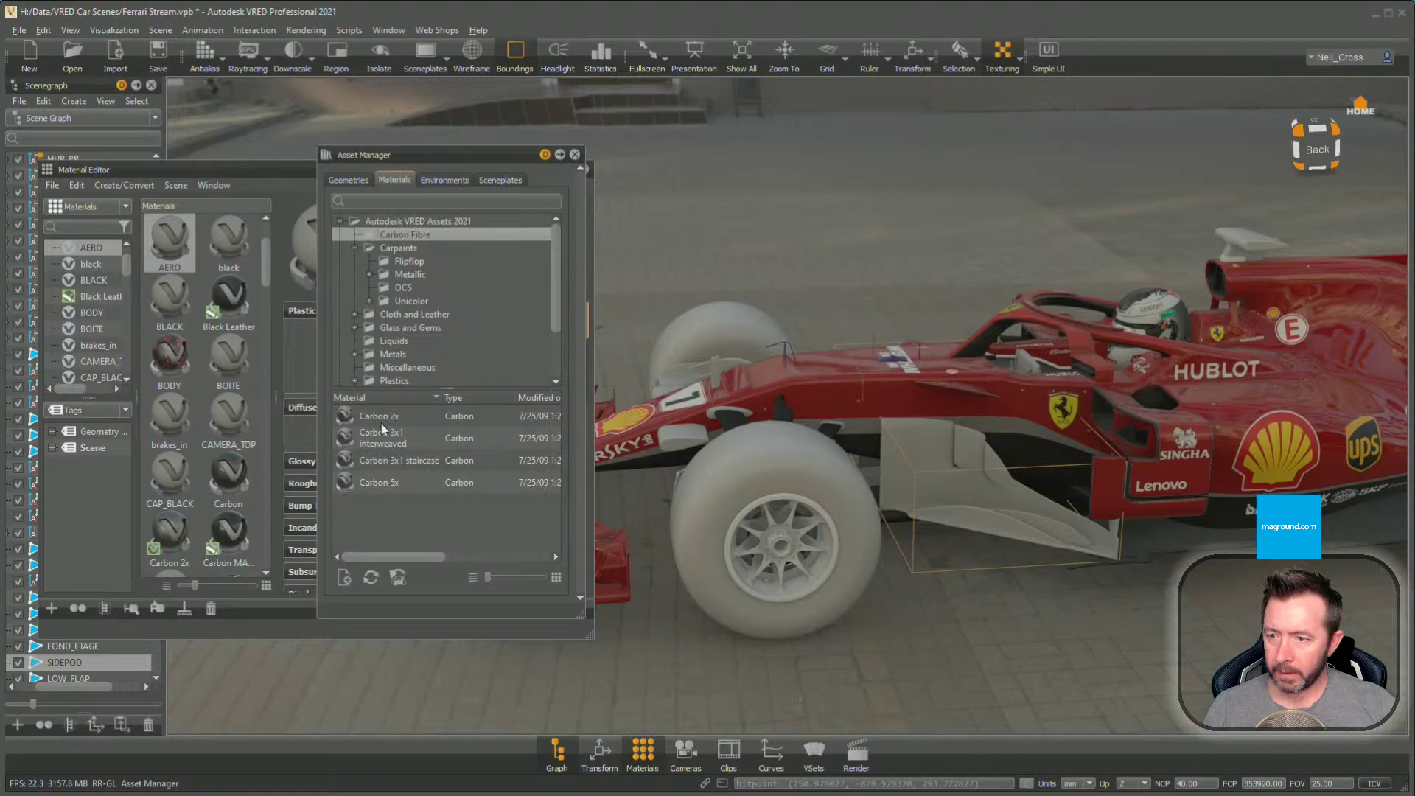
{"action": "left_click_drag", "start_coordinate": [378, 412], "coordinate": [957, 516]}
Examine the carbon weave on the sidepod panel up close from several angles, including along its upper edge
{"action": "right_click_drag", "start_coordinate": [983, 477], "coordinate": [1050, 570], "text": "alt"}
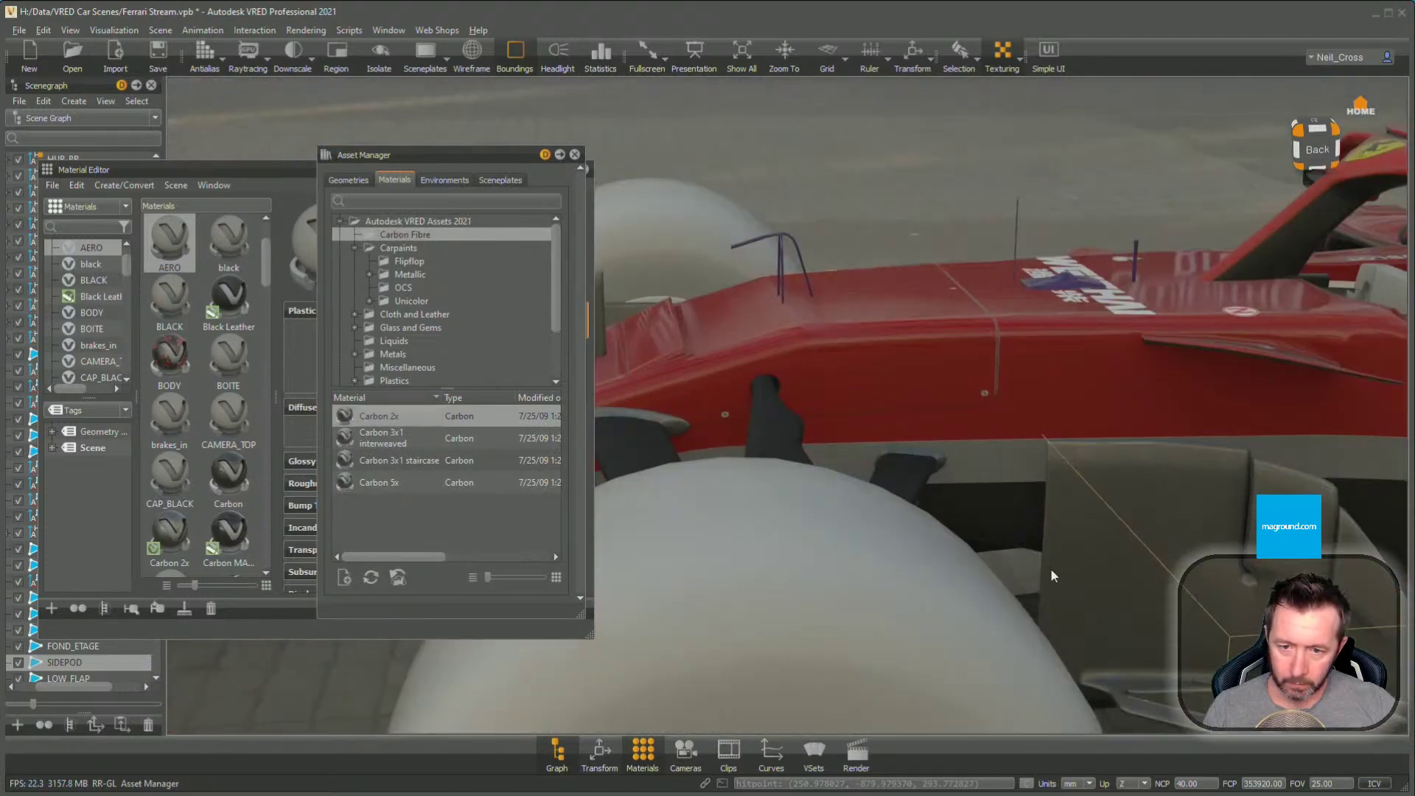
{"action": "middle_click_drag", "start_coordinate": [1169, 546], "coordinate": [946, 480]}
{"action": "scroll", "coordinate": [944, 491], "scroll_direction": "up", "scroll_amount": 8}
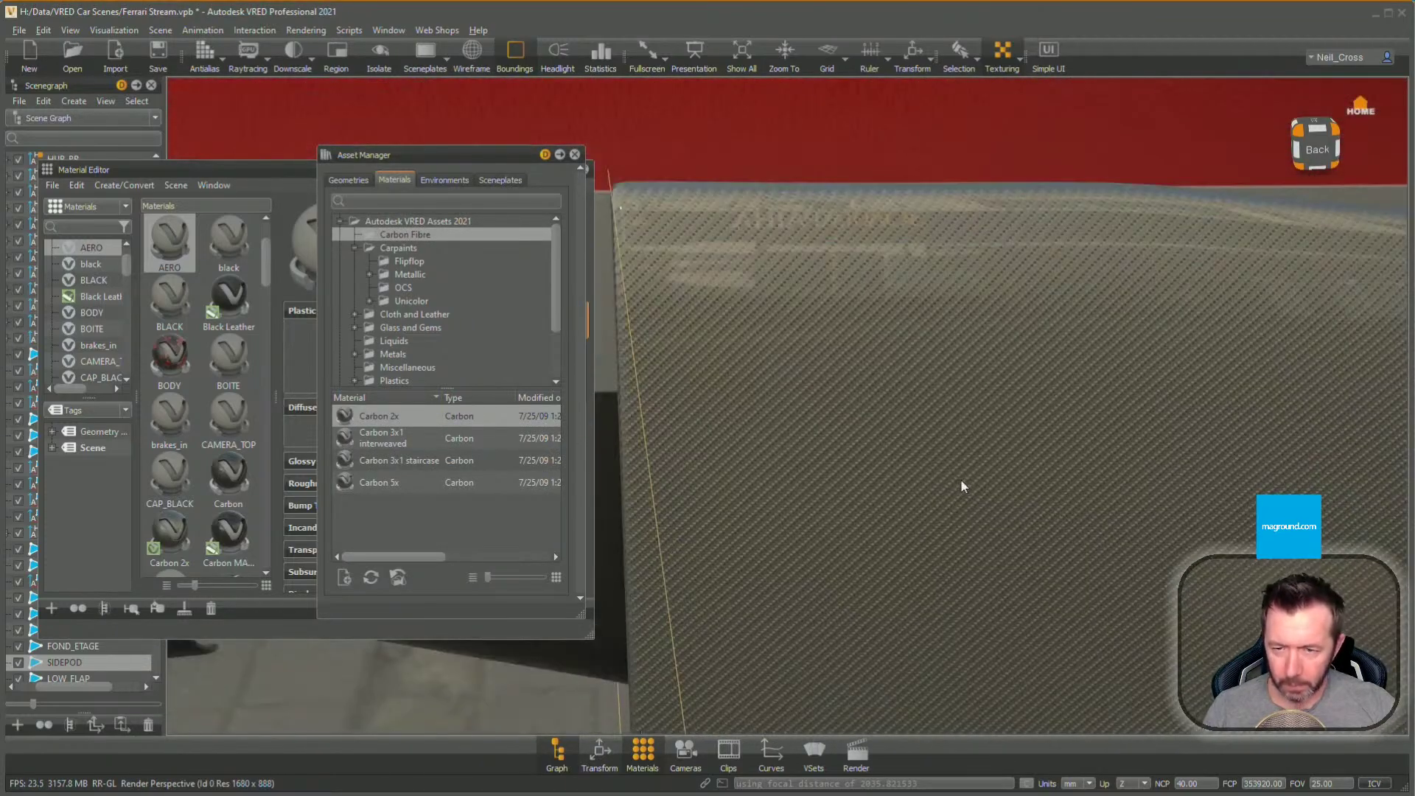
{"action": "left_click_drag", "start_coordinate": [857, 440], "coordinate": [1127, 447], "text": "alt"}
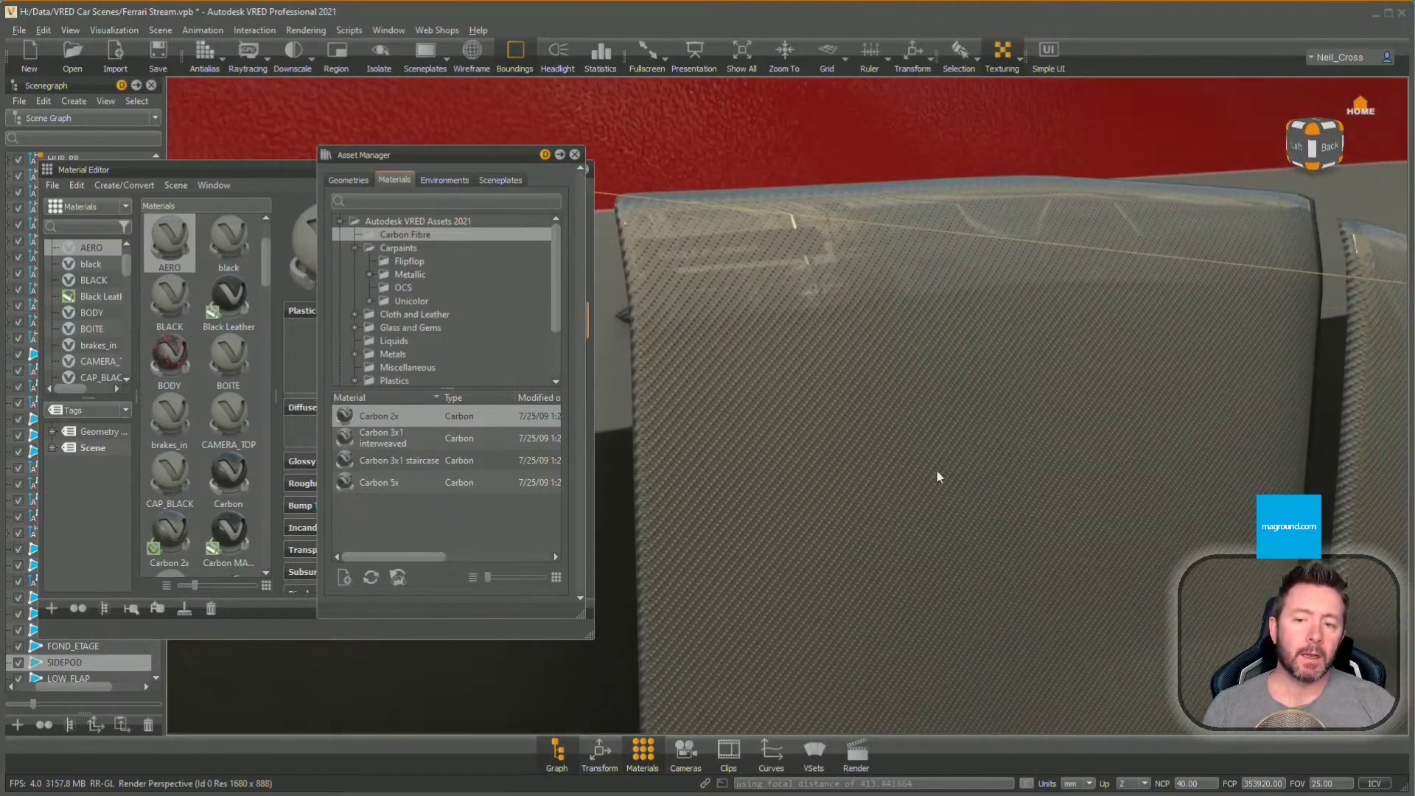
{"action": "right_click_drag", "start_coordinate": [936, 473], "coordinate": [880, 442], "text": "alt"}
{"action": "left_click_drag", "start_coordinate": [880, 448], "coordinate": [777, 592], "text": "alt"}
{"action": "right_click_drag", "start_coordinate": [776, 588], "coordinate": [883, 417], "text": "alt"}
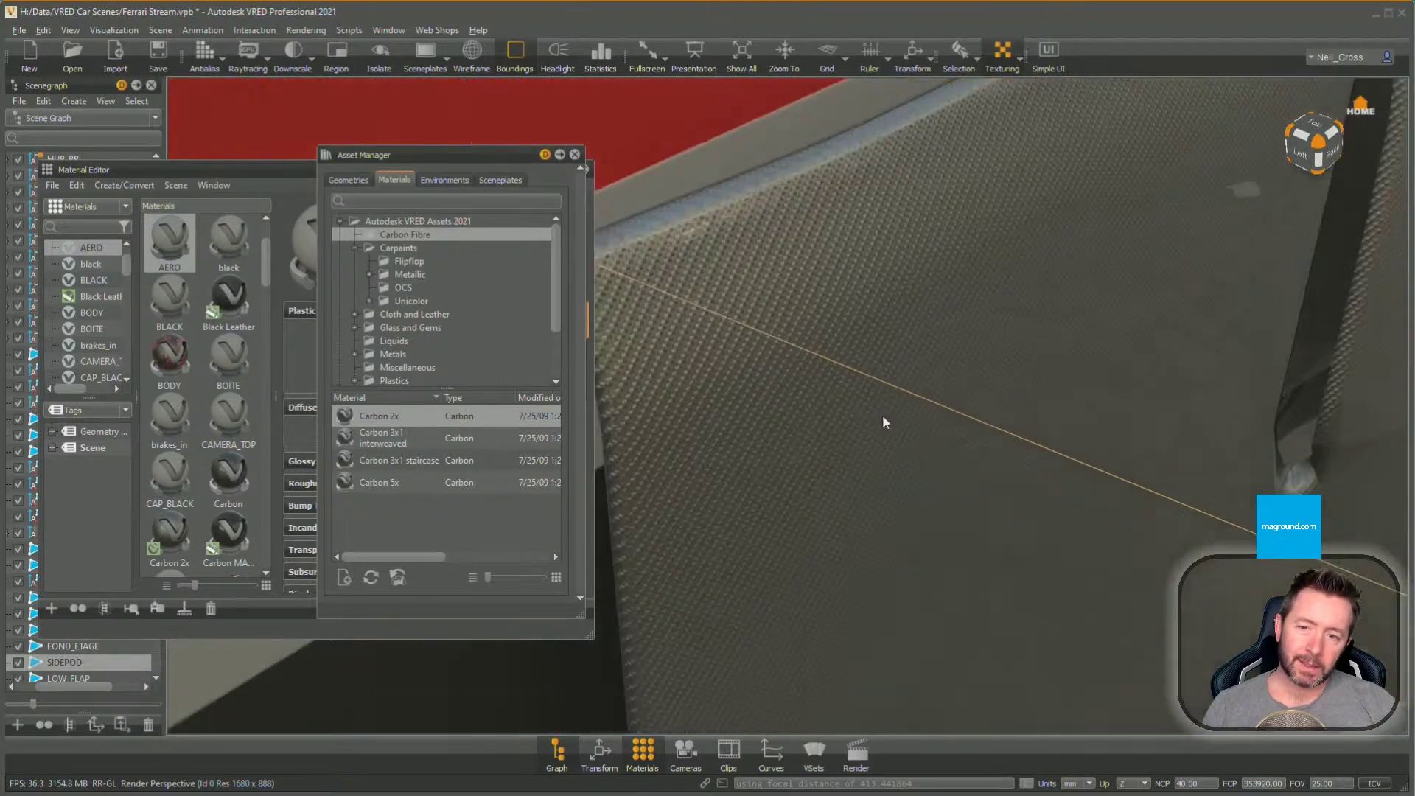
{"action": "right_click_drag", "start_coordinate": [875, 366], "coordinate": [892, 435], "text": "alt"}
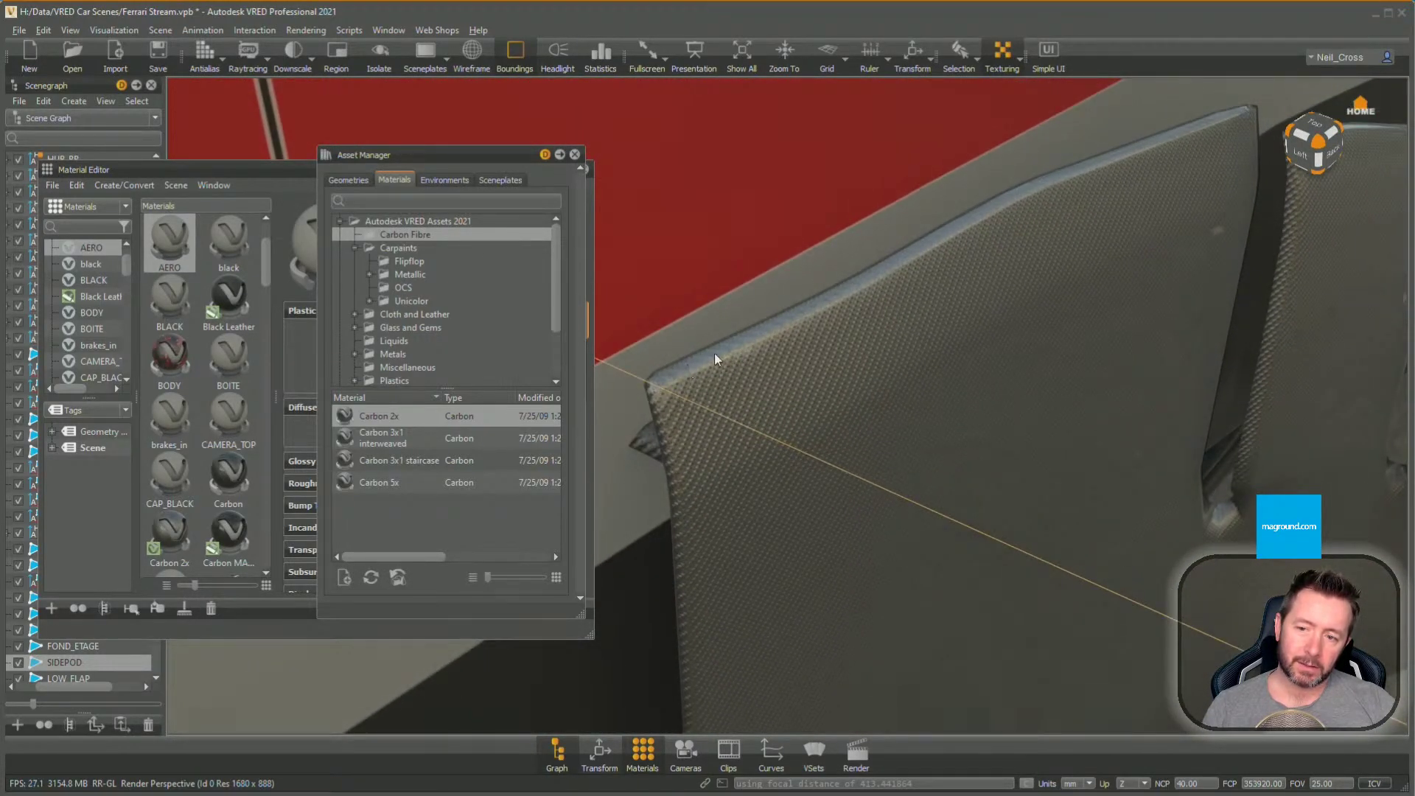
Inspect the rear wing, its endplates and the surrounding aero parts from behind, the side and above
{"action": "right_click_drag", "start_coordinate": [1183, 119], "coordinate": [1117, 510], "text": "alt"}
{"action": "left_click_drag", "start_coordinate": [1116, 510], "coordinate": [974, 377], "text": "alt"}
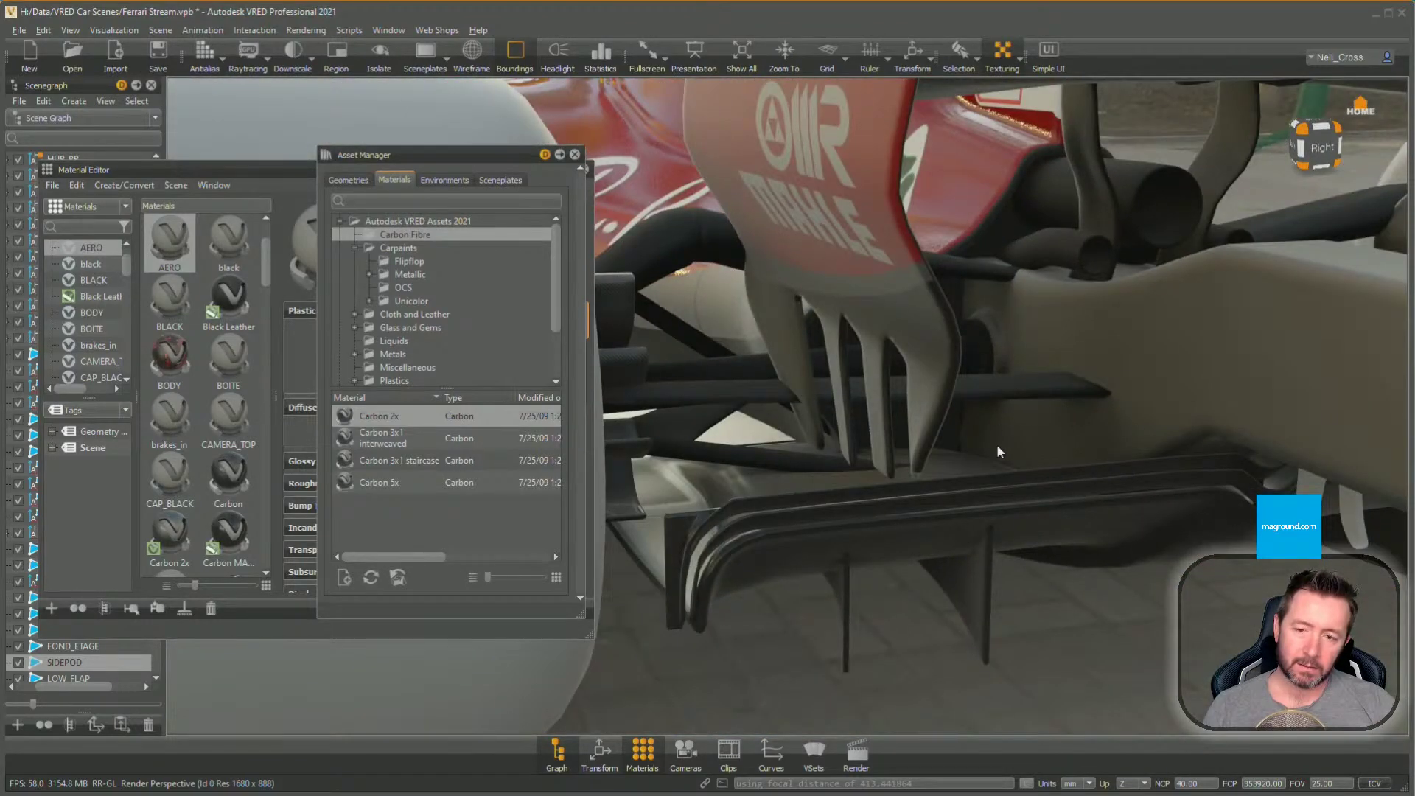
{"action": "left_click_drag", "start_coordinate": [999, 451], "coordinate": [1170, 483], "text": "alt"}
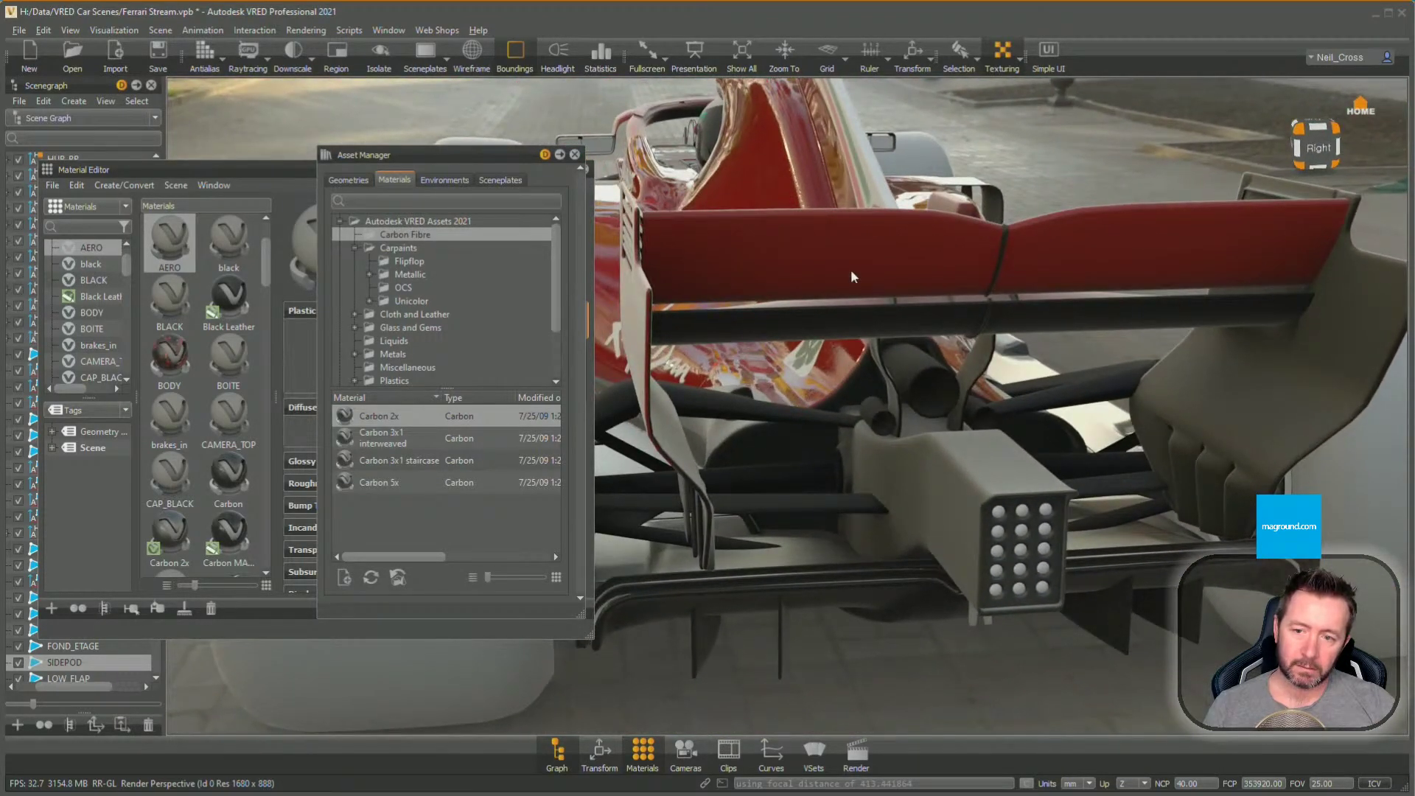
{"action": "left_click_drag", "start_coordinate": [933, 280], "coordinate": [824, 371], "text": "alt"}
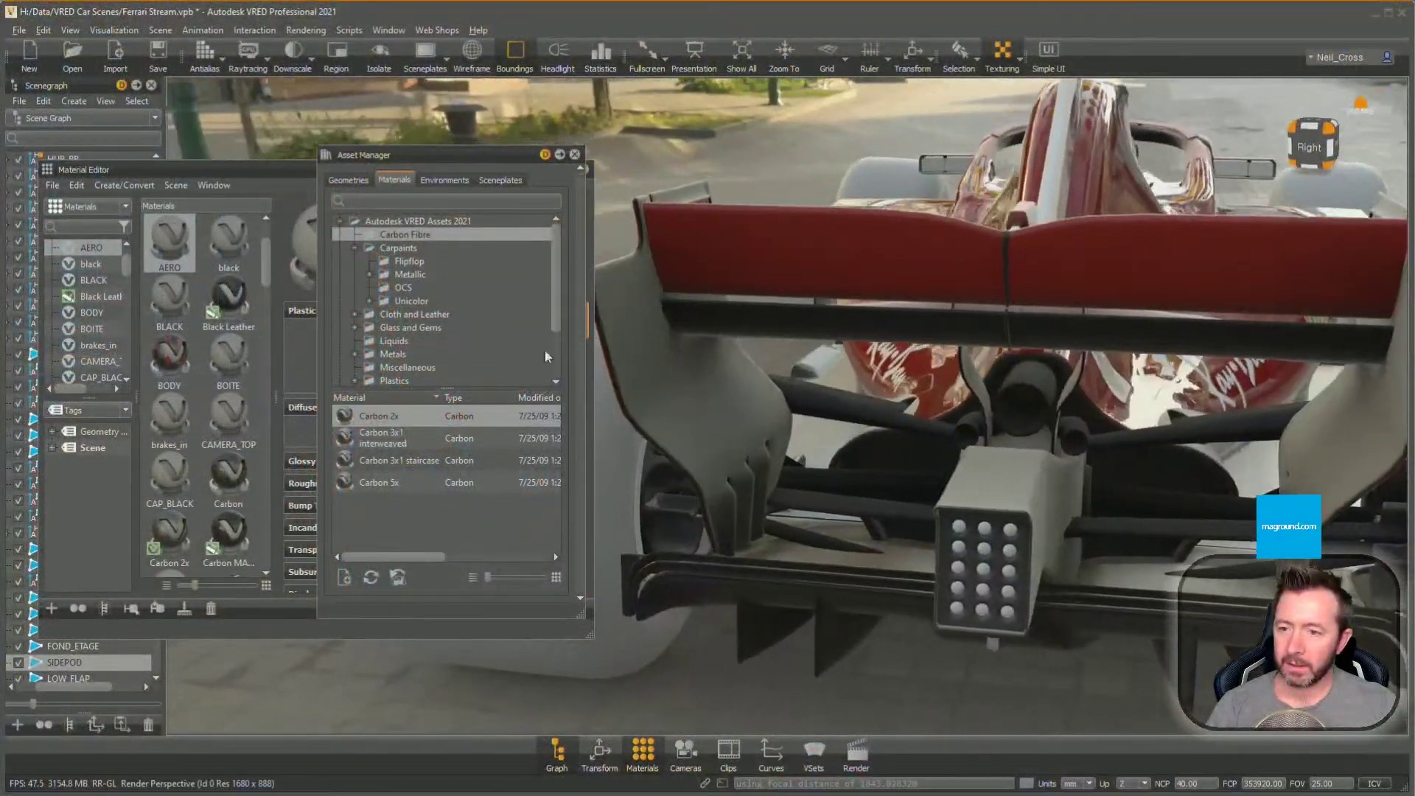
{"action": "left_click_drag", "start_coordinate": [546, 357], "coordinate": [610, 255]}
{"action": "right_click_drag", "start_coordinate": [611, 255], "coordinate": [750, 276]}
{"action": "middle_click_drag", "start_coordinate": [750, 276], "coordinate": [899, 442]}
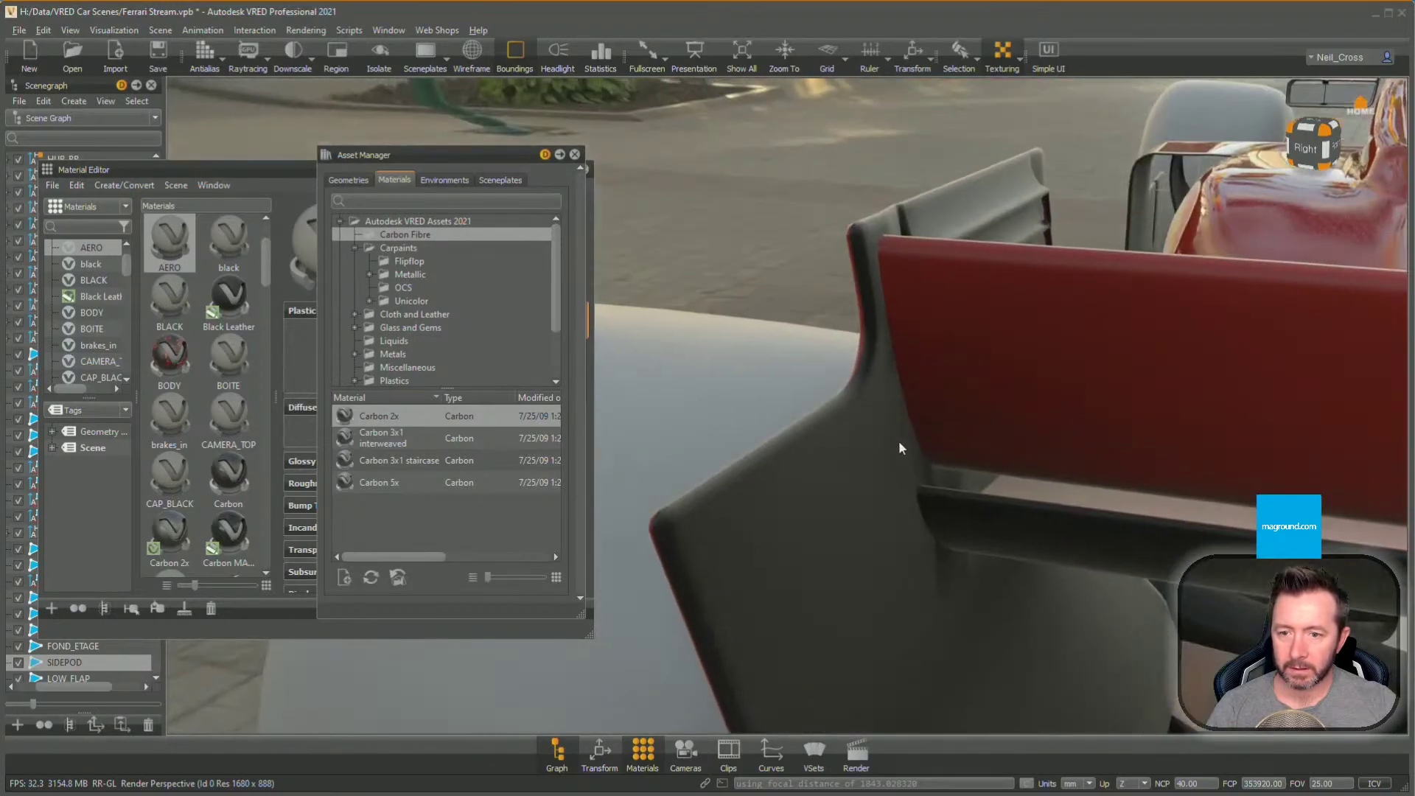
{"action": "left_click_drag", "start_coordinate": [887, 385], "coordinate": [954, 359]}
{"action": "left_click_drag", "start_coordinate": [1055, 377], "coordinate": [1032, 459]}
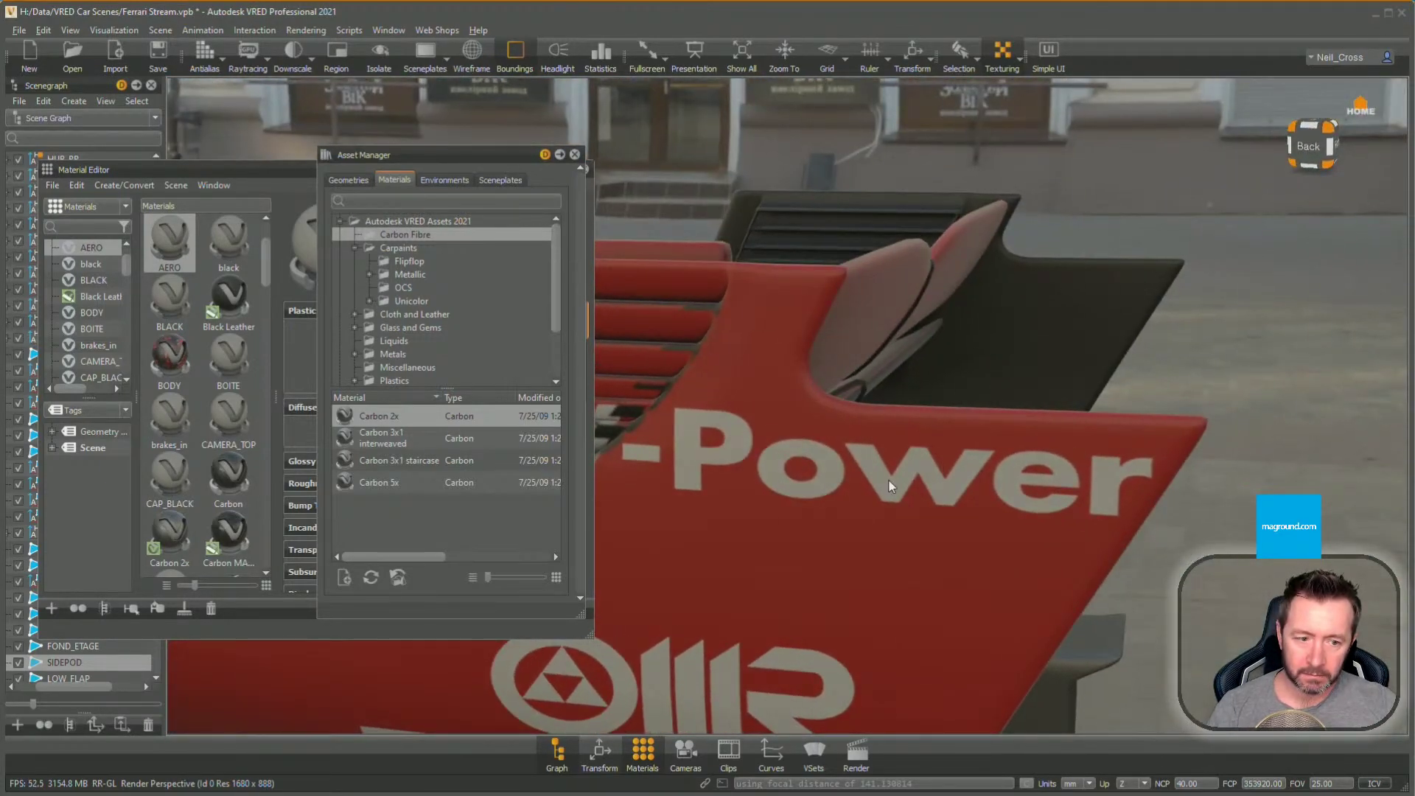
{"action": "left_click_drag", "start_coordinate": [888, 481], "coordinate": [963, 564]}
Pick the purple T-wing's material, bring the Material Editor to the front and assign Metal black to the T-wing
{"action": "left_click", "coordinate": [842, 431], "text": "ctrl+shift"}
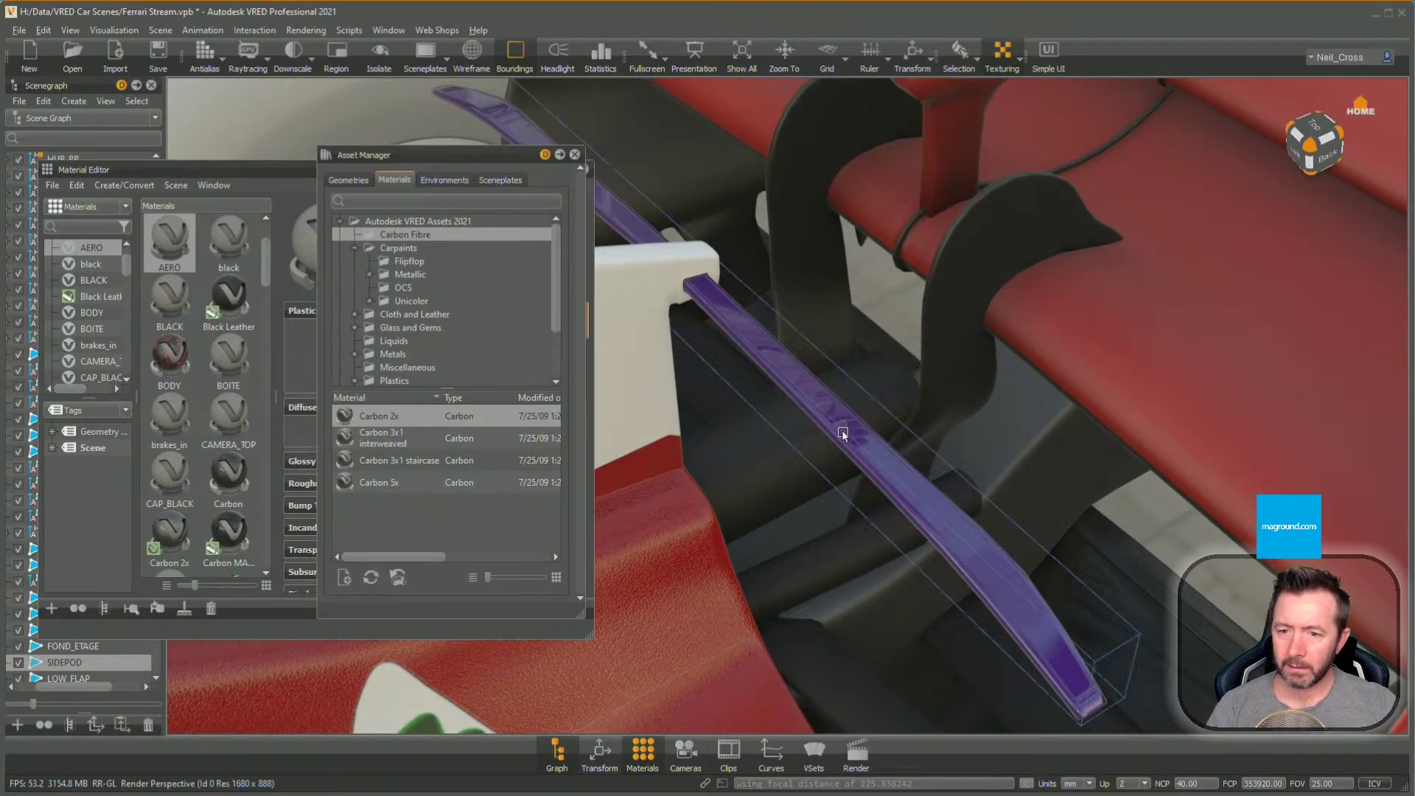
{"action": "left_click_drag", "start_coordinate": [466, 155], "coordinate": [553, 354]}
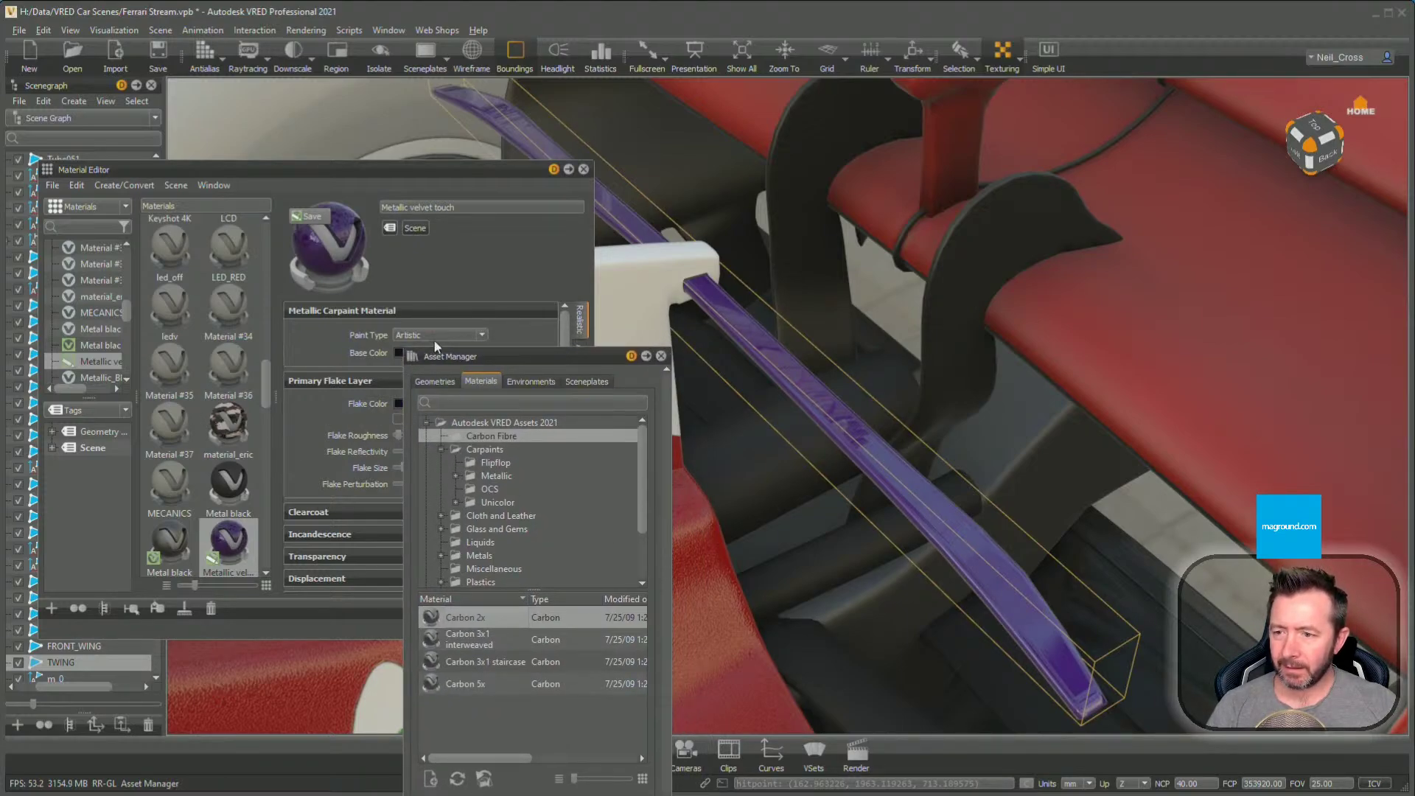
{"action": "left_click", "coordinate": [316, 167]}
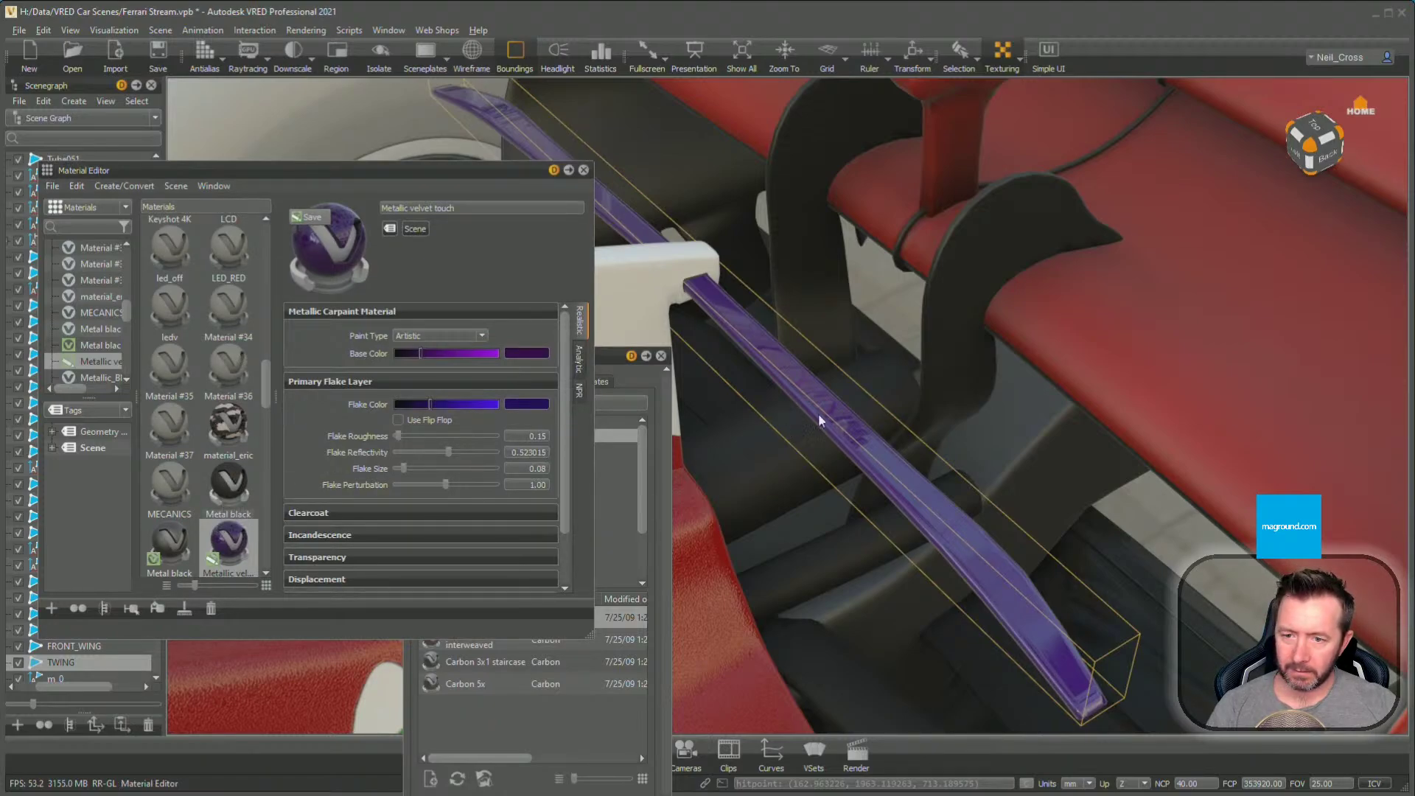
{"action": "left_click", "coordinate": [230, 484]}
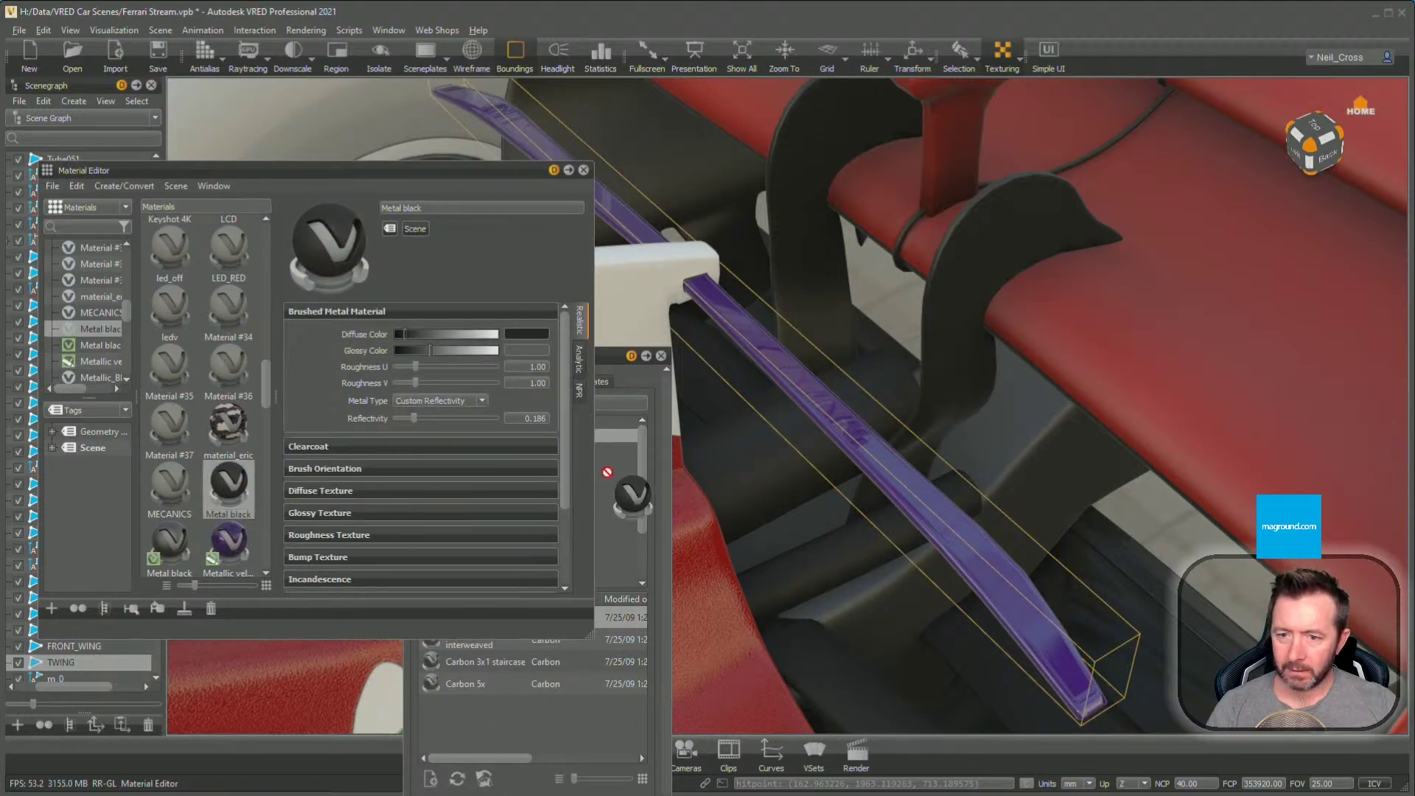
{"action": "left_click_drag", "start_coordinate": [607, 472], "coordinate": [819, 401]}
{"action": "left_click_drag", "start_coordinate": [851, 516], "coordinate": [827, 381], "text": "alt"}
{"action": "right_click_drag", "start_coordinate": [827, 382], "coordinate": [1029, 492], "text": "alt"}
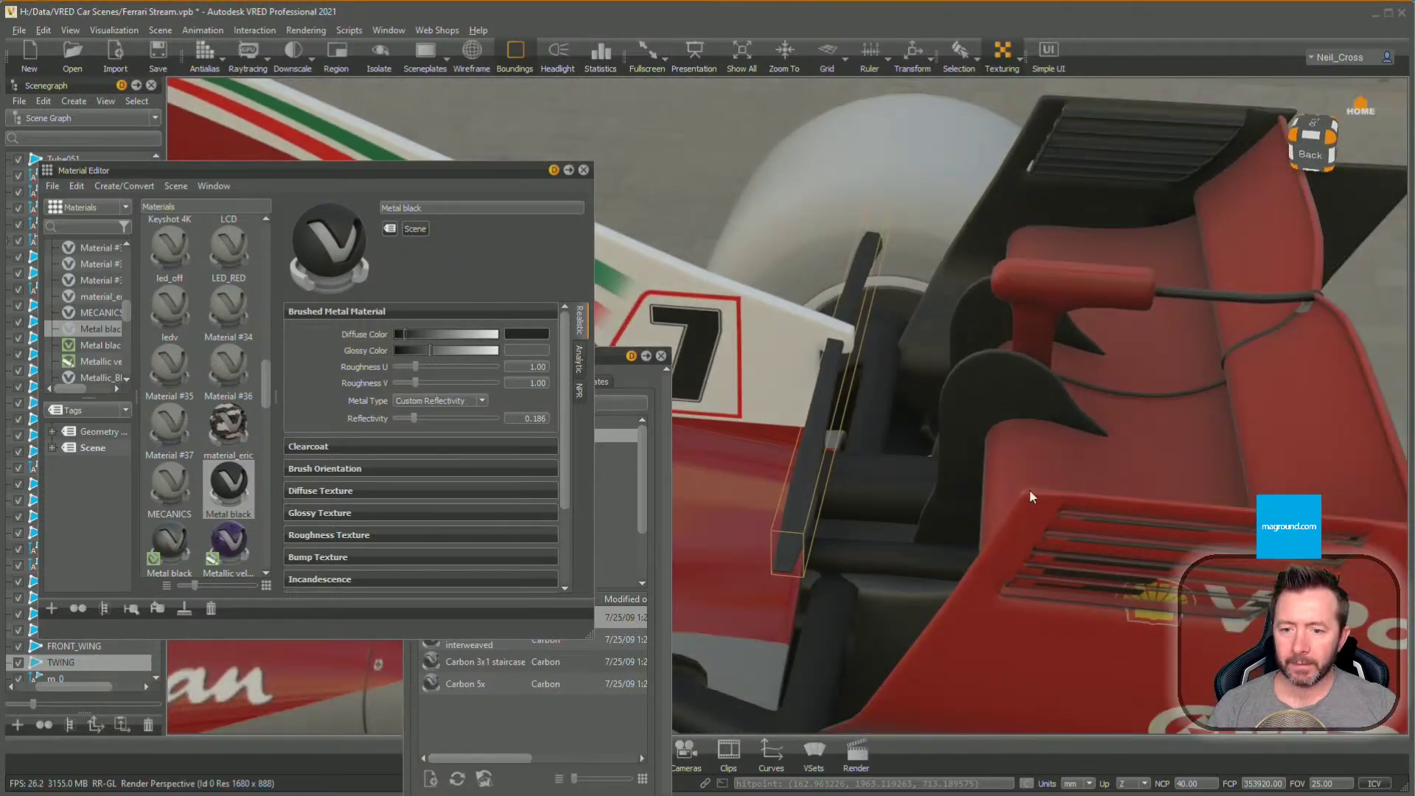
Close the Material Editor and Asset Manager and examine the engine cover's paint texture up close with raytracing on
{"action": "left_click_drag", "start_coordinate": [1030, 492], "coordinate": [791, 464], "text": "alt"}
{"action": "middle_click_drag", "start_coordinate": [791, 464], "coordinate": [1134, 512], "text": "alt"}
{"action": "left_click_drag", "start_coordinate": [1134, 511], "coordinate": [992, 460], "text": "alt"}
{"action": "right_click_drag", "start_coordinate": [992, 459], "coordinate": [921, 399], "text": "alt"}
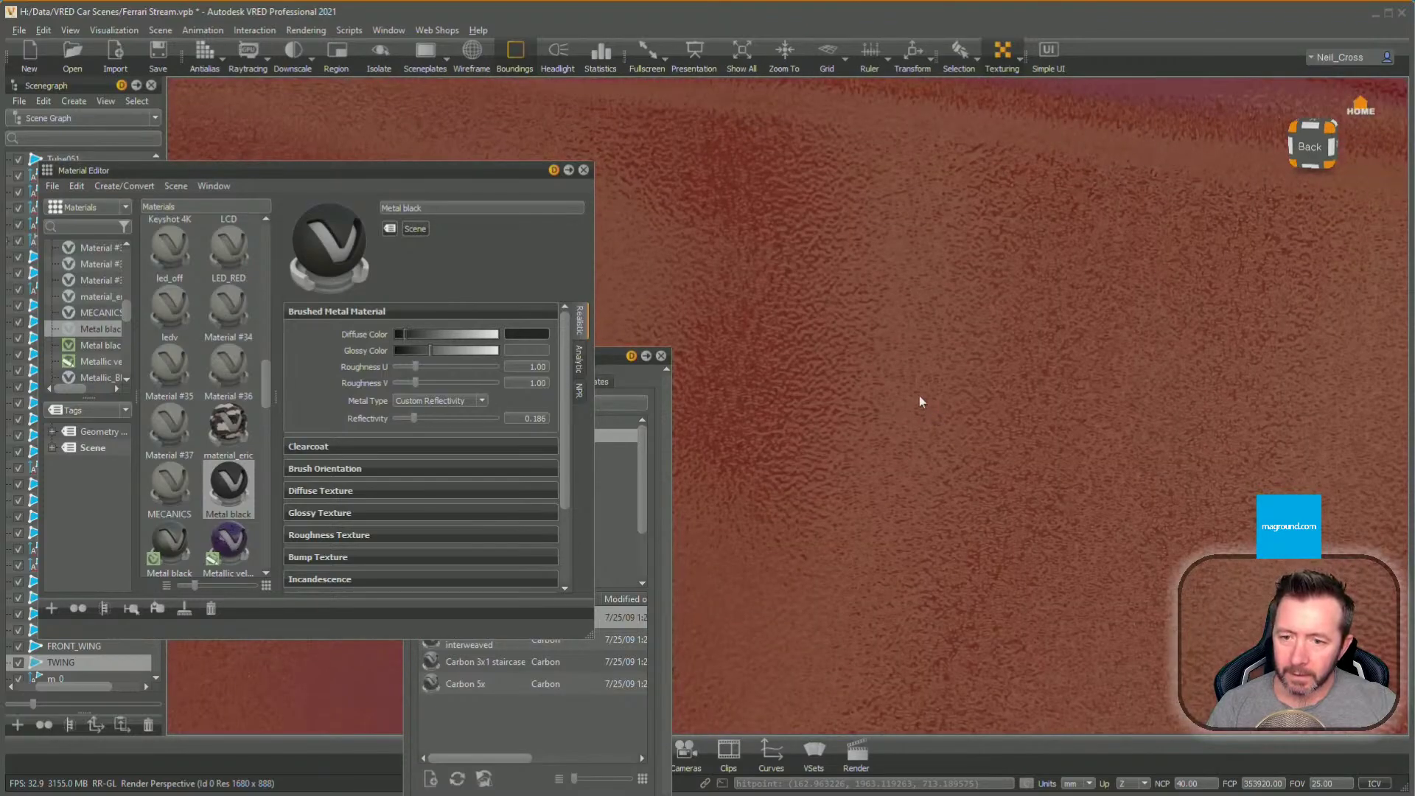
{"action": "left_click_drag", "start_coordinate": [1020, 434], "coordinate": [501, 414], "text": "alt"}
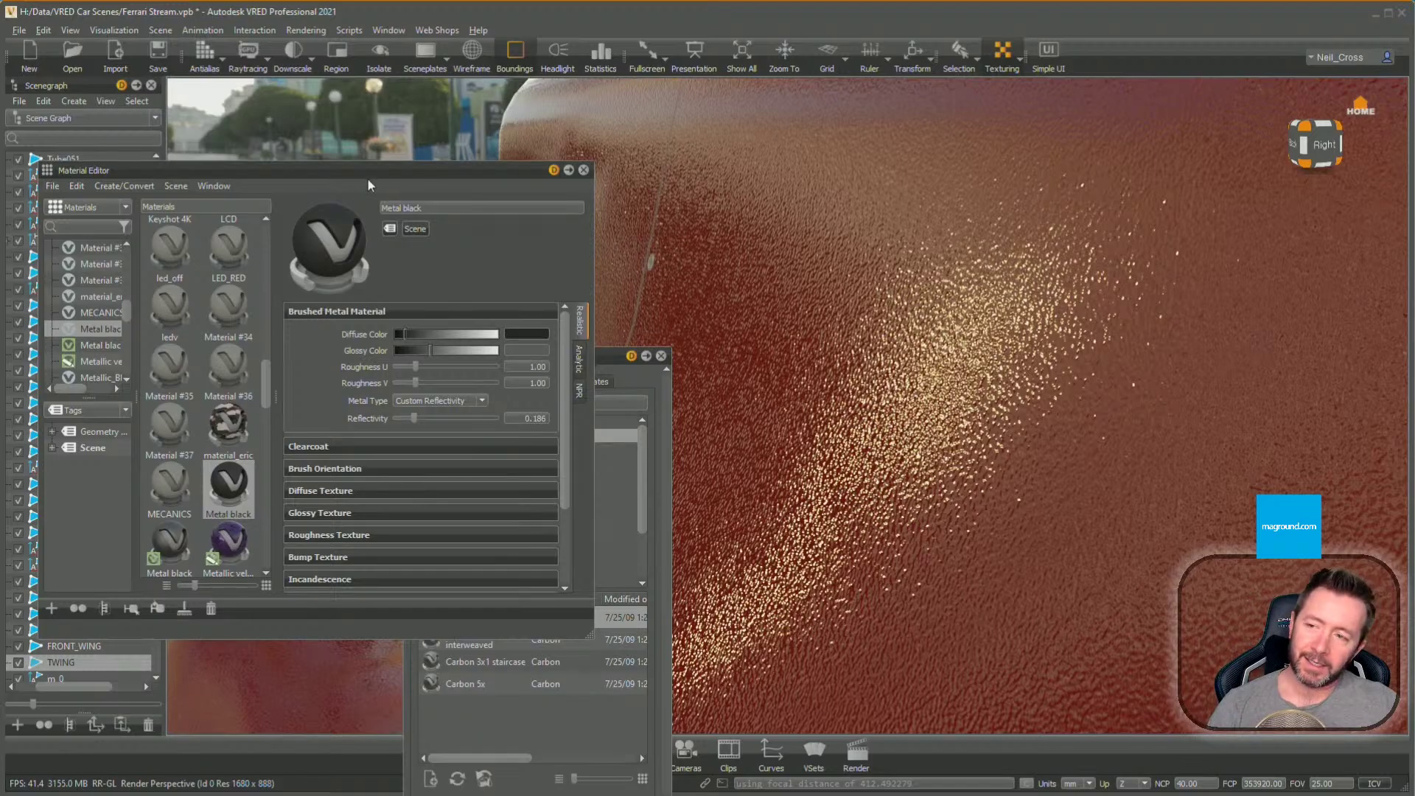
{"action": "left_click", "coordinate": [584, 170]}
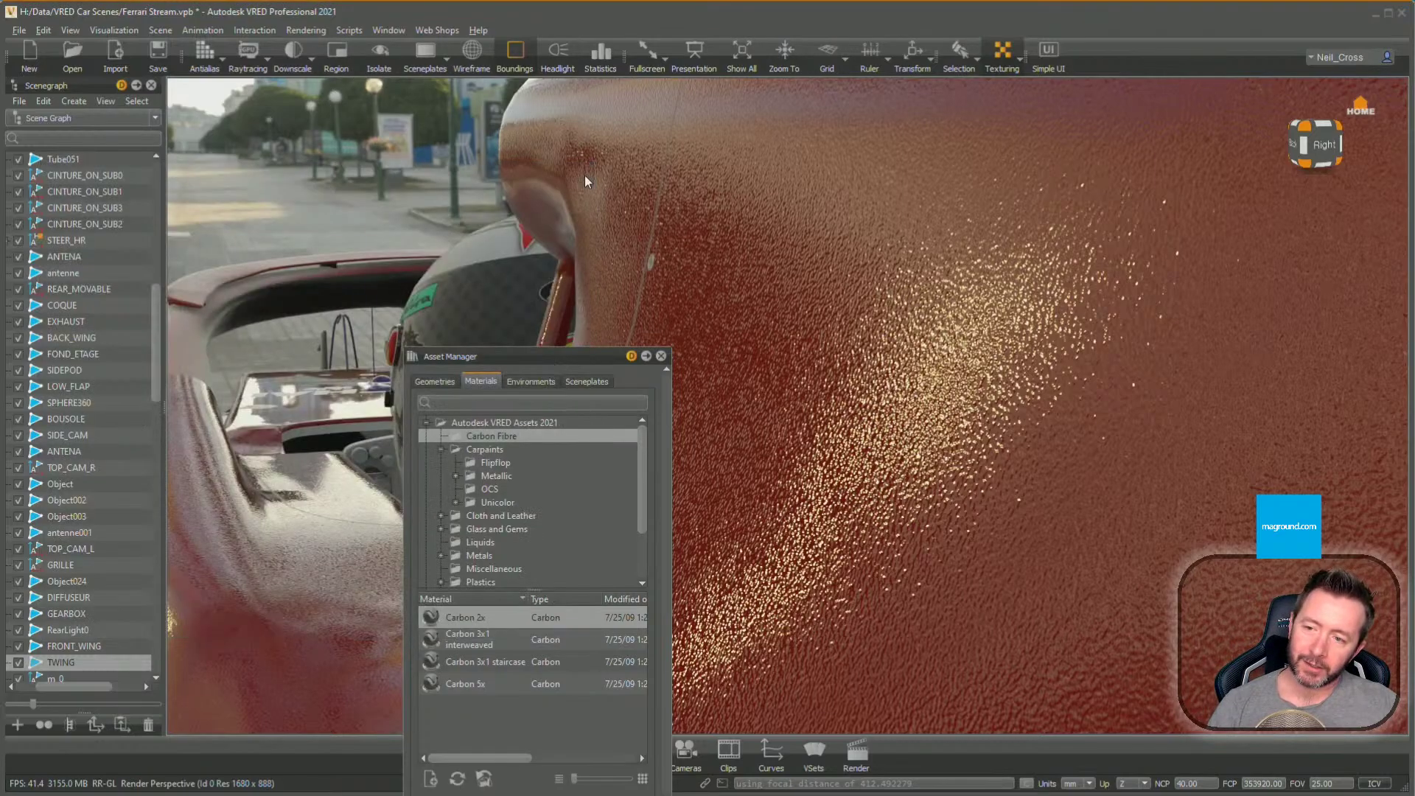
{"action": "left_click", "coordinate": [661, 356]}
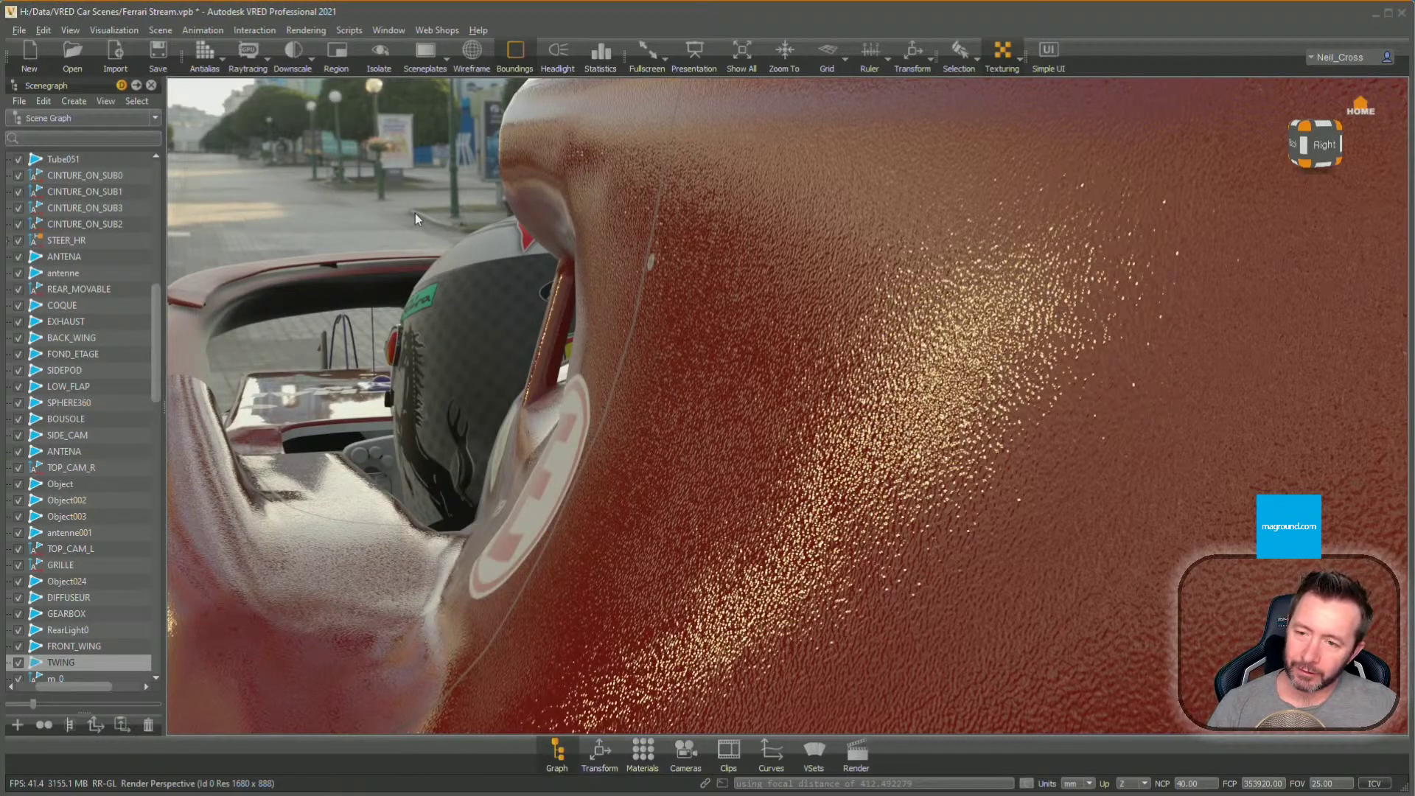
{"action": "left_click", "coordinate": [249, 53]}
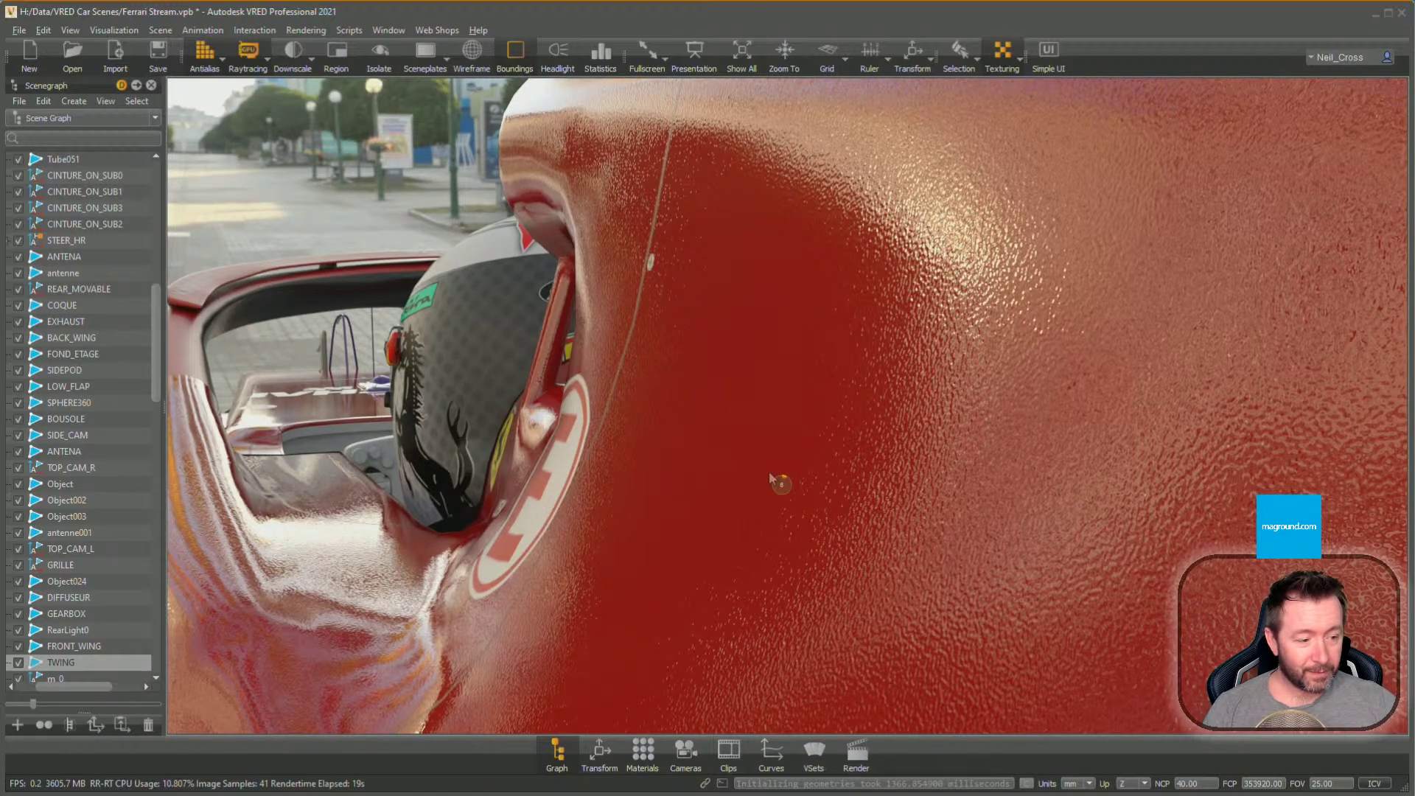
Turn off raytracing for the viewport and reopen the Material Editor with the engine cover in view
{"action": "left_click", "coordinate": [239, 70]}
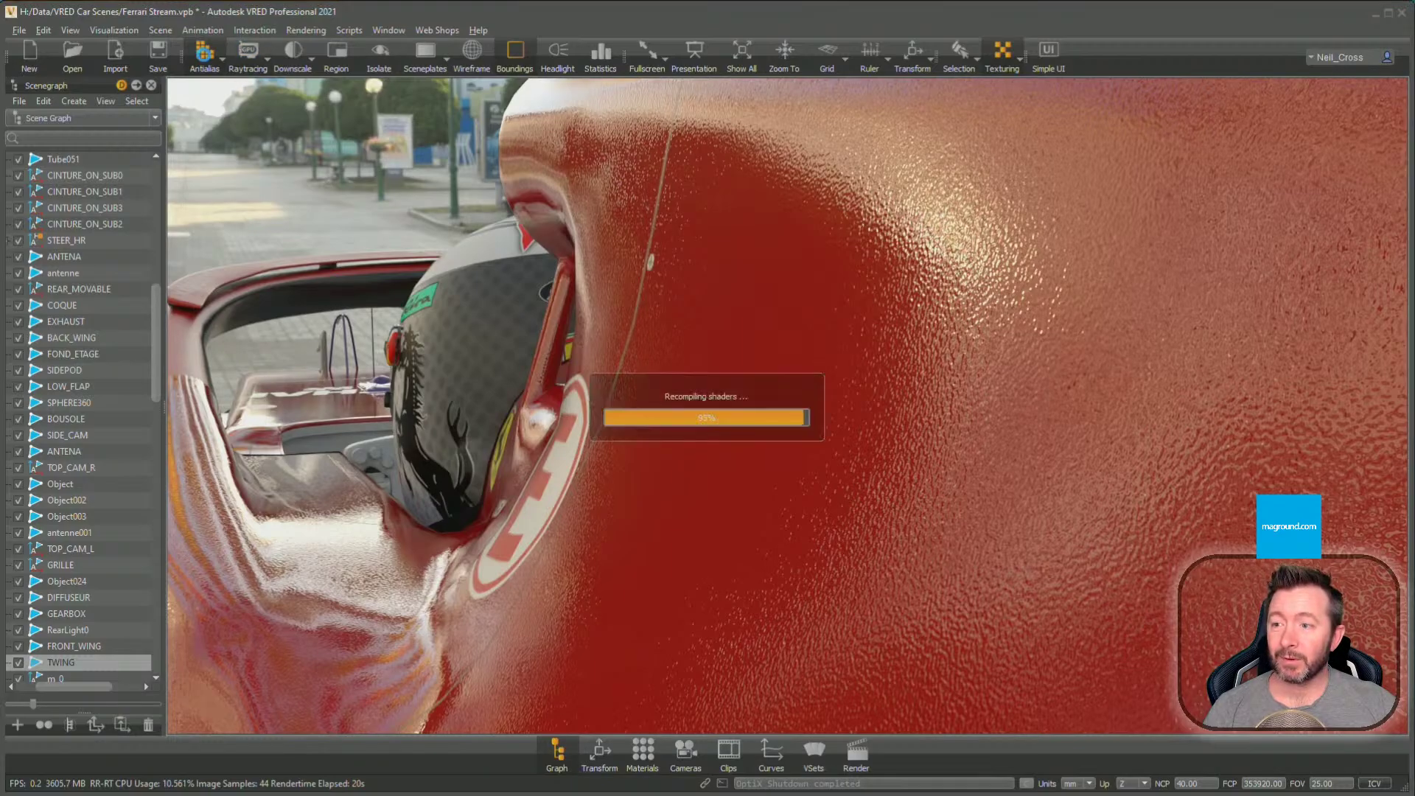
{"action": "right_click_drag", "start_coordinate": [761, 433], "coordinate": [737, 519], "text": "alt"}
{"action": "left_click_drag", "start_coordinate": [910, 458], "coordinate": [728, 521], "text": "alt"}
{"action": "right_click_drag", "start_coordinate": [729, 521], "coordinate": [708, 571], "text": "alt"}
{"action": "left_click", "coordinate": [625, 764]}
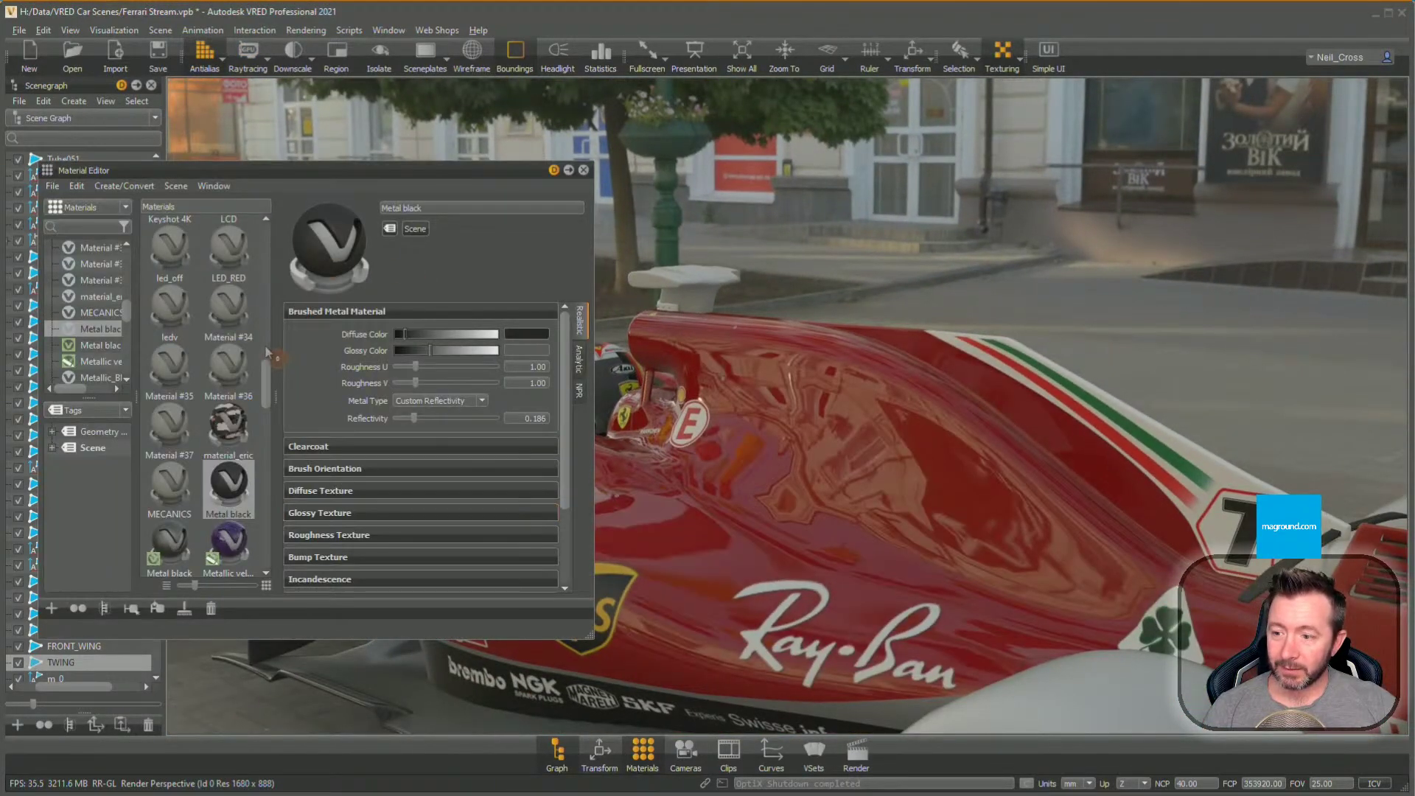
Try the Metallic velvet touch material on the car body, and undo the assignment
{"action": "left_click_drag", "start_coordinate": [228, 545], "coordinate": [799, 481]}
{"action": "middle_click_drag", "start_coordinate": [767, 625], "coordinate": [1050, 595], "text": "alt"}
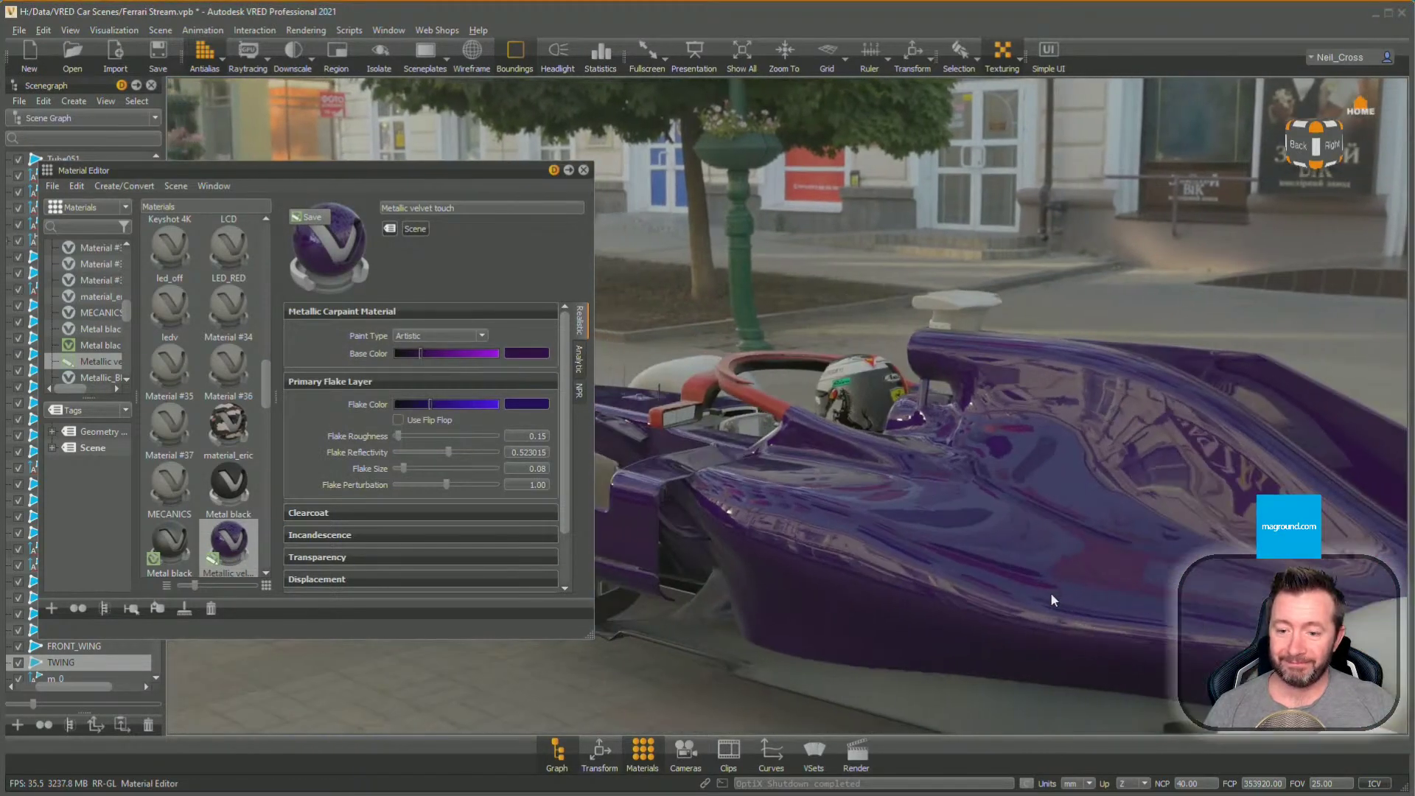
{"action": "left_click_drag", "start_coordinate": [1050, 596], "coordinate": [1067, 575], "text": "alt"}
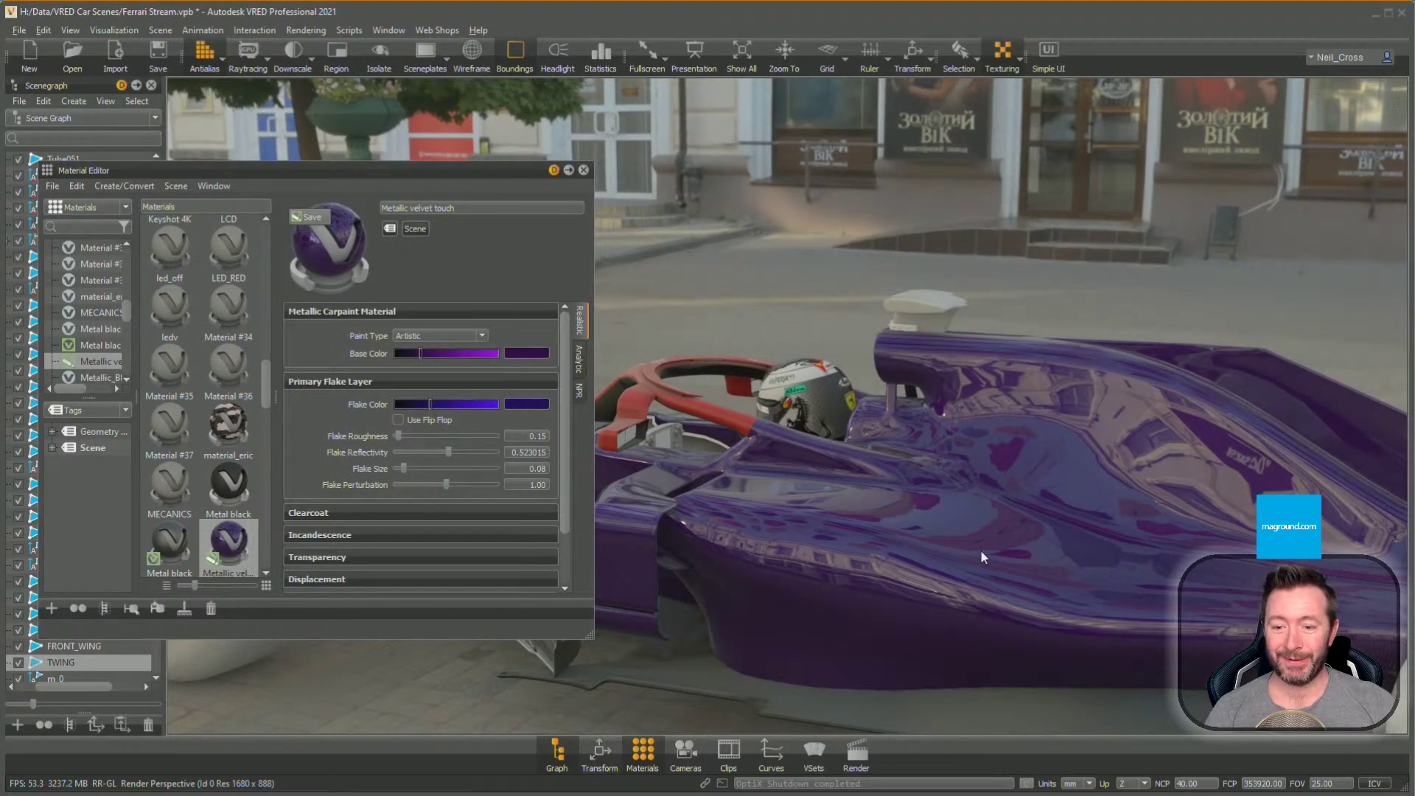
{"action": "key", "text": "ctrl+z"}
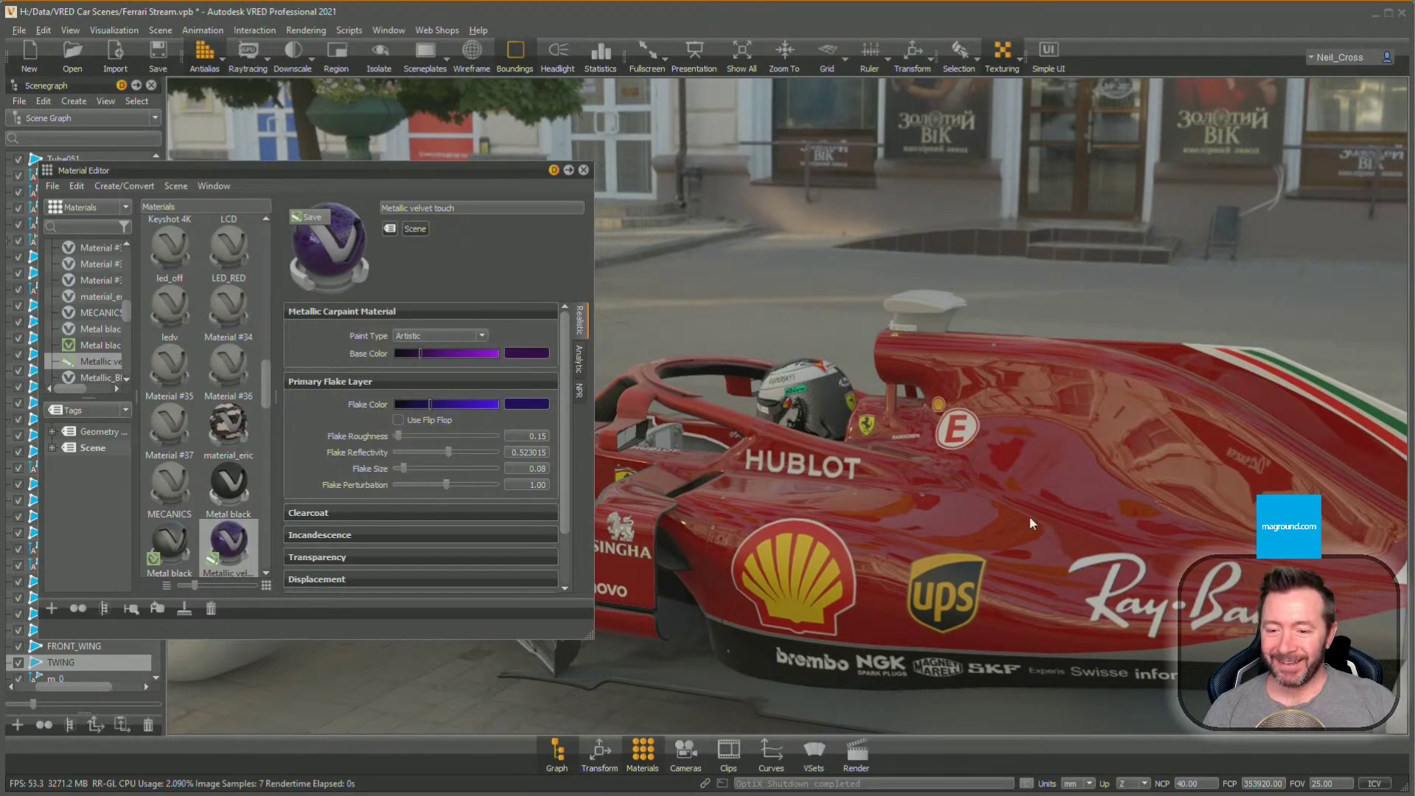
Look over the whole car in its red livery from the side and the front
{"action": "left_click_drag", "start_coordinate": [1029, 515], "coordinate": [1231, 507], "text": "alt"}
{"action": "right_click_drag", "start_coordinate": [1230, 507], "coordinate": [931, 585], "text": "alt"}
{"action": "middle_click_drag", "start_coordinate": [932, 585], "coordinate": [984, 566], "text": "alt"}
{"action": "right_click_drag", "start_coordinate": [985, 566], "coordinate": [1088, 550], "text": "alt"}
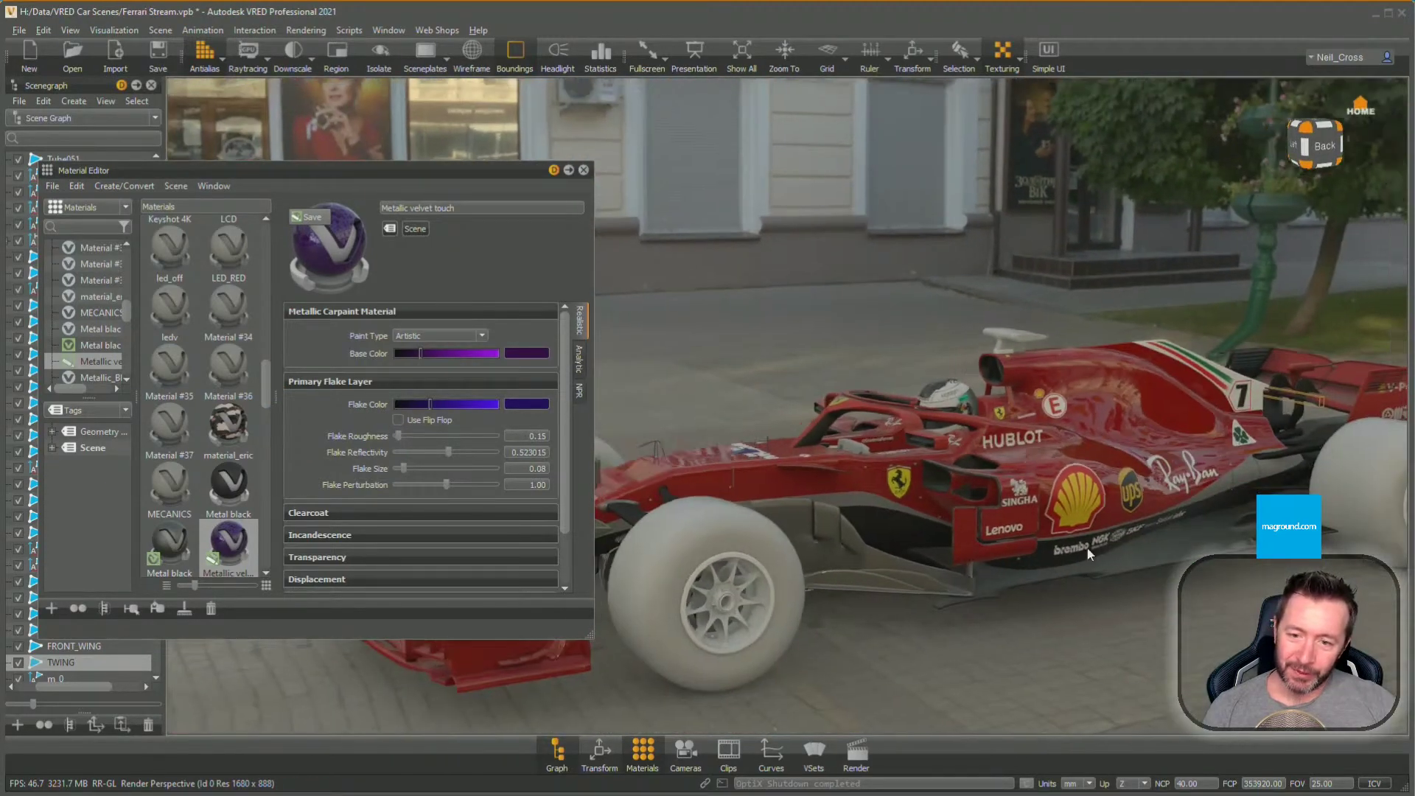
{"action": "mouse_move", "coordinate": [1089, 550]}
{"action": "left_mouse_down", "text": "alt"}
{"action": "mouse_move", "coordinate": [1135, 552]}
{"action": "mouse_move", "coordinate": [971, 562]}
{"action": "mouse_move", "coordinate": [1131, 504]}
{"action": "mouse_move", "coordinate": [1090, 542]}
{"action": "left_mouse_up", "text": "alt"}
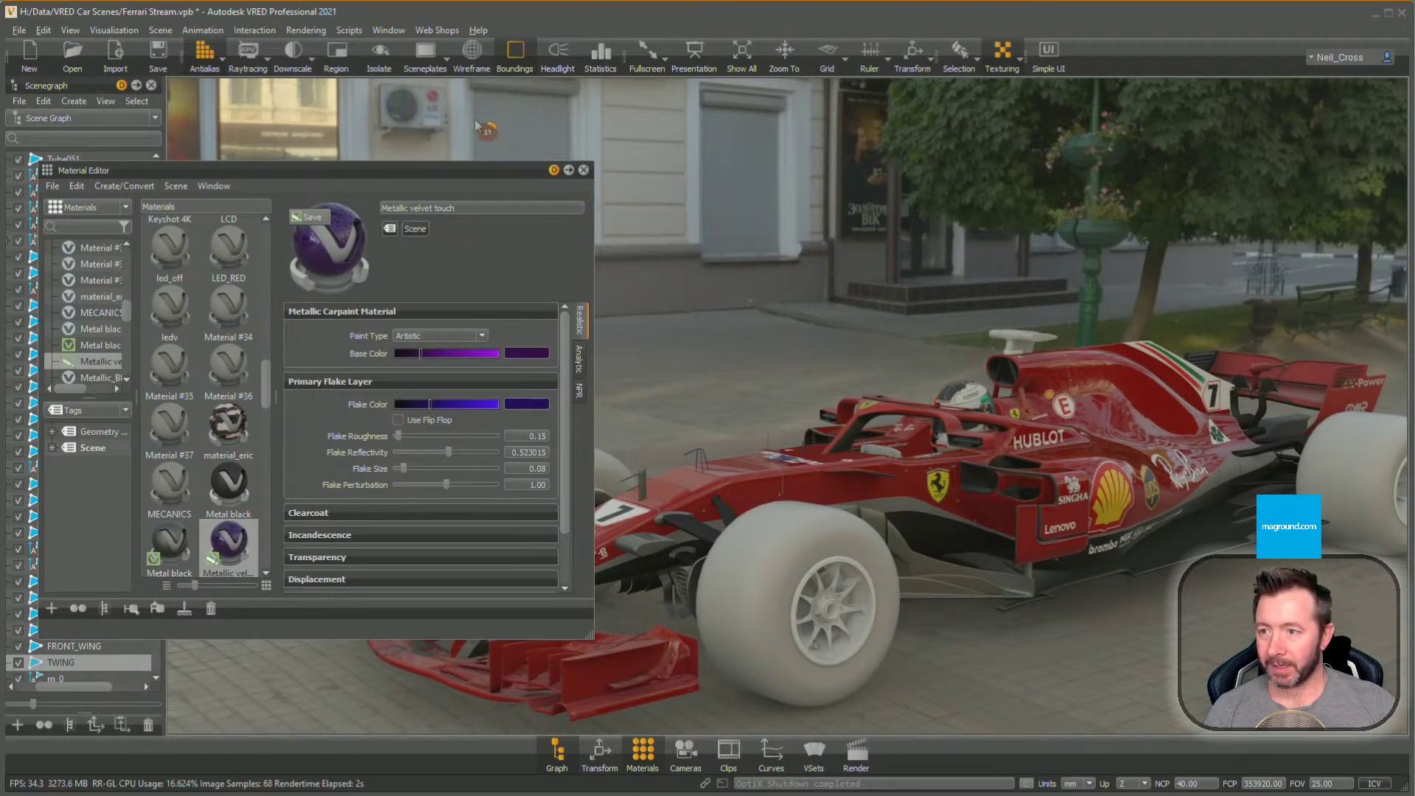
{"action": "left_click_drag", "start_coordinate": [1079, 378], "coordinate": [907, 348]}
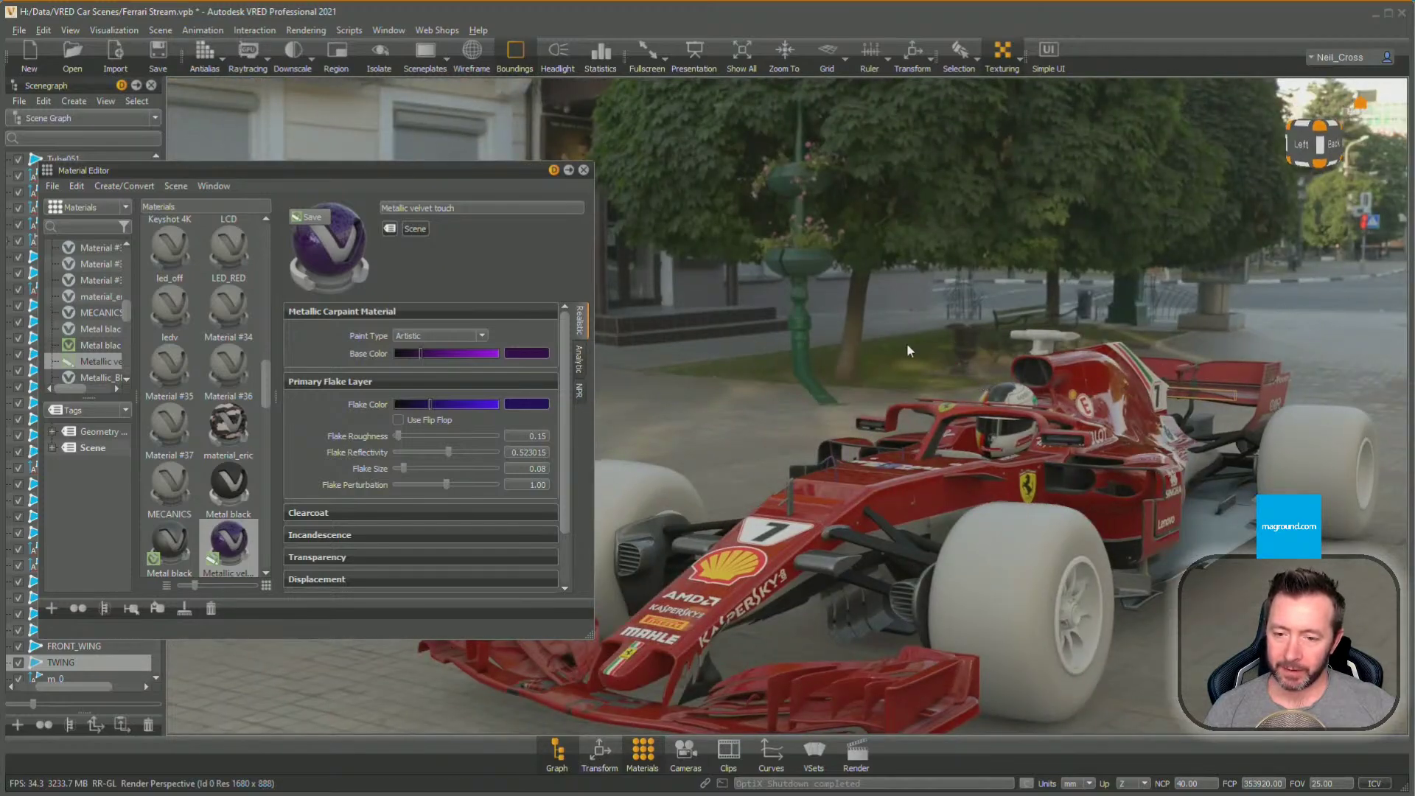
{"action": "left_click_drag", "start_coordinate": [1048, 484], "coordinate": [1041, 525]}
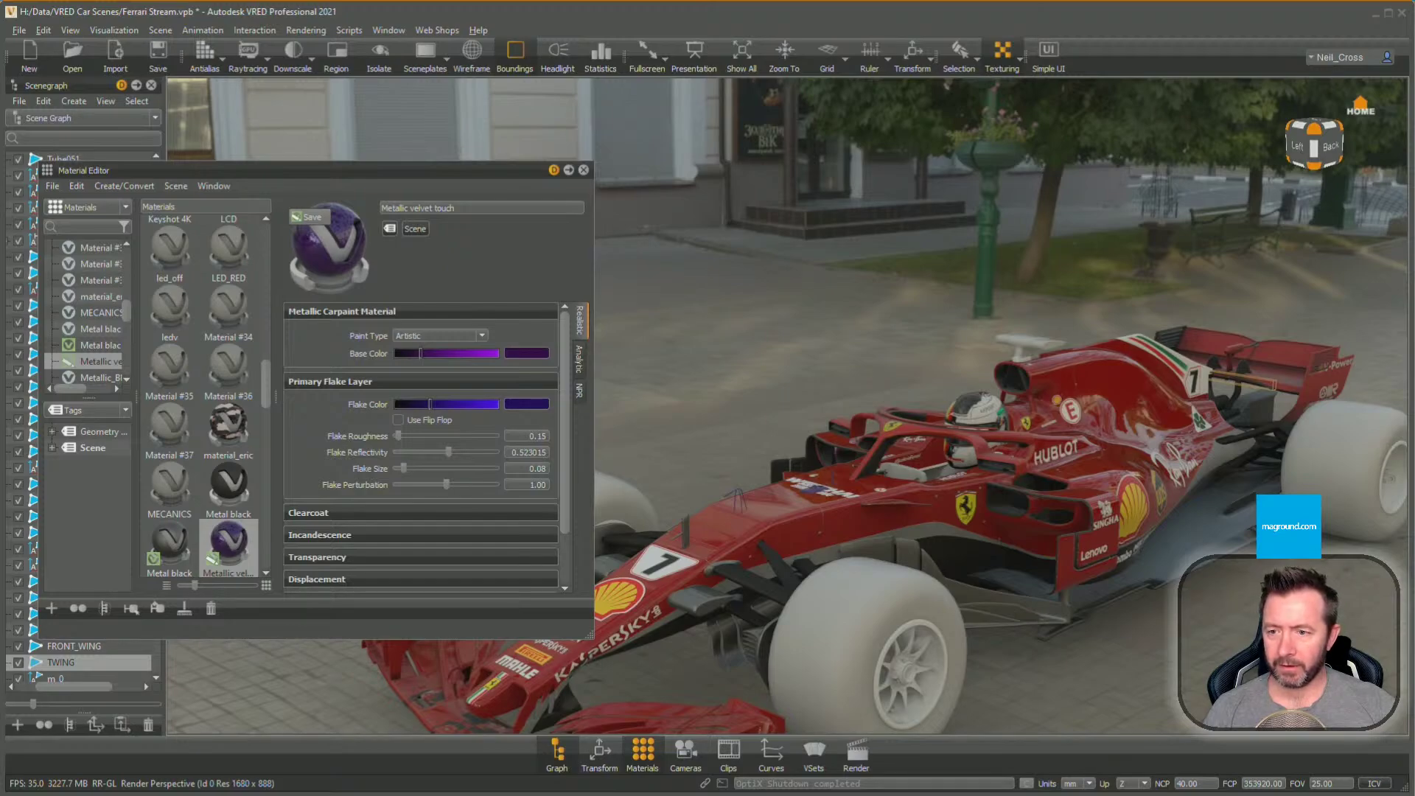
Shift the Material Editor clear of the car and assign Metallic velvet touch to the T-wing behind the engine cover
{"action": "left_click_drag", "start_coordinate": [329, 170], "coordinate": [354, 134]}
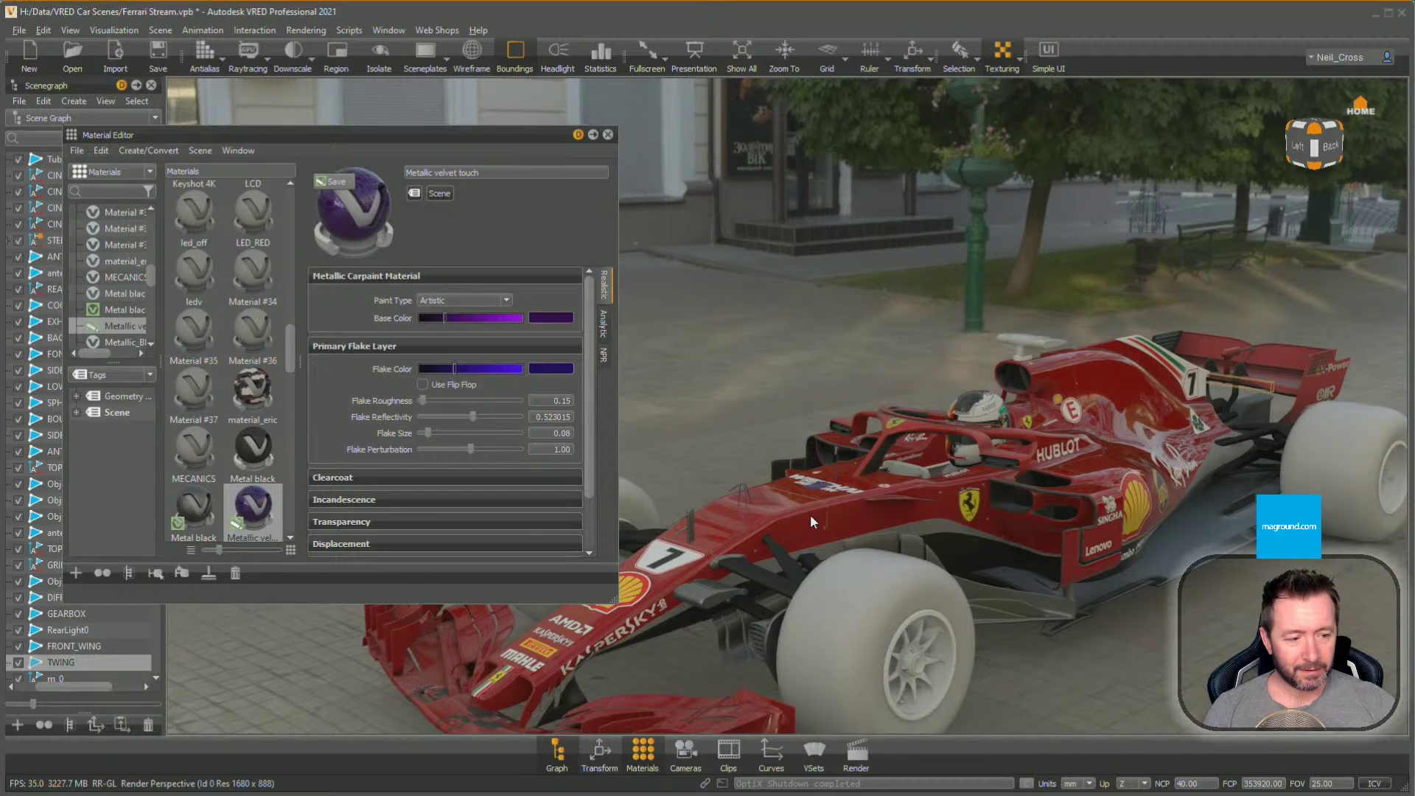
{"action": "left_click_drag", "start_coordinate": [810, 516], "coordinate": [633, 542]}
{"action": "middle_click_drag", "start_coordinate": [936, 539], "coordinate": [767, 574]}
{"action": "right_click_drag", "start_coordinate": [767, 574], "coordinate": [1179, 552]}
{"action": "middle_click_drag", "start_coordinate": [1179, 553], "coordinate": [796, 571]}
{"action": "right_click_drag", "start_coordinate": [958, 556], "coordinate": [1152, 541]}
{"action": "left_click_drag", "start_coordinate": [1152, 541], "coordinate": [1130, 585]}
{"action": "middle_click_drag", "start_coordinate": [1130, 585], "coordinate": [993, 528]}
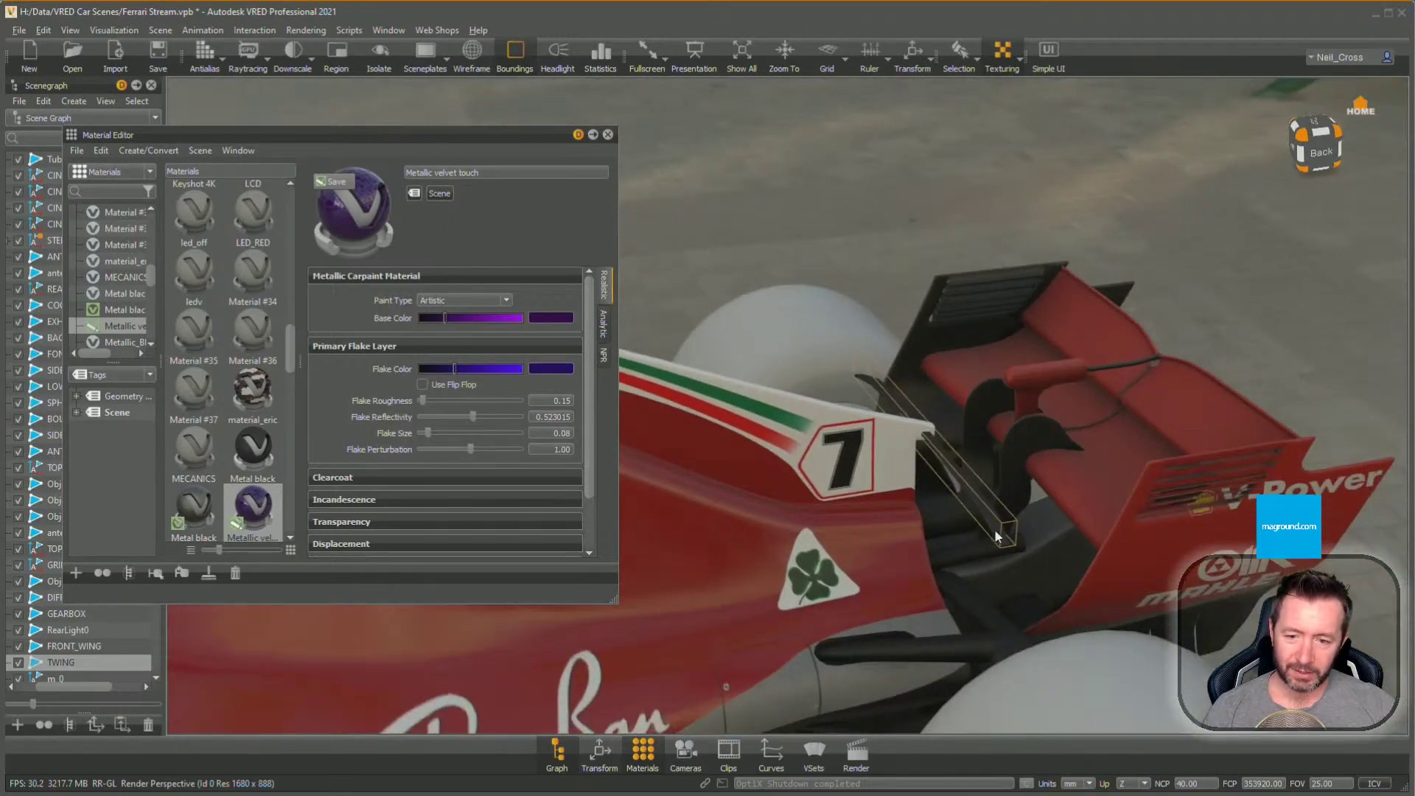
{"action": "right_click_drag", "start_coordinate": [993, 529], "coordinate": [1054, 562]}
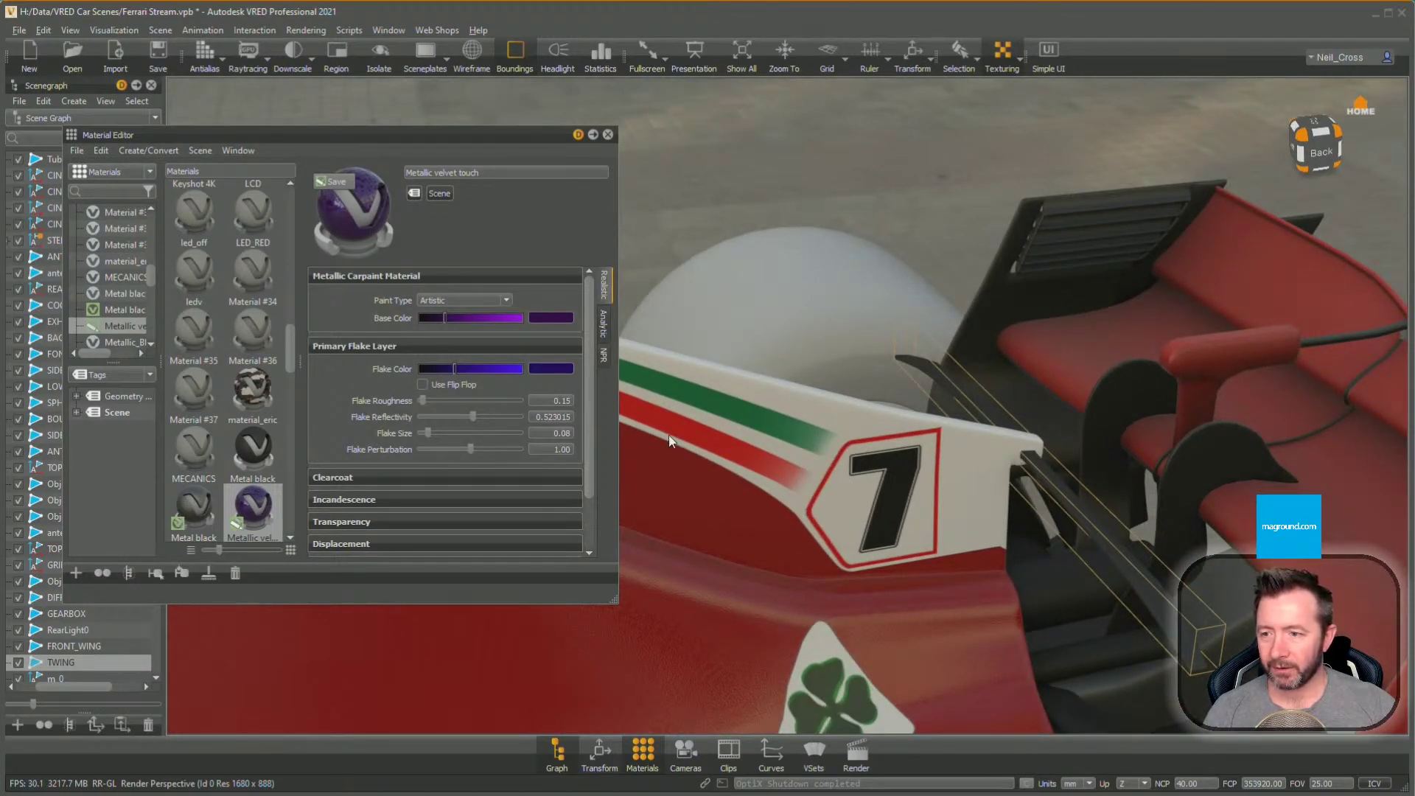
{"action": "left_click_drag", "start_coordinate": [268, 506], "coordinate": [1077, 516]}
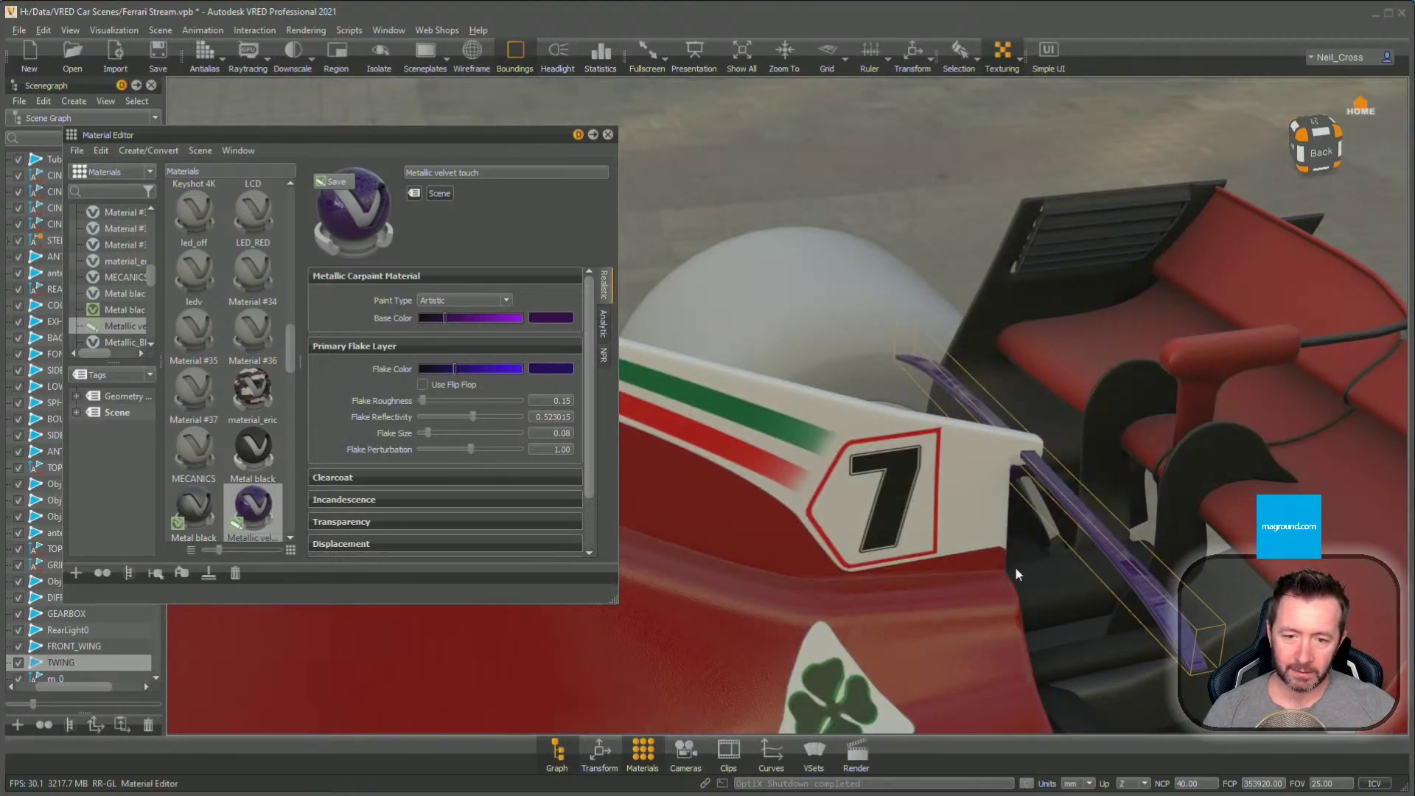
Bring the wing mirror into close view and load the Mirror material from the Automotive folder of VRED Materials
{"action": "left_click_drag", "start_coordinate": [1143, 564], "coordinate": [954, 517]}
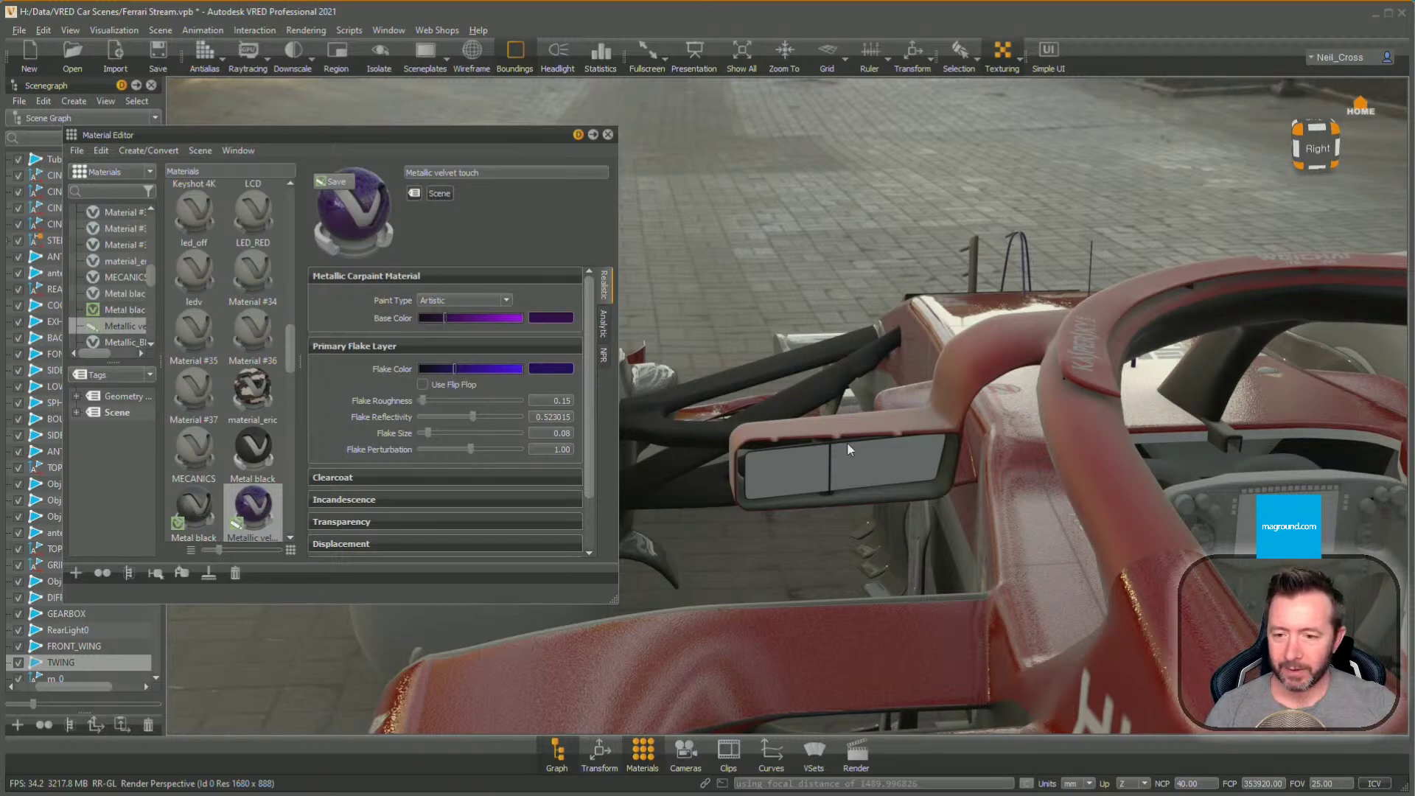
{"action": "right_click_drag", "start_coordinate": [847, 441], "coordinate": [863, 539], "text": "alt"}
{"action": "left_click_drag", "start_coordinate": [874, 532], "coordinate": [977, 533], "text": "alt"}
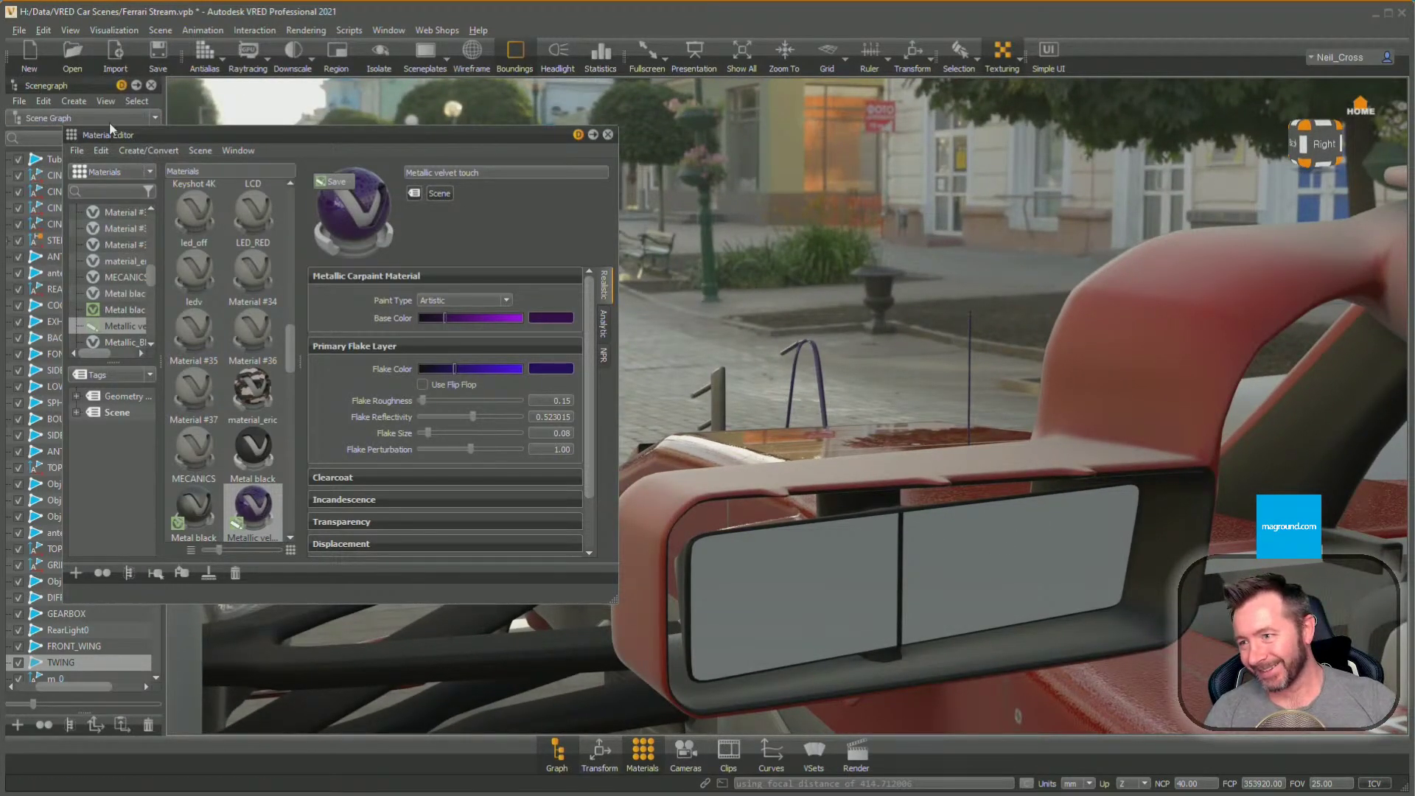
{"action": "left_click", "coordinate": [78, 150]}
{"action": "left_click", "coordinate": [114, 175]}
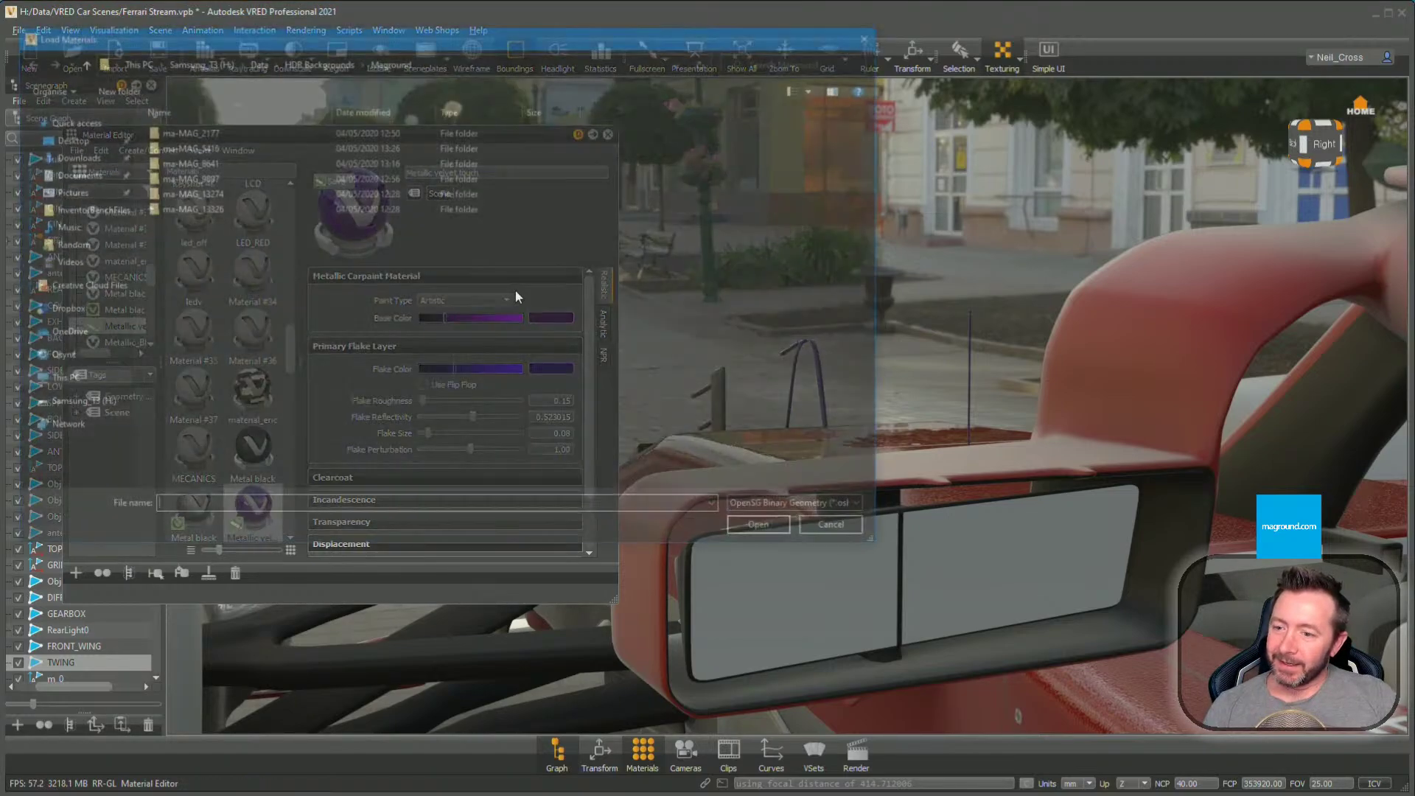
{"action": "left_click", "coordinate": [196, 60]}
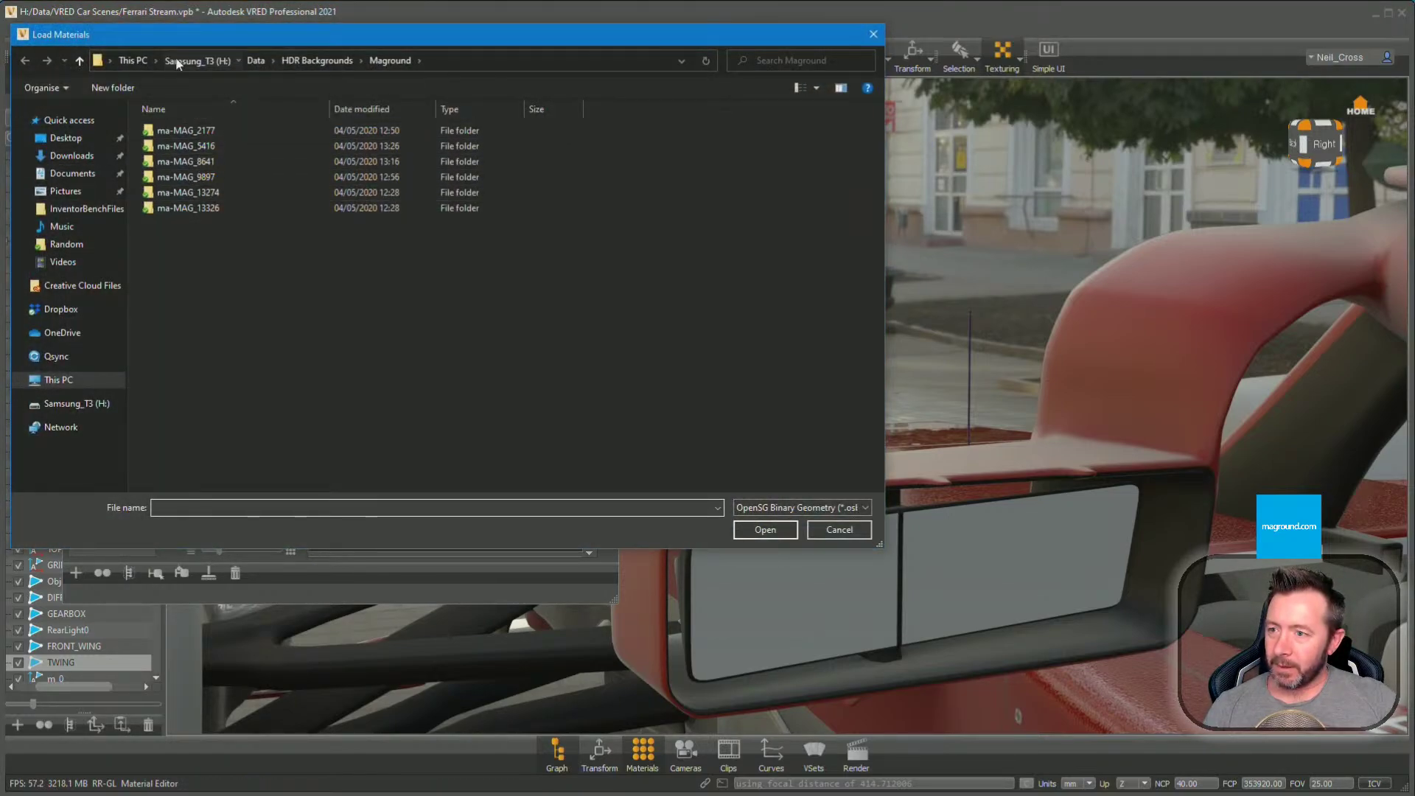
{"action": "double_click", "coordinate": [168, 162]}
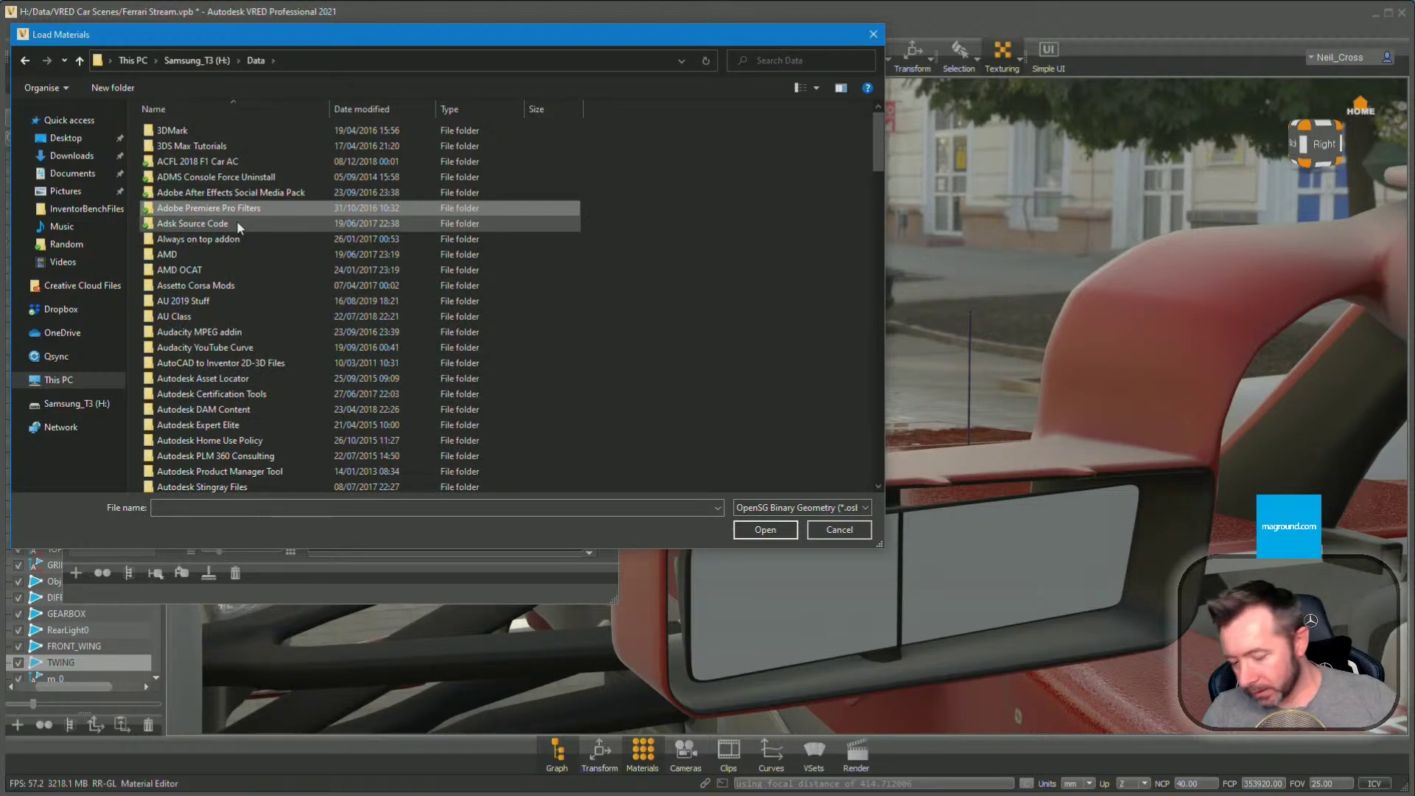
{"action": "scroll", "coordinate": [237, 221], "scroll_direction": "down", "scroll_amount": 15}
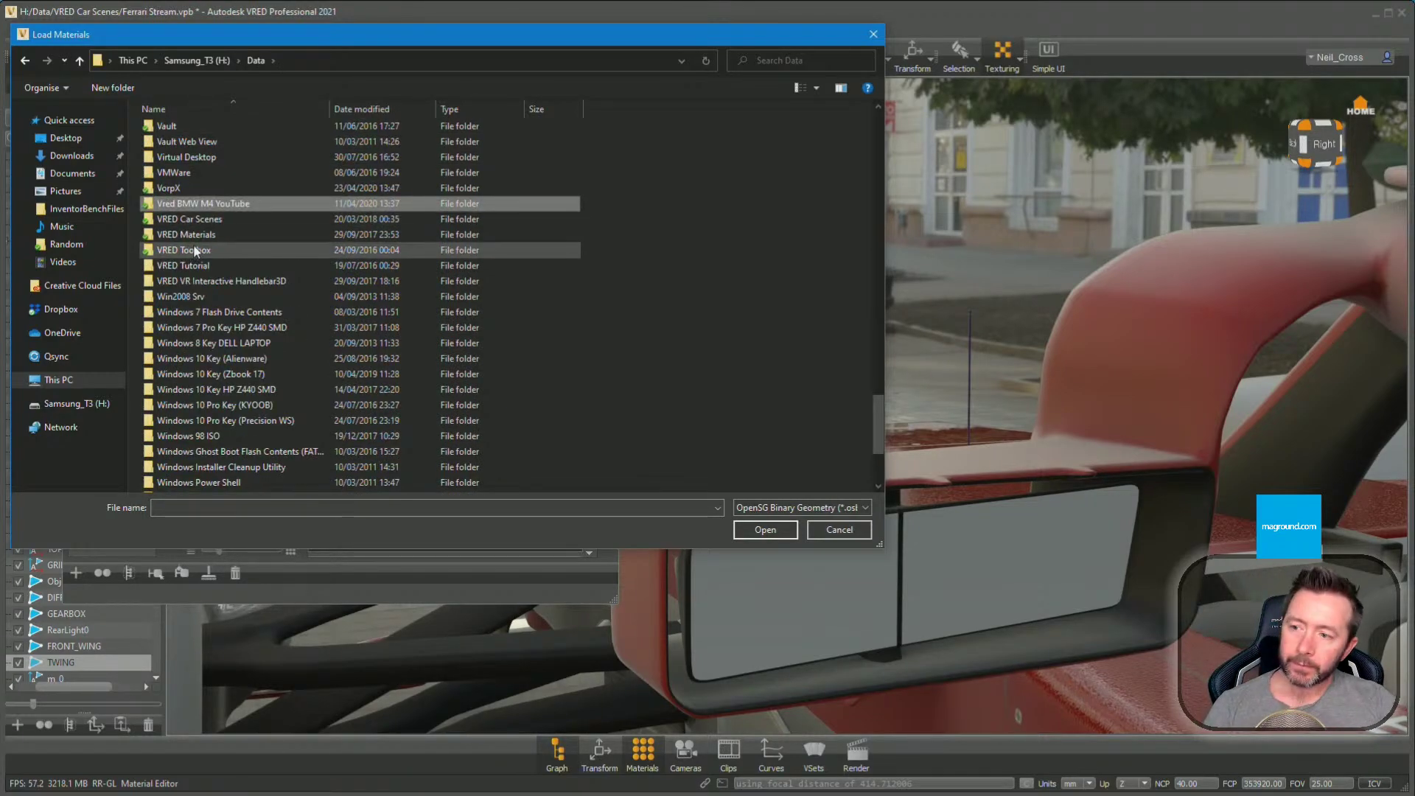
{"action": "double_click", "coordinate": [221, 234]}
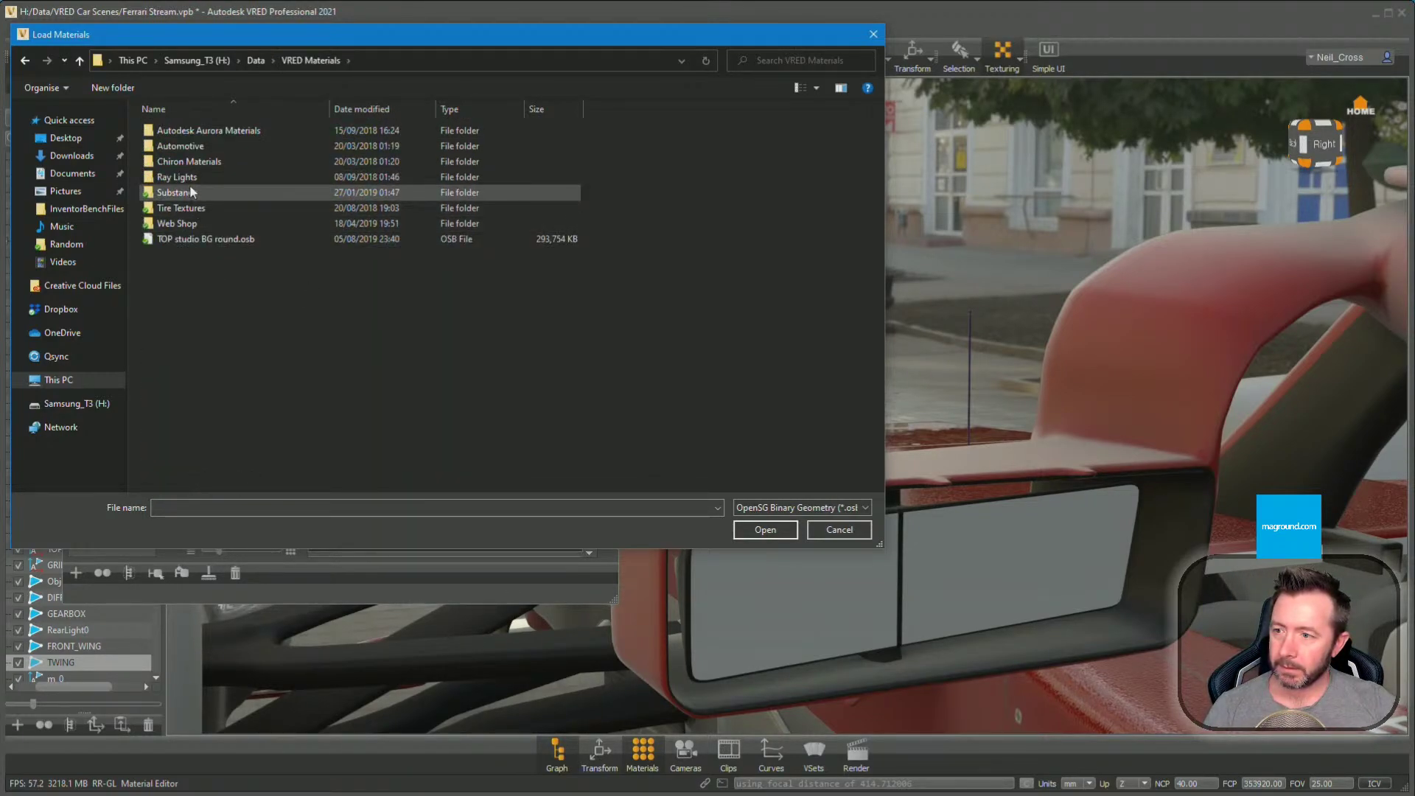
{"action": "double_click", "coordinate": [190, 148]}
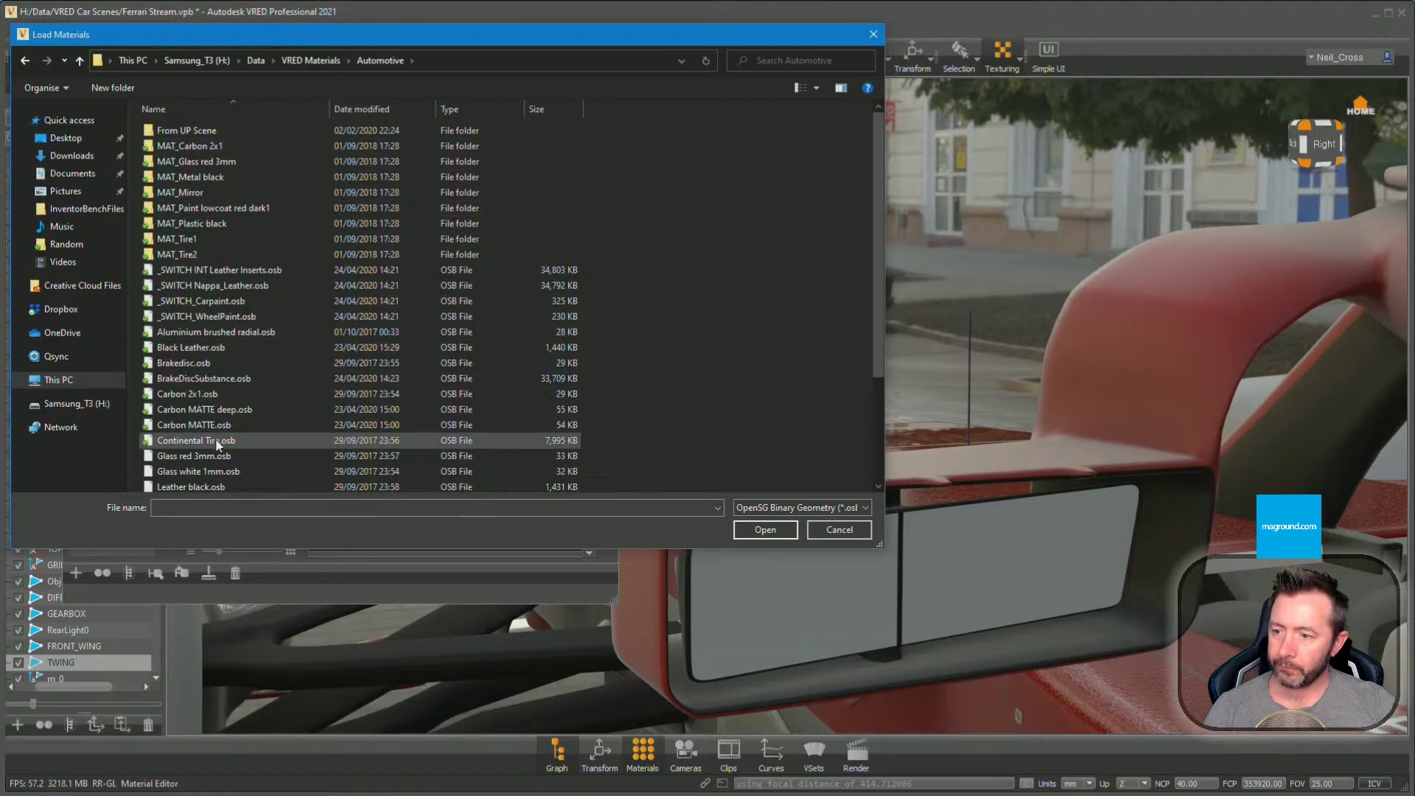
{"action": "scroll", "coordinate": [215, 441], "scroll_direction": "down", "scroll_amount": 3}
{"action": "left_click", "coordinate": [191, 452]}
{"action": "double_click", "coordinate": [192, 453]}
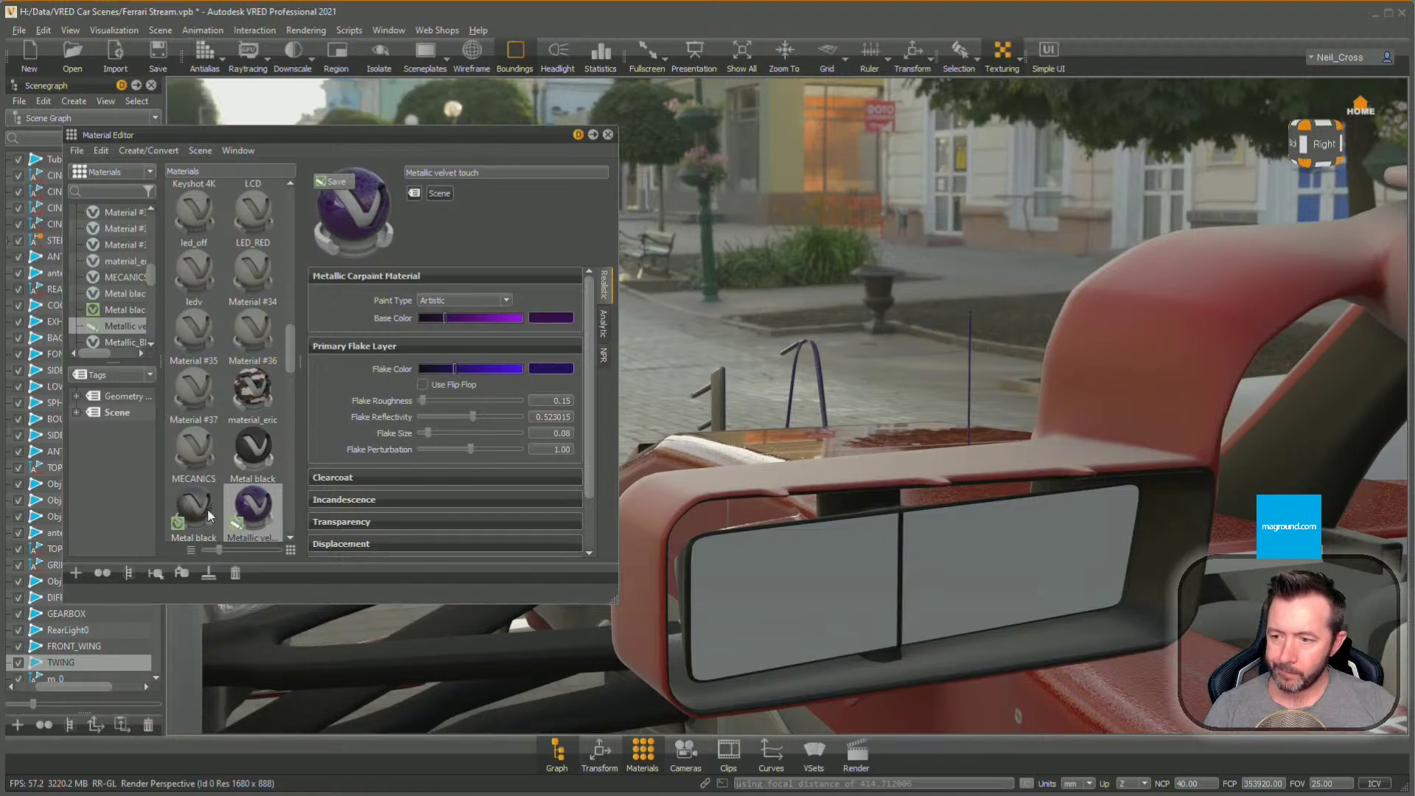
Assign the glass-type Mirror material to the reflective panes of the wing mirror
{"action": "scroll", "coordinate": [193, 346], "scroll_direction": "down", "scroll_amount": 5}
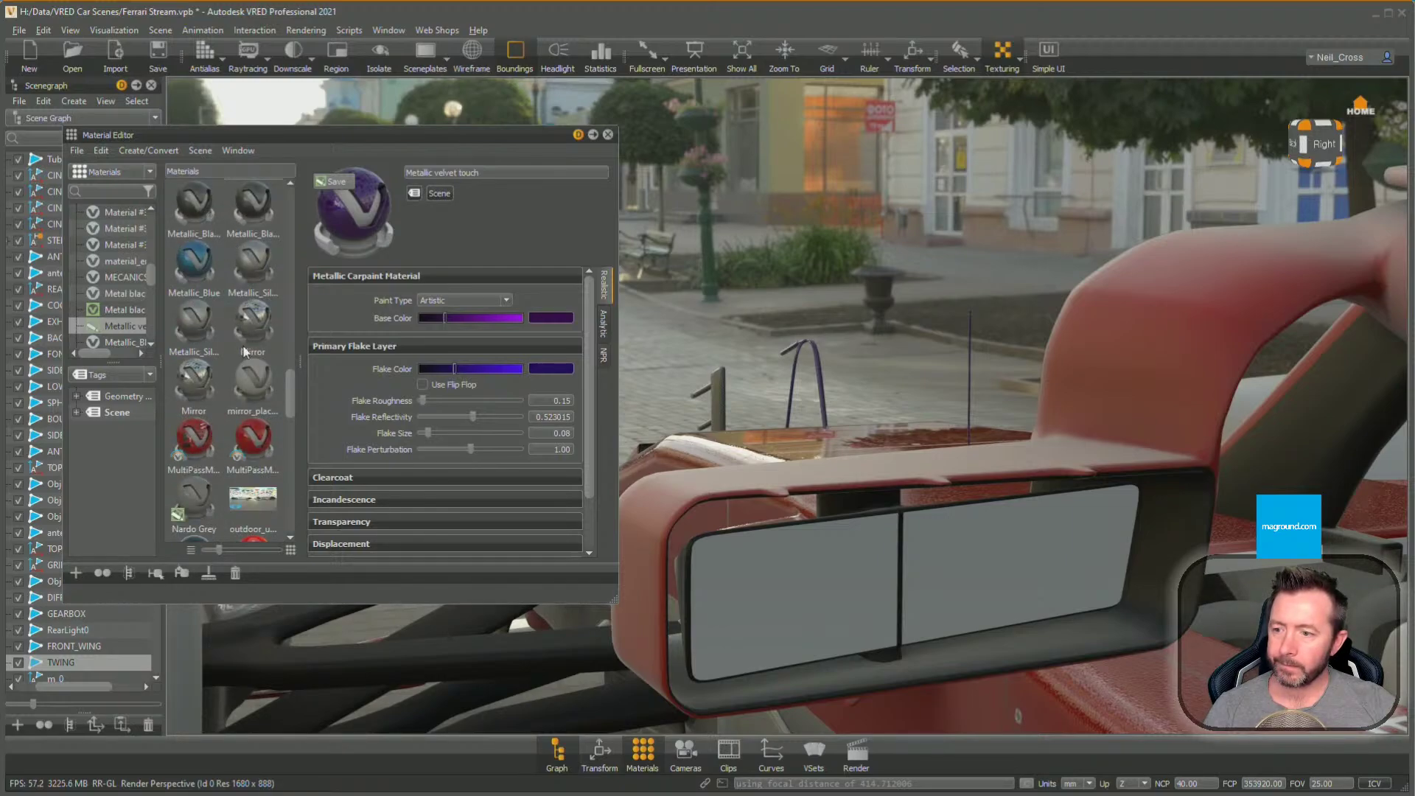
{"action": "left_click_drag", "start_coordinate": [195, 389], "coordinate": [818, 610]}
{"action": "scroll", "coordinate": [1031, 522], "scroll_direction": "down", "scroll_amount": 3}
{"action": "scroll", "coordinate": [1028, 517], "scroll_direction": "down", "scroll_amount": 2}
{"action": "left_click_drag", "start_coordinate": [954, 507], "coordinate": [696, 364]}
{"action": "scroll", "coordinate": [857, 473], "scroll_direction": "up", "scroll_amount": 3}
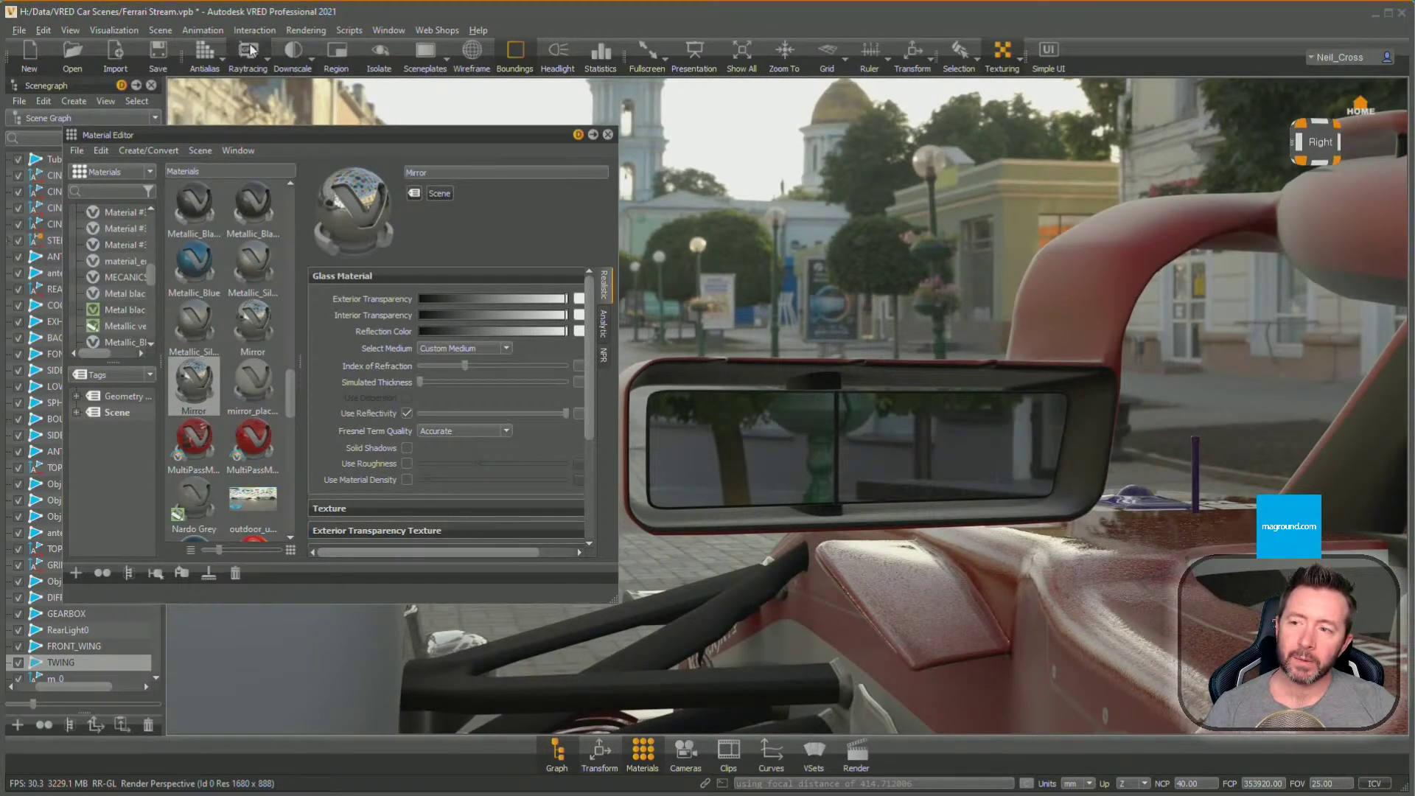
Check the wing mirror's reflections with raytracing switched on, and turn raytracing off
{"action": "left_click", "coordinate": [292, 51]}
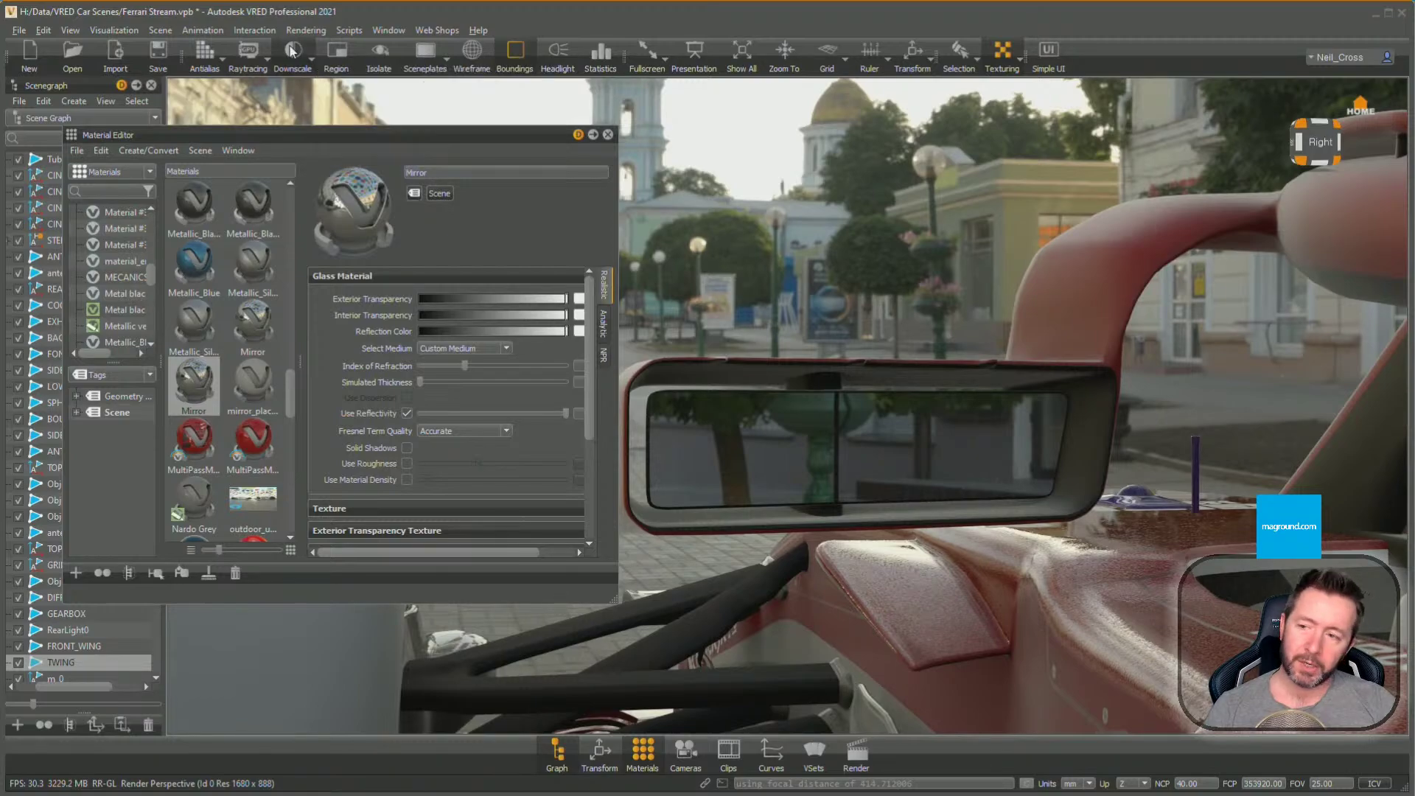
{"action": "left_click", "coordinate": [249, 49]}
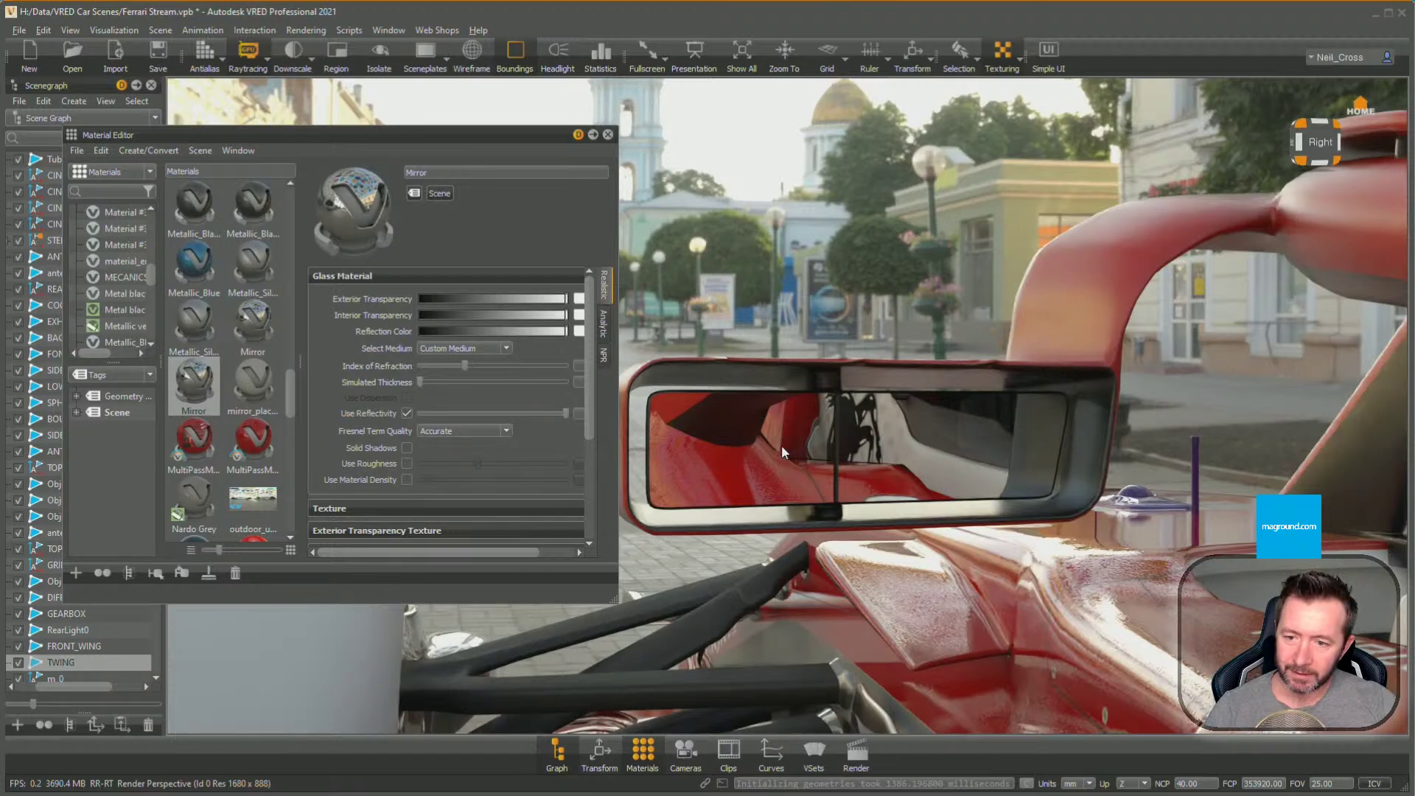
{"action": "left_click_drag", "start_coordinate": [746, 435], "coordinate": [492, 460]}
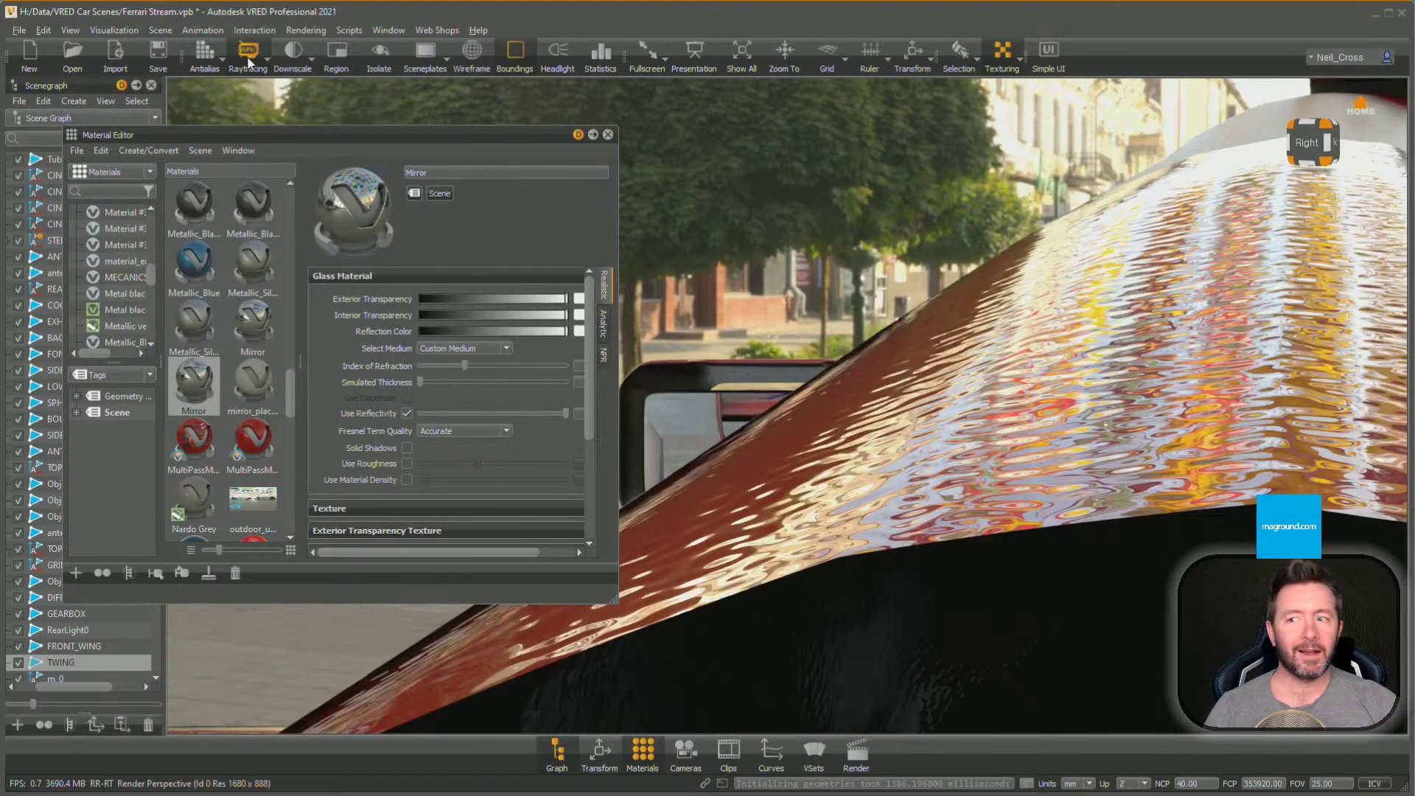
{"action": "left_click", "coordinate": [247, 52]}
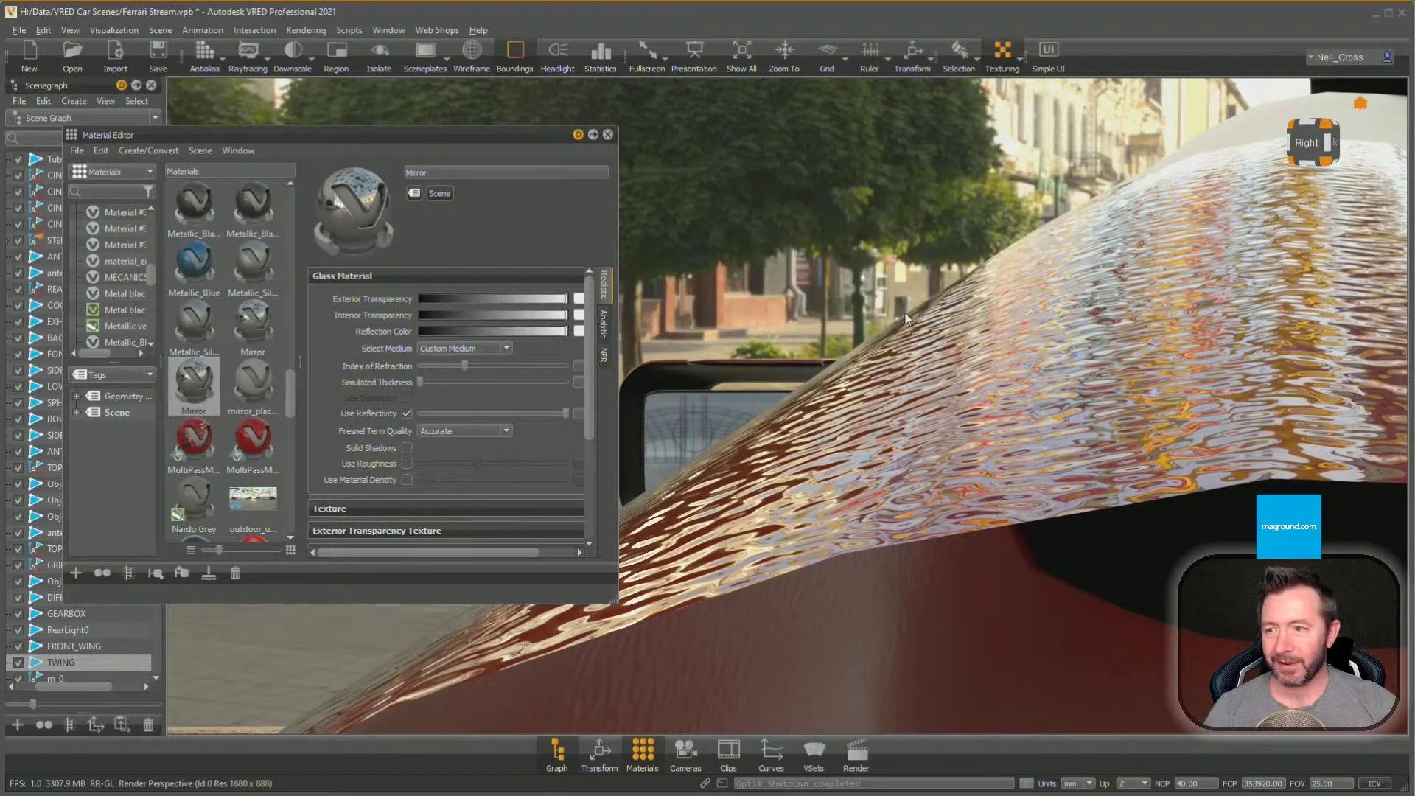
Set the Denoiser to Off in the general render settings and close them
{"action": "left_click", "coordinate": [305, 30]}
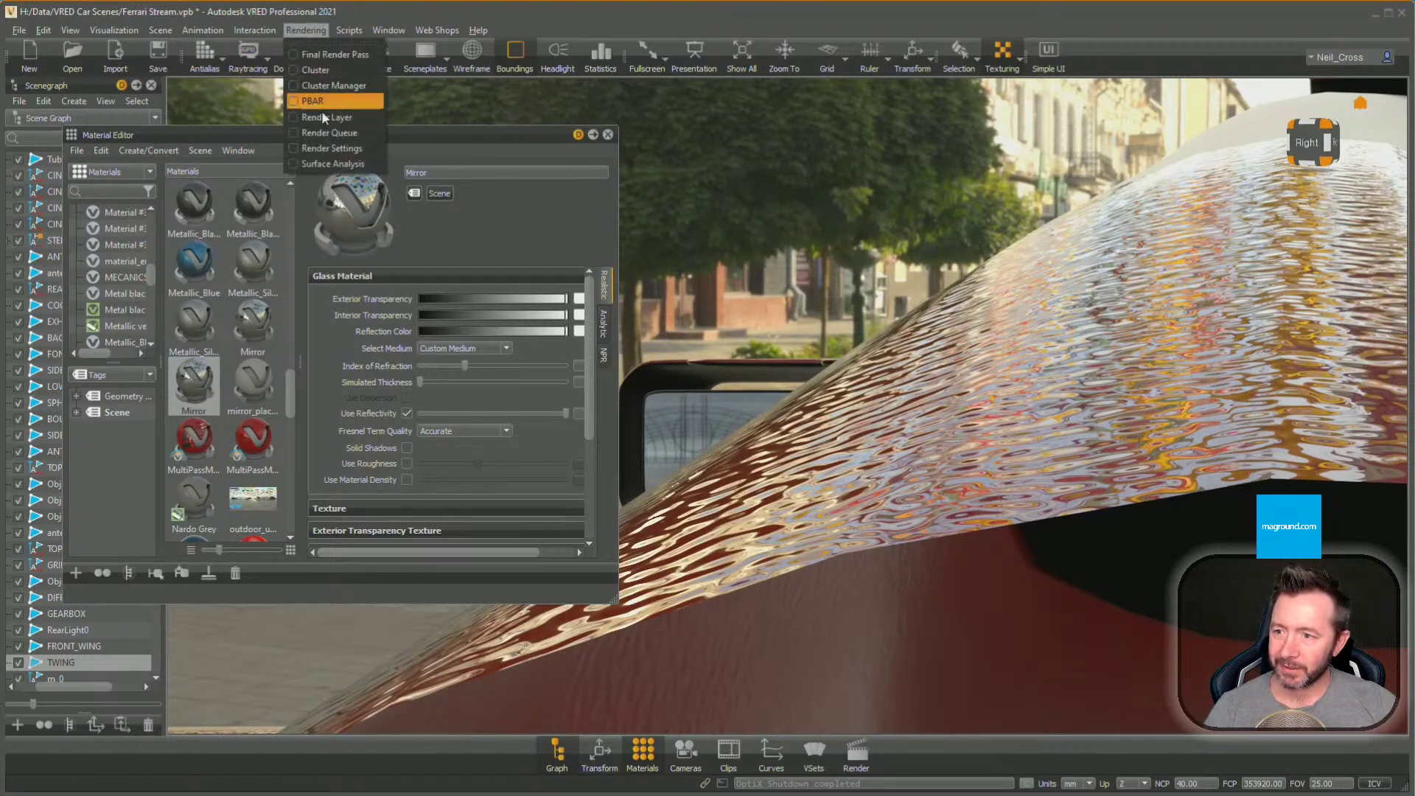
{"action": "left_click", "coordinate": [337, 148]}
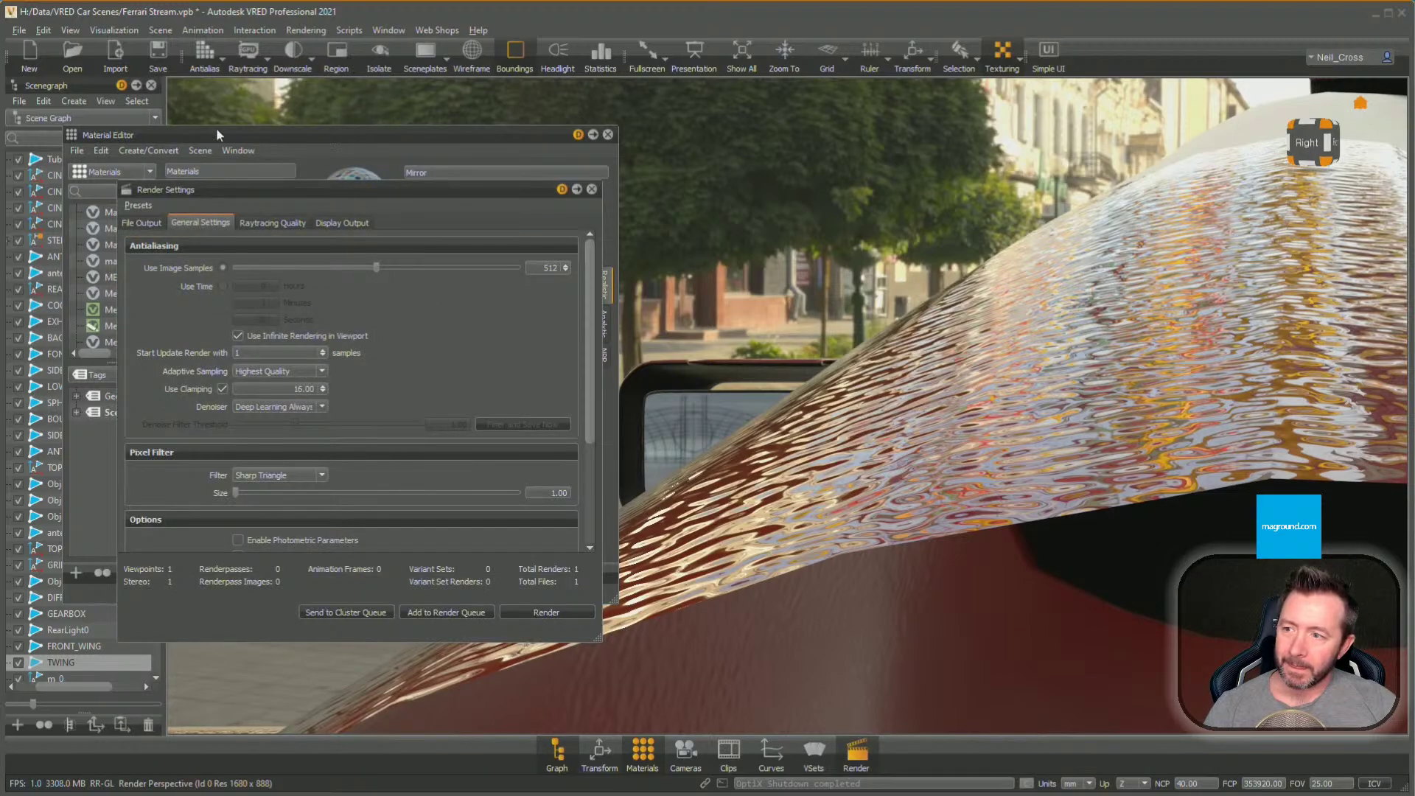
{"action": "left_click_drag", "start_coordinate": [291, 188], "coordinate": [374, 232]}
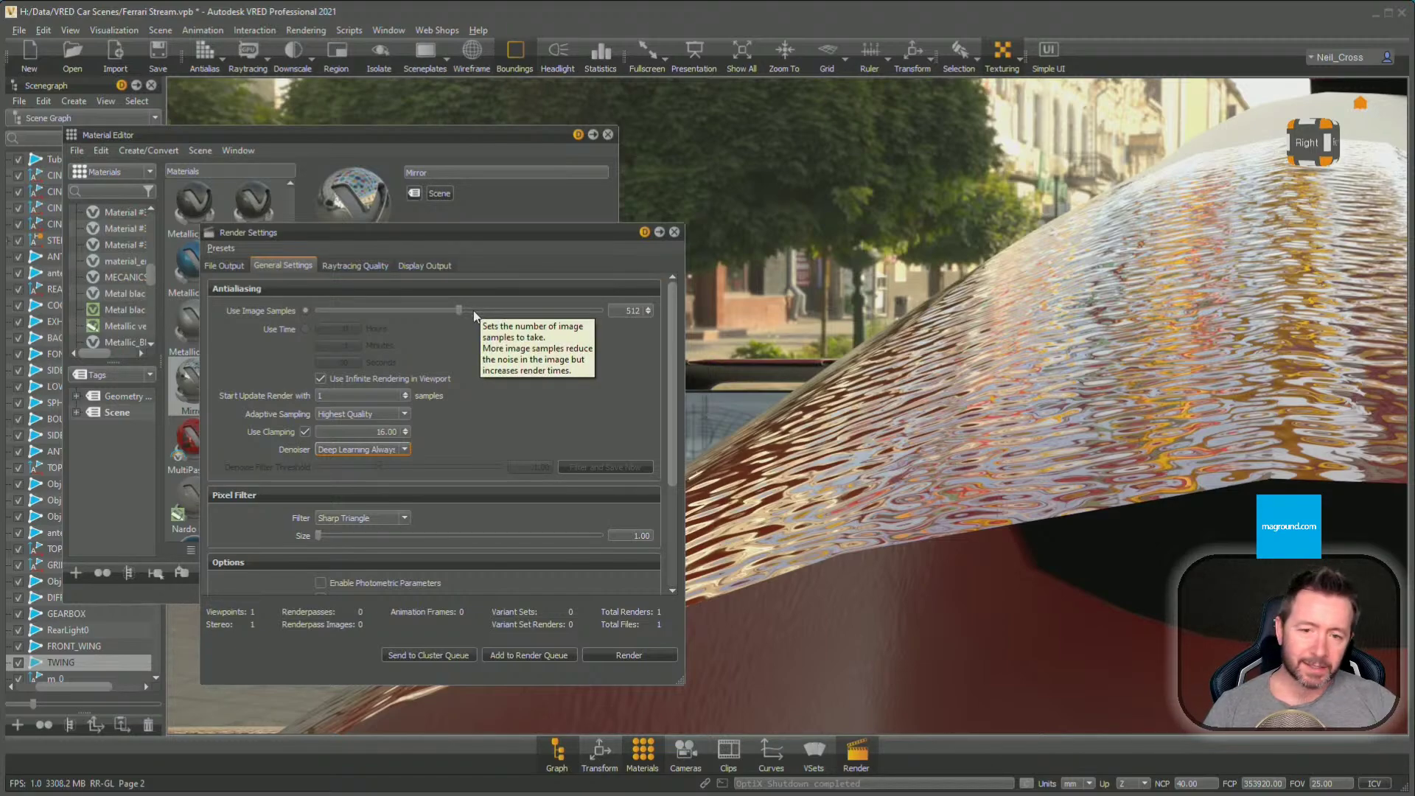
{"action": "left_click_drag", "start_coordinate": [461, 237], "coordinate": [794, 210]}
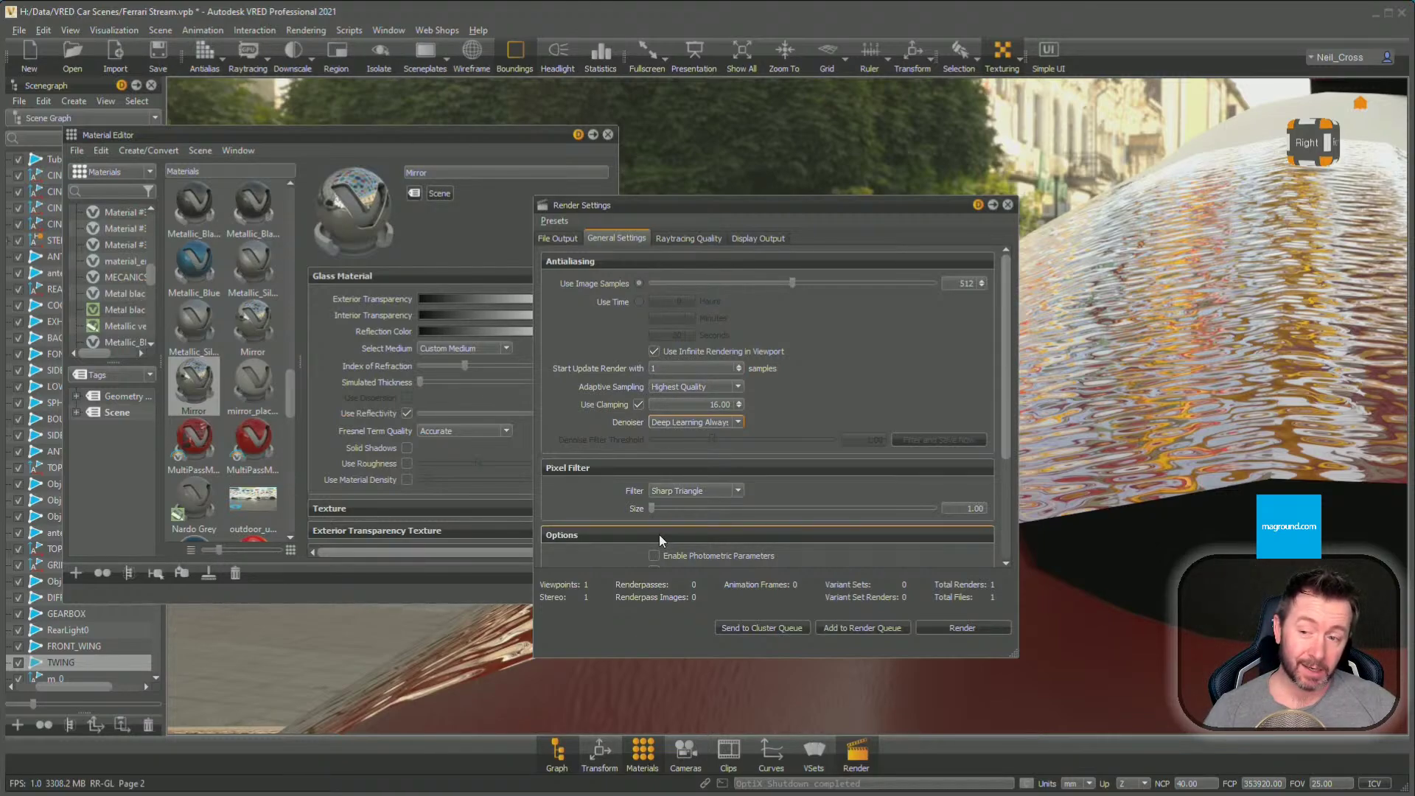
{"action": "left_click", "coordinate": [700, 423]}
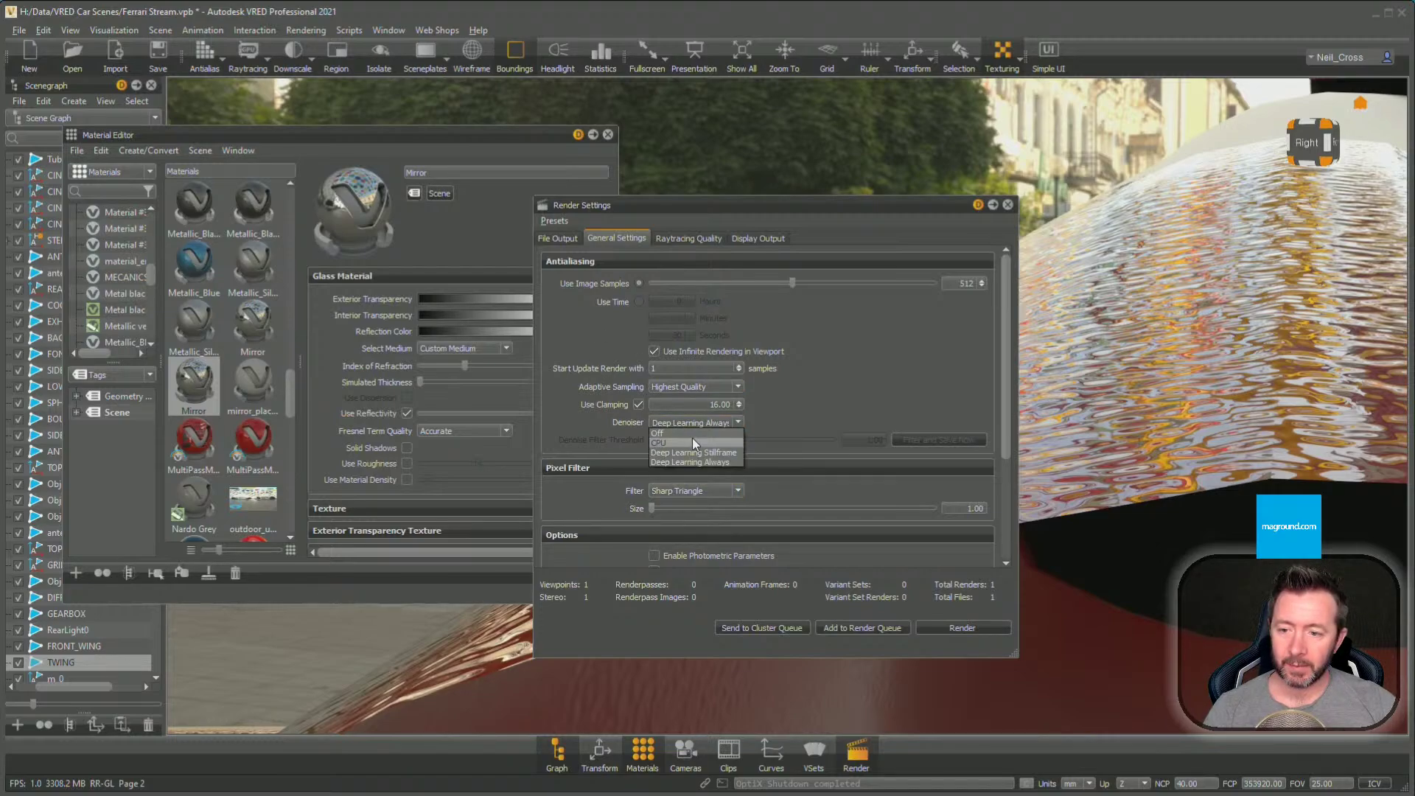
{"action": "left_click", "coordinate": [693, 436]}
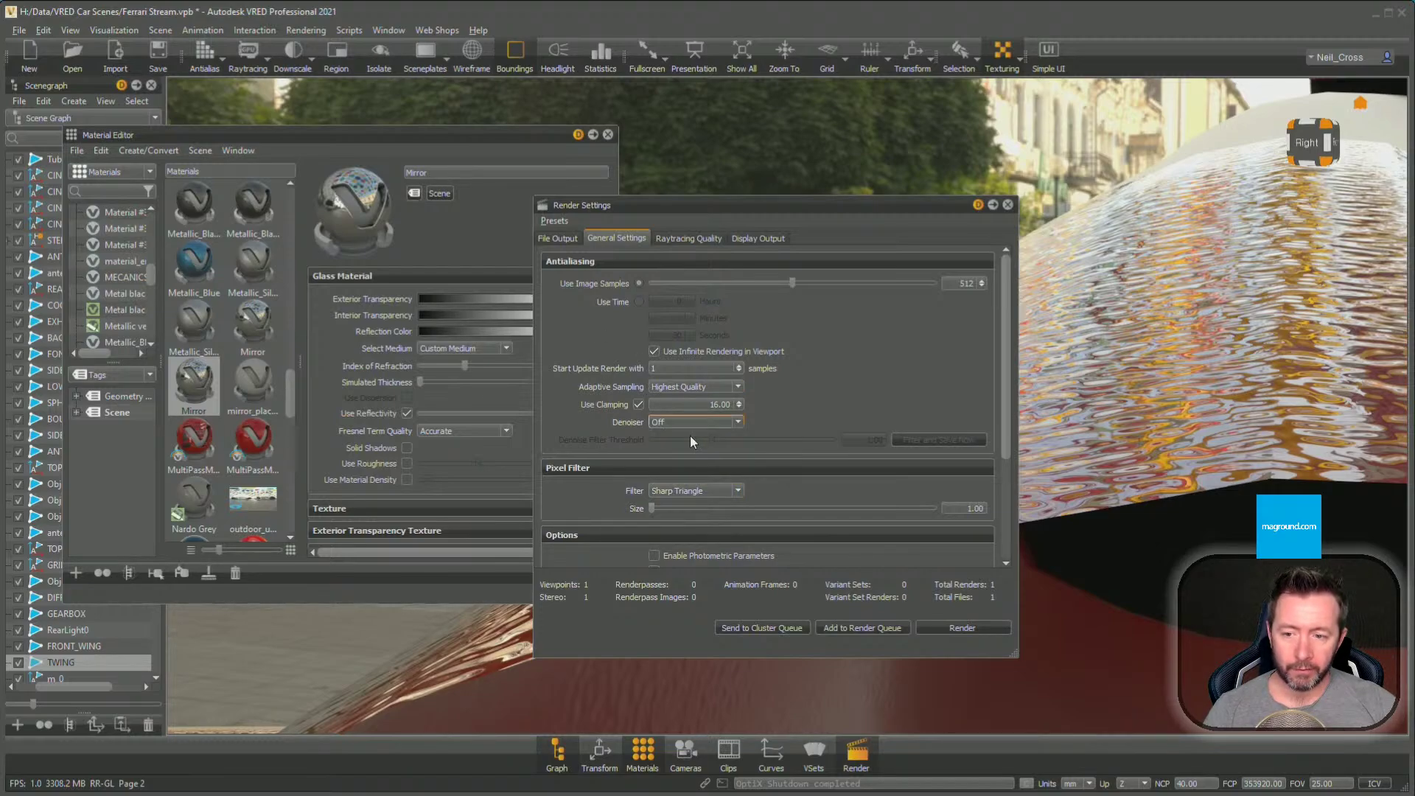
{"action": "left_click", "coordinate": [1008, 205]}
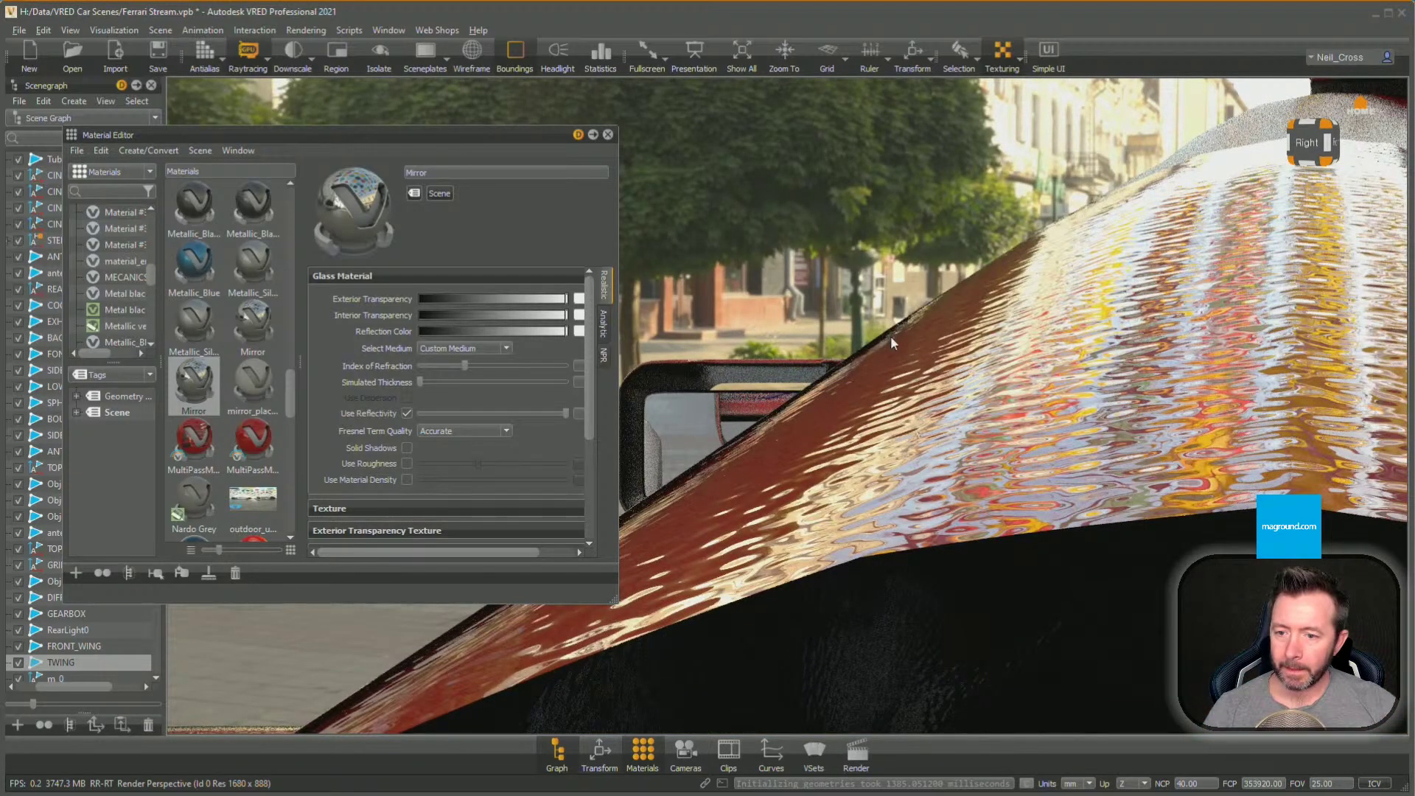
Set Realtime Antialiasing to Off with the raytraced wing mirror in view
{"action": "left_click_drag", "start_coordinate": [891, 339], "coordinate": [925, 343], "text": "alt"}
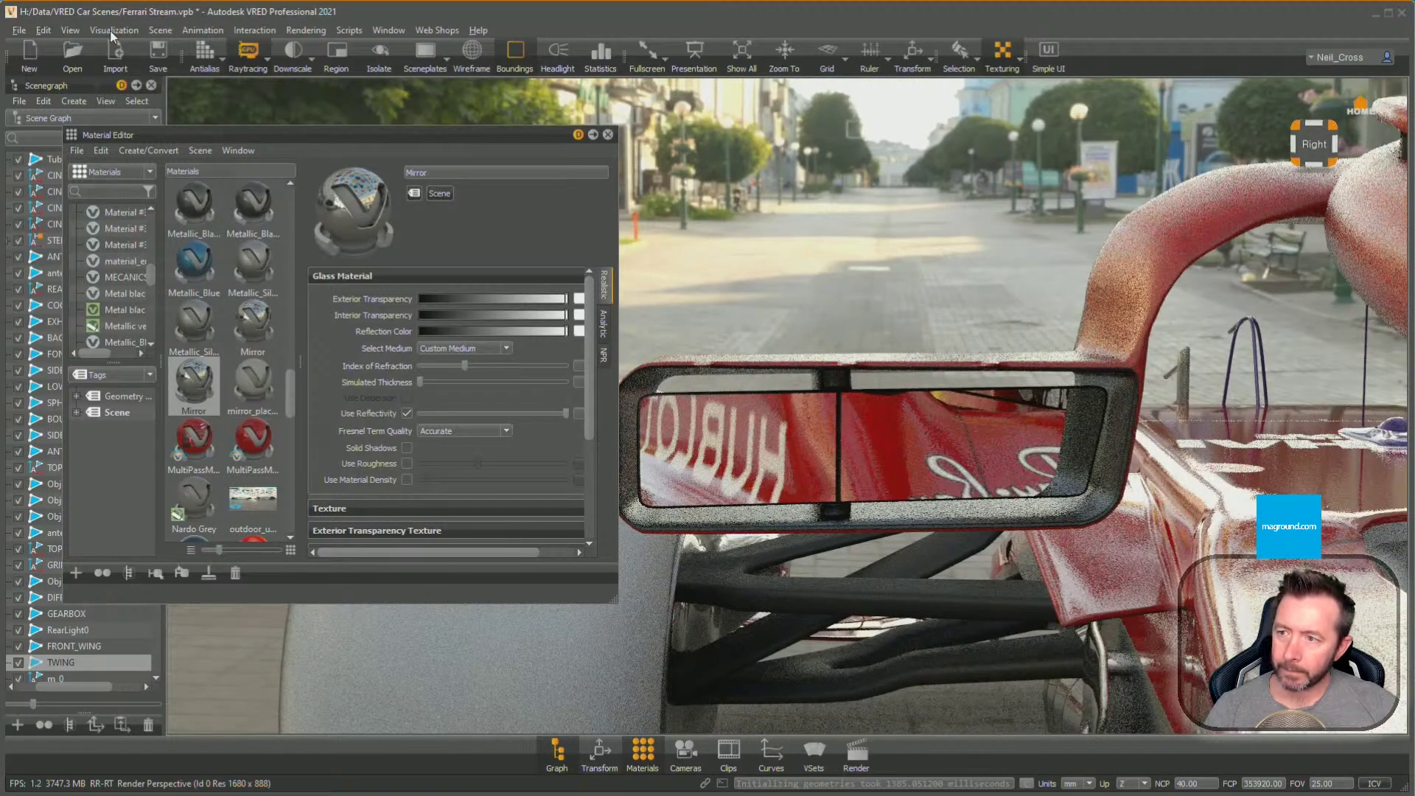
{"action": "left_click", "coordinate": [109, 29]}
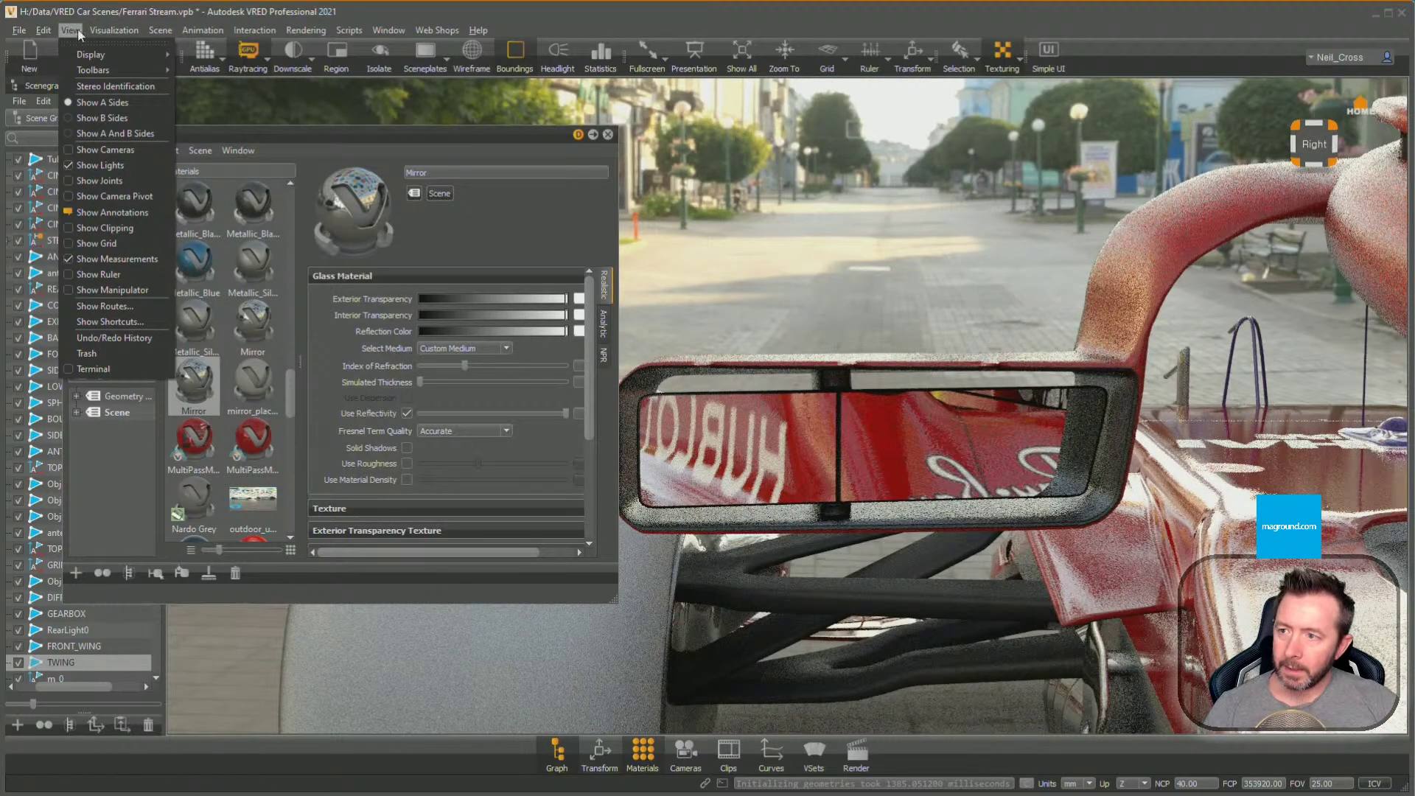
{"action": "mouse_move", "coordinate": [114, 31]}
{"action": "mouse_move", "coordinate": [184, 258]}
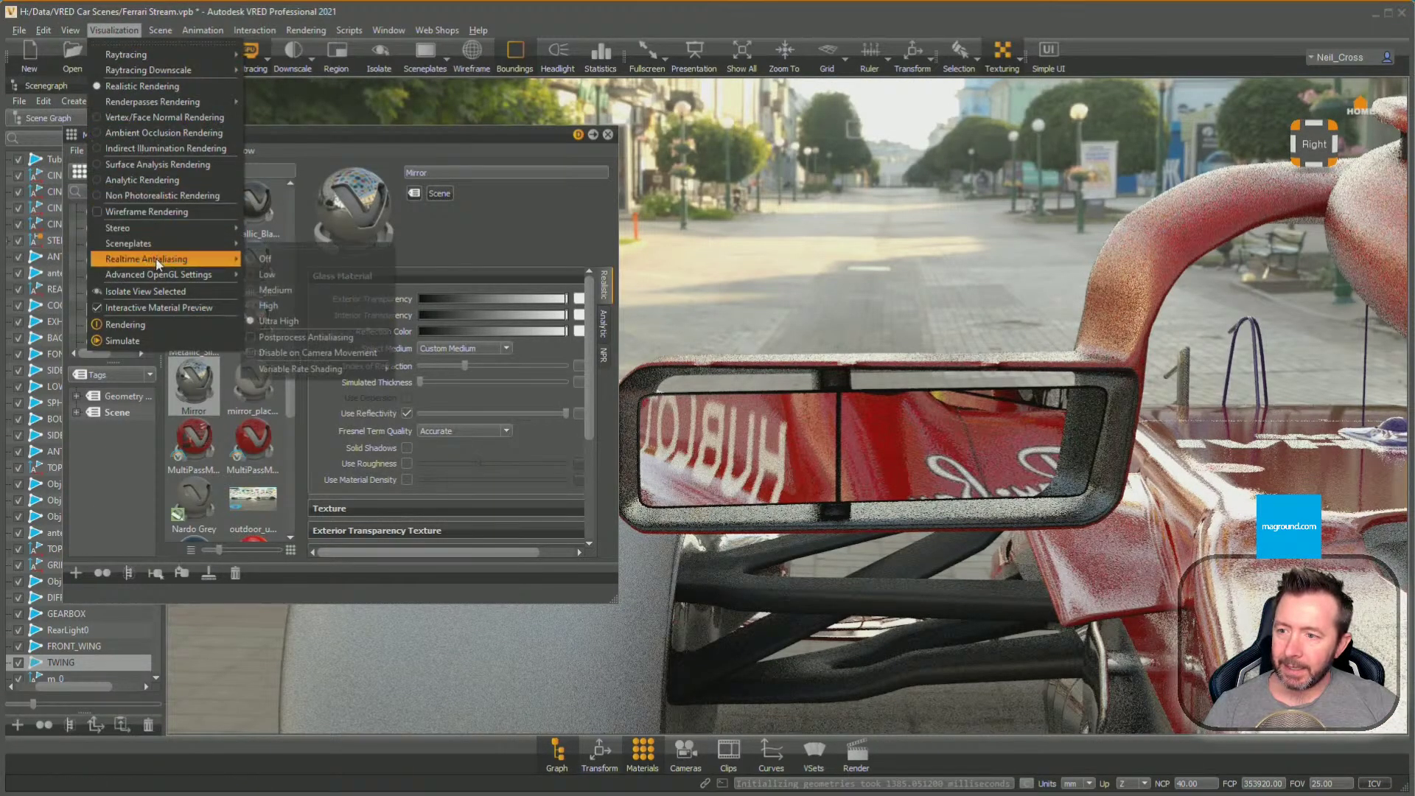
{"action": "left_click", "coordinate": [276, 263]}
Look over the whole raytraced car from the rear three-quarter side, with the Material Editor moved aside and the selection cleared
{"action": "right_click_drag", "start_coordinate": [934, 507], "coordinate": [925, 532], "text": "alt"}
{"action": "left_click_drag", "start_coordinate": [925, 532], "coordinate": [1046, 531], "text": "alt"}
{"action": "right_click_drag", "start_coordinate": [1156, 588], "coordinate": [1014, 579], "text": "alt"}
{"action": "left_click_drag", "start_coordinate": [1013, 579], "coordinate": [1065, 635], "text": "alt"}
{"action": "right_click_drag", "start_coordinate": [1065, 636], "coordinate": [921, 562], "text": "alt"}
{"action": "left_click_drag", "start_coordinate": [921, 561], "coordinate": [958, 509], "text": "alt"}
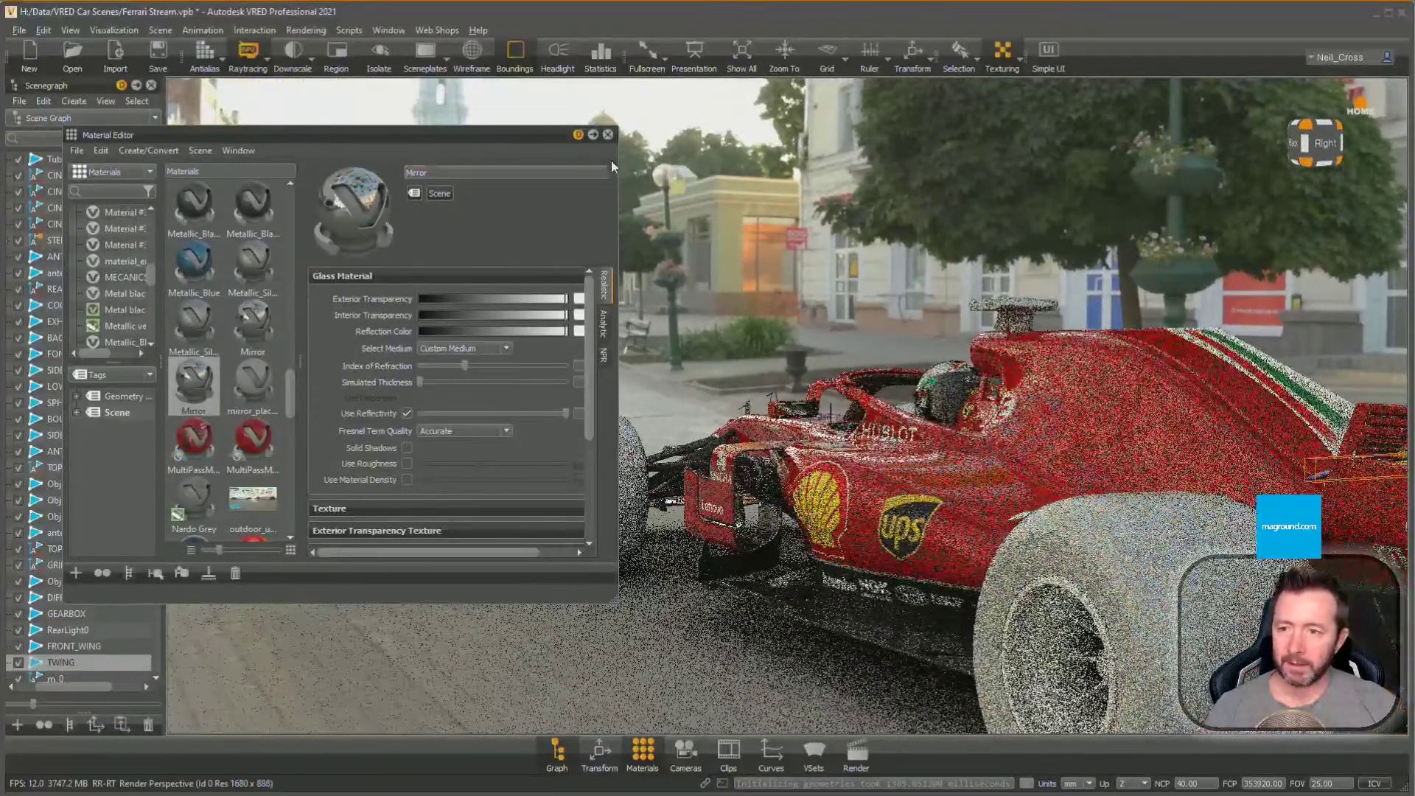
{"action": "left_click_drag", "start_coordinate": [536, 138], "coordinate": [404, 159]}
{"action": "right_click_drag", "start_coordinate": [1046, 541], "coordinate": [928, 485], "text": "alt"}
{"action": "left_click_drag", "start_coordinate": [907, 485], "coordinate": [870, 486], "text": "alt"}
{"action": "key", "text": "Escape"}
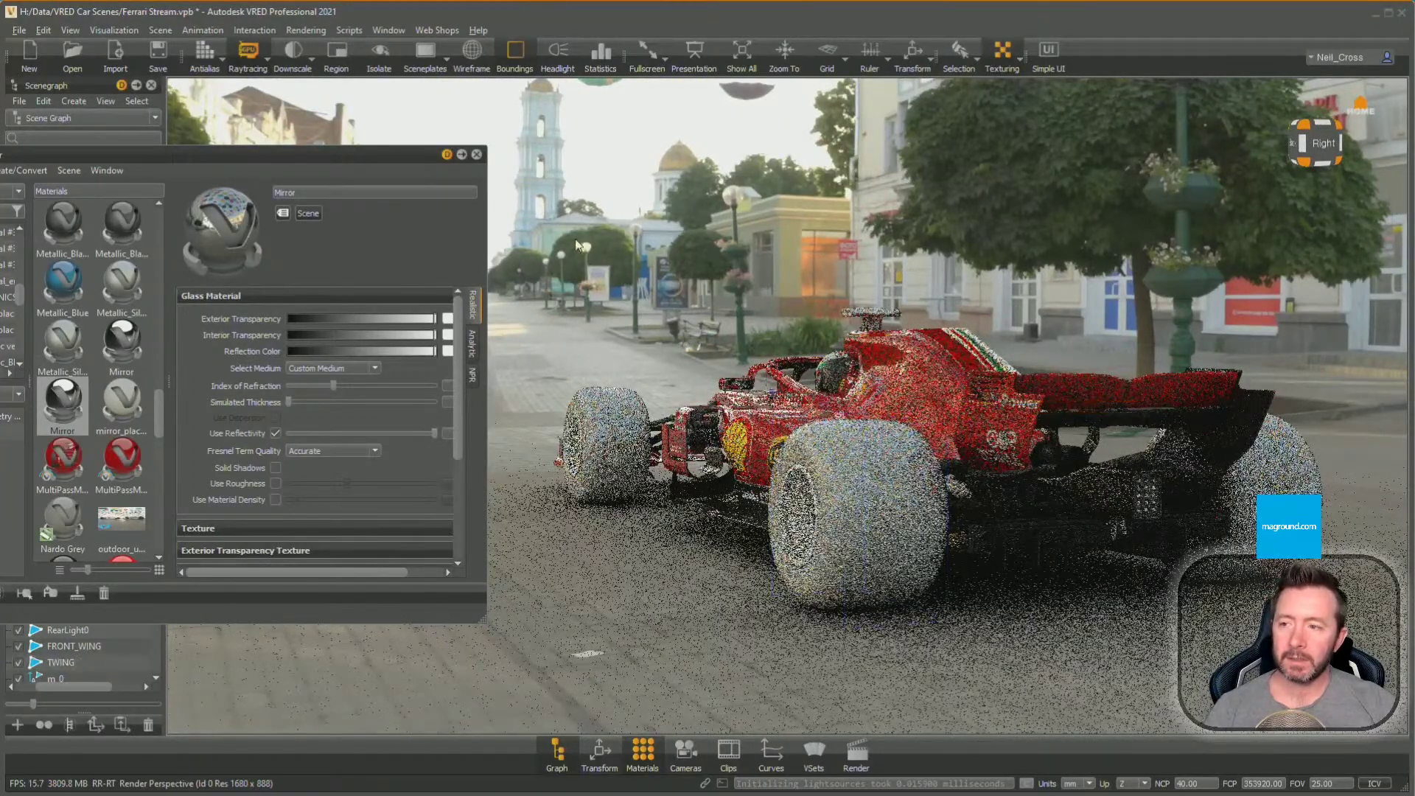
Refine the rear view of the car with CPU raytracing and antialiasing, and switch both off
{"action": "left_click", "coordinate": [264, 59]}
{"action": "left_click", "coordinate": [253, 122]}
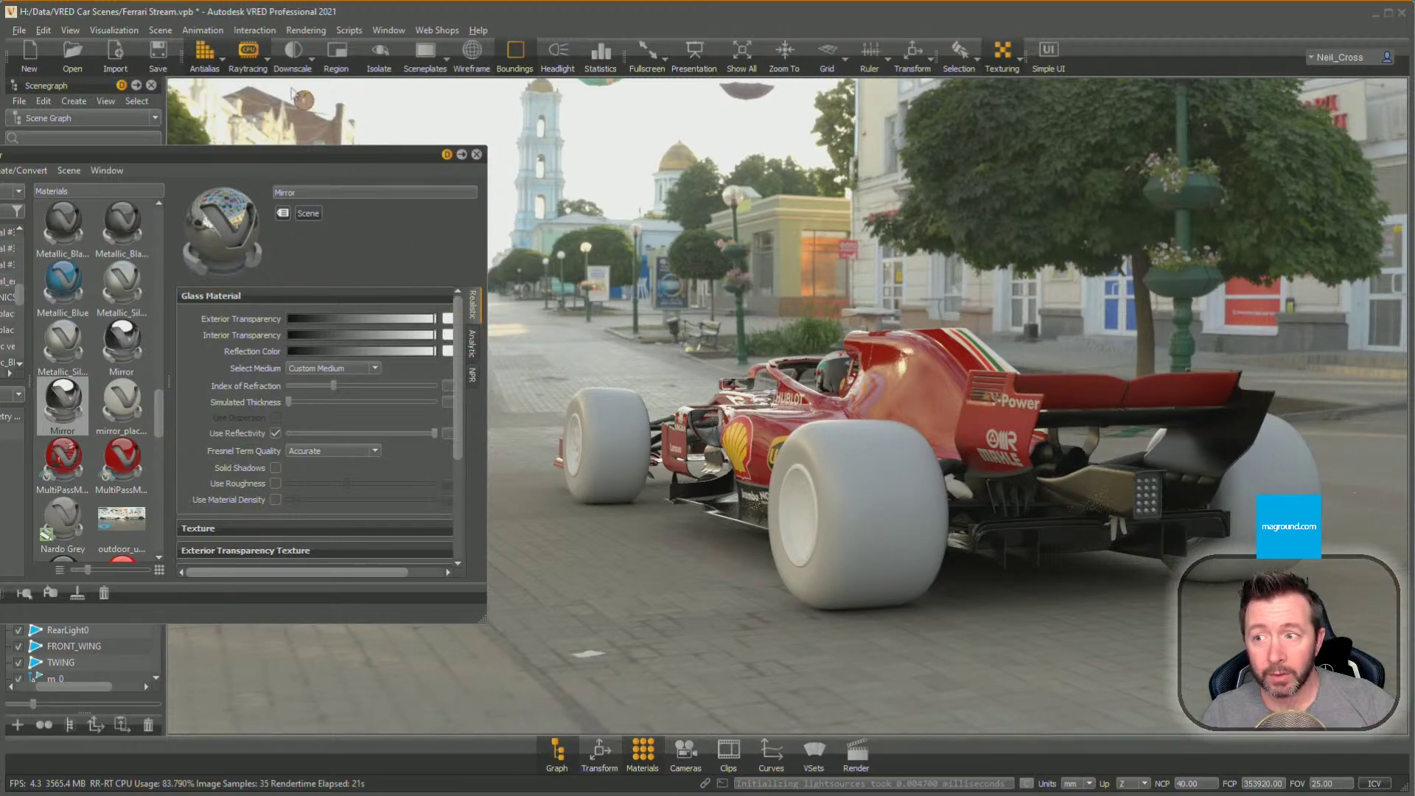
{"action": "left_click", "coordinate": [251, 55]}
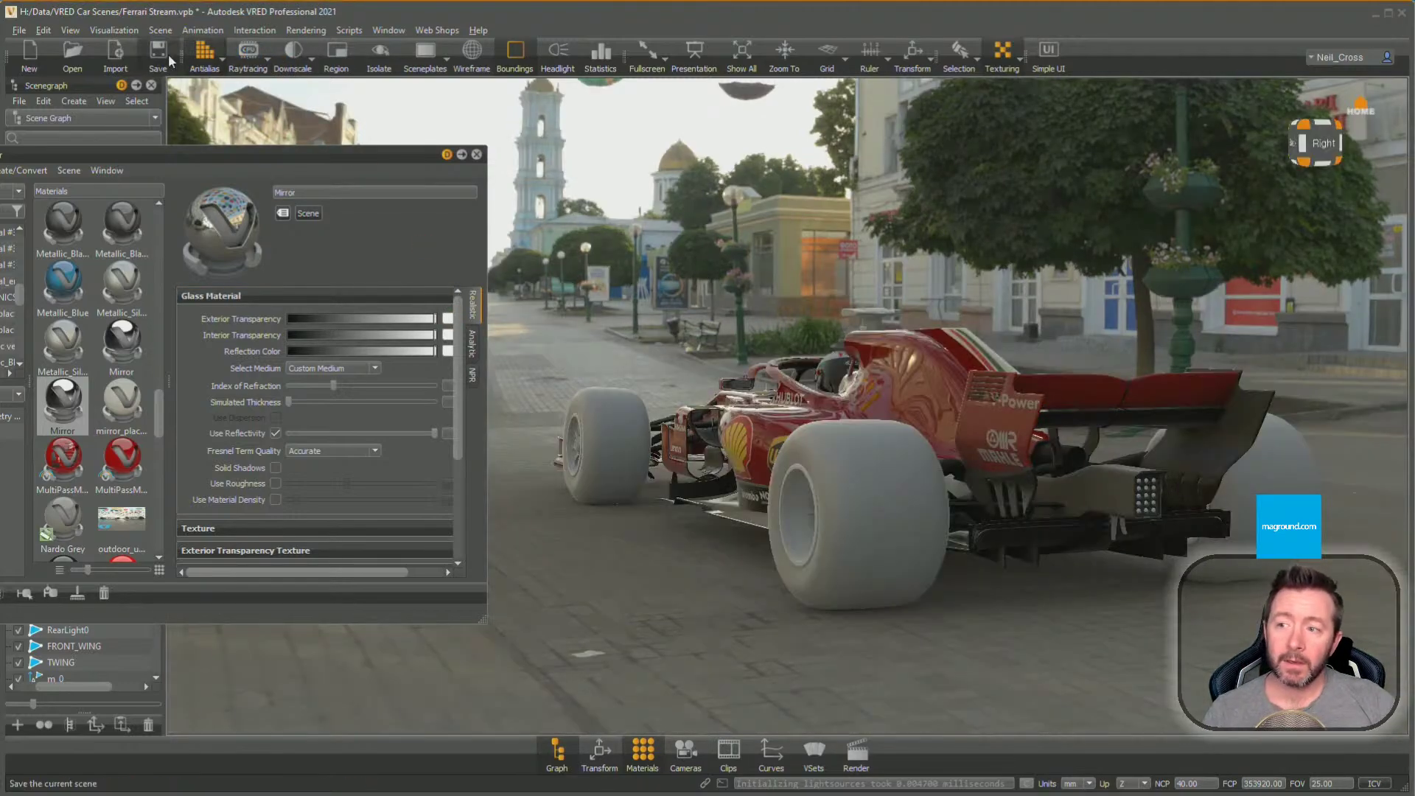
{"action": "left_click", "coordinate": [270, 58]}
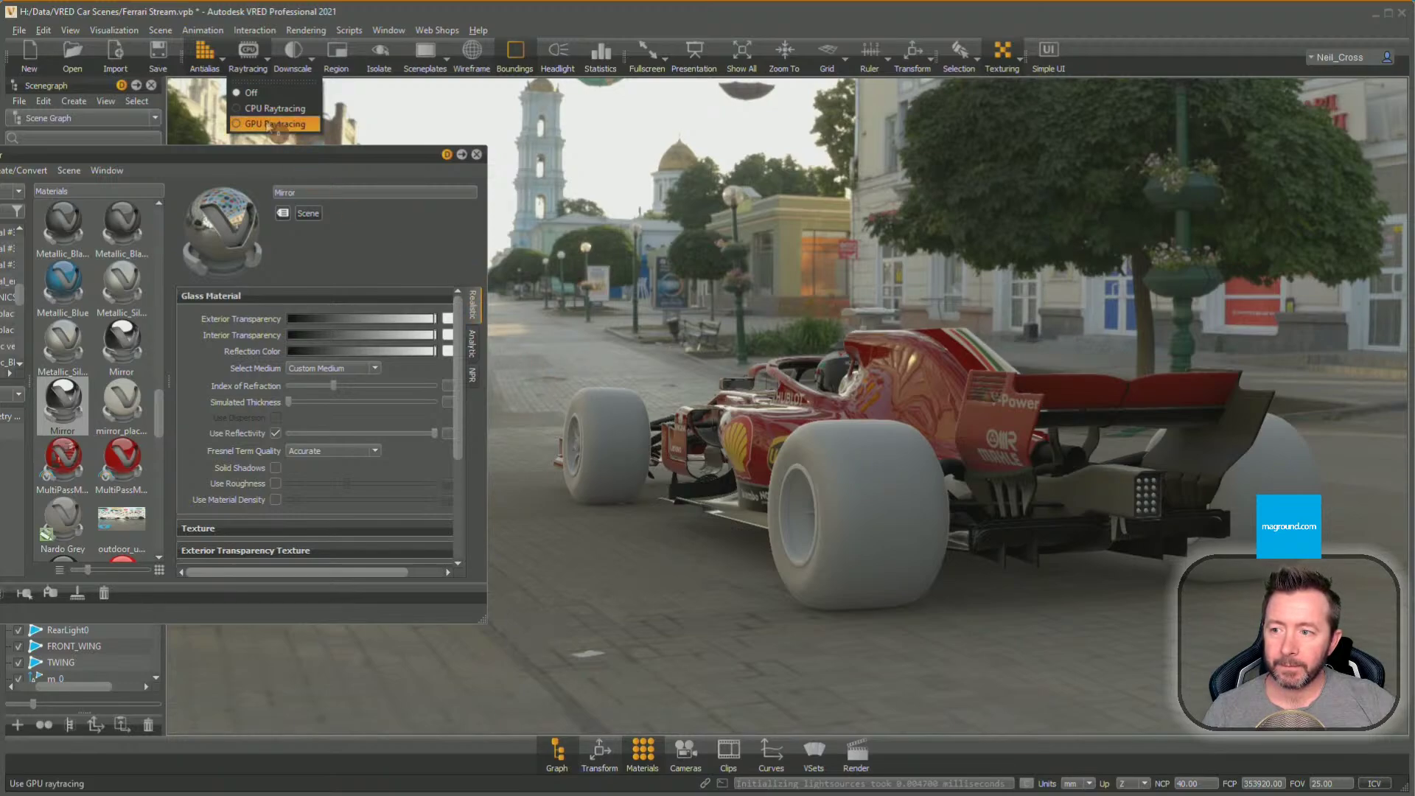
{"action": "left_click", "coordinate": [200, 64]}
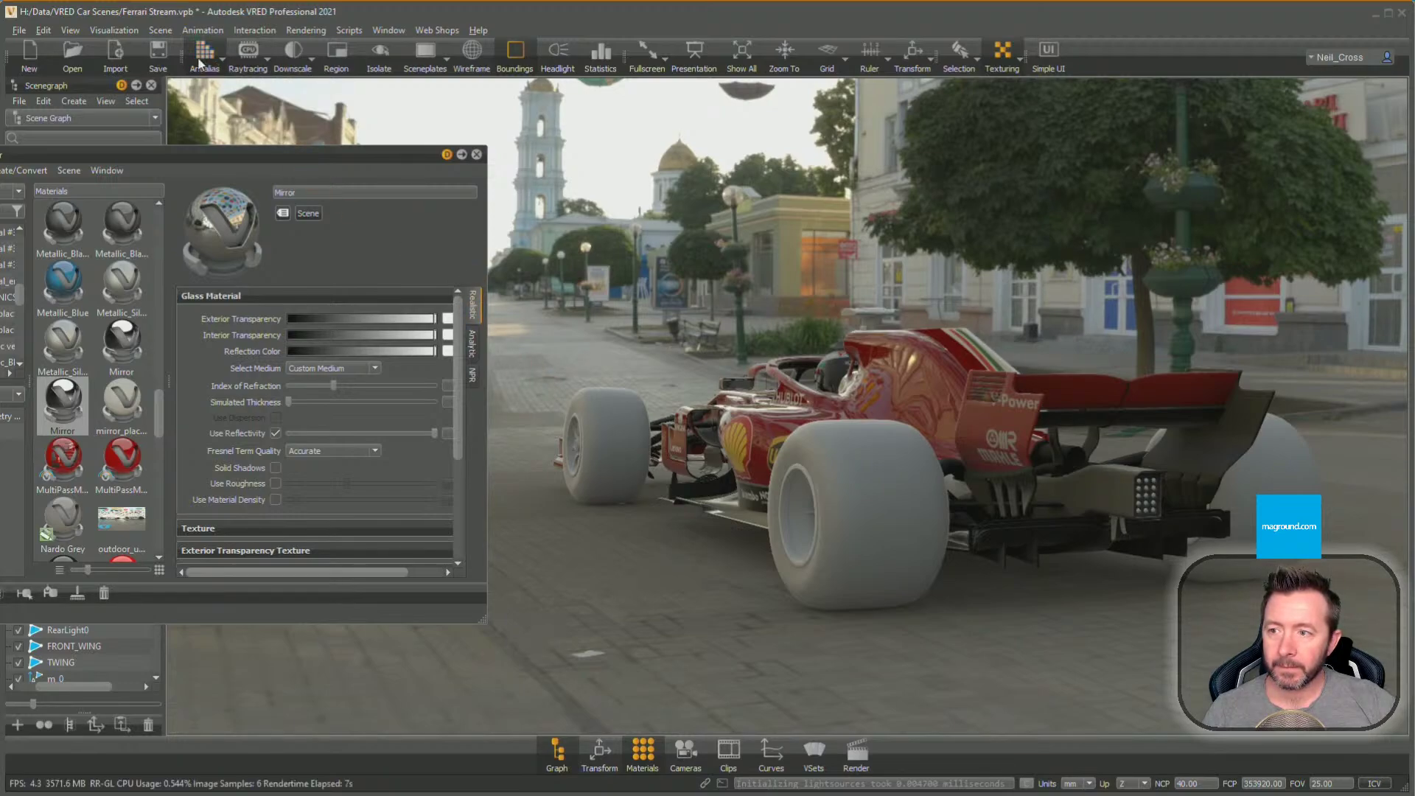
Render the same rear view with GPU raytracing and antialiasing for comparison, and turn raytracing off
{"action": "left_click", "coordinate": [260, 51]}
{"action": "left_click", "coordinate": [255, 120]}
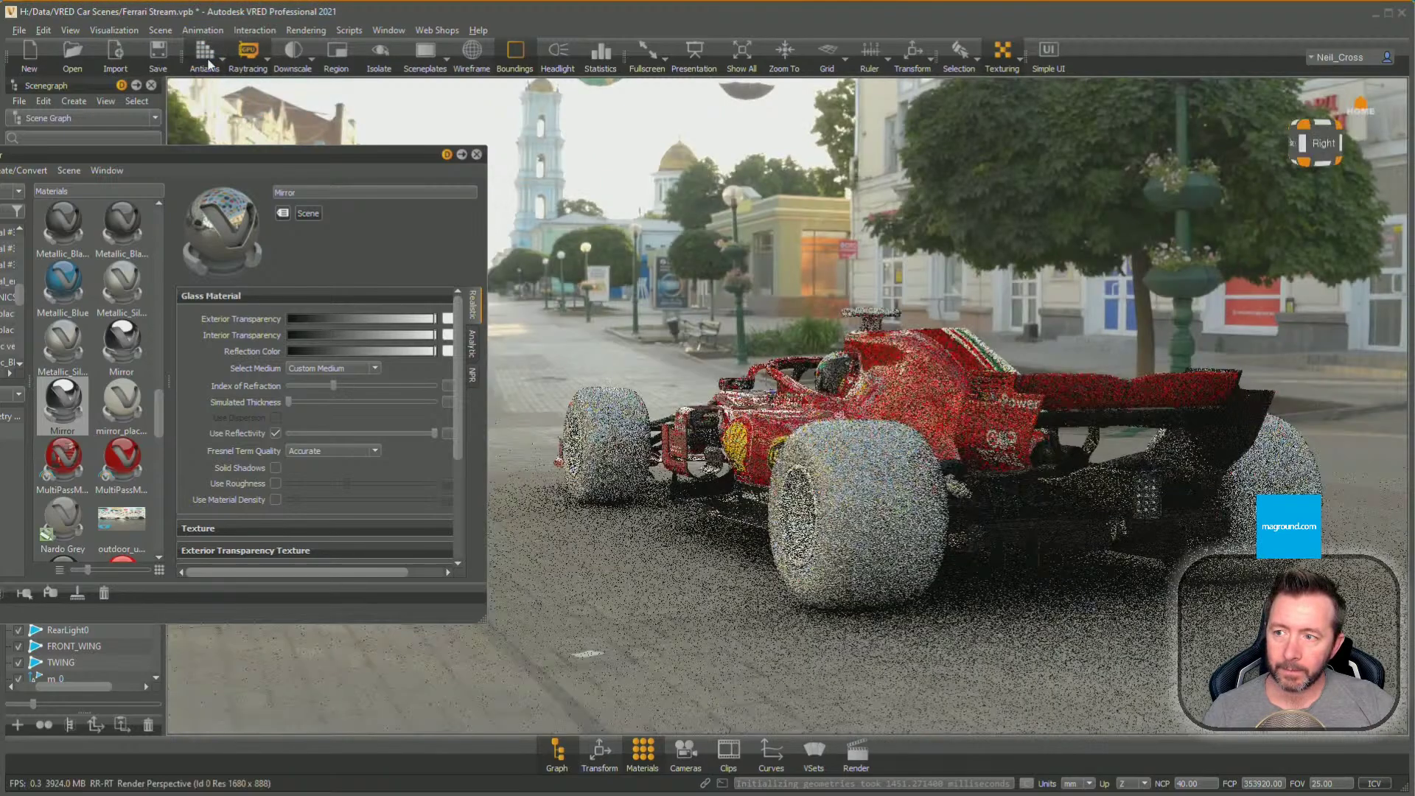
{"action": "left_click", "coordinate": [205, 53]}
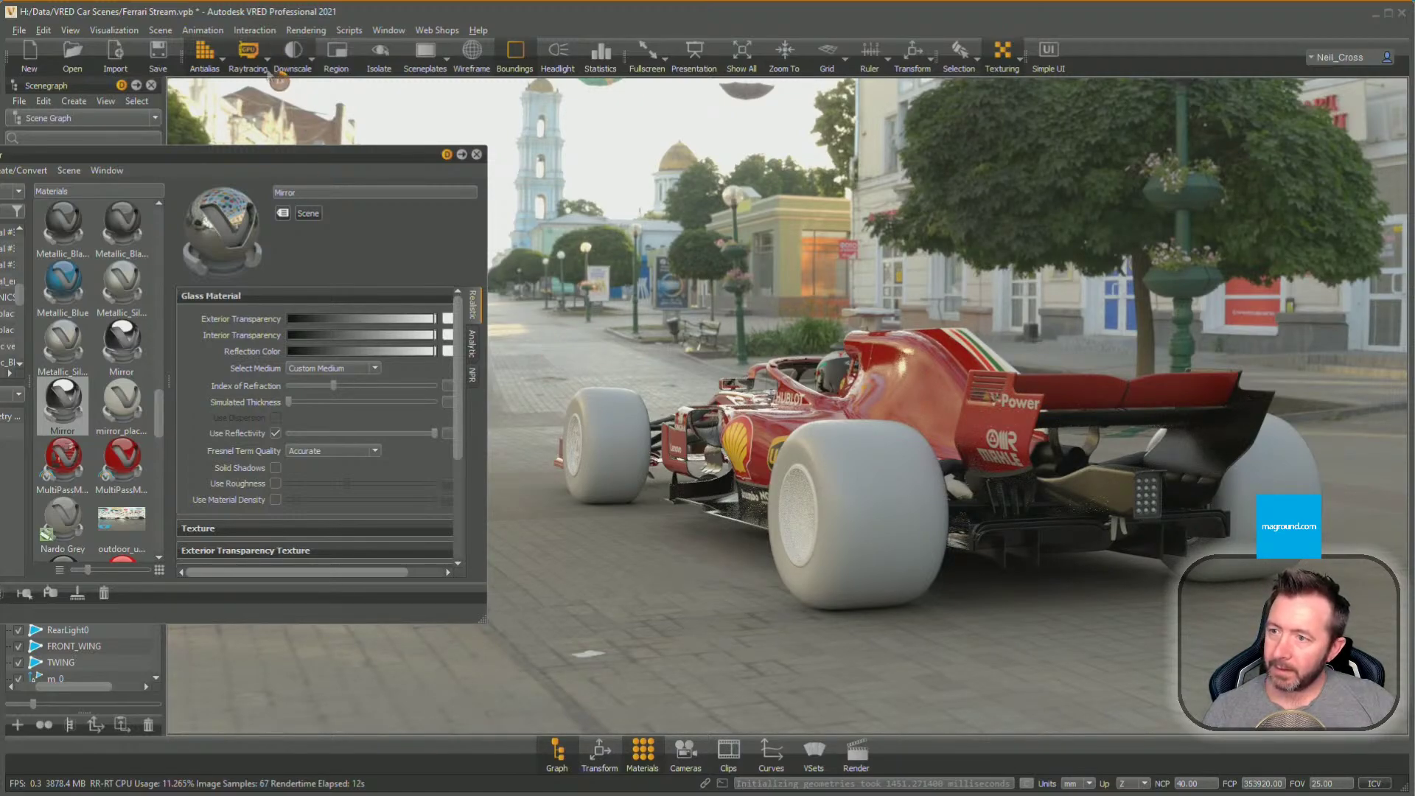
{"action": "left_click", "coordinate": [248, 70]}
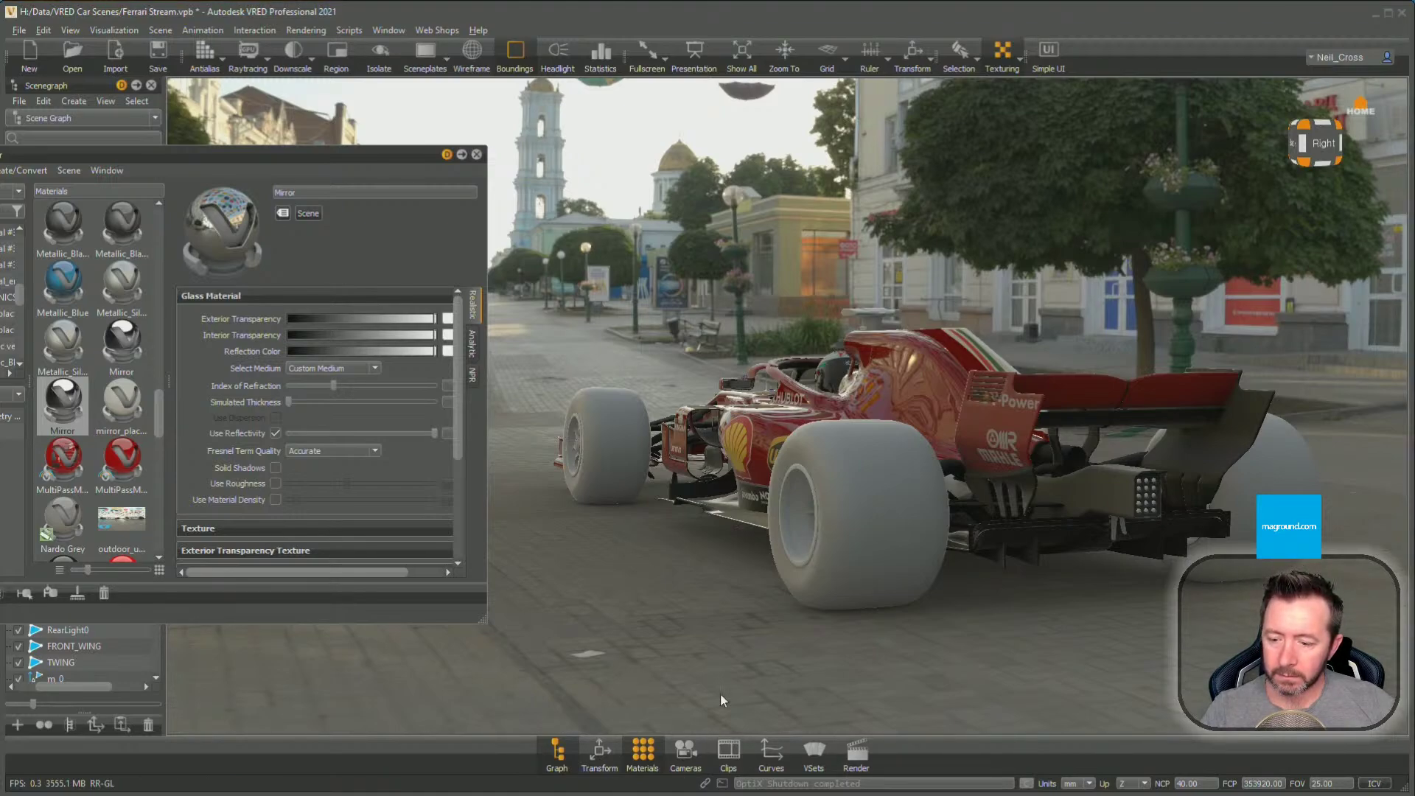
Move the Desktop file window out of the way and look at the Carbon Fibre materials in the Asset Manager, closing it again
{"action": "key", "text": "alt+Tab"}
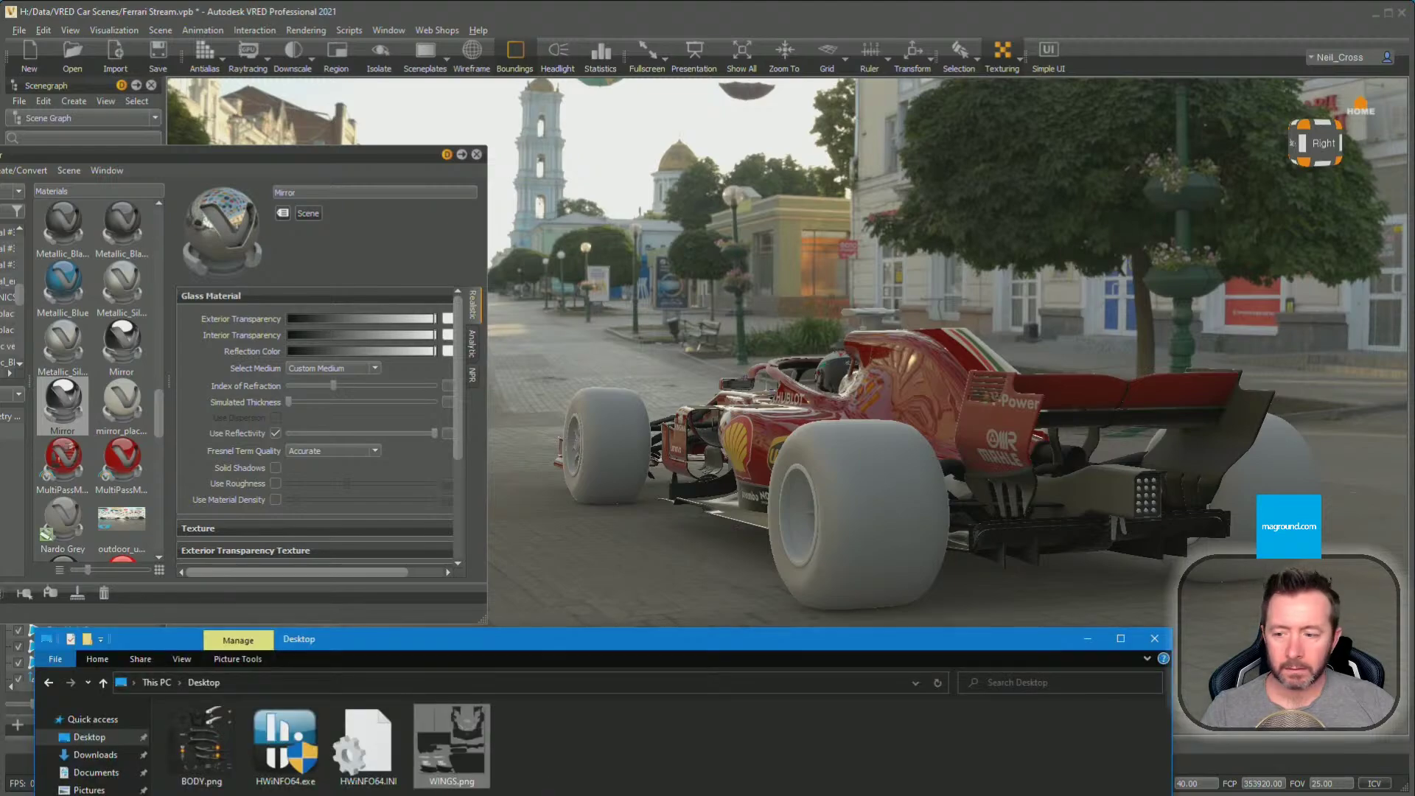
{"action": "left_click_drag", "start_coordinate": [381, 649], "coordinate": [1414, 288]}
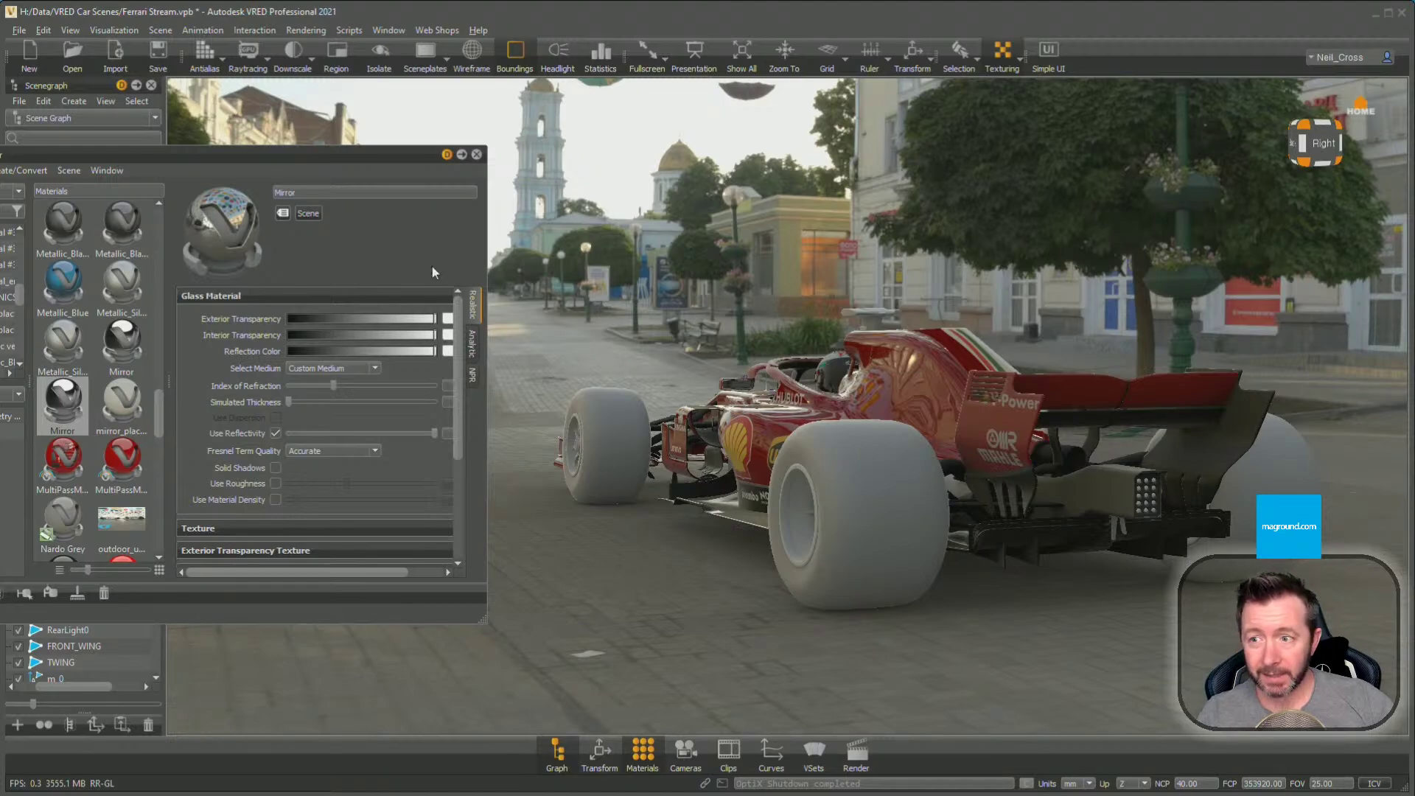
{"action": "left_click", "coordinate": [160, 30]}
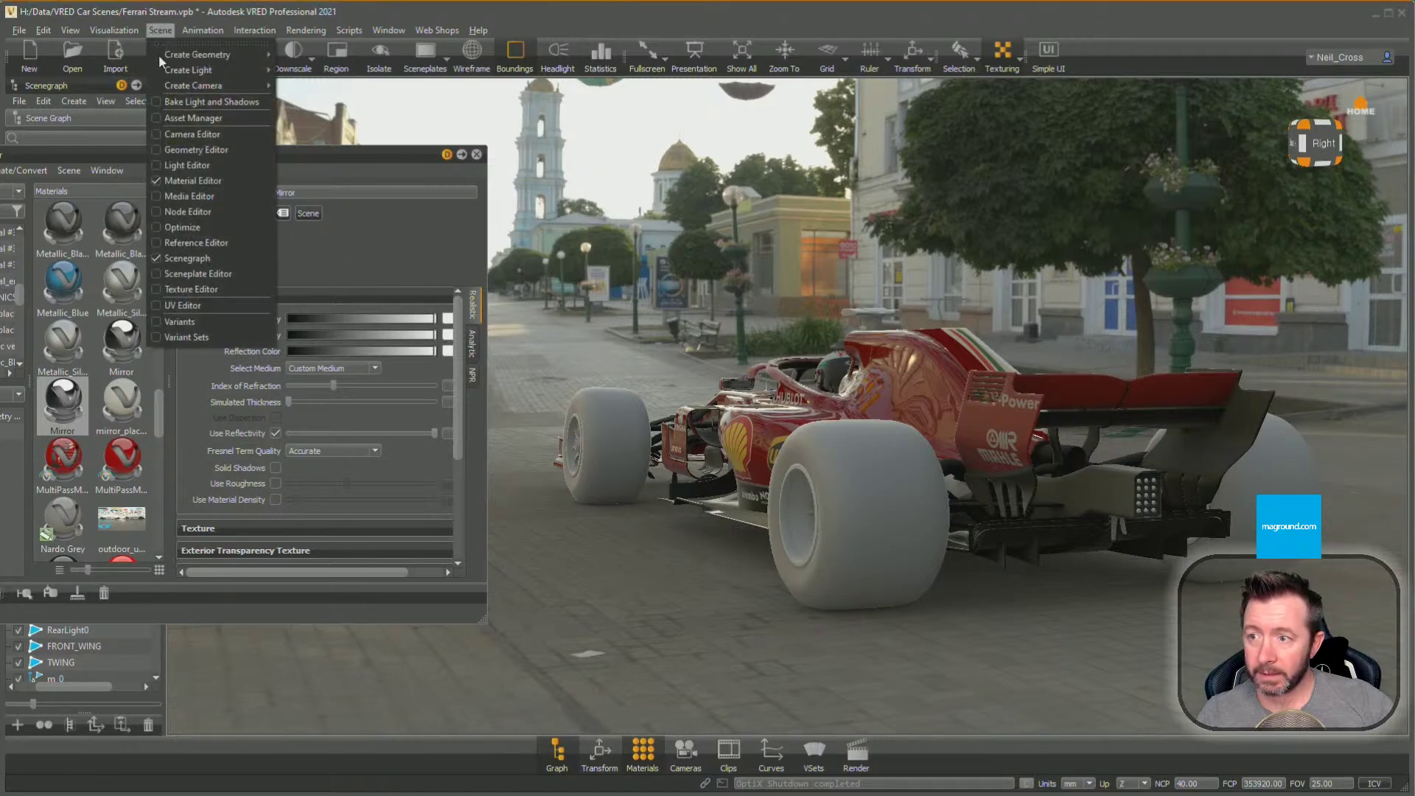
{"action": "left_click", "coordinate": [185, 117]}
{"action": "left_click_drag", "start_coordinate": [562, 364], "coordinate": [356, 164]}
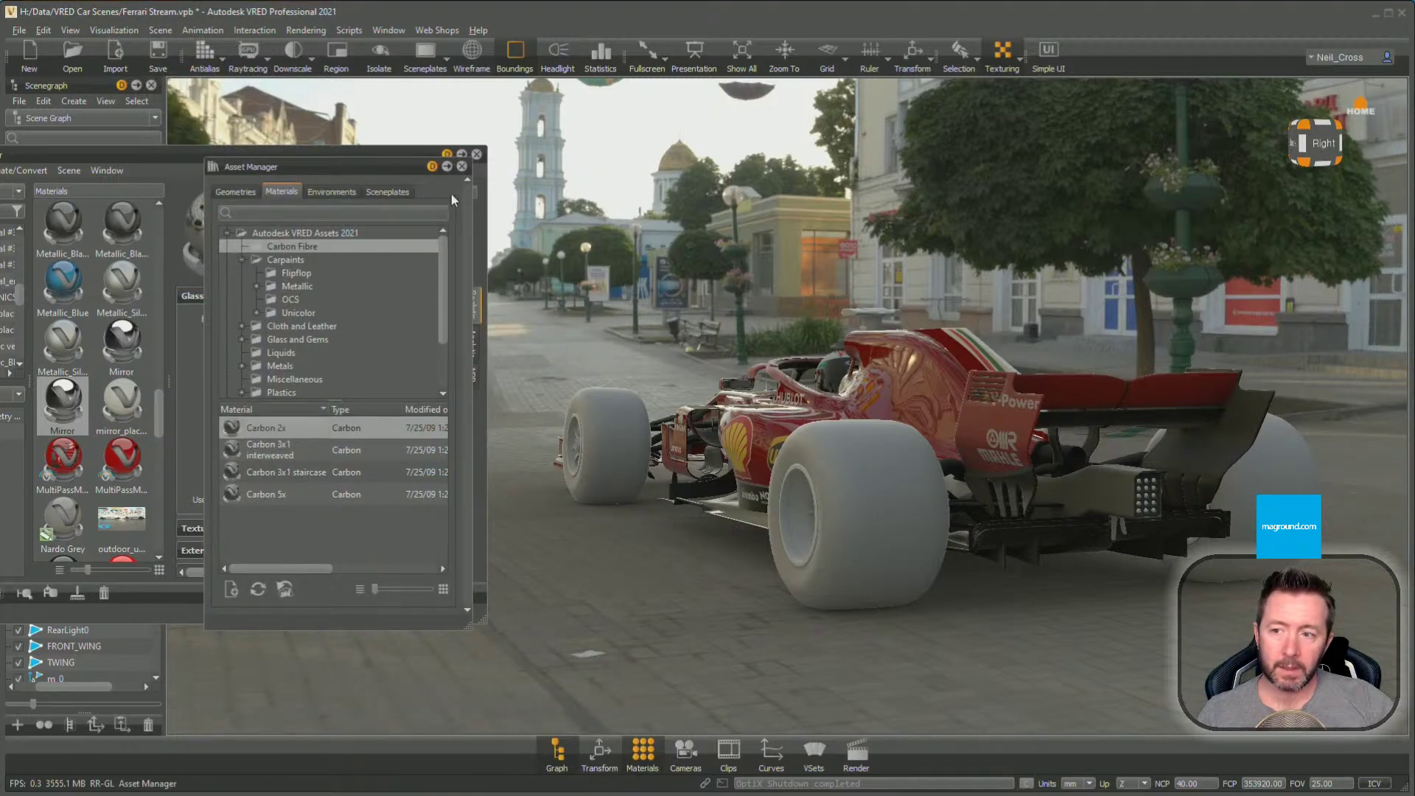
{"action": "left_click", "coordinate": [462, 166]}
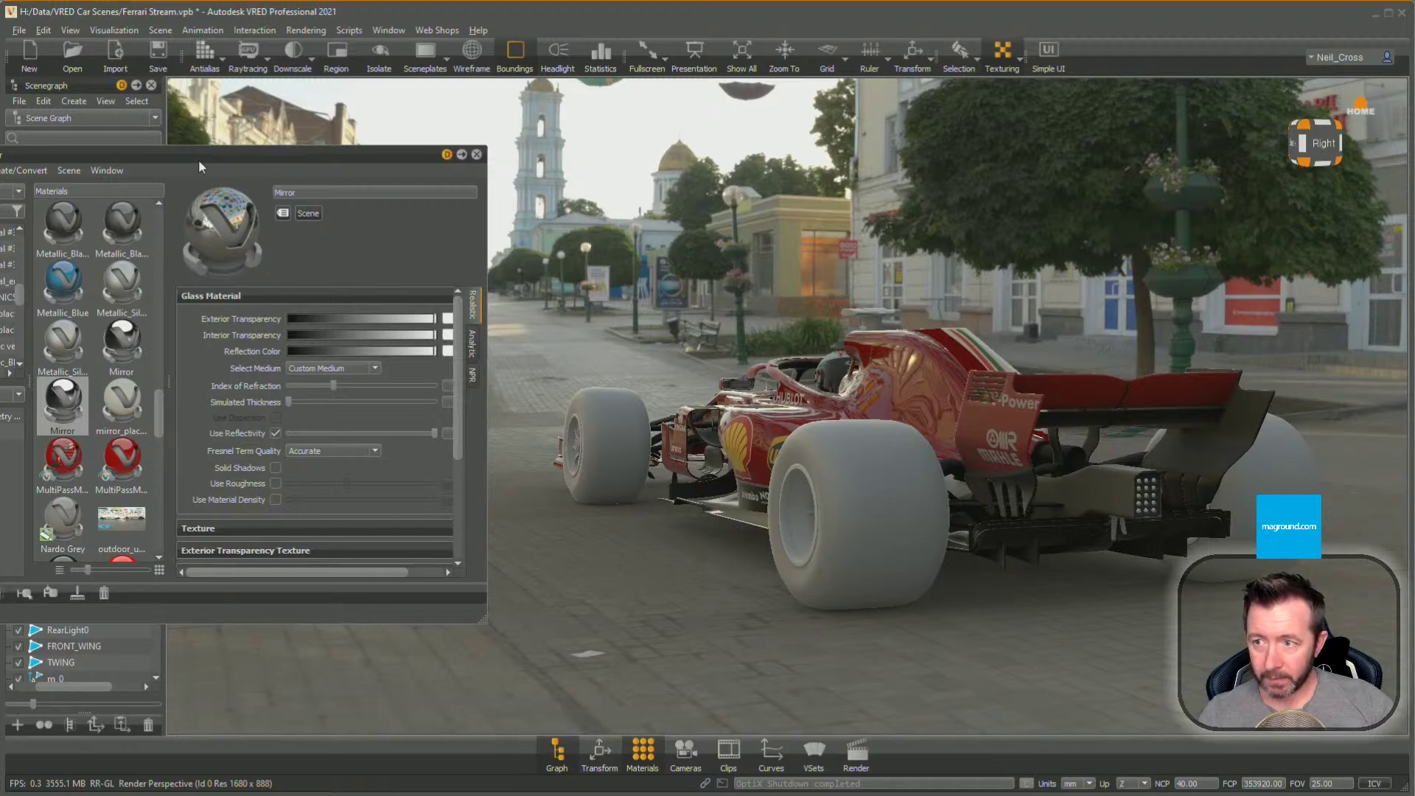
Reposition the Material Editor beside the Scenegraph so its material lists are fully in view
{"action": "left_click_drag", "start_coordinate": [198, 159], "coordinate": [377, 156]}
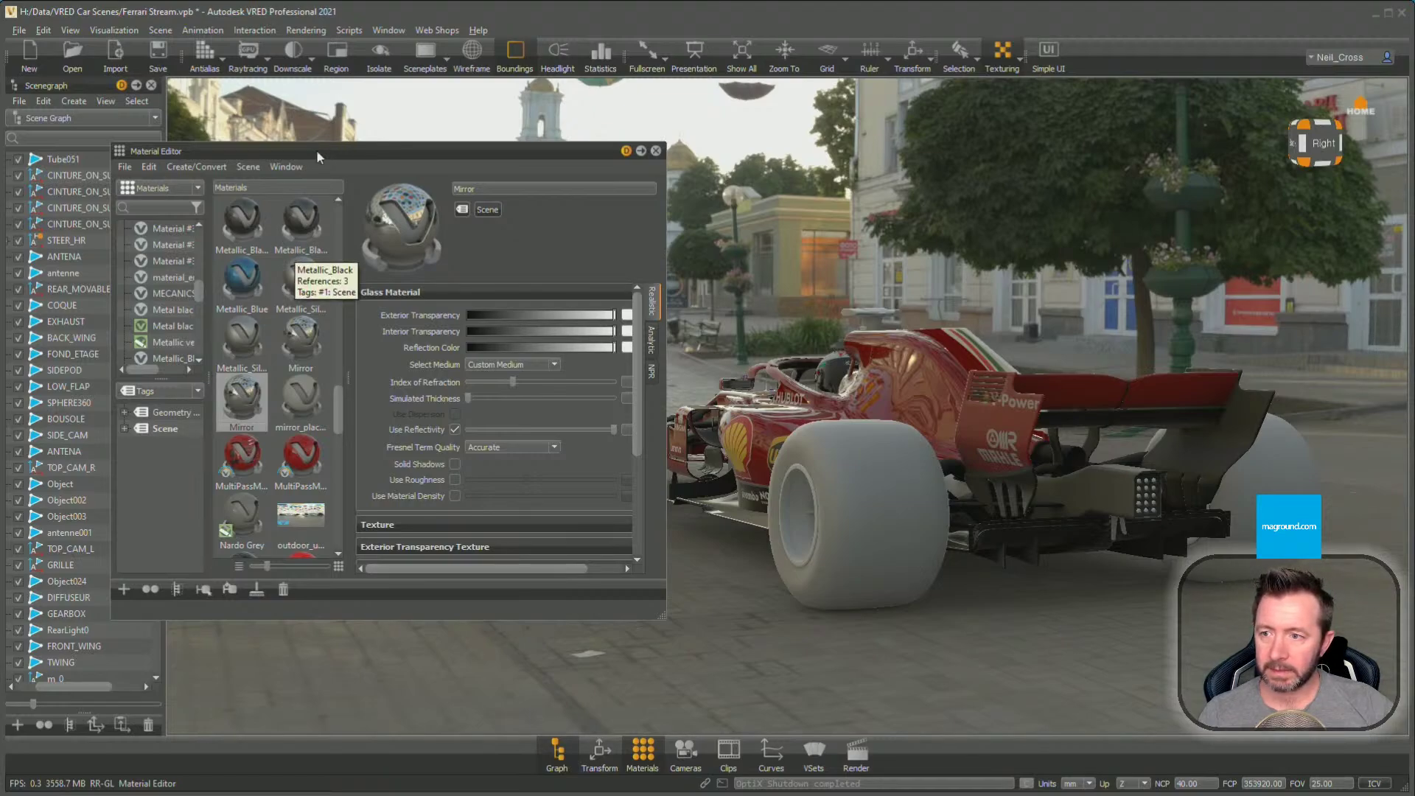
{"action": "left_click_drag", "start_coordinate": [316, 149], "coordinate": [417, 120]}
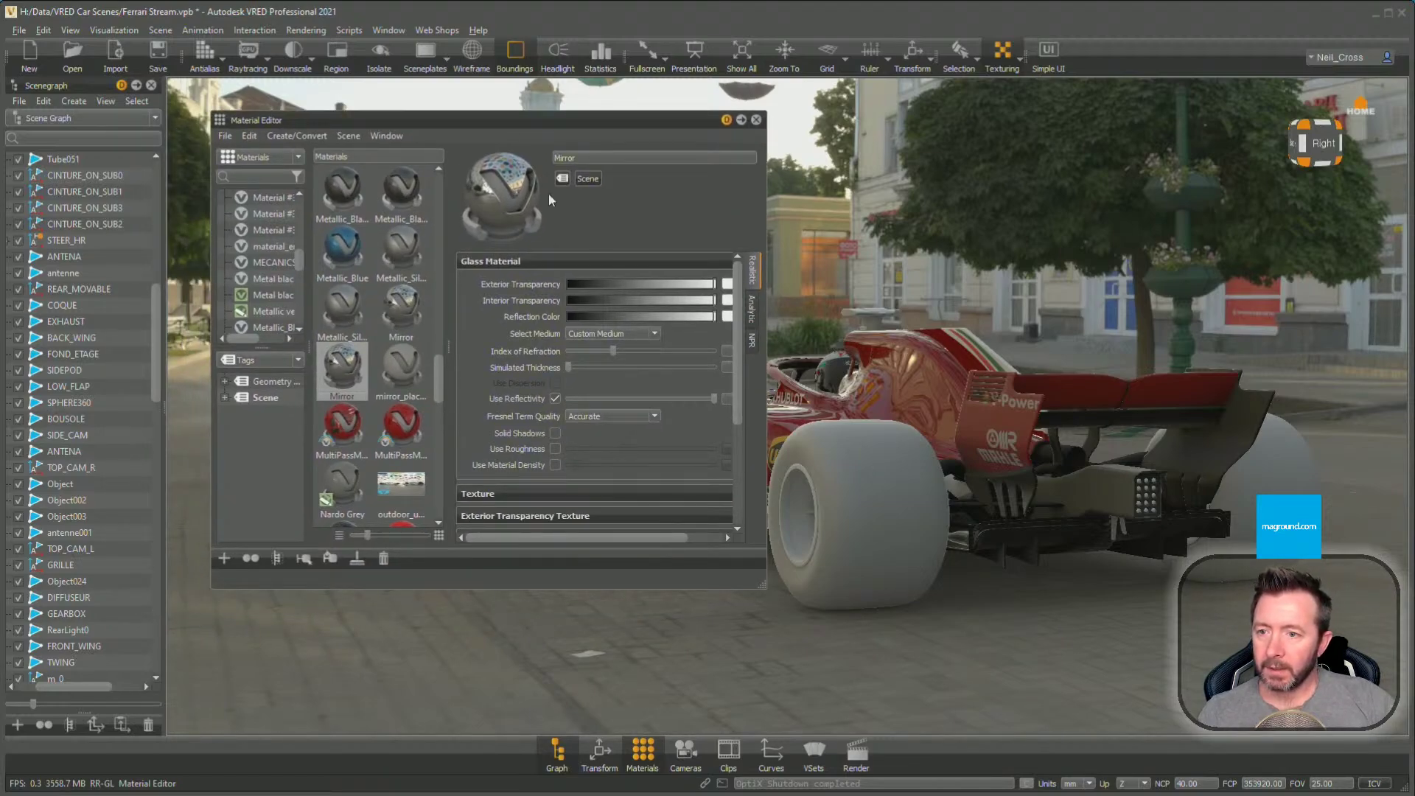
{"action": "left_click_drag", "start_coordinate": [538, 115], "coordinate": [453, 100]}
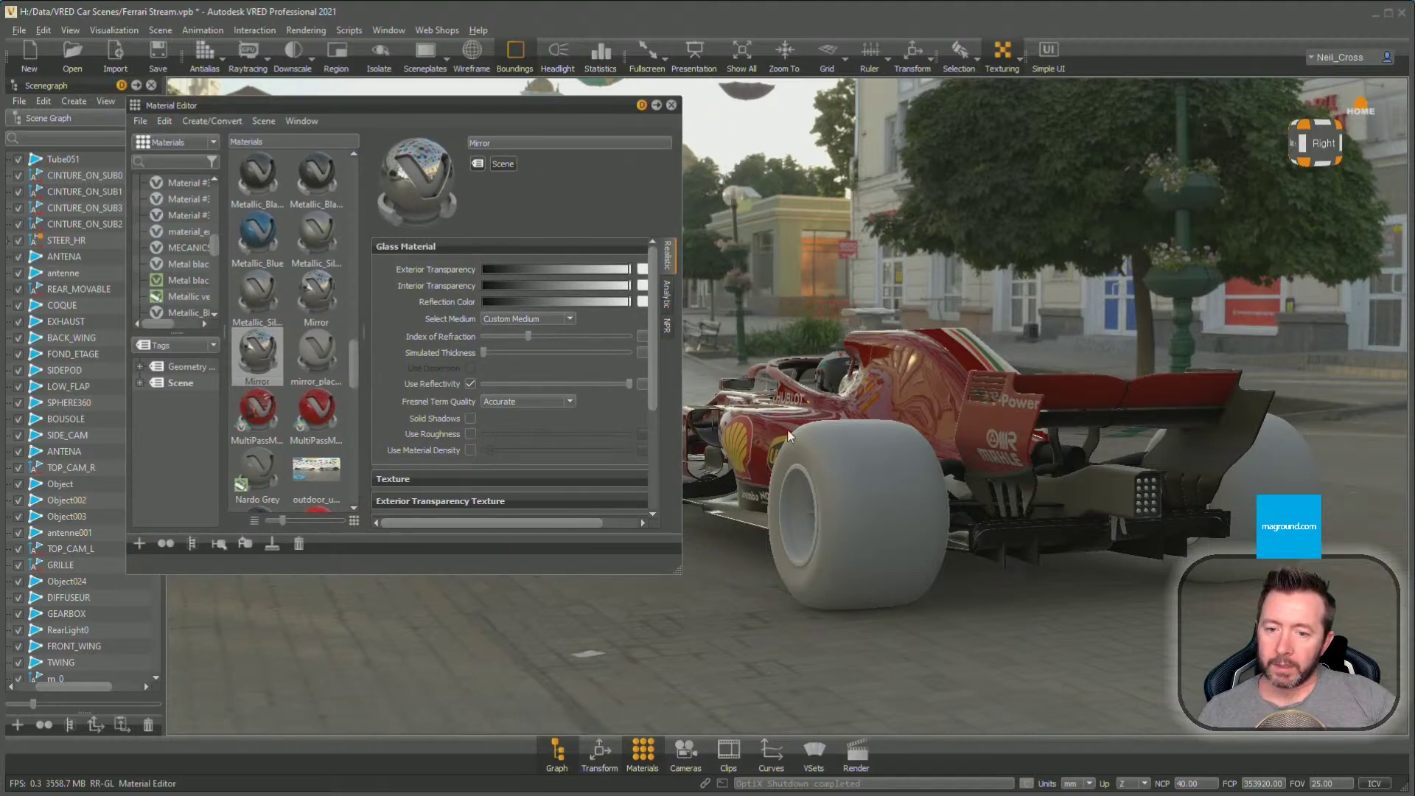
Try the Carbon MATTE material on the front wheel's brake duct and check its weave up close
{"action": "left_click_drag", "start_coordinate": [789, 436], "coordinate": [858, 511]}
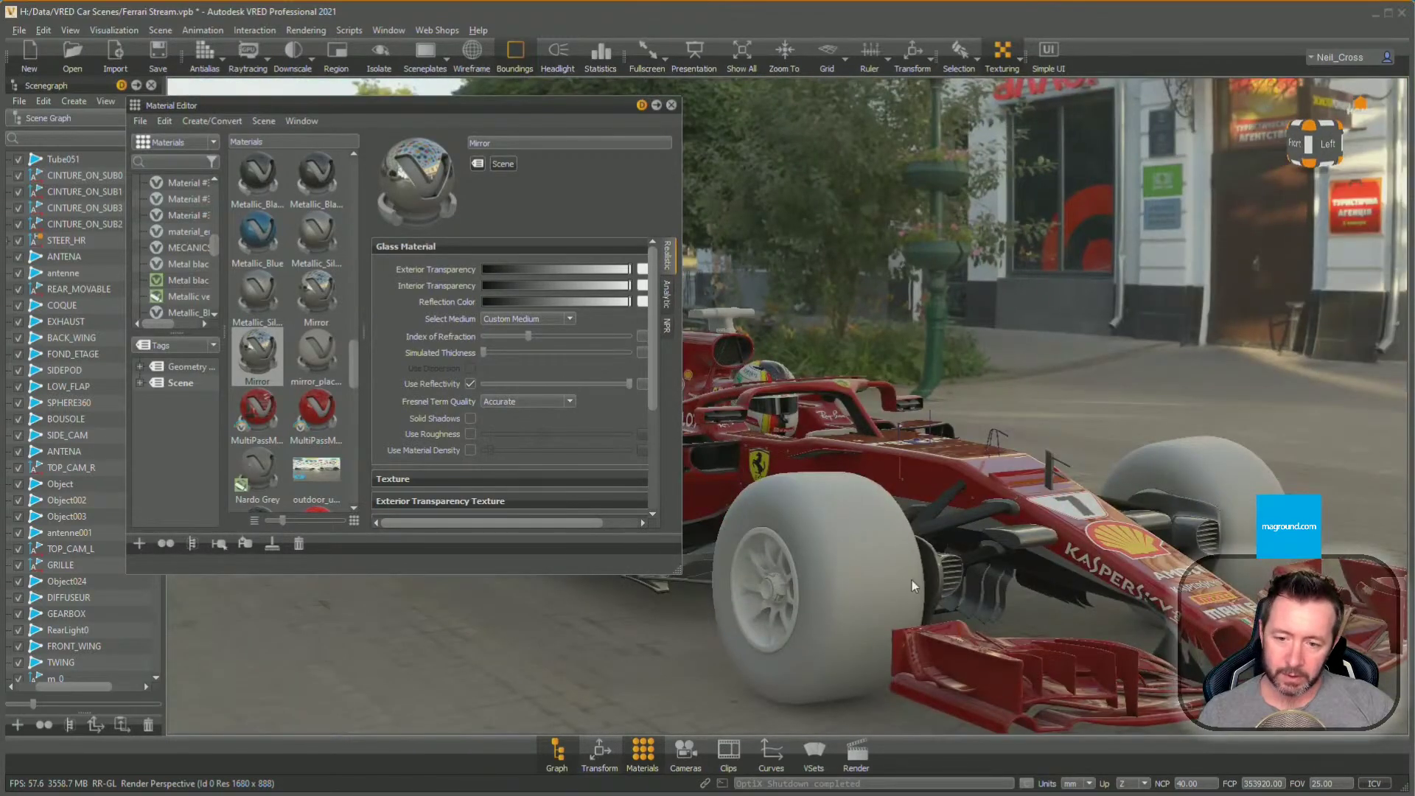
{"action": "left_click_drag", "start_coordinate": [913, 581], "coordinate": [564, 411]}
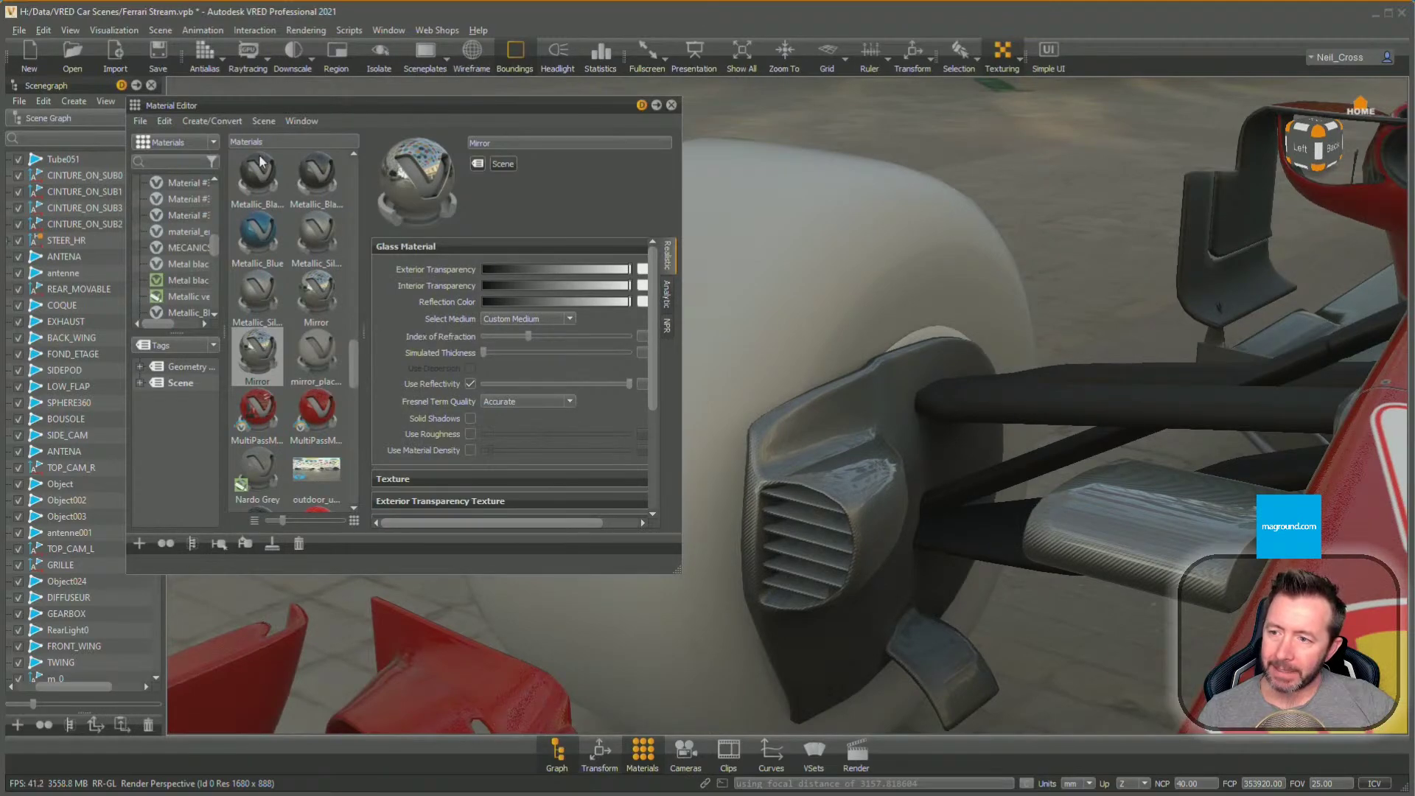
{"action": "scroll", "coordinate": [329, 280], "scroll_direction": "up", "scroll_amount": 5}
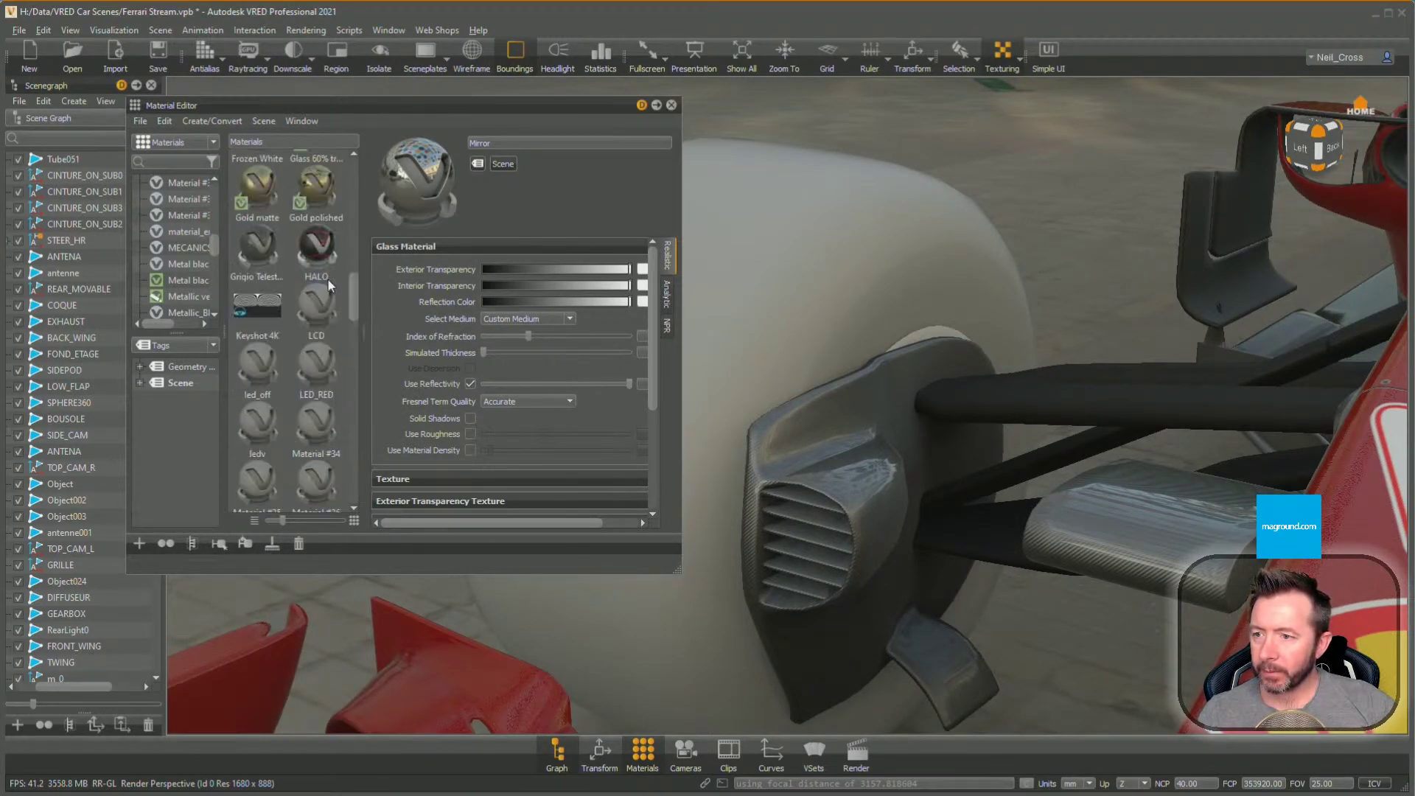
{"action": "scroll", "coordinate": [324, 291], "scroll_direction": "up", "scroll_amount": 5}
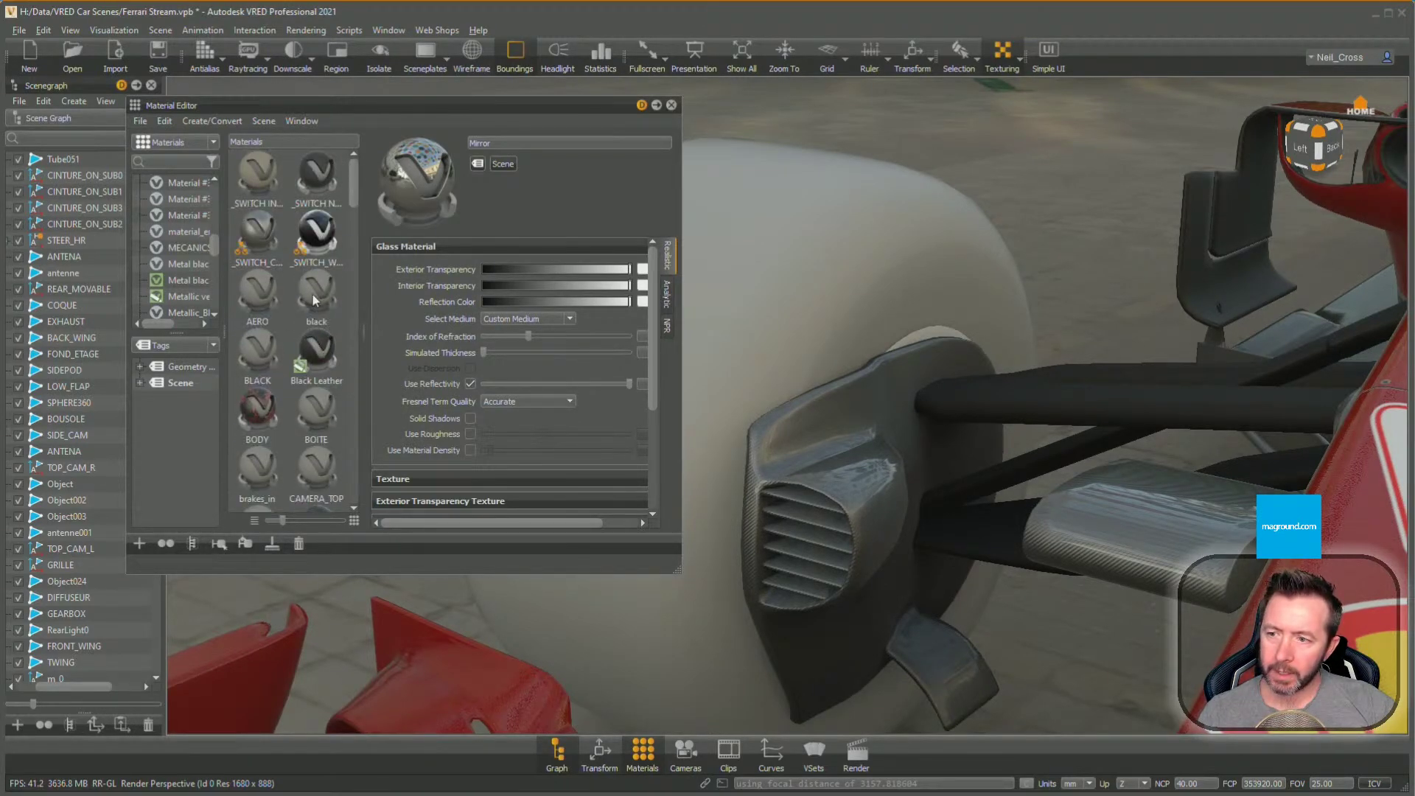
{"action": "scroll", "coordinate": [314, 299], "scroll_direction": "down", "scroll_amount": 3}
{"action": "left_click", "coordinate": [331, 237]}
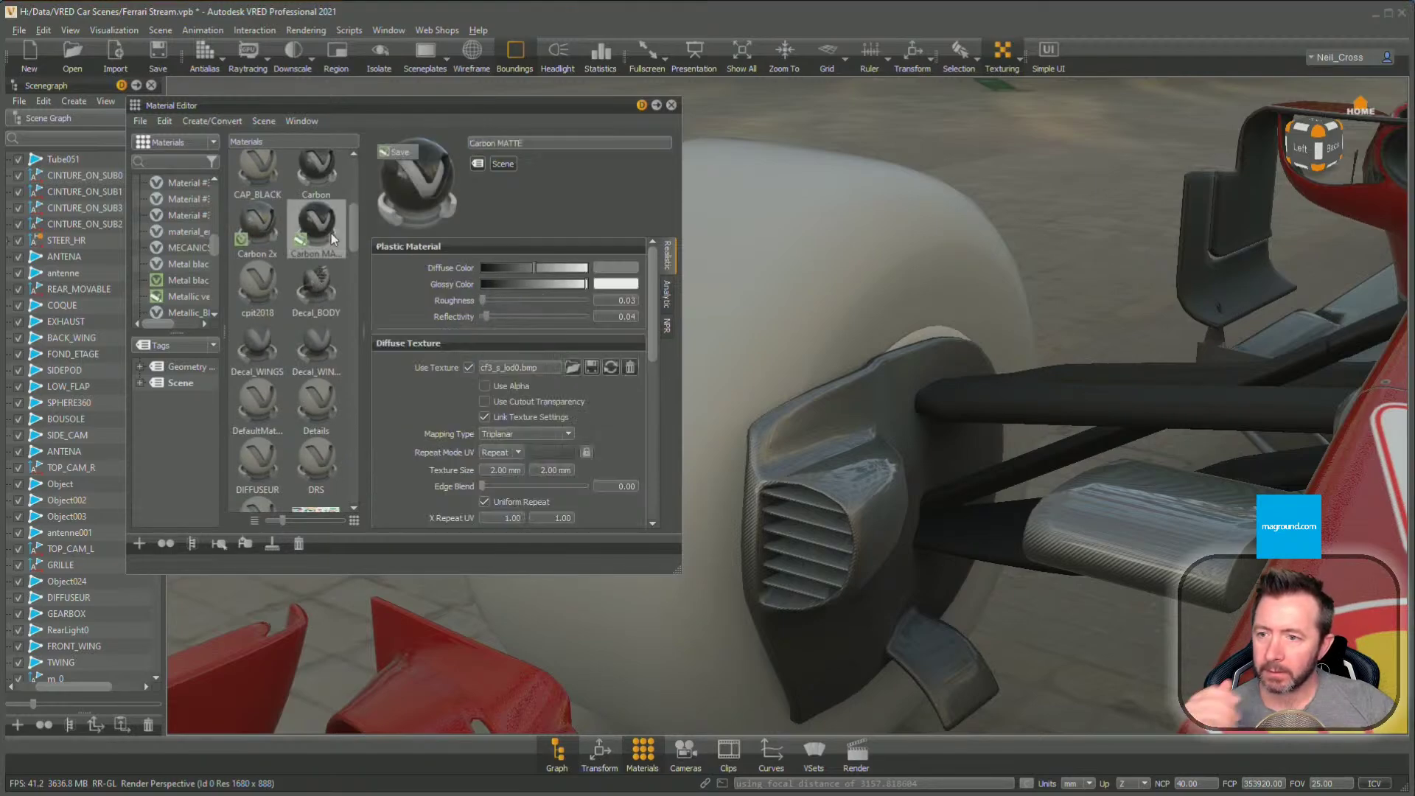
{"action": "left_click_drag", "start_coordinate": [332, 237], "coordinate": [852, 472]}
{"action": "scroll", "coordinate": [859, 519], "scroll_direction": "up", "scroll_amount": 2}
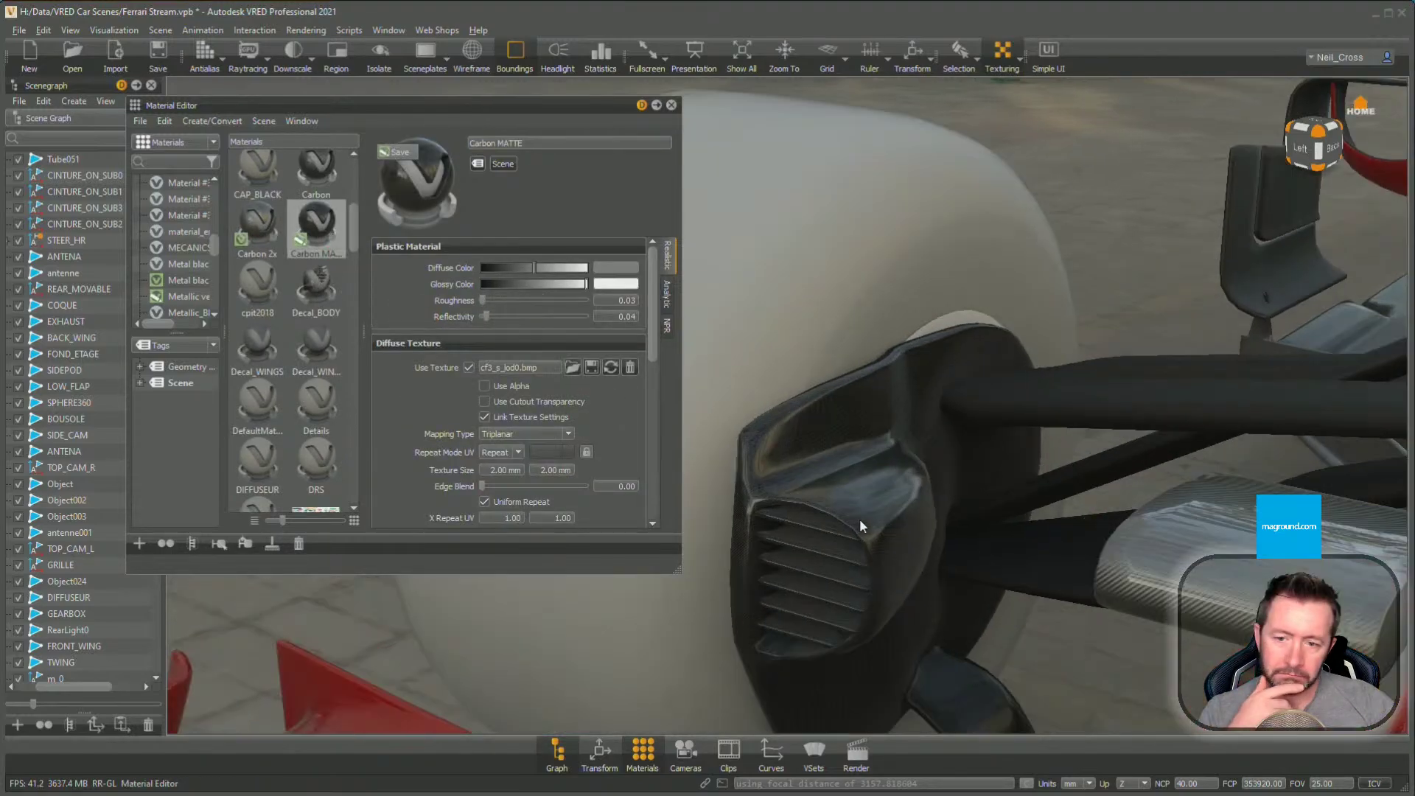
{"action": "scroll", "coordinate": [859, 519], "scroll_direction": "up", "scroll_amount": 5}
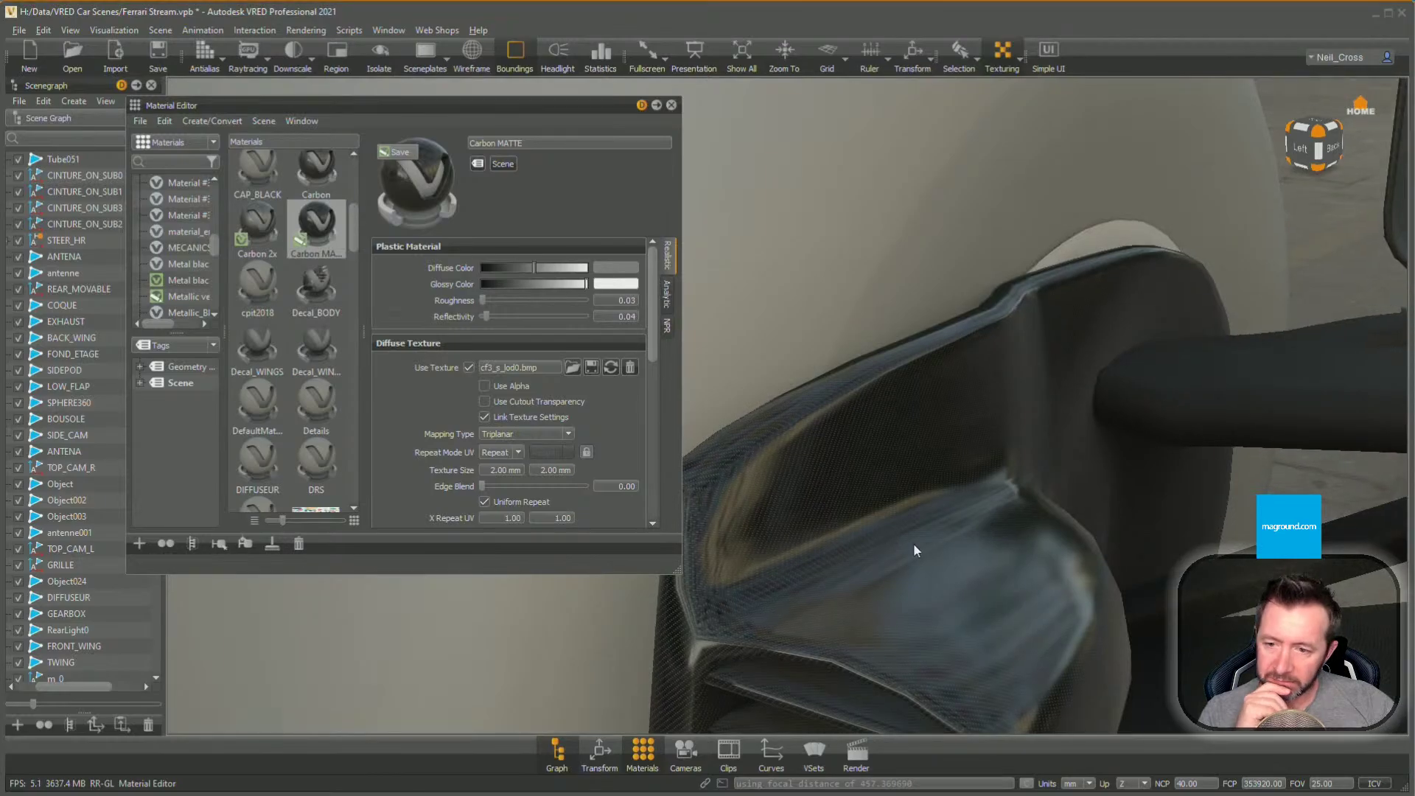
{"action": "left_click_drag", "start_coordinate": [913, 546], "coordinate": [551, 458]}
{"action": "left_click_drag", "start_coordinate": [868, 513], "coordinate": [1099, 607]}
Apply the Carbon 2x material to the front wheel's brake duct, using the side pod on the nose as reference
{"action": "left_click", "coordinate": [1086, 542]}
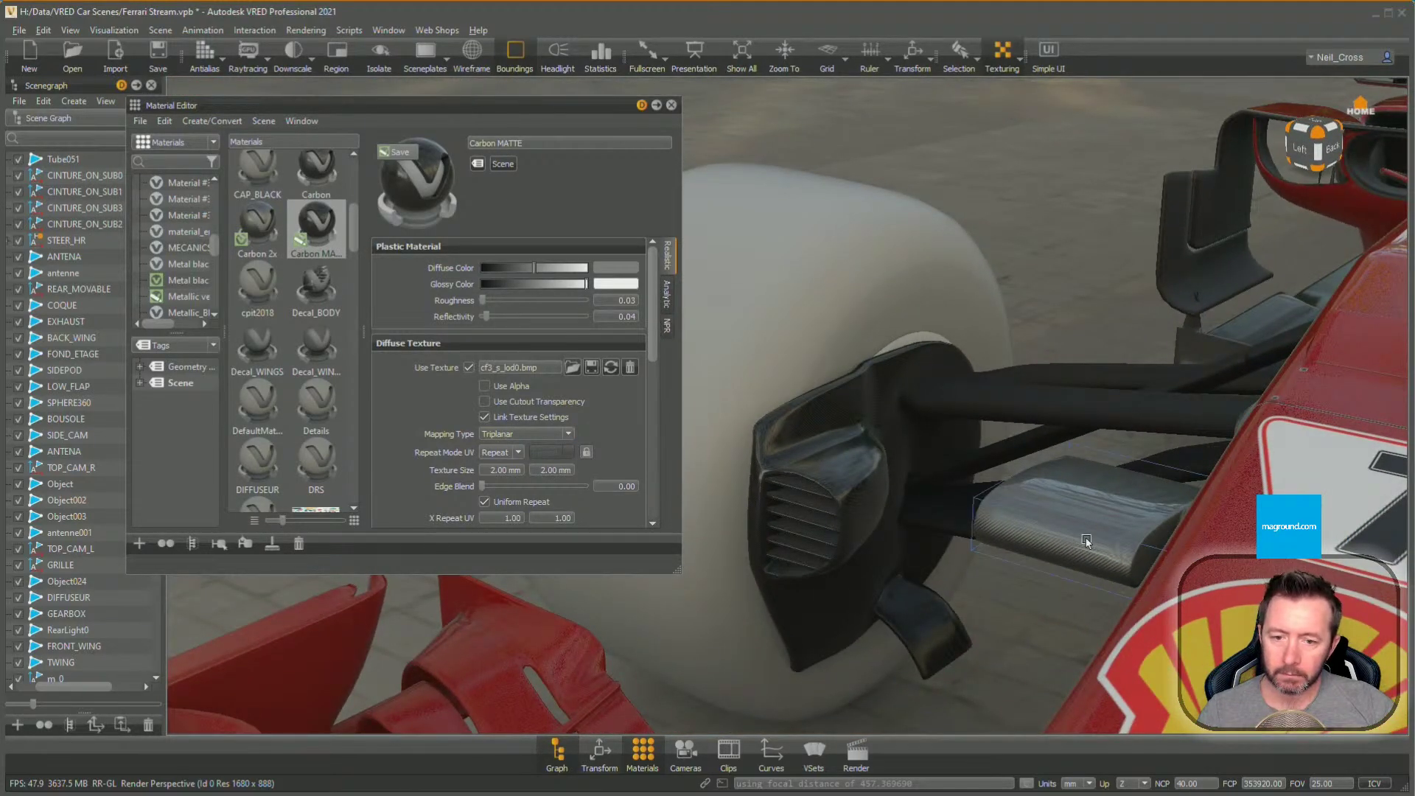
{"action": "left_click", "coordinate": [258, 221]}
{"action": "left_click_drag", "start_coordinate": [252, 251], "coordinate": [847, 471]}
{"action": "scroll", "coordinate": [827, 520], "scroll_direction": "up", "scroll_amount": 3}
{"action": "scroll", "coordinate": [827, 526], "scroll_direction": "up", "scroll_amount": 5}
{"action": "scroll", "coordinate": [1039, 577], "scroll_direction": "down", "scroll_amount": 5}
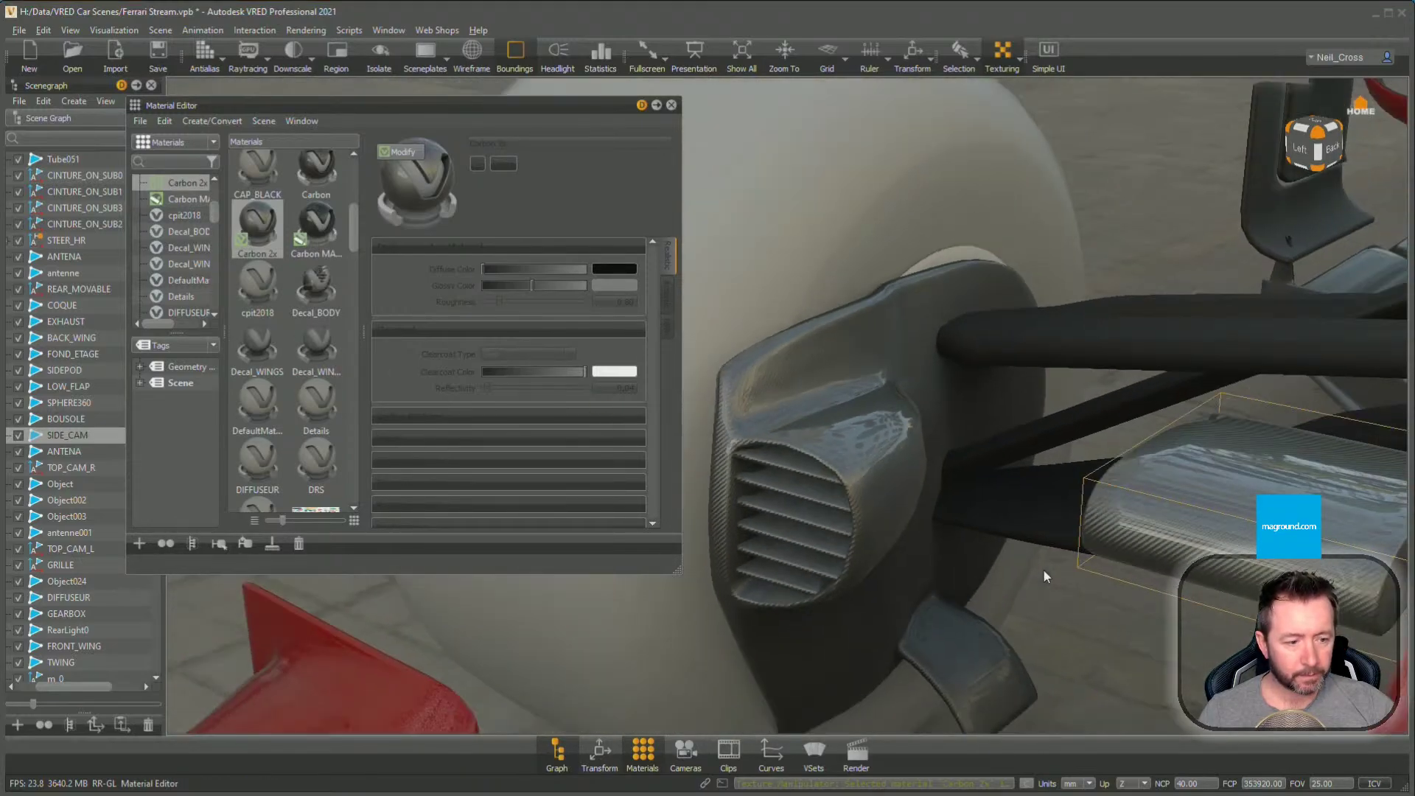
{"action": "scroll", "coordinate": [1043, 571], "scroll_direction": "down", "scroll_amount": 4}
Clear the selection and examine the nose and front wing from the side and the front
{"action": "left_click_drag", "start_coordinate": [1052, 572], "coordinate": [1225, 489], "text": "alt"}
{"action": "left_click", "coordinate": [1060, 397], "text": "shift"}
{"action": "scroll", "coordinate": [1059, 478], "scroll_direction": "down", "scroll_amount": 3}
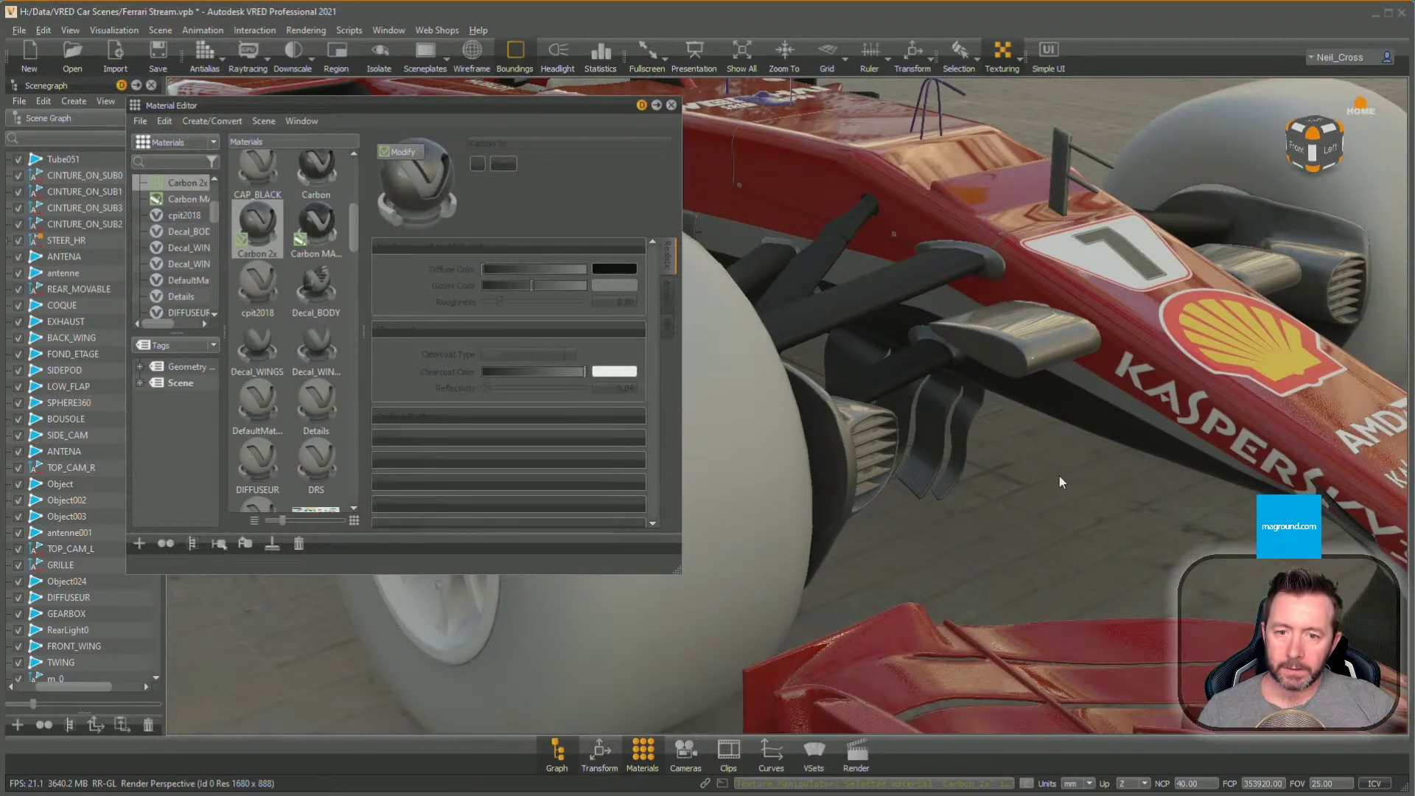
{"action": "scroll", "coordinate": [1059, 478], "scroll_direction": "down", "scroll_amount": 3}
{"action": "left_click_drag", "start_coordinate": [1059, 477], "coordinate": [542, 571], "text": "alt"}
{"action": "scroll", "coordinate": [984, 657], "scroll_direction": "up", "scroll_amount": 3}
{"action": "middle_click_drag", "start_coordinate": [1091, 700], "coordinate": [779, 495], "text": "alt"}
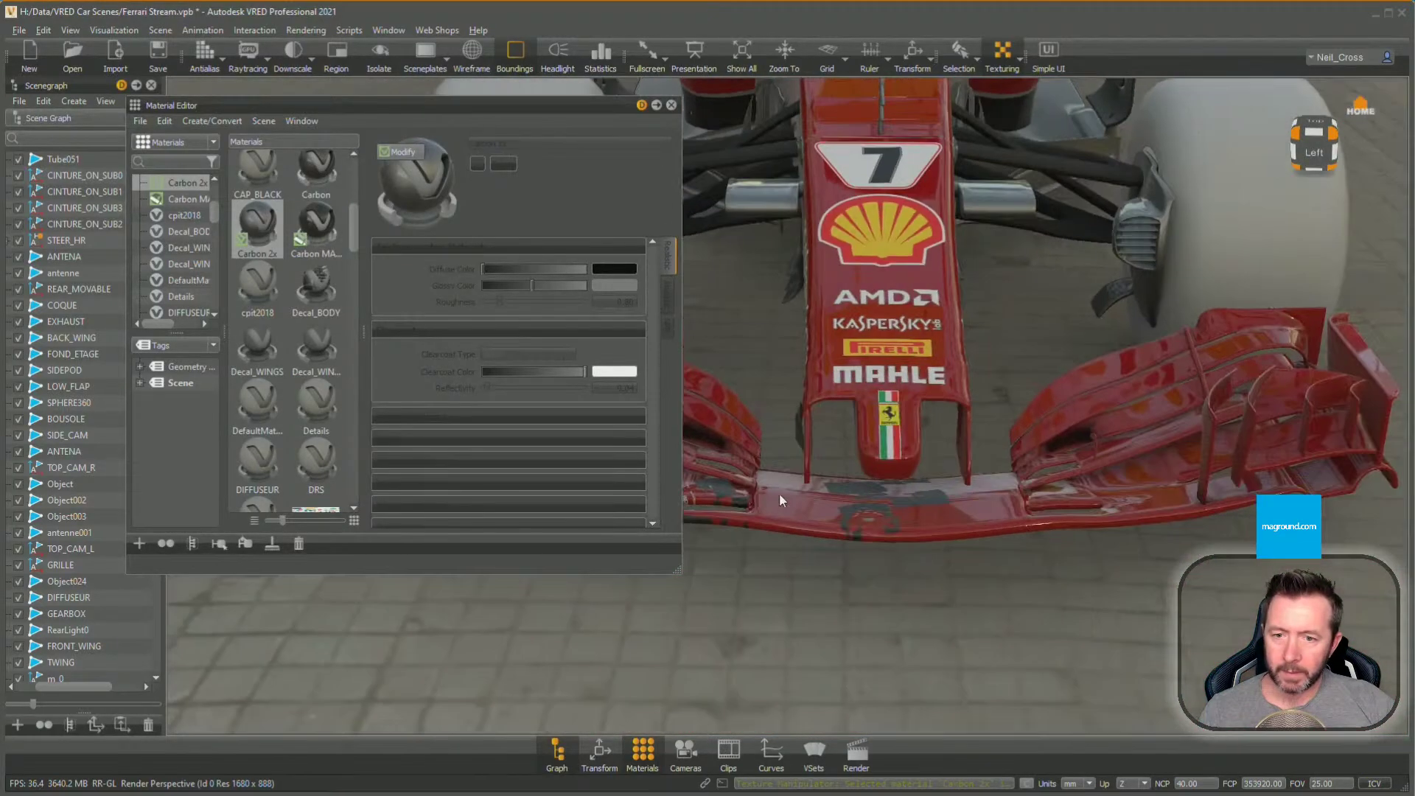
{"action": "left_click_drag", "start_coordinate": [780, 493], "coordinate": [910, 501]}
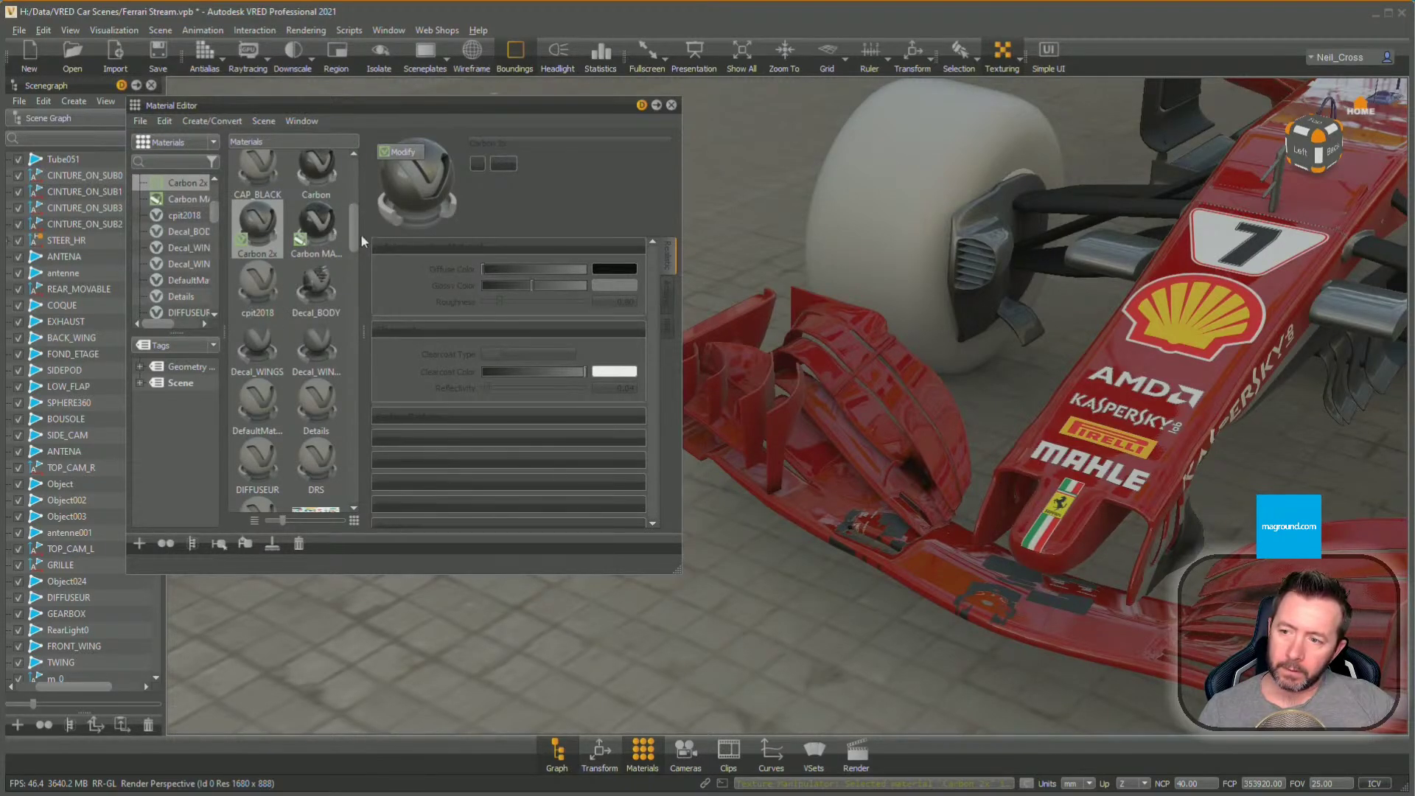
Compare the multipass materials used on the nose and the front wing, with the front wing selected last
{"action": "left_click", "coordinate": [1146, 359], "text": "shift"}
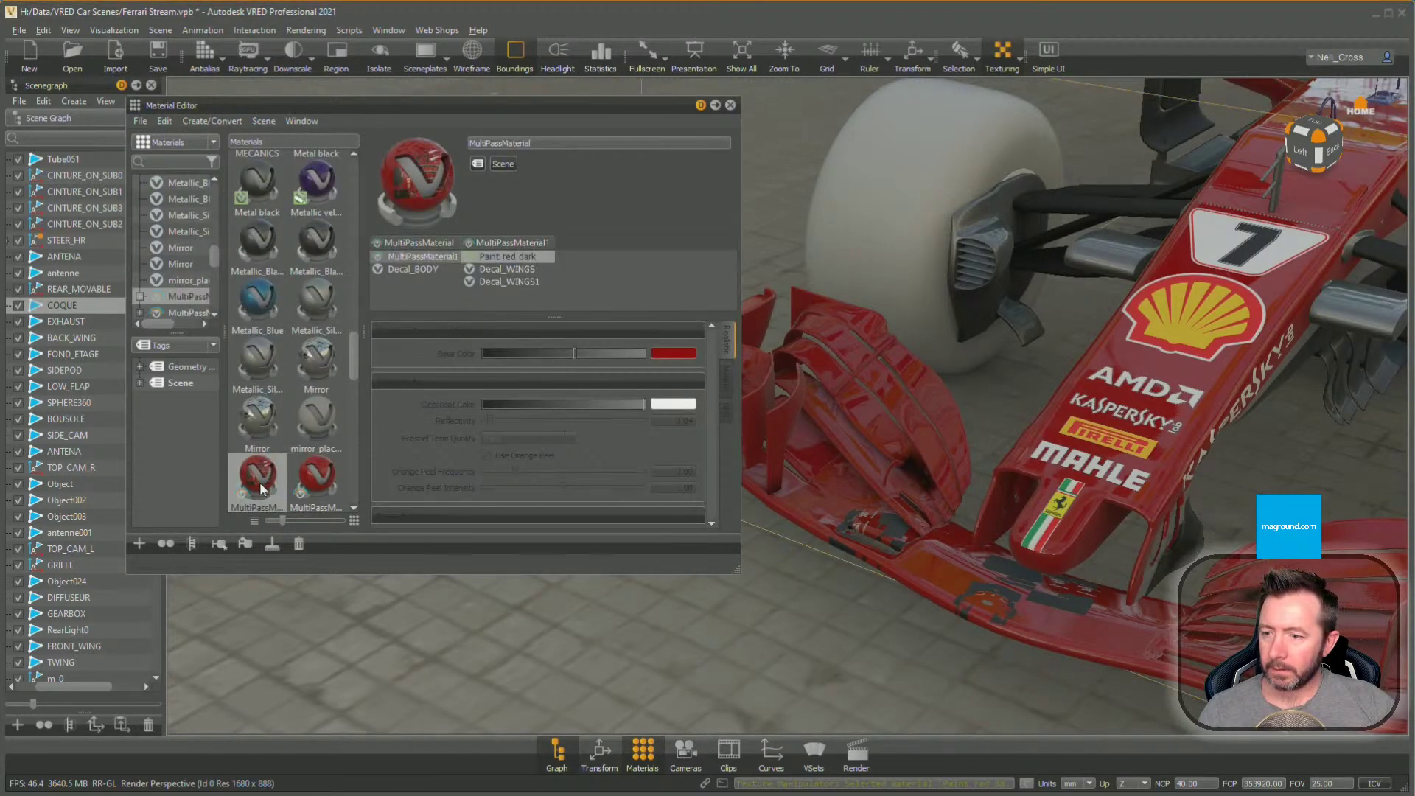
{"action": "left_click", "coordinate": [313, 479]}
{"action": "left_click", "coordinate": [263, 484]}
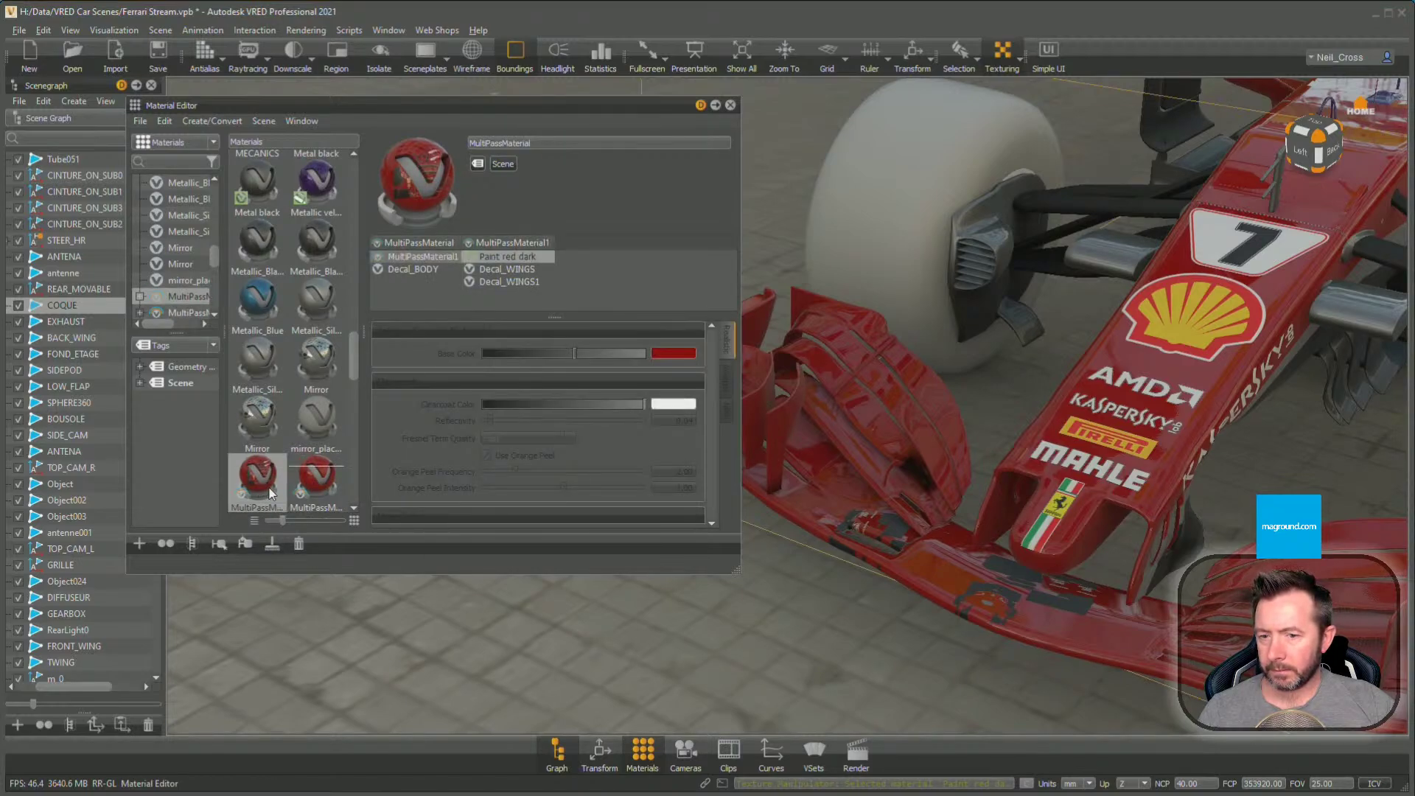
{"action": "left_click", "coordinate": [818, 457], "text": "shift"}
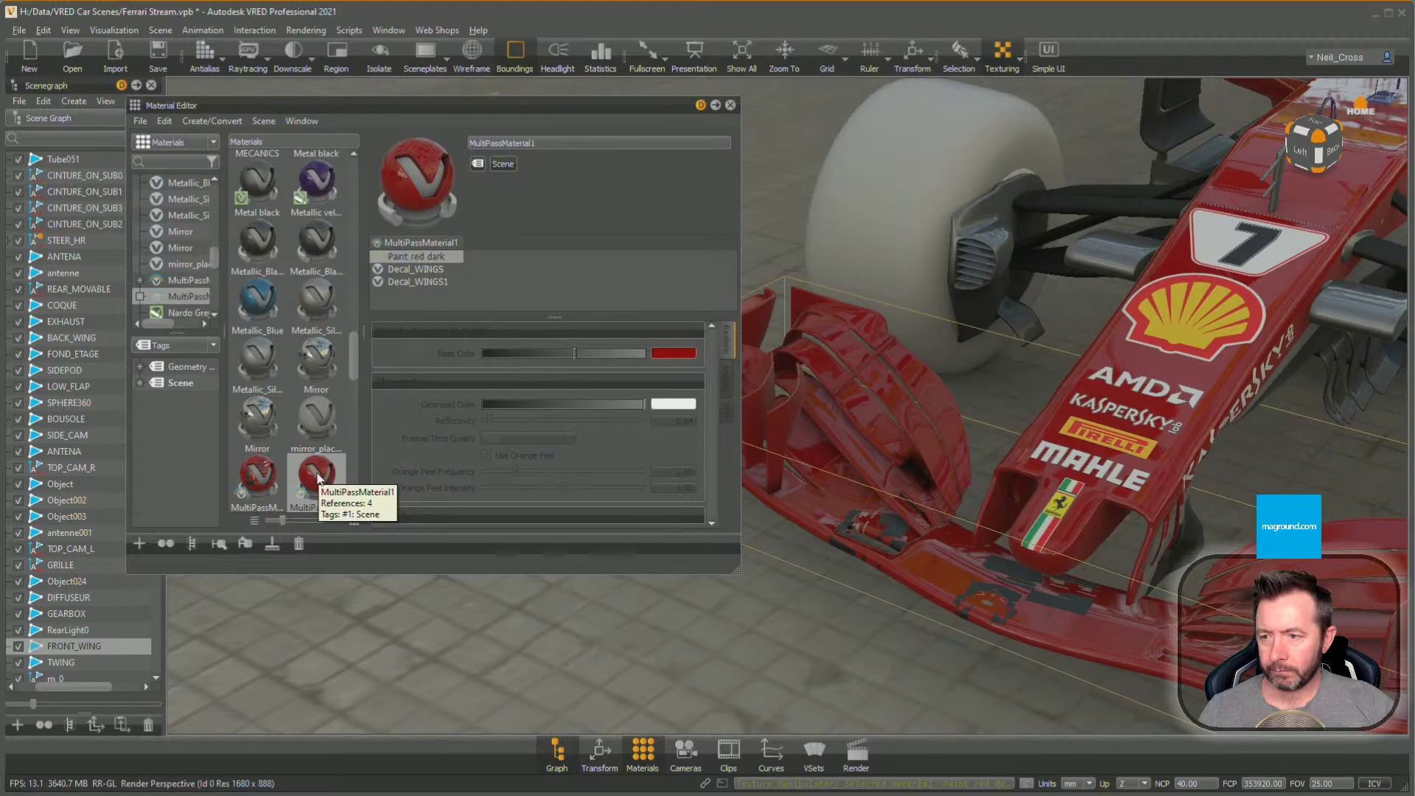
{"action": "mouse_move", "coordinate": [319, 479]}
{"action": "left_mouse_down"}
{"action": "mouse_move", "coordinate": [423, 255]}
{"action": "mouse_move", "coordinate": [779, 372]}
{"action": "mouse_move", "coordinate": [711, 370]}
{"action": "mouse_move", "coordinate": [407, 262]}
{"action": "left_mouse_up"}
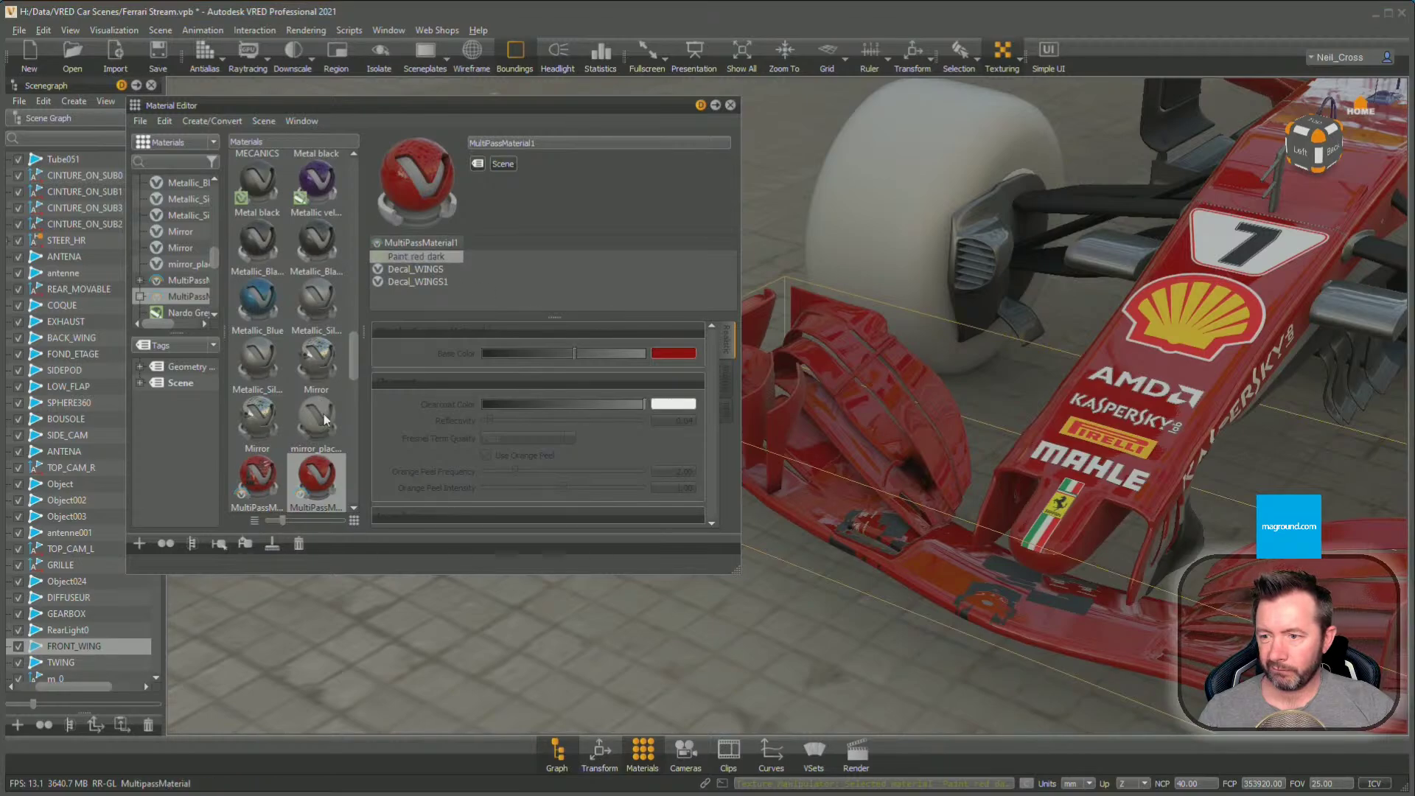
Apply the Paint red dark material to the front wing after trying Paint red, and remove the unused materials
{"action": "mouse_move", "coordinate": [355, 347]}
{"action": "left_mouse_down"}
{"action": "mouse_move", "coordinate": [356, 374]}
{"action": "mouse_move", "coordinate": [846, 456]}
{"action": "left_mouse_up"}
{"action": "left_click", "coordinate": [324, 379]}
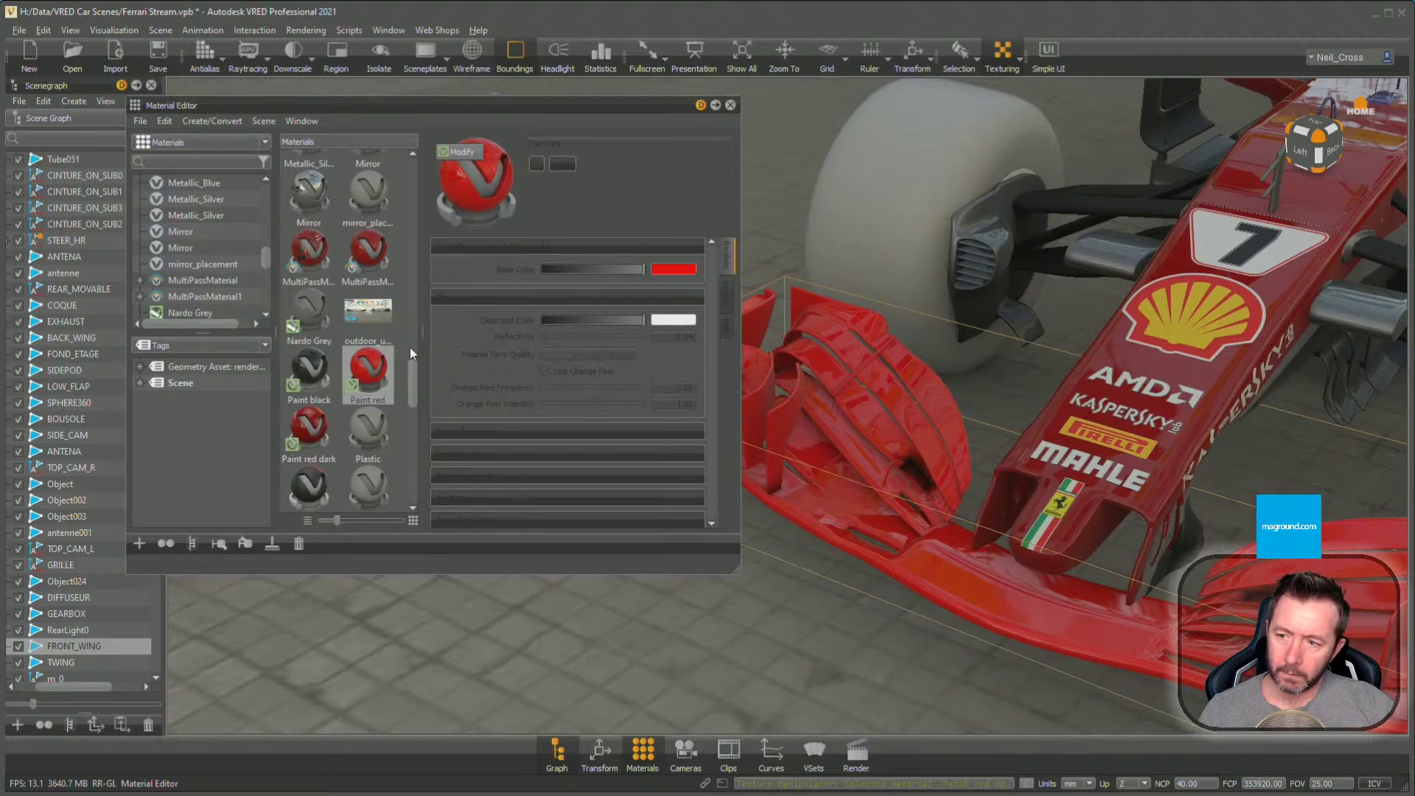
{"action": "left_click_drag", "start_coordinate": [309, 414], "coordinate": [877, 487]}
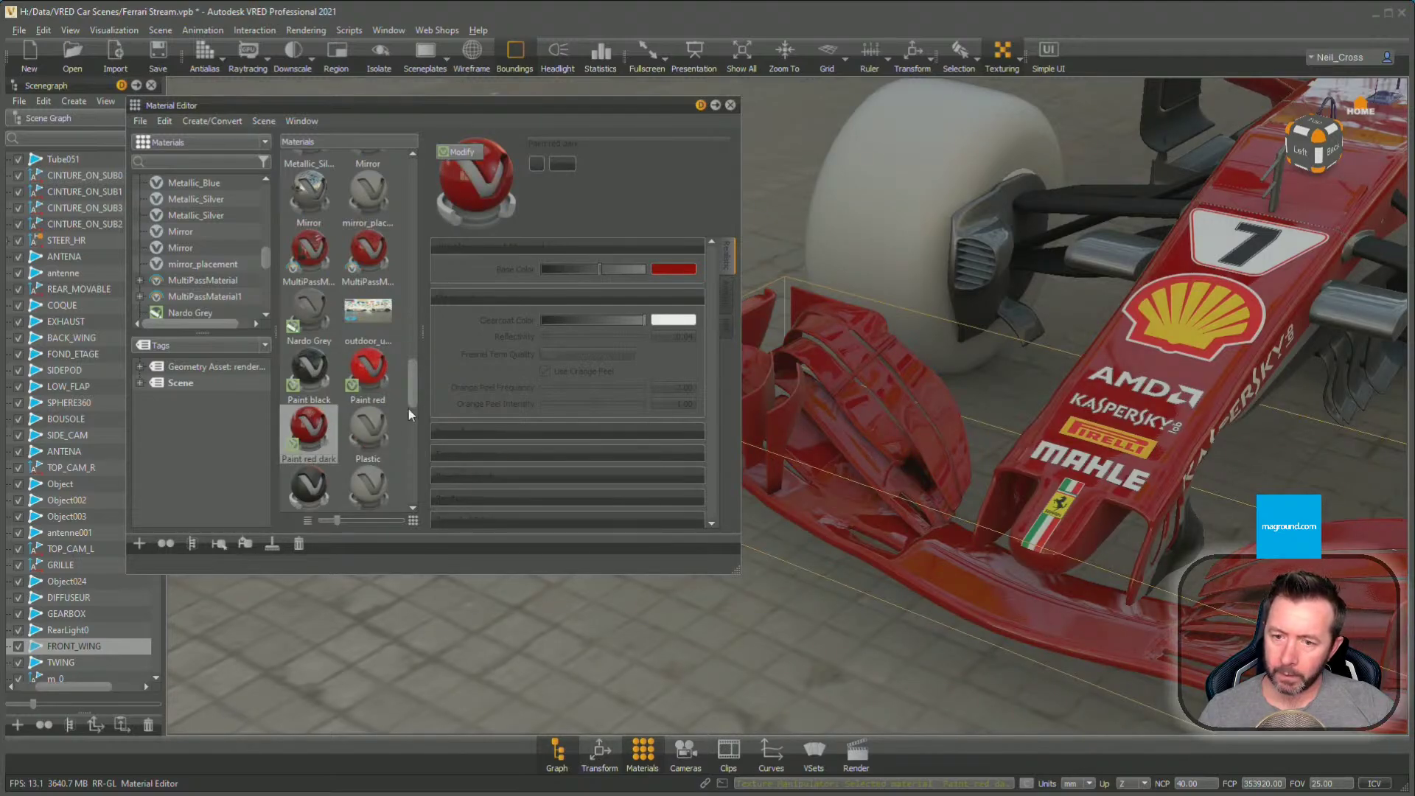
{"action": "left_click", "coordinate": [272, 545]}
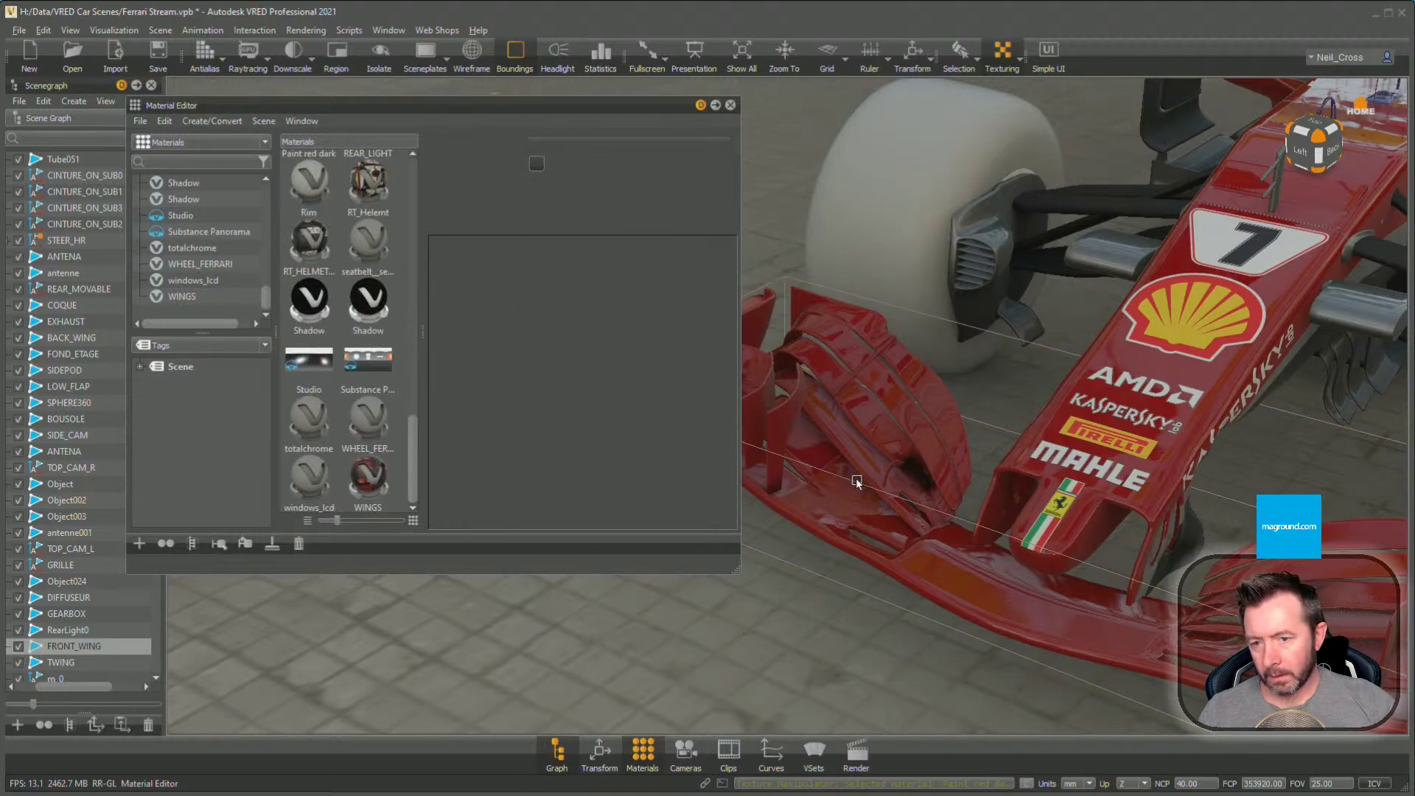
Pick the material on the car's nose and rename MultiPassMaterial as Body
{"action": "left_click", "coordinate": [1022, 462], "text": "ctrl"}
{"action": "left_click", "coordinate": [1020, 457]}
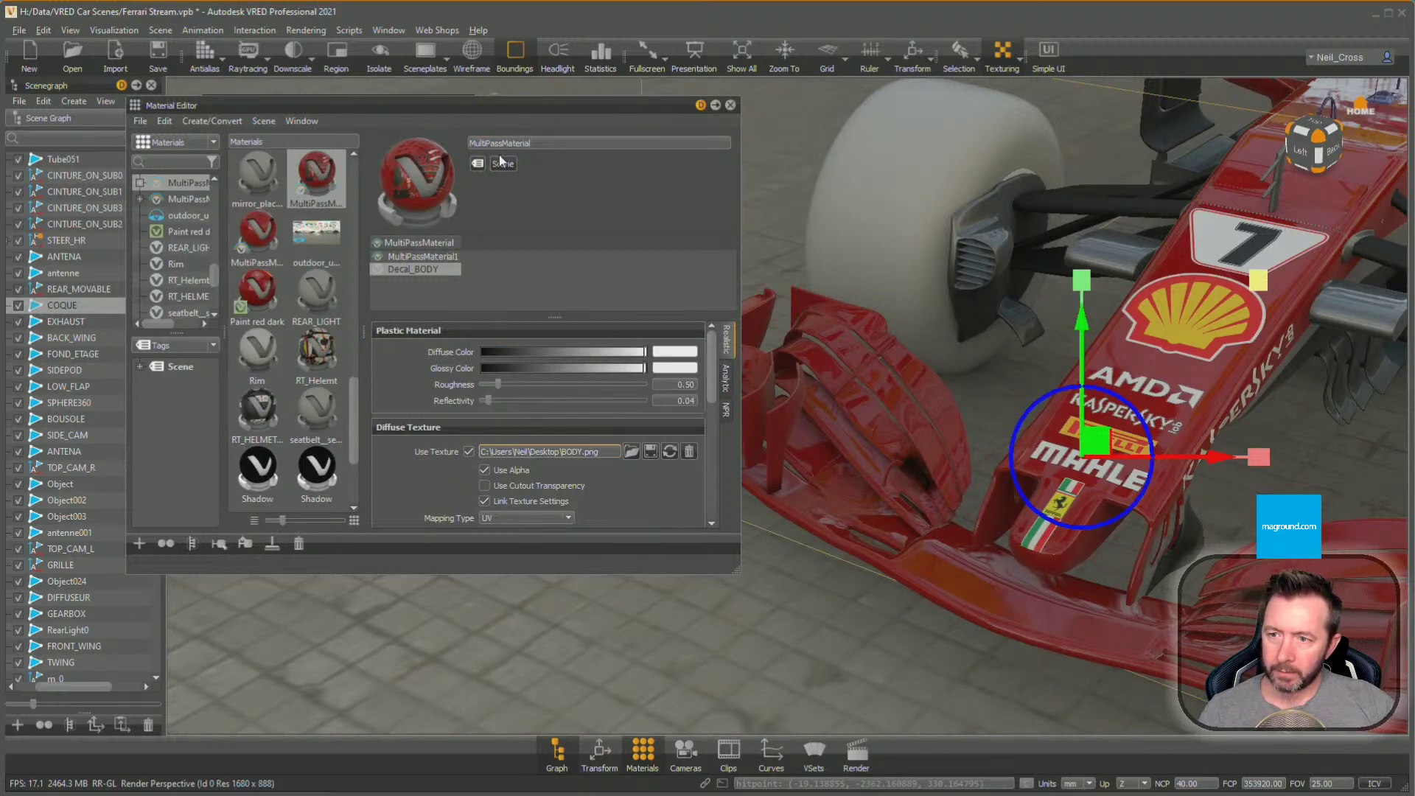
{"action": "left_click", "coordinate": [537, 143]}
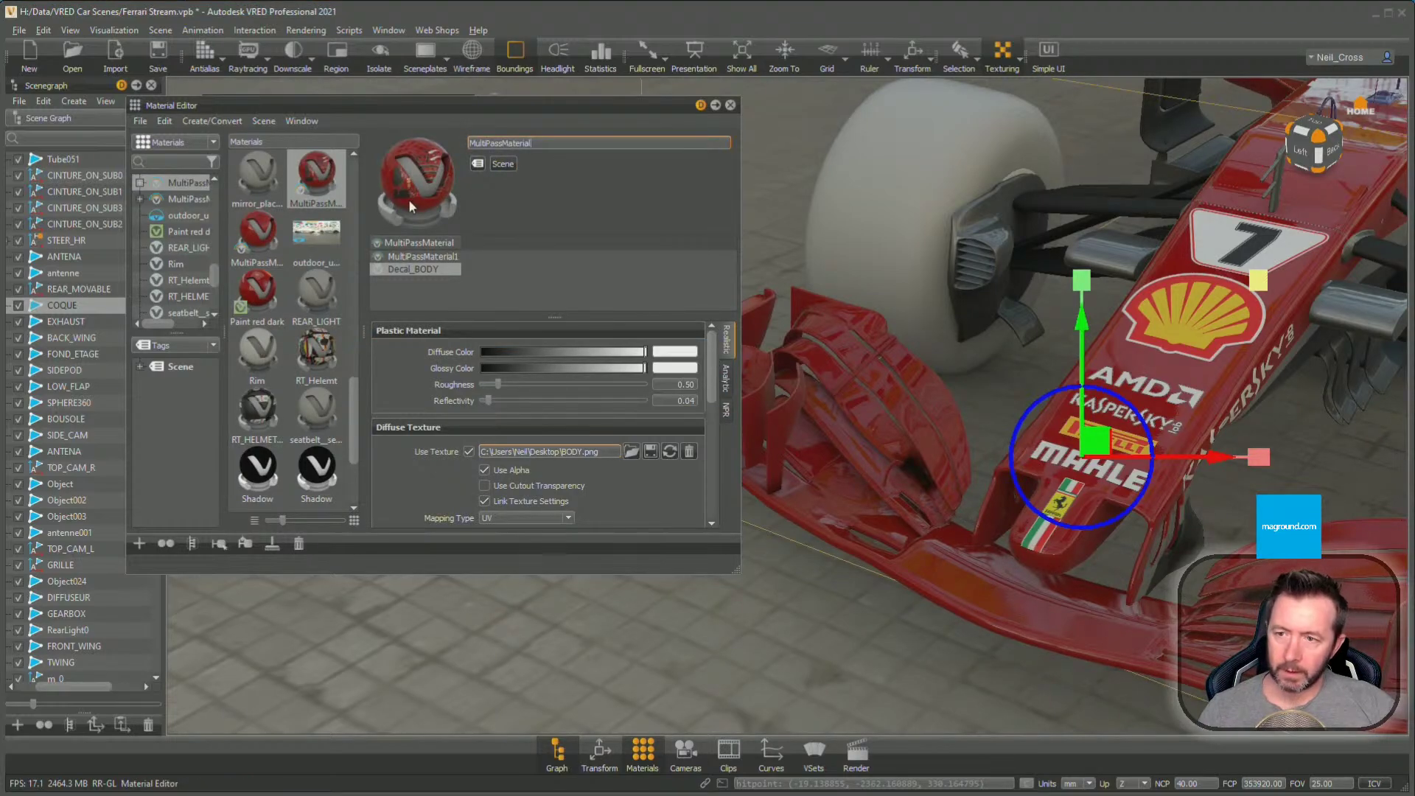
{"action": "double_click", "coordinate": [520, 144]}
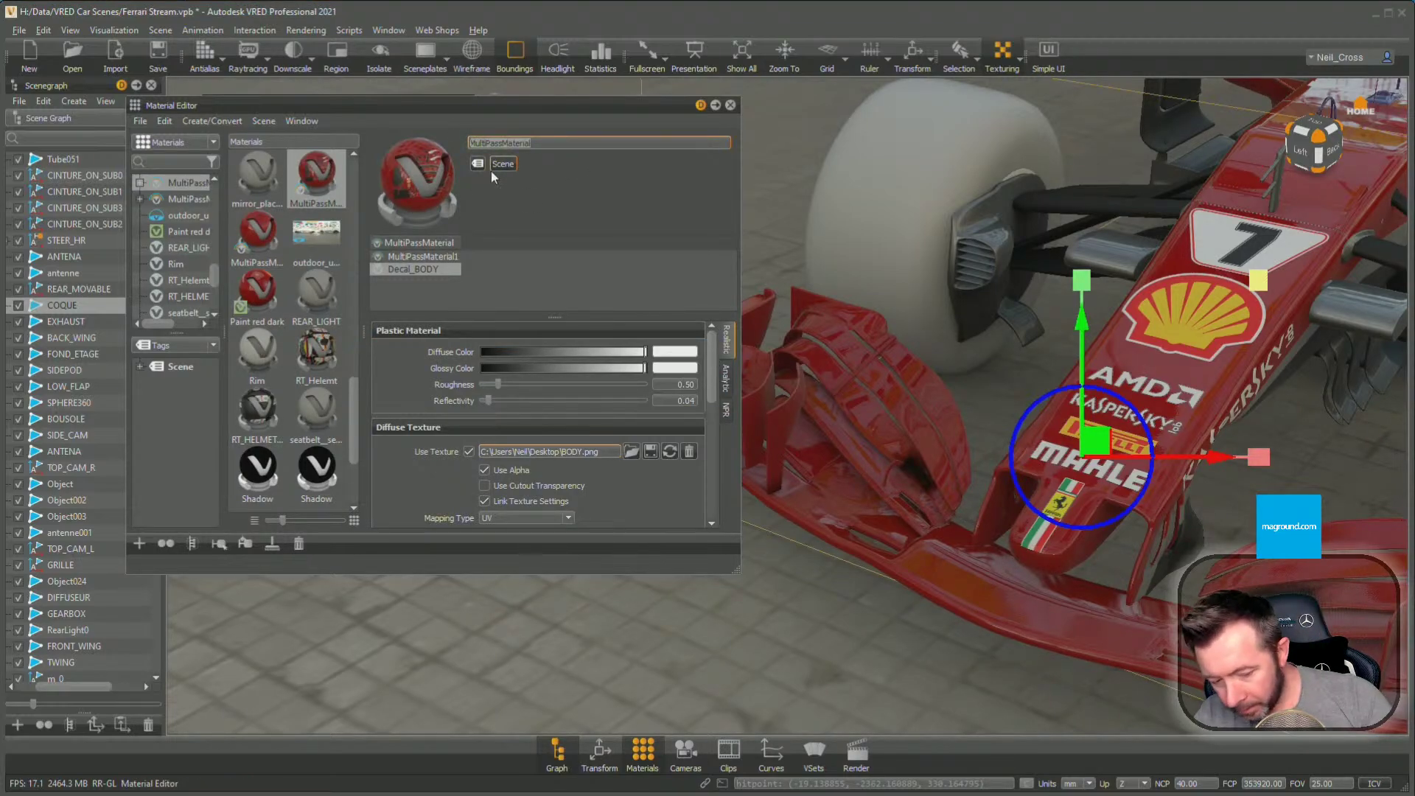
{"action": "type", "text": "Body"}
{"action": "key", "text": "Return"}
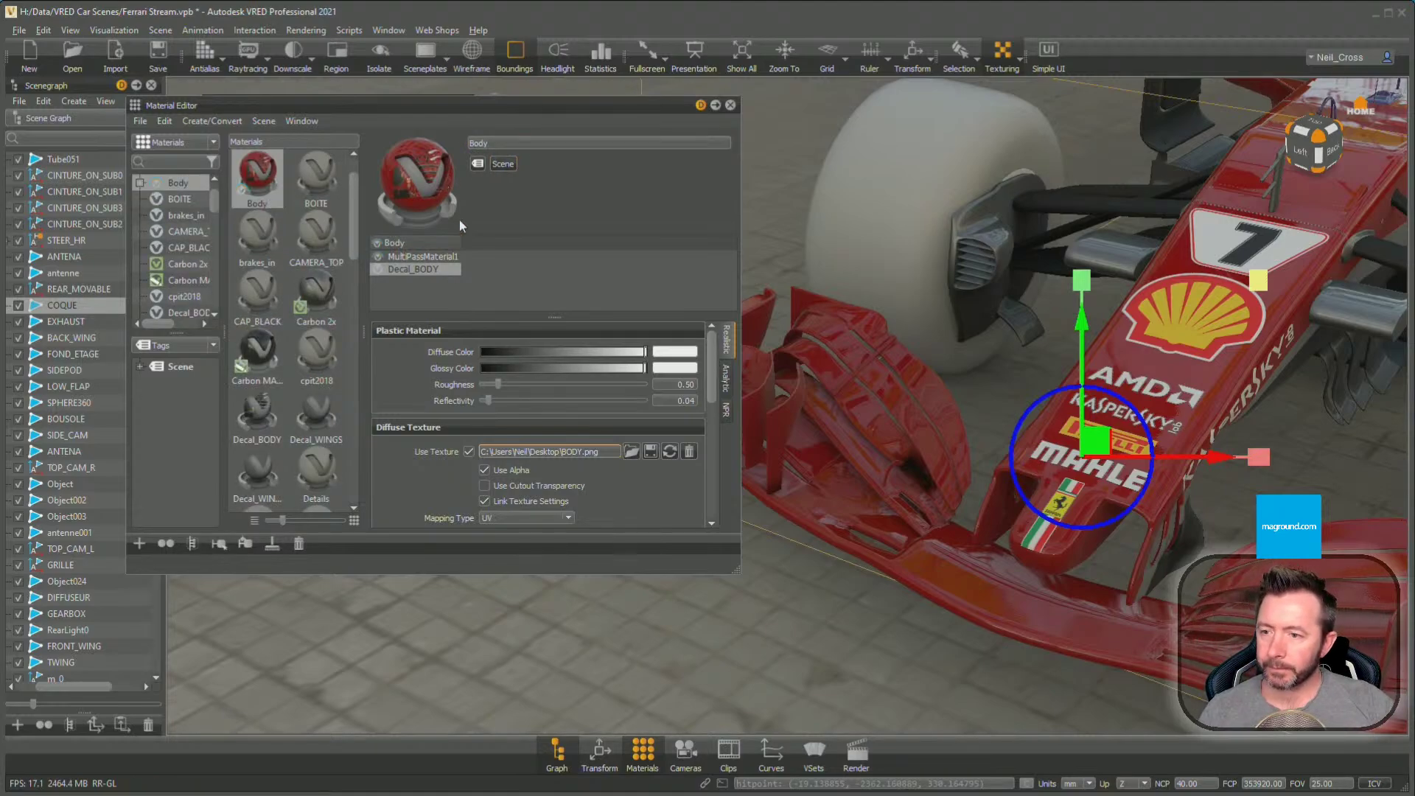
Remove the Decal_WINGS1, Decal_WINGS and Paint red dark layers from MultiPassMaterial1, and try to delete that material
{"action": "left_click", "coordinate": [450, 256]}
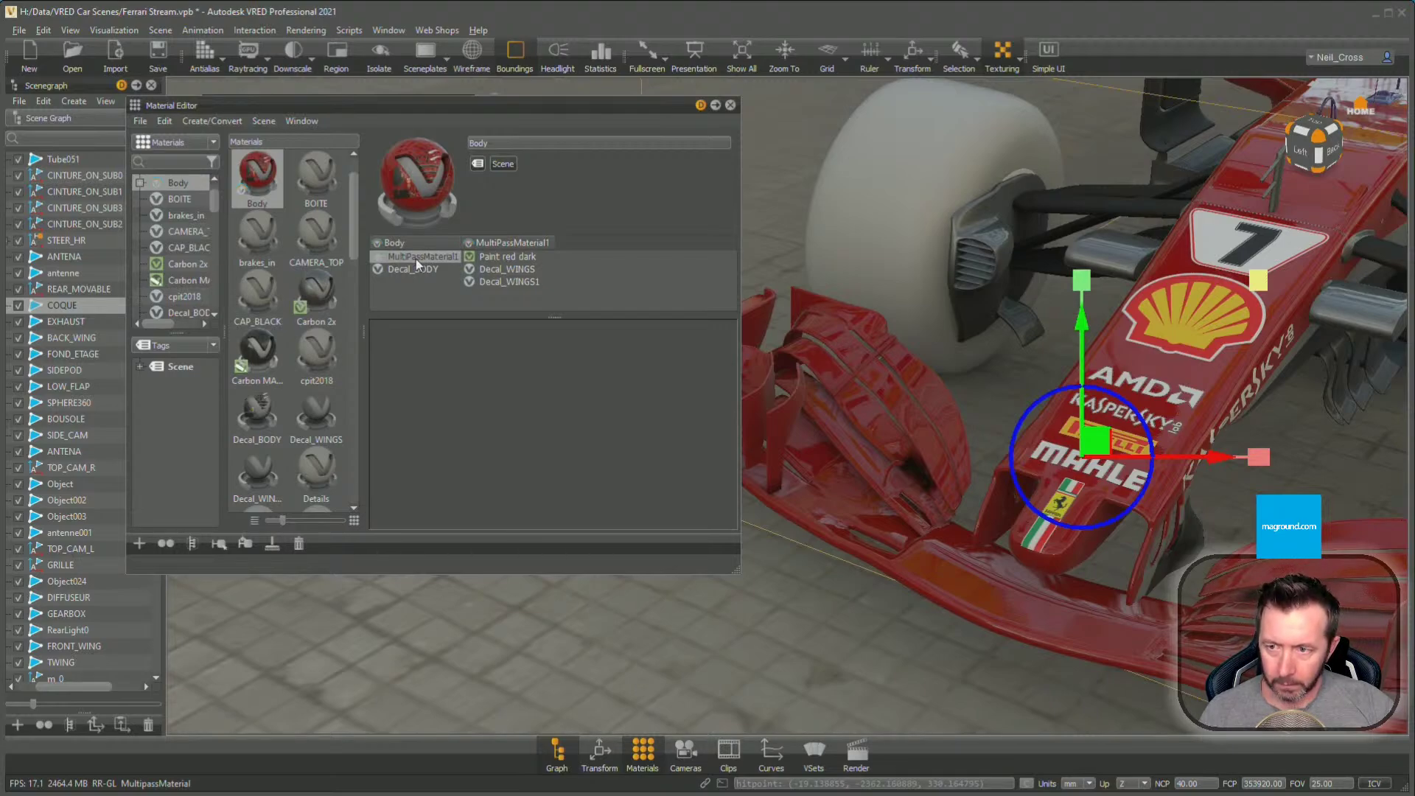
{"action": "left_click", "coordinate": [319, 255]}
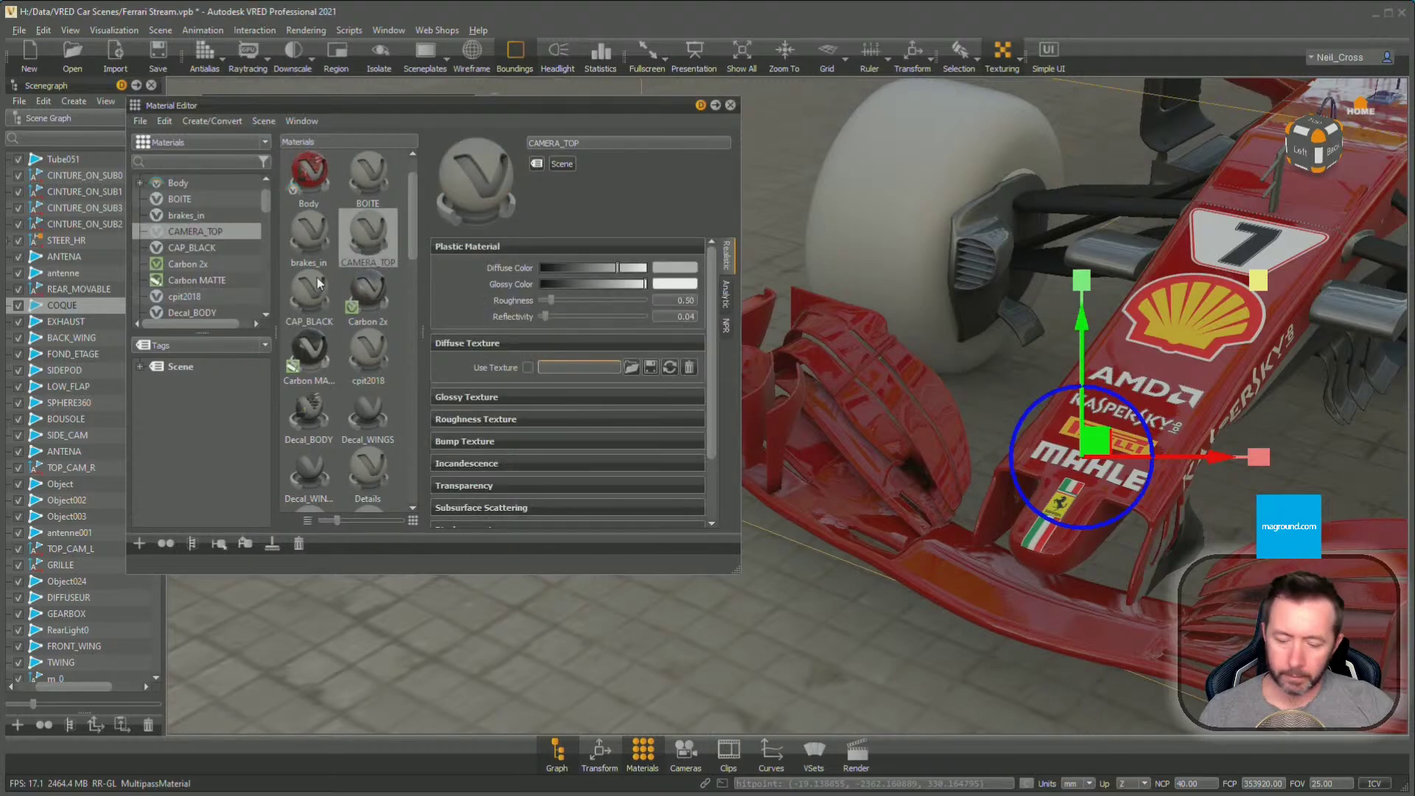
{"action": "key", "text": "m"}
{"action": "key", "text": "u"}
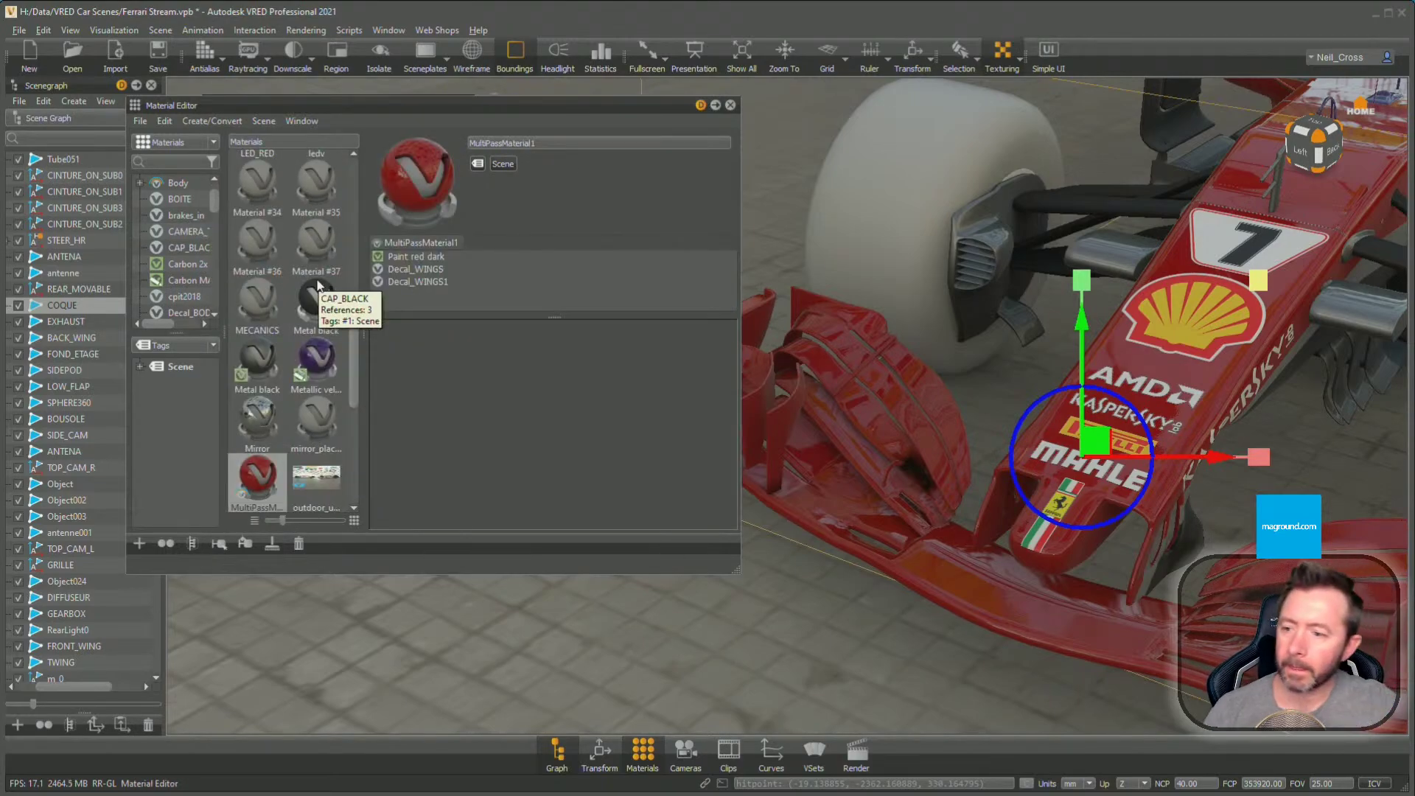
{"action": "left_click", "coordinate": [420, 282]}
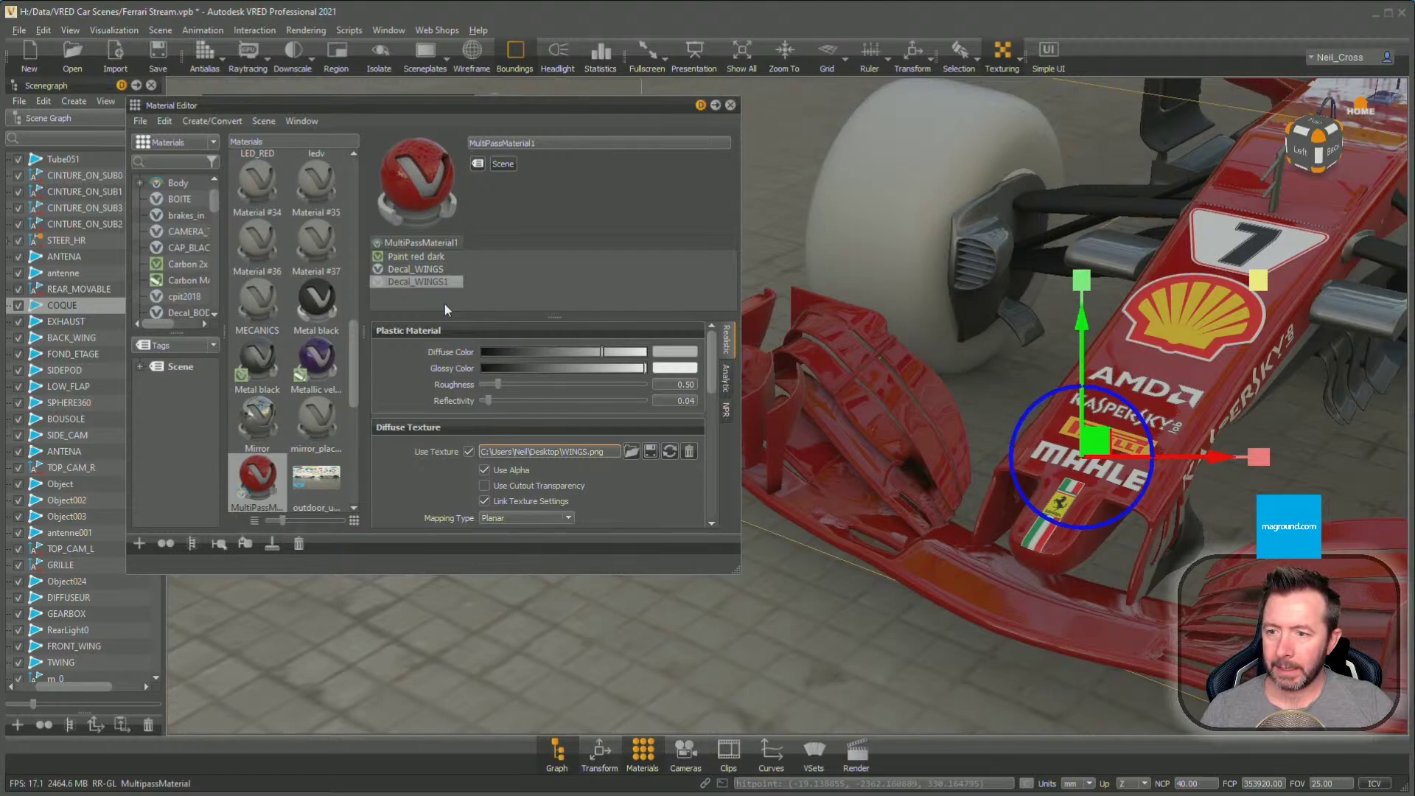
{"action": "key", "text": "Delete"}
{"action": "left_click", "coordinate": [426, 268]}
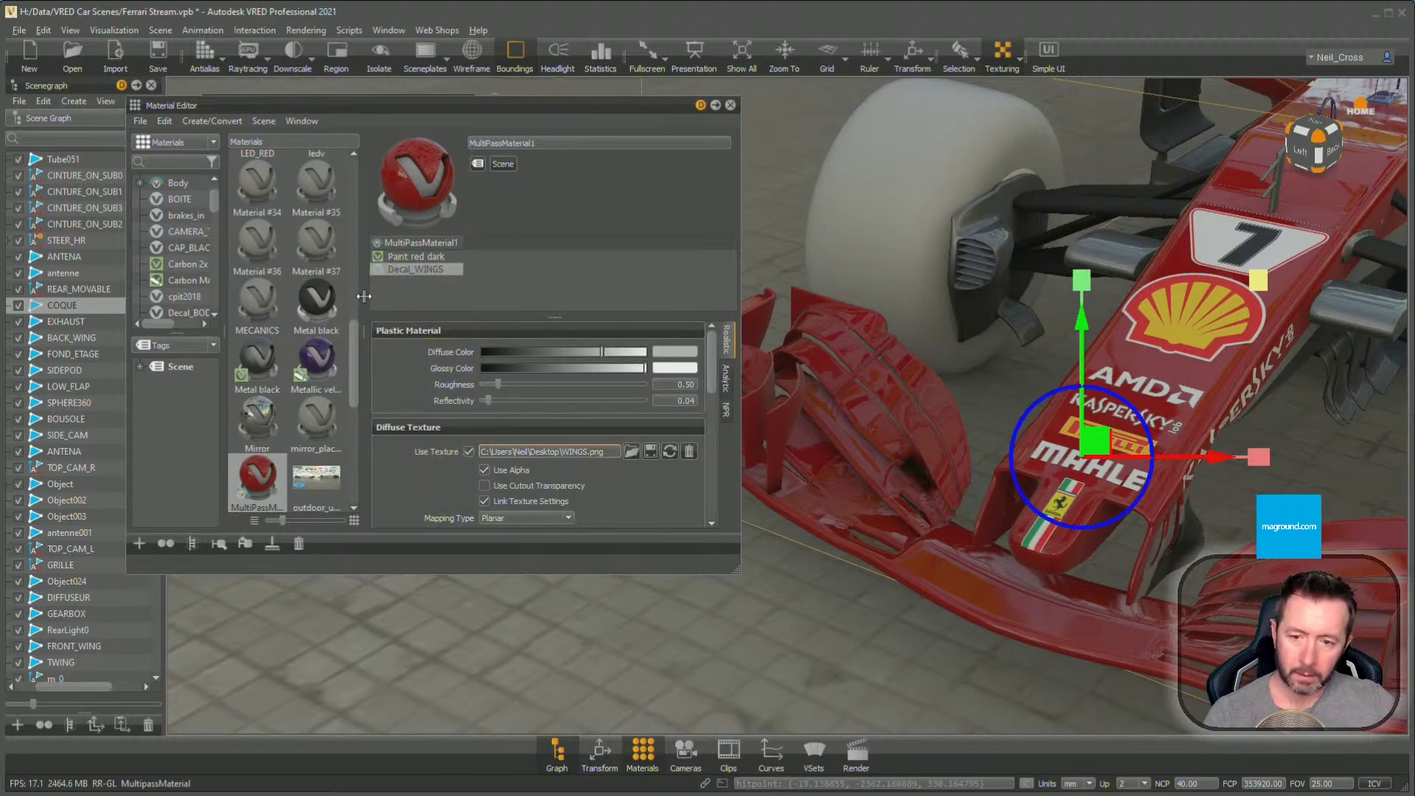
{"action": "key", "text": "Delete"}
{"action": "left_click", "coordinate": [426, 256]}
{"action": "key", "text": "Delete"}
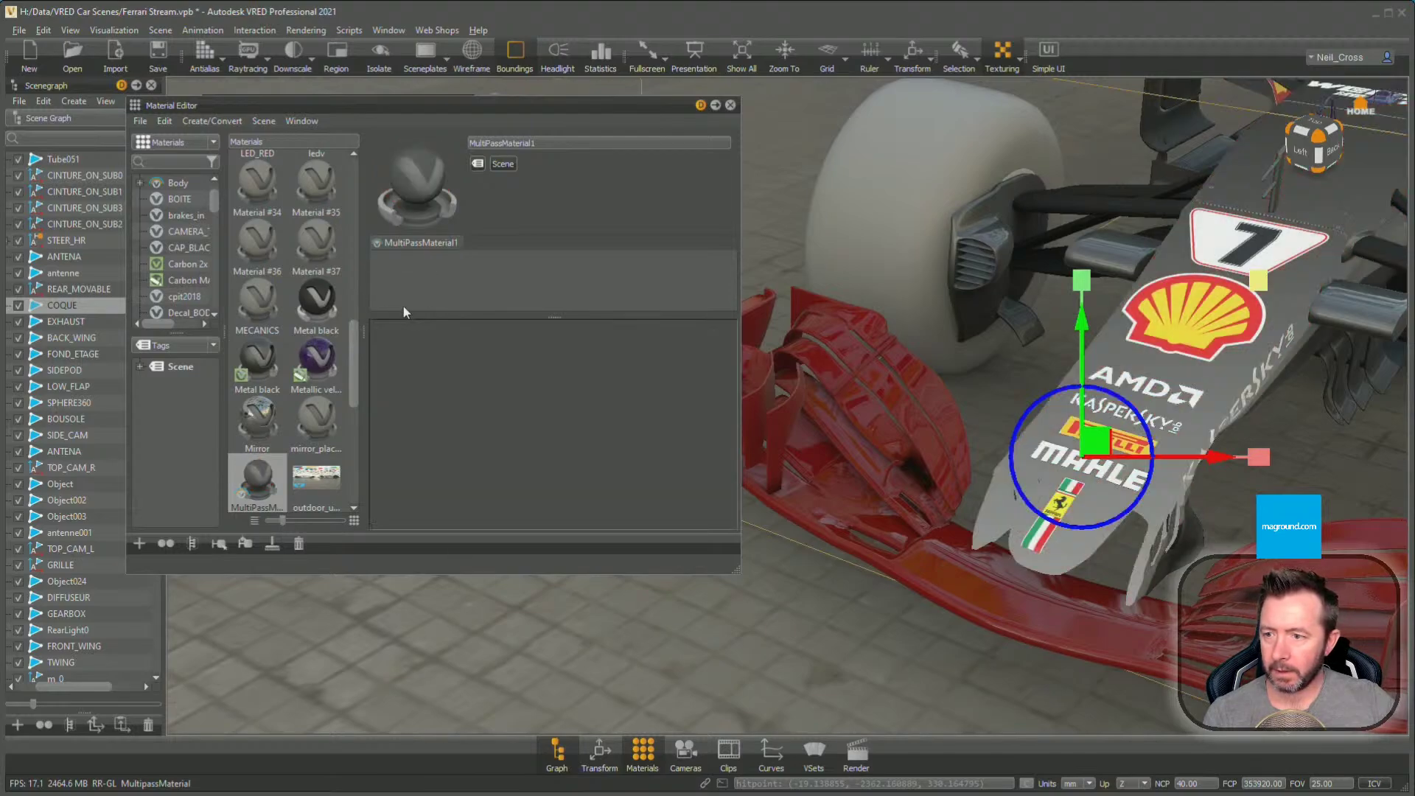
{"action": "left_click", "coordinate": [270, 413]}
{"action": "left_click", "coordinate": [266, 492]}
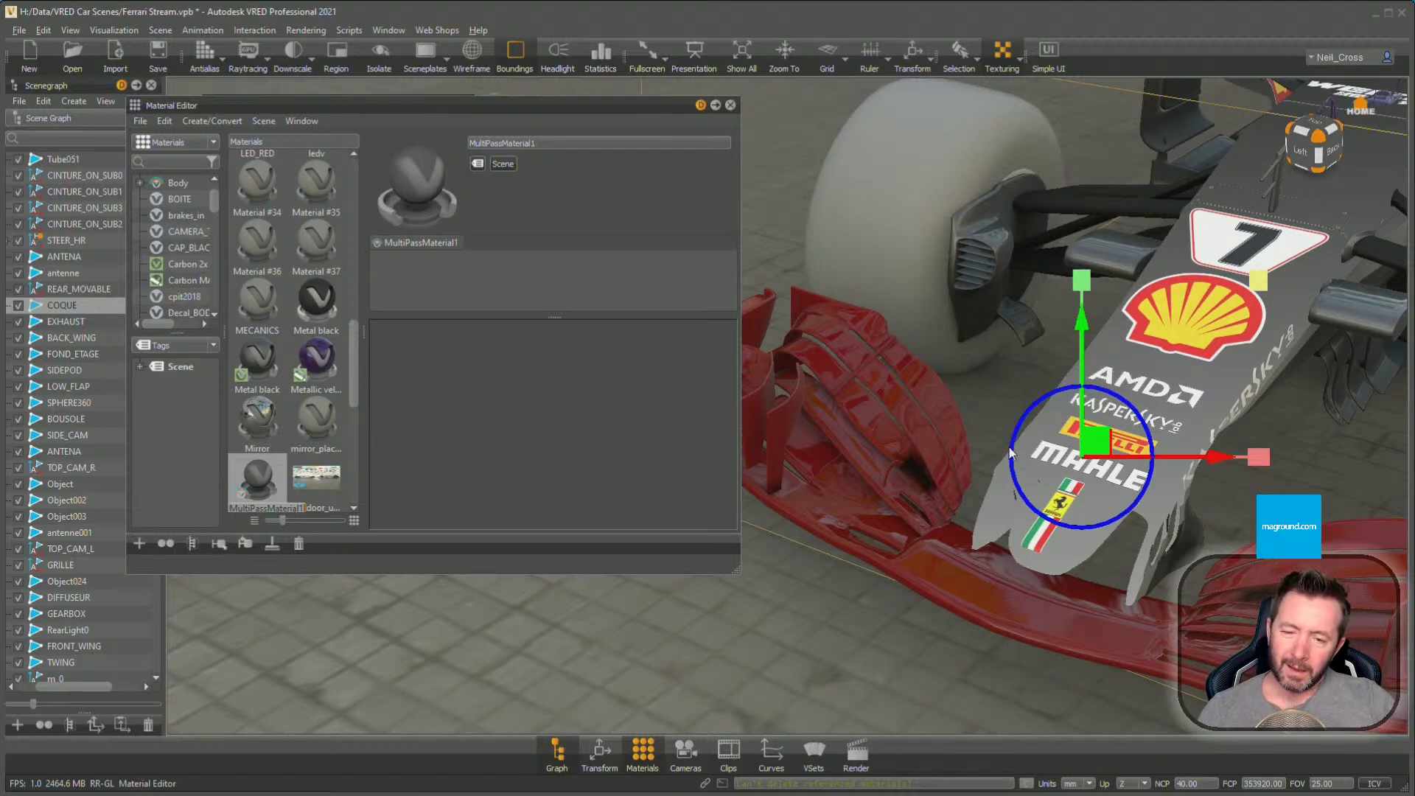
Check the Body material and apply Paint red dark to the car's nose and body
{"action": "scroll", "coordinate": [298, 330], "scroll_direction": "up", "scroll_amount": 10}
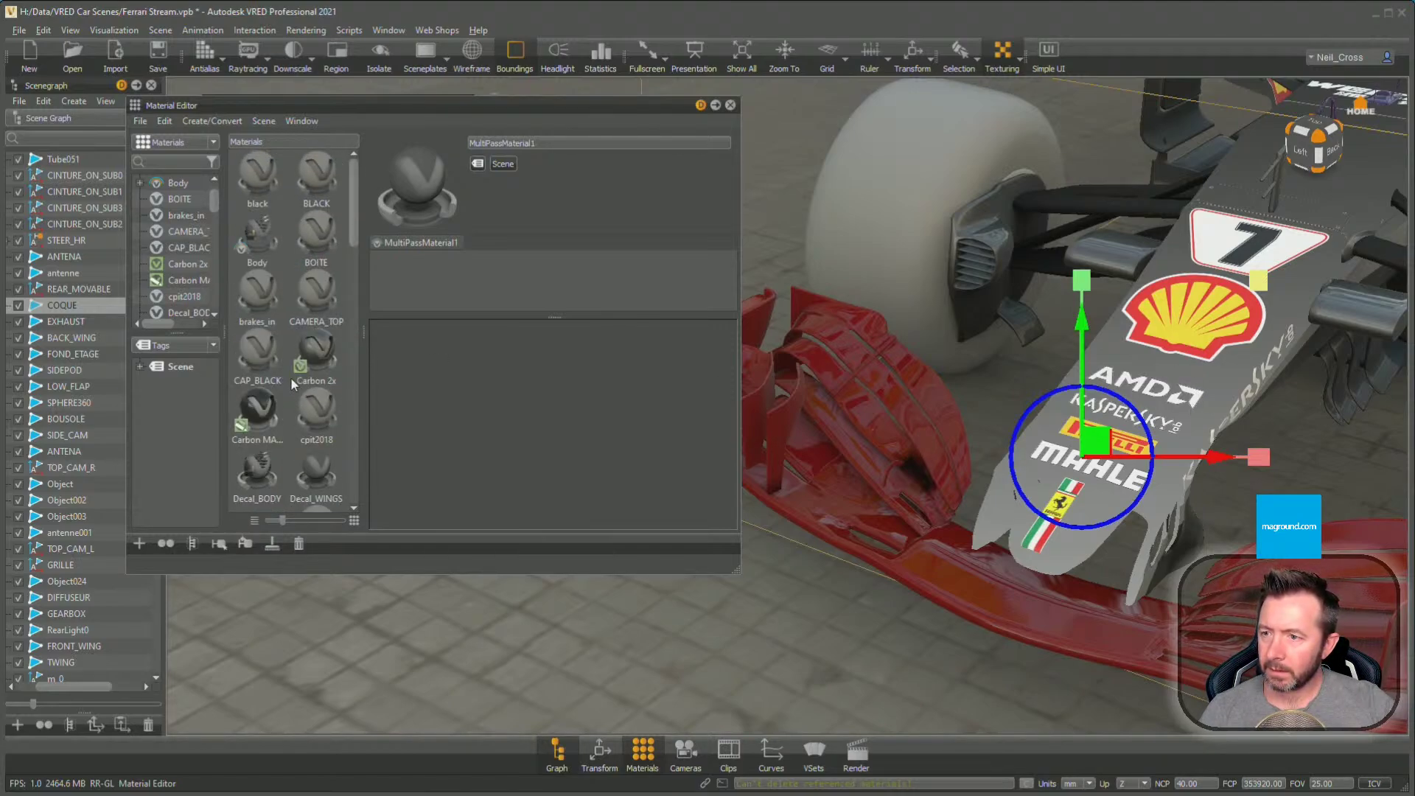
{"action": "left_click", "coordinate": [274, 266]}
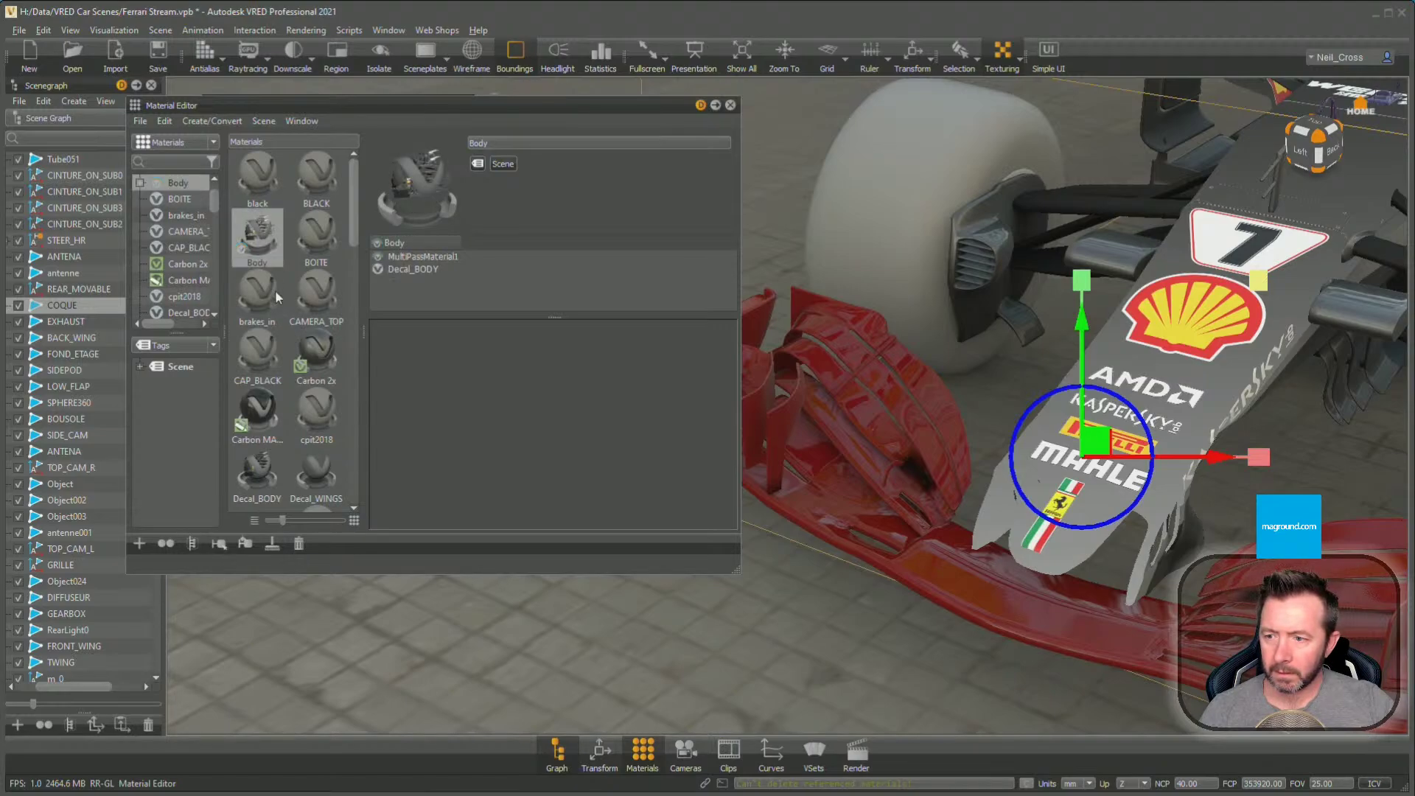
{"action": "scroll", "coordinate": [287, 383], "scroll_direction": "down", "scroll_amount": 5}
{"action": "scroll", "coordinate": [287, 383], "scroll_direction": "down", "scroll_amount": 5}
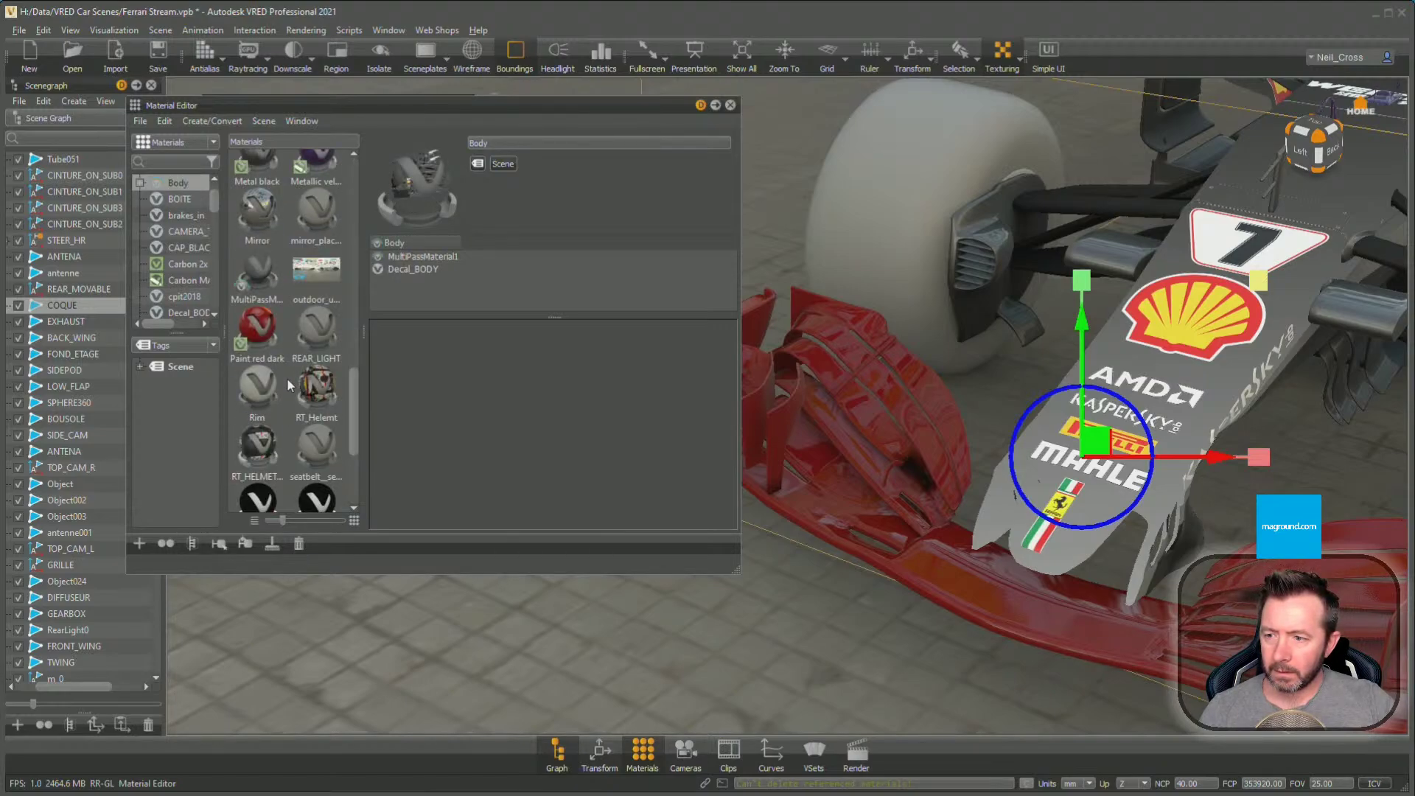
{"action": "left_click_drag", "start_coordinate": [271, 345], "coordinate": [1050, 469]}
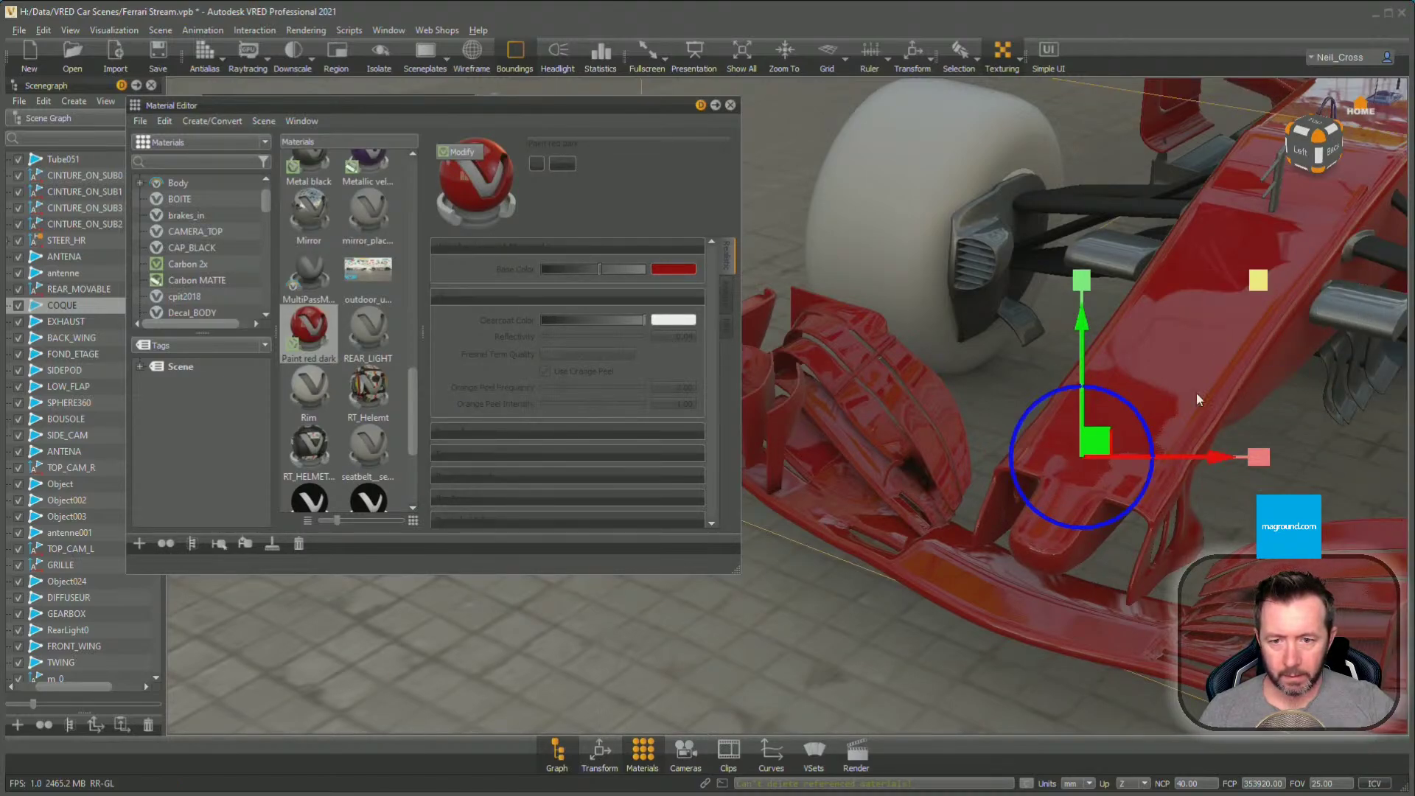
Add the BODY.png texture as a decal to the COQUE object and place it on the nose
{"action": "left_click", "coordinate": [772, 440]}
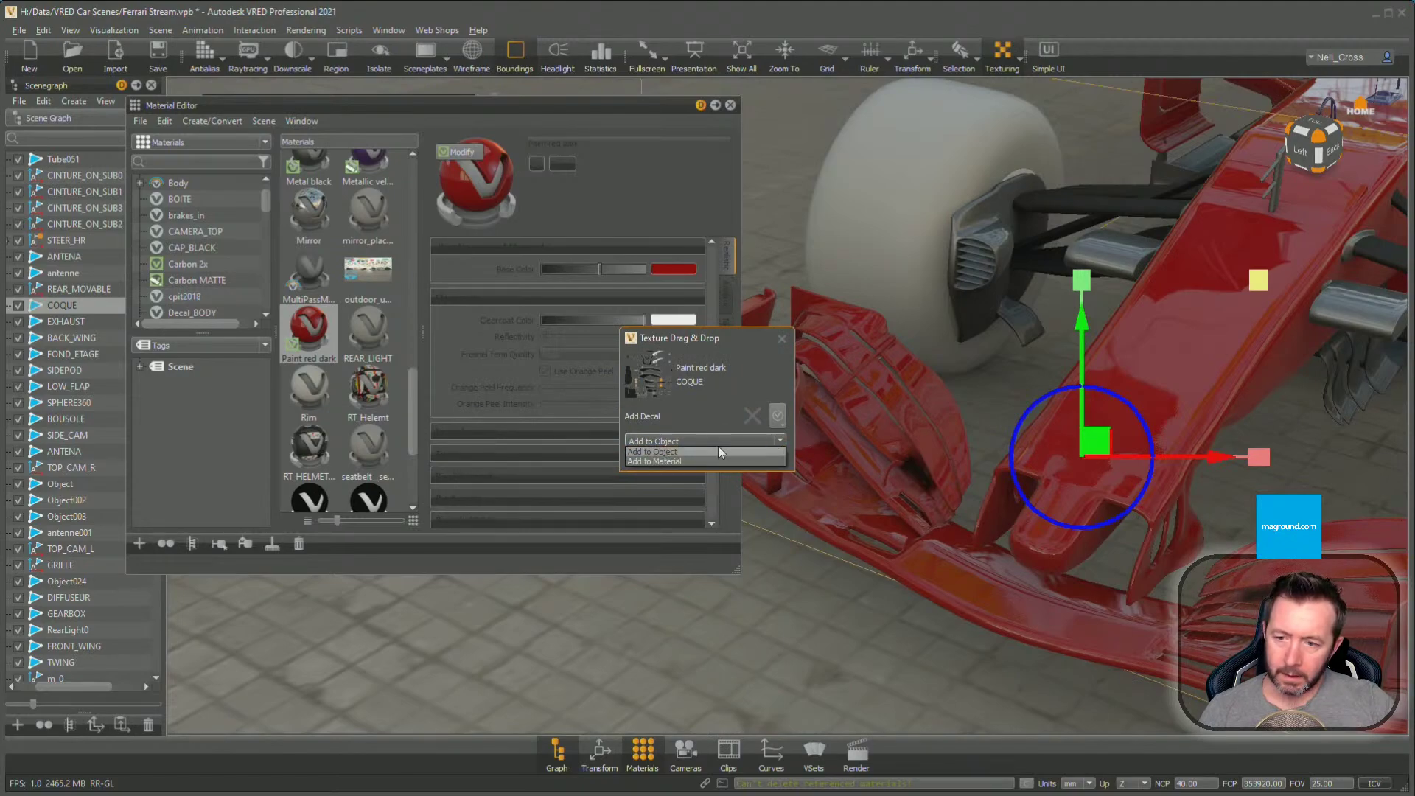
{"action": "left_click", "coordinate": [702, 452]}
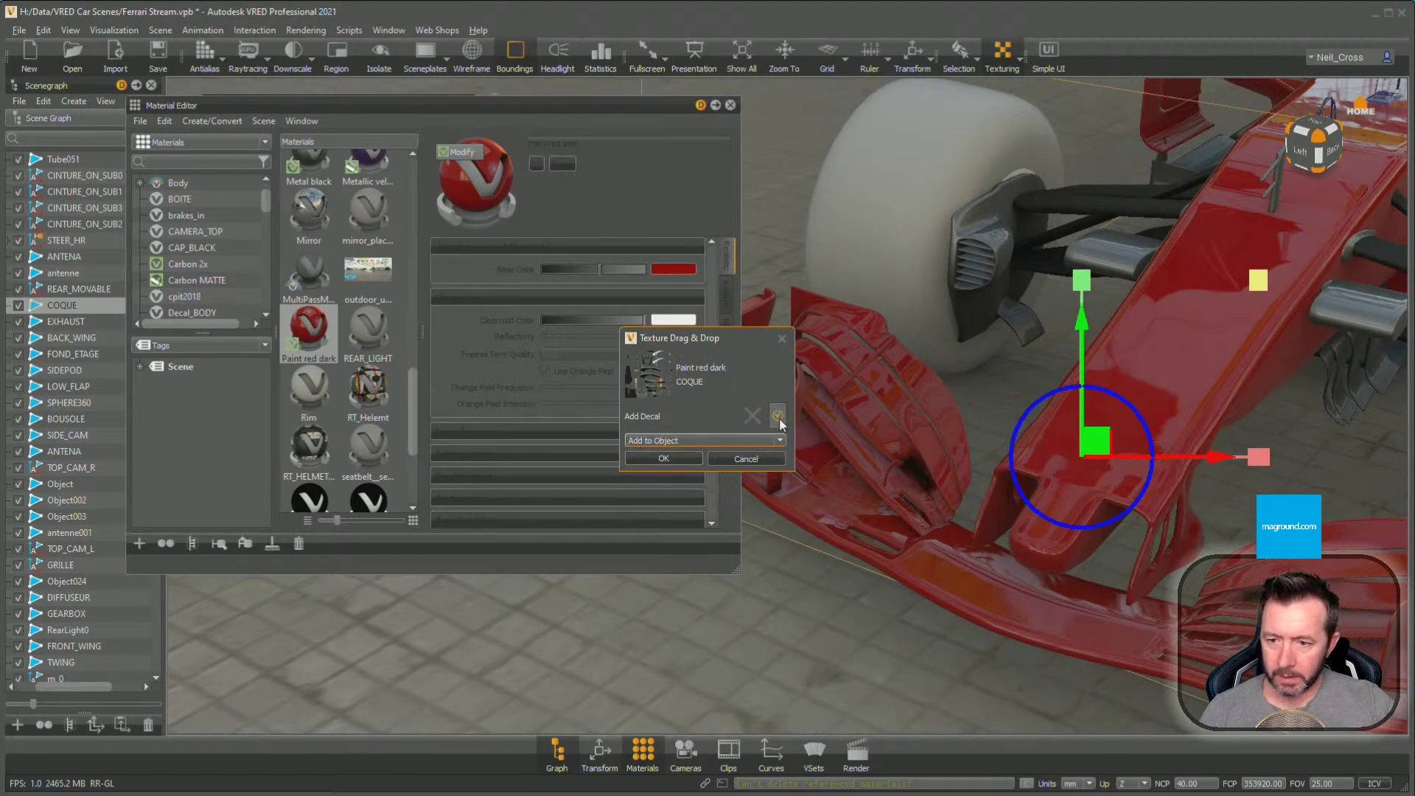
{"action": "left_click", "coordinate": [662, 459]}
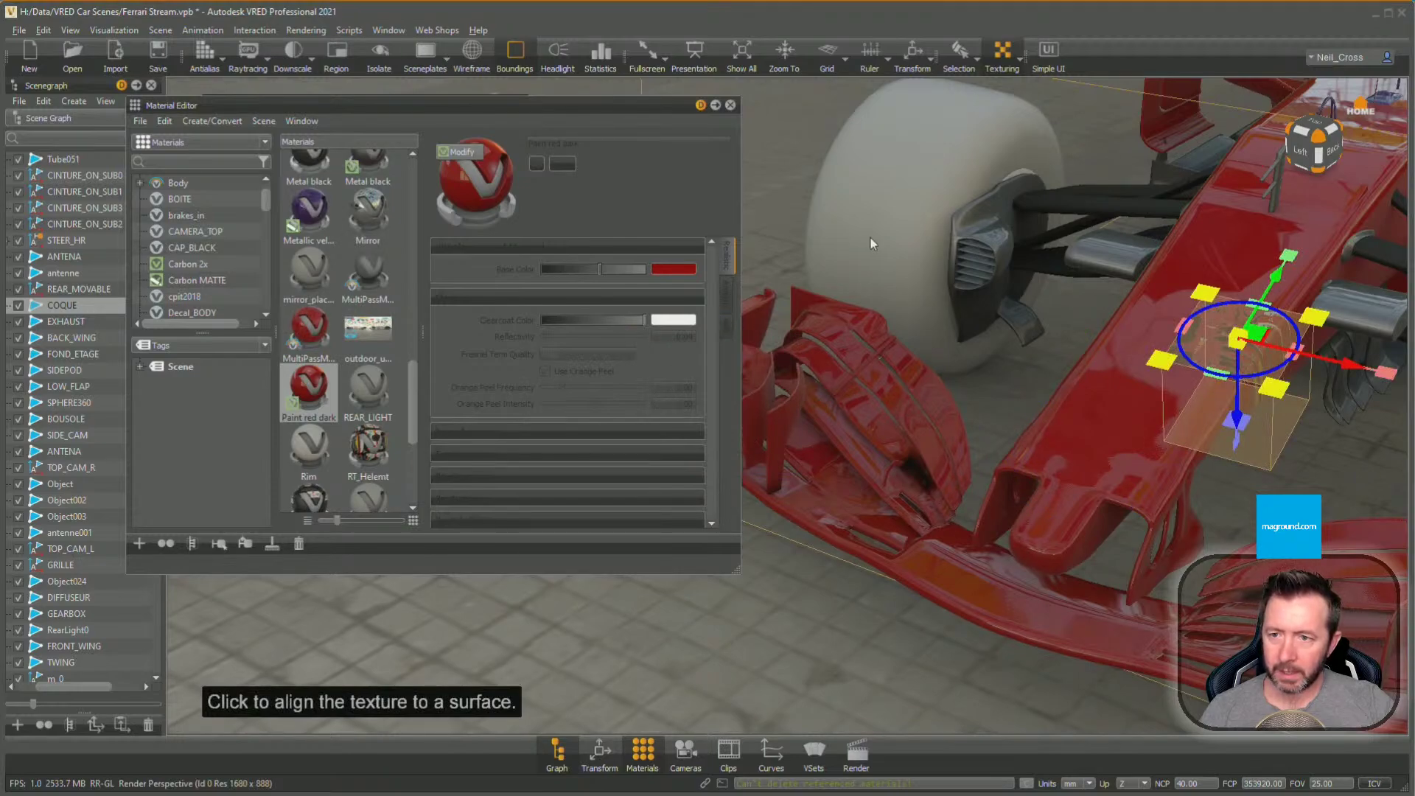
{"action": "left_click", "coordinate": [1200, 348]}
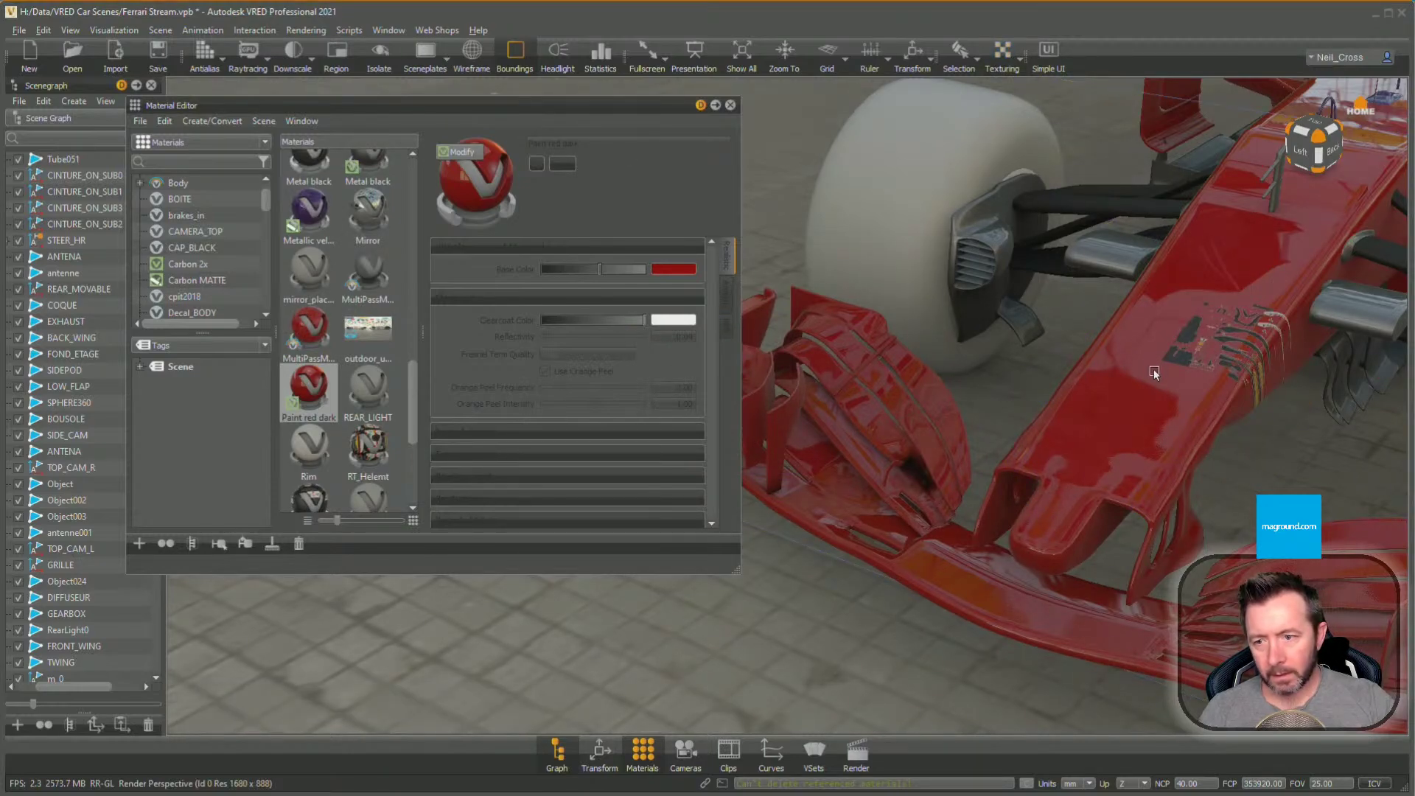
Rename the nose's multipass material as Body and set the Decal_BODY1 texture mapping type to UV
{"action": "double_click", "coordinate": [518, 143]}
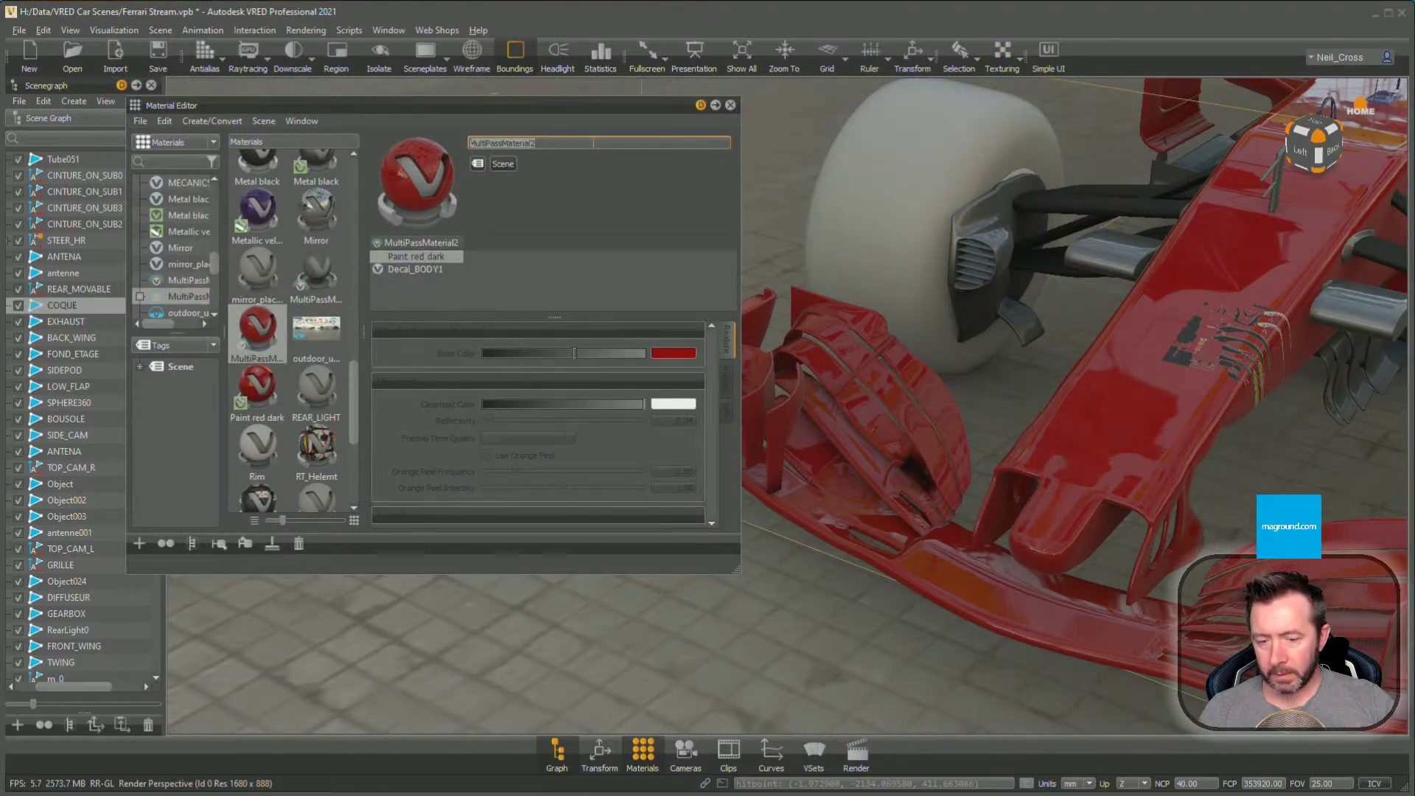
{"action": "type", "text": "Body"}
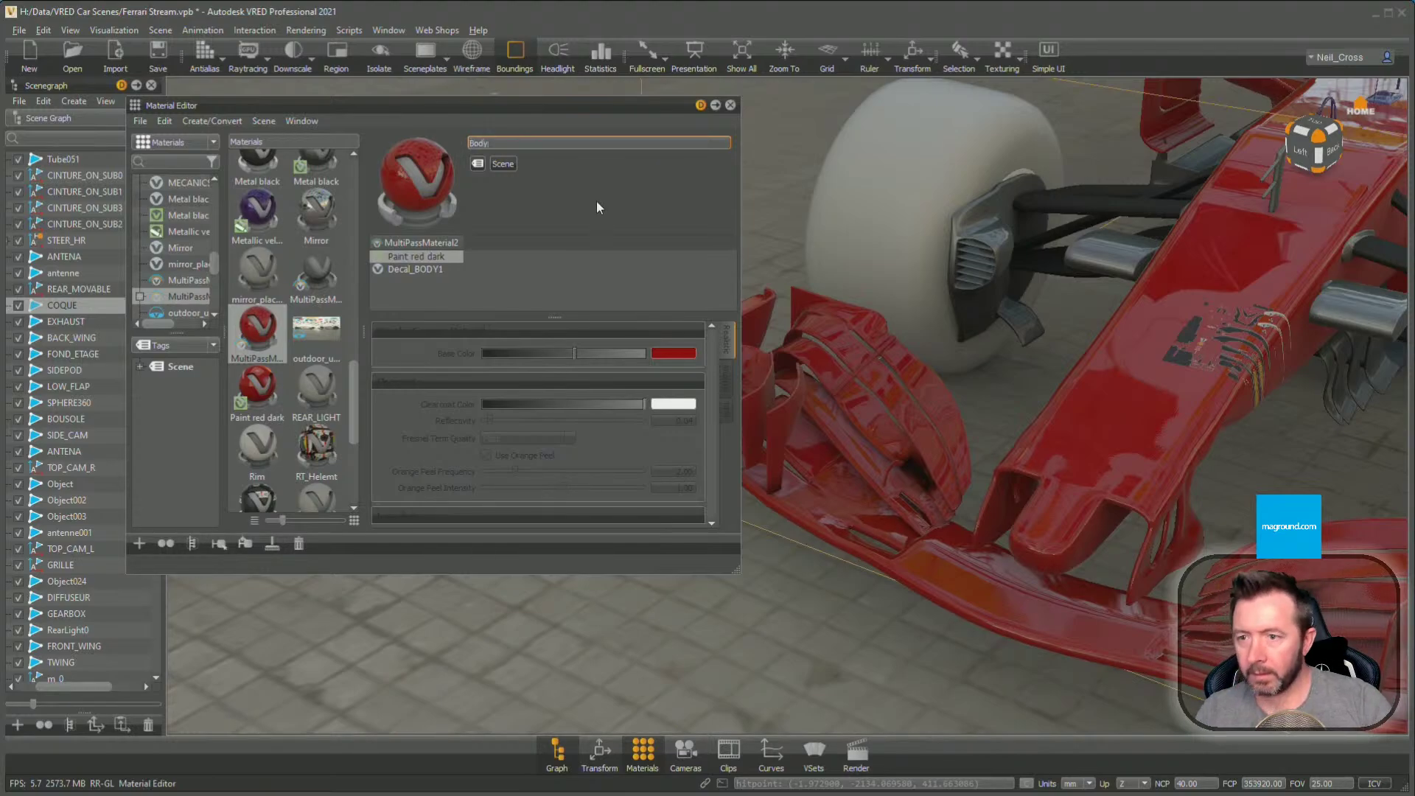
{"action": "key", "text": "Return"}
{"action": "left_click", "coordinate": [394, 267]}
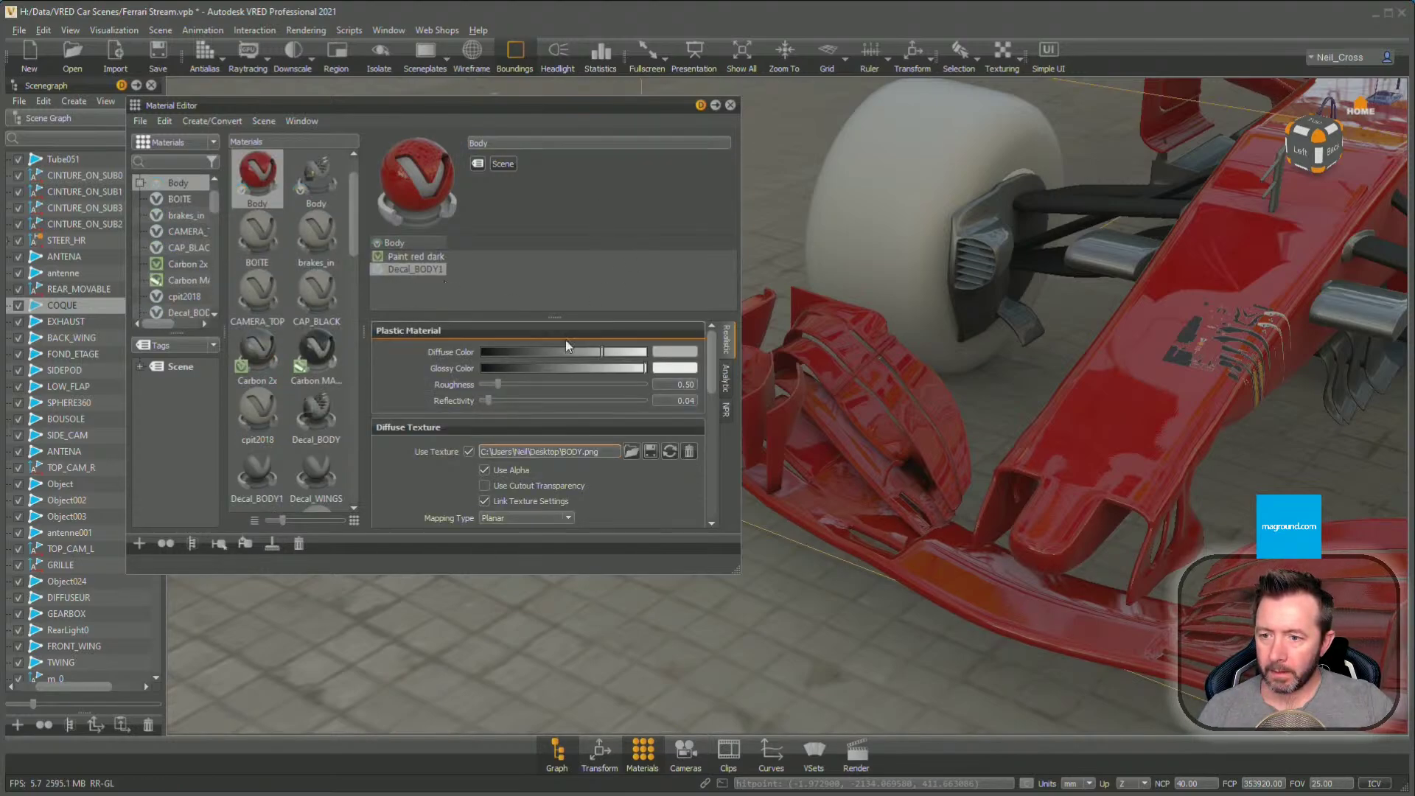
{"action": "left_click", "coordinate": [543, 516]}
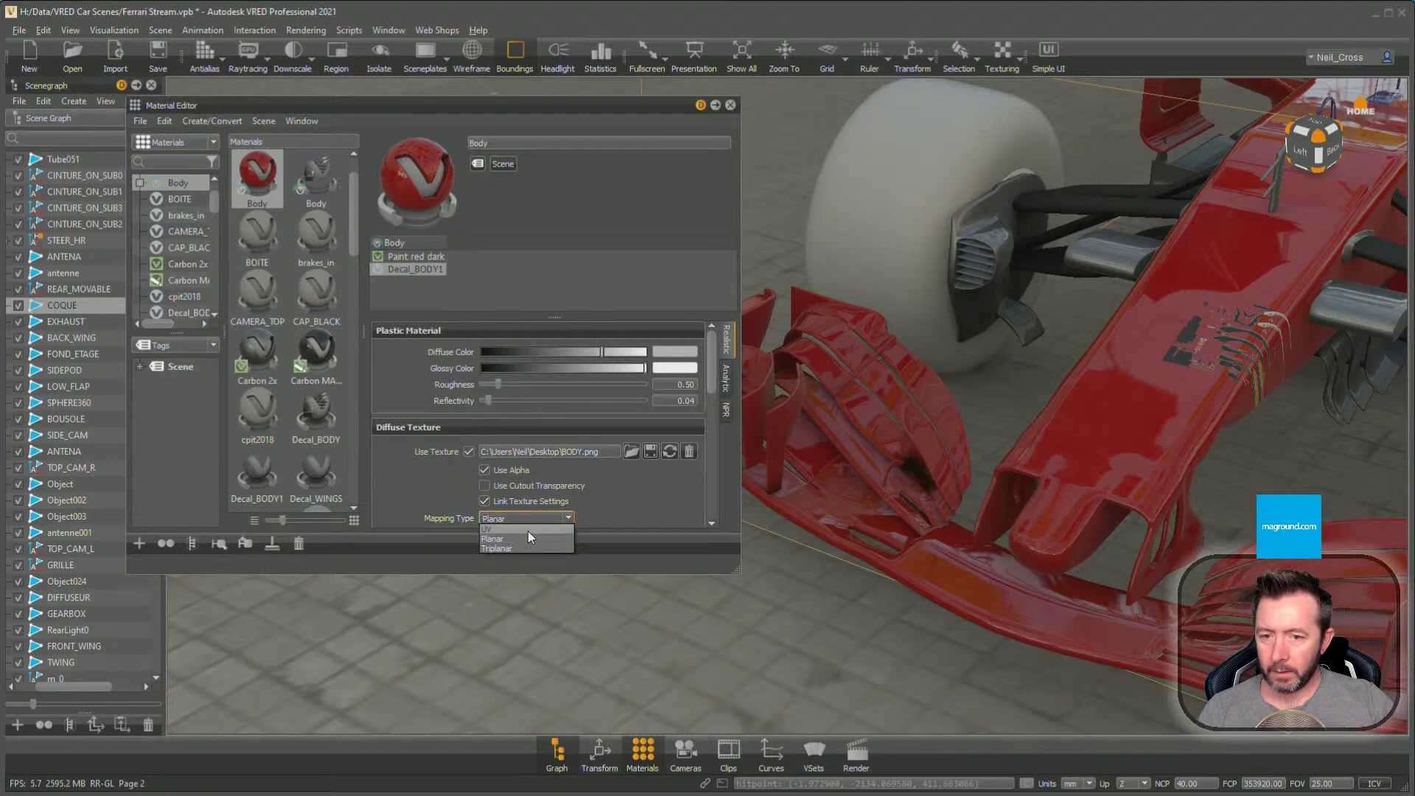
{"action": "left_click", "coordinate": [528, 531]}
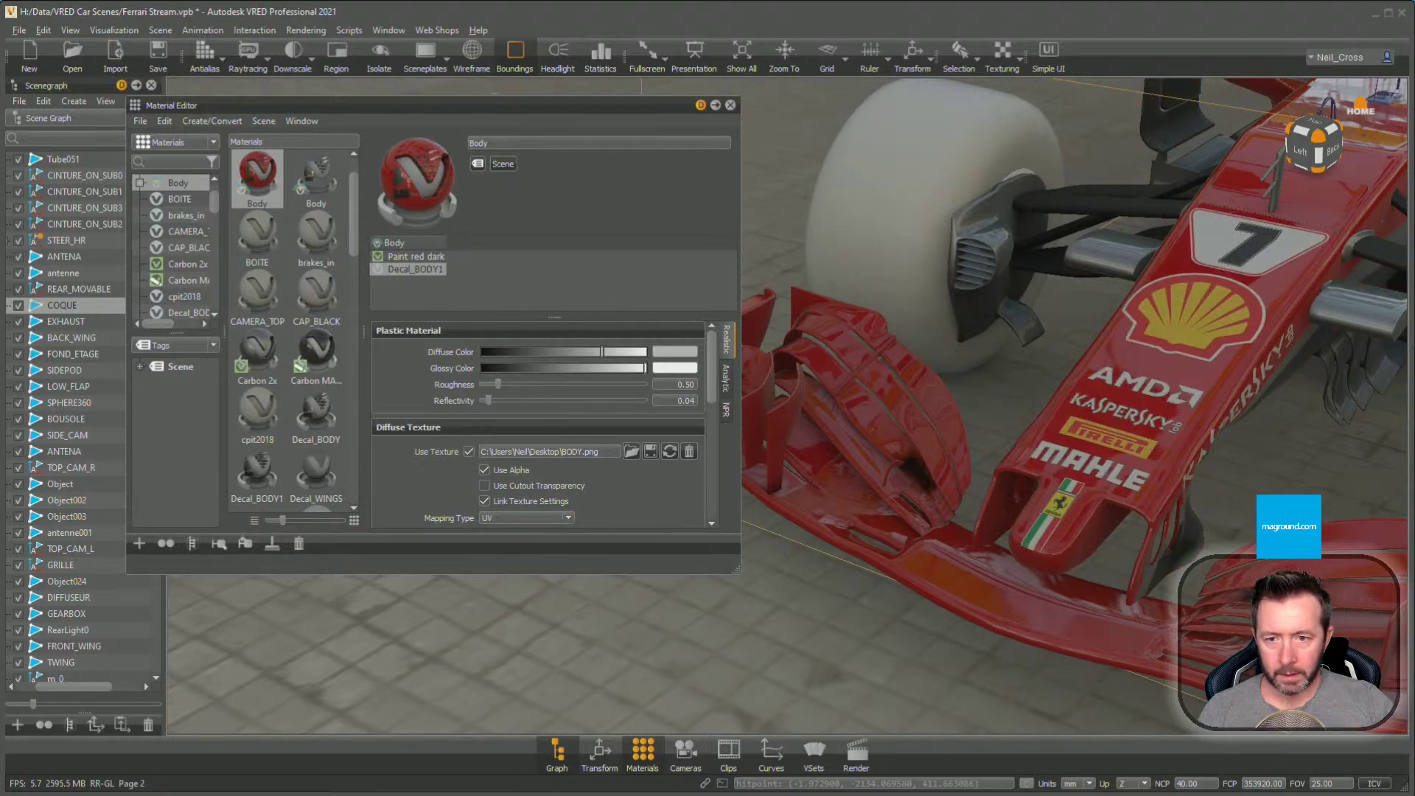
Add the wings texture as a decal to the FRONT_WING object and pick the resulting material
{"action": "left_click_drag", "start_coordinate": [1004, 571], "coordinate": [938, 579]}
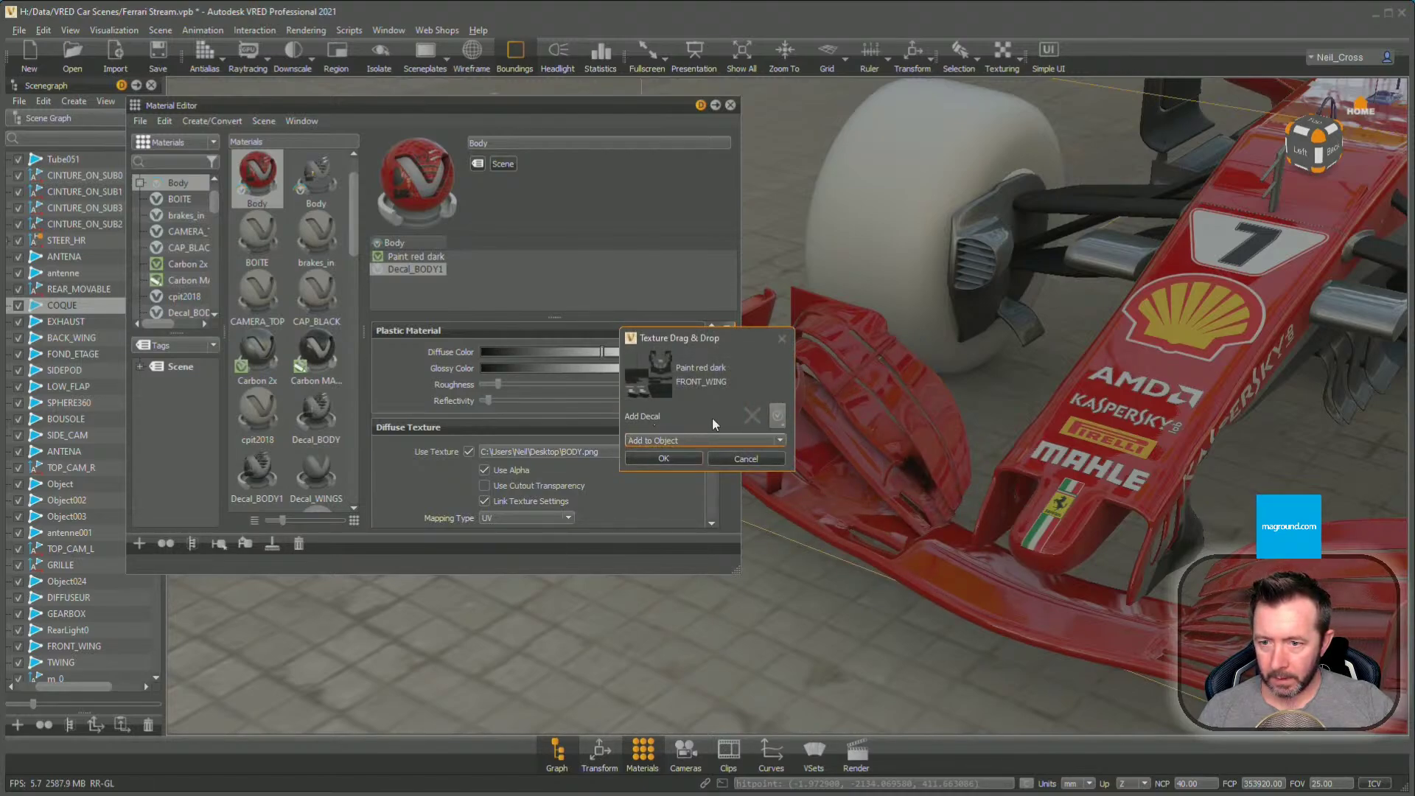
{"action": "left_click", "coordinate": [776, 415]}
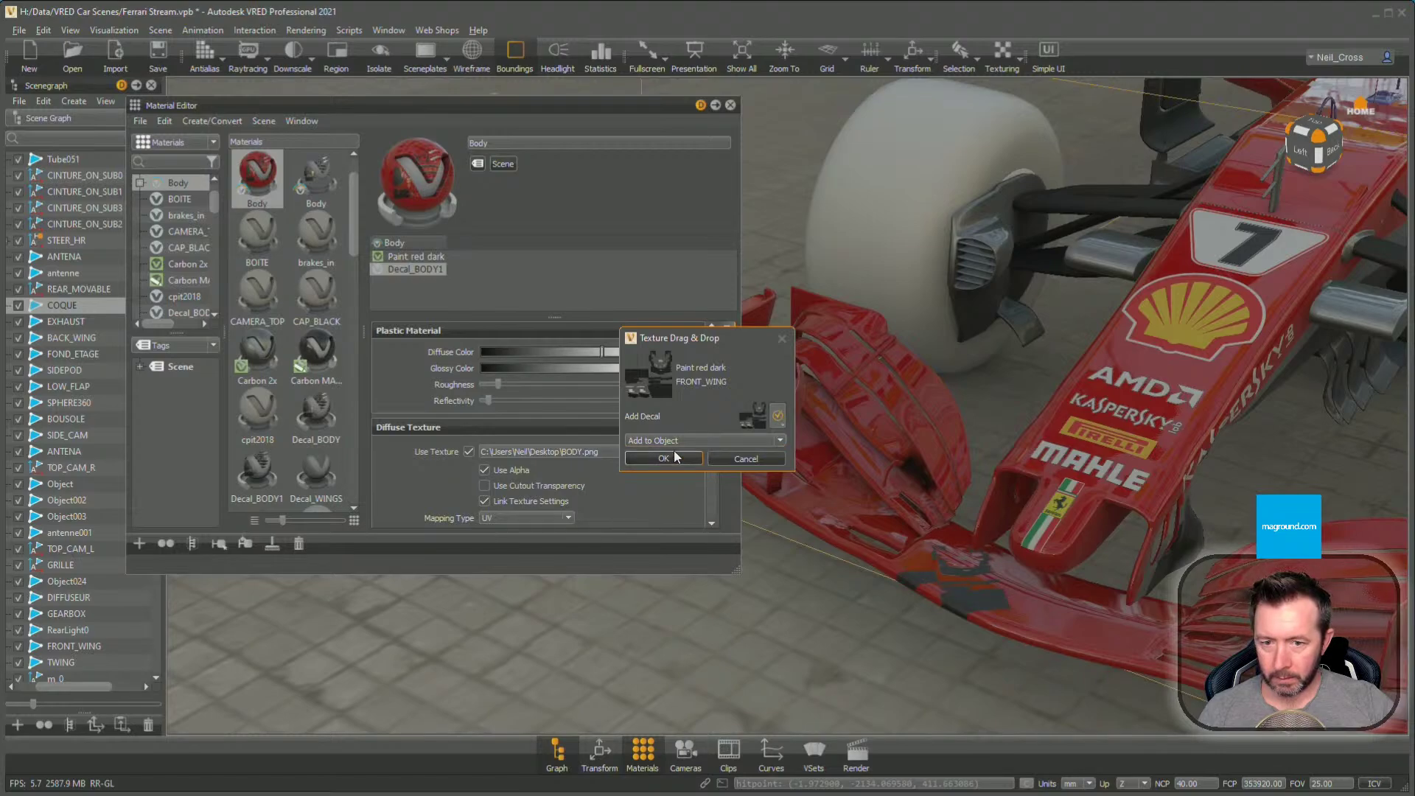
{"action": "left_click", "coordinate": [667, 459]}
{"action": "left_click", "coordinate": [1002, 50]}
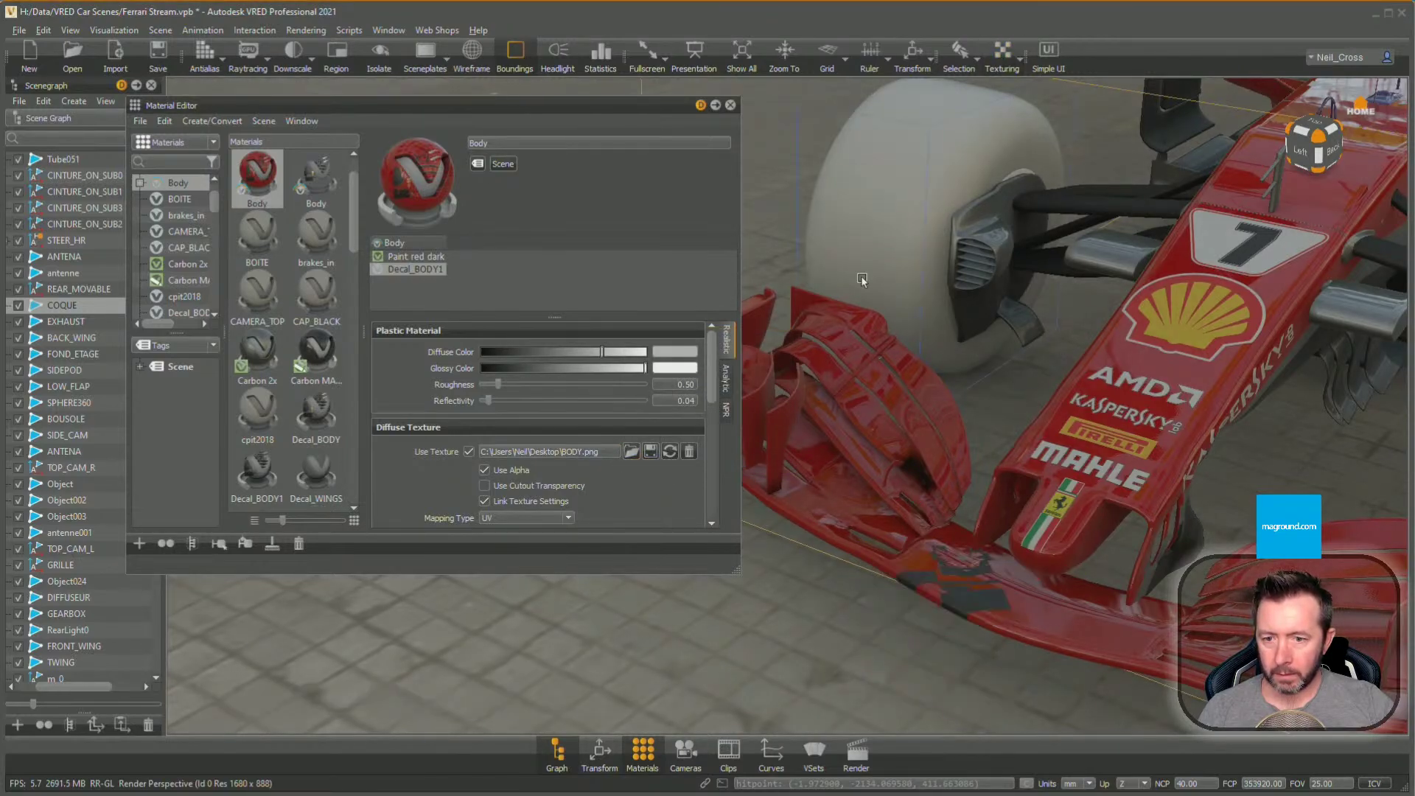
{"action": "left_click", "coordinate": [824, 501]}
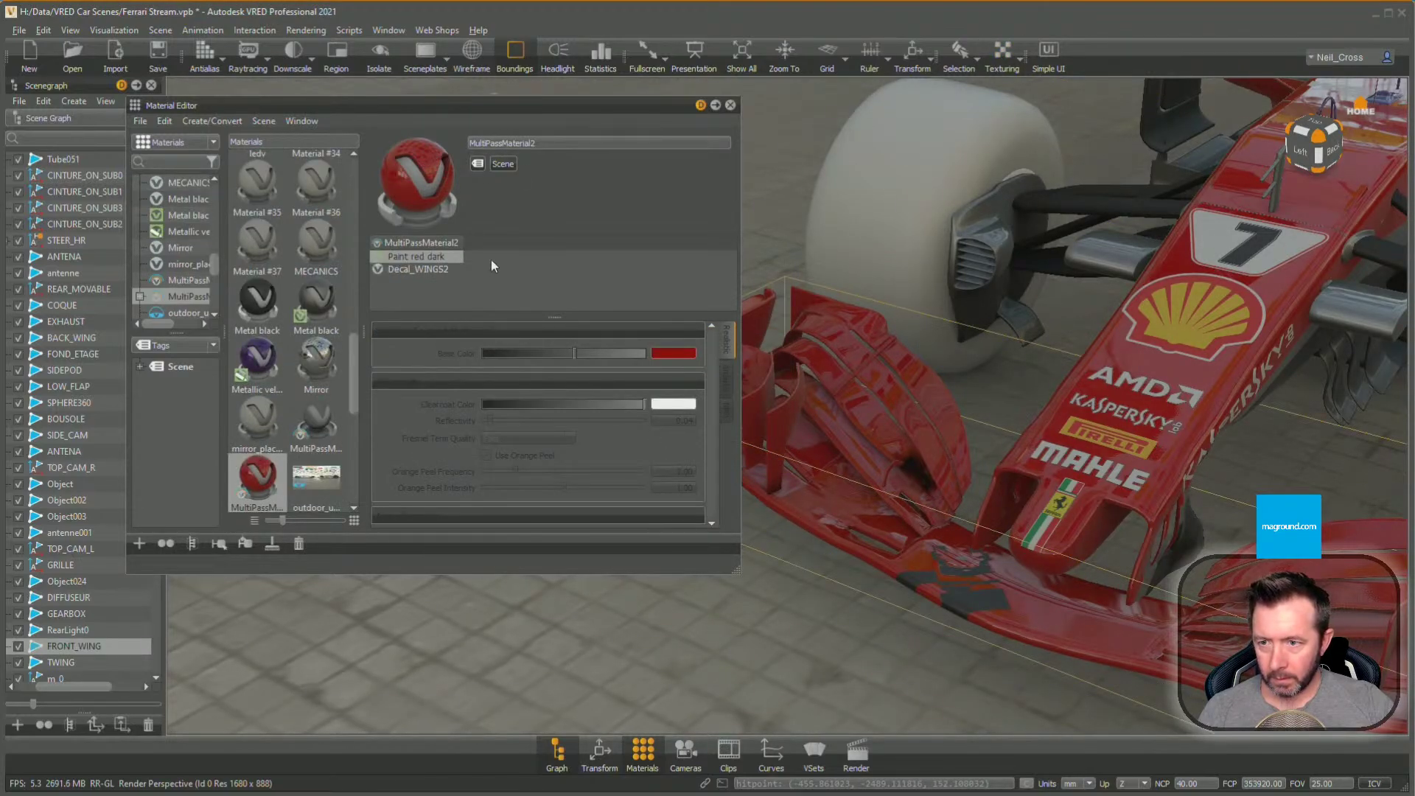
Rename the front wing's multipass material as Wings and set the Decal_WINGS2 mapping type to UV
{"action": "double_click", "coordinate": [510, 143]}
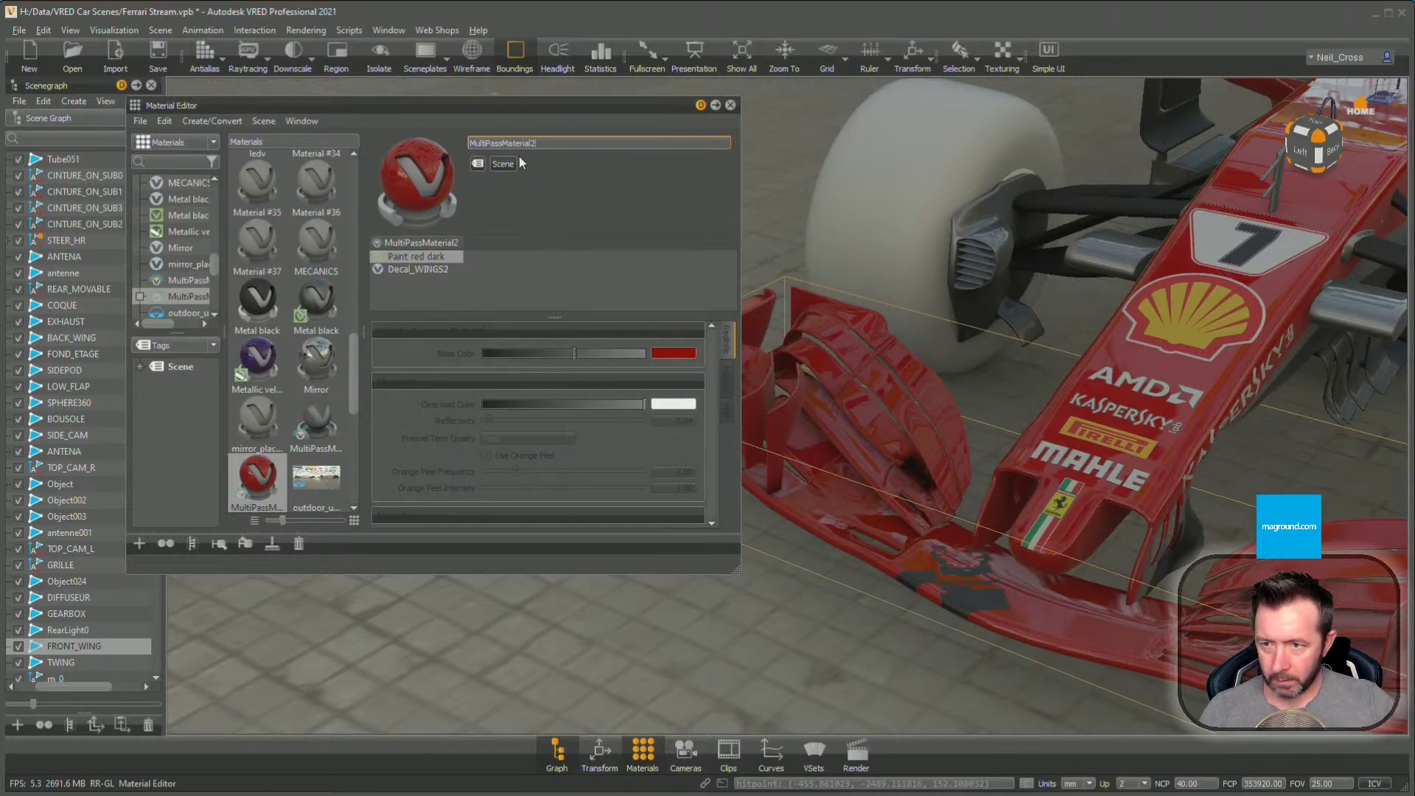
{"action": "key", "text": "ctrl+a"}
{"action": "type", "text": "W"}
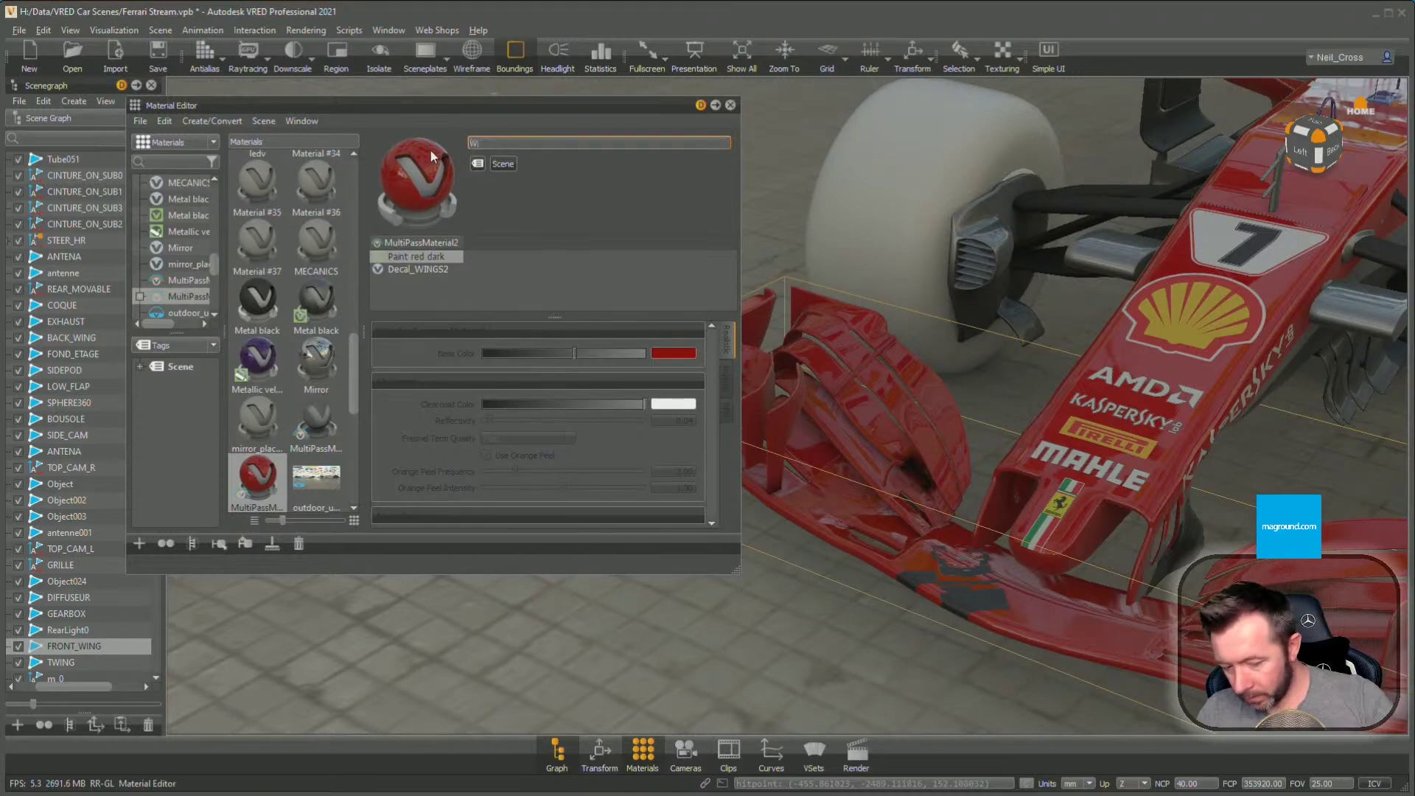
{"action": "key", "text": "Return"}
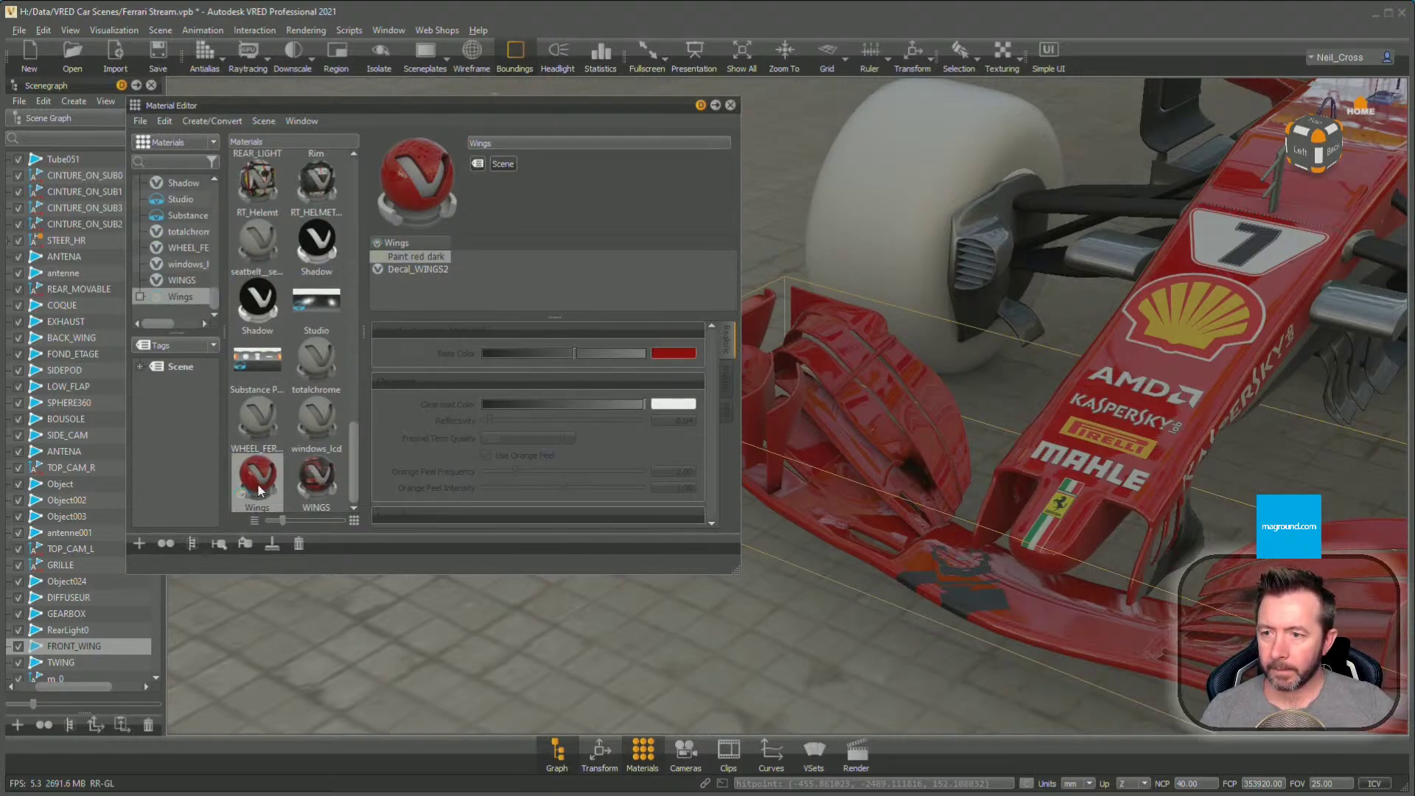
{"action": "left_click", "coordinate": [423, 270]}
{"action": "left_click", "coordinate": [526, 518]}
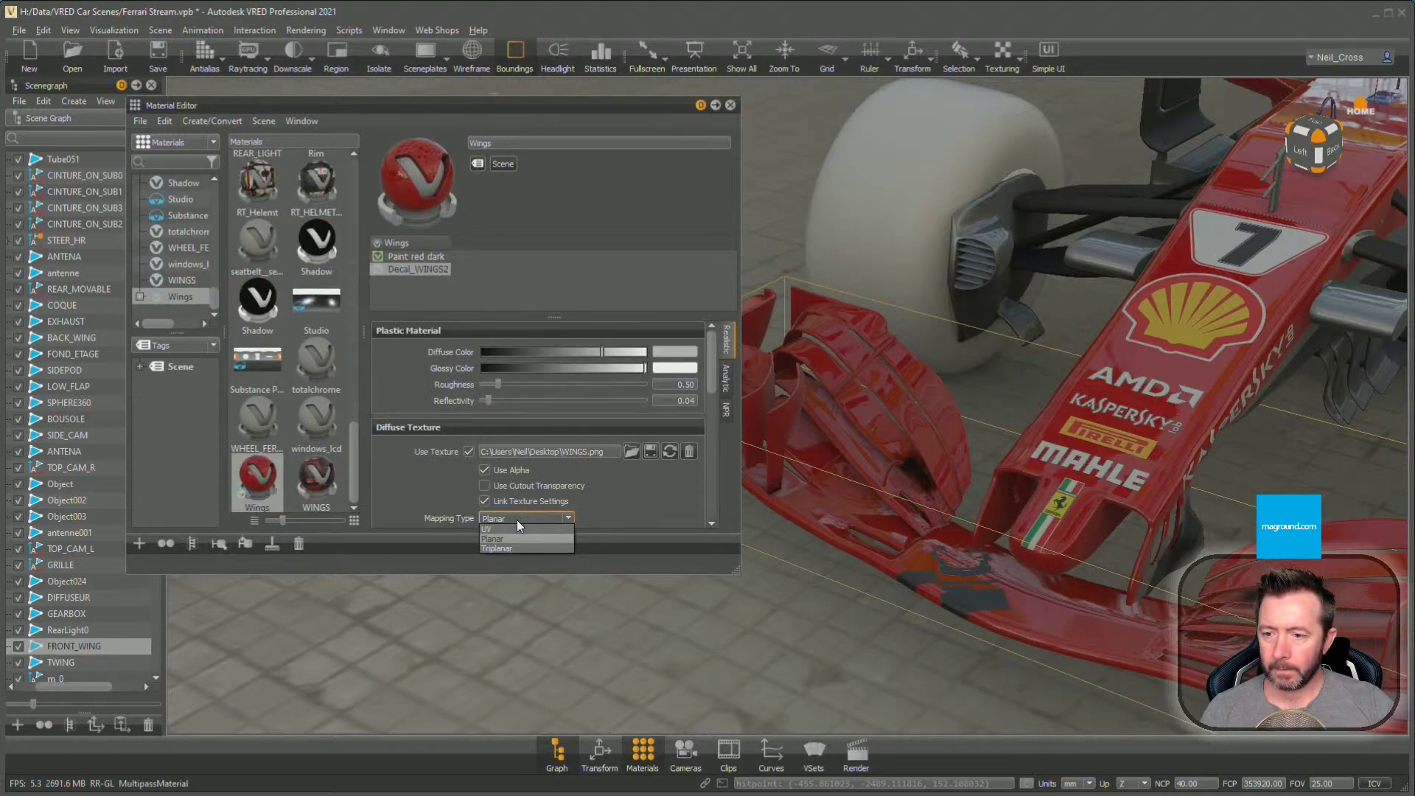
{"action": "left_click", "coordinate": [508, 528]}
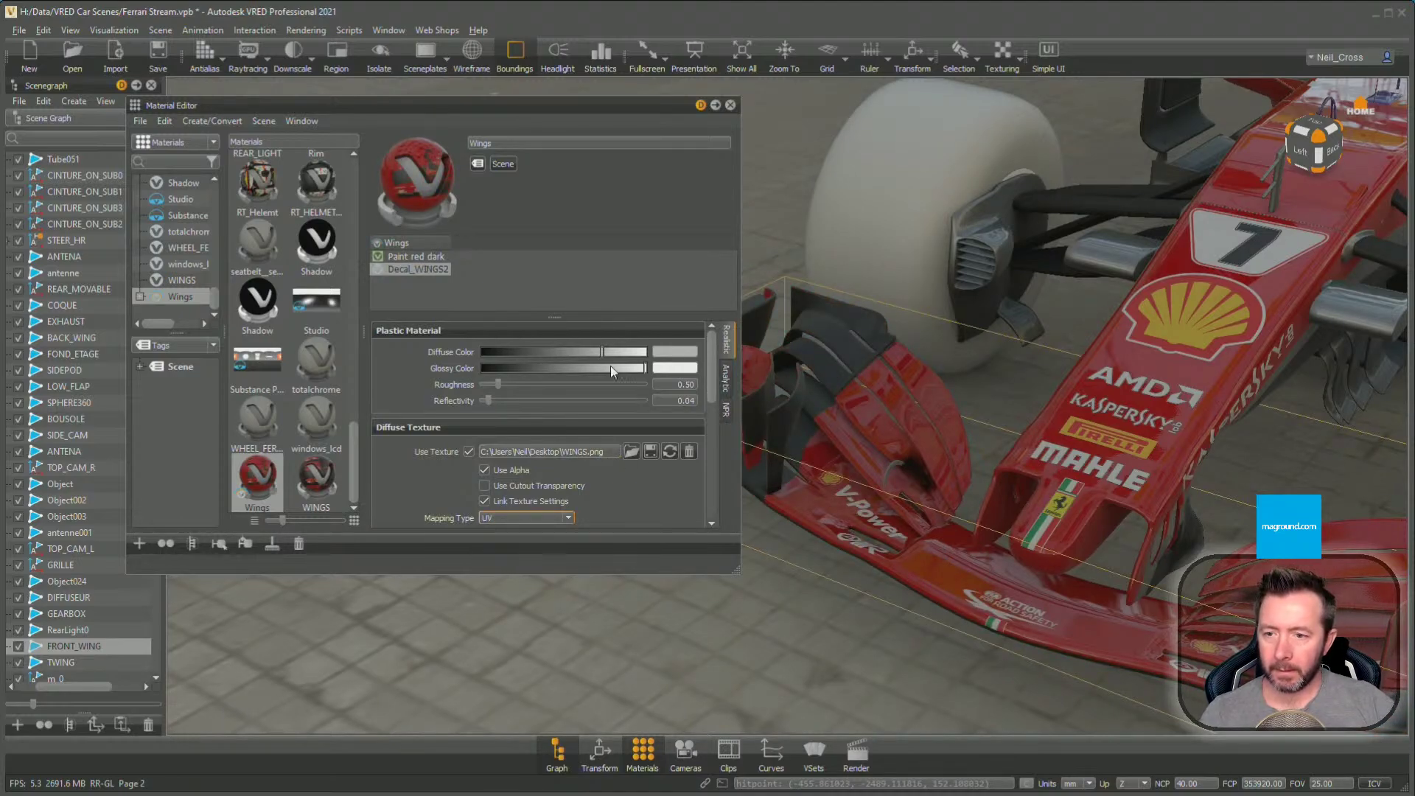
Set the diffuse colour of the Decal_WINGS2 and Decal_BODY1 materials to white
{"action": "left_click_drag", "start_coordinate": [603, 353], "coordinate": [653, 357]}
{"action": "left_click", "coordinate": [1083, 397], "text": "shift"}
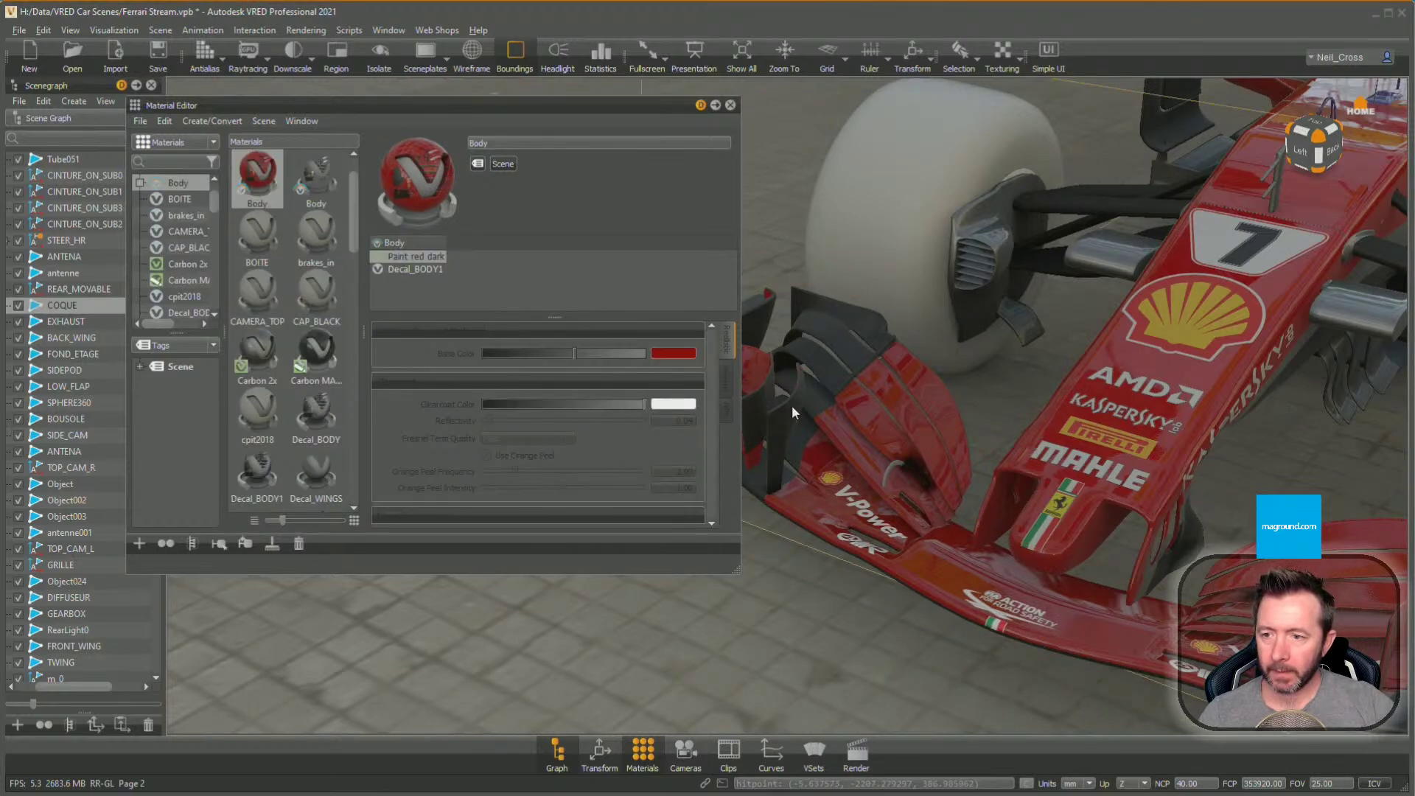
{"action": "left_click", "coordinate": [435, 270]}
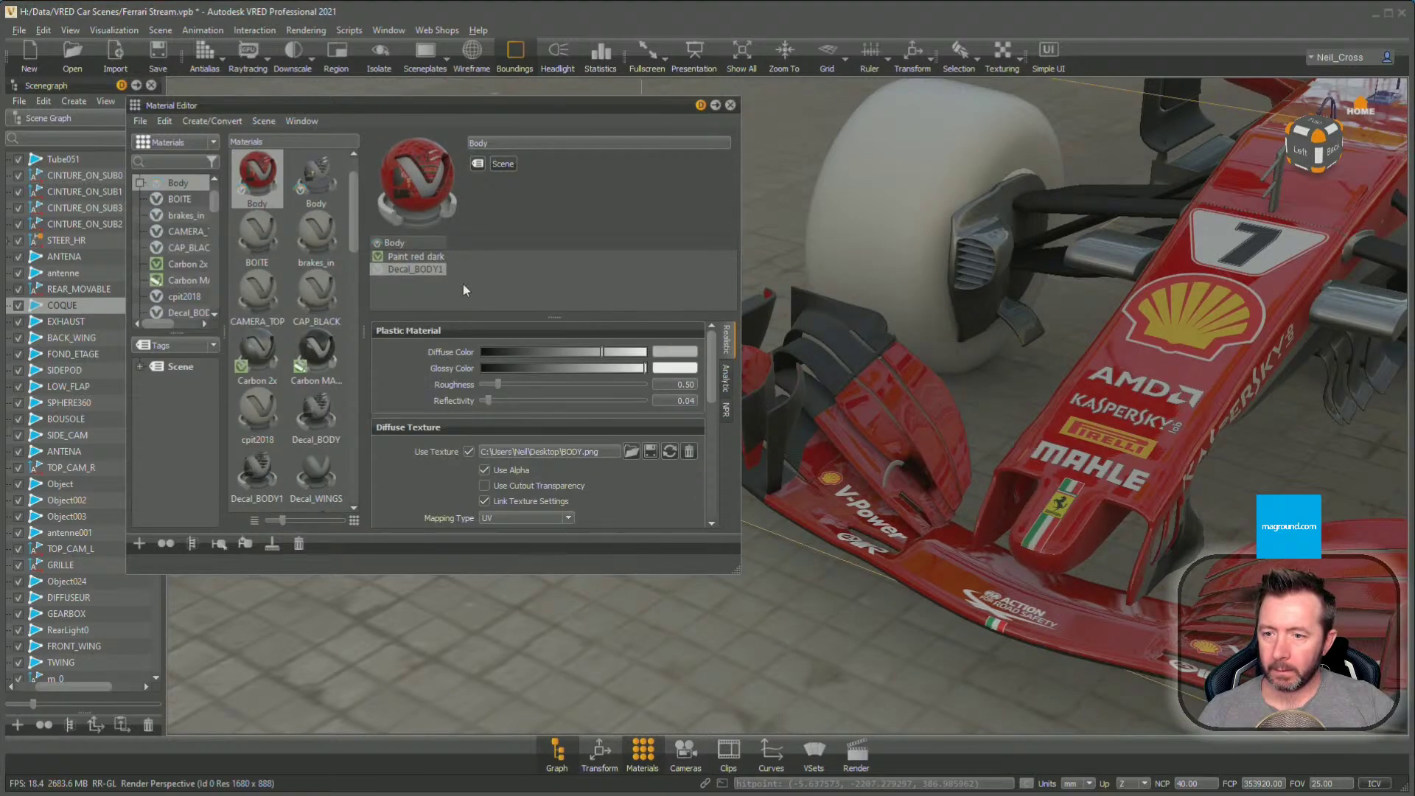
Pick the Wings material from the front wing and apply it to the rear wing
{"action": "left_click_drag", "start_coordinate": [750, 382], "coordinate": [983, 451]}
{"action": "right_click_drag", "start_coordinate": [984, 451], "coordinate": [1090, 484]}
{"action": "left_click_drag", "start_coordinate": [1090, 483], "coordinate": [1040, 432]}
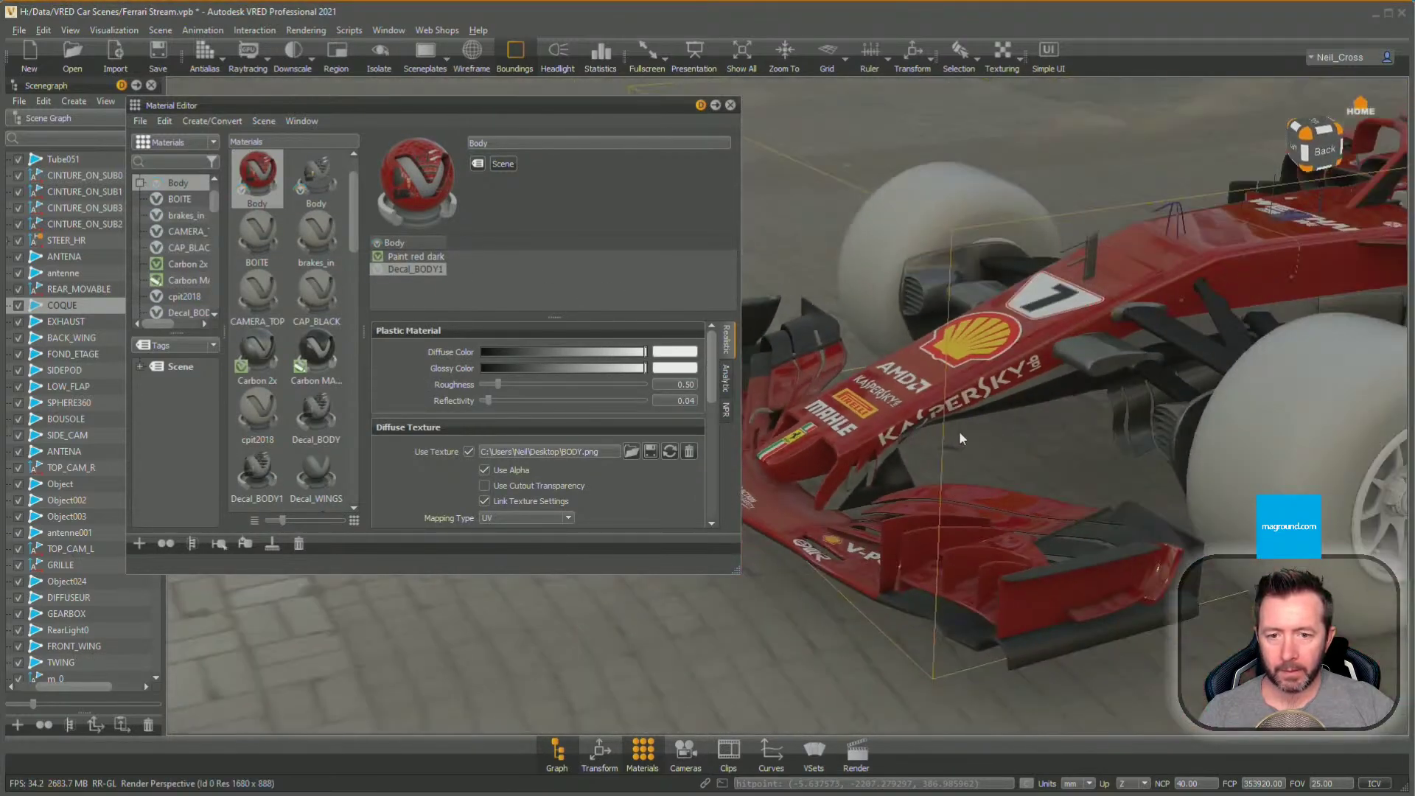
{"action": "left_click_drag", "start_coordinate": [1187, 507], "coordinate": [802, 498]}
{"action": "left_click", "coordinate": [801, 498]}
{"action": "middle_click_drag", "start_coordinate": [1218, 565], "coordinate": [1131, 537]}
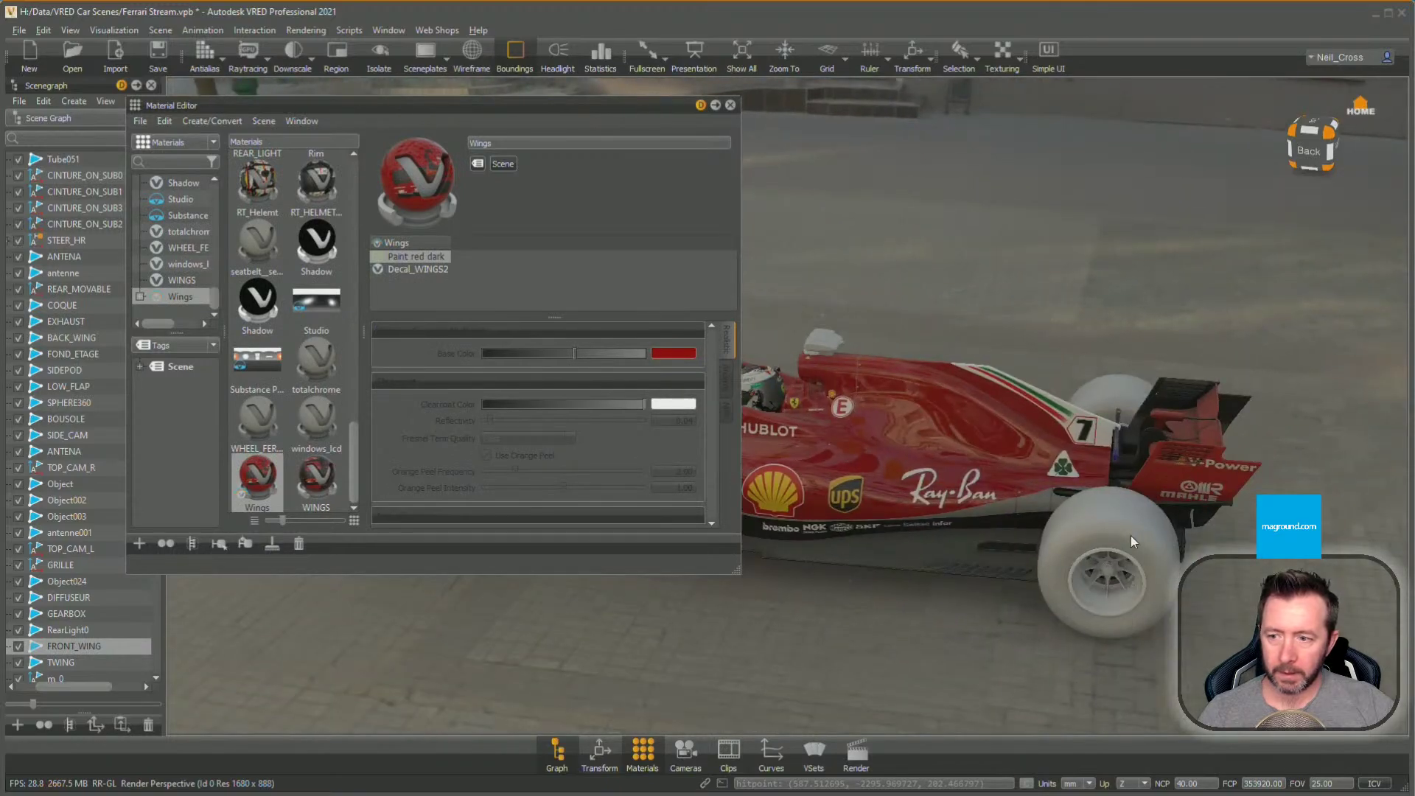
{"action": "left_click_drag", "start_coordinate": [260, 479], "coordinate": [1179, 493]}
Examine the rear wing and engine cover from behind and from the side
{"action": "left_click_drag", "start_coordinate": [1179, 492], "coordinate": [670, 445]}
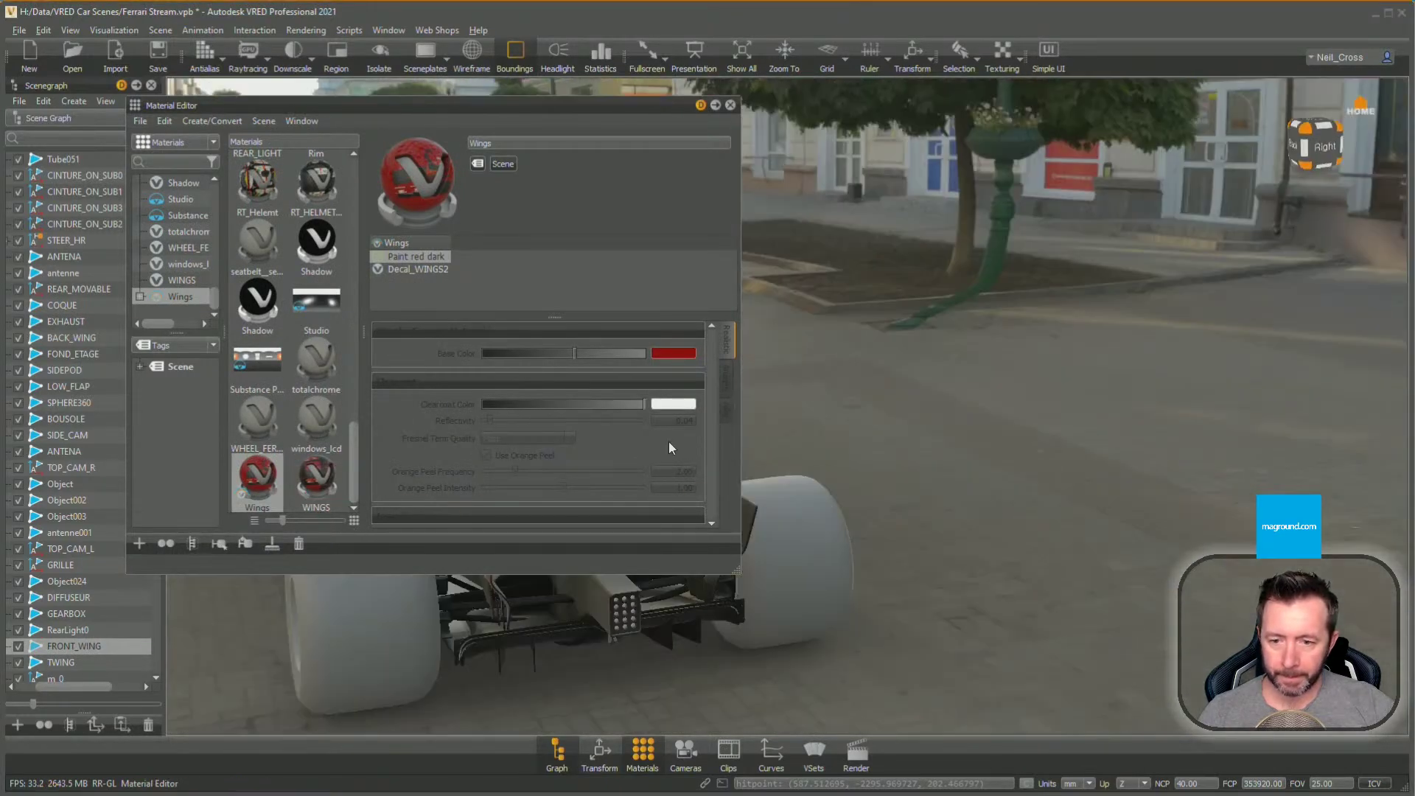
{"action": "middle_click_drag", "start_coordinate": [914, 479], "coordinate": [1347, 501]}
{"action": "left_click_drag", "start_coordinate": [1046, 499], "coordinate": [1204, 495]}
{"action": "right_click_drag", "start_coordinate": [1205, 495], "coordinate": [1124, 611]}
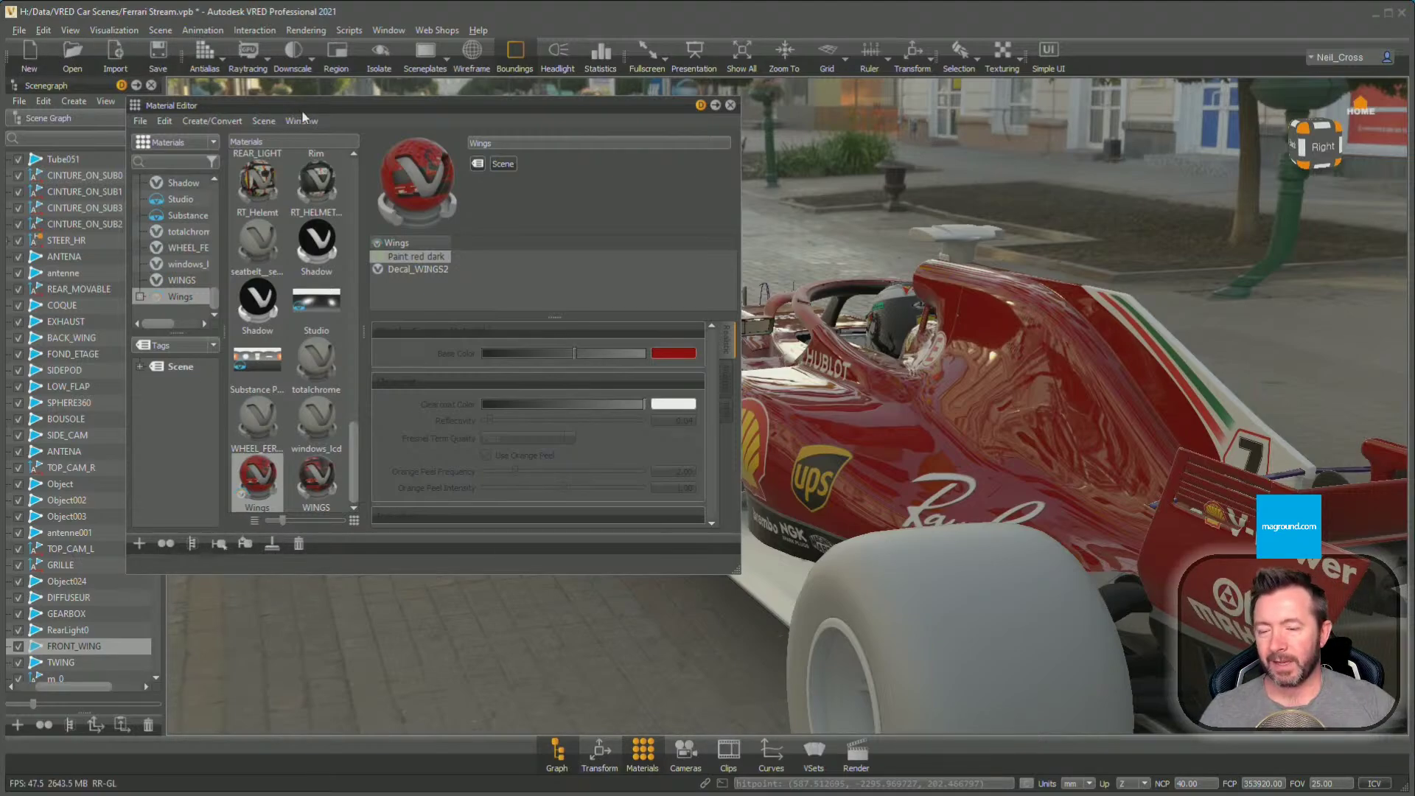
Show the rear wheel from behind and open the Metals category of the Asset Manager's material library
{"action": "left_click_drag", "start_coordinate": [295, 111], "coordinate": [430, 148]}
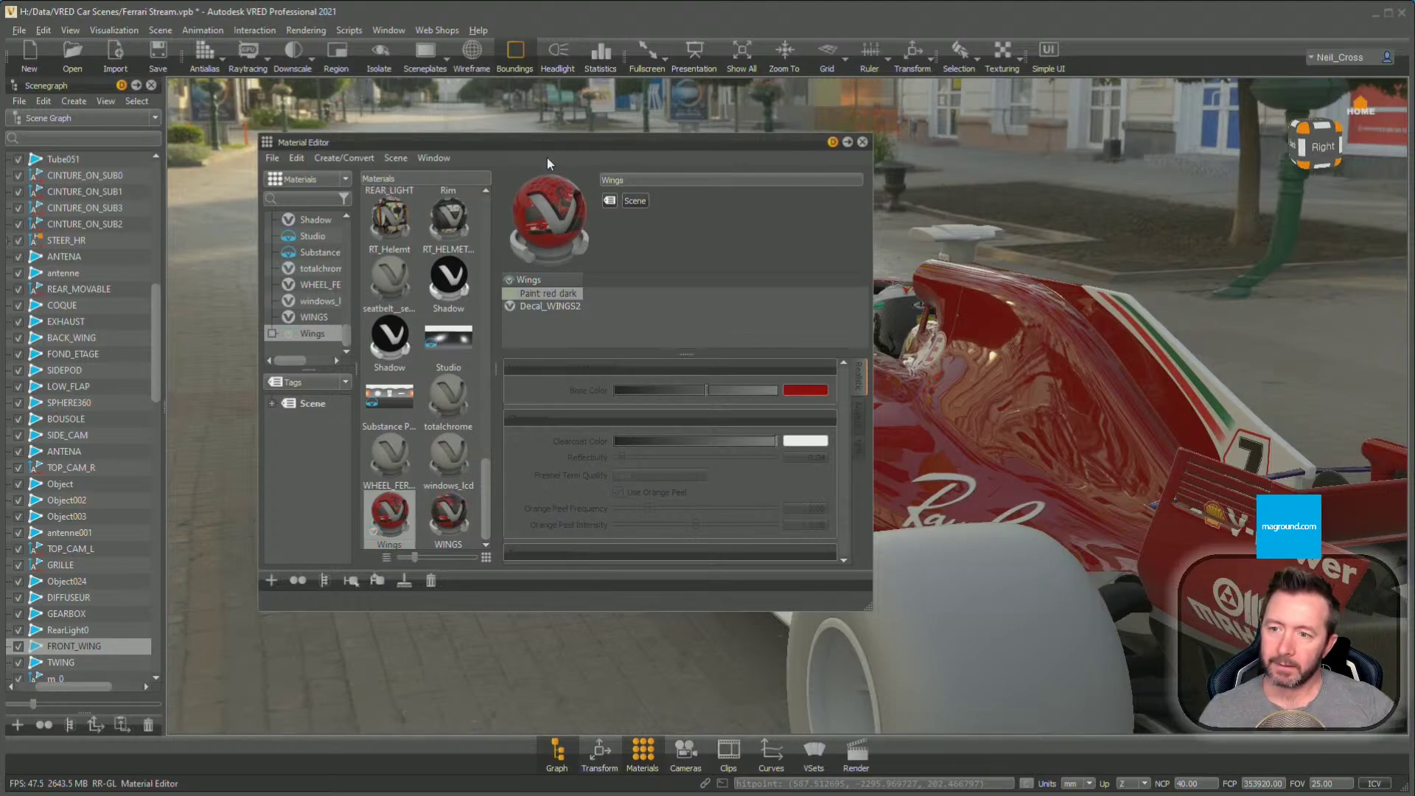
{"action": "left_click_drag", "start_coordinate": [547, 146], "coordinate": [470, 113]}
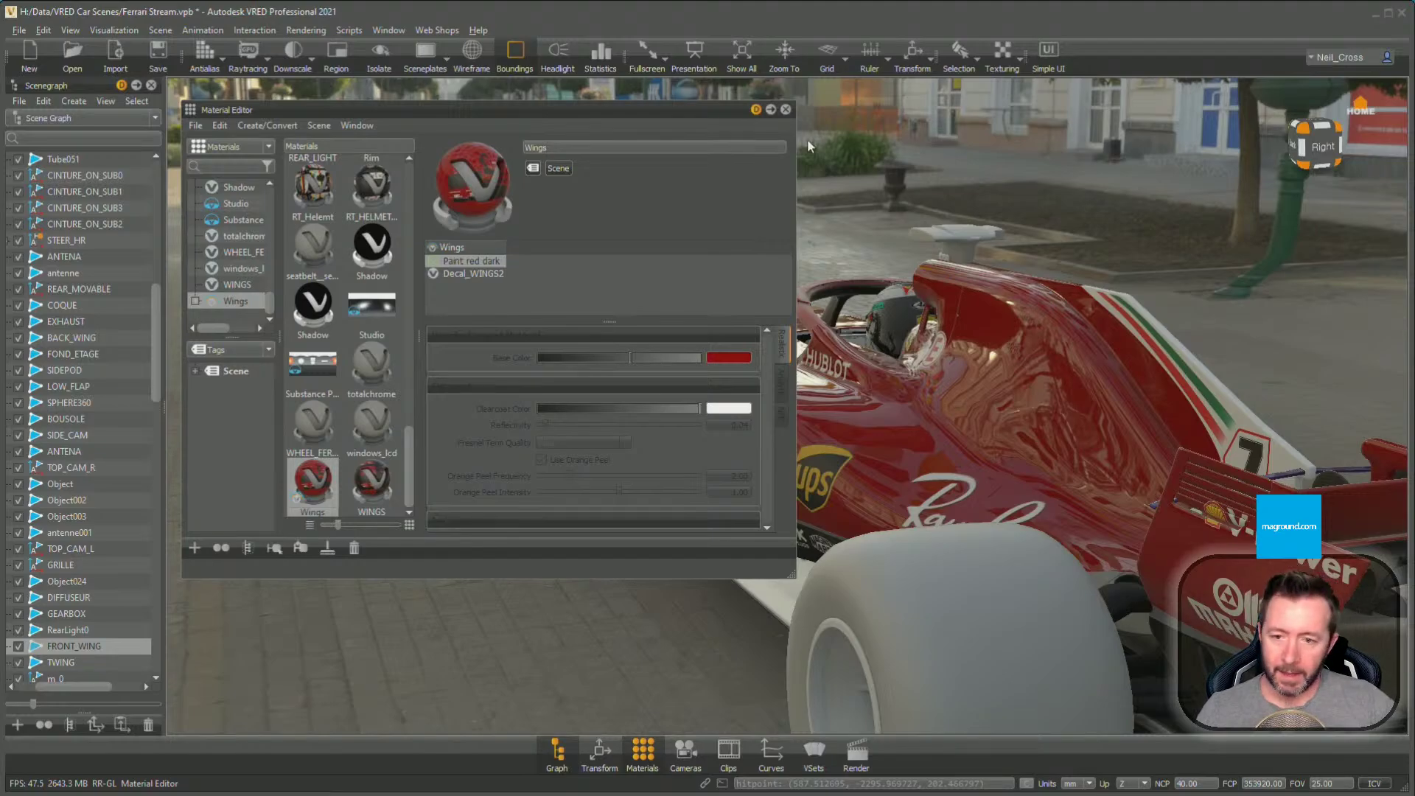
{"action": "left_click_drag", "start_coordinate": [1020, 522], "coordinate": [1312, 457]}
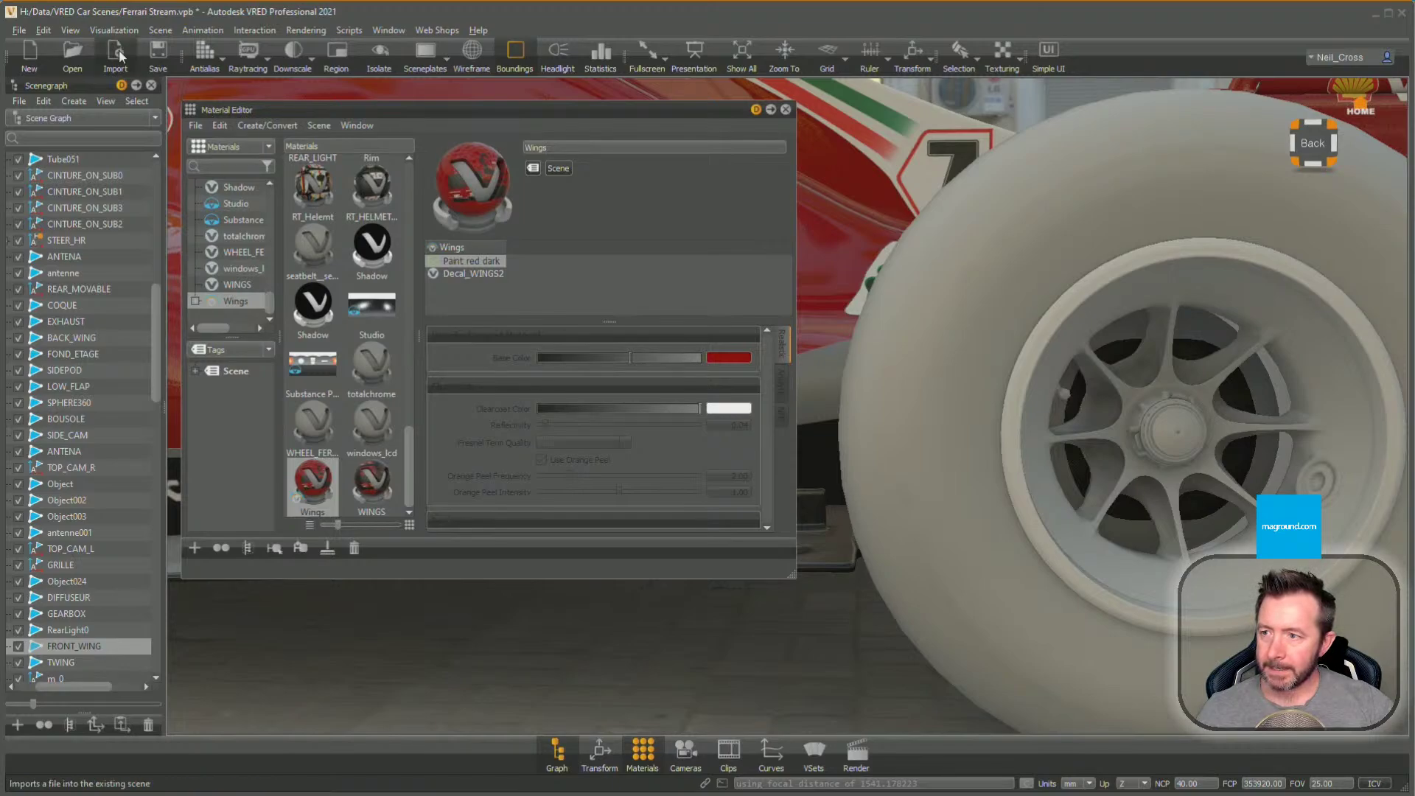
{"action": "left_click", "coordinate": [171, 31]}
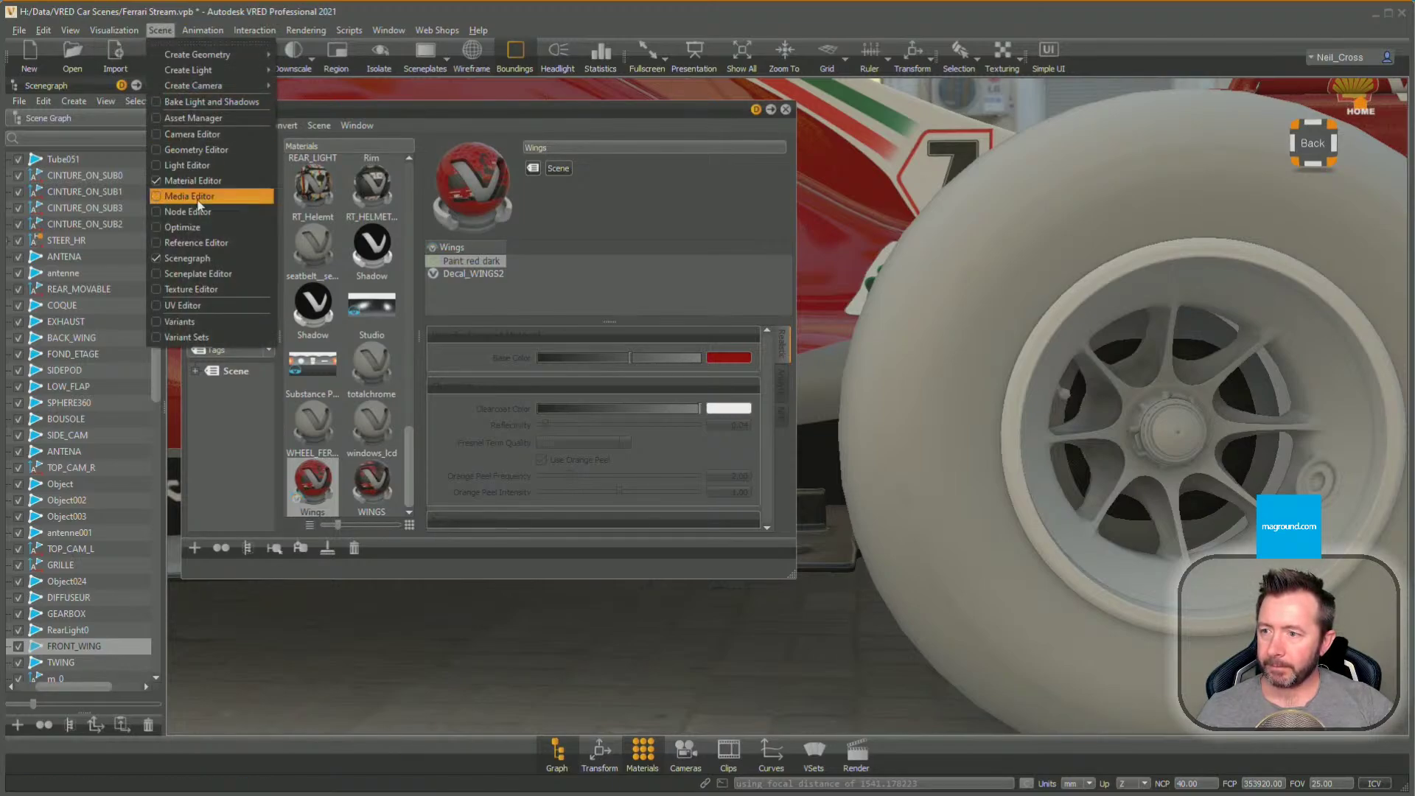
{"action": "left_click", "coordinate": [184, 130]}
{"action": "left_click", "coordinate": [284, 367]}
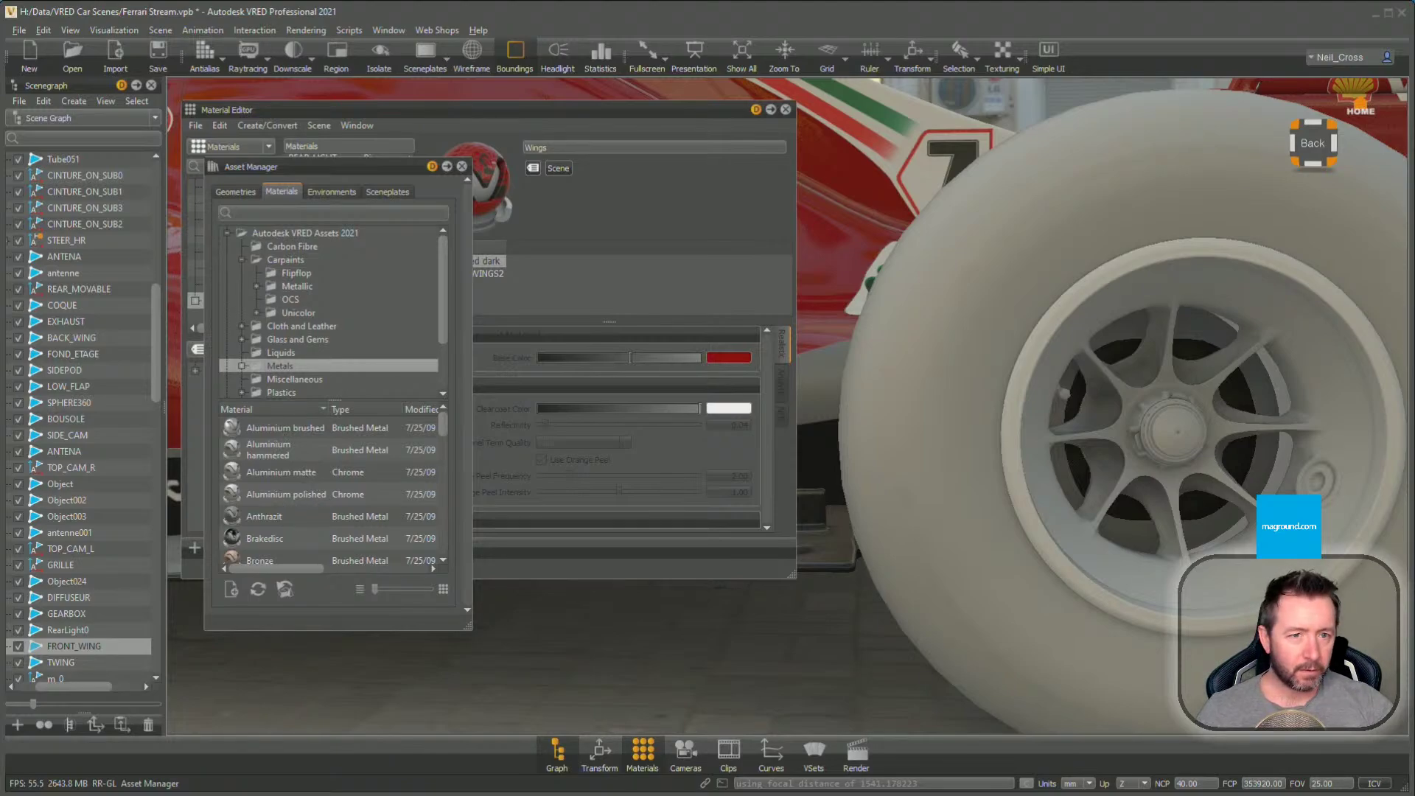
Switch to the web browser and search Google Images for "ferrari 2018 f1 car"
{"action": "left_click_drag", "start_coordinate": [1414, 96], "coordinate": [485, 51]}
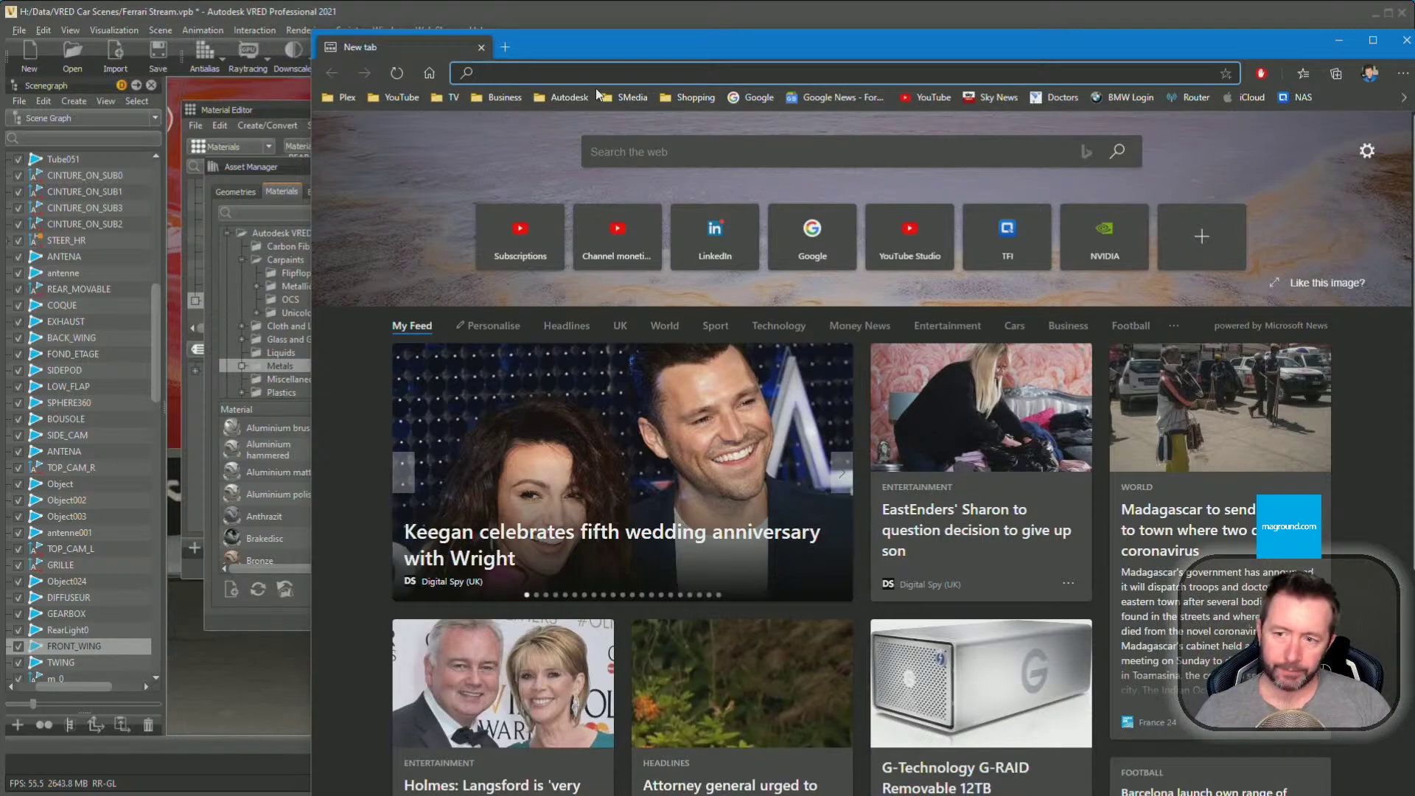
{"action": "type", "text": "ferraro"}
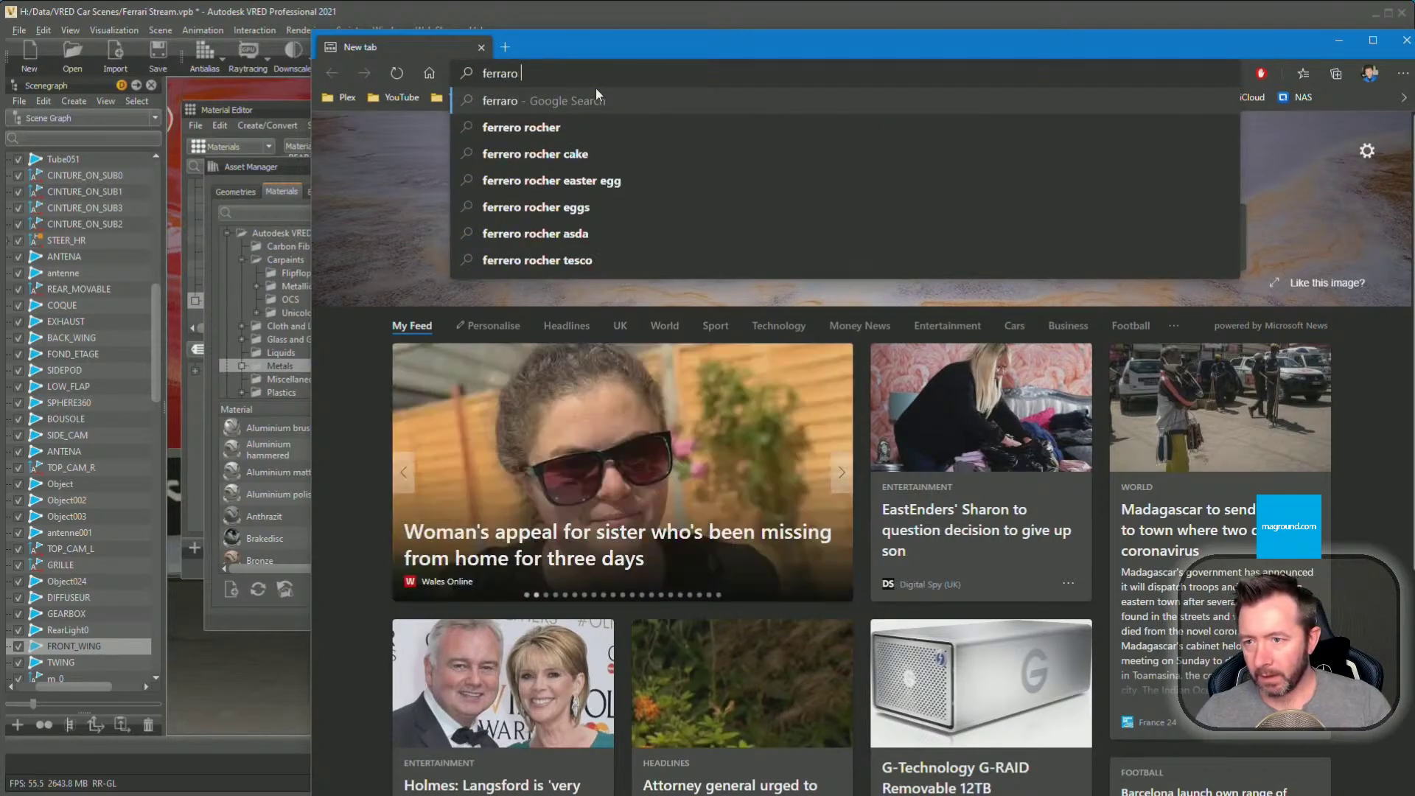
{"action": "key", "text": "BackSpace"}
{"action": "type", "text": "i "}
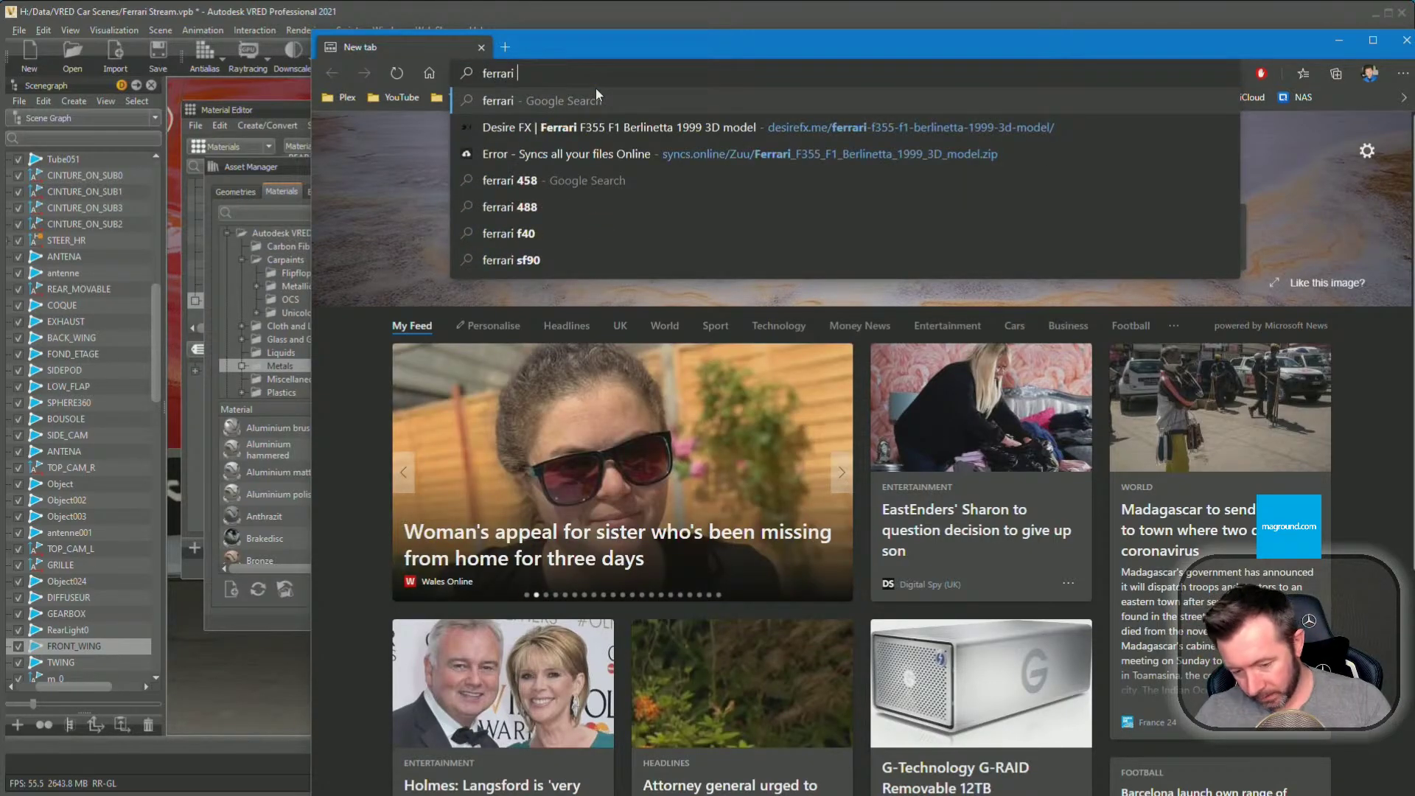
{"action": "type", "text": "2018 f1 car"}
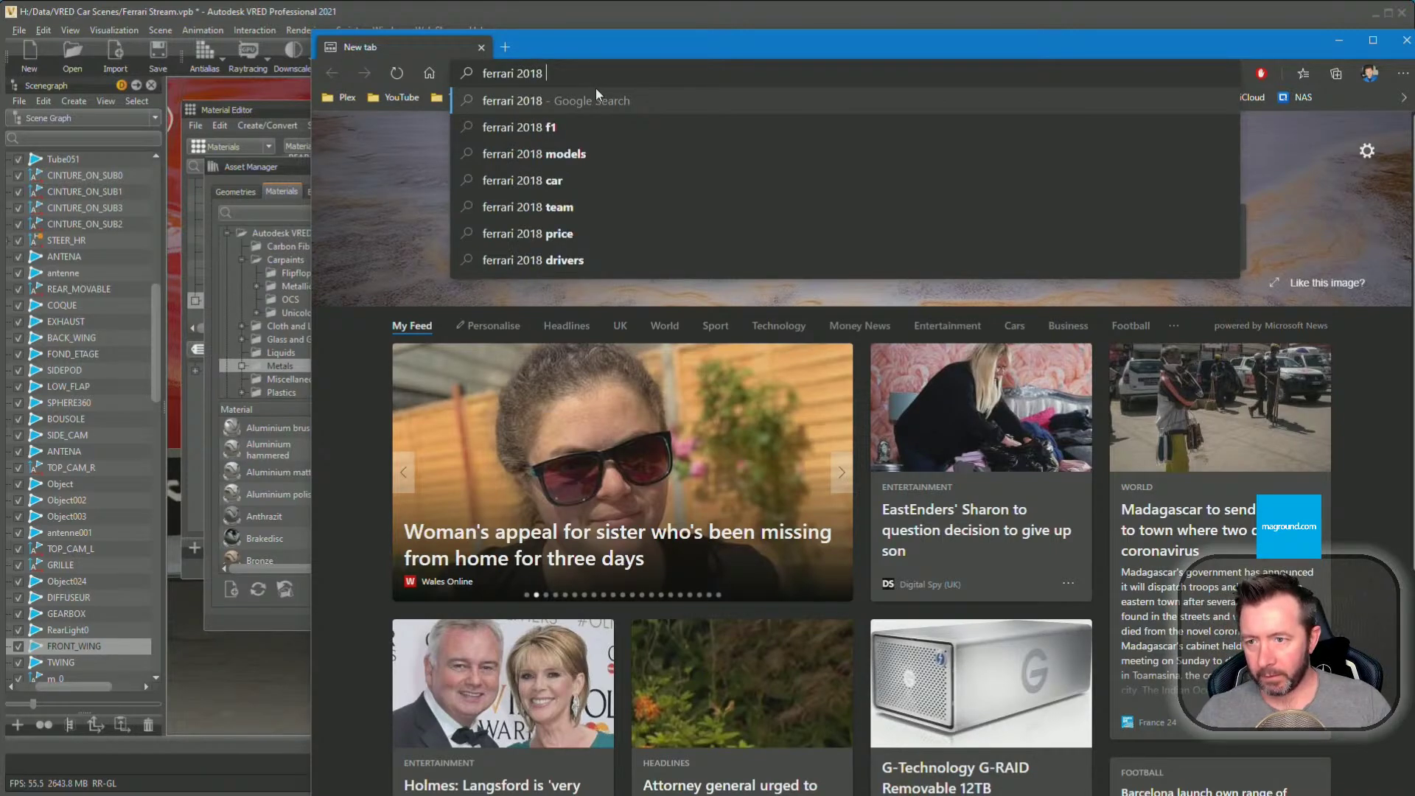
{"action": "key", "text": "Return"}
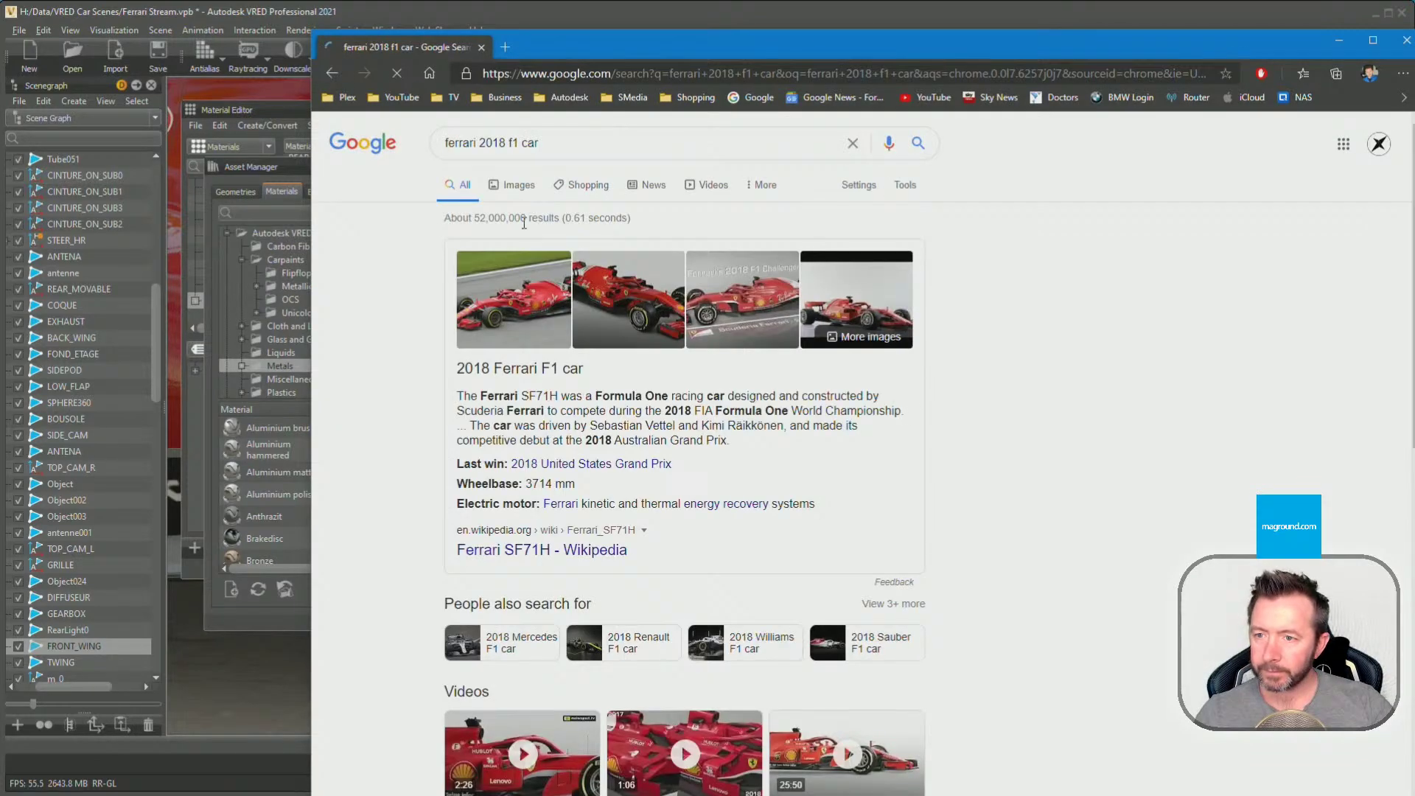
{"action": "left_click", "coordinate": [524, 189]}
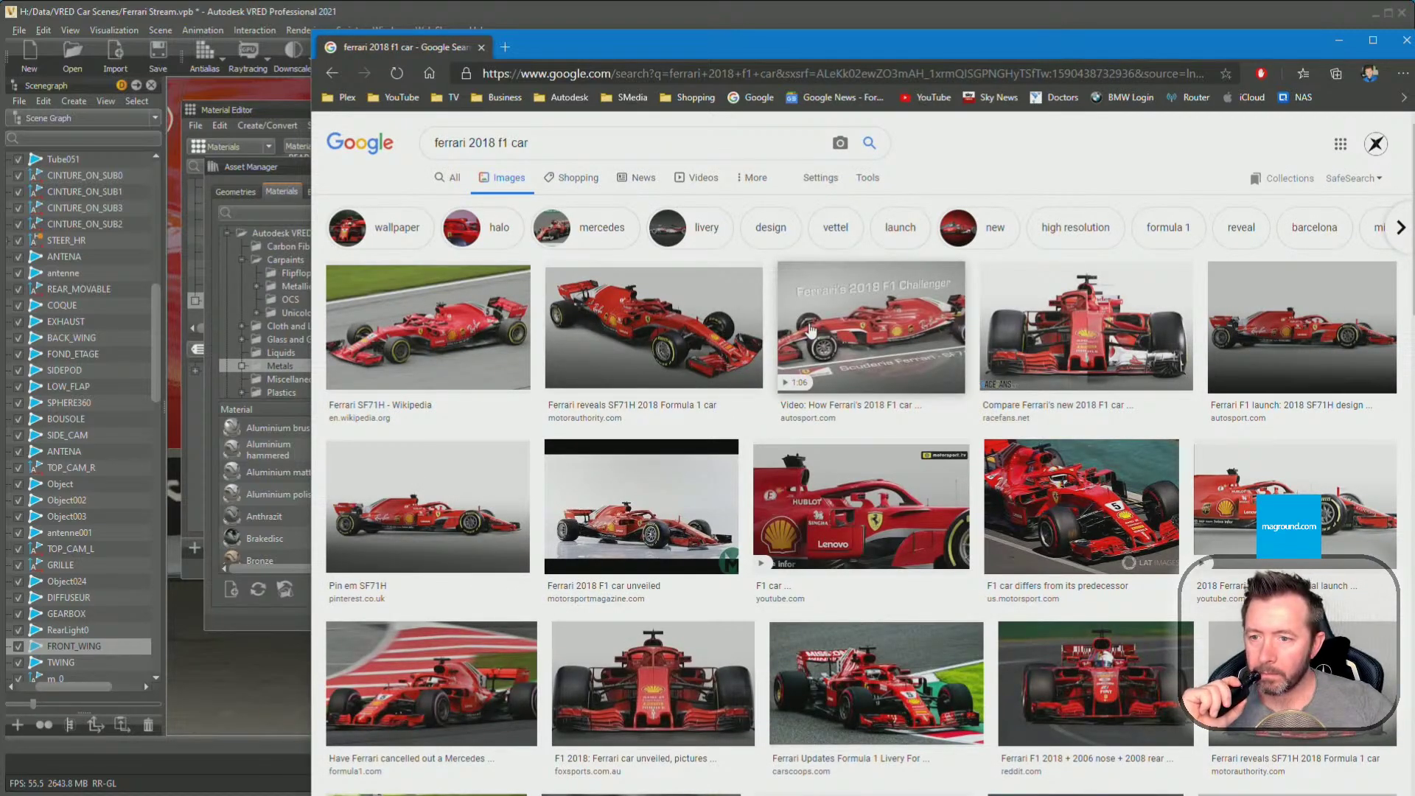
Look through the image results for reference photos of the Ferrari's wheels, preview two of them and return to VRED
{"action": "left_click", "coordinate": [435, 518]}
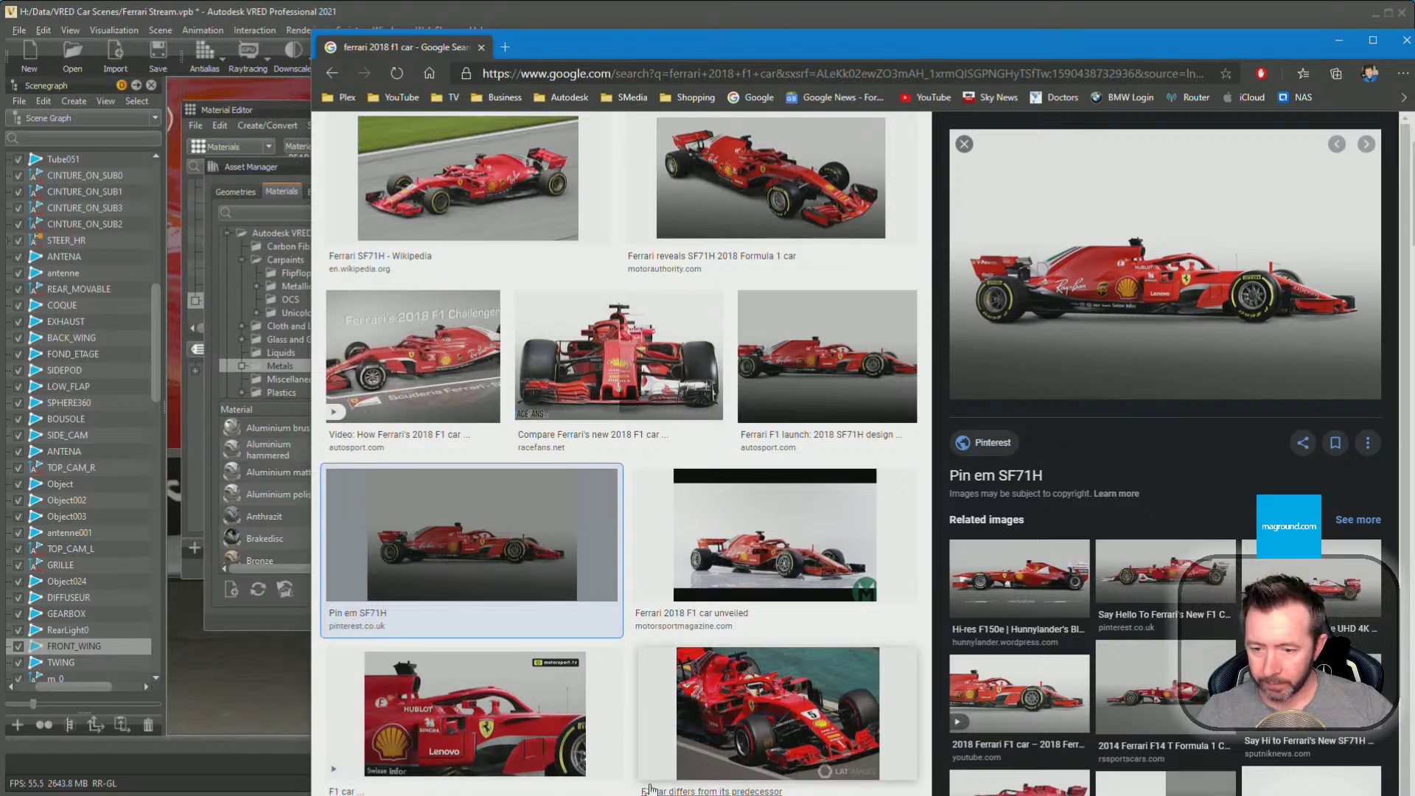
{"action": "scroll", "coordinate": [650, 781], "scroll_direction": "down", "scroll_amount": 5}
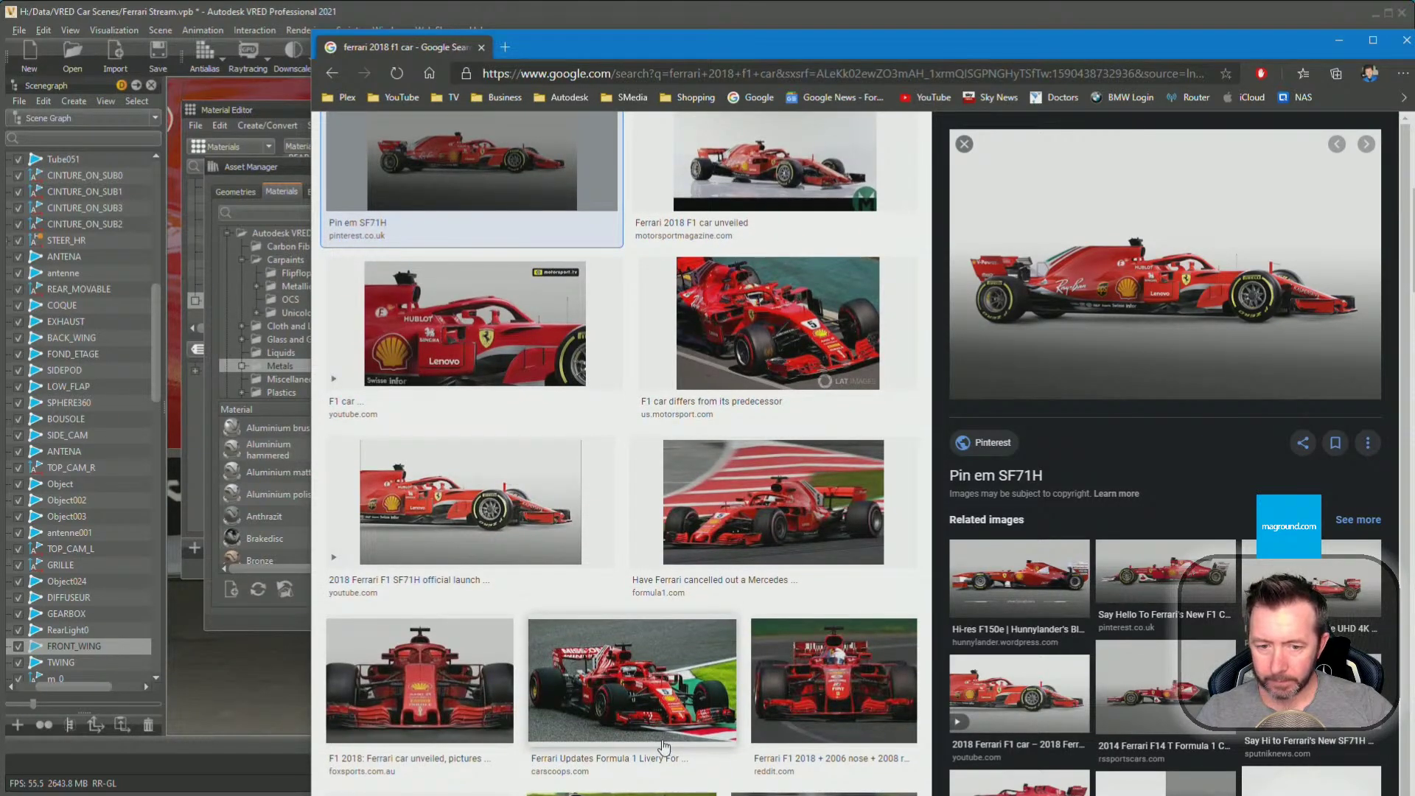
{"action": "scroll", "coordinate": [664, 747], "scroll_direction": "down", "scroll_amount": 8}
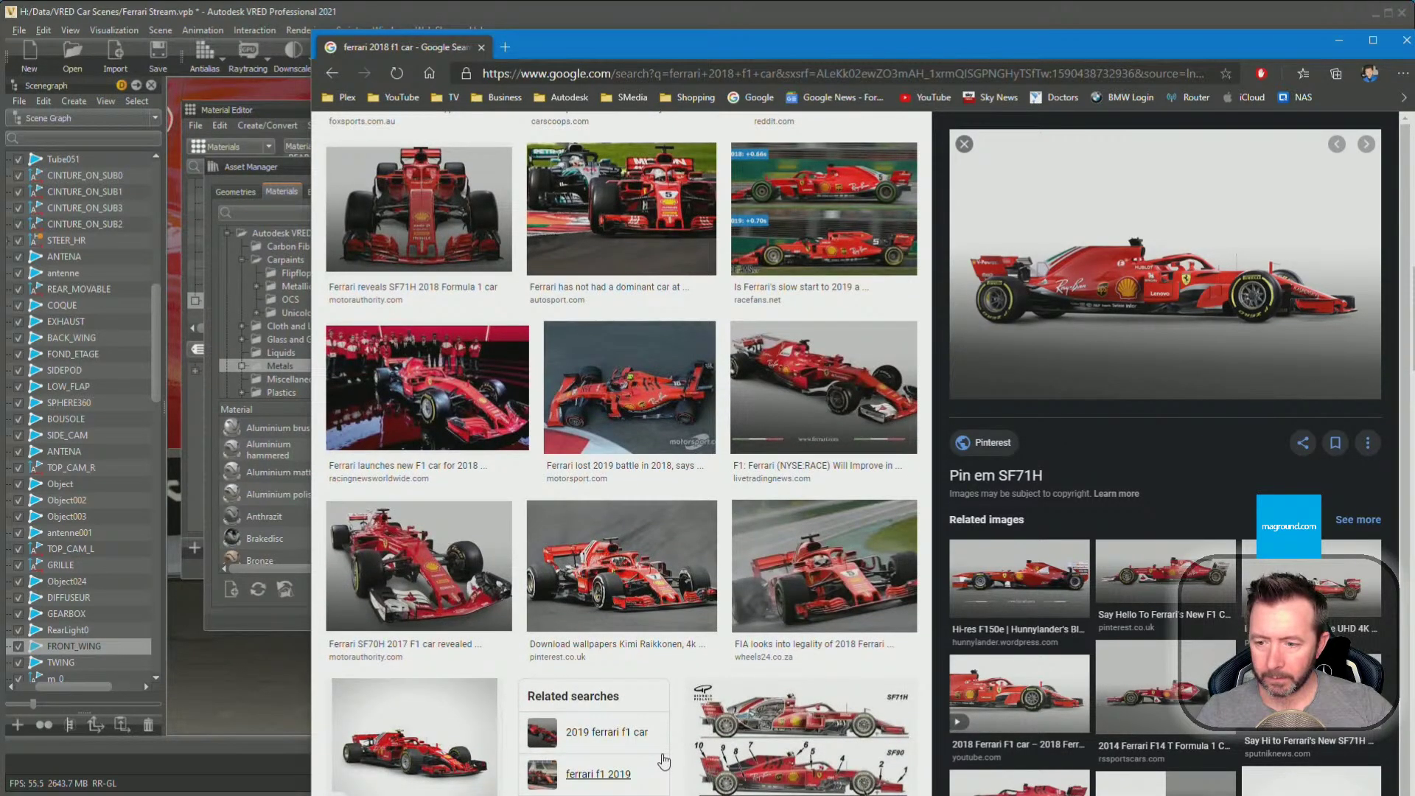
{"action": "scroll", "coordinate": [622, 452], "scroll_direction": "down", "scroll_amount": 5}
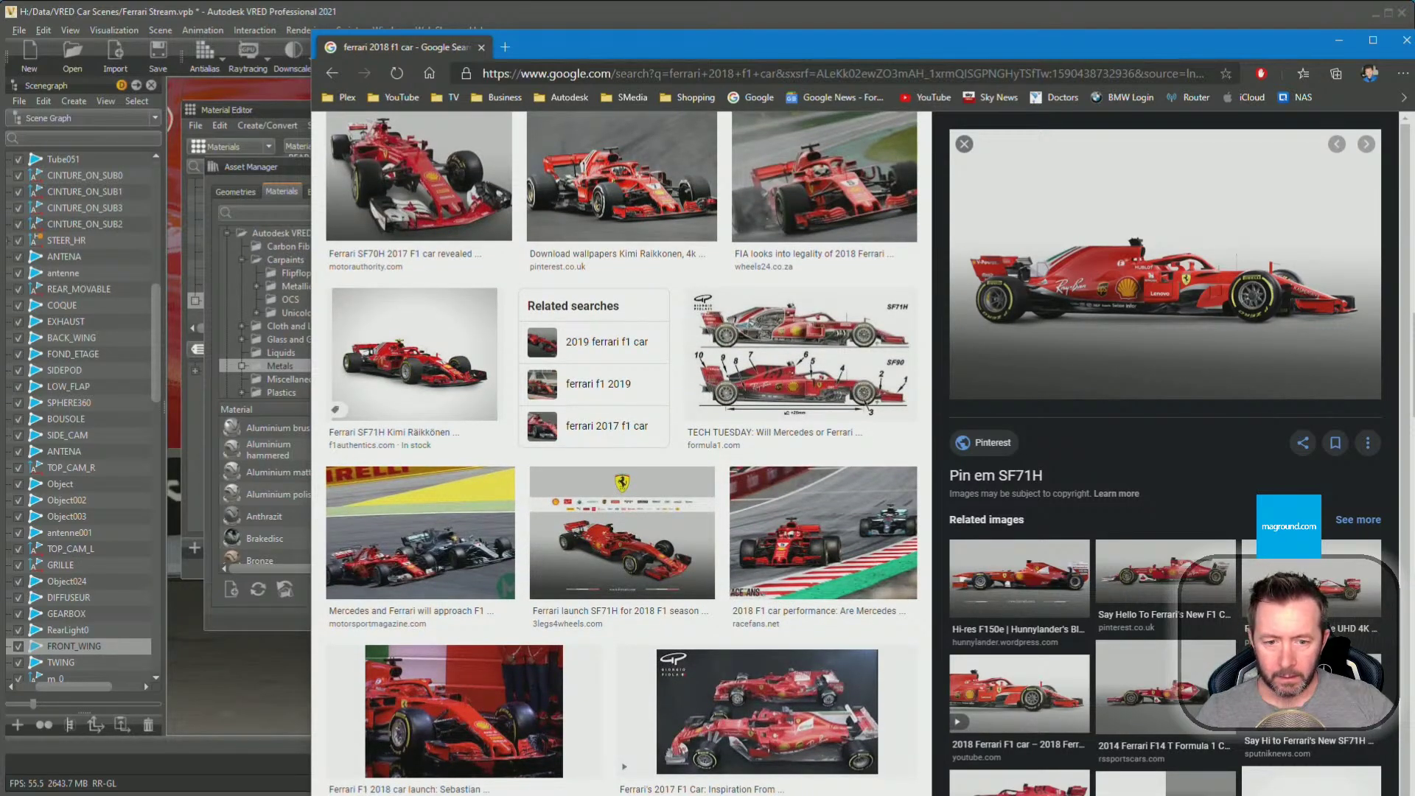
{"action": "scroll", "coordinate": [621, 453], "scroll_direction": "down", "scroll_amount": 10}
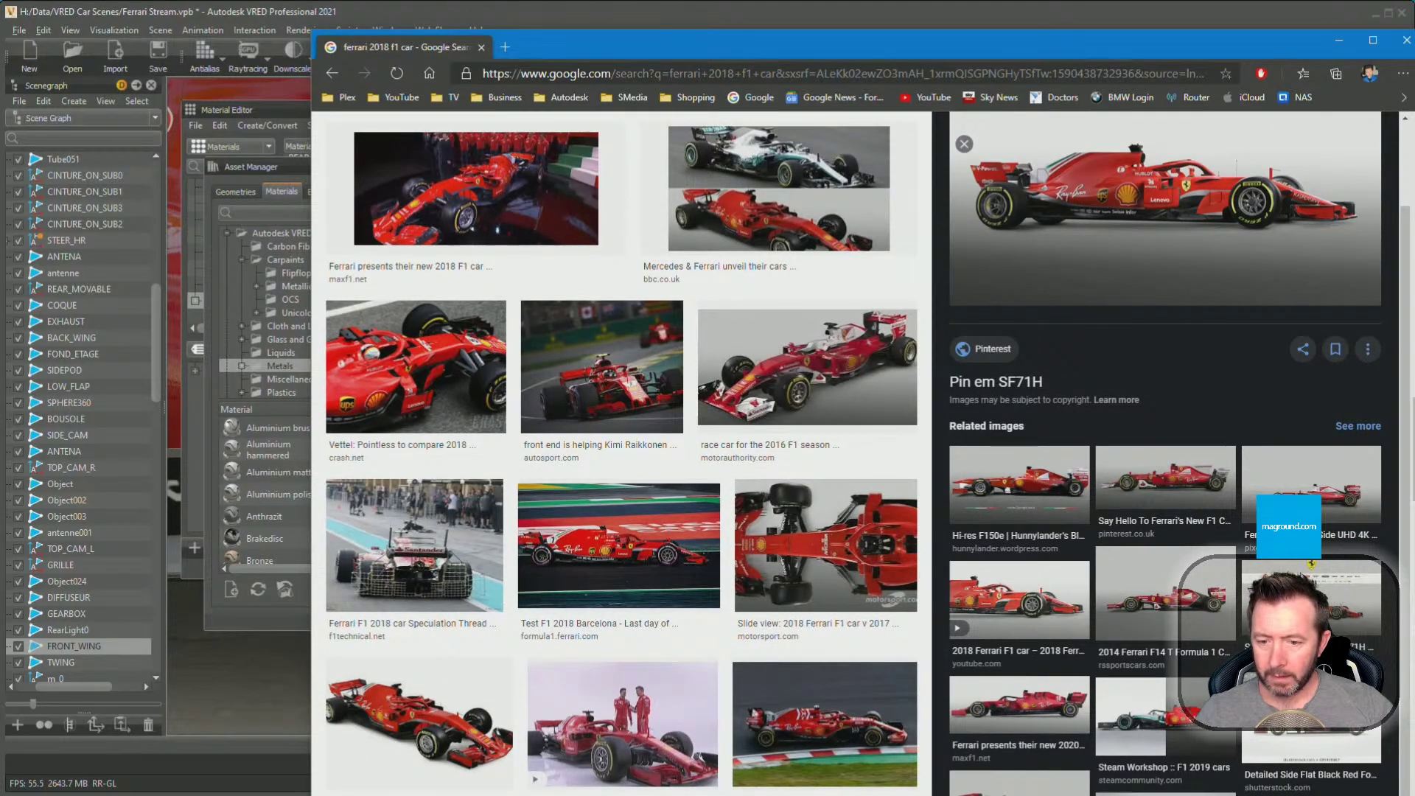
{"action": "scroll", "coordinate": [593, 737], "scroll_direction": "down", "scroll_amount": 5}
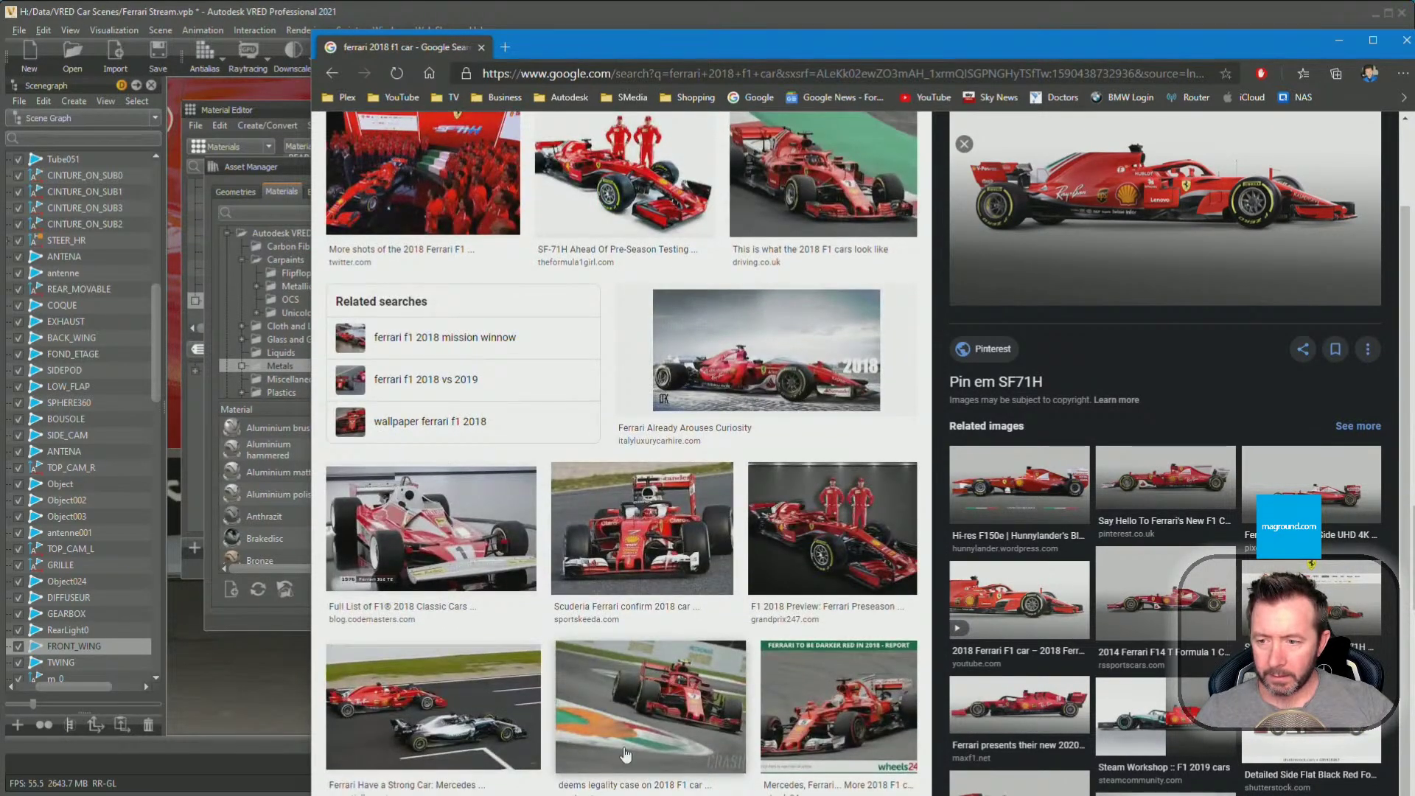
{"action": "left_click", "coordinate": [832, 527]}
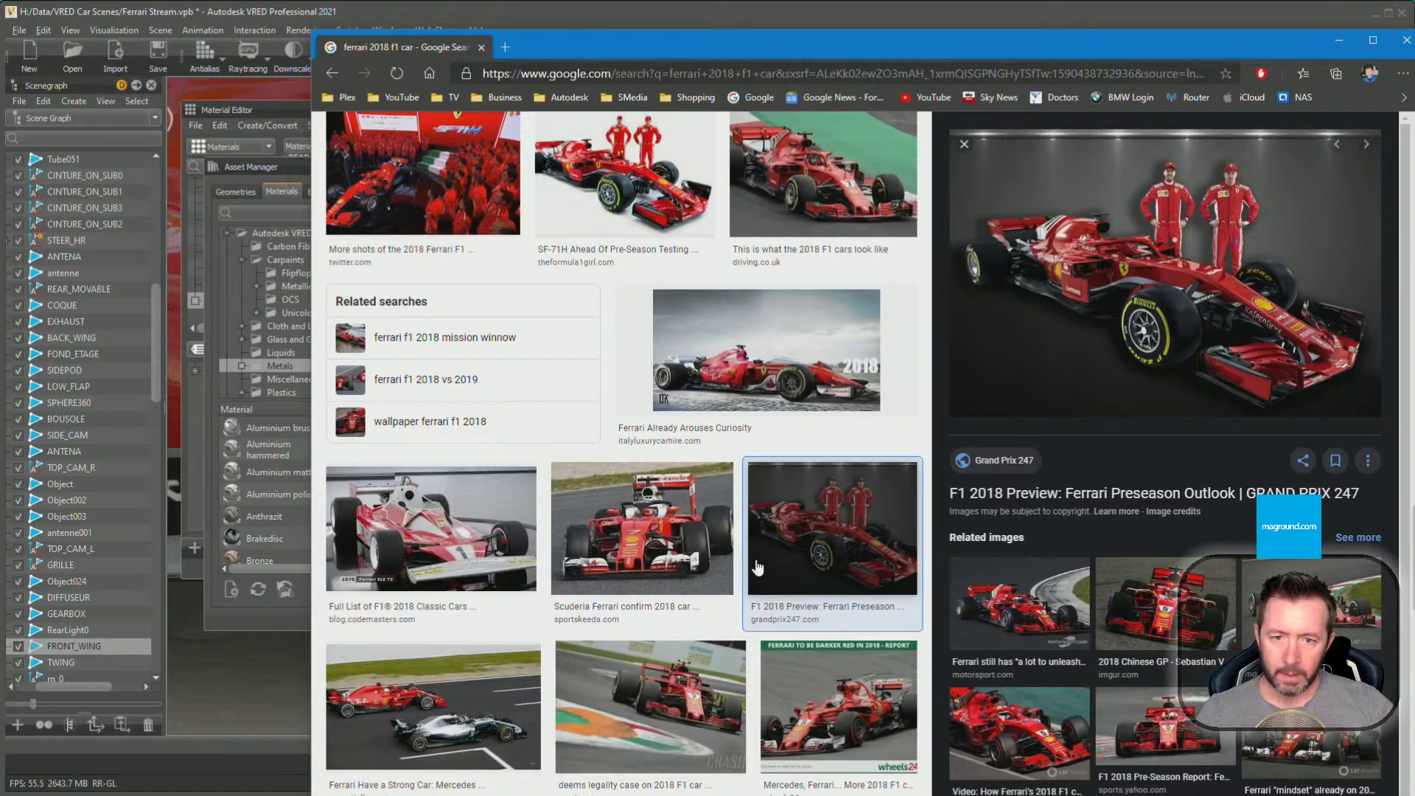
{"action": "left_click", "coordinate": [1337, 42]}
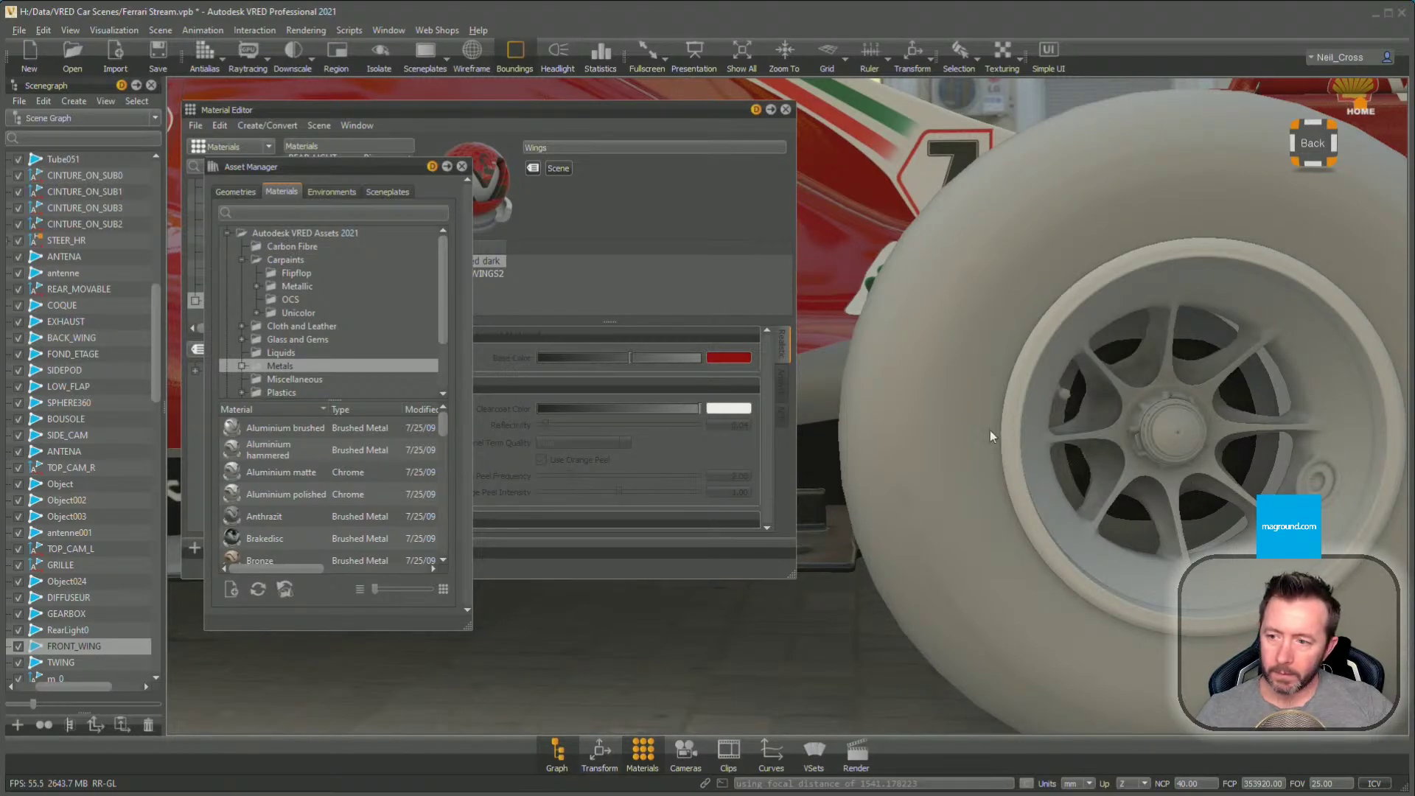
Try the Steel material from the Metals library on the rear wheel's rim
{"action": "left_click_drag", "start_coordinate": [989, 431], "coordinate": [855, 444]}
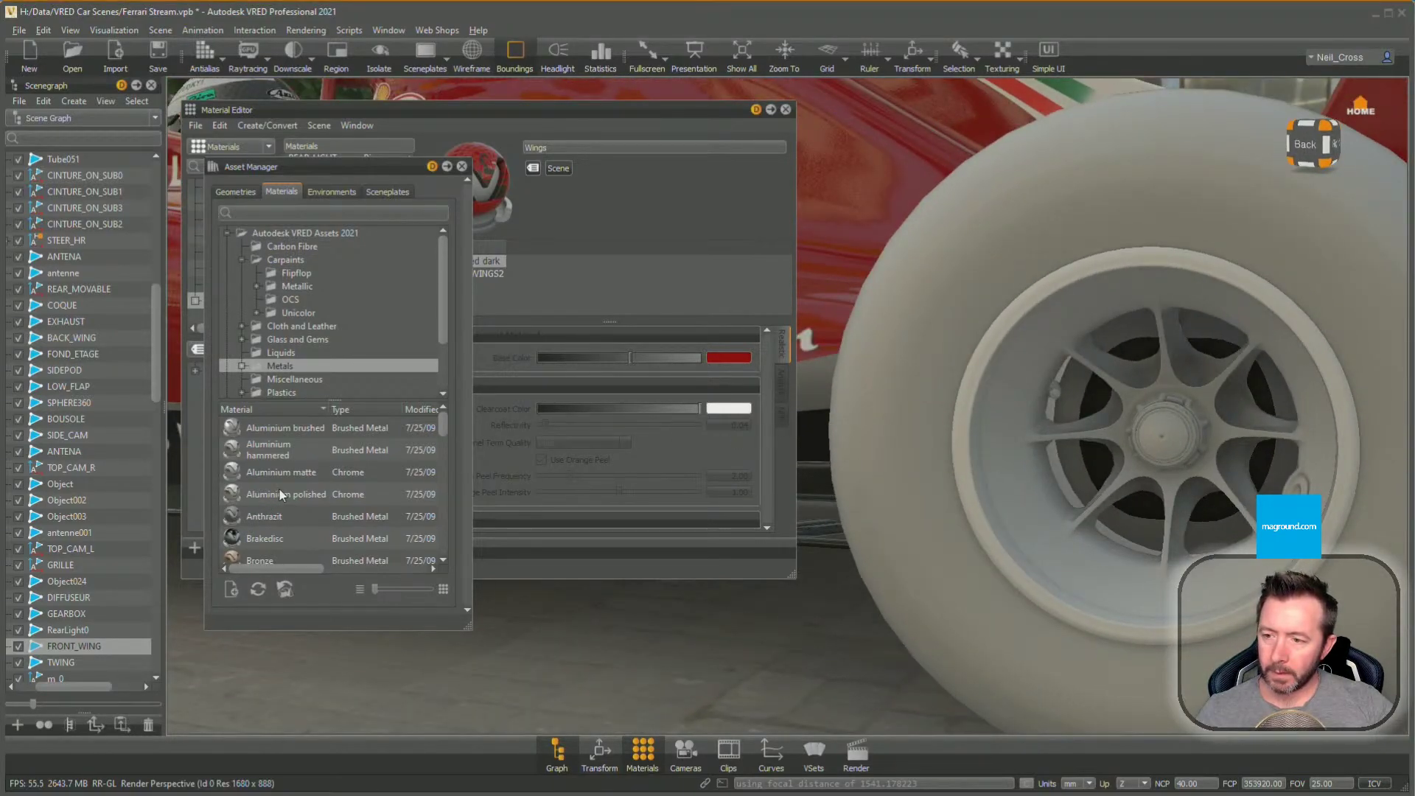
{"action": "scroll", "coordinate": [308, 543], "scroll_direction": "down", "scroll_amount": 2}
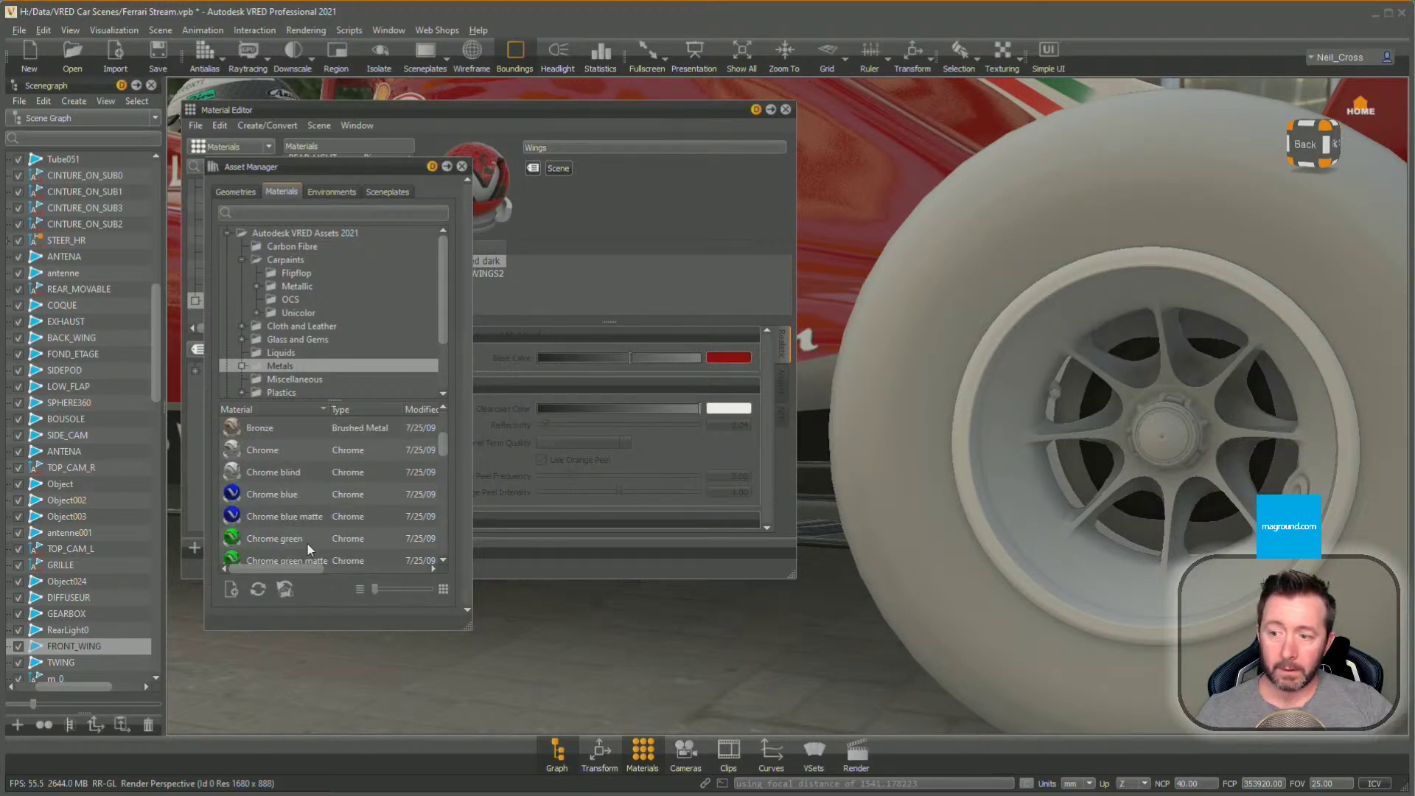
{"action": "scroll", "coordinate": [308, 544], "scroll_direction": "down", "scroll_amount": 2}
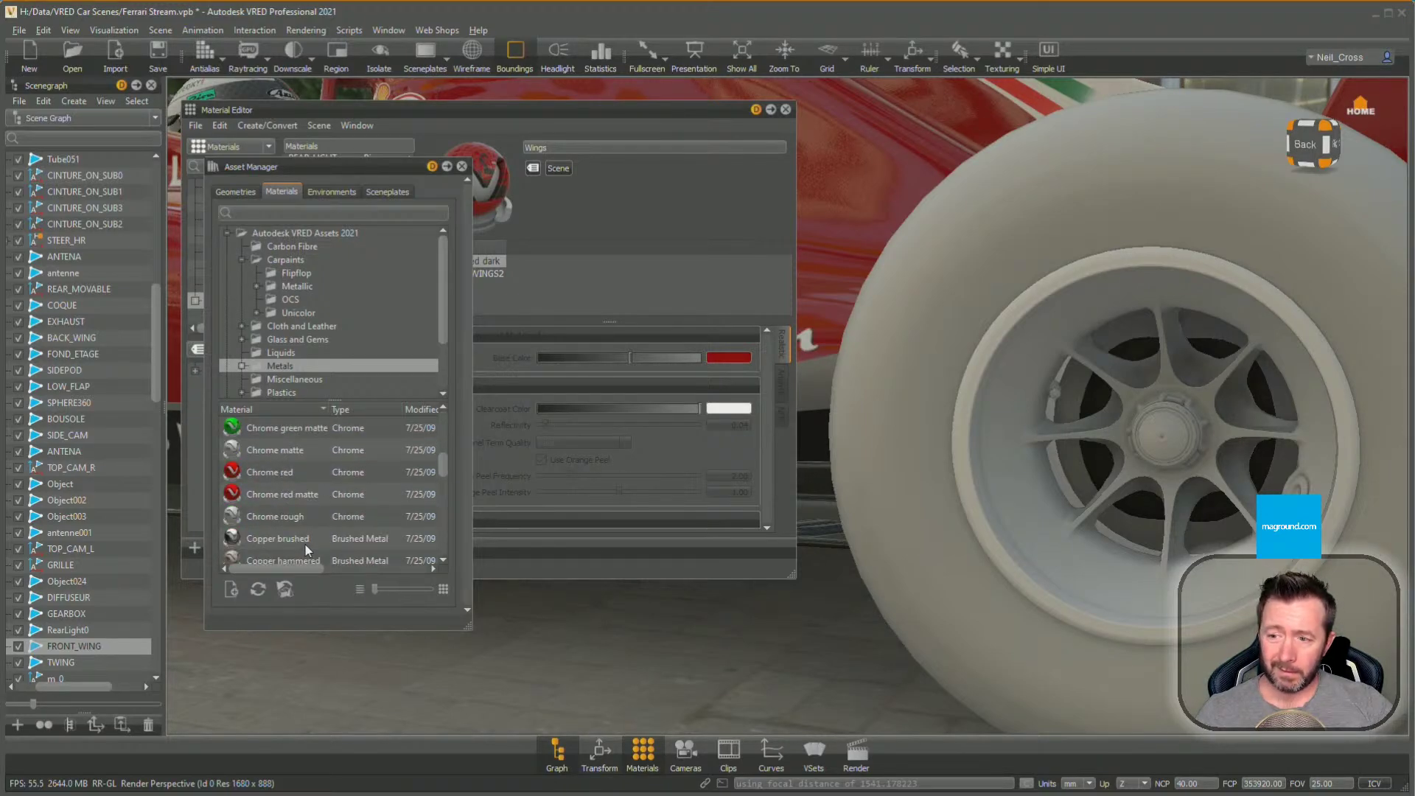
{"action": "scroll", "coordinate": [304, 542], "scroll_direction": "down", "scroll_amount": 1}
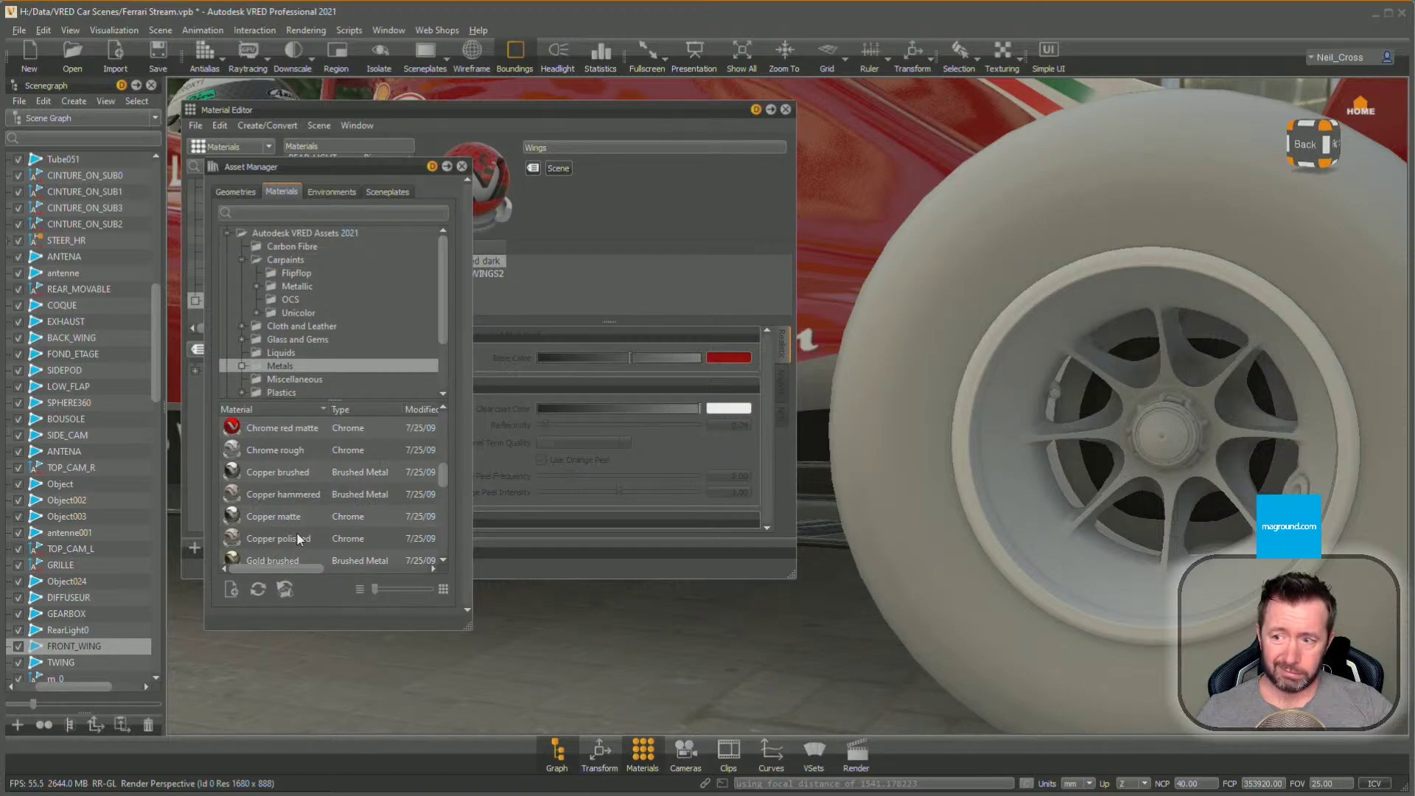
{"action": "scroll", "coordinate": [296, 524], "scroll_direction": "down", "scroll_amount": 3}
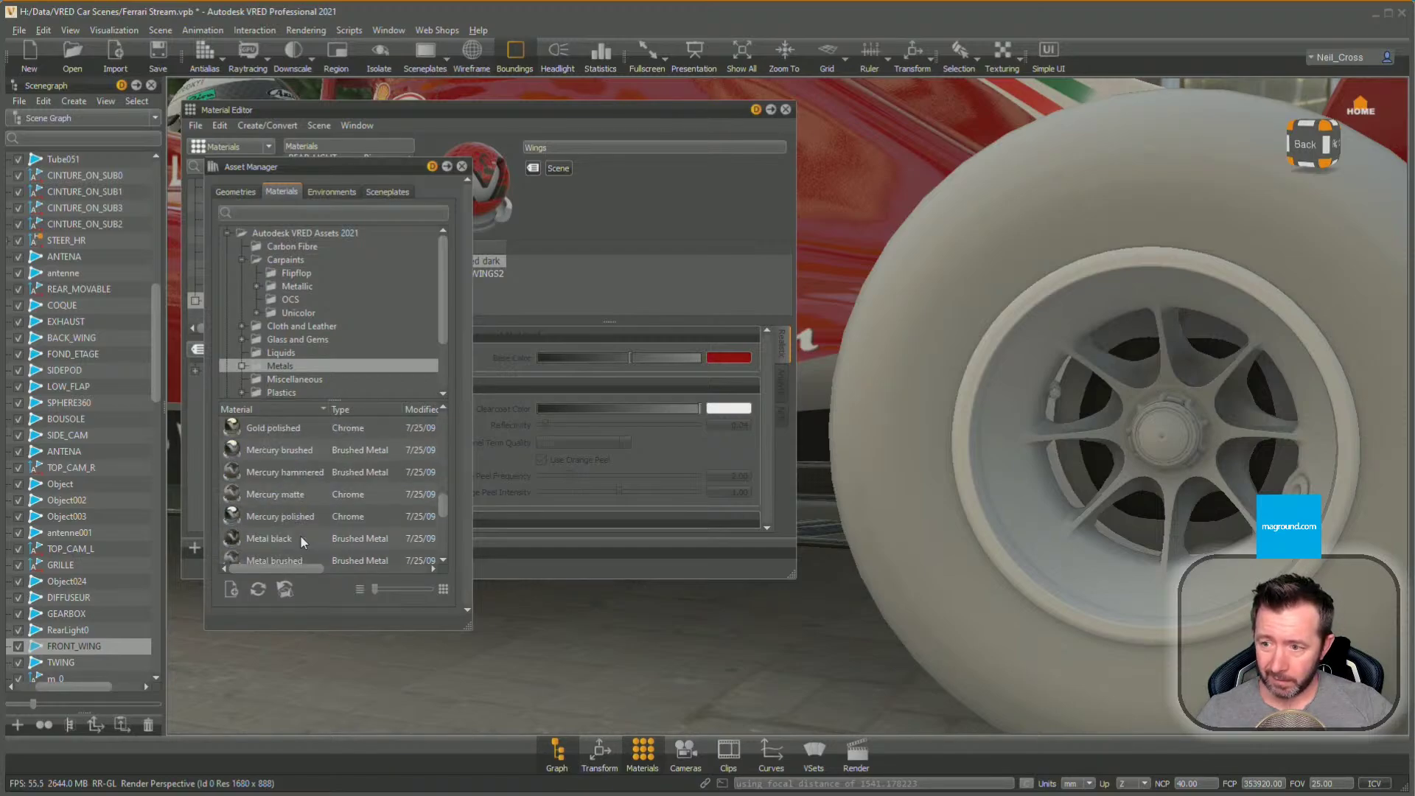
{"action": "scroll", "coordinate": [303, 542], "scroll_direction": "down", "scroll_amount": 2}
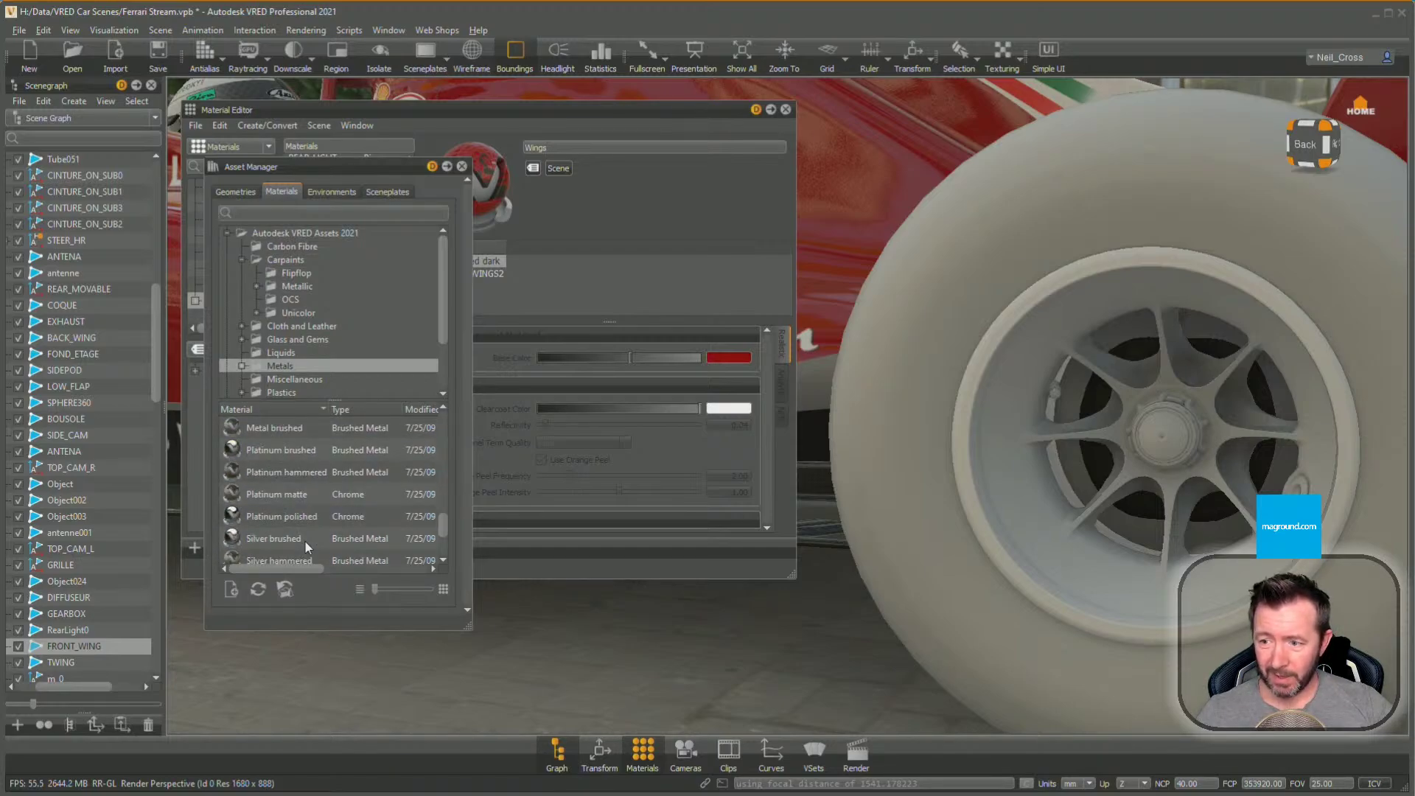
{"action": "scroll", "coordinate": [305, 542], "scroll_direction": "down", "scroll_amount": 2}
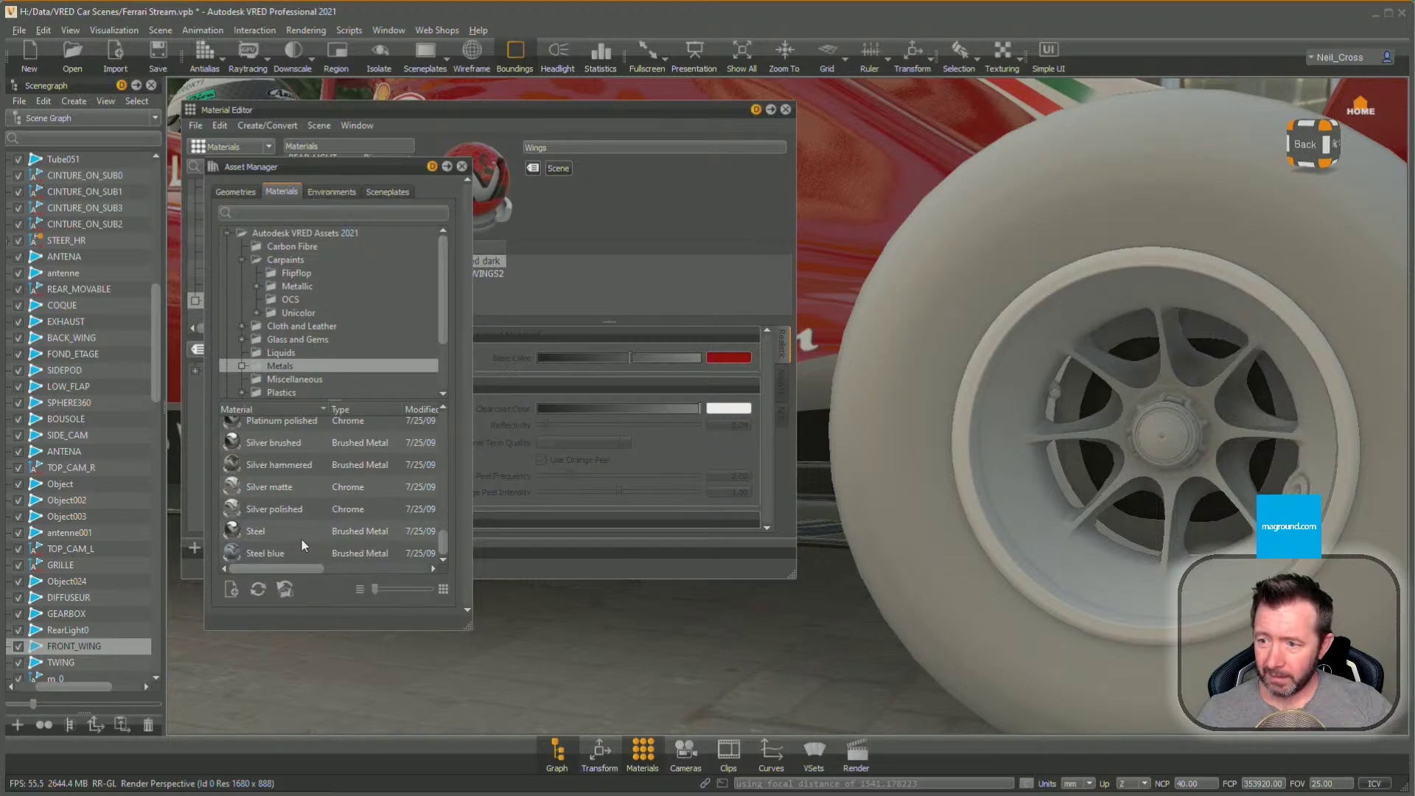
{"action": "left_click_drag", "start_coordinate": [284, 532], "coordinate": [1006, 541]}
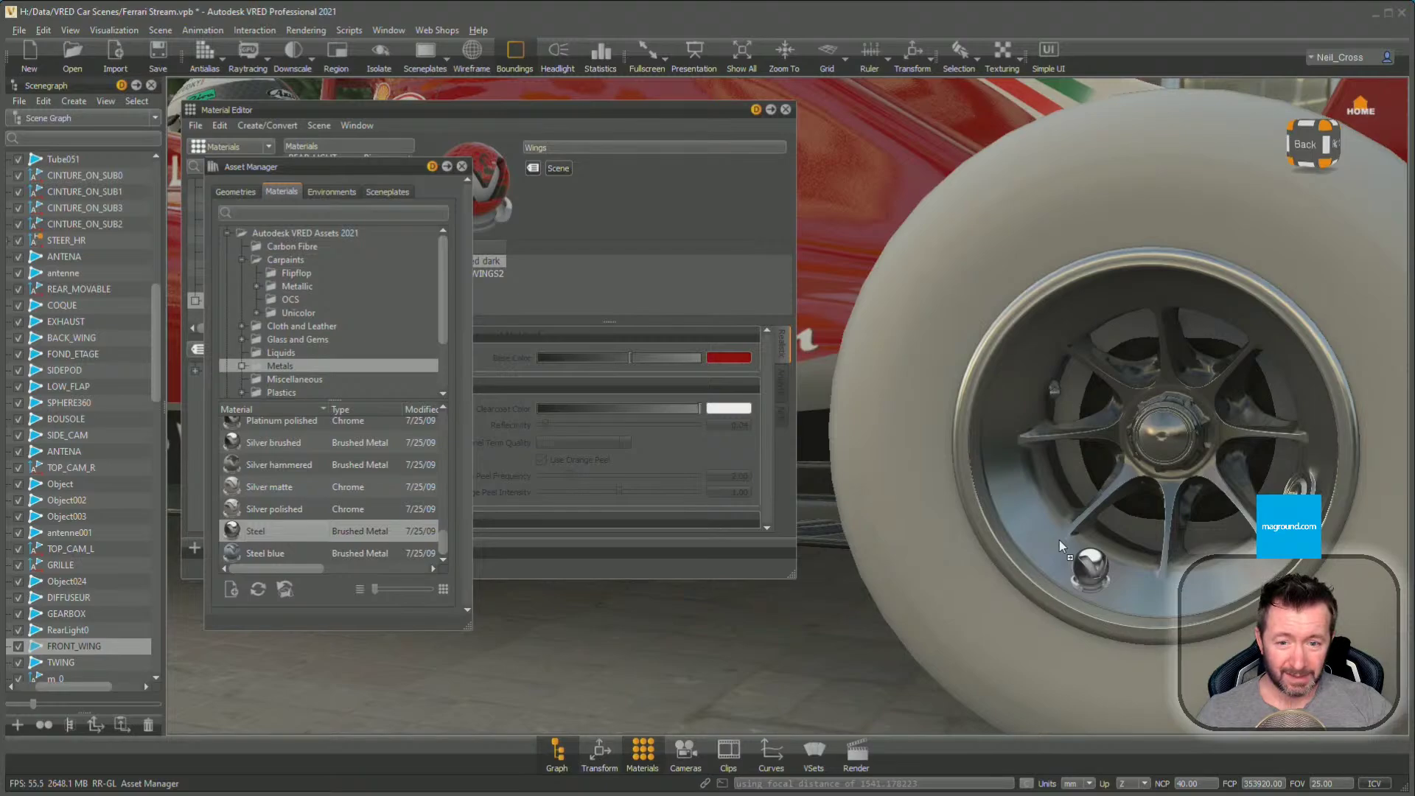
{"action": "left_click_drag", "start_coordinate": [1059, 539], "coordinate": [263, 536]}
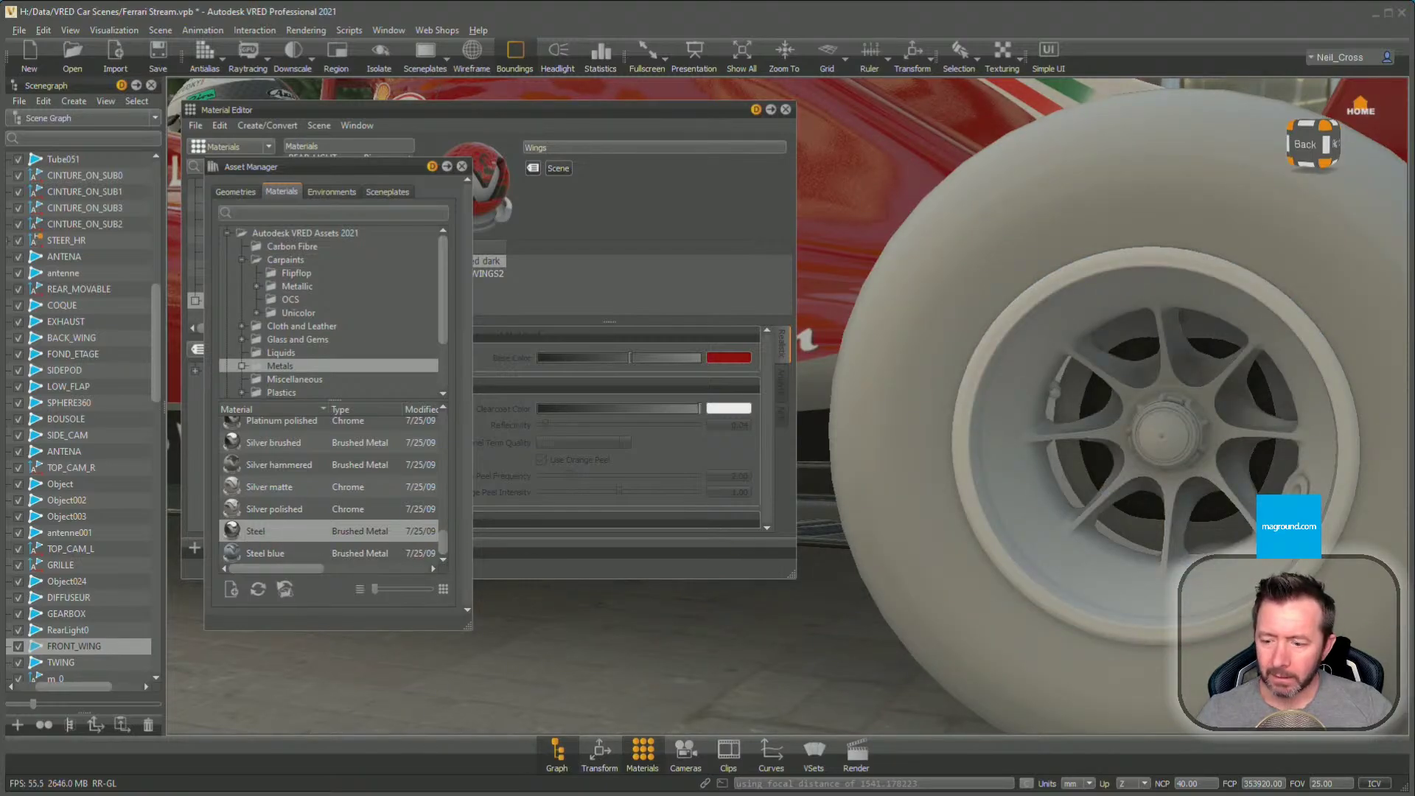
Switch back to the browser, preview a related Ferrari track photo, and open and close its Motorsport.com source article
{"action": "key", "text": "alt+Tab"}
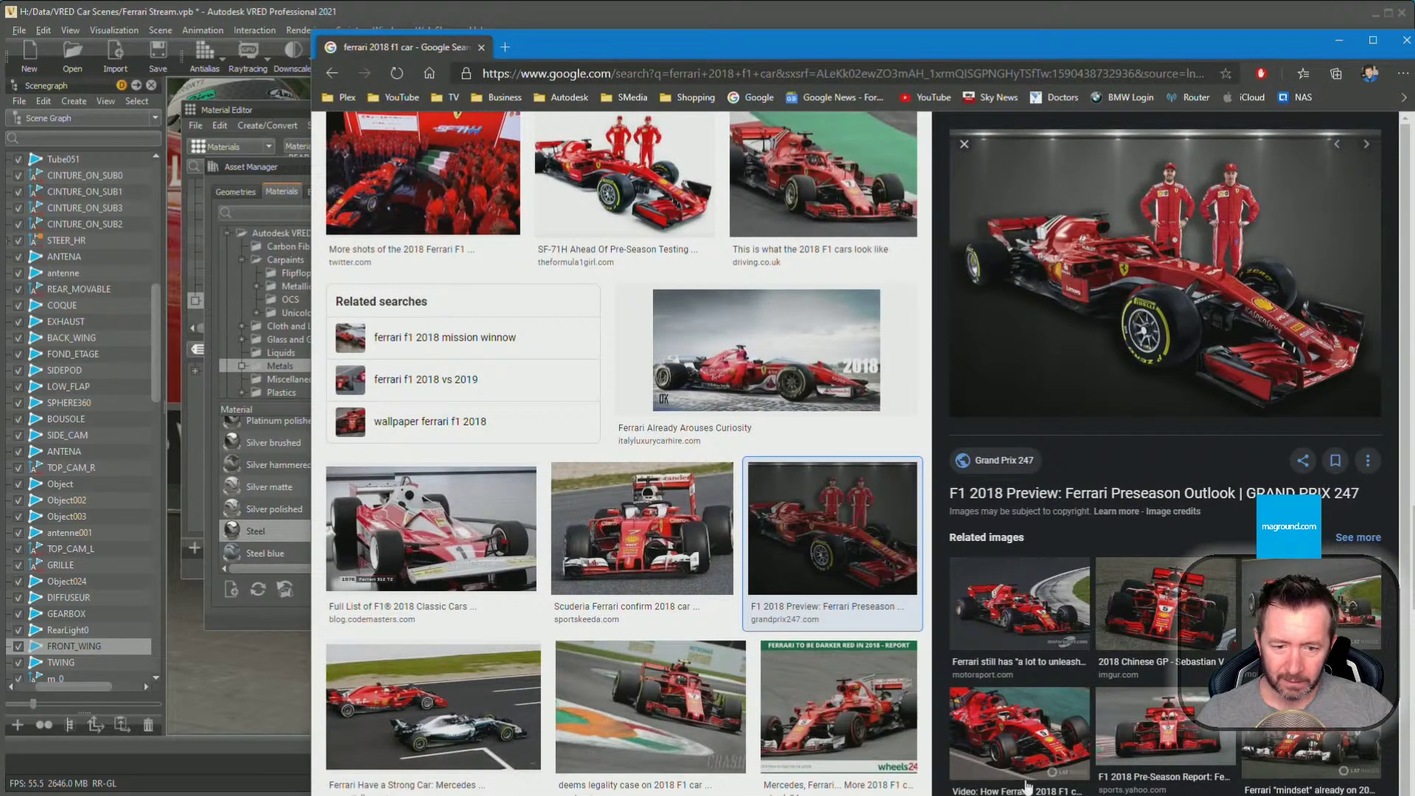
{"action": "left_click", "coordinate": [1019, 603]}
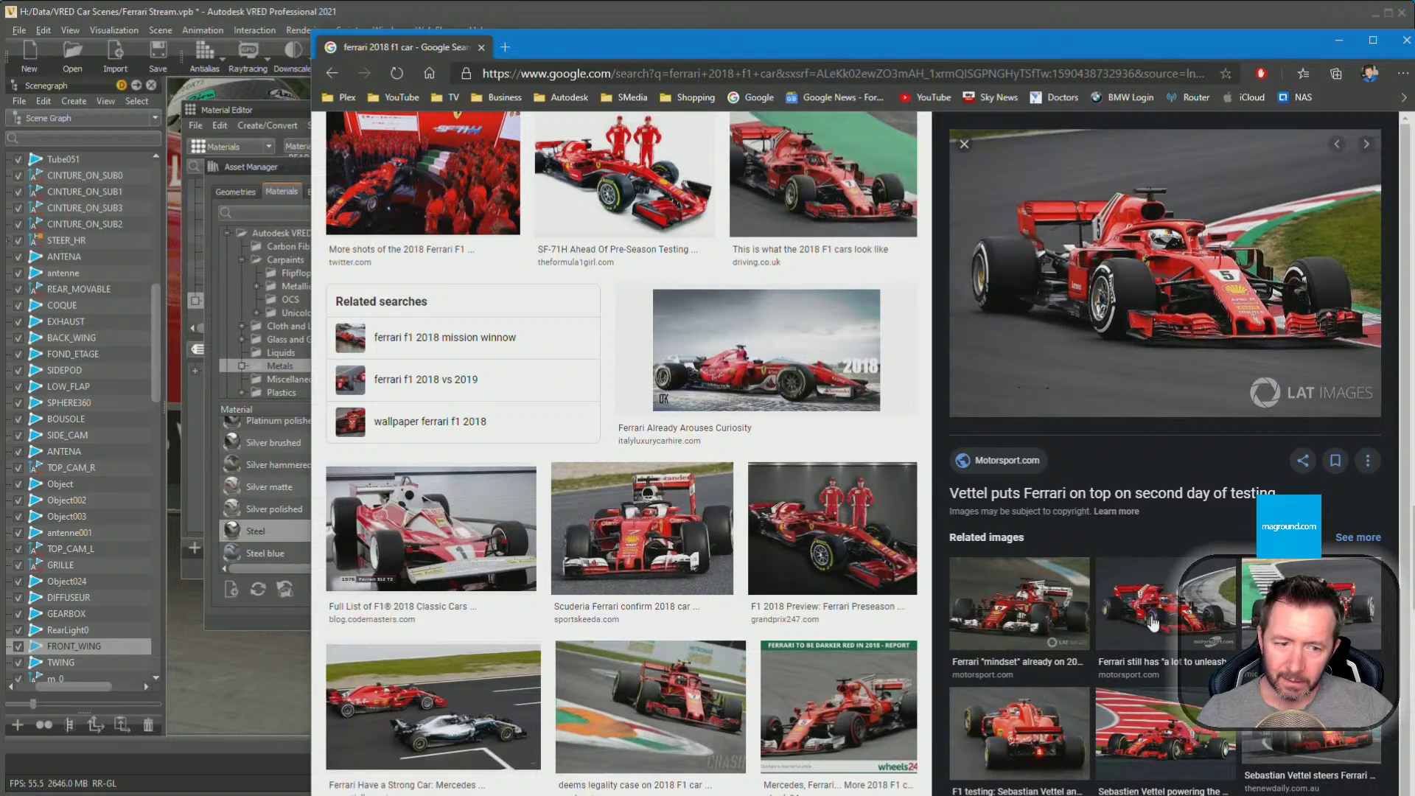
{"action": "left_click", "coordinate": [1136, 305]}
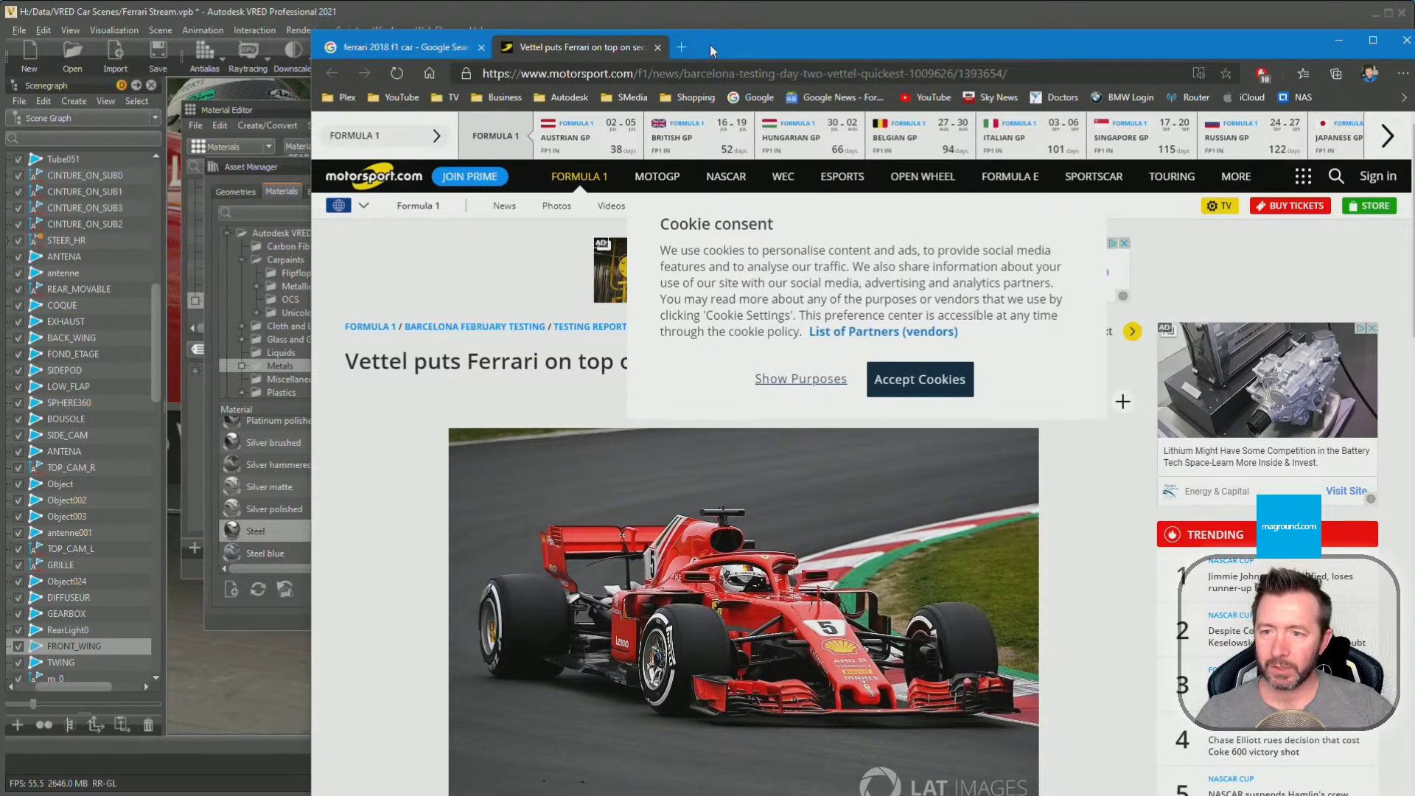
{"action": "left_click", "coordinate": [658, 47]}
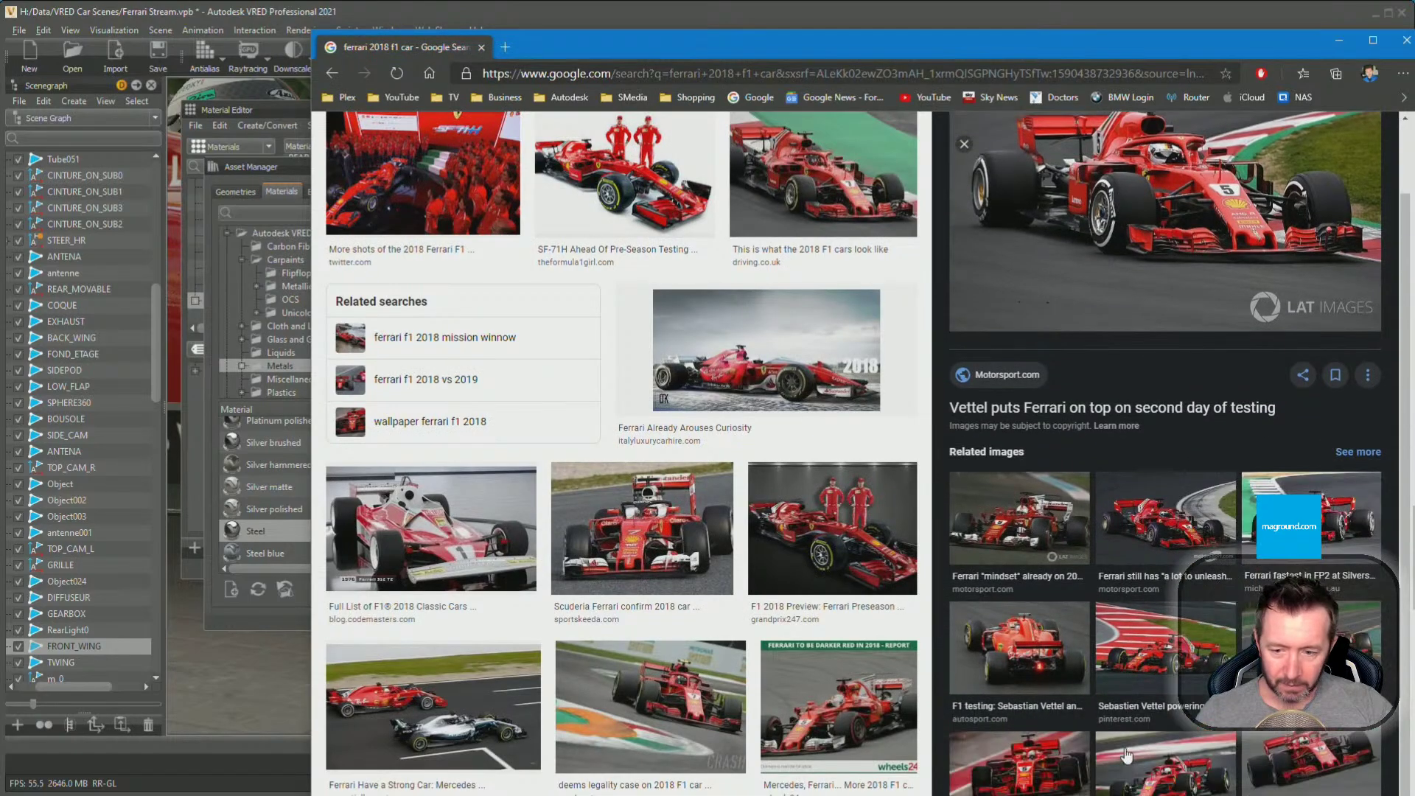
Open the Ferrari SF90 Wikipedia article from the image results and enlarge its main photo of the car
{"action": "scroll", "coordinate": [623, 454], "scroll_direction": "down", "scroll_amount": 5}
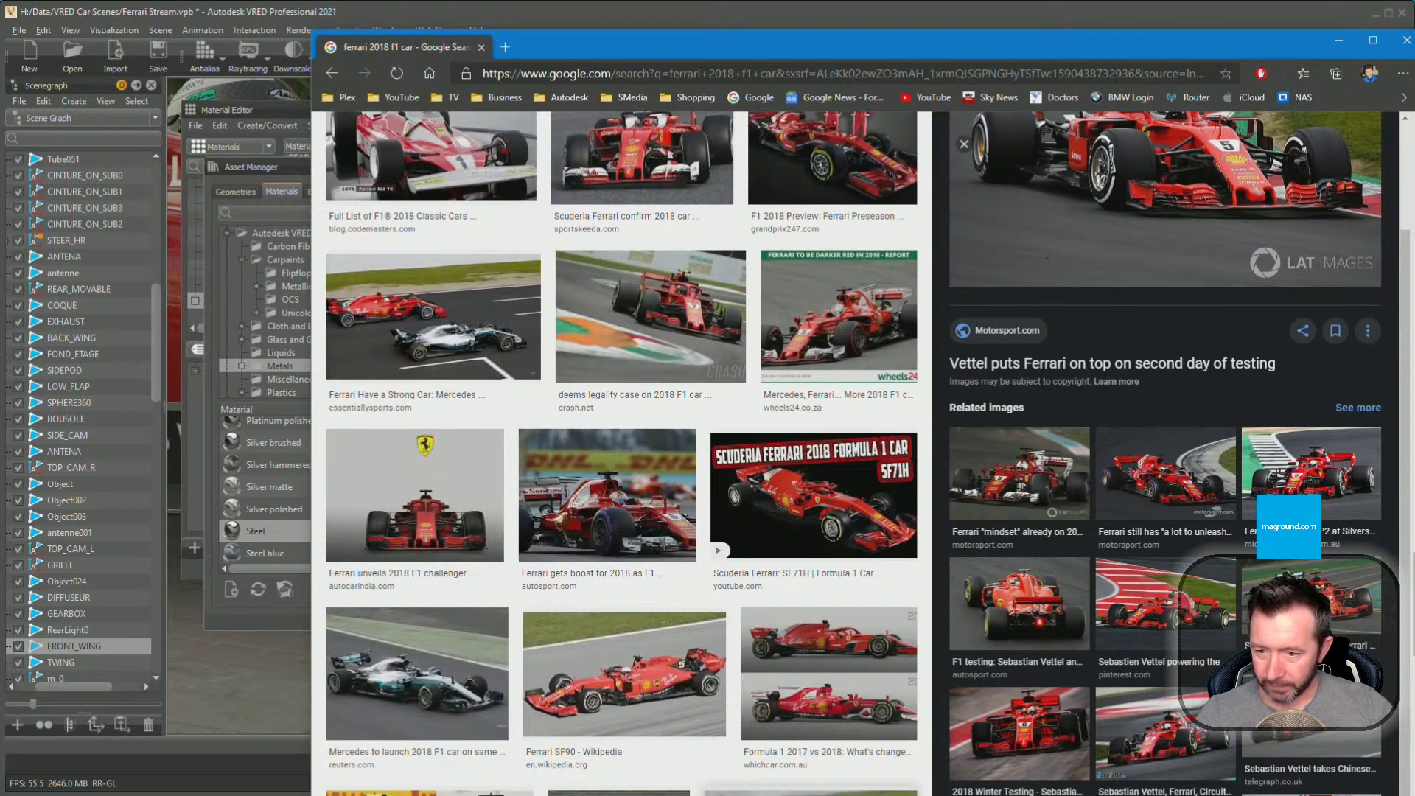
{"action": "left_click", "coordinate": [624, 675]}
{"action": "left_click", "coordinate": [1009, 467]}
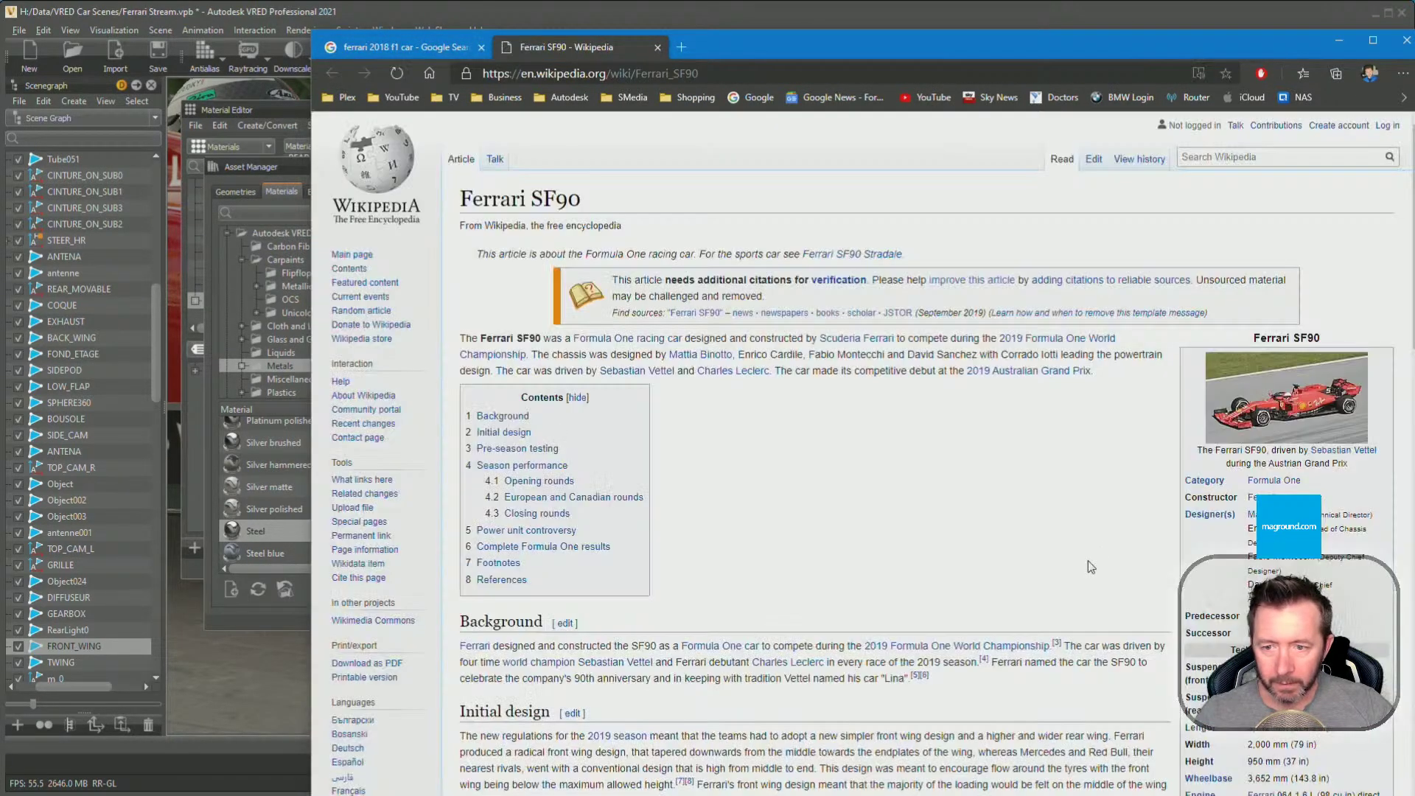
{"action": "left_click", "coordinate": [1249, 433]}
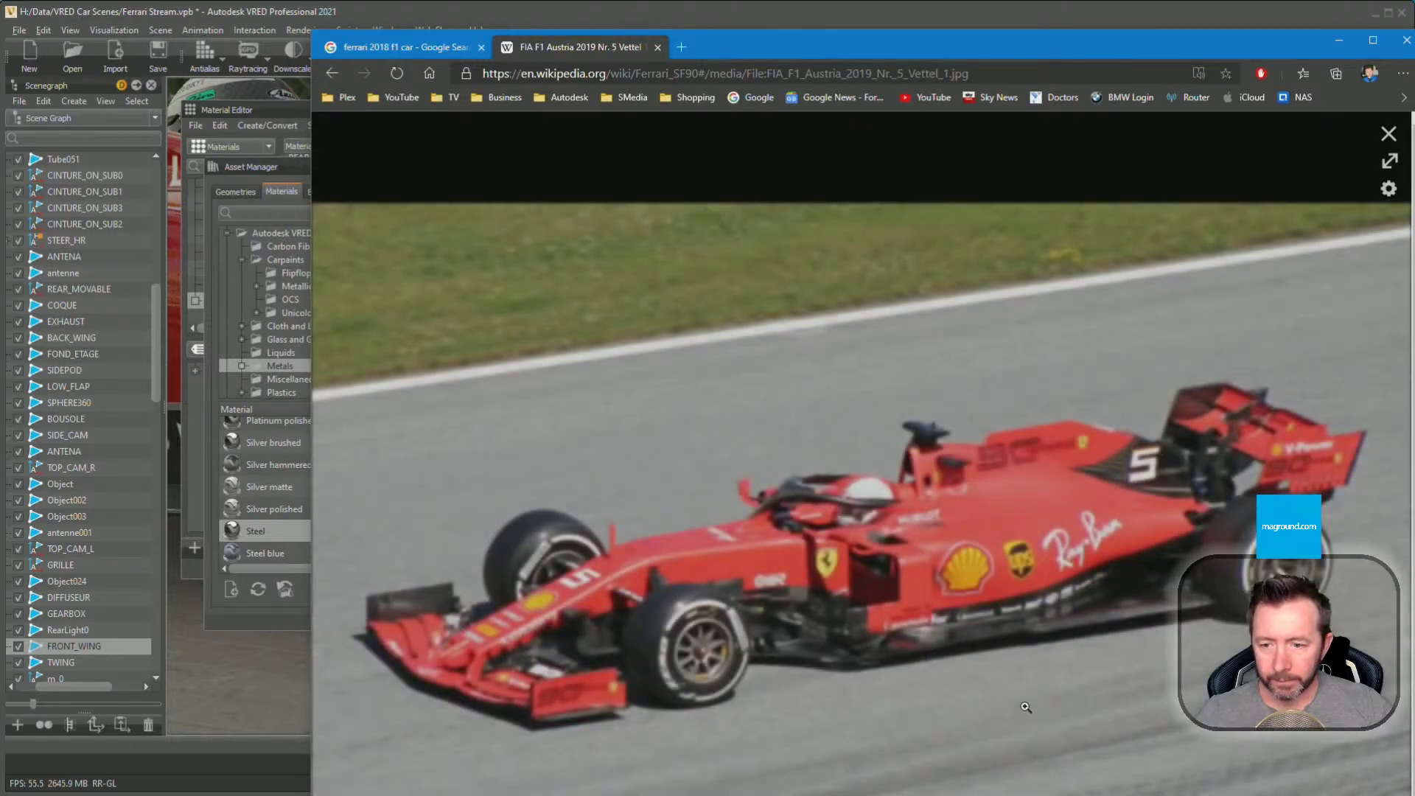
Open the SF90 photo at full size, examine the front wheel's rim and bodywork up close, and return to VRED
{"action": "left_click", "coordinate": [703, 676]}
{"action": "scroll", "coordinate": [784, 714], "scroll_direction": "up", "scroll_amount": 6, "text": "ctrl"}
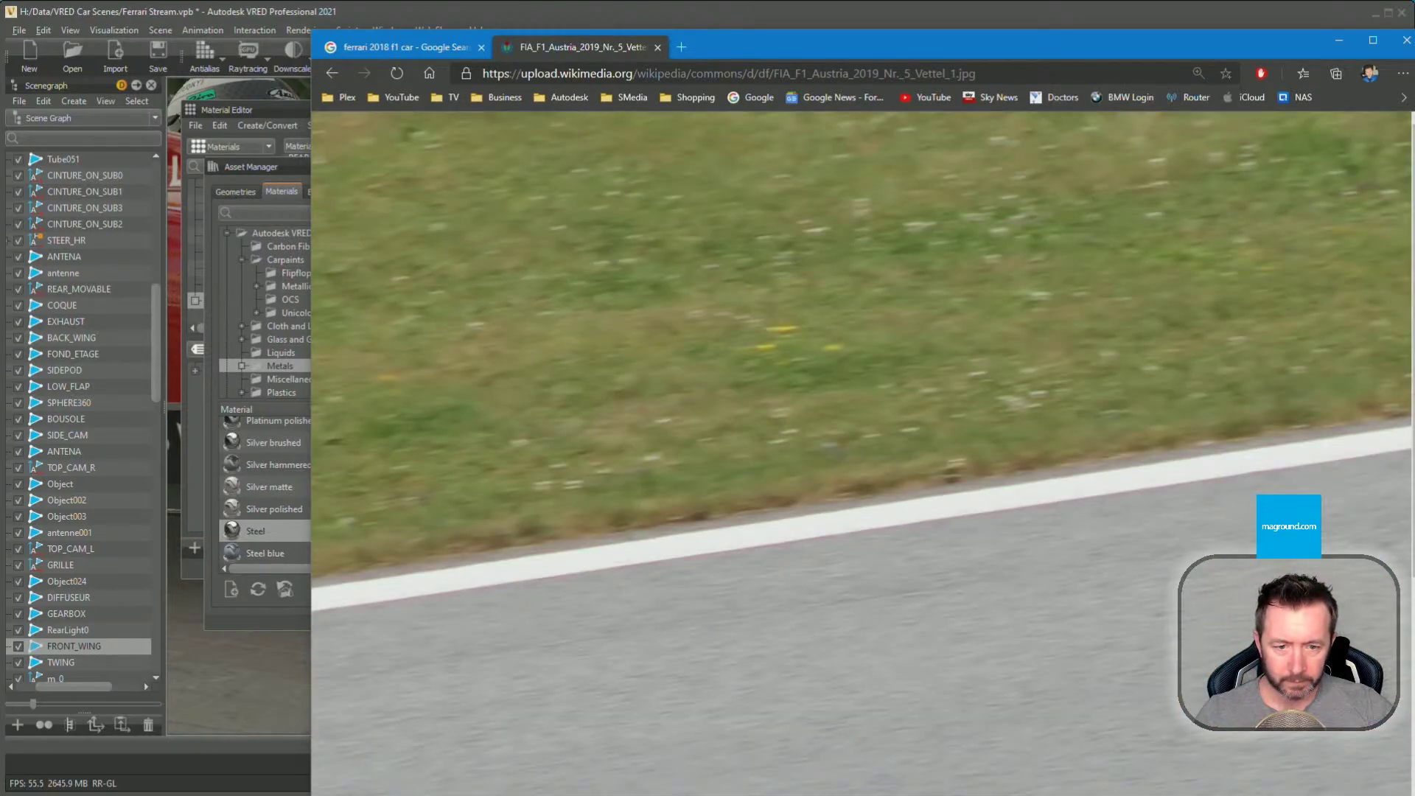
{"action": "scroll", "coordinate": [862, 453], "scroll_direction": "down", "scroll_amount": 8}
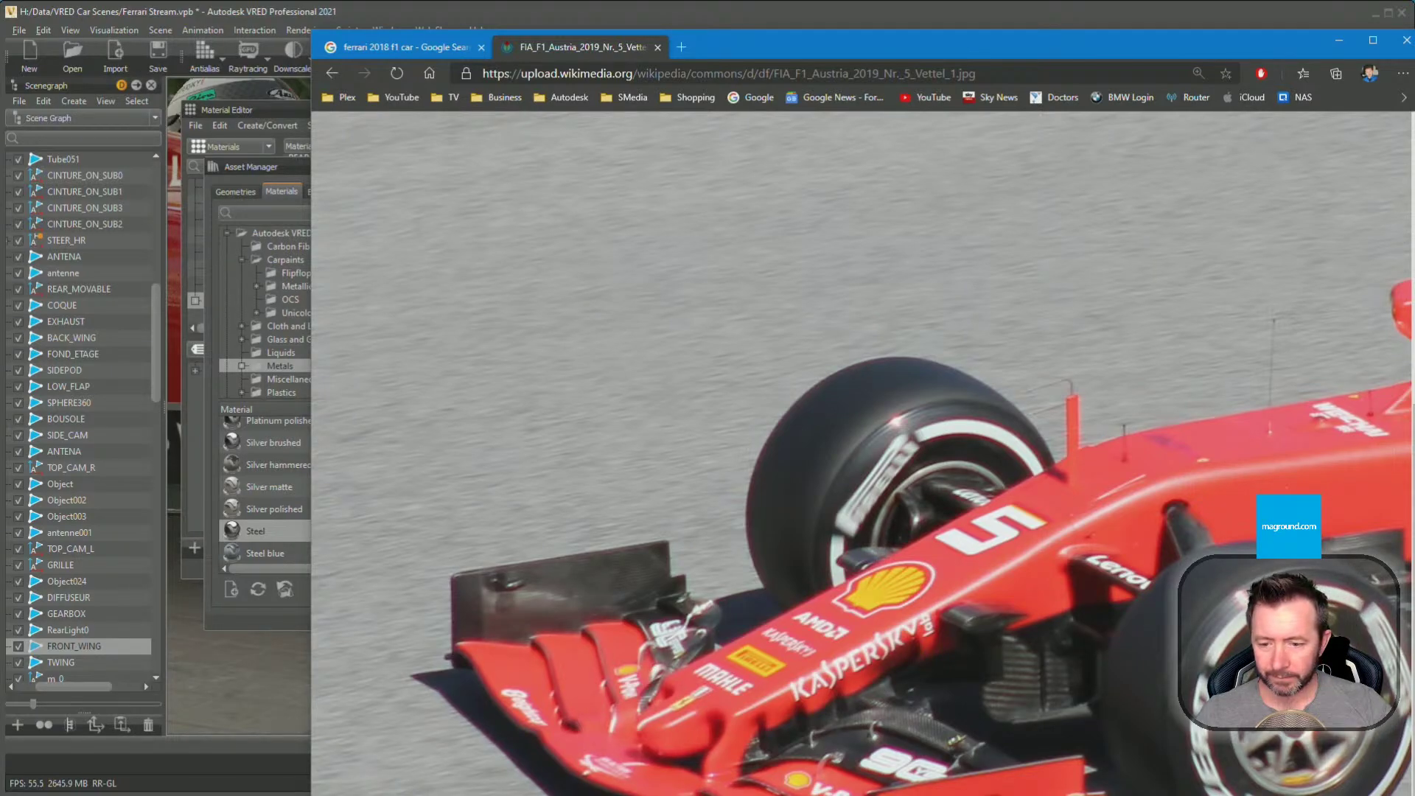
{"action": "scroll", "coordinate": [862, 454], "scroll_direction": "right", "scroll_amount": 8}
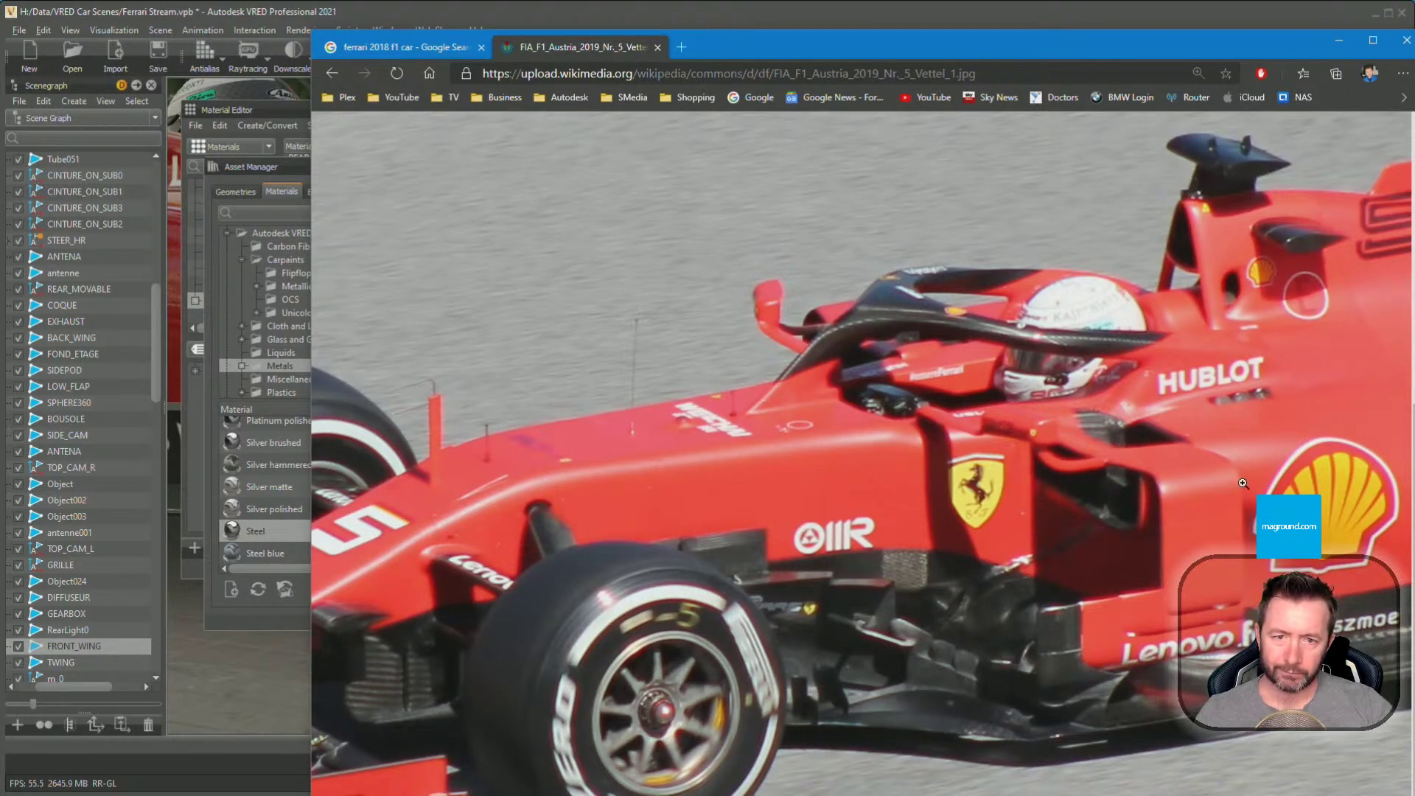
{"action": "left_click", "coordinate": [1350, 42]}
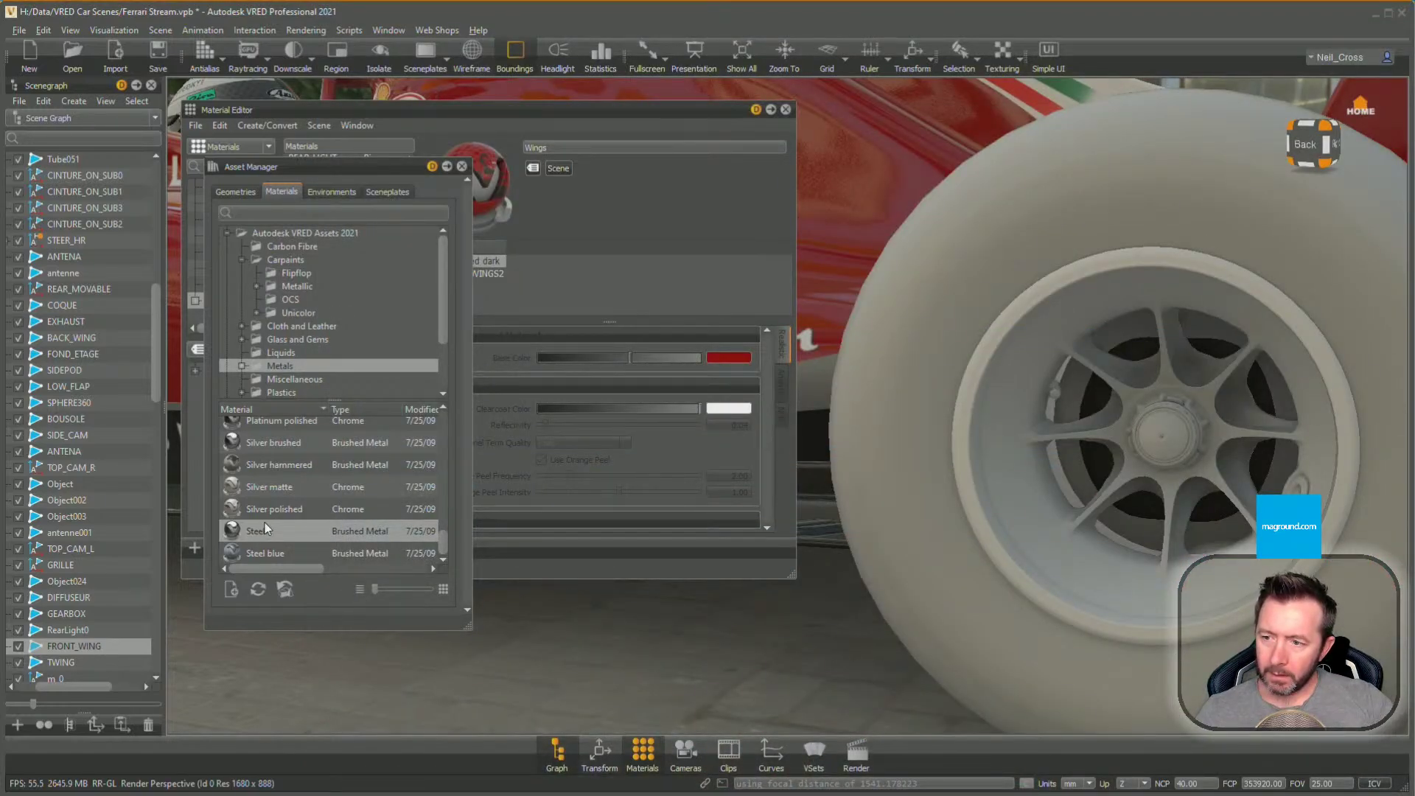
Select the rear wheel's rim and check its mesh by turning its wireframe display on and off
{"action": "scroll", "coordinate": [265, 527], "scroll_direction": "up", "scroll_amount": 2}
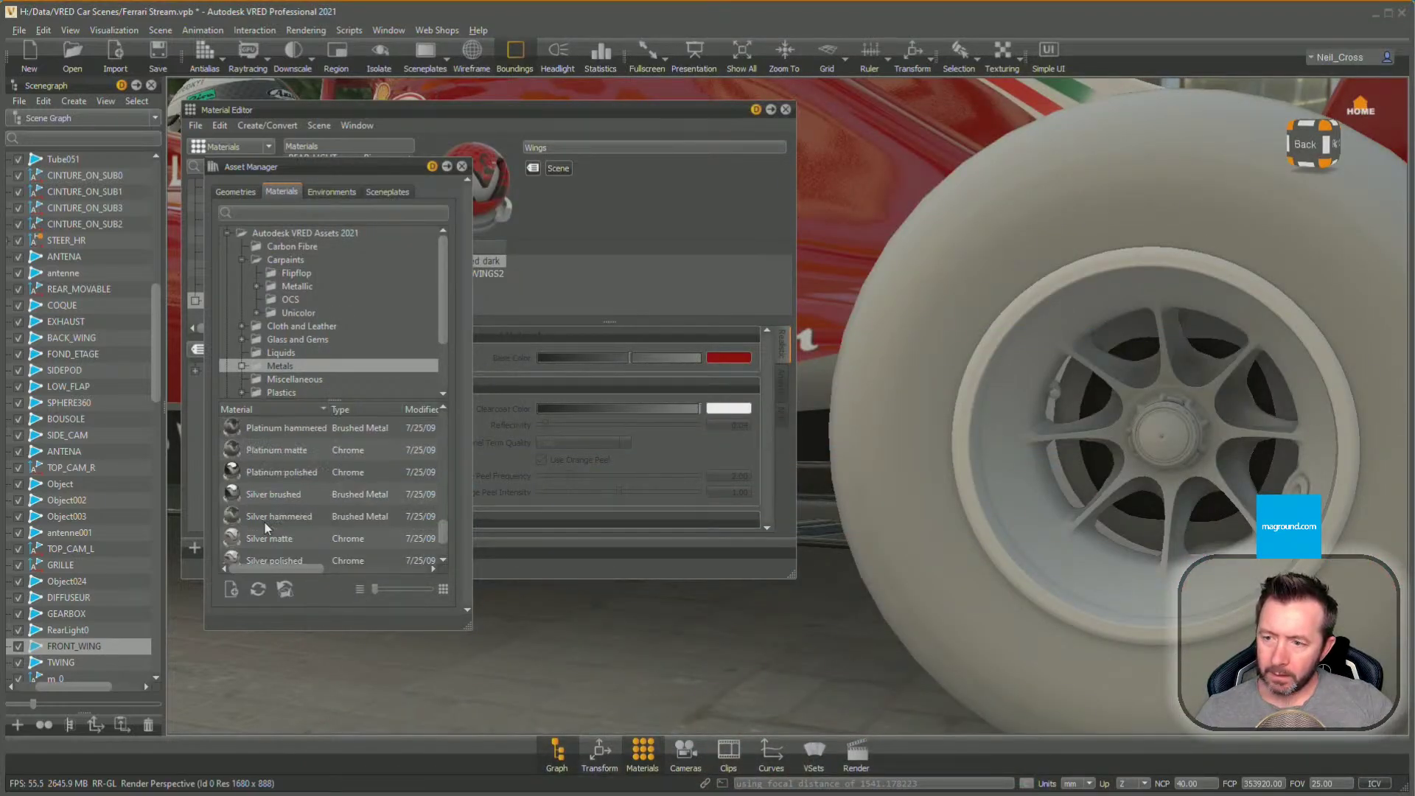
{"action": "double_click", "coordinate": [1178, 439]}
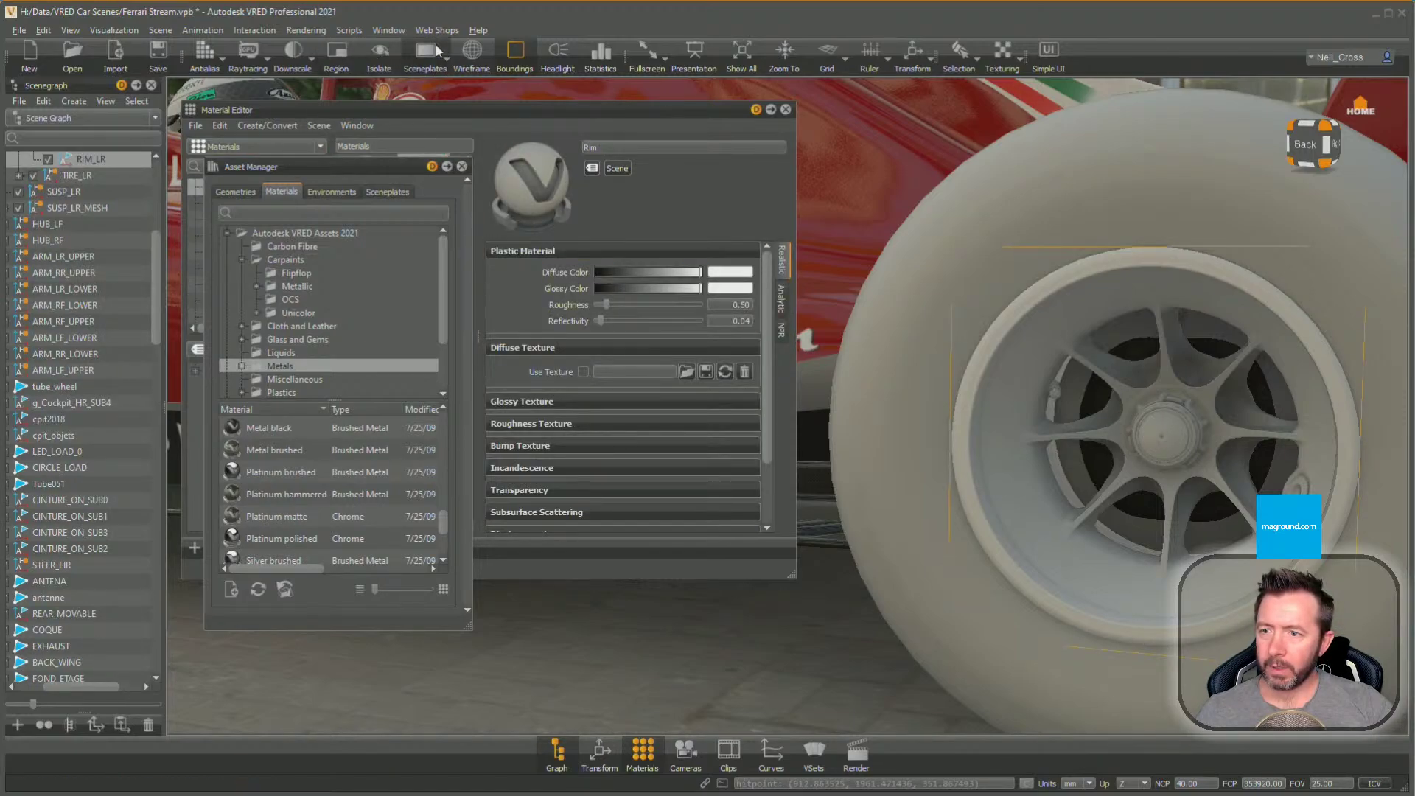
{"action": "left_click", "coordinate": [483, 49]}
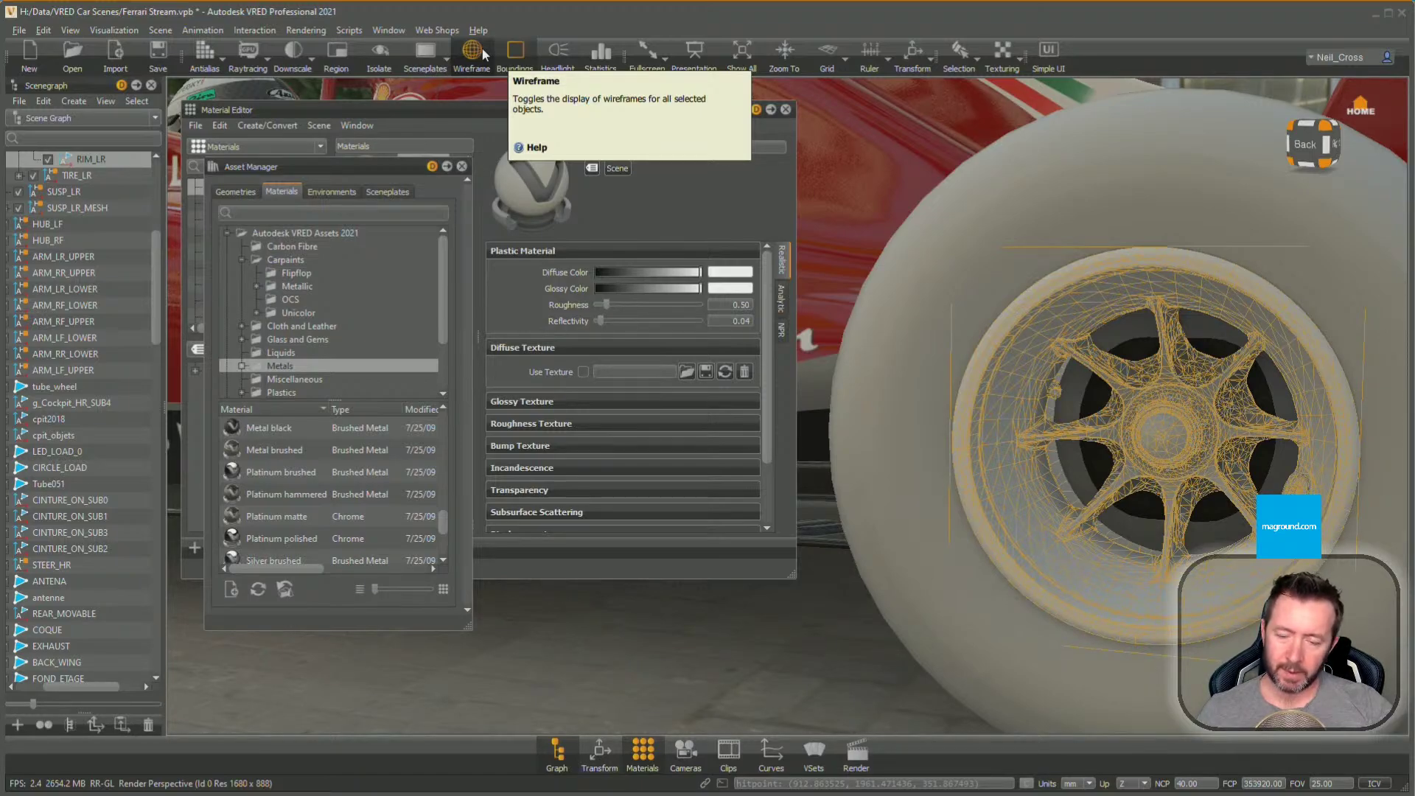
{"action": "left_click", "coordinate": [483, 51]}
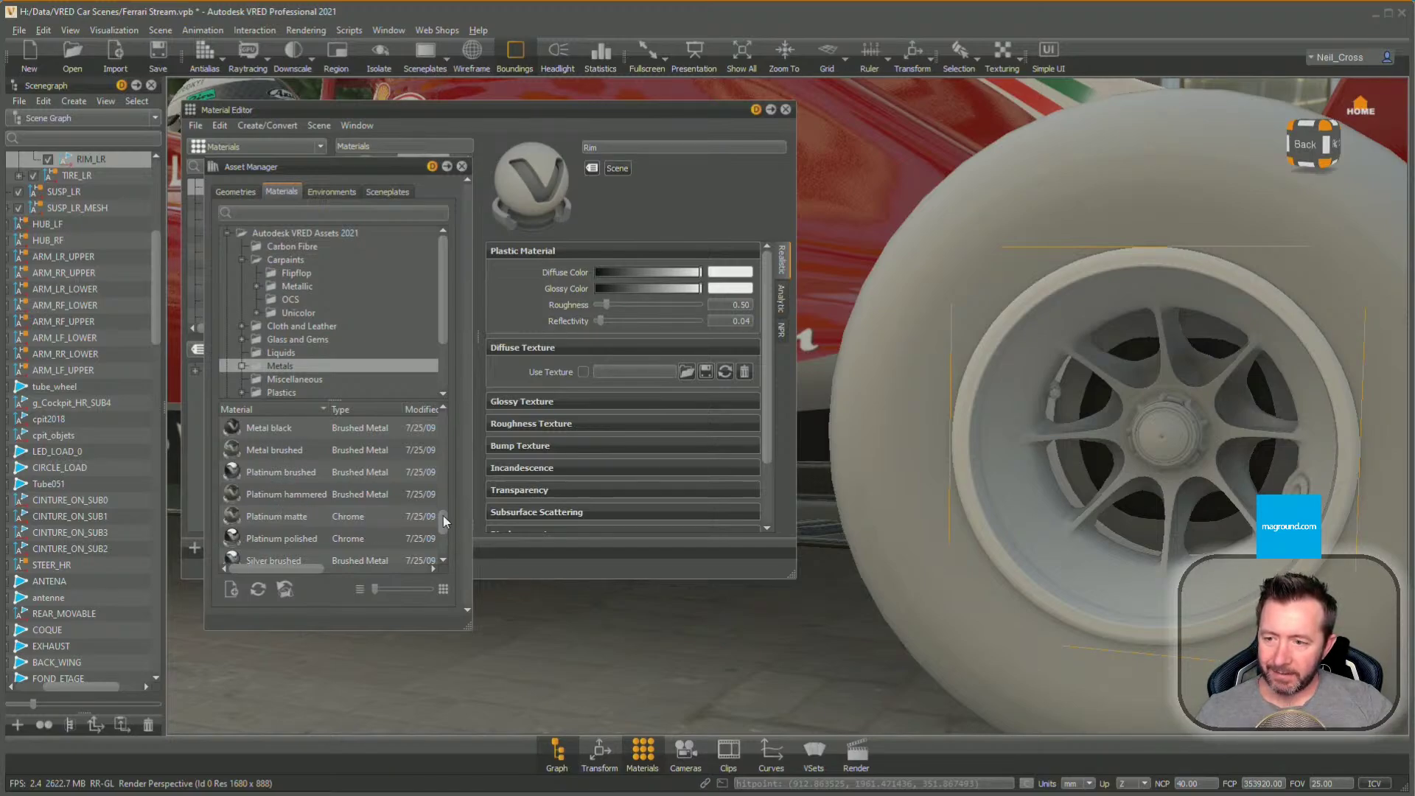
Apply the Steel material from the Metals library to the rear wheel's rim
{"action": "mouse_move", "coordinate": [444, 515]}
{"action": "left_mouse_down"}
{"action": "mouse_move", "coordinate": [450, 443]}
{"action": "mouse_move", "coordinate": [448, 539]}
{"action": "left_mouse_up"}
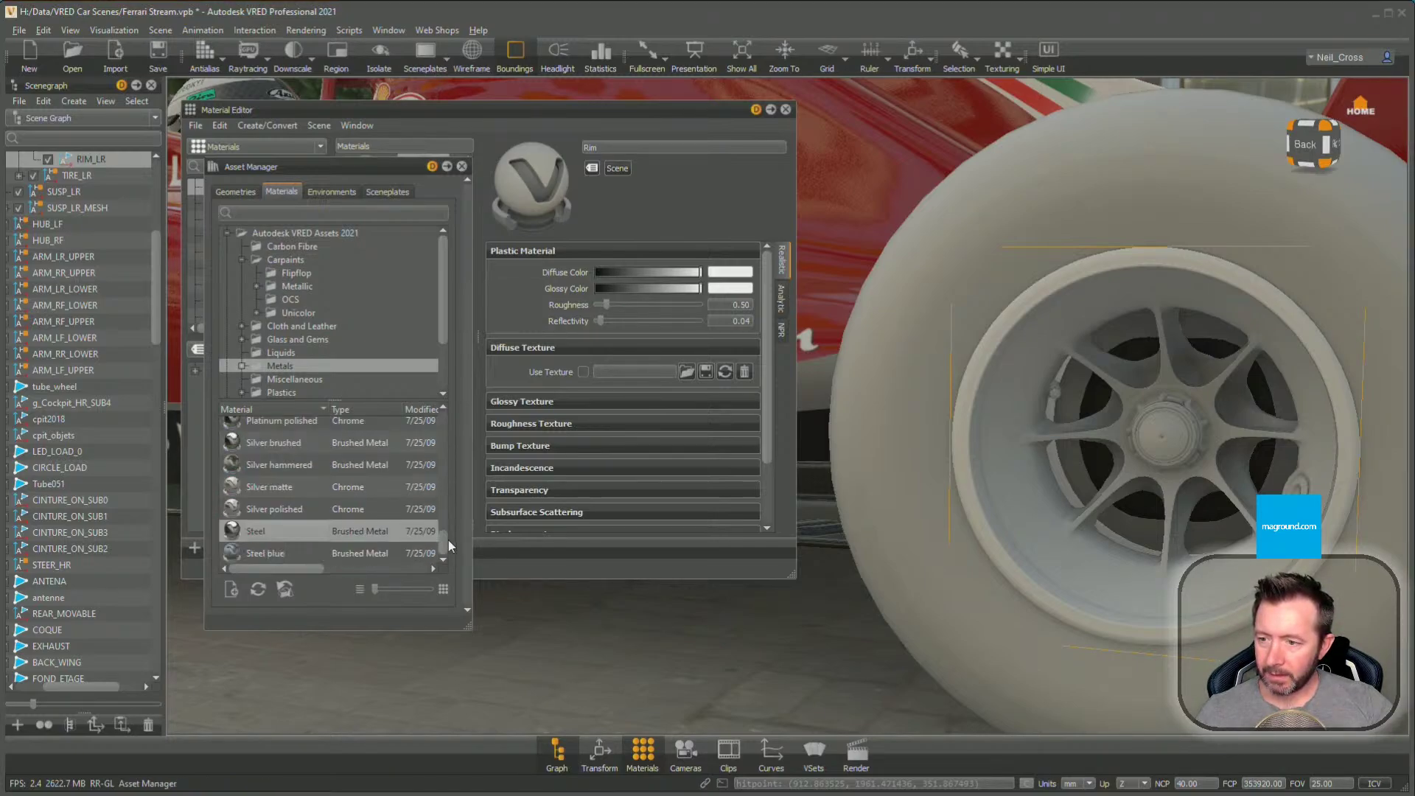
{"action": "left_click_drag", "start_coordinate": [233, 529], "coordinate": [1064, 454]}
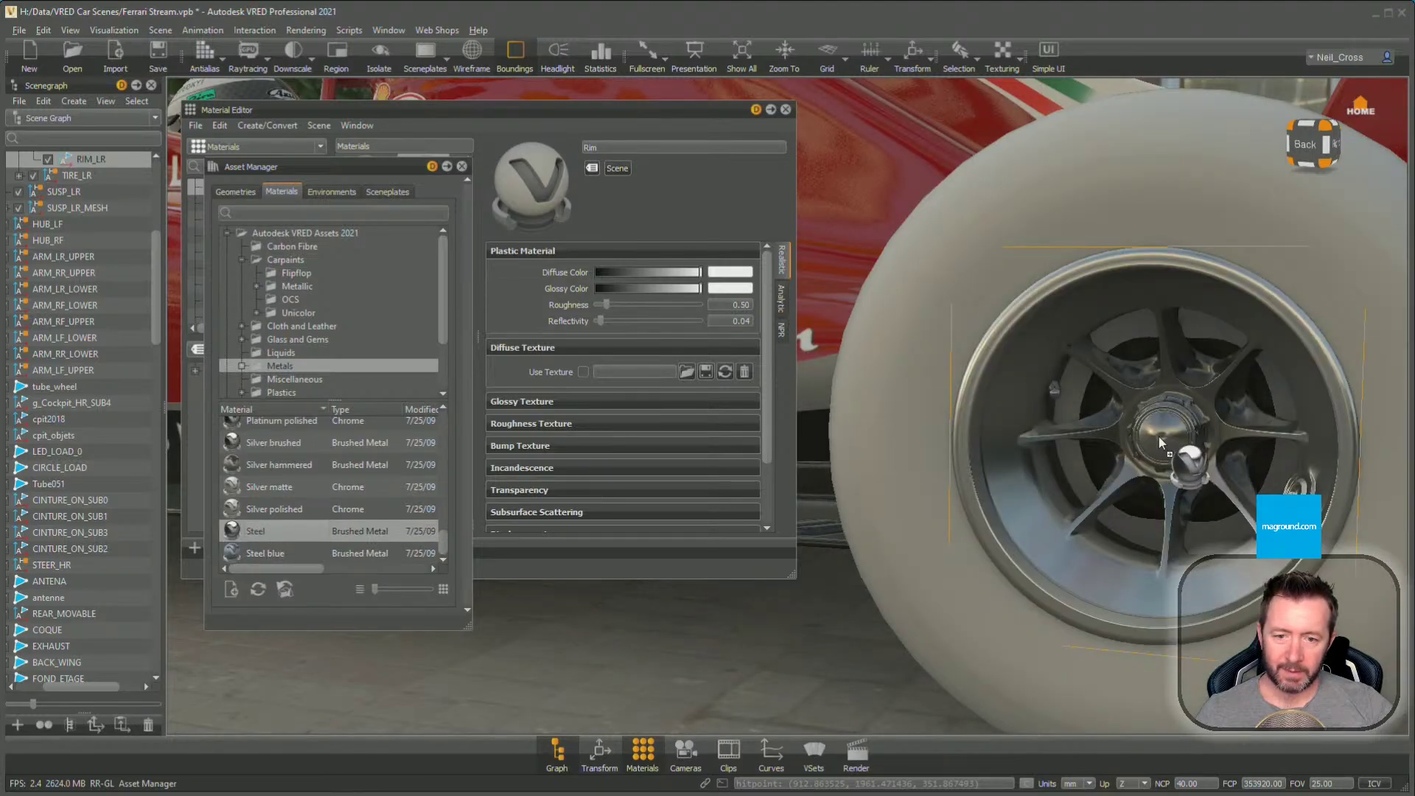
{"action": "left_click_drag", "start_coordinate": [1158, 436], "coordinate": [1201, 514]}
{"action": "right_click_drag", "start_coordinate": [1200, 514], "coordinate": [1017, 519]}
{"action": "middle_click_drag", "start_coordinate": [1017, 520], "coordinate": [1178, 544]}
{"action": "right_click_drag", "start_coordinate": [1177, 544], "coordinate": [1056, 566]}
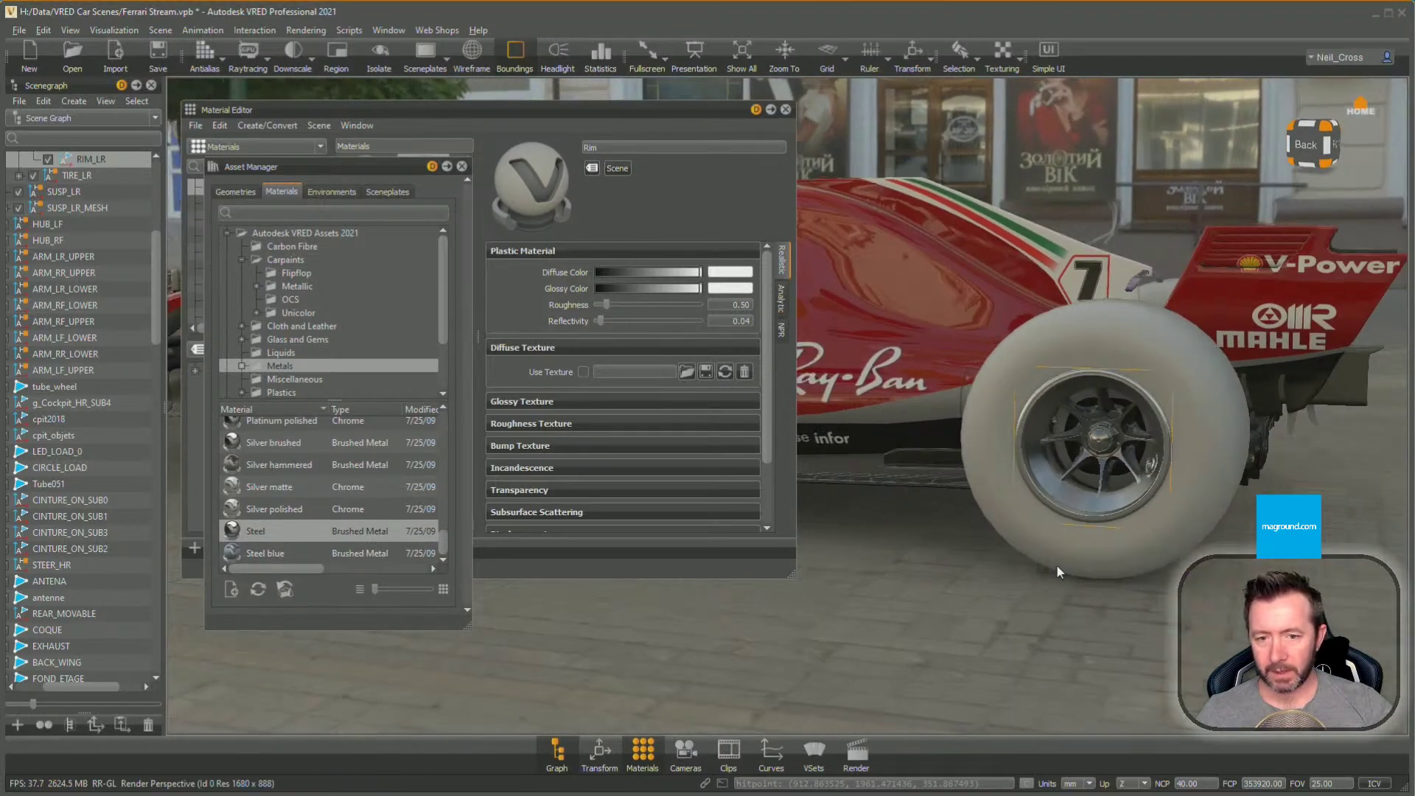
Try the Steel material from the Metals library on the front wheel's rim and view it from several angles
{"action": "middle_click_drag", "start_coordinate": [825, 582], "coordinate": [1245, 589]}
{"action": "left_click_drag", "start_coordinate": [247, 530], "coordinate": [1037, 519]}
{"action": "left_click_drag", "start_coordinate": [1201, 508], "coordinate": [1246, 572]}
{"action": "right_click_drag", "start_coordinate": [1246, 572], "coordinate": [1032, 542]}
{"action": "left_click_drag", "start_coordinate": [1032, 542], "coordinate": [1205, 559]}
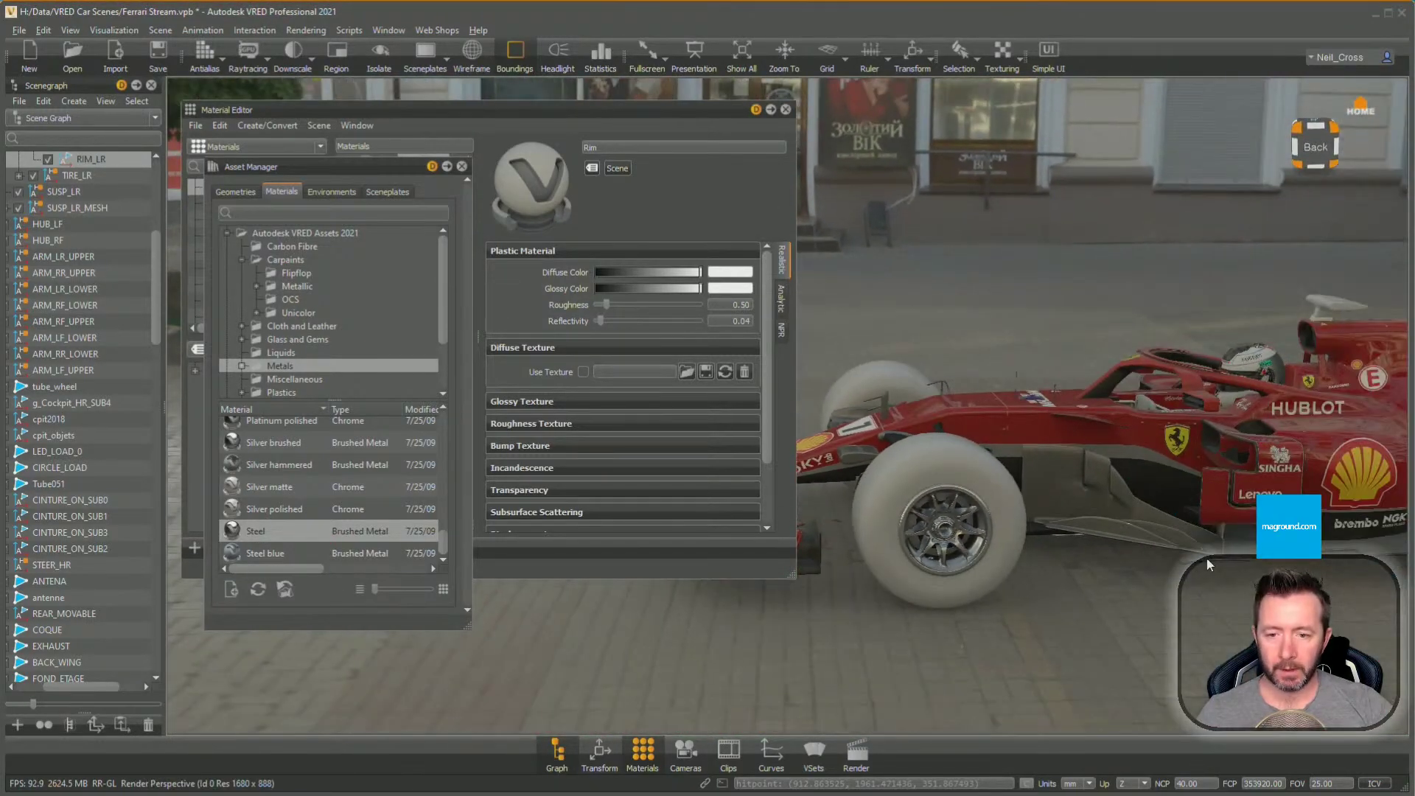
{"action": "middle_click_drag", "start_coordinate": [1206, 559], "coordinate": [1050, 537]}
{"action": "right_click_drag", "start_coordinate": [1049, 537], "coordinate": [1102, 549]}
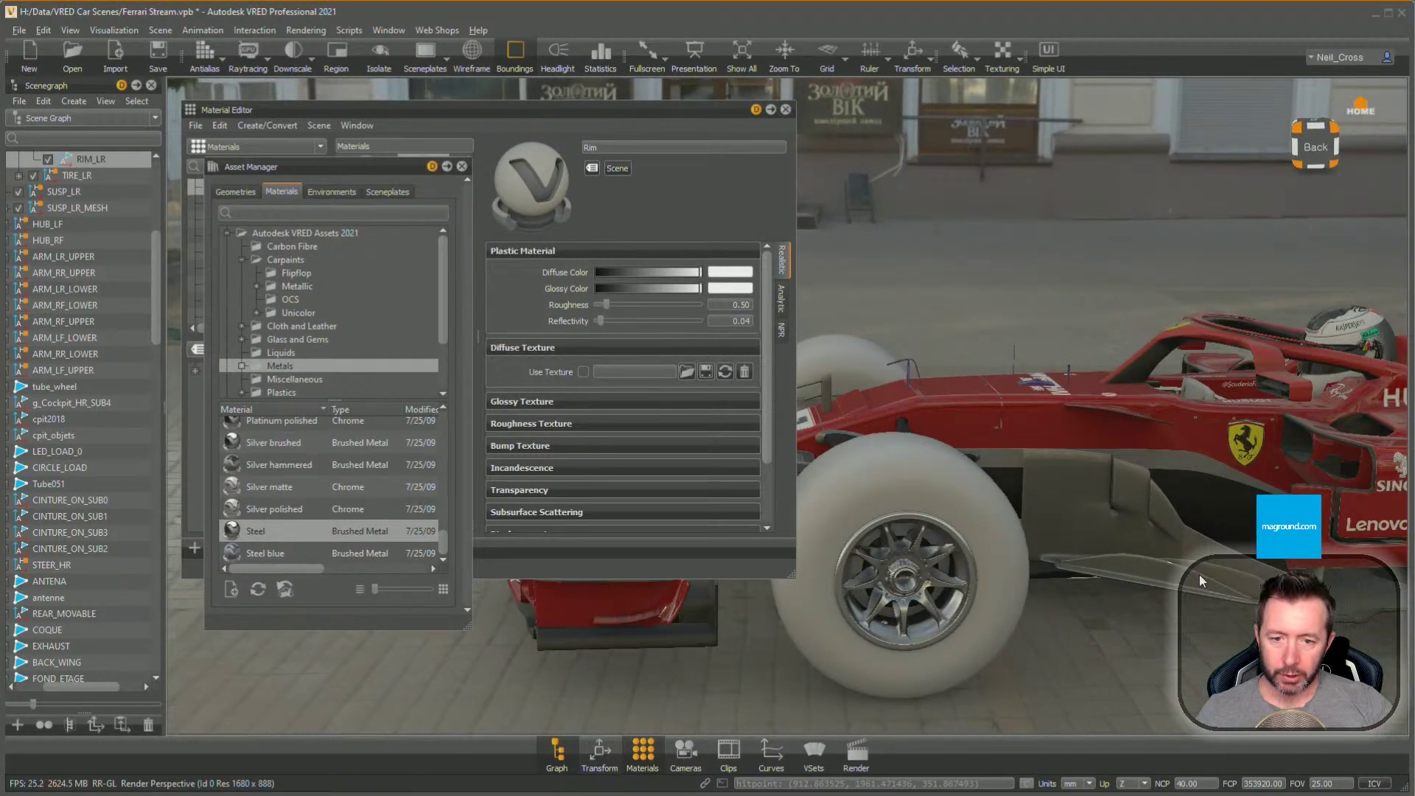
{"action": "left_click_drag", "start_coordinate": [1199, 573], "coordinate": [887, 643]}
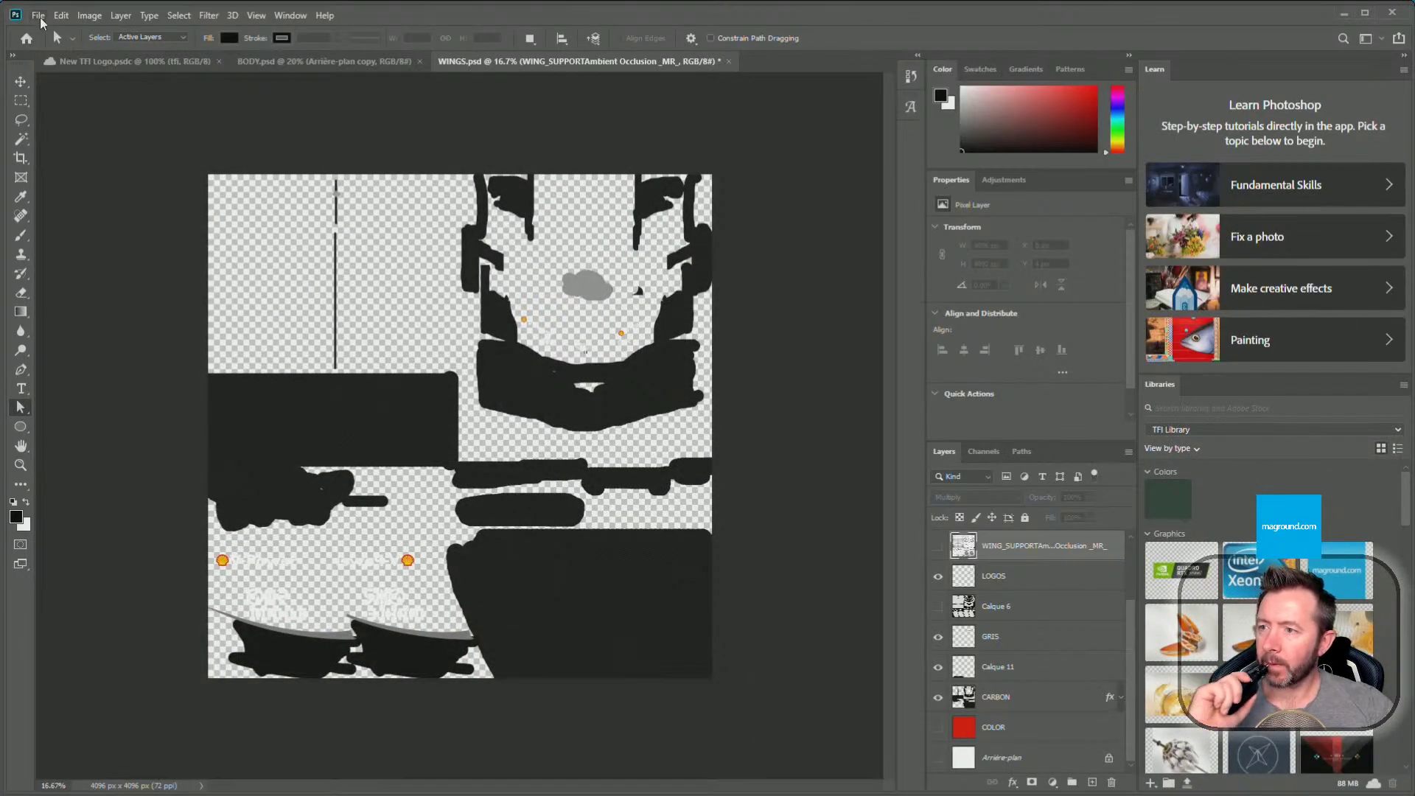
Open AERO.psd from the FERRARI2018 folder in Photoshop, look over its texture layout and return to VRED
{"action": "left_click", "coordinate": [38, 14]}
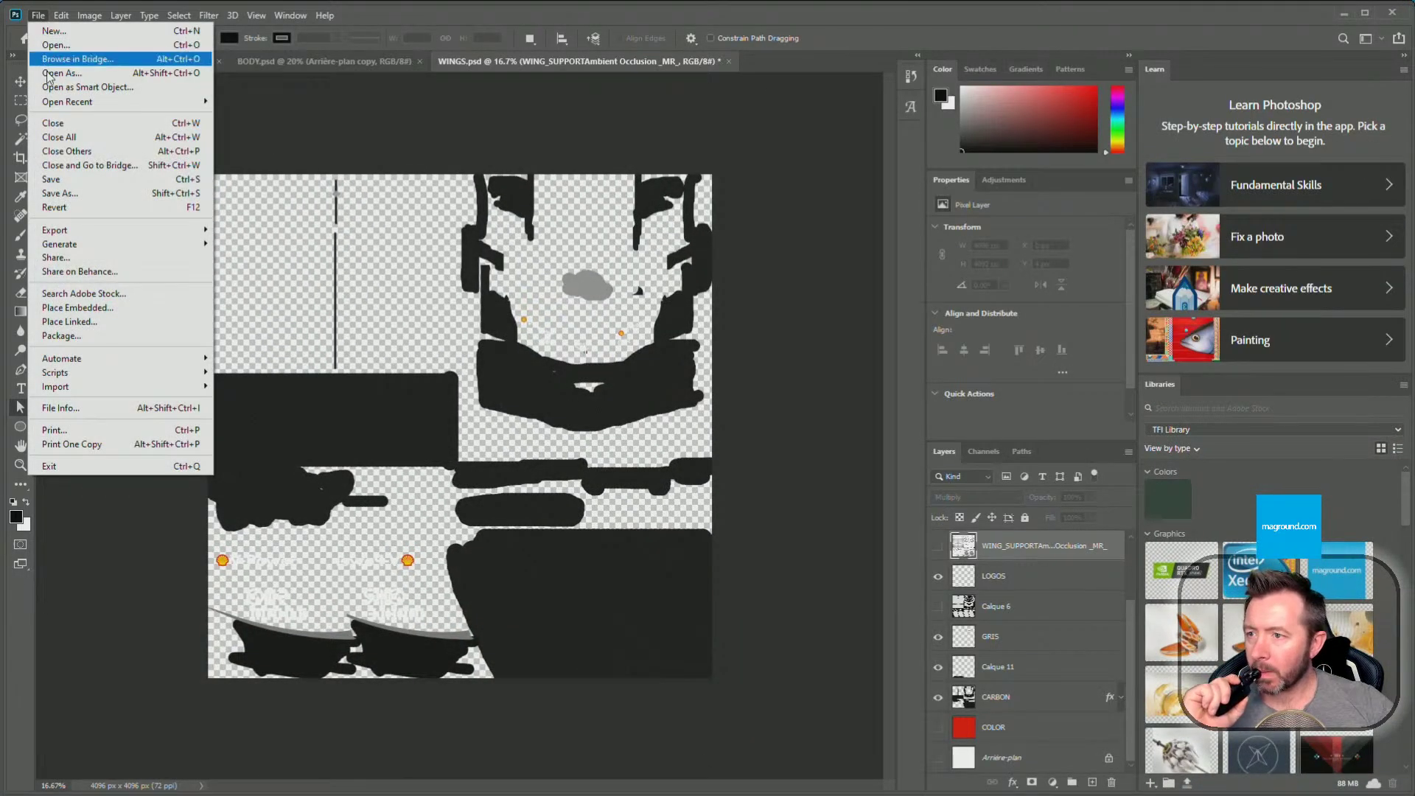
{"action": "left_click", "coordinate": [53, 45]}
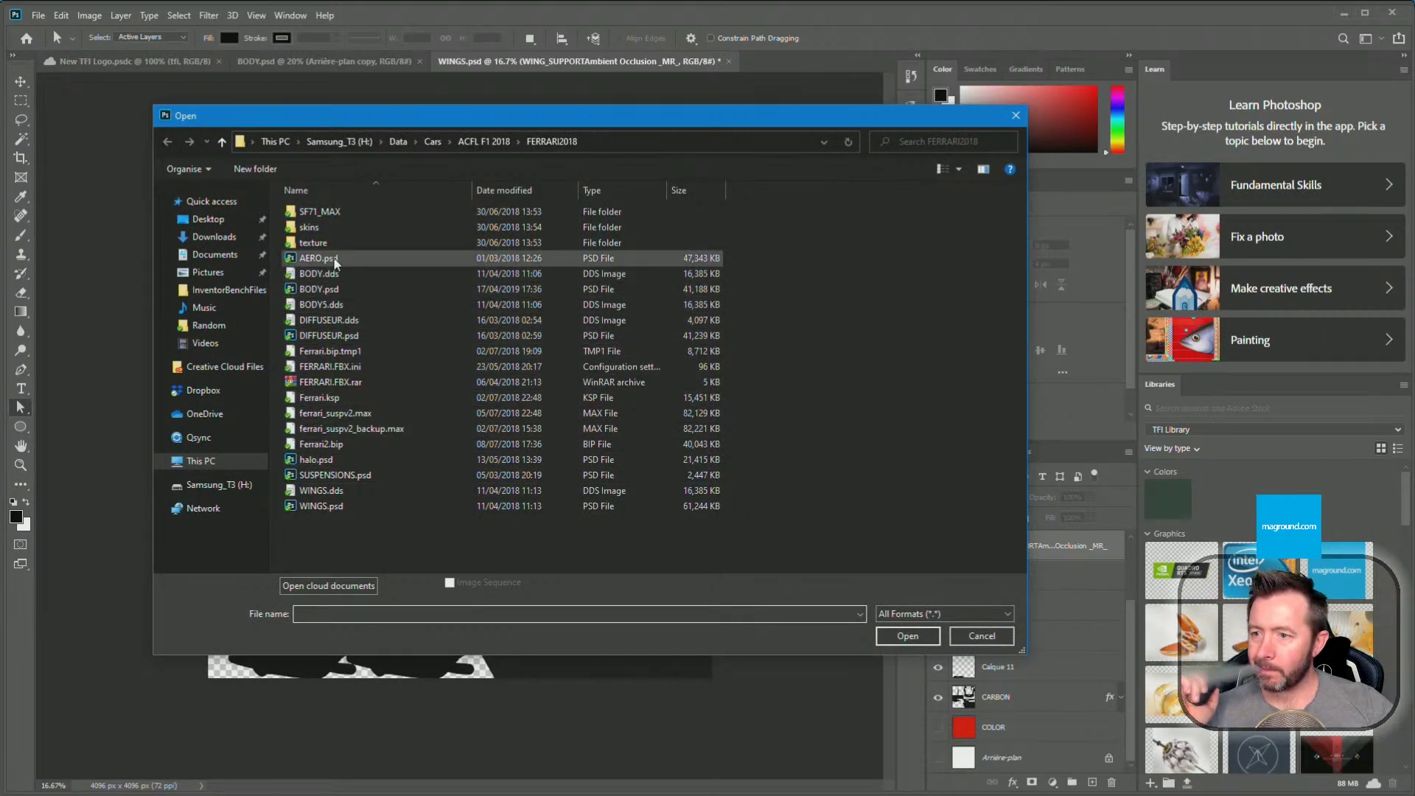
{"action": "double_click", "coordinate": [333, 257]}
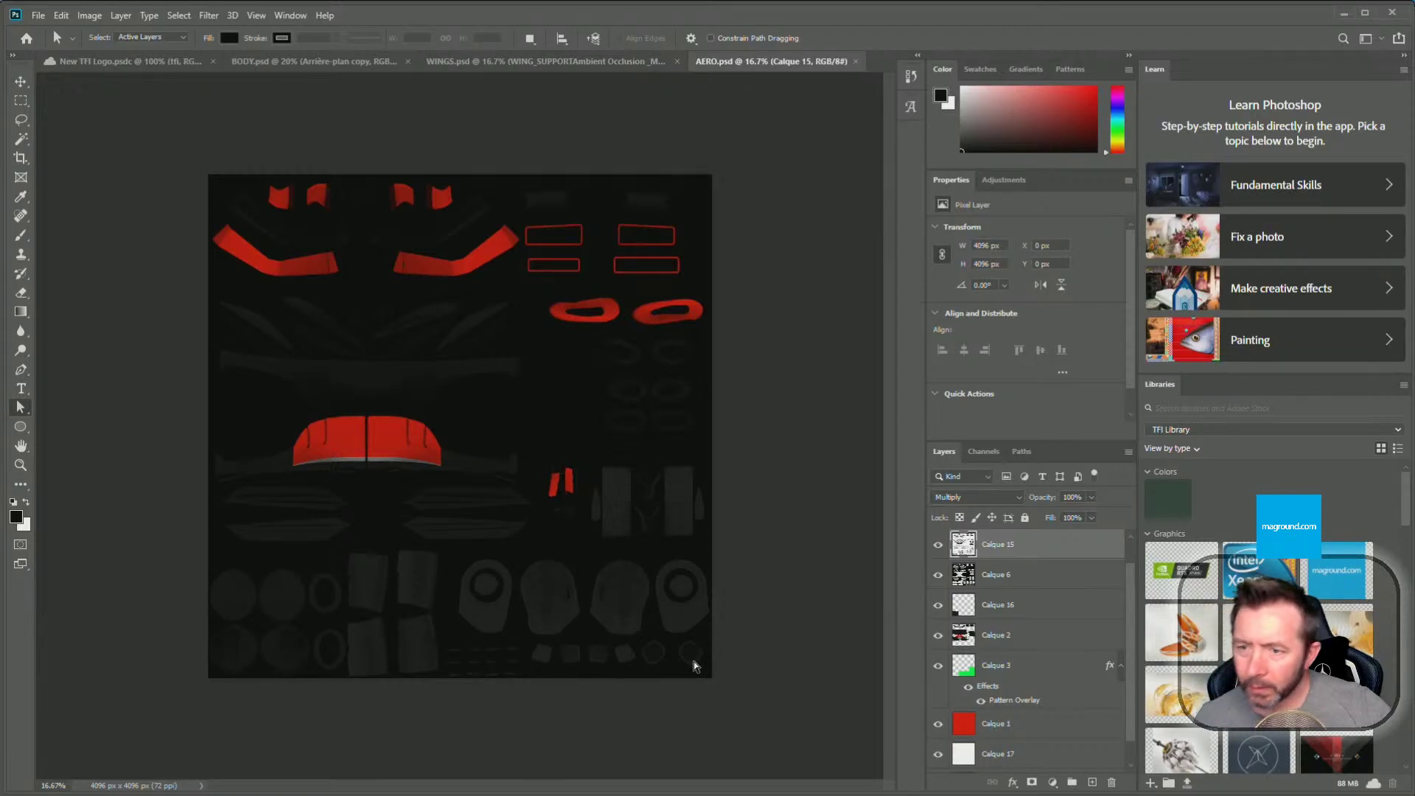
{"action": "left_click", "coordinate": [1342, 15]}
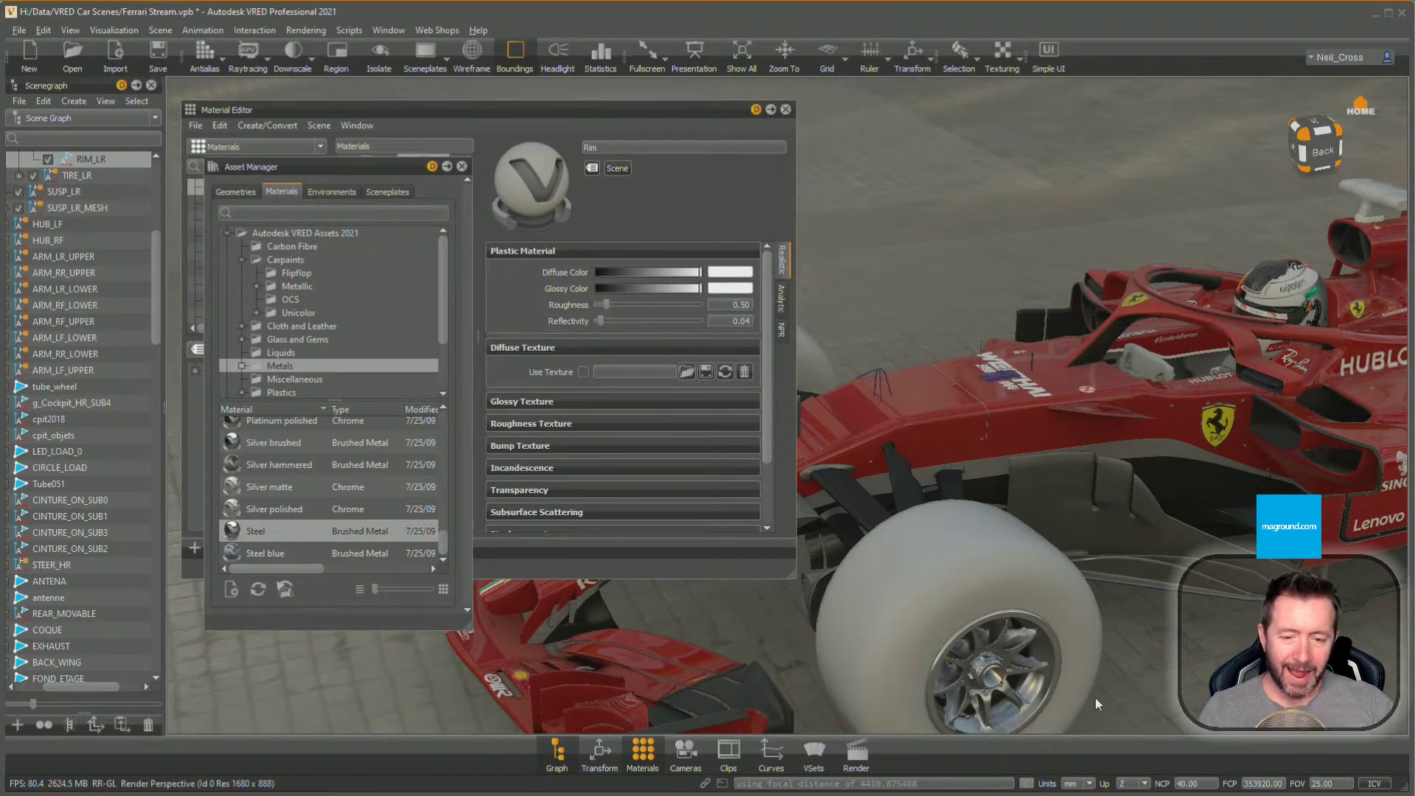
Apply the Aluminium matte material from the Metals library to the front wheel's rim
{"action": "left_click_drag", "start_coordinate": [1037, 655], "coordinate": [733, 554], "text": "alt"}
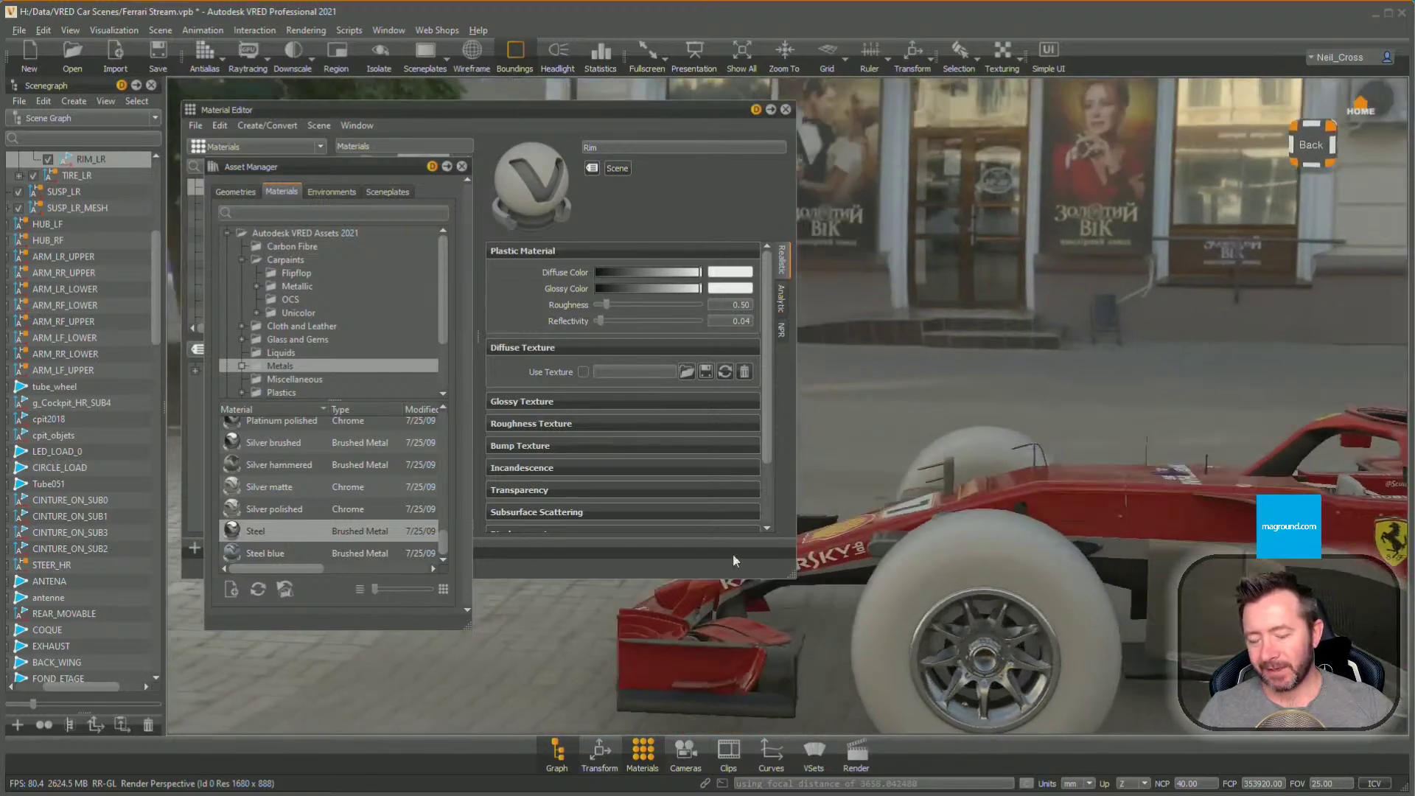
{"action": "middle_click_drag", "start_coordinate": [1028, 613], "coordinate": [1014, 501], "text": "alt"}
{"action": "left_click_drag", "start_coordinate": [1015, 506], "coordinate": [731, 541]}
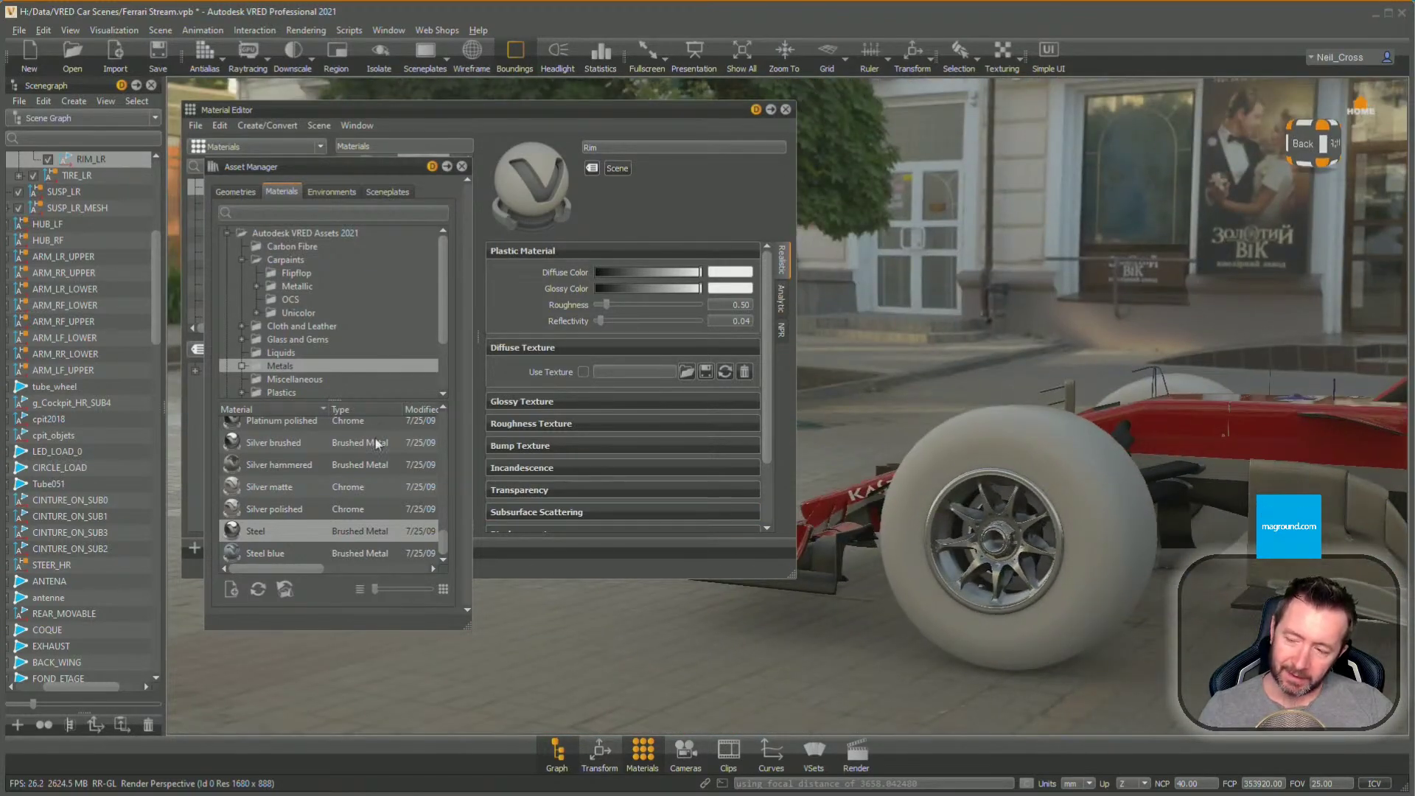
{"action": "scroll", "coordinate": [287, 487], "scroll_direction": "up", "scroll_amount": 8}
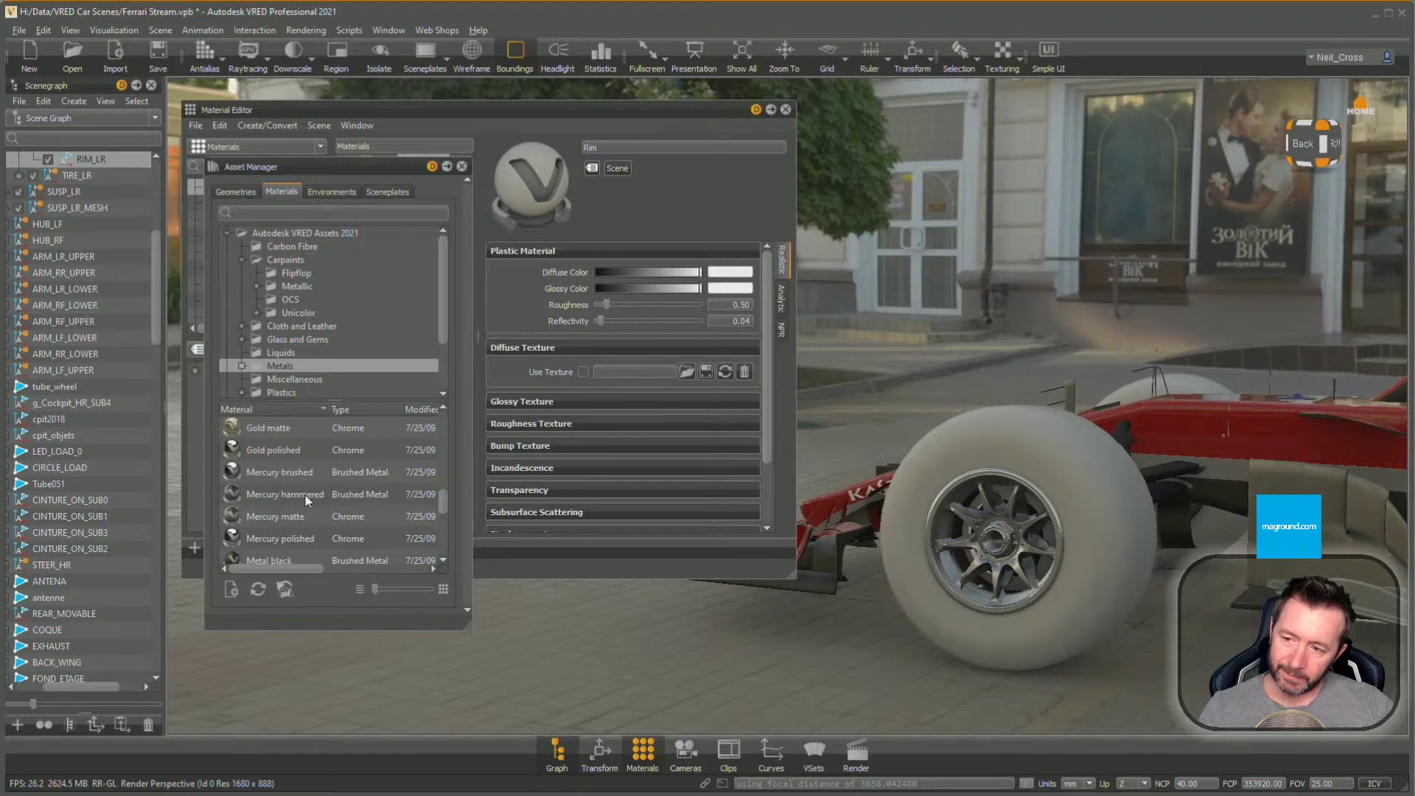
{"action": "scroll", "coordinate": [304, 485], "scroll_direction": "up", "scroll_amount": 2}
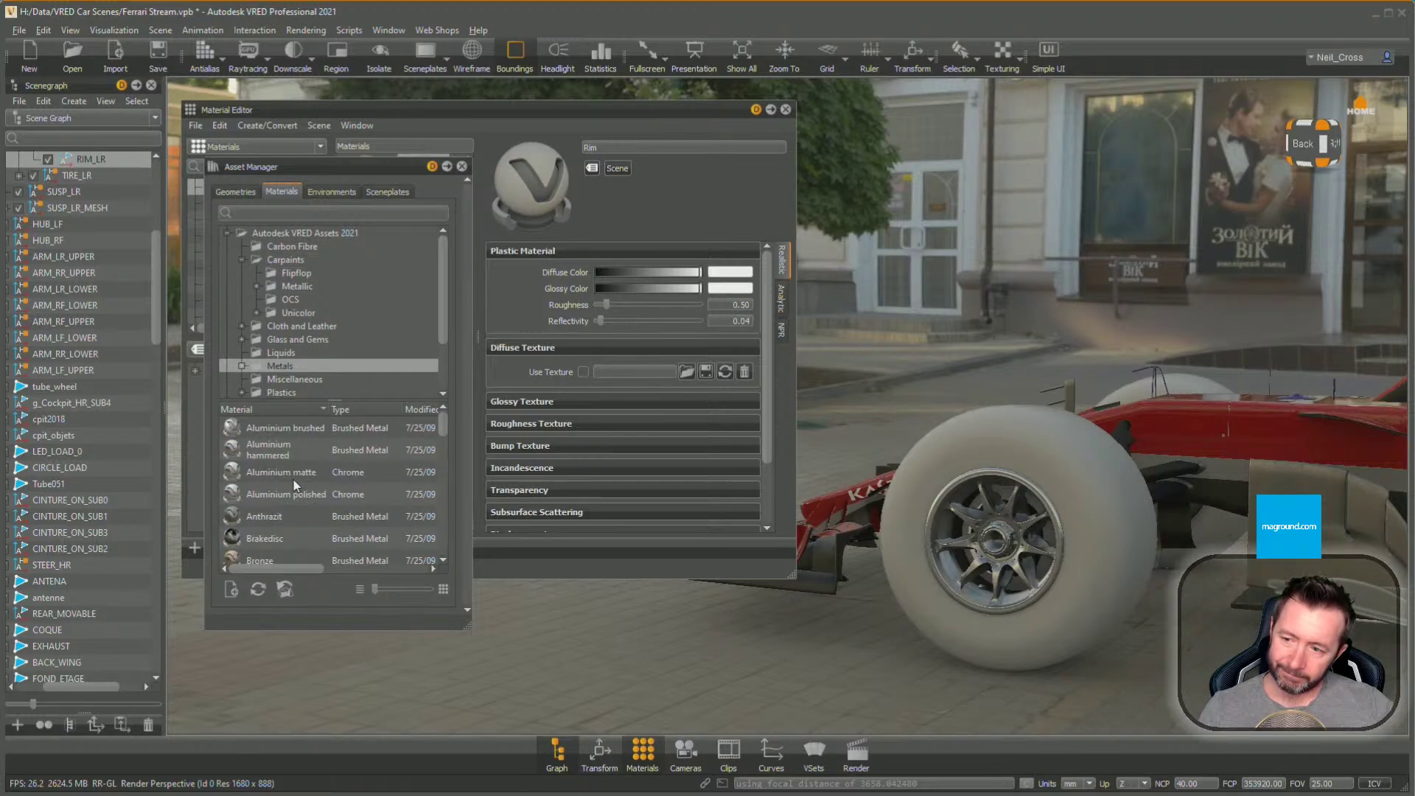
{"action": "mouse_move", "coordinate": [290, 481]}
{"action": "left_mouse_down"}
{"action": "mouse_move", "coordinate": [560, 516]}
{"action": "mouse_move", "coordinate": [980, 516]}
{"action": "mouse_move", "coordinate": [980, 575]}
{"action": "mouse_move", "coordinate": [423, 477]}
{"action": "mouse_move", "coordinate": [304, 474]}
{"action": "left_mouse_up"}
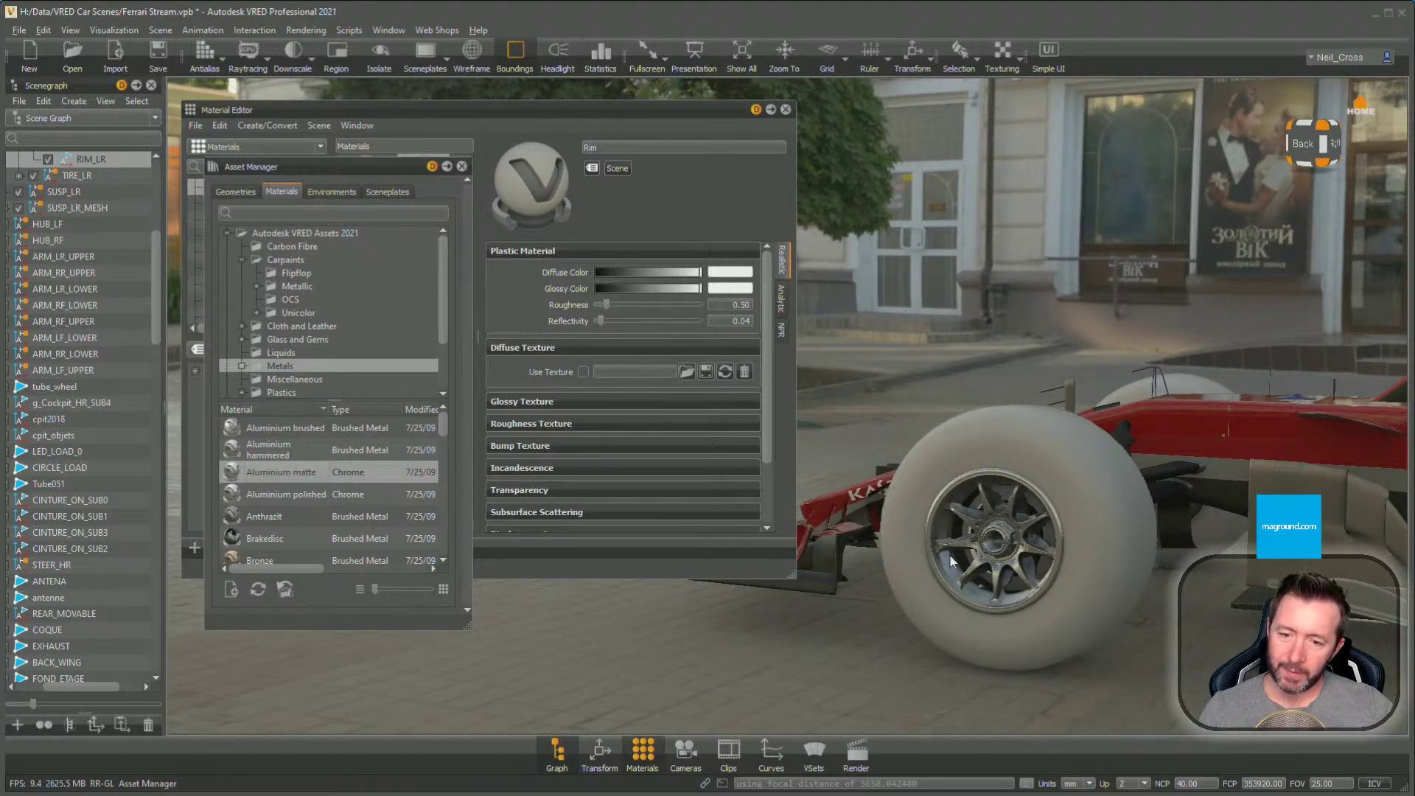
{"action": "right_click_drag", "start_coordinate": [981, 546], "coordinate": [1246, 685], "text": "alt"}
{"action": "middle_click_drag", "start_coordinate": [1246, 685], "coordinate": [1083, 504], "text": "alt"}
{"action": "right_click_drag", "start_coordinate": [1083, 505], "coordinate": [1246, 589], "text": "alt"}
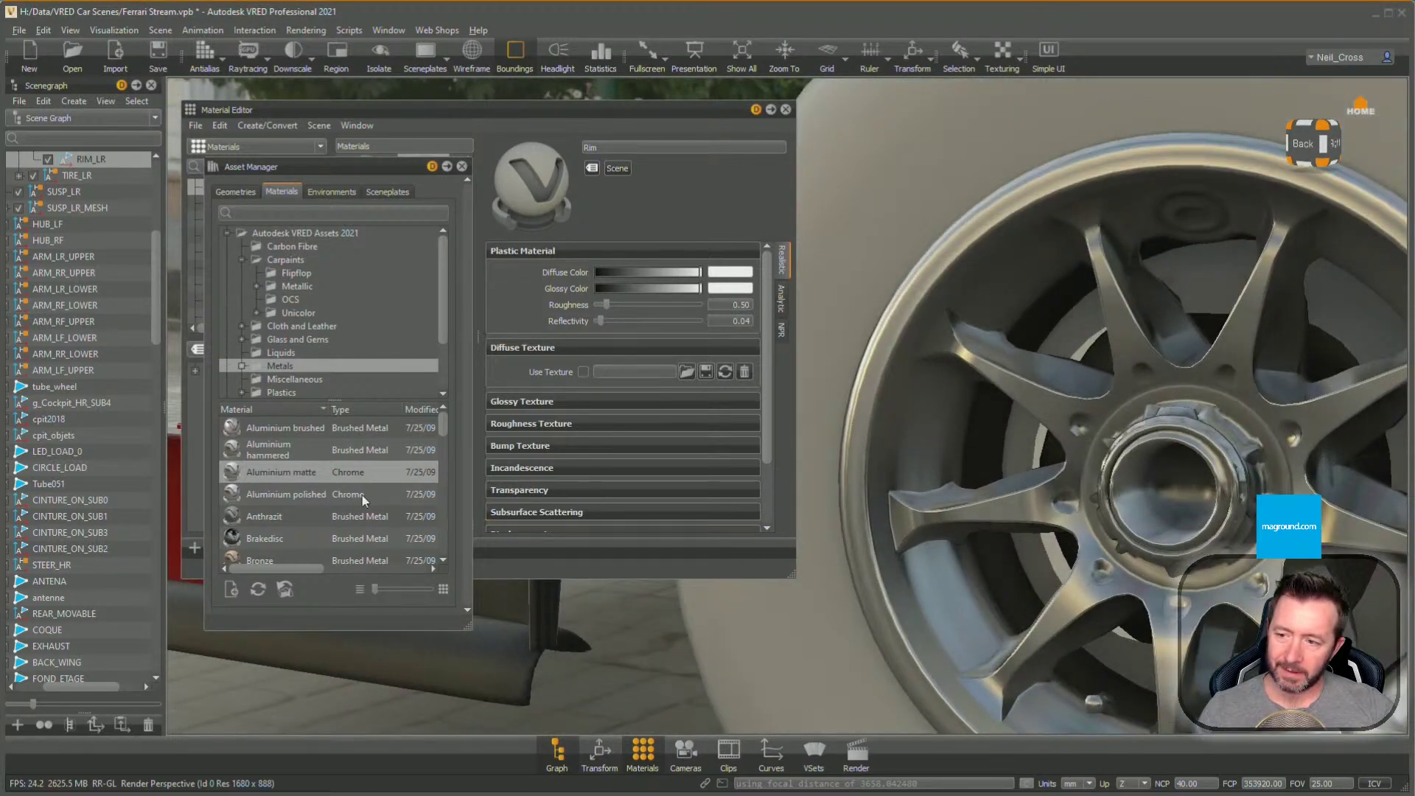
{"action": "left_click_drag", "start_coordinate": [361, 475], "coordinate": [1024, 501]}
Examine the finish of the front wheel's rim from farther away and from several angles
{"action": "scroll", "coordinate": [1113, 549], "scroll_direction": "down", "scroll_amount": 4}
{"action": "scroll", "coordinate": [1112, 550], "scroll_direction": "down", "scroll_amount": 2}
{"action": "left_click_drag", "start_coordinate": [1059, 560], "coordinate": [1090, 548]}
{"action": "scroll", "coordinate": [1089, 548], "scroll_direction": "down", "scroll_amount": 4}
{"action": "left_click_drag", "start_coordinate": [955, 492], "coordinate": [1224, 515]}
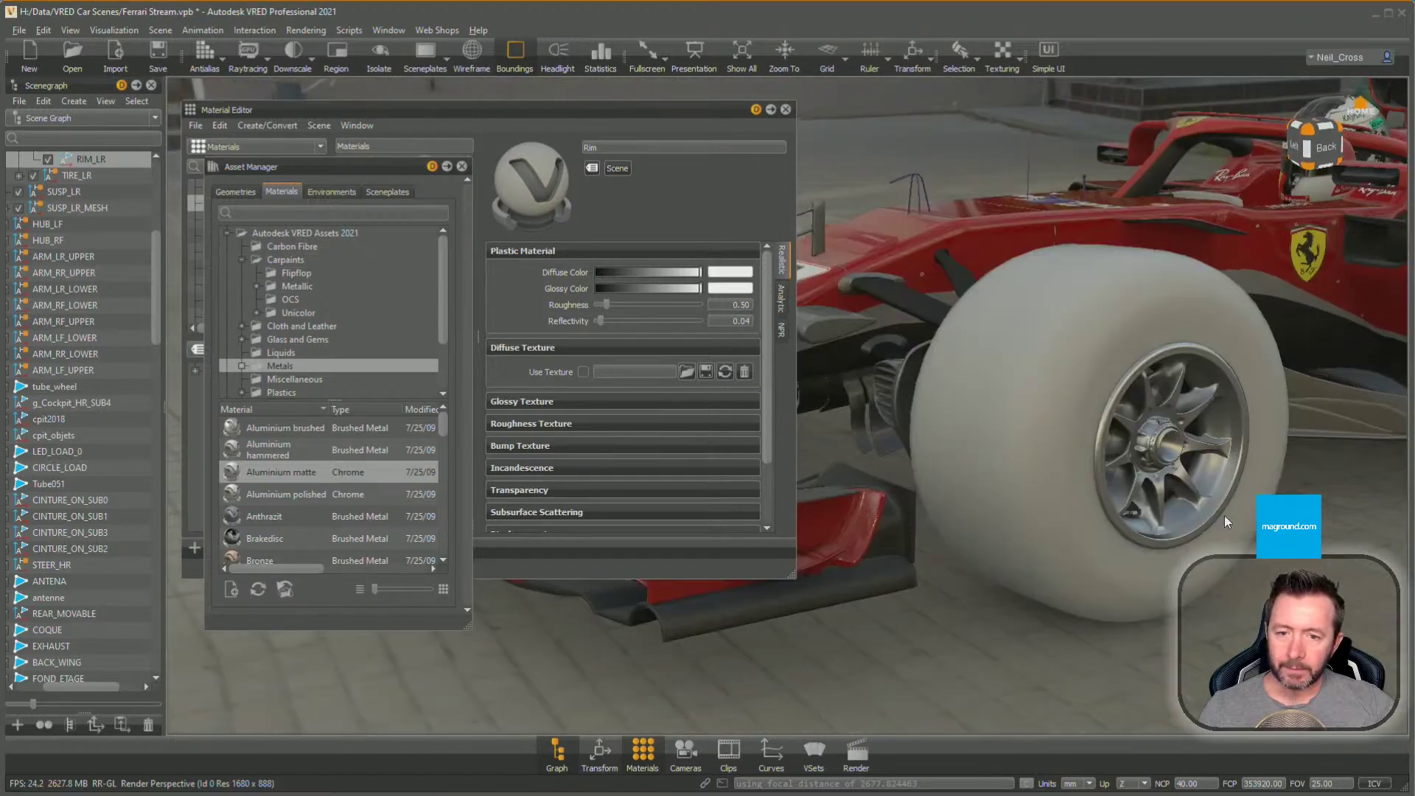
{"action": "left_click_drag", "start_coordinate": [1072, 427], "coordinate": [984, 466]}
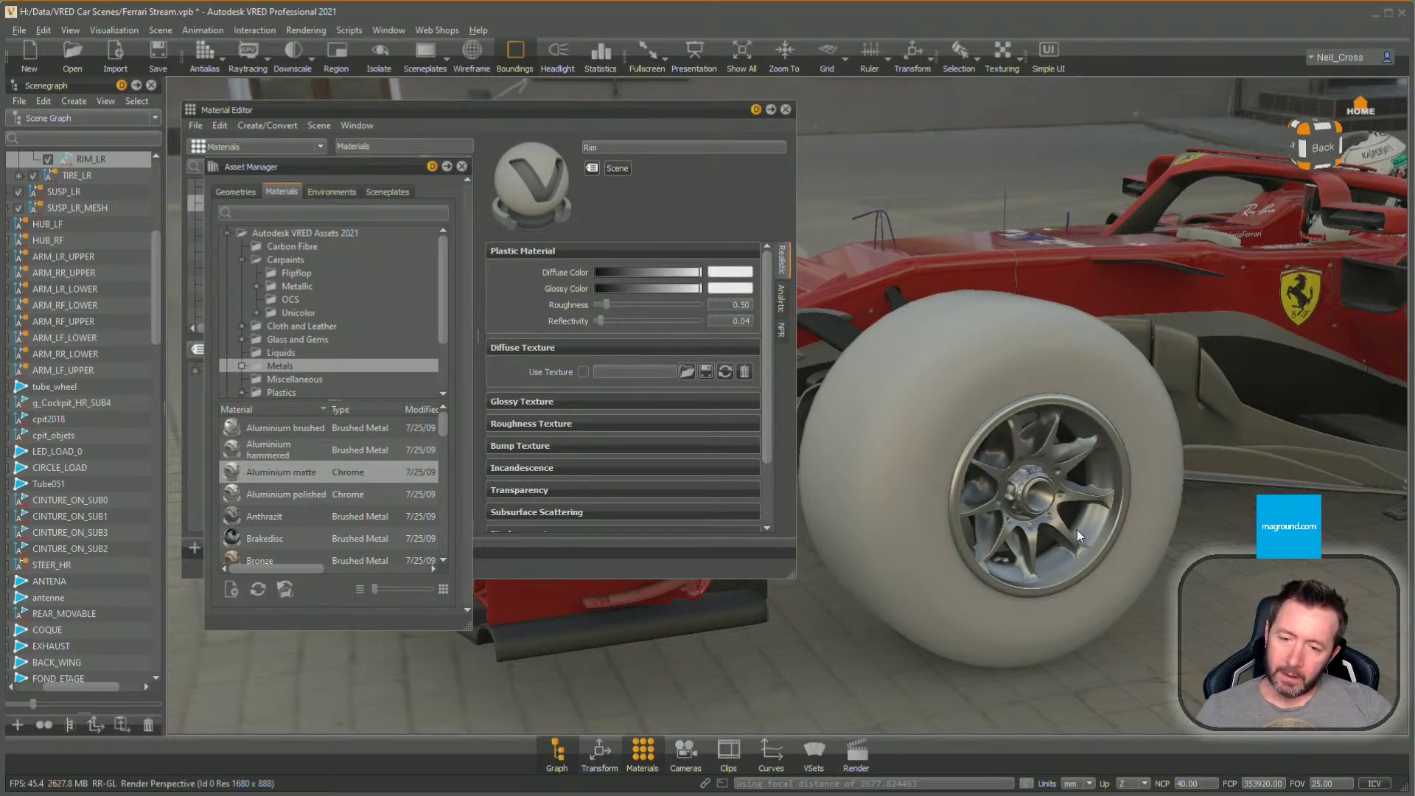
{"action": "left_click_drag", "start_coordinate": [989, 504], "coordinate": [1054, 482]}
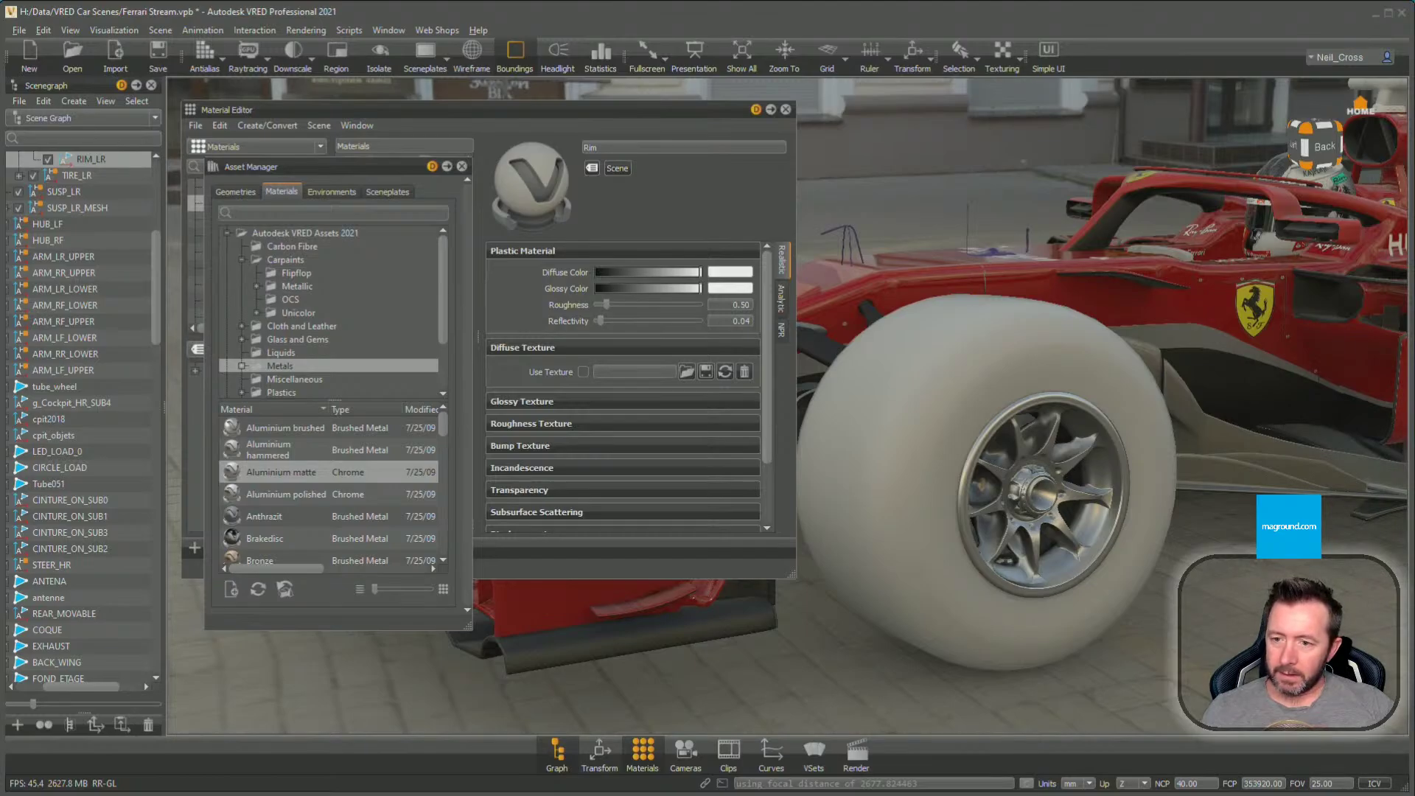
Switch to Photoshop, browse the FERRARI2018 folder for other texture files and return to VRED
{"action": "key", "text": "alt+Tab"}
{"action": "left_click", "coordinate": [38, 16]}
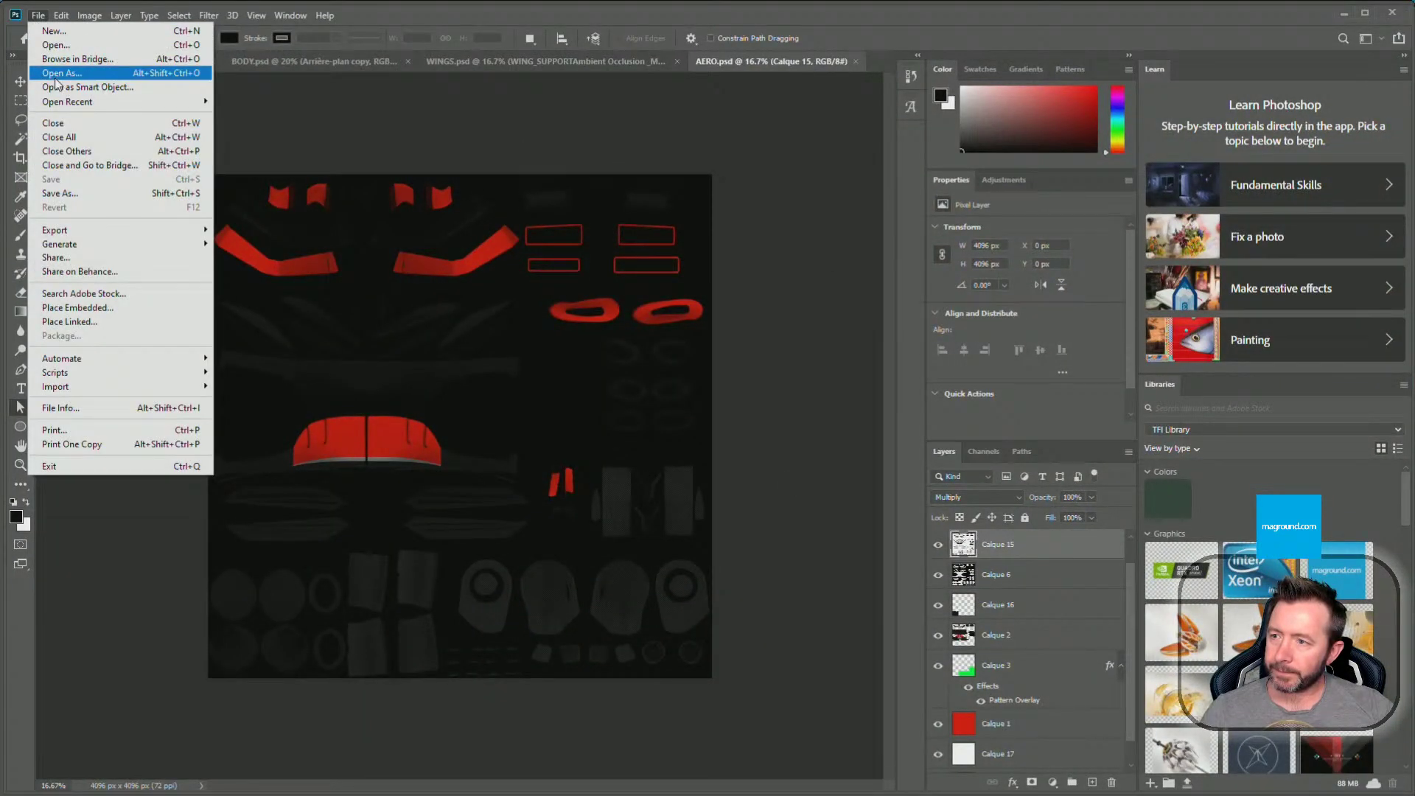
{"action": "left_click", "coordinate": [55, 47]}
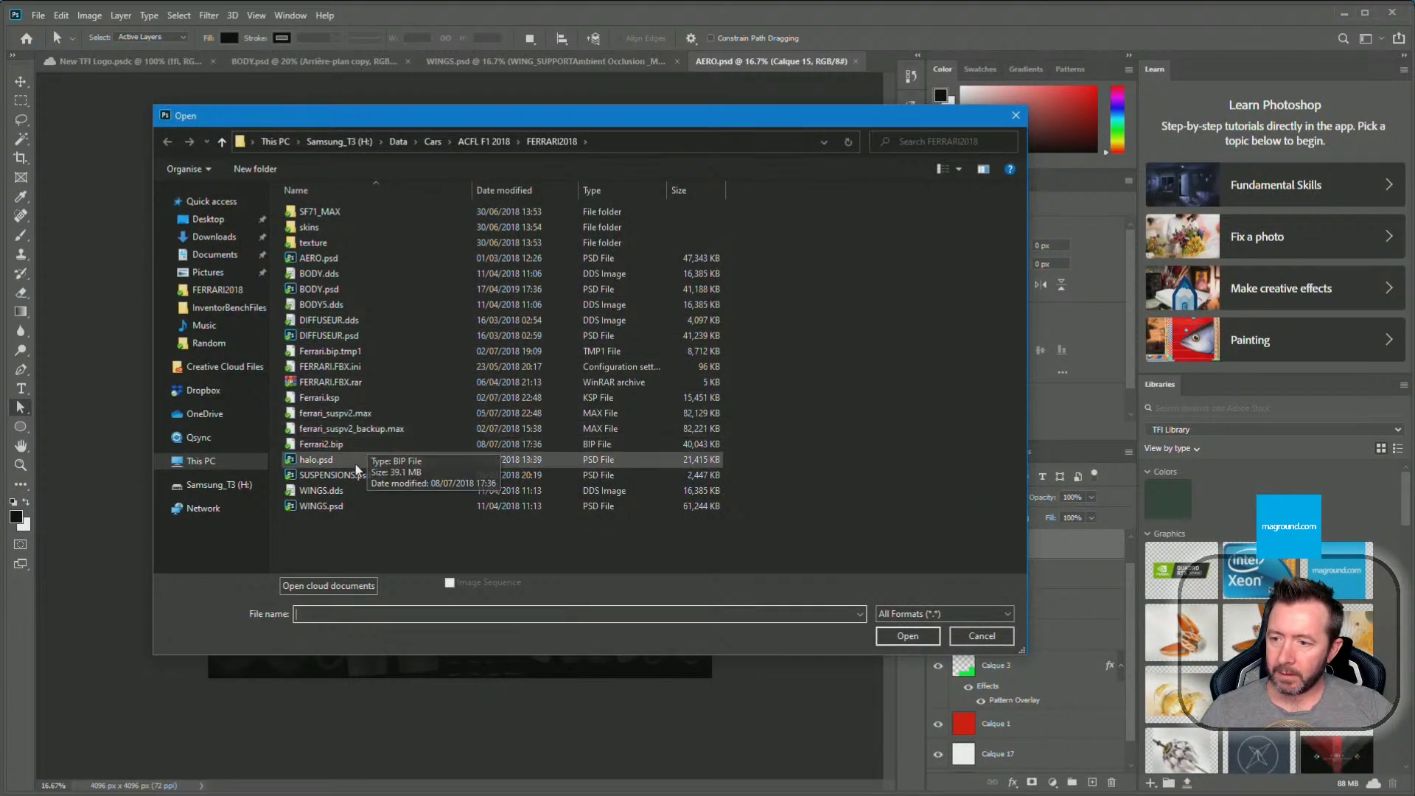
{"action": "left_click", "coordinate": [334, 507]}
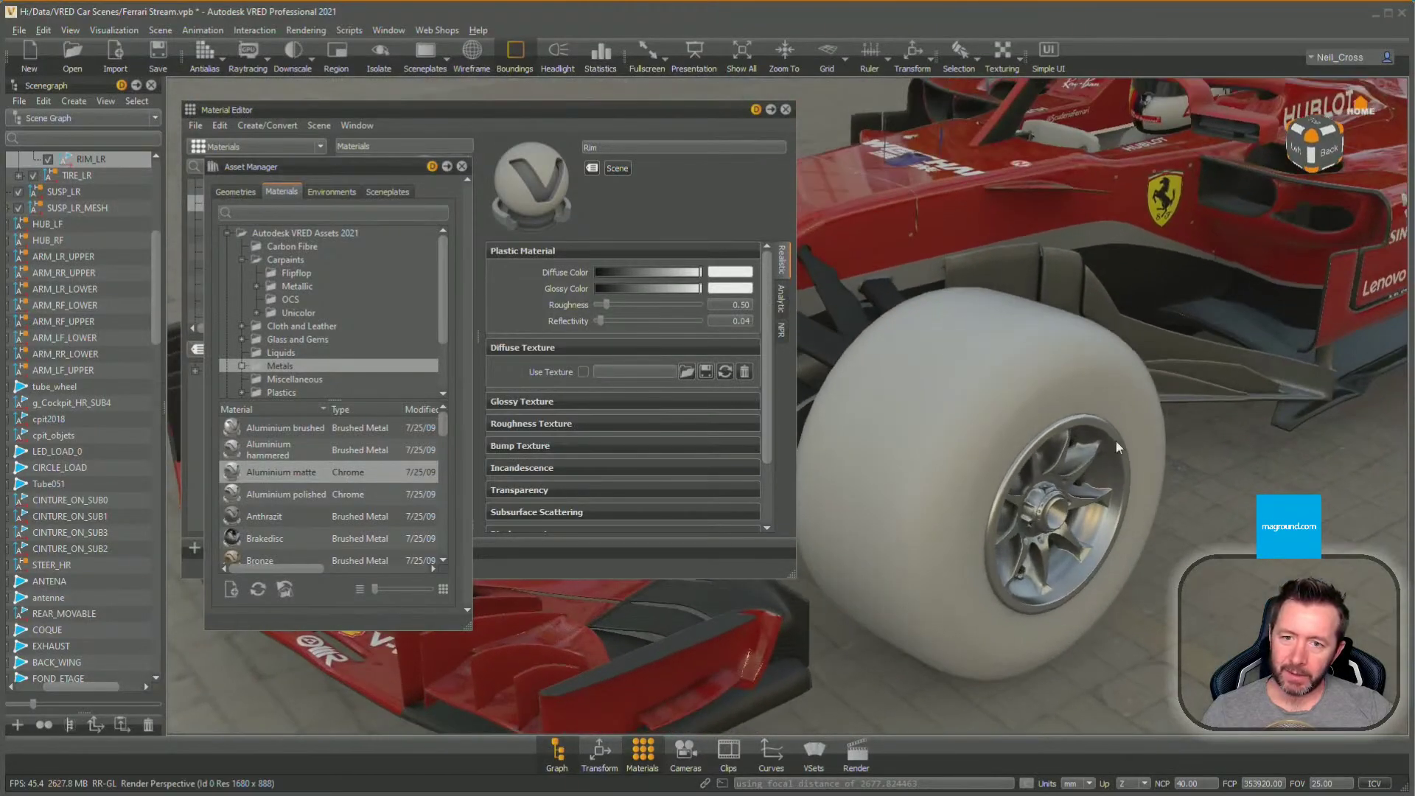
Examine the red paint's surface texture up close on the body near the cockpit and halo
{"action": "middle_click_drag", "start_coordinate": [1116, 440], "coordinate": [1082, 470]}
{"action": "right_click_drag", "start_coordinate": [1082, 470], "coordinate": [1143, 527]}
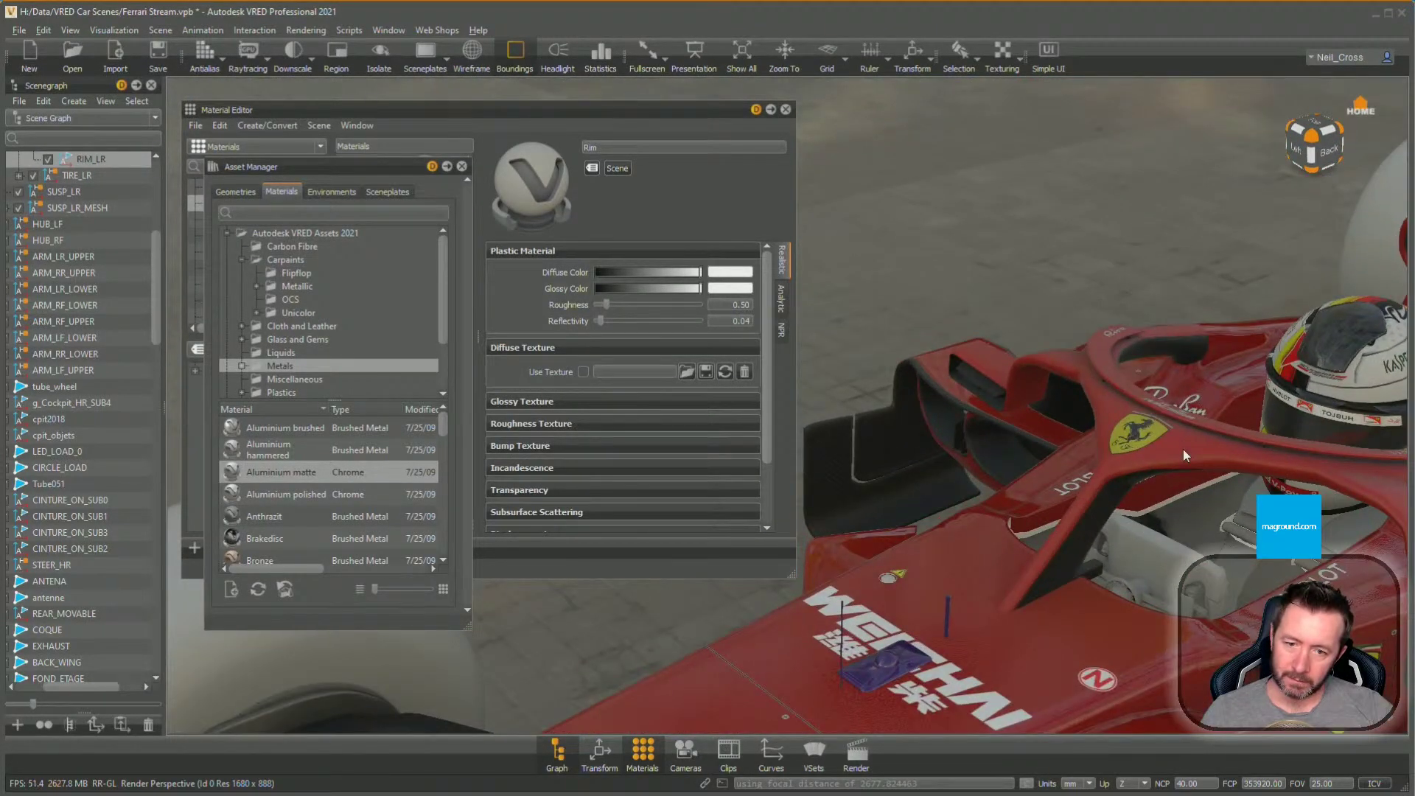
{"action": "left_click_drag", "start_coordinate": [1183, 448], "coordinate": [1170, 510], "text": "alt"}
{"action": "right_click_drag", "start_coordinate": [1170, 509], "coordinate": [1166, 589], "text": "alt"}
{"action": "middle_click_drag", "start_coordinate": [1166, 589], "coordinate": [993, 413], "text": "alt"}
{"action": "right_click_drag", "start_coordinate": [993, 413], "coordinate": [1043, 520], "text": "alt"}
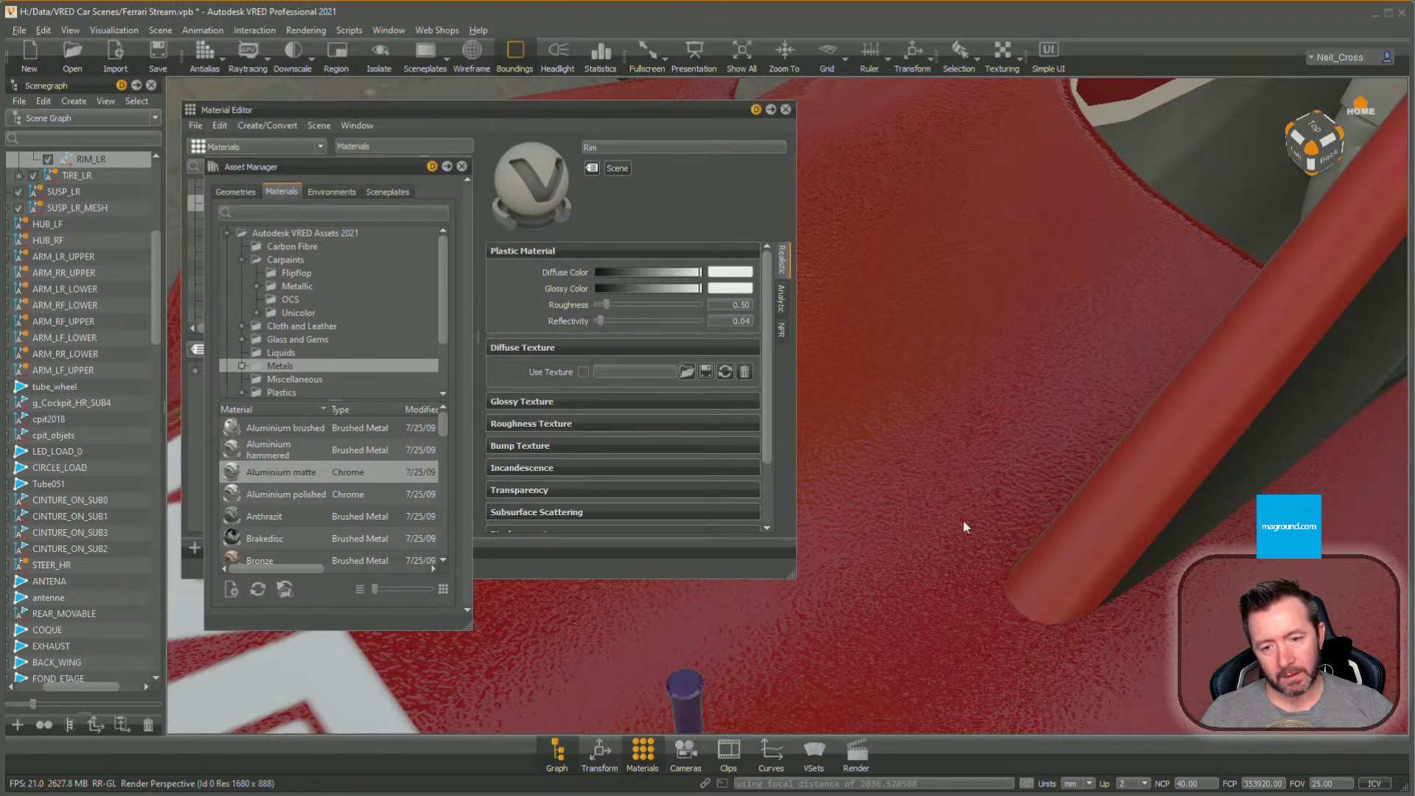
{"action": "scroll", "coordinate": [969, 516], "scroll_direction": "down", "scroll_amount": 2}
{"action": "scroll", "coordinate": [945, 511], "scroll_direction": "up", "scroll_amount": 2}
Pick the body's material in the scene and open the settings of its Paint red dark carpaint layer
{"action": "left_click", "coordinate": [945, 505], "text": "ctrl+shift"}
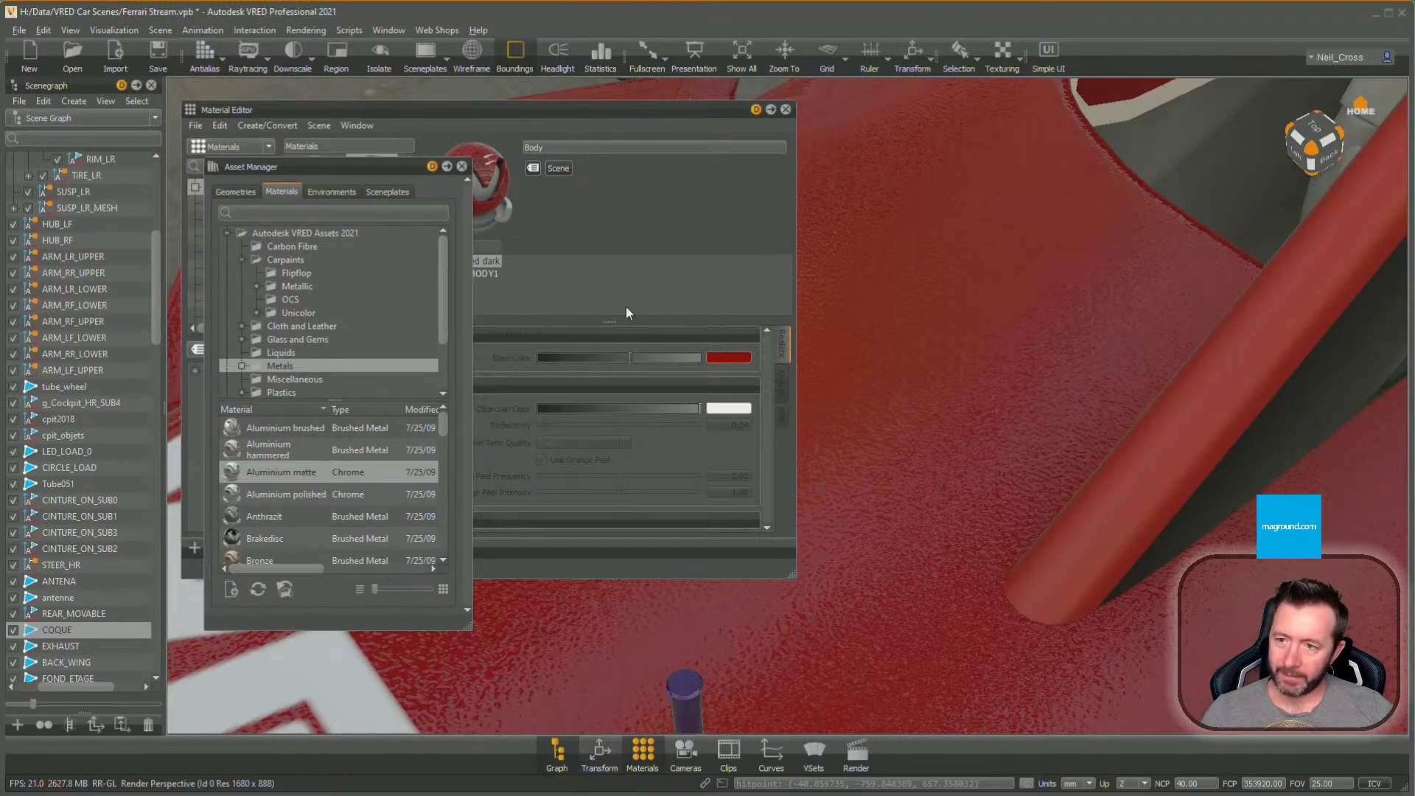
{"action": "left_click", "coordinate": [505, 111]}
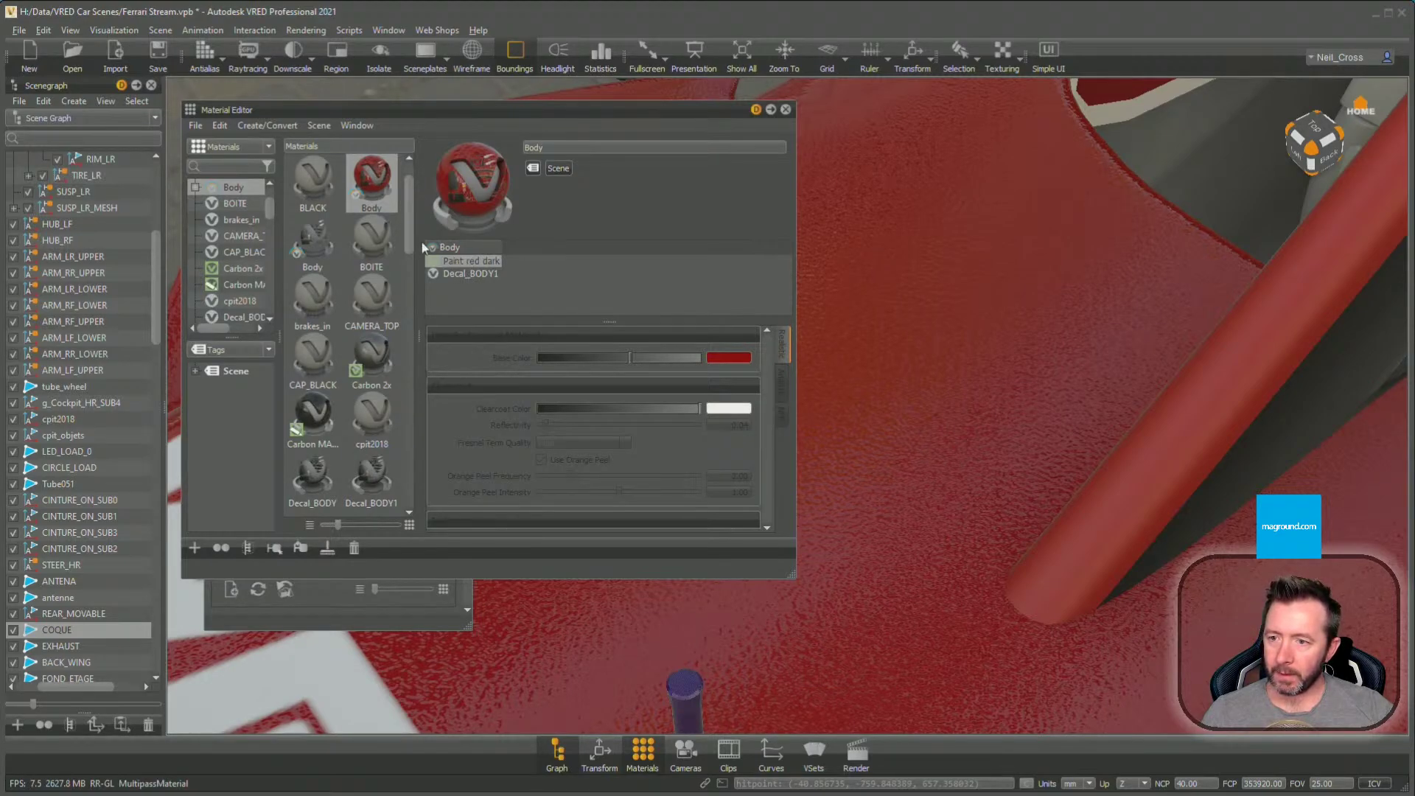
{"action": "left_click", "coordinate": [379, 315]}
{"action": "key", "text": "p"}
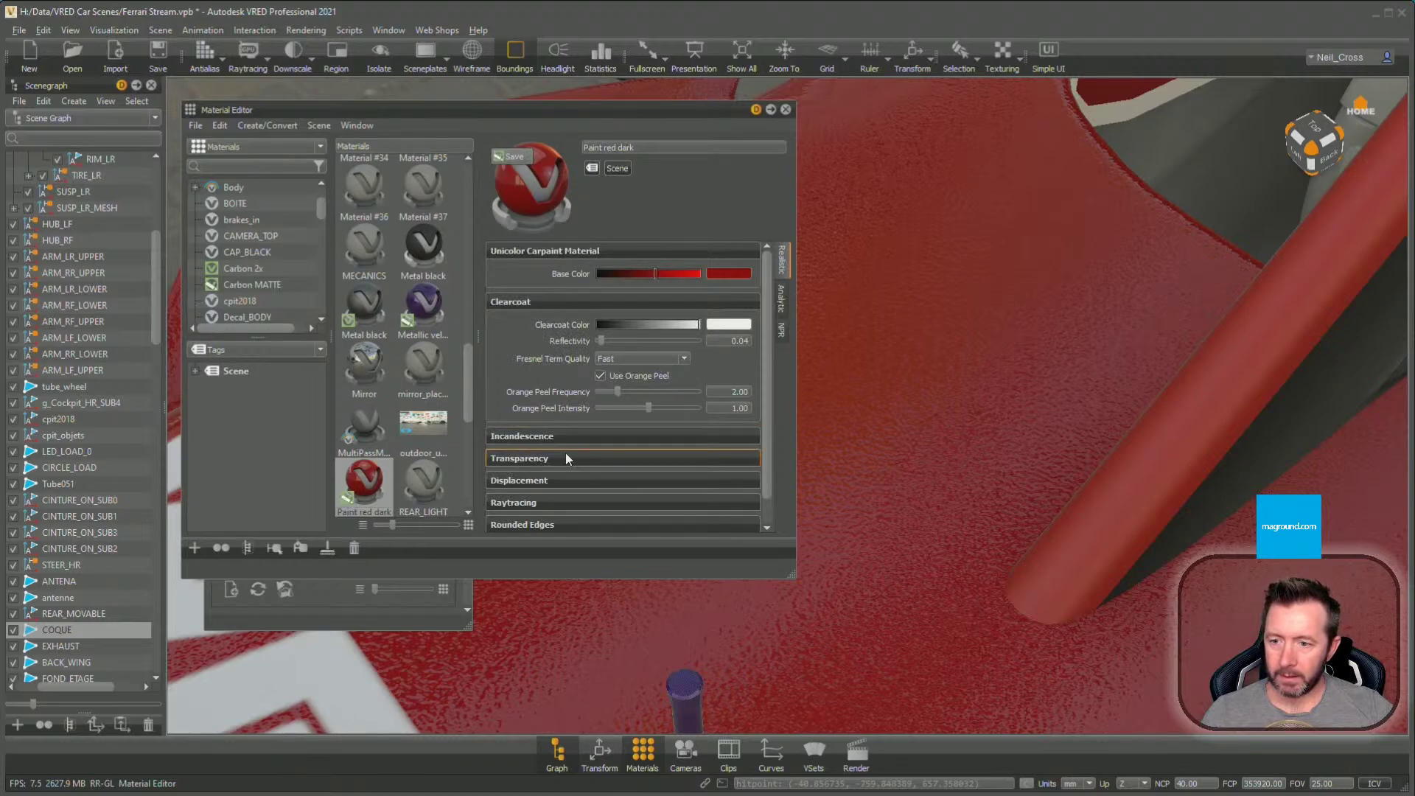
Turn off orange peel in the Paint red dark clearcoat and check the body's finish from the cockpit round to the rear wing
{"action": "scroll", "coordinate": [549, 467], "scroll_direction": "down", "scroll_amount": 1}
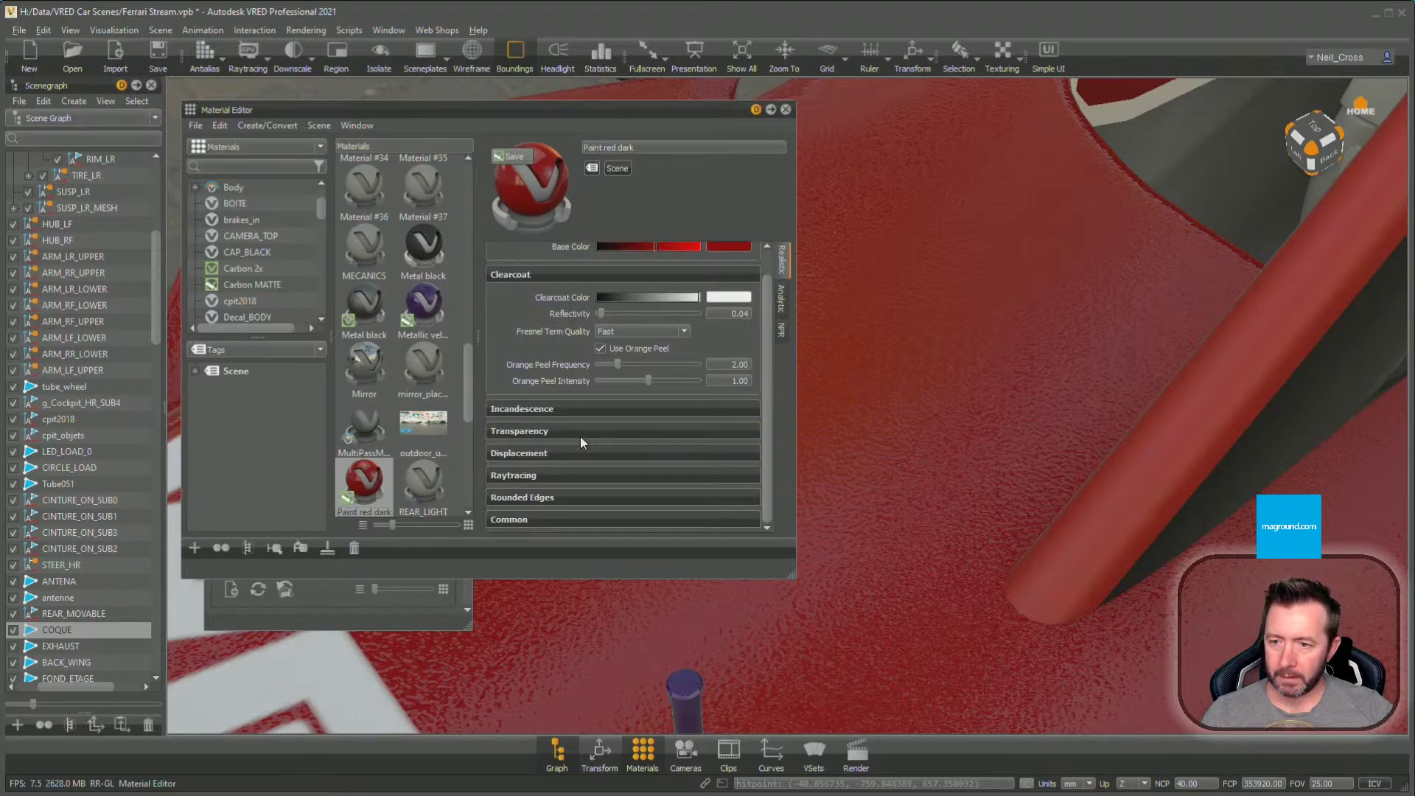
{"action": "left_click", "coordinate": [599, 349]}
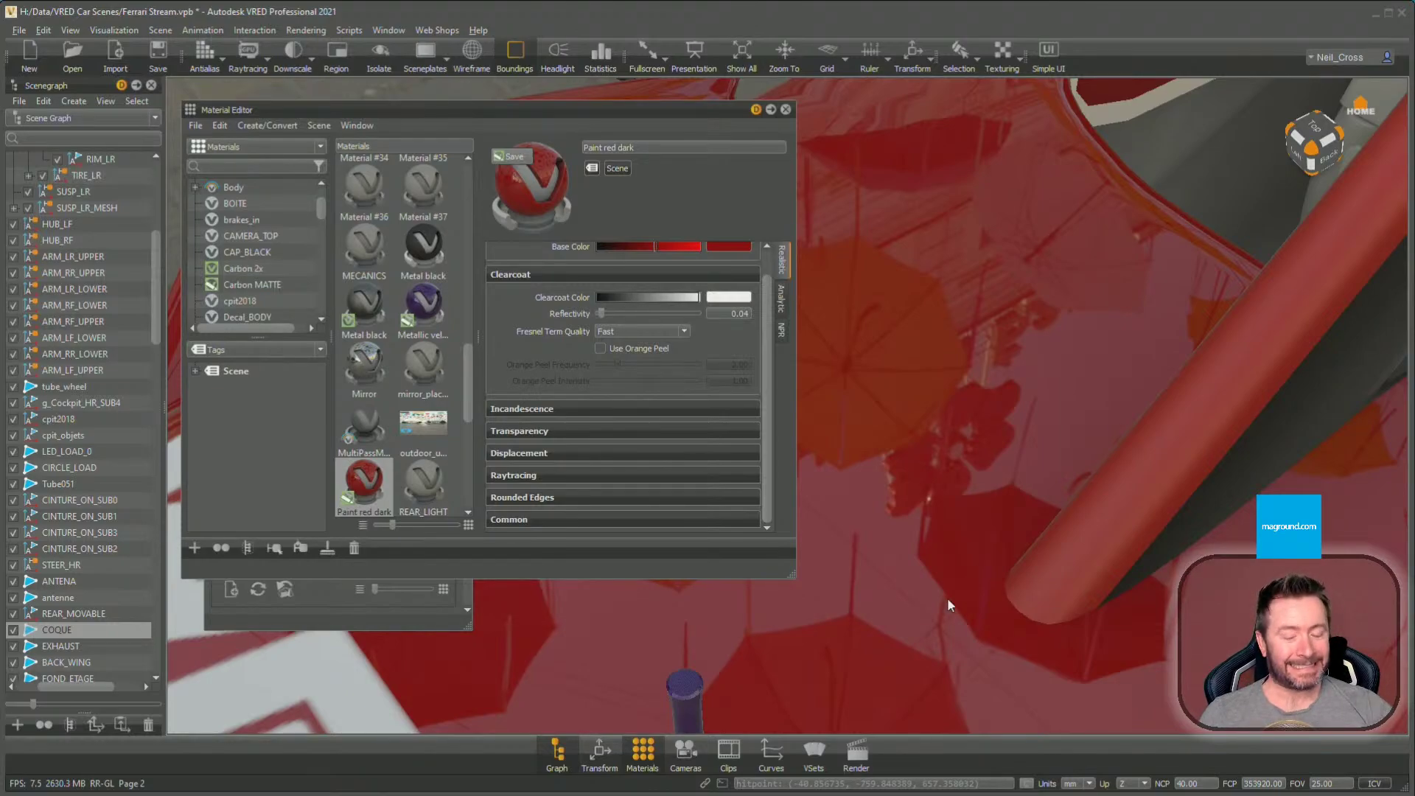
{"action": "left_click_drag", "start_coordinate": [1014, 585], "coordinate": [1160, 428]}
{"action": "scroll", "coordinate": [1136, 507], "scroll_direction": "down", "scroll_amount": 10}
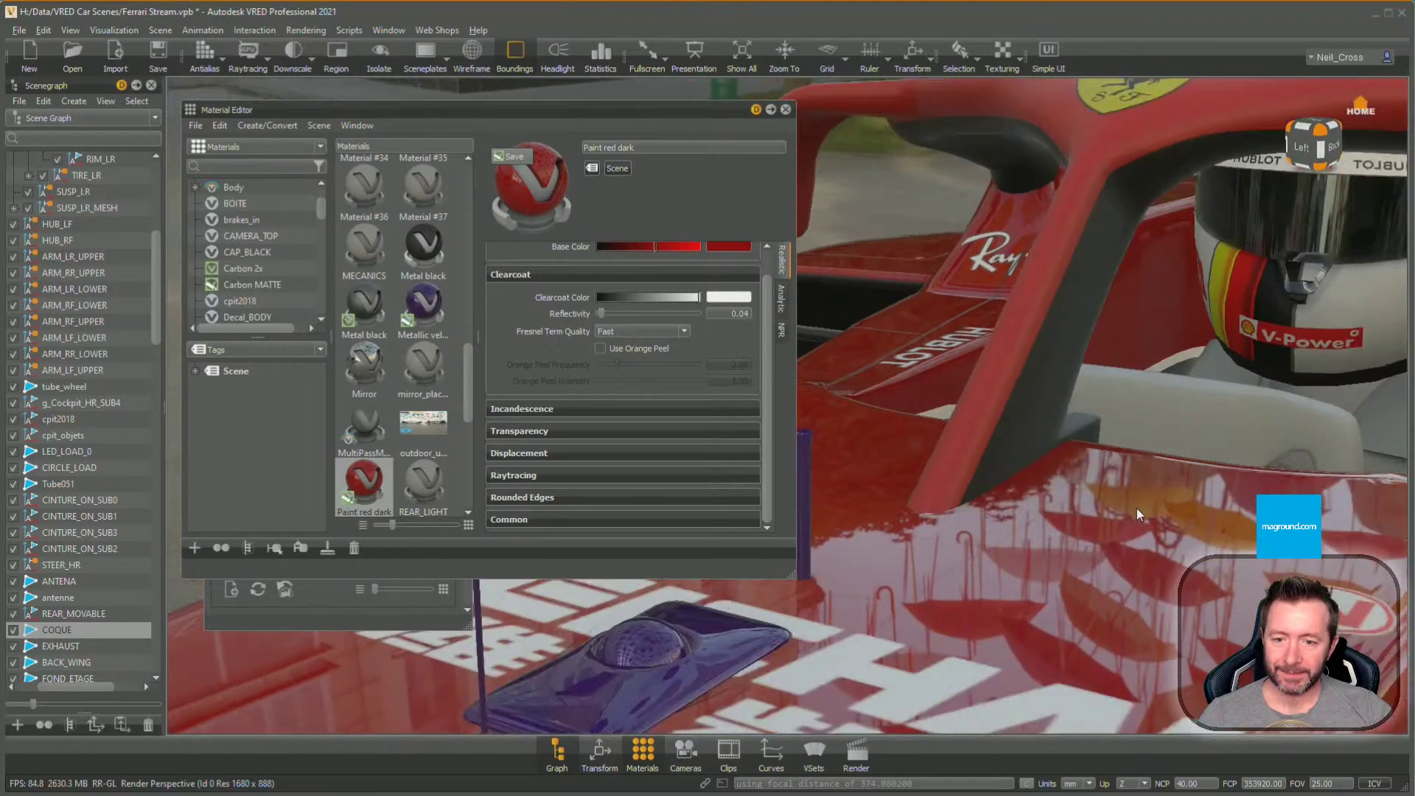
{"action": "scroll", "coordinate": [1039, 498], "scroll_direction": "down", "scroll_amount": 8}
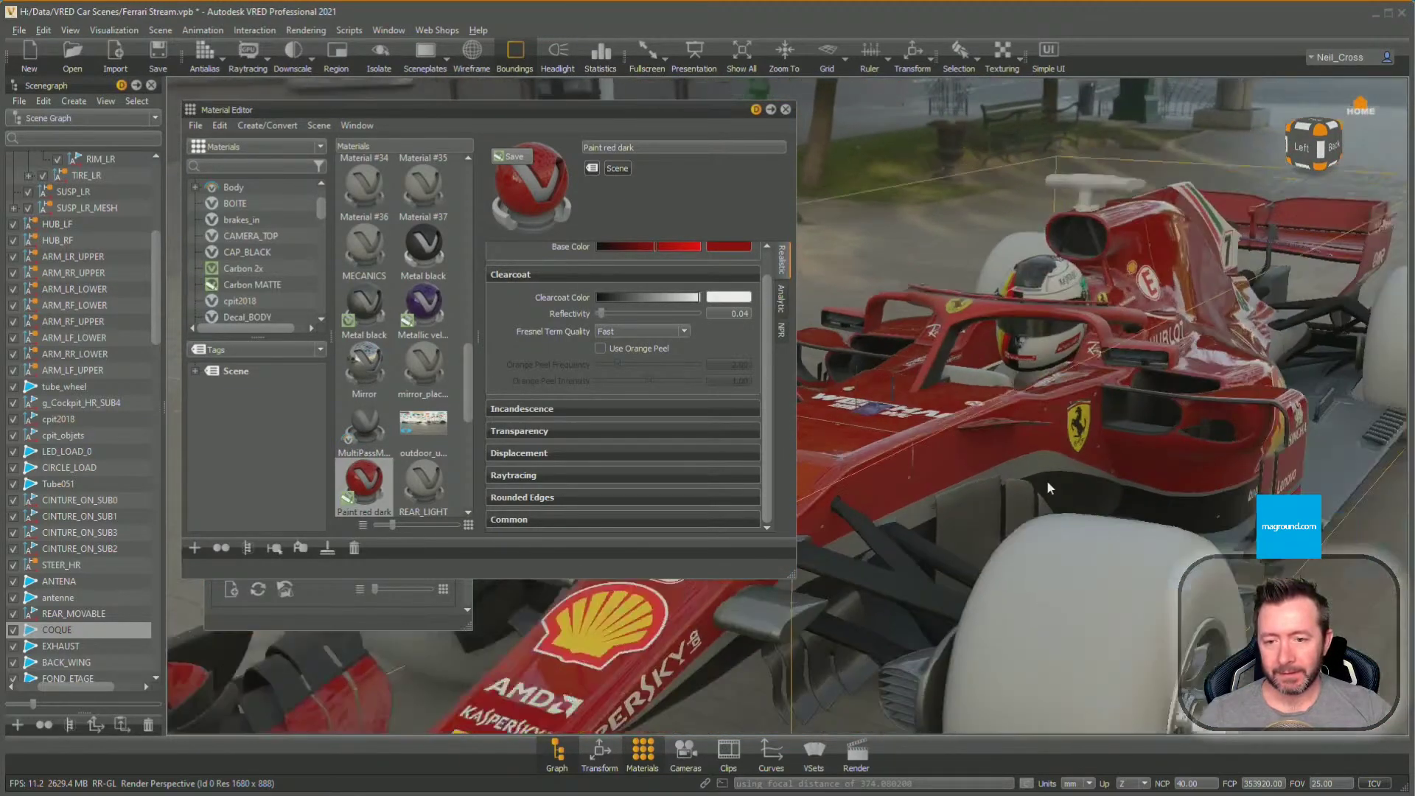
{"action": "left_click_drag", "start_coordinate": [1038, 496], "coordinate": [1099, 450]}
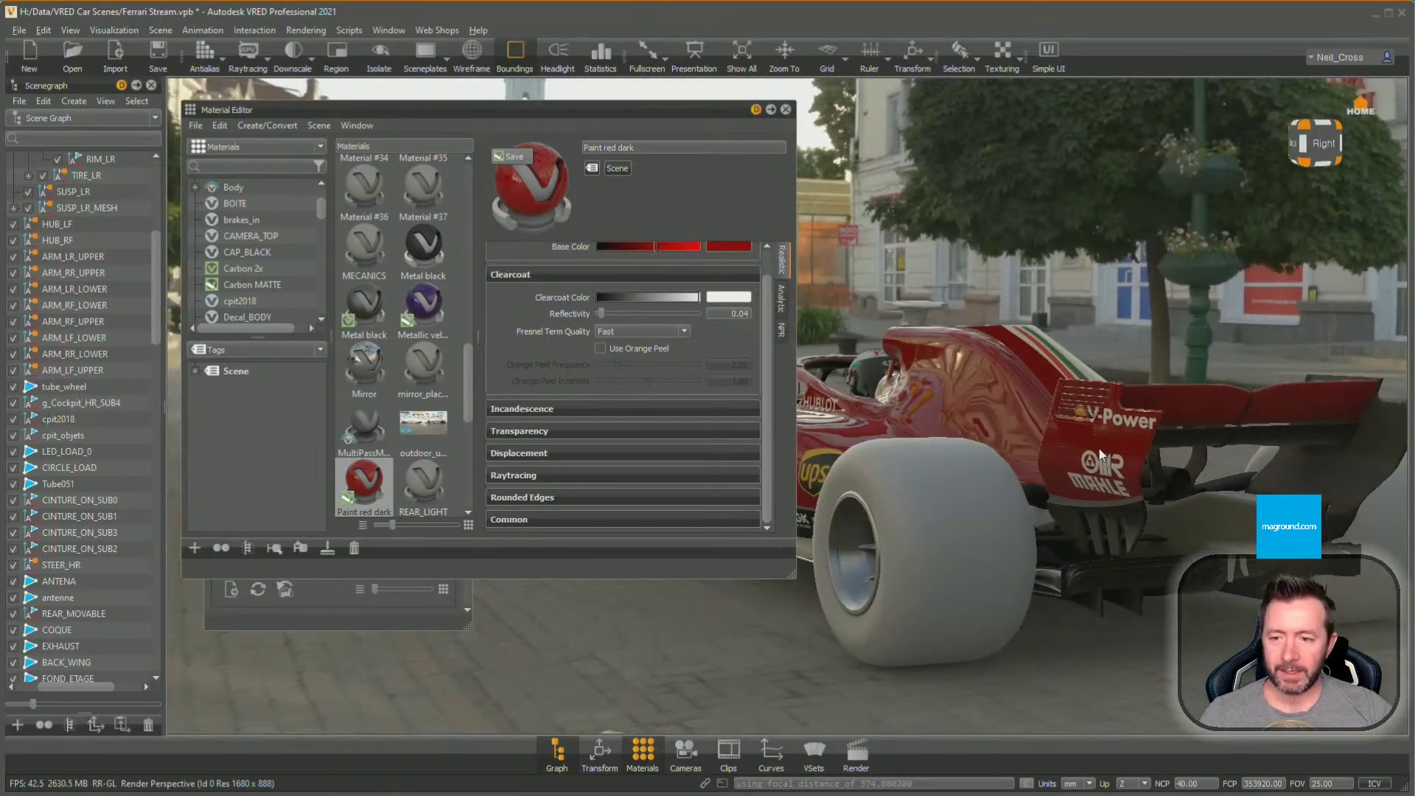
{"action": "left_click_drag", "start_coordinate": [641, 111], "coordinate": [489, 149]}
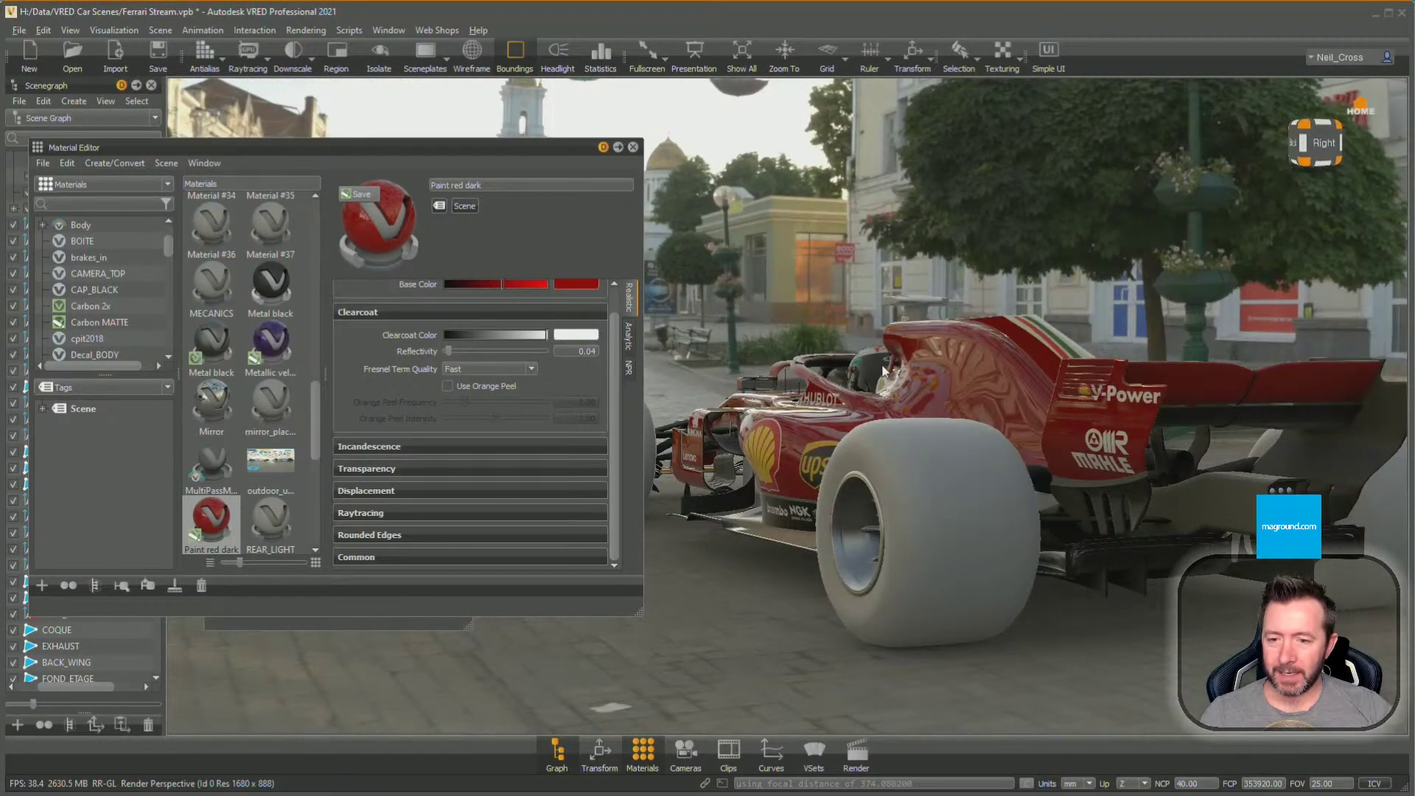
{"action": "left_click_drag", "start_coordinate": [884, 371], "coordinate": [750, 315]}
{"action": "left_click_drag", "start_coordinate": [539, 148], "coordinate": [555, 266]}
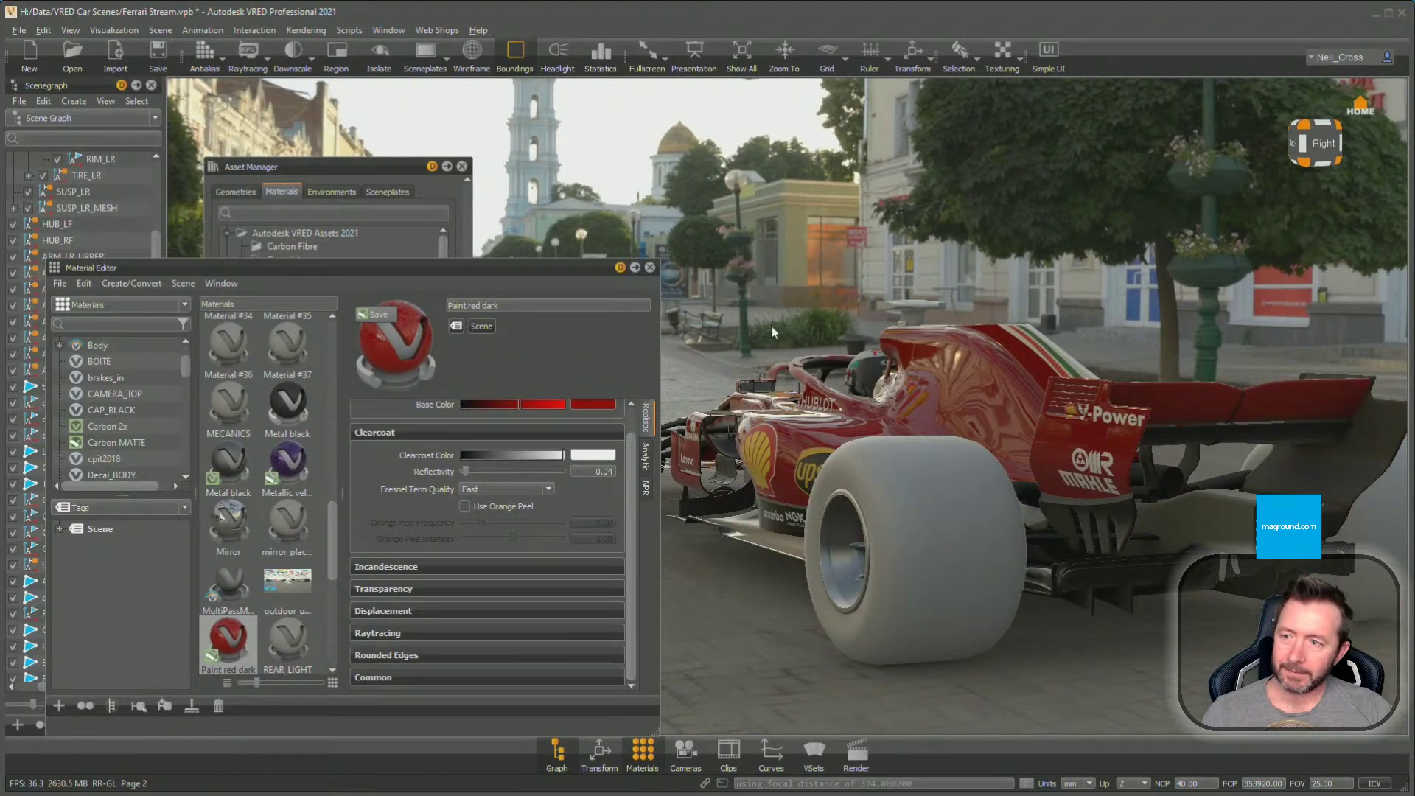
Preview the rear of the car with raytracing, and switch back to the standard viewport rendering
{"action": "left_click", "coordinate": [247, 65]}
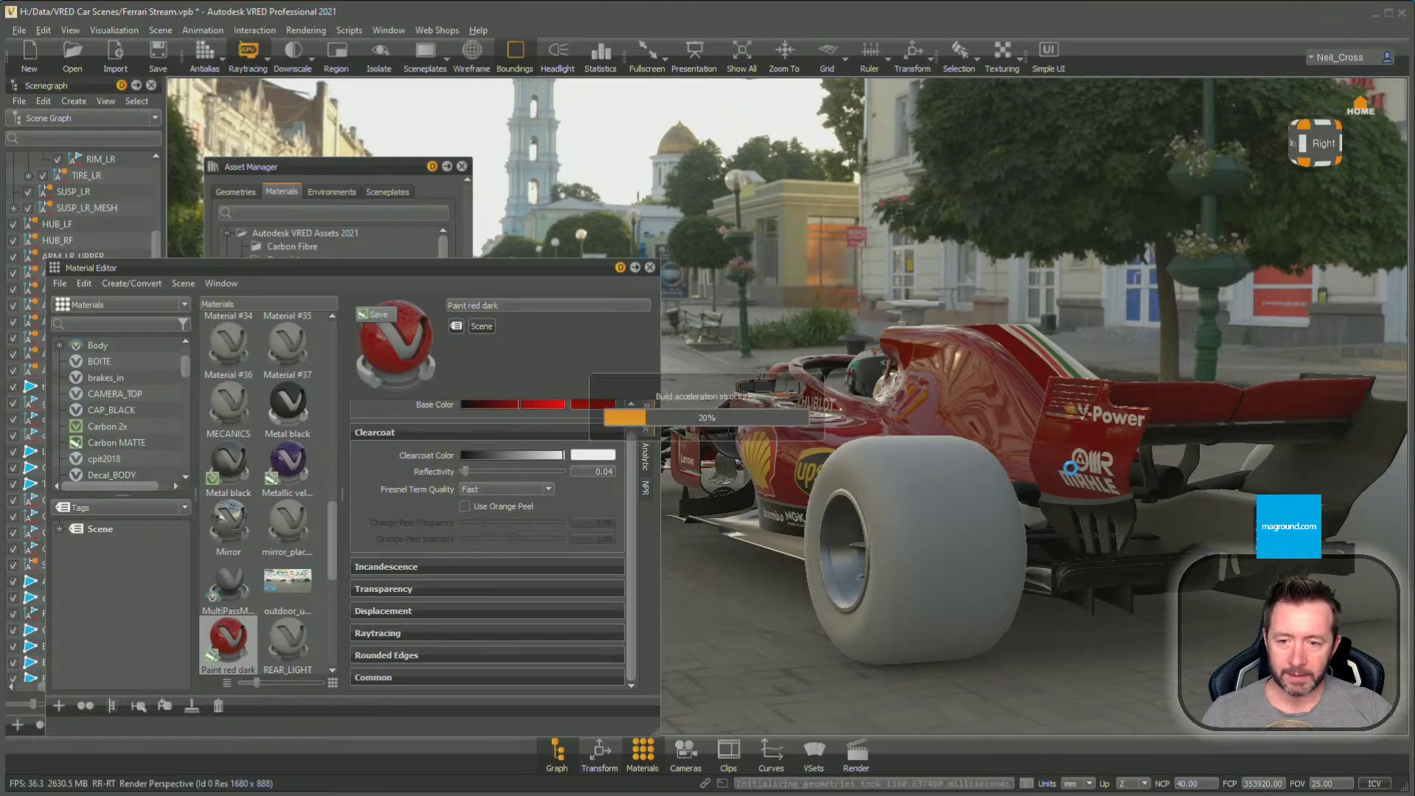
{"action": "left_click_drag", "start_coordinate": [1062, 464], "coordinate": [1031, 435]}
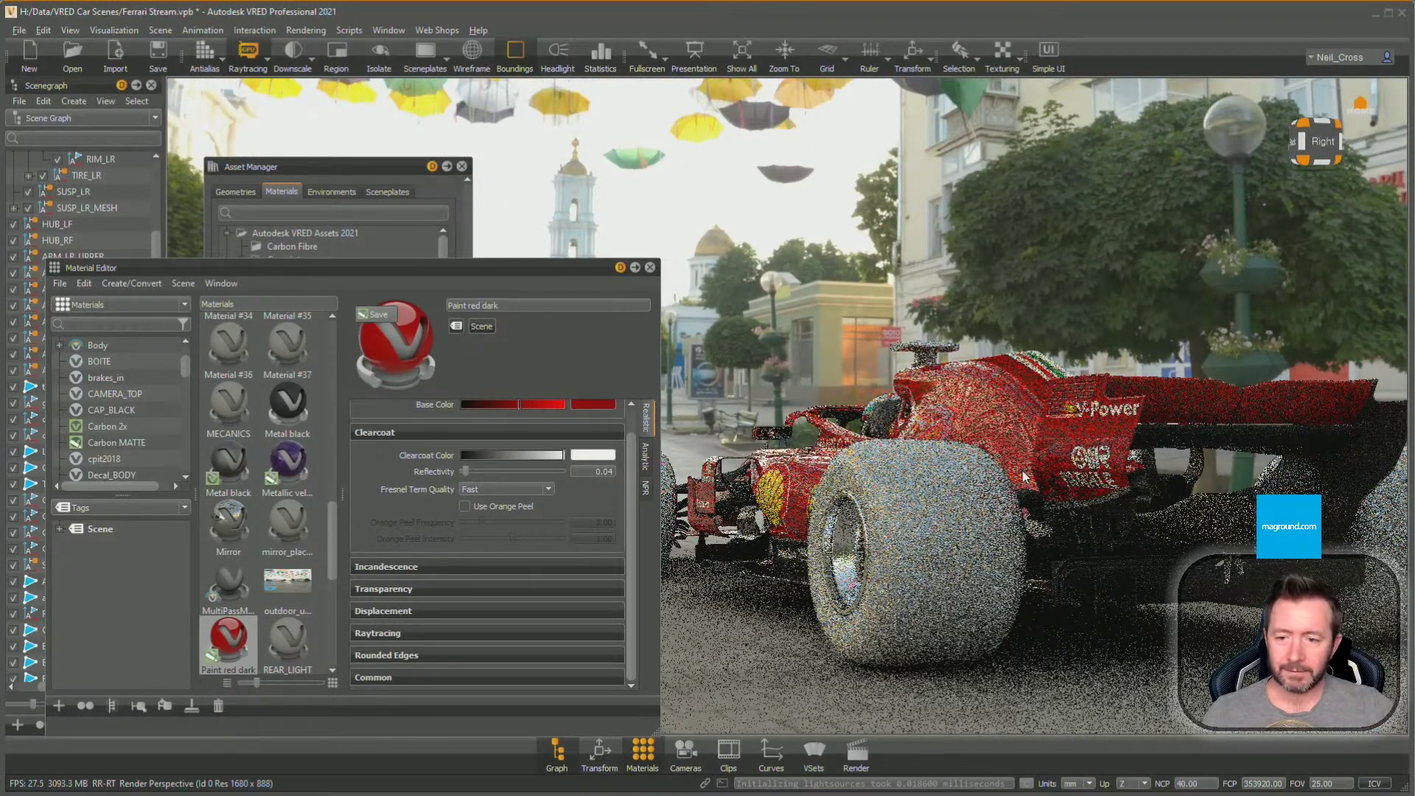
{"action": "left_click", "coordinate": [249, 54]}
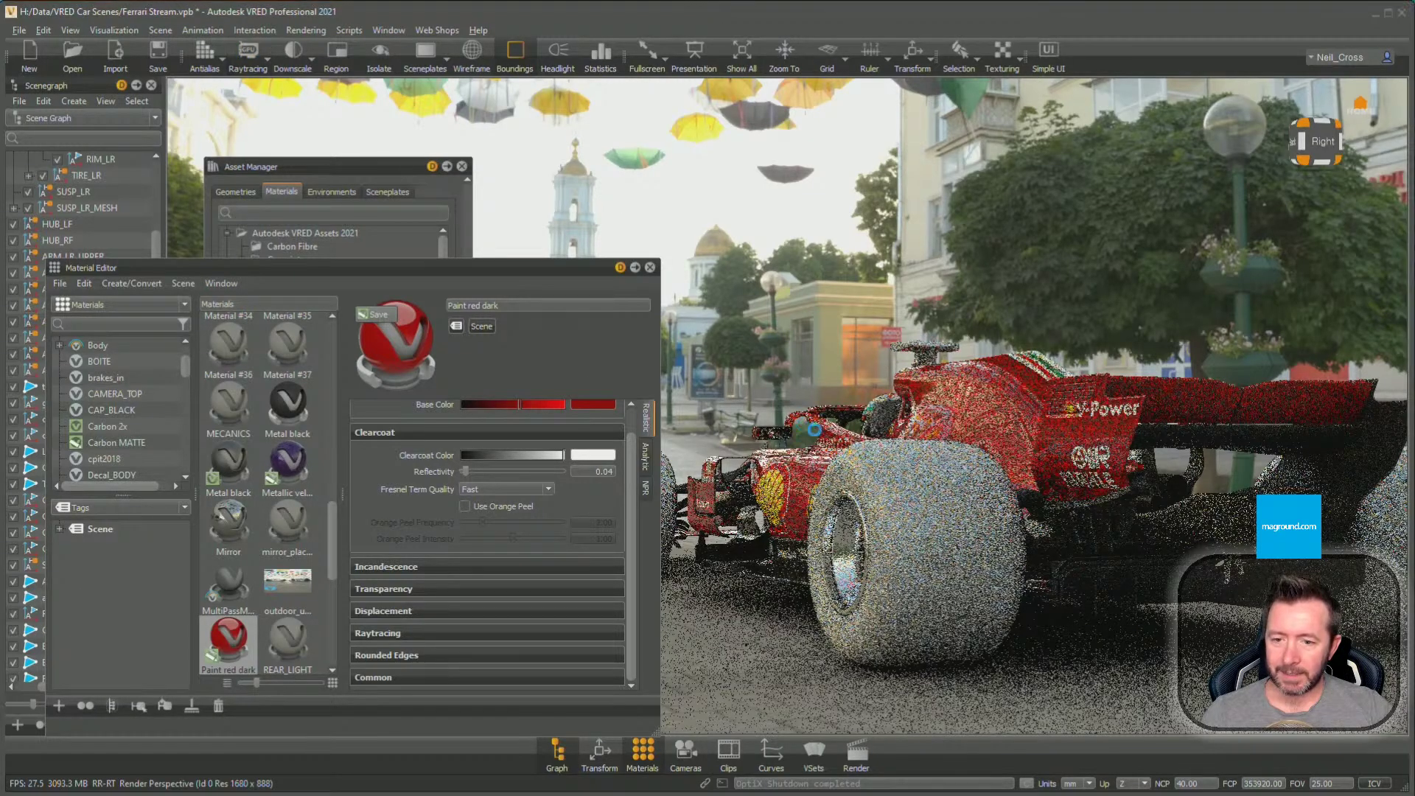
{"action": "left_click_drag", "start_coordinate": [815, 429], "coordinate": [840, 445]}
{"action": "middle_click_drag", "start_coordinate": [840, 445], "coordinate": [988, 446]}
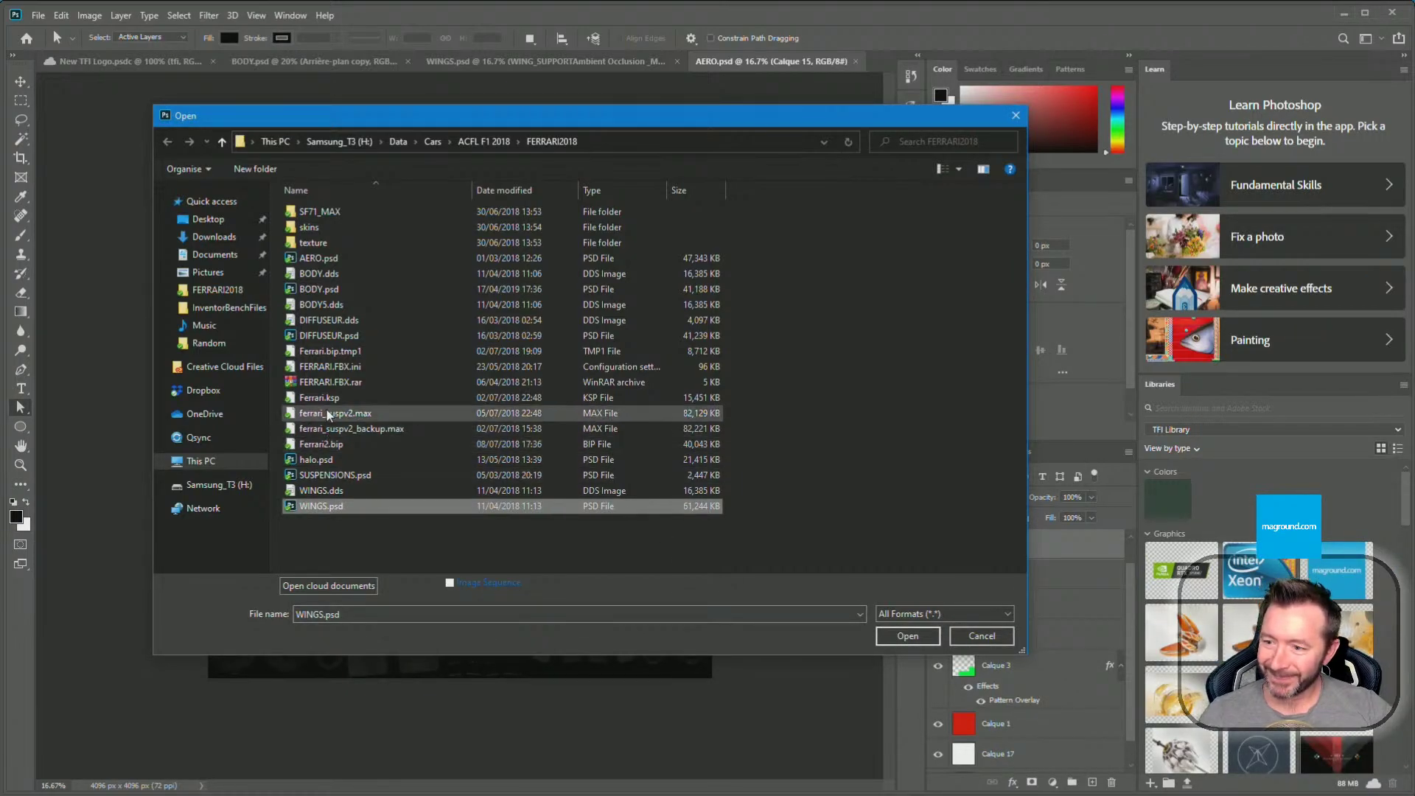
Open DIFFUSEUR.psd in Photoshop to inspect the floor texture, and return to VRED to view the plank under the car
{"action": "double_click", "coordinate": [329, 336]}
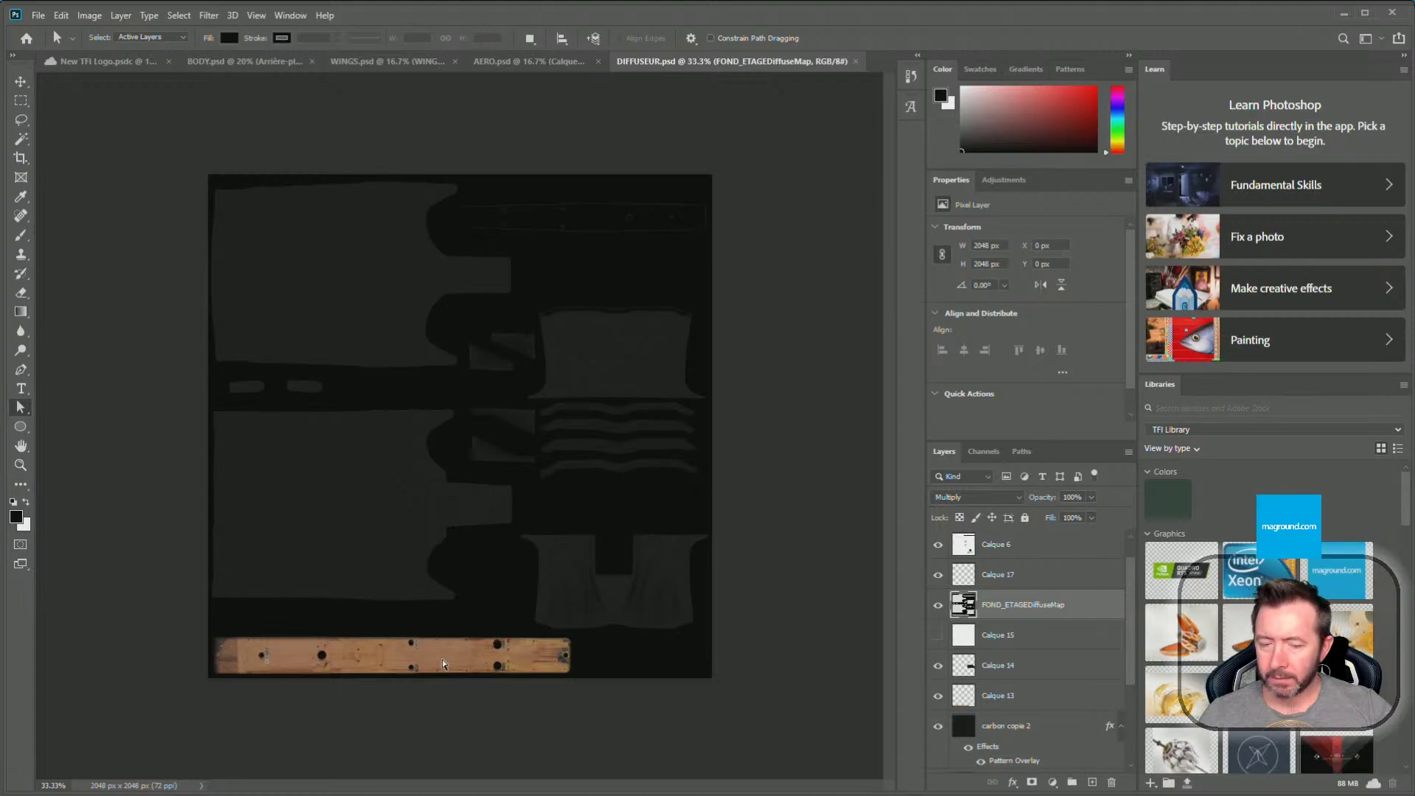
{"action": "left_click", "coordinate": [1343, 13]}
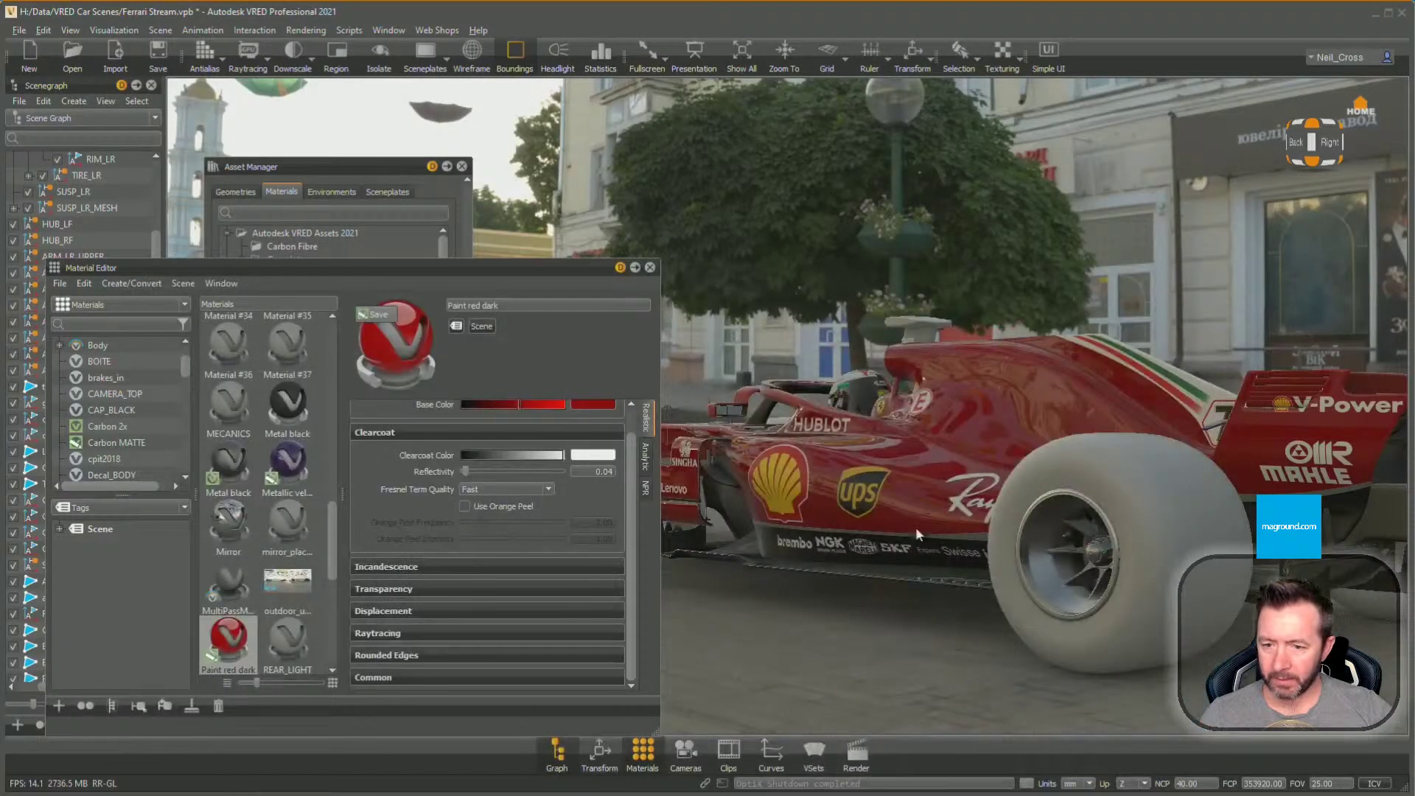
{"action": "left_click_drag", "start_coordinate": [924, 440], "coordinate": [950, 288]}
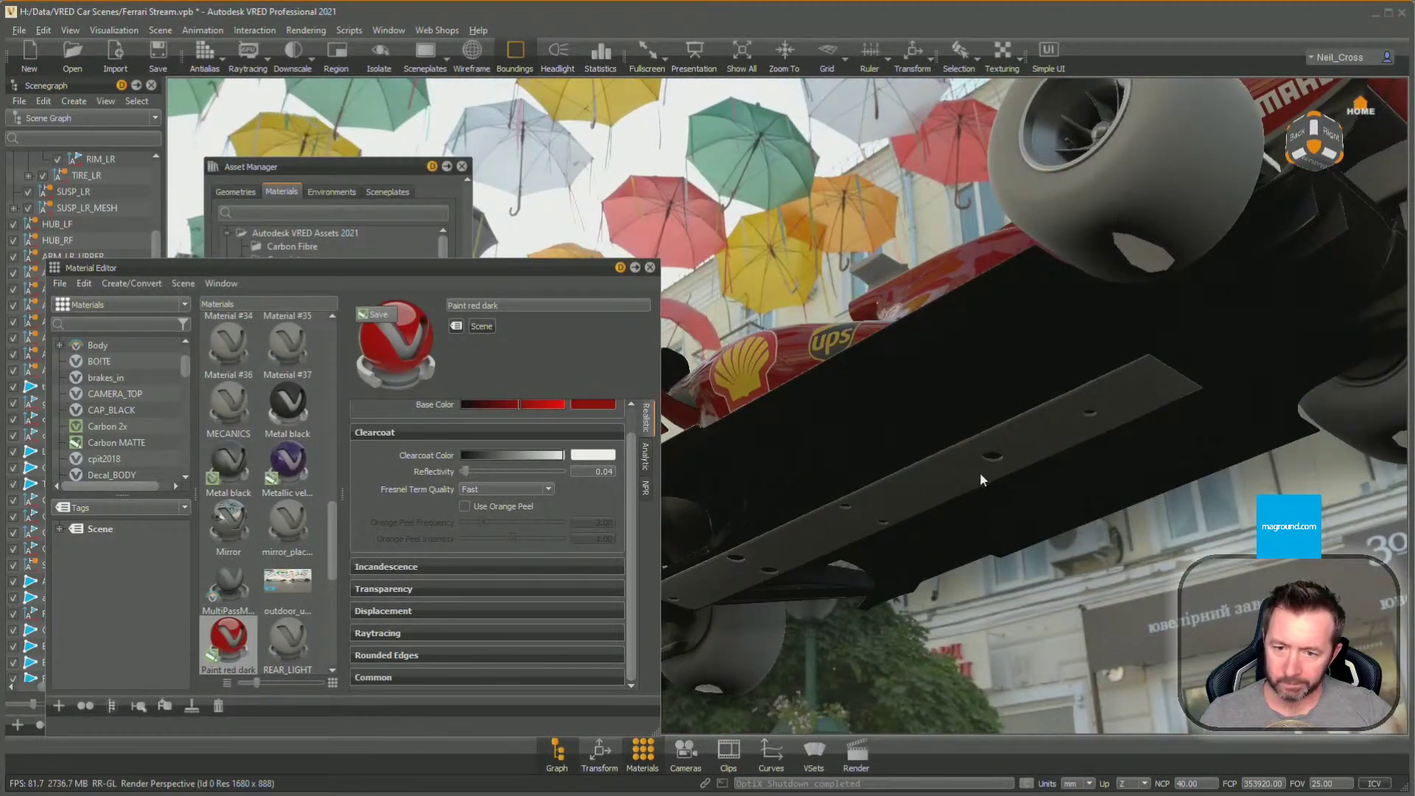
Hide the outdoor_umbrellas_8k environment and pick the material of the plank on the car's underside
{"action": "left_click", "coordinate": [1022, 449], "text": "shift"}
{"action": "left_click_drag", "start_coordinate": [984, 428], "coordinate": [1007, 675]}
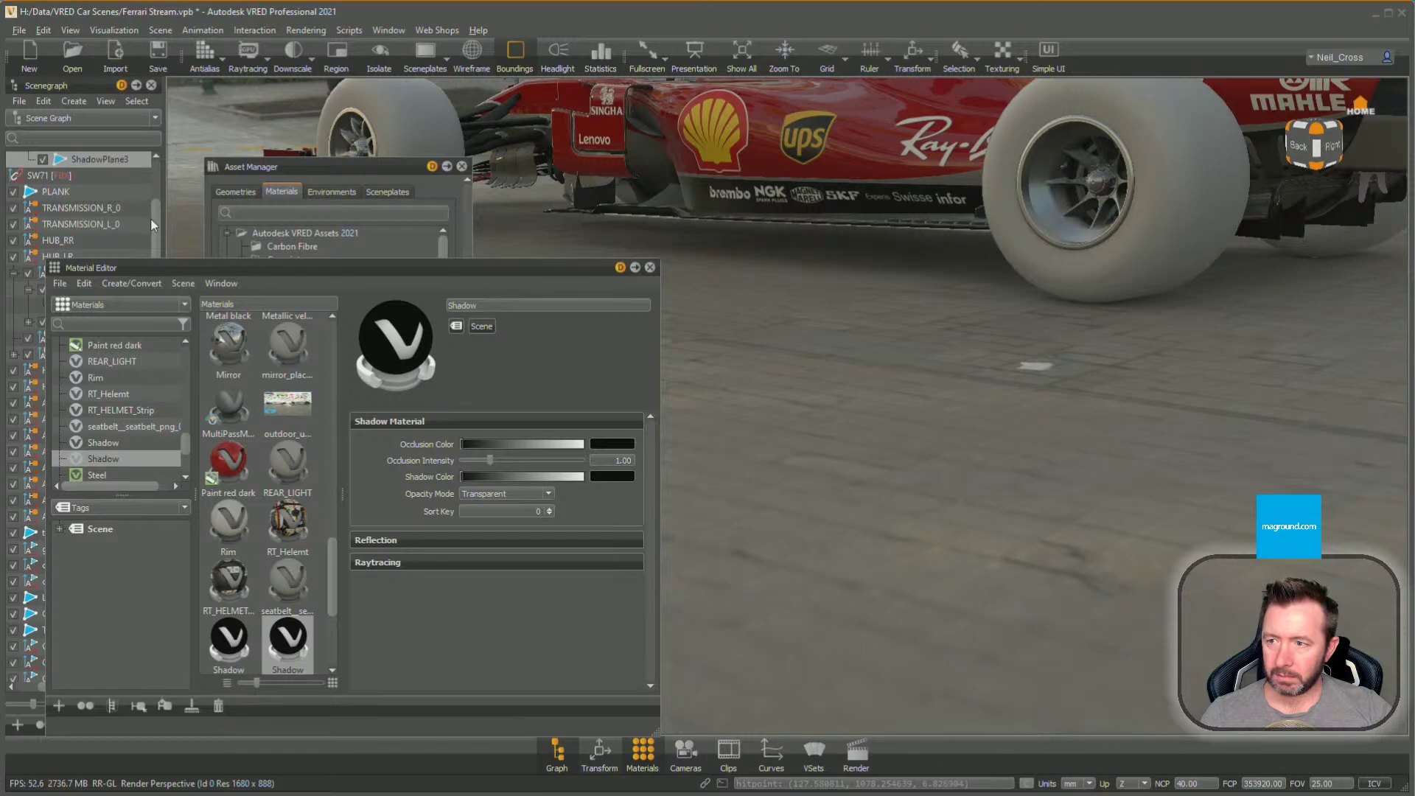
{"action": "scroll", "coordinate": [157, 205], "scroll_direction": "up", "scroll_amount": 2}
{"action": "left_click", "coordinate": [28, 208]}
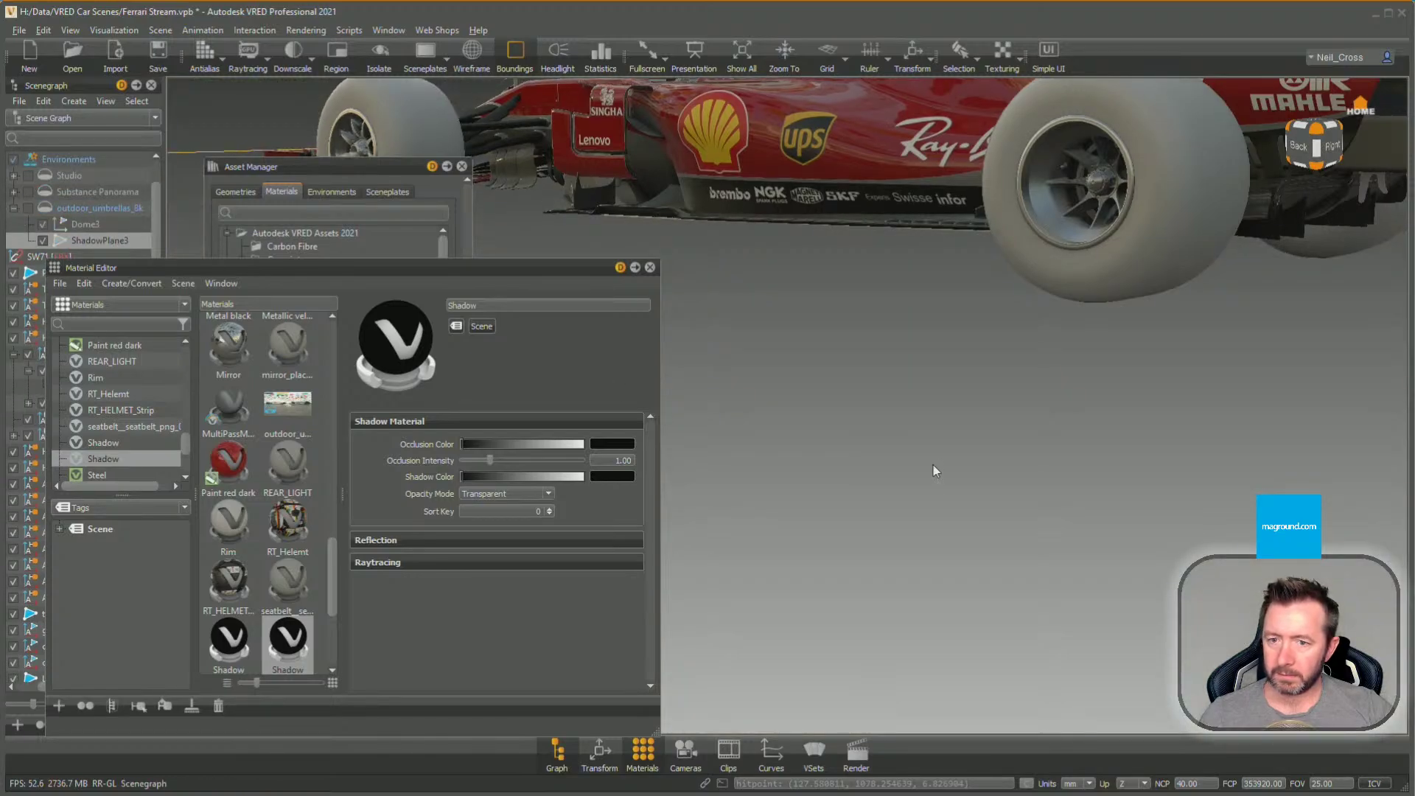
{"action": "left_click_drag", "start_coordinate": [935, 470], "coordinate": [868, 175]}
{"action": "left_click", "coordinate": [1076, 479], "text": "shift"}
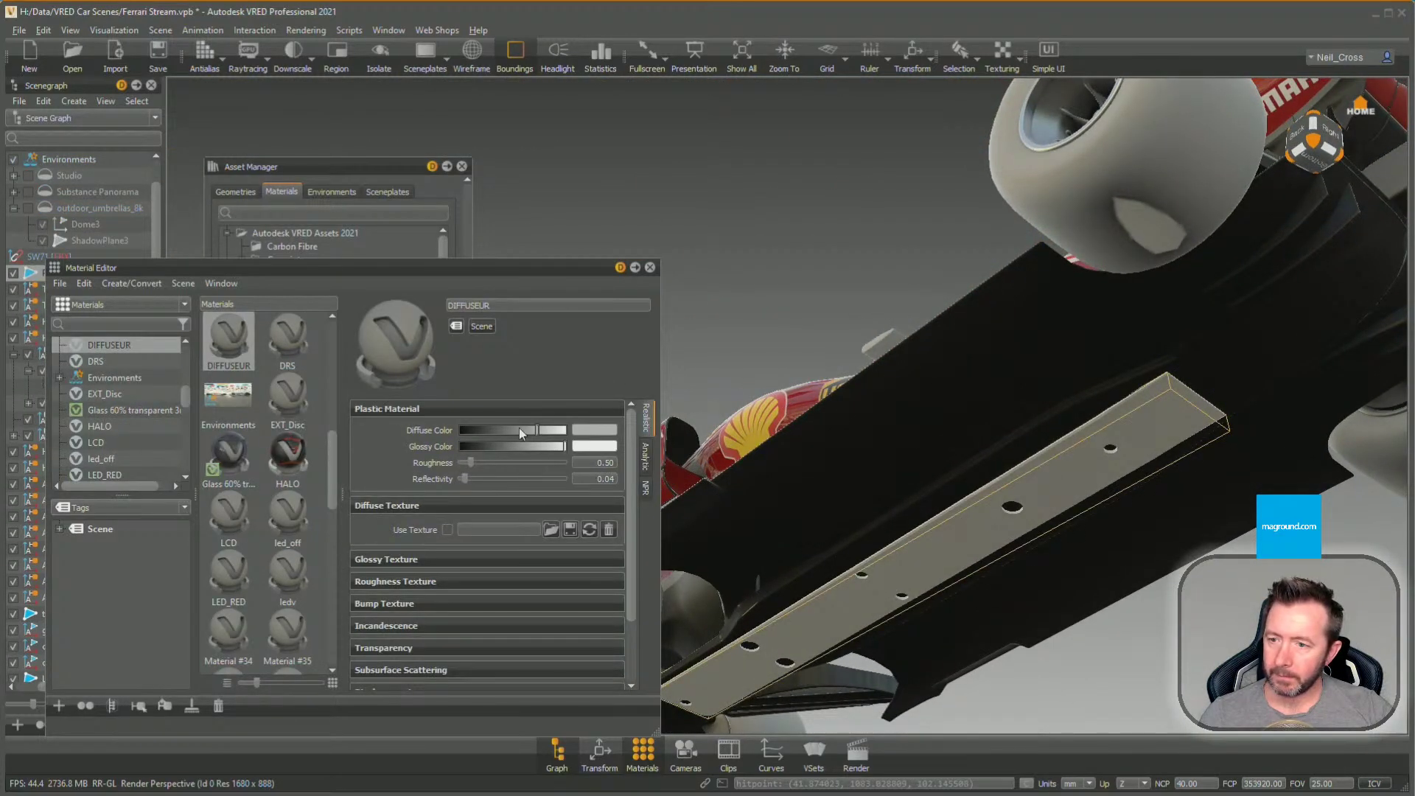
Load DIFFUSEUR.dds from the Cars > ACFL F1 2018 > FERRARI2018 folder as the DIFFUSEUR material's diffuse texture
{"action": "left_click", "coordinate": [550, 530]}
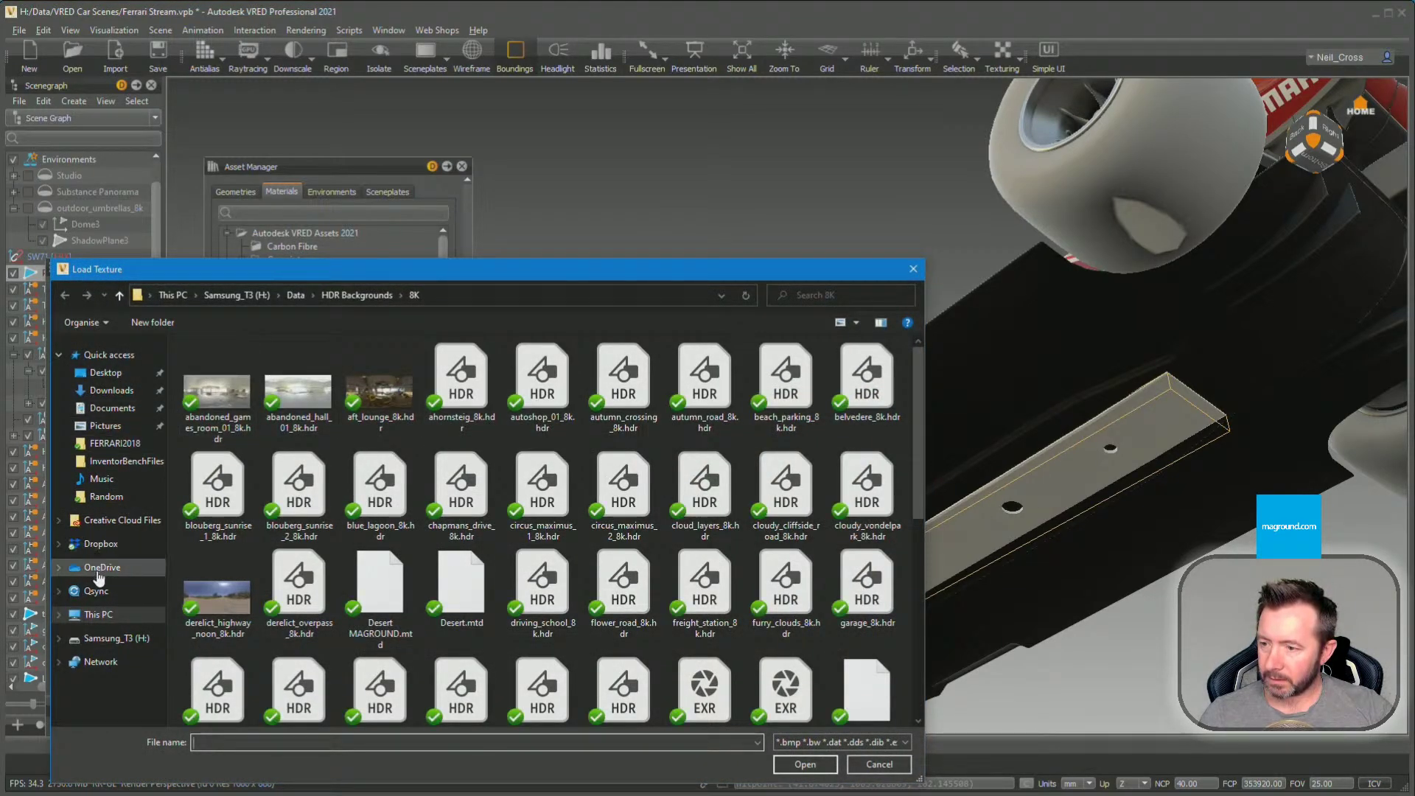
{"action": "left_click", "coordinate": [118, 613]}
{"action": "double_click", "coordinate": [273, 528]}
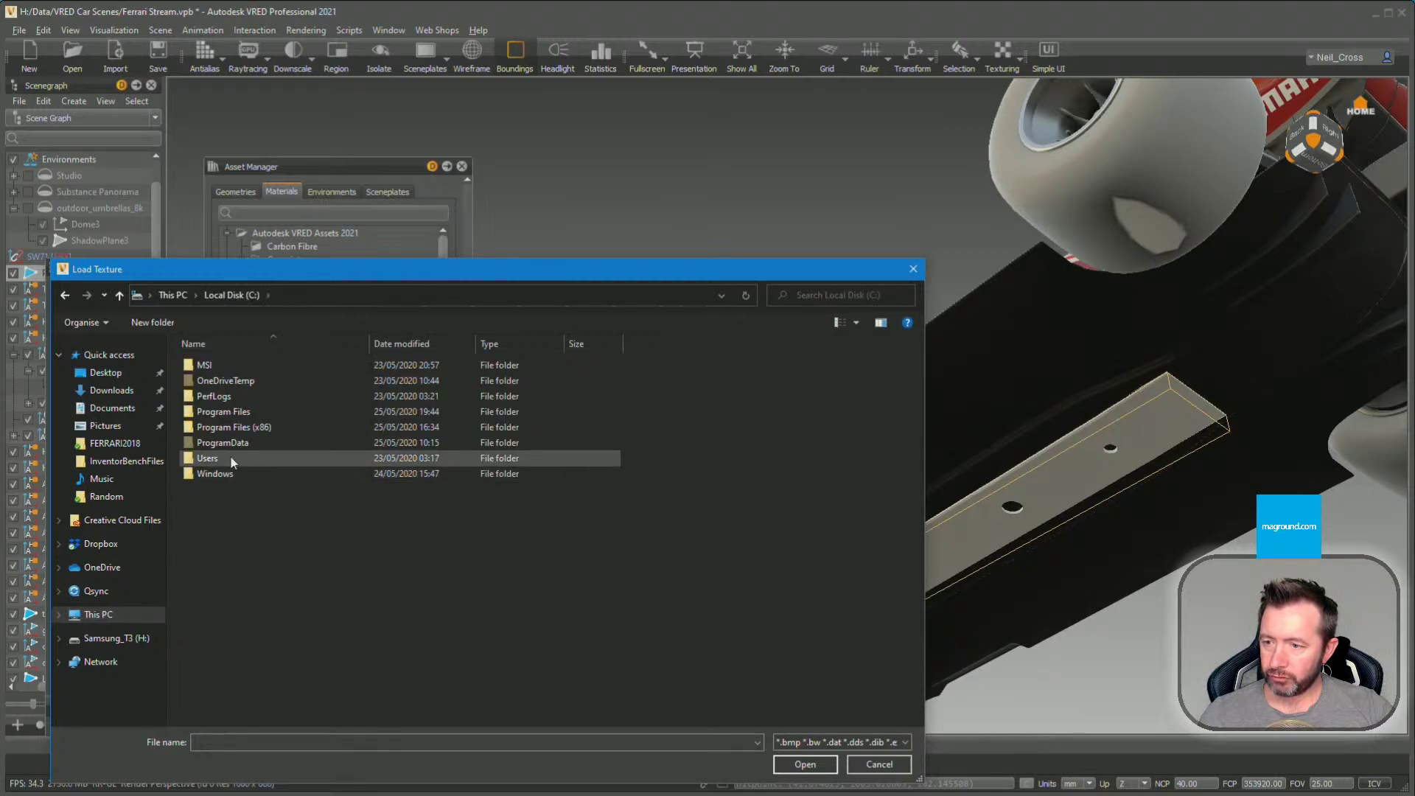
{"action": "key", "text": "alt+Left"}
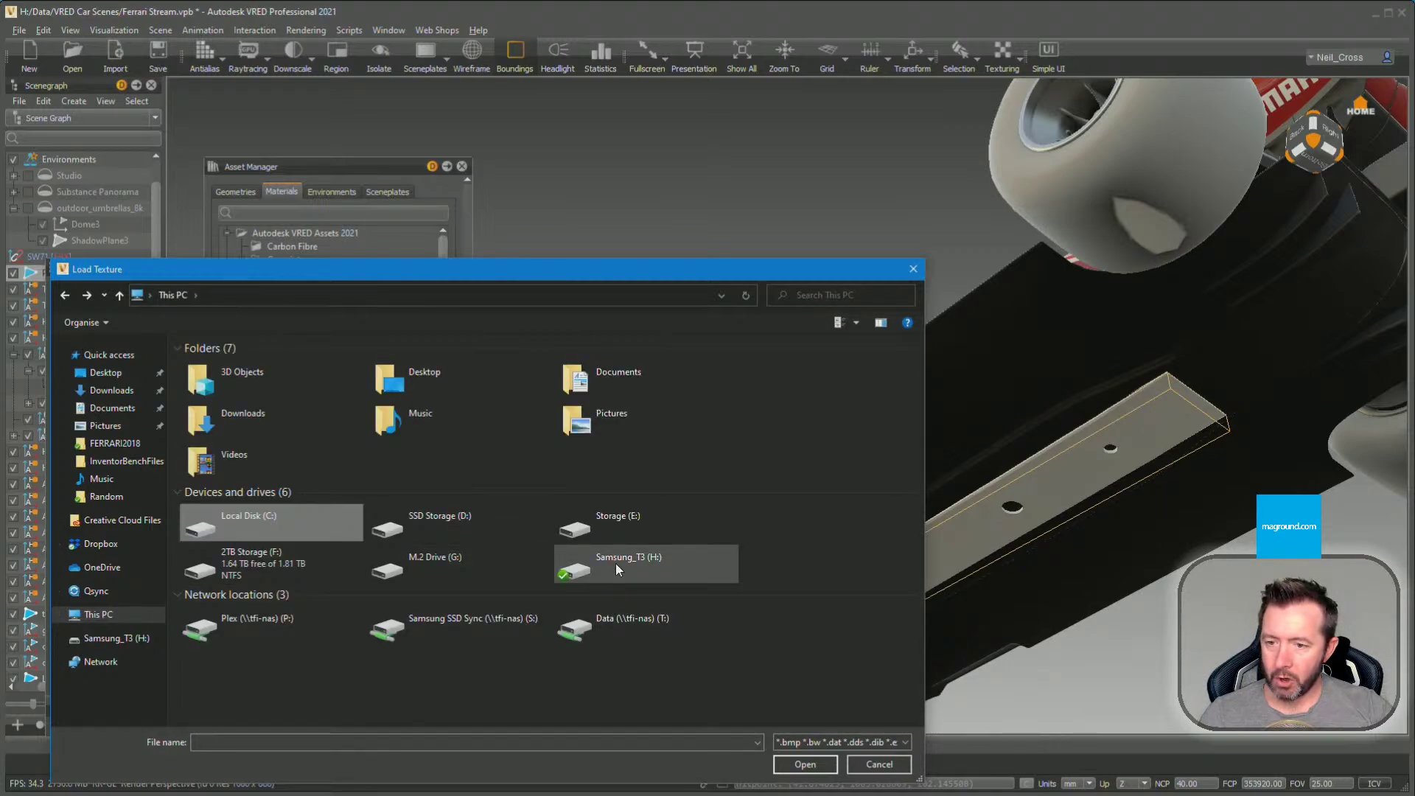
{"action": "double_click", "coordinate": [616, 563]}
{"action": "double_click", "coordinate": [227, 394]}
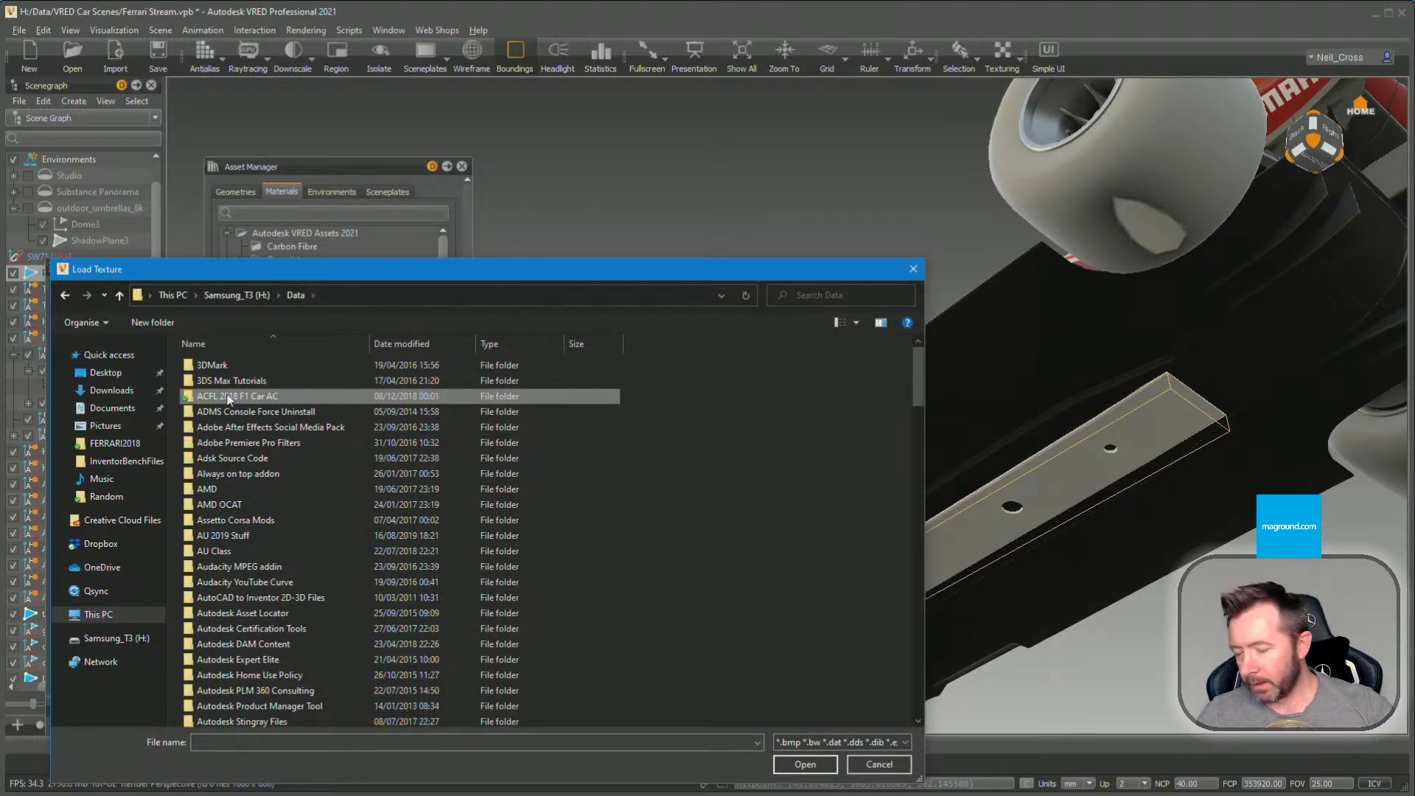
{"action": "double_click", "coordinate": [226, 392]}
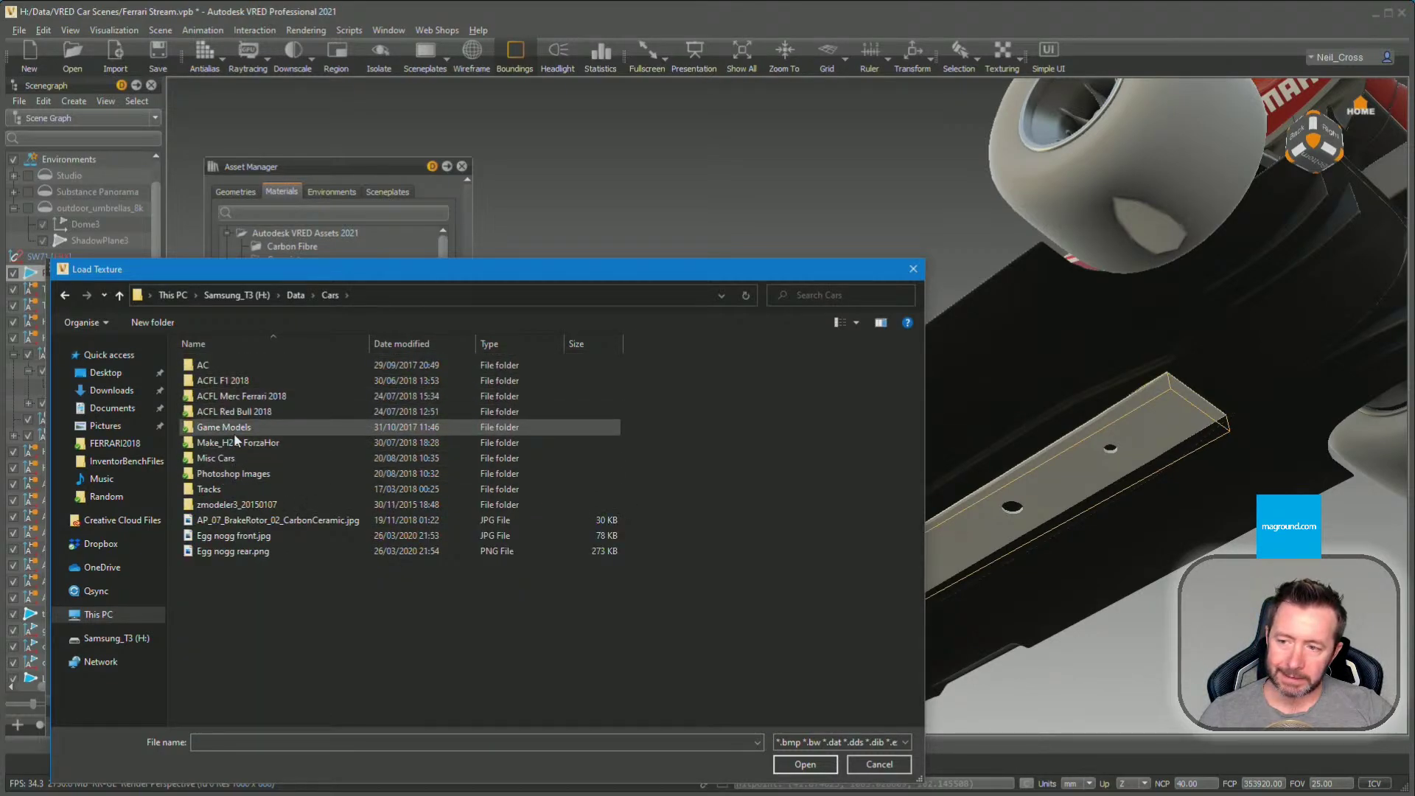
{"action": "double_click", "coordinate": [226, 381]}
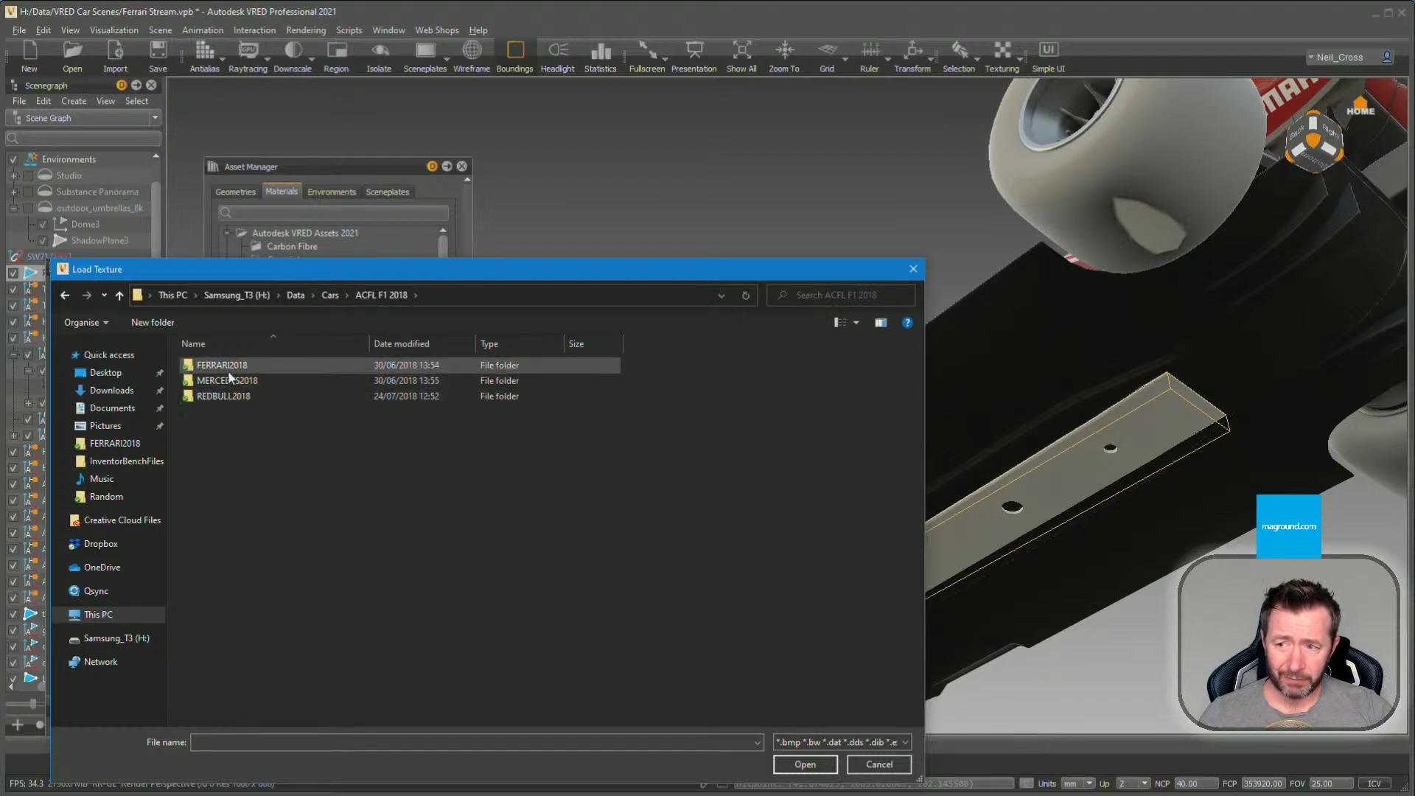
{"action": "double_click", "coordinate": [225, 366]}
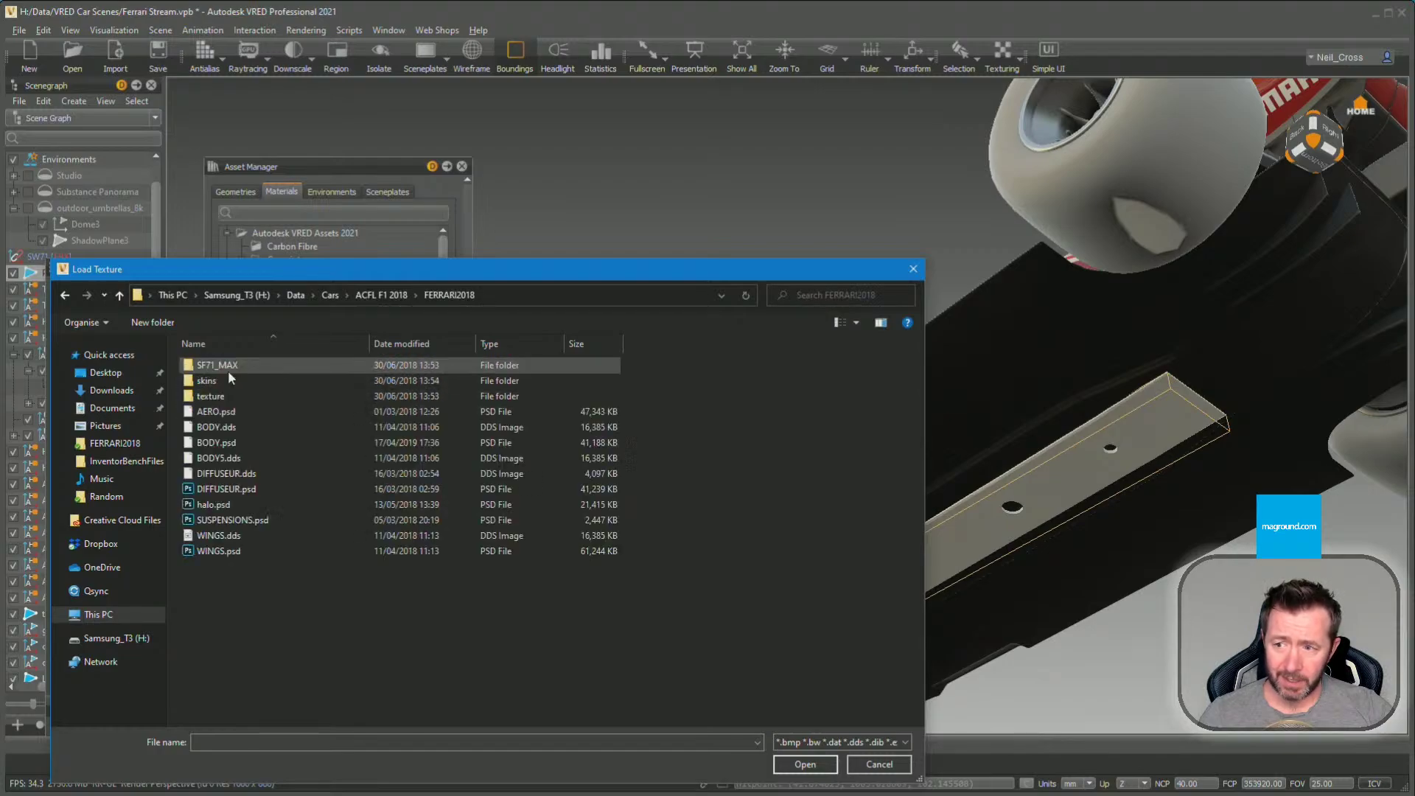
{"action": "double_click", "coordinate": [224, 473]}
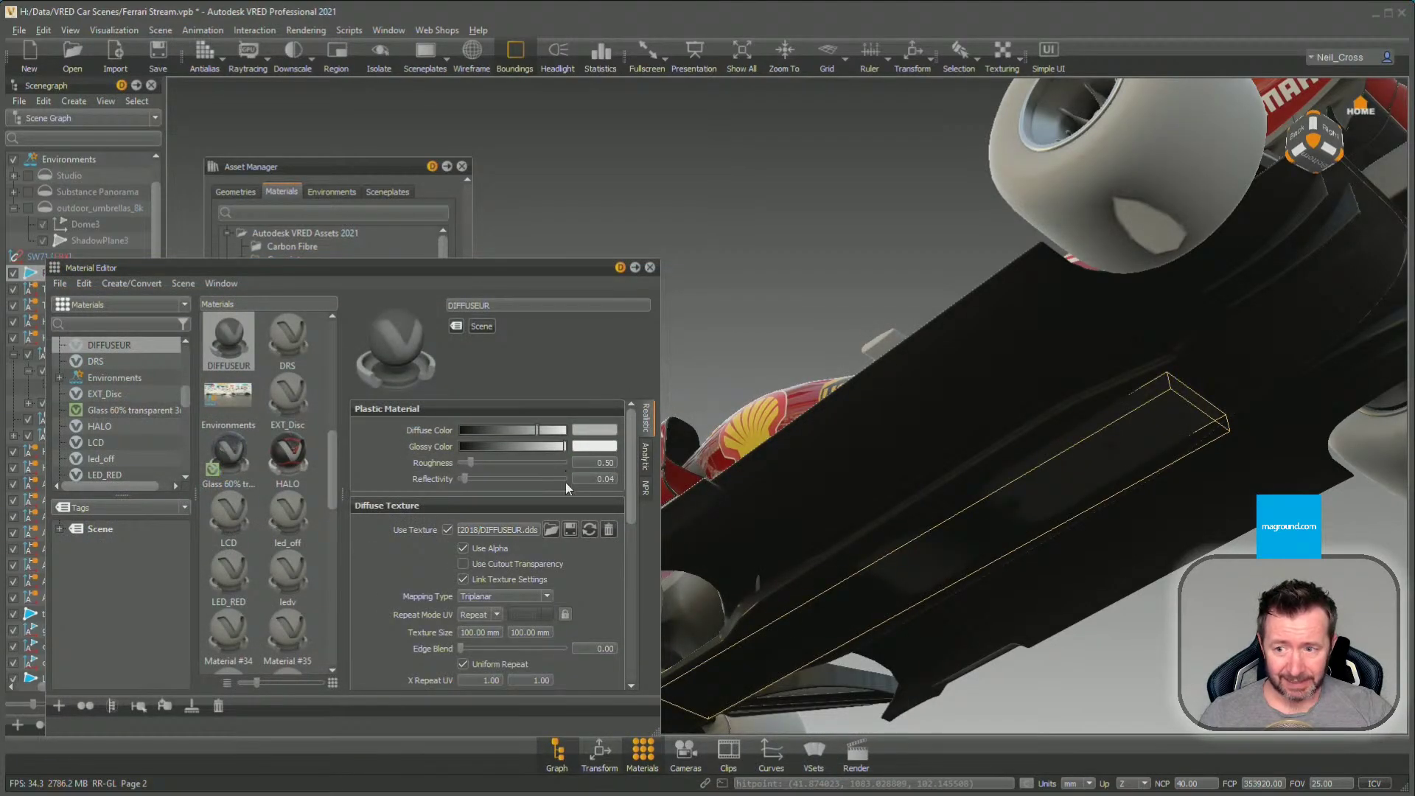
Set the diffuse texture's mapping type to UV and disable its alpha use on the DIFFUSEUR material
{"action": "left_click", "coordinate": [526, 589]}
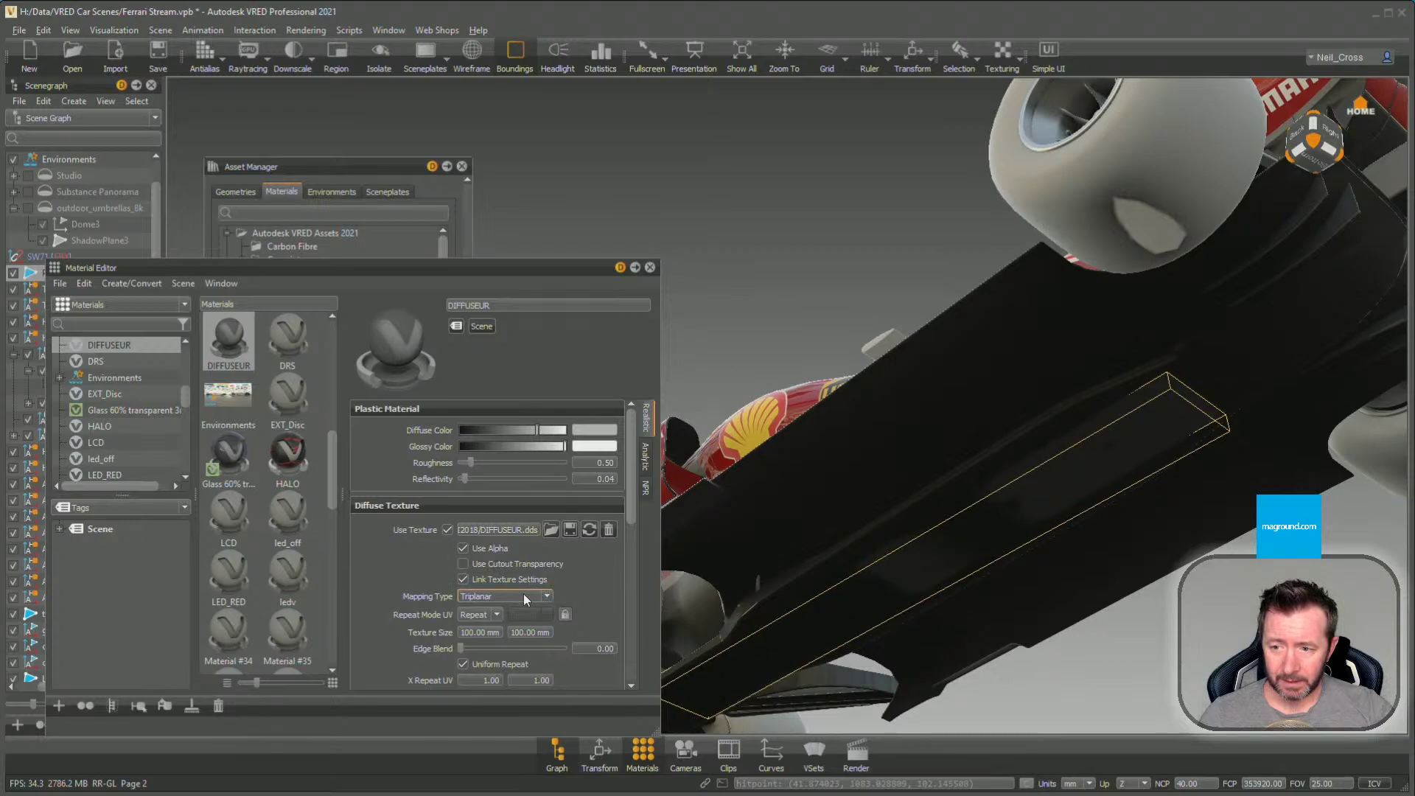
{"action": "left_click", "coordinate": [493, 610]}
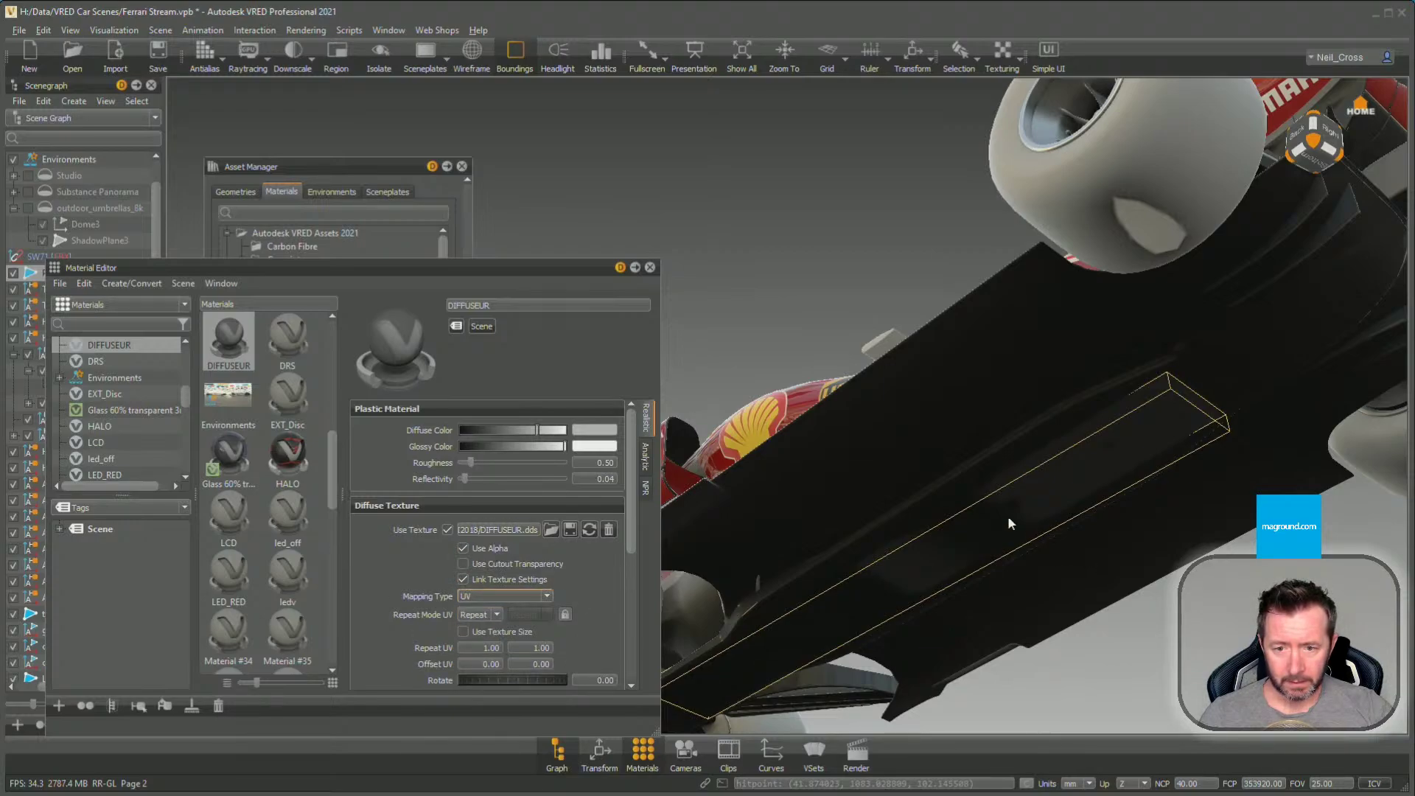
{"action": "left_click_drag", "start_coordinate": [1007, 515], "coordinate": [972, 441]}
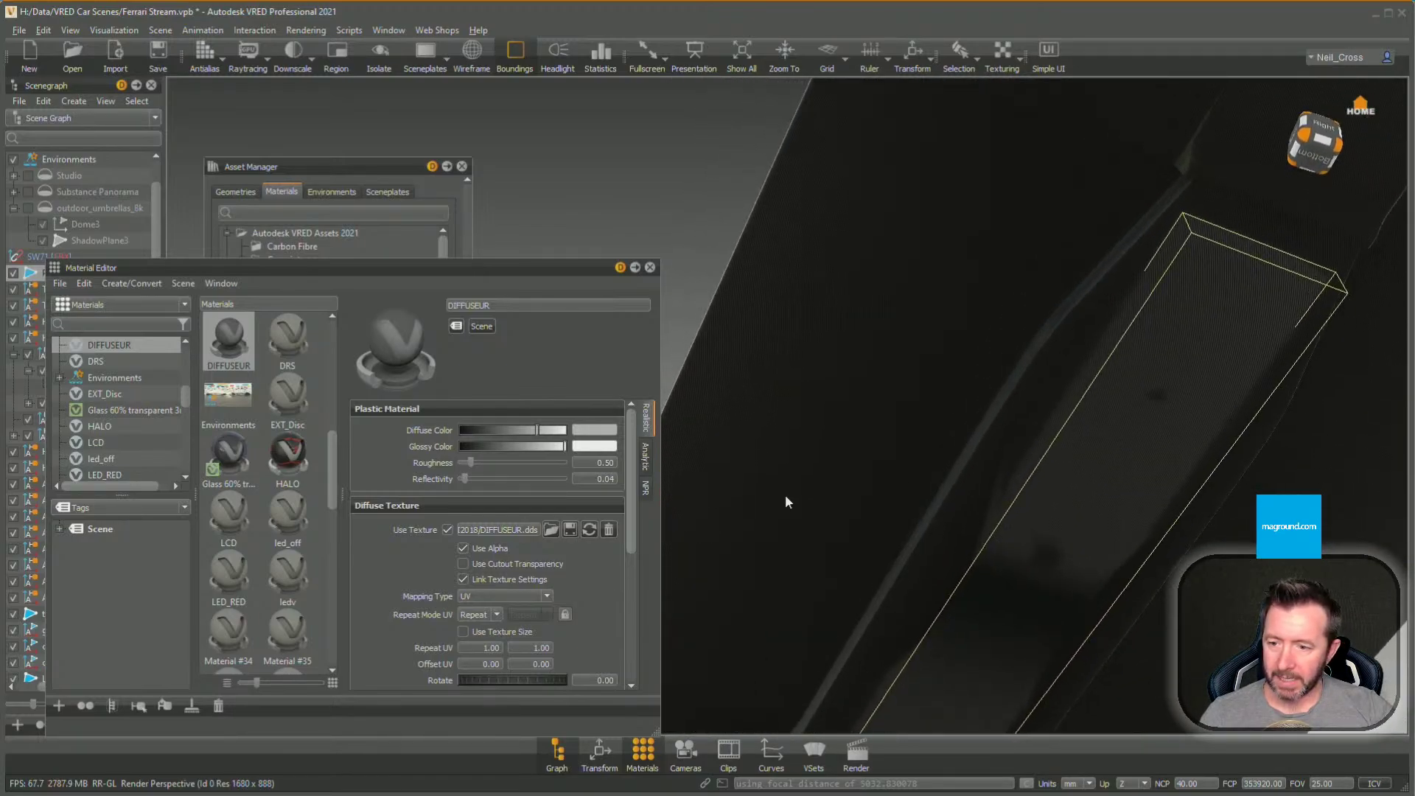
{"action": "left_click", "coordinate": [497, 549]}
{"action": "left_click_drag", "start_coordinate": [952, 535], "coordinate": [1025, 562]}
Brighten the plank material's diffuse color to white, darken its glossy color to mid grey and set roughness to 1.64
{"action": "left_click_drag", "start_coordinate": [538, 430], "coordinate": [517, 464]}
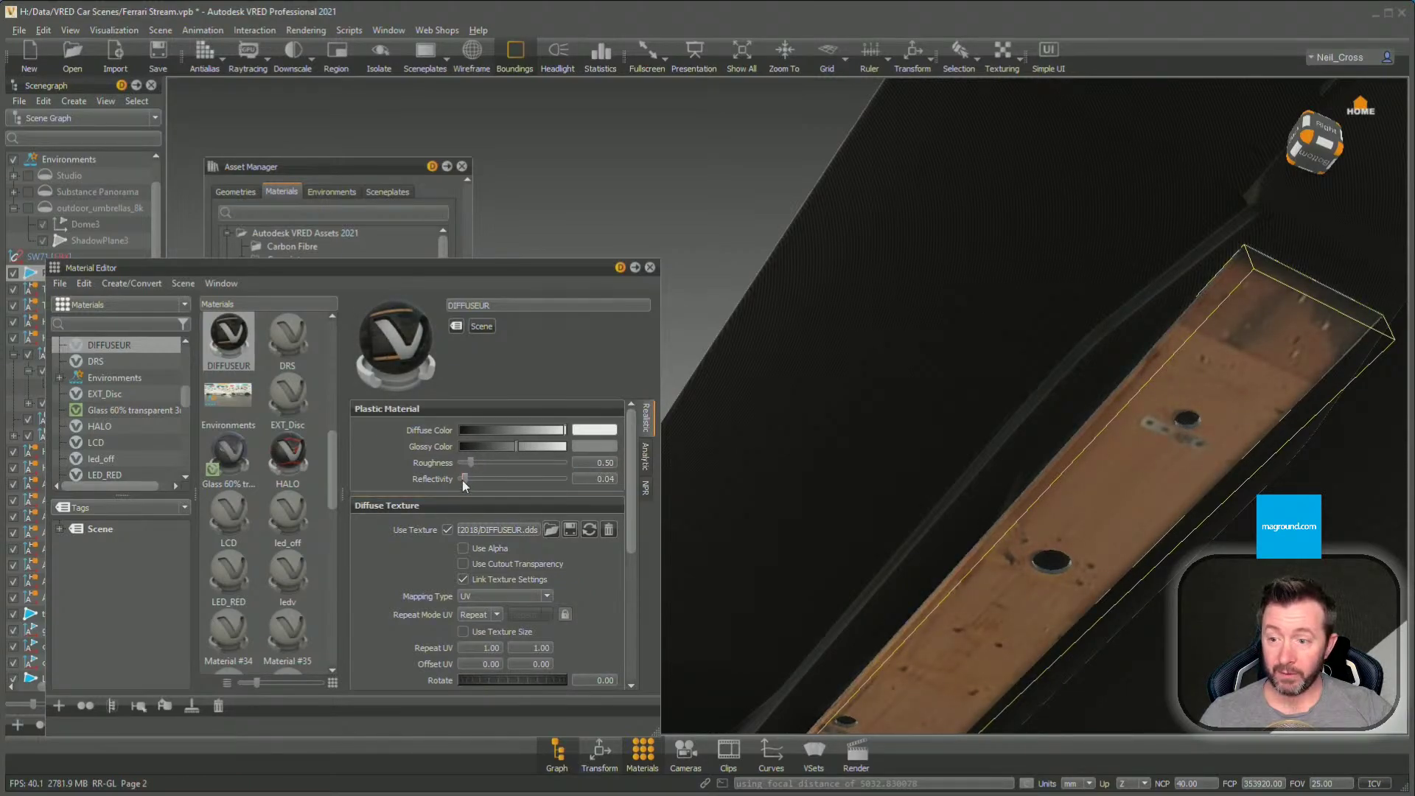
{"action": "left_click_drag", "start_coordinate": [470, 463], "coordinate": [496, 472]}
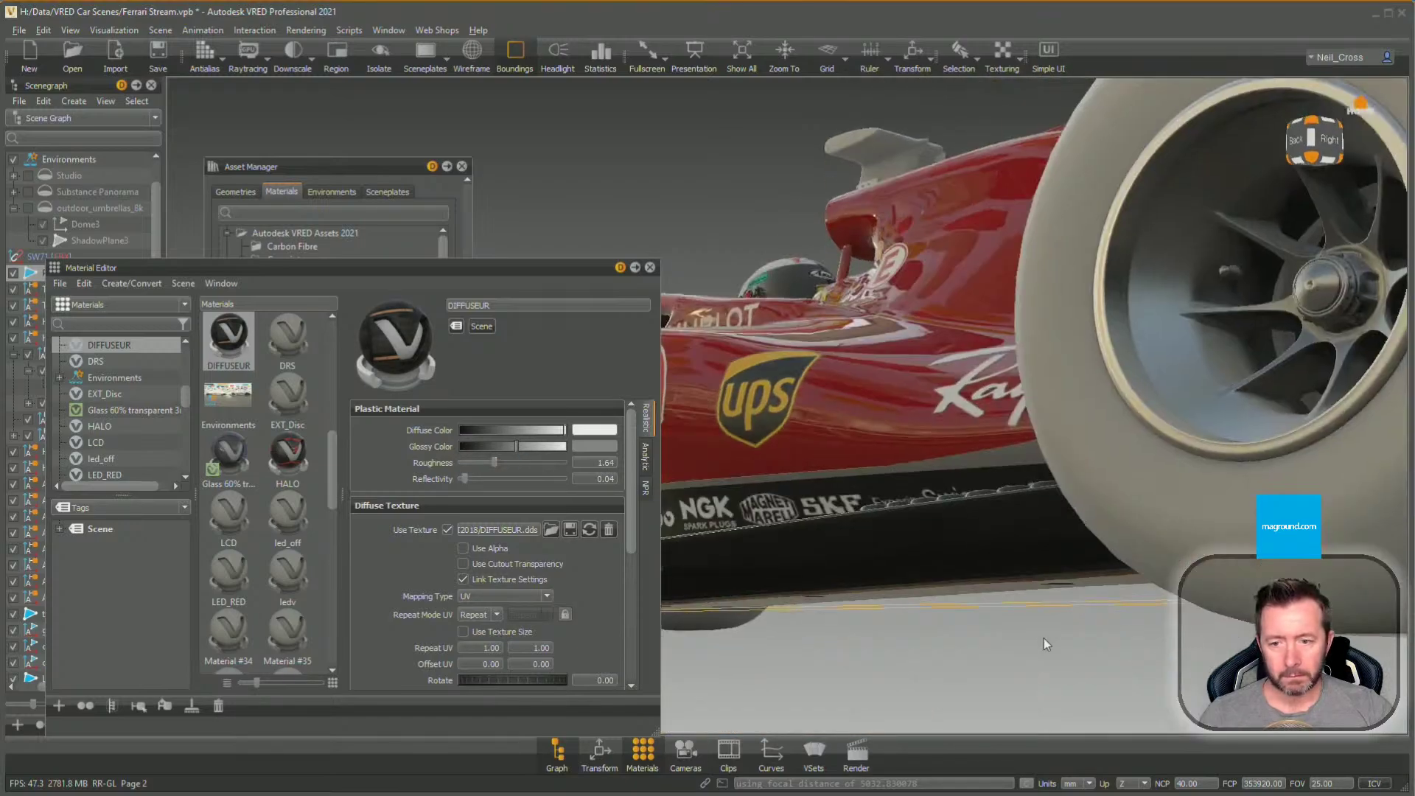
{"action": "right_click_drag", "start_coordinate": [1044, 638], "coordinate": [966, 556], "text": "alt"}
{"action": "left_click_drag", "start_coordinate": [966, 555], "coordinate": [935, 620], "text": "alt"}
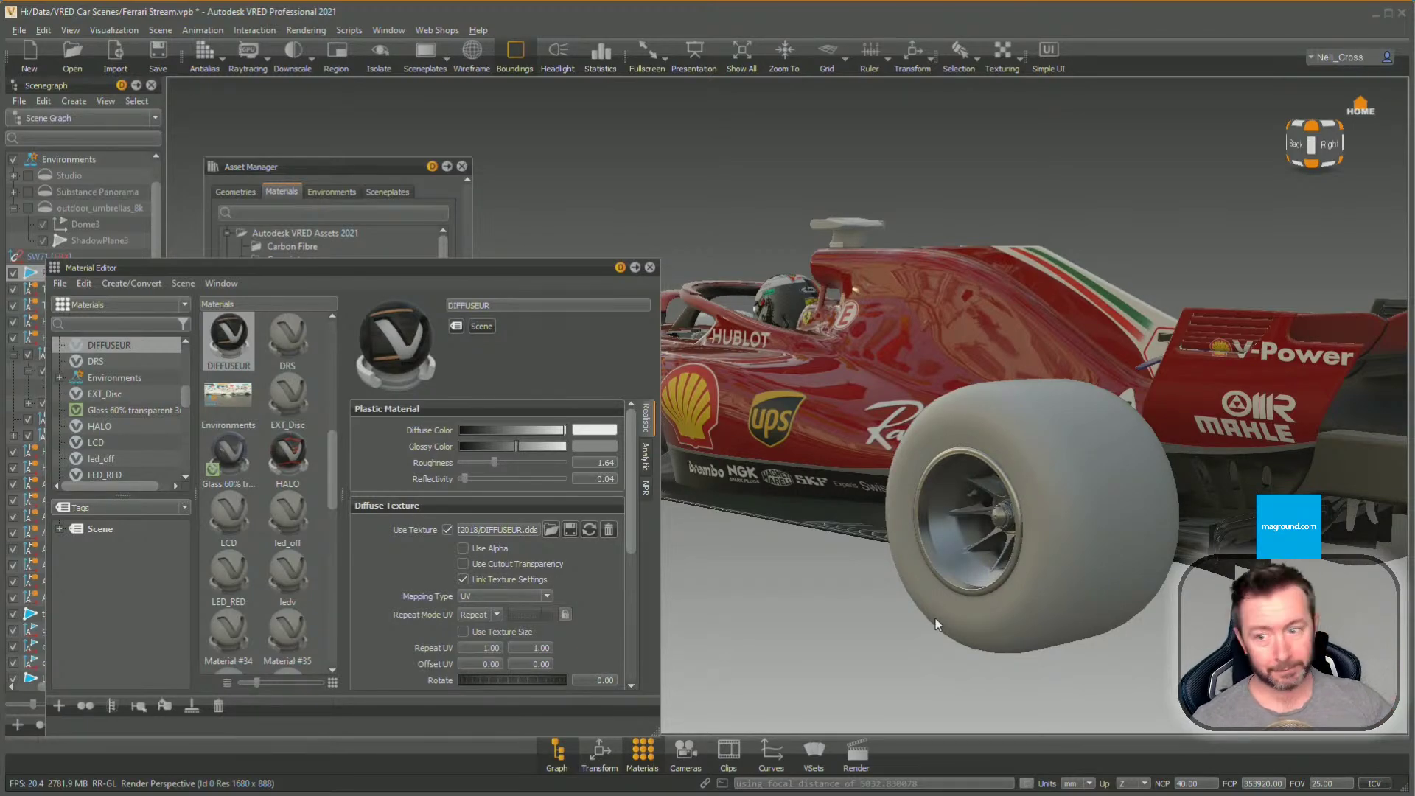
Show the outdoor_umbrellas_8k environment again and view the rear half of the car in it
{"action": "left_click", "coordinate": [28, 208]}
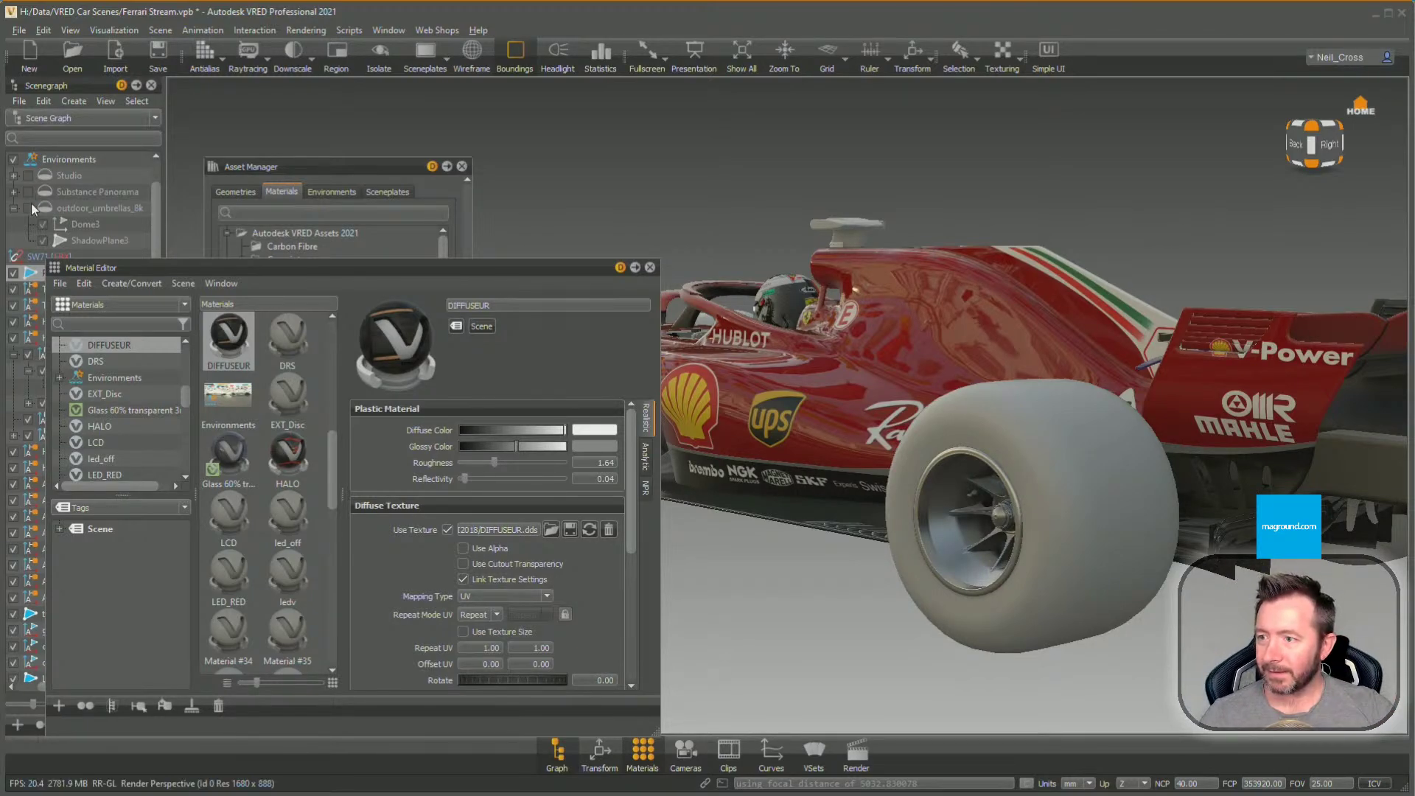
{"action": "left_click_drag", "start_coordinate": [955, 498], "coordinate": [1020, 485]}
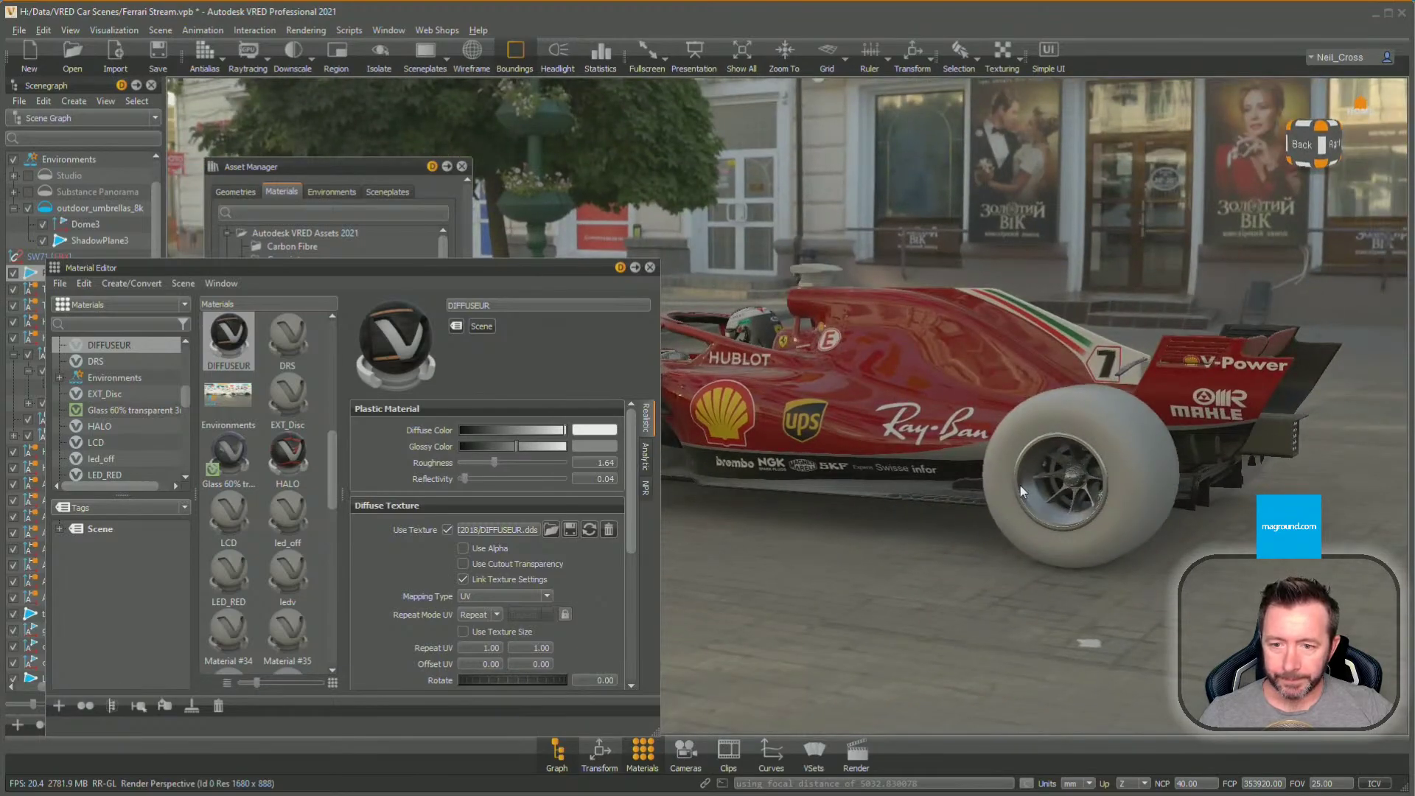
{"action": "right_click_drag", "start_coordinate": [1020, 485], "coordinate": [1165, 522]}
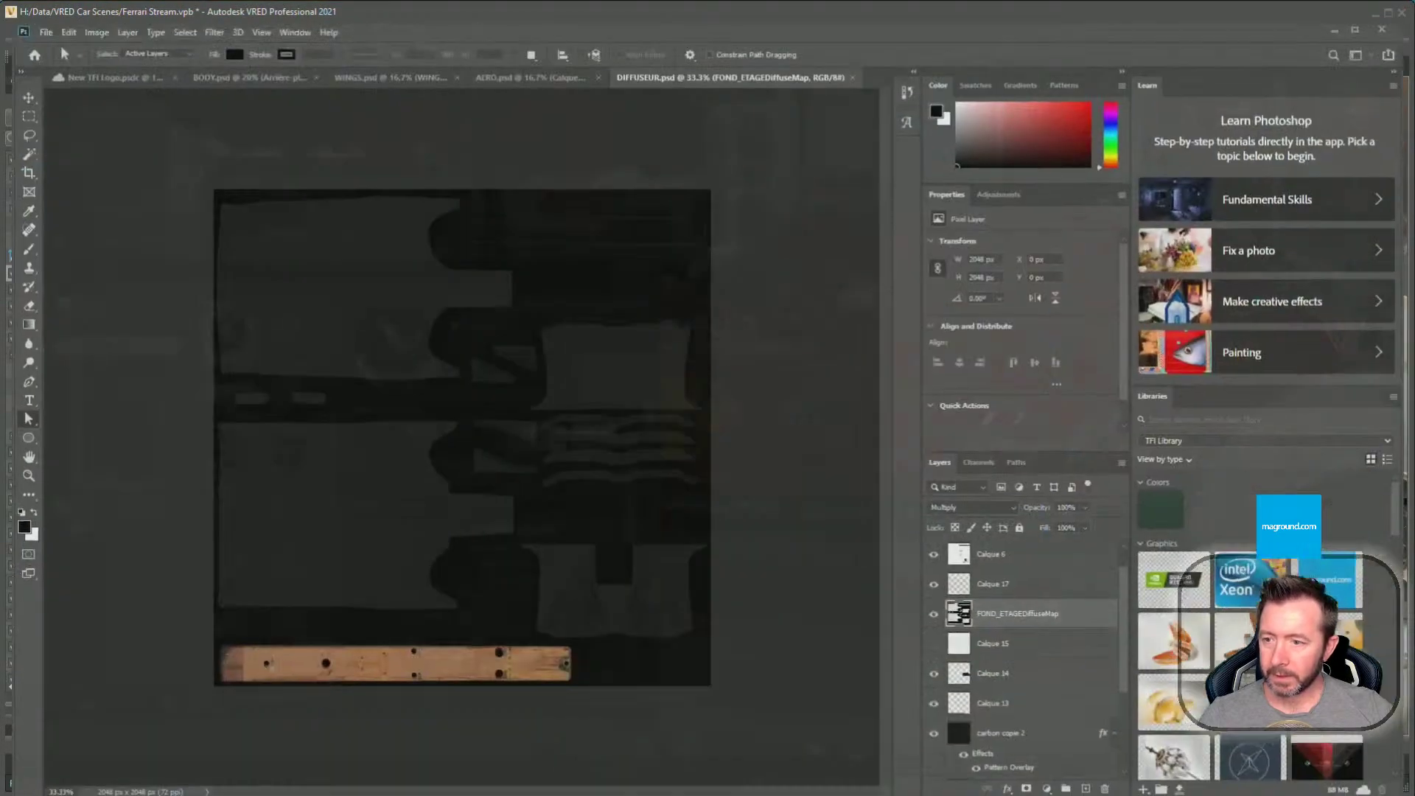
Open TyreLeft.png from the texture folder inside FERRARI2018
{"action": "left_click", "coordinate": [39, 16]}
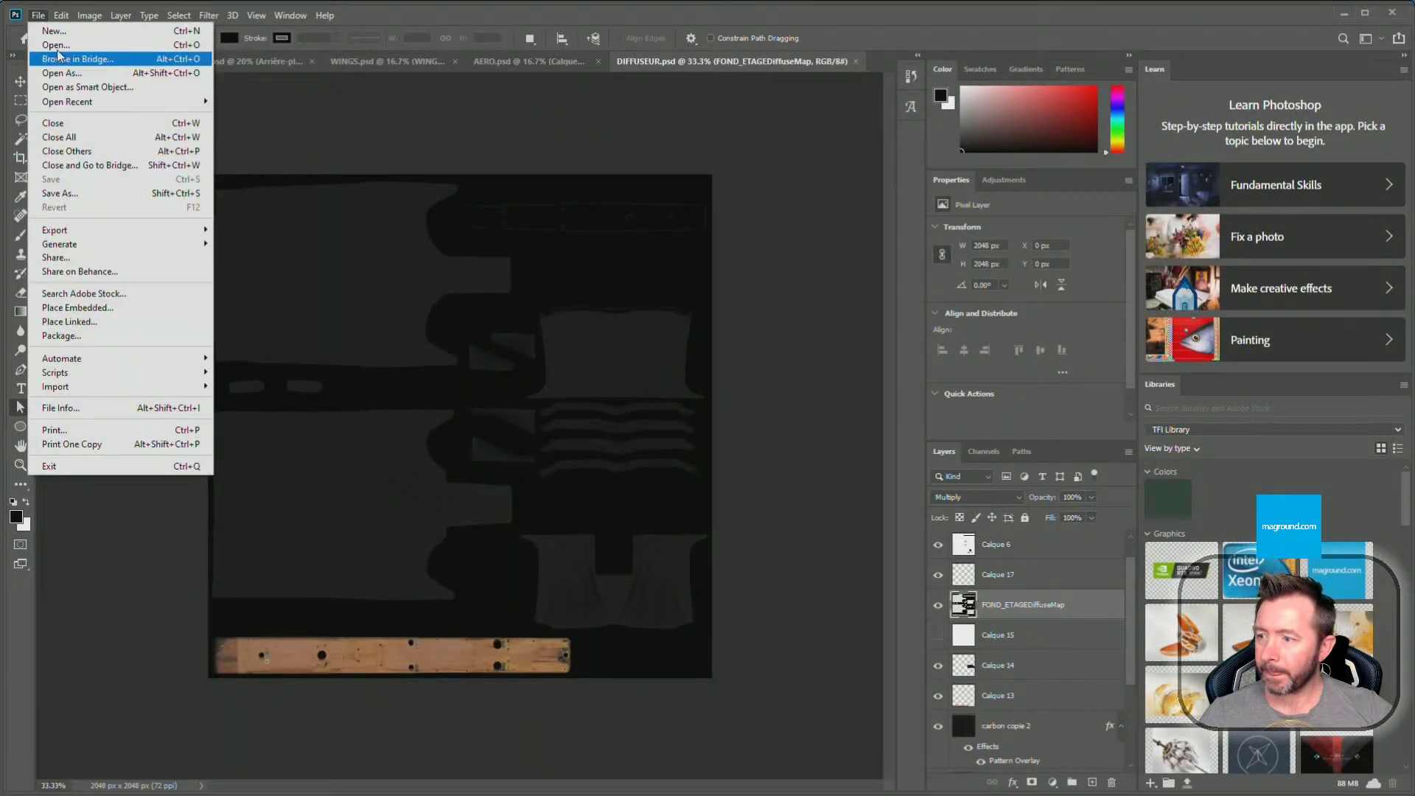
{"action": "left_click", "coordinate": [56, 45]}
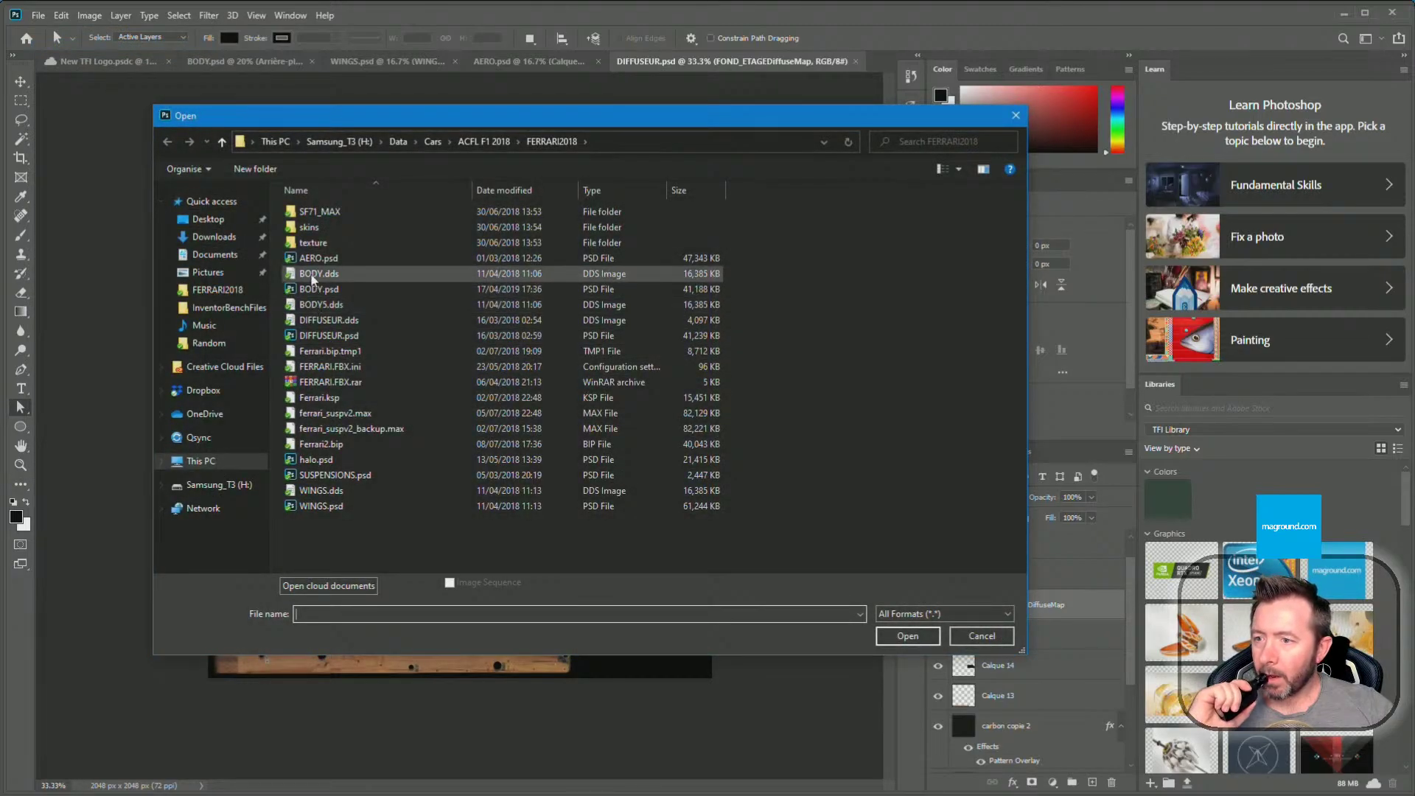
{"action": "double_click", "coordinate": [310, 242]}
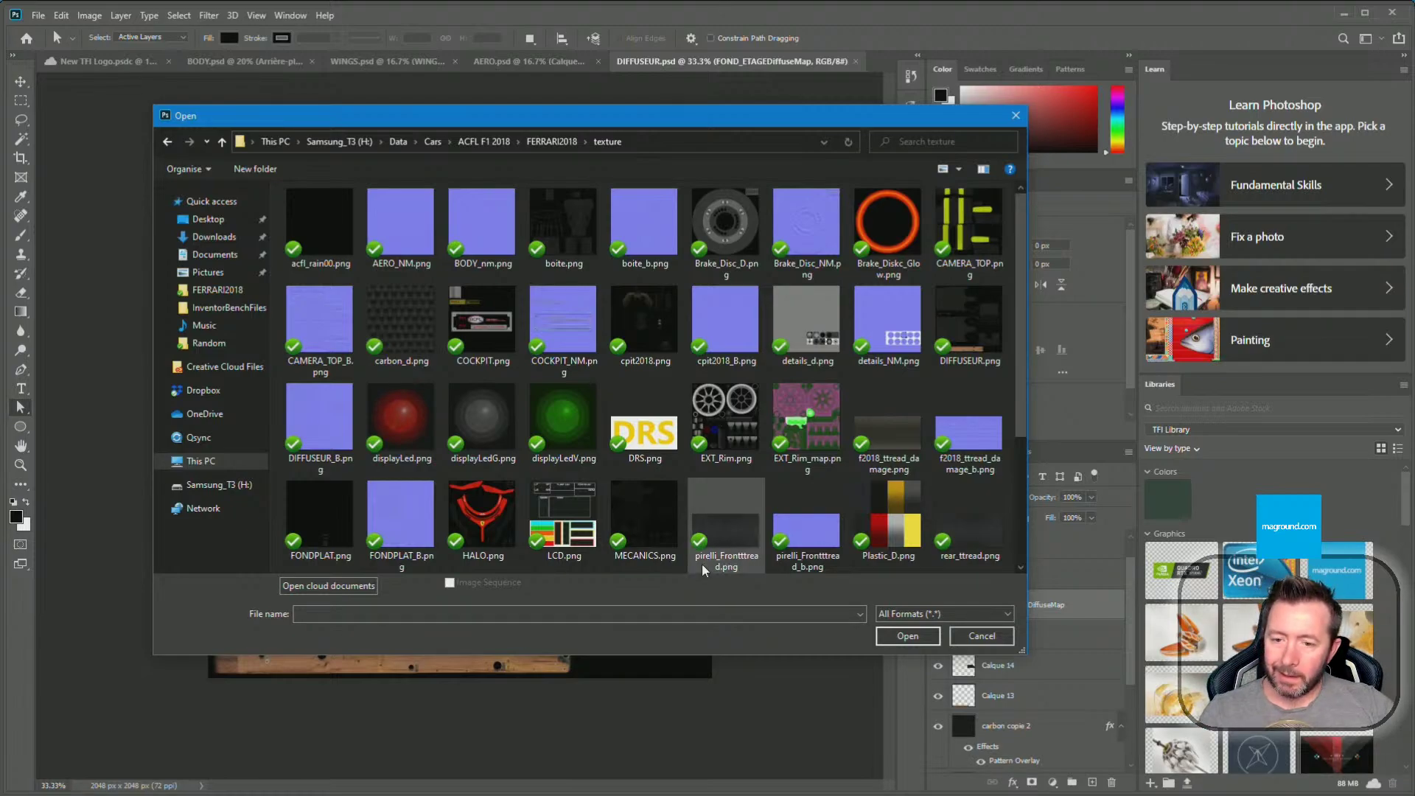
{"action": "scroll", "coordinate": [729, 516], "scroll_direction": "down", "scroll_amount": 2}
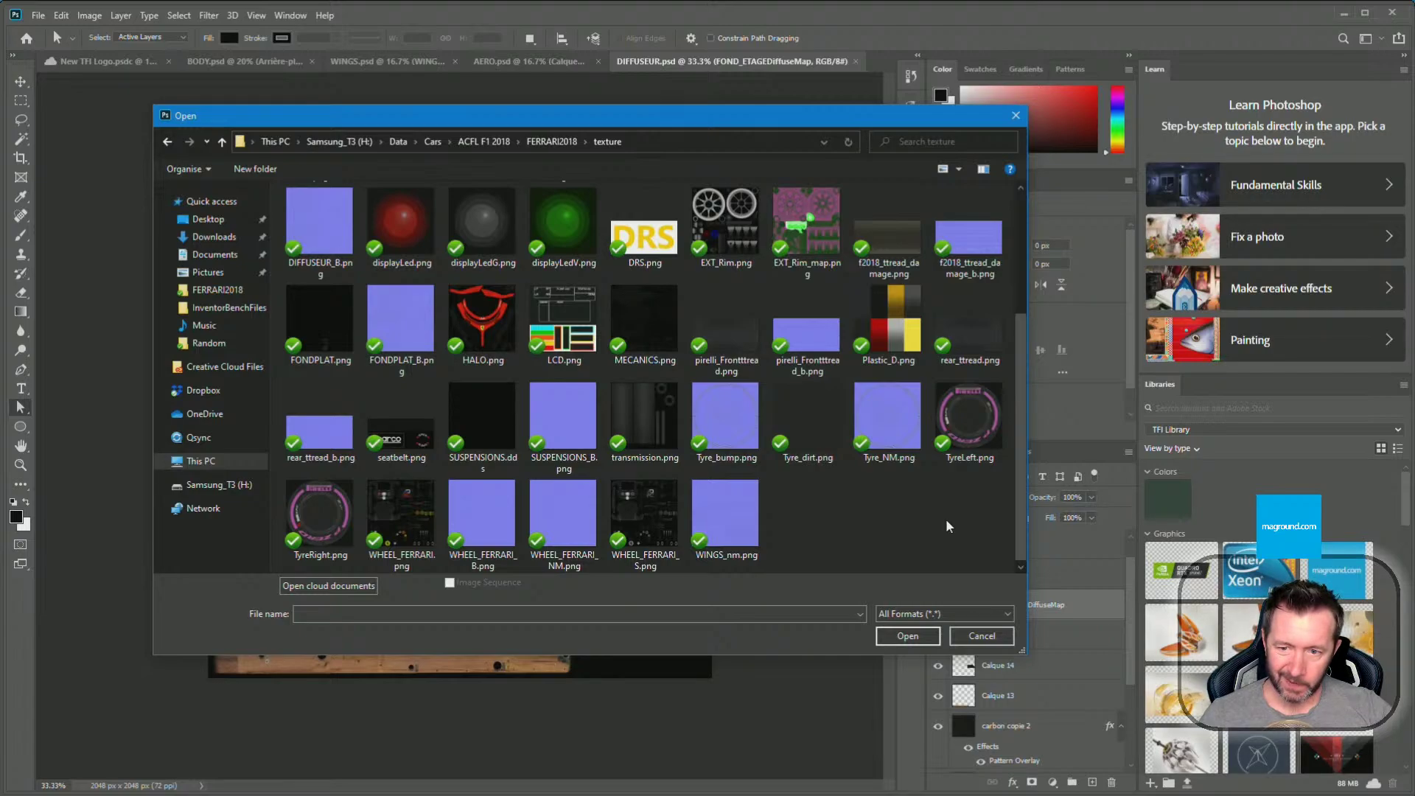
{"action": "double_click", "coordinate": [967, 421]}
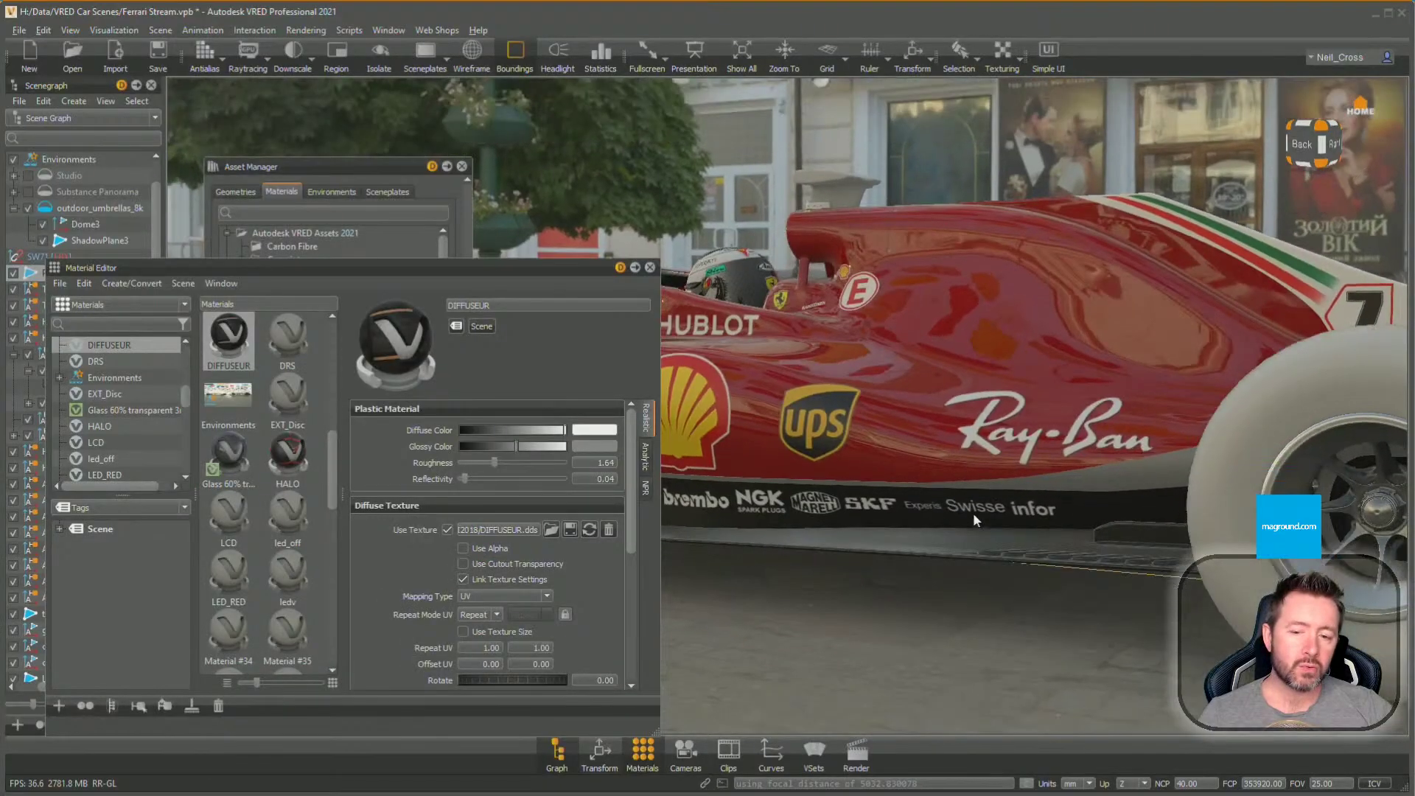
In VRED, examine the textured plank beneath the car, the sidepod and the untextured rear wheel in the outdoor environment
{"action": "left_click_drag", "start_coordinate": [973, 512], "coordinate": [899, 302]}
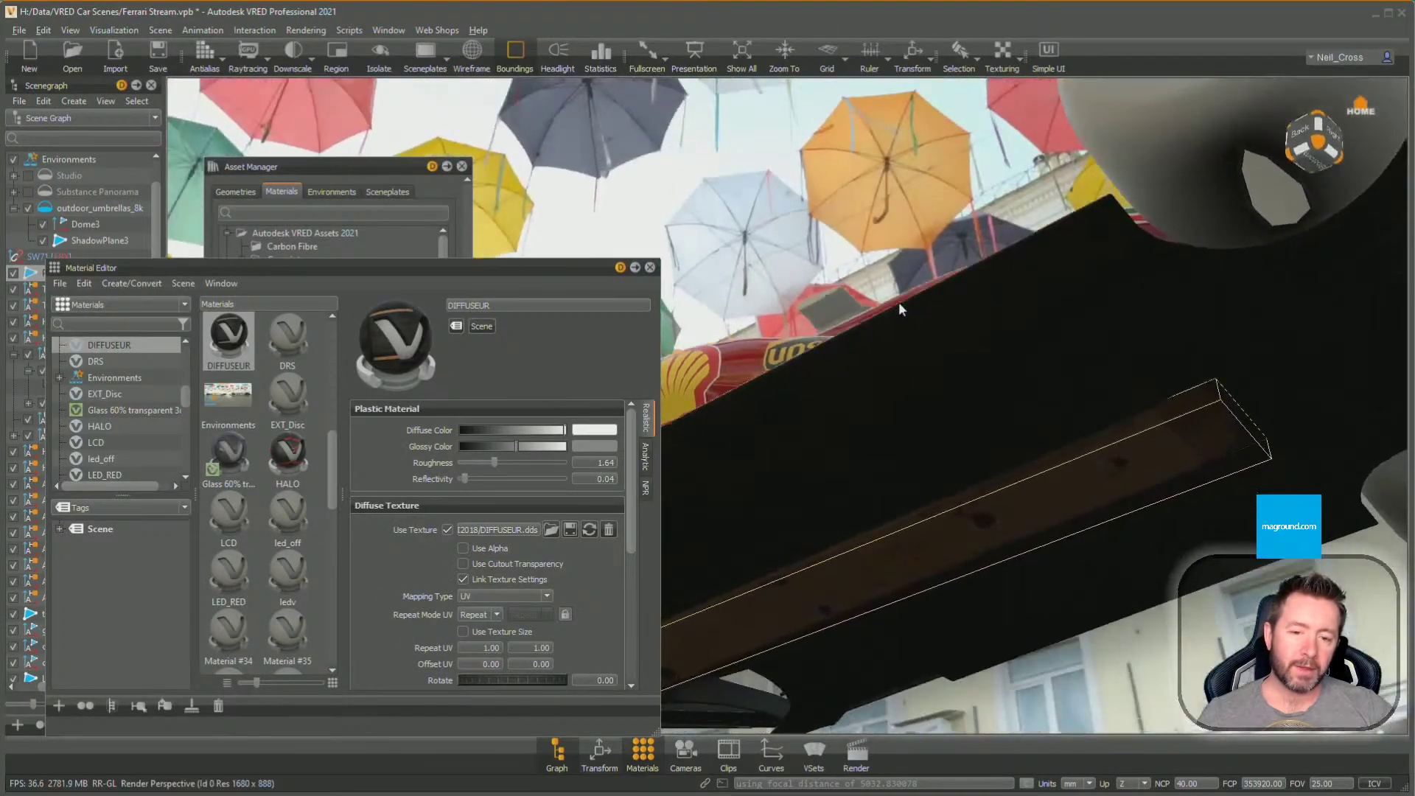
{"action": "left_click_drag", "start_coordinate": [1063, 509], "coordinate": [1155, 535]}
{"action": "middle_click_drag", "start_coordinate": [1155, 536], "coordinate": [1319, 461]}
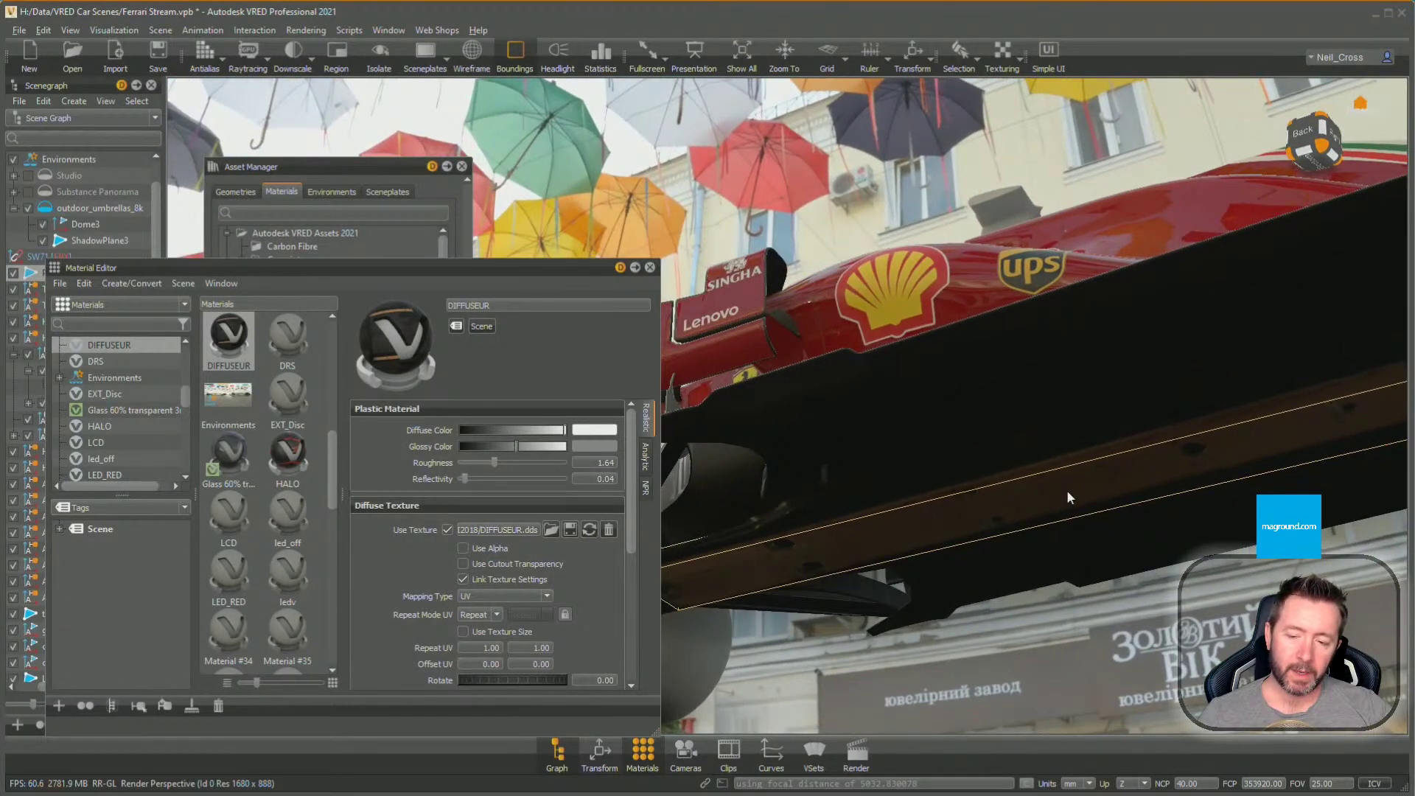
{"action": "middle_click_drag", "start_coordinate": [1067, 496], "coordinate": [1246, 471]}
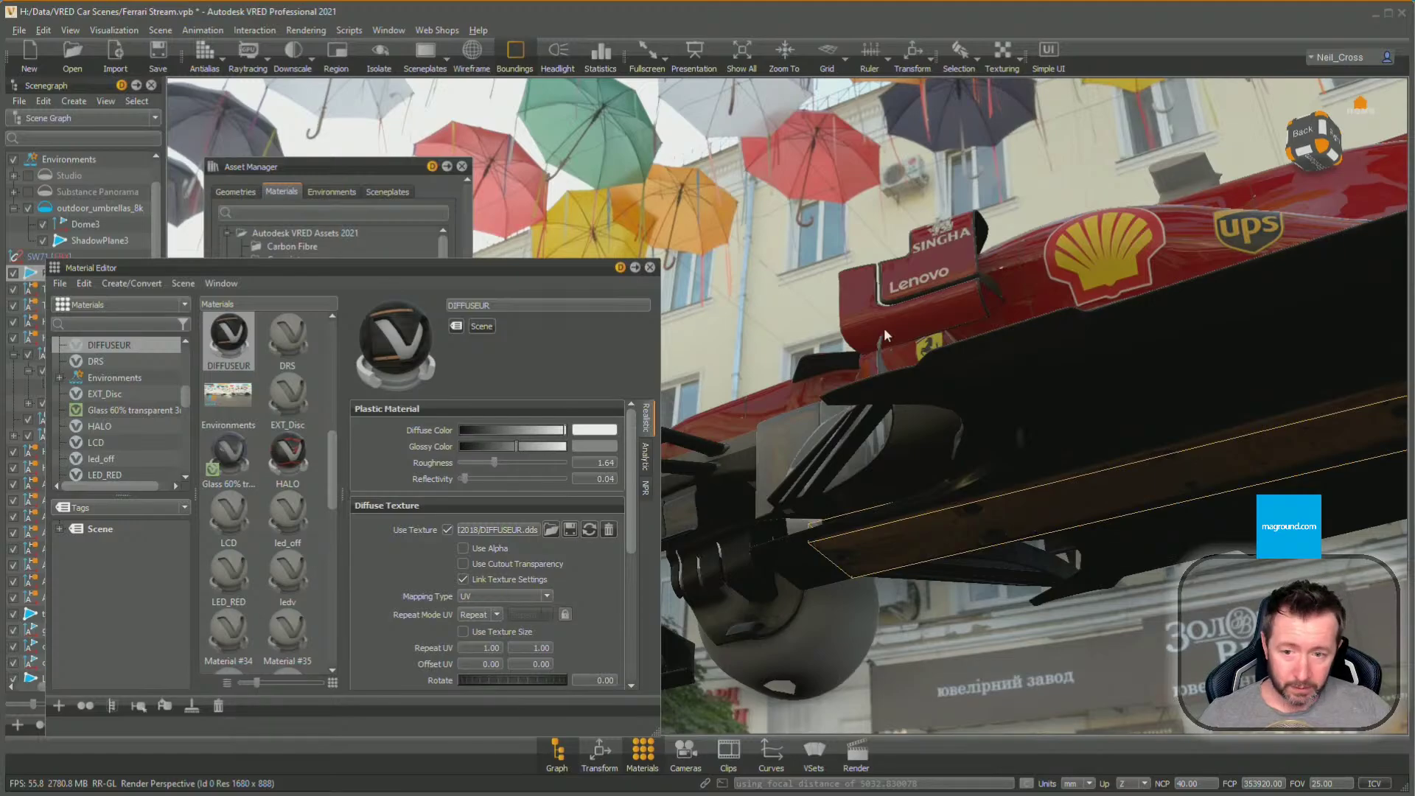
{"action": "left_click_drag", "start_coordinate": [883, 328], "coordinate": [1042, 558]}
{"action": "right_click_drag", "start_coordinate": [1042, 558], "coordinate": [1075, 466]}
{"action": "left_click_drag", "start_coordinate": [1073, 462], "coordinate": [846, 521]}
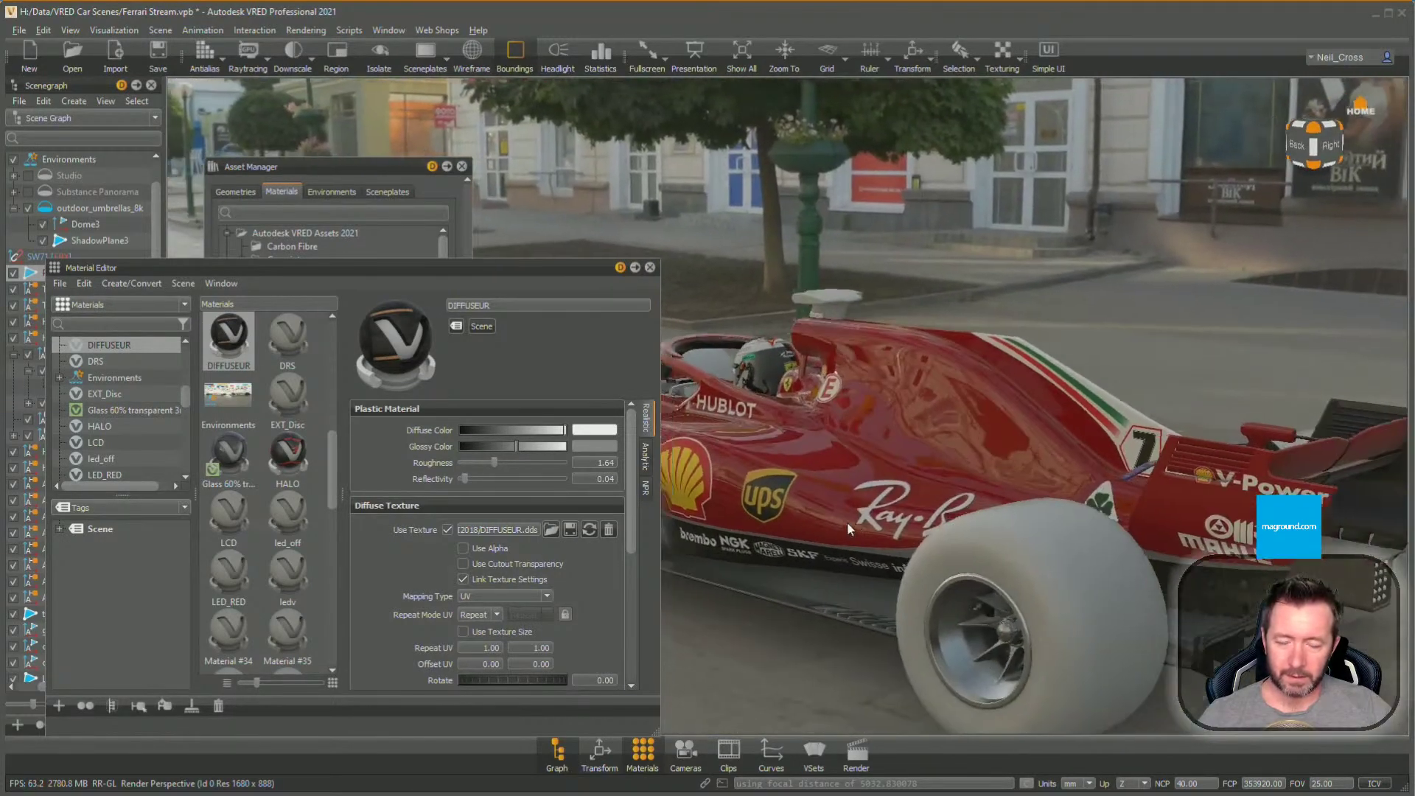
{"action": "left_click_drag", "start_coordinate": [852, 633], "coordinate": [920, 543]}
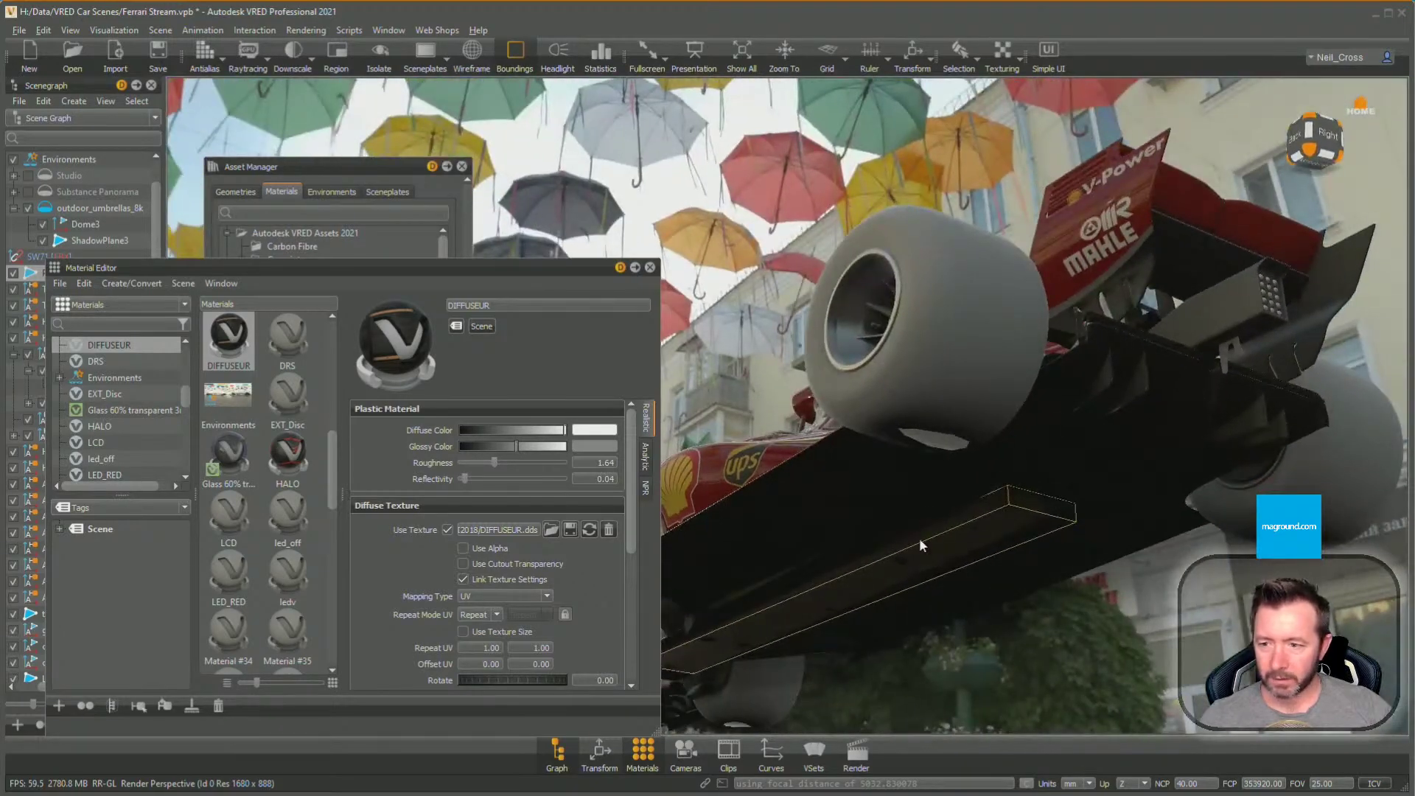
{"action": "double_click", "coordinate": [477, 306]}
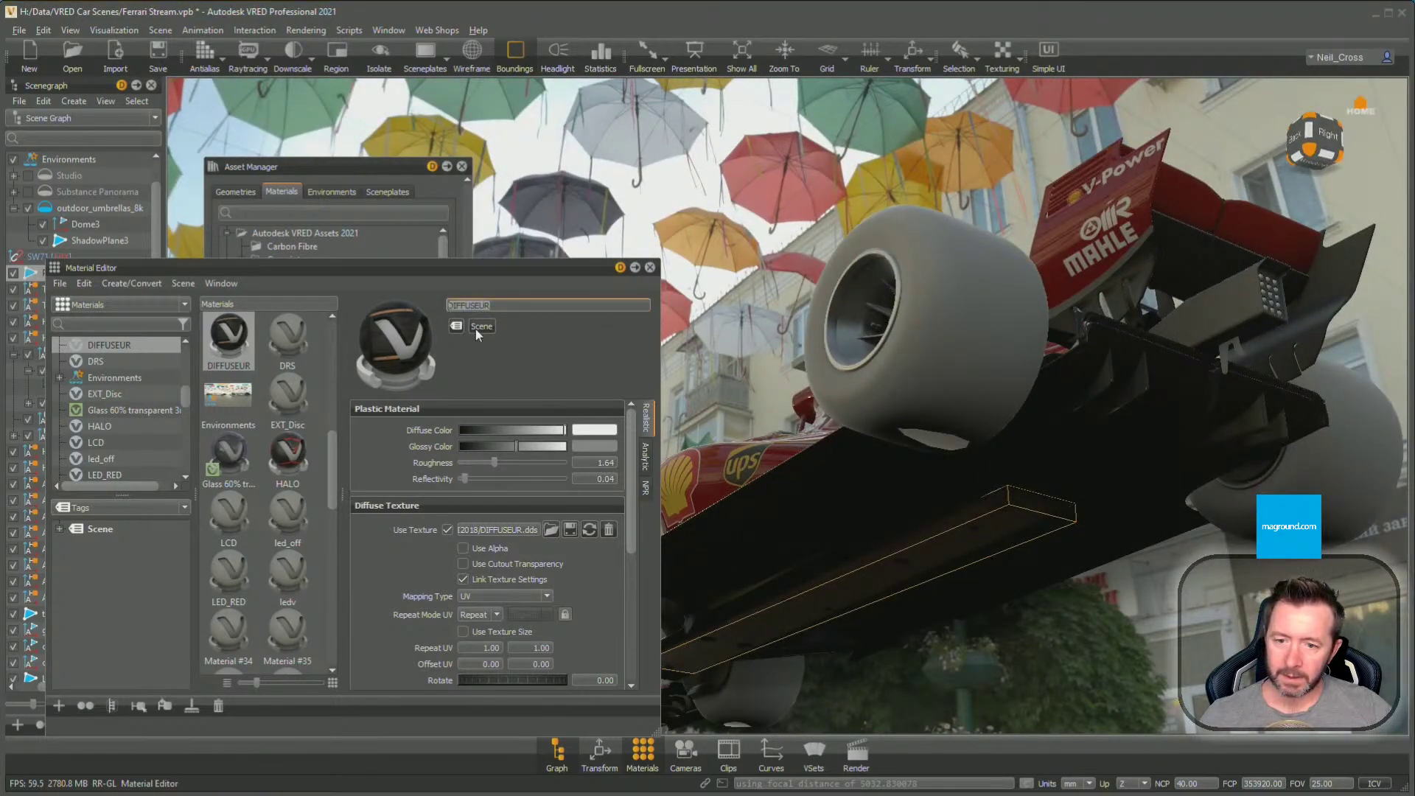
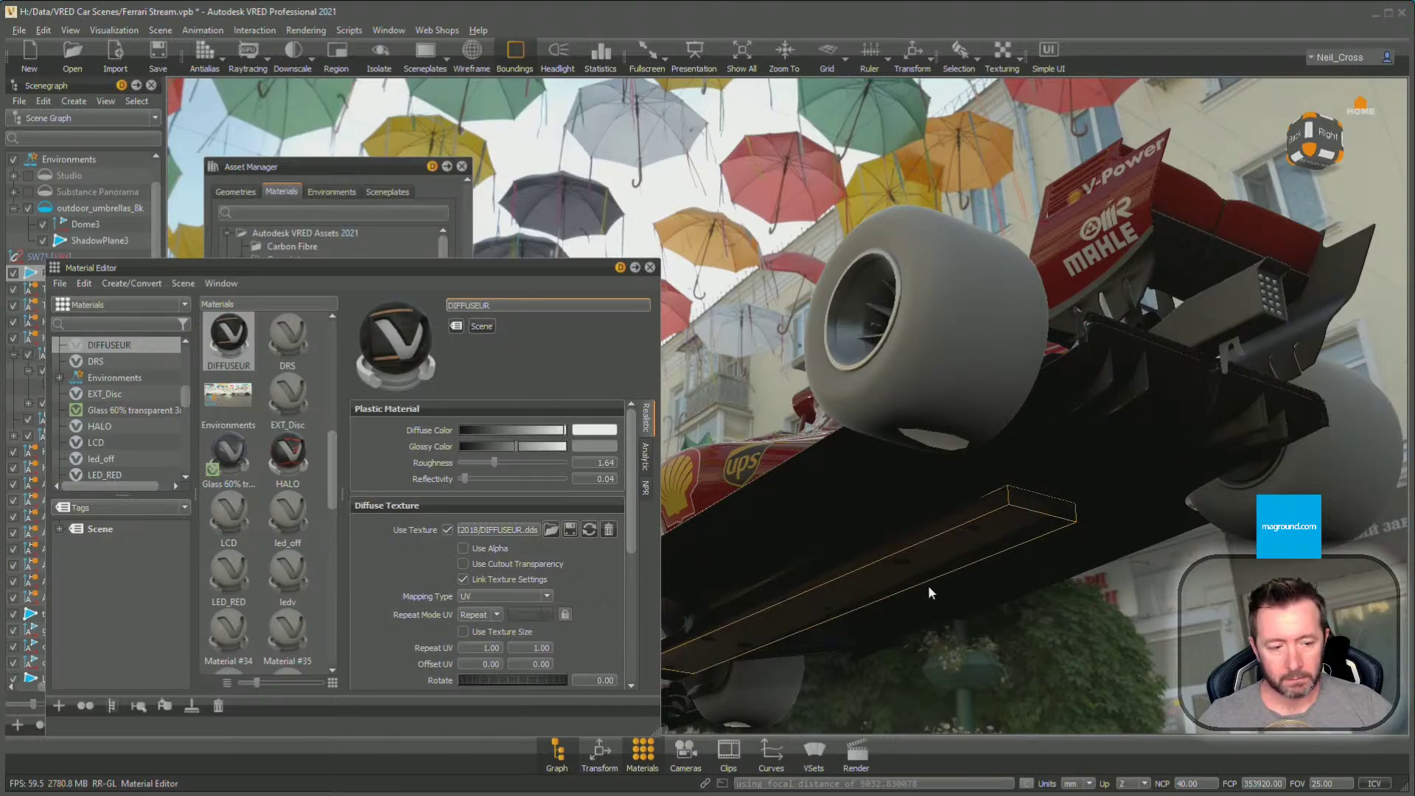
{"action": "left_click_drag", "start_coordinate": [972, 498], "coordinate": [1092, 634]}
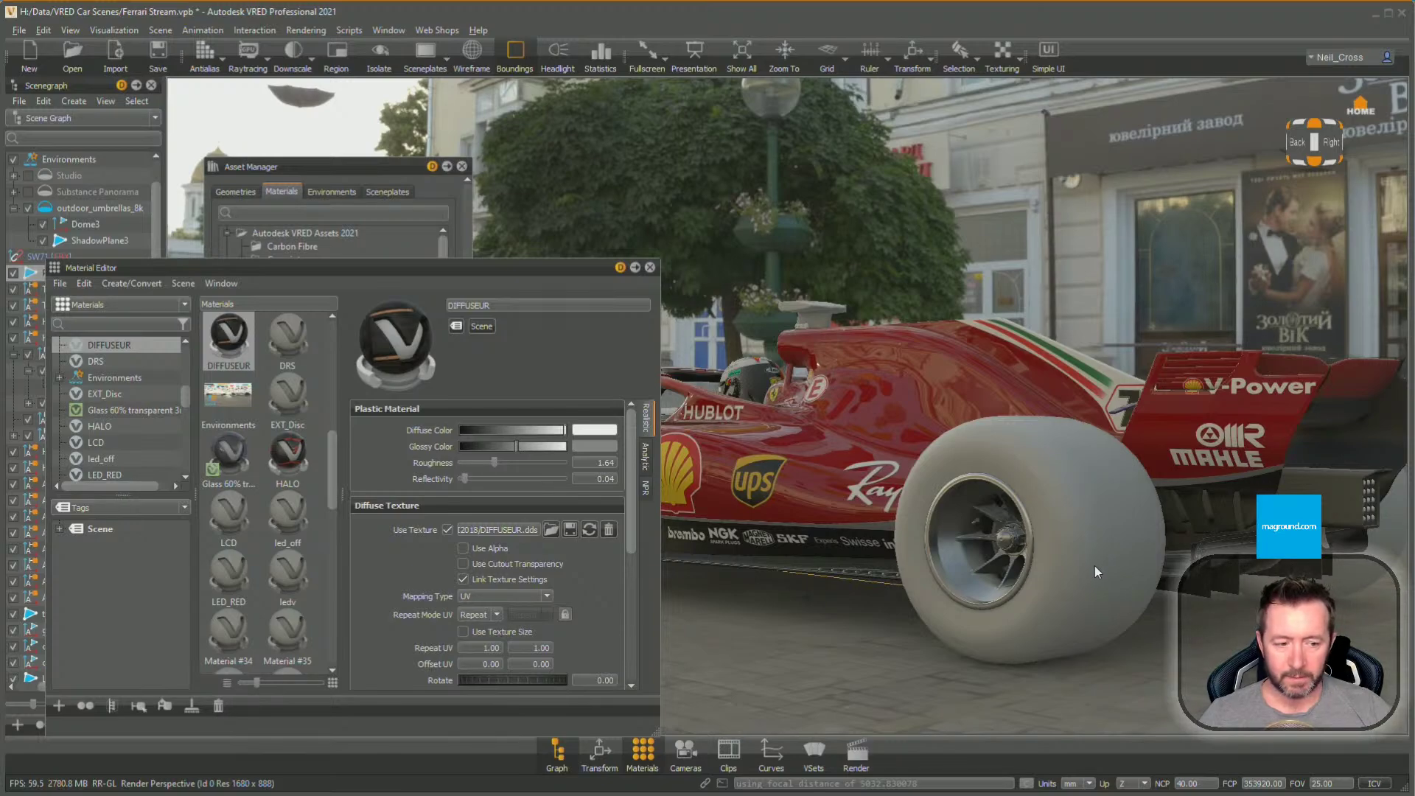
{"action": "left_click_drag", "start_coordinate": [1064, 557], "coordinate": [1130, 603]}
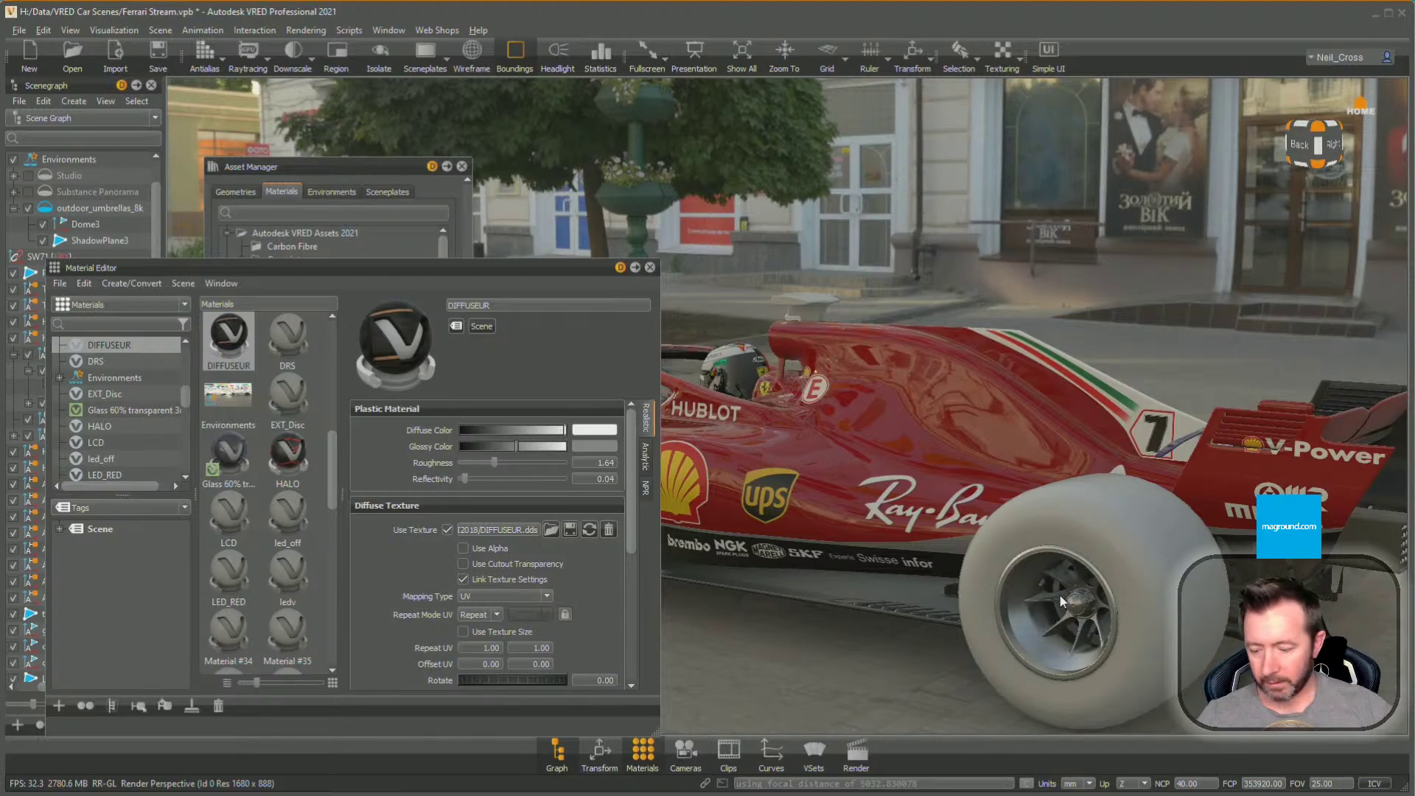
{"action": "left_click_drag", "start_coordinate": [899, 518], "coordinate": [864, 519]}
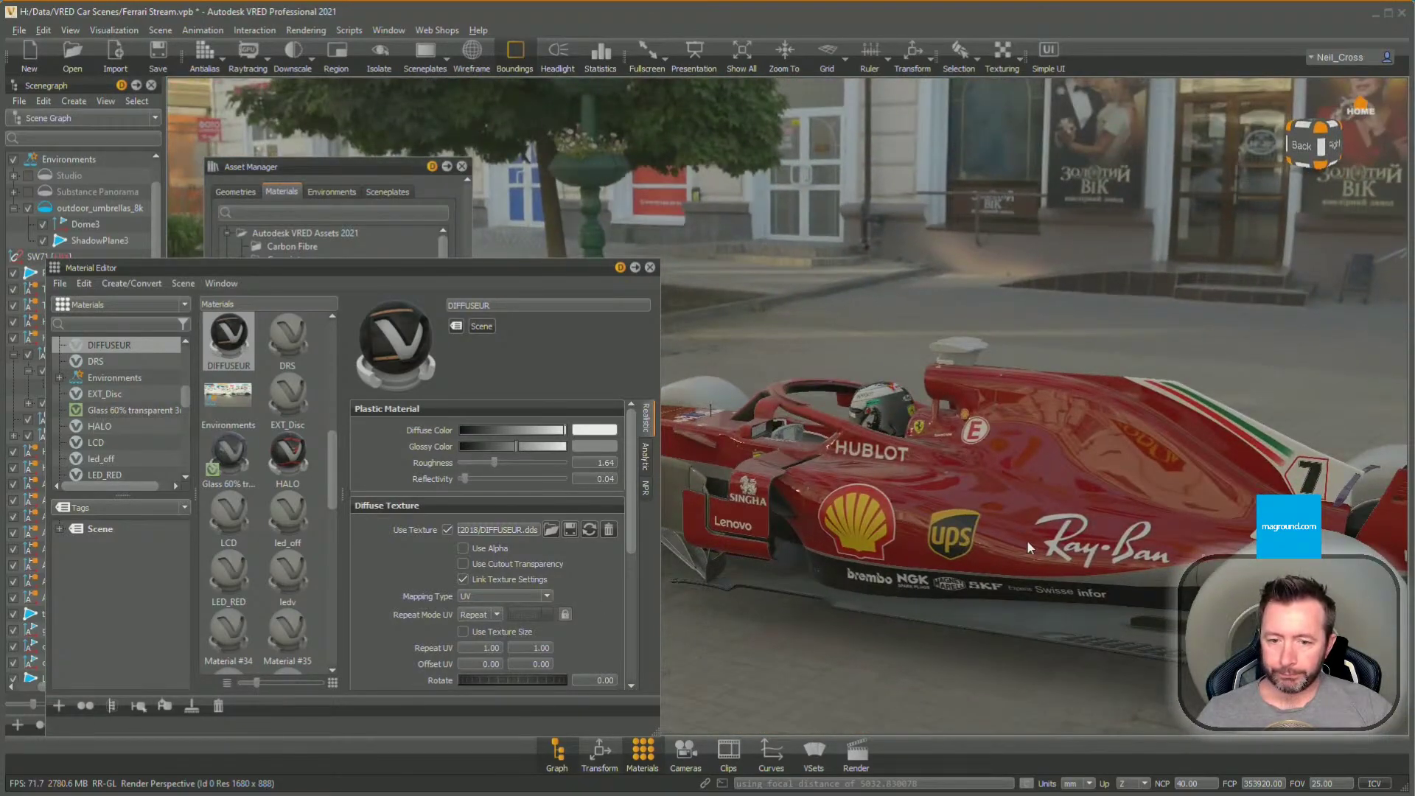
{"action": "left_click_drag", "start_coordinate": [1167, 553], "coordinate": [818, 563]}
Switch to Photoshop, duplicate the Background layer of TyreLeft.png, hide the copy and make the original layer active
{"action": "key", "text": "alt+Tab"}
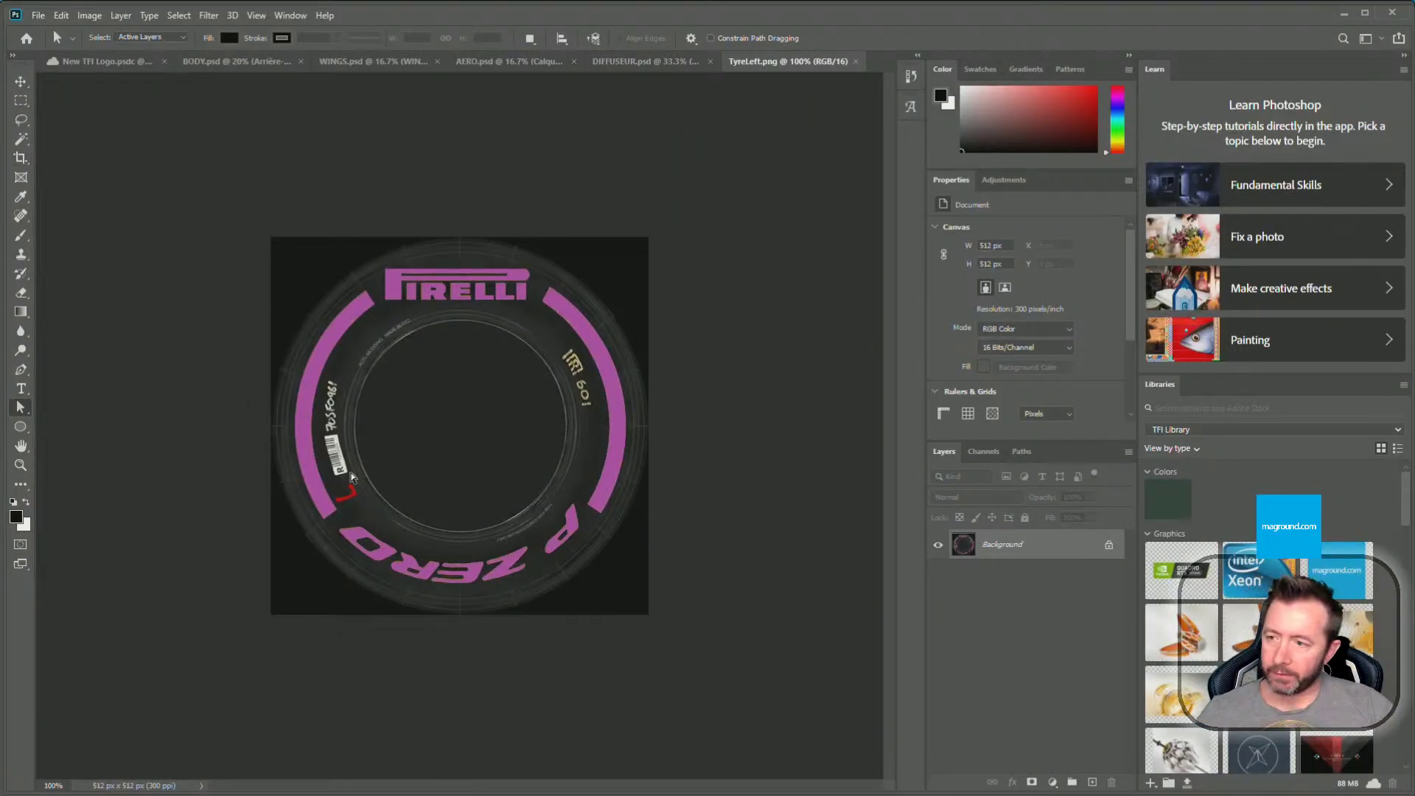
{"action": "right_click", "coordinate": [1002, 538]}
{"action": "left_click", "coordinate": [1014, 577]}
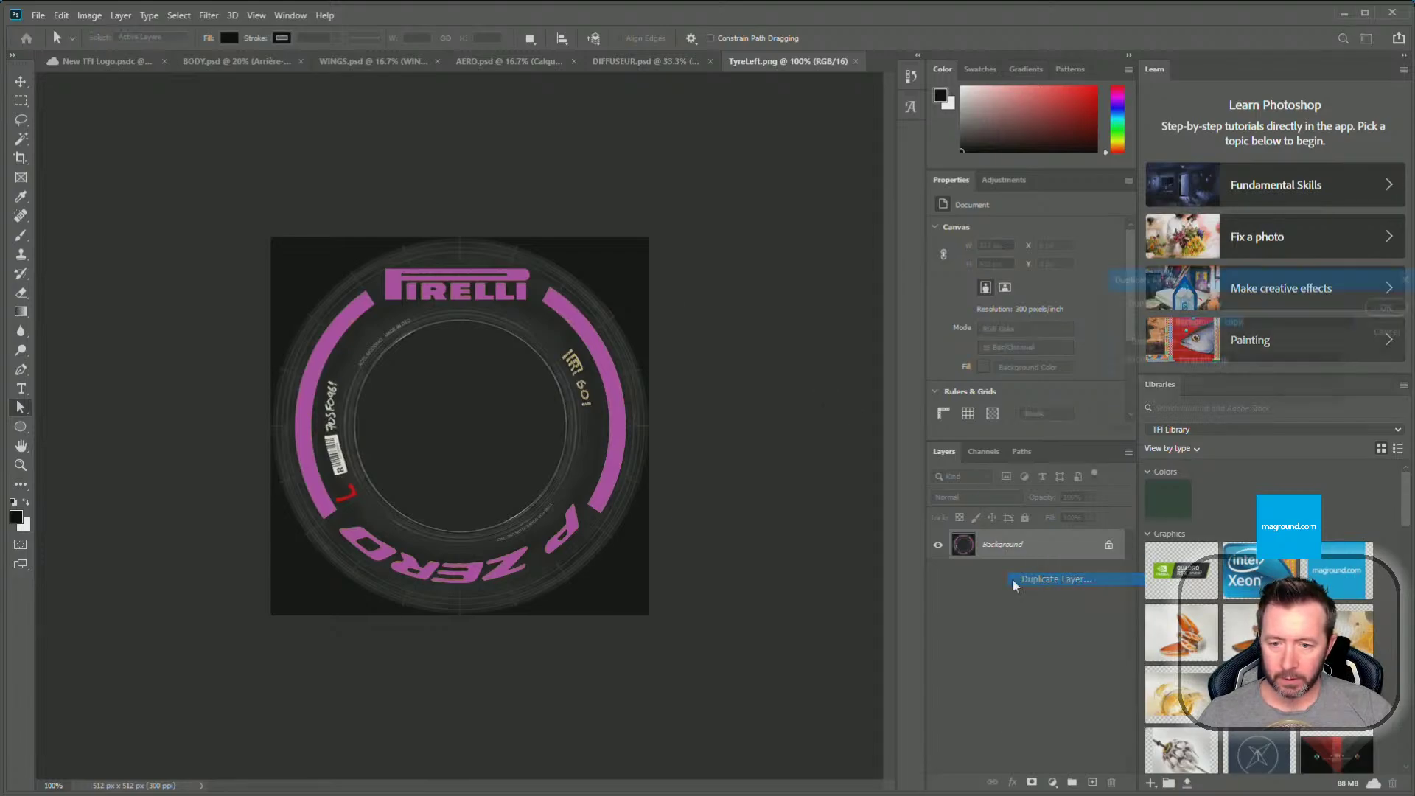
{"action": "left_click", "coordinate": [1385, 313]}
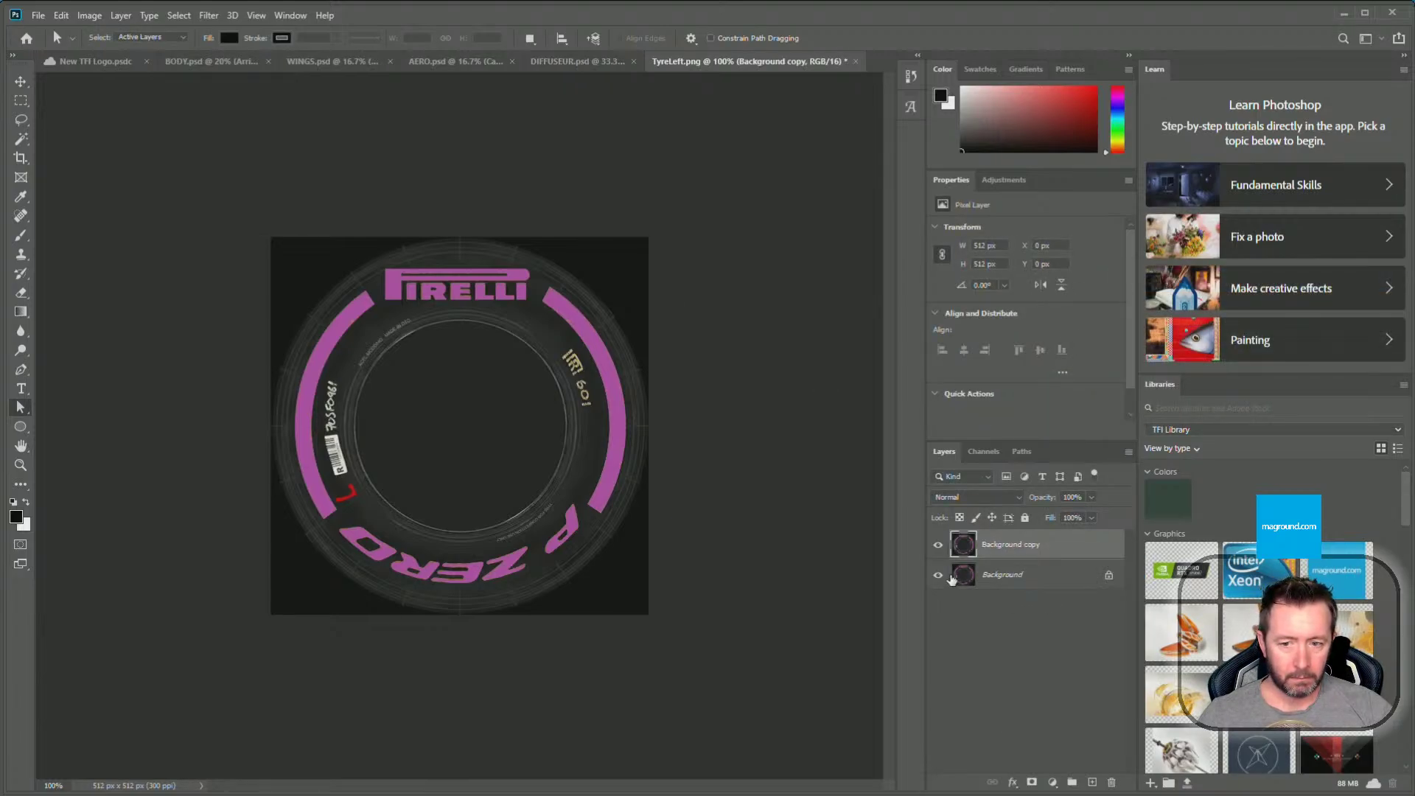
{"action": "left_click", "coordinate": [1009, 579]}
{"action": "left_click", "coordinate": [938, 545]}
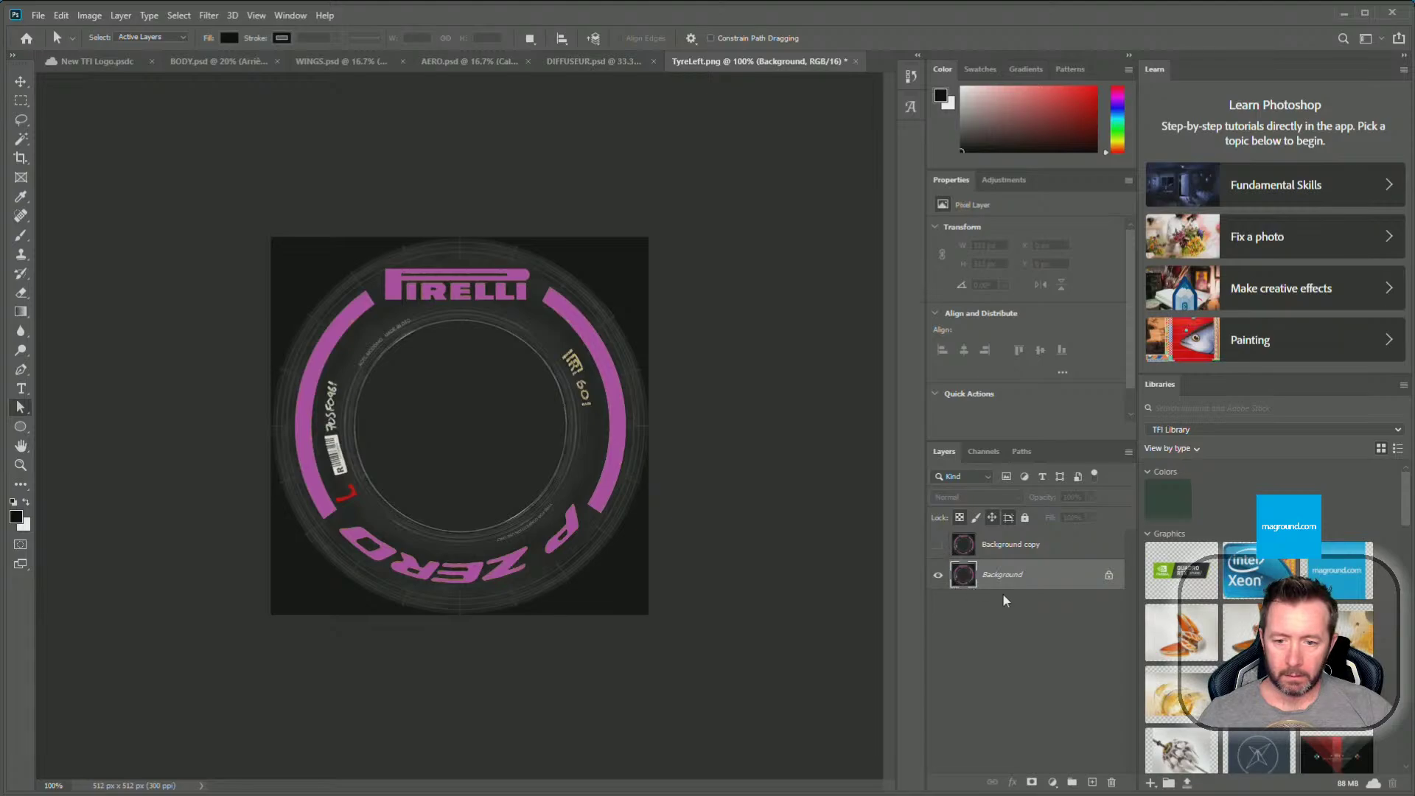
Select the dark rubber area around the tyre lettering with the Magic Wand and fill it with the background color at 100% opacity
{"action": "left_click", "coordinate": [21, 138]}
{"action": "left_click", "coordinate": [487, 325]}
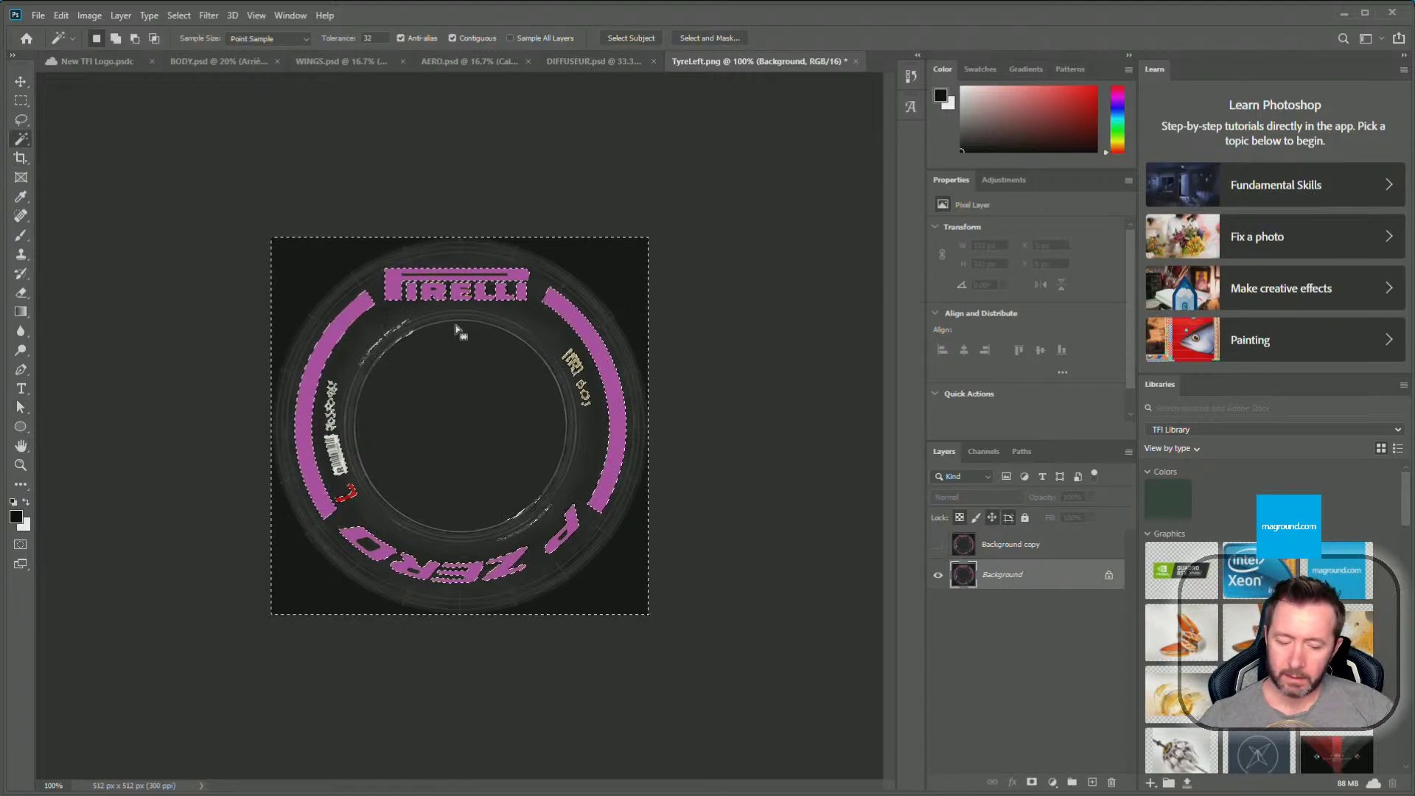
{"action": "key", "text": "i"}
{"action": "key", "text": "shift+BackSpace"}
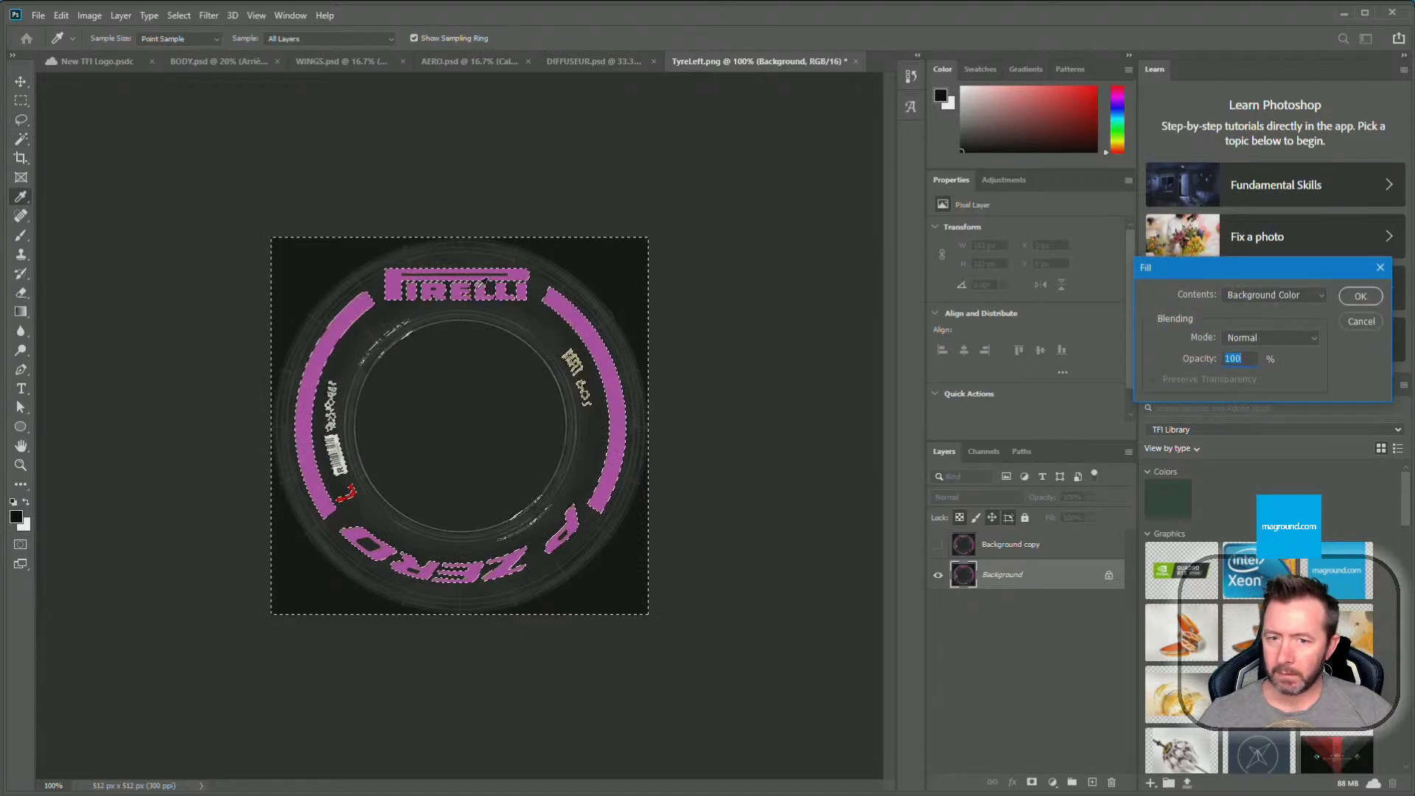
{"action": "left_click", "coordinate": [1360, 296]}
{"action": "key", "text": "w"}
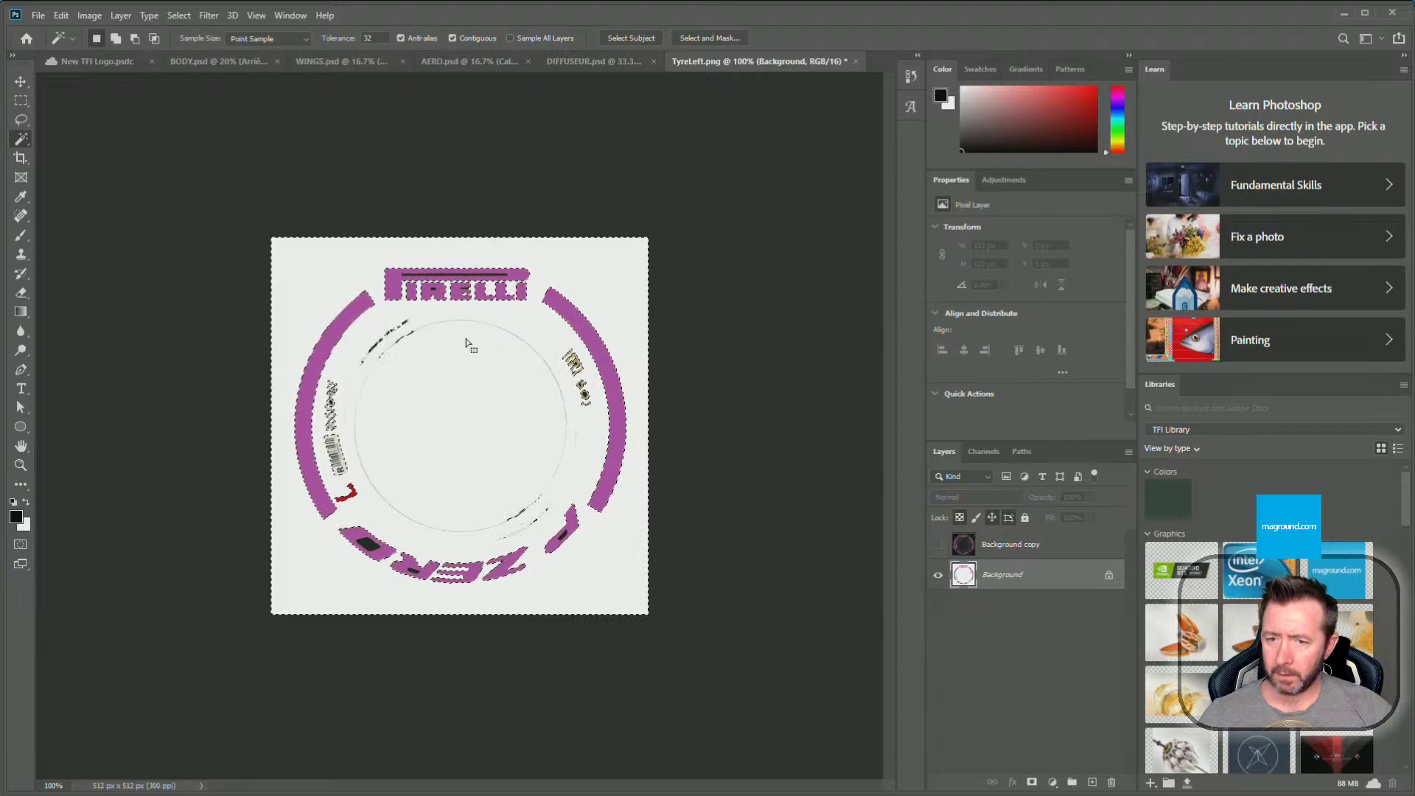
Clear the selection and delete the hidden Background copy layer
{"action": "left_click", "coordinate": [1028, 545]}
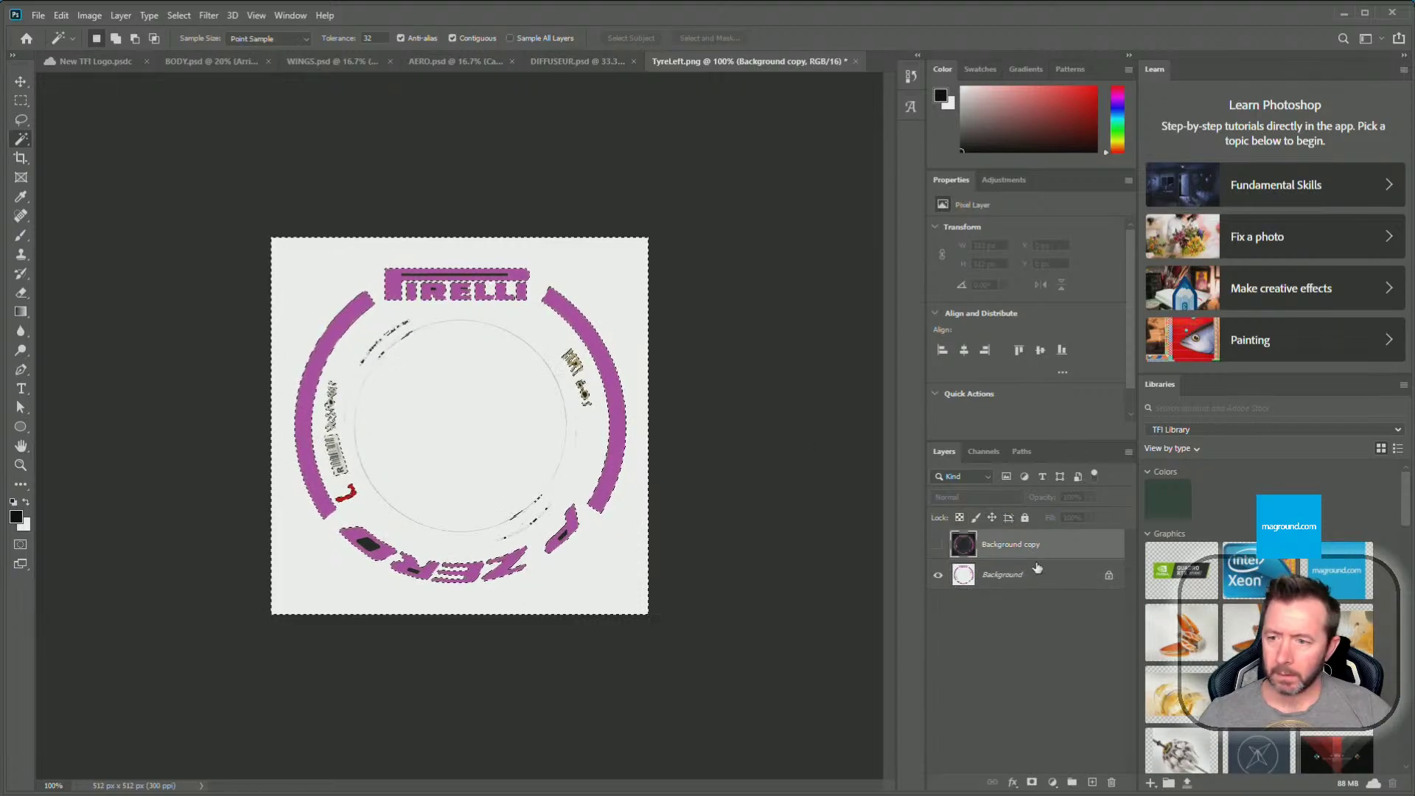
{"action": "key", "text": "ctrl+d"}
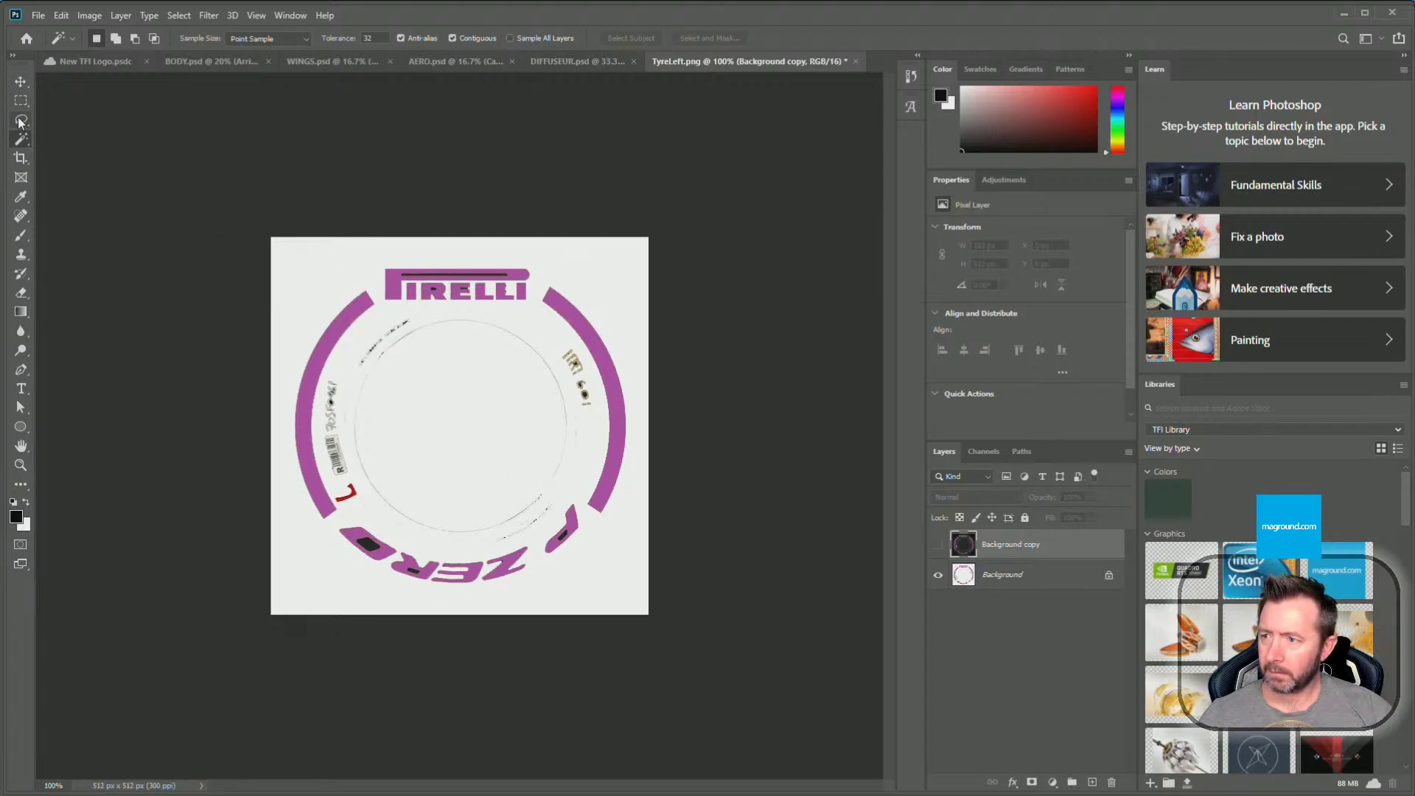
{"action": "left_click", "coordinate": [454, 398]}
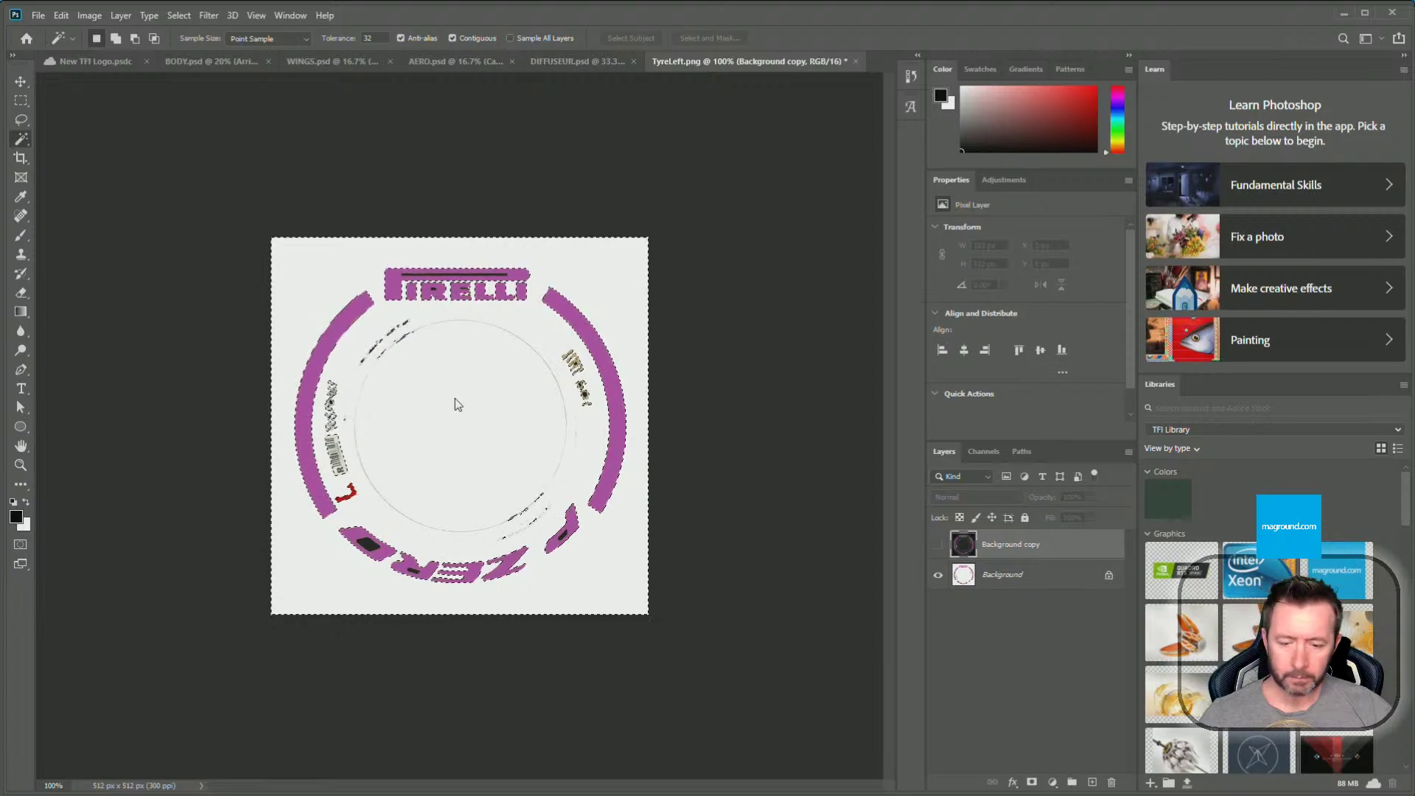
{"action": "key", "text": "ctrl+d"}
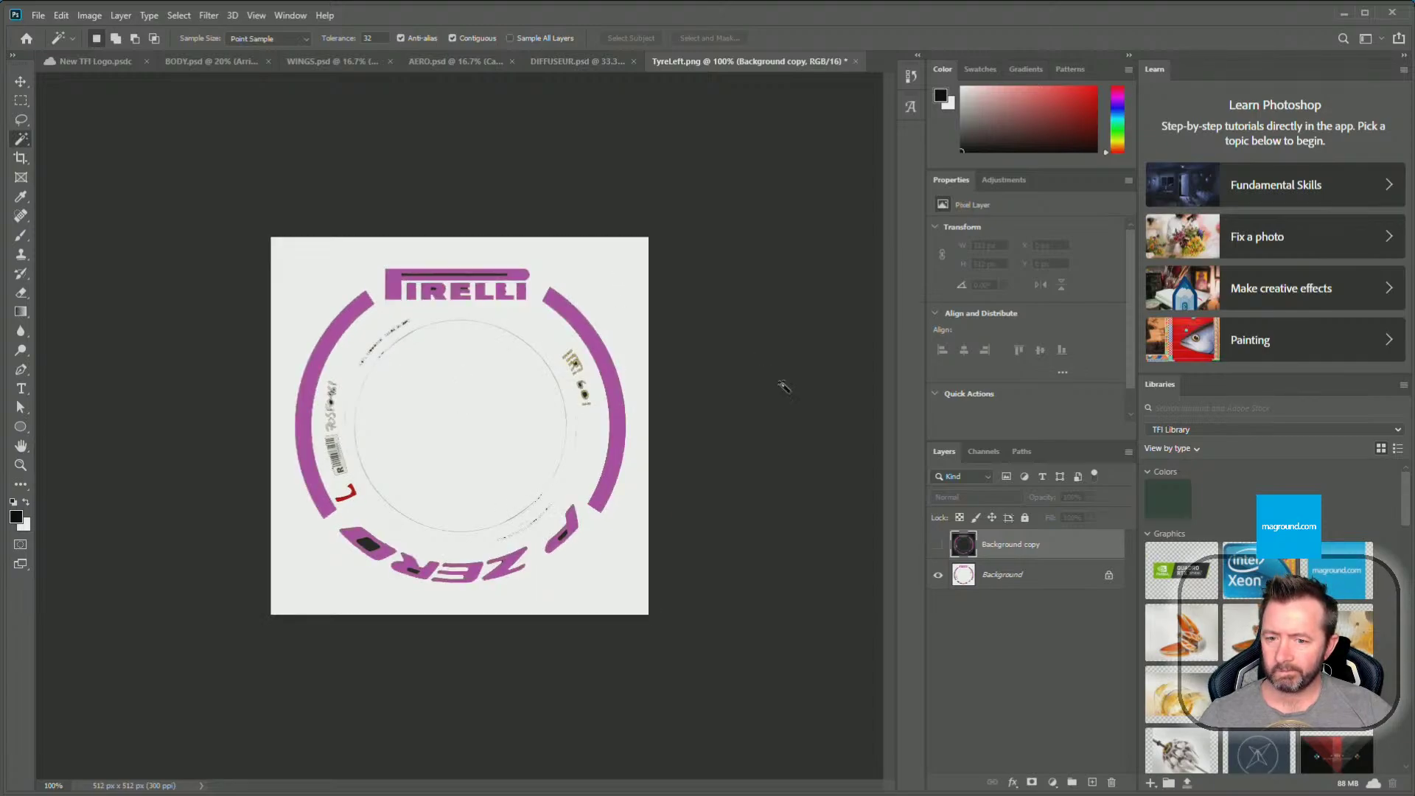
{"action": "key", "text": "Delete"}
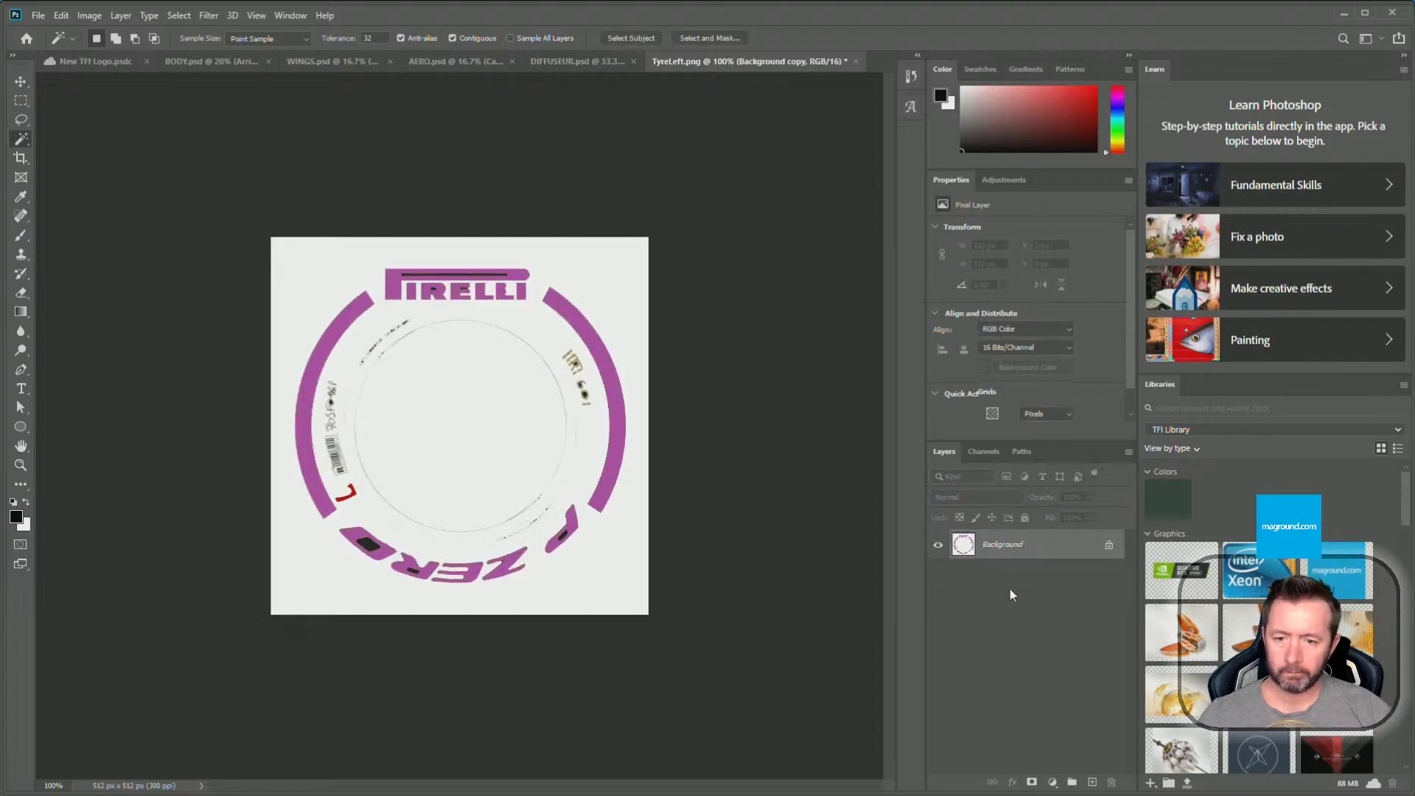
Convert the locked Background into a regular layer named Layer 0
{"action": "right_click", "coordinate": [1009, 552]}
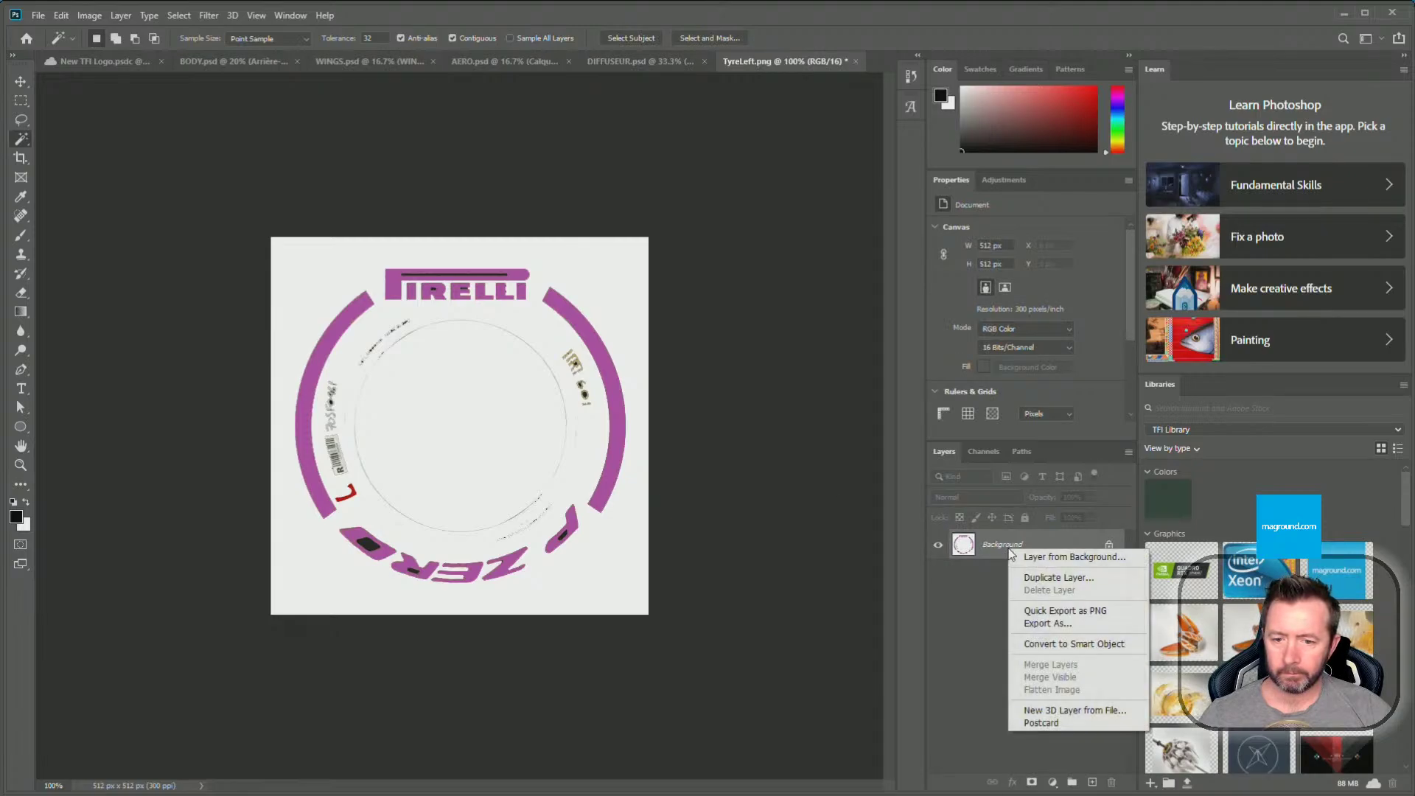
{"action": "left_click", "coordinate": [1050, 559]}
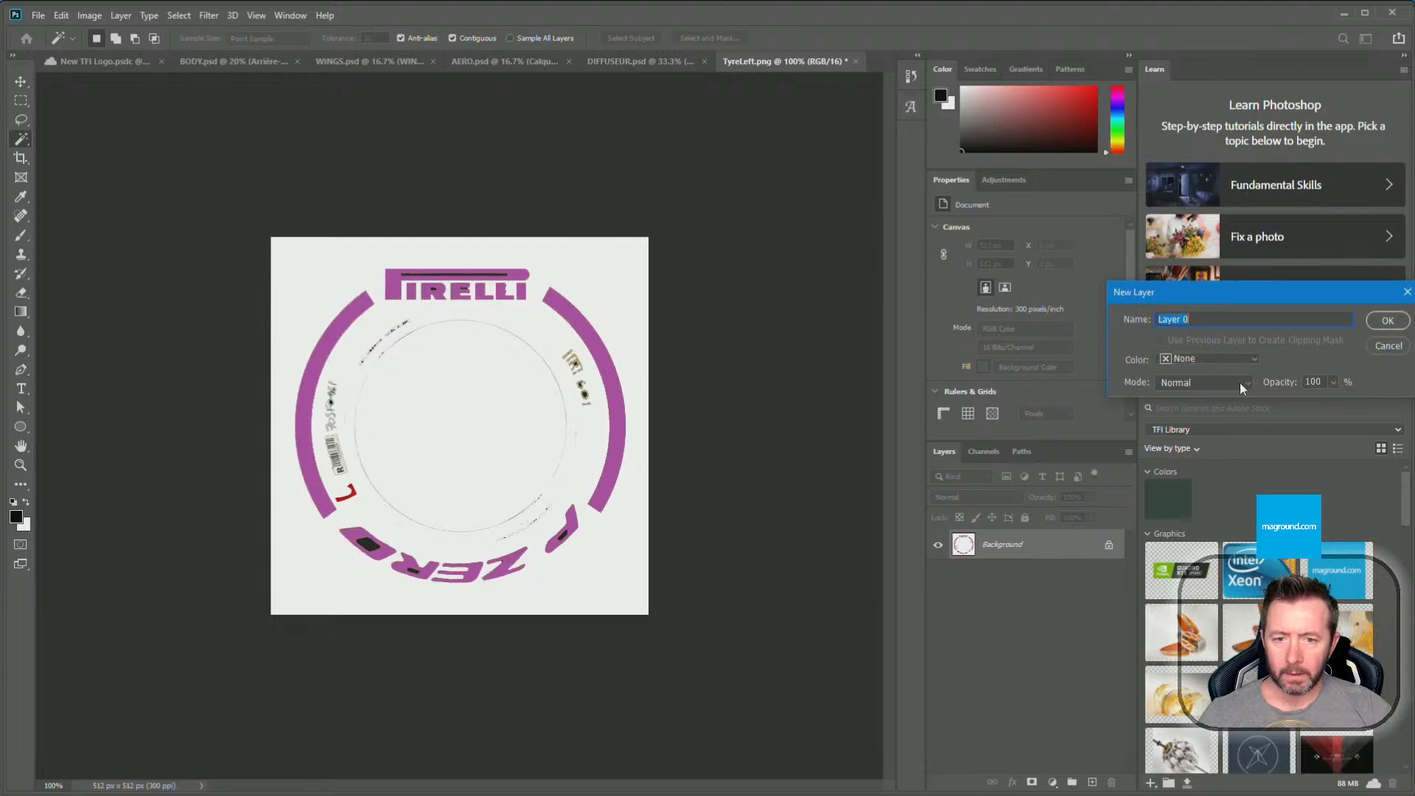
{"action": "left_click", "coordinate": [1387, 320]}
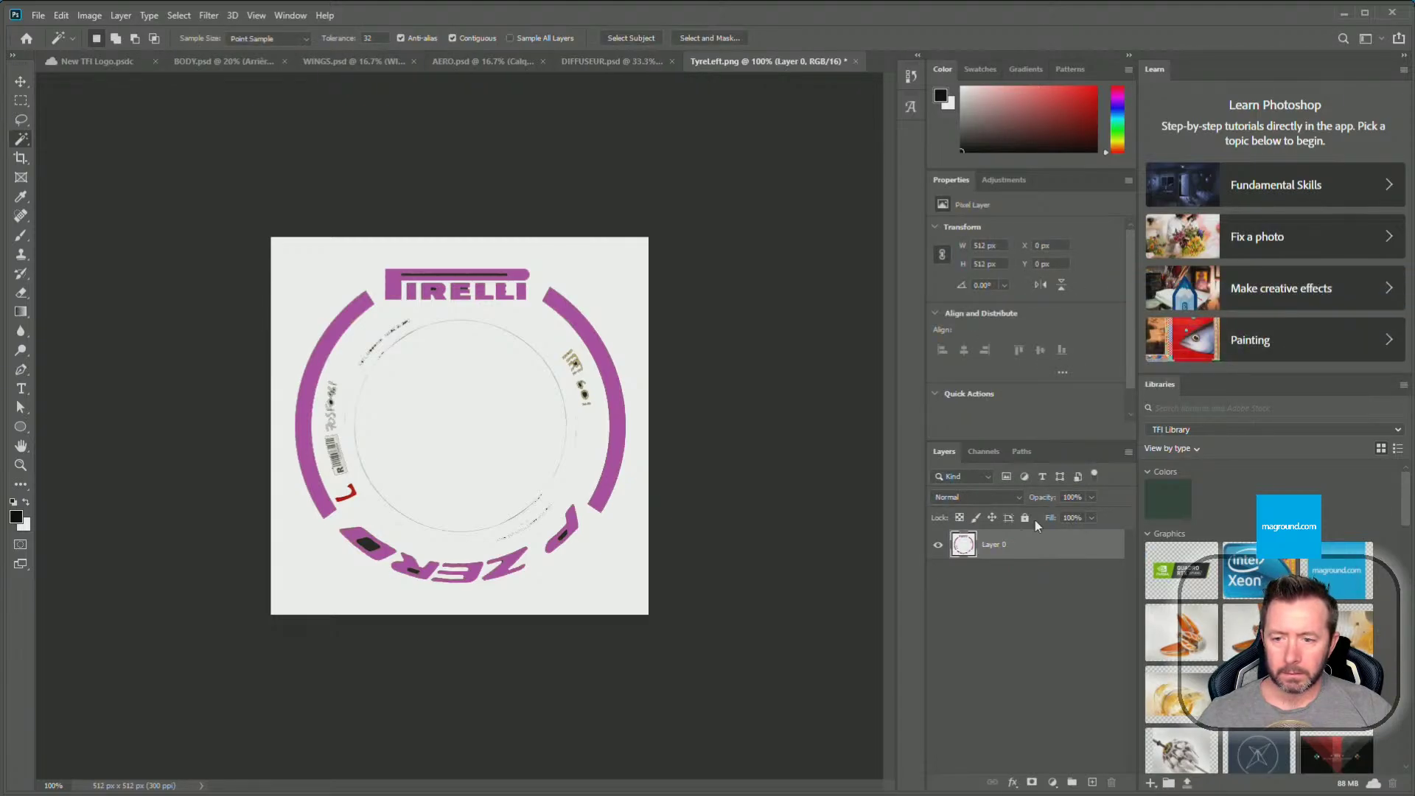
Duplicate Layer 0 and delete the original, leaving only the copy
{"action": "right_click", "coordinate": [1004, 547]}
{"action": "left_click", "coordinate": [1052, 488]}
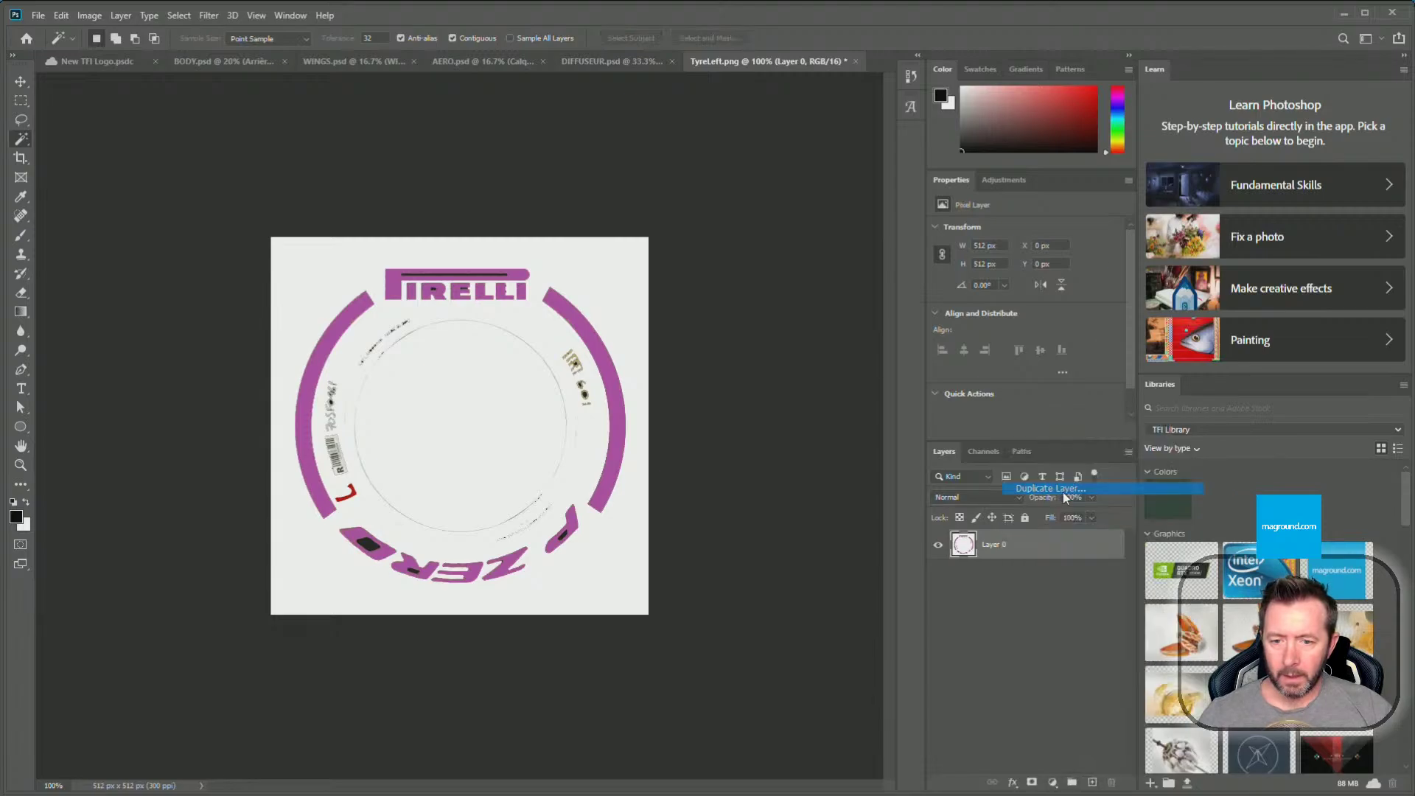
{"action": "left_click", "coordinate": [1386, 306]}
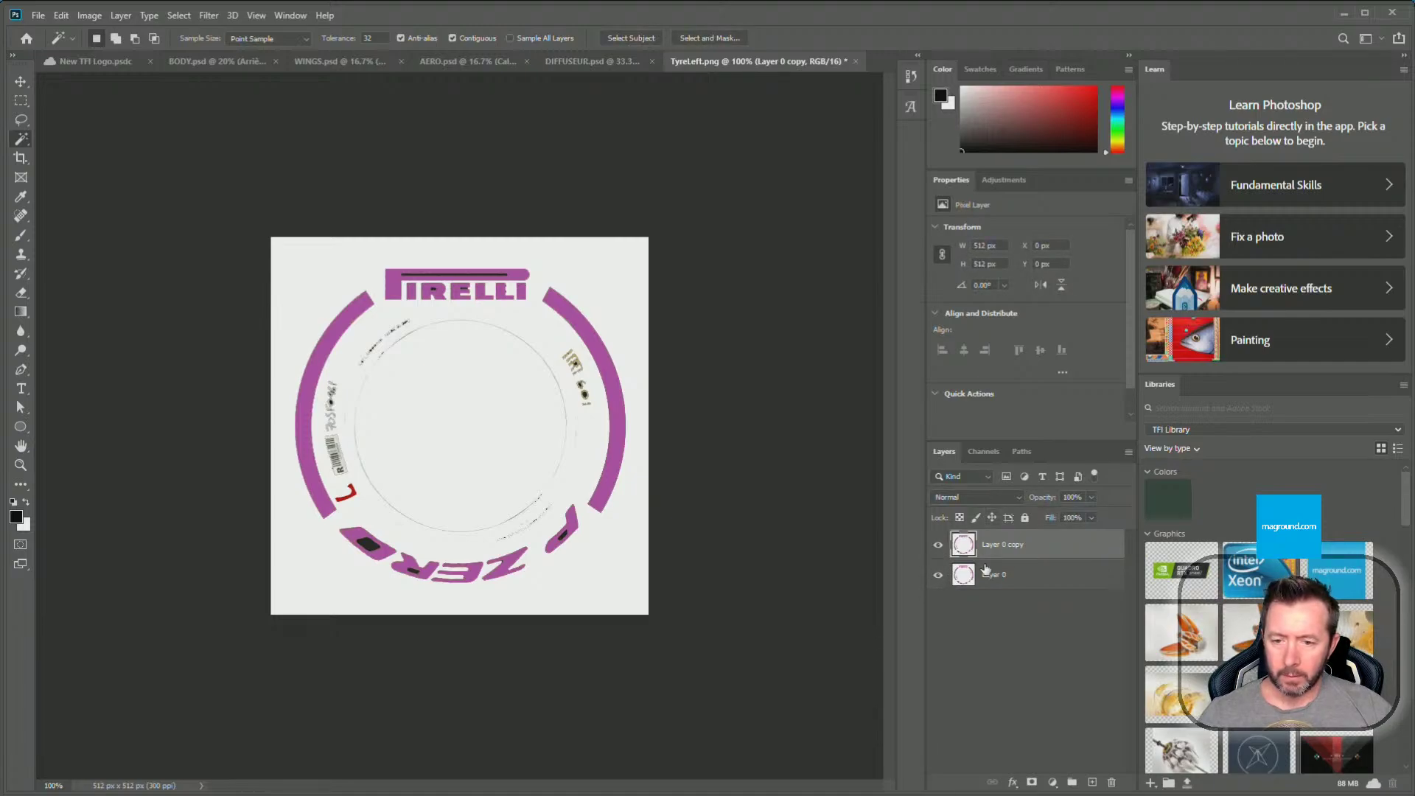
{"action": "left_click", "coordinate": [978, 576]}
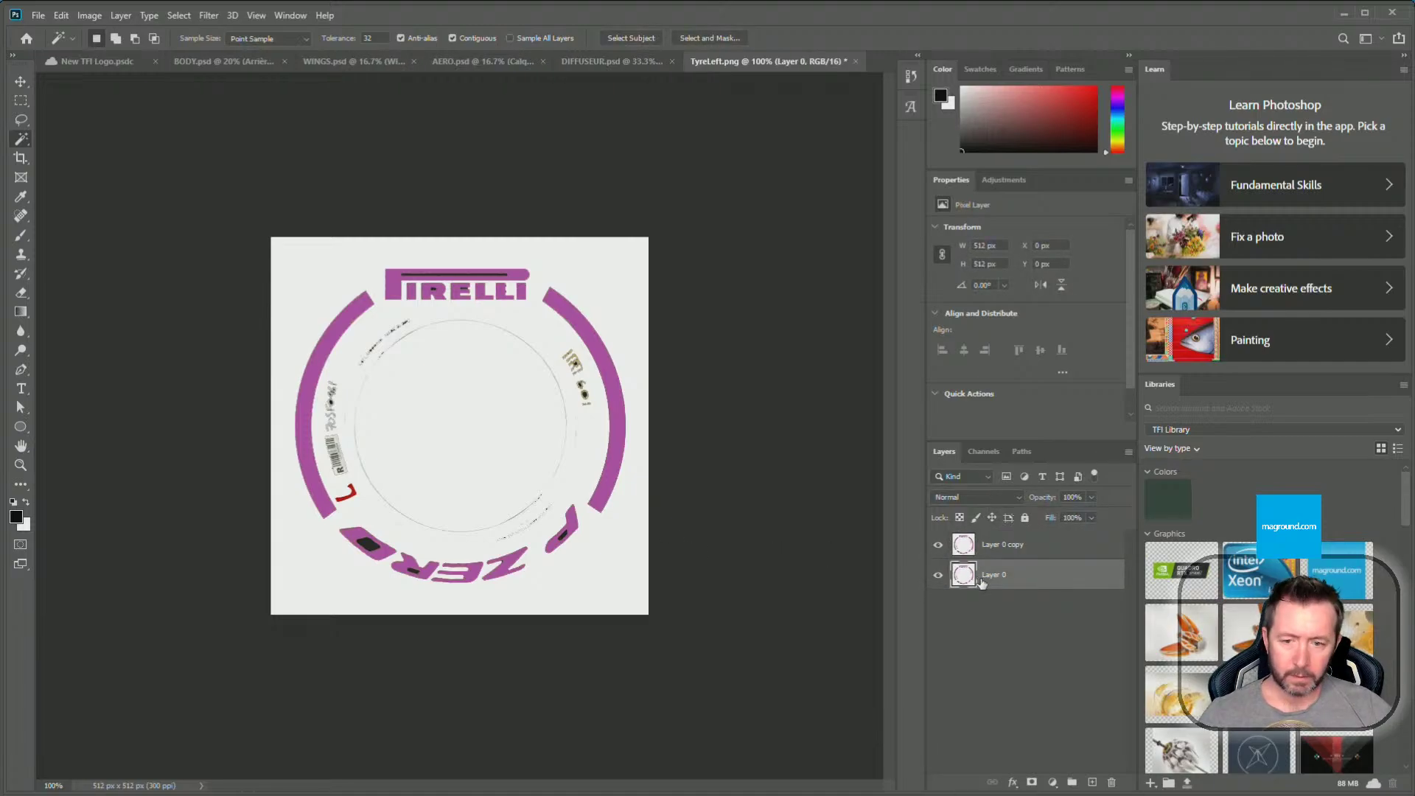
{"action": "key", "text": "Delete"}
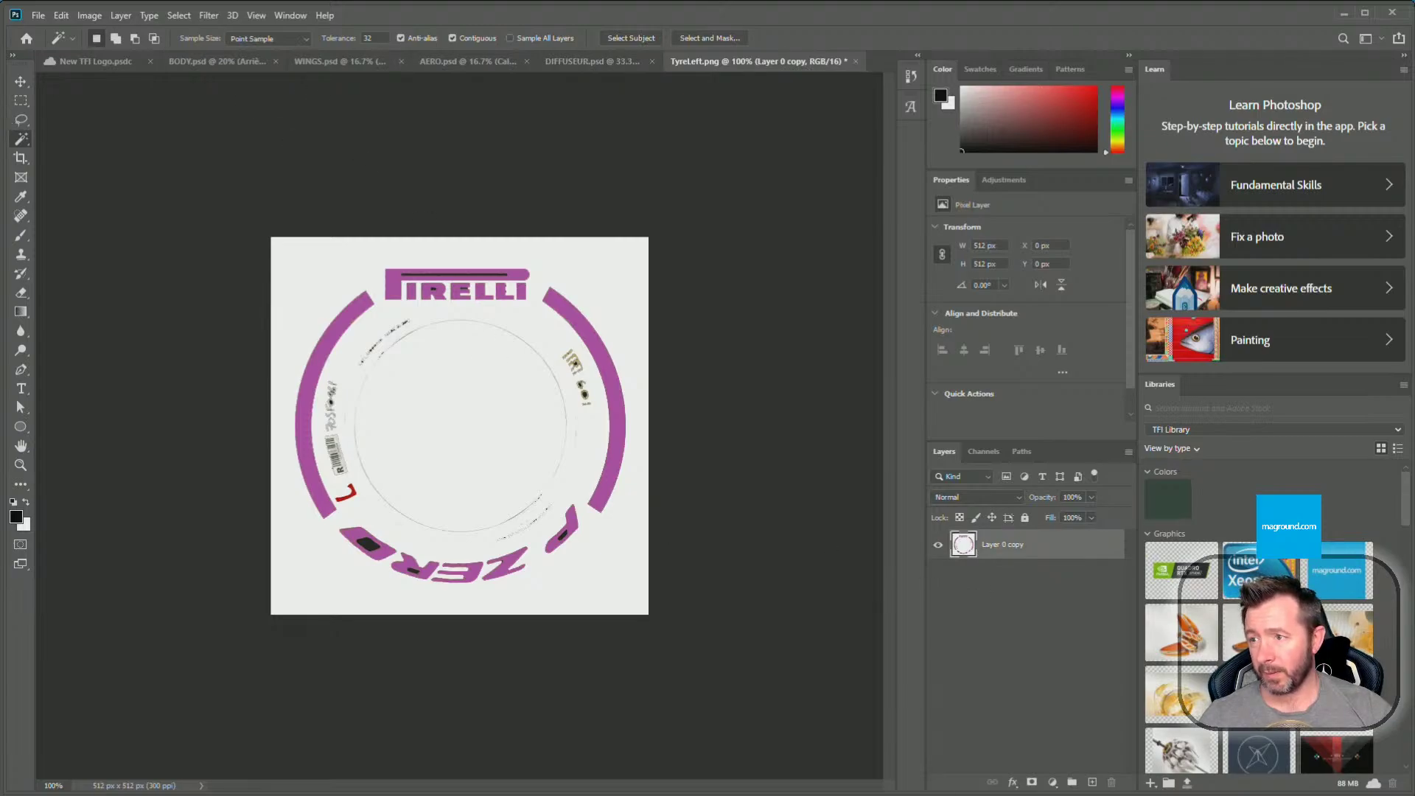
Select the white area around the tyre lettering with the Magic Wand, delete it to transparency and clear the selection
{"action": "left_click", "coordinate": [422, 332]}
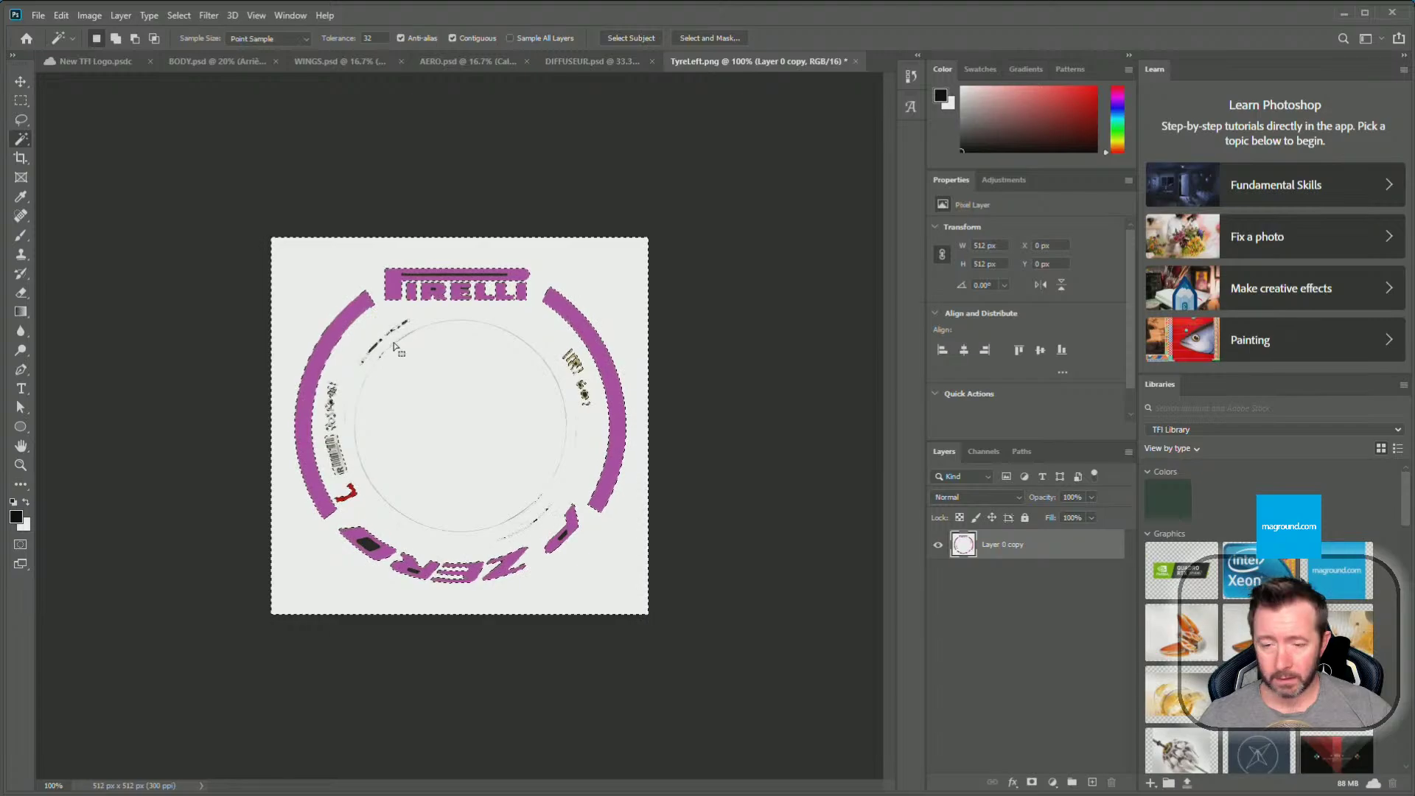
{"action": "key", "text": "Delete"}
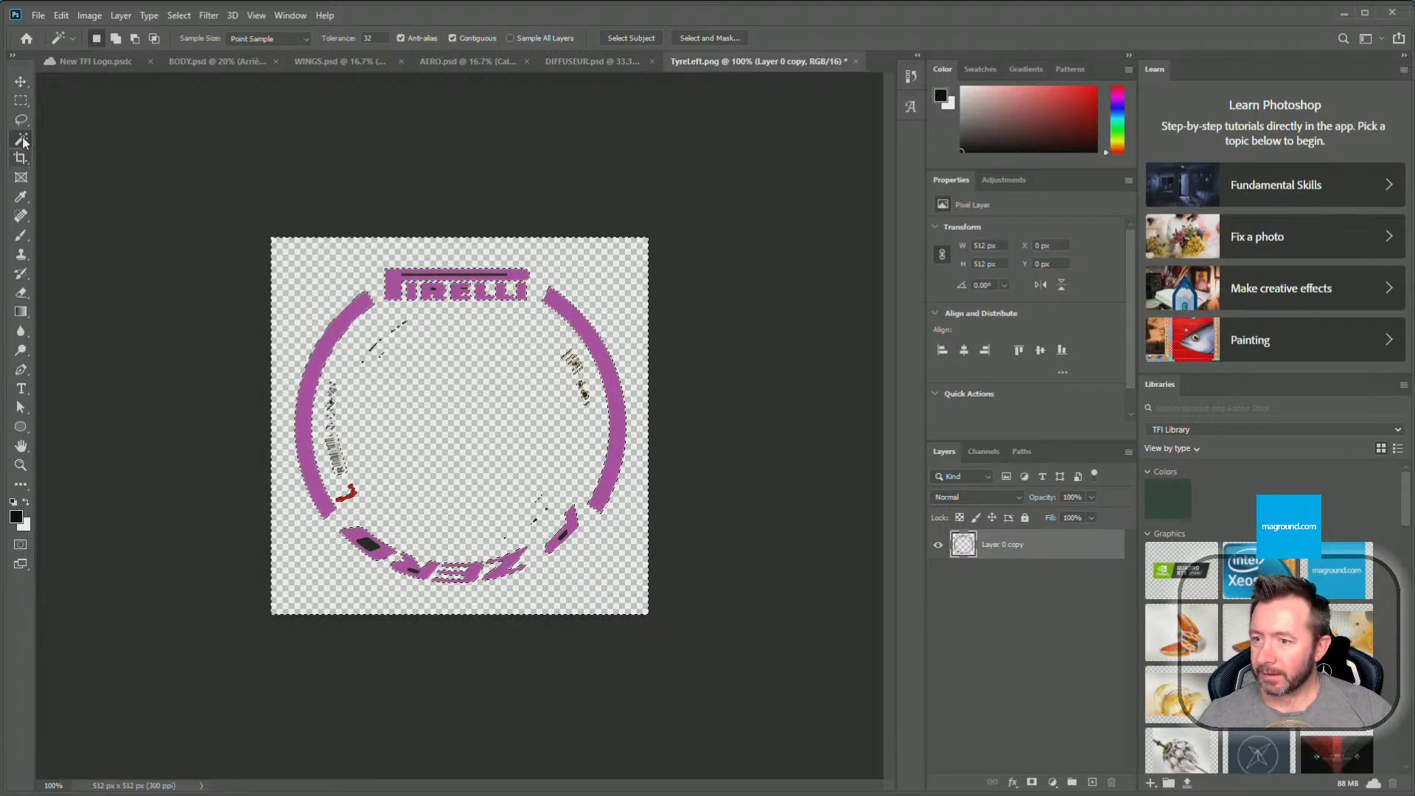
{"action": "key", "text": "ctrl+d"}
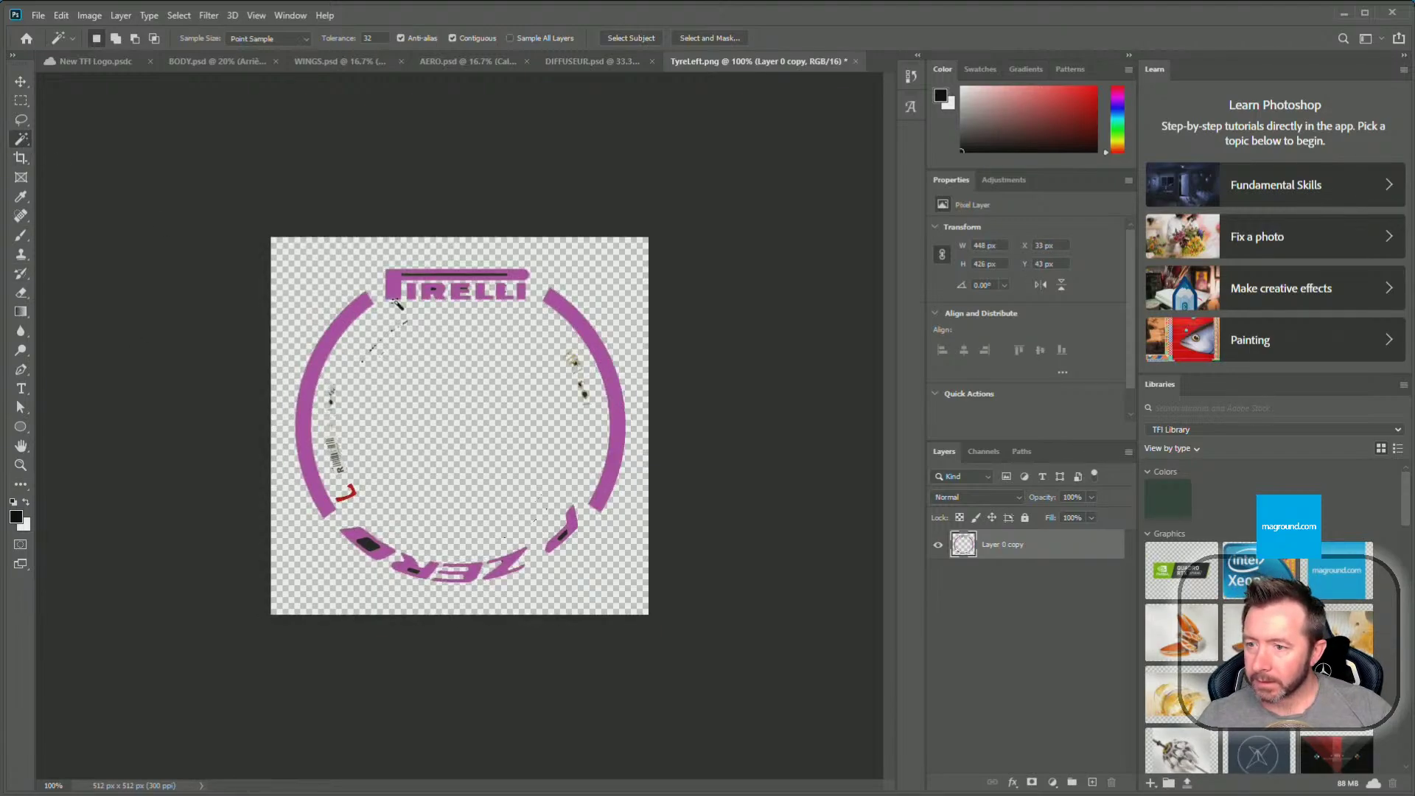
Delete the dark fills inside the R, the long P bar and the E of the PIRELLI lettering with the Magic Wand
{"action": "scroll", "coordinate": [371, 359], "scroll_direction": "up", "scroll_amount": 3, "text": "alt"}
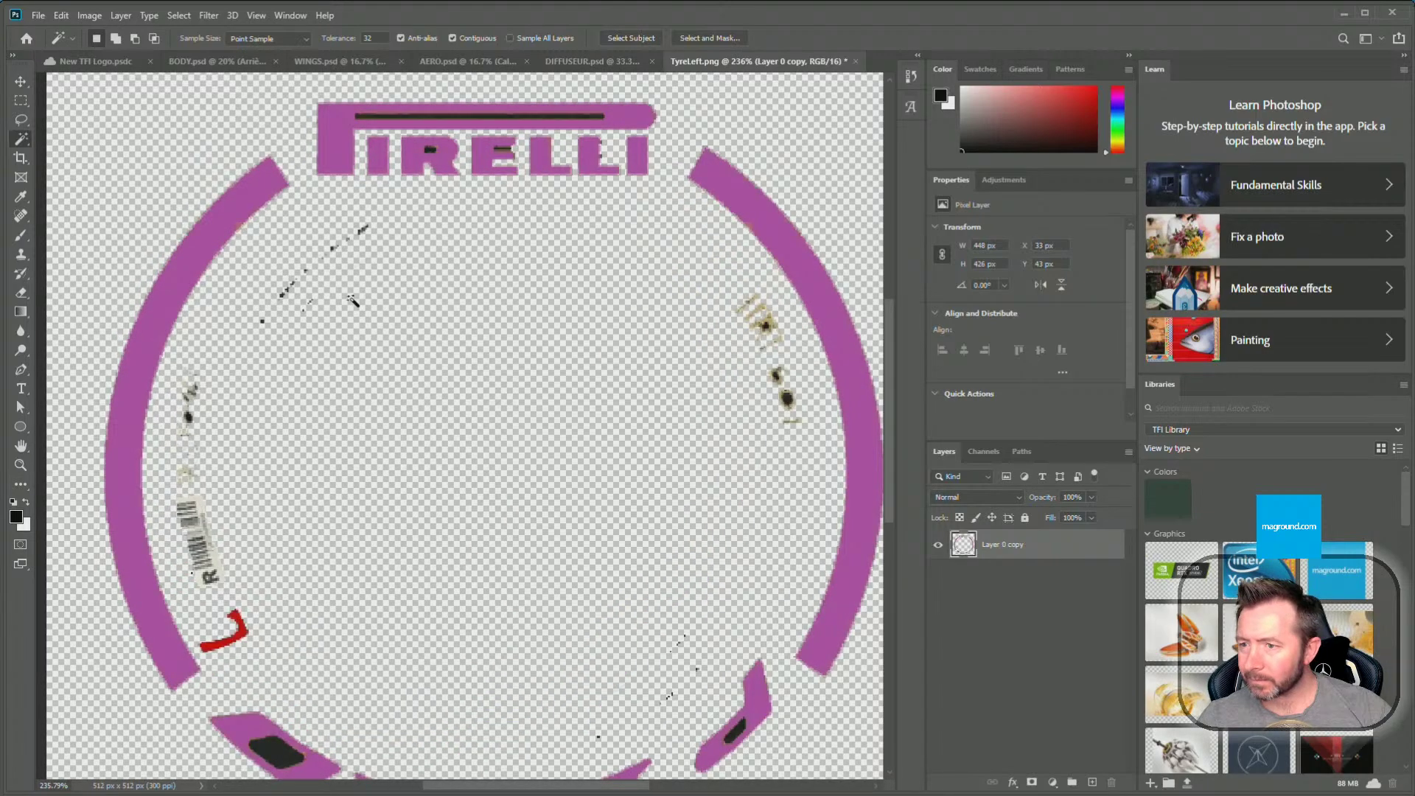
{"action": "scroll", "coordinate": [346, 346], "scroll_direction": "up", "scroll_amount": 3, "text": "alt"}
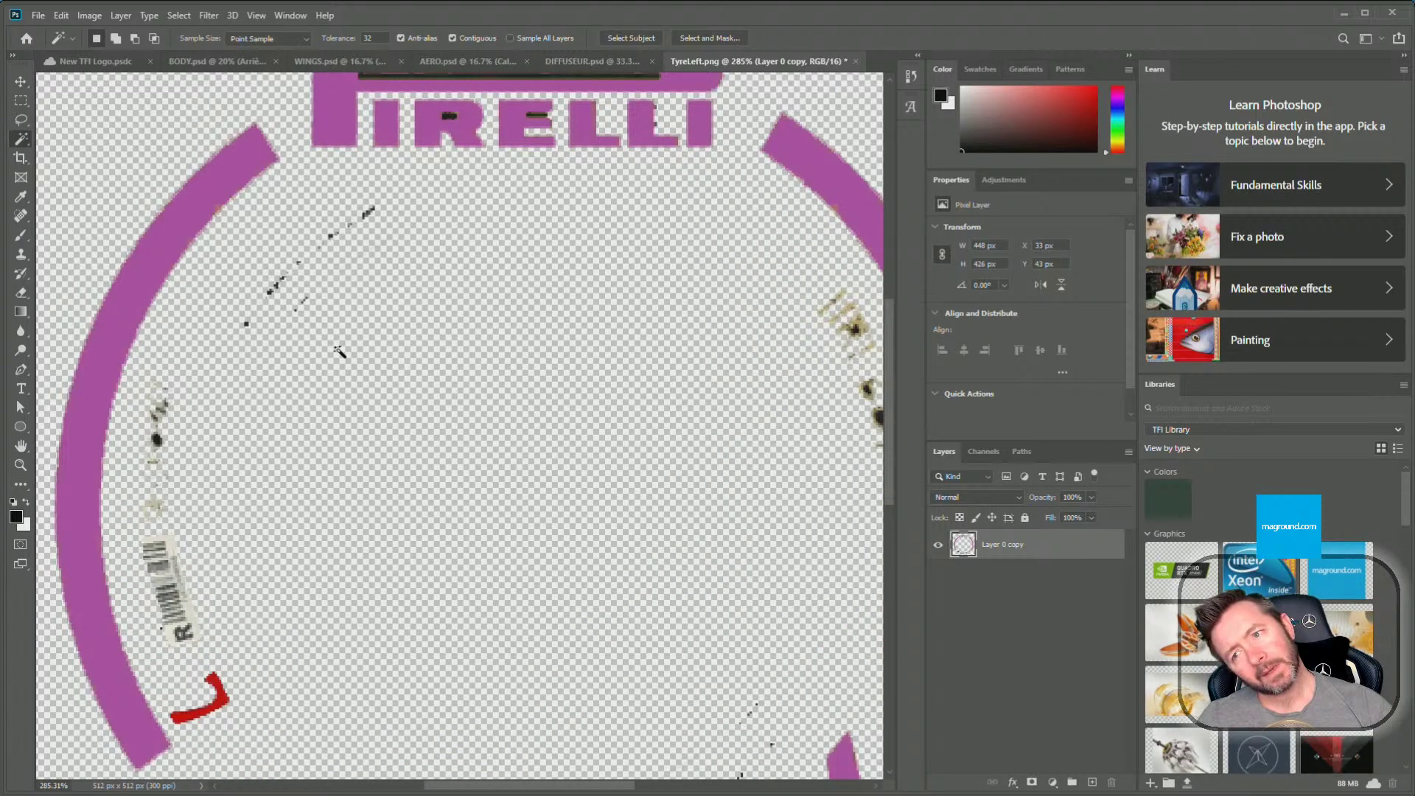
{"action": "scroll", "coordinate": [339, 352], "scroll_direction": "down", "scroll_amount": 1, "text": "alt"}
{"action": "scroll", "coordinate": [442, 177], "scroll_direction": "up", "scroll_amount": 8, "text": "alt"}
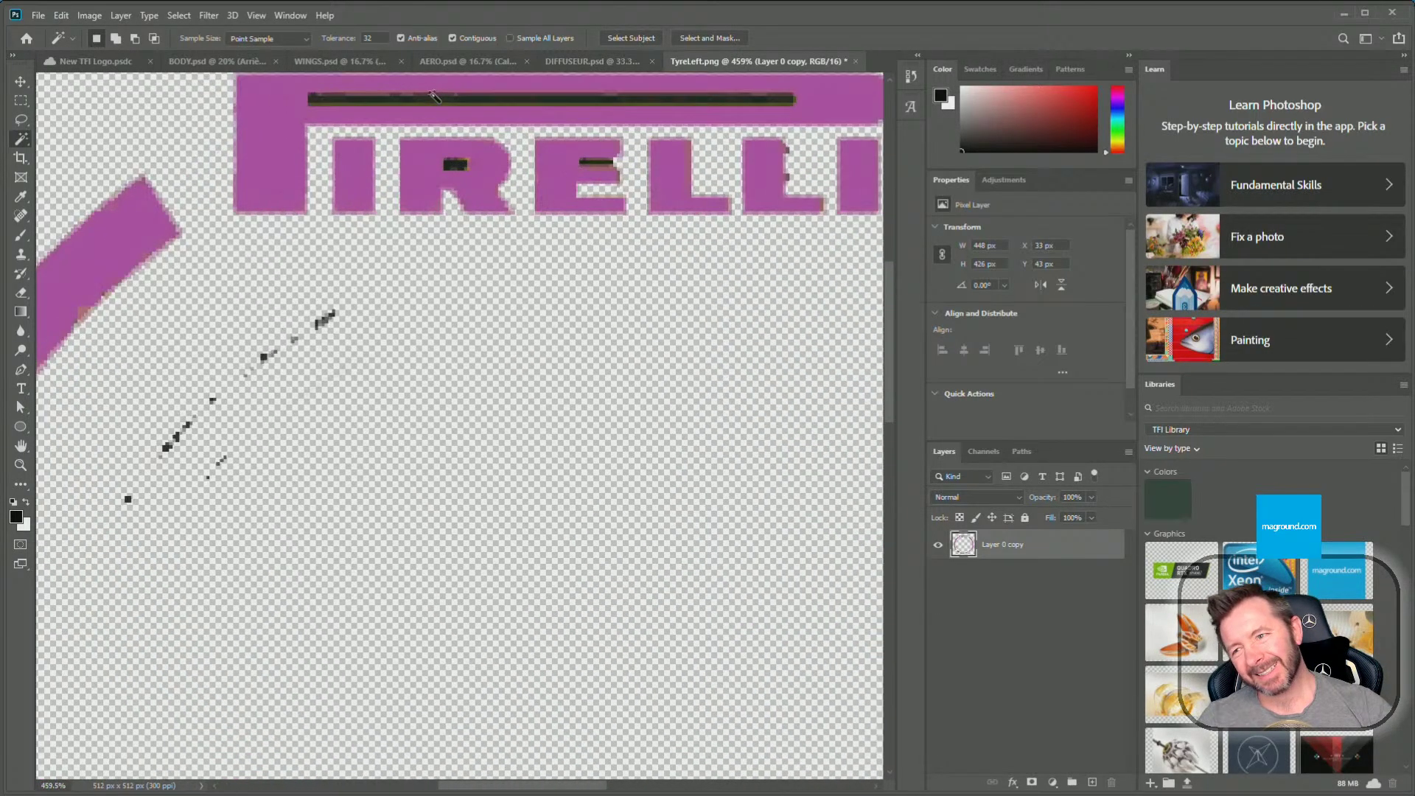
{"action": "scroll", "coordinate": [436, 162], "scroll_direction": "down", "scroll_amount": 4, "text": "alt"}
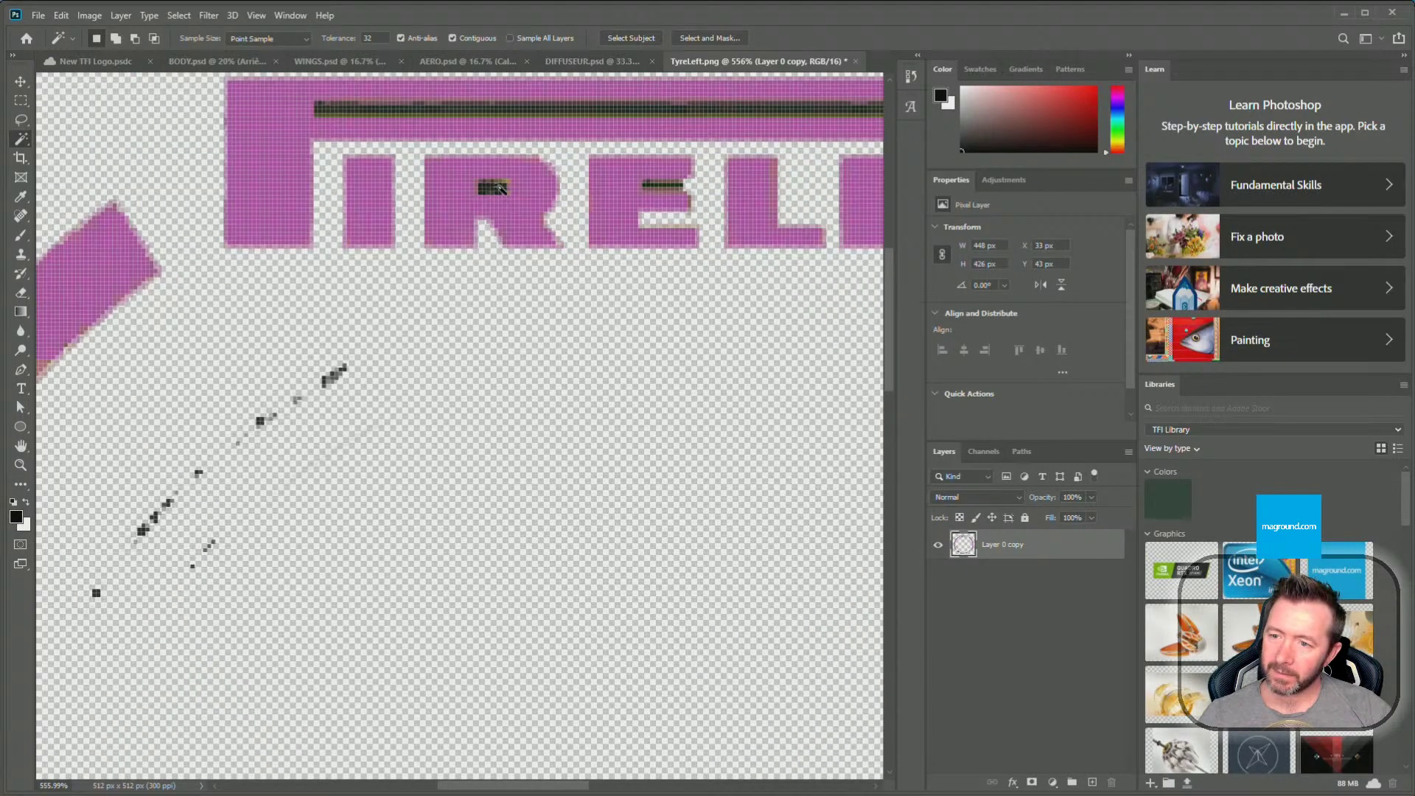
{"action": "left_click", "coordinate": [499, 187]}
{"action": "key", "text": "Delete"}
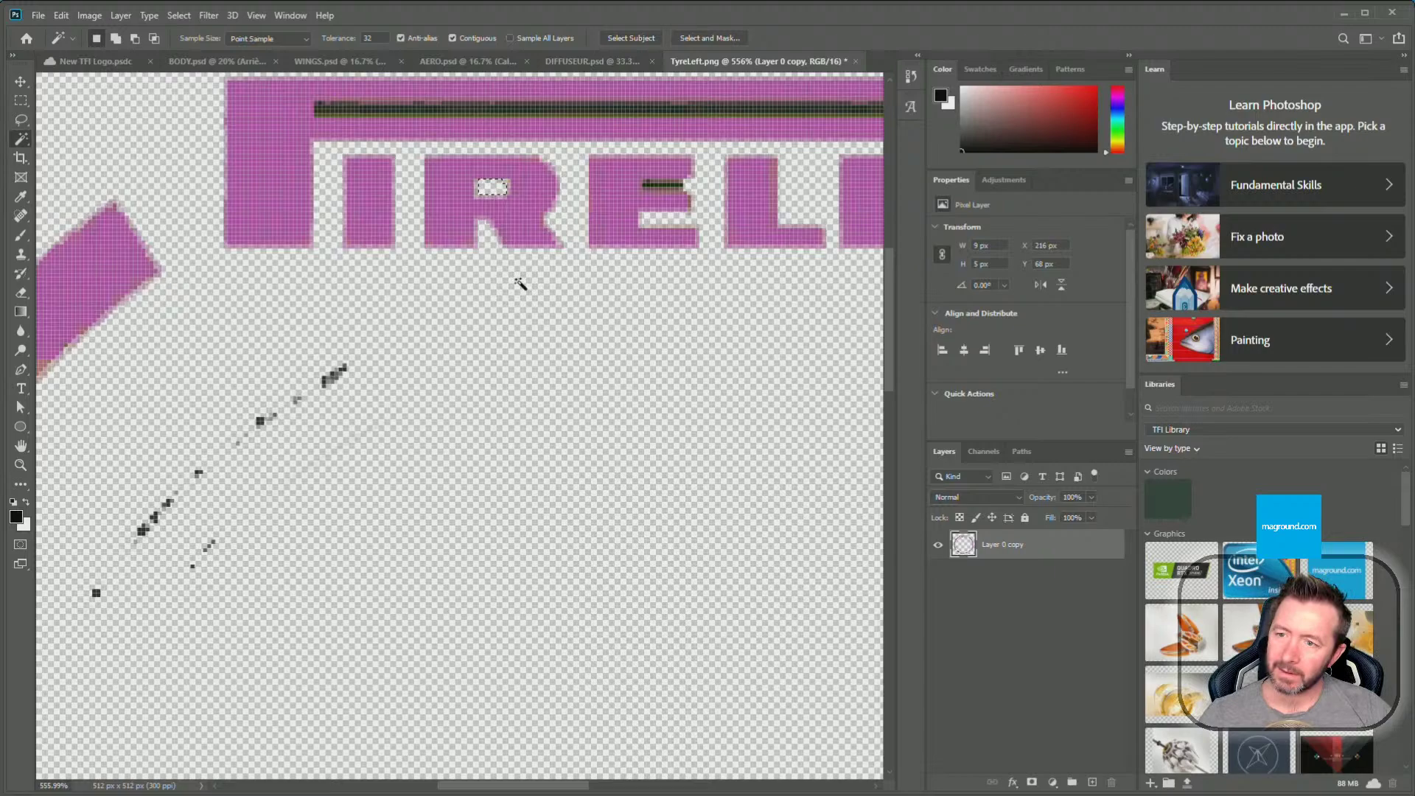
{"action": "left_click", "coordinate": [516, 107]}
{"action": "key", "text": "Delete"}
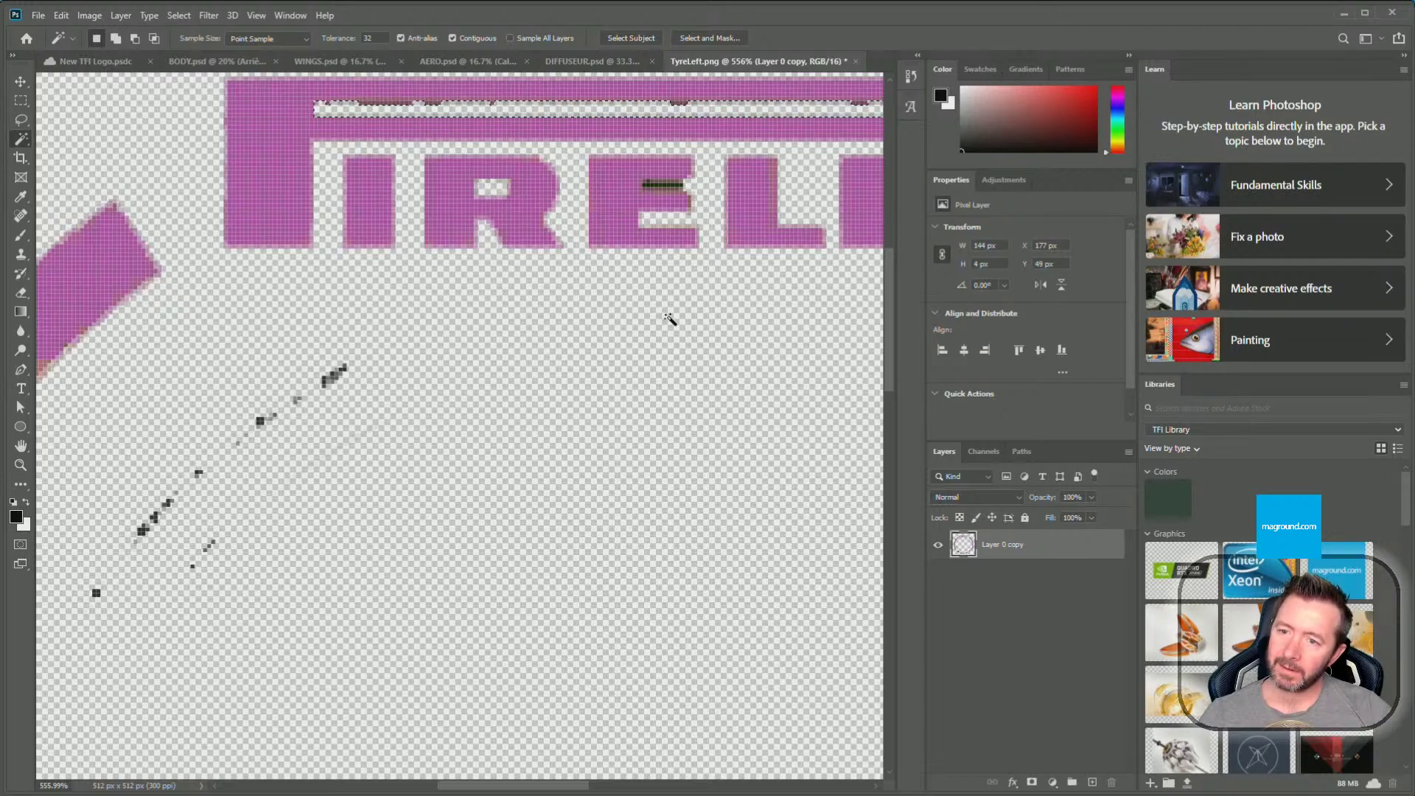
{"action": "left_click", "coordinate": [668, 186]}
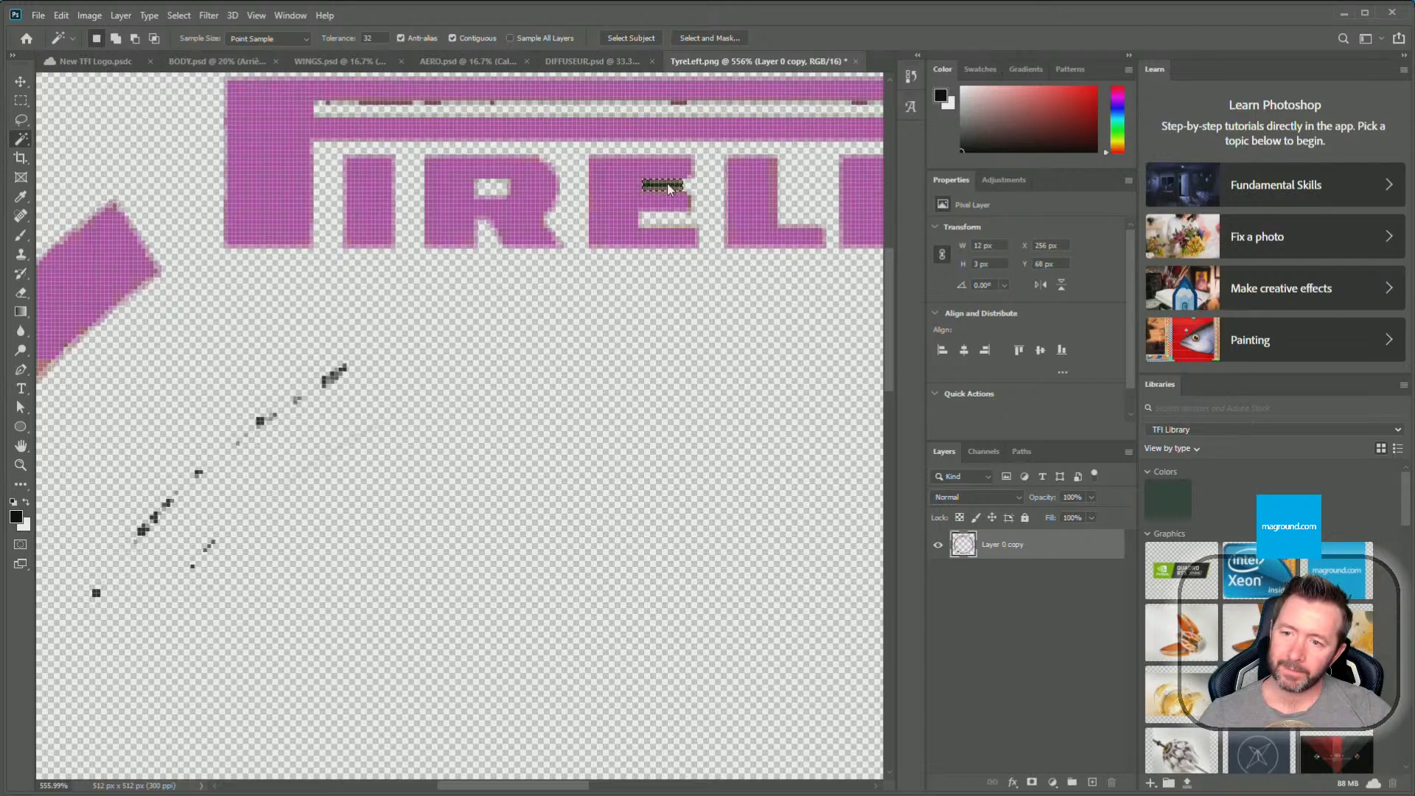
{"action": "key", "text": "Delete"}
{"action": "scroll", "coordinate": [611, 310], "scroll_direction": "up", "scroll_amount": 1}
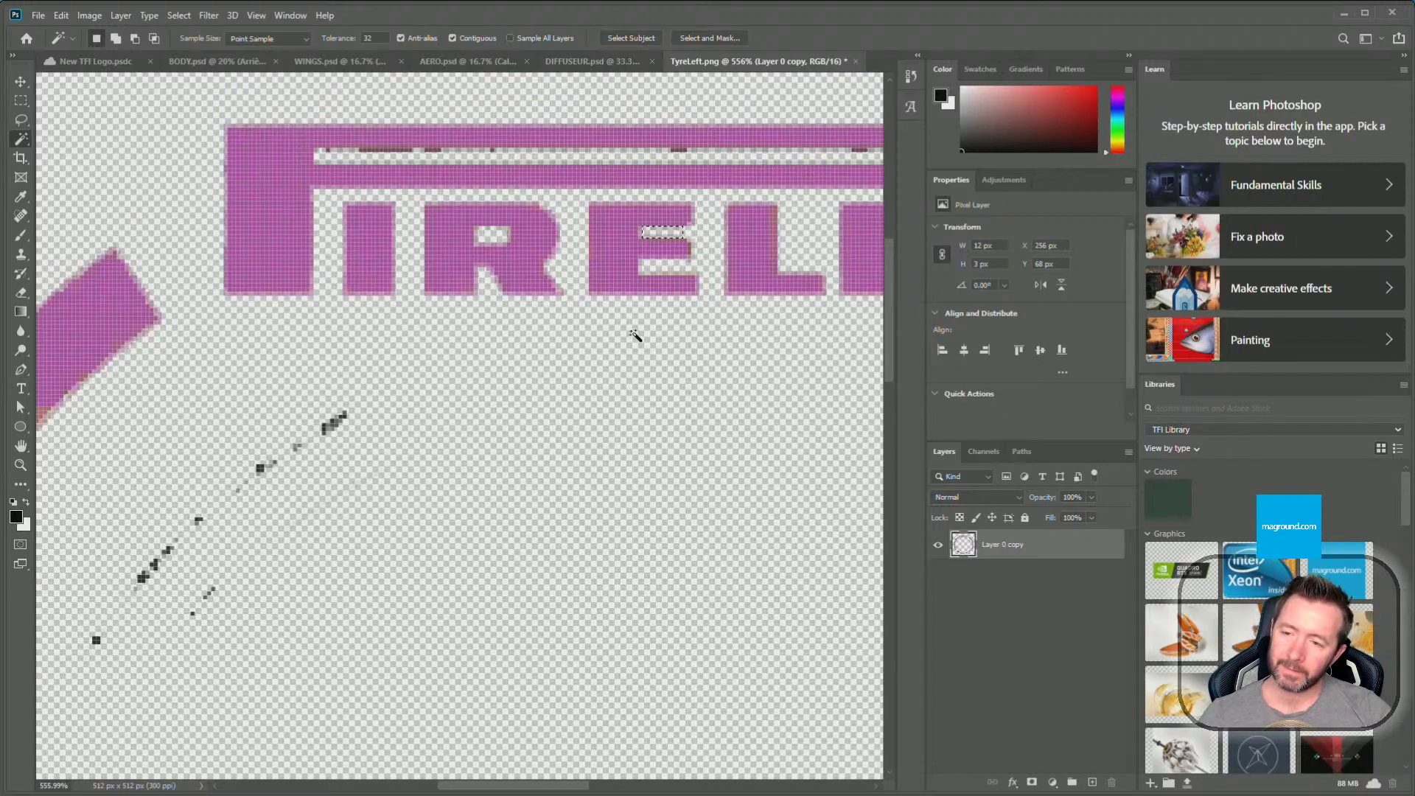
Delete the dark fills inside the O and R of ZERO and inside the P of the P ZERO lettering
{"action": "scroll", "coordinate": [636, 336], "scroll_direction": "down", "scroll_amount": 4, "text": "alt"}
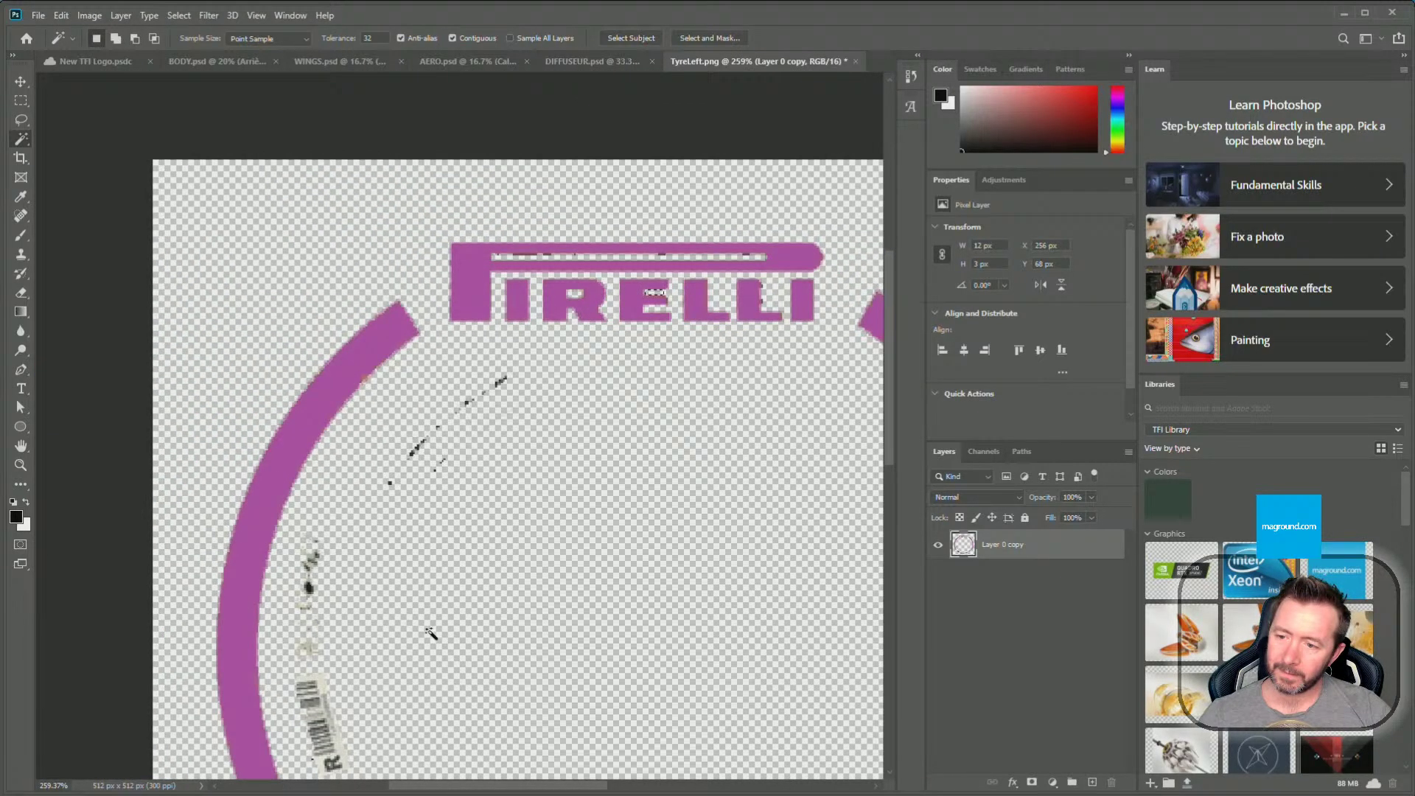
{"action": "scroll", "coordinate": [872, 383], "scroll_direction": "down", "scroll_amount": 5}
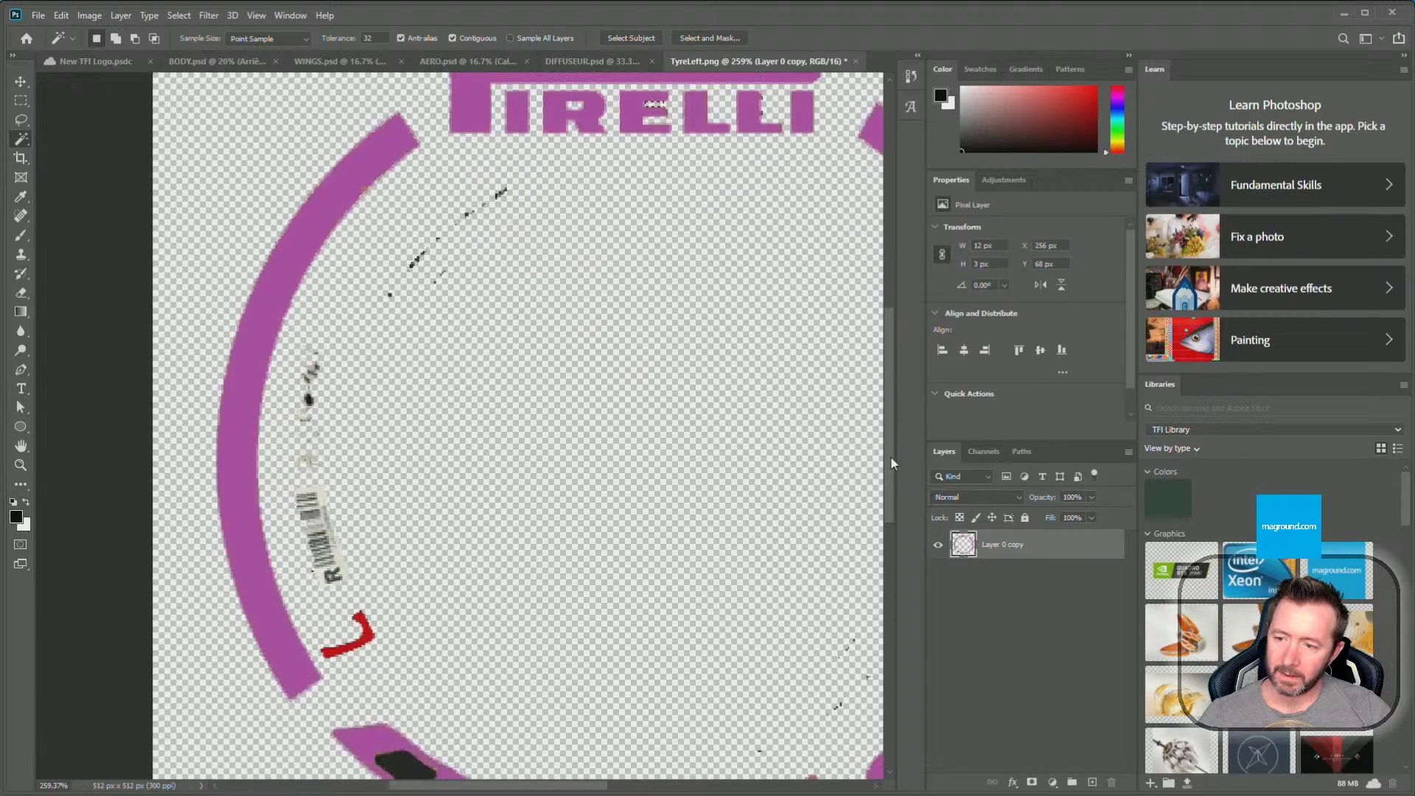
{"action": "left_click", "coordinate": [425, 625]}
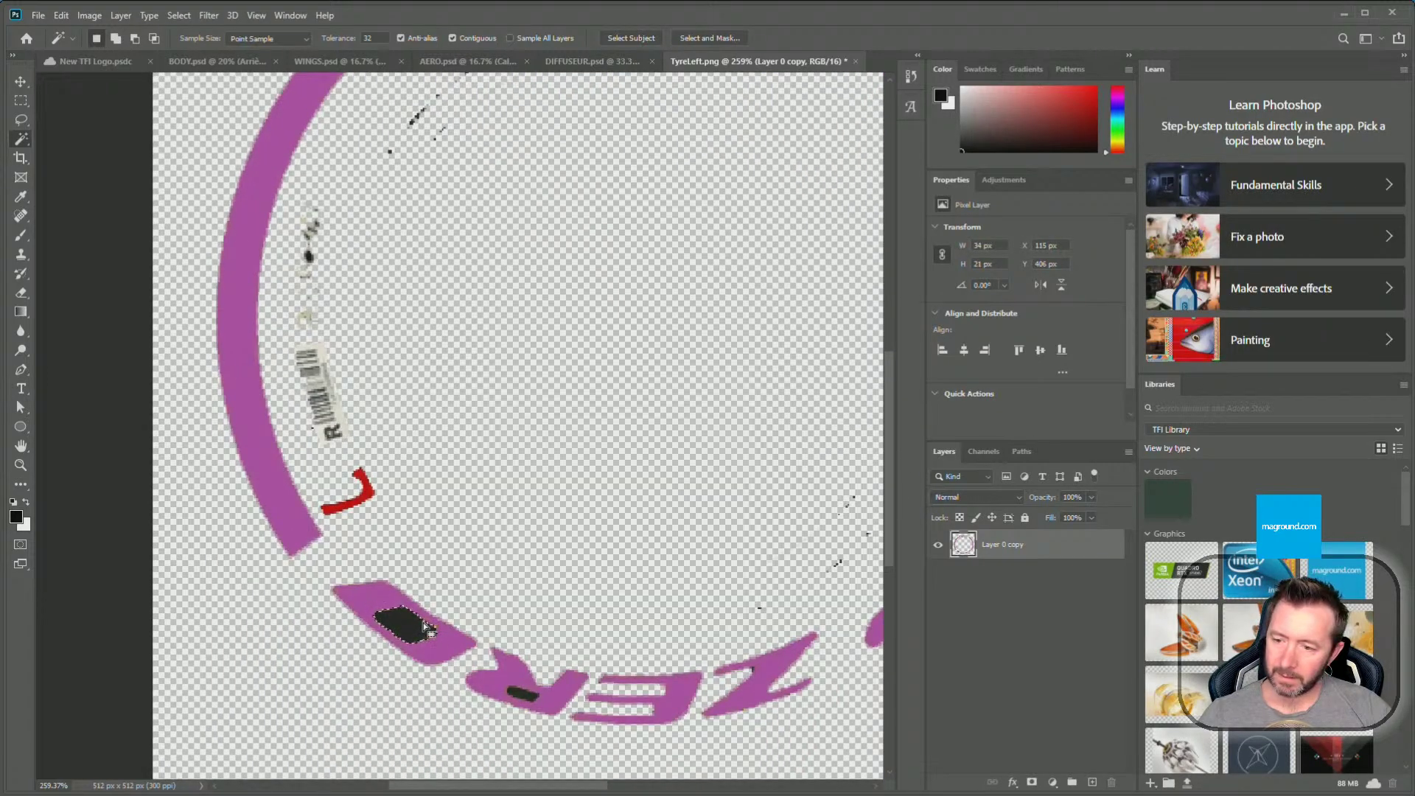
{"action": "key", "text": "Delete"}
{"action": "left_click", "coordinate": [523, 695]}
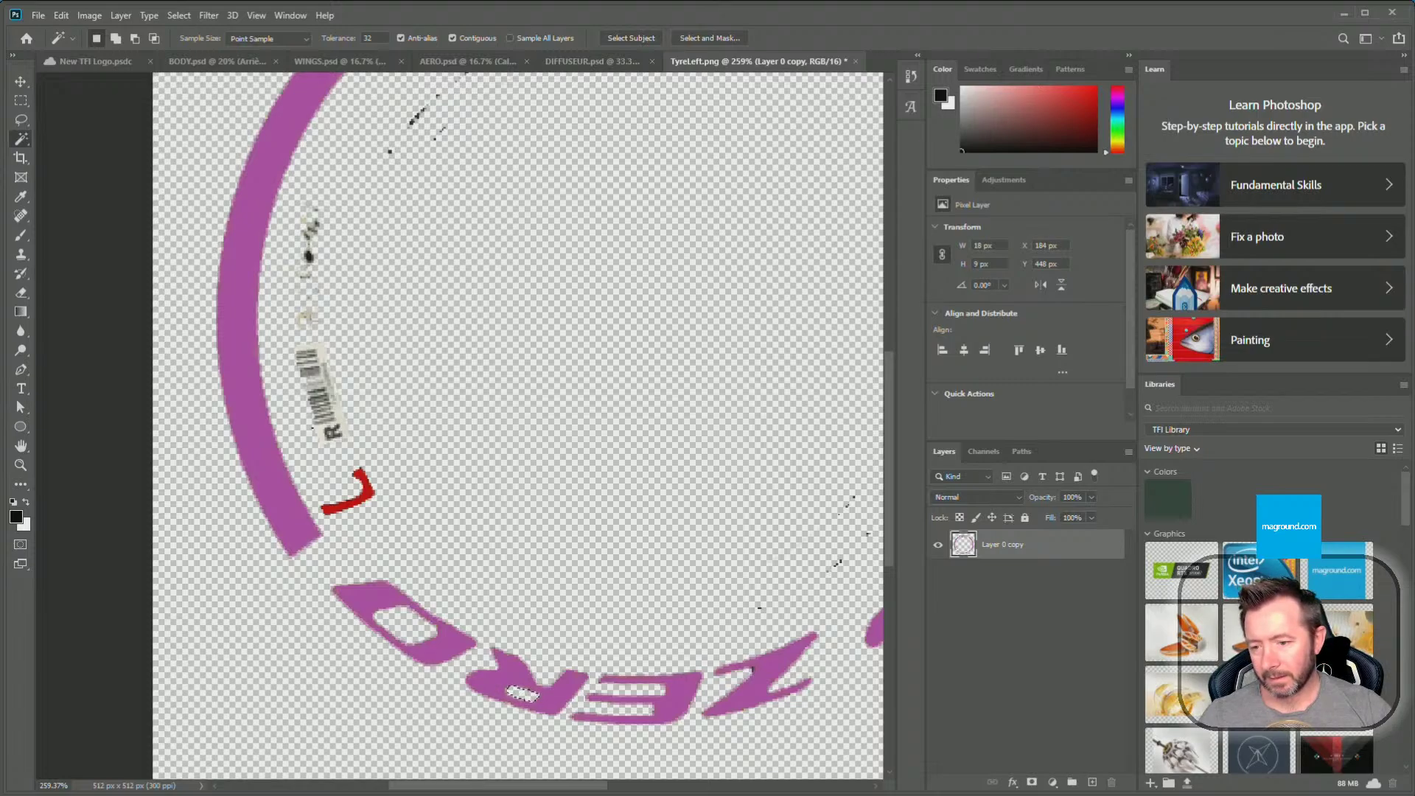
{"action": "left_click_drag", "start_coordinate": [543, 792], "coordinate": [634, 793]}
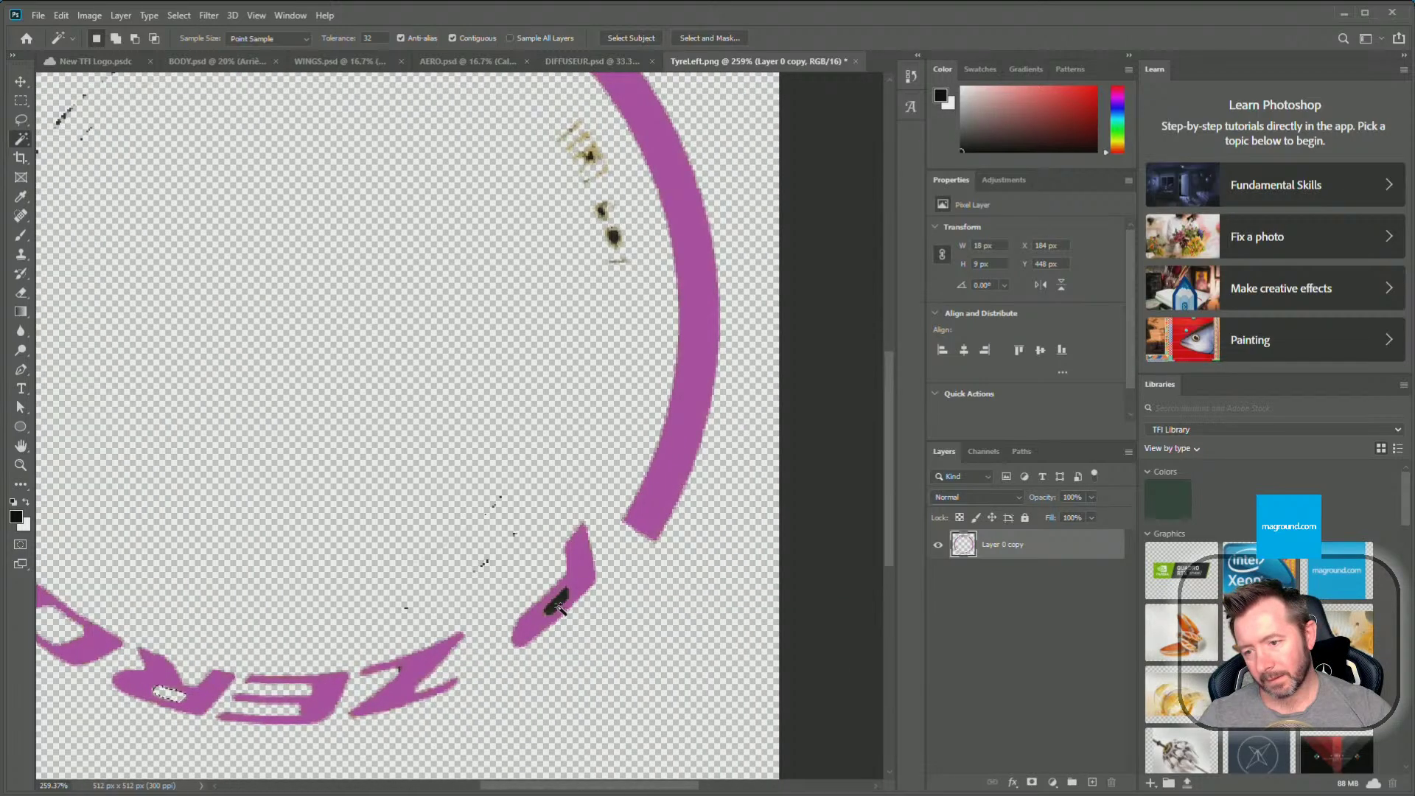
{"action": "left_click", "coordinate": [559, 607]}
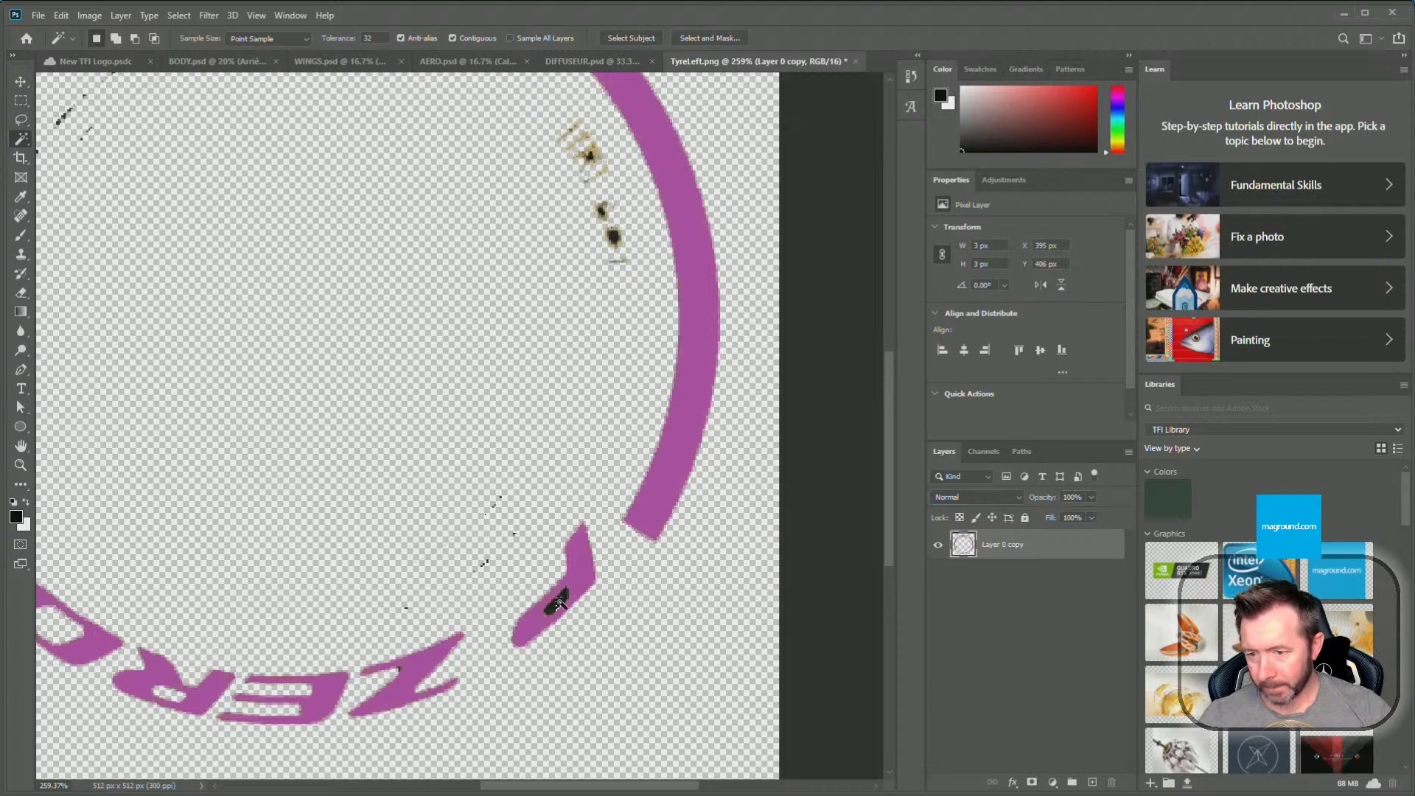
{"action": "left_click", "coordinate": [559, 606]}
{"action": "key", "text": "Delete"}
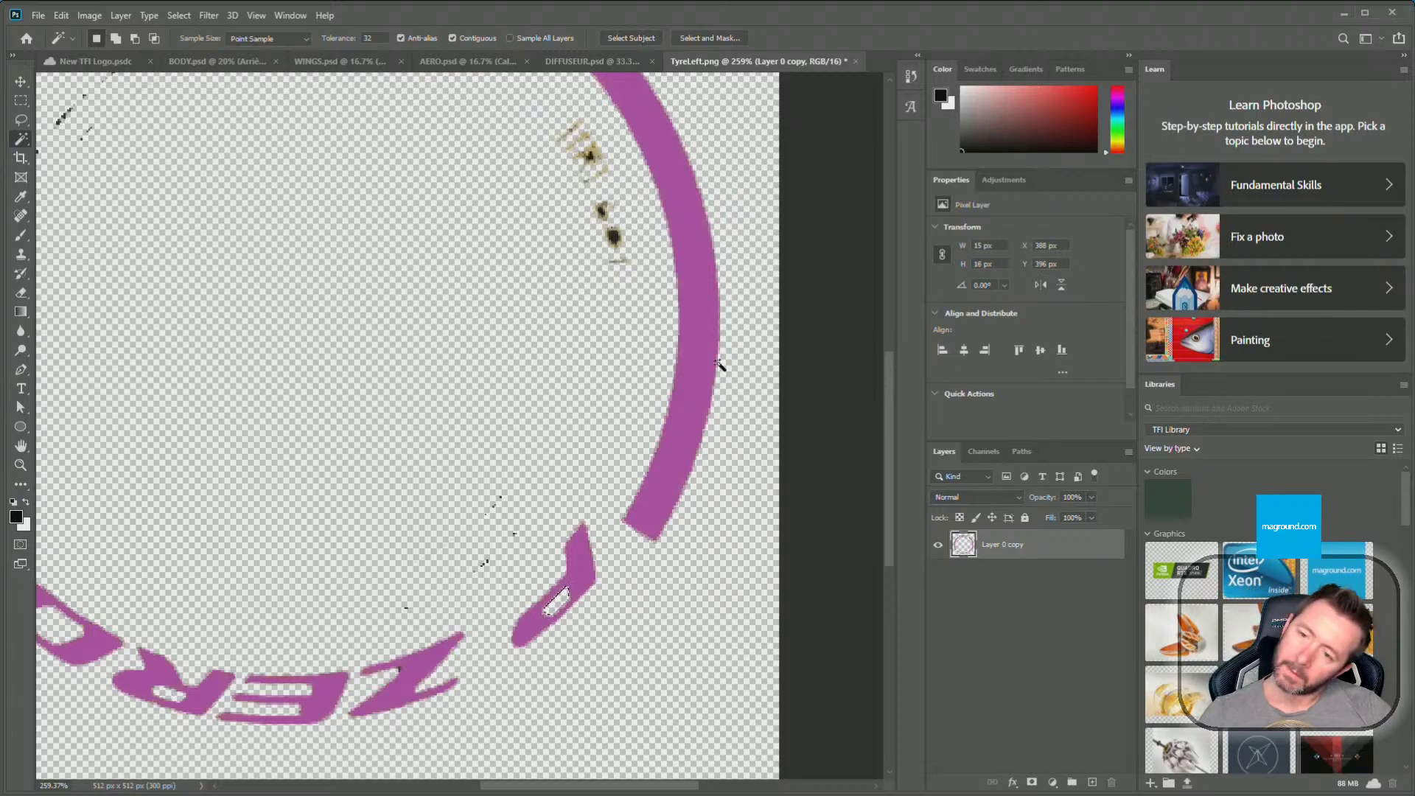
Delete the dark centres of the small beige characters beside the ring's right-hand arc using the Magic Wand
{"action": "scroll", "coordinate": [617, 259], "scroll_direction": "up", "scroll_amount": 5, "text": "alt"}
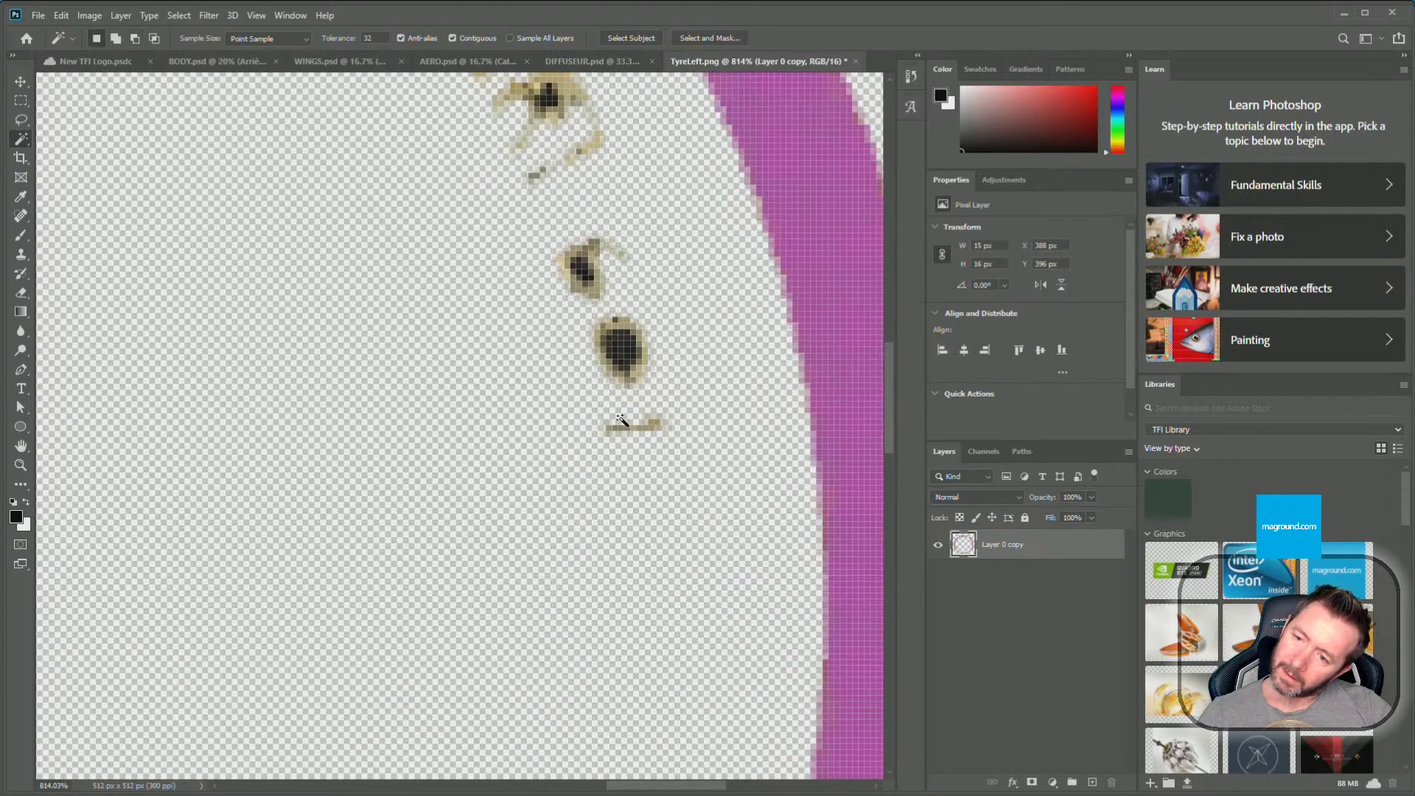
{"action": "left_click", "coordinate": [624, 355]}
{"action": "key", "text": "Delete"}
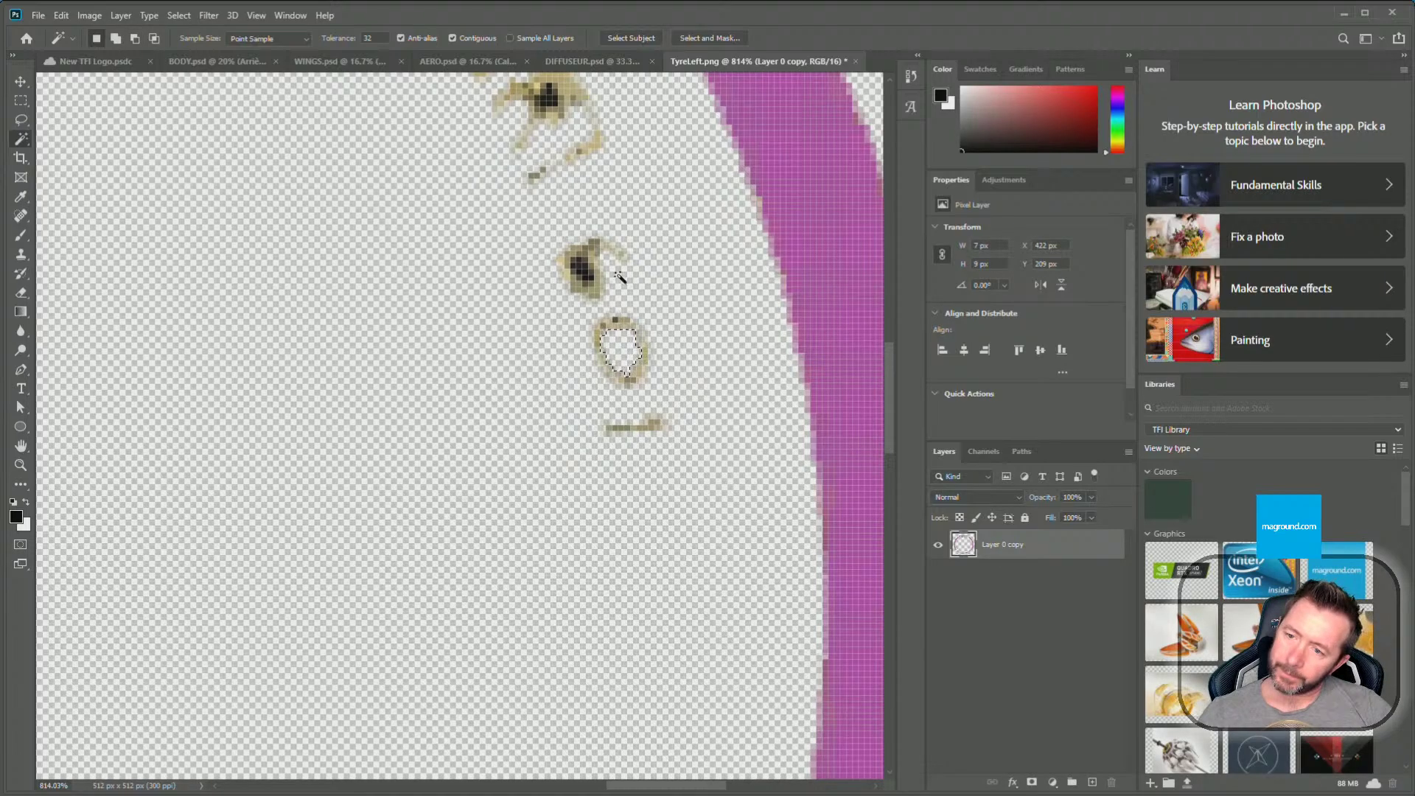
{"action": "left_click", "coordinate": [579, 269]}
{"action": "key", "text": "Delete"}
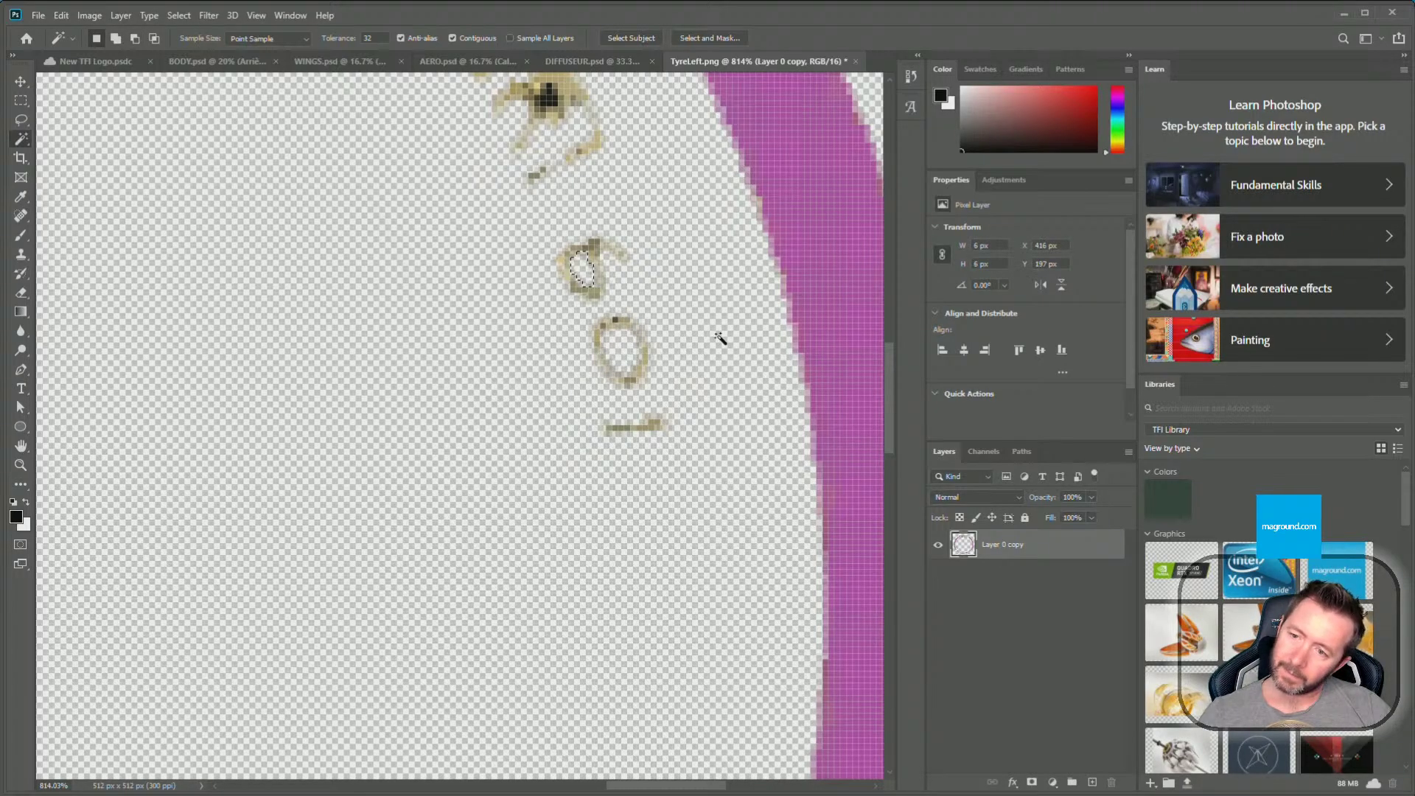
{"action": "left_click_drag", "start_coordinate": [891, 422], "coordinate": [895, 397]}
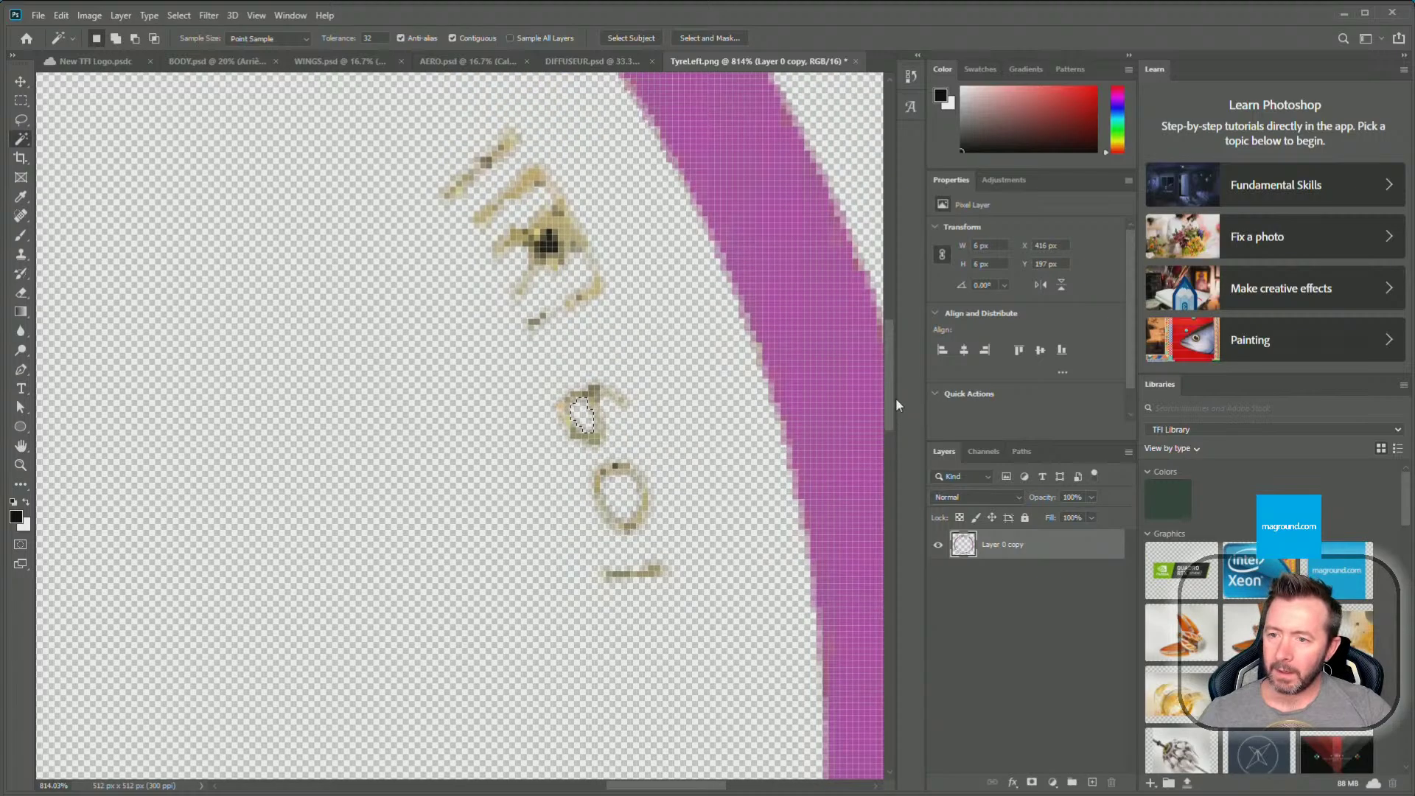
{"action": "left_click", "coordinate": [546, 242]}
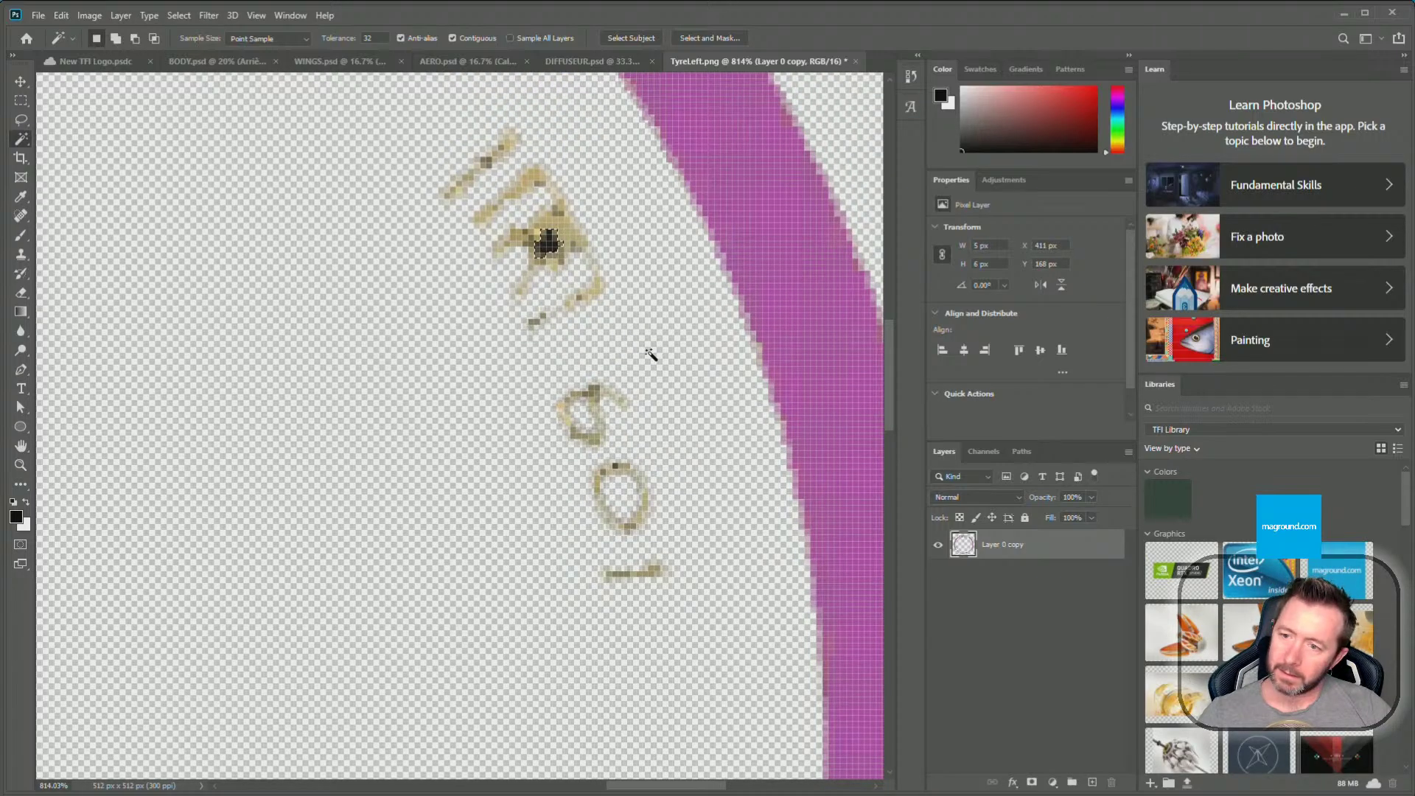
{"action": "key", "text": "Delete"}
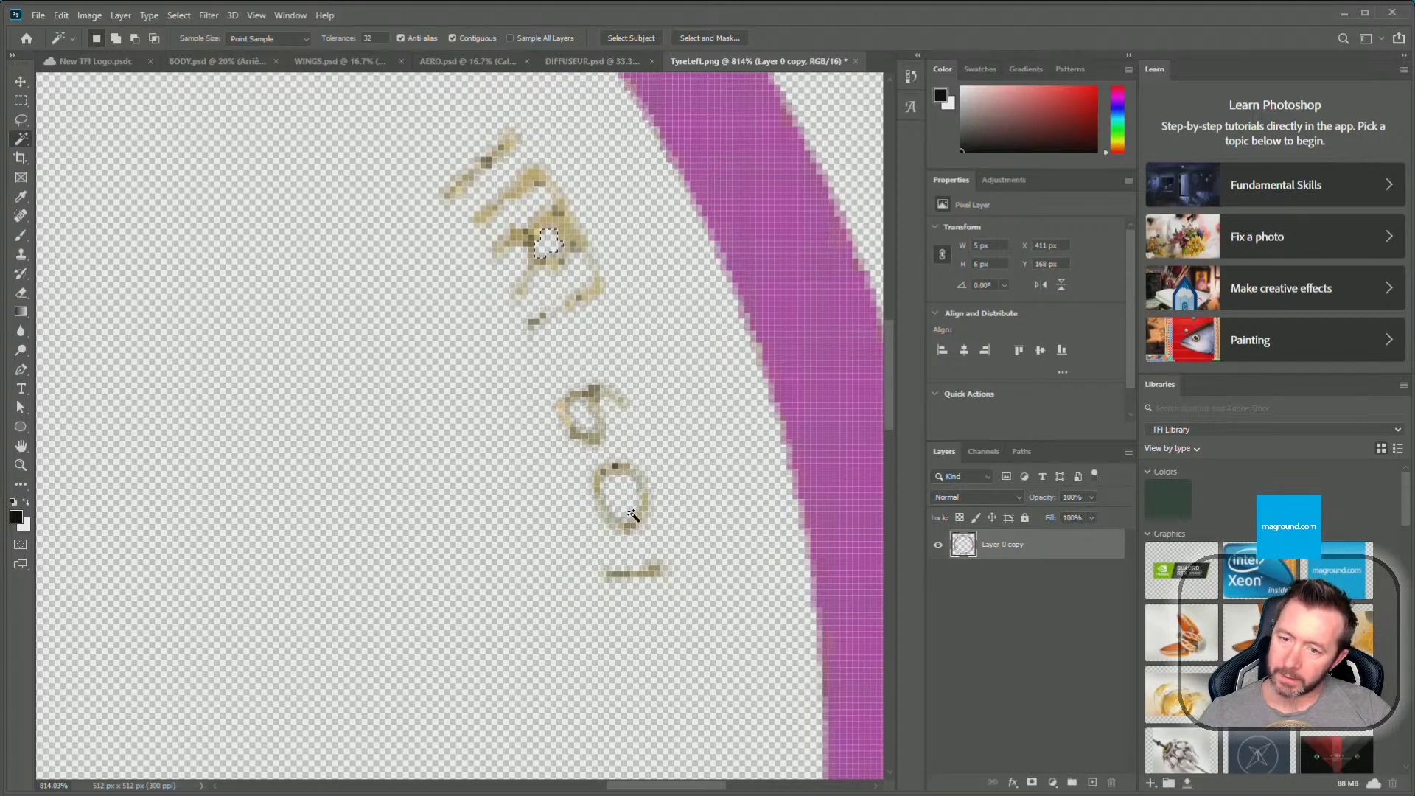
Delete the stray dark specks inside the ring's upper-left and lower-right areas using rectangular marquee selections
{"action": "left_click_drag", "start_coordinate": [889, 395], "coordinate": [927, 567]}
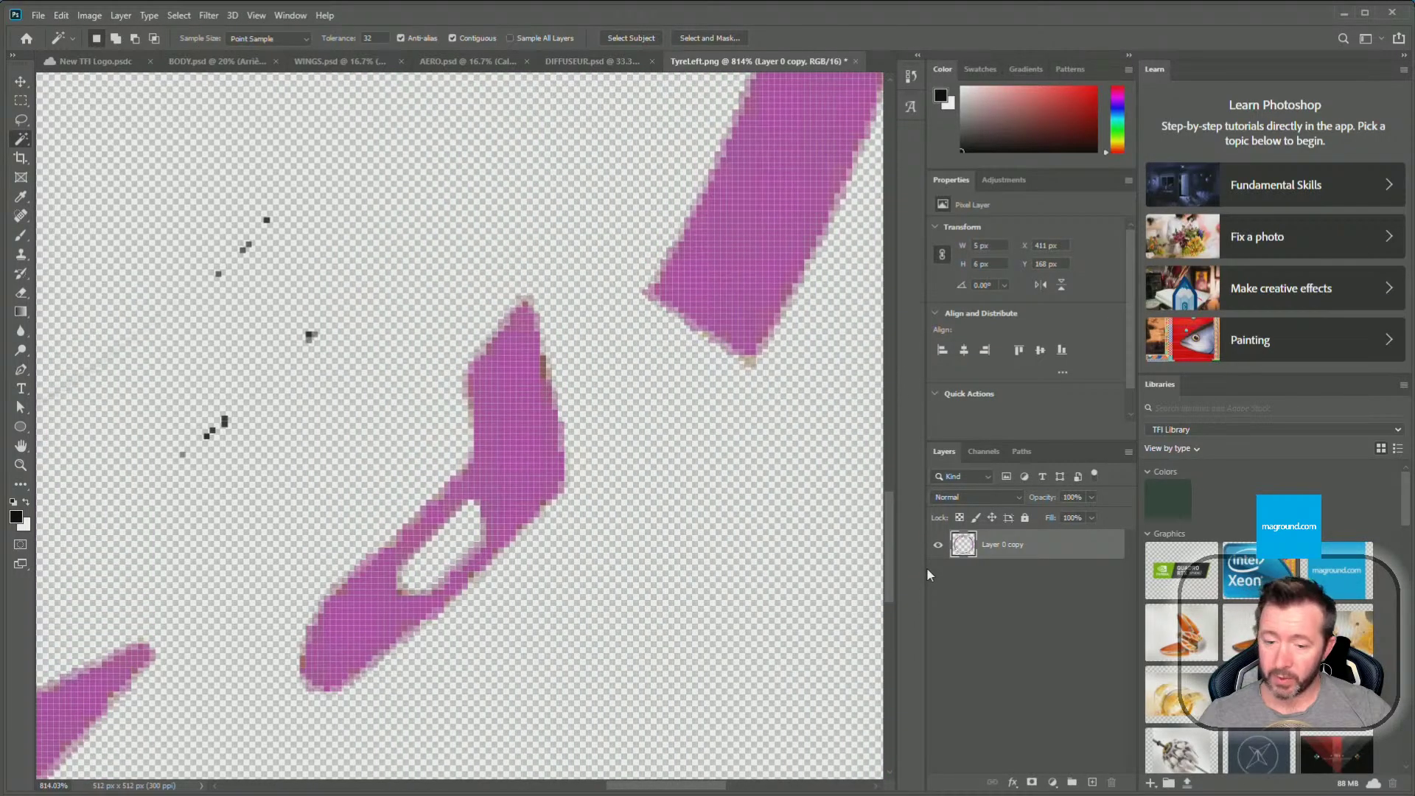
{"action": "left_click_drag", "start_coordinate": [711, 789], "coordinate": [649, 781]}
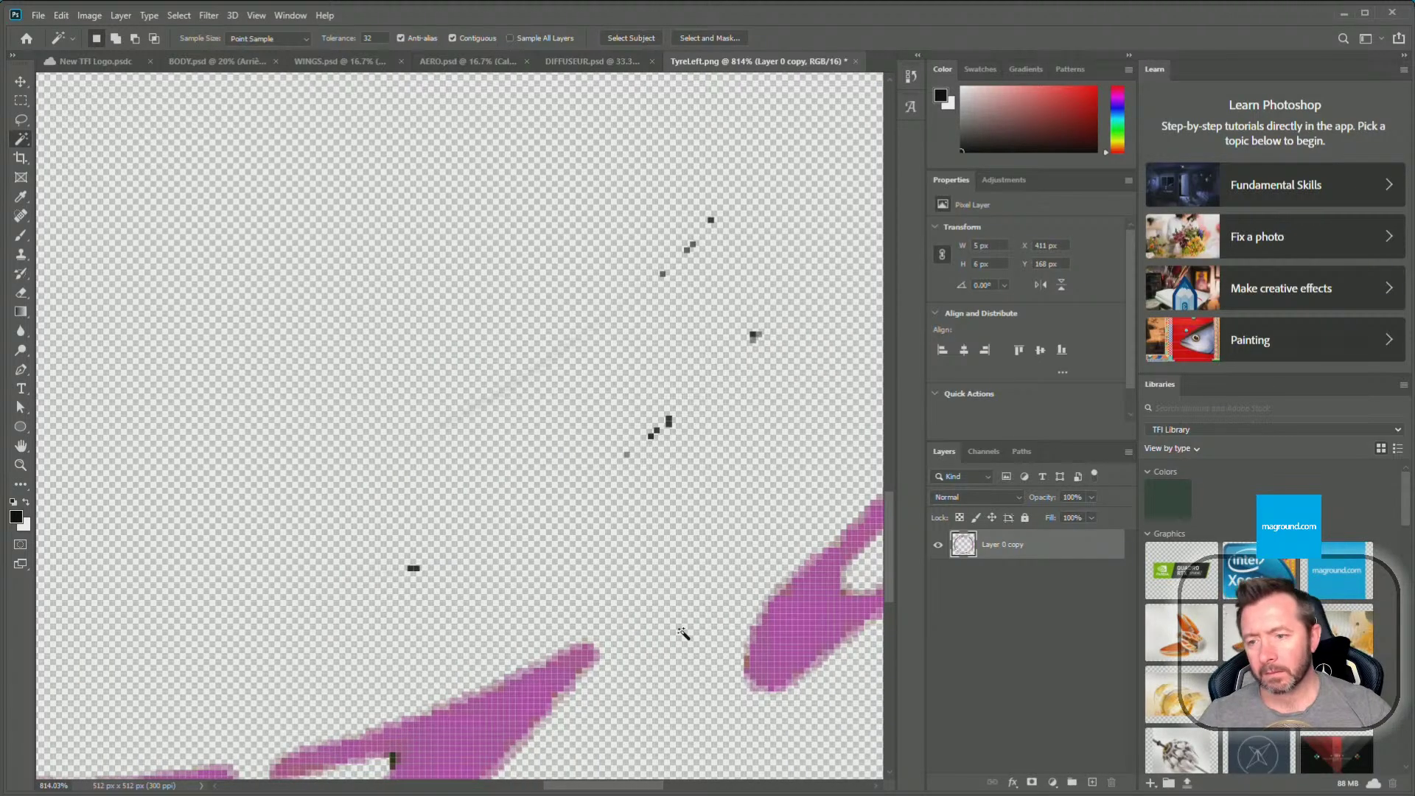
{"action": "scroll", "coordinate": [522, 522], "scroll_direction": "down", "scroll_amount": 8, "text": "alt"}
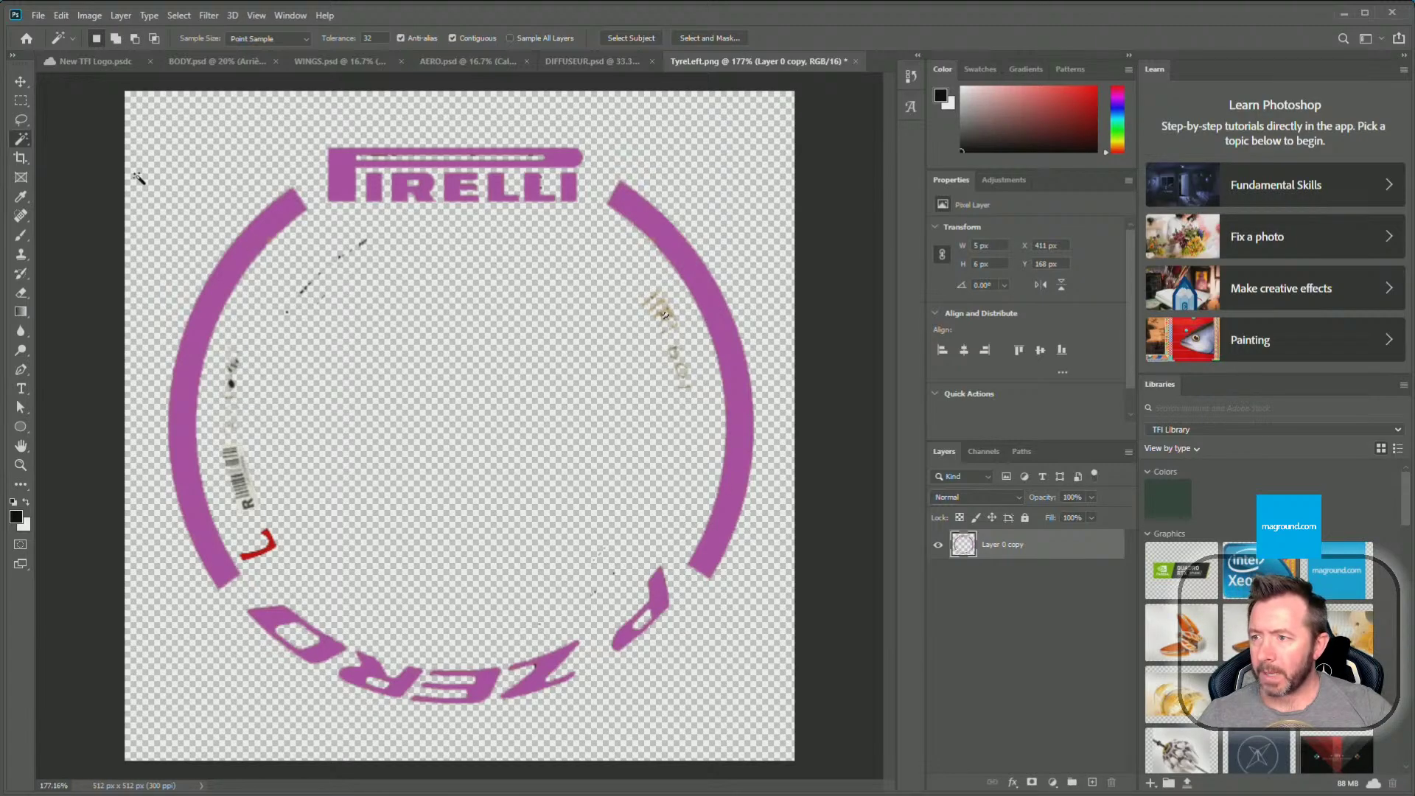
{"action": "left_click", "coordinate": [22, 102]}
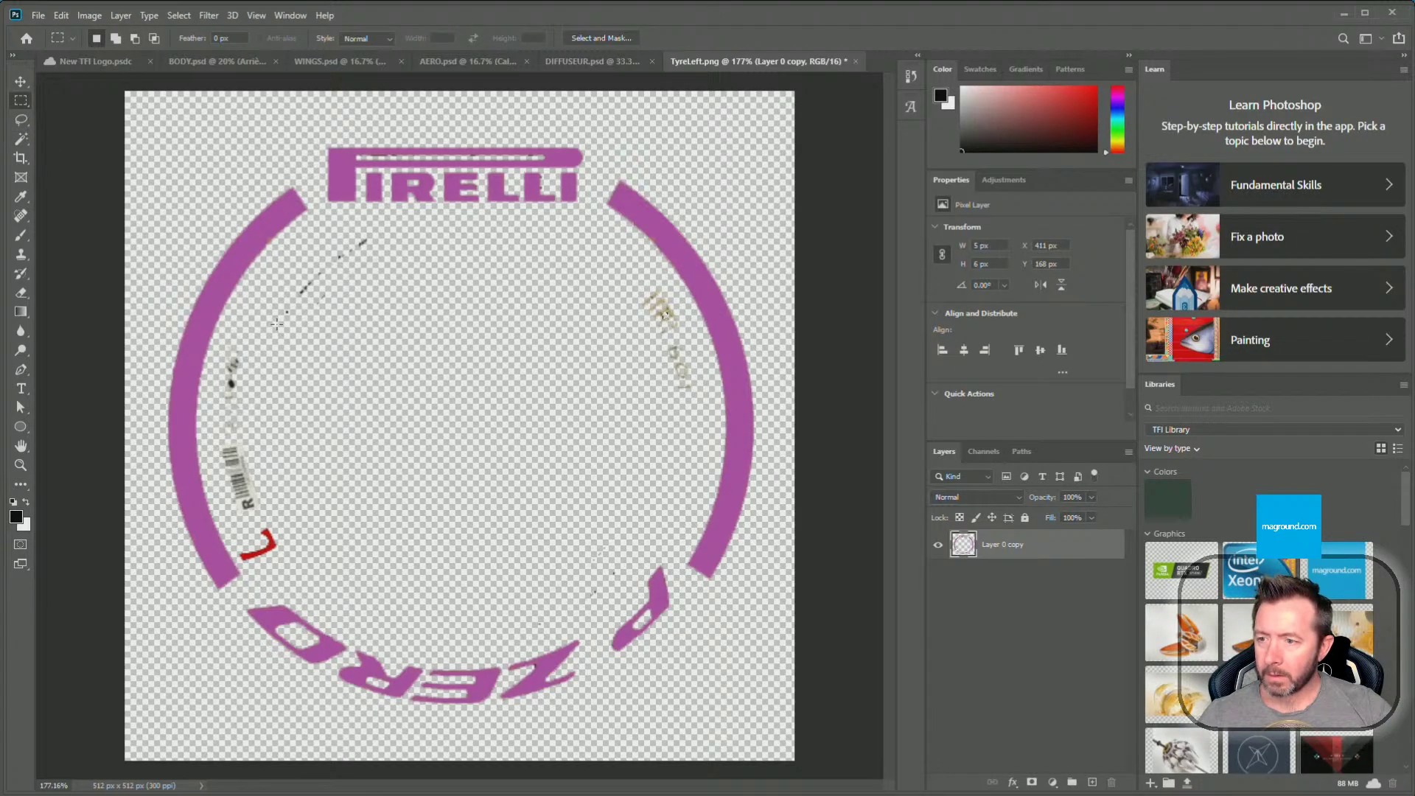
{"action": "left_click_drag", "start_coordinate": [276, 324], "coordinate": [405, 232]}
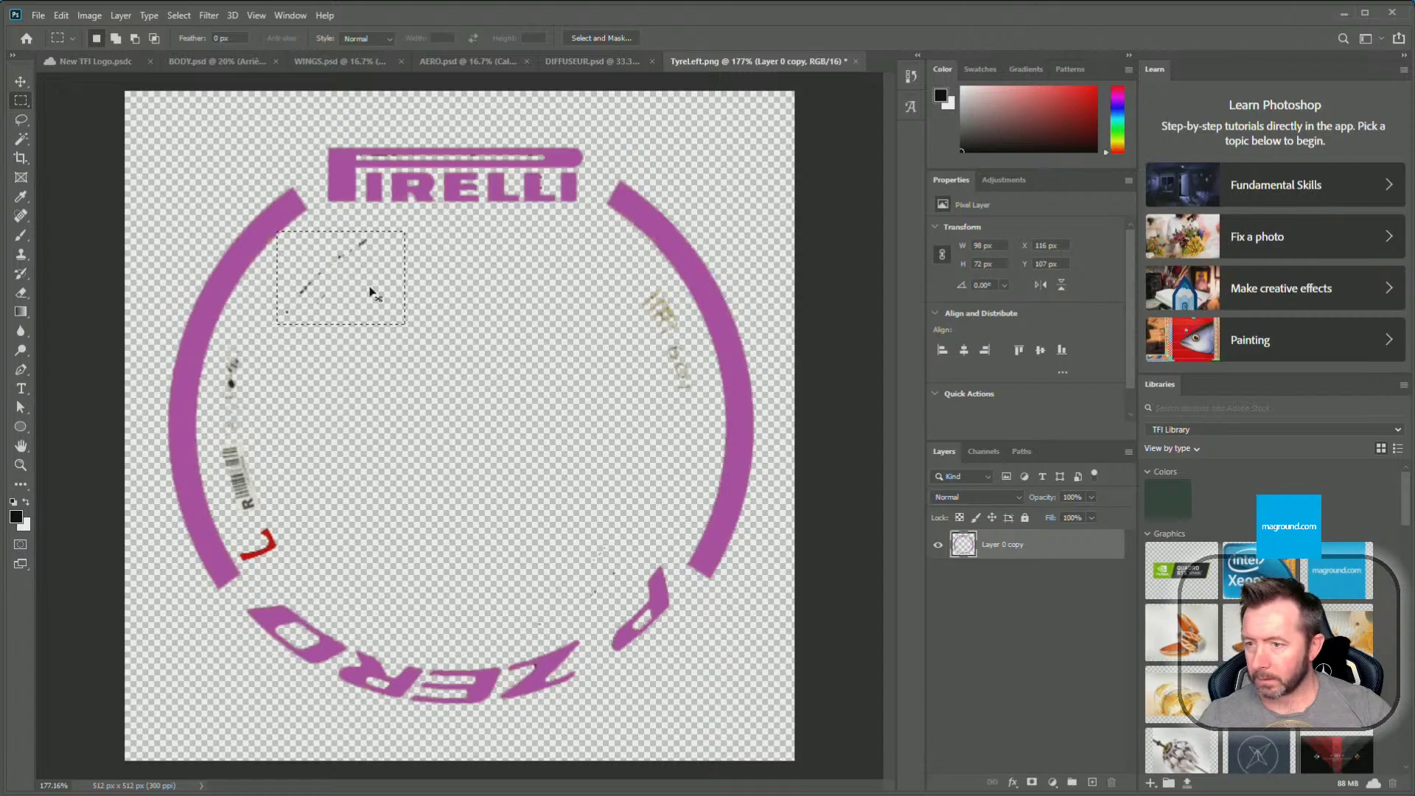
{"action": "key", "text": "ctrl+d"}
{"action": "left_click_drag", "start_coordinate": [301, 313], "coordinate": [395, 330]}
{"action": "left_click_drag", "start_coordinate": [316, 289], "coordinate": [395, 229]}
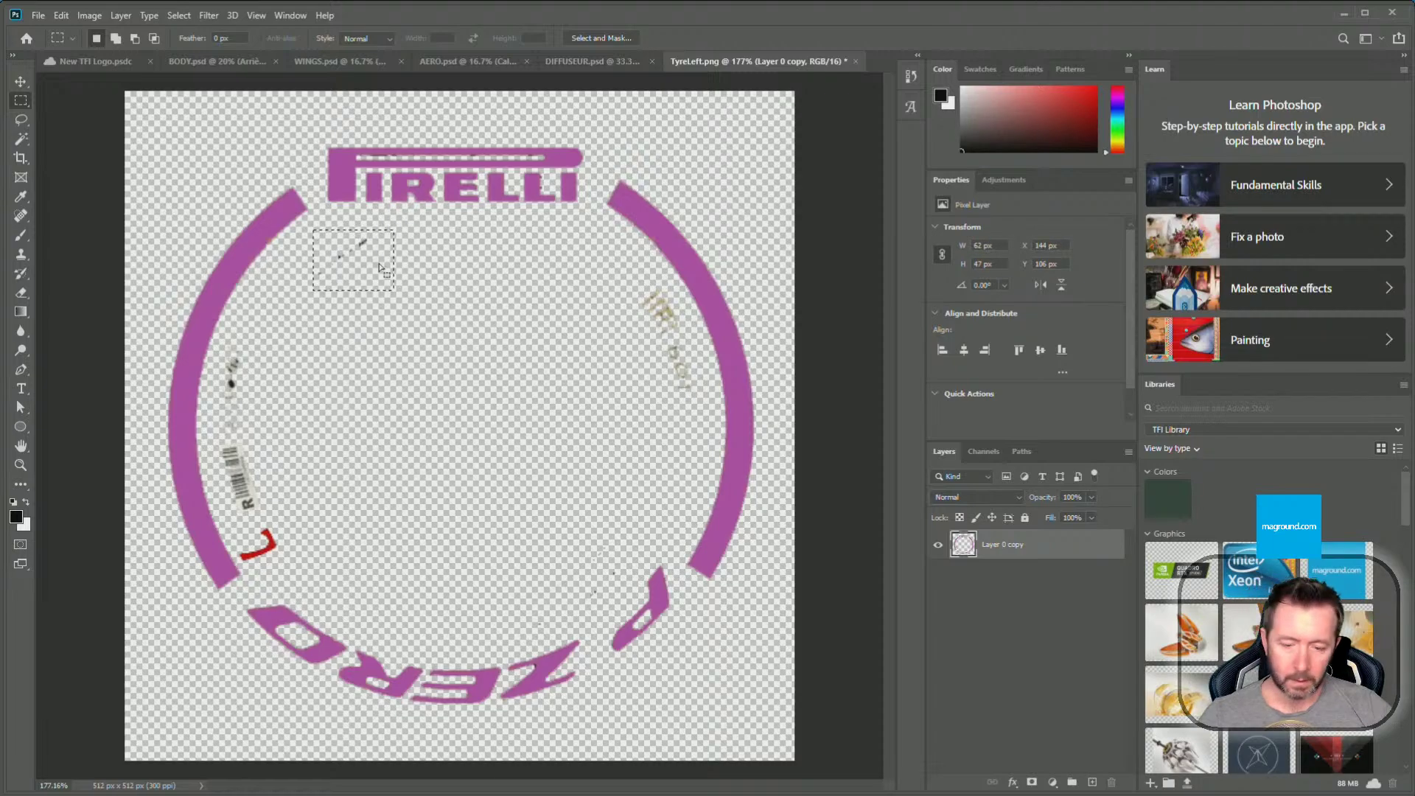
{"action": "key", "text": "ctrl+d"}
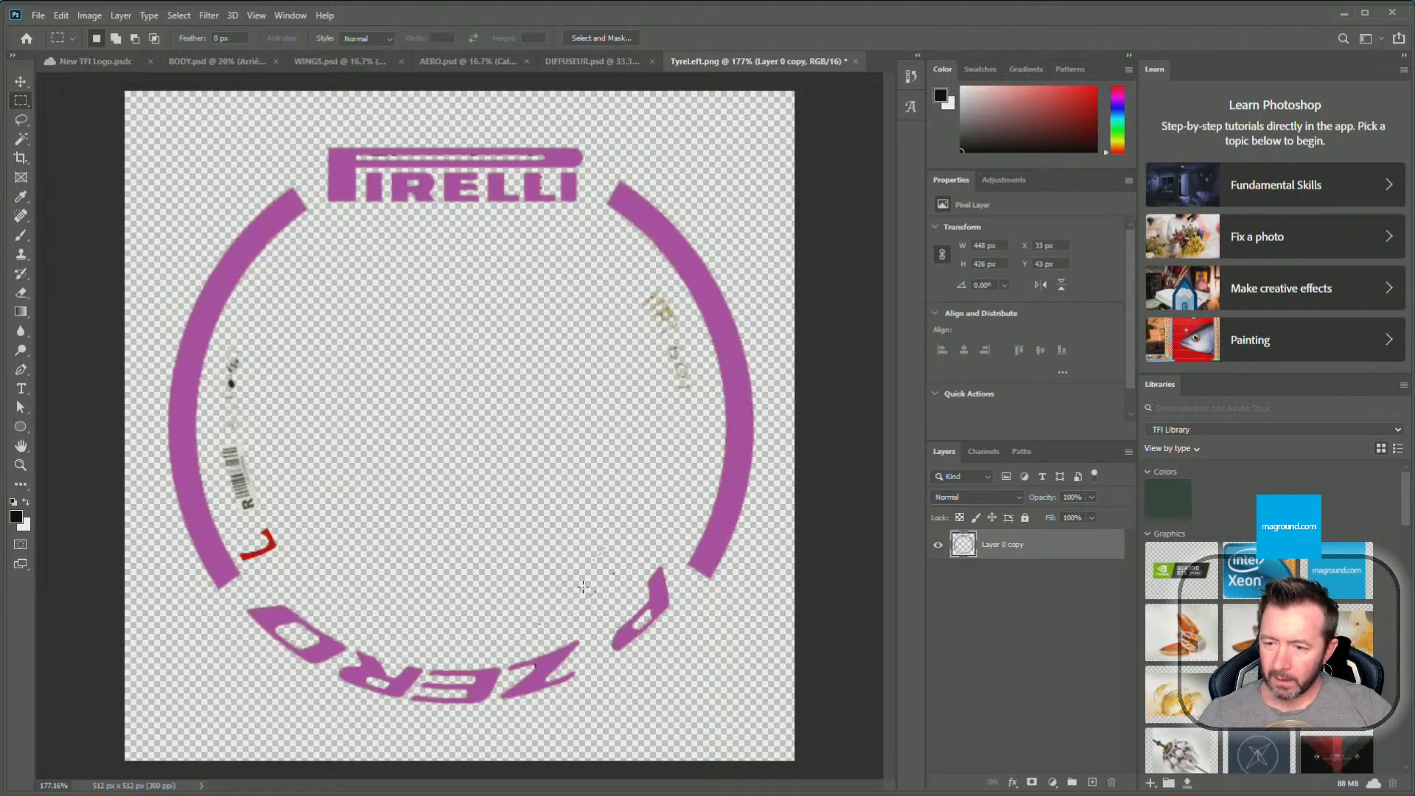
{"action": "left_click_drag", "start_coordinate": [624, 602], "coordinate": [542, 510]}
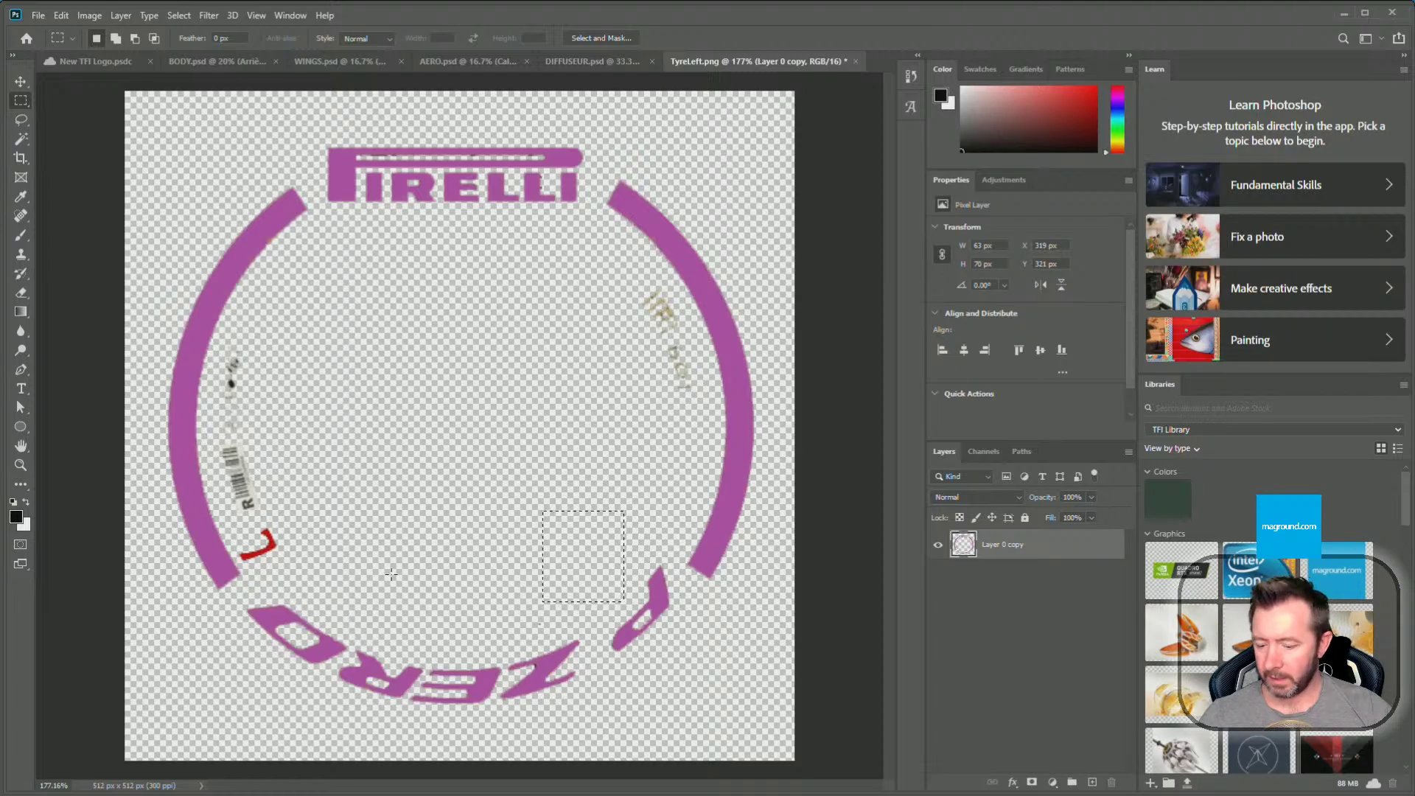
{"action": "left_click", "coordinate": [38, 15]}
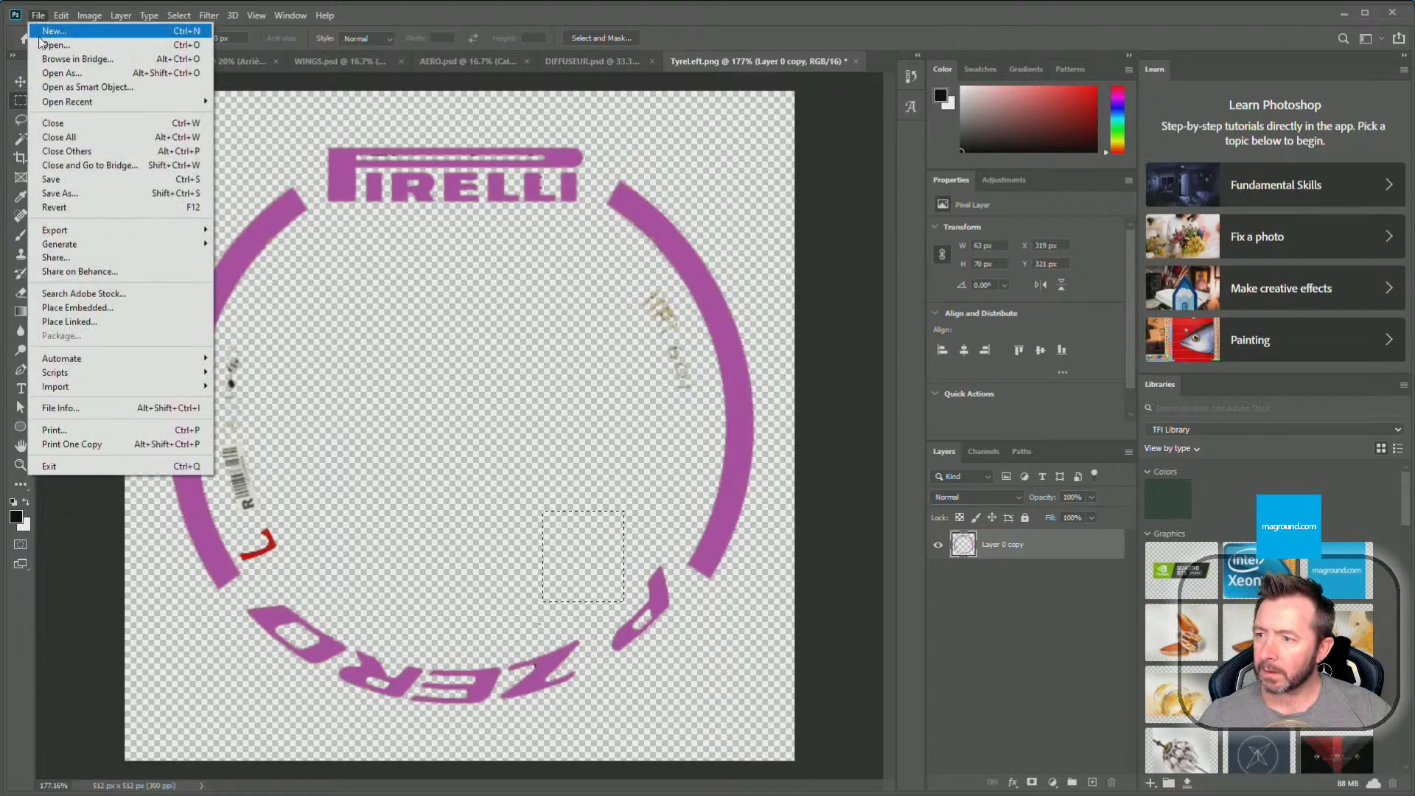
{"action": "mouse_move", "coordinate": [74, 230]}
{"action": "key", "text": "Escape"}
{"action": "key", "text": "Escape"}
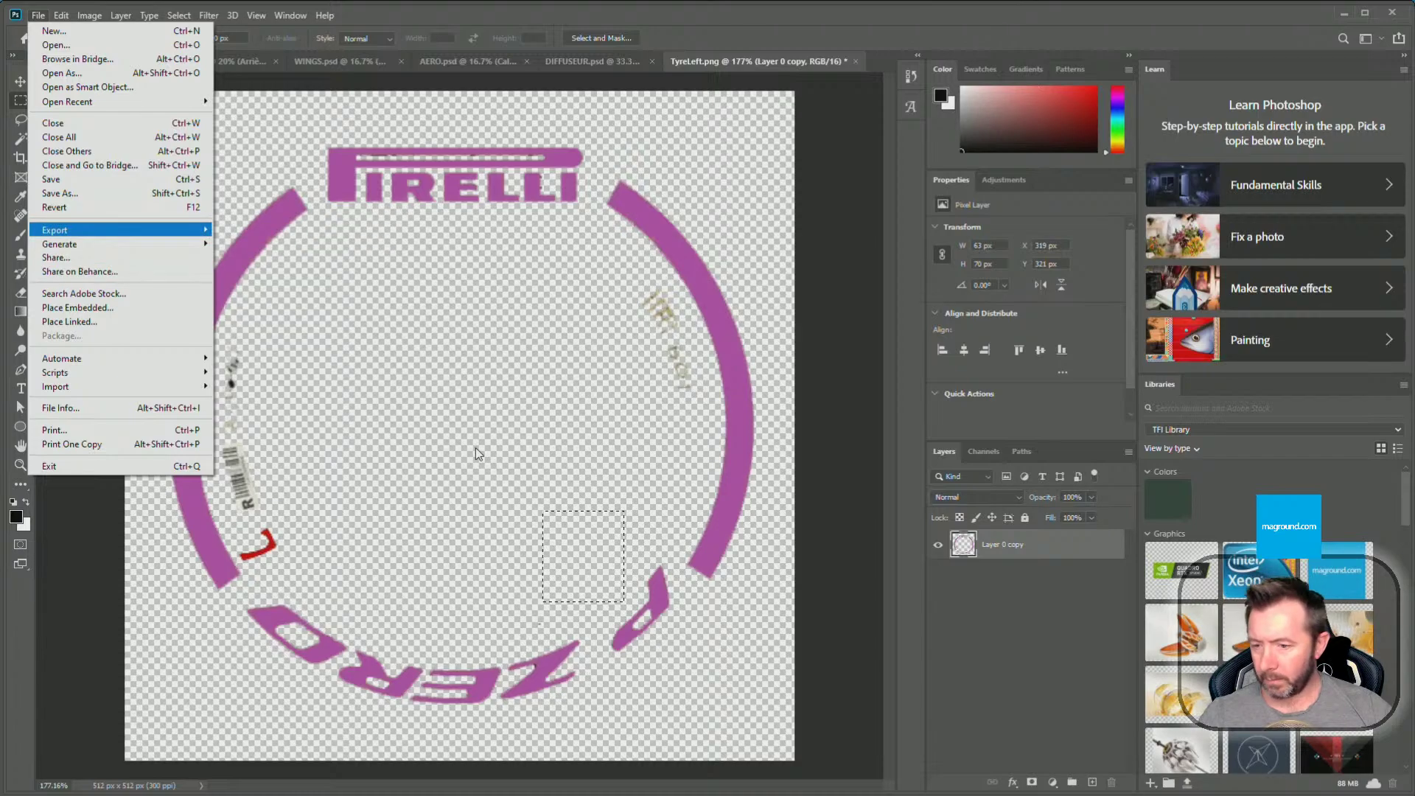
{"action": "left_click", "coordinate": [475, 450]}
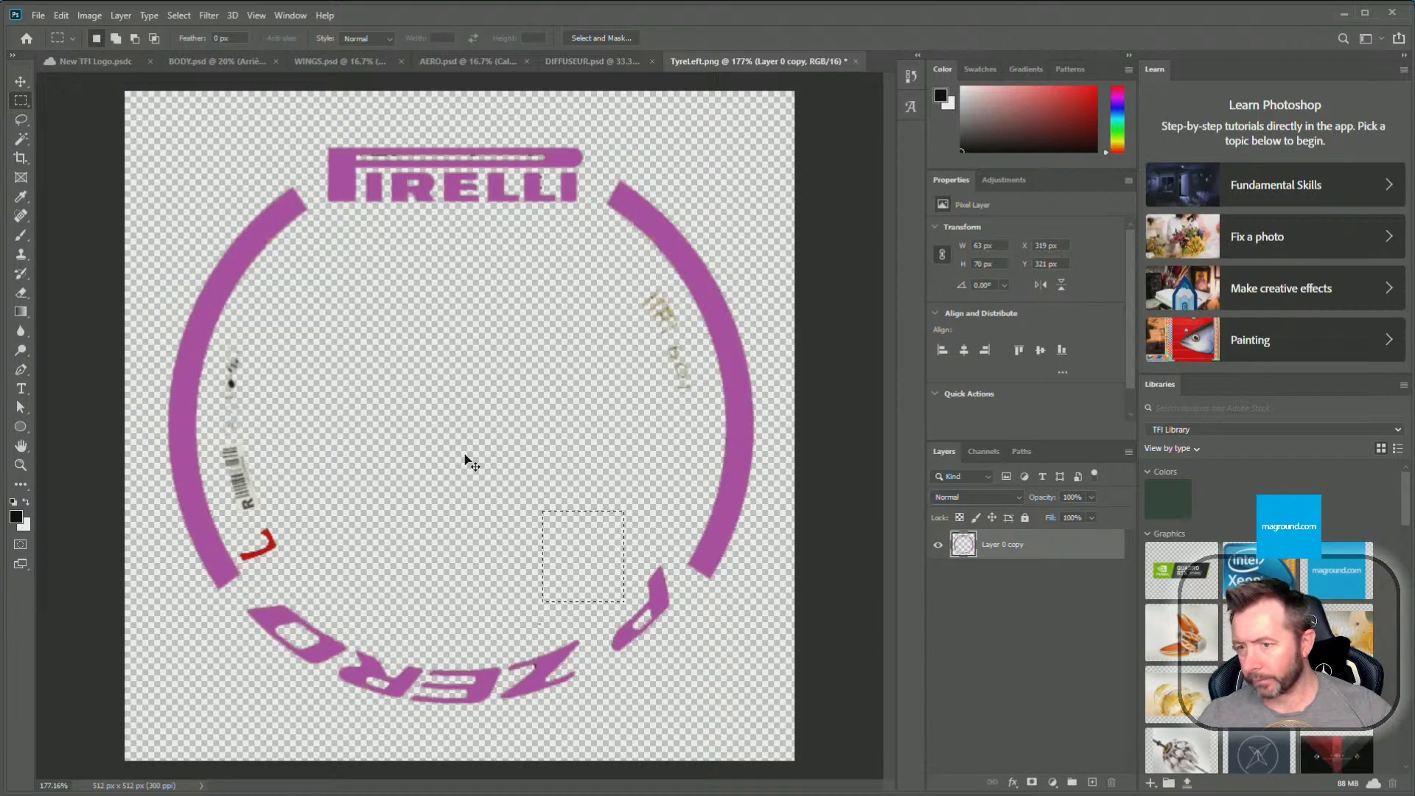
Quick-export the cleaned tyre lettering as a PNG to the Desktop
{"action": "left_click", "coordinate": [38, 14]}
{"action": "mouse_move", "coordinate": [88, 230]}
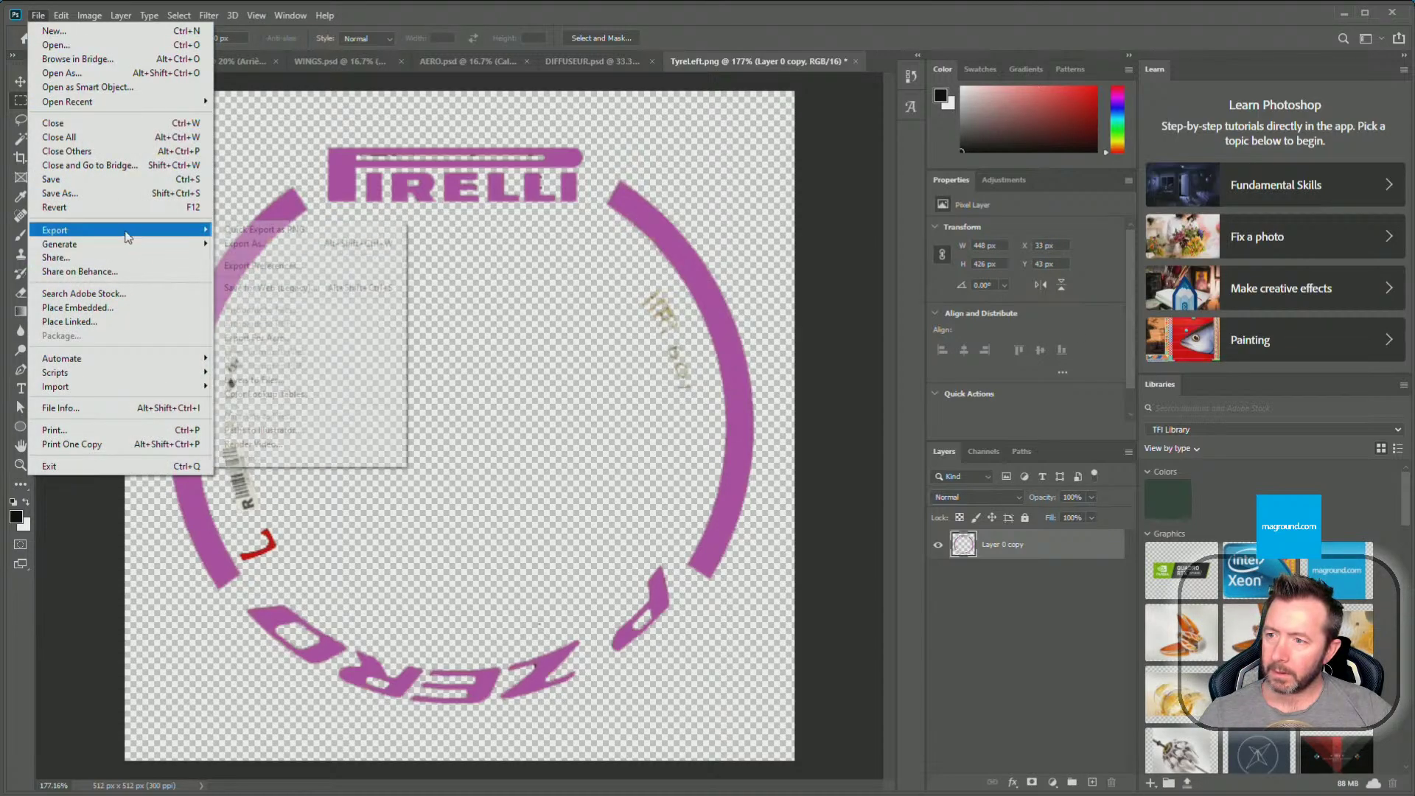
{"action": "left_click", "coordinate": [273, 230]}
{"action": "left_click", "coordinate": [207, 219]}
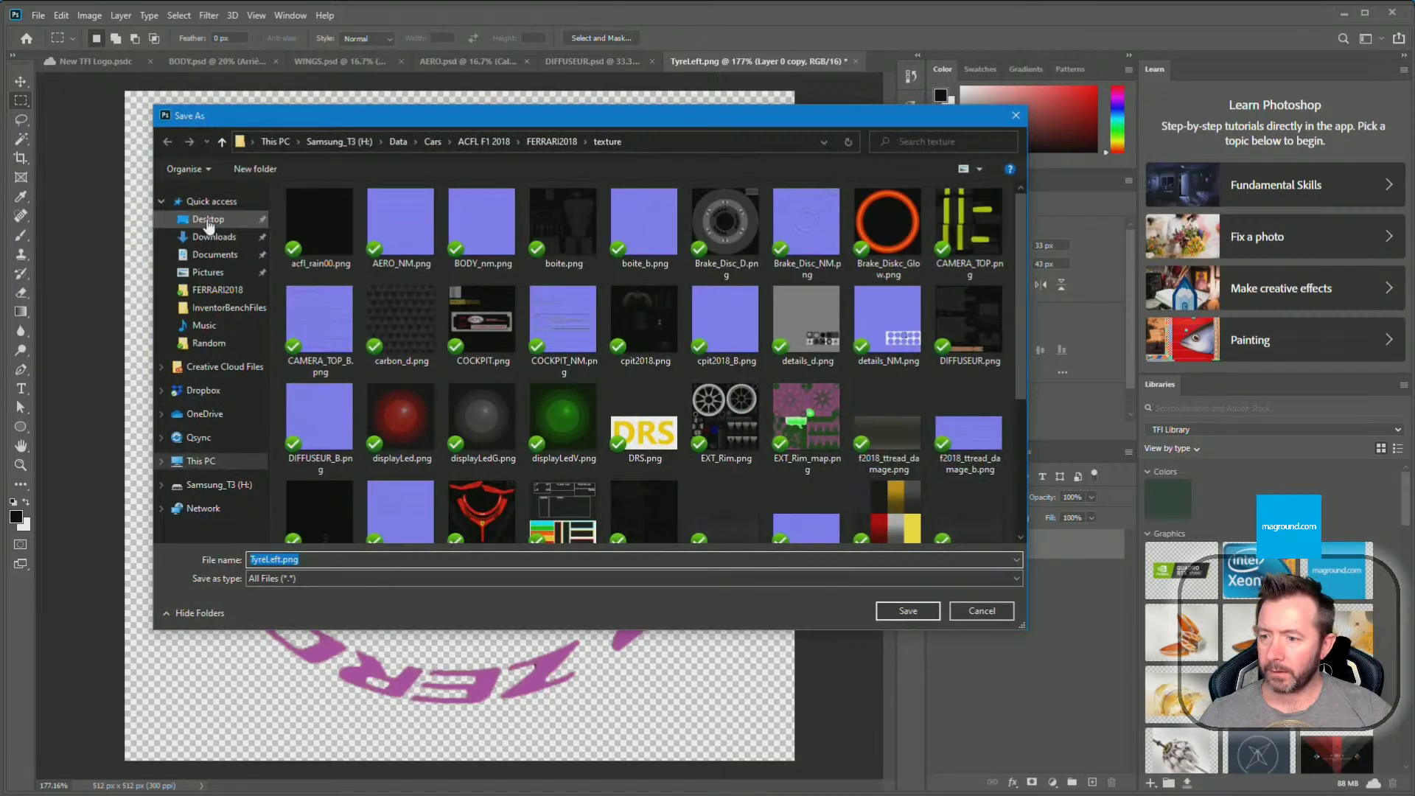
{"action": "left_click", "coordinate": [910, 616]}
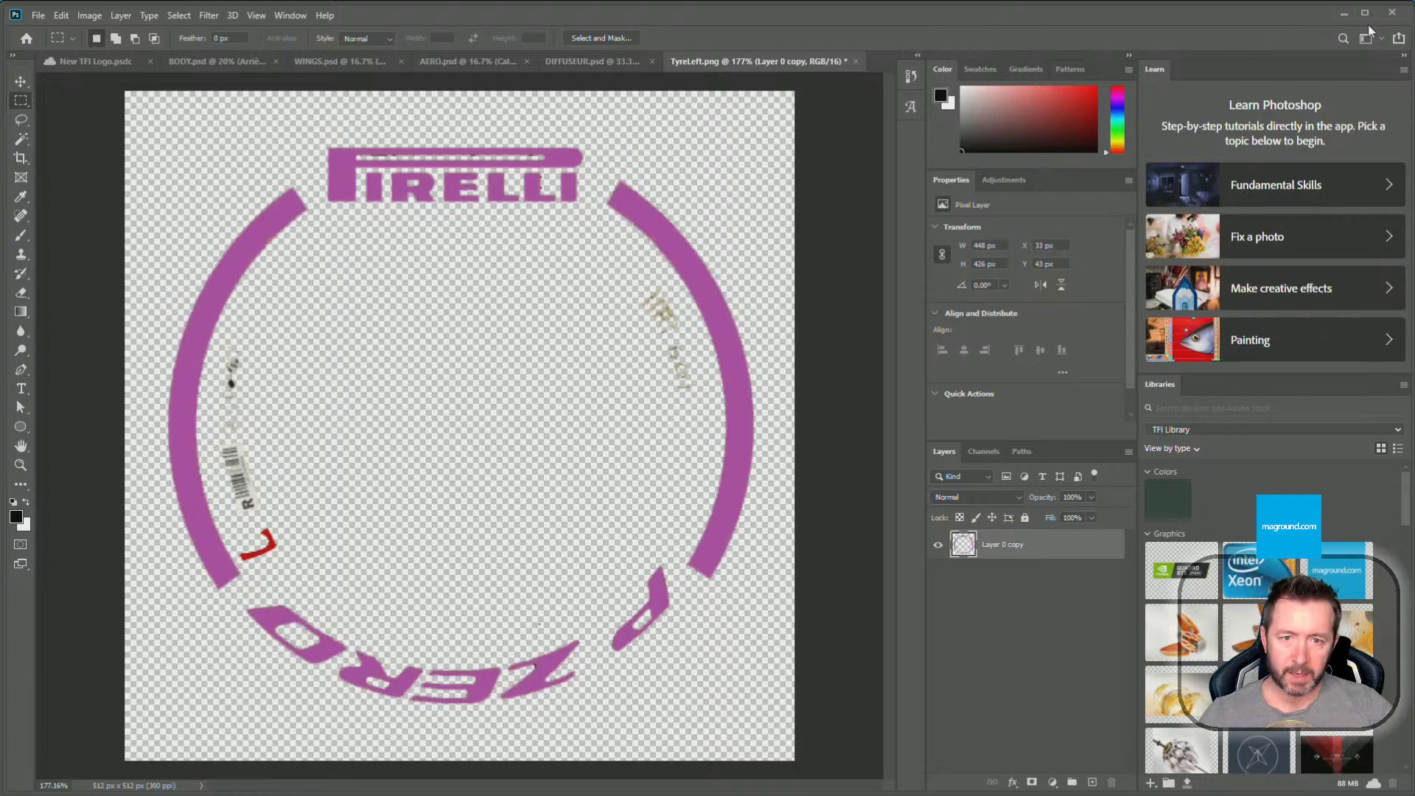
Switch to VRED and place the TyreLeft texture on the left rear tyre as a decal, using Add to Object
{"action": "left_click", "coordinate": [1344, 13]}
{"action": "left_click_drag", "start_coordinate": [1070, 469], "coordinate": [1014, 512]}
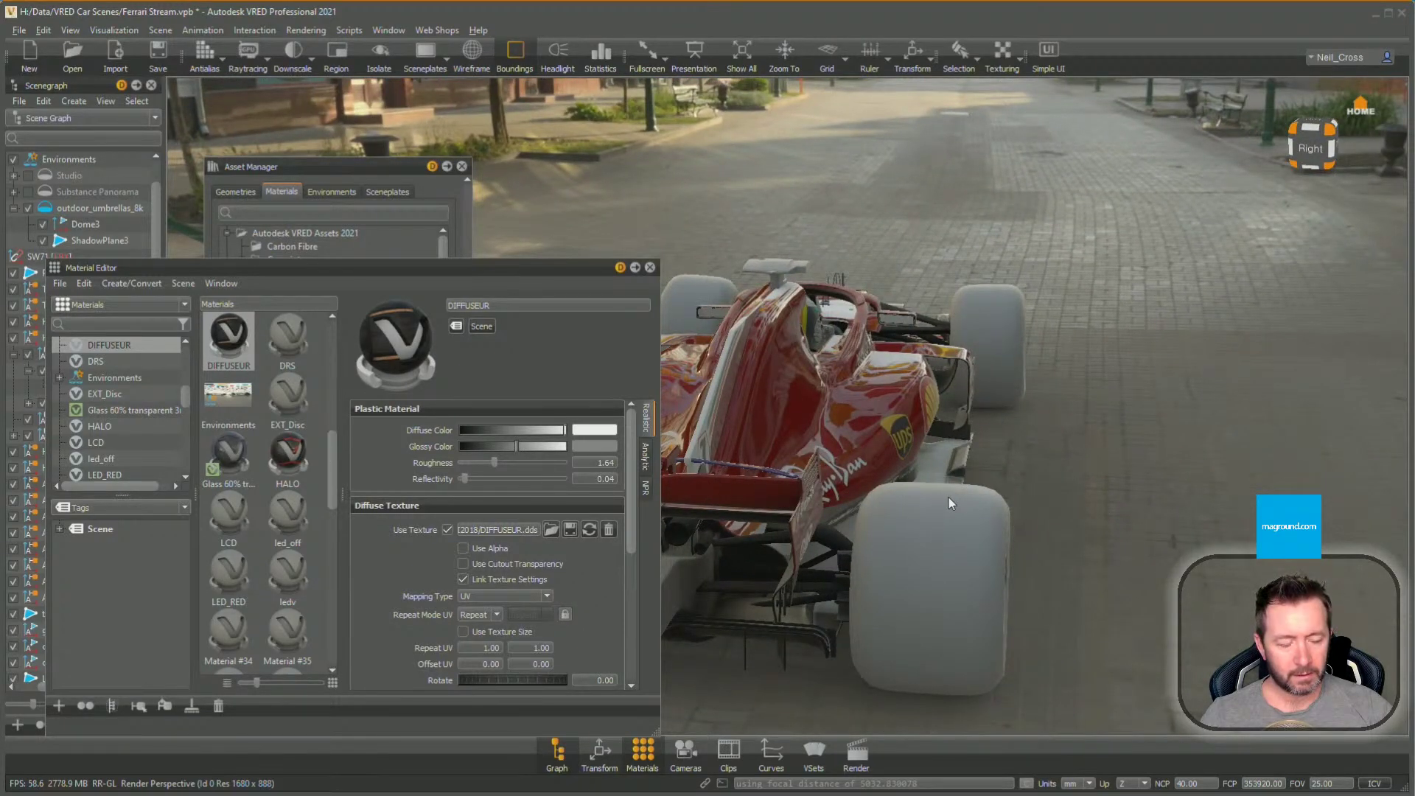
{"action": "left_click_drag", "start_coordinate": [948, 497], "coordinate": [888, 475]}
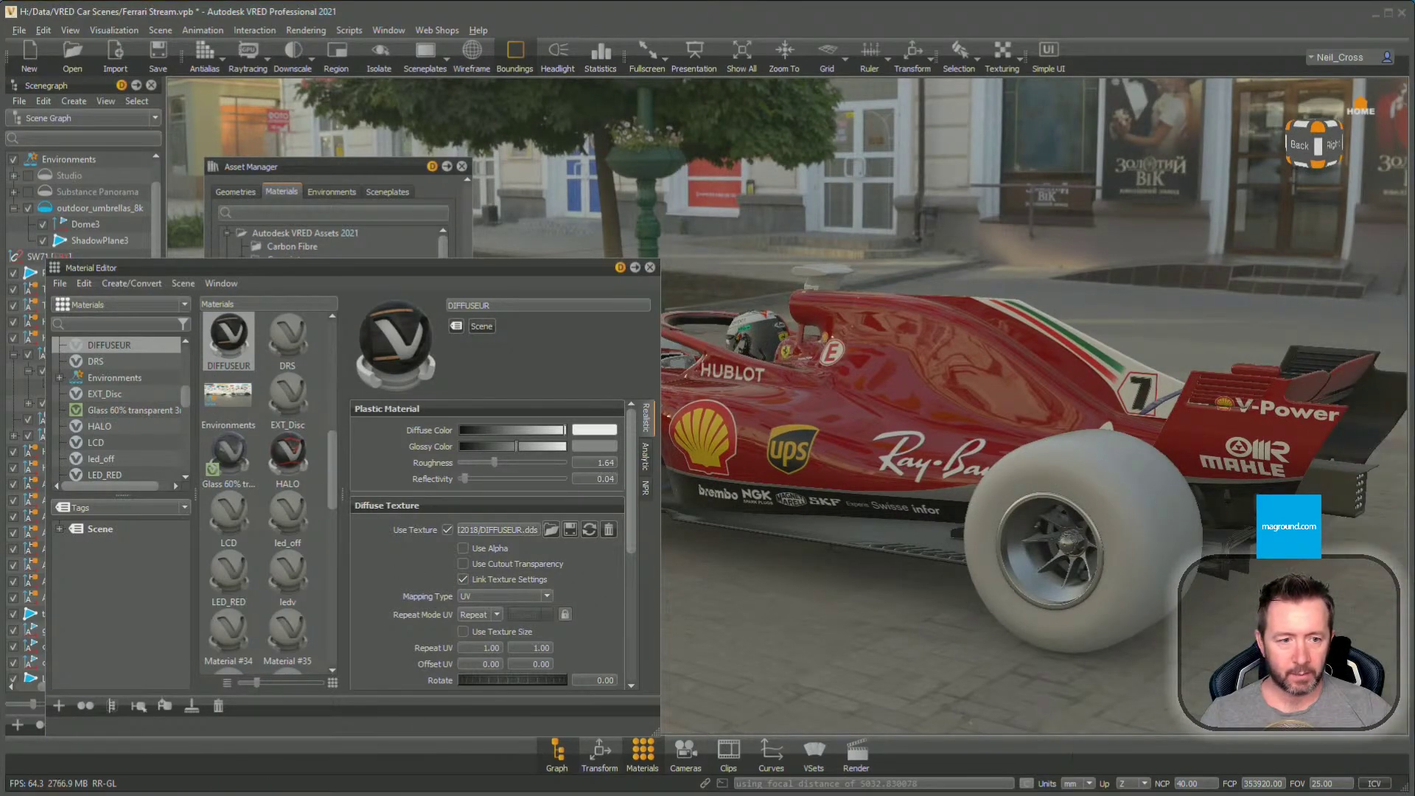
{"action": "left_click_drag", "start_coordinate": [1414, 483], "coordinate": [1070, 487]}
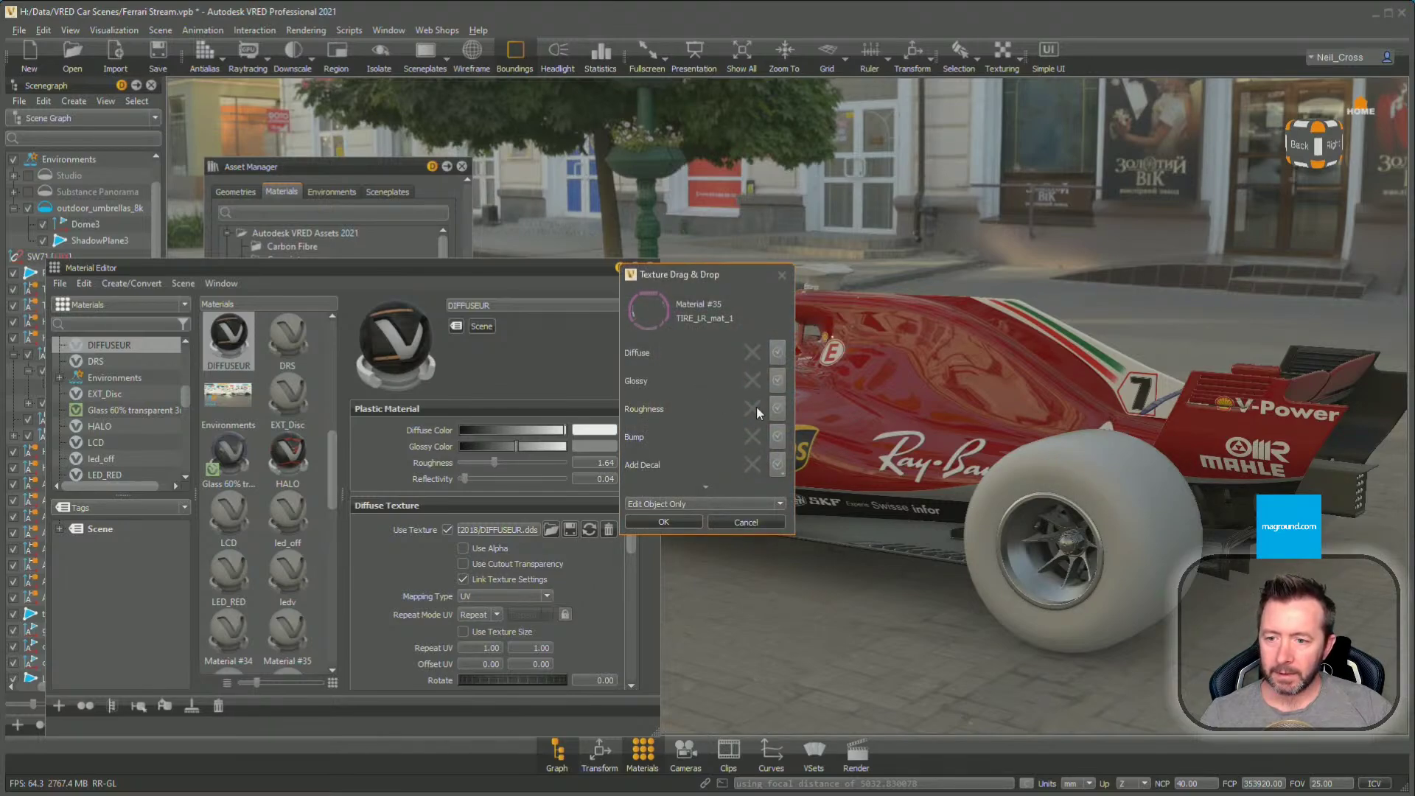
{"action": "left_click", "coordinate": [777, 464]}
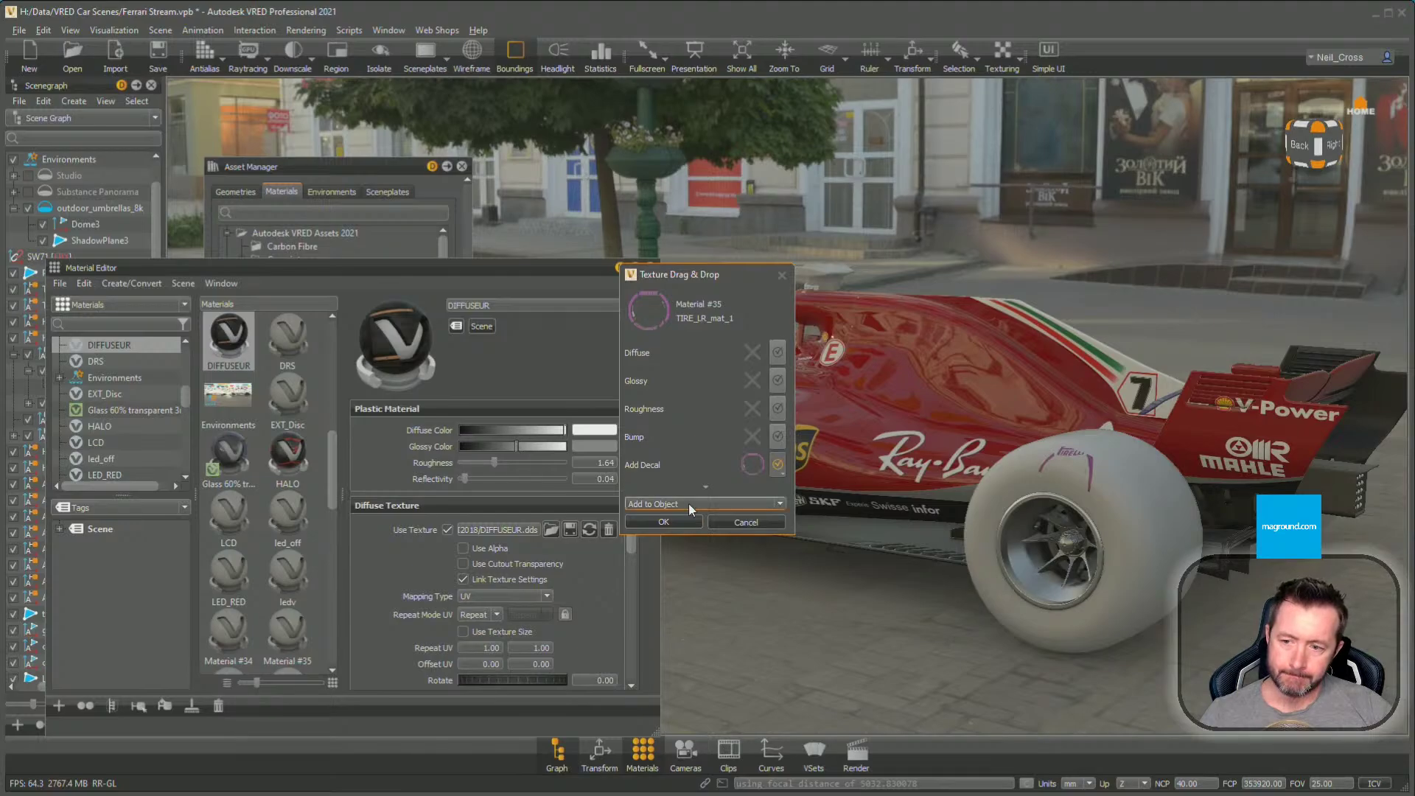
{"action": "left_click", "coordinate": [686, 522]}
Leave projection editing and select the Decal_TyreLeft layer in the rear tyre's multipass material
{"action": "right_click_drag", "start_coordinate": [1195, 538], "coordinate": [1264, 611], "text": "alt"}
{"action": "middle_click_drag", "start_coordinate": [1264, 612], "coordinate": [1023, 443], "text": "alt"}
{"action": "right_click_drag", "start_coordinate": [1023, 442], "coordinate": [1149, 490], "text": "alt"}
{"action": "middle_click_drag", "start_coordinate": [1149, 490], "coordinate": [1000, 480], "text": "alt"}
{"action": "right_click_drag", "start_coordinate": [1000, 480], "coordinate": [1002, 495], "text": "alt"}
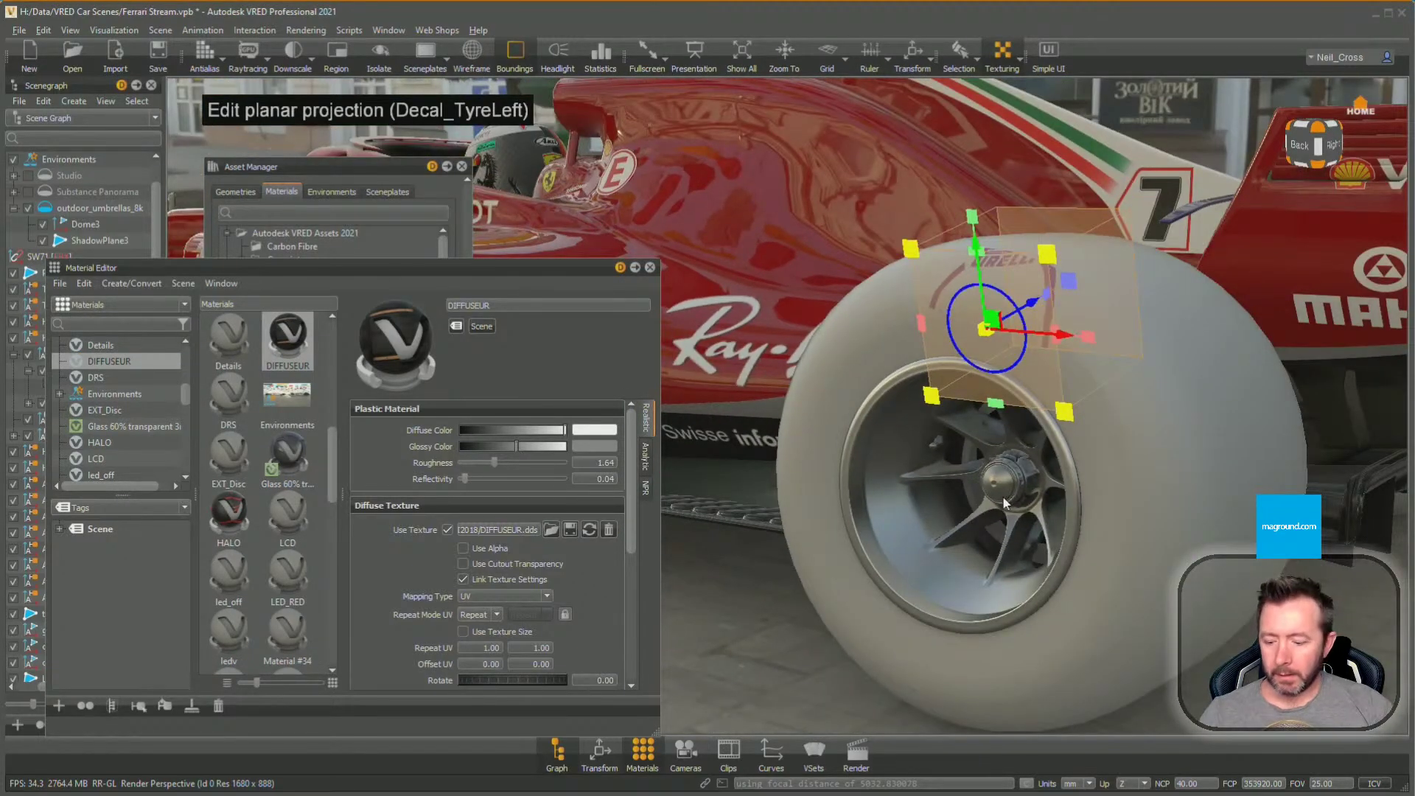
{"action": "left_click", "coordinate": [1013, 62]}
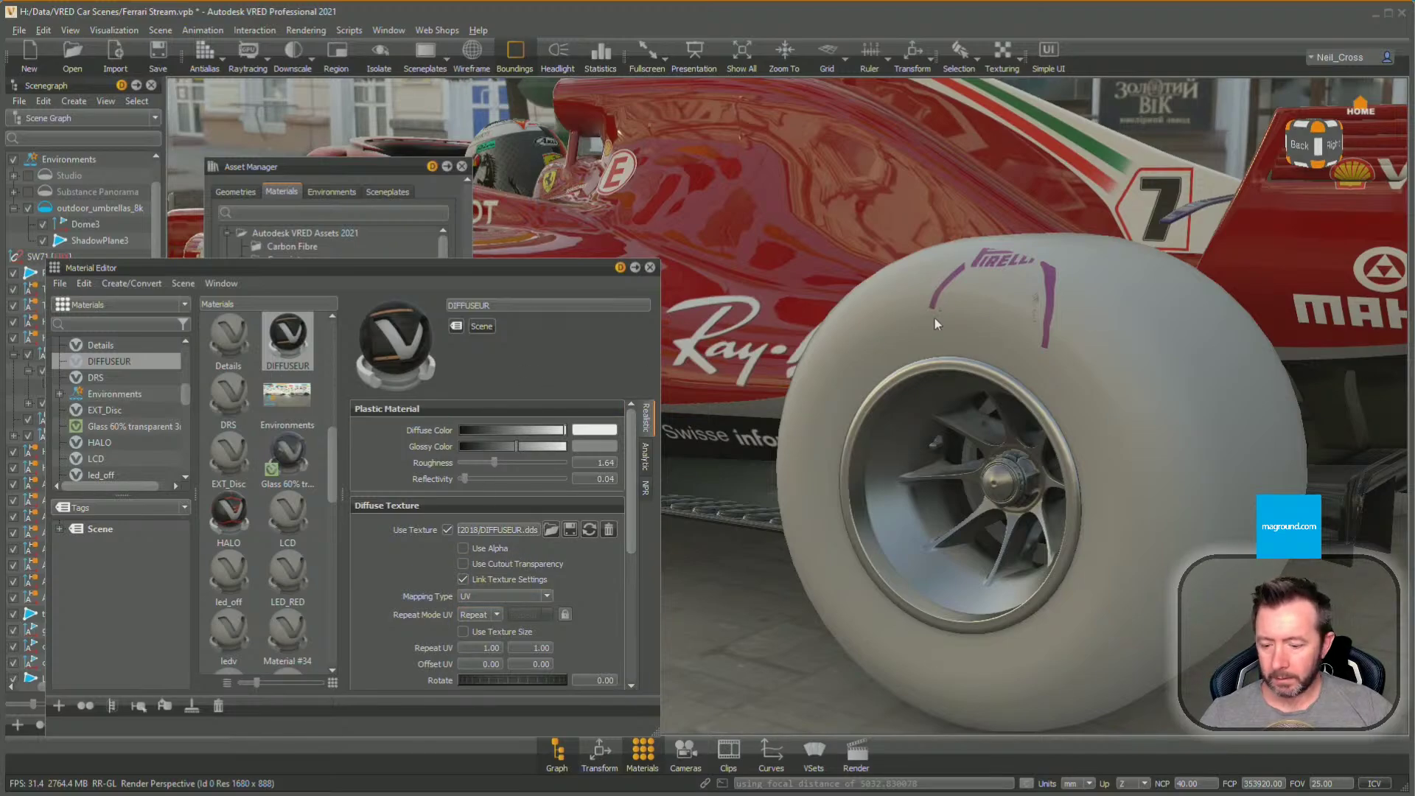
{"action": "double_click", "coordinate": [908, 313]}
{"action": "left_click", "coordinate": [352, 431]}
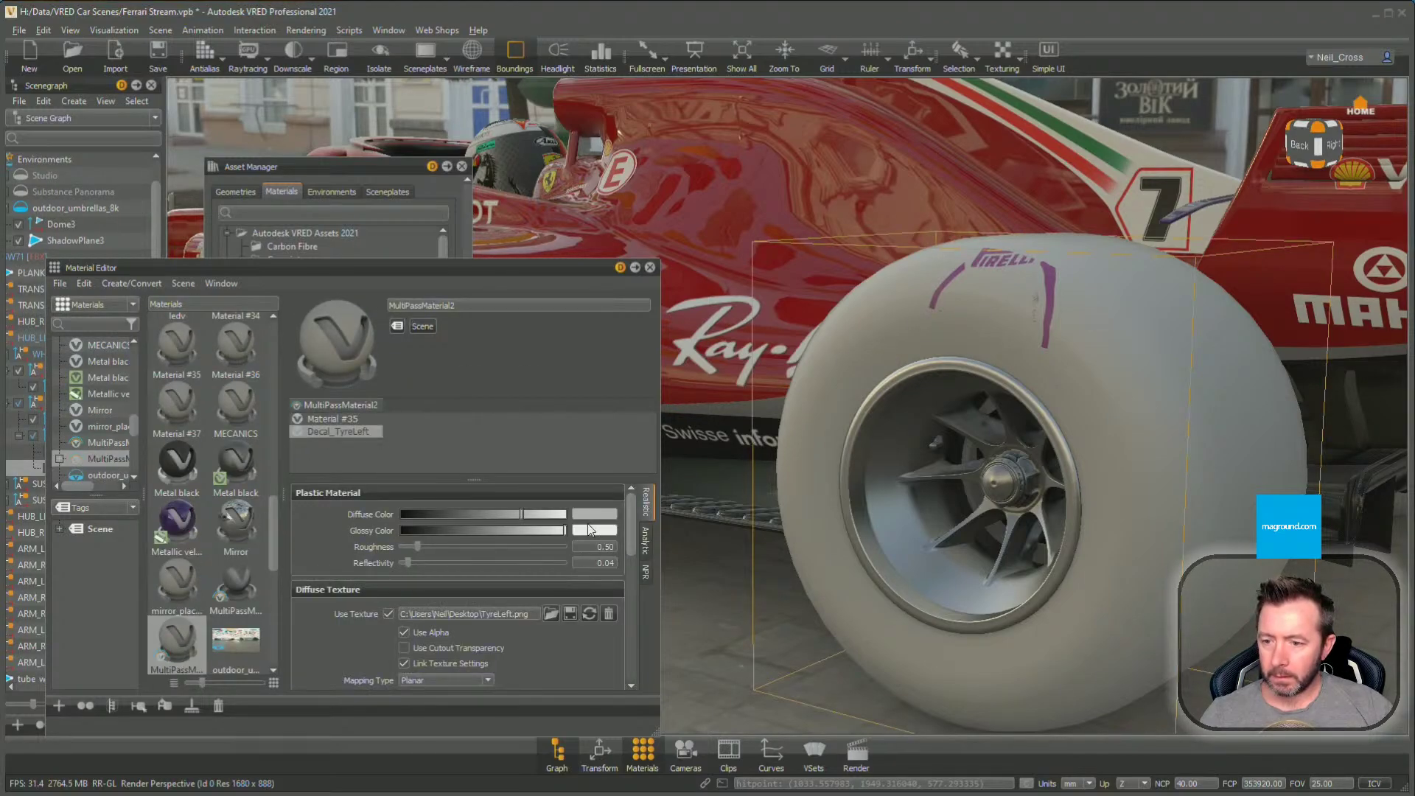
Switch the decal texture's mapping type to UV and back to Planar
{"action": "left_click", "coordinate": [446, 691]}
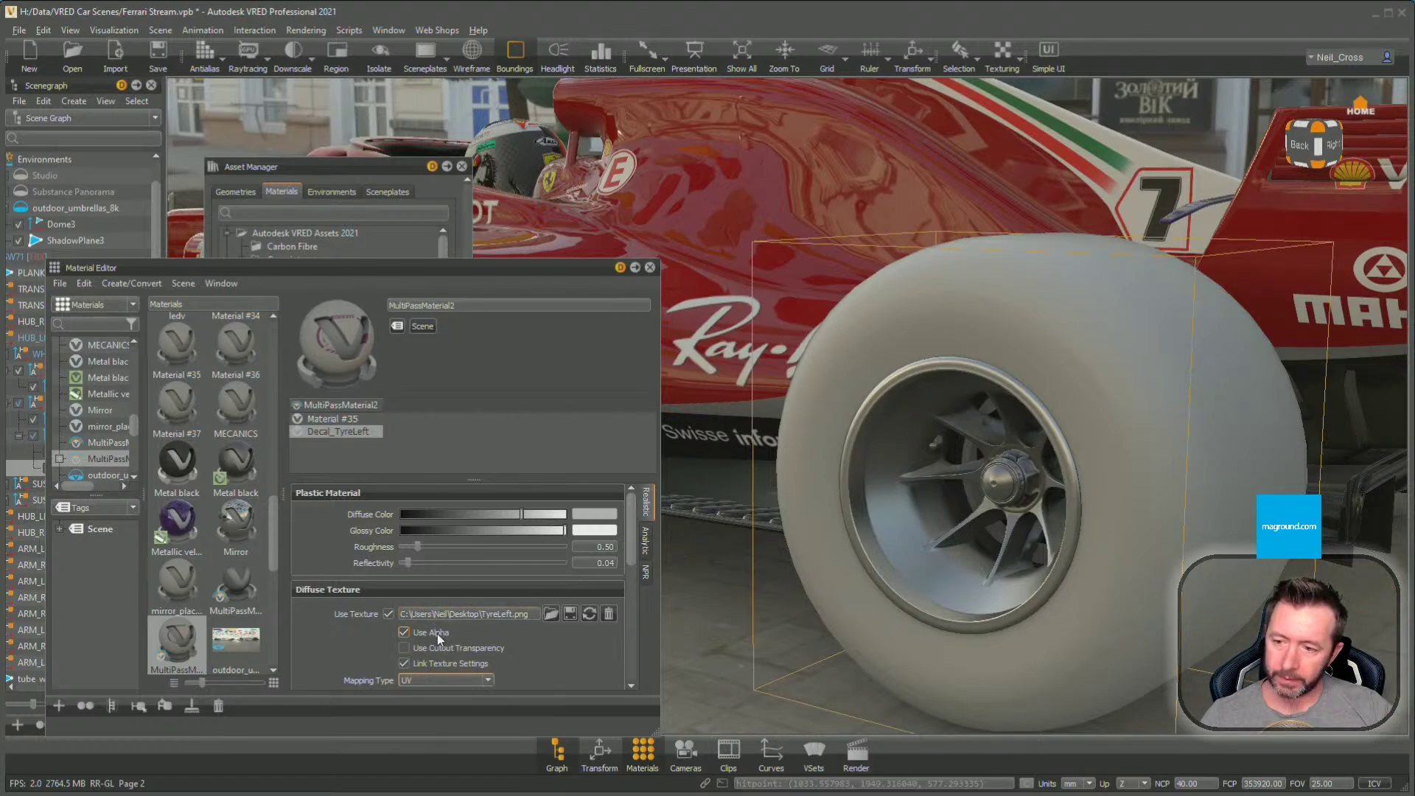
{"action": "left_click", "coordinate": [414, 679]}
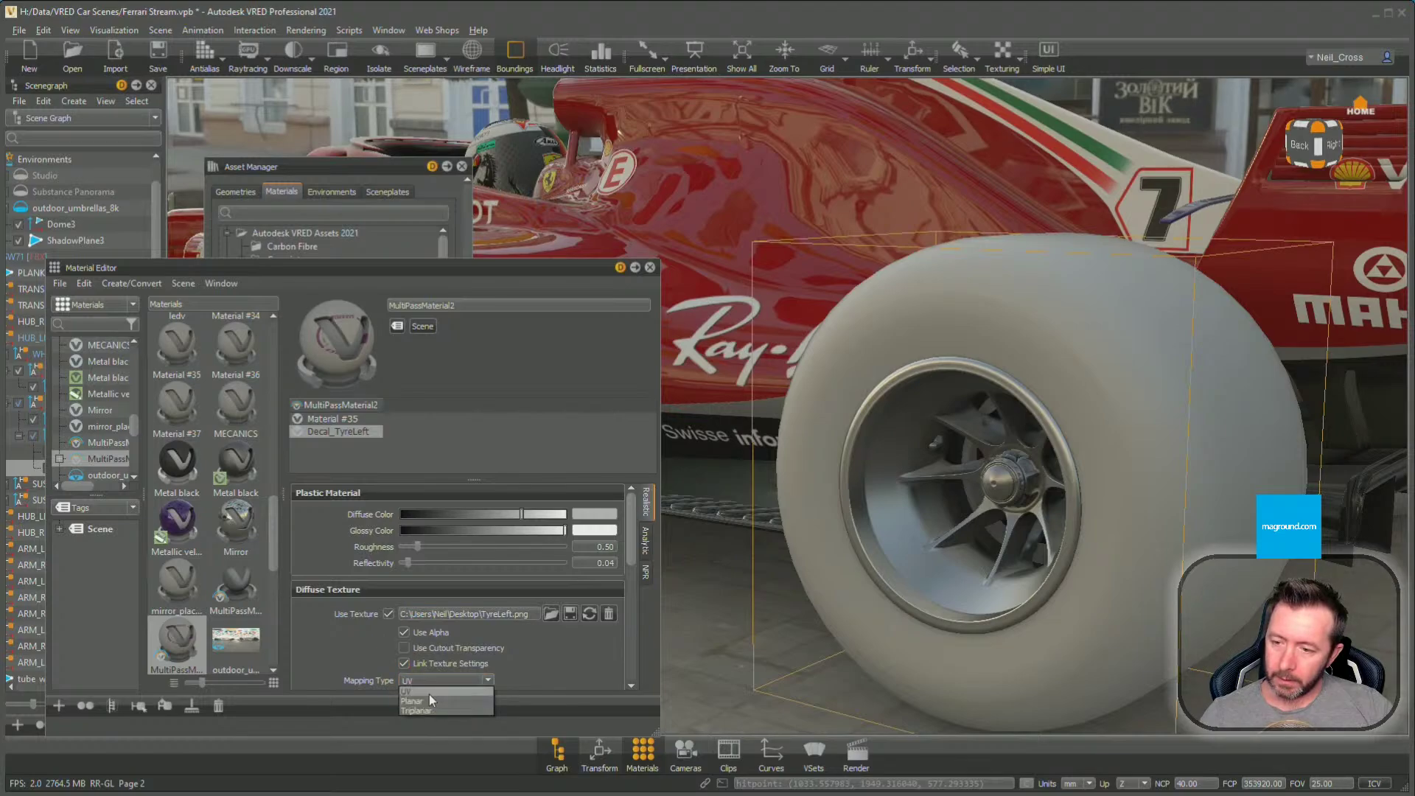
{"action": "left_click", "coordinate": [428, 694]}
Start manipulating the planar projection of the Decal_TyreLeft texture in the viewport
{"action": "left_click", "coordinate": [1002, 51]}
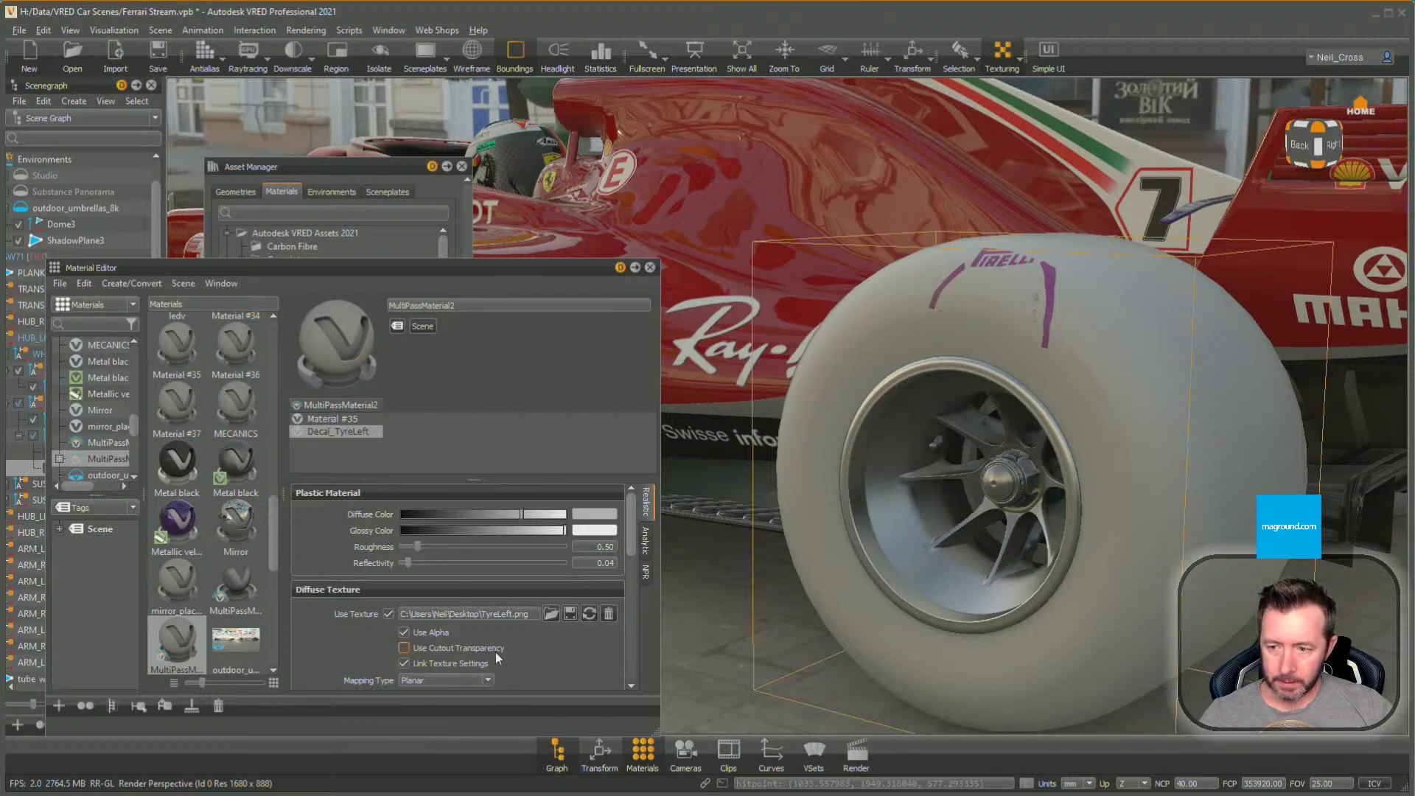
{"action": "scroll", "coordinate": [495, 651], "scroll_direction": "down", "scroll_amount": 3}
{"action": "left_click", "coordinate": [446, 681]}
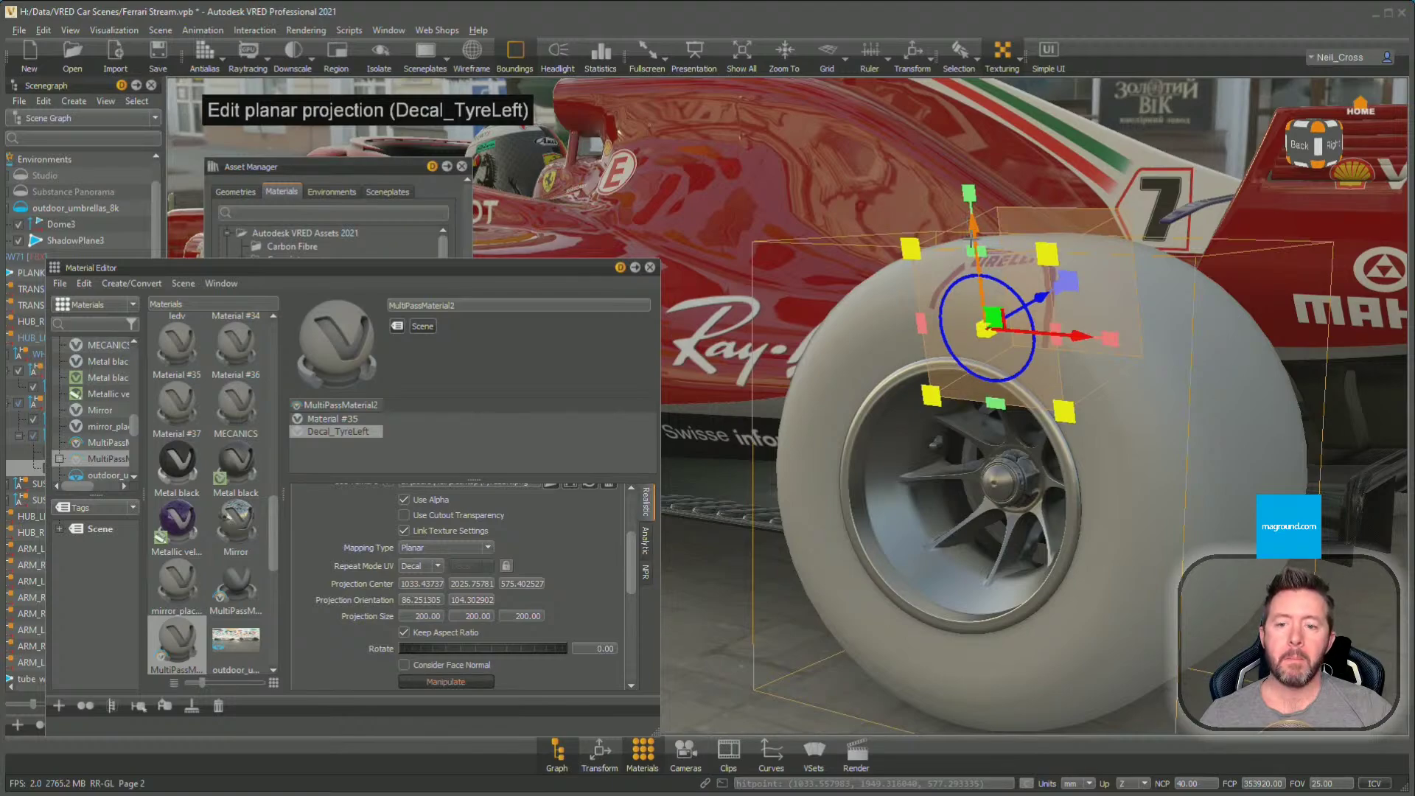
Scale the decal projection to about 330 × 330 and move it down over the wheel rim
{"action": "left_click_drag", "start_coordinate": [986, 329], "coordinate": [1032, 348]}
{"action": "left_click_drag", "start_coordinate": [975, 234], "coordinate": [1015, 291]}
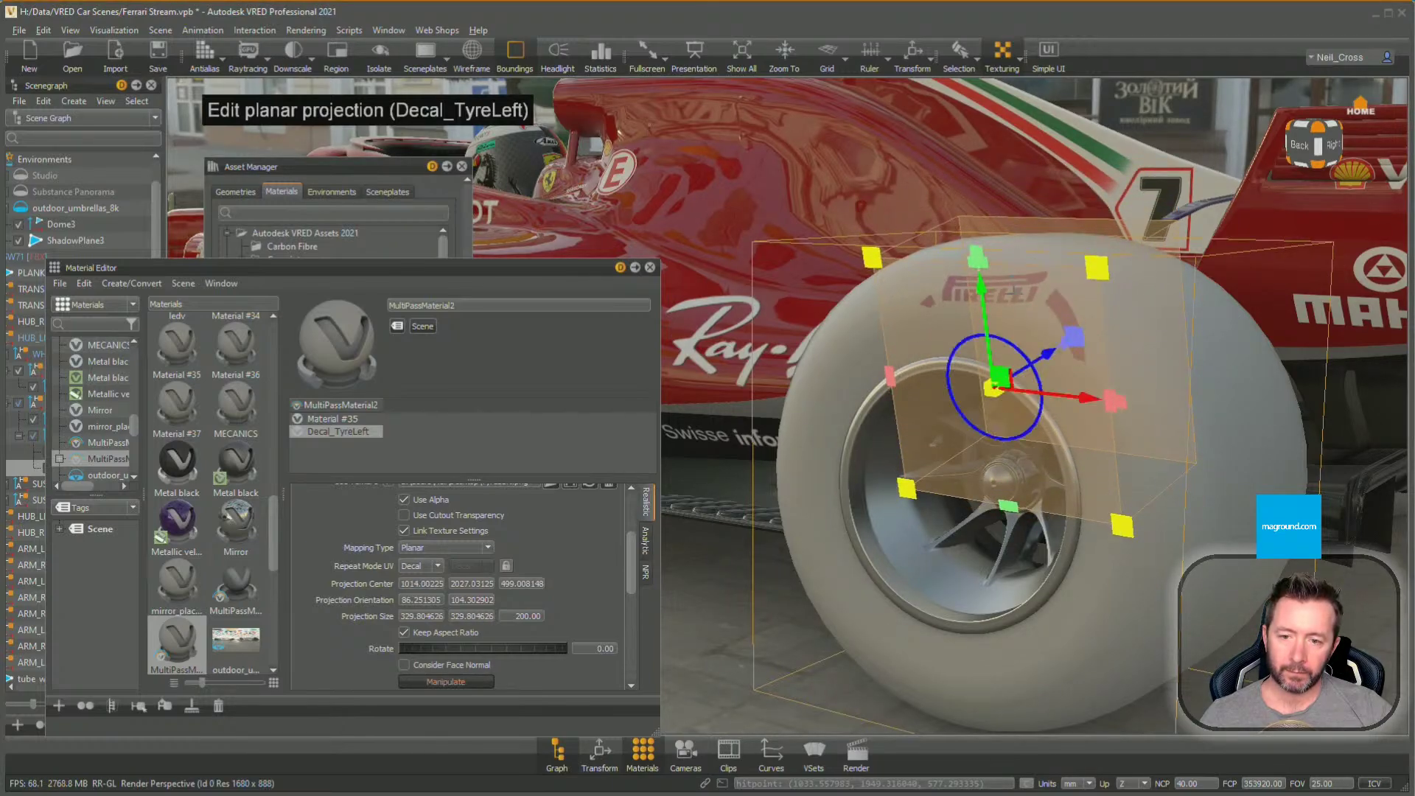
{"action": "left_click_drag", "start_coordinate": [1048, 350], "coordinate": [938, 361]}
{"action": "left_click_drag", "start_coordinate": [987, 426], "coordinate": [913, 432]}
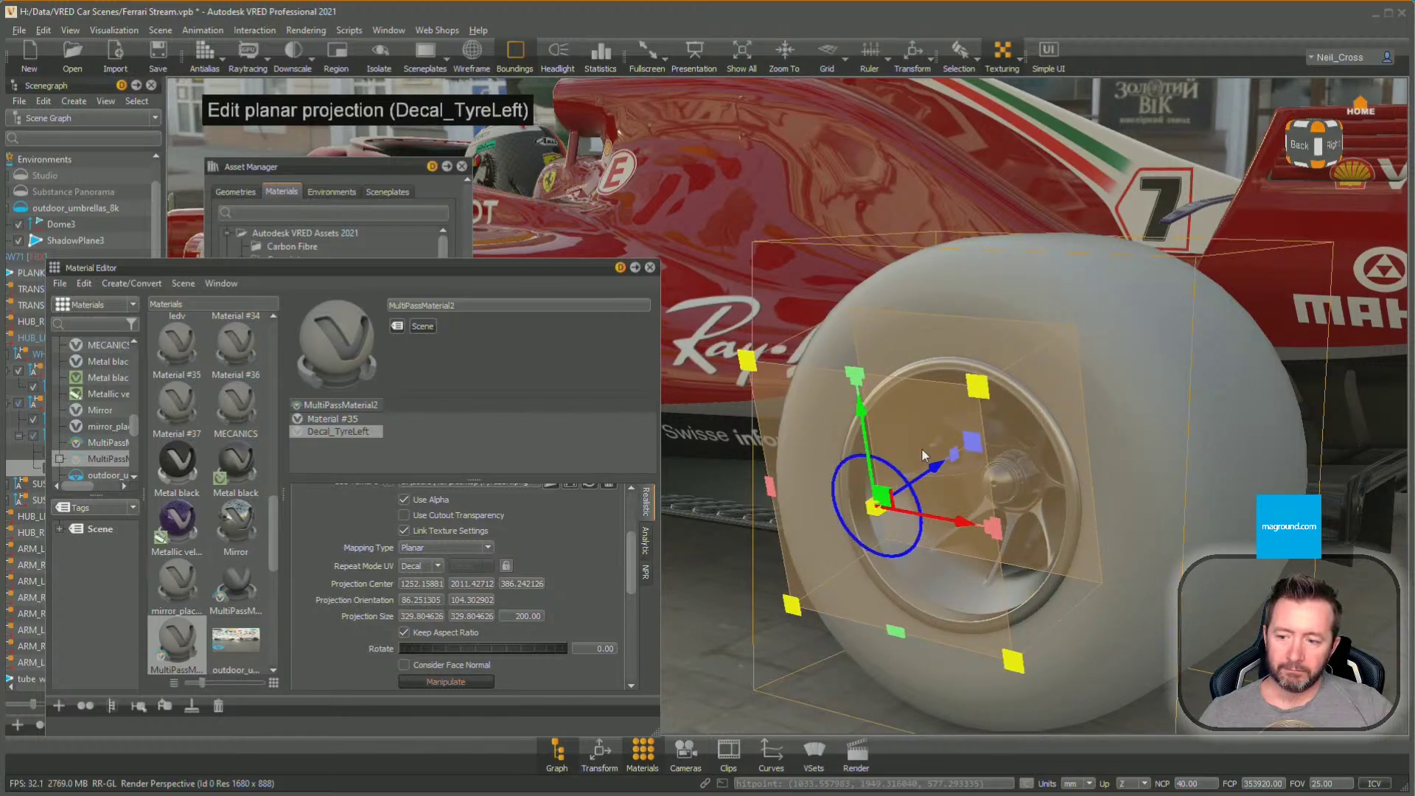
Center the decal projection on the tyre object and fit its size to it
{"action": "scroll", "coordinate": [501, 656], "scroll_direction": "down", "scroll_amount": 2}
{"action": "left_click", "coordinate": [475, 632]}
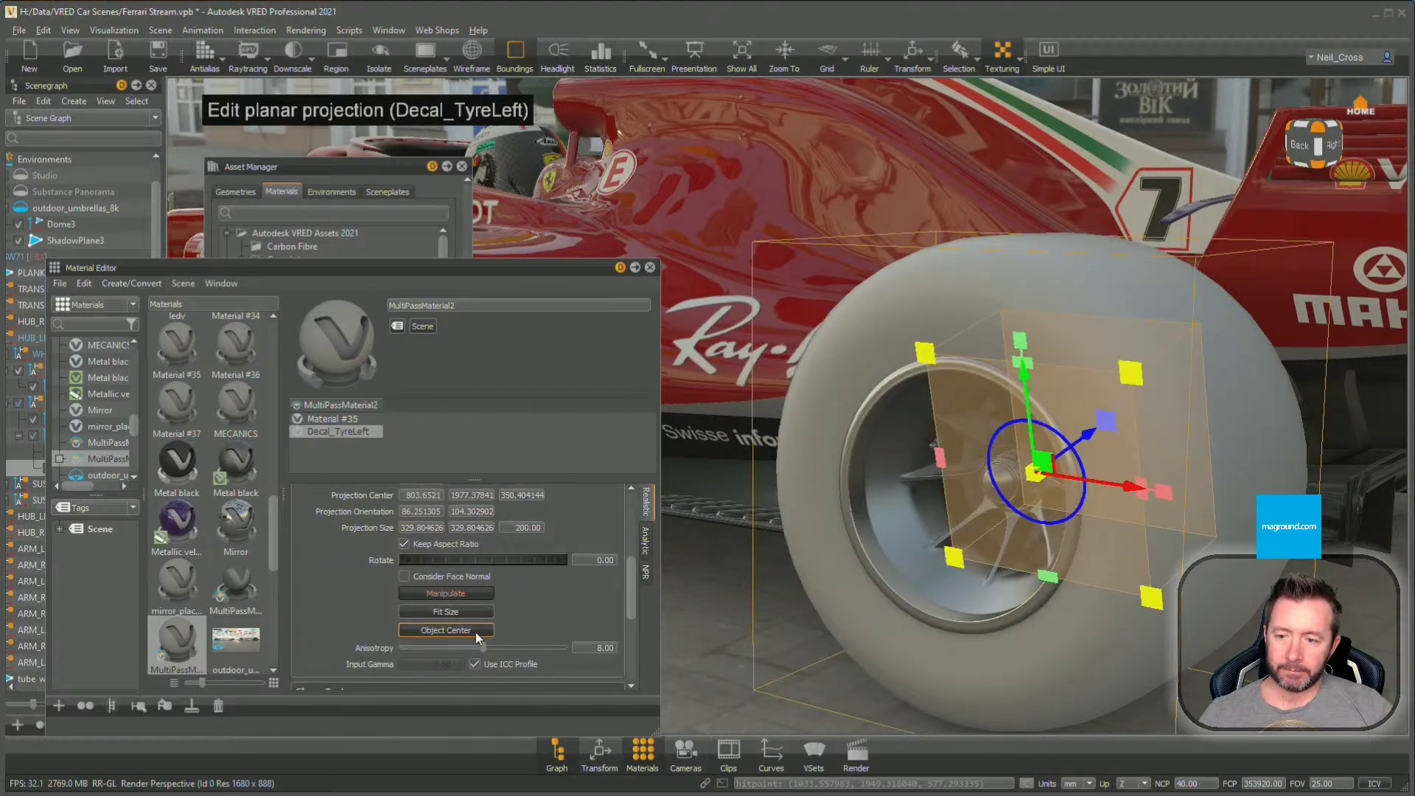
{"action": "left_click", "coordinate": [460, 611]}
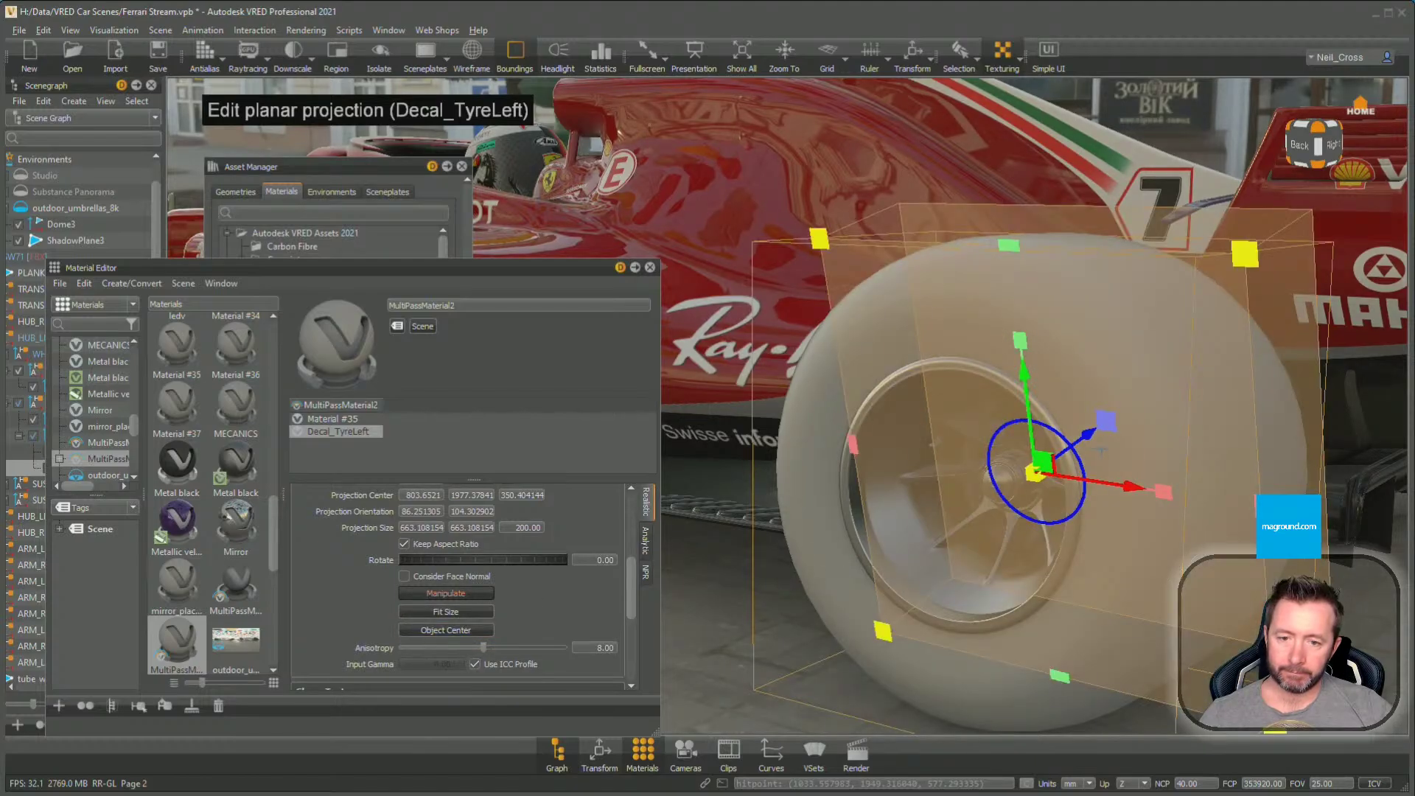
Move the decal projection out onto the tyre's outer sidewall and shrink it to about 627 × 627 around the rim
{"action": "left_click_drag", "start_coordinate": [1104, 423], "coordinate": [1019, 388]}
{"action": "left_click_drag", "start_coordinate": [935, 497], "coordinate": [971, 542], "text": "alt"}
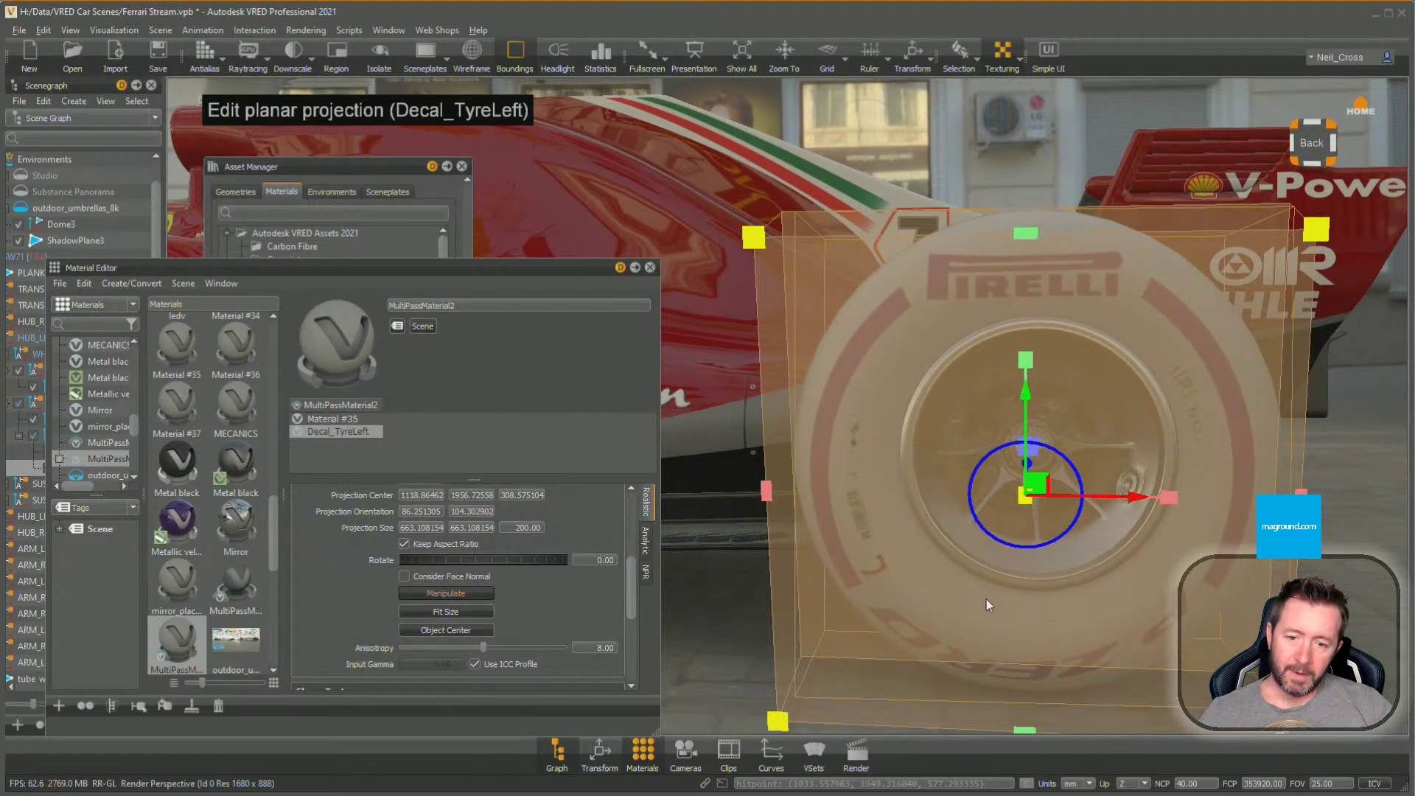
{"action": "left_click_drag", "start_coordinate": [1118, 498], "coordinate": [1149, 497]}
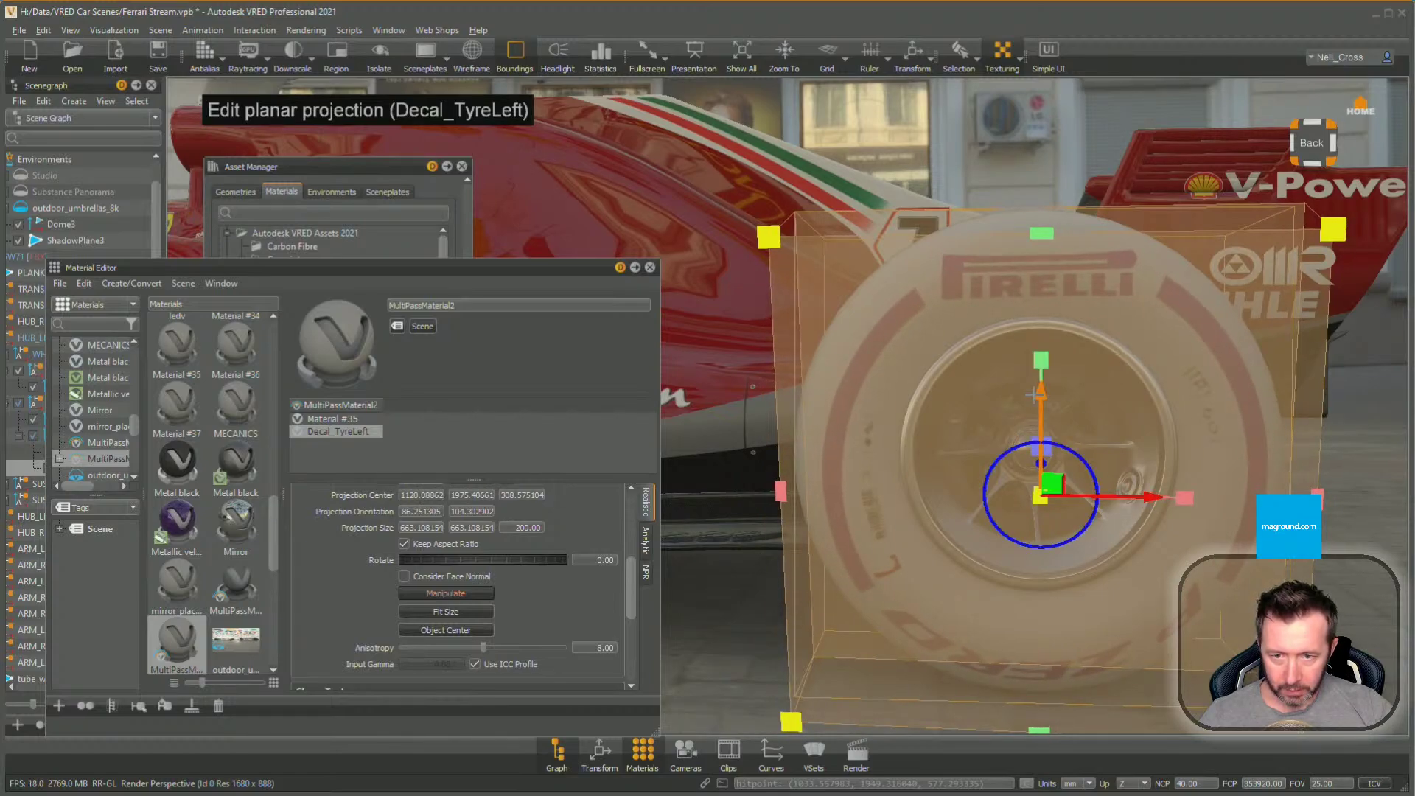
{"action": "left_click_drag", "start_coordinate": [1032, 394], "coordinate": [1041, 376]}
{"action": "left_click_drag", "start_coordinate": [1039, 487], "coordinate": [982, 504]}
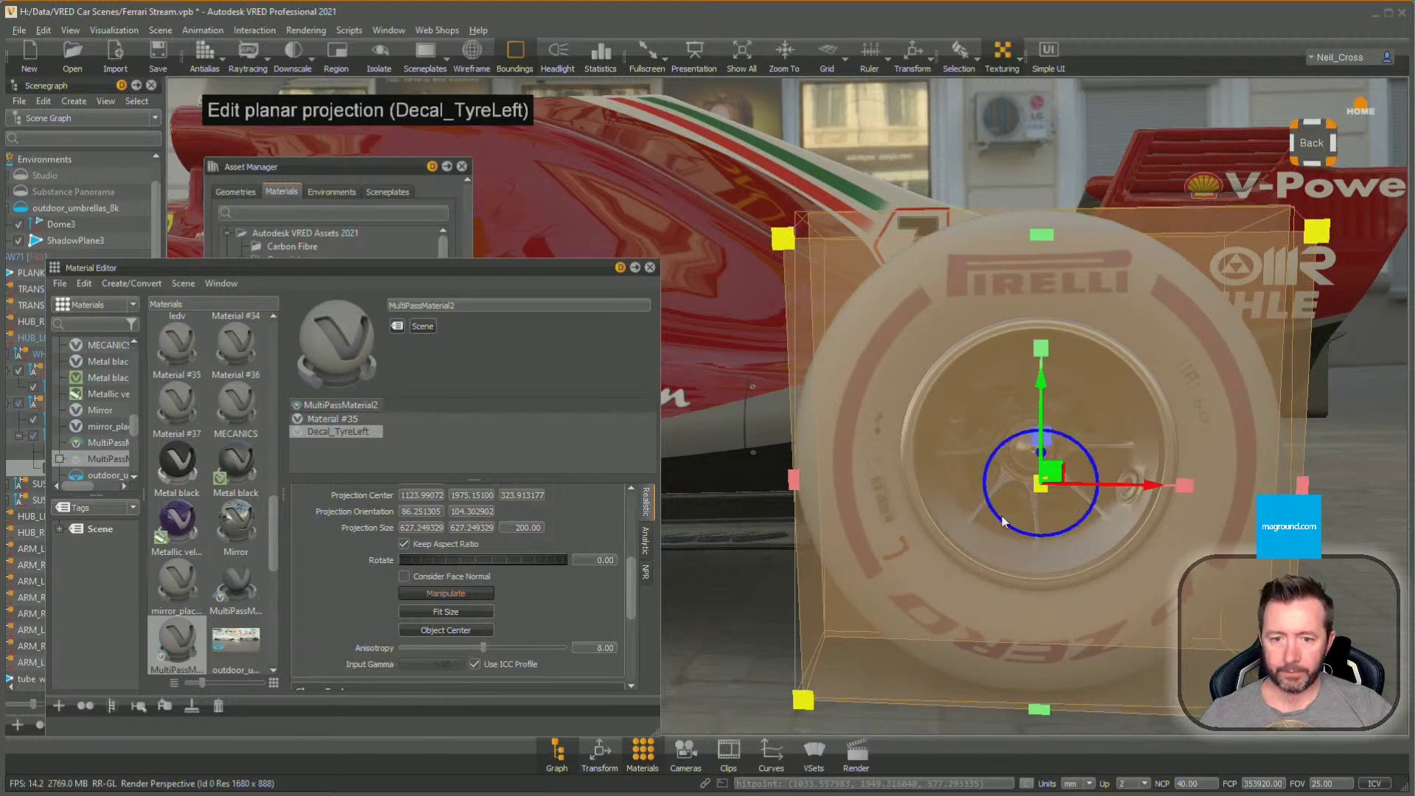
{"action": "left_click_drag", "start_coordinate": [1074, 562], "coordinate": [1067, 557]}
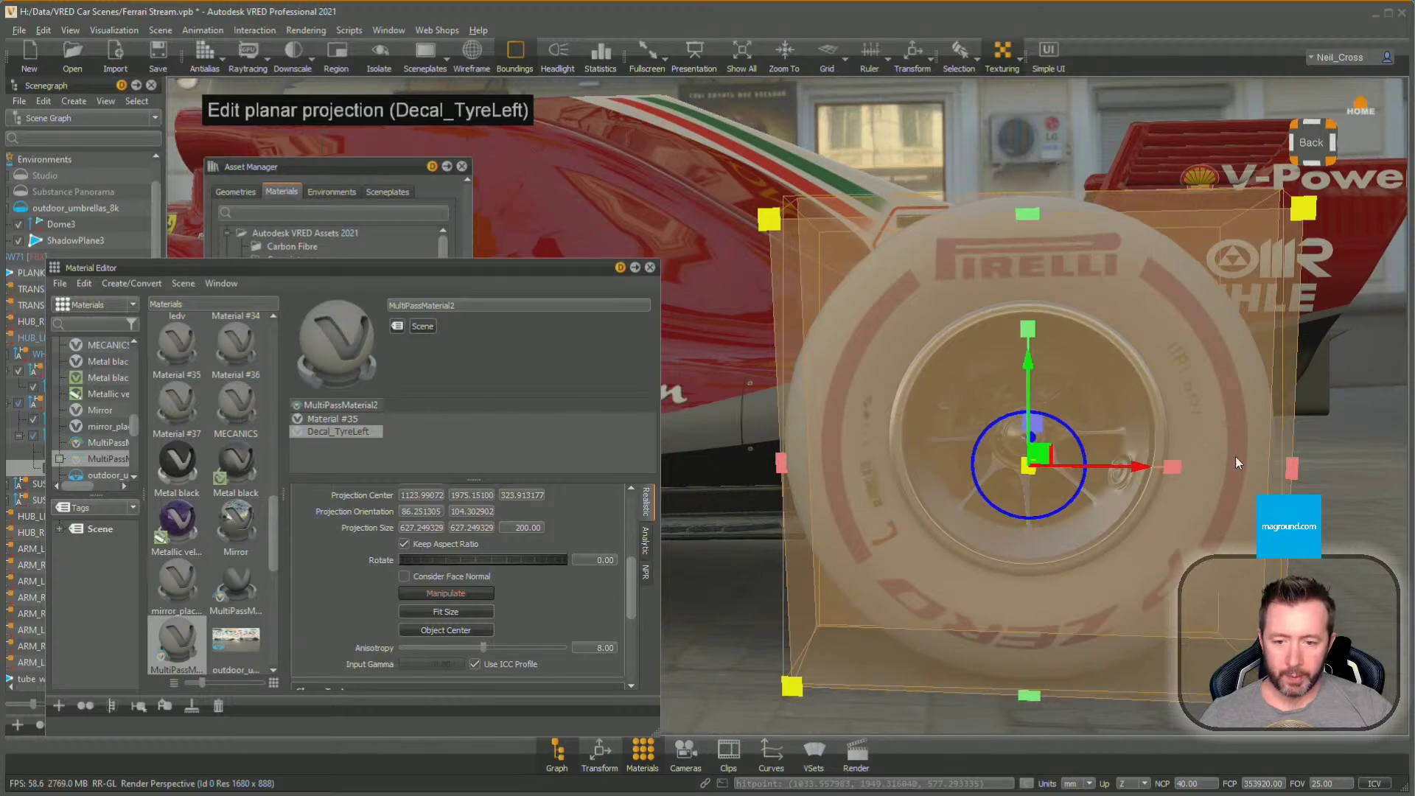
Set the planar projection manipulator's plane opacity to 0.00 so the decal can be judged while editing
{"action": "left_click", "coordinate": [1007, 67]}
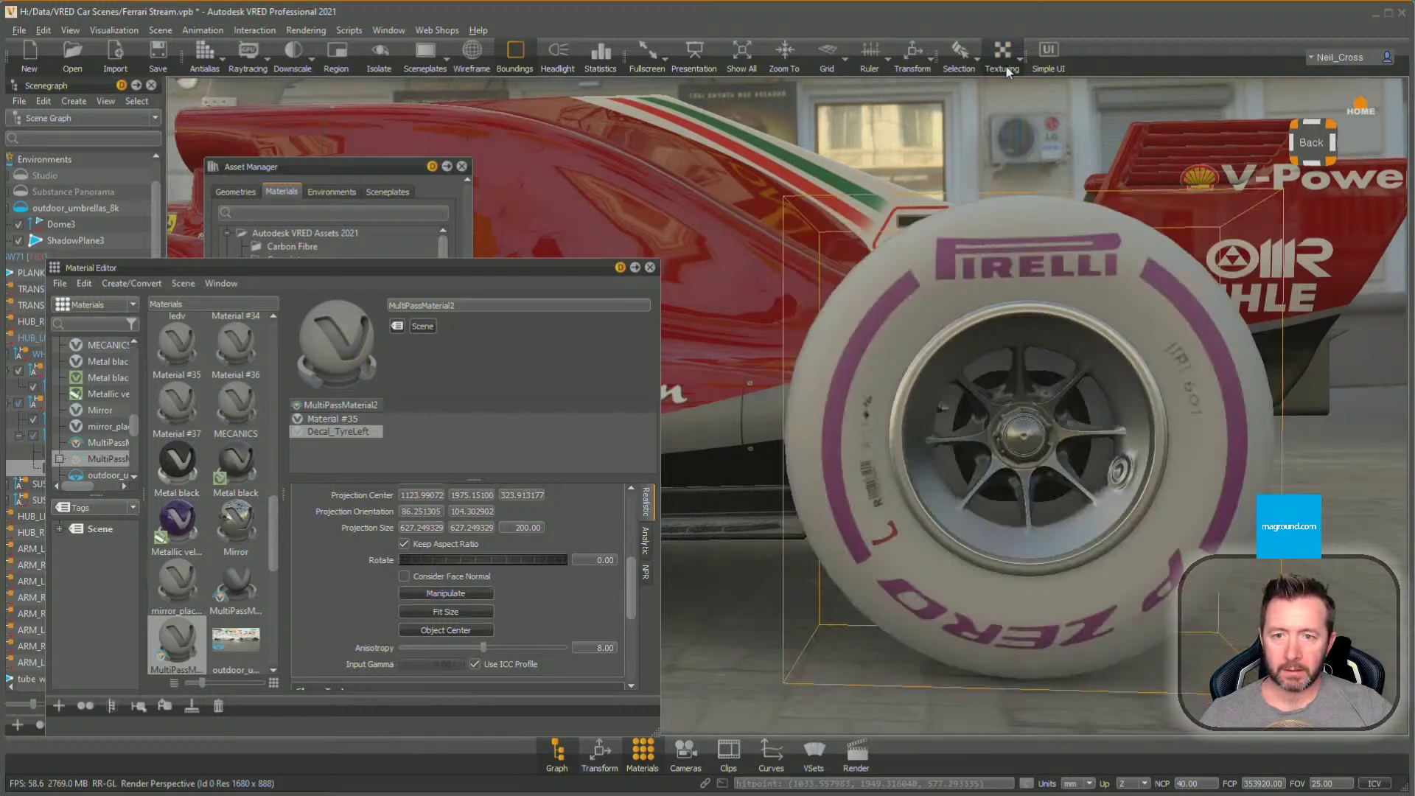
{"action": "left_click", "coordinate": [1006, 66]}
{"action": "right_click", "coordinate": [1006, 66]}
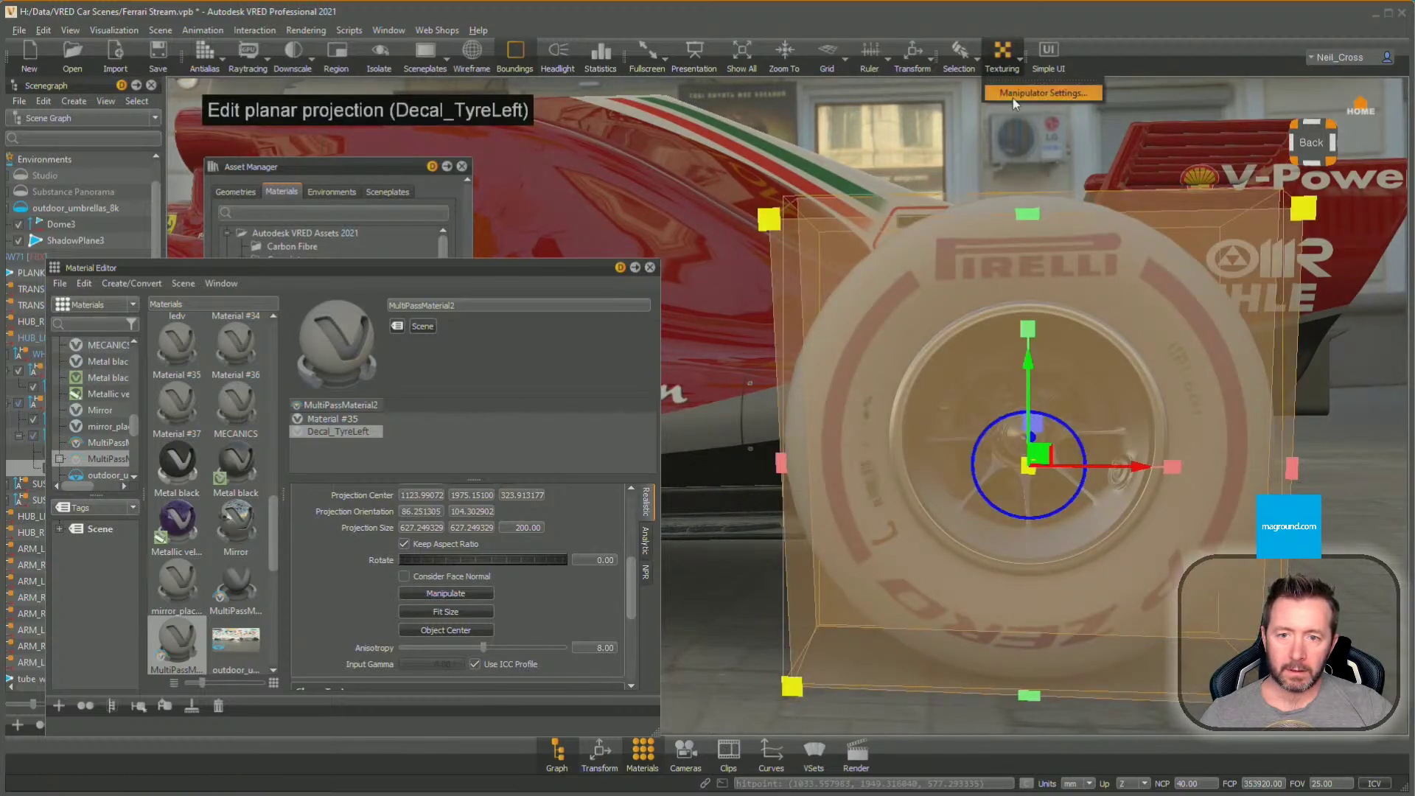
{"action": "left_click", "coordinate": [1013, 98]}
{"action": "left_click_drag", "start_coordinate": [750, 392], "coordinate": [746, 396]}
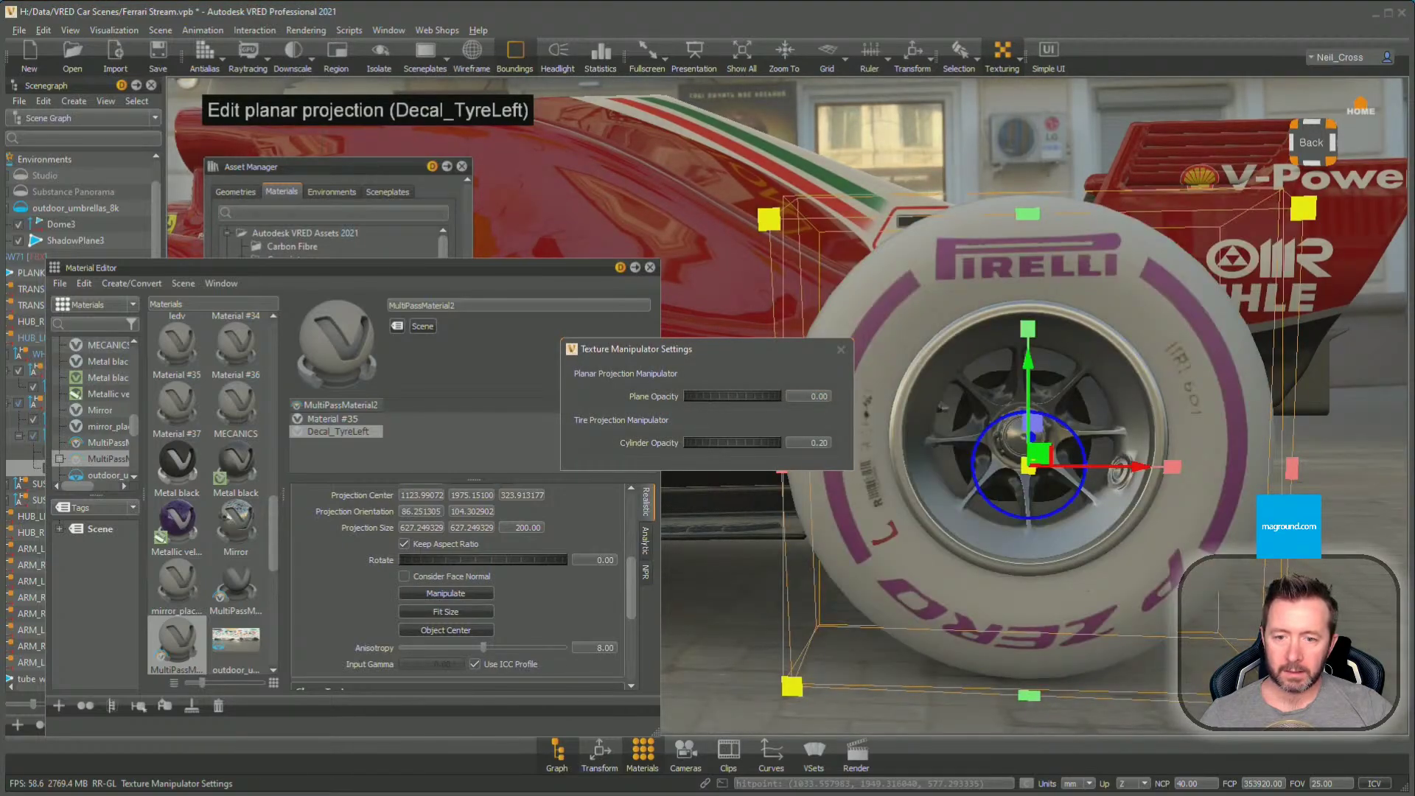
{"action": "left_click", "coordinate": [841, 350]}
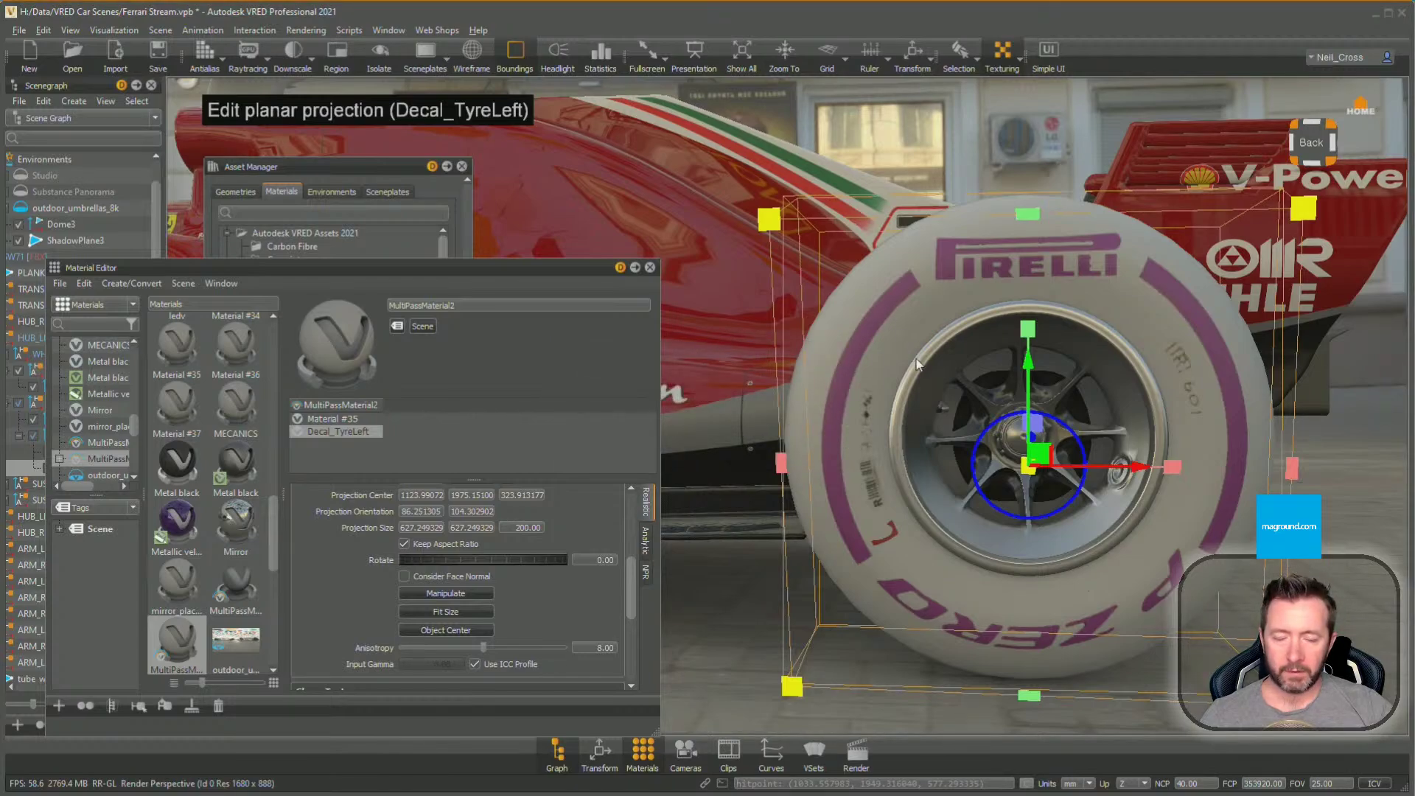
Try plane opacities of 1.00, 0.22 and 0.20 for the planar projection manipulator and return it to 0
{"action": "right_click", "coordinate": [1002, 61]}
{"action": "left_click", "coordinate": [1012, 93]}
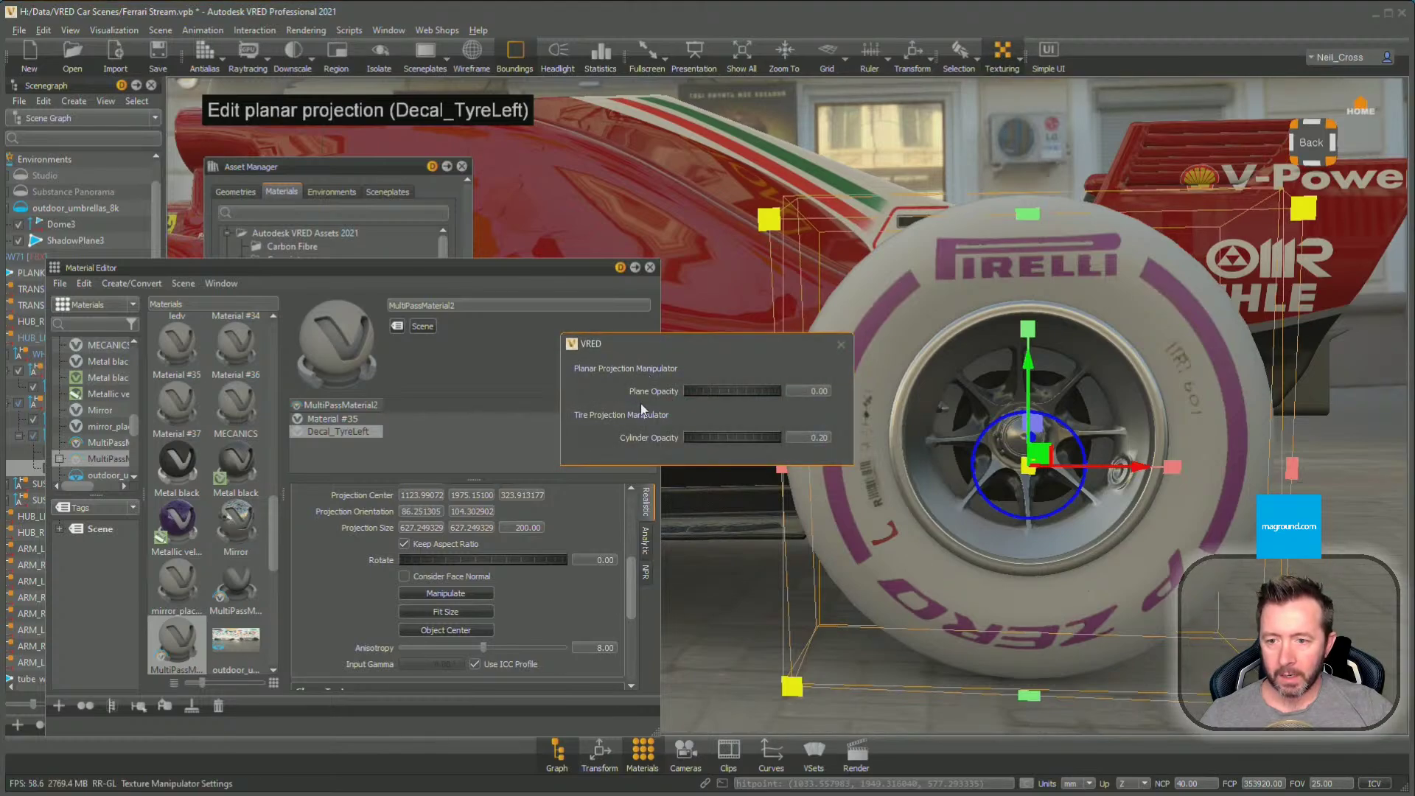
{"action": "left_click_drag", "start_coordinate": [707, 392], "coordinate": [948, 401]}
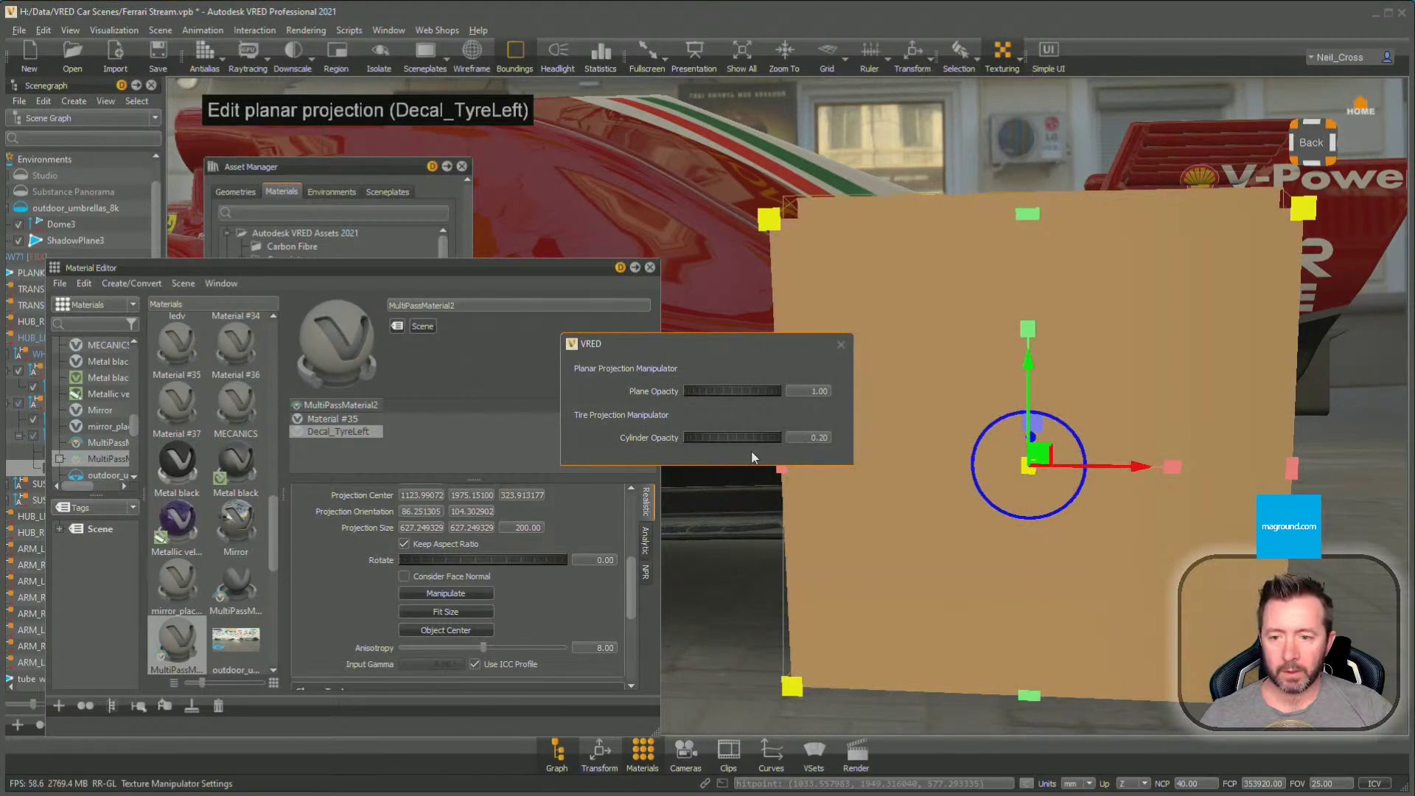
{"action": "left_click_drag", "start_coordinate": [767, 395], "coordinate": [714, 407]}
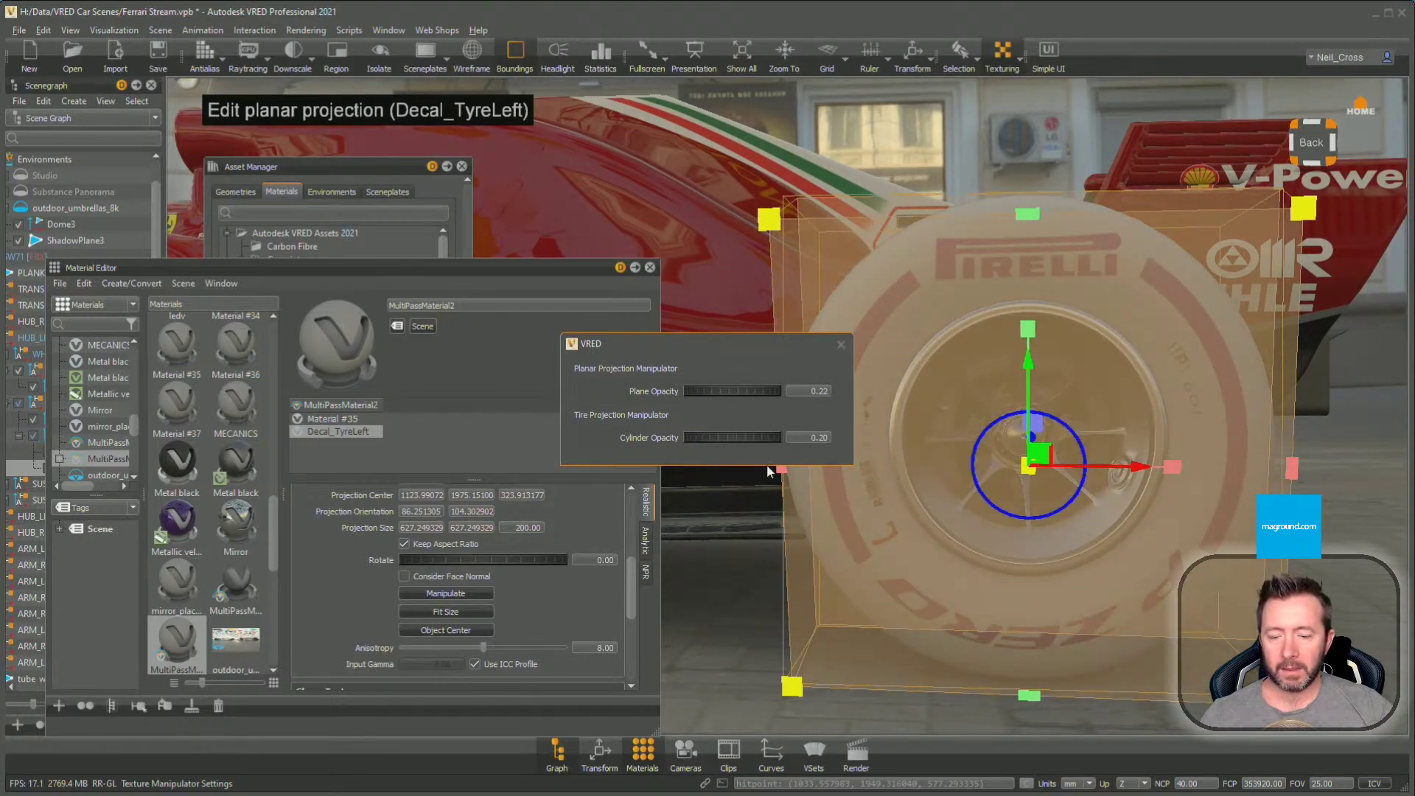
{"action": "left_click_drag", "start_coordinate": [777, 395], "coordinate": [742, 392]}
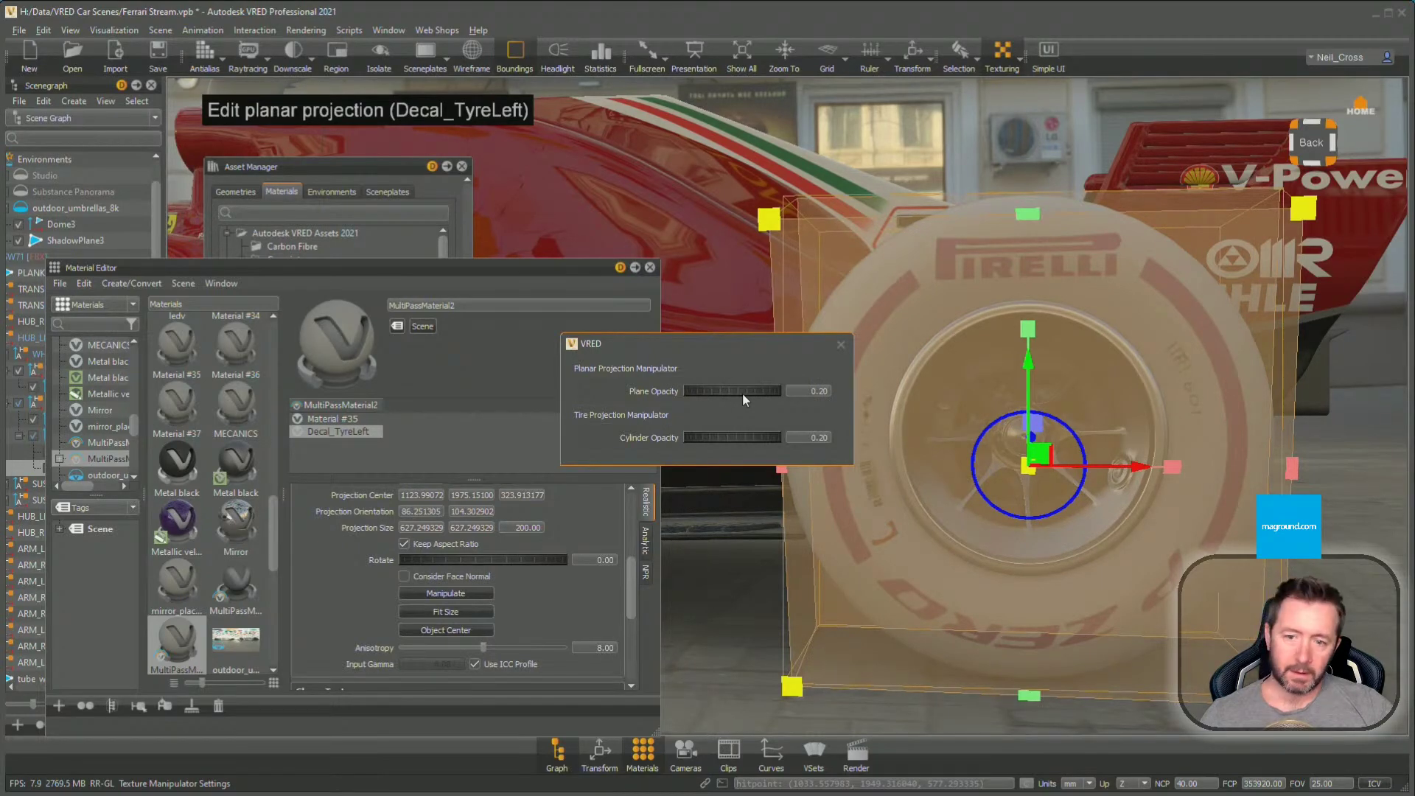
{"action": "left_click_drag", "start_coordinate": [993, 264], "coordinate": [786, 258]}
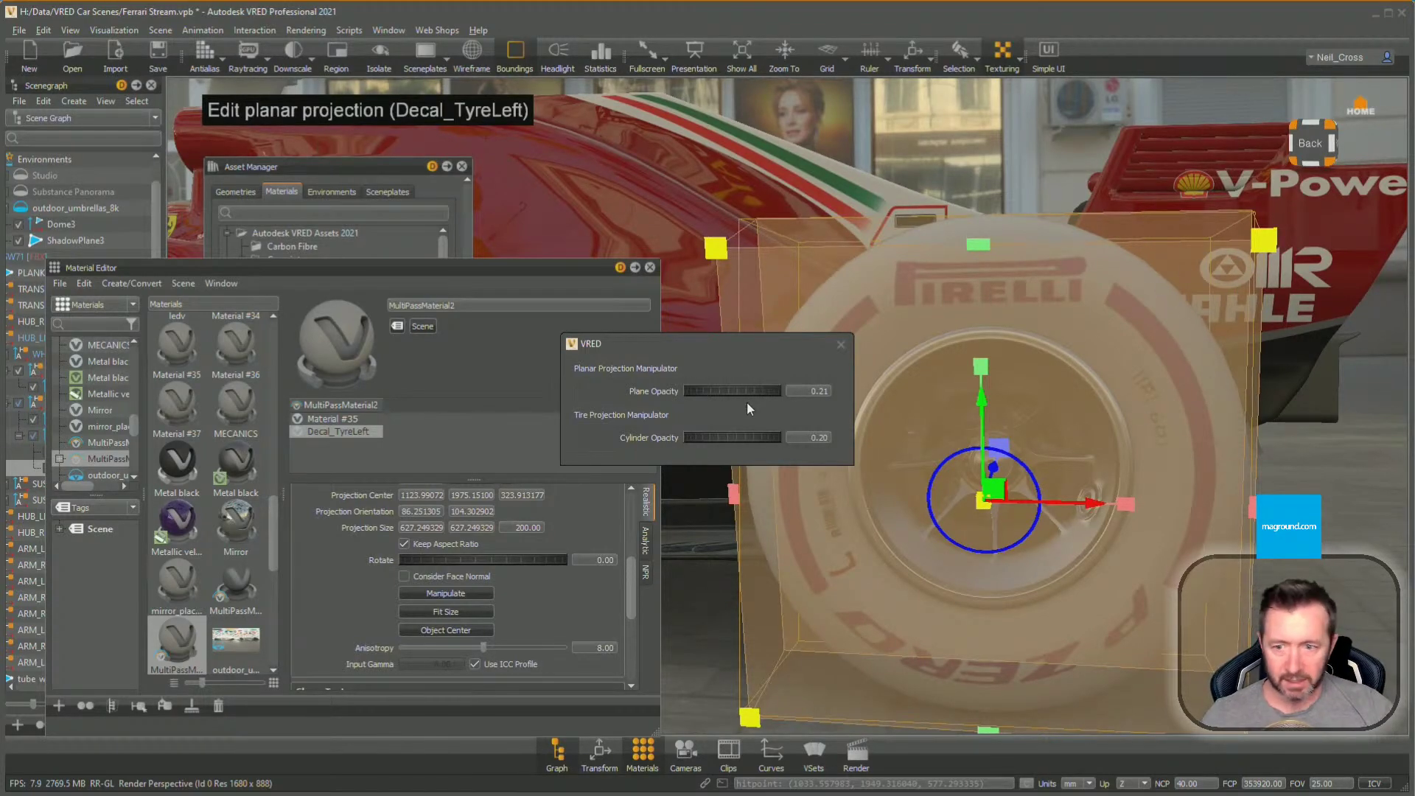
{"action": "left_click_drag", "start_coordinate": [745, 393], "coordinate": [719, 392]}
{"action": "left_click", "coordinate": [857, 344]}
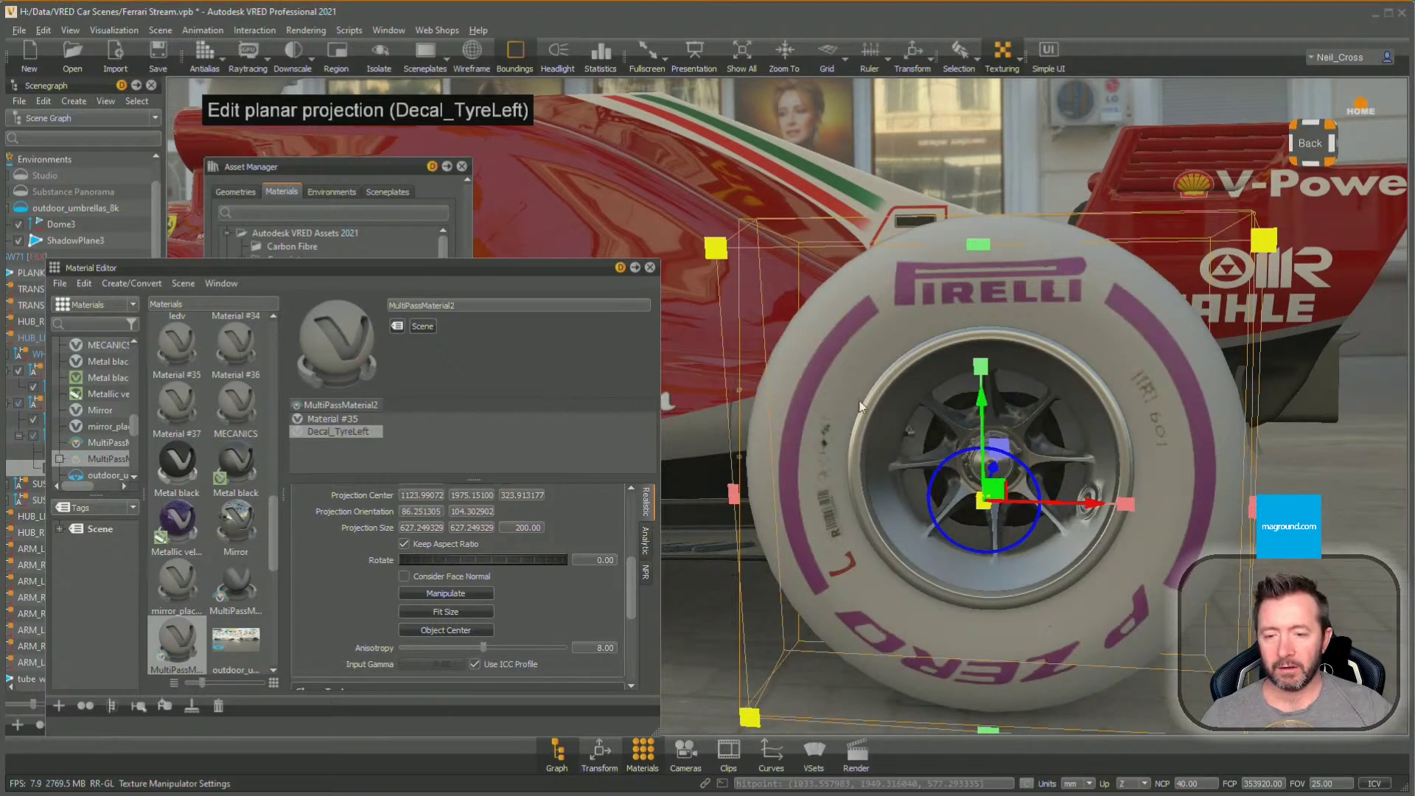
Fine-tune the sidewall decal projection to about 618 × 618, centered near 1124.9, 1971.4, 328.3, and check it from several angles
{"action": "left_click_drag", "start_coordinate": [910, 522], "coordinate": [1069, 460], "text": "alt"}
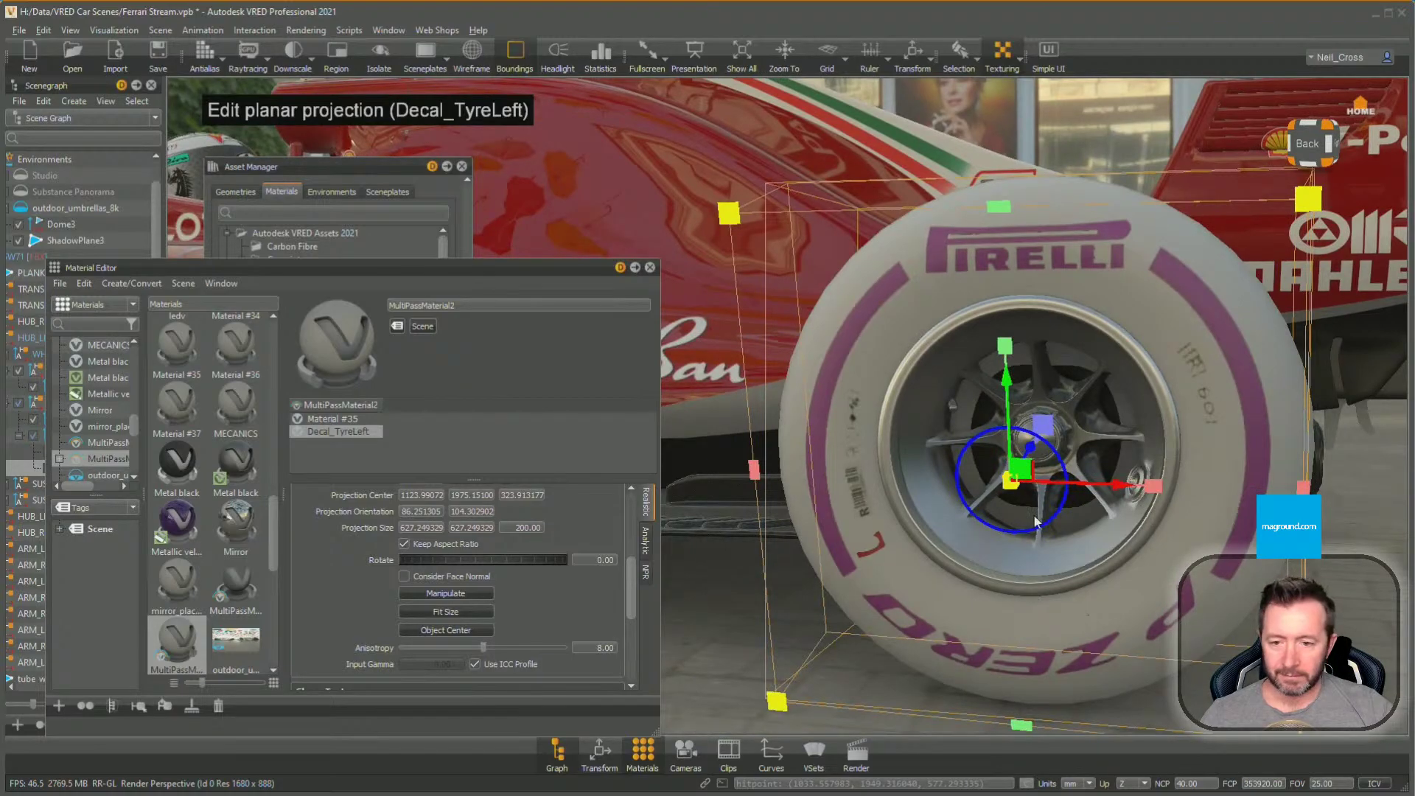
{"action": "left_click_drag", "start_coordinate": [1034, 521], "coordinate": [1085, 521], "text": "alt"}
{"action": "left_click_drag", "start_coordinate": [1121, 577], "coordinate": [1009, 560]}
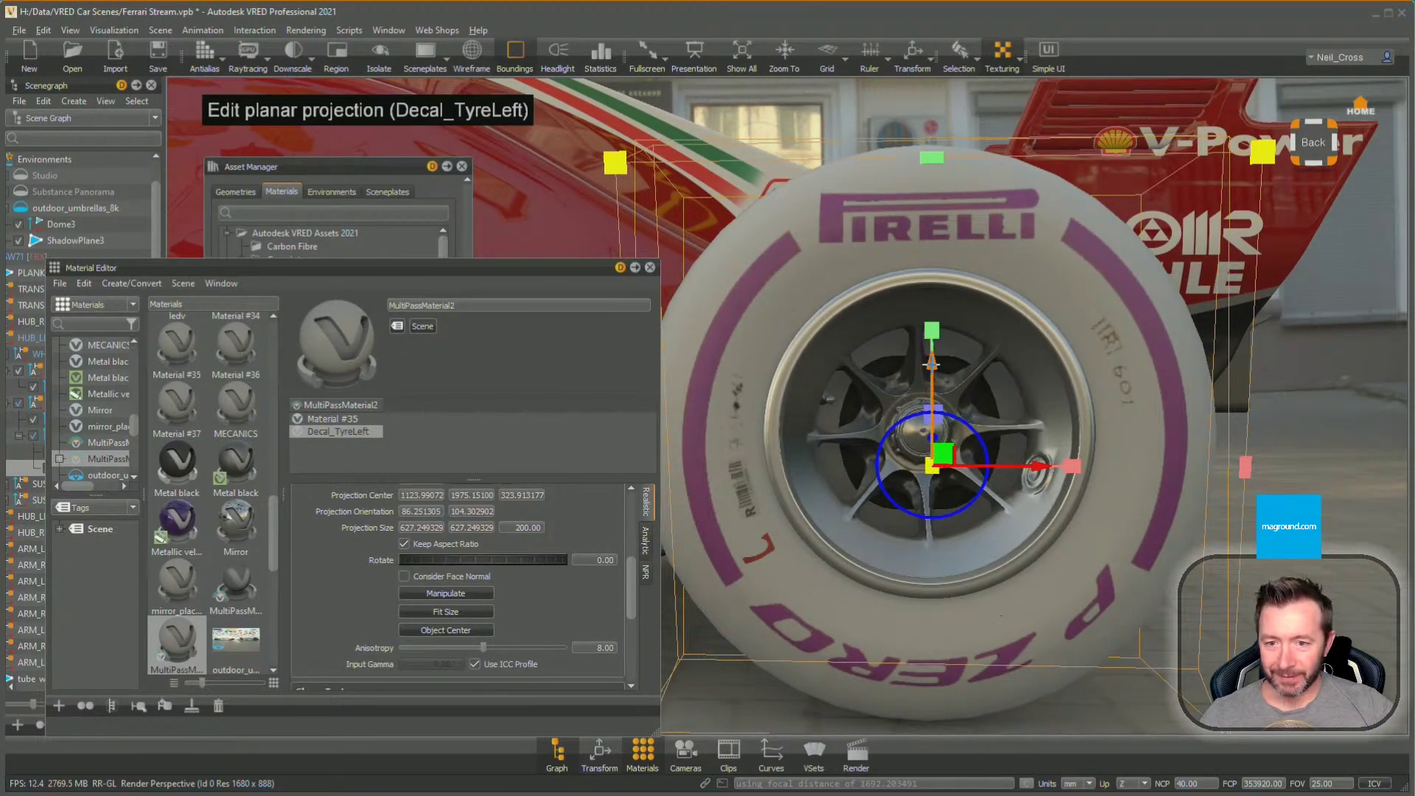
{"action": "left_click_drag", "start_coordinate": [932, 363], "coordinate": [931, 362]}
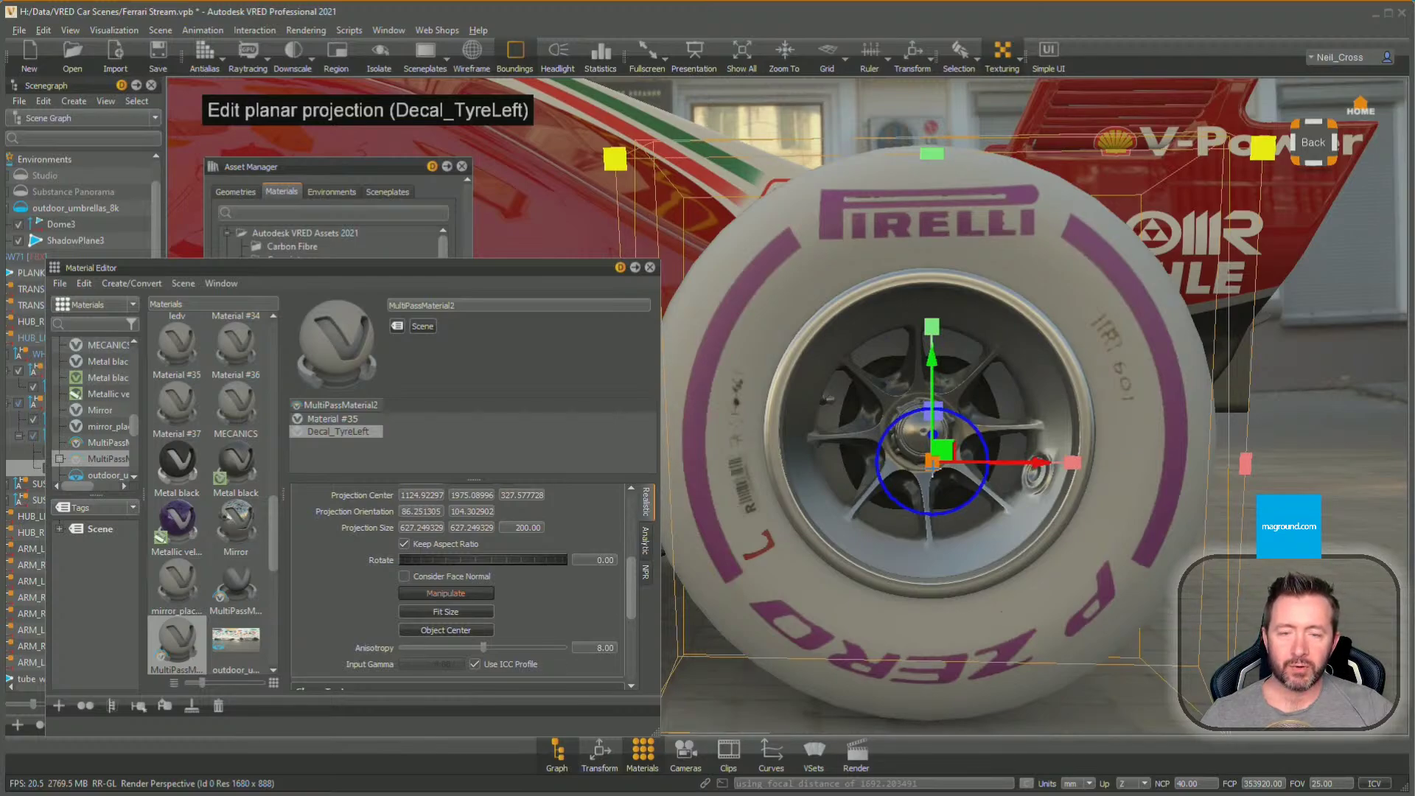
{"action": "left_click_drag", "start_coordinate": [931, 462], "coordinate": [932, 477]}
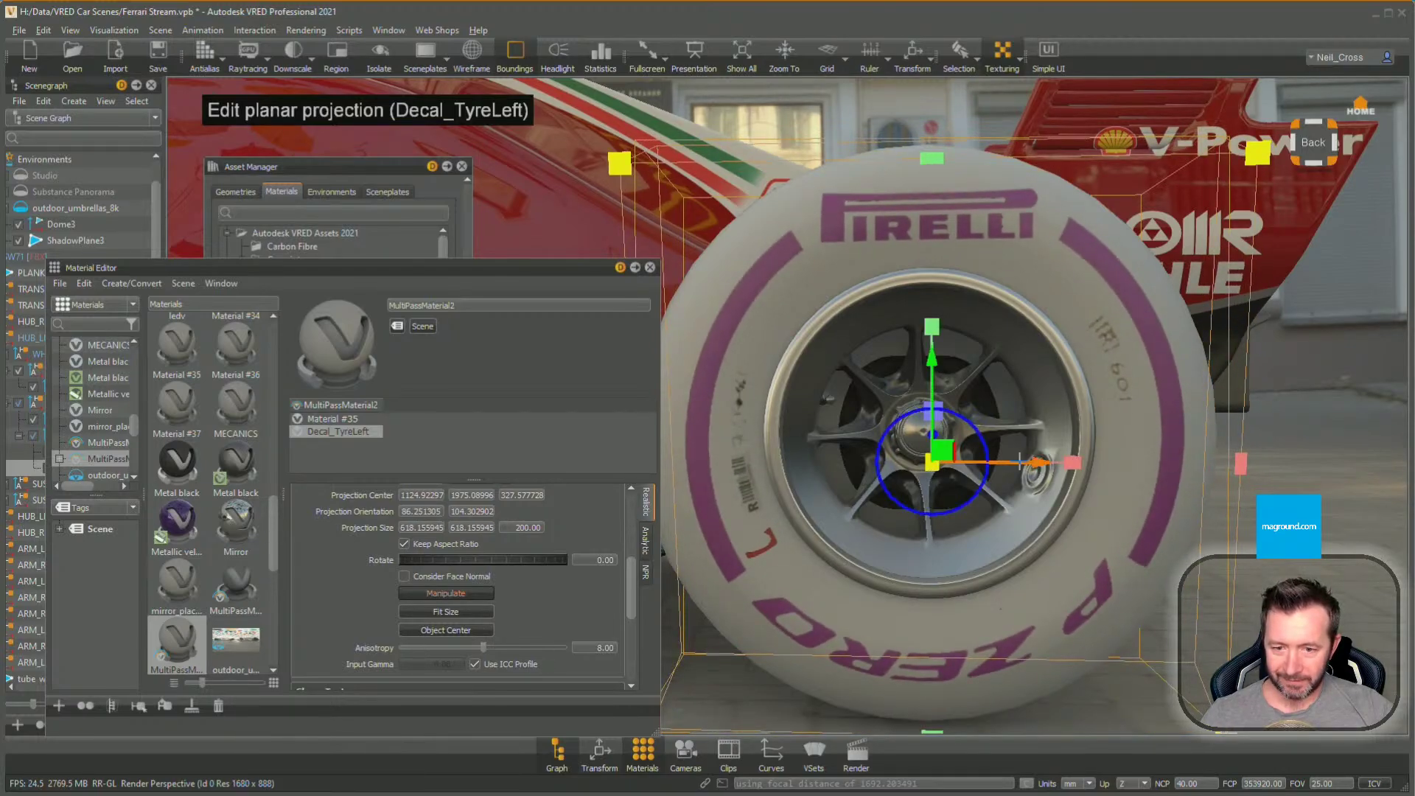
{"action": "left_click_drag", "start_coordinate": [1039, 462], "coordinate": [1038, 463]}
{"action": "left_click_drag", "start_coordinate": [929, 363], "coordinate": [930, 371]}
{"action": "left_click_drag", "start_coordinate": [932, 427], "coordinate": [1129, 497], "text": "alt"}
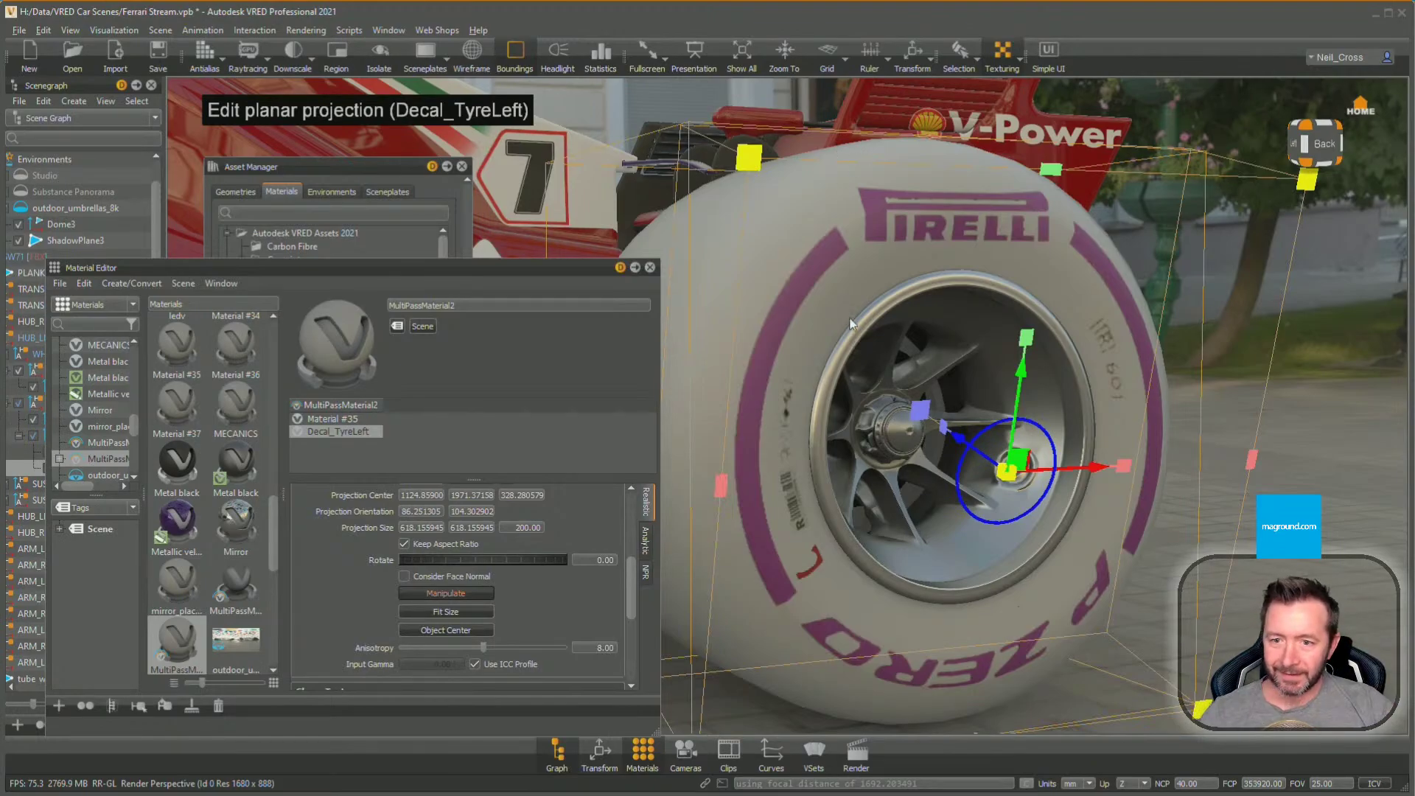
{"action": "left_click_drag", "start_coordinate": [863, 368], "coordinate": [788, 393], "text": "alt"}
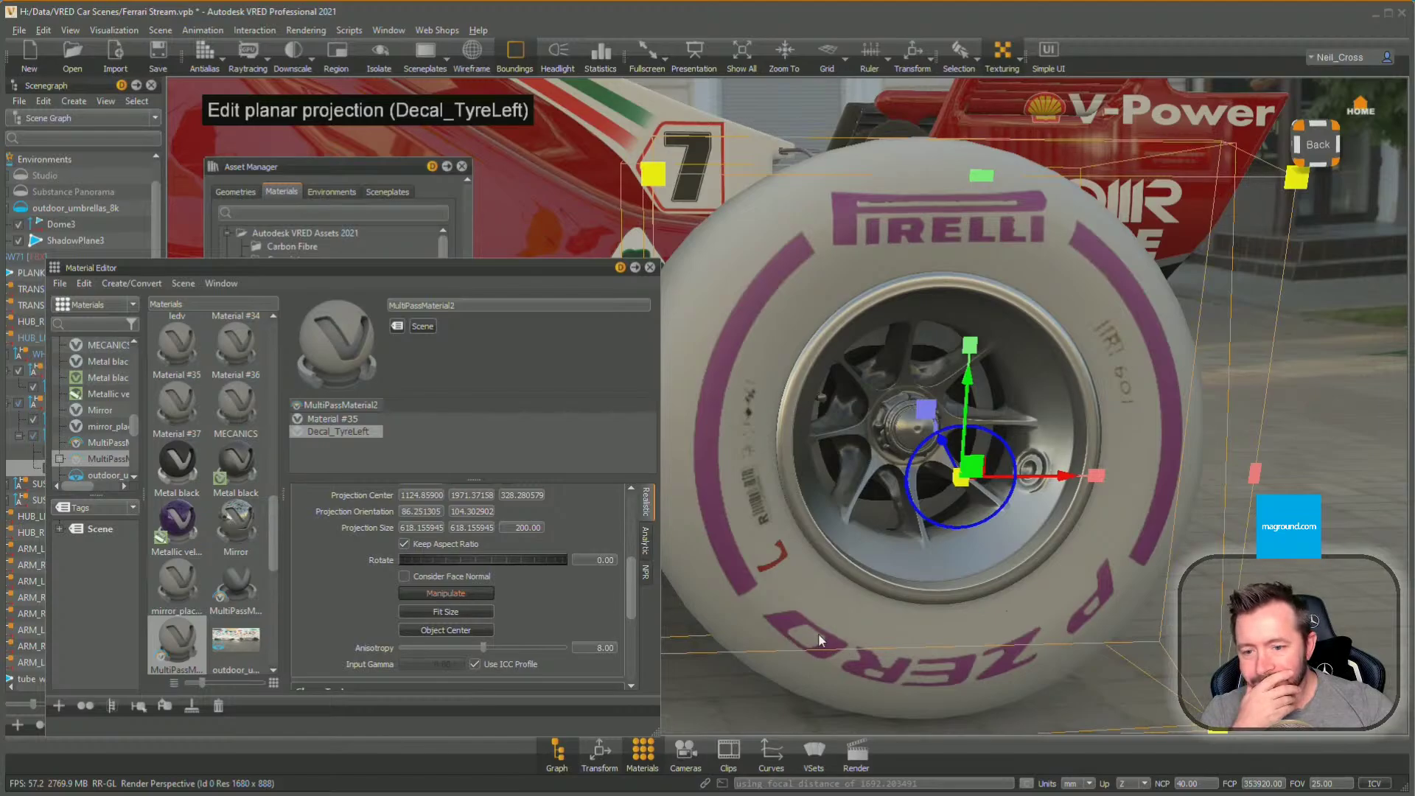
Add the TyreRight.png texture to the right rear tyre as a decal using the Add to Object option
{"action": "left_click_drag", "start_coordinate": [924, 619], "coordinate": [674, 549]}
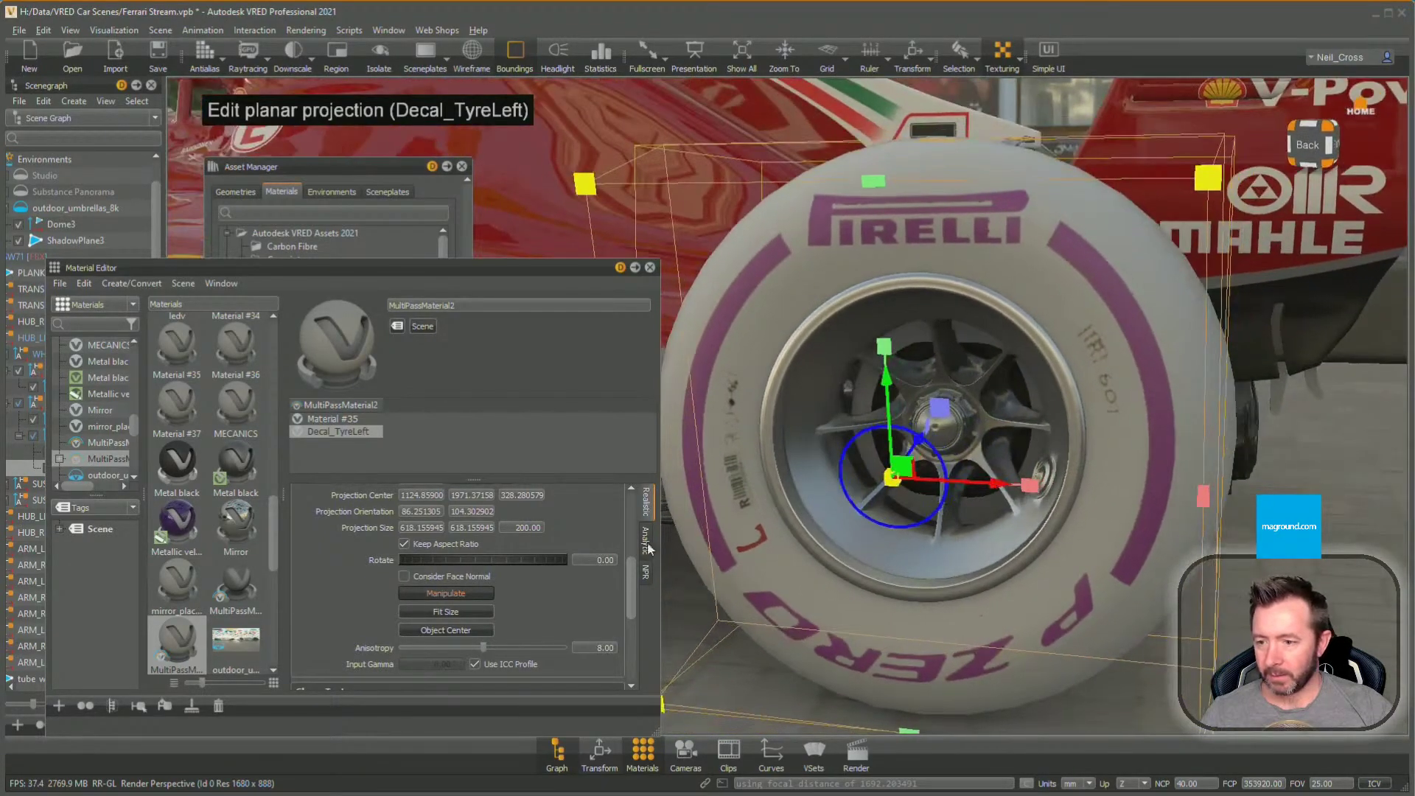
{"action": "left_click", "coordinate": [333, 430]}
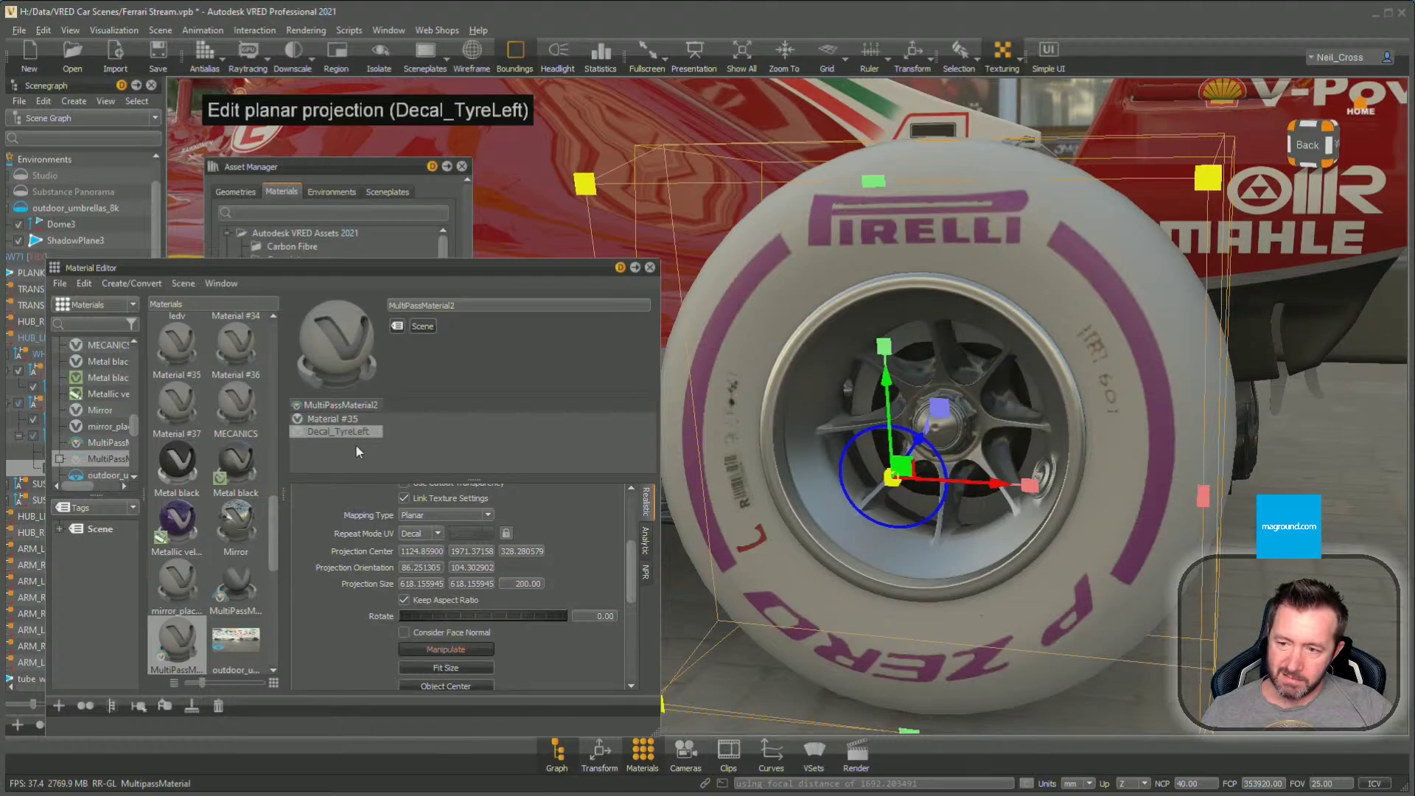
{"action": "left_click_drag", "start_coordinate": [798, 466], "coordinate": [925, 559]}
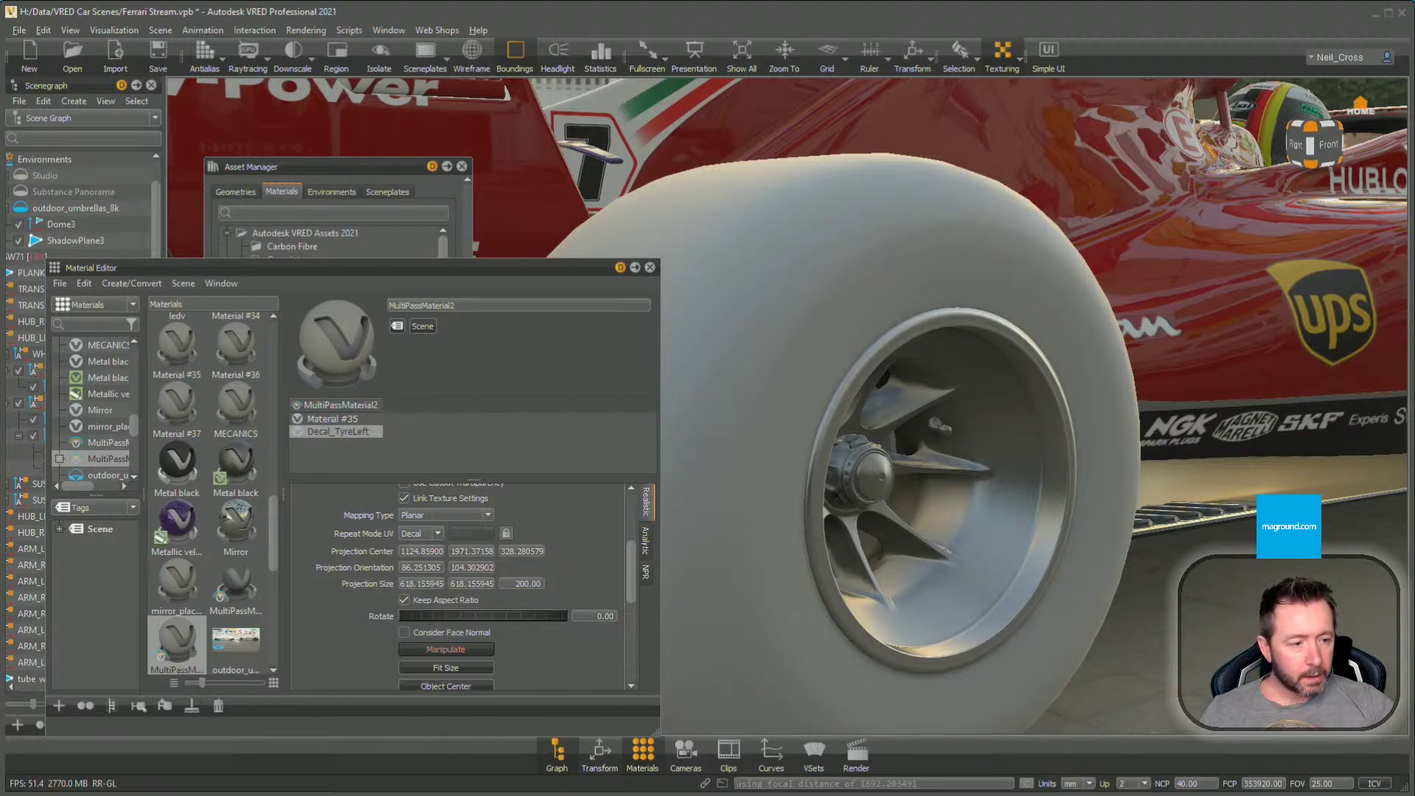
{"action": "left_click_drag", "start_coordinate": [909, 401], "coordinate": [930, 370]}
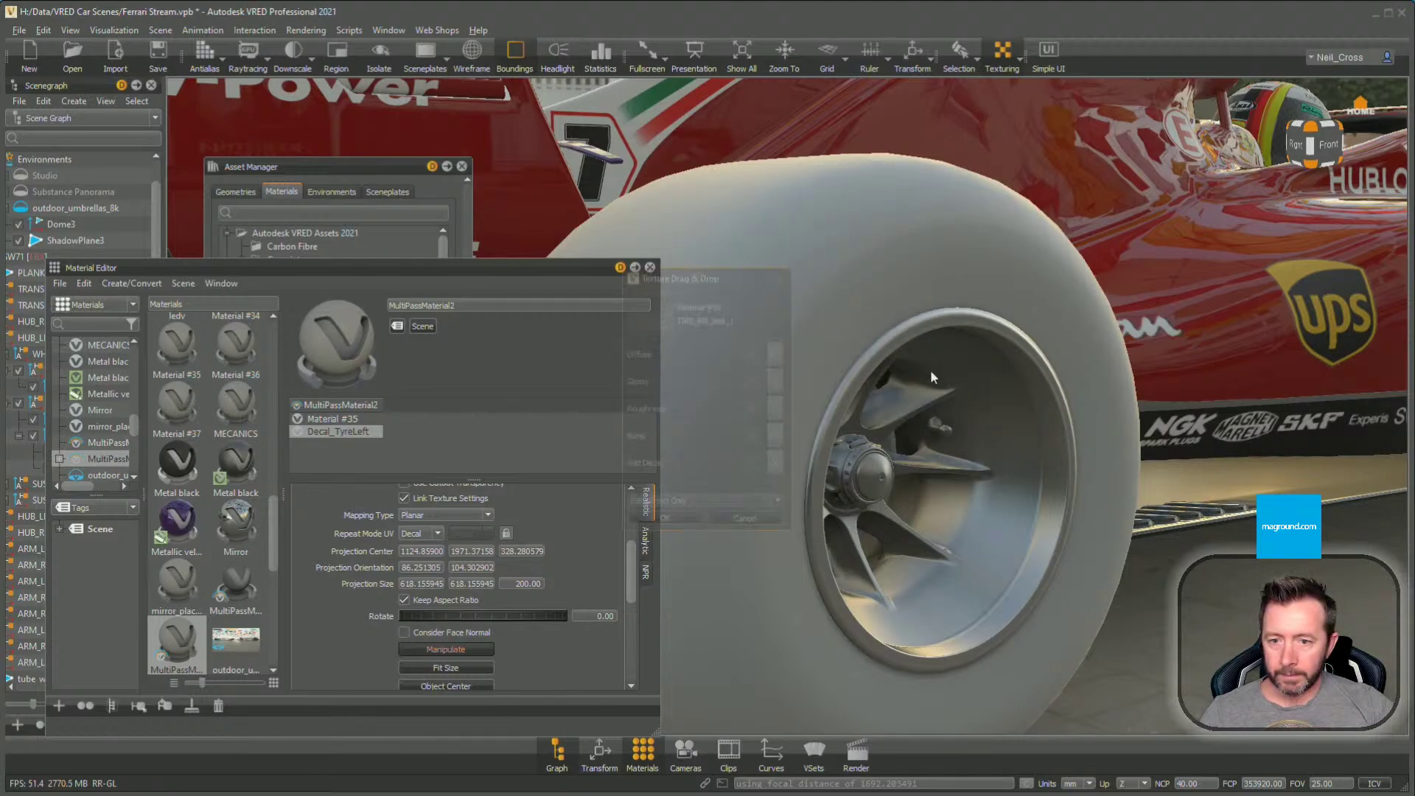
{"action": "left_click", "coordinate": [778, 464]}
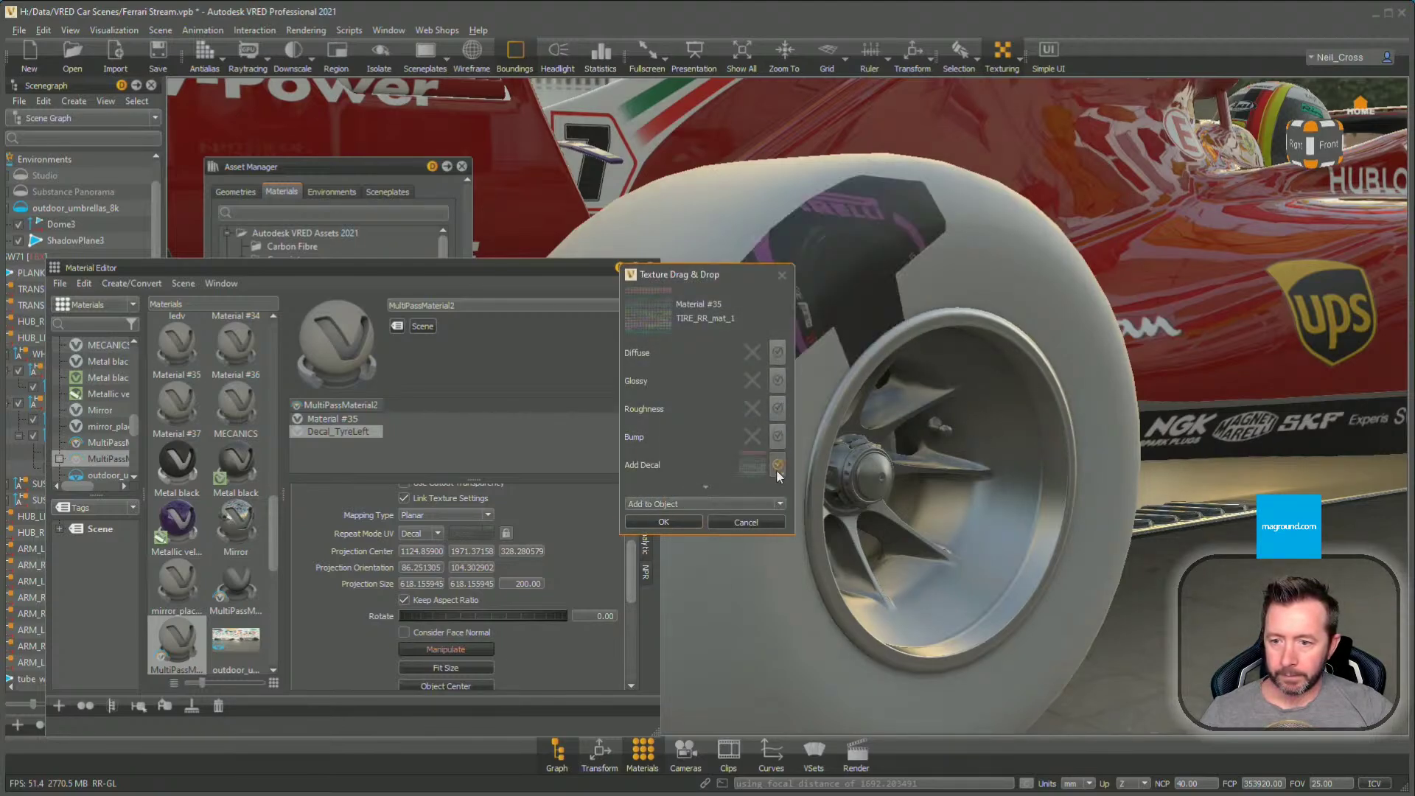
{"action": "left_click", "coordinate": [682, 524]}
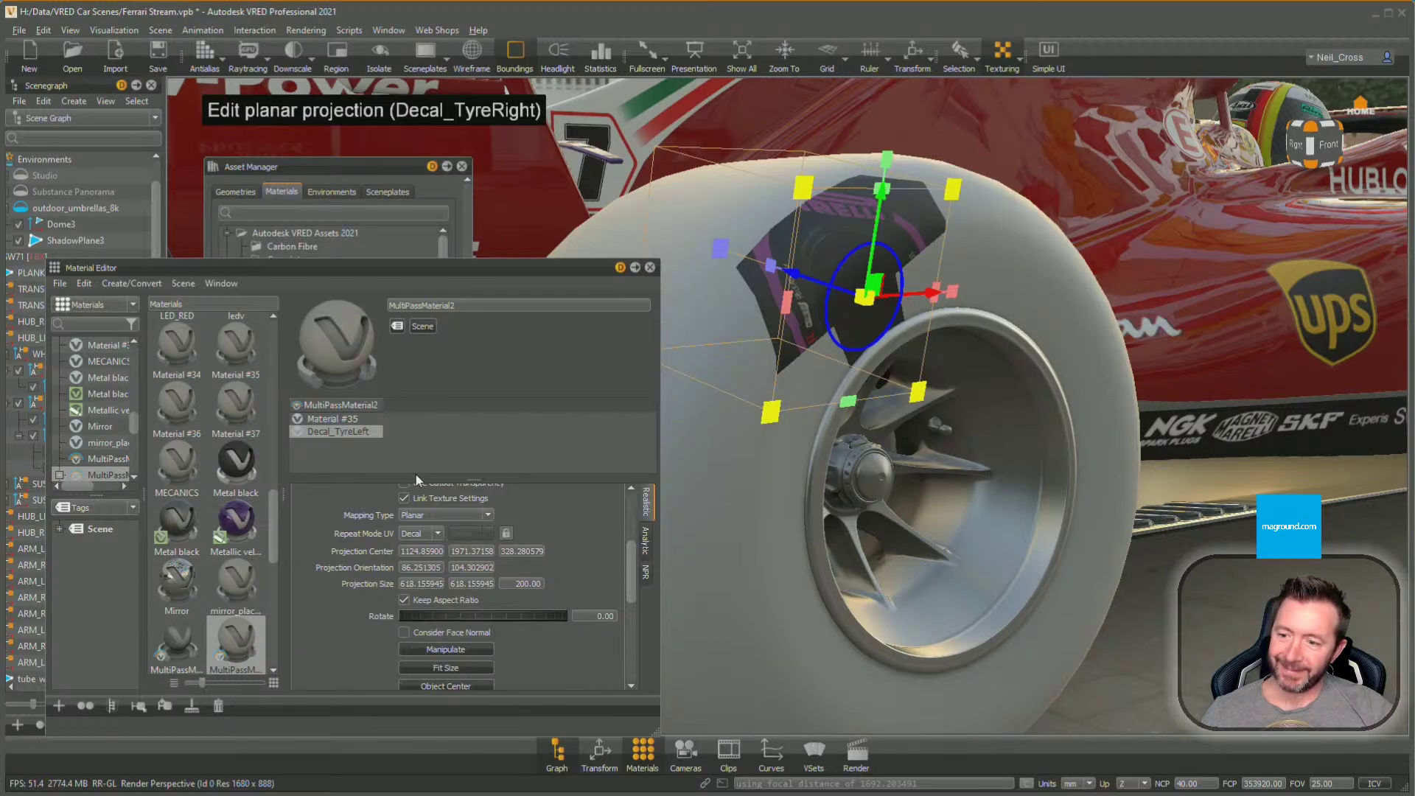
Try UV and Triplanar mapping for the Decal_TyreLeft diffuse texture and return it to Planar
{"action": "left_click", "coordinate": [435, 516]}
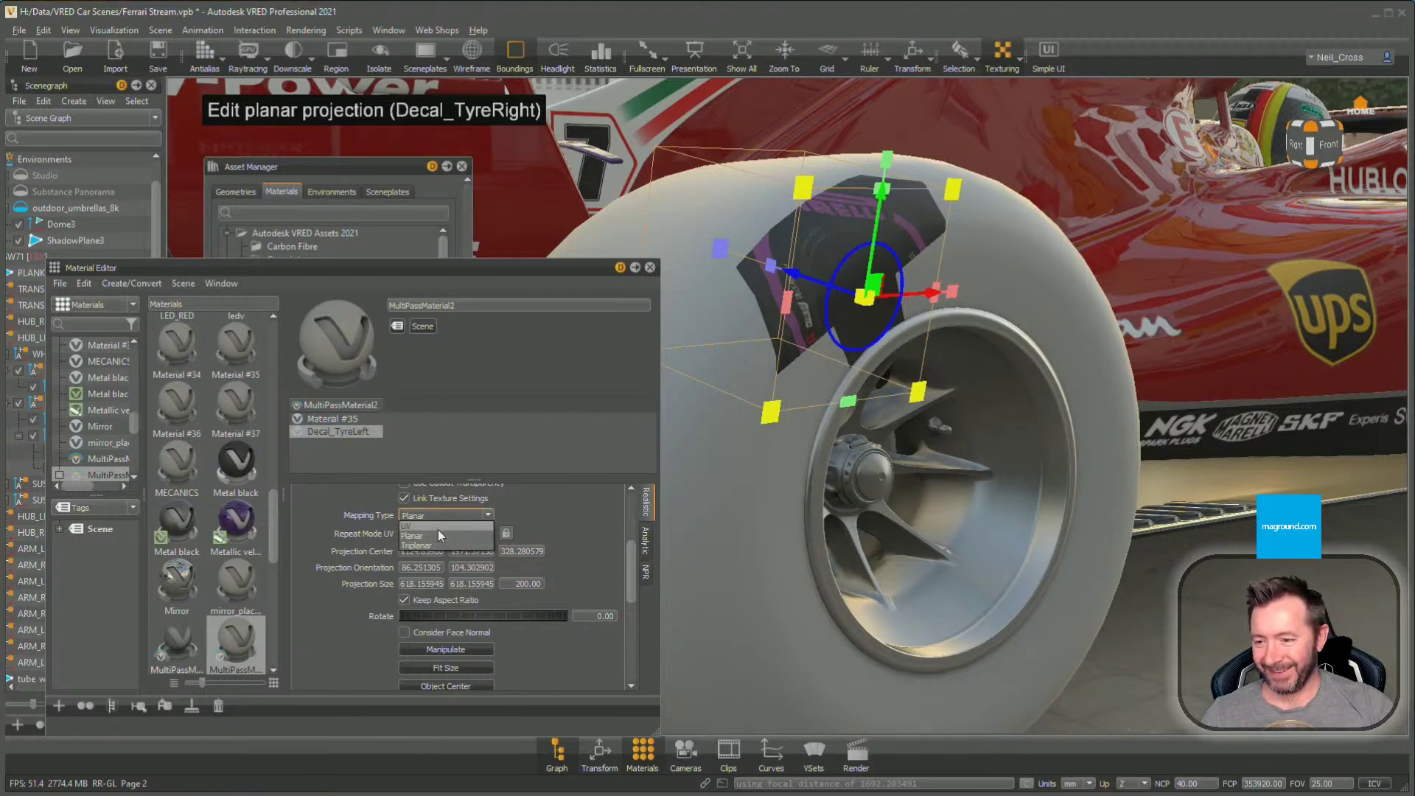
{"action": "left_click", "coordinate": [432, 525]}
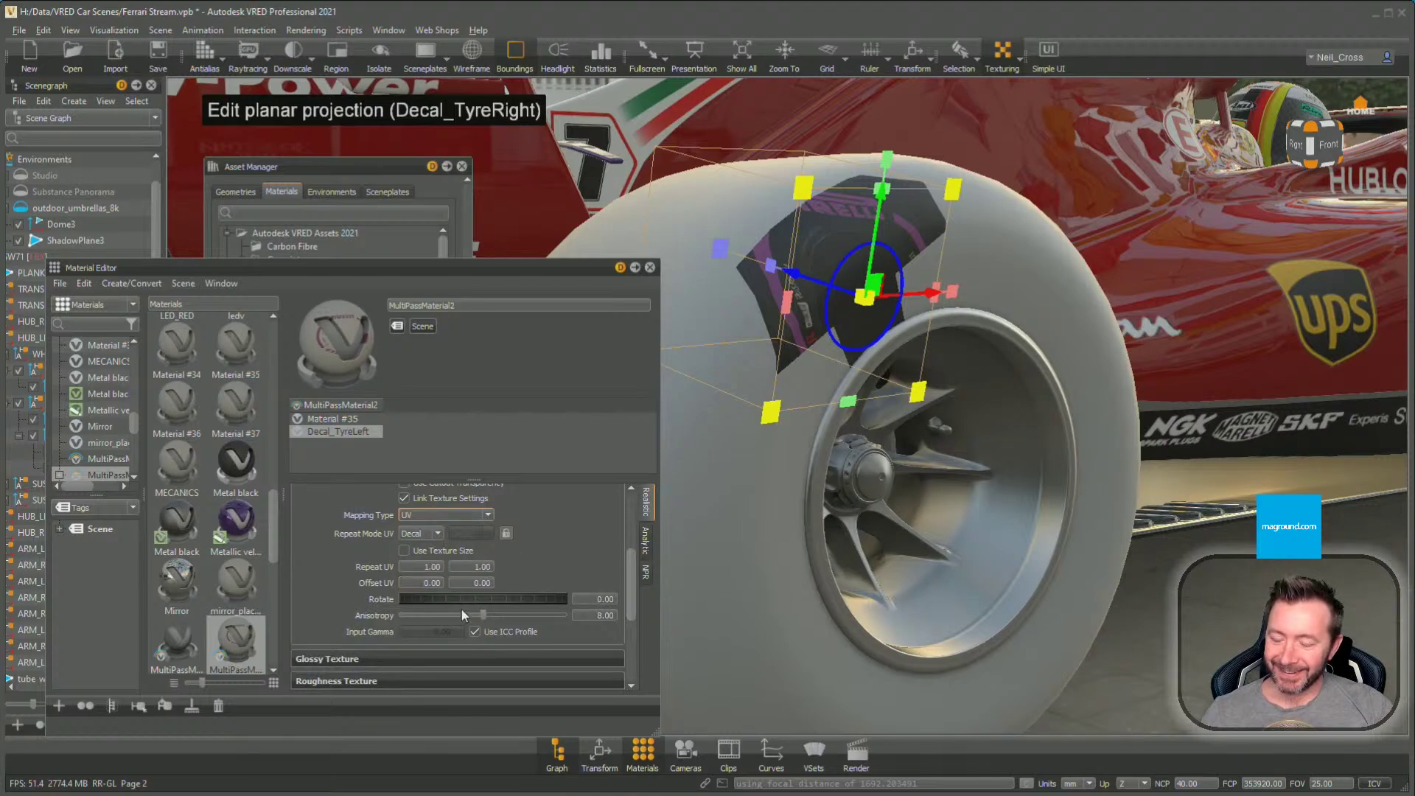
{"action": "left_click_drag", "start_coordinate": [632, 569], "coordinate": [637, 536]}
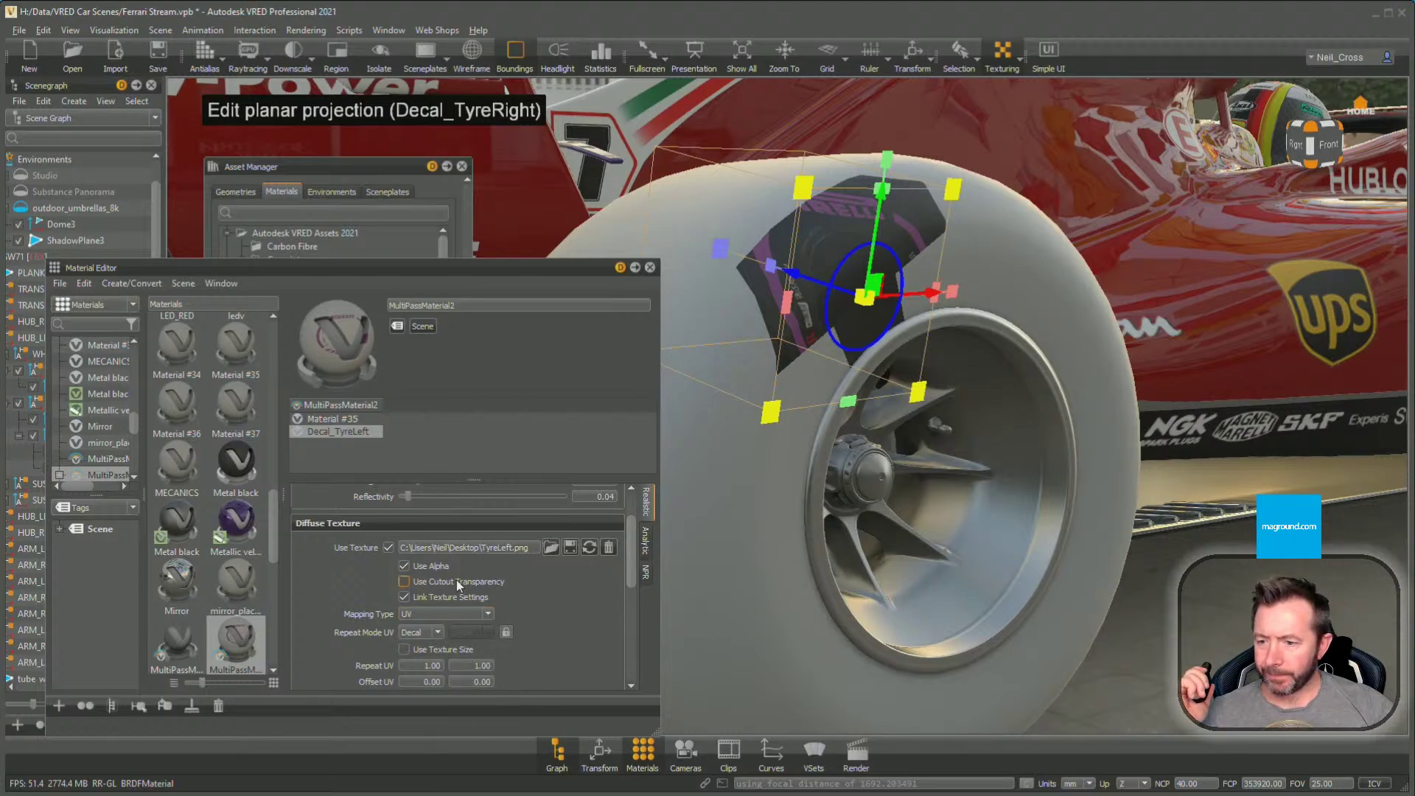
{"action": "left_click", "coordinate": [447, 612]}
{"action": "left_click", "coordinate": [435, 641]}
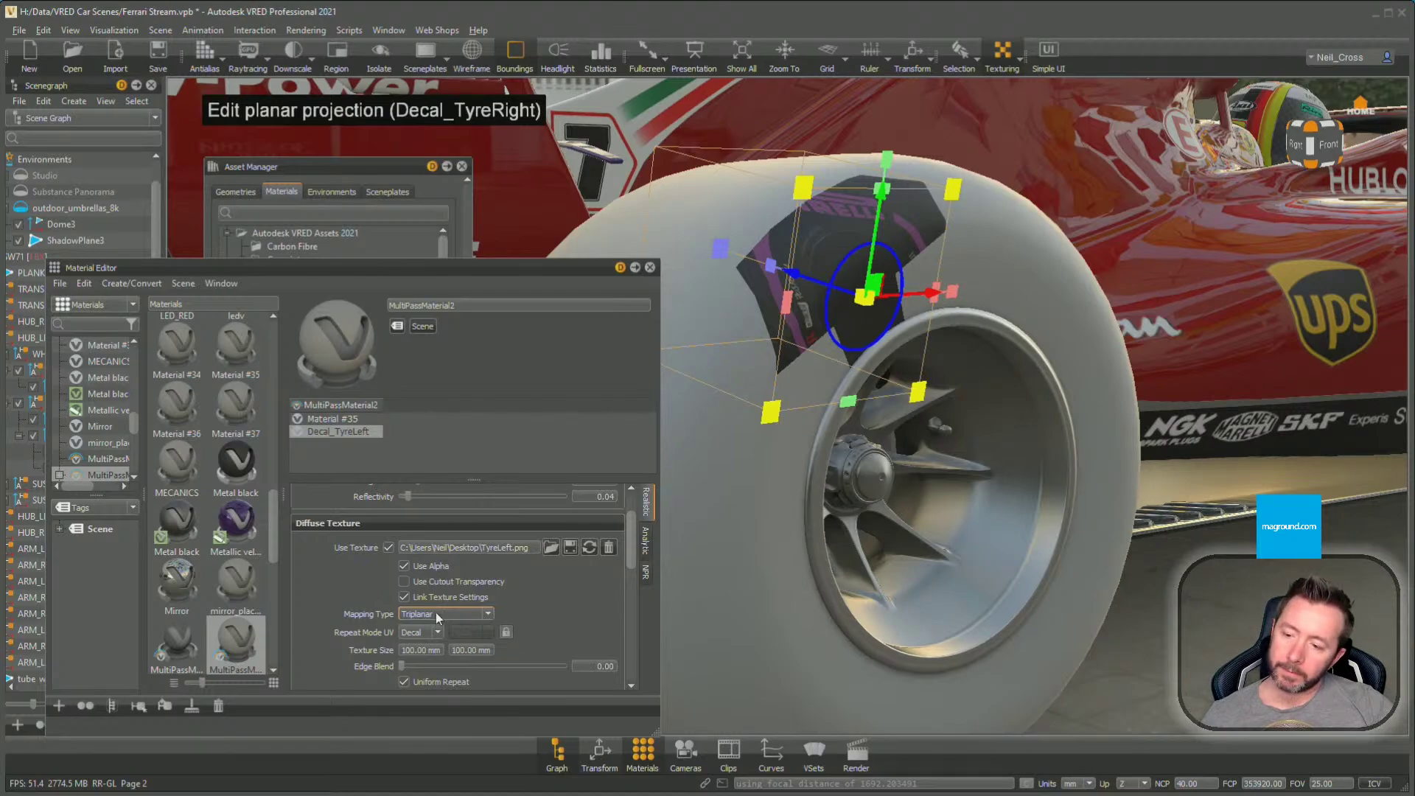
{"action": "left_click", "coordinate": [447, 613]}
{"action": "left_click", "coordinate": [439, 628]}
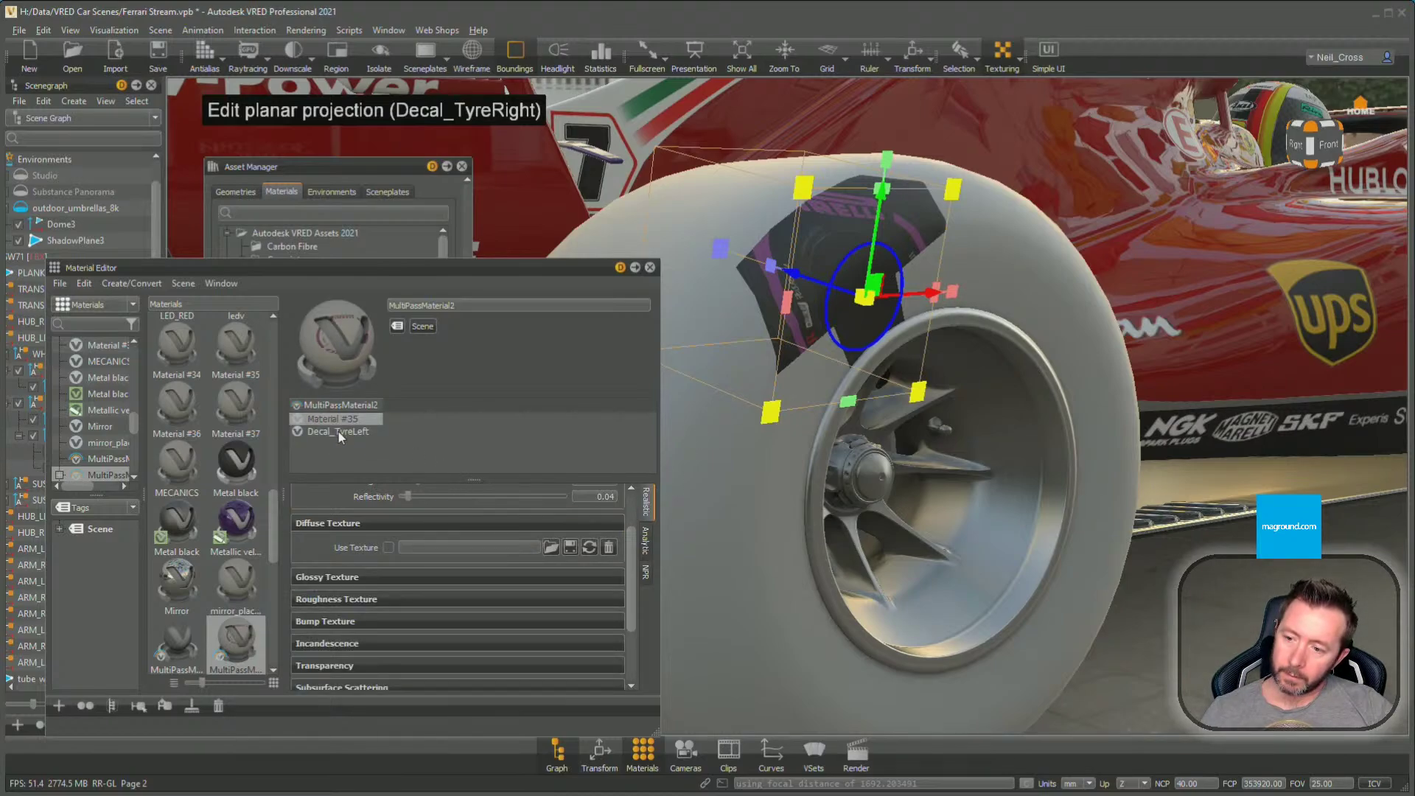
{"action": "left_click", "coordinate": [446, 613]}
{"action": "left_click", "coordinate": [437, 630]}
Switch the Decal_TyreLeft texture to UV mapping and try the Repeat mode before setting it back to Decal
{"action": "left_click", "coordinate": [428, 610]}
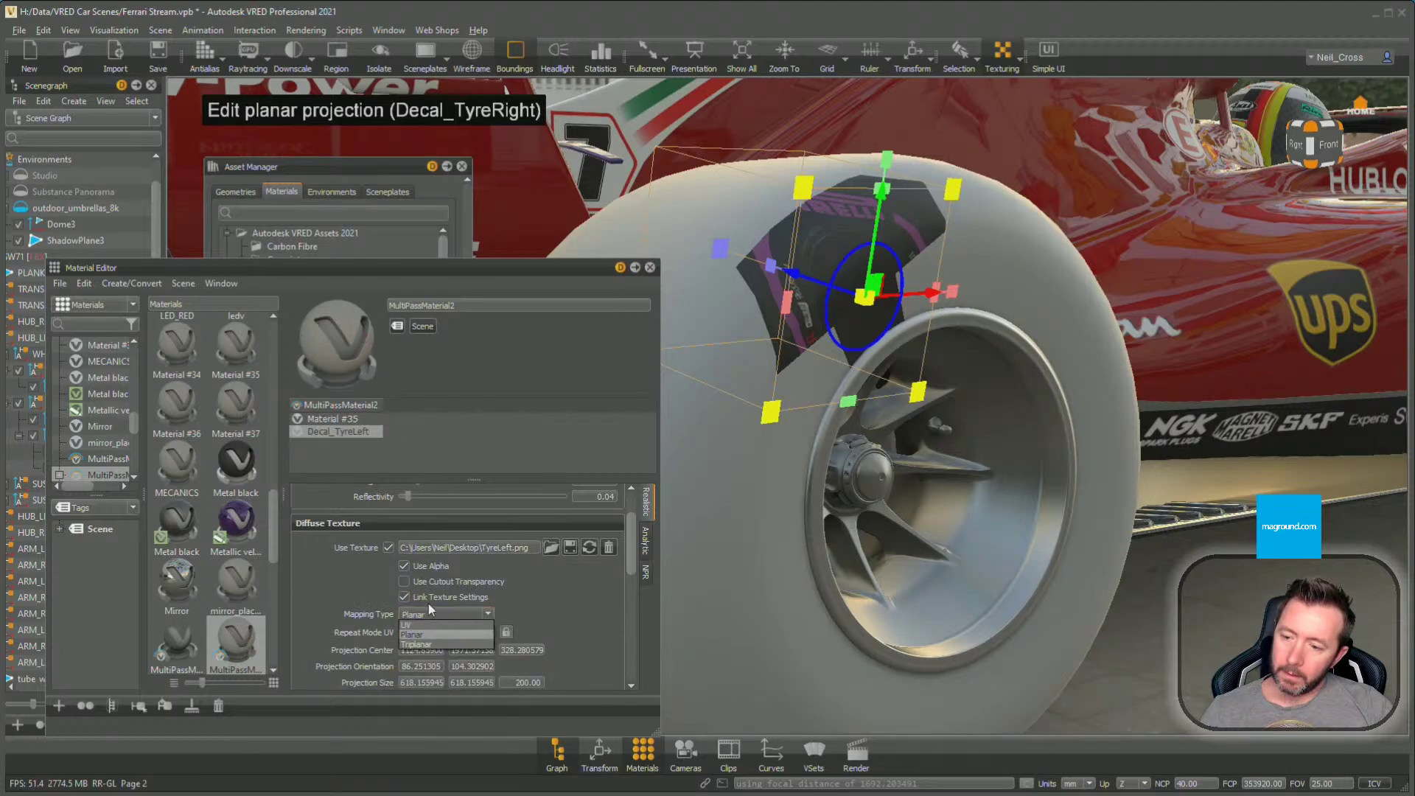
{"action": "left_click", "coordinate": [423, 622]}
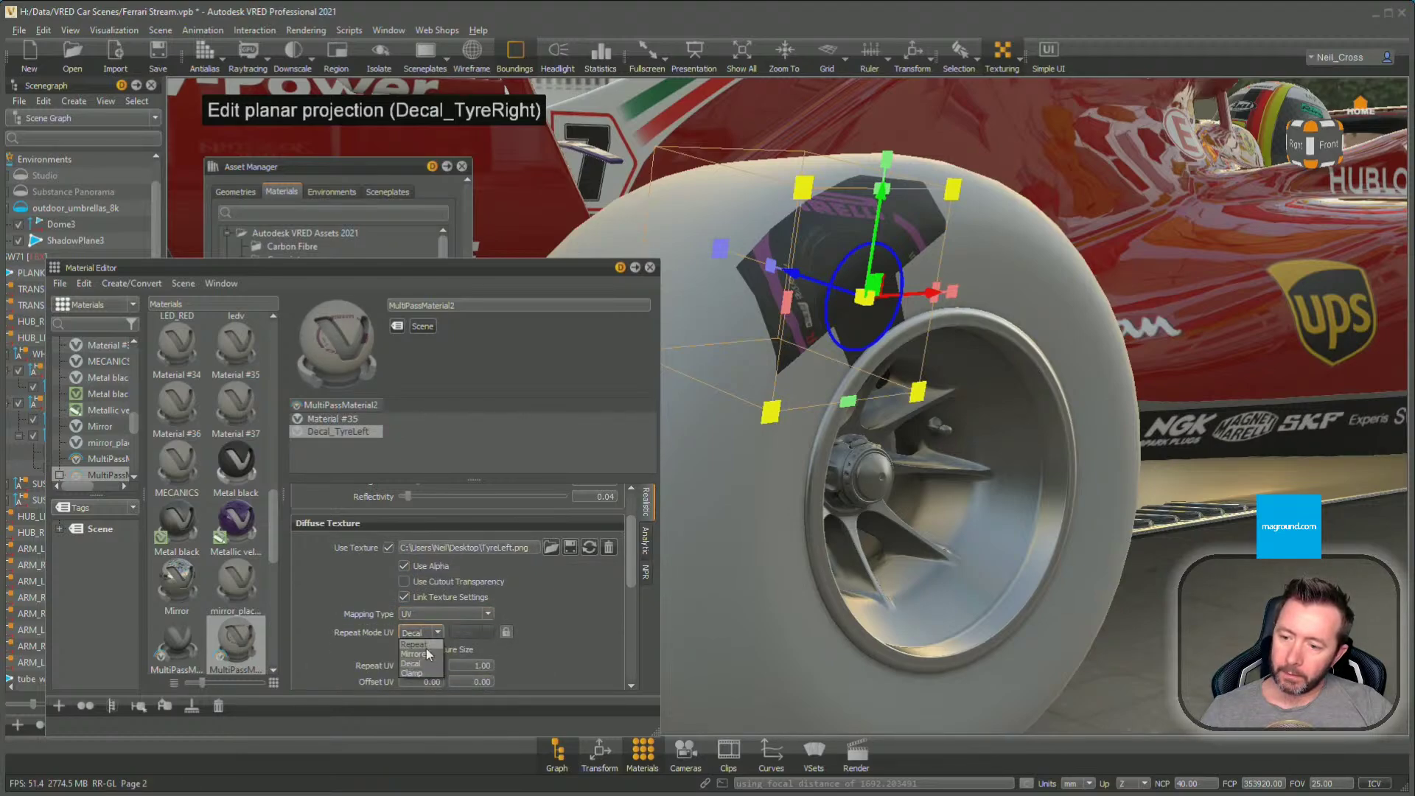
{"action": "left_click", "coordinate": [427, 645]}
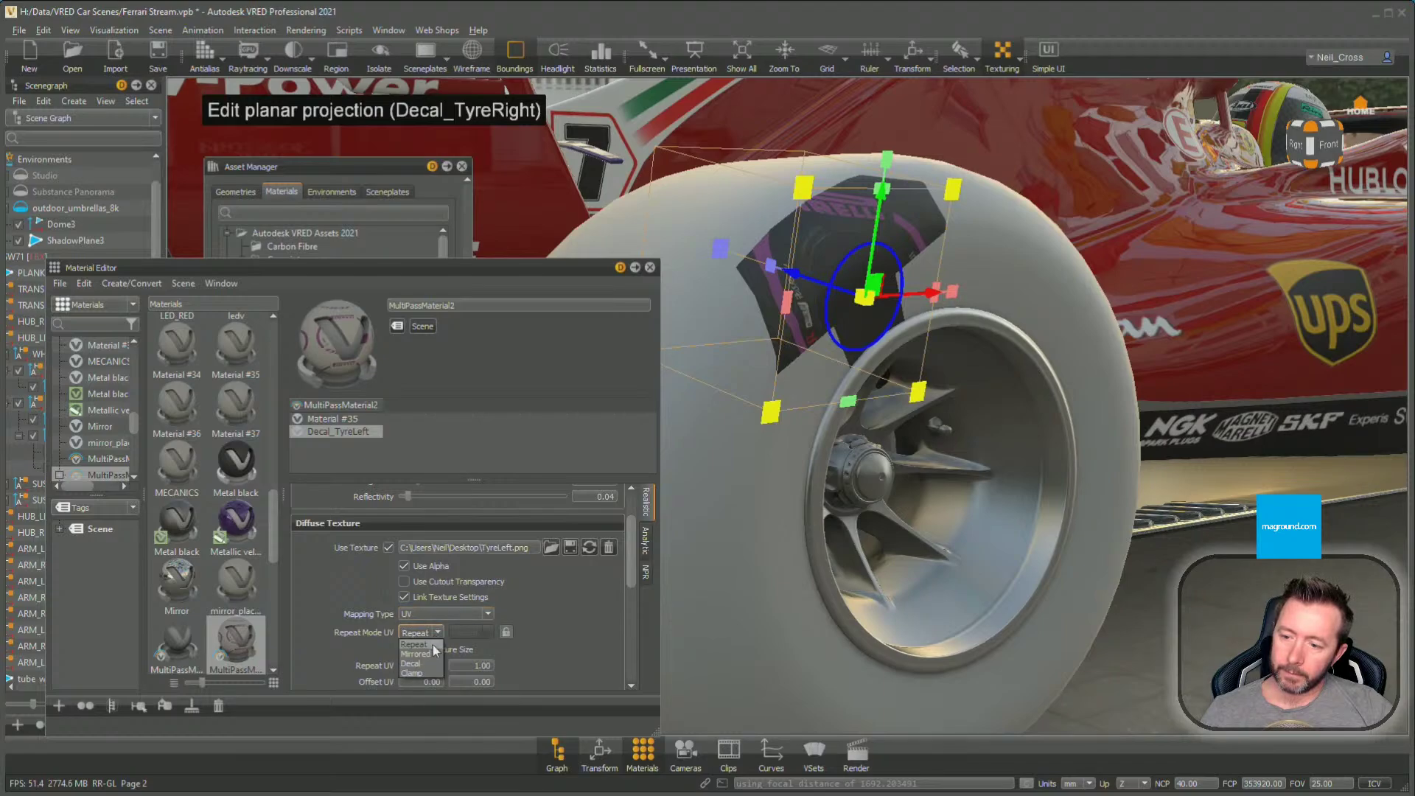
{"action": "left_click", "coordinate": [431, 663]}
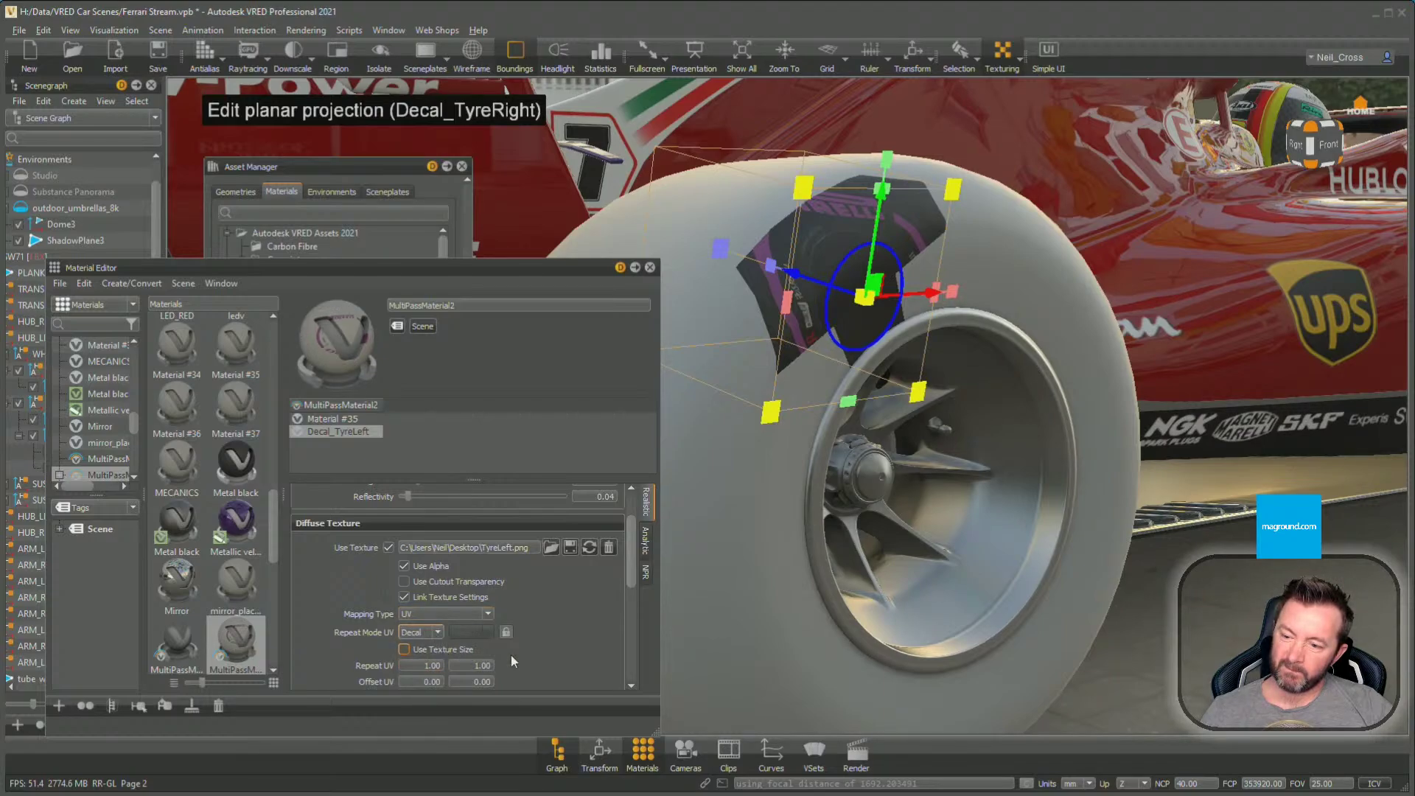
{"action": "scroll", "coordinate": [557, 660], "scroll_direction": "up", "scroll_amount": 1}
{"action": "scroll", "coordinate": [557, 660], "scroll_direction": "down", "scroll_amount": 1}
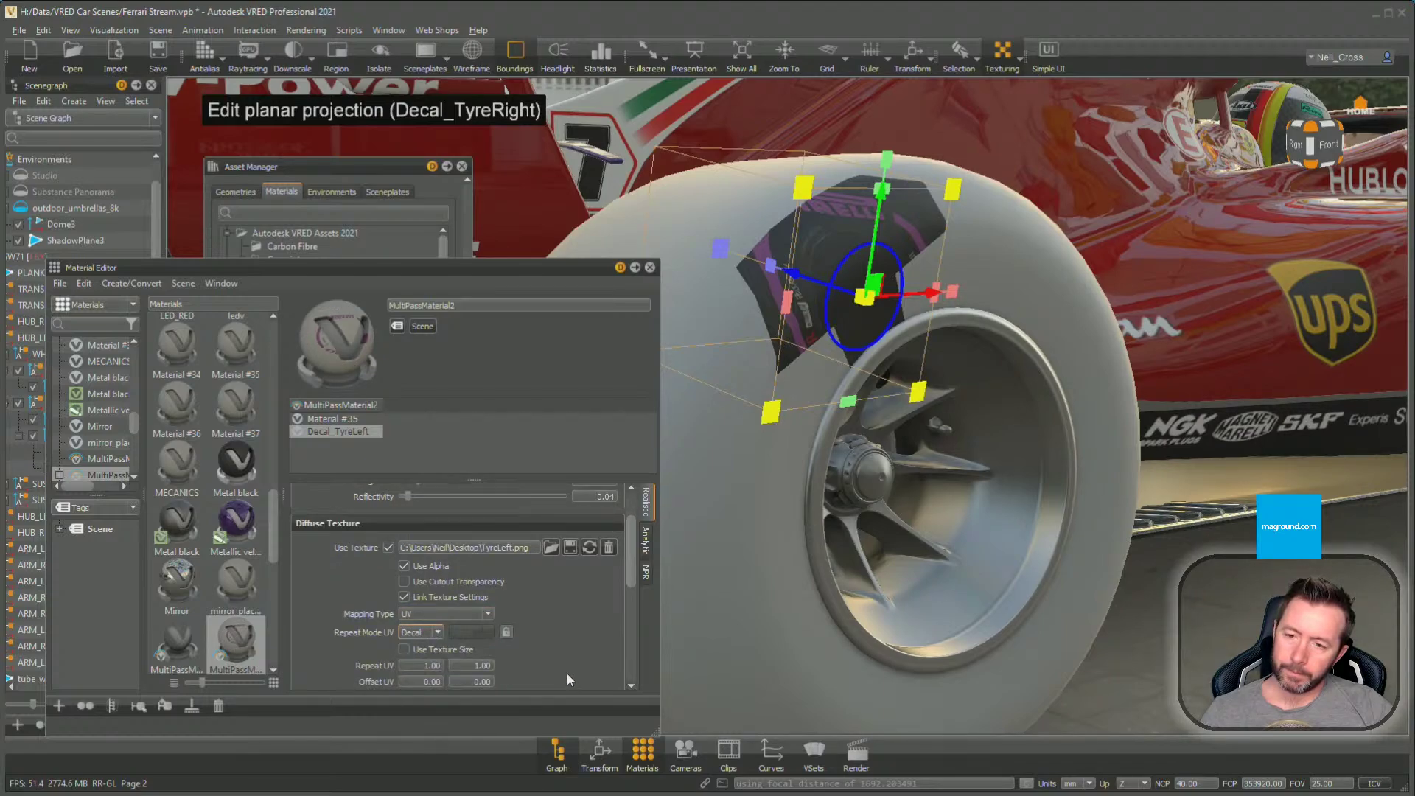
{"action": "scroll", "coordinate": [968, 578], "scroll_direction": "down", "scroll_amount": 3}
Leave texture placement mode and select the right rear tyre's sidewall
{"action": "middle_click_drag", "start_coordinate": [953, 577], "coordinate": [1077, 604]}
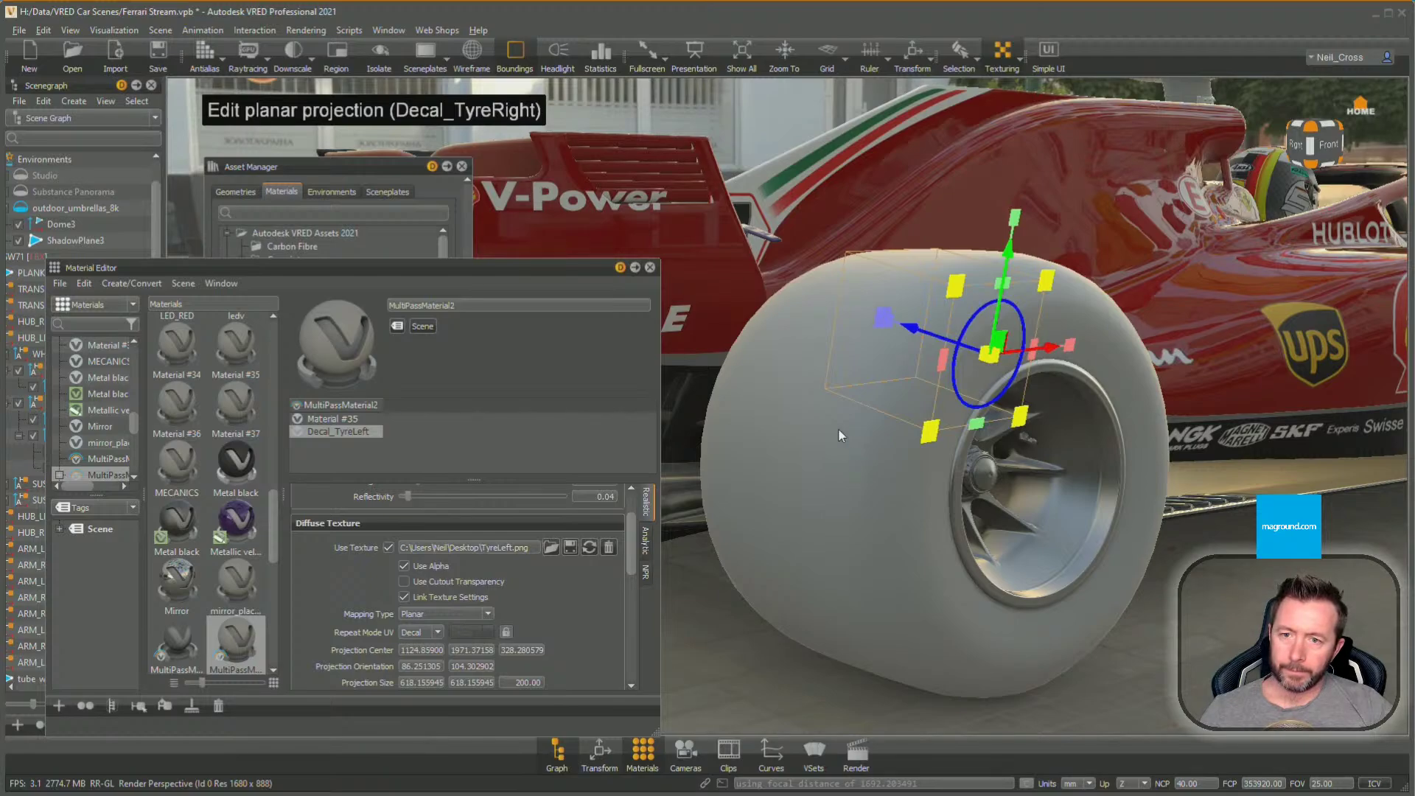
{"action": "left_click", "coordinate": [1003, 61]}
{"action": "left_click", "coordinate": [847, 558]}
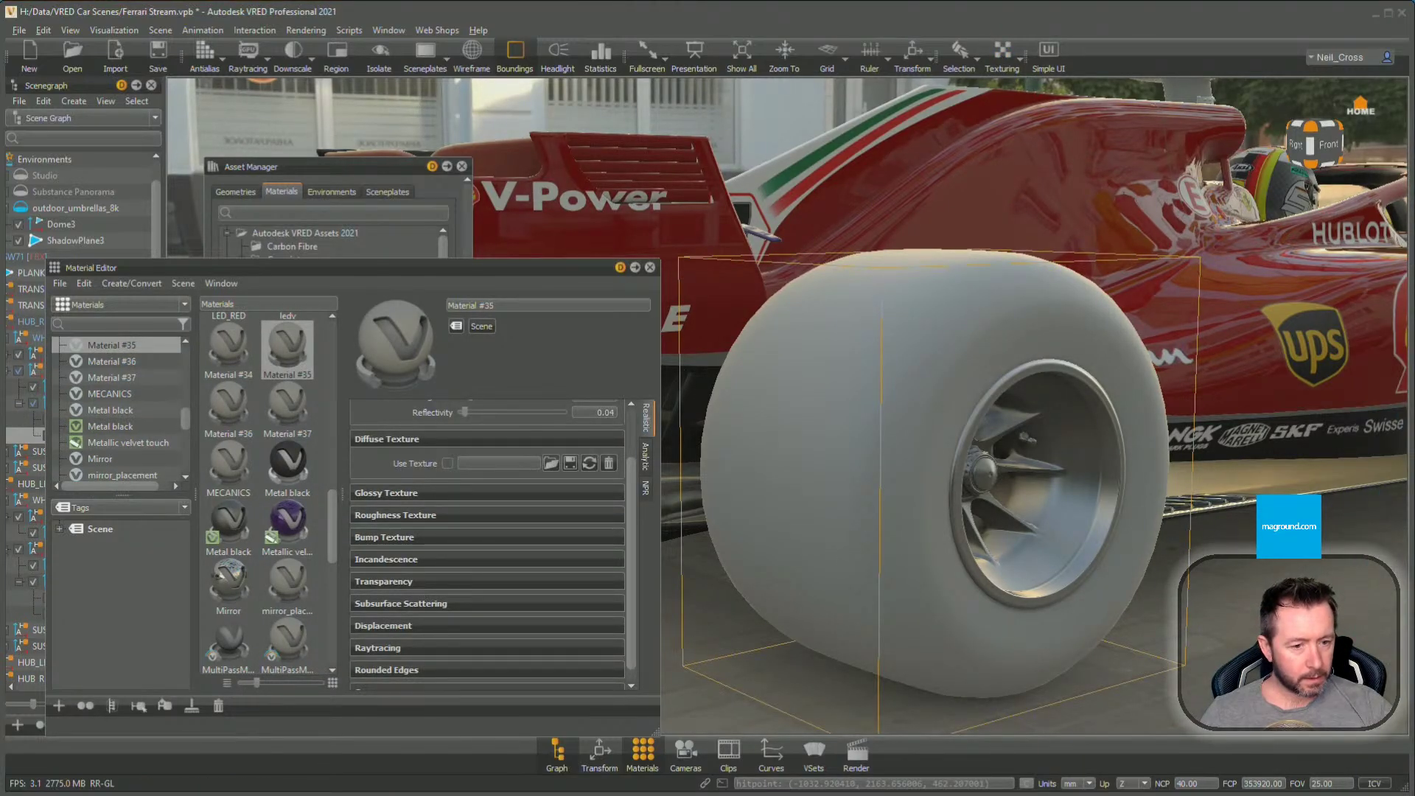
Switch to File Explorer and look through the REDBULL2018 texture folder for a tyre texture
{"action": "left_click_drag", "start_coordinate": [1414, 247], "coordinate": [796, 157]}
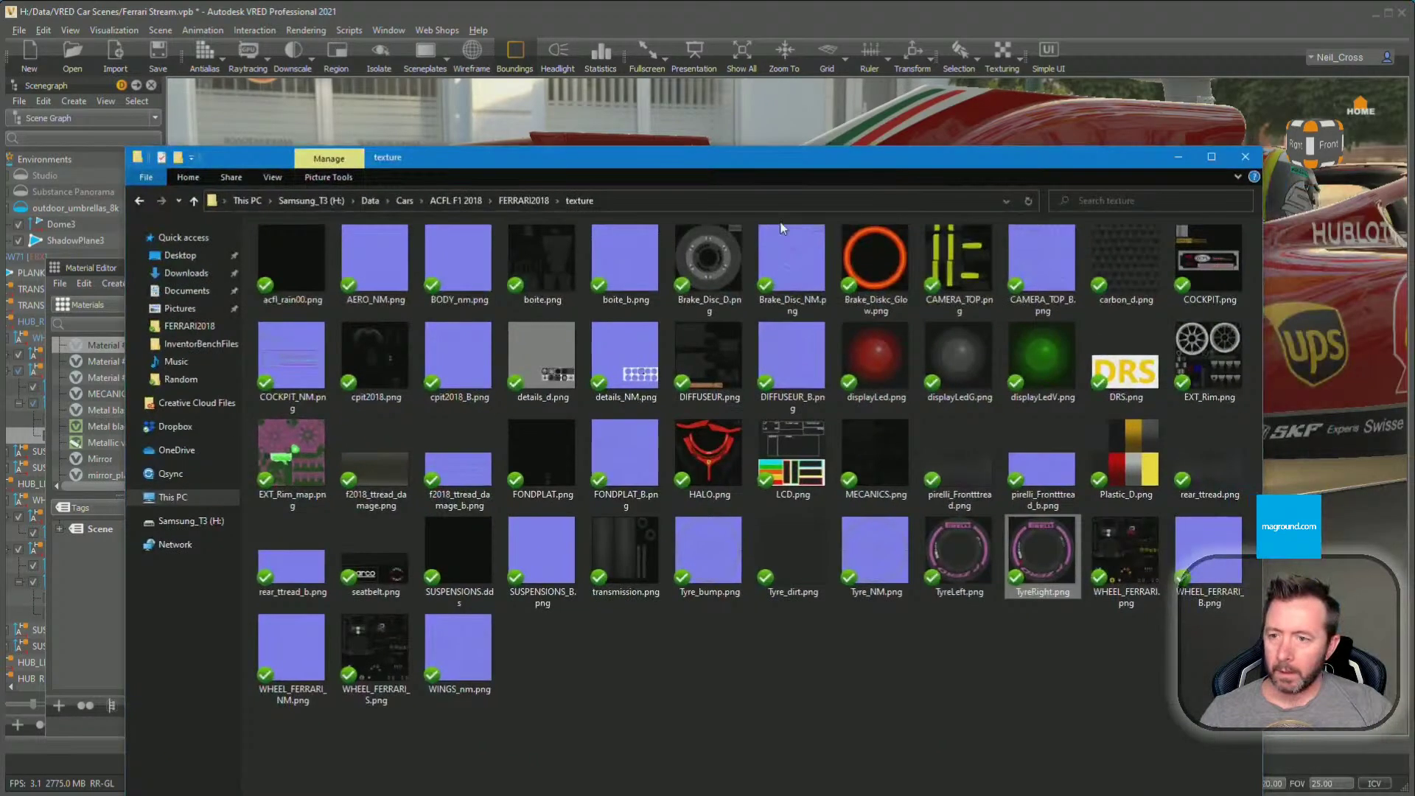
{"action": "left_click", "coordinate": [454, 199]}
{"action": "double_click", "coordinate": [304, 263]}
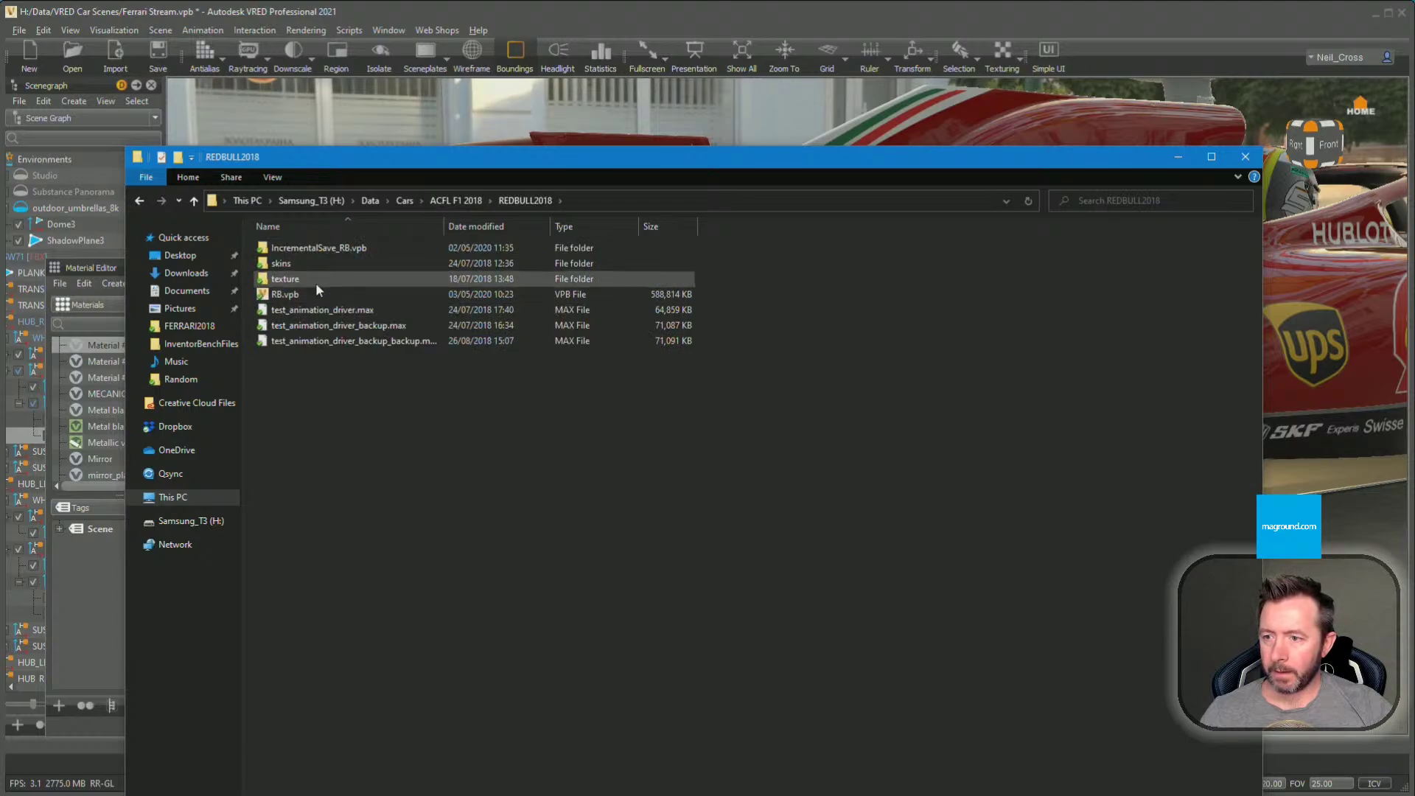
{"action": "double_click", "coordinate": [299, 280]}
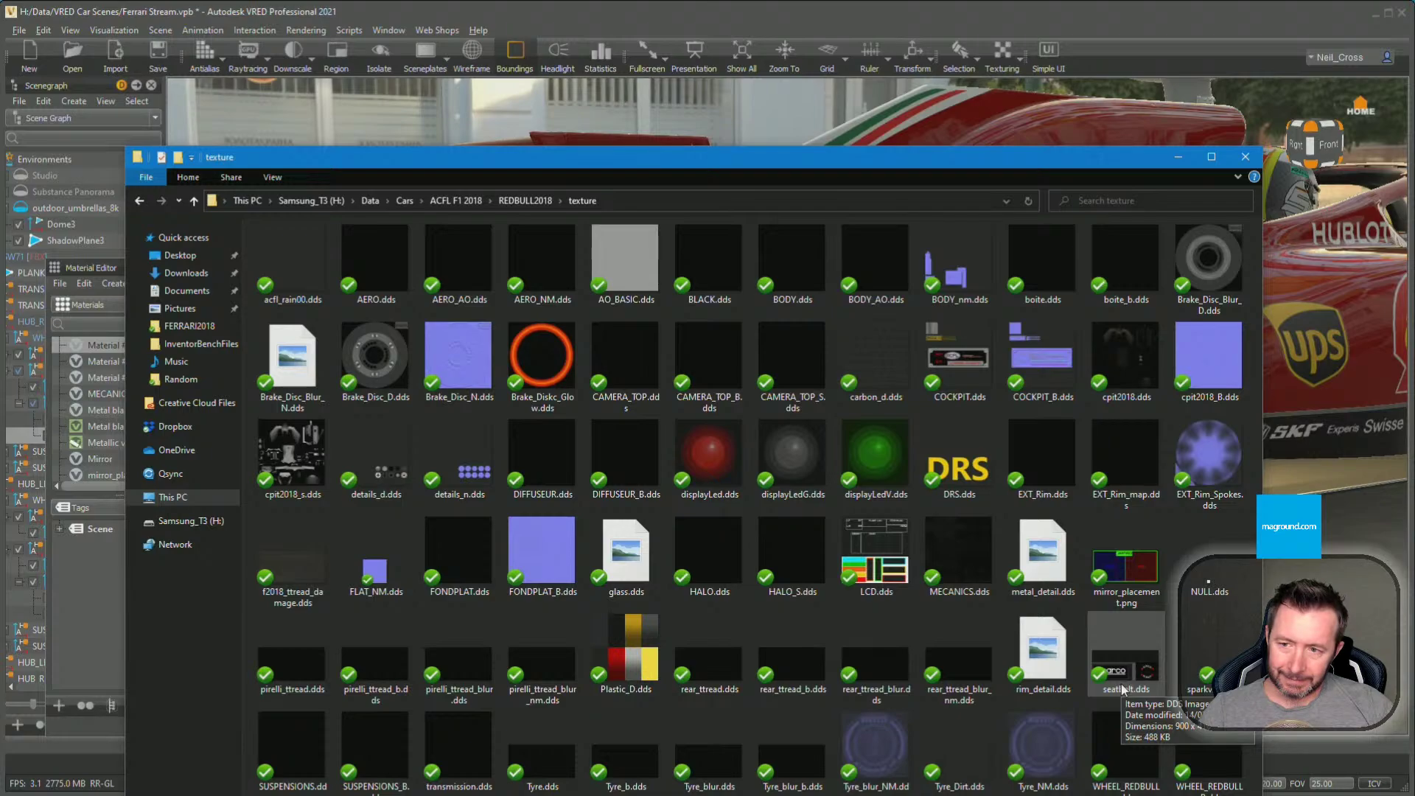
Open the MERCEDES2018 texture folder and select Tyre.png
{"action": "left_click", "coordinate": [524, 205]}
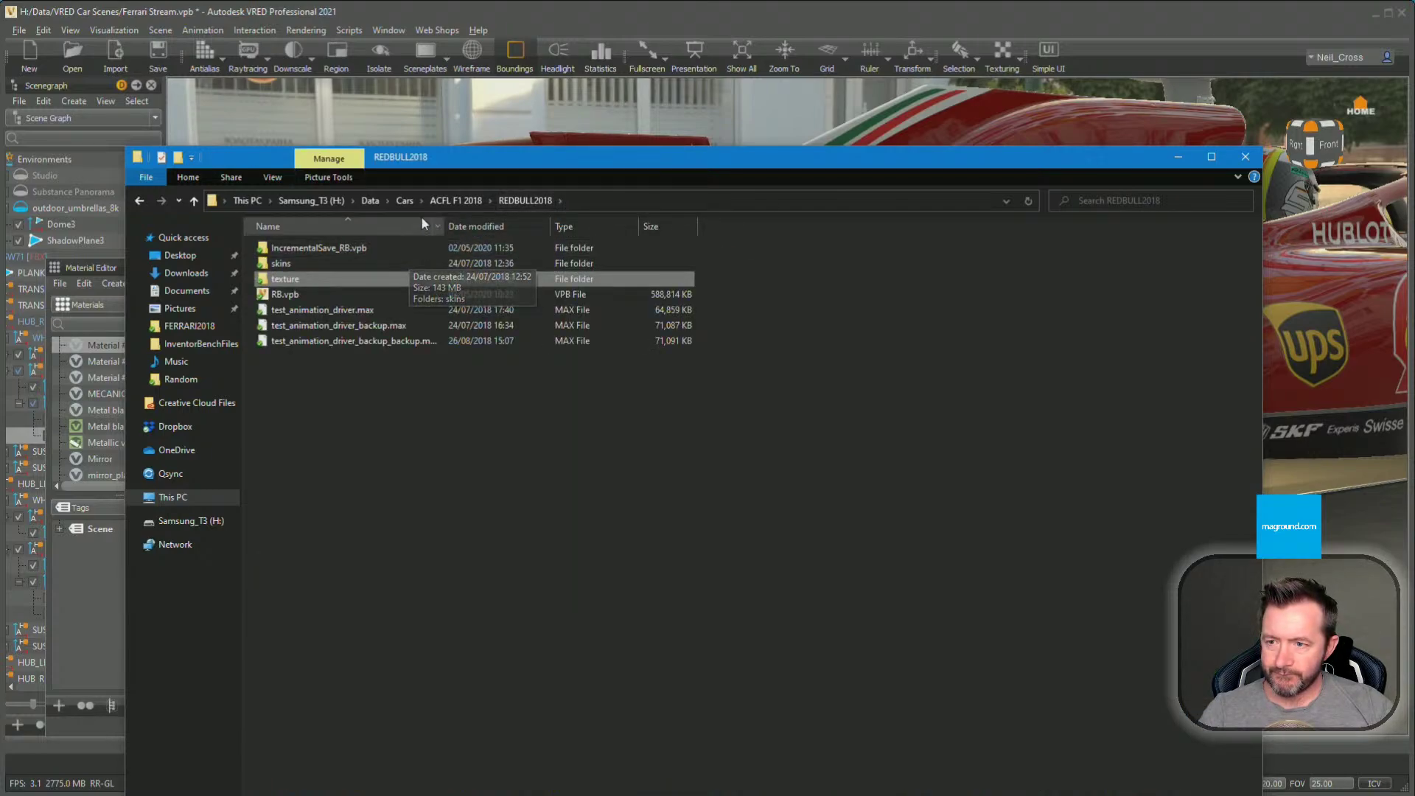
{"action": "left_click", "coordinate": [446, 199]}
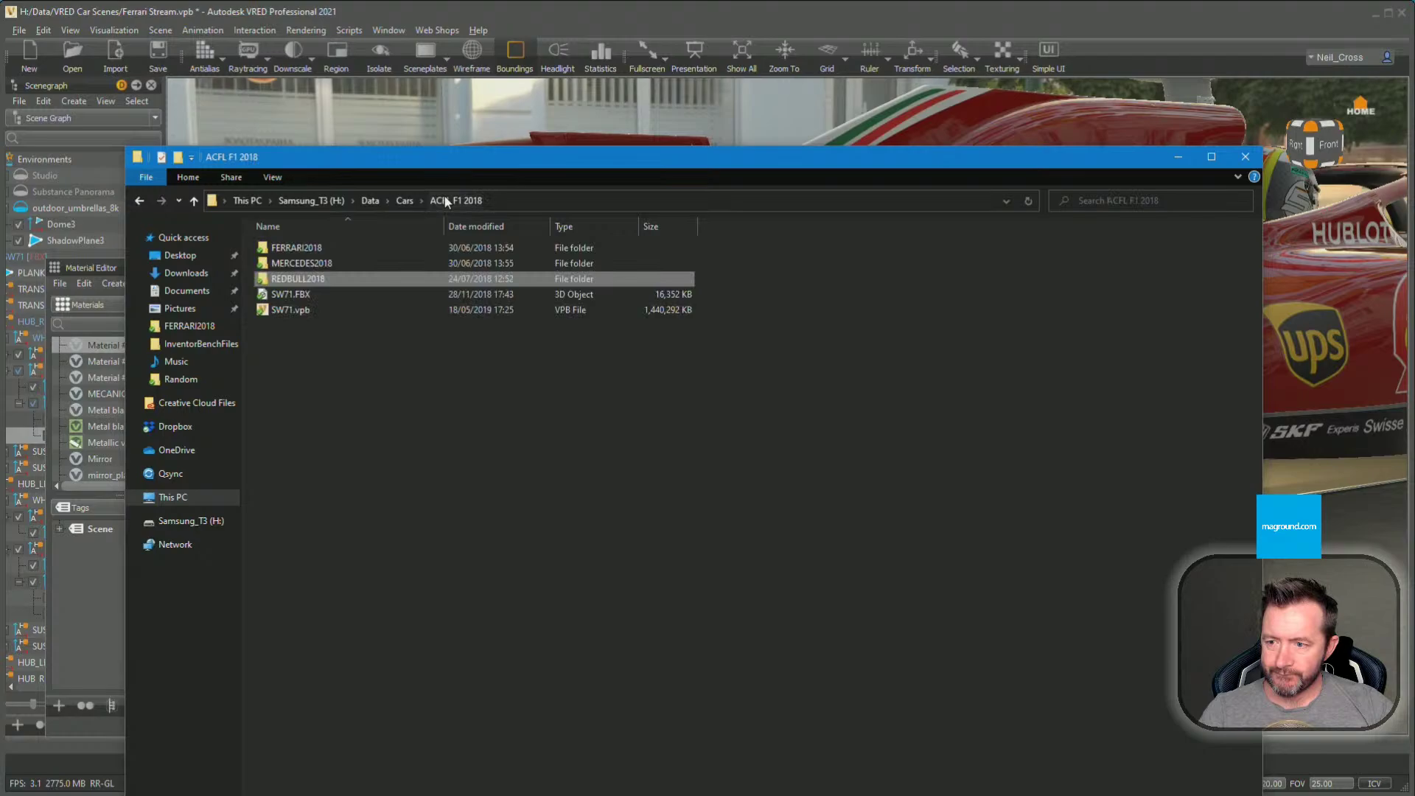
{"action": "double_click", "coordinate": [311, 263]}
{"action": "double_click", "coordinate": [309, 262]}
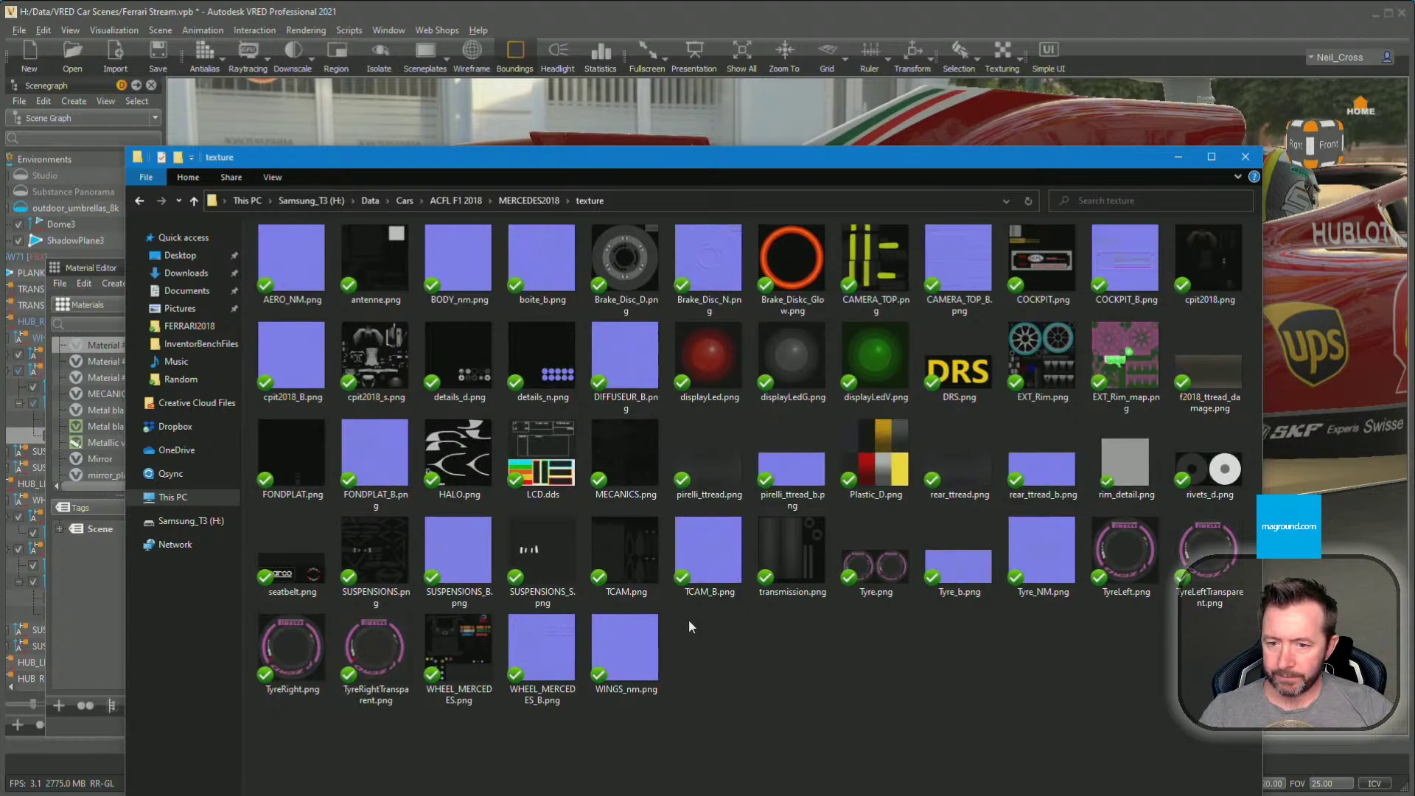
{"action": "left_click", "coordinate": [880, 575]}
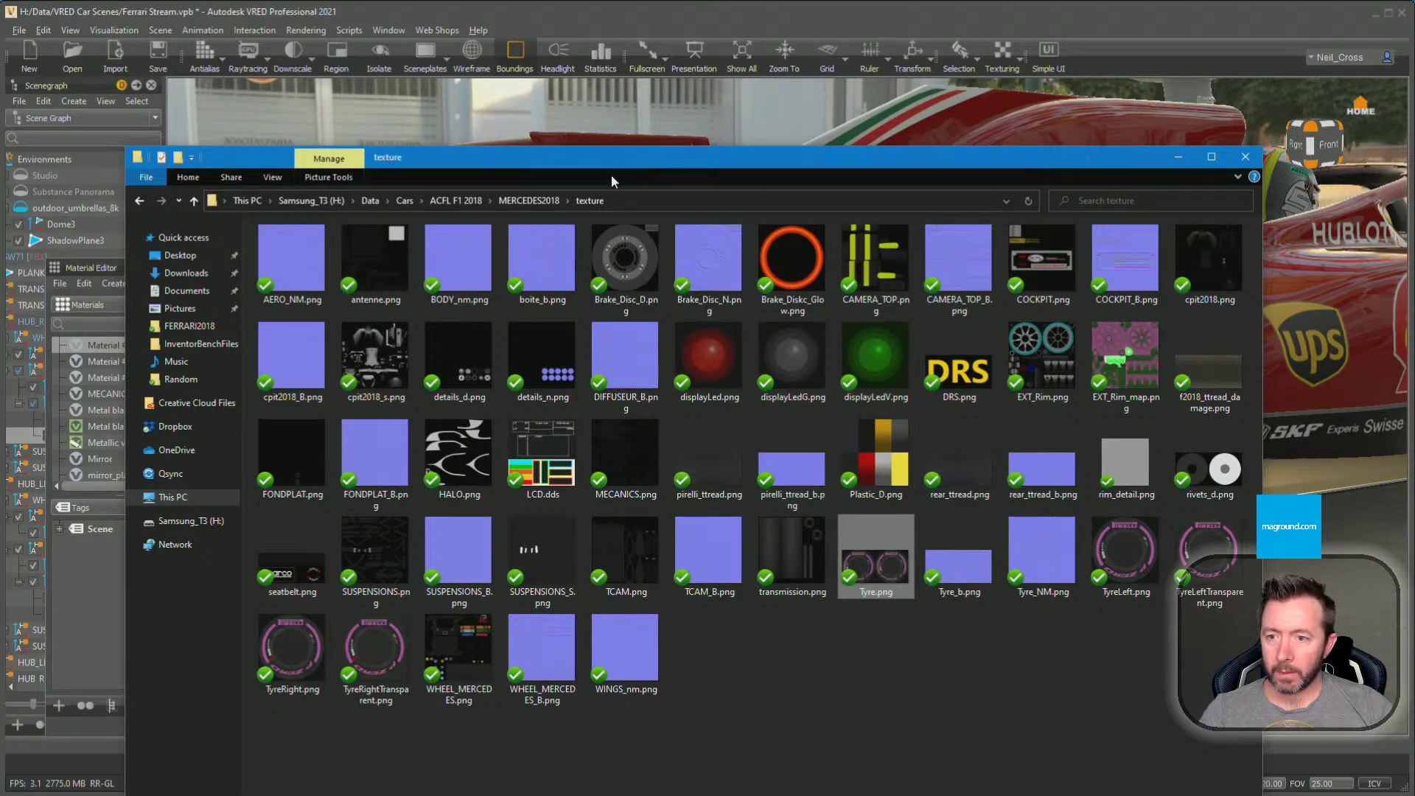
Add Tyre.png to the right rear tyre's sidewall in VRED as a decal
{"action": "left_click_drag", "start_coordinate": [611, 175], "coordinate": [1414, 219]}
{"action": "left_click_drag", "start_coordinate": [1414, 332], "coordinate": [1024, 346]}
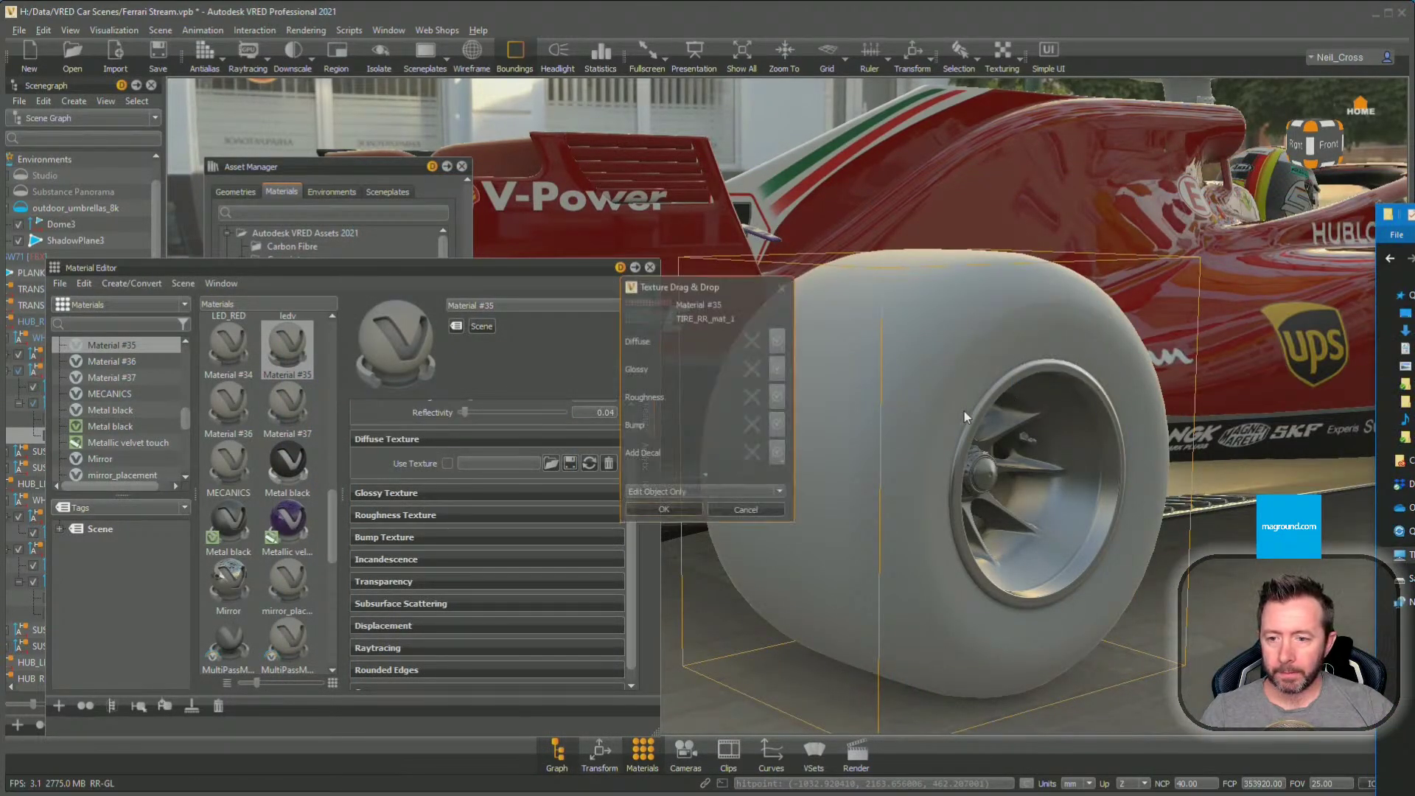
{"action": "left_click", "coordinate": [674, 507]}
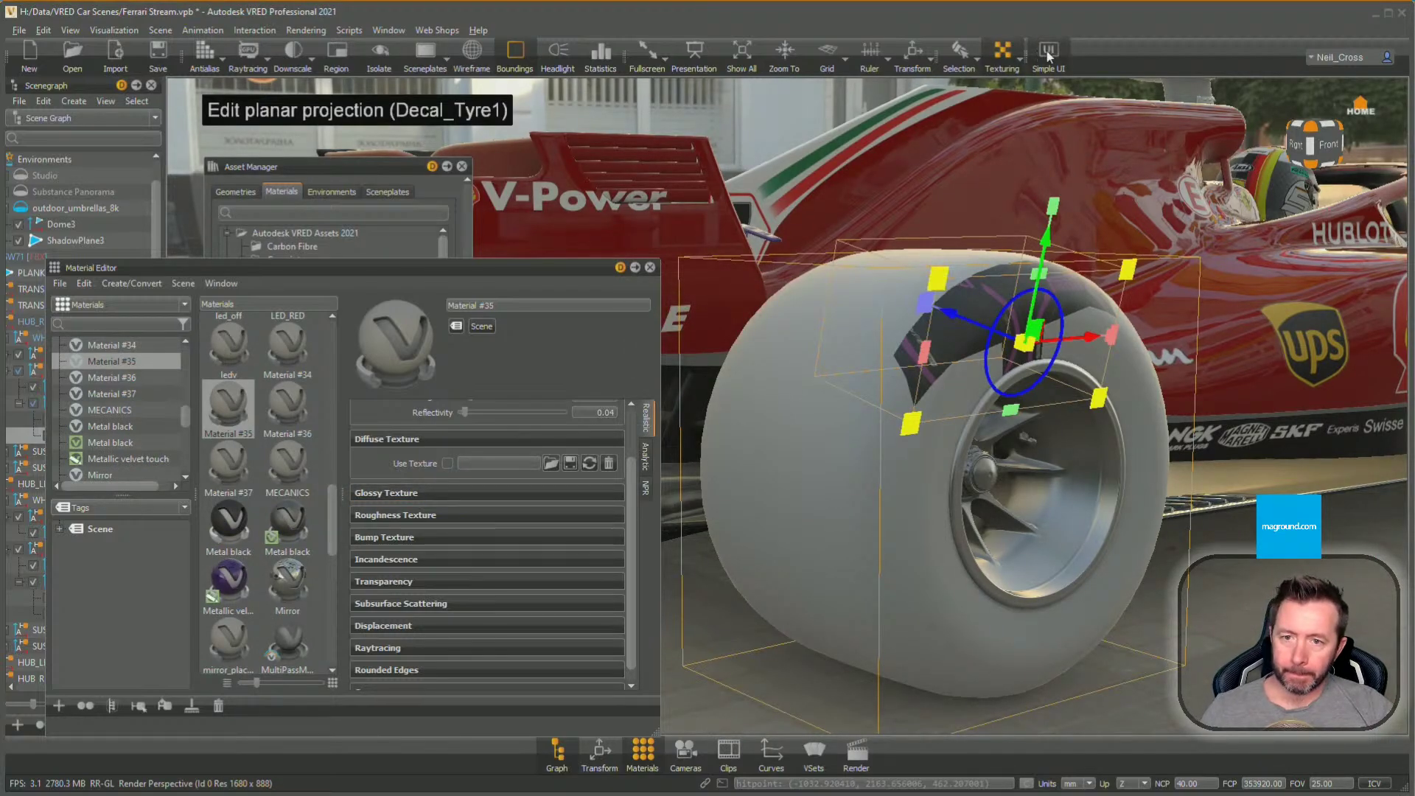
Leave texture placement, select the right rear tyre's sidewall with its decal material and turn on the wireframe display
{"action": "left_click", "coordinate": [1002, 56]}
{"action": "left_click", "coordinate": [867, 393], "text": "shift"}
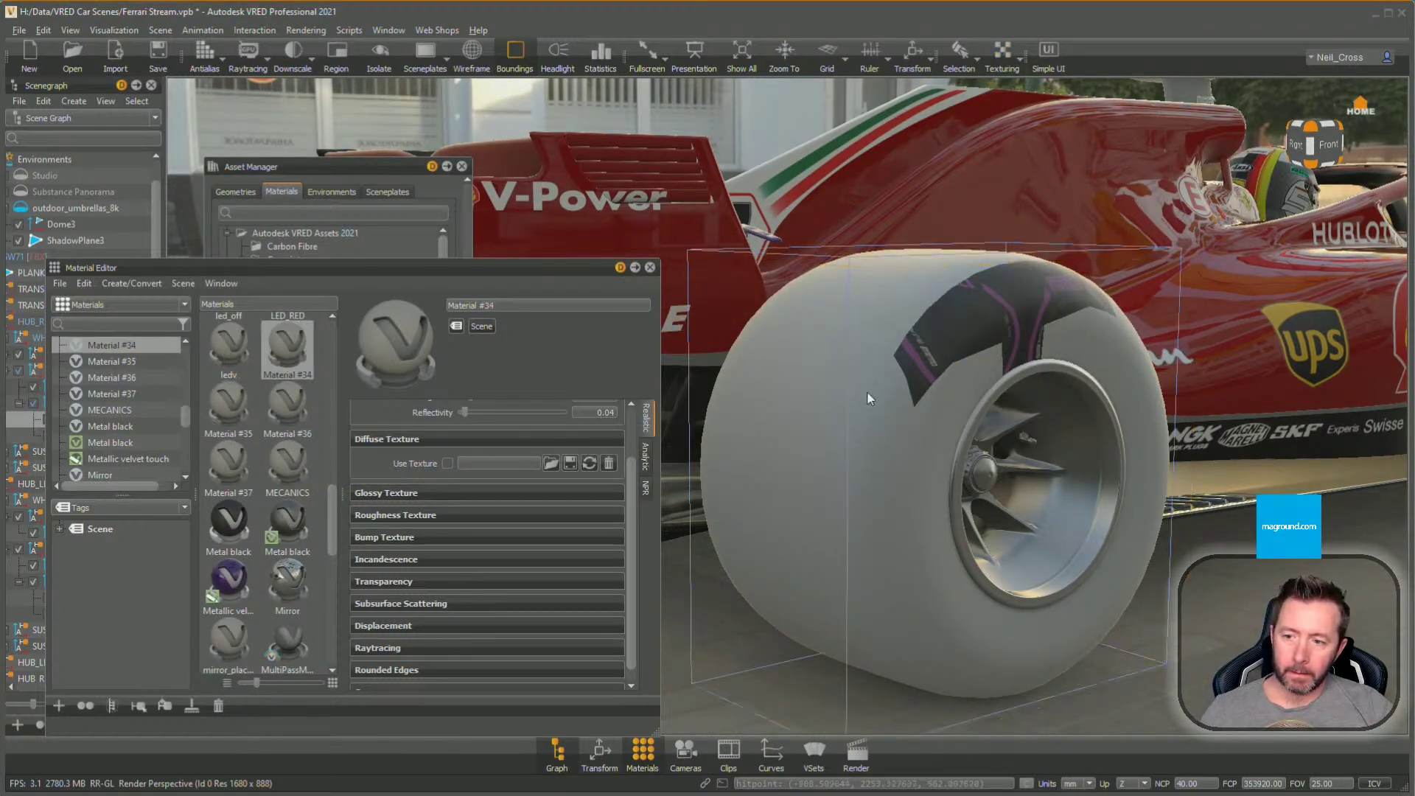
{"action": "left_click", "coordinate": [936, 404], "text": "shift"}
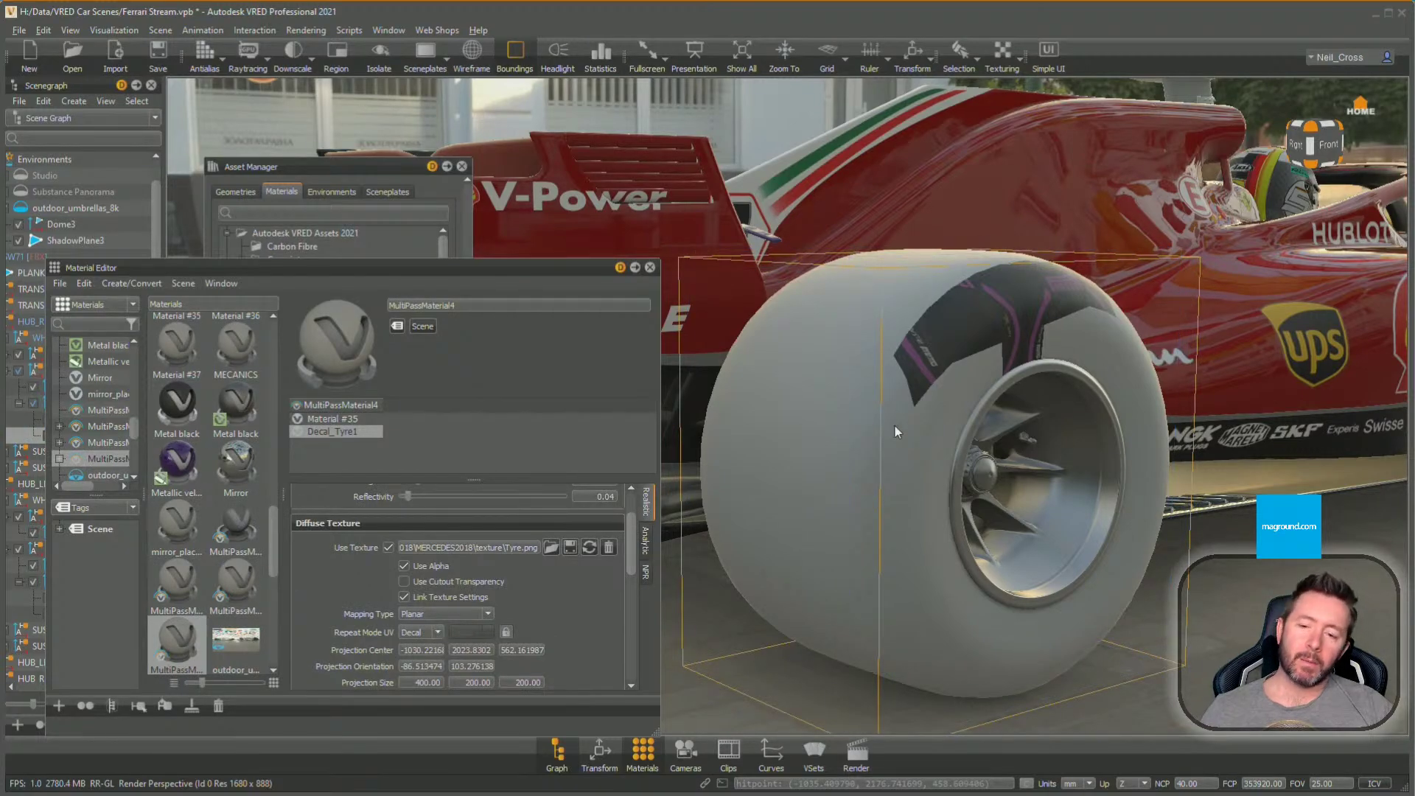
{"action": "left_click", "coordinate": [473, 55]}
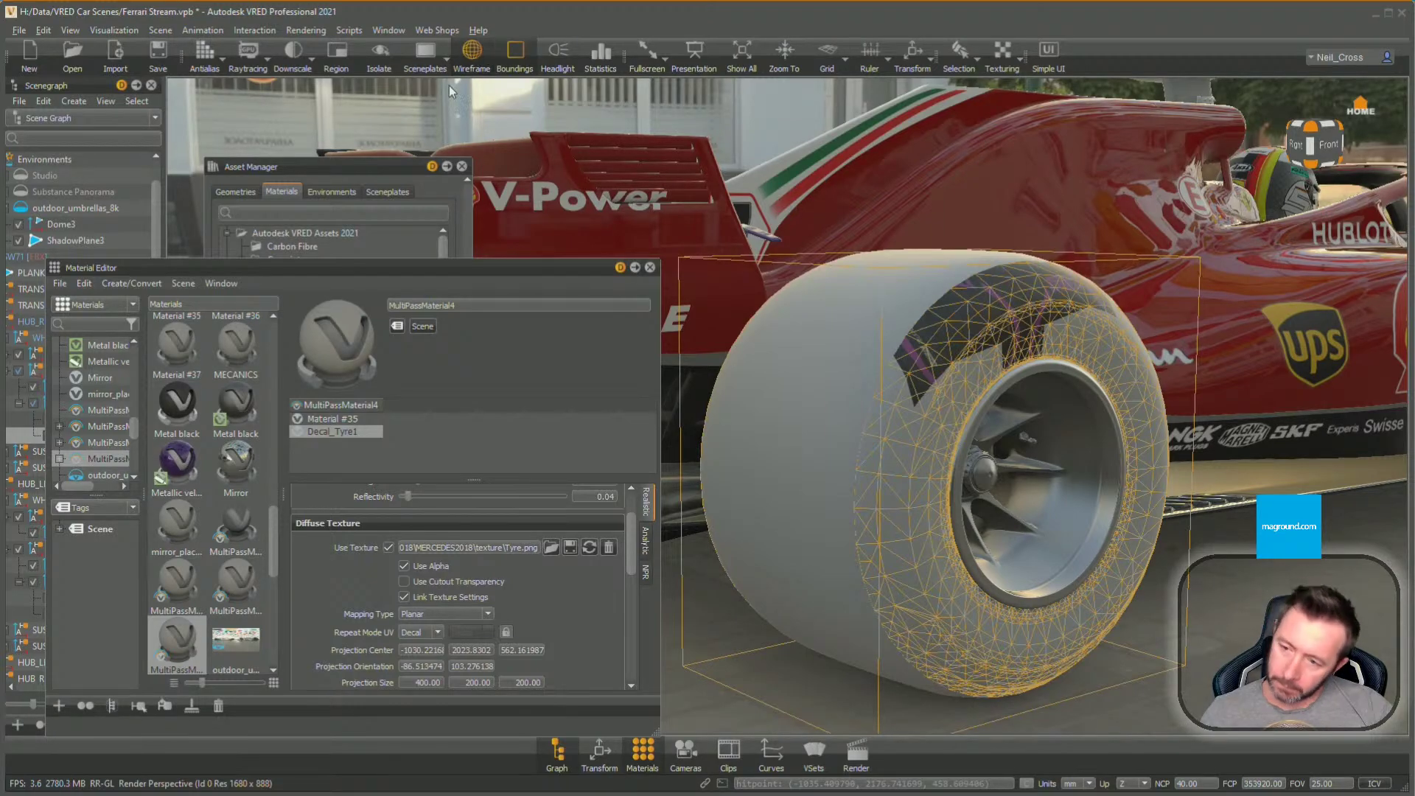
Set the Decal_Tyre1 diffuse texture to UV mapping with Use Alpha off and repeat mode Repeat
{"action": "left_click_drag", "start_coordinate": [632, 550], "coordinate": [638, 520]}
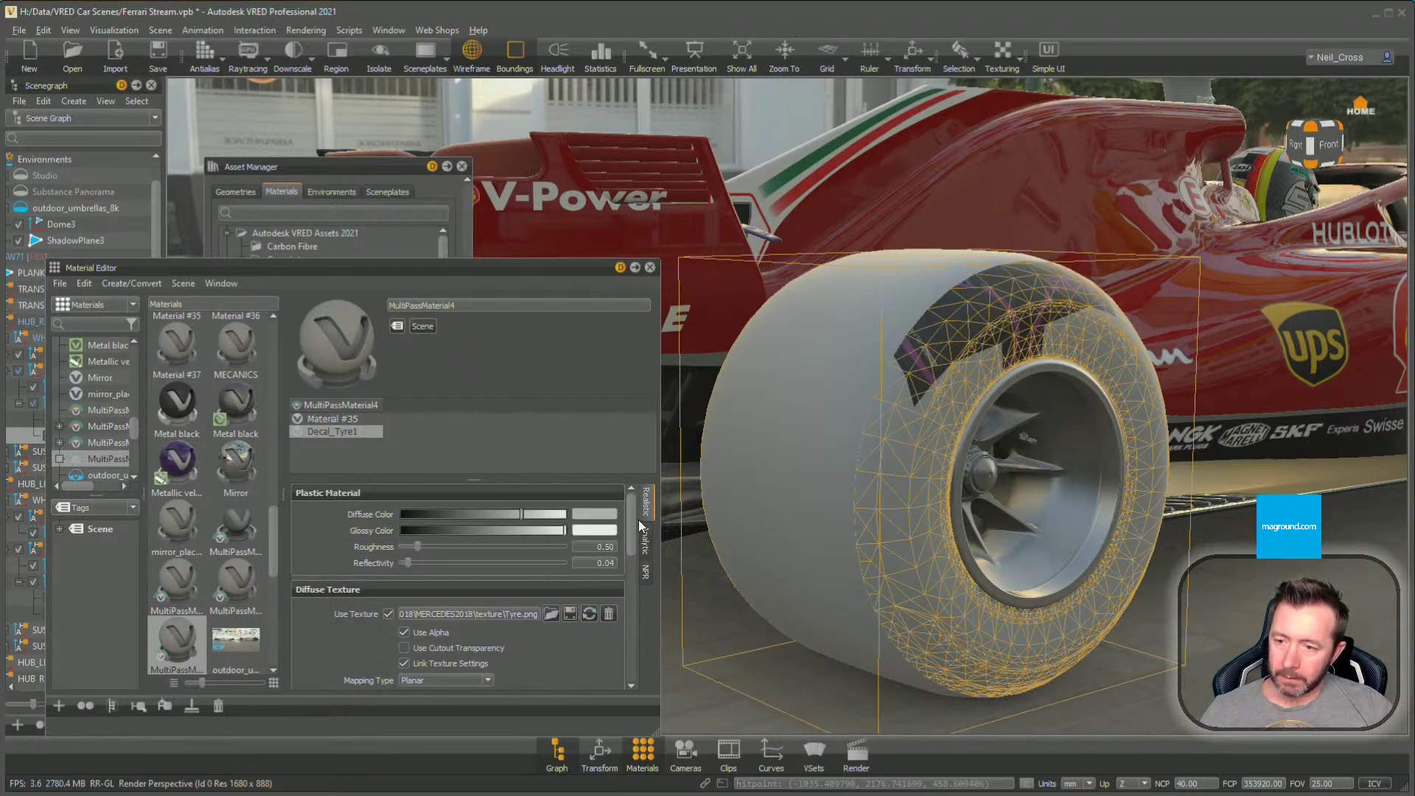
{"action": "left_click", "coordinate": [434, 681]}
{"action": "left_click", "coordinate": [423, 691]}
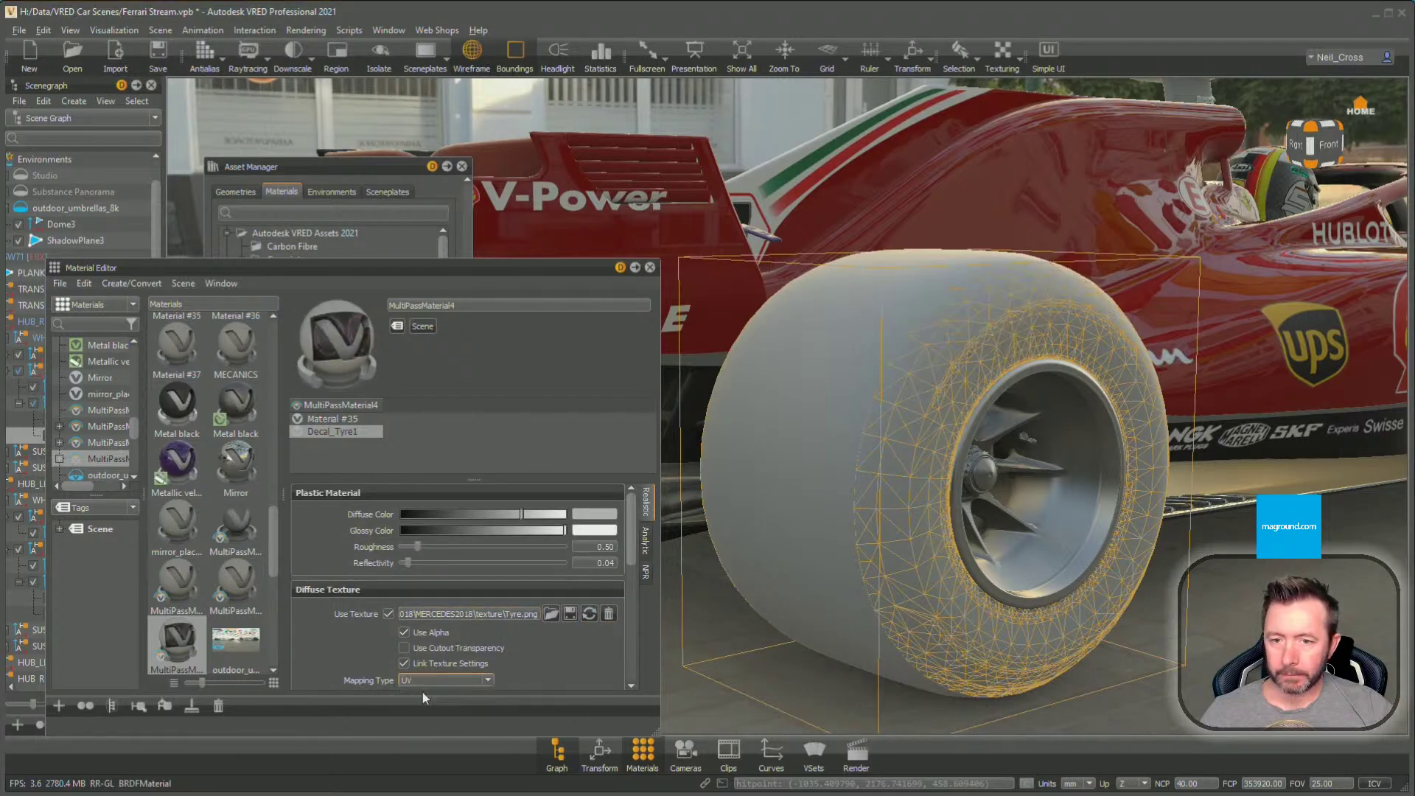
{"action": "left_click", "coordinate": [448, 637]}
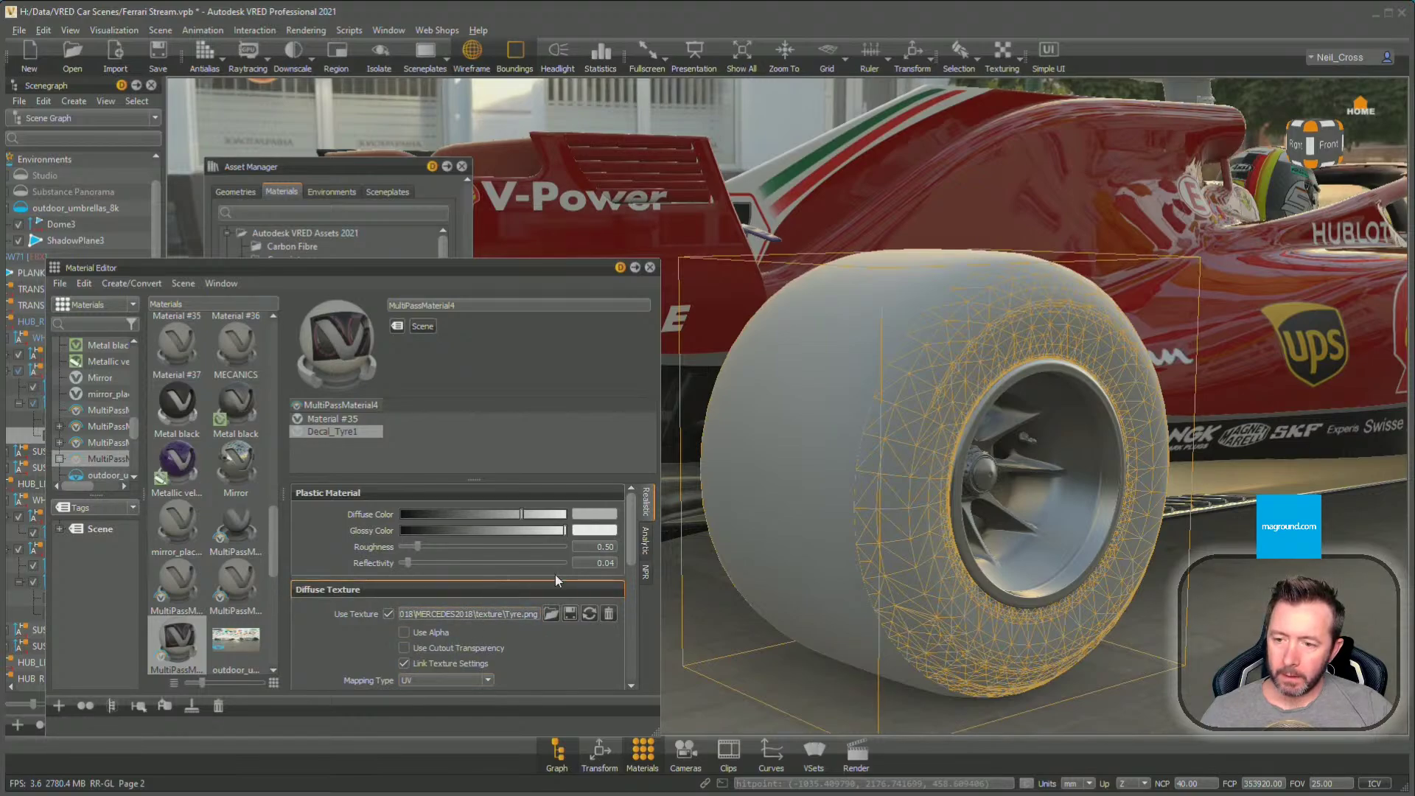
{"action": "left_click_drag", "start_coordinate": [631, 545], "coordinate": [629, 600]}
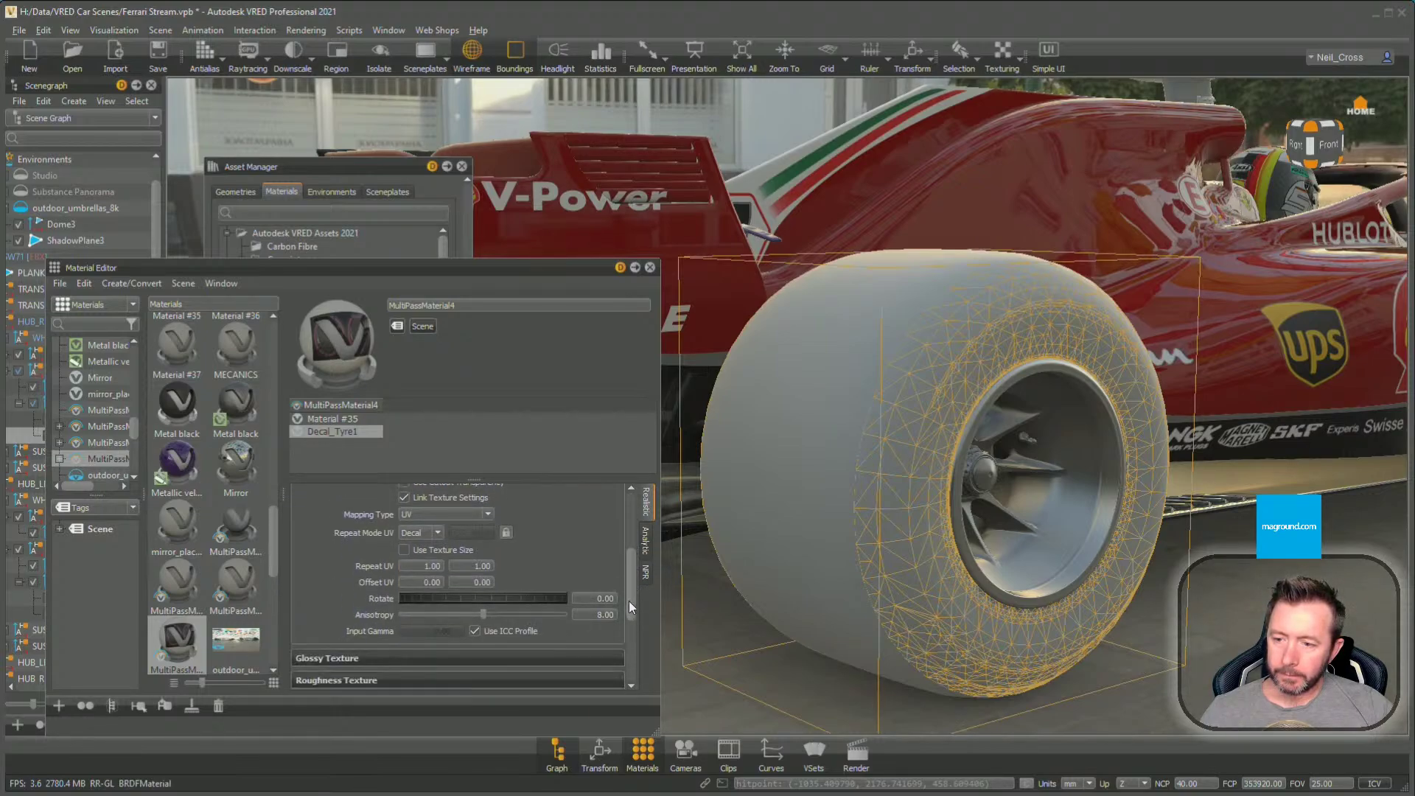
{"action": "left_click", "coordinate": [426, 545]}
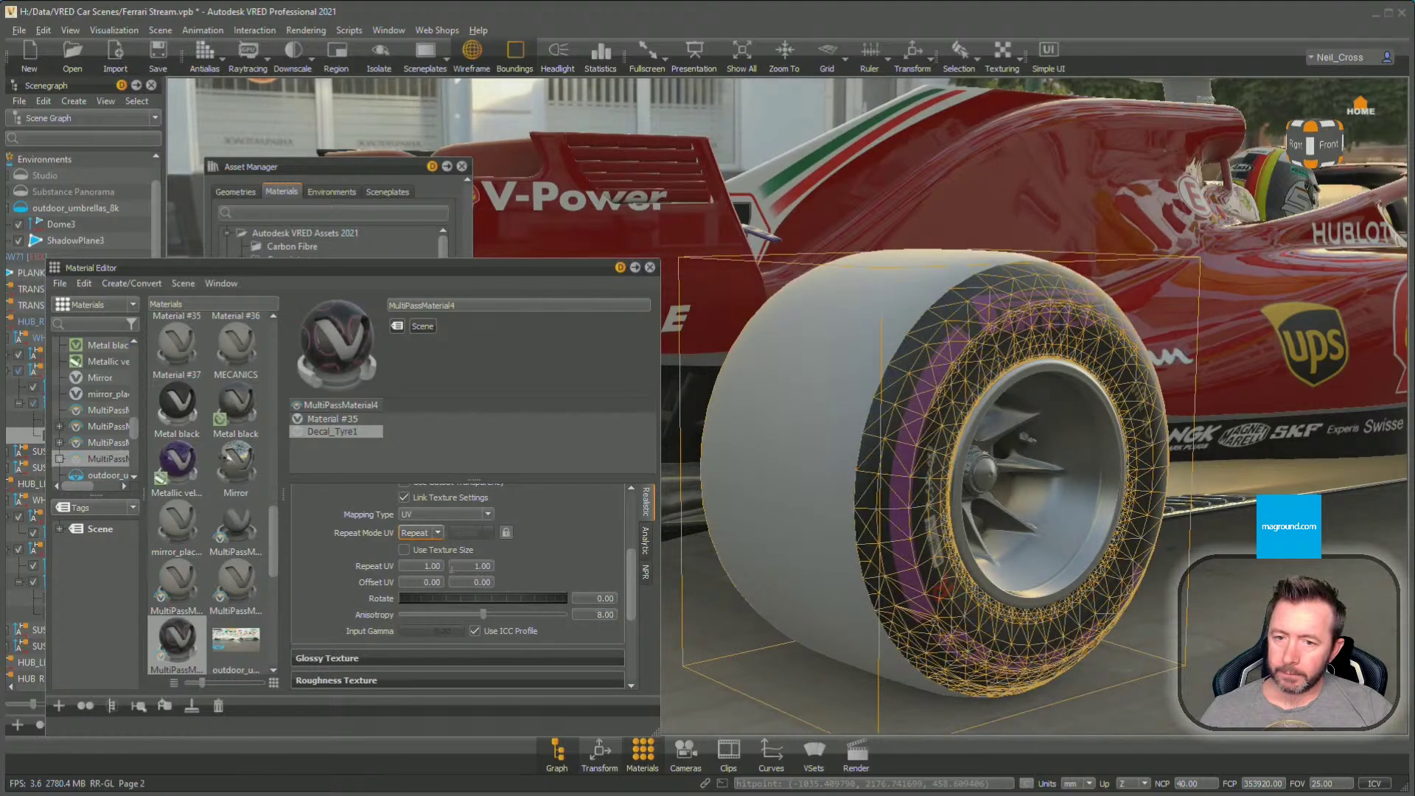
Clear the selection and inspect the Pirelli P Zero artwork on the right and left rear tyres' sidewalls
{"action": "key", "text": "shift+d"}
{"action": "left_click_drag", "start_coordinate": [940, 531], "coordinate": [1013, 564]}
{"action": "left_click_drag", "start_coordinate": [939, 630], "coordinate": [760, 573]}
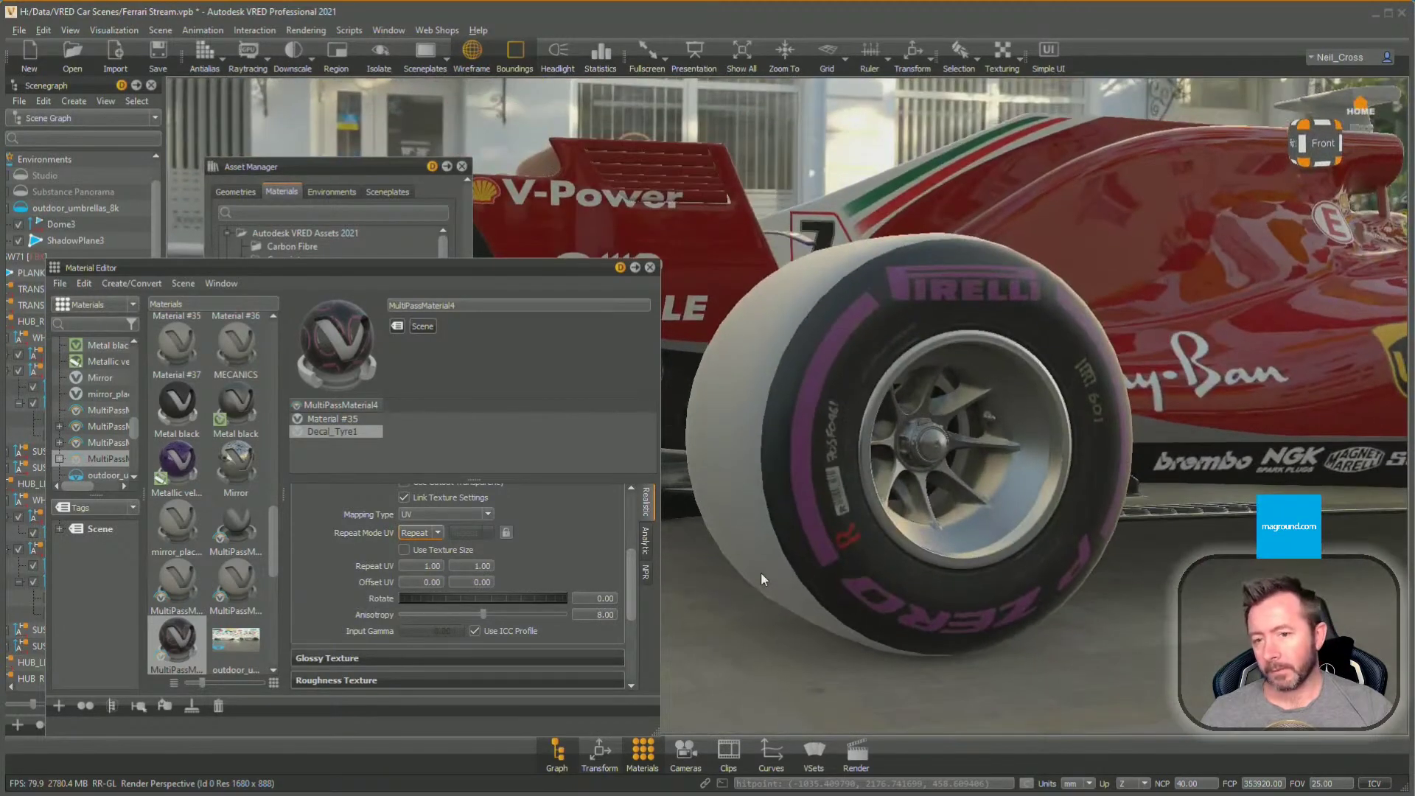
{"action": "left_click_drag", "start_coordinate": [762, 485], "coordinate": [1046, 438]}
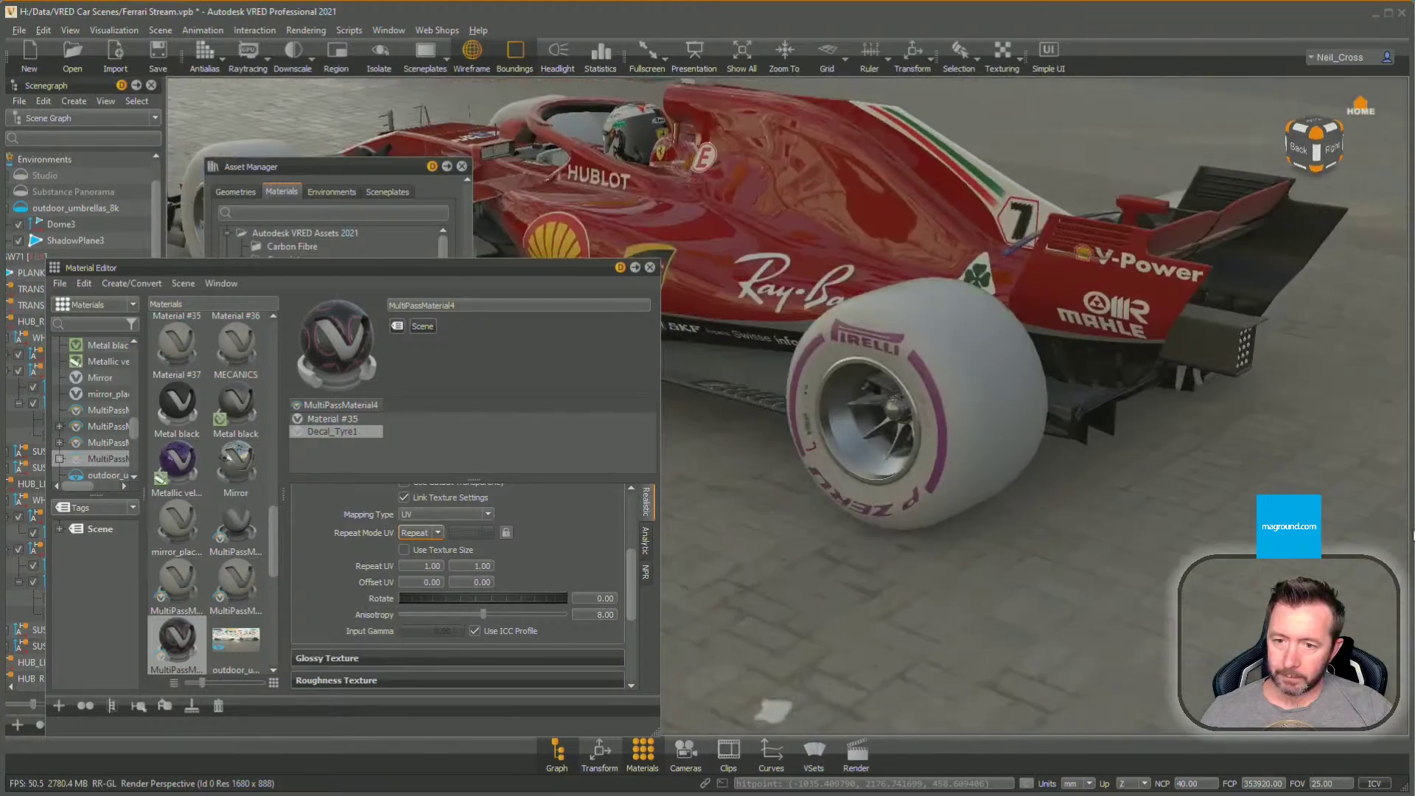
{"action": "right_click_drag", "start_coordinate": [1046, 439], "coordinate": [923, 459]}
{"action": "left_click_drag", "start_coordinate": [923, 458], "coordinate": [858, 406]}
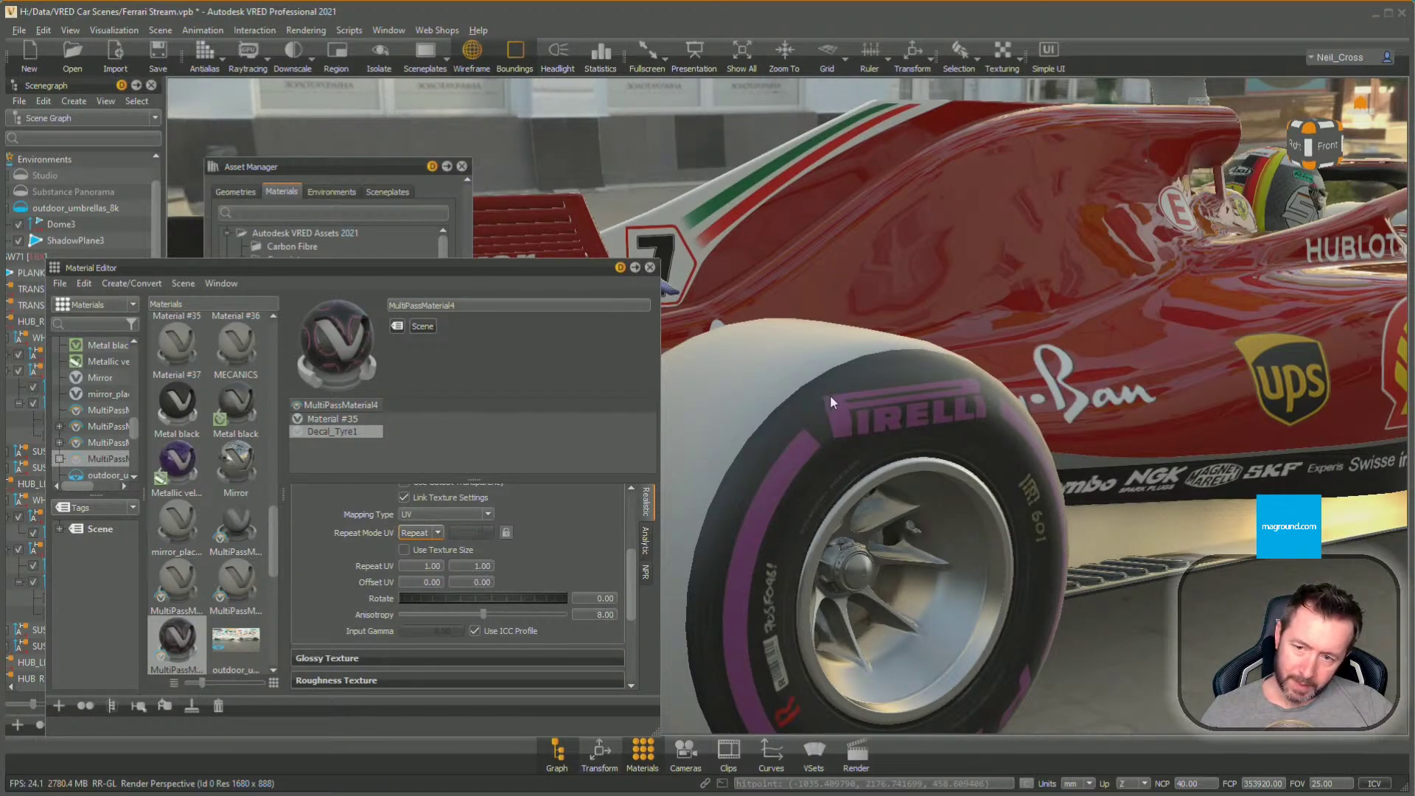
{"action": "scroll", "coordinate": [859, 389], "scroll_direction": "up", "scroll_amount": 3}
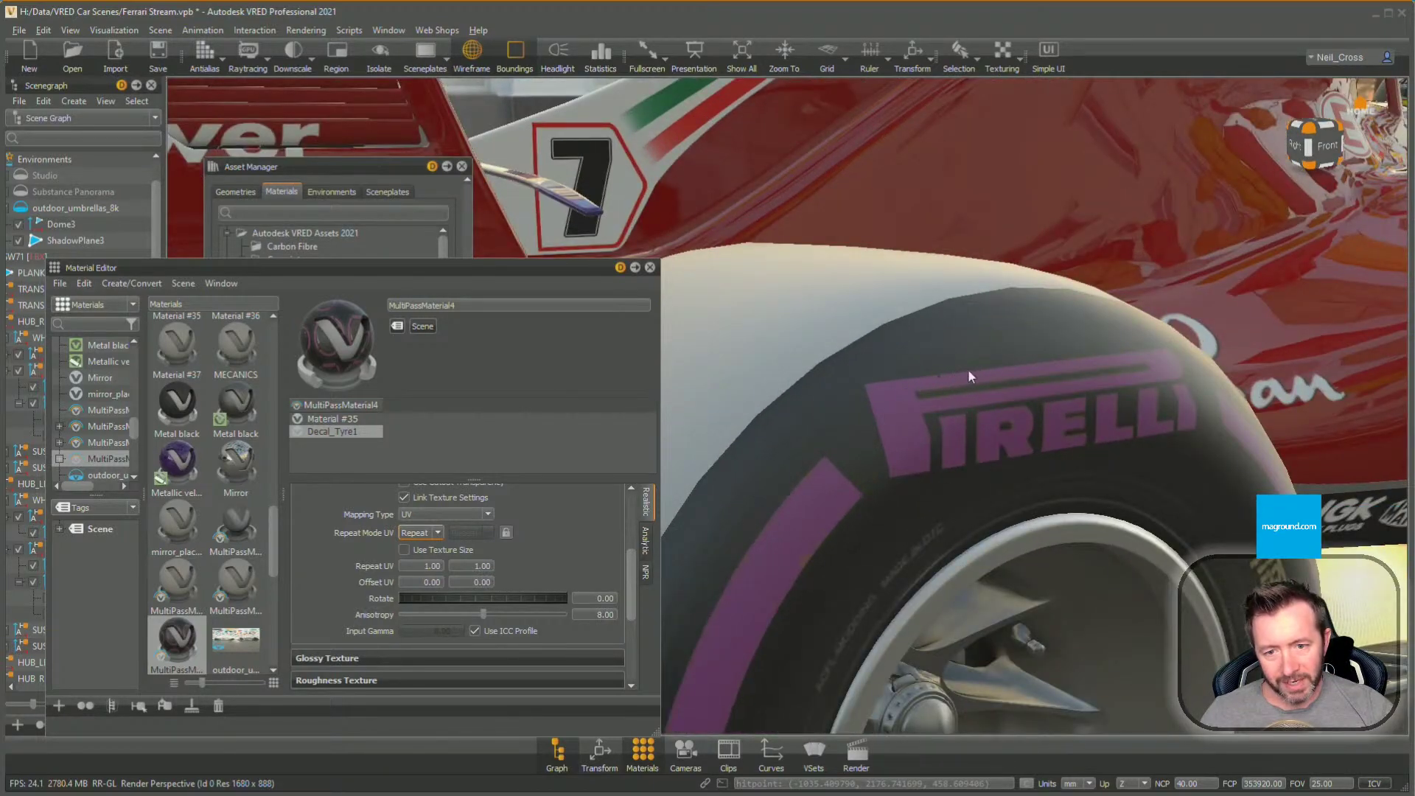
{"action": "scroll", "coordinate": [1061, 424], "scroll_direction": "up", "scroll_amount": 3}
{"action": "scroll", "coordinate": [1050, 439], "scroll_direction": "down", "scroll_amount": 8}
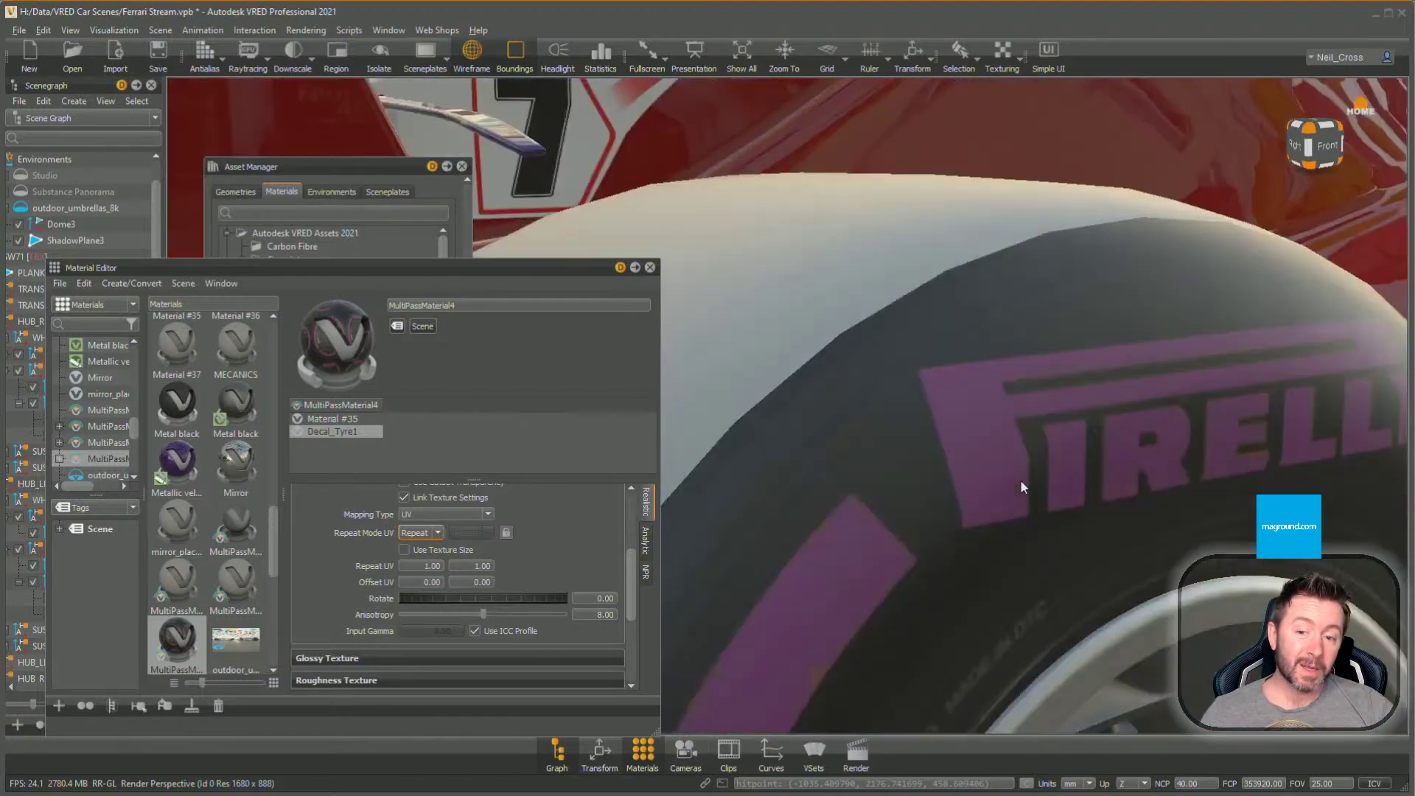
{"action": "left_click_drag", "start_coordinate": [975, 493], "coordinate": [1373, 475]}
{"action": "left_click_drag", "start_coordinate": [726, 458], "coordinate": [1143, 451]}
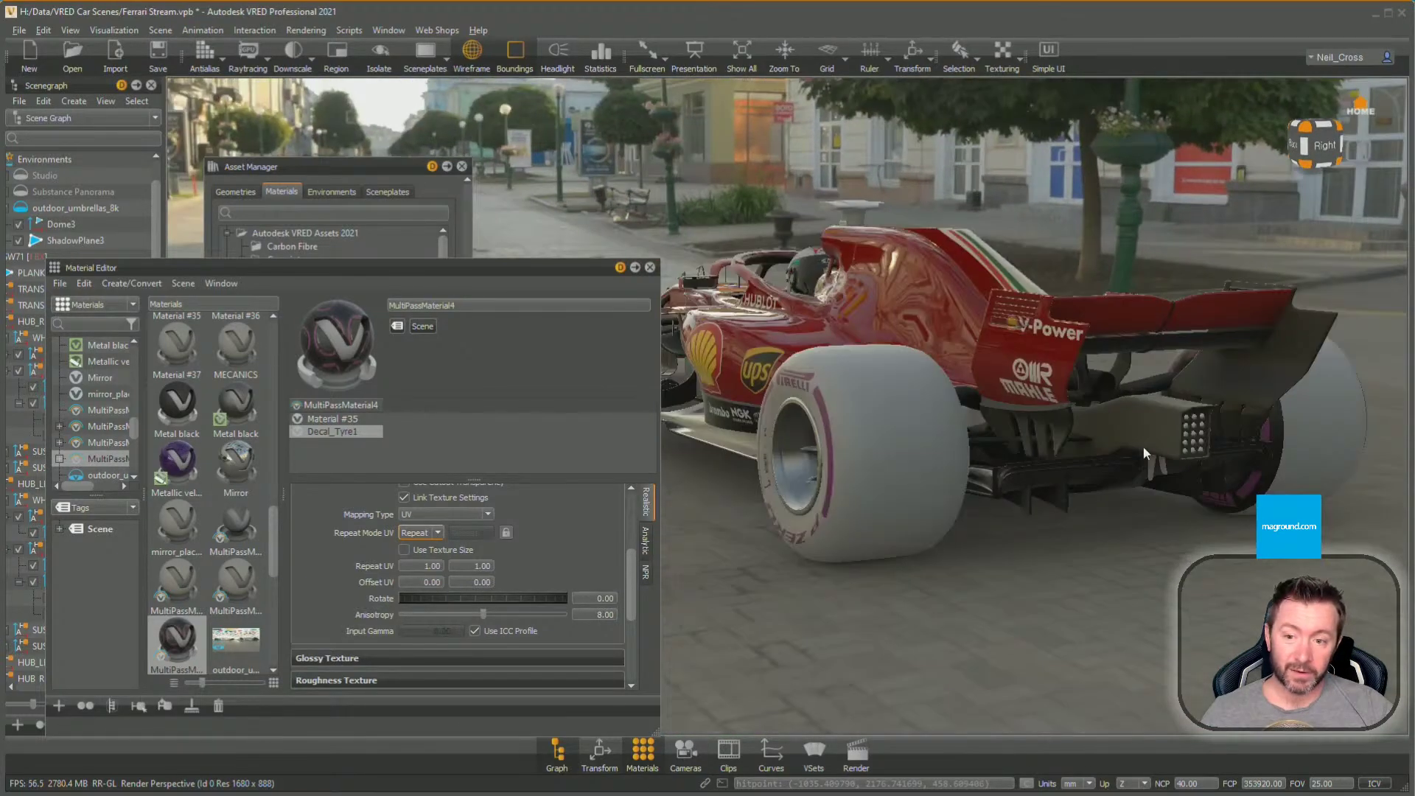
{"action": "scroll", "coordinate": [865, 410], "scroll_direction": "up", "scroll_amount": 4}
{"action": "left_click_drag", "start_coordinate": [821, 346], "coordinate": [724, 311]}
{"action": "scroll", "coordinate": [724, 312], "scroll_direction": "up", "scroll_amount": 2}
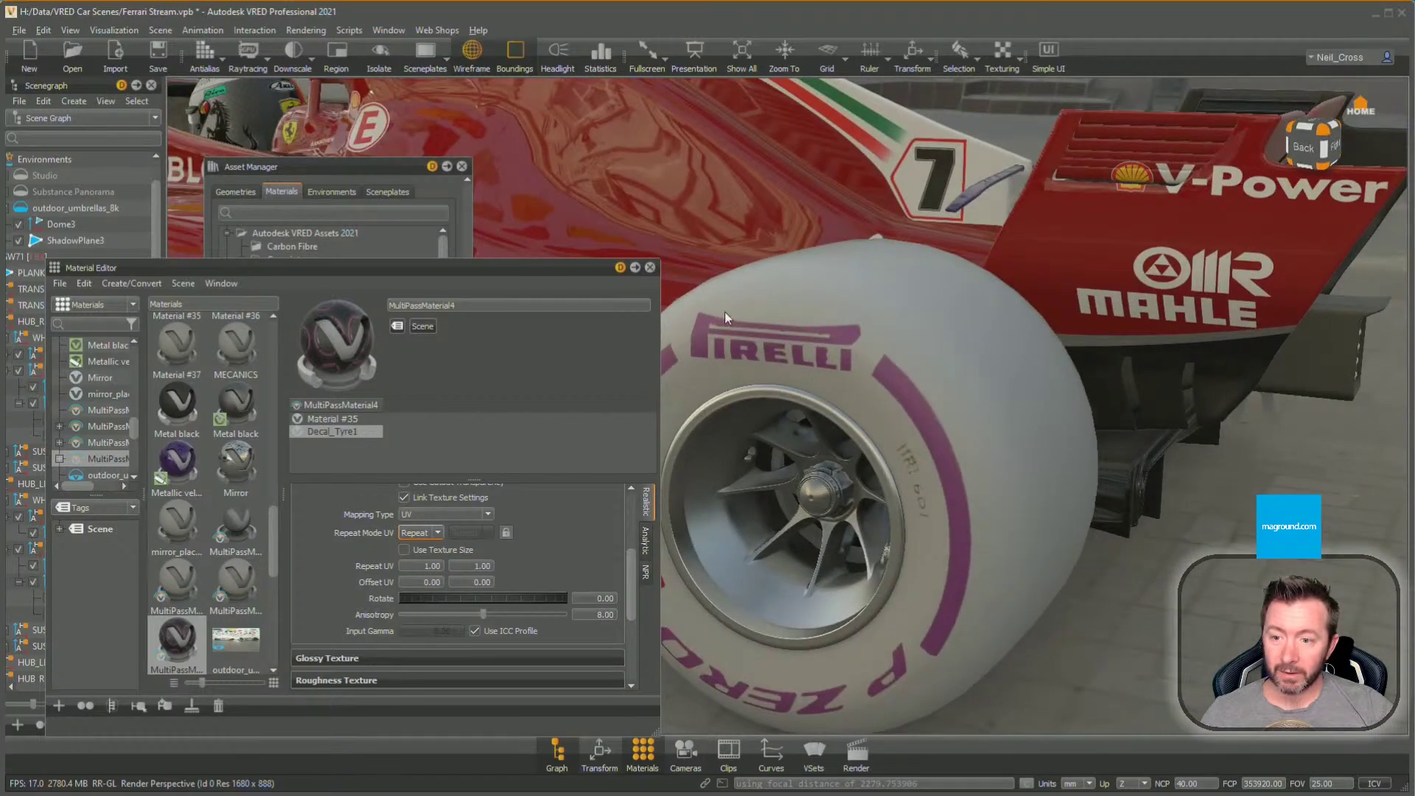
{"action": "left_click_drag", "start_coordinate": [797, 387], "coordinate": [1038, 435]}
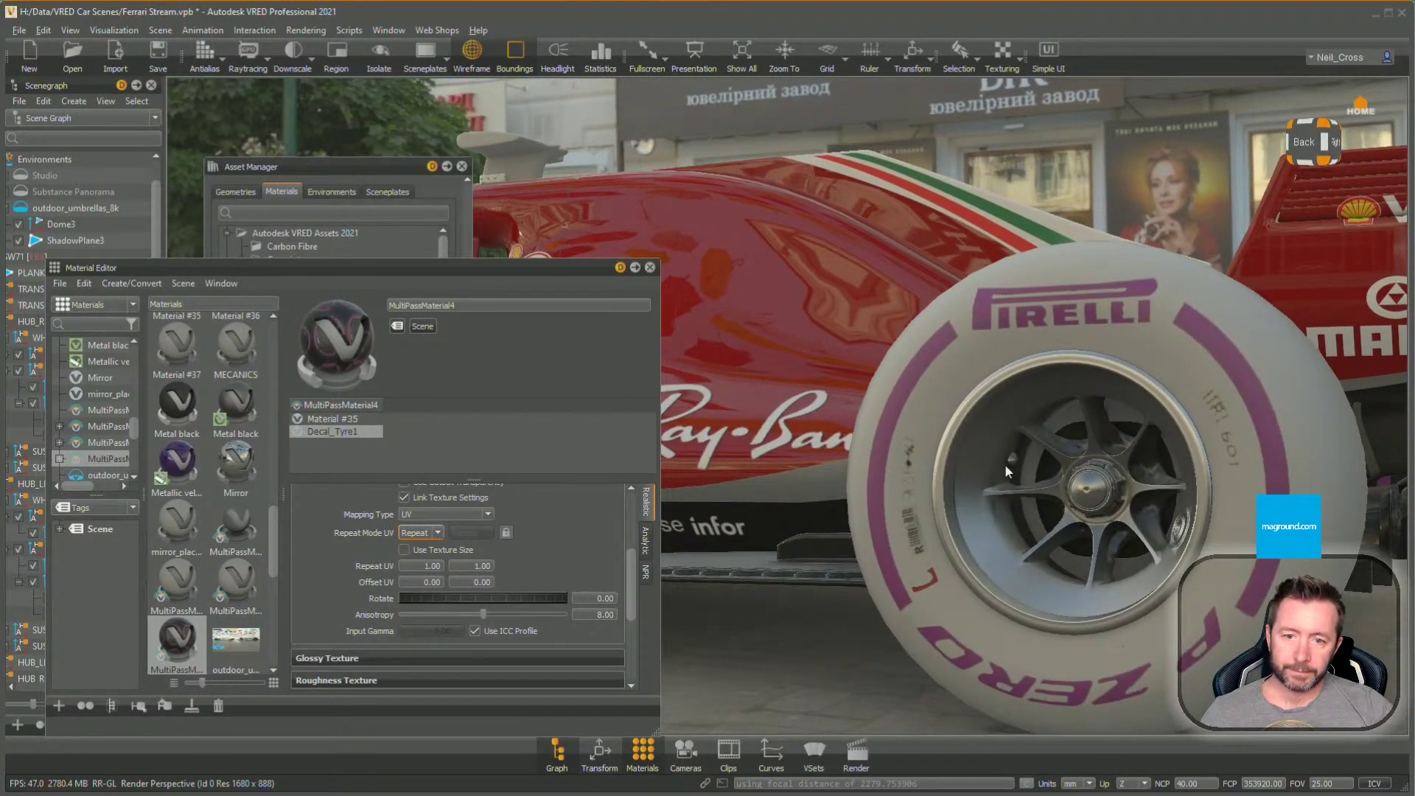
Select the left rear tyre's sidewall and try Consider Face Normal and the Clamp repeat mode on its Decal_TyreLeft texture
{"action": "left_click", "coordinate": [1031, 329]}
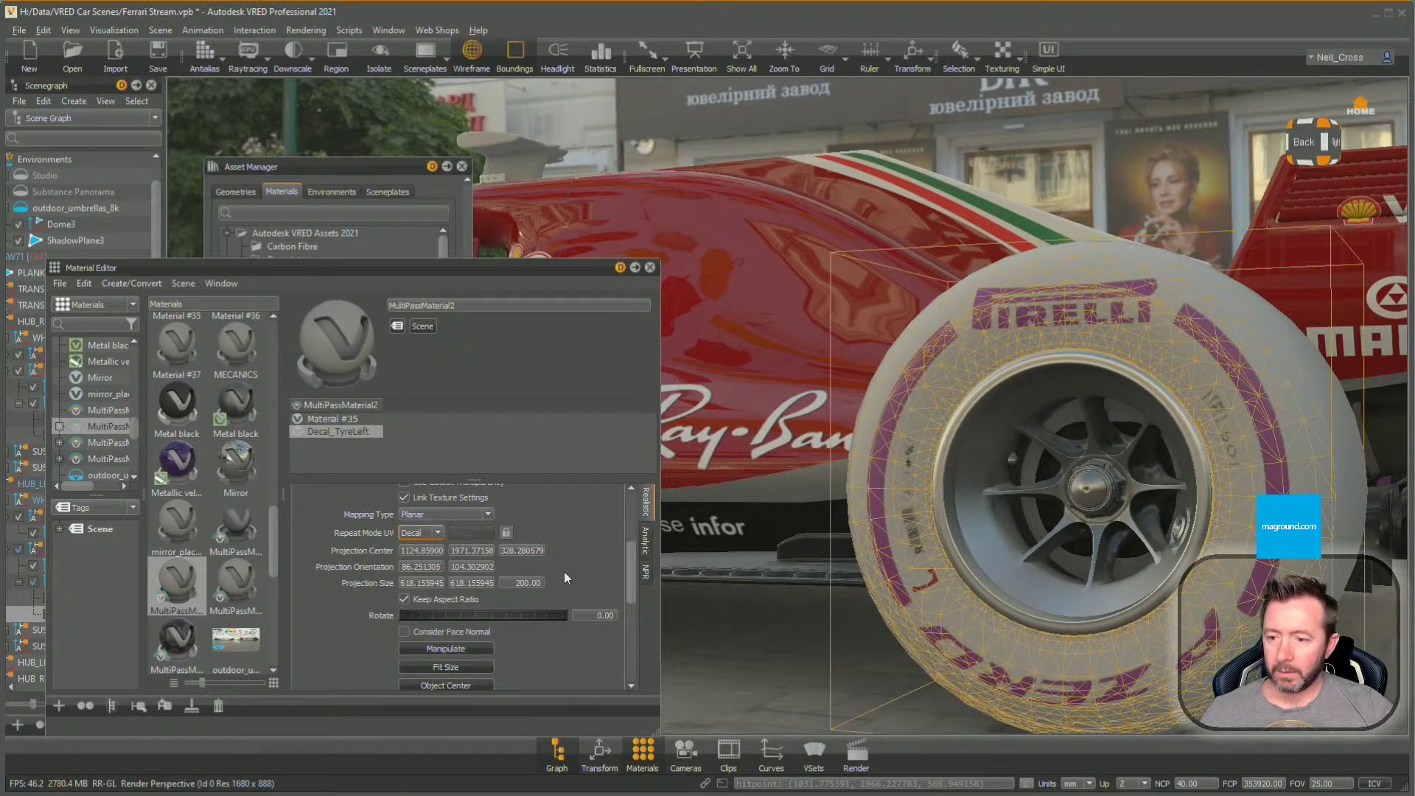
{"action": "left_click", "coordinate": [452, 634]}
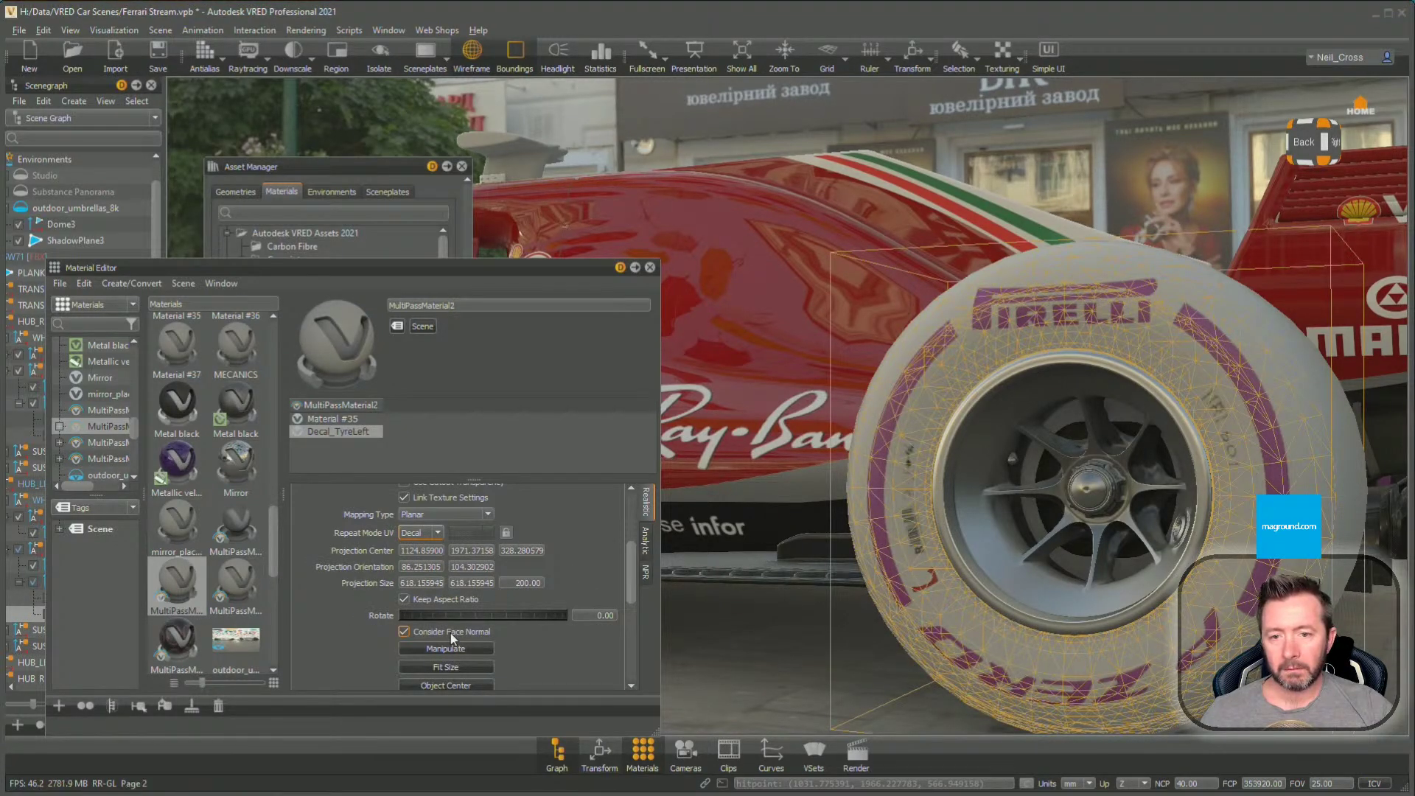
{"action": "left_click", "coordinate": [452, 634]}
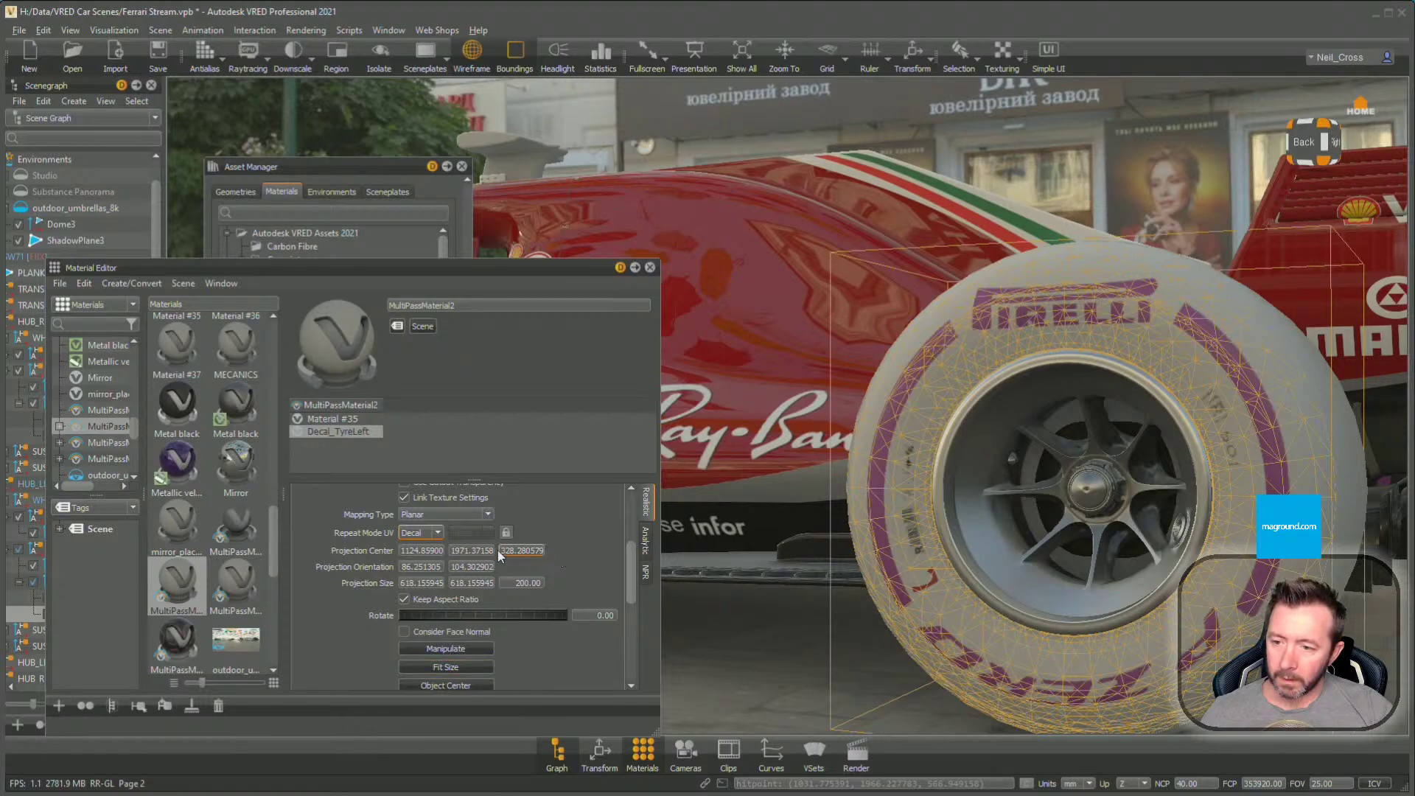
{"action": "left_click", "coordinate": [432, 536]}
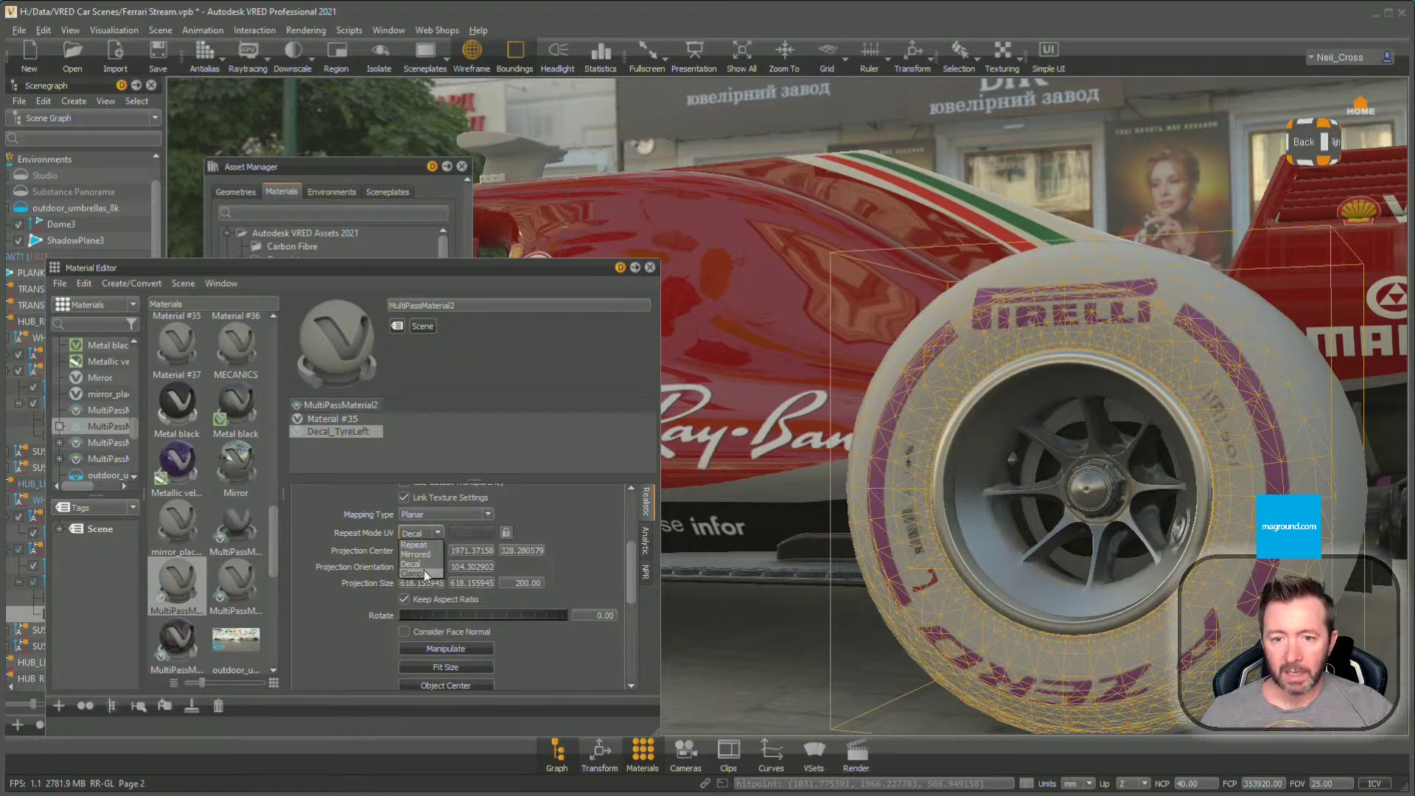
{"action": "left_click", "coordinate": [417, 573]}
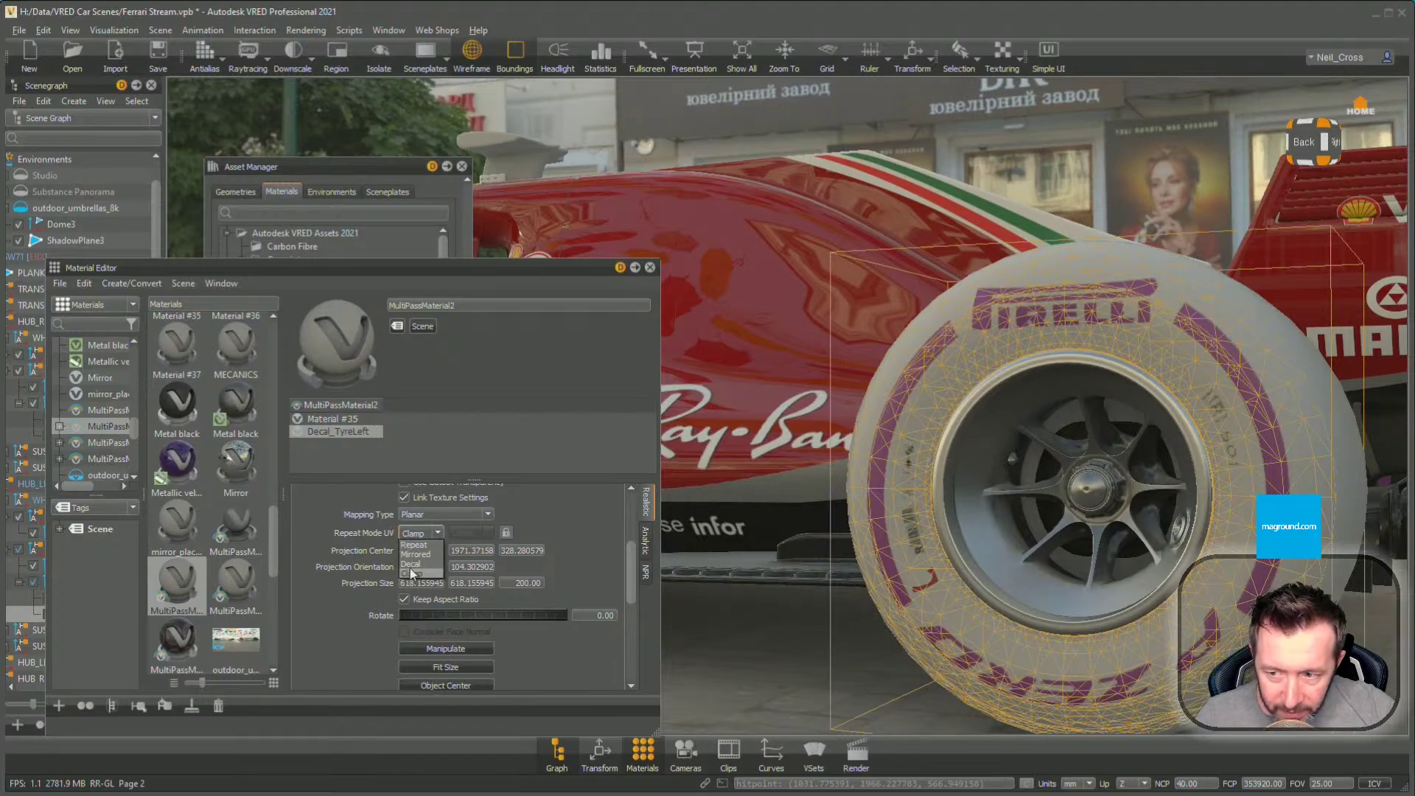
{"action": "left_click", "coordinate": [415, 563]}
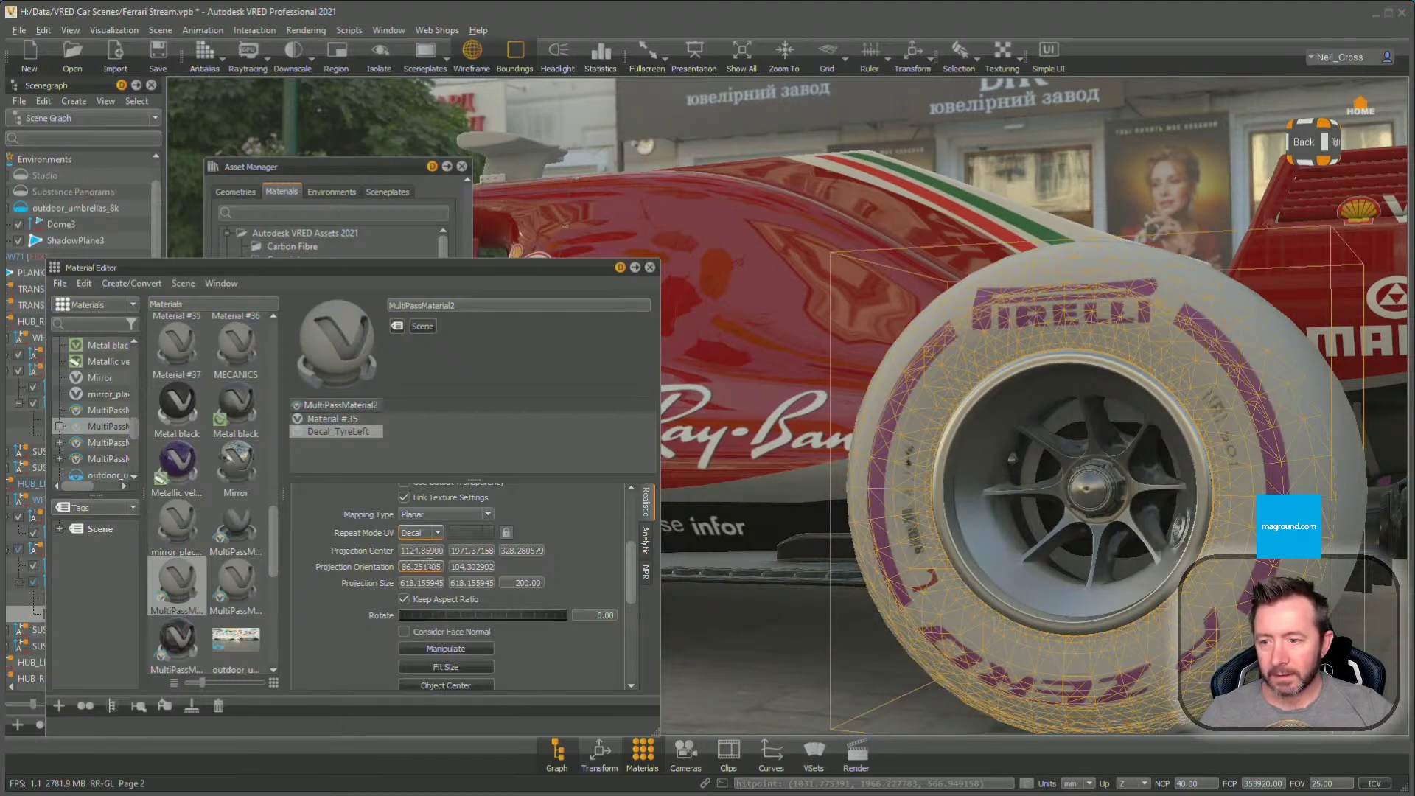
Try repeat mode Mirrored on Decal_TyreLeft, and set its diffuse texture to repeat mode Repeat with UV mapping
{"action": "left_click_drag", "start_coordinate": [1052, 462], "coordinate": [1085, 554]}
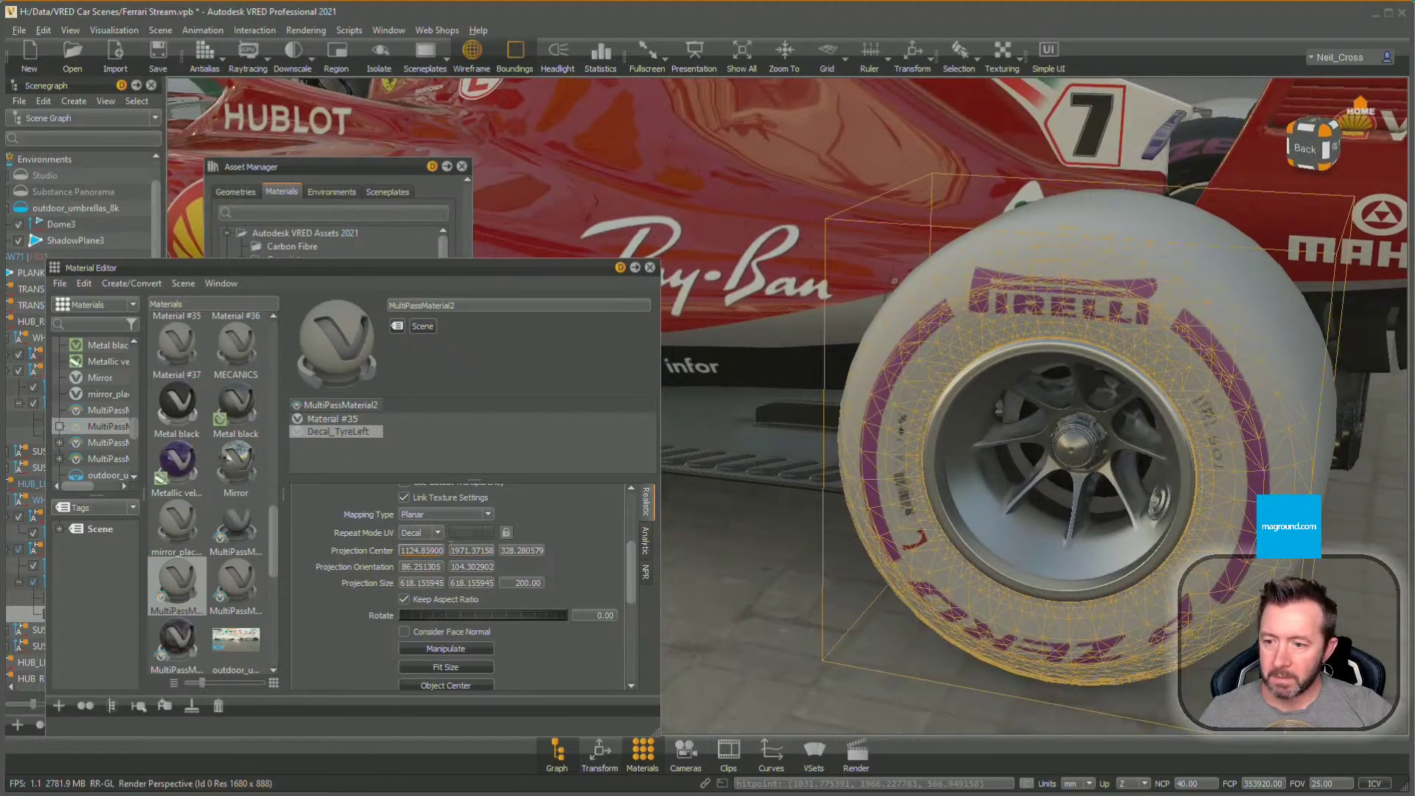
{"action": "left_click", "coordinate": [438, 532]}
{"action": "left_click", "coordinate": [427, 551]}
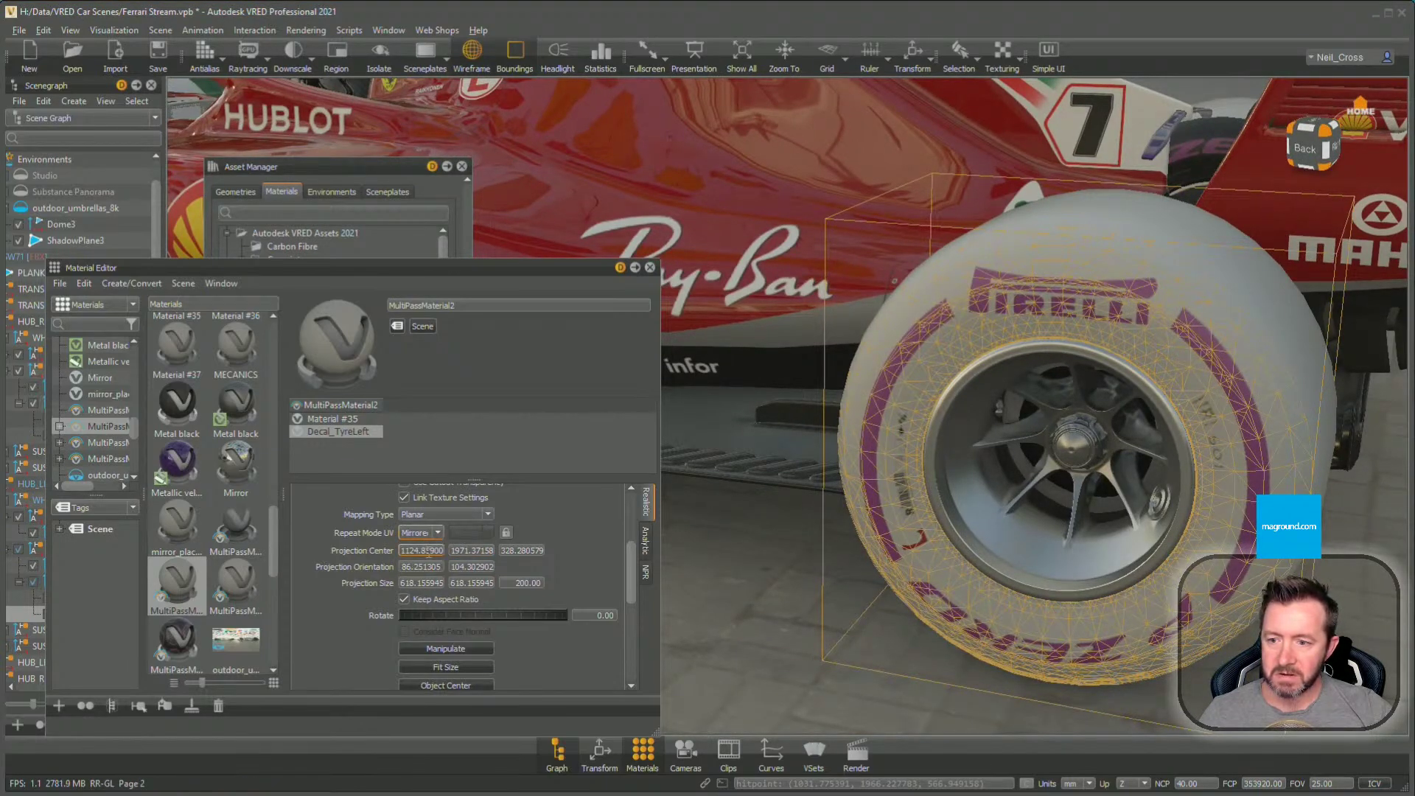
{"action": "left_click", "coordinate": [435, 533]}
{"action": "left_click", "coordinate": [429, 542]}
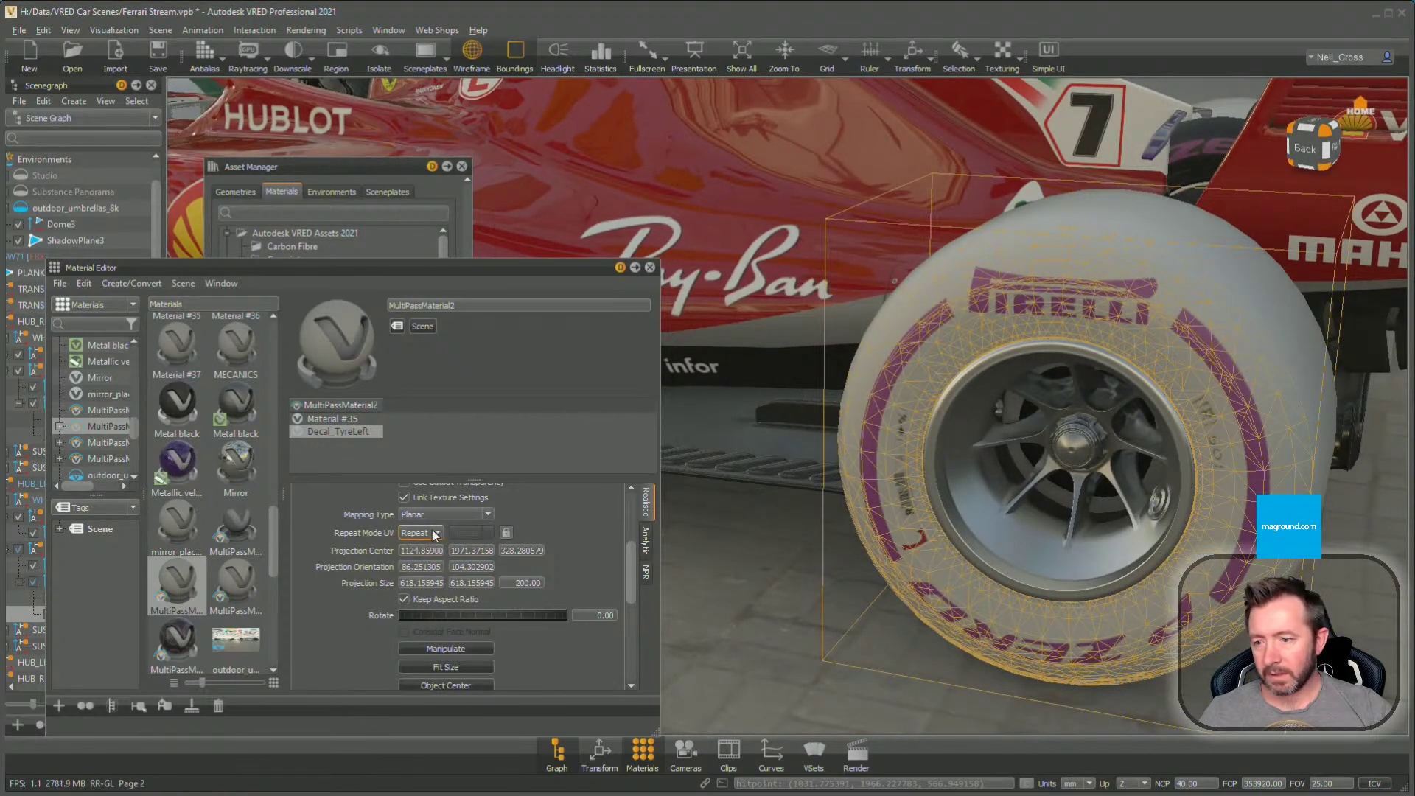
{"action": "left_click", "coordinate": [431, 531]}
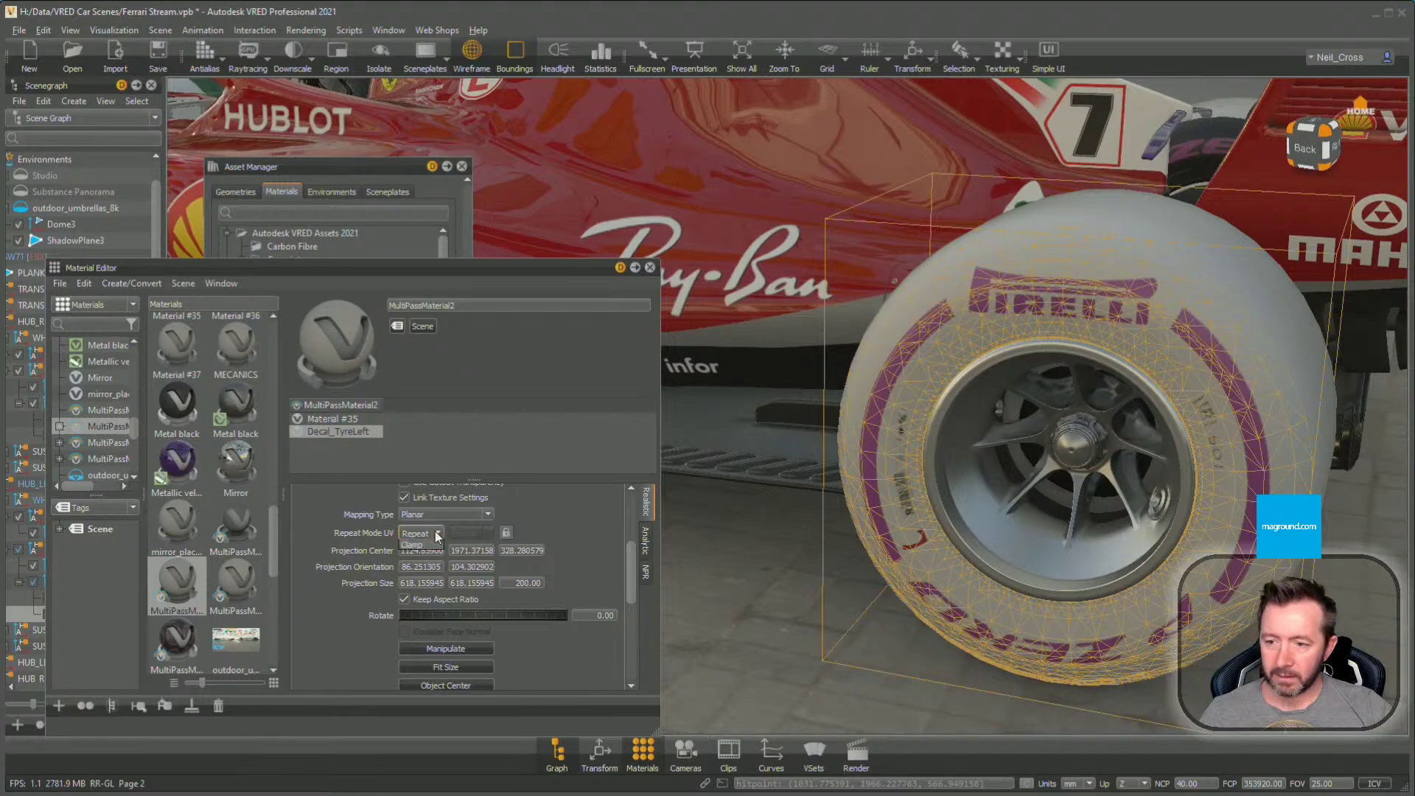
{"action": "left_click", "coordinate": [470, 517]}
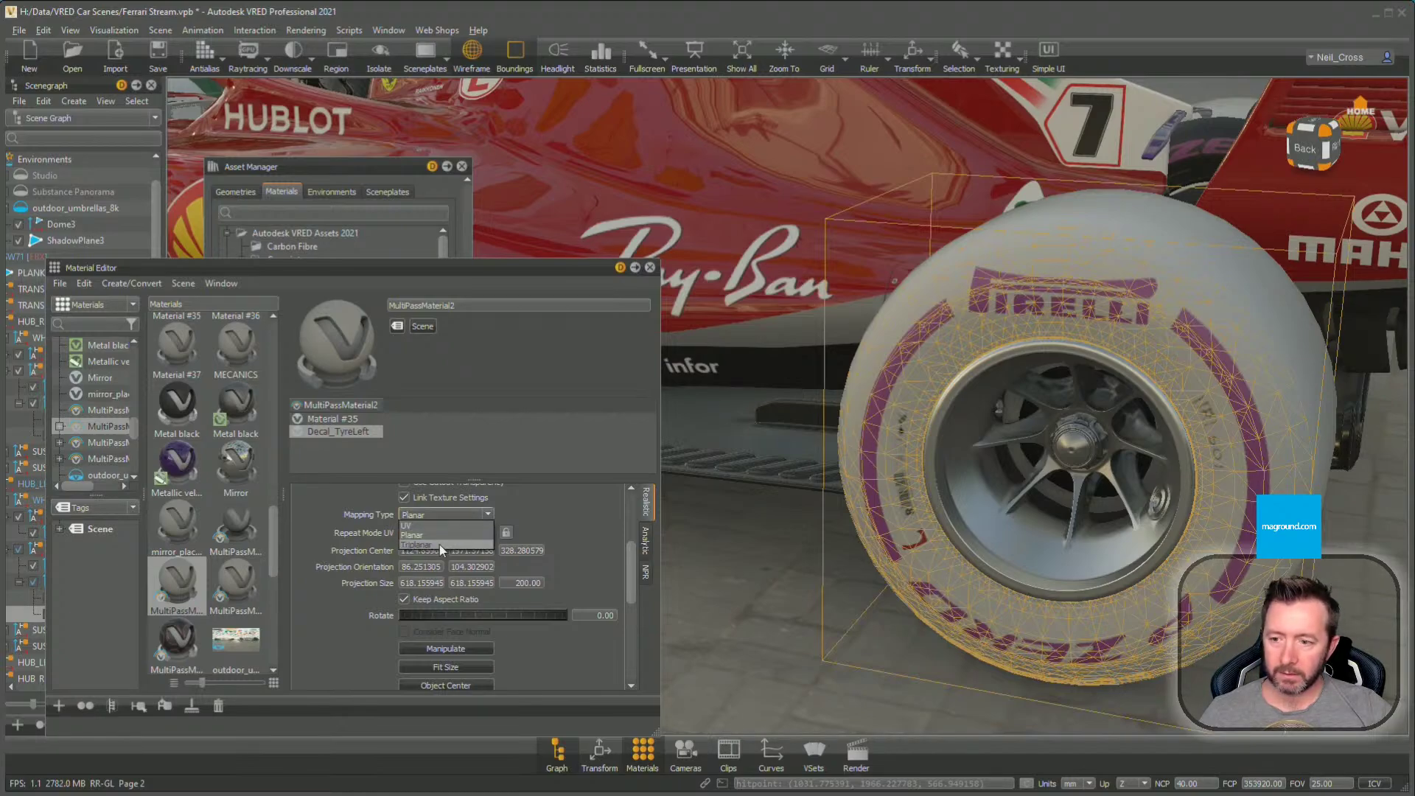
{"action": "left_click", "coordinate": [448, 522]}
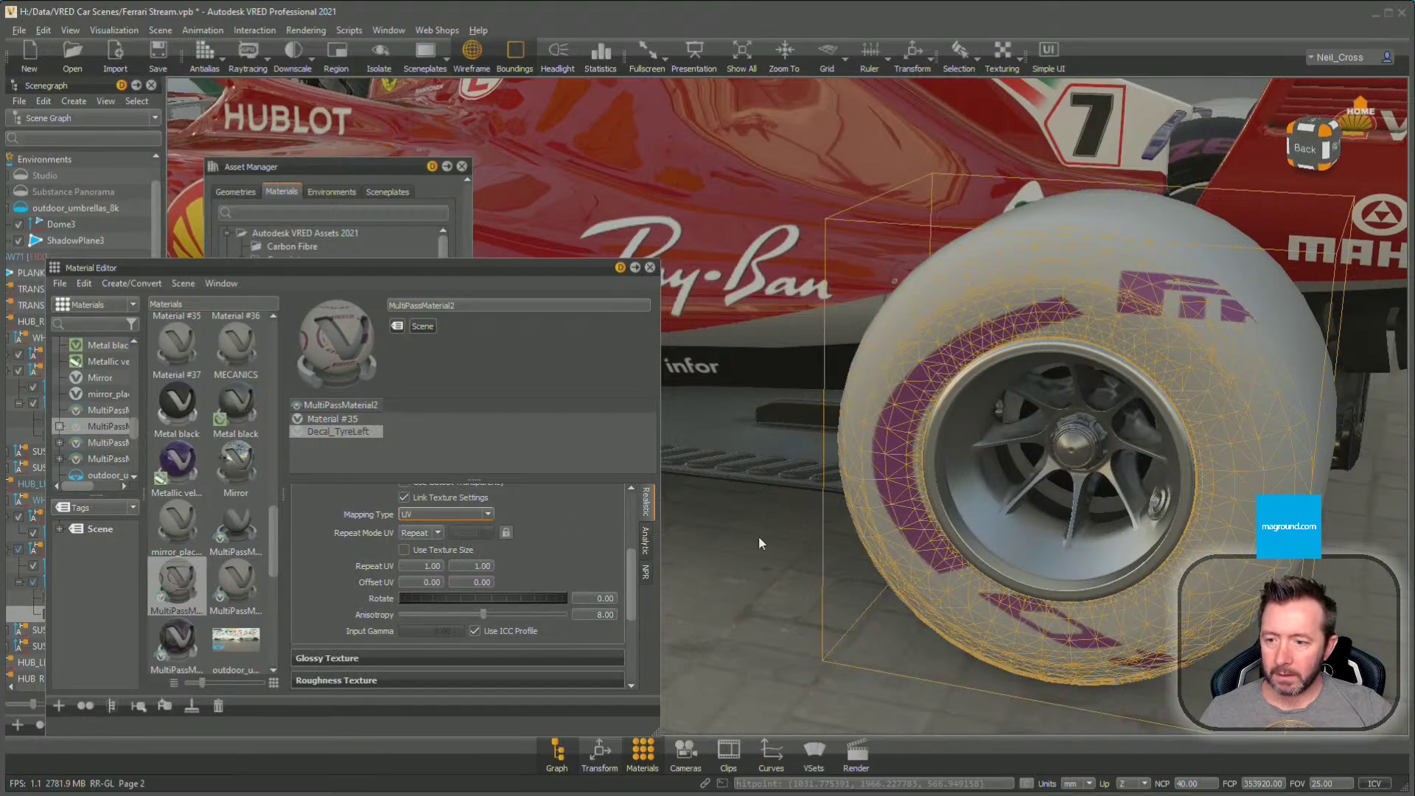
Examine the UV-mapped TyreLeft.png artwork and its diffuse texture settings, comparing it with the right rear tyre's sidewall
{"action": "scroll", "coordinate": [1078, 606], "scroll_direction": "down", "scroll_amount": 2}
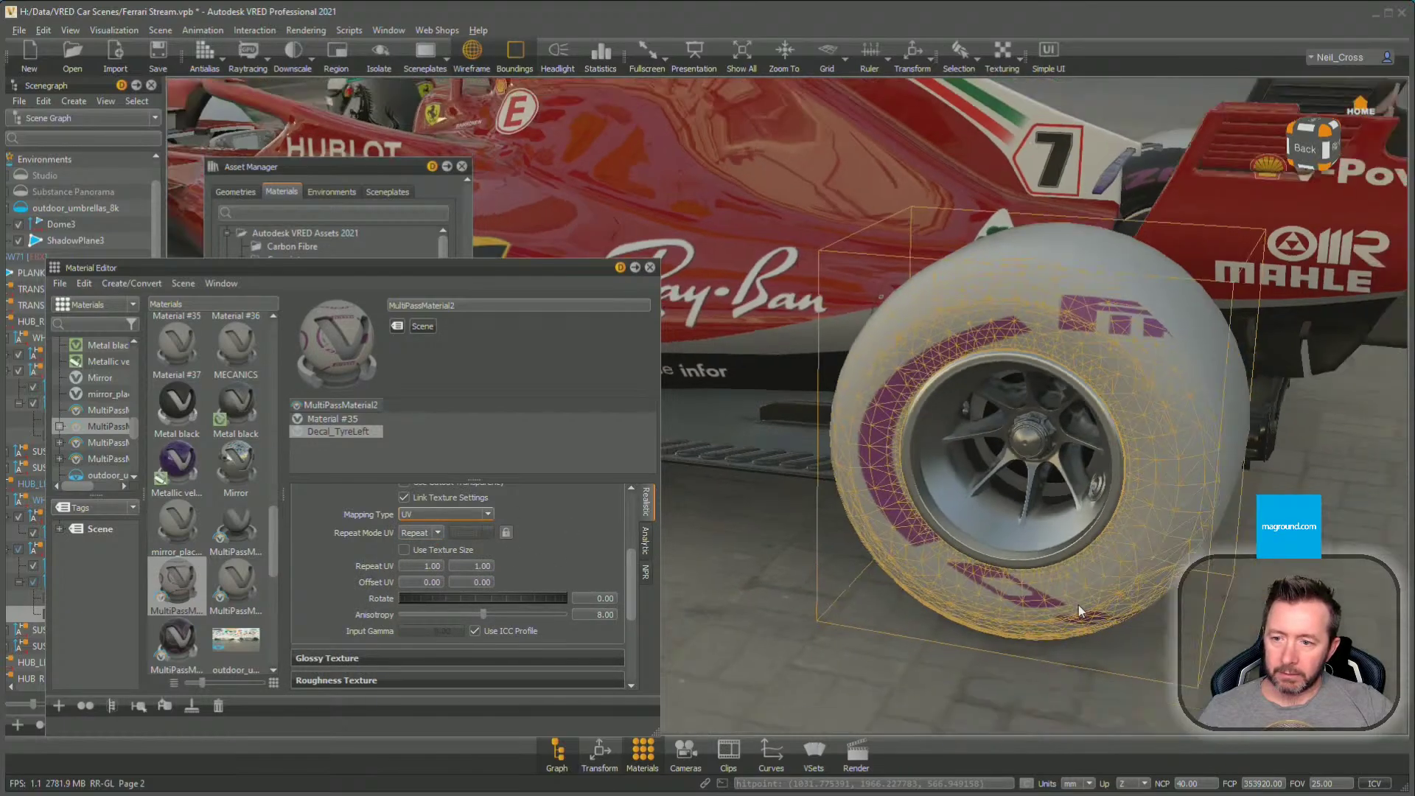
{"action": "left_click_drag", "start_coordinate": [631, 563], "coordinate": [638, 557]}
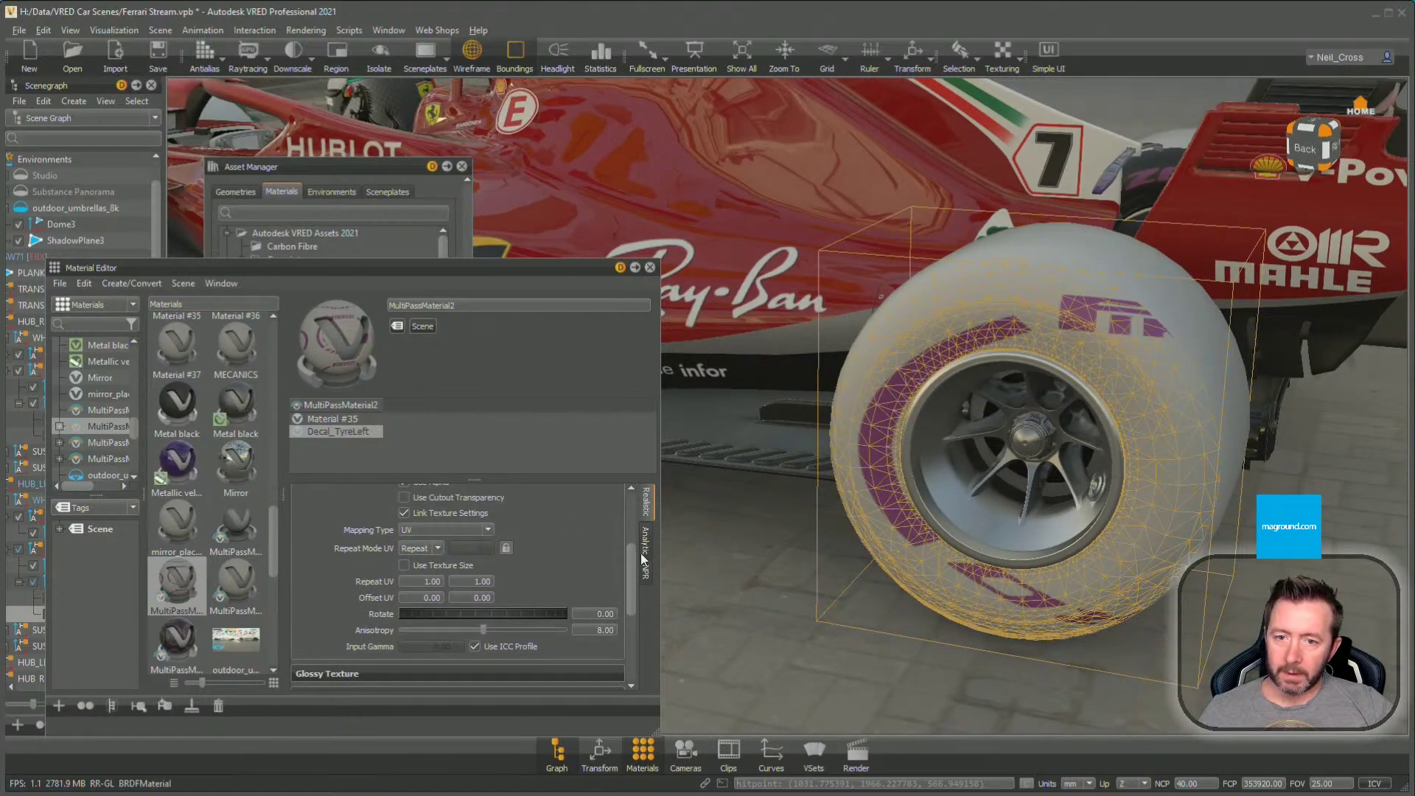
{"action": "left_click_drag", "start_coordinate": [1054, 510], "coordinate": [969, 510]}
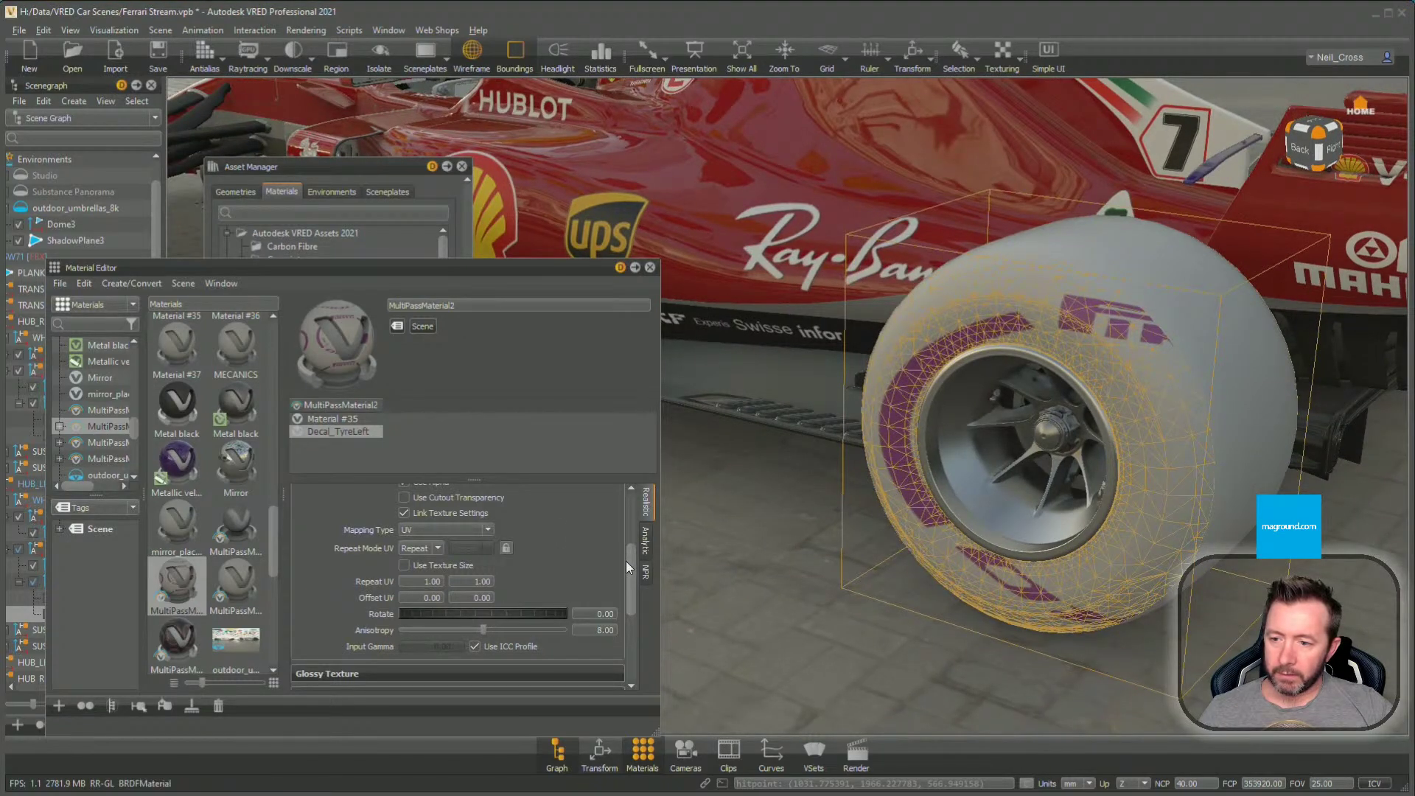
{"action": "scroll", "coordinate": [626, 560], "scroll_direction": "up", "scroll_amount": 1}
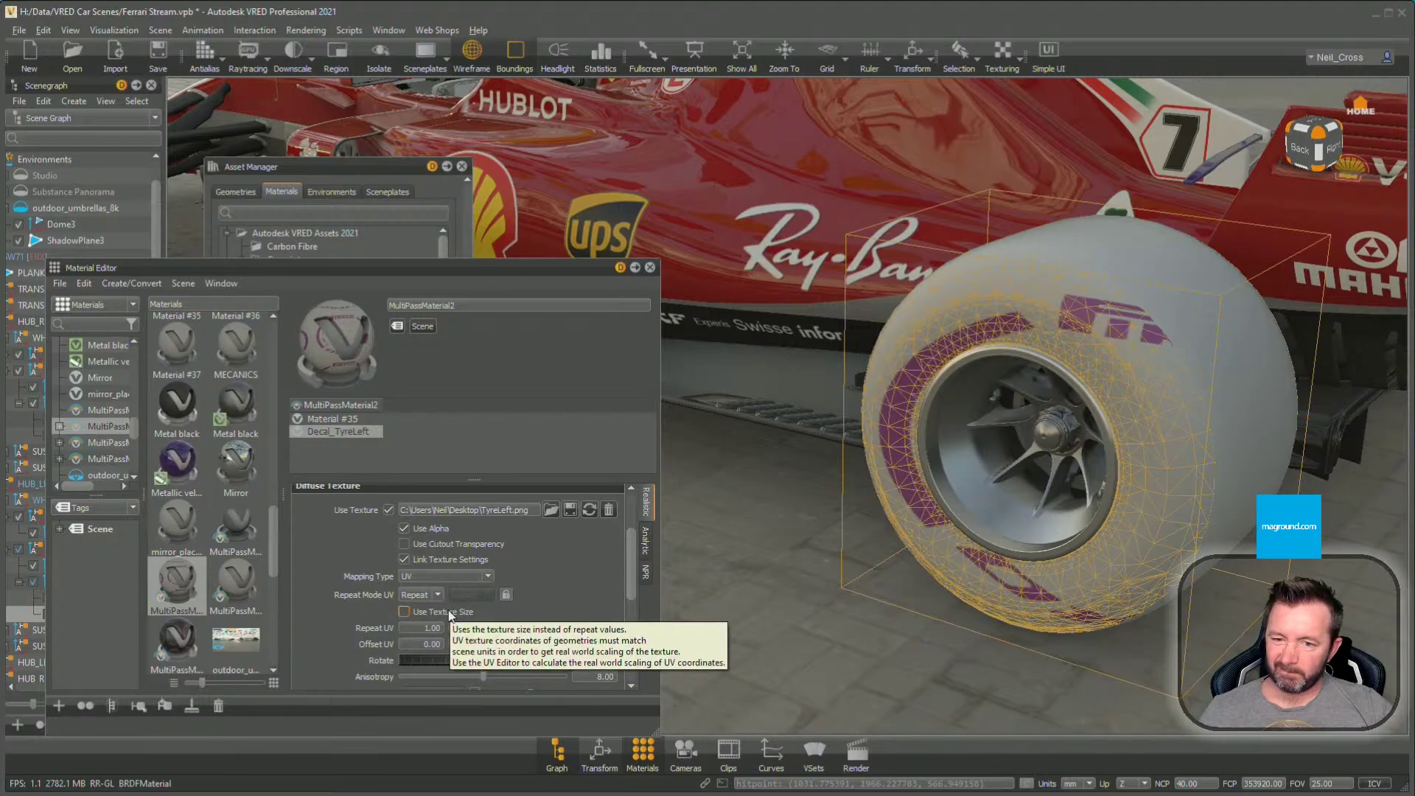
{"action": "left_click_drag", "start_coordinate": [958, 471], "coordinate": [479, 509], "text": "alt"}
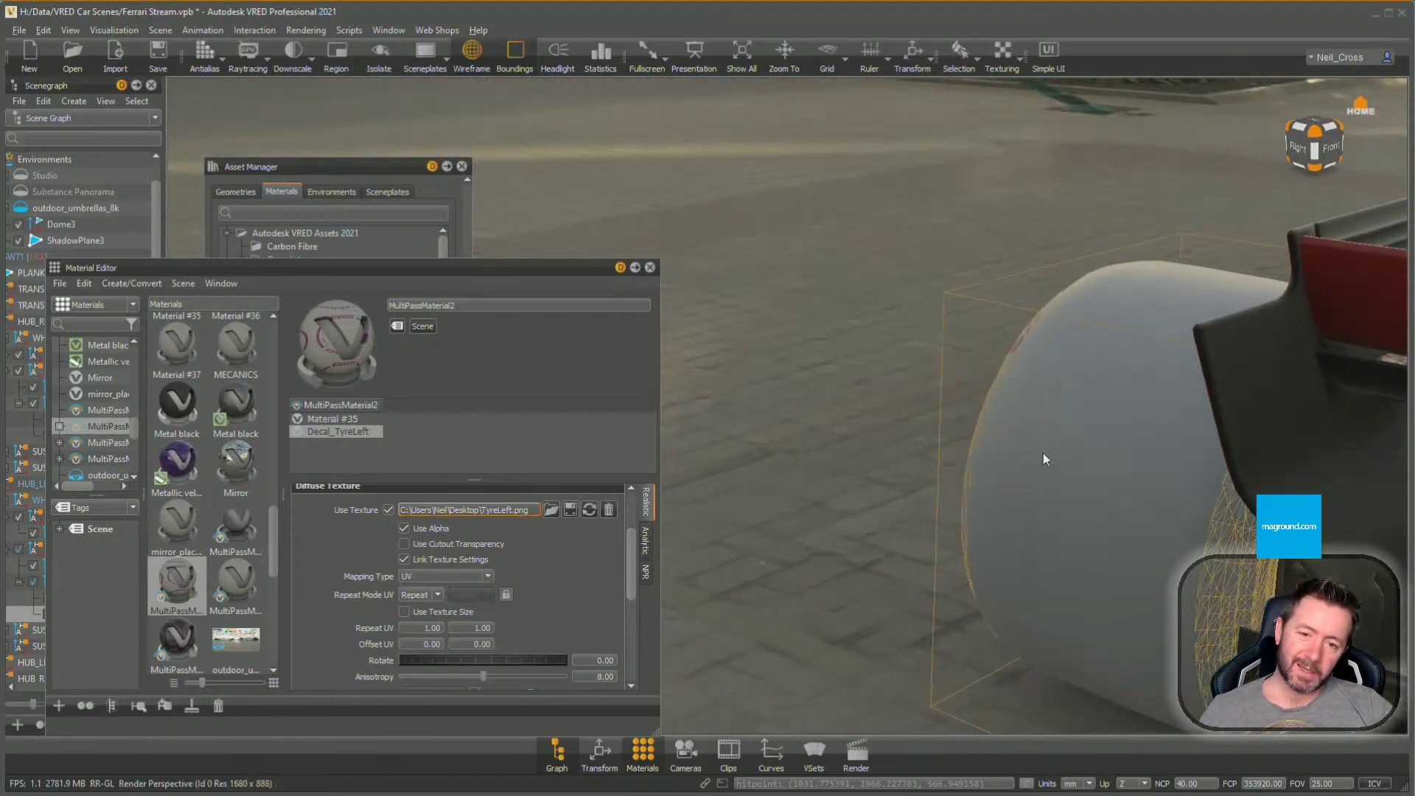
{"action": "right_click_drag", "start_coordinate": [1042, 454], "coordinate": [1096, 475], "text": "alt"}
{"action": "middle_click_drag", "start_coordinate": [1095, 474], "coordinate": [870, 391], "text": "alt"}
{"action": "middle_click_drag", "start_coordinate": [1282, 549], "coordinate": [1036, 492], "text": "alt"}
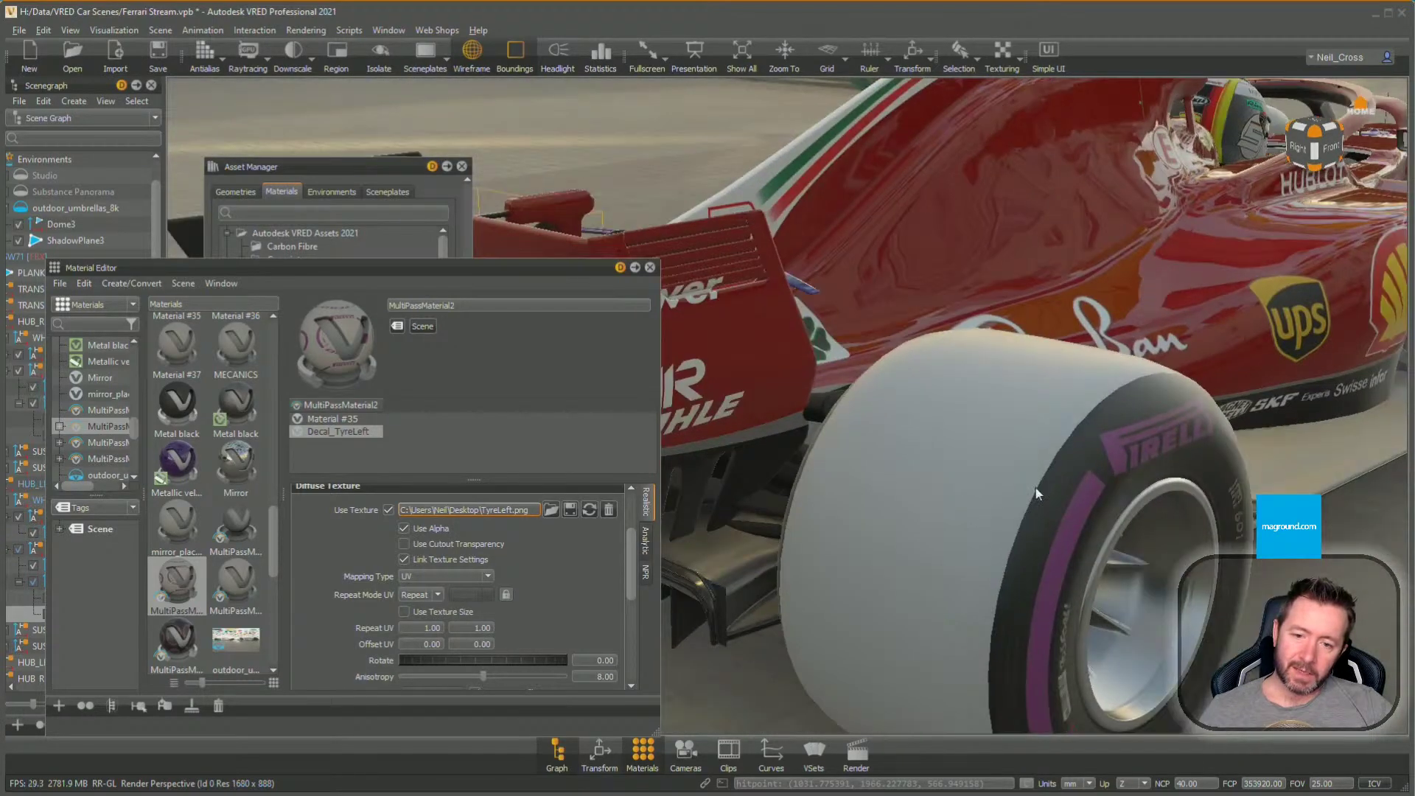
{"action": "right_click_drag", "start_coordinate": [1035, 493], "coordinate": [1144, 456], "text": "alt"}
{"action": "left_click_drag", "start_coordinate": [1143, 457], "coordinate": [934, 373], "text": "alt"}
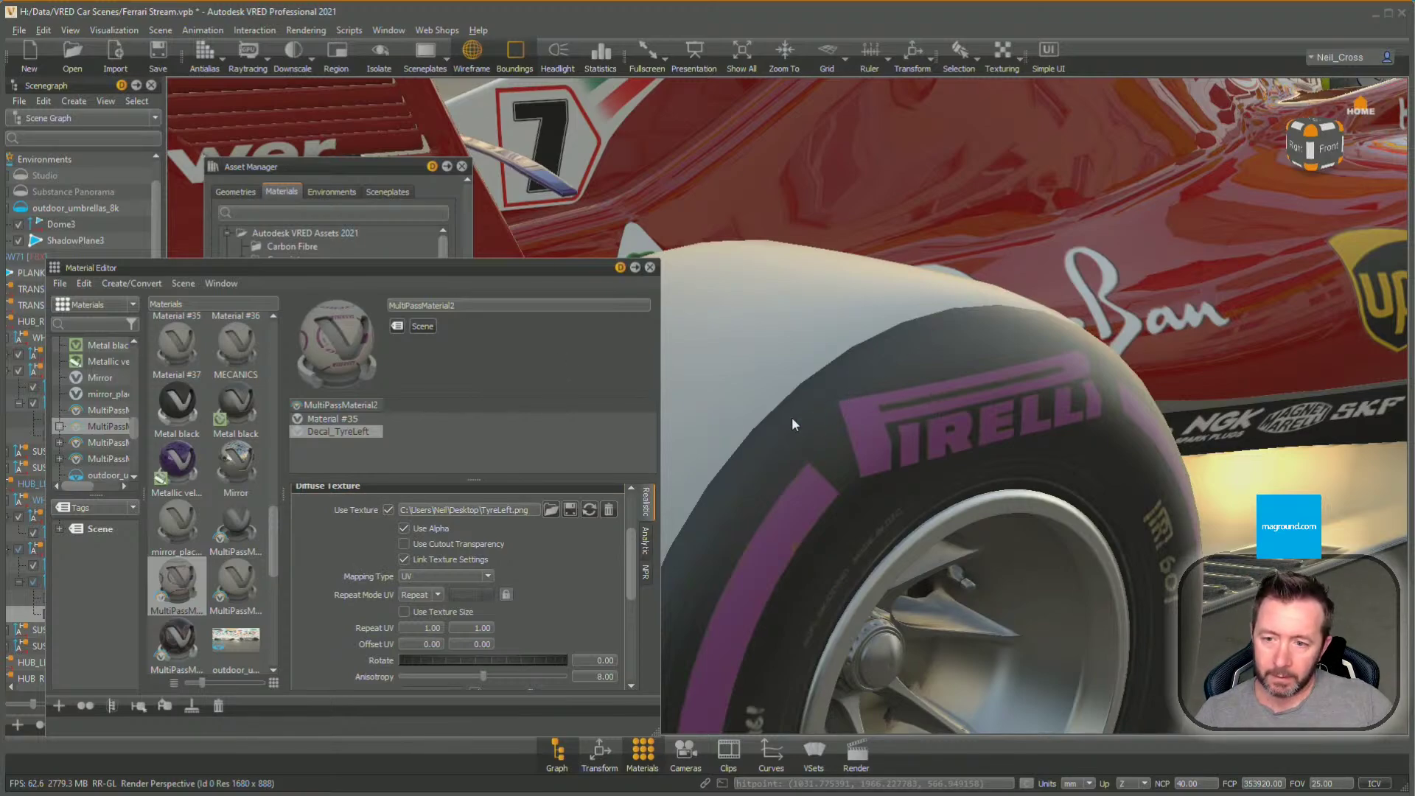
Add rear_ttread.png from the MERCEDES2018 texture folder in File Explorer to the right rear tyre's tread in VRED as a decal
{"action": "left_click_drag", "start_coordinate": [785, 419], "coordinate": [935, 398]}
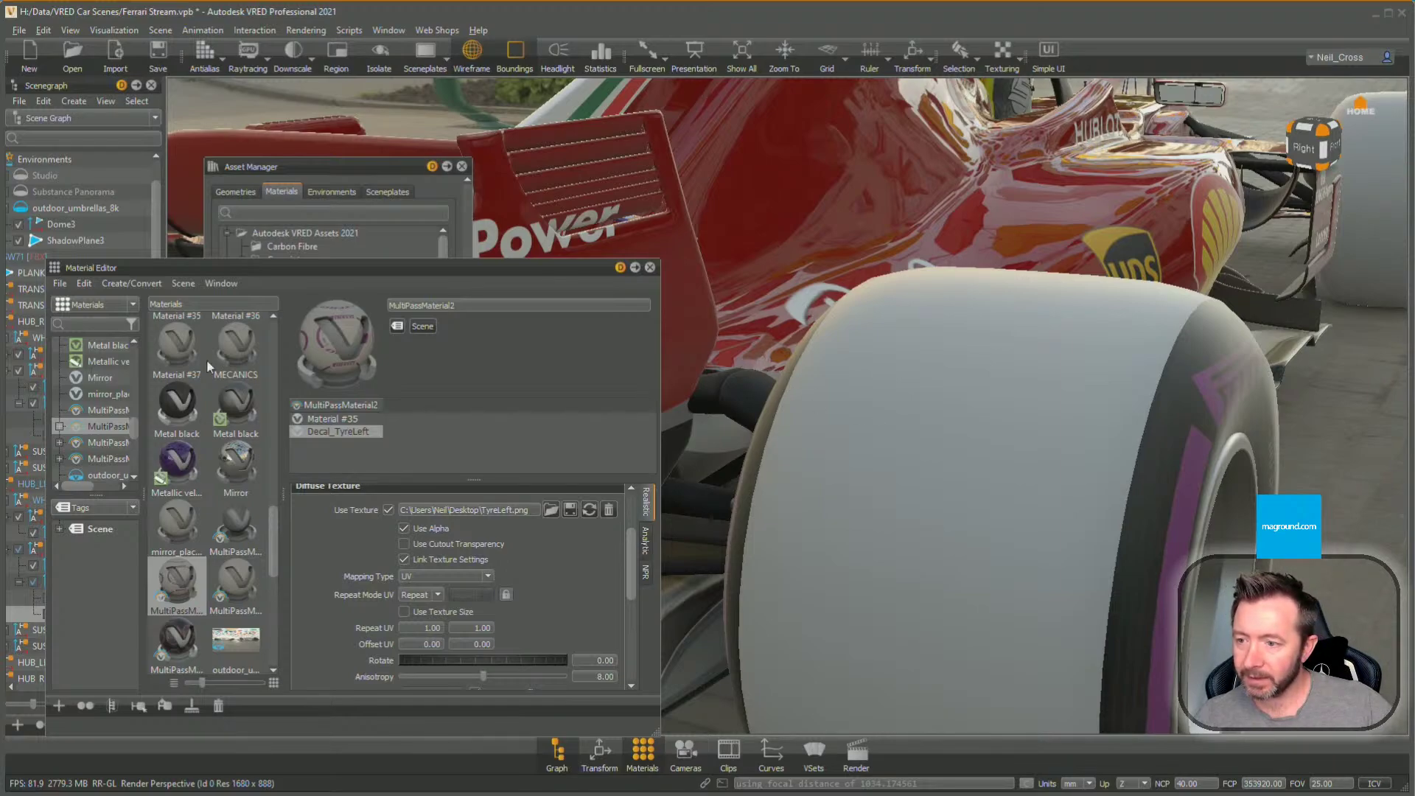
{"action": "left_click_drag", "start_coordinate": [271, 533], "coordinate": [273, 374]}
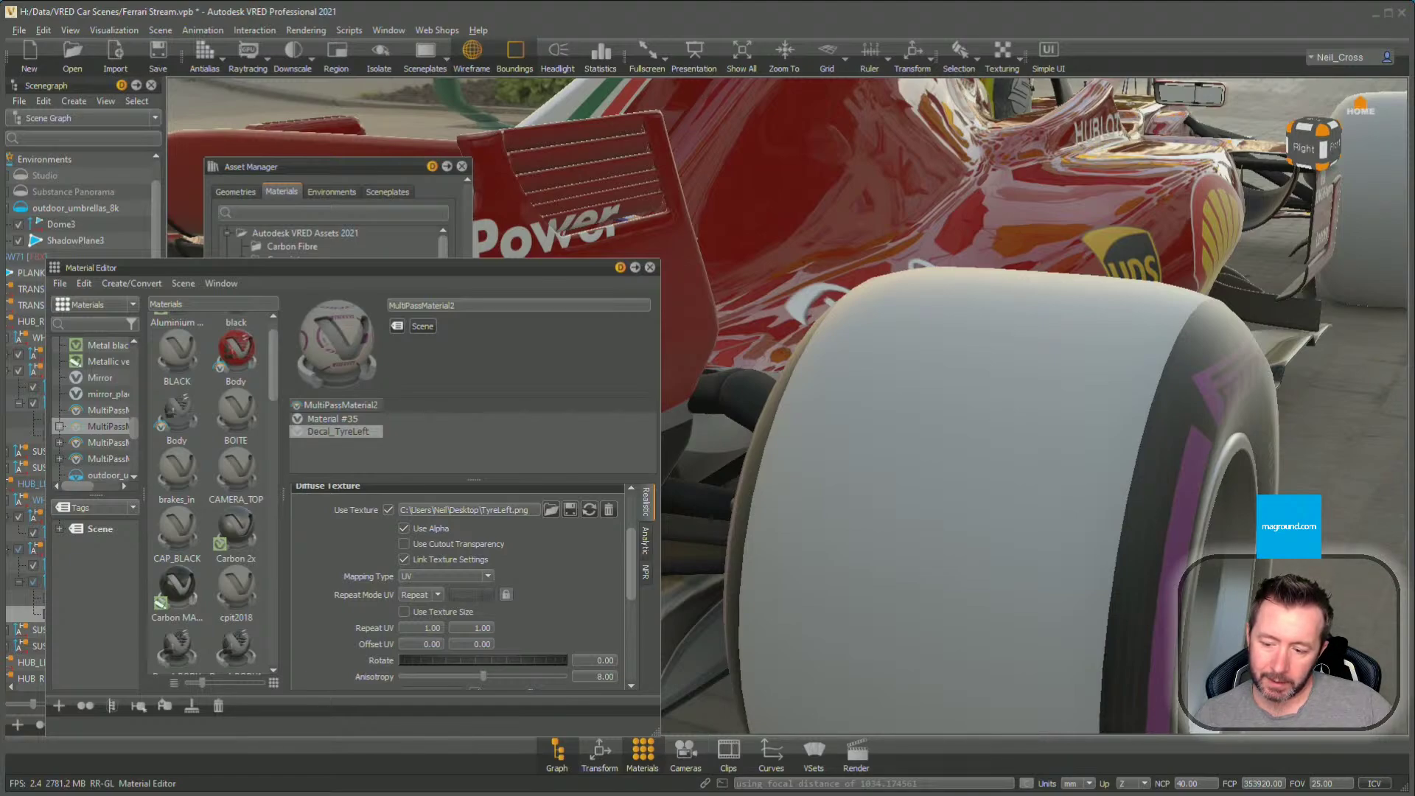
{"action": "key", "text": "super+e"}
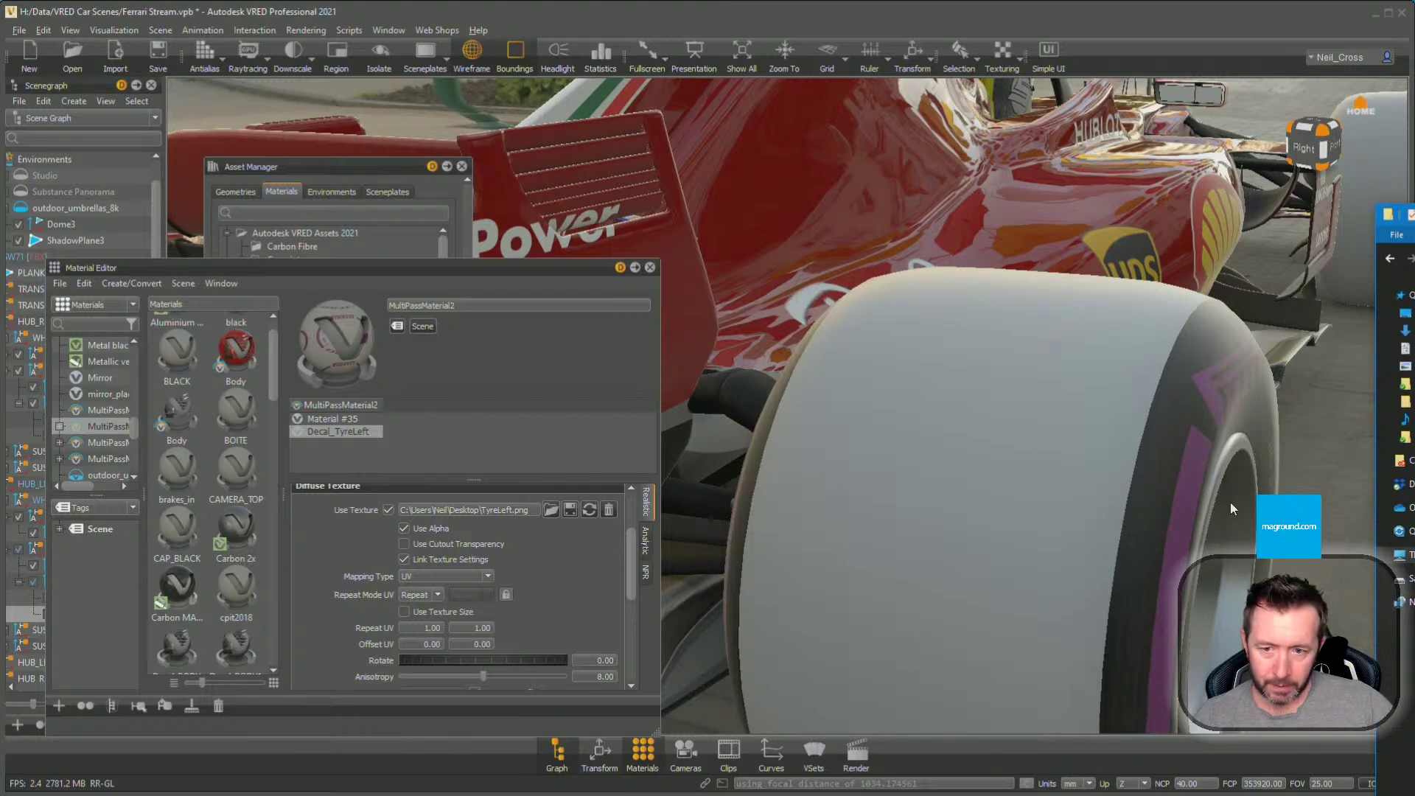
{"action": "left_click_drag", "start_coordinate": [1233, 509], "coordinate": [1035, 536]}
{"action": "left_click", "coordinate": [748, 456]}
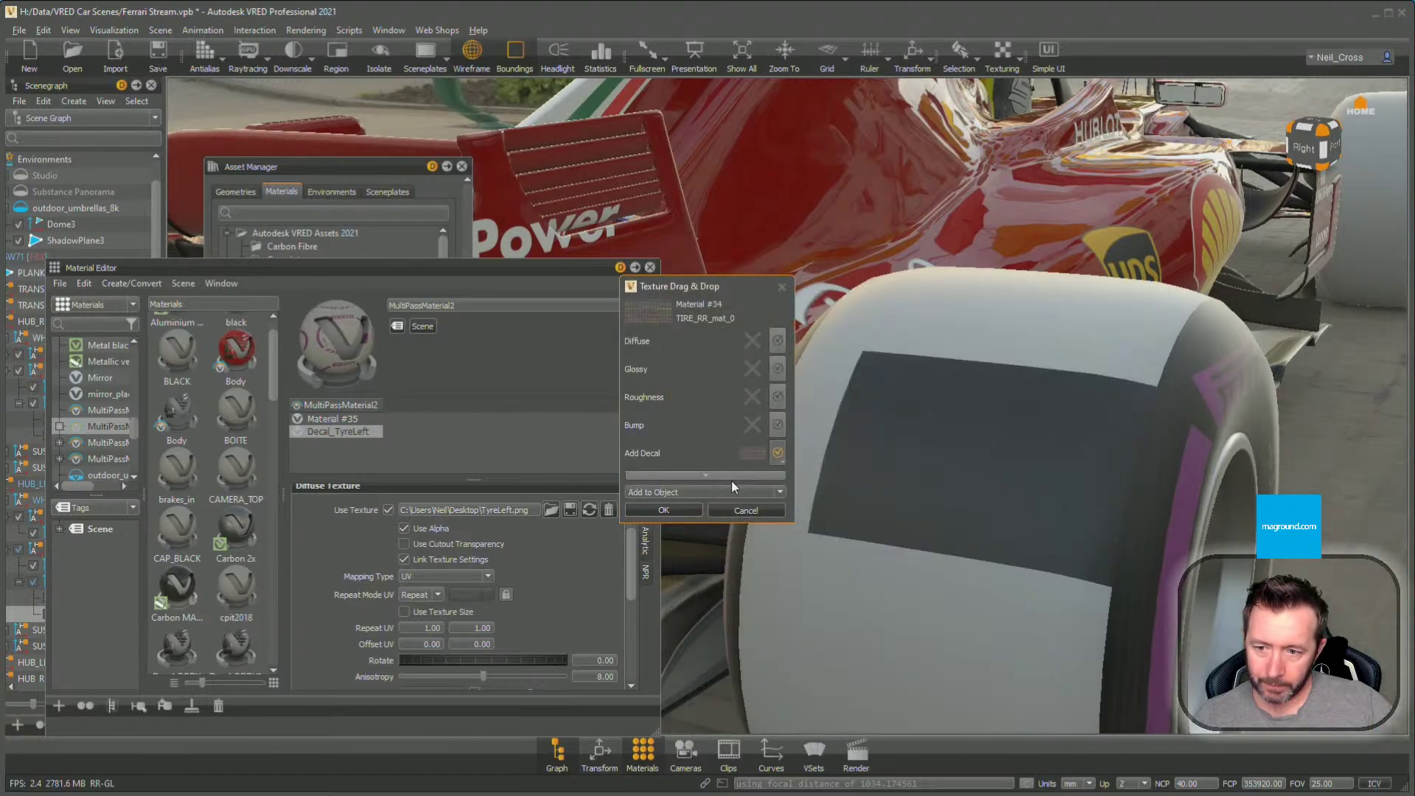
{"action": "left_click", "coordinate": [663, 510]}
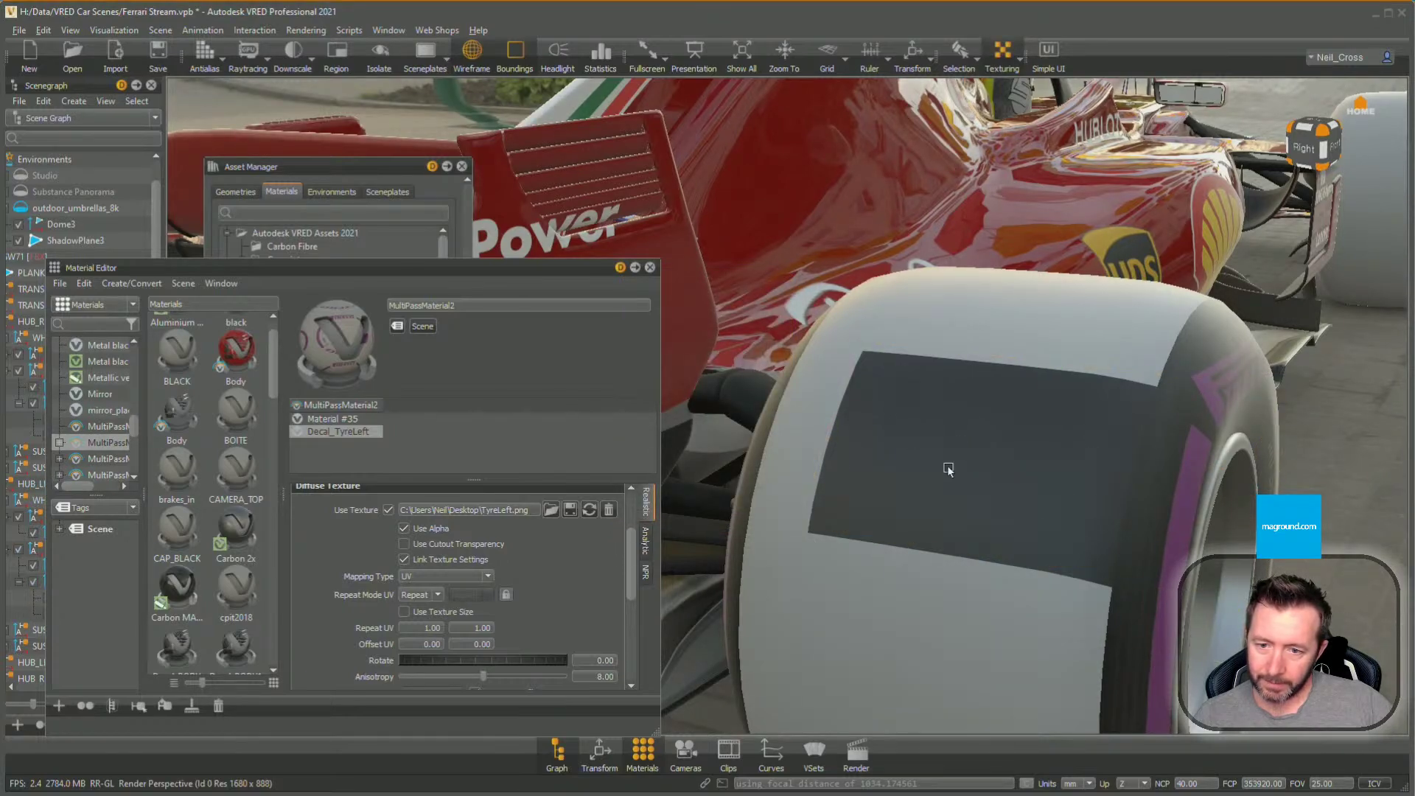
Set the Decal_rear_ttread diffuse texture to UV mapping with repeat mode Repeat and check the tread beside the sidewall
{"action": "left_click", "coordinate": [479, 575]}
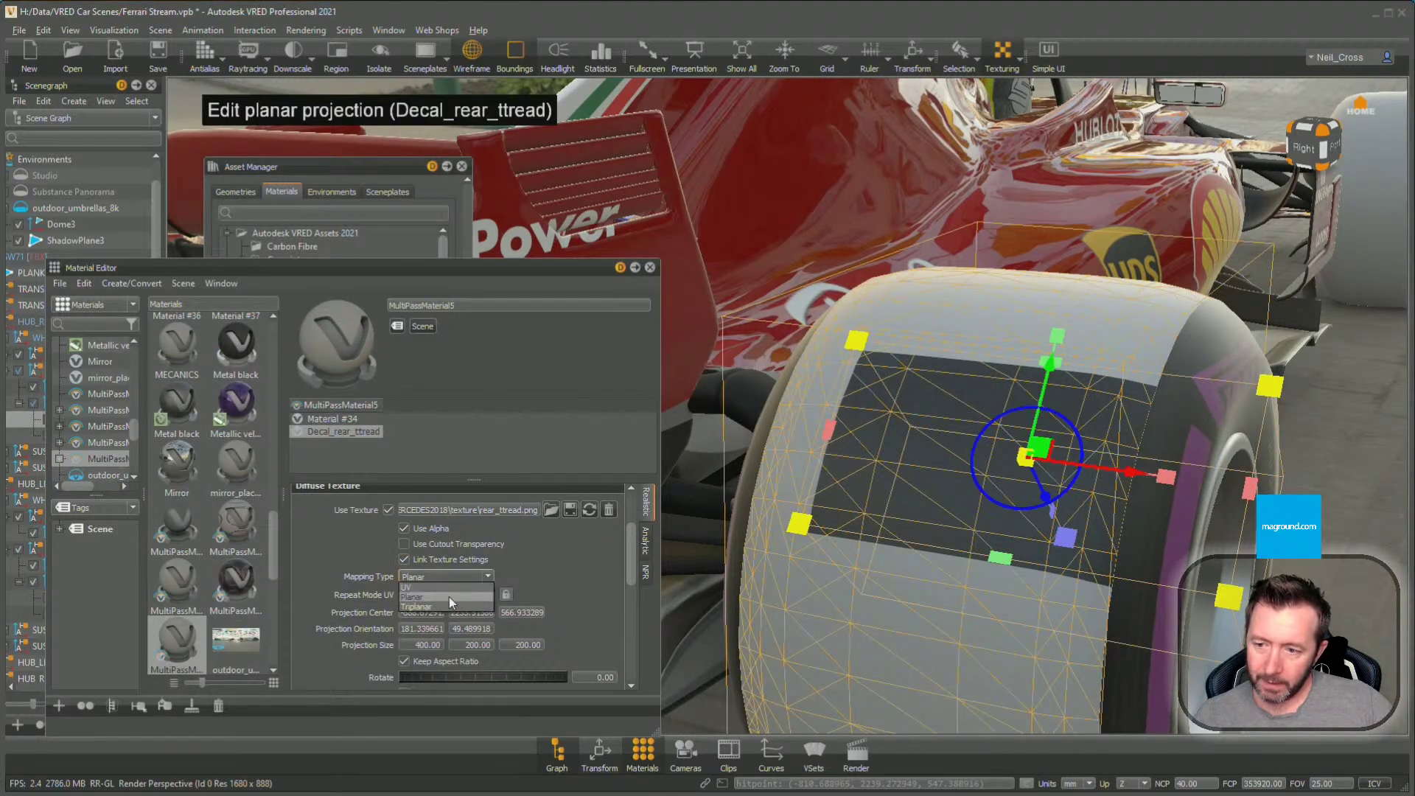
{"action": "left_click", "coordinate": [446, 588]}
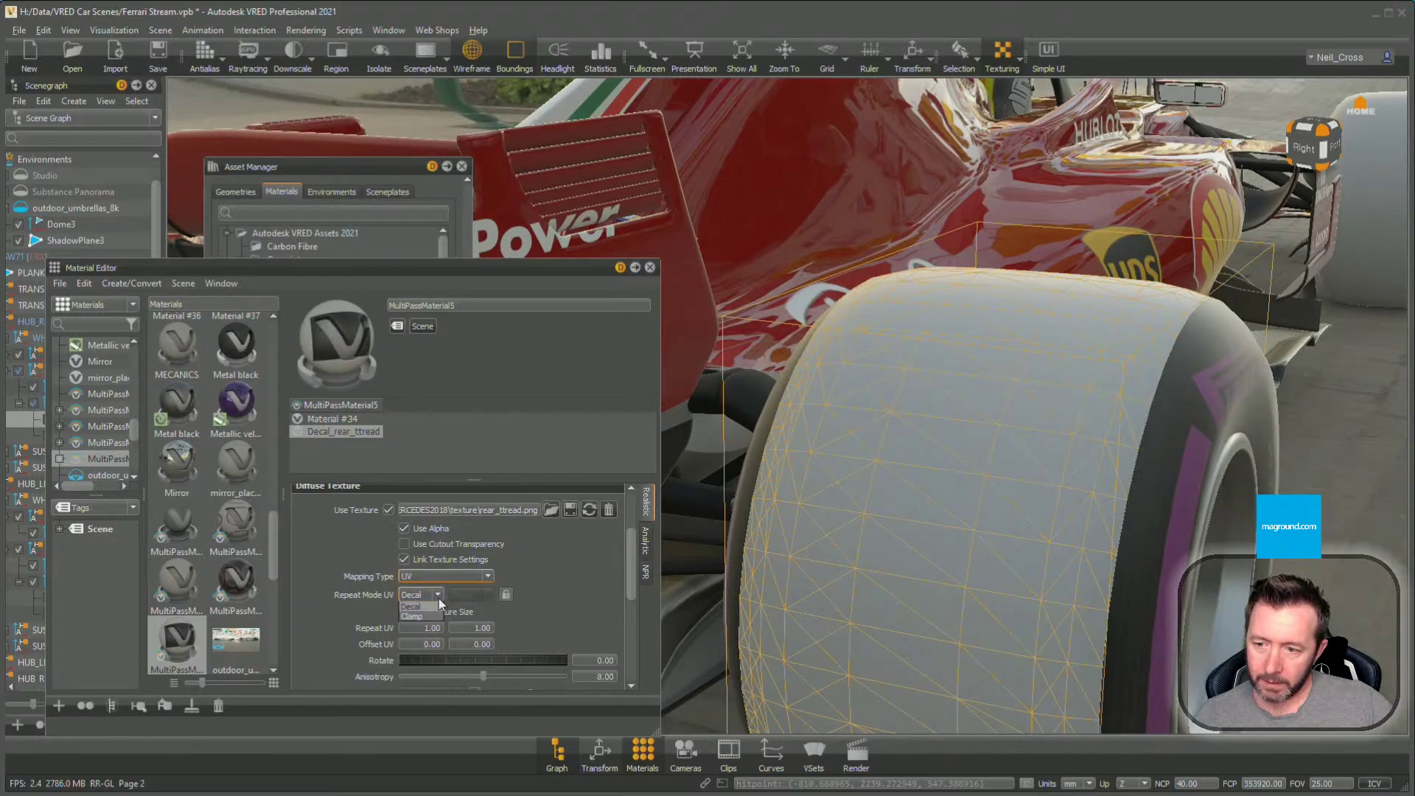
{"action": "left_click", "coordinate": [432, 609]}
{"action": "left_click_drag", "start_coordinate": [1011, 516], "coordinate": [1129, 463]}
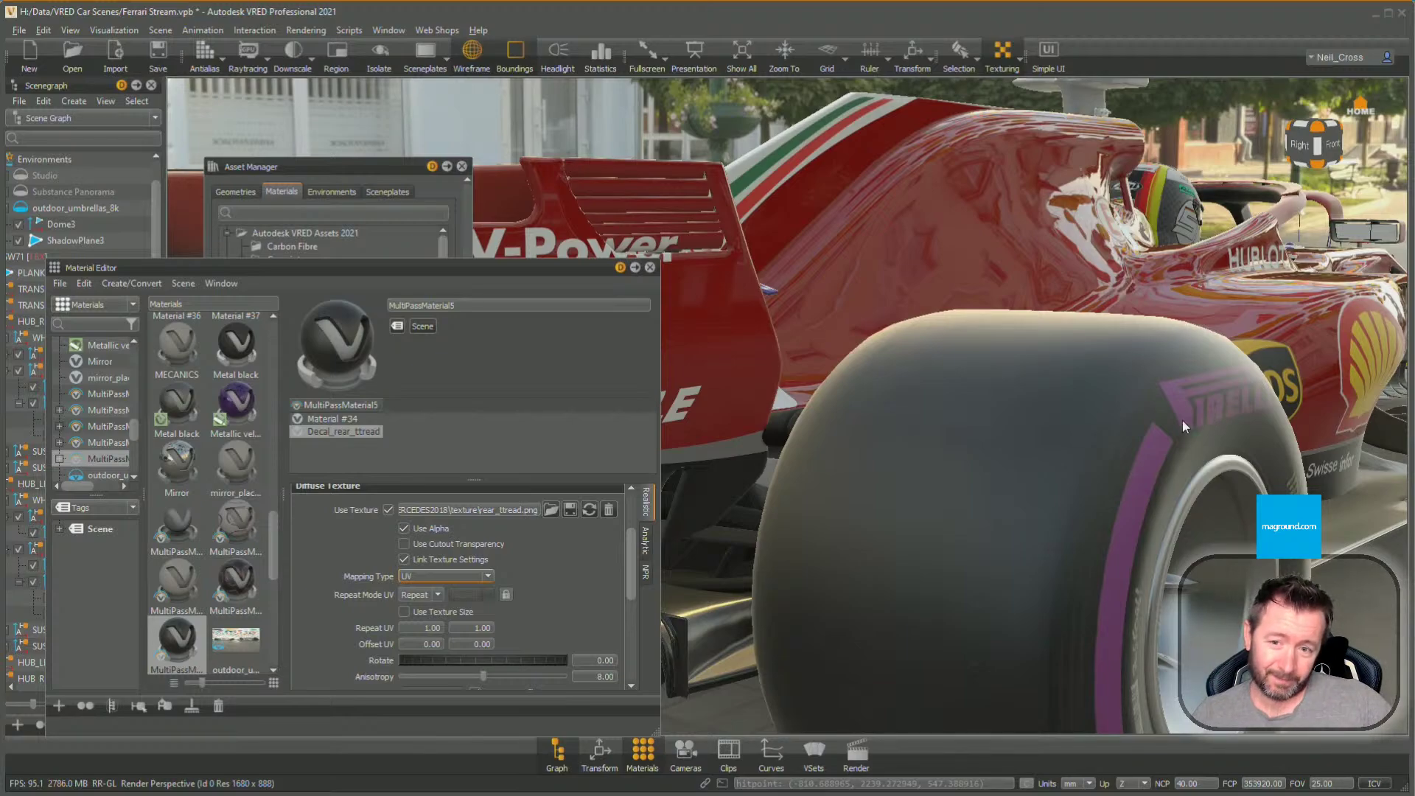
Preview the right rear tyre's tread and sidewall with raytracing from two viewpoints, and return to the non-raytraced view
{"action": "left_click", "coordinate": [243, 53]}
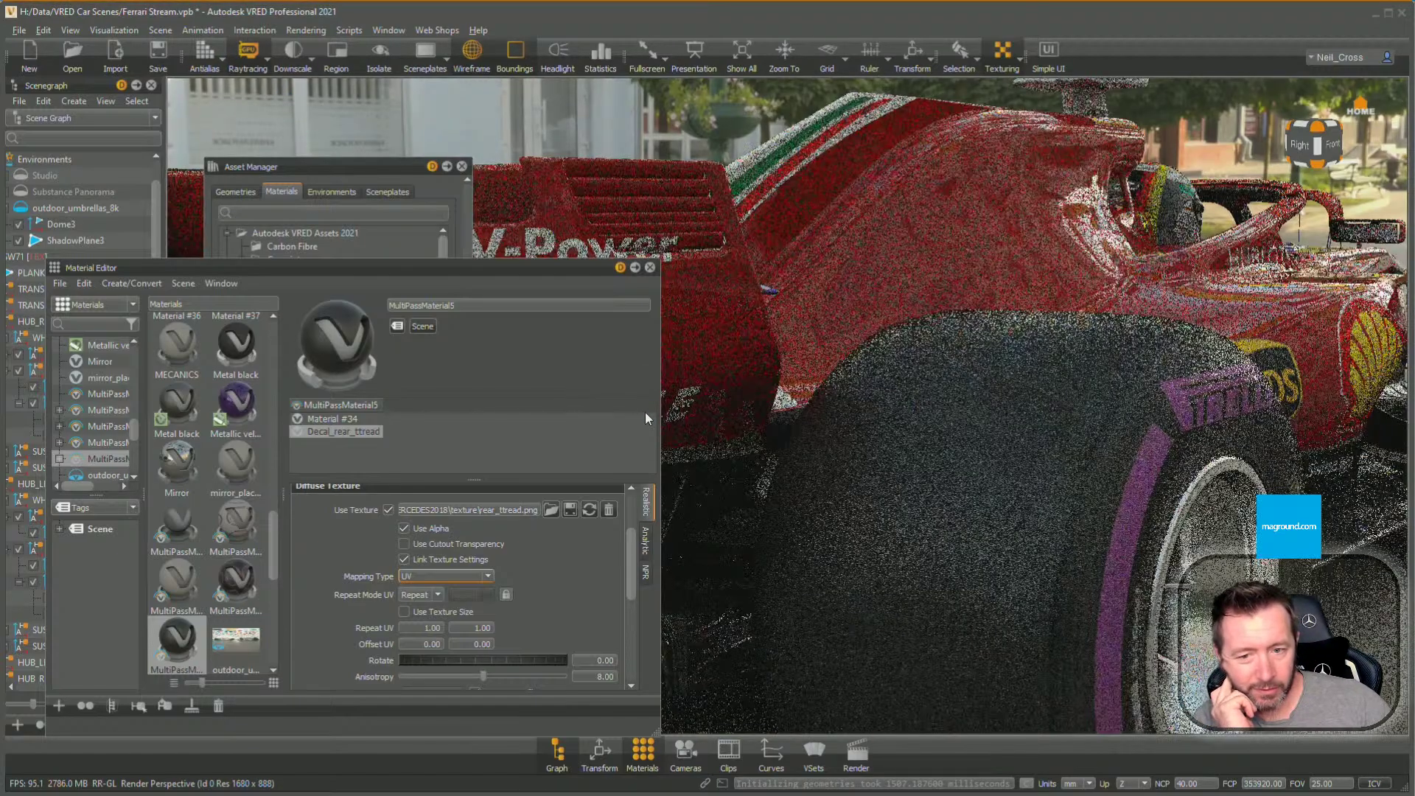
{"action": "left_click_drag", "start_coordinate": [733, 475], "coordinate": [1138, 572]}
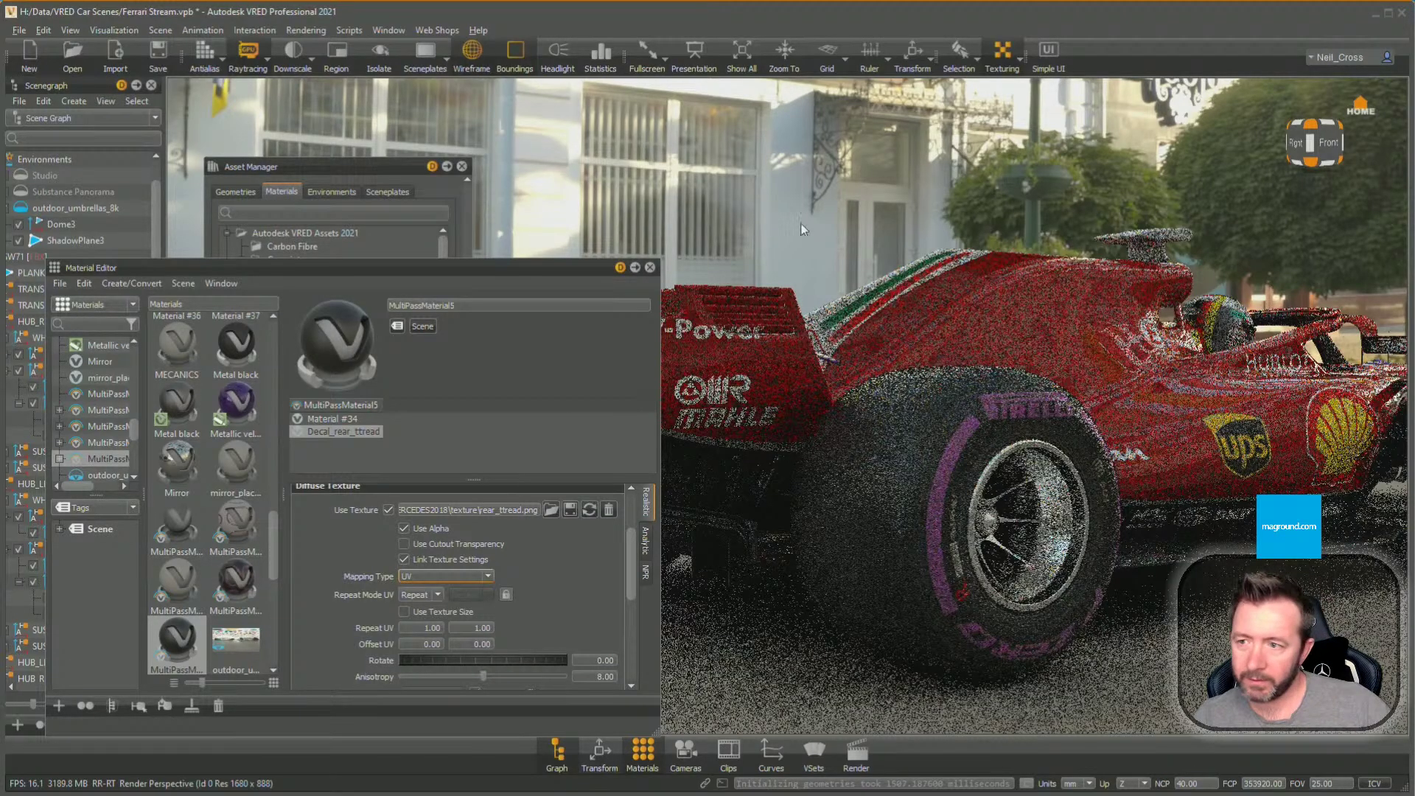
{"action": "left_click", "coordinate": [261, 64]}
{"action": "left_click_drag", "start_coordinate": [973, 465], "coordinate": [1023, 467]}
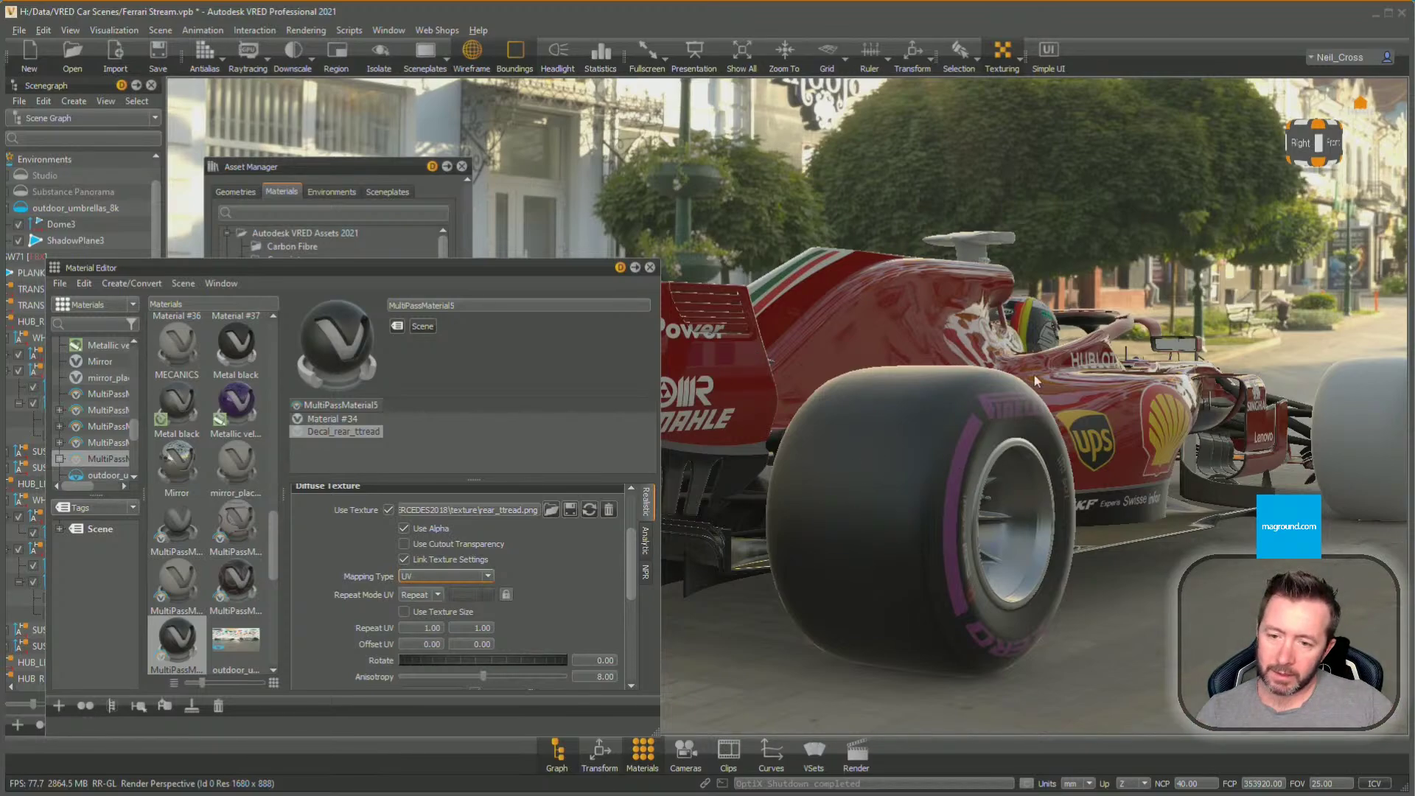
Rename the multipass material holding Decal_rear_ttread as Tire Tread
{"action": "left_click_drag", "start_coordinate": [891, 516], "coordinate": [1148, 472]}
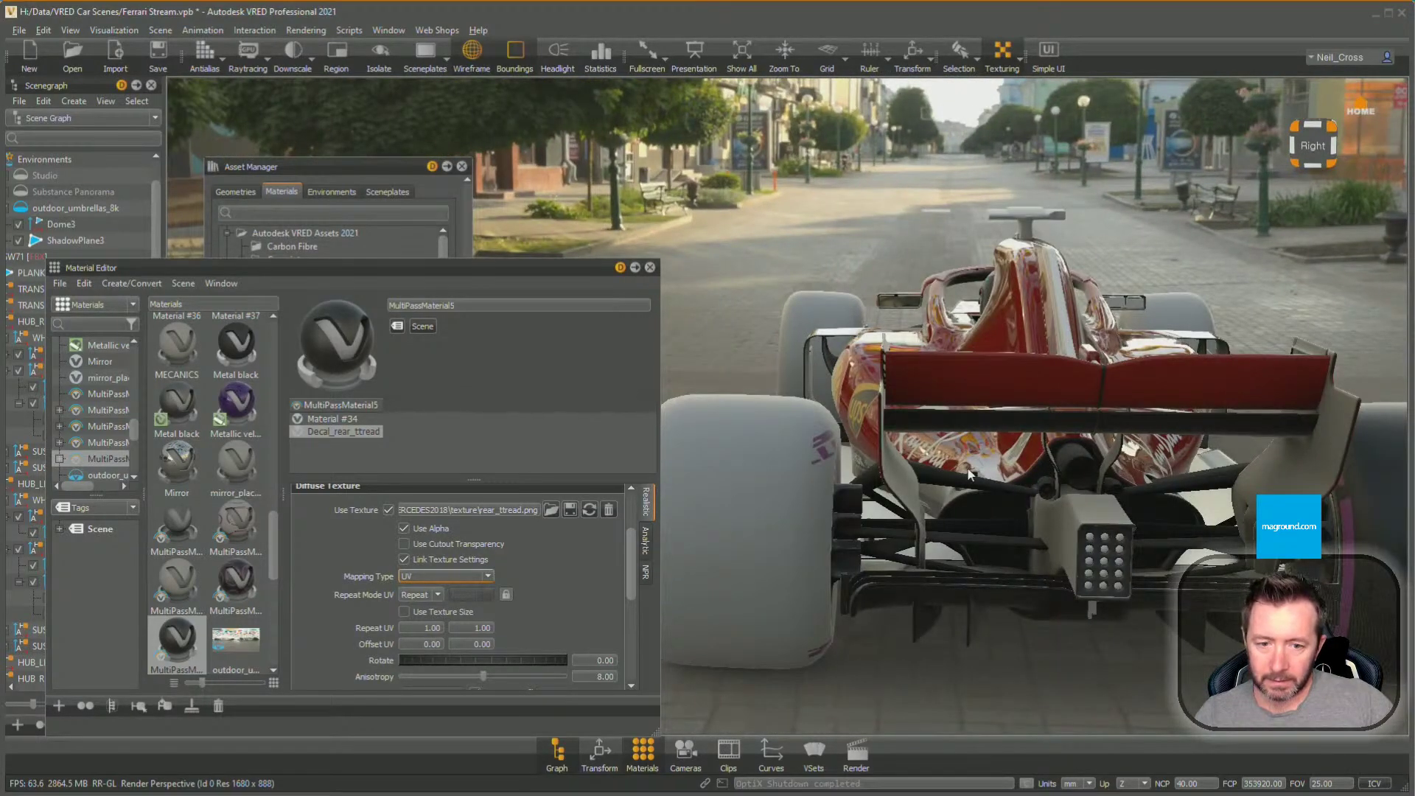
{"action": "left_click_drag", "start_coordinate": [967, 471], "coordinate": [1008, 480]}
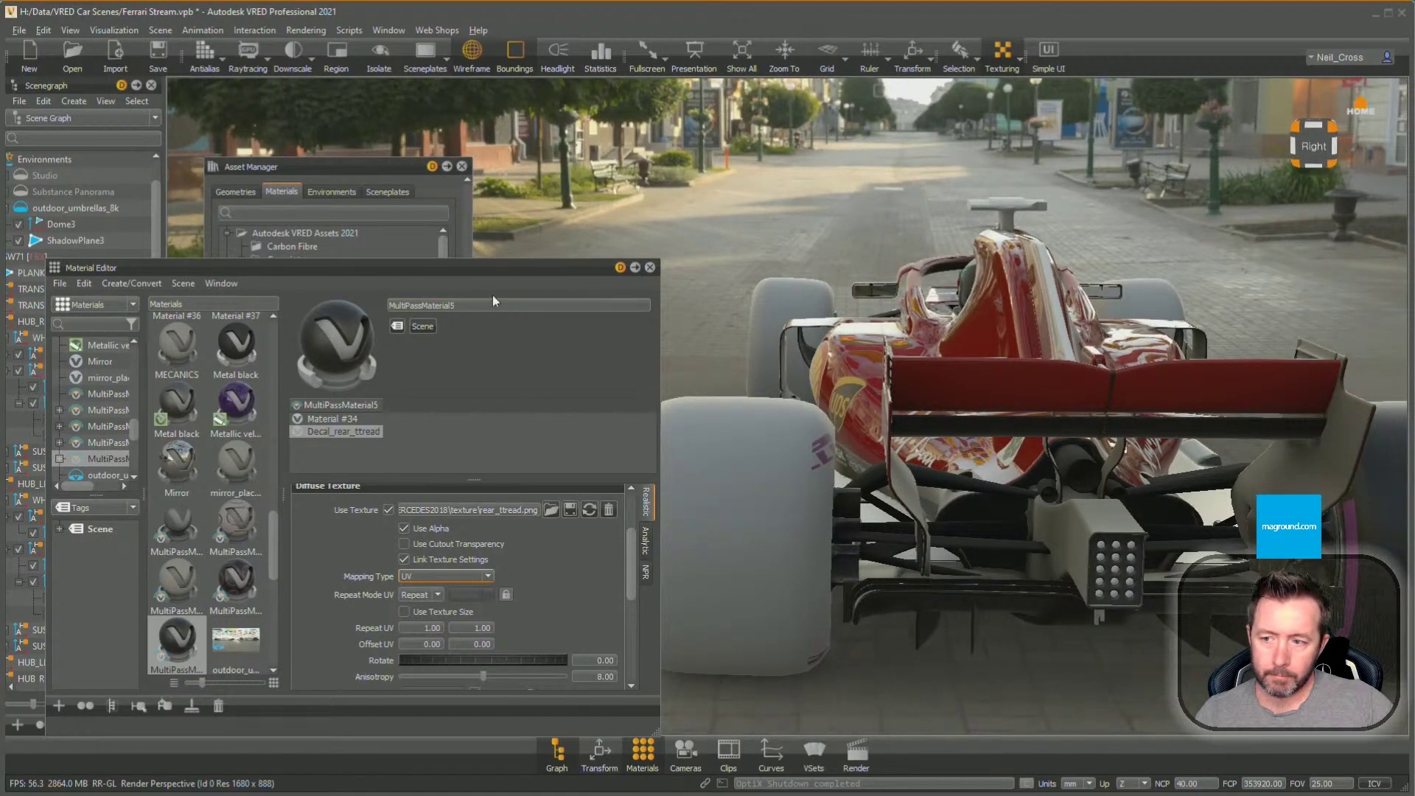
{"action": "left_click_drag", "start_coordinate": [487, 303], "coordinate": [390, 292]}
{"action": "type", "text": "R"}
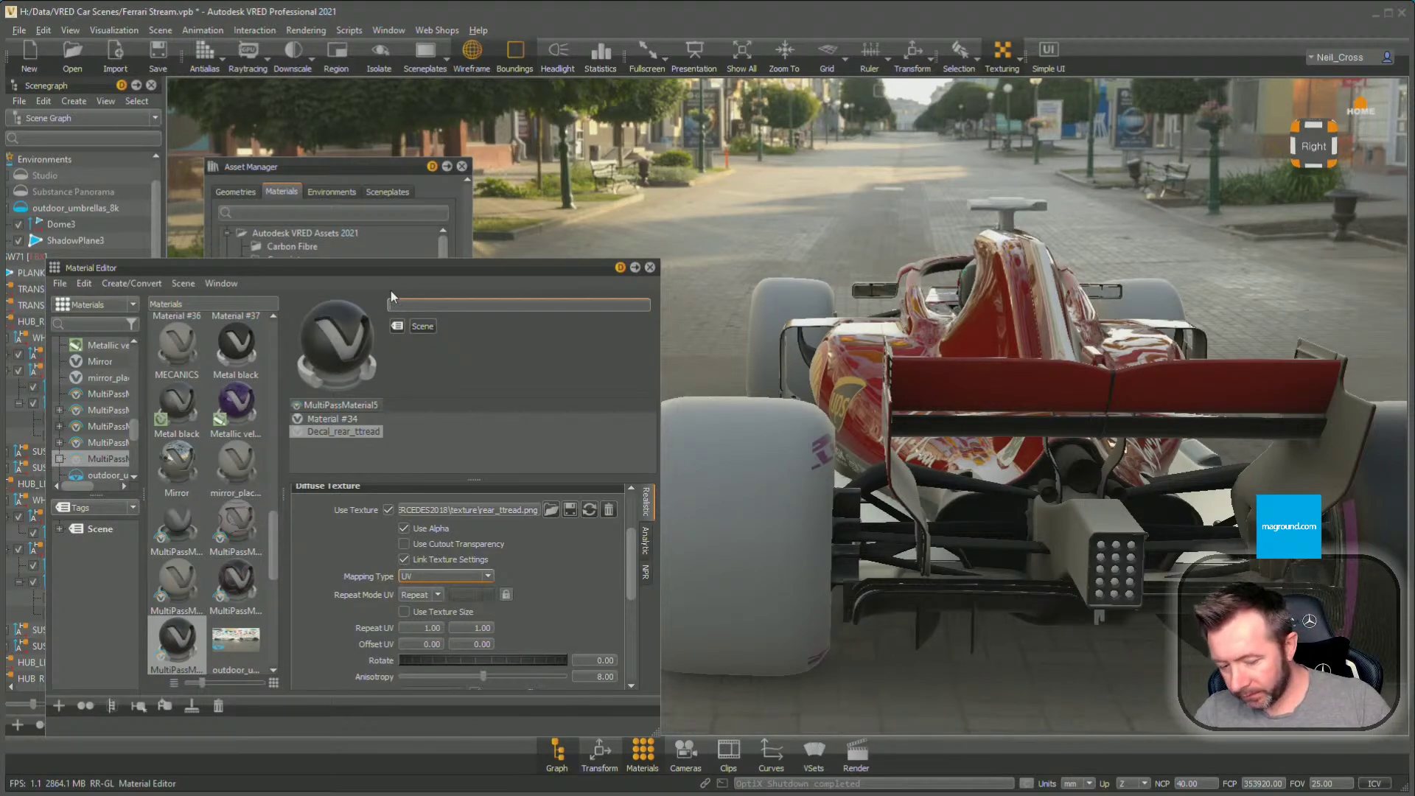
{"action": "type", "text": "Tire Tread"}
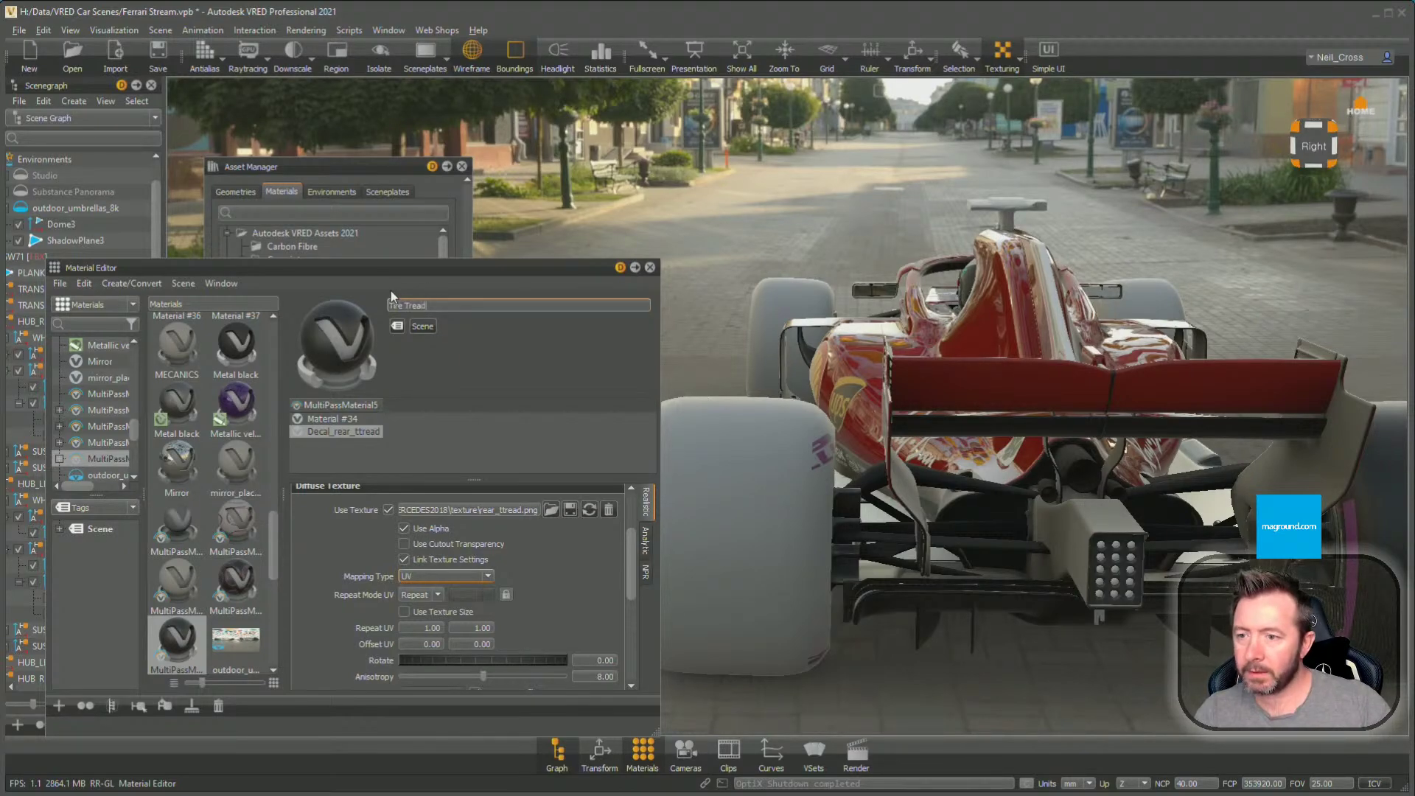
{"action": "key", "text": "Return"}
Apply the Tire Tread material to the left rear tyre's tread and MultiPassMaterial4 with Decal_Tyre1 to its sidewall
{"action": "scroll", "coordinate": [1105, 442], "scroll_direction": "down", "scroll_amount": 2}
{"action": "left_click", "coordinate": [1314, 479], "text": "shift"}
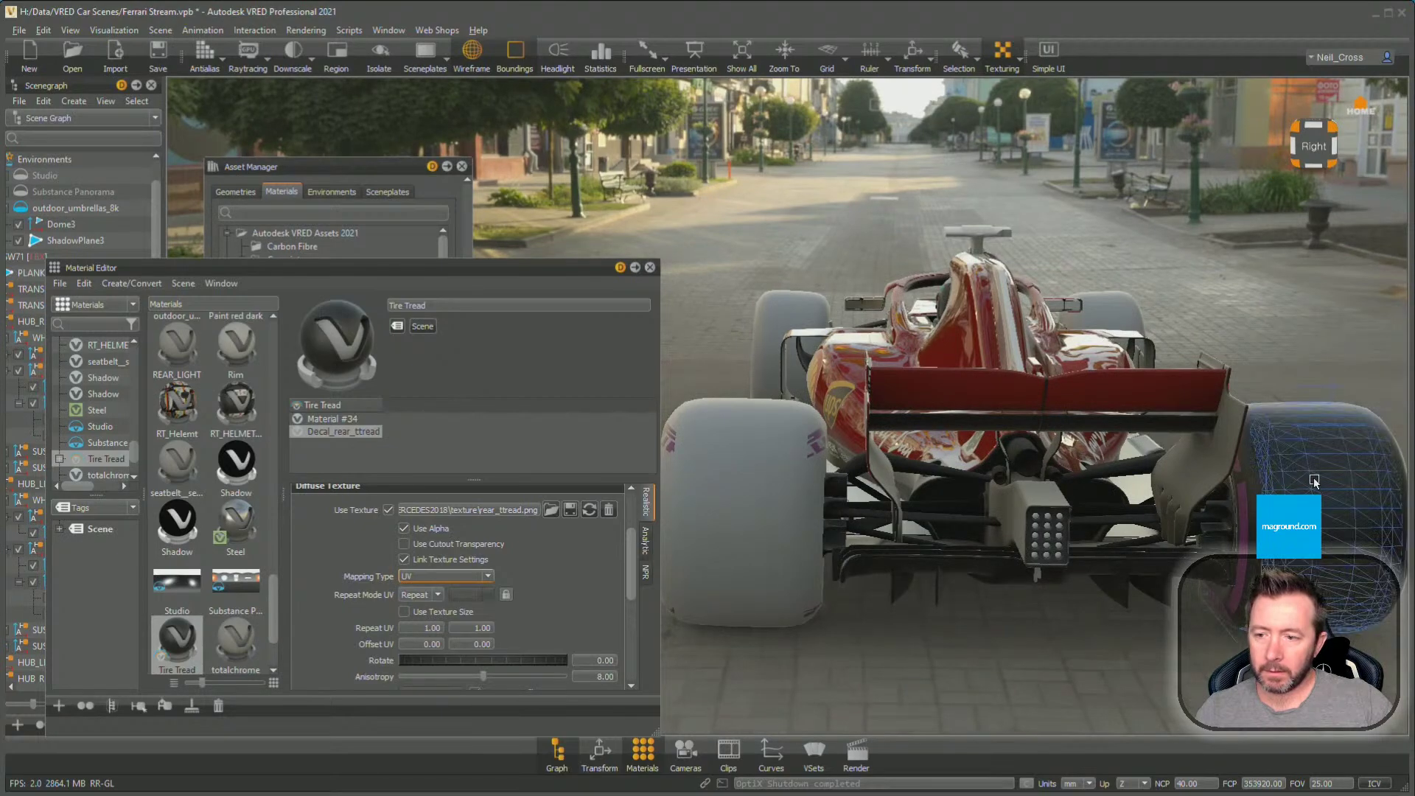
{"action": "left_click", "coordinate": [1314, 480], "text": "shift"}
{"action": "left_click_drag", "start_coordinate": [177, 640], "coordinate": [685, 532]}
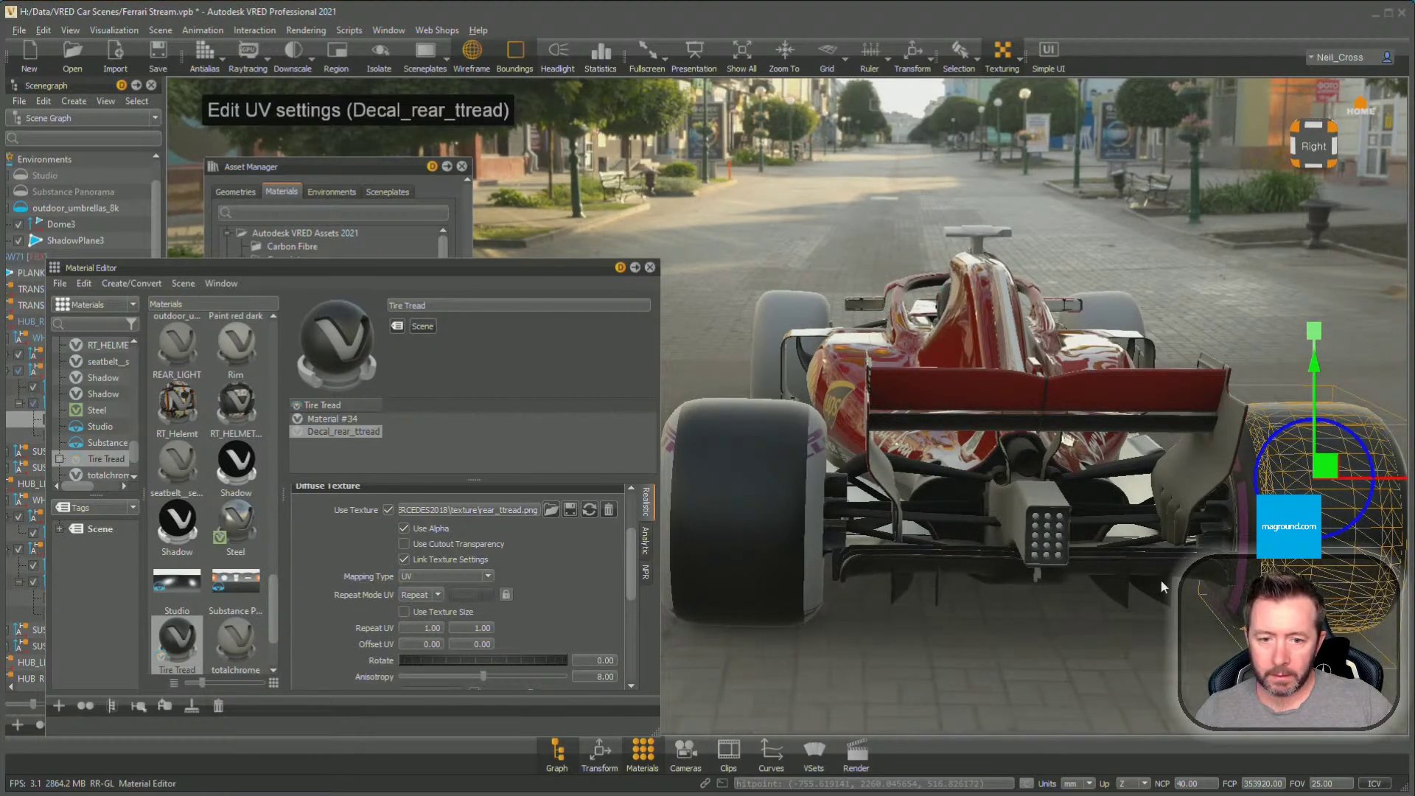
{"action": "left_click", "coordinate": [1241, 529], "text": "shift"}
{"action": "left_click_drag", "start_coordinate": [246, 355], "coordinate": [809, 488]}
Apply Tire Tread to the left front tyre's tread and MultiPassMaterial4 to its sidewall
{"action": "left_click_drag", "start_coordinate": [708, 590], "coordinate": [1237, 581]}
{"action": "right_click_drag", "start_coordinate": [1237, 580], "coordinate": [1092, 578]}
{"action": "middle_click_drag", "start_coordinate": [1093, 578], "coordinate": [1162, 533]}
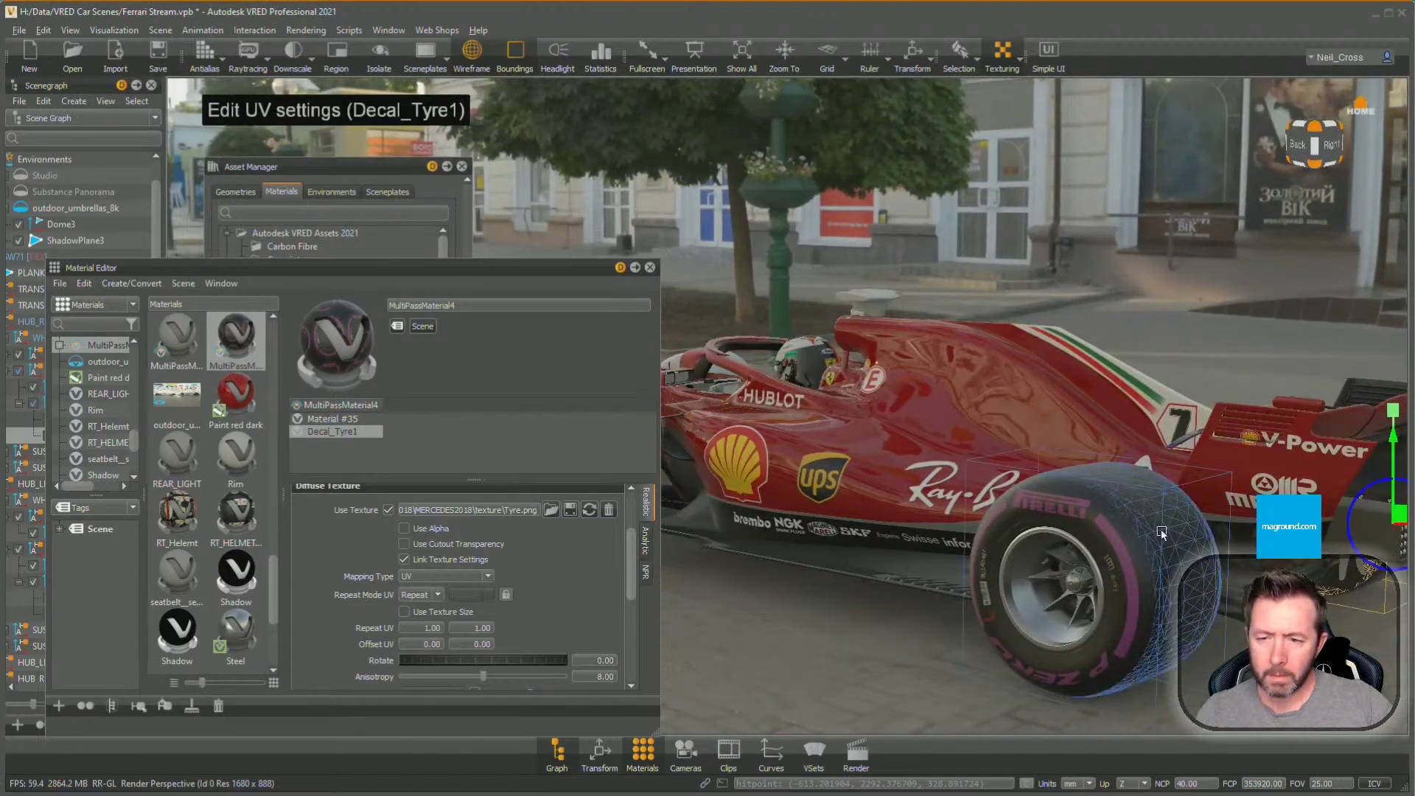
{"action": "left_click", "coordinate": [1161, 534], "text": "shift"}
{"action": "left_click_drag", "start_coordinate": [940, 555], "coordinate": [709, 473]}
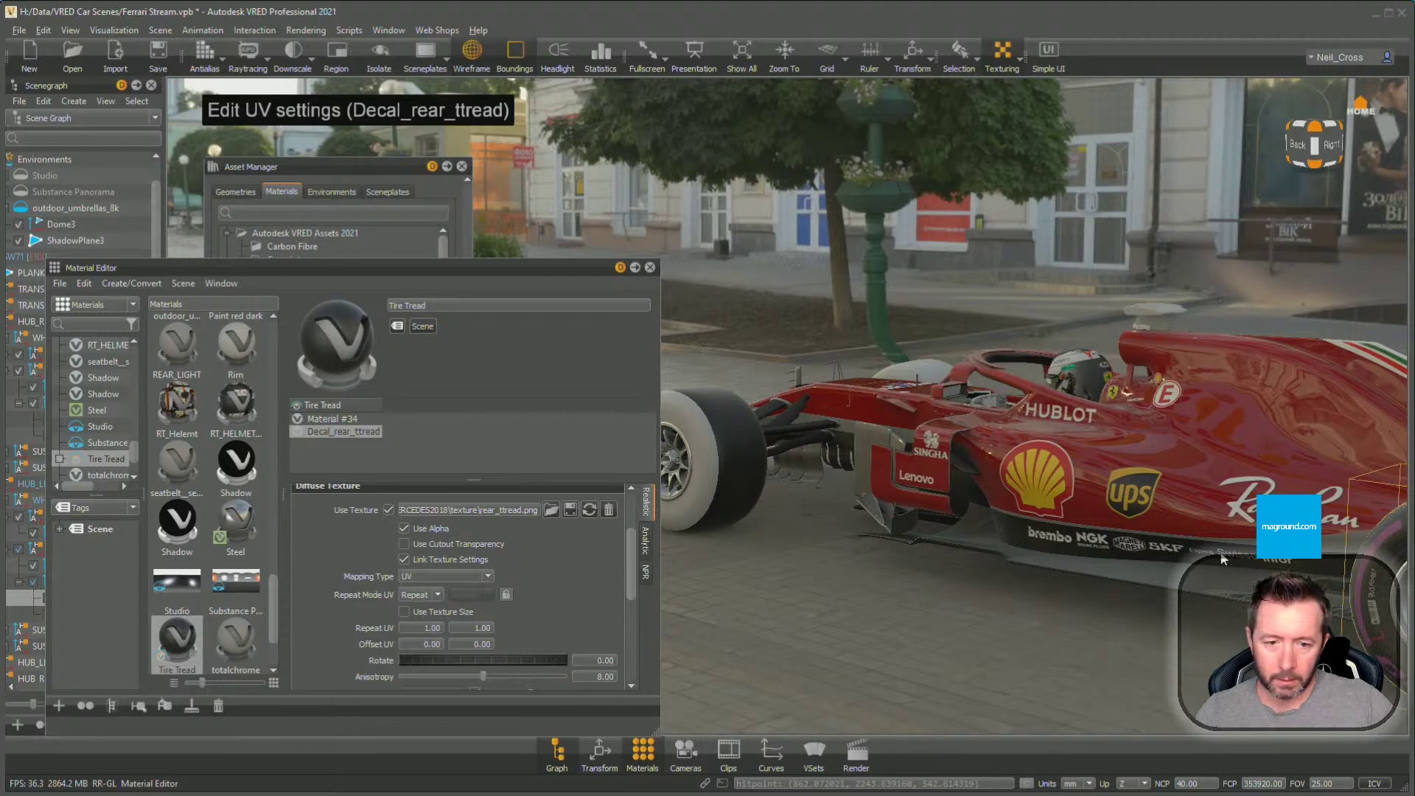
{"action": "left_click", "coordinate": [1390, 557], "text": "shift"}
{"action": "left_click_drag", "start_coordinate": [237, 340], "coordinate": [703, 445]}
Apply Tire Tread to the right front tyre's tread and MultiPassMaterial4 to its sidewall
{"action": "left_click_drag", "start_coordinate": [831, 514], "coordinate": [1363, 575]}
{"action": "left_click_drag", "start_coordinate": [685, 434], "coordinate": [831, 443]}
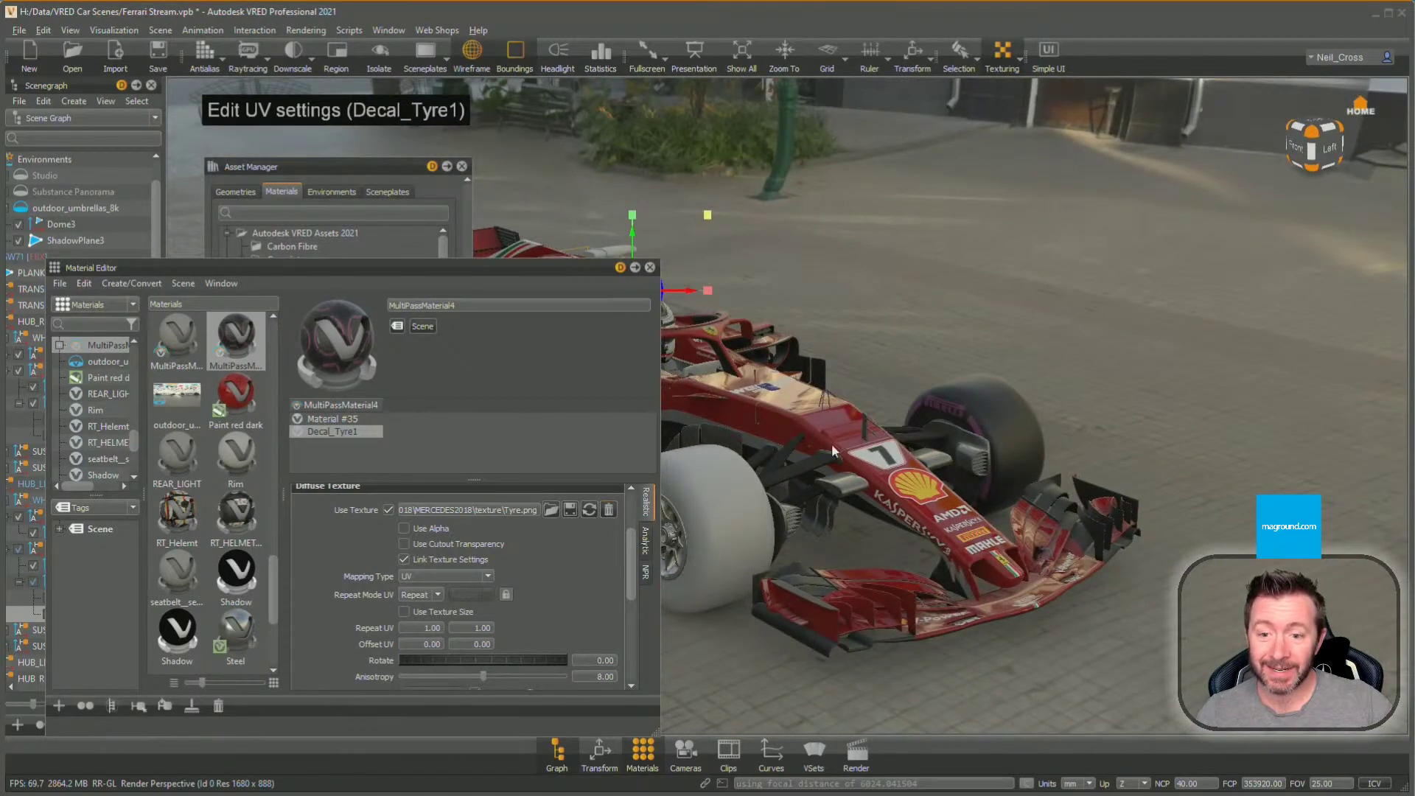
{"action": "left_click", "coordinate": [997, 421], "text": "shift"}
{"action": "left_click_drag", "start_coordinate": [195, 628], "coordinate": [728, 515]}
{"action": "left_click", "coordinate": [990, 435], "text": "shift"}
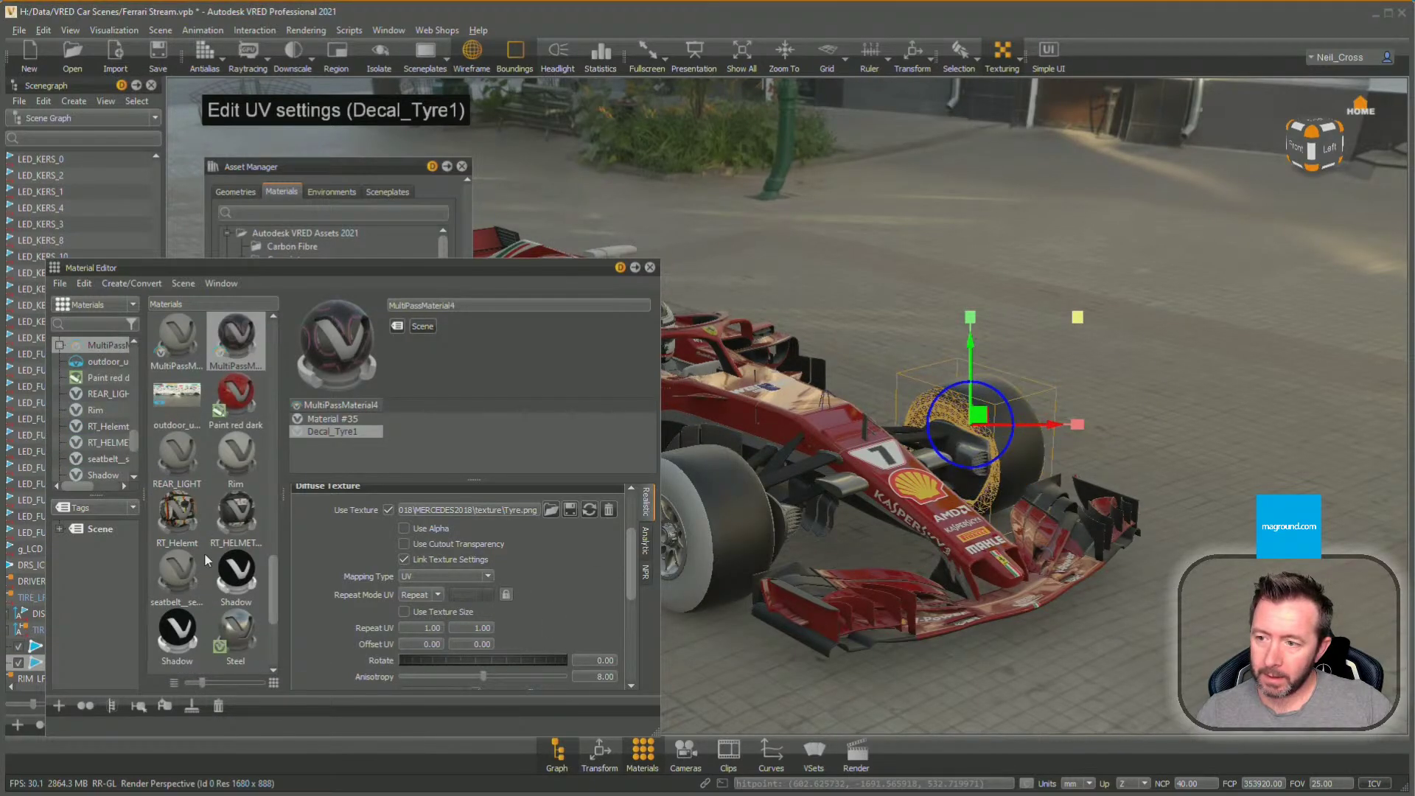
{"action": "left_click_drag", "start_coordinate": [733, 530], "coordinate": [920, 524]}
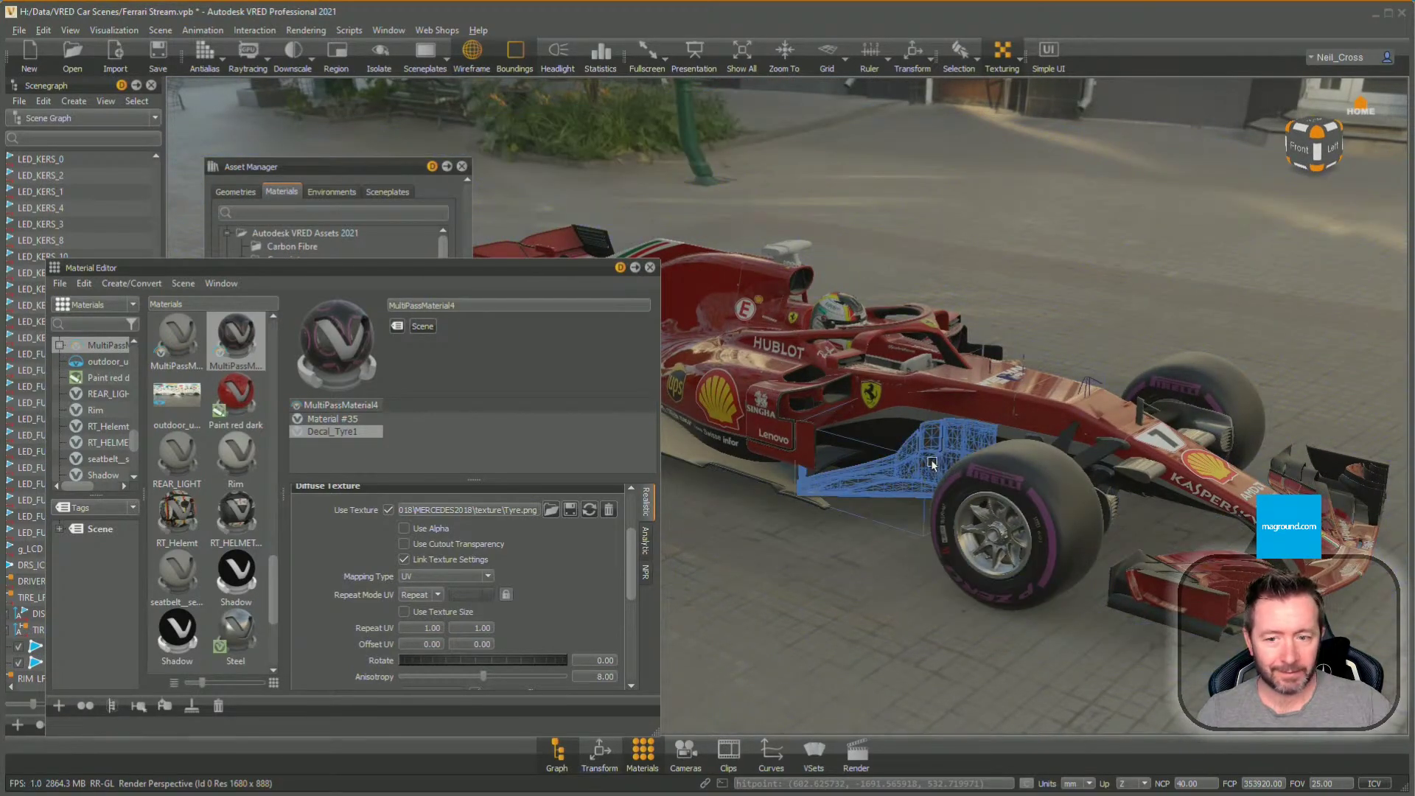
Add the CAMERA_TOP.png texture as a decal to the roof camera above the airbox and turn off texturing mode
{"action": "left_click_drag", "start_coordinate": [931, 464], "coordinate": [966, 383]}
{"action": "middle_click_drag", "start_coordinate": [965, 383], "coordinate": [986, 450]}
{"action": "right_click_drag", "start_coordinate": [986, 450], "coordinate": [1057, 414]}
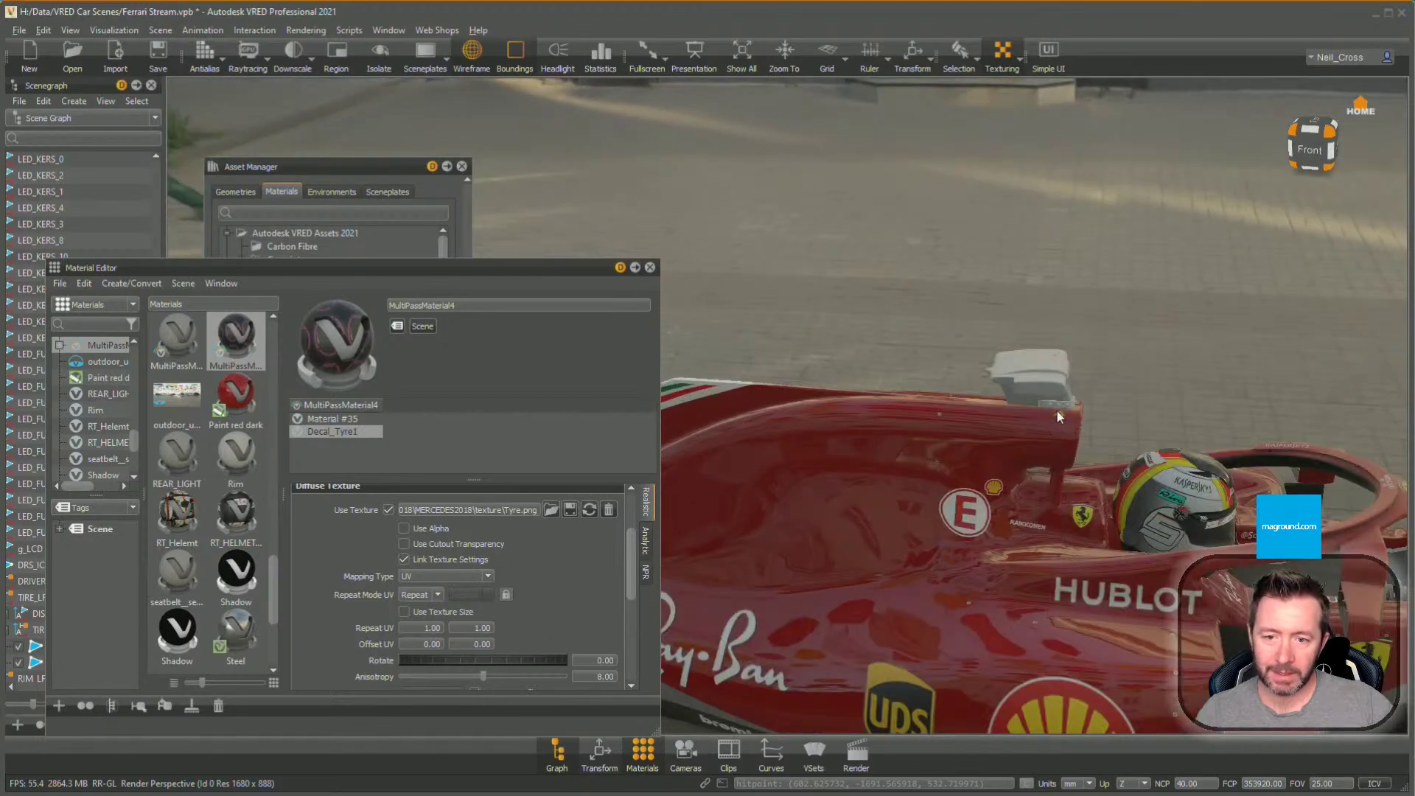
{"action": "left_click_drag", "start_coordinate": [1042, 378], "coordinate": [983, 371]}
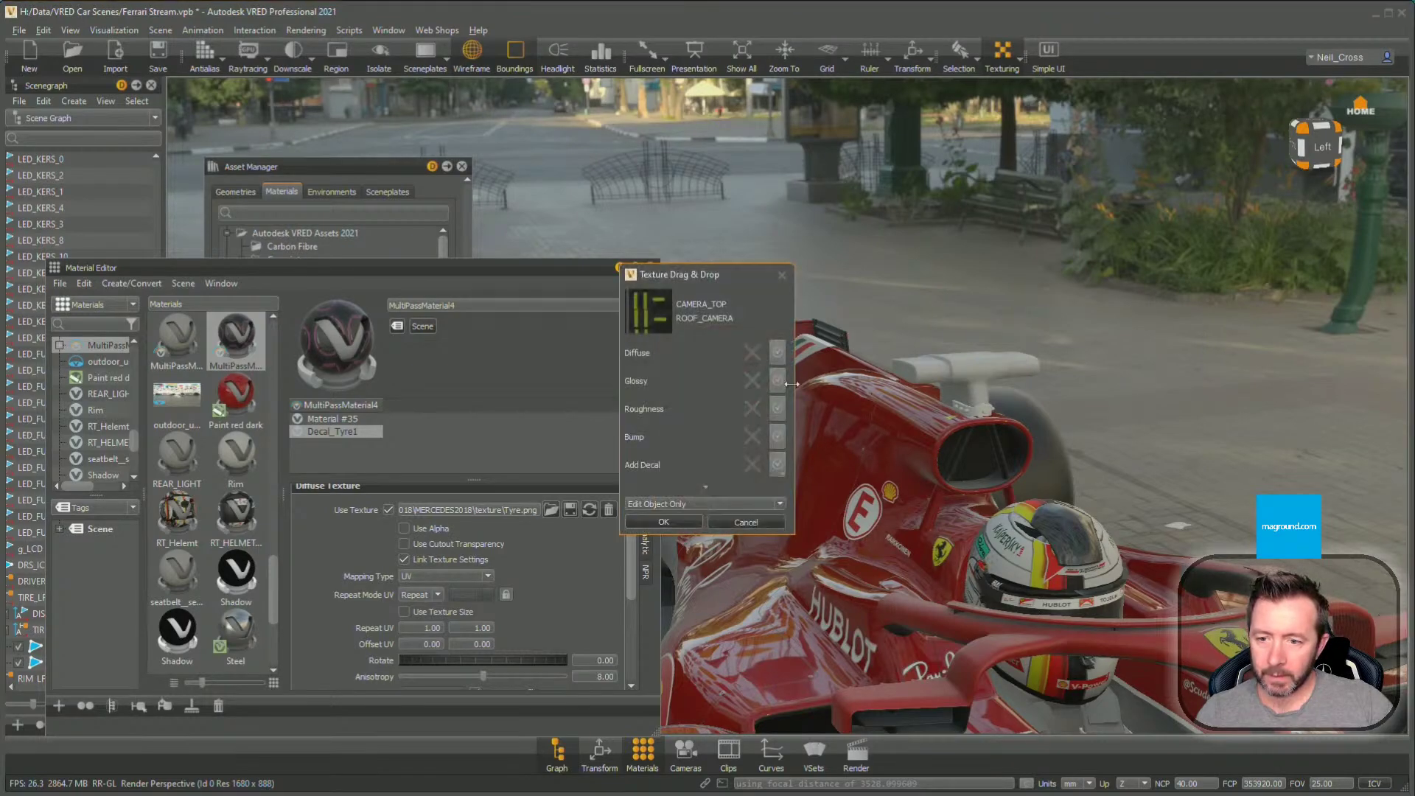
{"action": "left_click", "coordinate": [777, 464]}
{"action": "left_click", "coordinate": [669, 516]}
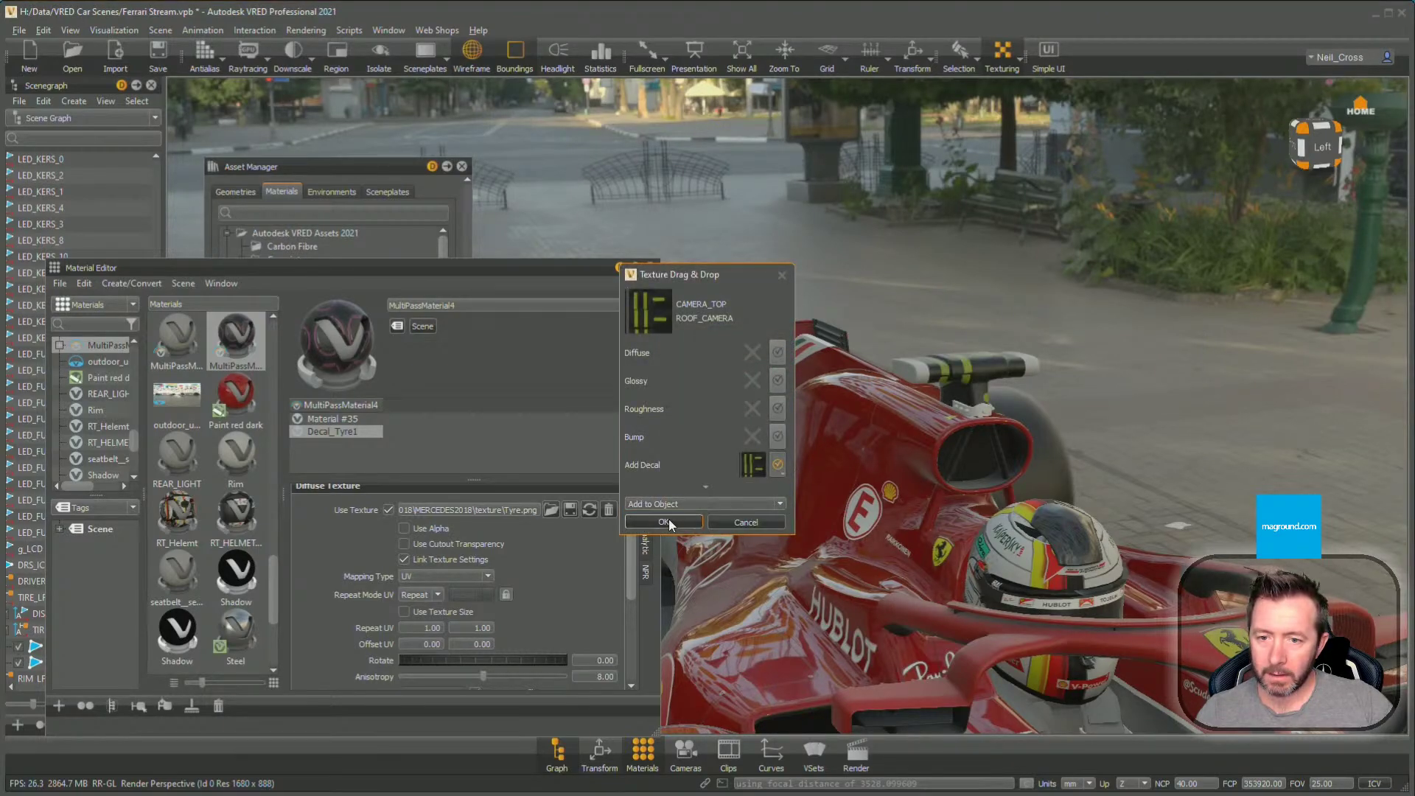
{"action": "left_click", "coordinate": [1008, 66]}
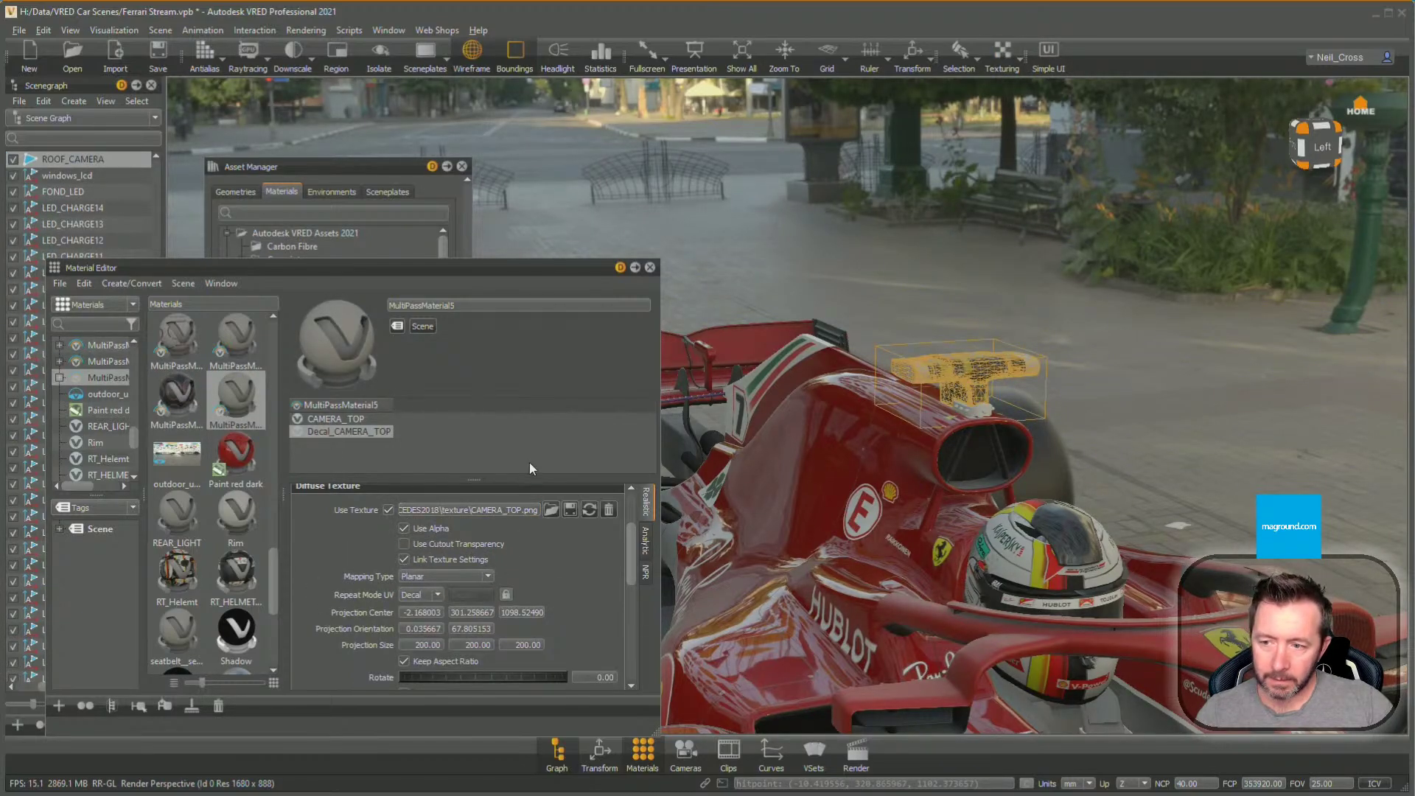
Set the Decal_CAMERA_TOP diffuse texture to UV mapping with repeat mode Repeat
{"action": "left_click", "coordinate": [444, 576]}
{"action": "left_click", "coordinate": [423, 591]}
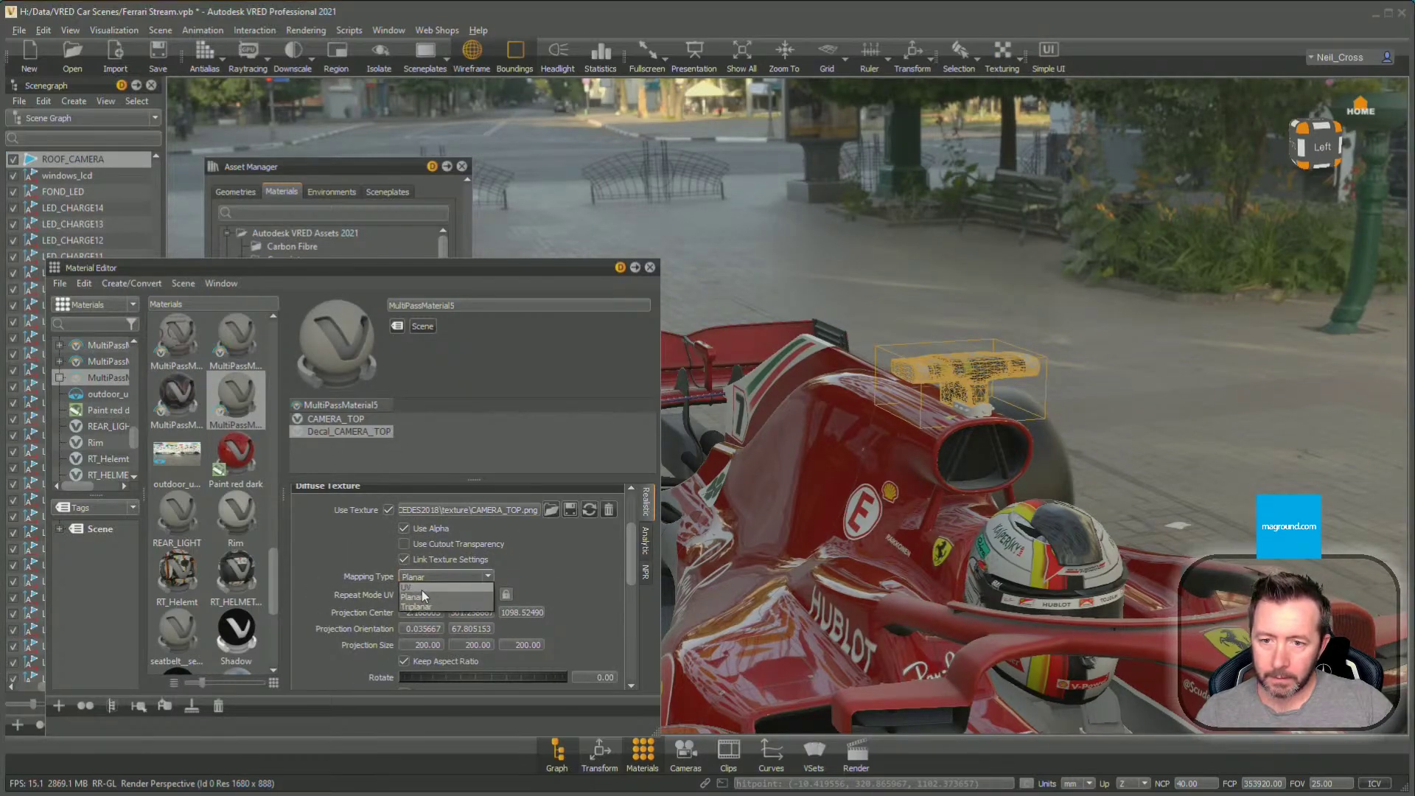
{"action": "left_click", "coordinate": [431, 595]}
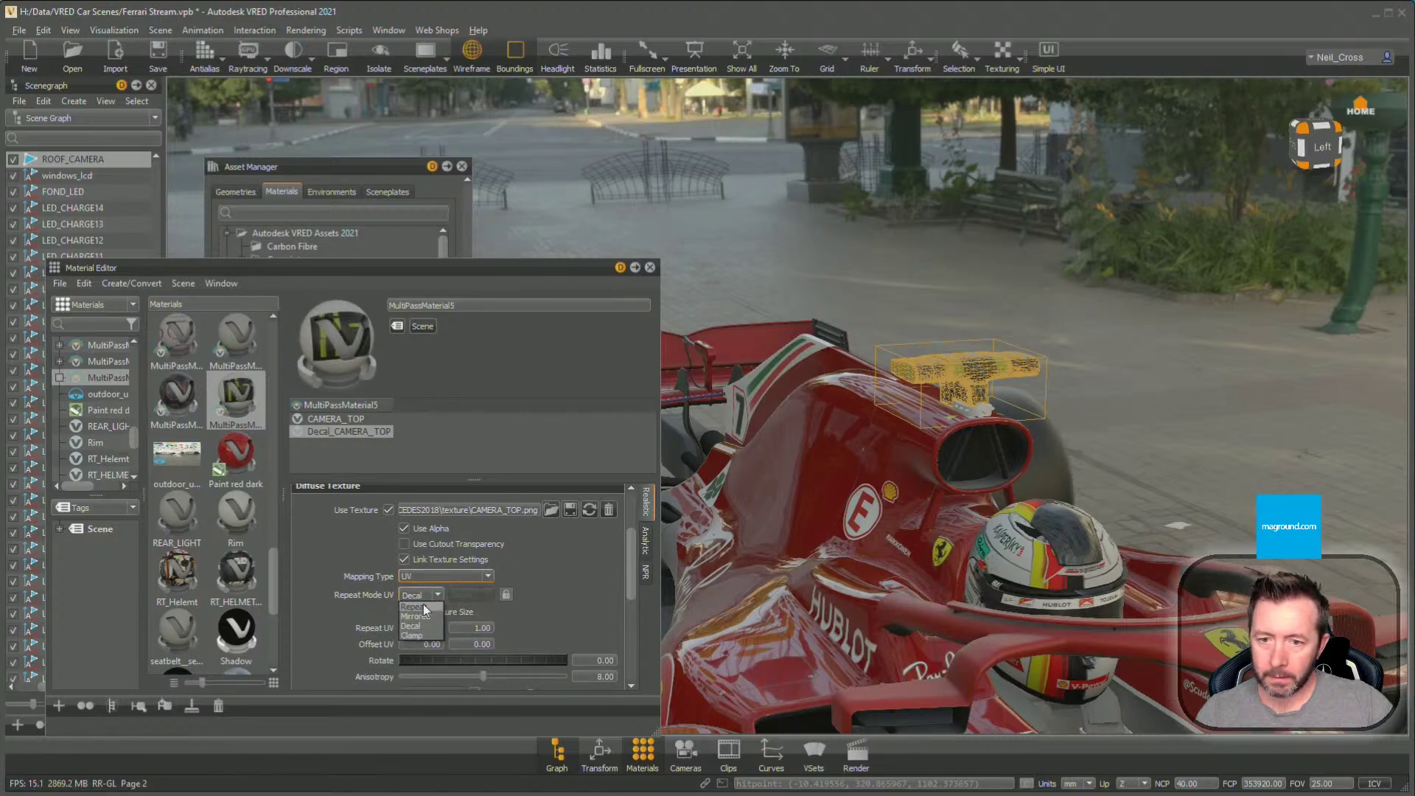
{"action": "left_click", "coordinate": [429, 610]}
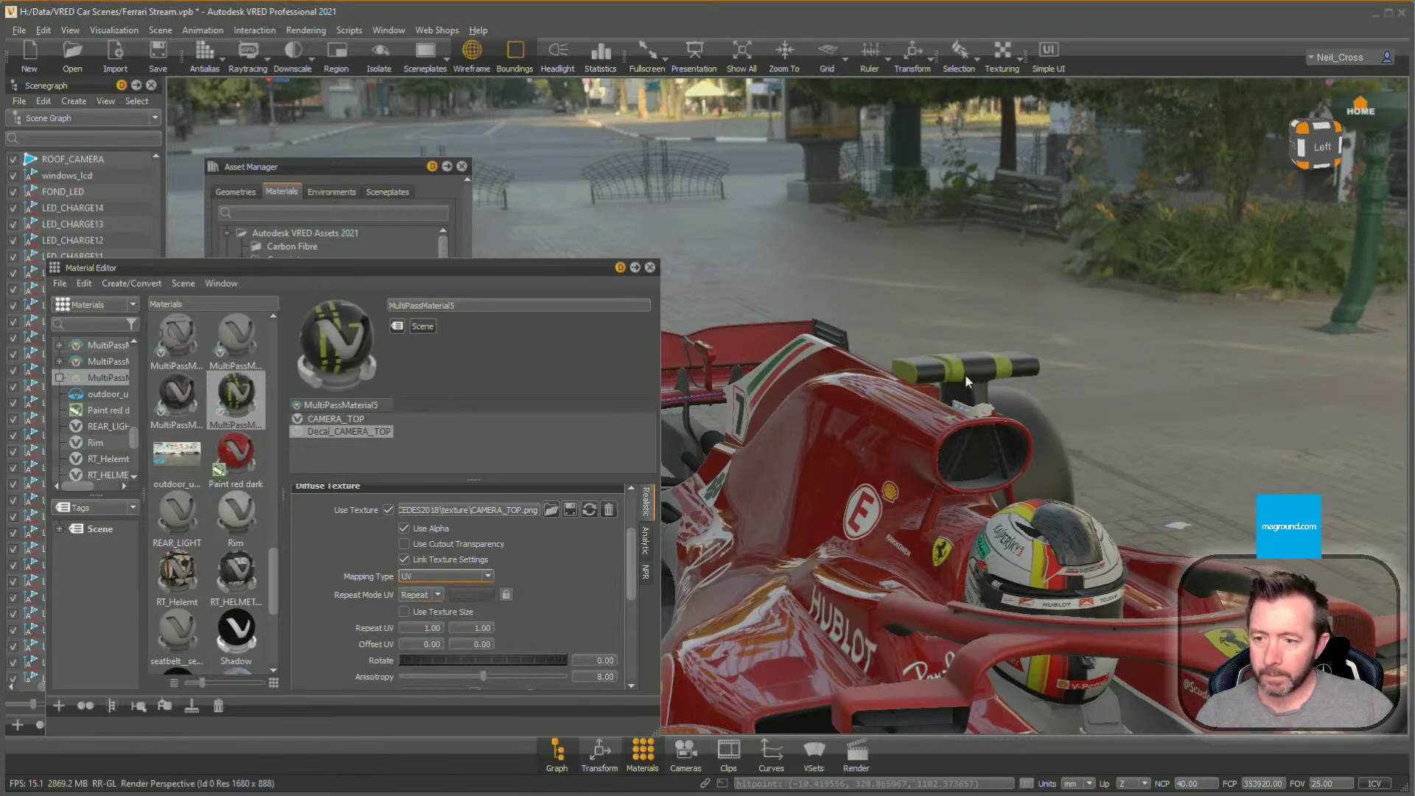
Set Decal_CAMERA_TOP's reflectivity to 0.167 and roughness to 0.03, and check the roof camera up close
{"action": "scroll", "coordinate": [574, 538], "scroll_direction": "up", "scroll_amount": 3}
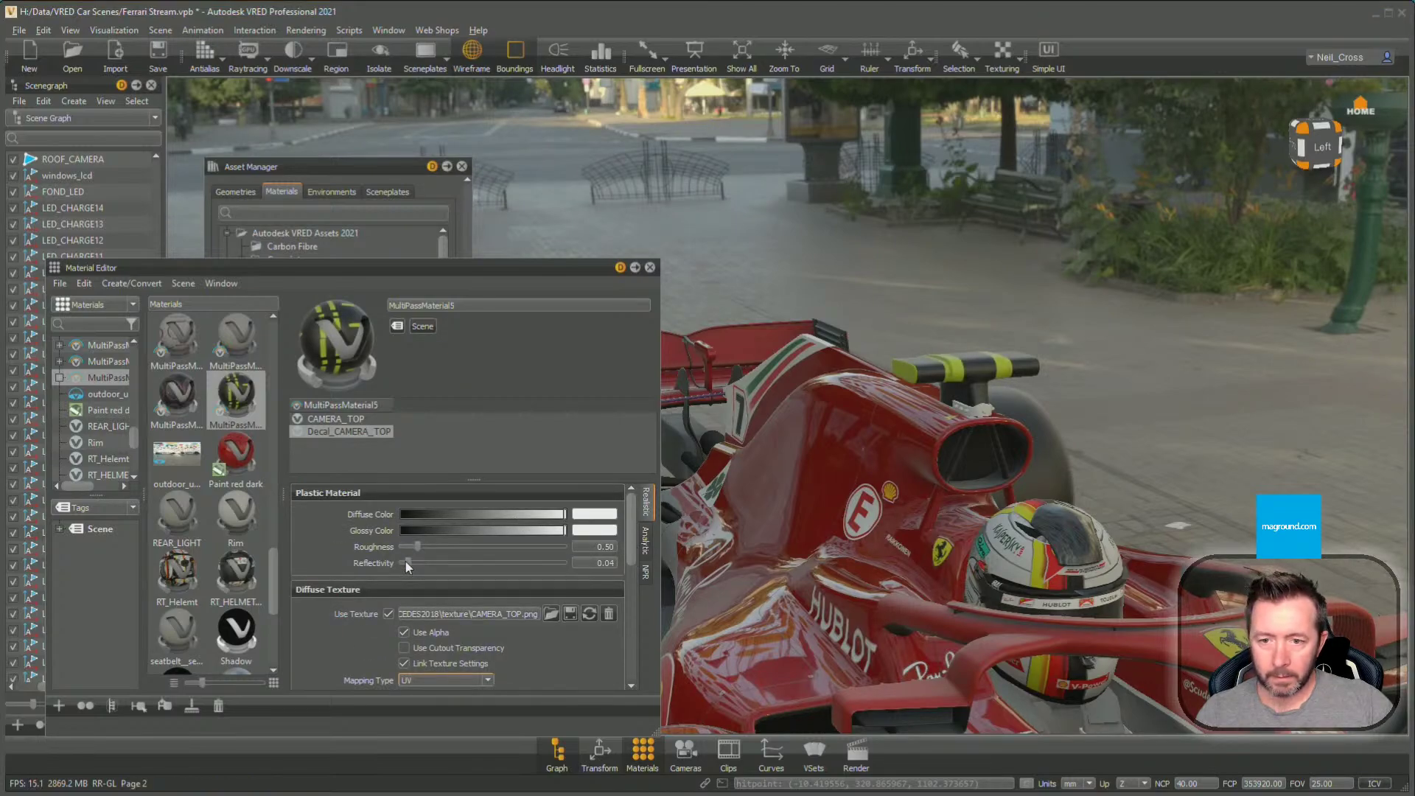
{"action": "mouse_move", "coordinate": [407, 563]}
{"action": "left_mouse_down"}
{"action": "mouse_move", "coordinate": [445, 564]}
{"action": "mouse_move", "coordinate": [409, 538]}
{"action": "mouse_move", "coordinate": [426, 538]}
{"action": "mouse_move", "coordinate": [400, 537]}
{"action": "left_mouse_up"}
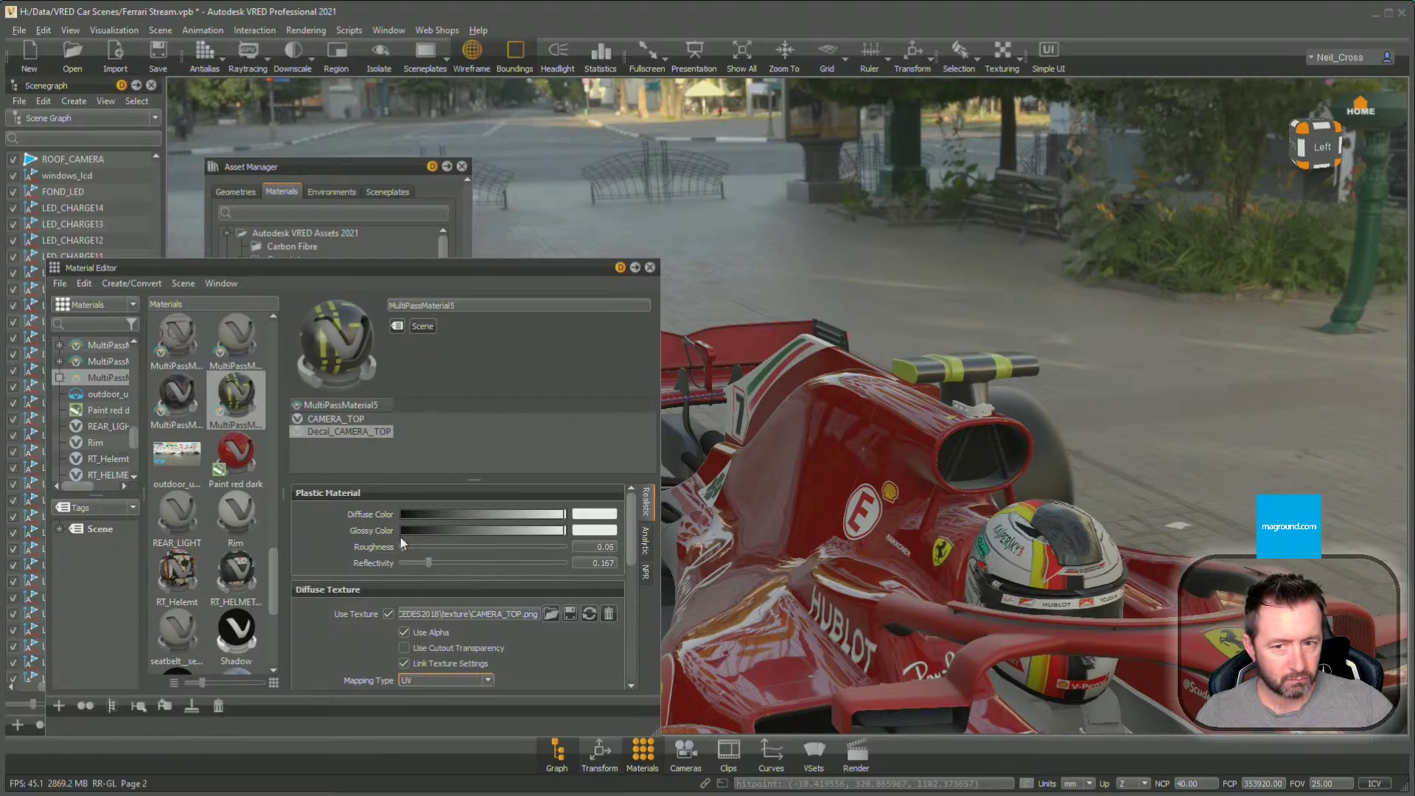
{"action": "left_click_drag", "start_coordinate": [1016, 402], "coordinate": [1098, 560]}
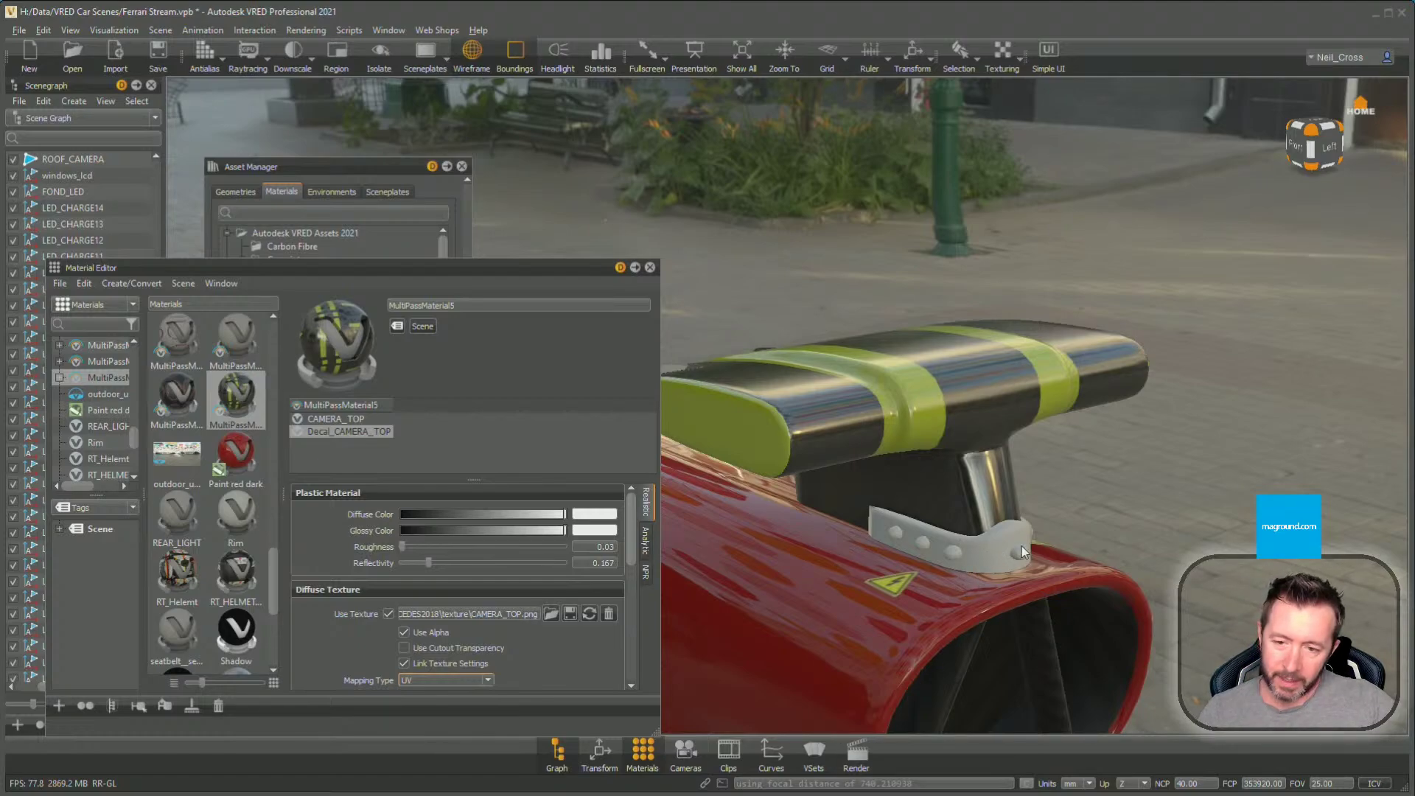
{"action": "scroll", "coordinate": [963, 563], "scroll_direction": "down", "scroll_amount": 4}
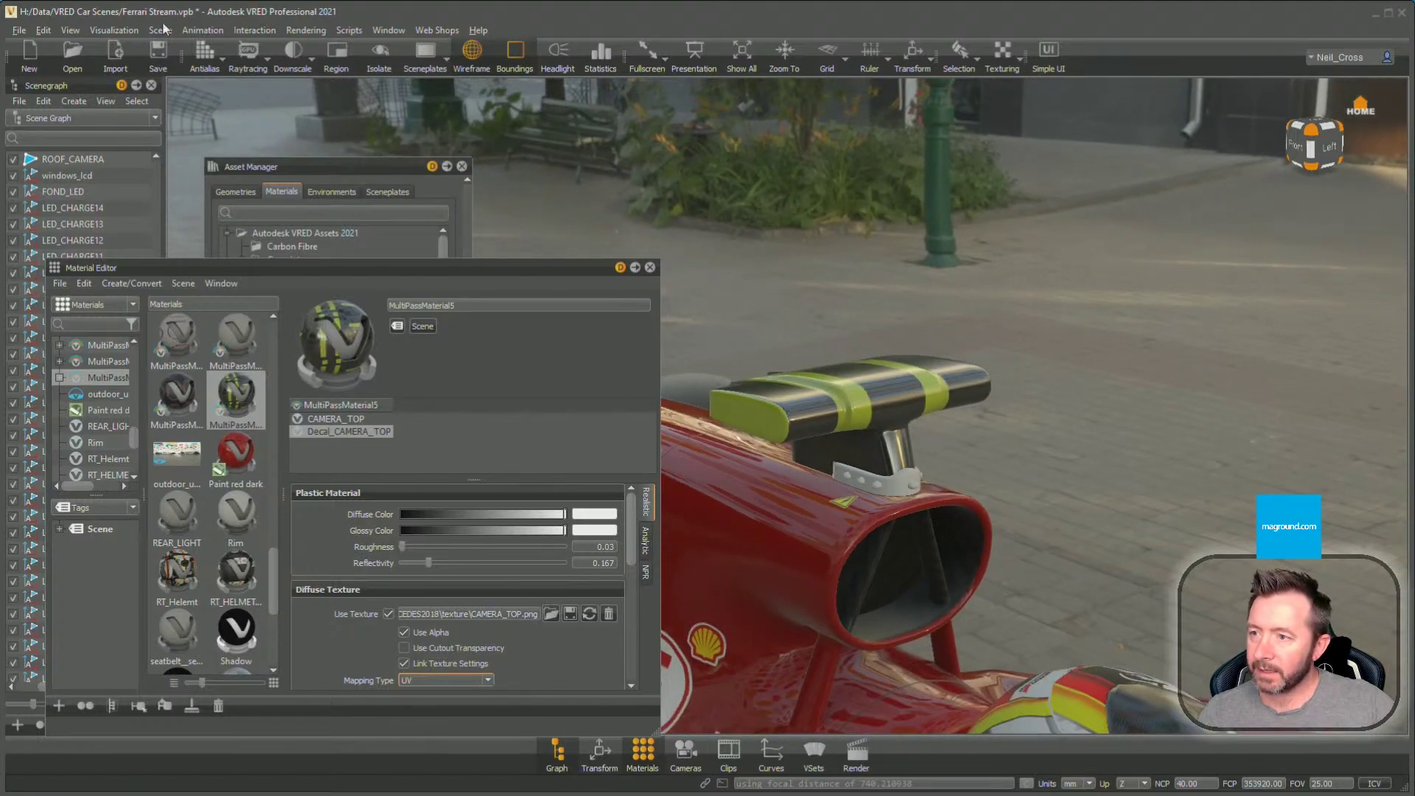
Save the Ferrari Stream scene and close the Material Editor and Asset Manager
{"action": "key", "text": "ctrl+s"}
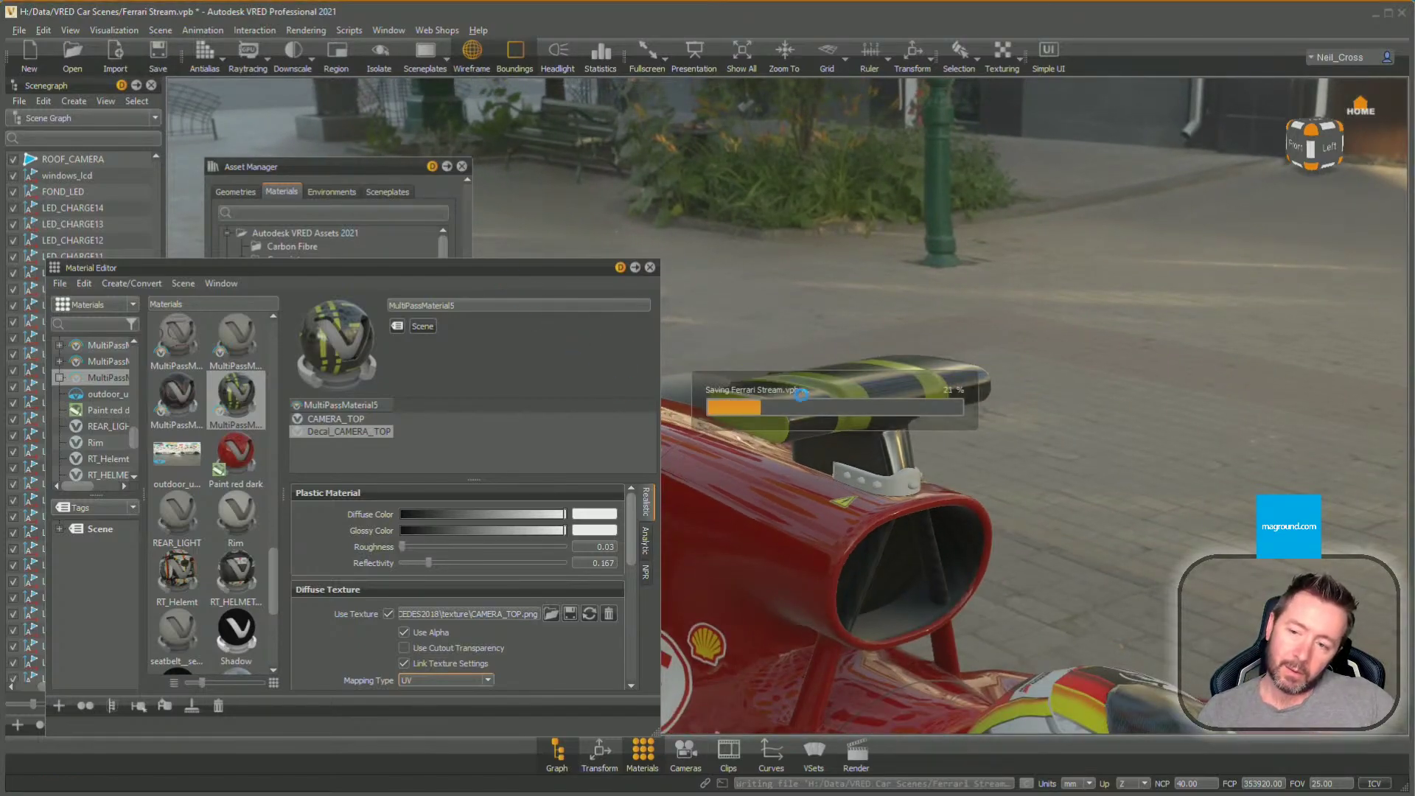
{"action": "left_click", "coordinate": [651, 268]}
{"action": "left_click", "coordinate": [461, 166]}
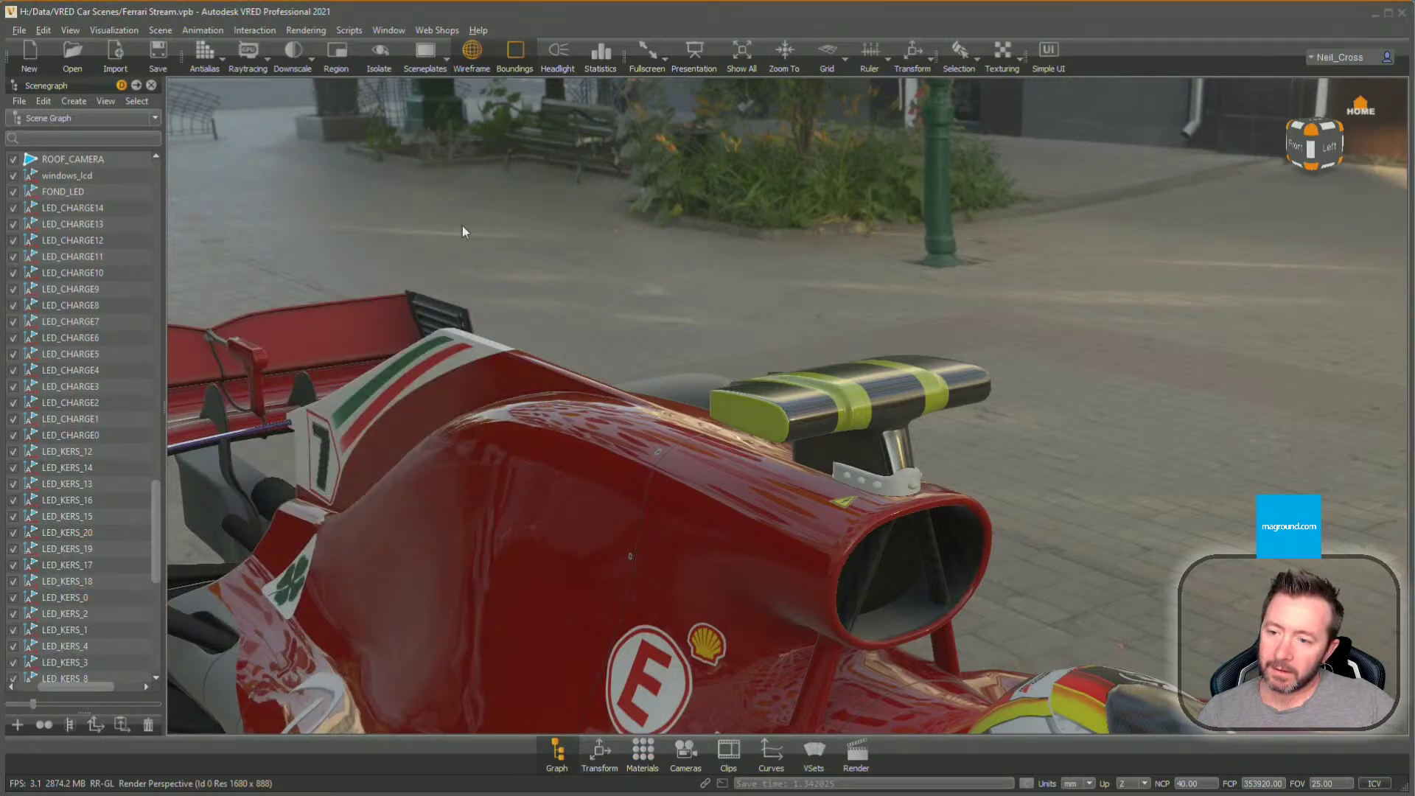
Examine the textured car from the side and rear, including the rear wing, tyres and rear light housing
{"action": "scroll", "coordinate": [664, 437], "scroll_direction": "down", "scroll_amount": 3}
{"action": "scroll", "coordinate": [632, 451], "scroll_direction": "down", "scroll_amount": 5}
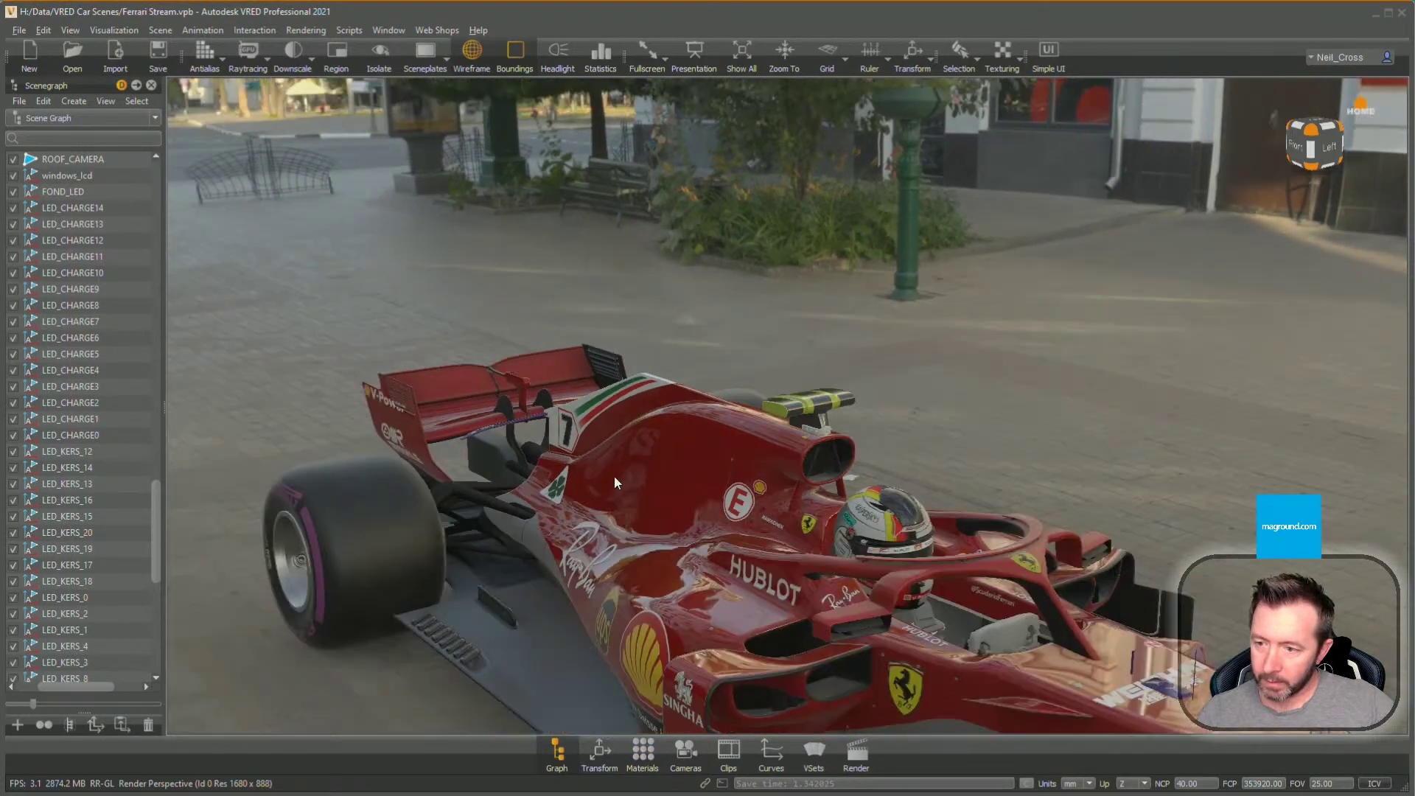
{"action": "left_click_drag", "start_coordinate": [613, 476], "coordinate": [812, 568]}
{"action": "left_click_drag", "start_coordinate": [1033, 581], "coordinate": [748, 492]}
{"action": "right_click_drag", "start_coordinate": [747, 492], "coordinate": [720, 567]}
{"action": "middle_click_drag", "start_coordinate": [720, 567], "coordinate": [774, 402]}
{"action": "right_click_drag", "start_coordinate": [774, 401], "coordinate": [824, 549]}
{"action": "left_click", "coordinate": [656, 758]}
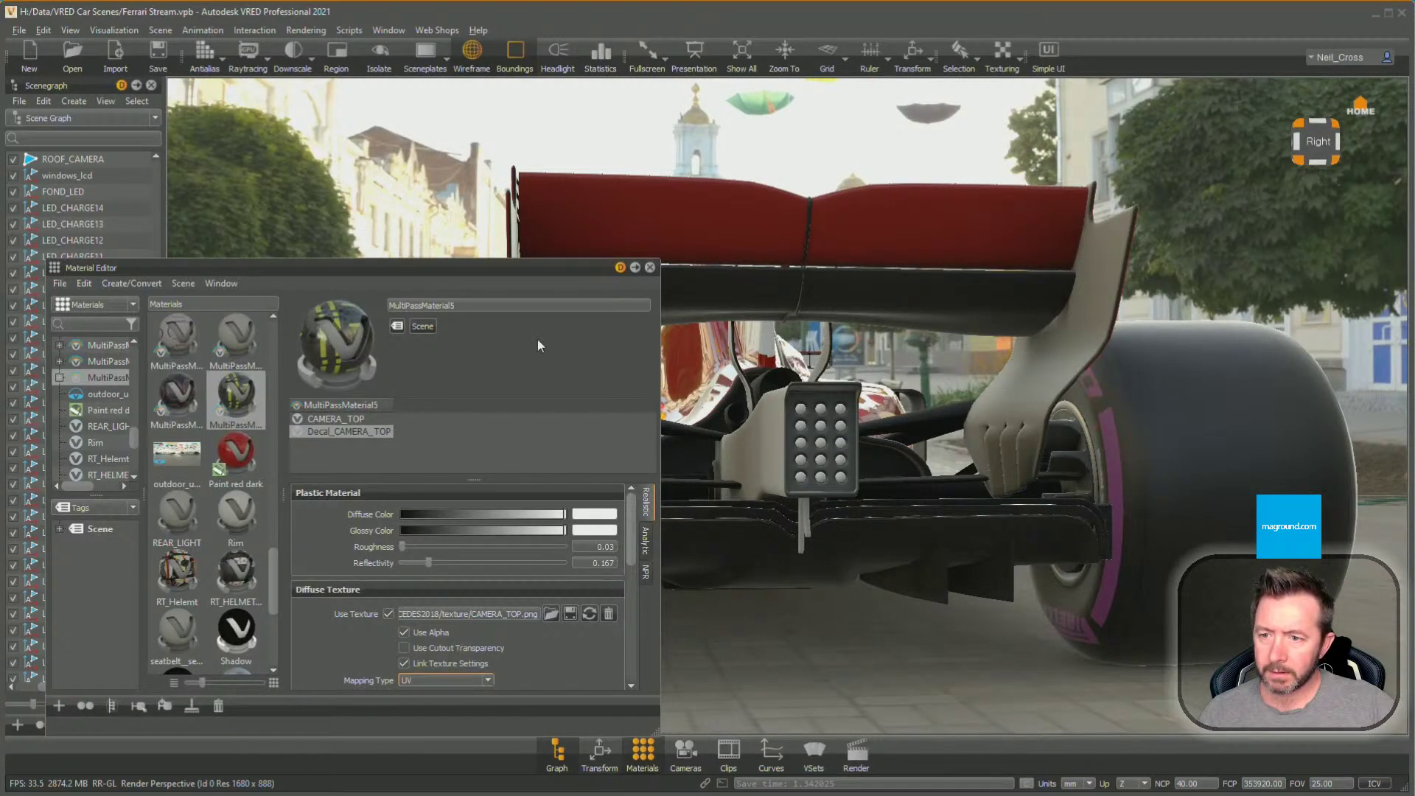
{"action": "left_click", "coordinate": [650, 268]}
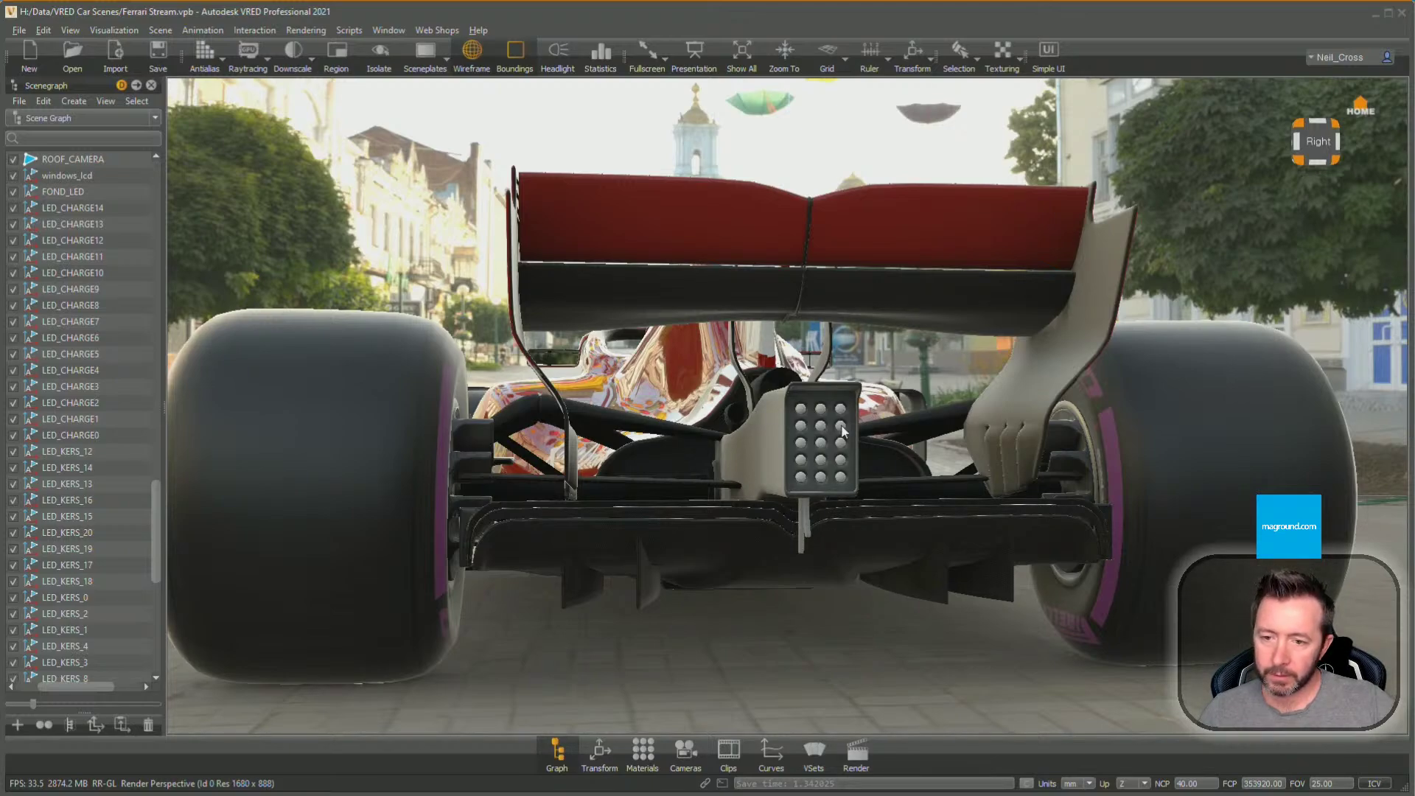
{"action": "scroll", "coordinate": [786, 418], "scroll_direction": "up", "scroll_amount": 5}
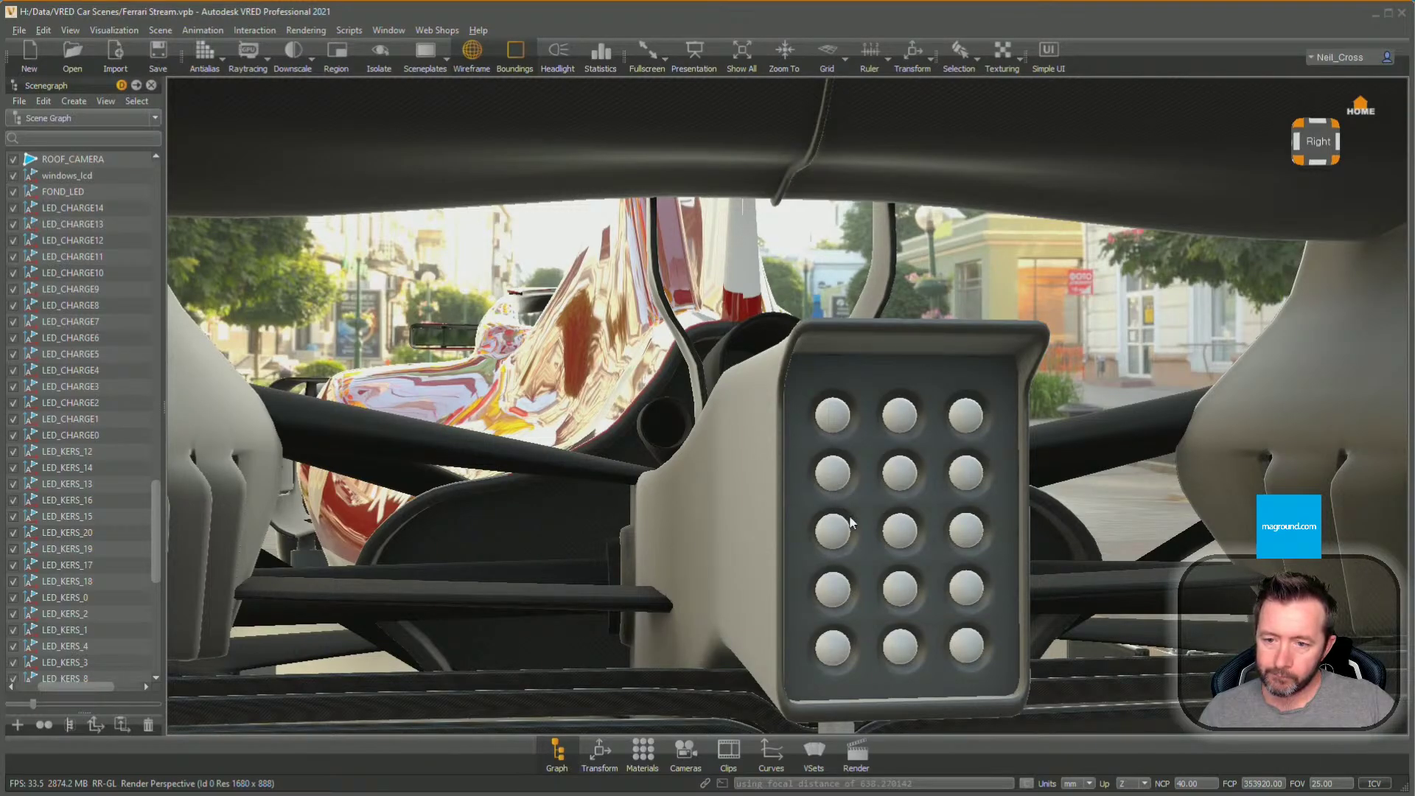
{"action": "left_click_drag", "start_coordinate": [853, 520], "coordinate": [1010, 563]}
{"action": "scroll", "coordinate": [1009, 563], "scroll_direction": "down", "scroll_amount": 5}
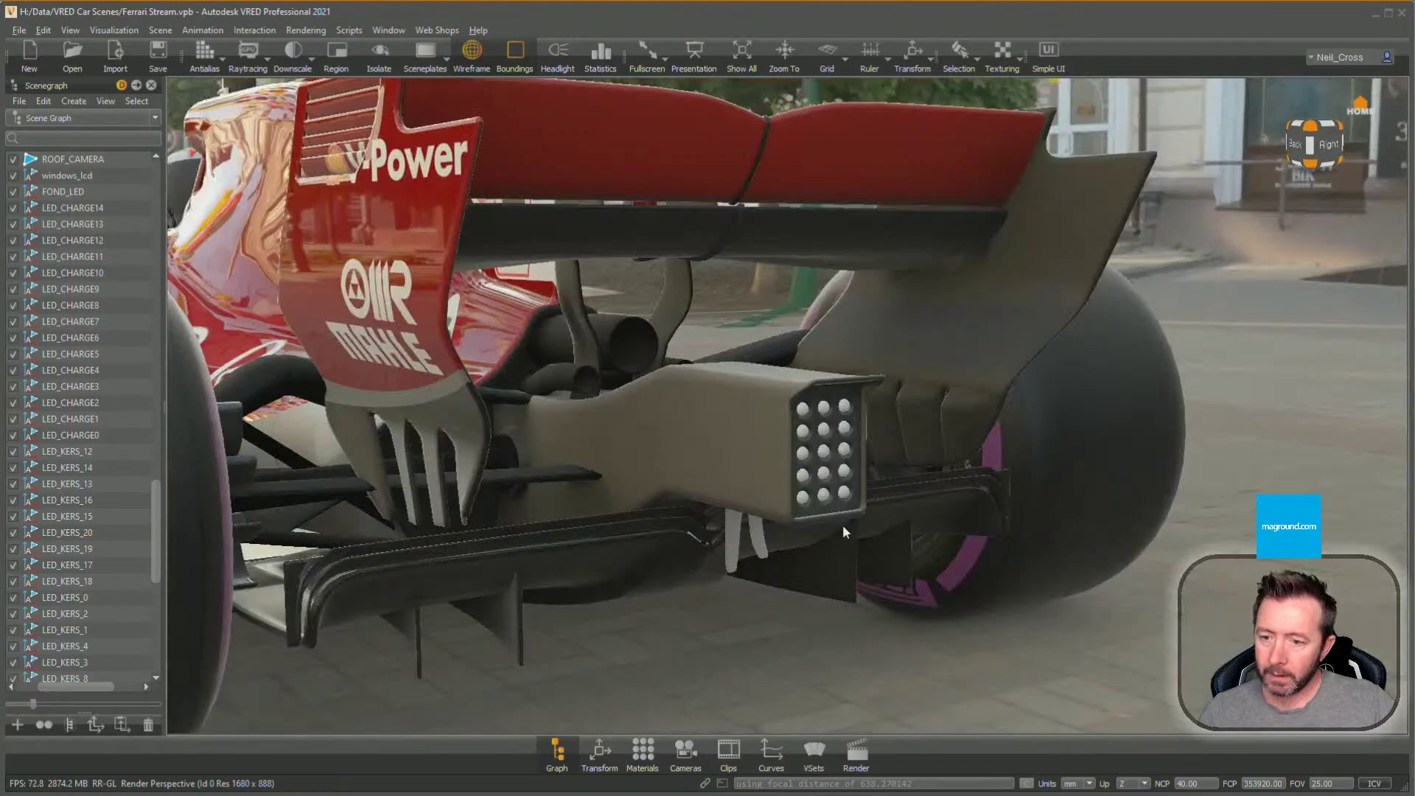
Select the brake disc behind the left rear wheel's spokes
{"action": "right_click_drag", "start_coordinate": [842, 526], "coordinate": [770, 503]}
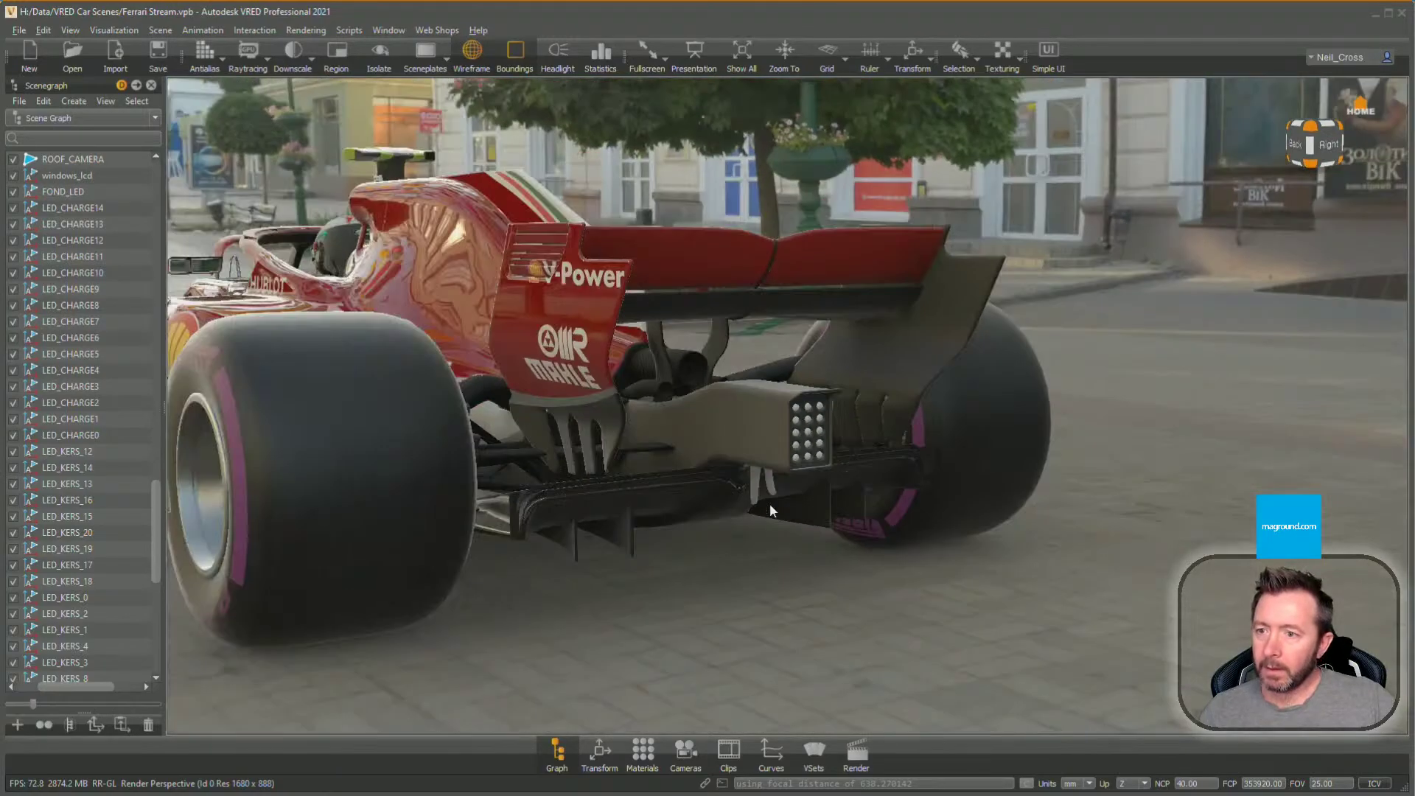
{"action": "left_click_drag", "start_coordinate": [769, 503], "coordinate": [951, 534]}
{"action": "right_click_drag", "start_coordinate": [950, 535], "coordinate": [1041, 503]}
{"action": "left_click_drag", "start_coordinate": [1040, 509], "coordinate": [1324, 485]}
{"action": "right_click_drag", "start_coordinate": [833, 578], "coordinate": [958, 542]}
{"action": "middle_click_drag", "start_coordinate": [788, 575], "coordinate": [881, 464]}
{"action": "right_click_drag", "start_coordinate": [881, 462], "coordinate": [886, 445]}
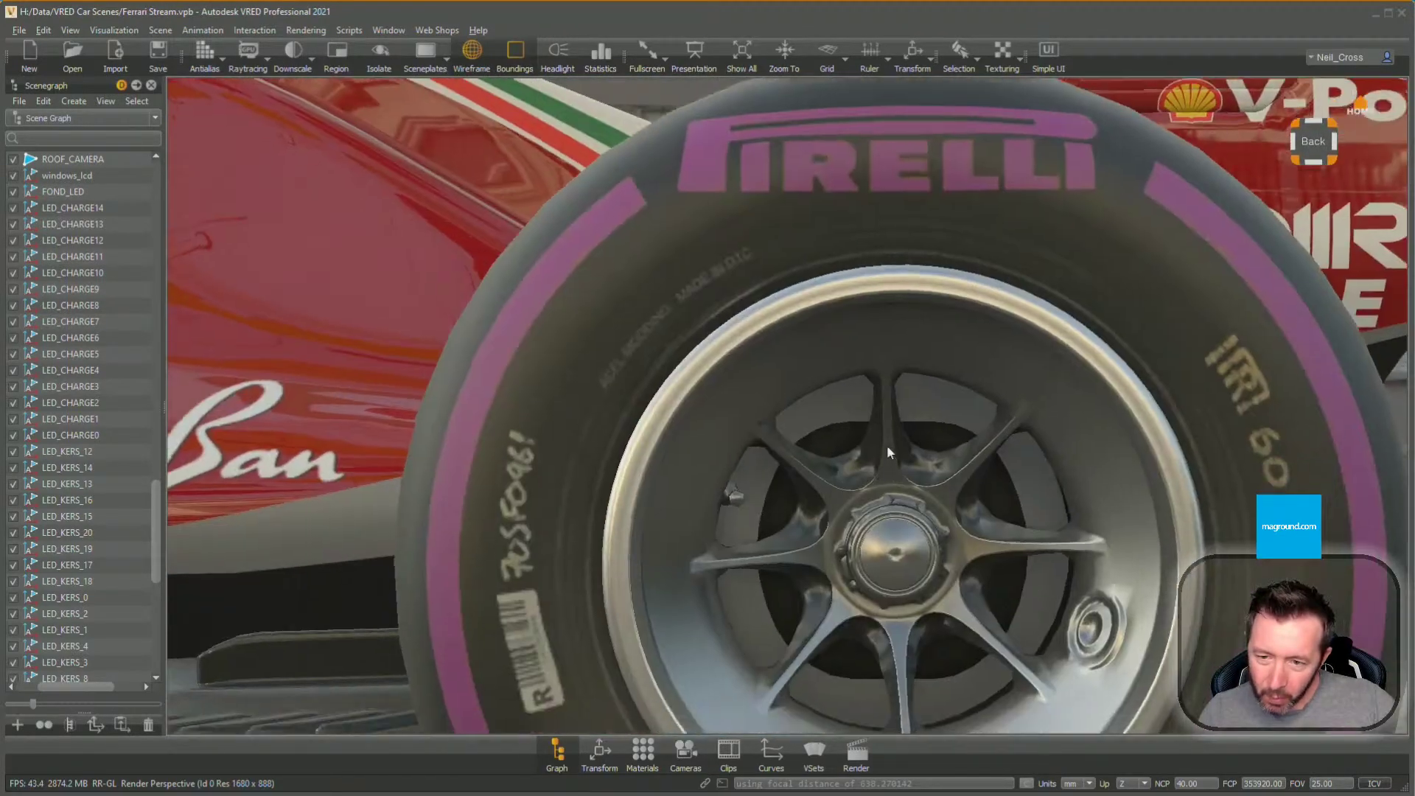
{"action": "middle_click_drag", "start_coordinate": [878, 516], "coordinate": [1004, 389]}
{"action": "left_click_drag", "start_coordinate": [1003, 388], "coordinate": [935, 380]}
{"action": "left_click", "coordinate": [1003, 260], "text": "shift"}
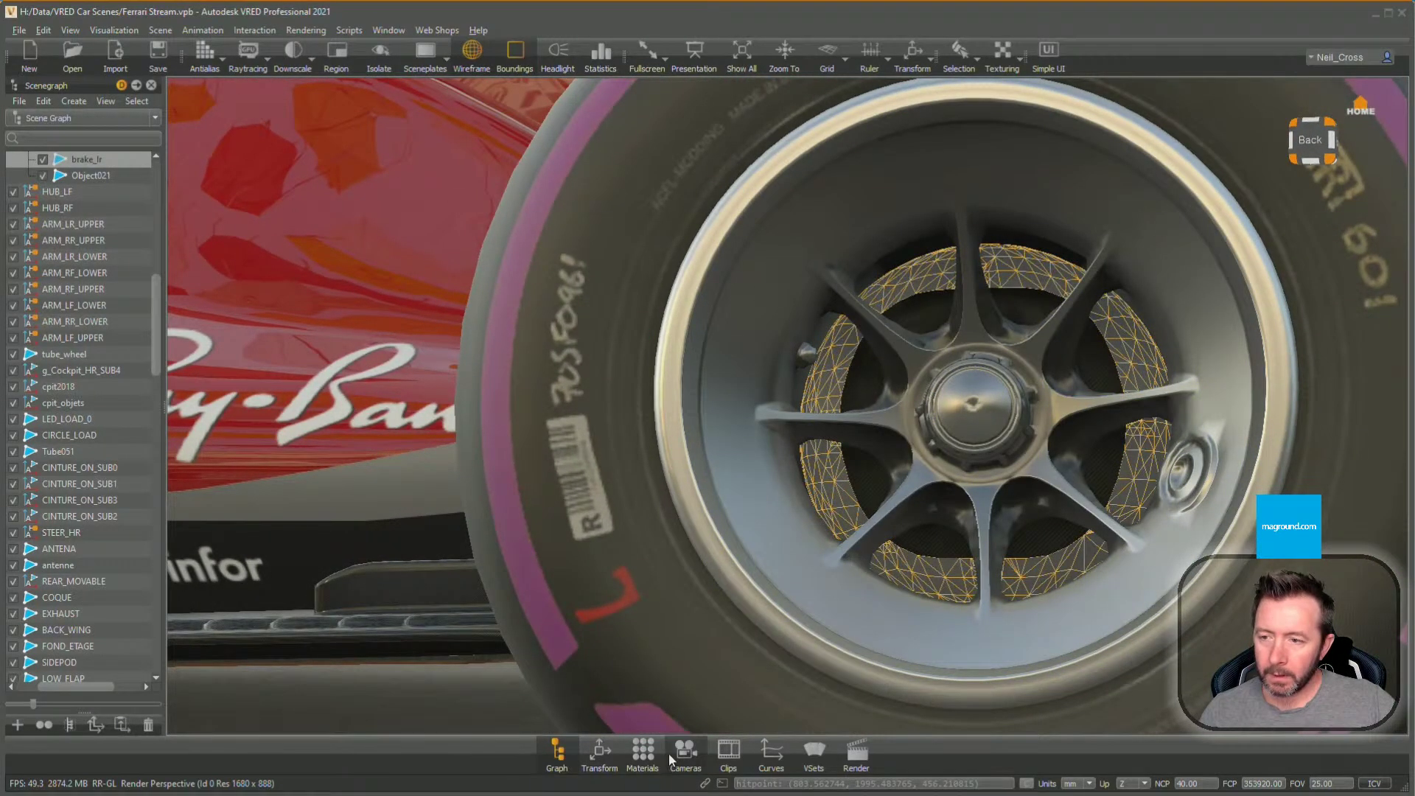
Apply the Metal black material to the selected brake disc behind the left rear wheel's spokes
{"action": "left_click", "coordinate": [642, 750]}
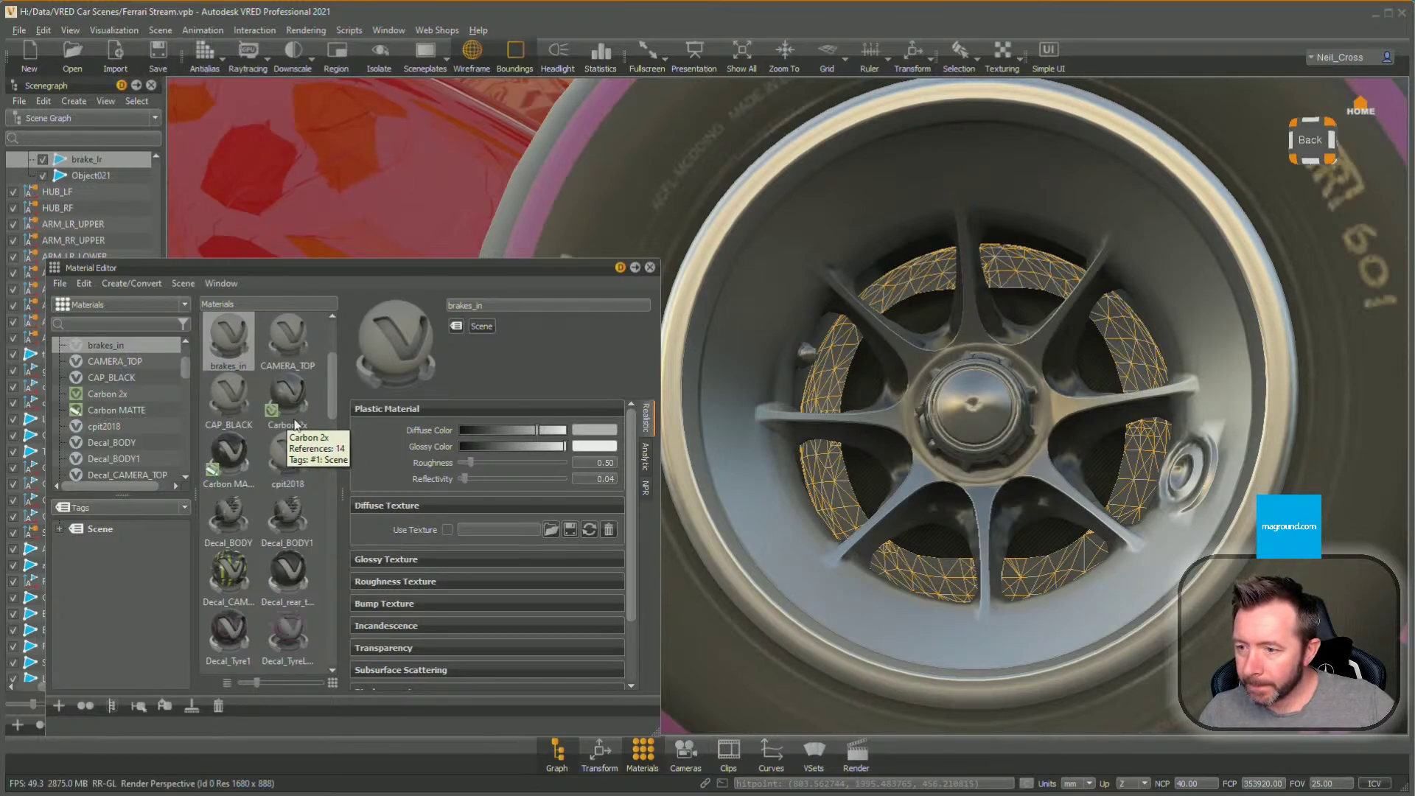
{"action": "scroll", "coordinate": [272, 569], "scroll_direction": "down", "scroll_amount": 10}
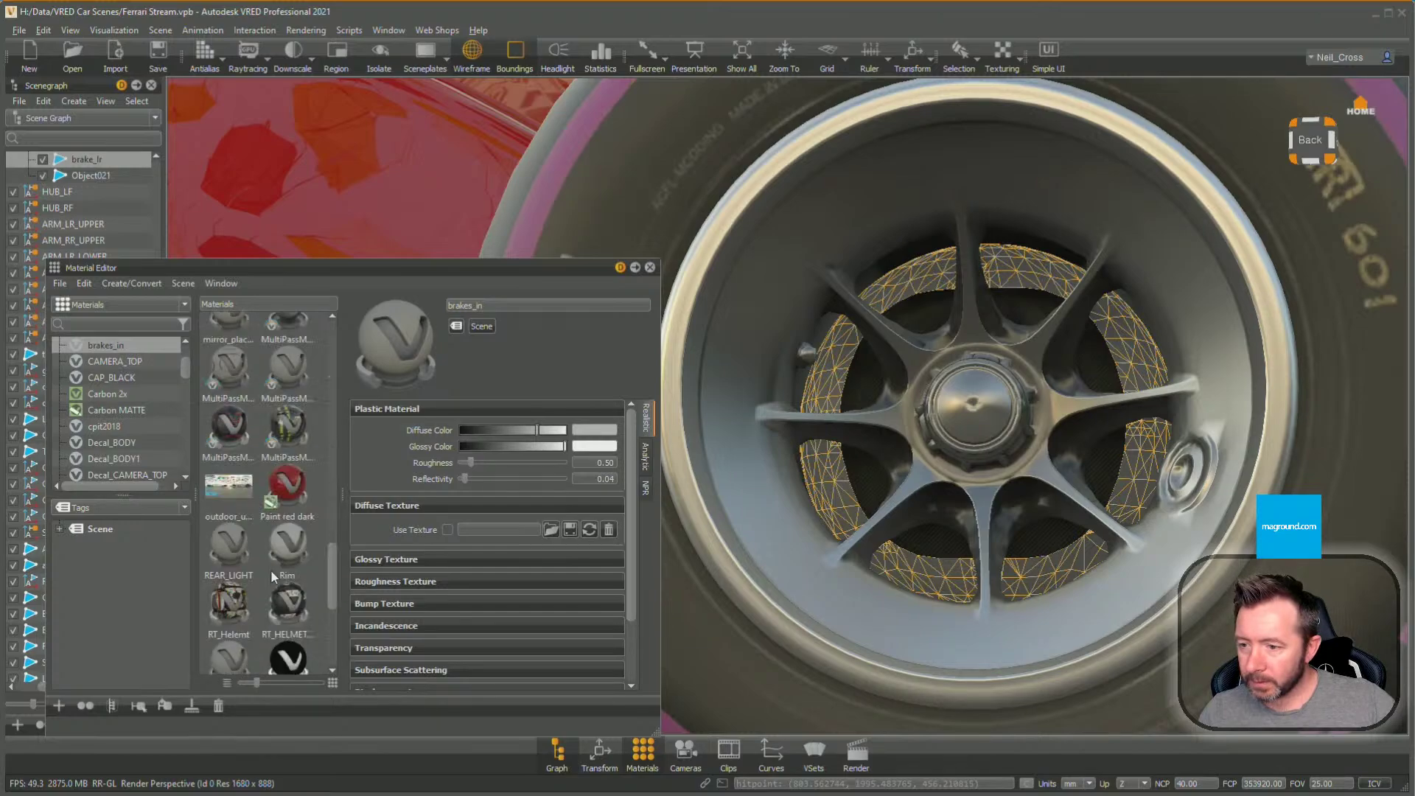
{"action": "scroll", "coordinate": [299, 530], "scroll_direction": "up", "scroll_amount": 5}
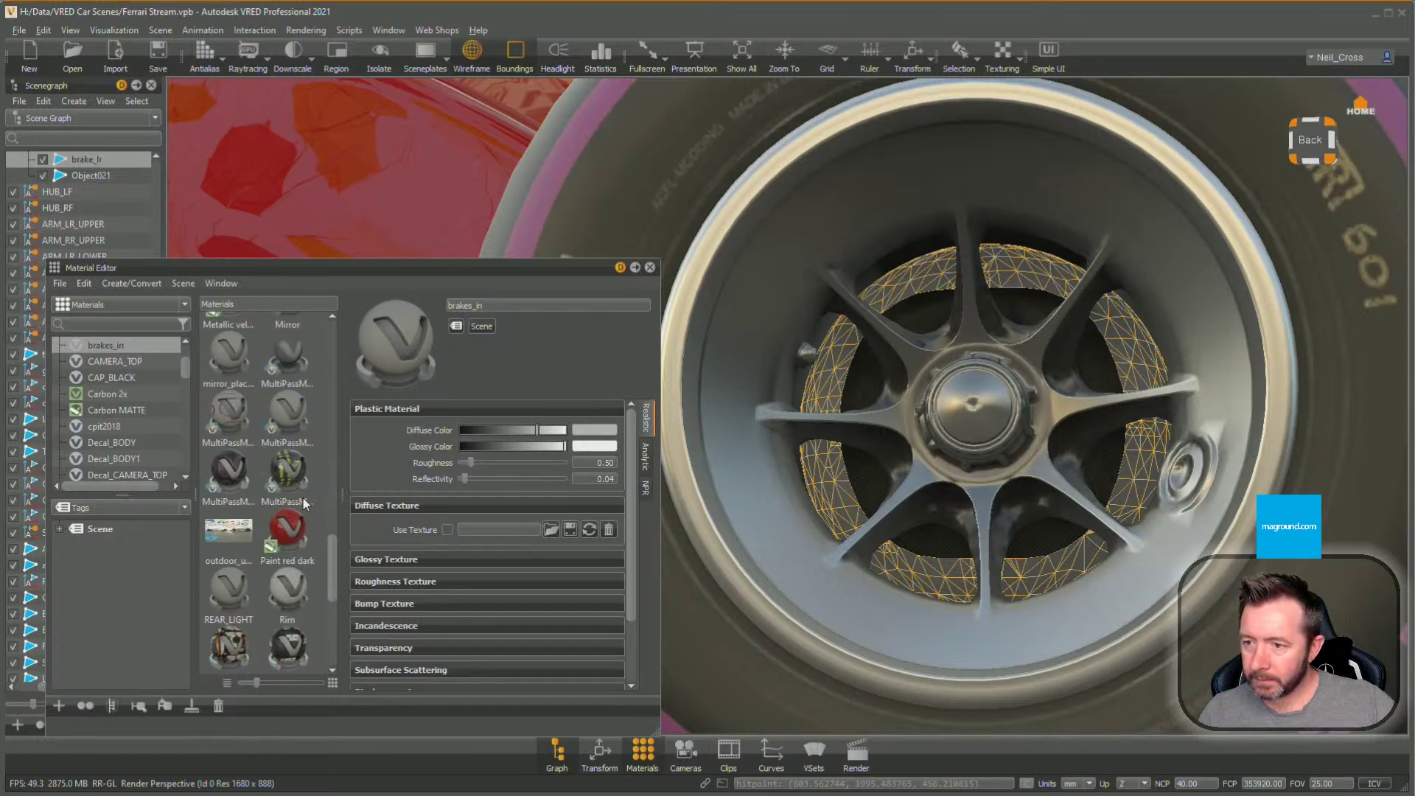
{"action": "mouse_move", "coordinate": [228, 417]}
{"action": "left_mouse_down"}
{"action": "mouse_move", "coordinate": [847, 392]}
{"action": "mouse_move", "coordinate": [1039, 295]}
{"action": "mouse_move", "coordinate": [1054, 354]}
{"action": "left_mouse_up"}
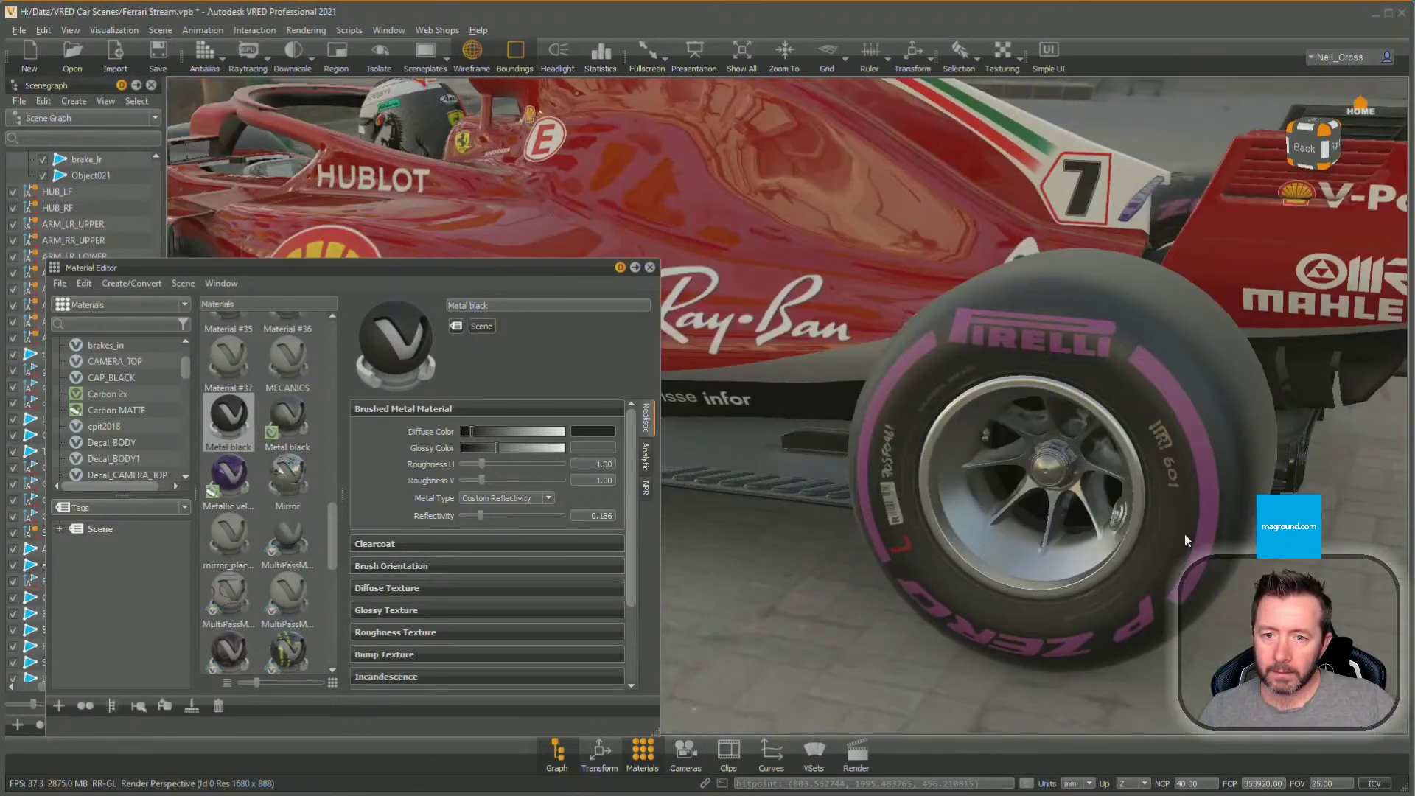
Examine the car's rear wheel, the cockpit with its steering wheel, and the driver's helmet up close
{"action": "right_click_drag", "start_coordinate": [1184, 535], "coordinate": [832, 504]}
{"action": "middle_click_drag", "start_coordinate": [832, 504], "coordinate": [1167, 594]}
{"action": "left_click_drag", "start_coordinate": [1167, 594], "coordinate": [985, 179]}
{"action": "middle_click_drag", "start_coordinate": [984, 177], "coordinate": [977, 501]}
{"action": "middle_click_drag", "start_coordinate": [971, 202], "coordinate": [886, 516]}
{"action": "right_click_drag", "start_coordinate": [887, 516], "coordinate": [982, 494]}
{"action": "left_click_drag", "start_coordinate": [981, 494], "coordinate": [861, 510]}
{"action": "right_click_drag", "start_coordinate": [860, 510], "coordinate": [1005, 555]}
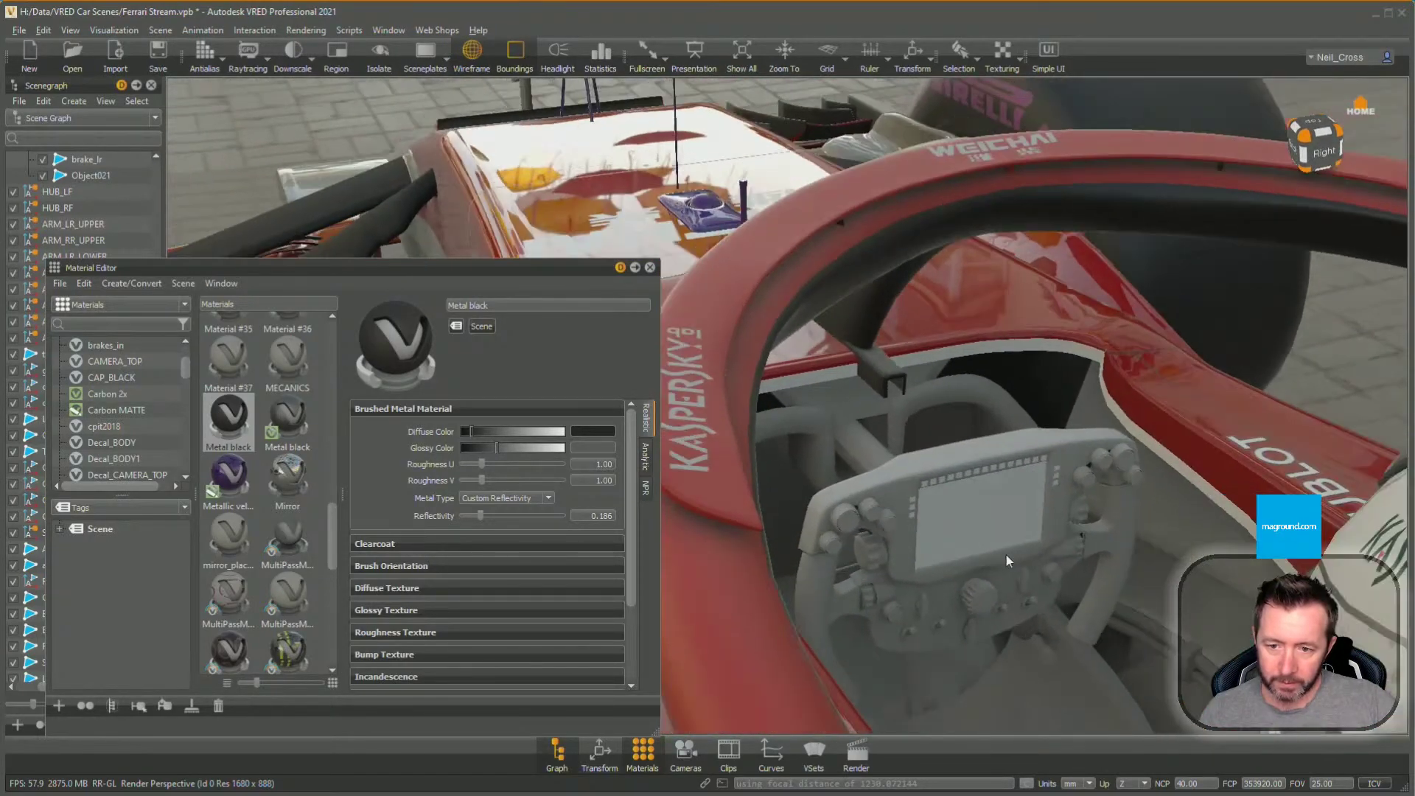
{"action": "middle_click_drag", "start_coordinate": [1006, 555], "coordinate": [957, 533]}
{"action": "left_click_drag", "start_coordinate": [958, 533], "coordinate": [811, 527]}
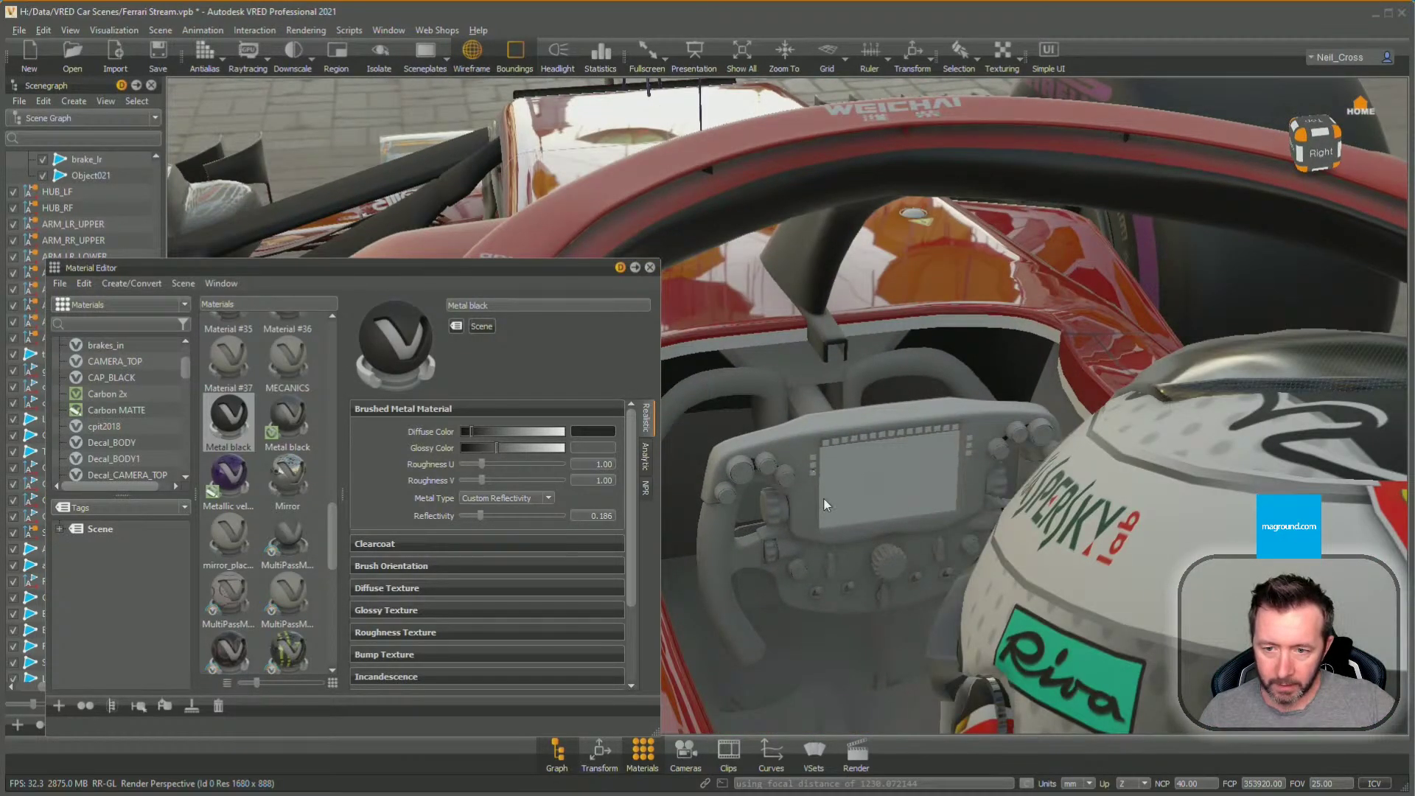
{"action": "mouse_move", "coordinate": [904, 420]}
{"action": "right_mouse_down"}
{"action": "mouse_move", "coordinate": [945, 436]}
{"action": "mouse_move", "coordinate": [916, 499]}
{"action": "mouse_move", "coordinate": [970, 559]}
{"action": "mouse_move", "coordinate": [918, 585]}
{"action": "right_mouse_up"}
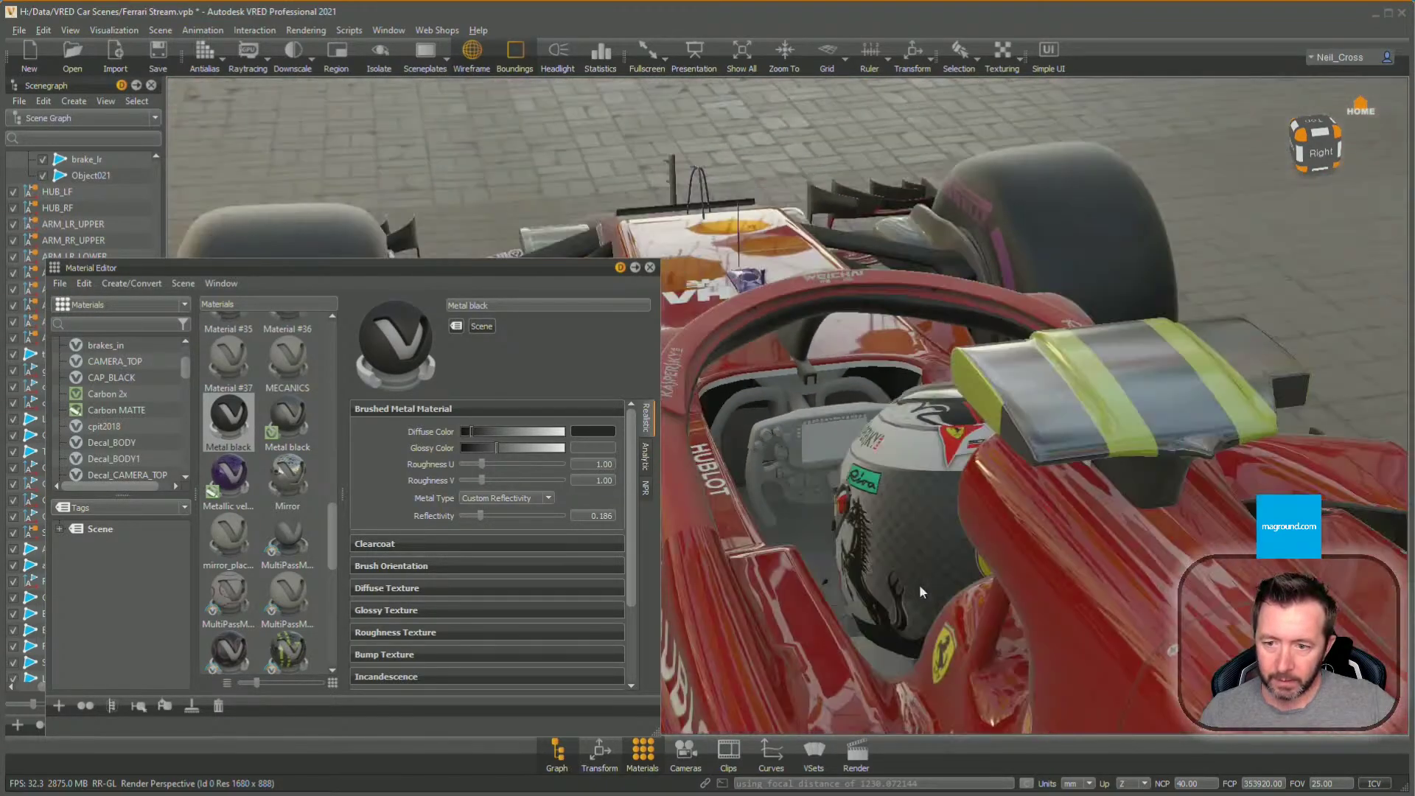
{"action": "left_click_drag", "start_coordinate": [915, 587], "coordinate": [1073, 475]}
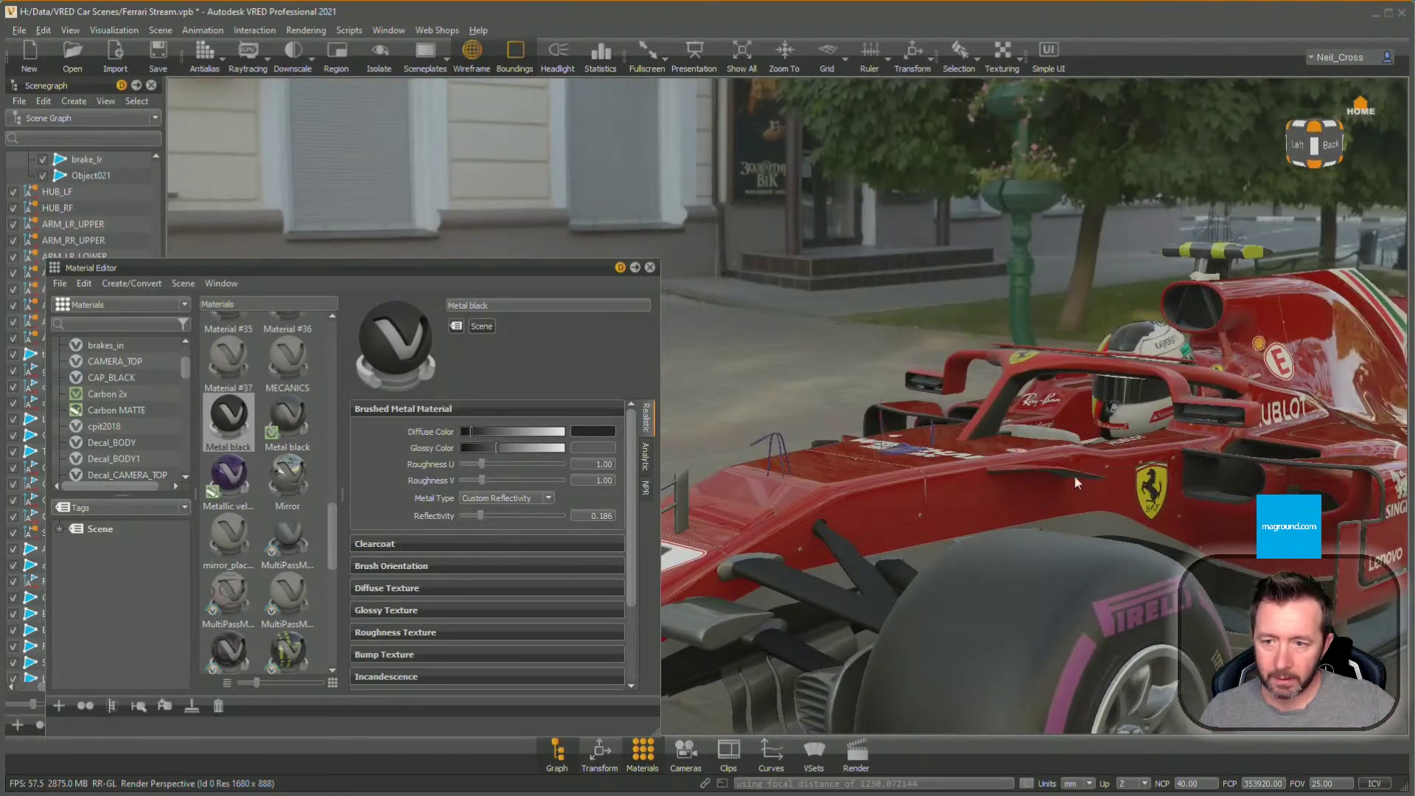
Close the Material Editor and view the whole car at an angle from its front left
{"action": "left_click", "coordinate": [650, 267]}
{"action": "right_click_drag", "start_coordinate": [978, 525], "coordinate": [1094, 549]}
{"action": "left_click_drag", "start_coordinate": [1094, 549], "coordinate": [1034, 506]}
{"action": "middle_click_drag", "start_coordinate": [1034, 506], "coordinate": [936, 476]}
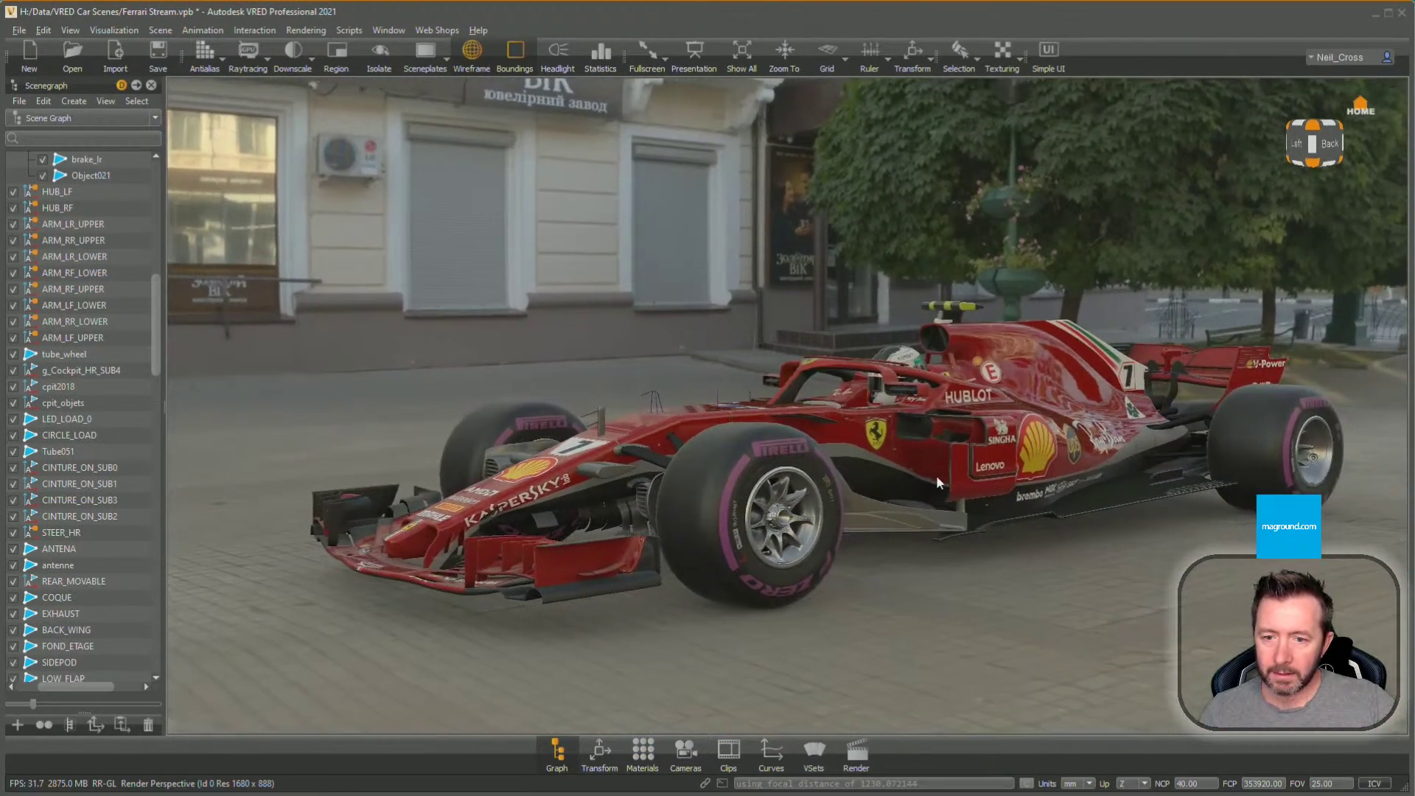
Turn off the wireframe display and try exposure 2, then 4, for the outdoor_umbrellas_8k environment behind the car
{"action": "left_click", "coordinate": [647, 751]}
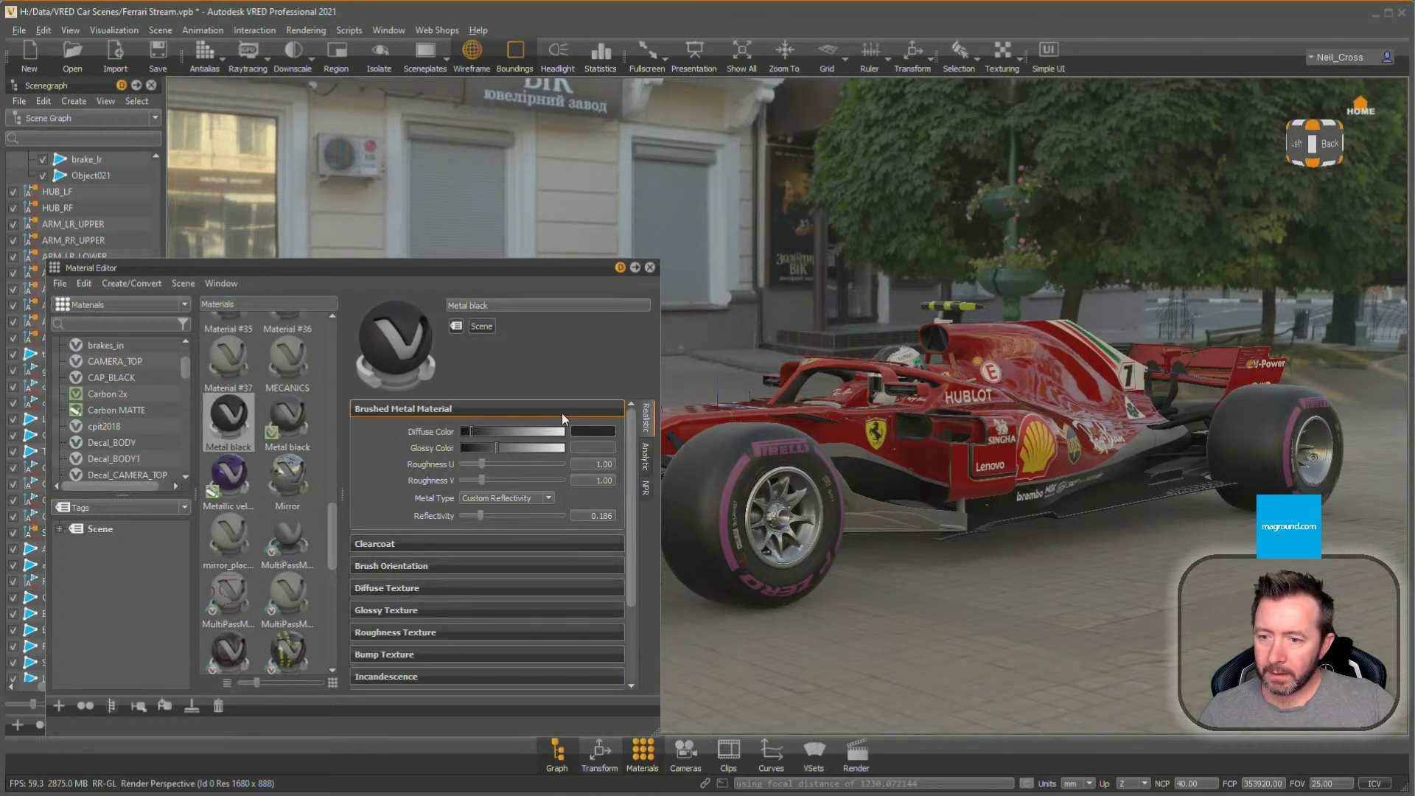
{"action": "left_click", "coordinate": [865, 343], "text": "shift"}
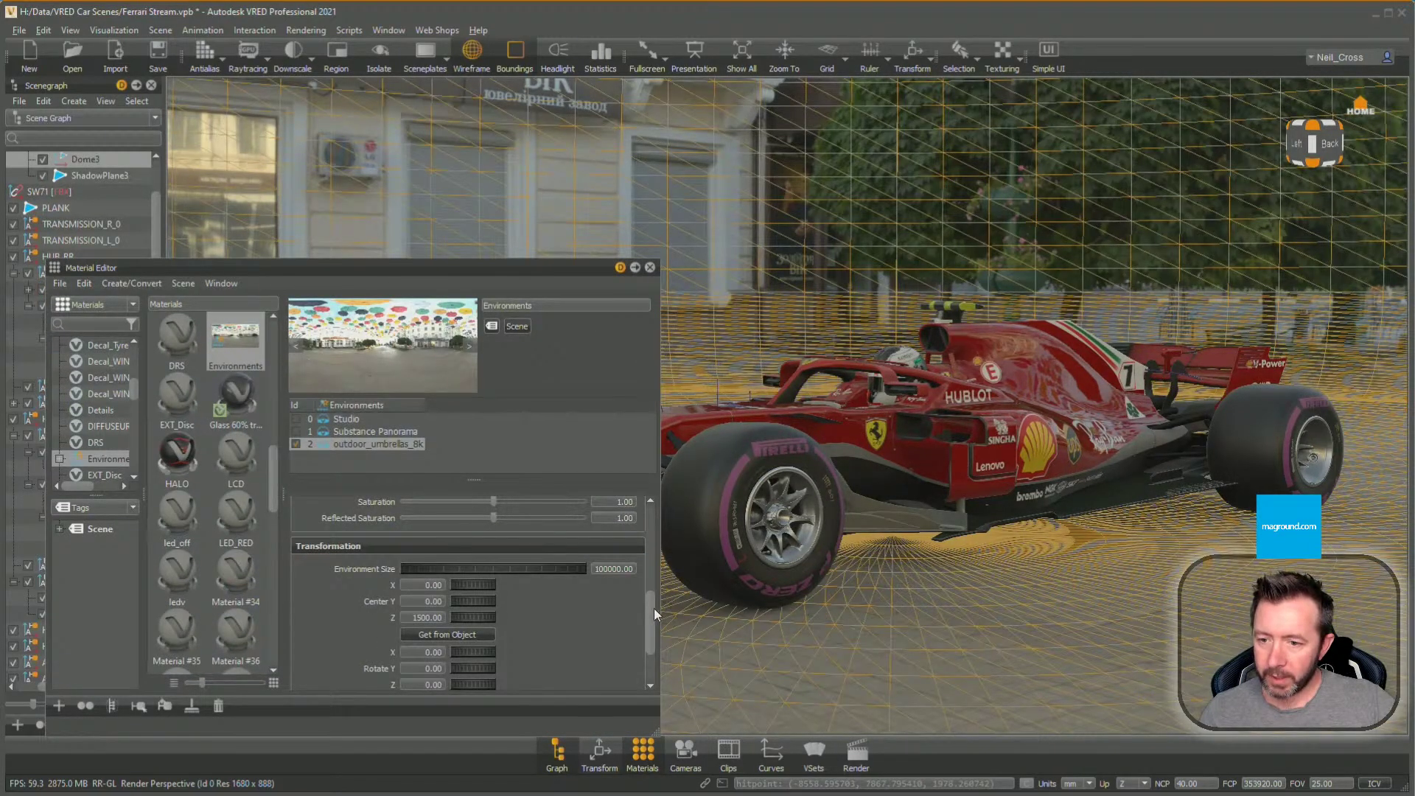
{"action": "left_click_drag", "start_coordinate": [652, 609], "coordinate": [656, 561]}
{"action": "double_click", "coordinate": [617, 599]}
{"action": "type", "text": "2"}
{"action": "key", "text": "Return"}
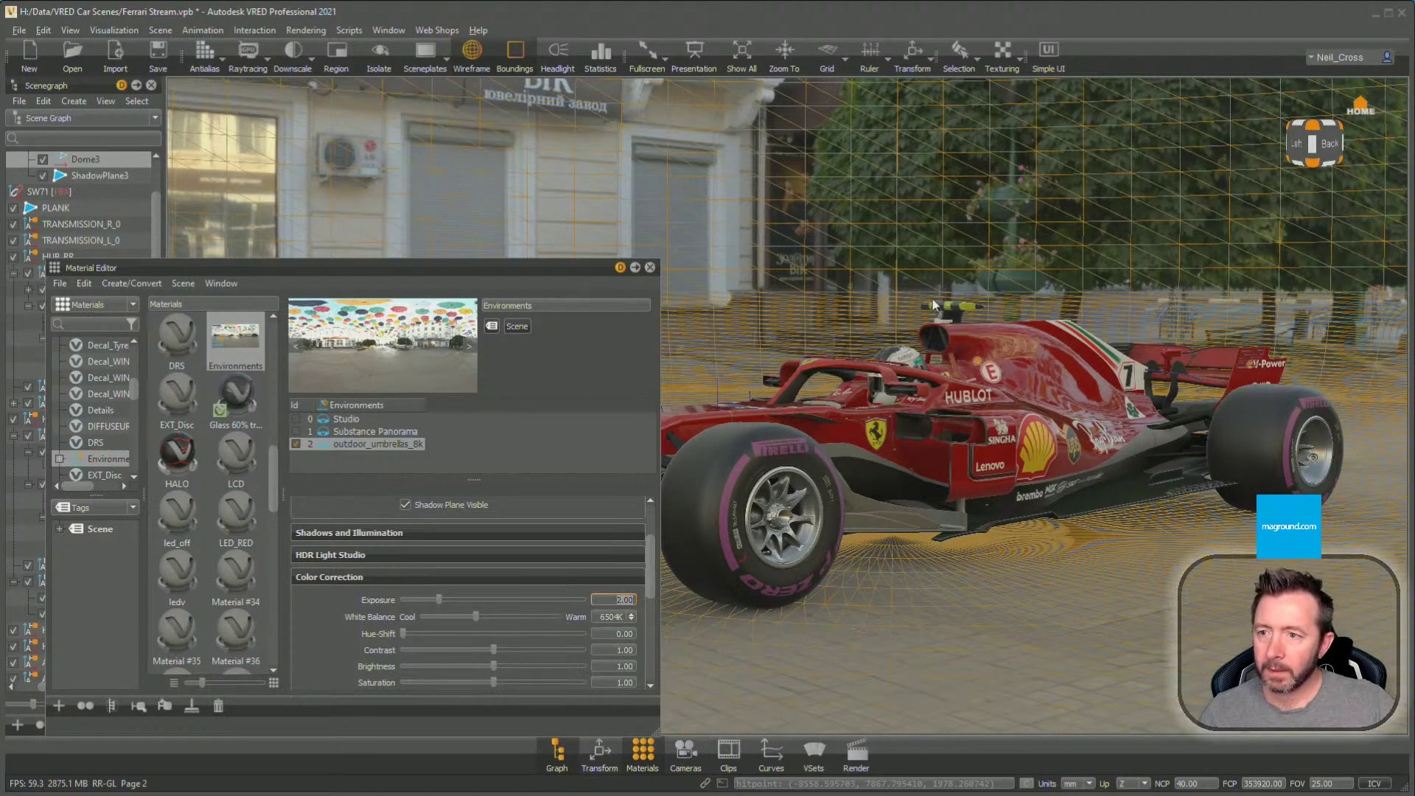
{"action": "left_click", "coordinate": [467, 54]}
{"action": "double_click", "coordinate": [618, 599]}
{"action": "type", "text": "4"}
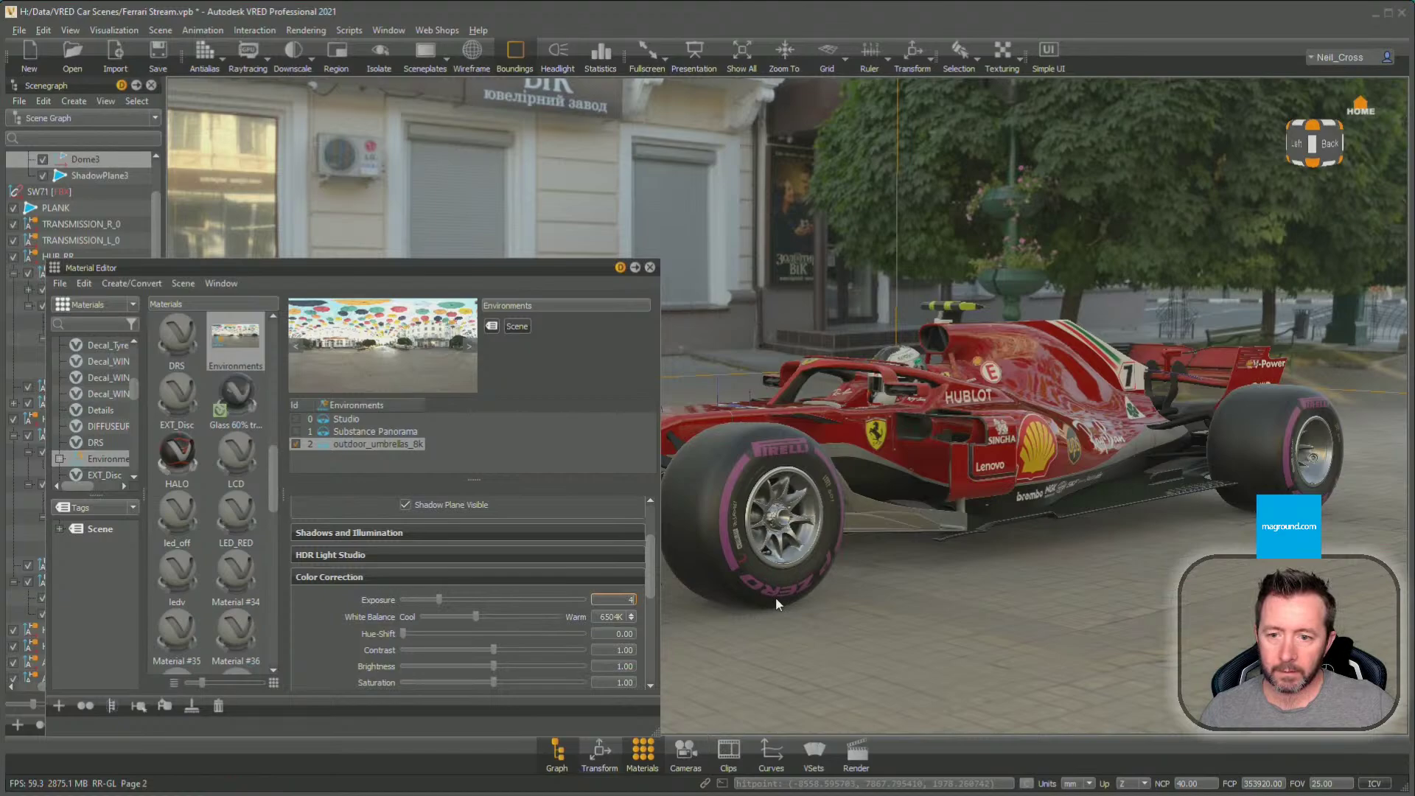
{"action": "key", "text": "Return"}
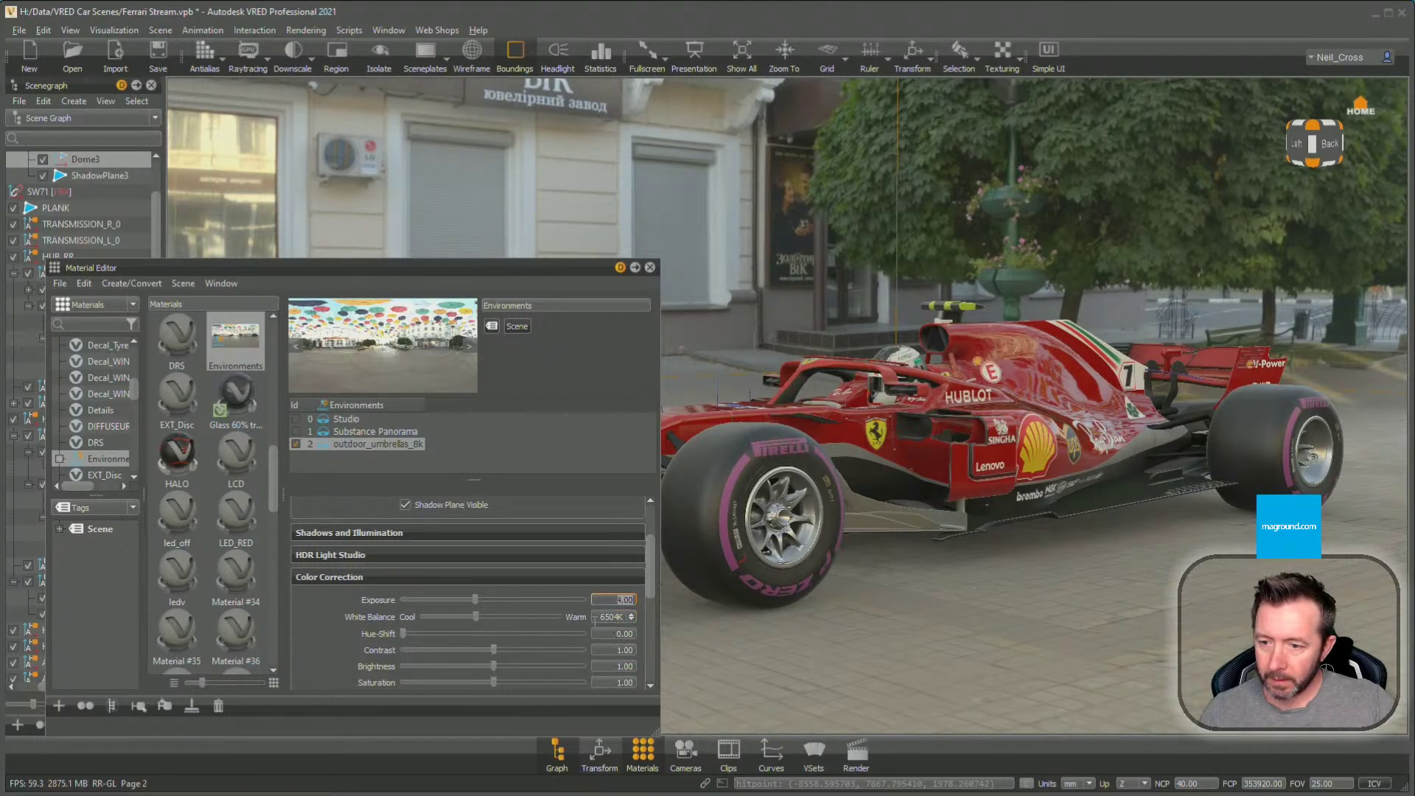
Set the environment's white balance to about 5261K, try contrast 1.05 and settle on contrast 1.02
{"action": "left_click_drag", "start_coordinate": [479, 612], "coordinate": [462, 616]}
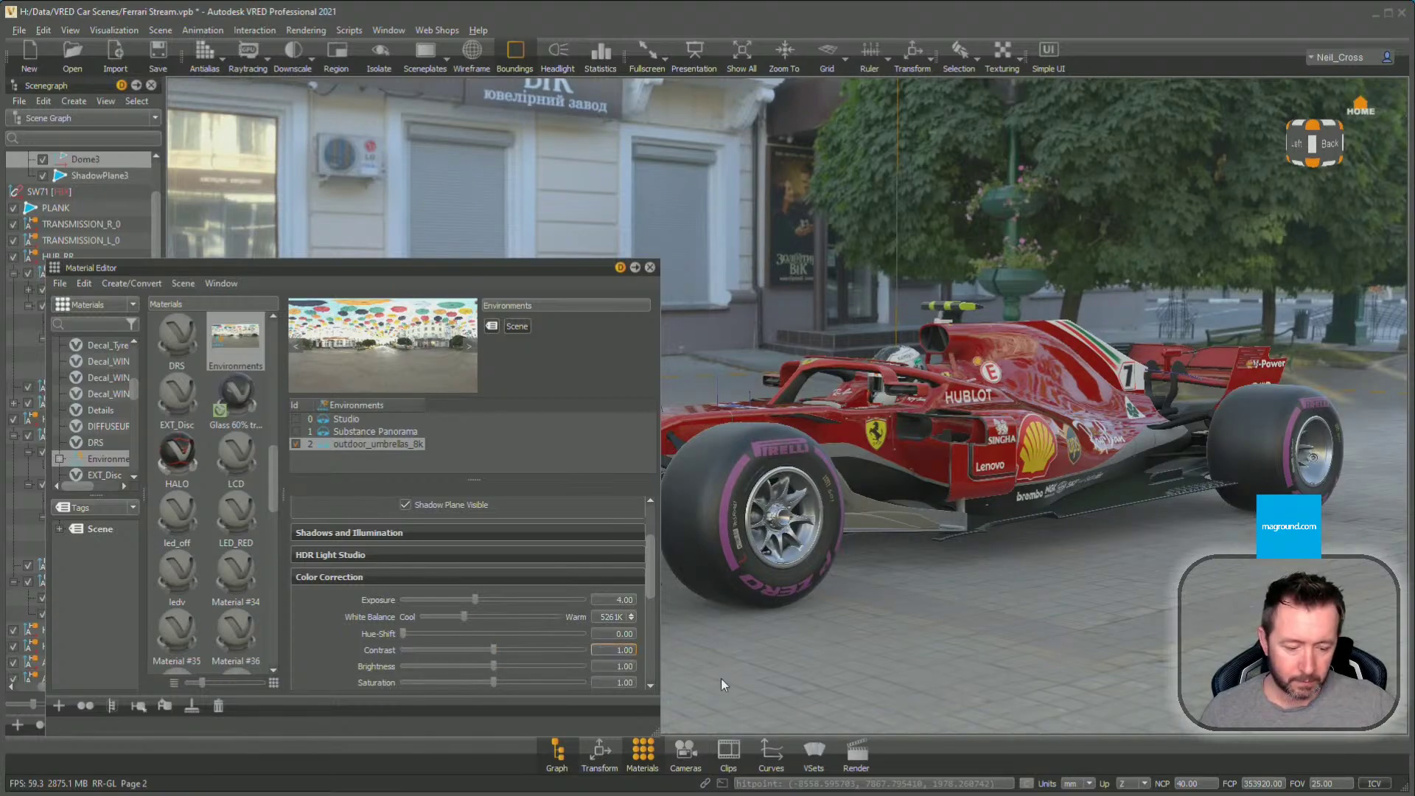
{"action": "type", "text": "1.05"}
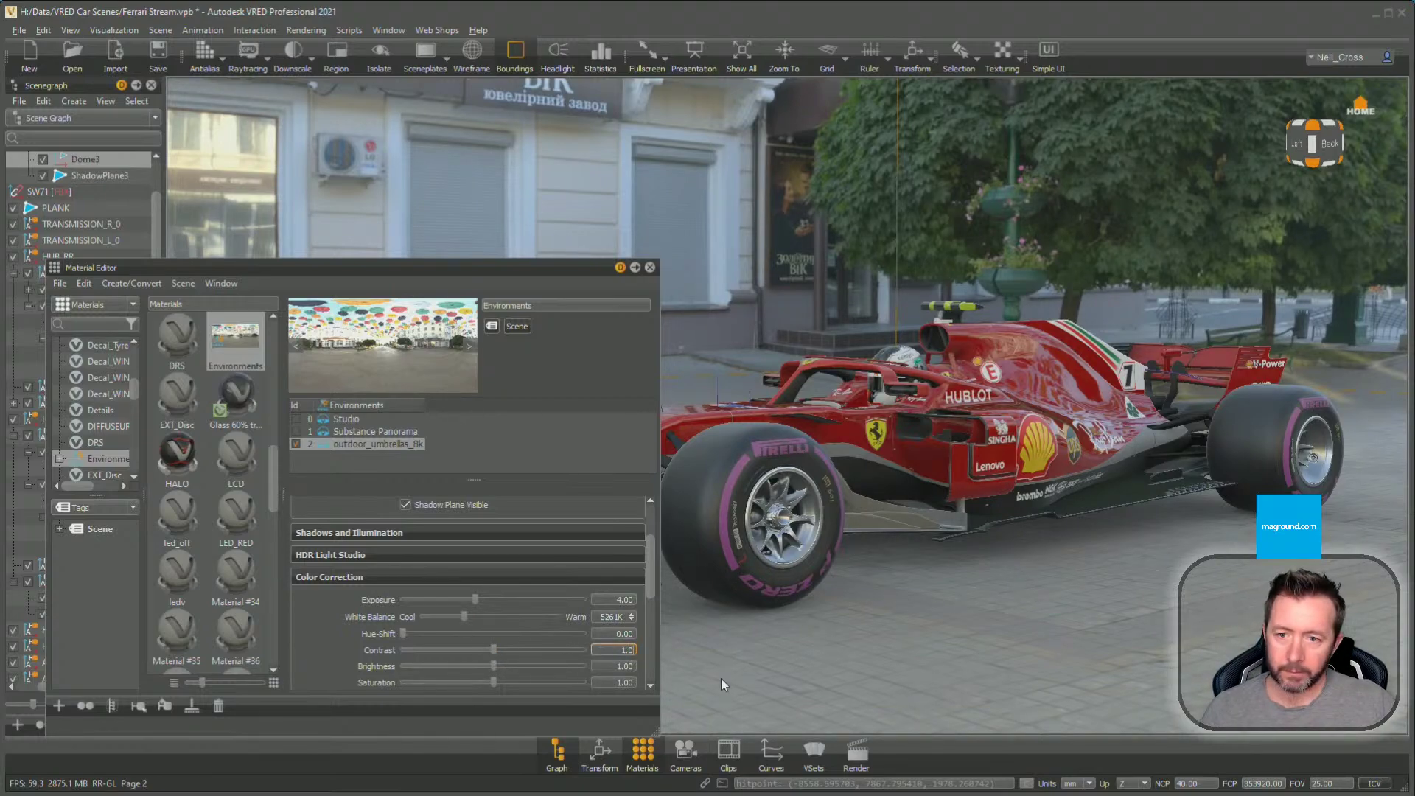
{"action": "key", "text": "Return"}
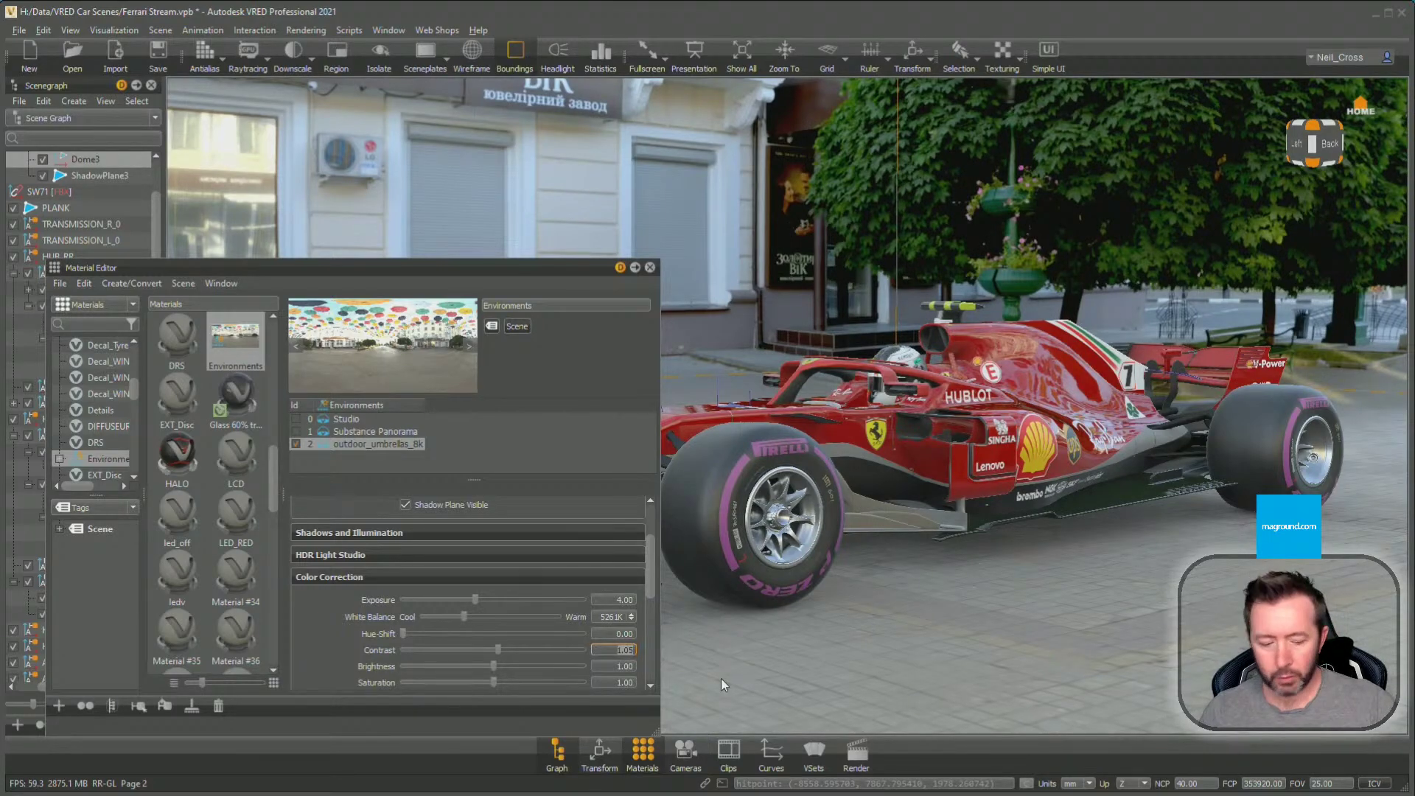
{"action": "type", "text": "1.02"}
{"action": "key", "text": "Return"}
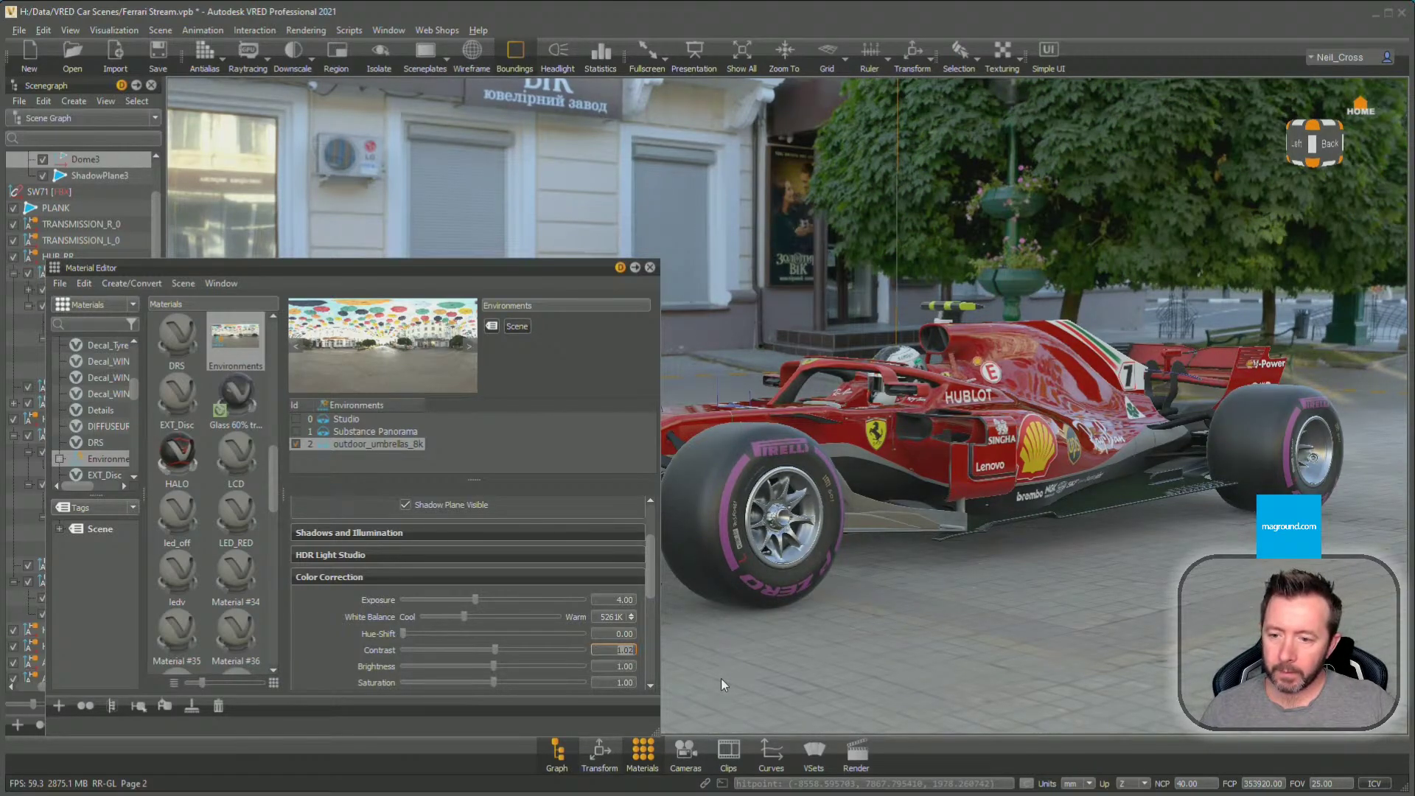
Try environment saturation 1.5, settle on 1.2, and set the reflected saturation to 1.1
{"action": "left_click_drag", "start_coordinate": [653, 575], "coordinate": [653, 586]}
{"action": "double_click", "coordinate": [621, 645]}
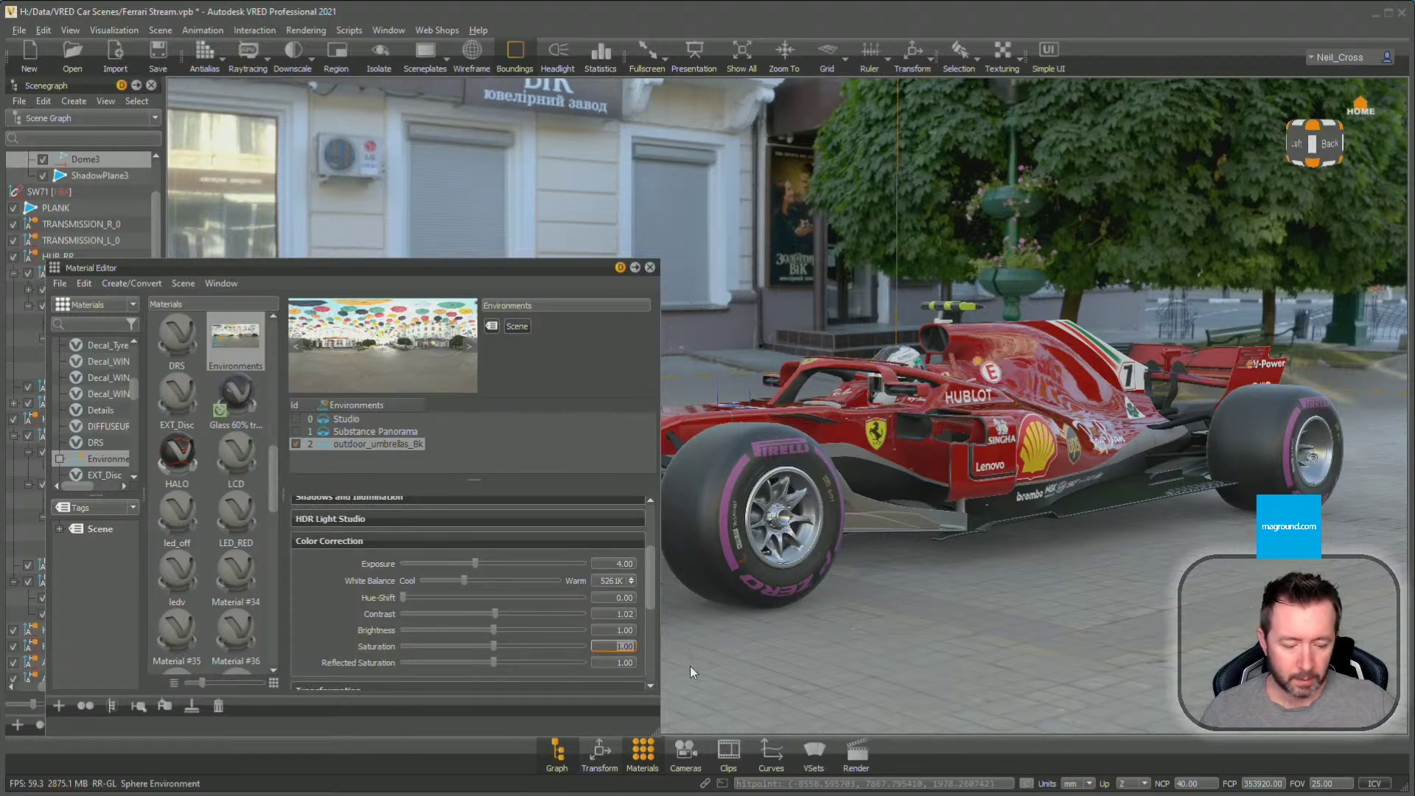
{"action": "type", "text": "1.5"}
{"action": "key", "text": "Return"}
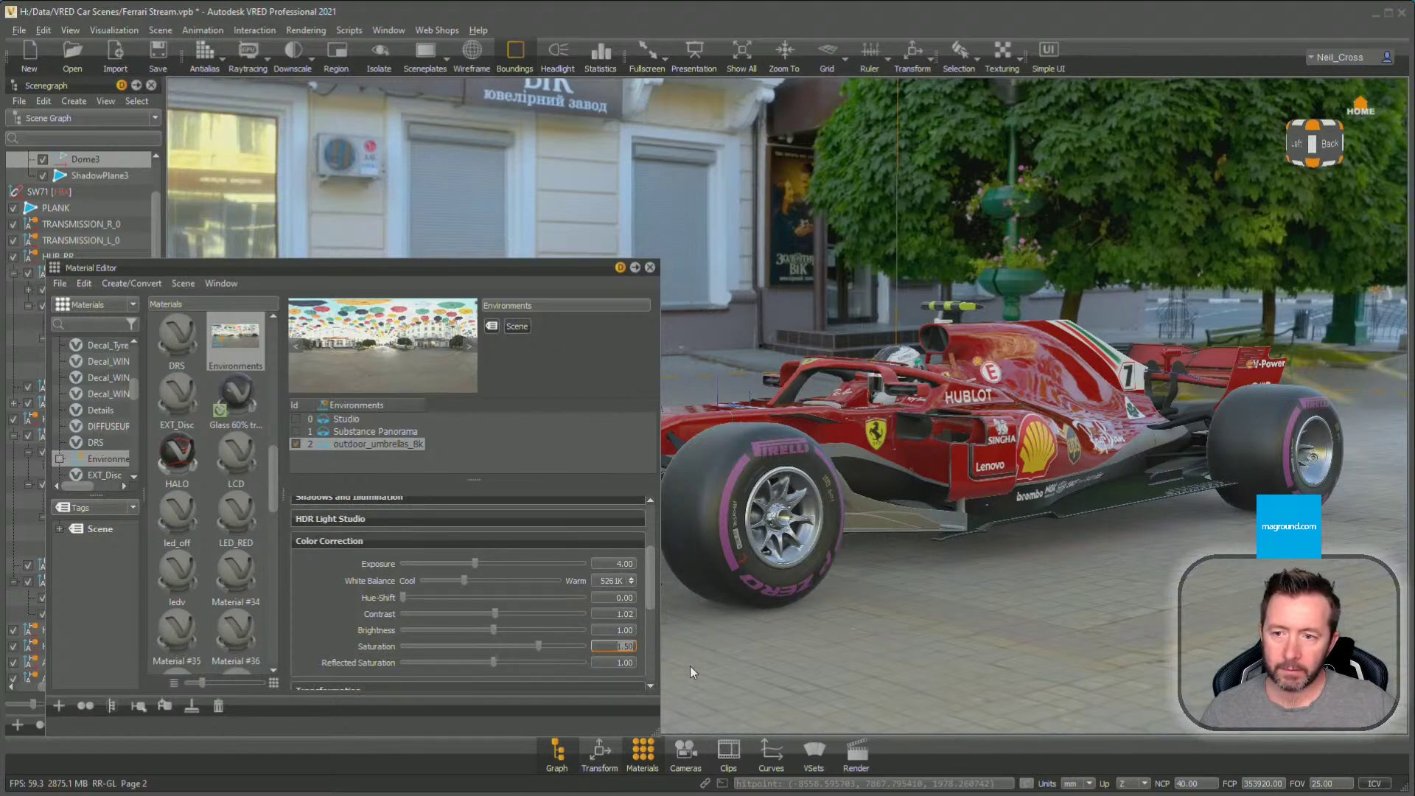
{"action": "type", "text": "1.2"}
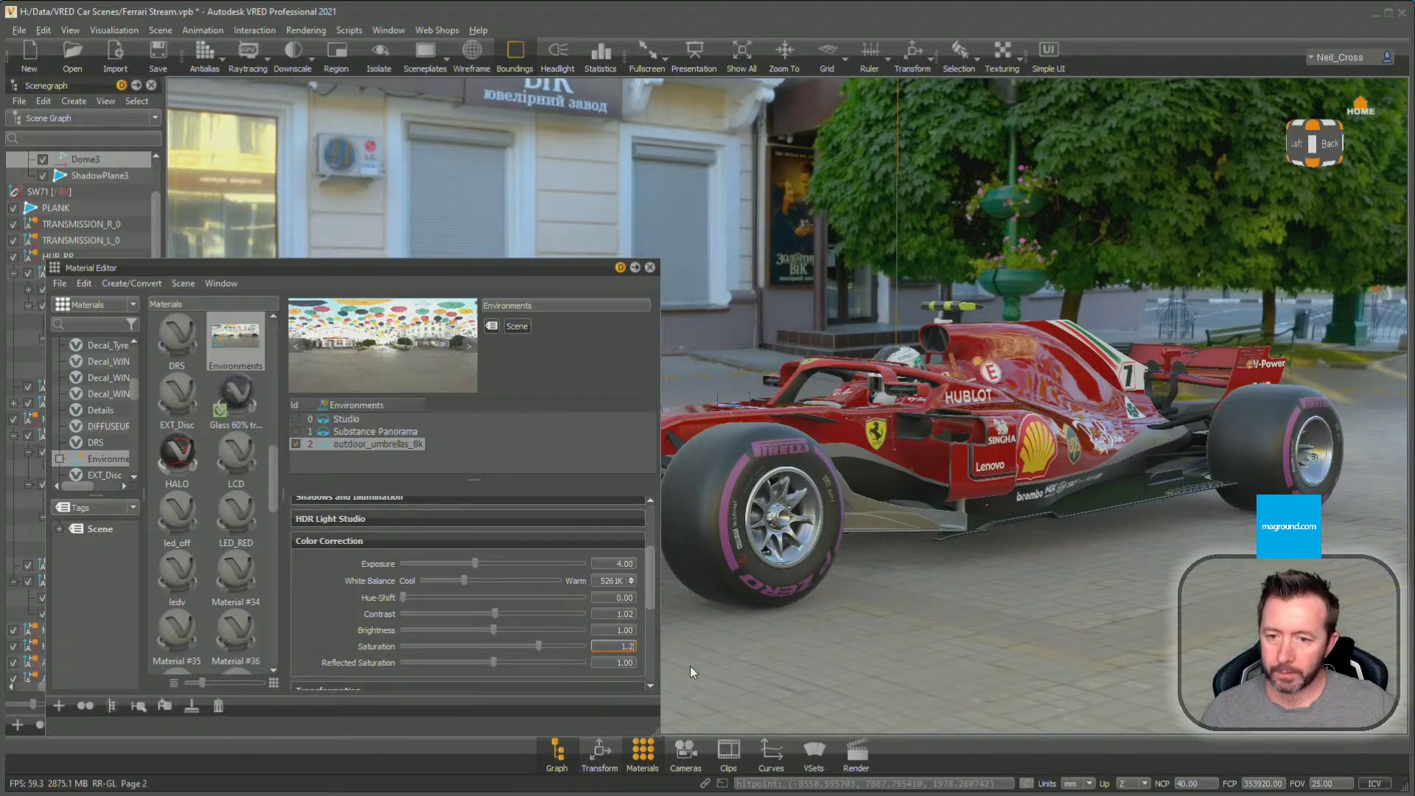
{"action": "key", "text": "Return"}
{"action": "key", "text": "Tab"}
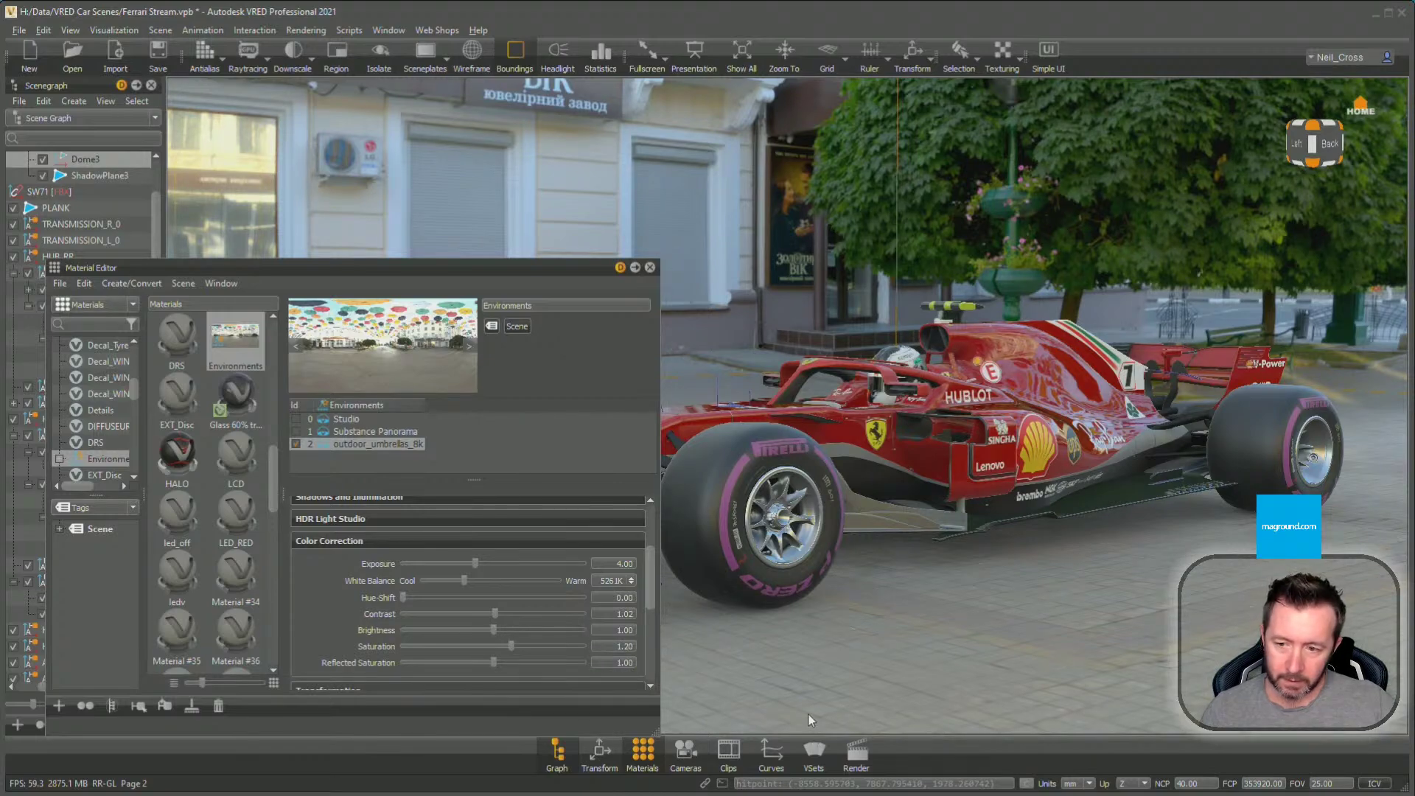
{"action": "double_click", "coordinate": [624, 662]}
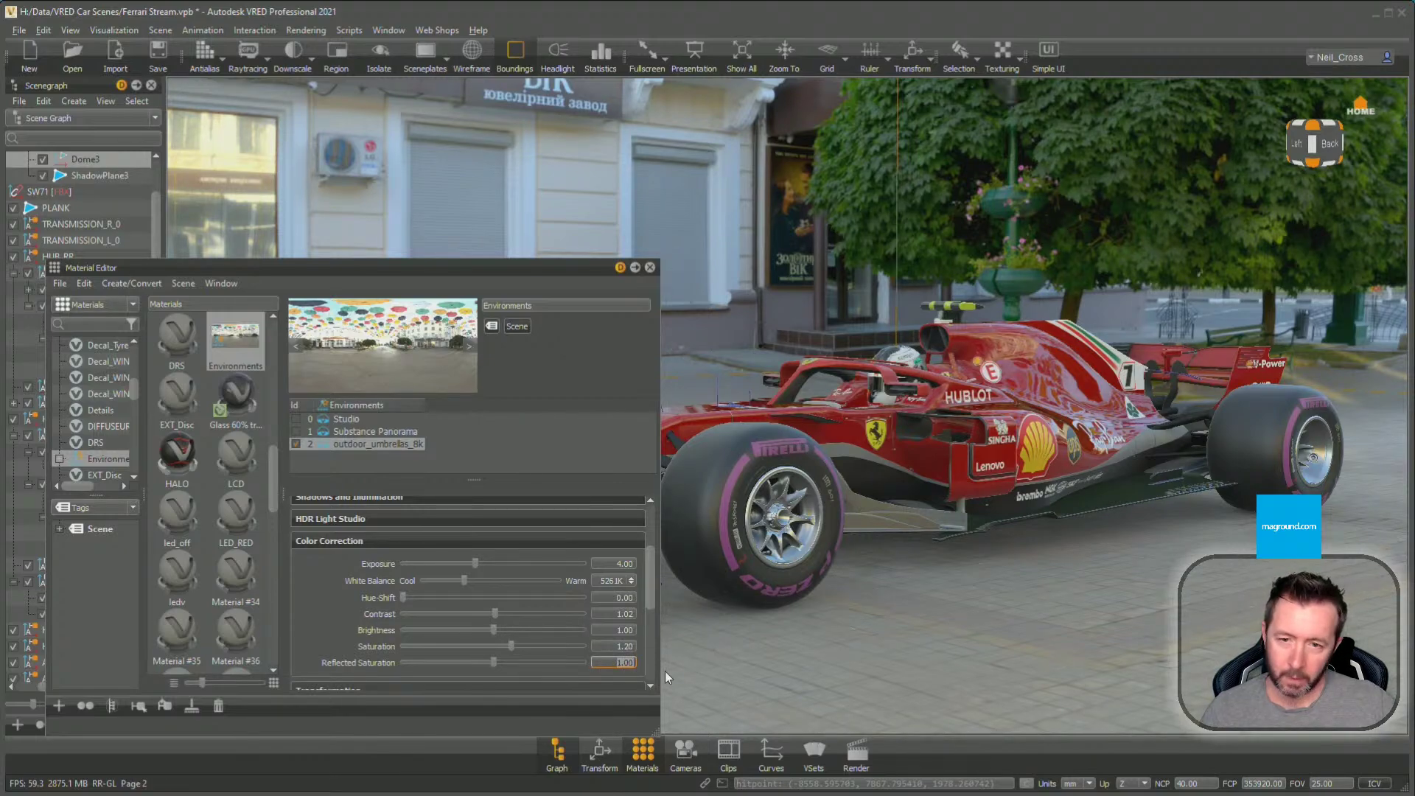
{"action": "type", "text": "1.1"}
{"action": "key", "text": "Return"}
Move the Material Editor clear of the car and review the colour-corrected scene from the front and side
{"action": "left_click_drag", "start_coordinate": [737, 604], "coordinate": [958, 434]}
{"action": "left_click_drag", "start_coordinate": [543, 268], "coordinate": [468, 266]}
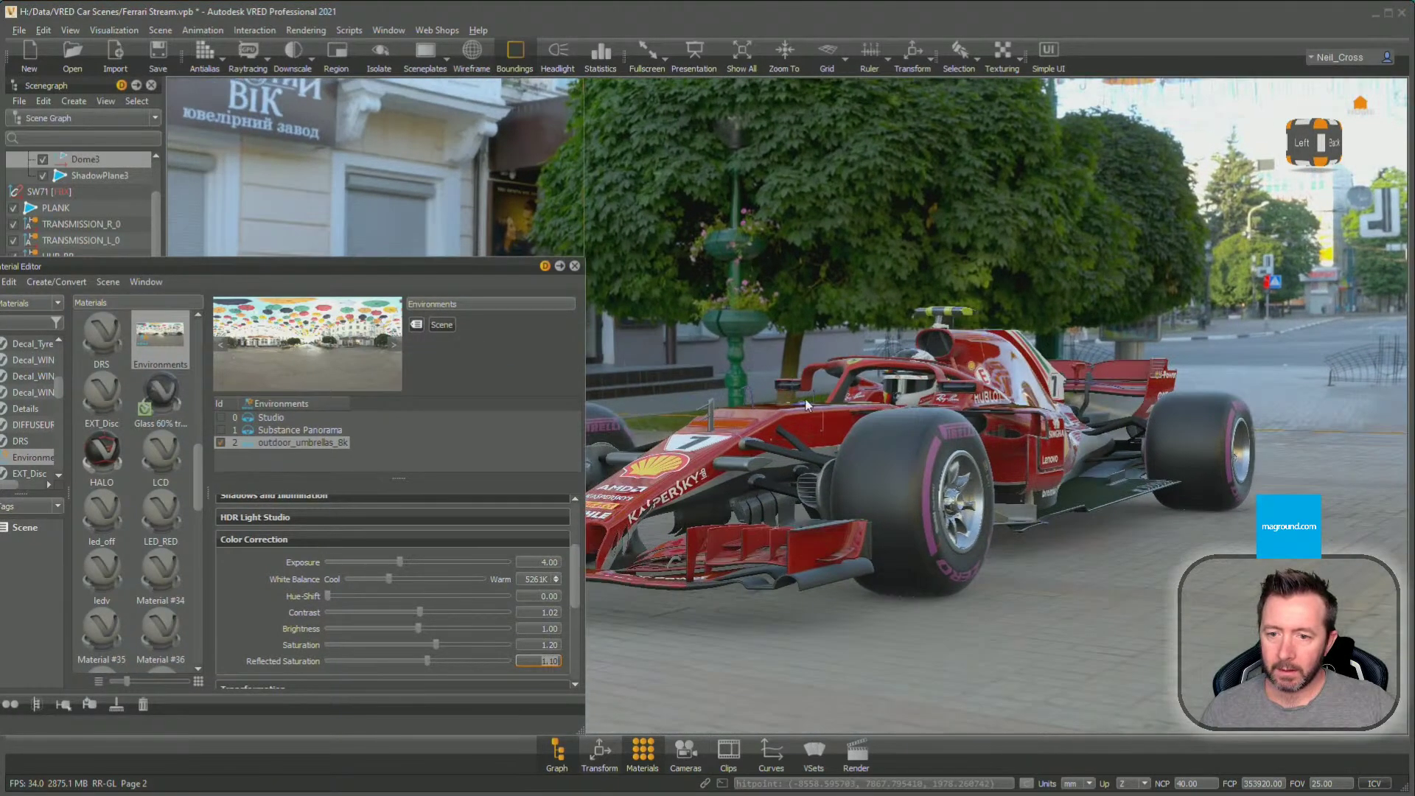
{"action": "left_click_drag", "start_coordinate": [807, 406], "coordinate": [731, 378]}
{"action": "left_click_drag", "start_coordinate": [476, 268], "coordinate": [831, 611]}
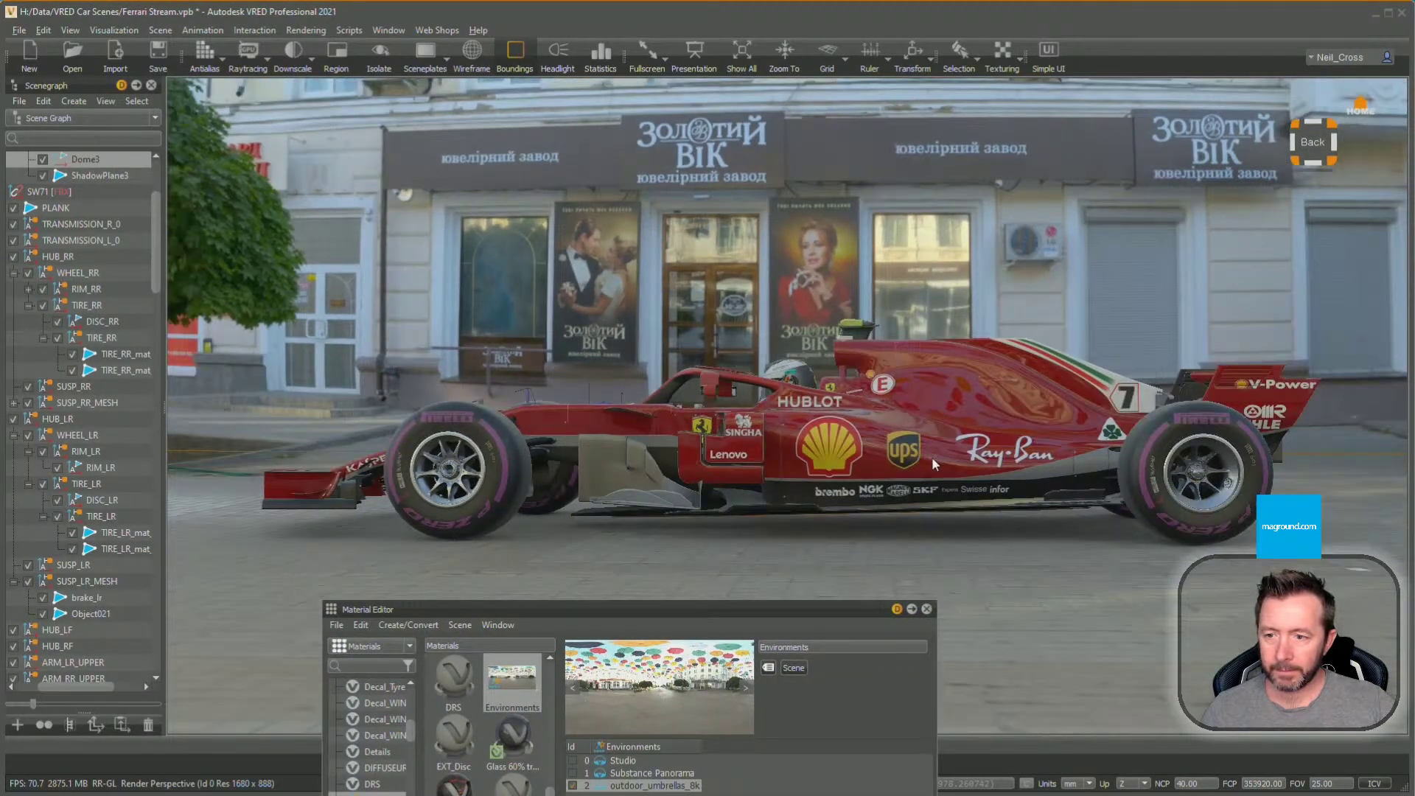
{"action": "left_click_drag", "start_coordinate": [931, 457], "coordinate": [923, 467]}
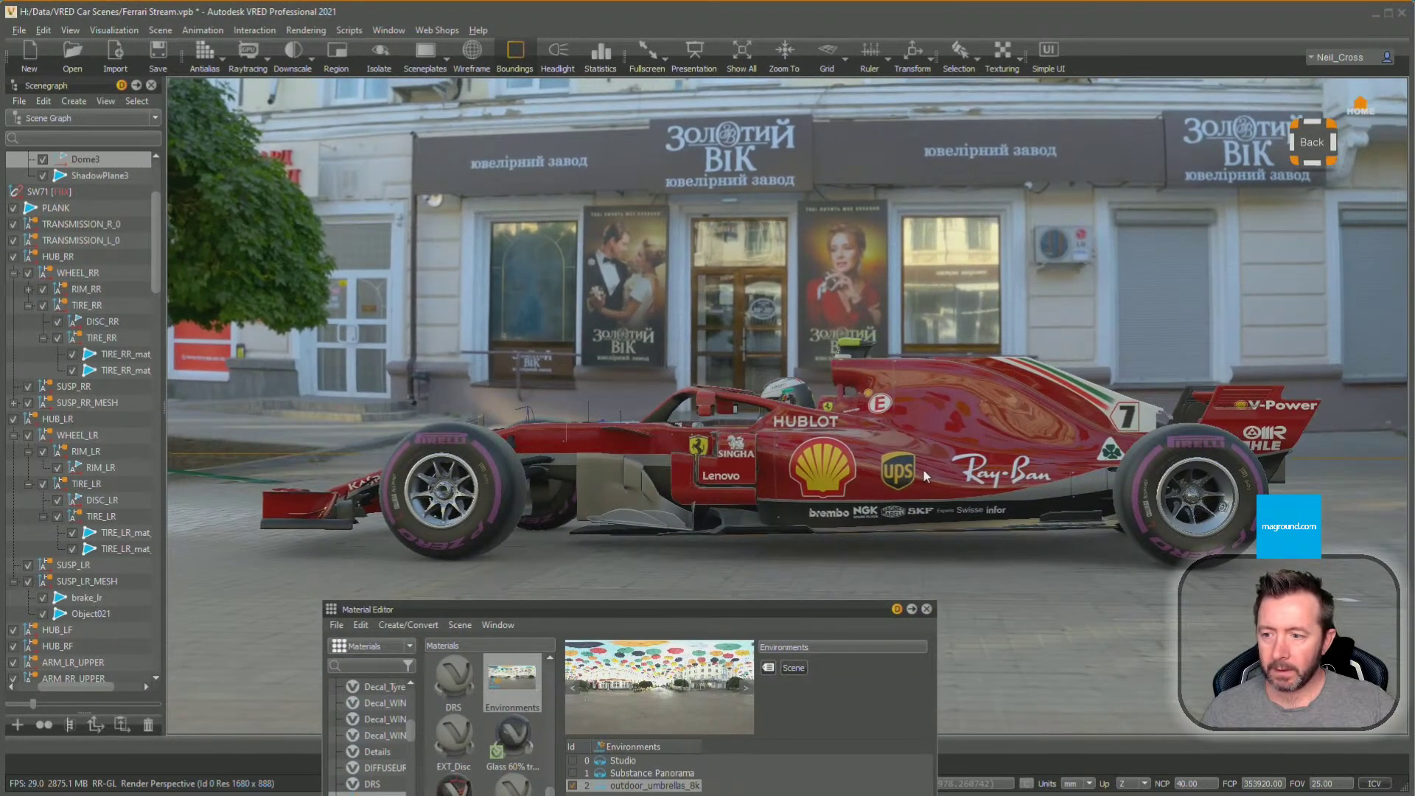
{"action": "left_click_drag", "start_coordinate": [261, 404], "coordinate": [246, 417]}
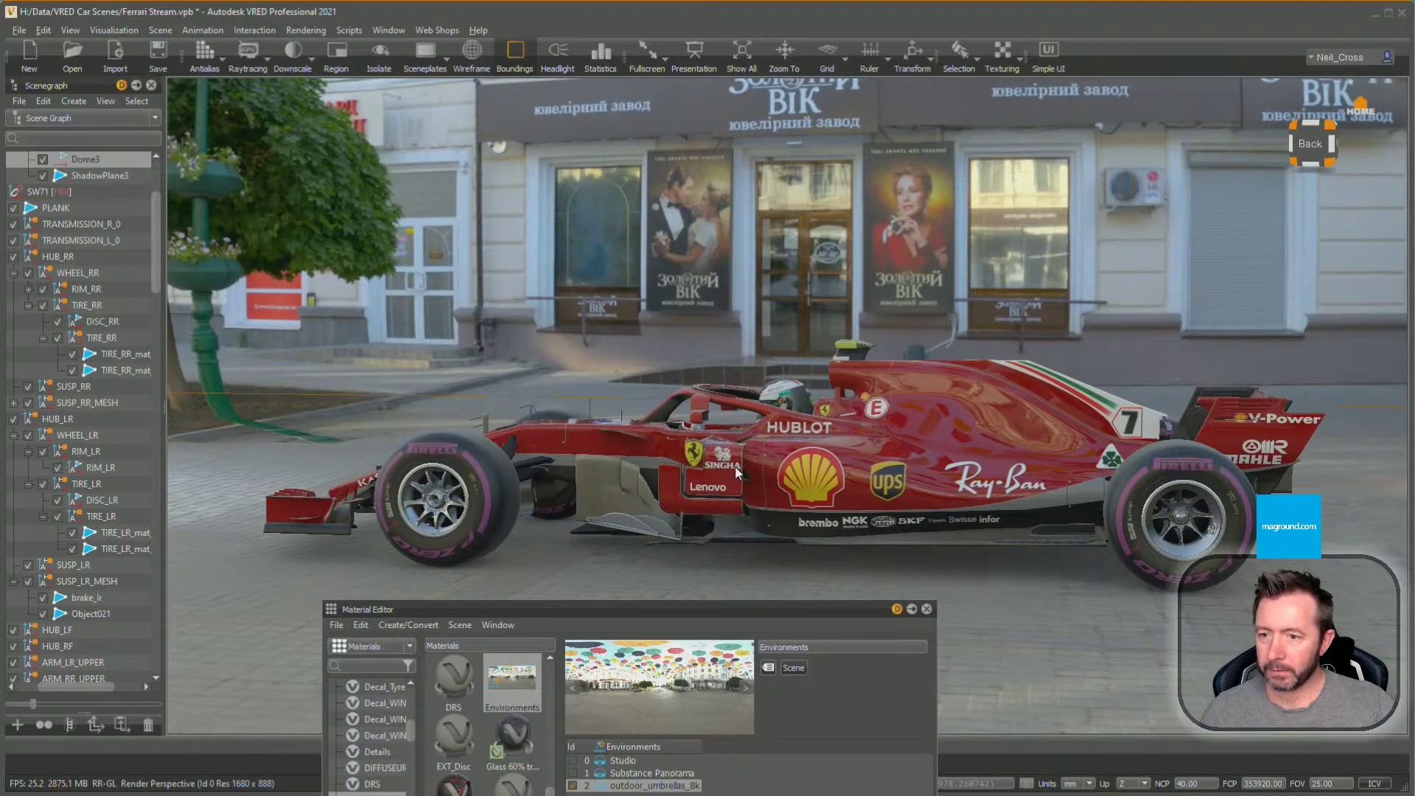
{"action": "left_click_drag", "start_coordinate": [736, 467], "coordinate": [879, 440]}
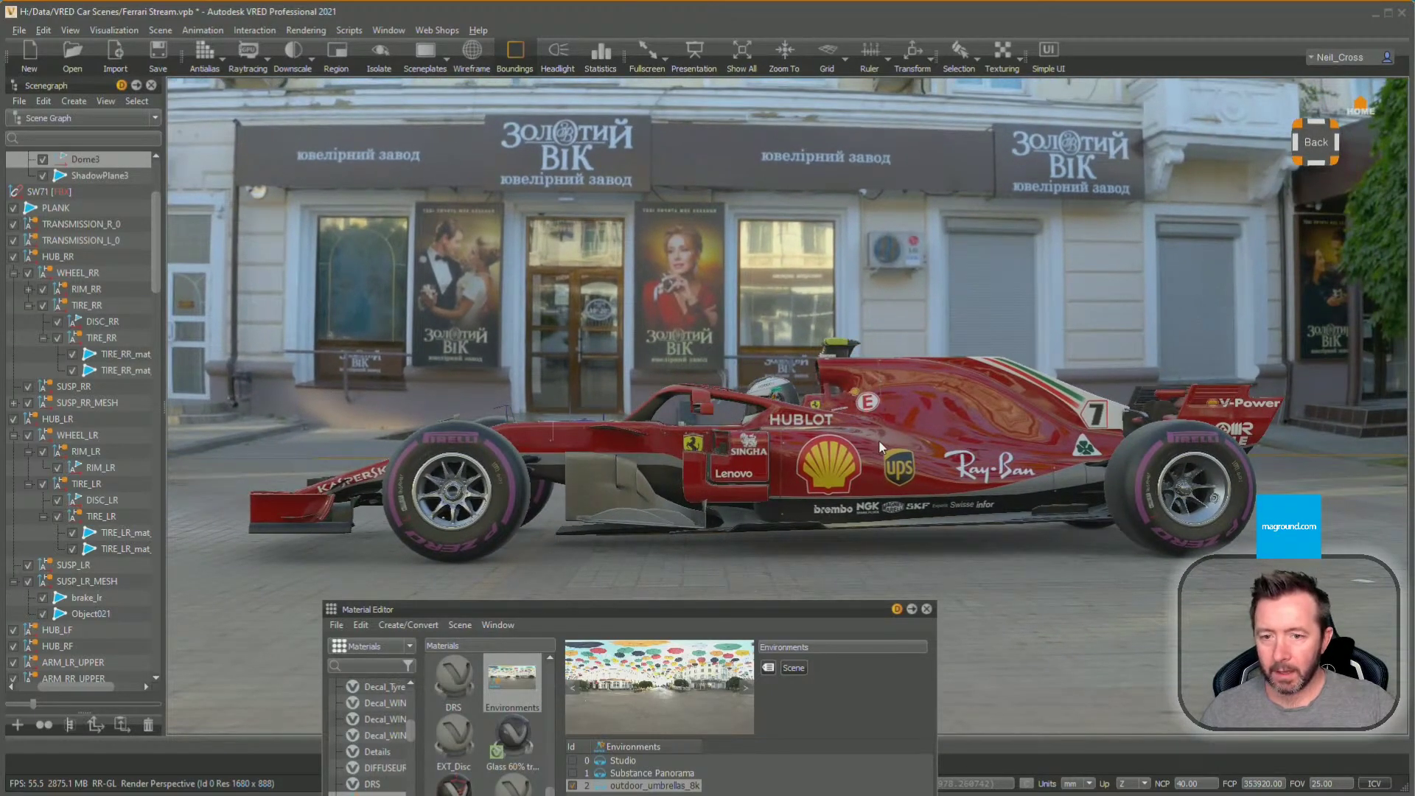
Frame the car from its side, turn on raytracing and check the raytraced car with the Material Editor kept below it
{"action": "middle_click_drag", "start_coordinate": [879, 441], "coordinate": [820, 446], "text": "alt"}
{"action": "mouse_move", "coordinate": [820, 446]}
{"action": "left_mouse_down", "text": "alt"}
{"action": "mouse_move", "coordinate": [799, 438]}
{"action": "mouse_move", "coordinate": [847, 438]}
{"action": "mouse_move", "coordinate": [812, 443]}
{"action": "left_mouse_up", "text": "alt"}
{"action": "scroll", "coordinate": [798, 437], "scroll_direction": "up", "scroll_amount": 1}
{"action": "left_click", "coordinate": [247, 51]}
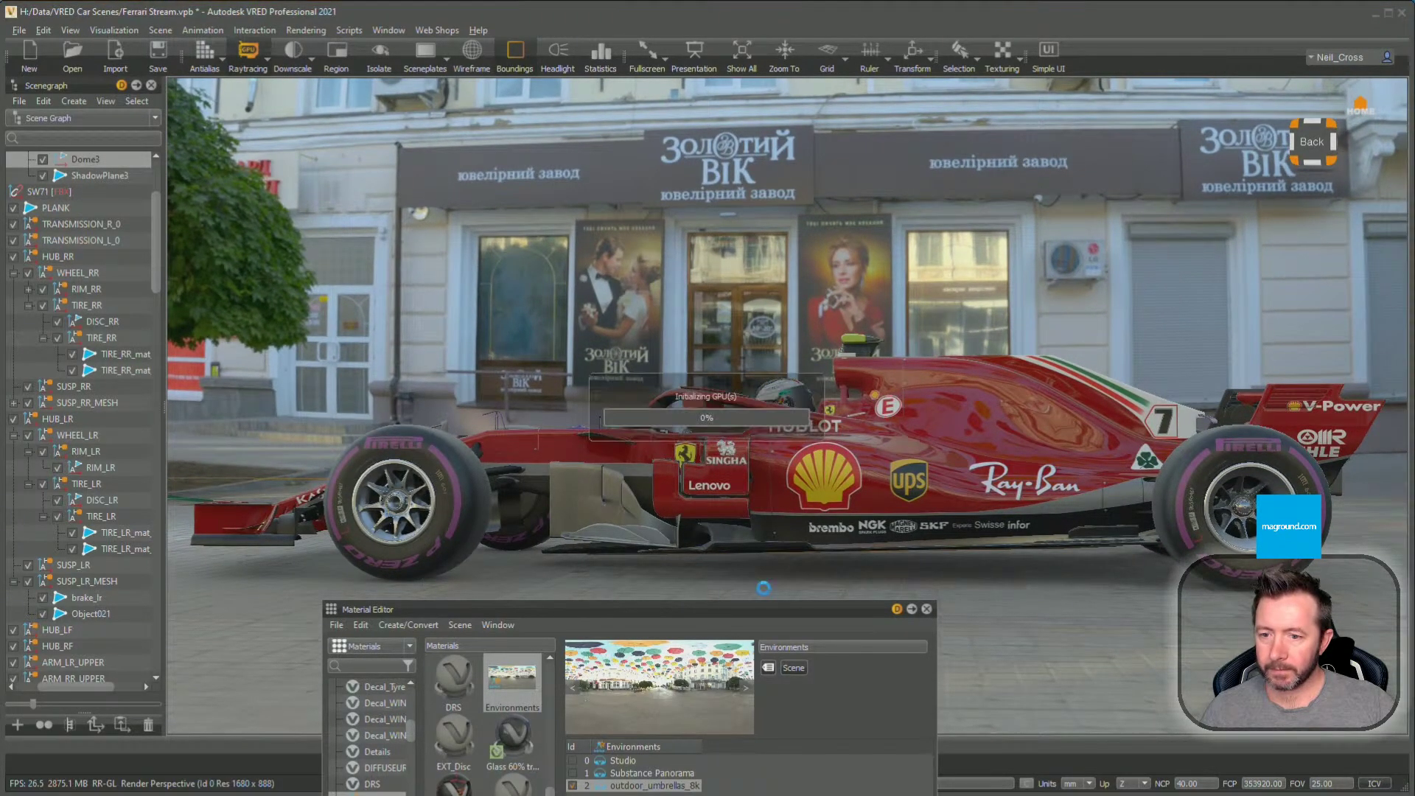
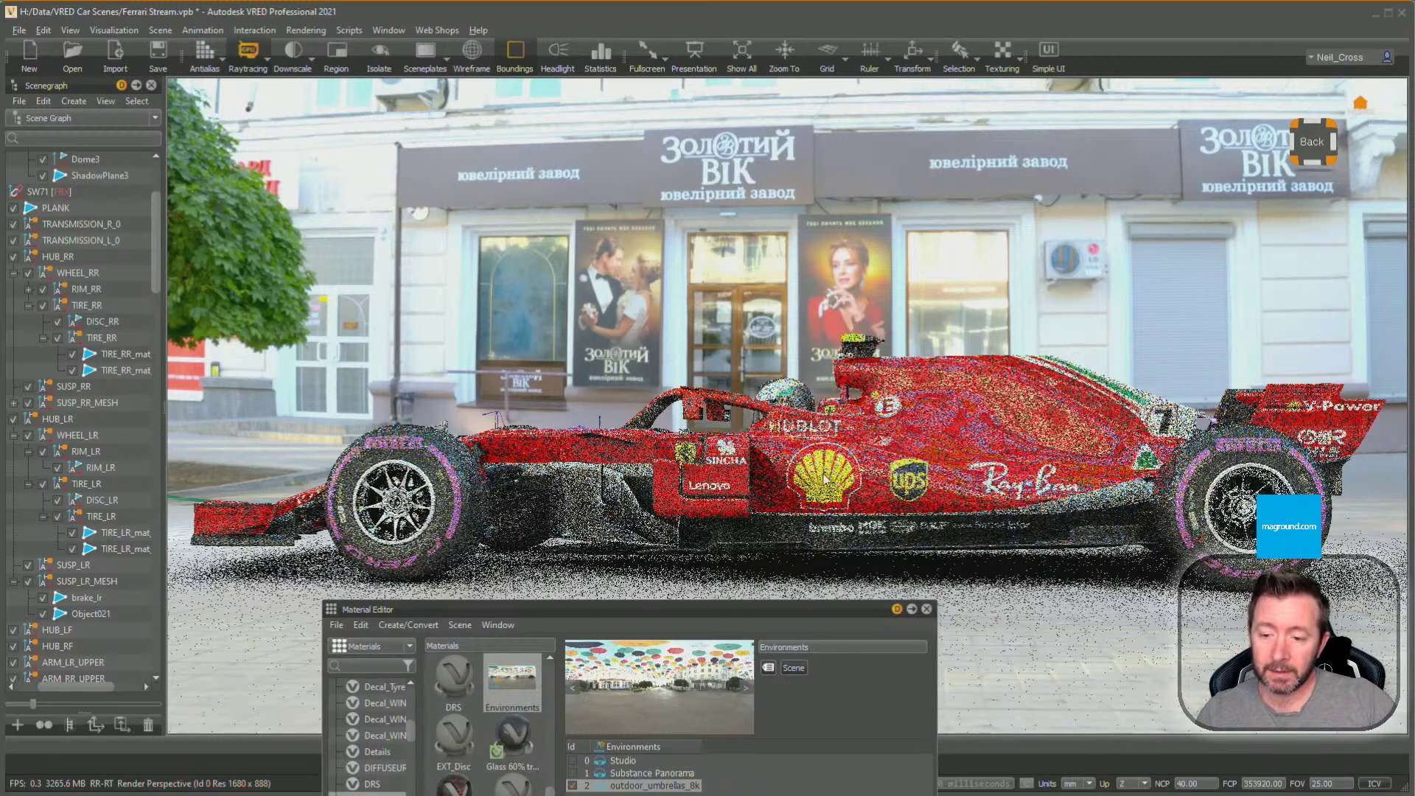
{"action": "left_click_drag", "start_coordinate": [747, 615], "coordinate": [744, 550]}
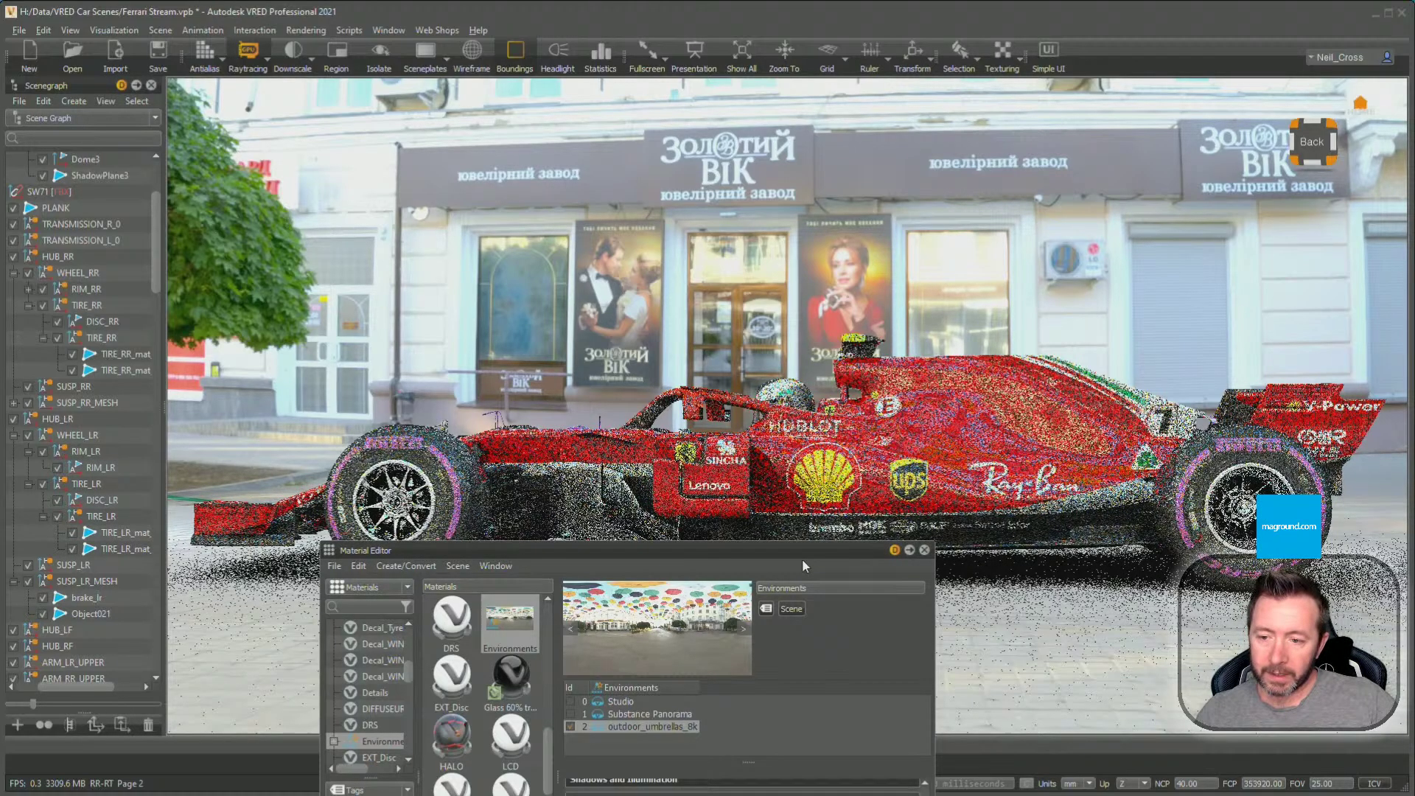
{"action": "left_click_drag", "start_coordinate": [788, 550], "coordinate": [758, 586]}
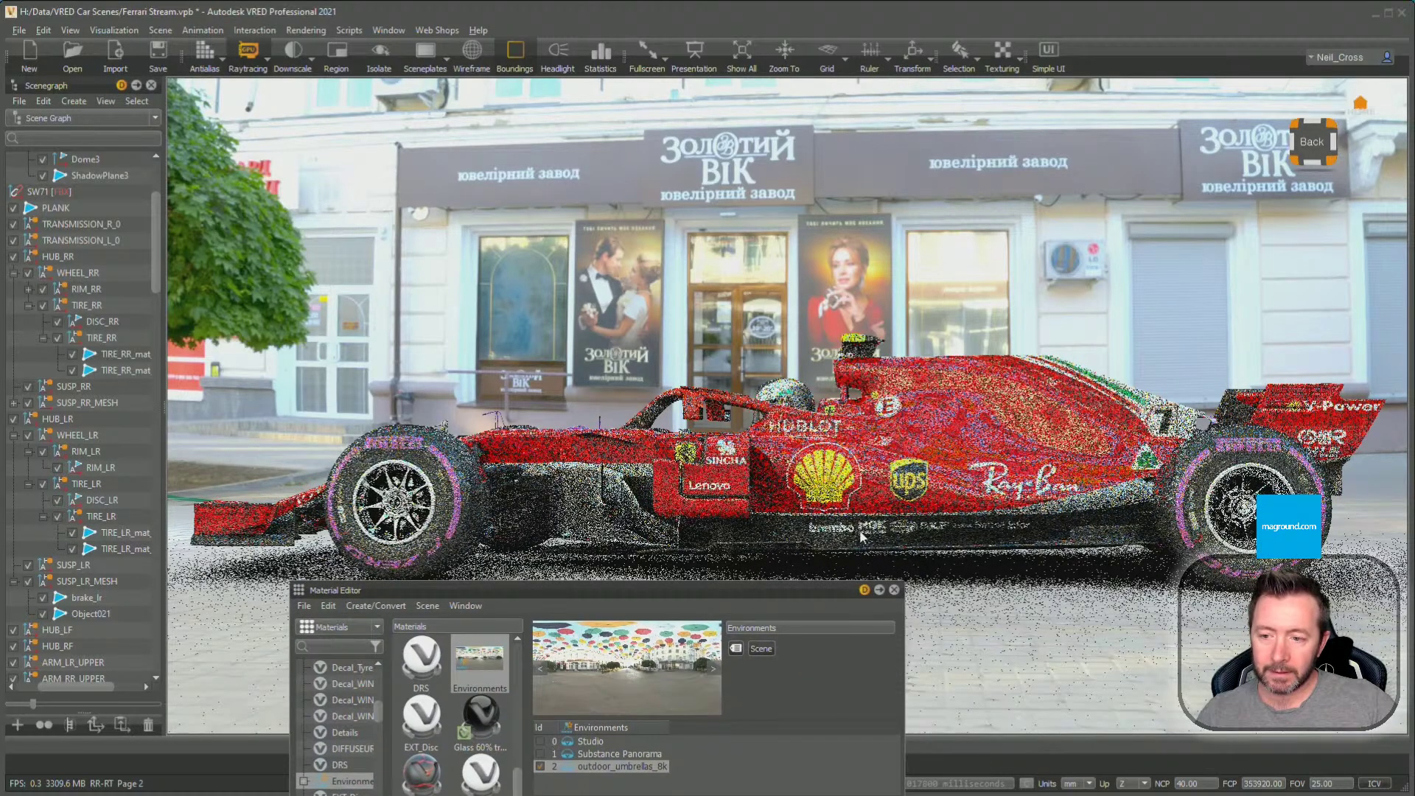
{"action": "left_click_drag", "start_coordinate": [861, 536], "coordinate": [922, 530]}
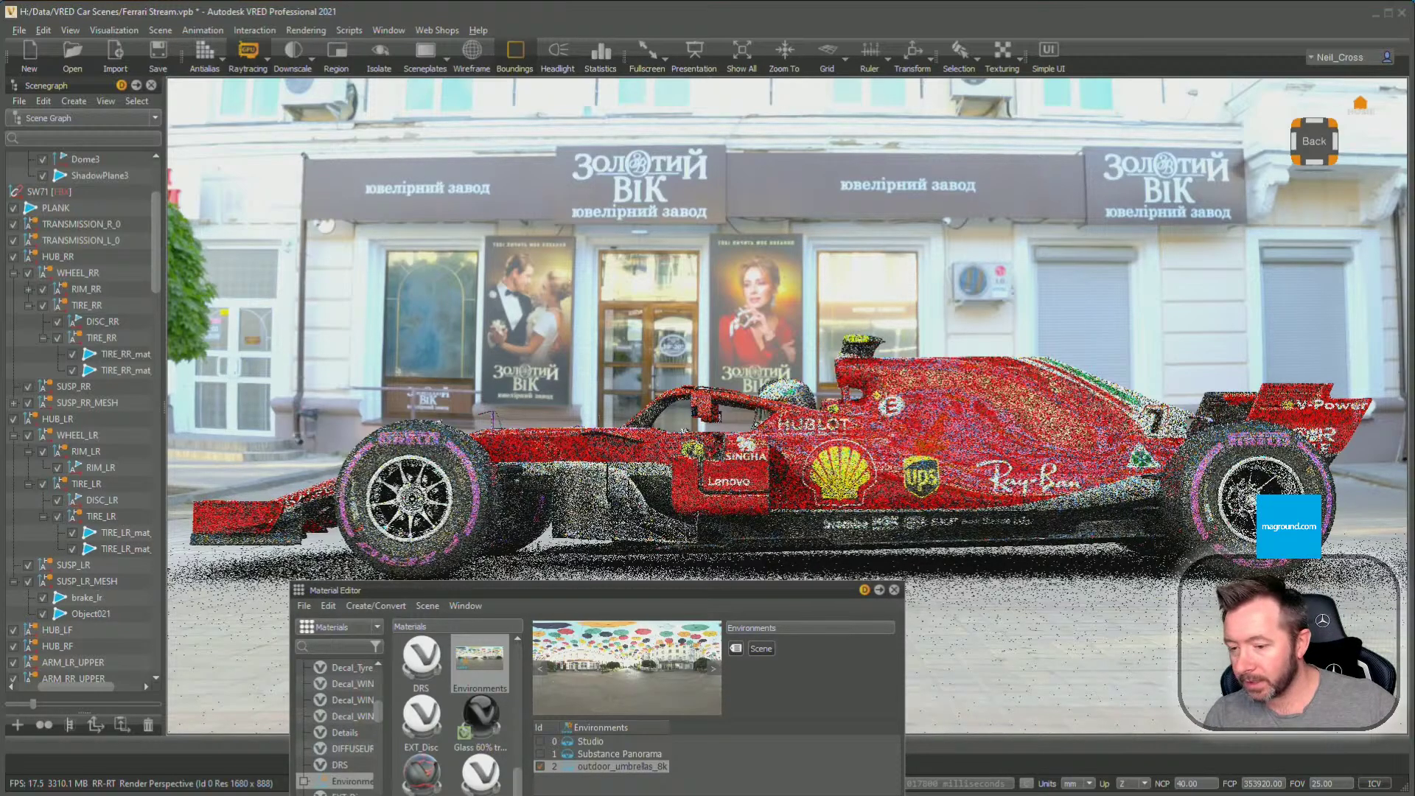
Switch to Autodesk Inventor Professional 2021 and open its Tutorial Gallery
{"action": "key", "text": "super"}
{"action": "left_click", "coordinate": [532, 688]}
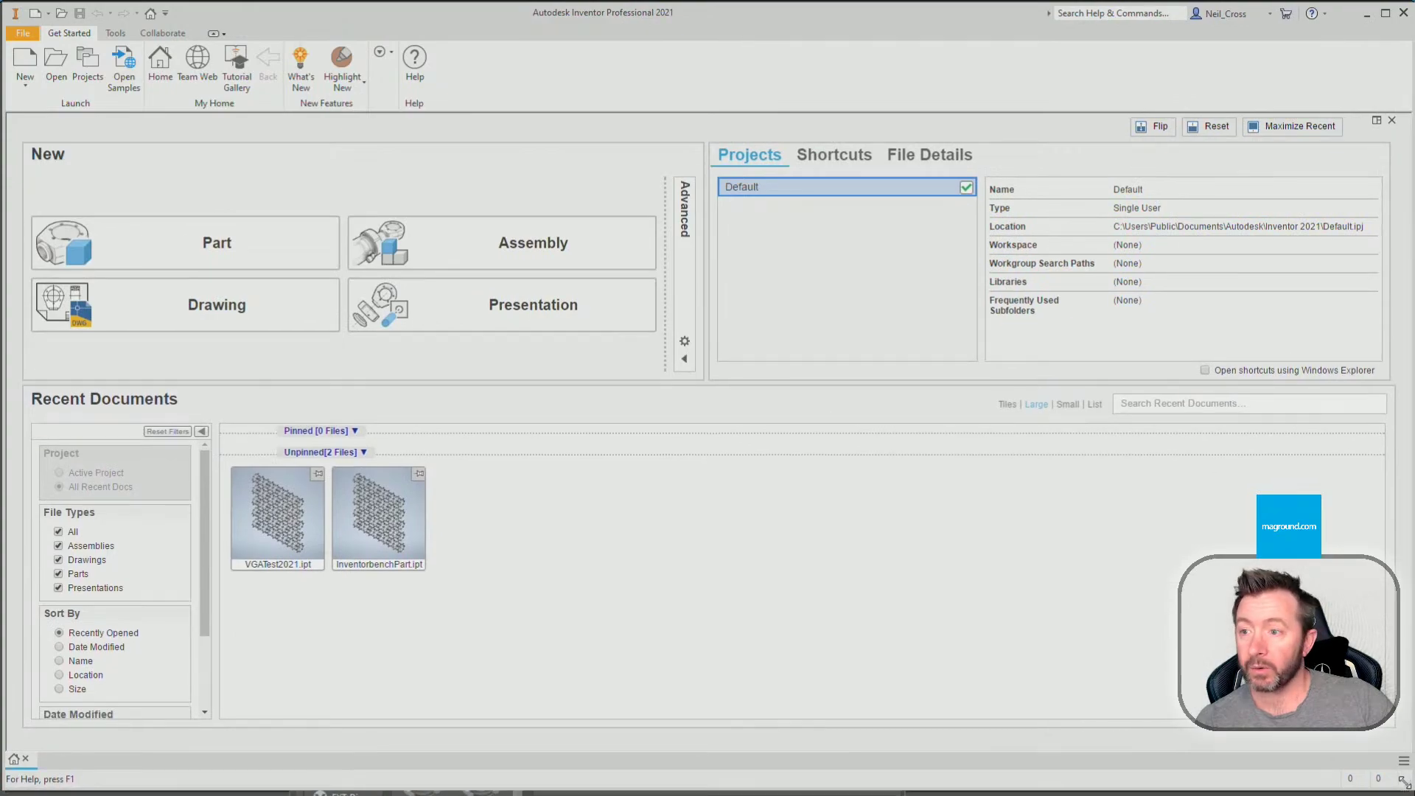
{"action": "left_click", "coordinate": [237, 68]}
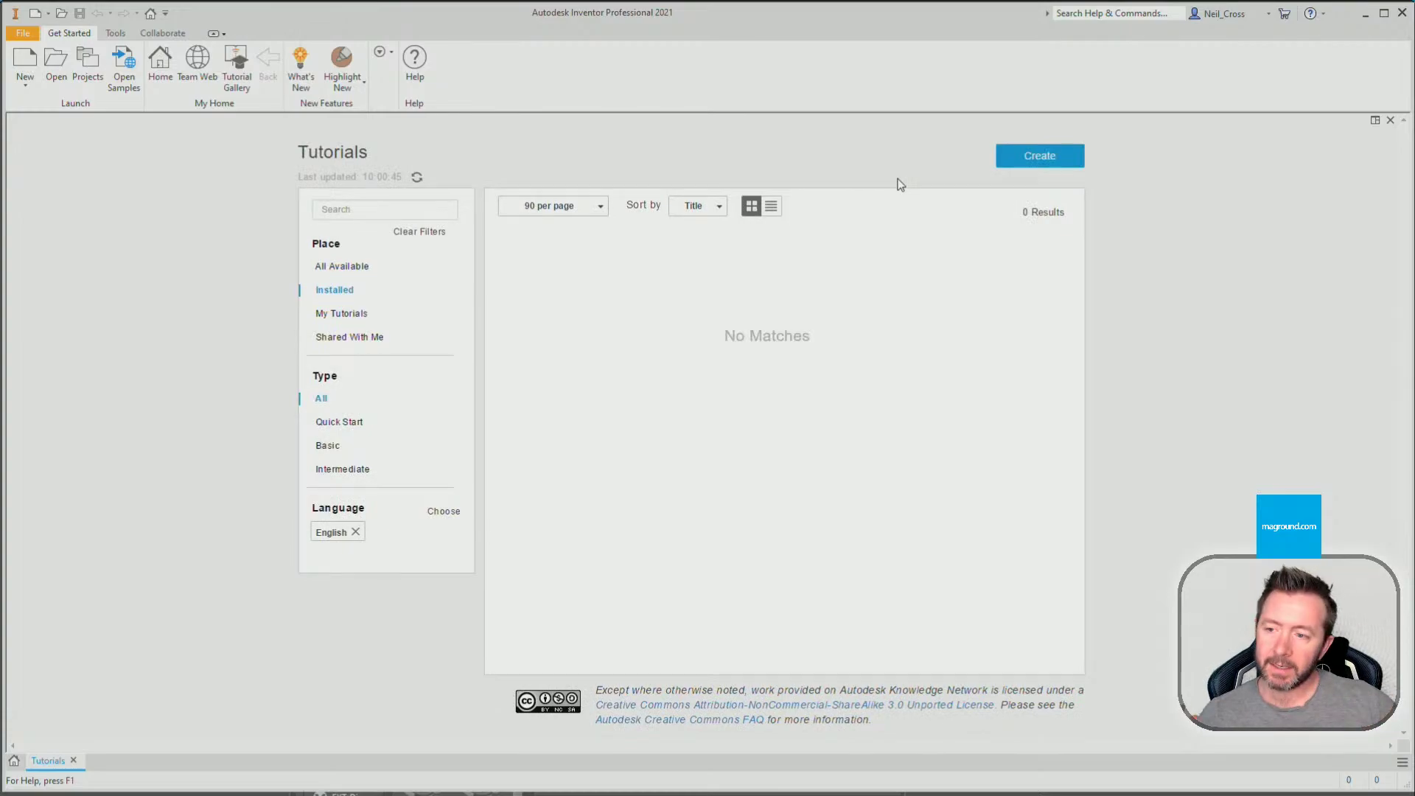
List all available tutorials, download the 2D and 3D equation curves tutorial and play it
{"action": "left_click", "coordinate": [360, 266]}
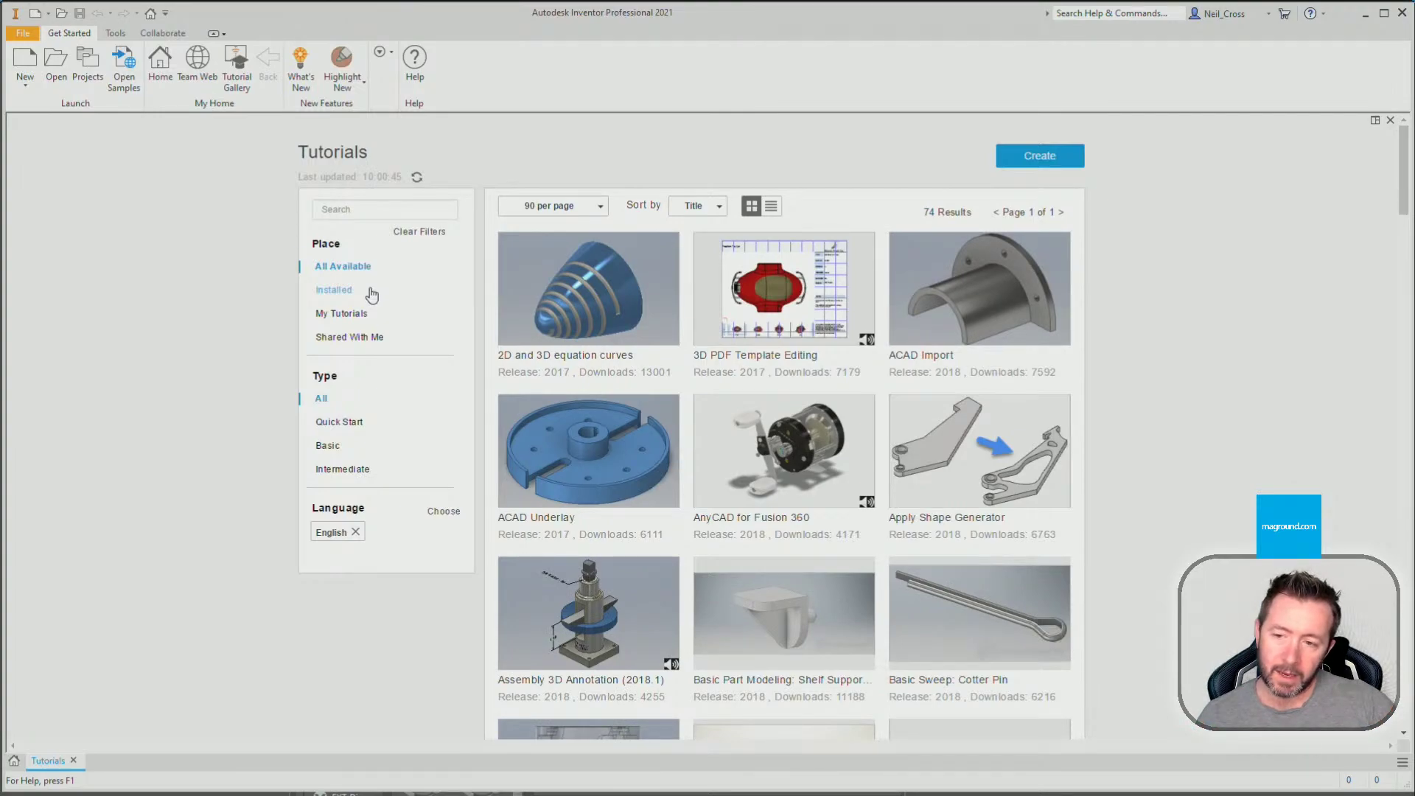
{"action": "left_click", "coordinate": [533, 295]}
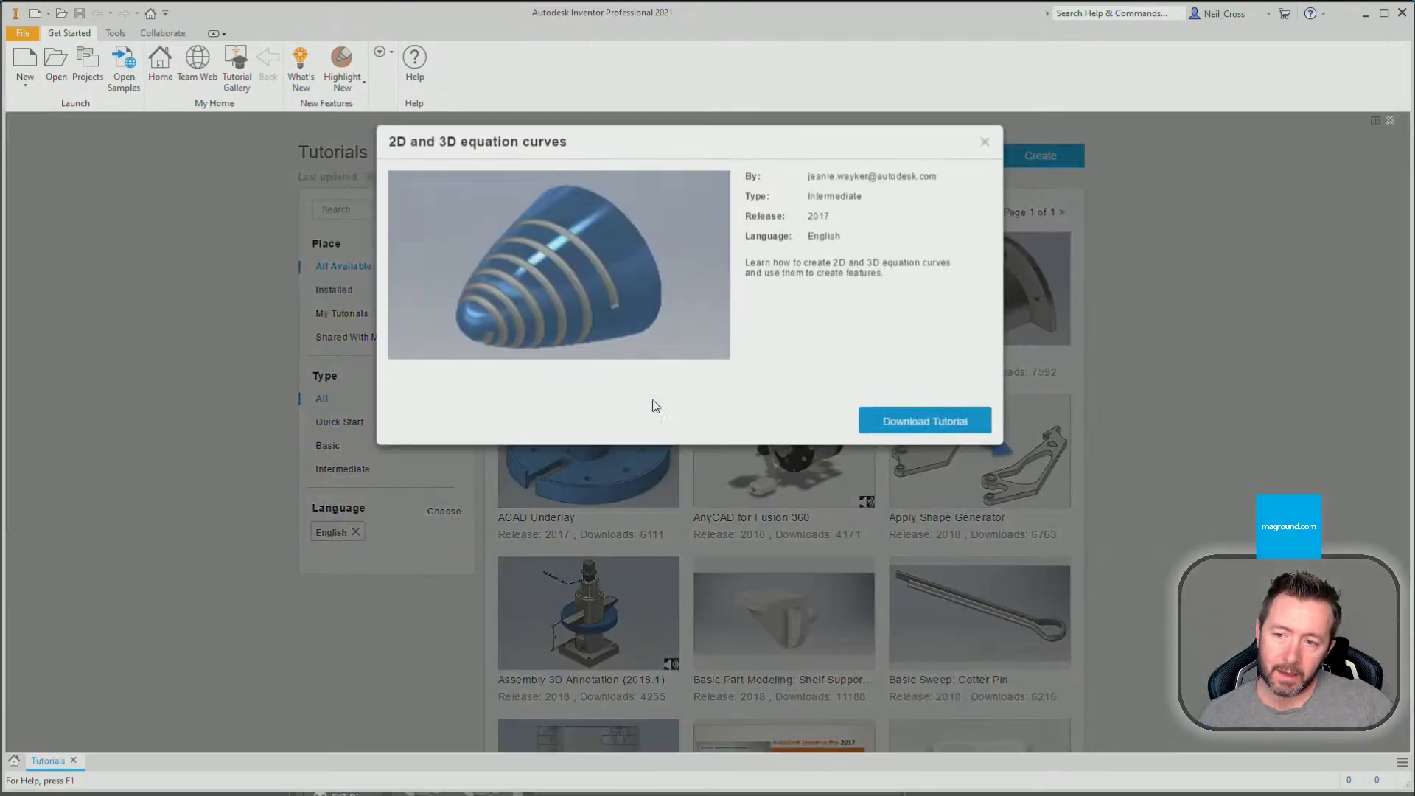
{"action": "left_click", "coordinate": [896, 435]}
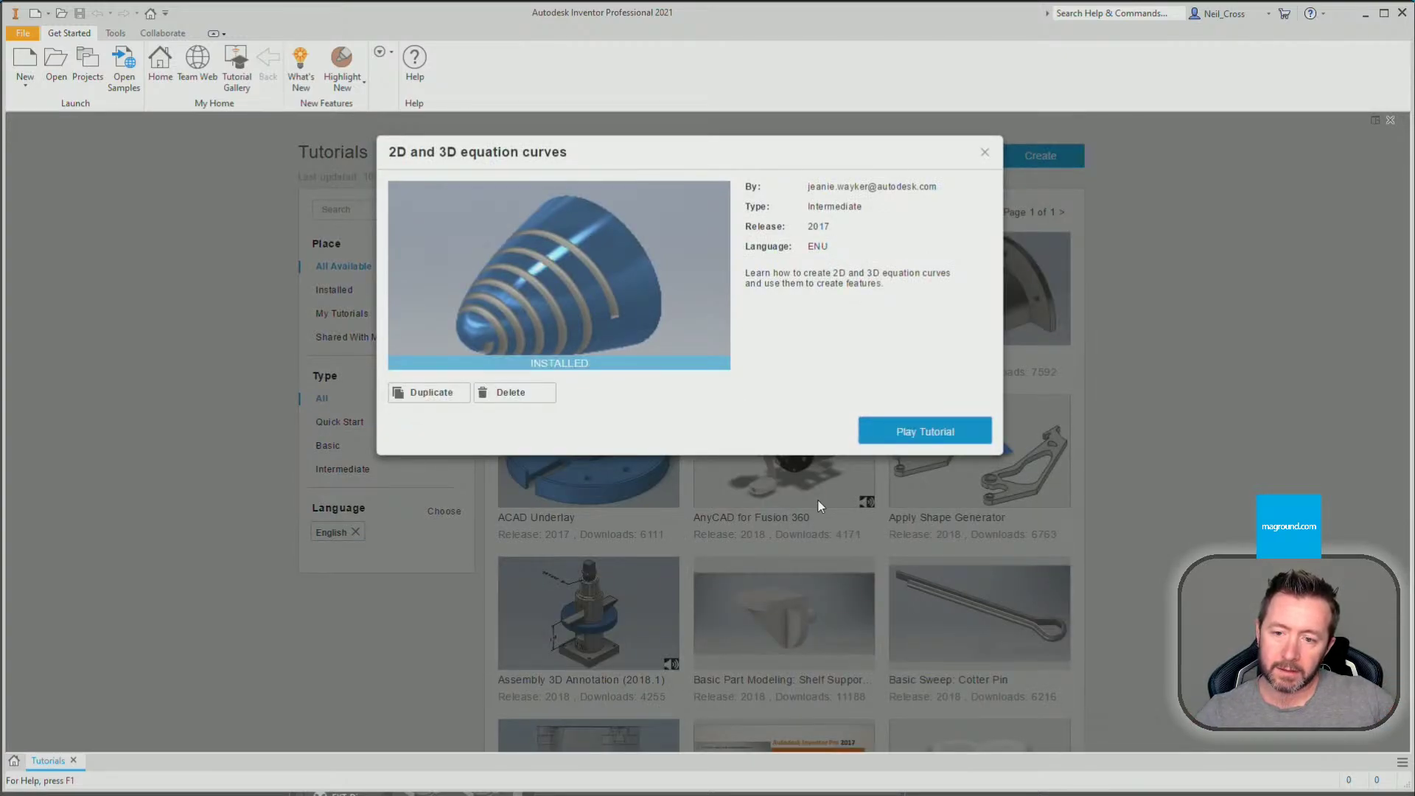
{"action": "left_click", "coordinate": [956, 439]}
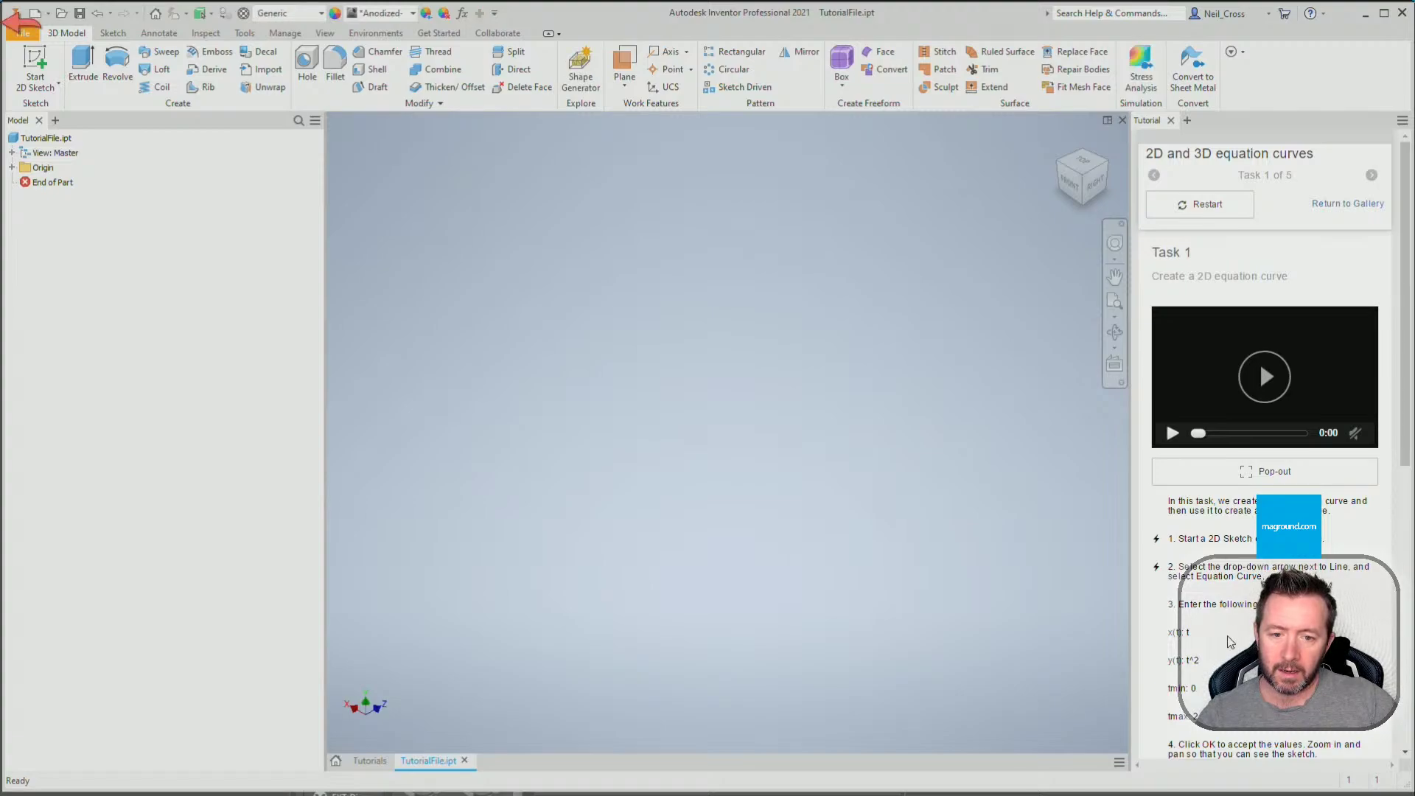
View the Task 1 video in a separate window, close that window and read the task's instructions
{"action": "left_click", "coordinate": [1245, 481]}
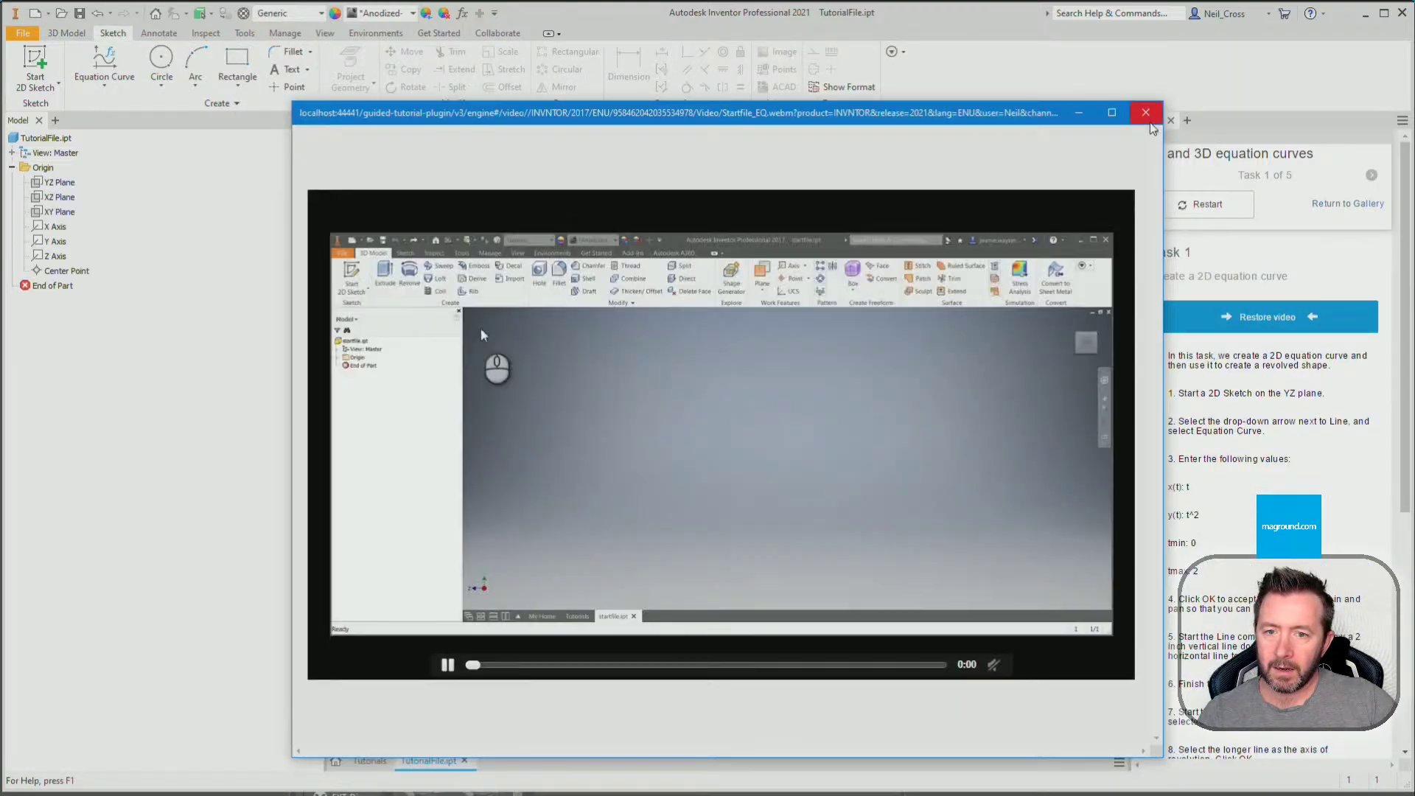
{"action": "left_click", "coordinate": [1147, 115]}
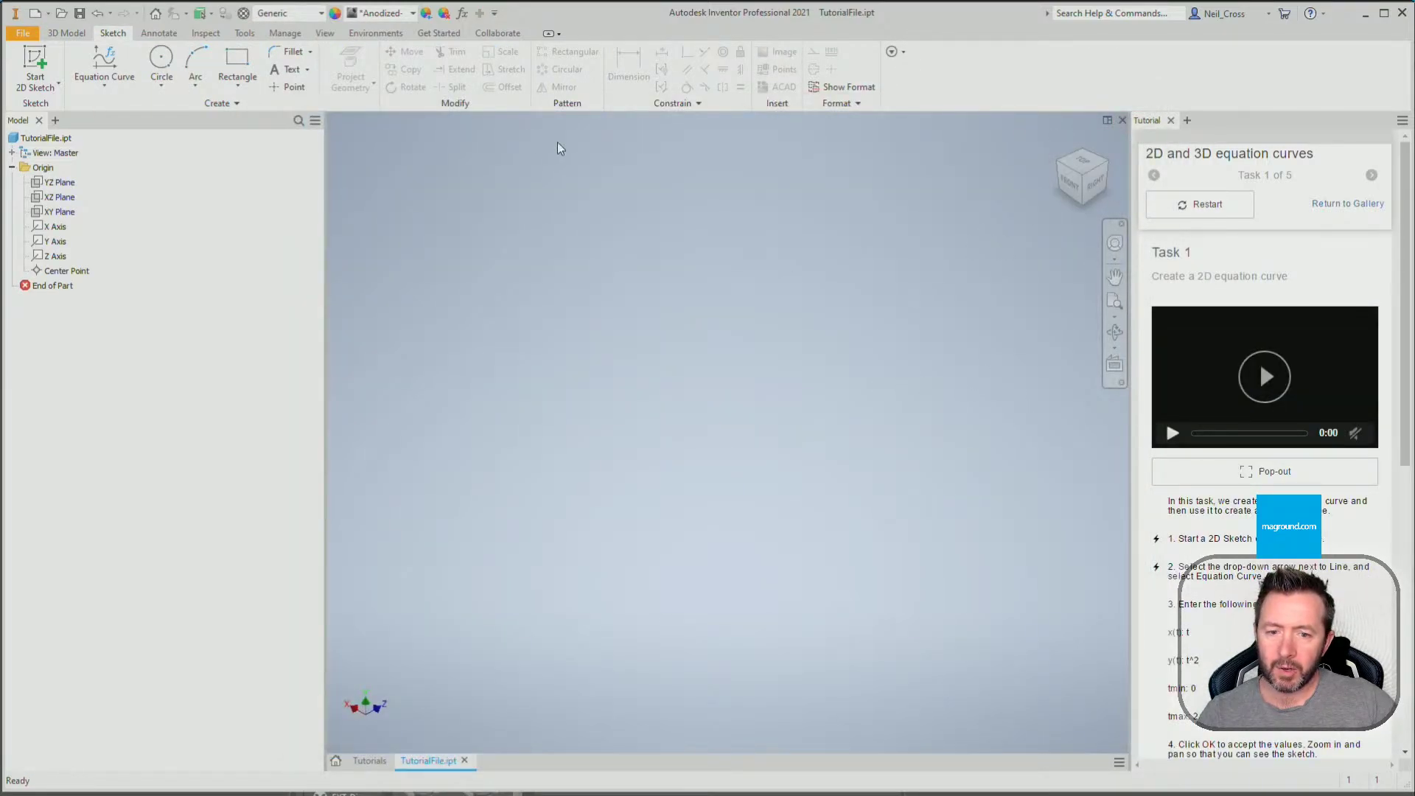
{"action": "mouse_move", "coordinate": [1187, 548]}
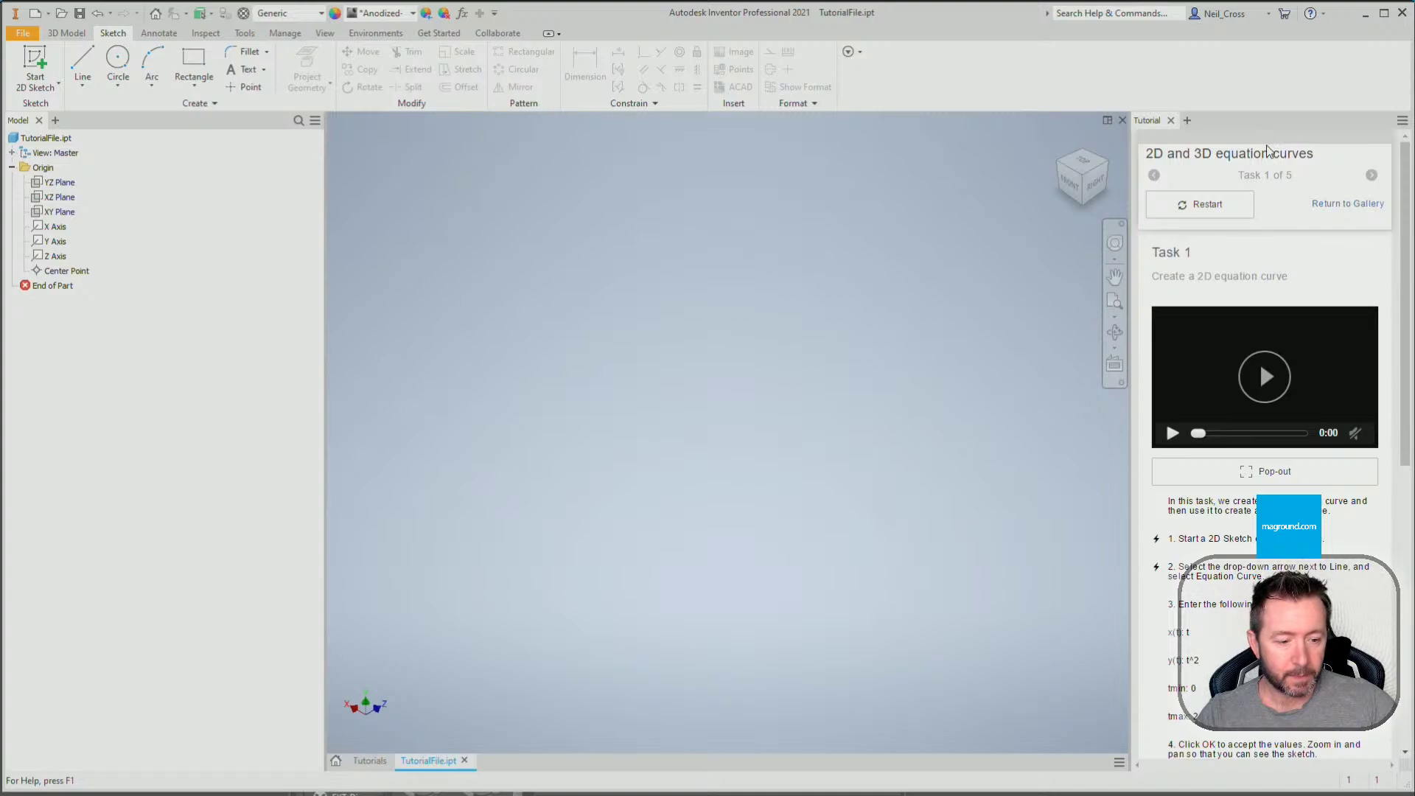
Set Inventor's UI theme to Dark (pre-release) in the application's colour options
{"action": "left_click", "coordinate": [27, 33]}
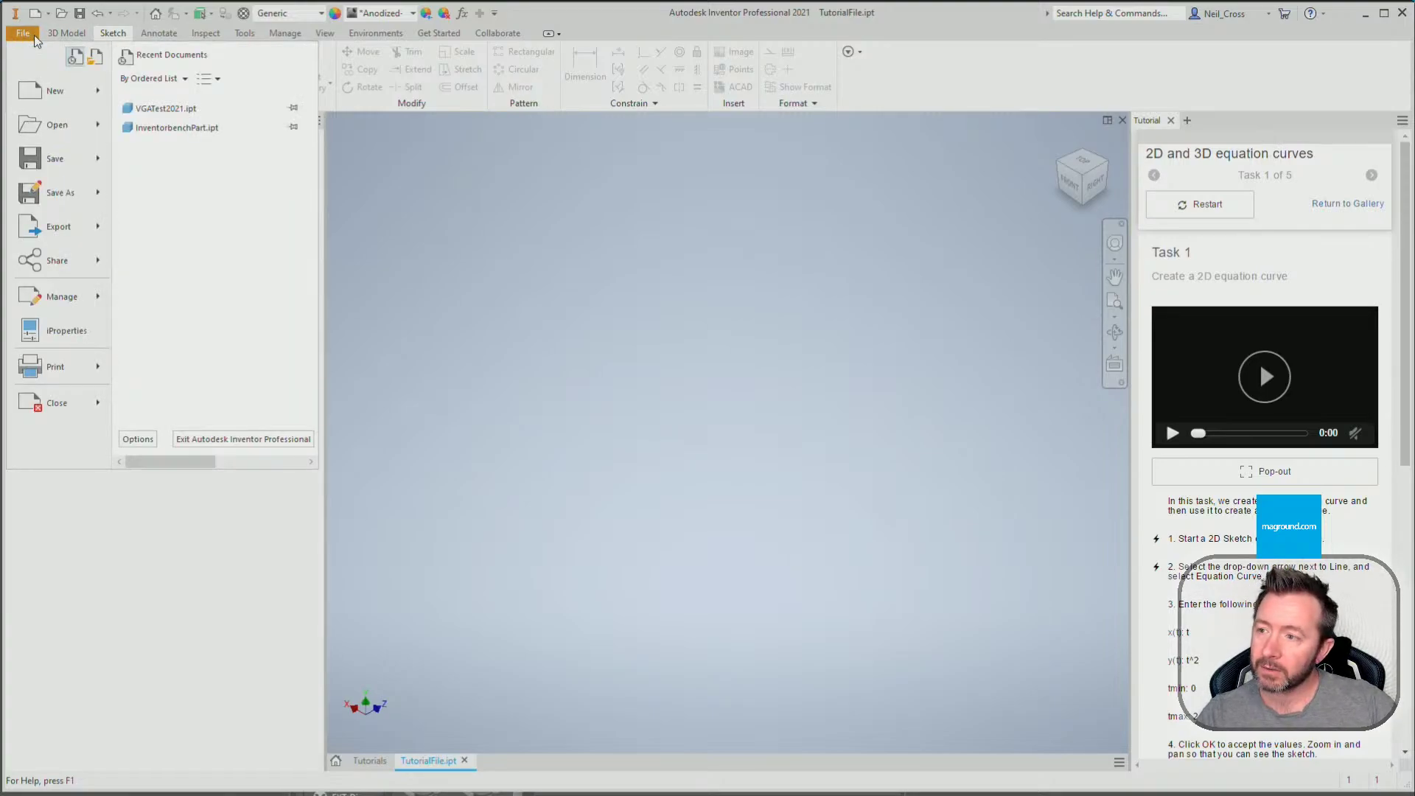
{"action": "left_click", "coordinate": [138, 438]}
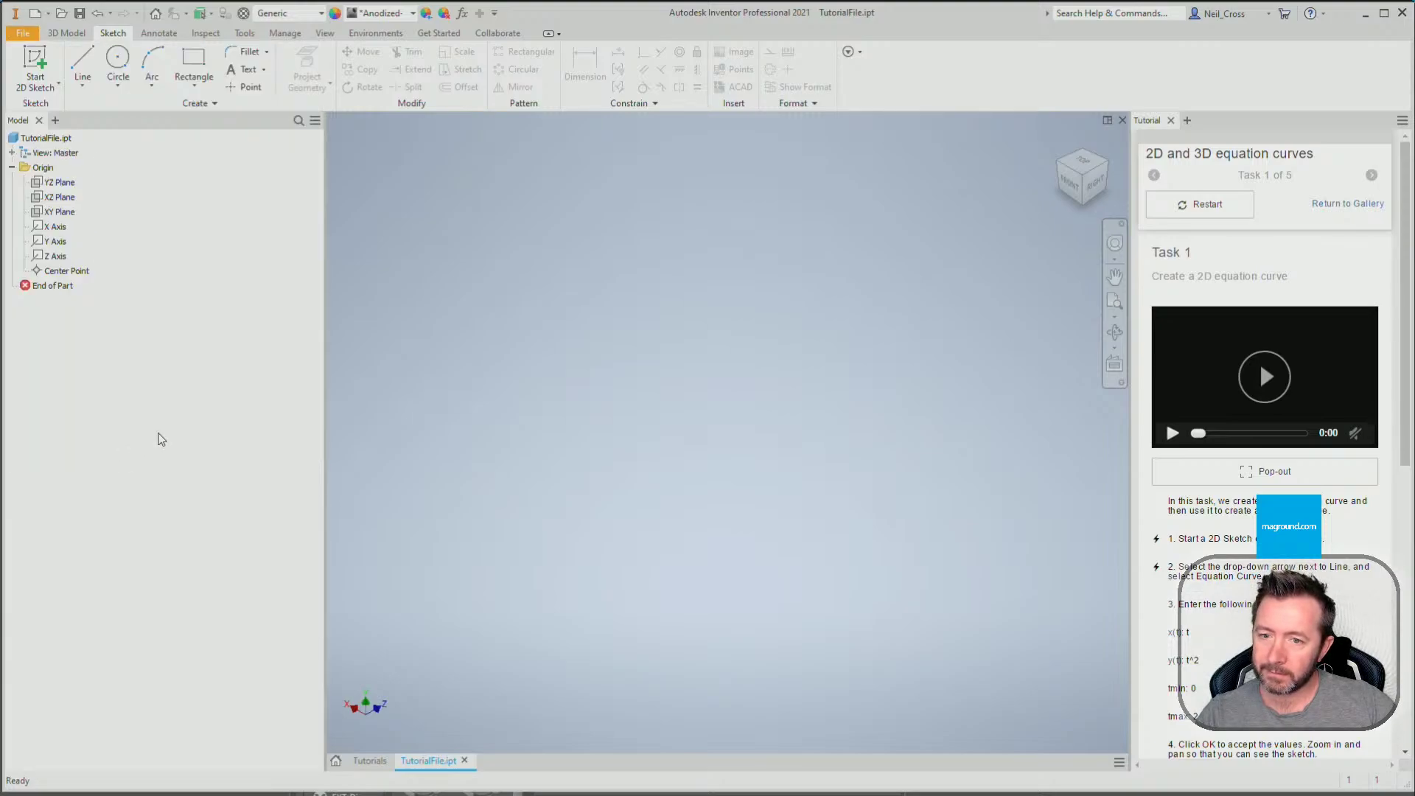
{"action": "left_click", "coordinate": [1241, 268]}
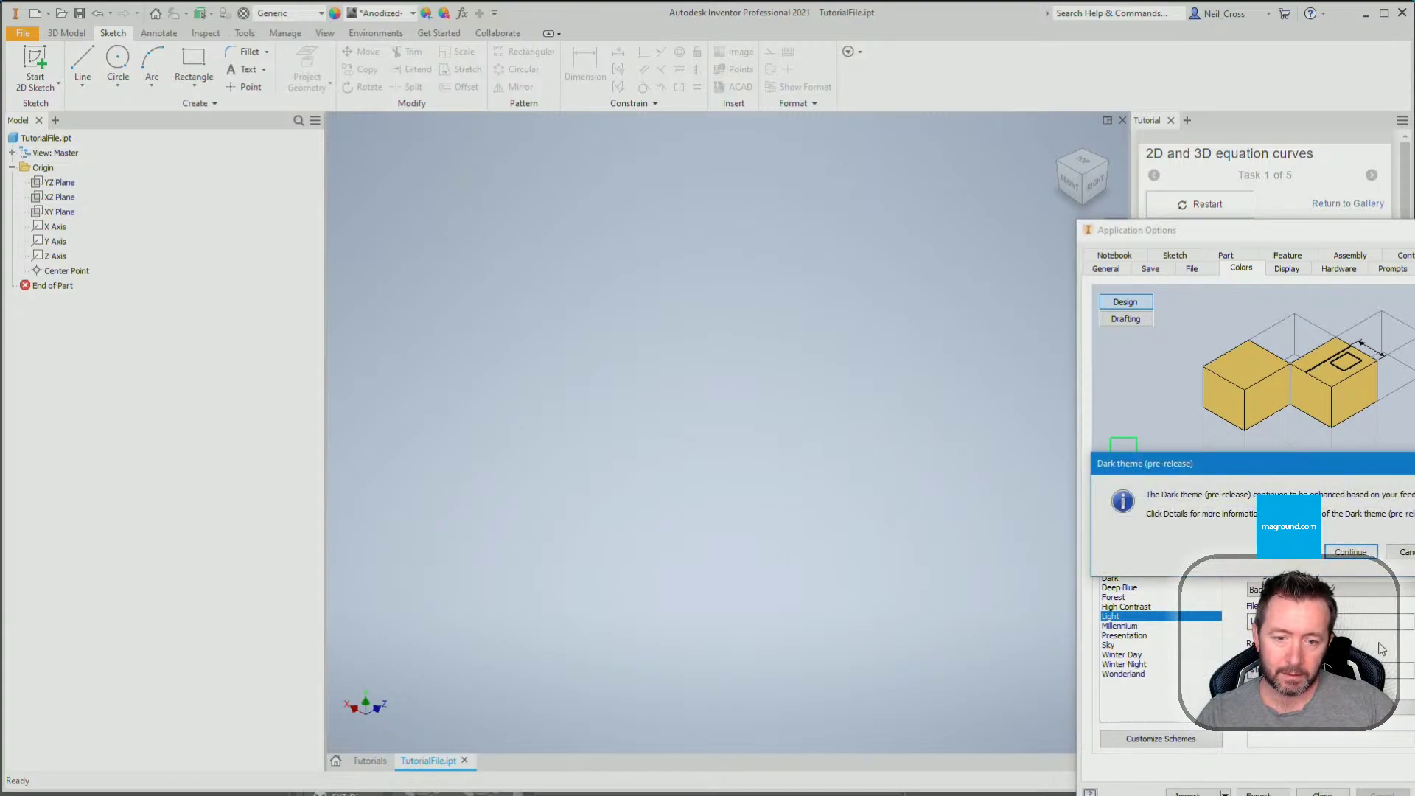
{"action": "left_click", "coordinate": [1348, 553]}
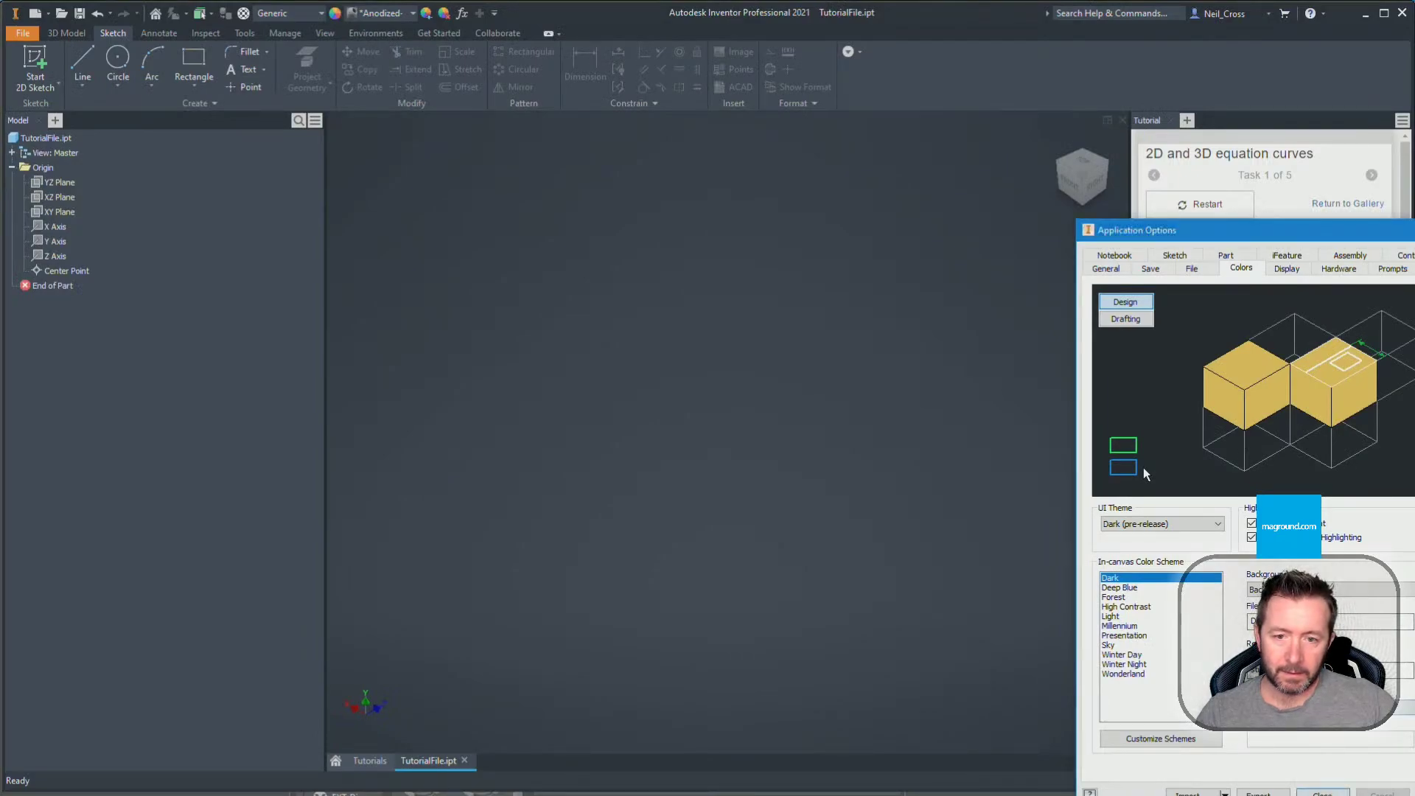
Close the equation curves tutorial and exit Inventor to return to VRED
{"action": "left_click", "coordinate": [1171, 120]}
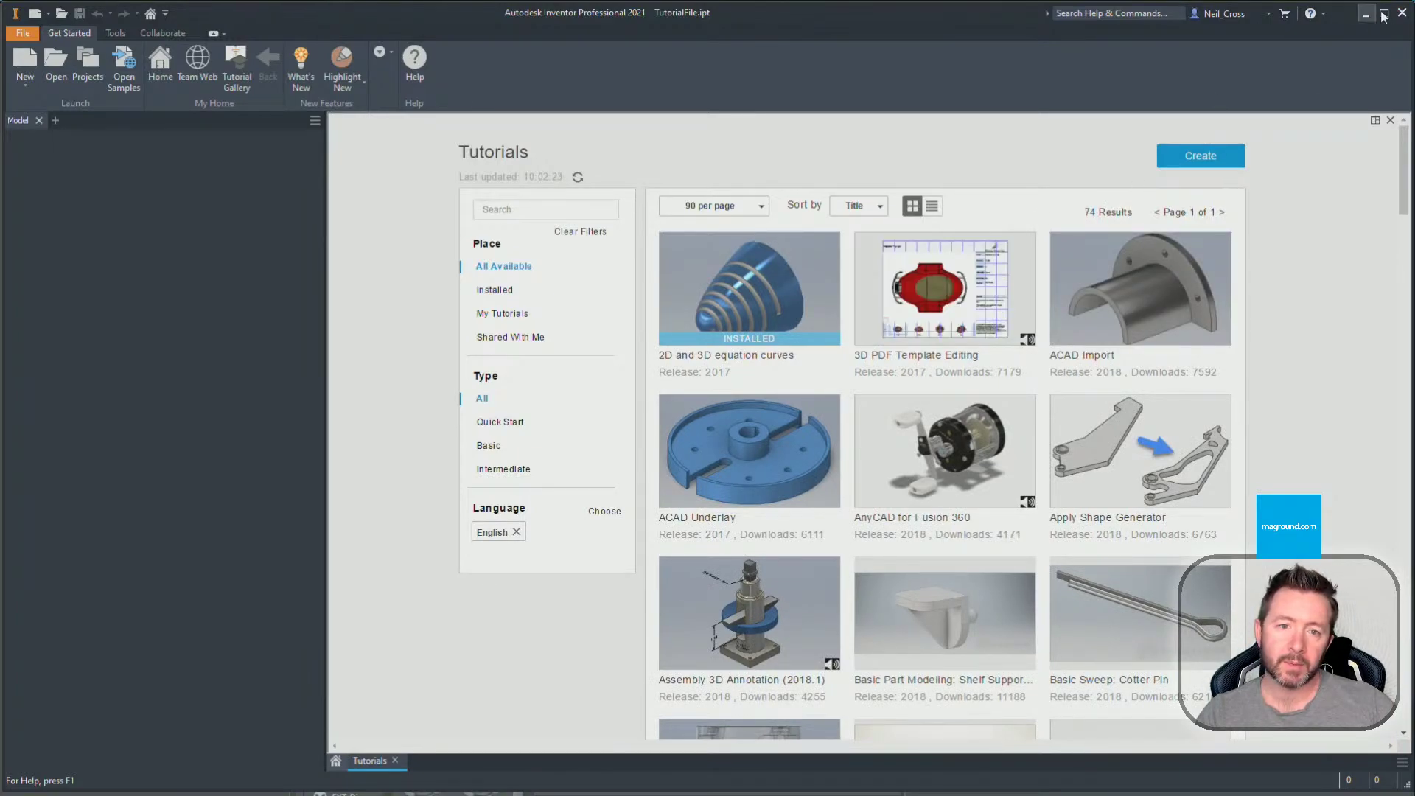
{"action": "left_click", "coordinate": [1402, 13]}
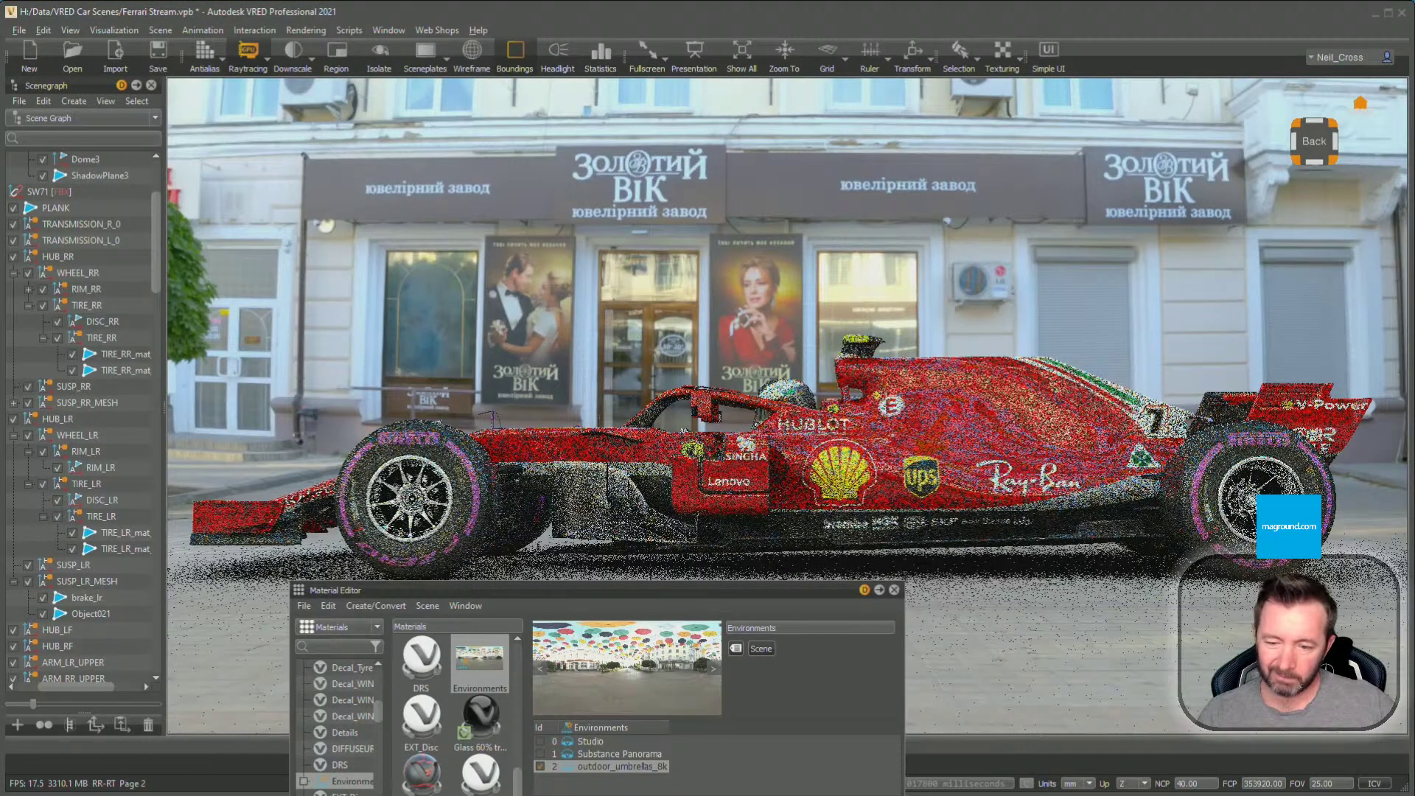
Replace the Material Editor with the Camera Editor, enable depth of field for the Perspective camera and focus on the car's Lenovo side panel
{"action": "left_click_drag", "start_coordinate": [945, 499], "coordinate": [939, 515]}
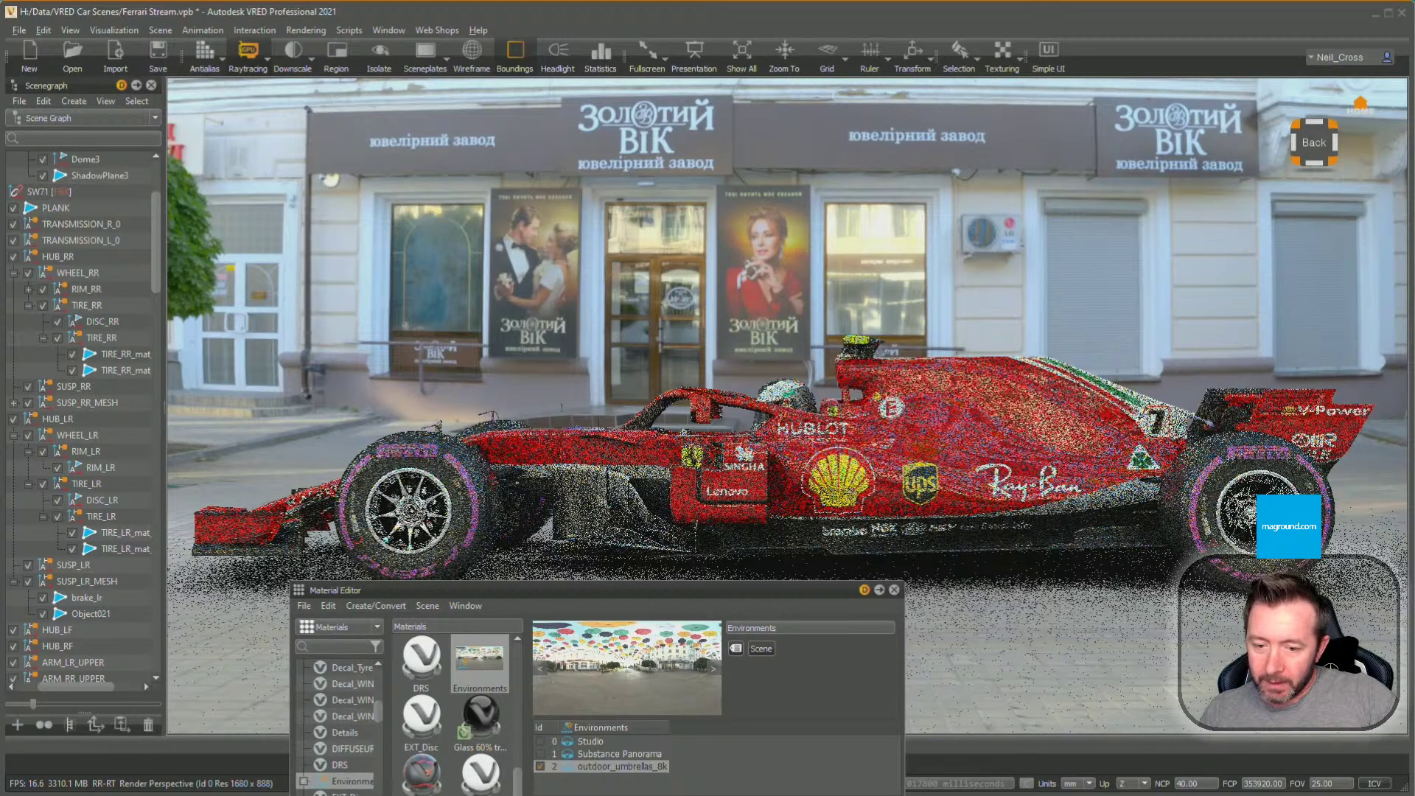
{"action": "left_click_drag", "start_coordinate": [768, 590], "coordinate": [1112, 234]}
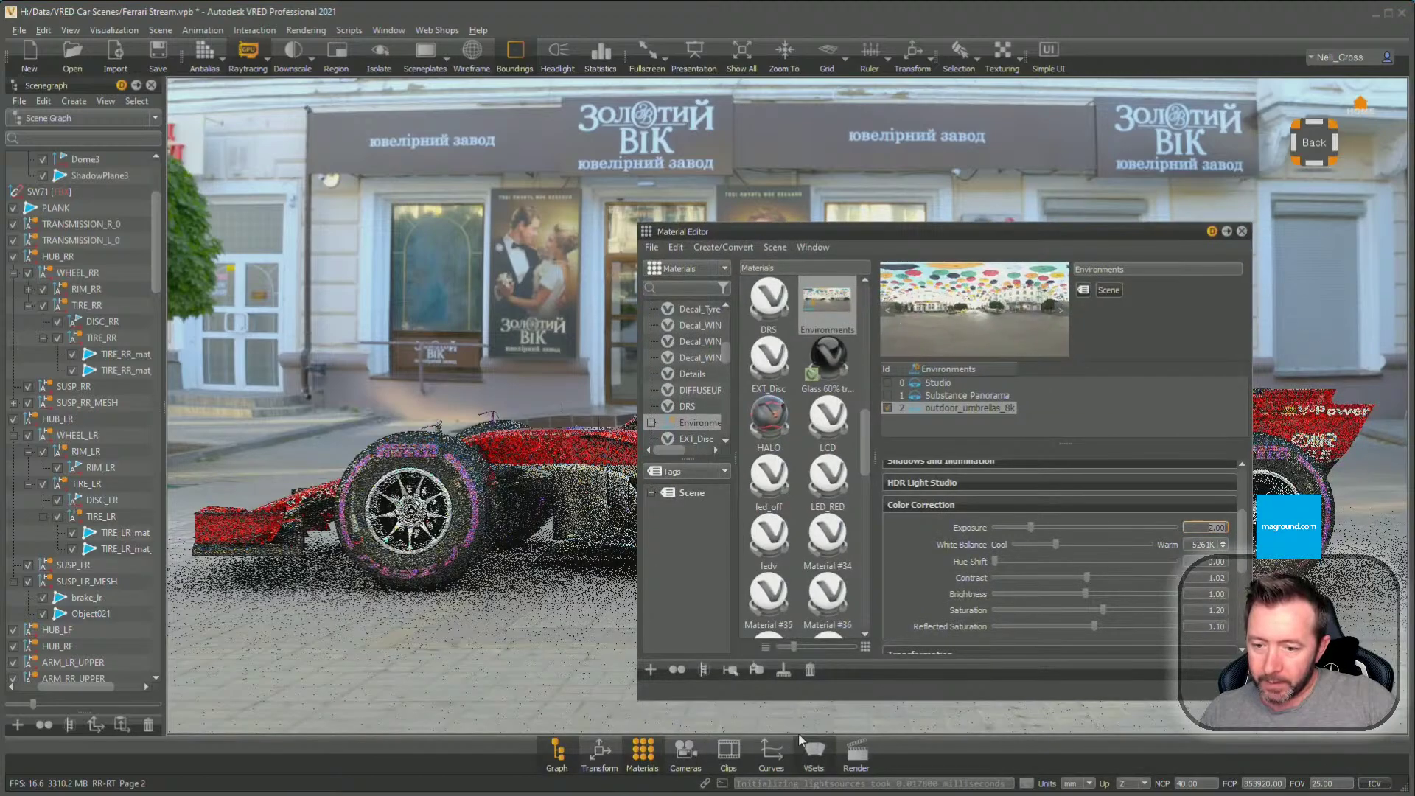
{"action": "left_click", "coordinate": [642, 750]}
{"action": "left_click", "coordinate": [685, 749]}
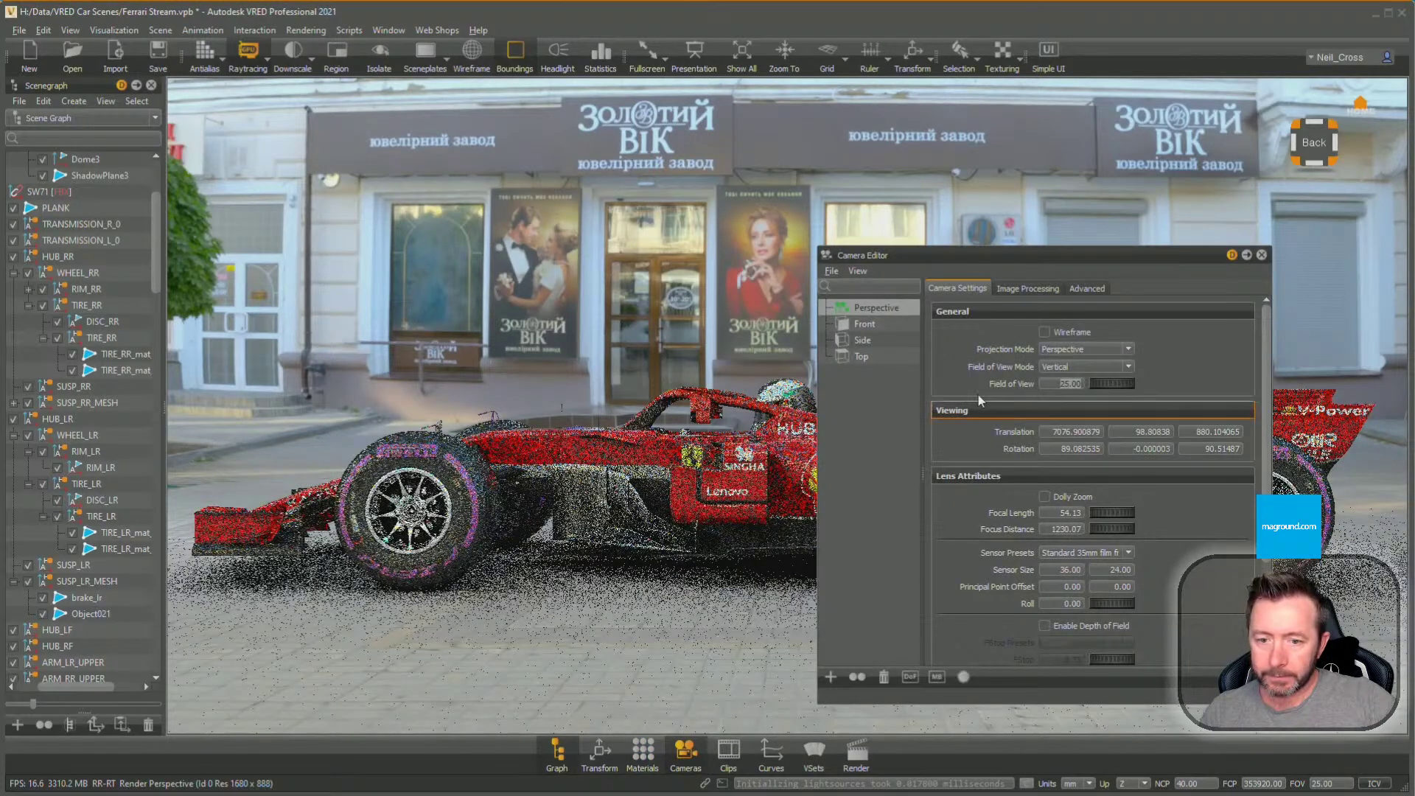
{"action": "left_click", "coordinate": [1062, 624]}
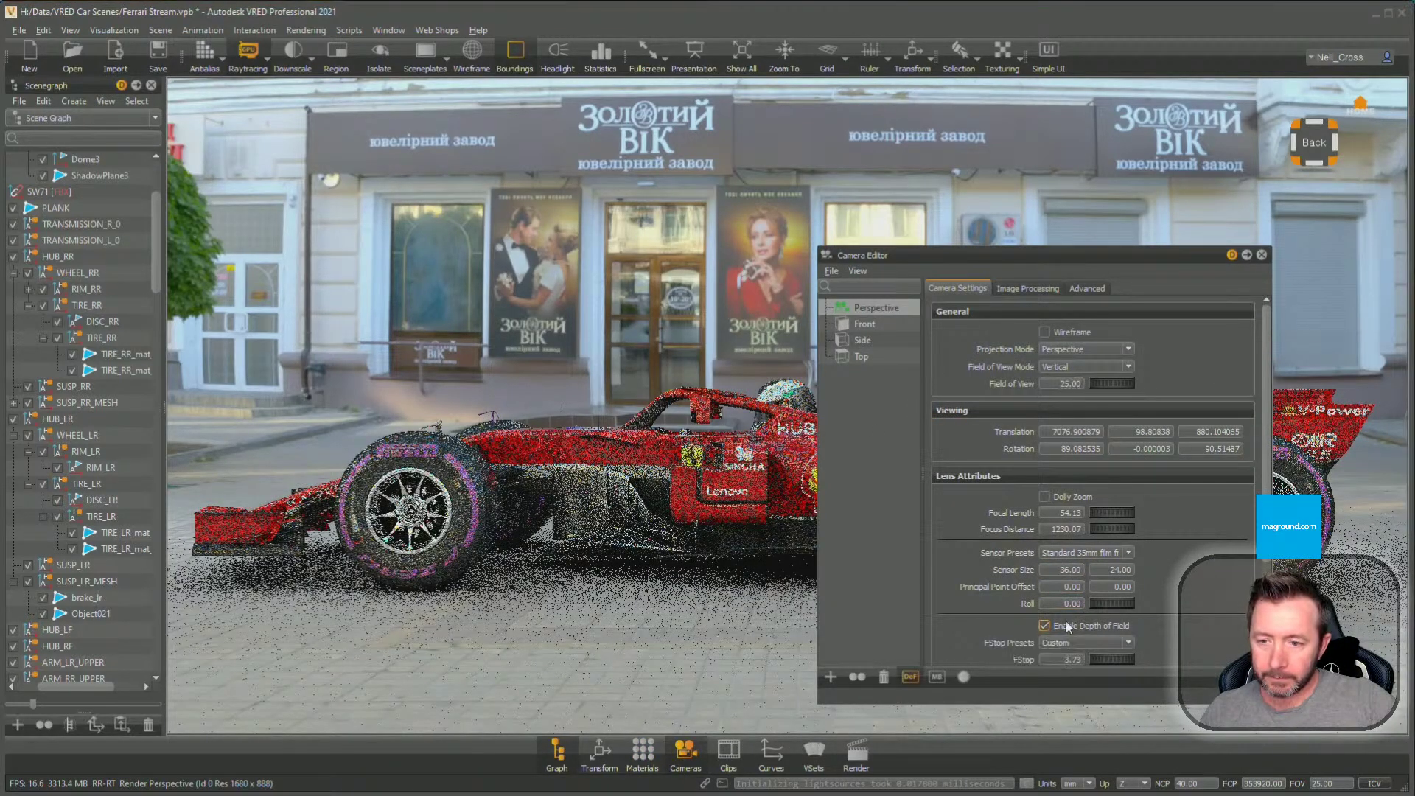
{"action": "left_click", "coordinate": [740, 491]}
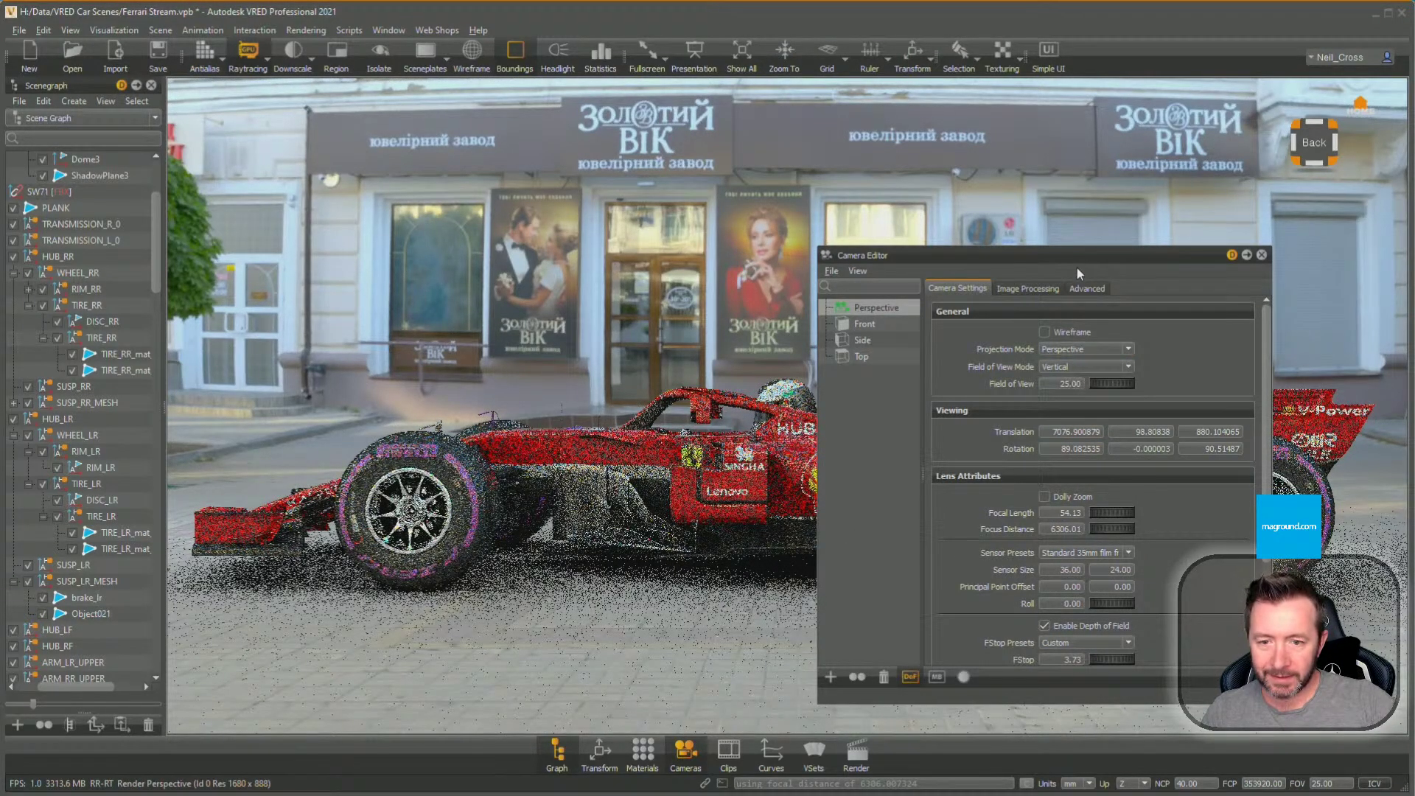
Set the Perspective camera's tonemapper to Physical Camera with an F-stop of 1
{"action": "left_click", "coordinate": [1025, 289]}
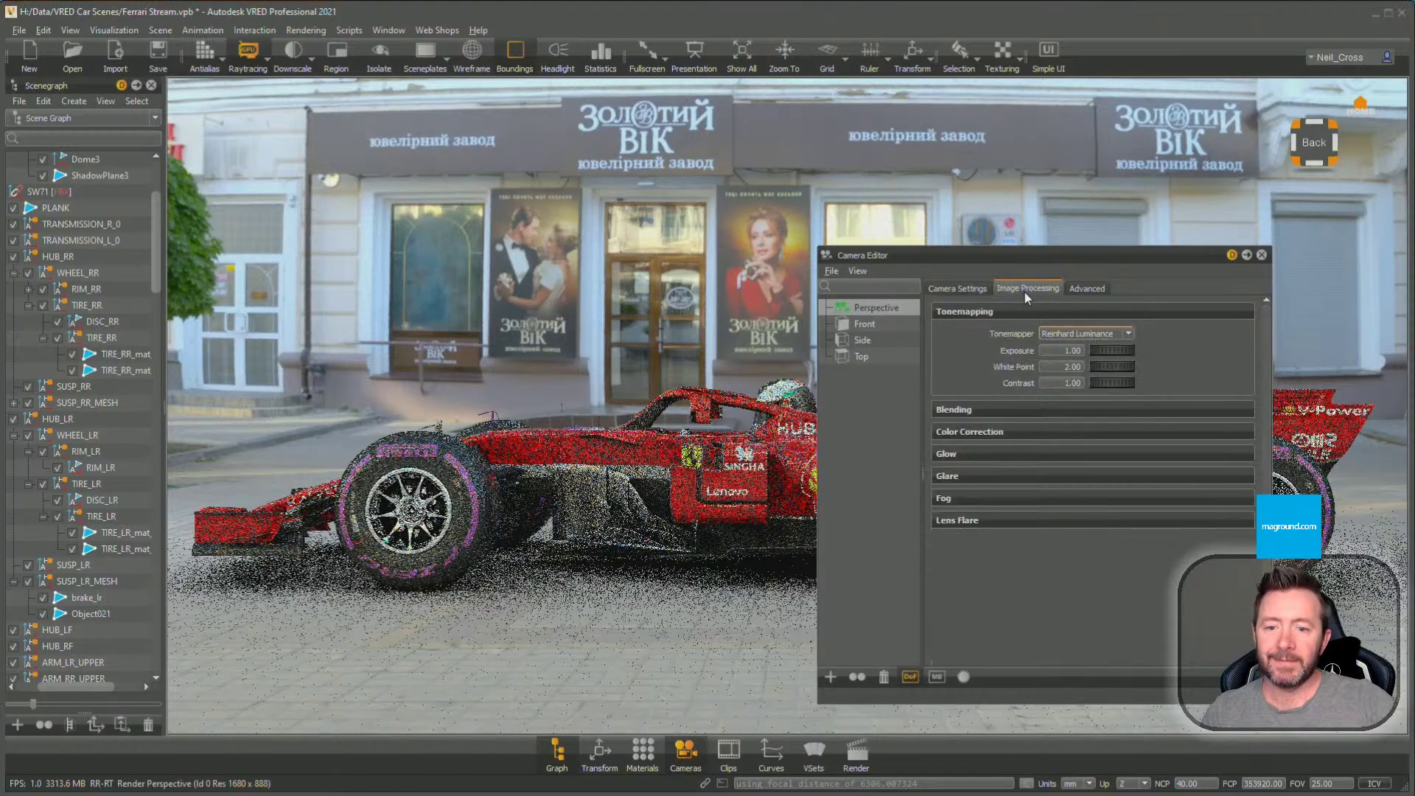
{"action": "left_click", "coordinate": [1089, 335]}
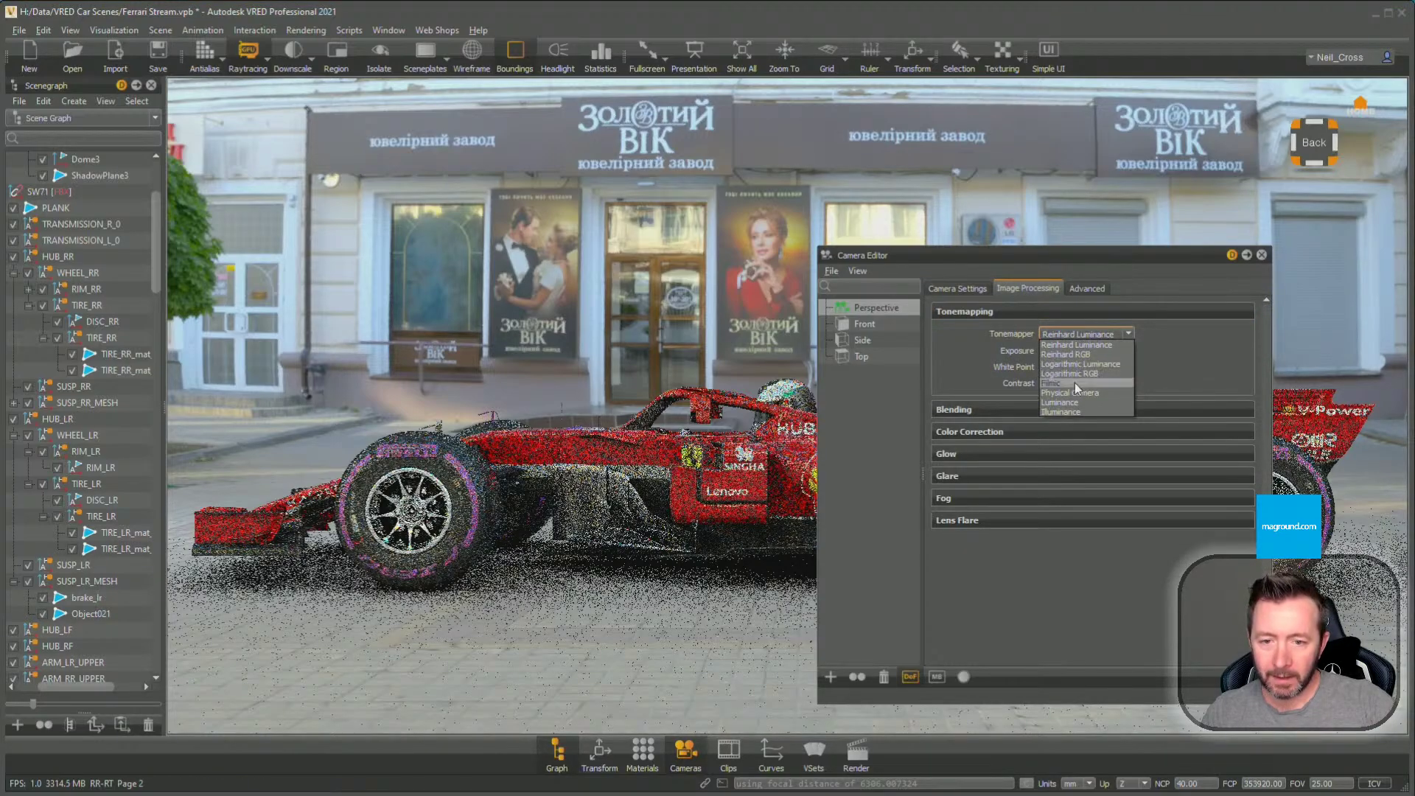
{"action": "left_click", "coordinate": [1071, 392]}
{"action": "double_click", "coordinate": [1065, 350]}
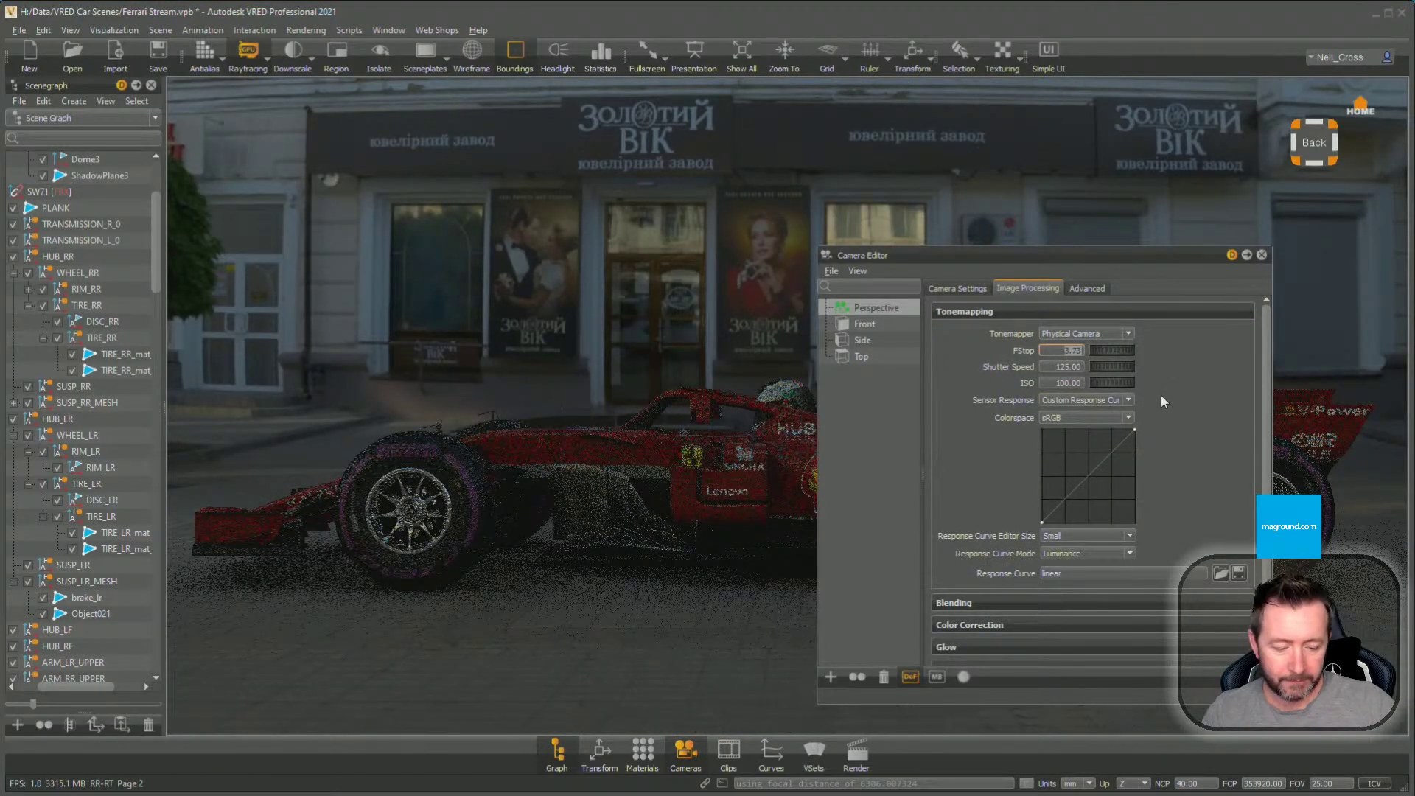
{"action": "type", "text": "1"}
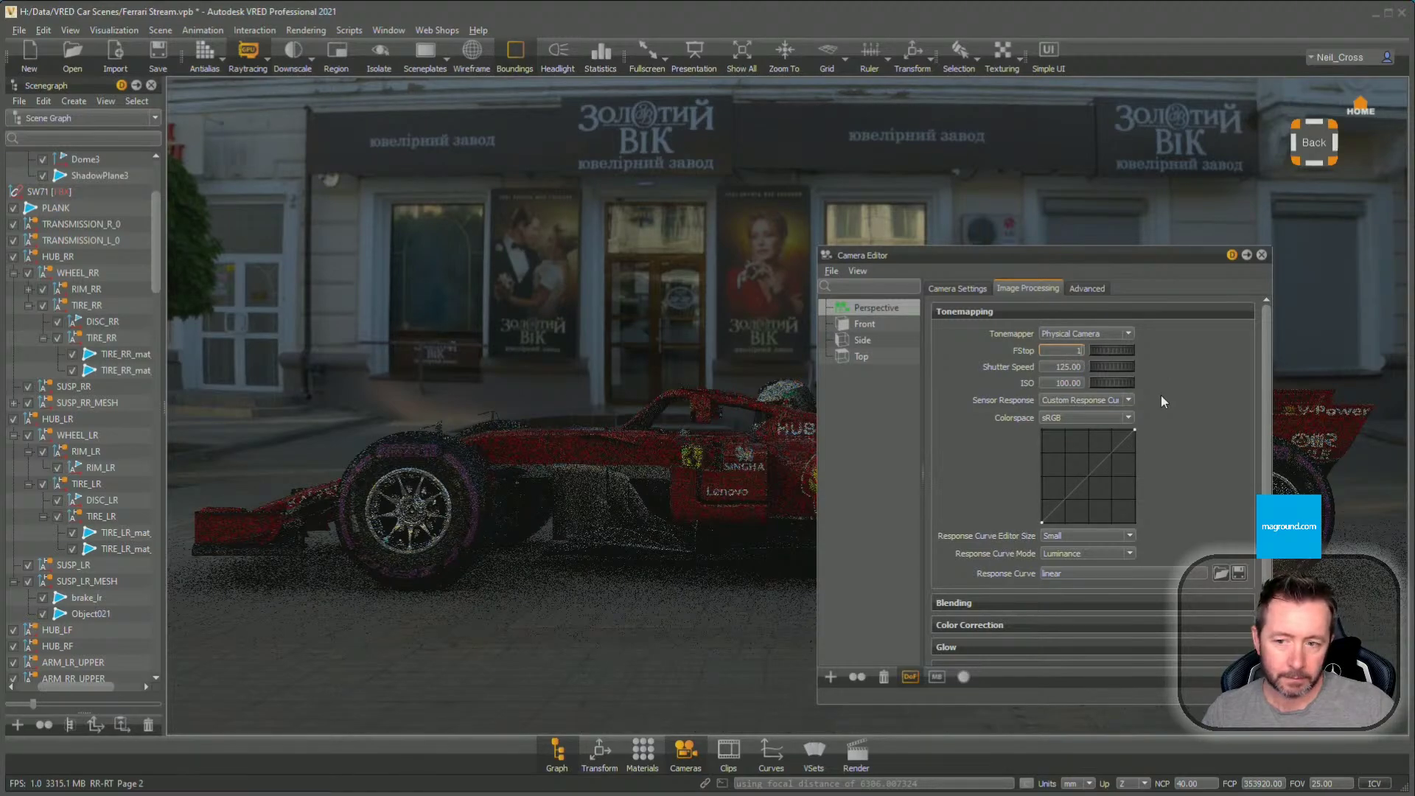
{"action": "key", "text": "Return"}
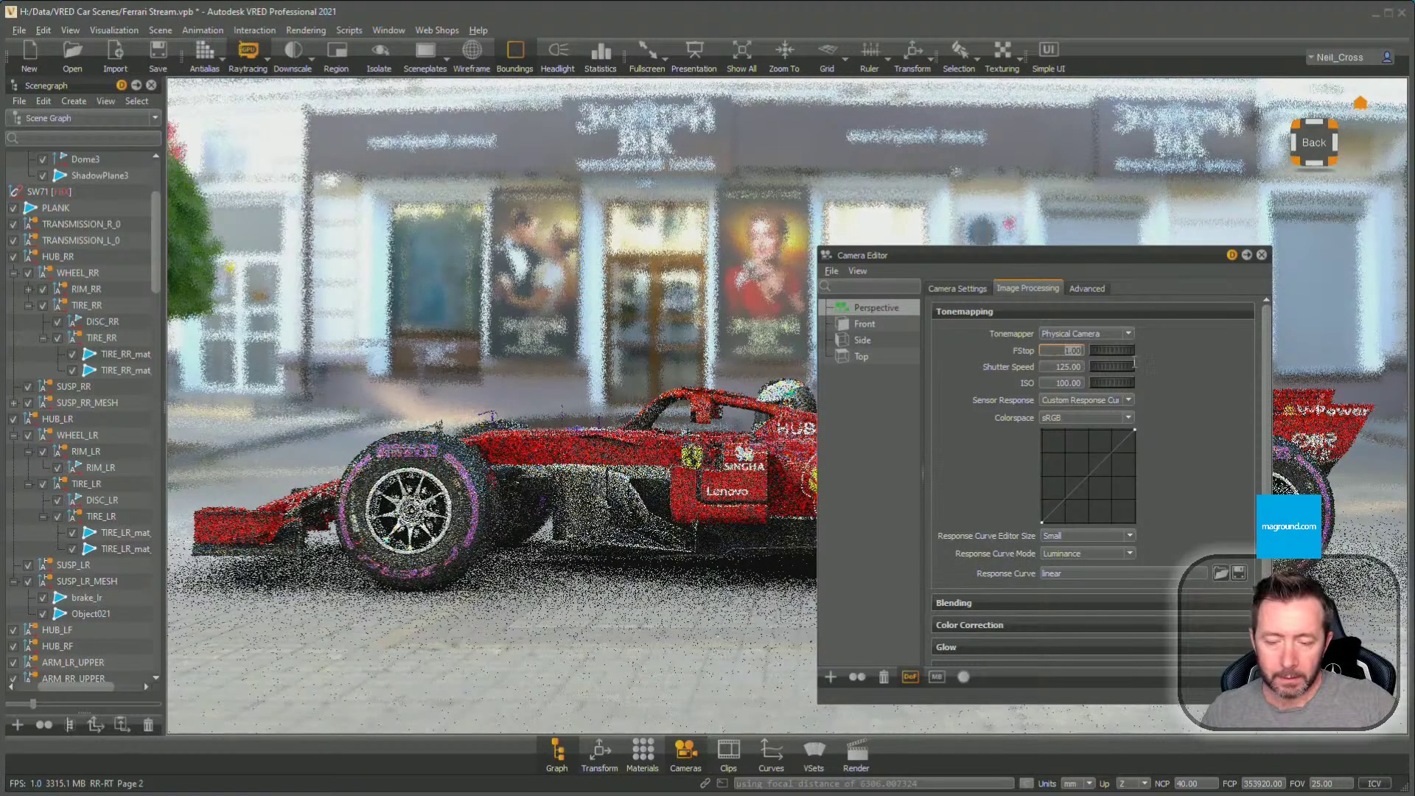
Set the physical camera's shutter speed to 100
{"action": "key", "text": "Tab"}
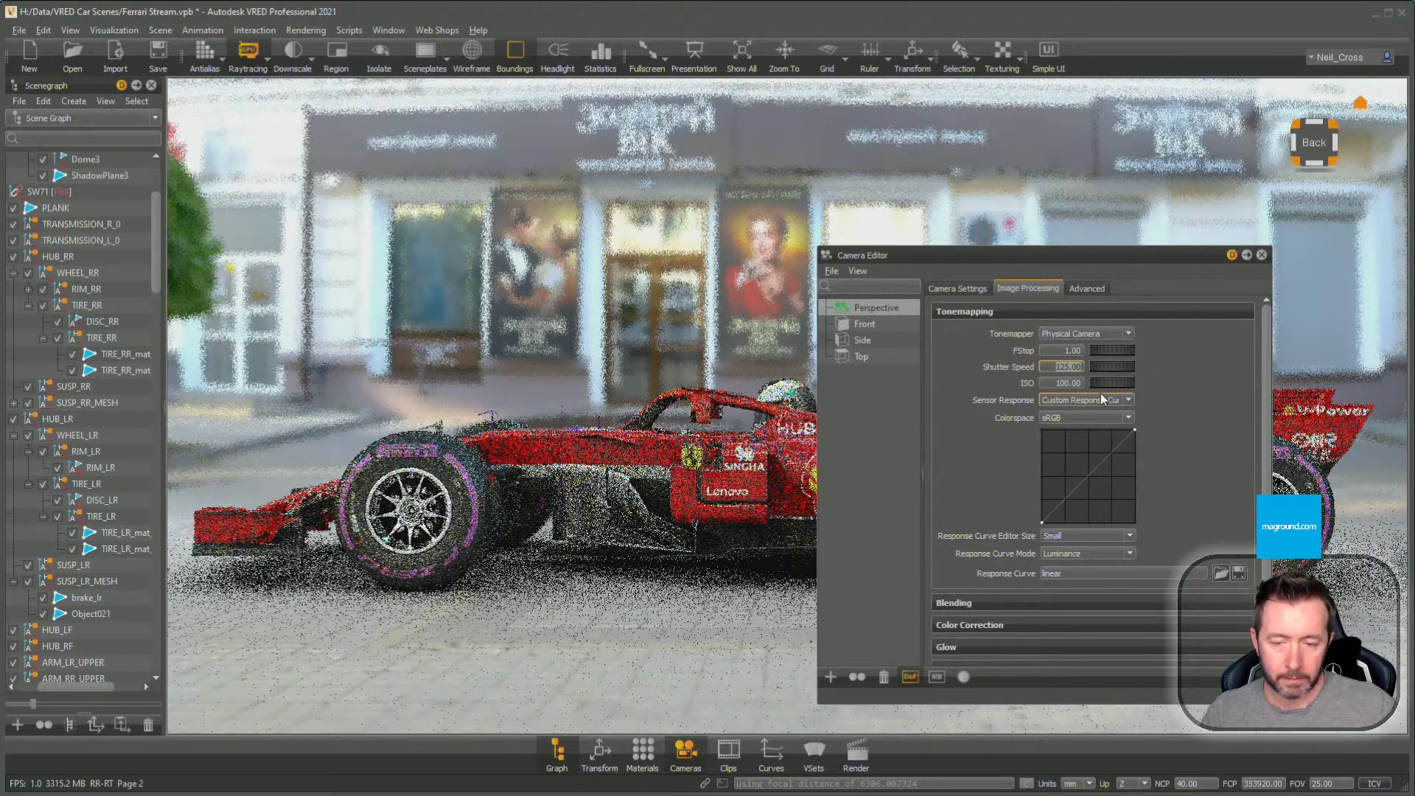
{"action": "type", "text": "100"}
{"action": "key", "text": "Return"}
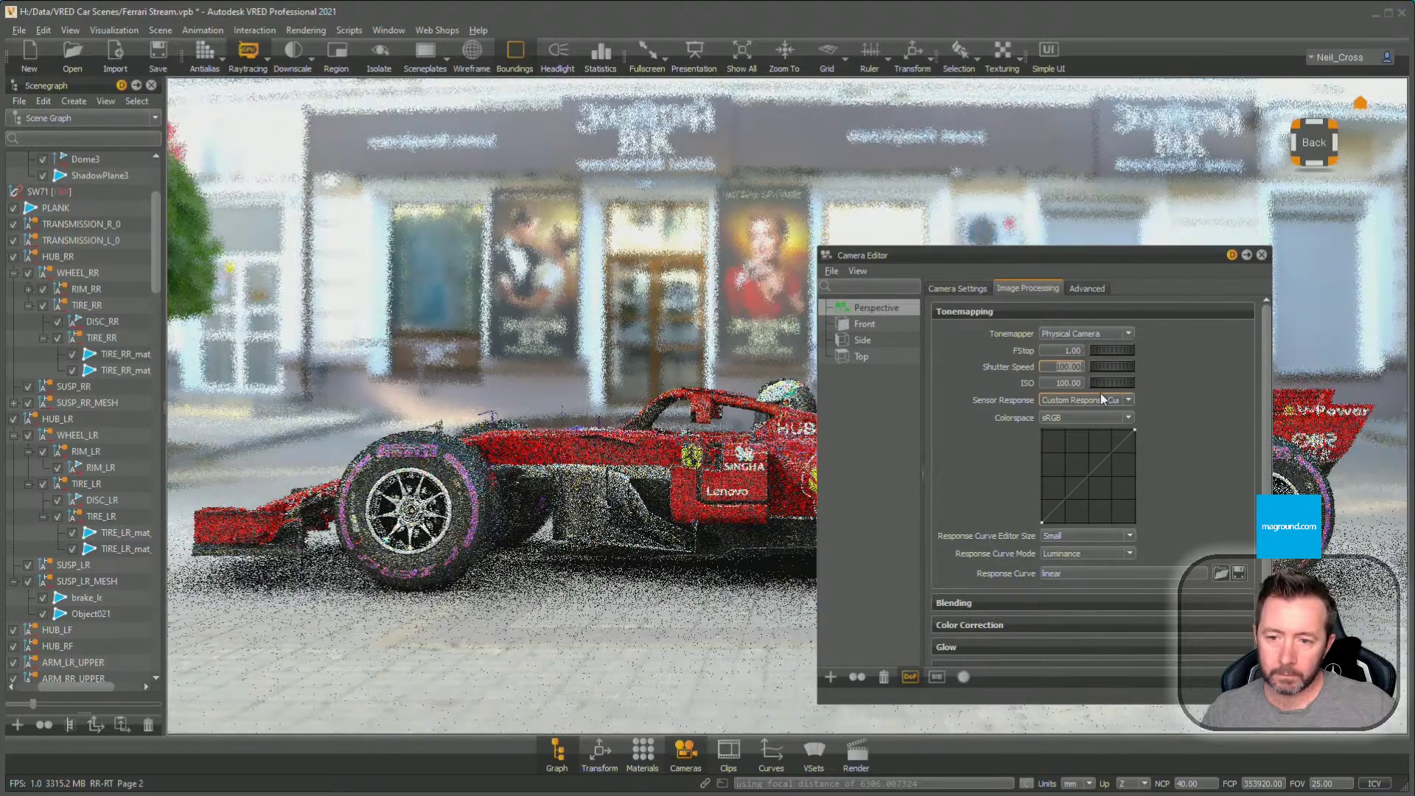
{"action": "key", "text": "Tab"}
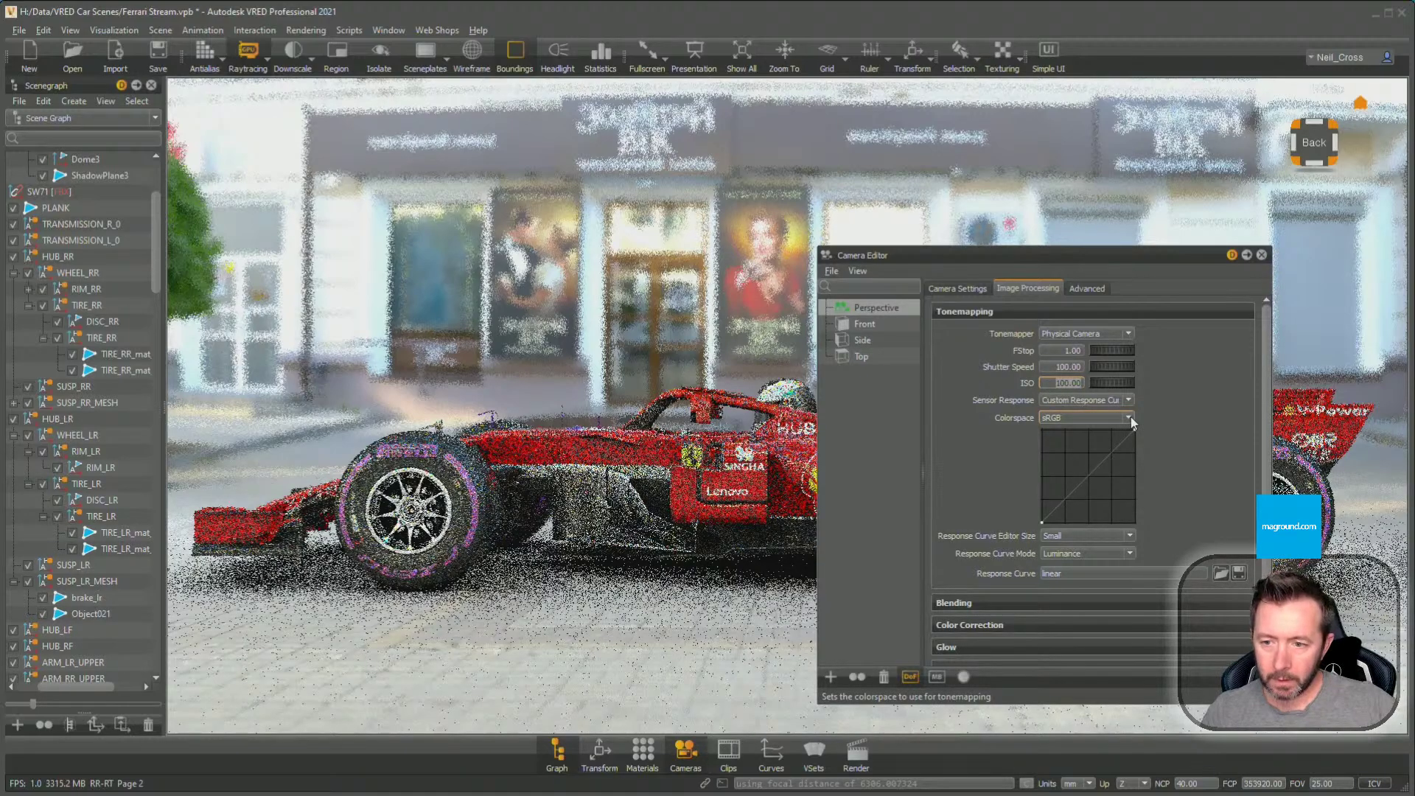
{"action": "left_click", "coordinate": [1069, 350]}
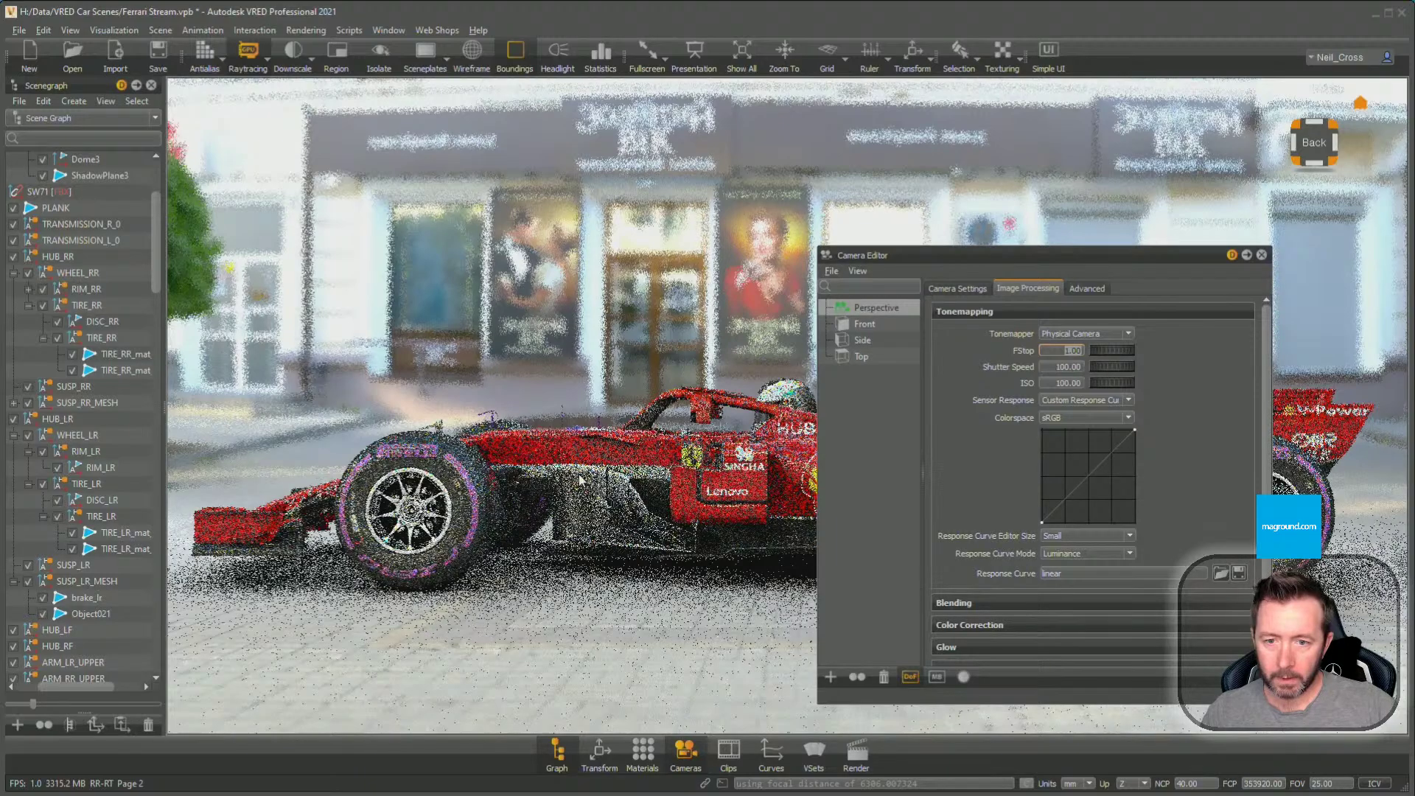
Refocus the Perspective camera on the car's front wheel and close the Camera Editor
{"action": "left_click", "coordinate": [960, 290]}
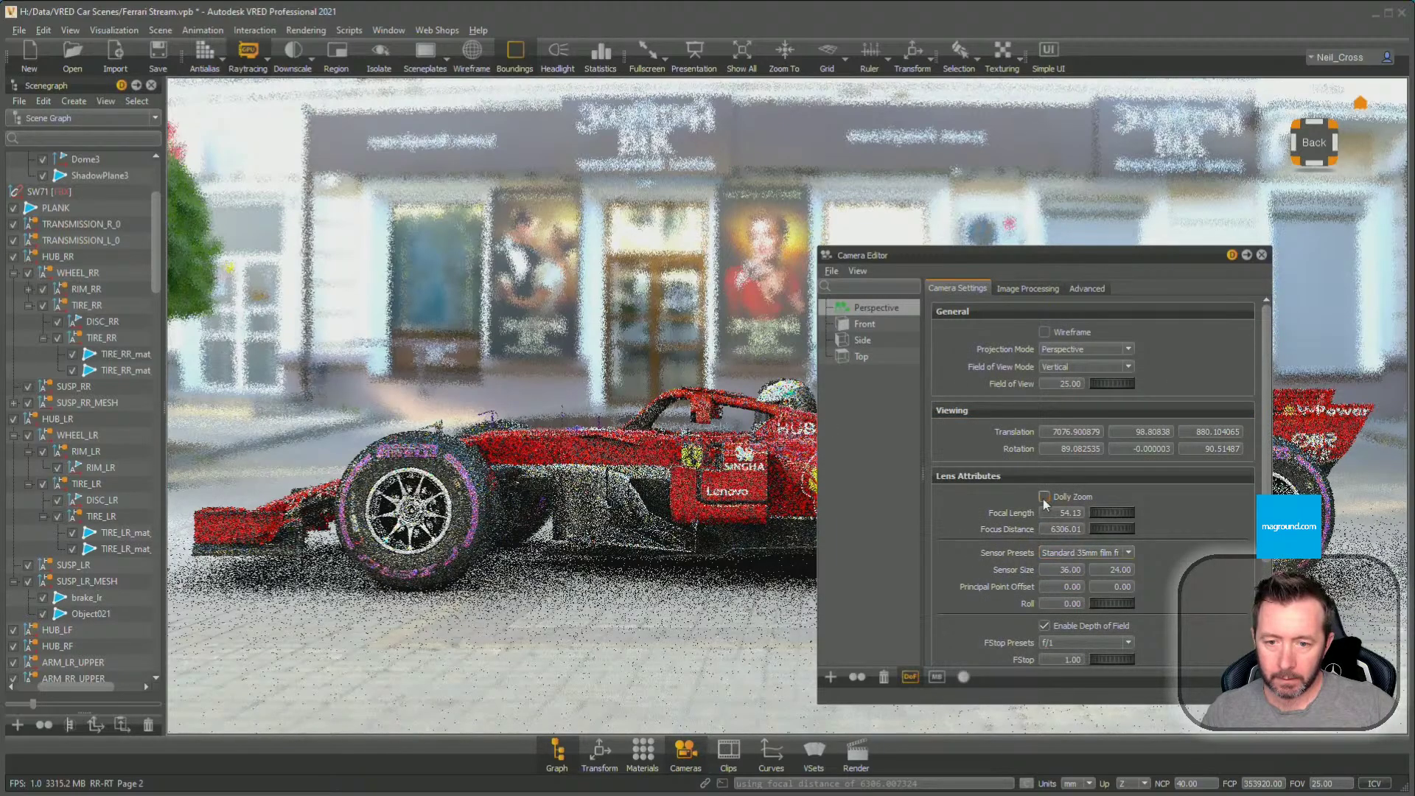
{"action": "double_click", "coordinate": [410, 512]}
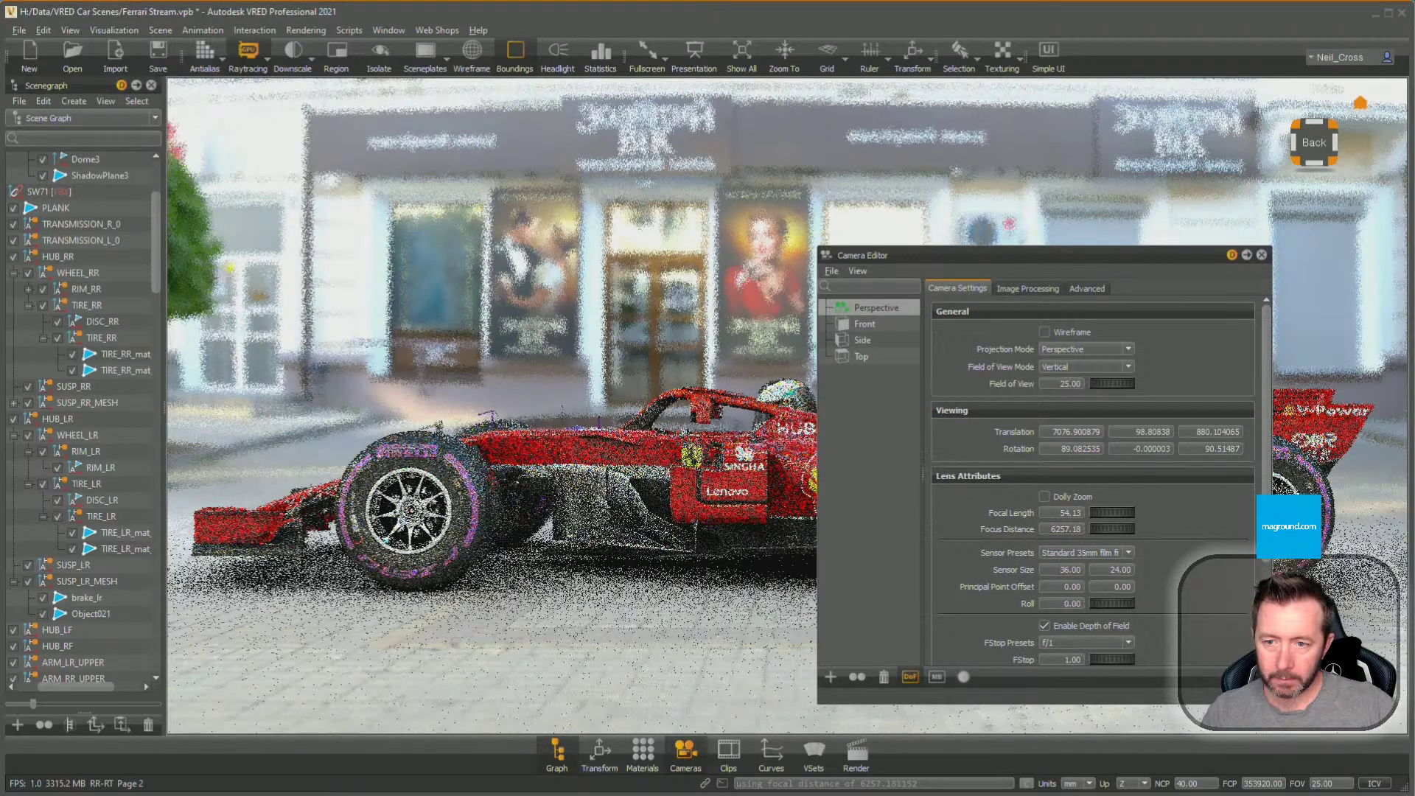
{"action": "left_click", "coordinate": [1261, 255]}
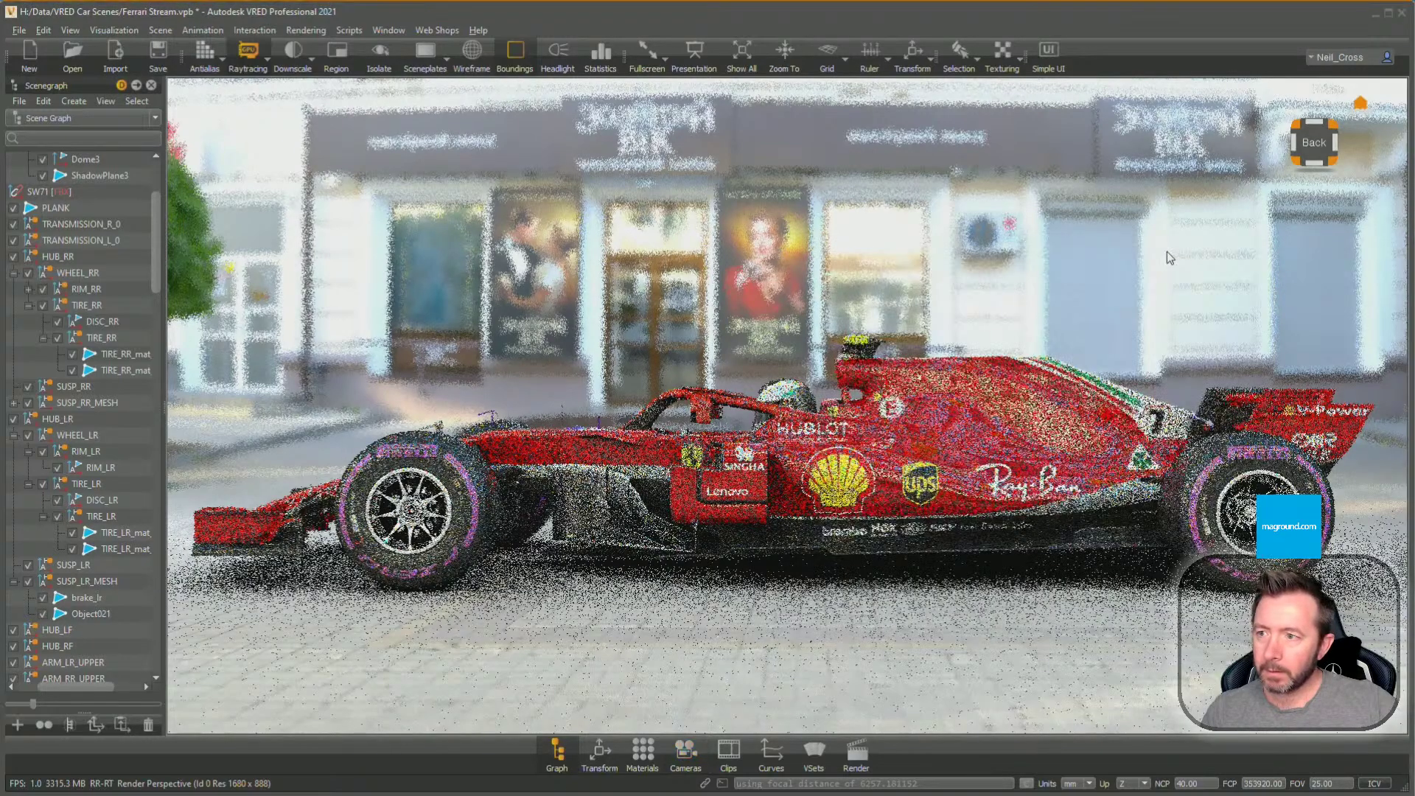
Turn on antialiasing for the raytraced side view, adjust the framing slightly and save the scene
{"action": "left_click", "coordinate": [204, 53]}
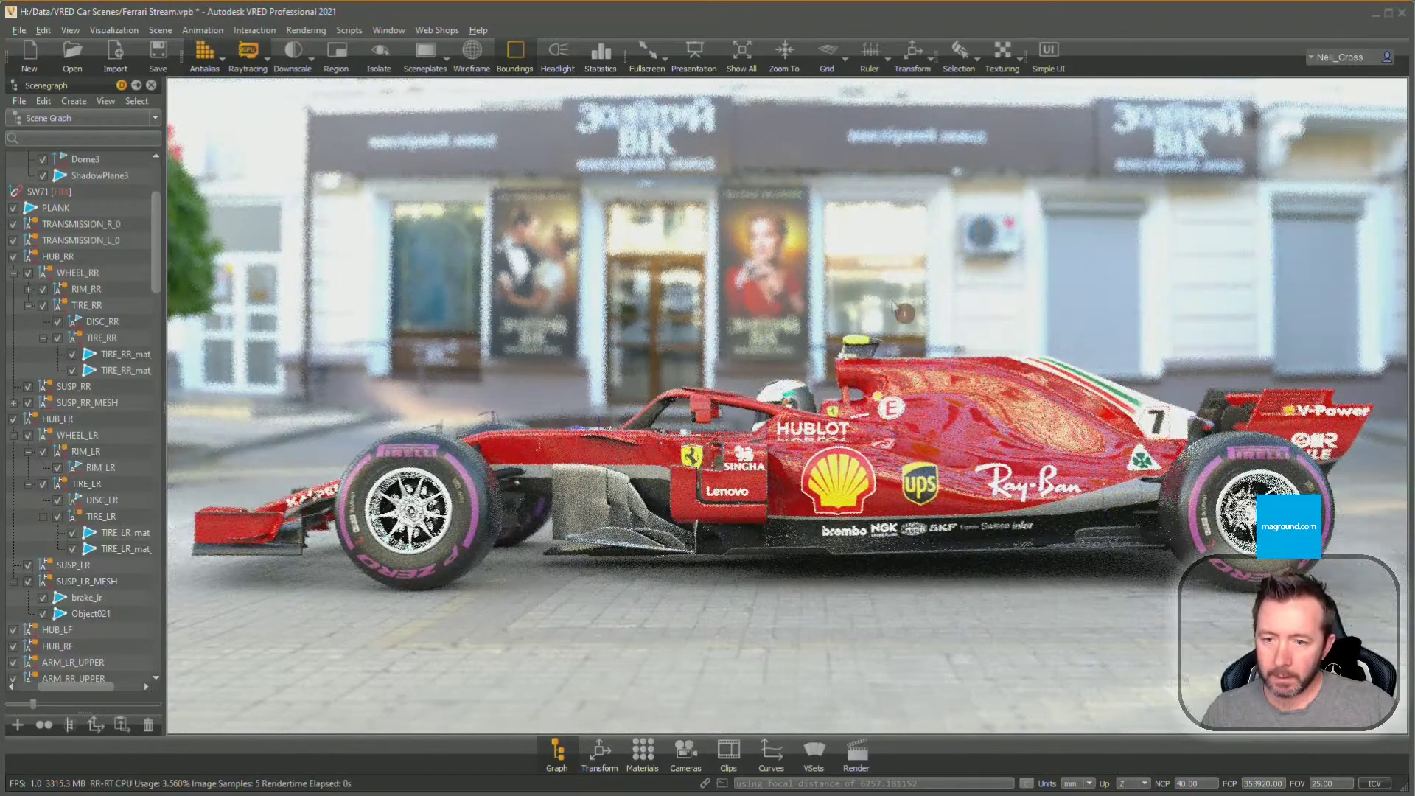
{"action": "mouse_move", "coordinate": [868, 434]}
{"action": "left_mouse_down"}
{"action": "mouse_move", "coordinate": [865, 418]}
{"action": "mouse_move", "coordinate": [868, 461]}
{"action": "left_mouse_up"}
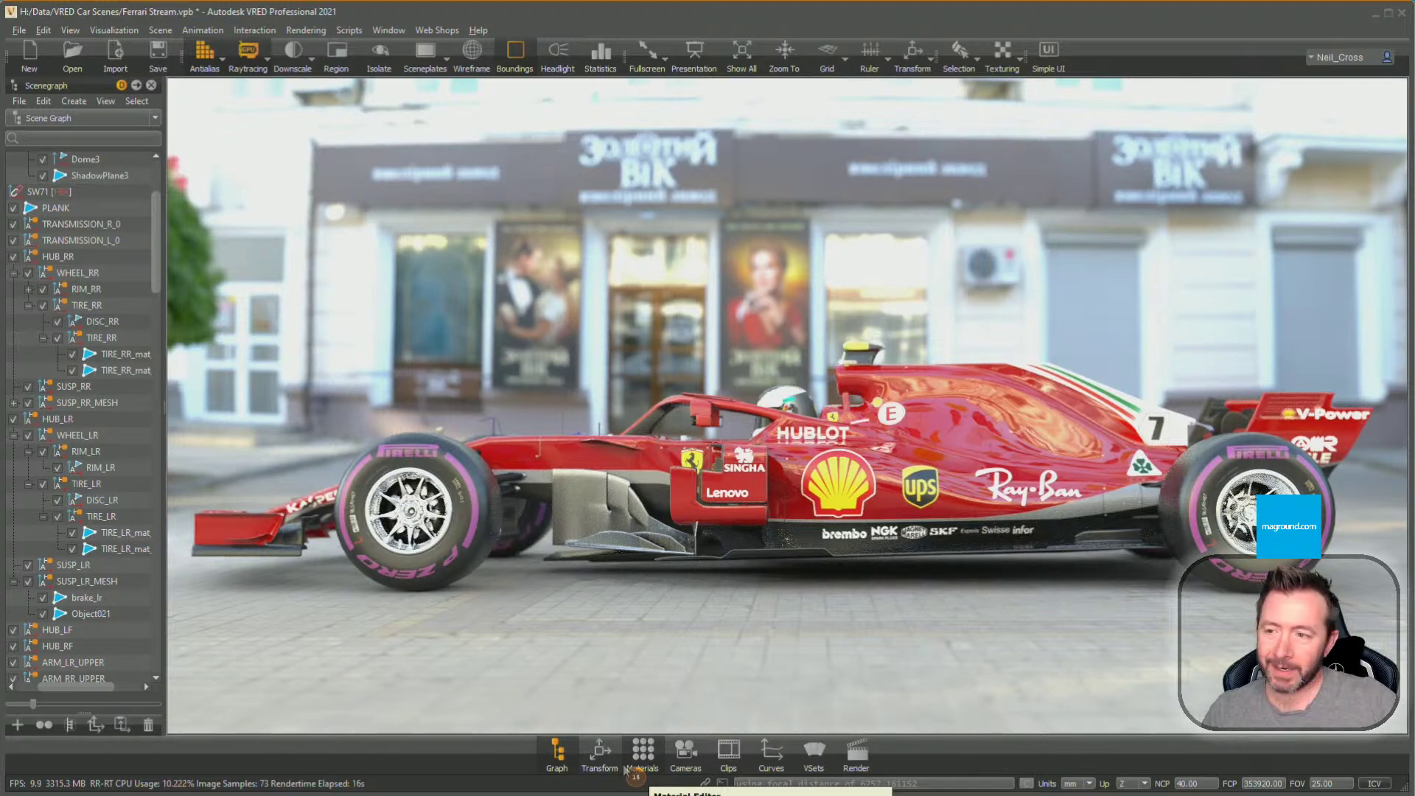
{"action": "left_click", "coordinate": [155, 53]}
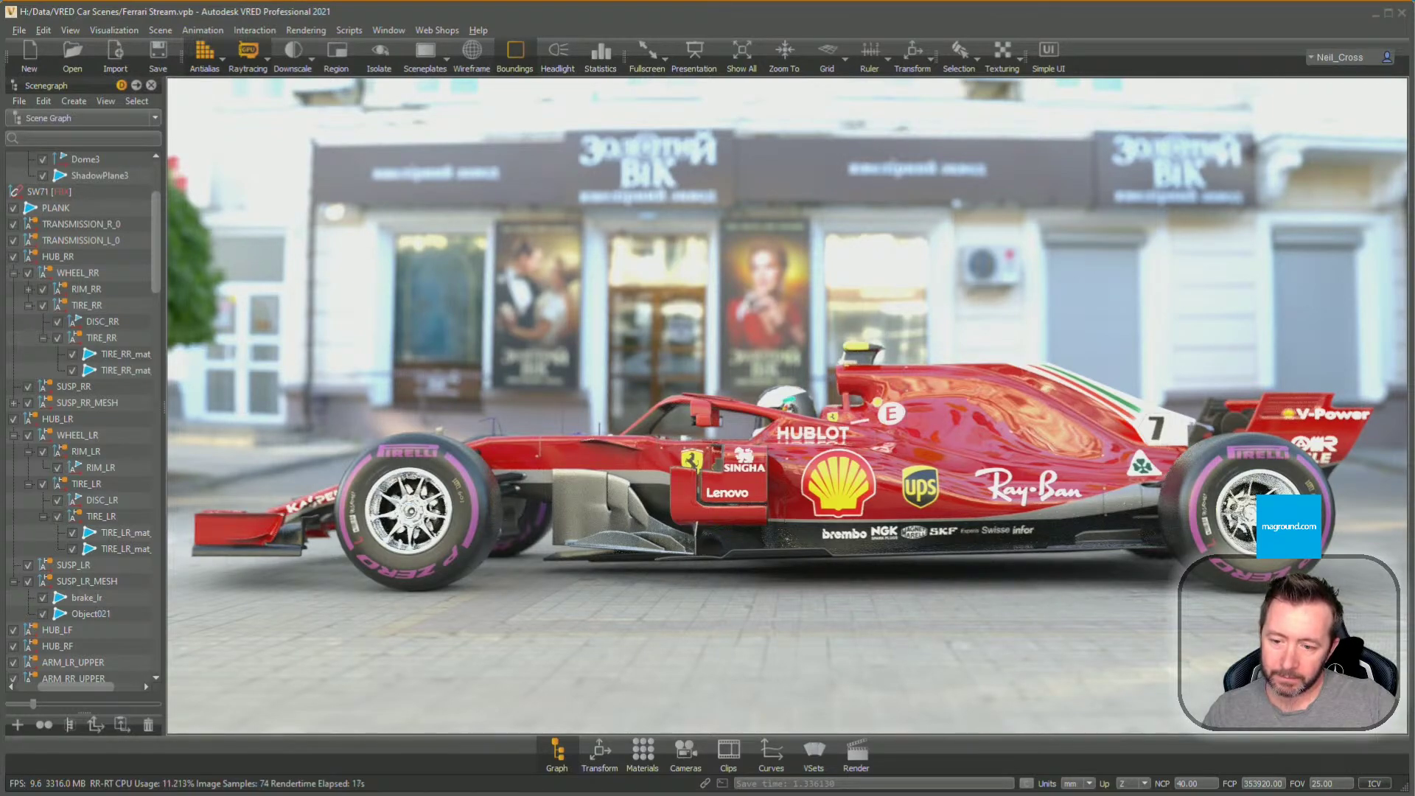
Enable photometric parameters in the Render Settings, adjusting the scene's photometric values to comply
{"action": "left_click", "coordinate": [686, 751]}
{"action": "left_click", "coordinate": [1028, 289]}
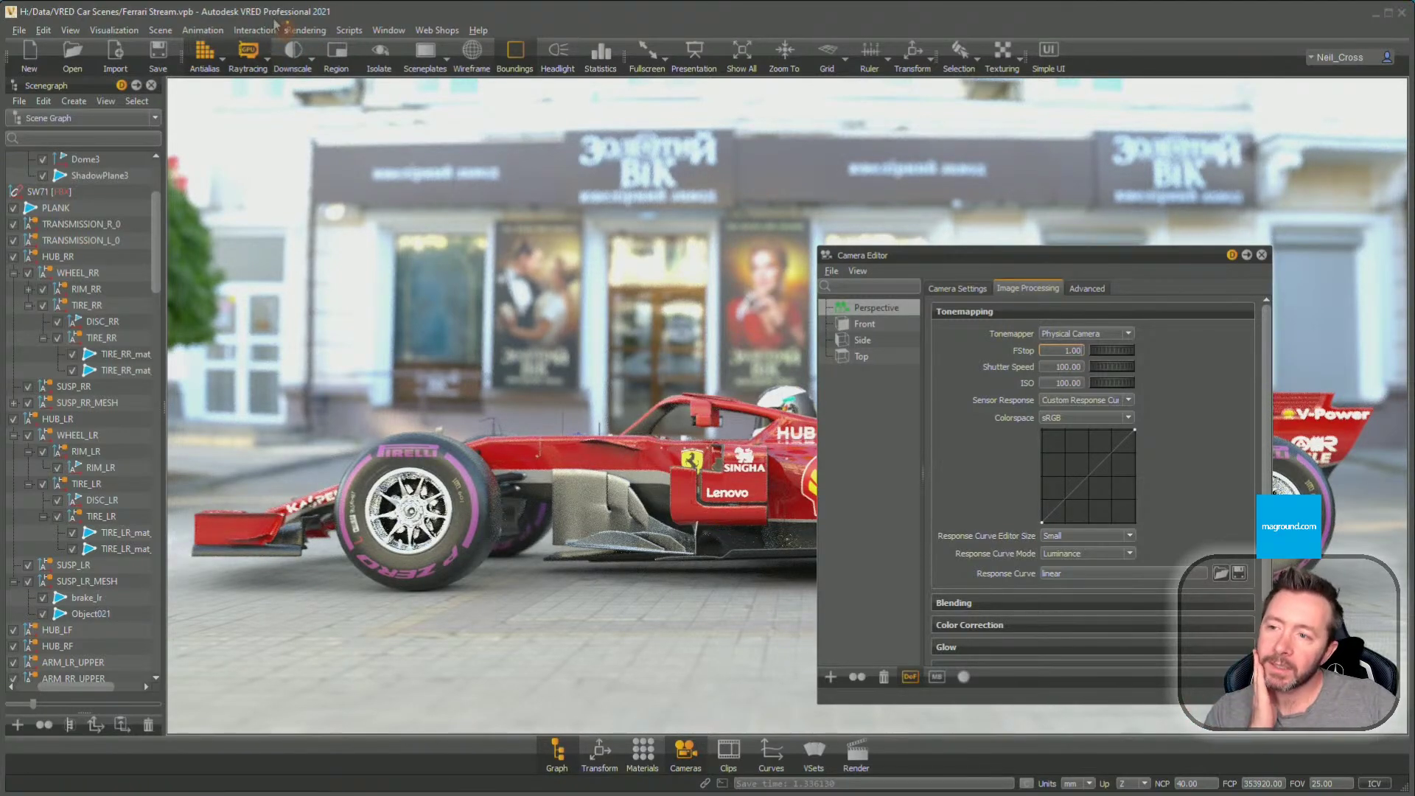
{"action": "left_click", "coordinate": [305, 29]}
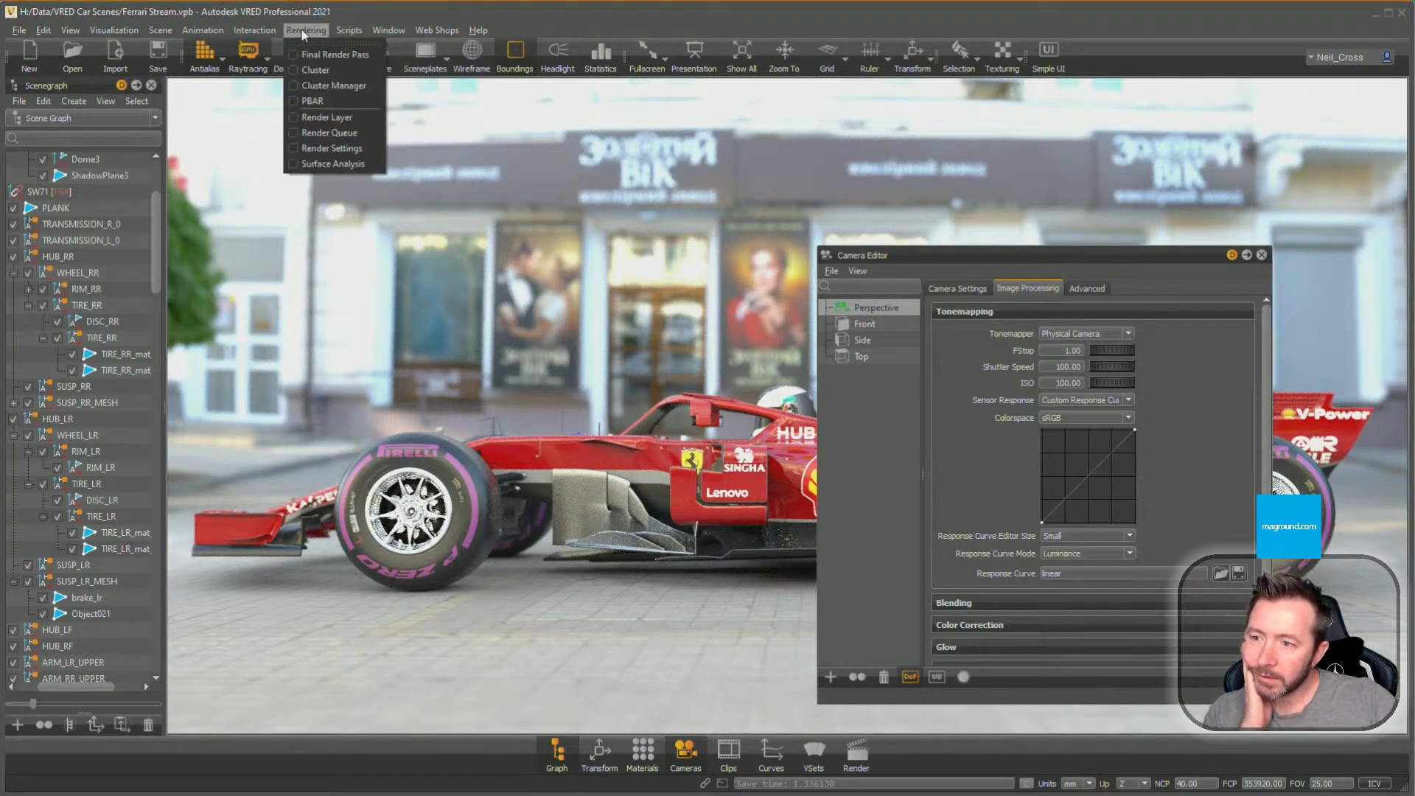
{"action": "left_click", "coordinate": [333, 150]}
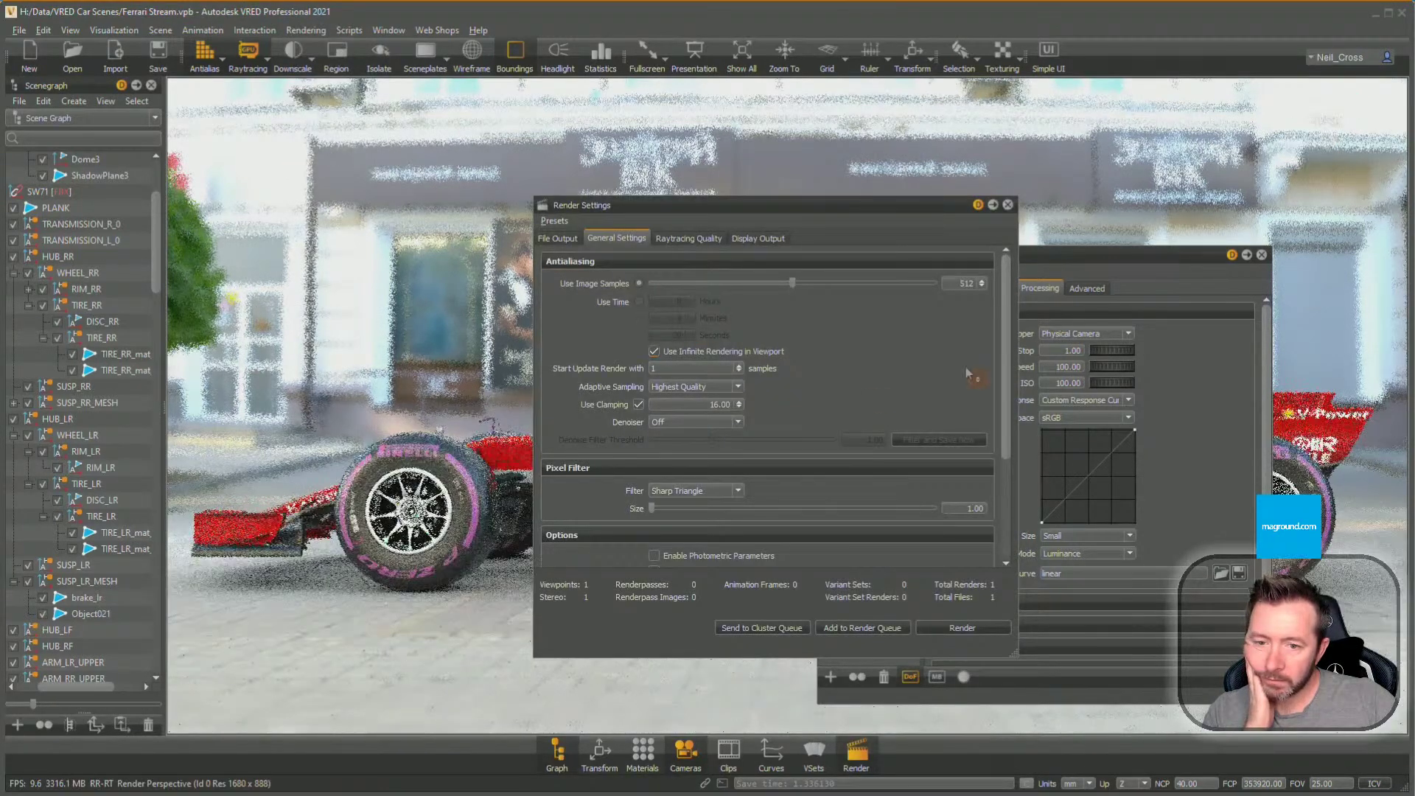
{"action": "scroll", "coordinate": [1004, 352], "scroll_direction": "down", "scroll_amount": 3}
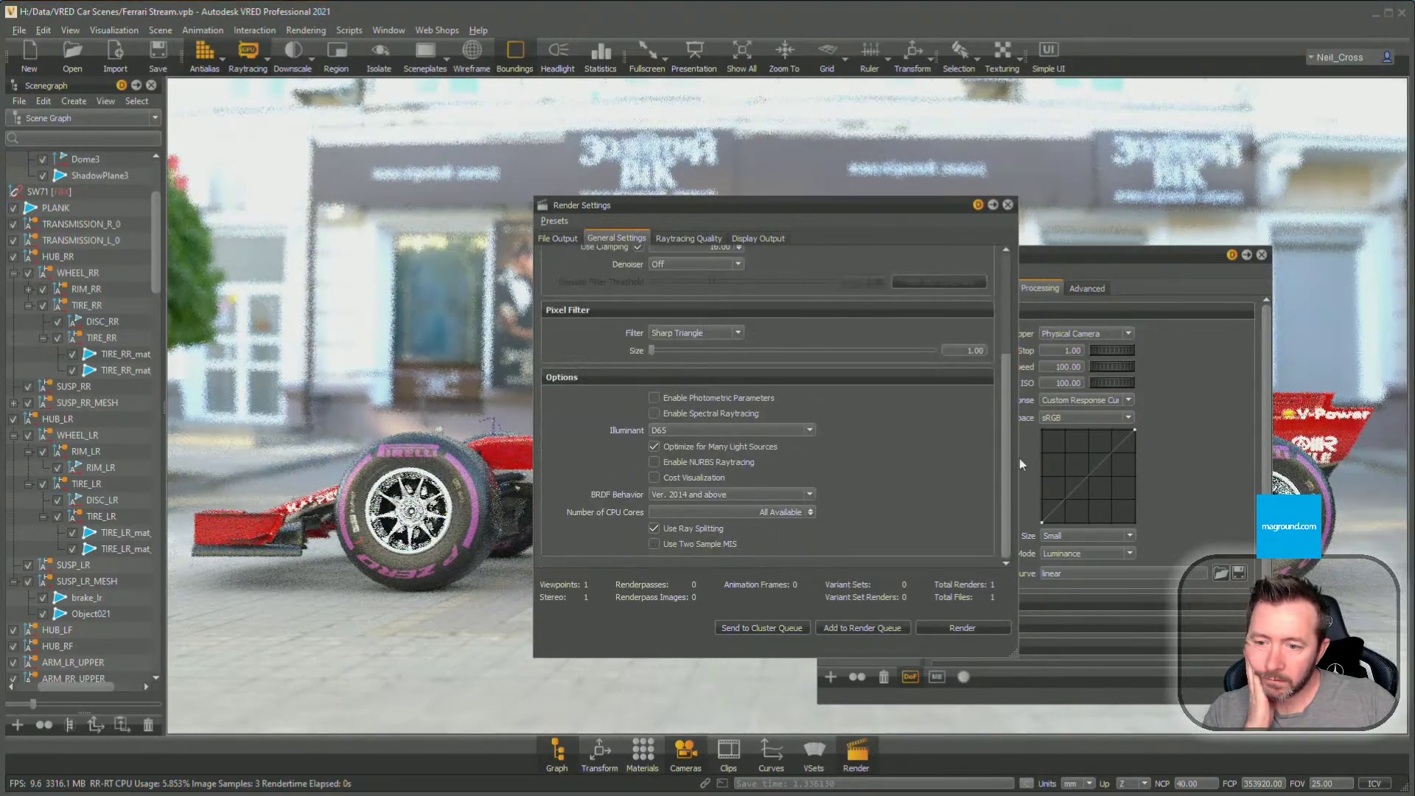
{"action": "left_click", "coordinate": [743, 397]}
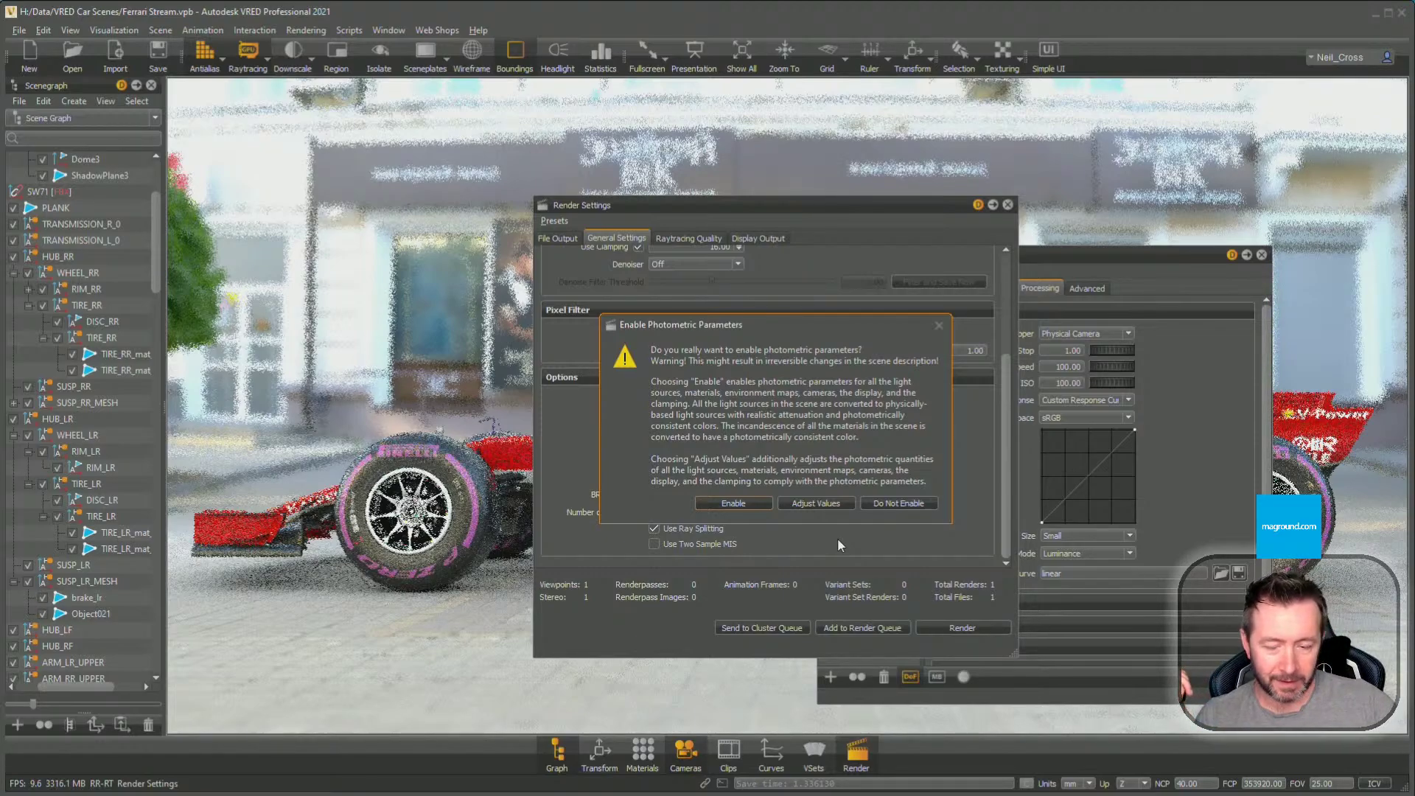
{"action": "left_click", "coordinate": [826, 501]}
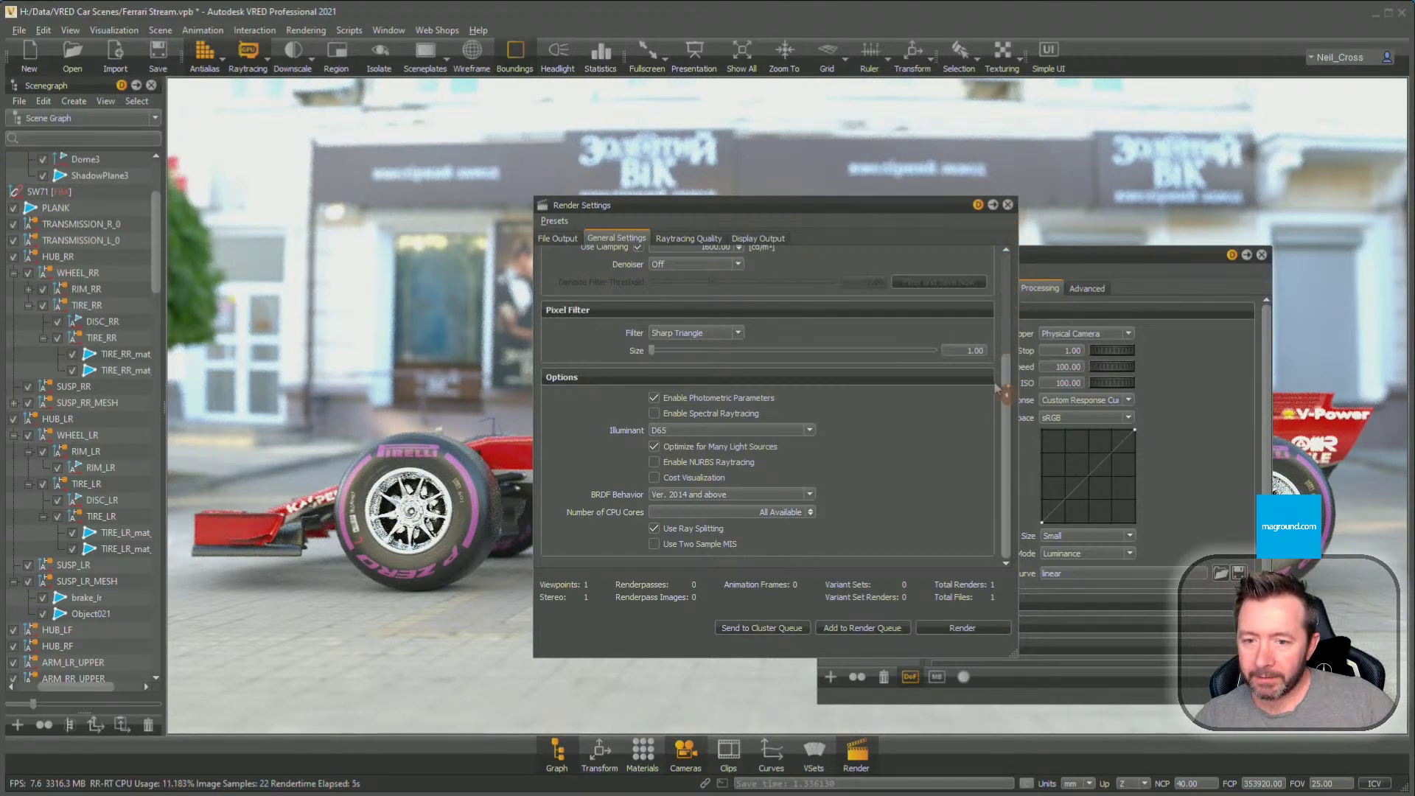
Turn off clamping in the antialiasing render settings and close the Render Settings
{"action": "scroll", "coordinate": [1008, 312], "scroll_direction": "up", "scroll_amount": 3}
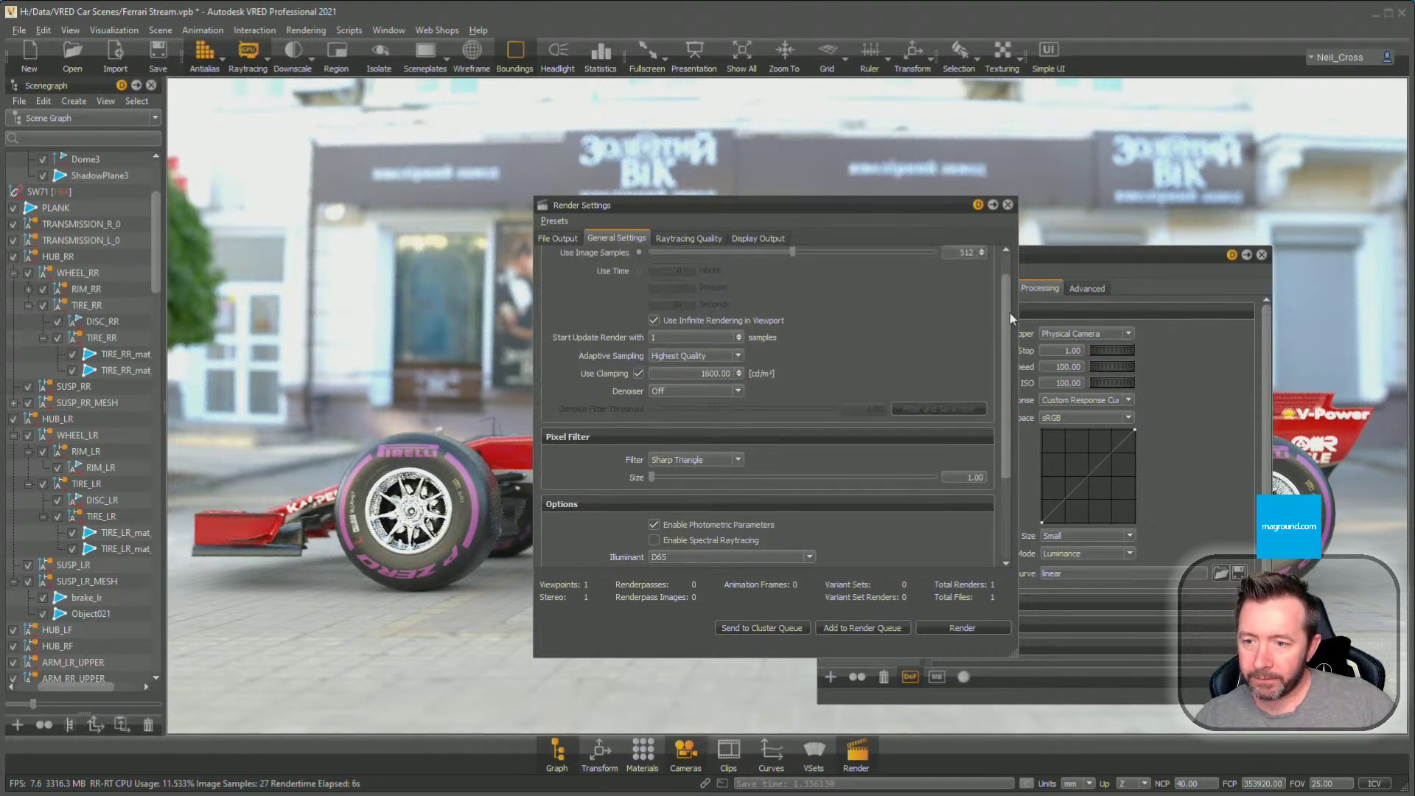
{"action": "left_click", "coordinate": [638, 382]}
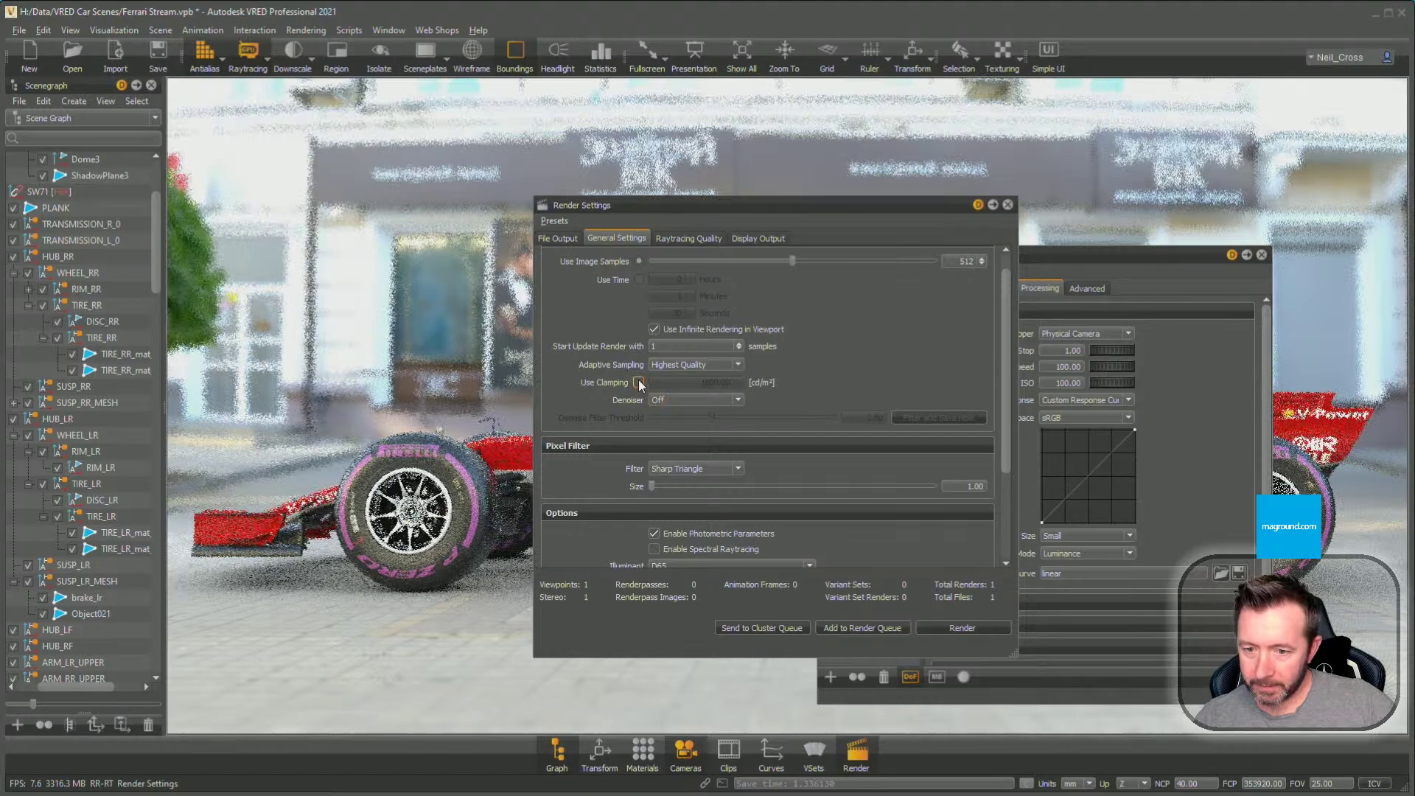
{"action": "left_click", "coordinate": [1007, 205]}
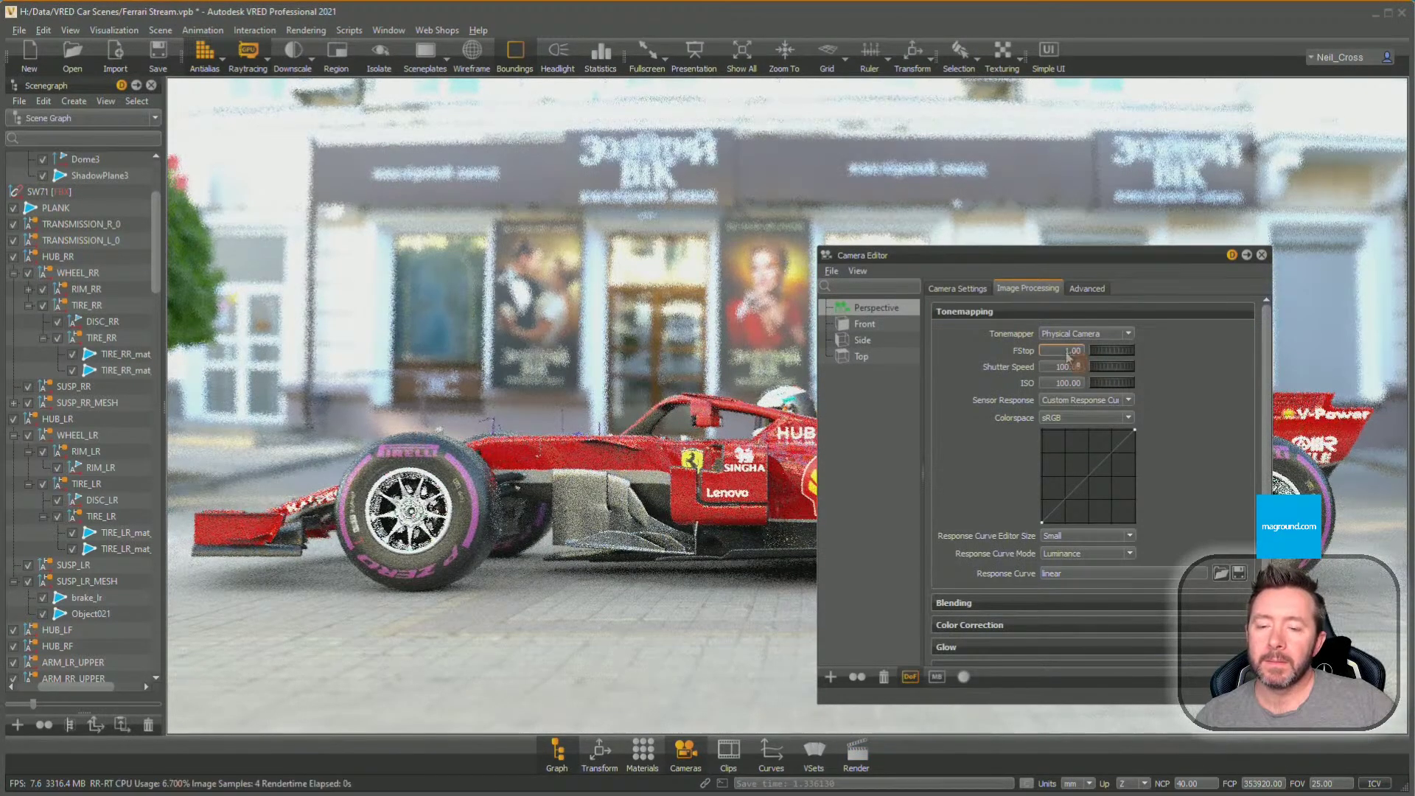
Map the outdoor_umbrellas_8k environment's RGB(1,1,1) to 10000 cd/m² (realistic) in its color correction
{"action": "left_click", "coordinate": [638, 763]}
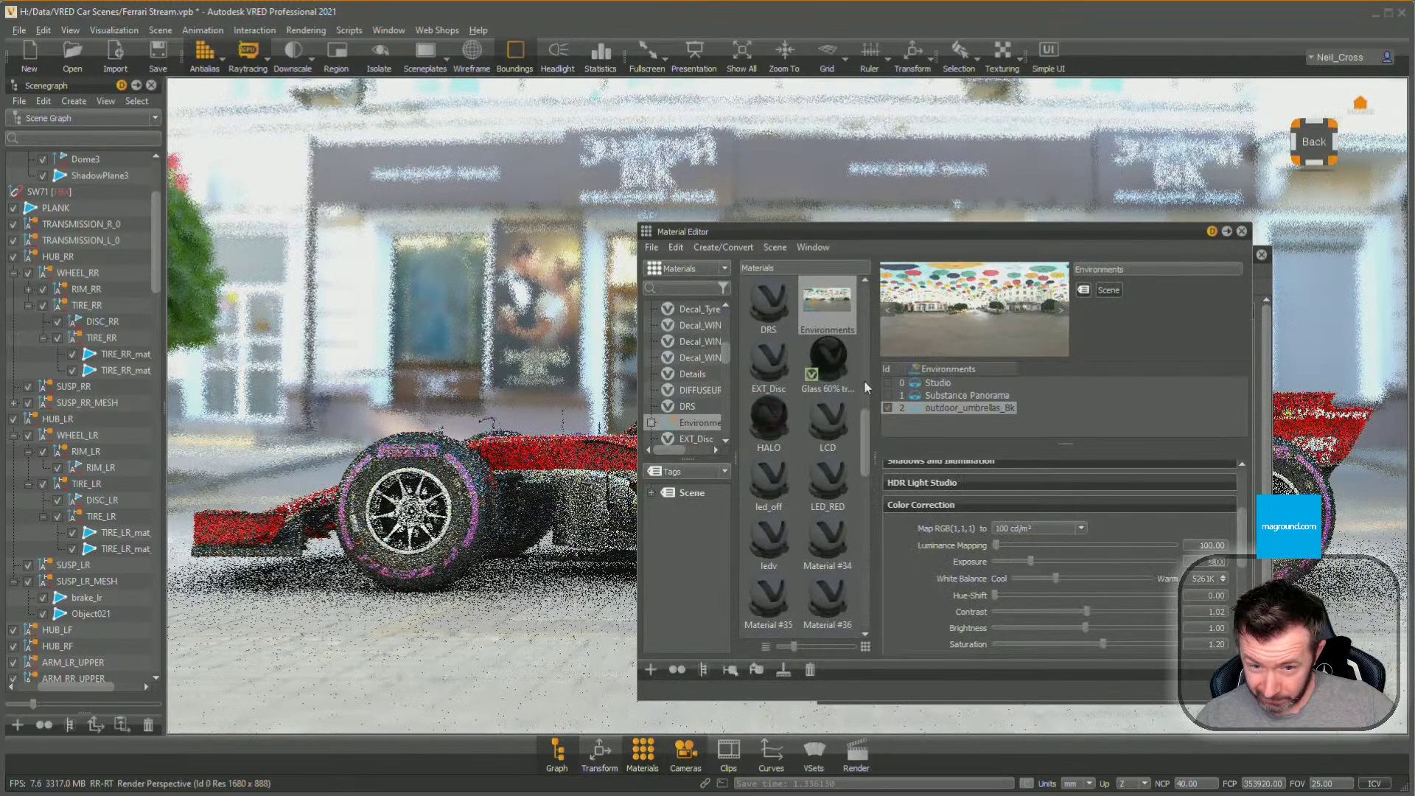
{"action": "scroll", "coordinate": [1246, 553], "scroll_direction": "up", "scroll_amount": 3}
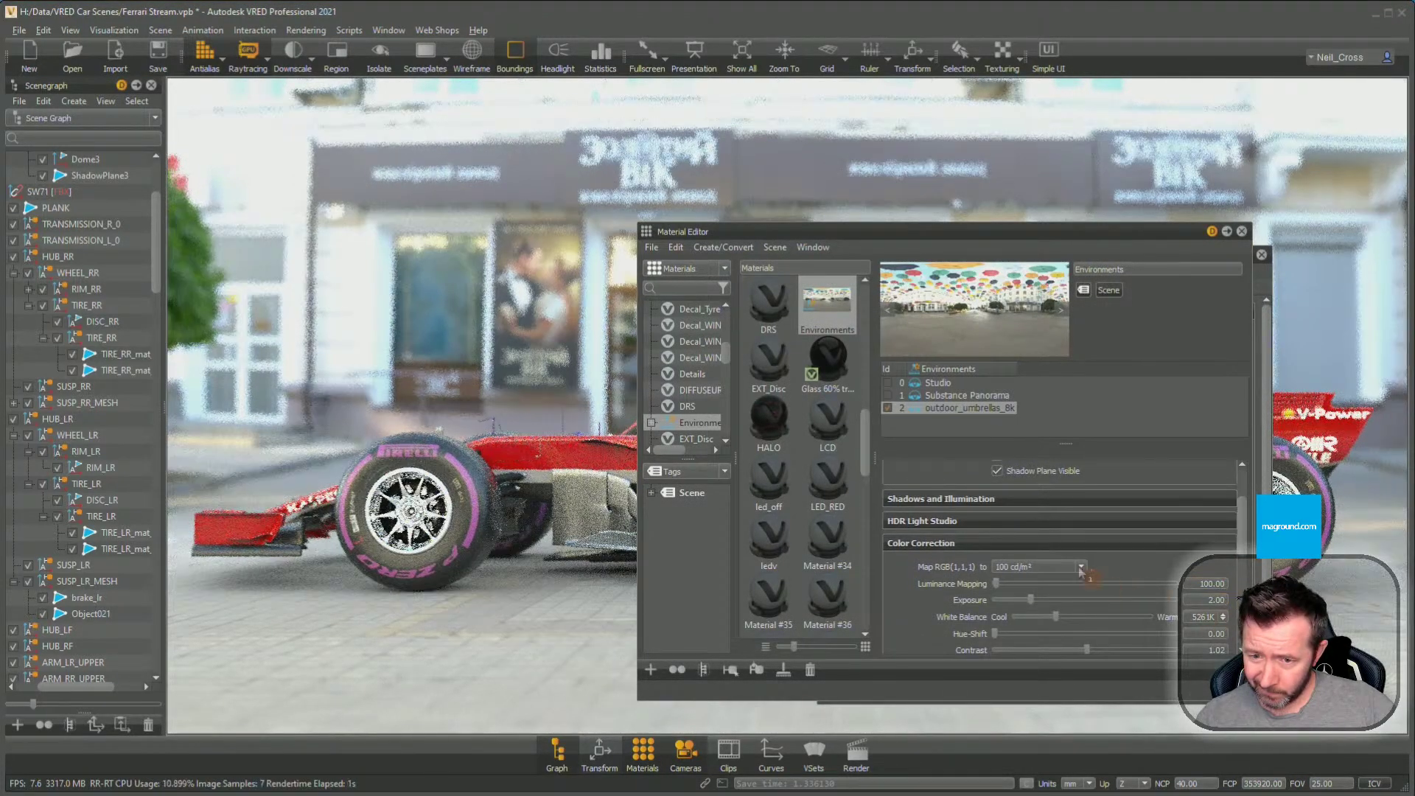
{"action": "left_click", "coordinate": [1067, 564]}
{"action": "left_click", "coordinate": [1068, 596]}
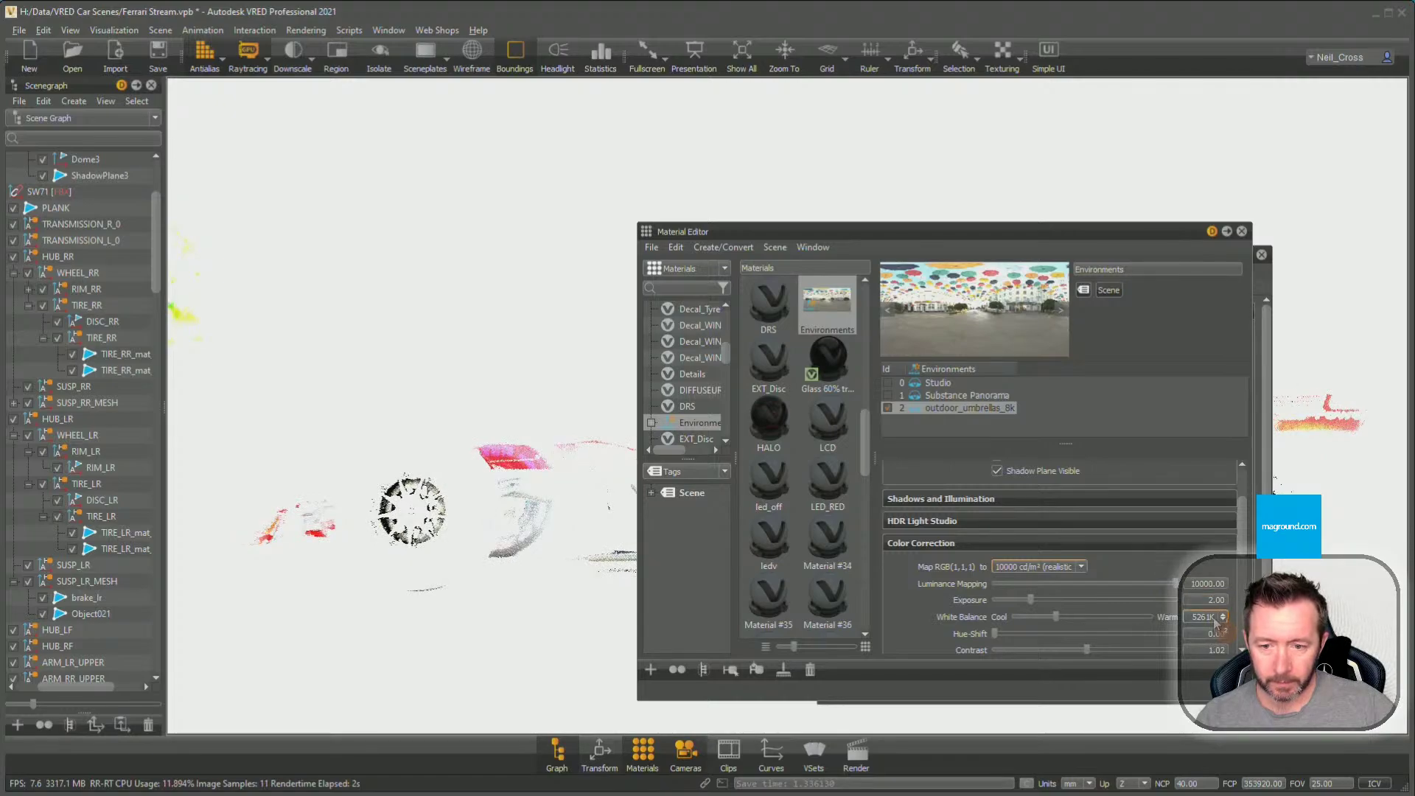
Lower the outdoor_umbrellas_8k environment's exposure, trying 0.5 and settling on 1
{"action": "double_click", "coordinate": [1205, 600]}
{"action": "type", "text": "0.5"}
{"action": "key", "text": "Return"}
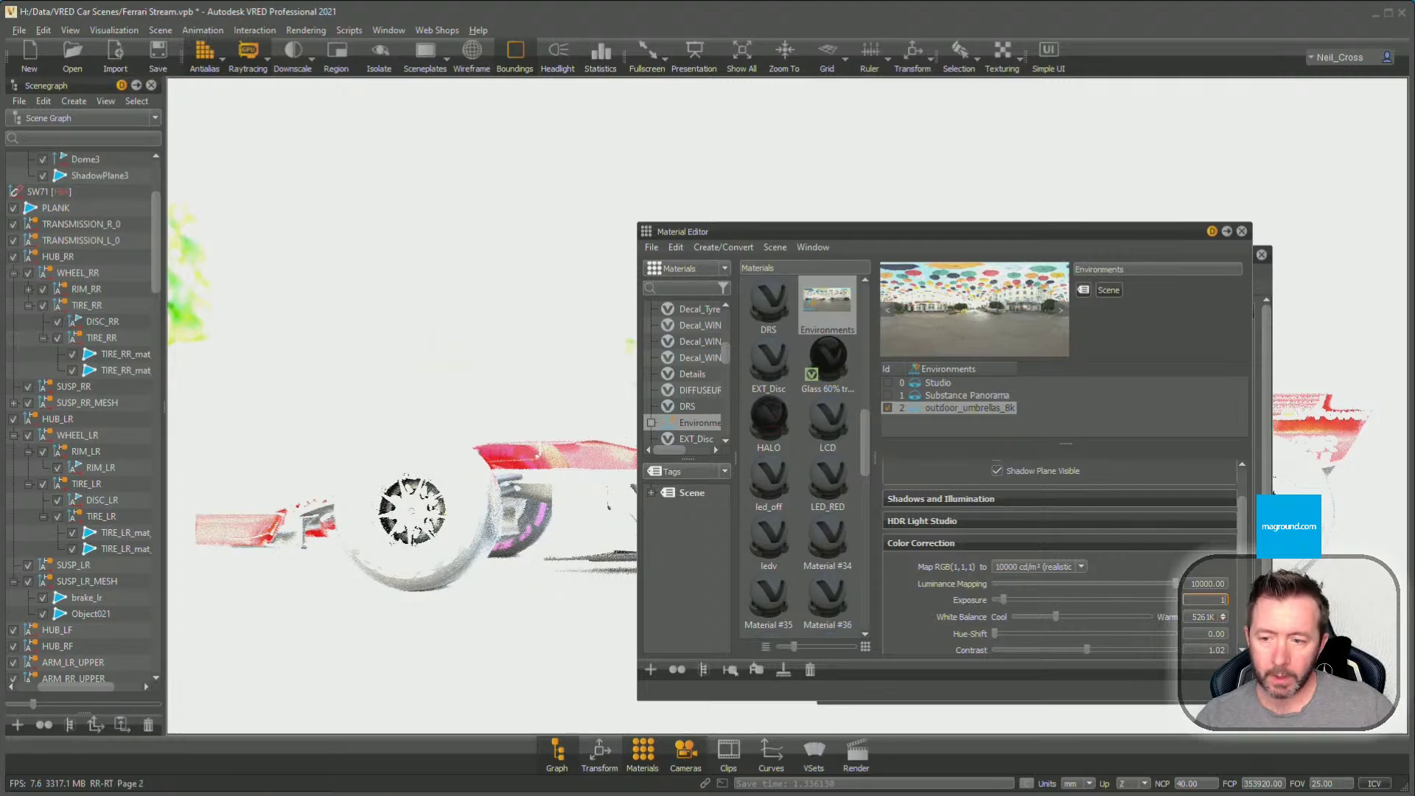
{"action": "key", "text": "Return"}
Adjust the Perspective camera's physical tonemapping F-stop, trying 8 and settling on 2
{"action": "left_click", "coordinate": [675, 750]}
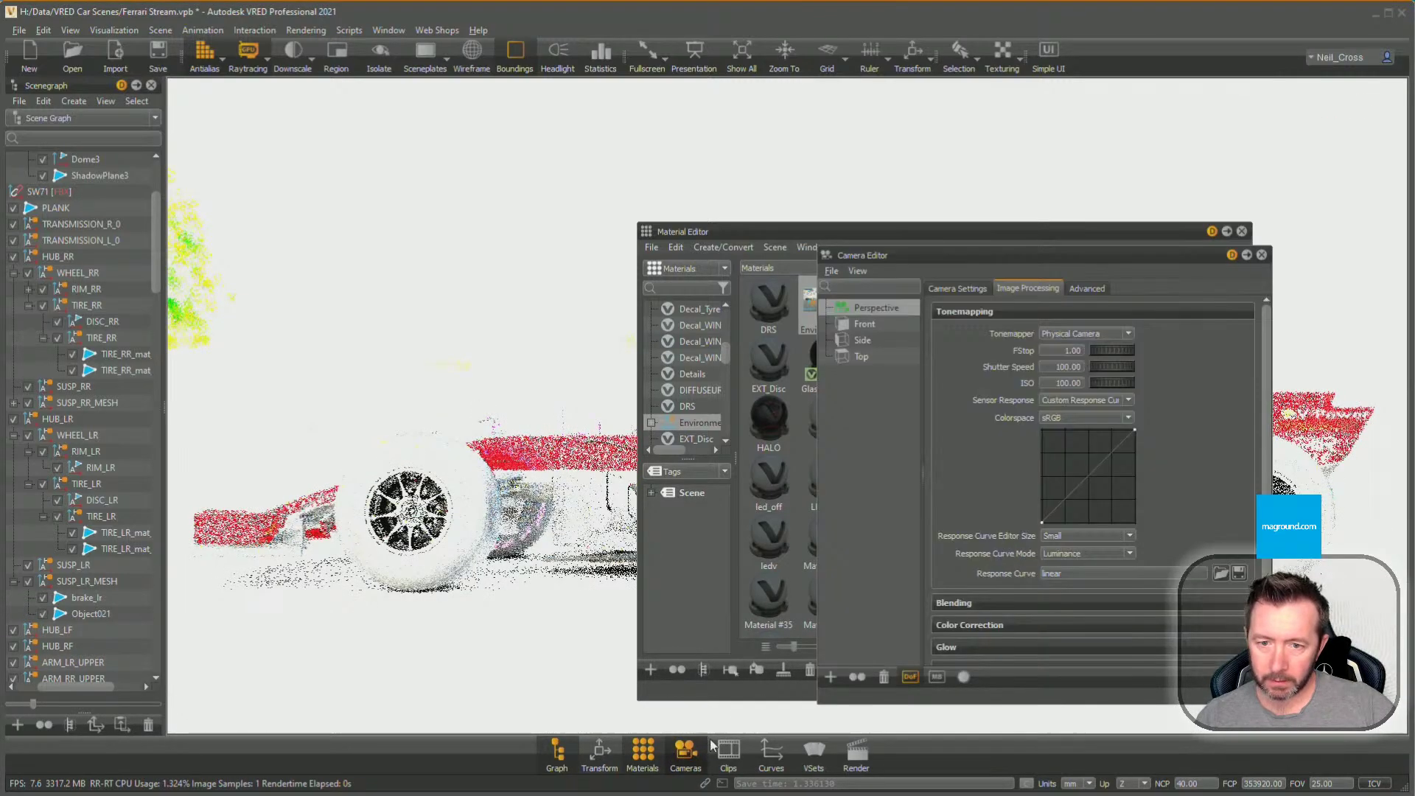
{"action": "left_click_drag", "start_coordinate": [1060, 352], "coordinate": [1134, 374]}
{"action": "type", "text": "8"}
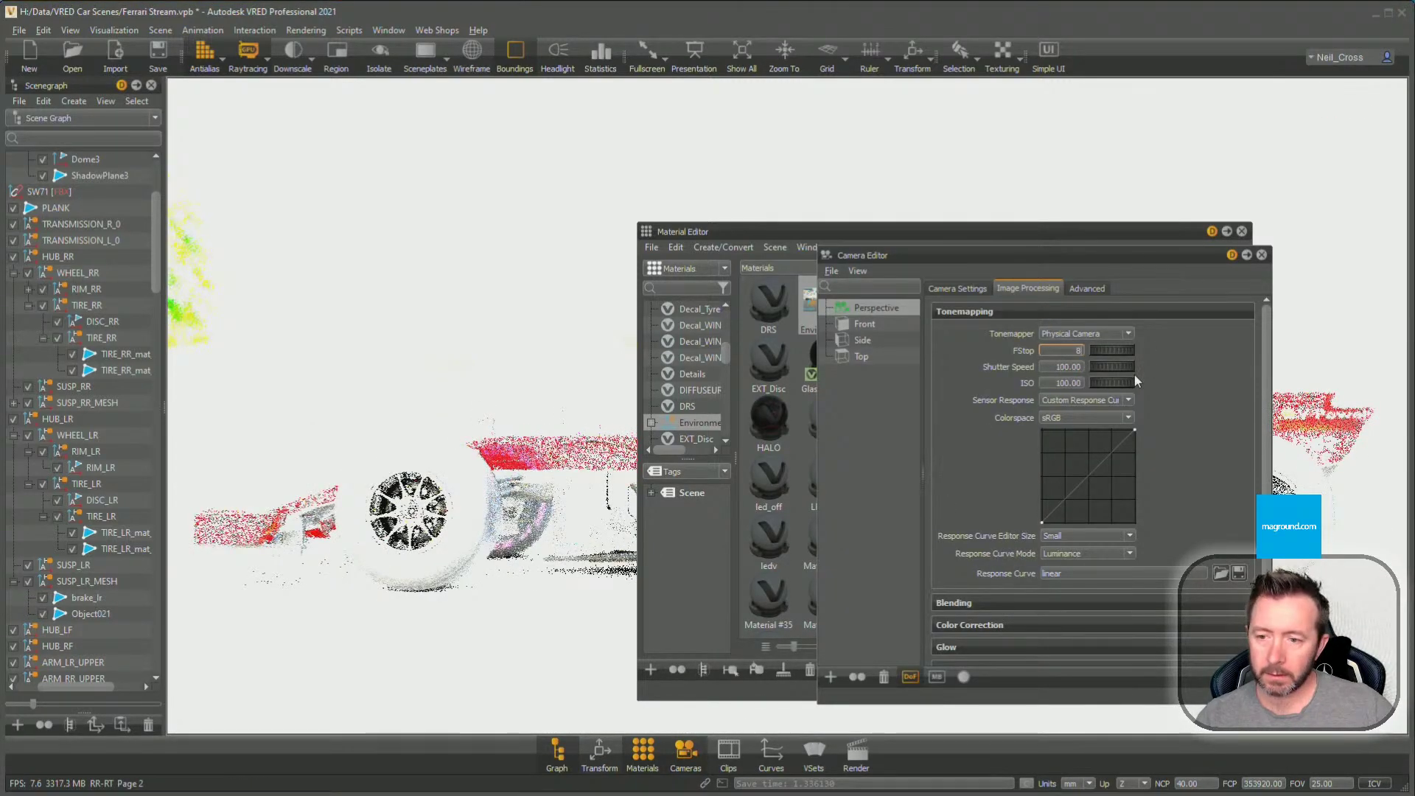
{"action": "key", "text": "Return"}
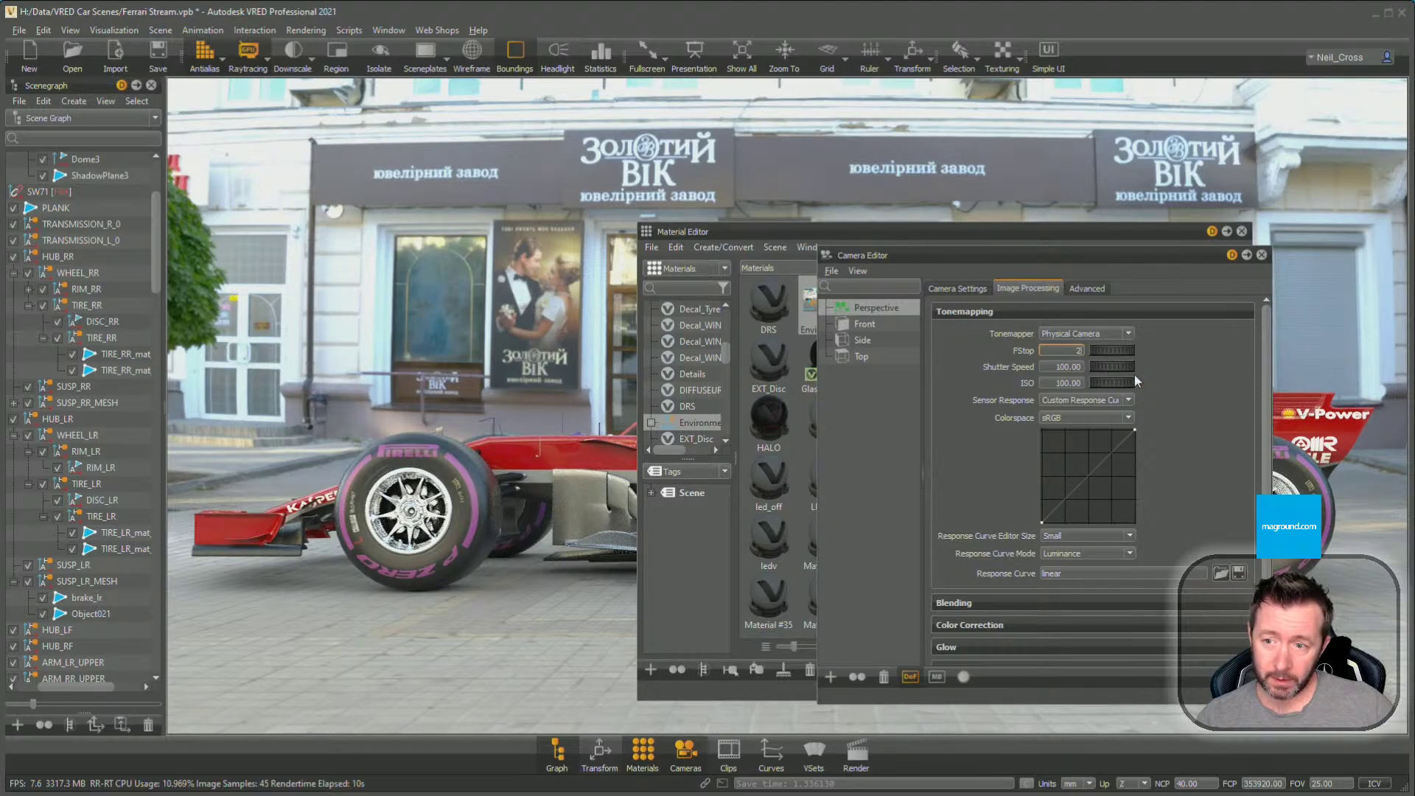
{"action": "key", "text": "Return"}
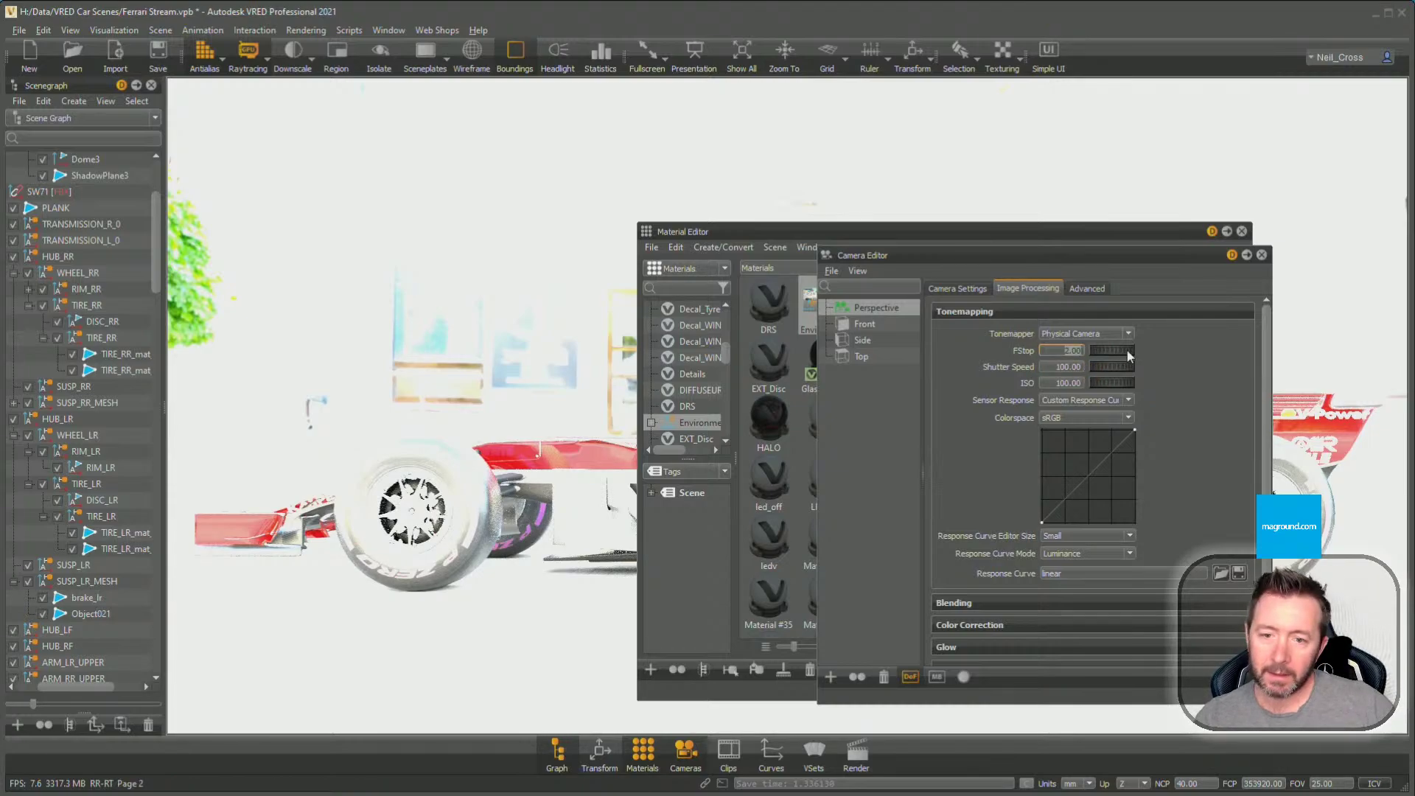
{"action": "left_click", "coordinate": [1114, 369]}
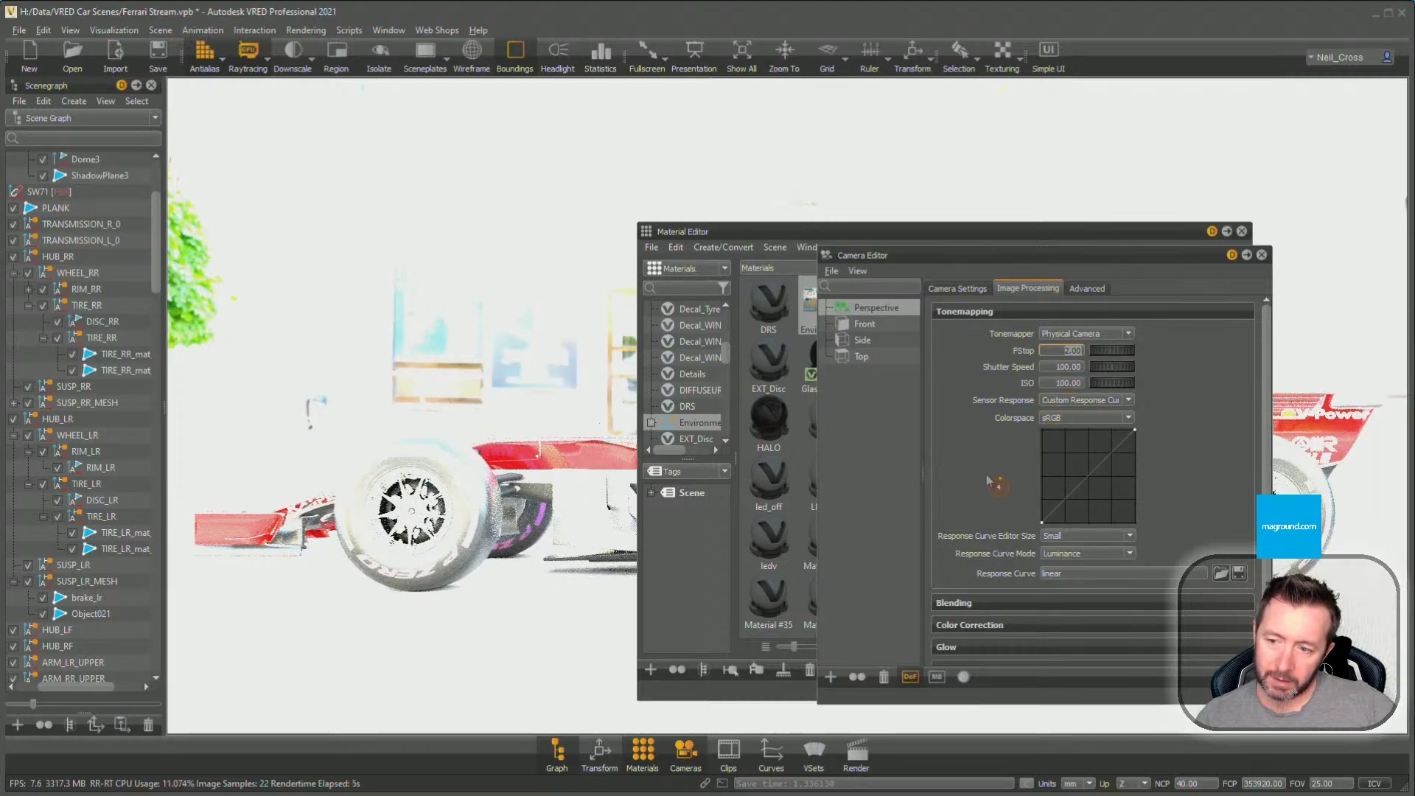
Adjust the physical camera's shutter speed, trying 10 and 500 and settling on 1000
{"action": "left_click", "coordinate": [1068, 350]}
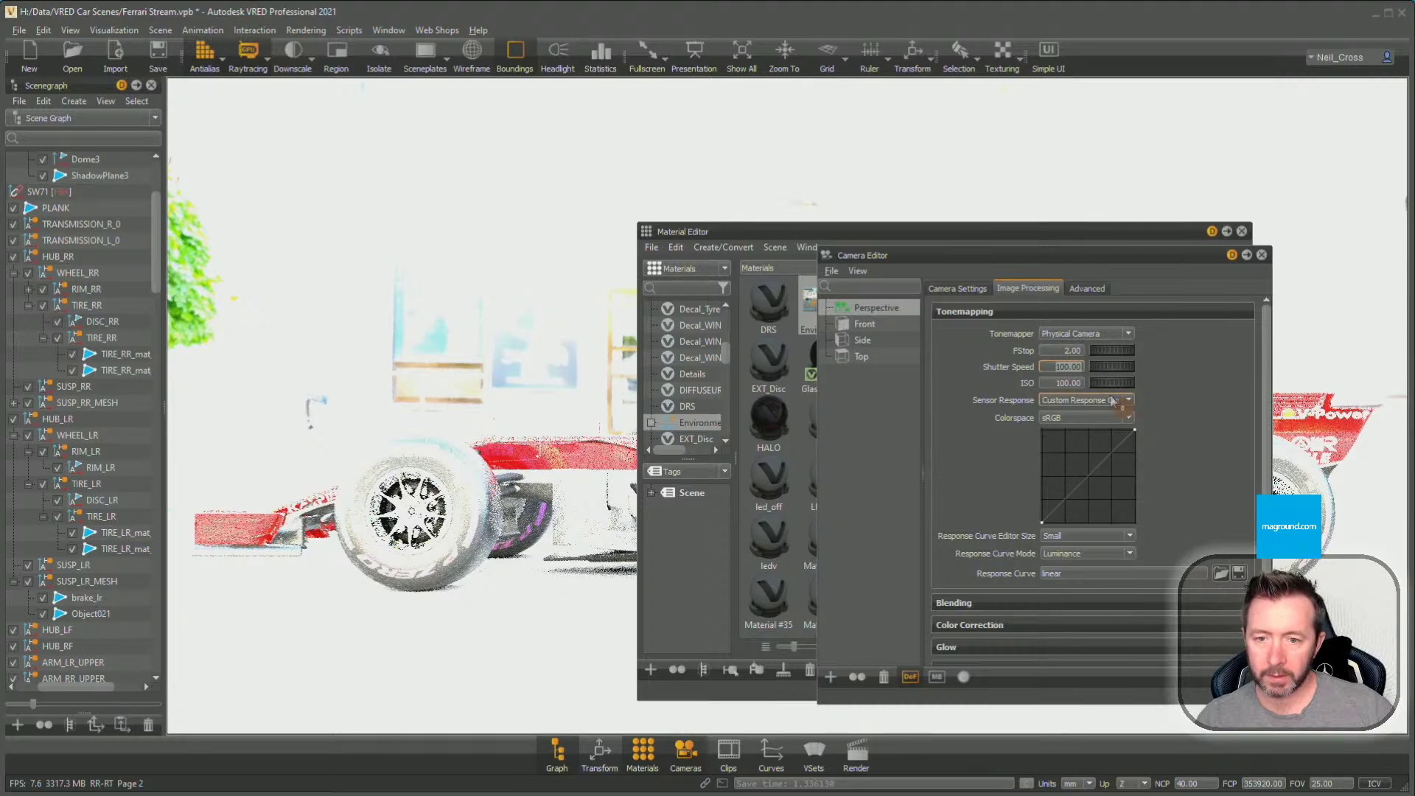
{"action": "type", "text": "10"}
{"action": "key", "text": "Return"}
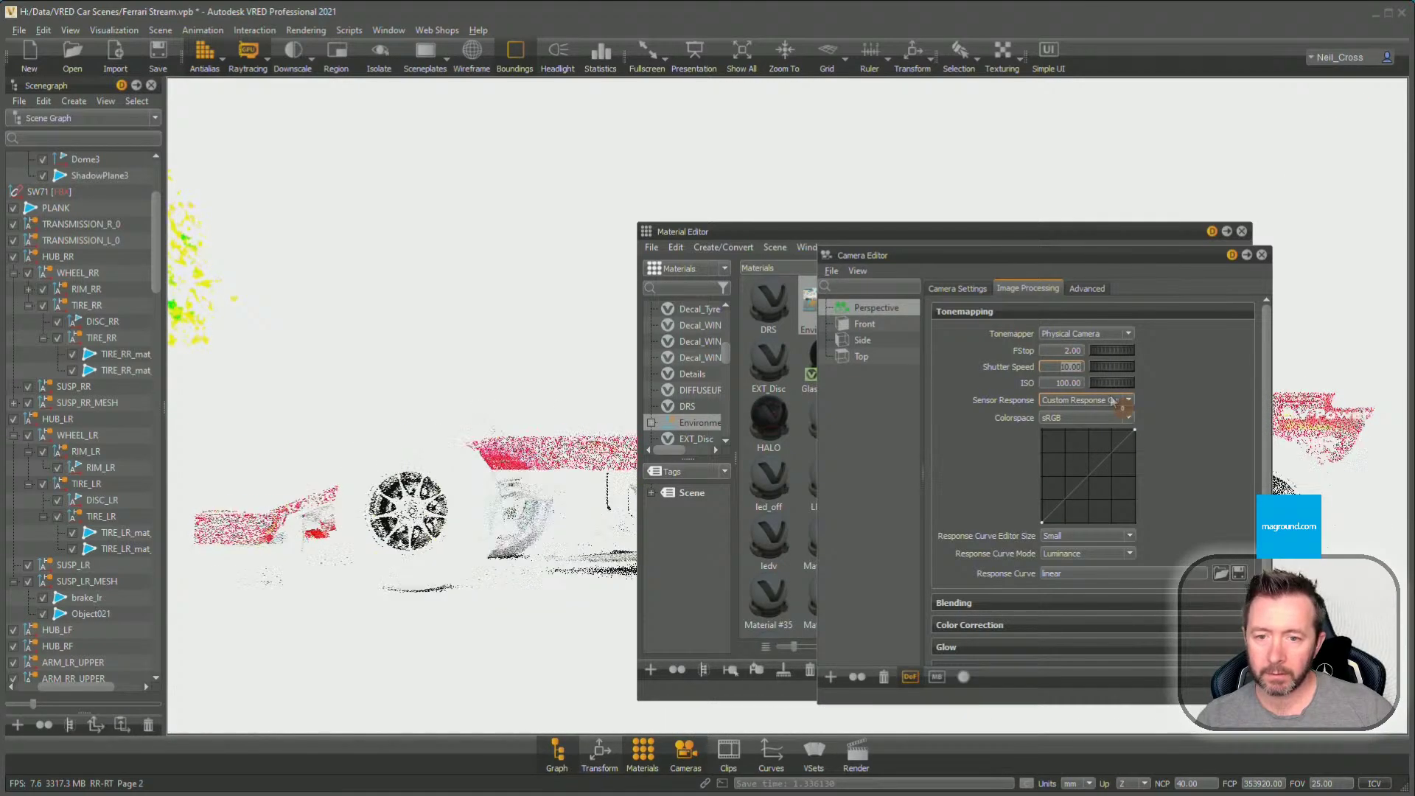
{"action": "type", "text": "500"}
{"action": "key", "text": "Return"}
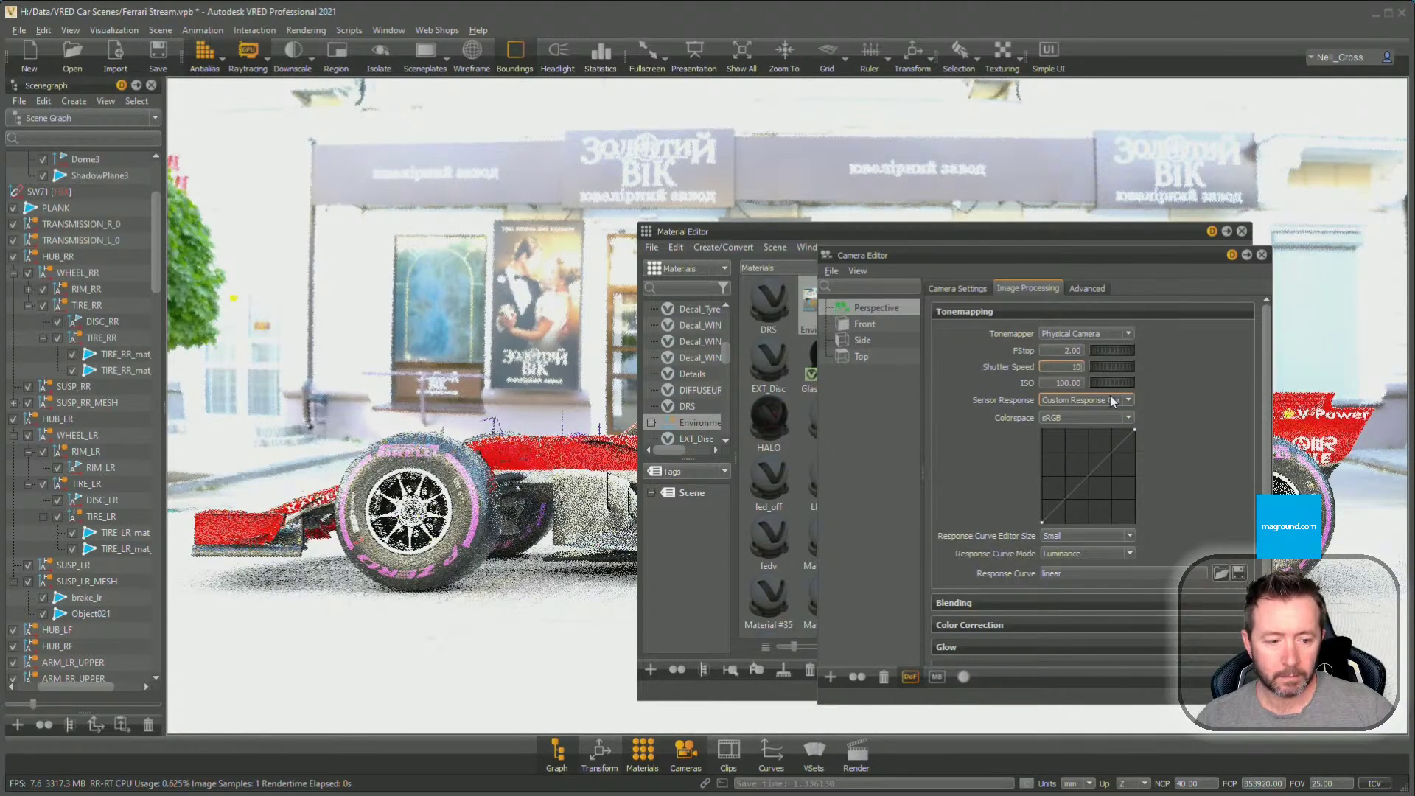
{"action": "type", "text": "1000"}
{"action": "key", "text": "Return"}
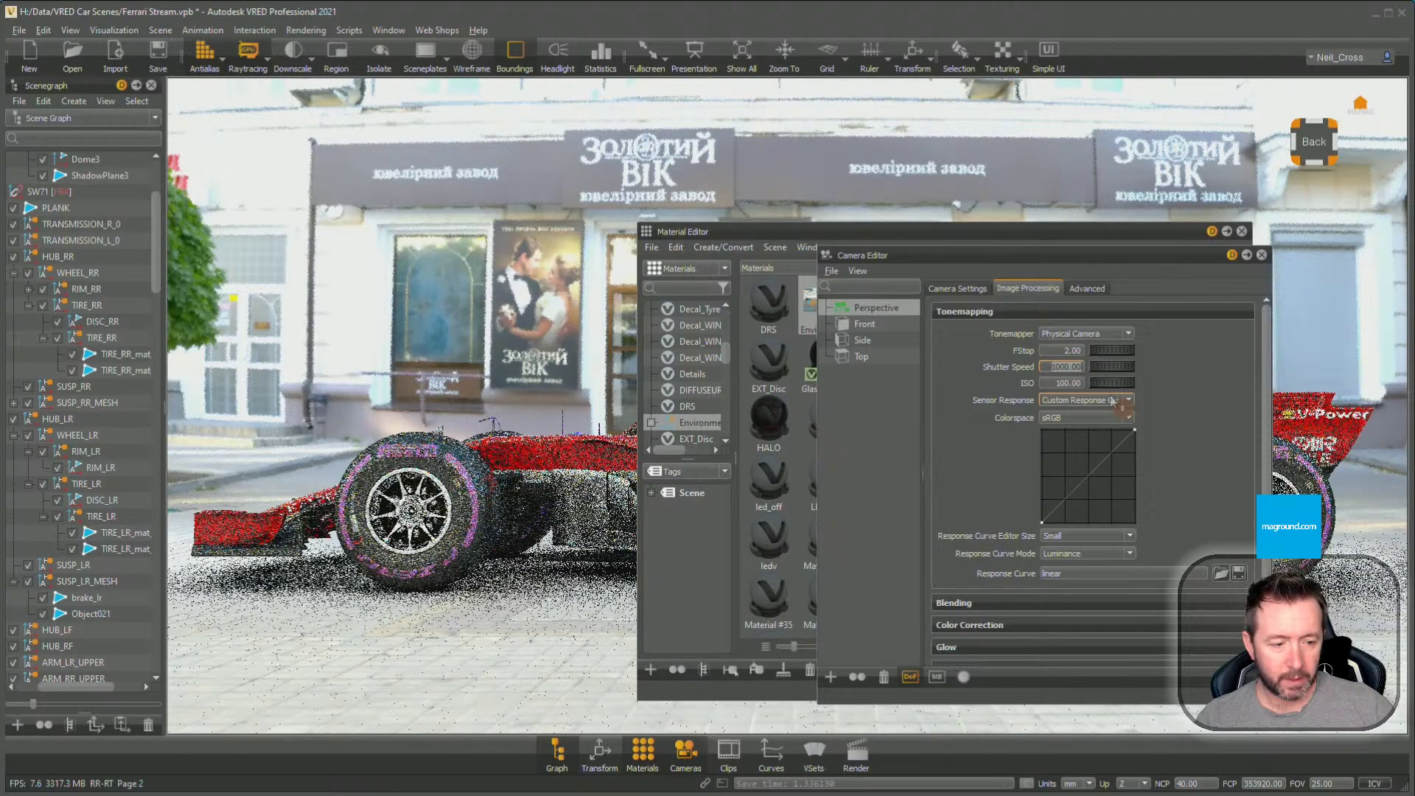
Review the Perspective camera's depth of field and tonemapping settings, and refocus on the front tire
{"action": "left_click", "coordinate": [958, 288]}
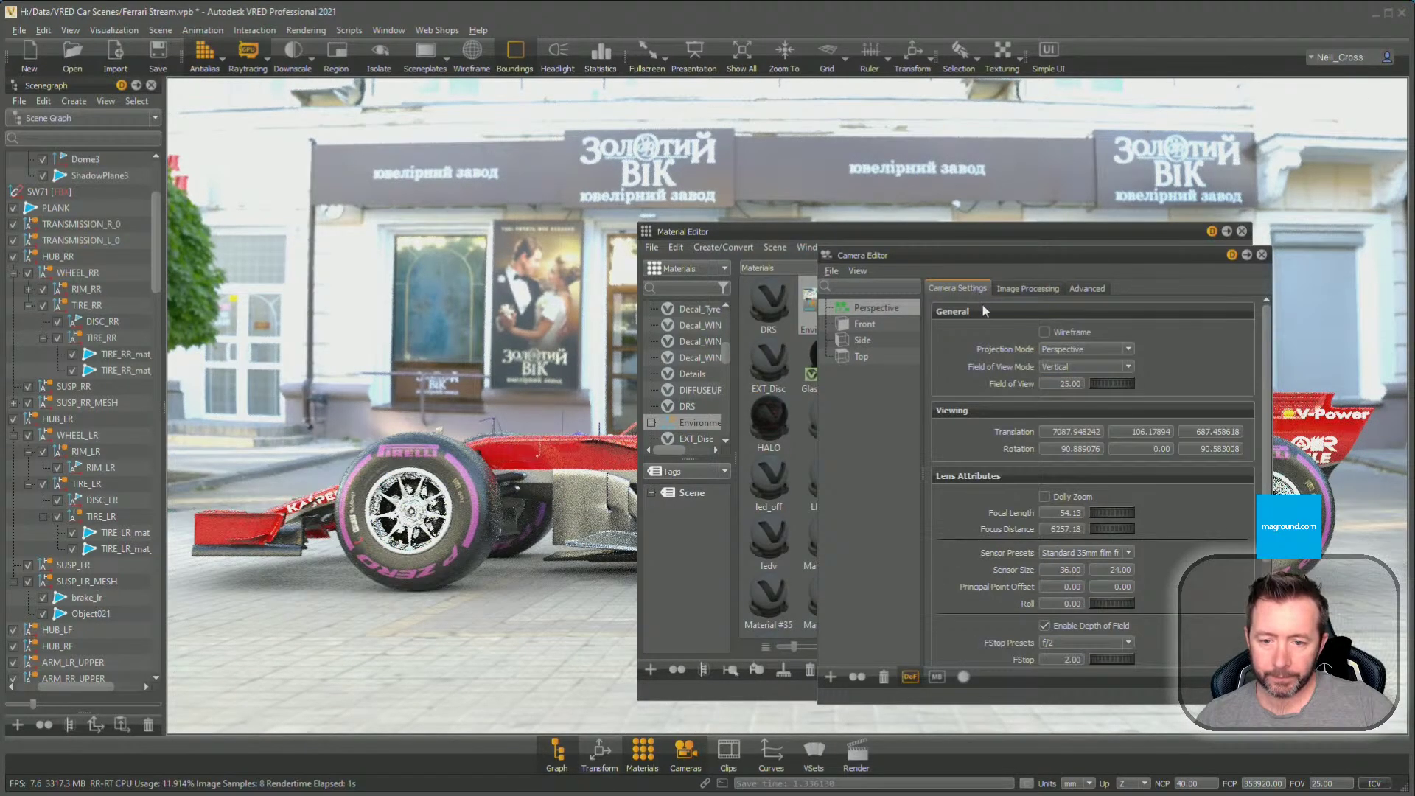
{"action": "scroll", "coordinate": [1066, 616], "scroll_direction": "down", "scroll_amount": 3}
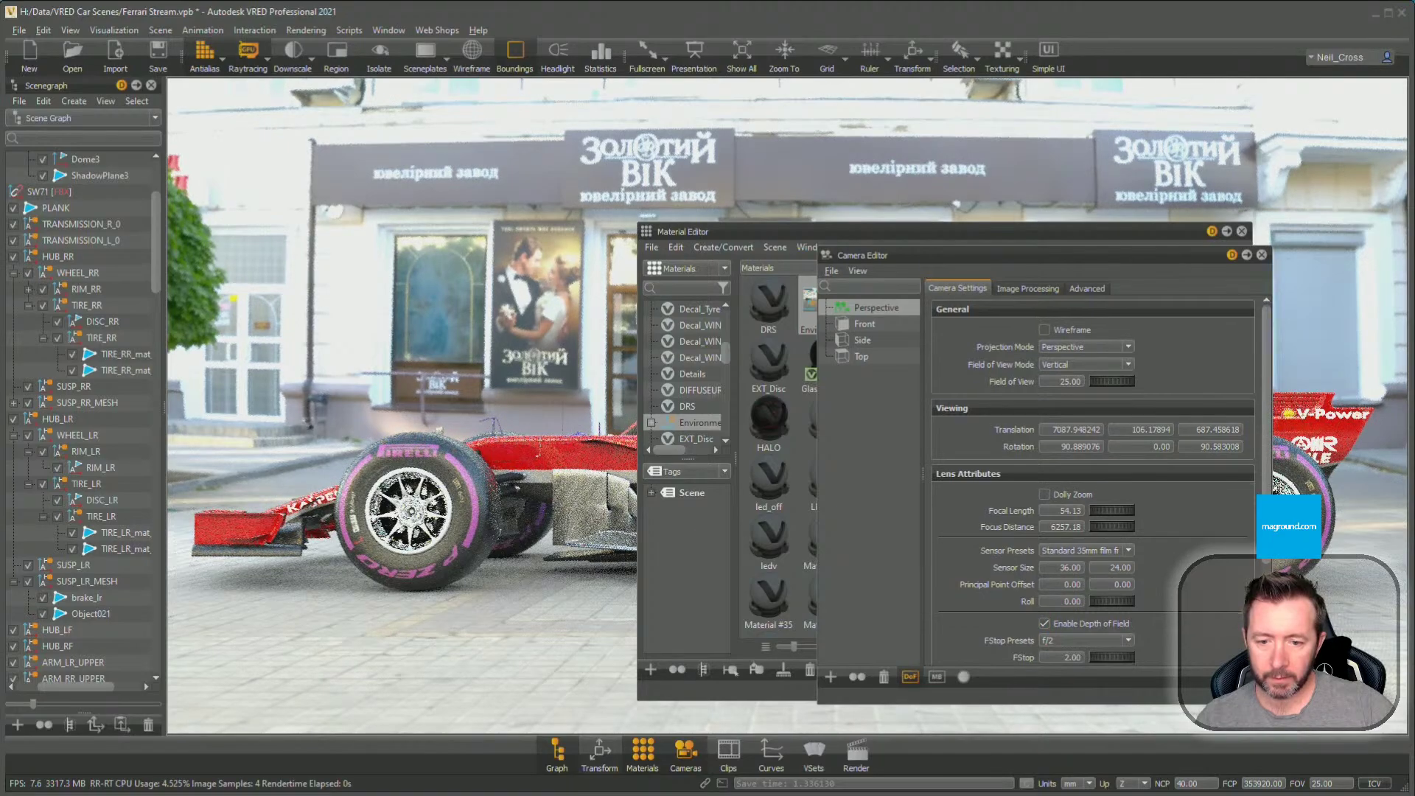
{"action": "scroll", "coordinate": [1066, 615], "scroll_direction": "down", "scroll_amount": 1}
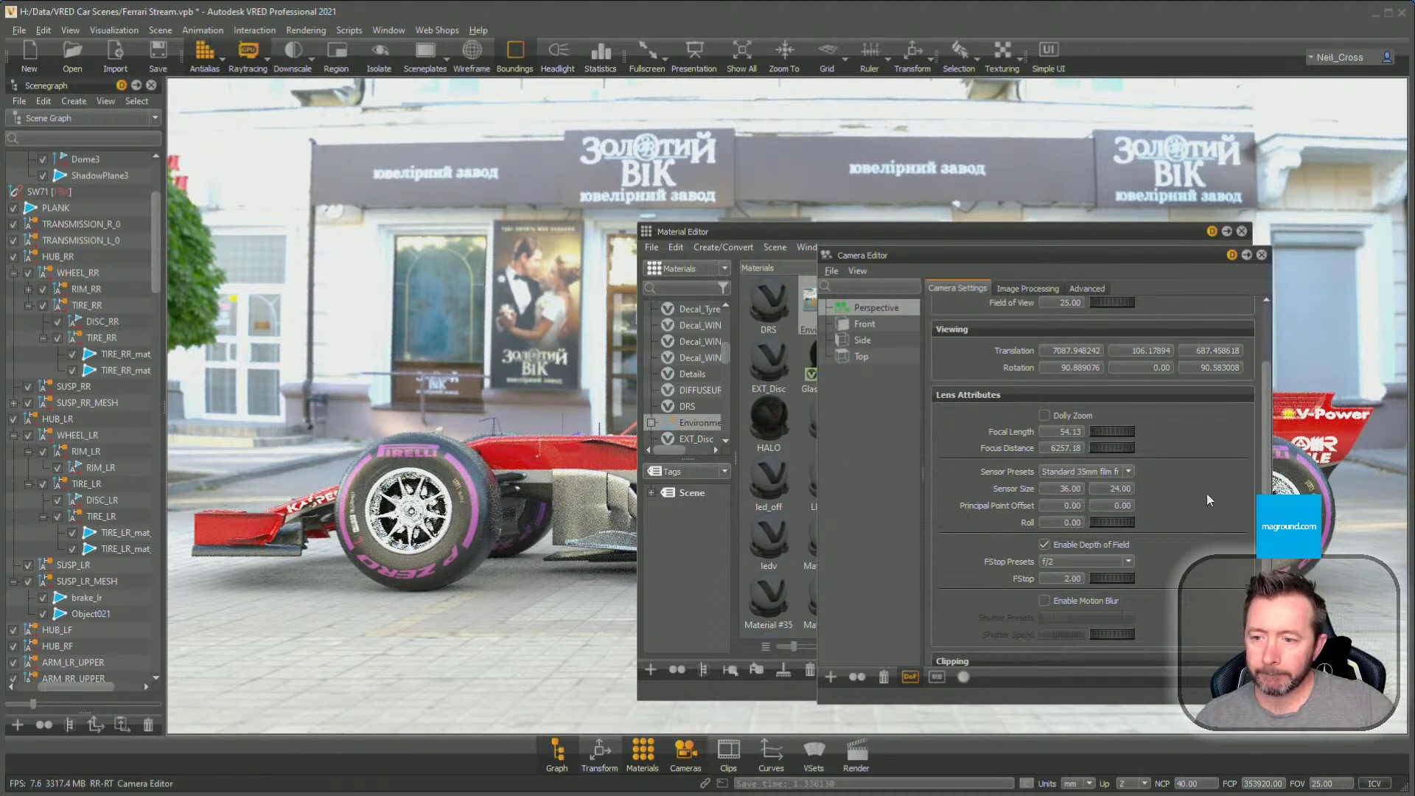
{"action": "left_click", "coordinate": [1013, 289]}
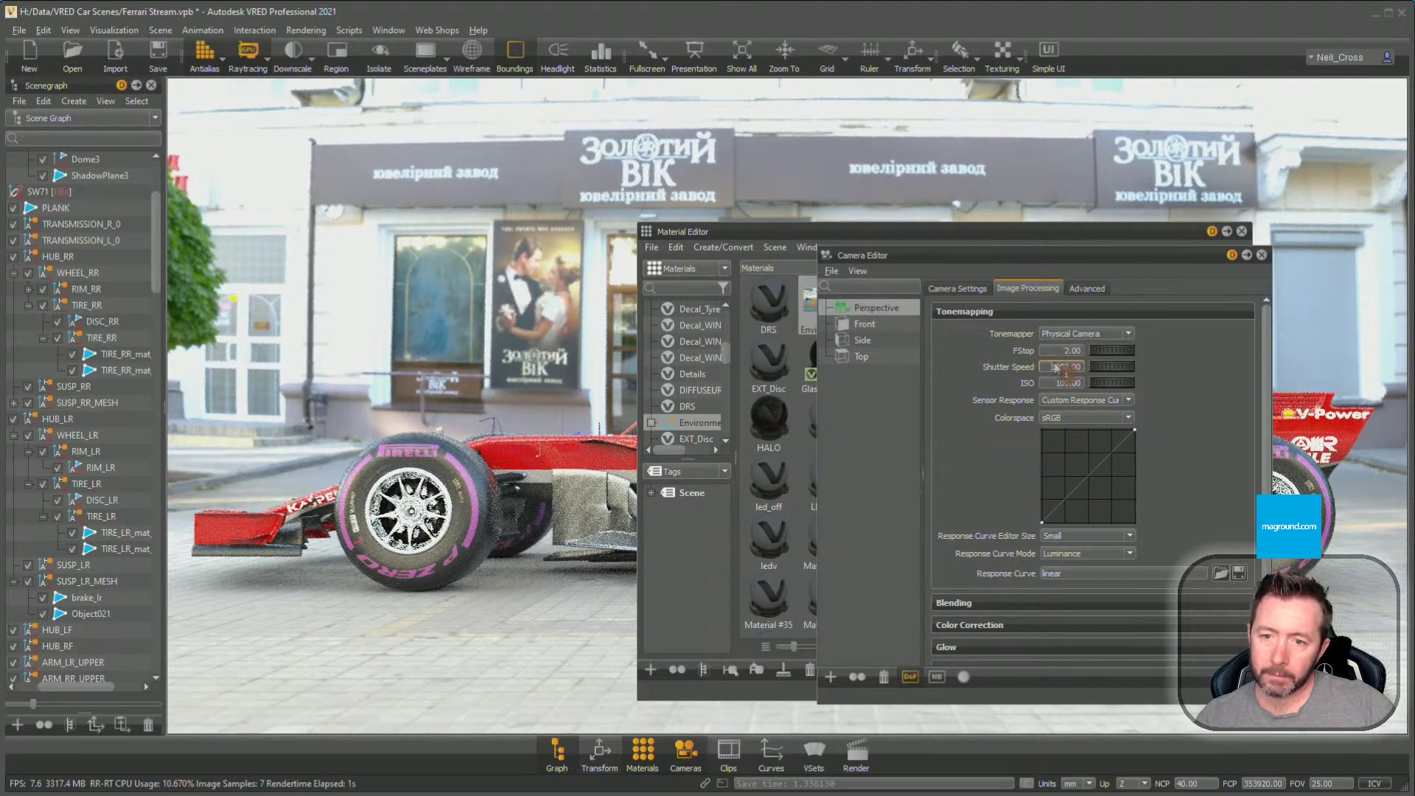
{"action": "left_click", "coordinate": [972, 289]}
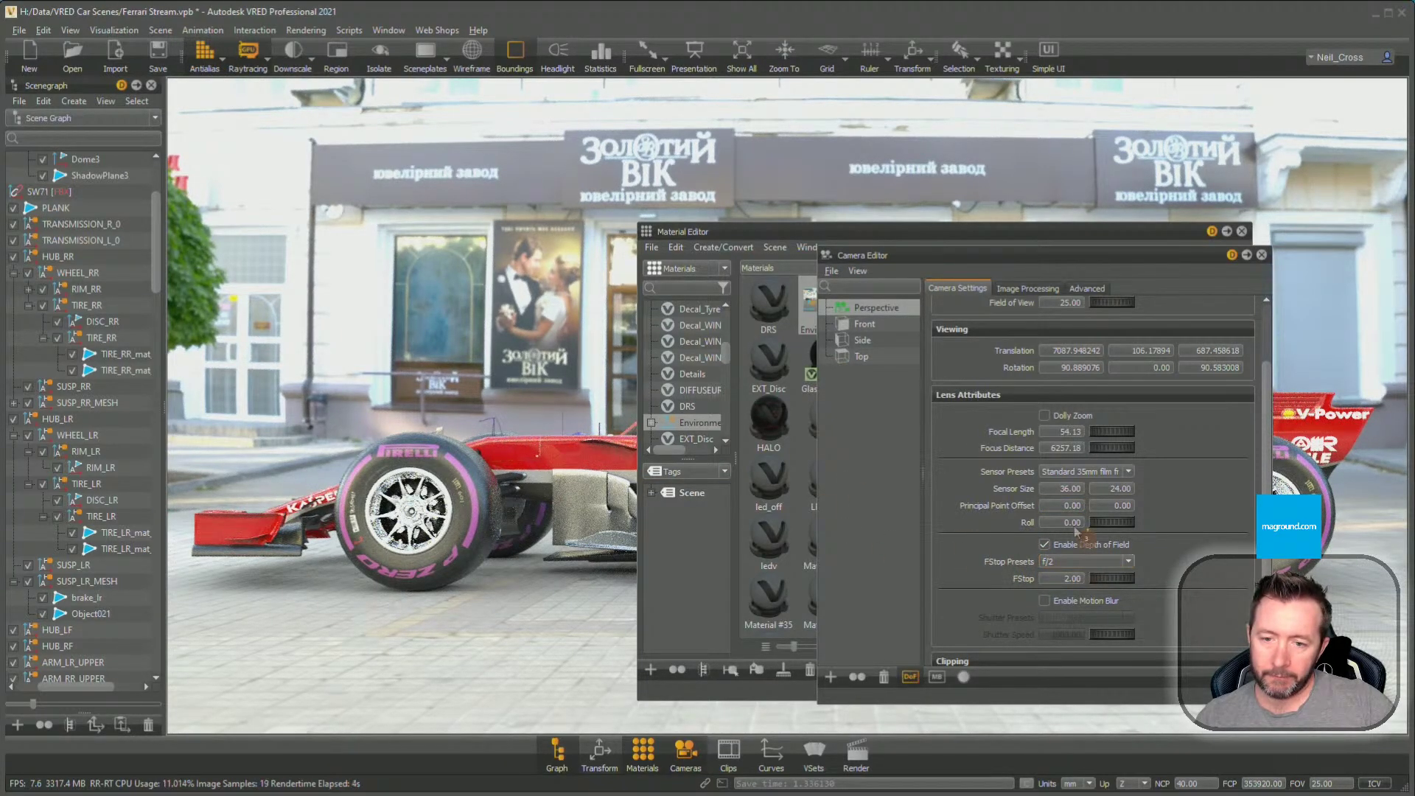
{"action": "double_click", "coordinate": [475, 504]}
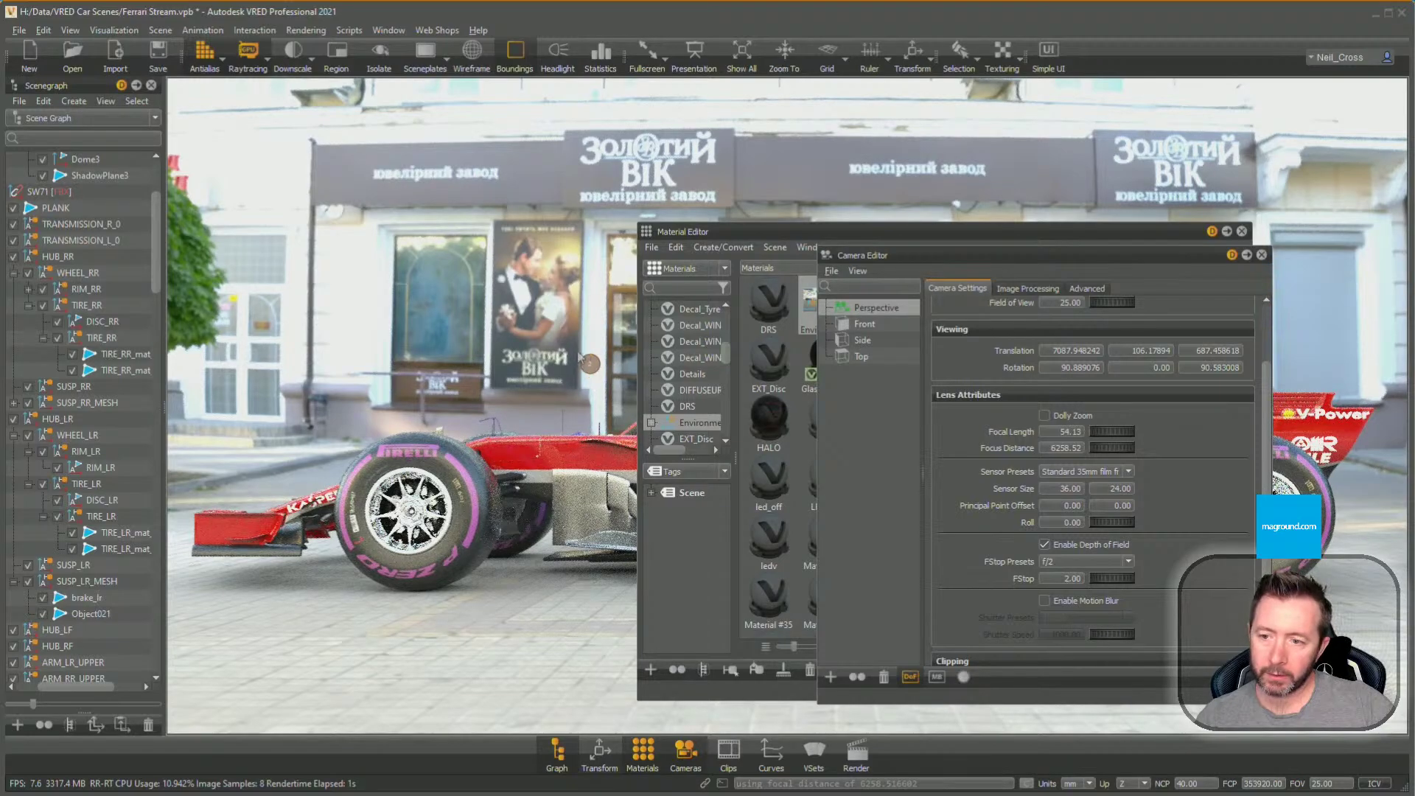
Reframe the car in a slightly lower side view and set the camera's focus on the front tire again
{"action": "left_click_drag", "start_coordinate": [593, 360], "coordinate": [560, 446]}
{"action": "middle_click_drag", "start_coordinate": [560, 445], "coordinate": [380, 558]}
{"action": "right_click_drag", "start_coordinate": [379, 558], "coordinate": [390, 563]}
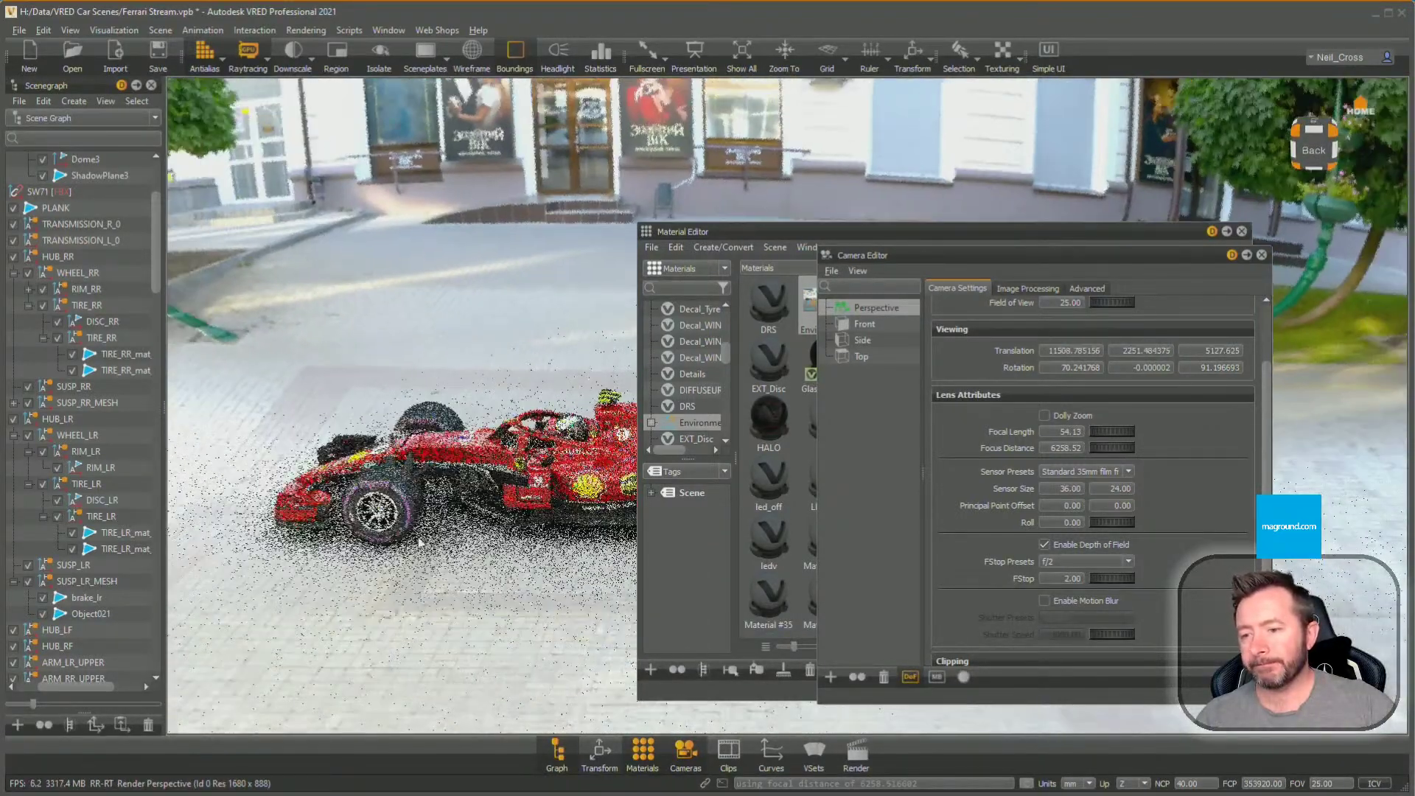
{"action": "middle_click_drag", "start_coordinate": [391, 564], "coordinate": [509, 549]}
{"action": "right_click_drag", "start_coordinate": [508, 549], "coordinate": [502, 545]}
{"action": "middle_click_drag", "start_coordinate": [501, 545], "coordinate": [512, 558]}
{"action": "left_click_drag", "start_coordinate": [512, 558], "coordinate": [529, 510]}
{"action": "right_click_drag", "start_coordinate": [529, 506], "coordinate": [510, 509]}
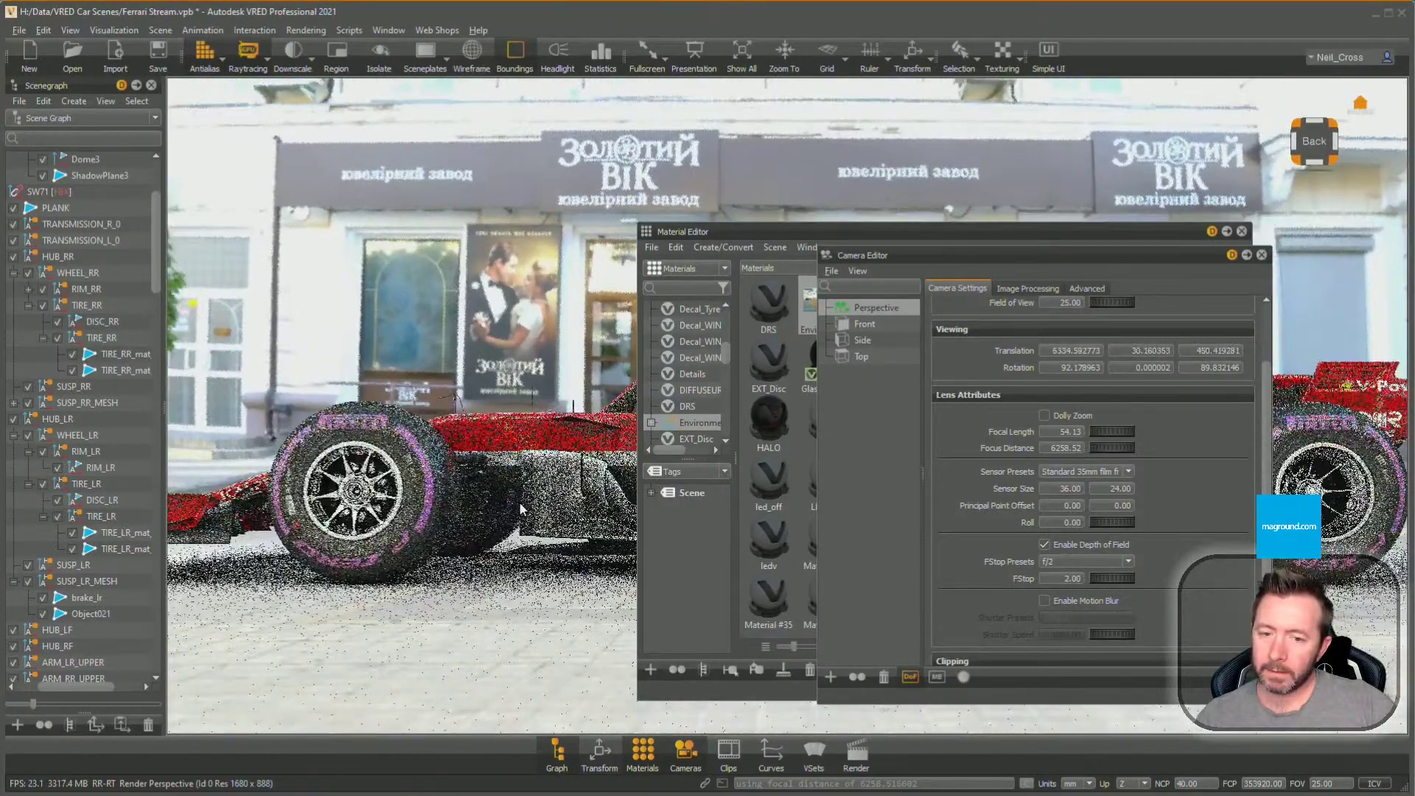
{"action": "middle_click_drag", "start_coordinate": [510, 509], "coordinate": [537, 504]}
{"action": "right_click_drag", "start_coordinate": [537, 504], "coordinate": [514, 519]}
{"action": "left_click_drag", "start_coordinate": [513, 516], "coordinate": [501, 549]}
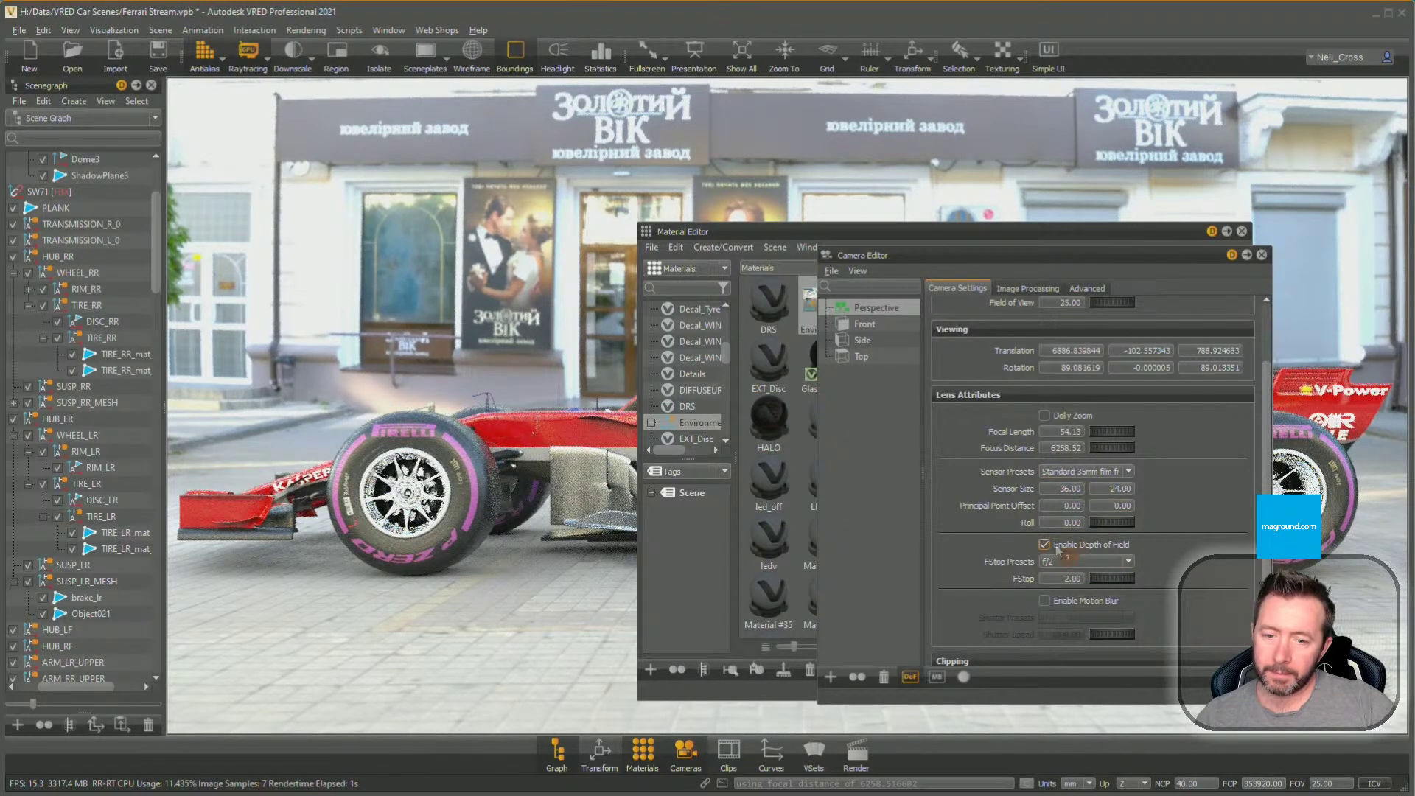
{"action": "left_click_drag", "start_coordinate": [520, 484], "coordinate": [516, 472]}
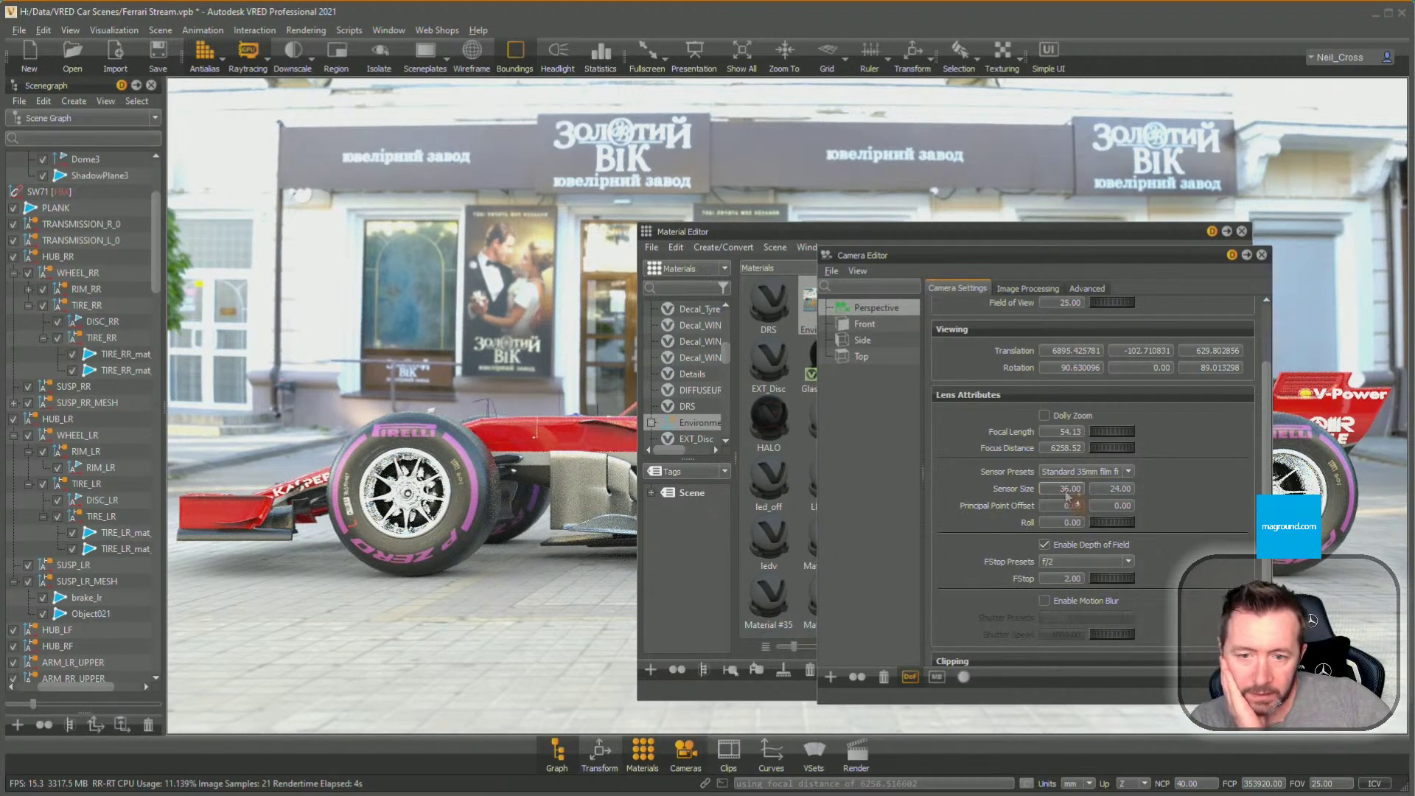
{"action": "double_click", "coordinate": [479, 473]}
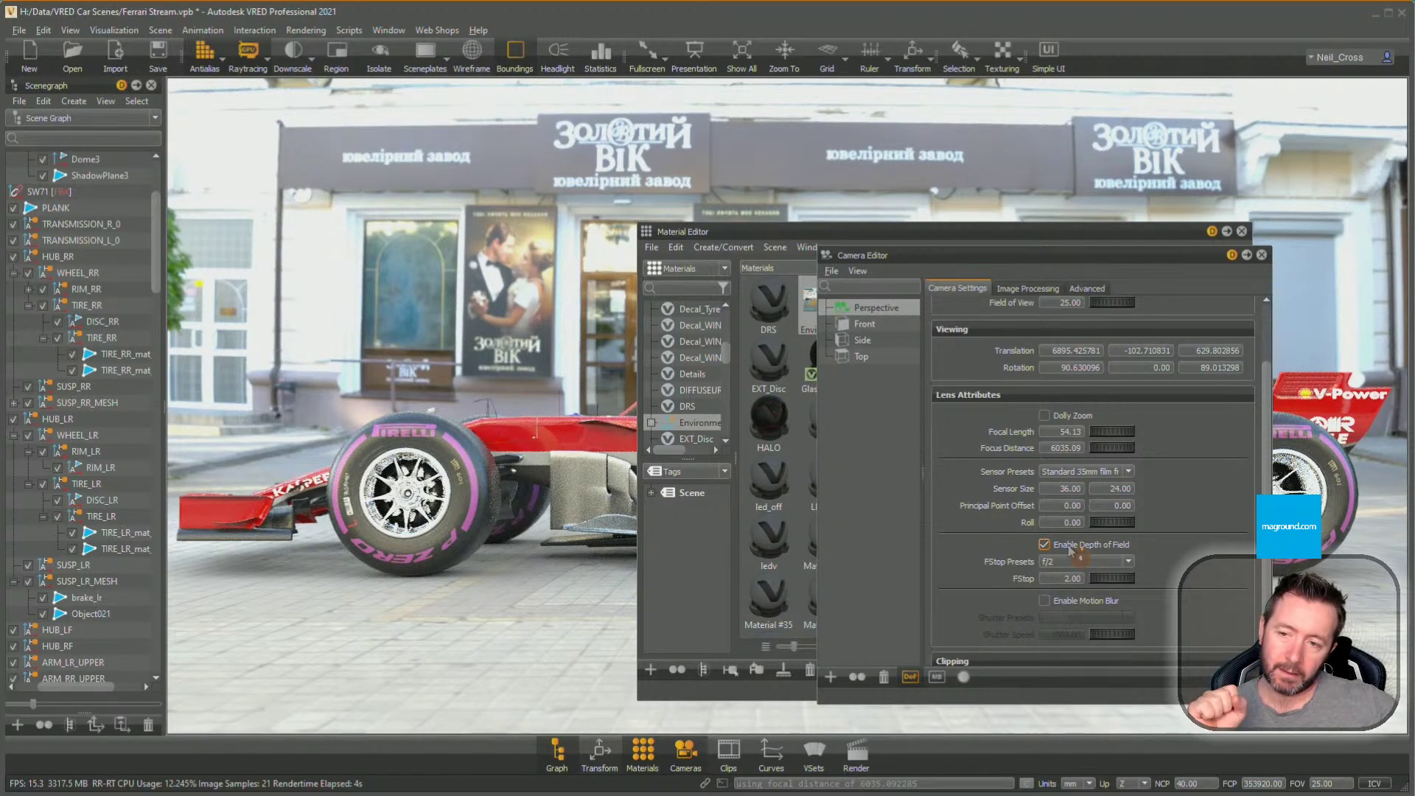
Examine the car and surrounding street environment from raised, distant and low side views to judge how the backdrop fits the car
{"action": "right_click_drag", "start_coordinate": [387, 537], "coordinate": [444, 466], "text": "alt"}
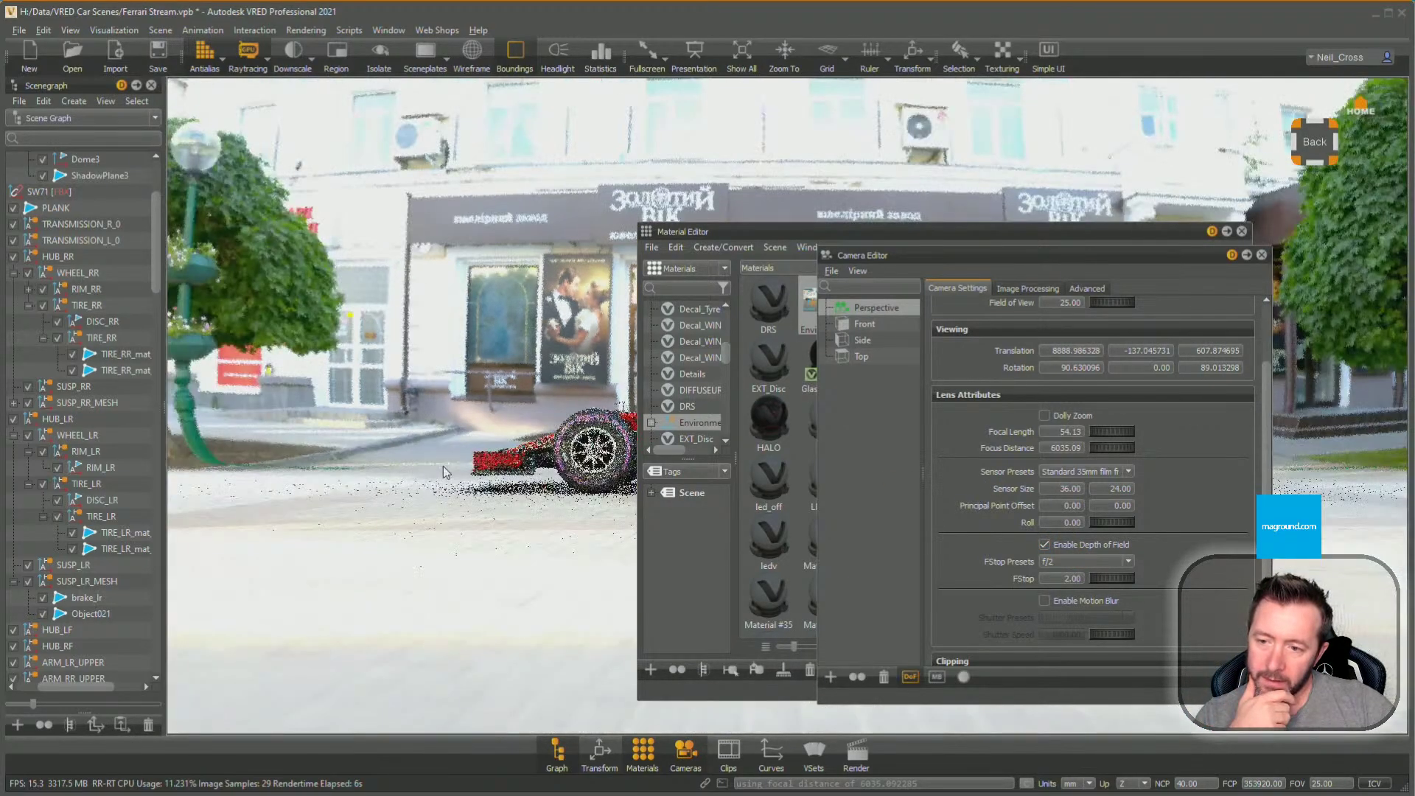
{"action": "left_click_drag", "start_coordinate": [443, 466], "coordinate": [81, 562], "text": "alt"}
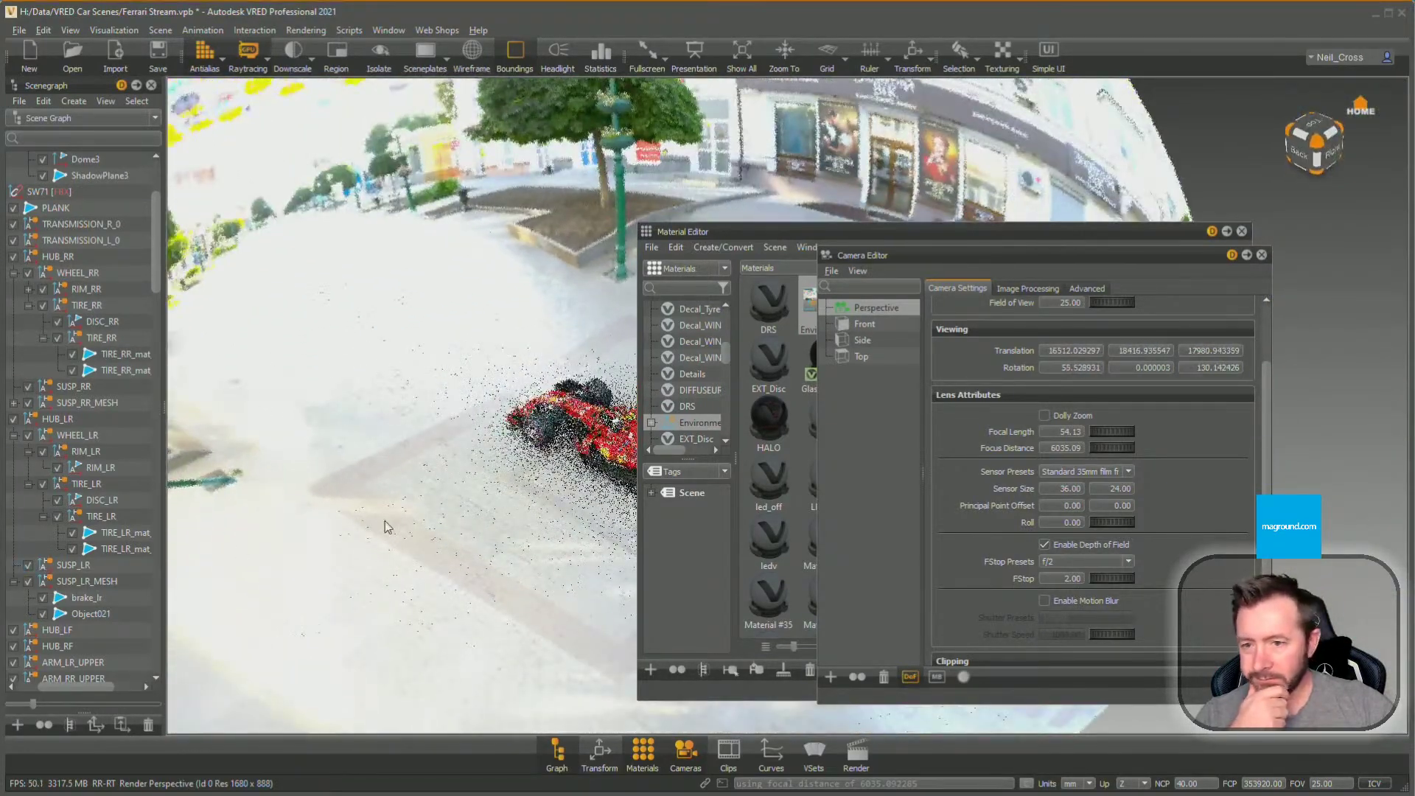
{"action": "left_click_drag", "start_coordinate": [384, 521], "coordinate": [891, 405], "text": "alt"}
{"action": "left_click_drag", "start_coordinate": [309, 541], "coordinate": [468, 552], "text": "alt"}
{"action": "right_click_drag", "start_coordinate": [467, 552], "coordinate": [578, 546], "text": "alt"}
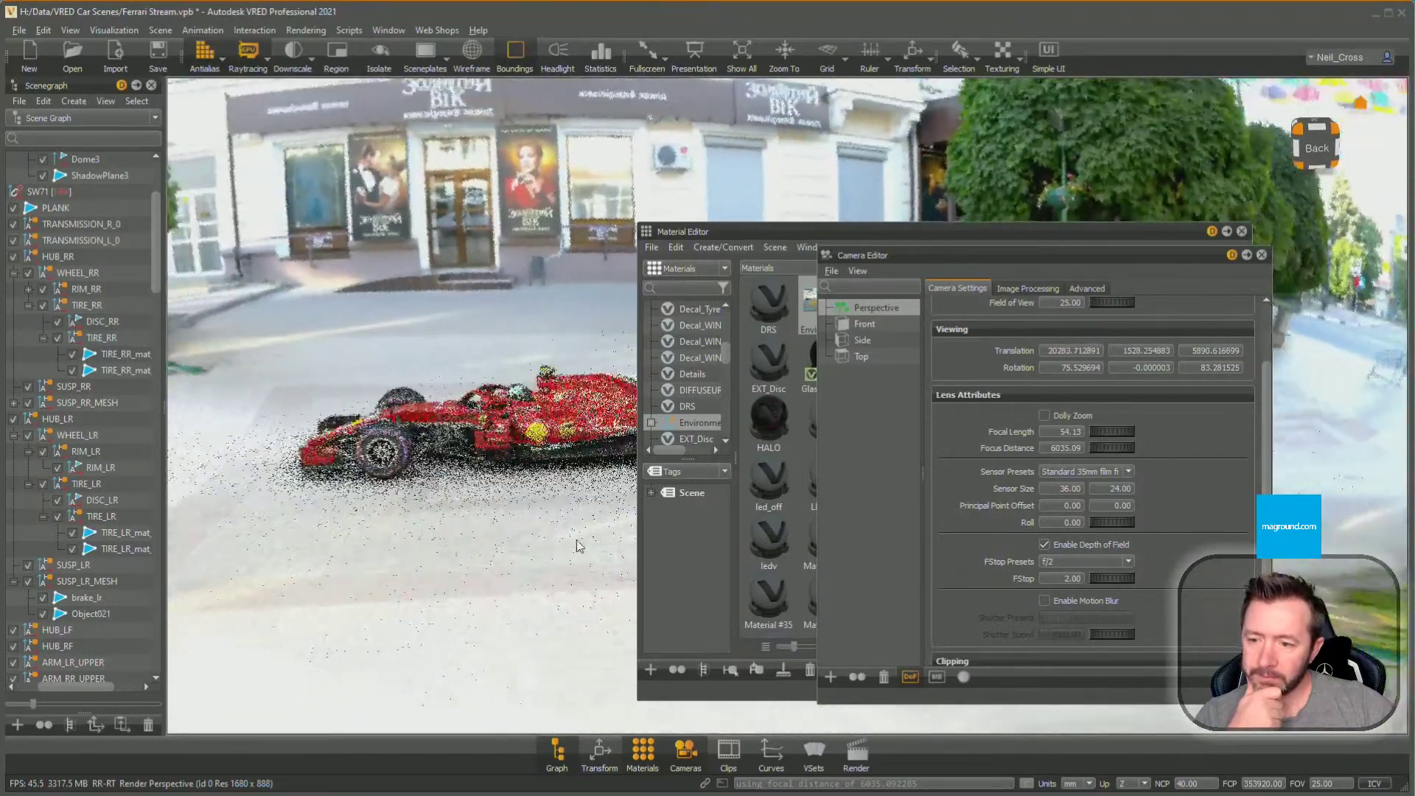
{"action": "middle_click_drag", "start_coordinate": [258, 538], "coordinate": [405, 533], "text": "alt"}
{"action": "right_click_drag", "start_coordinate": [184, 549], "coordinate": [268, 559], "text": "alt"}
{"action": "middle_click_drag", "start_coordinate": [269, 559], "coordinate": [322, 549], "text": "alt"}
{"action": "left_click_drag", "start_coordinate": [322, 549], "coordinate": [341, 513], "text": "alt"}
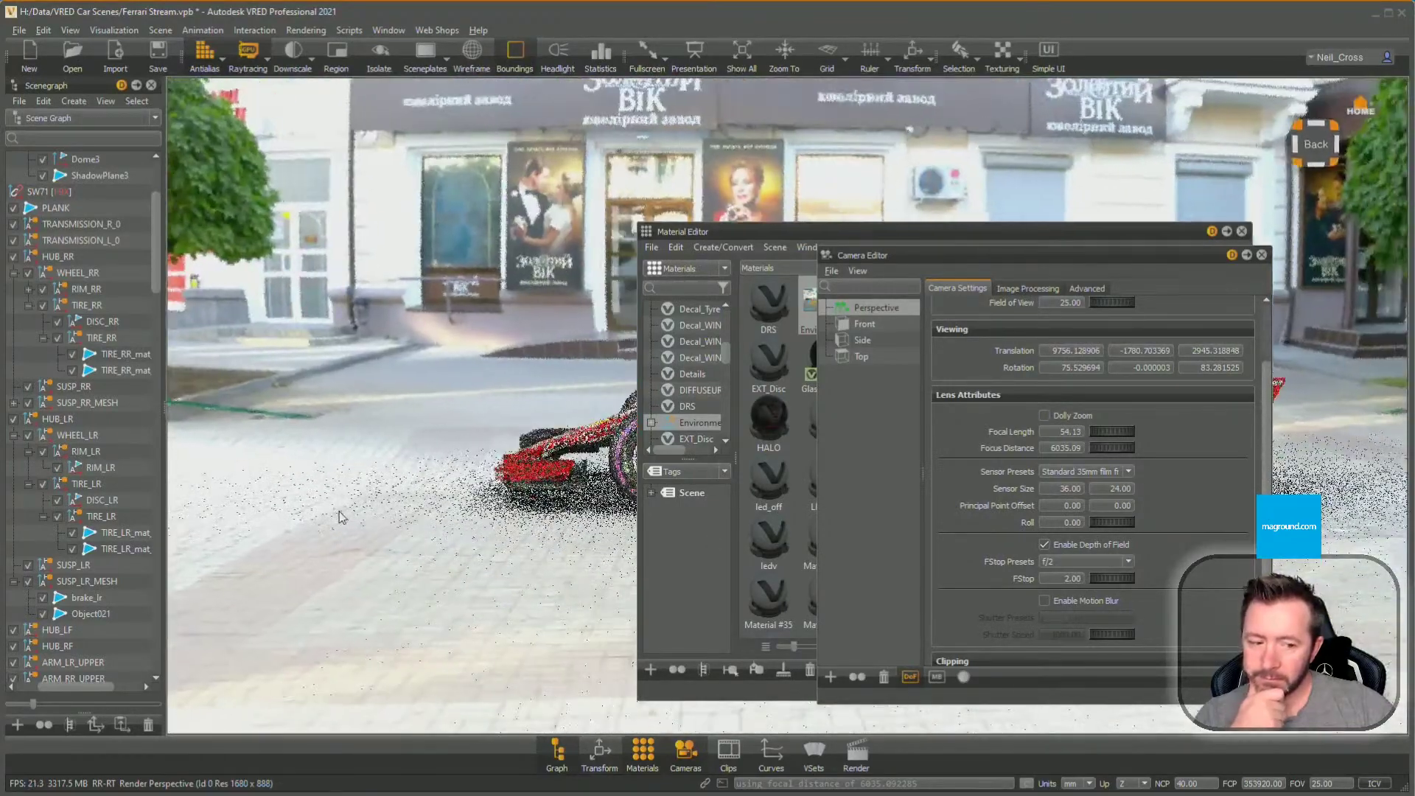
{"action": "right_click_drag", "start_coordinate": [341, 514], "coordinate": [531, 542], "text": "alt"}
{"action": "middle_click_drag", "start_coordinate": [545, 547], "coordinate": [478, 548], "text": "alt"}
{"action": "left_click_drag", "start_coordinate": [477, 548], "coordinate": [476, 518], "text": "alt"}
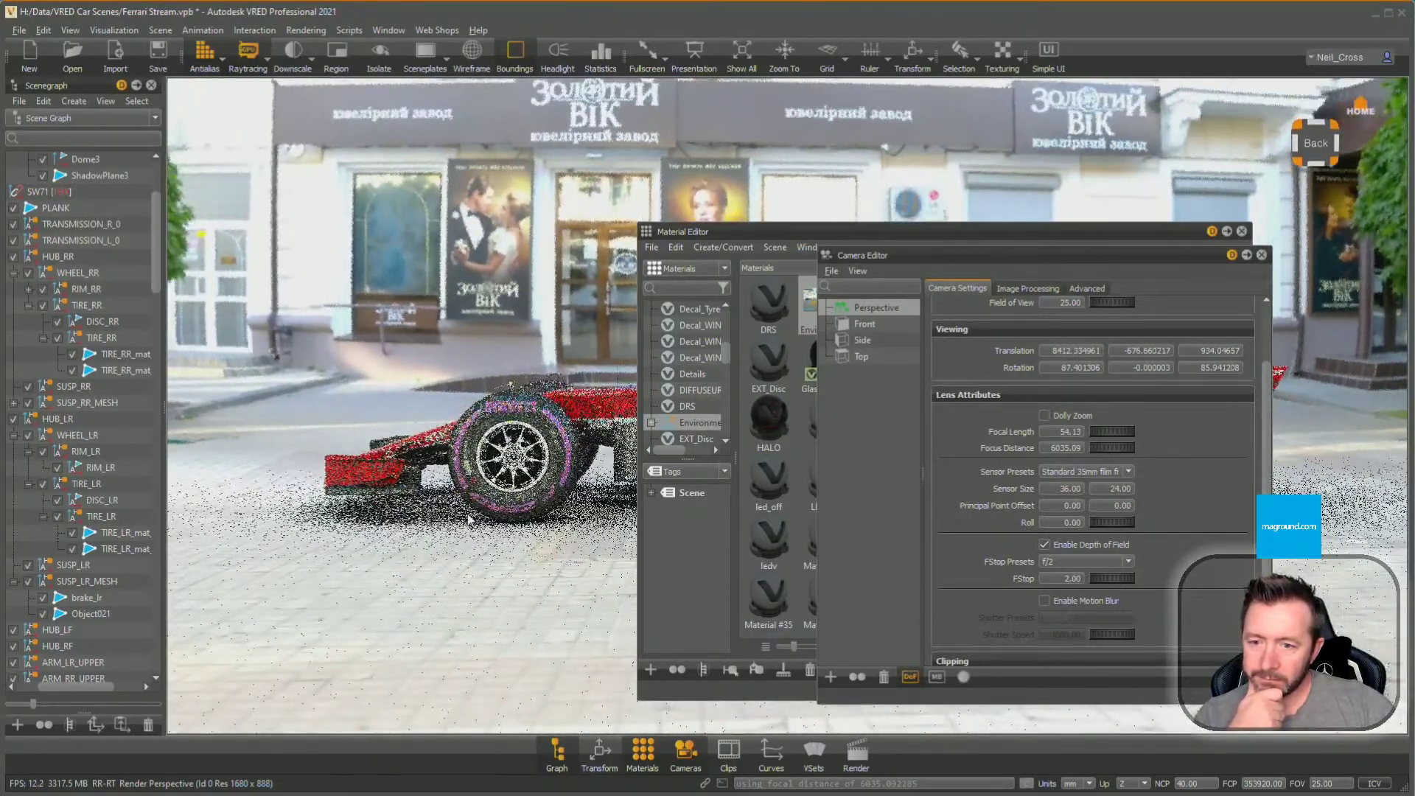
{"action": "right_click_drag", "start_coordinate": [427, 520], "coordinate": [468, 519], "text": "alt"}
{"action": "left_click_drag", "start_coordinate": [468, 519], "coordinate": [459, 516], "text": "alt"}
{"action": "right_click_drag", "start_coordinate": [560, 542], "coordinate": [501, 537], "text": "alt"}
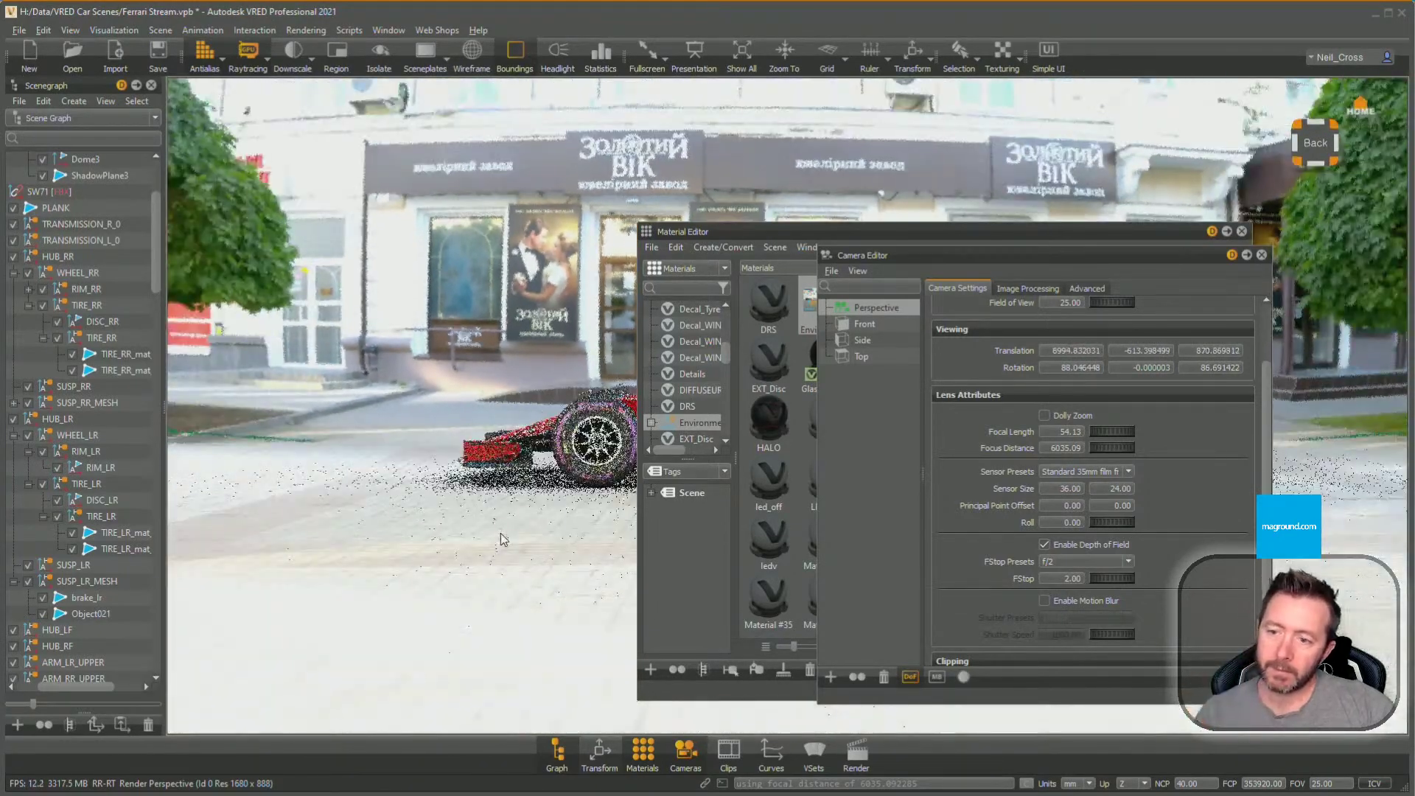
{"action": "left_click_drag", "start_coordinate": [502, 537], "coordinate": [395, 544], "text": "alt"}
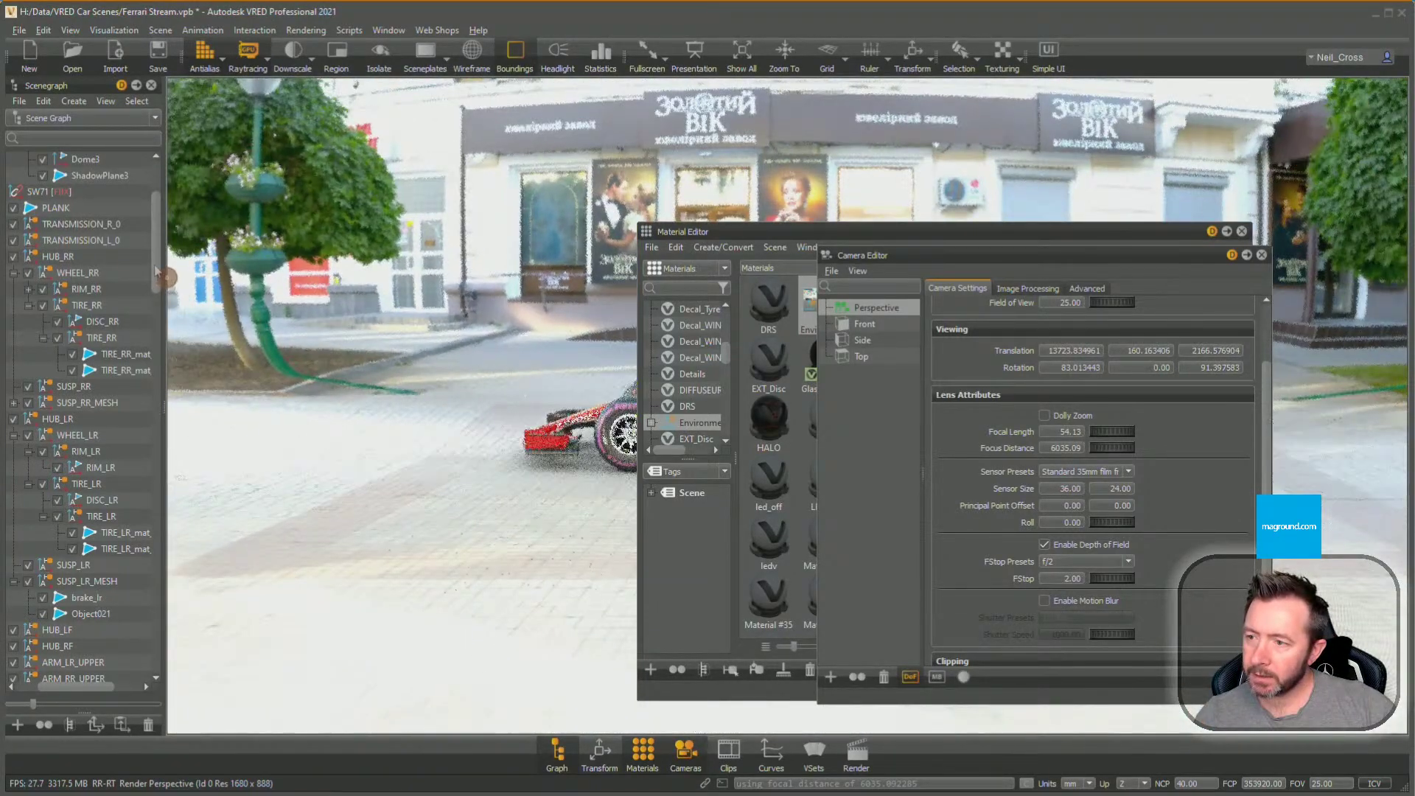
Set the scale of the outdoor_umbrellas_8k environment to 2
{"action": "scroll", "coordinate": [110, 221], "scroll_direction": "up", "scroll_amount": 4}
{"action": "left_click", "coordinate": [96, 306]}
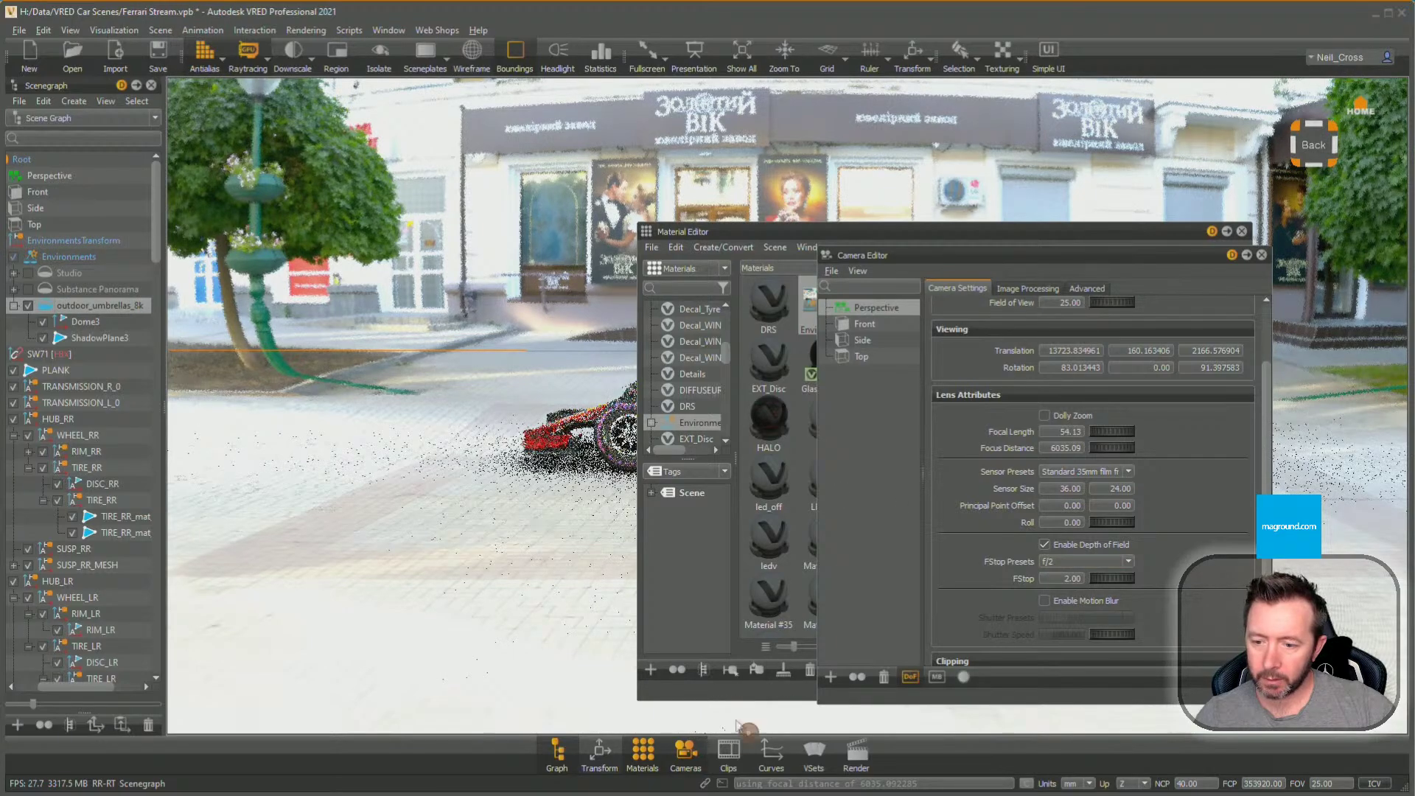
{"action": "left_click", "coordinate": [599, 751]}
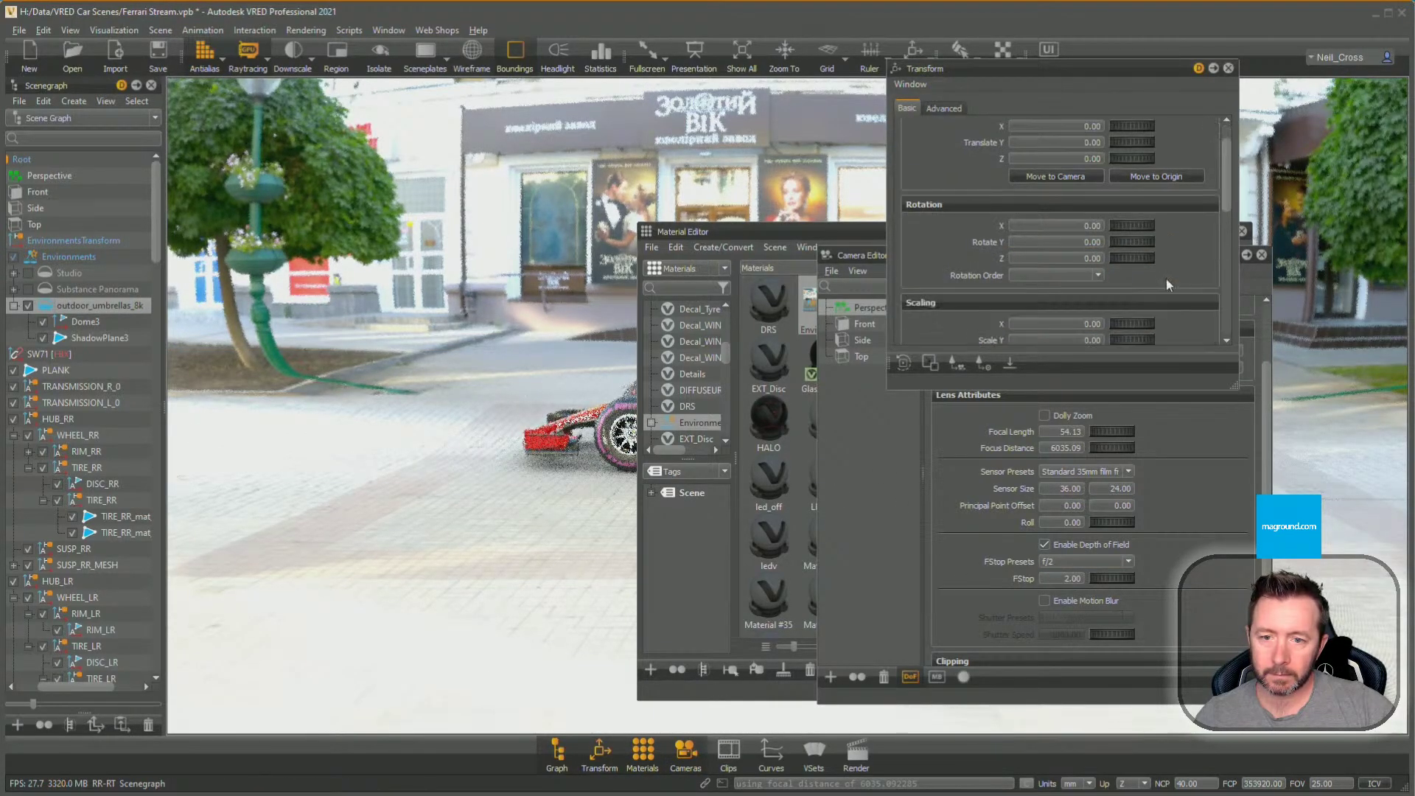
{"action": "left_click_drag", "start_coordinate": [1080, 324], "coordinate": [1153, 331]}
{"action": "type", "text": "2"}
{"action": "key", "text": "Return"}
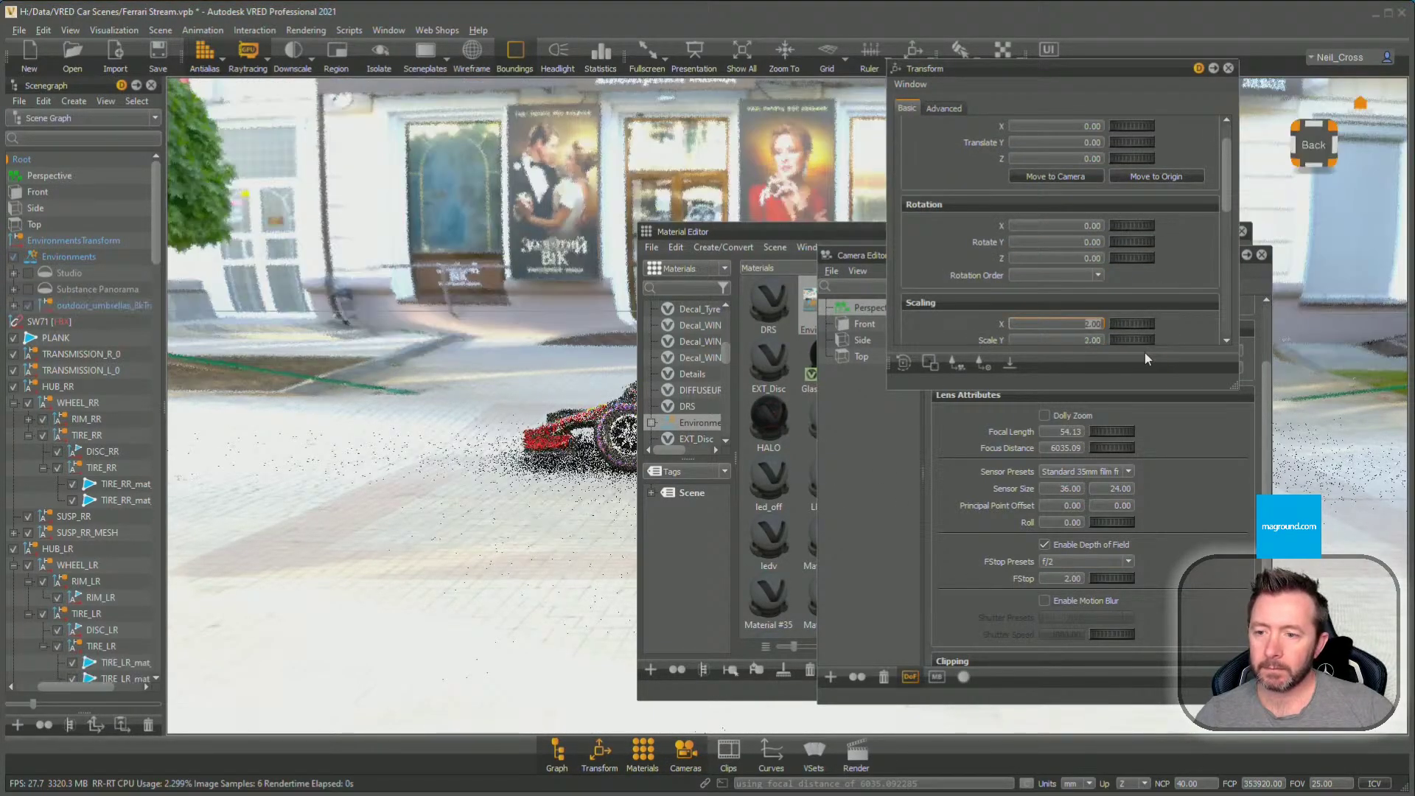
Reframe the car in a low side view against the enlarged backdrop and set the camera's focus on the front tire
{"action": "left_click_drag", "start_coordinate": [516, 530], "coordinate": [661, 547]}
{"action": "right_click_drag", "start_coordinate": [661, 547], "coordinate": [744, 564]}
{"action": "left_click_drag", "start_coordinate": [479, 571], "coordinate": [509, 546]}
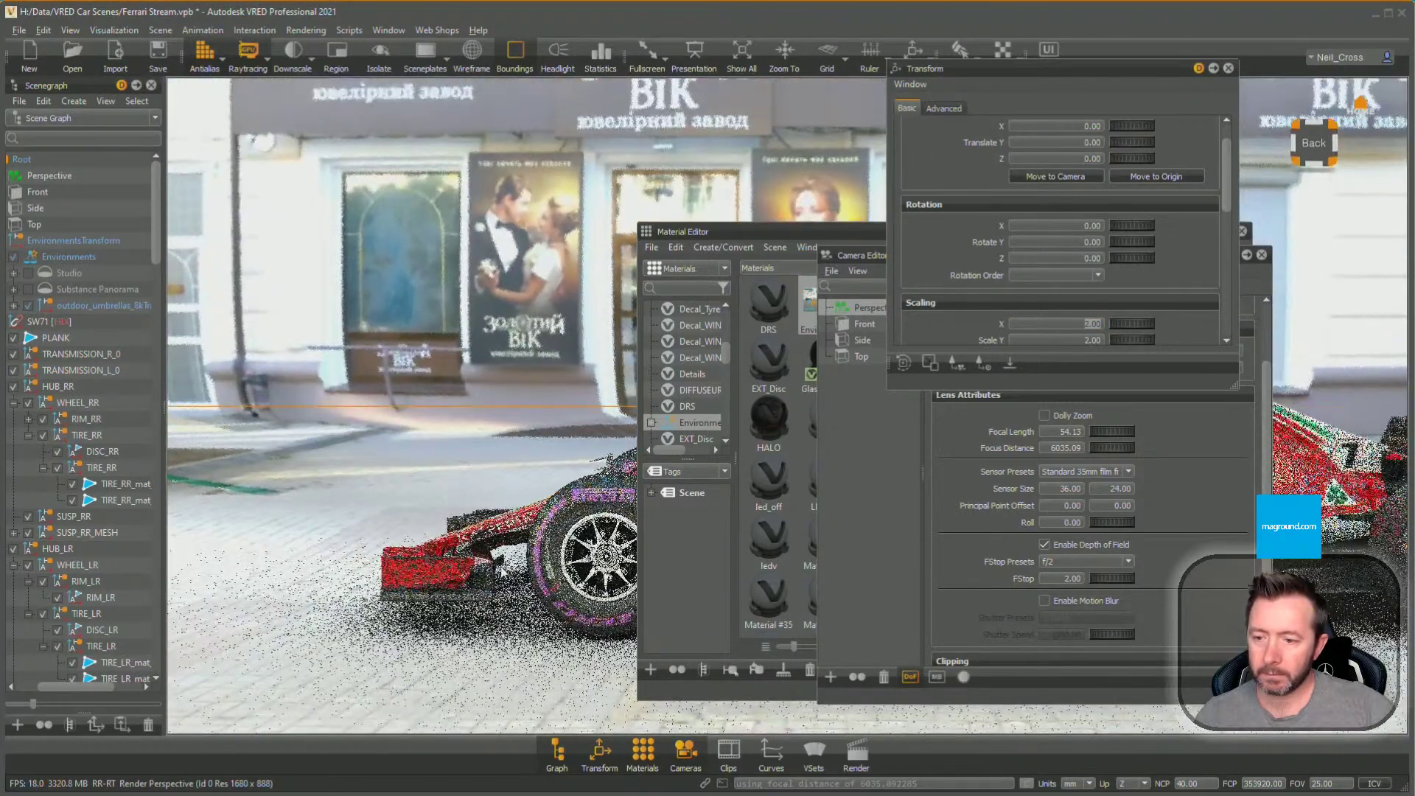
{"action": "middle_click_drag", "start_coordinate": [501, 541], "coordinate": [370, 557]}
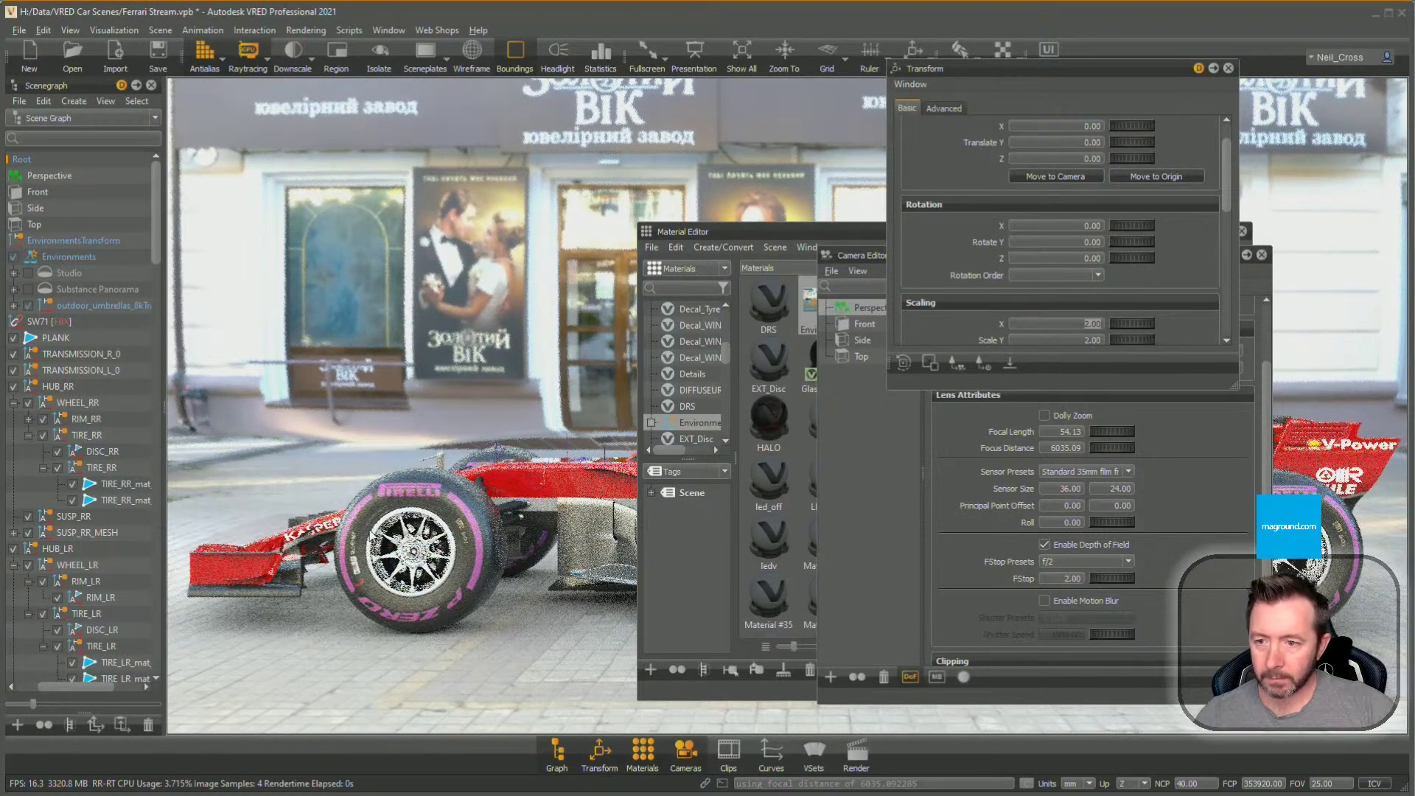
{"action": "left_click_drag", "start_coordinate": [393, 541], "coordinate": [403, 532]}
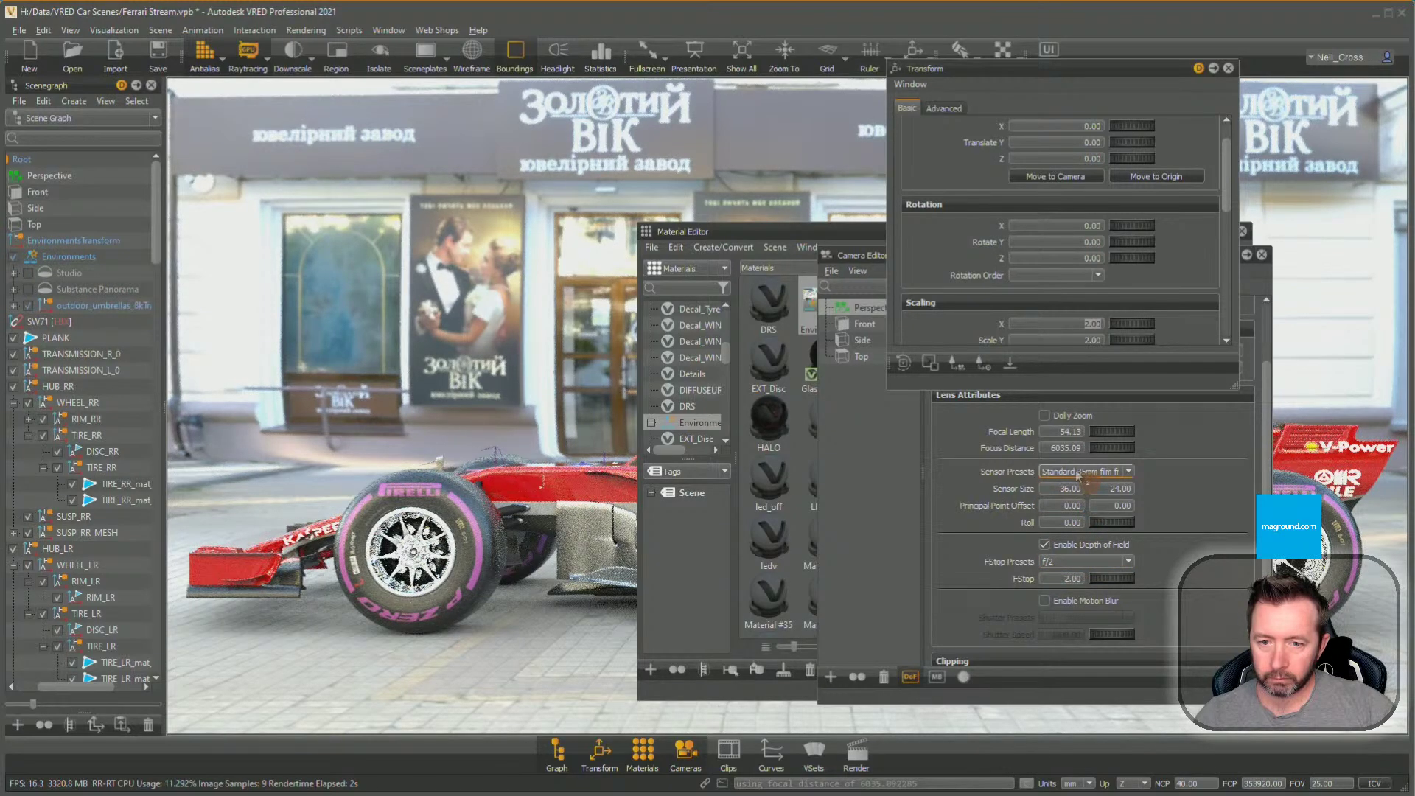
{"action": "left_click", "coordinate": [1017, 465]}
{"action": "double_click", "coordinate": [459, 537]}
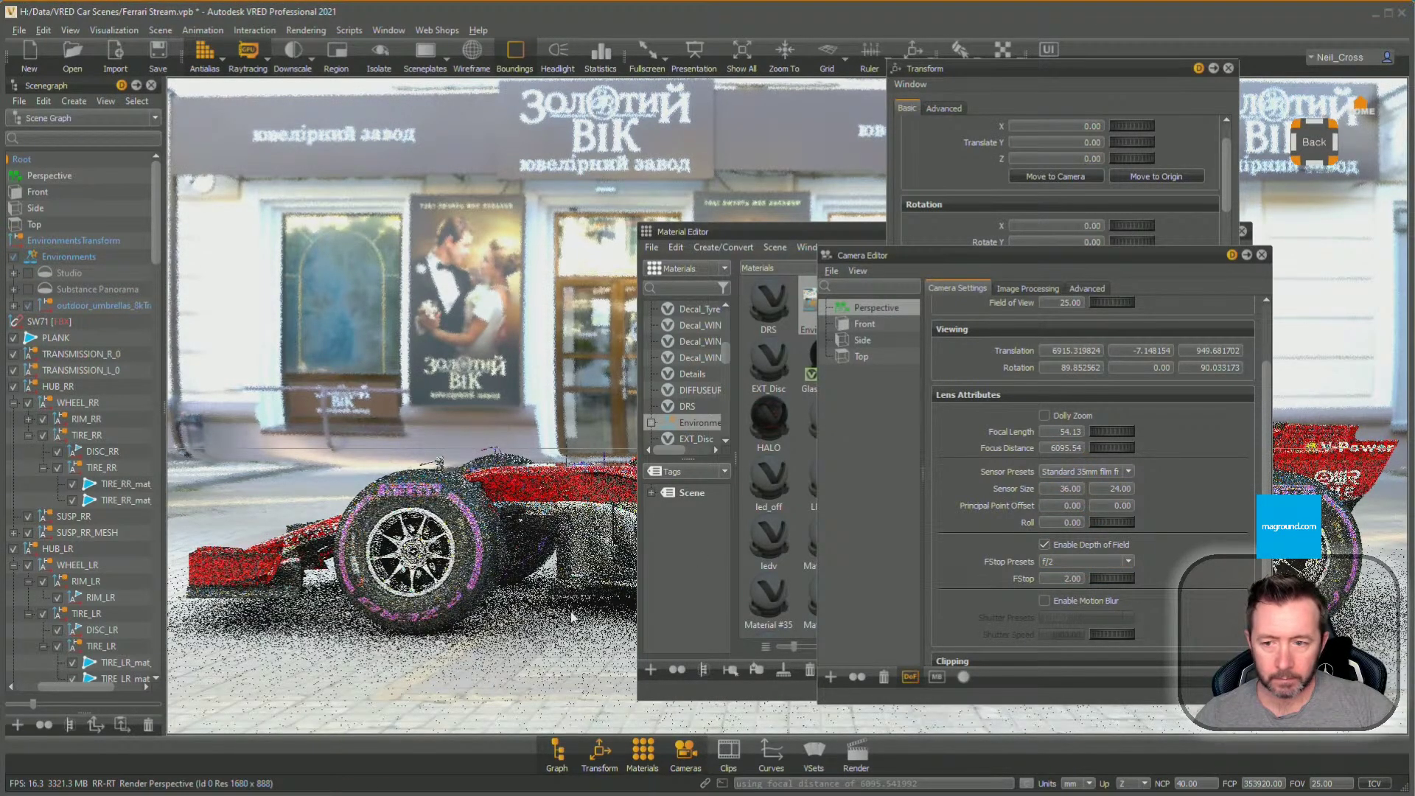
{"action": "left_click_drag", "start_coordinate": [548, 587], "coordinate": [554, 577], "text": "alt"}
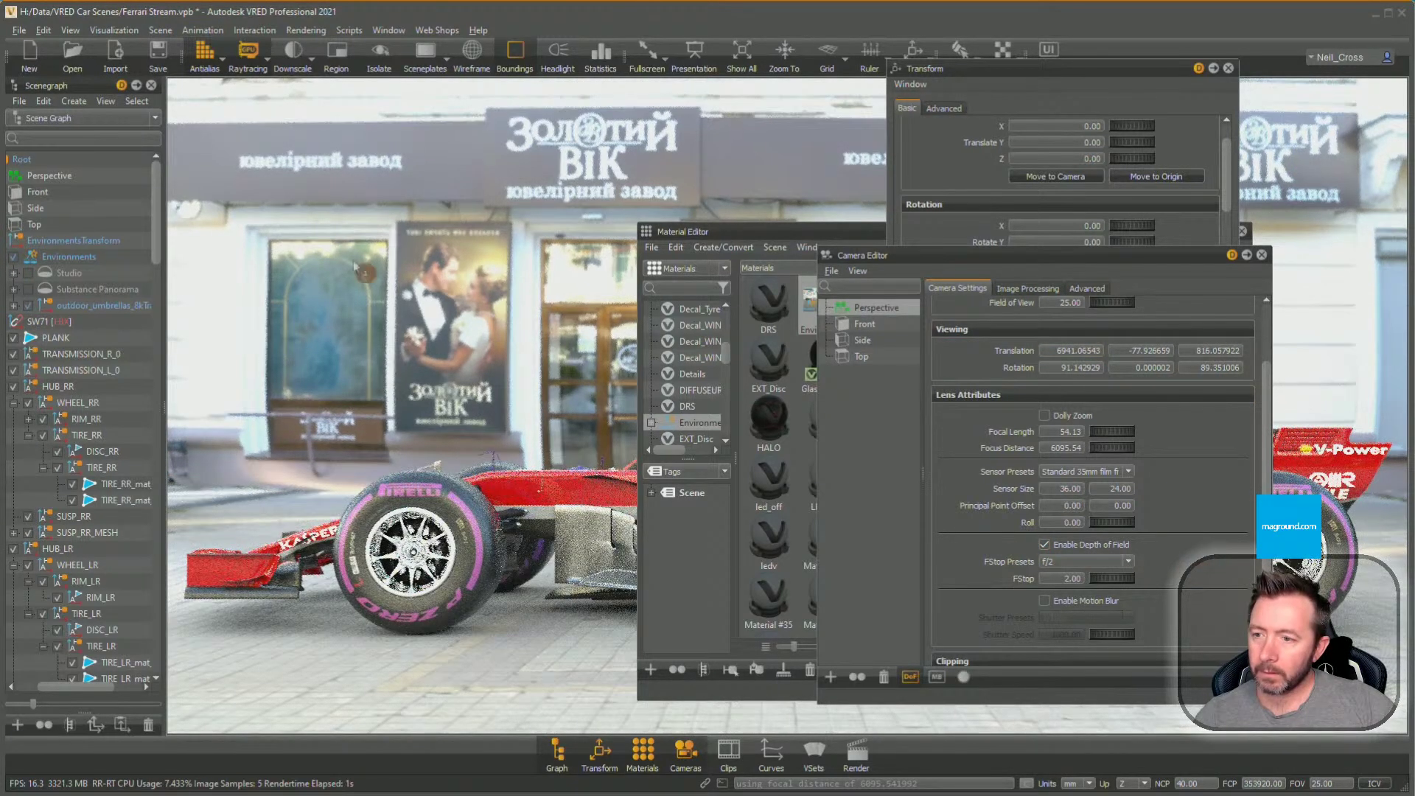
Restart raytracing for the side view and expand the outdoor_umbrellas environment's transform node in the scene graph
{"action": "left_click", "coordinate": [214, 58]}
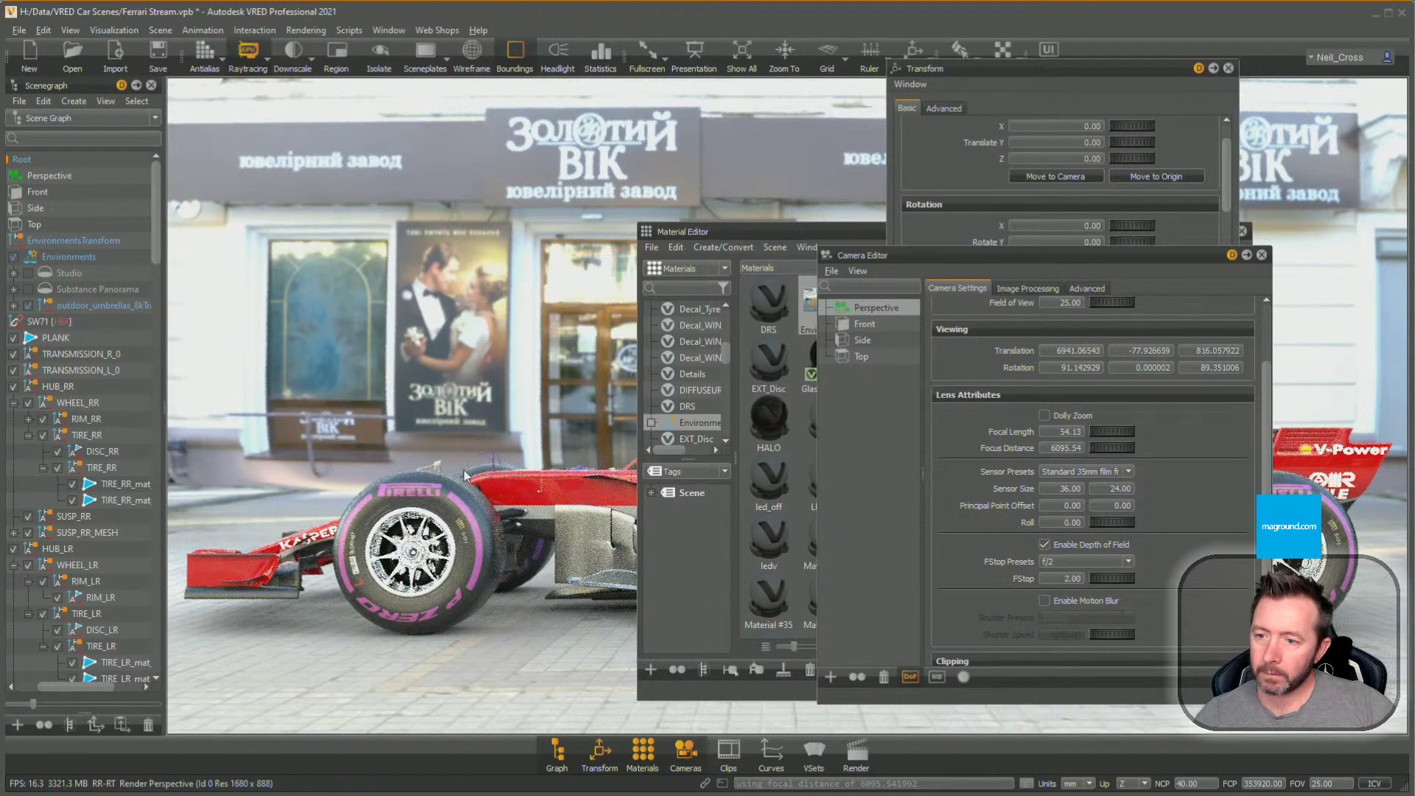
{"action": "left_click_drag", "start_coordinate": [482, 423], "coordinate": [475, 416], "text": "alt"}
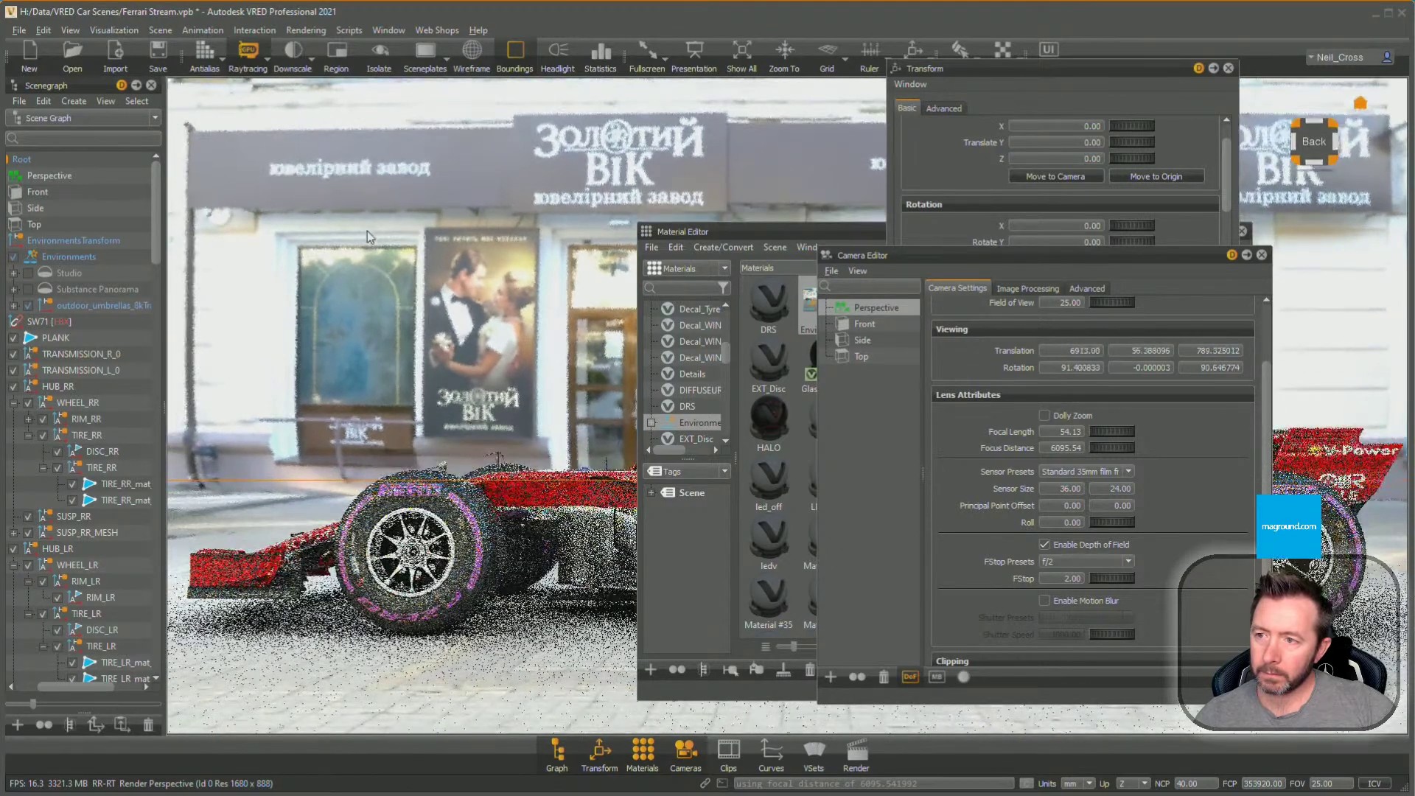
{"action": "left_click", "coordinate": [246, 60]}
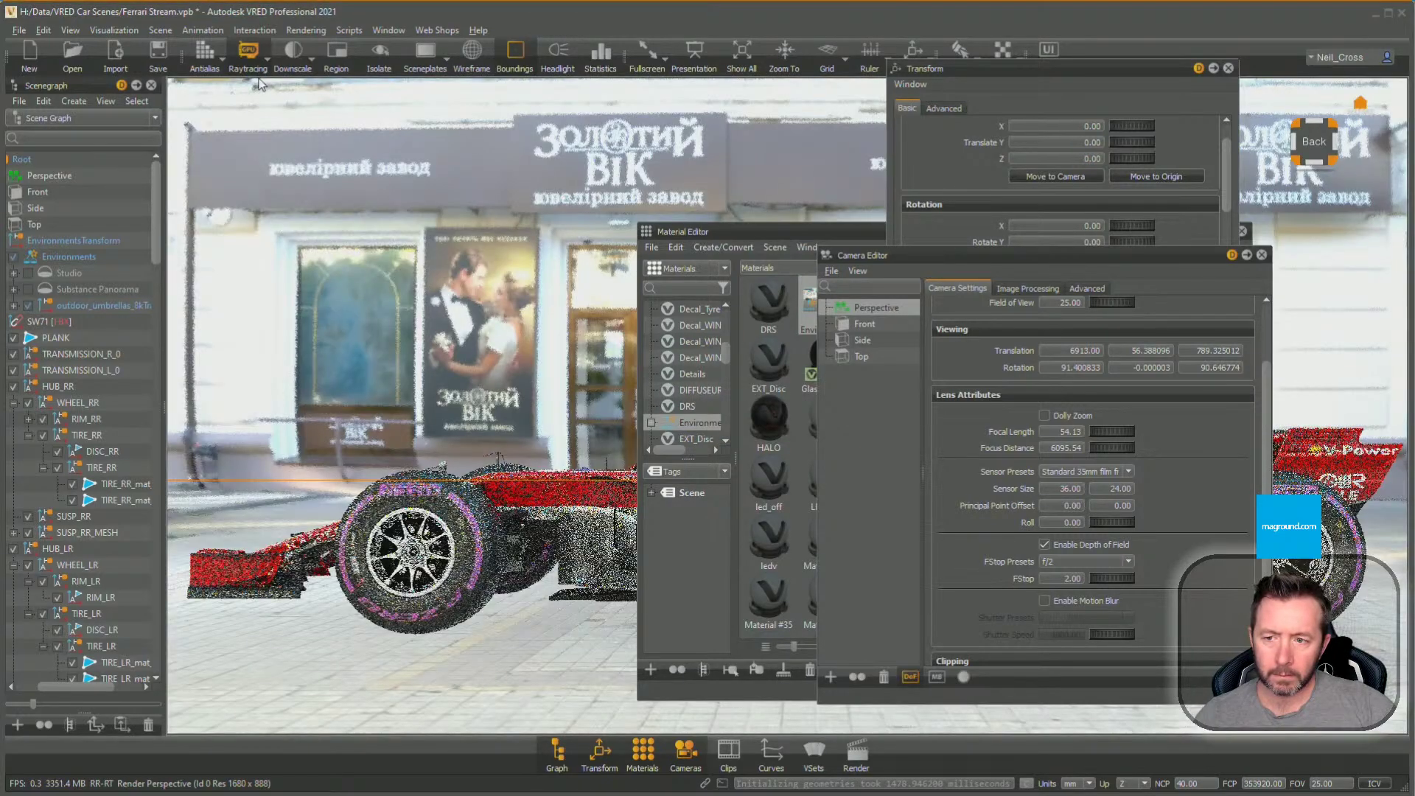
{"action": "left_click_drag", "start_coordinate": [472, 514], "coordinate": [285, 294]}
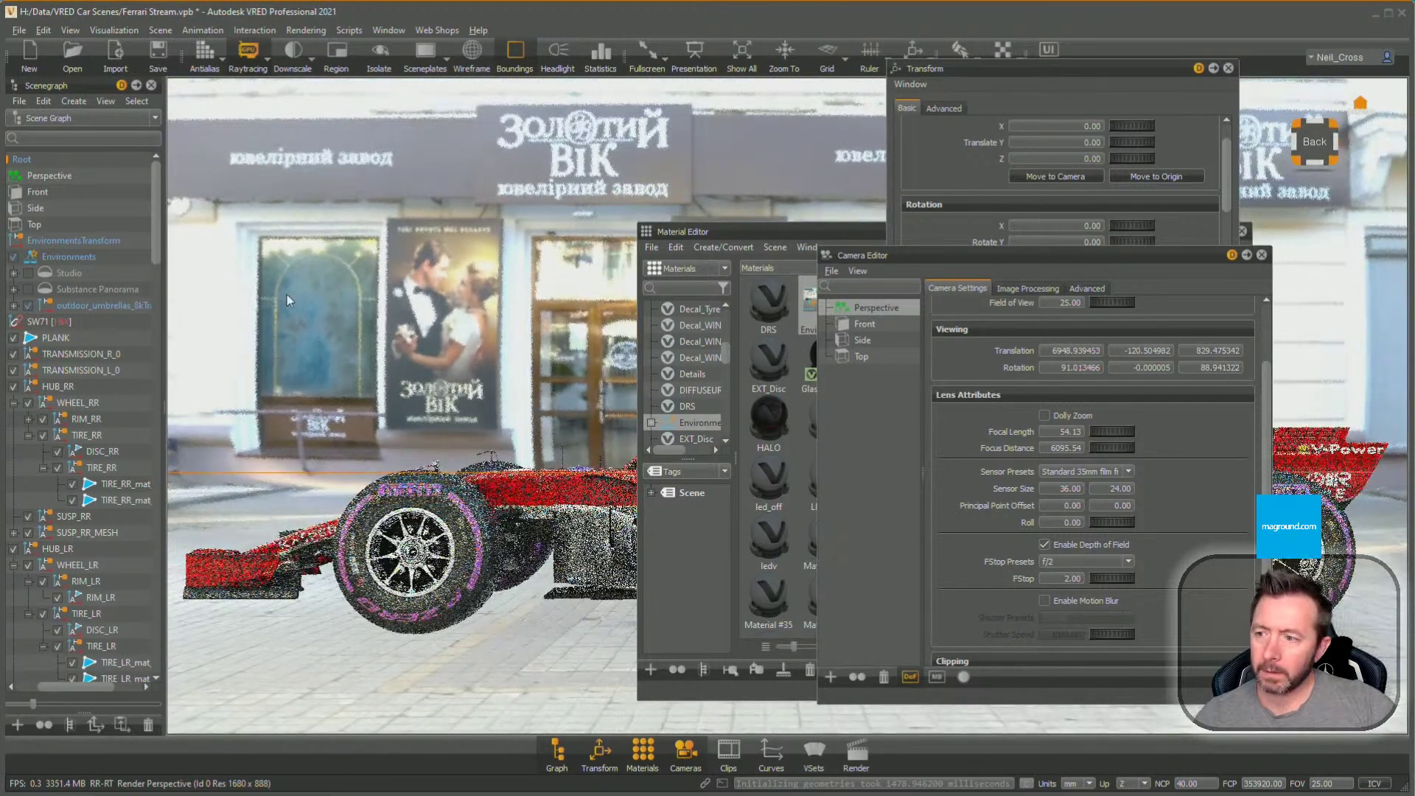
{"action": "left_click", "coordinate": [14, 306]}
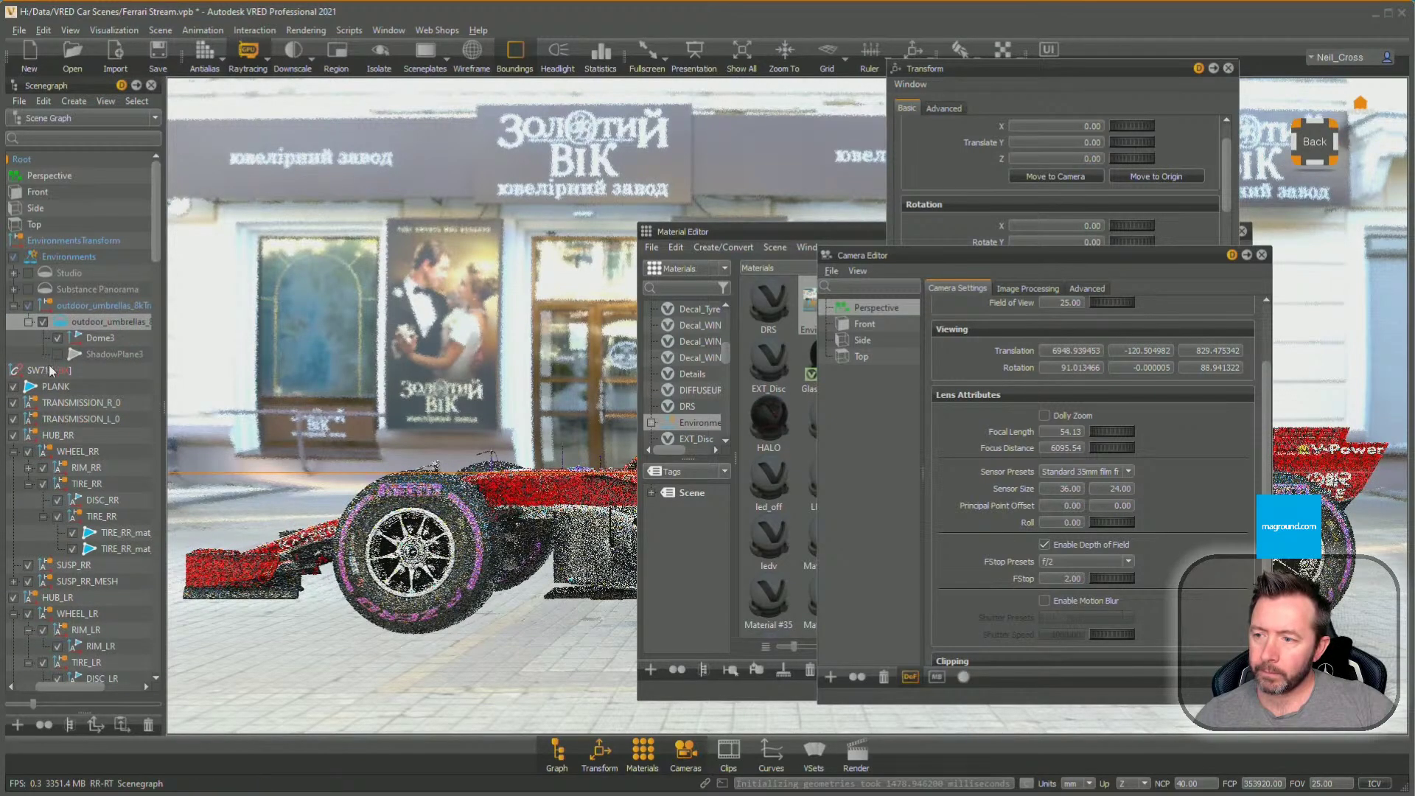
Move the camera in close to the driver's helmet and set the focus on it with the depth of field F-stop at 2
{"action": "left_click", "coordinate": [1072, 577]}
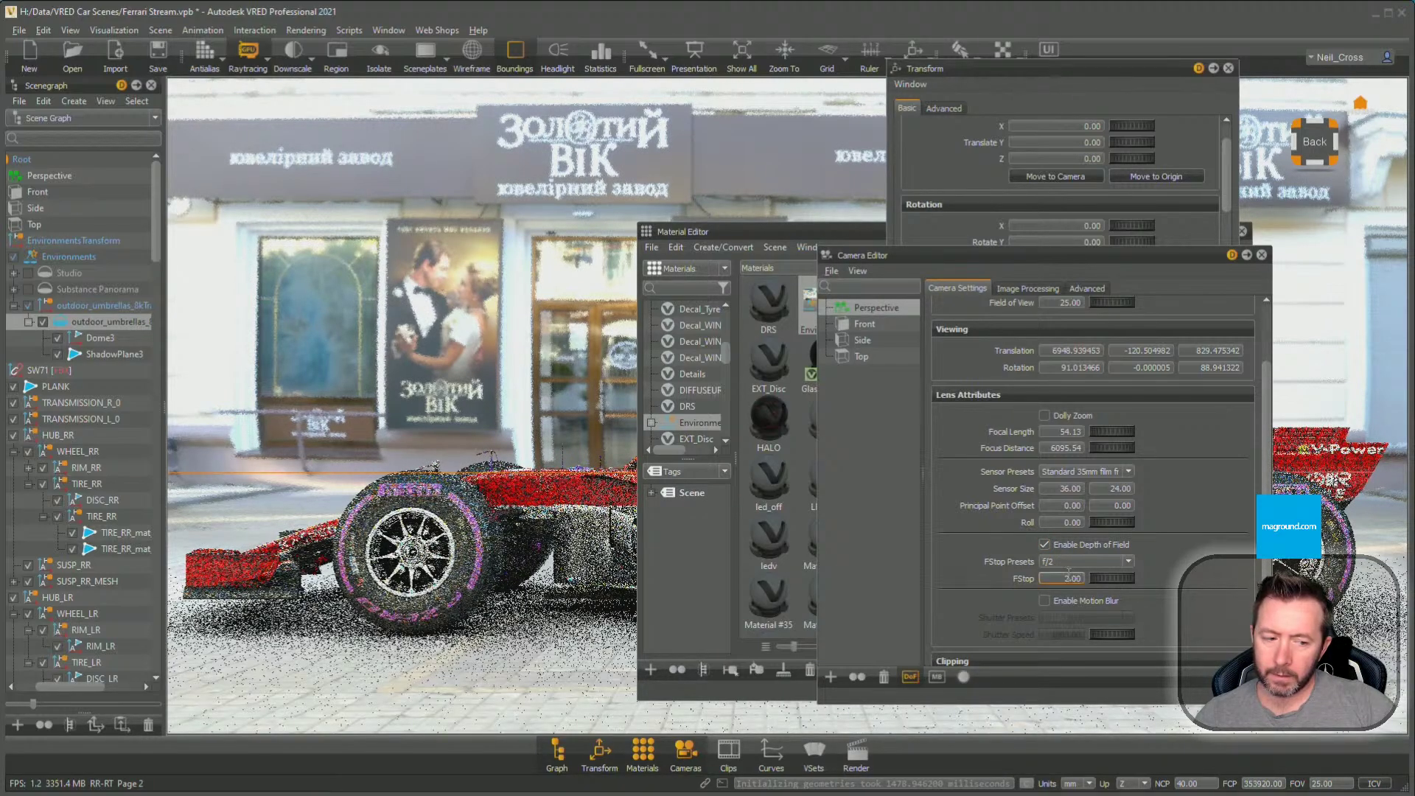
{"action": "middle_click_drag", "start_coordinate": [593, 590], "coordinate": [431, 555], "text": "alt"}
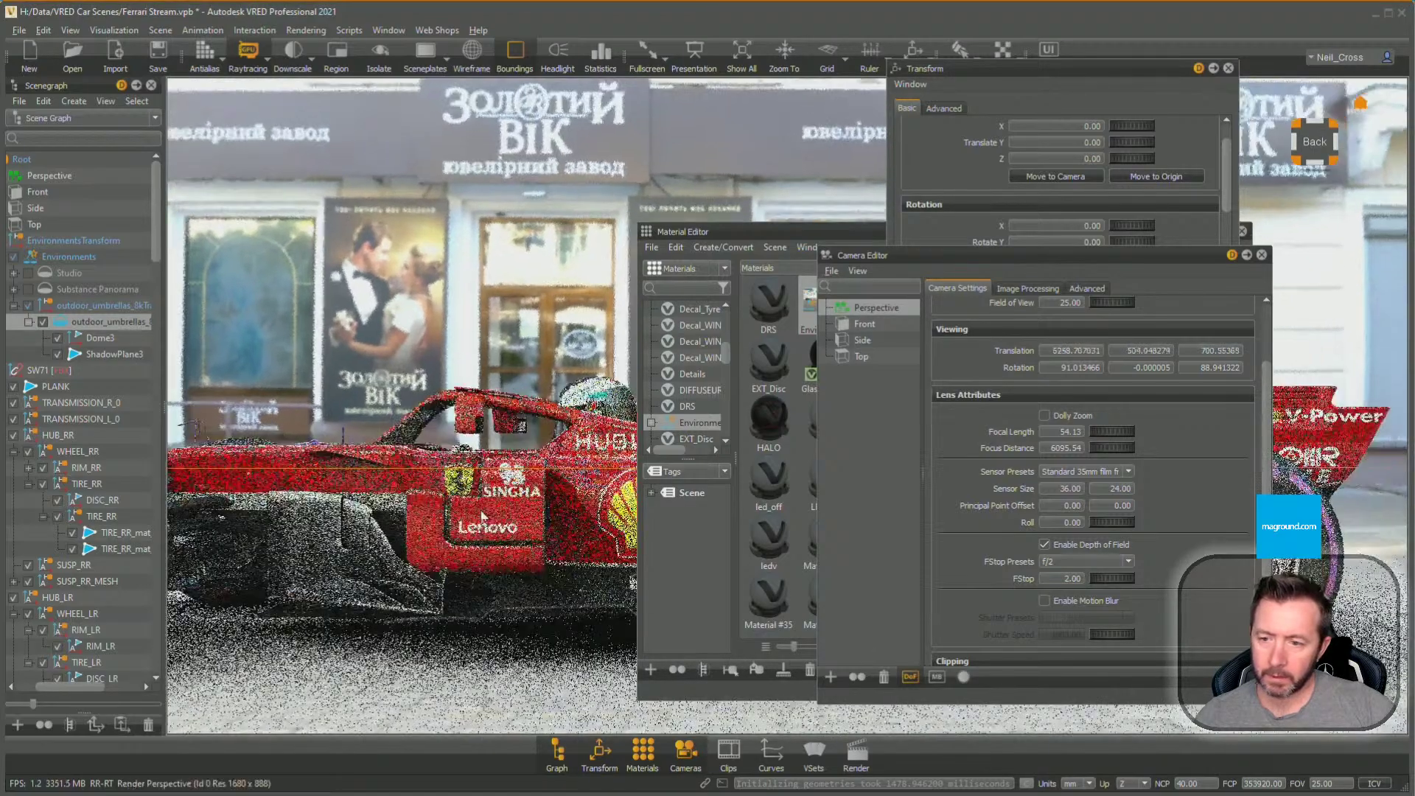
{"action": "right_click_drag", "start_coordinate": [431, 554], "coordinate": [549, 548], "text": "alt"}
{"action": "middle_click_drag", "start_coordinate": [377, 483], "coordinate": [501, 490], "text": "alt"}
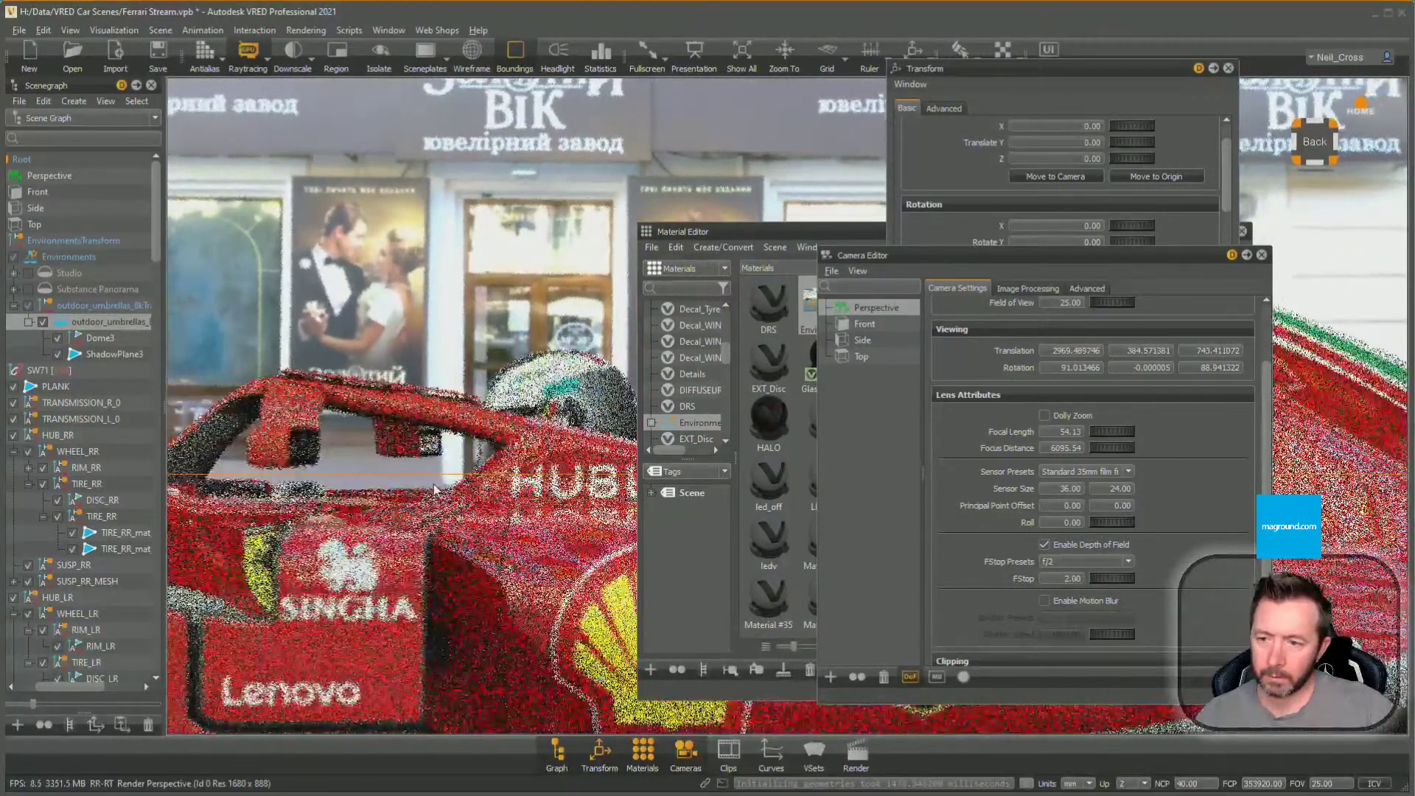
{"action": "right_click_drag", "start_coordinate": [502, 489], "coordinate": [575, 489], "text": "alt"}
{"action": "middle_click_drag", "start_coordinate": [373, 475], "coordinate": [463, 484], "text": "alt"}
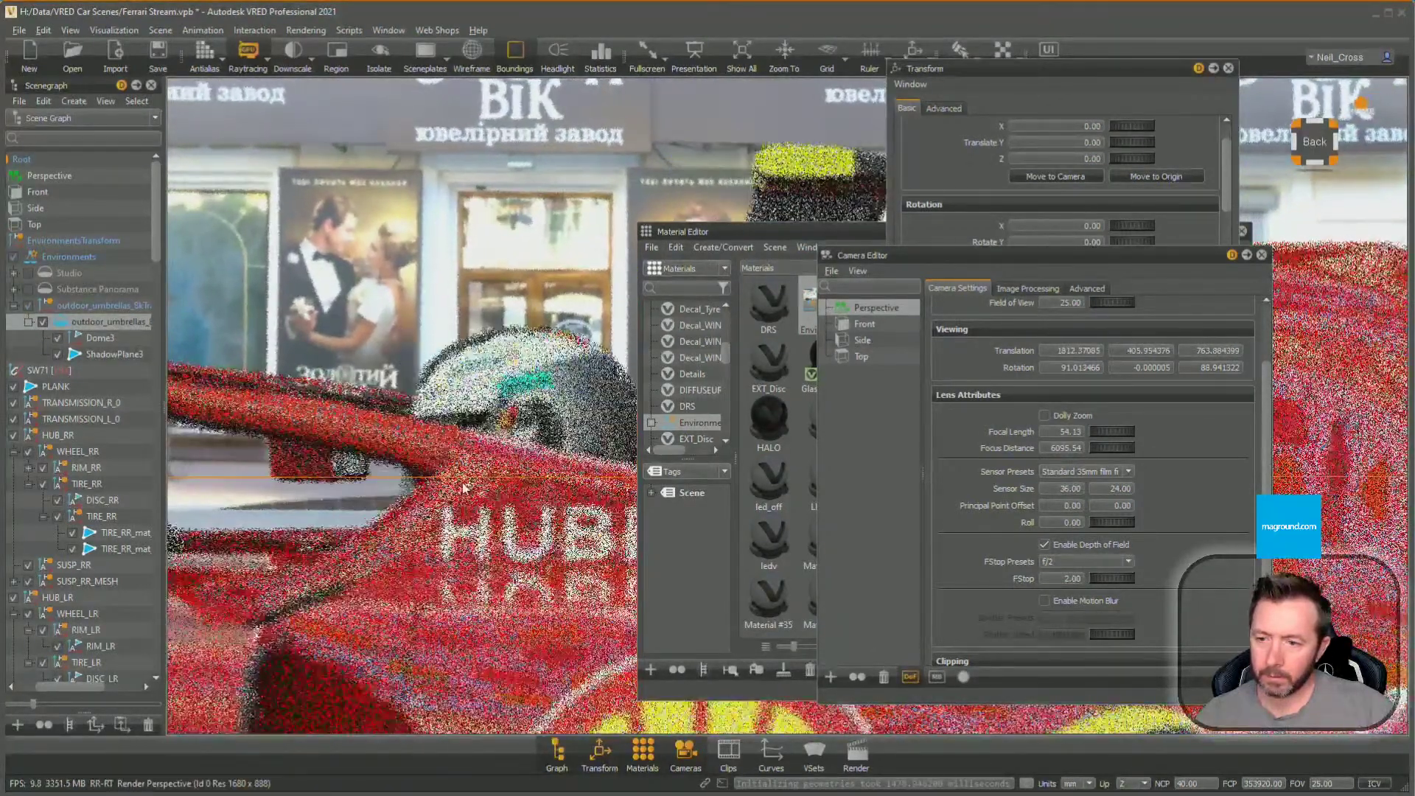
{"action": "right_click_drag", "start_coordinate": [361, 483], "coordinate": [428, 487], "text": "alt"}
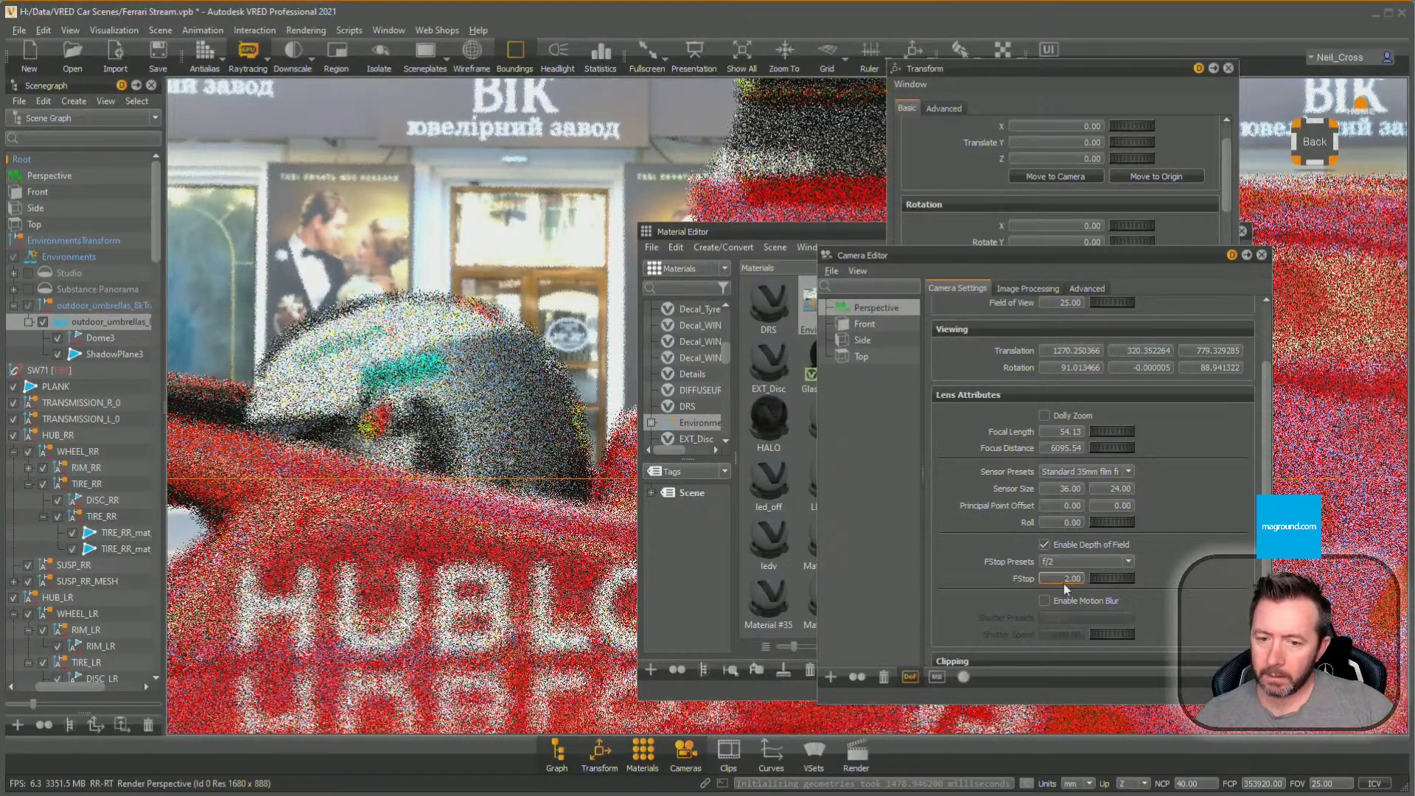
{"action": "middle_click", "coordinate": [451, 421], "text": "ctrl"}
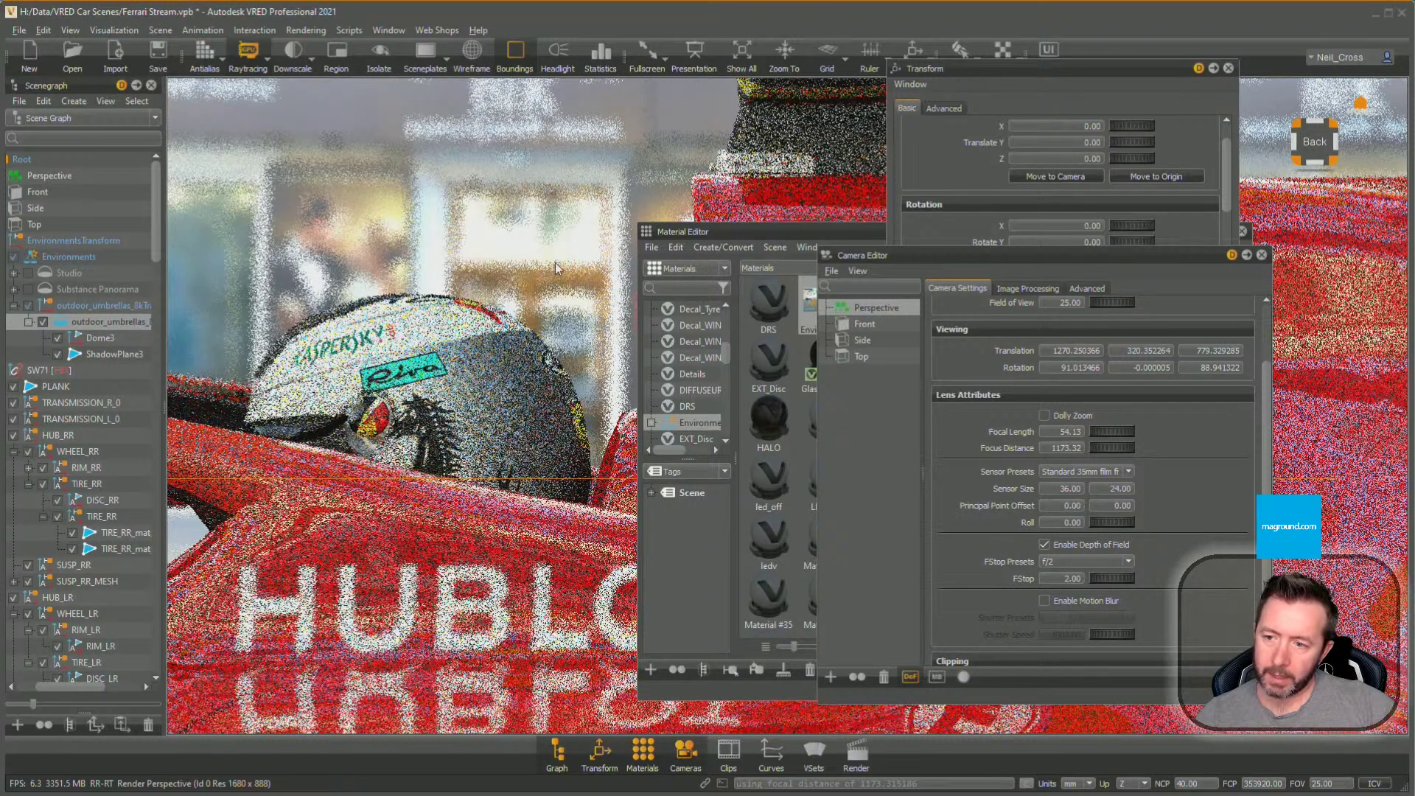
Pull the camera back to the side view of the front wheel and set the focus on the front tire
{"action": "right_click_drag", "start_coordinate": [564, 631], "coordinate": [517, 611]}
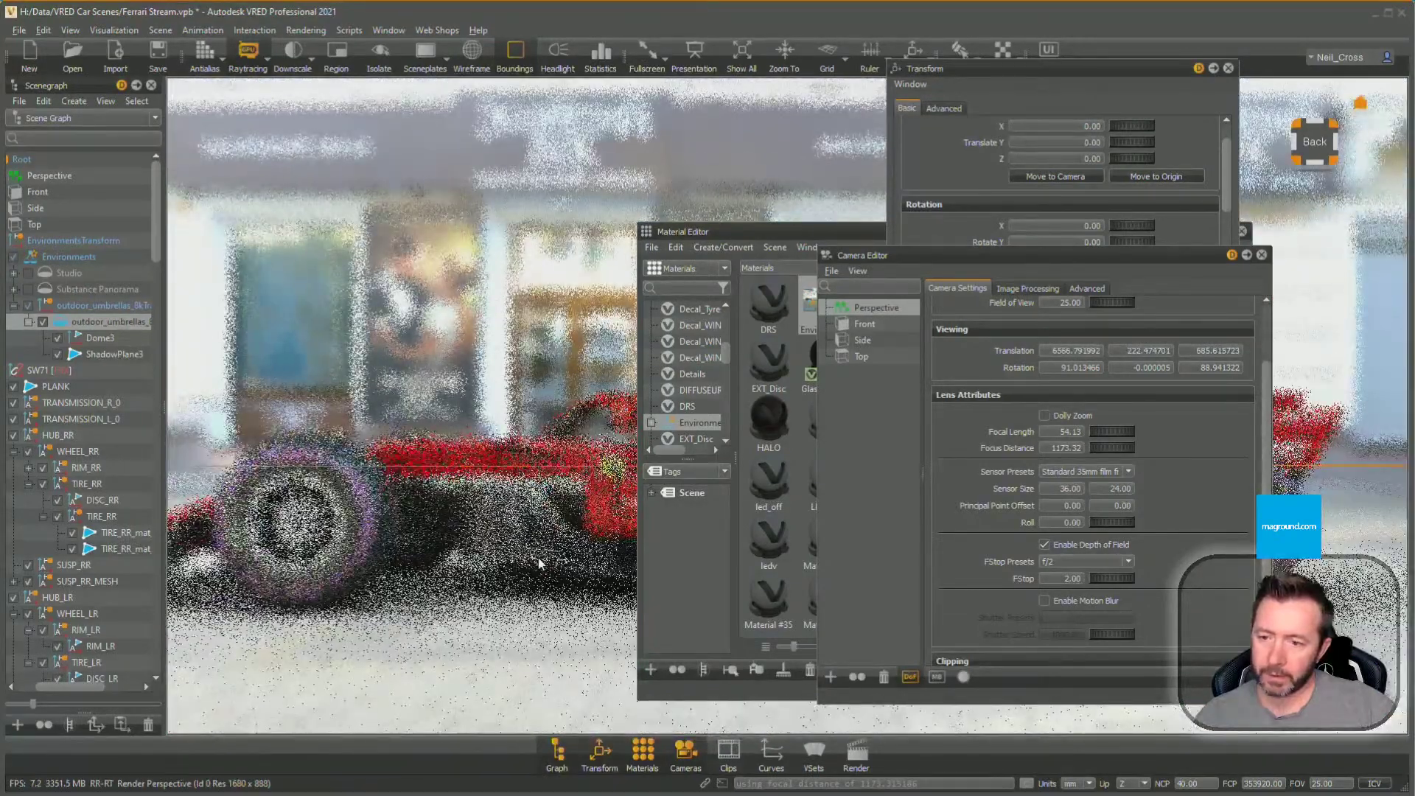
{"action": "mouse_move", "coordinate": [538, 564]}
{"action": "middle_mouse_down"}
{"action": "mouse_move", "coordinate": [590, 574]}
{"action": "mouse_move", "coordinate": [553, 572]}
{"action": "middle_mouse_up"}
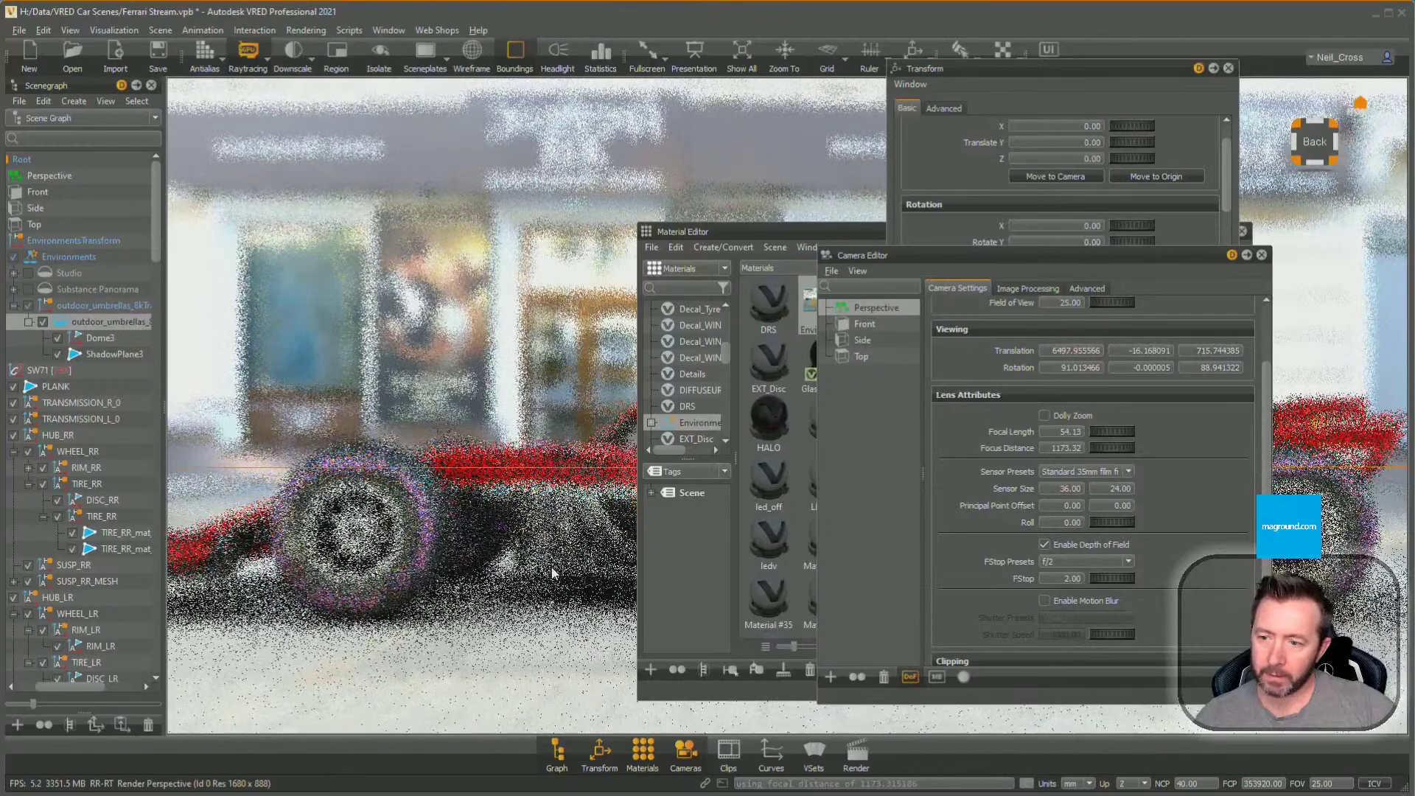
{"action": "right_click_drag", "start_coordinate": [553, 572], "coordinate": [553, 572]}
{"action": "left_click_drag", "start_coordinate": [500, 544], "coordinate": [499, 549]}
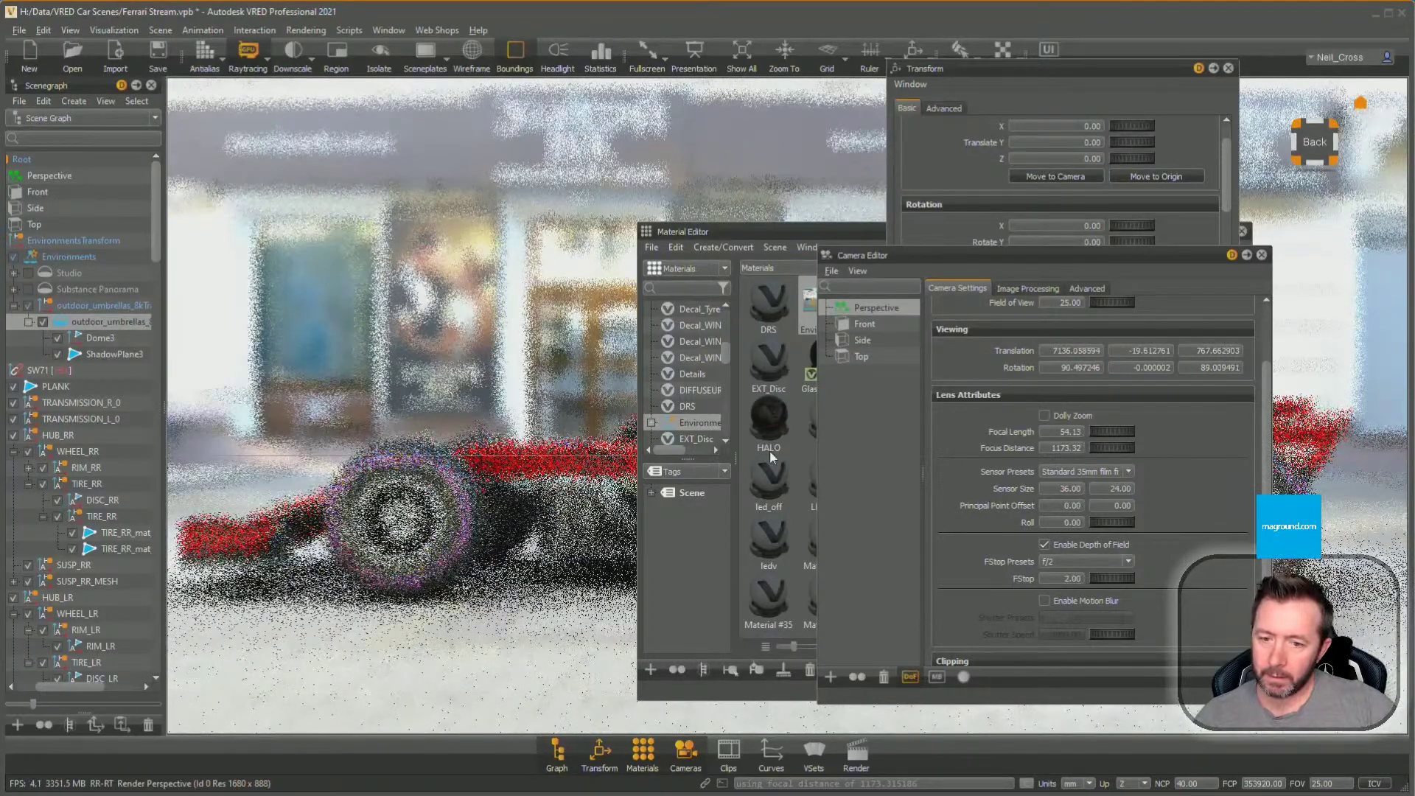
{"action": "left_click", "coordinate": [461, 569], "text": "ctrl+shift"}
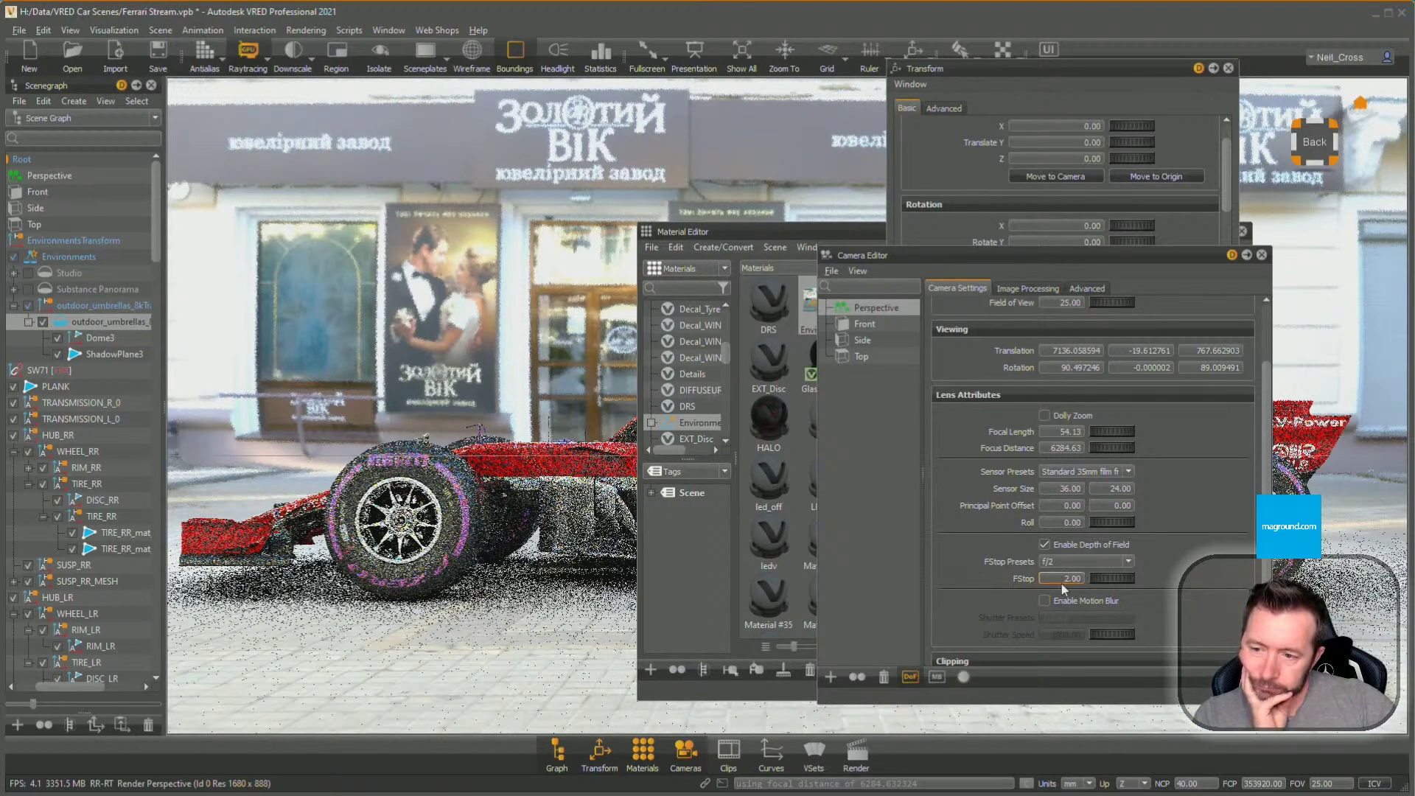
{"action": "double_click", "coordinate": [460, 502]}
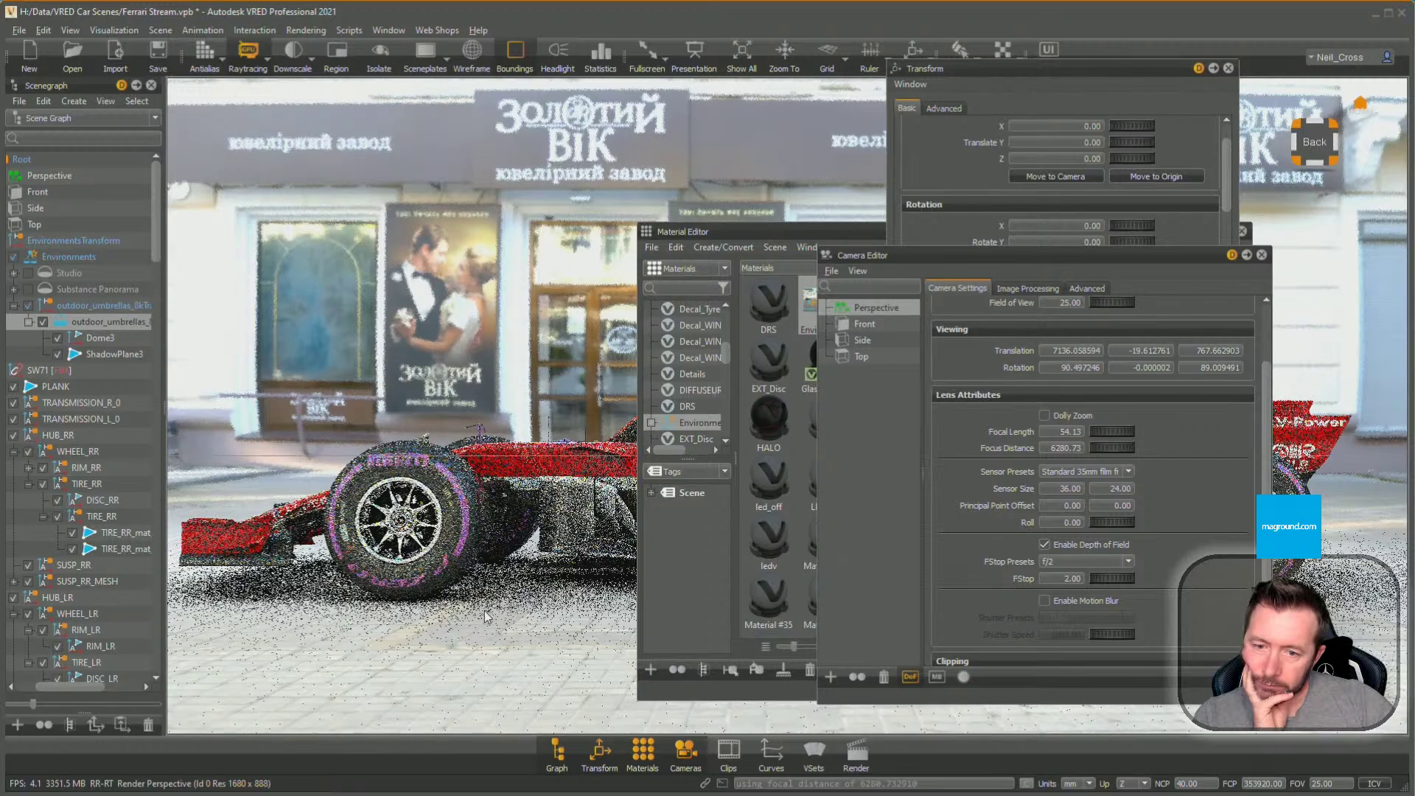
Set the Perspective camera's depth of field F-stop to 0.2 and refocus on the front tire
{"action": "double_click", "coordinate": [1071, 578]}
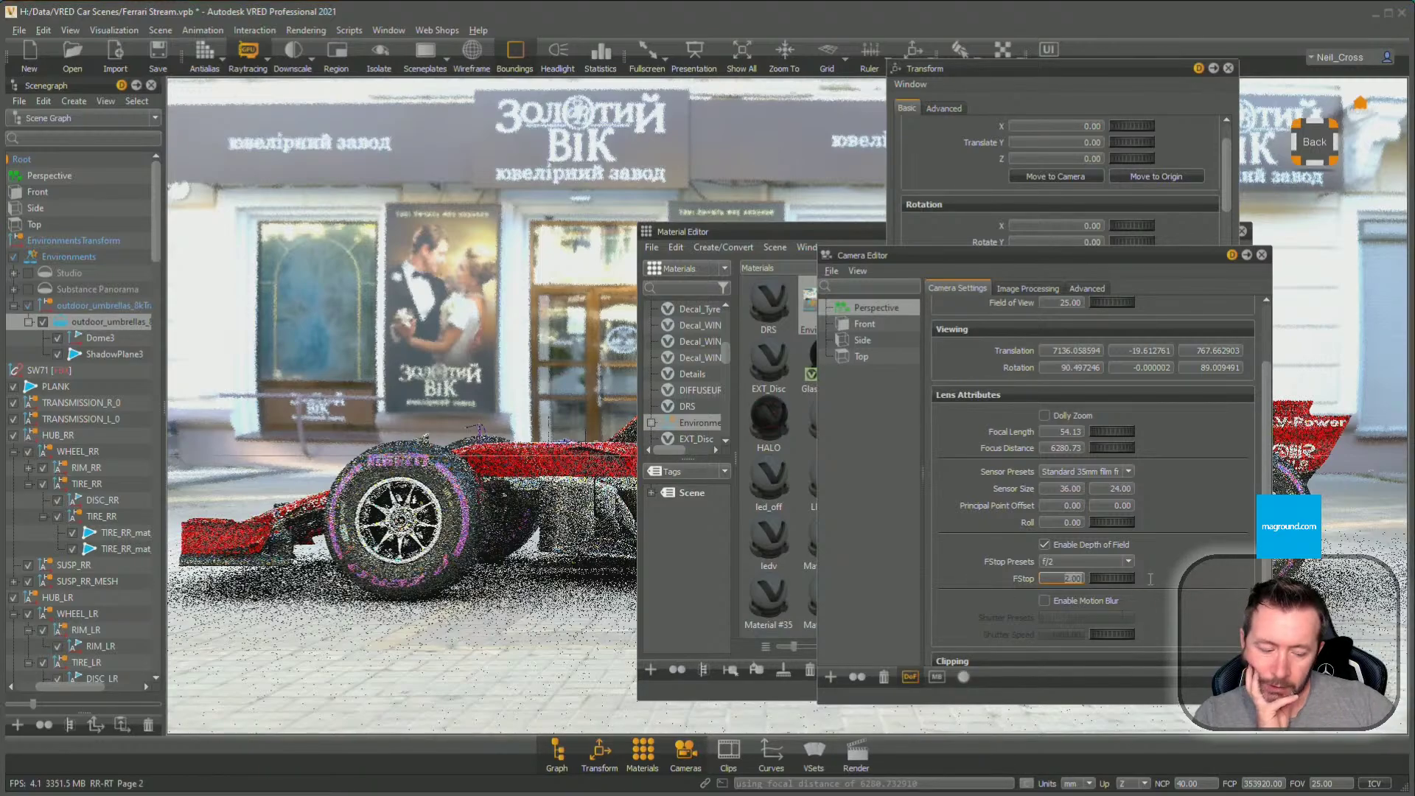
{"action": "type", "text": "0.2"}
{"action": "key", "text": "Return"}
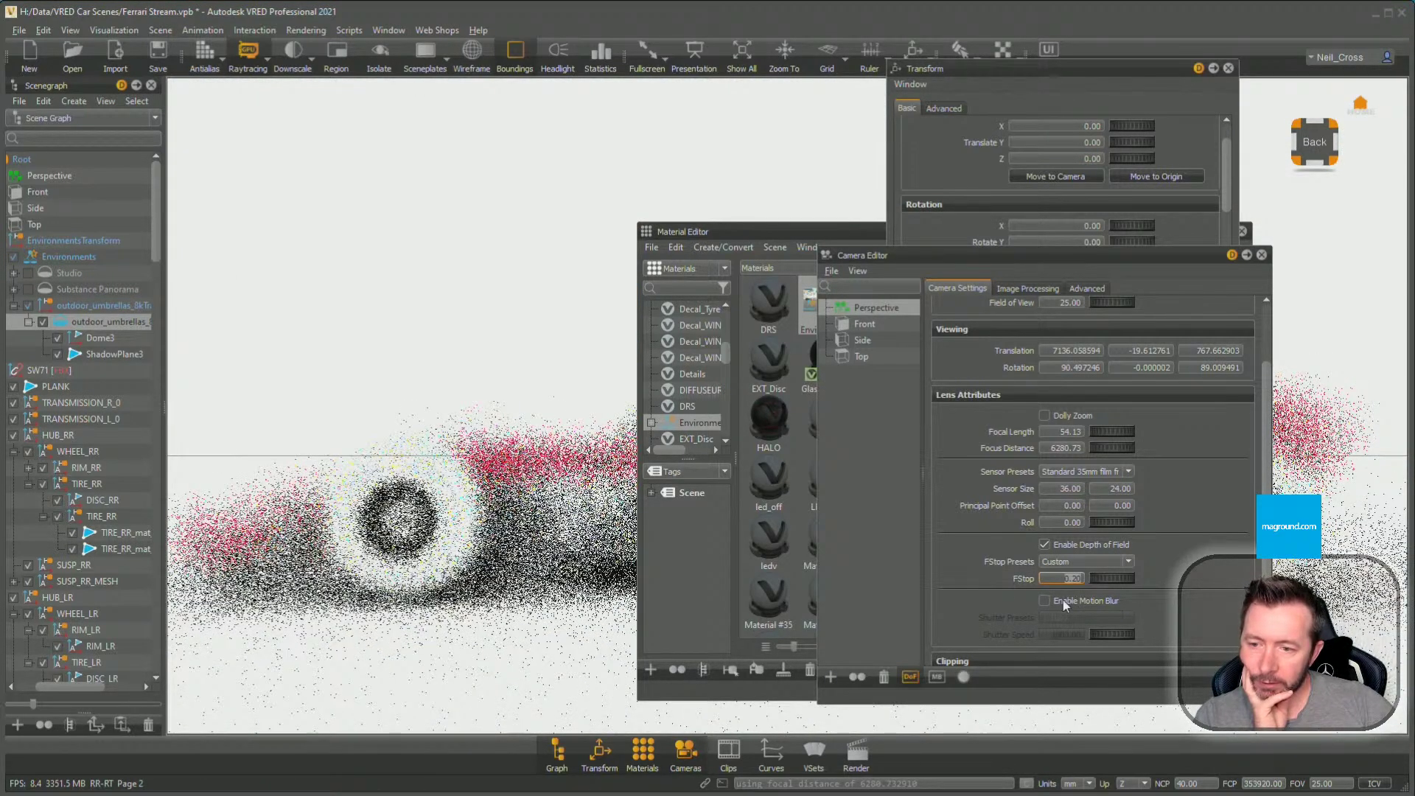
{"action": "left_click", "coordinate": [458, 512]}
Try an ISO of 10 in the Perspective camera's physical tonemapping settings and return it to 100
{"action": "left_click", "coordinate": [1008, 288]}
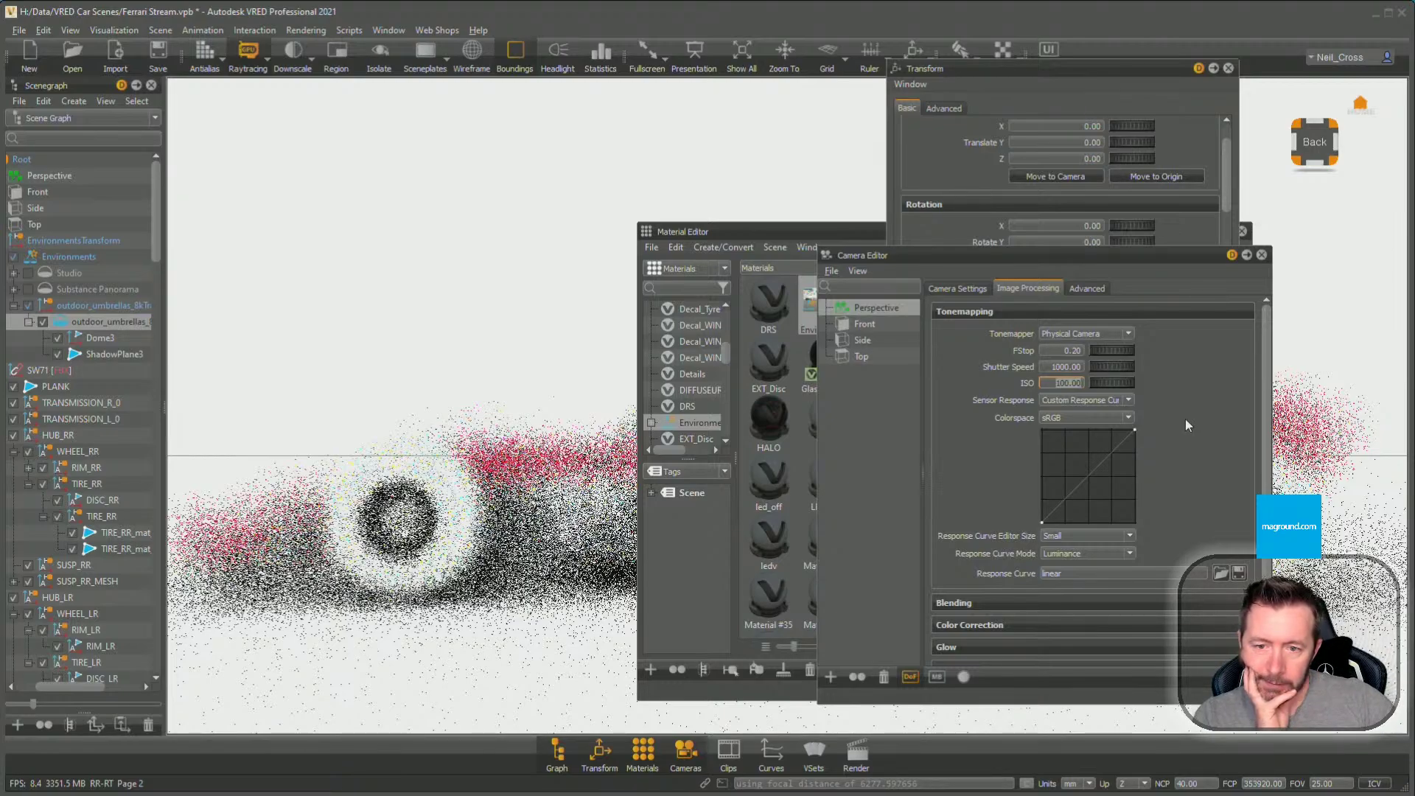
{"action": "double_click", "coordinate": [1070, 383]}
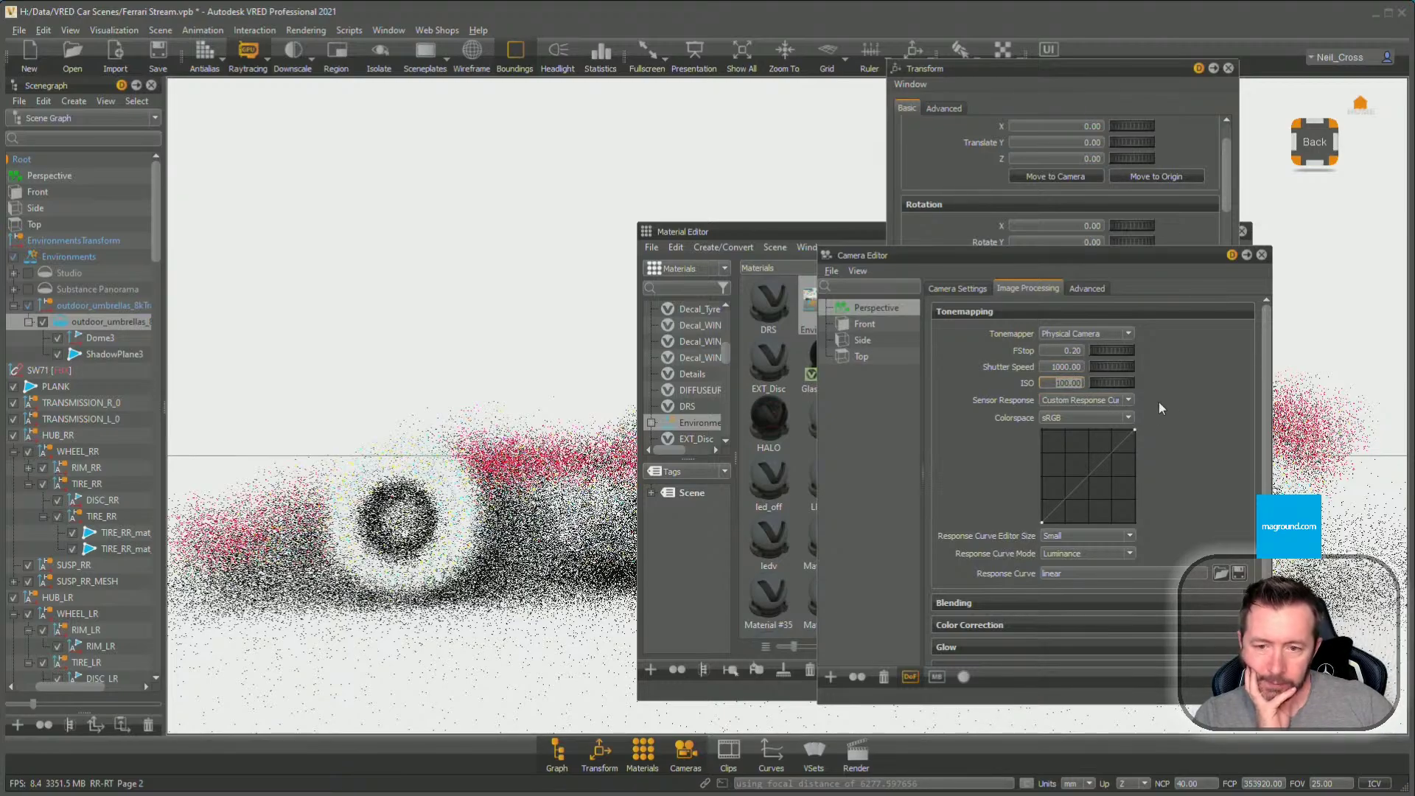
{"action": "type", "text": "10"}
{"action": "key", "text": "Return"}
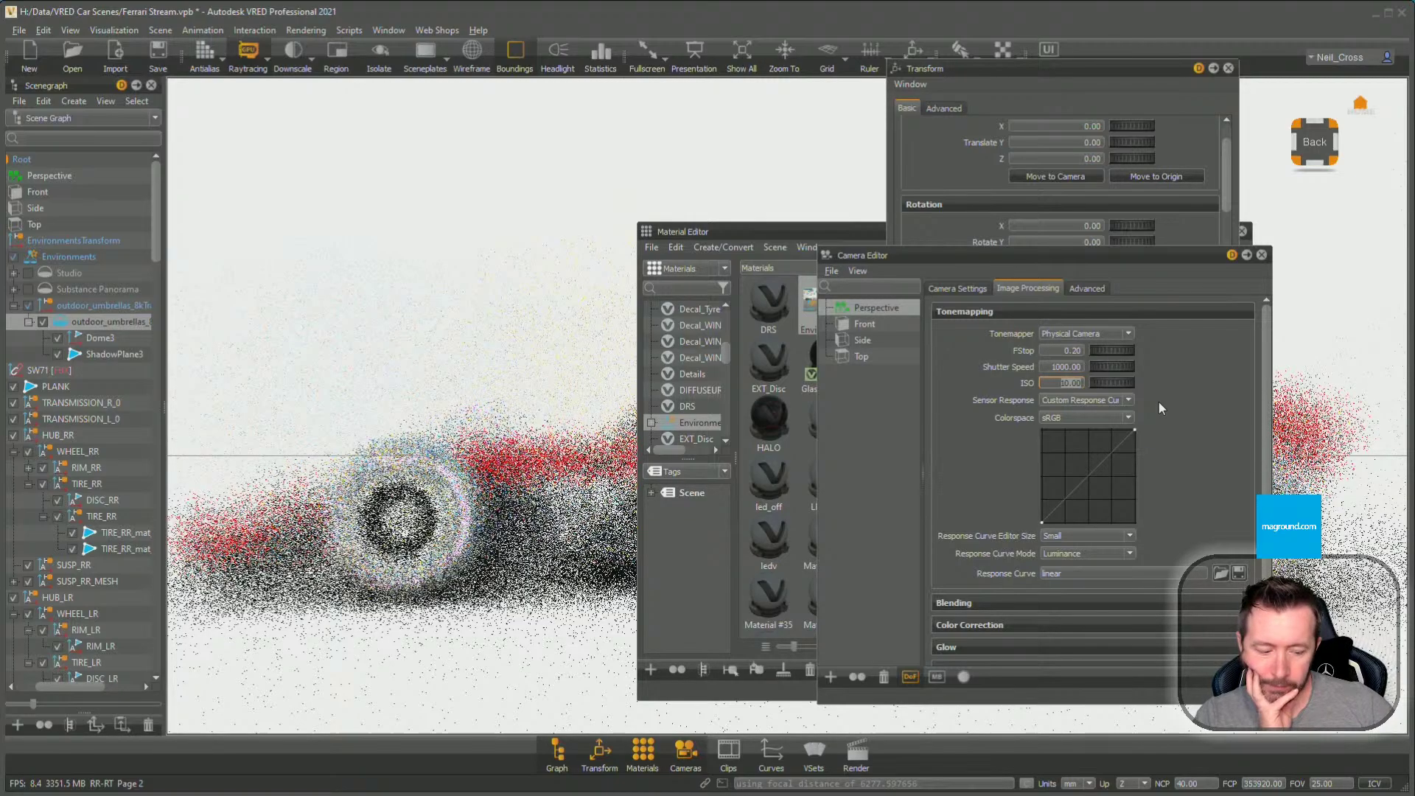
{"action": "type", "text": "100"}
{"action": "key", "text": "Return"}
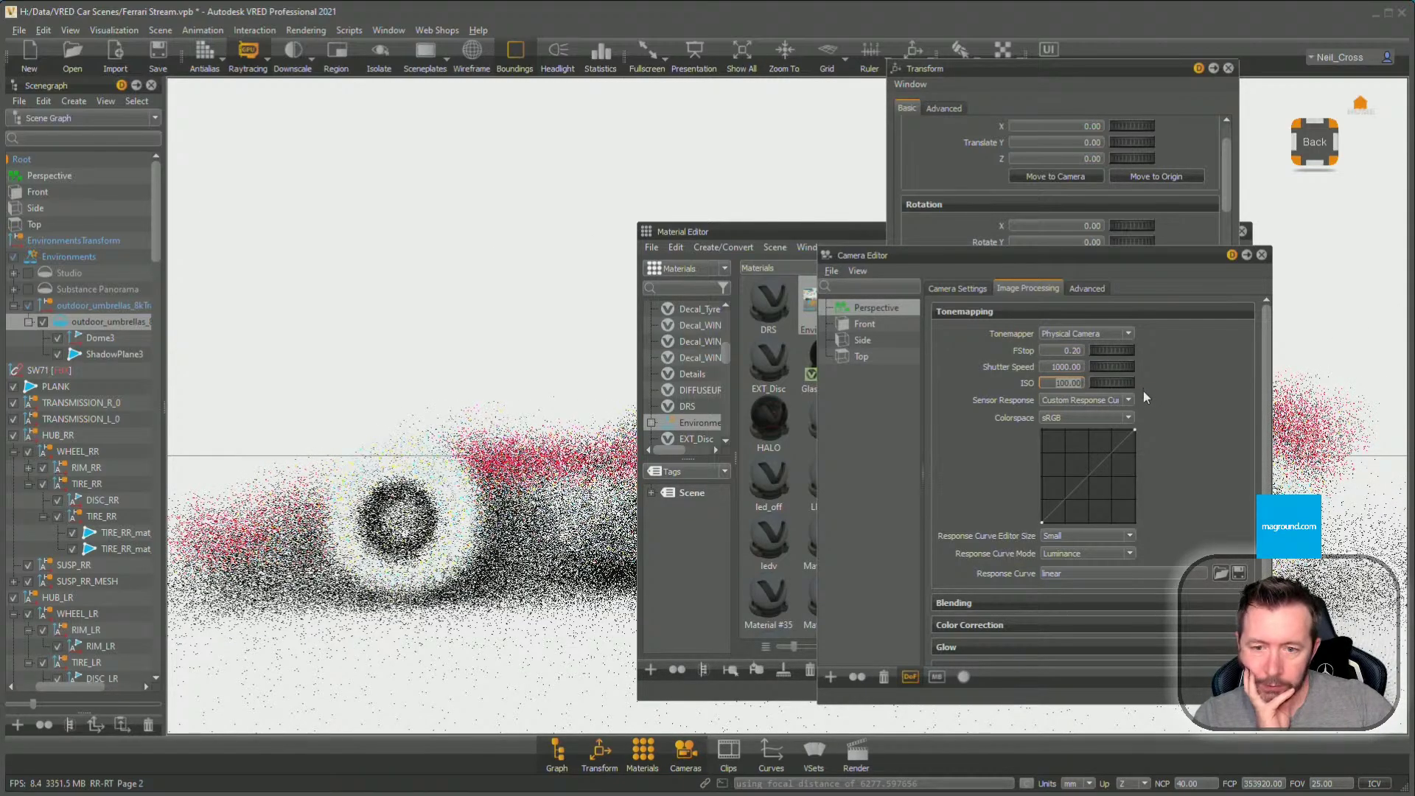
Try a shutter speed of 5000 for the Perspective camera and return it to 1000
{"action": "left_click_drag", "start_coordinate": [1048, 367], "coordinate": [1102, 372]}
{"action": "type", "text": "5000"}
{"action": "key", "text": "Return"}
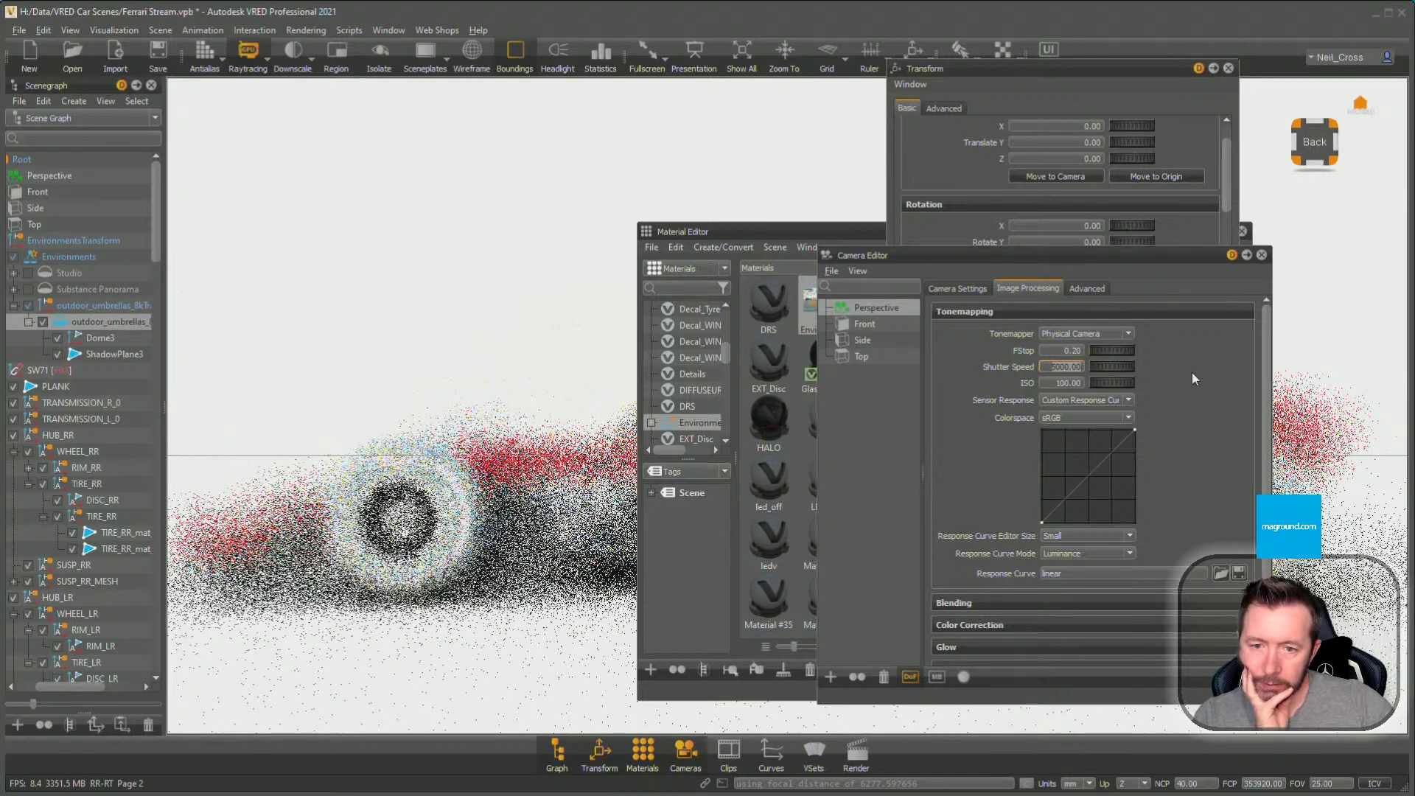
{"action": "left_click", "coordinate": [1058, 385]}
{"action": "left_click_drag", "start_coordinate": [1058, 385], "coordinate": [1099, 384]}
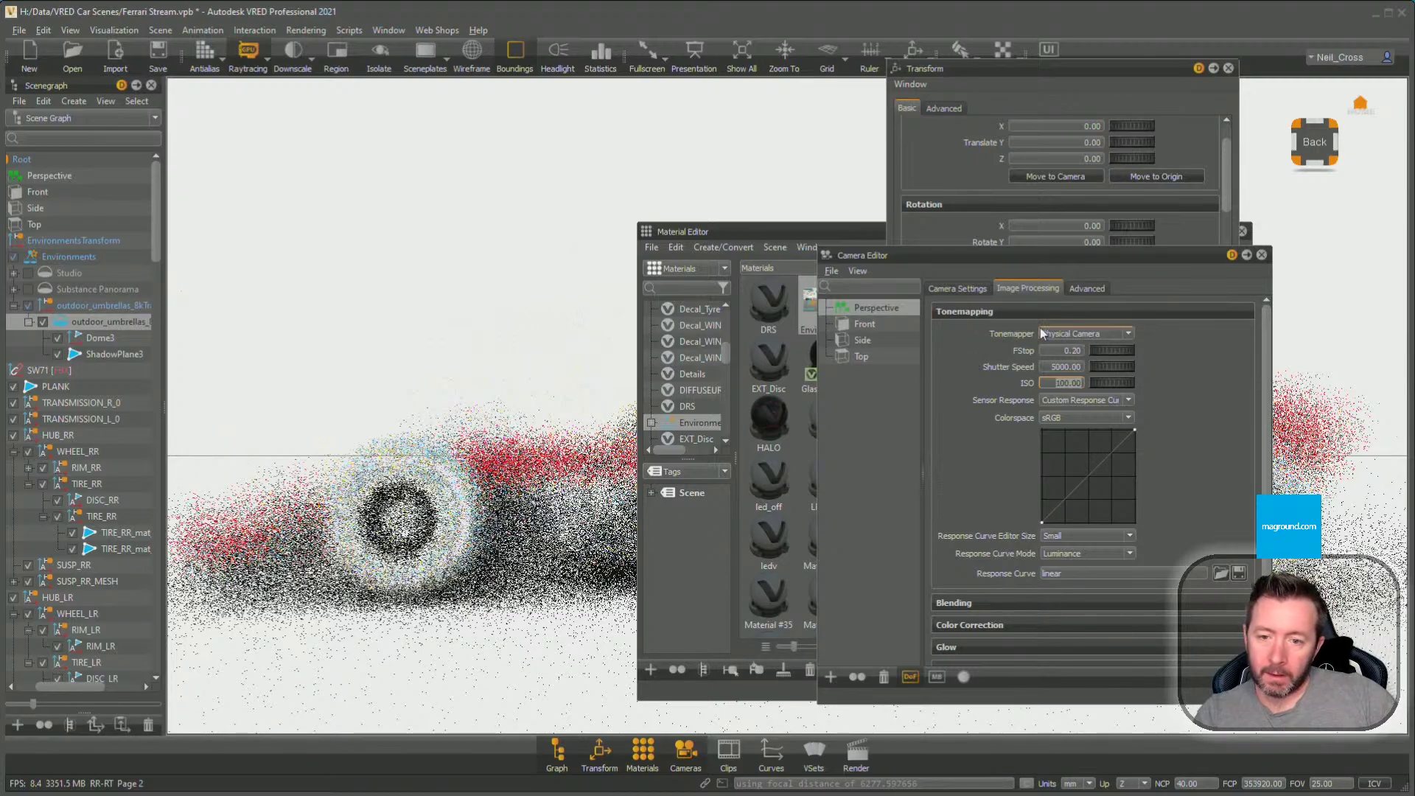
{"action": "double_click", "coordinate": [1067, 366]}
{"action": "type", "text": "1"}
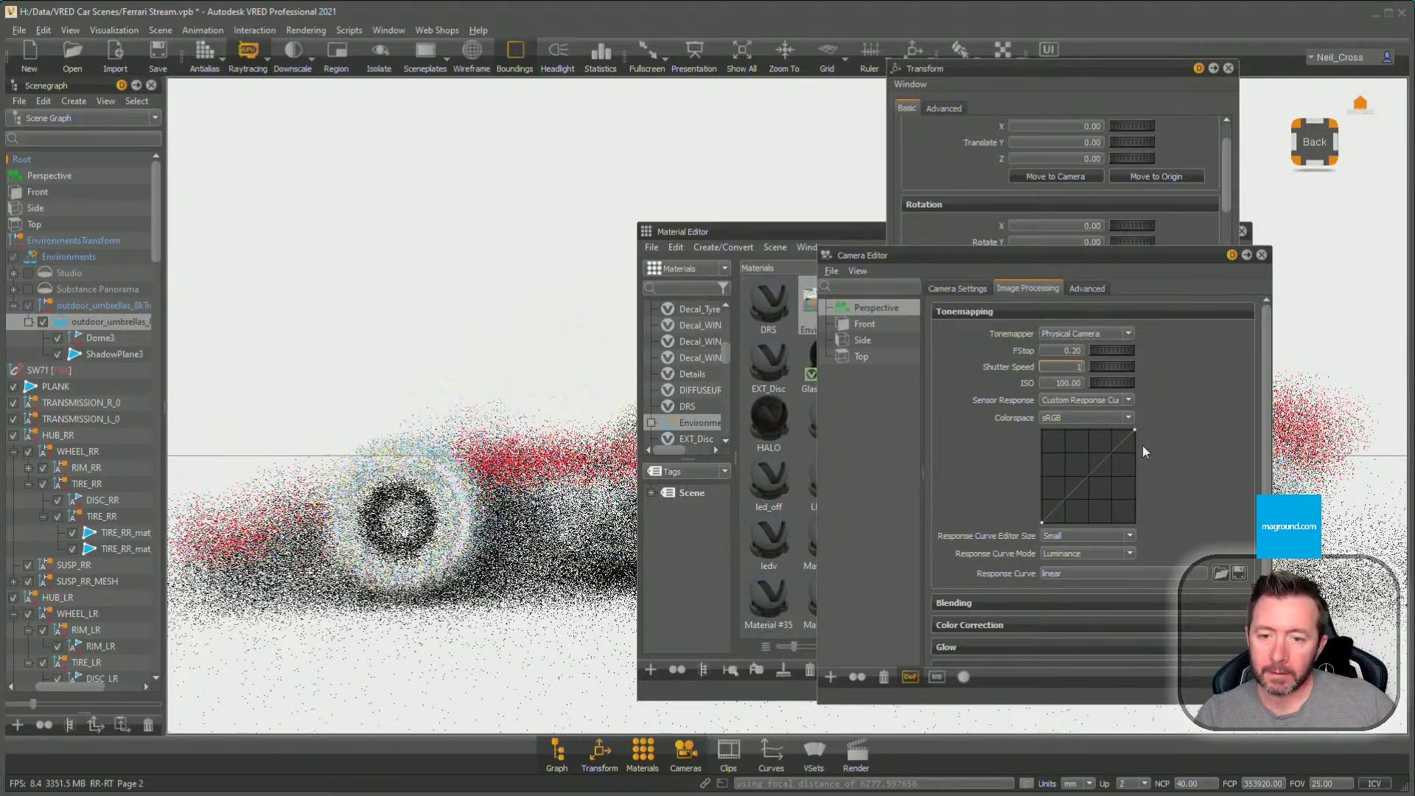
{"action": "type", "text": "000"}
{"action": "key", "text": "Return"}
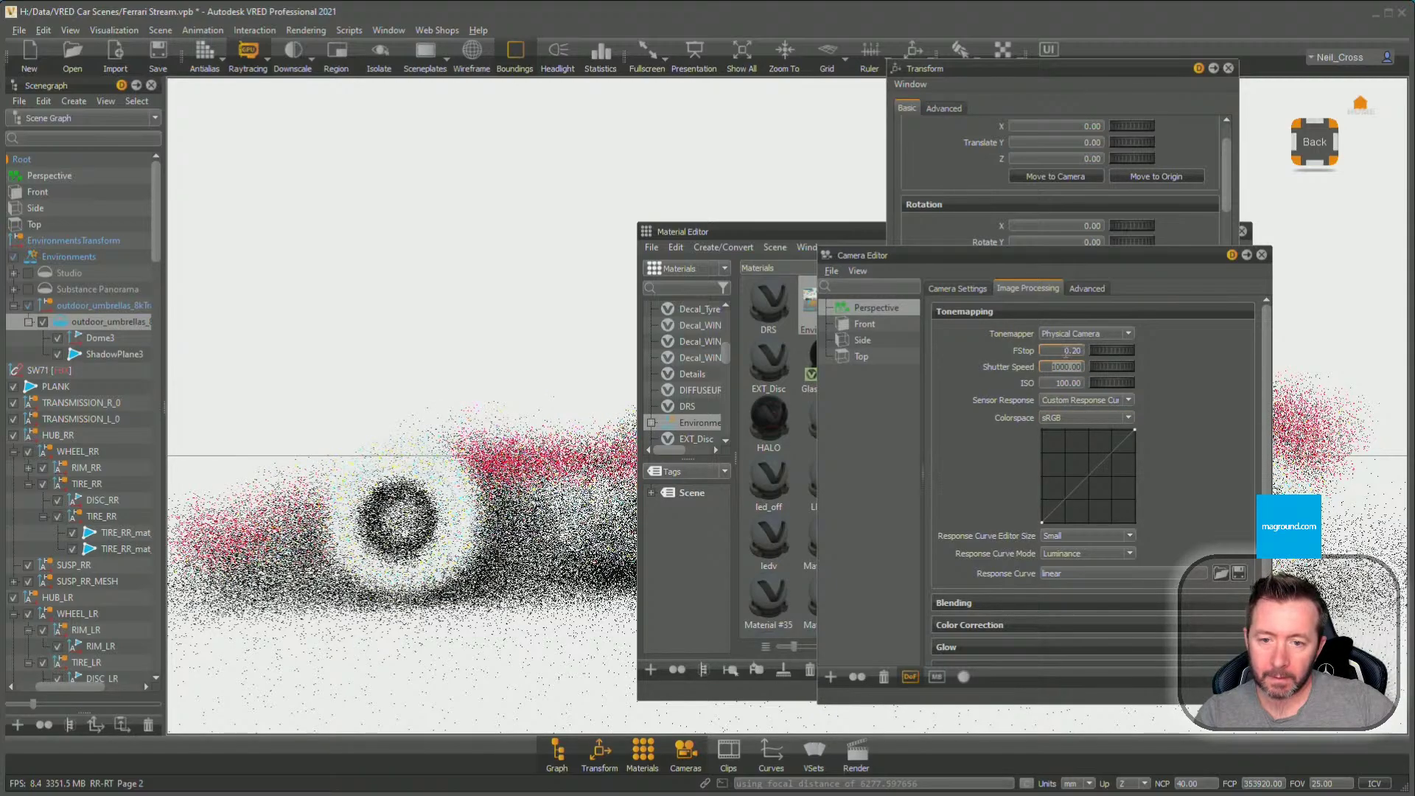
Try ISO values of 10 and 1 against the overexposed raytraced view and restore the ISO to 100
{"action": "left_click", "coordinate": [1059, 383]}
{"action": "double_click", "coordinate": [1059, 382]}
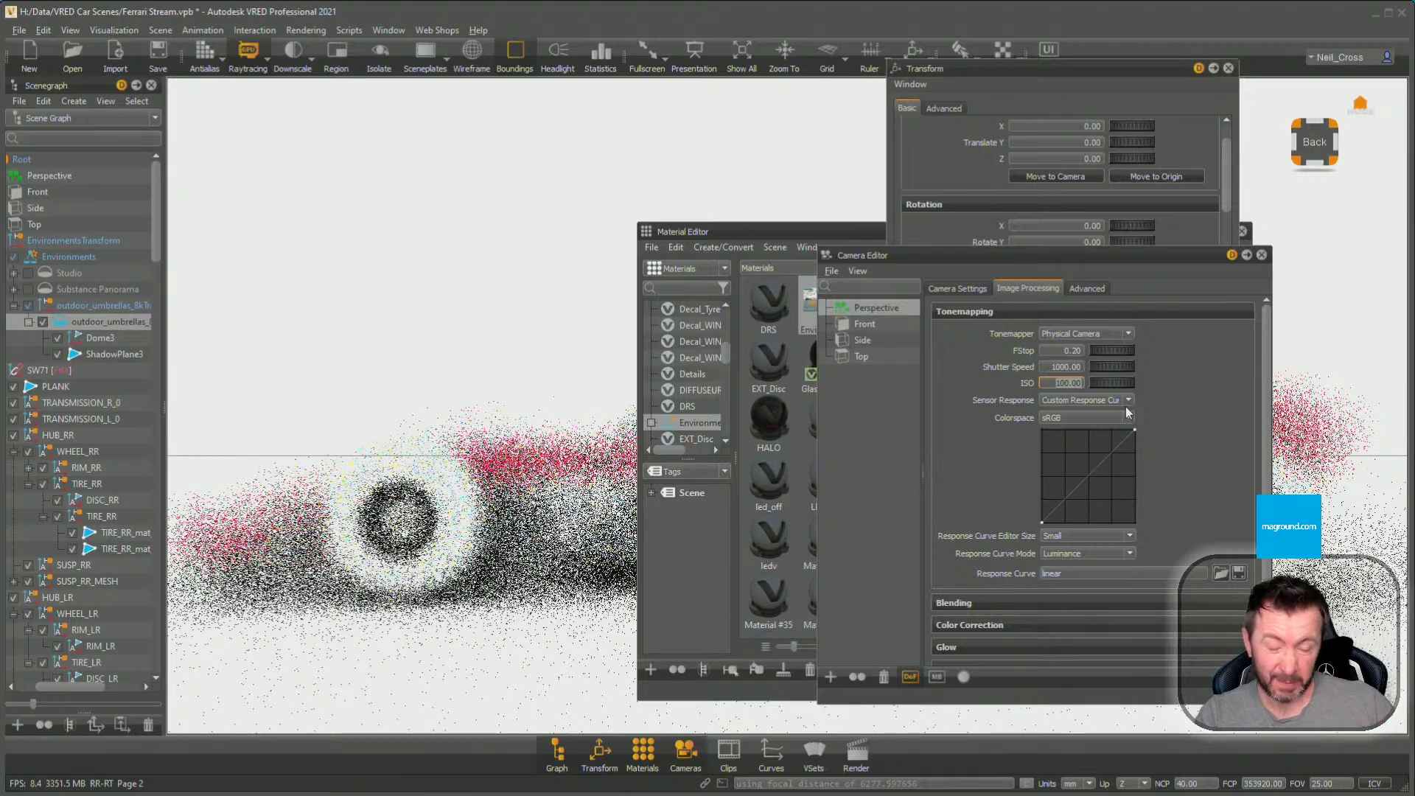
{"action": "type", "text": "10"}
{"action": "key", "text": "Return"}
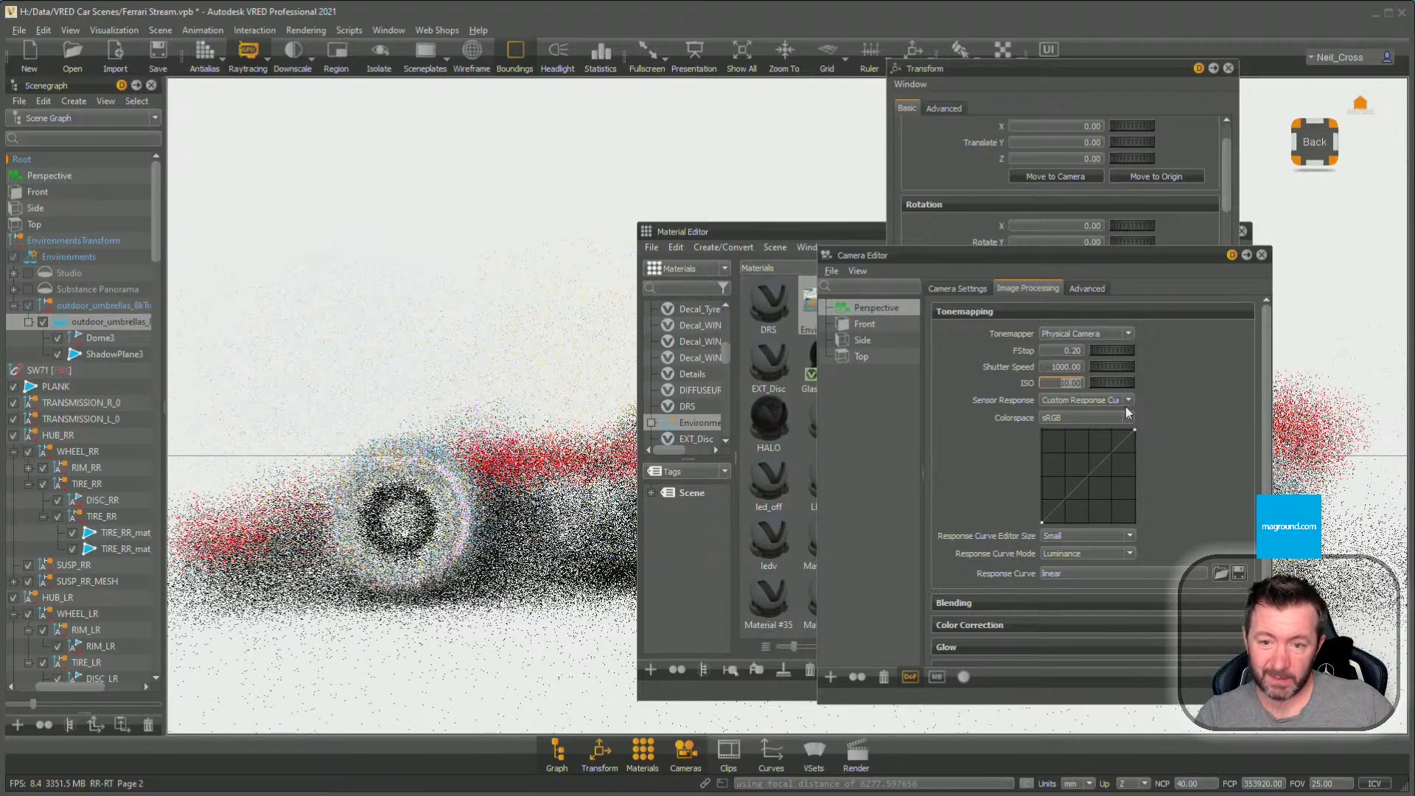
{"action": "type", "text": "1"}
{"action": "key", "text": "Return"}
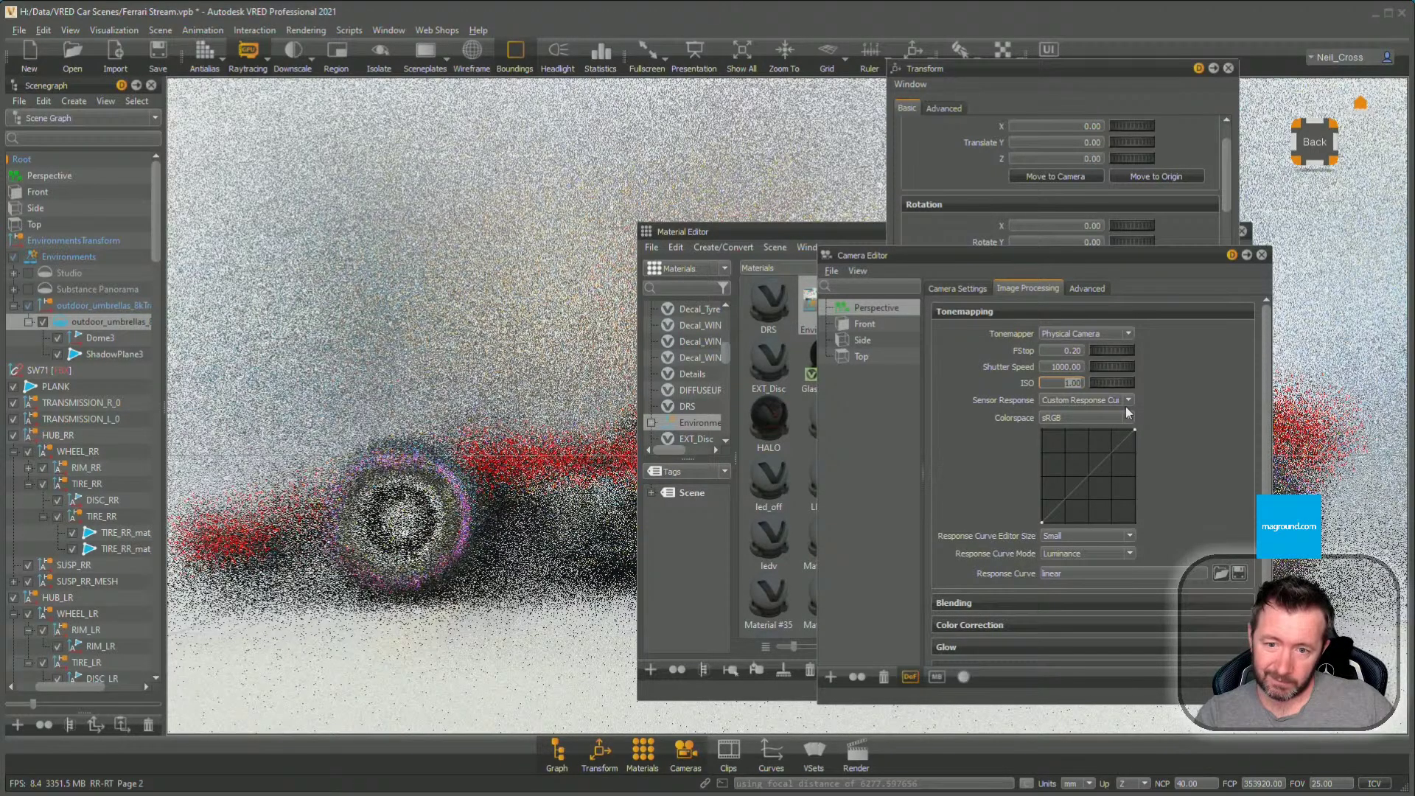
{"action": "type", "text": "100"}
{"action": "key", "text": "Return"}
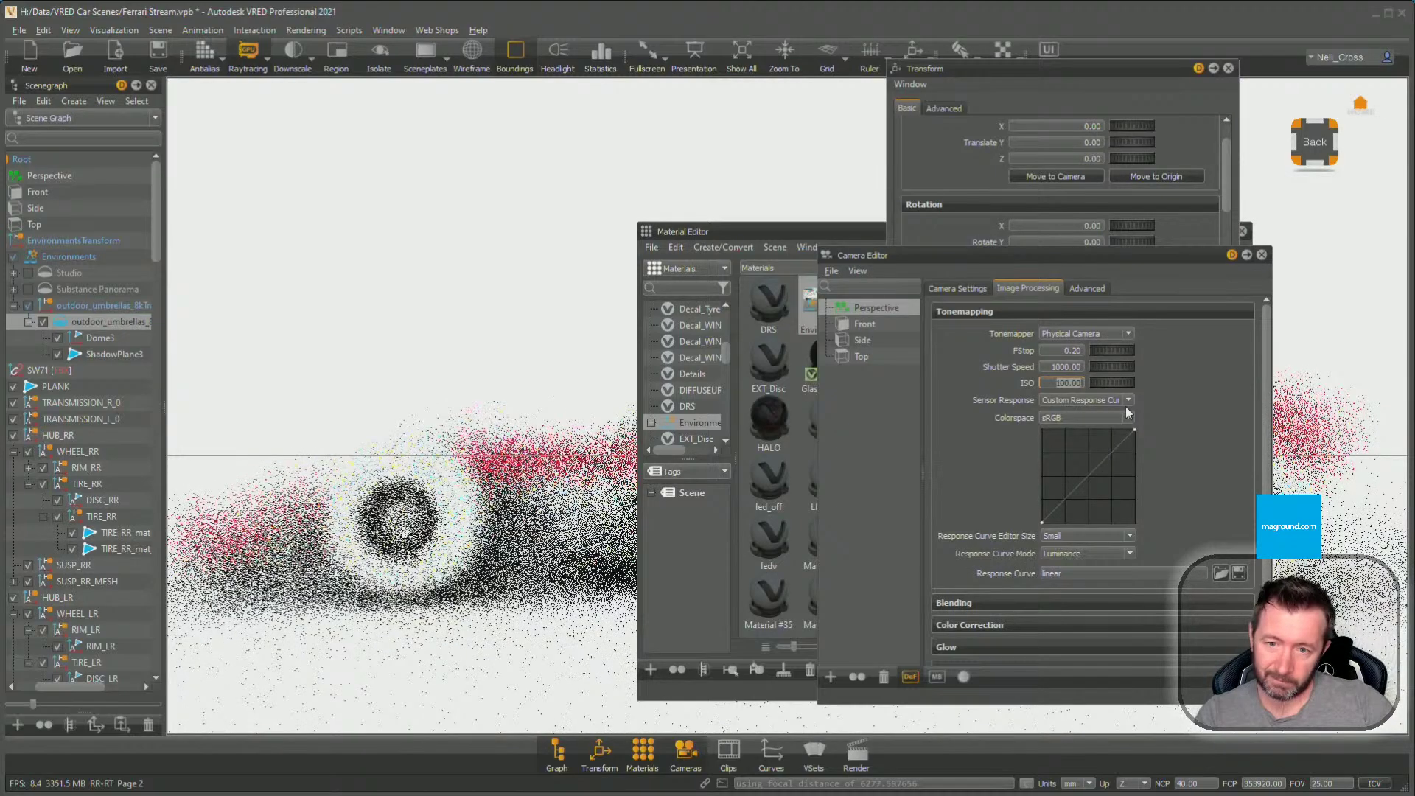
Try the Reinhard Luminance tonemapper on the Perspective camera
{"action": "left_click", "coordinate": [1112, 332]}
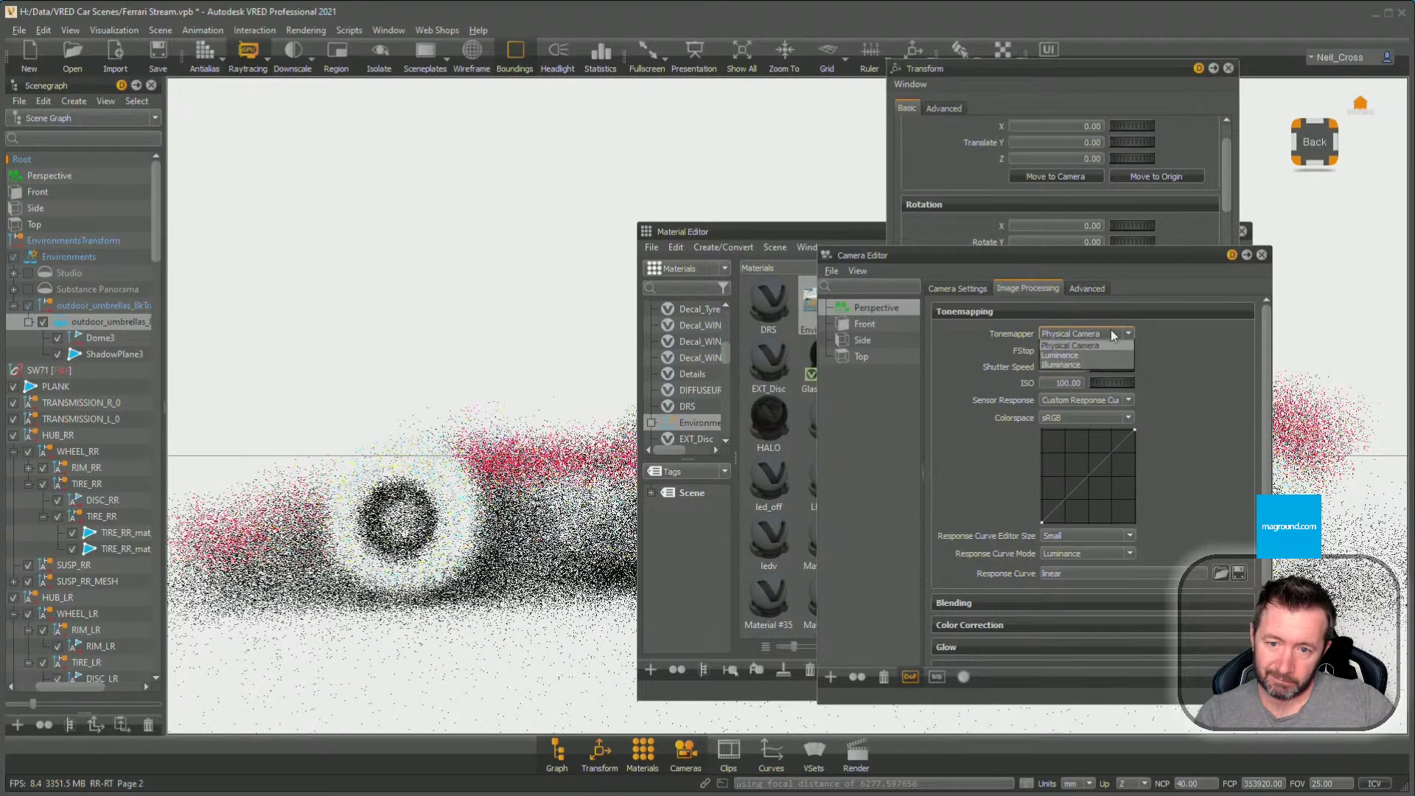
{"action": "left_click", "coordinate": [1094, 355]}
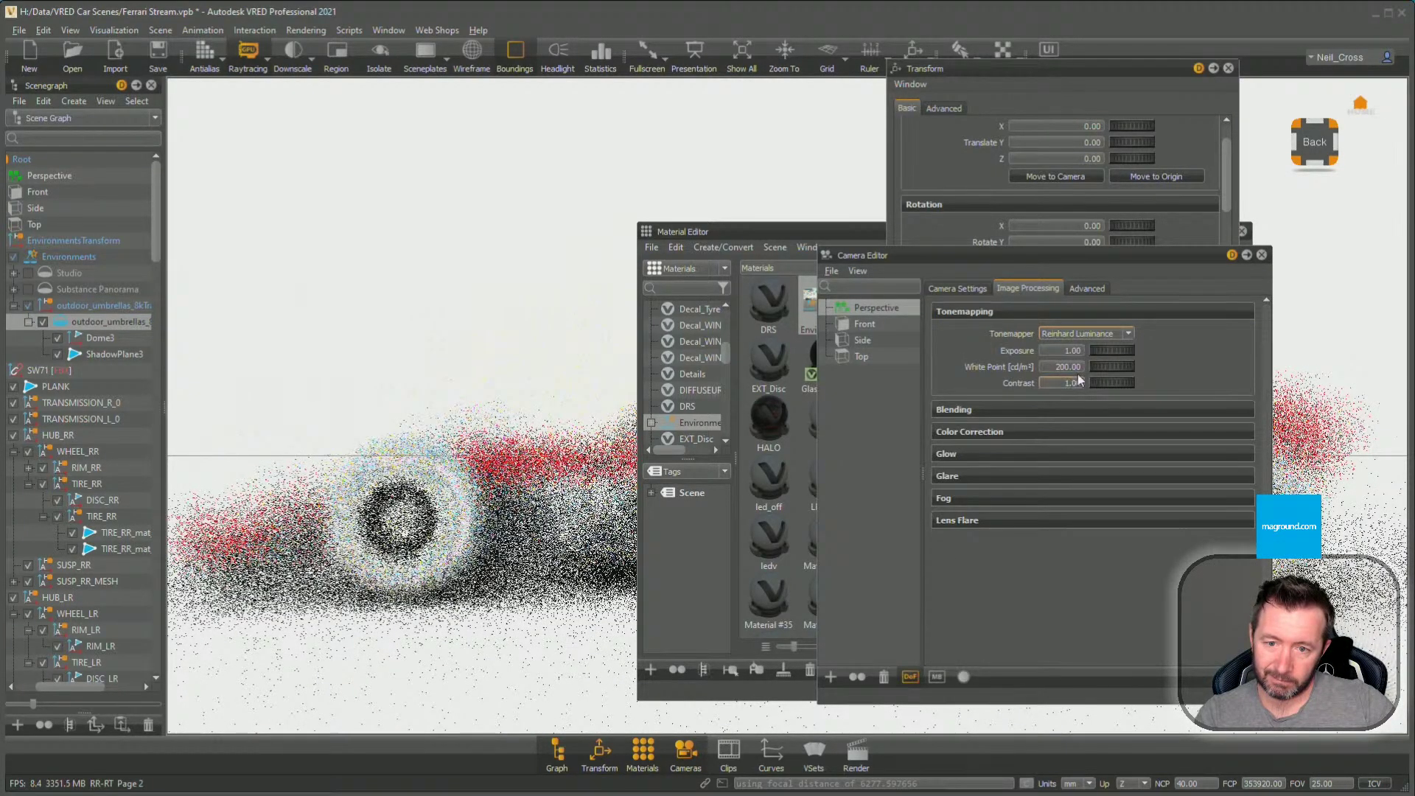
{"action": "left_click", "coordinate": [1068, 350]}
Try depth of field F-stops of 2, 5 and 1 on the Perspective camera, ending with 10
{"action": "left_click", "coordinate": [975, 290]}
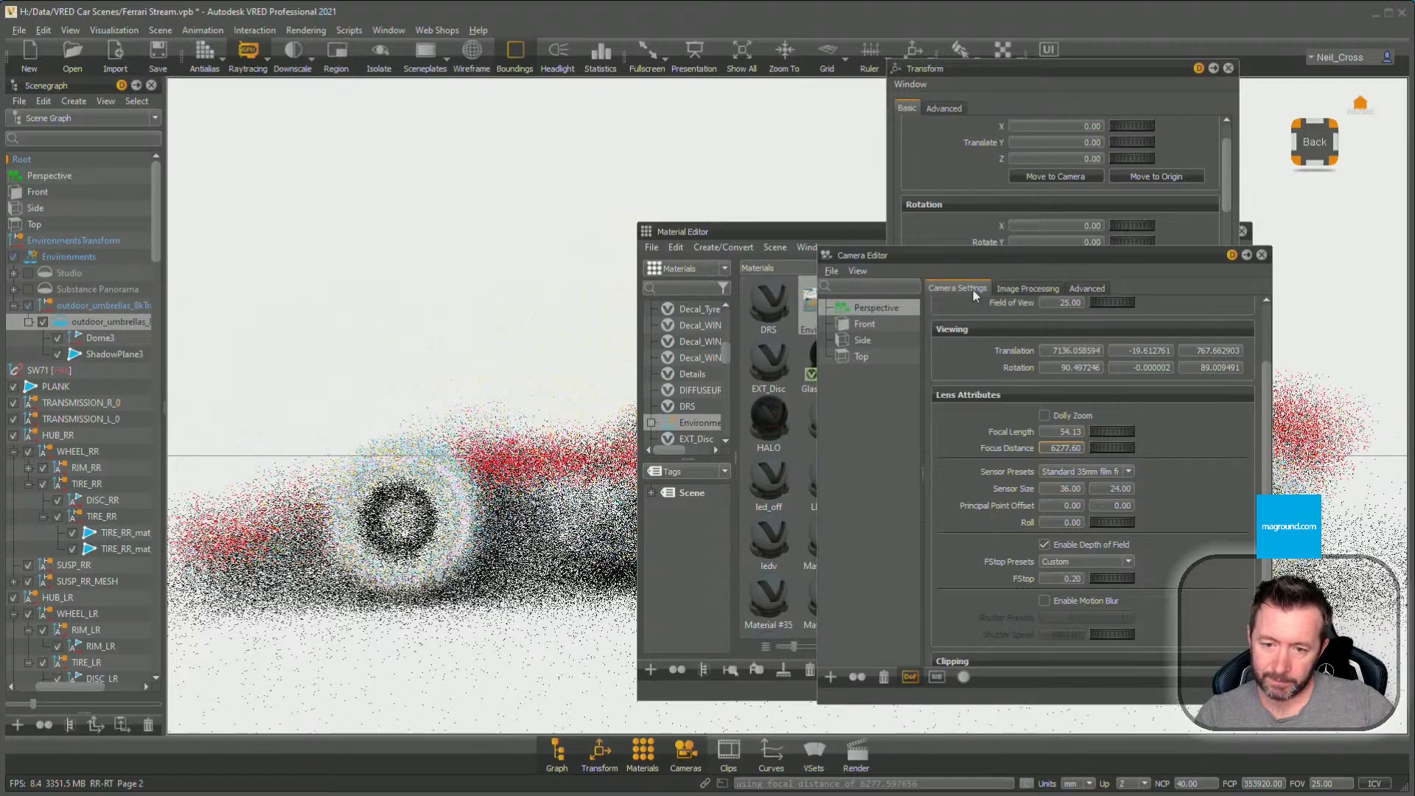
{"action": "left_click", "coordinate": [1127, 561]}
{"action": "left_click", "coordinate": [1130, 621]}
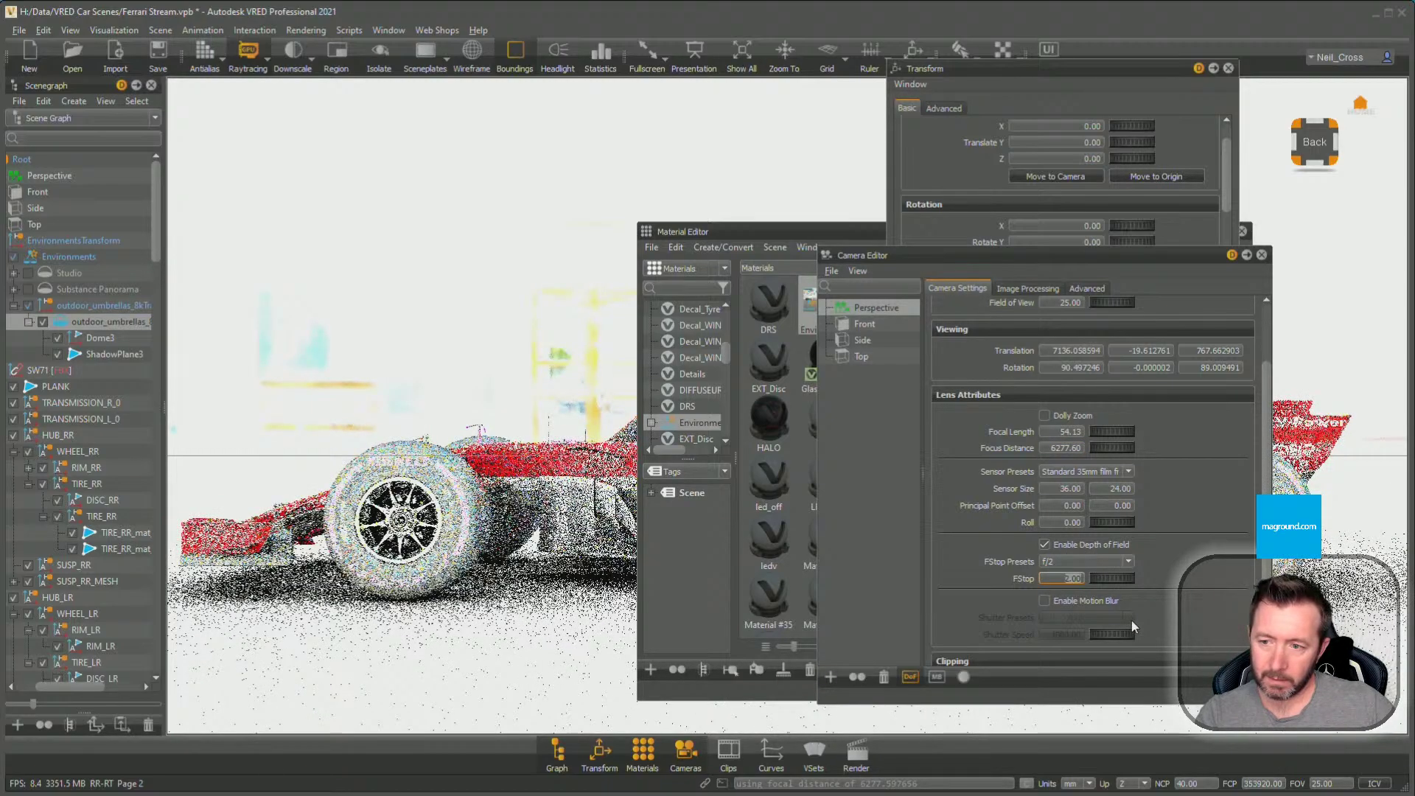
{"action": "type", "text": "5"}
{"action": "key", "text": "Return"}
{"action": "type", "text": "1"}
{"action": "key", "text": "Return"}
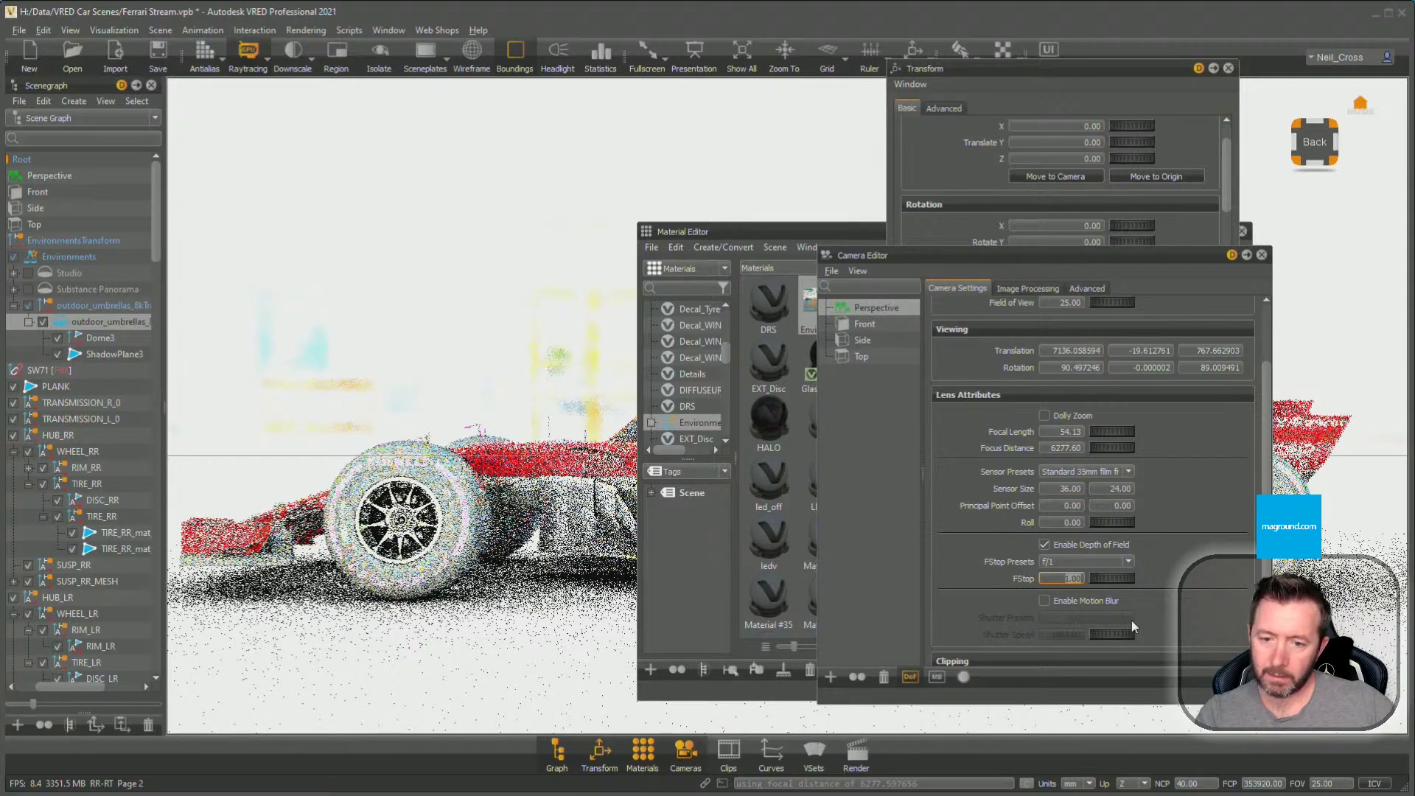
{"action": "type", "text": "10"}
{"action": "key", "text": "Return"}
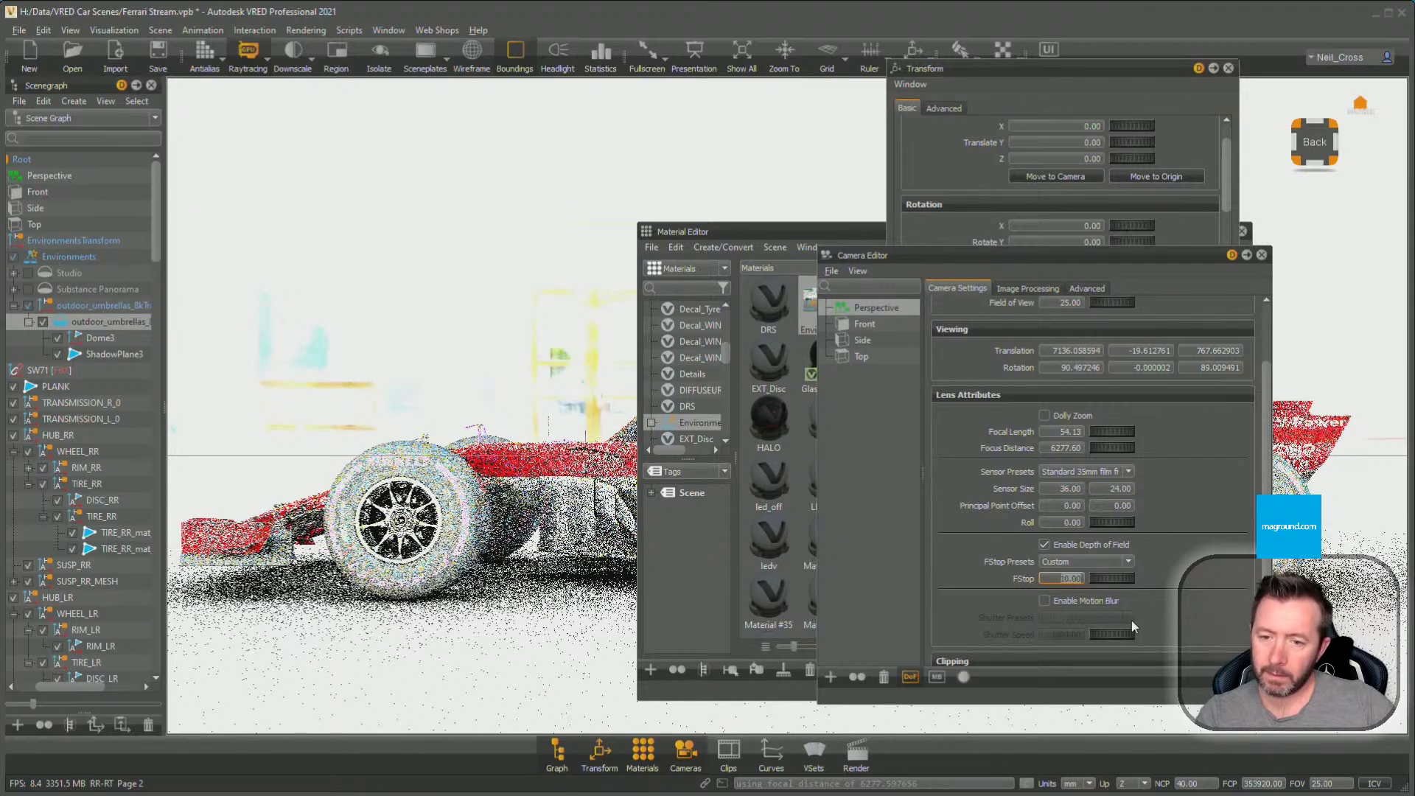
Restart raytracing to compare the side view with the OpenGL rendering, and turn raytracing off again
{"action": "left_click", "coordinate": [245, 59]}
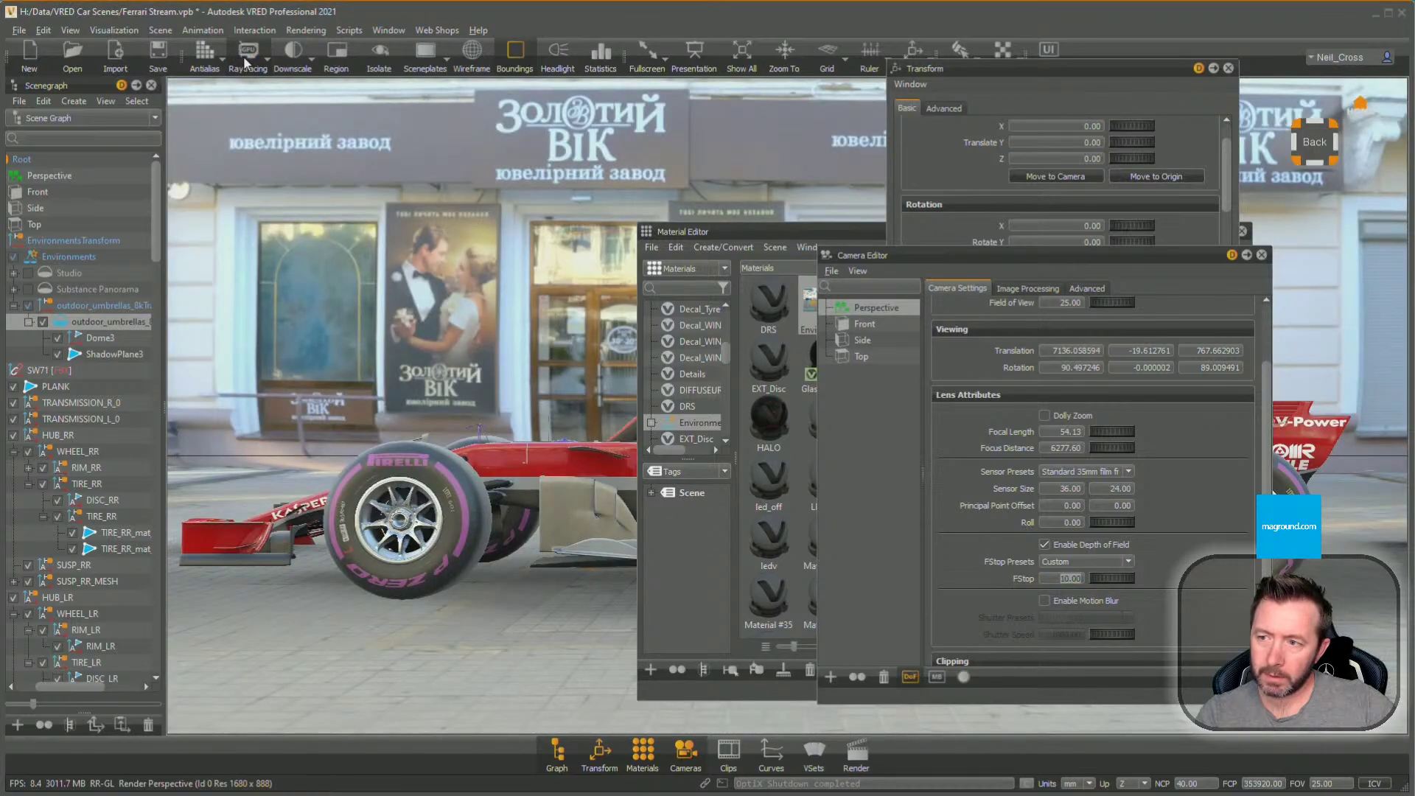
{"action": "left_click", "coordinate": [243, 56]}
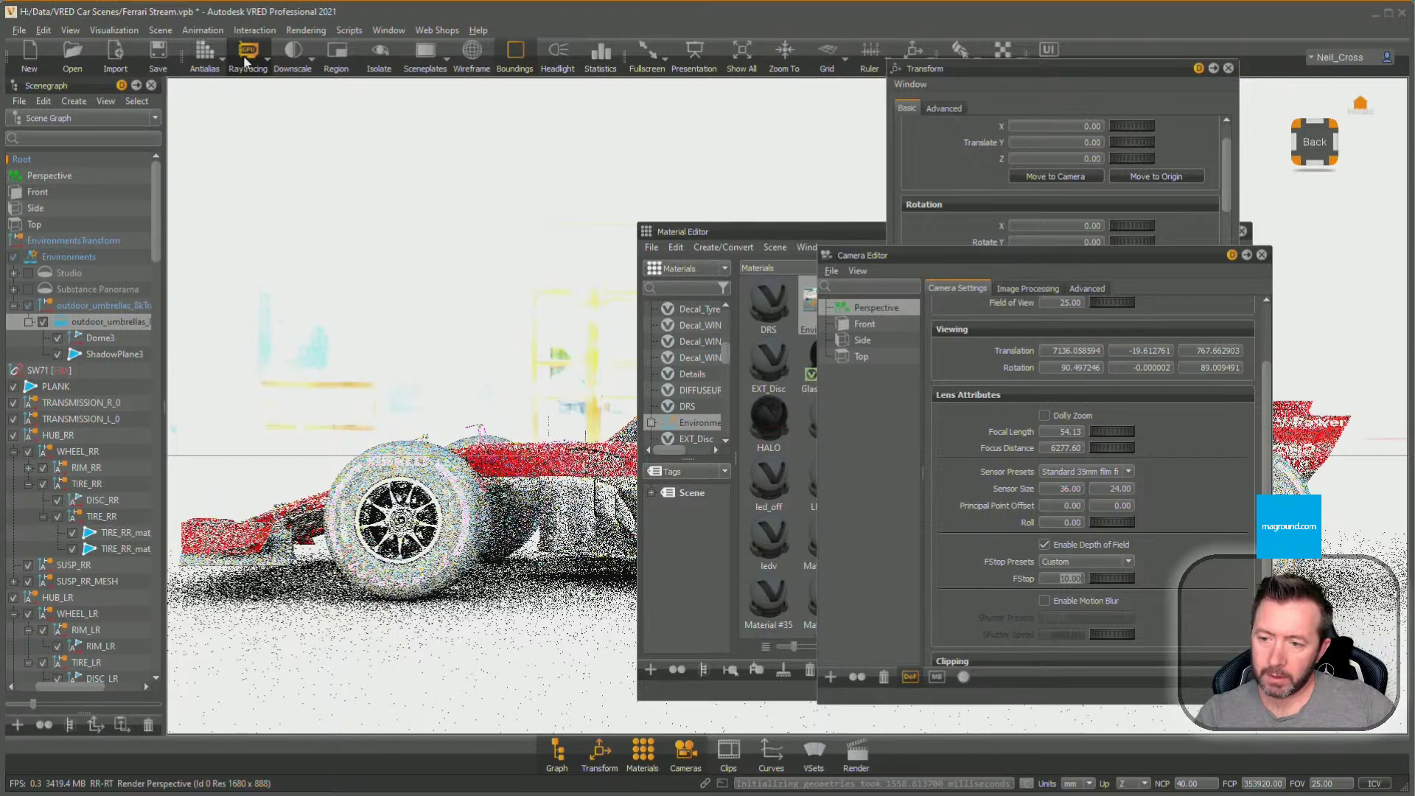
{"action": "left_click", "coordinate": [243, 55]}
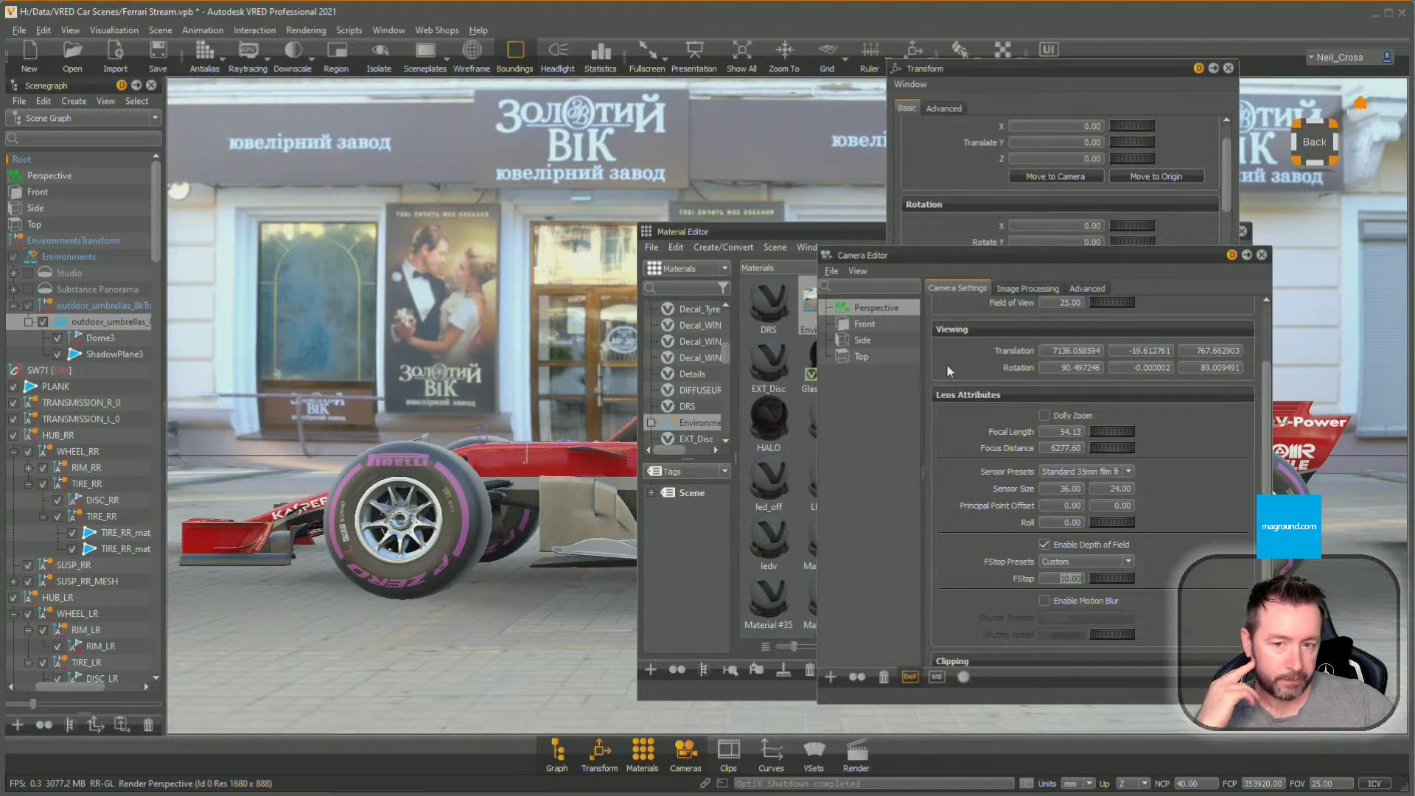
Set the Perspective camera's tonemapper to Physical Camera with F-stop 8 and shutter speed 100
{"action": "left_click", "coordinate": [1027, 287]}
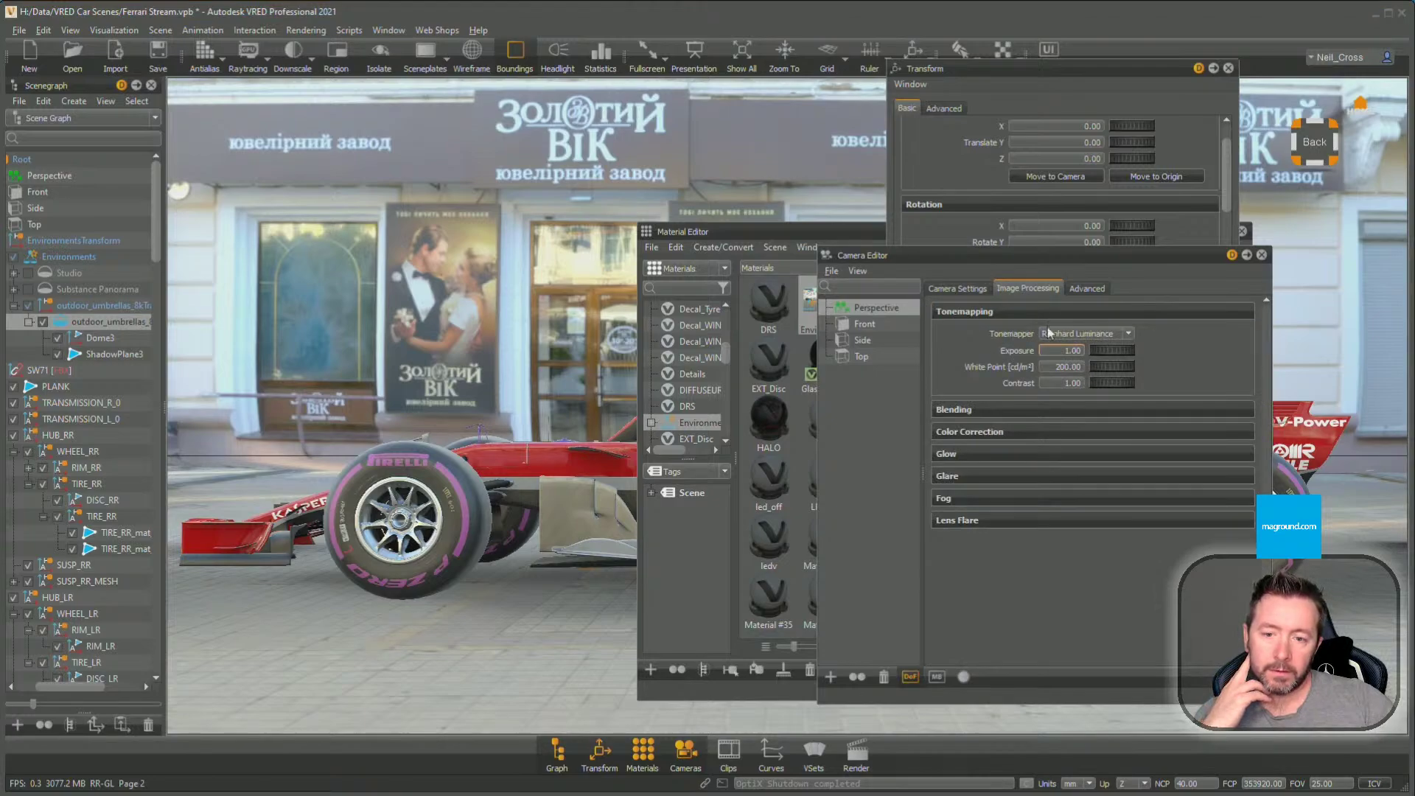
{"action": "left_click", "coordinate": [1081, 333]}
{"action": "left_click", "coordinate": [1066, 392]}
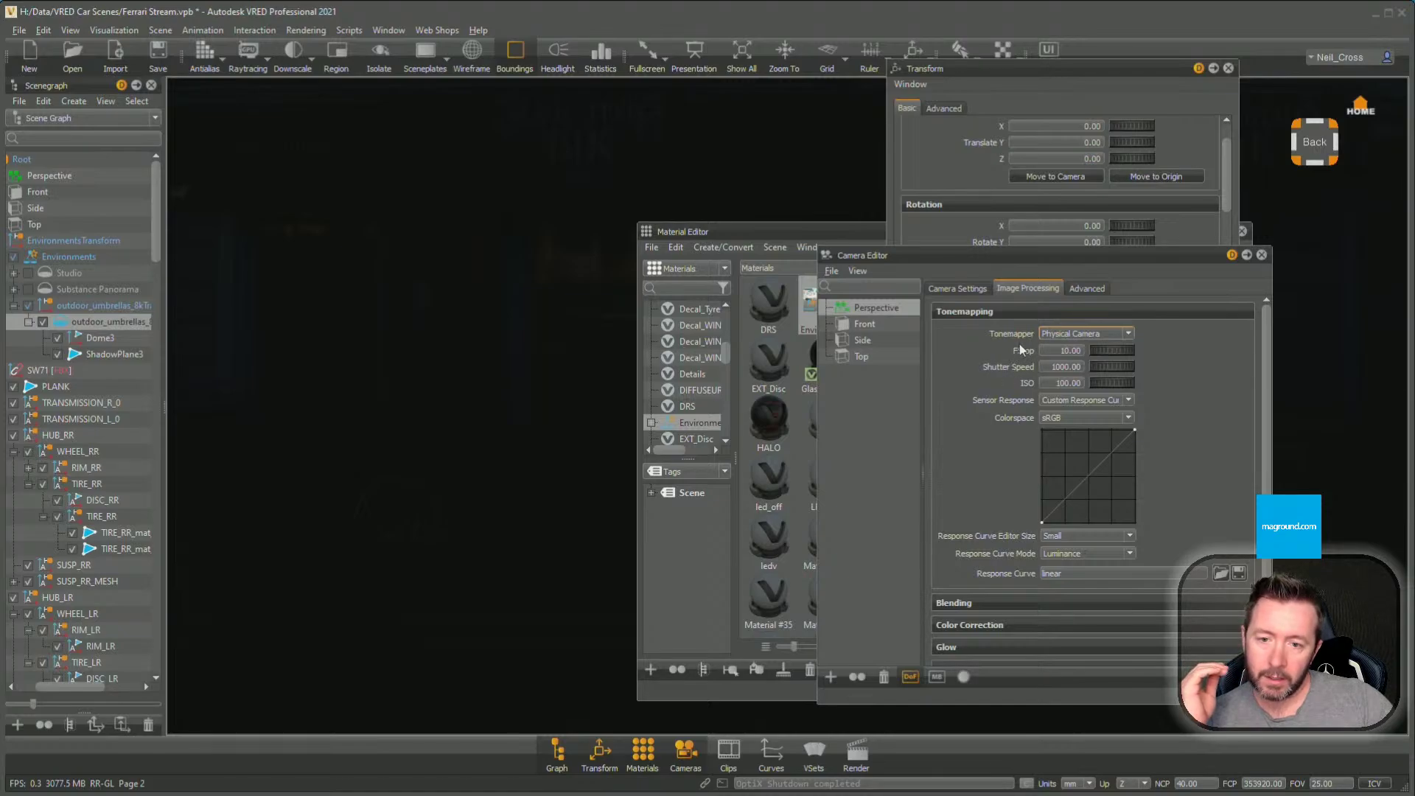
{"action": "double_click", "coordinate": [1065, 351]}
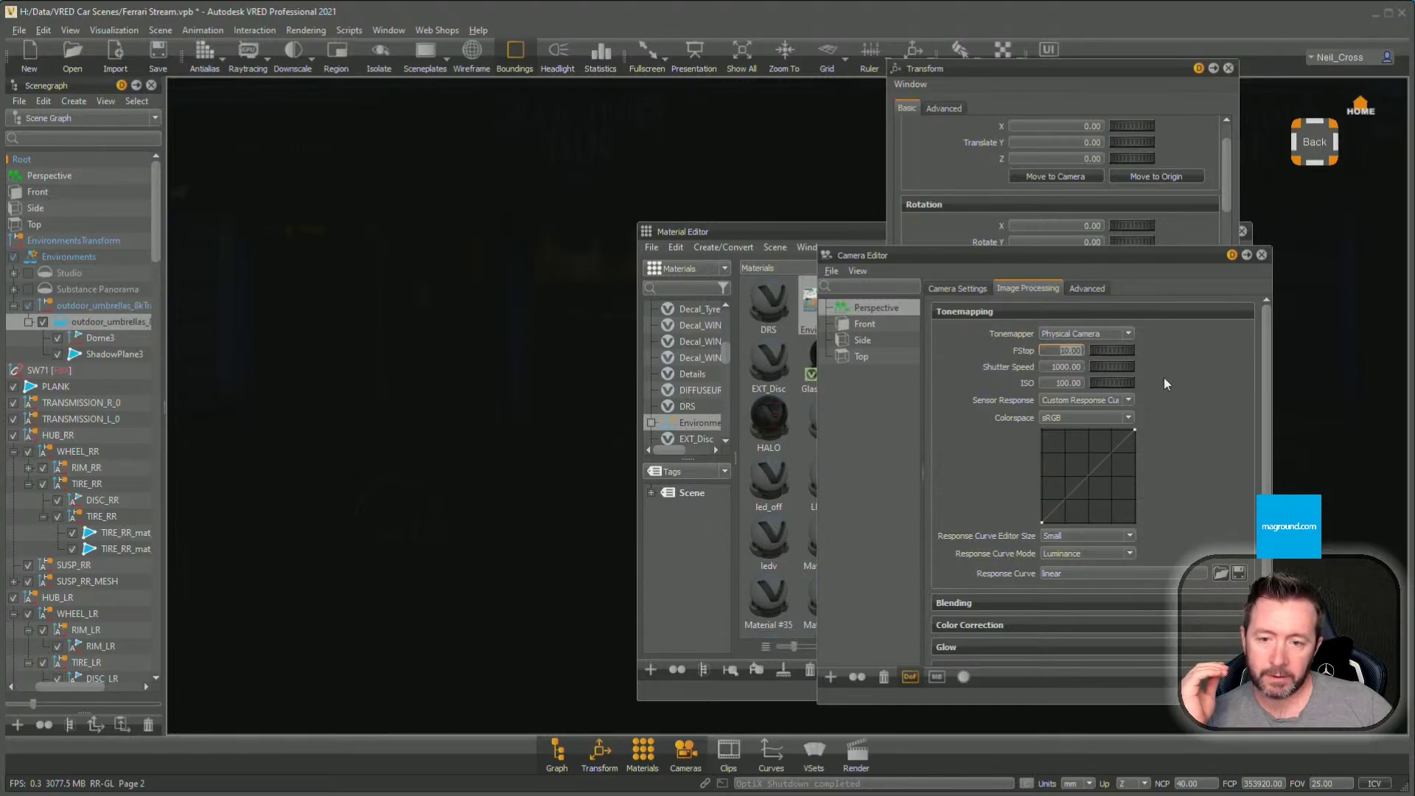
{"action": "type", "text": "8"}
{"action": "key", "text": "Tab"}
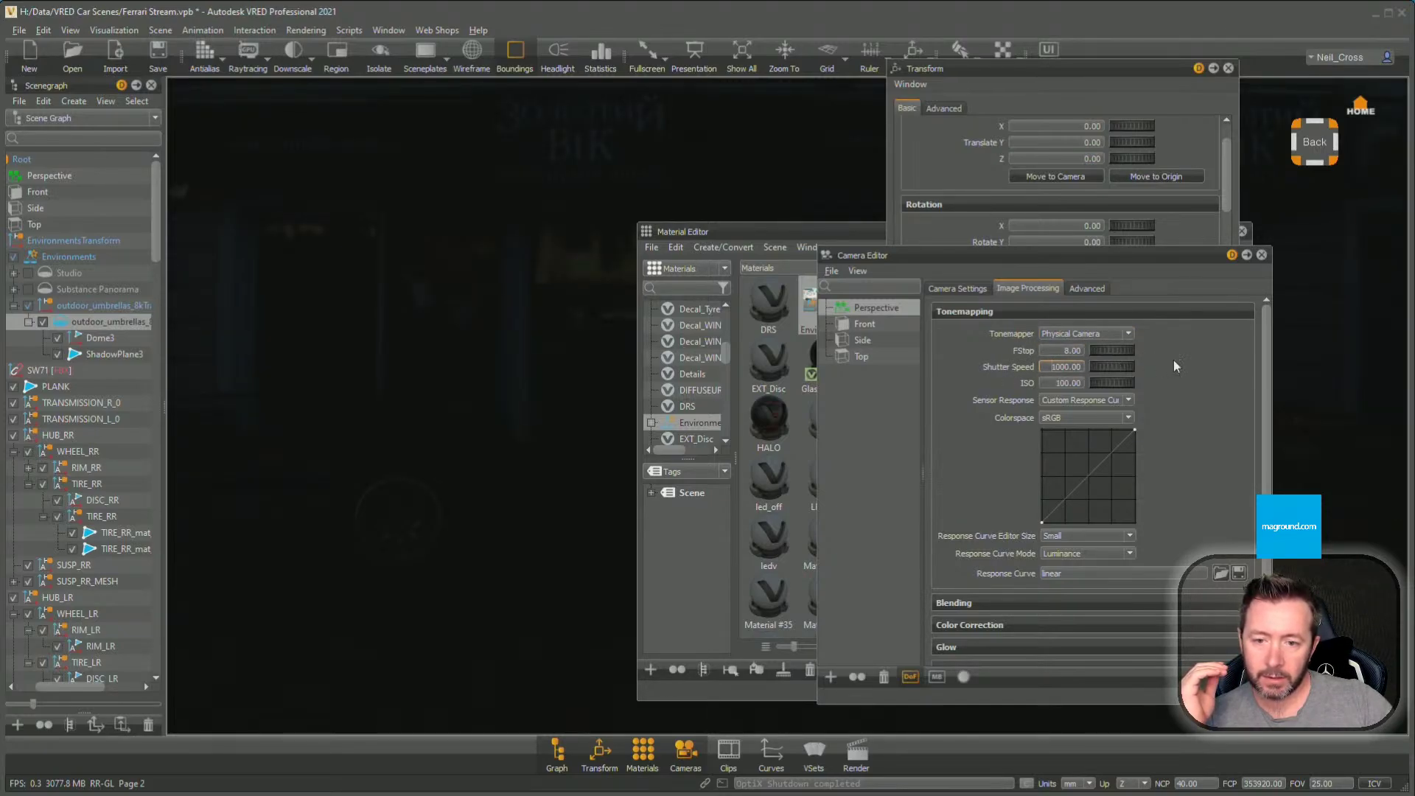
{"action": "type", "text": "1"}
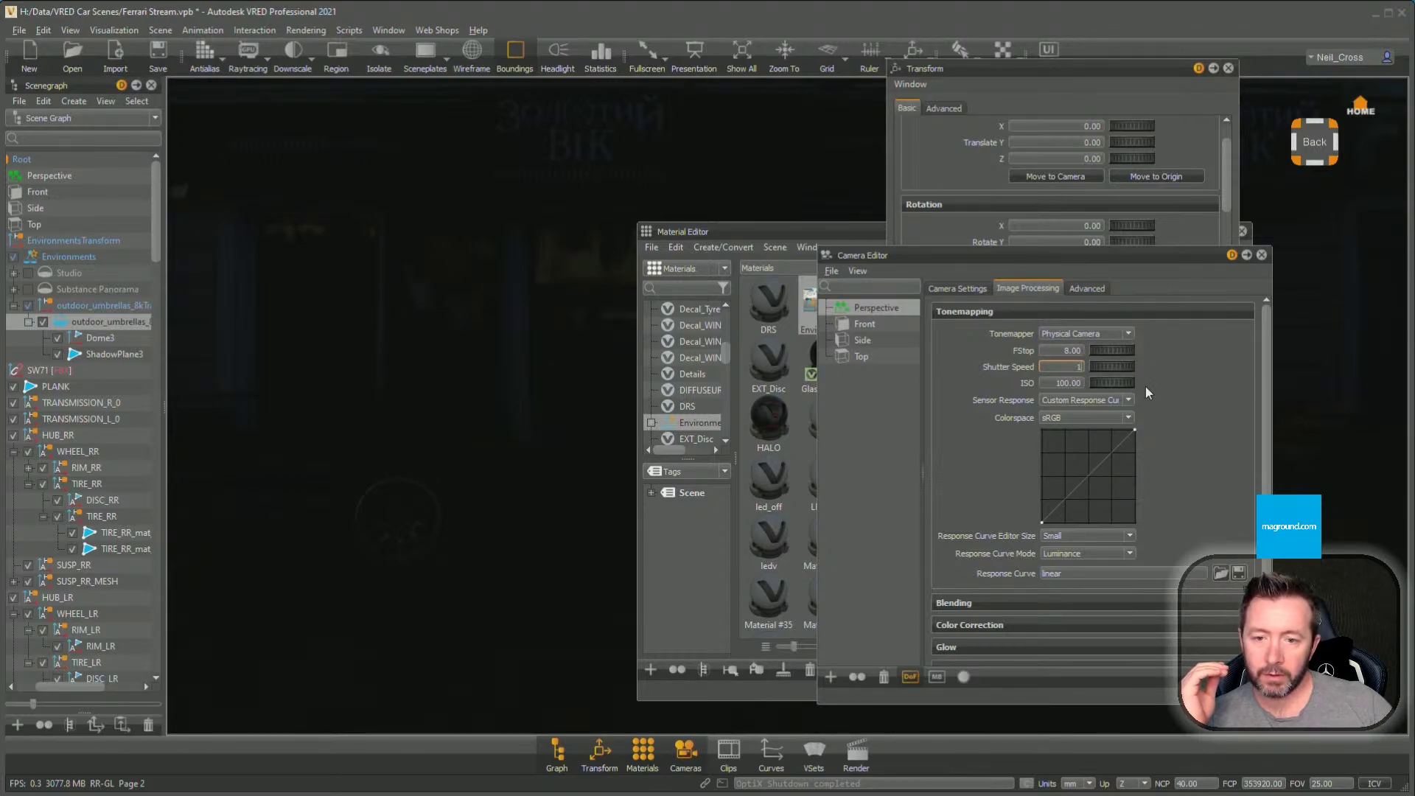
{"action": "type", "text": "00"}
{"action": "key", "text": "Return"}
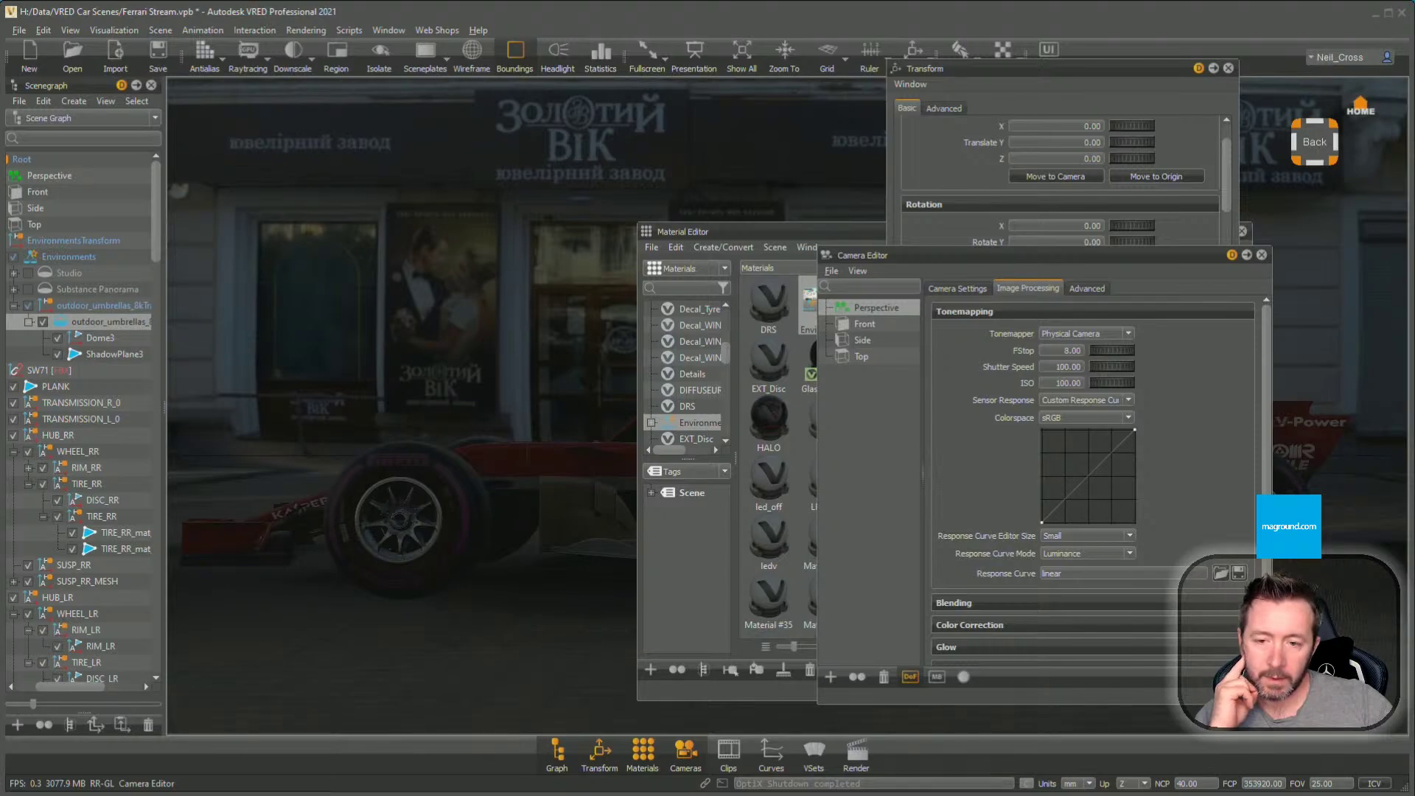
Set the outdoor_umbrellas environment material's color correction exposure to 0.2
{"action": "left_click", "coordinate": [768, 233]}
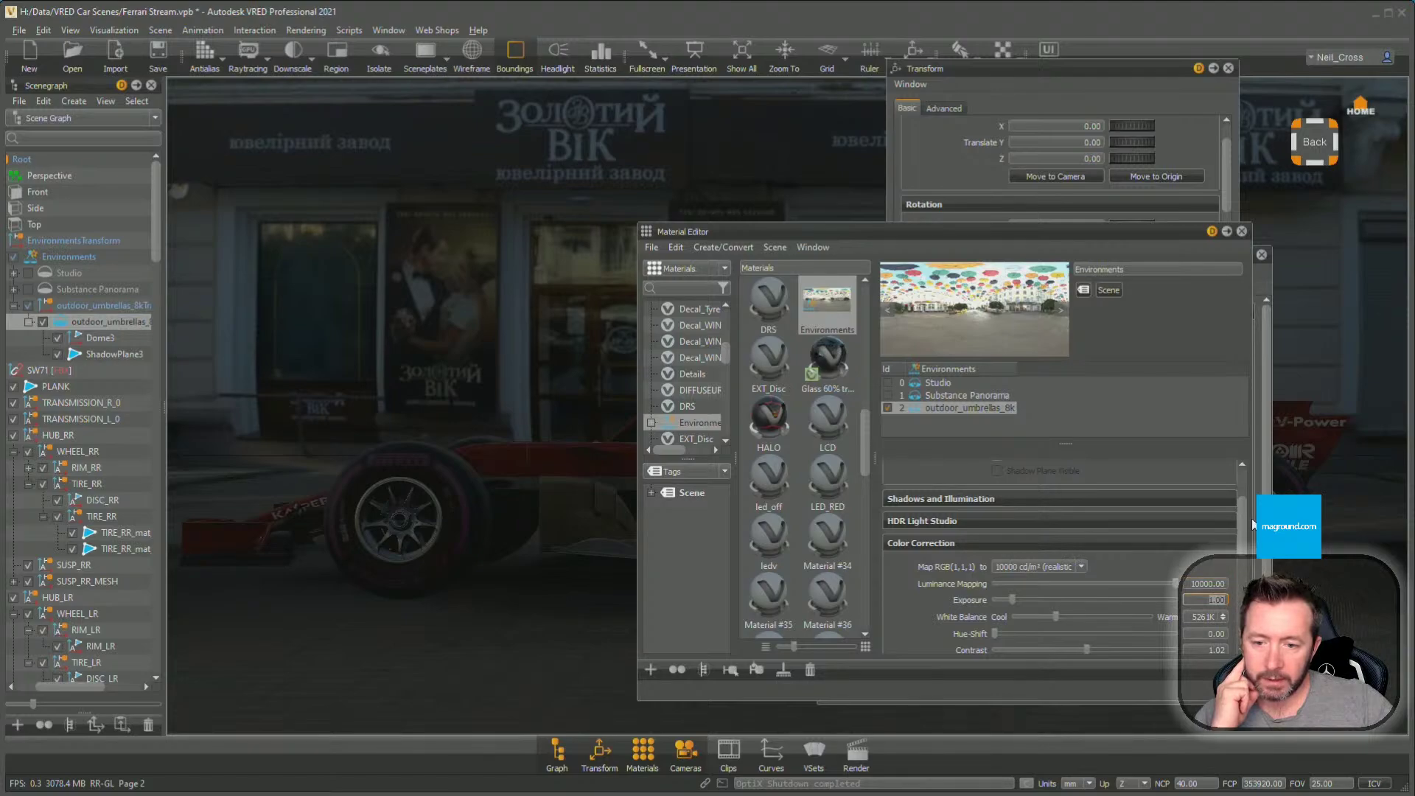
{"action": "scroll", "coordinate": [1243, 568], "scroll_direction": "down", "scroll_amount": 3}
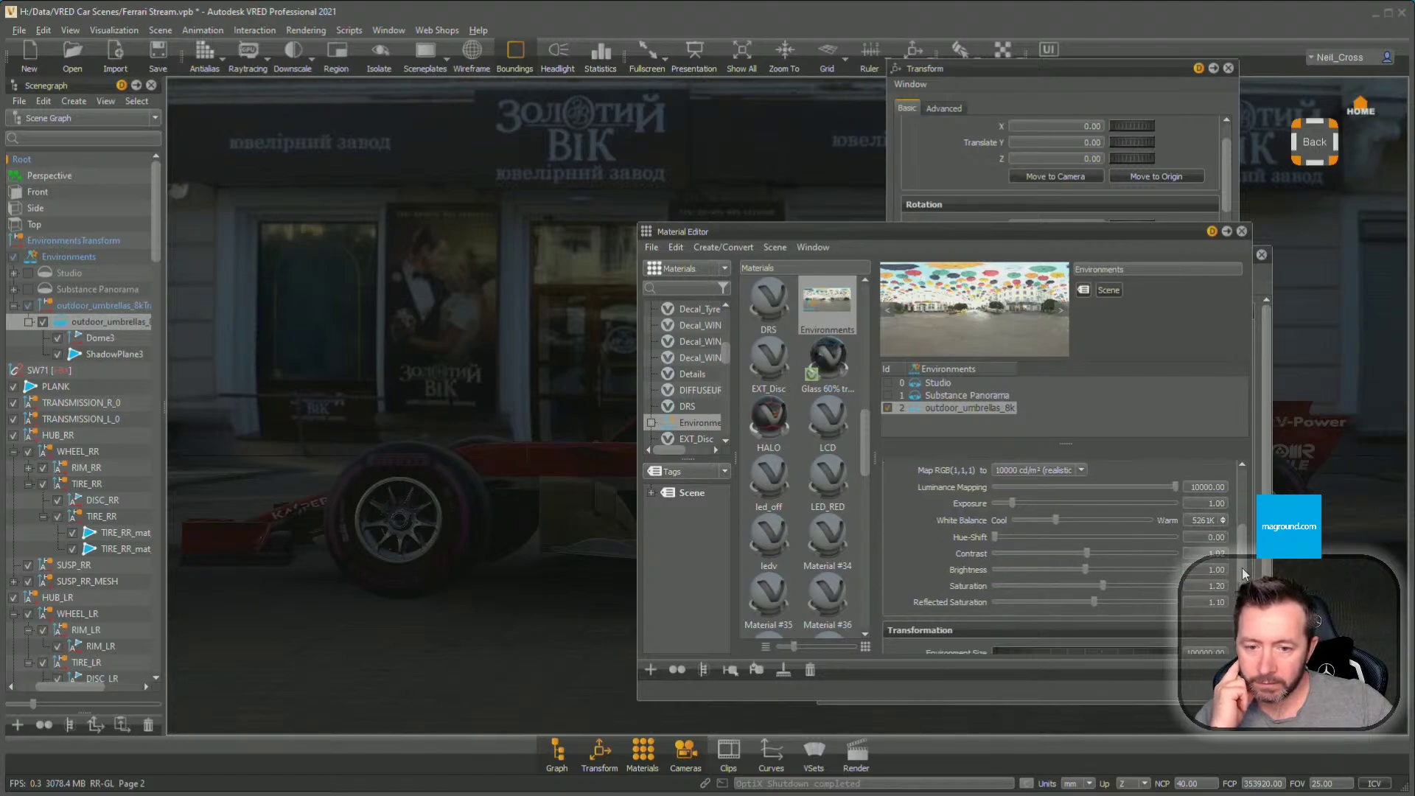
{"action": "scroll", "coordinate": [1243, 565], "scroll_direction": "up", "scroll_amount": 1}
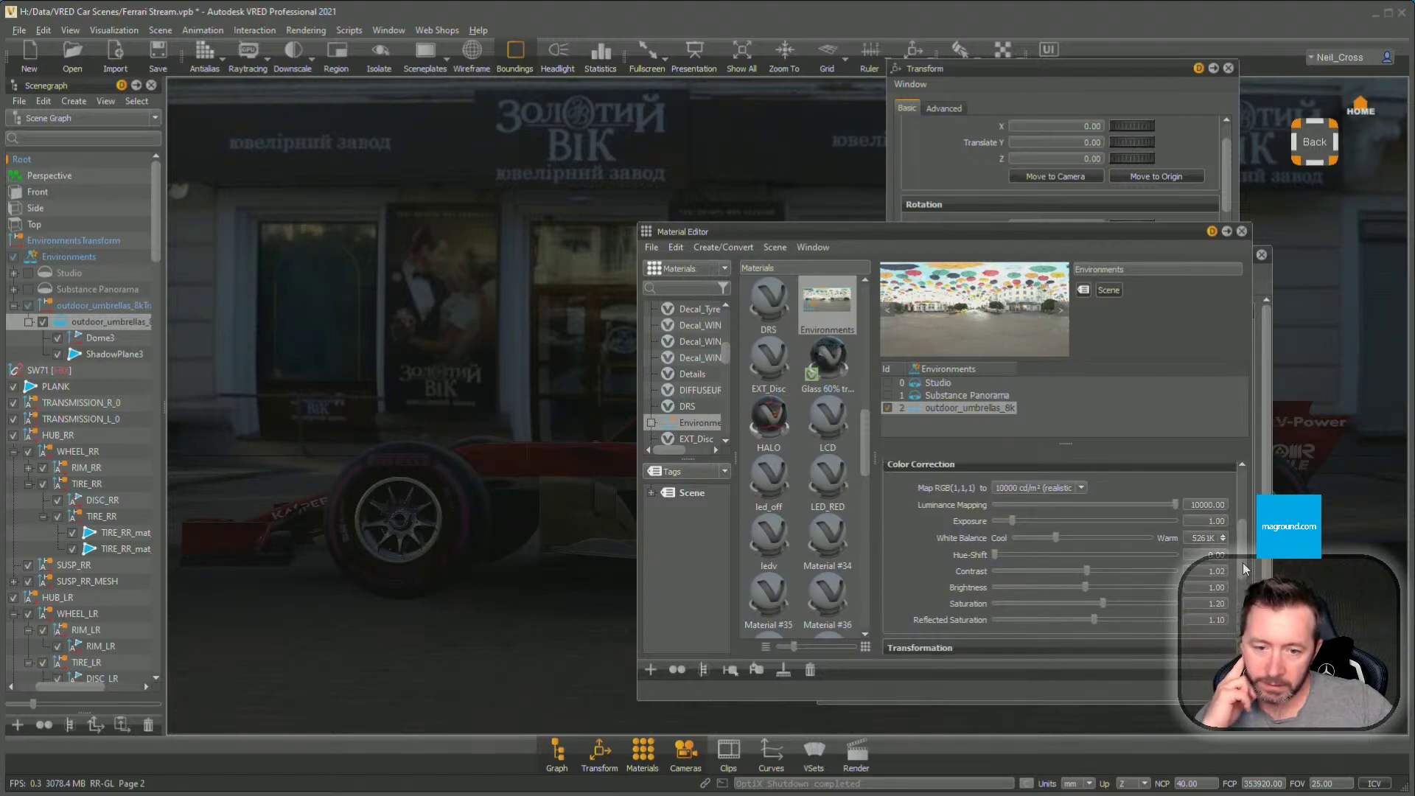
{"action": "left_click", "coordinate": [1204, 536]}
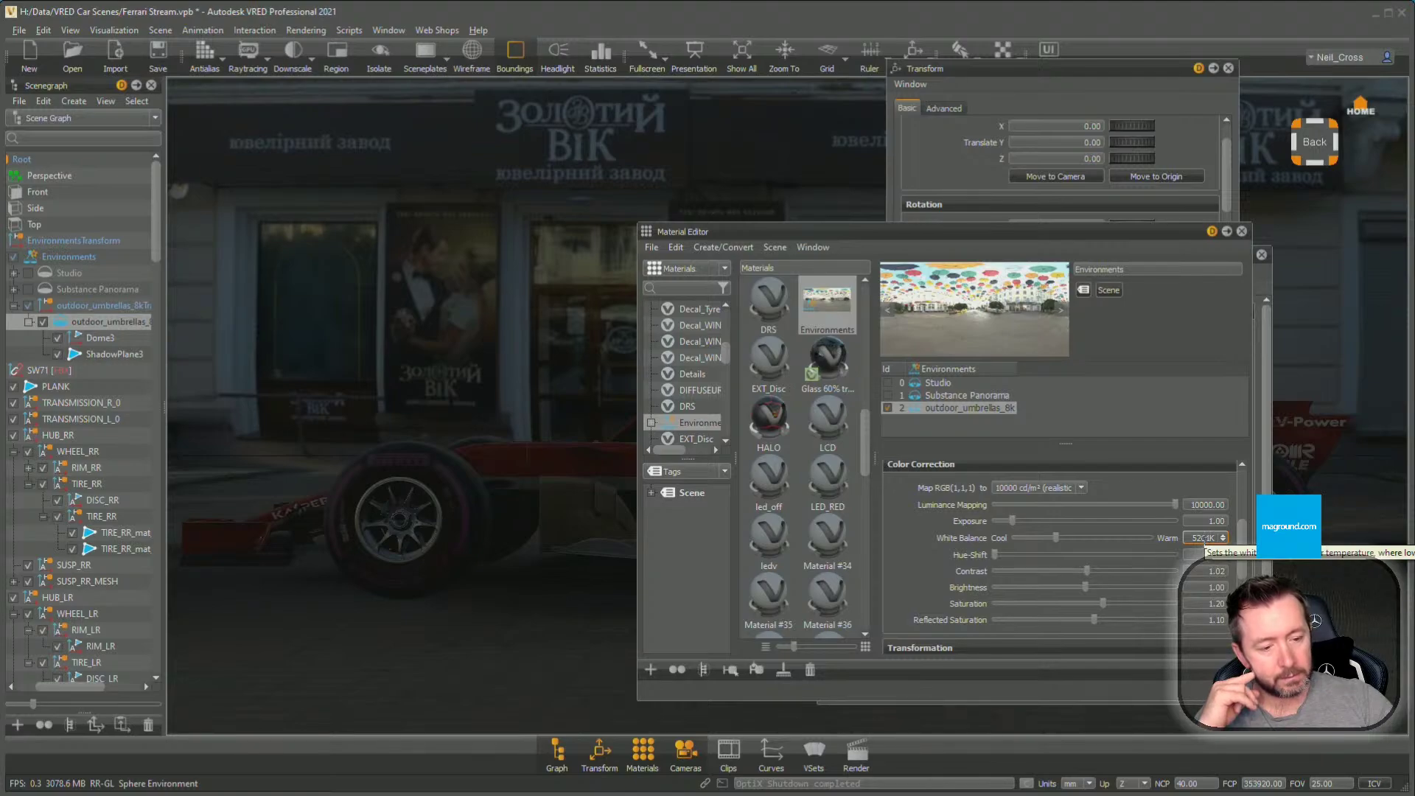
{"action": "left_click", "coordinate": [1192, 555]}
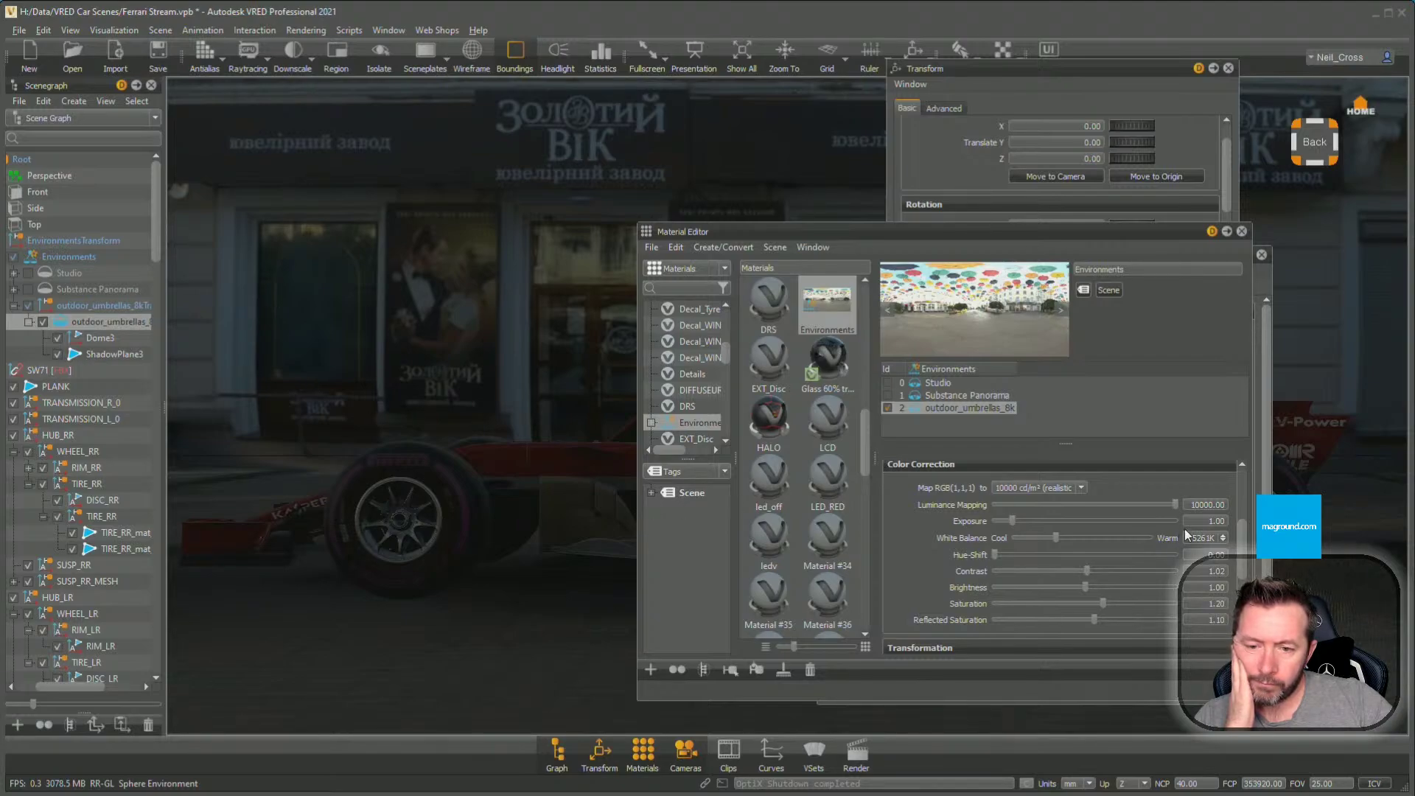
{"action": "left_click", "coordinate": [1207, 521]}
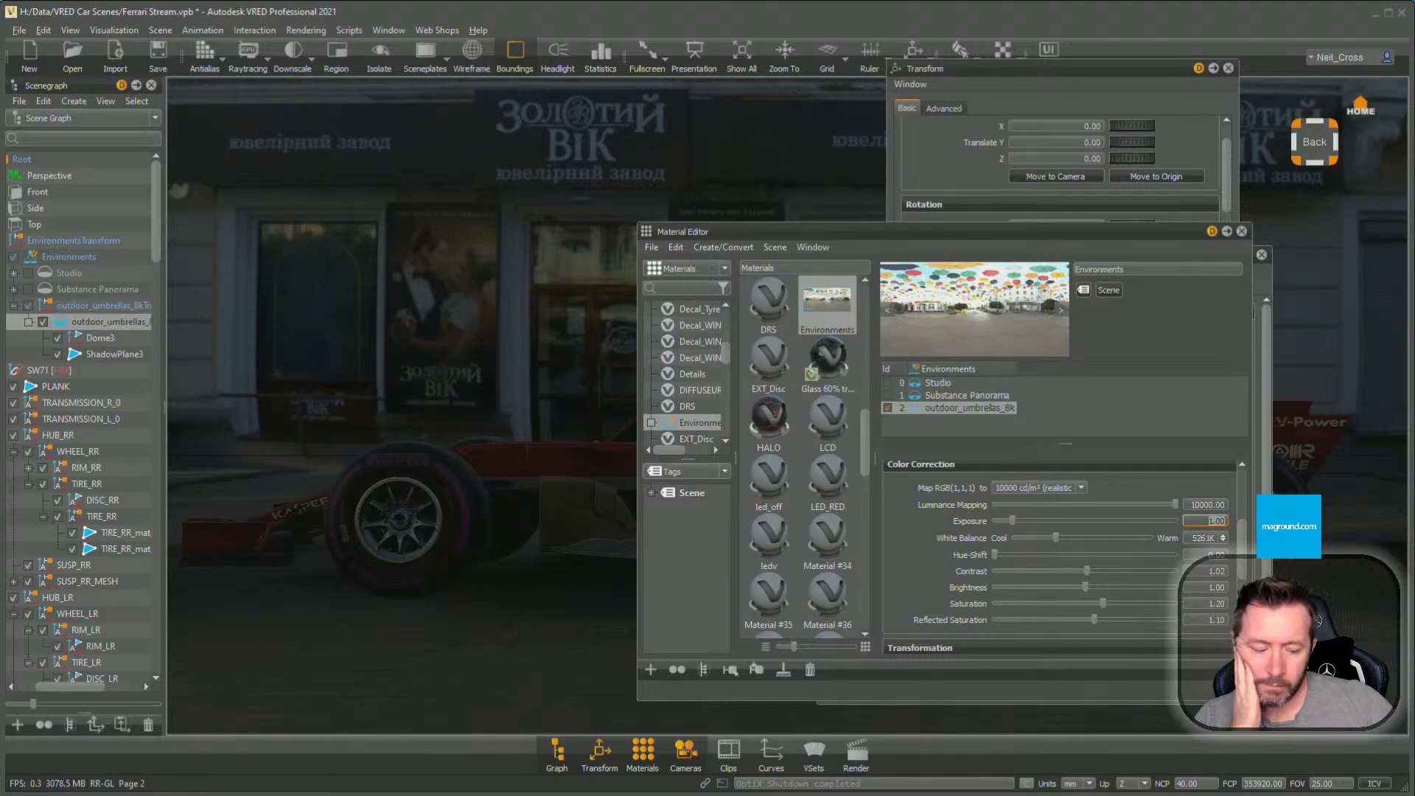
{"action": "type", "text": "0.2"}
{"action": "key", "text": "Return"}
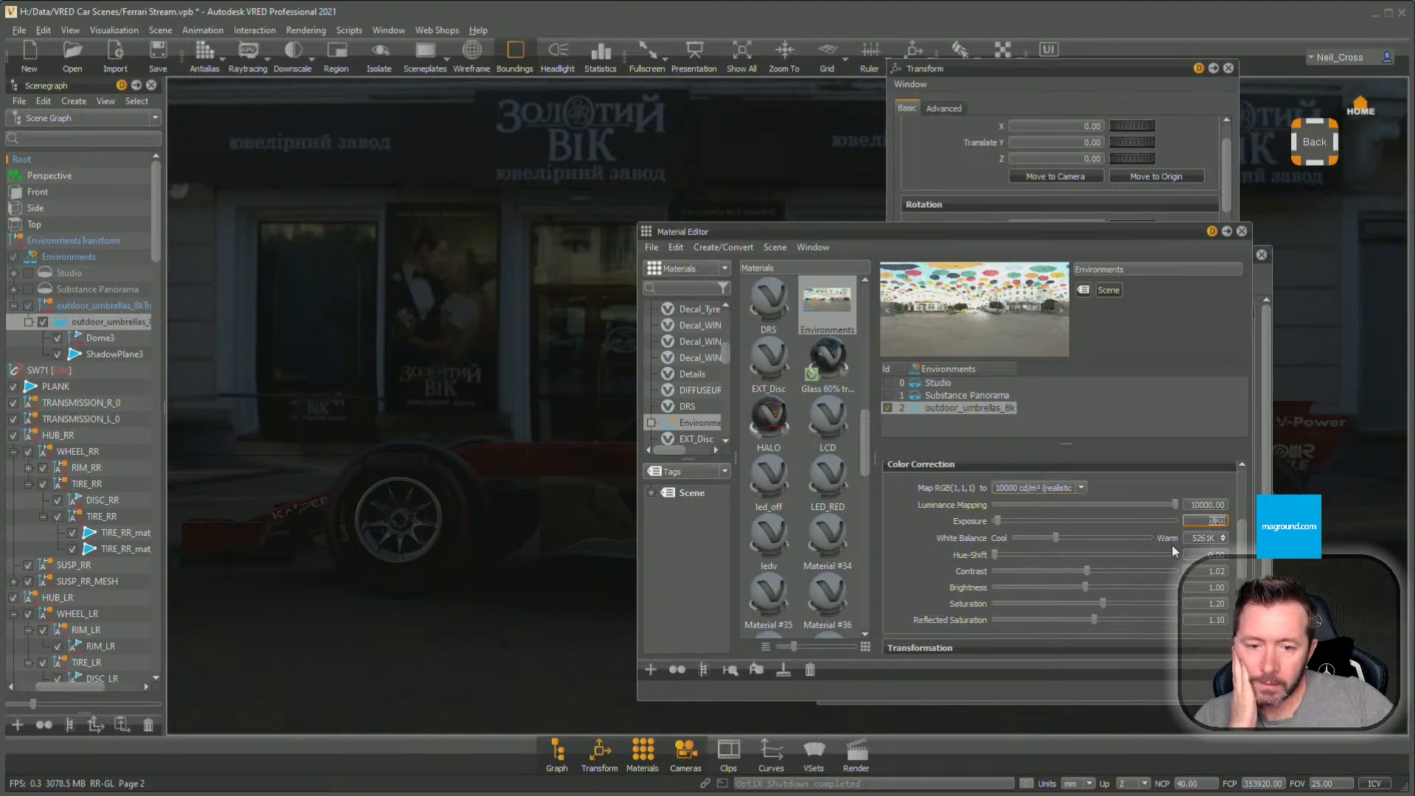
{"action": "left_click_drag", "start_coordinate": [1244, 526], "coordinate": [1241, 484]}
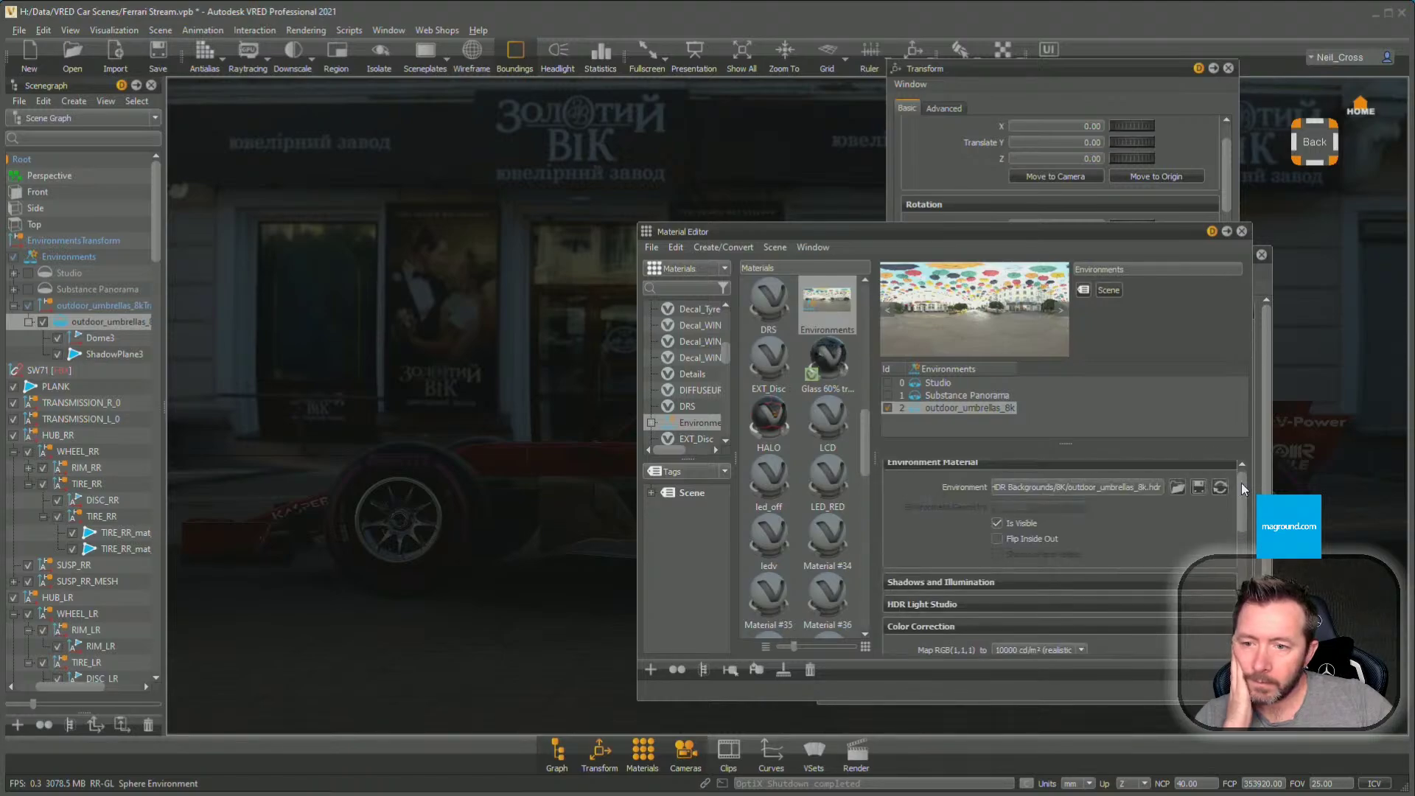
Close the material editor and toggle raytracing to compare with the OpenGL view, leaving raytracing on
{"action": "left_click", "coordinate": [1241, 232]}
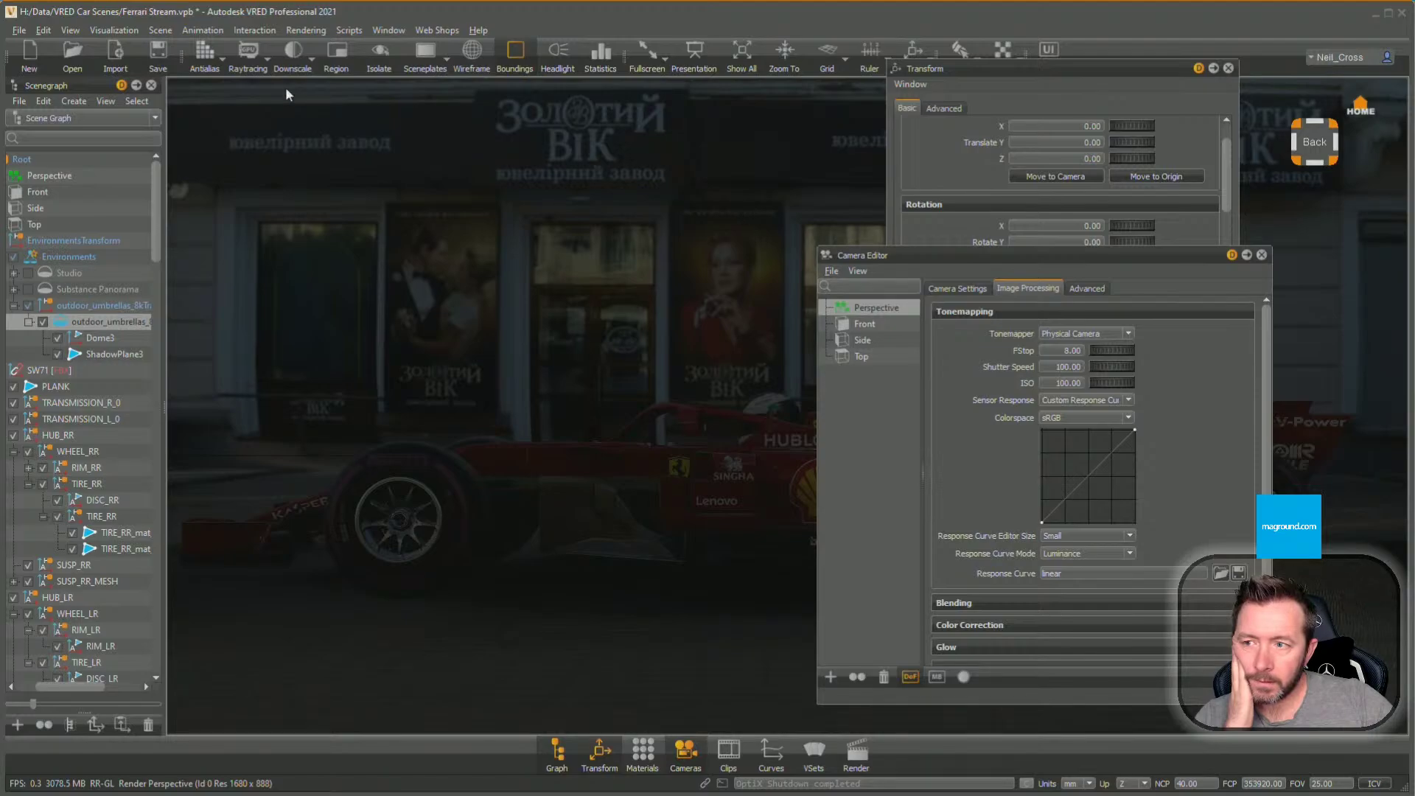
{"action": "left_click", "coordinate": [248, 52]}
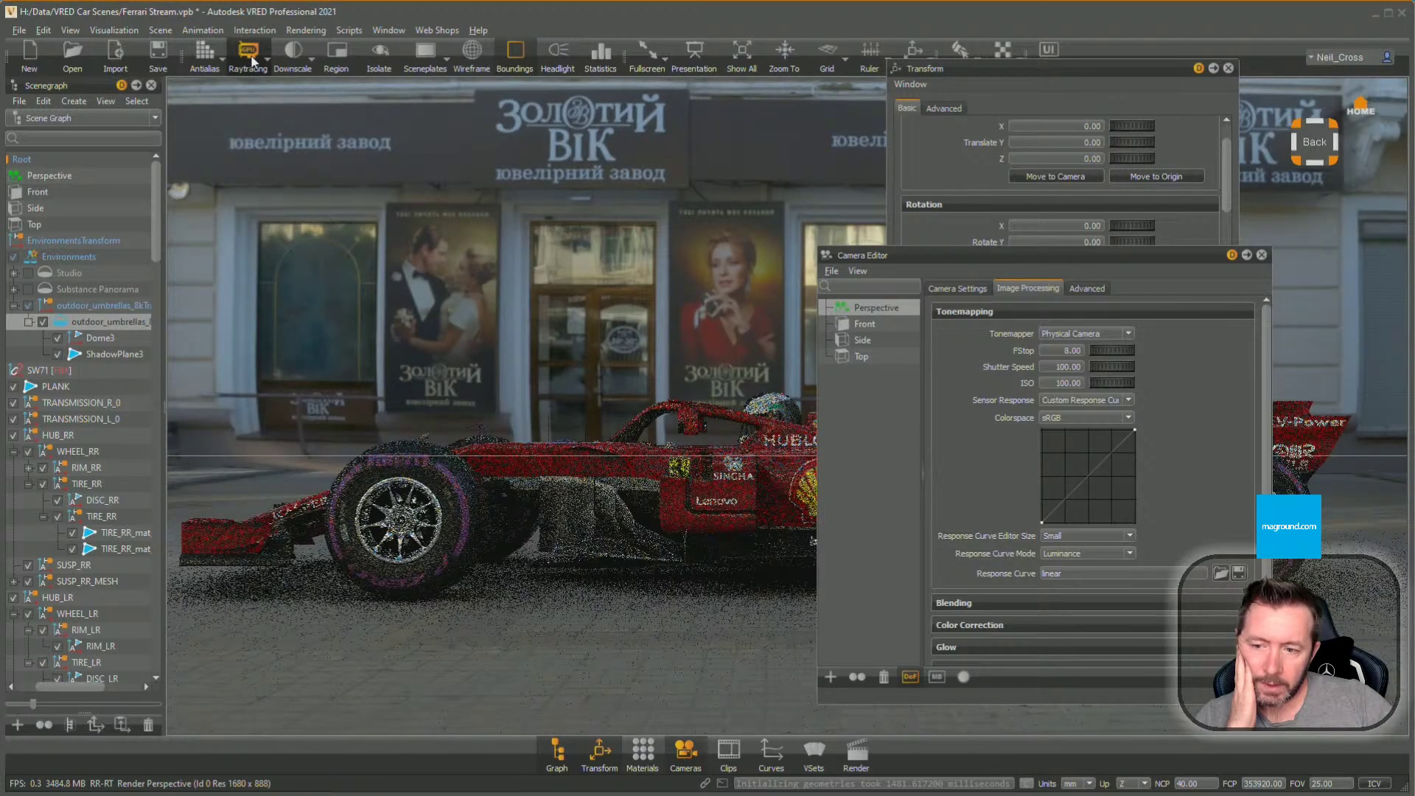
{"action": "left_click", "coordinate": [251, 62]}
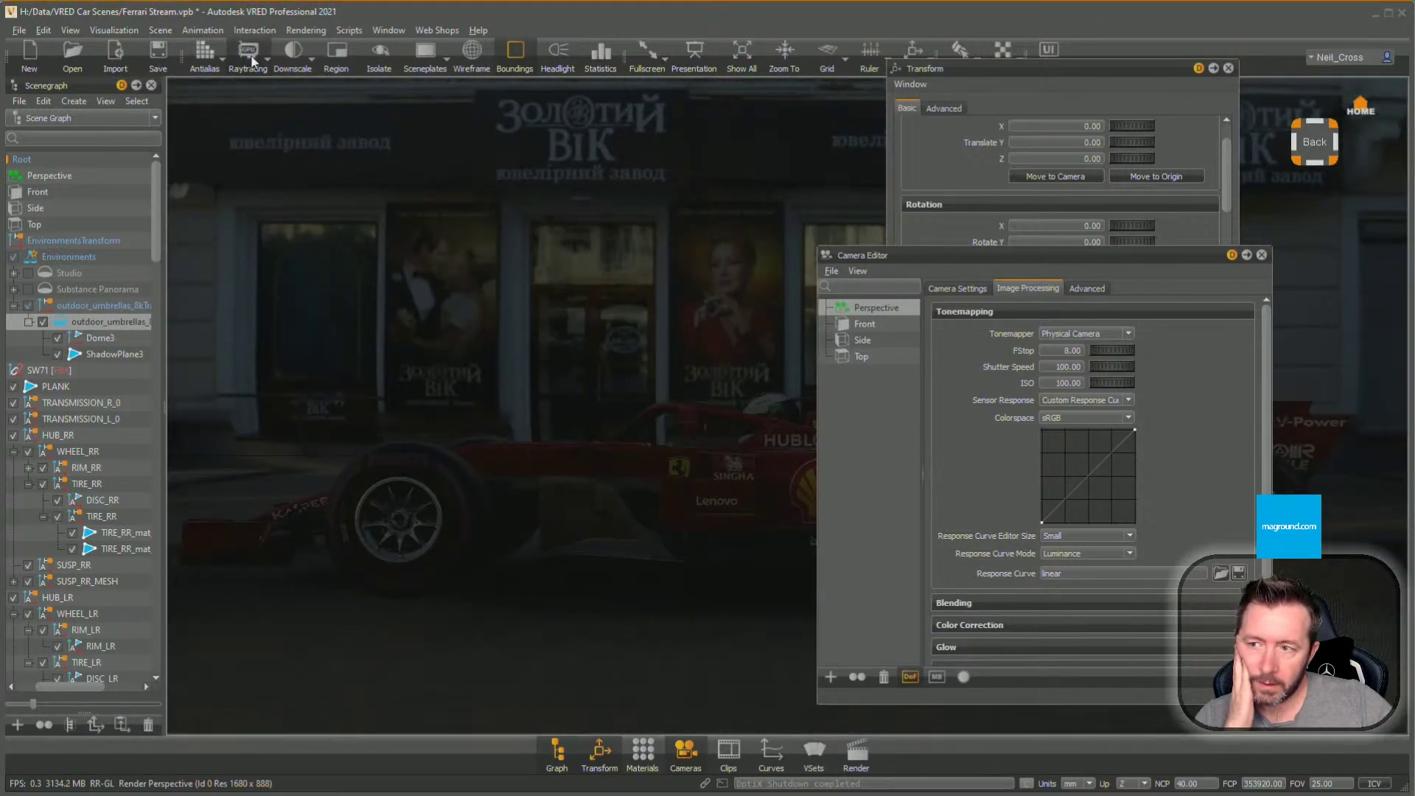
{"action": "left_click", "coordinate": [251, 62]}
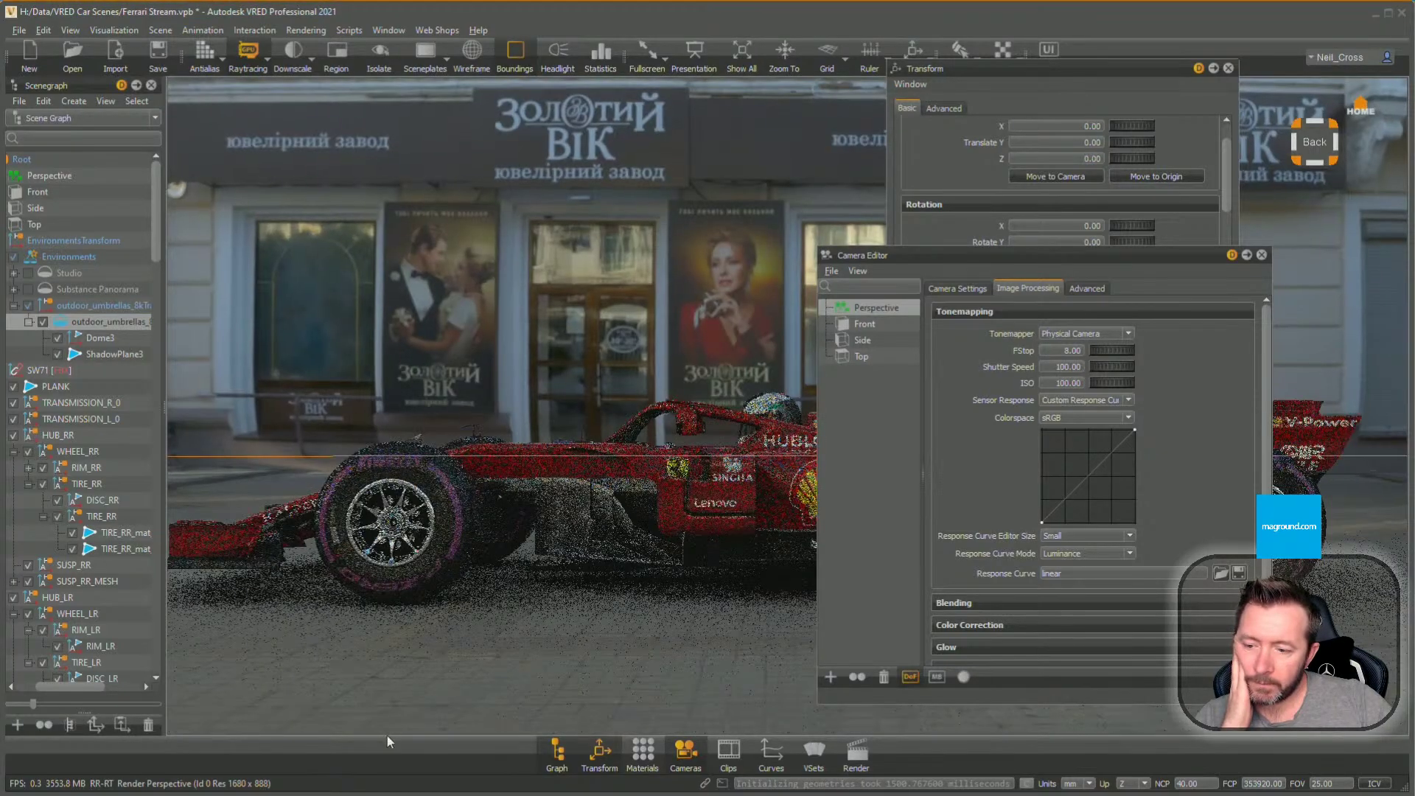
{"action": "right_click", "coordinate": [387, 735]}
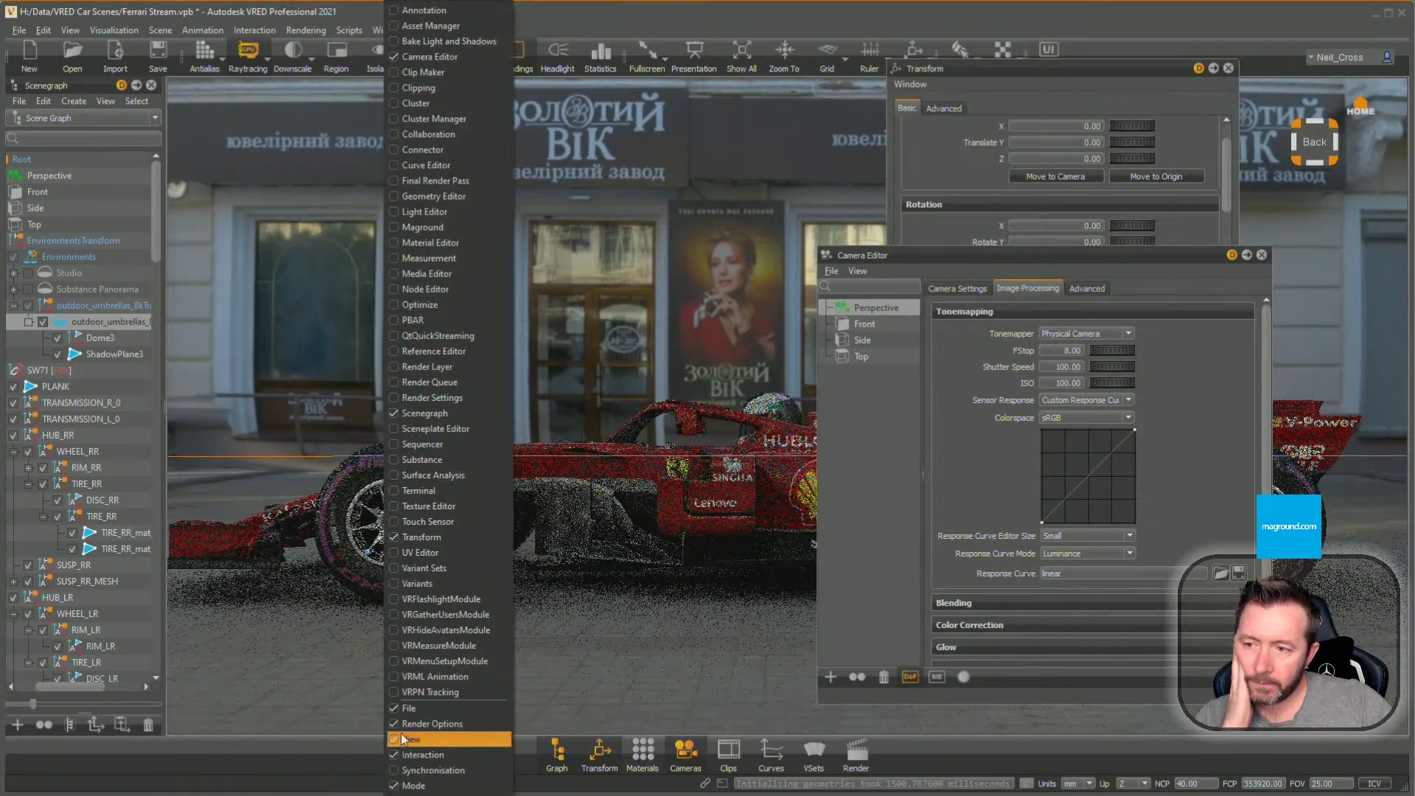
{"action": "left_click", "coordinate": [431, 212]}
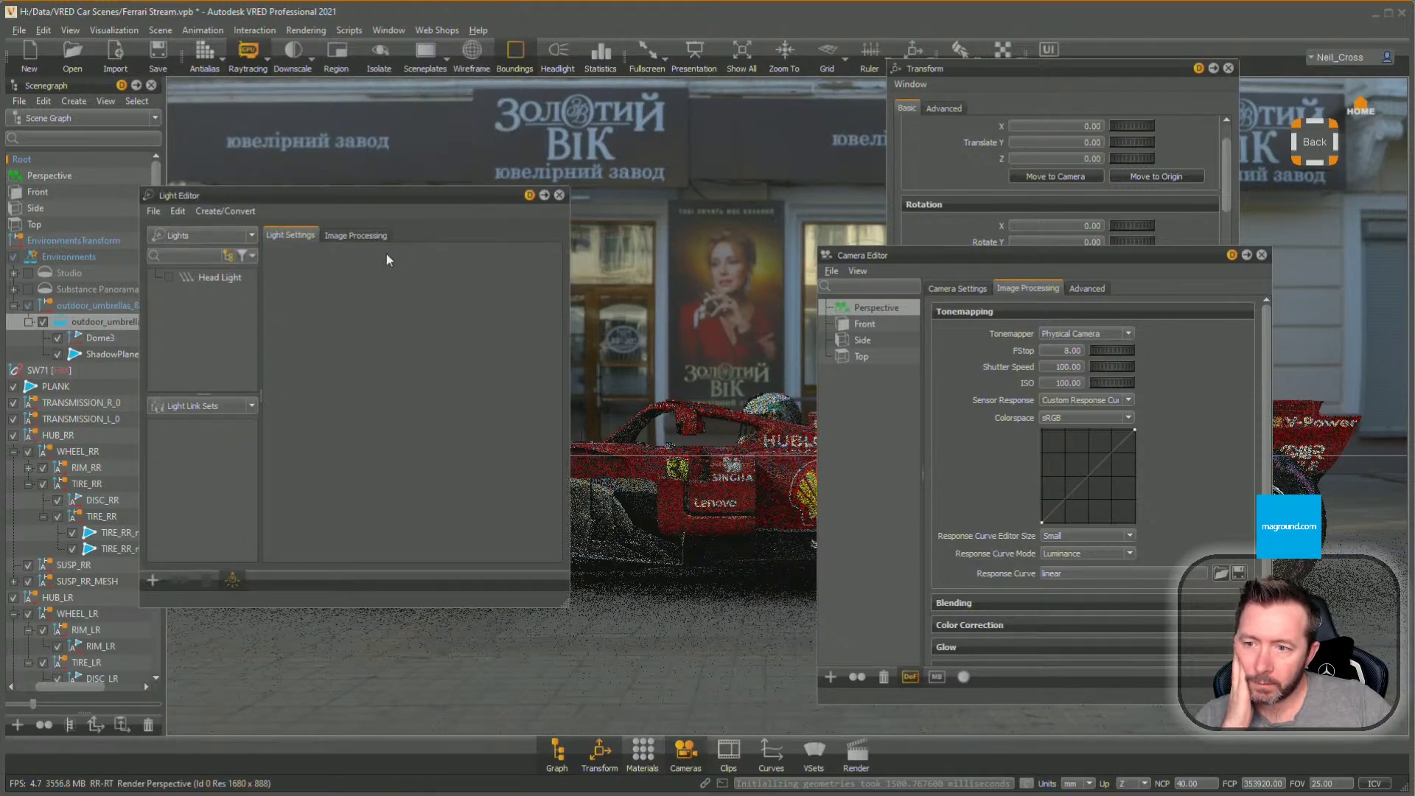
{"action": "left_click", "coordinate": [559, 196]}
Try F-stops of 5 and 2 in the Perspective camera's Physical Camera tonemapping
{"action": "scroll", "coordinate": [662, 546], "scroll_direction": "down", "scroll_amount": 1}
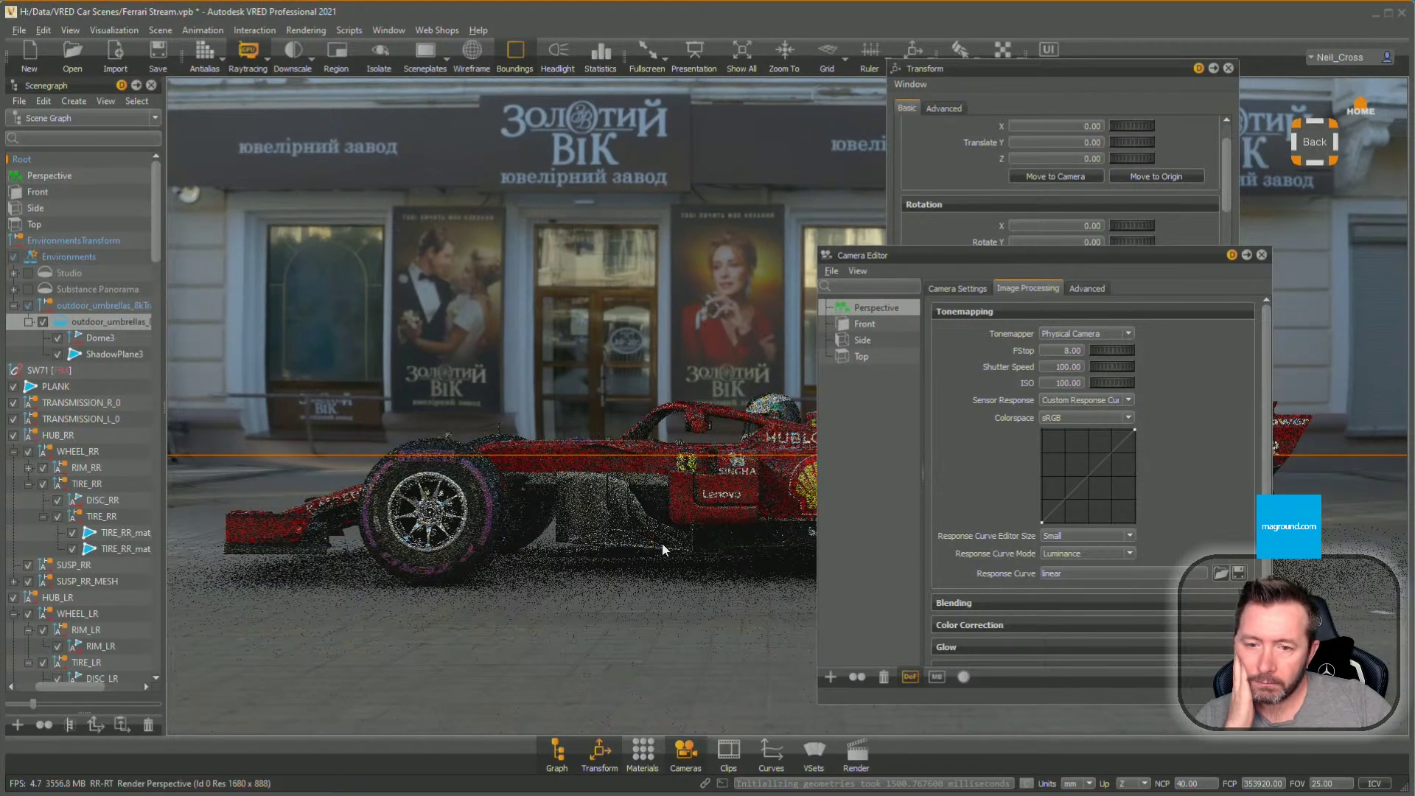
{"action": "left_click_drag", "start_coordinate": [1055, 352], "coordinate": [1105, 361]}
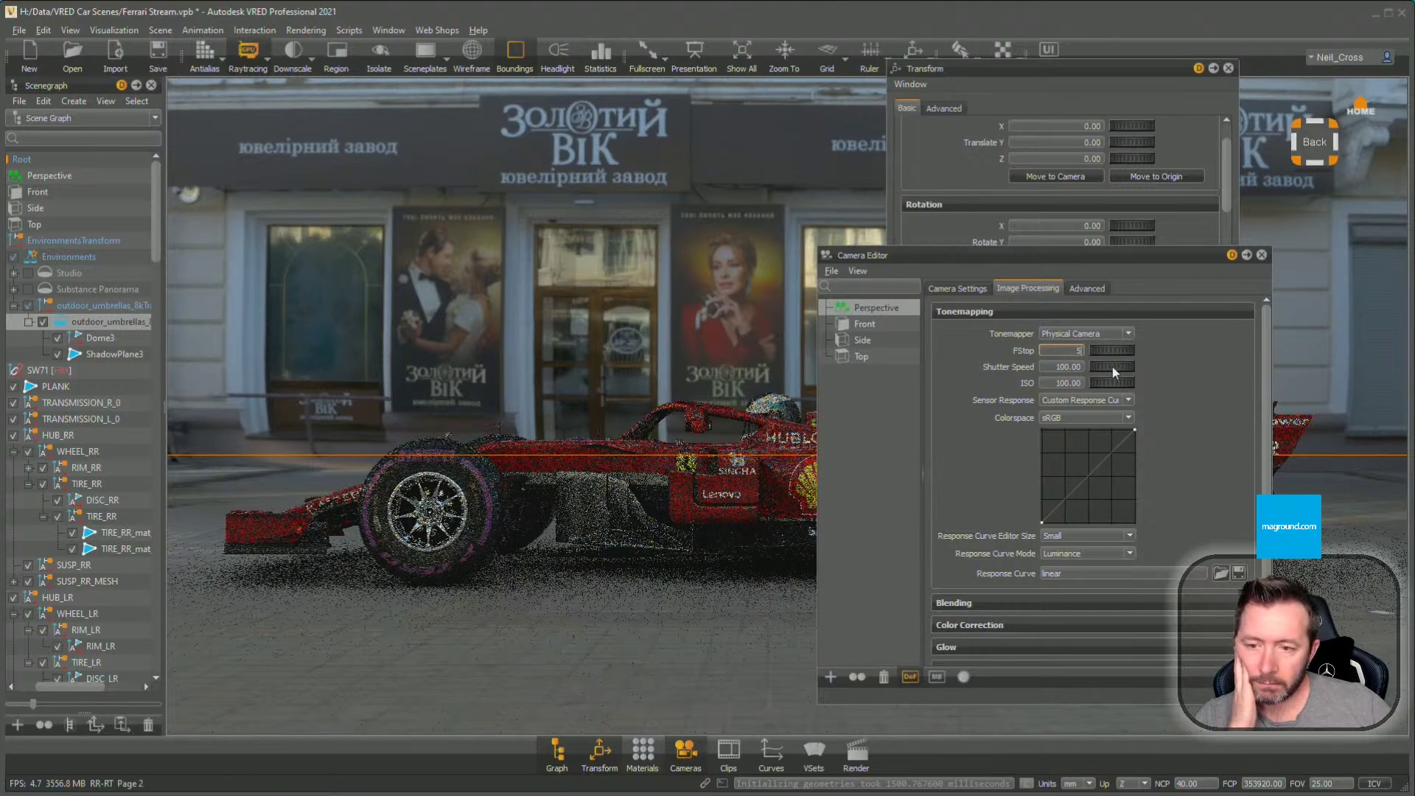
{"action": "type", "text": "5"}
{"action": "key", "text": "Return"}
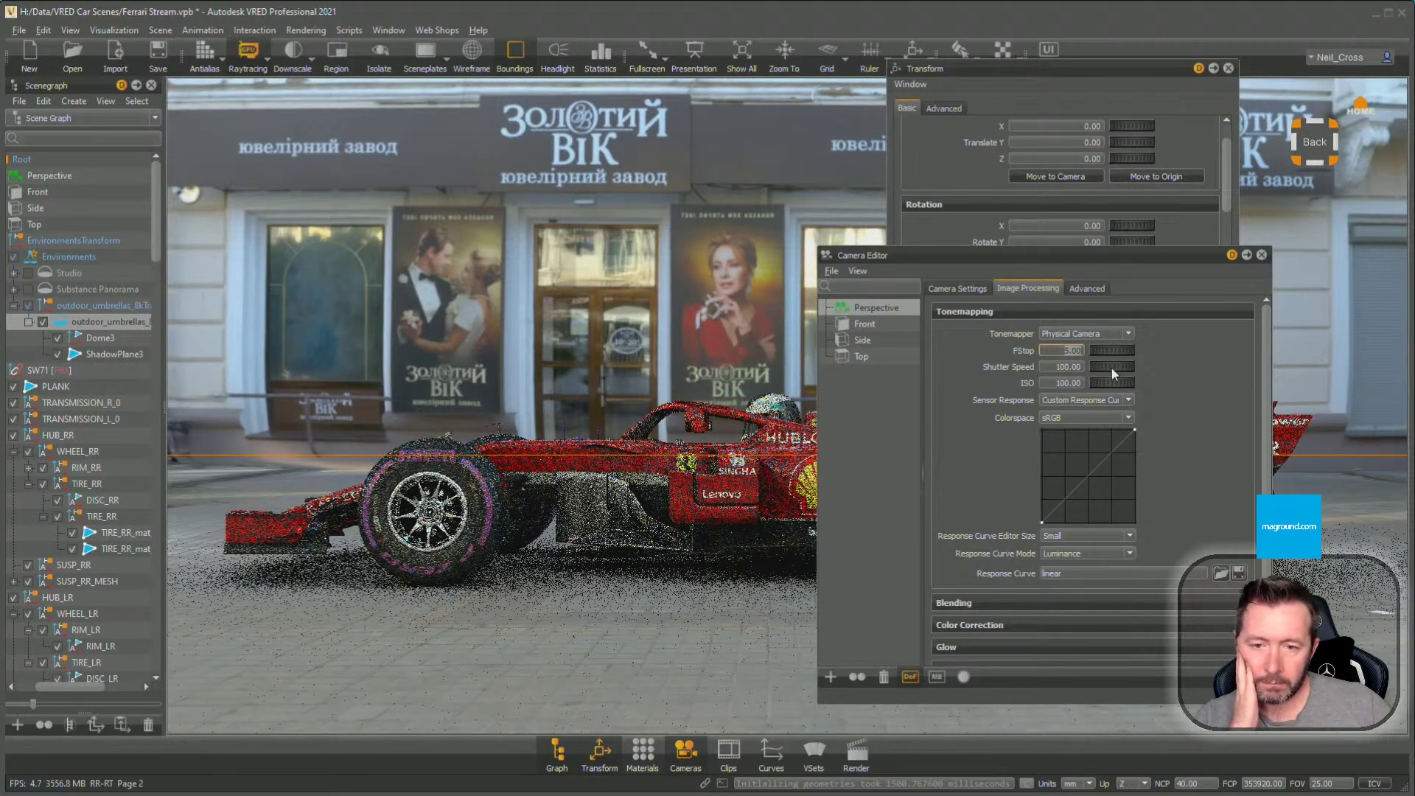
{"action": "type", "text": "2"}
{"action": "key", "text": "Return"}
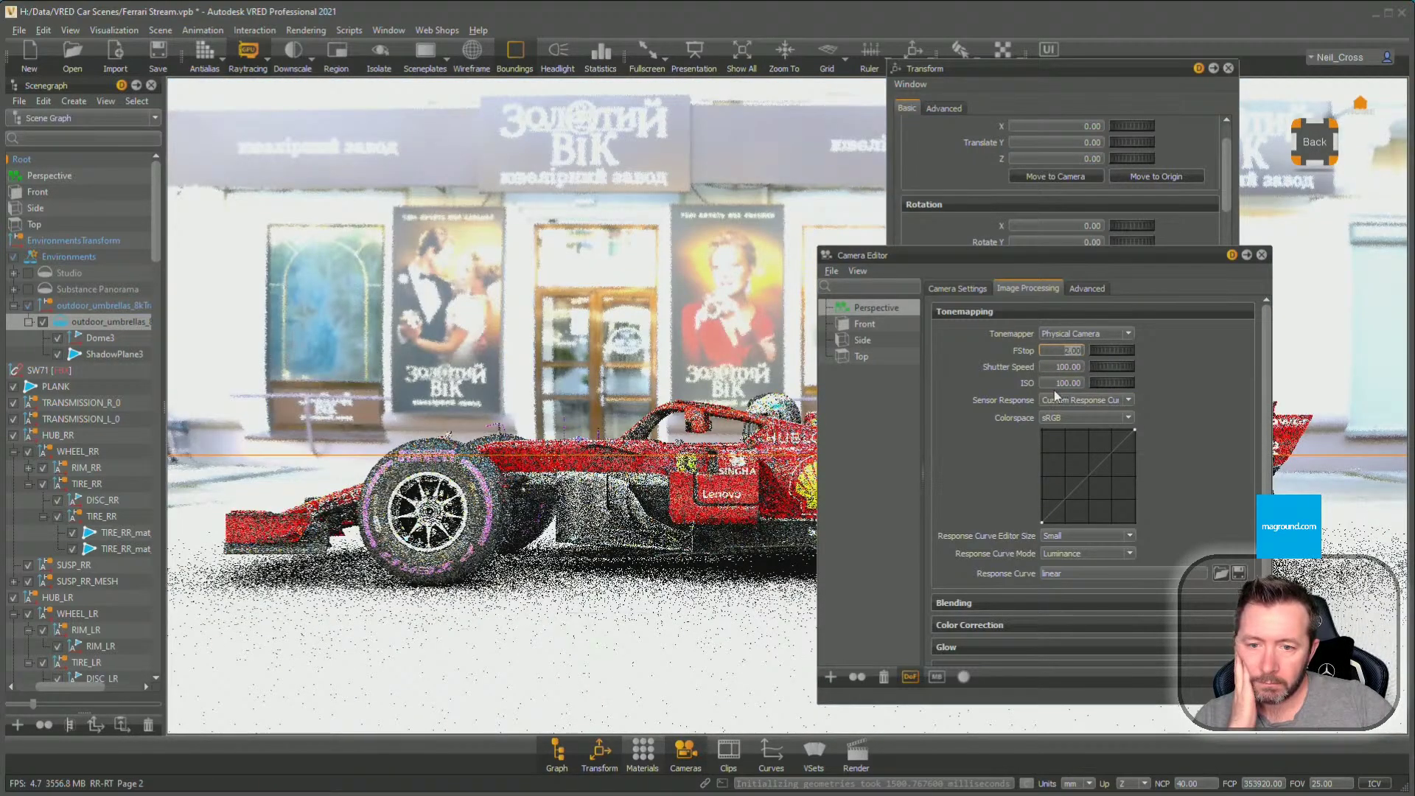
Try shutter speeds of 50, 200 and 500 in the Perspective camera's tonemapping settings
{"action": "left_click", "coordinate": [1061, 367]}
{"action": "type", "text": "50"}
{"action": "key", "text": "Return"}
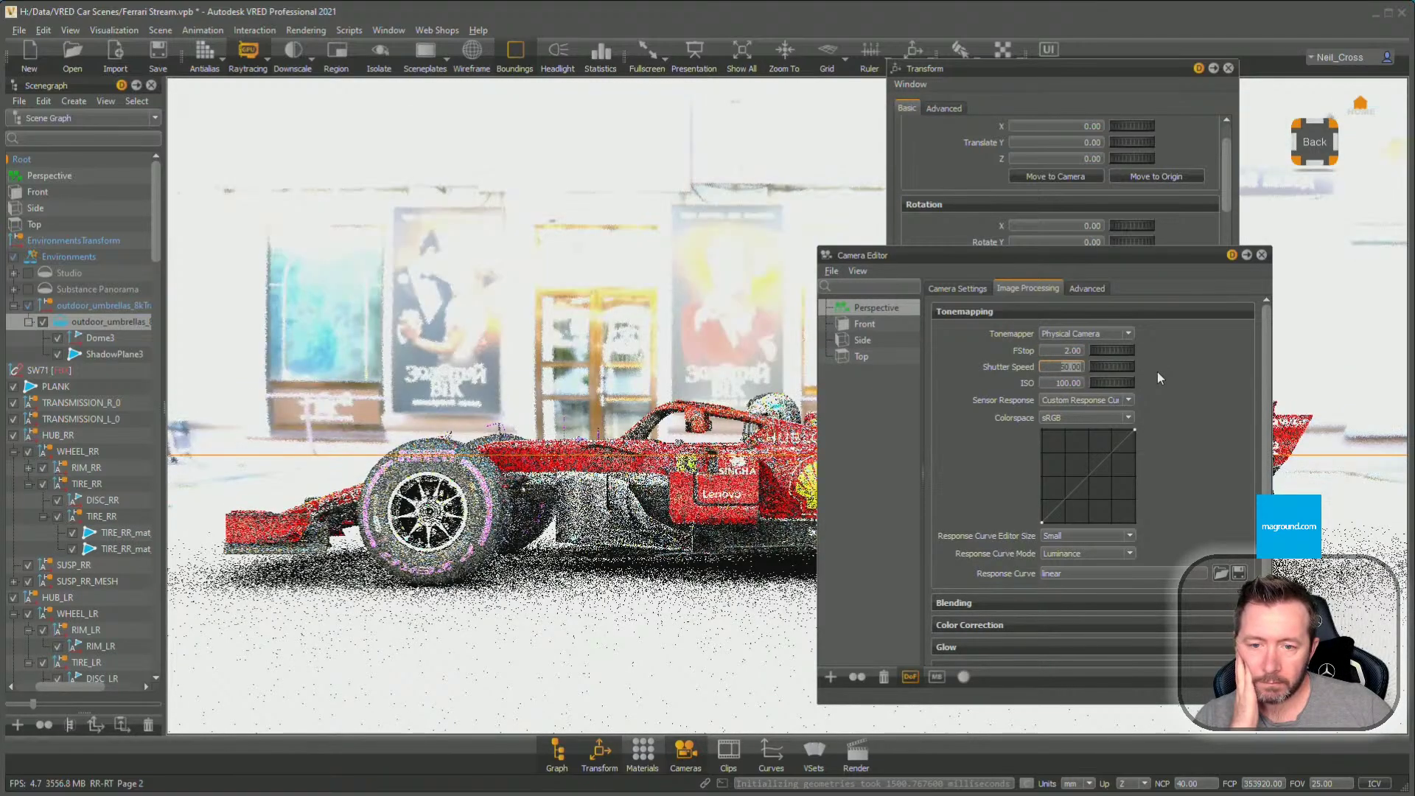
{"action": "type", "text": "200"}
{"action": "key", "text": "Return"}
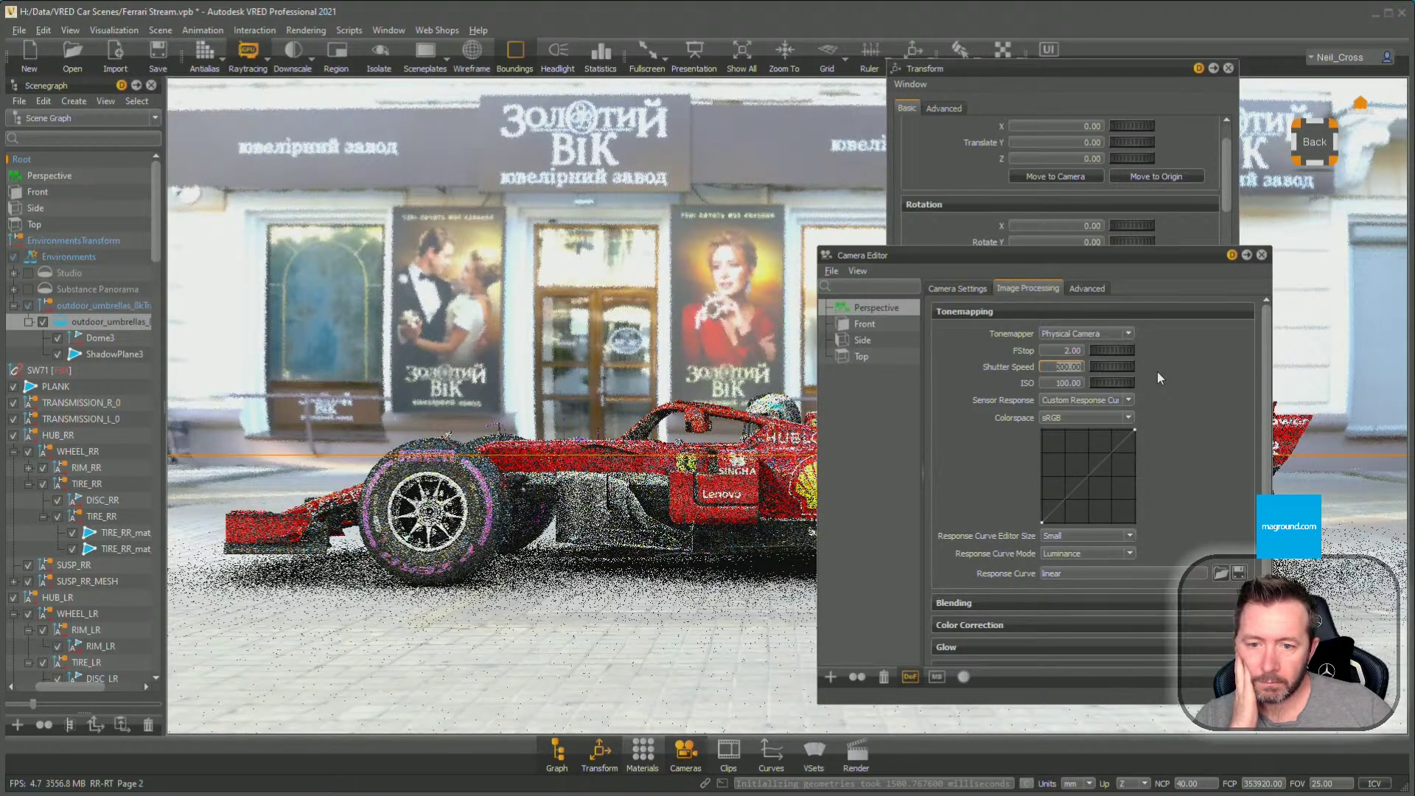
{"action": "type", "text": "500"}
{"action": "key", "text": "Return"}
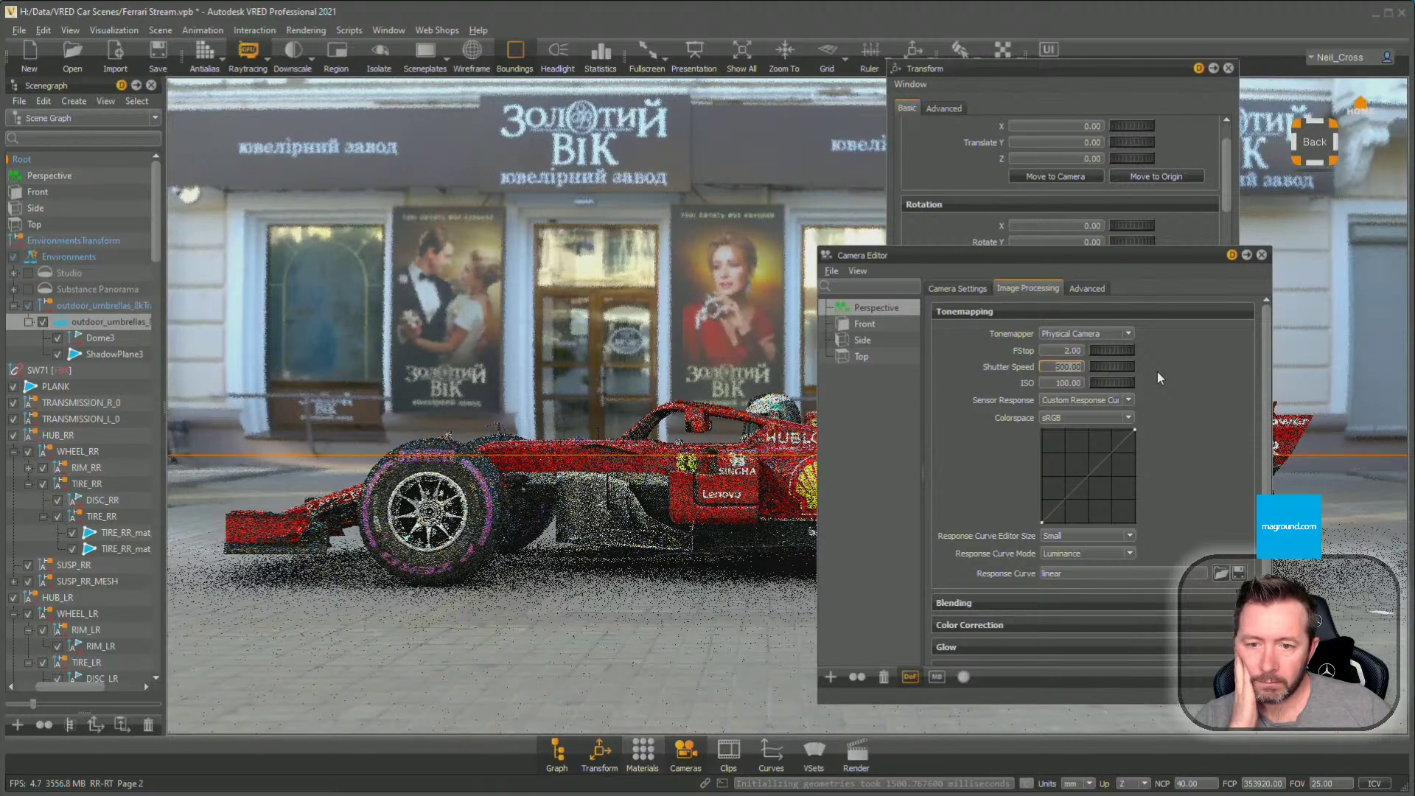
Set the Perspective camera's tonemapping F-stop to 0.5 and its shutter speed to 5000
{"action": "key", "text": "shift+Tab"}
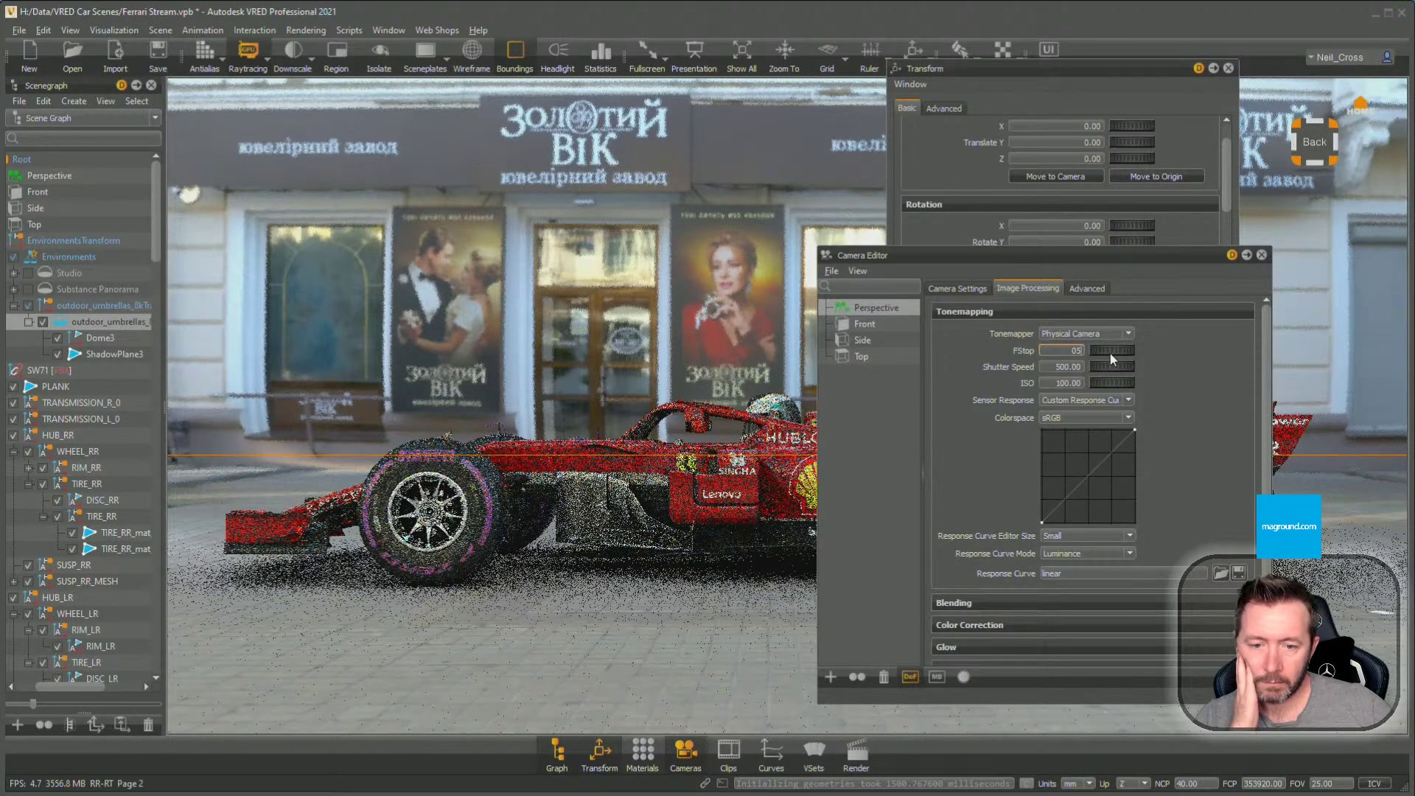
{"action": "type", "text": "0.5"}
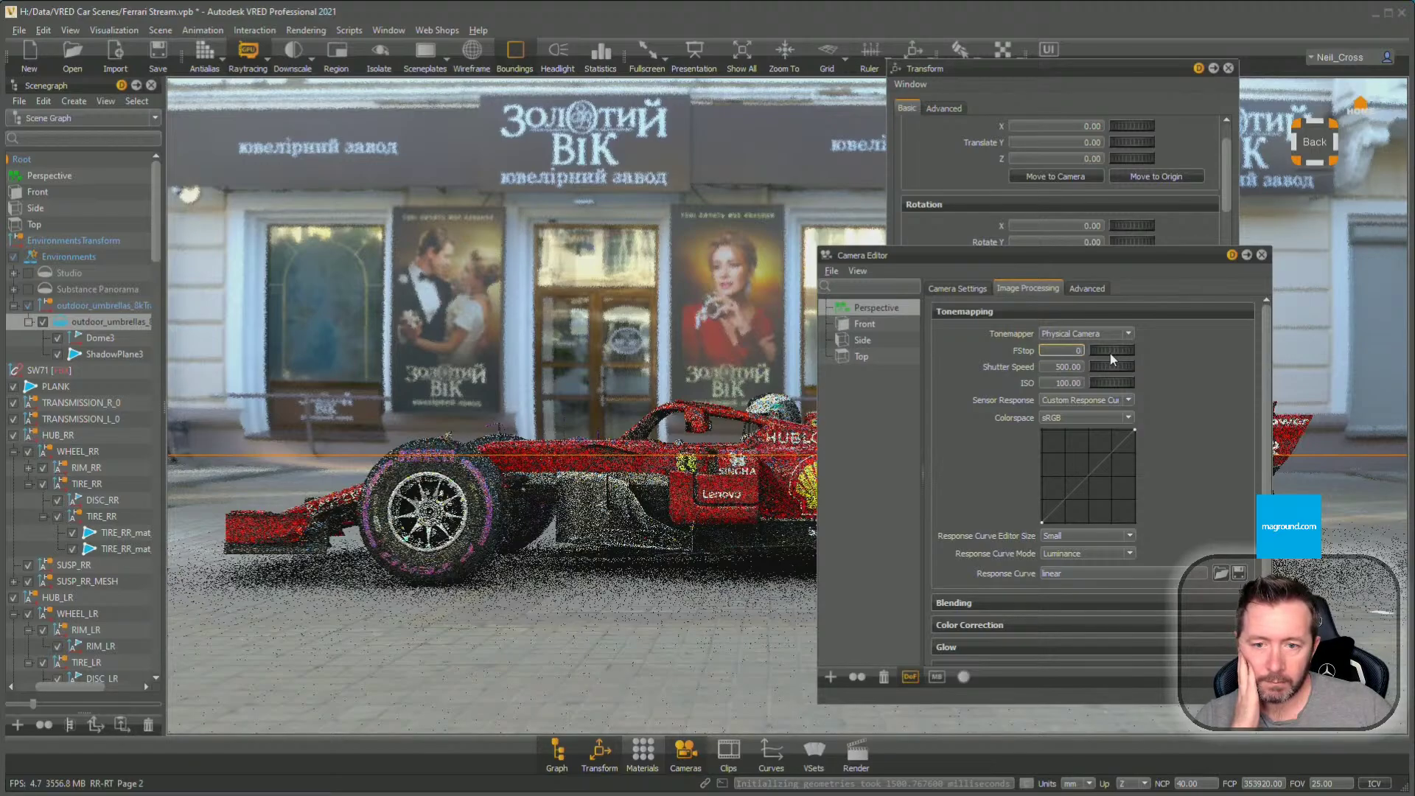
{"action": "key", "text": "Return"}
{"action": "left_click_drag", "start_coordinate": [1050, 367], "coordinate": [1126, 383]}
{"action": "type", "text": "5000"}
{"action": "key", "text": "Return"}
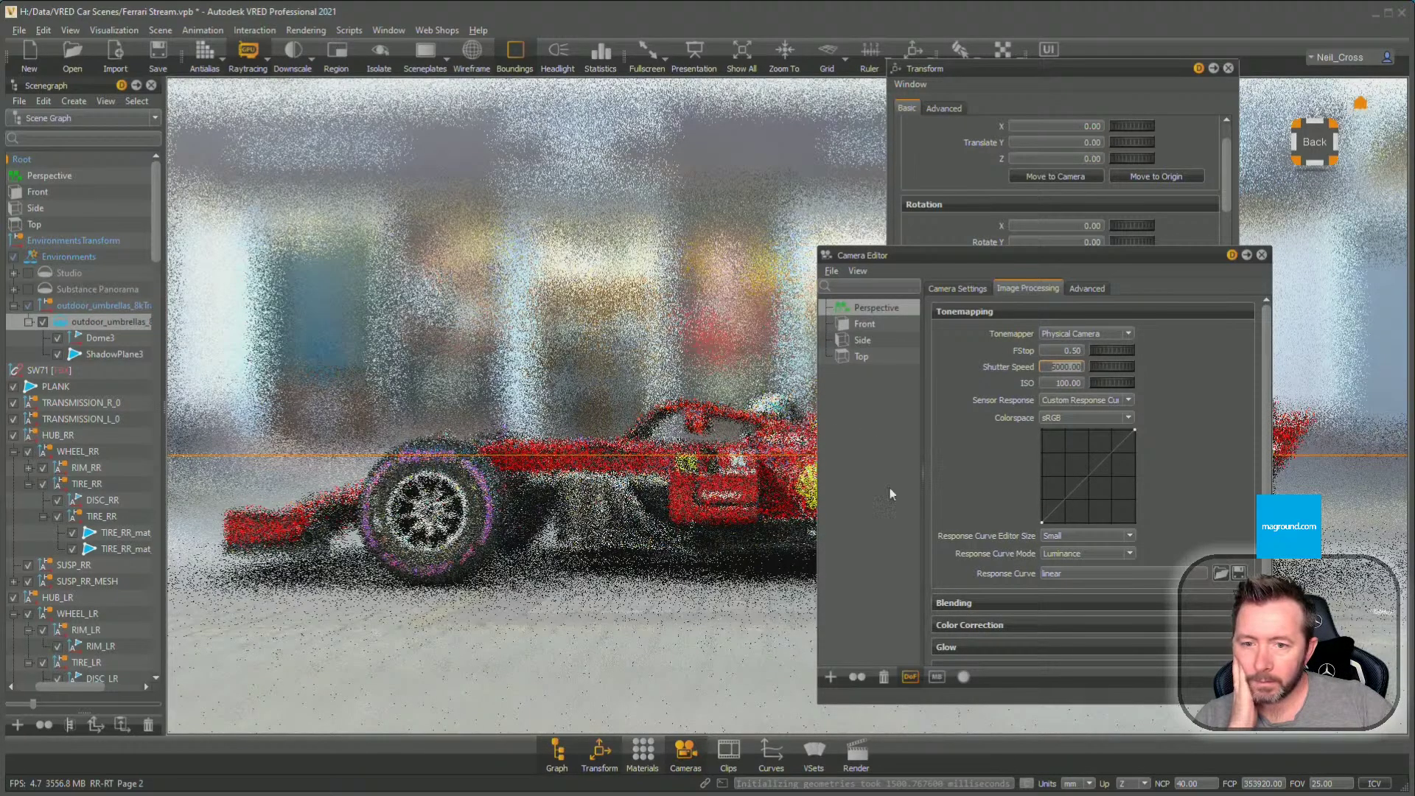
Set the Perspective camera's focus distance by picking the car's front wheel as the focus point
{"action": "left_click", "coordinate": [972, 289]}
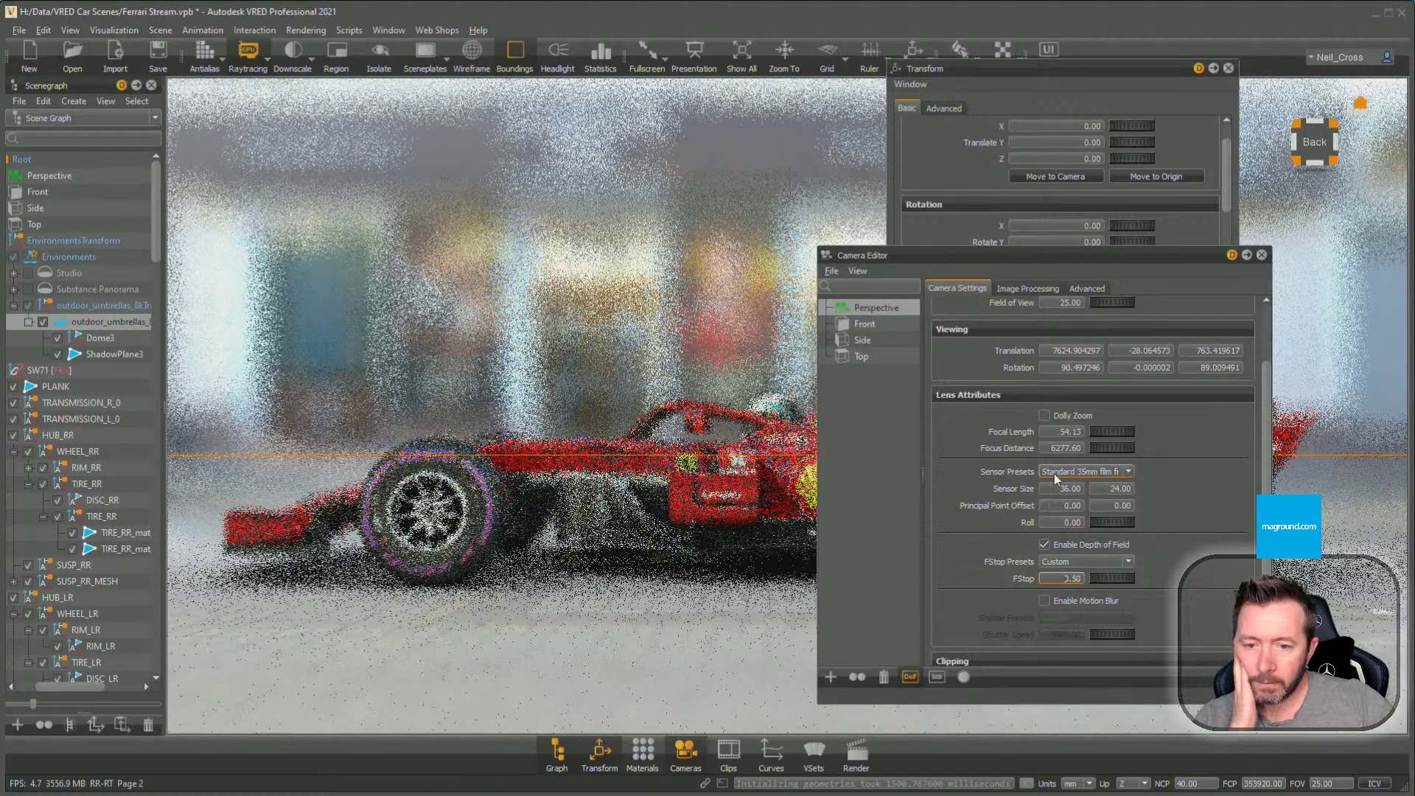
{"action": "left_click", "coordinate": [1066, 448]}
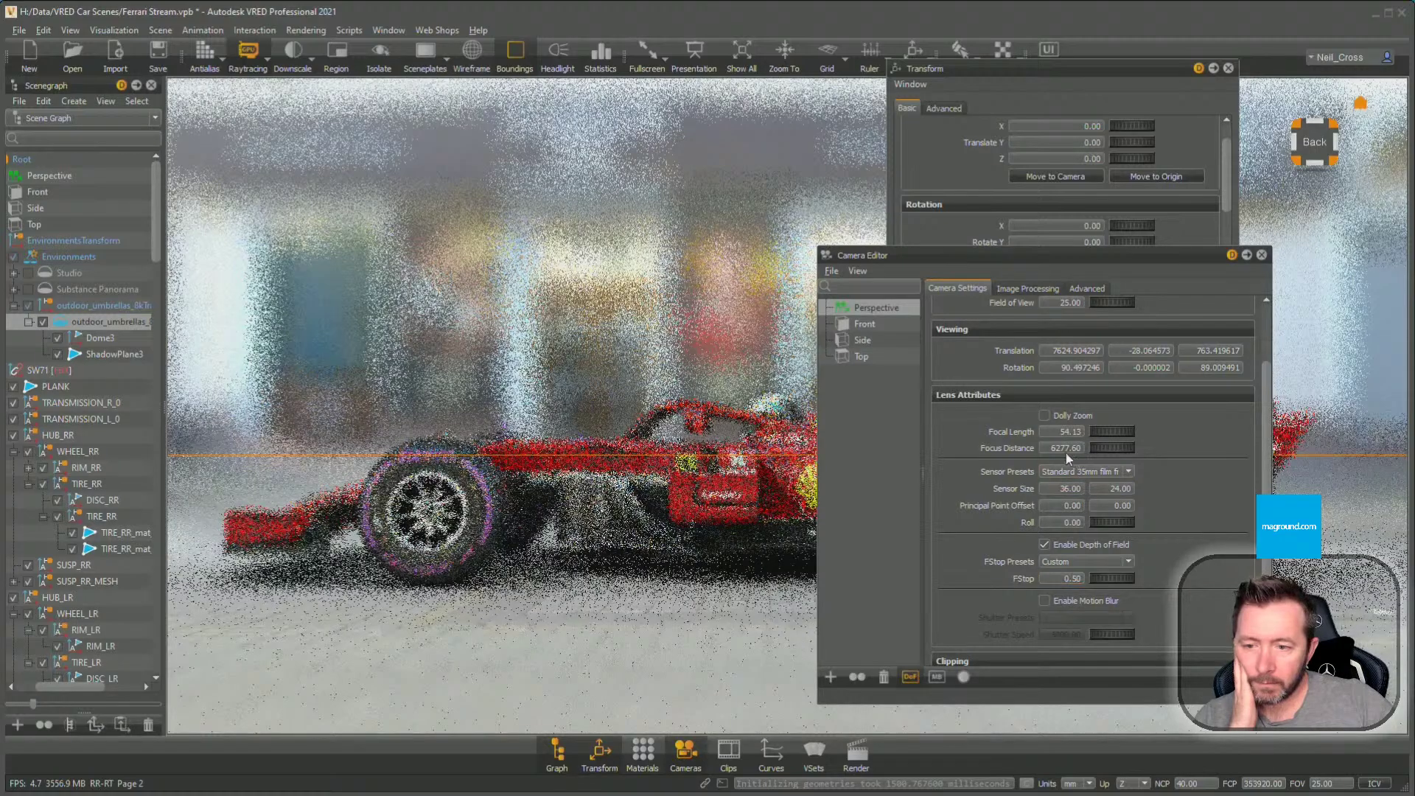
{"action": "left_click", "coordinate": [489, 504]}
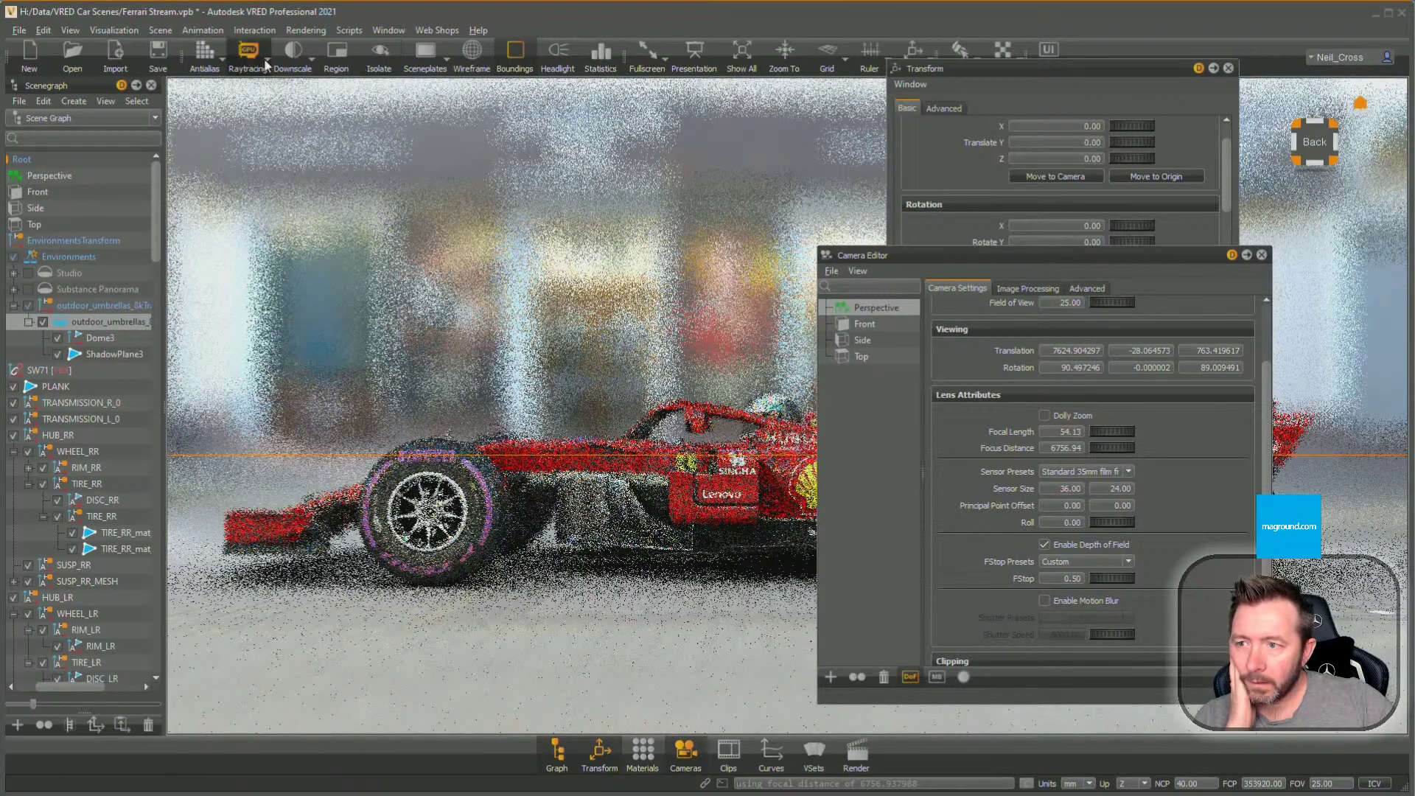
Save the scene, close the camera editor and refine the raytraced view with antialiasing on
{"action": "key", "text": "ctrl+s"}
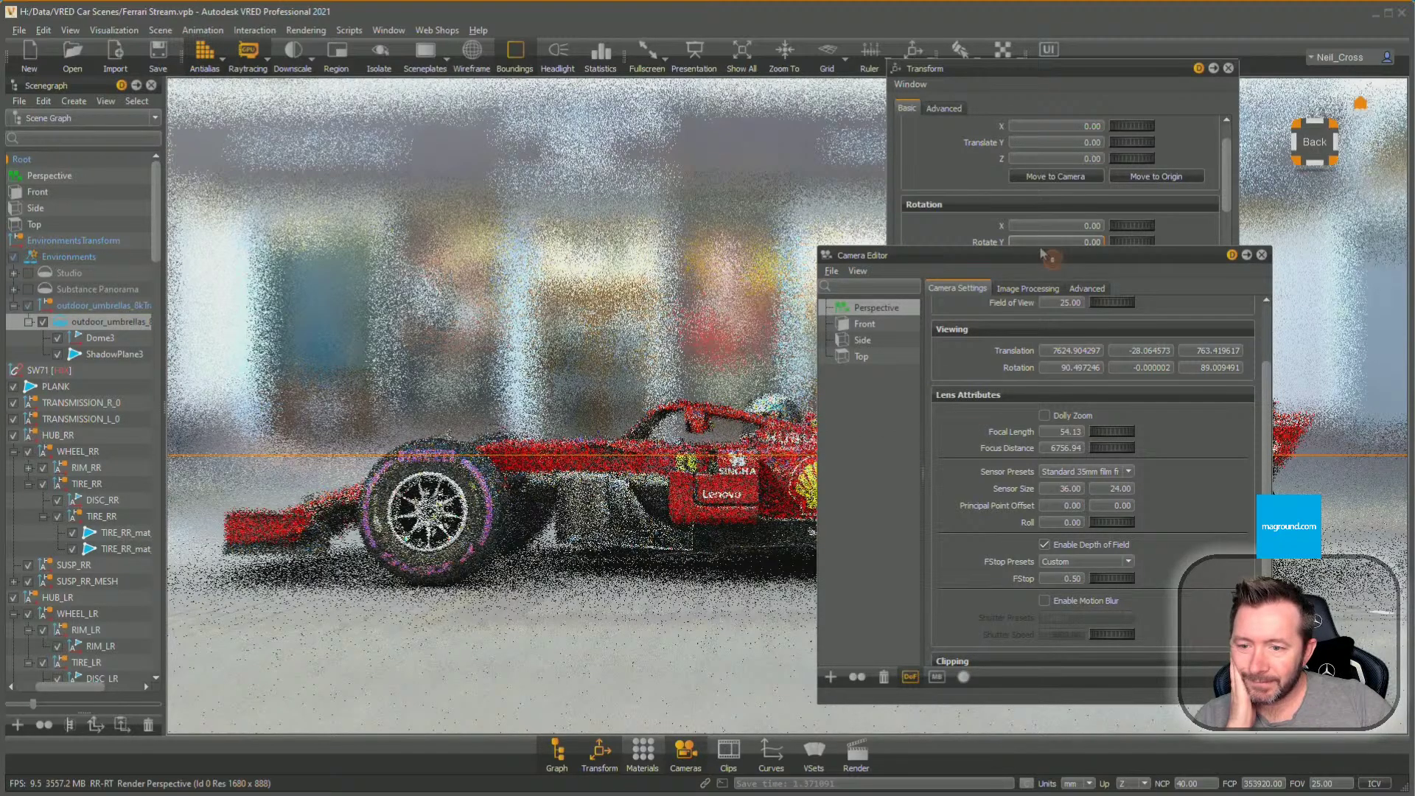
{"action": "left_click", "coordinate": [1262, 255]}
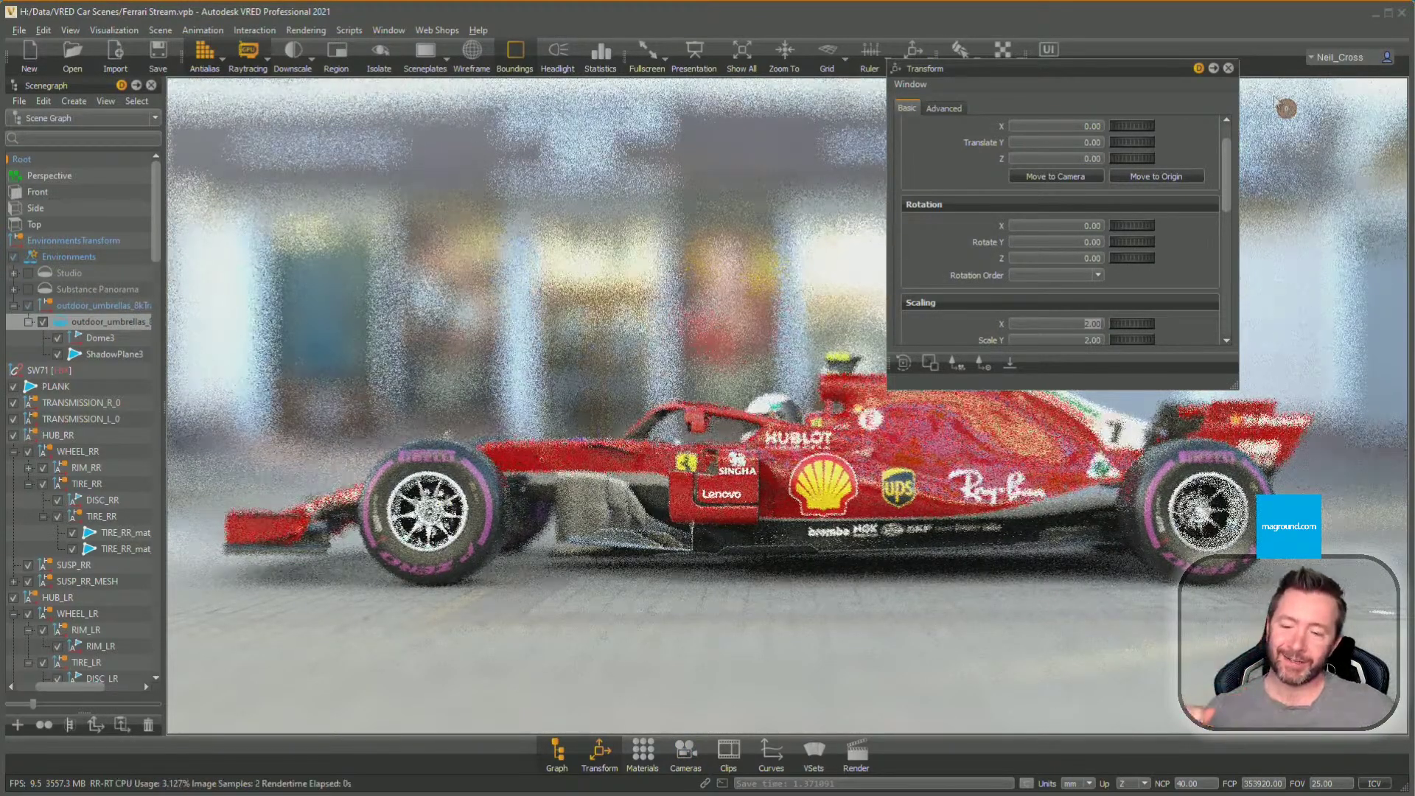
{"action": "left_click", "coordinate": [1275, 100]}
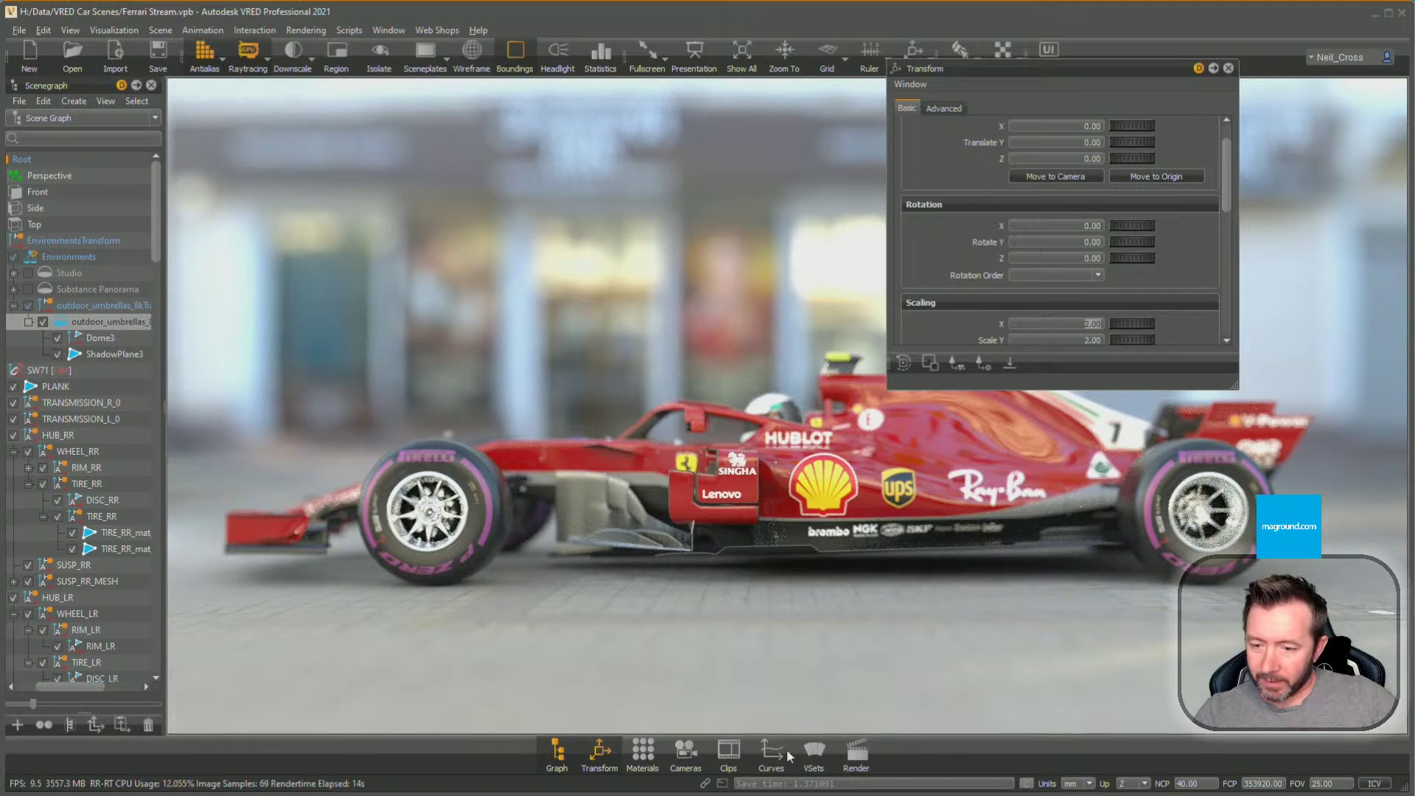
Check the Perspective camera's tonemapping settings, closing the camera and transform editors when done
{"action": "left_click", "coordinate": [684, 751]}
{"action": "left_click", "coordinate": [1028, 287]}
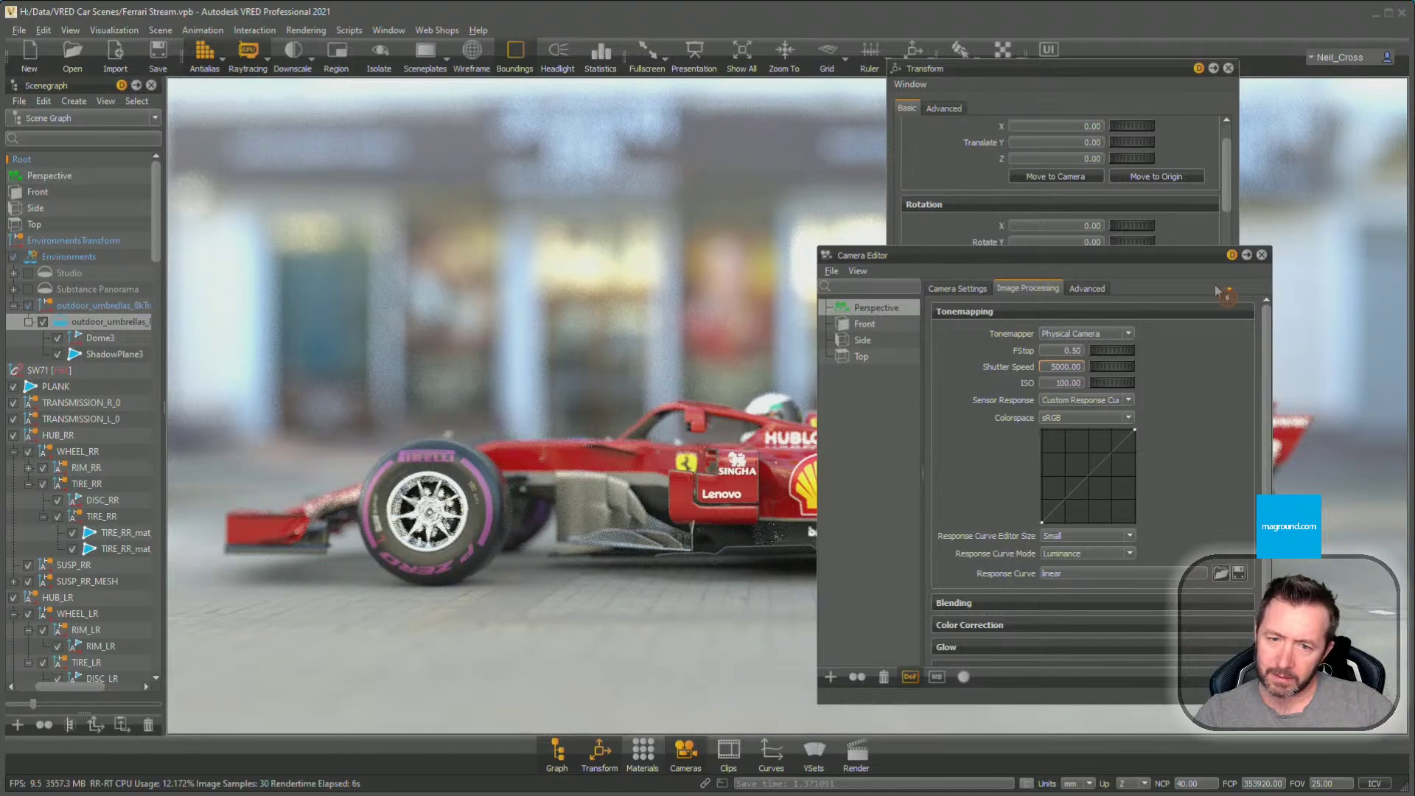
{"action": "left_click", "coordinate": [1261, 255]}
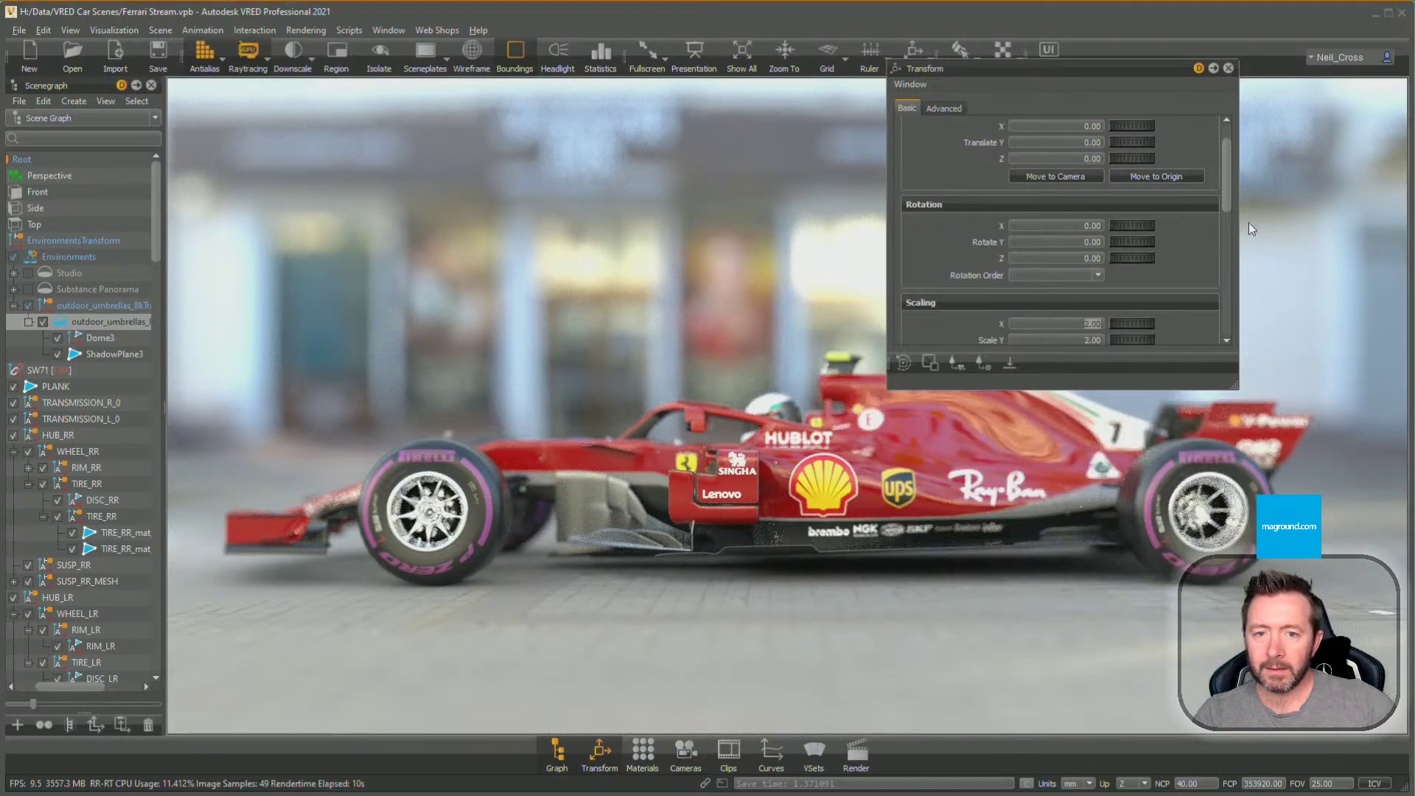
{"action": "left_click", "coordinate": [1228, 68]}
Examine the render settings for antialiasing, raytracing sampling quality, trace depth and file output, and return to the raytraced view
{"action": "left_click", "coordinate": [306, 30]}
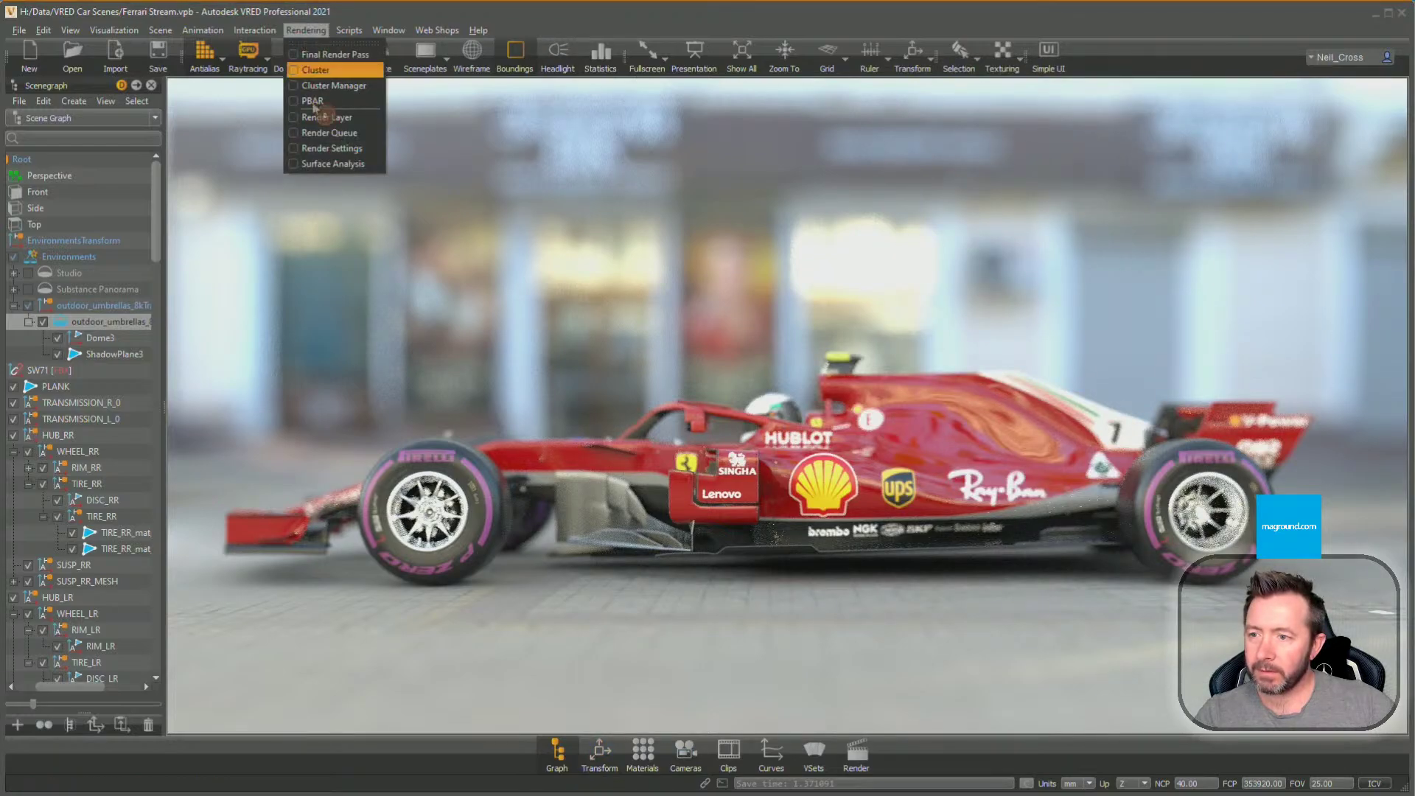
{"action": "left_click", "coordinate": [331, 148]}
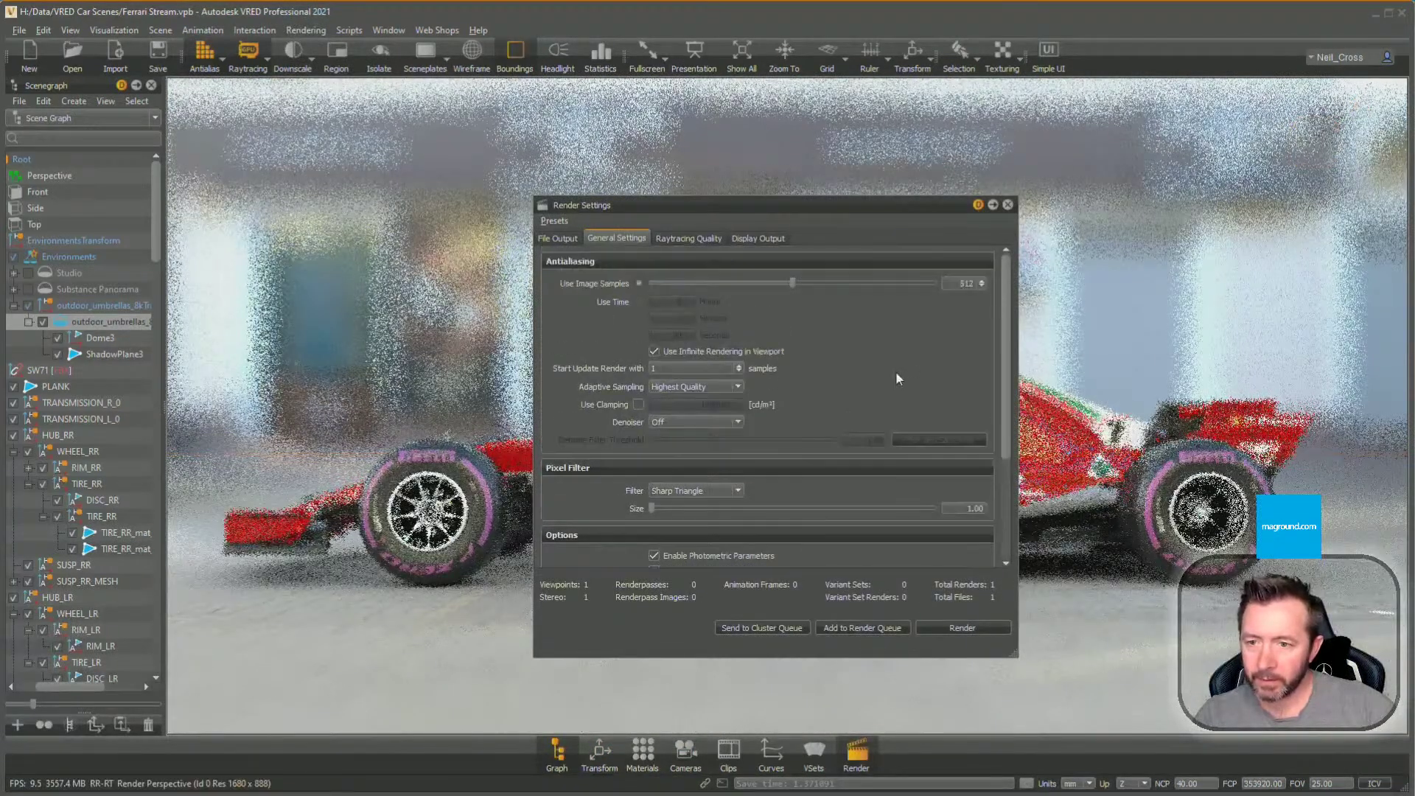
{"action": "left_click", "coordinate": [687, 238]}
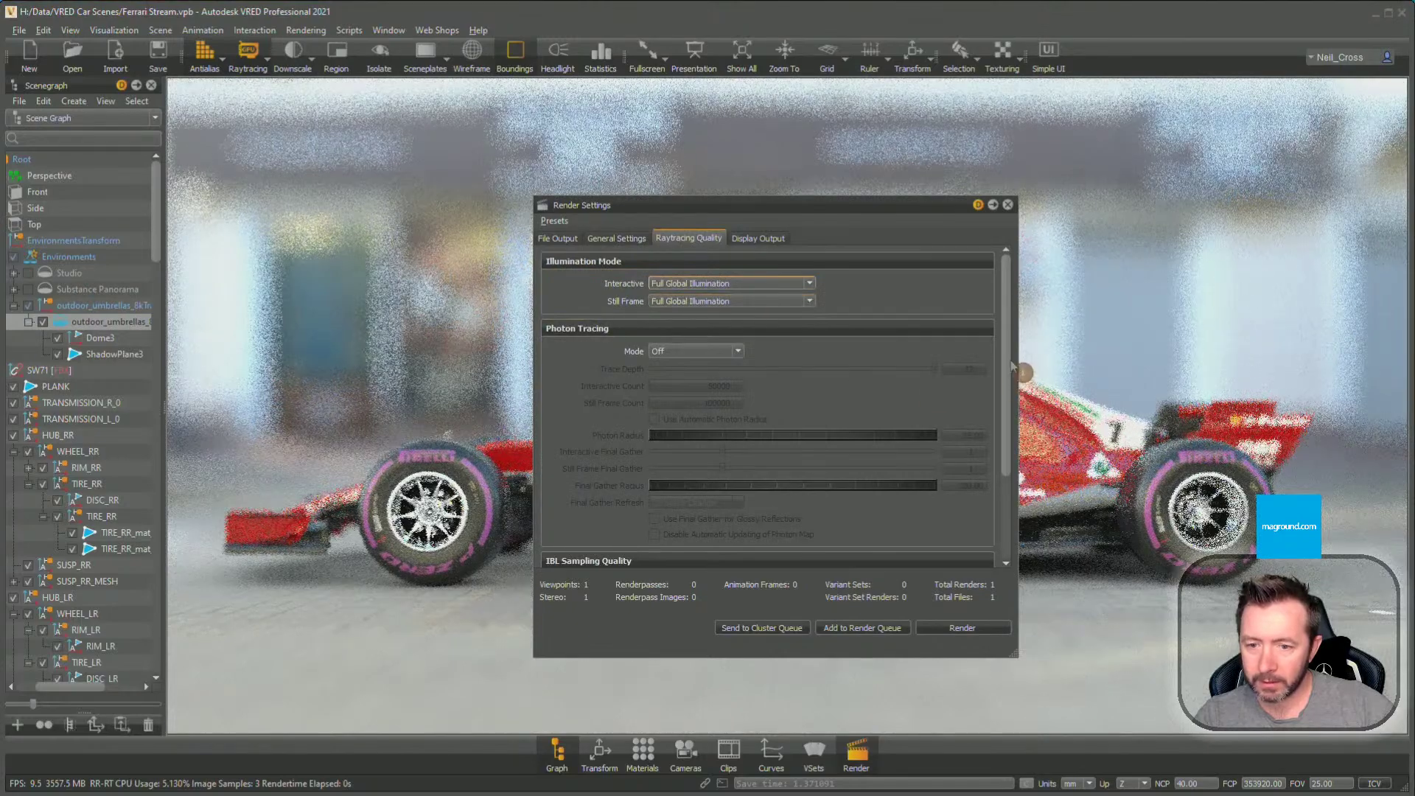
{"action": "scroll", "coordinate": [1008, 451], "scroll_direction": "down", "scroll_amount": 5}
{"action": "left_click", "coordinate": [970, 442]}
{"action": "left_click_drag", "start_coordinate": [1006, 448], "coordinate": [1005, 506]}
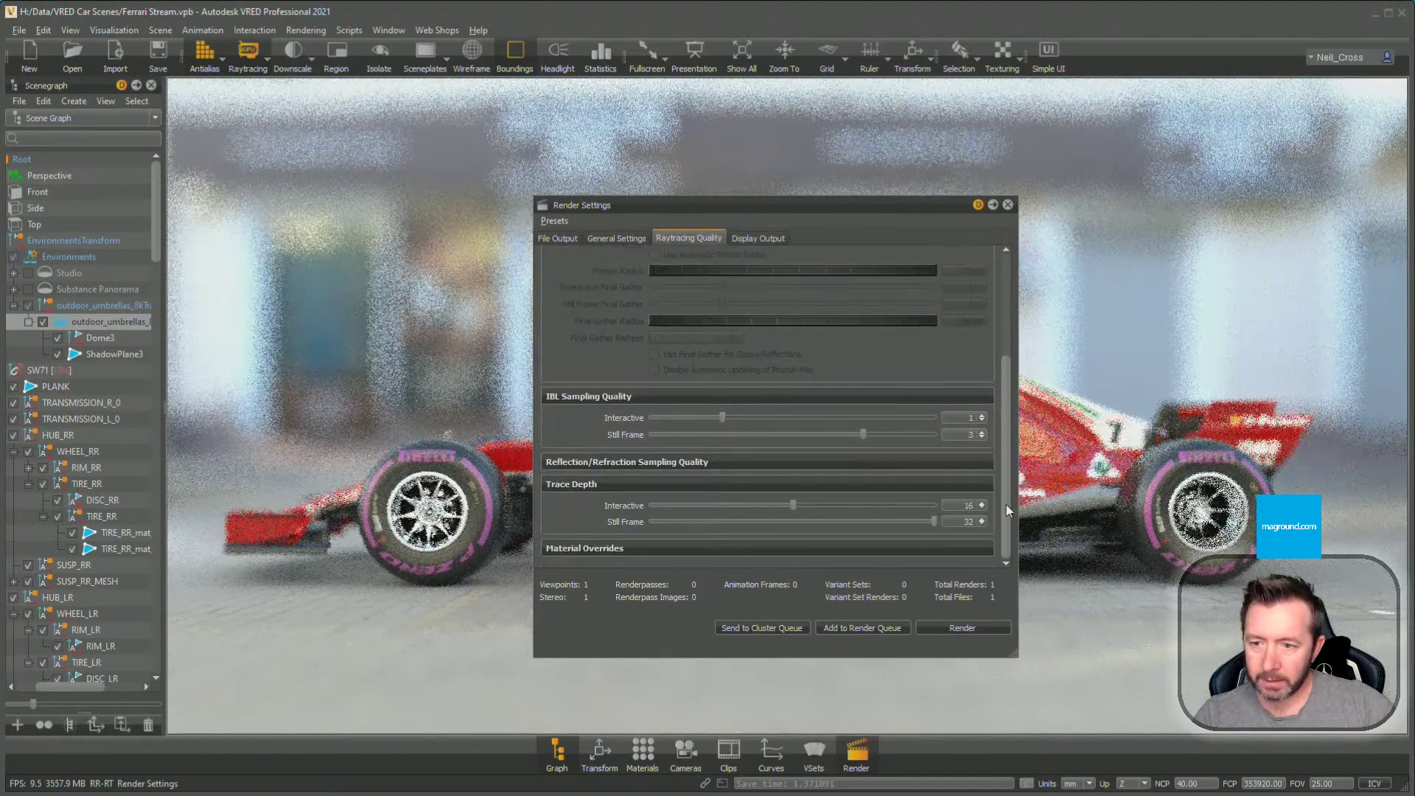
{"action": "left_click", "coordinate": [926, 469]}
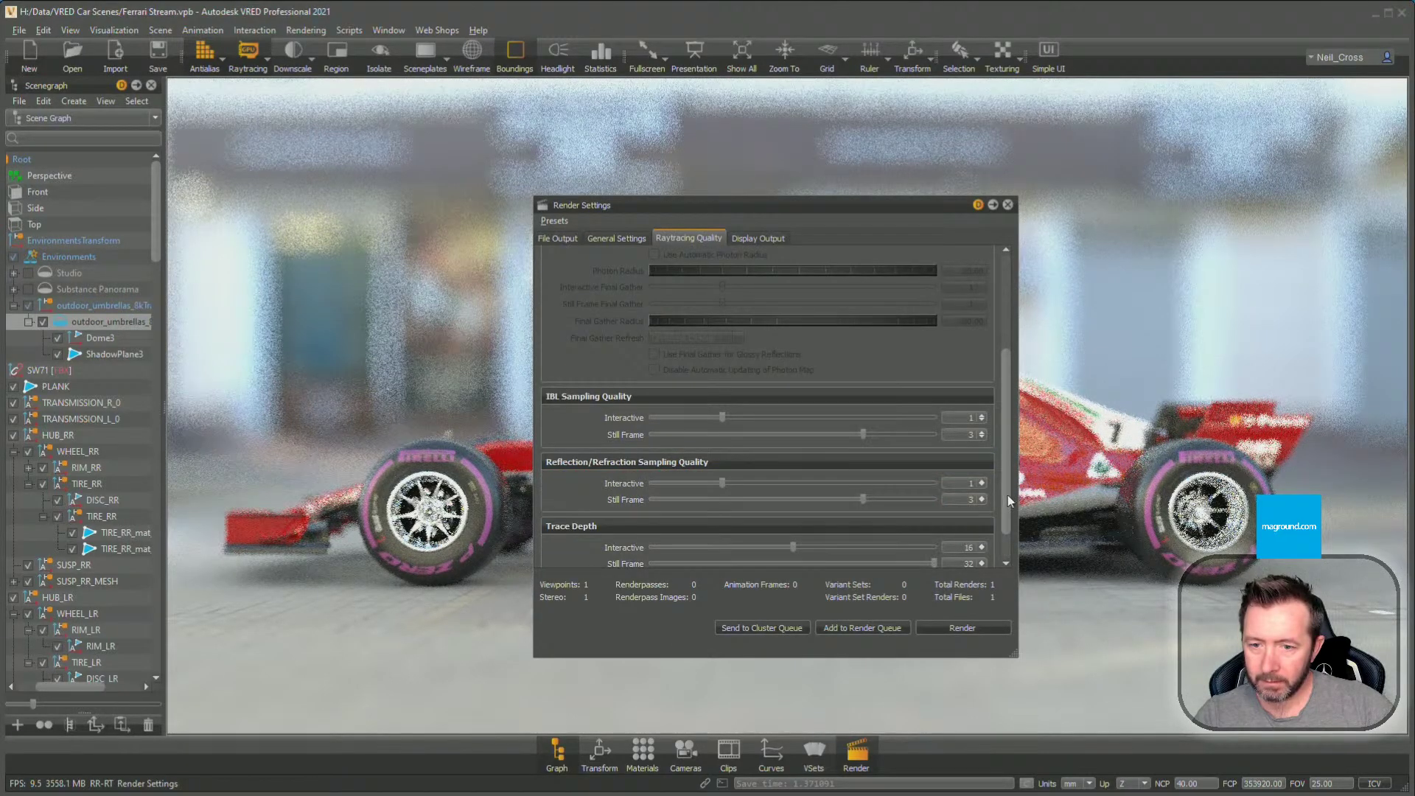
{"action": "scroll", "coordinate": [1006, 496], "scroll_direction": "down", "scroll_amount": 2}
{"action": "left_click", "coordinate": [626, 238]}
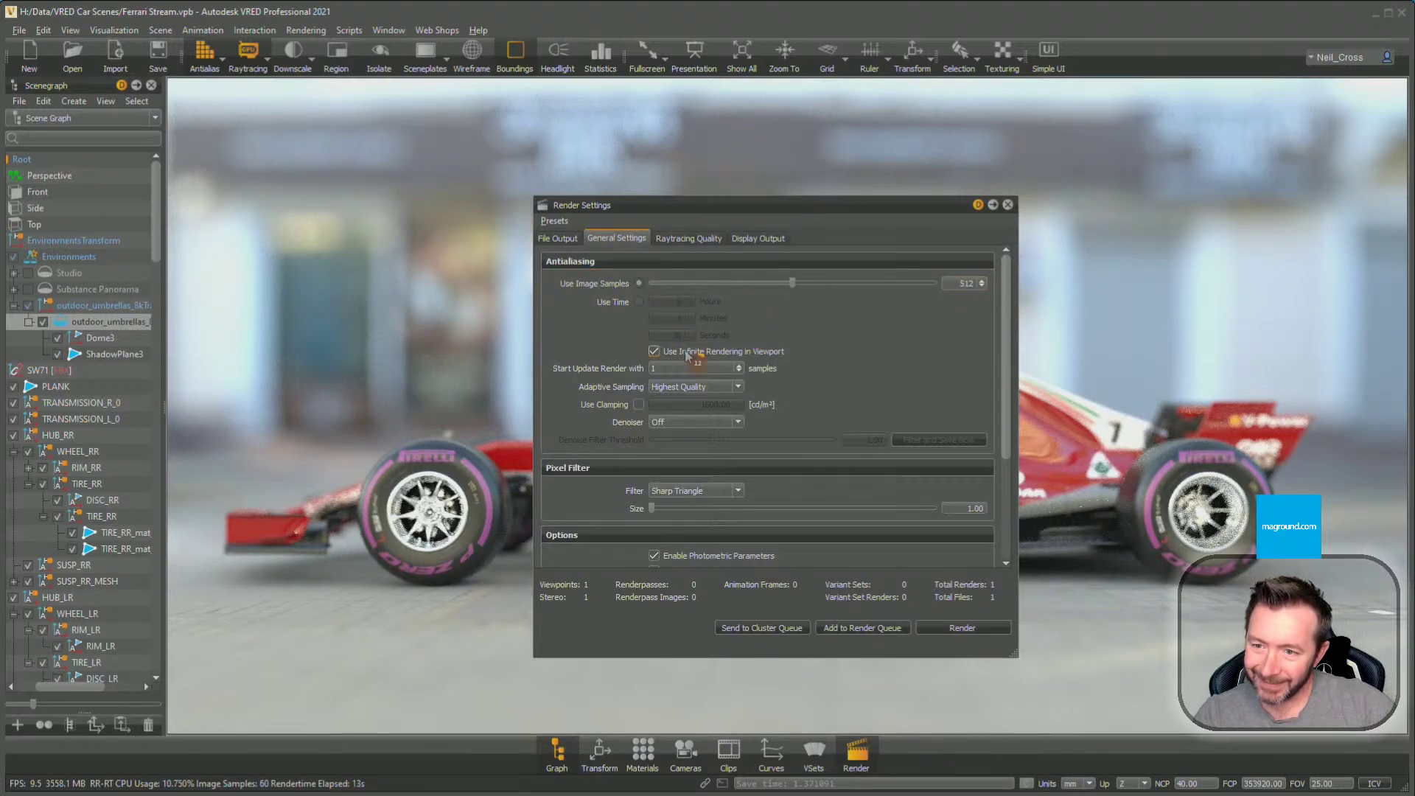
{"action": "left_click", "coordinate": [563, 238]}
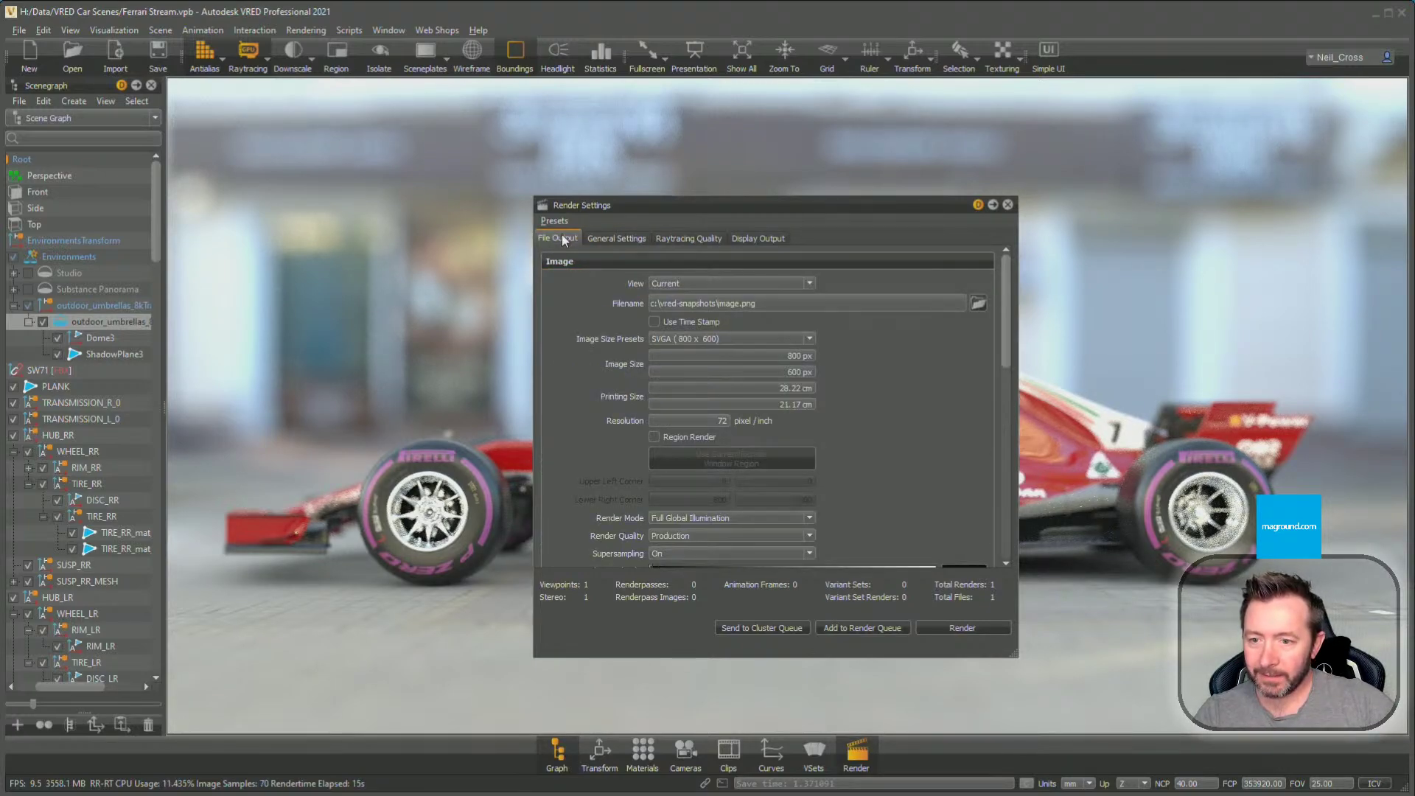
{"action": "left_click", "coordinate": [1006, 205]}
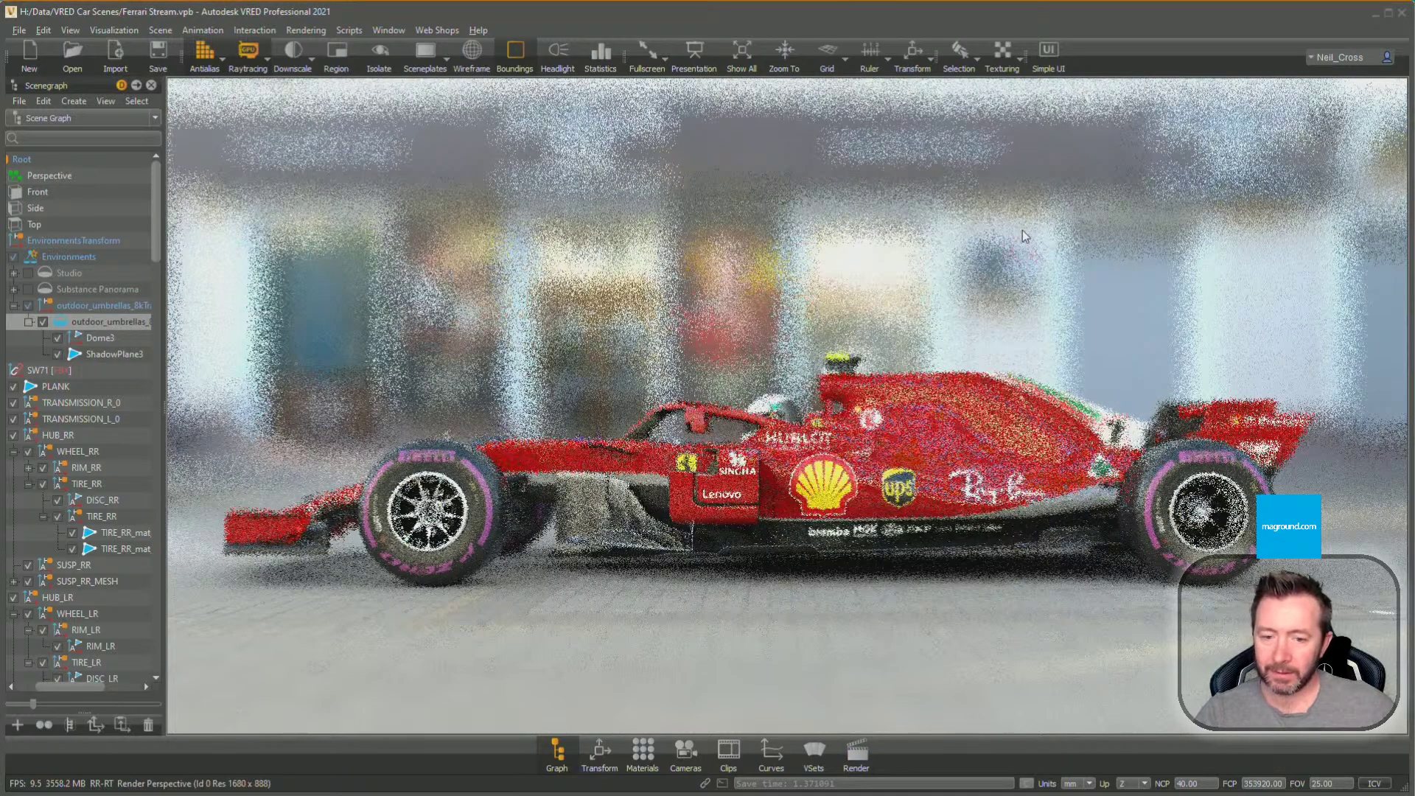
{"action": "left_click", "coordinate": [1023, 231]}
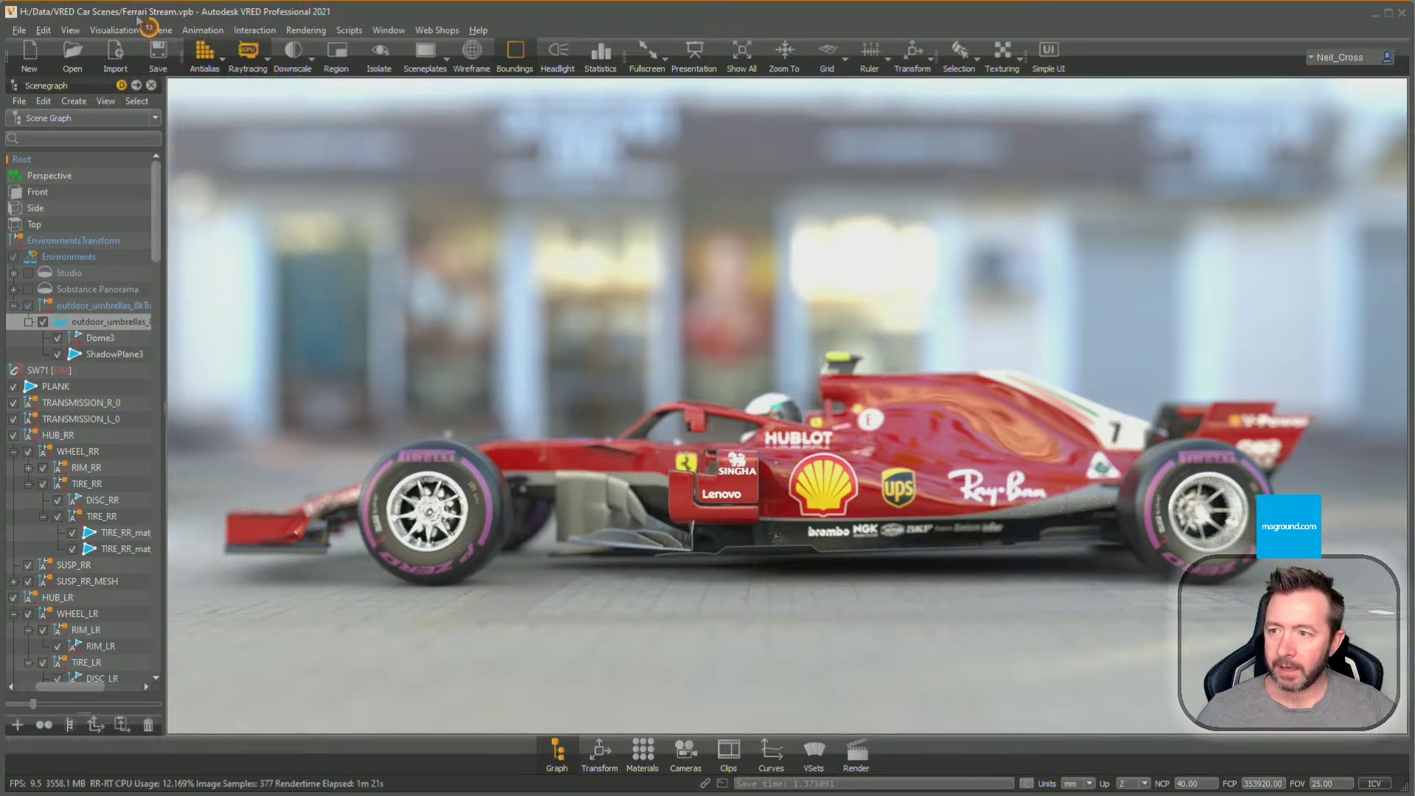
Turn raytracing off, save the Ferrari Stream scene and close VRED
{"action": "left_click", "coordinate": [248, 53]}
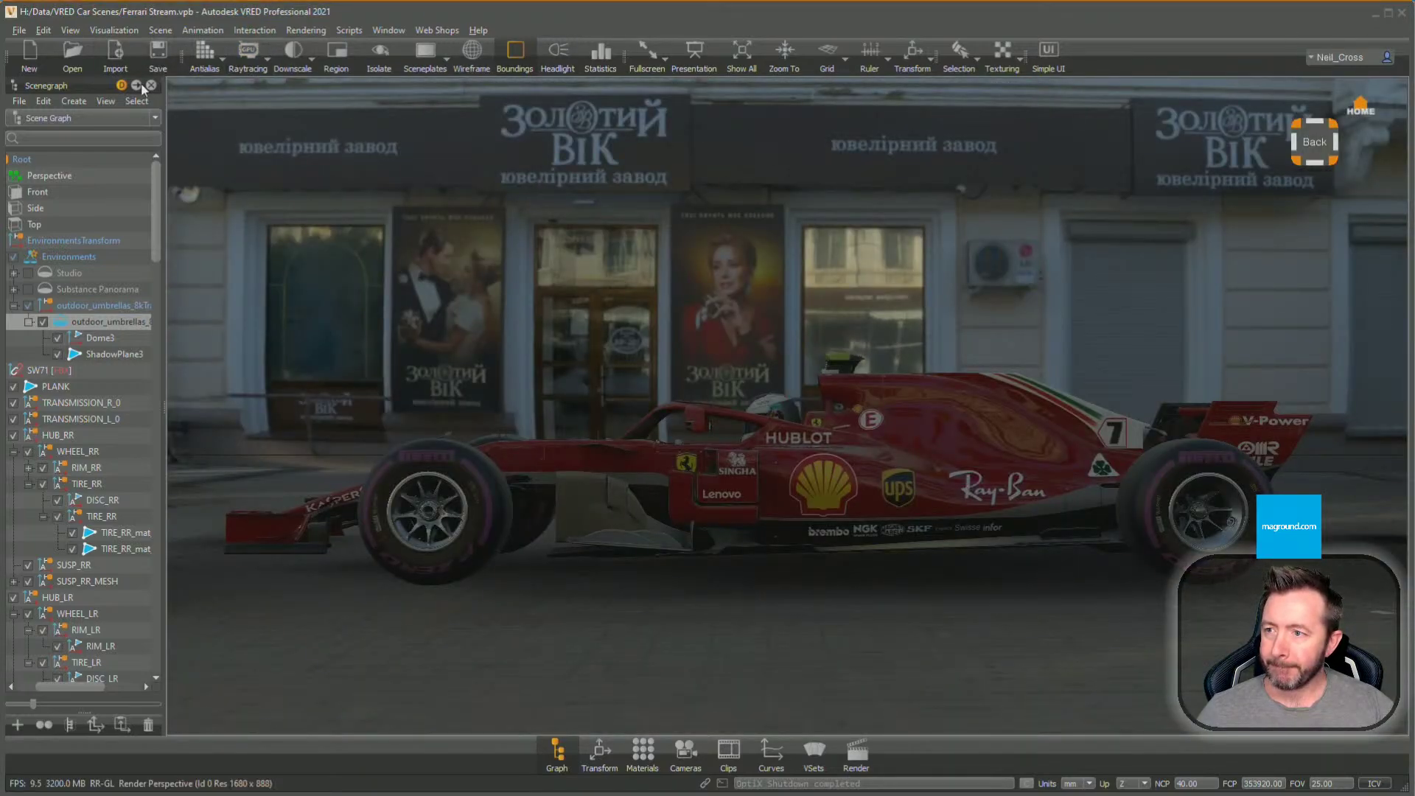
{"action": "left_click", "coordinate": [158, 51]}
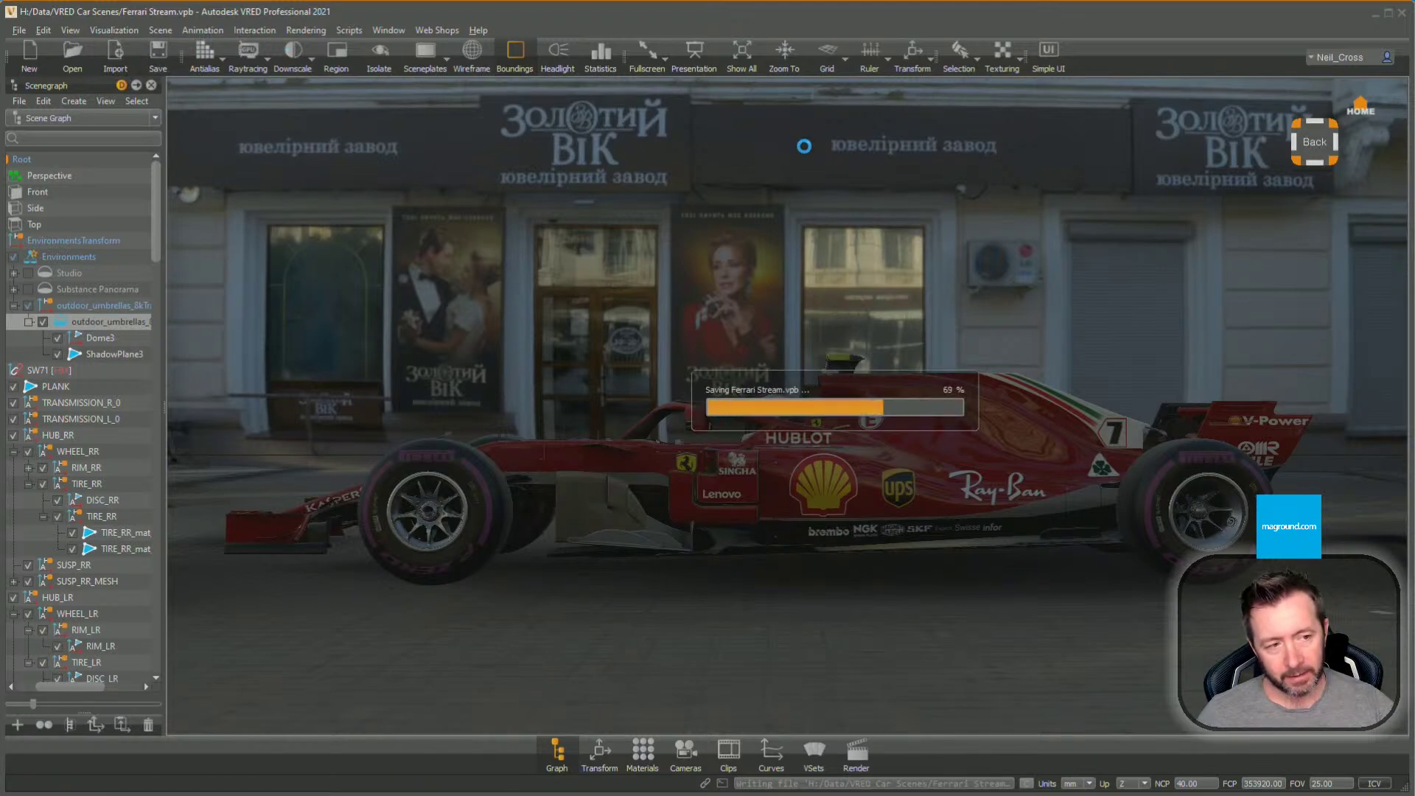
{"action": "left_click", "coordinate": [1402, 13]}
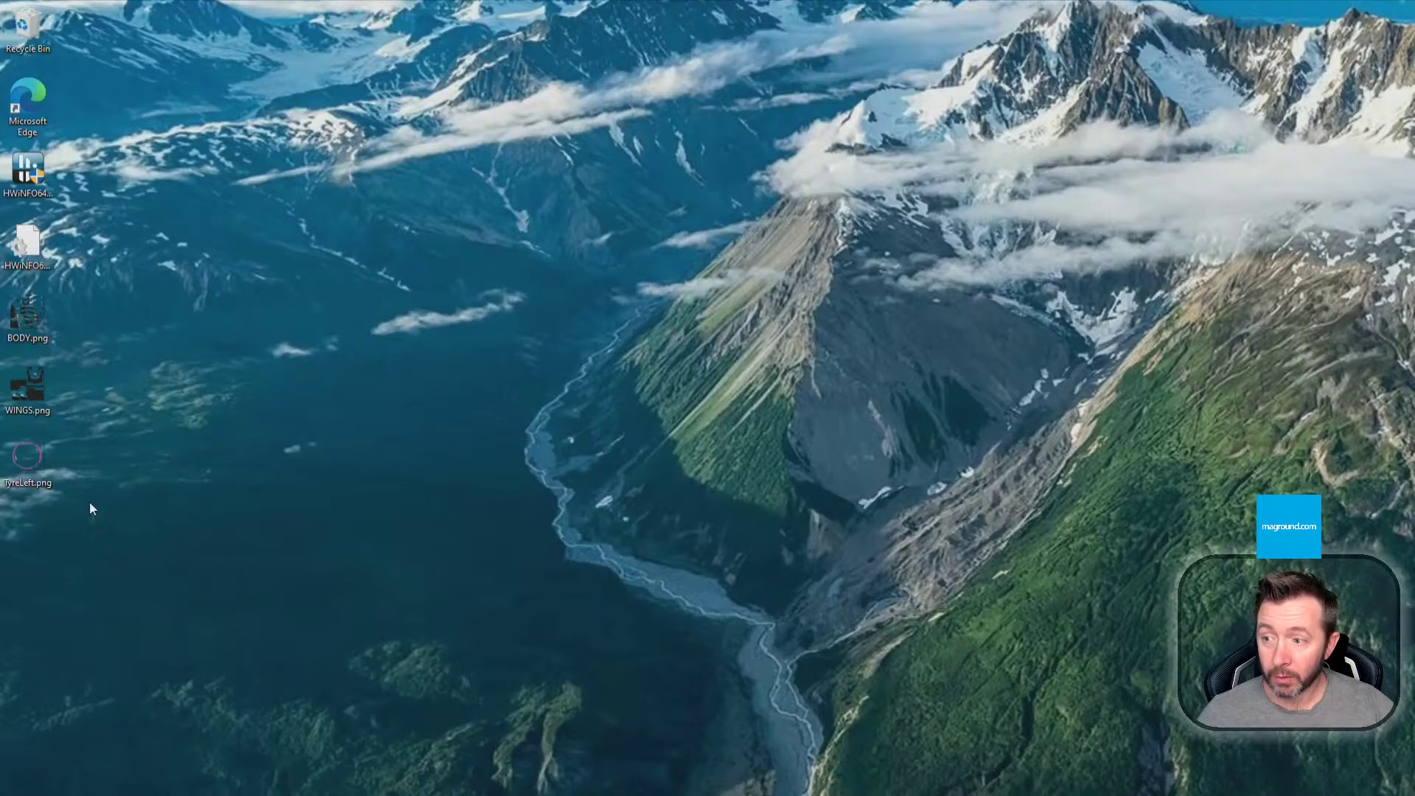
On the Windows desktop, delete the BODY, WINGS and tyre PNG files
{"action": "left_click_drag", "start_coordinate": [90, 508], "coordinate": [40, 311]}
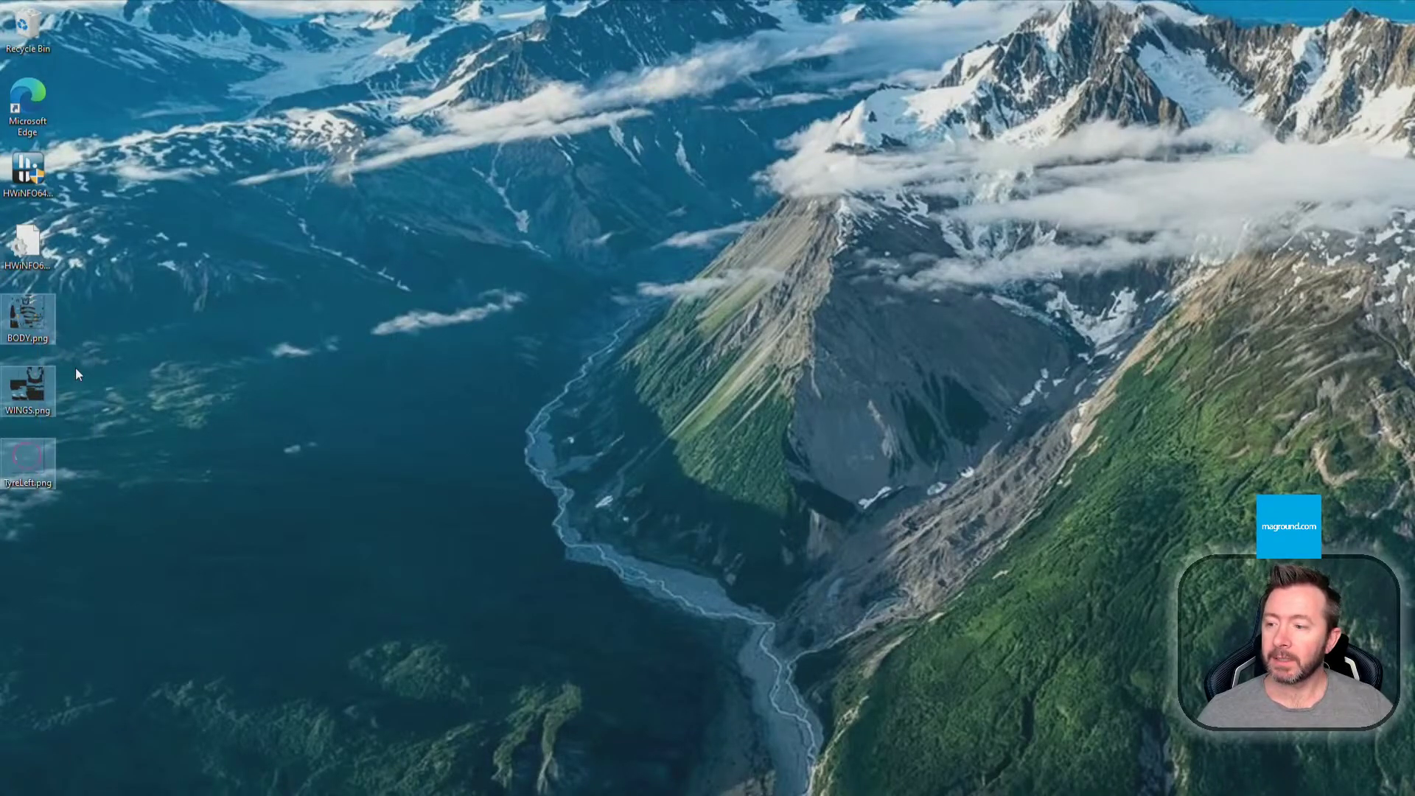
{"action": "key", "text": "Delete"}
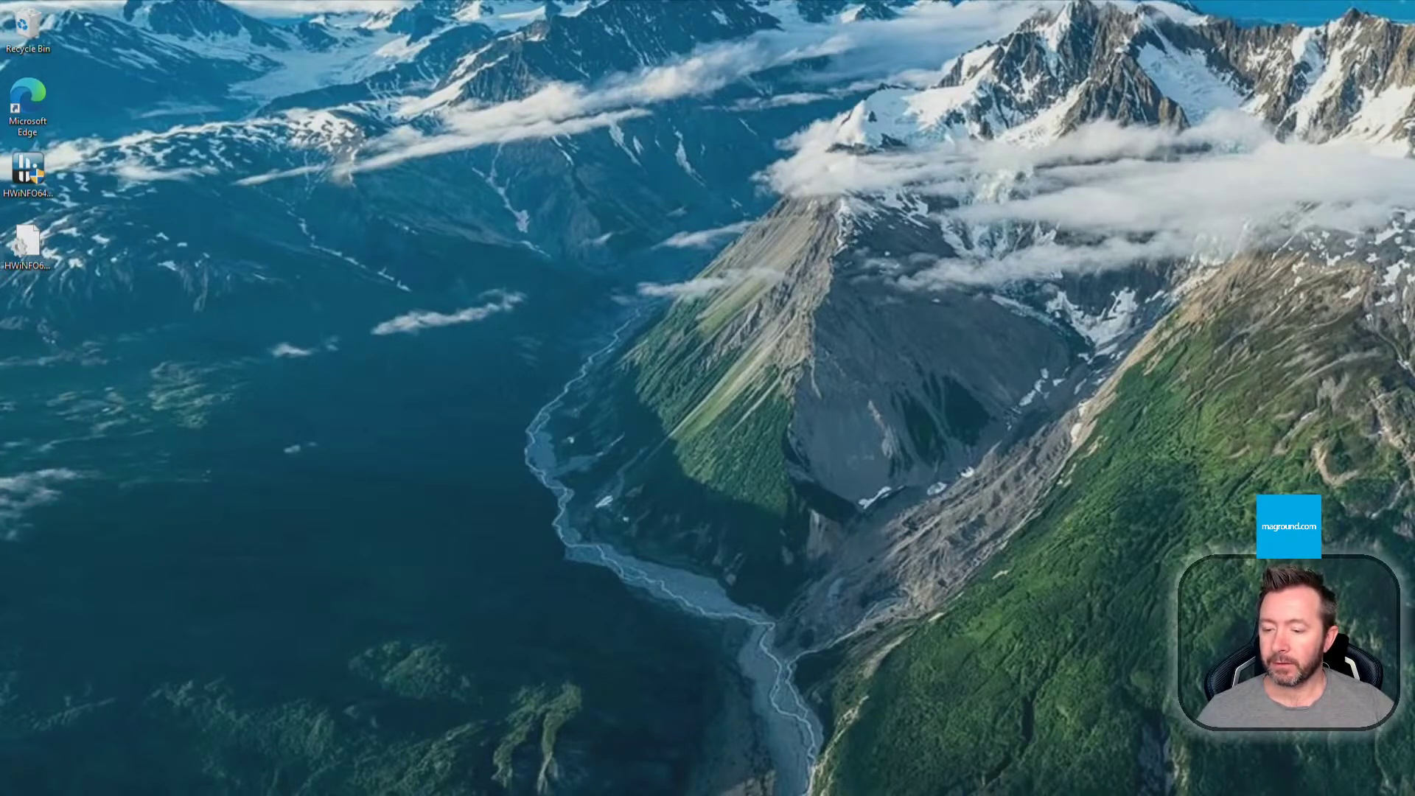